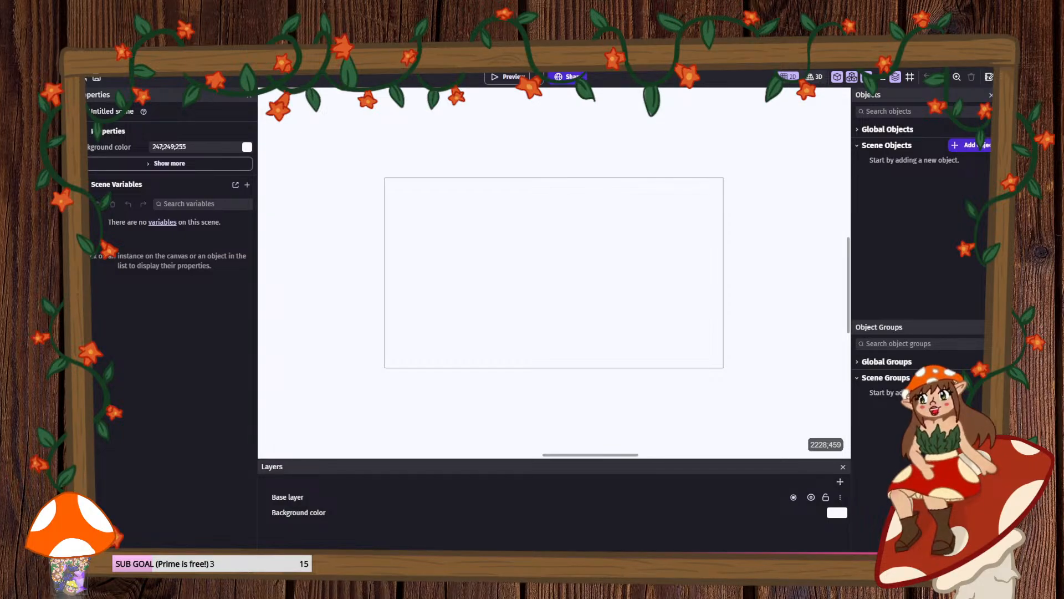
key(super+e)
key(alt+F4)
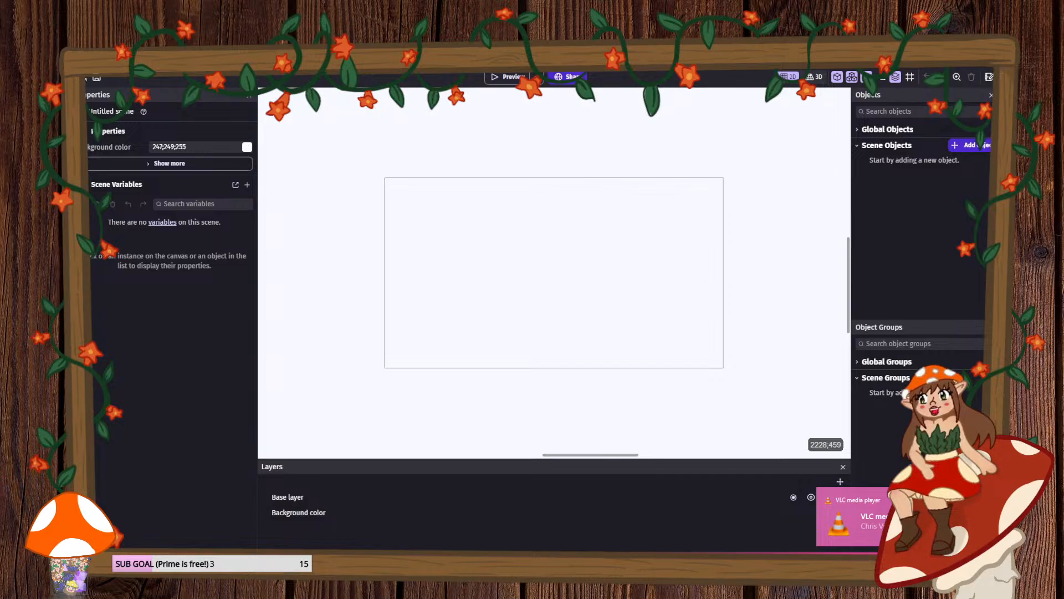
key(alt+Tab)
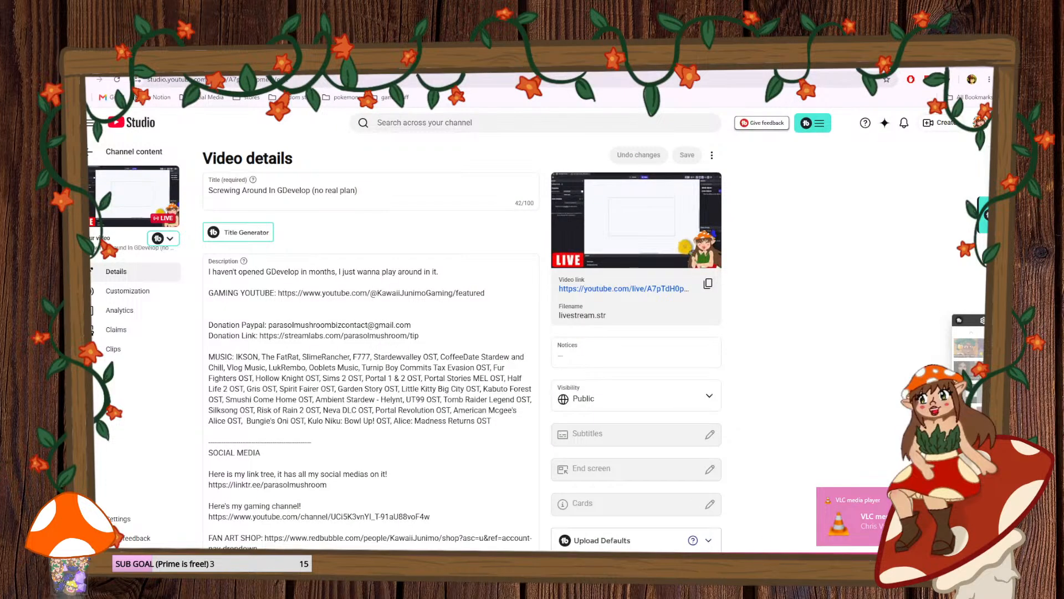
key(alt+Tab)
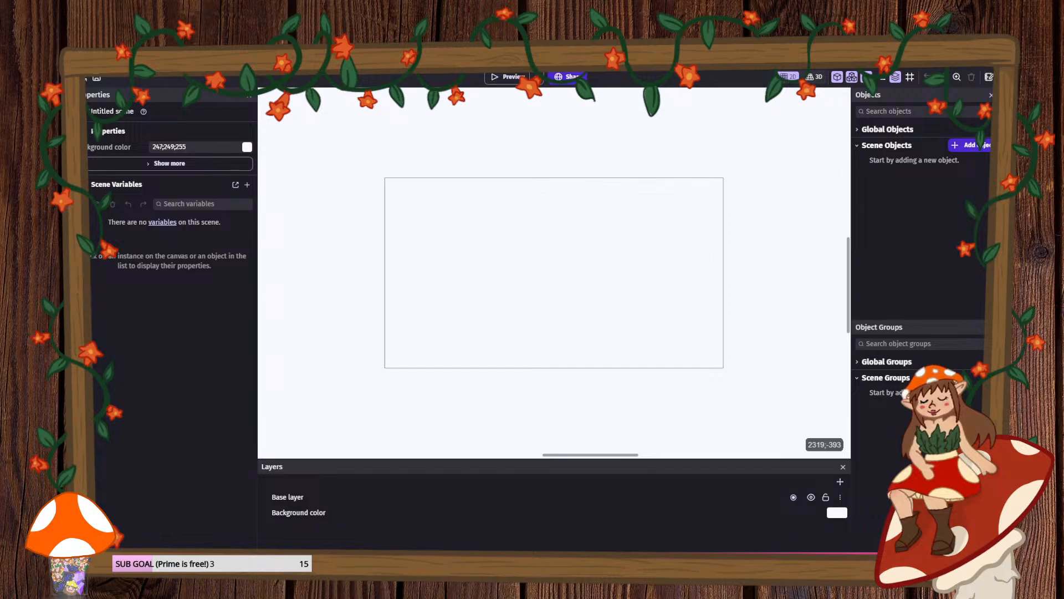
- Bring the browser window over and skim the Health and Lives System video on the blog in full screen
drag(1063, 95, 566, 71)
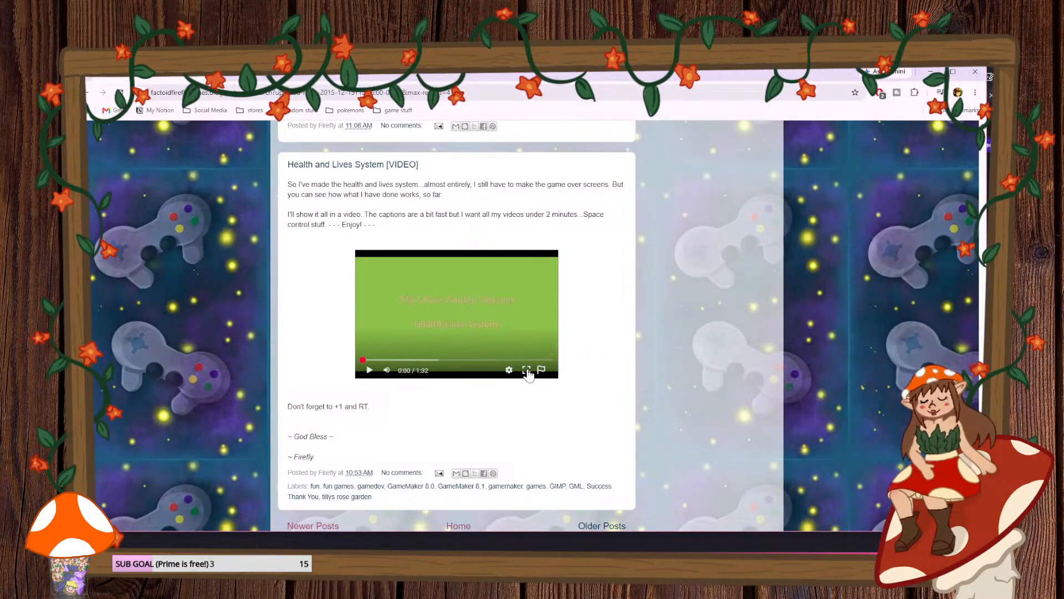
click(526, 370)
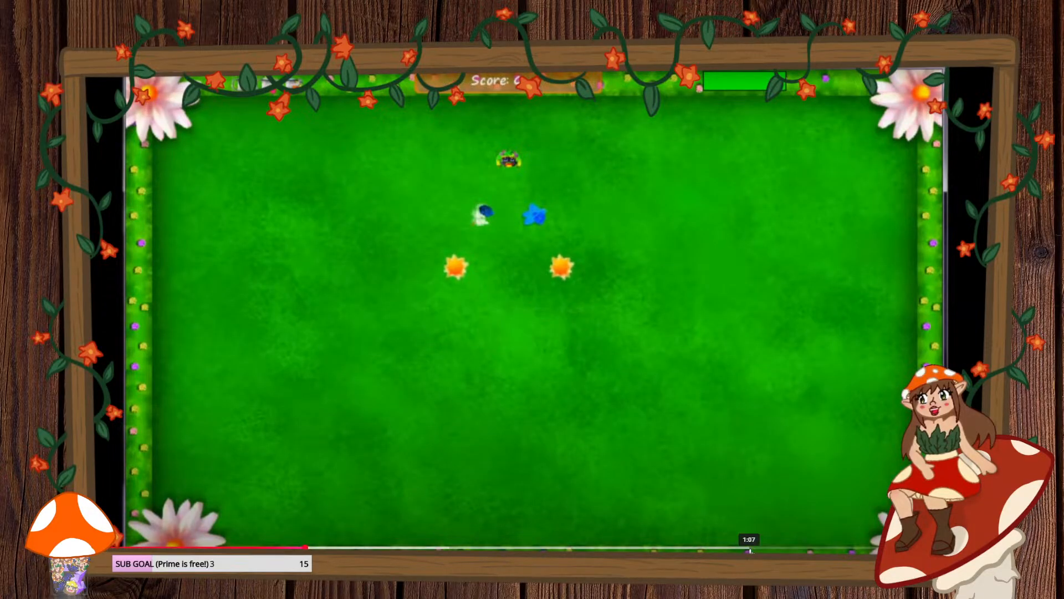
click(750, 549)
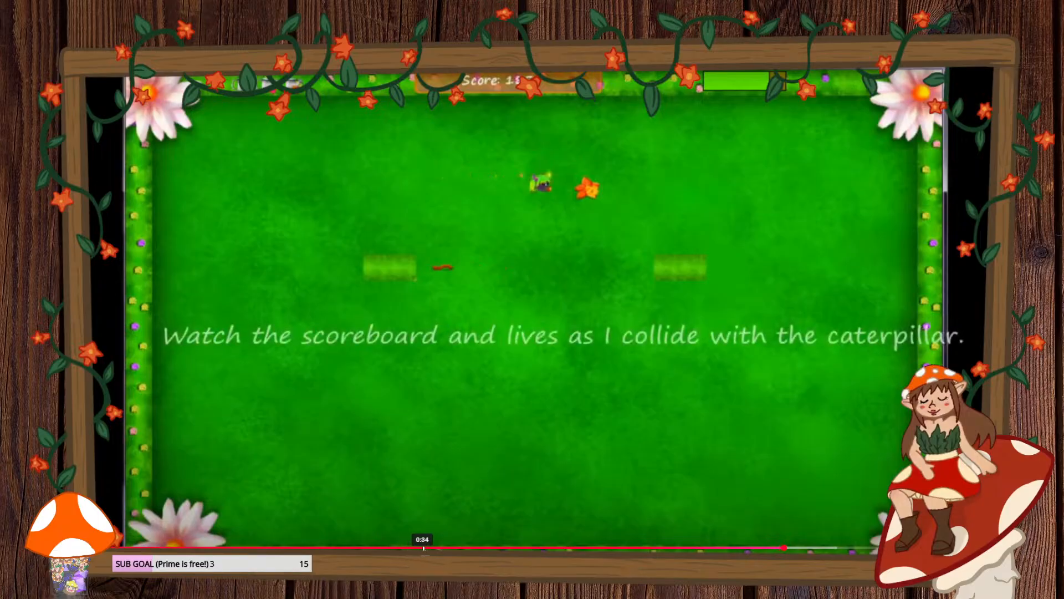
click(402, 548)
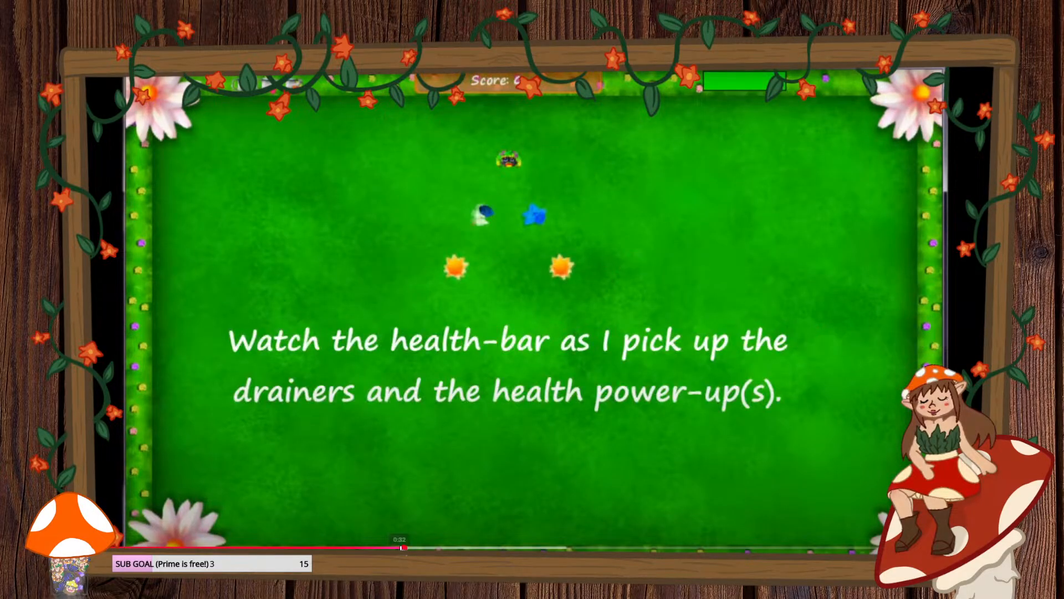
key(Escape)
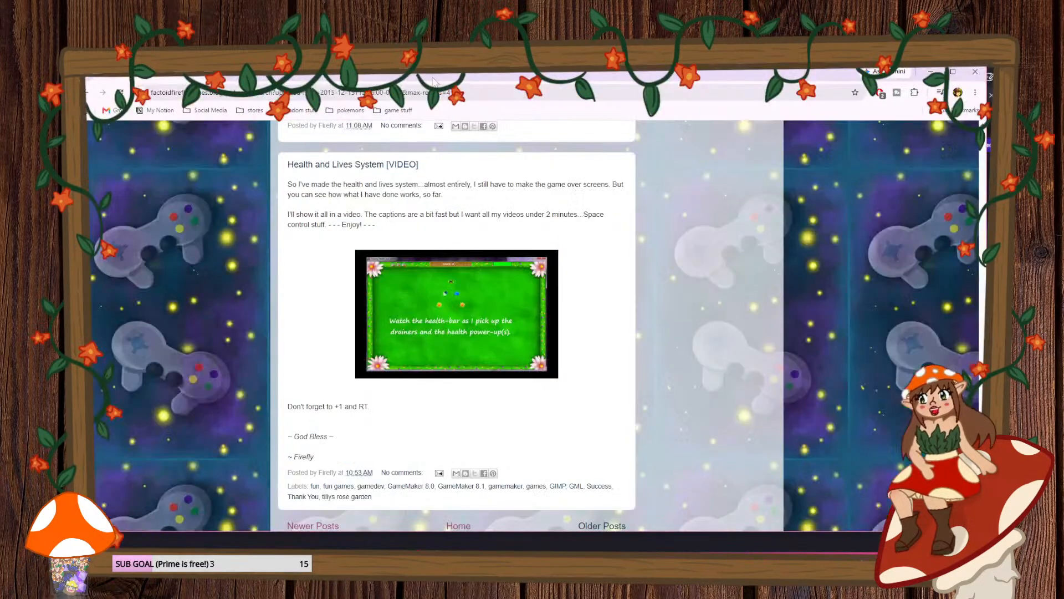
drag(383, 77, 992, 96)
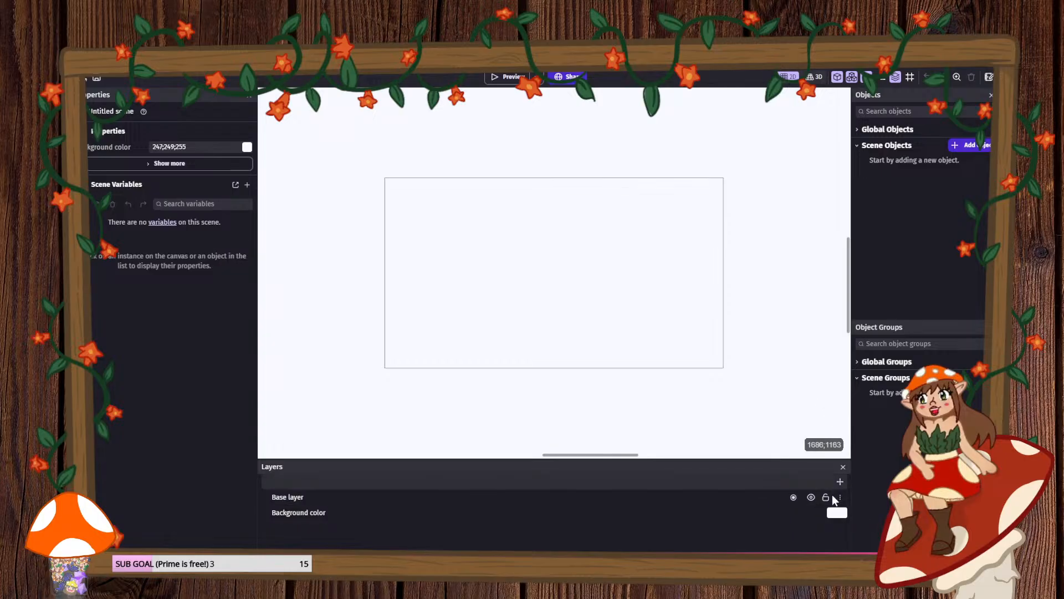
- Set the scene's background color to green 6CAA27
click(837, 512)
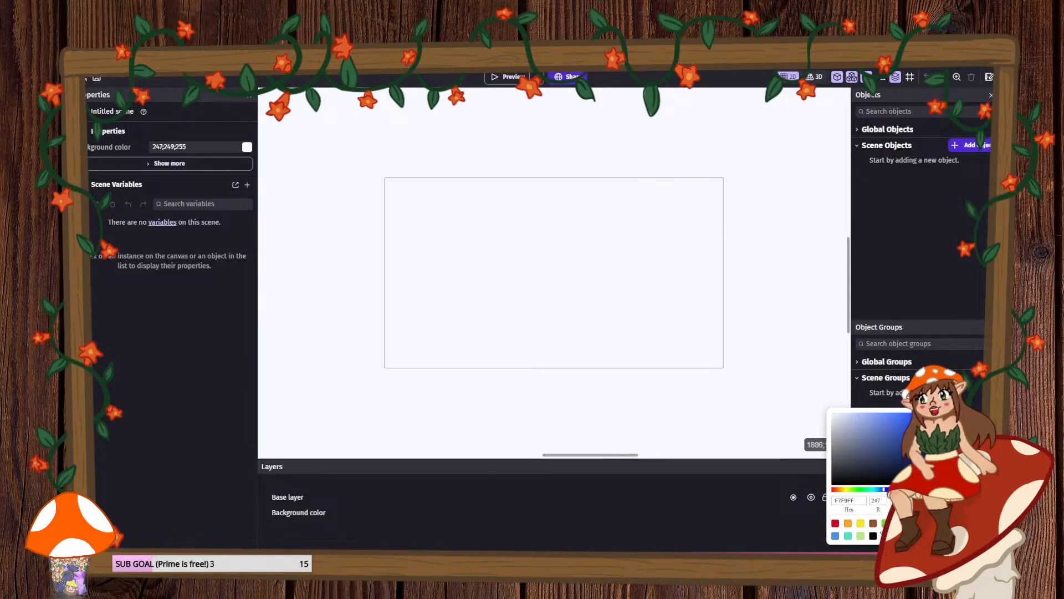
click(885, 524)
drag(884, 465, 906, 436)
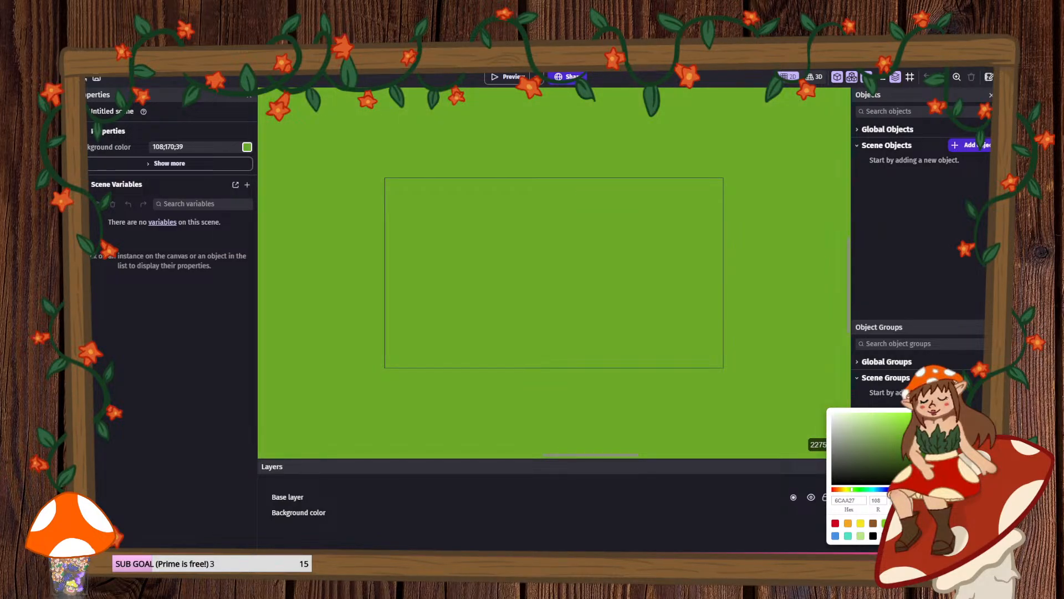
click(838, 337)
- Add a new Tiled Sprite object and start creating its image in Piskel
click(968, 146)
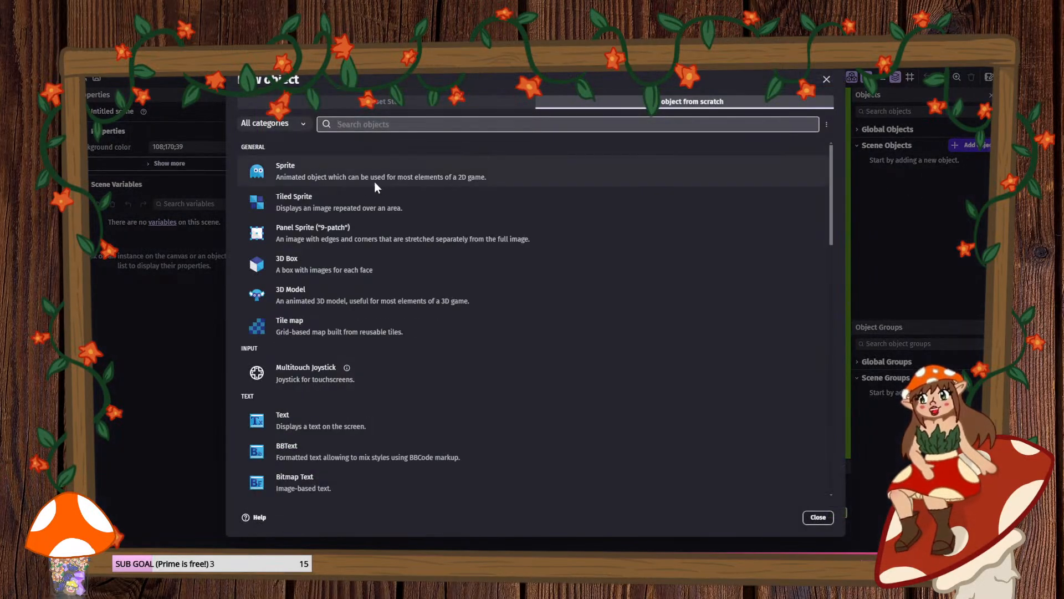
click(314, 201)
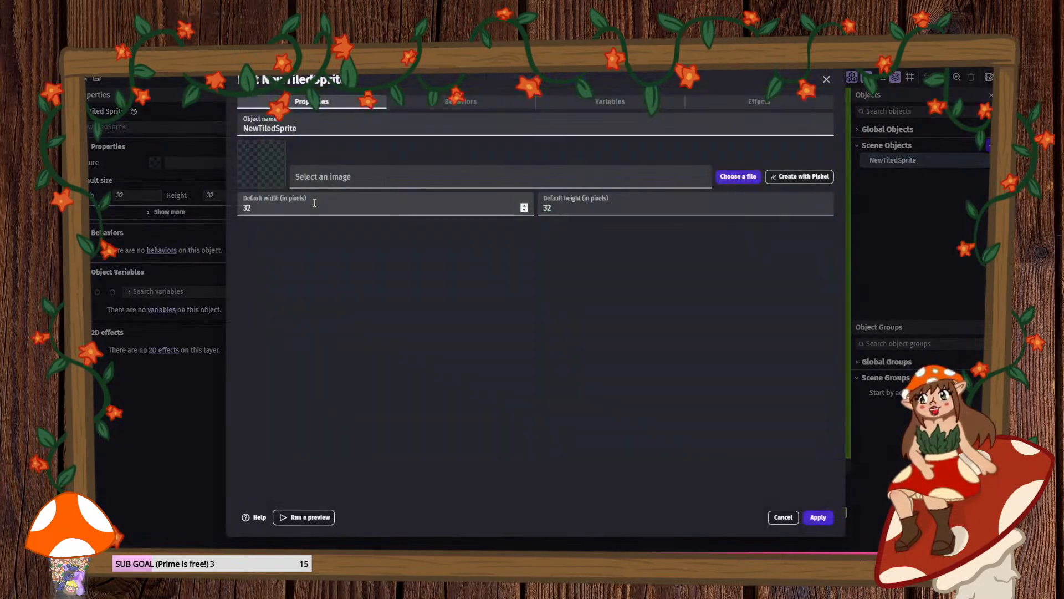
click(803, 177)
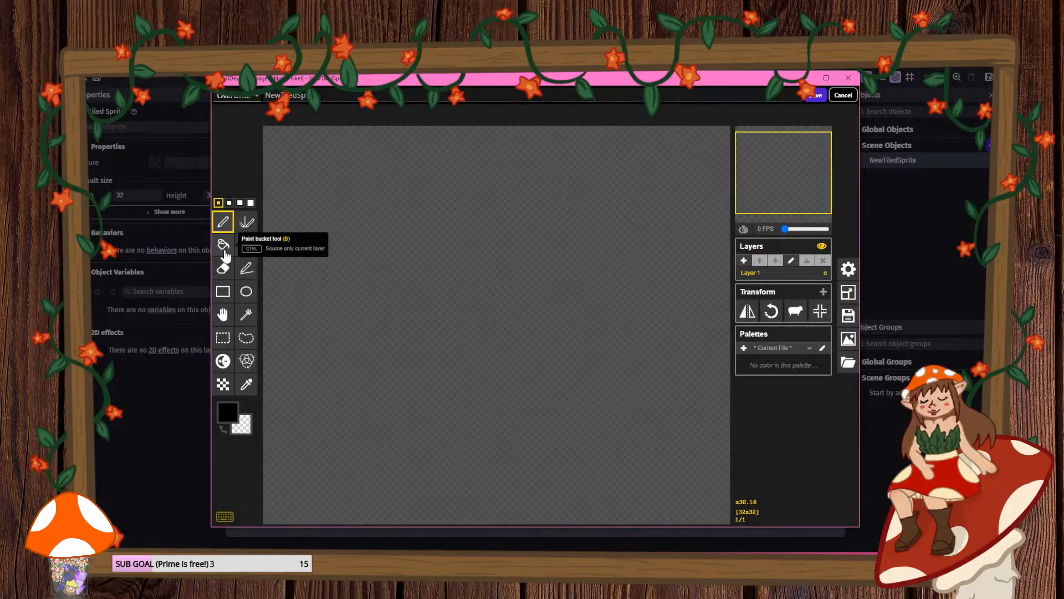
- Fill the entire 32x32 canvas with green #579138 using the Paint bucket tool
click(223, 244)
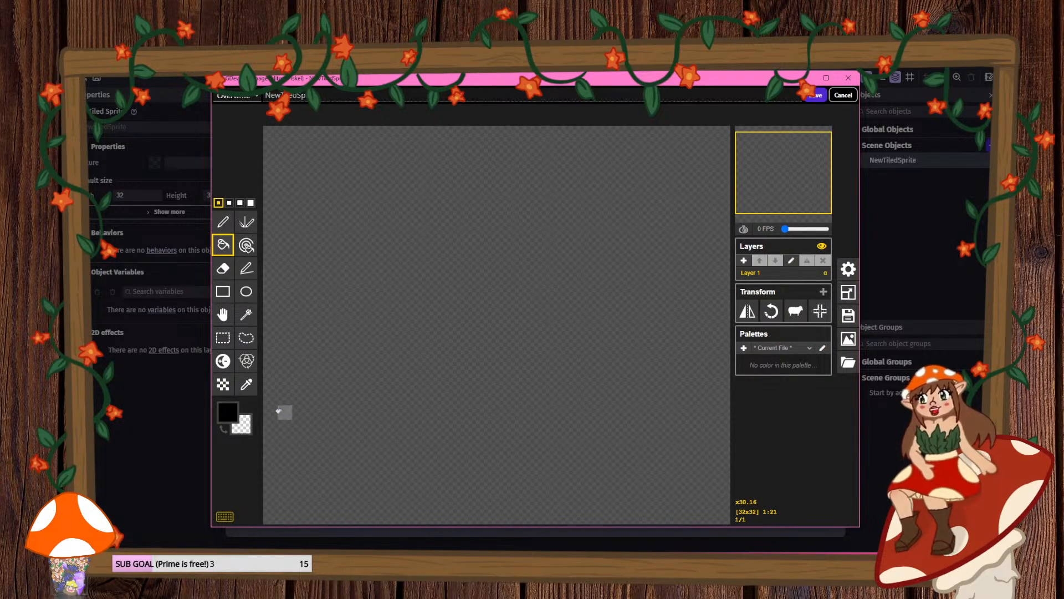
click(227, 413)
click(321, 457)
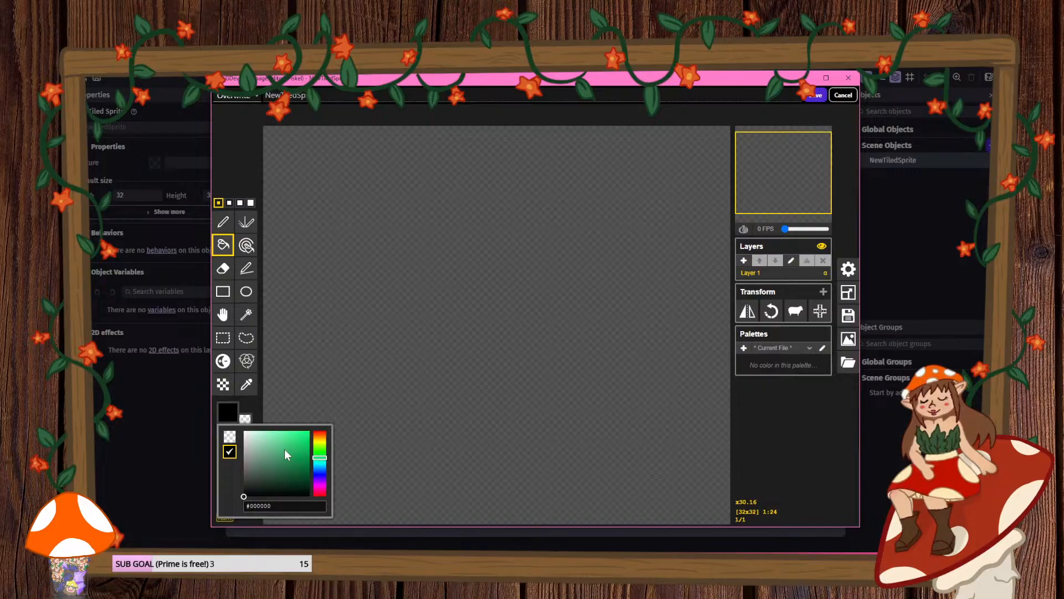
mouse_move(284, 449)
mouse_down()
mouse_move(283, 466)
mouse_move(294, 452)
mouse_up()
click(484, 317)
scroll(485, 317, down, 5)
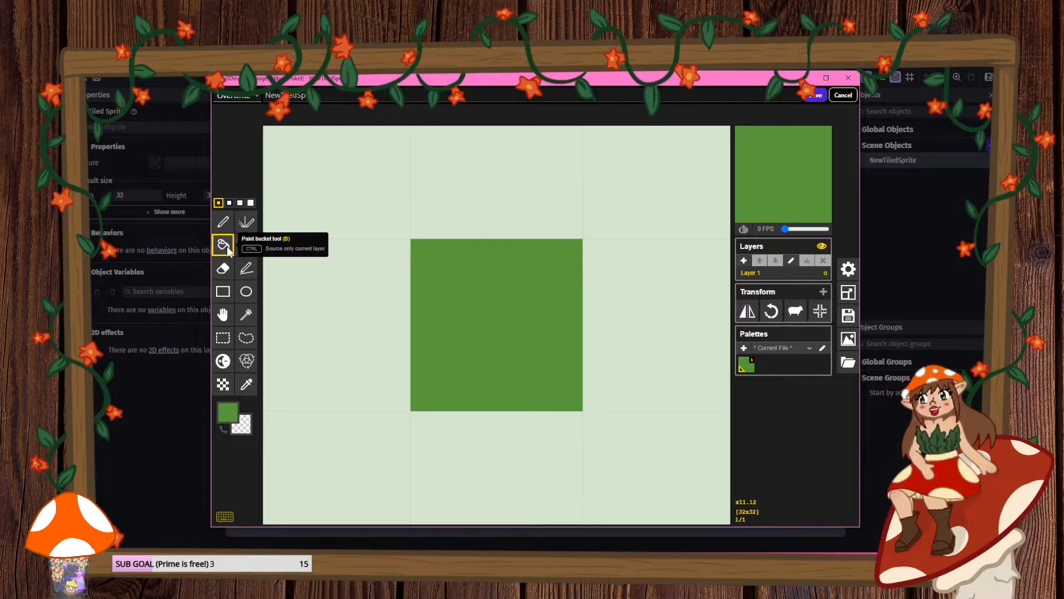
- Draw wavy vertical lines in a darker shade of the green across the tile with the pen tool
click(246, 222)
click(227, 413)
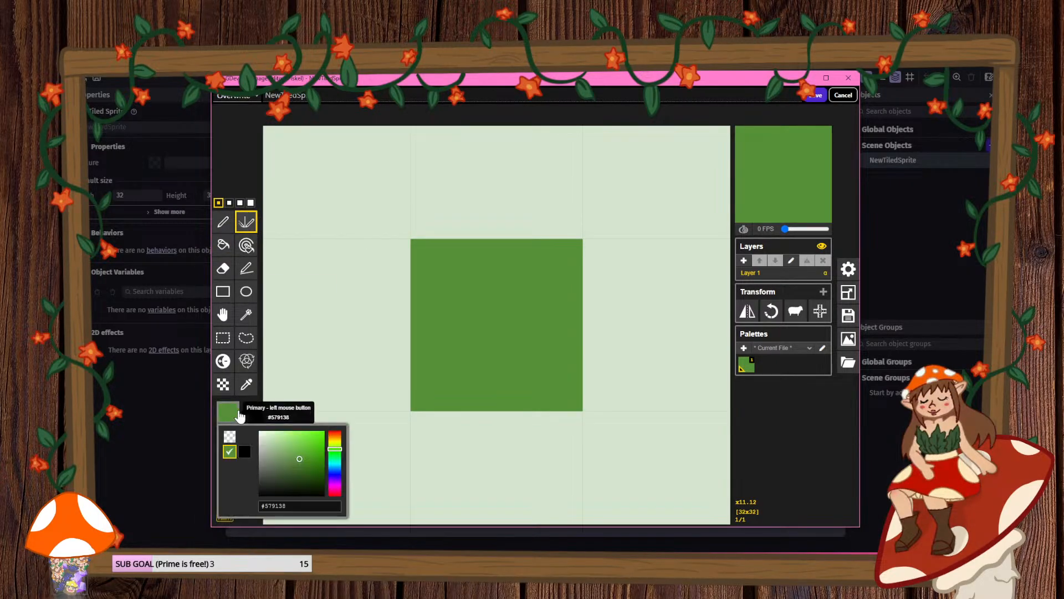
drag(296, 453, 297, 472)
click(223, 221)
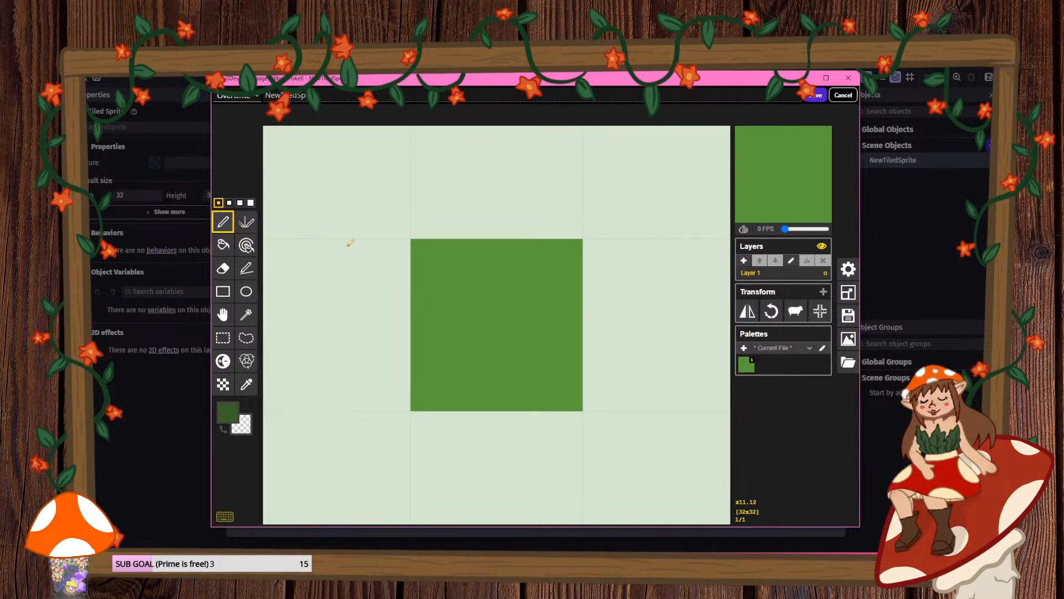
mouse_move(418, 242)
mouse_down()
mouse_move(428, 297)
mouse_move(419, 409)
mouse_move(439, 387)
mouse_move(440, 239)
mouse_move(485, 296)
mouse_move(482, 410)
mouse_move(508, 292)
mouse_move(503, 233)
mouse_move(539, 337)
mouse_move(534, 410)
mouse_move(575, 217)
mouse_up()
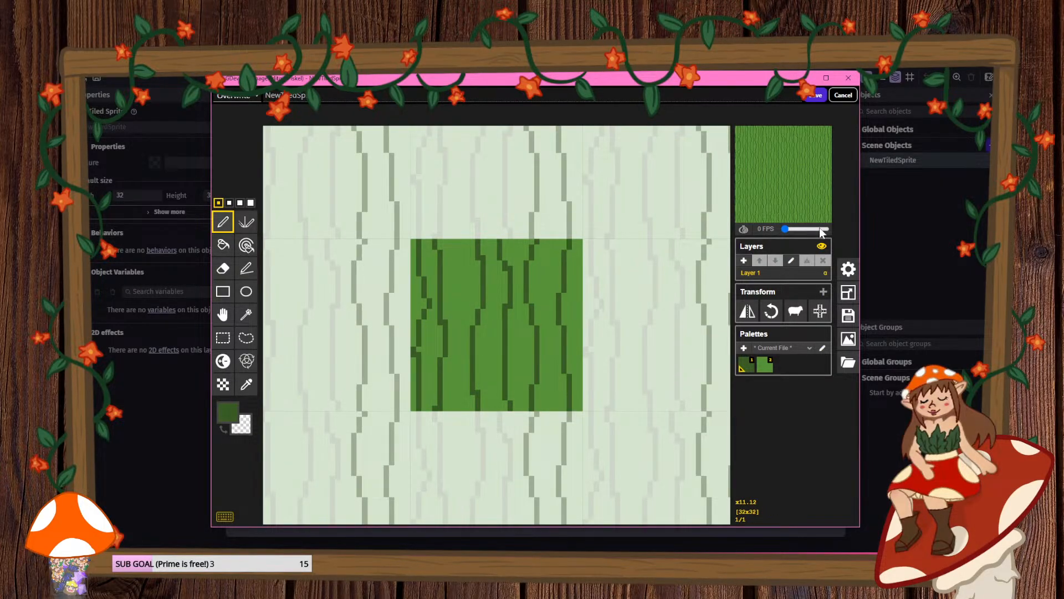
- Try rotating the striped tile image through four quarter turns
click(771, 311)
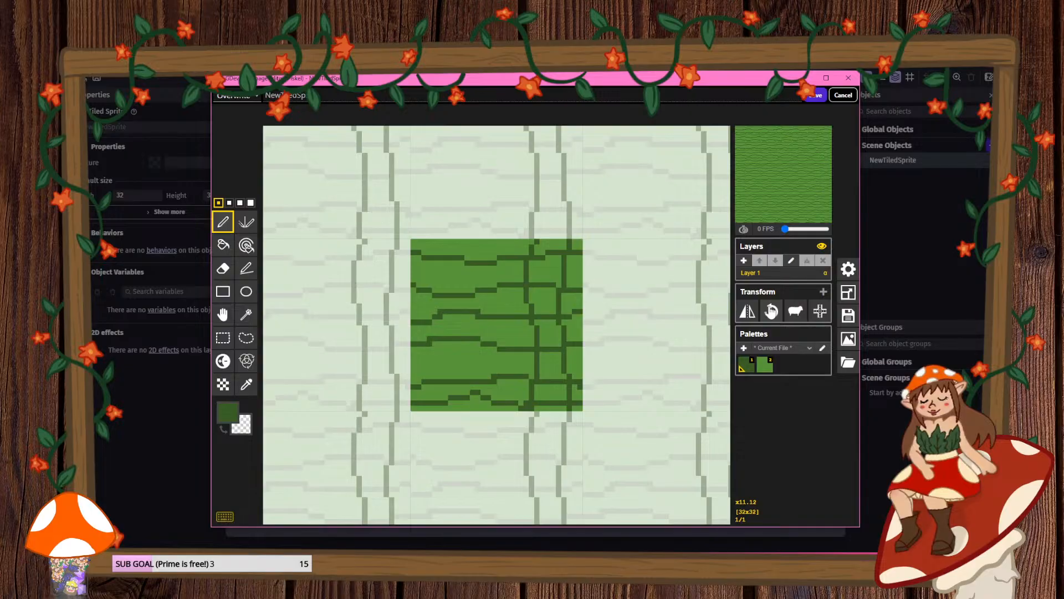
click(771, 311)
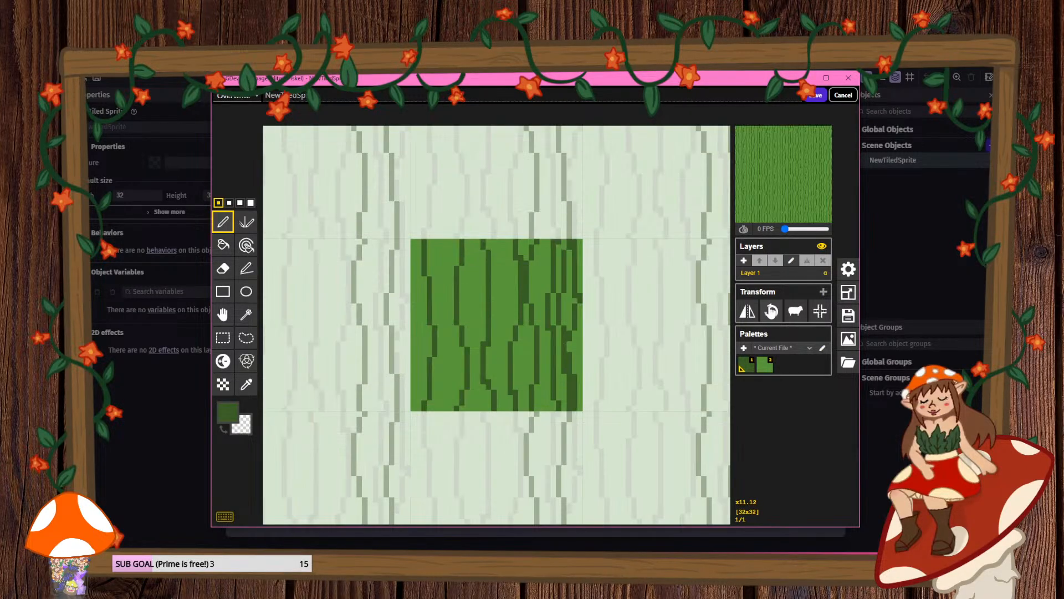
click(771, 311)
click(771, 311)
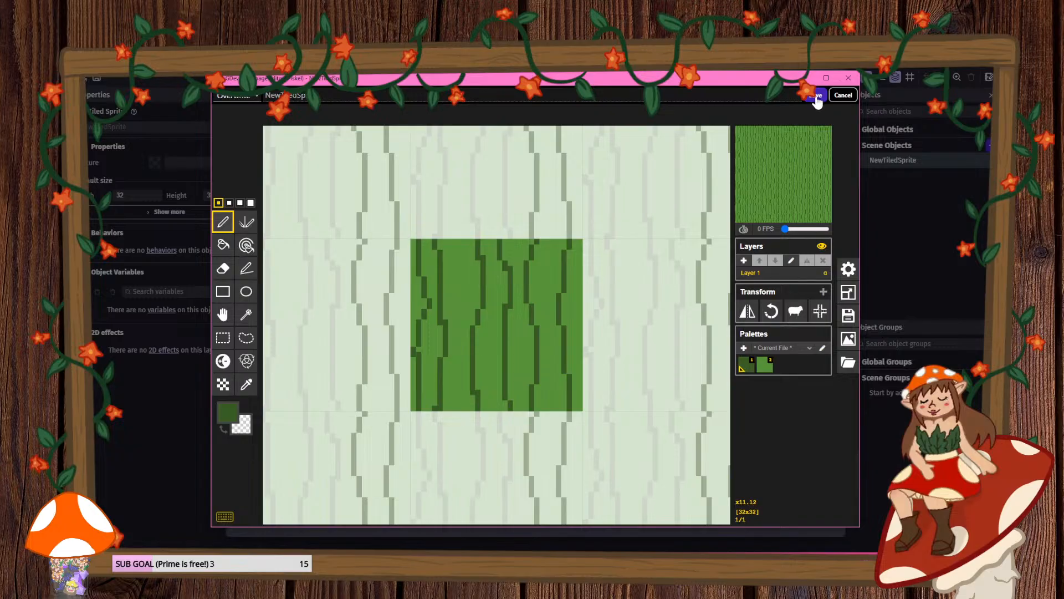
- Save the drawn texture to the tiled sprite, apply the object's settings and place one instance in the scene
click(816, 97)
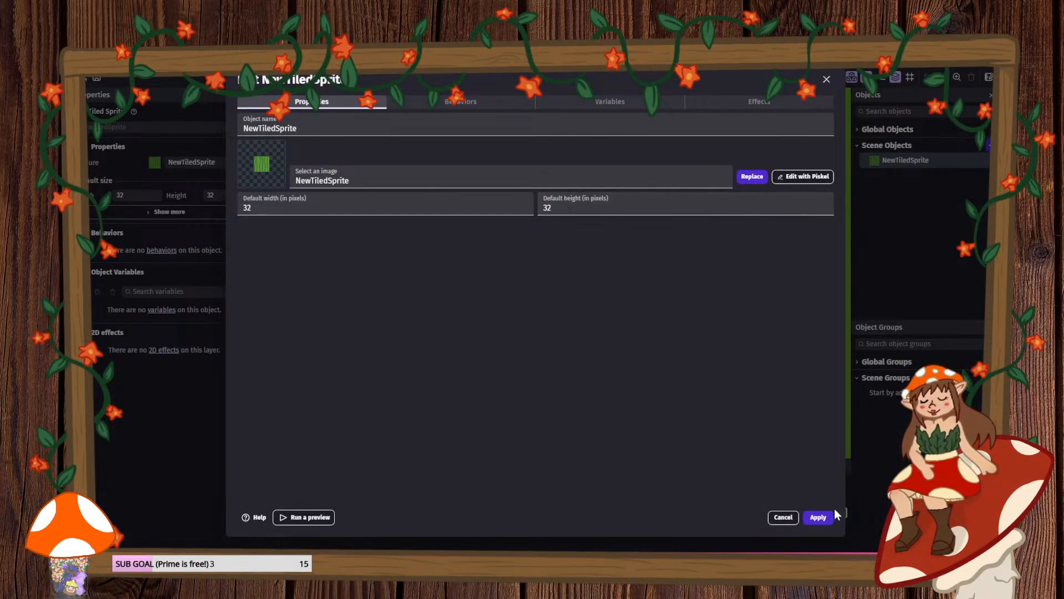
click(818, 517)
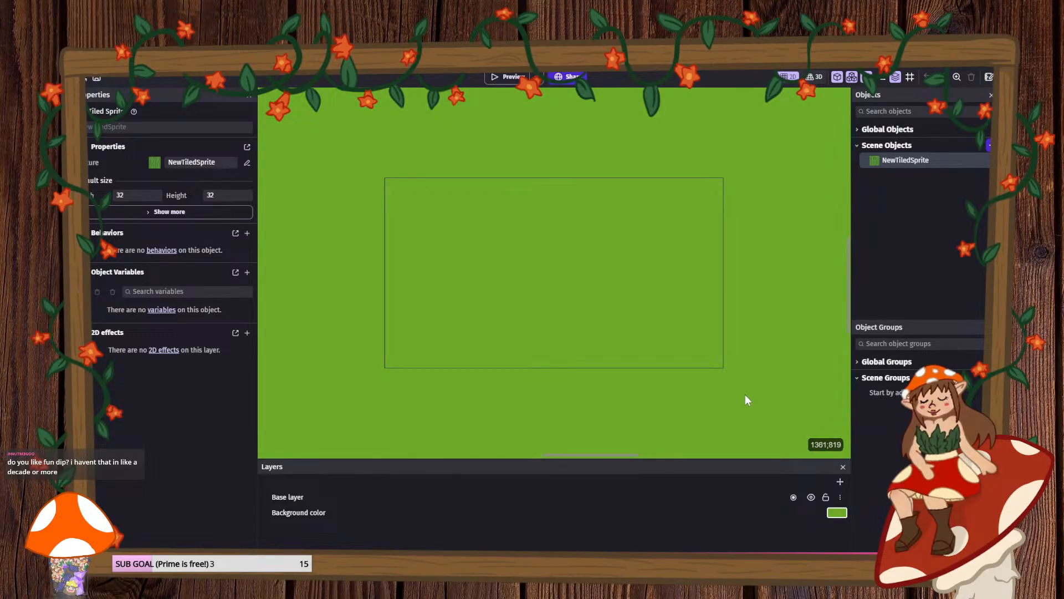
drag(876, 160, 586, 196)
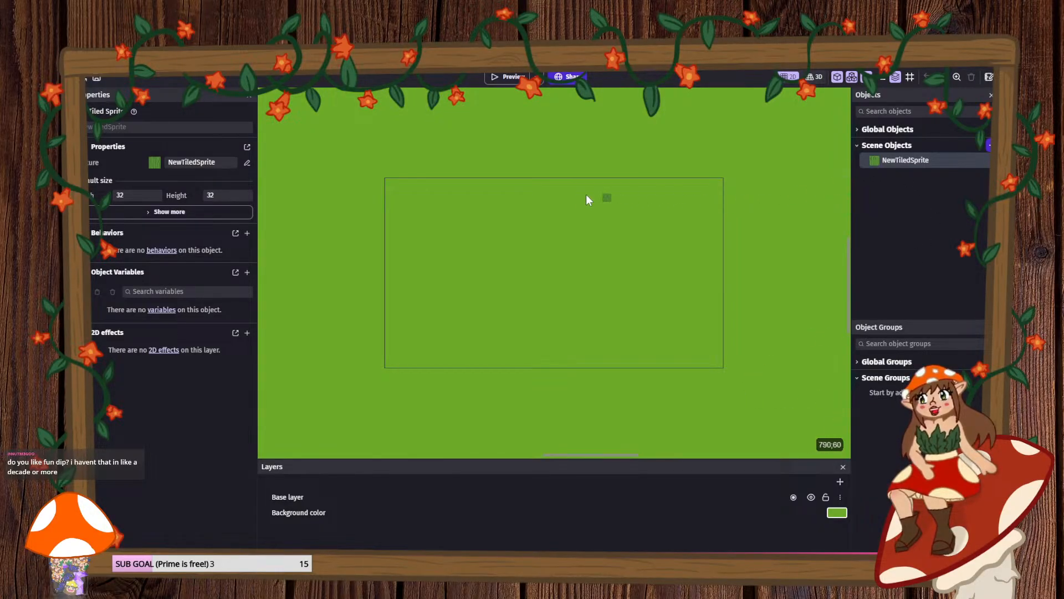
- Show the grid and lay 32 x 736 vertical tiled sprite strips along the scene frame's left and right edges
click(909, 76)
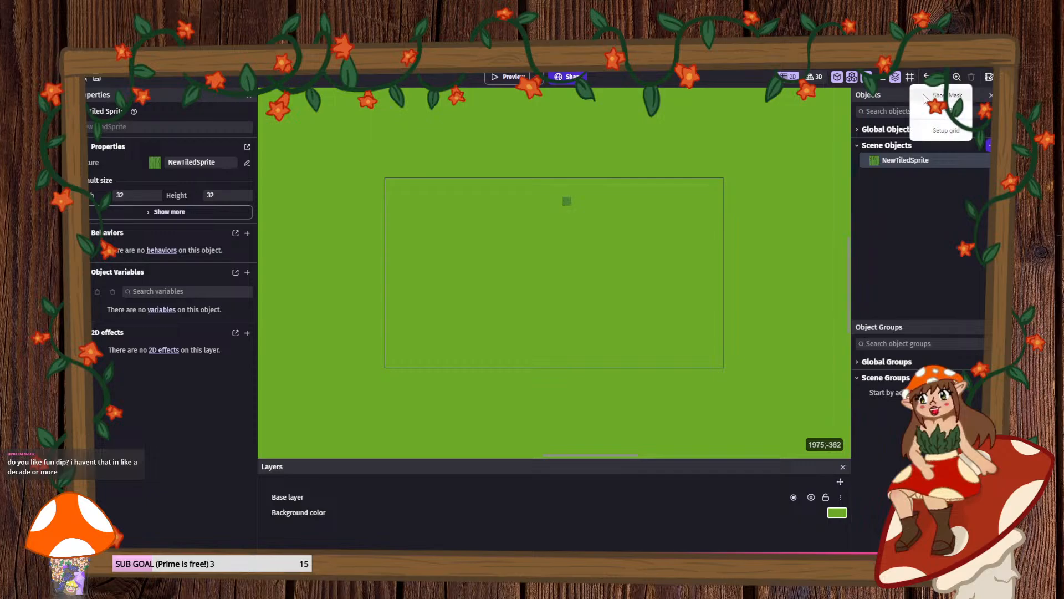
click(936, 111)
drag(565, 202, 391, 375)
drag(389, 323, 725, 323)
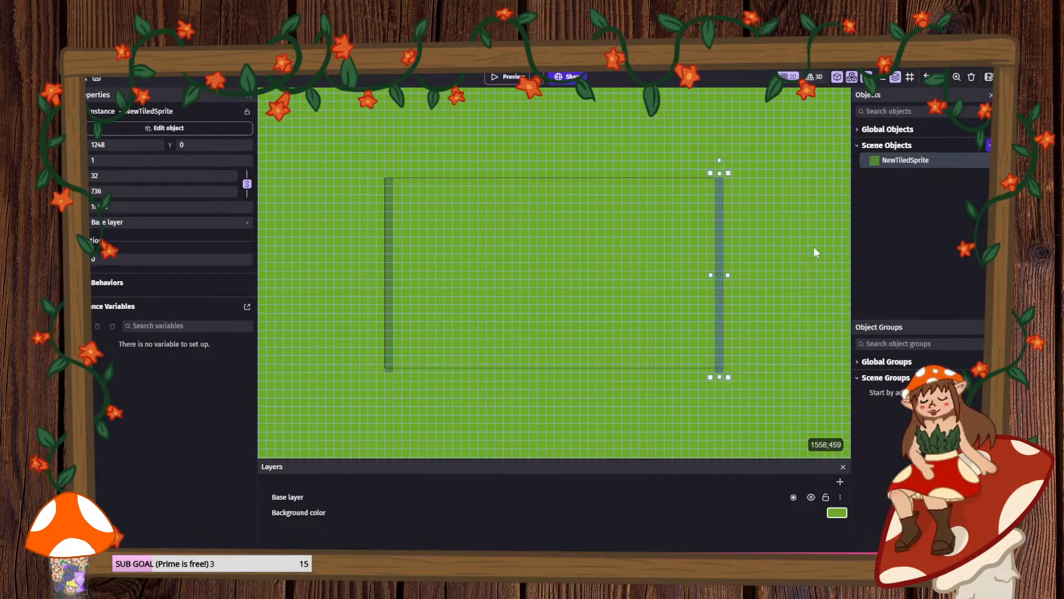
- Rename the tiled sprite object to hedge_verticle and apply the change
click(882, 160)
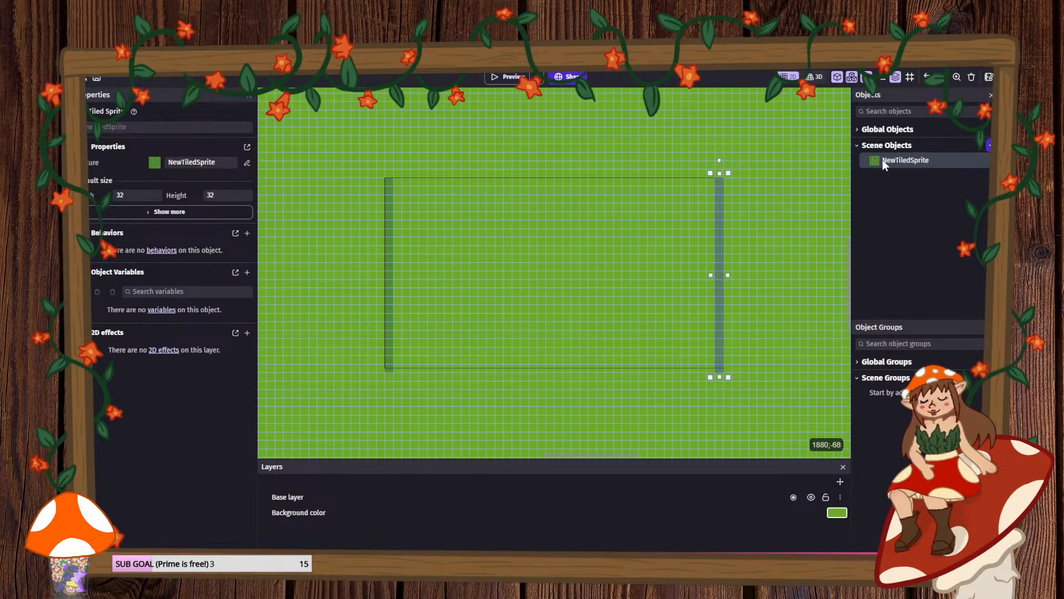
double_click(893, 162)
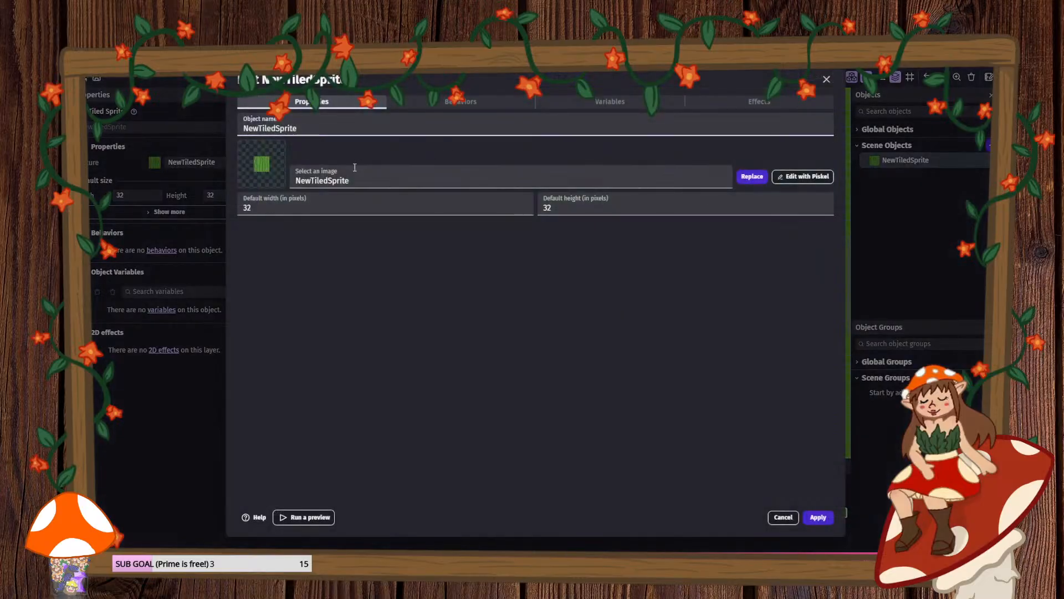
drag(304, 127, 239, 128)
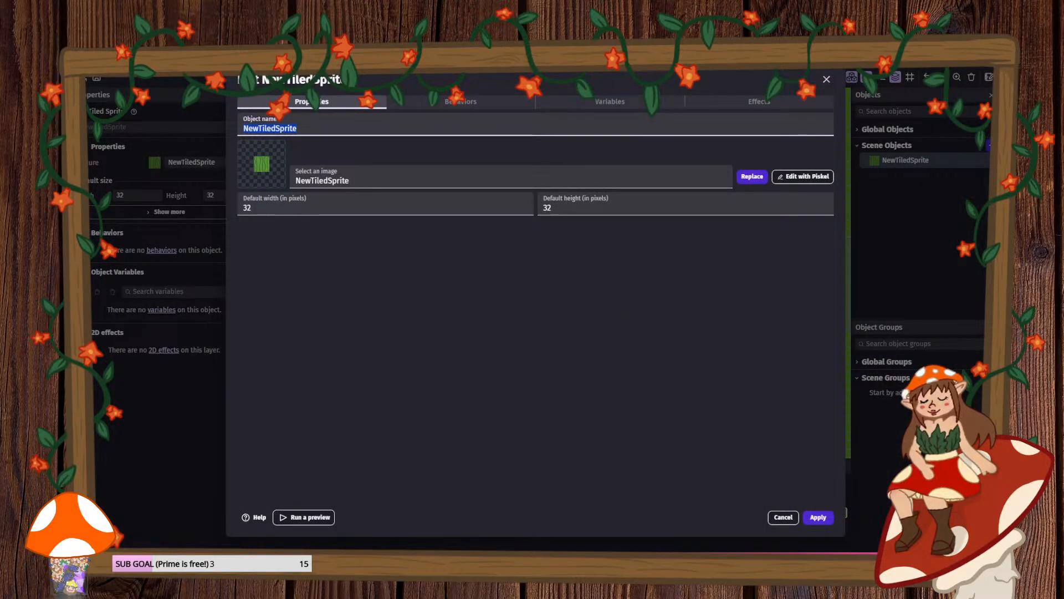
text(h)
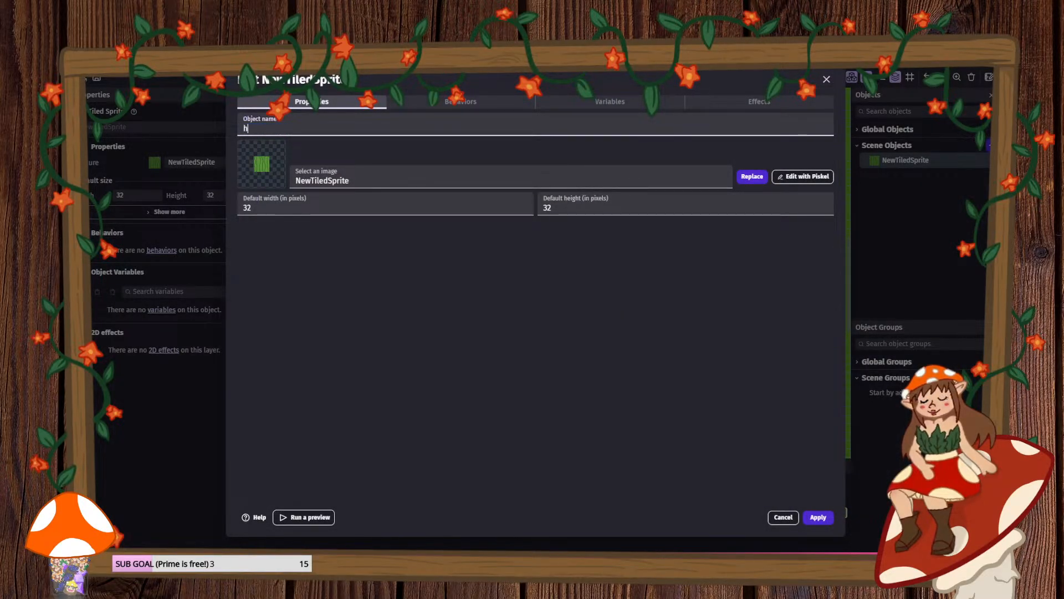
text(edge)
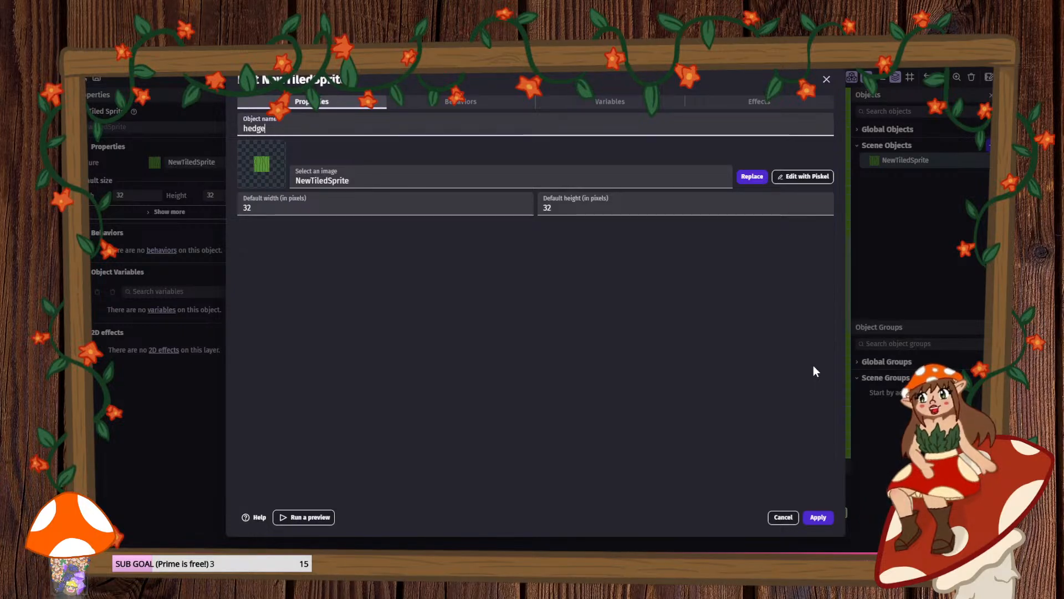
text(_)
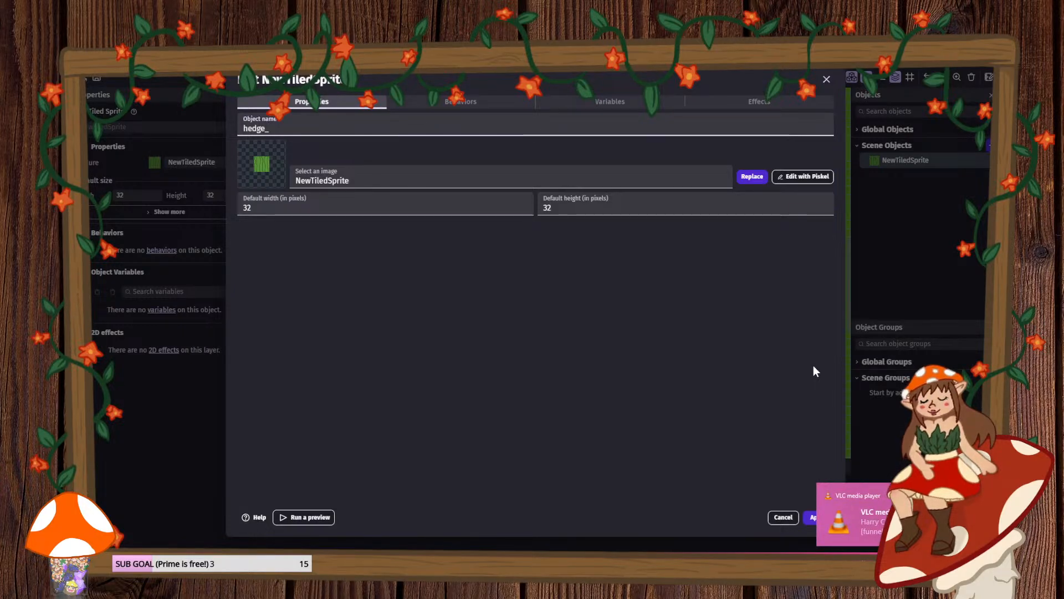
text(virticle)
key(BackSpace)
key(BackSpace)
key(BackSpace)
key(BackSpace)
key(BackSpace)
key(BackSpace)
key(BackSpace)
text(er)
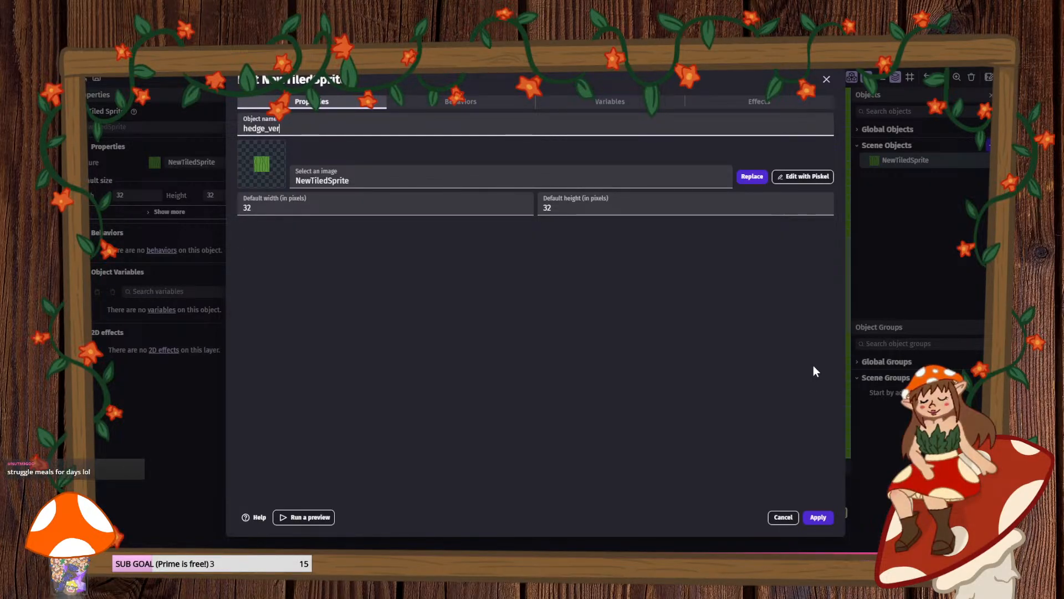
text(ticle)
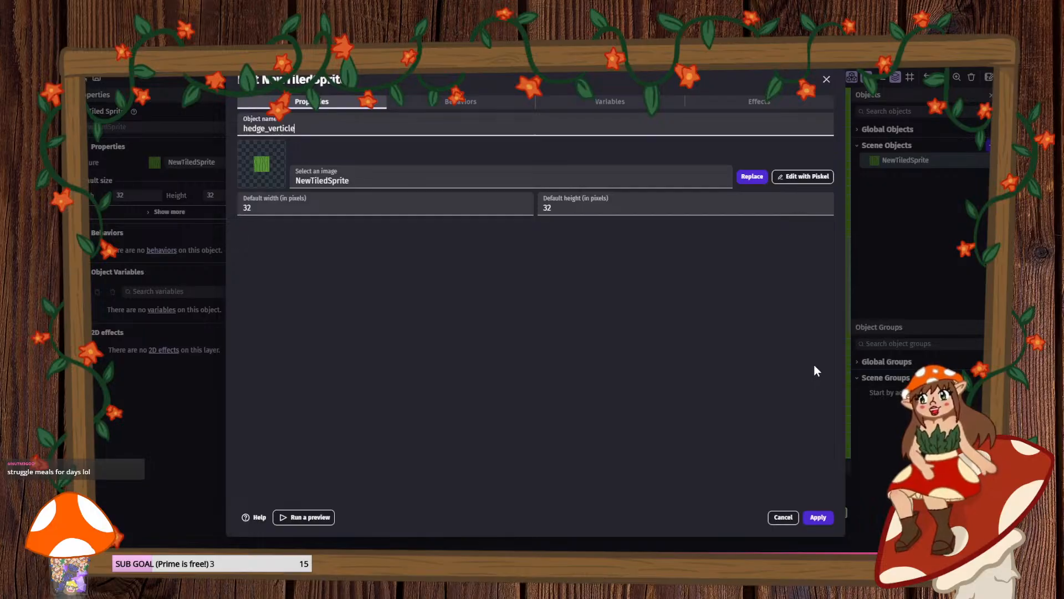
click(818, 517)
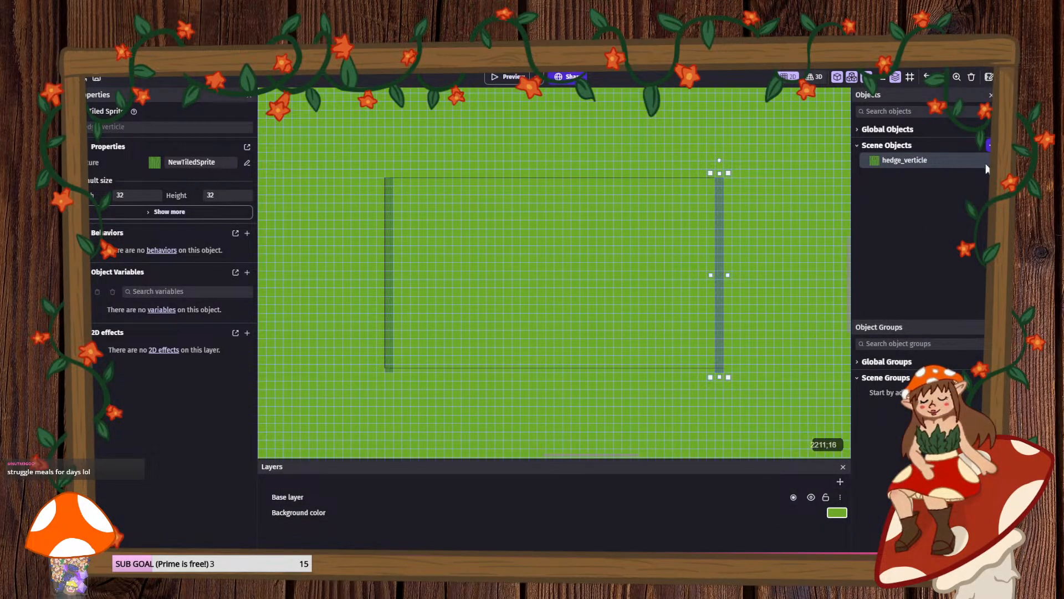
- Add a new empty Sprite object to the scene objects and close its editor without making any edits
click(990, 145)
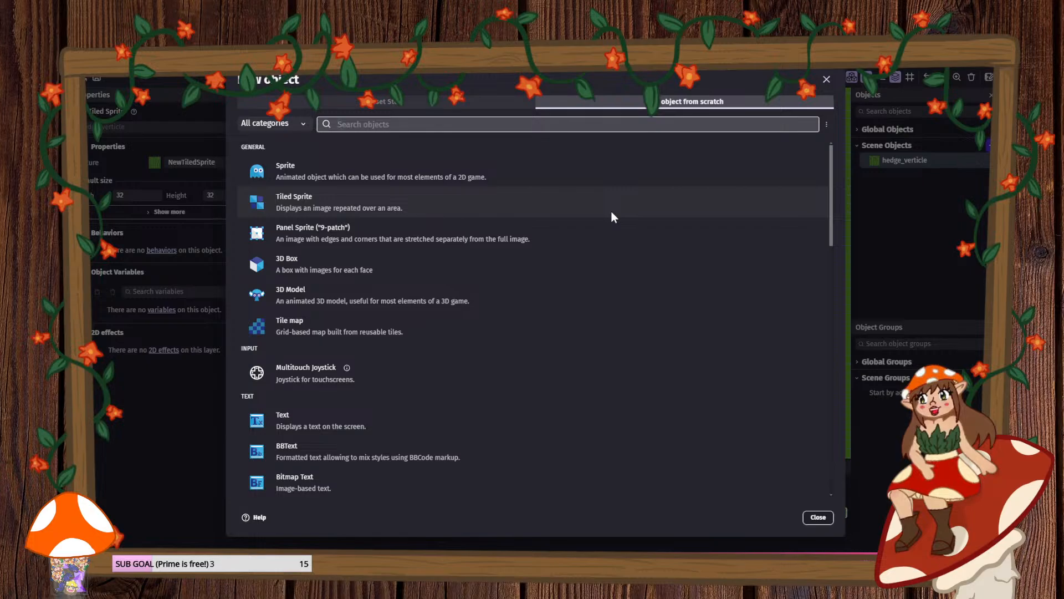
click(299, 175)
click(783, 517)
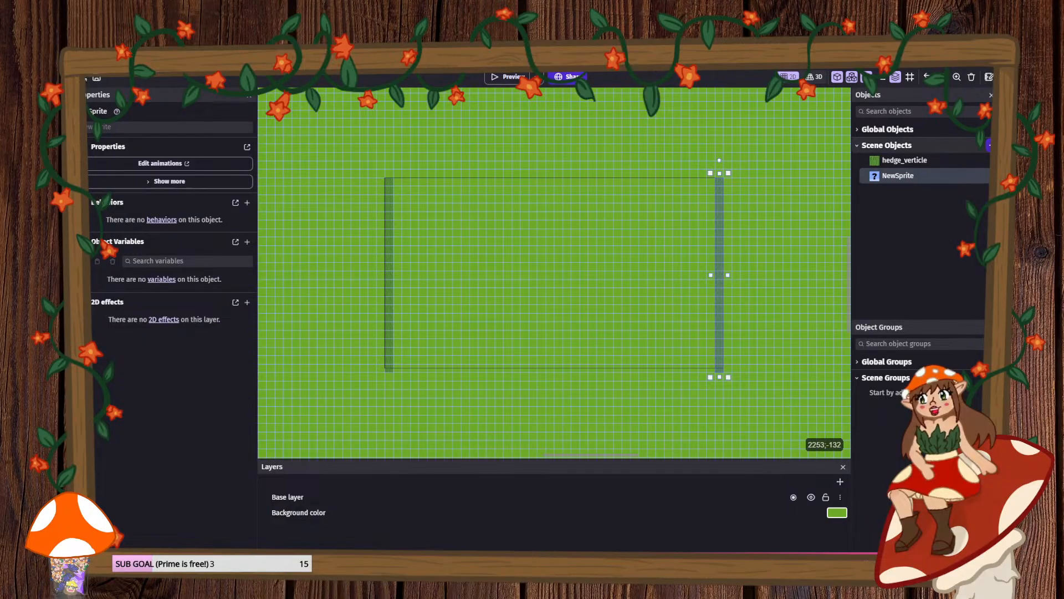
click(991, 145)
click(298, 197)
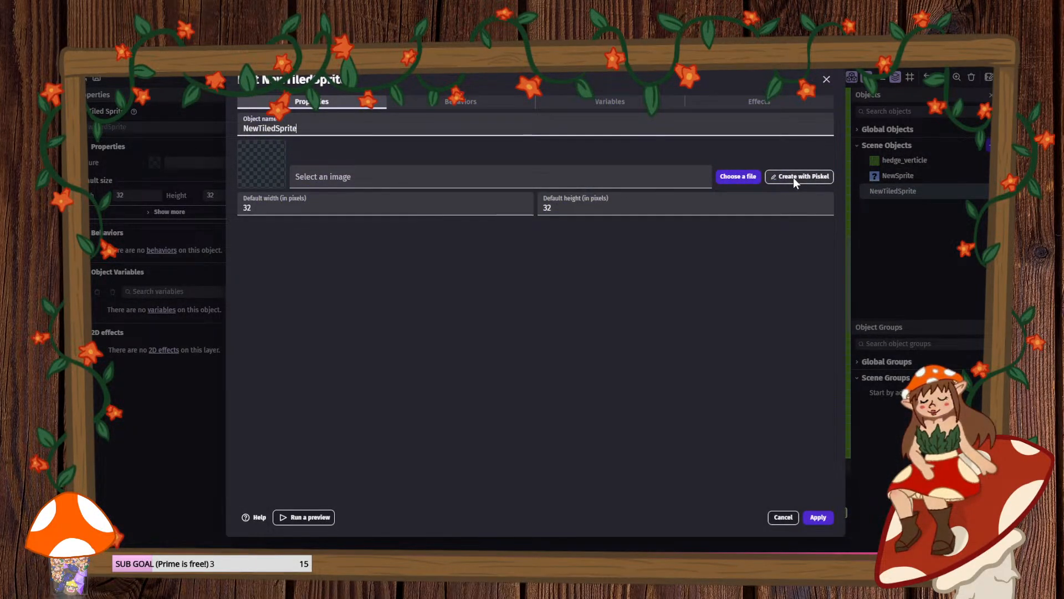
click(782, 516)
right_click(910, 194)
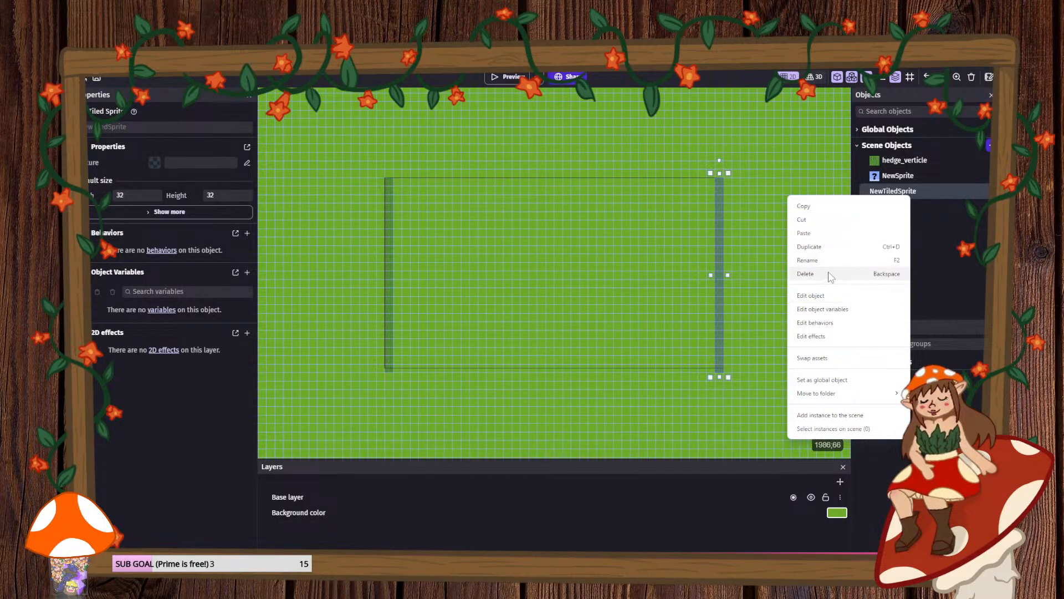
click(846, 275)
click(652, 341)
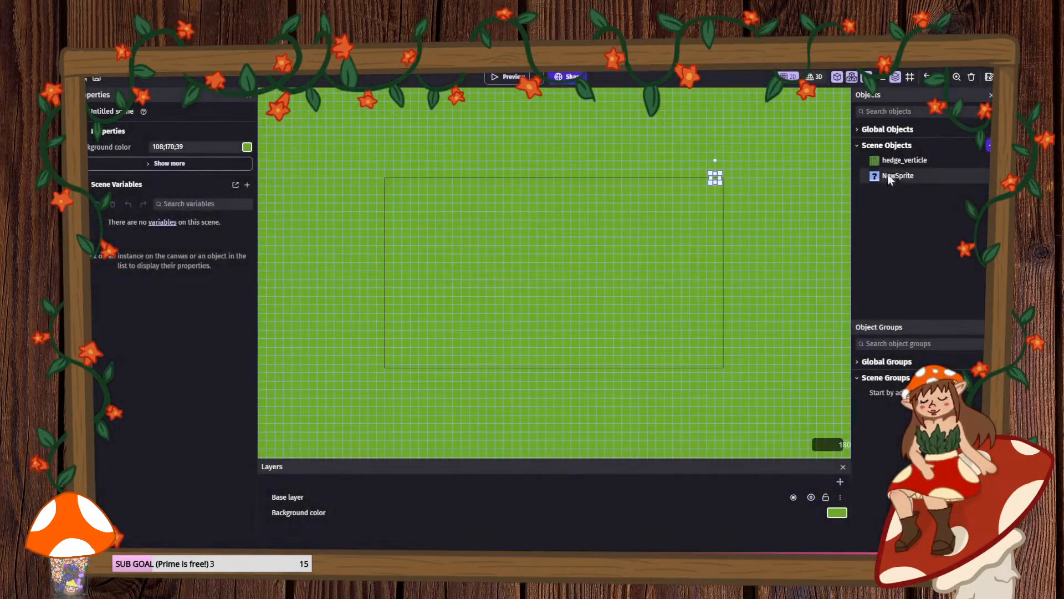
- Duplicate the hedge_verticle object and name the copy hedge_horizontal in its object settings
right_click(900, 162)
click(831, 219)
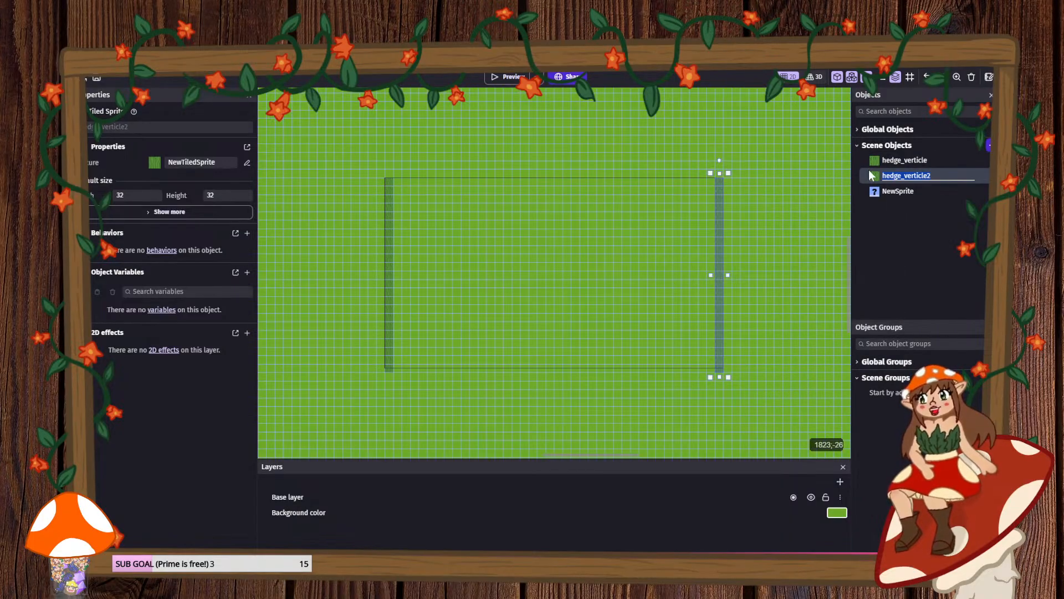
double_click(873, 175)
drag(299, 128, 269, 129)
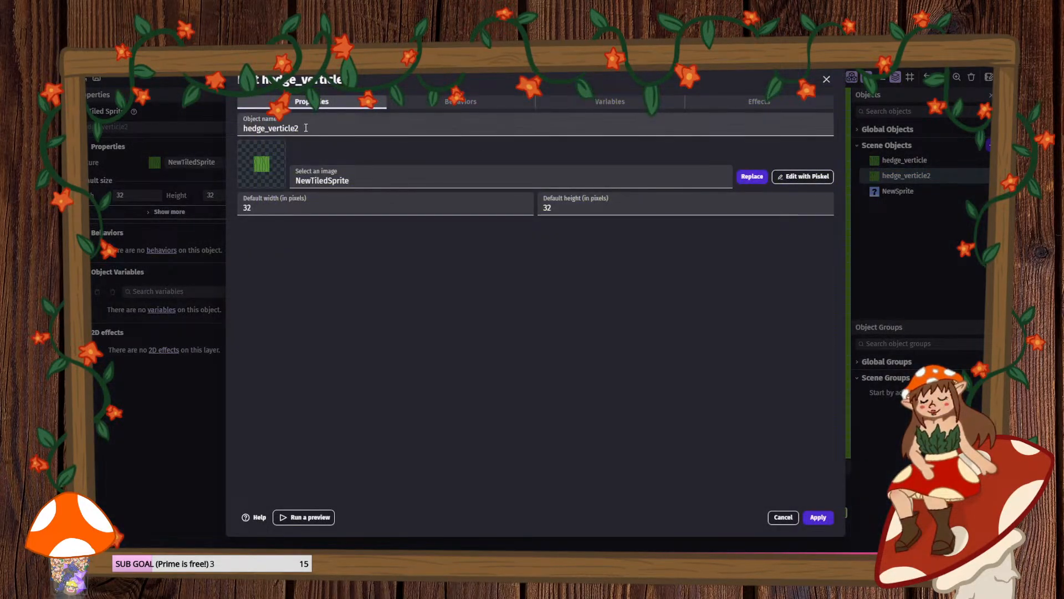
text(horizontal)
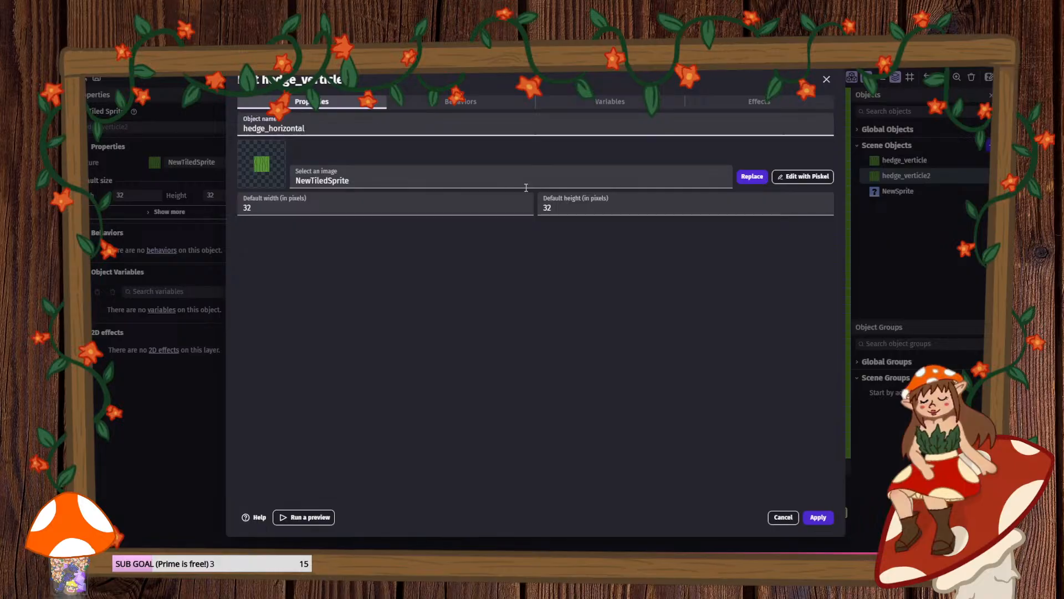
- Rotate the hedge_horizontal texture a quarter turn in Piskel so its lines run horizontally, save it over the existing image and apply
click(807, 176)
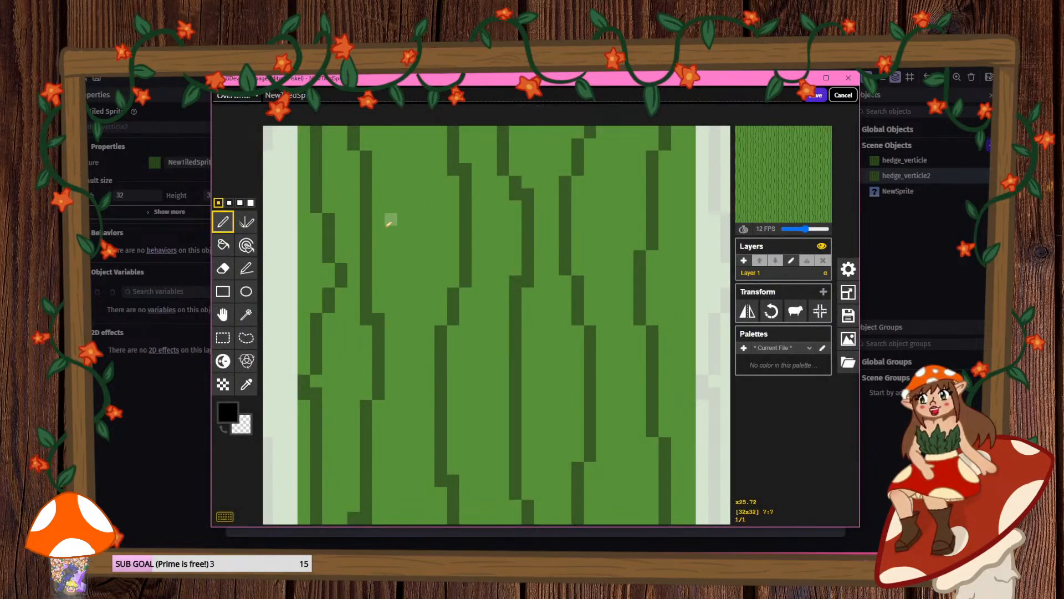
scroll(387, 218, down, 3)
click(772, 312)
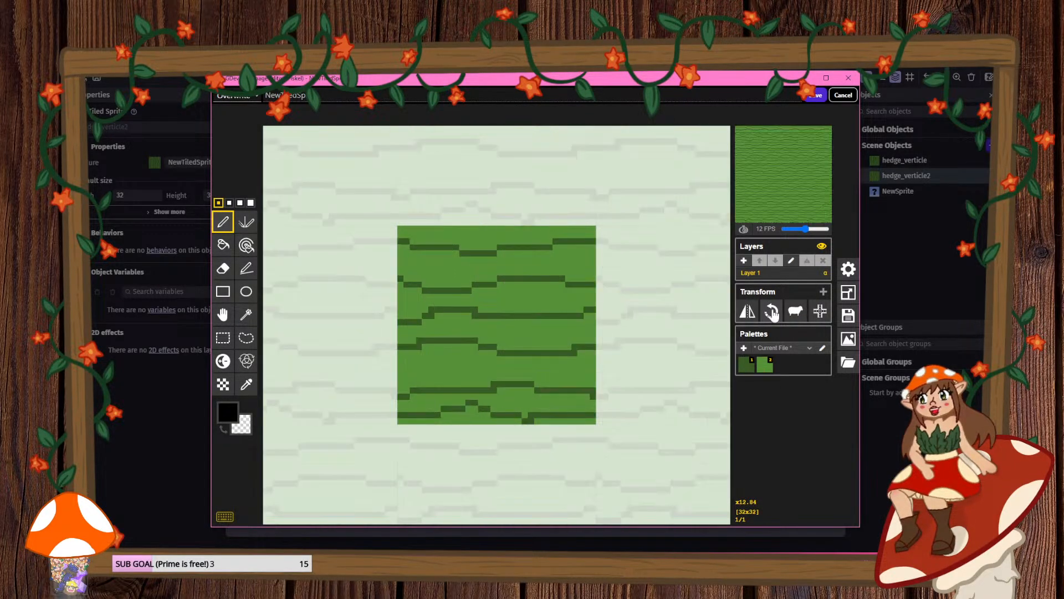
click(815, 95)
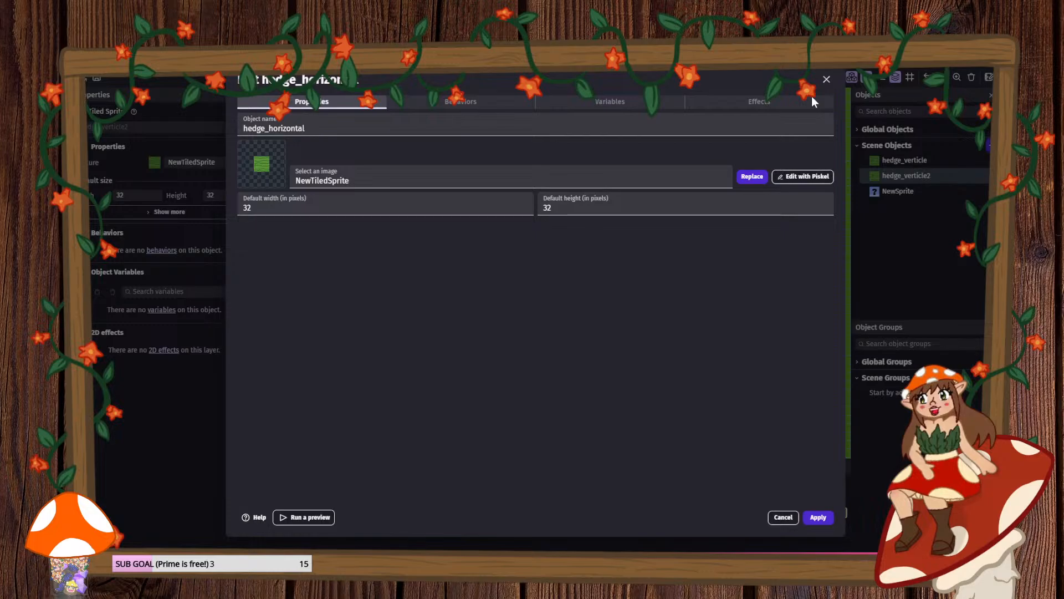
click(818, 517)
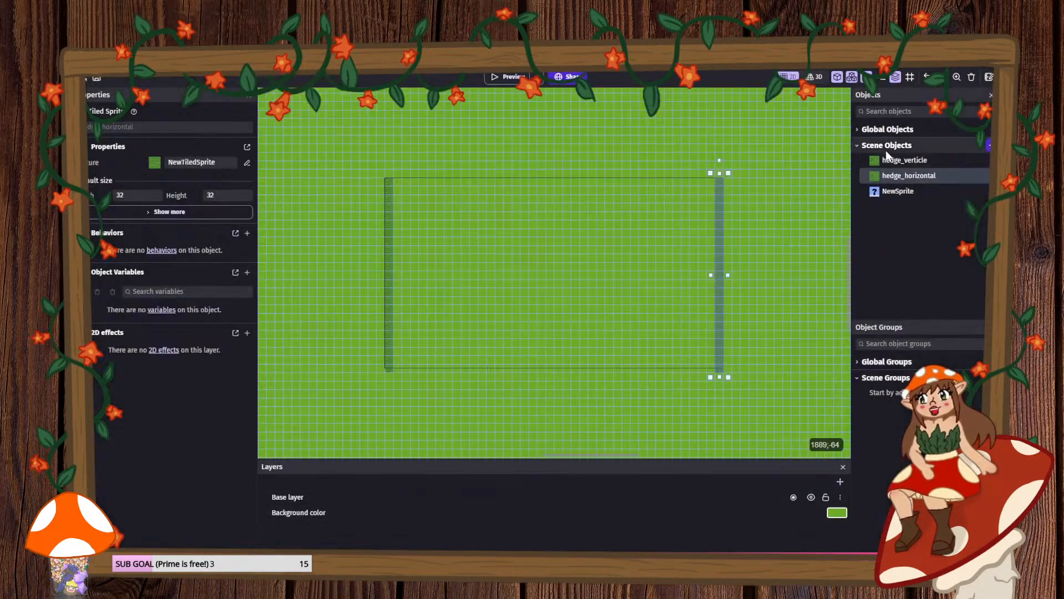
- Rotate the hedge_verticle texture back to vertical lines in Piskel, save it as a new image and apply
double_click(896, 161)
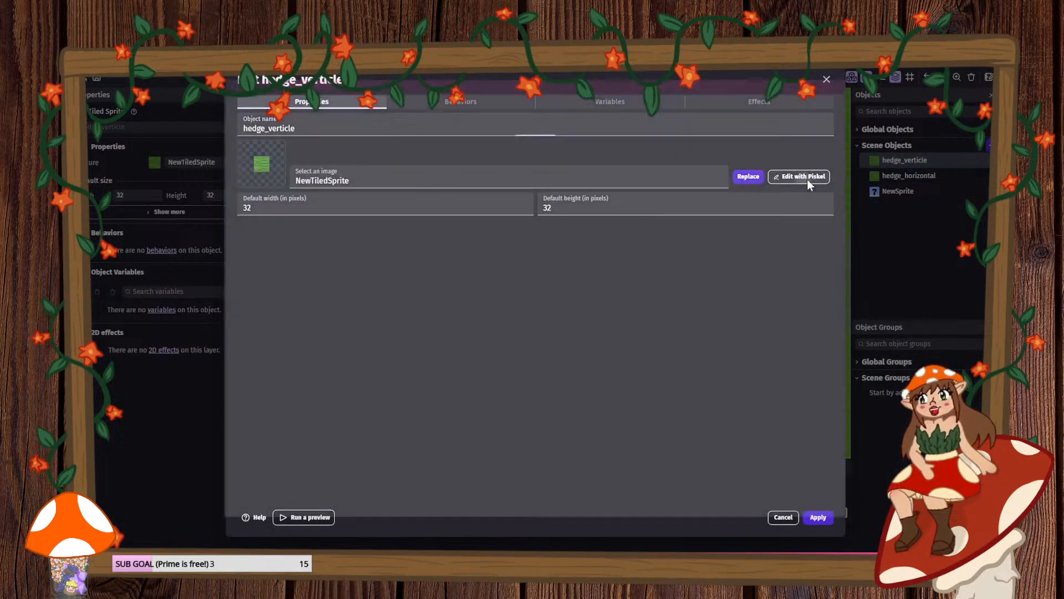
click(807, 176)
click(234, 95)
click(238, 123)
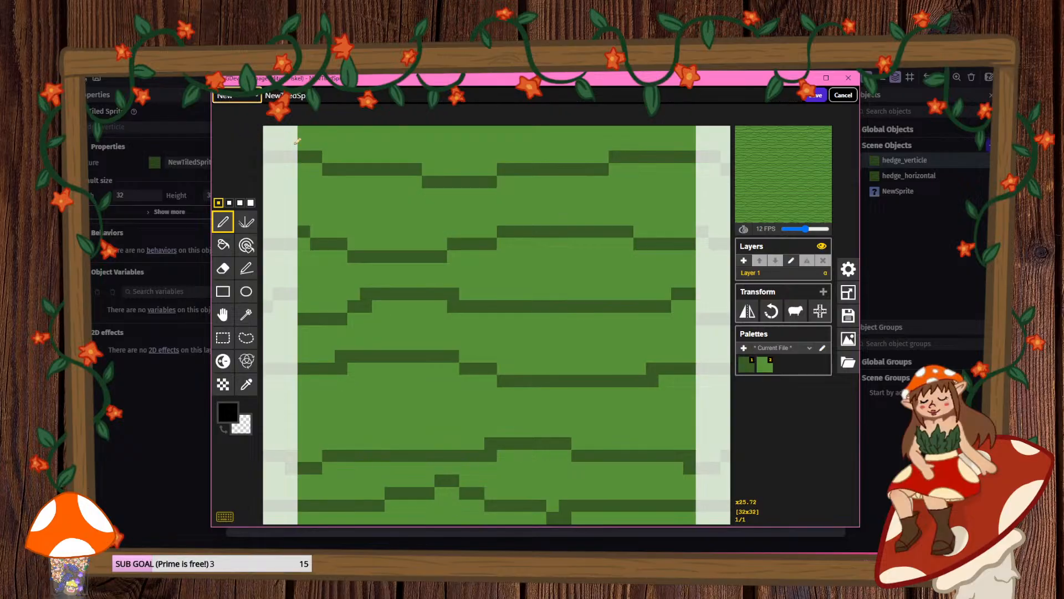
click(772, 312)
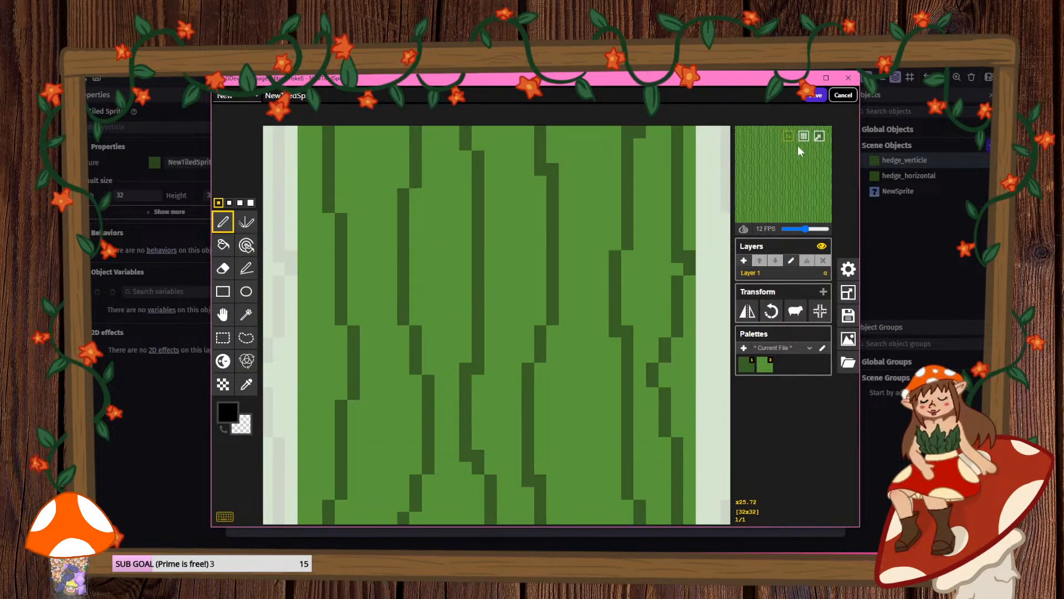
click(814, 95)
click(818, 517)
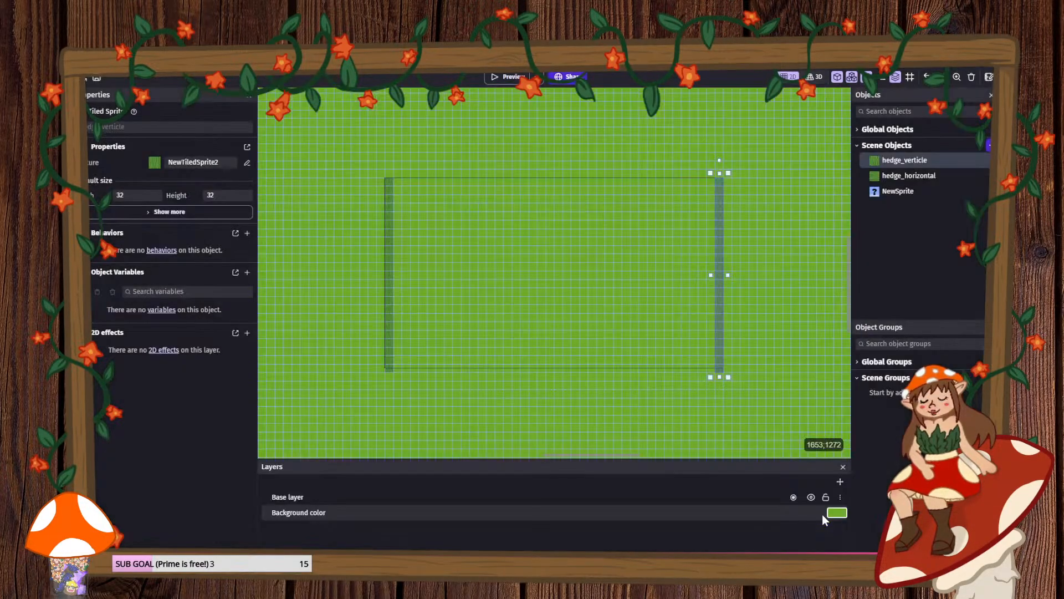
- Lay a 1216 x 32 hedge_horizontal strip along the scene frame's top edge and copy it to X 32, Y 704 at the bottom
click(892, 177)
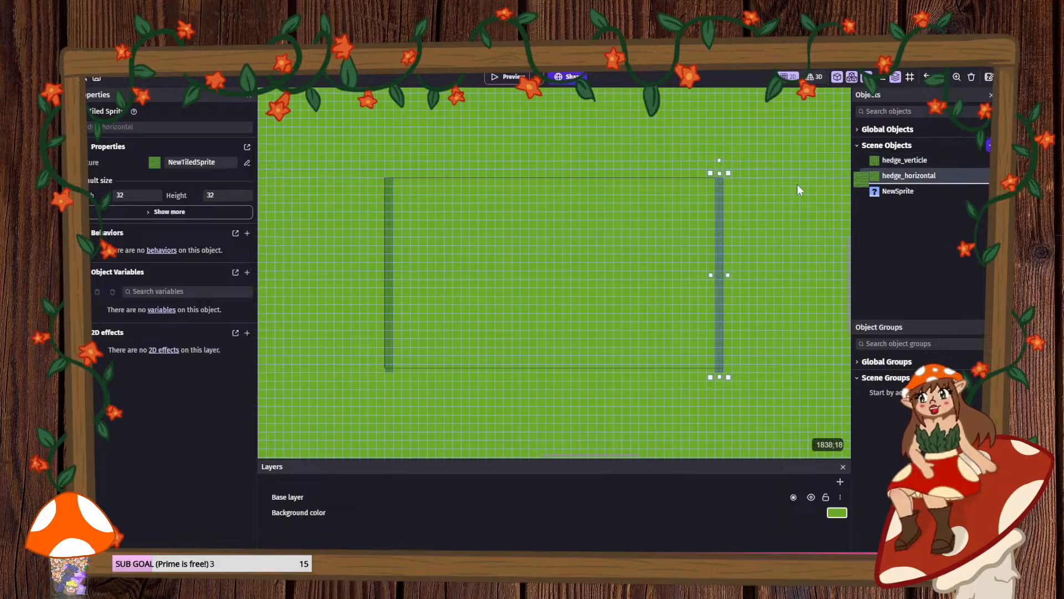
click(398, 182)
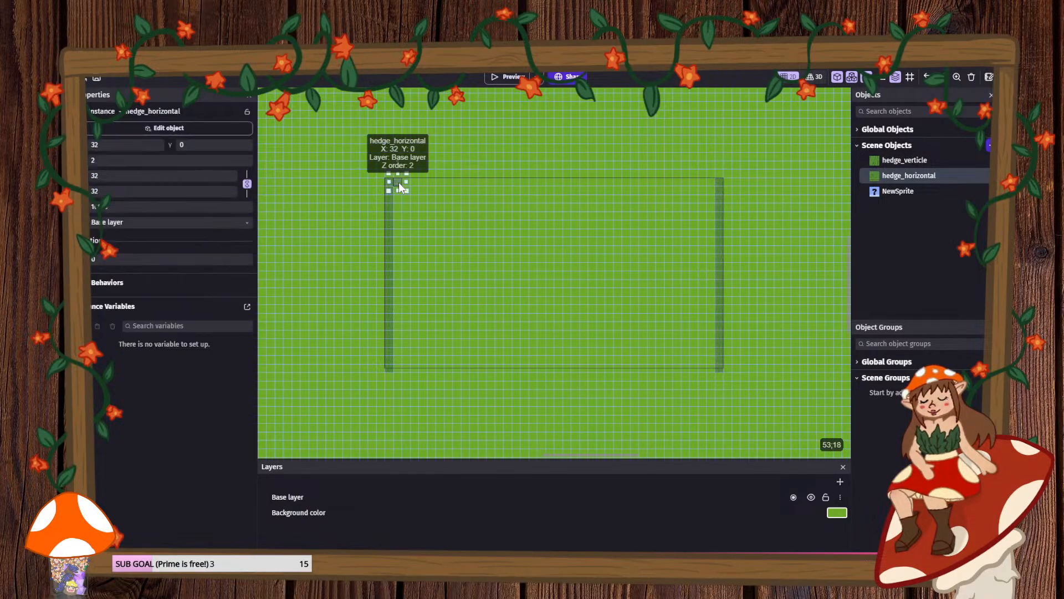
drag(397, 182, 719, 191)
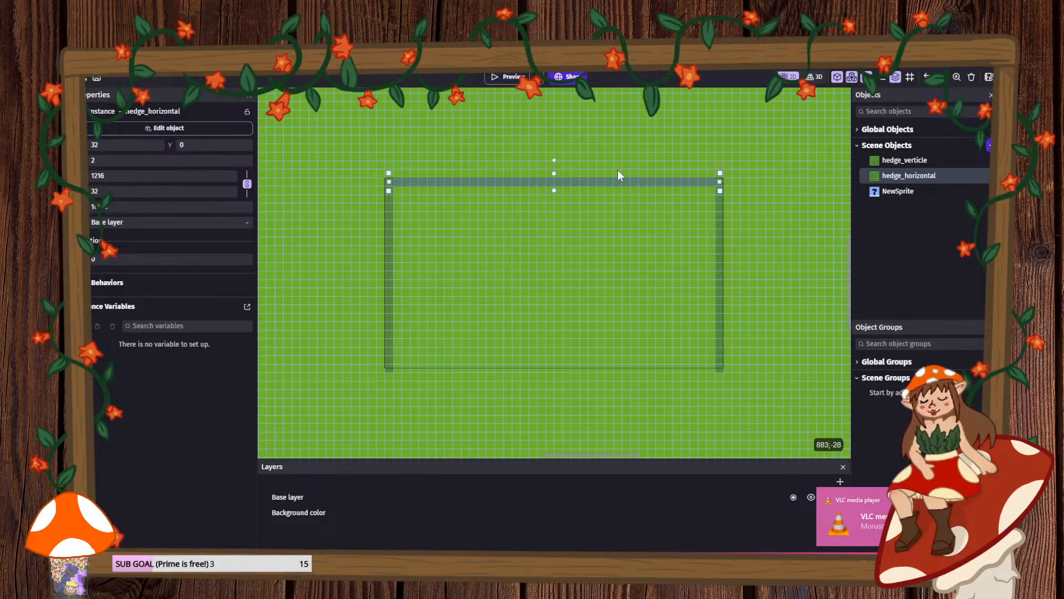
ctrl+drag(618, 178, 610, 368)
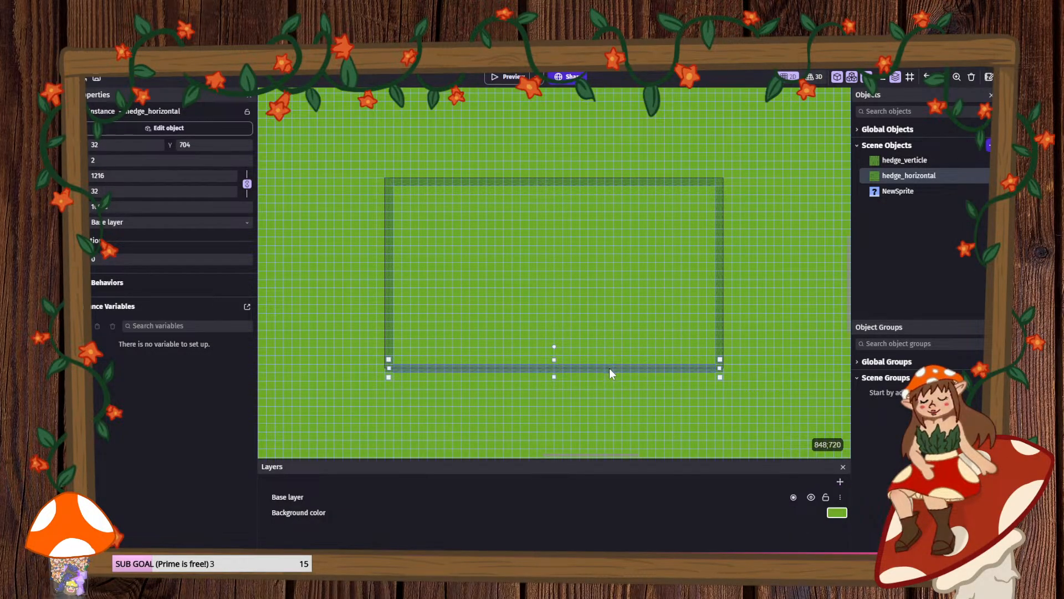
click(760, 336)
- Extend the bottom hedge_horizontal strip rightward to a width of 1248 so it reaches the scene frame's right edge
ctrl+scroll(747, 380, up, 3)
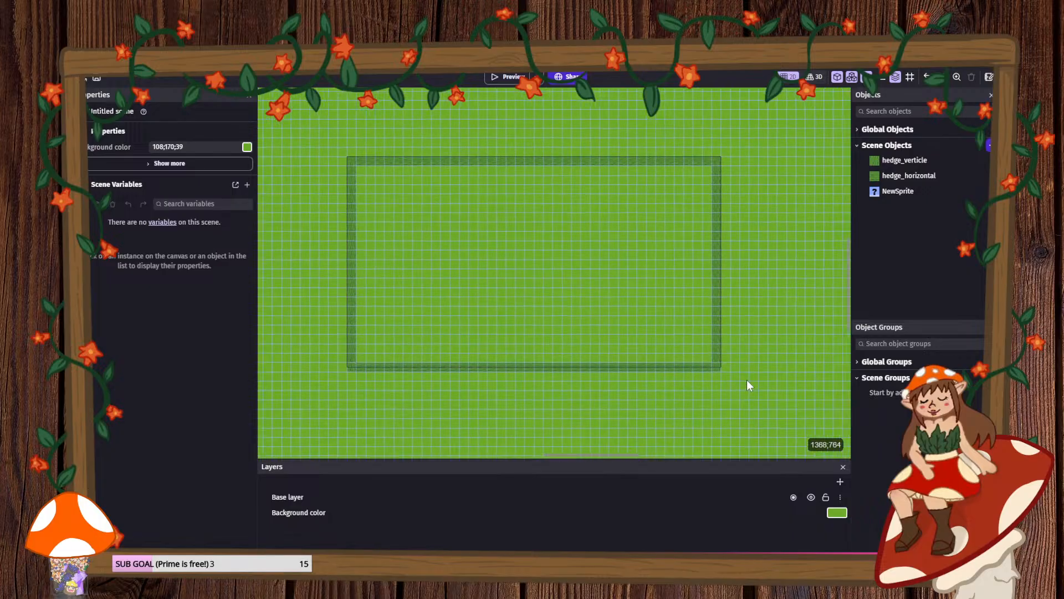
click(687, 362)
drag(696, 362, 714, 362)
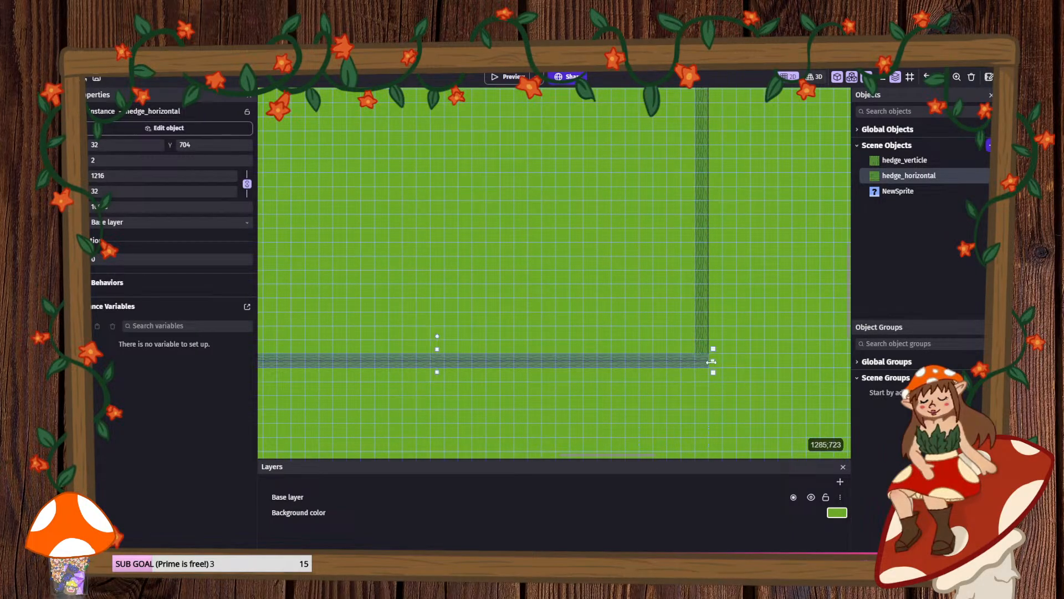
ctrl+scroll(639, 399, down, 3)
ctrl+scroll(624, 377, down, 1)
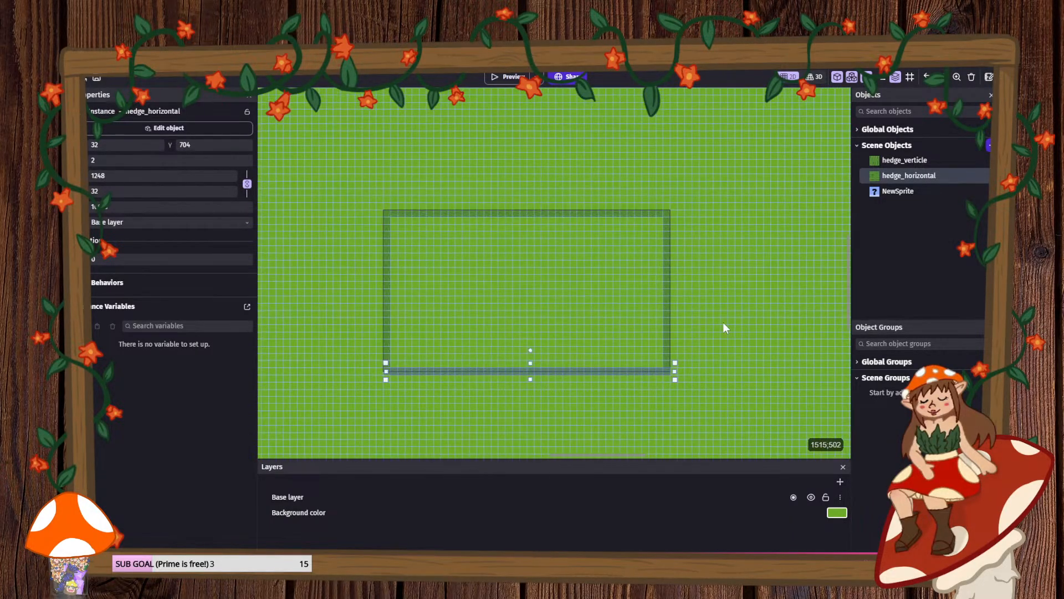
click(723, 321)
click(430, 371)
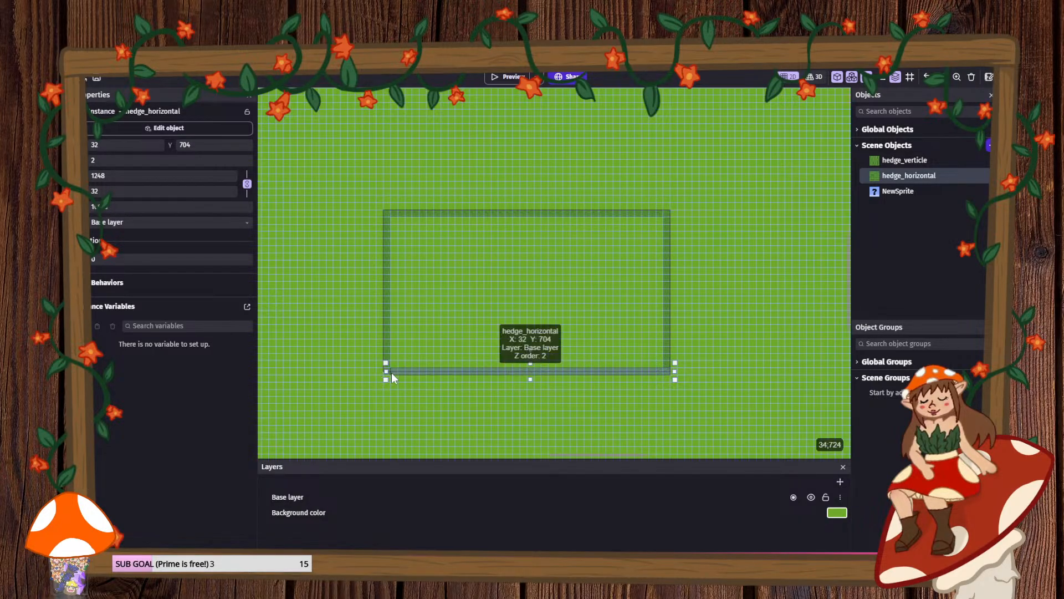
ctrl+scroll(379, 379, up, 5)
ctrl+scroll(378, 377, up, 3)
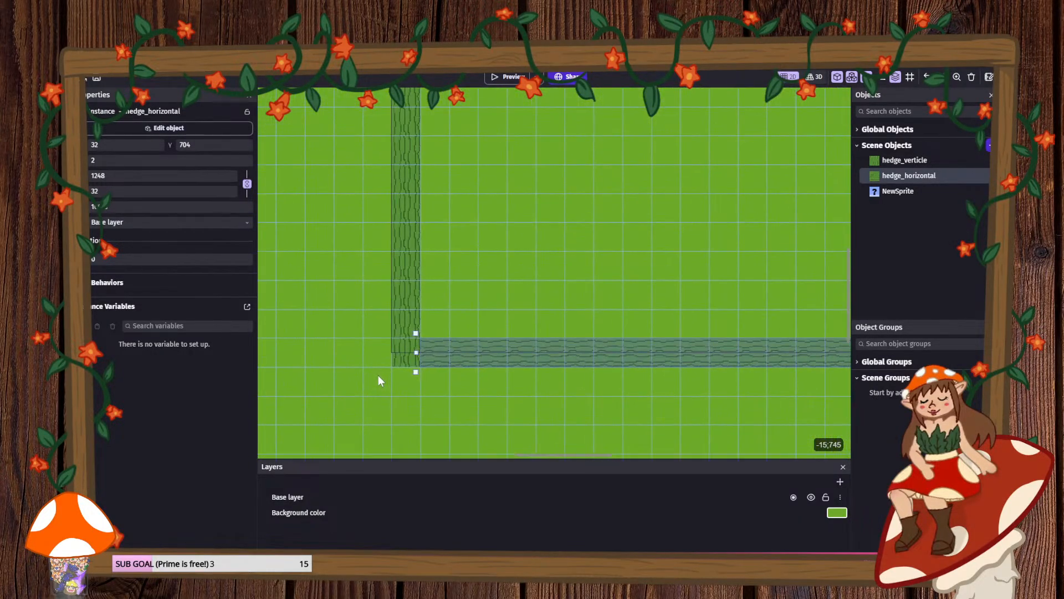
ctrl+scroll(488, 344, down, 5)
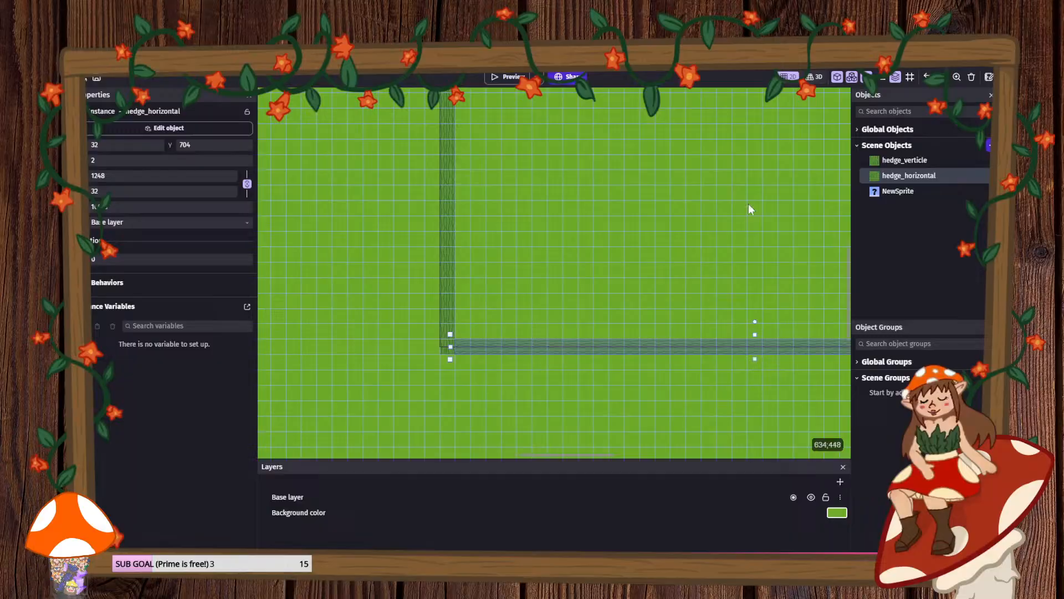
- Preview the game in a maximized window to check the hedge border, and close the preview
click(506, 77)
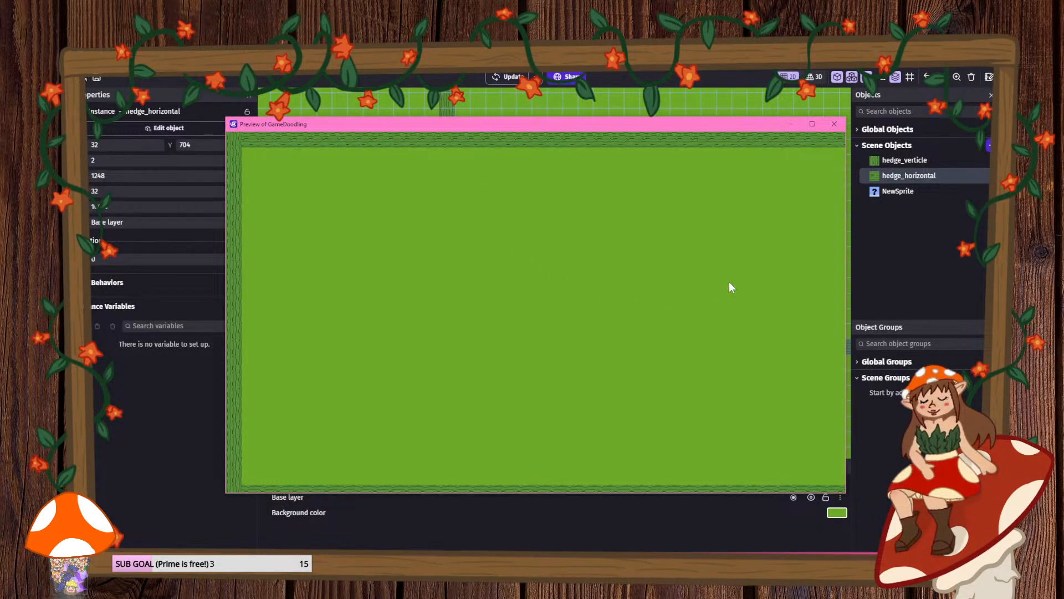
click(813, 124)
click(987, 59)
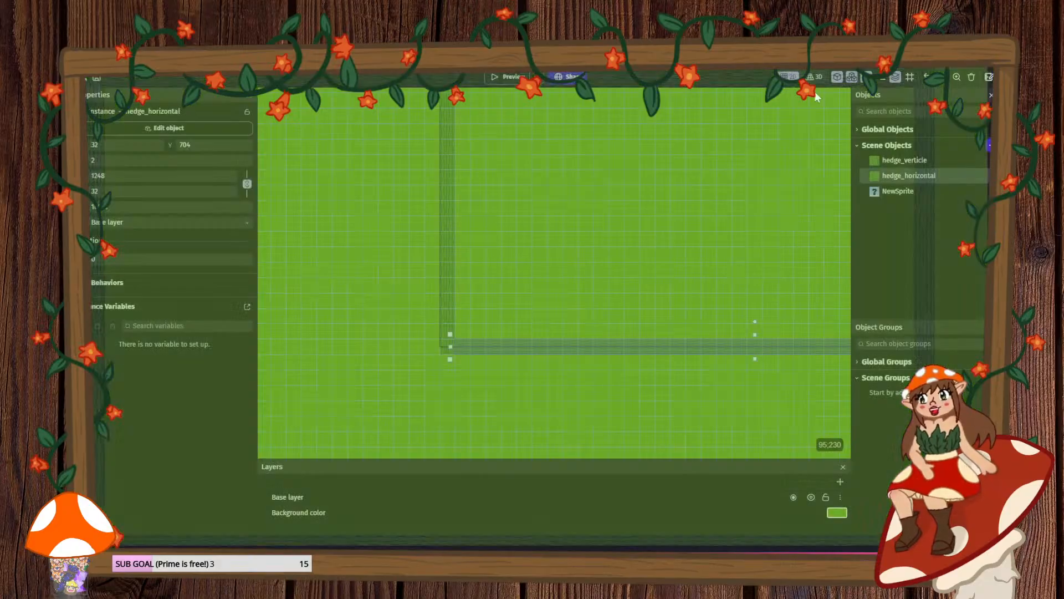
- Set the game resolution resize mode to "No changes to the game size" in the game properties and apply
click(83, 61)
click(108, 81)
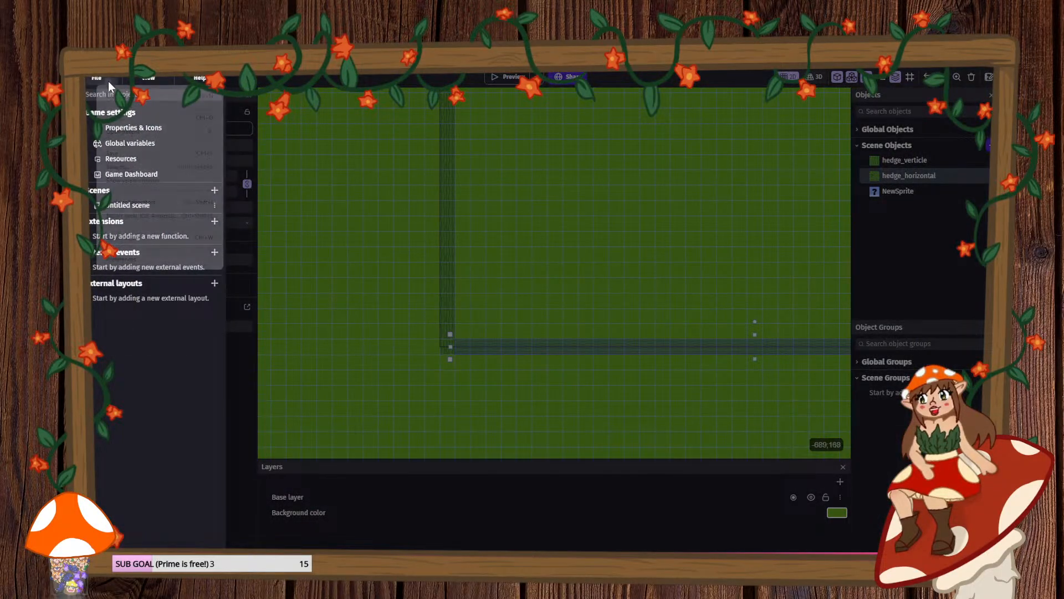
click(119, 149)
click(327, 147)
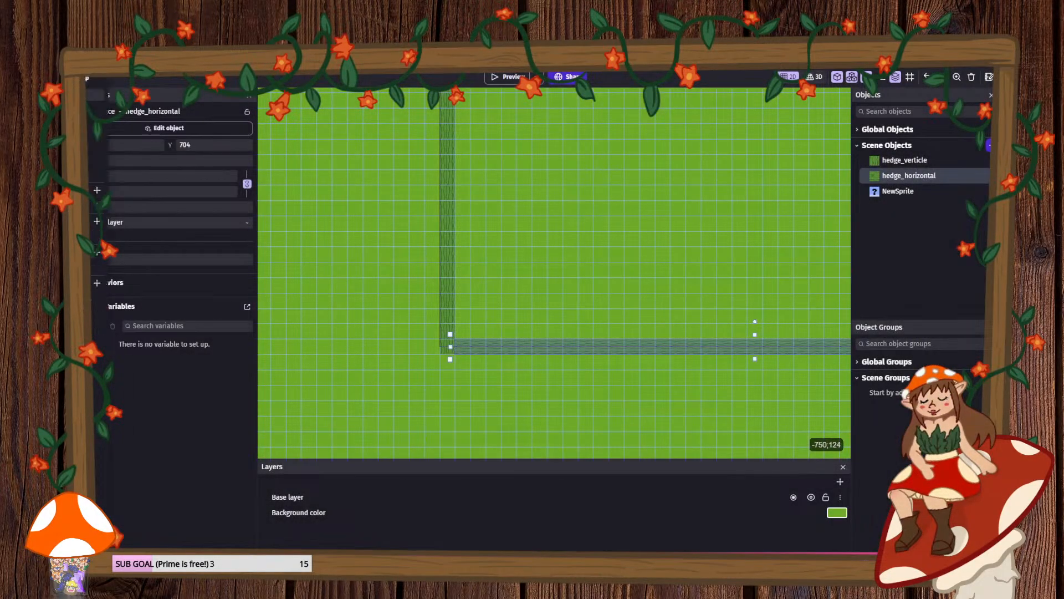
click(87, 85)
click(118, 129)
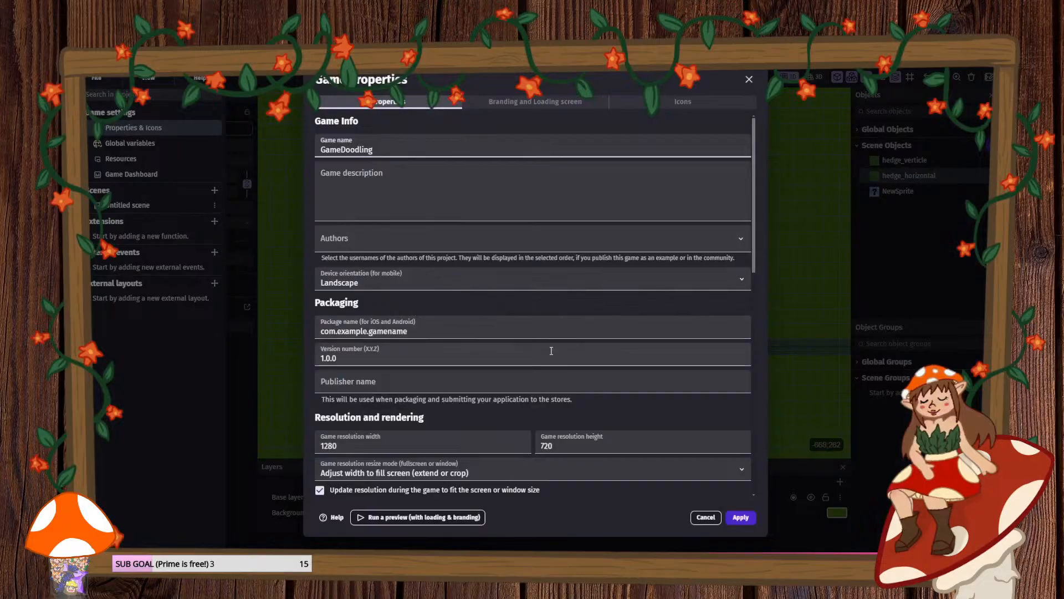
scroll(549, 348, down, 5)
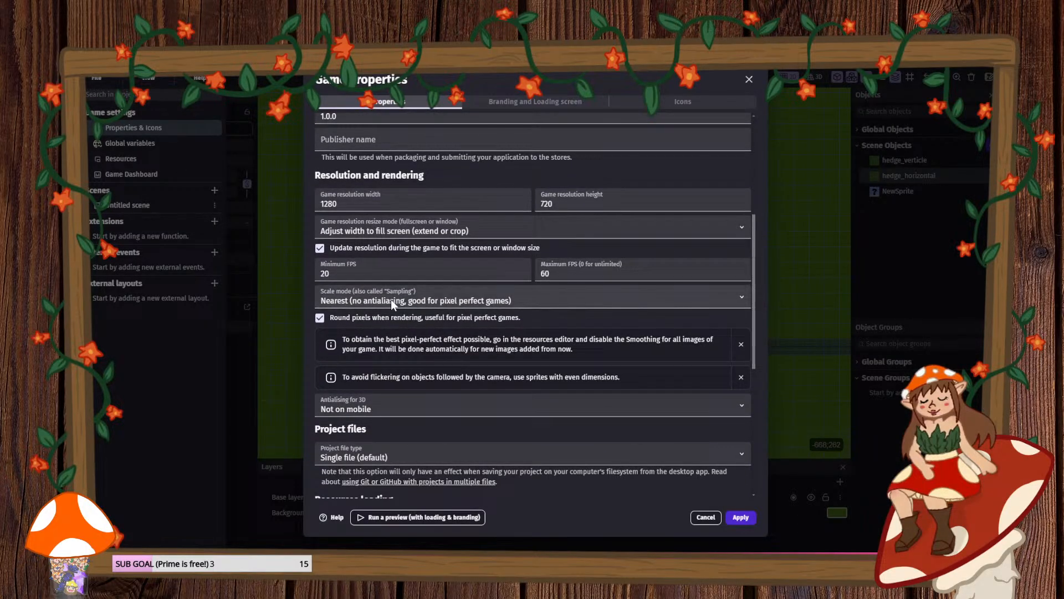
click(390, 299)
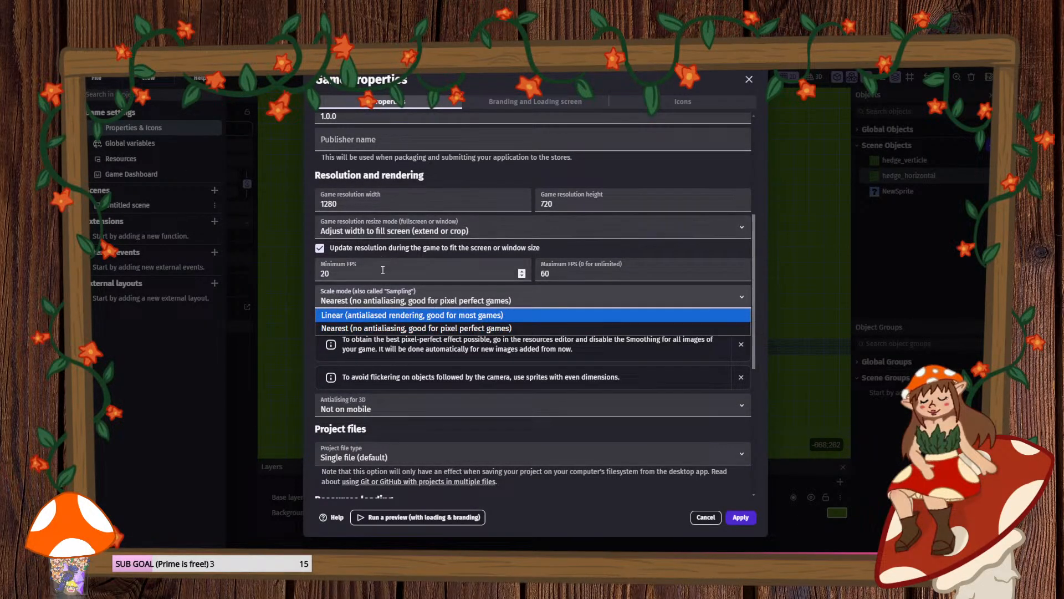
click(382, 273)
click(432, 230)
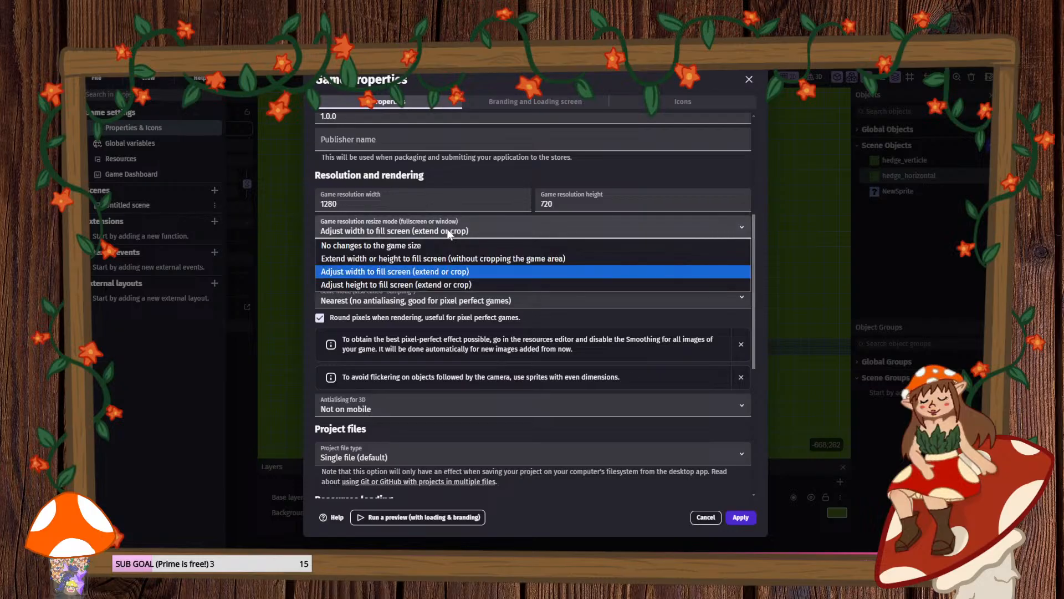
click(433, 248)
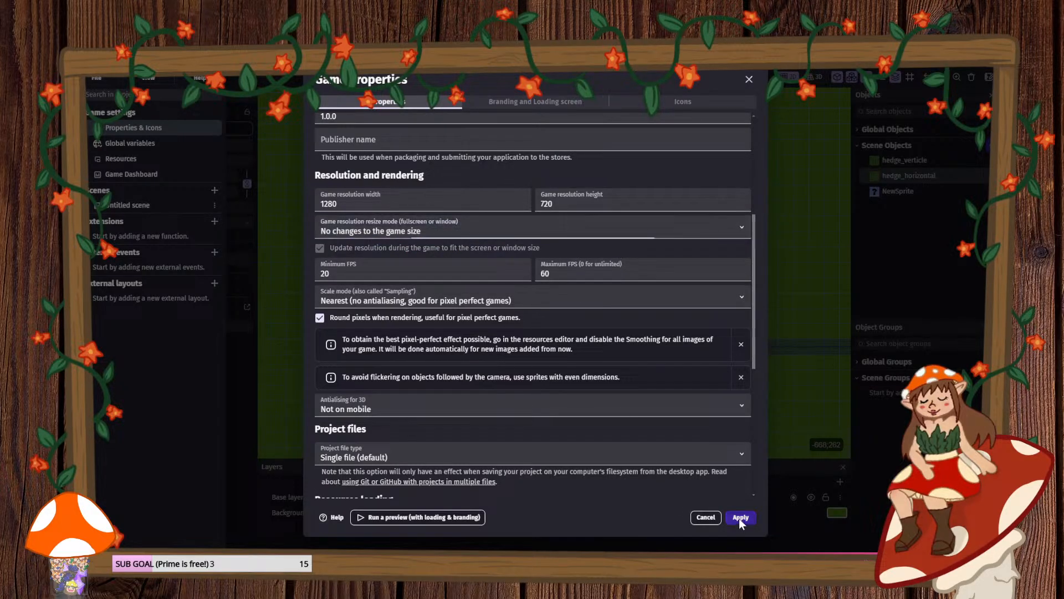
click(740, 517)
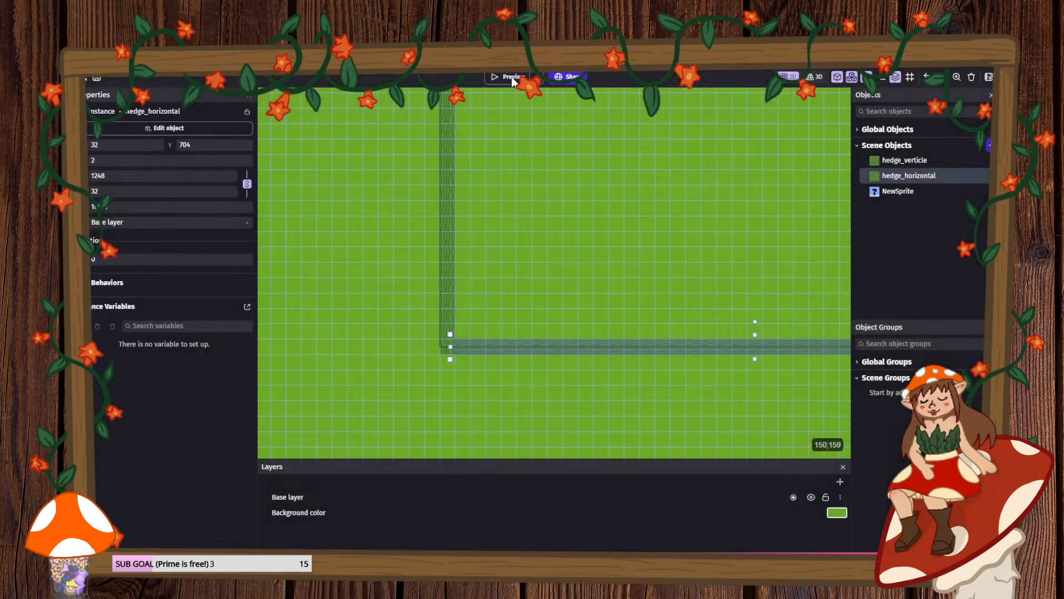
- Run the preview again at maximized size to check the new resize mode, and close it
click(500, 77)
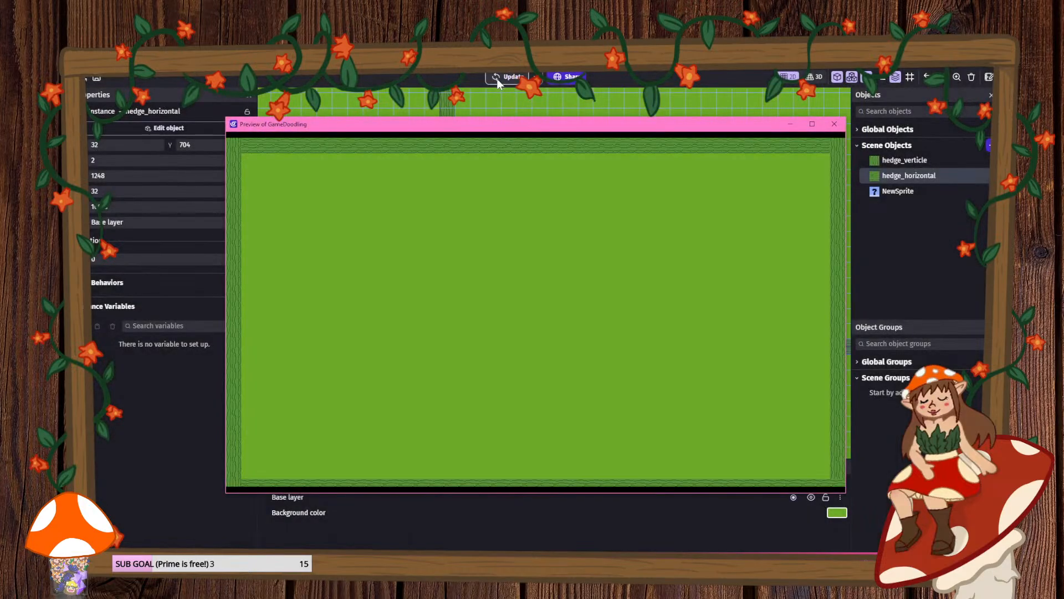
click(811, 124)
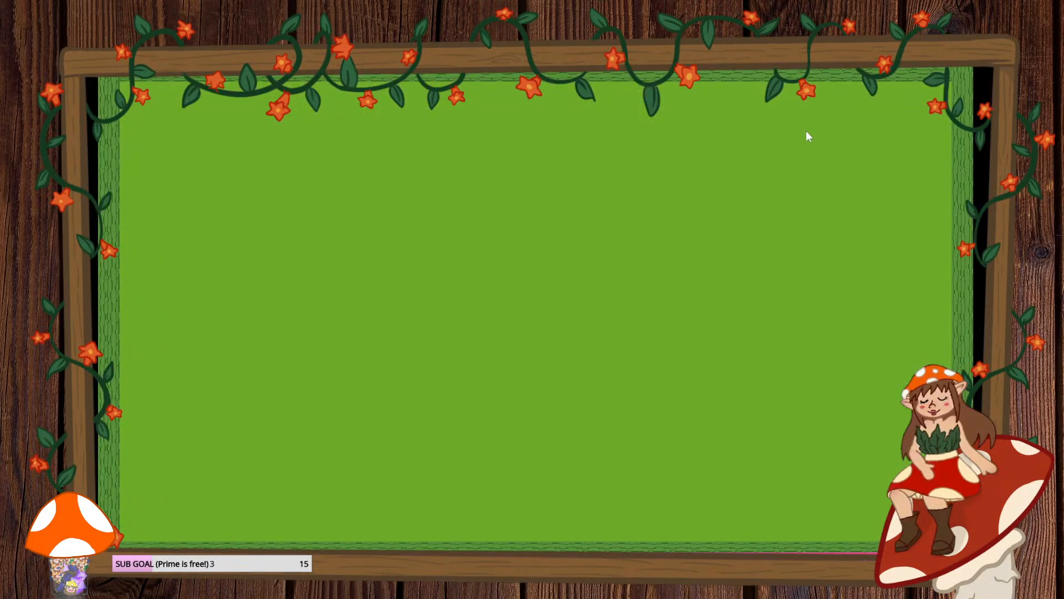
click(990, 54)
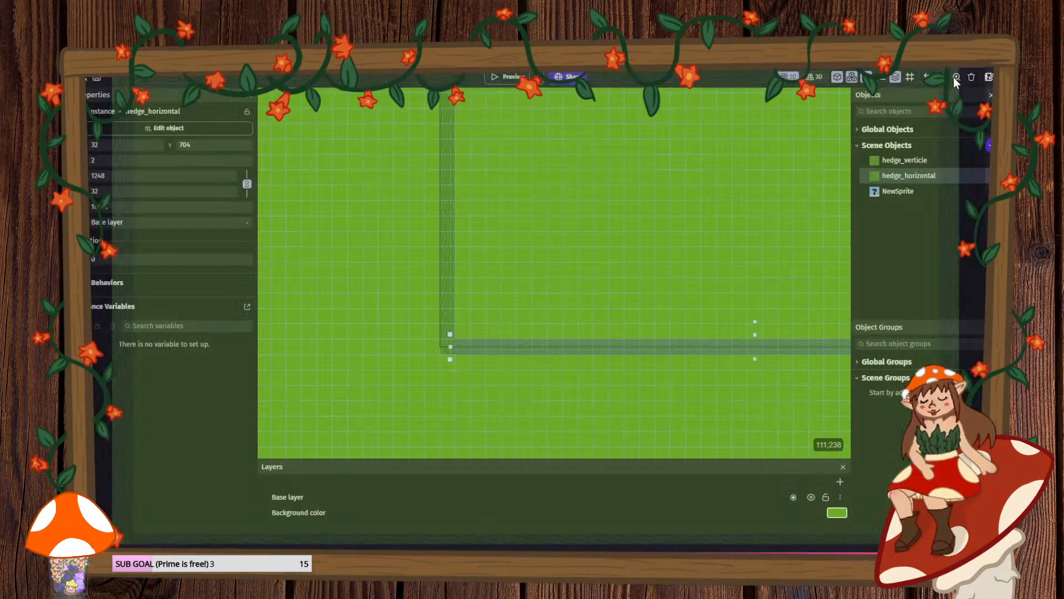
- Set the game resolution height to 736 to match the vertical hedge's height, apply, and preview the game maximized
drag(562, 351, 551, 341)
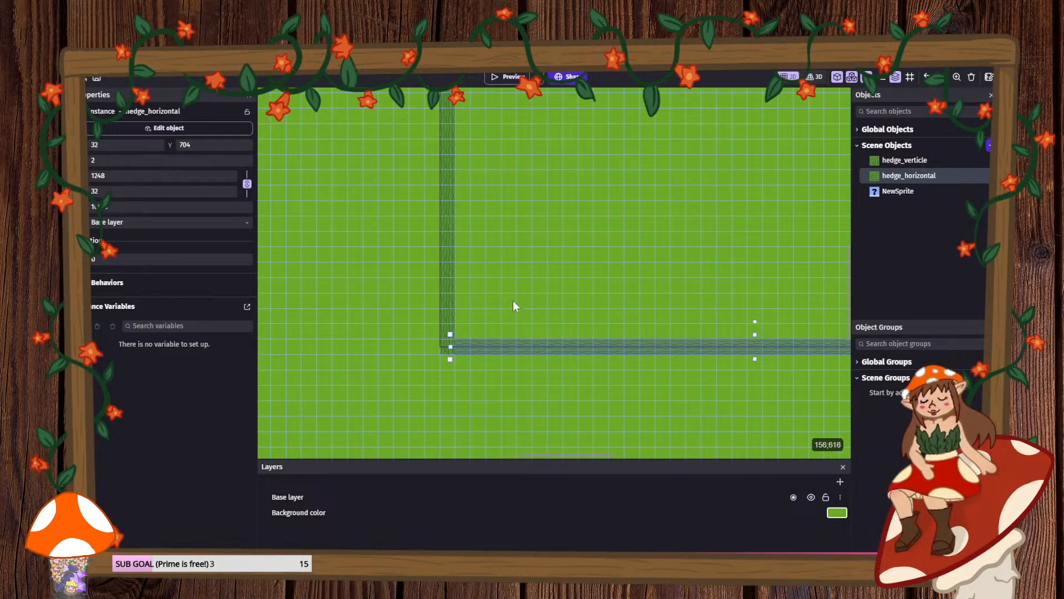
scroll(473, 337, up, 2)
scroll(428, 363, up, 4)
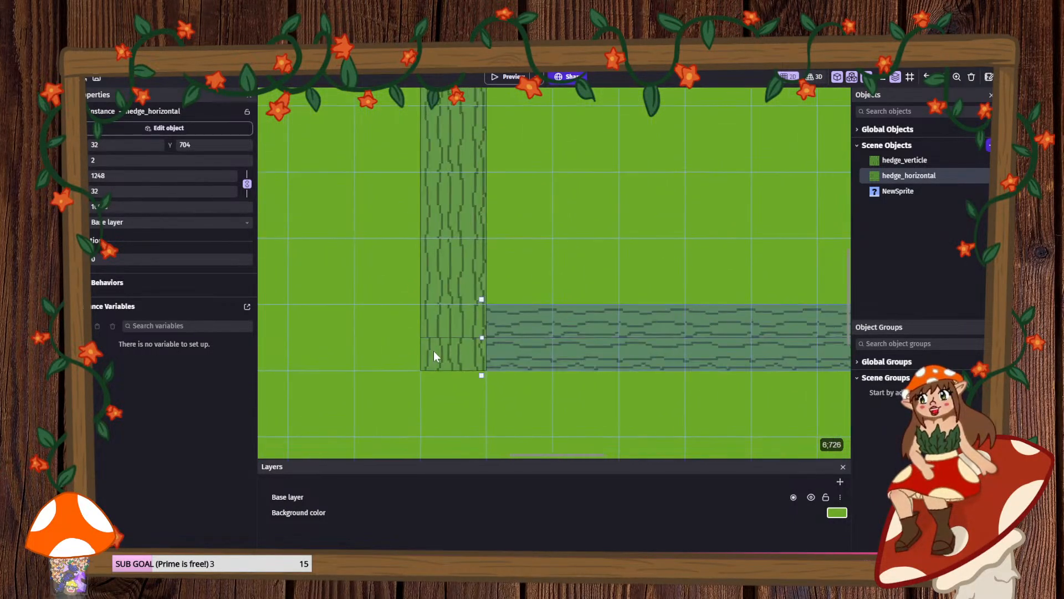
click(438, 351)
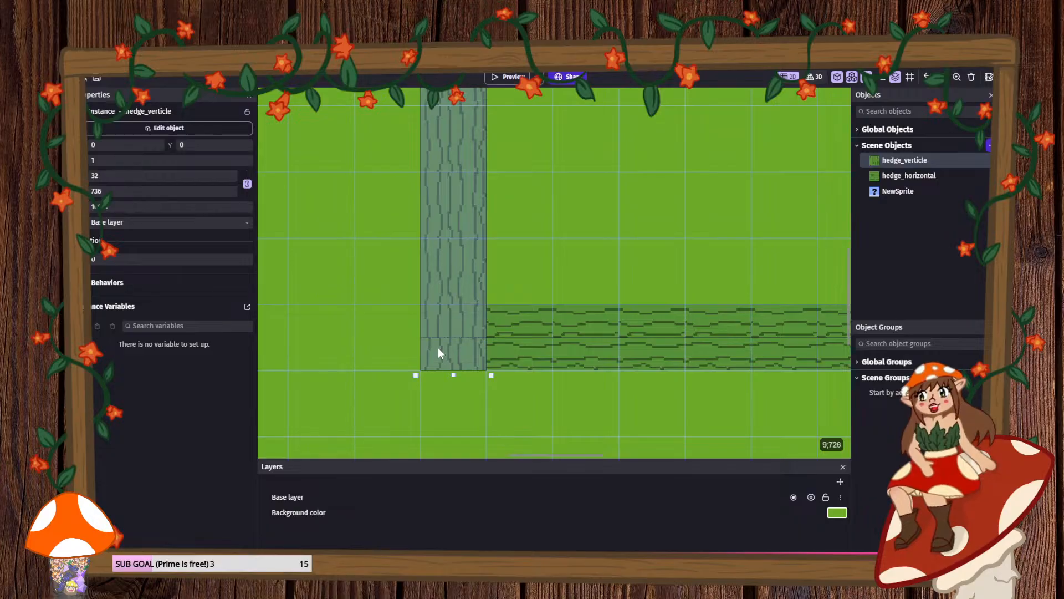
click(96, 77)
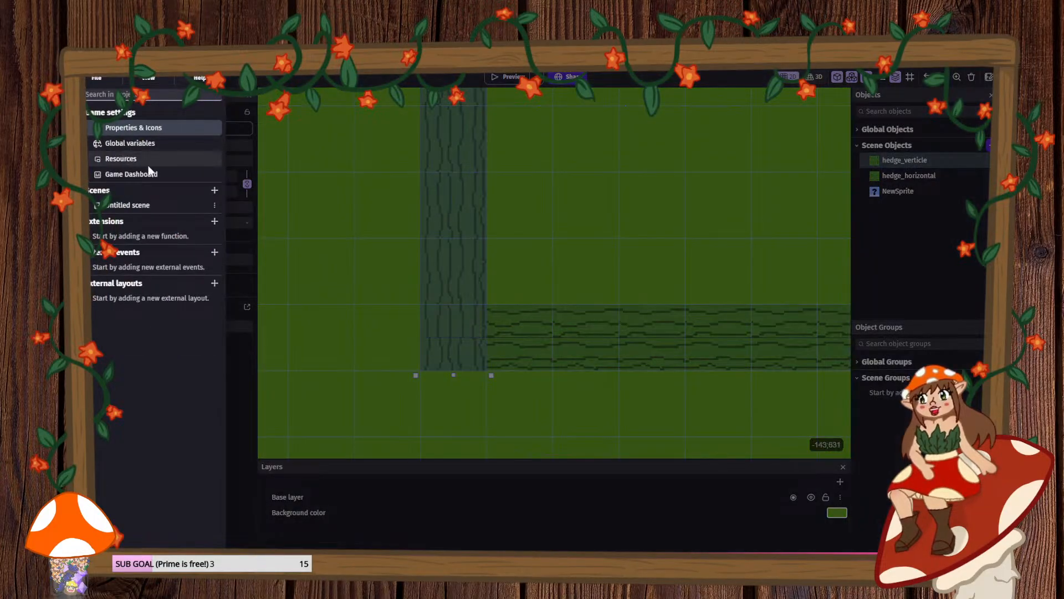
click(134, 128)
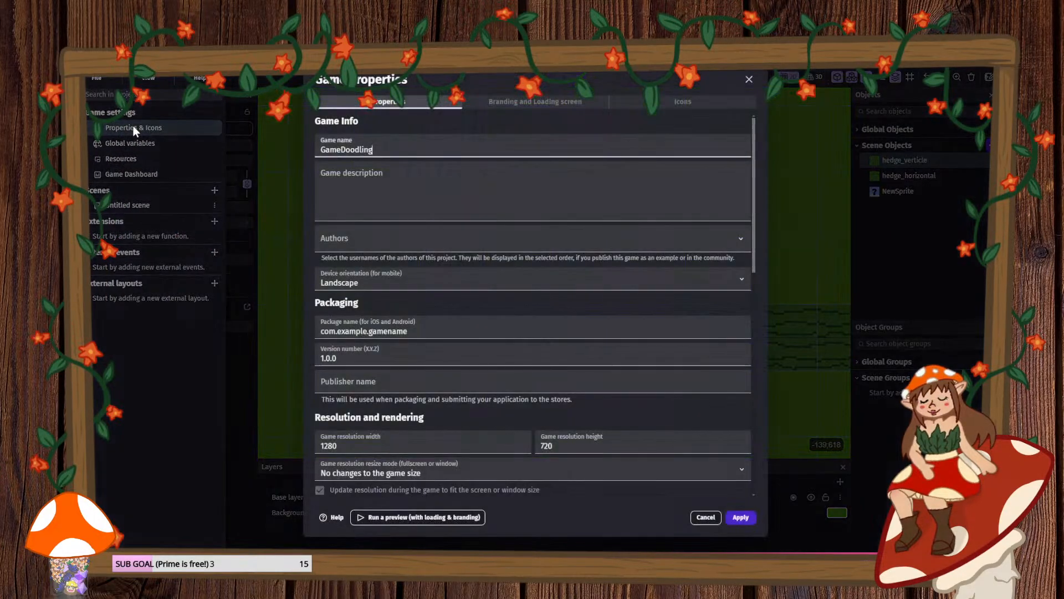
scroll(433, 303, down, 3)
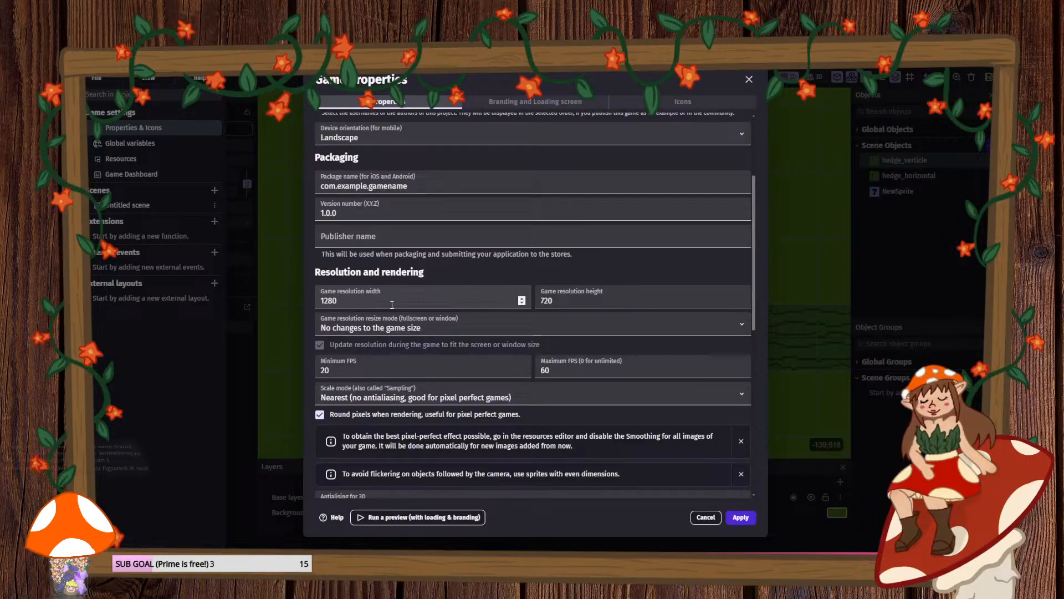
text(36)
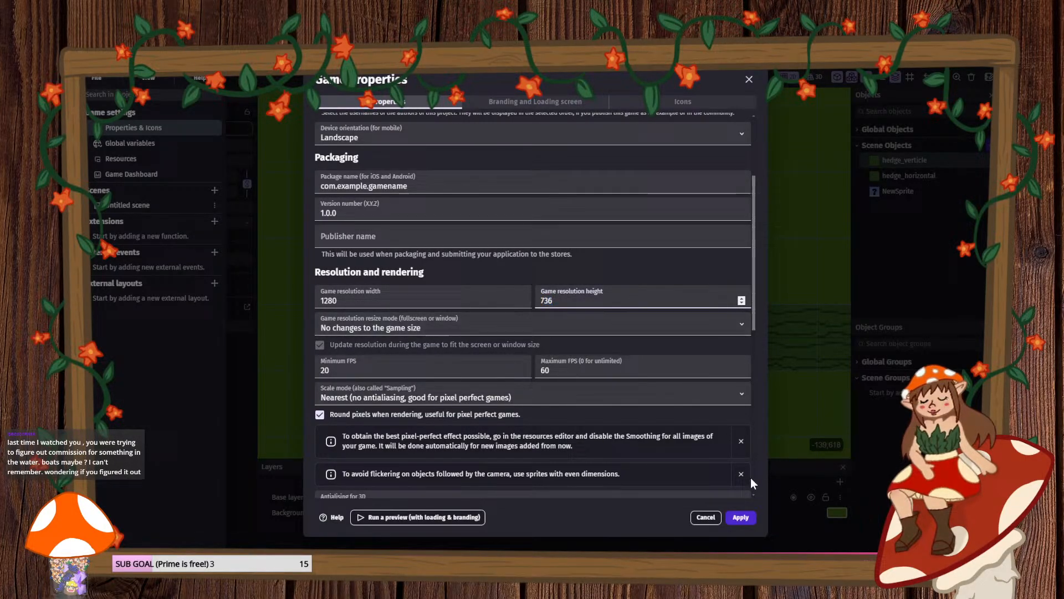
click(740, 517)
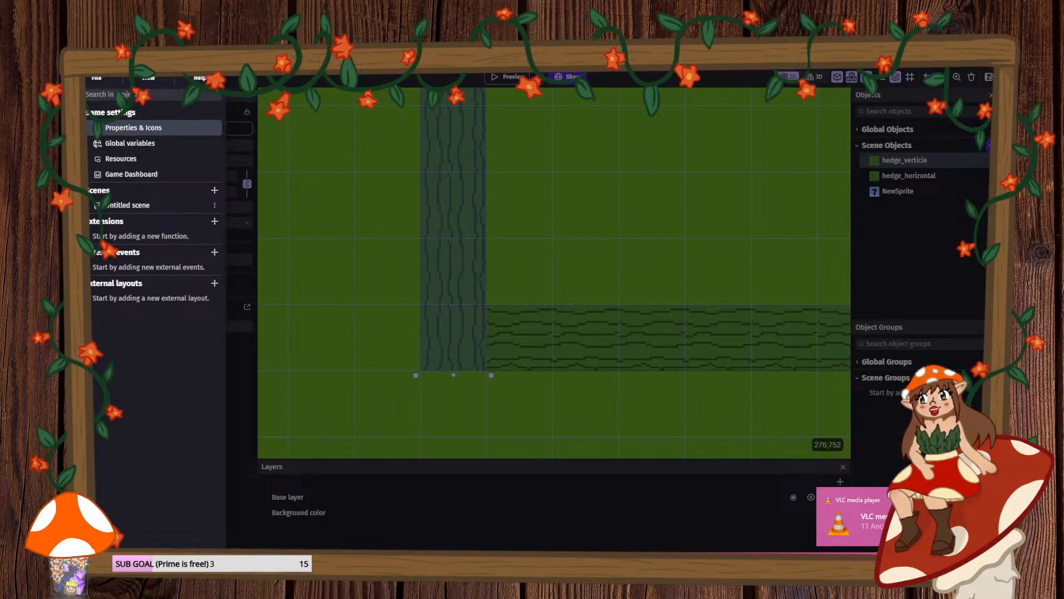
click(621, 418)
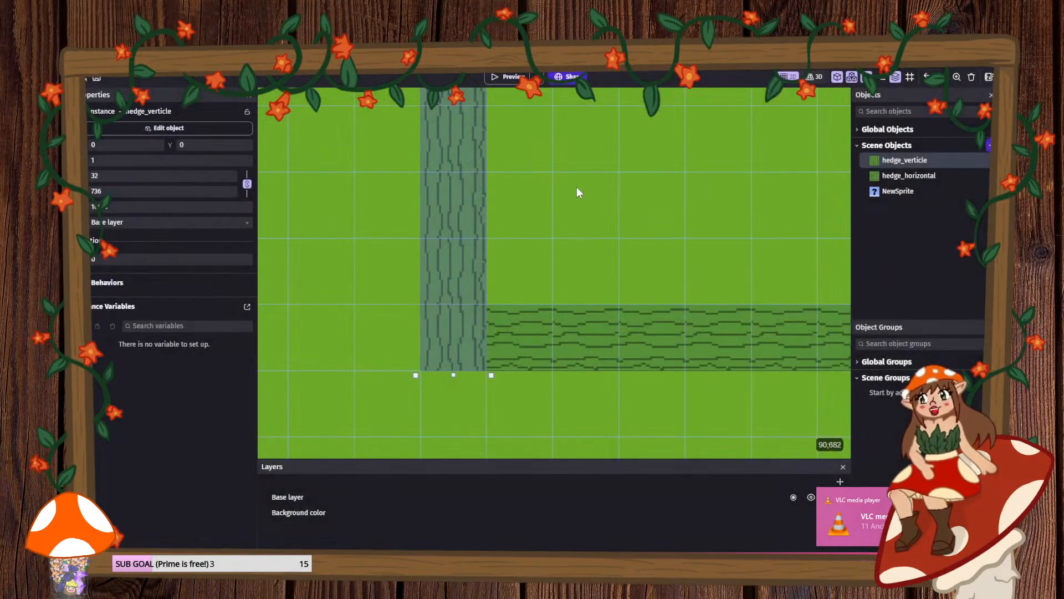
click(510, 77)
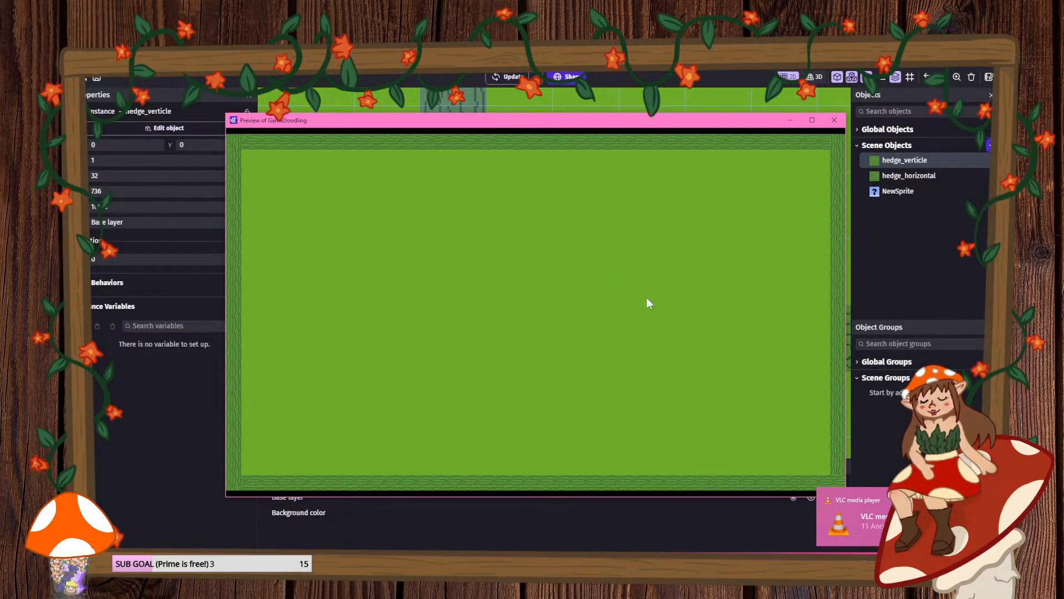
click(812, 120)
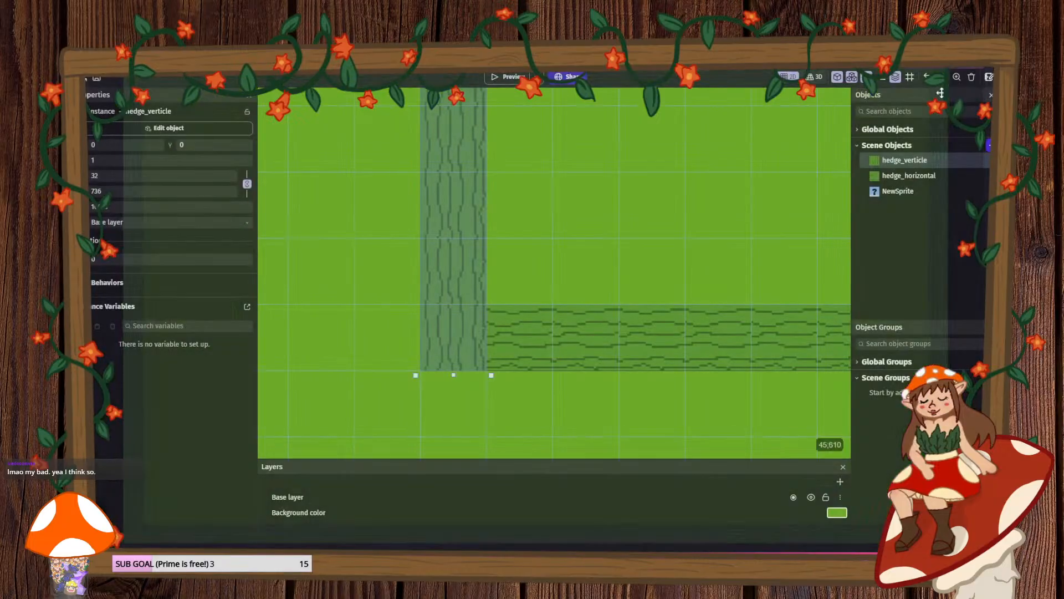
- Add the Platform behavior to the hedge_verticle object
double_click(875, 158)
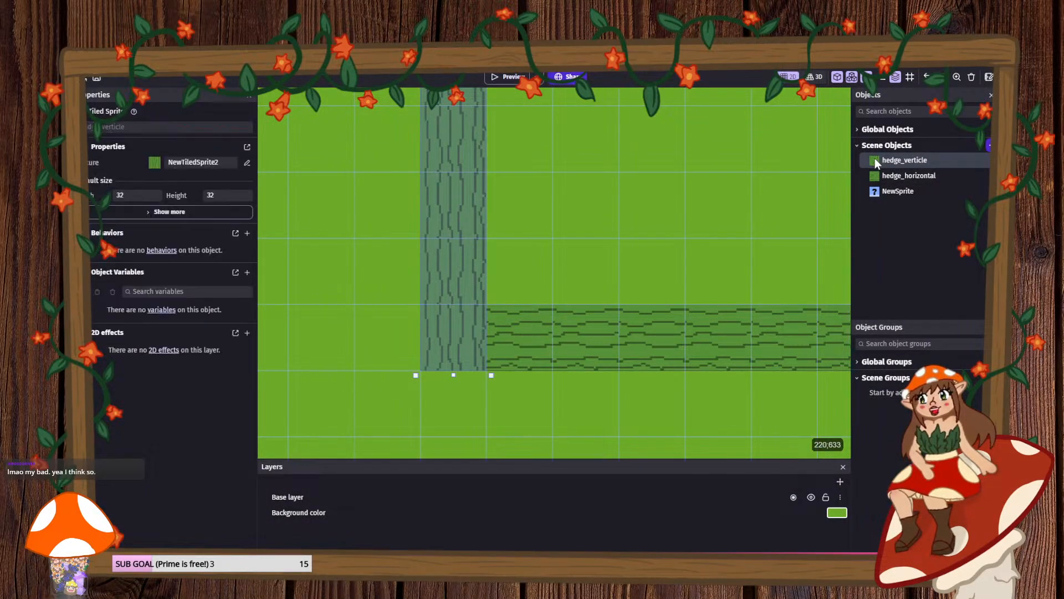
click(481, 103)
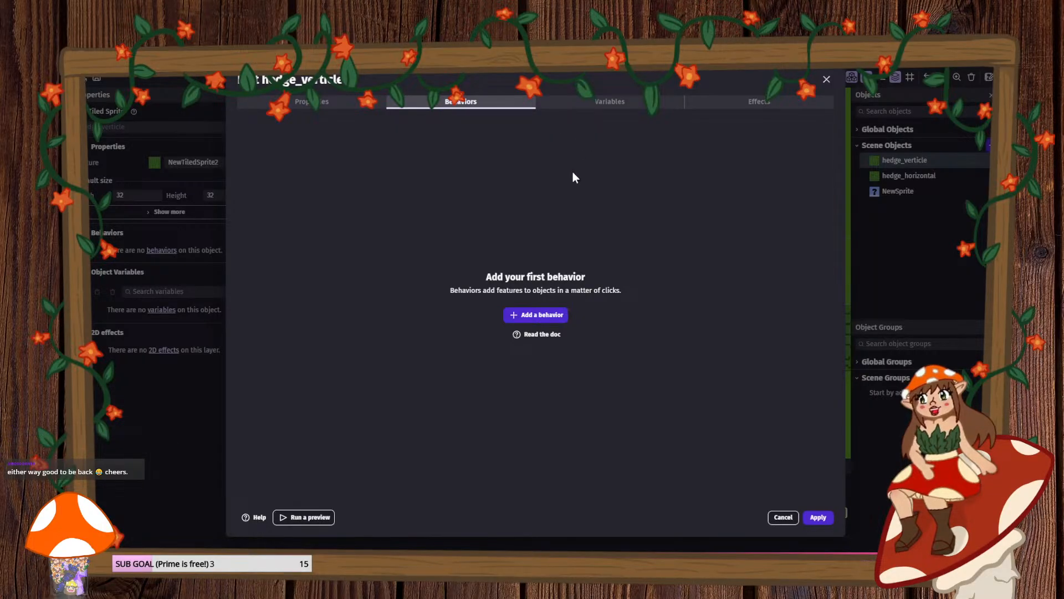
click(544, 314)
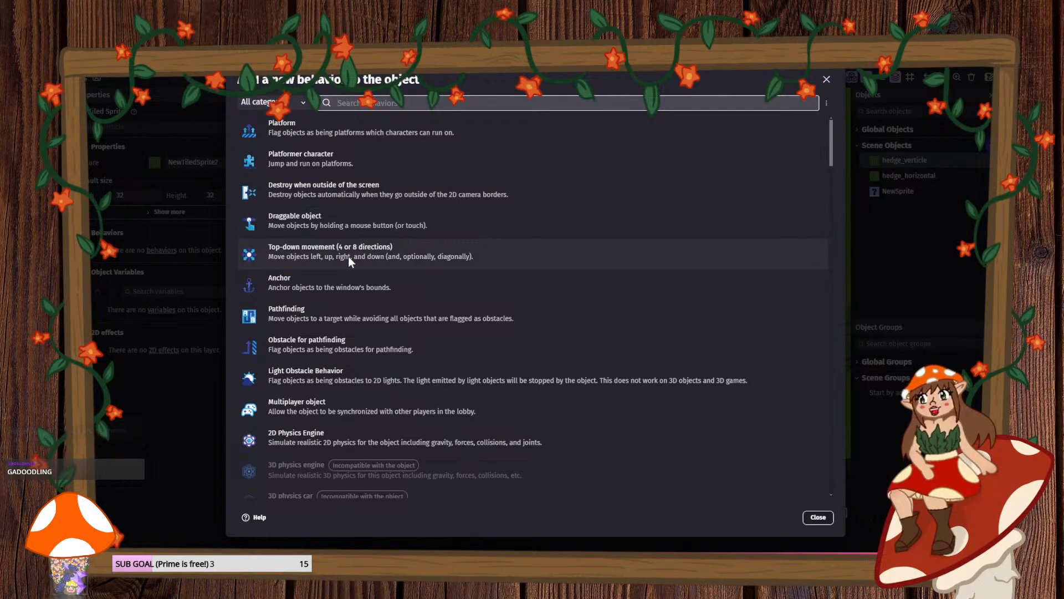
scroll(348, 256, down, 5)
scroll(347, 256, up, 5)
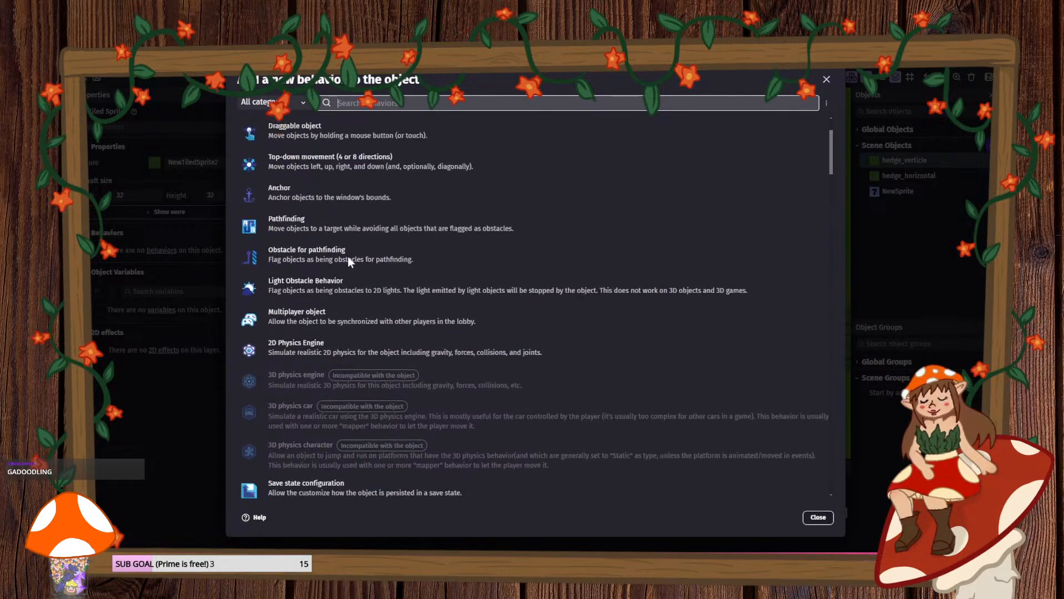
click(300, 133)
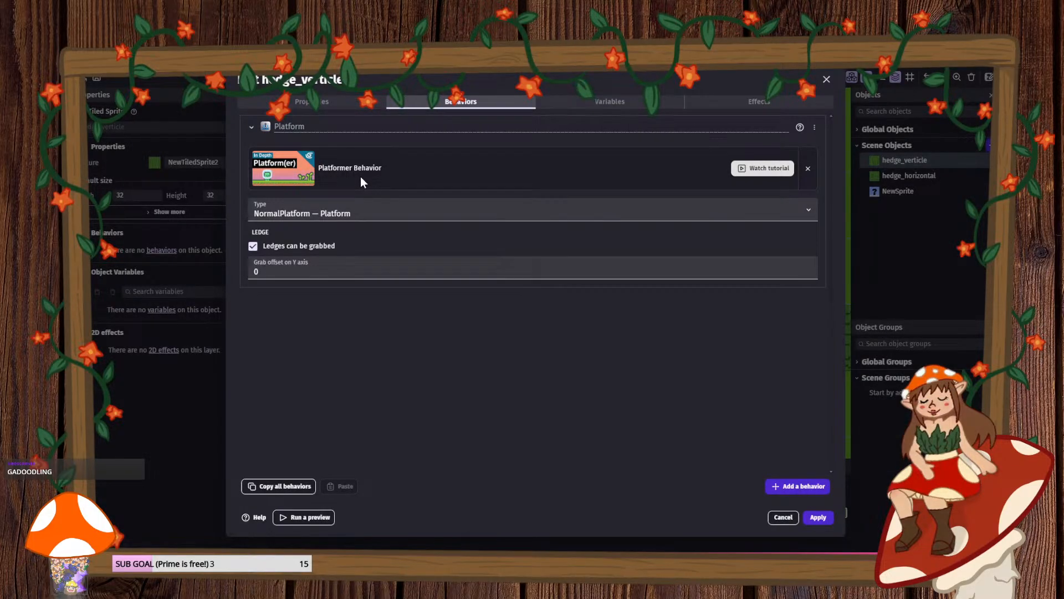
- Disable ledge grabbing in hedge_verticle's Platform behavior, keep the type NormalPlatform, and apply the object changes
click(253, 246)
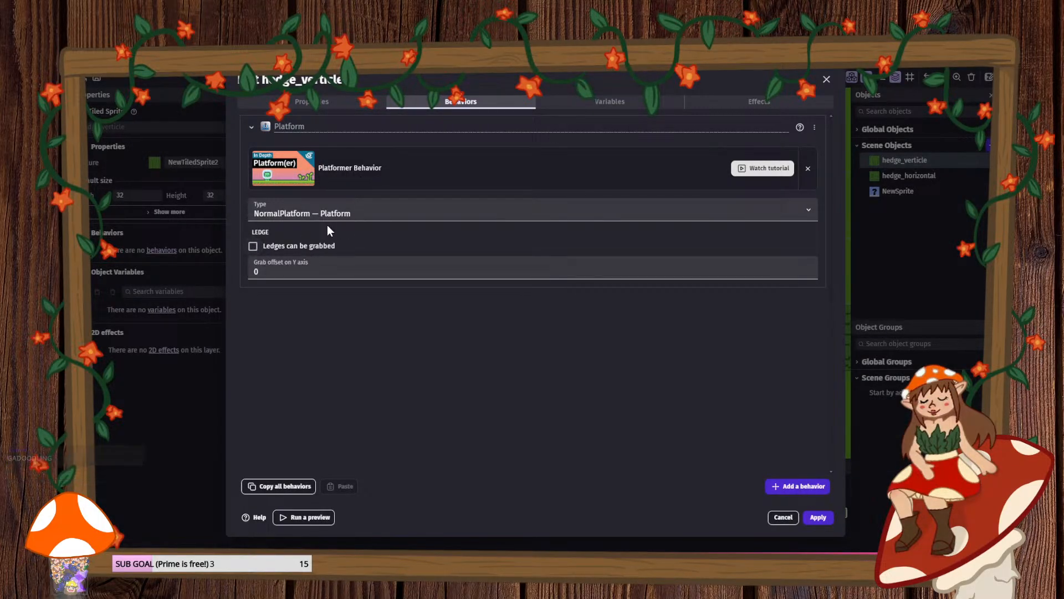
click(353, 213)
click(352, 213)
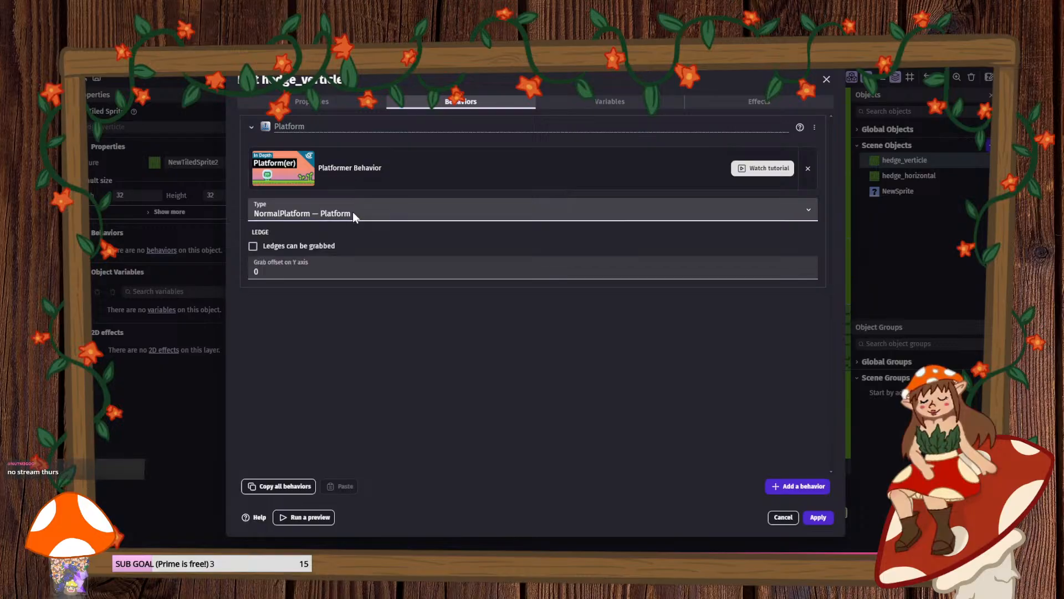
click(818, 517)
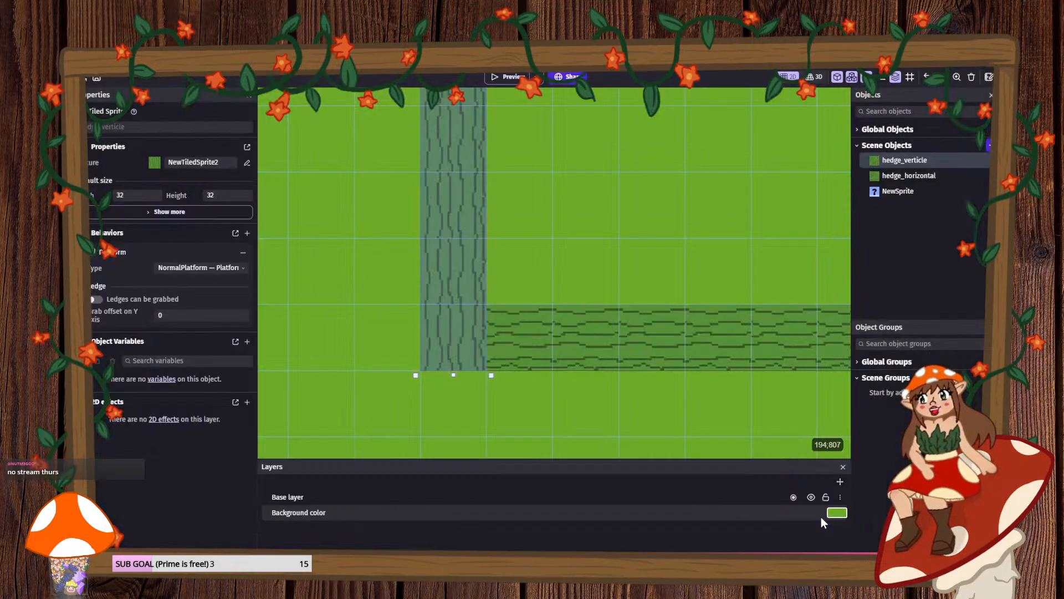
- Bring the whole hedge border into view and clear the selection
scroll(559, 230, down, 1)
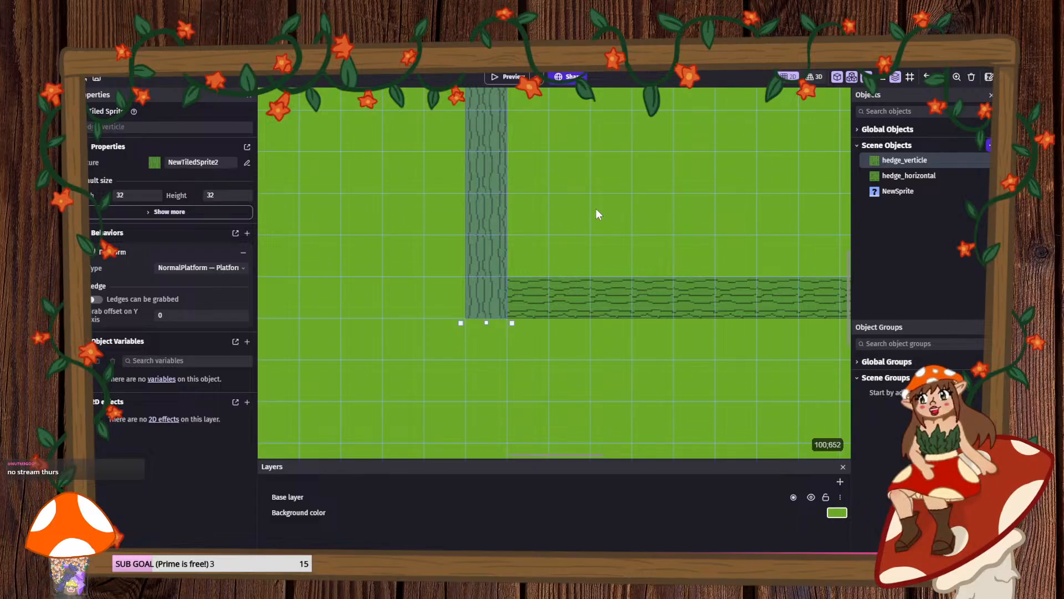
scroll(596, 209, down, 6)
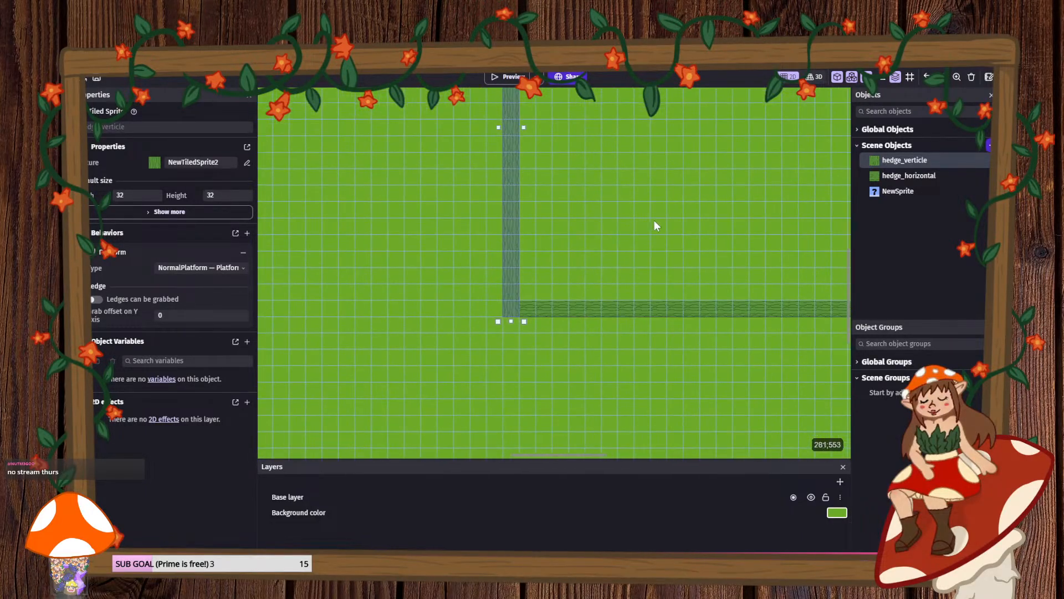
scroll(654, 222, down, 1)
middle_drag(687, 206, 406, 378)
scroll(406, 378, down, 1)
middle_drag(476, 308, 523, 275)
click(523, 275)
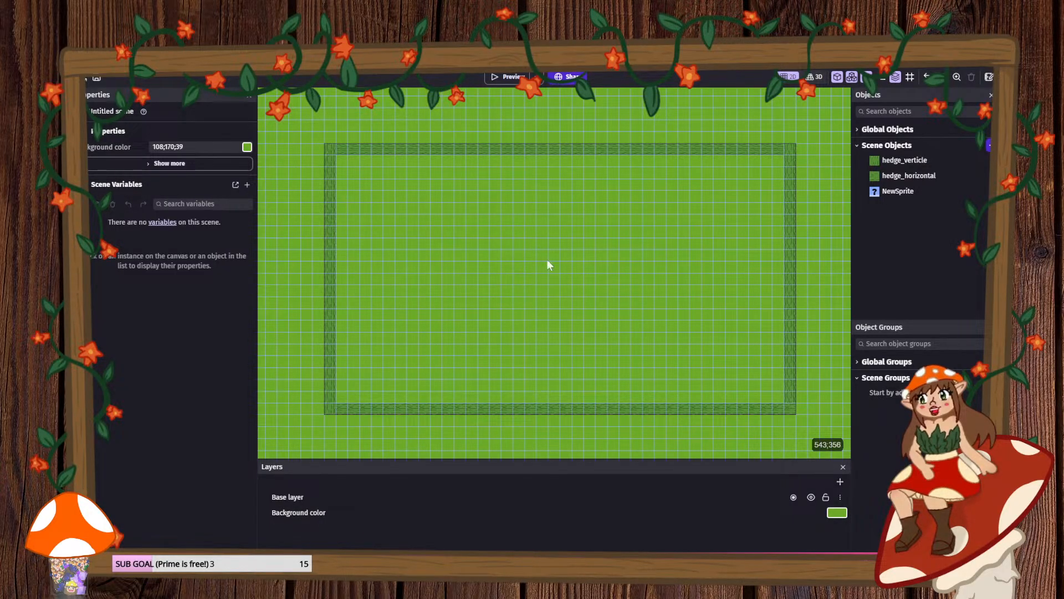
- Give the hedge_horizontal object the same Platform behavior as hedge_verticle and apply the object changes
click(902, 176)
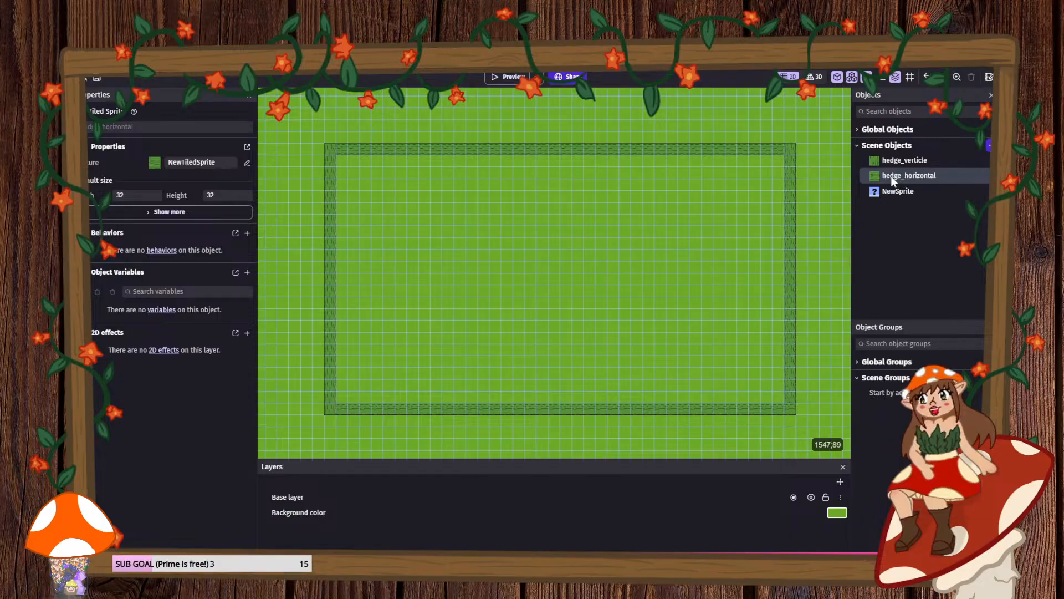
double_click(873, 175)
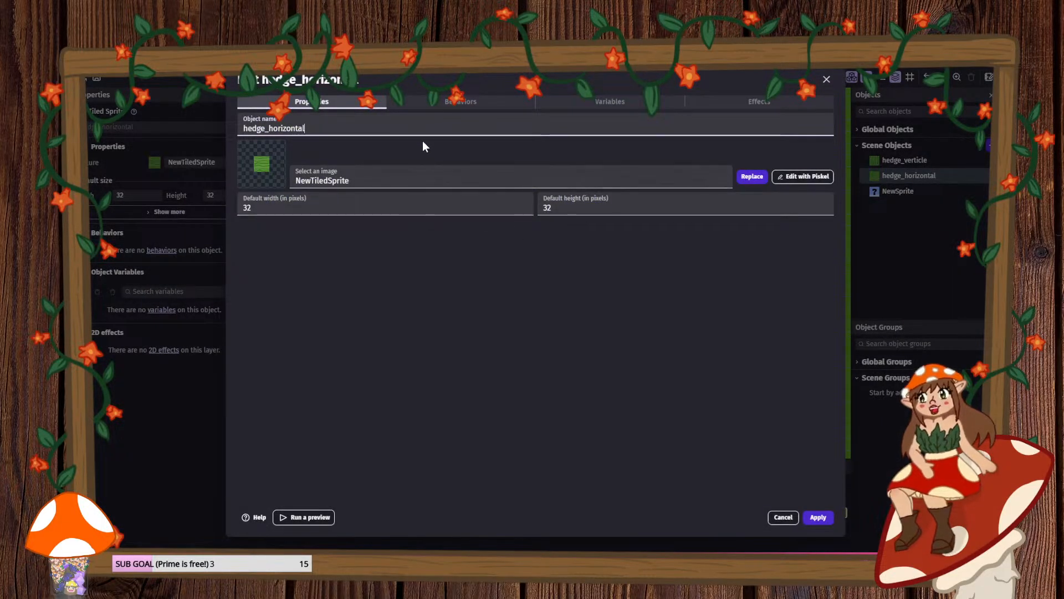
click(446, 102)
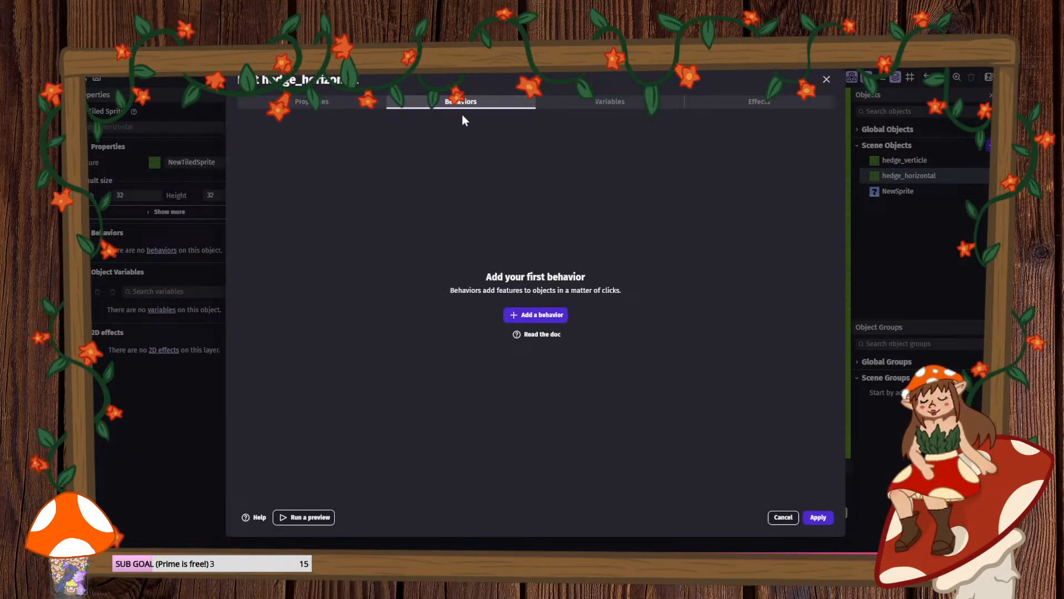
click(535, 314)
click(333, 126)
click(818, 517)
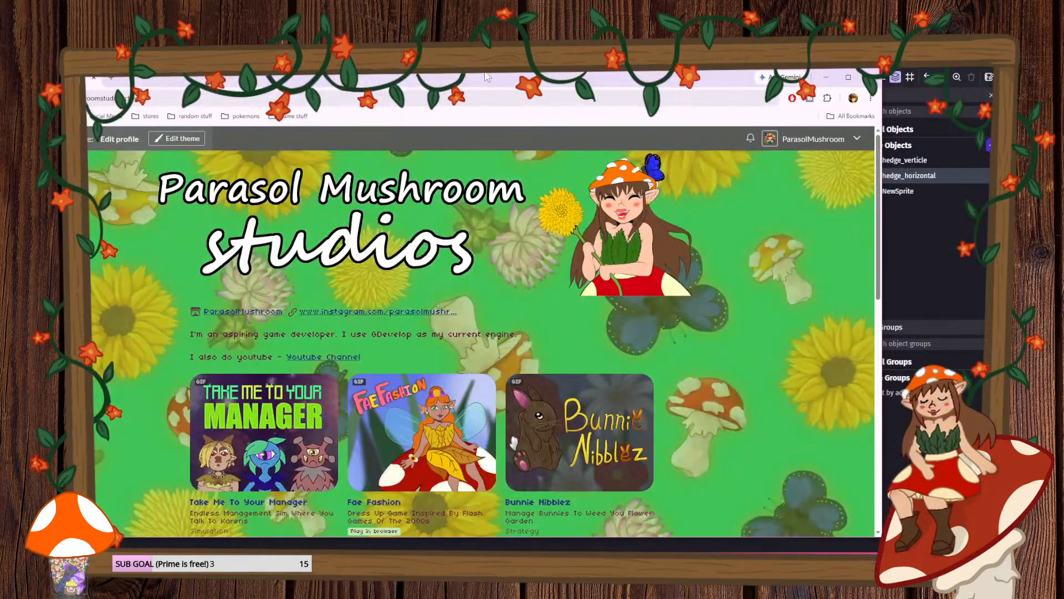
- Switch to the browser and look through the published games on the Parasol Mushroom Studios itch.io page
scroll(610, 326, down, 4)
scroll(654, 344, down, 5)
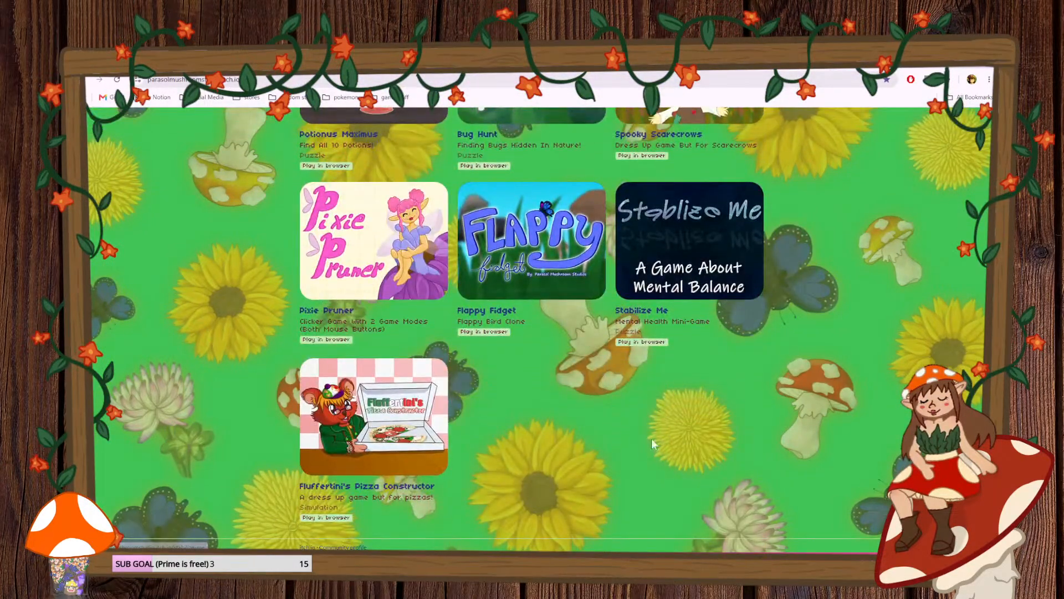
scroll(618, 458, up, 3)
scroll(615, 457, up, 3)
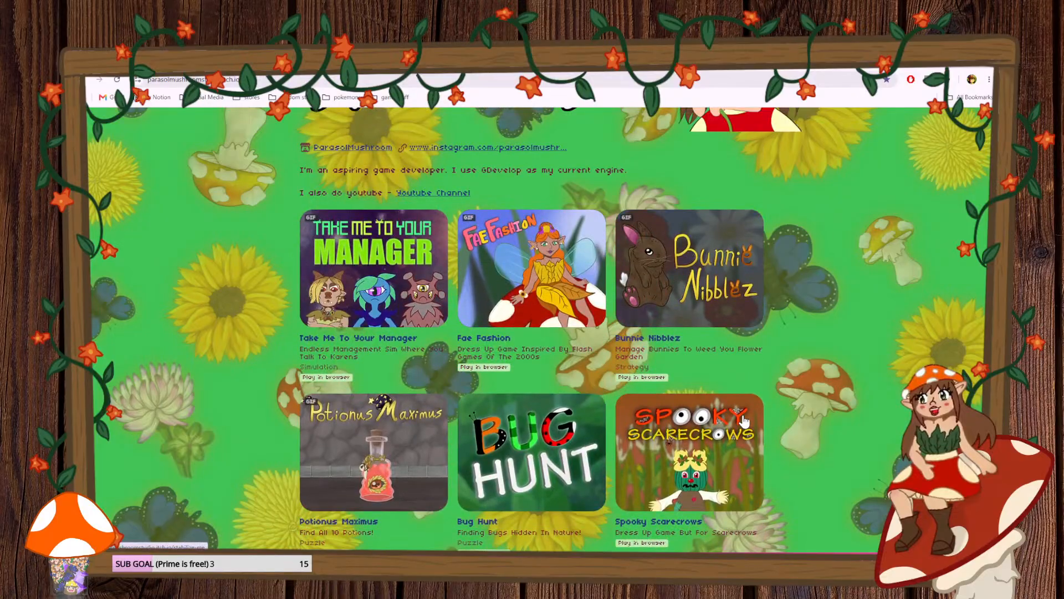
scroll(712, 401, down, 4)
scroll(707, 394, down, 2)
scroll(693, 388, up, 2)
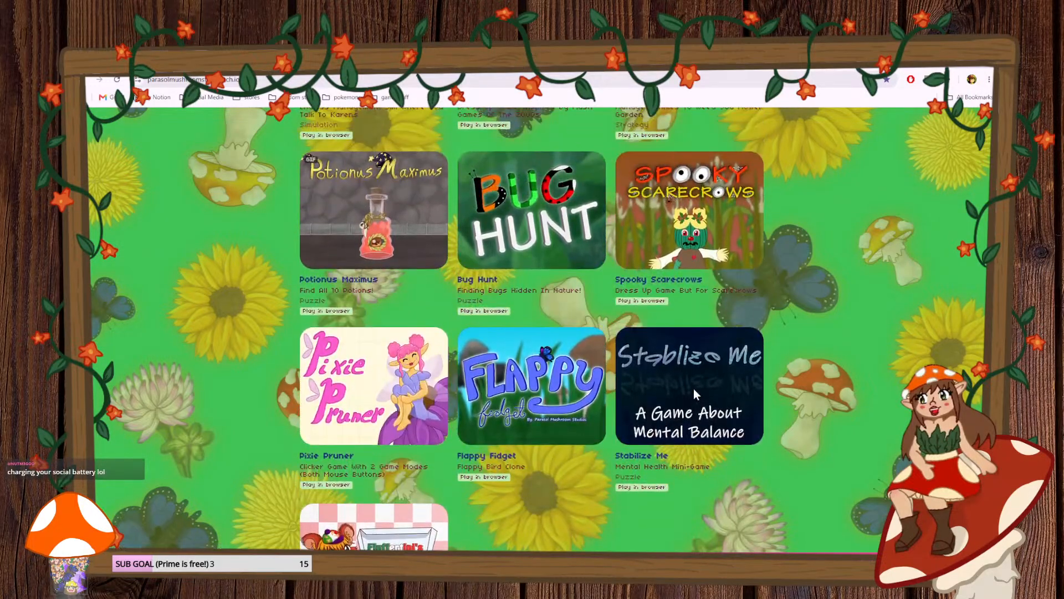
scroll(441, 445, down, 2)
scroll(499, 440, up, 1)
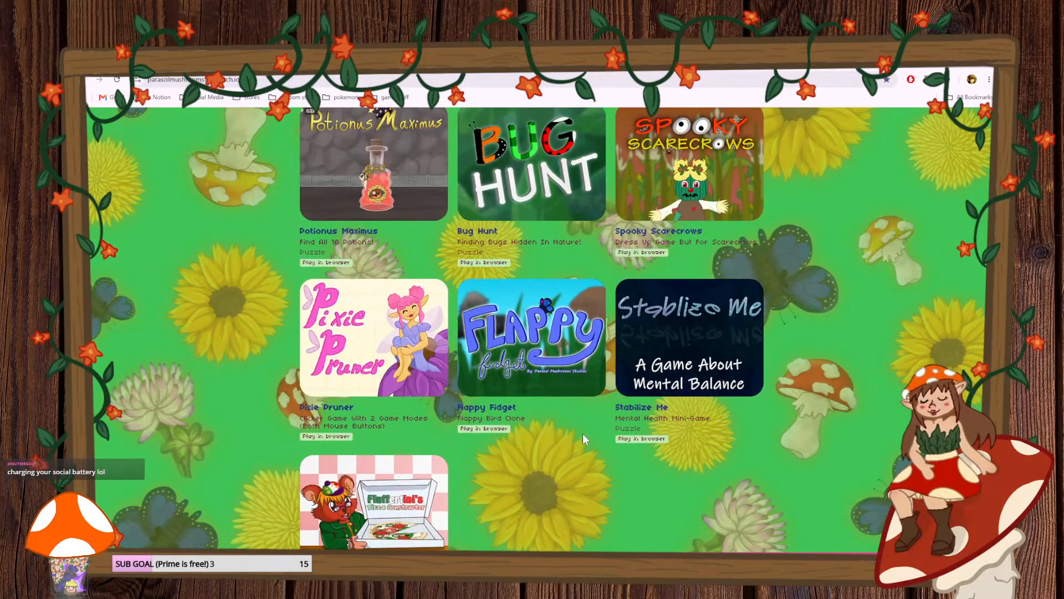
scroll(588, 431, up, 1)
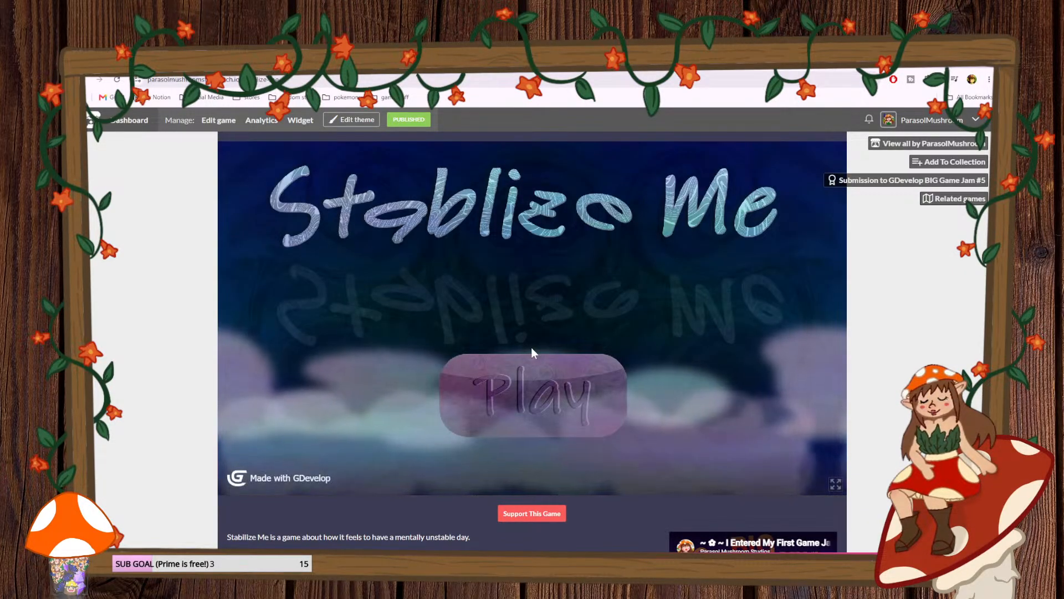
- Start the Stabilize Me web game, enter the heart doorway's mirror puzzle, and show the game full screen
click(538, 390)
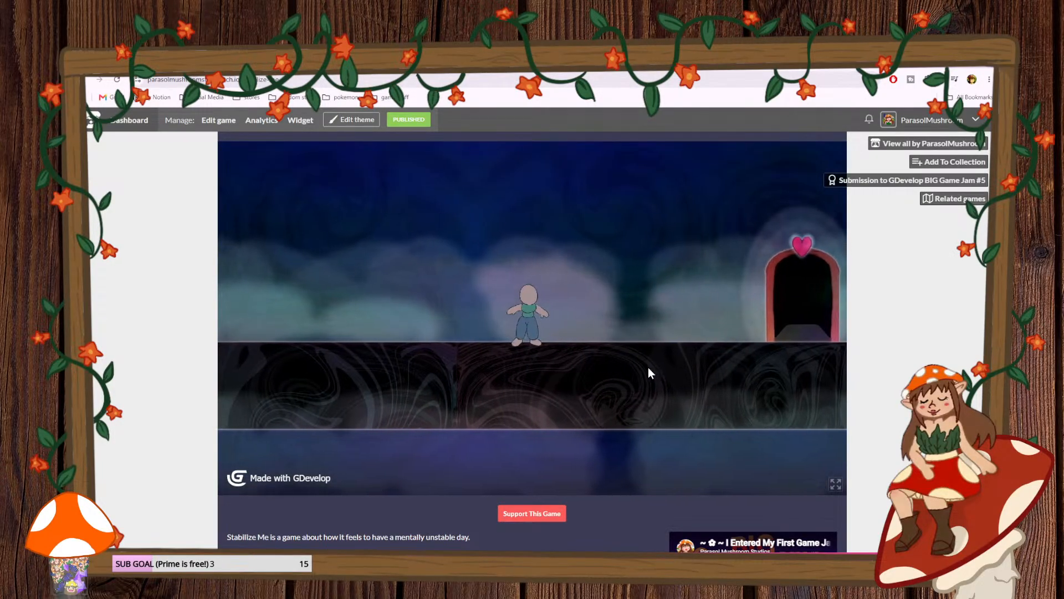
key(Right)
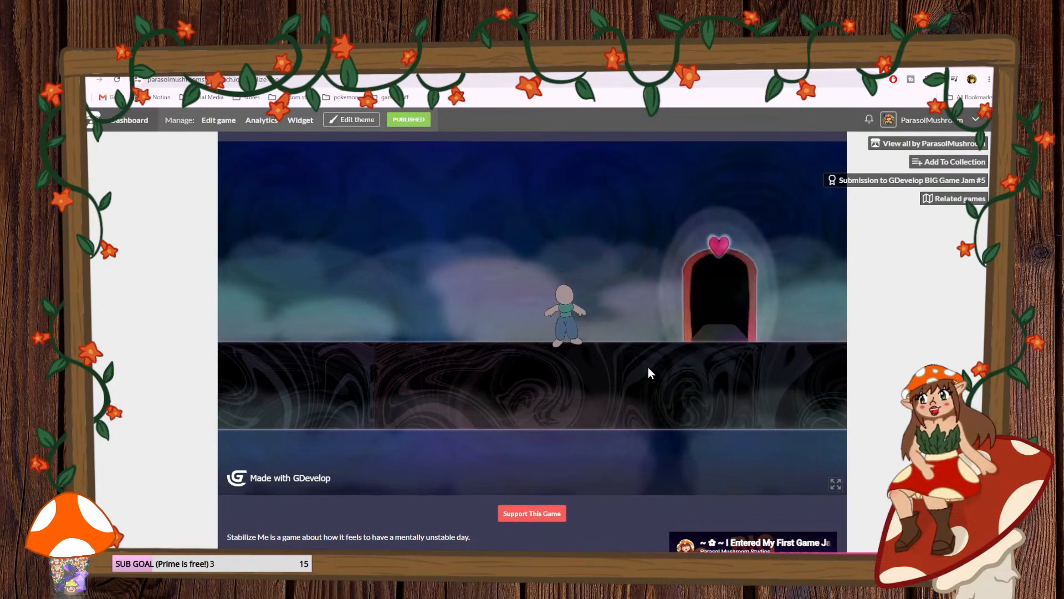
key(Right)
click(551, 301)
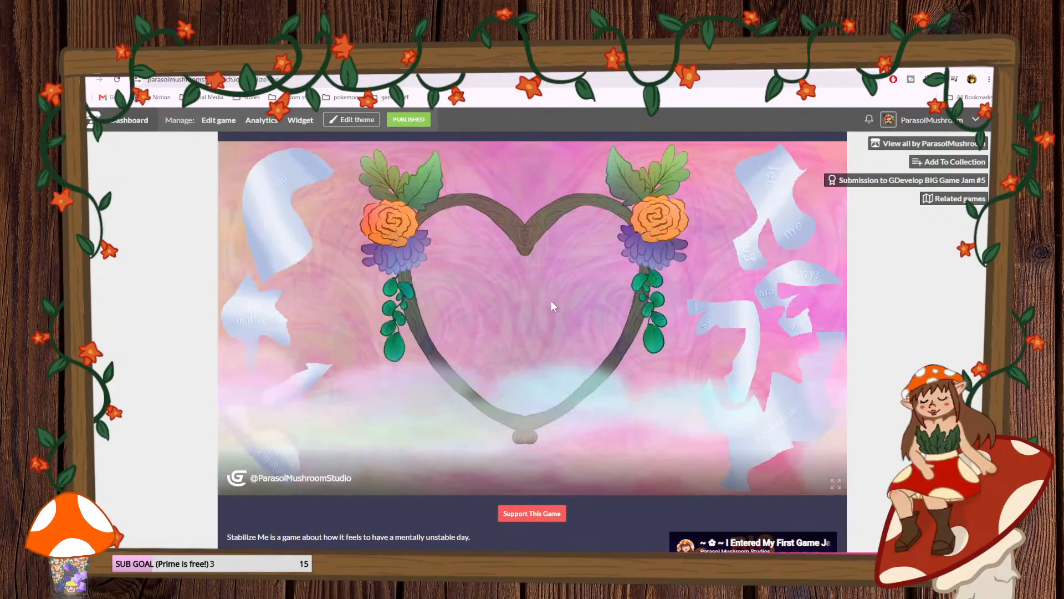
drag(281, 223, 442, 279)
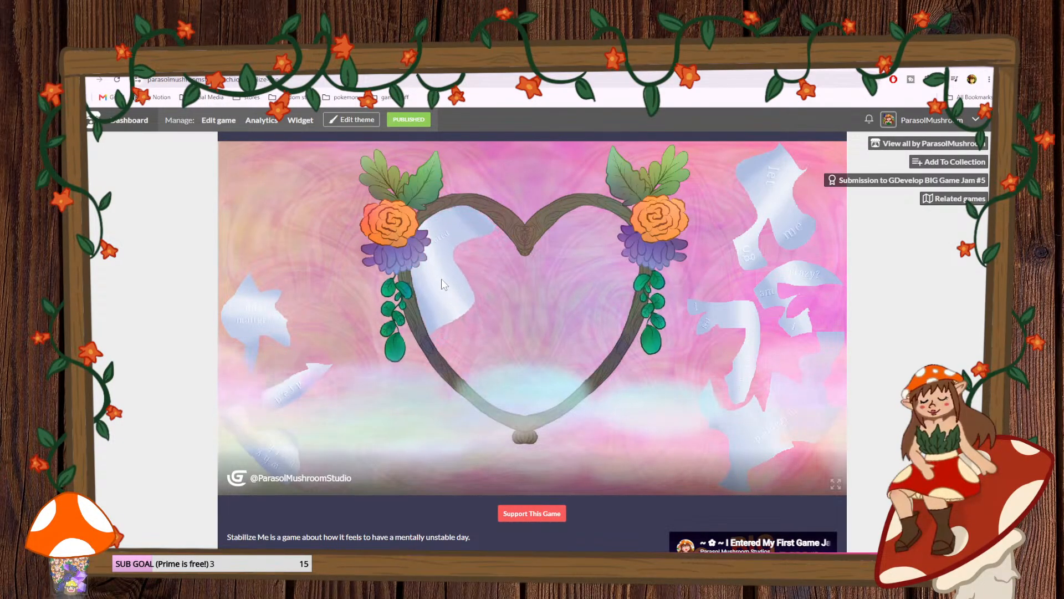
click(836, 484)
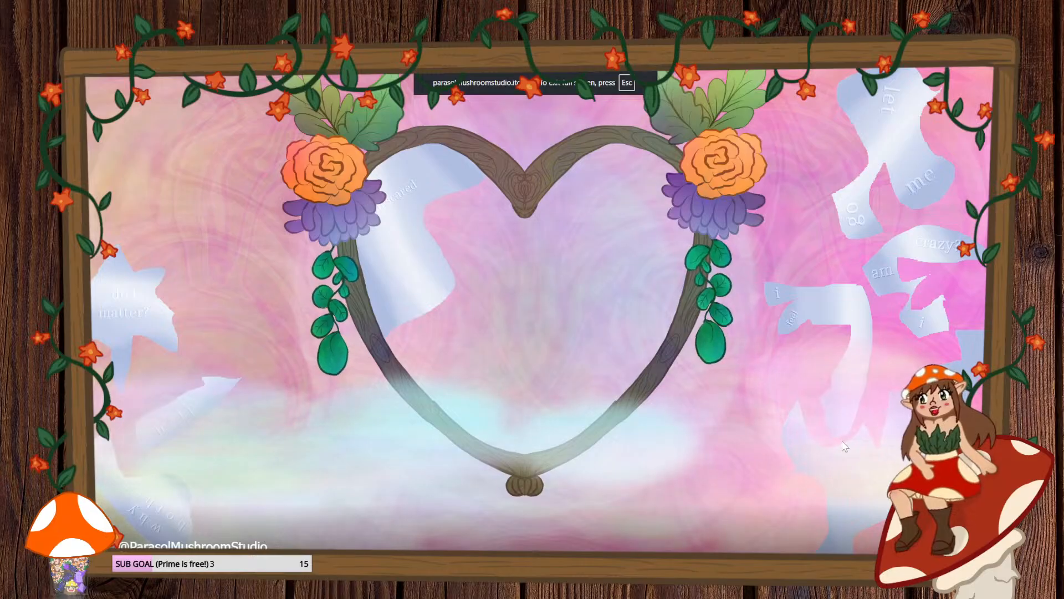
drag(128, 302, 539, 321)
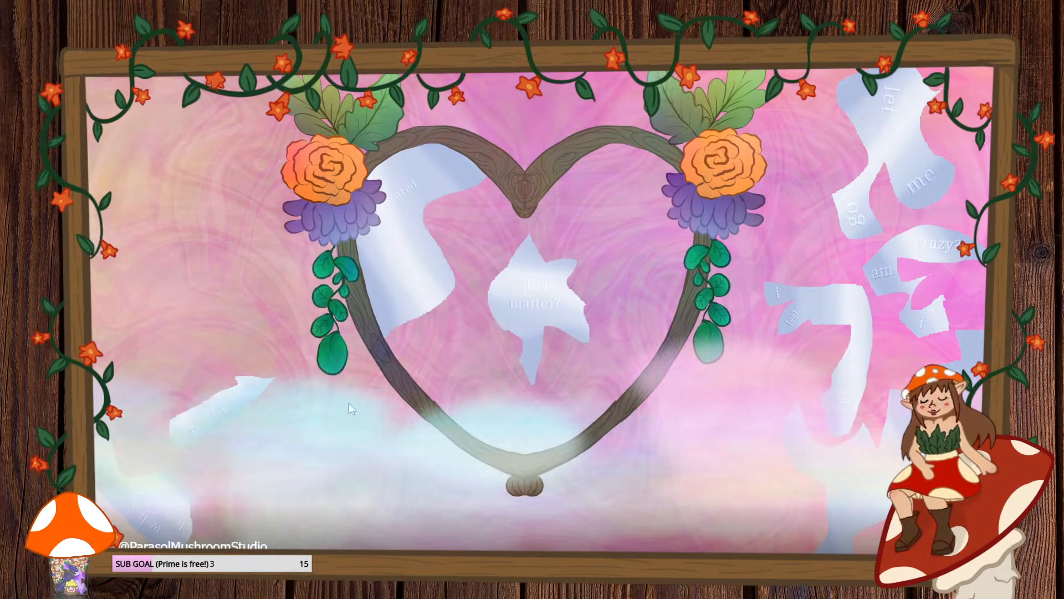
drag(348, 409, 597, 409)
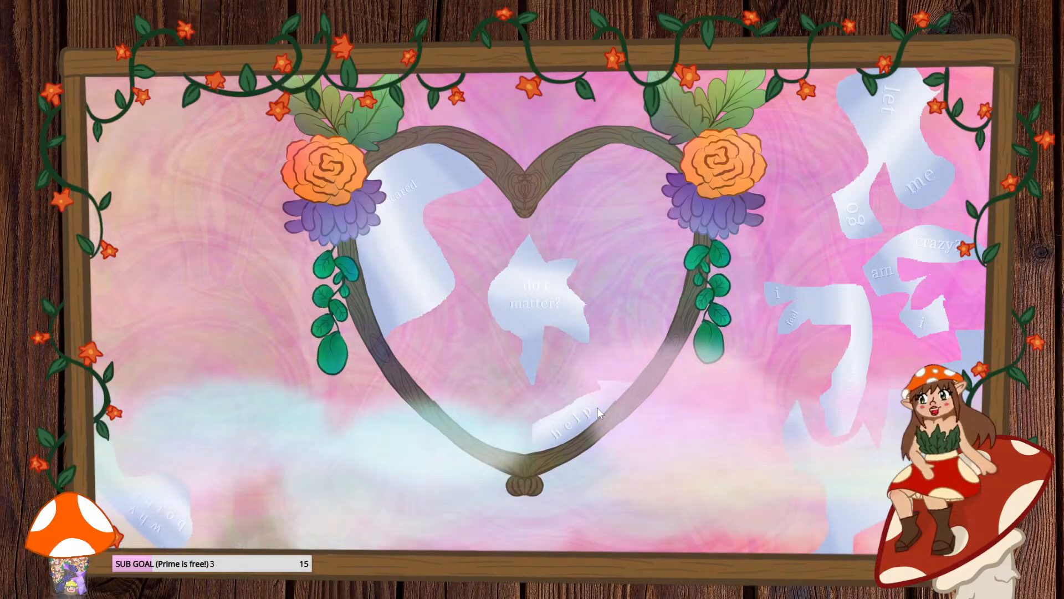
drag(829, 318, 648, 220)
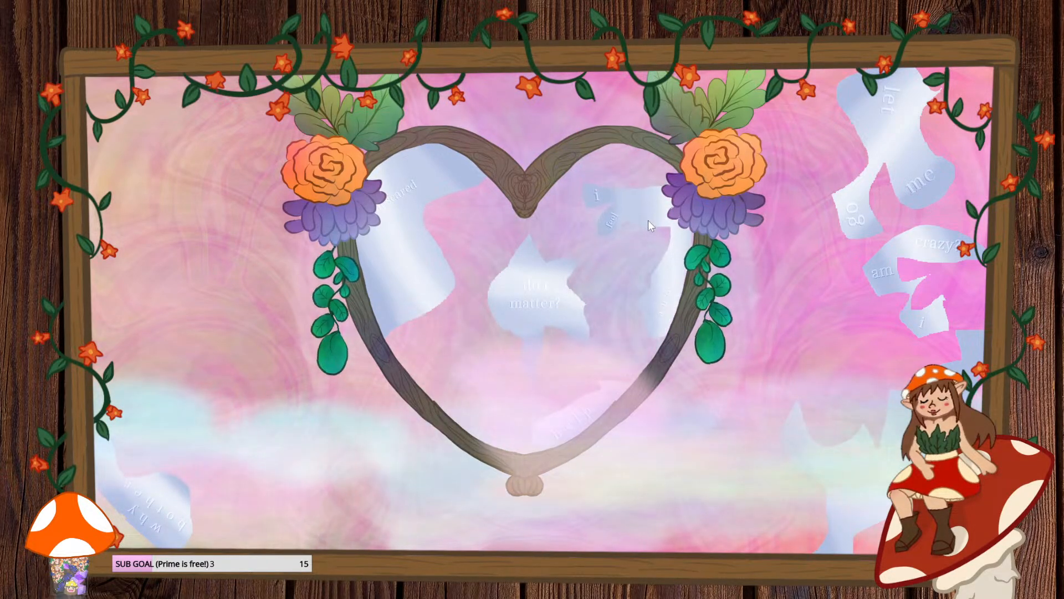
drag(890, 189, 534, 239)
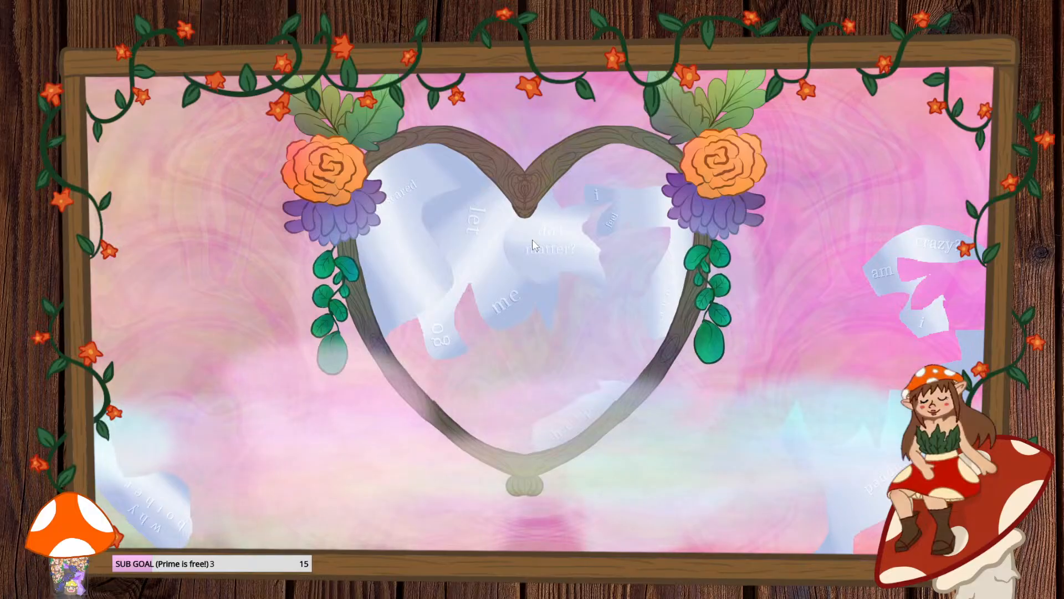
drag(430, 248, 437, 253)
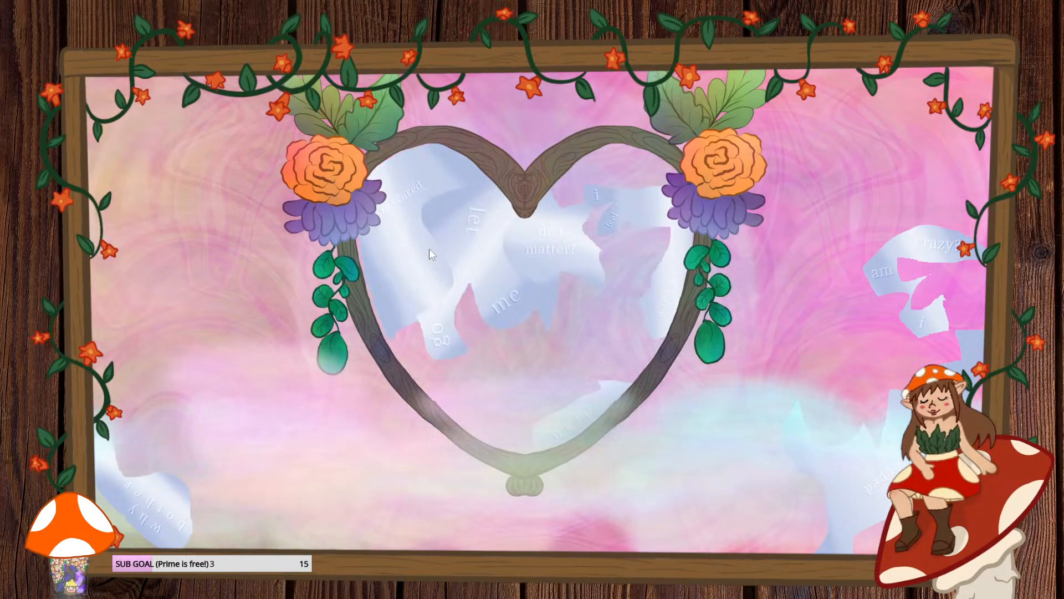
mouse_move(639, 196)
mouse_down()
mouse_move(628, 188)
mouse_move(641, 187)
mouse_move(637, 208)
mouse_up()
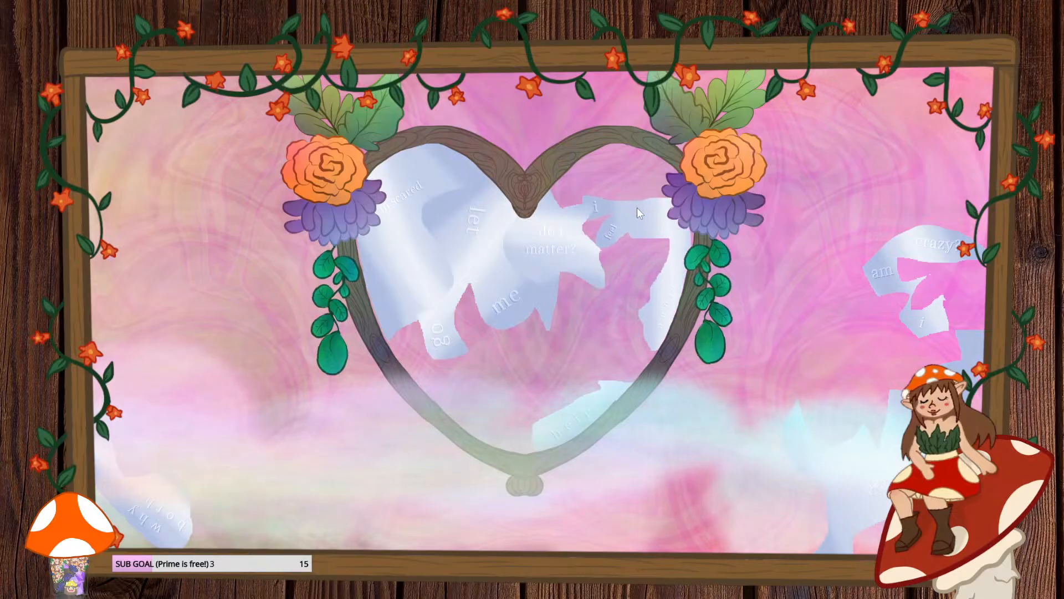
drag(937, 244, 617, 158)
drag(637, 211, 632, 188)
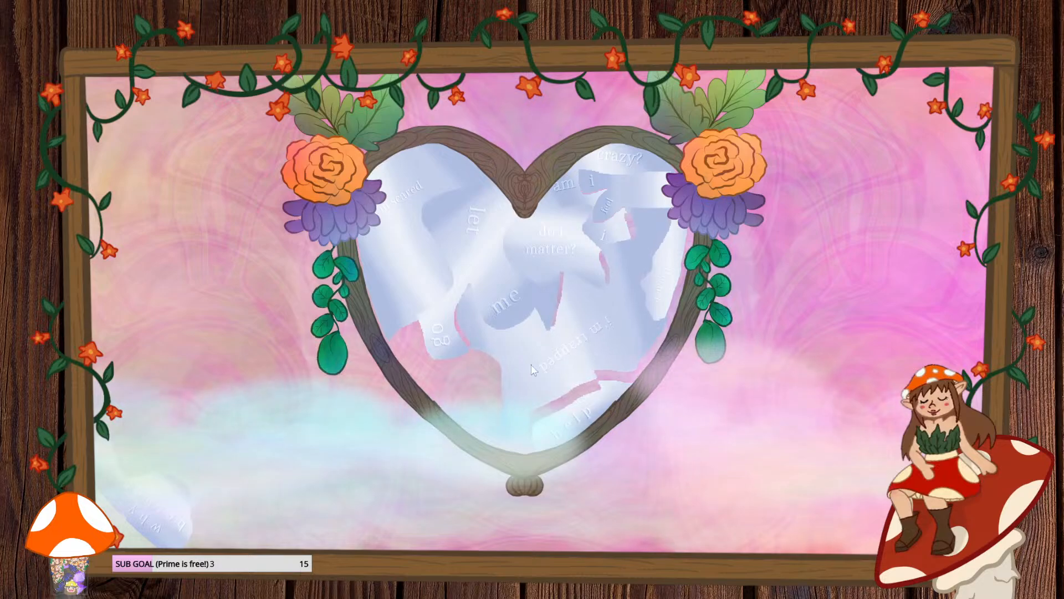
drag(143, 524, 451, 403)
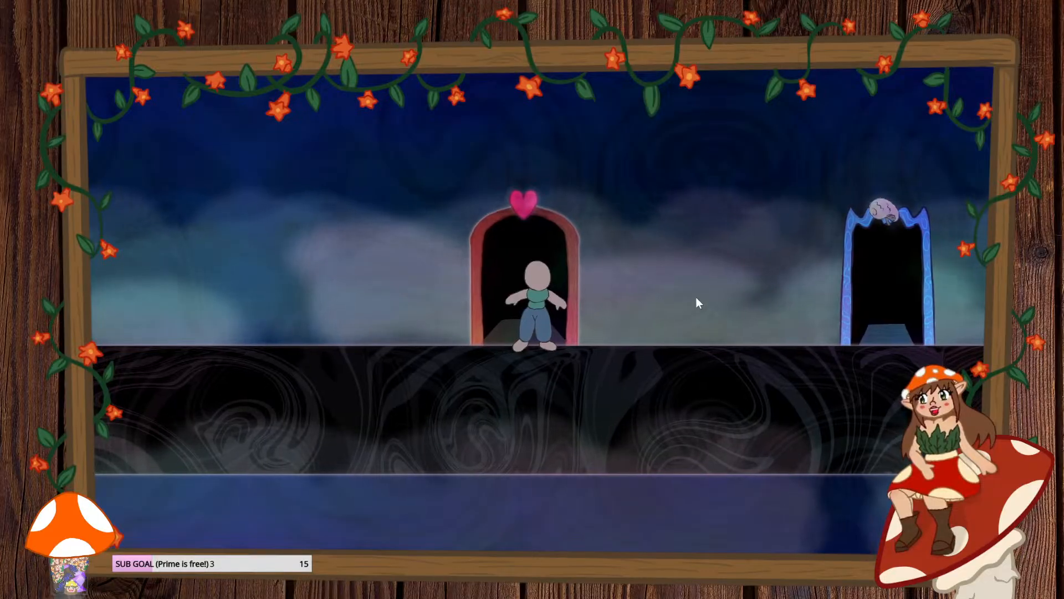
key(d)
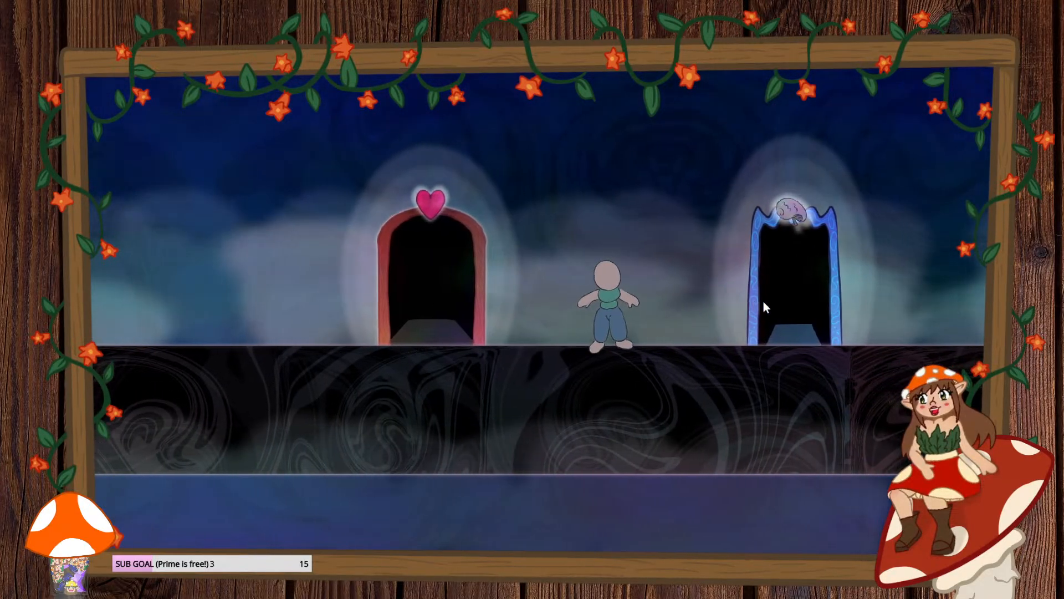
key(d)
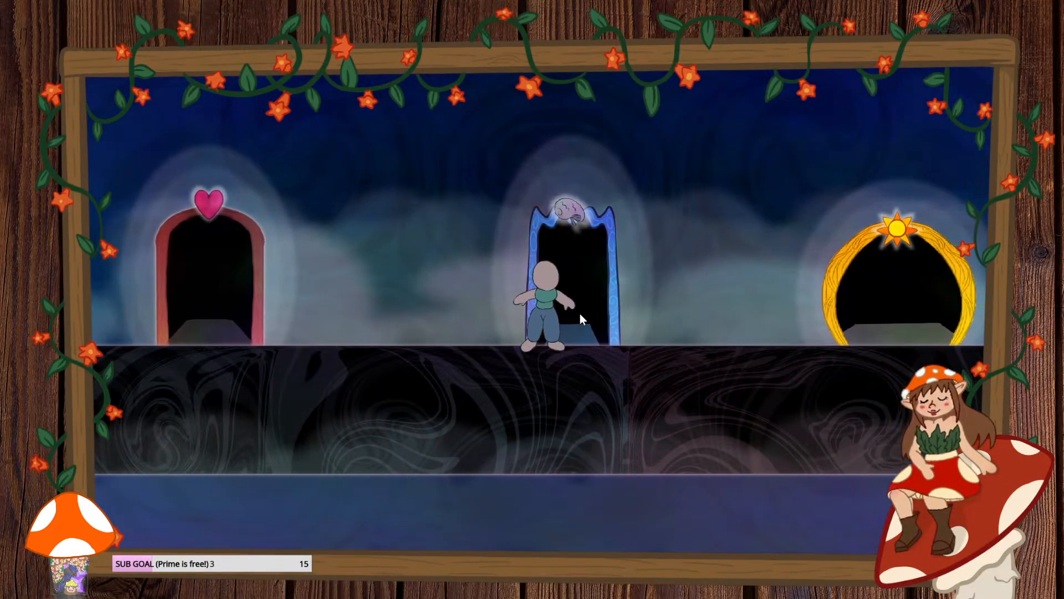
click(579, 315)
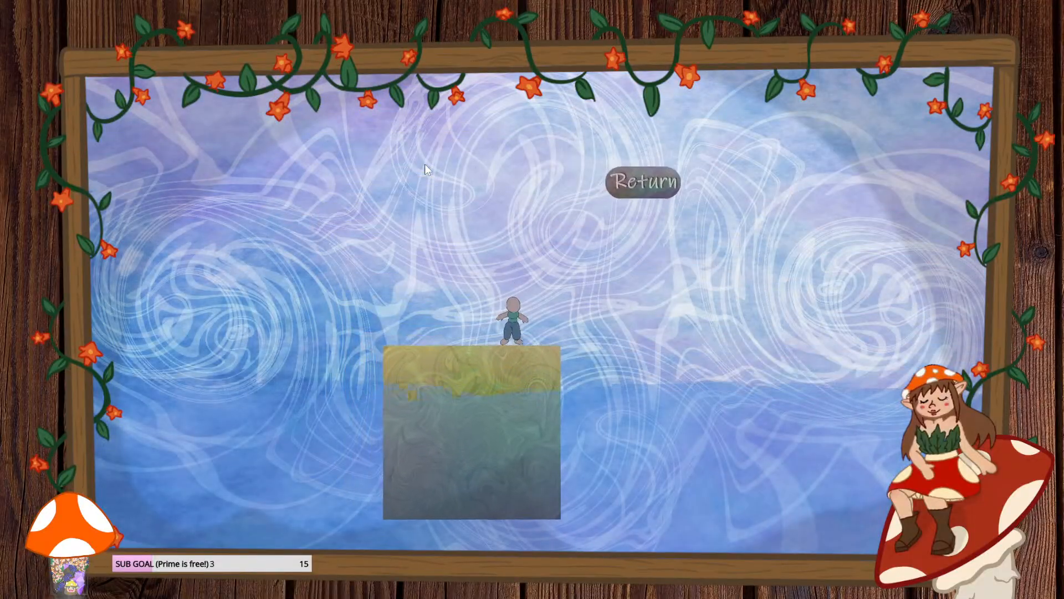
click(664, 176)
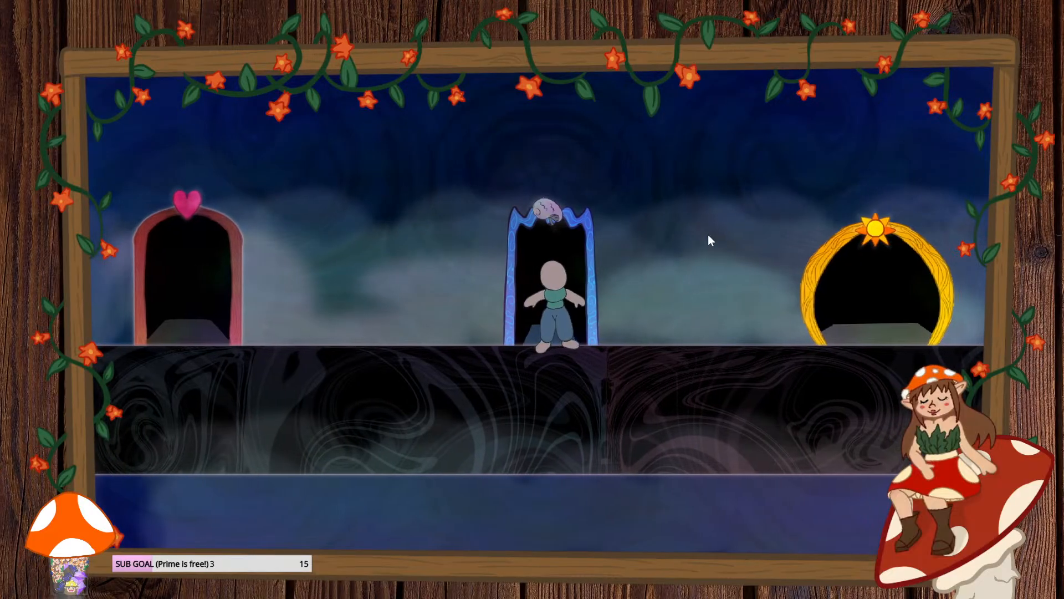
key(d)
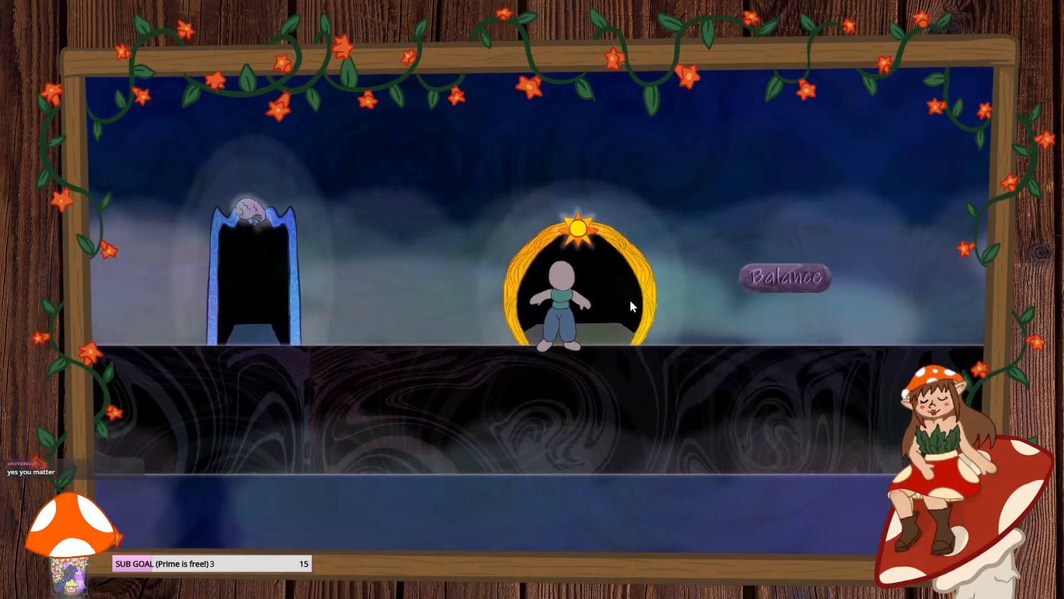
click(610, 313)
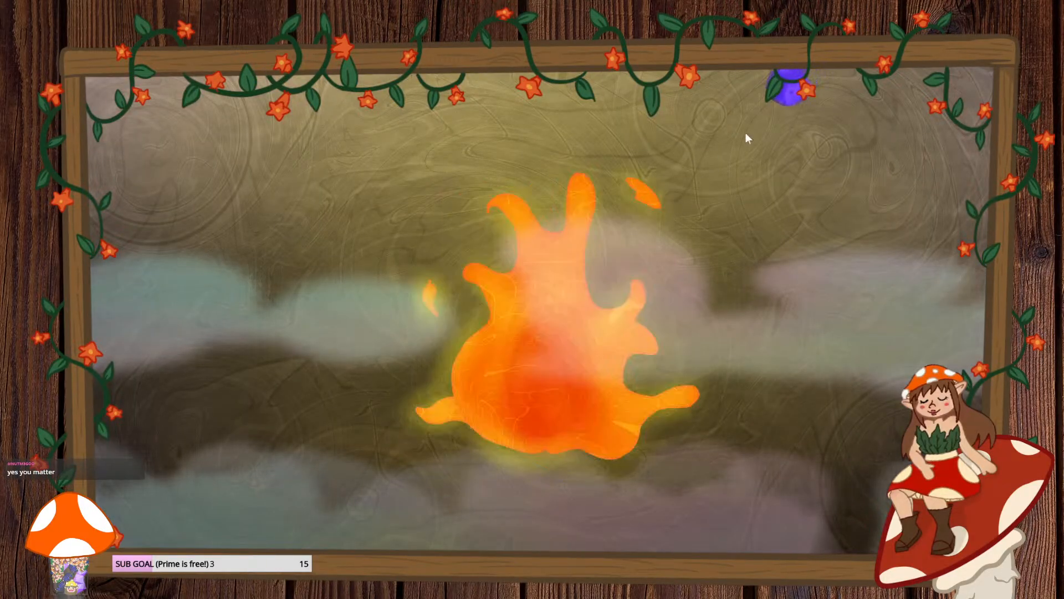
click(765, 106)
click(389, 103)
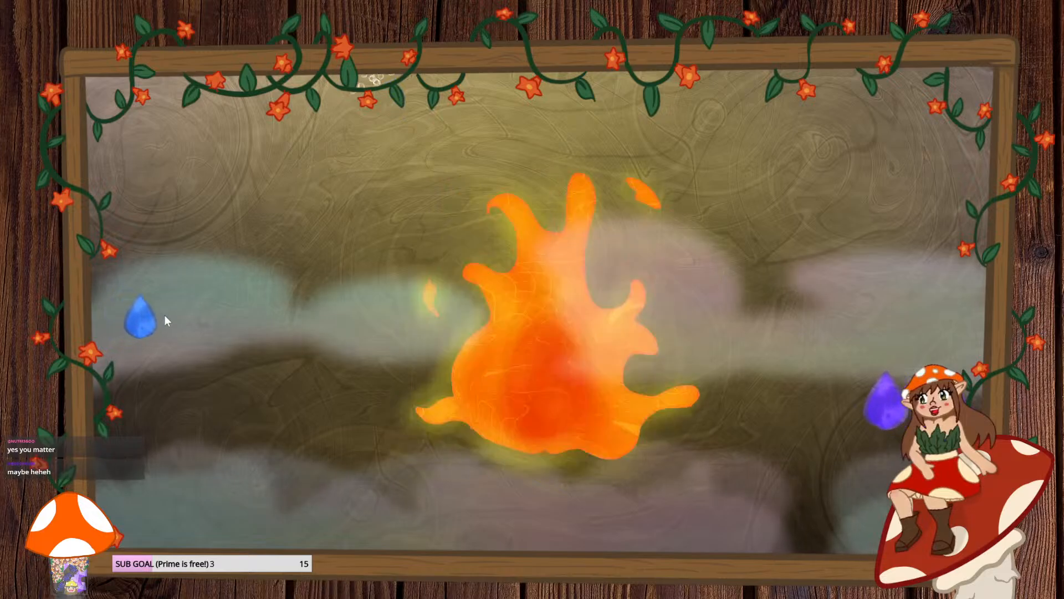
click(141, 317)
click(830, 359)
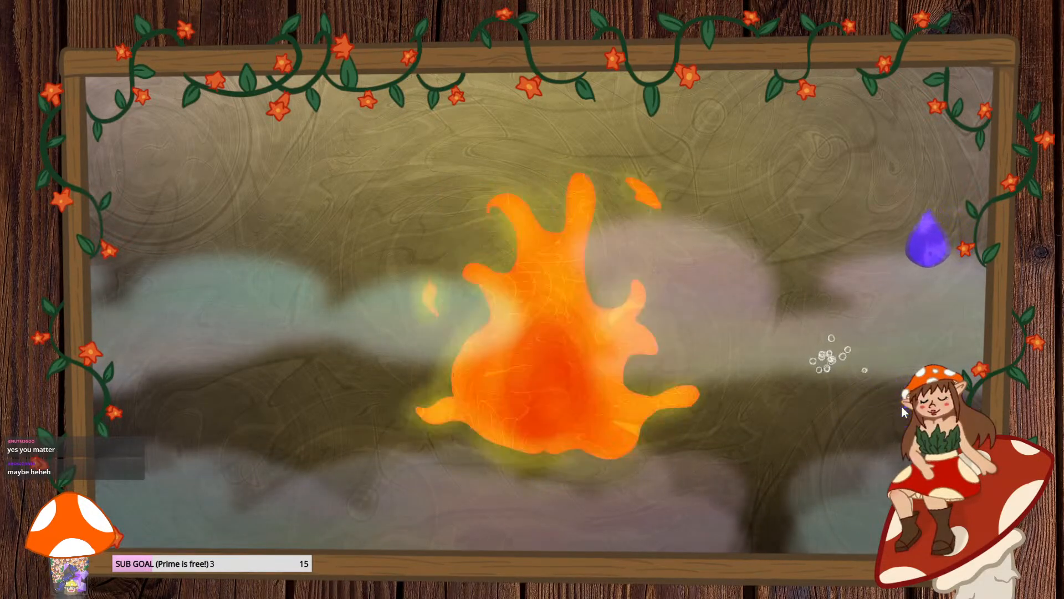
click(903, 407)
click(910, 249)
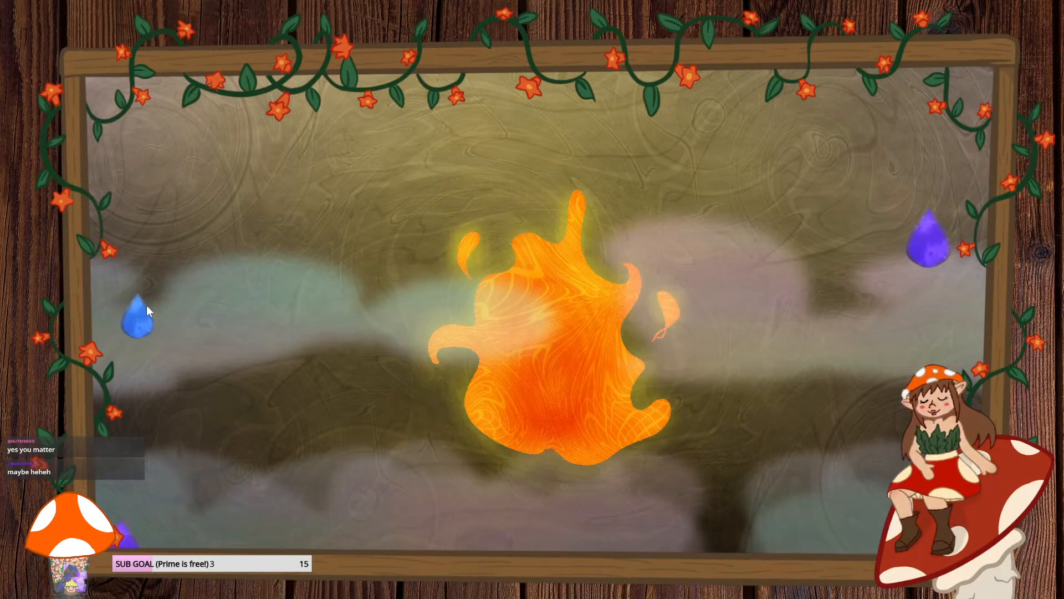
click(143, 311)
click(142, 531)
click(577, 108)
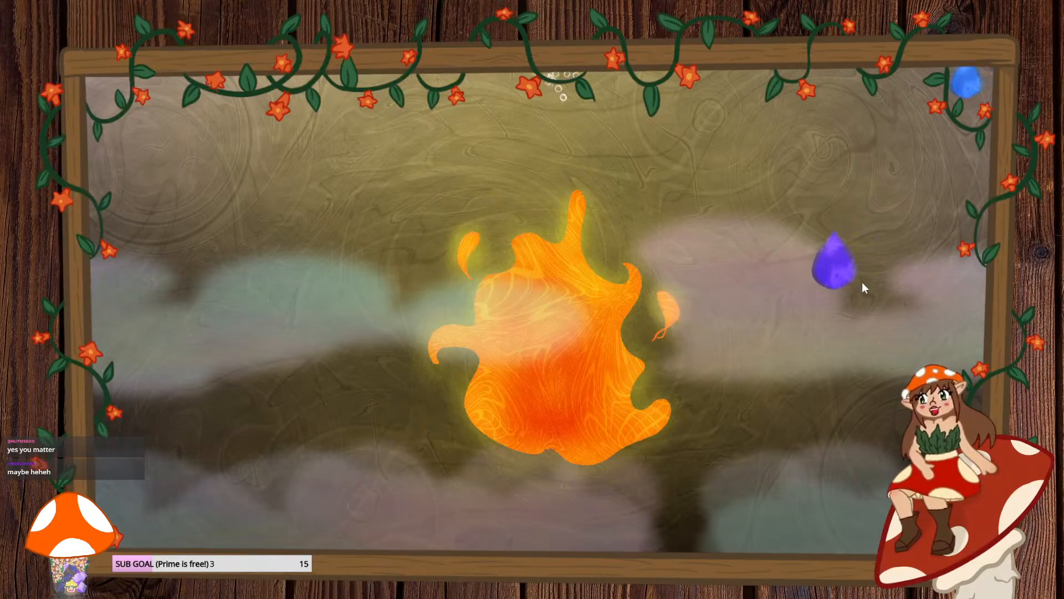
click(831, 259)
click(889, 93)
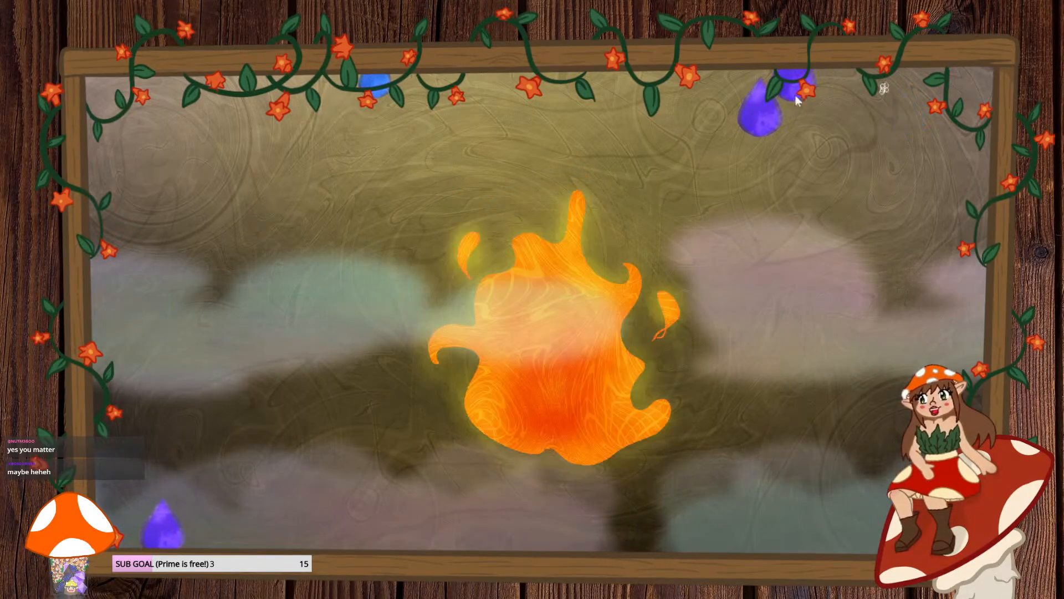
click(734, 116)
click(570, 101)
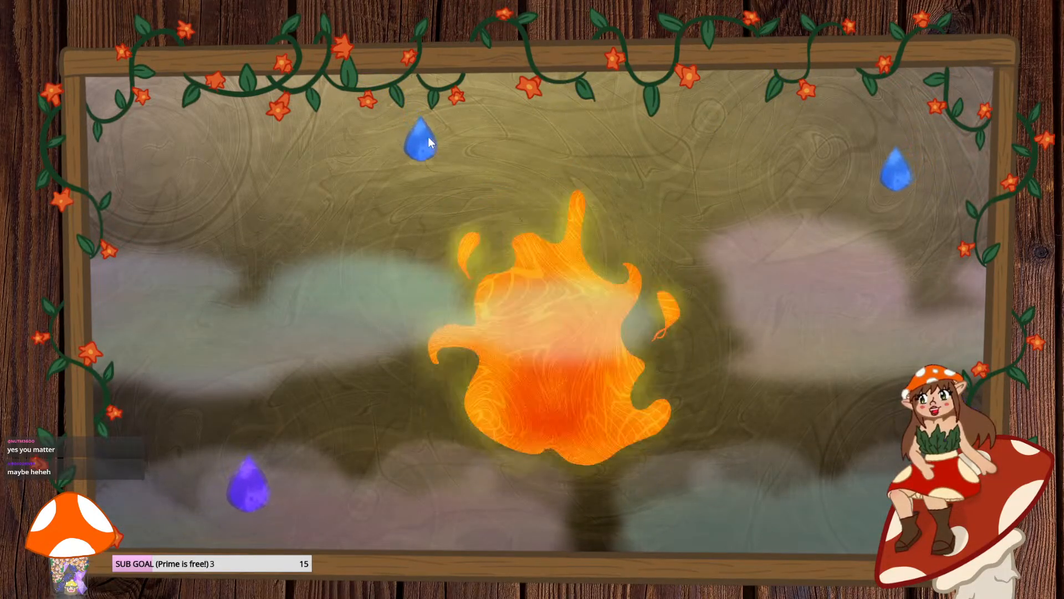
click(427, 142)
click(260, 478)
click(100, 311)
click(137, 93)
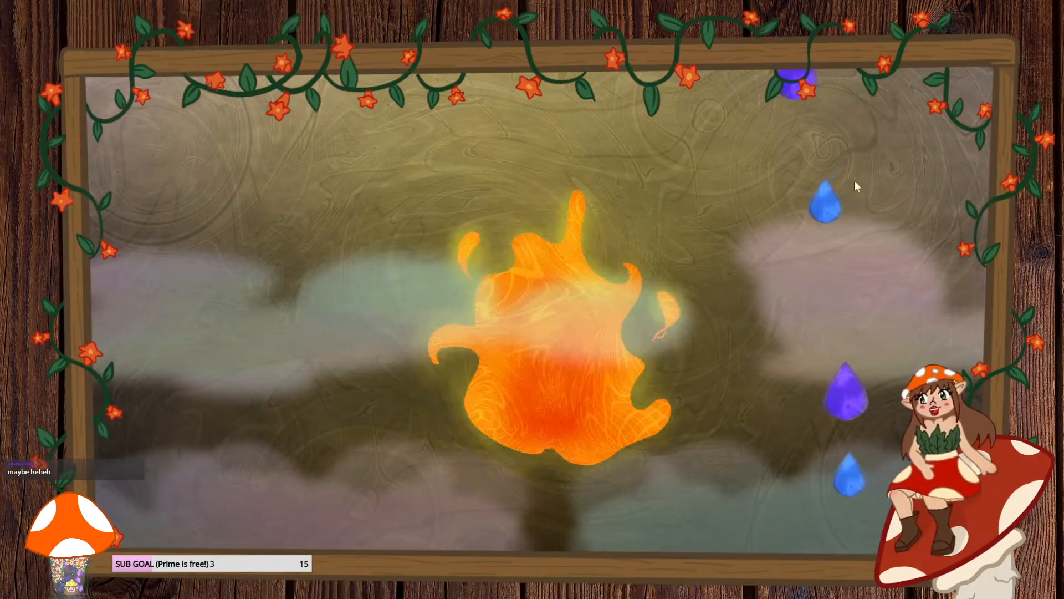
- Play the flame mini-game in Stabilize Me, popping the blue and purple raindrops around the fire until the level ends
click(785, 219)
click(765, 379)
click(801, 442)
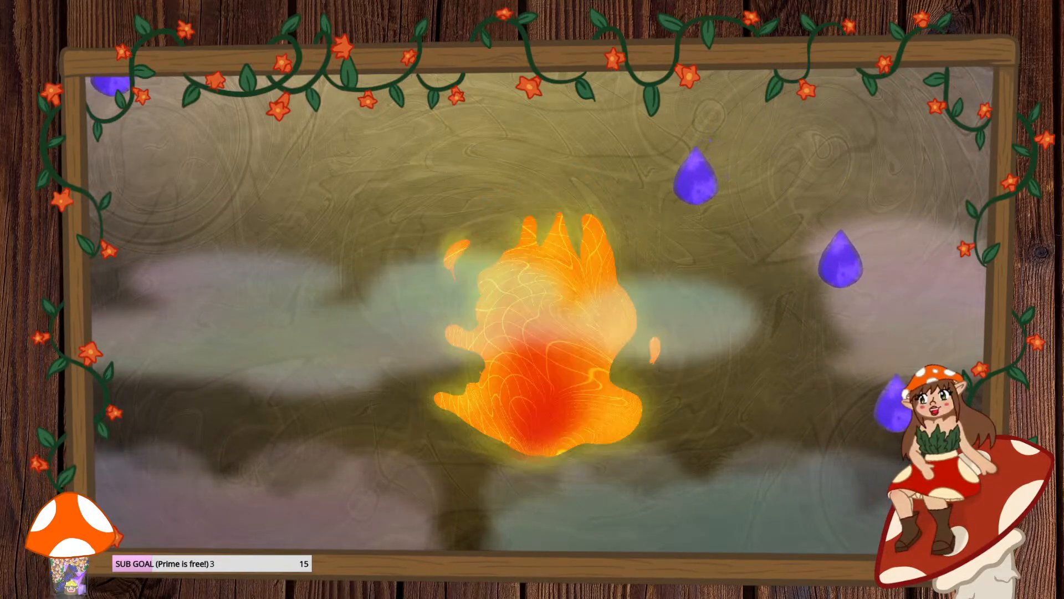
click(884, 408)
click(793, 269)
click(621, 230)
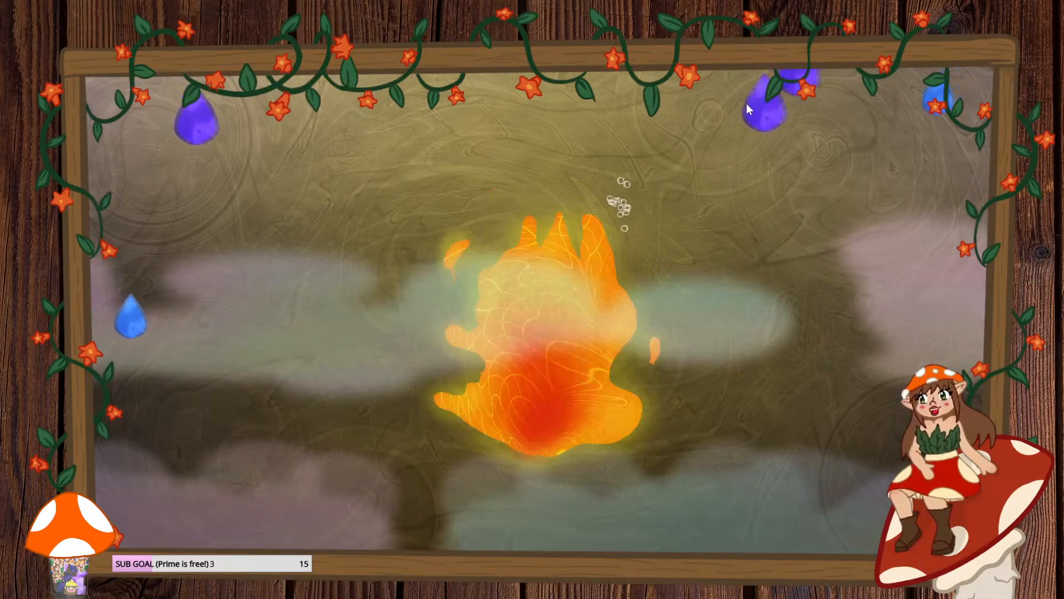
click(751, 107)
click(785, 92)
click(929, 147)
click(576, 104)
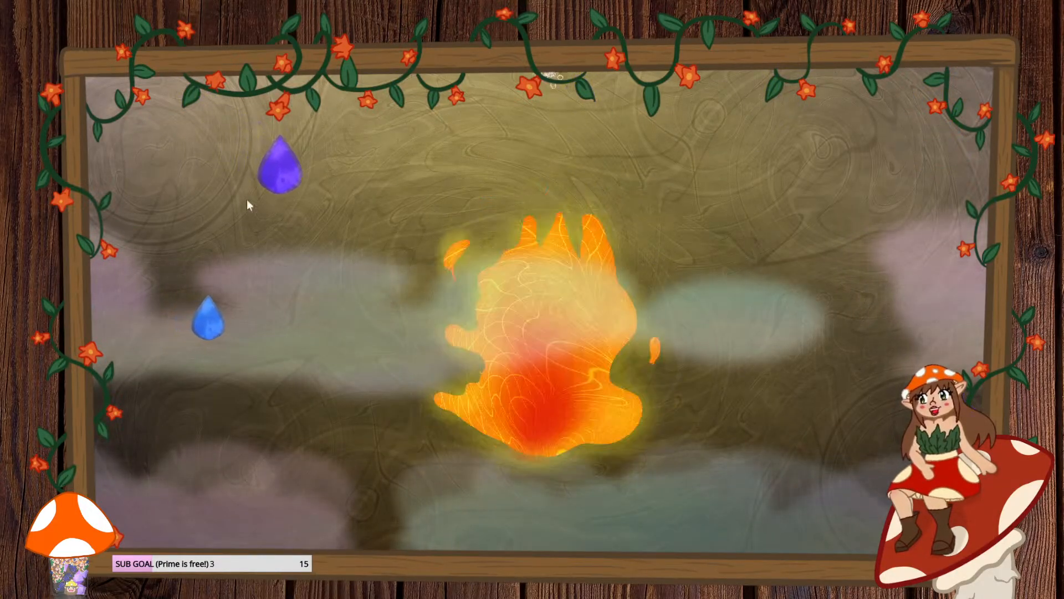
click(278, 166)
click(219, 302)
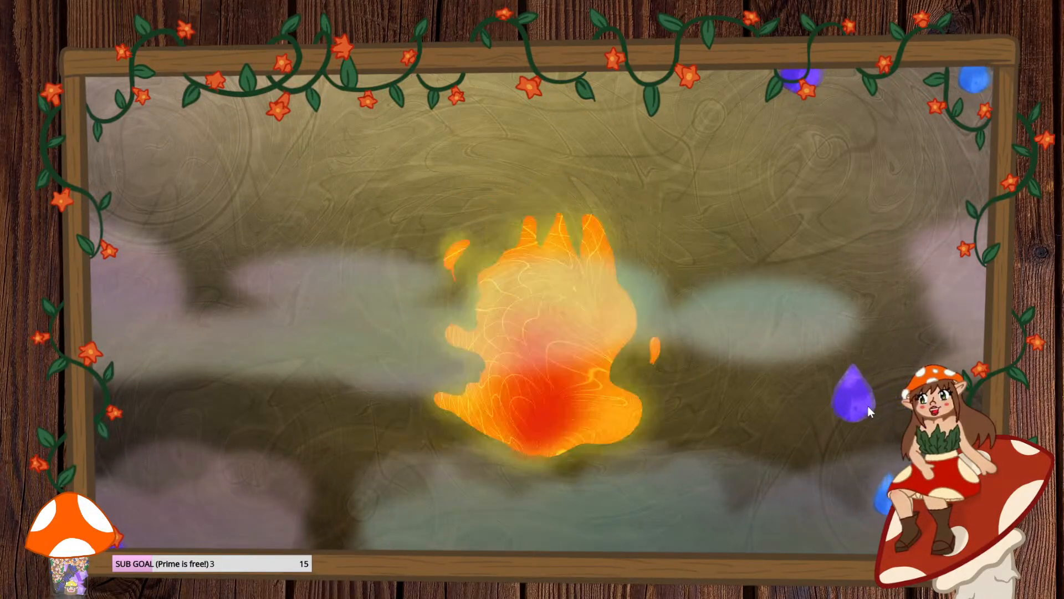
click(866, 408)
click(923, 228)
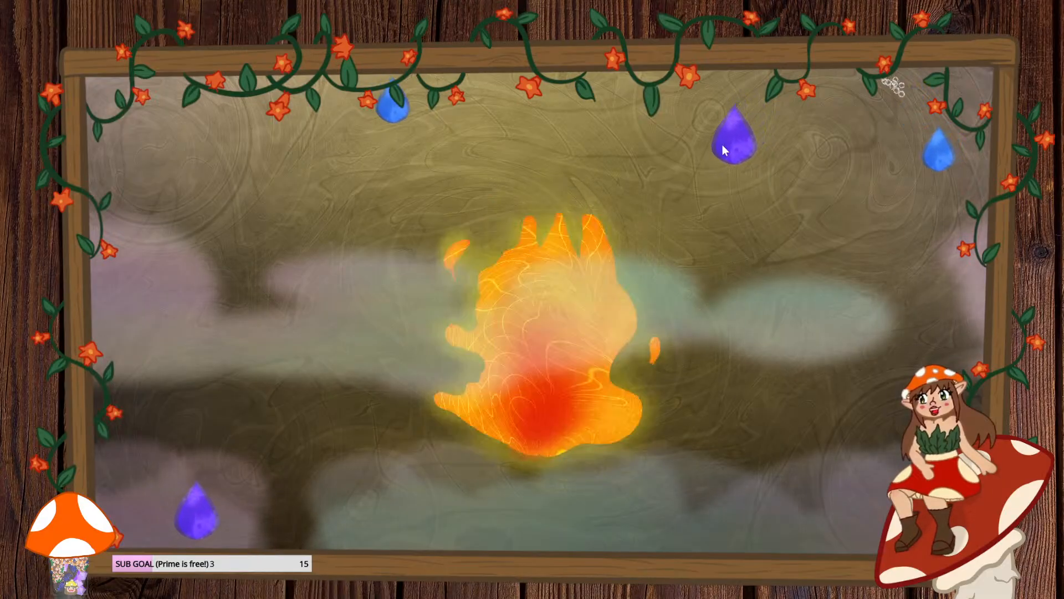
click(723, 145)
click(398, 110)
click(863, 184)
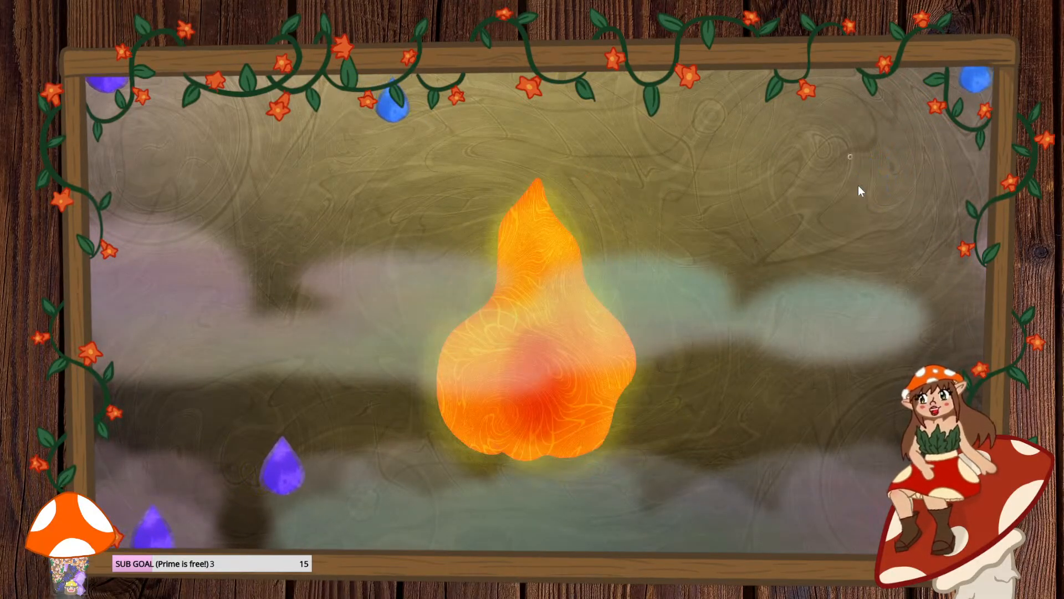
click(409, 122)
click(332, 438)
click(234, 489)
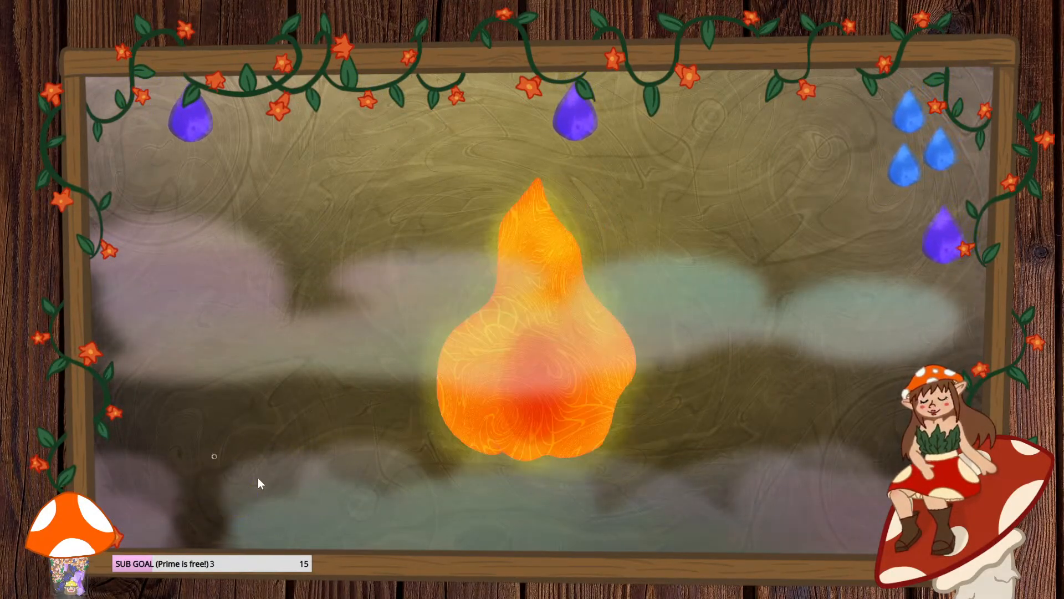
click(568, 143)
click(855, 183)
click(856, 152)
click(879, 180)
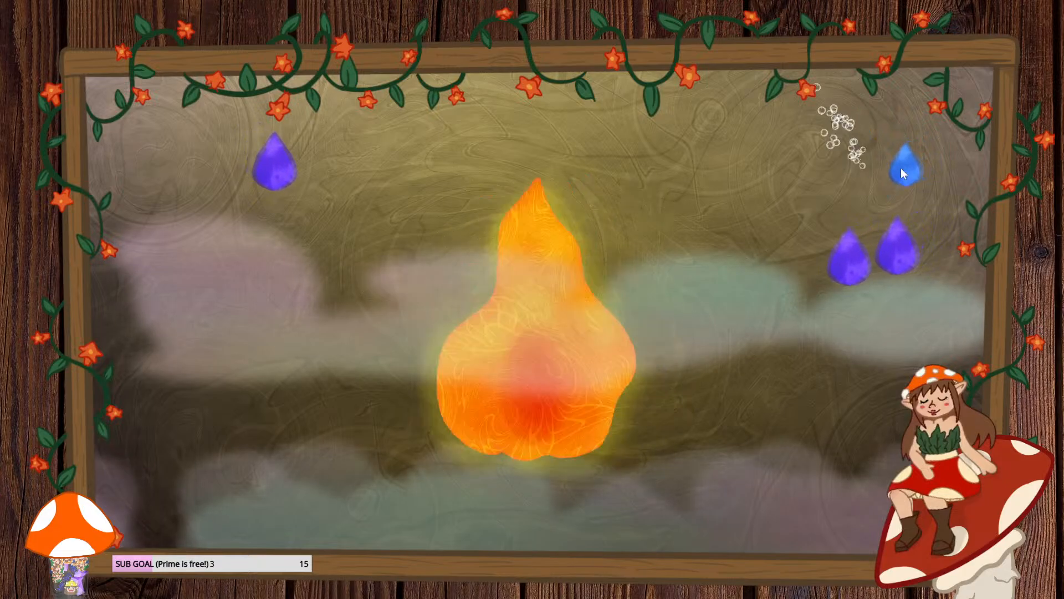
click(901, 168)
click(878, 256)
click(820, 274)
click(328, 194)
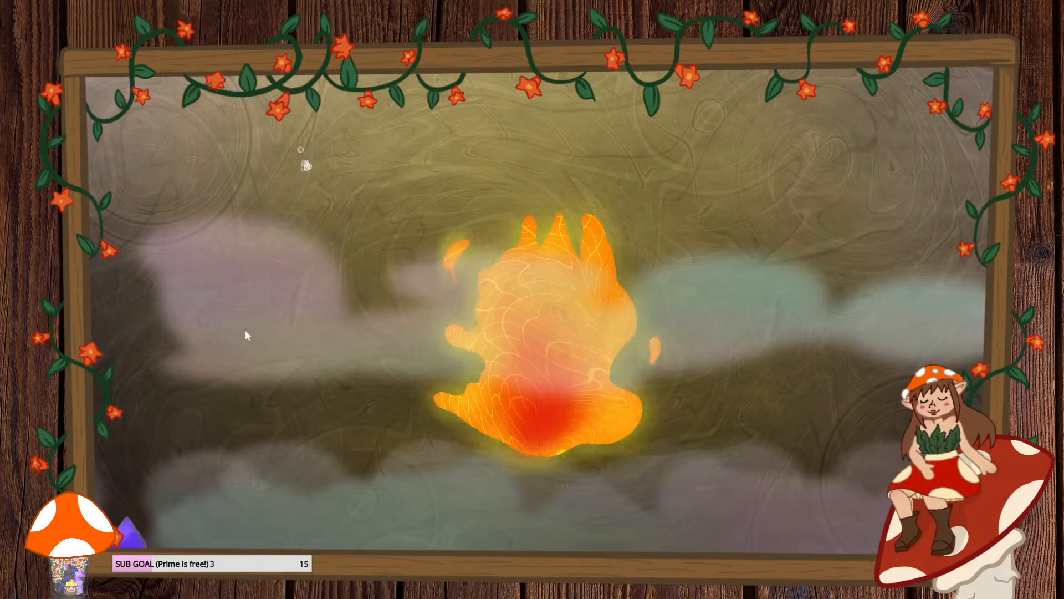
click(147, 524)
click(570, 113)
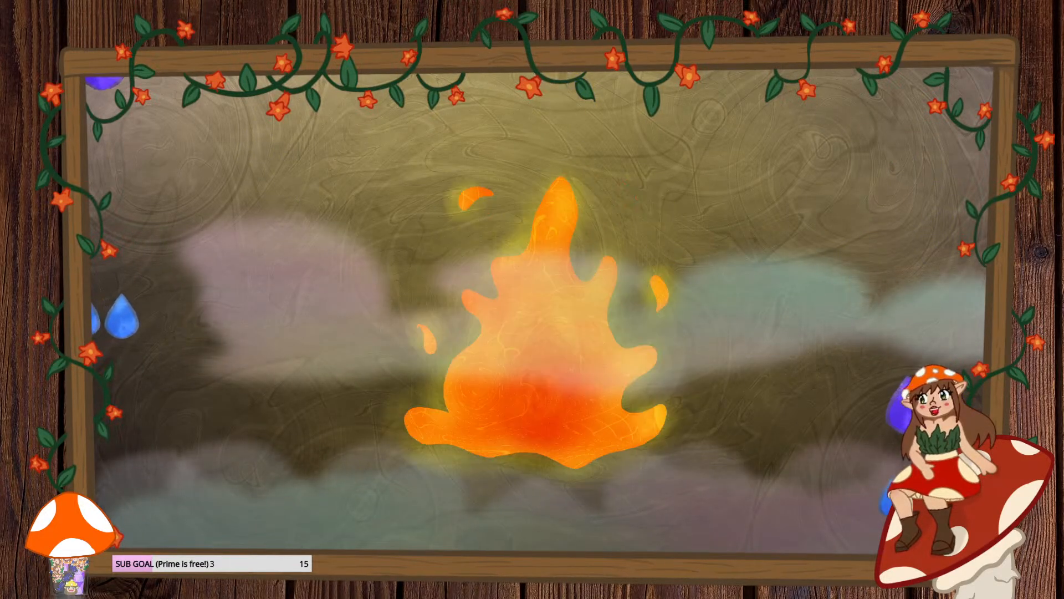
click(876, 388)
click(141, 315)
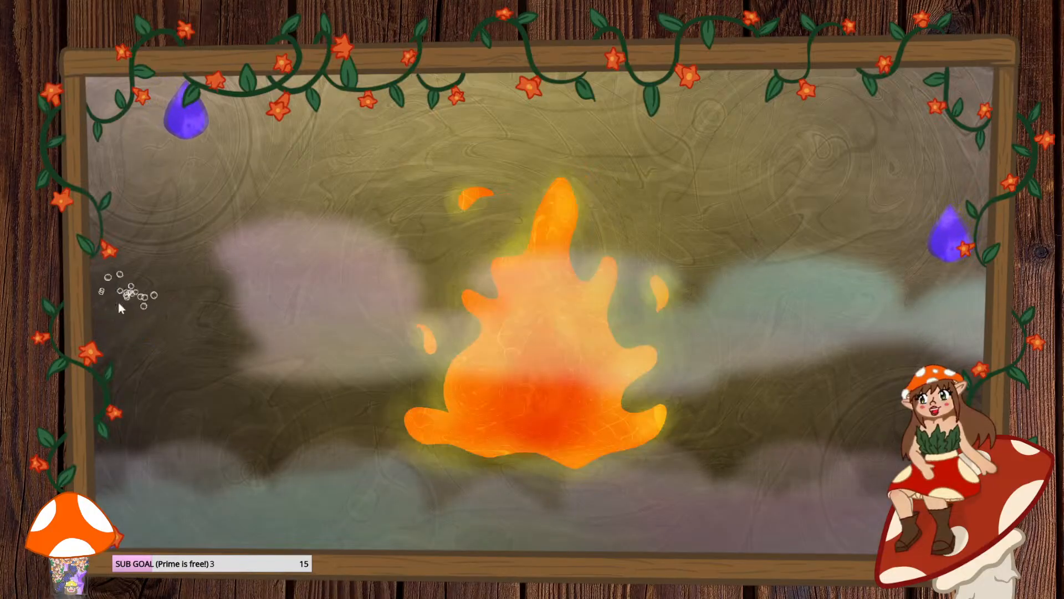
click(216, 129)
click(899, 250)
click(920, 259)
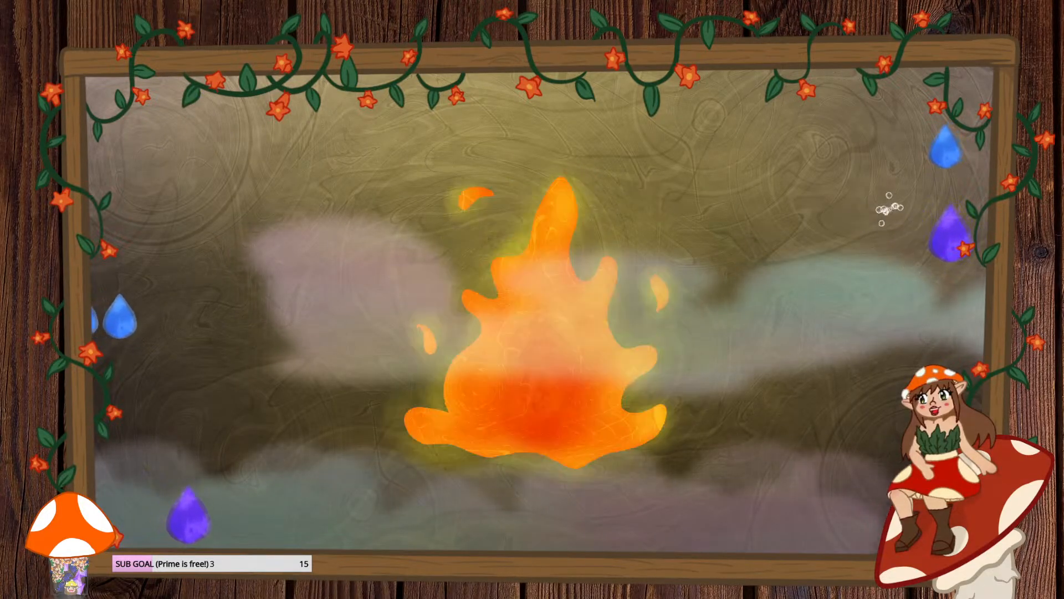
click(929, 270)
click(913, 189)
click(797, 97)
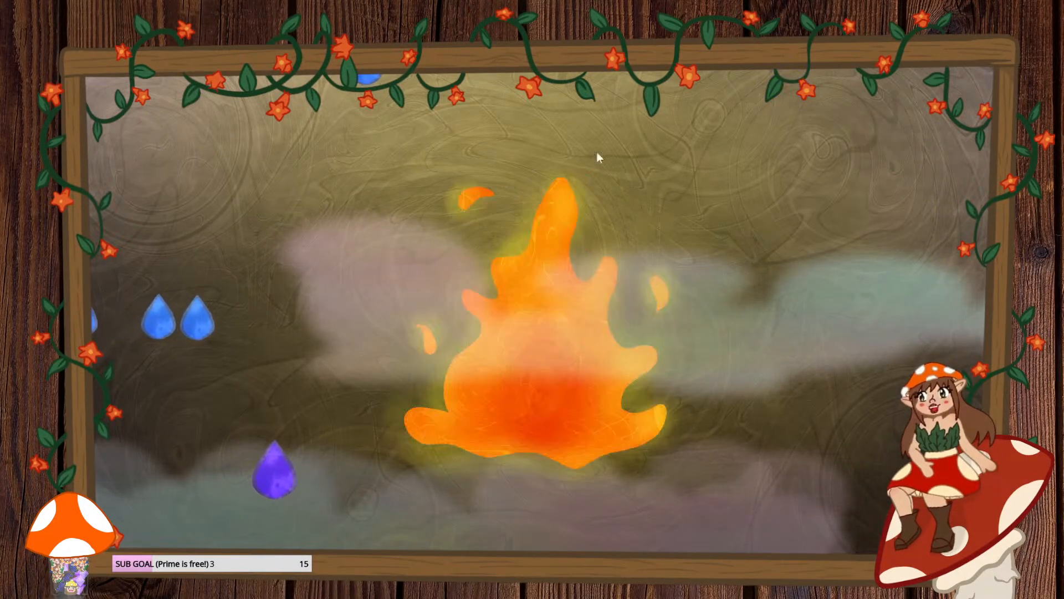
click(237, 315)
click(197, 316)
click(147, 317)
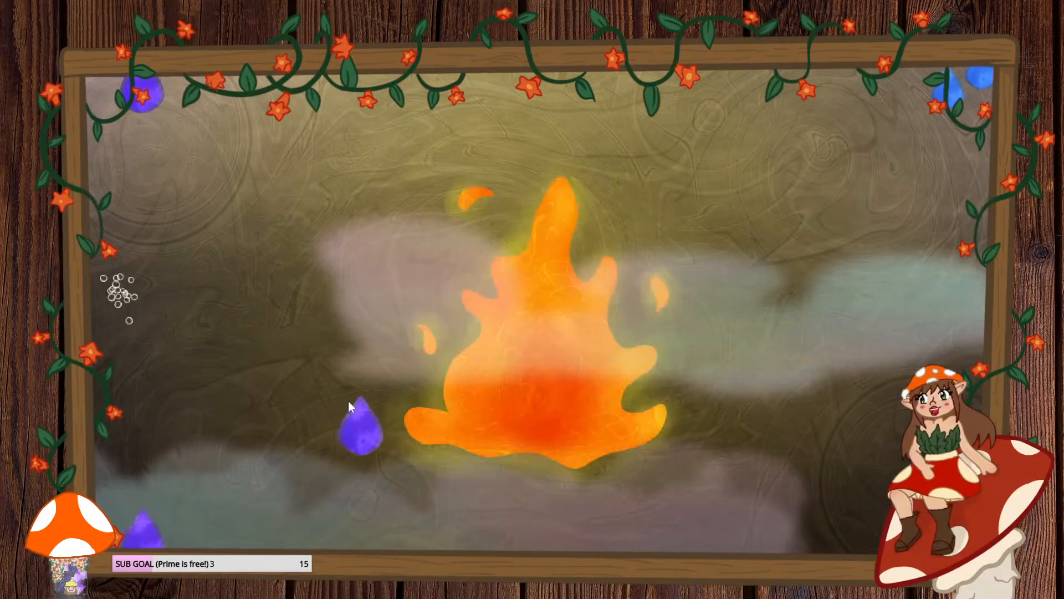
click(349, 403)
click(161, 499)
click(183, 103)
click(580, 93)
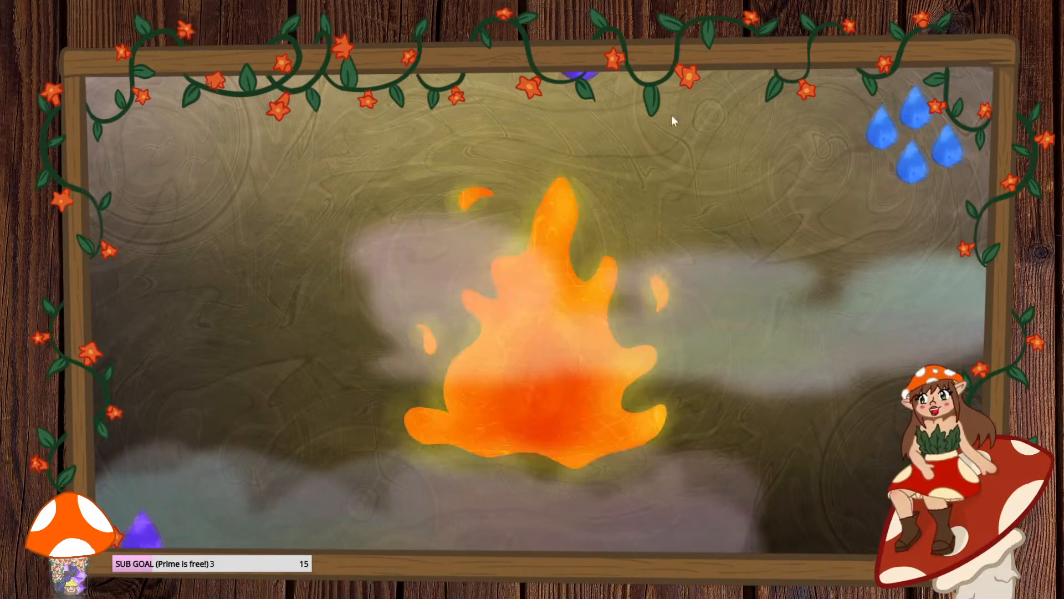
click(894, 123)
click(869, 179)
click(837, 154)
click(886, 175)
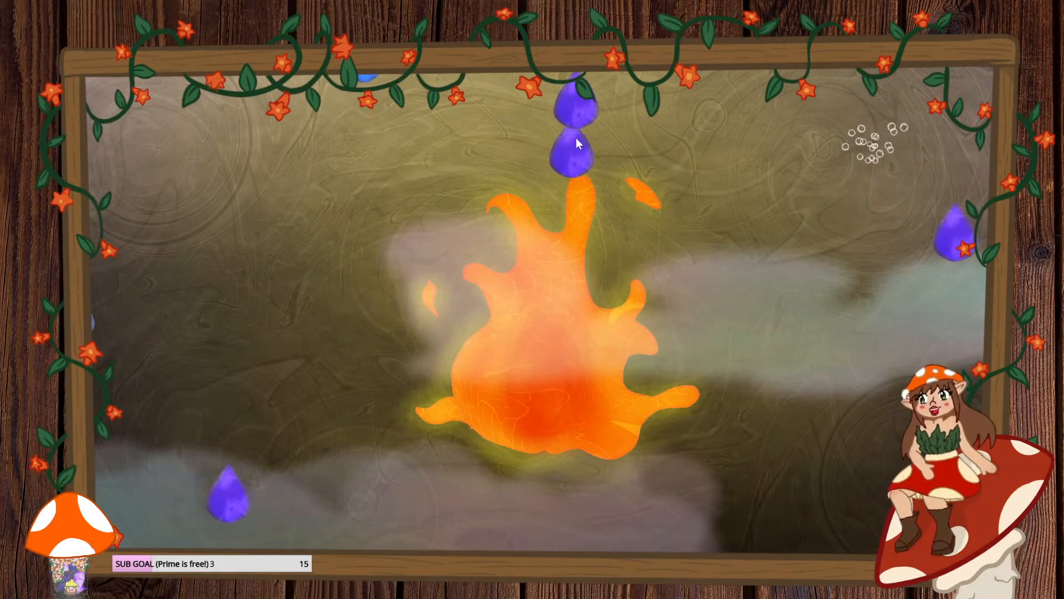
click(574, 145)
click(568, 120)
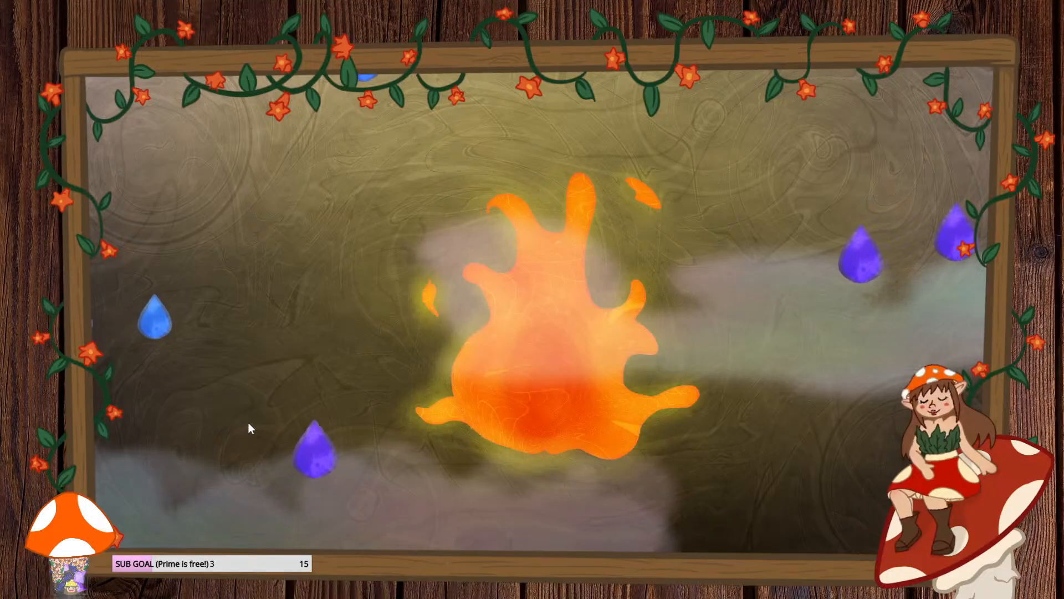
click(370, 408)
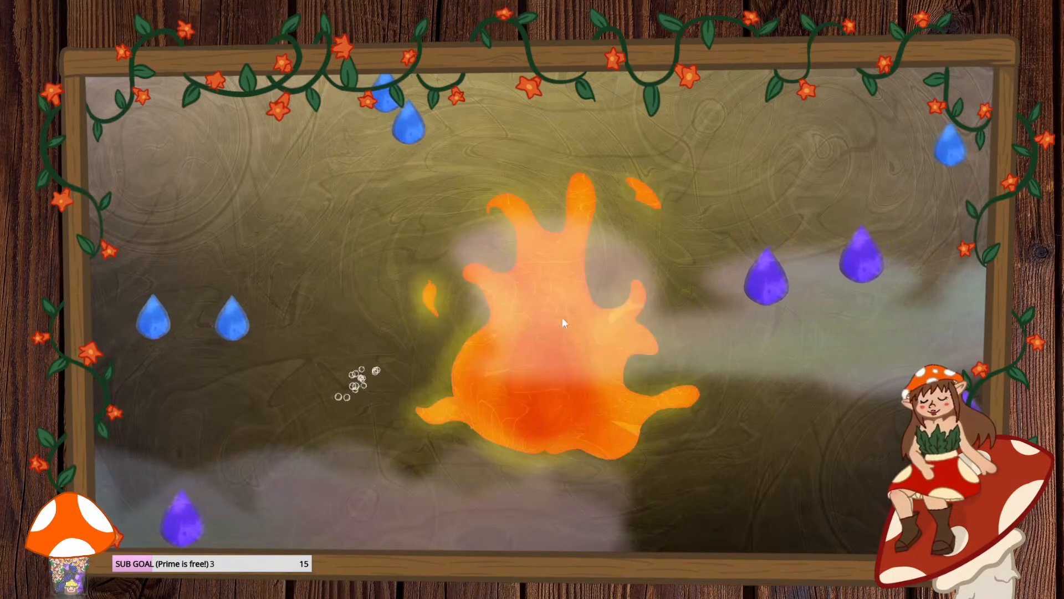
click(692, 299)
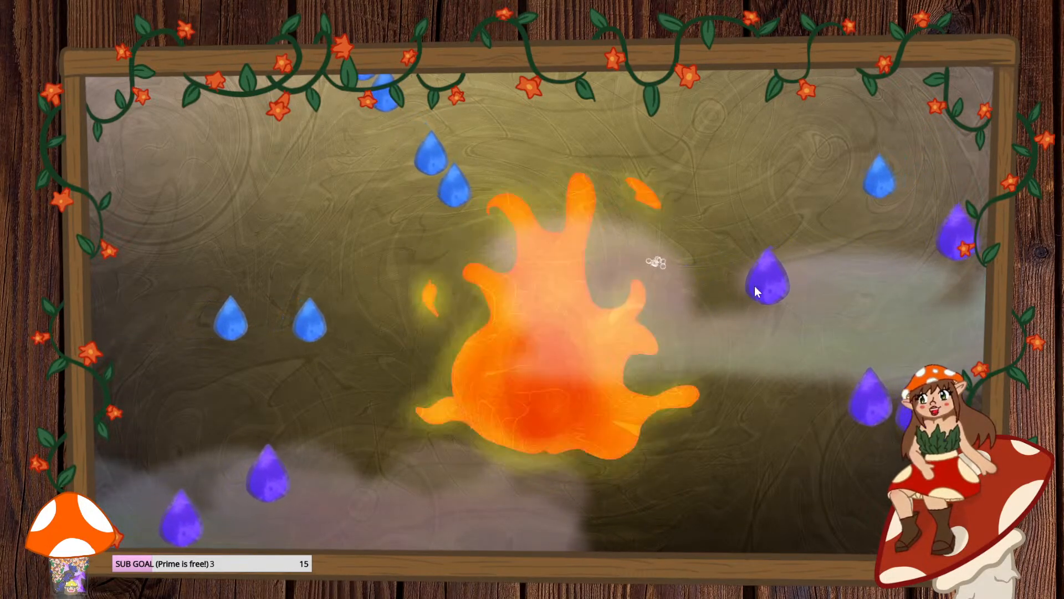
click(810, 382)
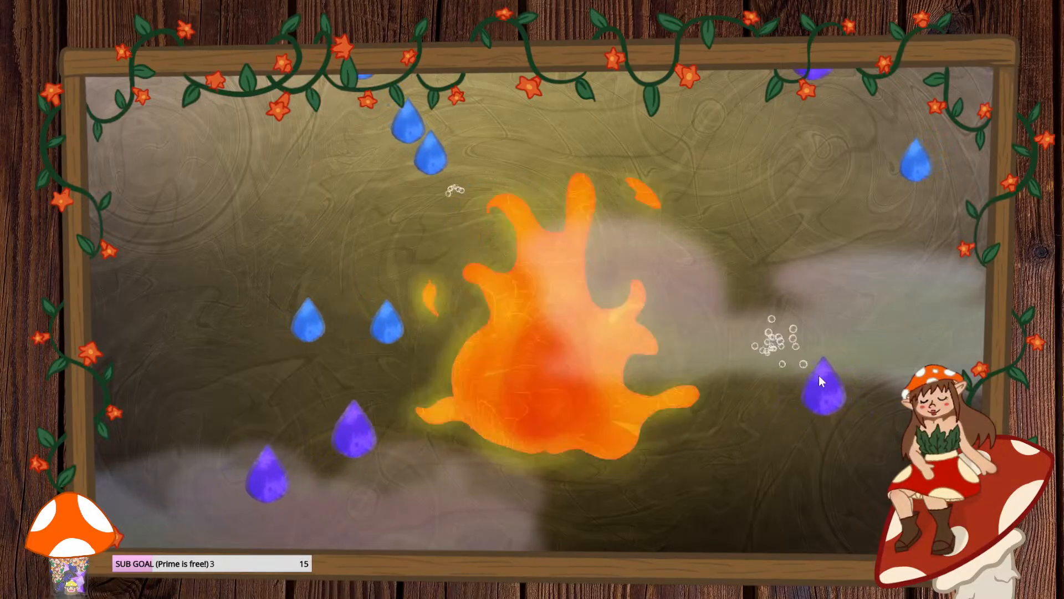
click(822, 381)
click(445, 173)
click(390, 99)
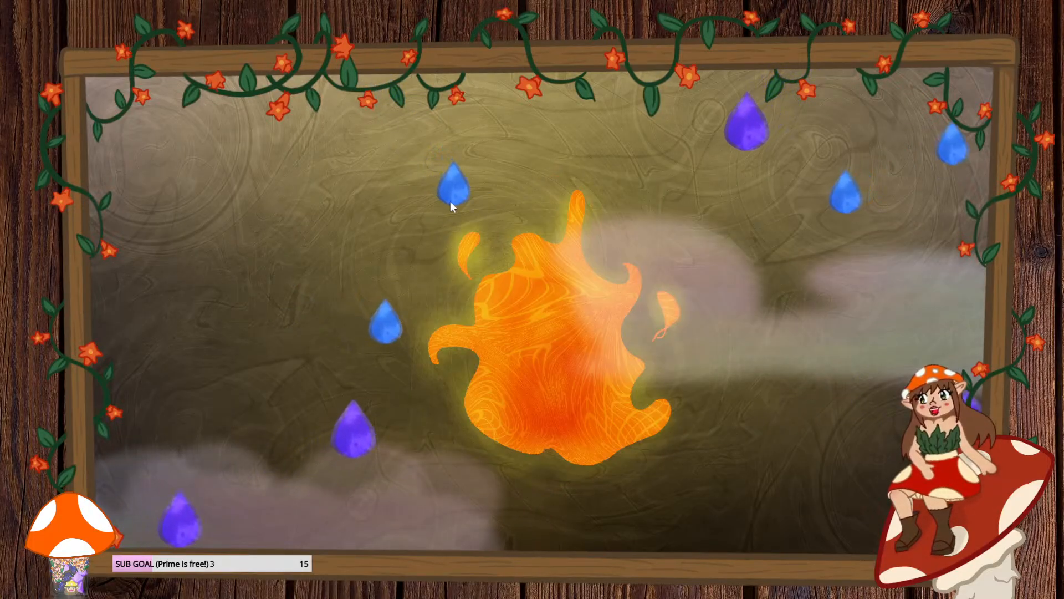
click(446, 180)
click(529, 109)
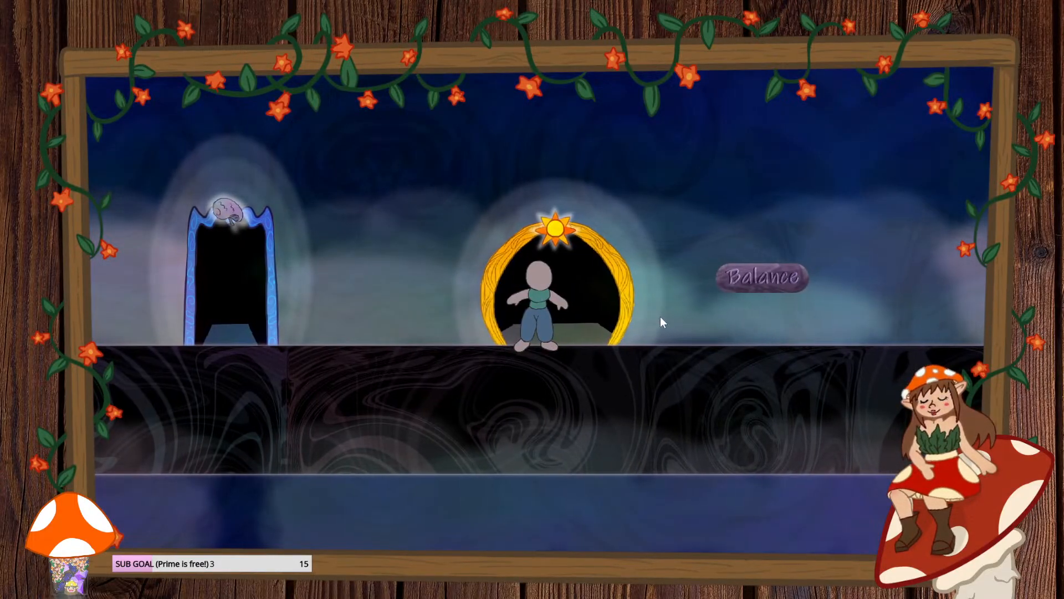
- Walk the character to the Balance sign, start the scale puzzle, and place the first items in its two pans
key(d)
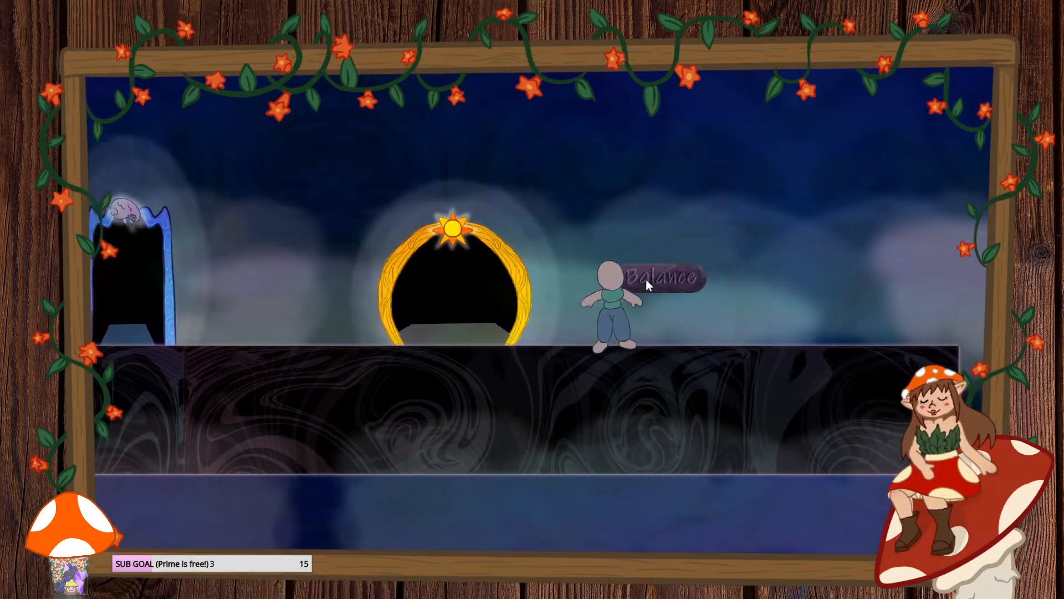
click(545, 275)
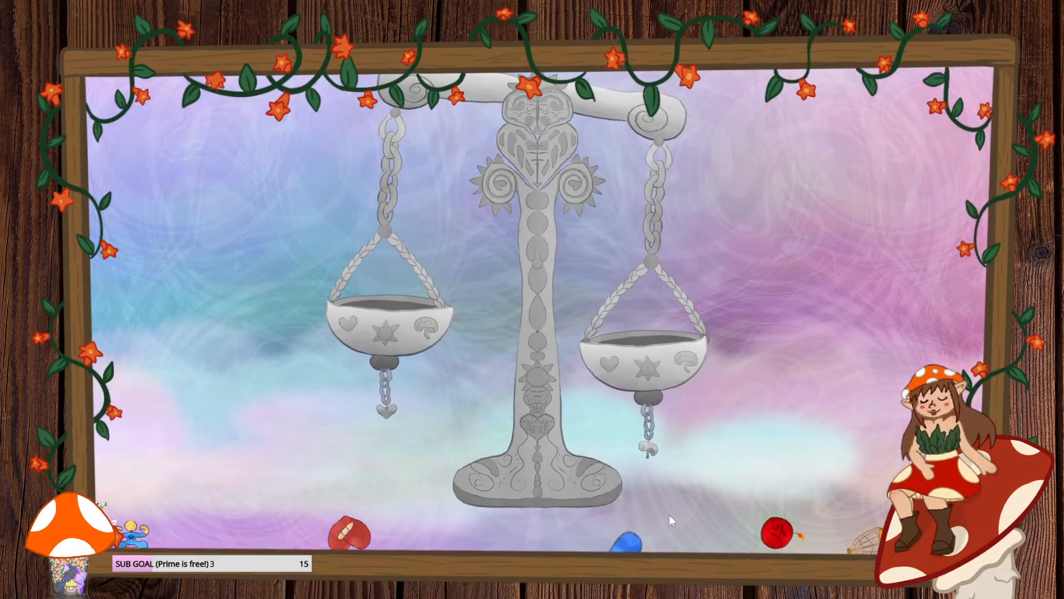
drag(514, 538, 473, 394)
drag(488, 477, 382, 302)
drag(177, 401, 410, 310)
drag(186, 457, 435, 344)
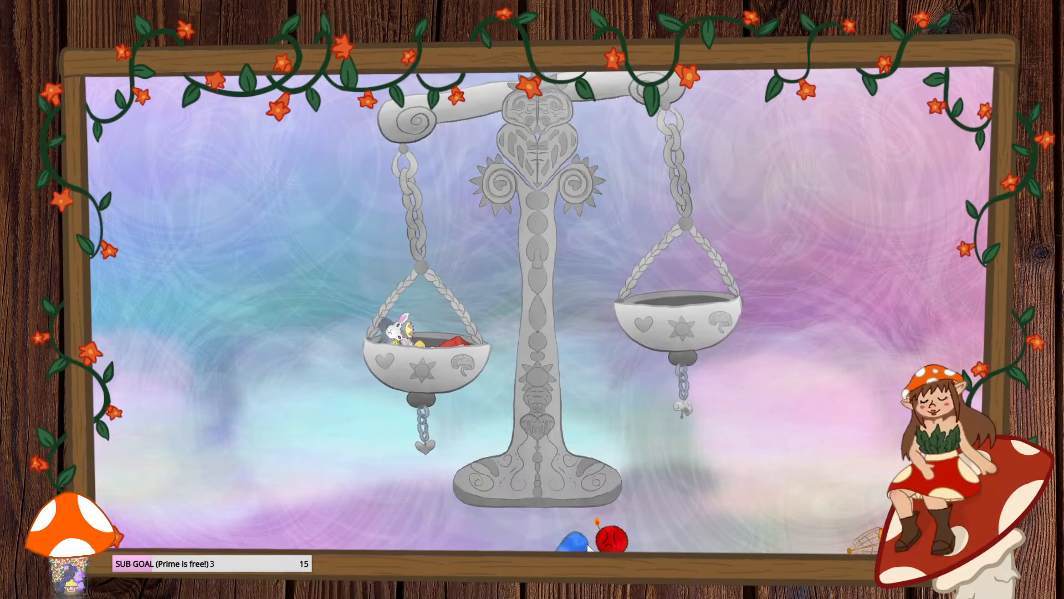
drag(574, 542, 641, 339)
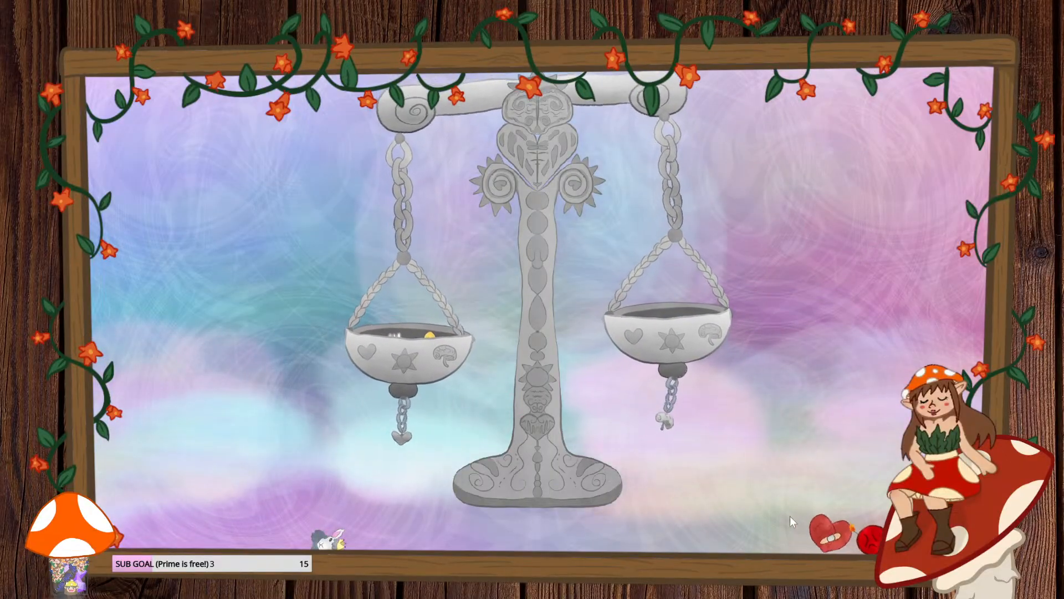
- Balance the scale with the lips and rabbit in the heart-charm pan and the red ball, orange item and eyeball in the other
drag(832, 533, 435, 306)
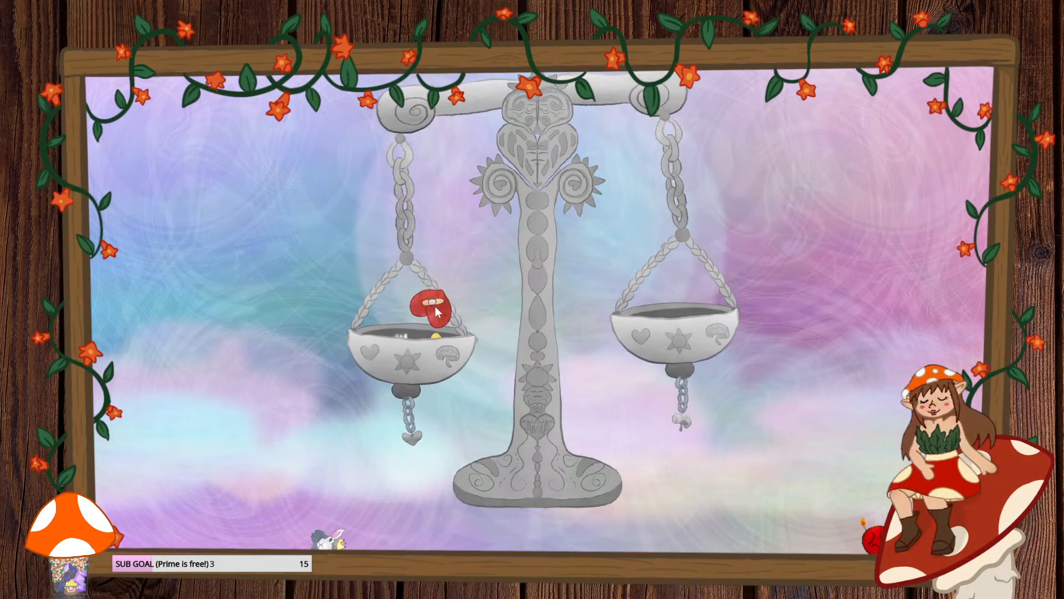
drag(327, 535, 430, 330)
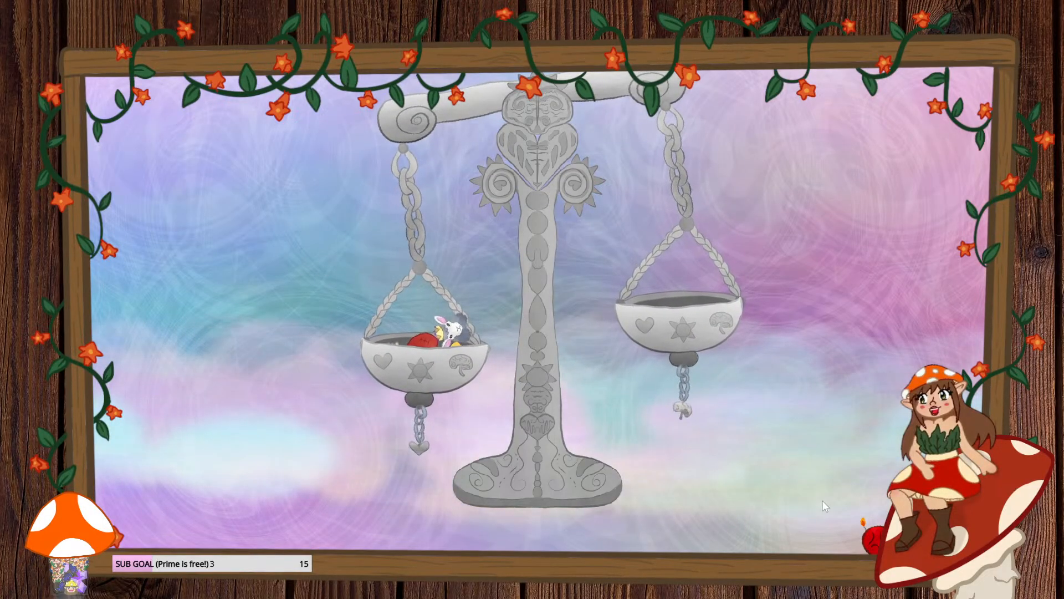
drag(873, 534, 665, 272)
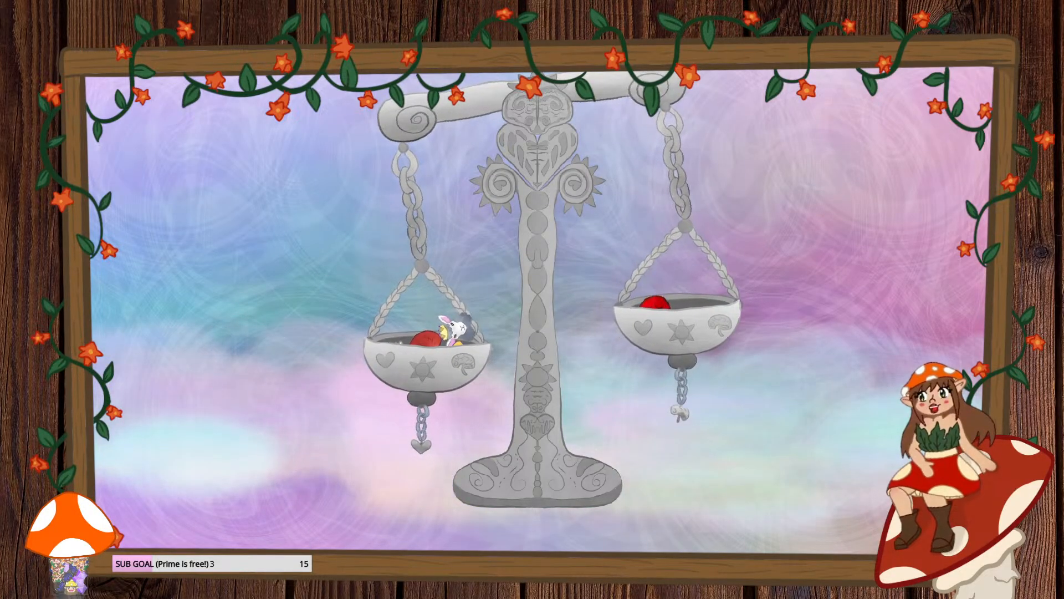
drag(901, 516, 702, 281)
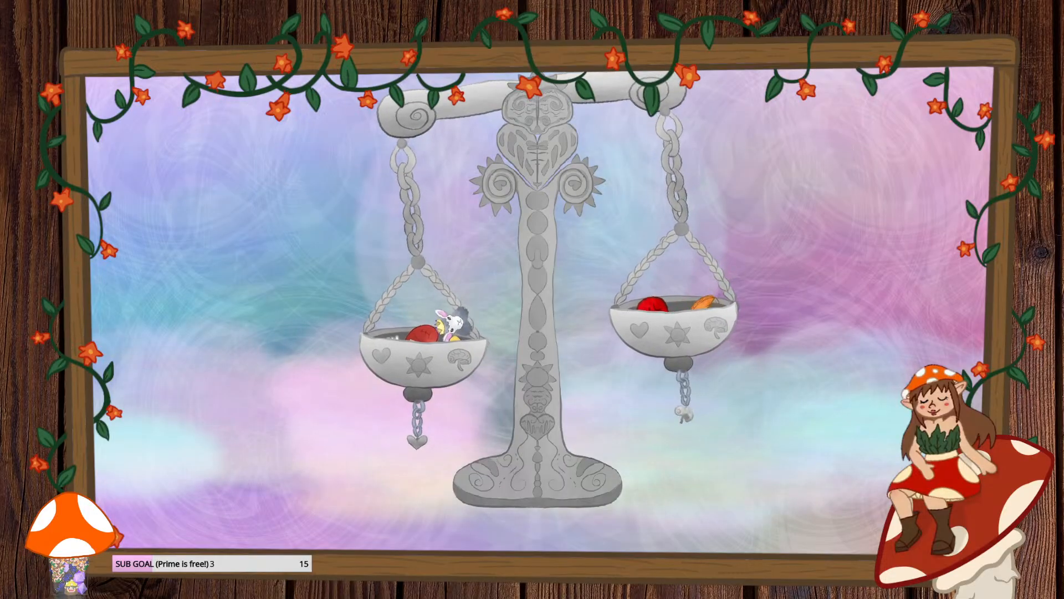
drag(909, 499, 690, 266)
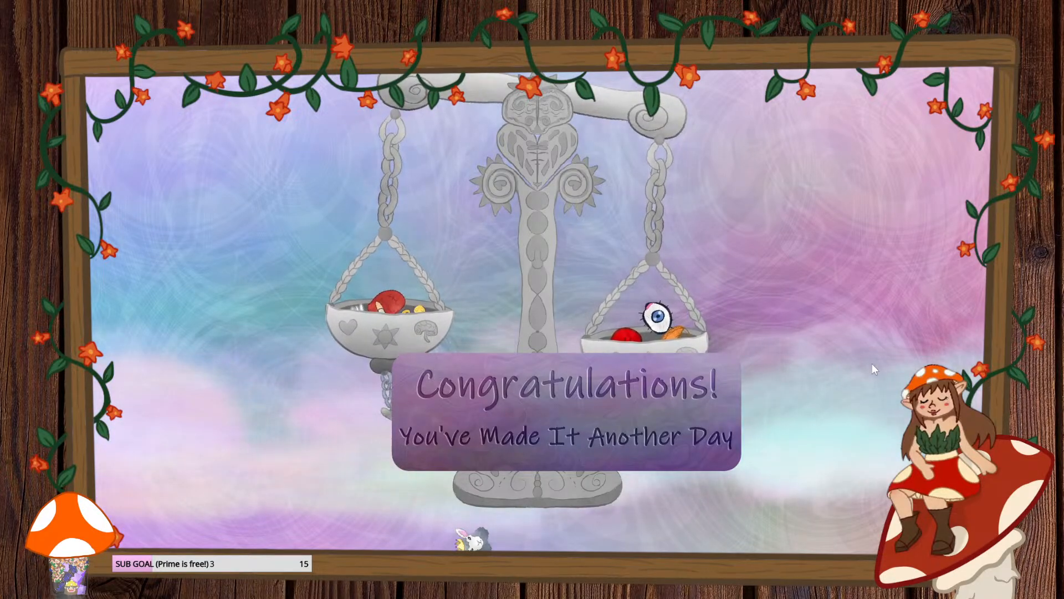
- Exit the game's full-screen view, leave the Stabilize Me page, and switch back to GDevelop
key(Escape)
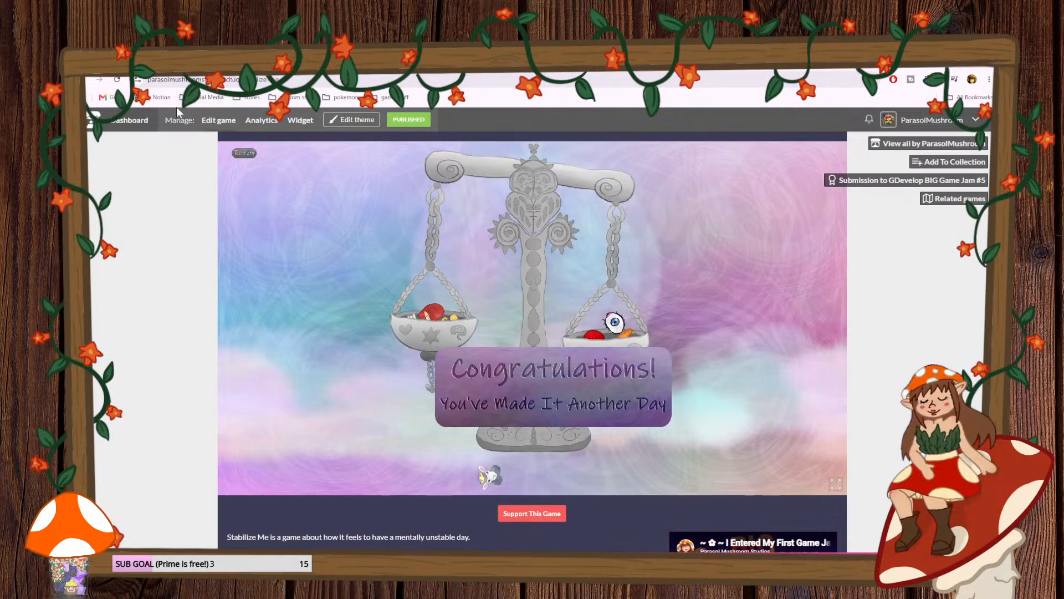
click(81, 80)
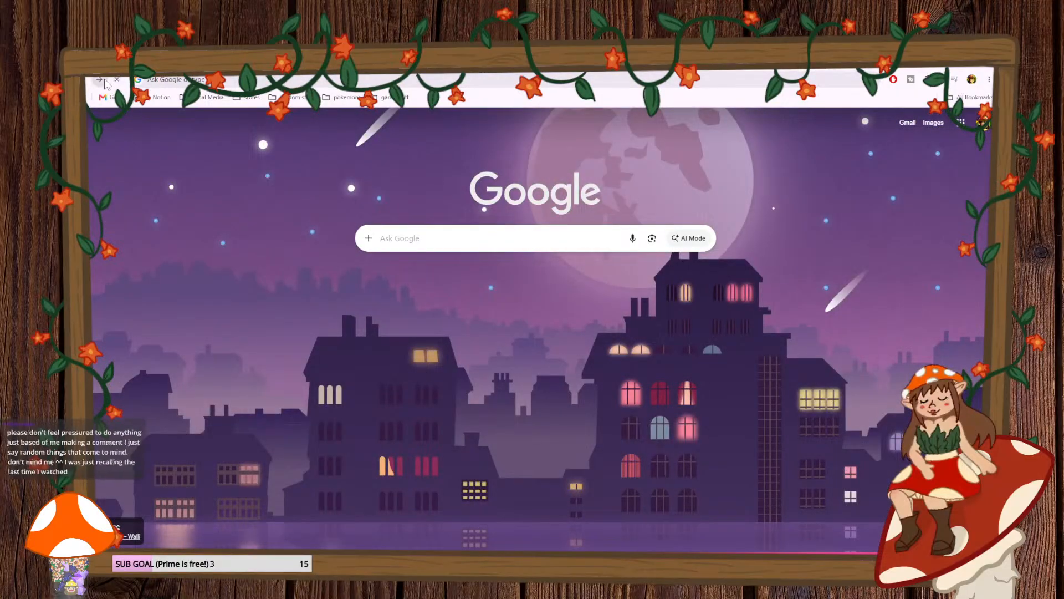
click(100, 80)
key(alt+Tab)
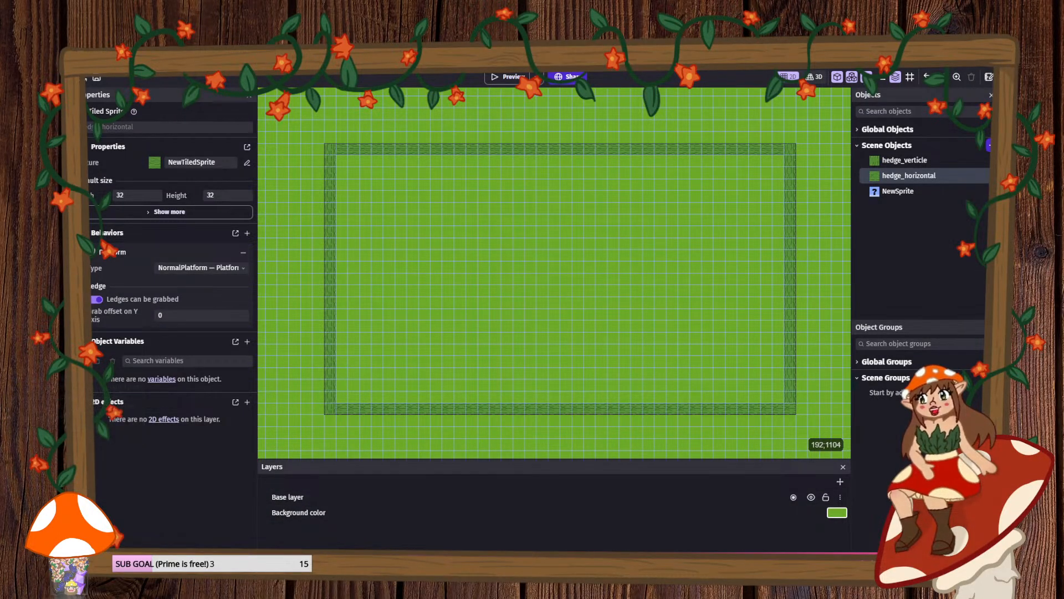
- Switch to the browser, look through the ParasolMushroom itch.io game list from Take Me To Your Manager to Fluffertini's Pizza Constructor, and close the page
mouse_move(414, 562)
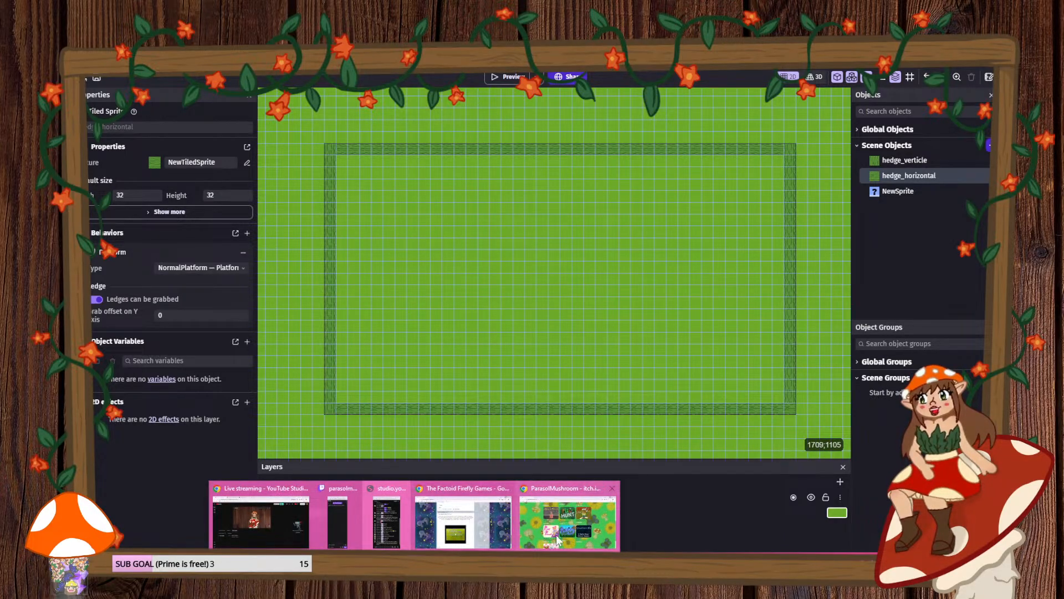
click(568, 518)
scroll(665, 450, up, 2)
scroll(667, 456, up, 4)
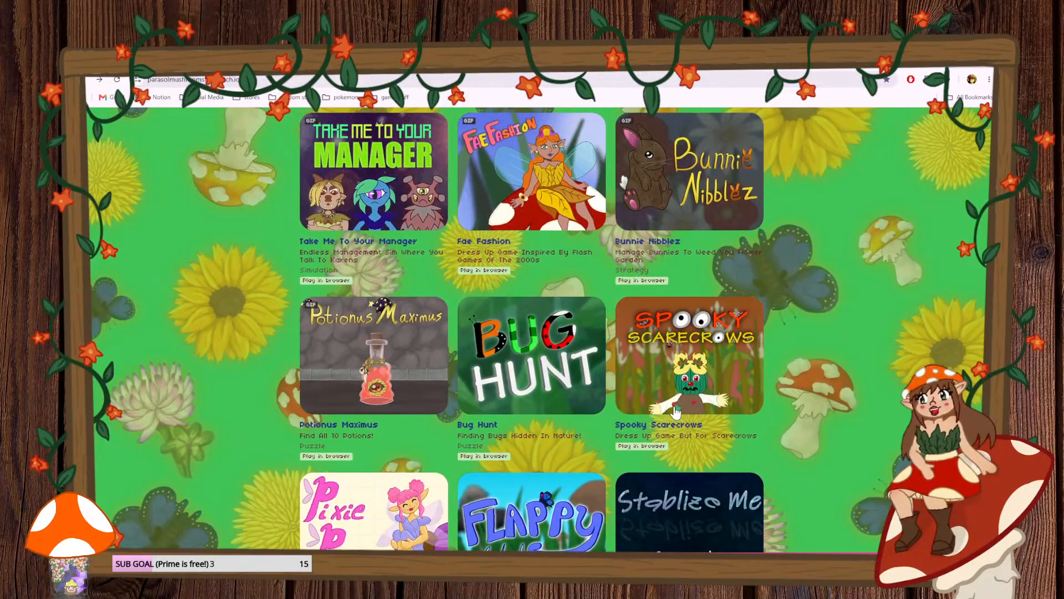
scroll(440, 415, down, 6)
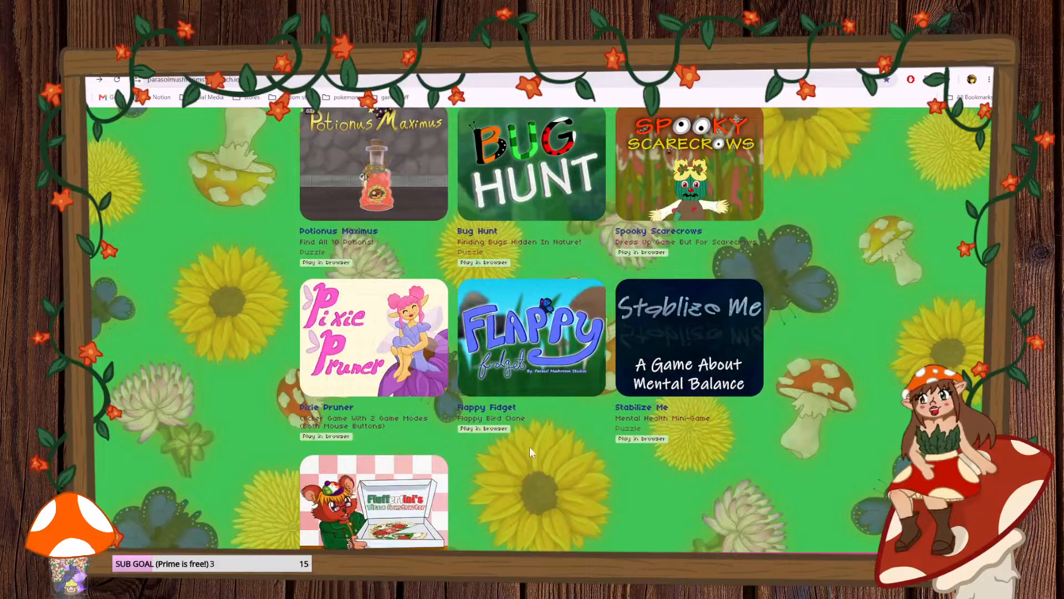
scroll(552, 461, down, 2)
scroll(554, 458, up, 6)
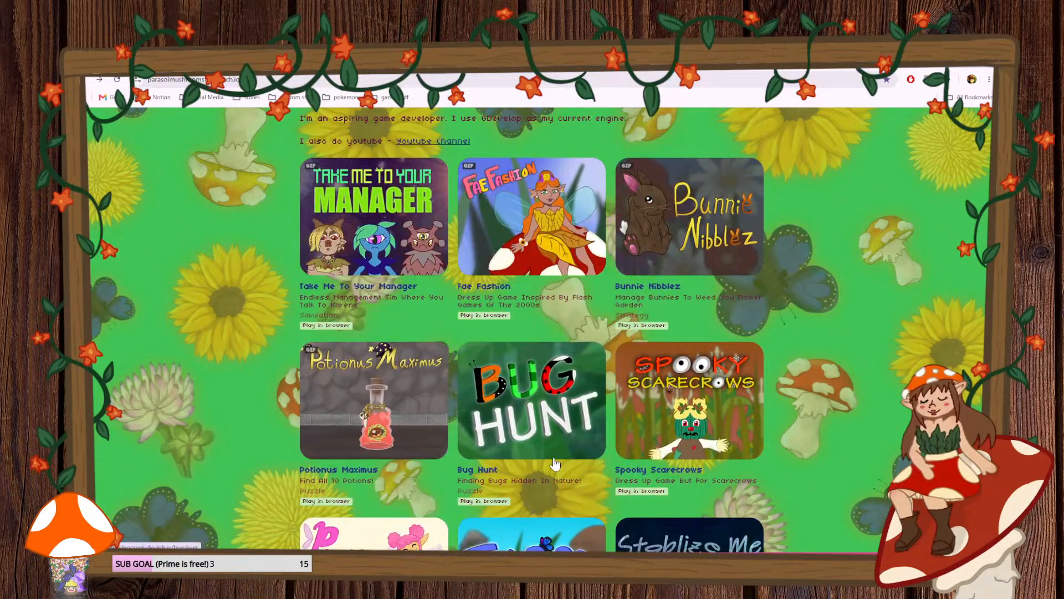
scroll(553, 459, down, 5)
scroll(645, 348, up, 4)
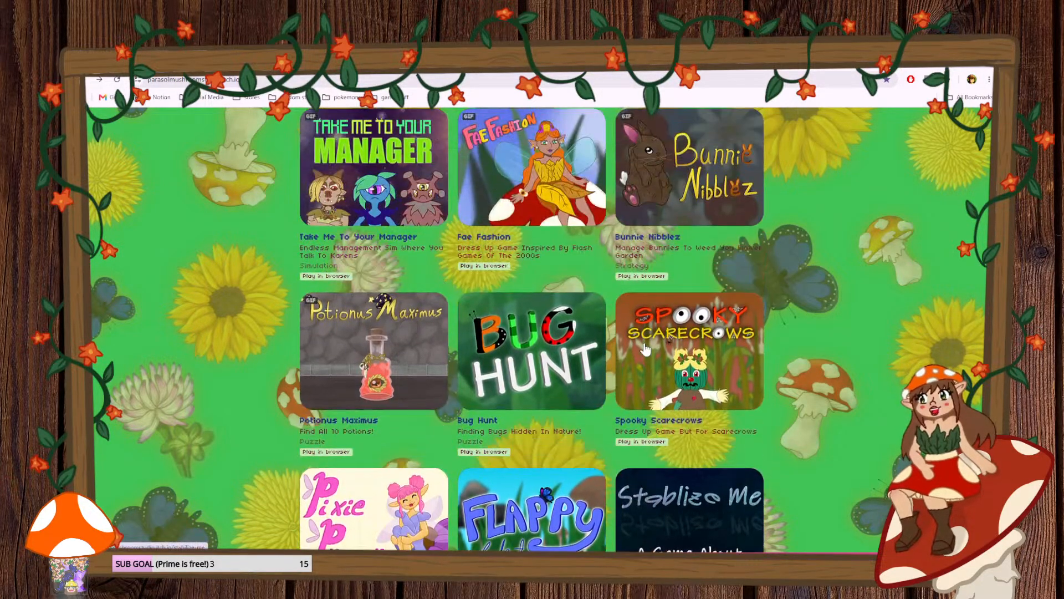
scroll(740, 383, down, 3)
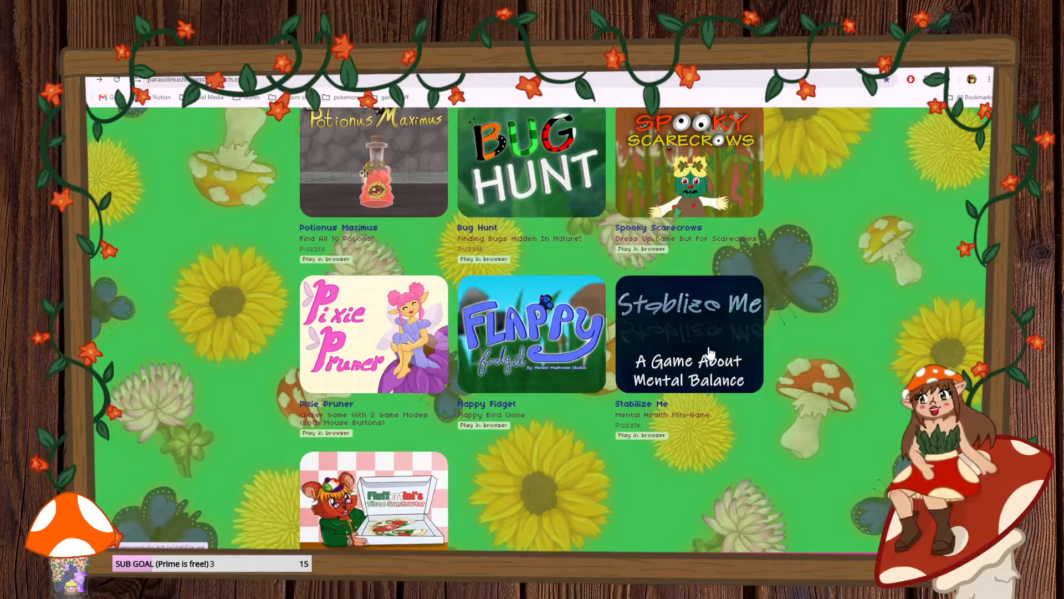
scroll(645, 400, down, 2)
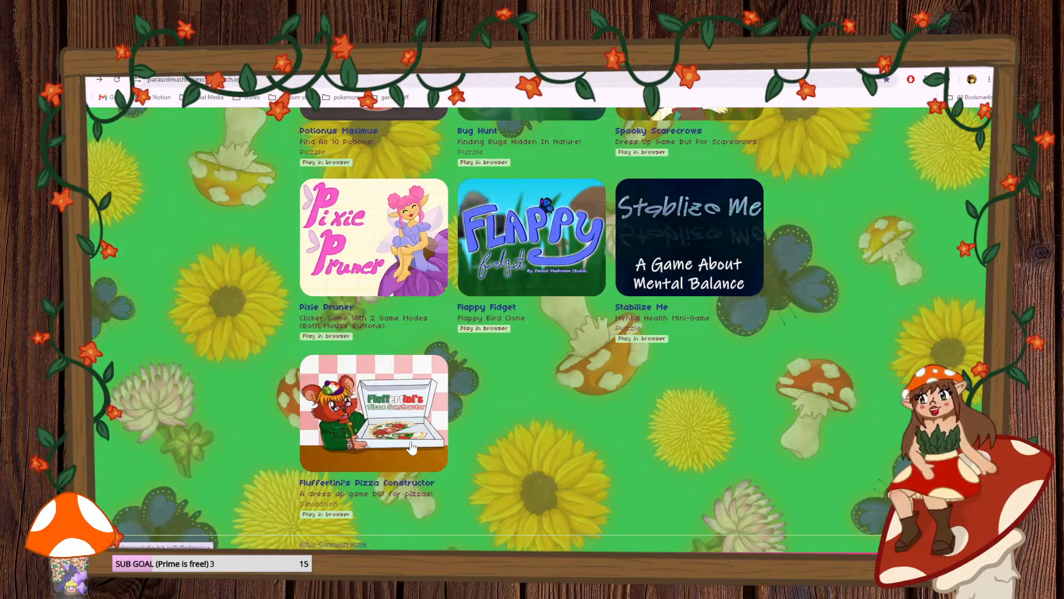
scroll(488, 426, up, 4)
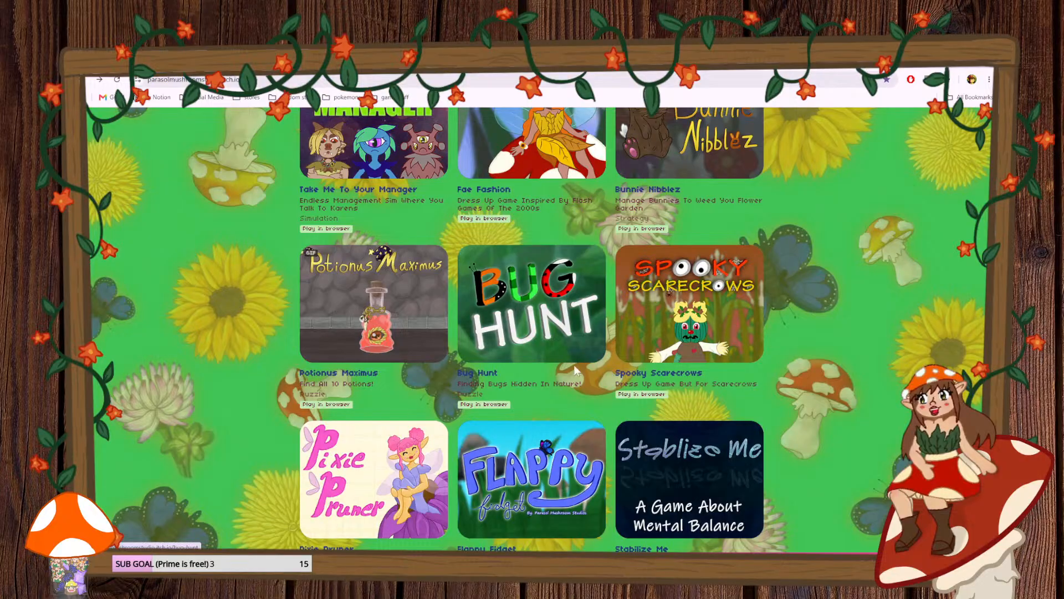
scroll(573, 365, up, 5)
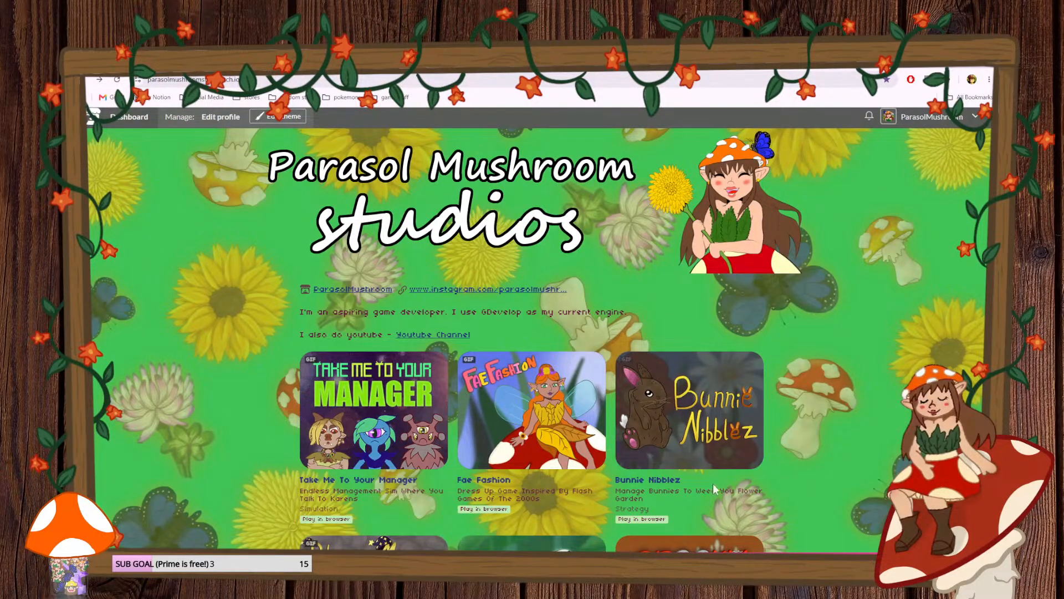
scroll(713, 483, down, 4)
scroll(688, 465, down, 5)
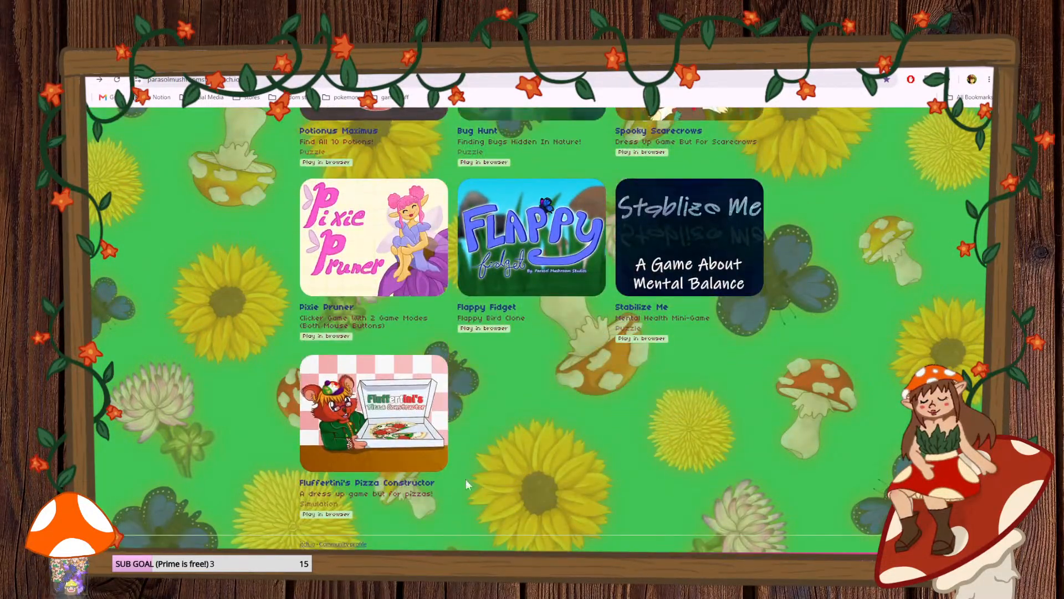
click(989, 70)
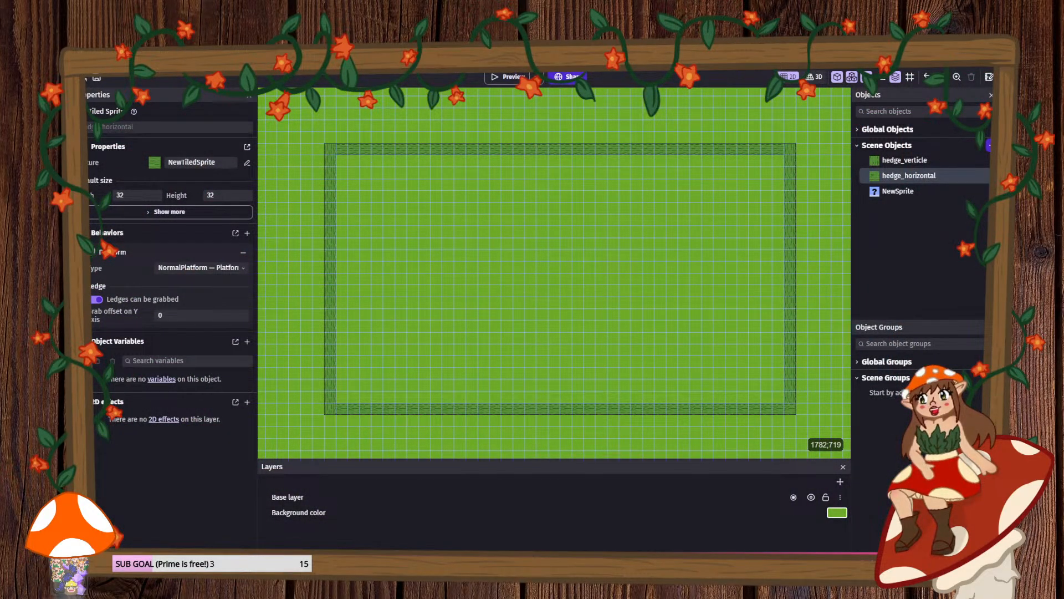
- Review the Platform behavior settings of the hedge_horizontal and hedge_verticle objects
click(567, 320)
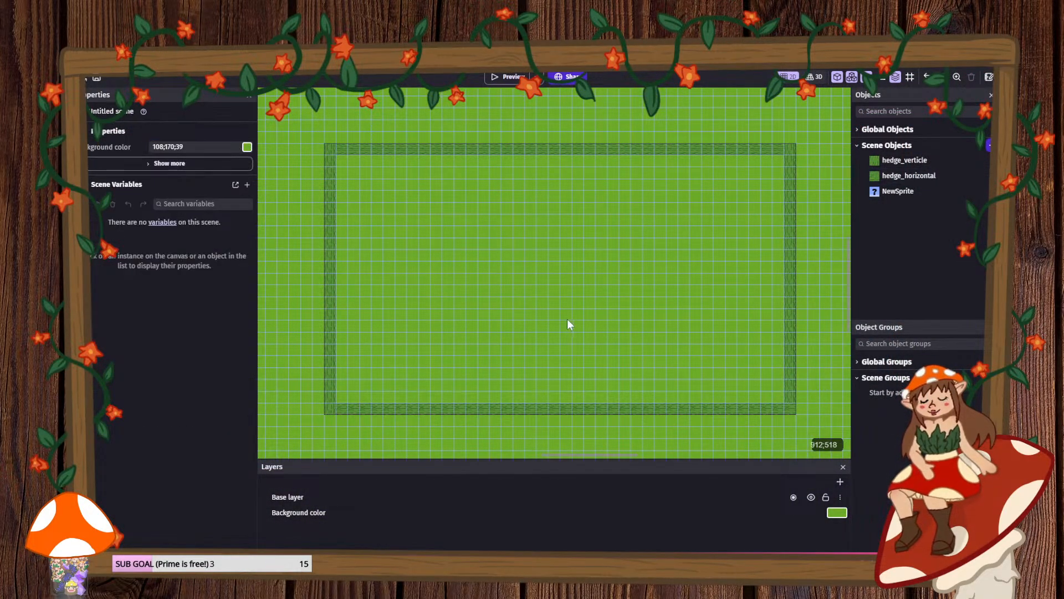
double_click(892, 176)
click(476, 100)
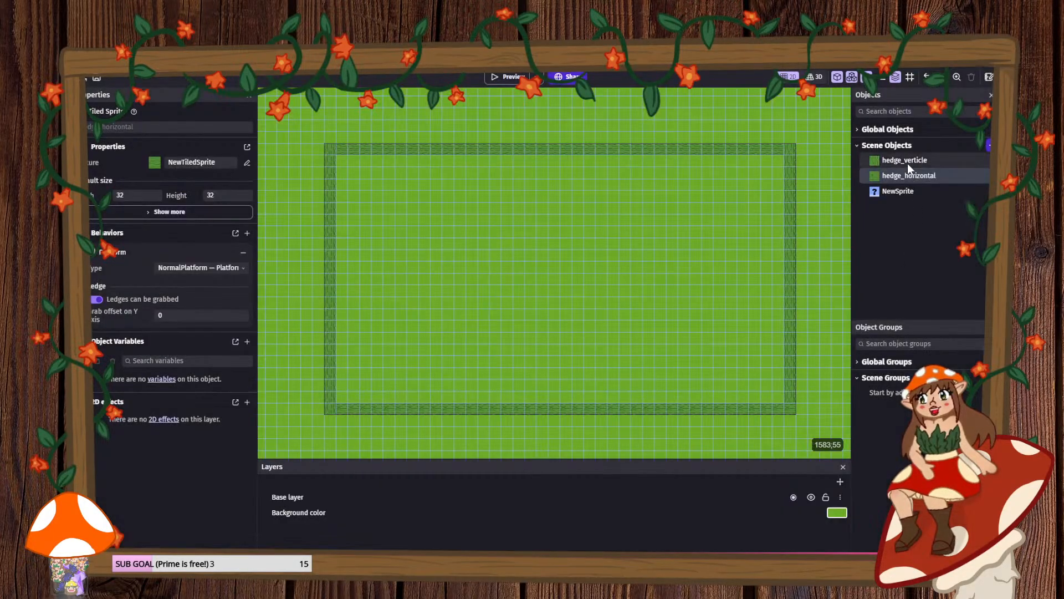
double_click(905, 161)
click(464, 102)
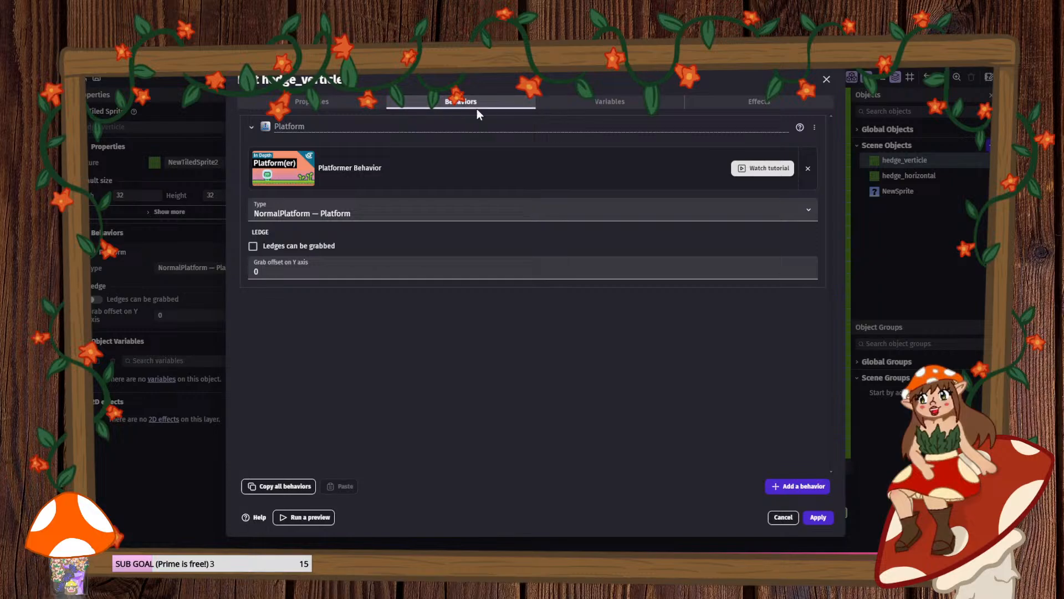
click(814, 518)
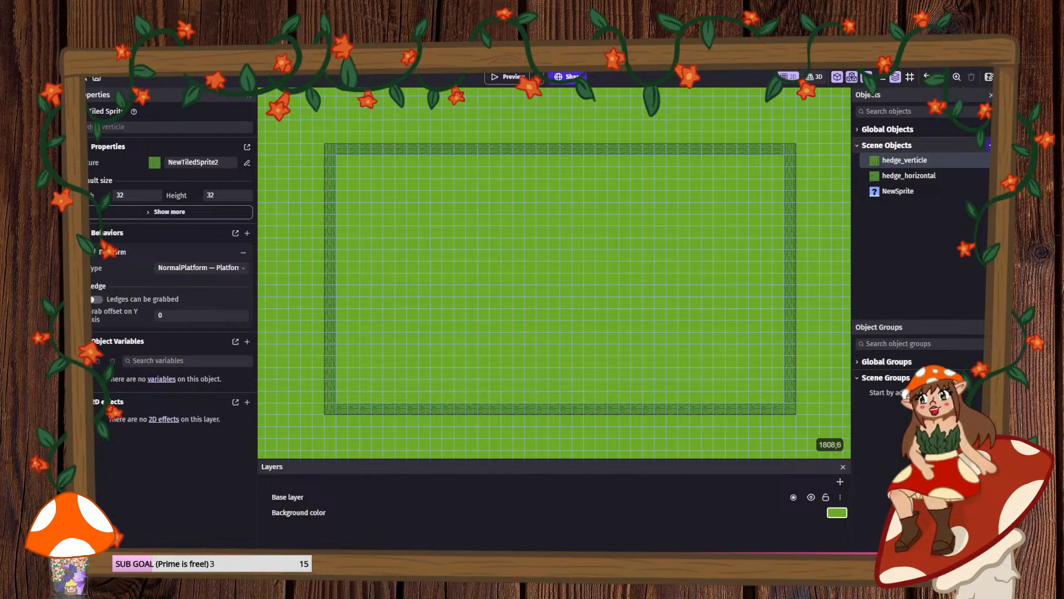
- Add the Platformer character behavior to the existing NewSprite object
click(988, 145)
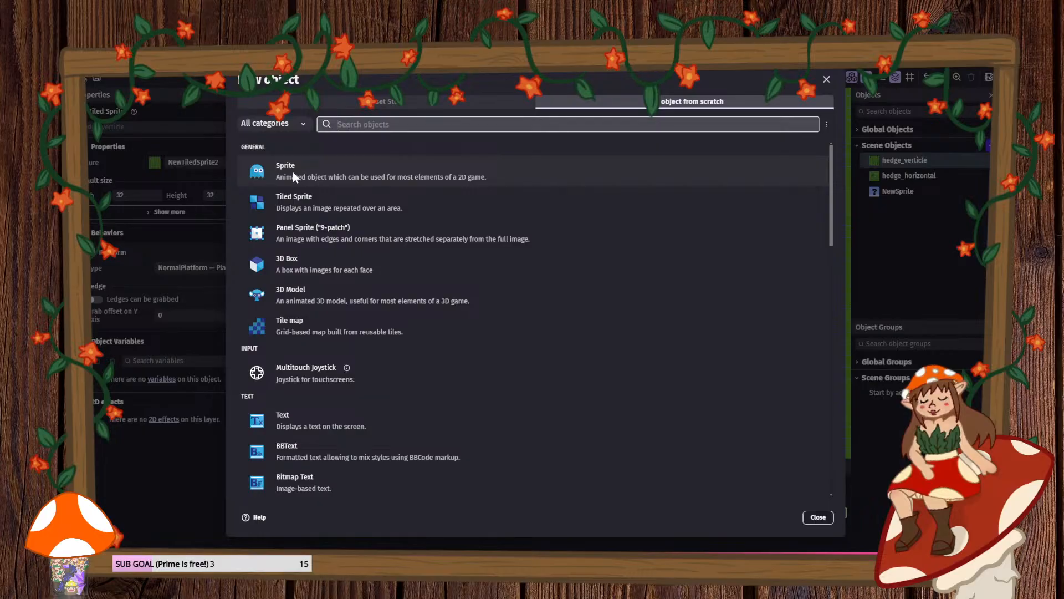
click(819, 518)
double_click(897, 191)
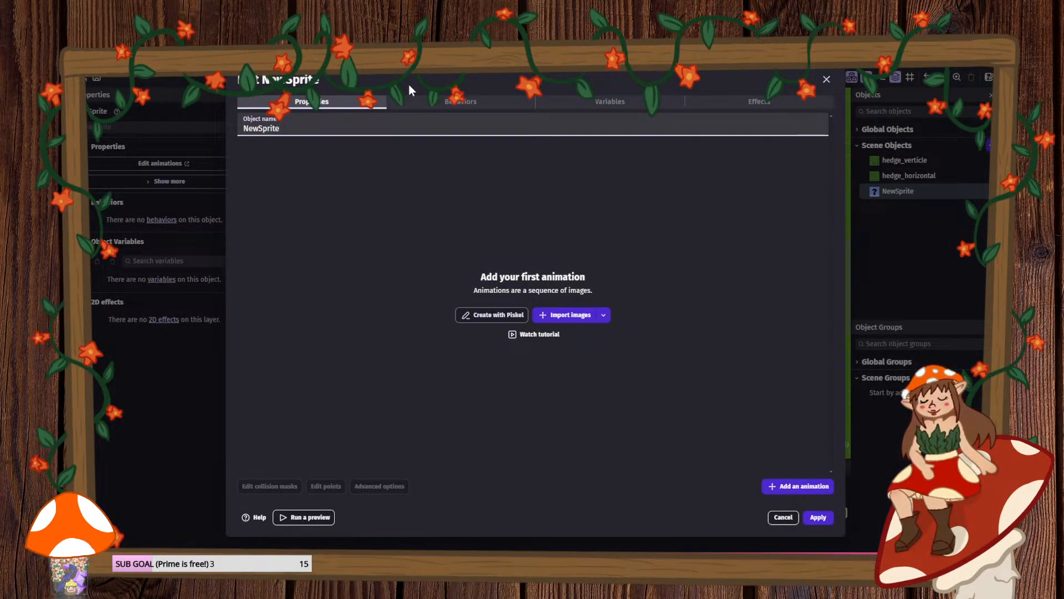
click(504, 103)
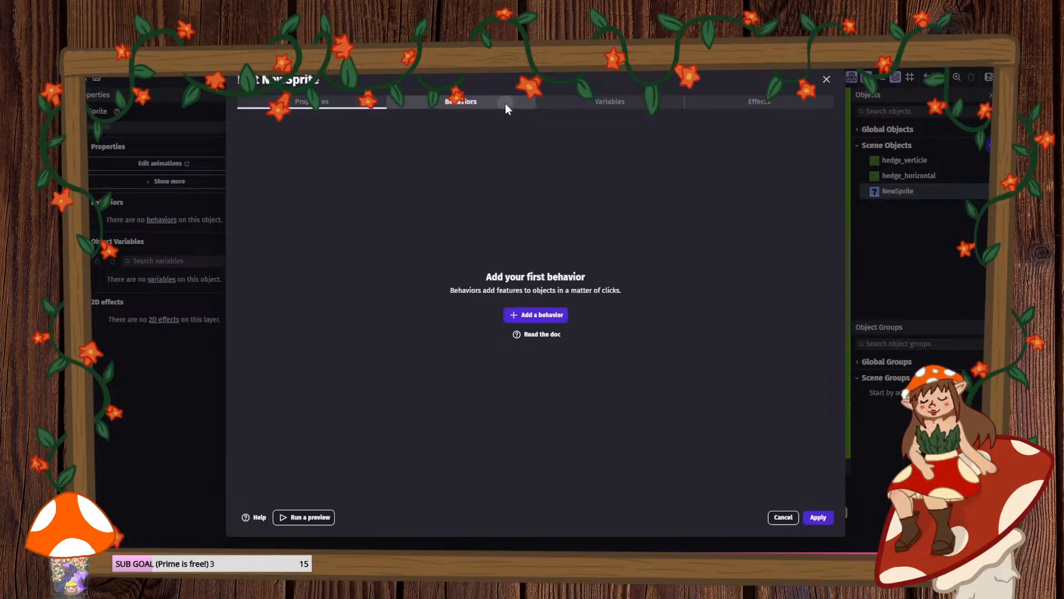
click(544, 313)
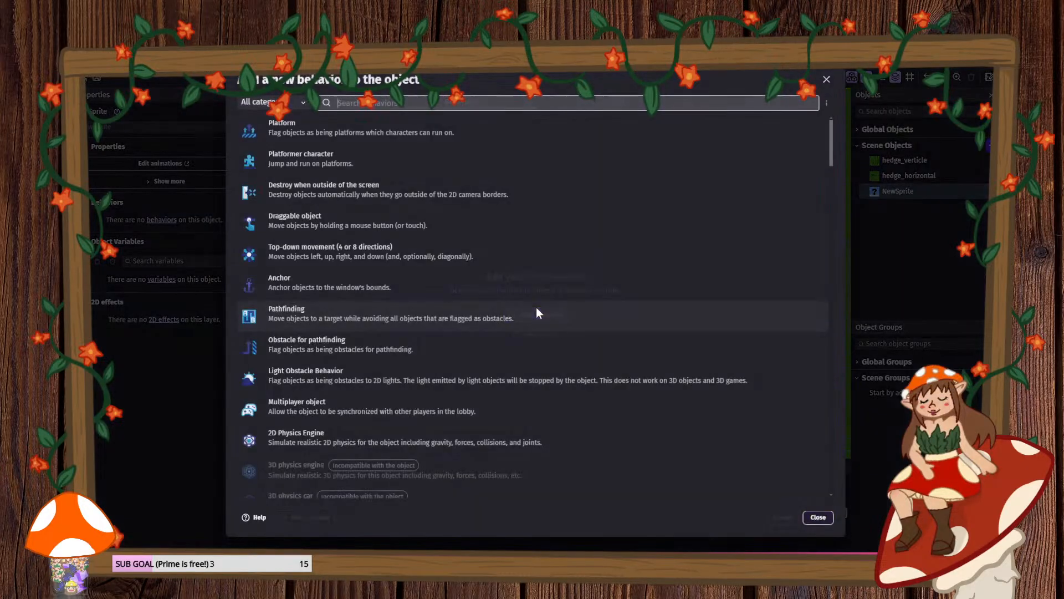
click(302, 158)
- Set the platformer gravity to 0, disable default keyboard controls, turn off automatic ledge grabbing and going down from jumpthru platforms, and apply the changes
double_click(260, 244)
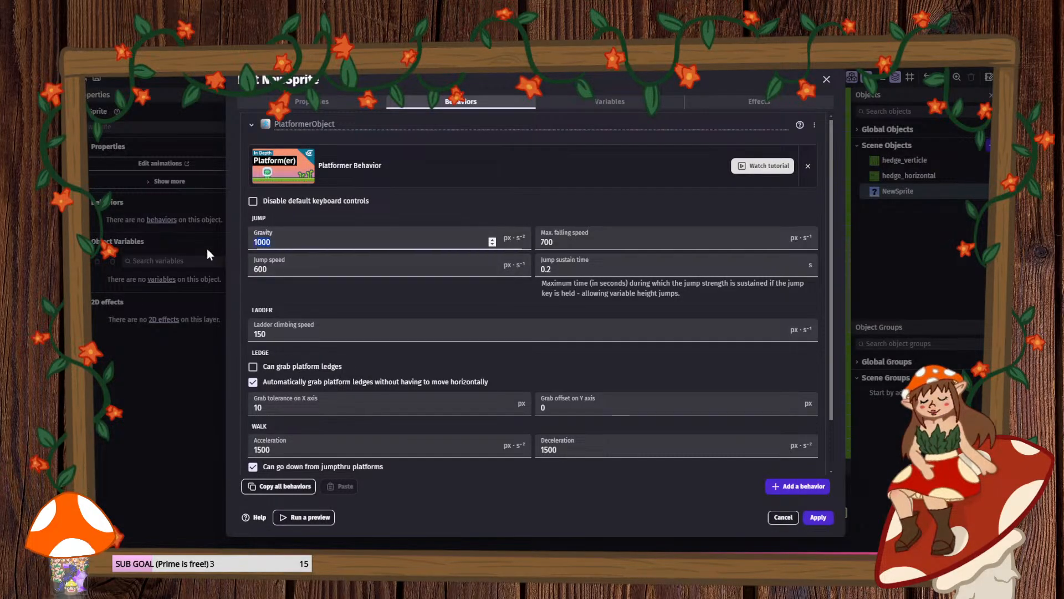
text(0)
click(253, 382)
scroll(266, 396, down, 1)
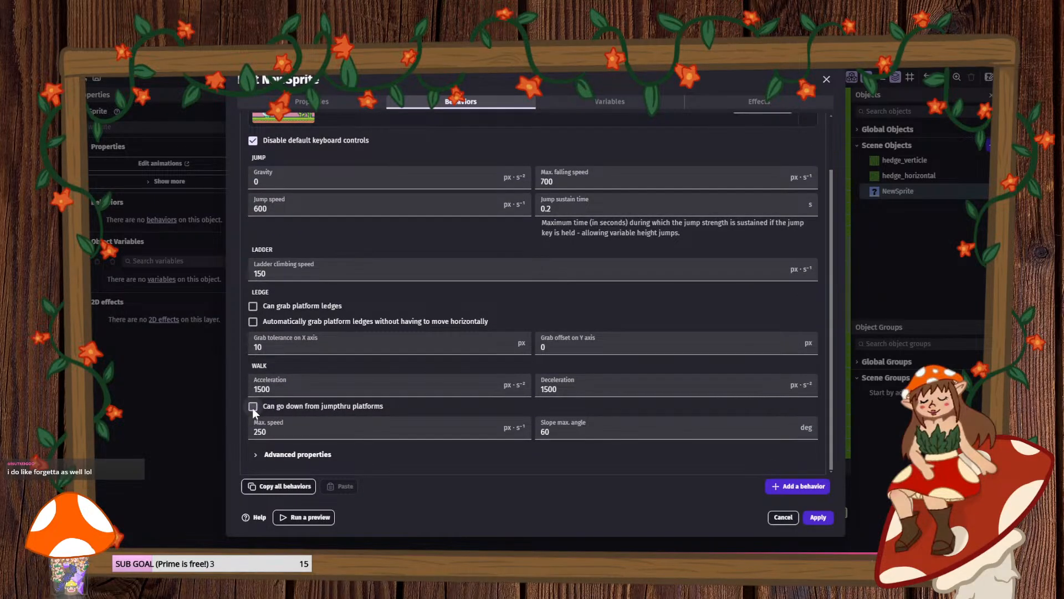
click(818, 518)
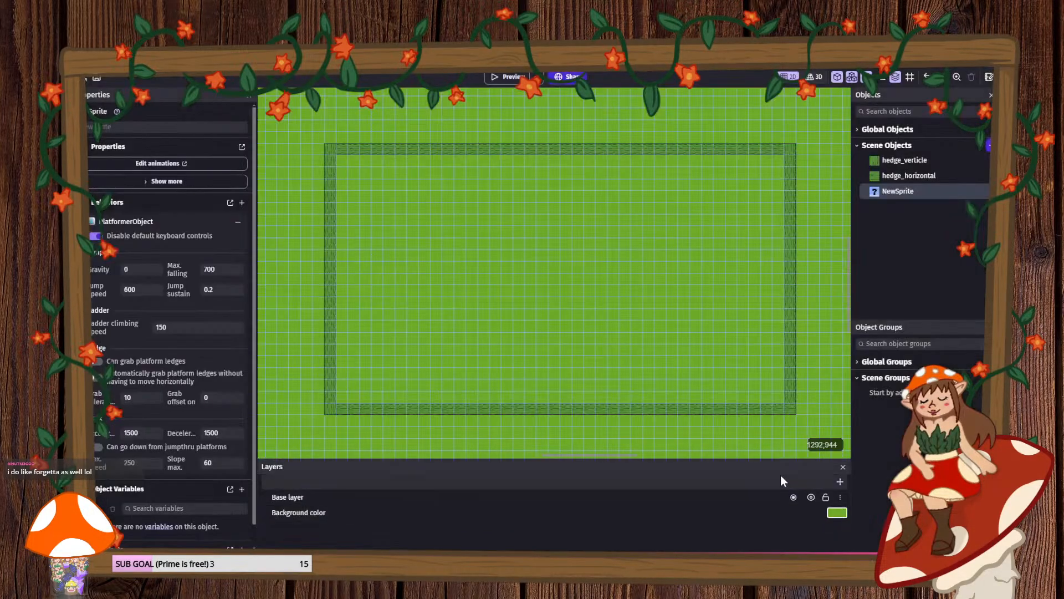
- Add the Top-down movement (4 or 8 directions) behavior to NewSprite with its default settings and apply it
double_click(889, 193)
click(444, 101)
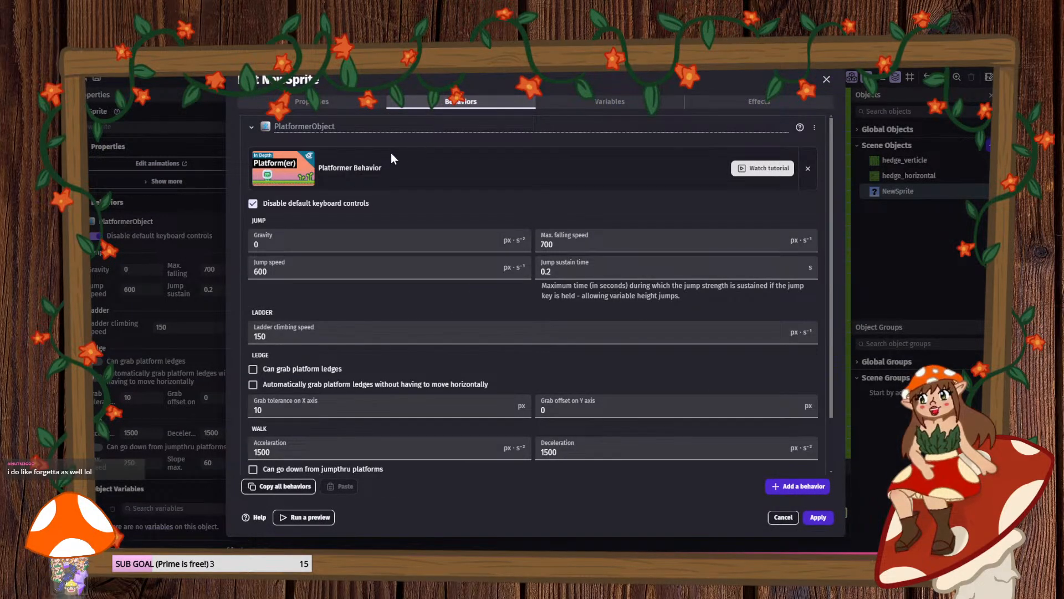
click(251, 127)
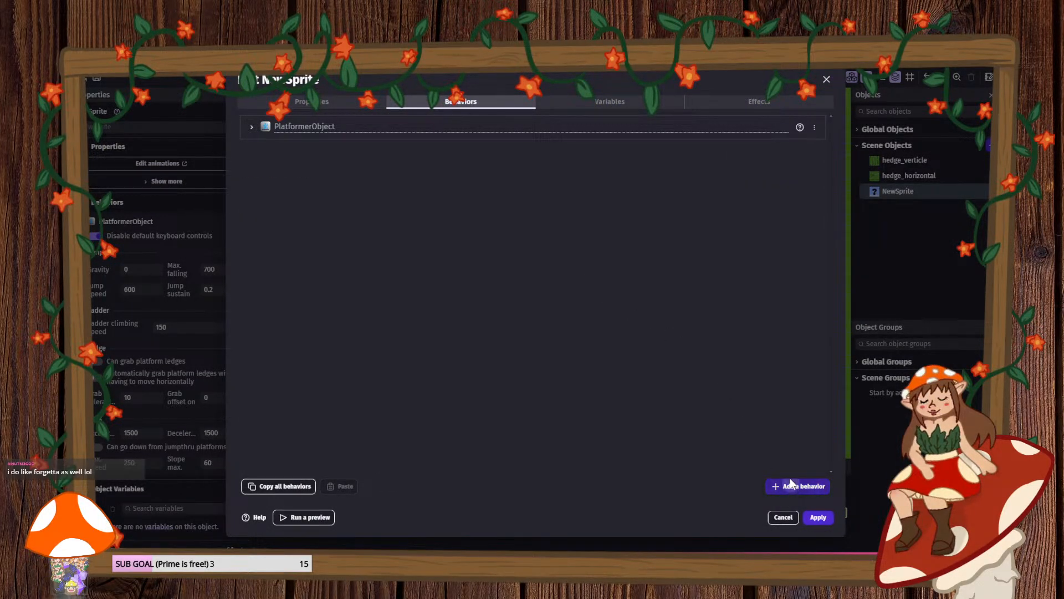
click(791, 481)
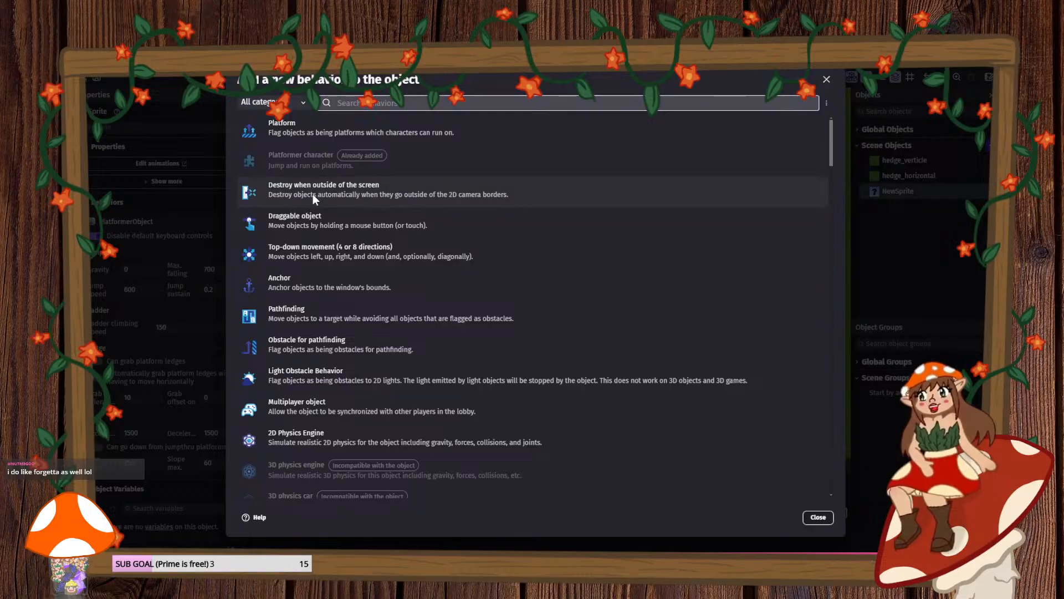
click(304, 245)
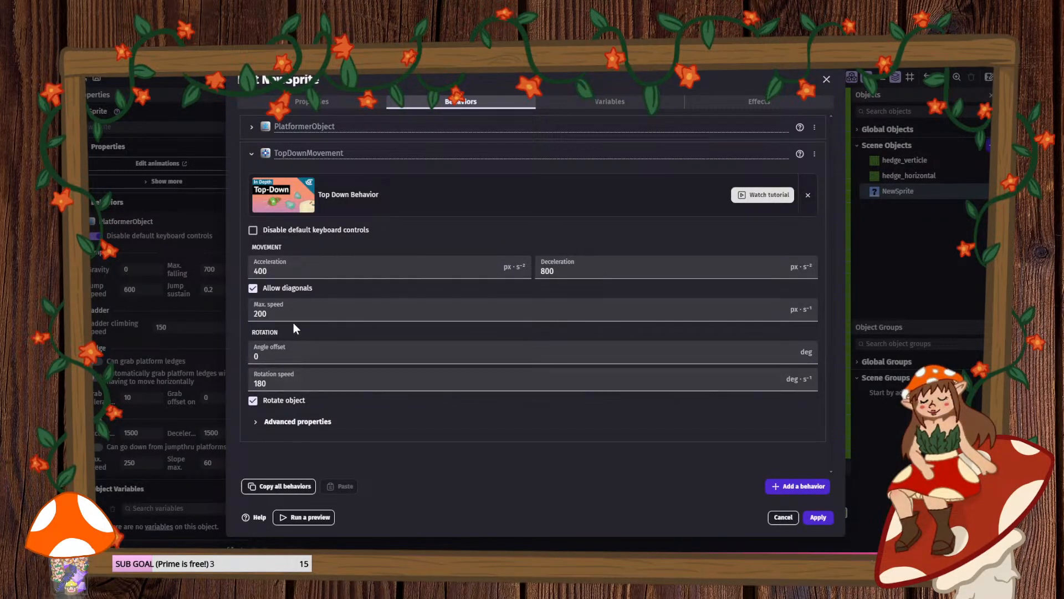
click(817, 517)
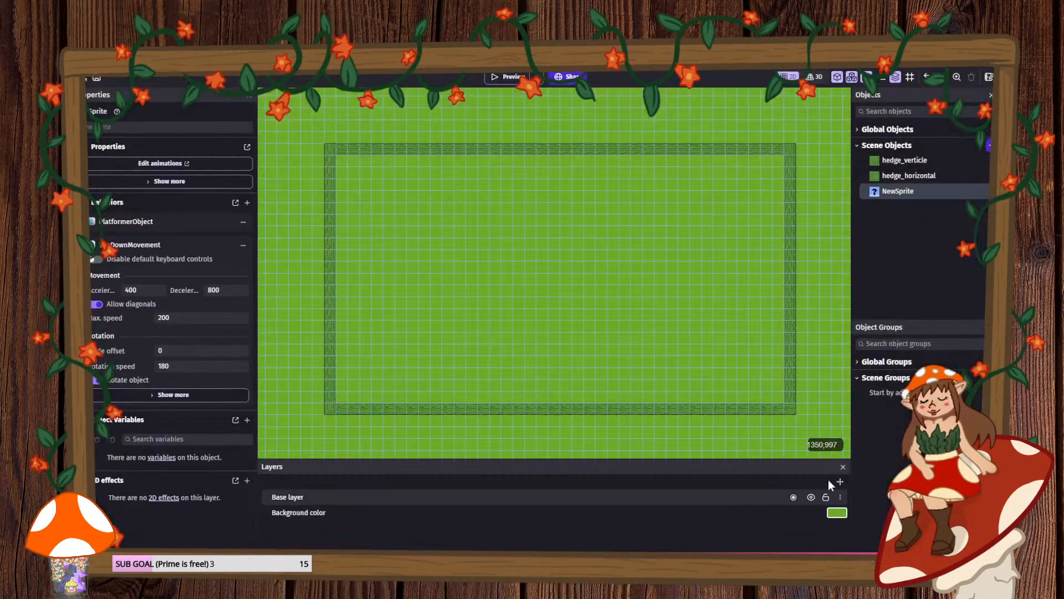
- Start drawing NewSprite's first animation in Piskel
double_click(896, 192)
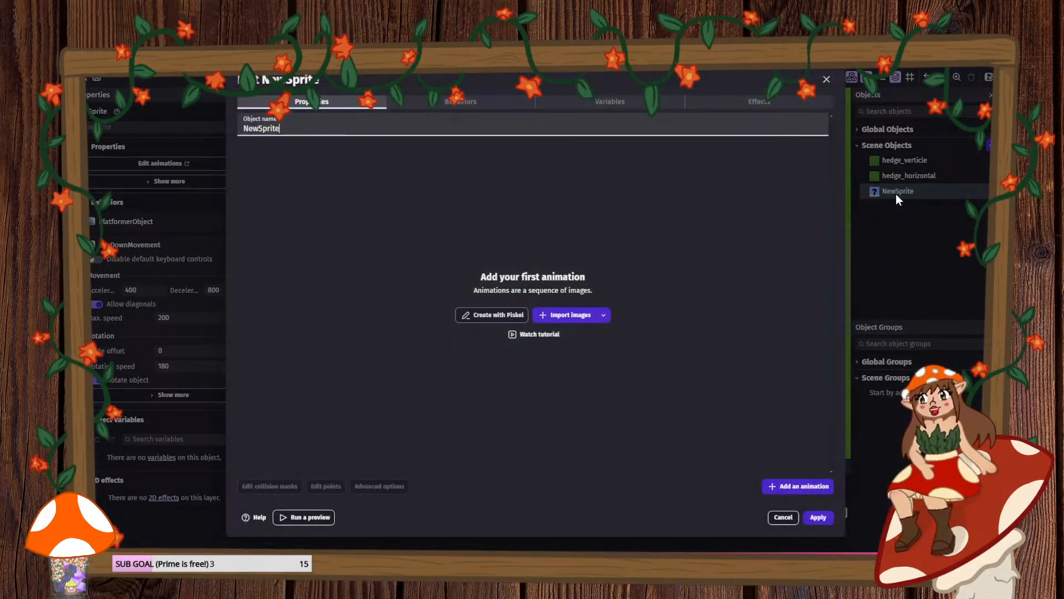
click(493, 314)
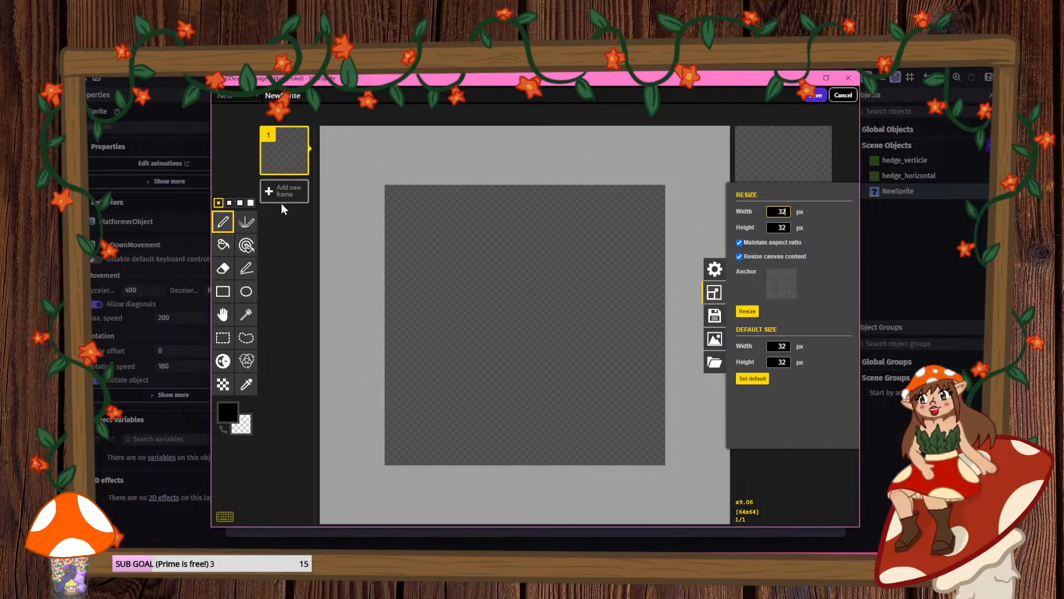
- Switch to the browser, maximize the window with the Tilly's Rose Garden images, and view the demo, main and extended demo title screens
mouse_move(388, 551)
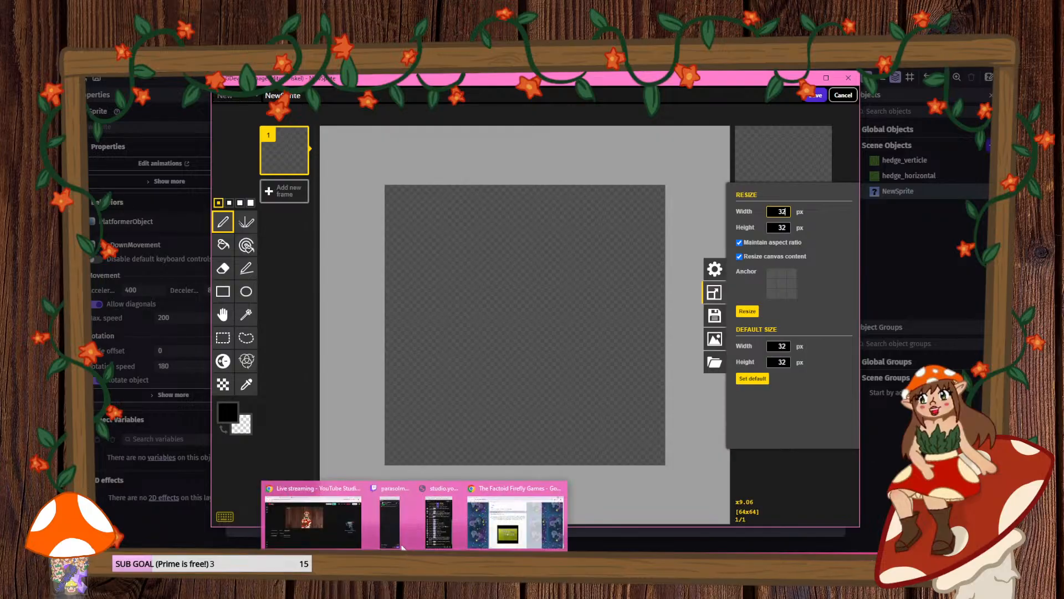
click(500, 527)
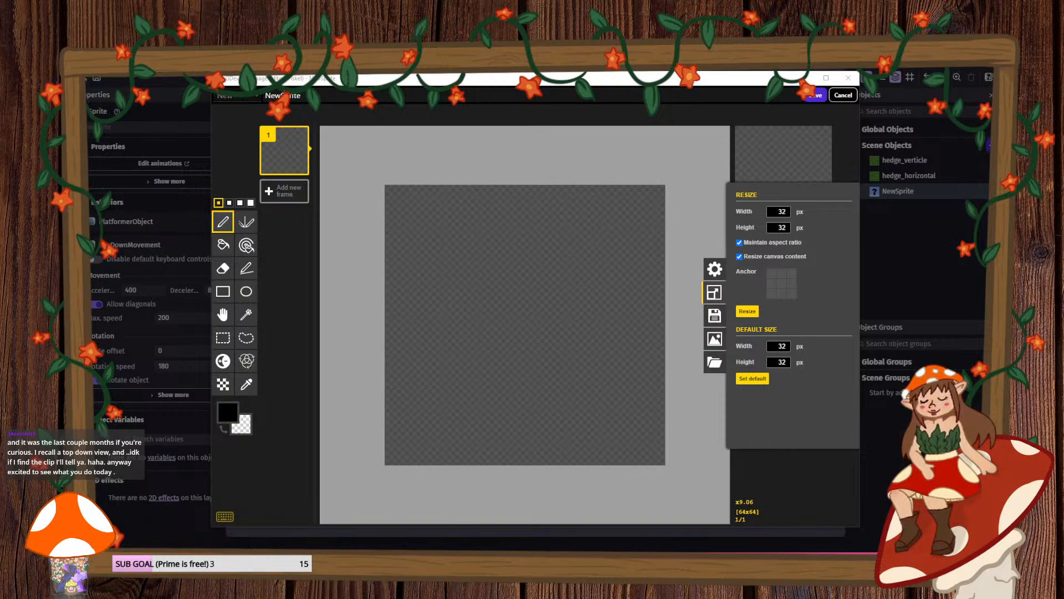
drag(978, 126, 431, 113)
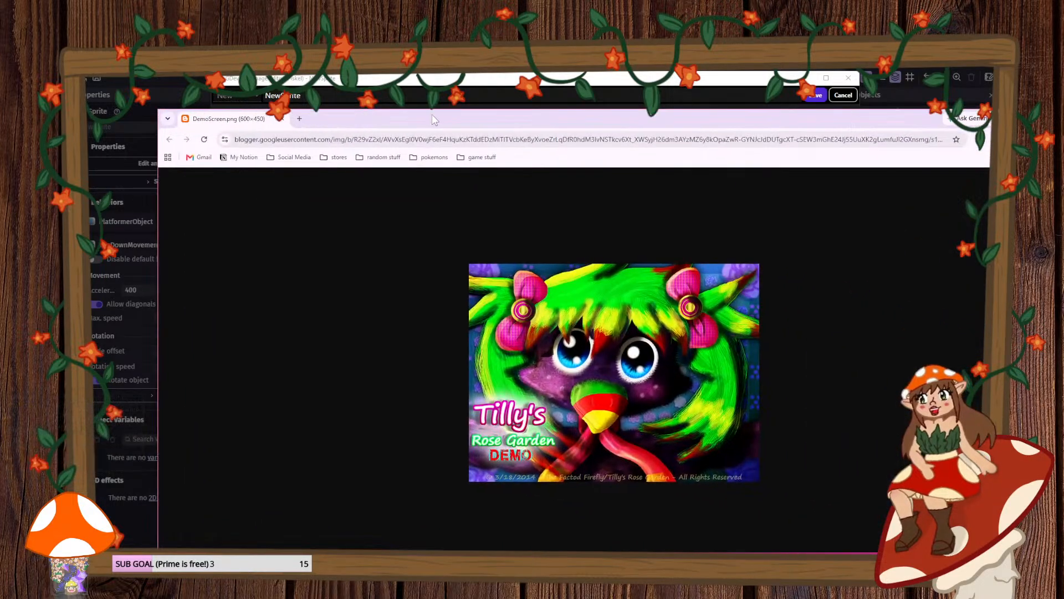
double_click(431, 113)
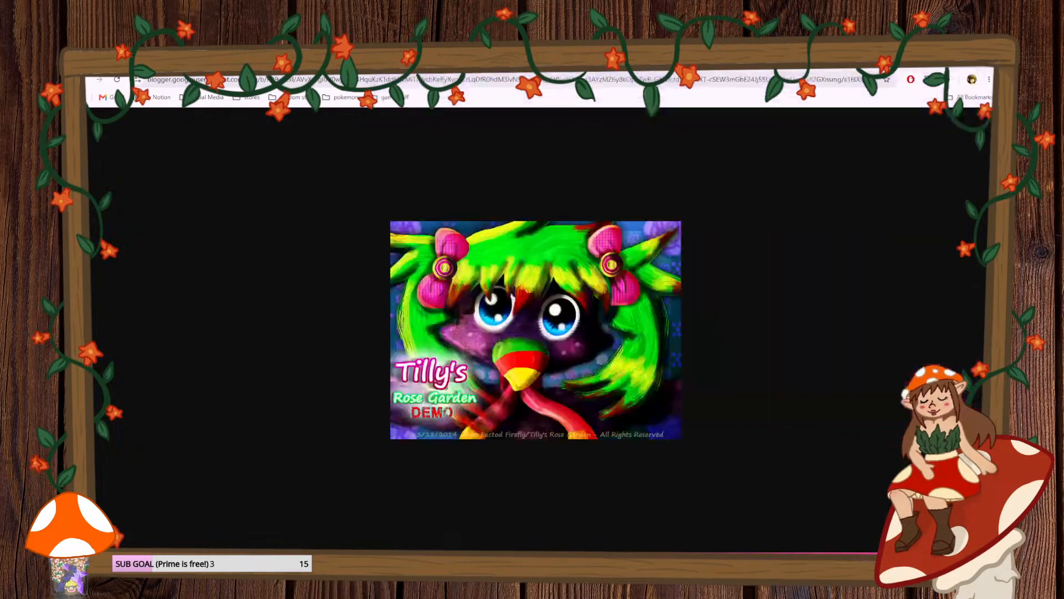
mouse_move(895, 60)
mouse_down()
mouse_move(902, 83)
mouse_move(898, 61)
mouse_up()
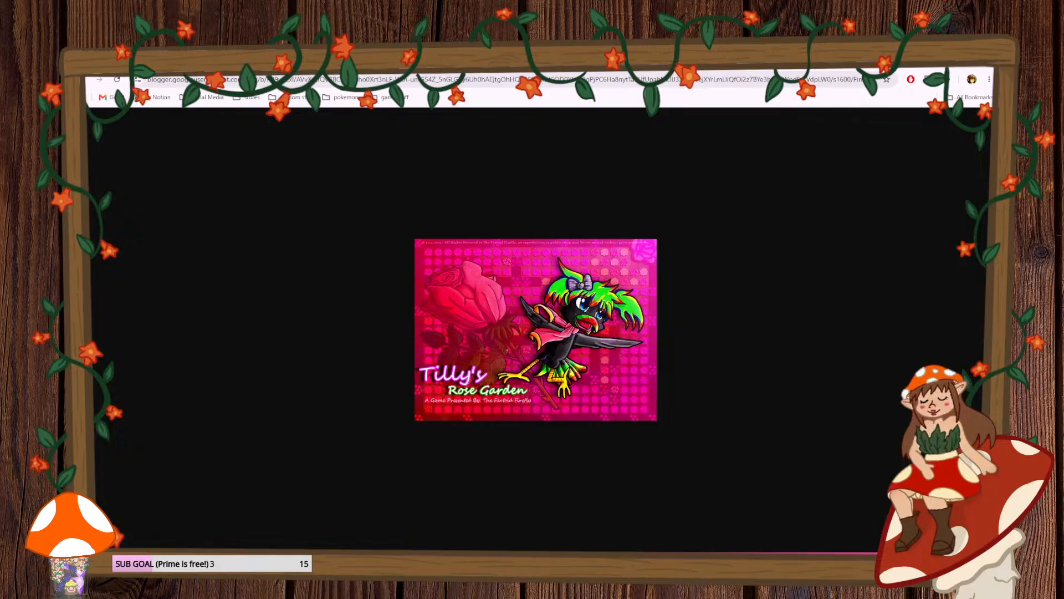
key(ctrl+Tab)
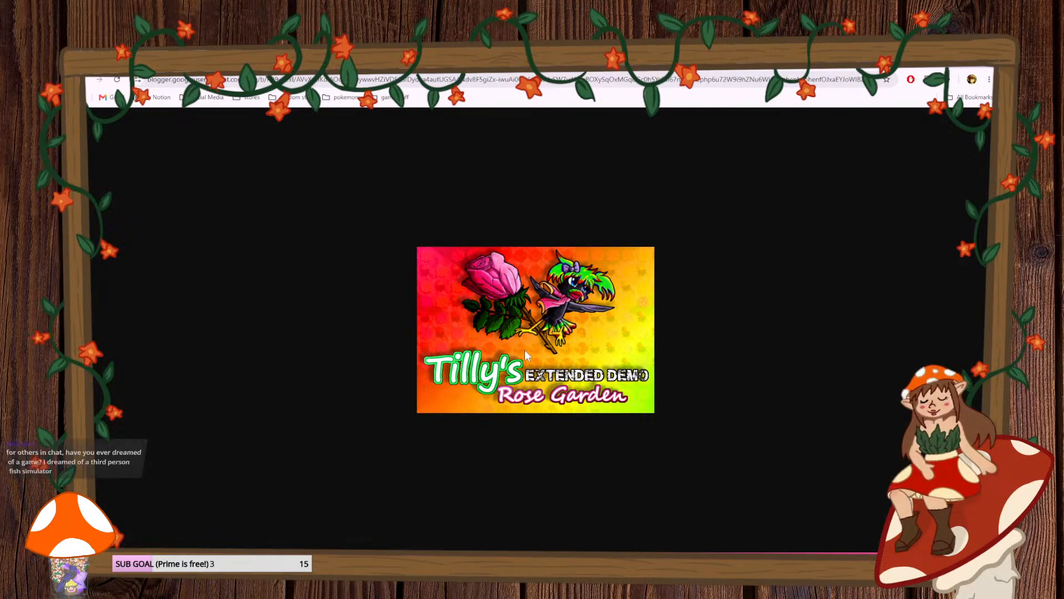
- Return to the Piskel editor and draw a mirrored black outline of the character's head sides and pointed cheeks with the Vertical Mirror pen
key(alt+Tab)
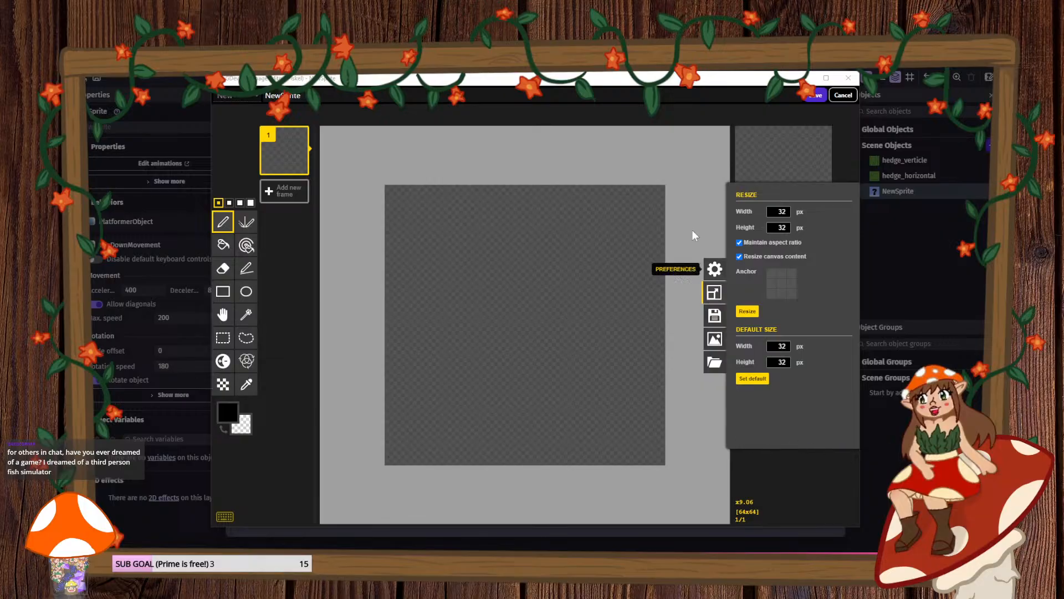
click(278, 326)
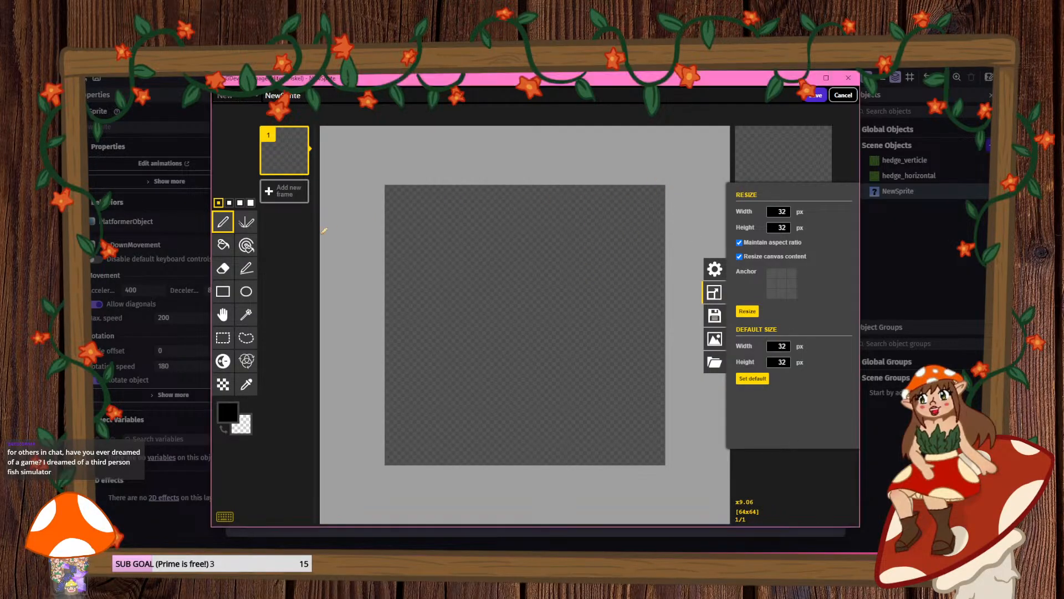
click(234, 411)
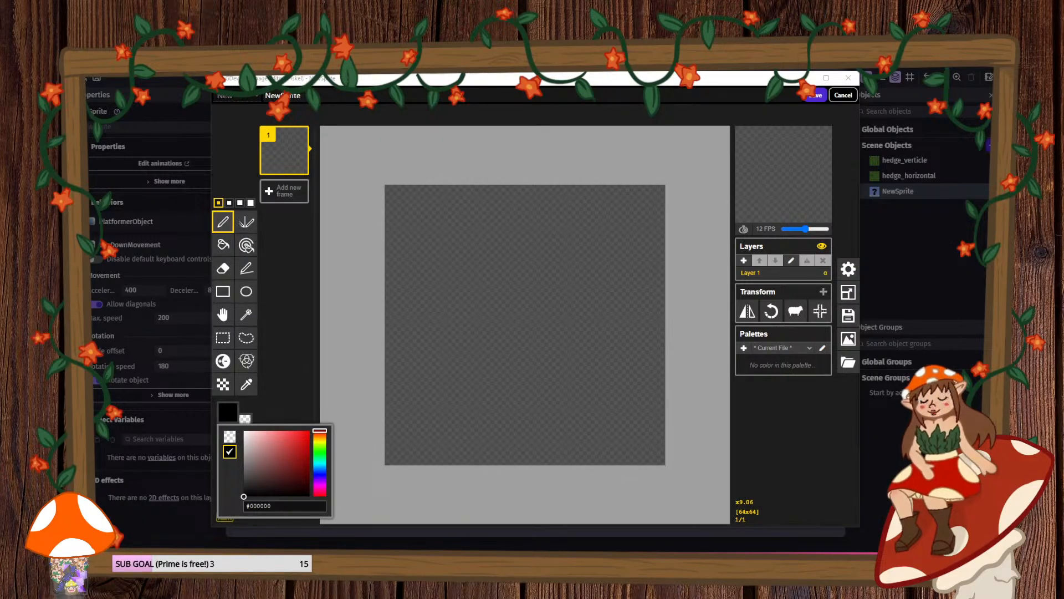
key(alt+Tab)
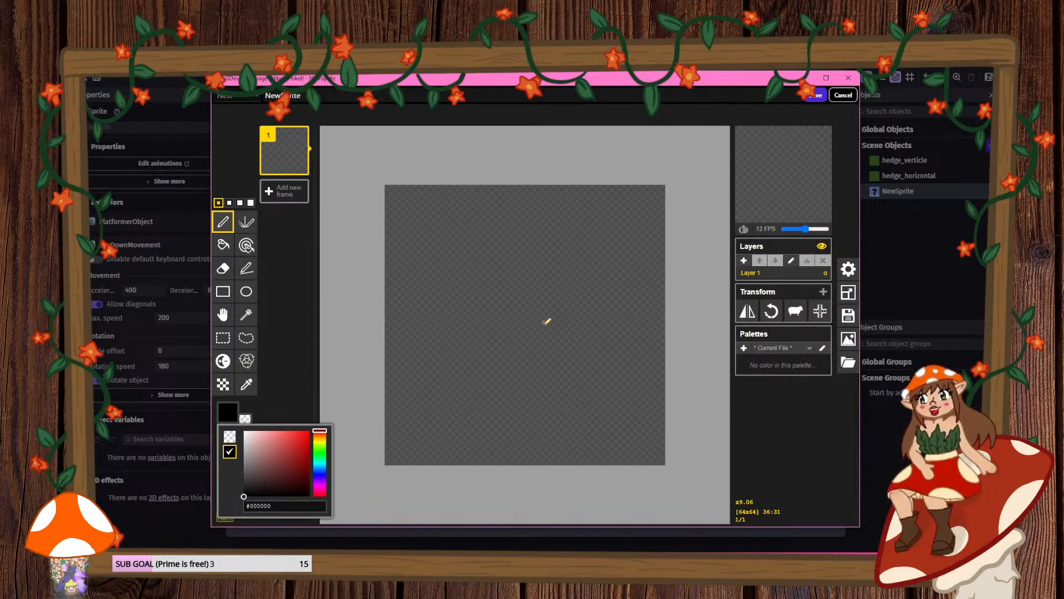
click(246, 222)
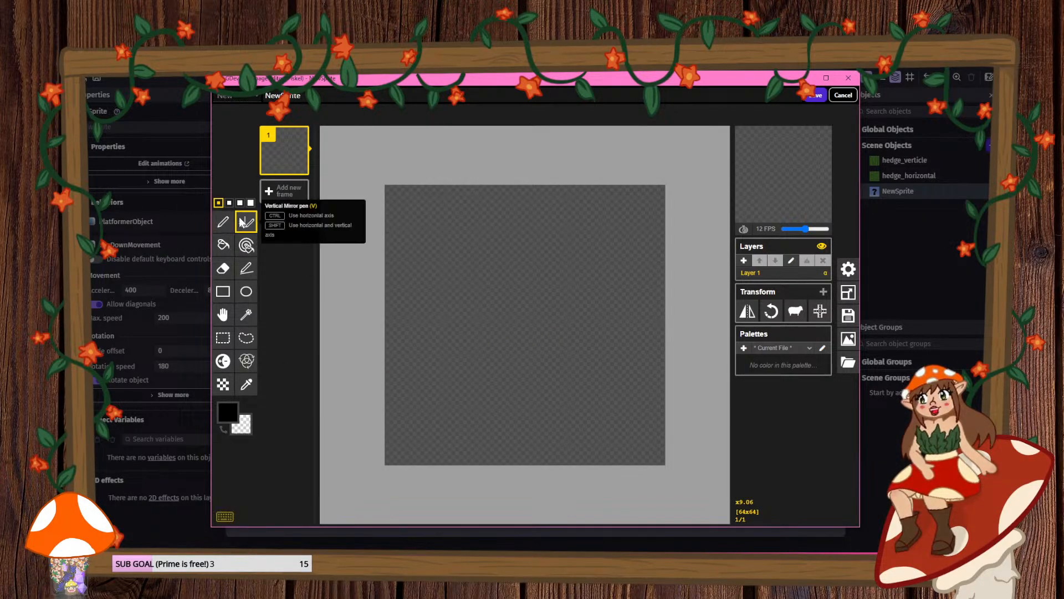
click(241, 428)
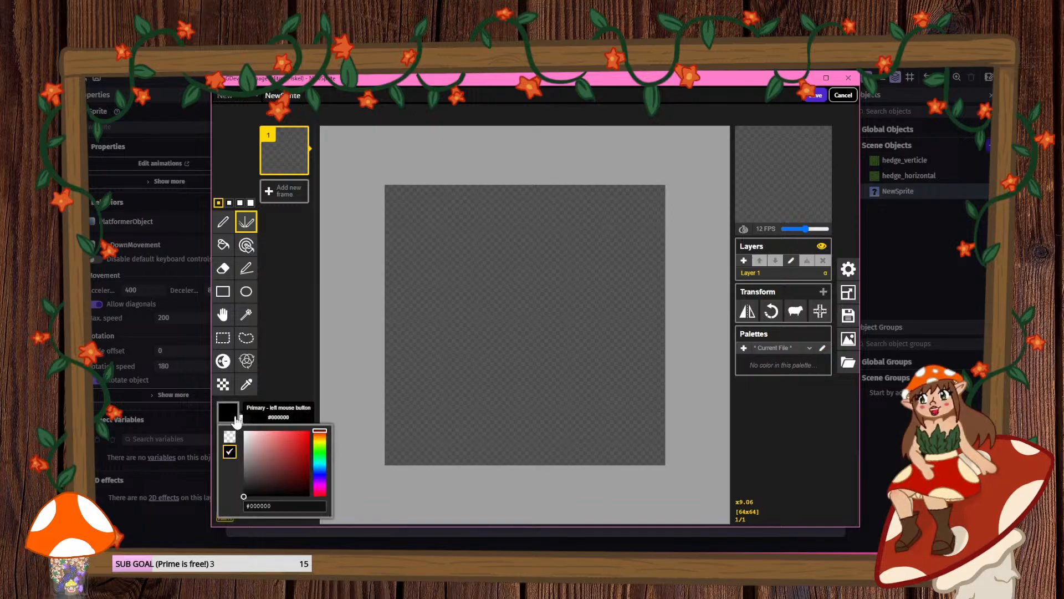
click(347, 317)
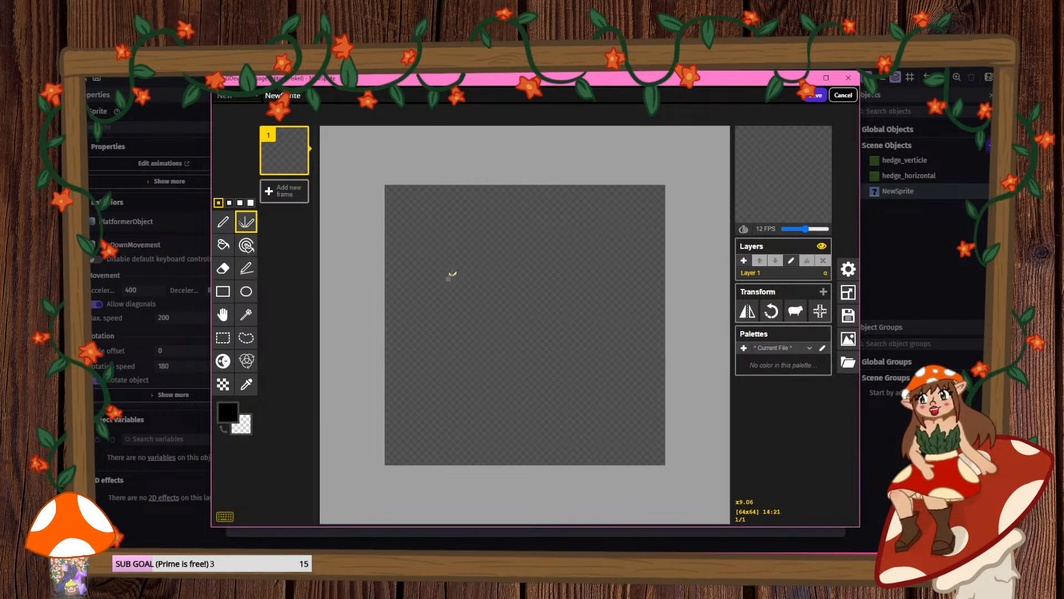
mouse_move(460, 271)
mouse_down()
mouse_move(455, 330)
mouse_move(415, 342)
mouse_move(430, 388)
mouse_move(463, 406)
mouse_up()
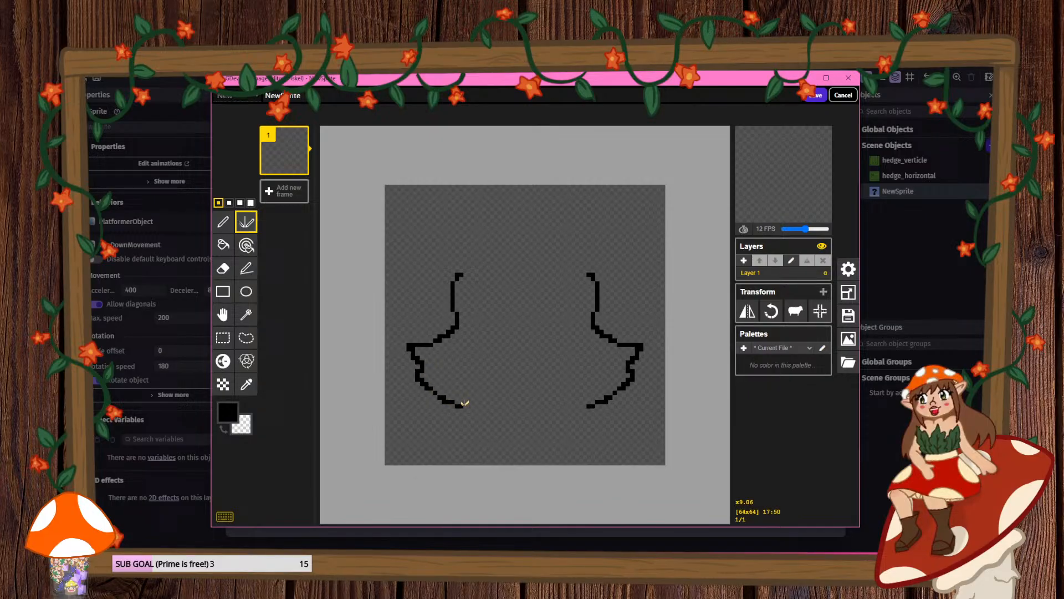
- Draw a mirrored orange (#cf7d03) beak outline at the bottom centre of the face and connect the black cheek lines to it
click(227, 413)
click(320, 441)
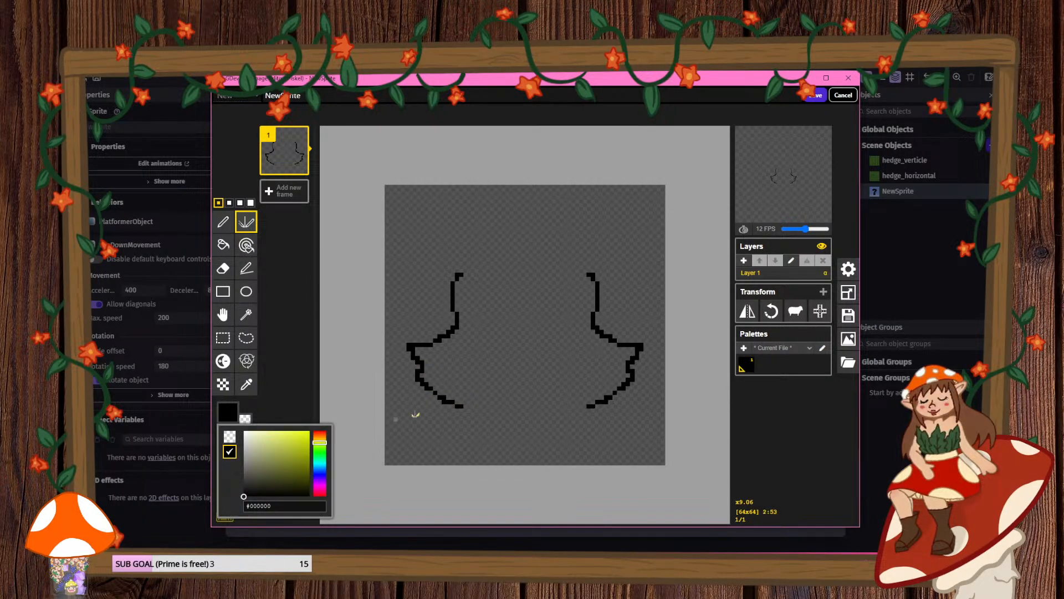
click(304, 446)
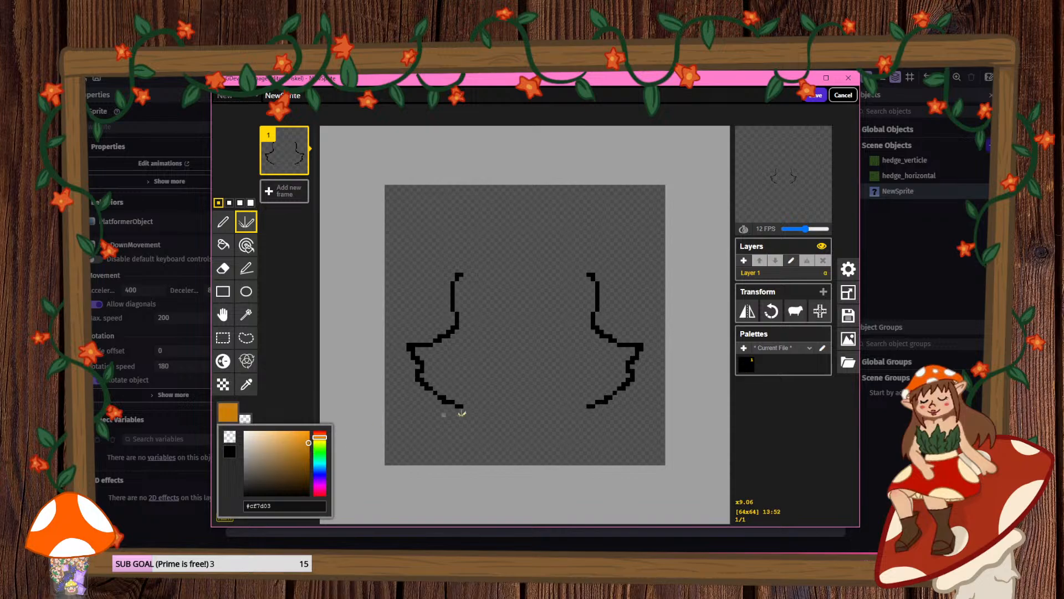
click(559, 383)
mouse_move(558, 381)
mouse_down()
mouse_move(508, 378)
mouse_move(482, 398)
mouse_move(480, 428)
mouse_move(525, 456)
mouse_up()
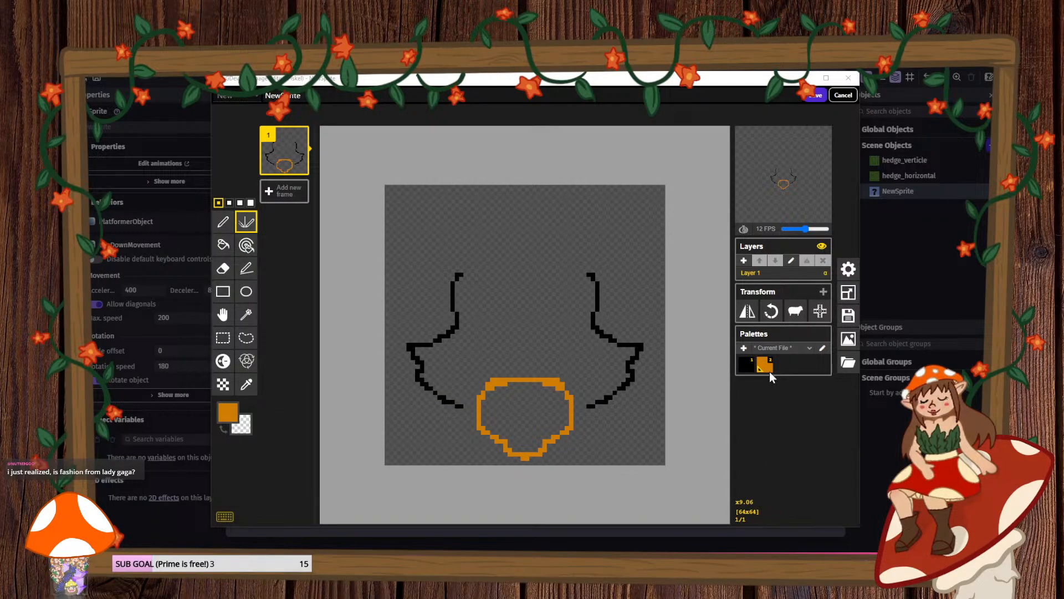
click(747, 365)
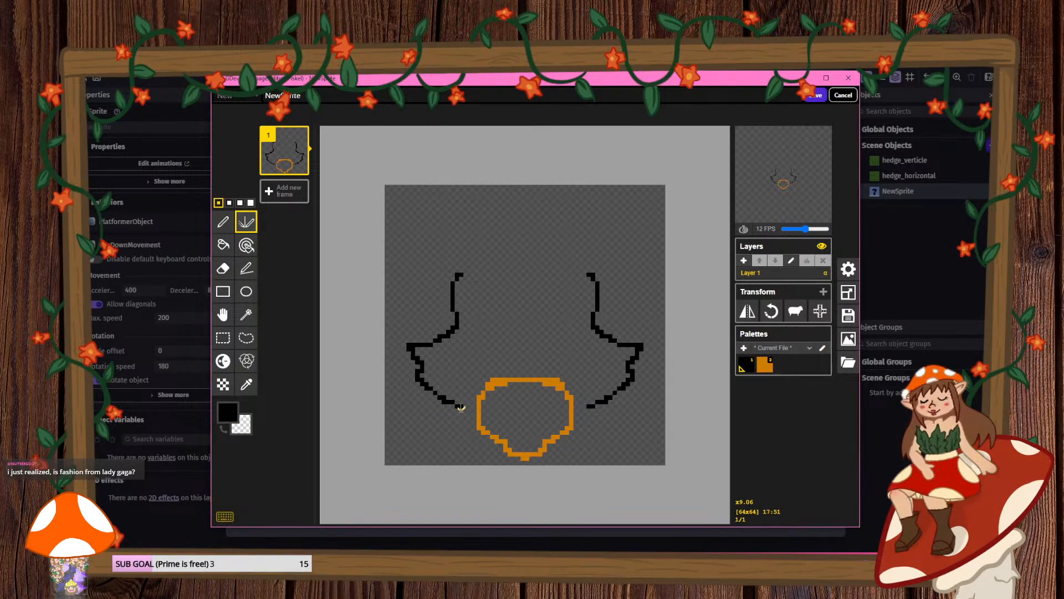
drag(464, 408, 475, 409)
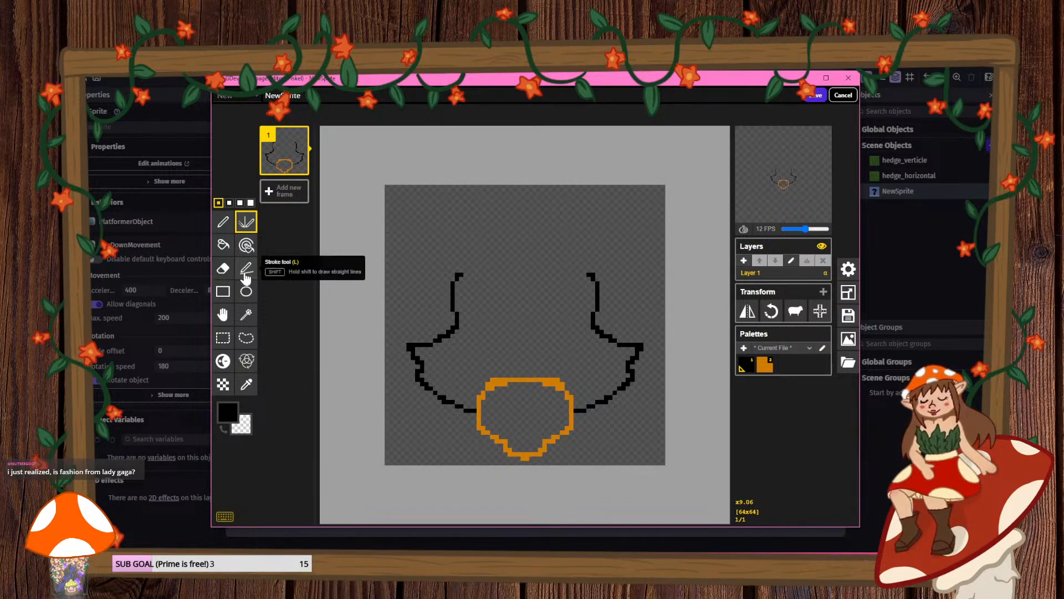
- Draw mirrored green (#3dd537) fringe strands across the forehead that meet in a point at the centre of the face
click(228, 413)
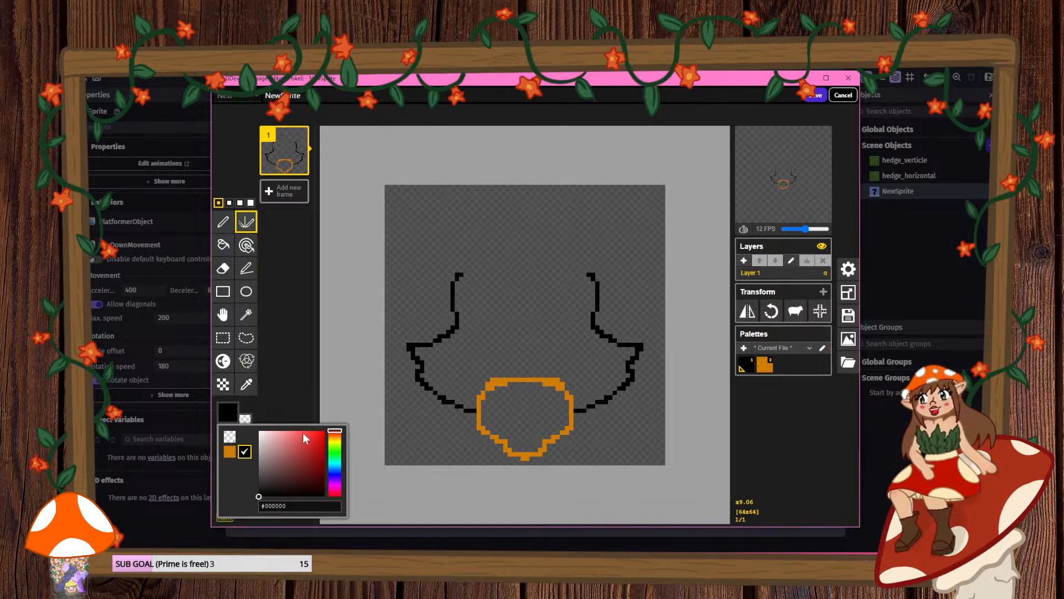
click(334, 452)
mouse_move(319, 448)
mouse_down()
mouse_move(296, 434)
mouse_move(306, 441)
mouse_up()
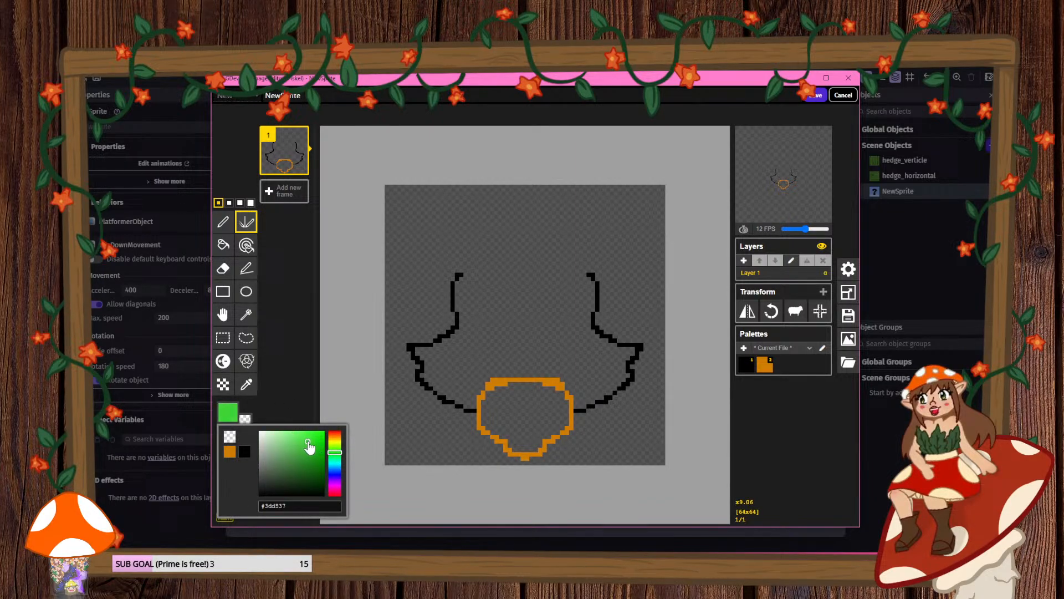
click(242, 228)
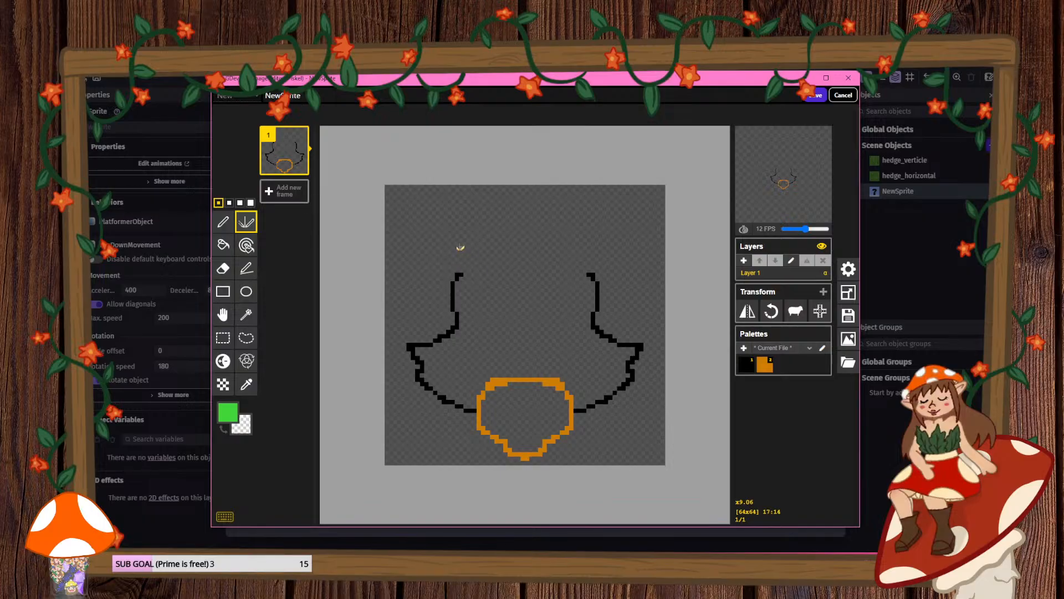
mouse_move(457, 249)
mouse_down()
mouse_move(486, 300)
mouse_move(417, 277)
mouse_move(480, 294)
mouse_move(521, 326)
mouse_move(524, 288)
mouse_up()
key(ctrl+z)
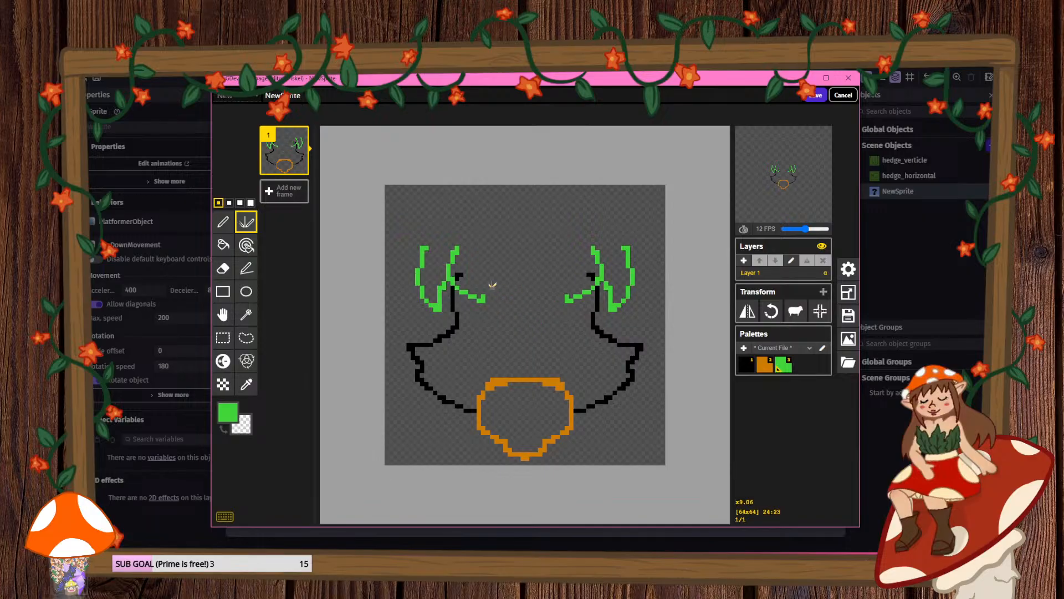
drag(484, 249, 532, 329)
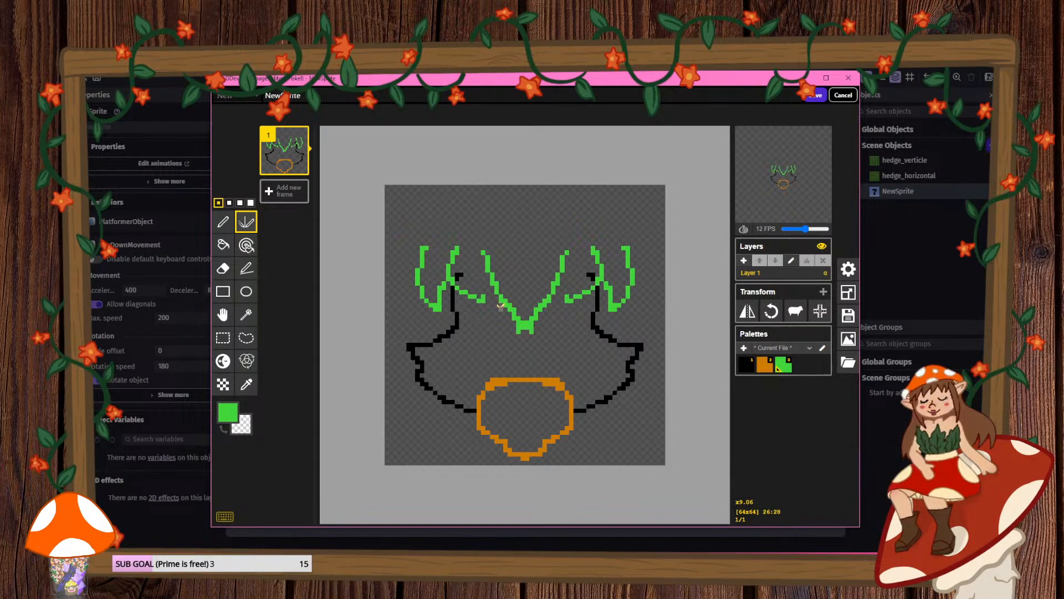
drag(483, 297, 486, 260)
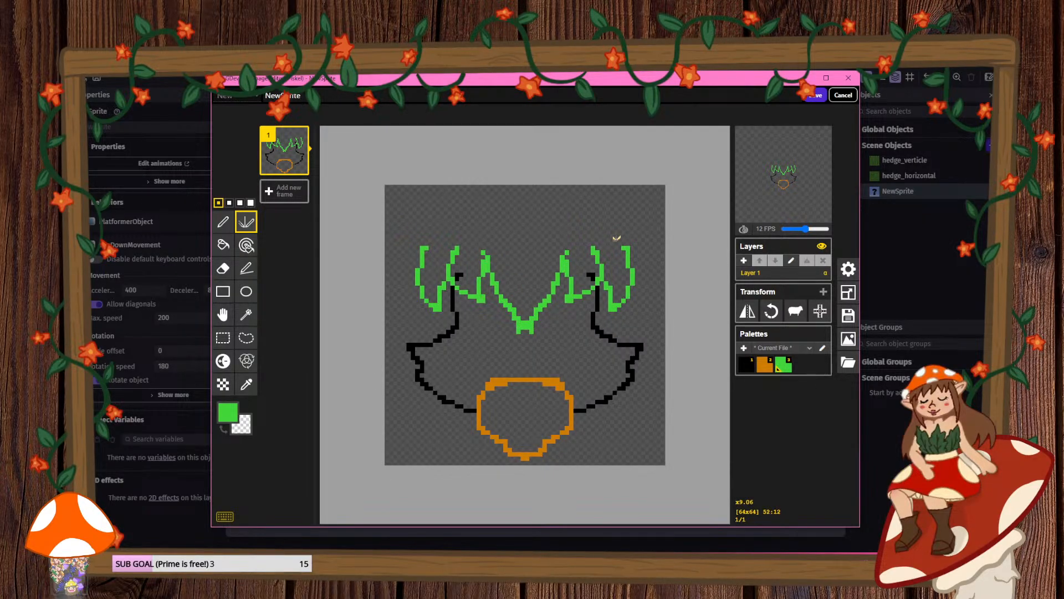
mouse_move(539, 204)
mouse_down()
mouse_move(477, 201)
mouse_move(415, 221)
mouse_move(403, 288)
mouse_move(433, 336)
mouse_up()
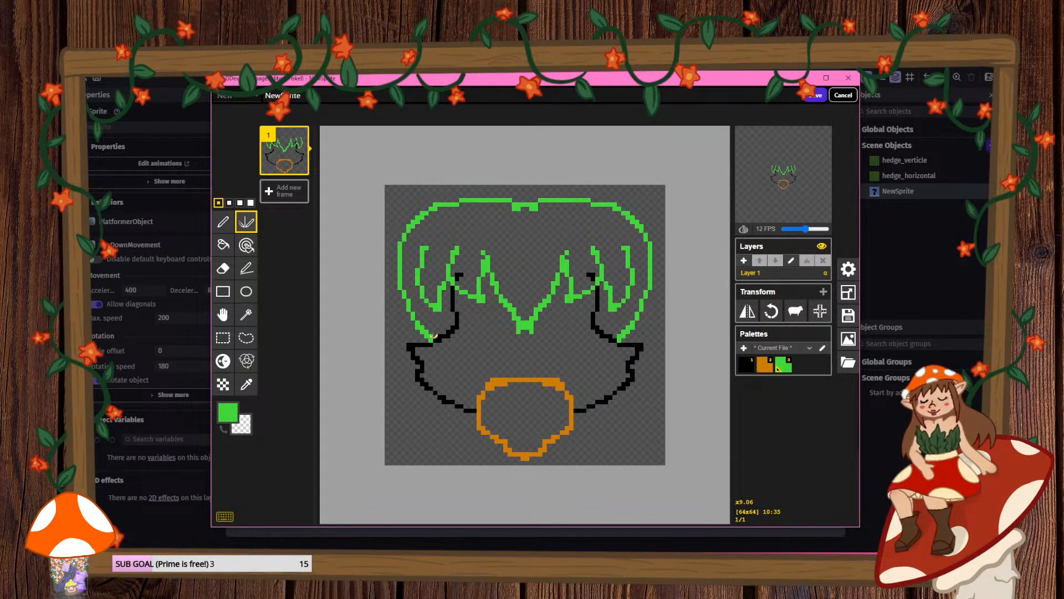
key(ctrl+z)
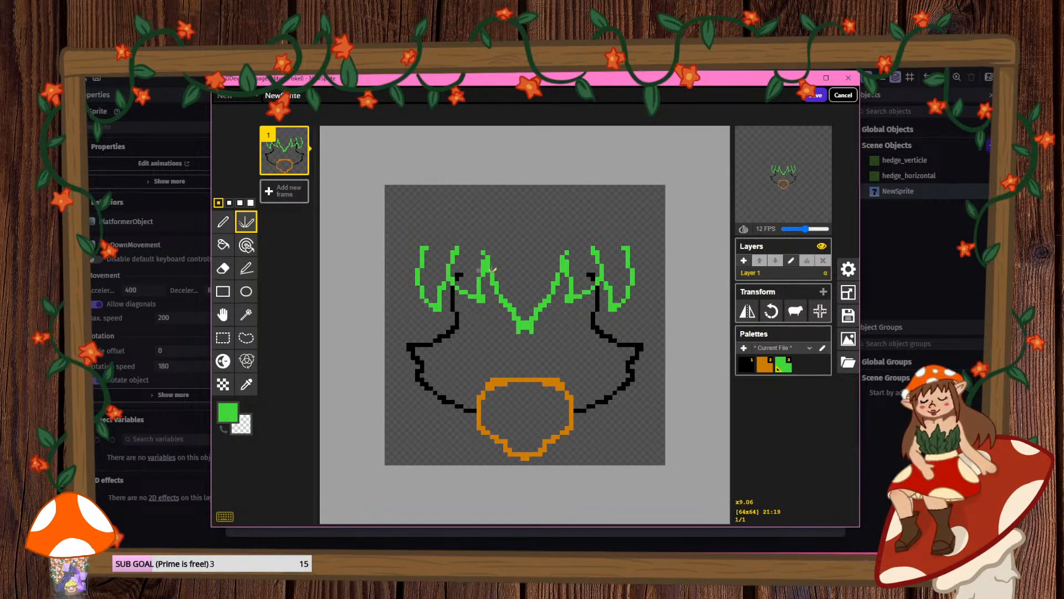
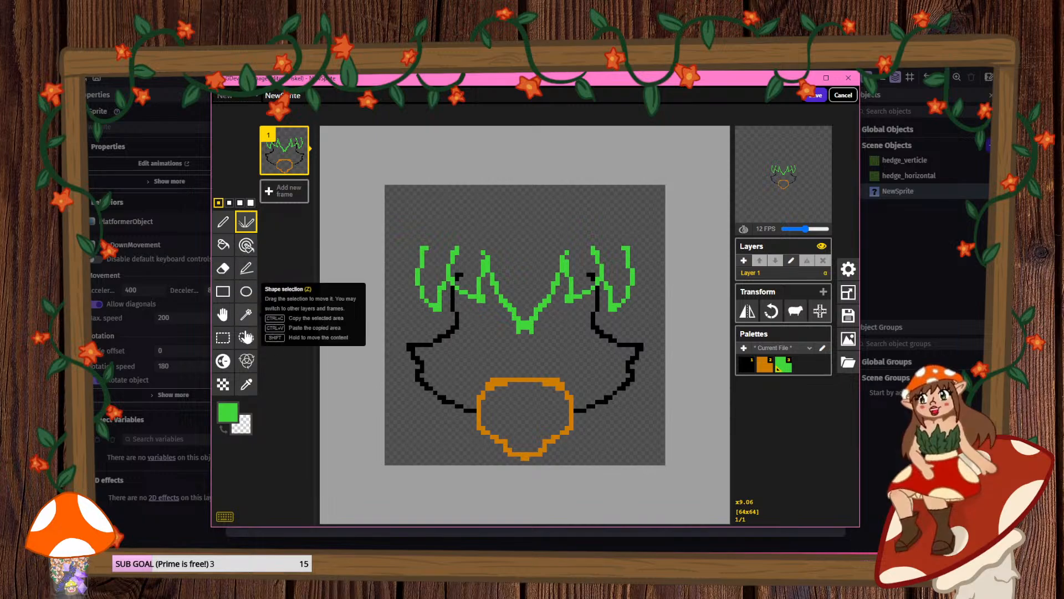
click(223, 337)
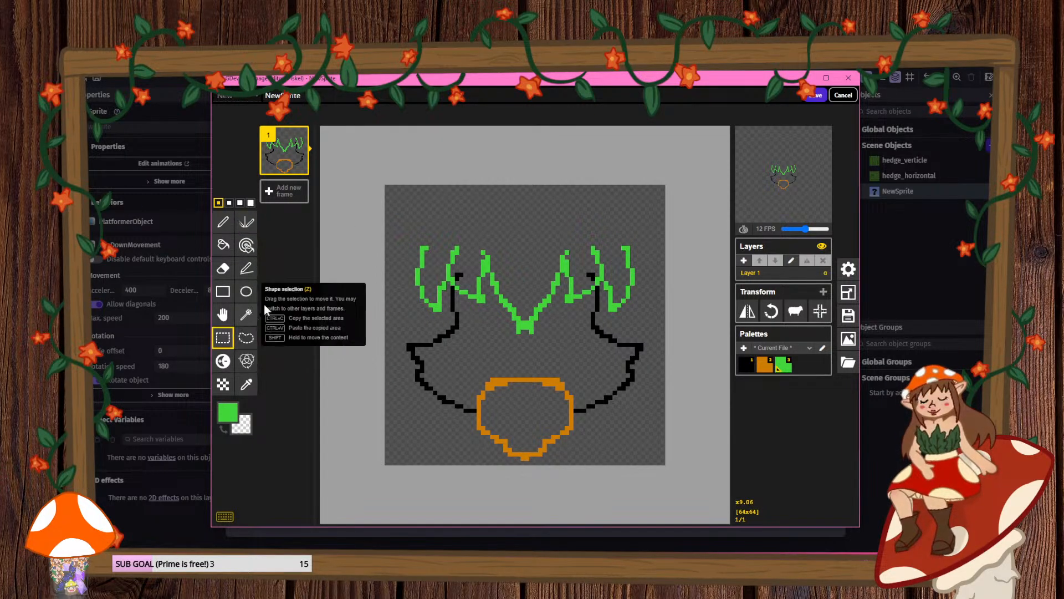
drag(390, 210, 655, 462)
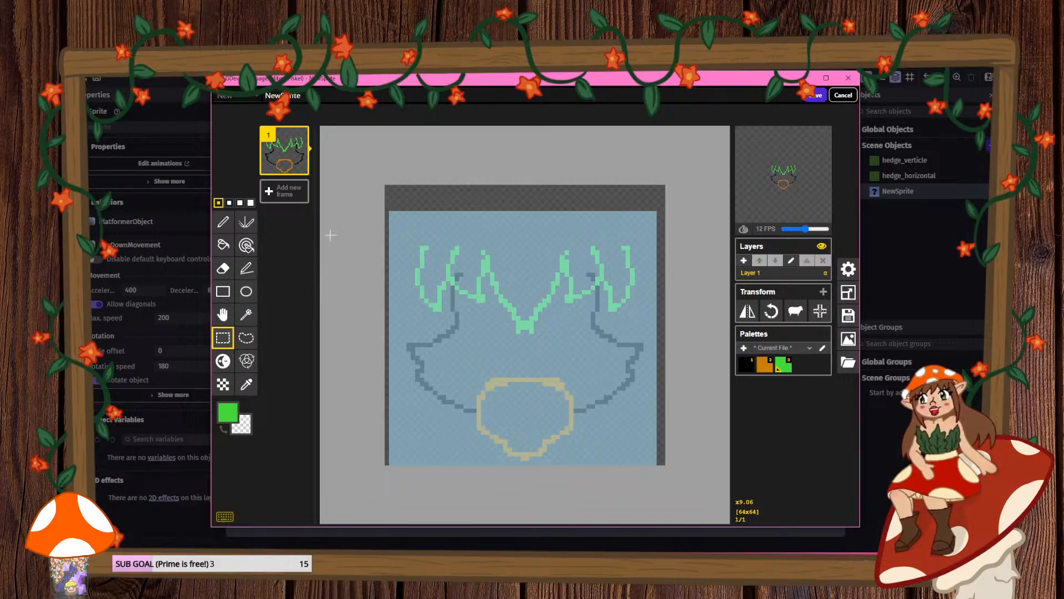
click(341, 202)
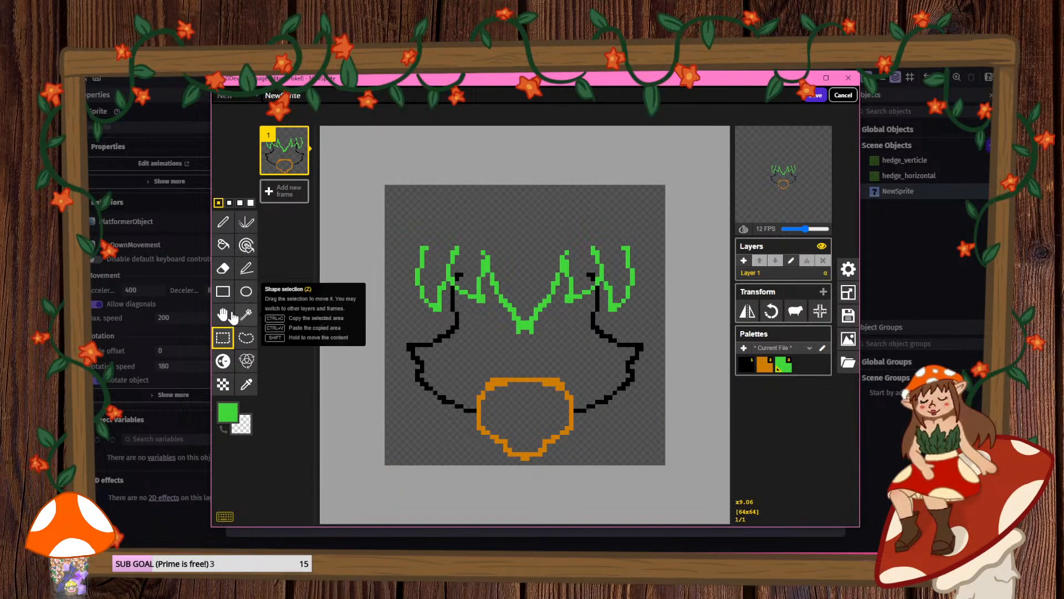
- Erase the outermost green strands on both sides and the tips of the black head lines that overlap the fringe
key(e)
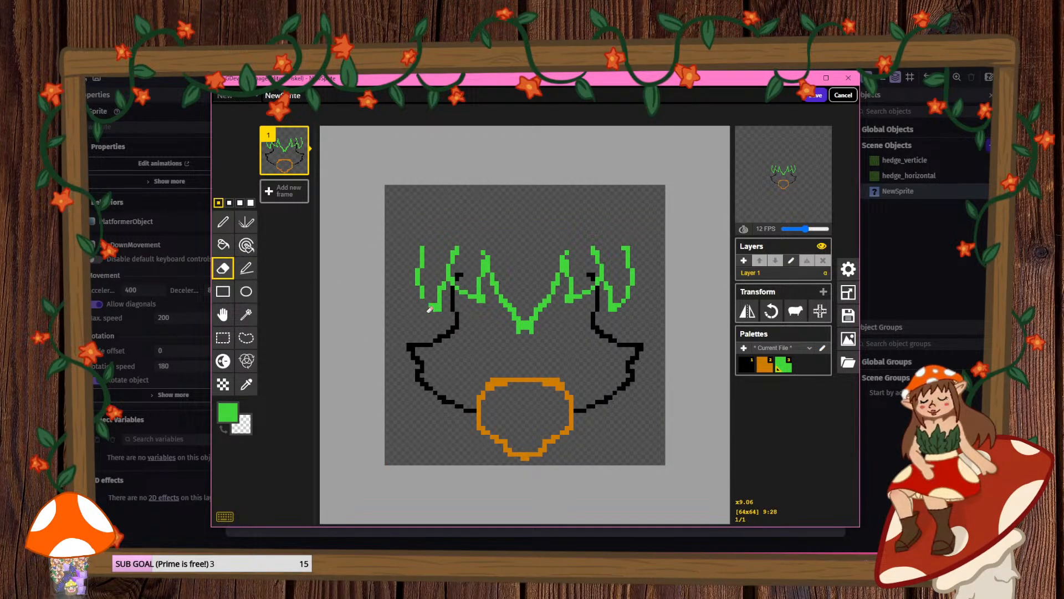
mouse_move(426, 305)
mouse_down()
mouse_move(441, 309)
mouse_move(425, 245)
mouse_move(427, 304)
mouse_up()
drag(421, 256, 427, 295)
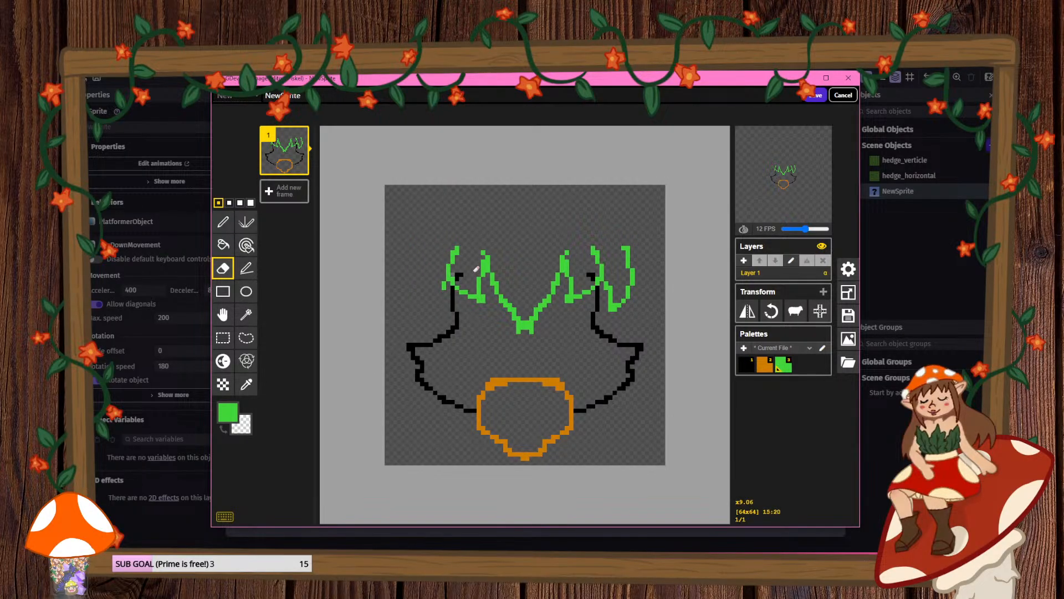
drag(624, 248, 614, 310)
mouse_move(629, 248)
mouse_down()
mouse_move(626, 283)
mouse_move(588, 275)
mouse_up()
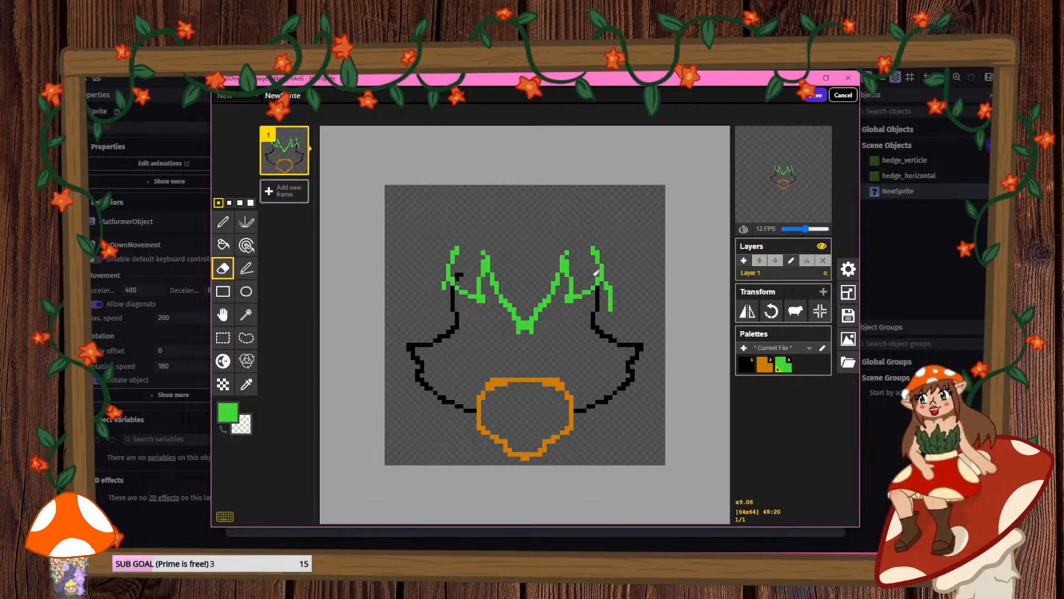
drag(462, 275, 456, 274)
- Draw mirrored green side locks, curled pigtails and a rounded top of the head with the Vertical Mirror pen
click(223, 222)
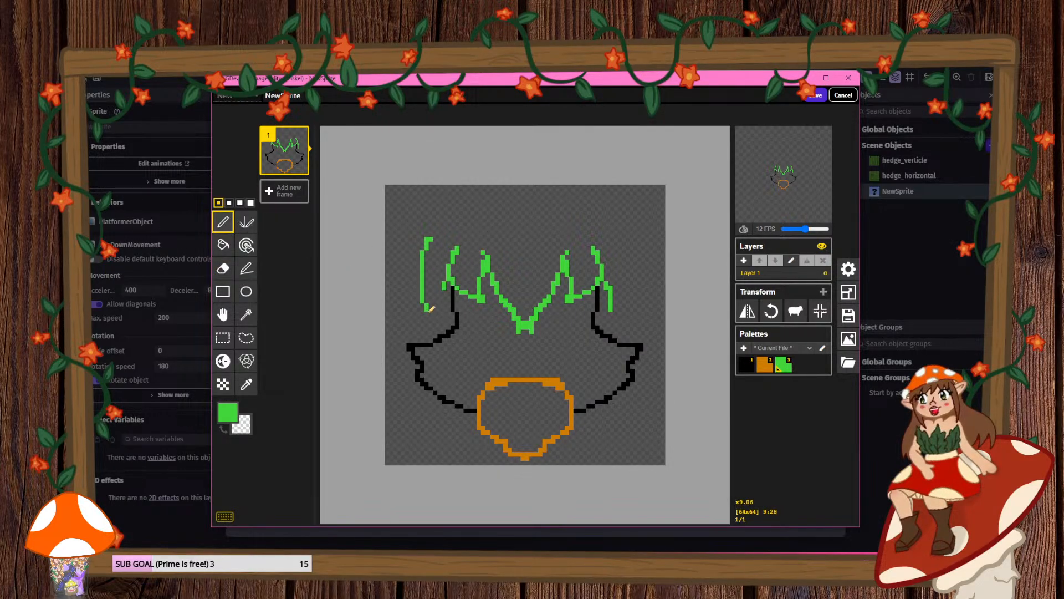
click(249, 222)
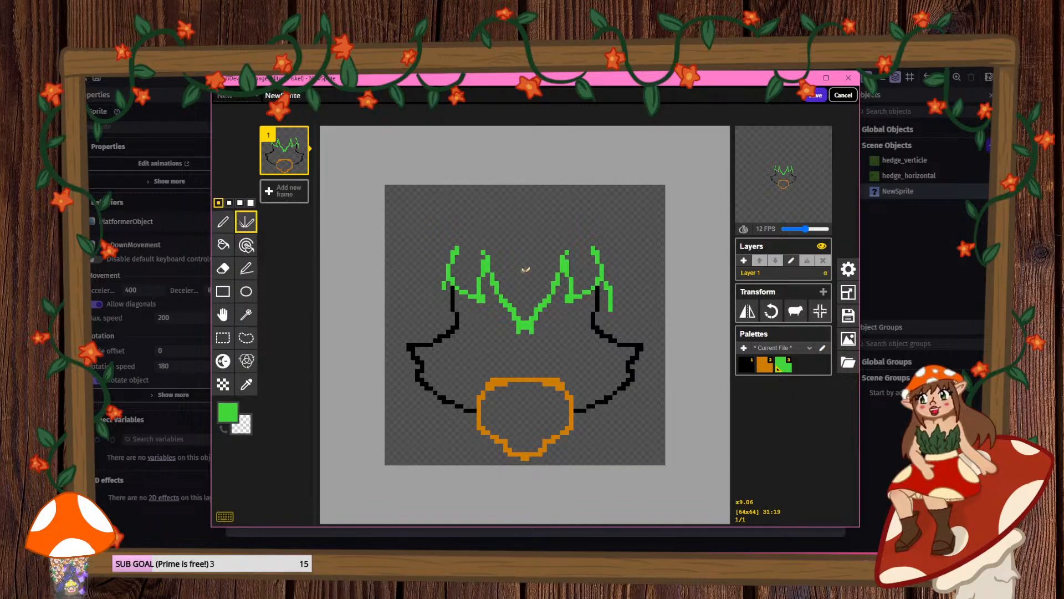
drag(436, 251, 443, 302)
key(ctrl+z)
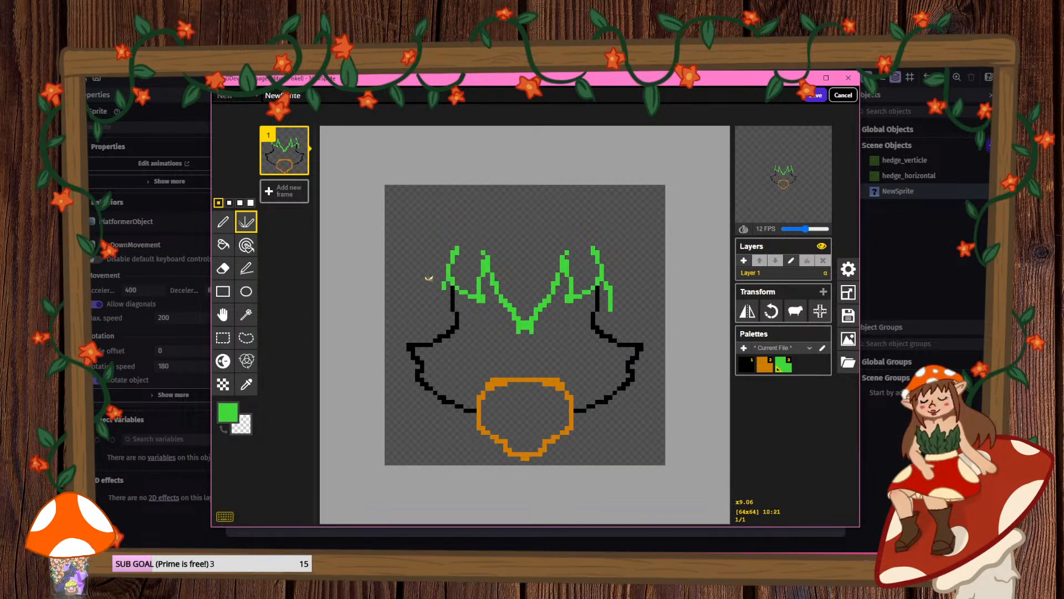
drag(428, 282, 454, 287)
mouse_move(457, 219)
mouse_down()
mouse_move(431, 198)
mouse_move(408, 220)
mouse_move(417, 258)
mouse_move(458, 225)
mouse_up()
mouse_move(428, 282)
mouse_down()
mouse_move(456, 226)
mouse_move(524, 207)
mouse_up()
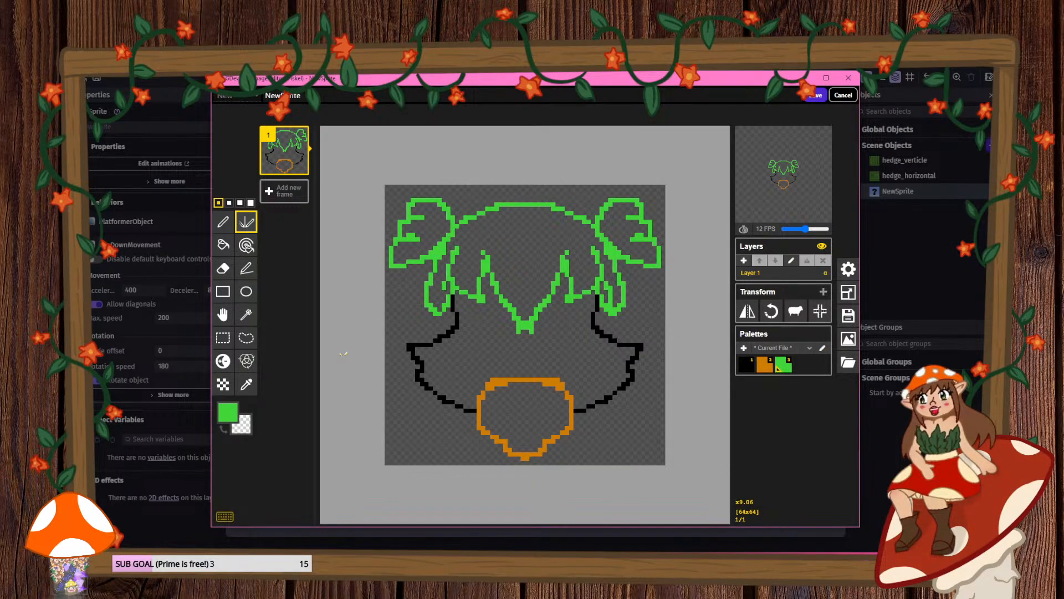
- Draw mirrored dark purple (#773377) bows around the base of both pigtails
click(230, 412)
click(334, 485)
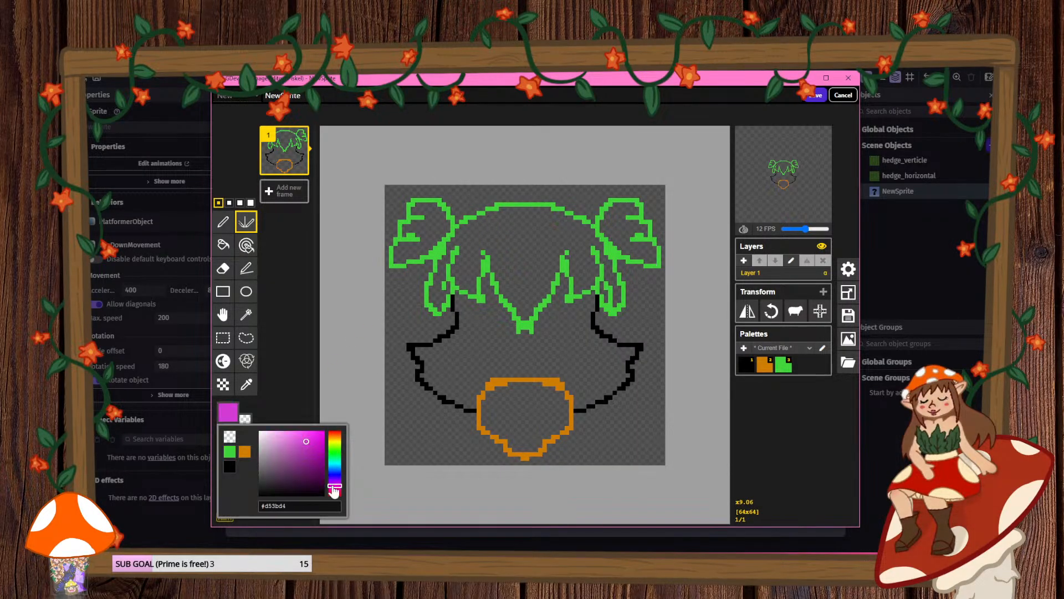
click(319, 443)
drag(320, 443, 296, 465)
mouse_move(453, 235)
mouse_down()
mouse_move(433, 253)
mouse_move(456, 234)
mouse_move(448, 210)
mouse_move(481, 224)
mouse_move(404, 273)
mouse_move(439, 259)
mouse_up()
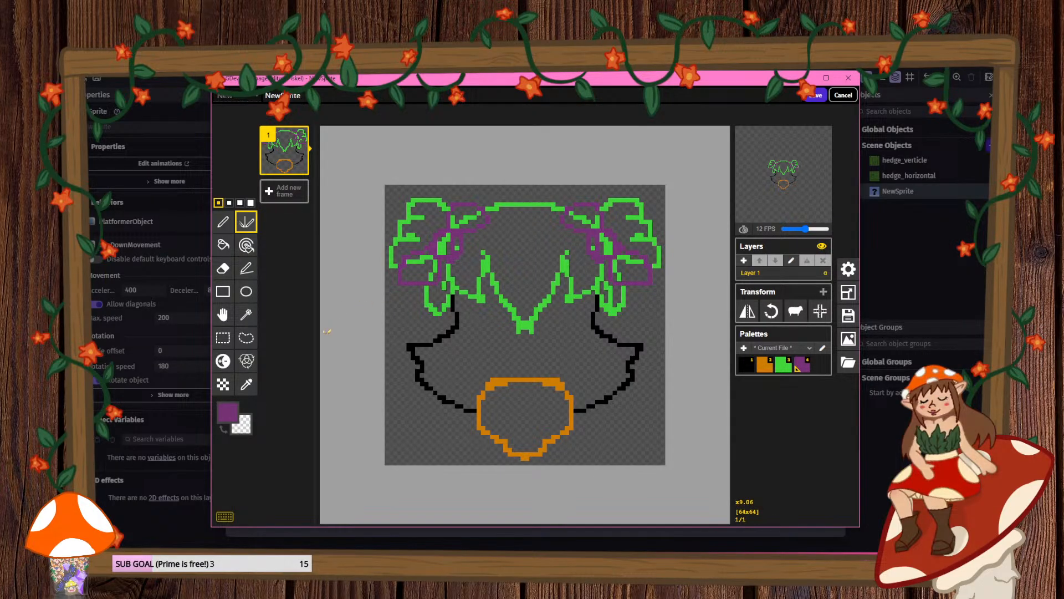
- Fill the bird's face between the fringe and the beak with near-black purple (#211c21)
click(228, 412)
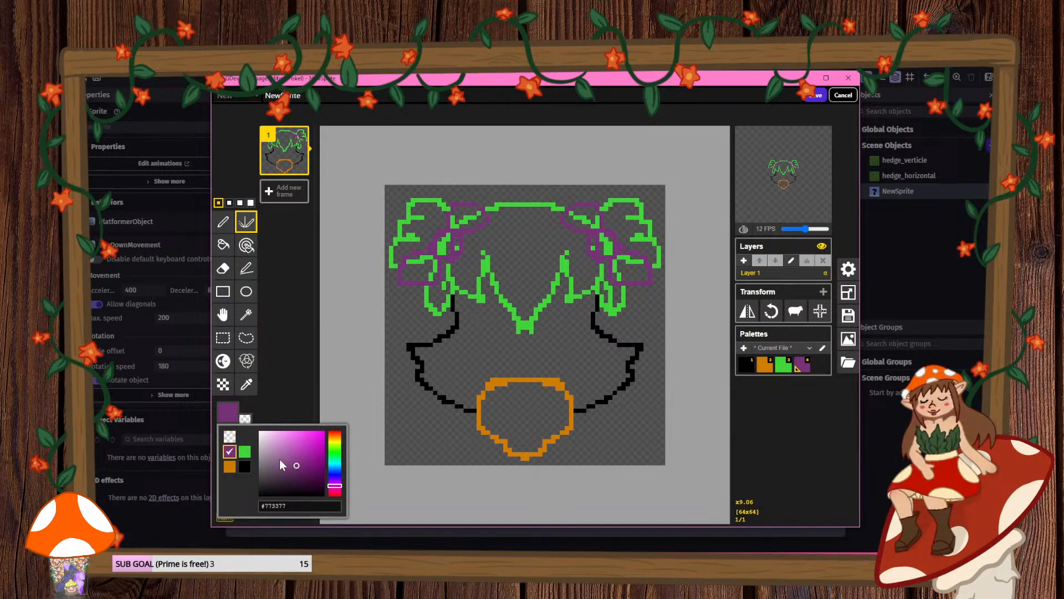
mouse_move(294, 468)
mouse_down()
mouse_move(296, 488)
mouse_move(269, 488)
mouse_up()
click(223, 245)
click(438, 369)
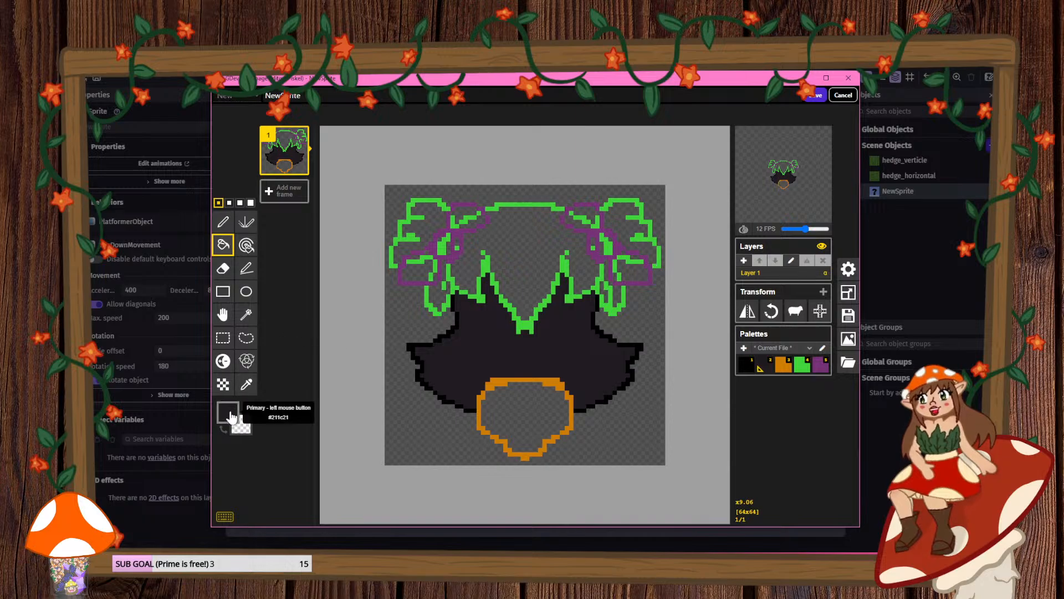
- Fill the top hair, the left side lock and both pigtails with a light yellowish green
click(802, 364)
click(227, 412)
mouse_move(294, 447)
mouse_down()
mouse_move(292, 432)
mouse_move(334, 448)
mouse_move(295, 451)
mouse_move(298, 443)
mouse_up()
click(510, 262)
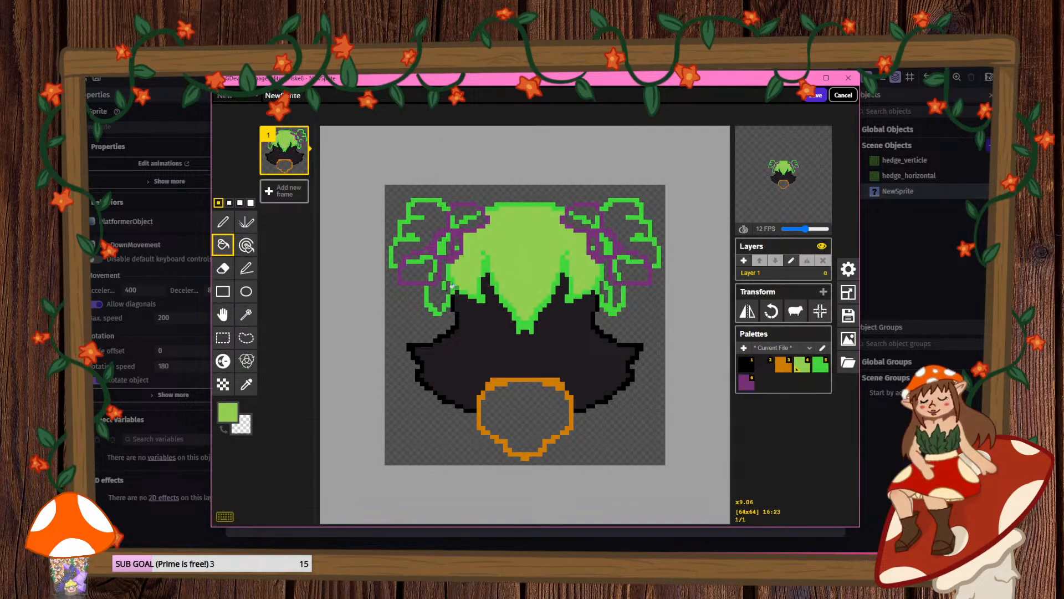
click(434, 296)
click(428, 227)
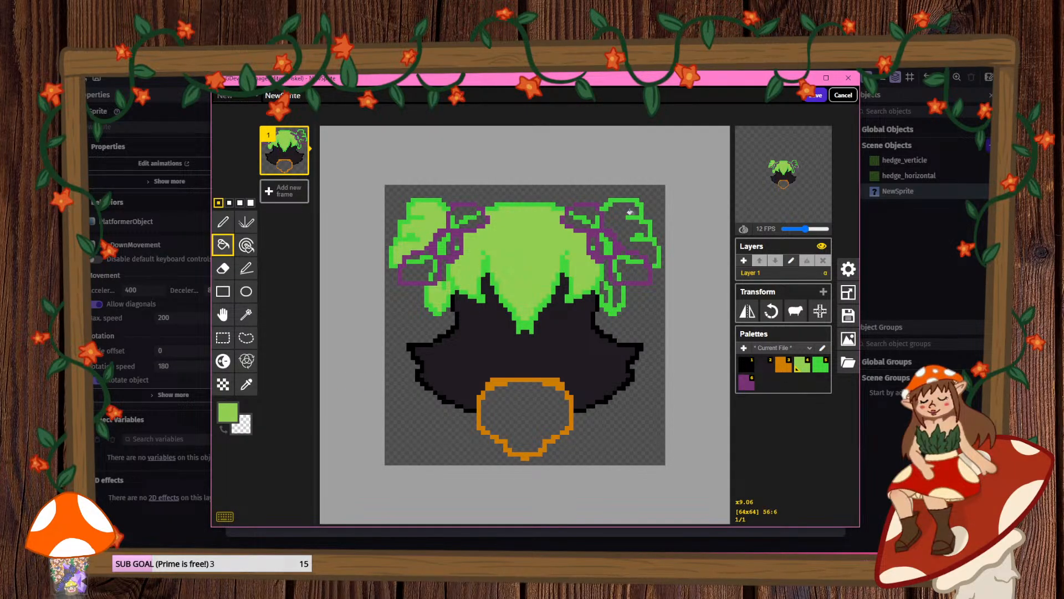
click(617, 214)
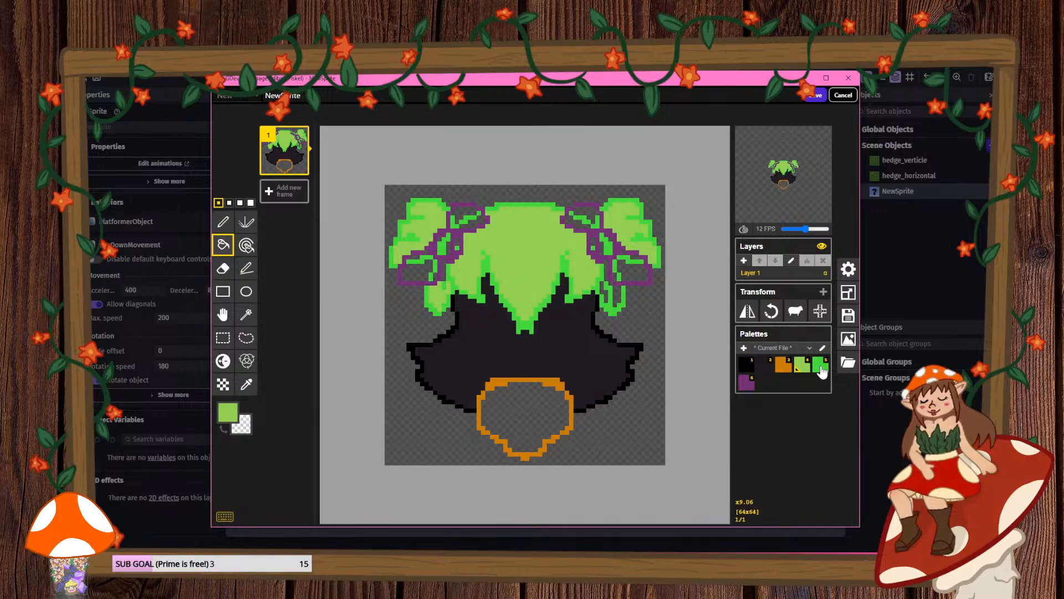
- Recolor the outlines of the pigtails, side locks and fringe dark green, and fill the right side lock with the light green
click(821, 366)
click(227, 413)
drag(302, 449, 304, 463)
click(397, 238)
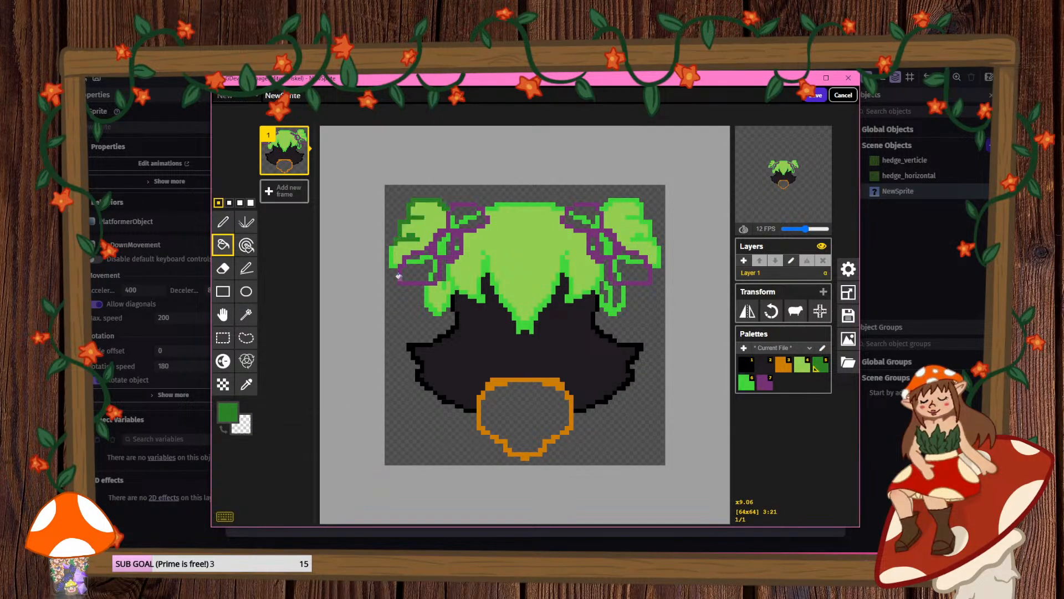
click(425, 298)
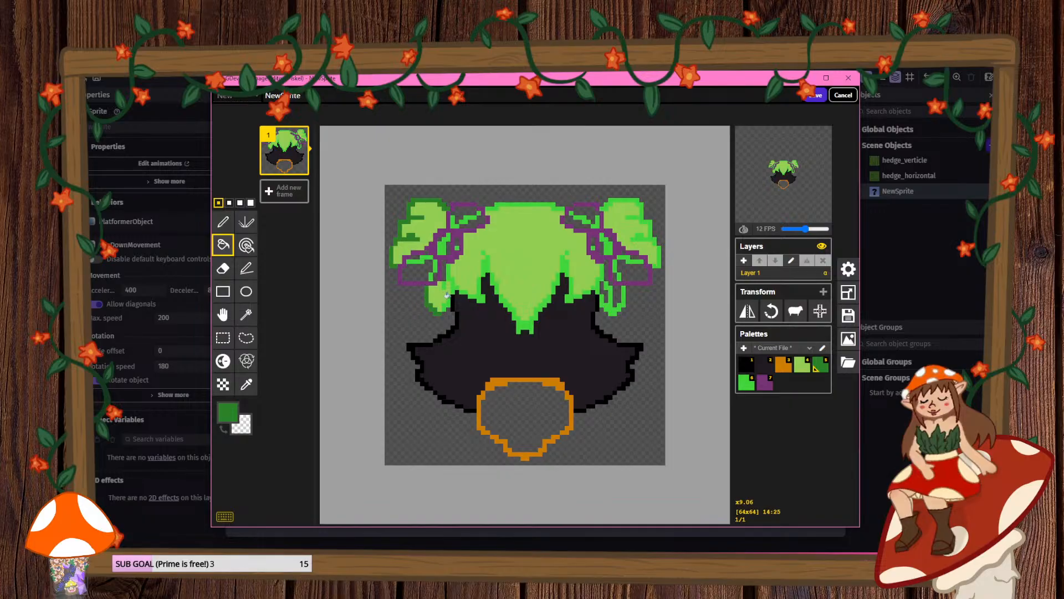
click(449, 286)
click(522, 322)
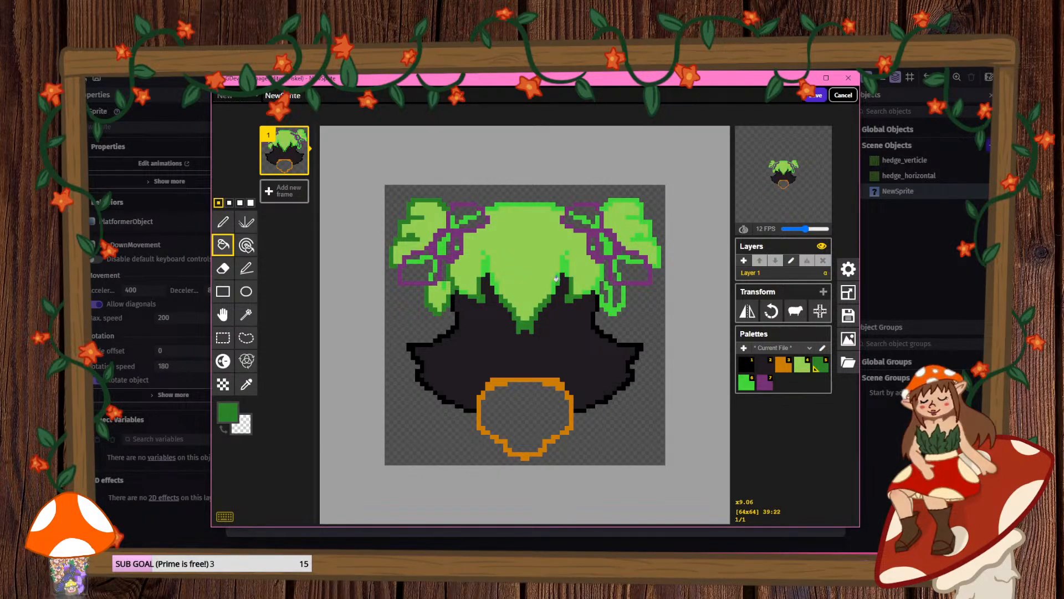
click(486, 264)
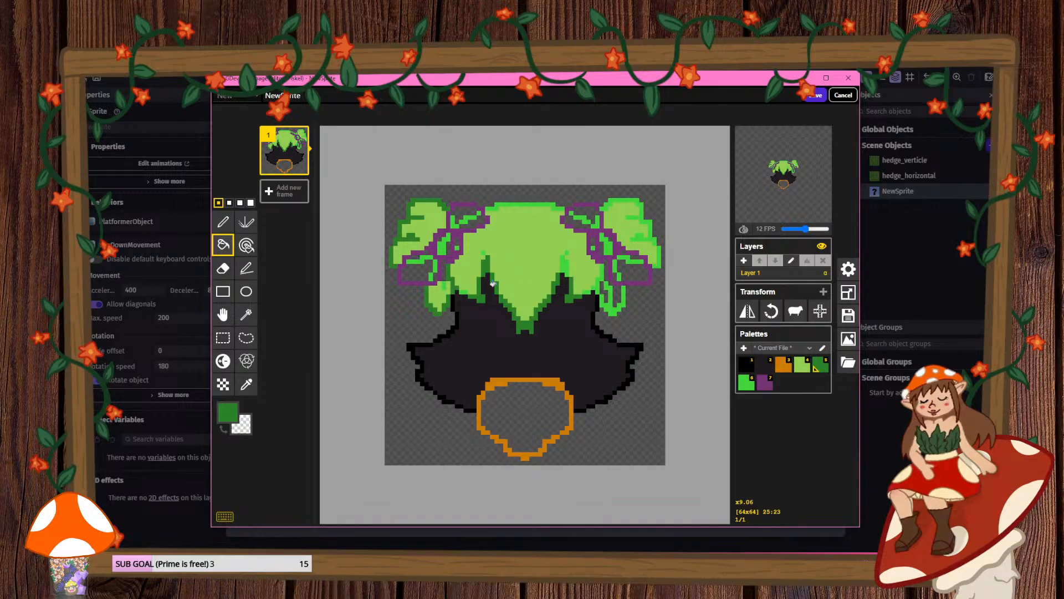
click(559, 261)
click(606, 305)
click(646, 238)
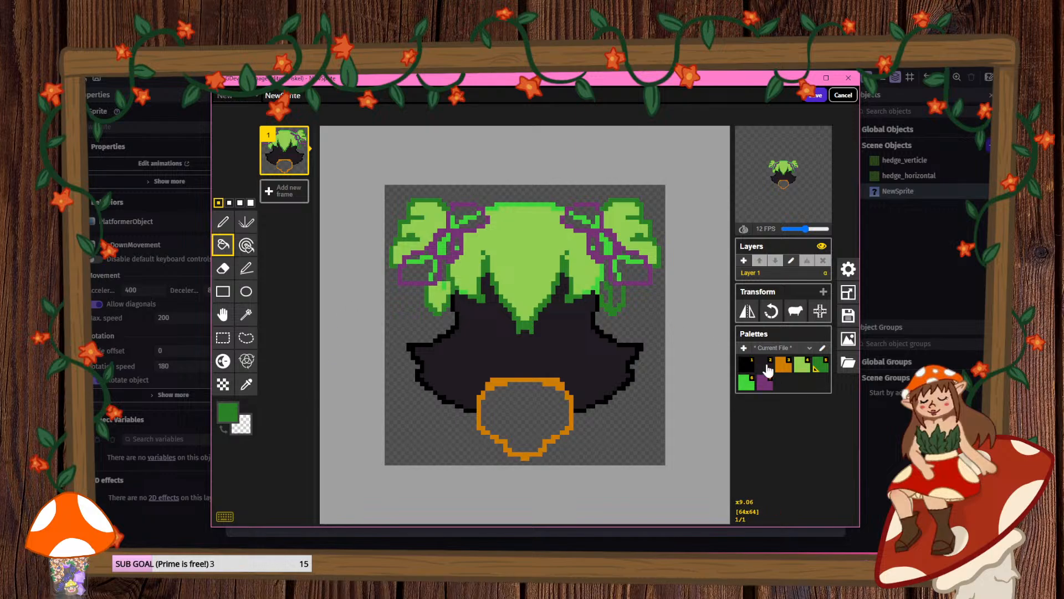
click(802, 366)
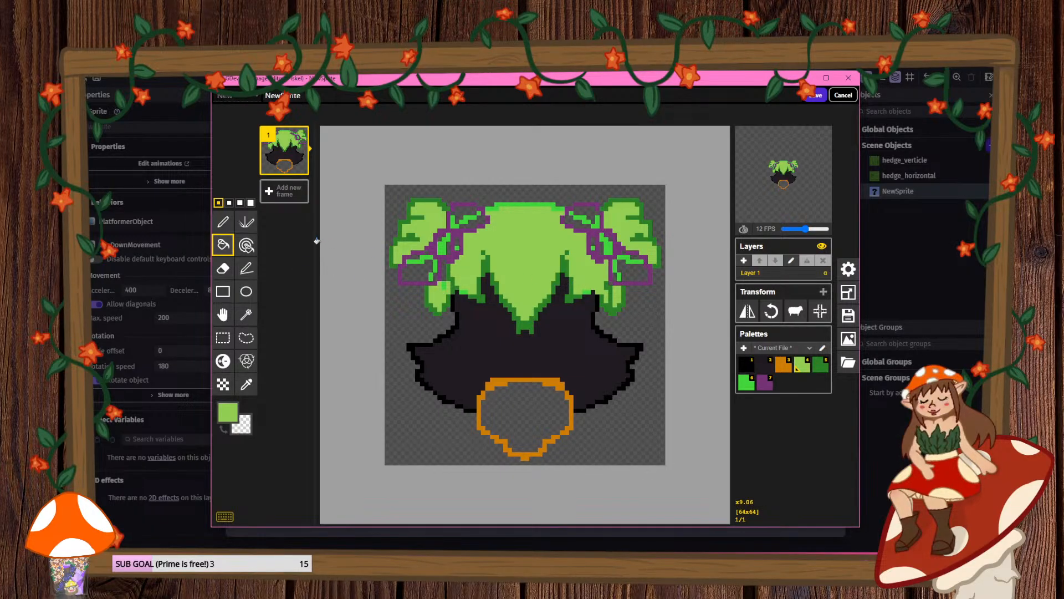
- Fill the loops and knot of the left bow with light pink-purple (#d376d3), keeping its dark purple outline
click(766, 390)
click(227, 412)
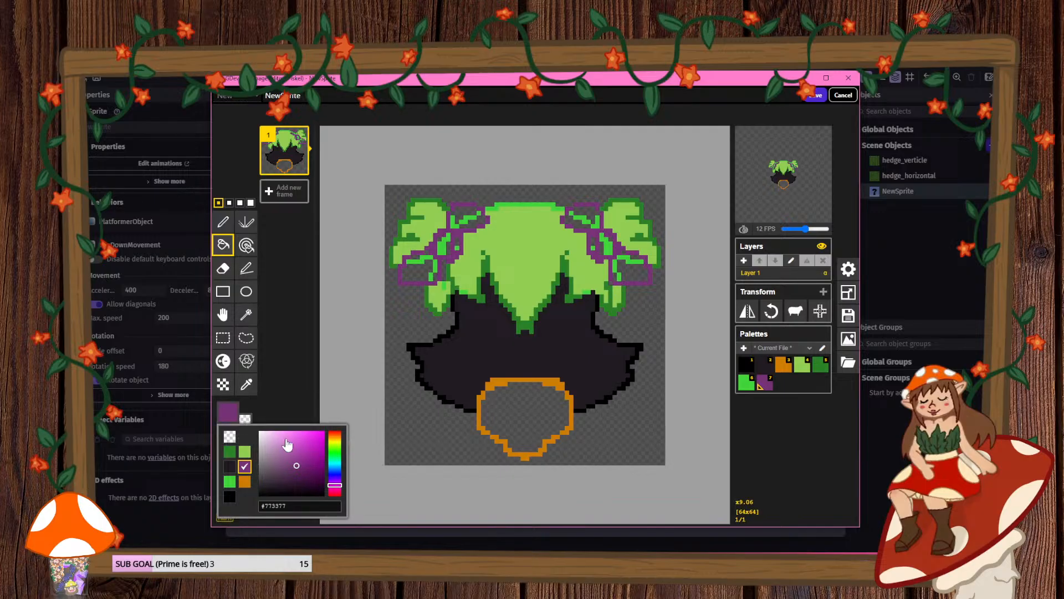
mouse_move(287, 443)
mouse_down()
mouse_move(297, 447)
mouse_move(287, 441)
mouse_up()
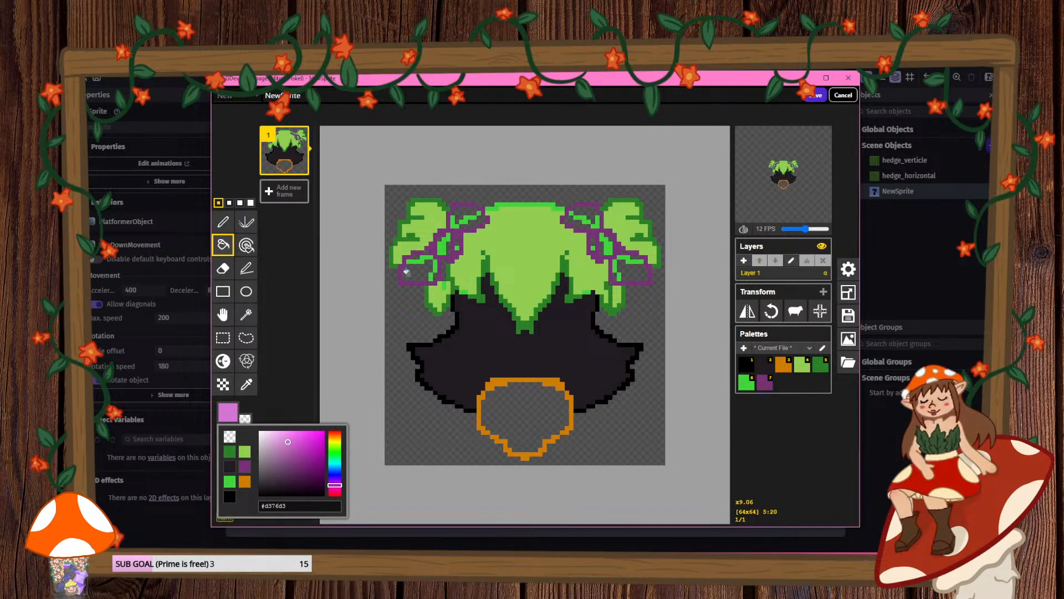
click(406, 272)
click(428, 275)
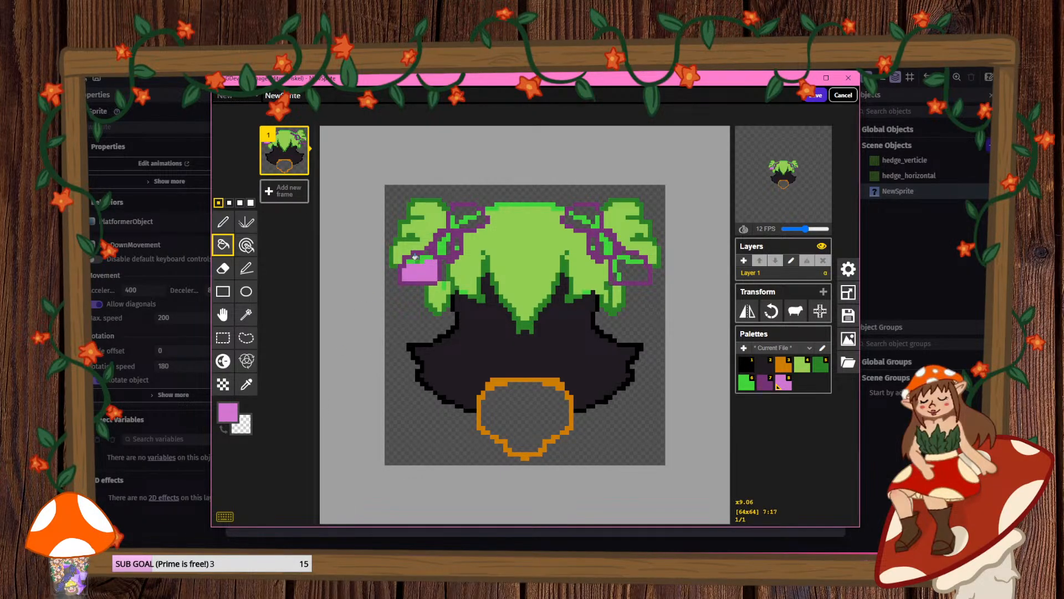
click(421, 256)
click(453, 242)
key(ctrl+z)
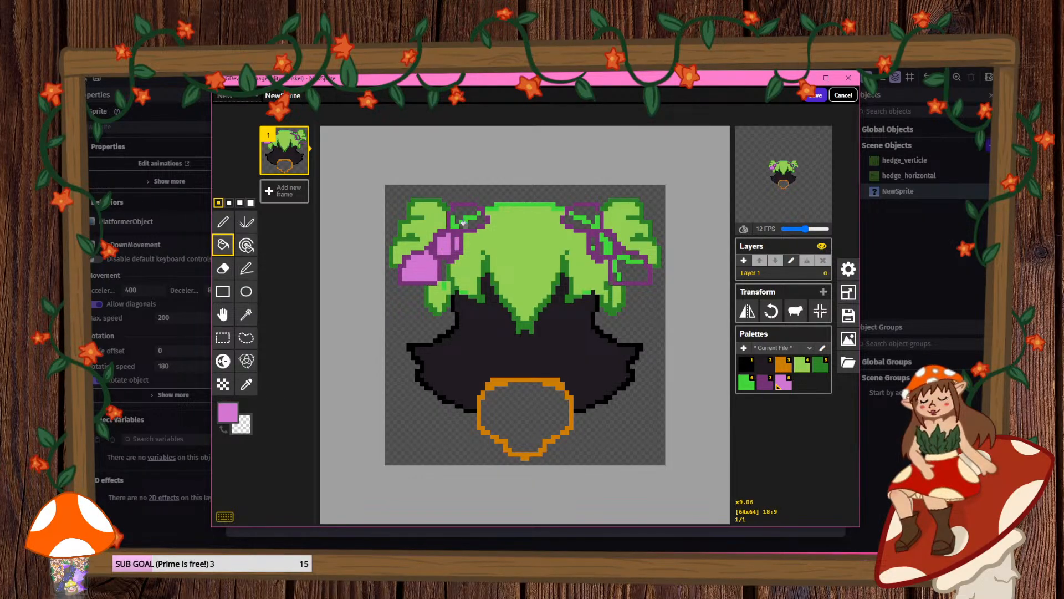
click(474, 209)
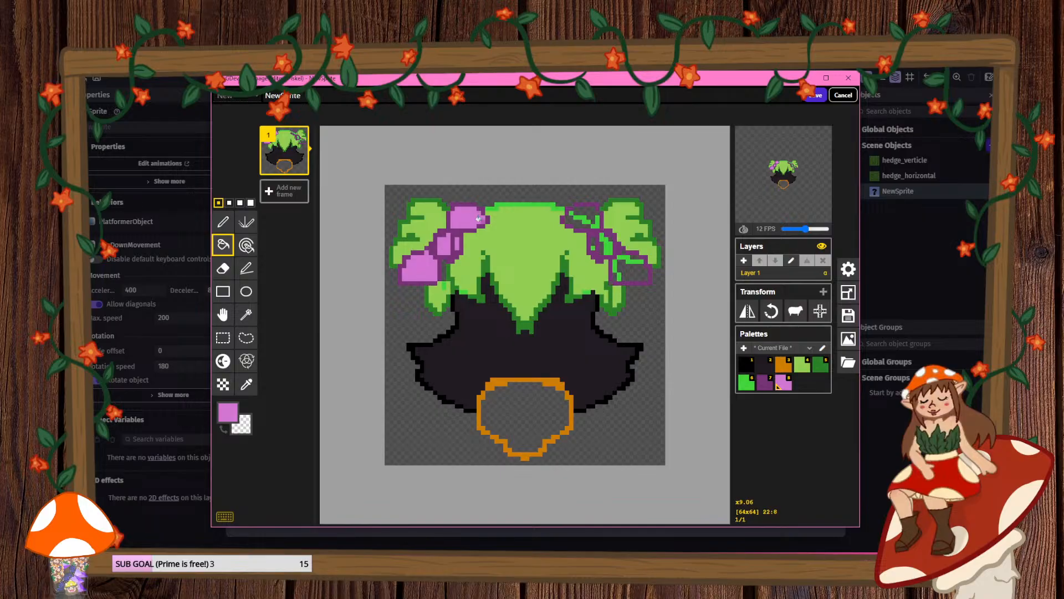
- Fill the loops and knot of the right bow with the same light pink-purple, undoing the fill that covers its outline
click(586, 221)
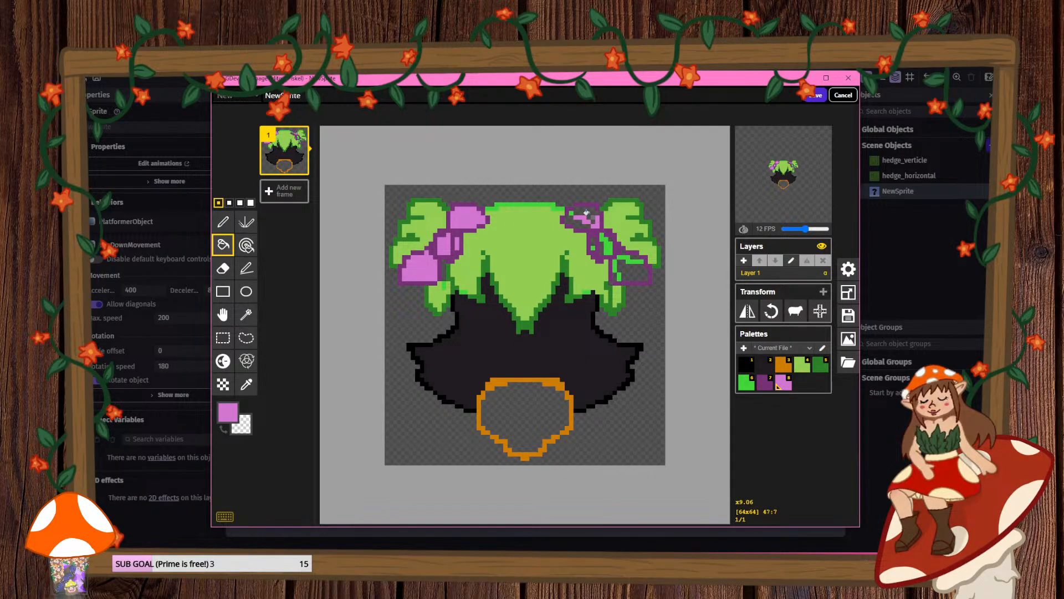
click(588, 214)
click(571, 214)
click(577, 222)
click(607, 243)
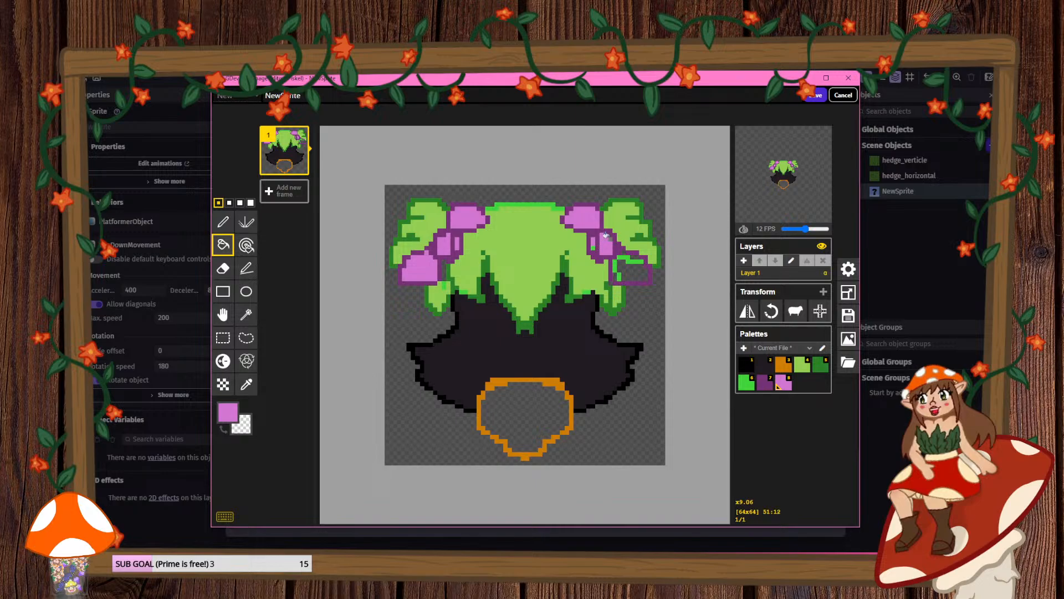
click(620, 263)
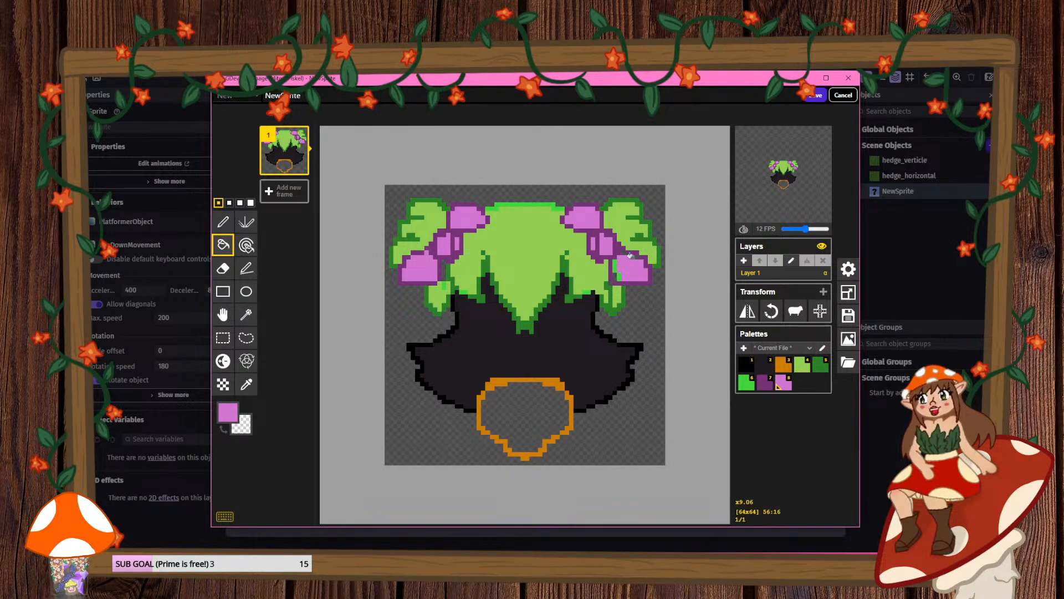
click(610, 268)
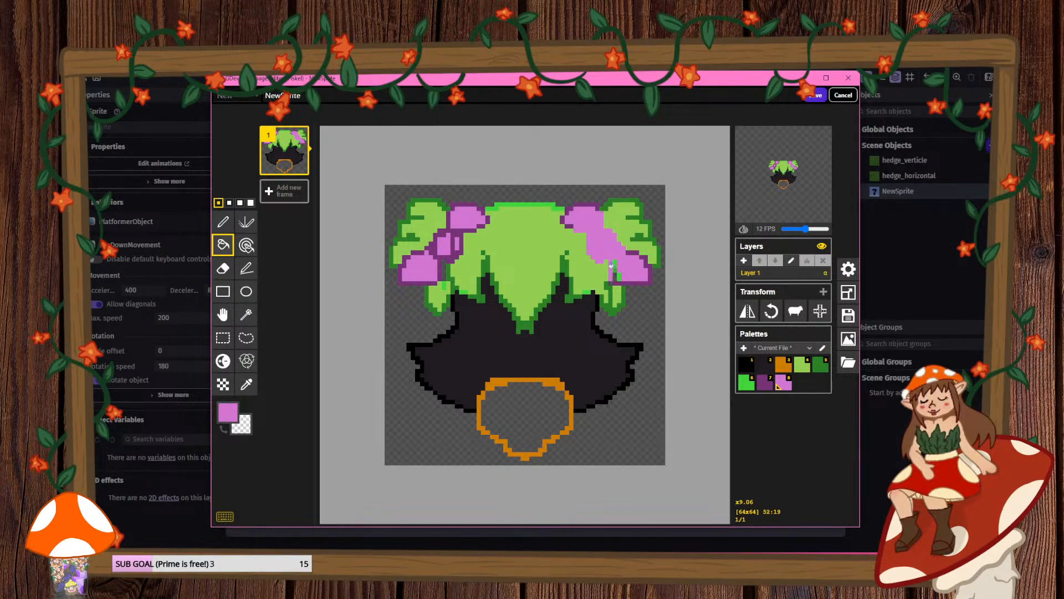
key(ctrl+z)
click(613, 266)
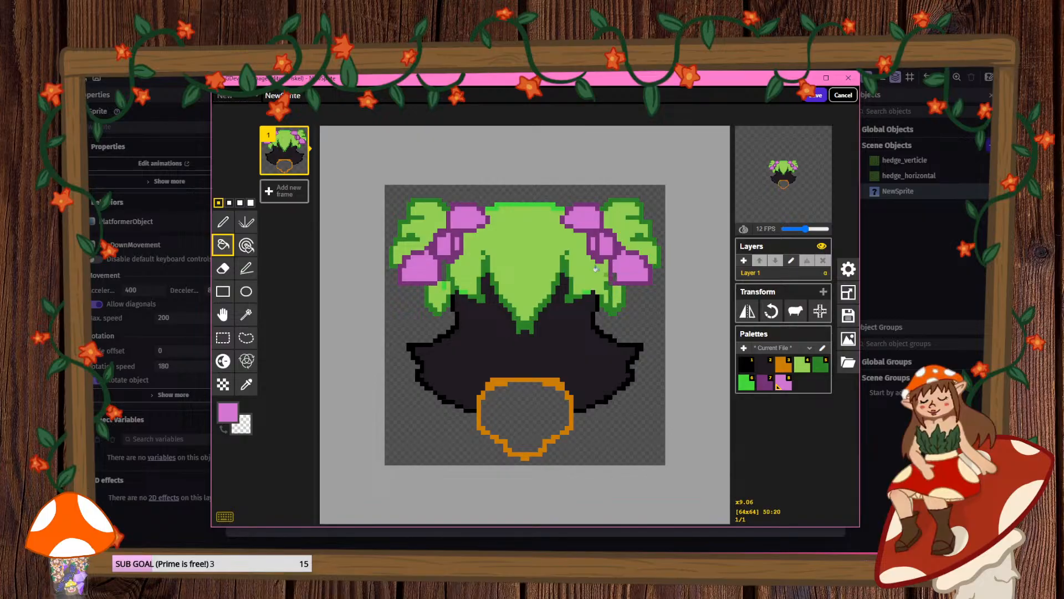
- Replace leftover bright green pixels beside the bows with light green and recolor the top head outline dark green
click(802, 364)
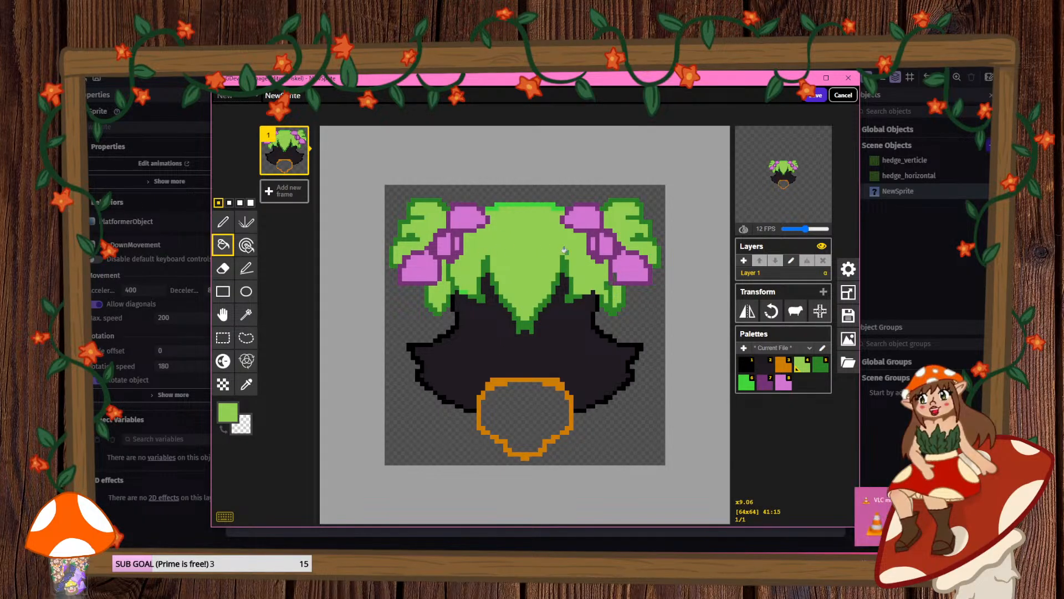
click(819, 364)
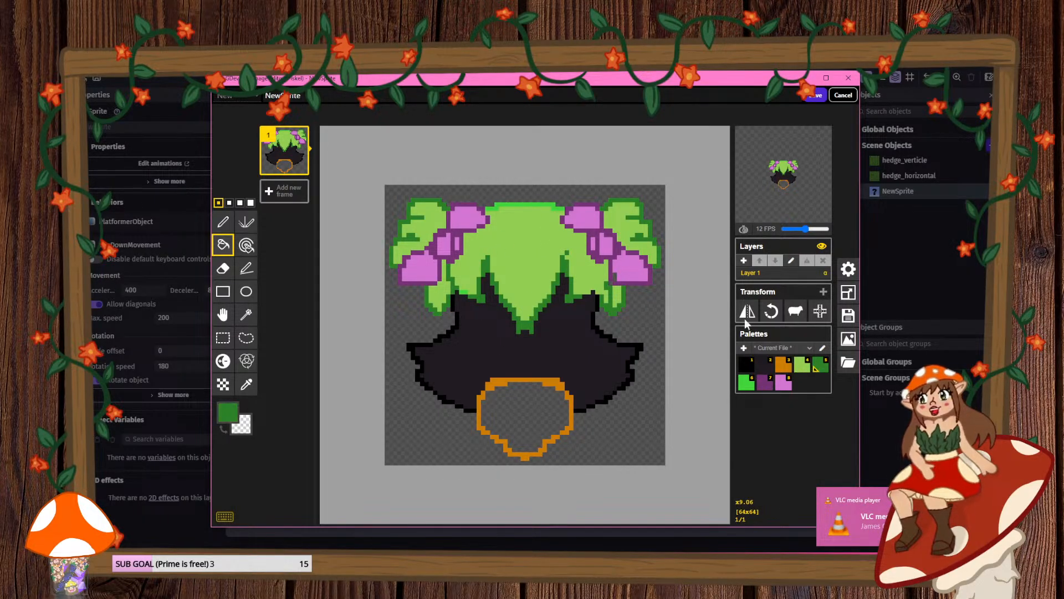
click(526, 204)
key(ctrl+z)
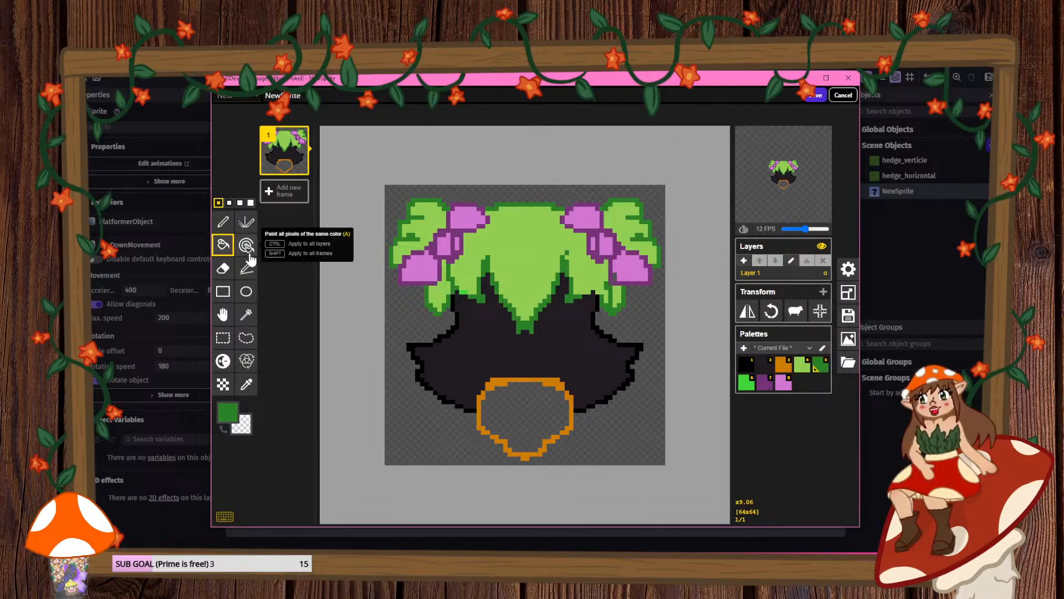
- Recolor the upper arc of the orange beak outline dark green with the Paint bucket tool
click(223, 222)
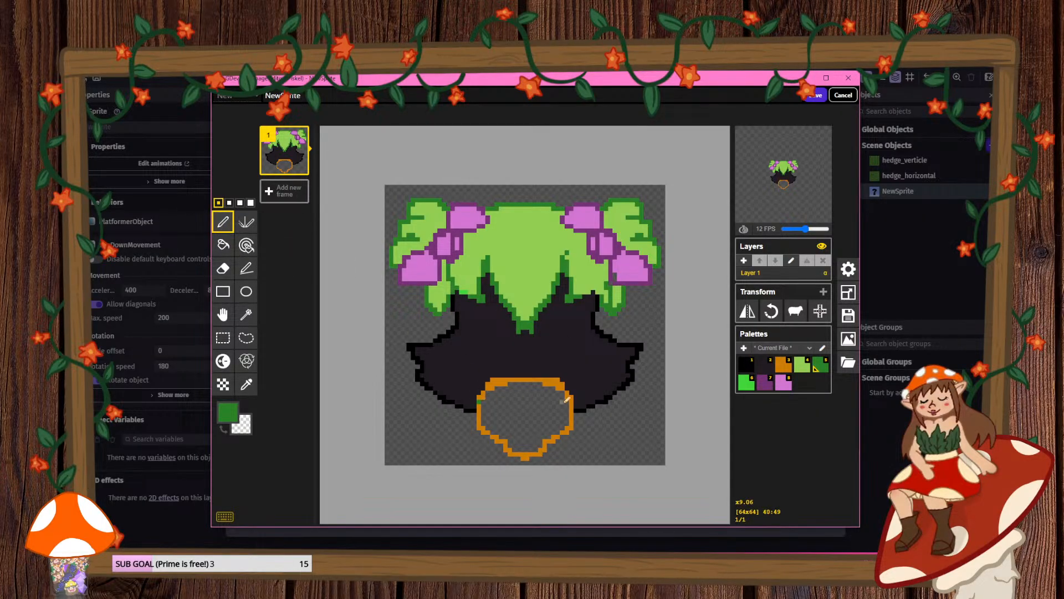
click(223, 245)
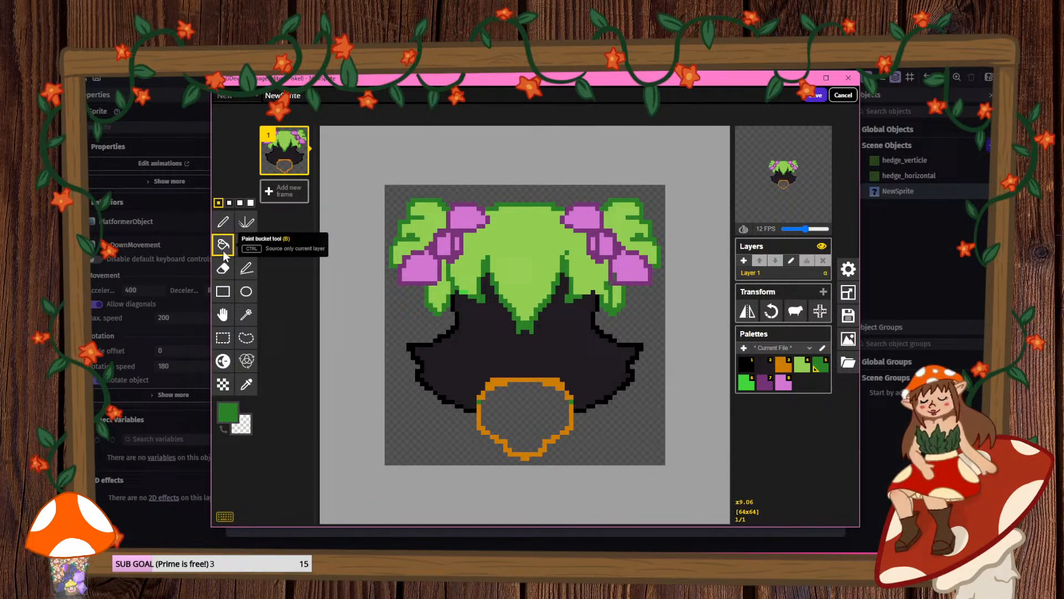
click(533, 379)
click(488, 392)
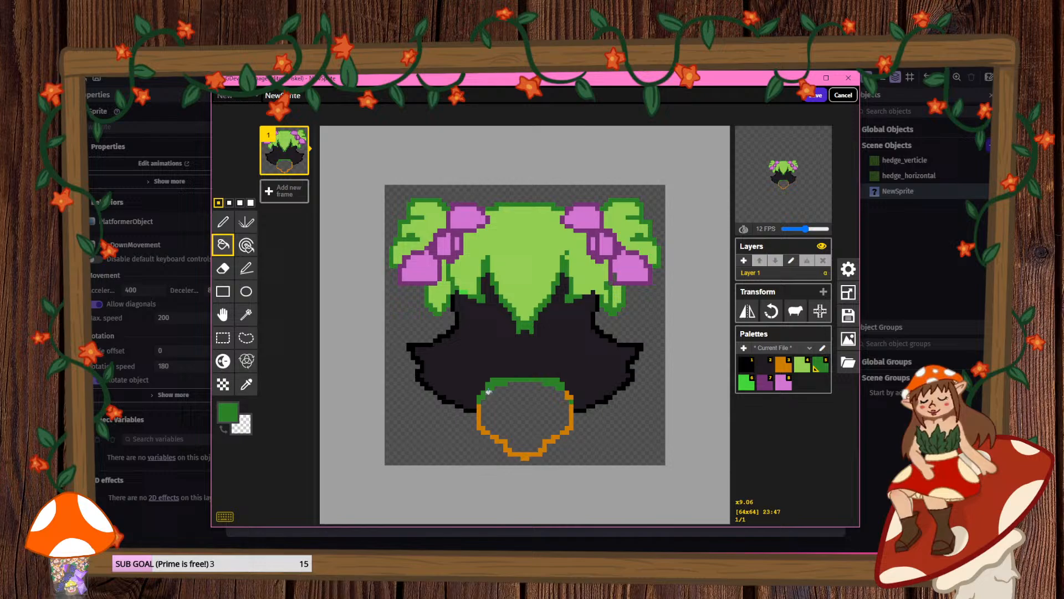
click(566, 396)
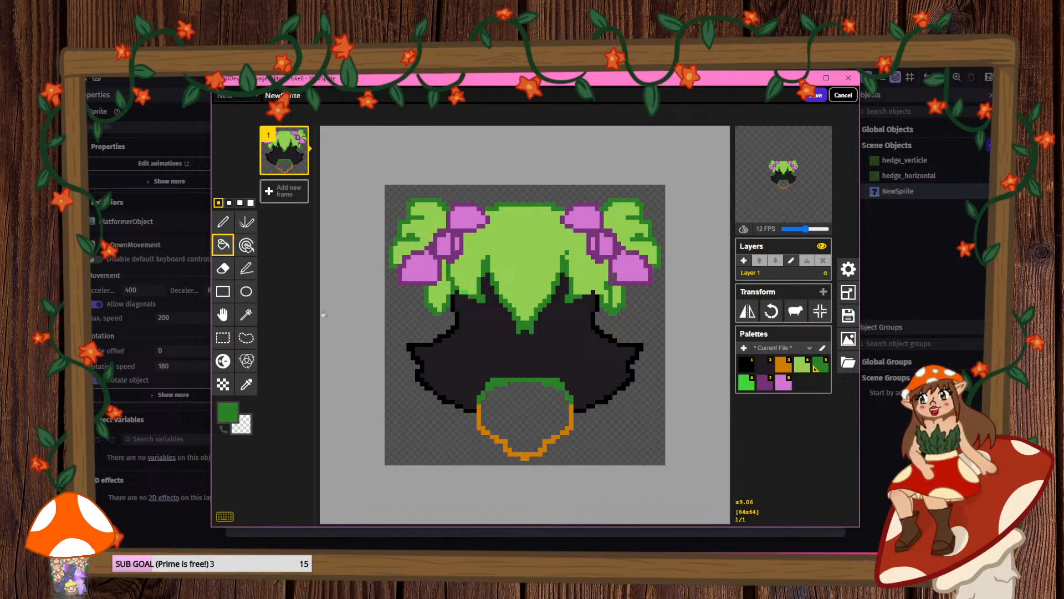
- Draw mirrored red (#c60904) marks on the lower slopes of the beak outline with the Vertical Mirror pen
click(224, 222)
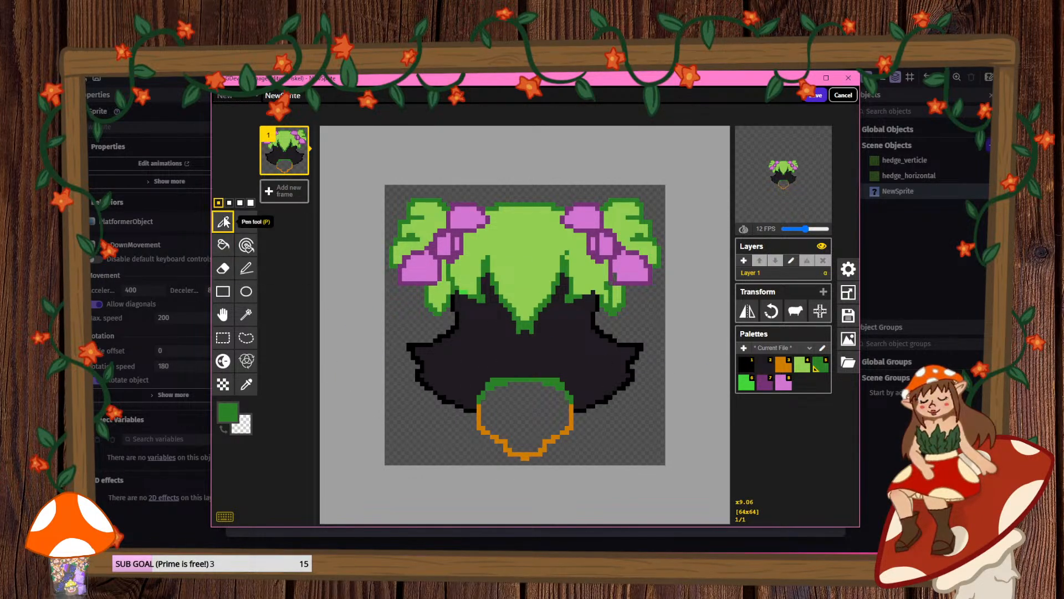
click(227, 411)
click(334, 432)
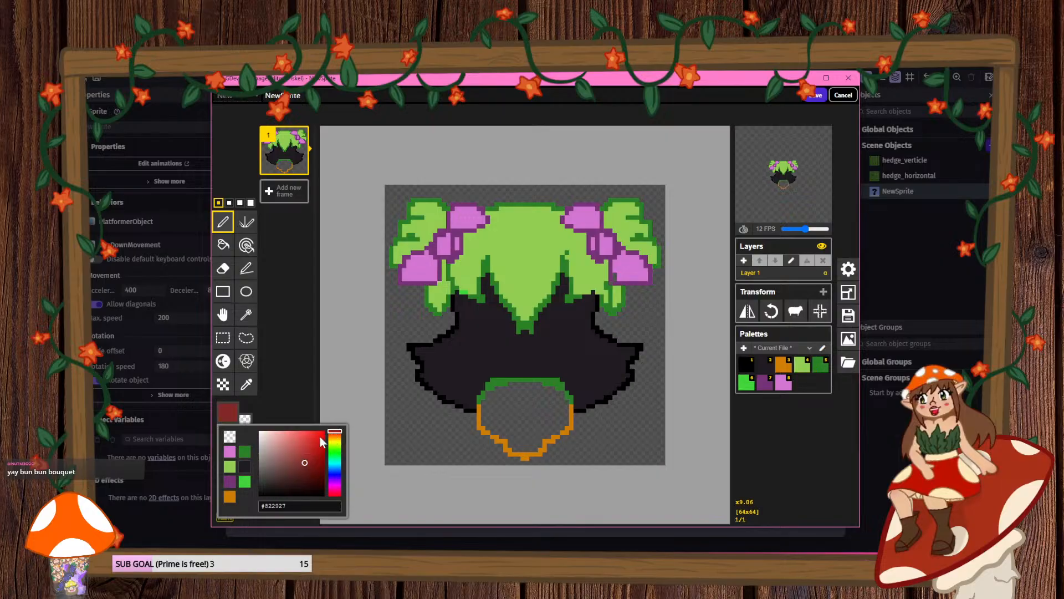
click(323, 445)
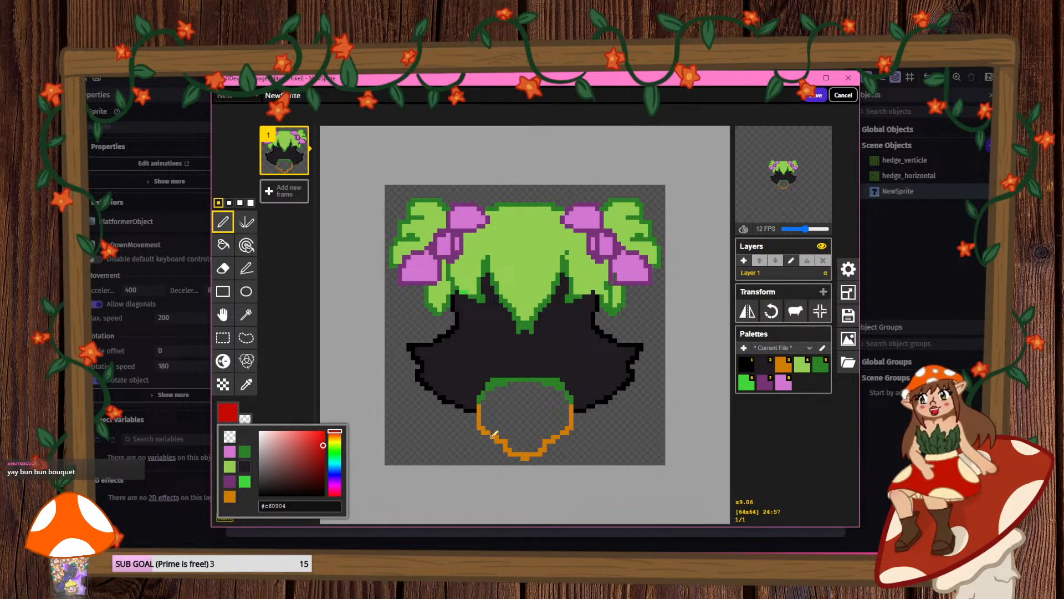
click(492, 436)
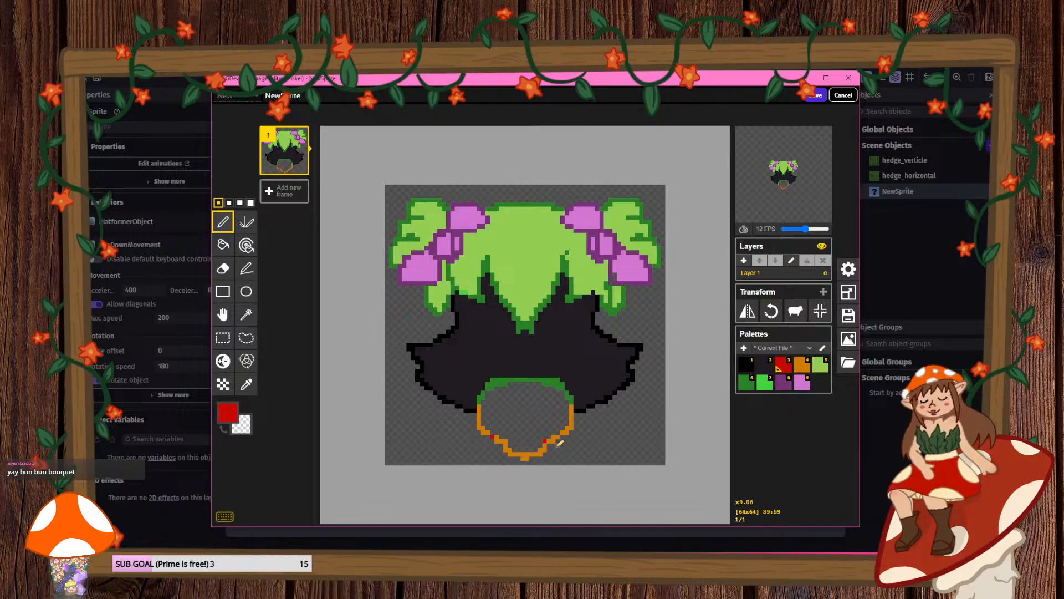
click(246, 222)
key(ctrl+z)
key(ctrl+z)
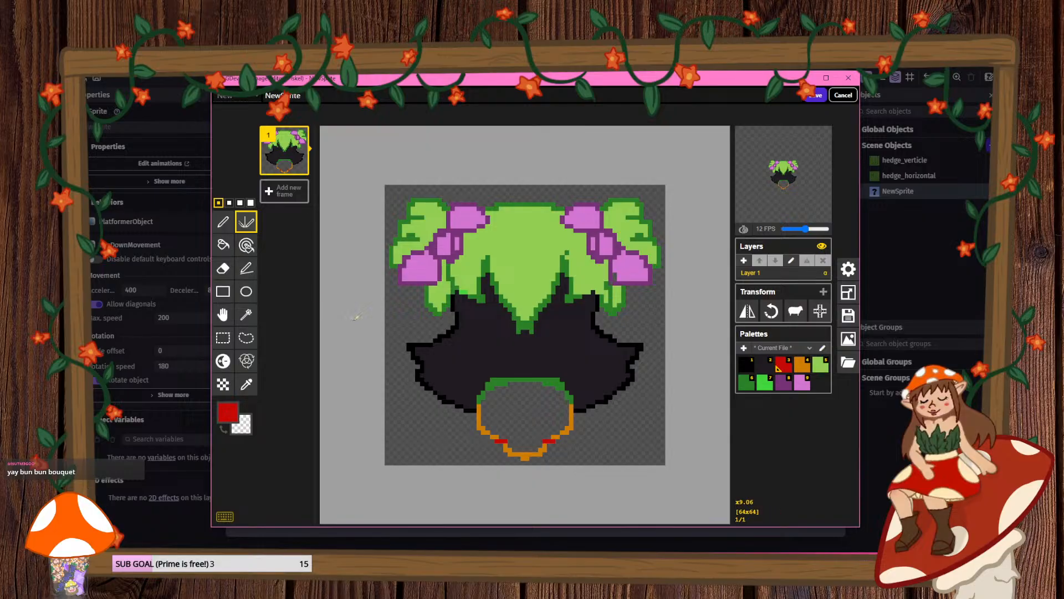
- Fill the orange outline on both sides of the beak with the same red
click(223, 245)
click(481, 426)
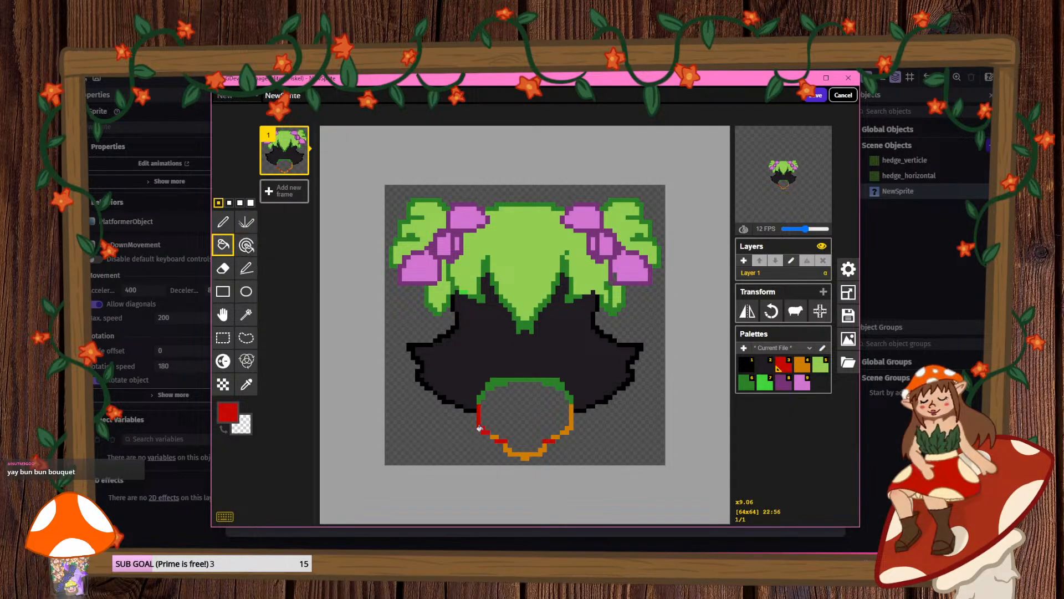
click(568, 421)
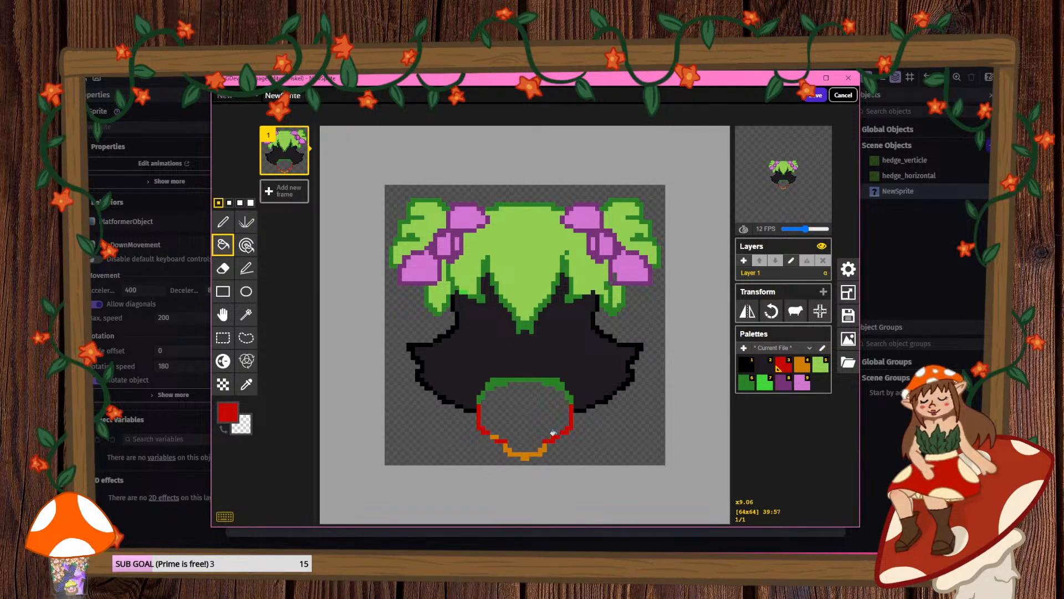
- Draw a mirrored yellow line across the top of the orange beak tip and recolor the leftover orange outline pixels above it red (#c60904)
click(223, 221)
click(228, 413)
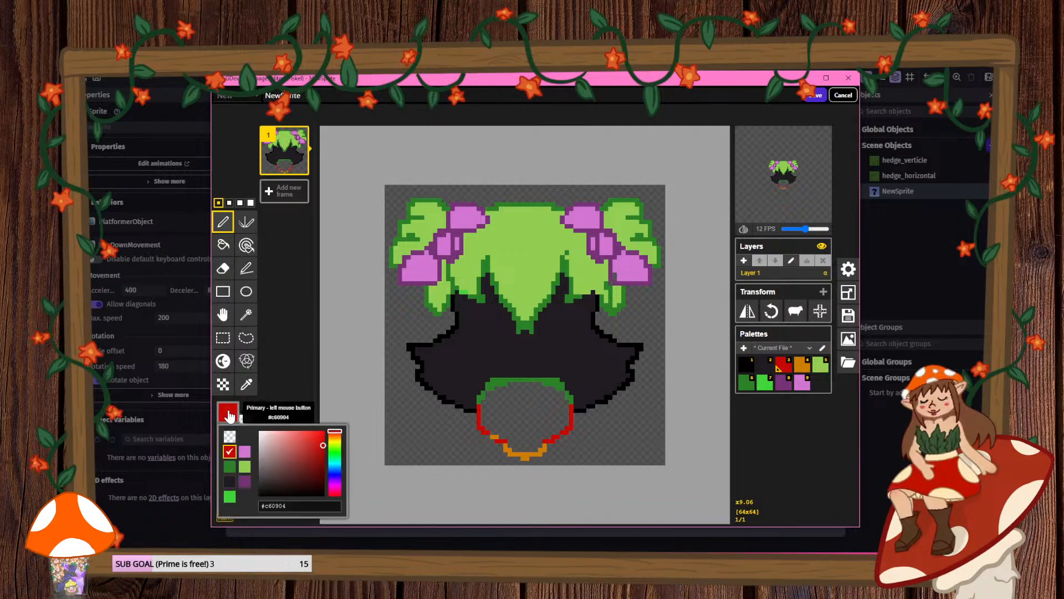
click(335, 445)
drag(325, 449, 304, 442)
click(246, 228)
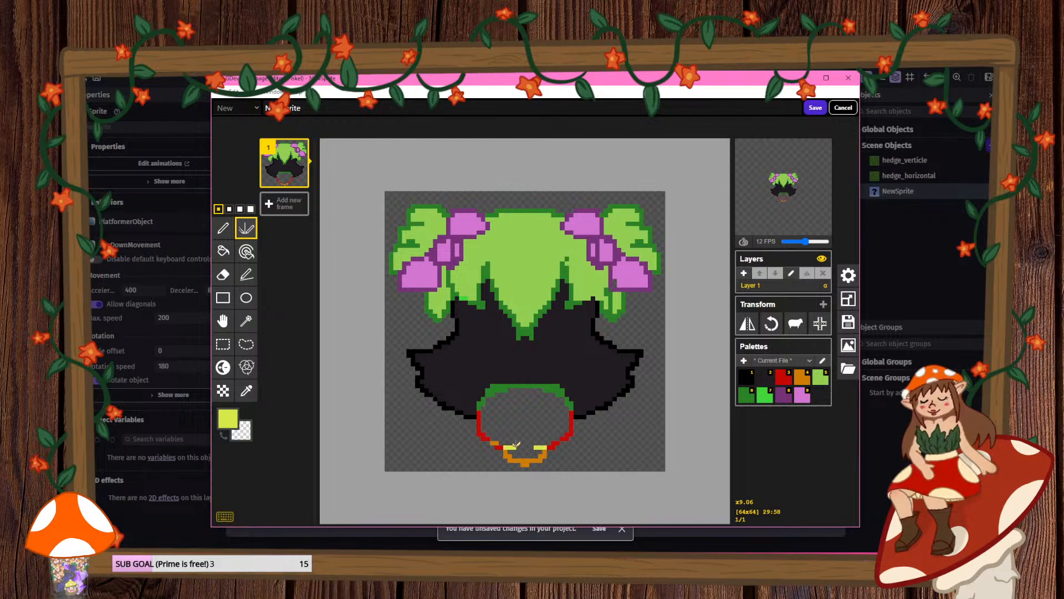
drag(527, 443, 509, 444)
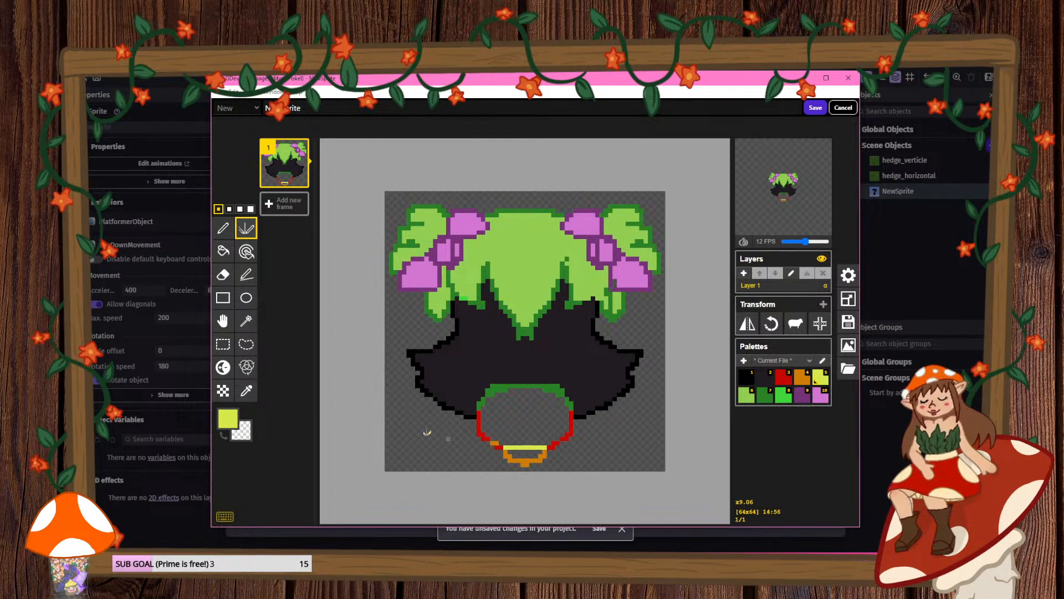
click(782, 382)
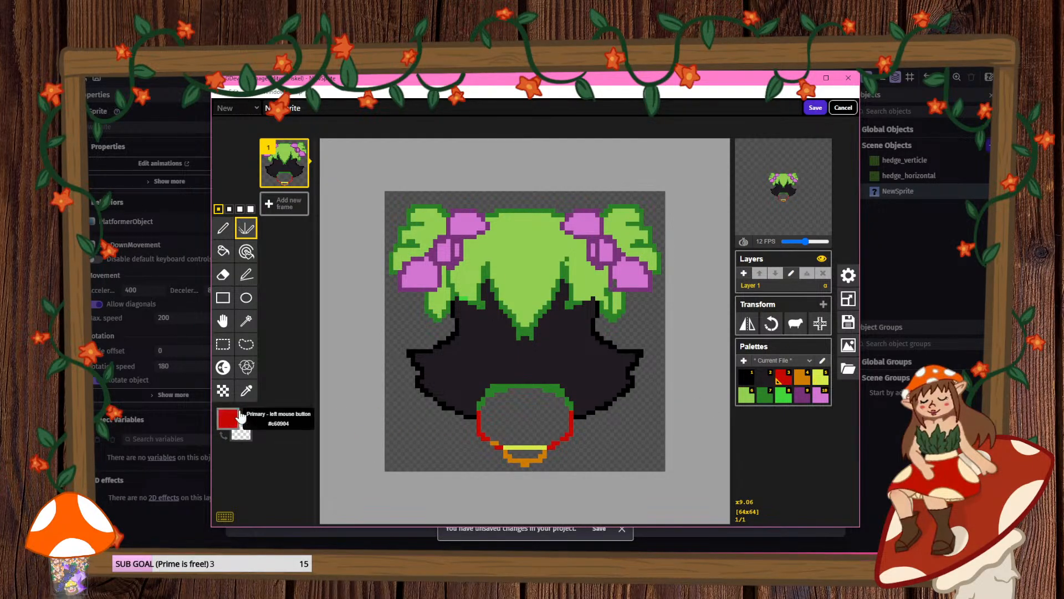
click(222, 250)
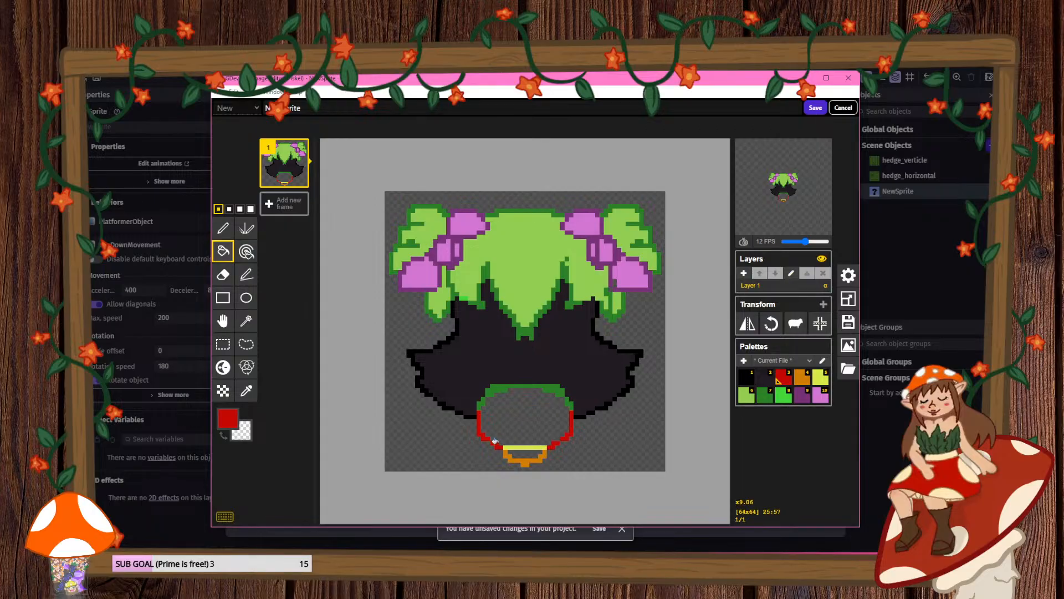
- Draw a mirrored light red (#f13c37) arc across the upper beak and fill the enclosed beak area with the same color
click(246, 228)
click(237, 417)
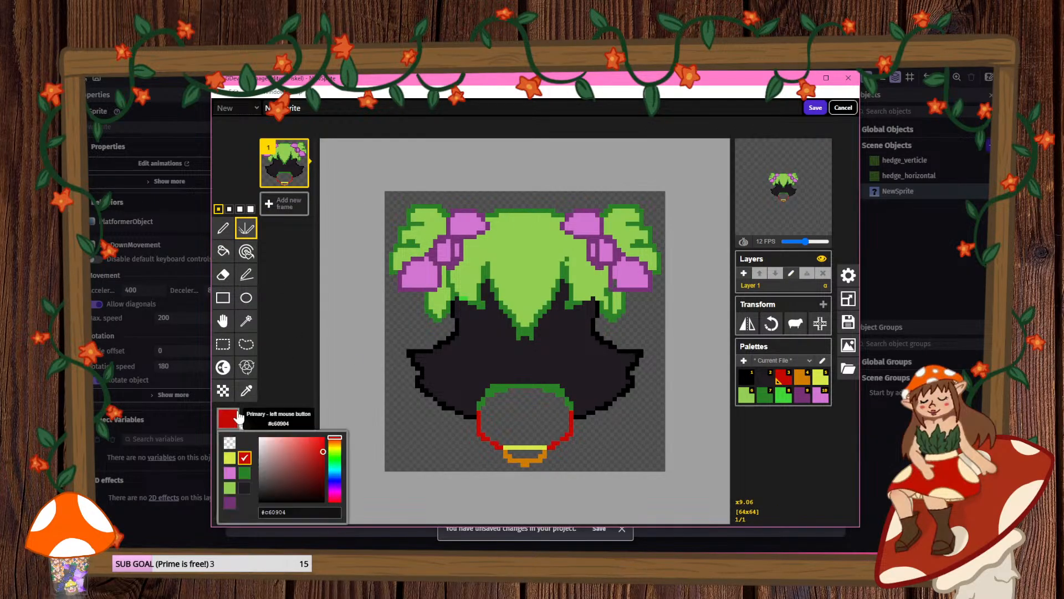
drag(311, 450, 309, 440)
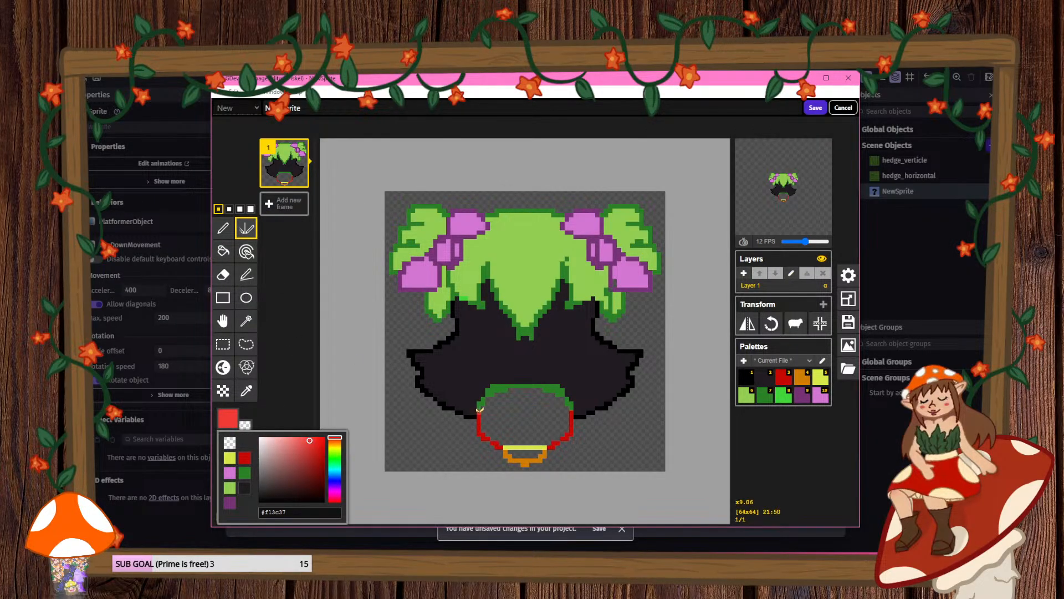
drag(480, 410, 529, 399)
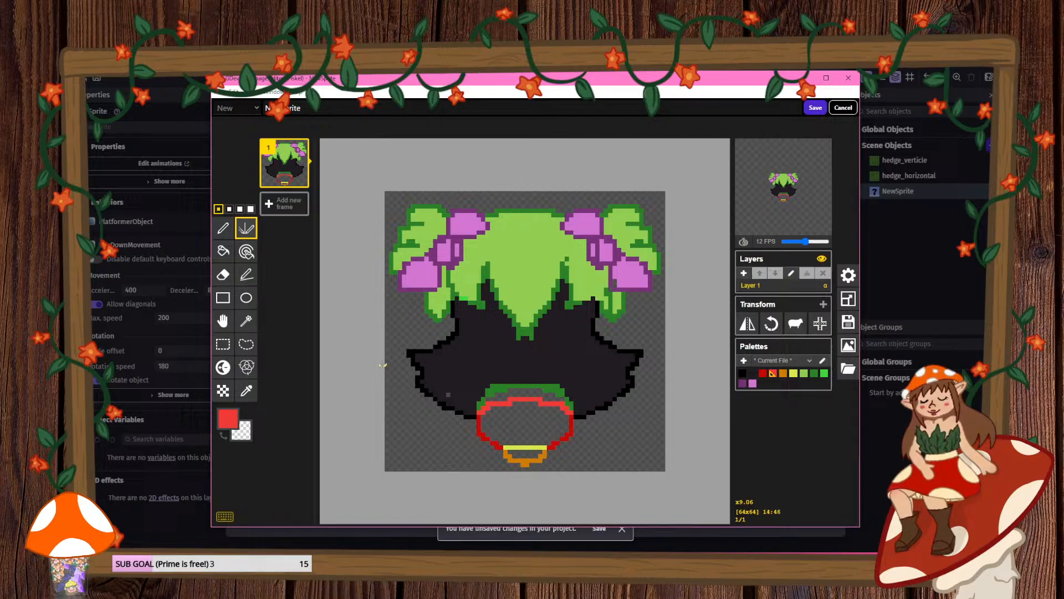
click(223, 252)
click(521, 420)
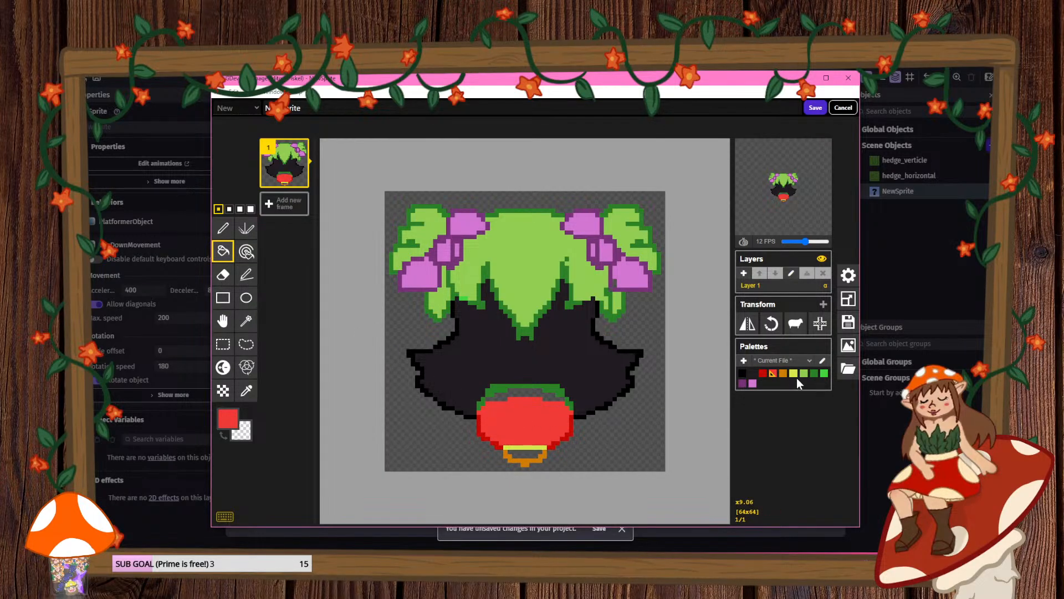
- Fill the beak tip with yellow and the gap below the dark green arc with bright green
click(794, 374)
click(521, 454)
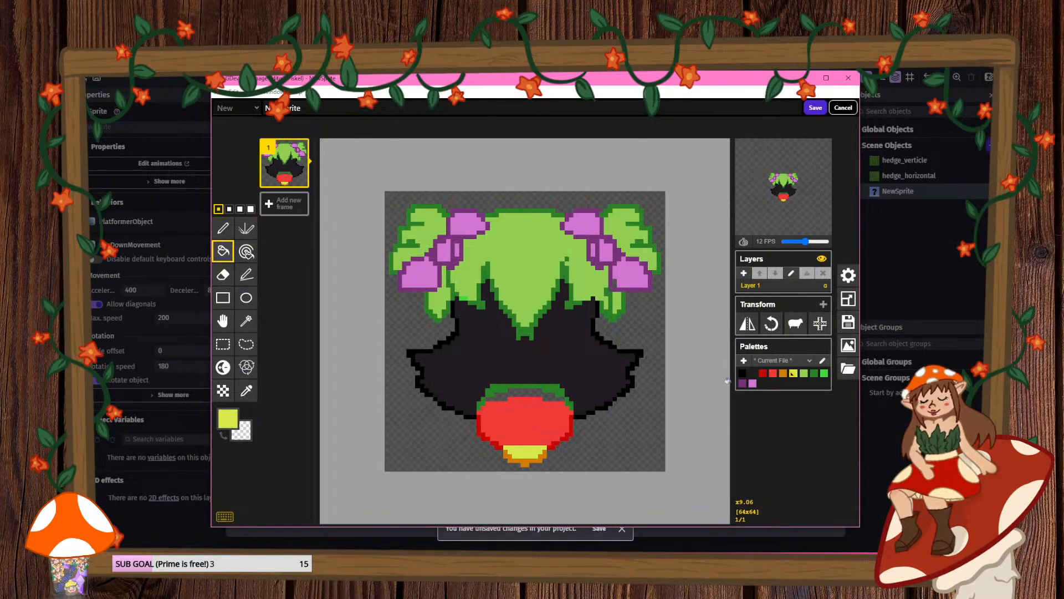
click(825, 373)
click(512, 391)
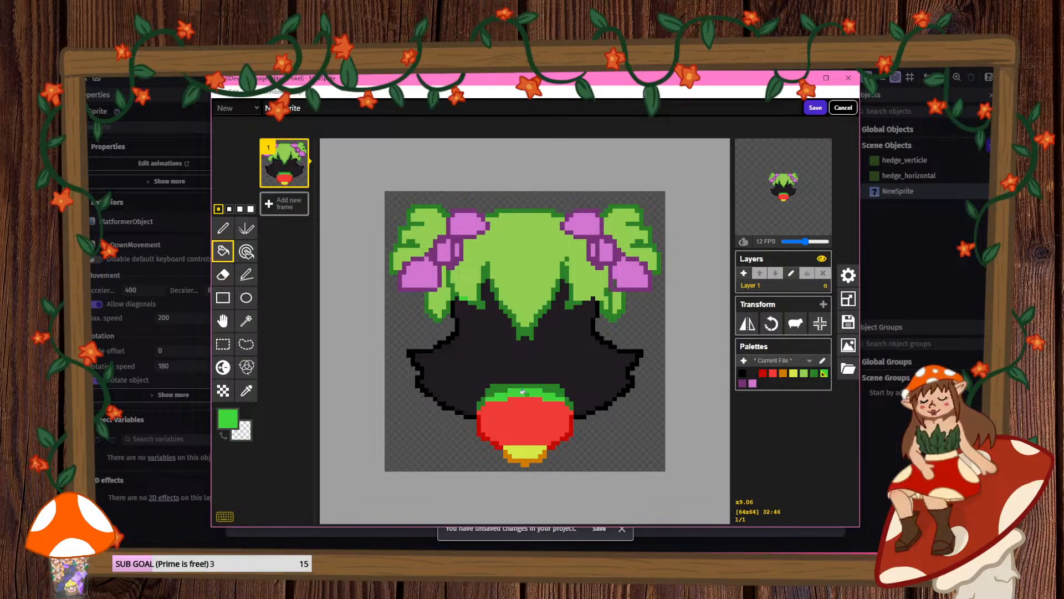
- Try drawing mirrored near-black (#030a02) eye arches below the green fringe with a three-pixel Vertical Mirror pen
click(225, 229)
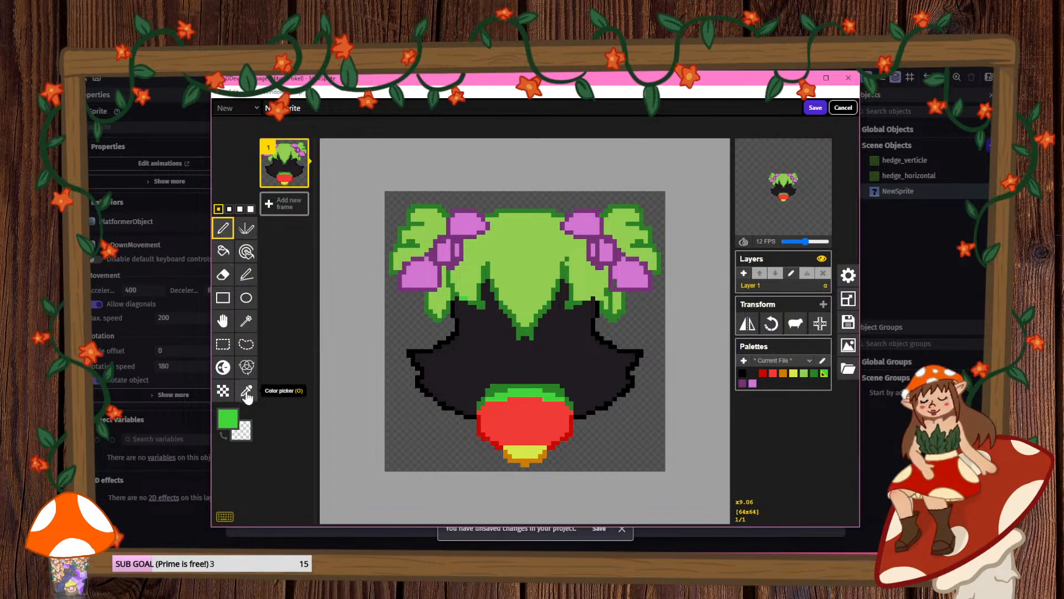
click(229, 419)
drag(309, 481, 310, 500)
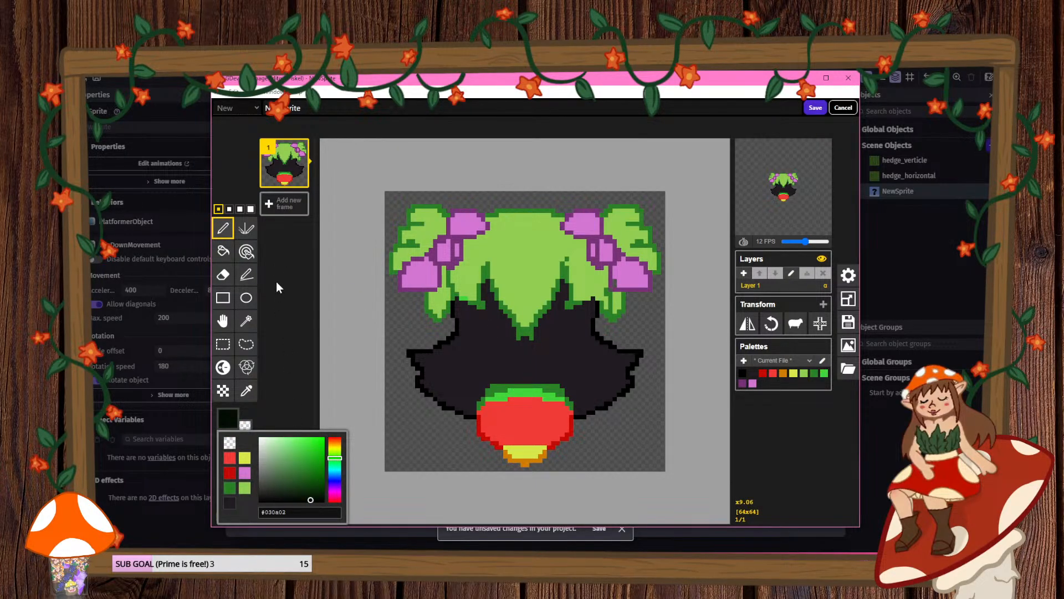
click(246, 228)
click(239, 209)
click(502, 337)
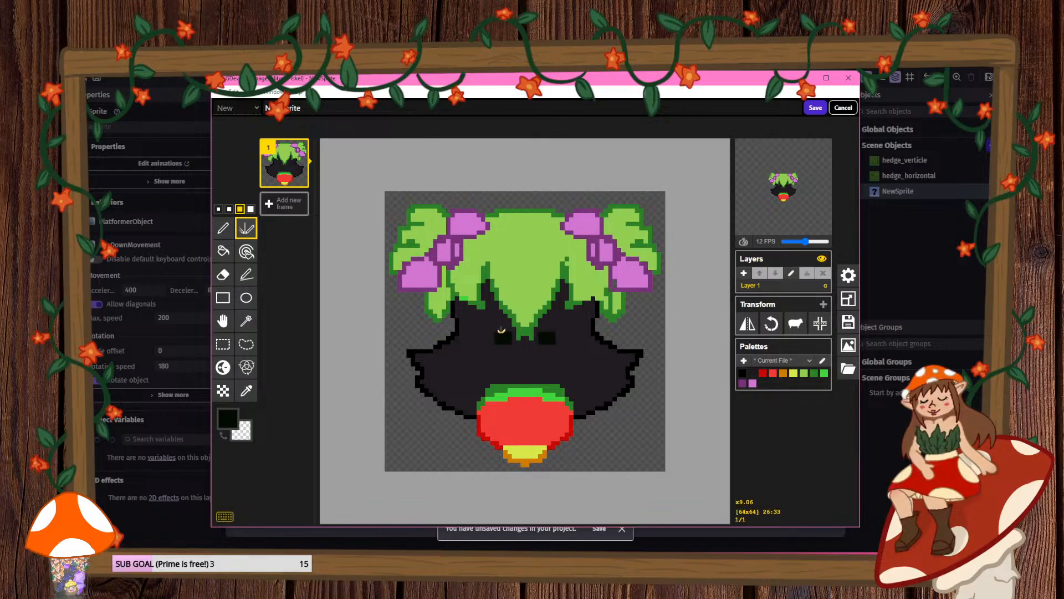
mouse_move(502, 331)
mouse_down()
mouse_move(471, 327)
mouse_move(461, 345)
mouse_up()
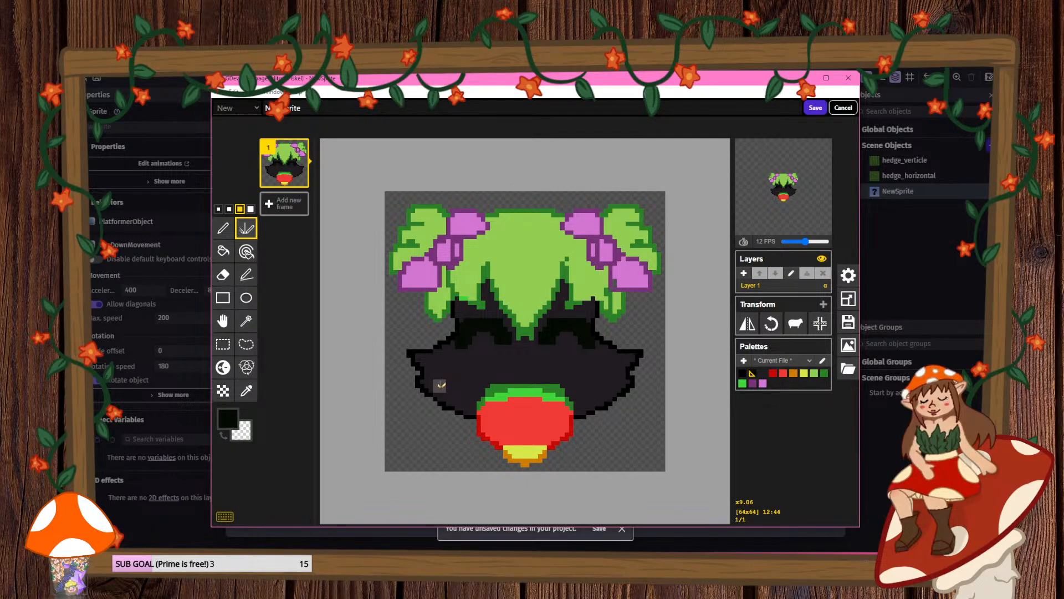
key(ctrl+z)
- Draw mirrored muted purple eye arches below the fringe with a two-pixel Vertical Mirror pen and save the artwork to the sprite
click(227, 418)
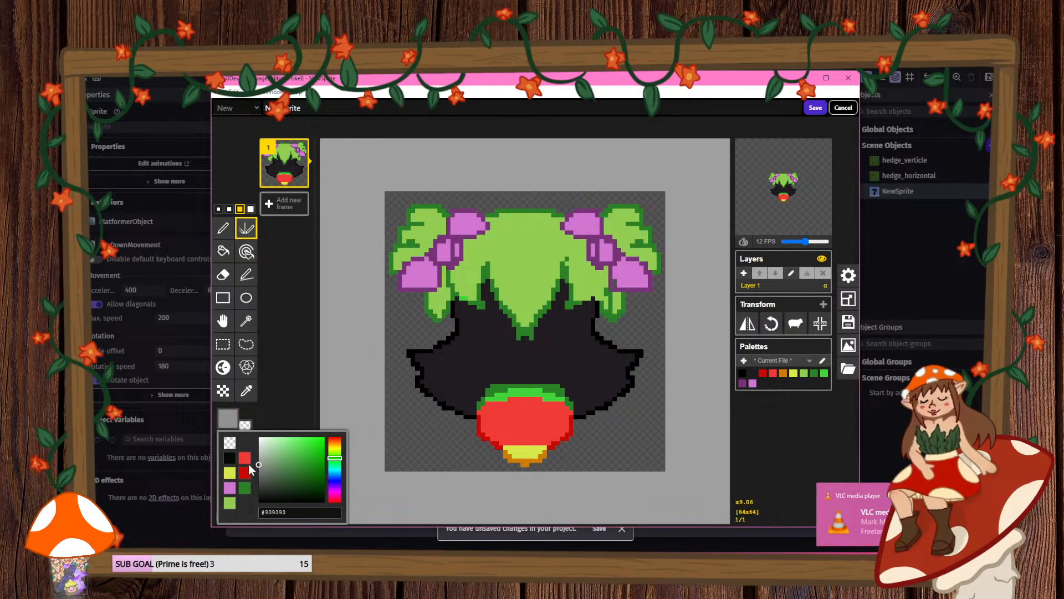
click(335, 492)
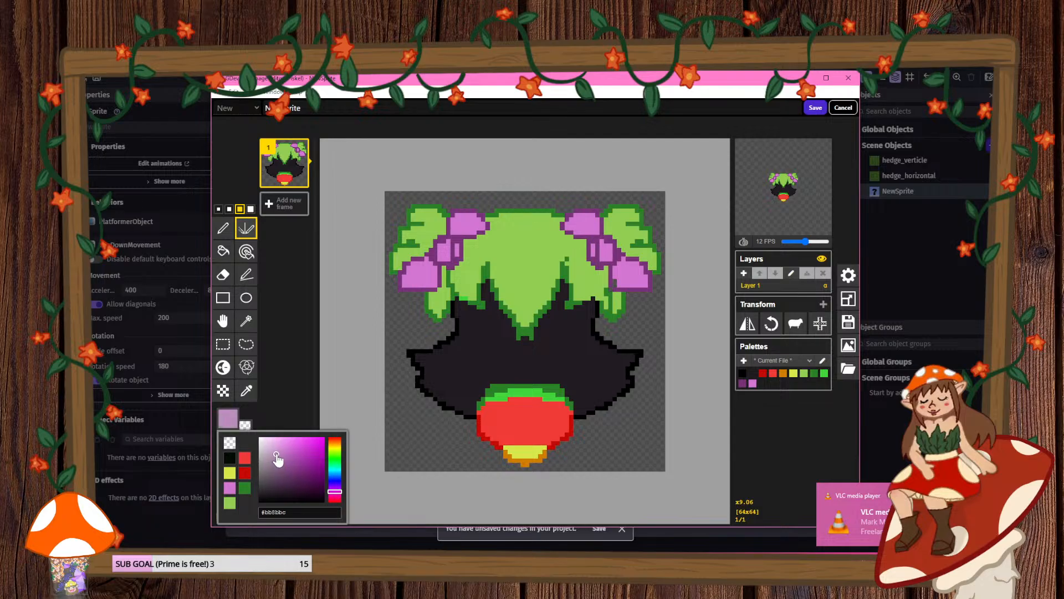
drag(278, 458, 275, 478)
click(229, 208)
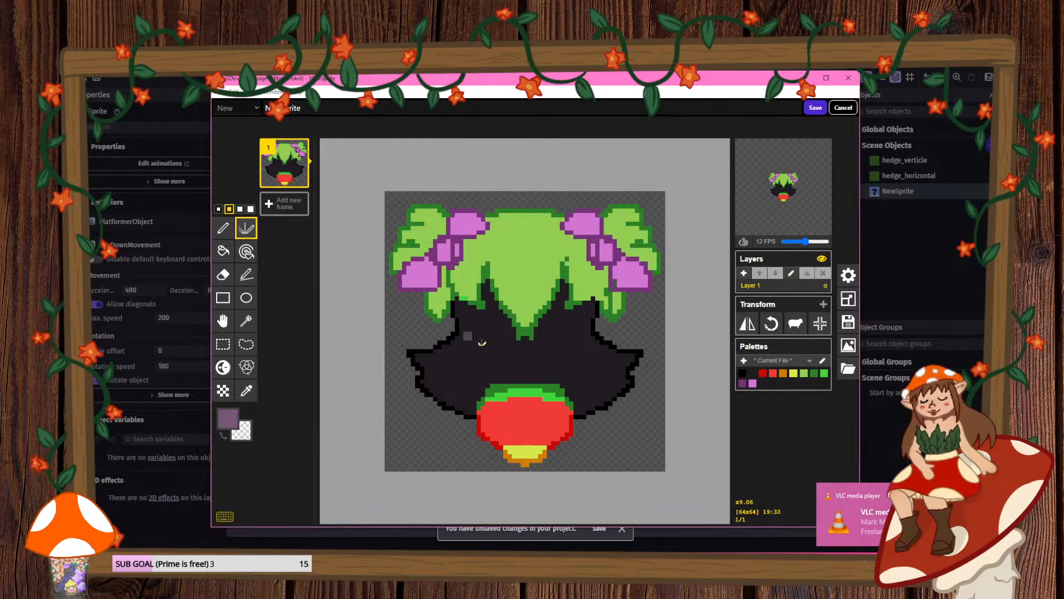
mouse_move(481, 343)
mouse_down()
mouse_move(501, 338)
mouse_move(478, 326)
mouse_move(468, 341)
mouse_move(439, 335)
mouse_up()
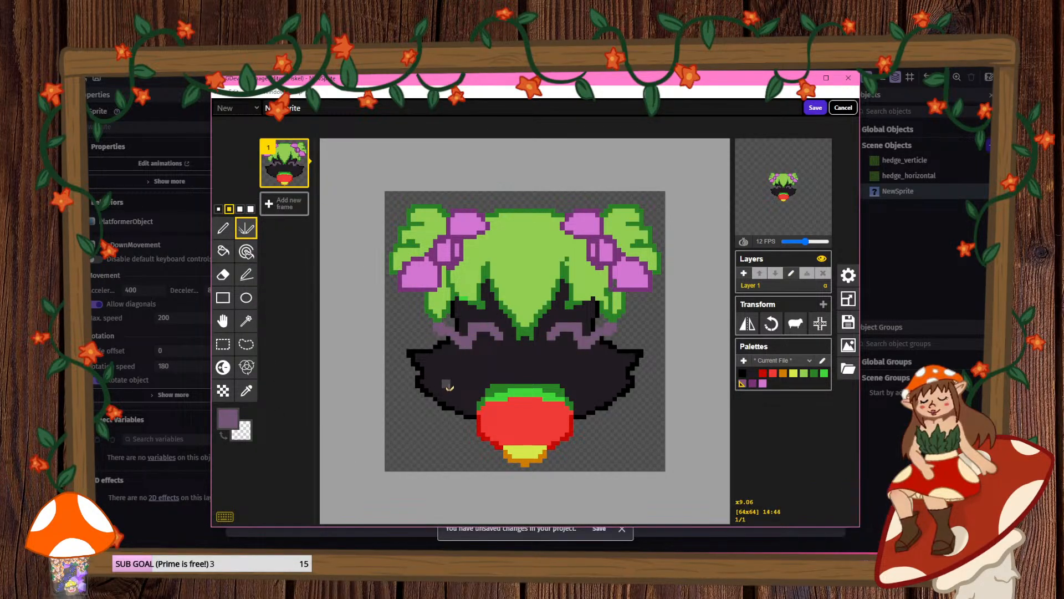
key(ctrl+z)
mouse_move(506, 345)
mouse_down()
mouse_move(481, 324)
mouse_move(461, 345)
mouse_up()
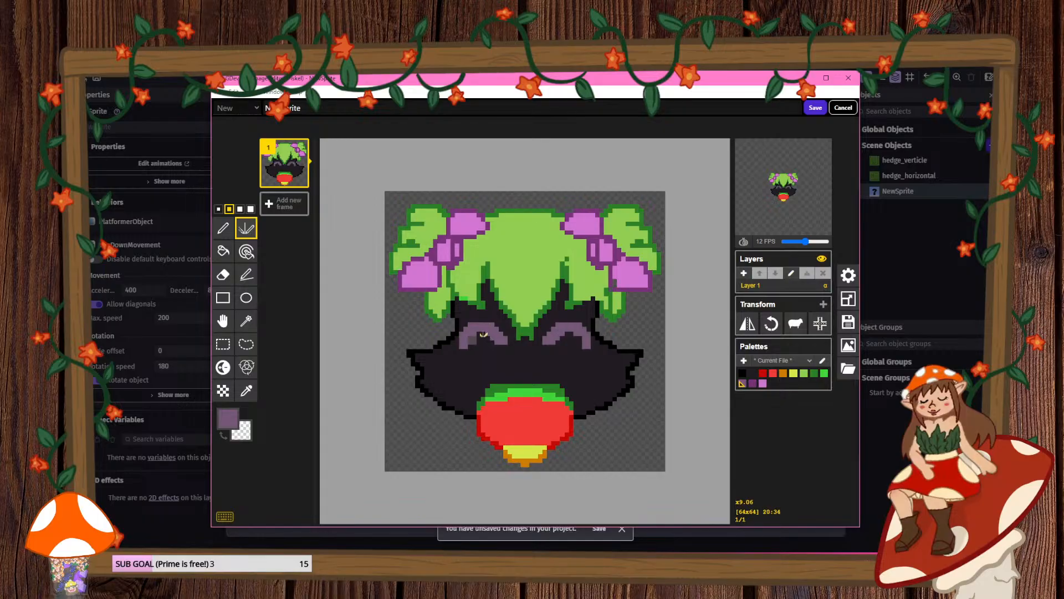
click(811, 107)
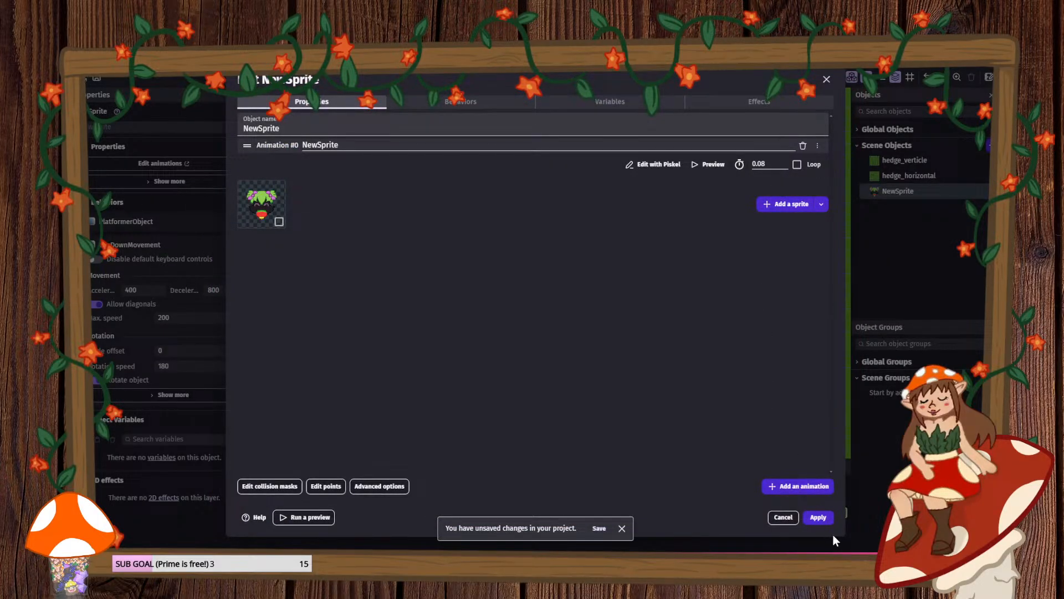
click(818, 517)
- Place NewSprite at 64, 64 in the upper-left corner inside the hedge border and hide the scene grid
drag(892, 191, 345, 176)
click(358, 179)
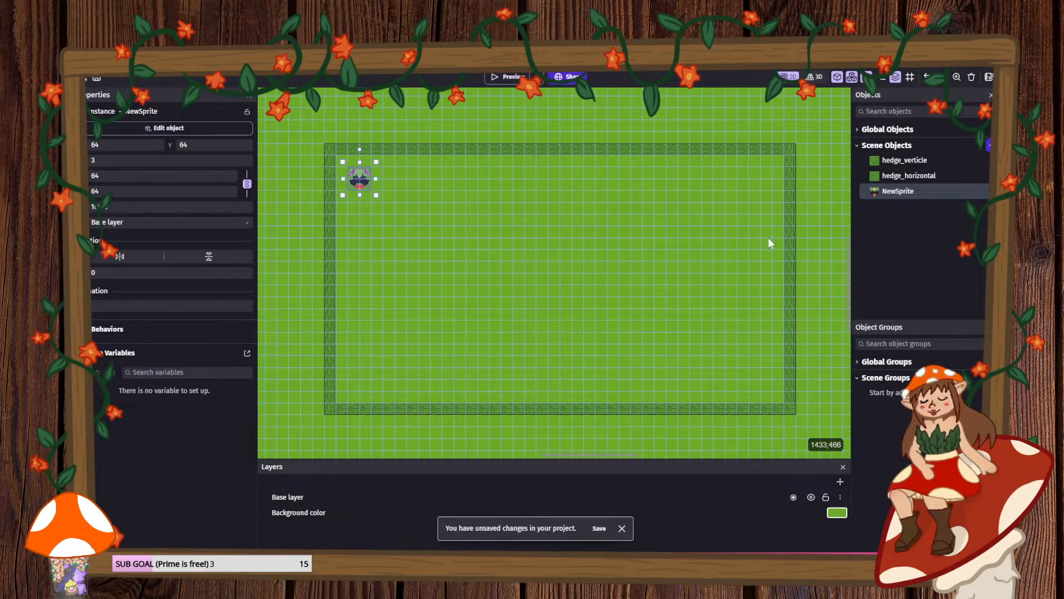
click(909, 81)
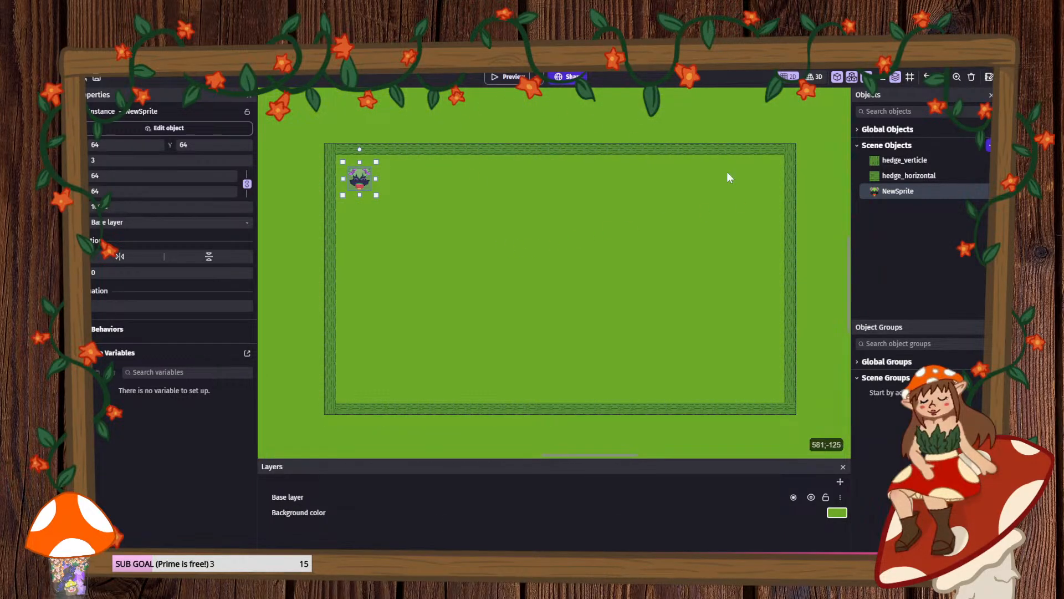
- Preview the game and move the character around the hedge enclosure in all directions to test its top-down movement
key(F5)
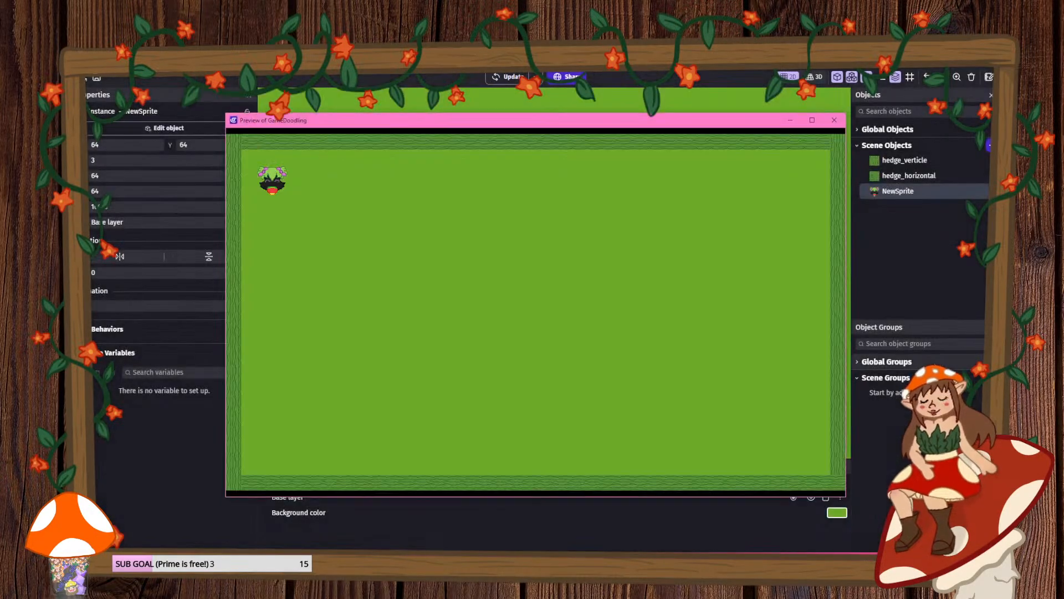
key(Left)
key(Down)
key(Right)
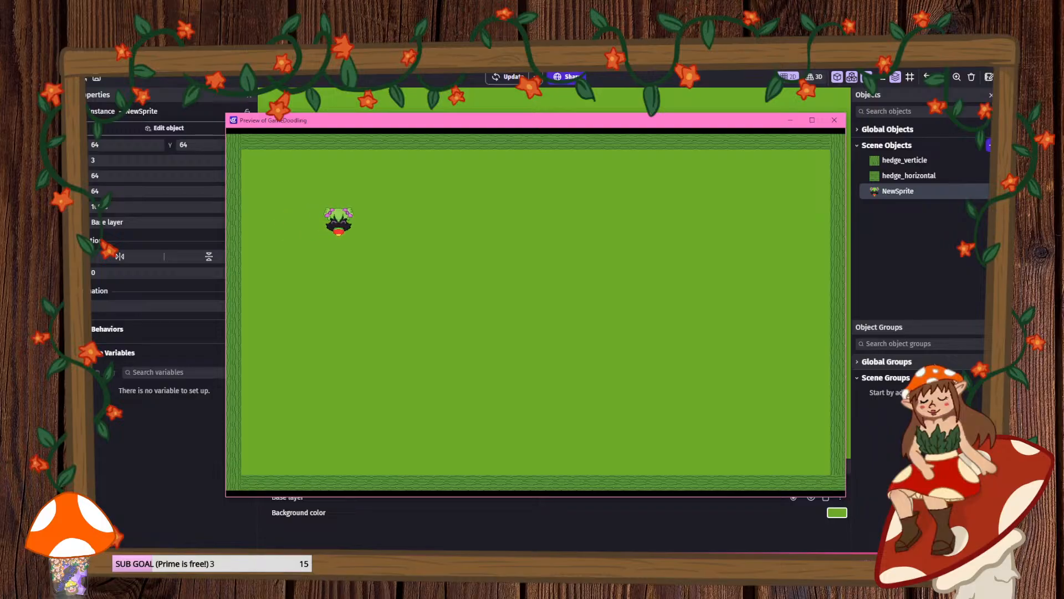
key(Down)
key(Left)
key(Up)
key(Right)
key(Down)
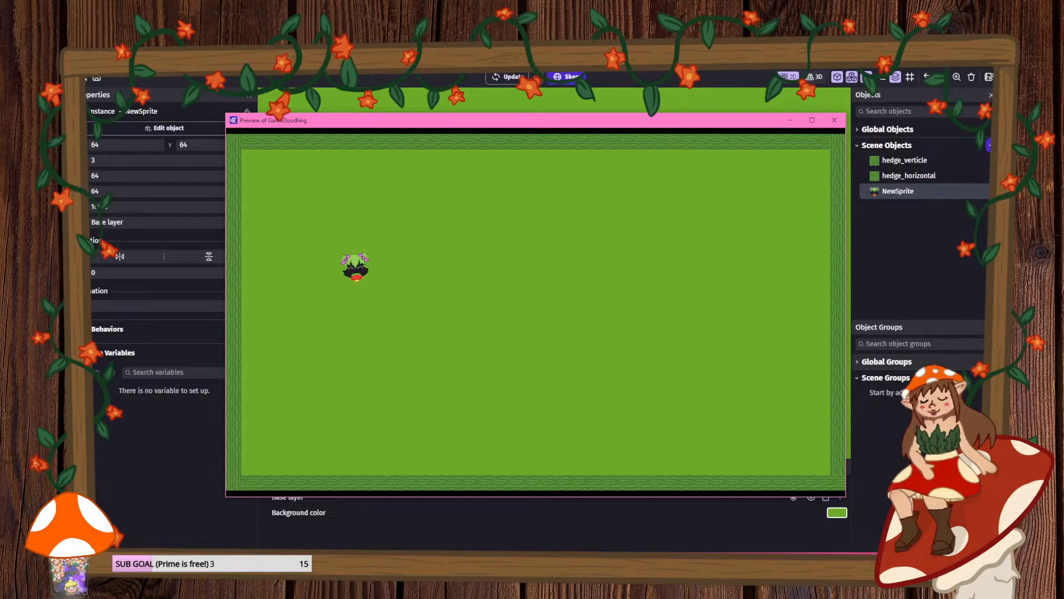
key(Right)
key(Left)
key(Right)
key(Up)
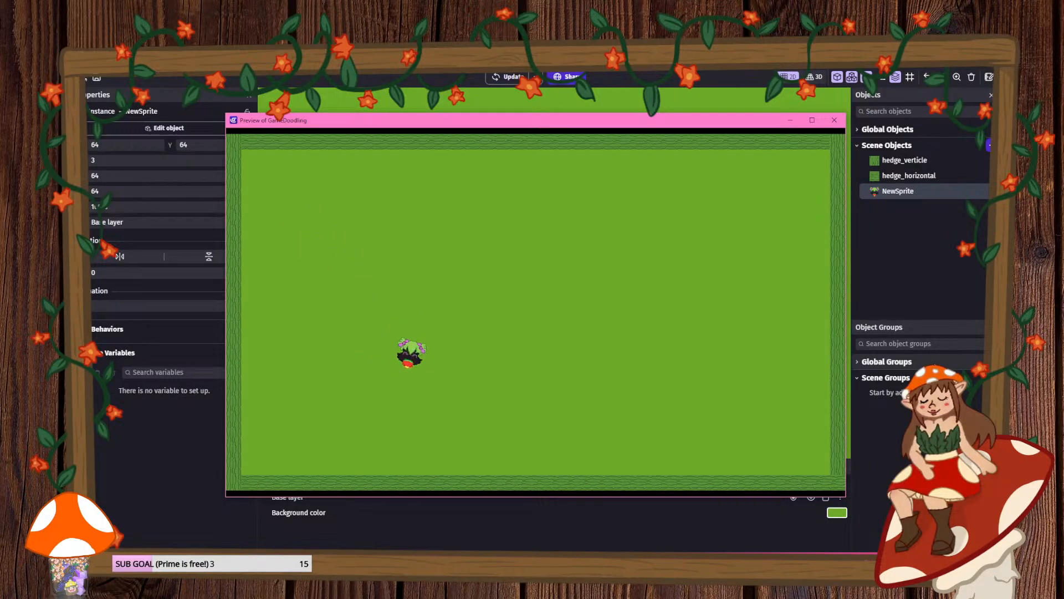
key(Left)
- Turn off Rotate object in NewSprite's TopDownMovement behavior, apply it and update the game preview
click(878, 189)
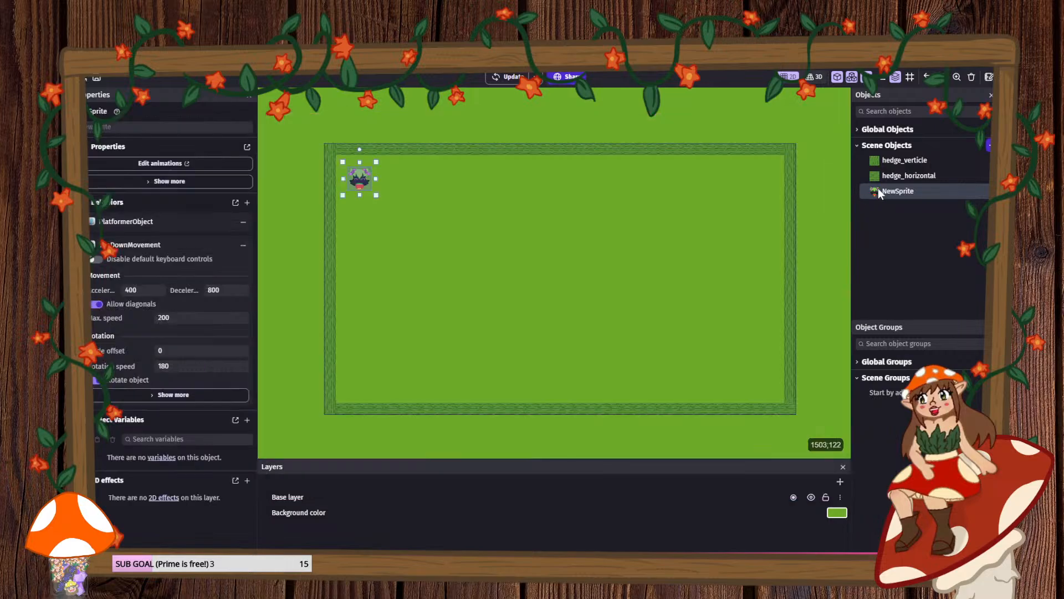
double_click(878, 190)
click(491, 103)
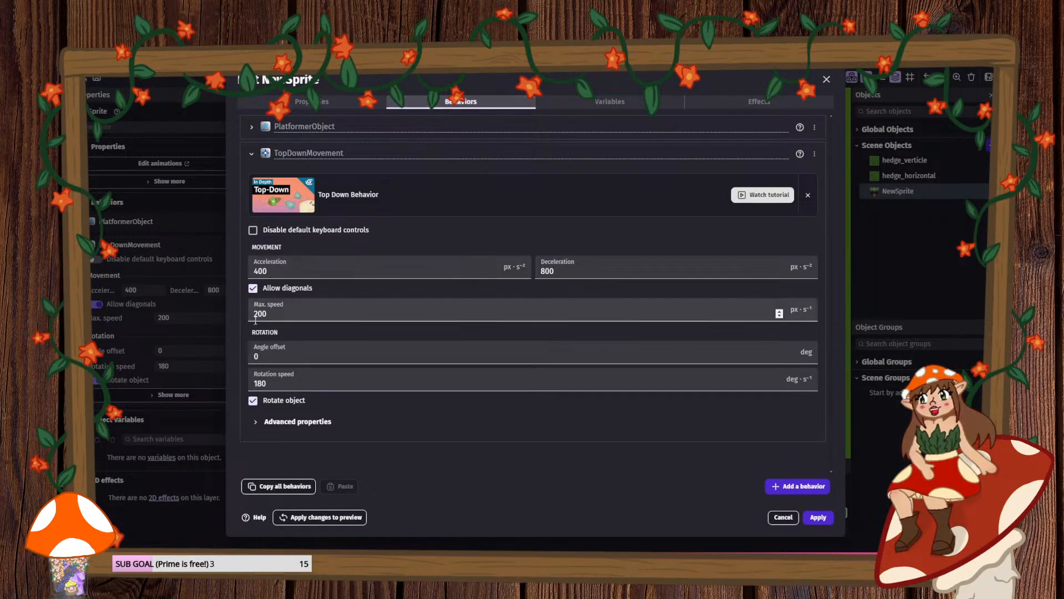
click(252, 400)
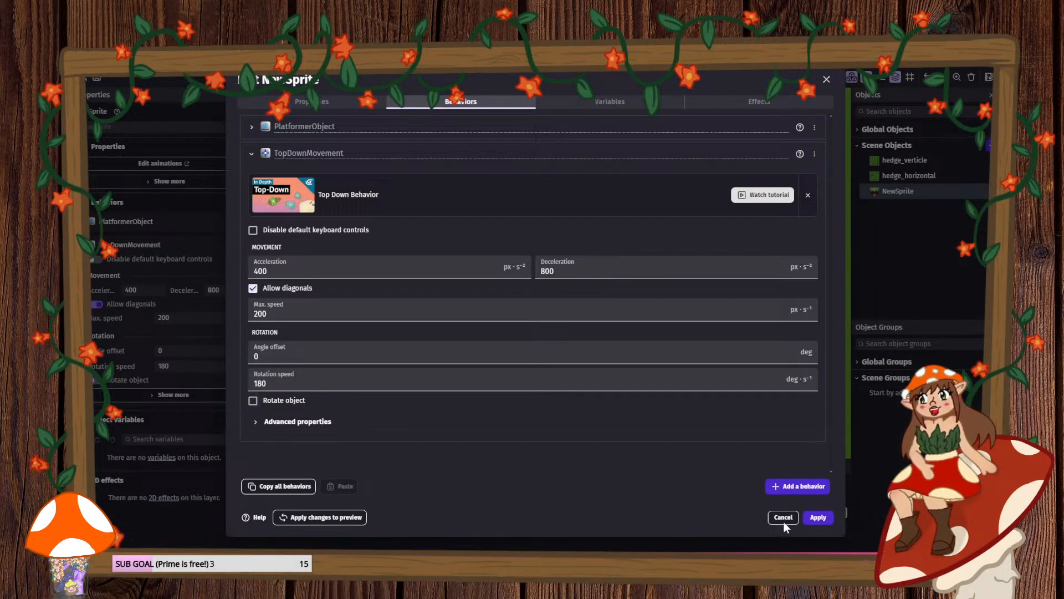
click(826, 519)
click(506, 77)
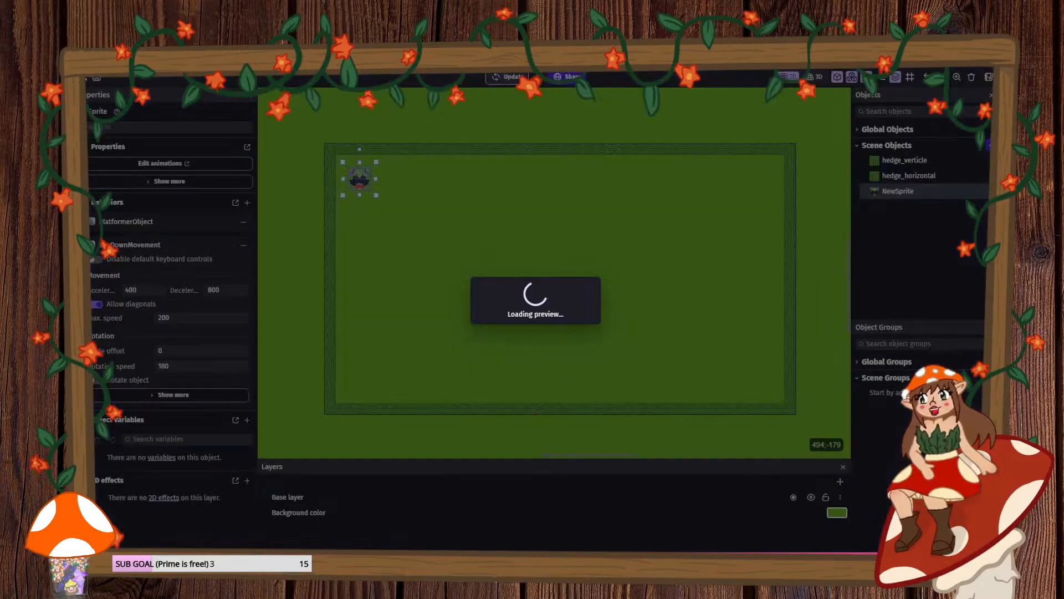
click(641, 371)
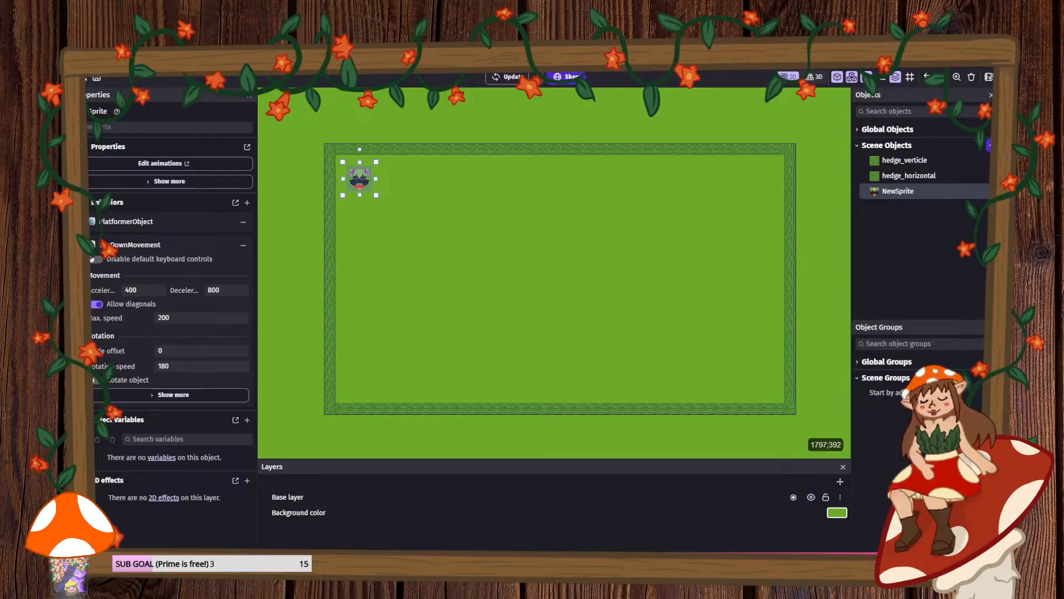
- Rename the NewSprite object to tilly and apply the change
double_click(896, 191)
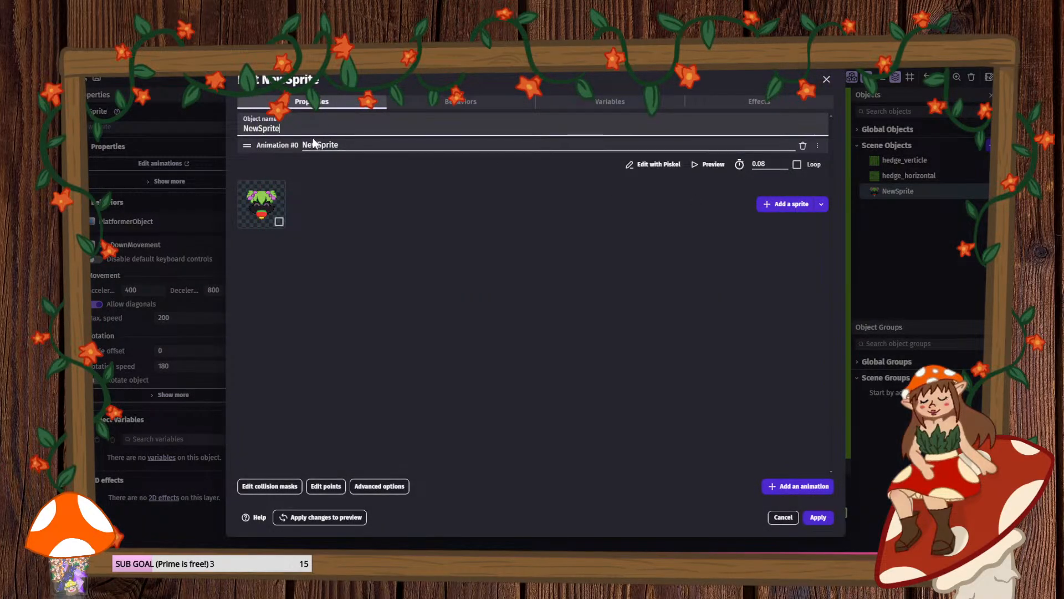
double_click(262, 127)
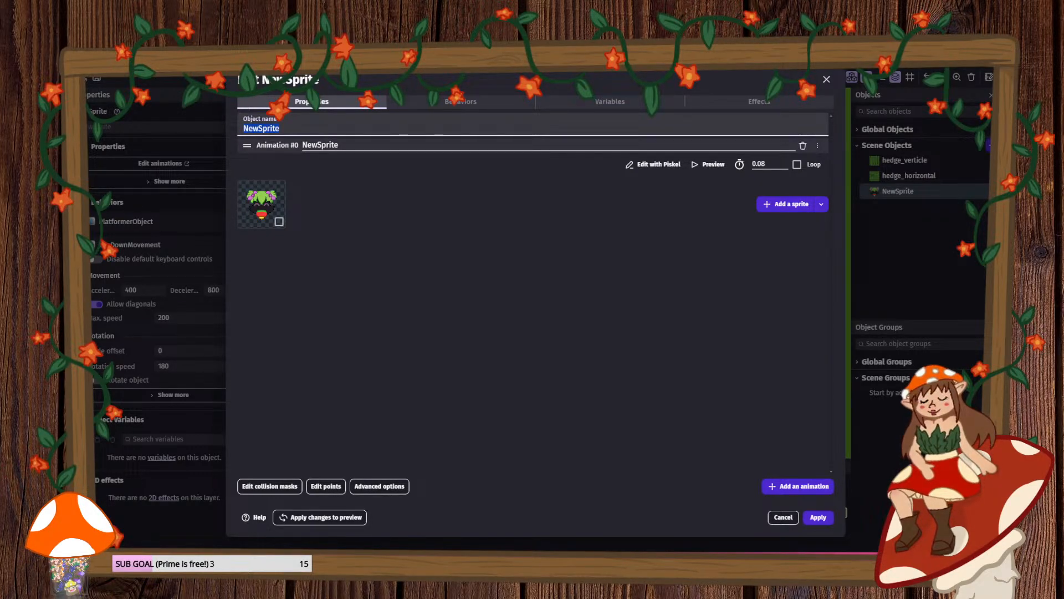
text(tilly)
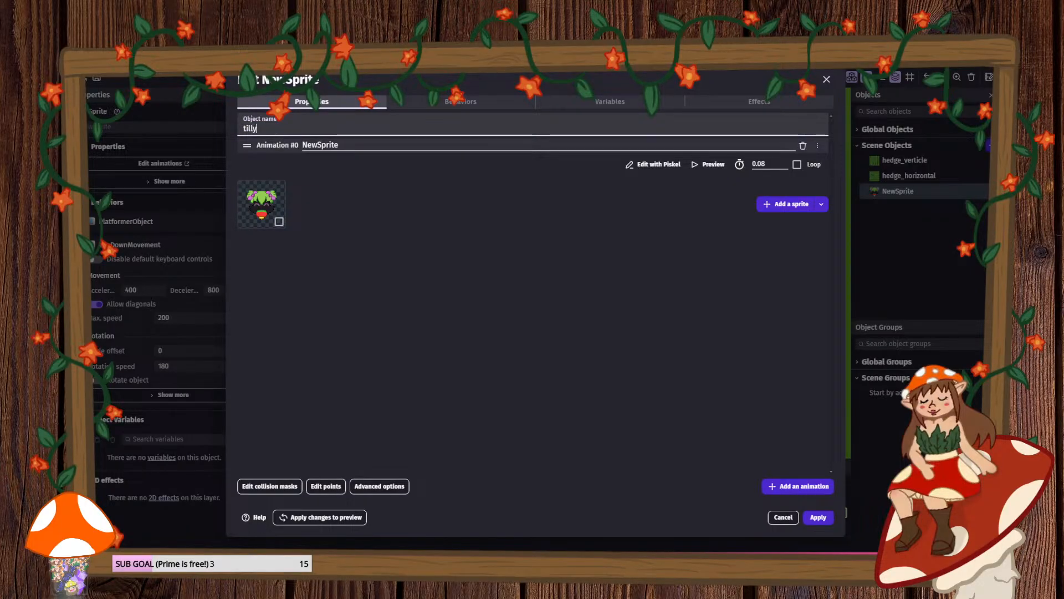
click(818, 517)
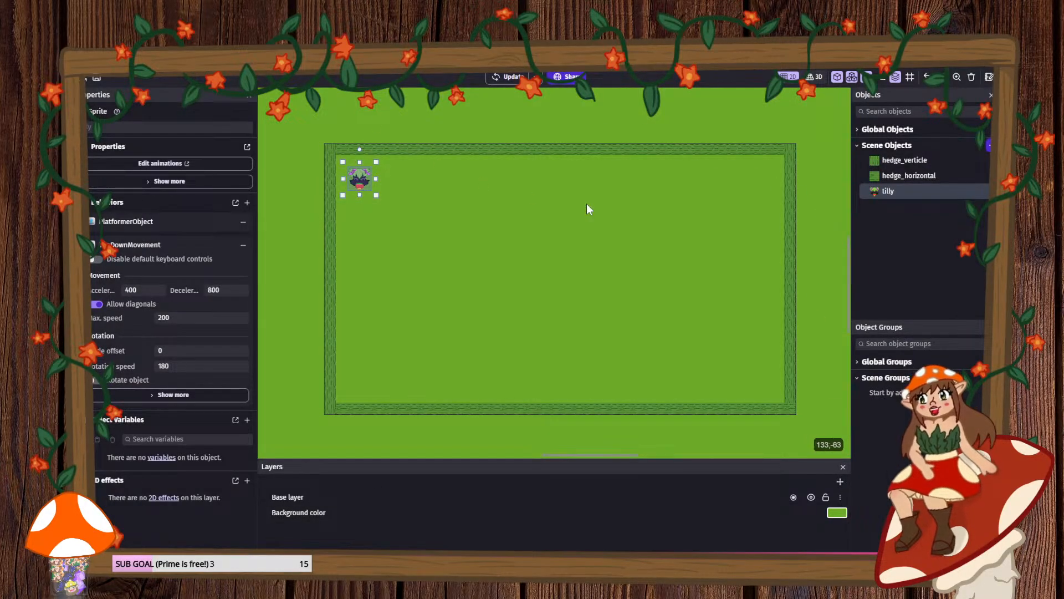
- Duplicate the tilly object and open the copy's artwork in Piskel
right_click(880, 191)
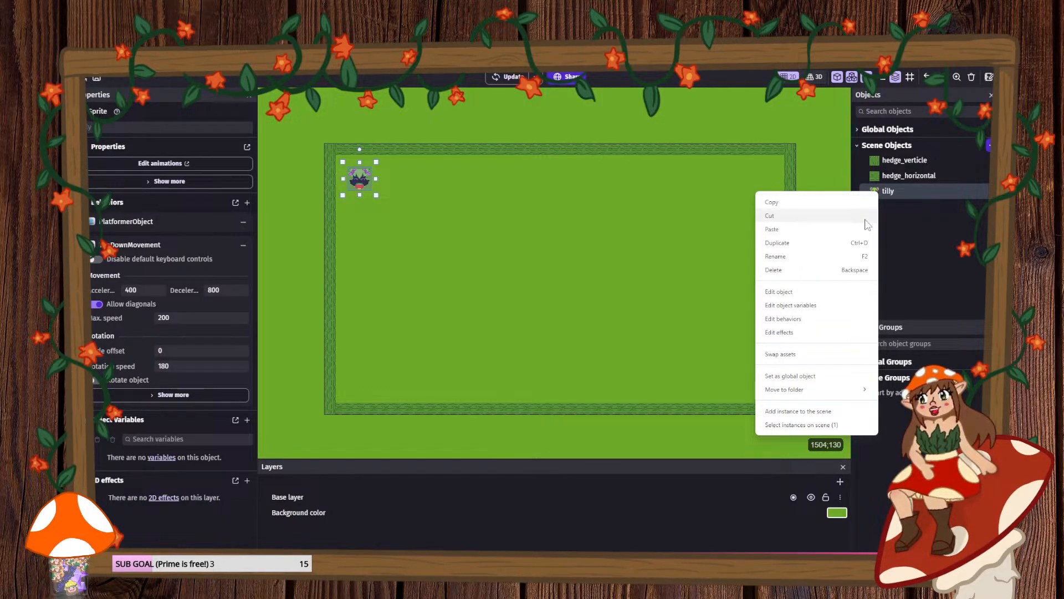
click(826, 244)
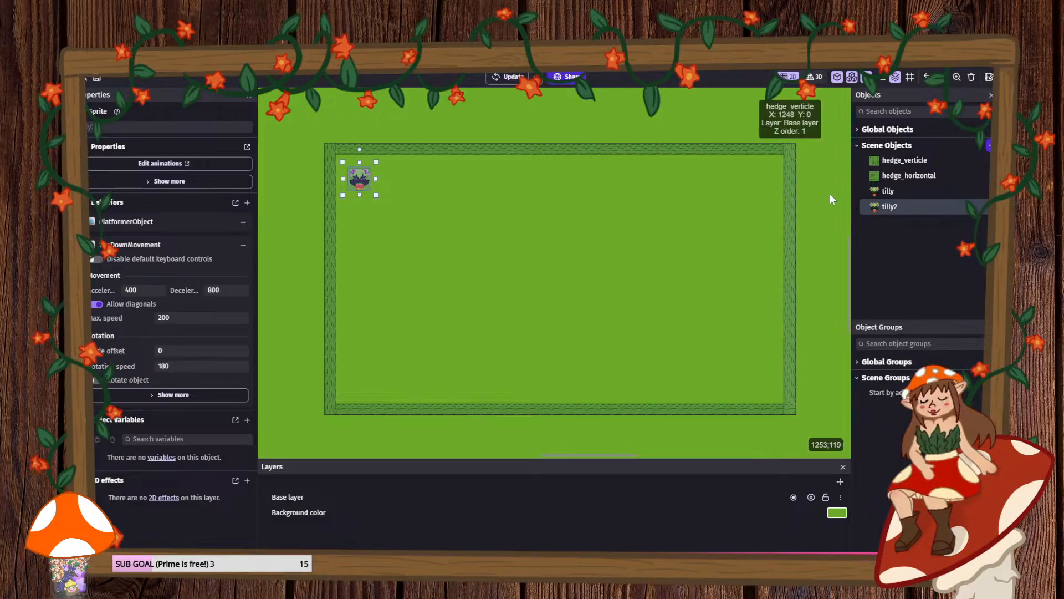
double_click(877, 206)
click(657, 164)
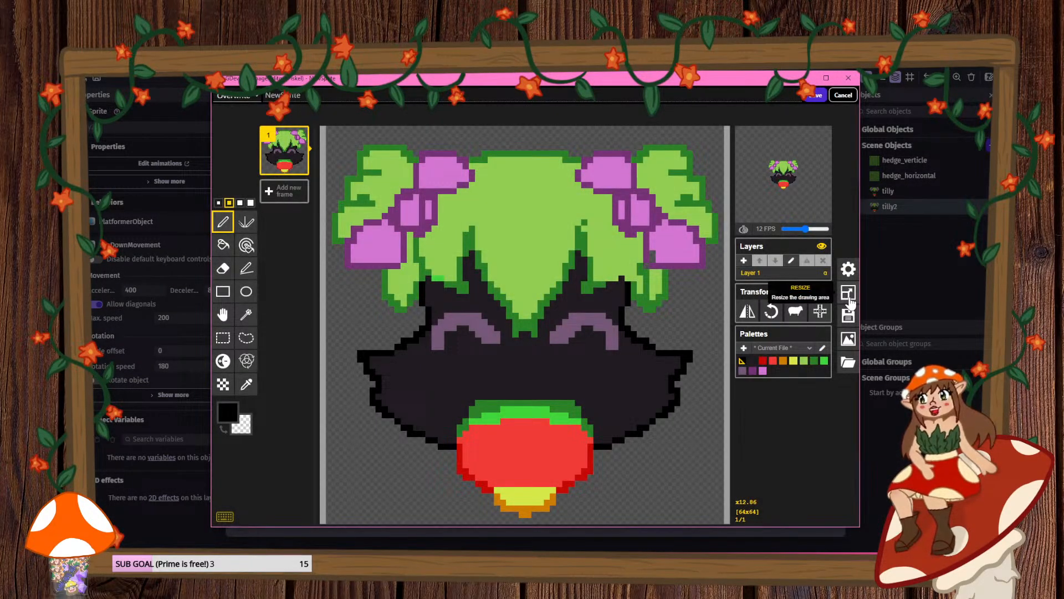
- Resize the copy's artwork to 32 × 32 px, save and apply it, and place tilly2 beside the large sprite
click(849, 298)
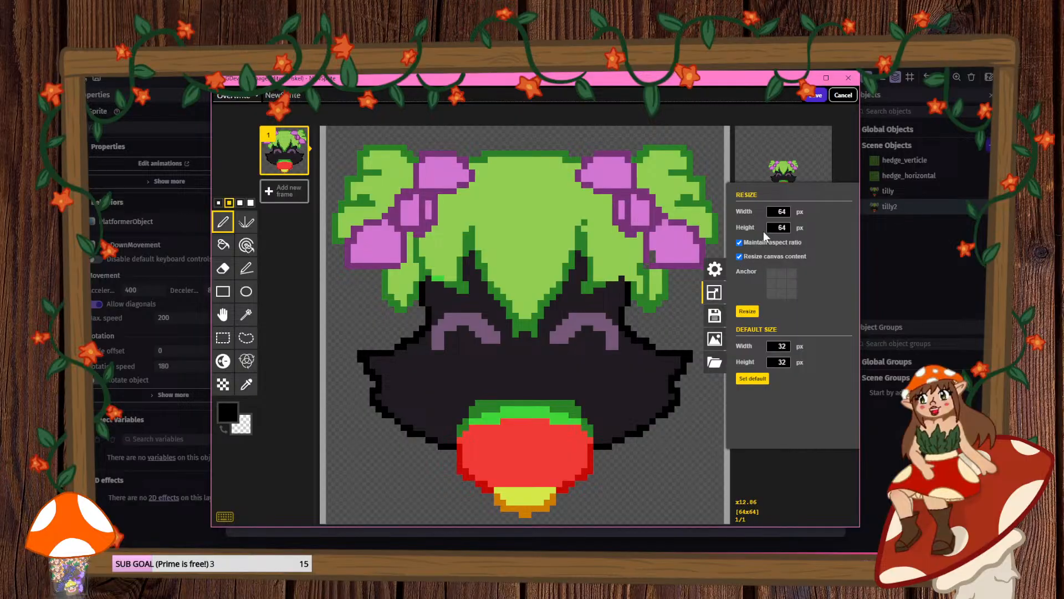
drag(777, 212, 819, 210)
text(32)
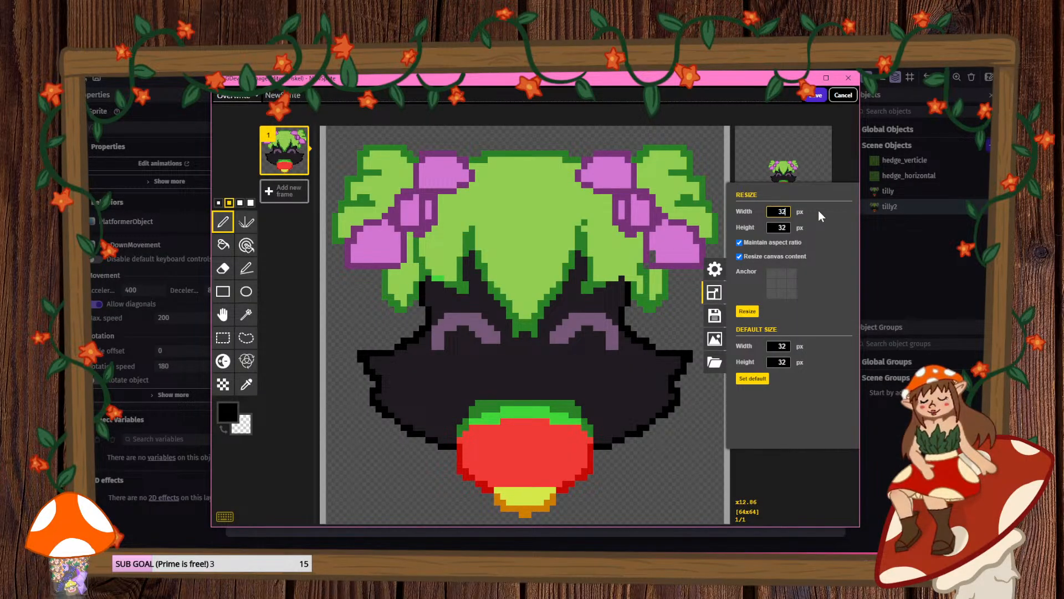
key(Return)
click(813, 95)
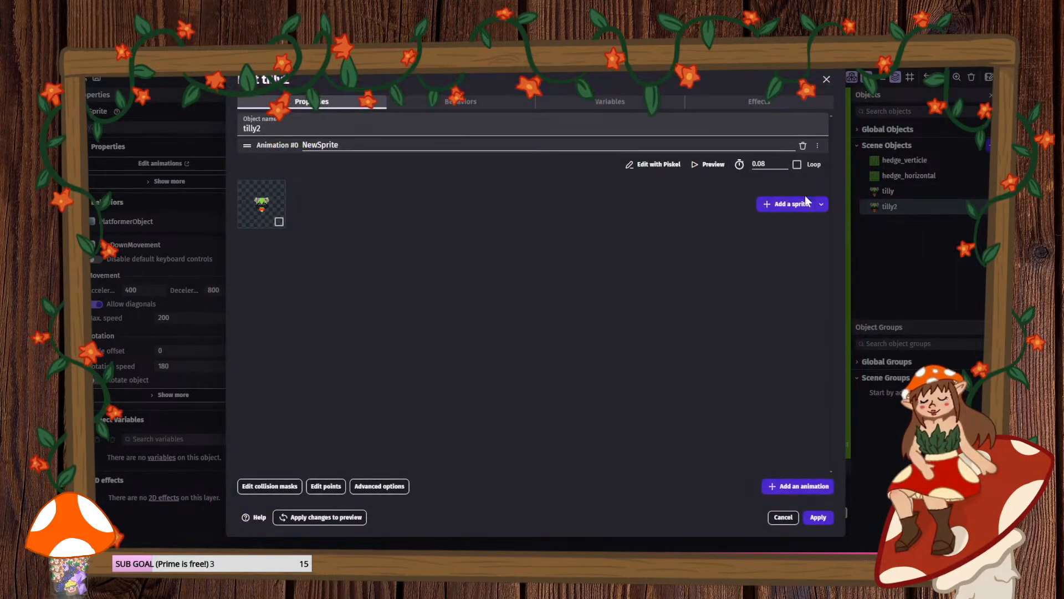
click(817, 517)
drag(887, 207, 387, 180)
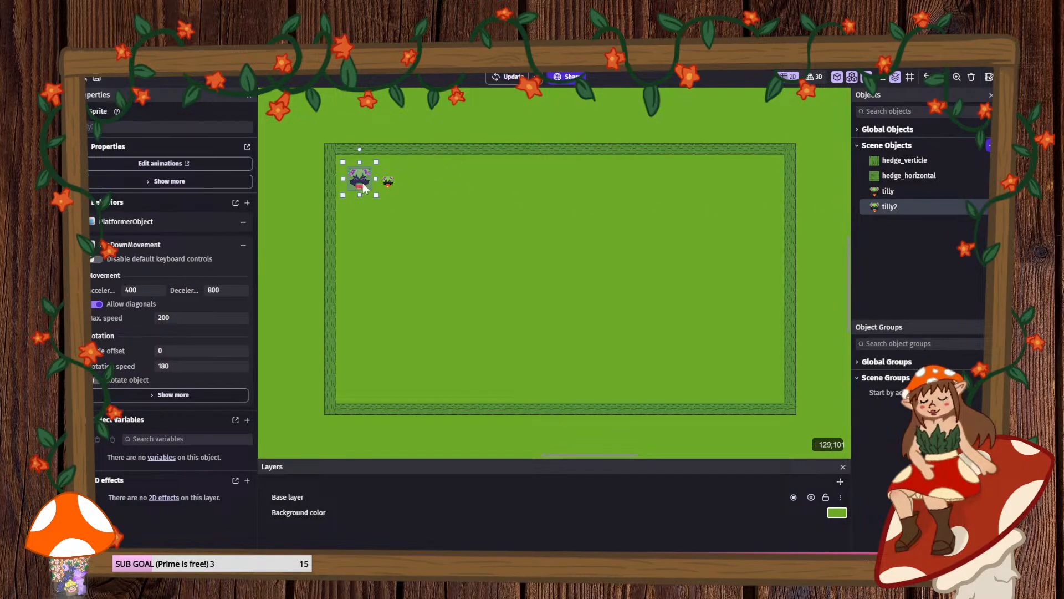
- Rename the original object to tilly_64 and its smaller copy to tilly_32
double_click(891, 192)
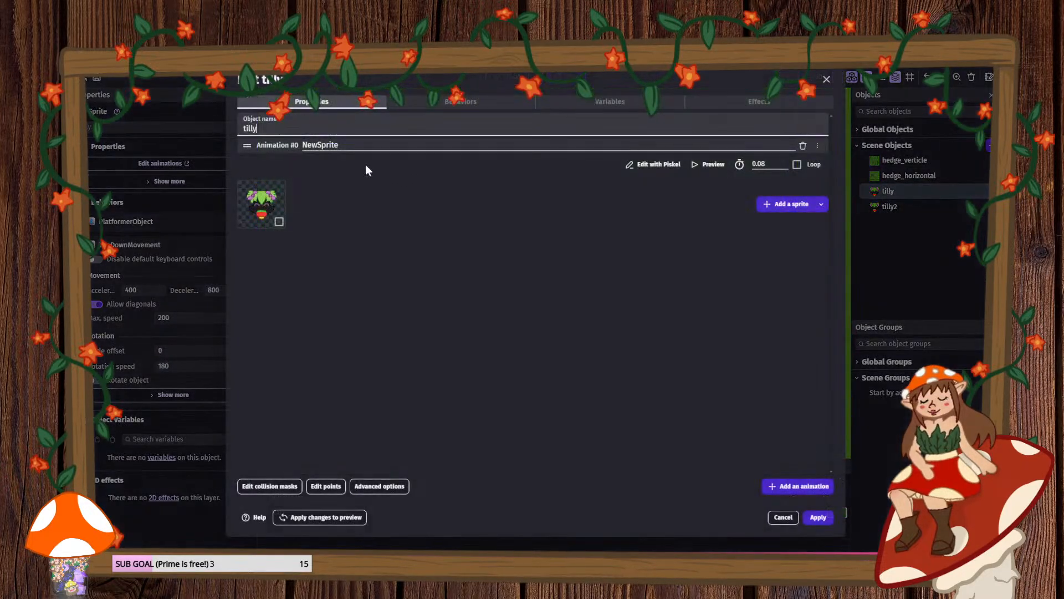
text(_64)
click(818, 516)
double_click(890, 206)
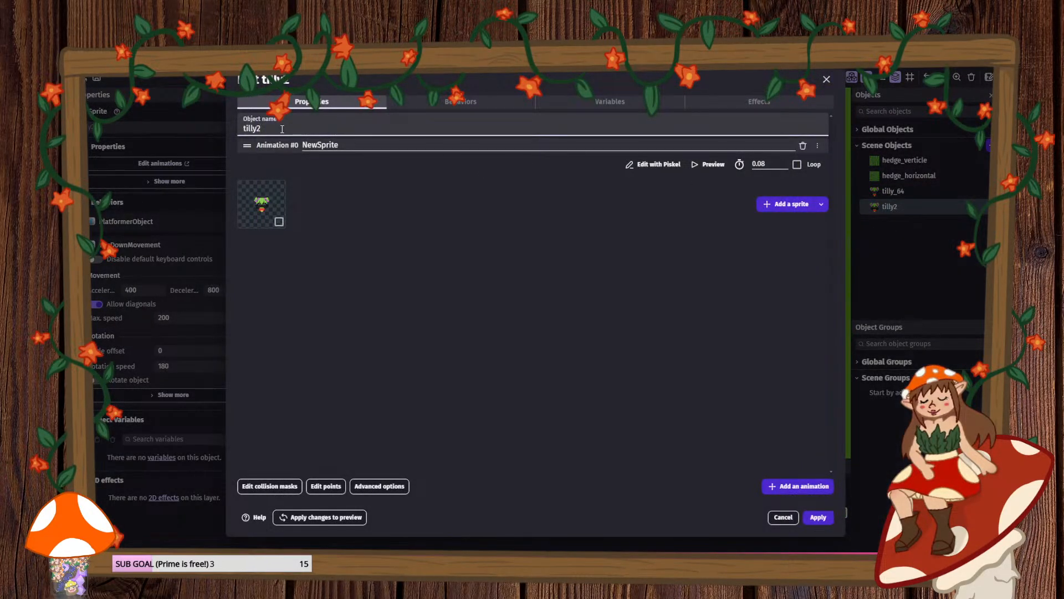
text(_32)
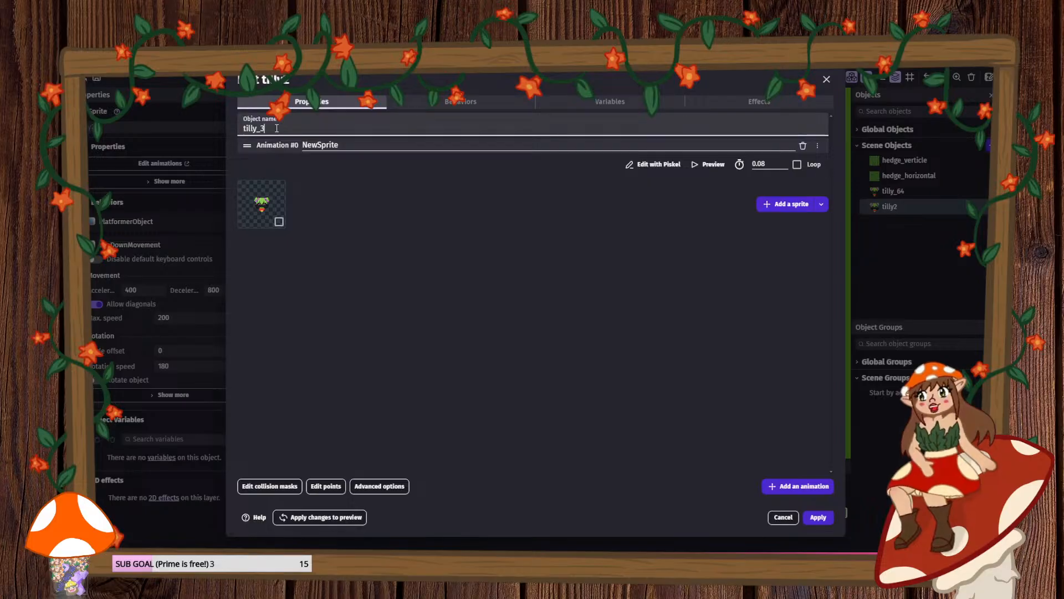
click(818, 517)
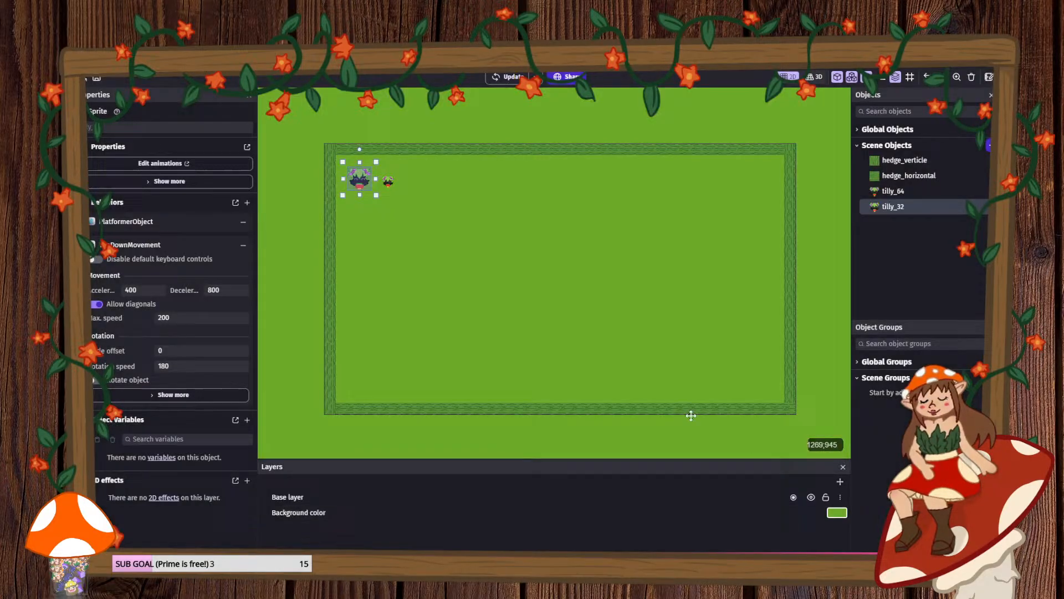
- Remove the tilly_64 instance from the scene and snap tilly_32 to the grid at 32, 32 in the enclosure's upper-left corner
click(359, 179)
drag(375, 181, 337, 167)
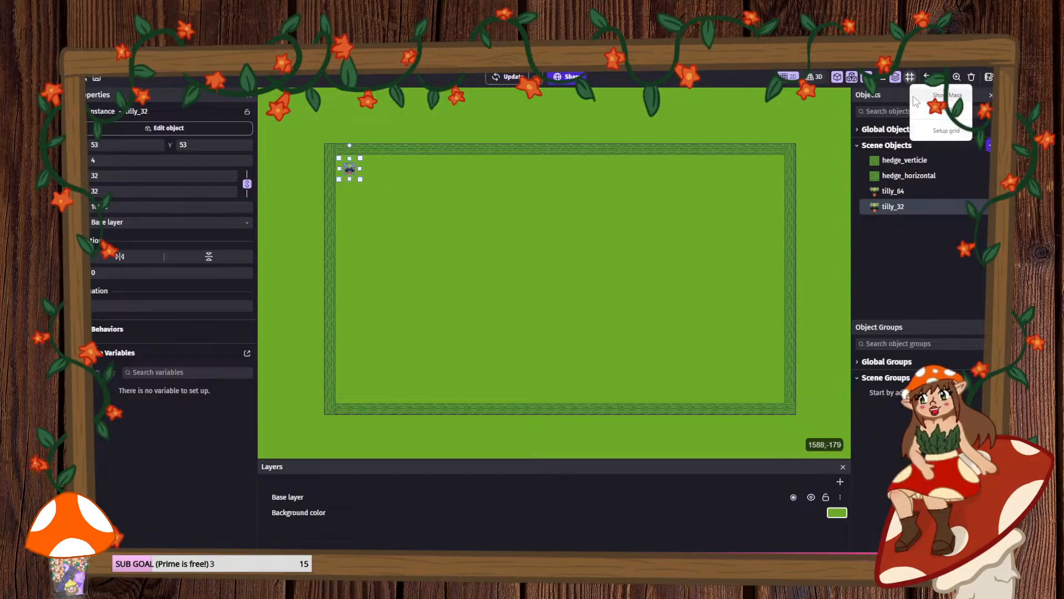
click(909, 78)
drag(359, 176, 344, 162)
- Preview the game and move the 32 px character around the enclosure to test its size and movement
click(506, 77)
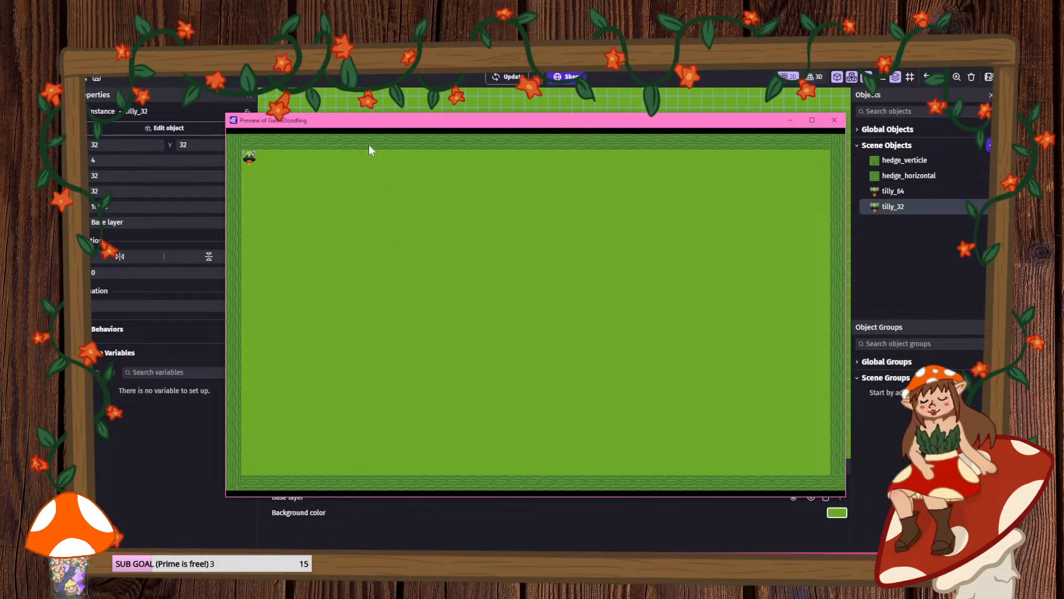
key(Down)
key(Right)
key(Down)
key(Left)
key(Down)
key(Right)
key(Up)
key(Left)
key(Down)
key(Left)
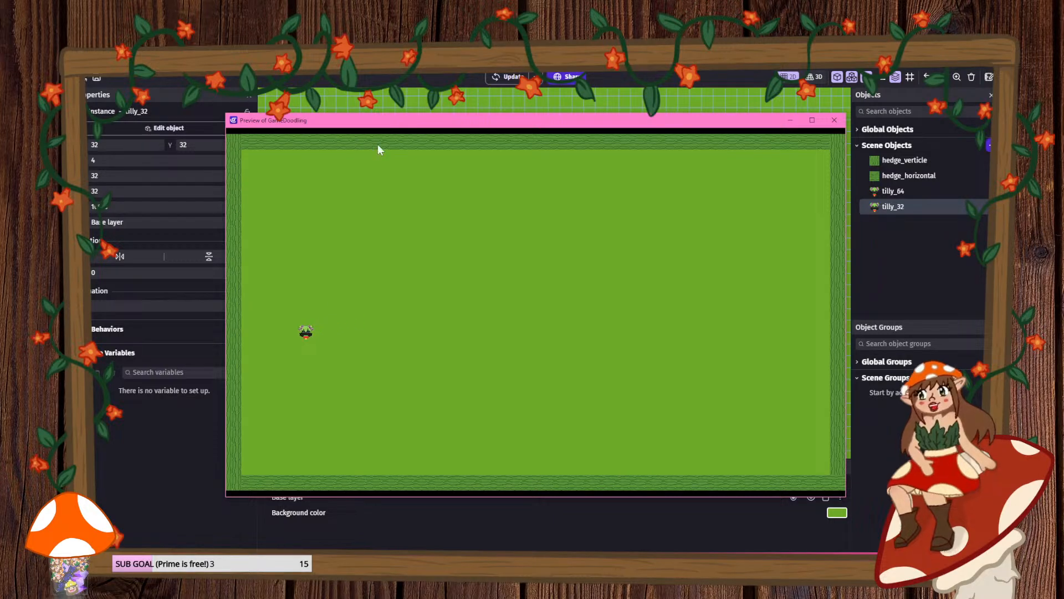
click(835, 120)
- Change the scene's background color to the dark olive green 53702A
click(837, 512)
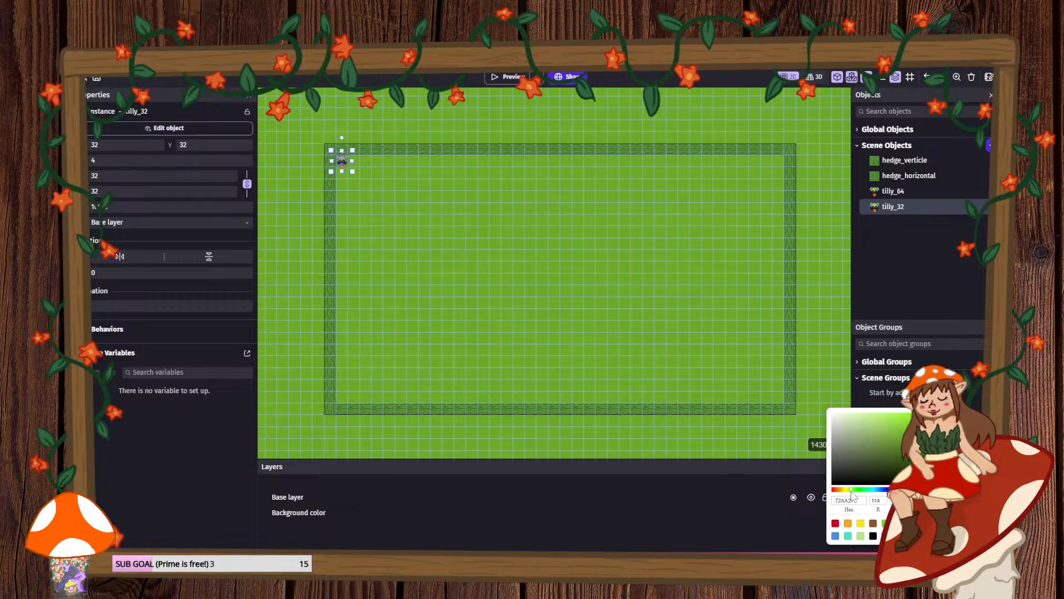
click(899, 425)
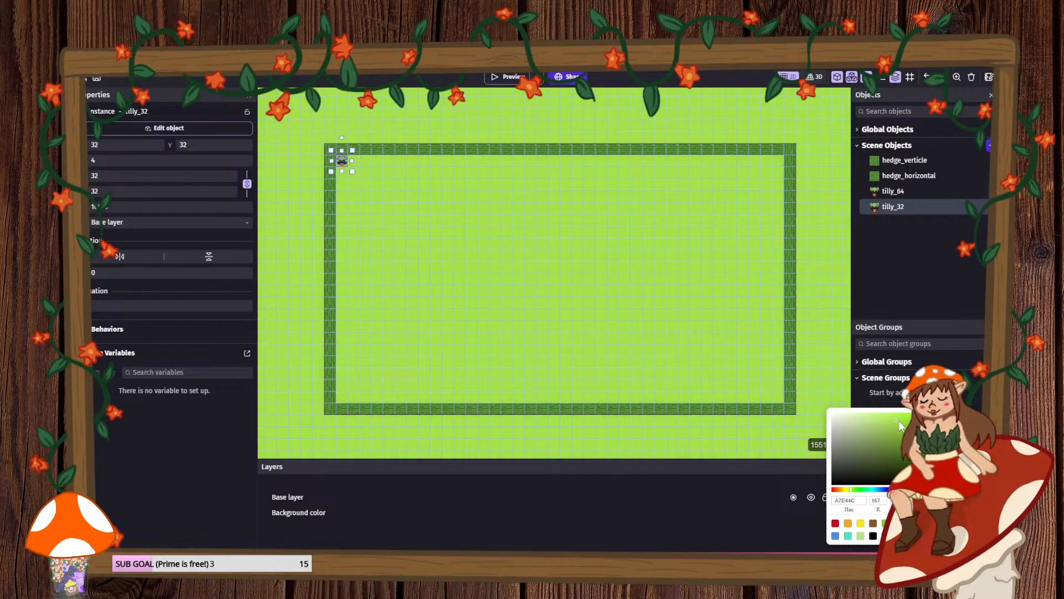
mouse_move(899, 426)
mouse_down()
mouse_move(916, 425)
mouse_move(918, 445)
mouse_move(892, 453)
mouse_up()
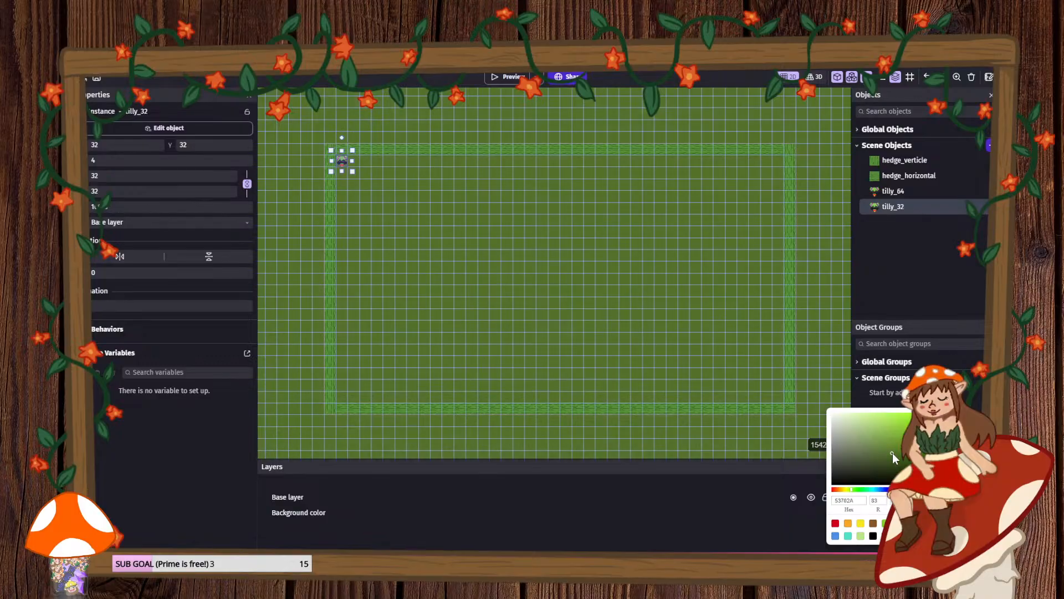
click(510, 76)
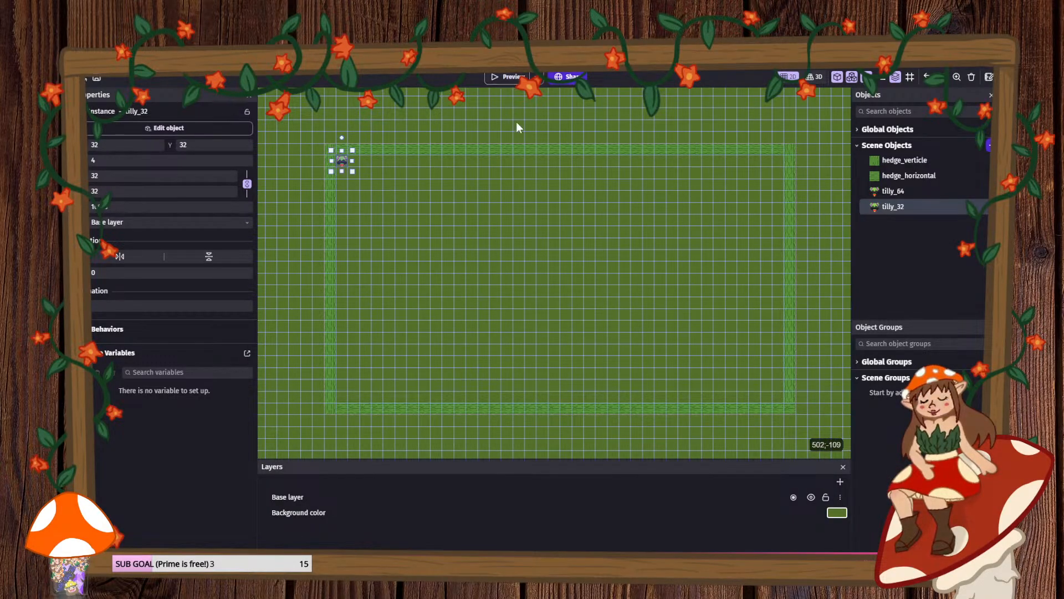
- Preview the game against the darker background, moving the character along the upper hedge and through the enclosure
click(510, 76)
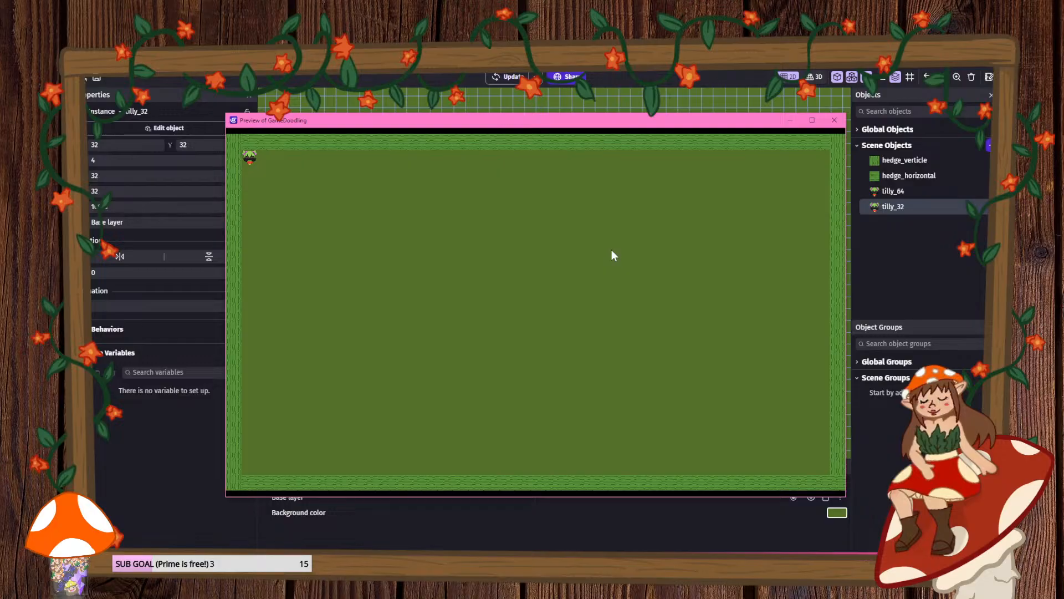
key(Right)
key(Down)
key(Right)
key(Up)
key(Up)
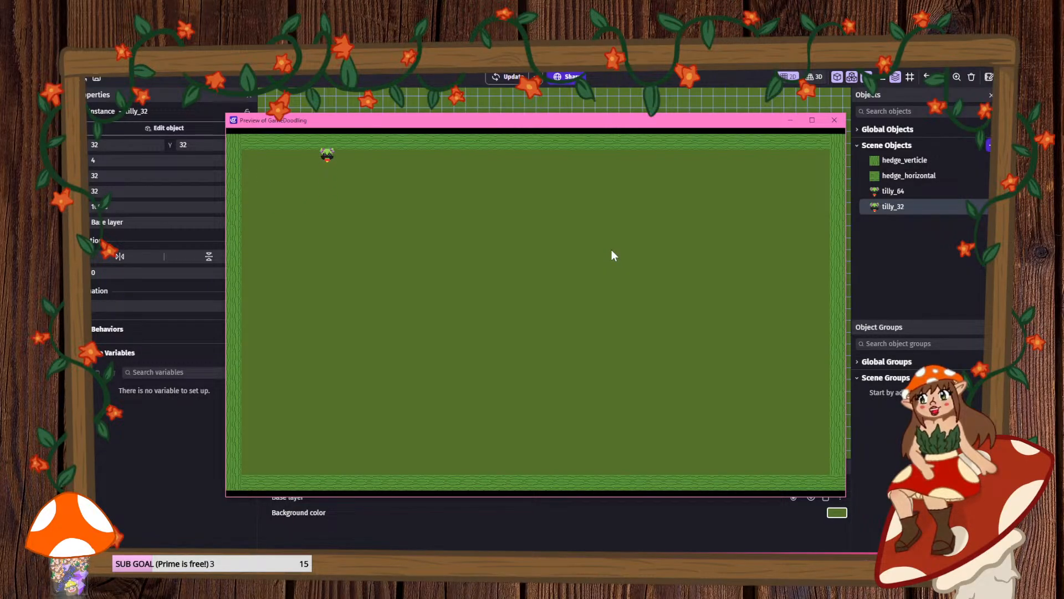
key(Left)
key(Down)
key(Right)
key(Right)
click(834, 120)
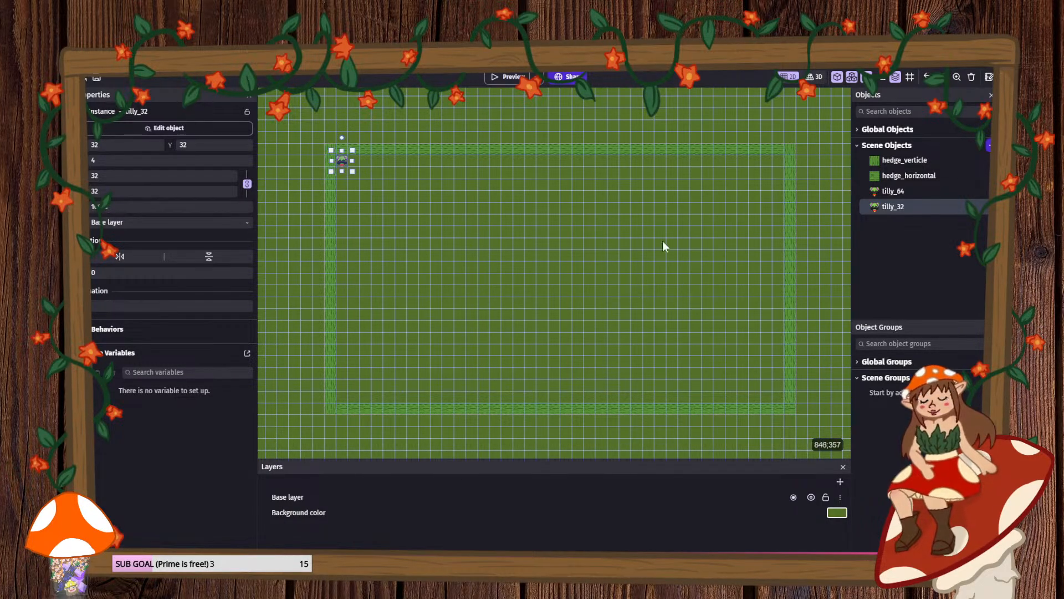
- Add a 32 × 352 hedge_verticle wall at 64, 32 and preview the character walking down and around it
click(881, 165)
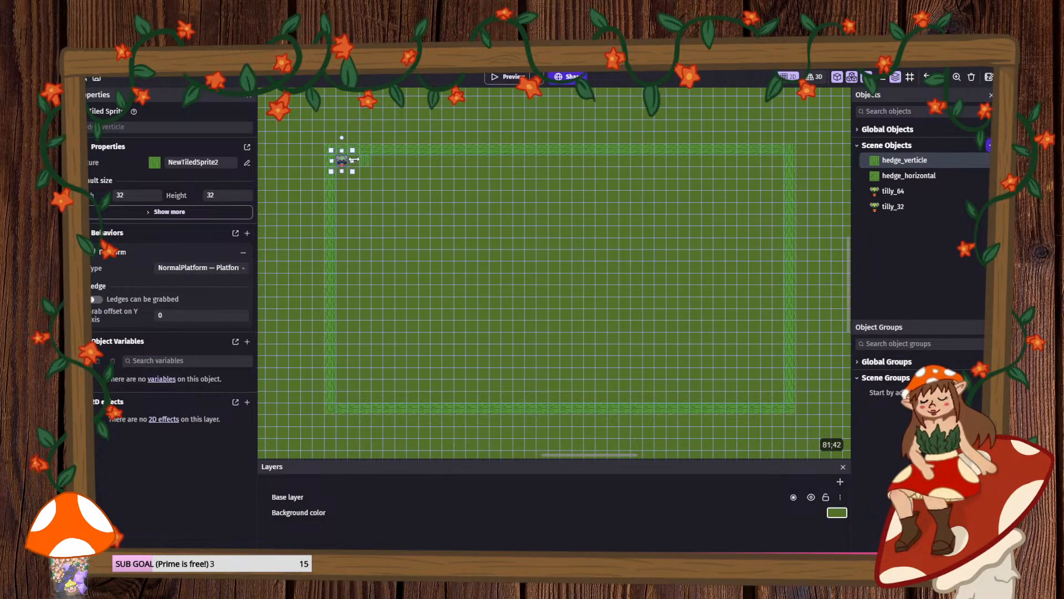
drag(354, 160, 354, 289)
click(507, 78)
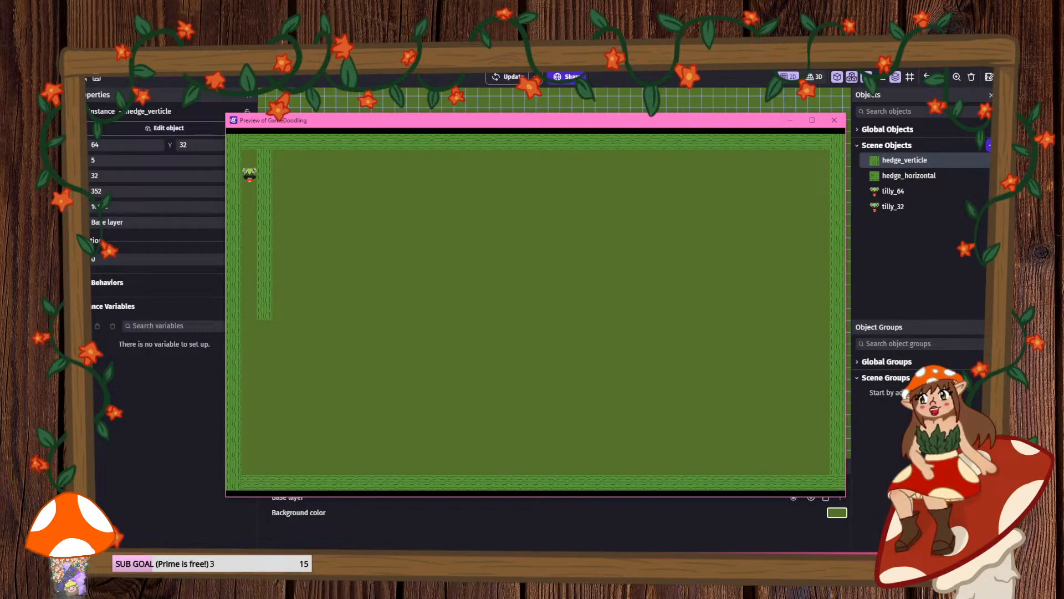
key(Down)
key(Down)
key(Right)
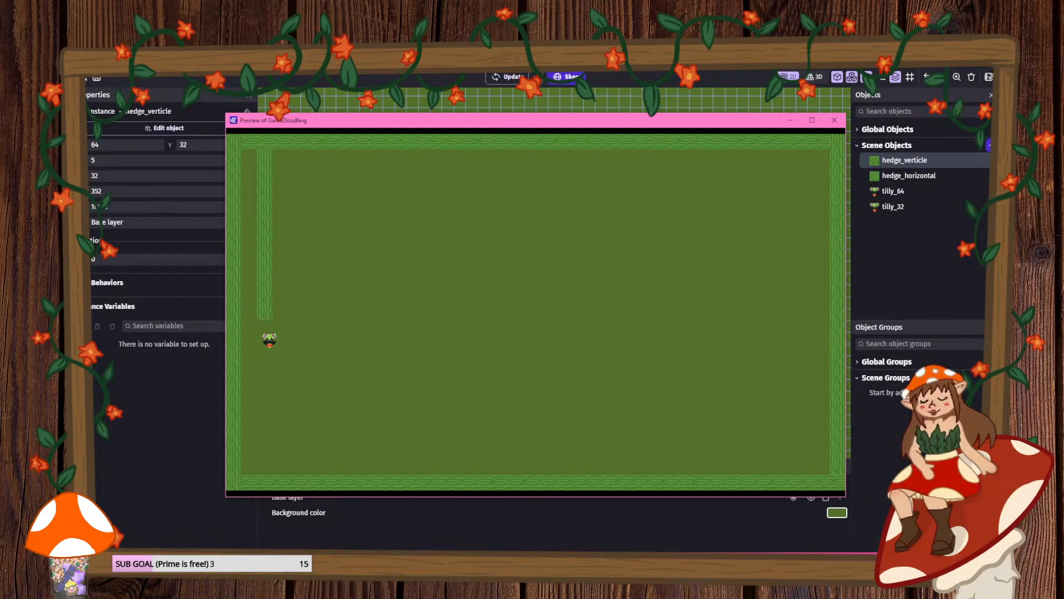
key(Up)
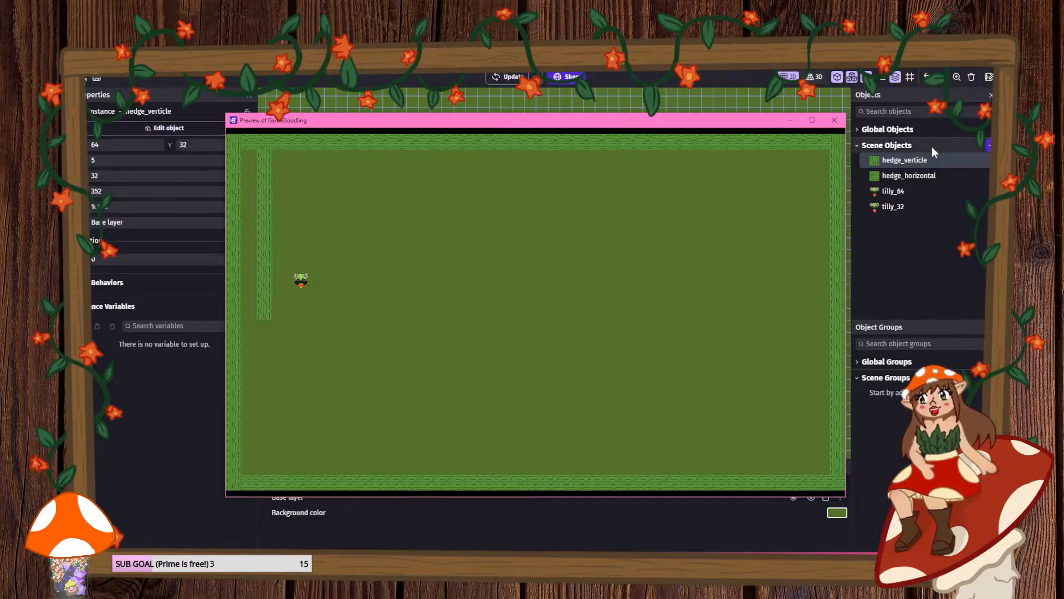
click(835, 120)
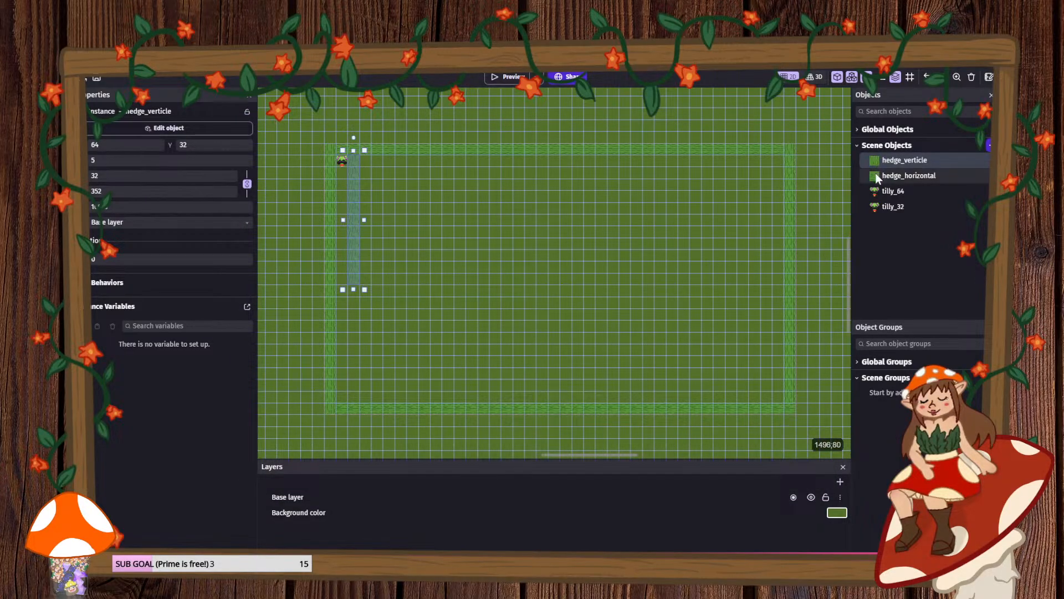
- Add a hedge_horizontal wall at 64, 384 below the inner vertical hedge and stretch it to a width of 384
click(892, 175)
drag(352, 293, 491, 289)
click(357, 294)
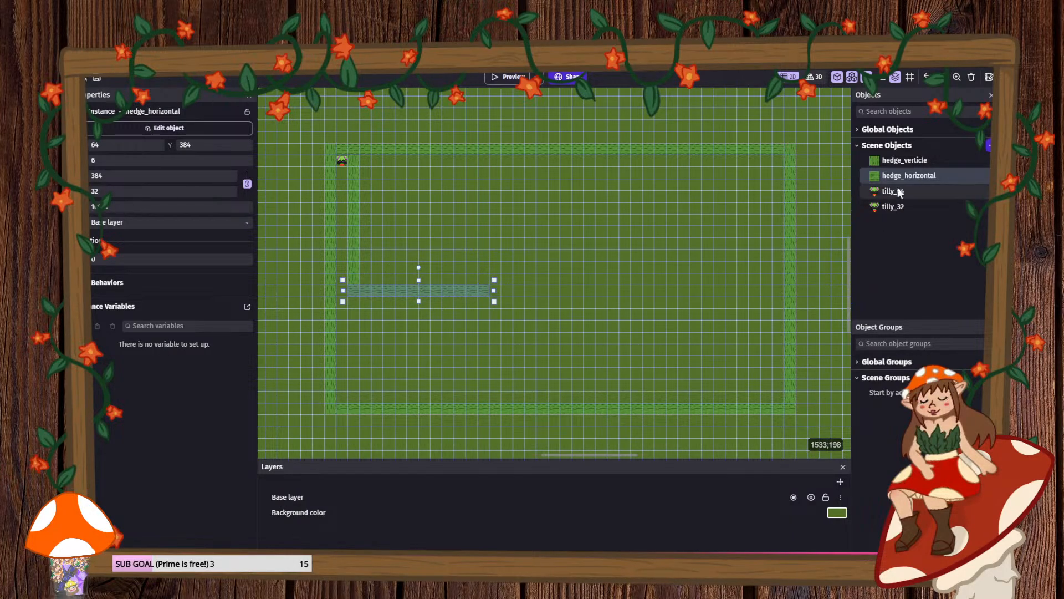
- Add a hedge_verticle wall rising from the inner horizontal hedge's right end, 288 high and starting at 416, 96
click(904, 160)
click(481, 275)
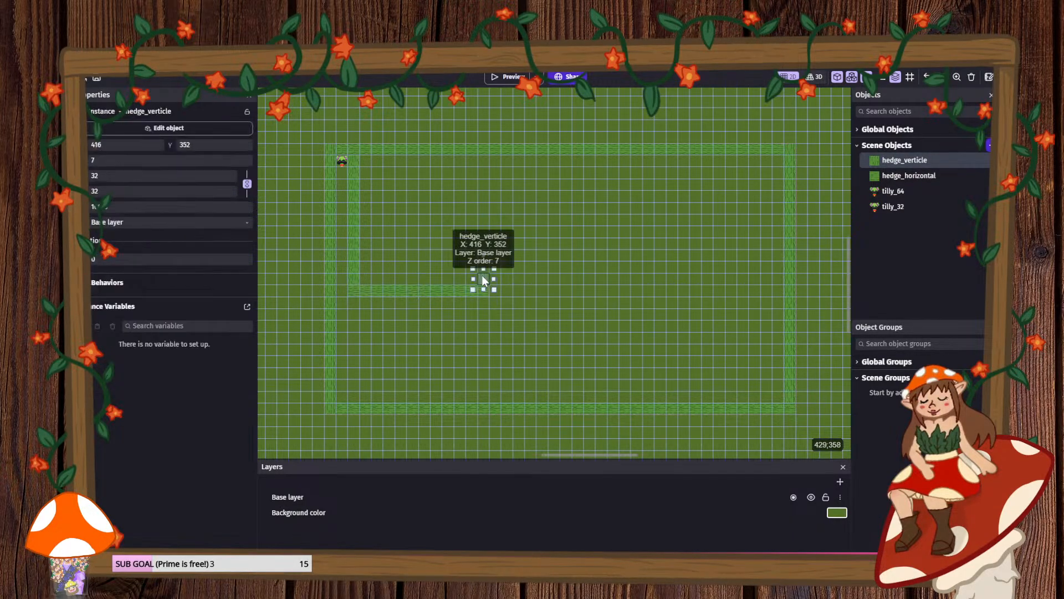
drag(480, 265, 483, 173)
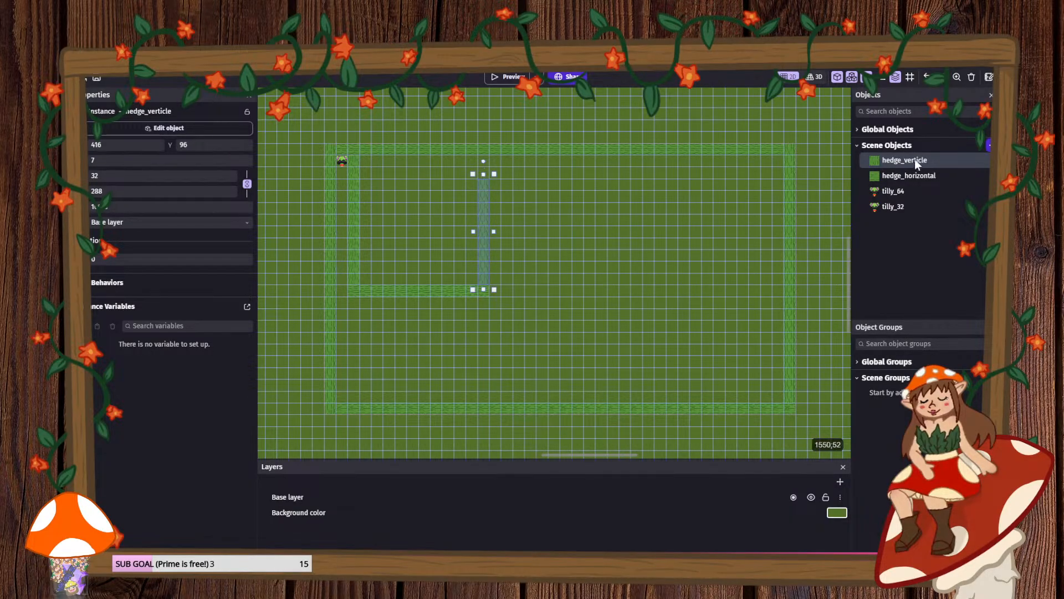
- Add a hedge_horizontal wall extending left from the second inner vertical hedge's upper end, 224 wide and starting at 192, 96
click(905, 175)
click(467, 183)
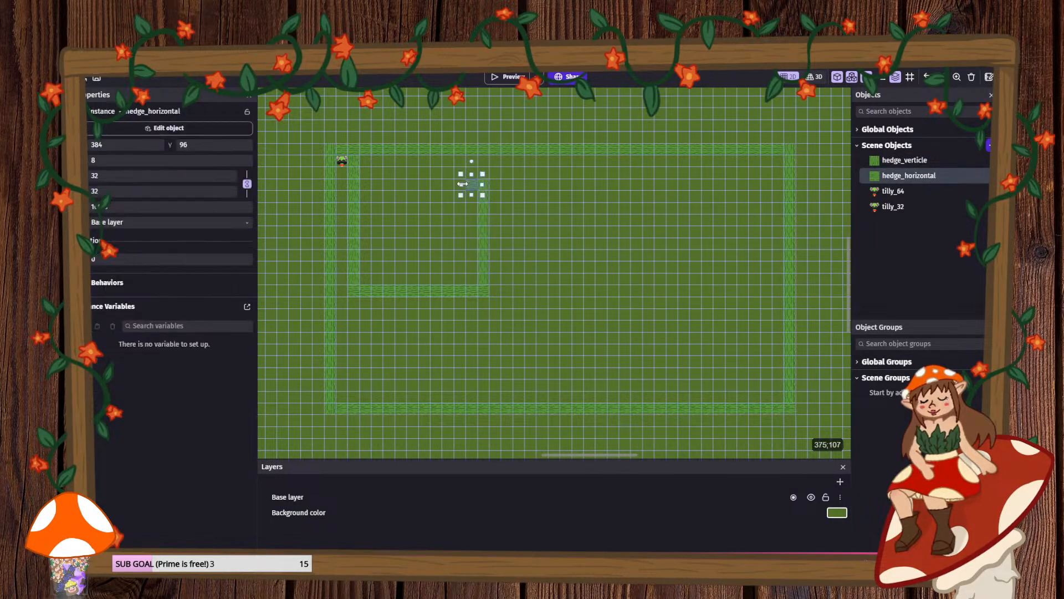
click(431, 187)
click(462, 184)
drag(459, 185, 420, 188)
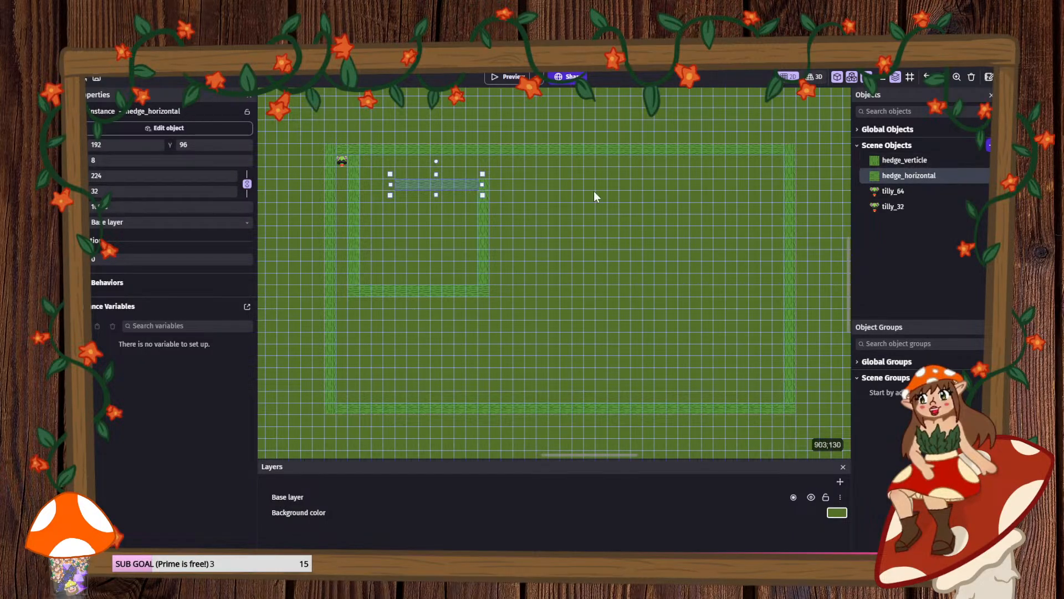
- Add a hedge_verticle wall at 192, 128 and stretch it down from the inner upper hedge's left end, stopping short of the lower hedge
click(905, 160)
click(424, 209)
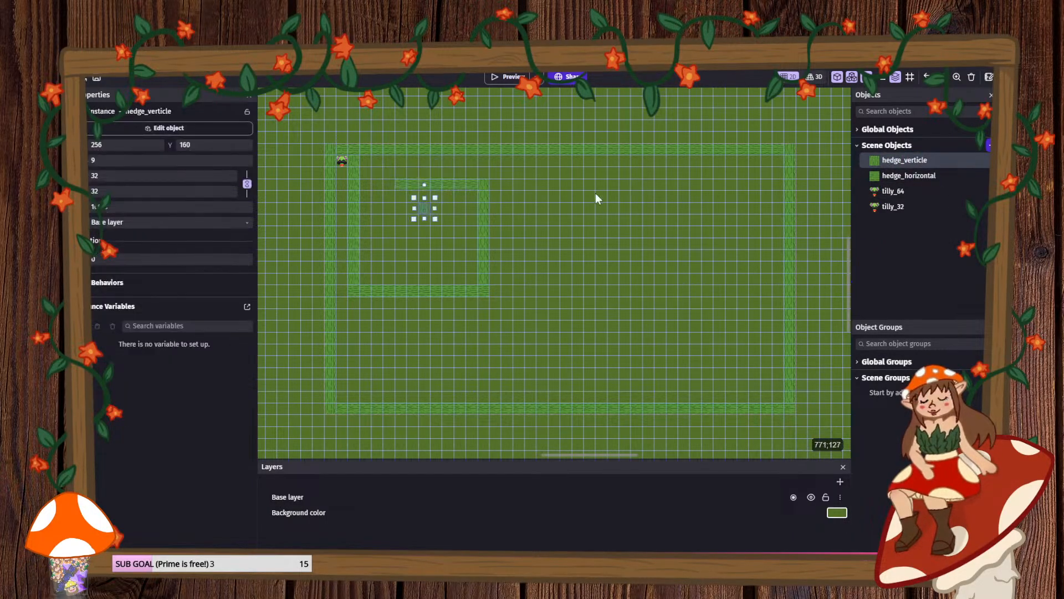
drag(426, 212, 400, 205)
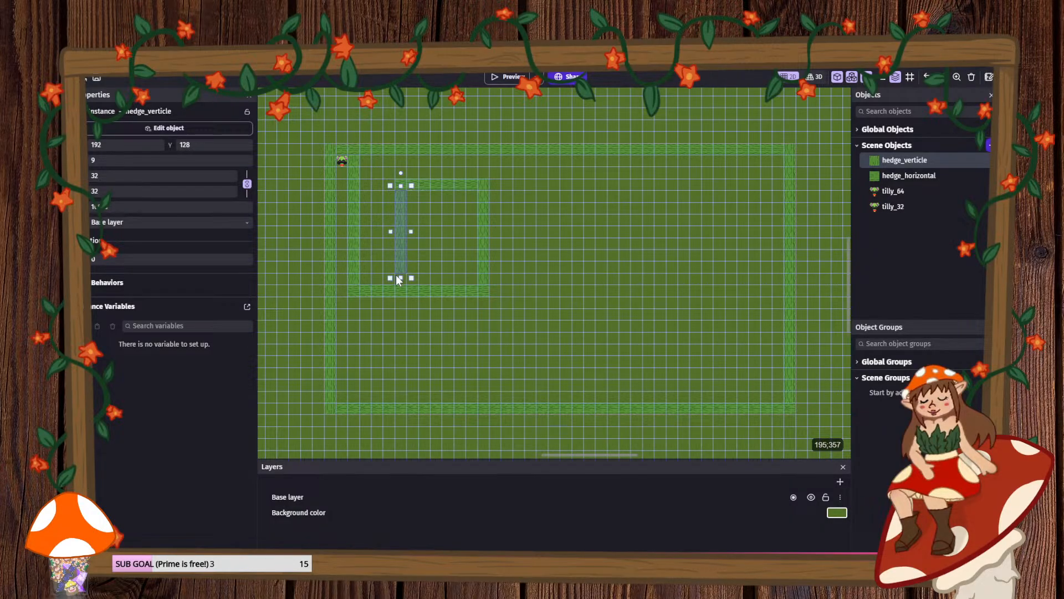
drag(399, 278, 397, 265)
- Add a hedge_horizontal wall at 224, 160 inside the inner enclosure and stretch it to a width of 160
click(888, 174)
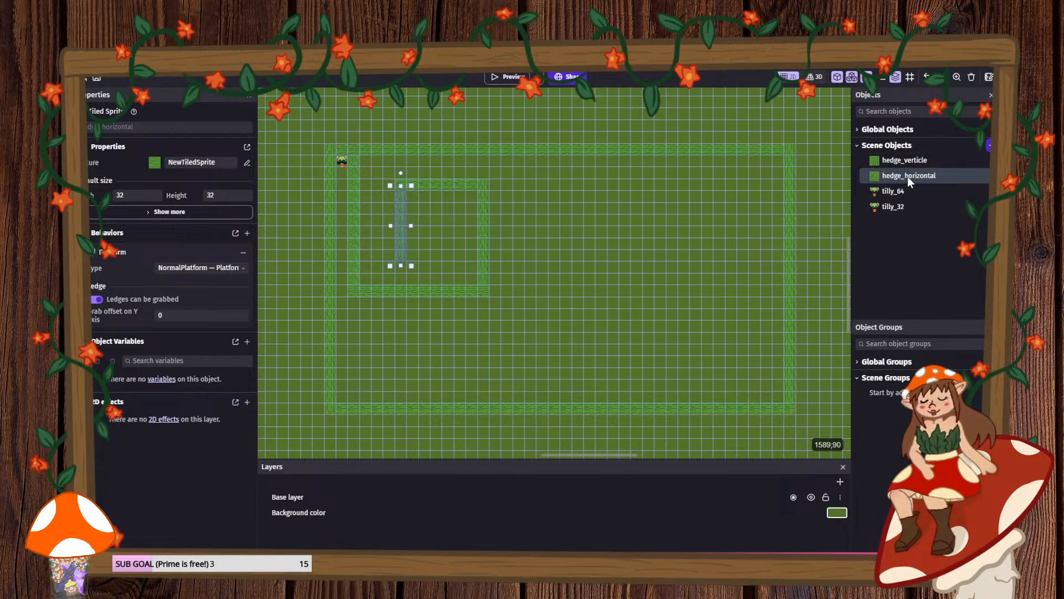
drag(907, 176, 545, 205)
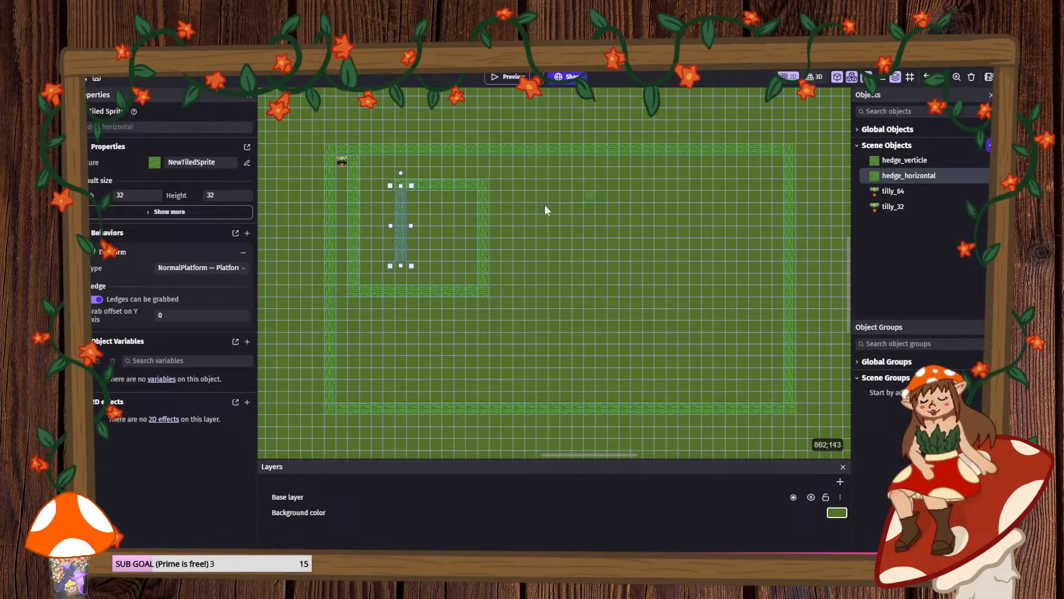
click(417, 208)
drag(424, 209, 470, 207)
- Preview the game, walk the character around the inner hedge walls and through the maze passages, and close the preview
click(511, 79)
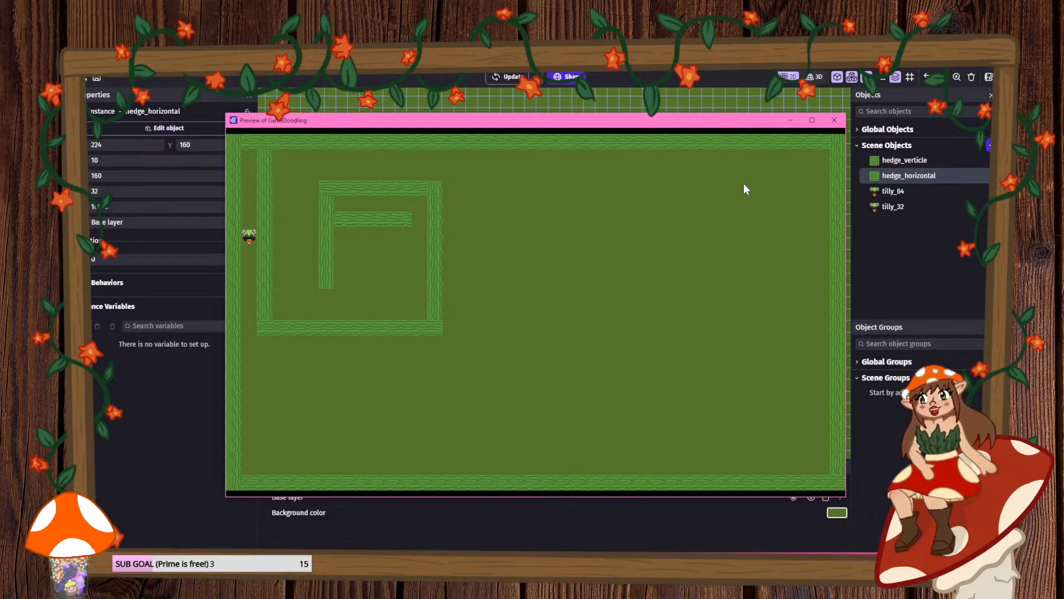
key(Down)
key(Right)
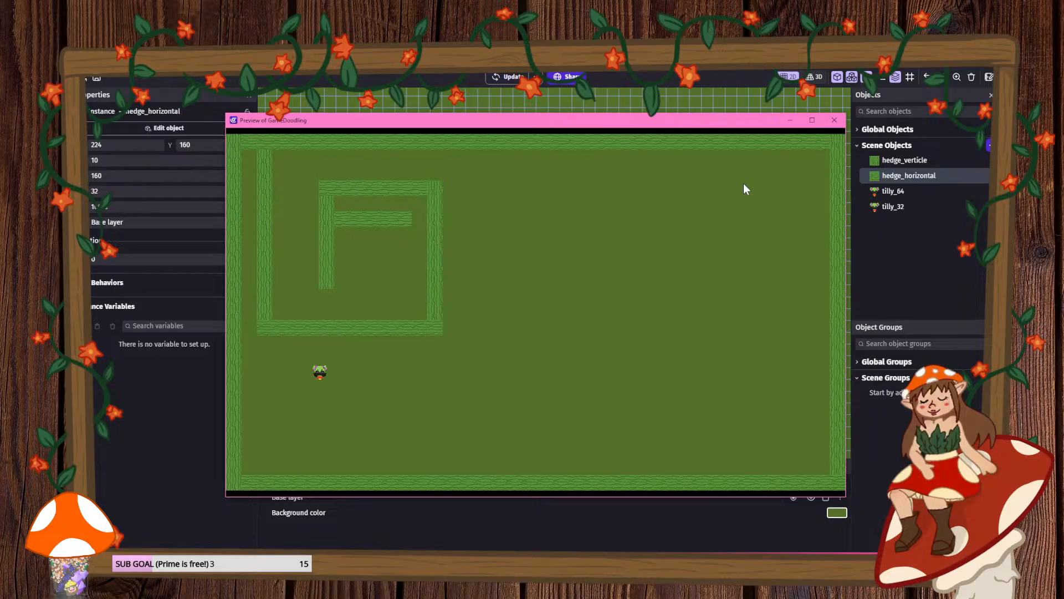
key(Down)
key(Up)
key(Left)
key(Left)
key(Down)
key(Right)
key(Up)
key(Right)
key(Up)
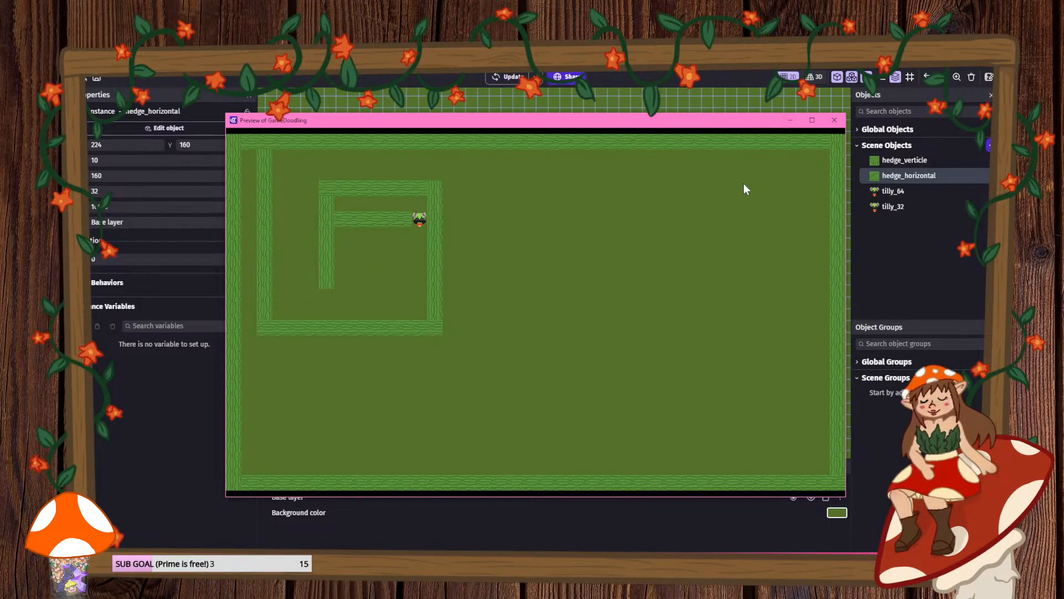
key(Left)
key(Right)
key(Down)
key(Left)
key(Down)
key(Left)
key(Up)
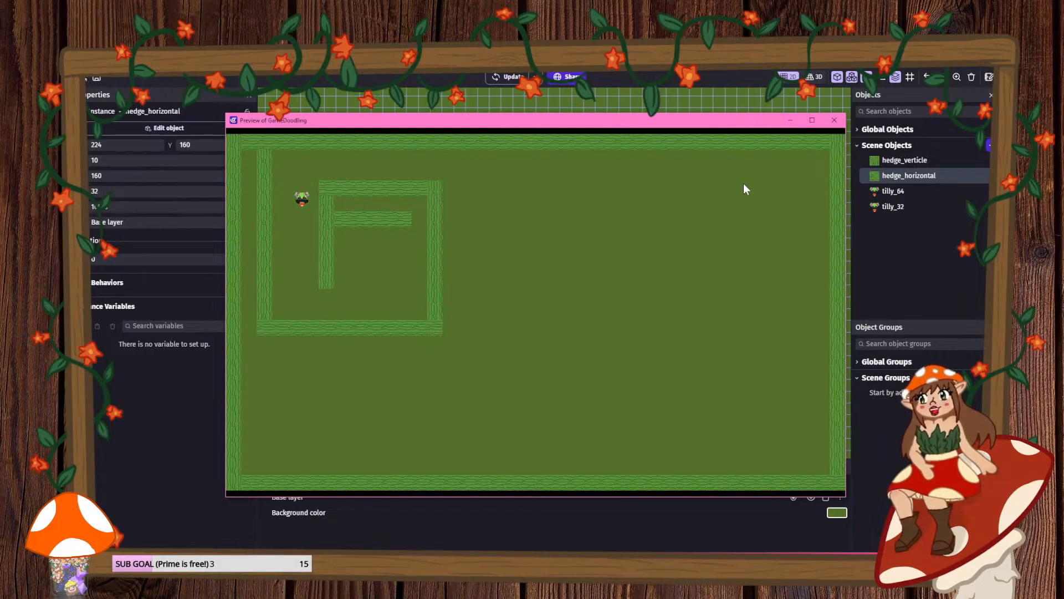
key(Right)
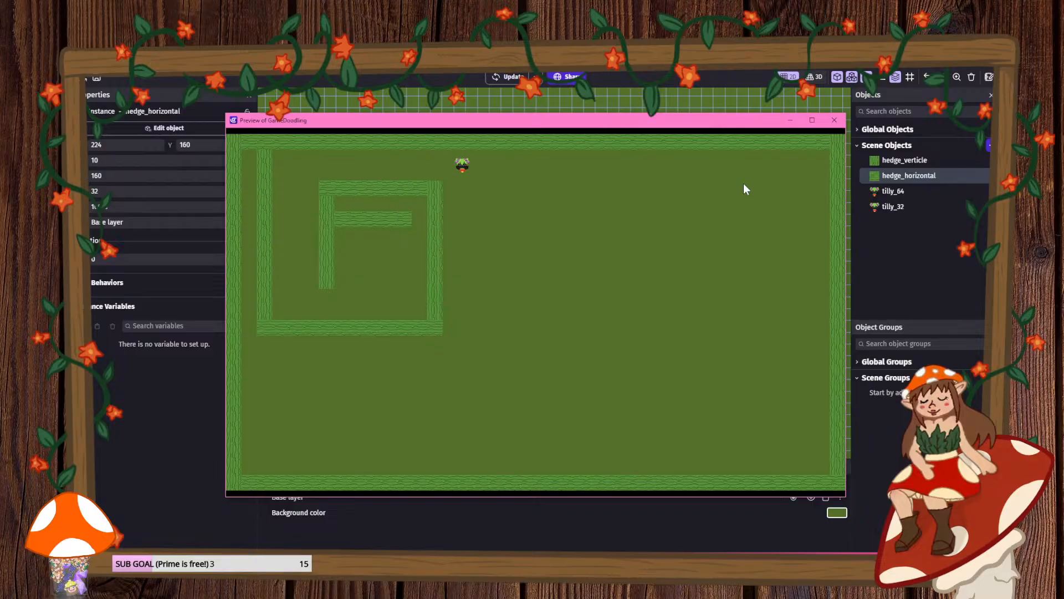
key(Down)
click(835, 120)
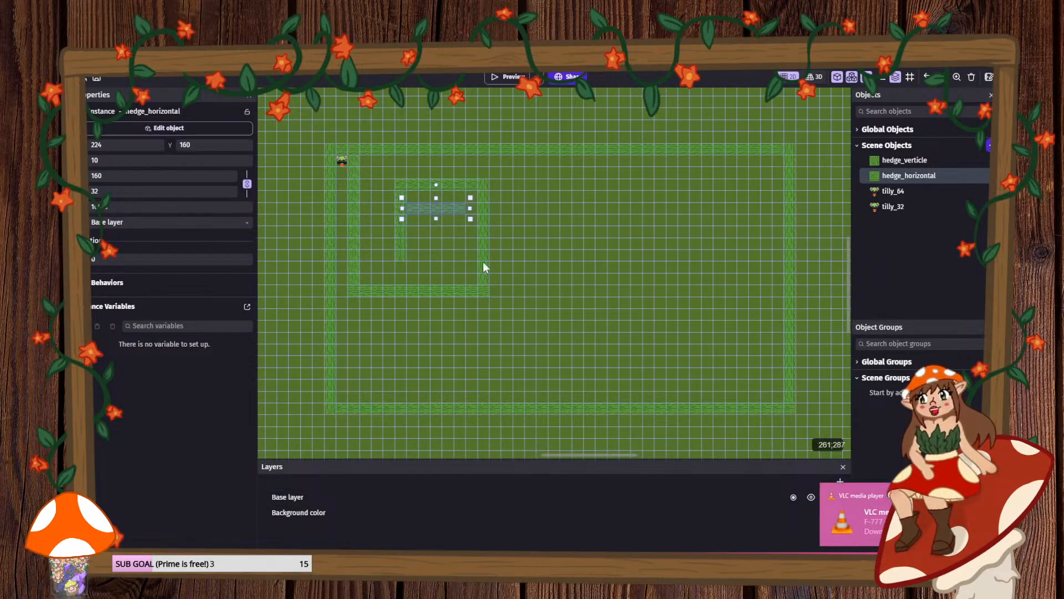
- Change the scene grid's line color to a pale 228;235;255 with an alpha of 0.3
click(557, 277)
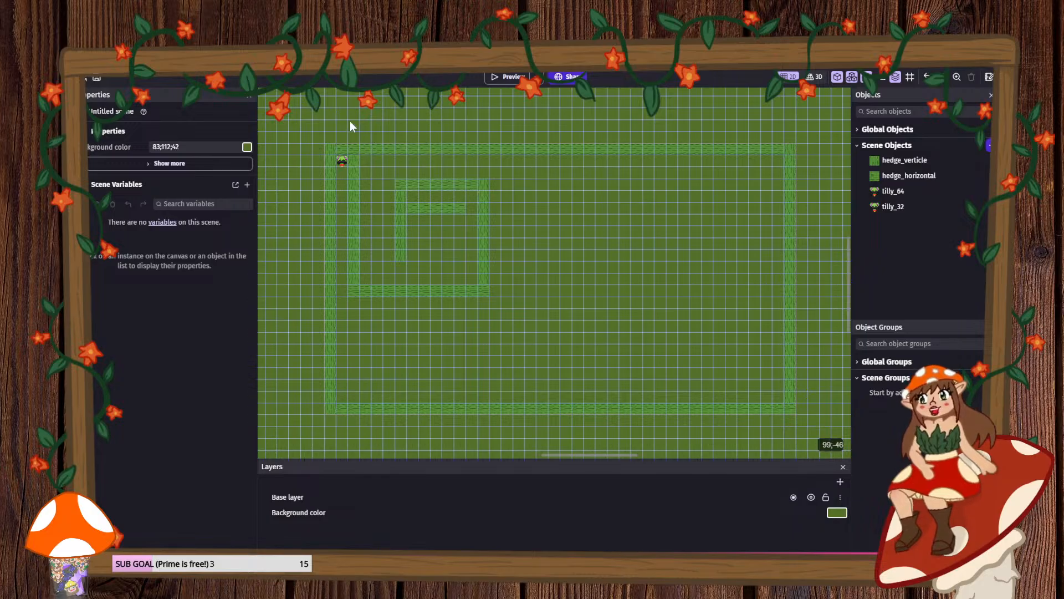
click(909, 77)
click(939, 132)
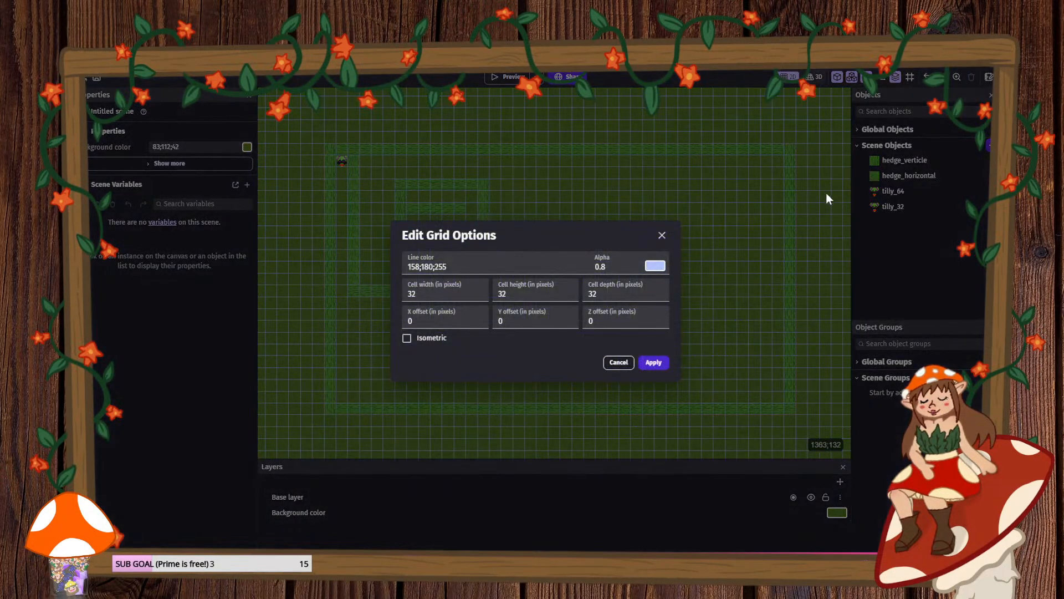
click(655, 266)
drag(684, 305, 659, 262)
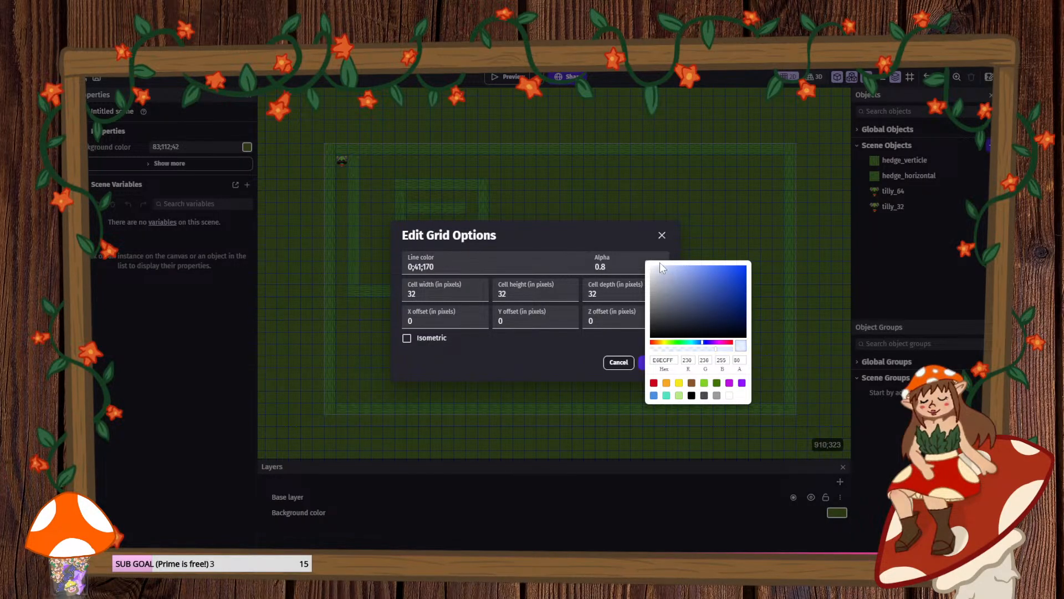
click(607, 267)
text(3)
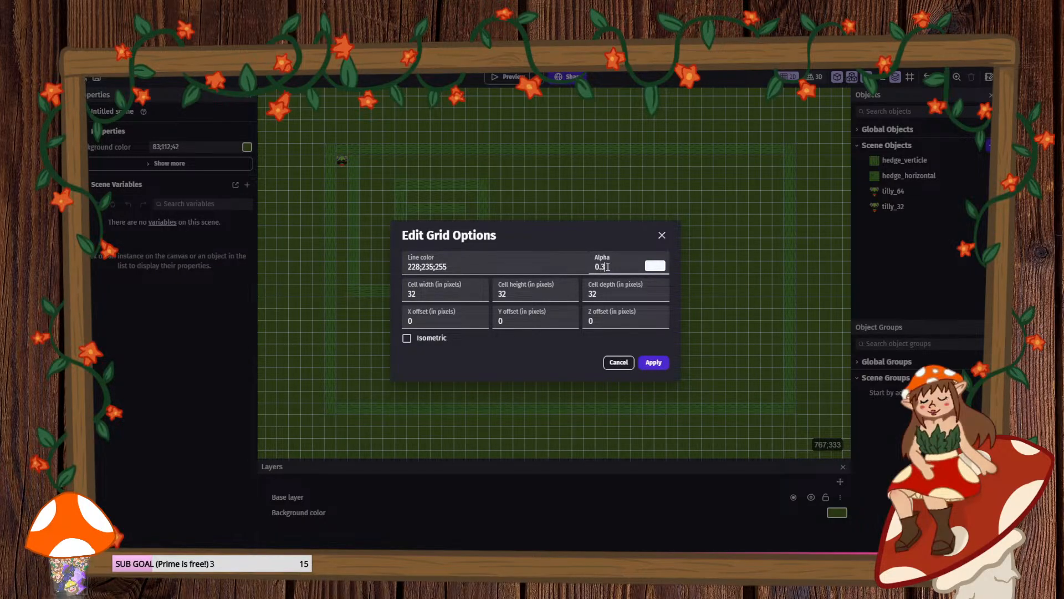
click(652, 363)
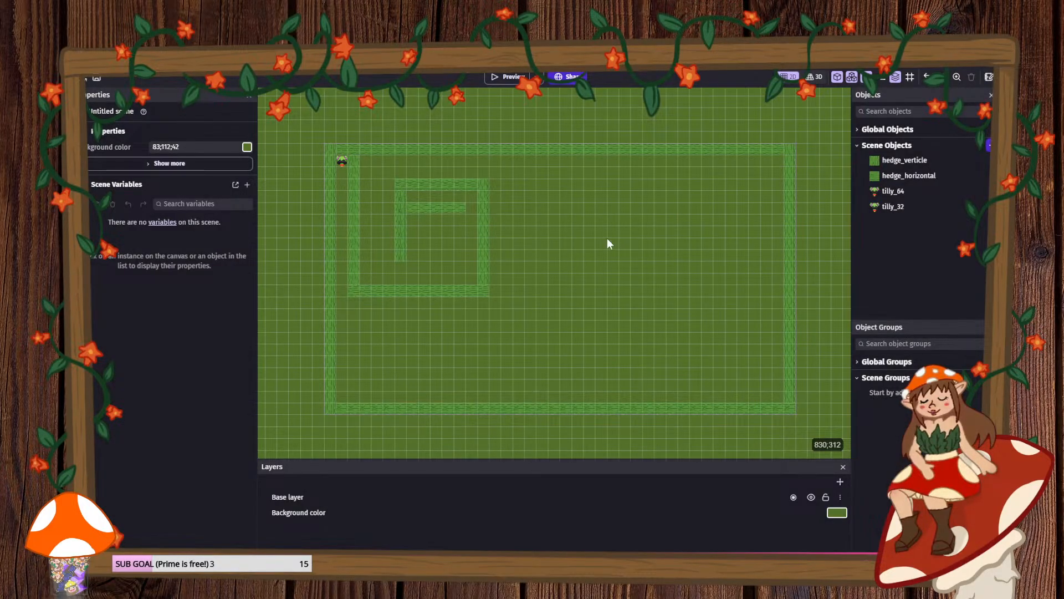
scroll(607, 238, down, 3)
scroll(377, 172, up, 7)
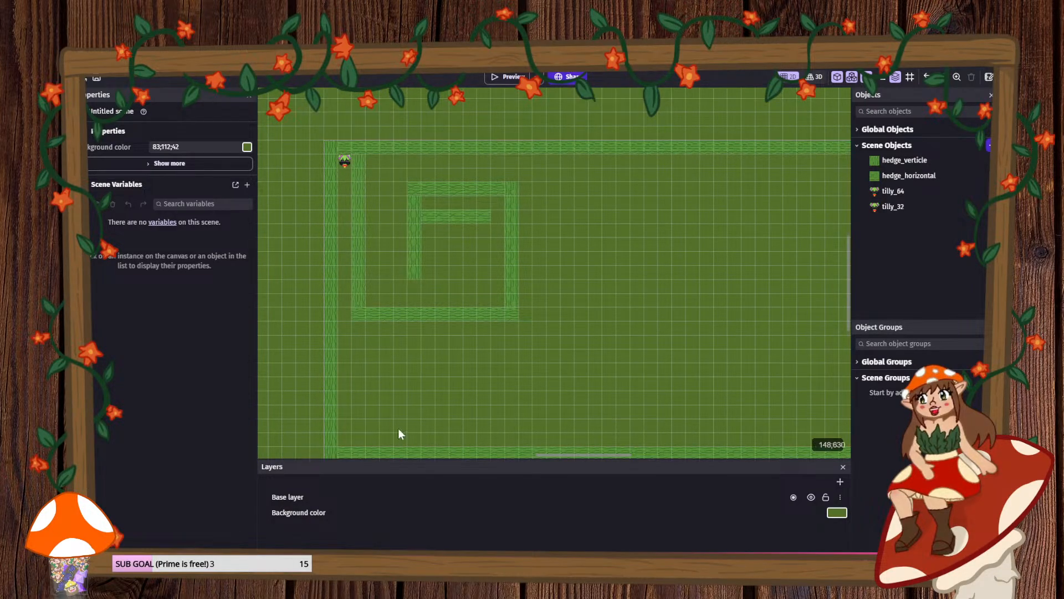
scroll(537, 310, down, 2)
scroll(535, 306, up, 3)
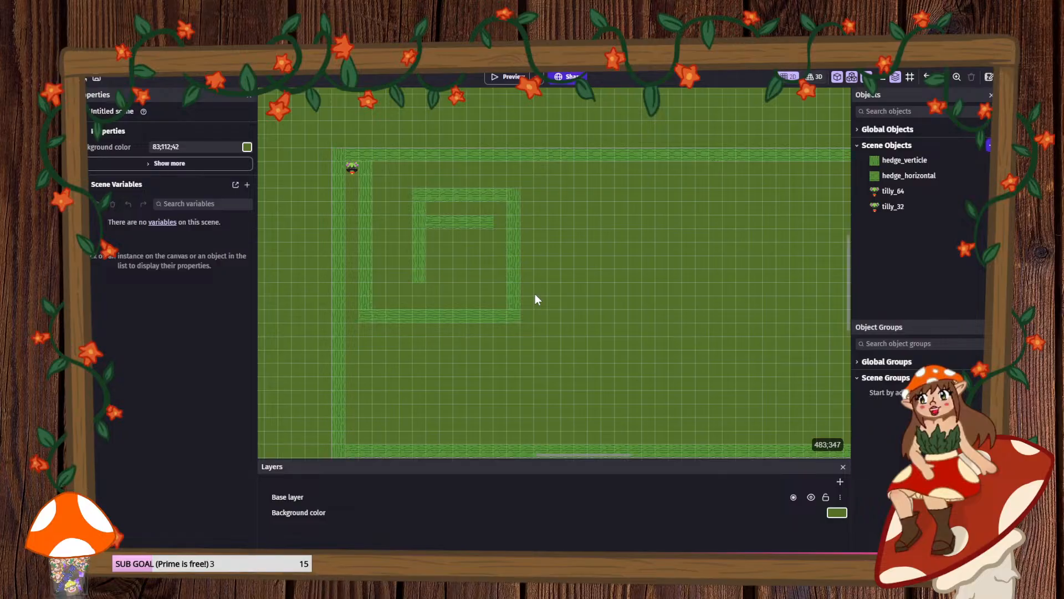
scroll(732, 256, down, 2)
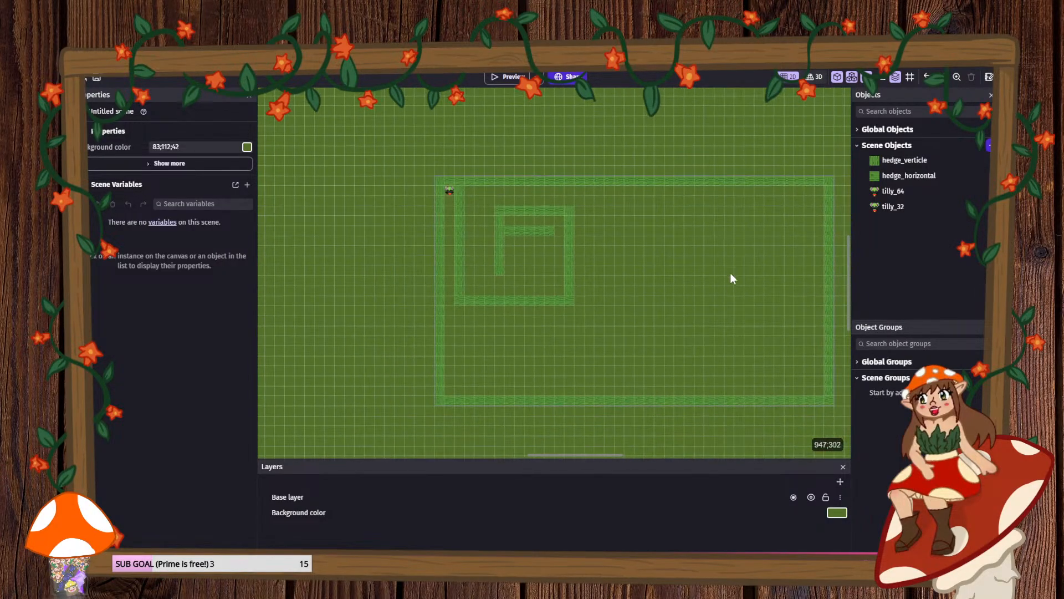
drag(562, 454, 583, 457)
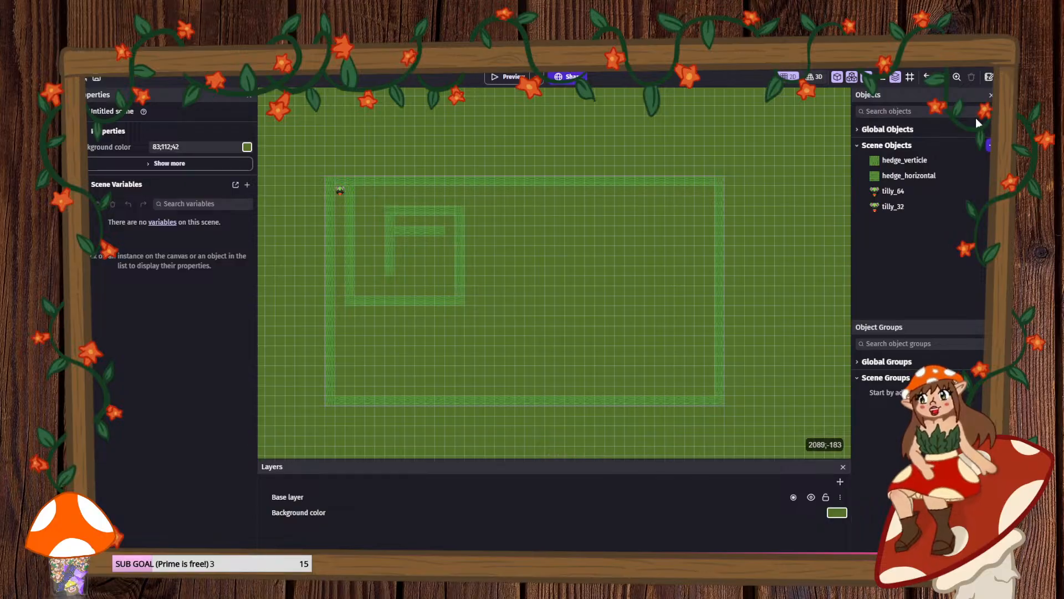
- Create a new Sprite object from scratch among the scene objects
click(989, 144)
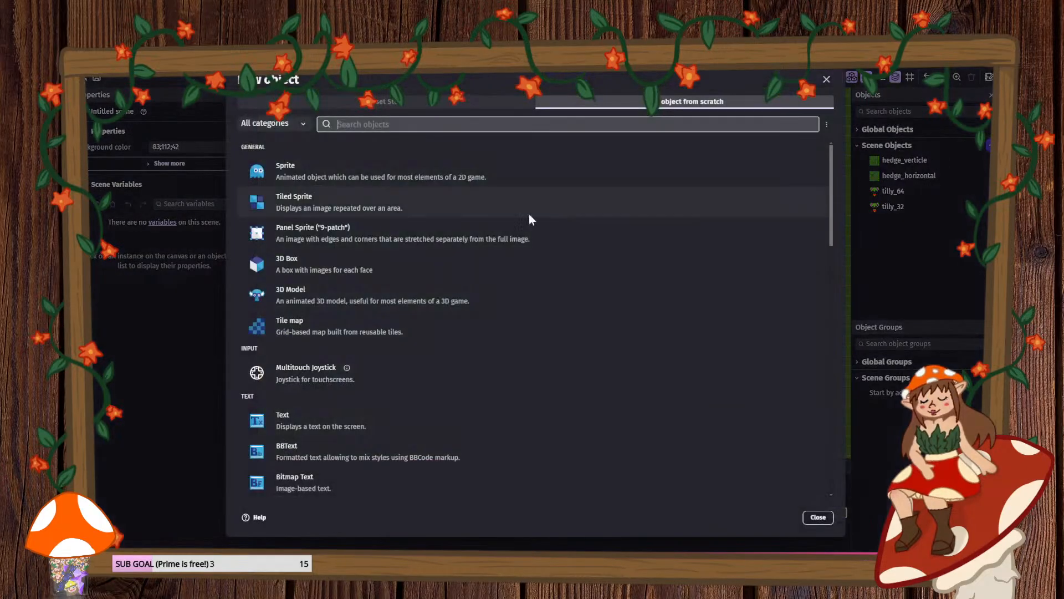
click(261, 168)
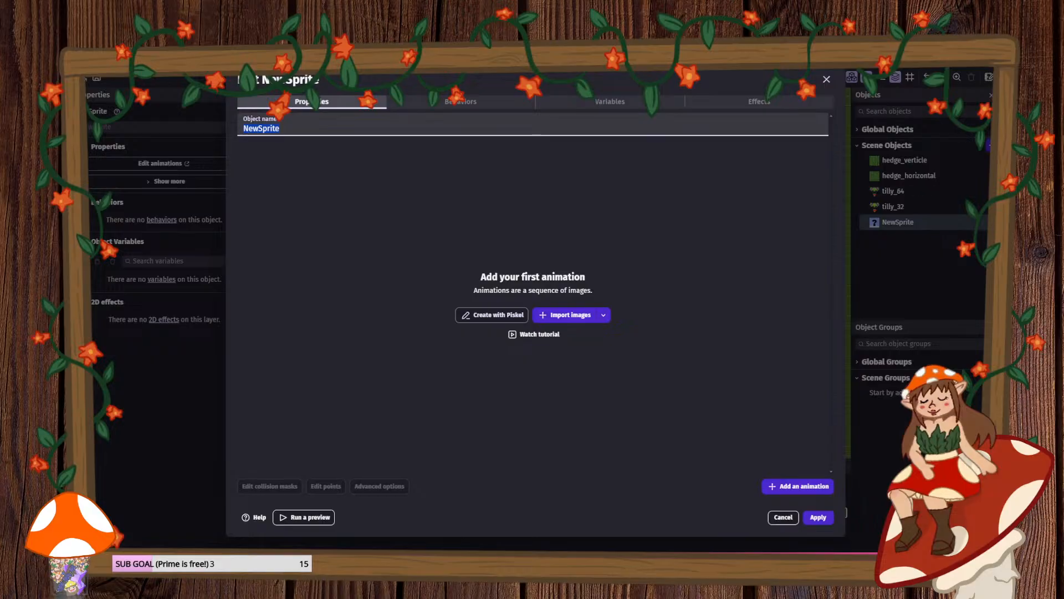
- Name the new sprite object points and start creating its first animation in Piskel
text(points)
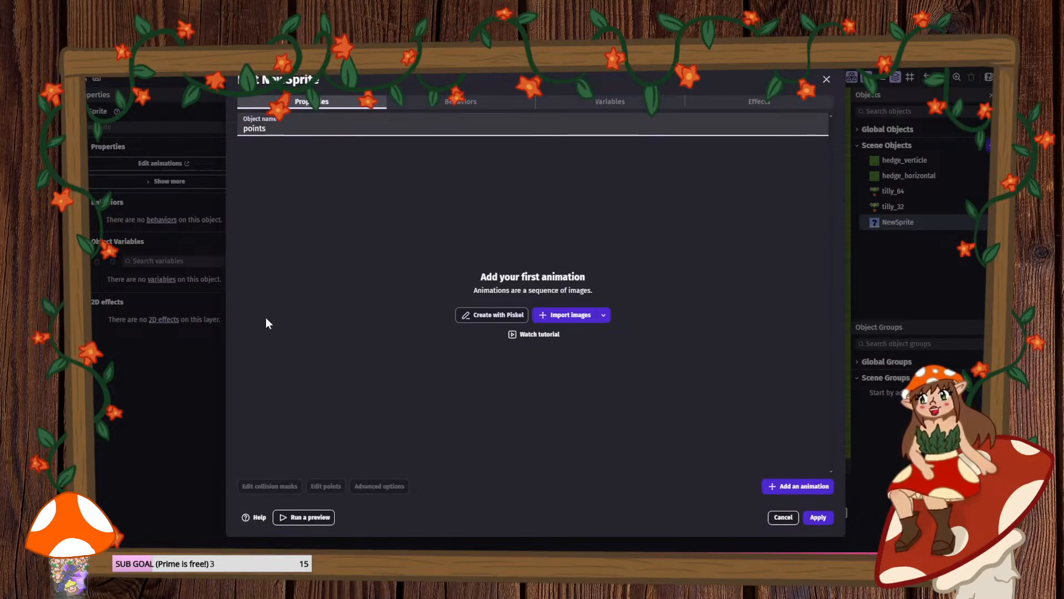
click(471, 315)
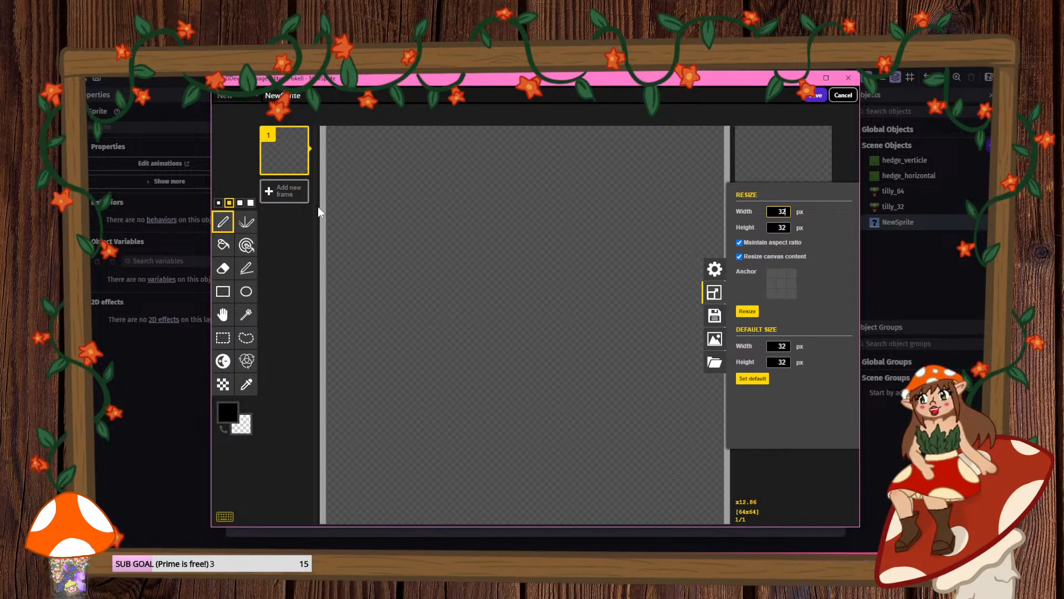
scroll(391, 230, down, 4)
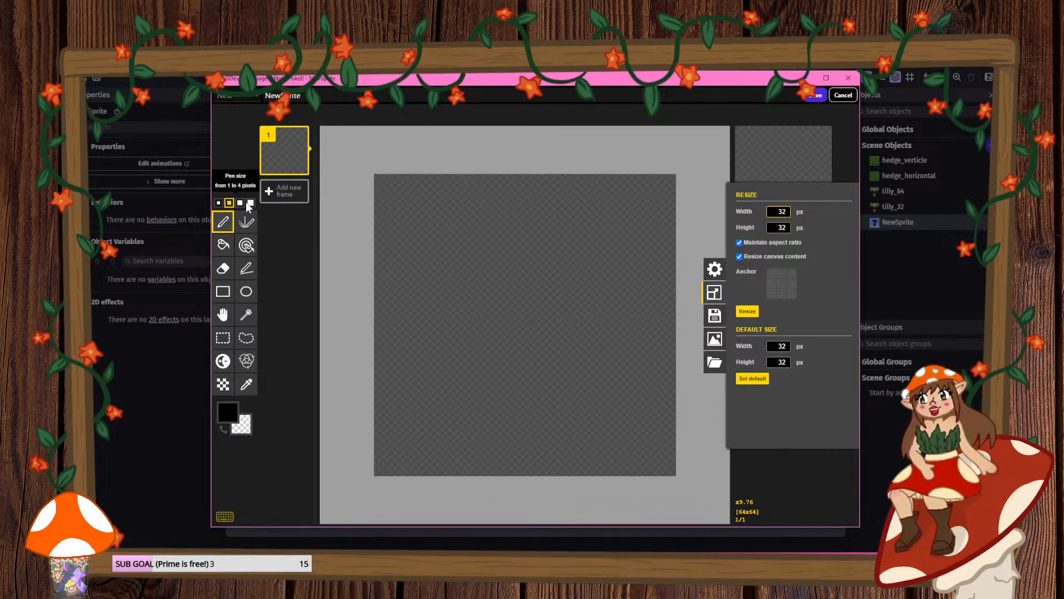
- Draw a symmetrical ruffled flower outline with inner petal lines using the one-pixel mirrored pen in dark red #a63636
click(248, 224)
click(227, 411)
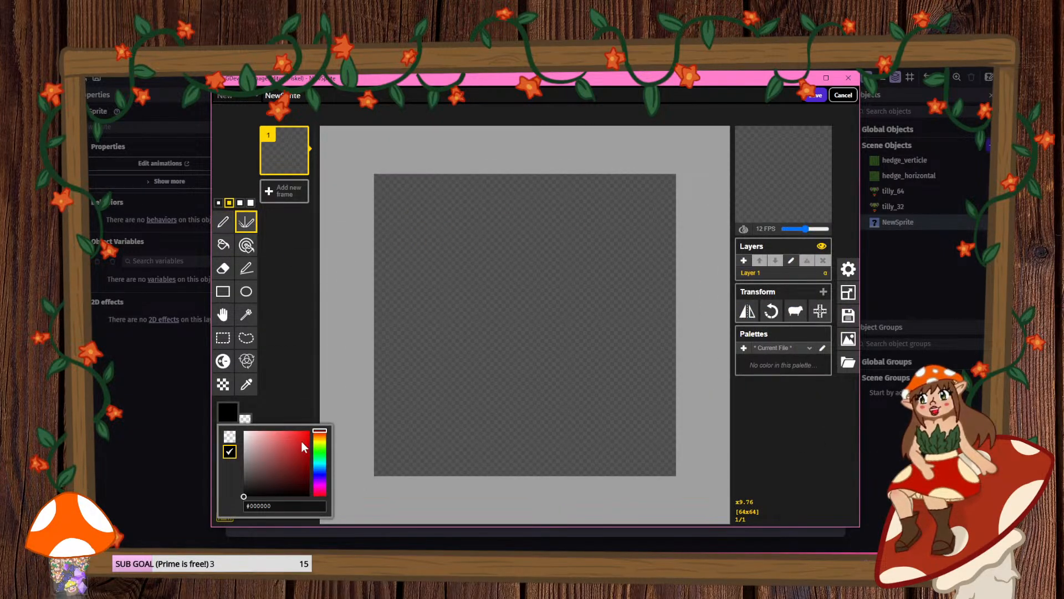
drag(304, 447, 288, 454)
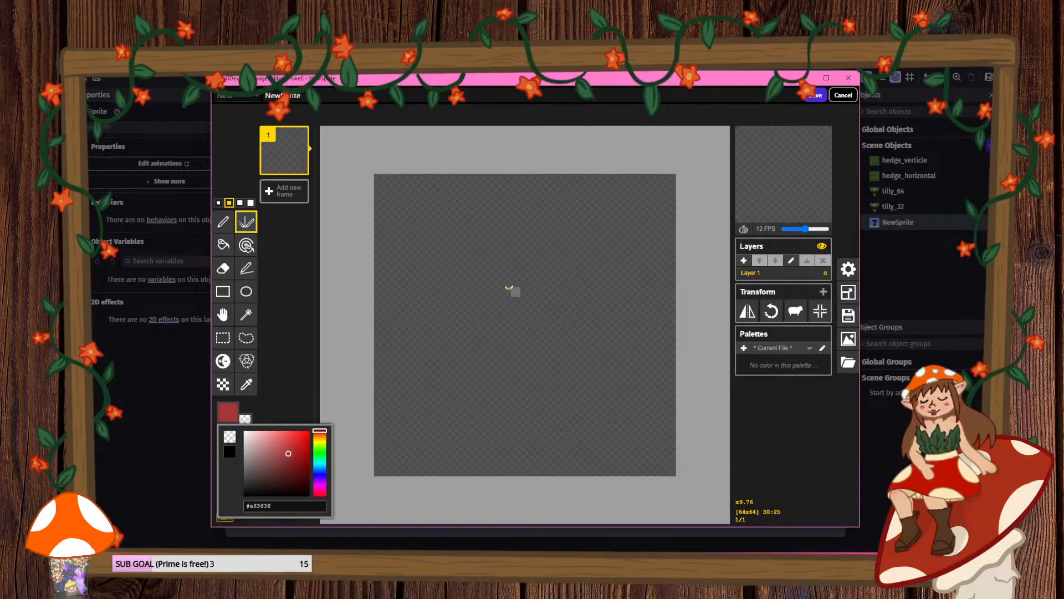
click(218, 203)
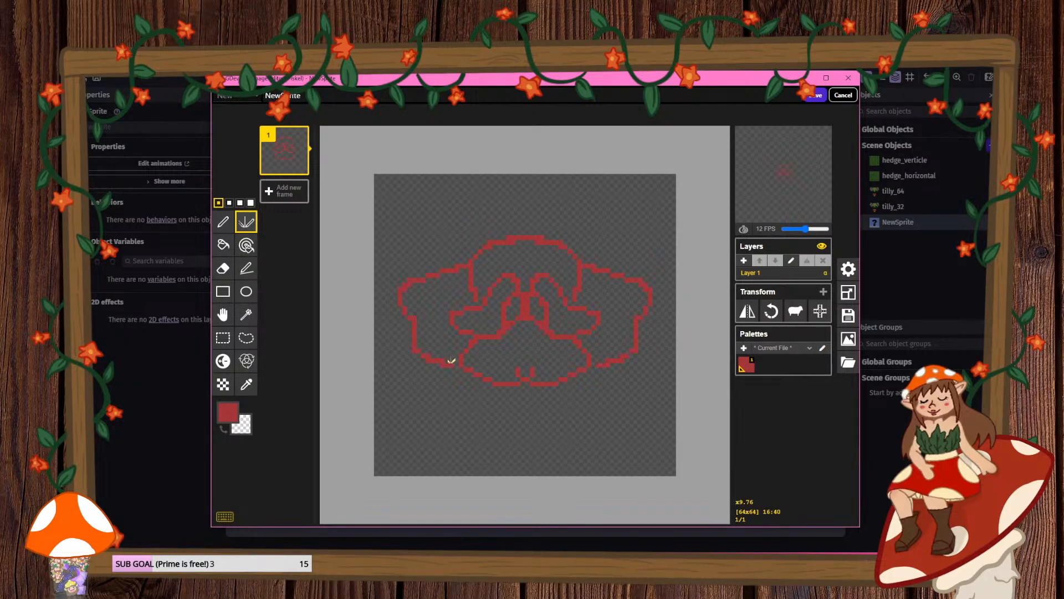
drag(462, 407, 517, 418)
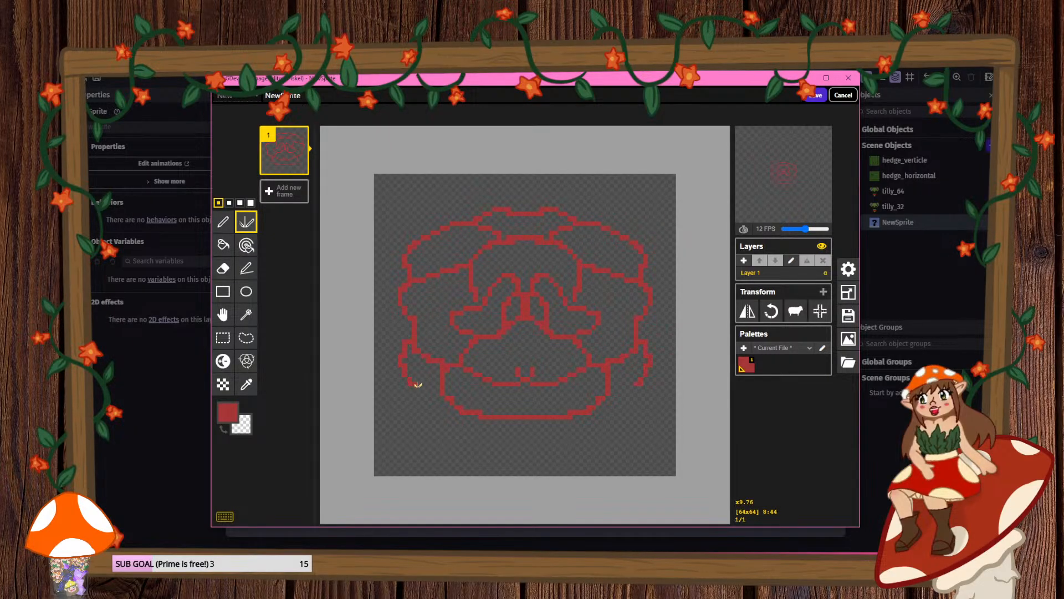
drag(418, 383, 441, 396)
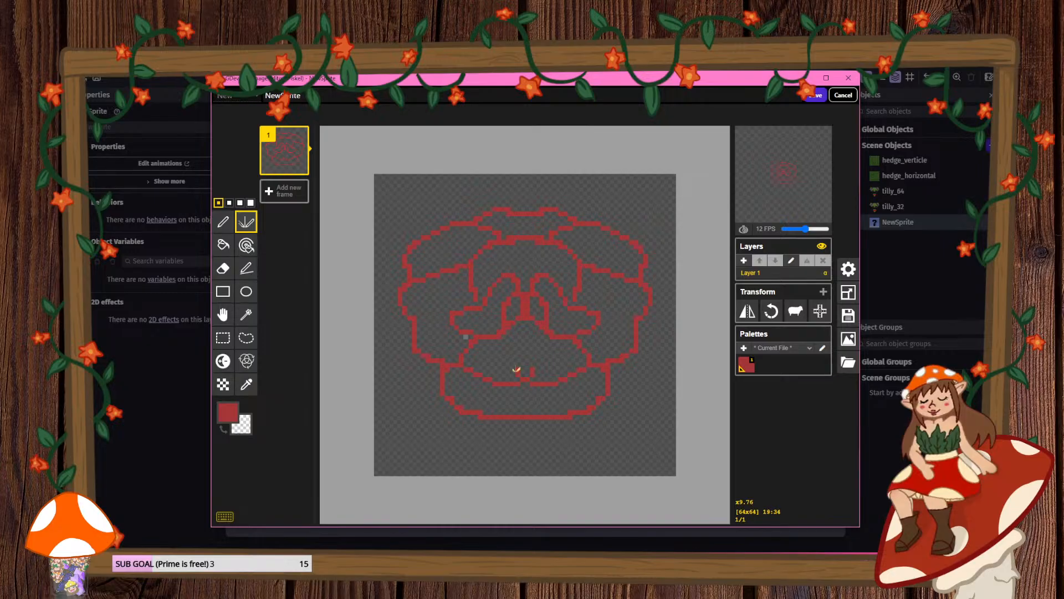
drag(520, 322, 513, 345)
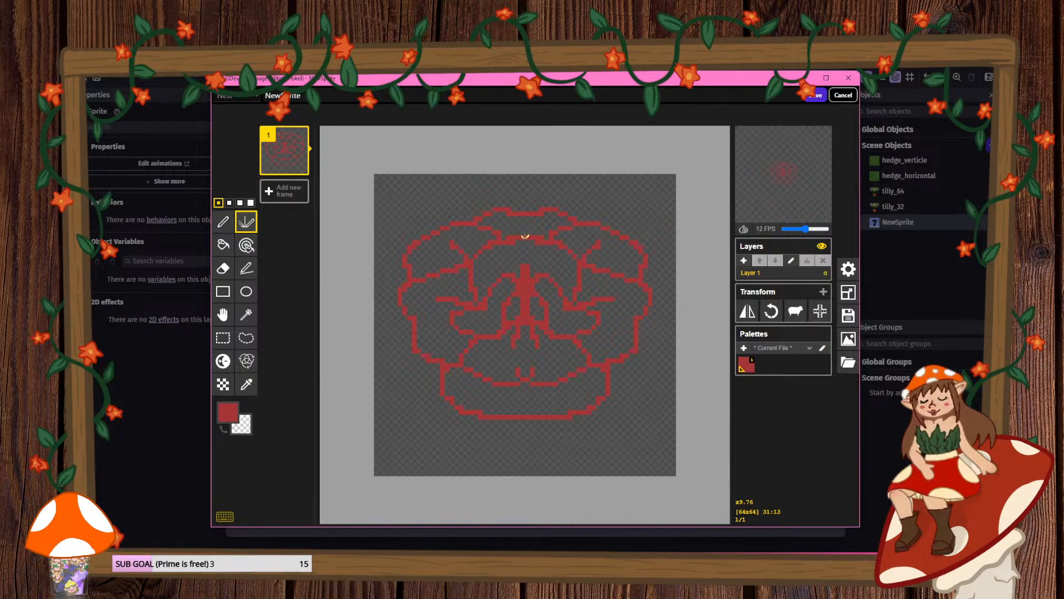
- Erase and redraw the detail at the flower's centre, and add mirrored outer petals around its lower edge
click(222, 267)
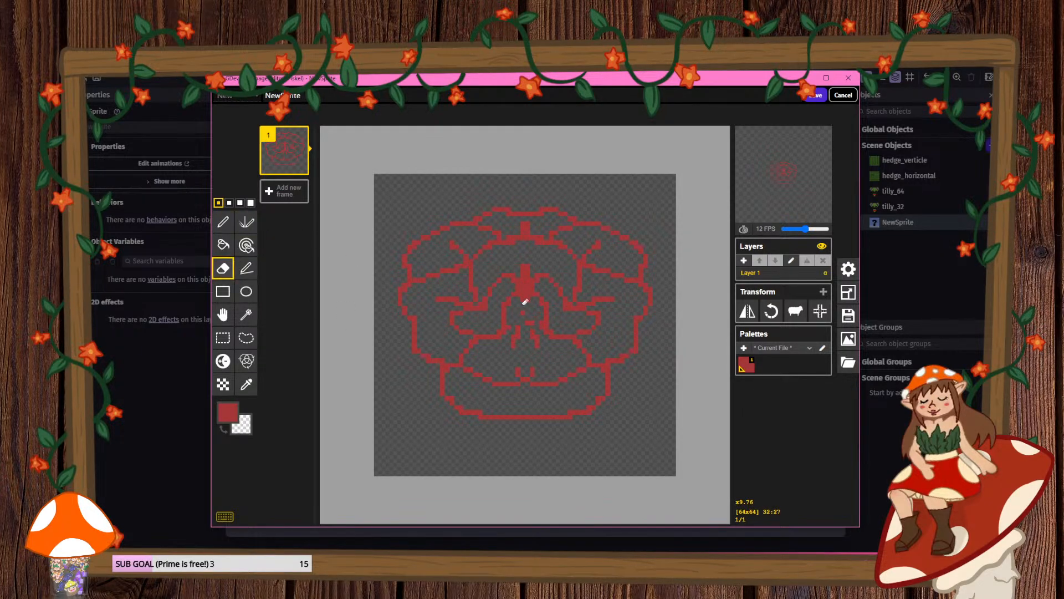
click(223, 222)
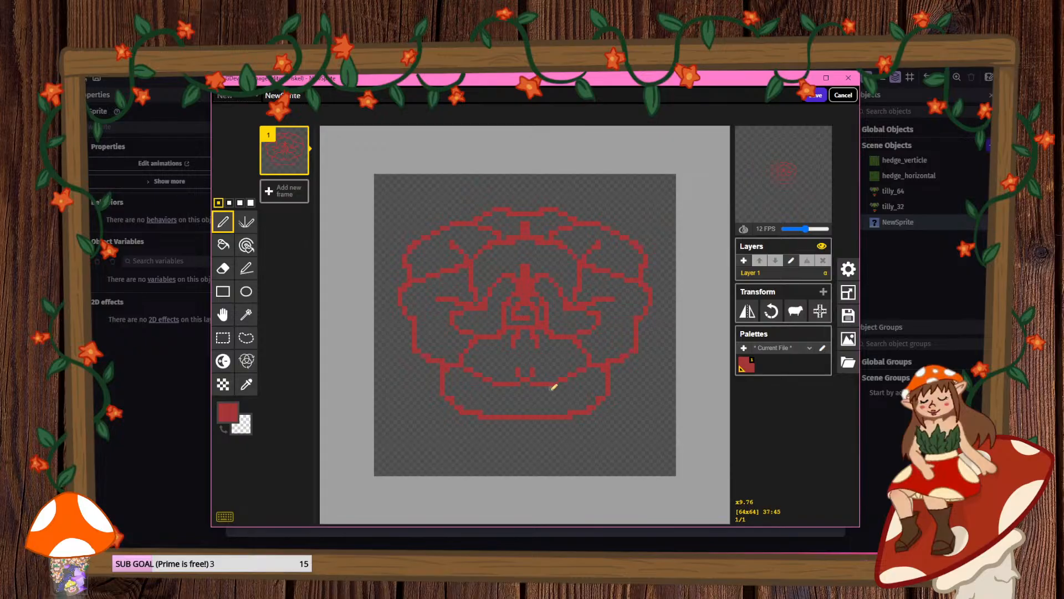
click(223, 244)
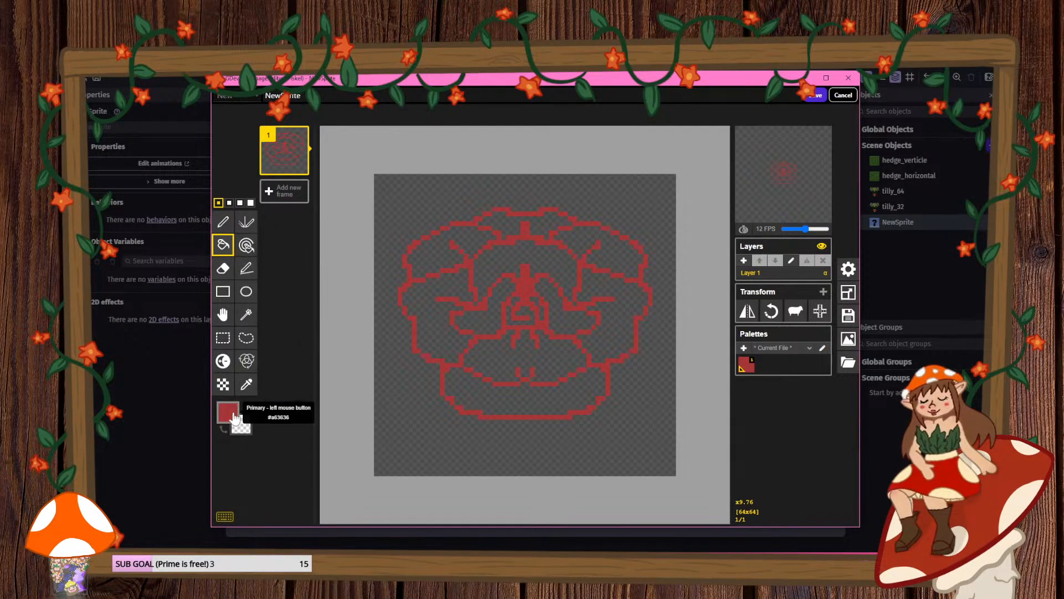
click(246, 222)
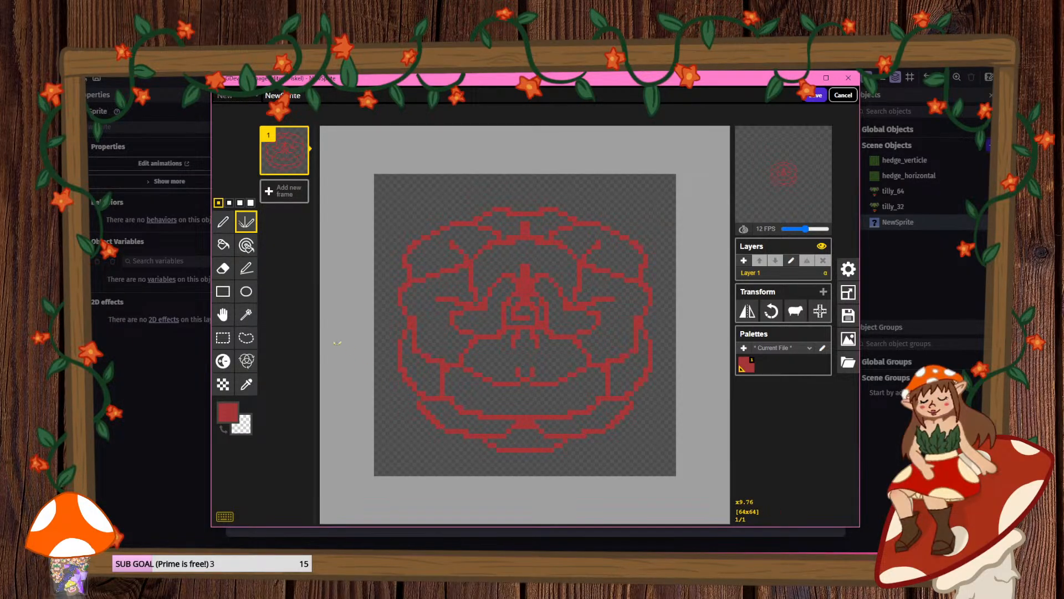
- Fill the flower's lower, middle-band and left-hand petals with light pink using the paint bucket
click(224, 245)
click(228, 412)
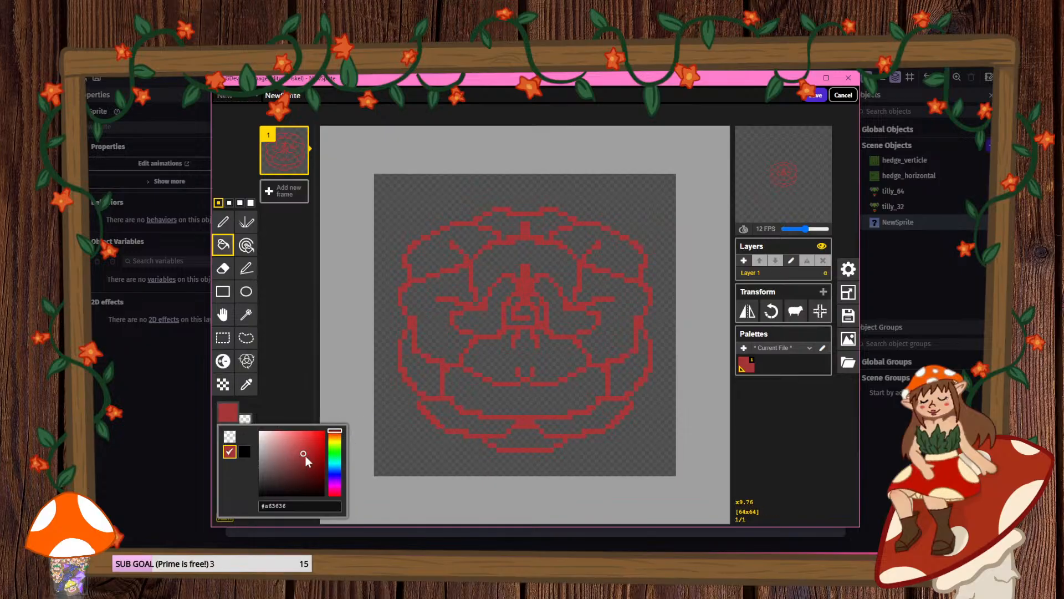
drag(307, 461, 287, 436)
click(509, 436)
click(478, 423)
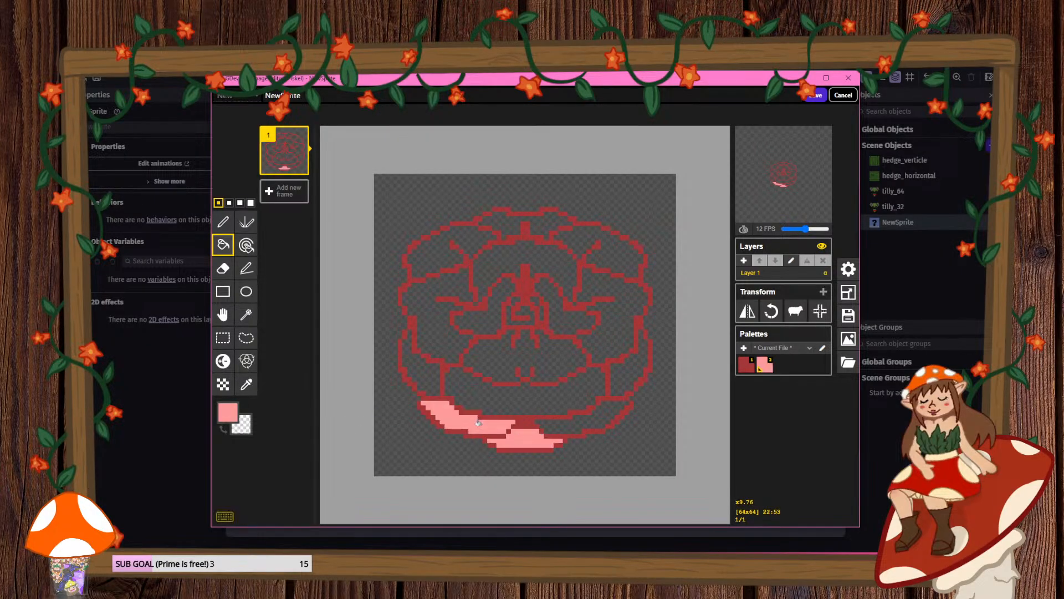
click(527, 390)
click(421, 365)
click(432, 311)
click(488, 302)
click(447, 248)
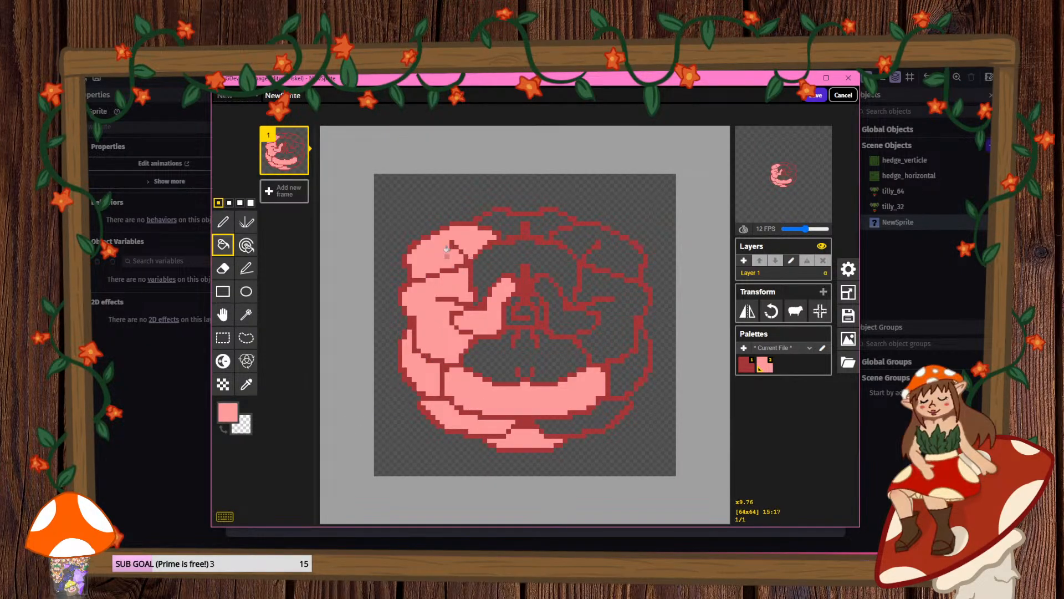
- Fill the remaining top, centre and right-hand petals of the flower with the same light pink
click(509, 224)
click(509, 296)
click(507, 319)
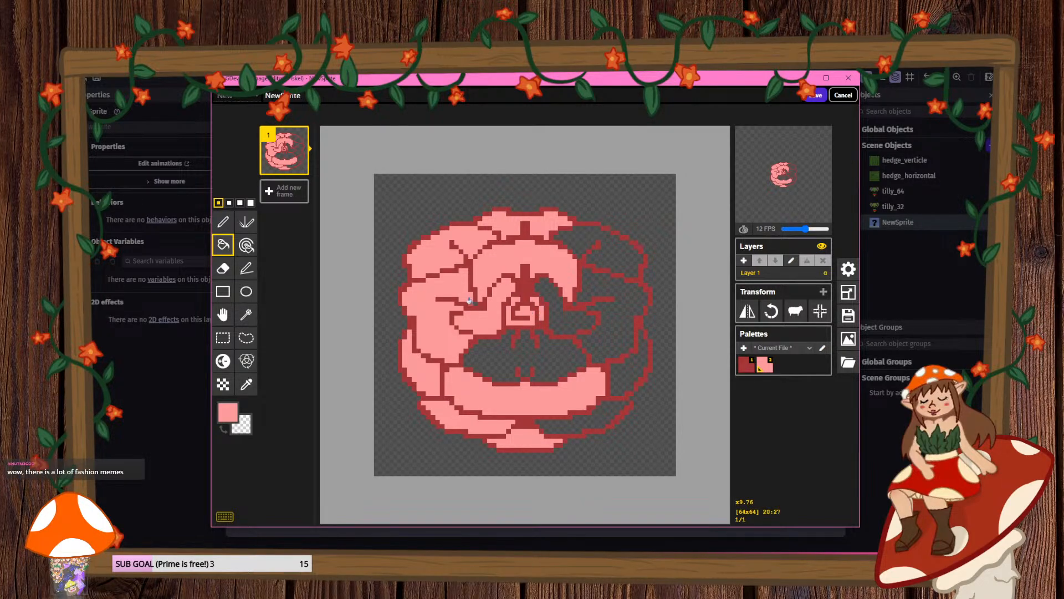
click(496, 354)
click(560, 310)
click(610, 319)
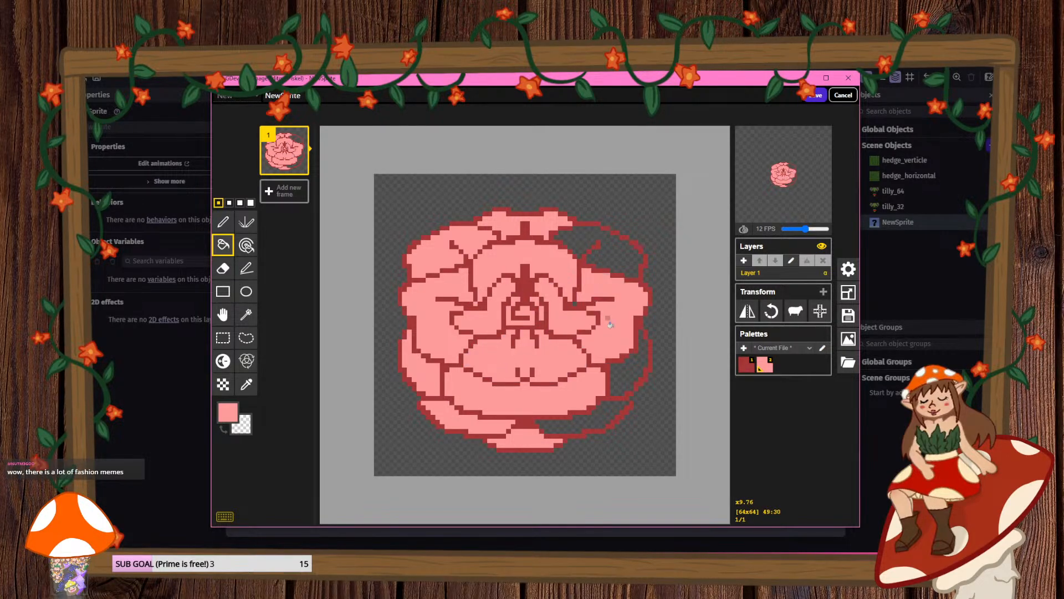
click(626, 371)
click(595, 406)
click(611, 254)
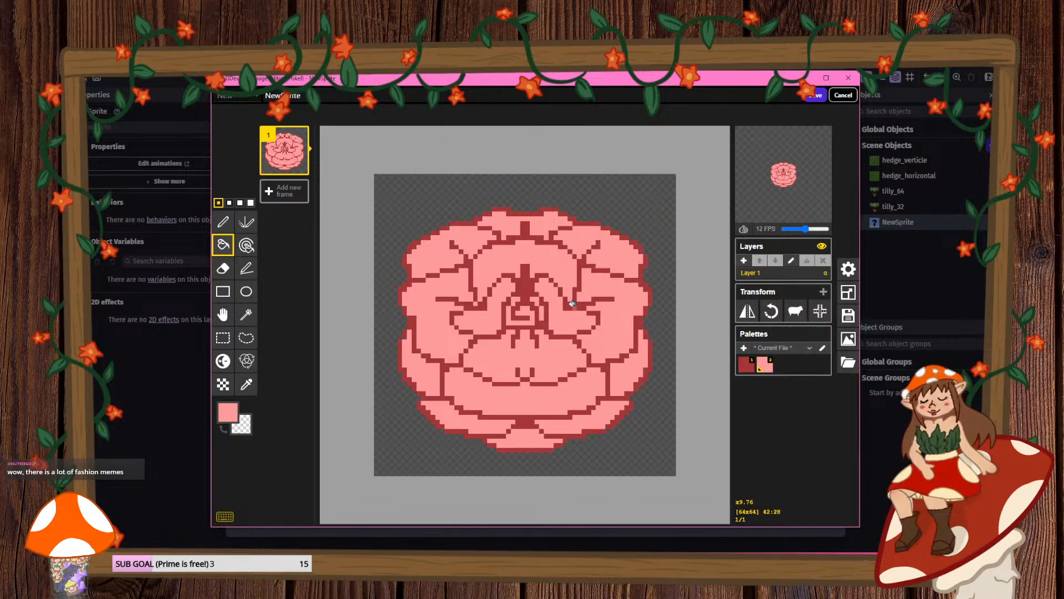
scroll(520, 301, down, 2)
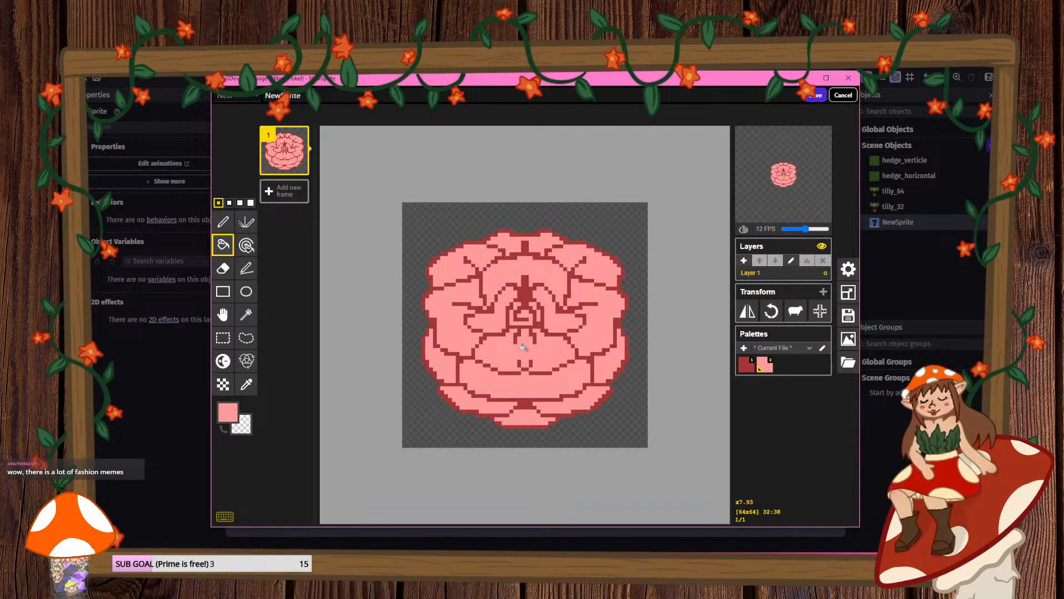
scroll(537, 350, up, 2)
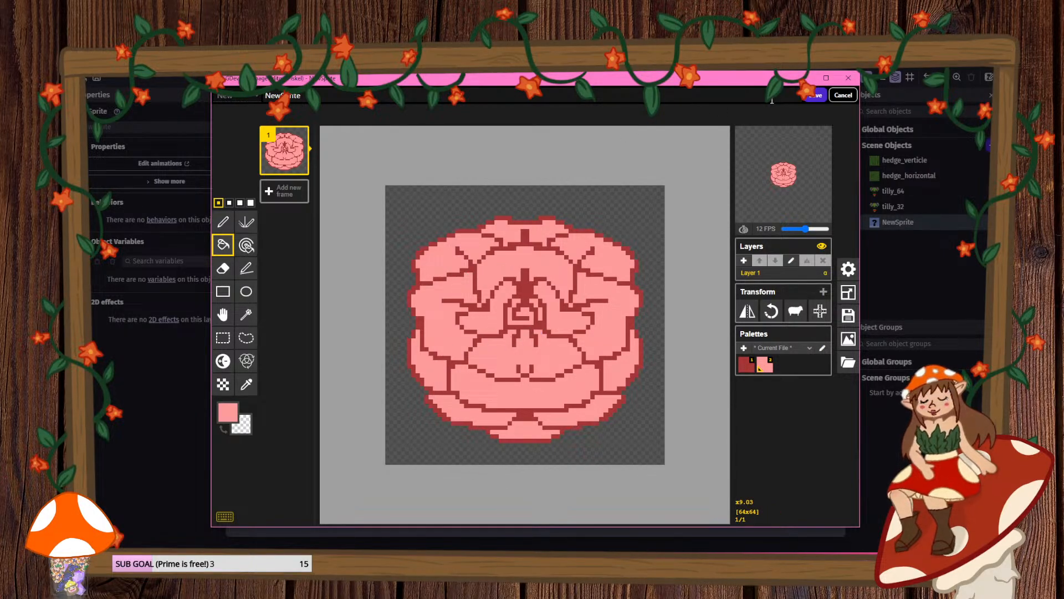
- Save the pink flower drawing to the points object and name its animation _5points
click(807, 95)
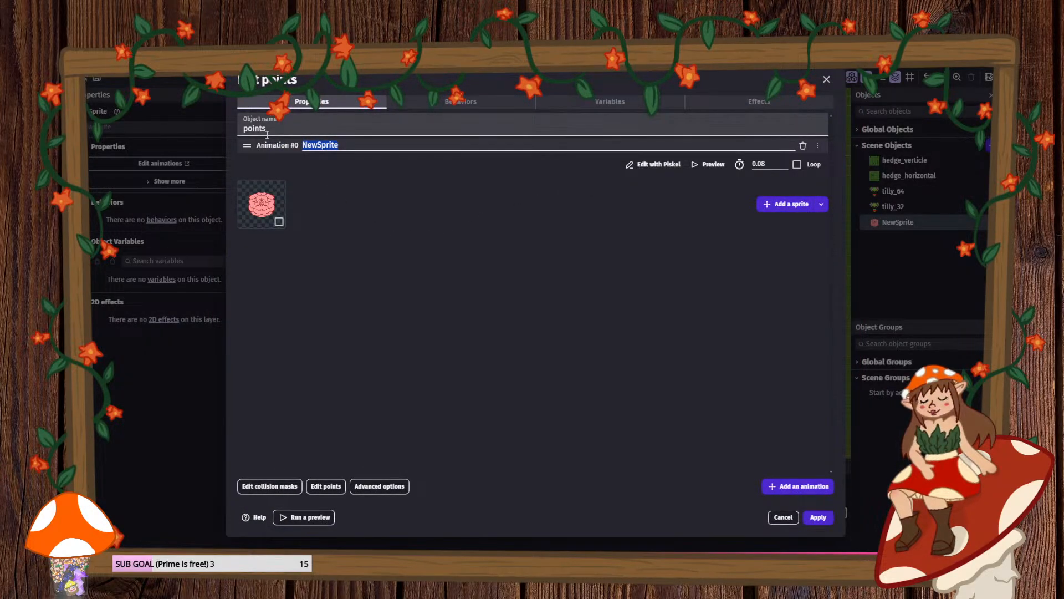
key(BackSpace)
text(_5points)
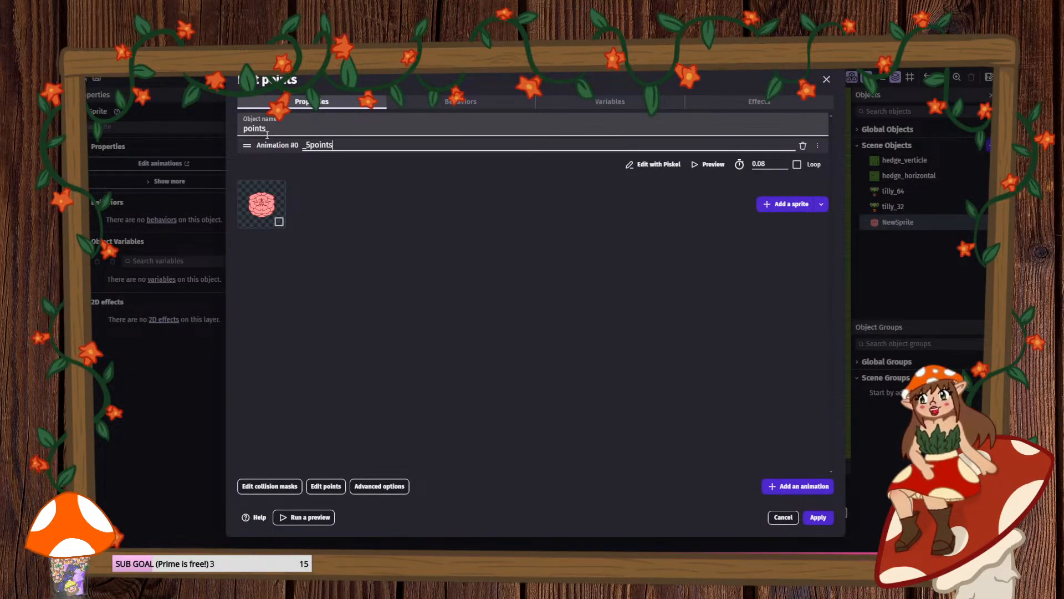
- Add a second animation in Piskel and draw a round flower centre outline with the mirrored pen in dark brown #64490f
click(794, 484)
click(643, 265)
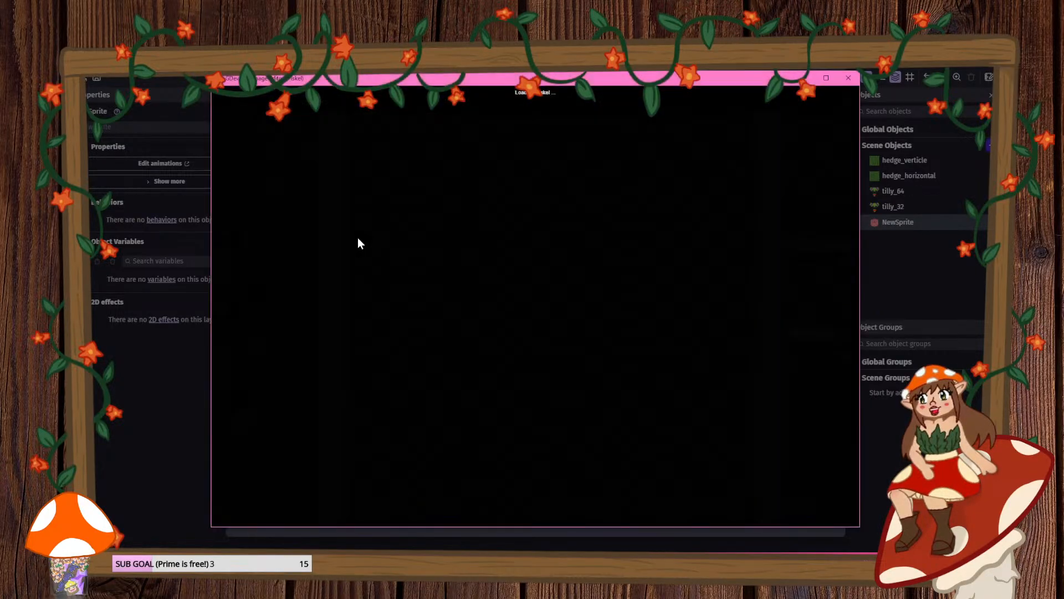
click(247, 221)
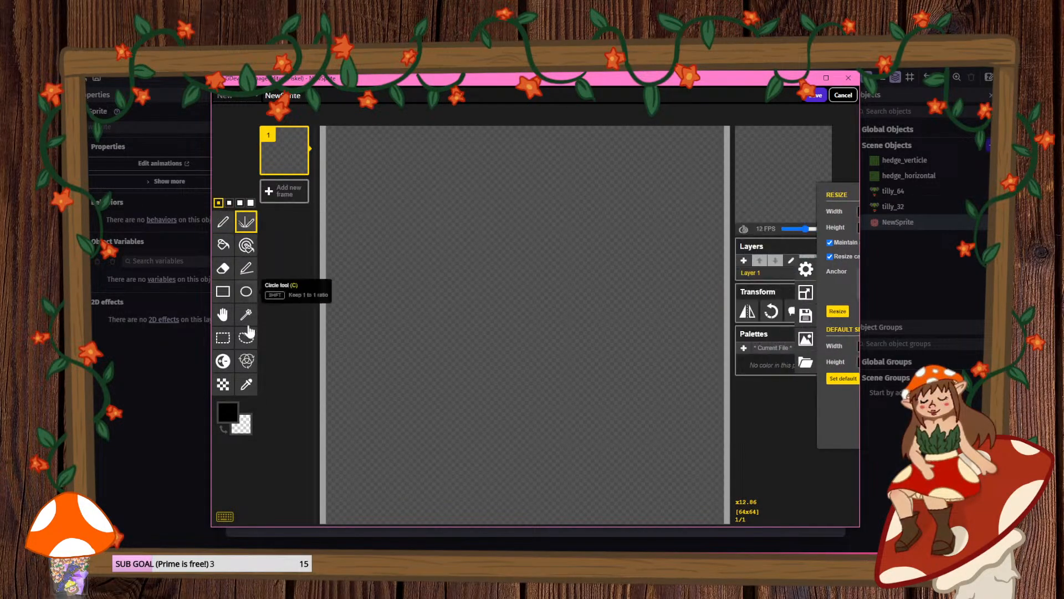
click(228, 412)
click(319, 442)
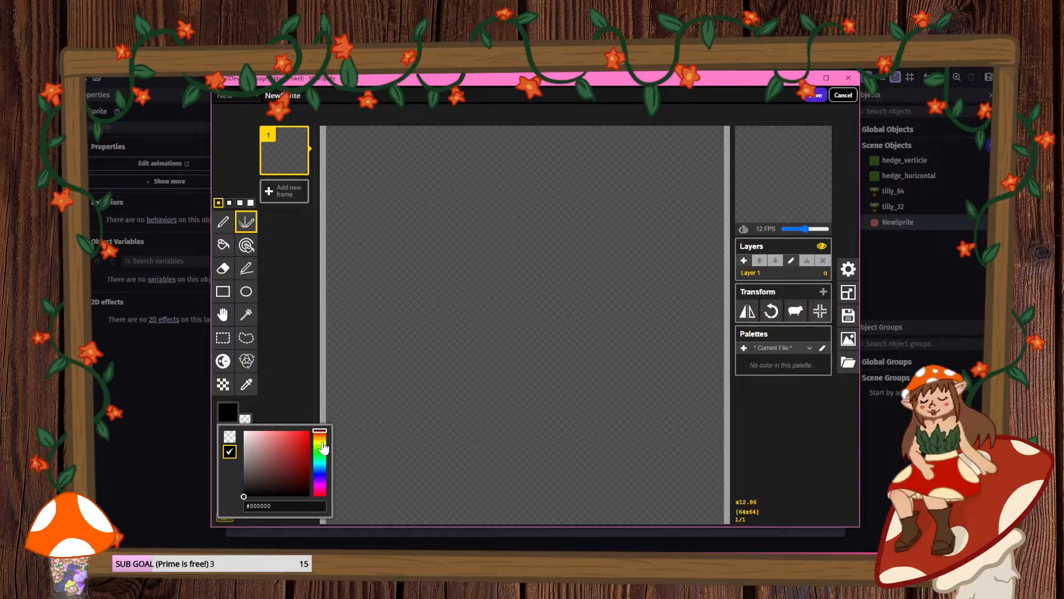
drag(282, 452, 270, 475)
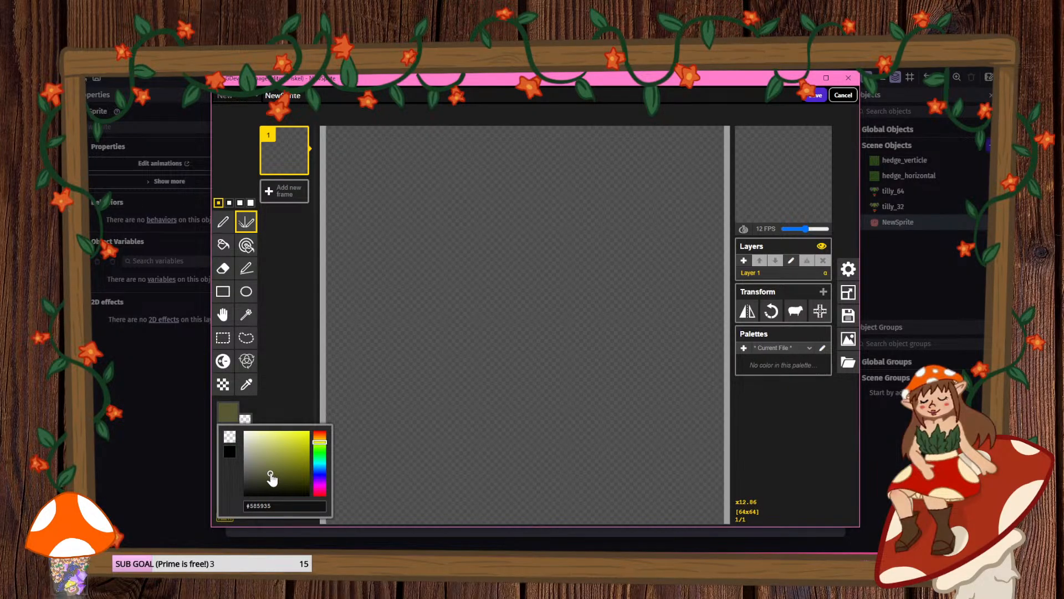
click(320, 441)
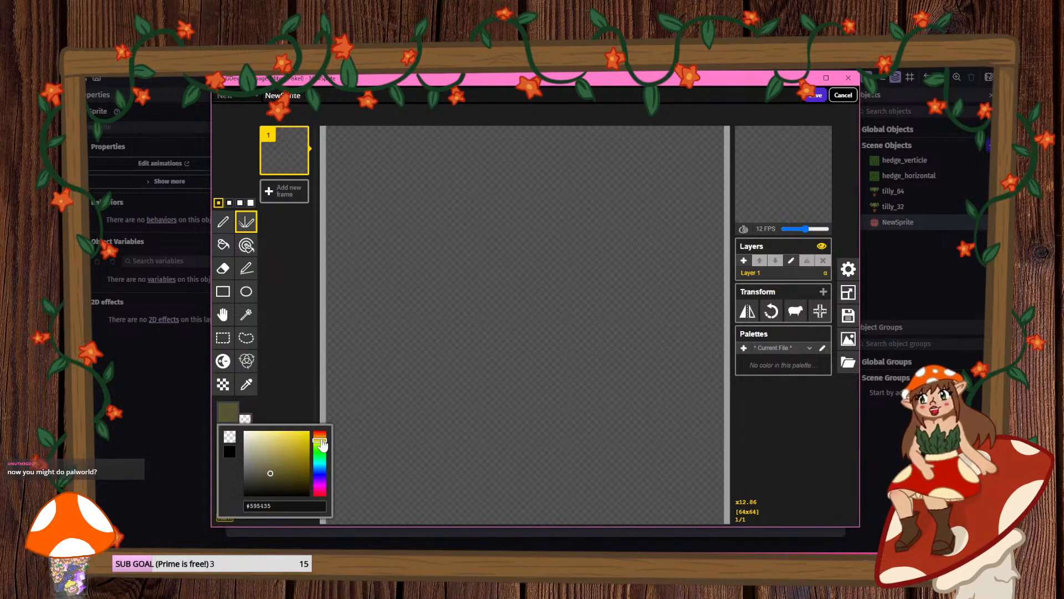
click(321, 439)
drag(301, 455, 299, 470)
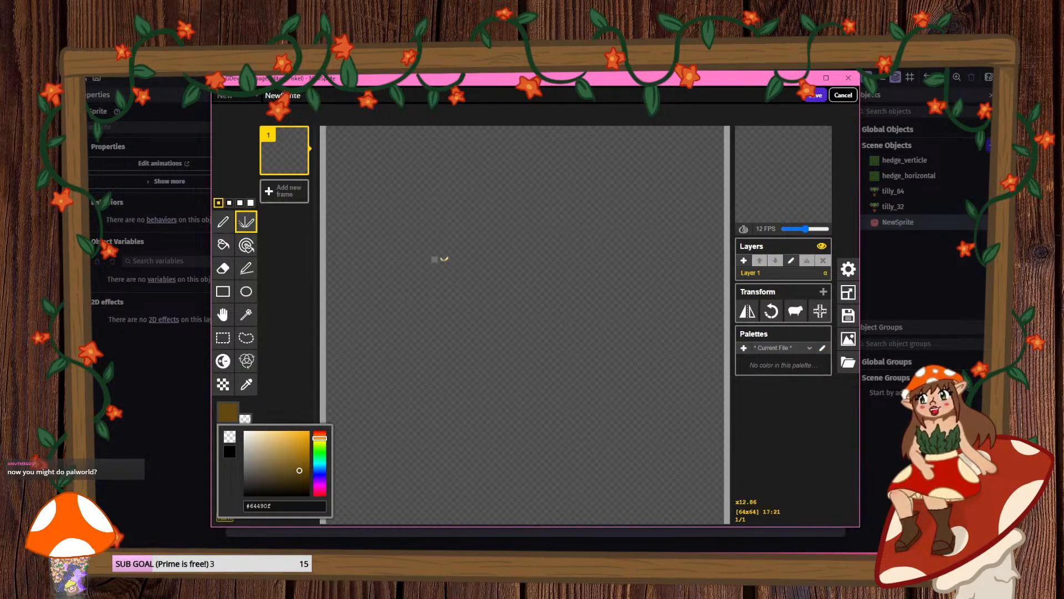
click(506, 265)
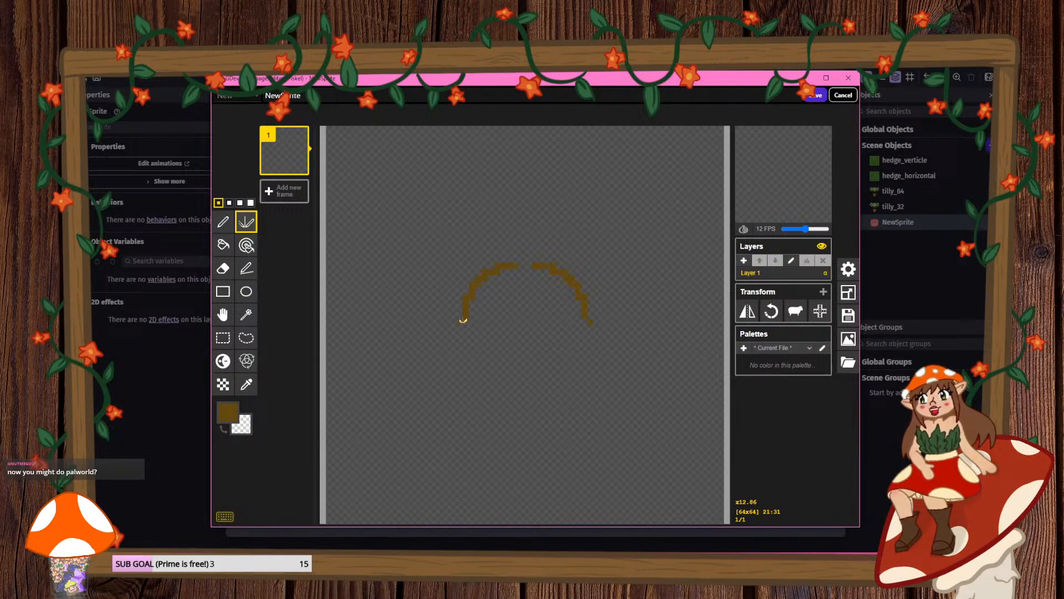
mouse_move(462, 320)
mouse_down()
mouse_move(506, 377)
mouse_move(531, 382)
mouse_up()
click(521, 265)
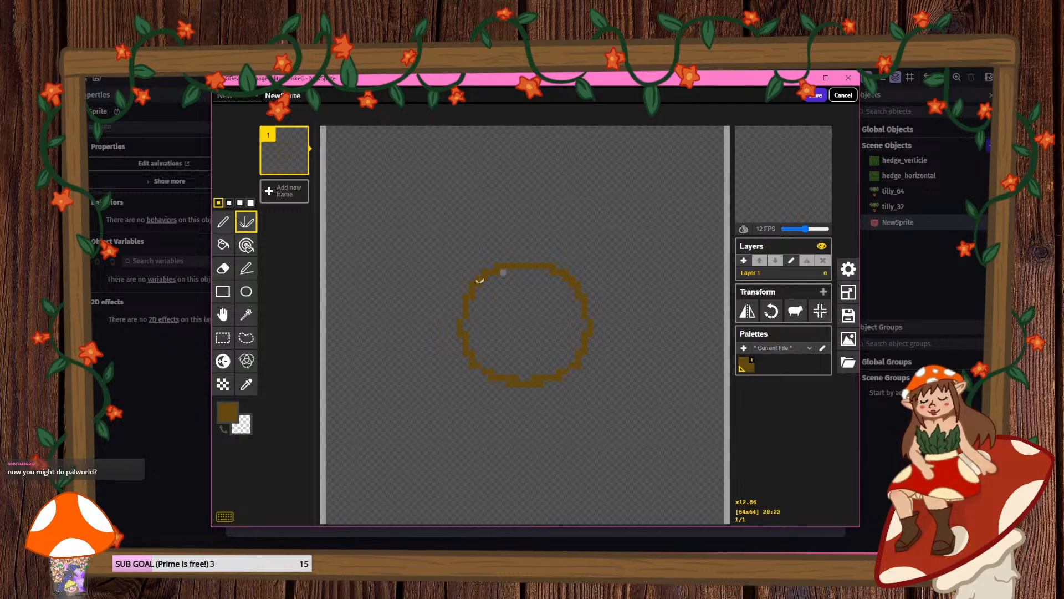
- Outline a ring of mirrored petals around the brown circle in golden orange #c88900
click(227, 412)
click(322, 450)
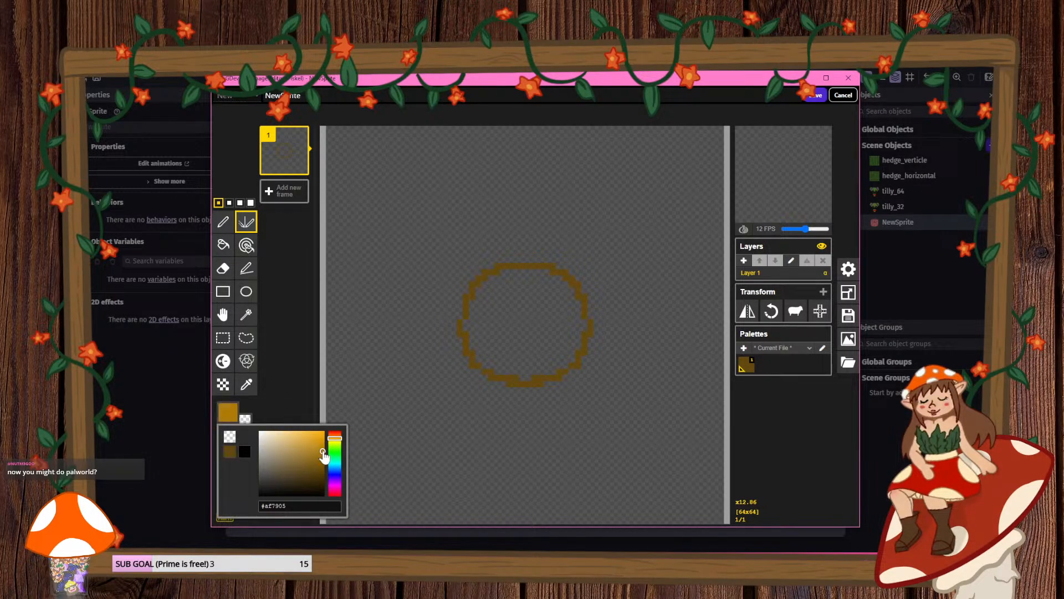
click(325, 444)
click(509, 264)
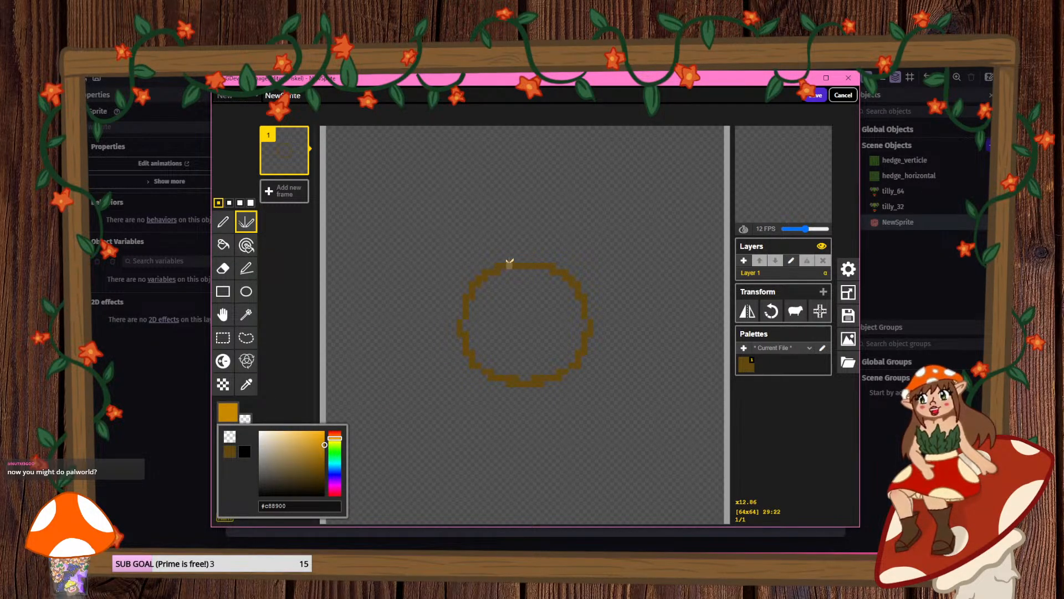
mouse_move(508, 256)
mouse_down()
mouse_move(498, 210)
mouse_move(522, 133)
mouse_up()
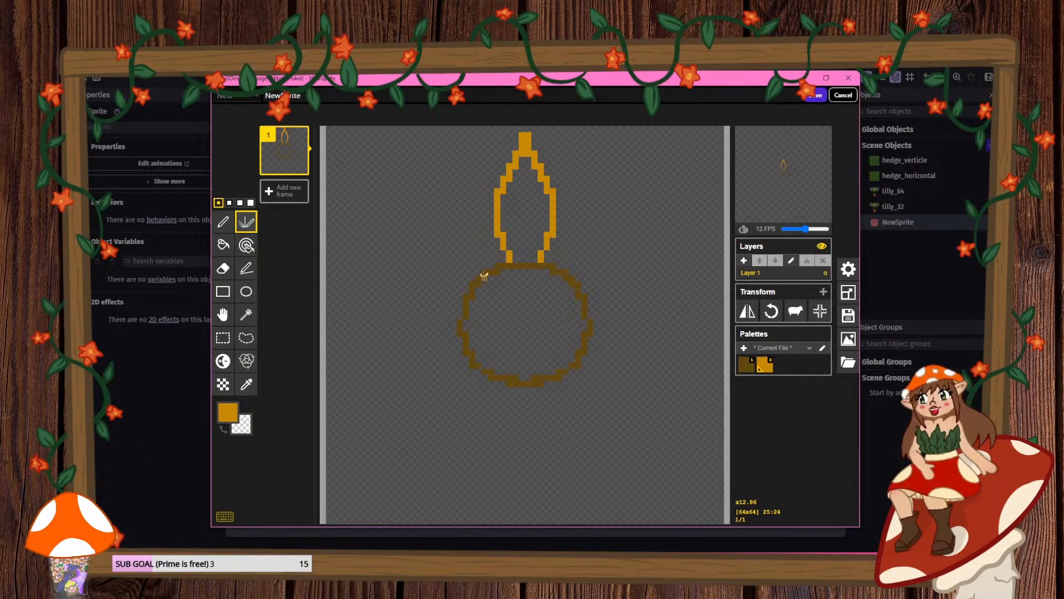
mouse_move(484, 274)
mouse_down()
mouse_move(480, 261)
mouse_move(400, 224)
mouse_move(401, 247)
mouse_move(454, 316)
mouse_move(469, 316)
mouse_move(416, 333)
mouse_move(358, 388)
mouse_move(425, 400)
mouse_move(482, 373)
mouse_move(507, 496)
mouse_move(524, 507)
mouse_up()
mouse_move(442, 401)
mouse_down()
mouse_move(428, 467)
mouse_move(493, 463)
mouse_move(502, 447)
mouse_up()
mouse_move(412, 273)
mouse_down()
mouse_move(385, 273)
mouse_move(363, 328)
mouse_move(399, 339)
mouse_up()
mouse_move(490, 215)
mouse_down()
mouse_move(469, 186)
mouse_move(438, 226)
mouse_up()
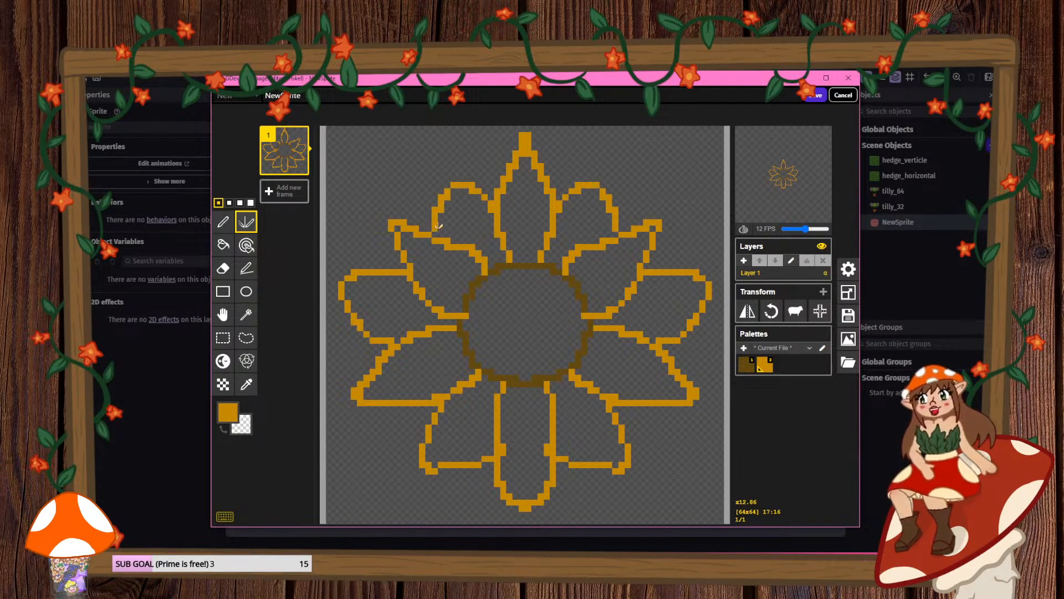
- Redraw the two mirrored upper petals beside the top petal with pointed tips, and outline a smaller dark brown ring inside the flower centre
key(ctrl+z)
mouse_move(494, 194)
mouse_down()
mouse_move(426, 195)
mouse_move(442, 246)
mouse_up()
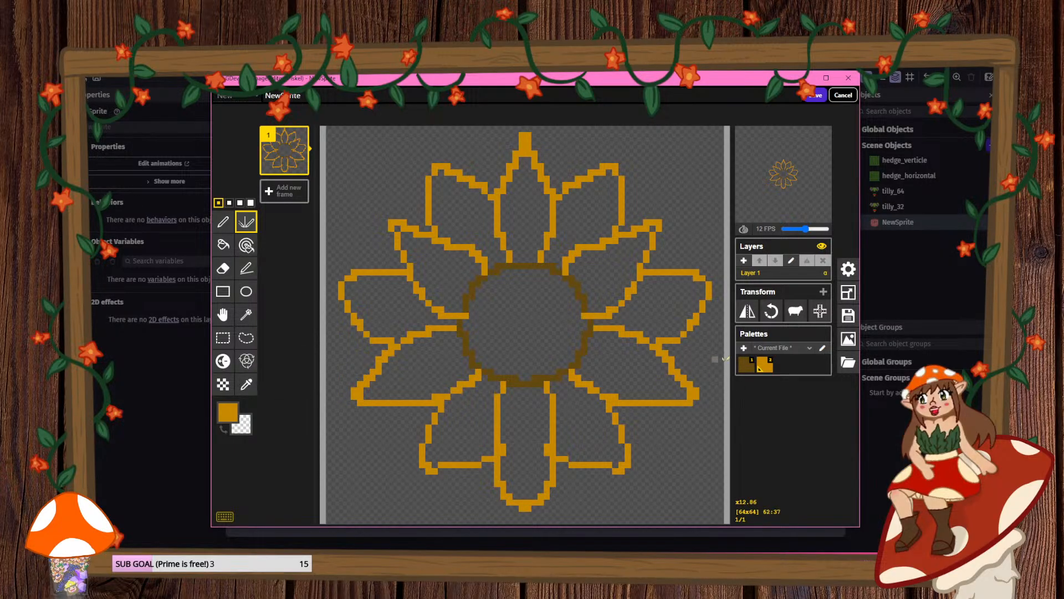
click(746, 365)
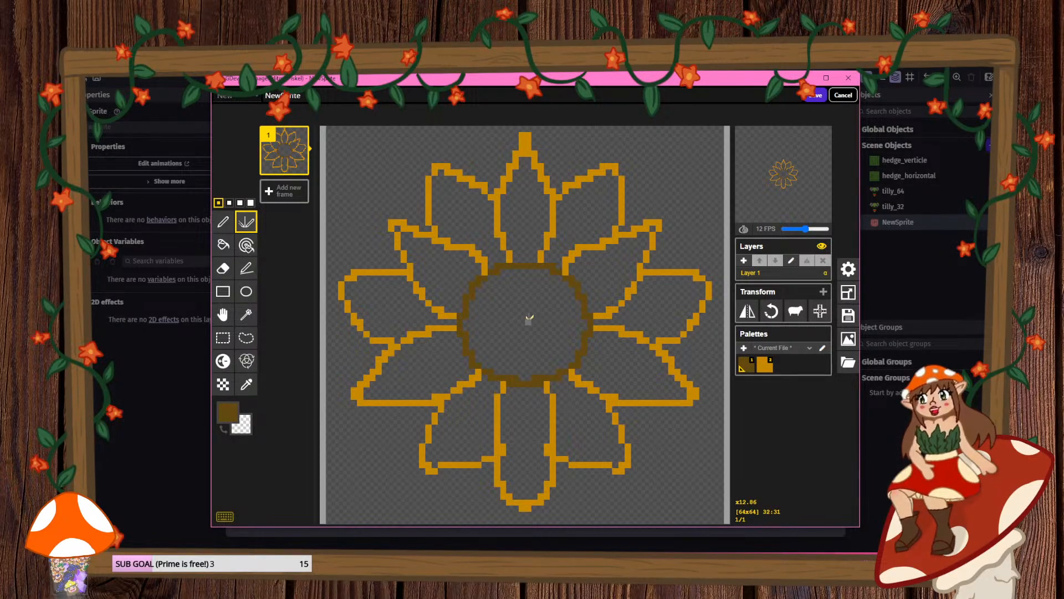
mouse_move(534, 289)
mouse_down()
mouse_move(504, 295)
mouse_move(504, 351)
mouse_move(527, 357)
mouse_up()
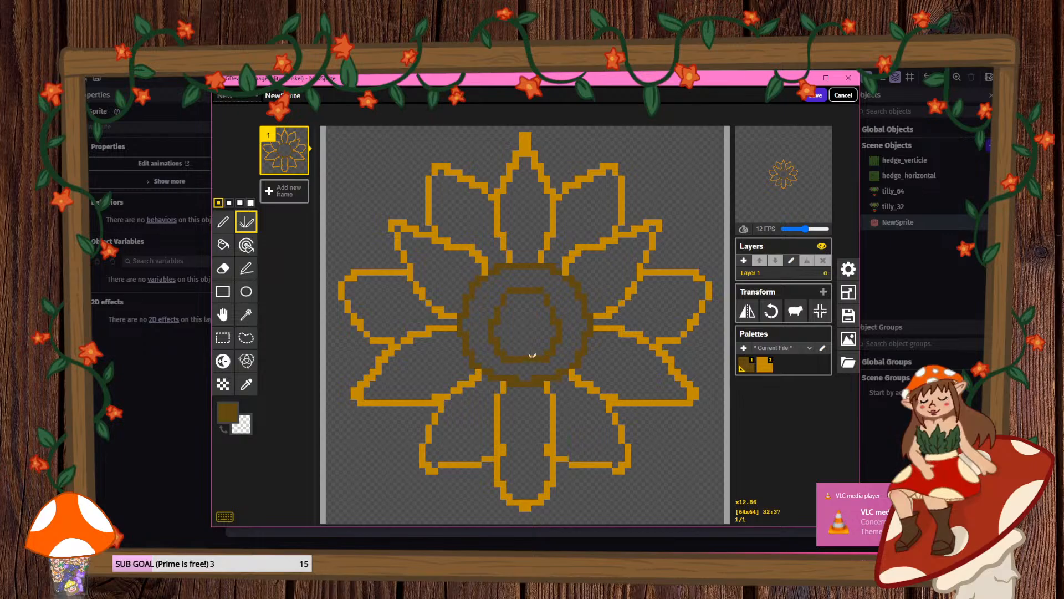
- Fill all the petals of the flower with bright yellow #ffbc29 using the paint bucket
click(224, 245)
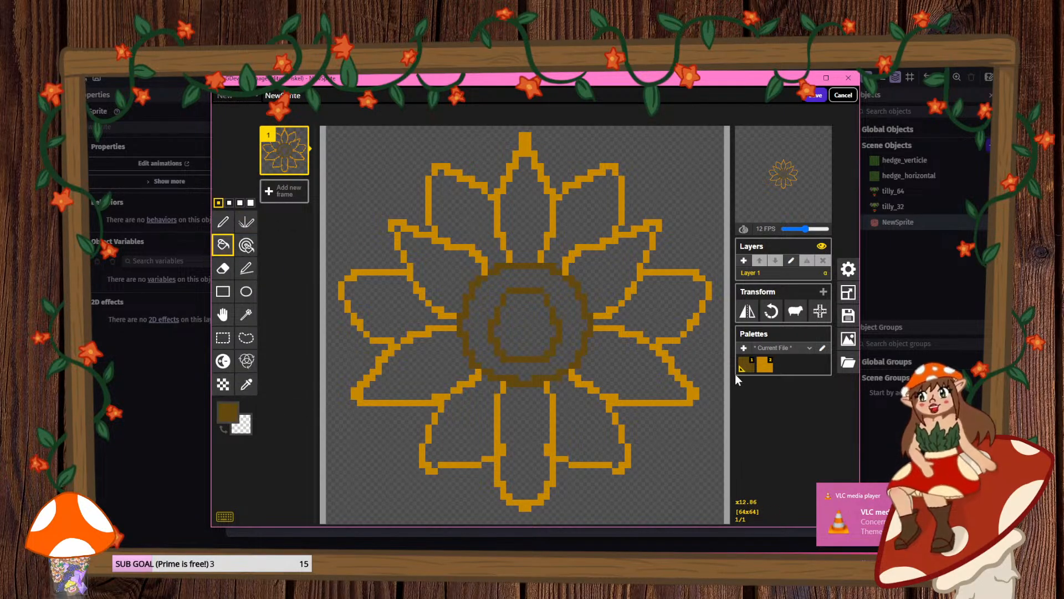
click(765, 365)
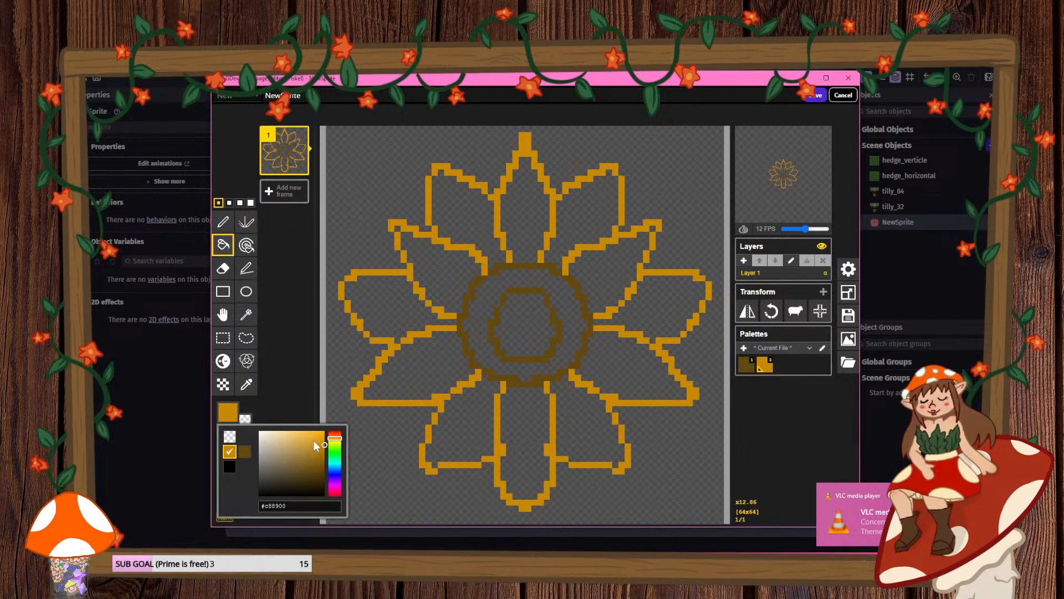
click(322, 433)
click(383, 382)
click(399, 302)
click(433, 243)
click(468, 210)
click(531, 200)
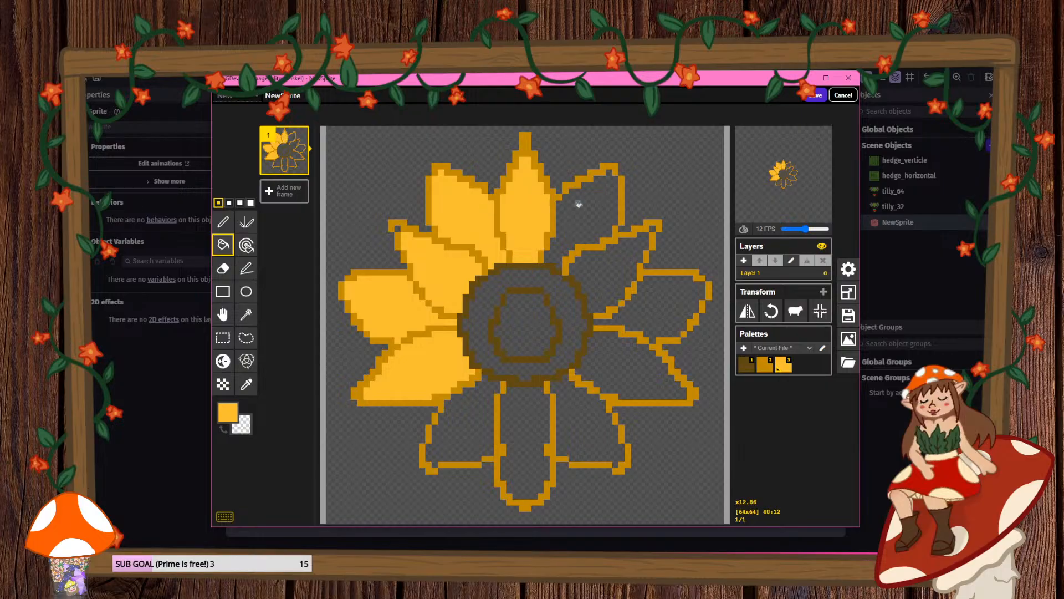
click(579, 204)
click(633, 245)
click(654, 305)
click(653, 362)
click(588, 424)
click(524, 443)
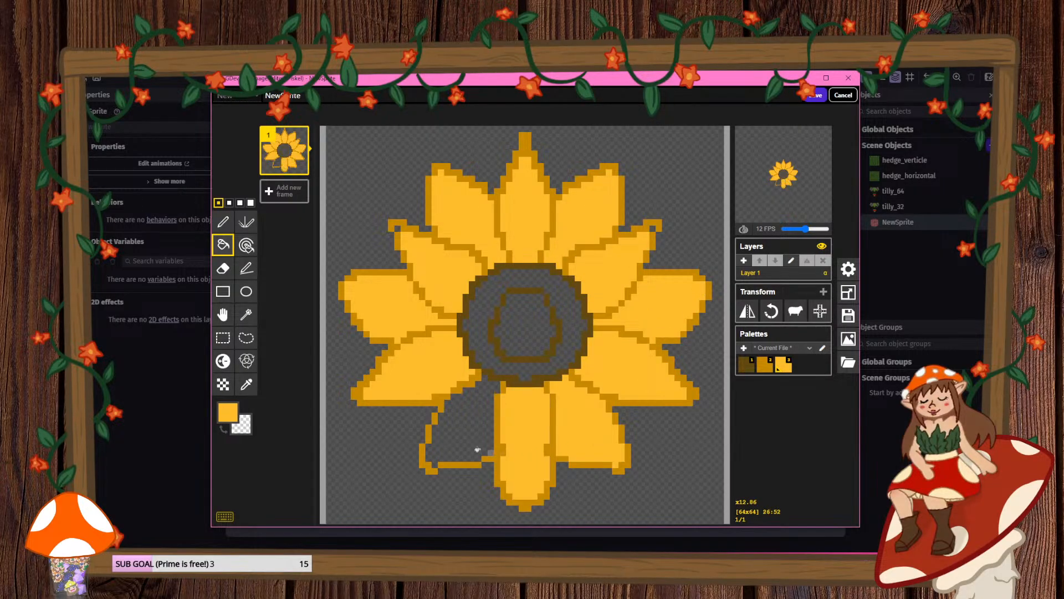
click(478, 450)
- Recolour the alternate petals in muted gold #d3a133
click(227, 412)
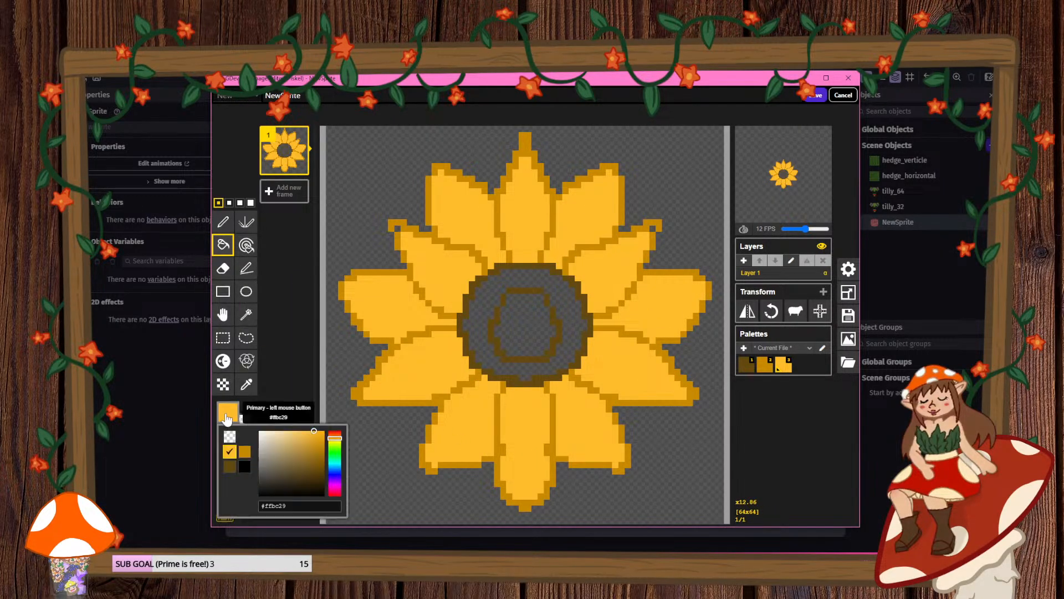
click(309, 442)
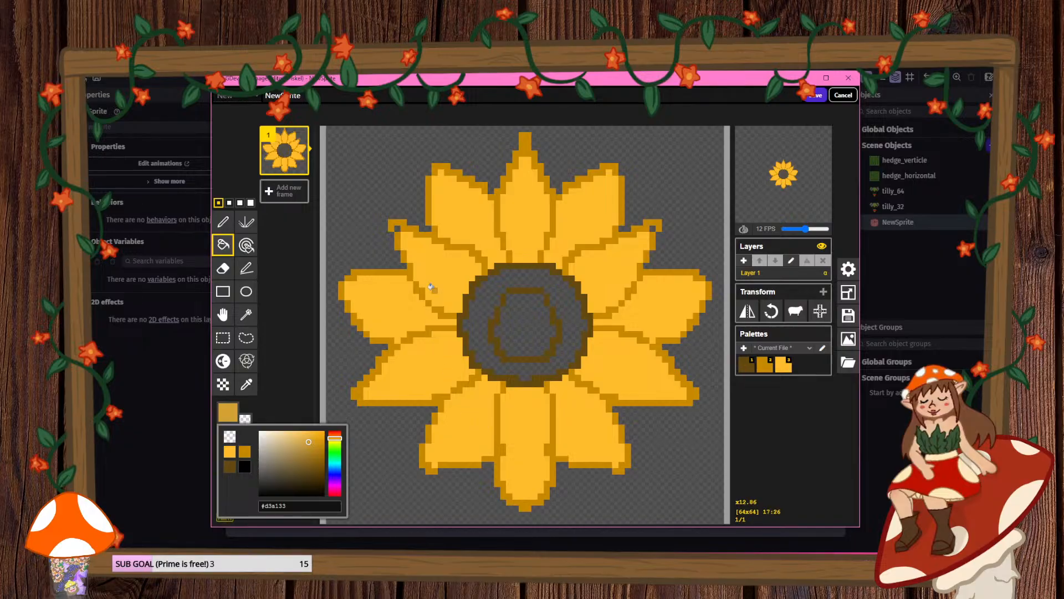
click(468, 221)
click(586, 214)
click(663, 302)
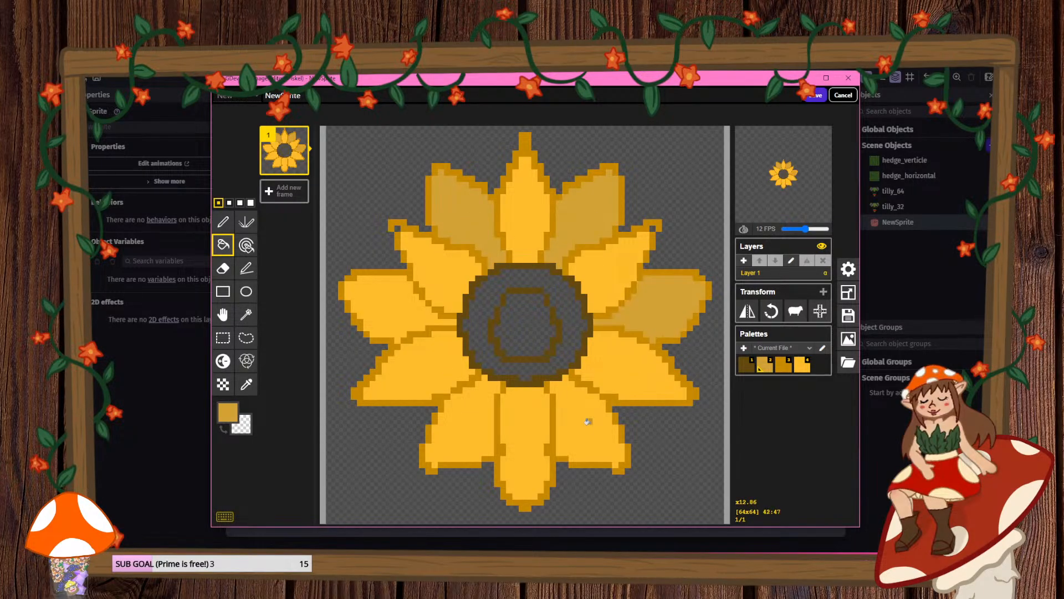
click(588, 422)
click(463, 437)
click(380, 294)
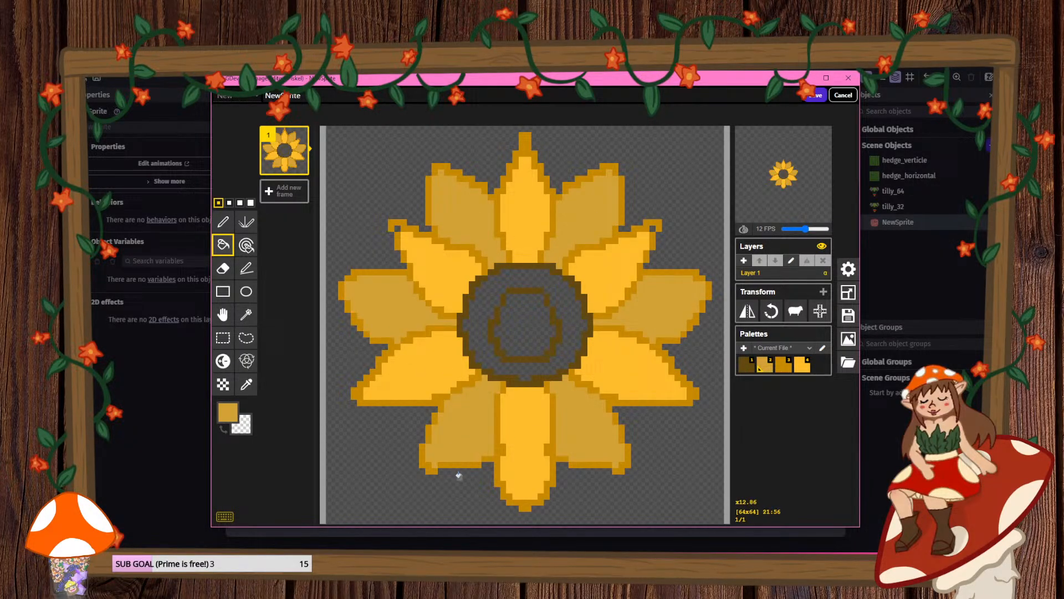
- Fill the alternate petals with deeper golden orange #dc9700, leaving the others bright yellow
click(227, 412)
click(324, 439)
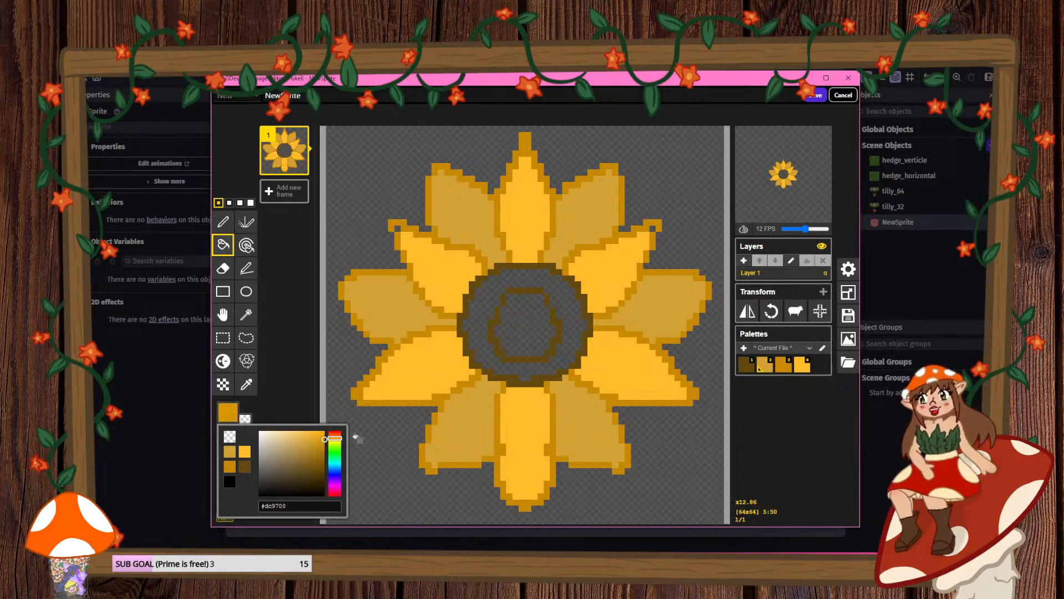
click(420, 359)
key(ctrl+z)
click(382, 311)
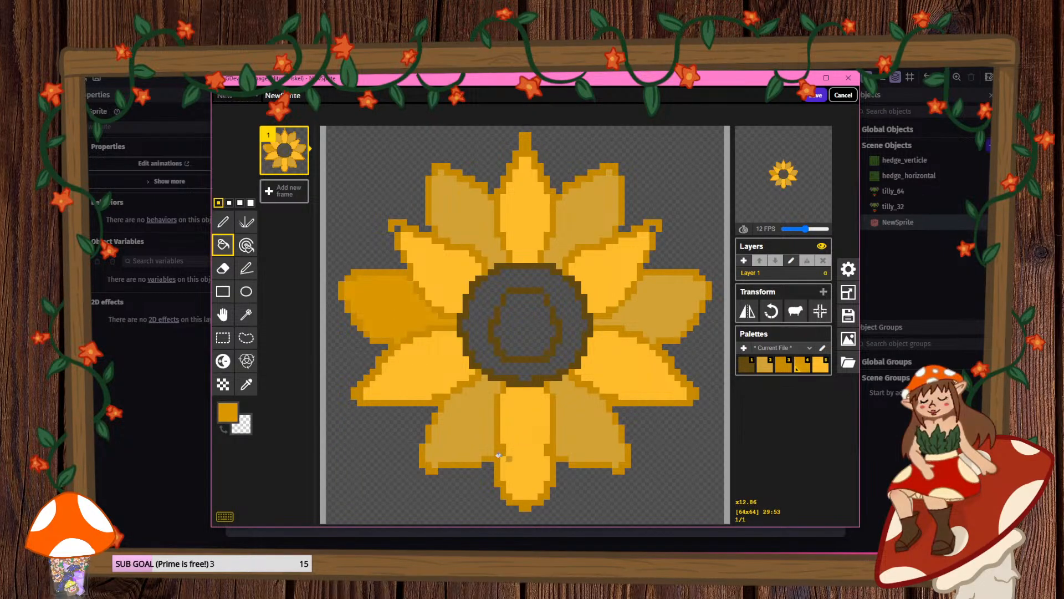
click(486, 453)
click(588, 427)
click(662, 320)
click(566, 208)
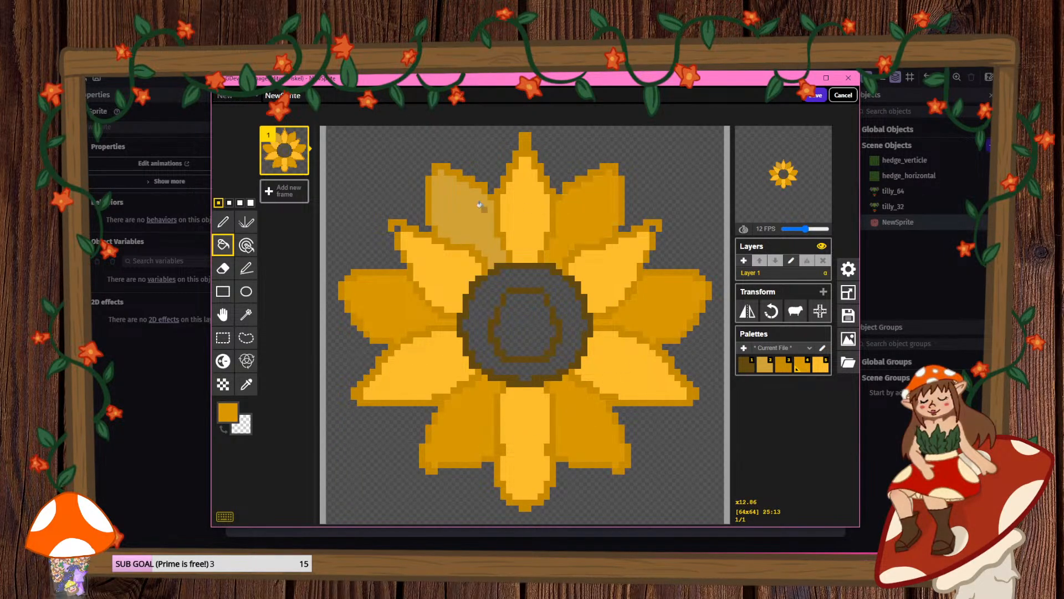
click(482, 206)
- Try a green fill in the inner core of the flower centre
click(228, 414)
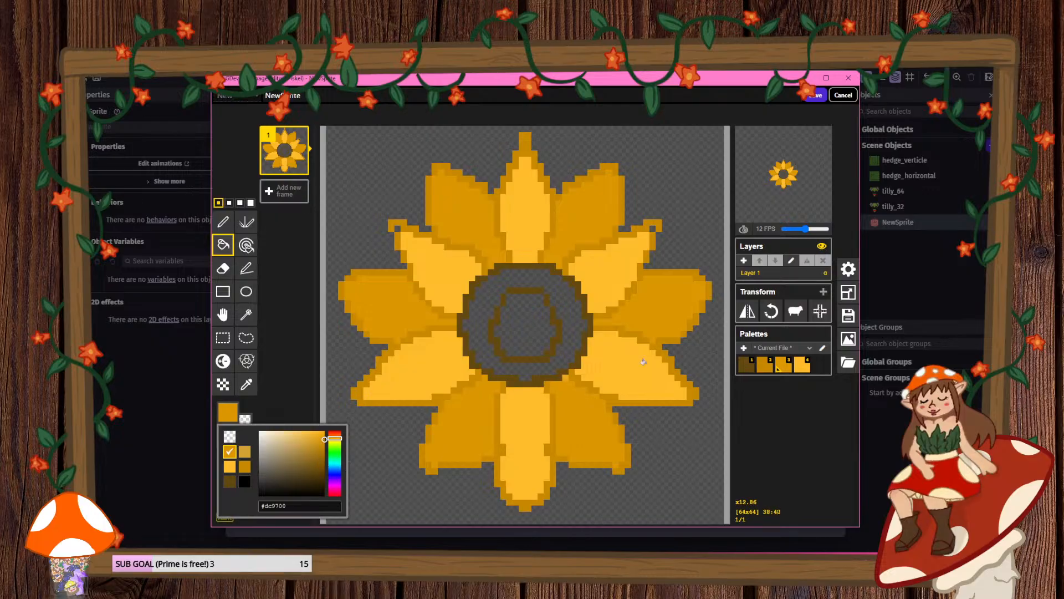
click(746, 365)
click(228, 413)
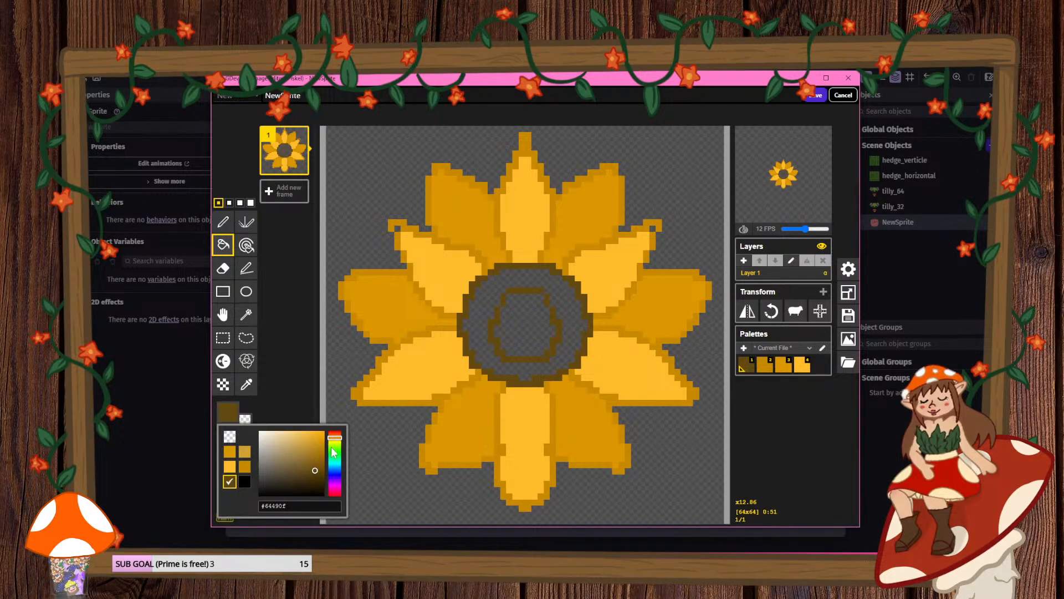
drag(334, 450, 302, 465)
click(492, 333)
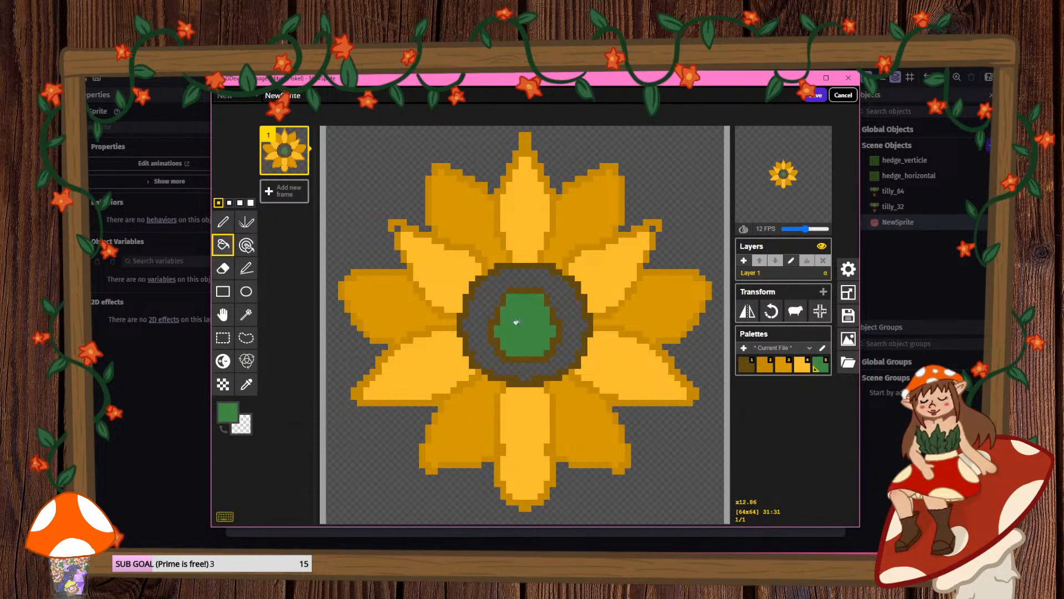
- Fill the outer ring and inner core of the flower centre with reddish brown, and save the sunflower to the points object
click(235, 422)
mouse_move(333, 453)
mouse_down()
mouse_move(334, 435)
mouse_move(303, 466)
mouse_up()
click(479, 323)
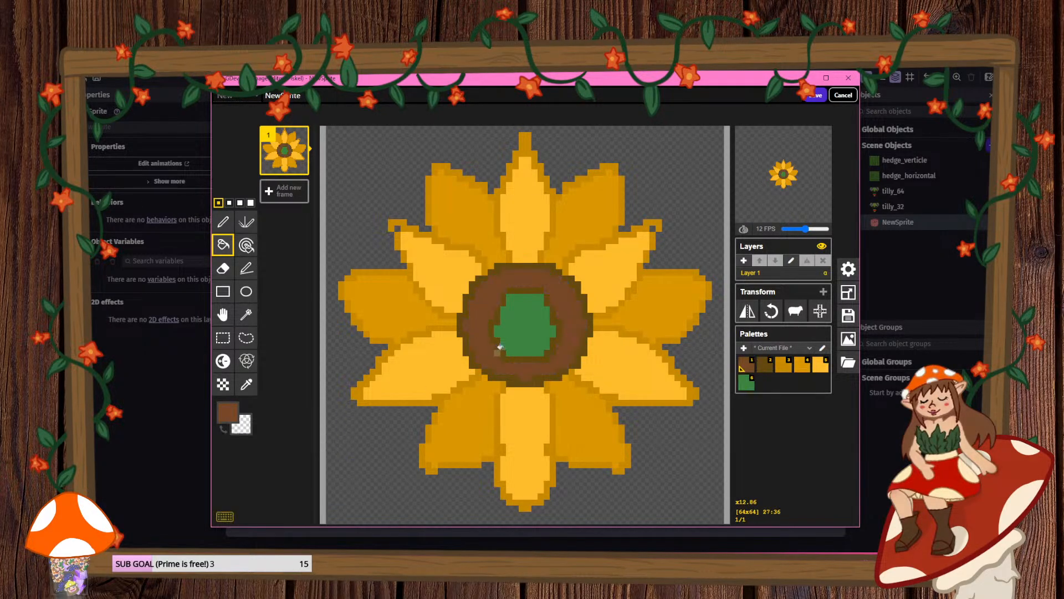
click(524, 328)
scroll(554, 377, down, 5)
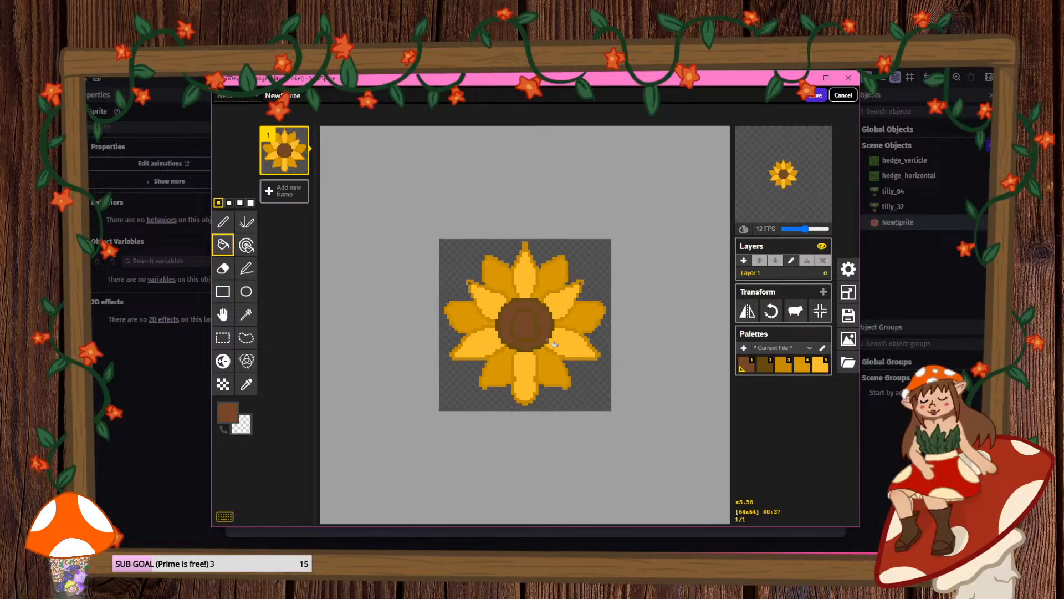
scroll(521, 302, up, 2)
mouse_move(814, 151)
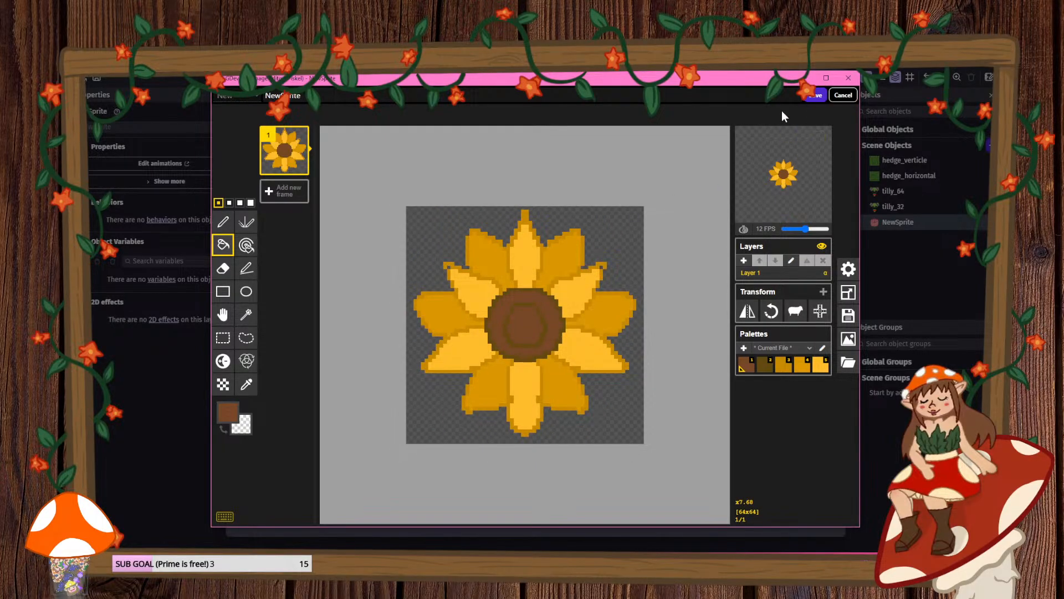
click(814, 96)
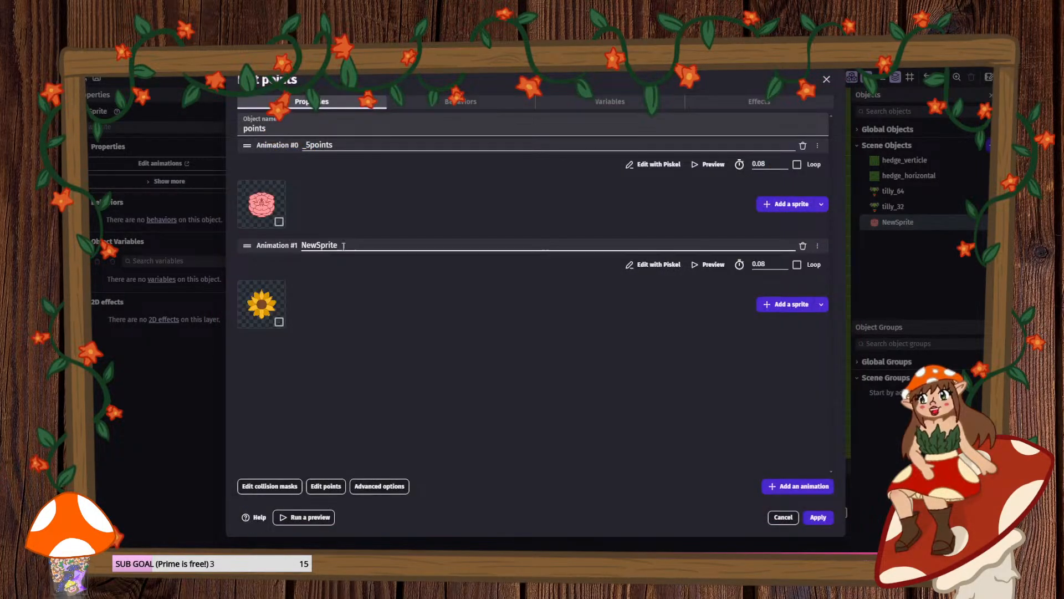
- Rename the pink flower animation 5_points and the sunflower animation 10_points
drag(343, 246, 285, 246)
click(310, 146)
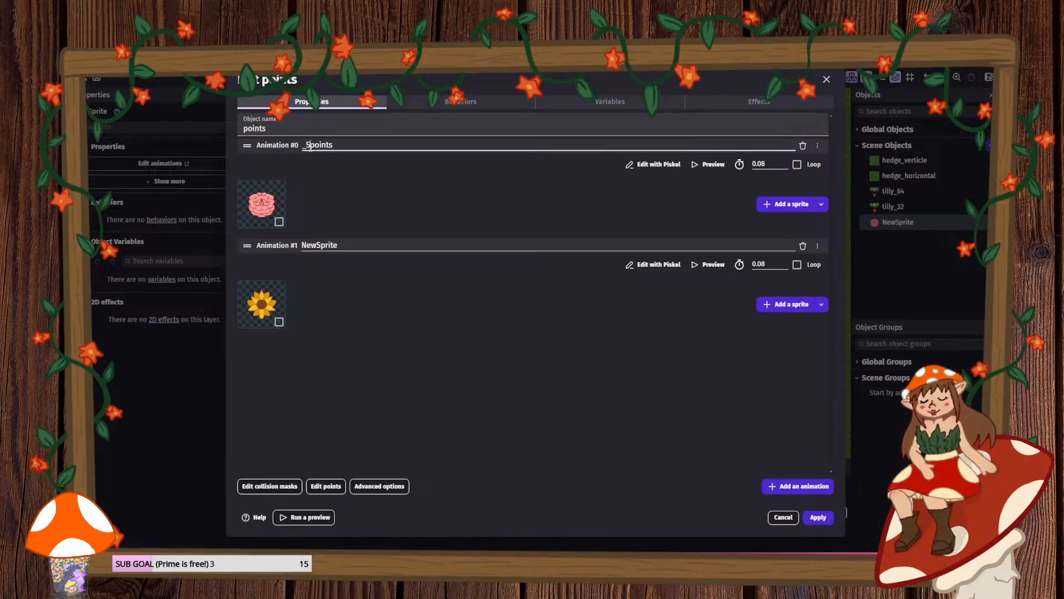
key(BackSpace)
text(5_)
double_click(342, 244)
text(1)
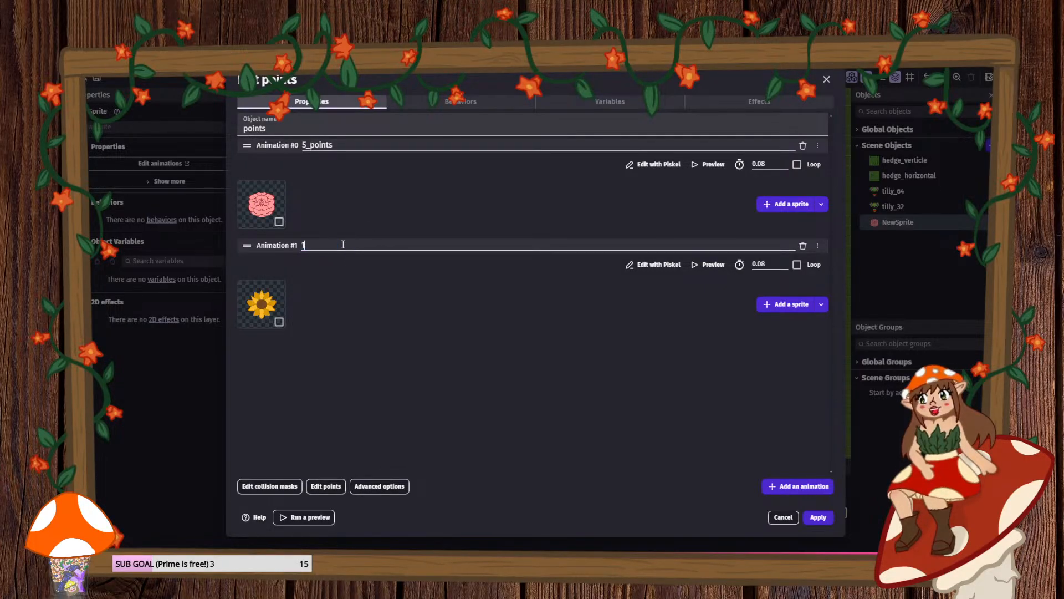
text(0_po)
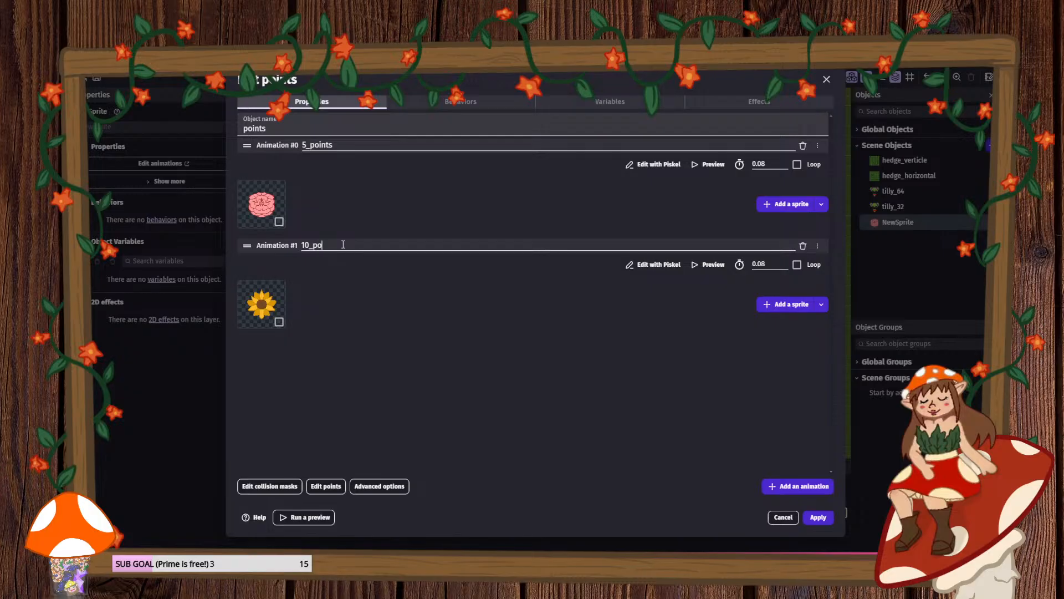
text(ints)
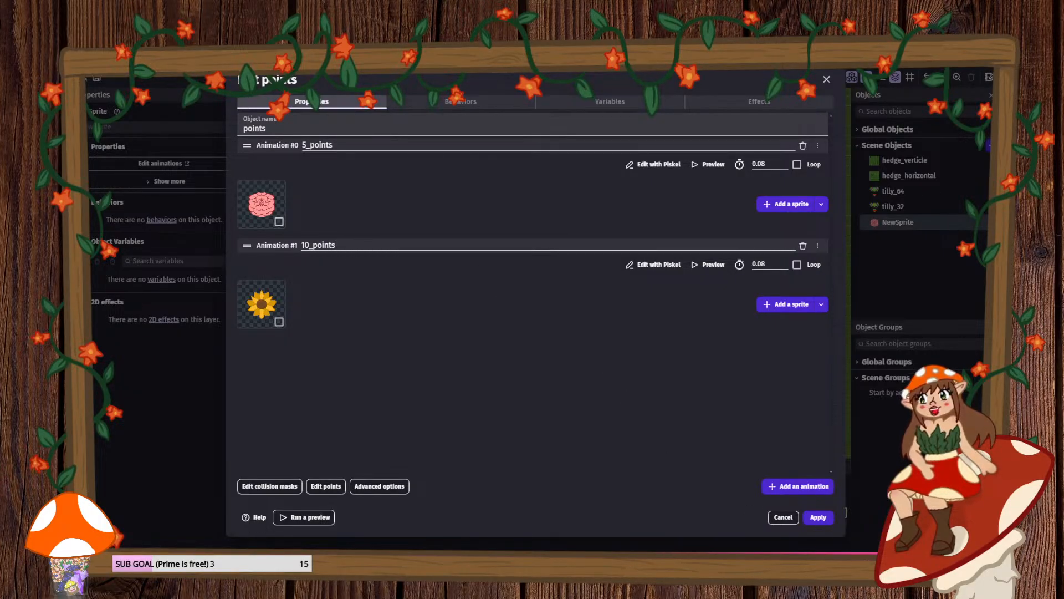
- Add a third animation in Piskel on a 64x64 canvas and outline a heart-shaped upper petal with the mirrored pen in dark purple #55005d
click(799, 487)
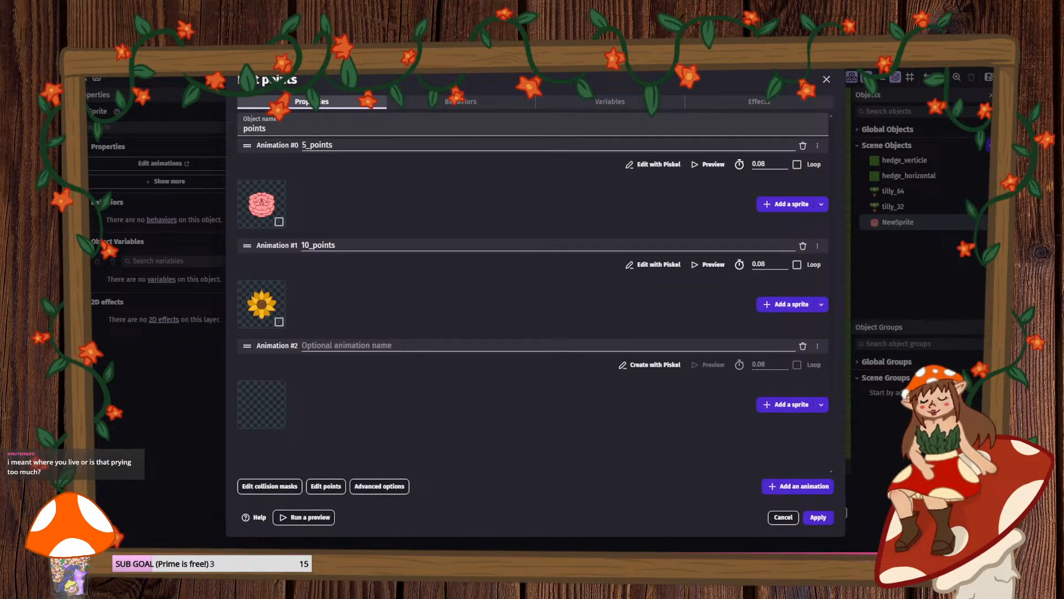
click(652, 364)
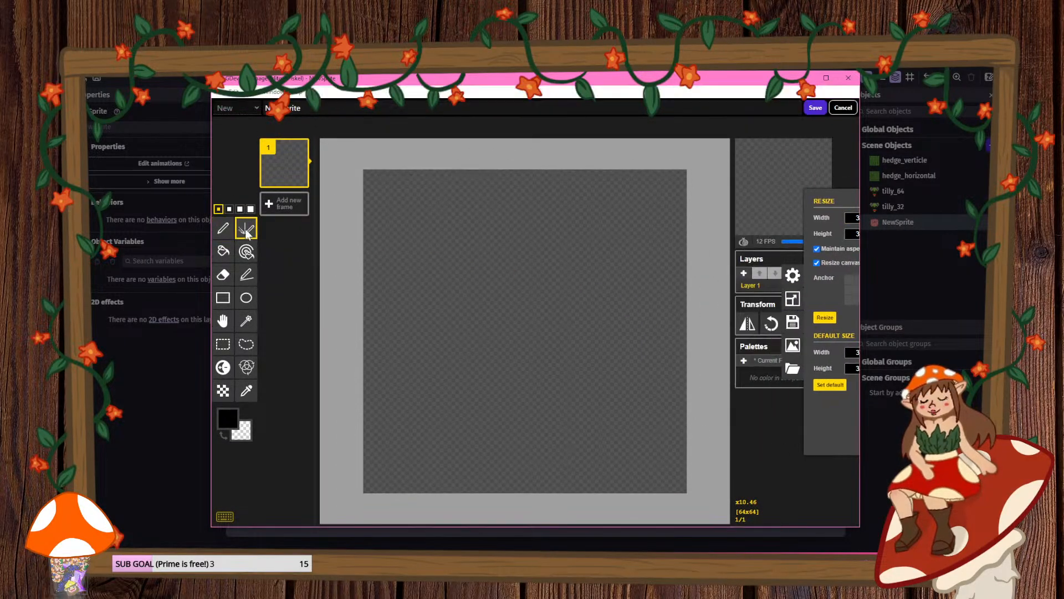
click(227, 417)
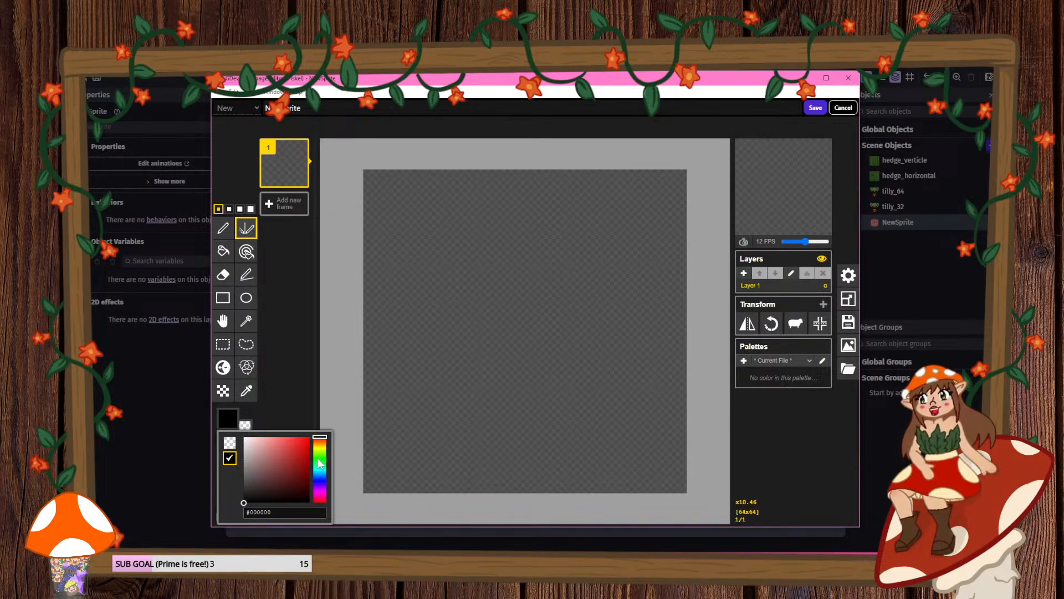
click(320, 490)
drag(304, 470, 318, 483)
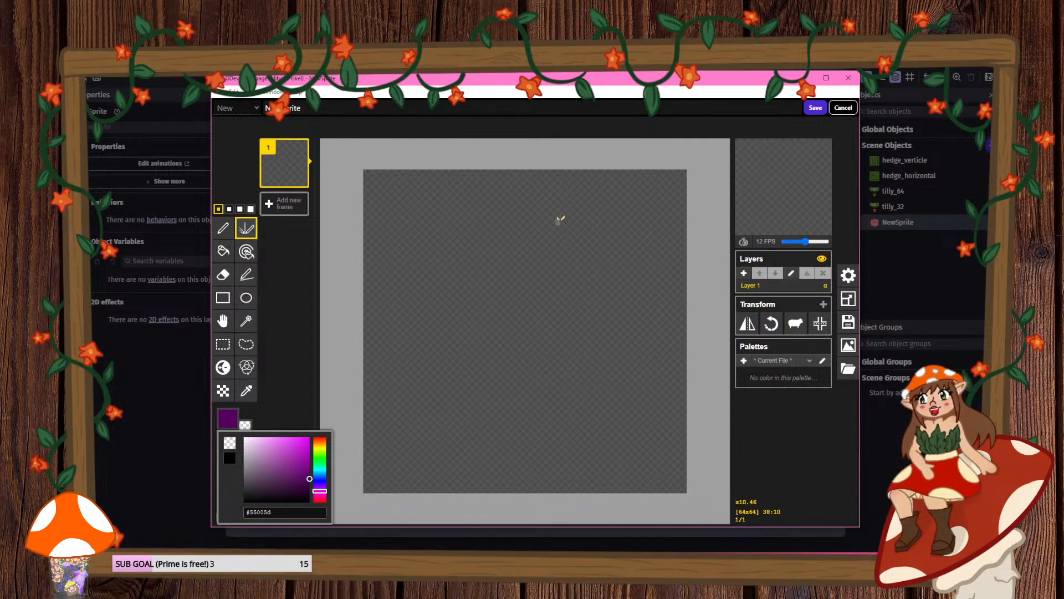
mouse_move(551, 208)
mouse_down()
mouse_move(466, 210)
mouse_move(422, 254)
mouse_move(441, 309)
mouse_move(533, 374)
mouse_up()
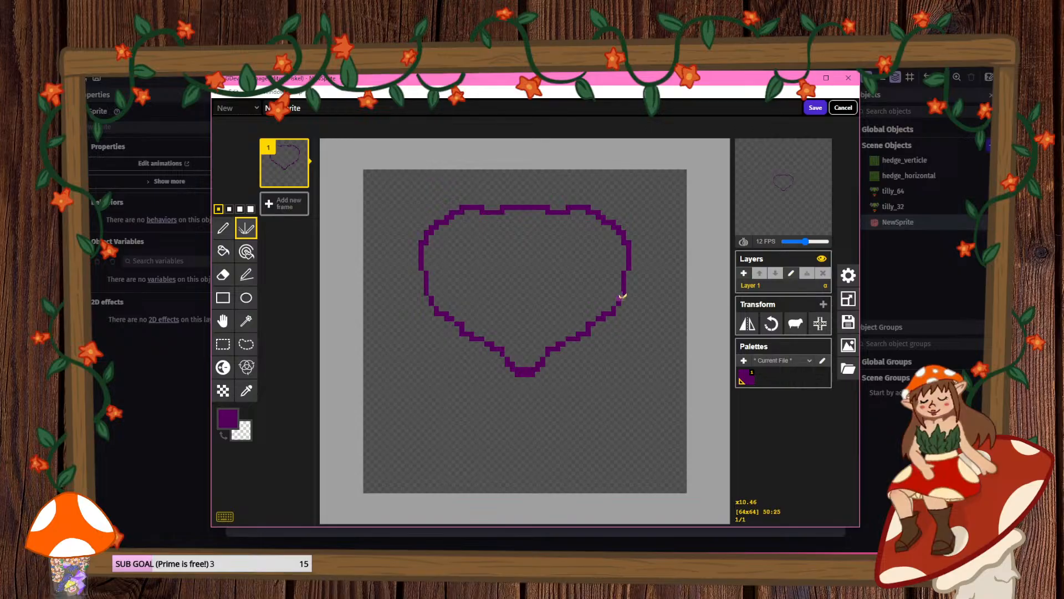
- Outline two mirrored side petals below the heart shape and a shallow rounded petal beneath them in the same purple
mouse_move(622, 295)
mouse_down()
mouse_move(644, 294)
mouse_move(664, 348)
mouse_move(654, 419)
mouse_move(564, 404)
mouse_move(526, 369)
mouse_up()
mouse_move(412, 431)
mouse_down()
mouse_move(430, 459)
mouse_move(524, 486)
mouse_up()
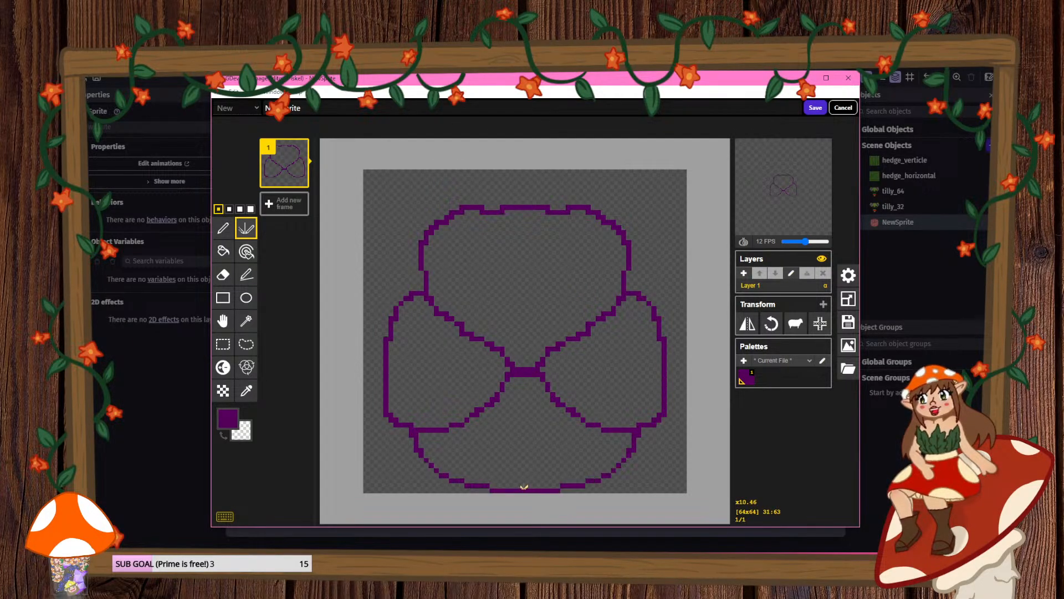
click(532, 485)
key(ctrl+z)
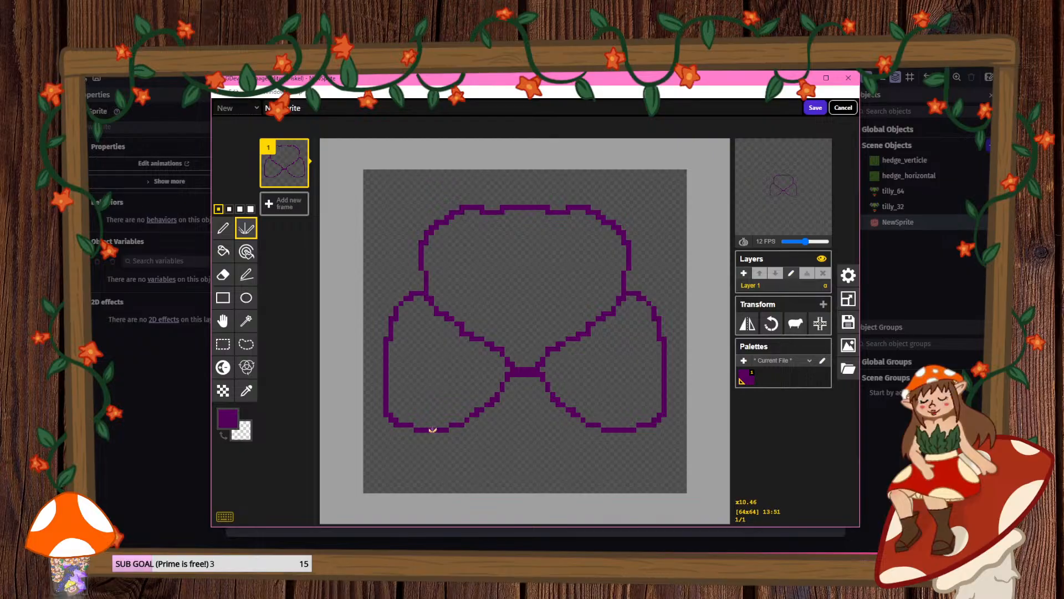
mouse_move(427, 431)
mouse_down()
mouse_move(486, 471)
mouse_move(525, 475)
mouse_up()
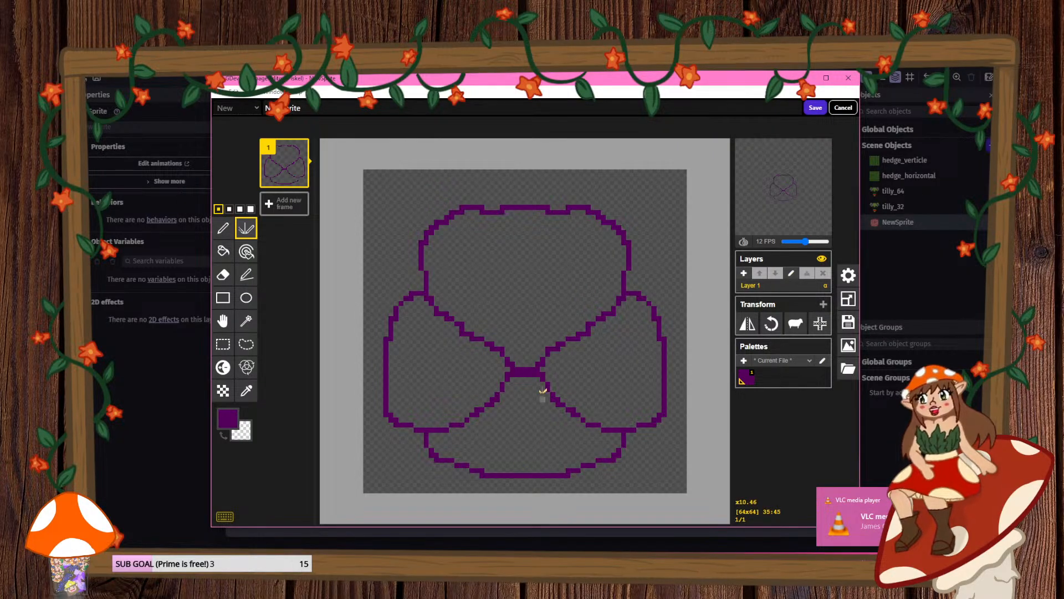
- Draw mirrored jagged markings across the side and lower petals around the flower's centre in a darker purple
click(227, 419)
drag(327, 481, 304, 490)
click(470, 336)
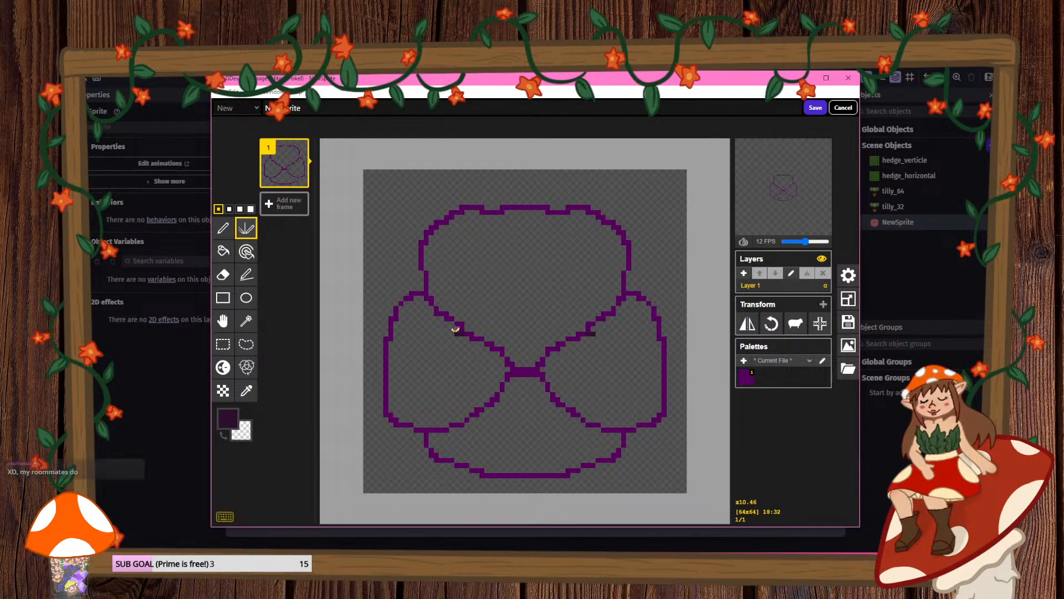
mouse_move(431, 328)
mouse_down()
mouse_move(465, 371)
mouse_move(467, 404)
mouse_move(531, 419)
mouse_up()
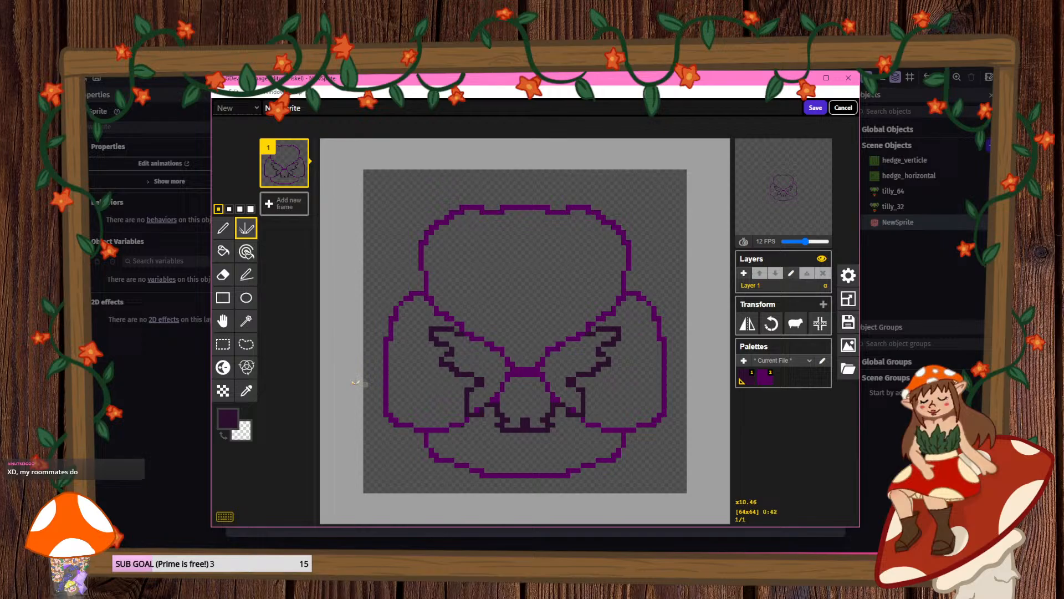
- Outline a mirrored scalloped band in brown #975300 across the side and lower petals, around the jagged central markings
click(228, 419)
click(336, 449)
mouse_move(316, 448)
mouse_down()
mouse_move(326, 463)
mouse_move(335, 442)
mouse_up()
mouse_move(438, 315)
mouse_down()
mouse_move(412, 327)
mouse_move(416, 395)
mouse_move(443, 405)
mouse_move(479, 444)
mouse_up()
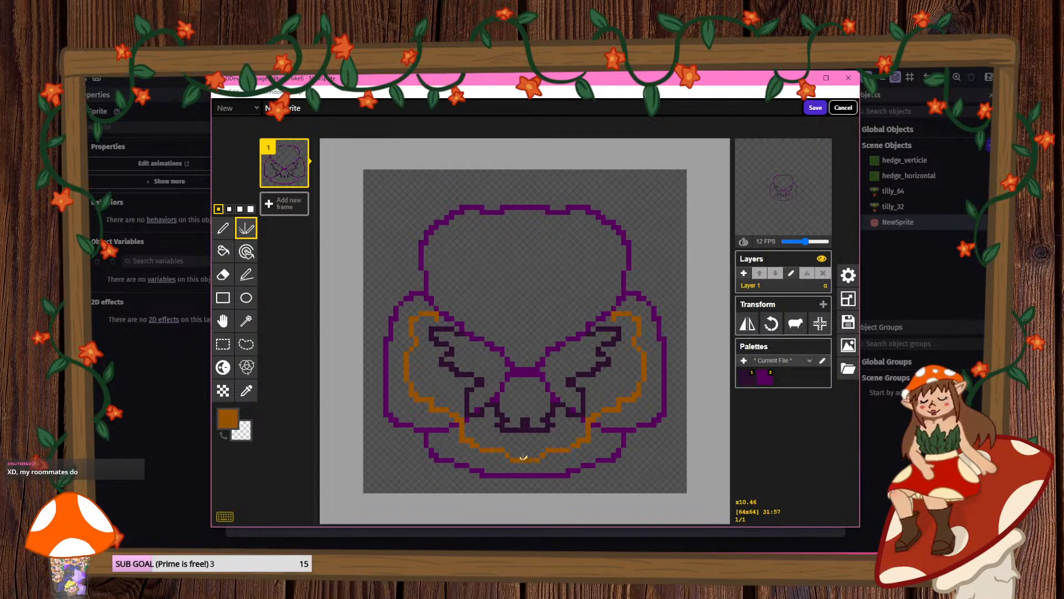
- Fill the scalloped band on both side petals and the lower petal with golden yellow #efa80e
click(222, 252)
click(228, 418)
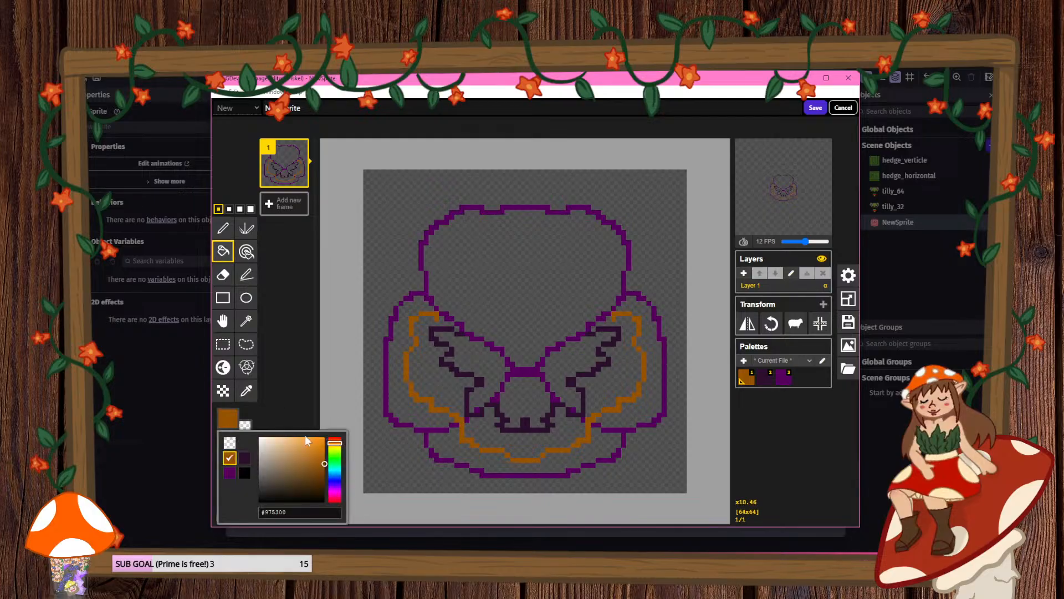
click(321, 444)
drag(321, 444, 335, 444)
click(424, 377)
click(524, 438)
click(607, 389)
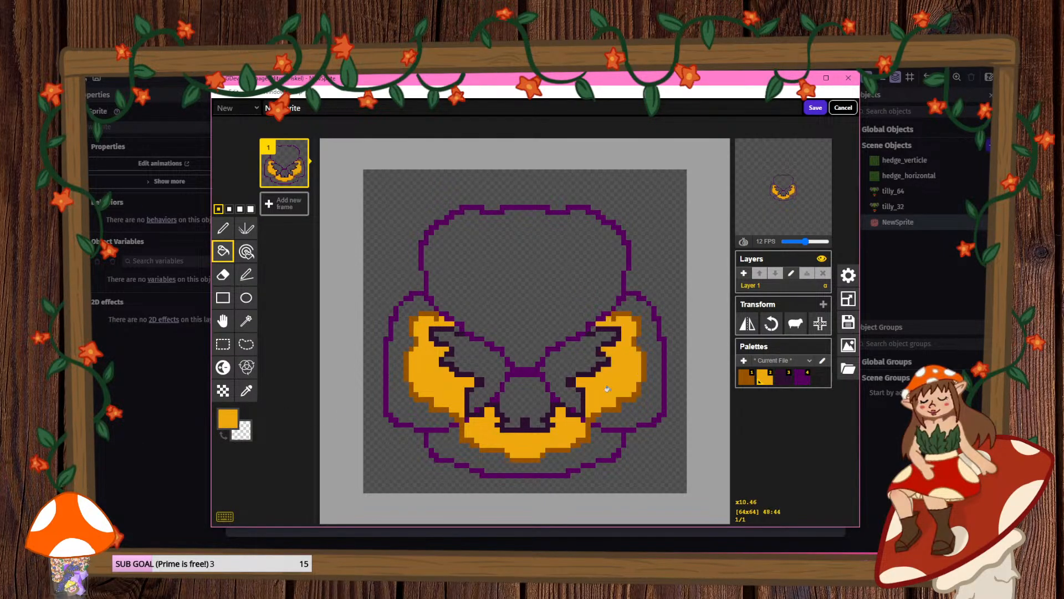
- Fill the jagged markings on the side petals and the lower centre with a muted dark greyish purple
click(227, 419)
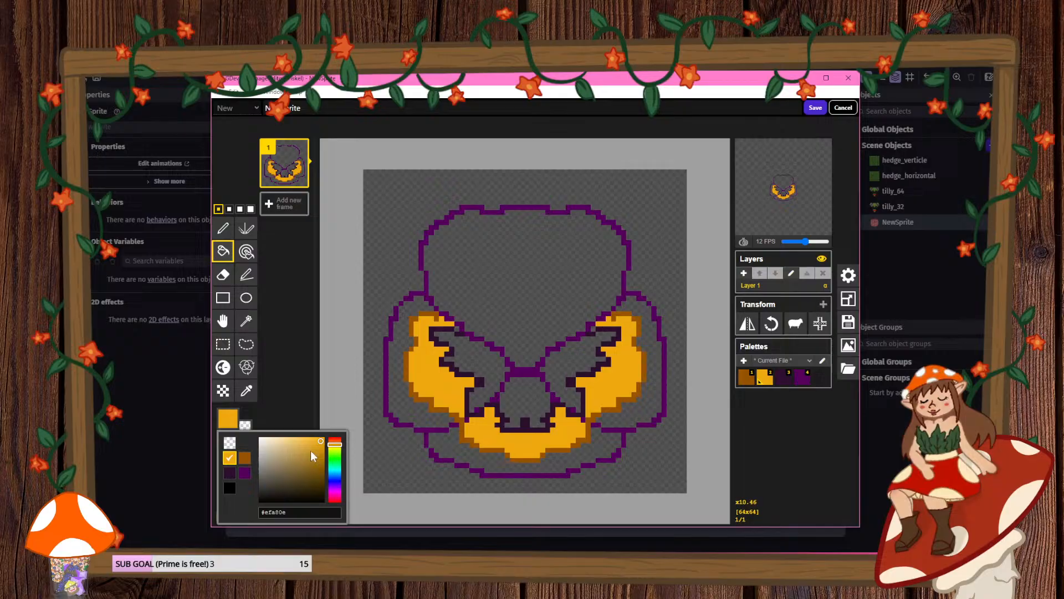
click(336, 490)
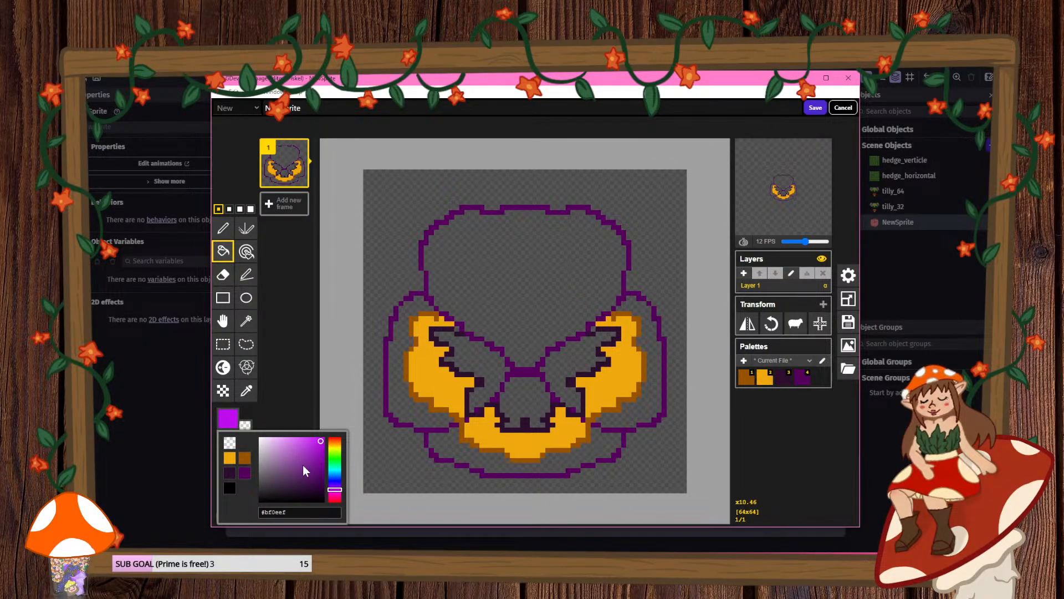
drag(303, 470, 280, 486)
click(467, 357)
click(524, 400)
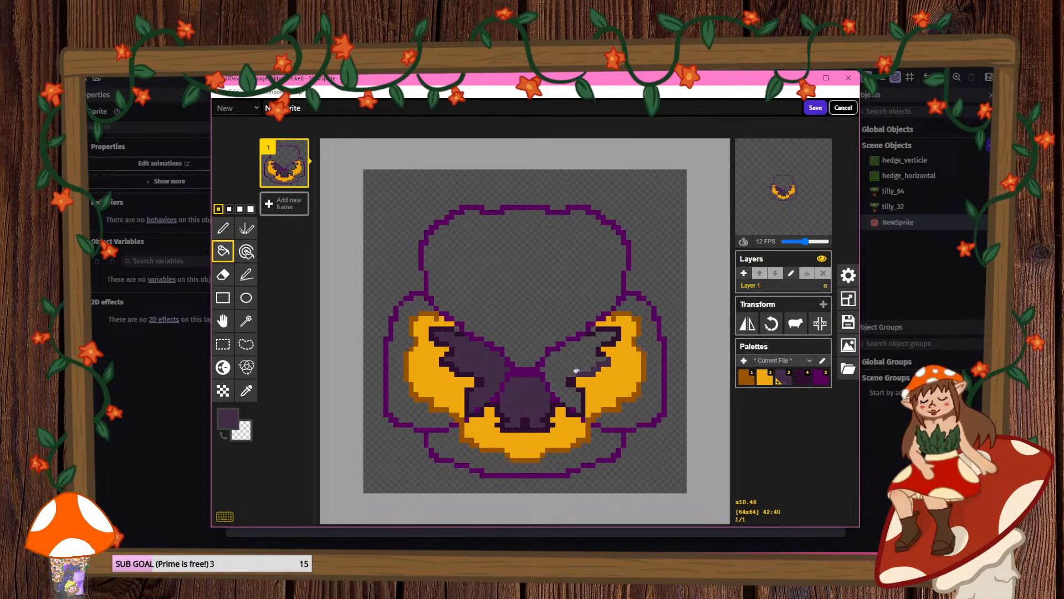
click(572, 367)
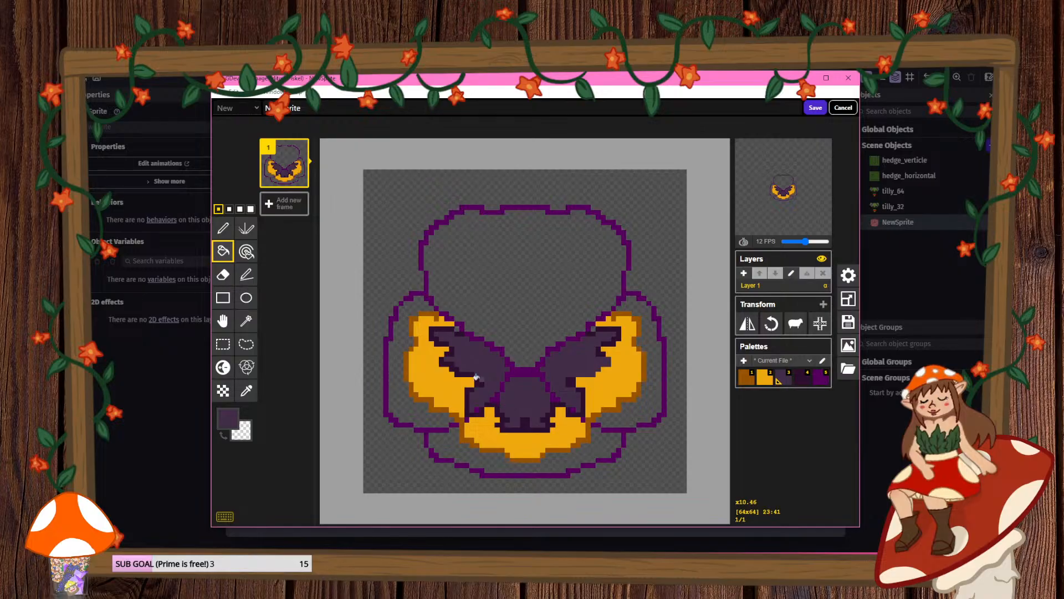
- Fill the upper petal and the outer areas of the side and lower petals with purple #9244a8
click(228, 419)
drag(304, 443, 297, 468)
click(505, 267)
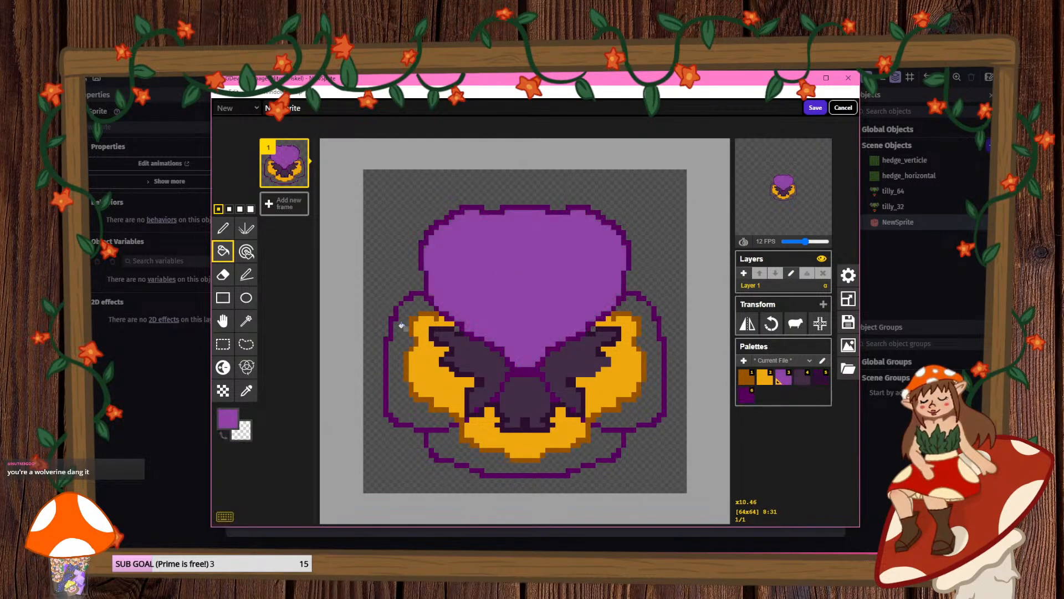
click(402, 326)
click(452, 442)
click(626, 418)
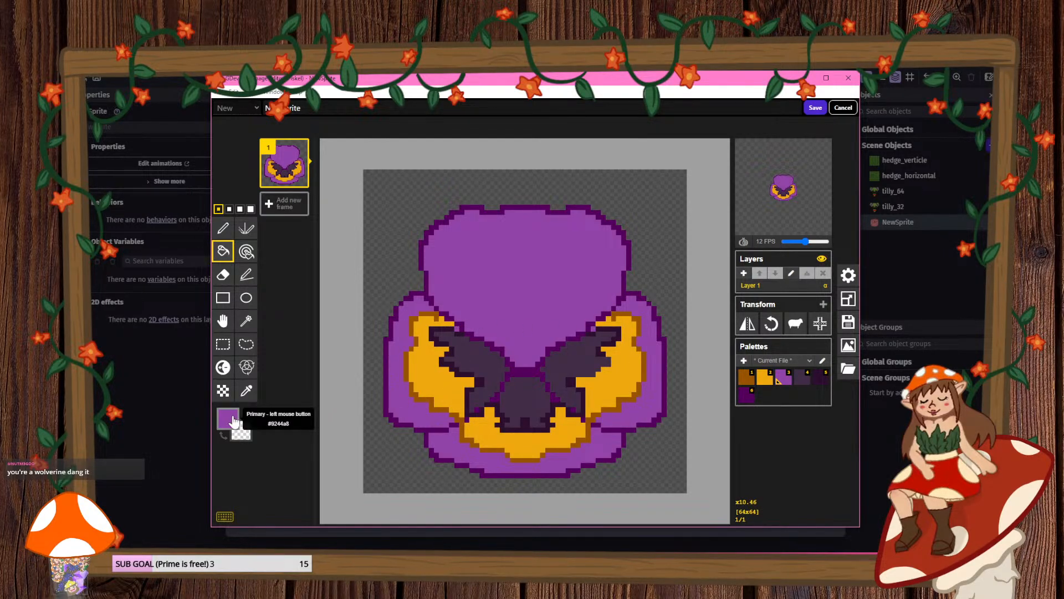
- Draw a small block in the darkest purple at the flower's centre and paint its middle brown #975300
click(247, 228)
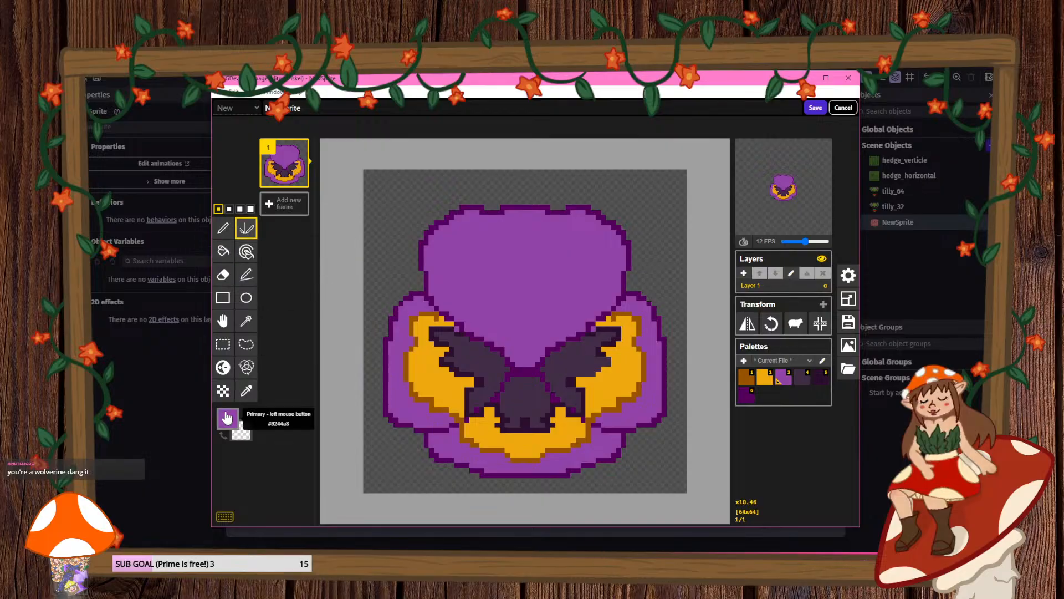
click(231, 419)
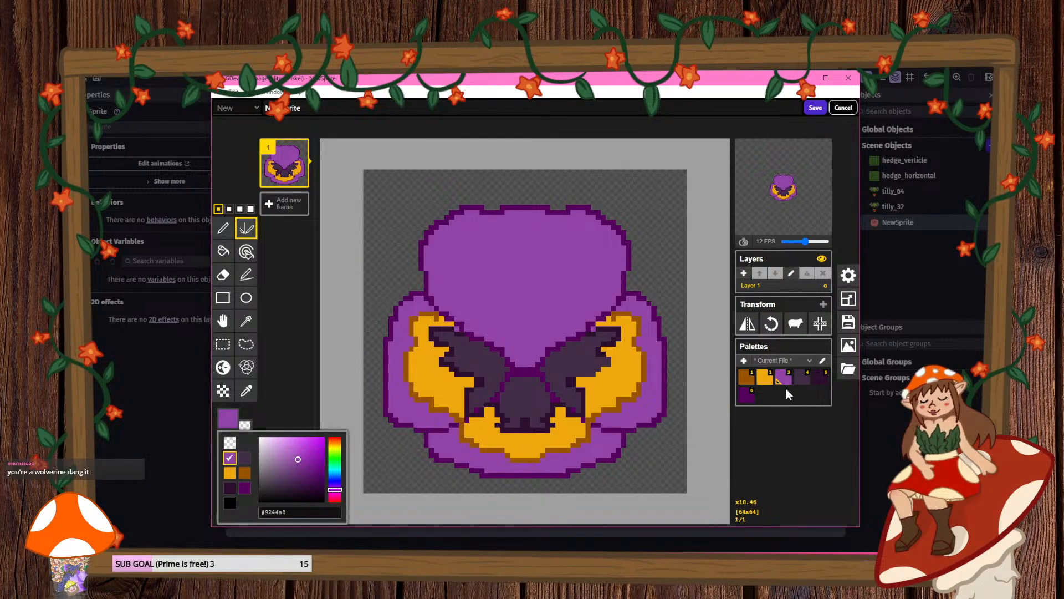
click(819, 384)
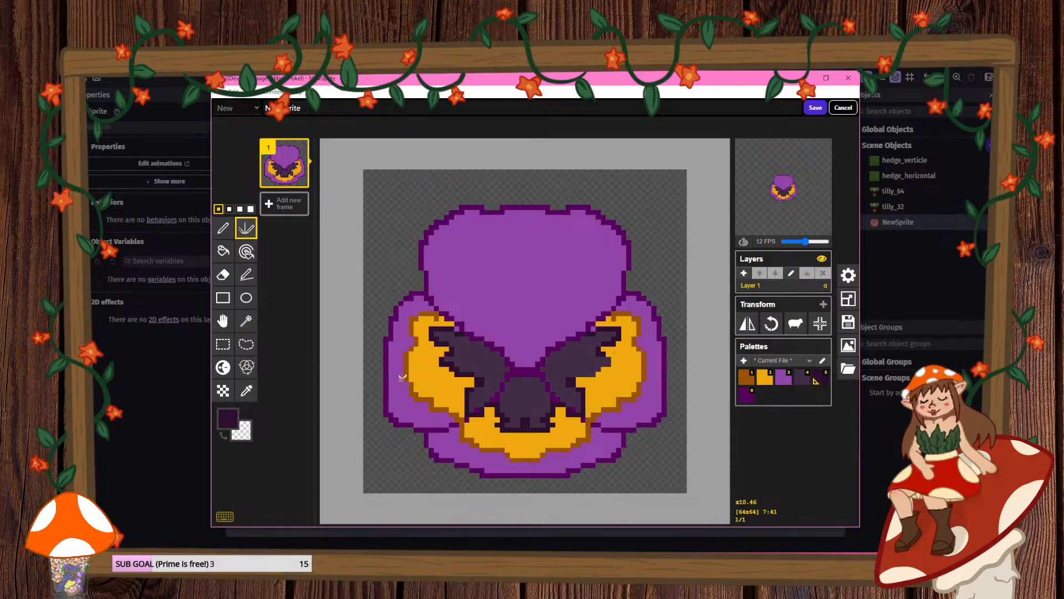
click(223, 228)
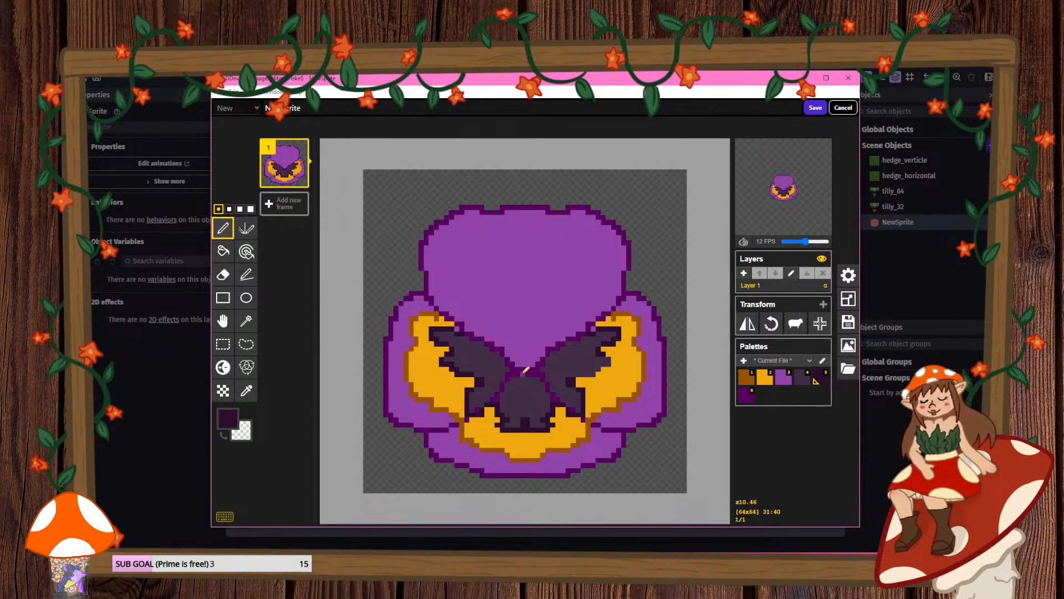
mouse_move(541, 359)
mouse_down()
mouse_move(516, 355)
mouse_move(507, 377)
mouse_move(541, 368)
mouse_up()
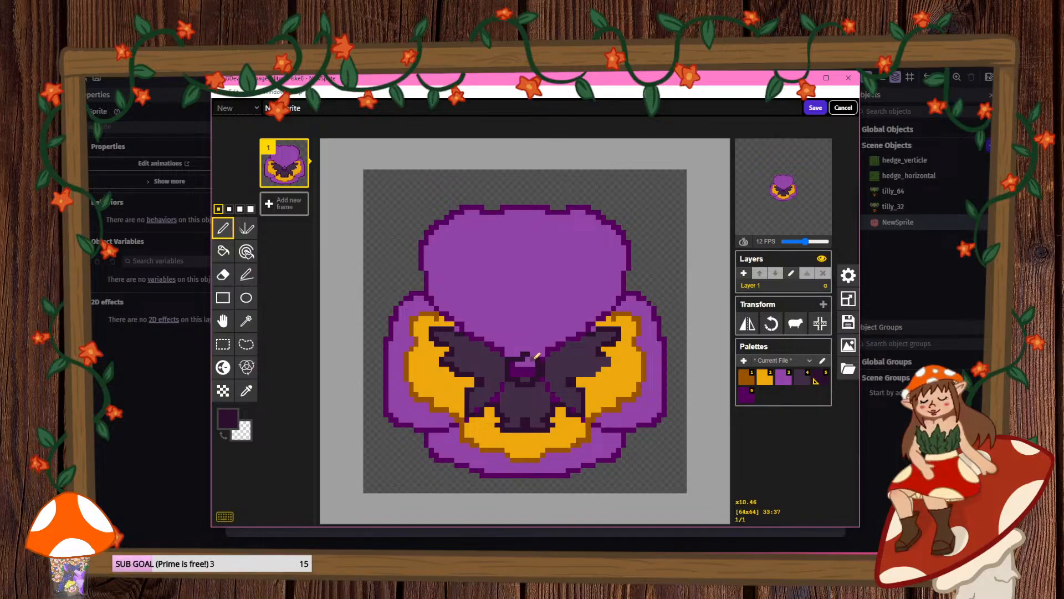
drag(513, 372, 532, 368)
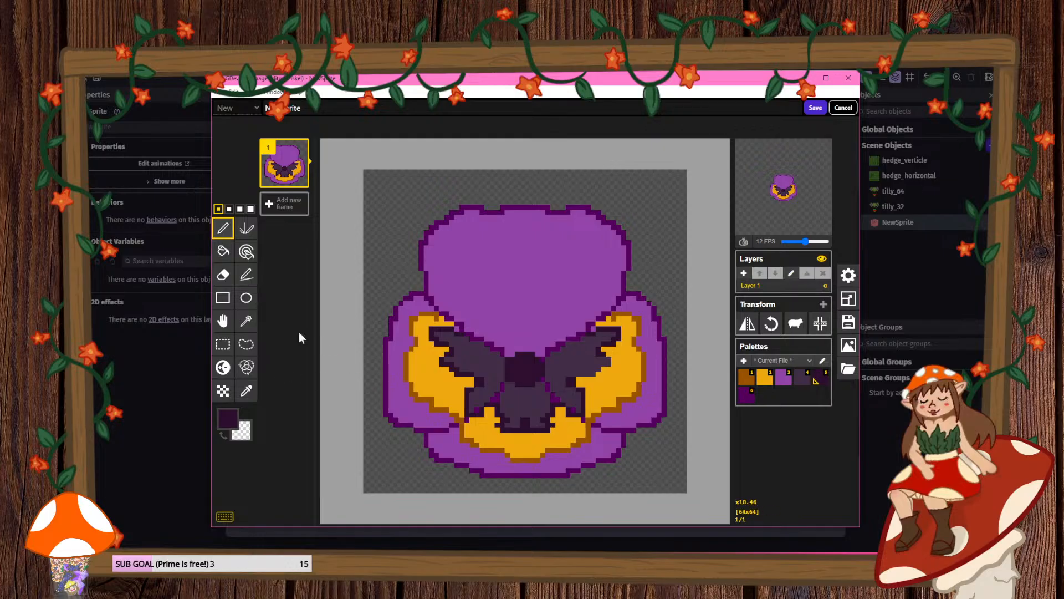
click(747, 377)
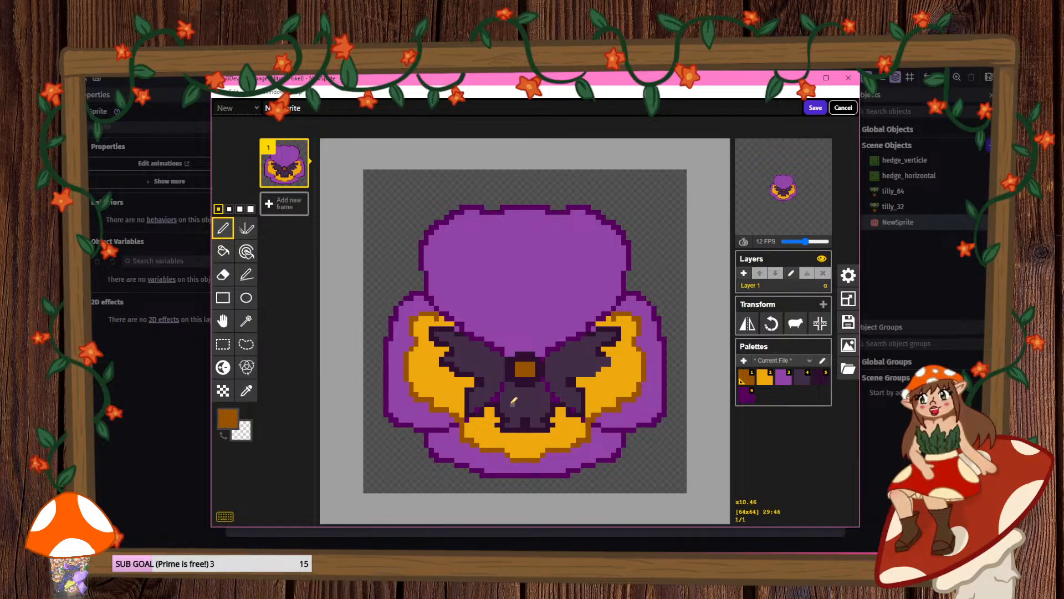
- Recolour the purple outline segments inside the central markings with the darkest purple, undo the fill that spills into the yellow, and save the drawing
click(823, 379)
click(223, 251)
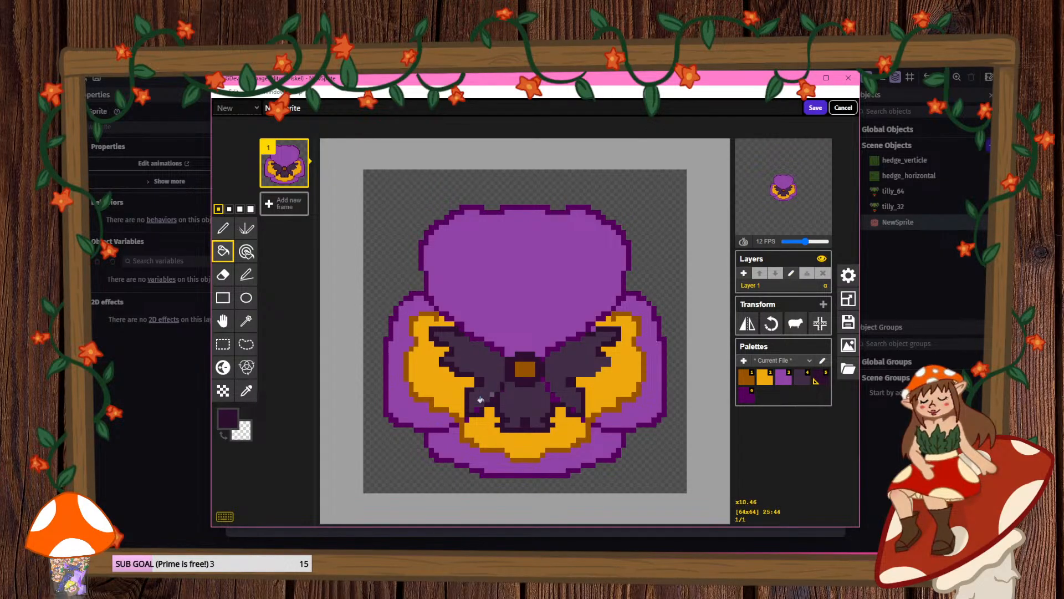
click(467, 419)
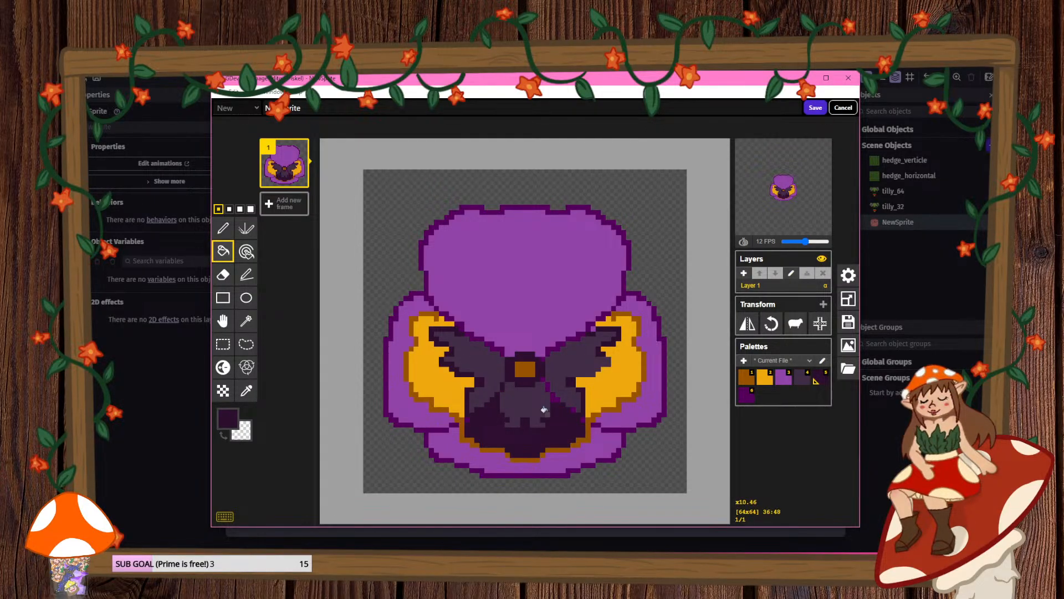
key(ctrl+z)
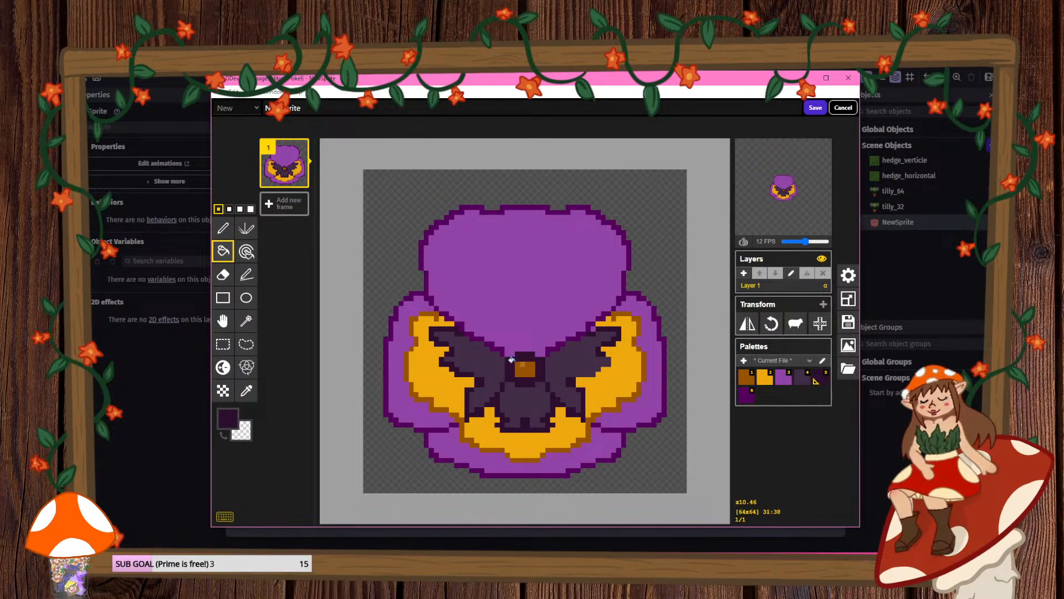
scroll(621, 300, down, 4)
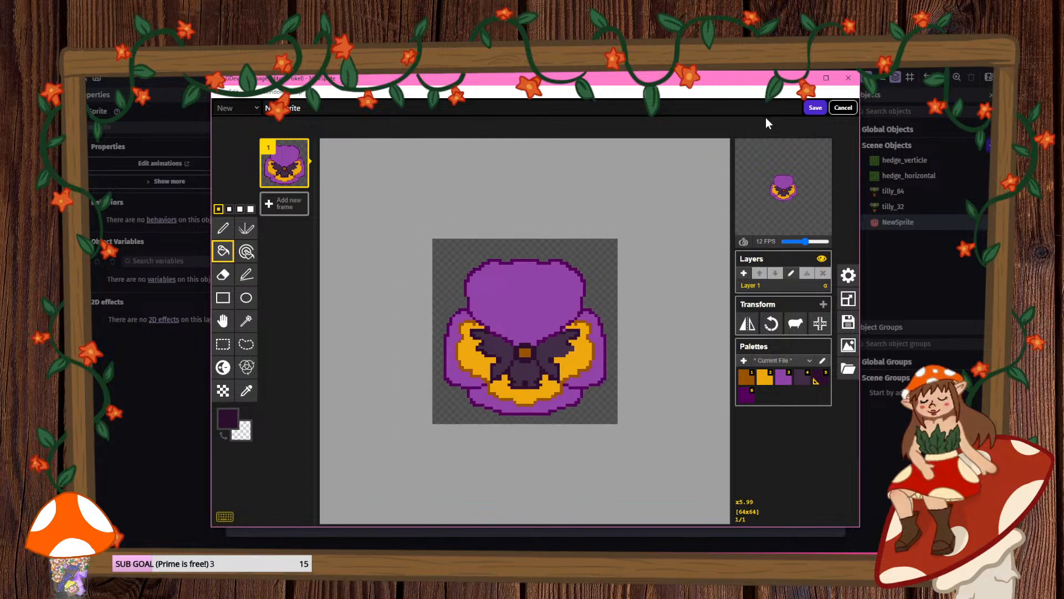
click(815, 108)
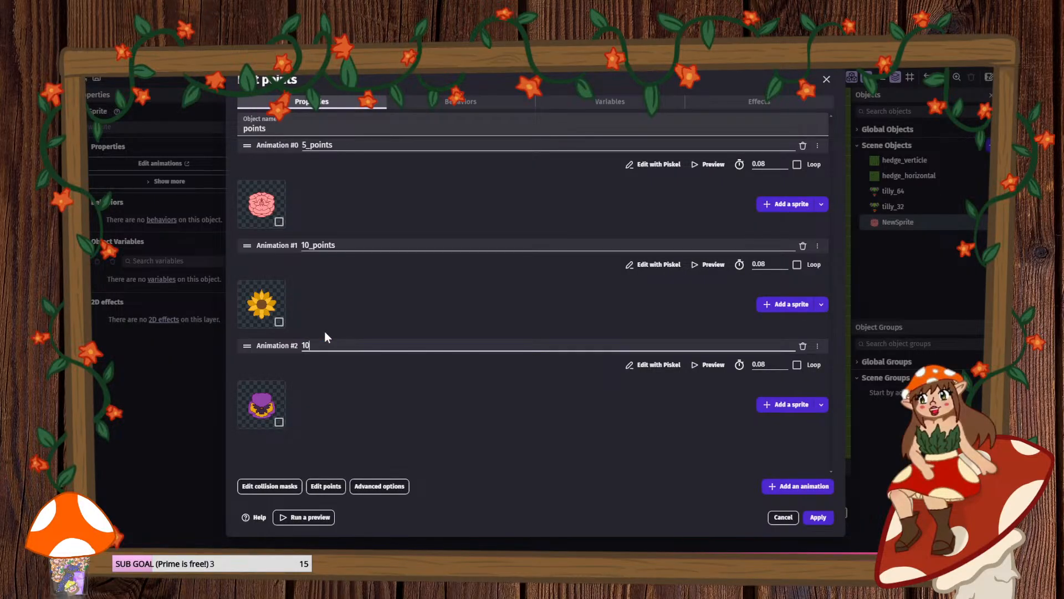
- Rename the sunflower animation 15_points
key(BackSpace)
click(308, 244)
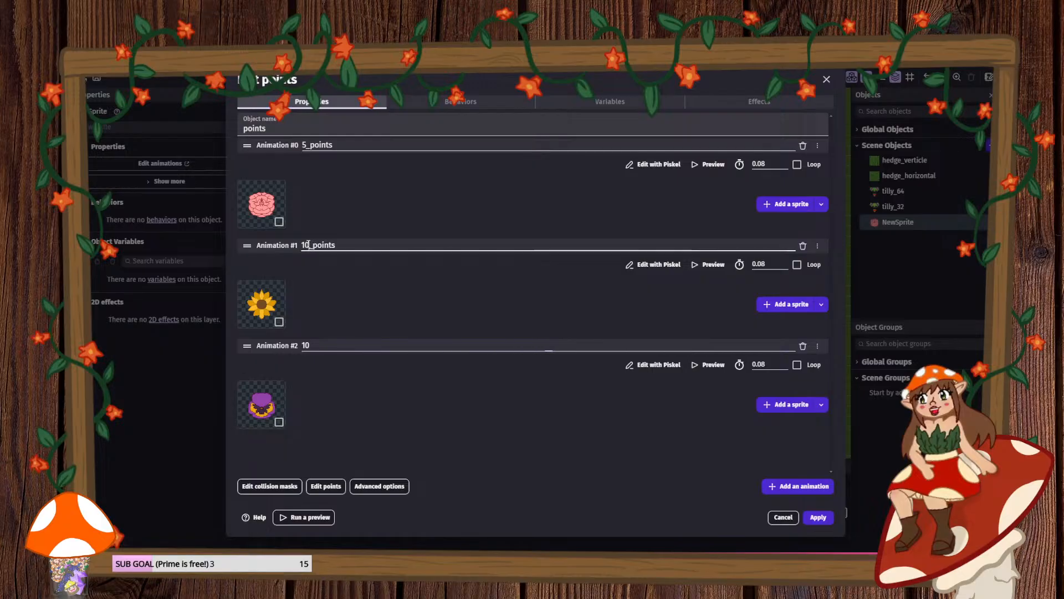
key(BackSpace)
text(5)
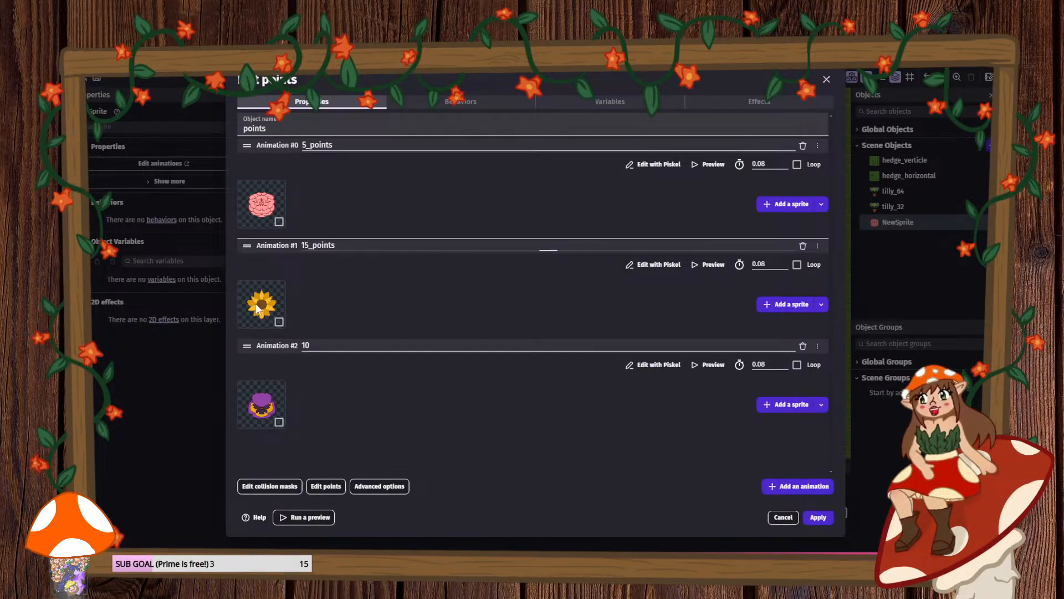
- Move the purple pansy animation above the sunflower and name it 10_points
drag(249, 346, 240, 249)
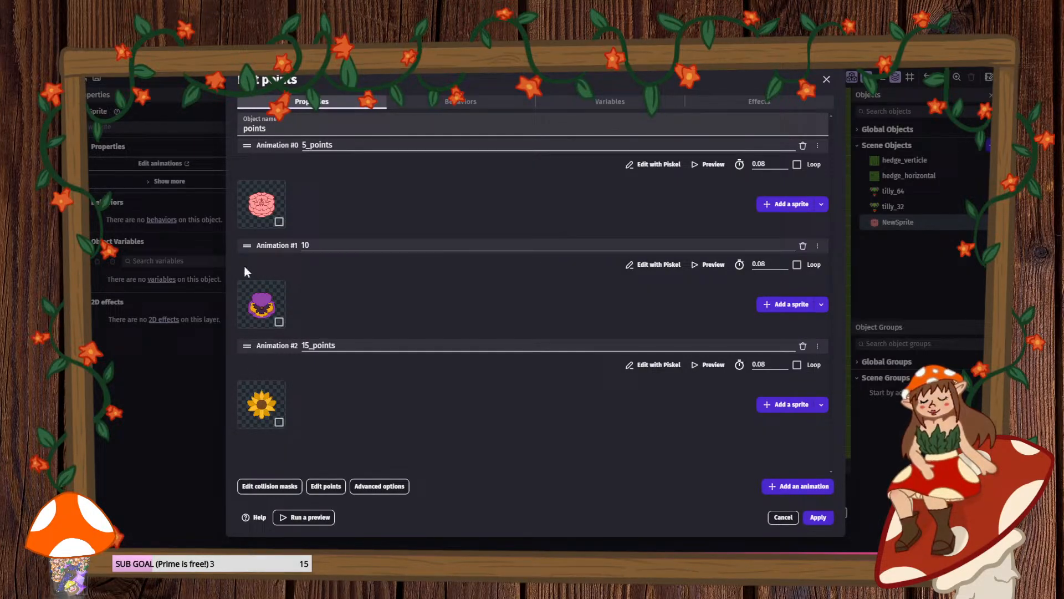
click(313, 244)
text(_points)
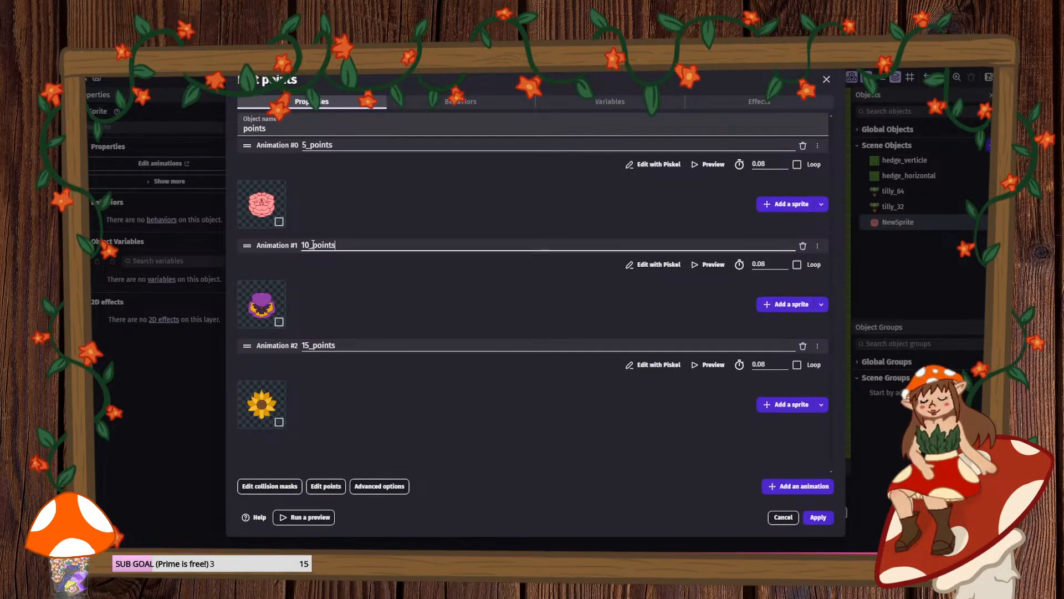
- Add a number variable named point_value to the points object and apply the object changes
click(602, 104)
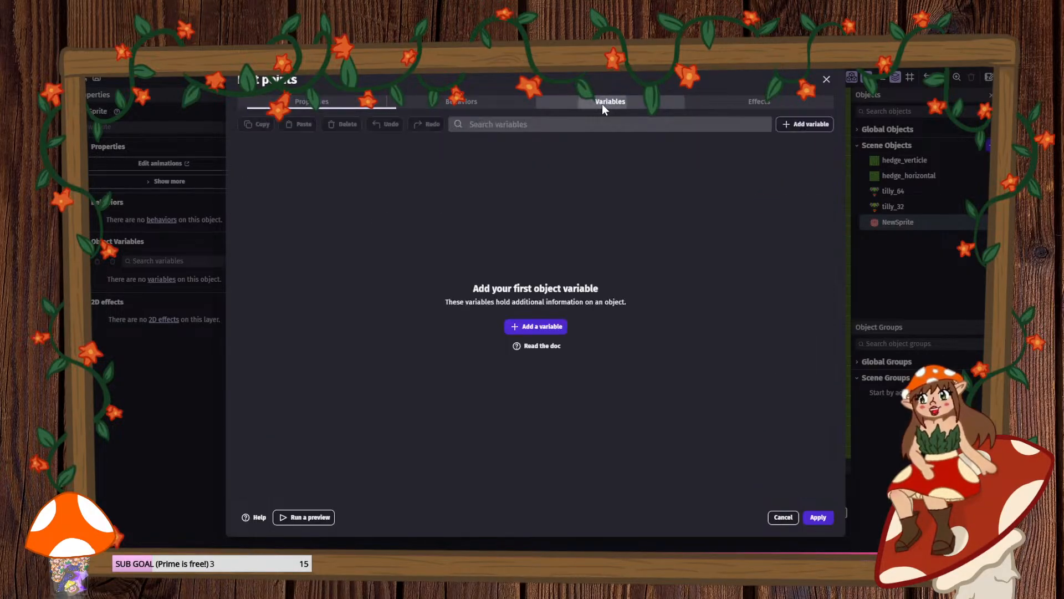
click(549, 328)
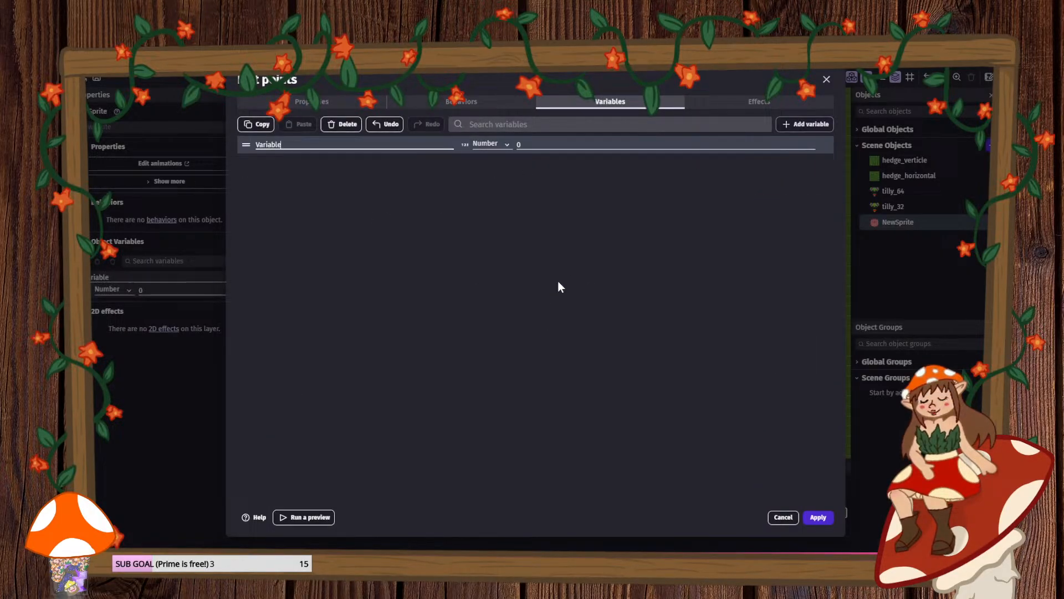
double_click(292, 145)
text(point_P)
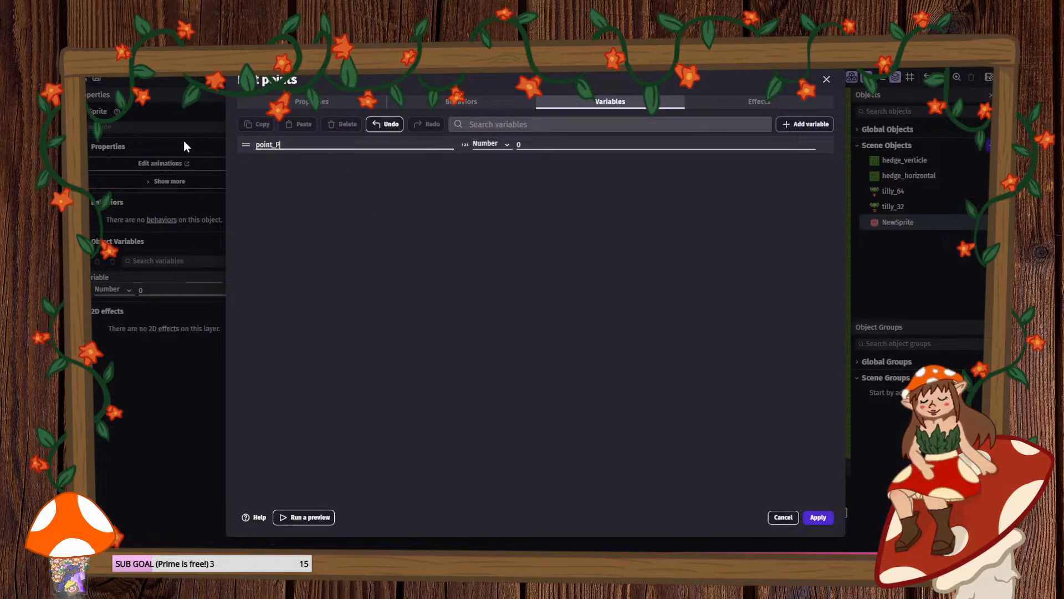
key(BackSpace)
text(value)
click(817, 517)
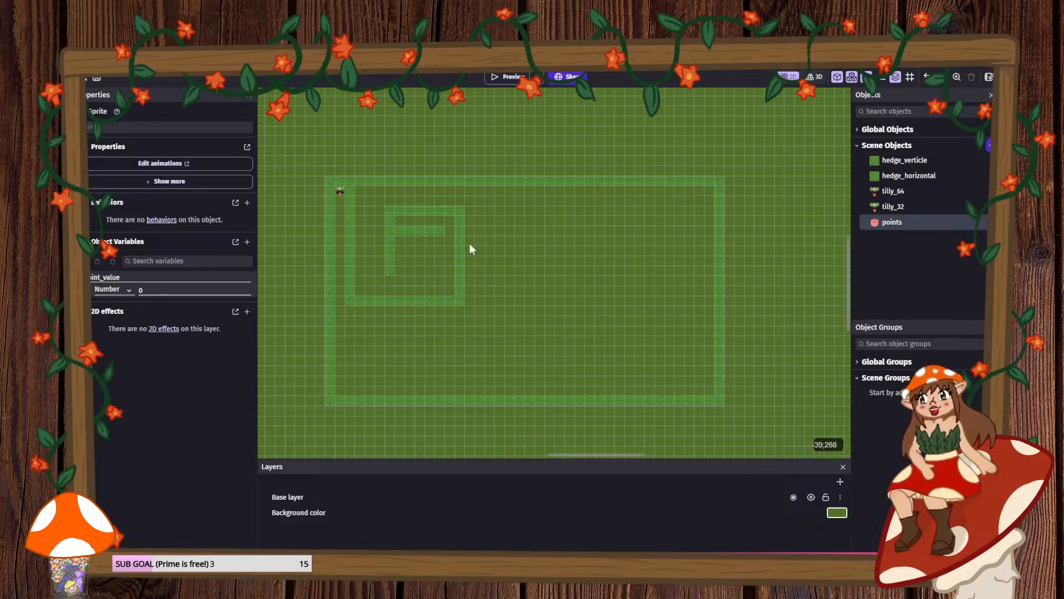
- Place a points flower in the open area beside the small inner hedge maze and check the scene's grid options
drag(880, 221, 536, 215)
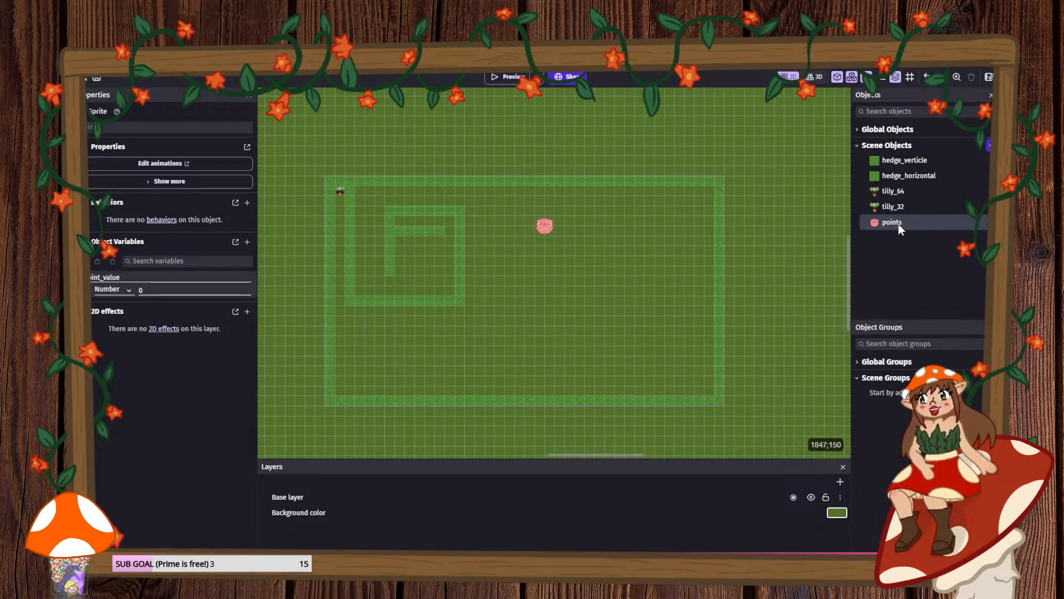
click(910, 77)
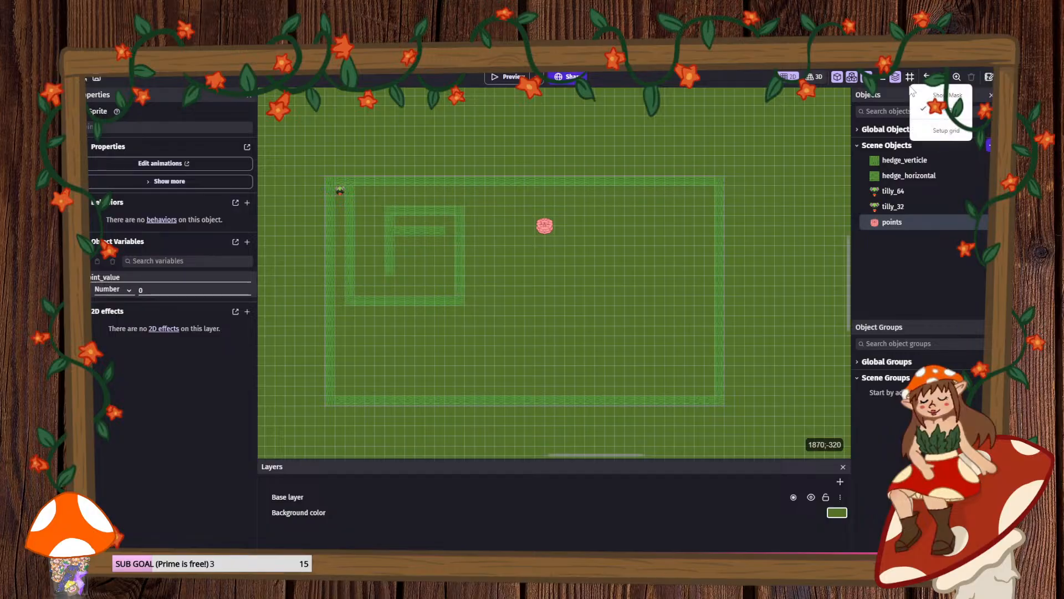
click(945, 131)
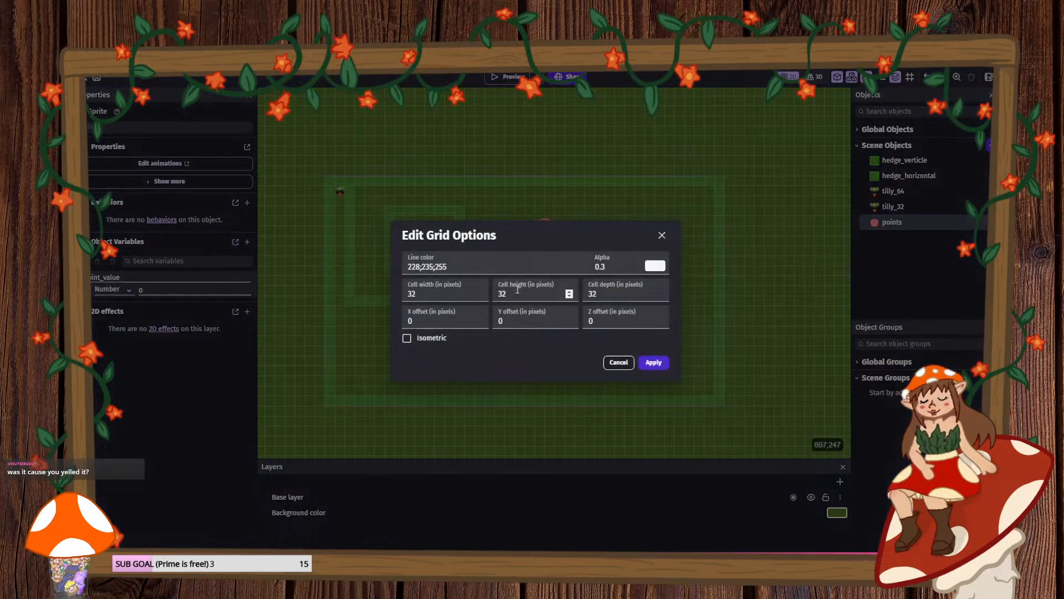
click(653, 362)
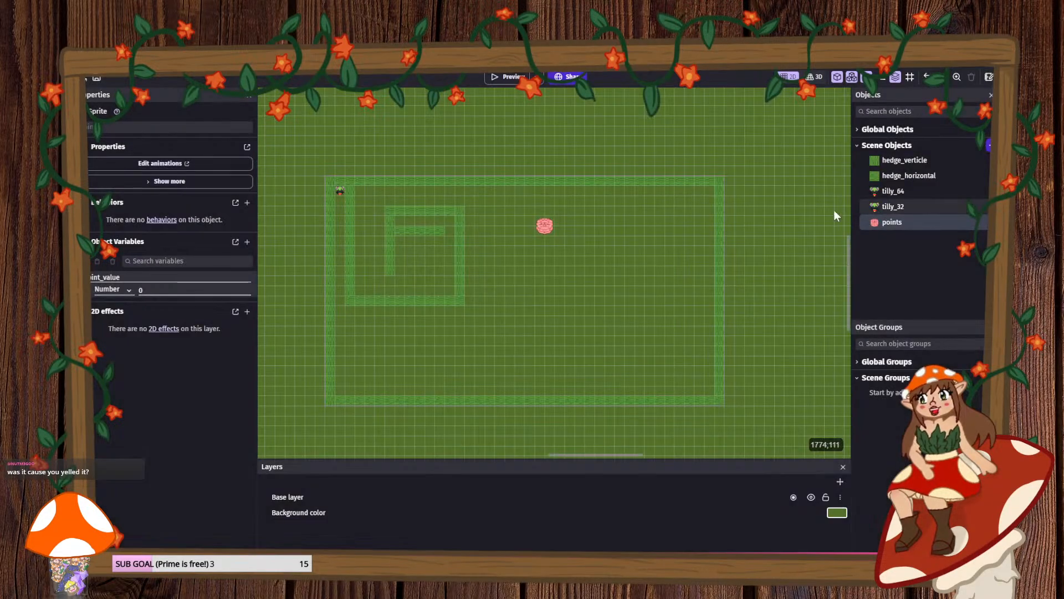
- Resize the pink flower sprite of the 5_points animation to 32 by 32 px with its content and save it
click(238, 59)
click(153, 61)
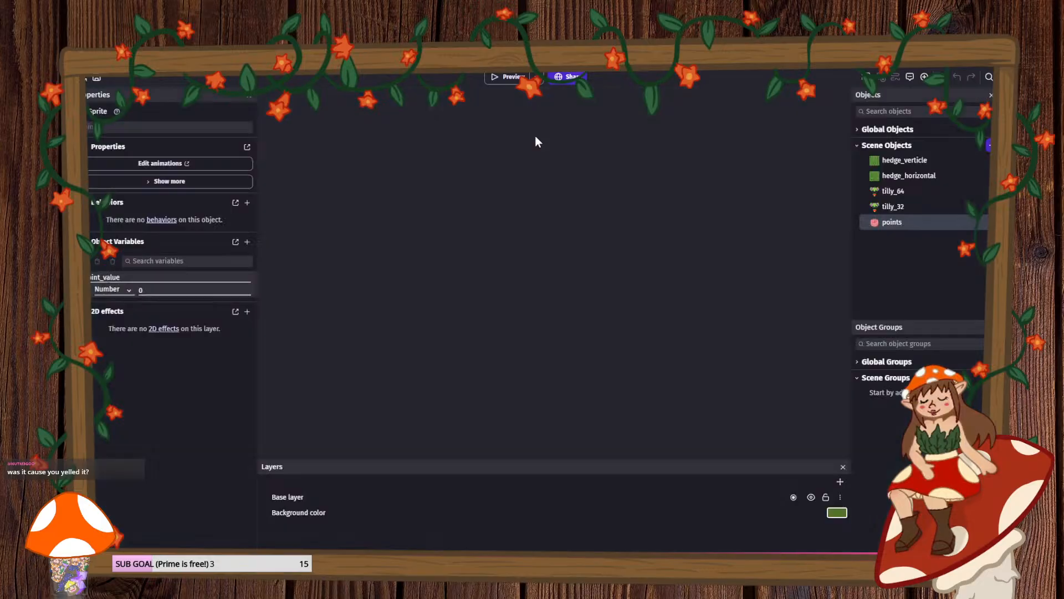
double_click(892, 222)
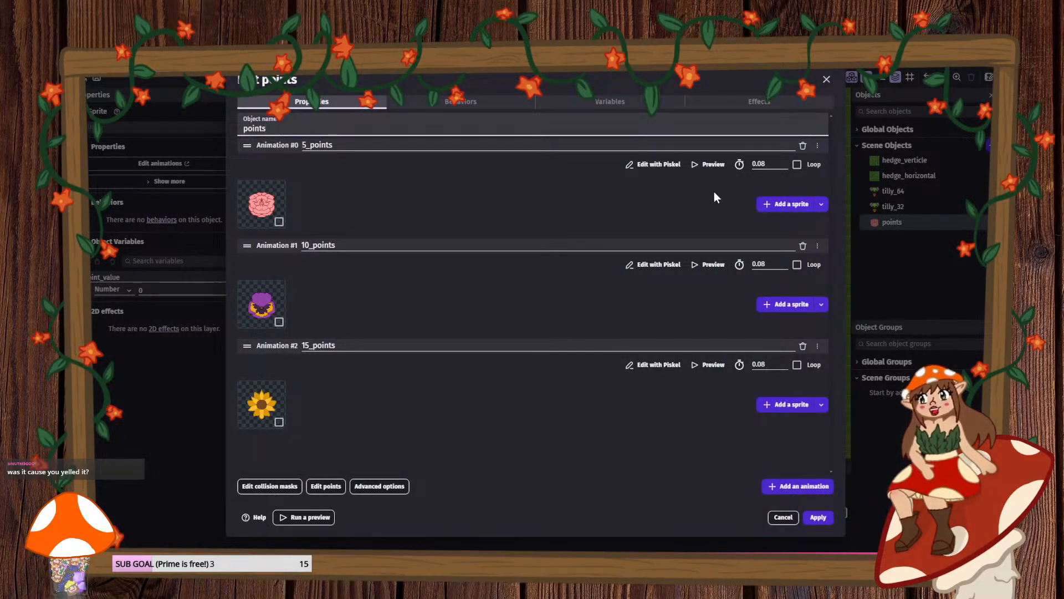
click(664, 164)
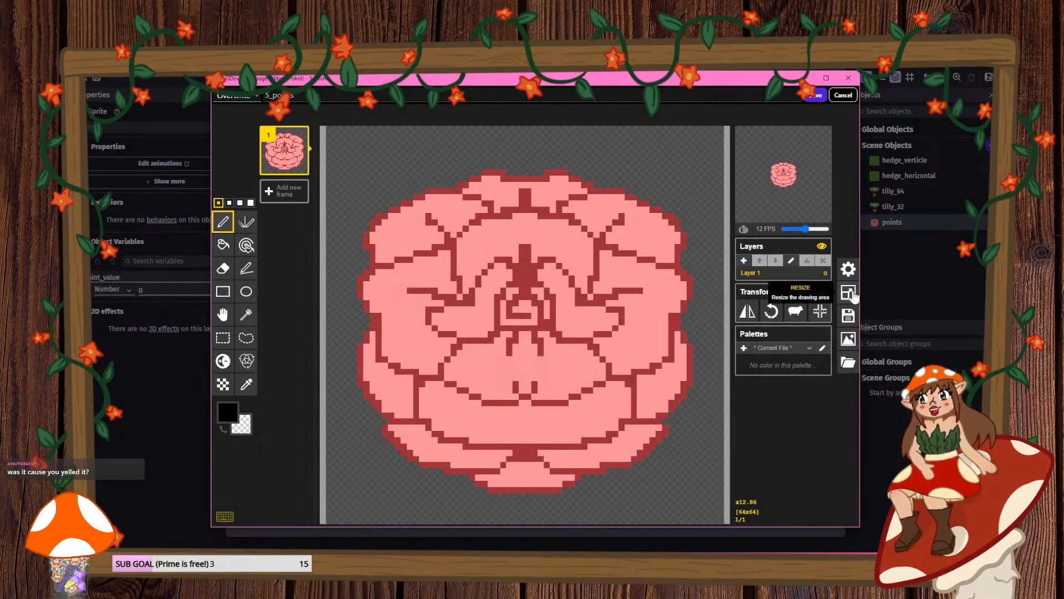
click(715, 292)
double_click(782, 211)
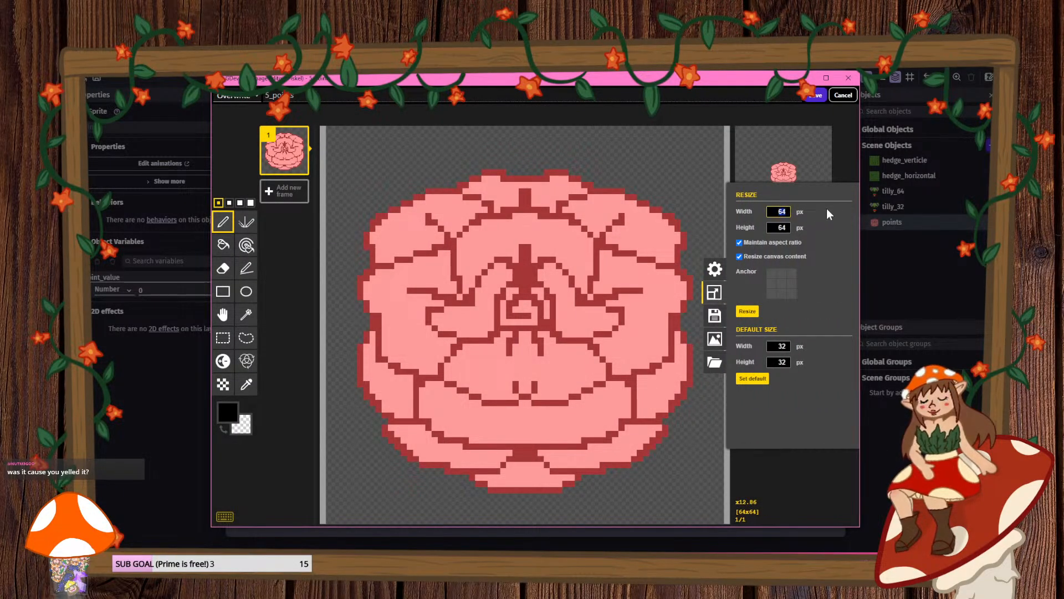
text(35)
key(BackSpace)
text(2)
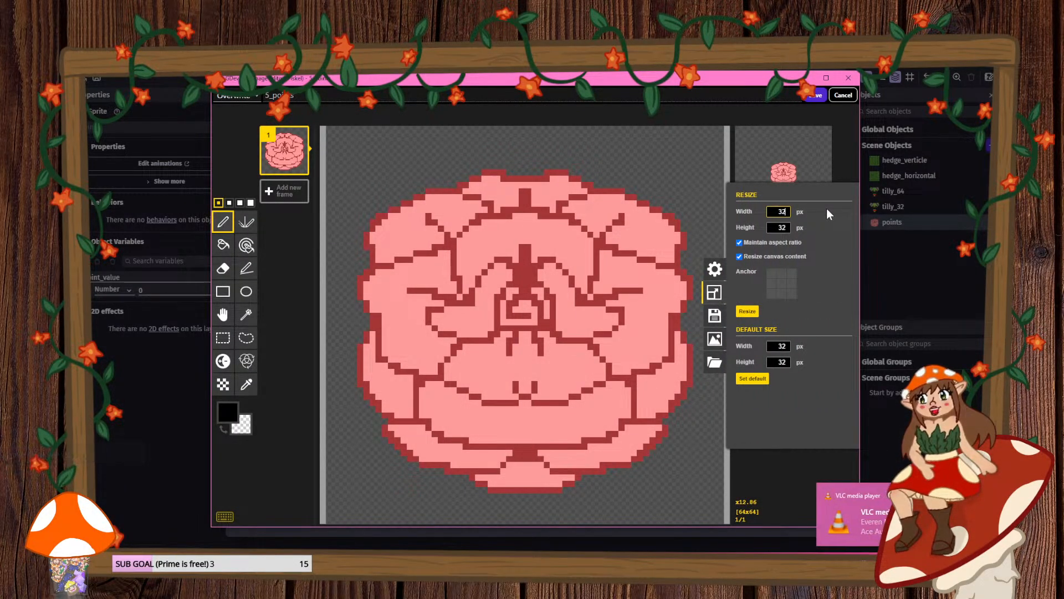
key(Return)
click(814, 95)
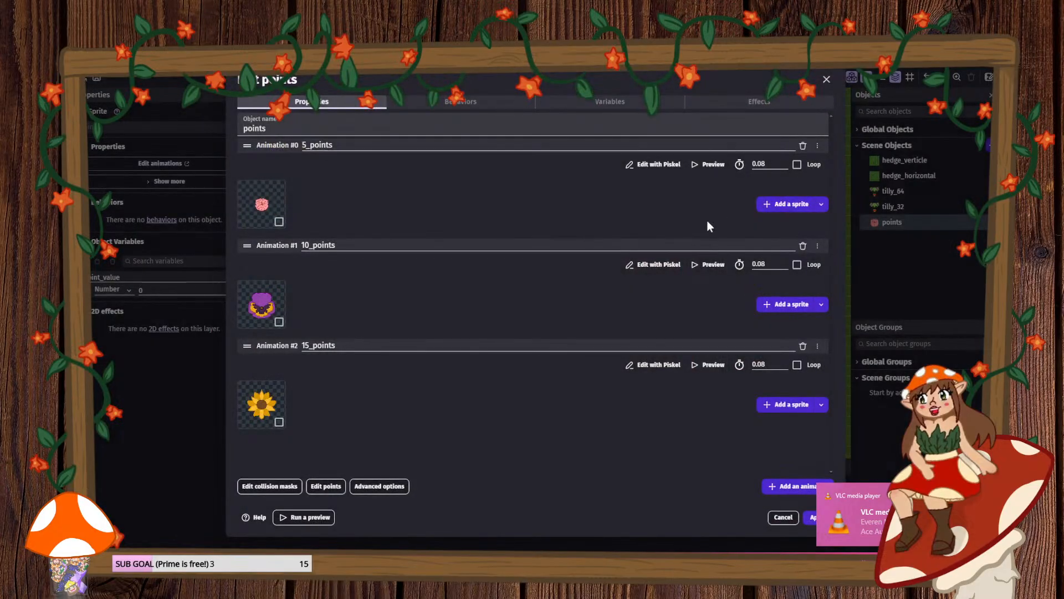
- Resize the purple pansy sprite of the 10_points animation to 32 by 32 px and save it
click(656, 264)
click(715, 292)
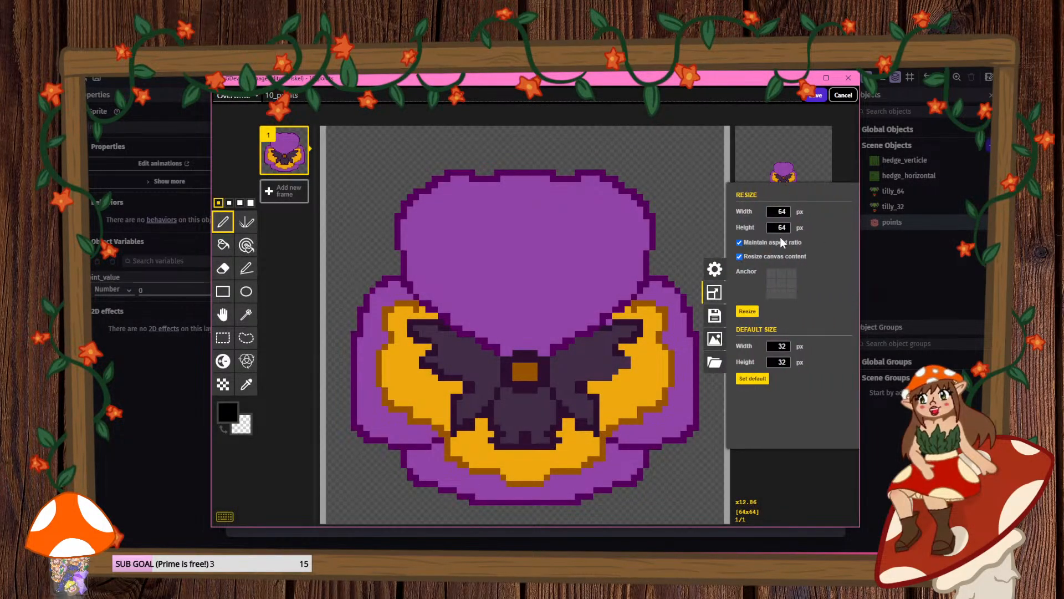
double_click(786, 212)
text(32)
key(Return)
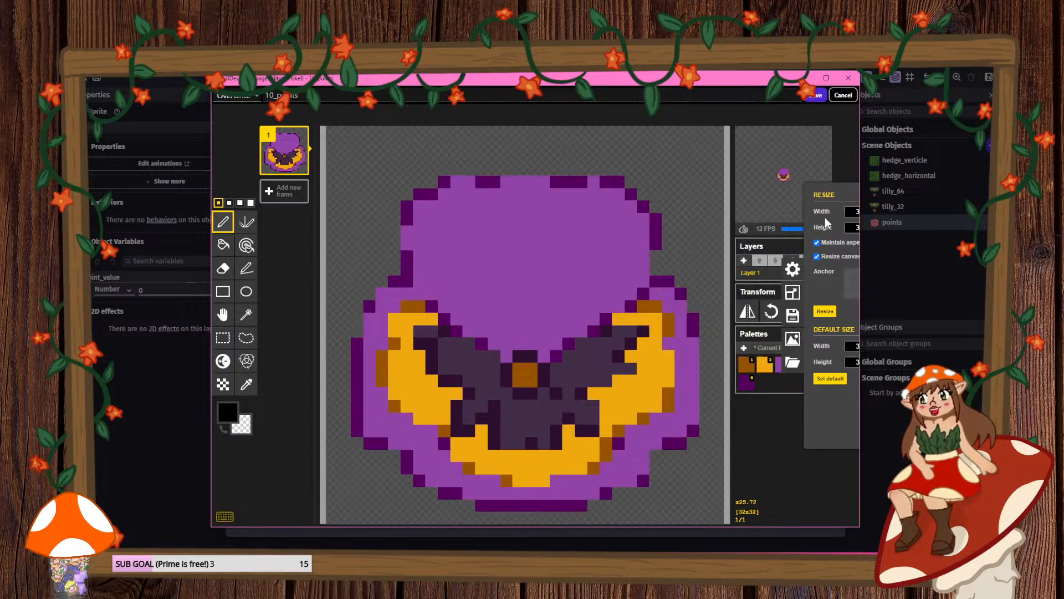
click(815, 96)
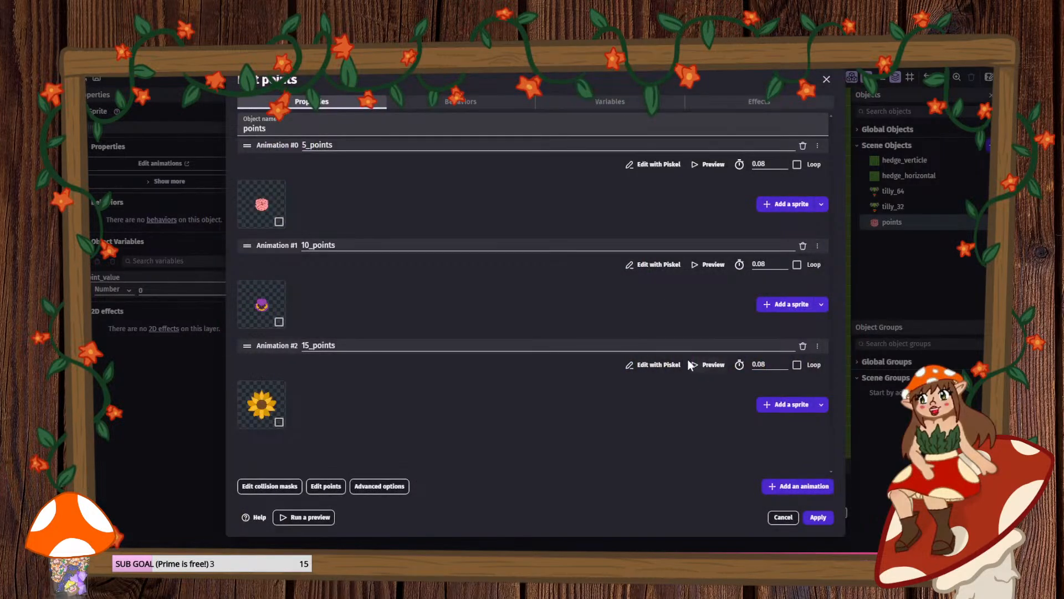
- Resize the sunflower sprite of the 15_points animation to 32 by 32 px, save it and apply the object changes
click(657, 365)
click(847, 291)
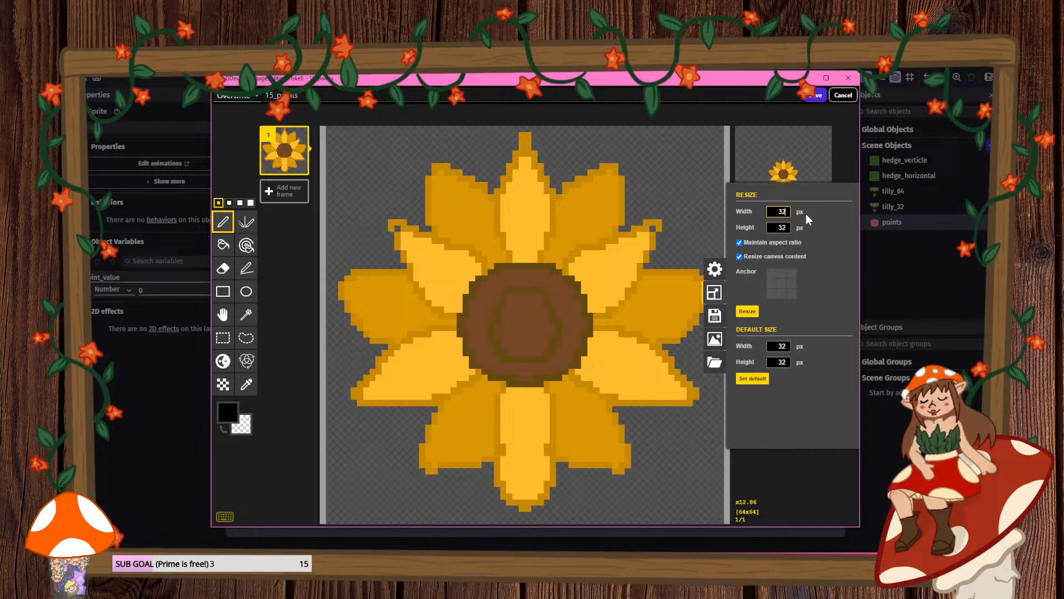
key(Return)
click(815, 97)
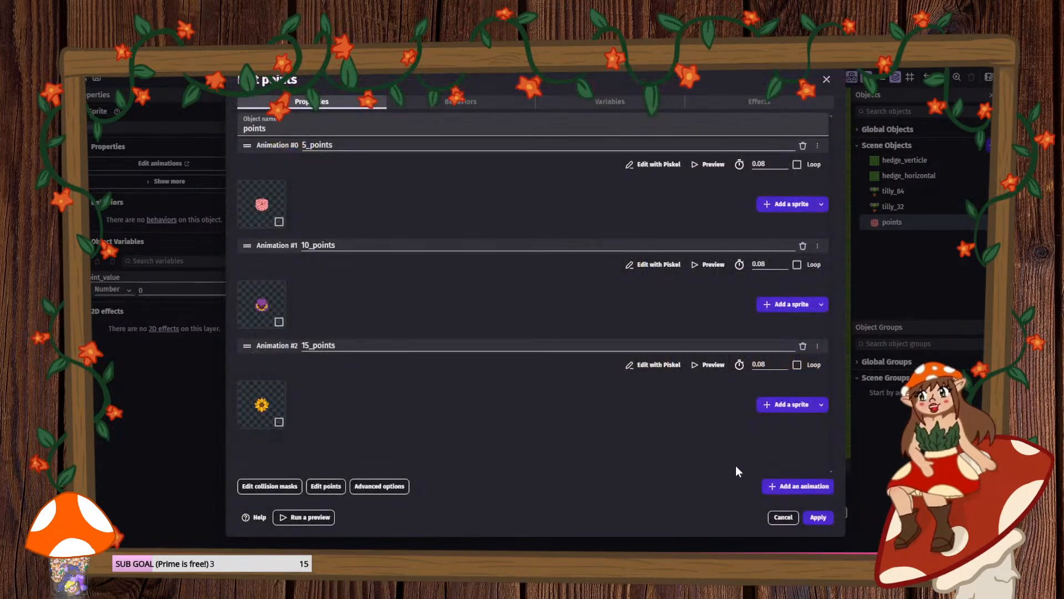
click(811, 516)
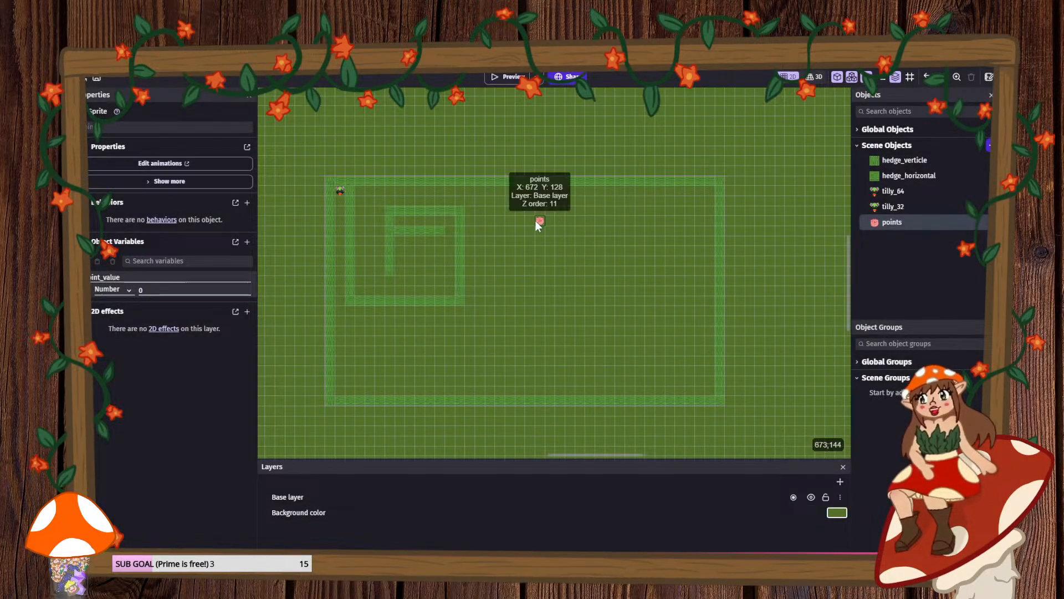
- Move the pink flower to just below the inner maze's lower hedge and copy it into a 3-by-3 grid spaced 64 px apart
drag(536, 222, 360, 315)
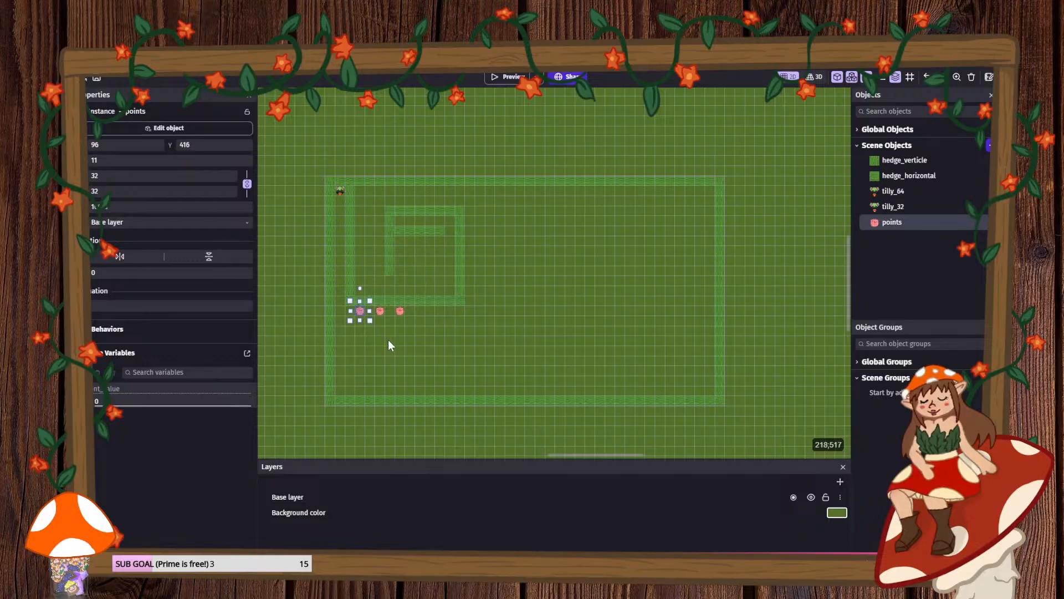
ctrl+scroll(349, 324, up, 5)
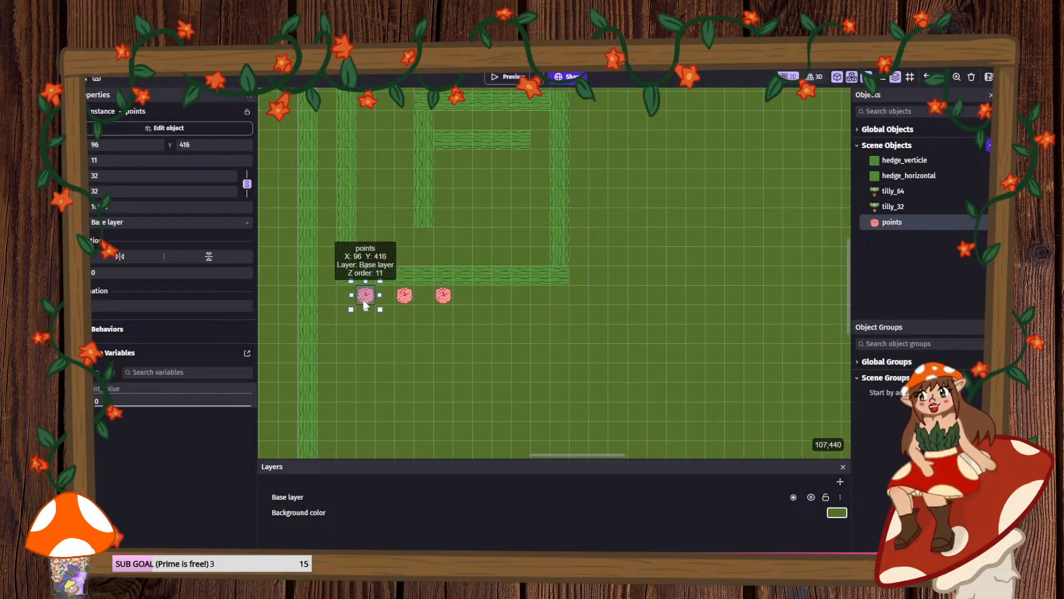
ctrl+drag(362, 300, 363, 332)
ctrl+drag(402, 298, 405, 335)
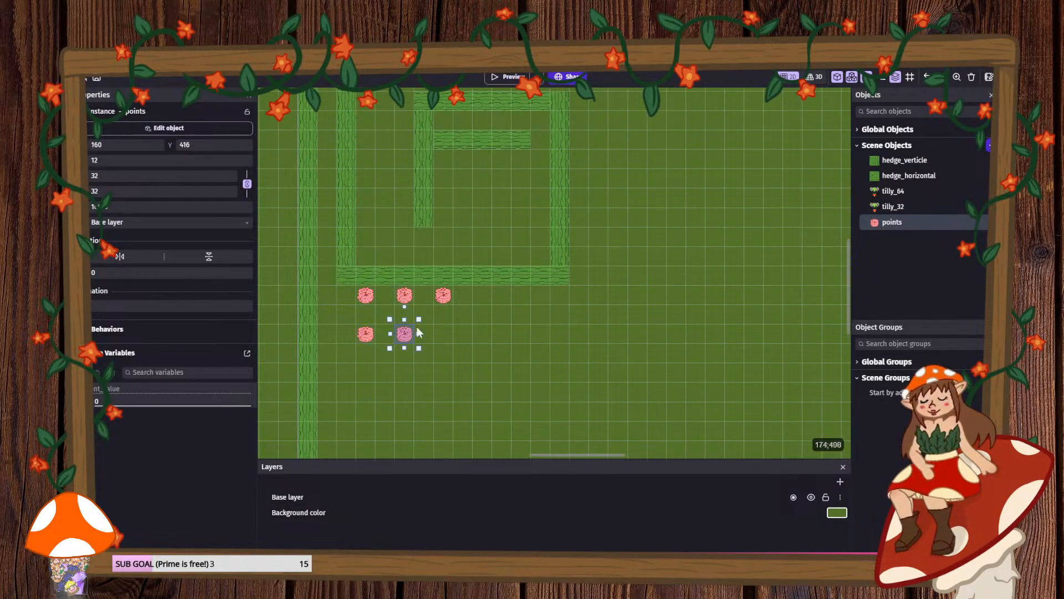
ctrl+drag(442, 298, 441, 381)
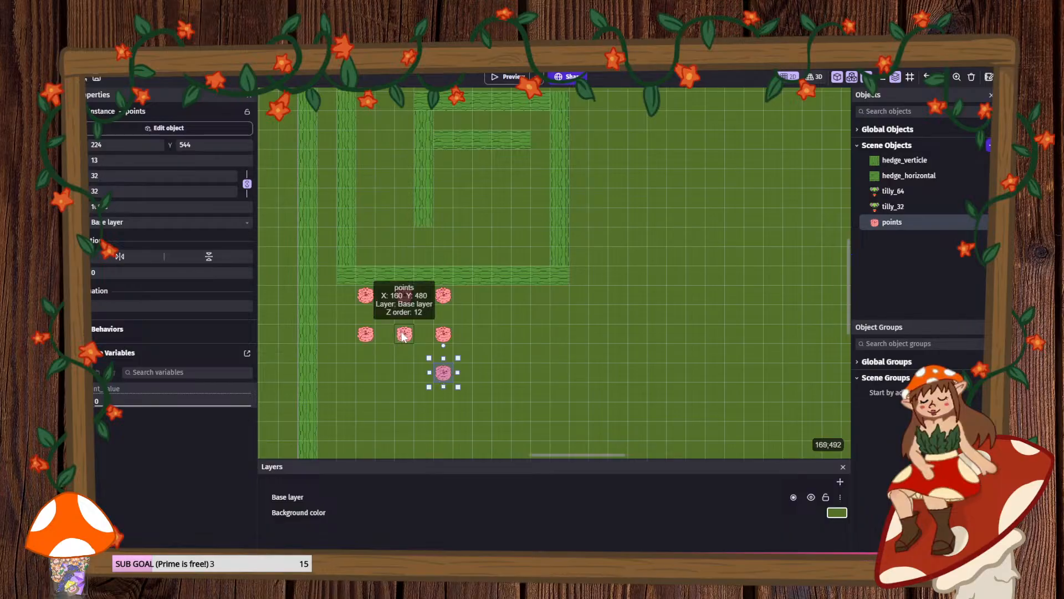
ctrl+drag(405, 334, 405, 373)
ctrl+drag(366, 335, 366, 374)
- Switch the three flowers in the grid's middle row to the purple pansy animation
click(370, 333)
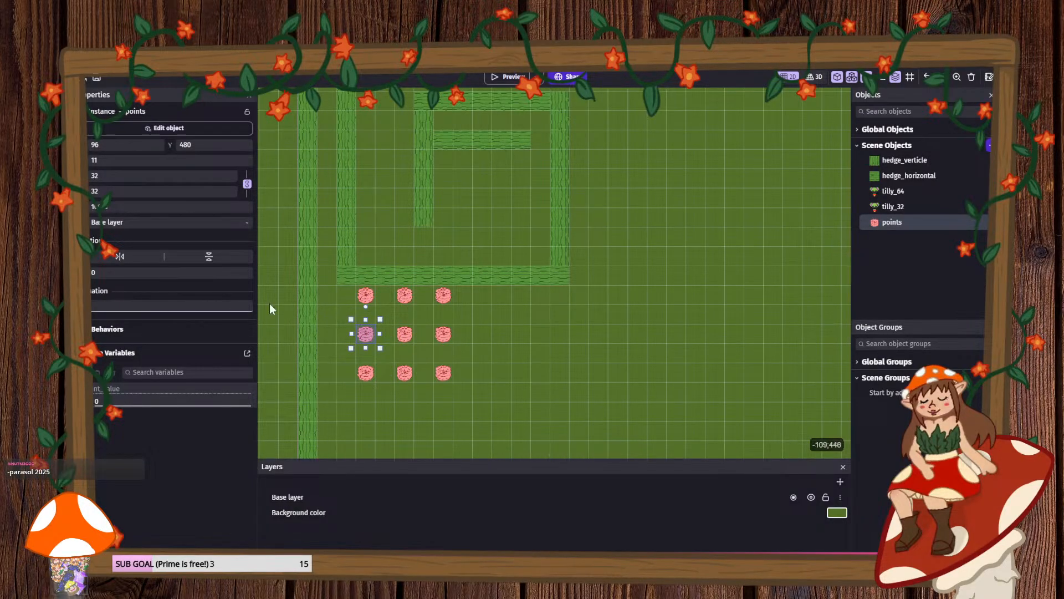
click(406, 333)
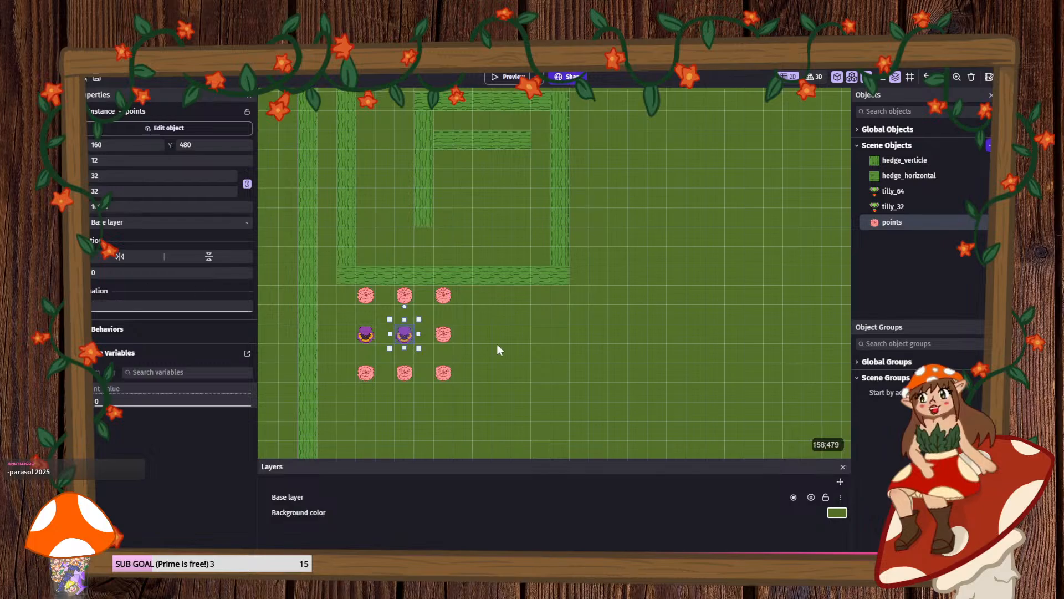
click(448, 335)
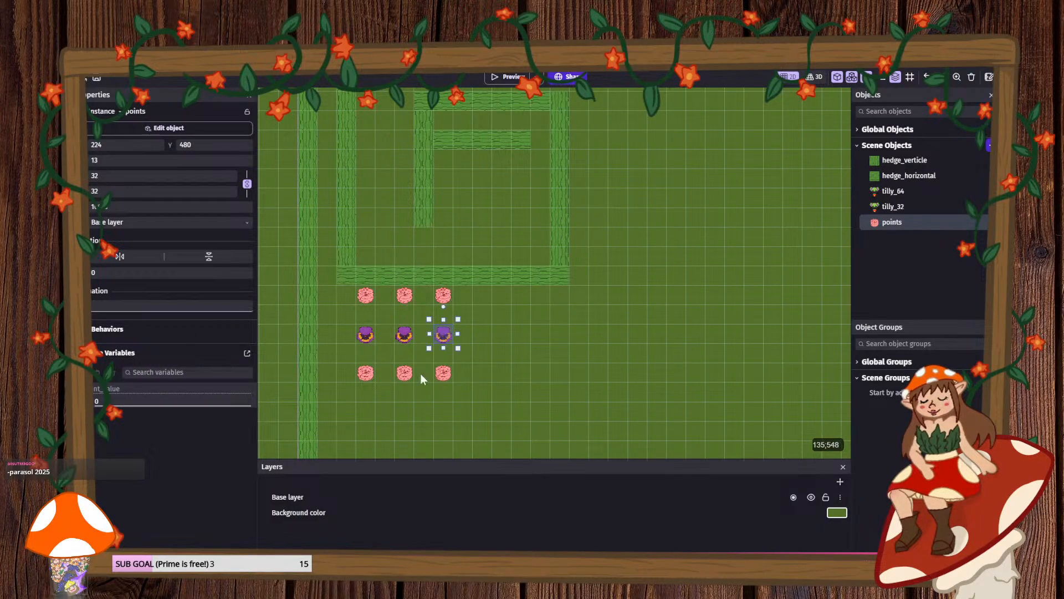
- Switch the three flowers in the grid's bottom row to the sunflower animation, number 2
click(366, 374)
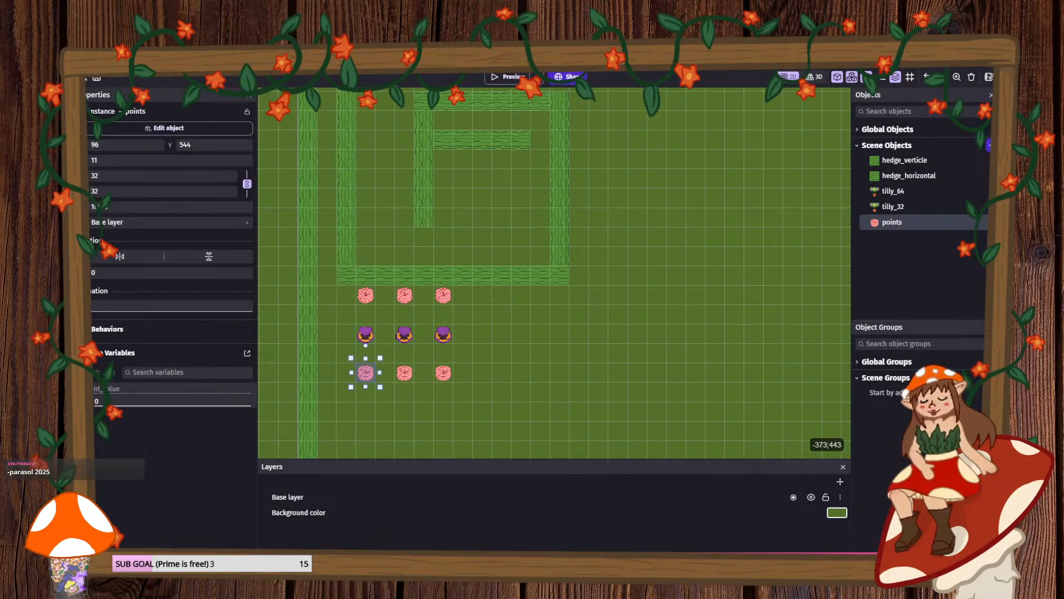
click(392, 372)
click(400, 374)
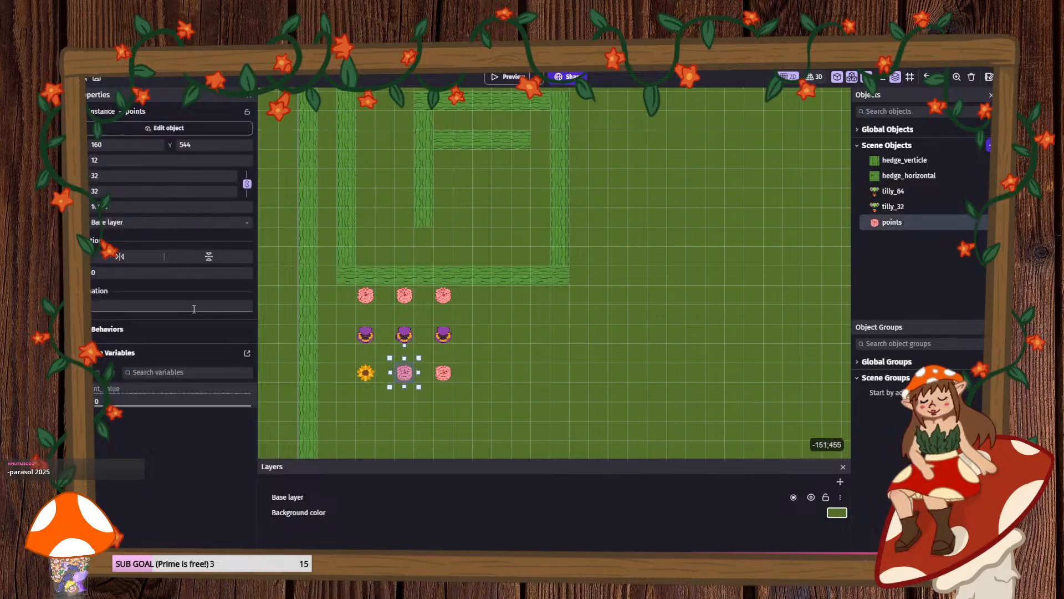
drag(192, 309, 83, 303)
text(2)
click(446, 373)
drag(189, 307, 80, 302)
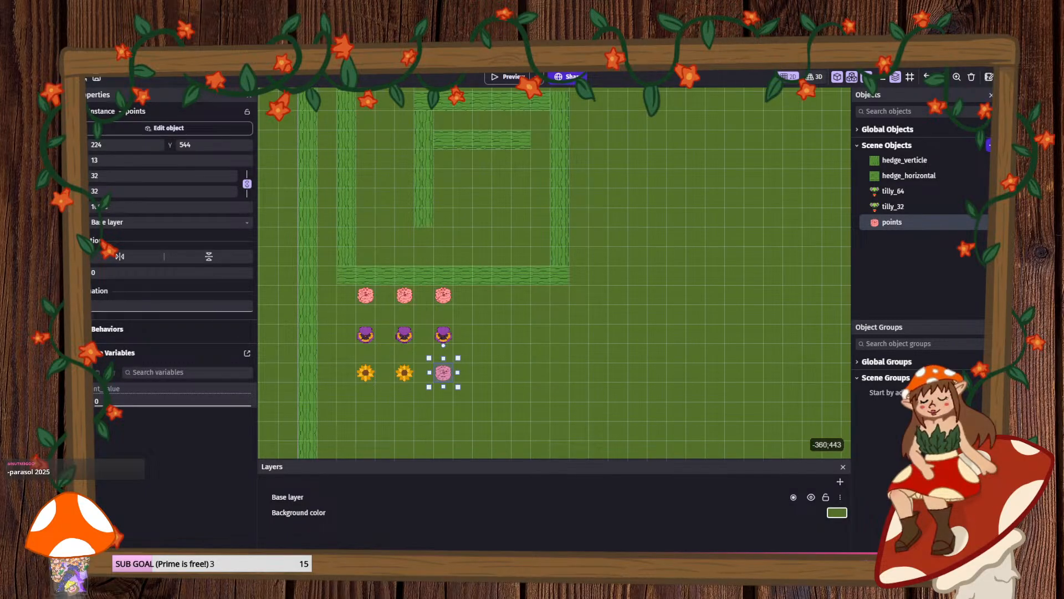
text(2)
click(485, 426)
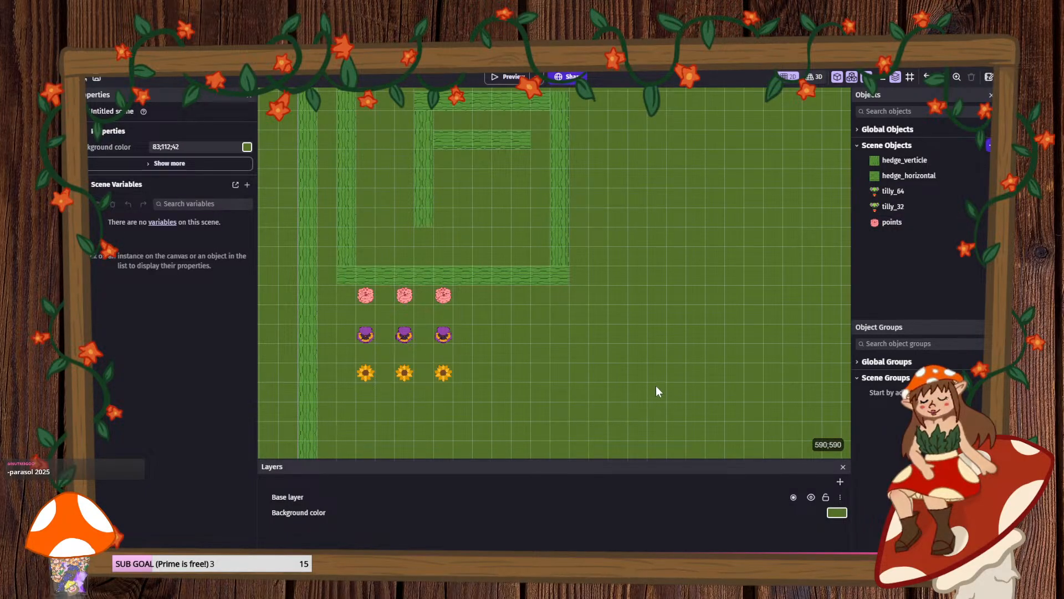
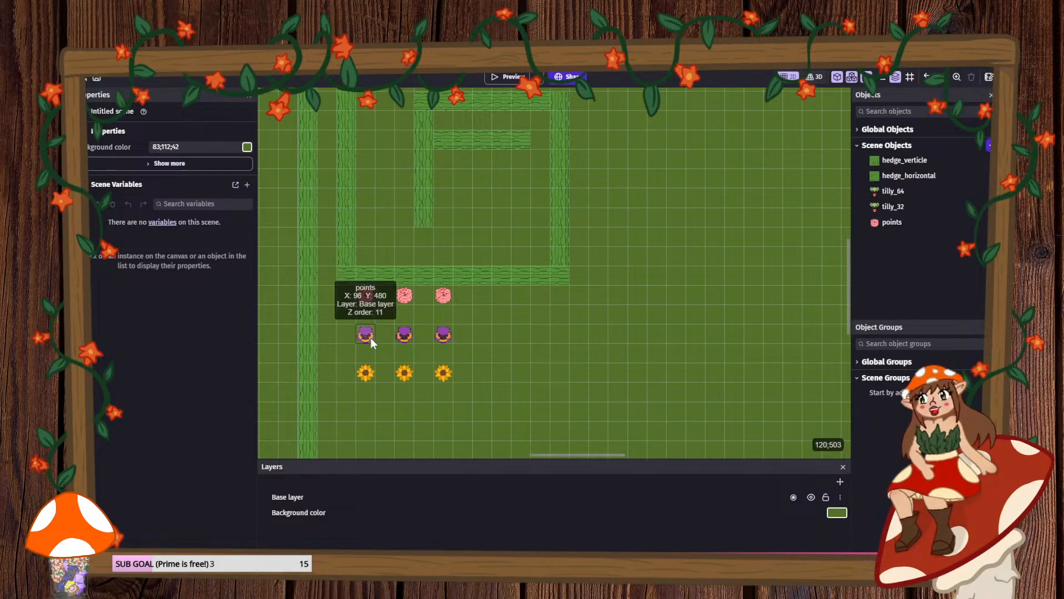
- Set the point_value instance variable to 5 on each of the three pink flowers in the top row
click(366, 296)
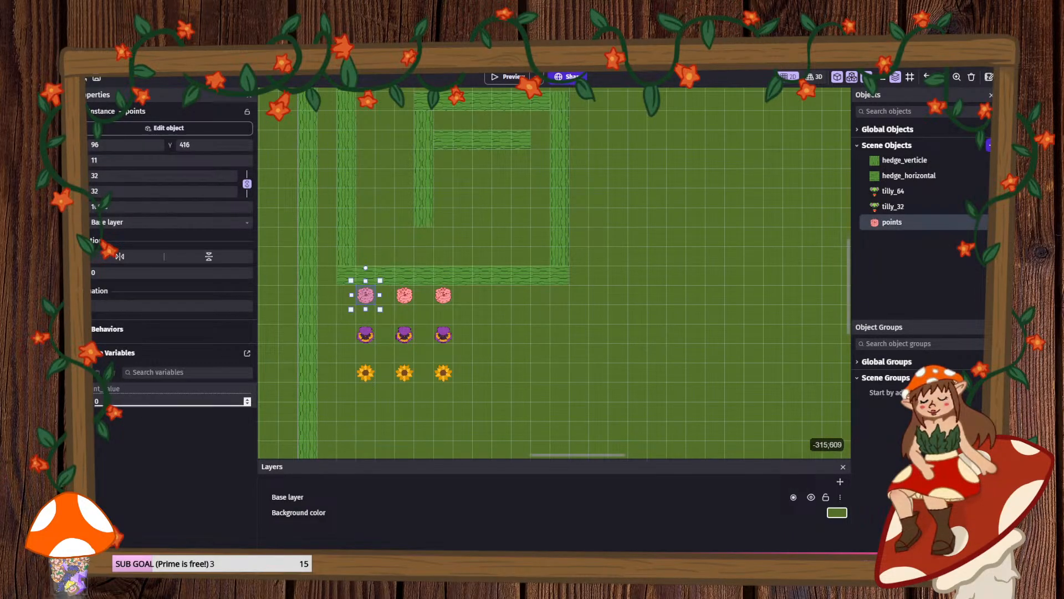
click(218, 392)
text(5)
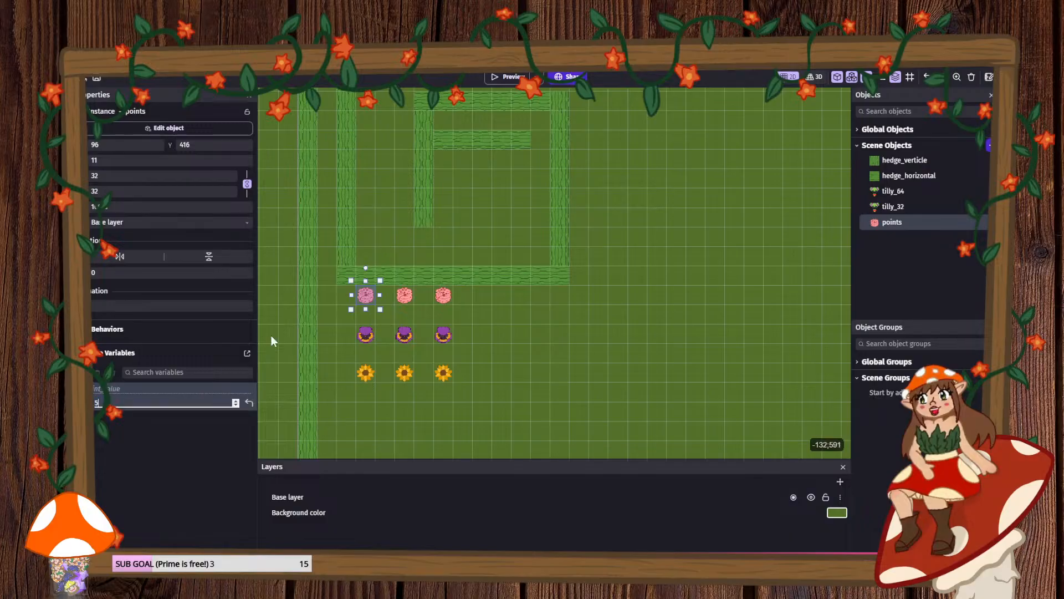
click(405, 295)
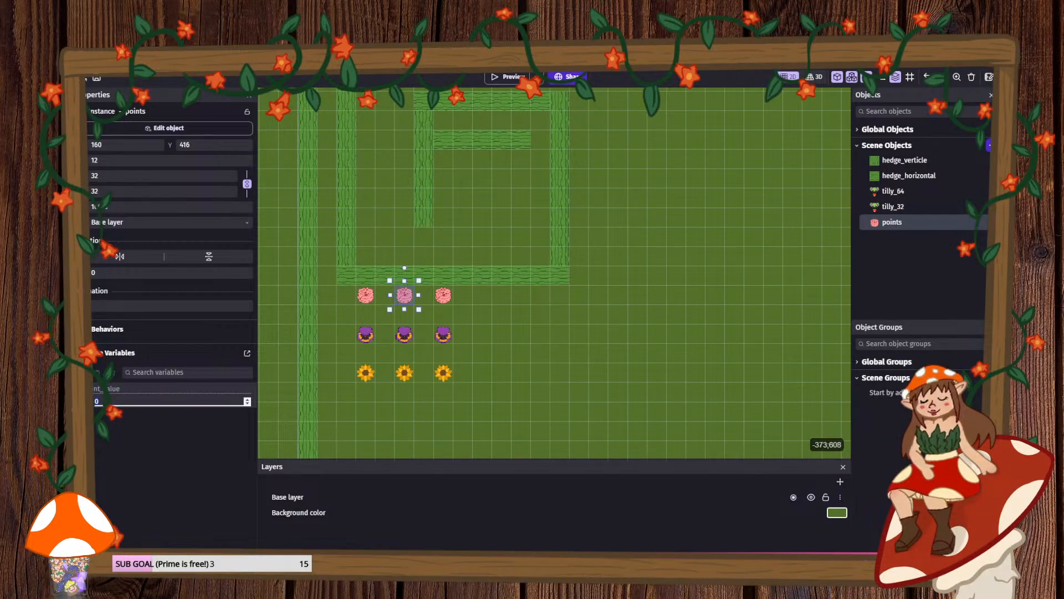
text(5)
click(436, 300)
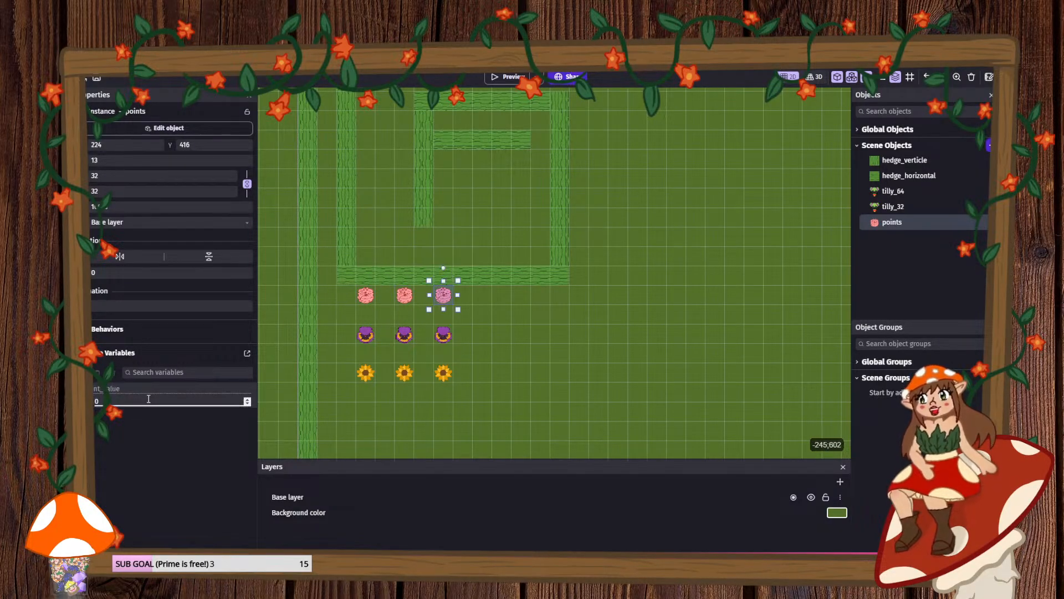
drag(148, 400, 72, 403)
text(4)
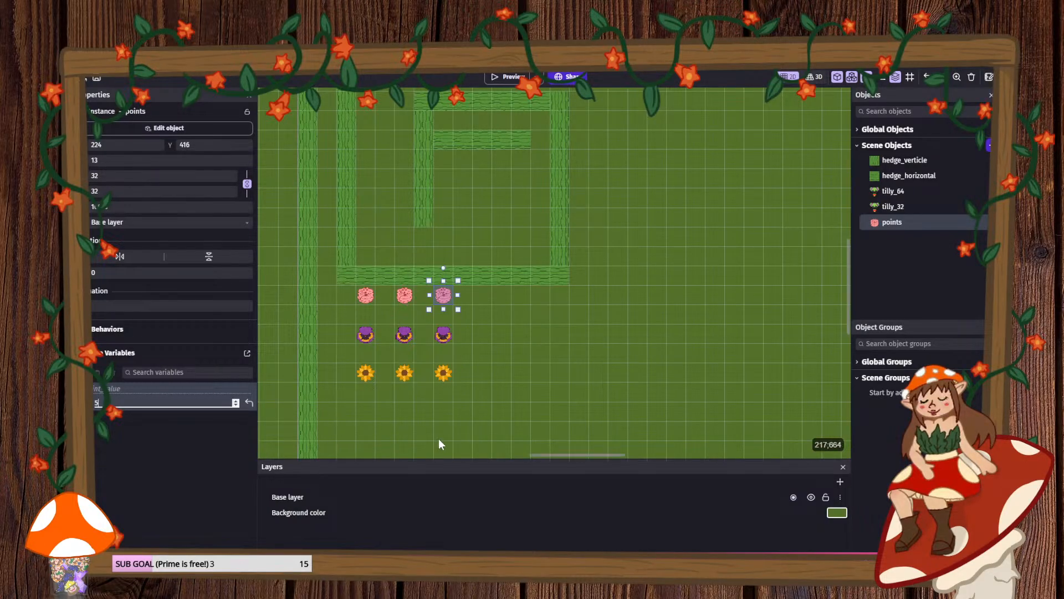
click(504, 440)
- Add a bold text object named Score to the scene's objects
scroll(553, 383, down, 5)
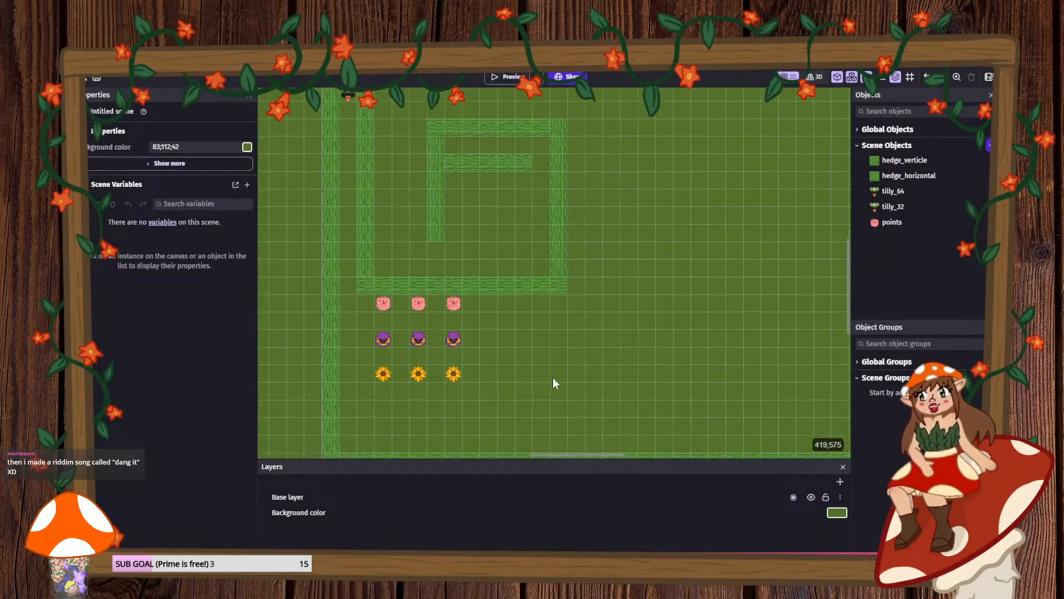
middle_drag(620, 292, 494, 337)
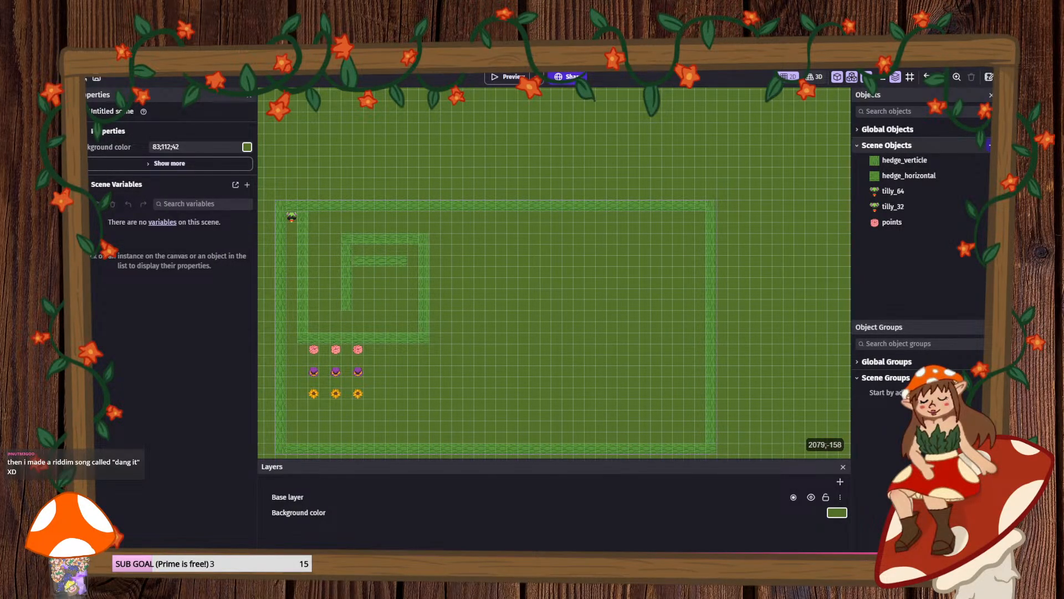
click(989, 145)
click(294, 417)
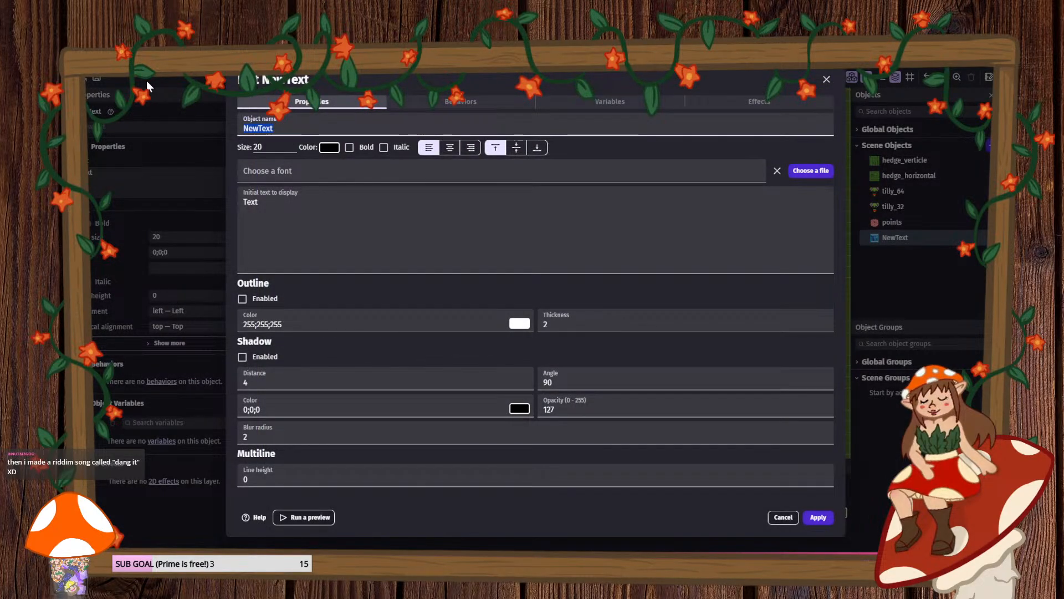
text(Score)
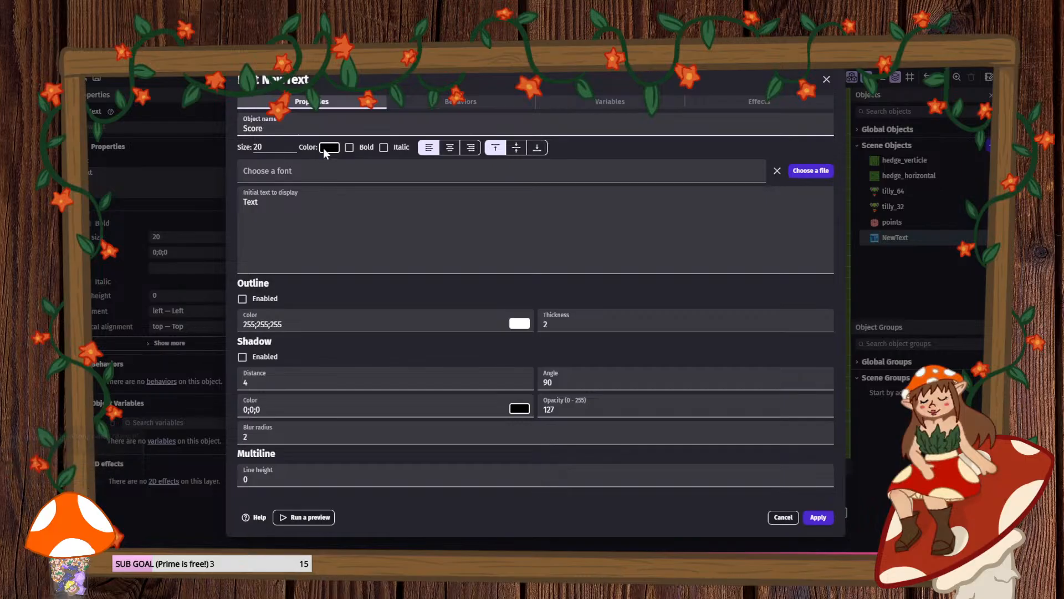
click(349, 148)
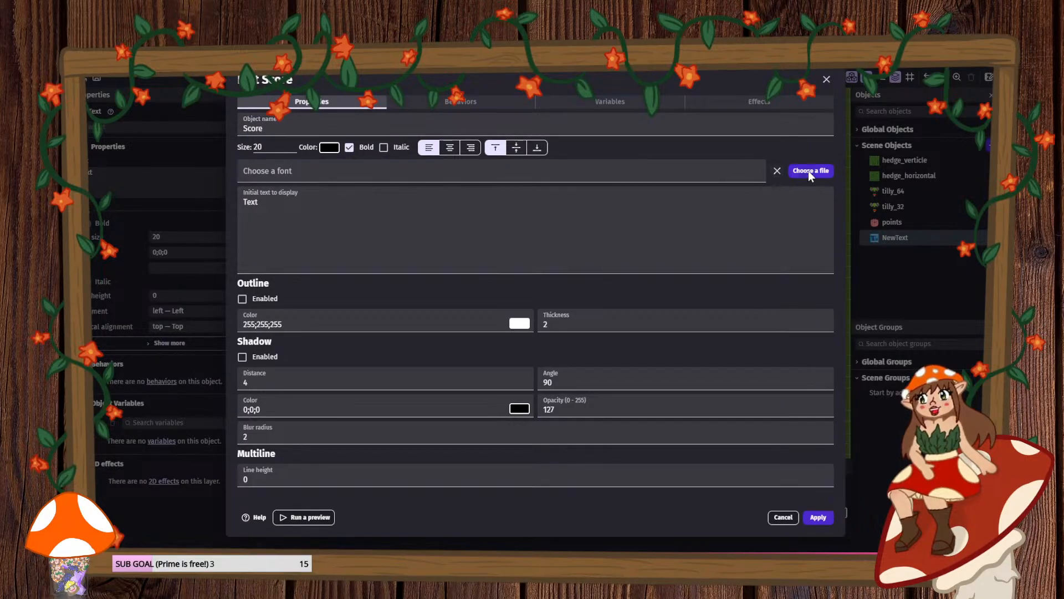
- Browse the asset store's fonts and install JotiOne-Regular as the Score text's font
click(715, 179)
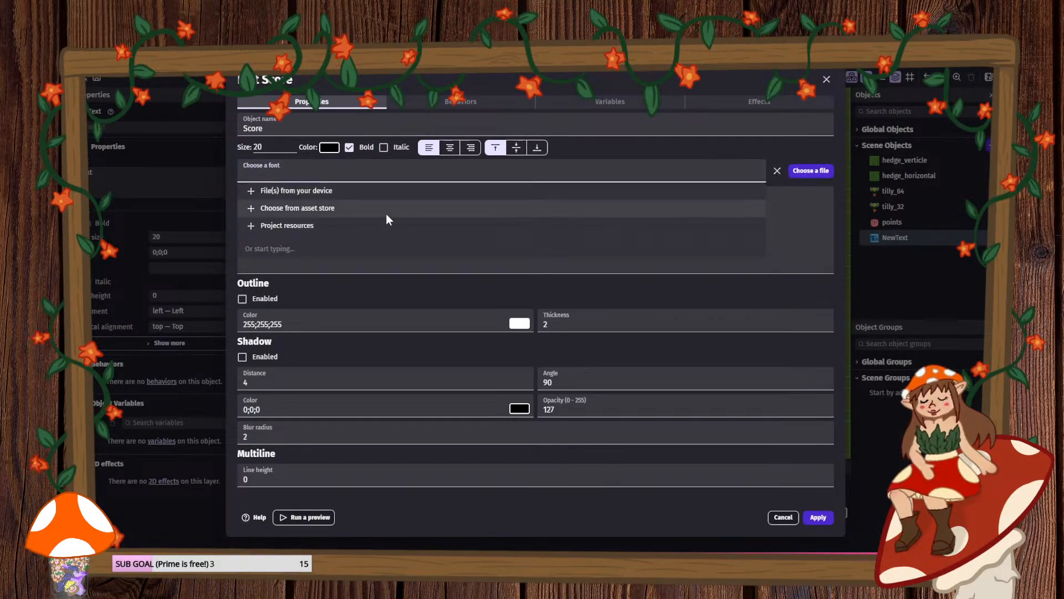
click(296, 207)
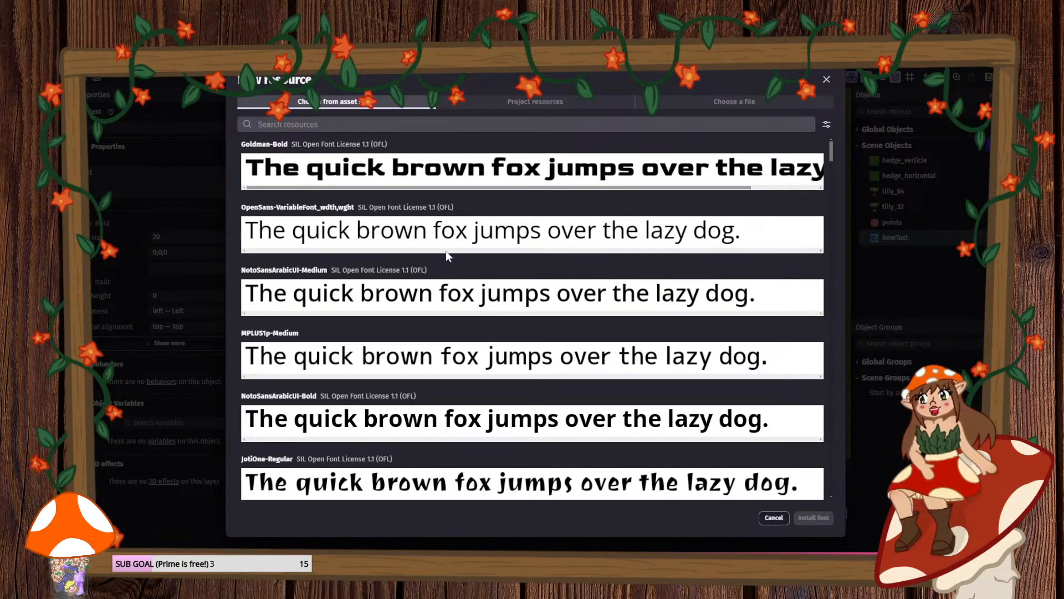
scroll(449, 255, down, 2)
scroll(472, 318, down, 15)
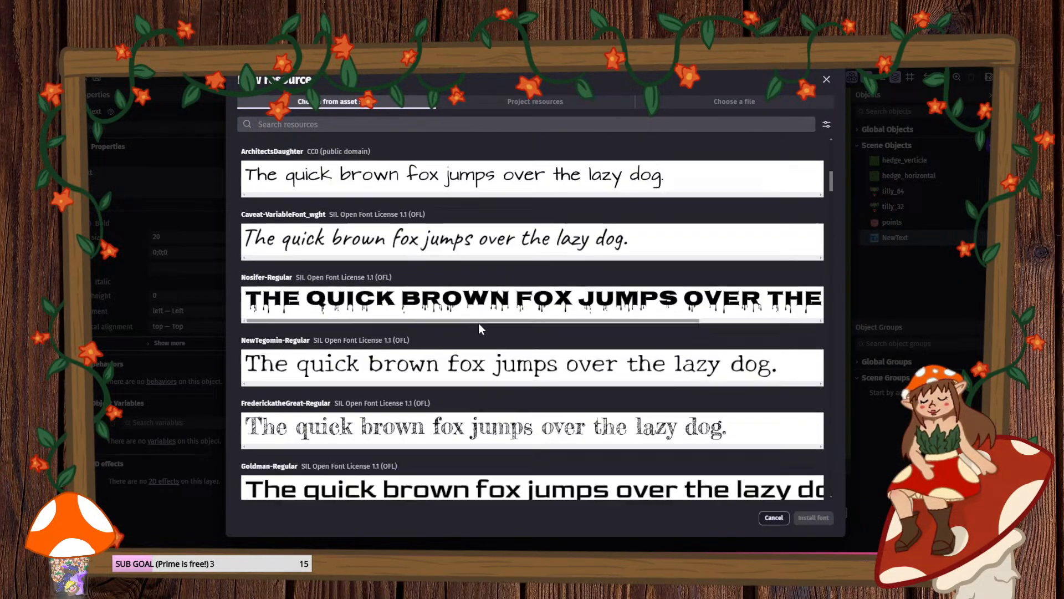
scroll(479, 327, down, 12)
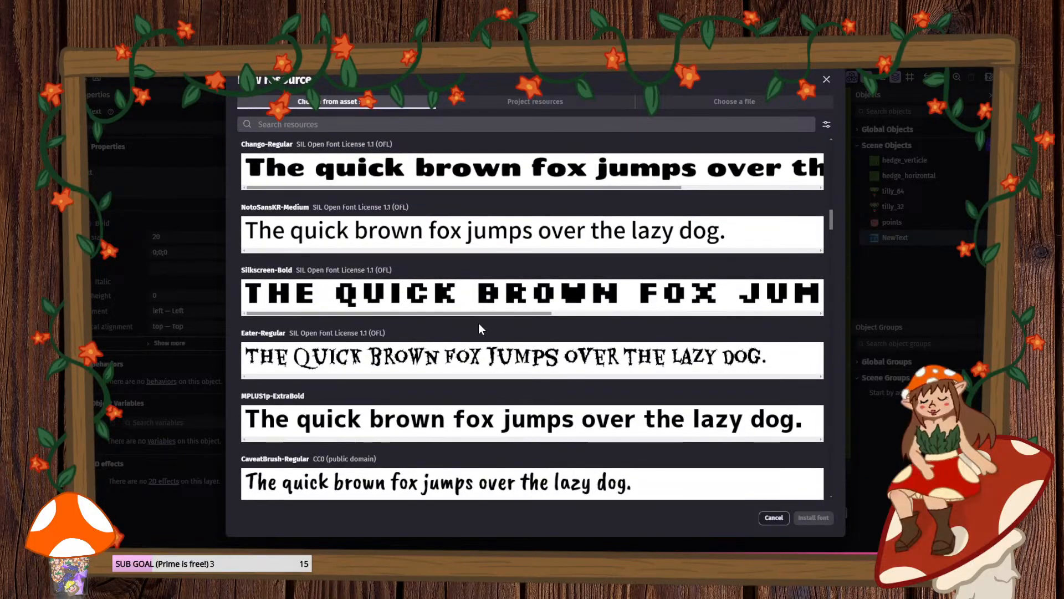
scroll(479, 328, down, 10)
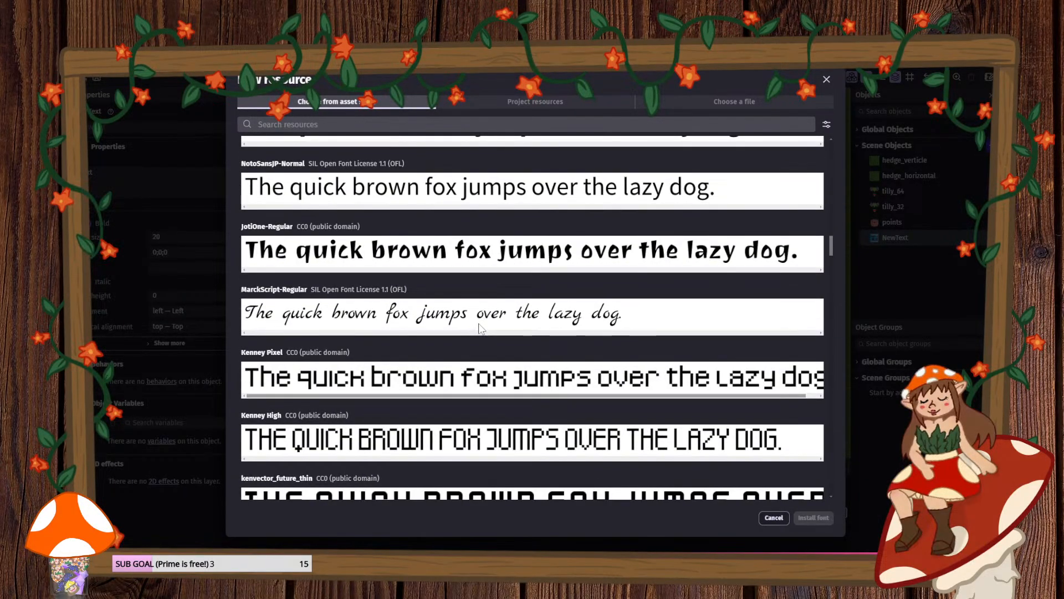
scroll(481, 329, down, 12)
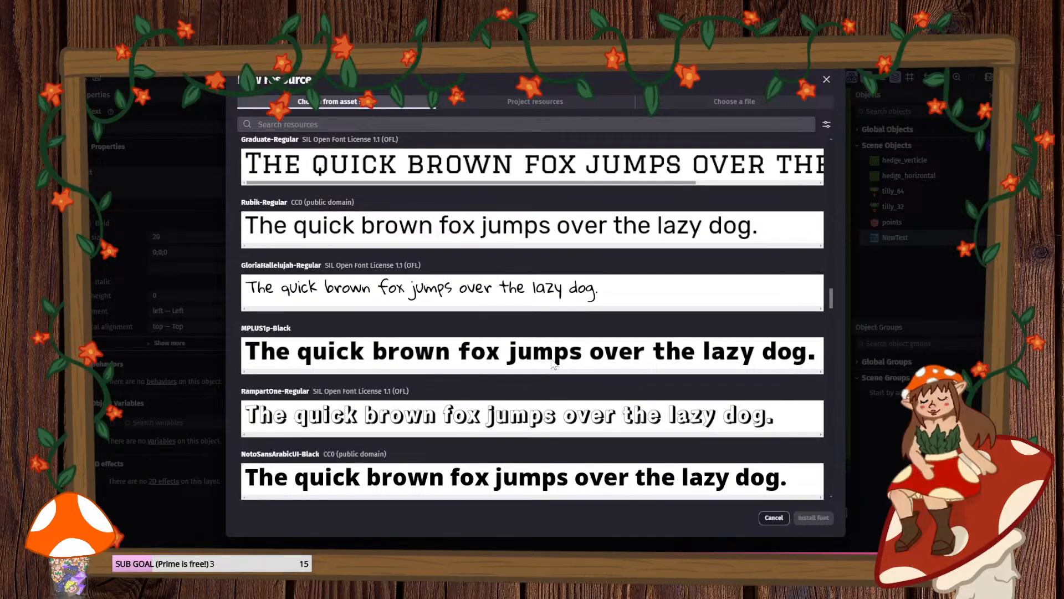
scroll(493, 300, up, 10)
scroll(502, 280, up, 15)
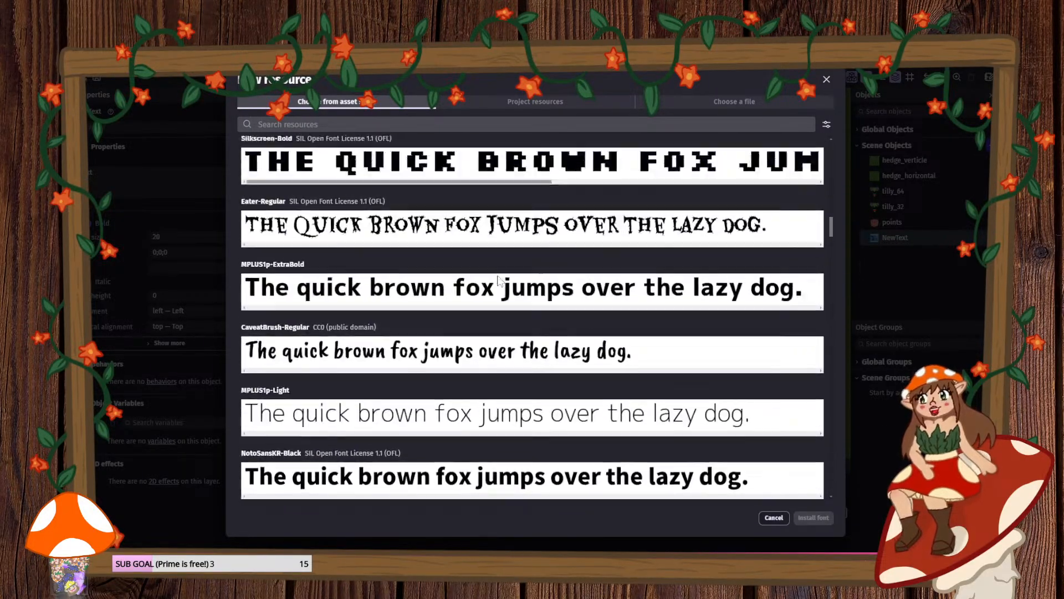
scroll(499, 281, up, 12)
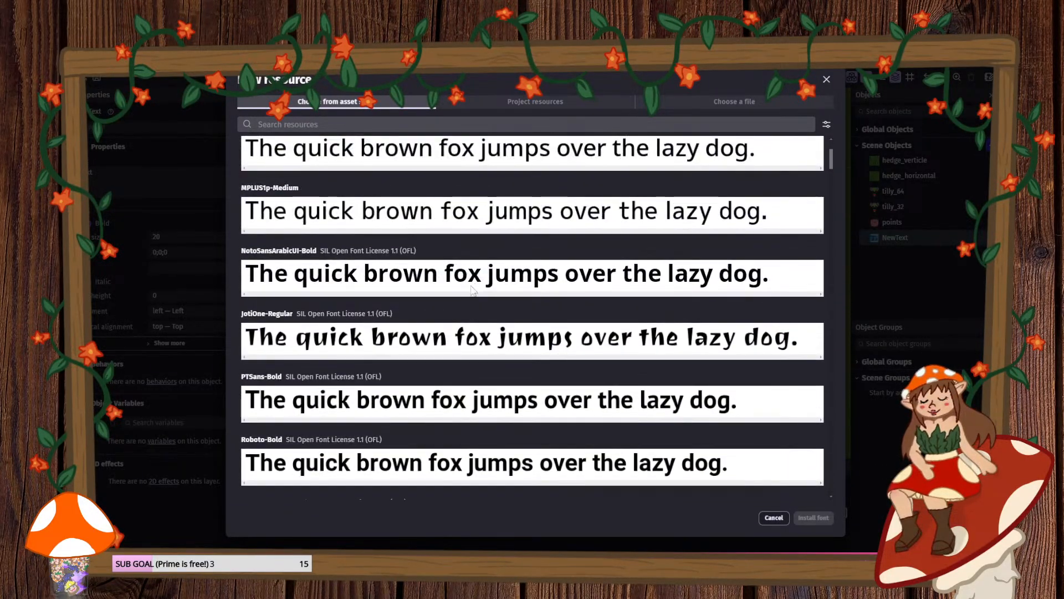
click(431, 341)
click(812, 520)
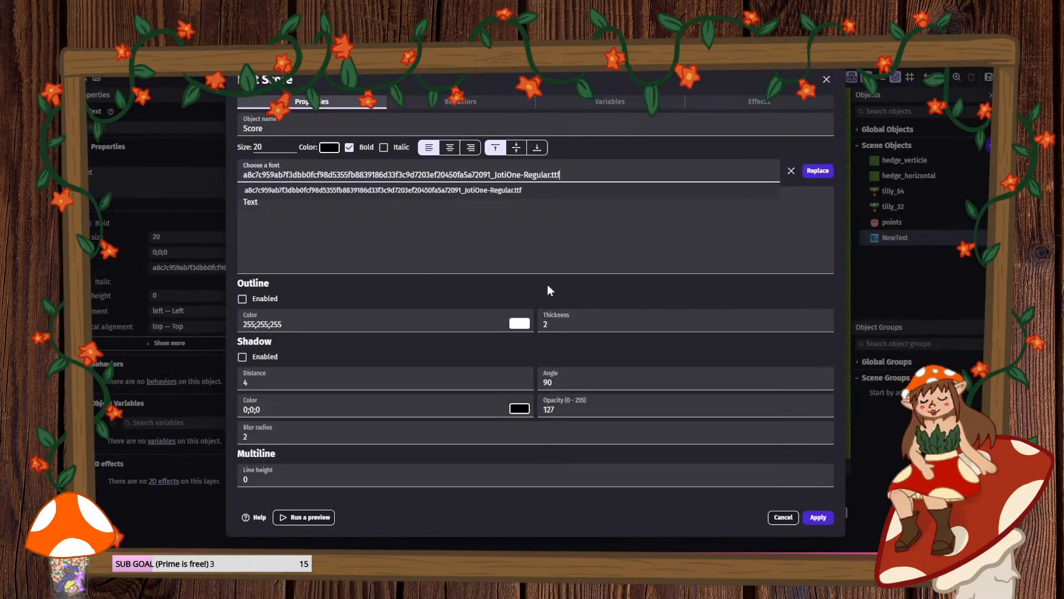
click(294, 189)
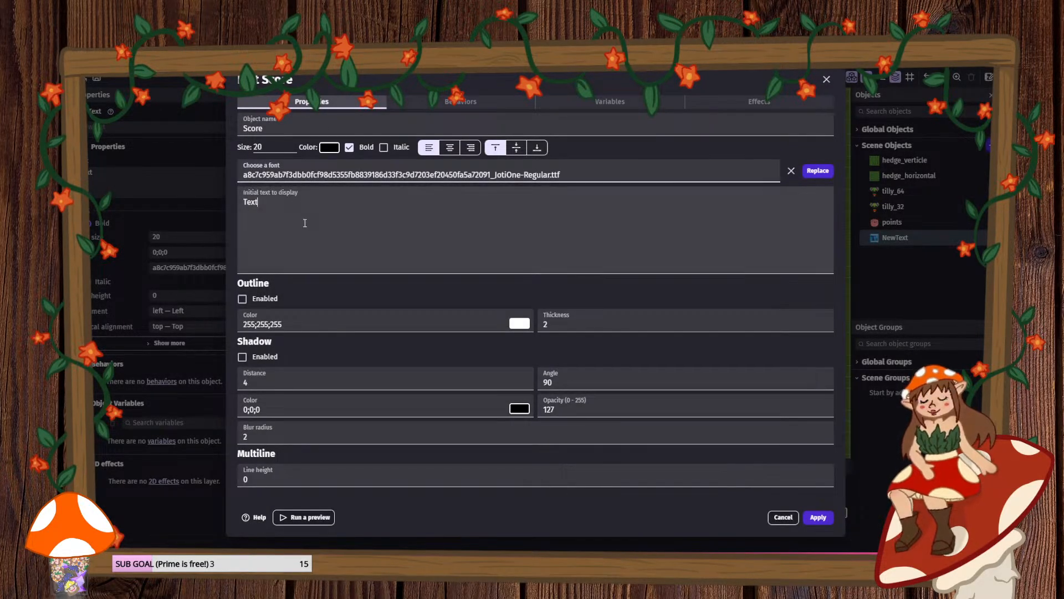
- Set the Score text's color to a dark pink, 212;51;135
drag(304, 221, 205, 211)
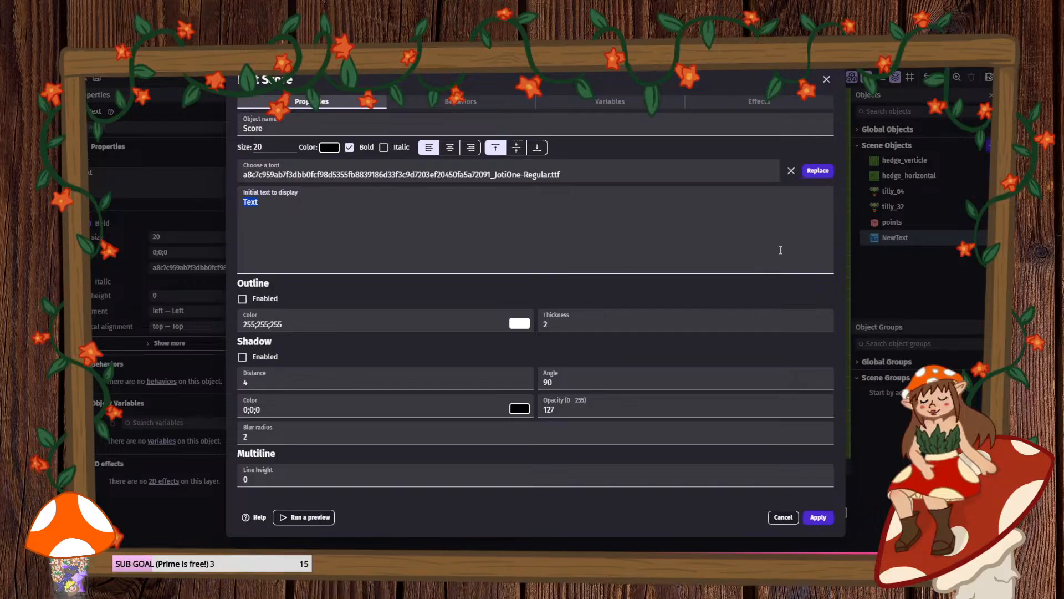
click(330, 146)
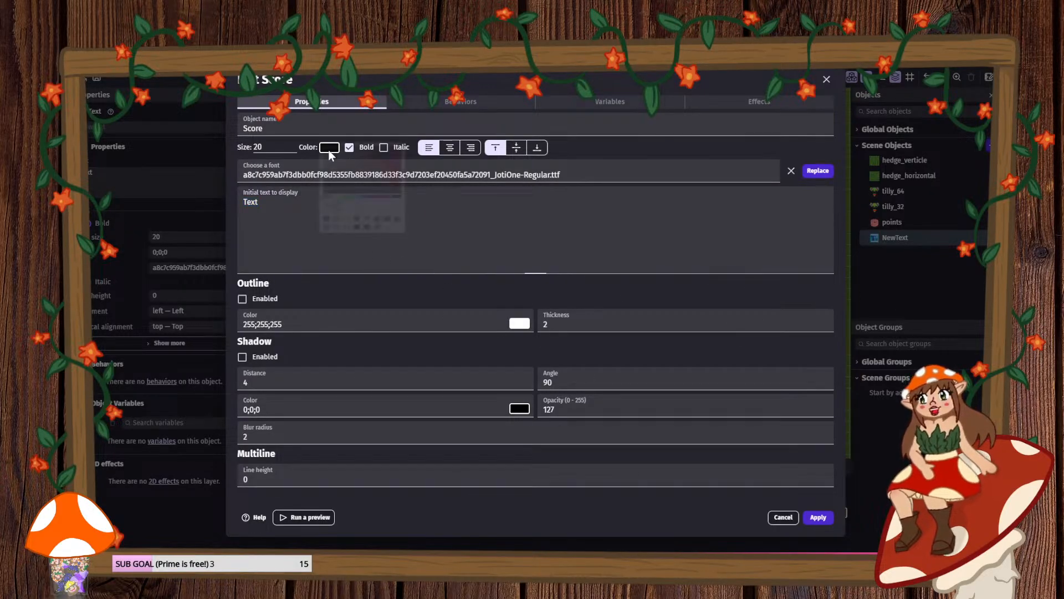
click(526, 260)
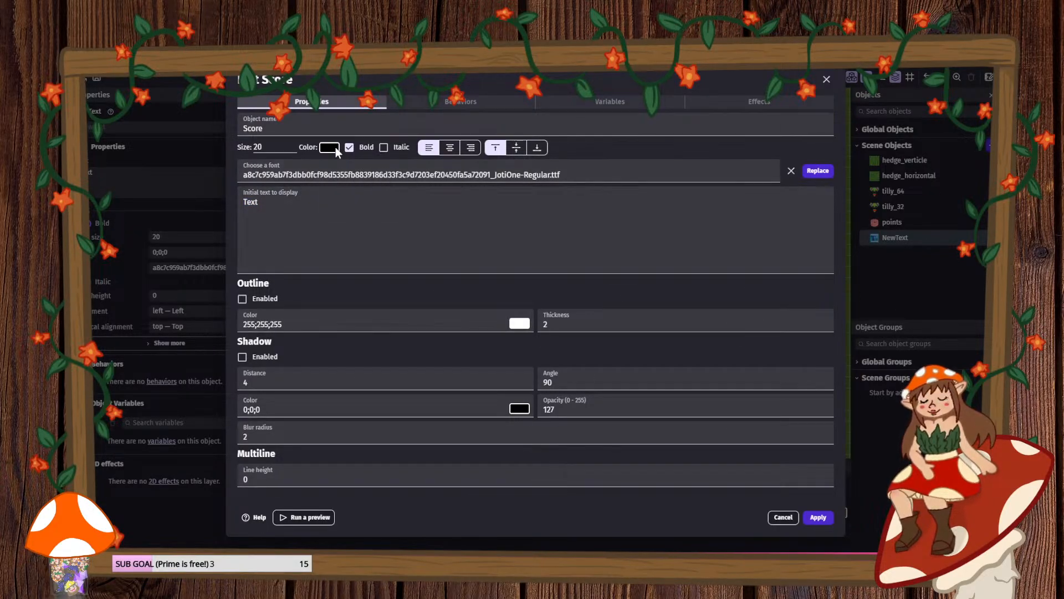
click(332, 147)
click(393, 224)
drag(381, 209, 364, 126)
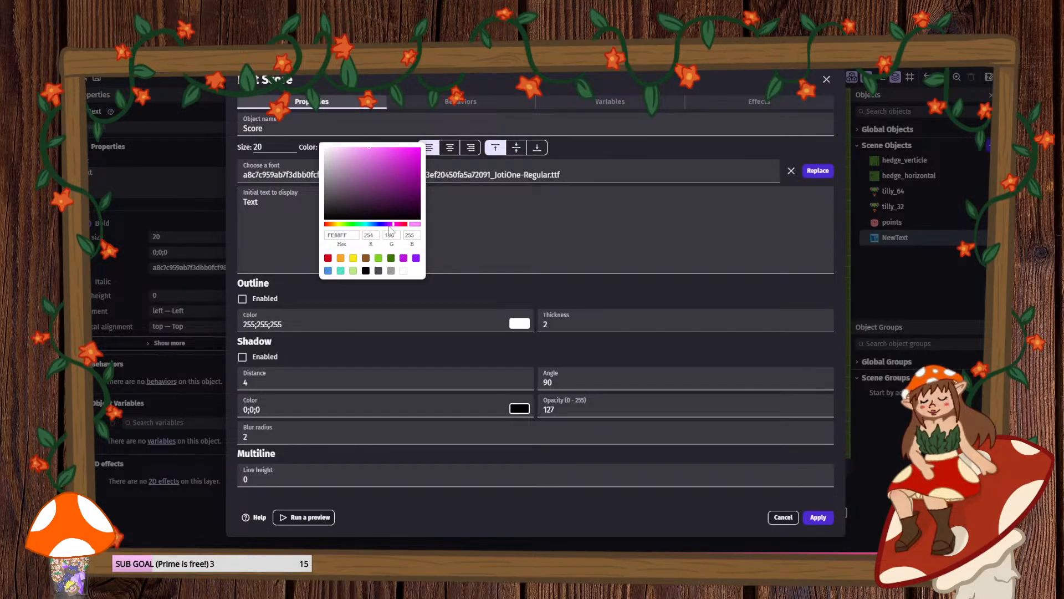
drag(391, 224, 403, 224)
click(397, 159)
click(461, 202)
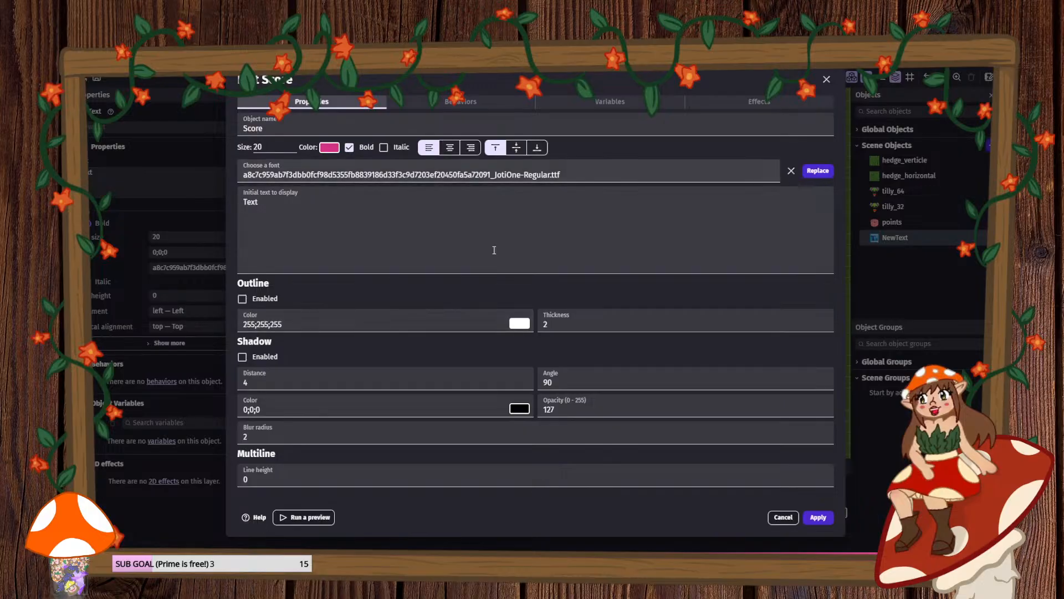
- Enable the Score text's outline in dark magenta, 95;11;61, and apply the object's settings
click(242, 299)
click(519, 324)
drag(539, 366, 600, 368)
click(590, 400)
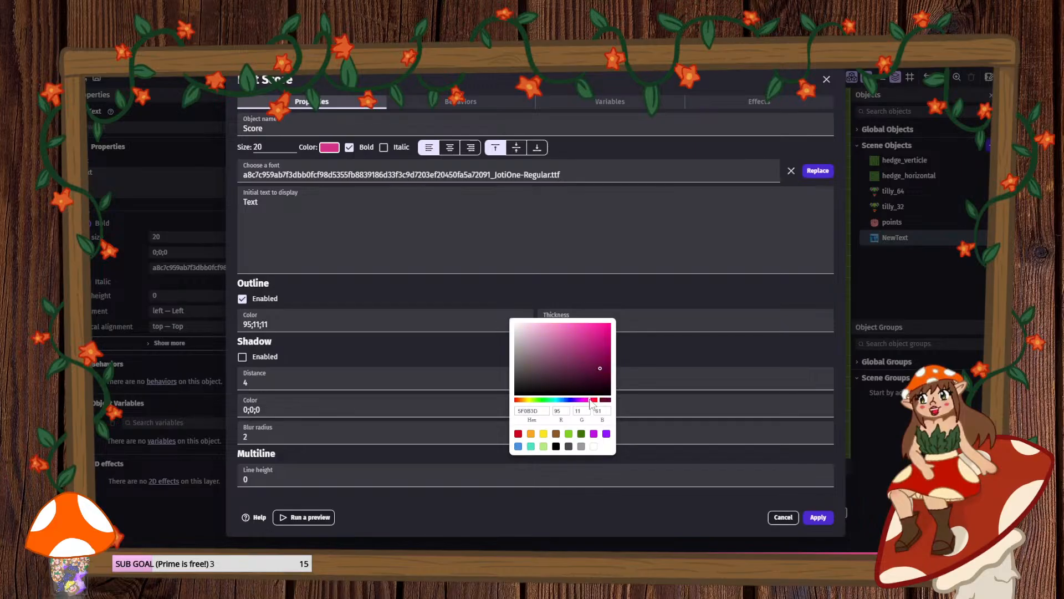
click(430, 303)
click(819, 518)
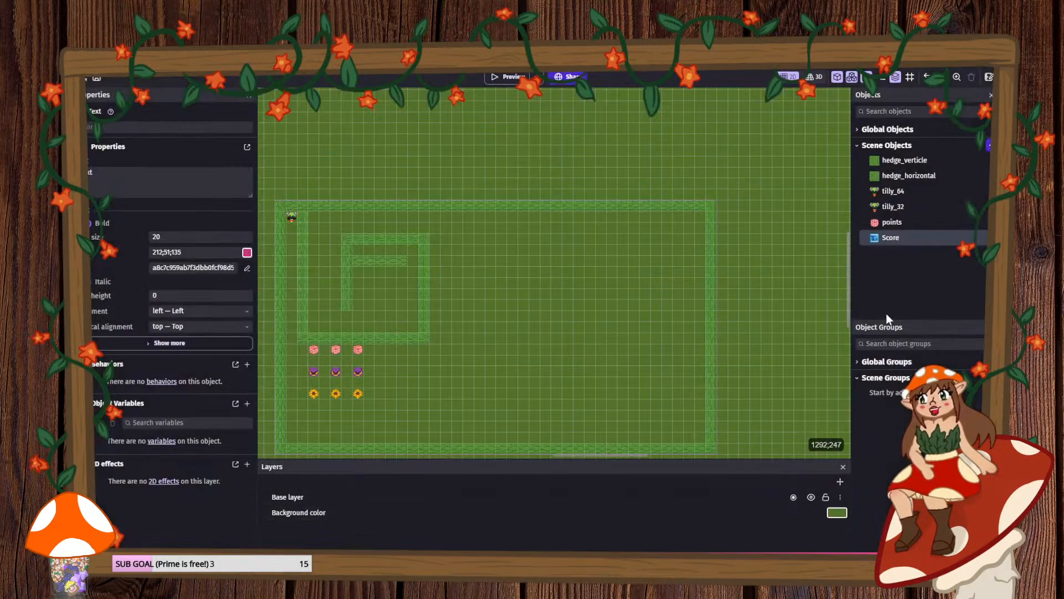
- Place the Score text on the maze's upper outer hedge at 384;0 and stretch its box wider to the right
drag(893, 238, 403, 205)
click(464, 203)
click(467, 205)
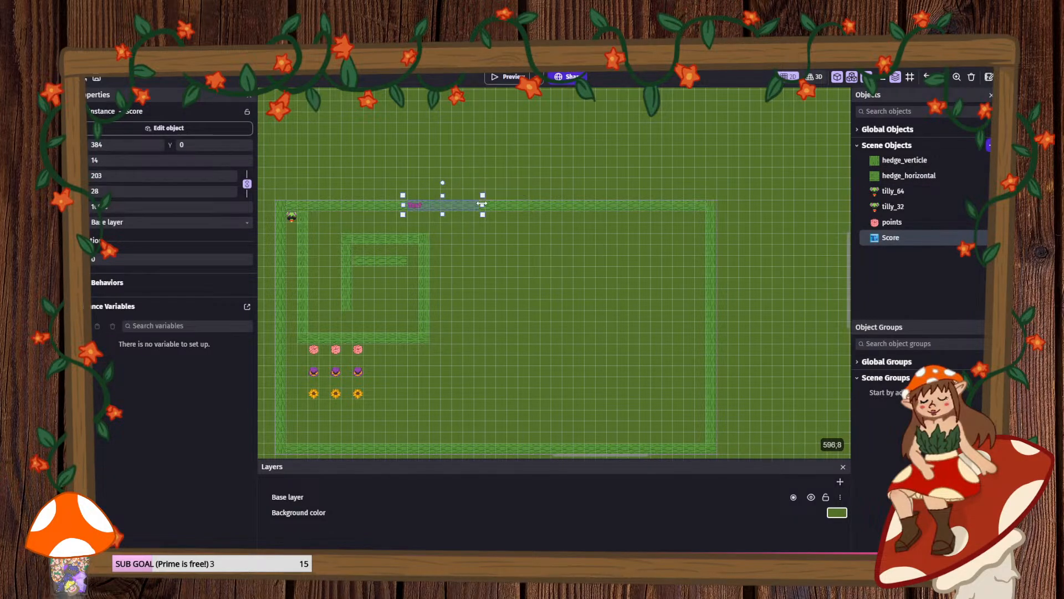
drag(481, 204, 589, 204)
- Center-align the Score text horizontally and preview the game
double_click(887, 239)
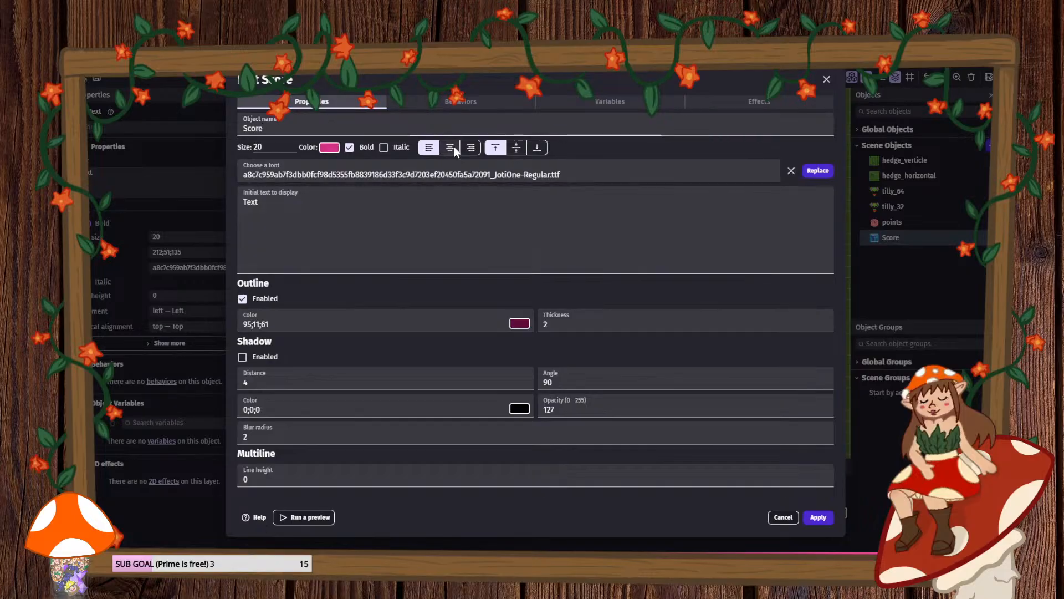
click(449, 147)
click(817, 518)
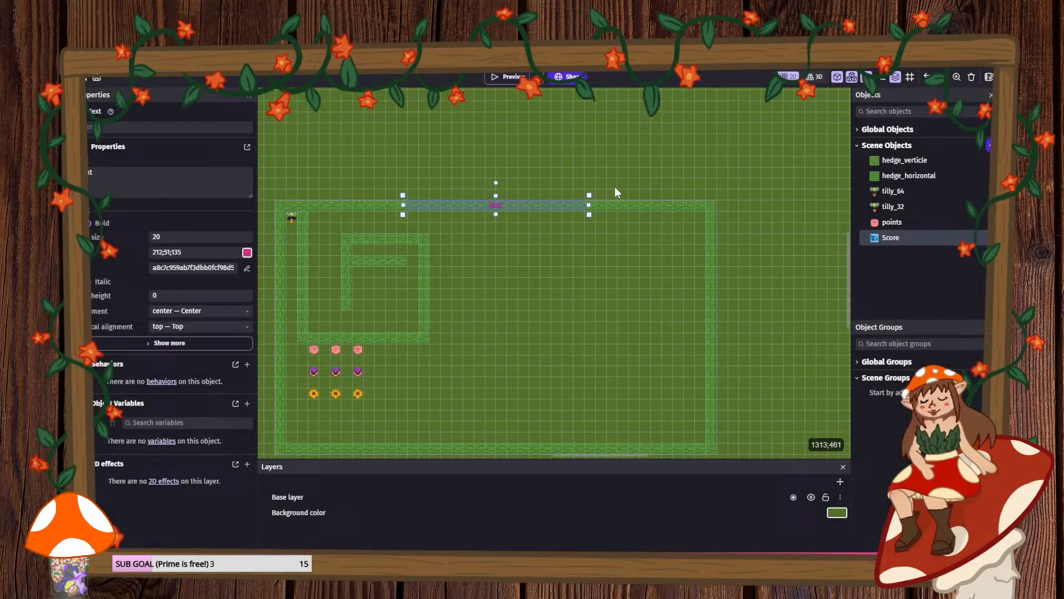
click(495, 80)
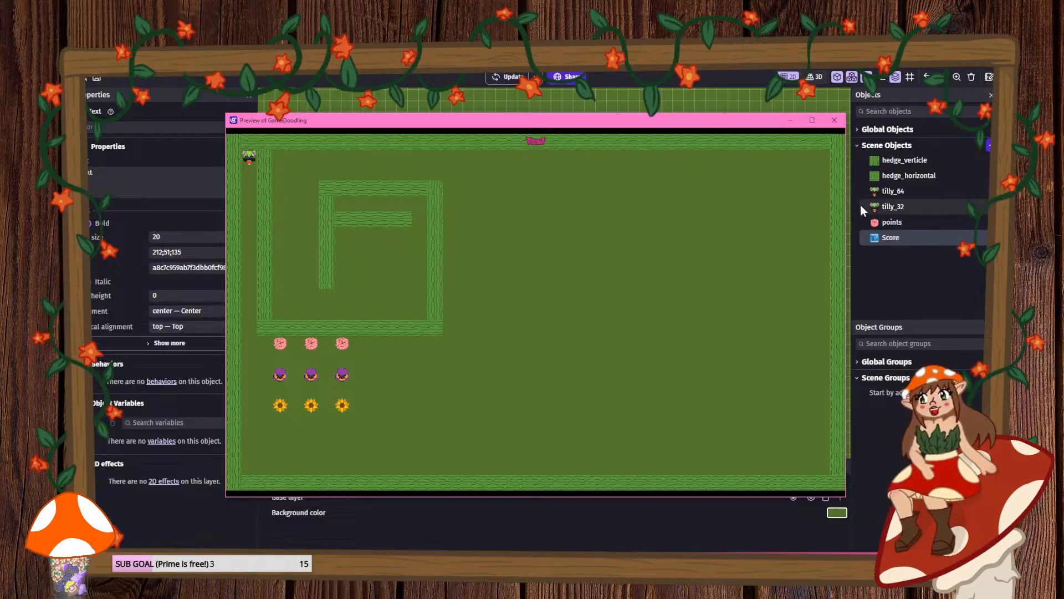
- Lighten the Score text's color to pink, 255;131;196, and apply it
click(879, 237)
double_click(879, 238)
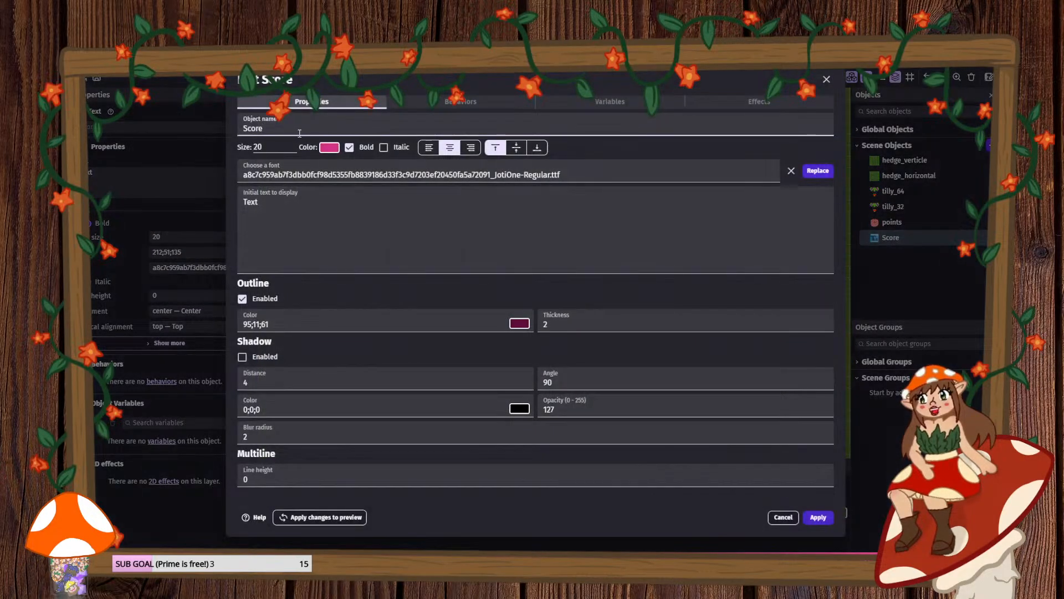
click(328, 147)
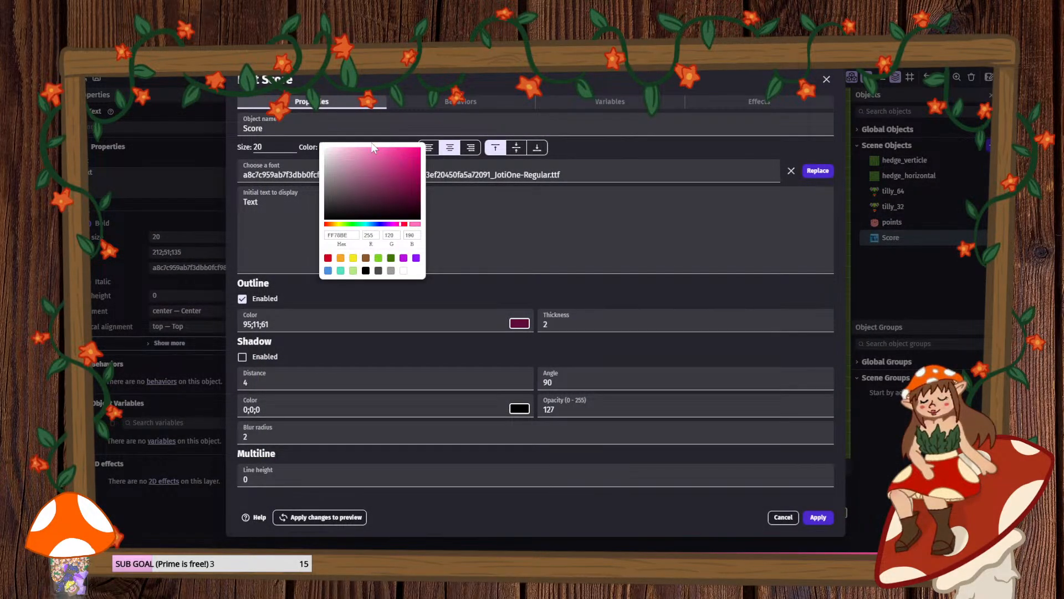
click(619, 284)
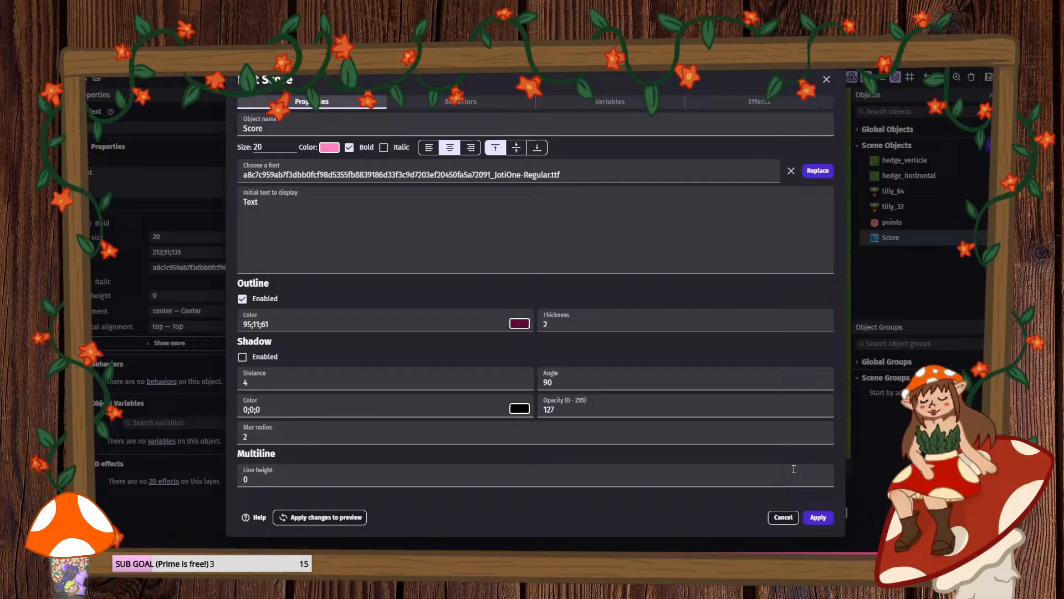
click(818, 517)
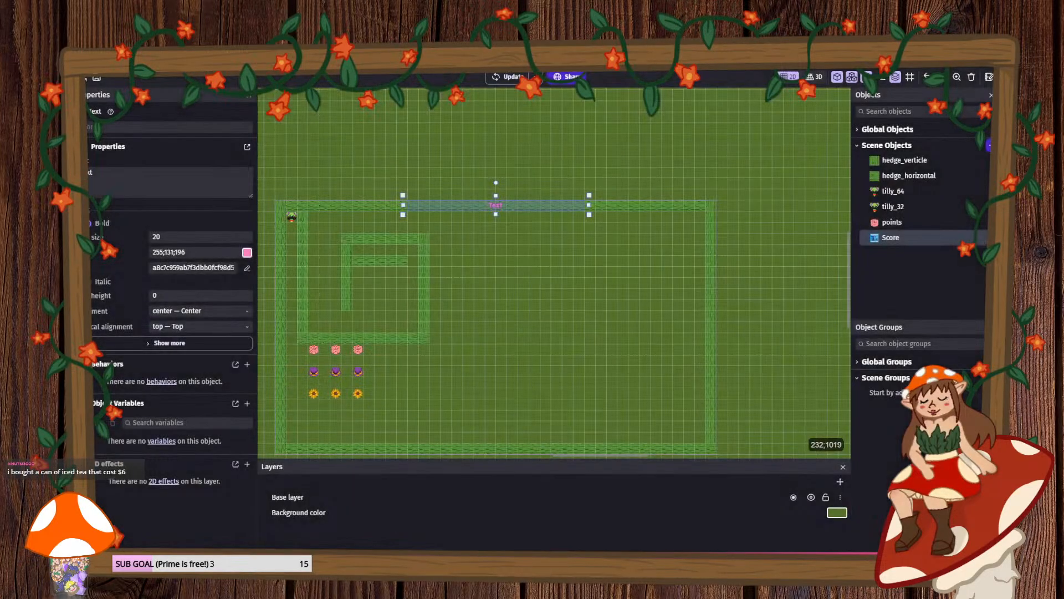
- Check the Score text's appearance in the maximized game preview, and close the preview
mouse_move(488, 532)
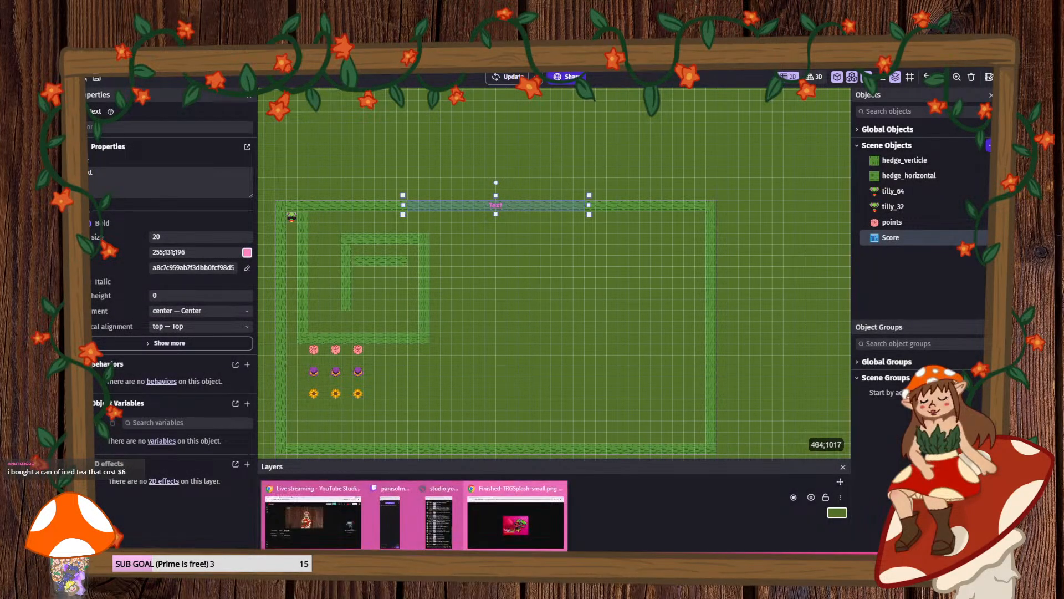
click(264, 527)
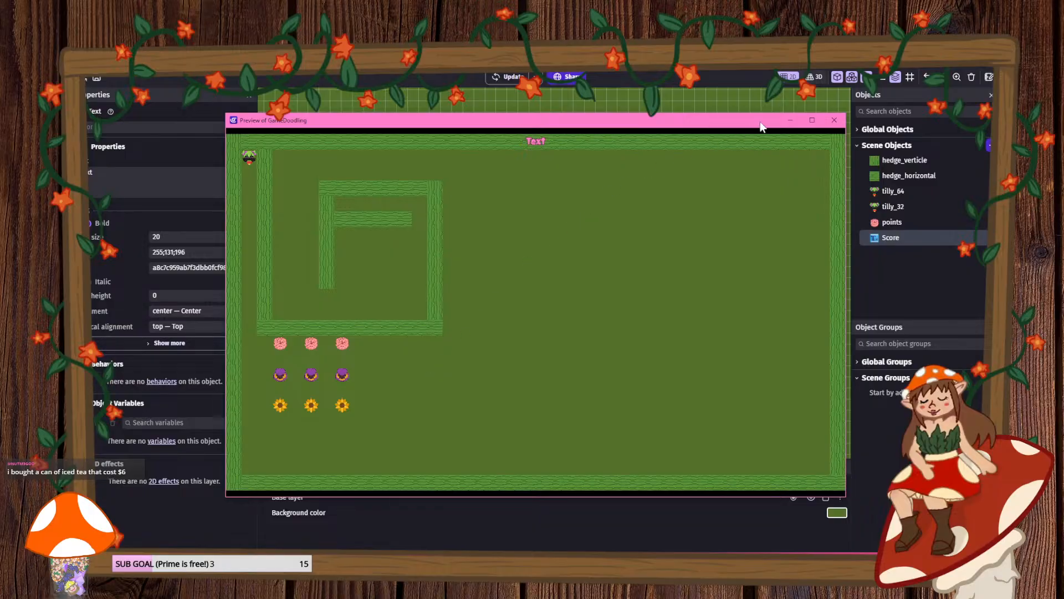
click(812, 120)
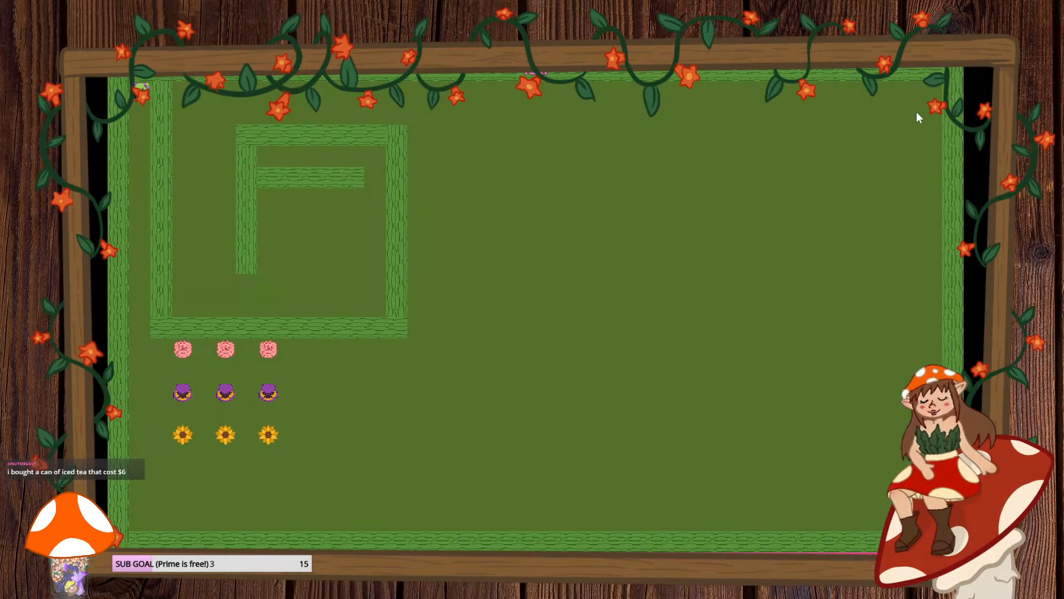
click(987, 57)
- Add a new empty event to the scene's event sheet
click(235, 65)
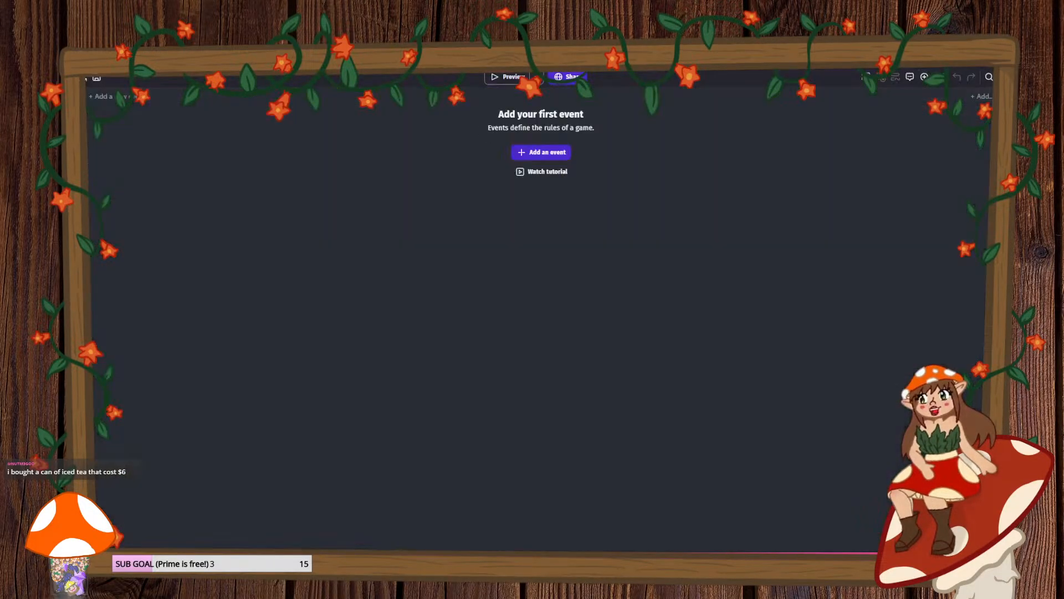
click(131, 99)
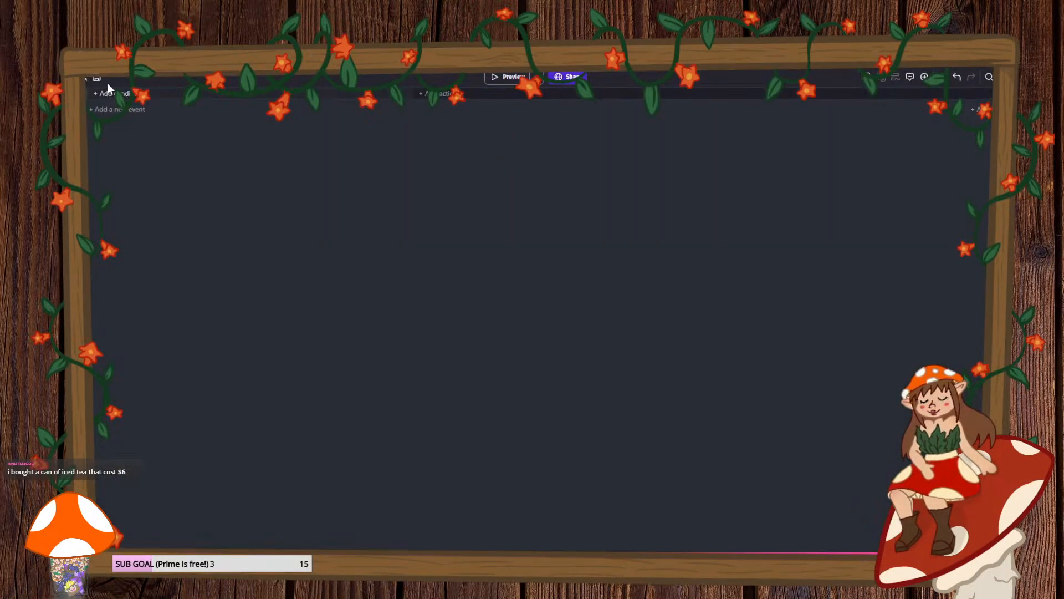
- Add the condition "At the beginning of the scene" to the empty event
click(134, 98)
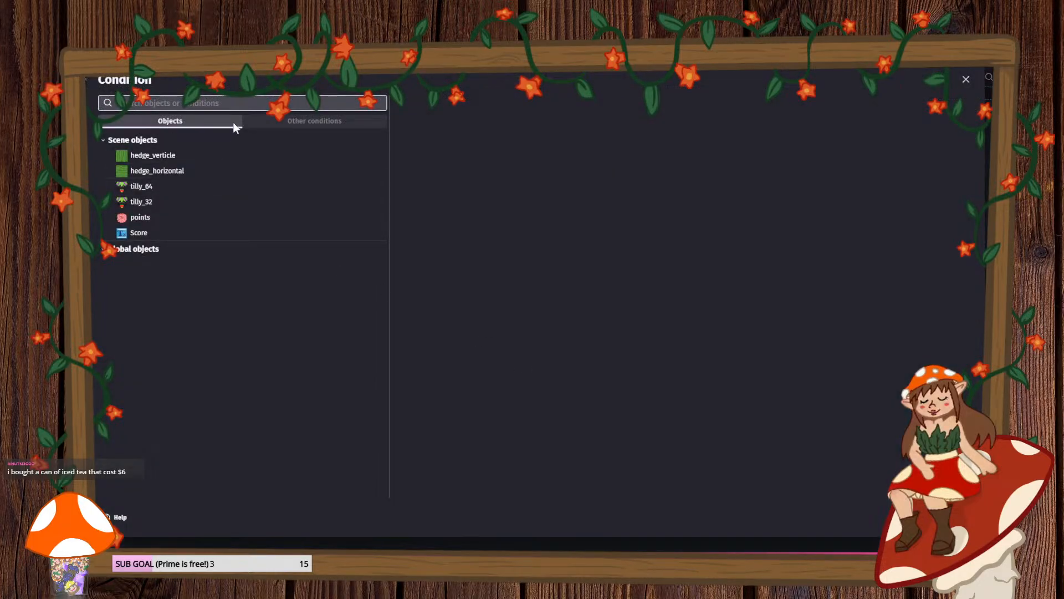
click(292, 119)
scroll(217, 294, down, 5)
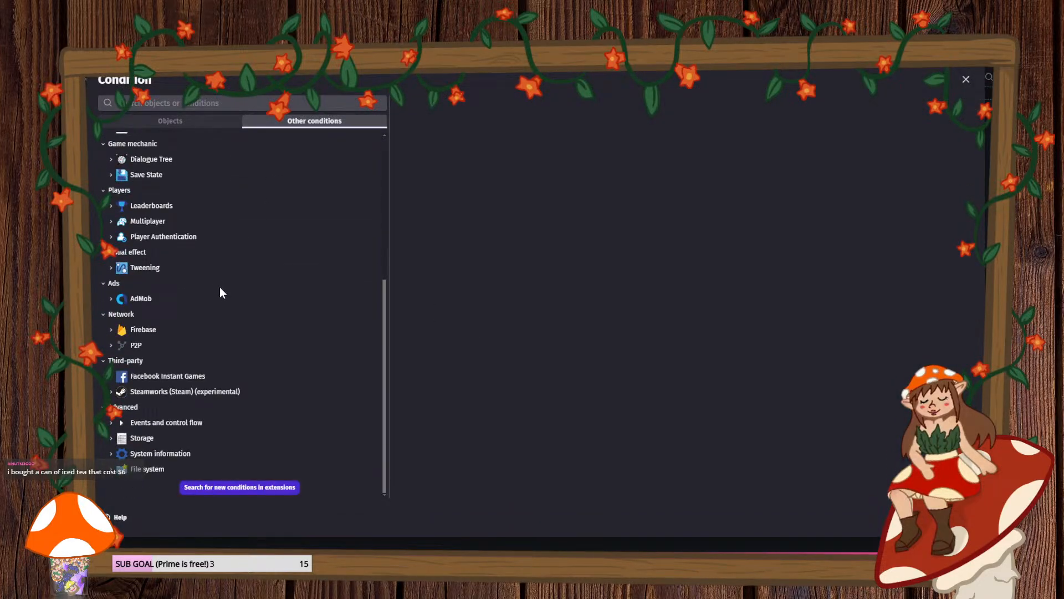
click(159, 423)
scroll(167, 471, down, 3)
click(186, 408)
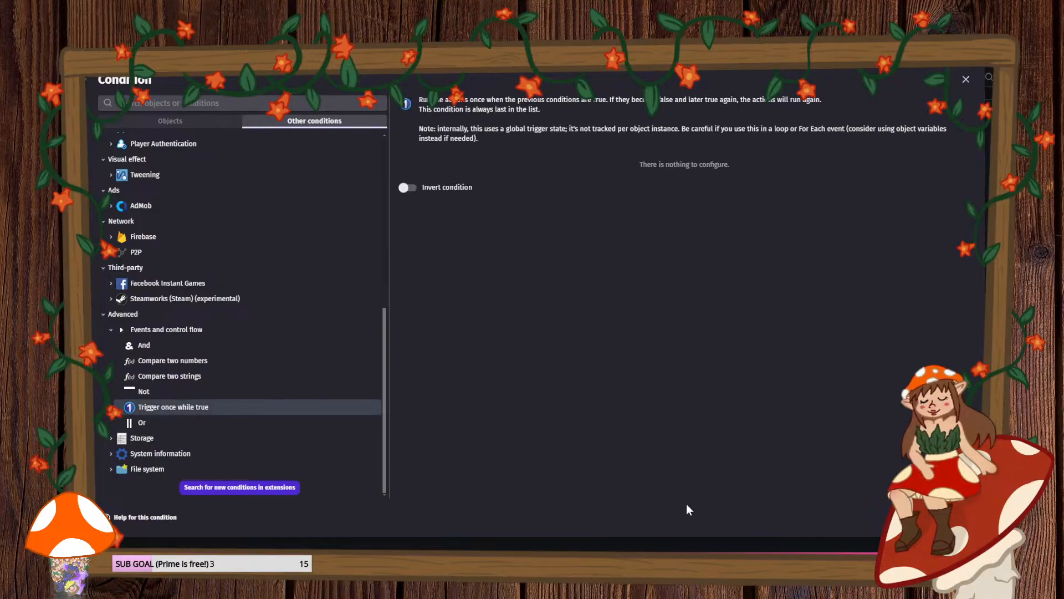
scroll(267, 211, up, 10)
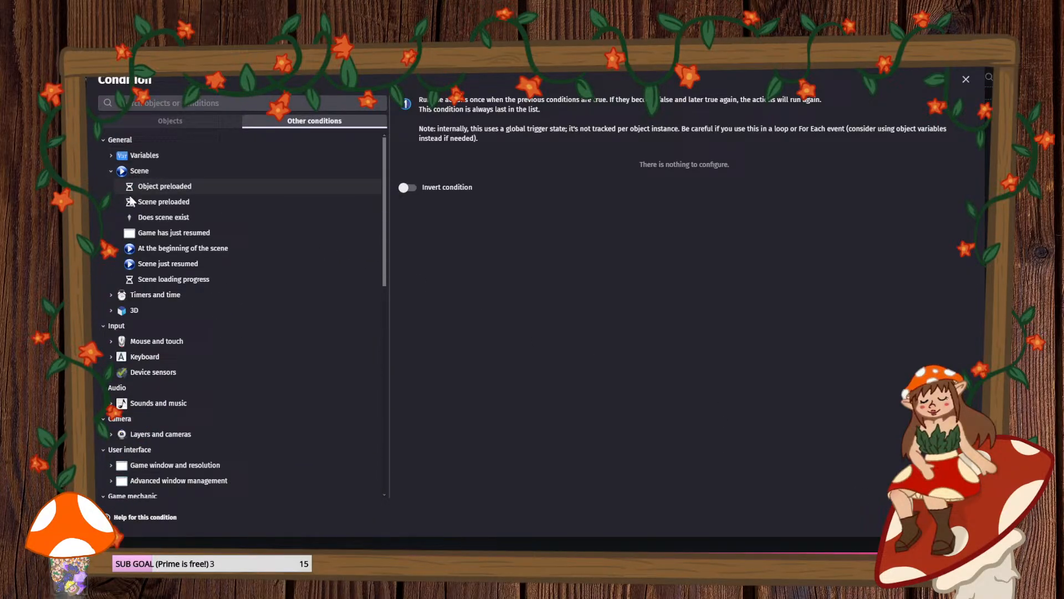
click(163, 249)
click(962, 517)
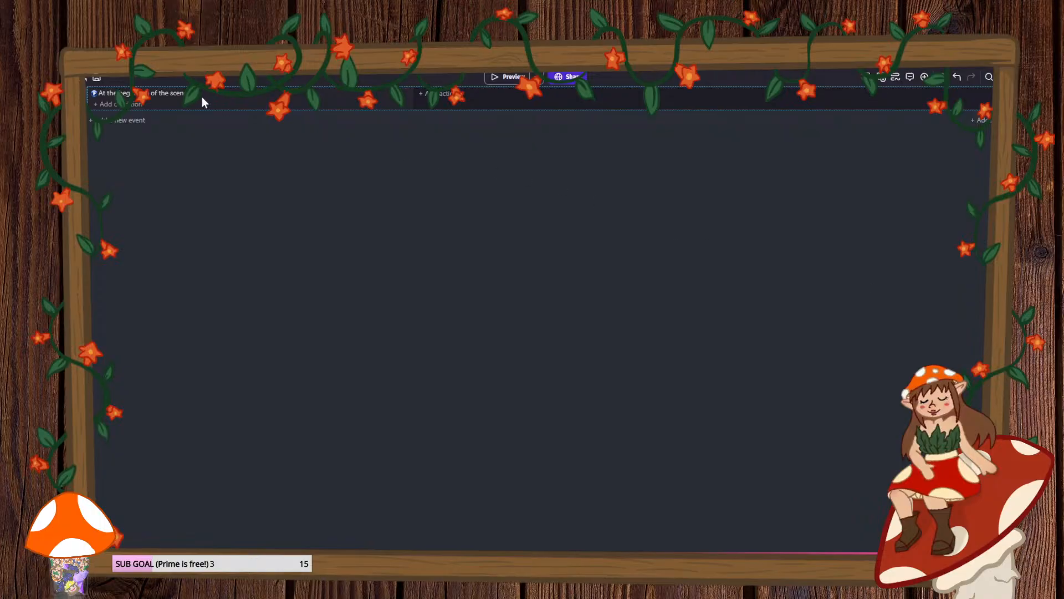
click(443, 95)
click(158, 232)
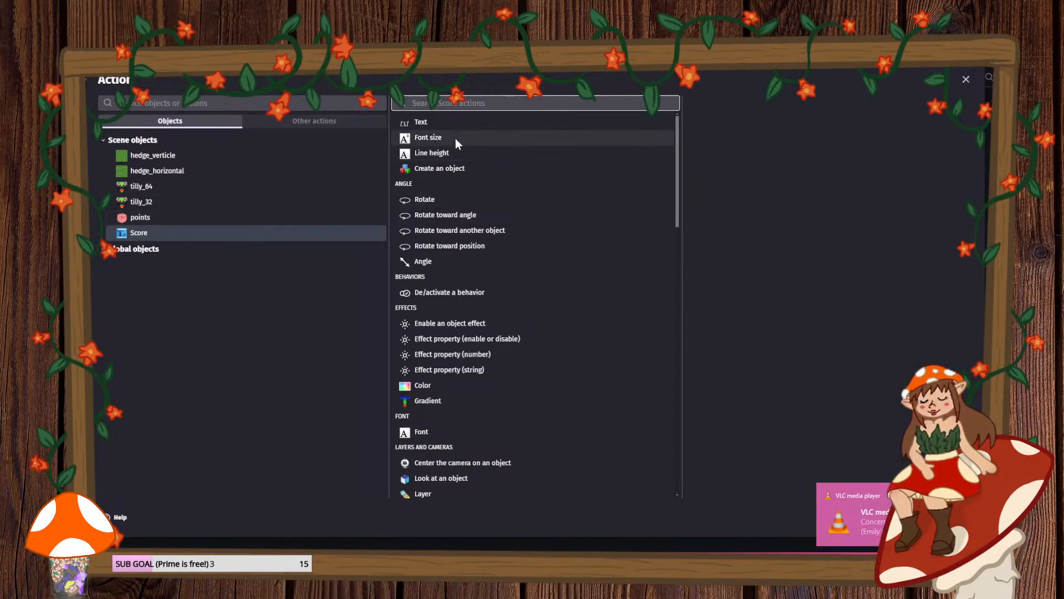
click(445, 123)
click(733, 192)
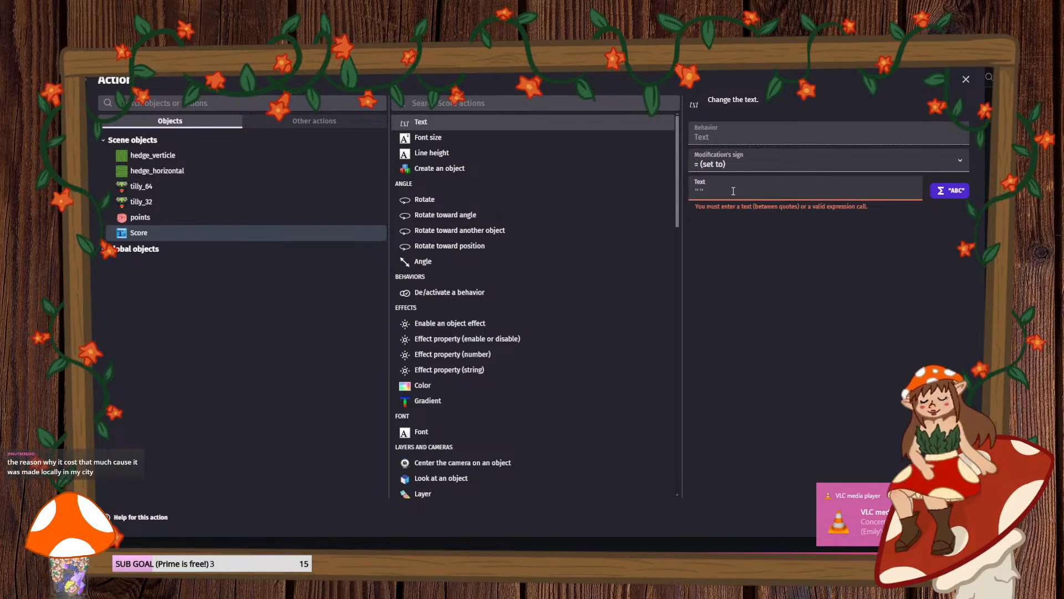
click(966, 79)
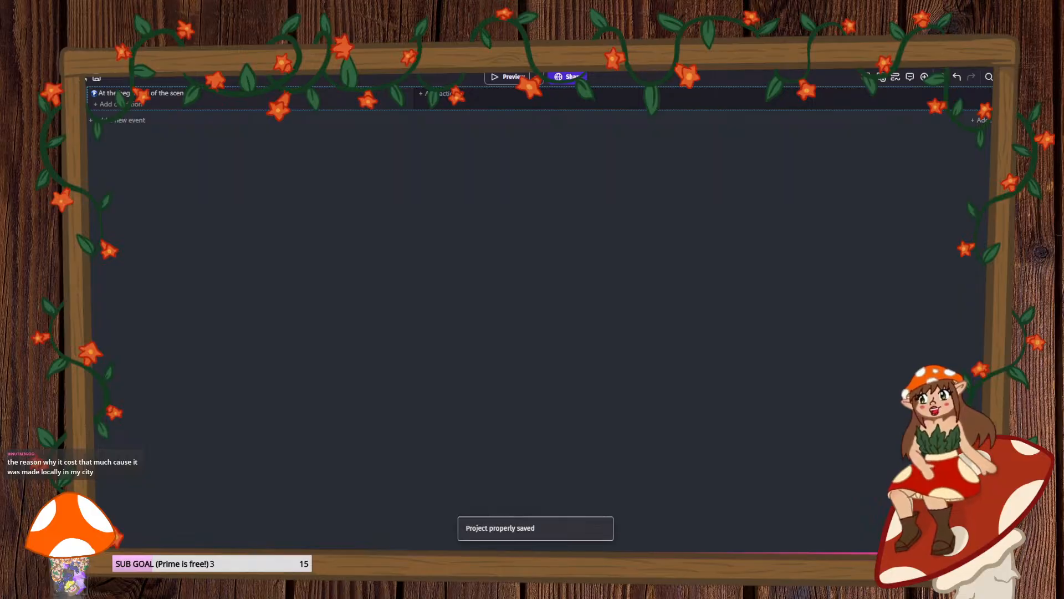
- Create a global number variable named total_score and apply it
click(87, 80)
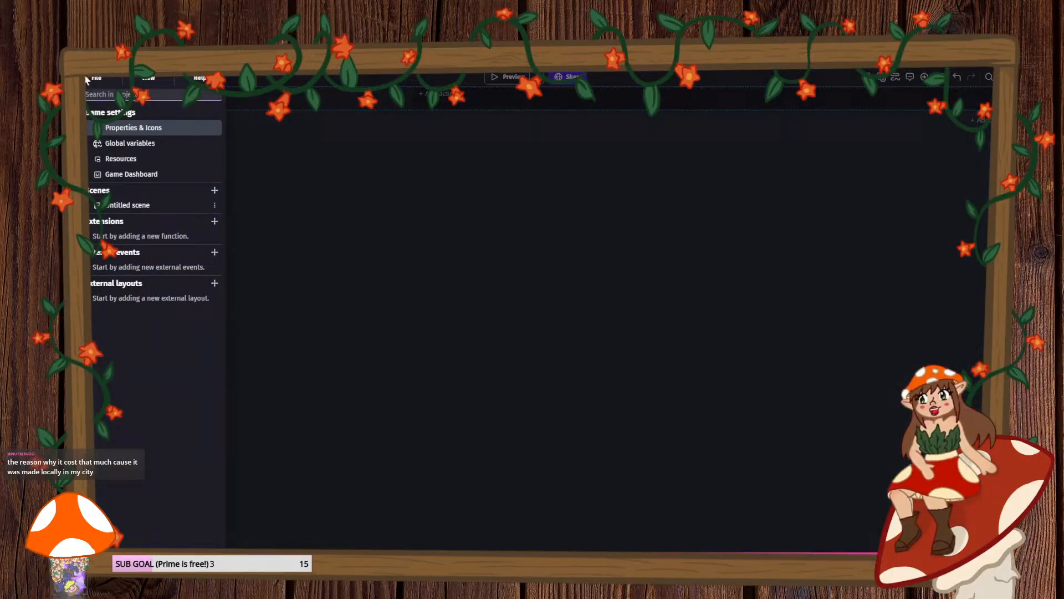
click(155, 143)
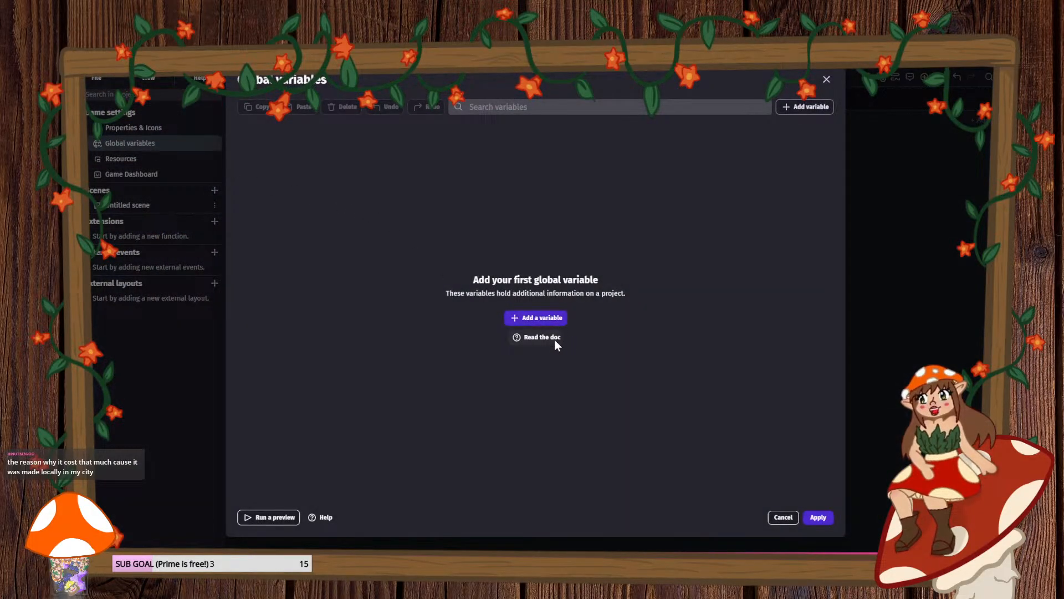
click(541, 318)
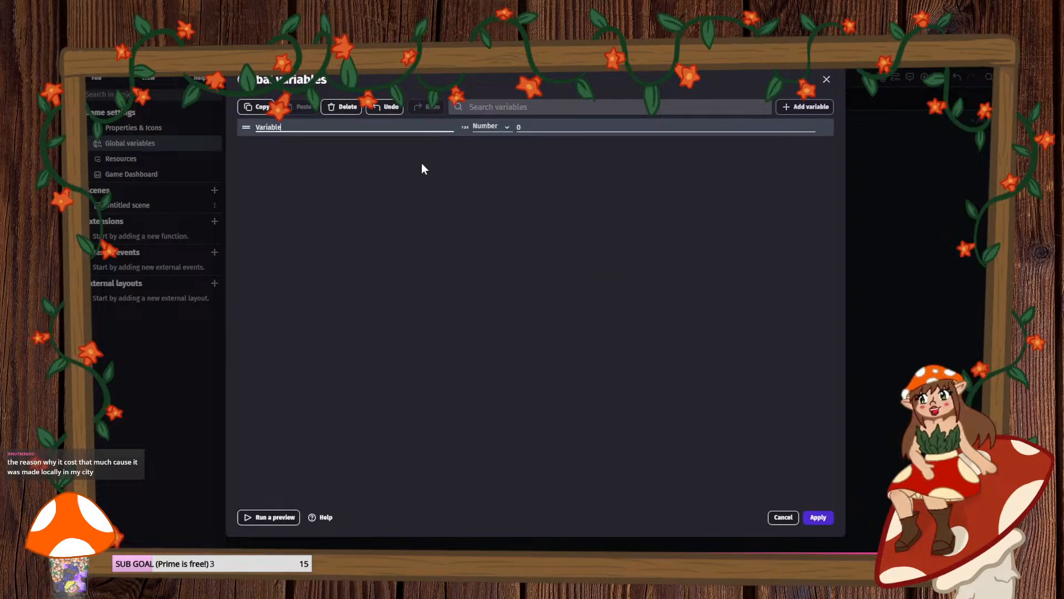
key(ctrl+a)
text(total)
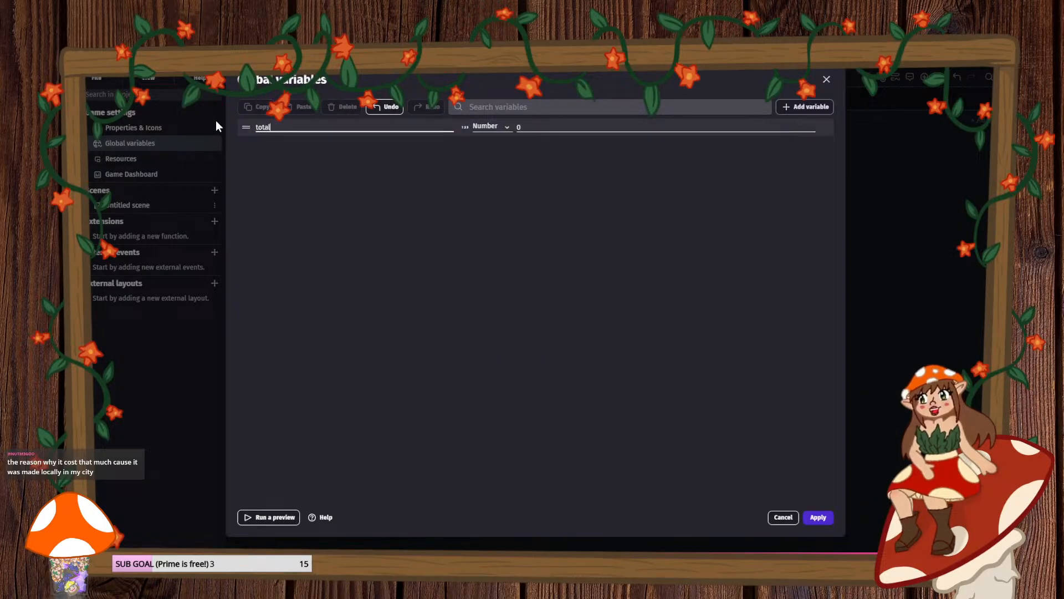
text(_score)
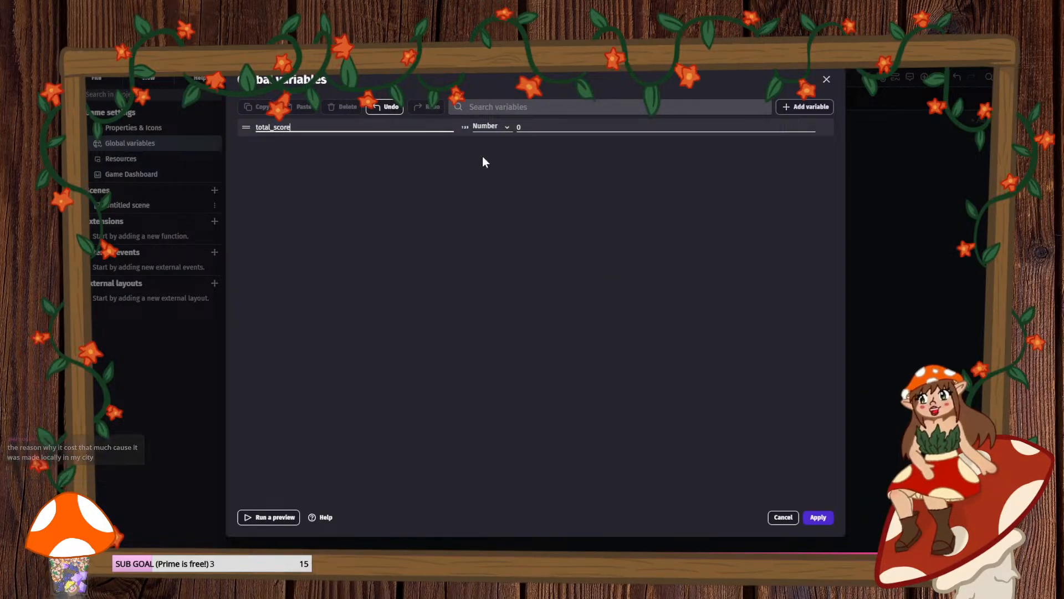
click(819, 516)
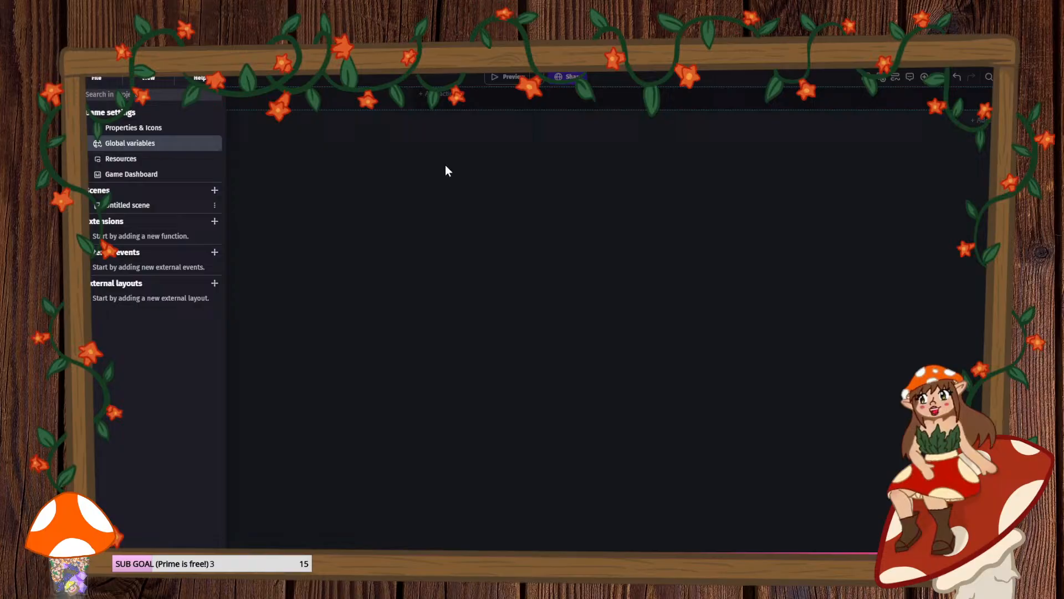
- Start an action on the scene-start event that sets the Score object's text to the total_score variable
click(449, 101)
click(441, 95)
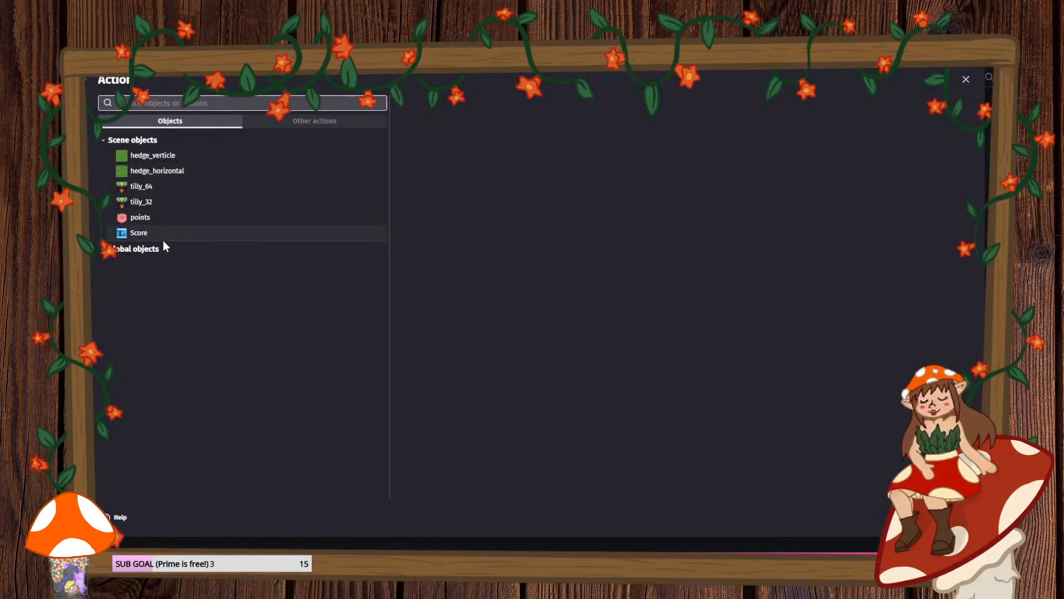
click(138, 237)
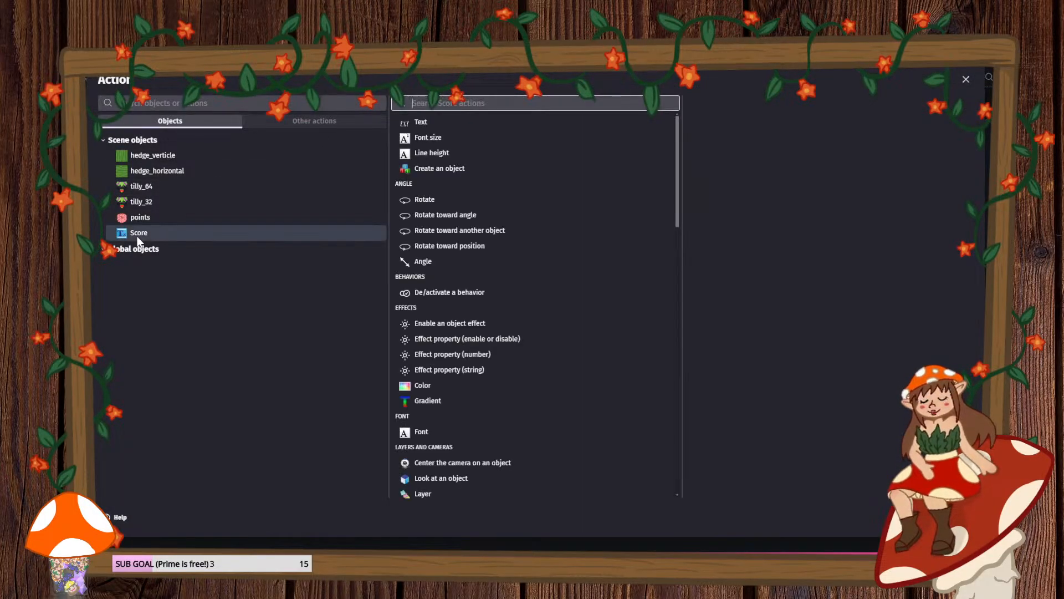
click(430, 122)
click(733, 187)
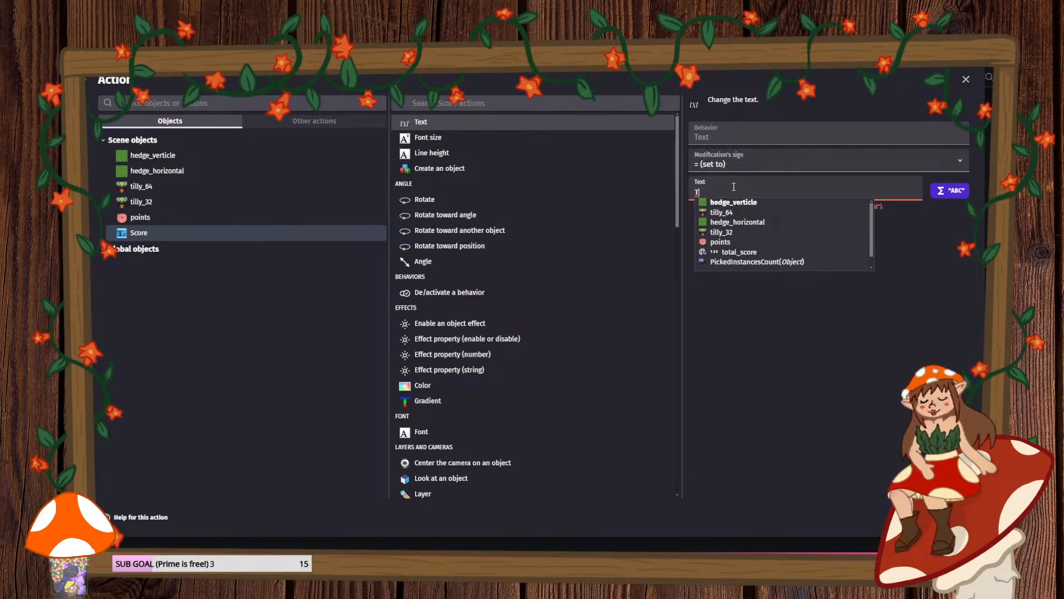
click(743, 251)
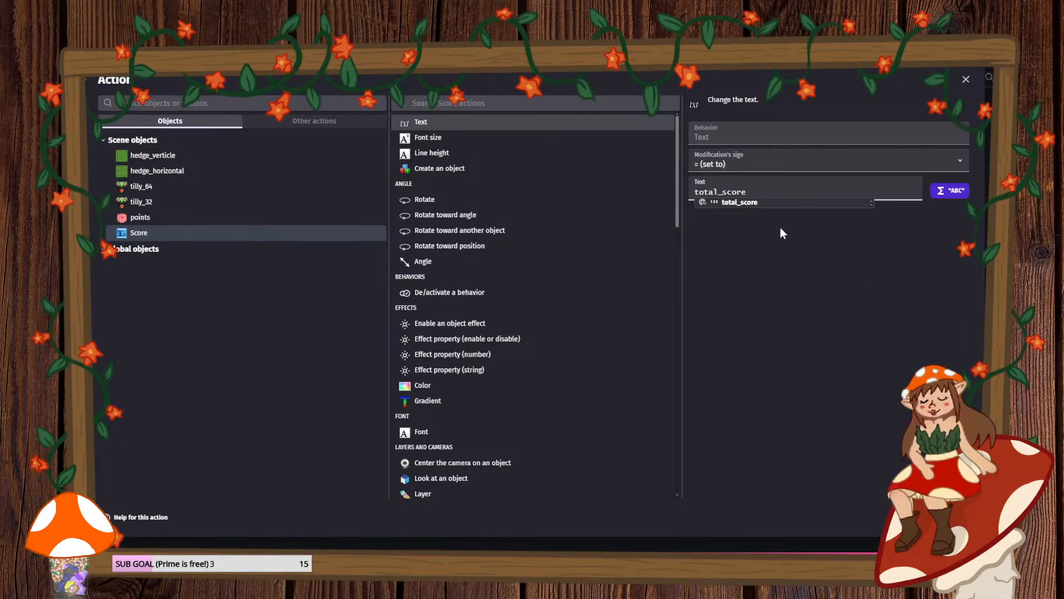
- Wrap the variable so the text expression reads ToString (total_score), and confirm the action
click(693, 187)
text(ToStri)
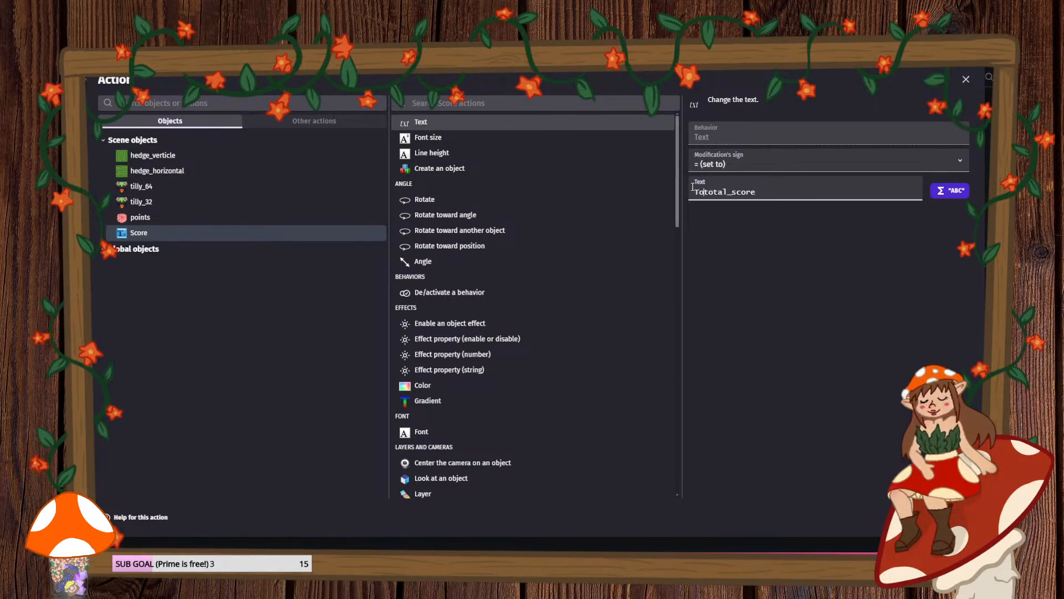
text(ng ()
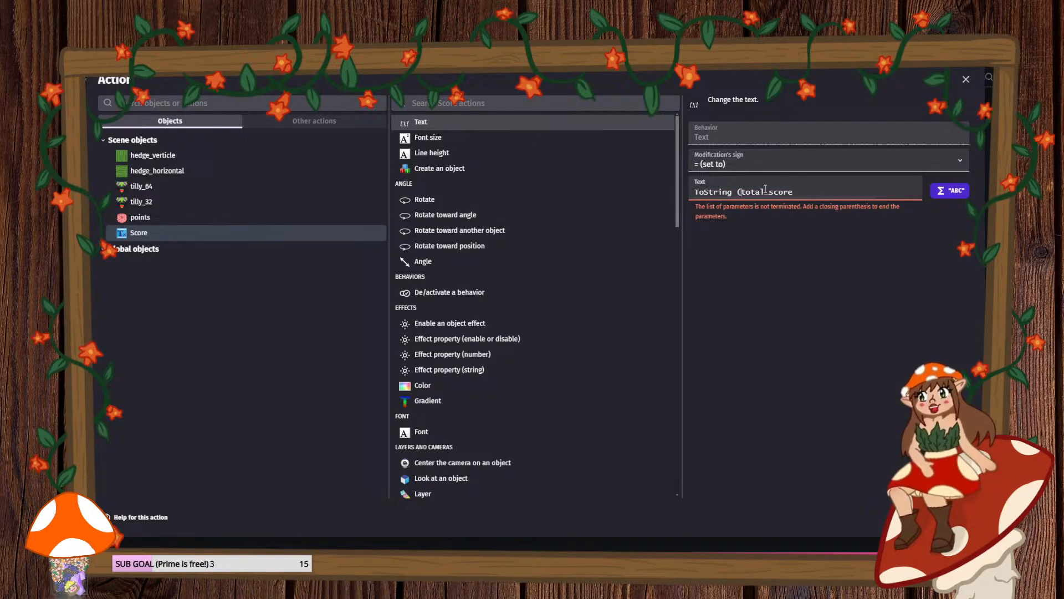
click(797, 192)
text())
click(774, 239)
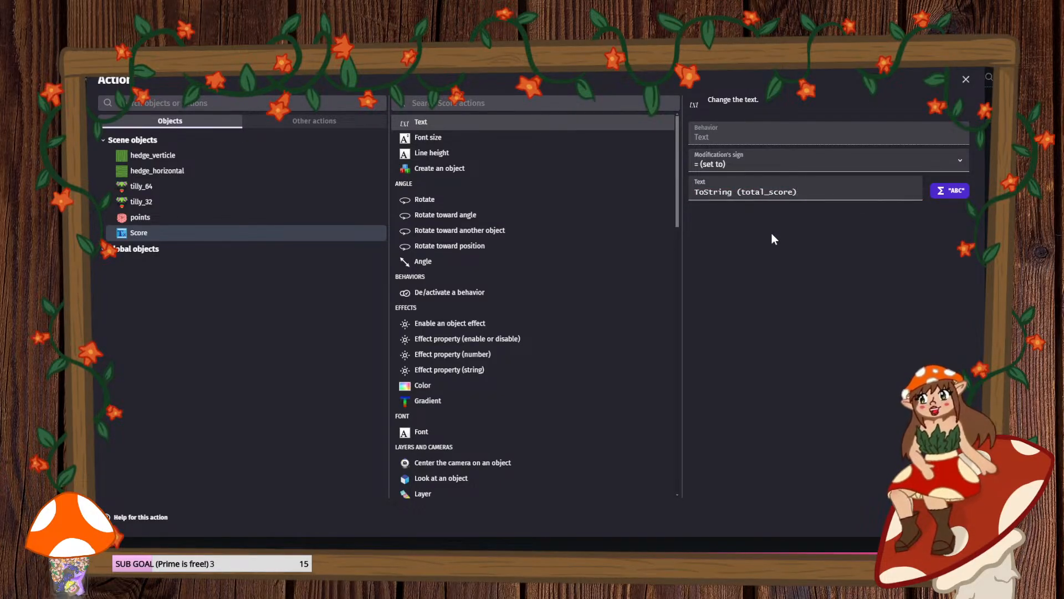
click(954, 517)
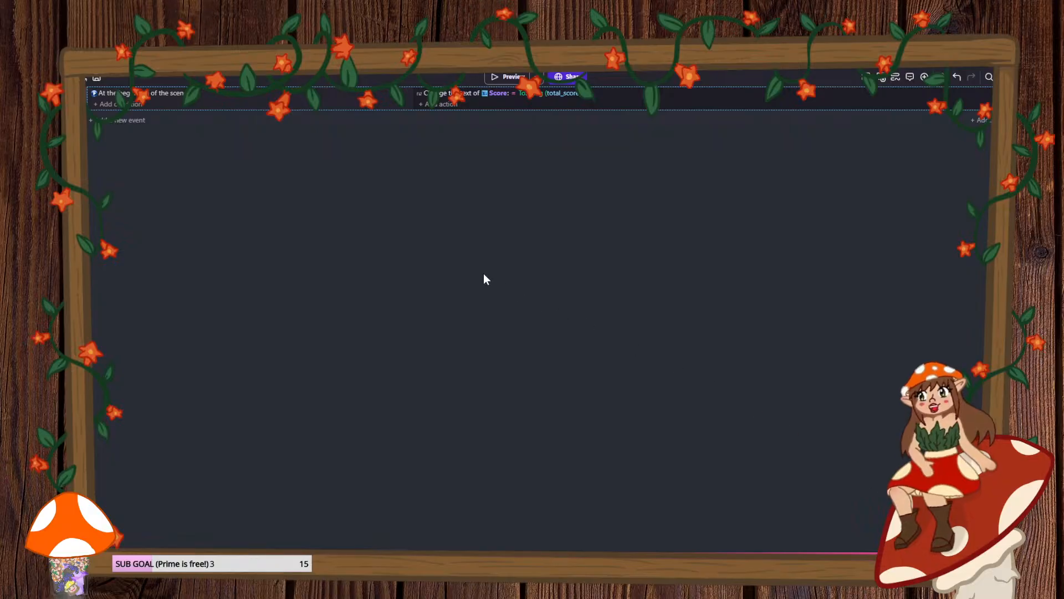
- Preview the game to check the Score text, close the preview, and save the project
click(508, 80)
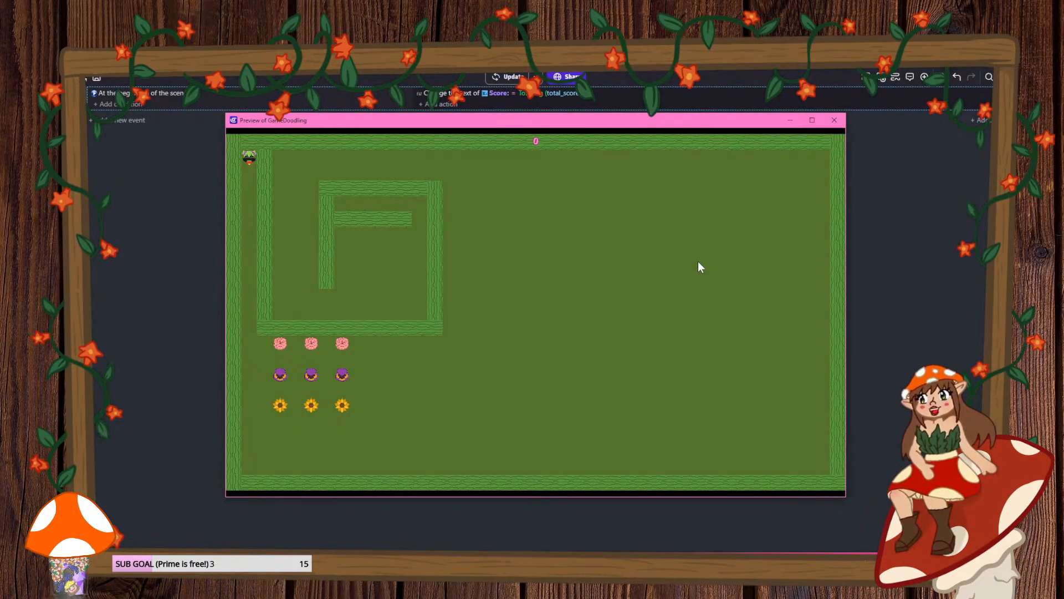
click(835, 121)
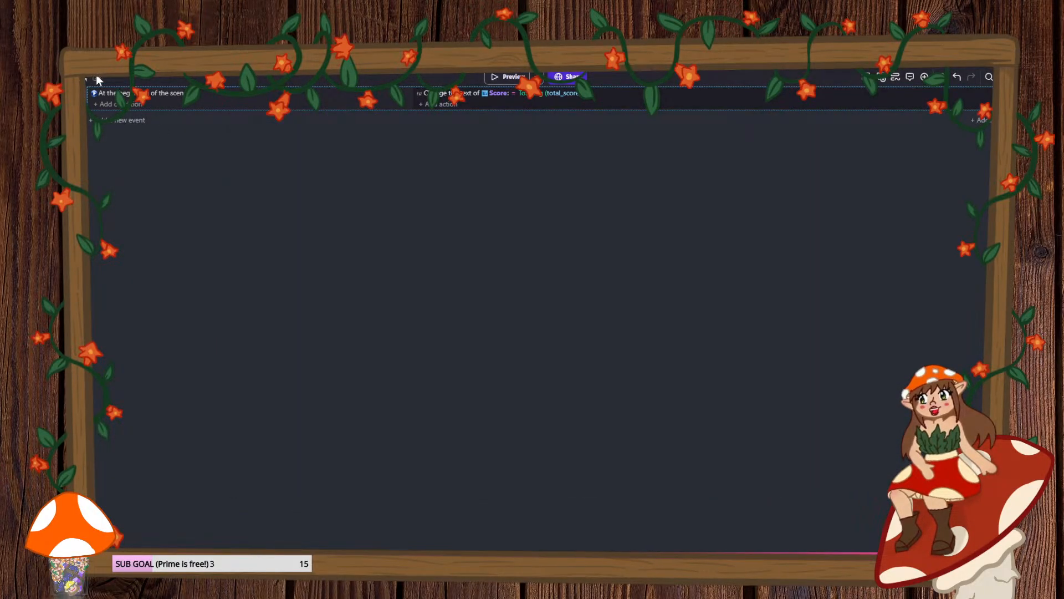
click(96, 78)
key(ctrl+s)
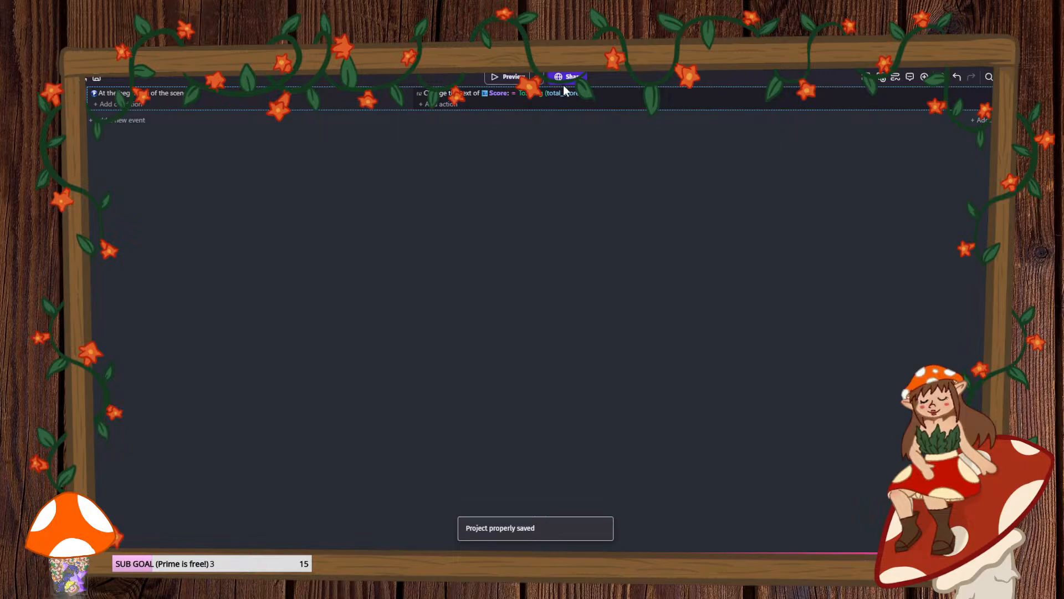
- Add a second empty event below the scene-start event
click(128, 121)
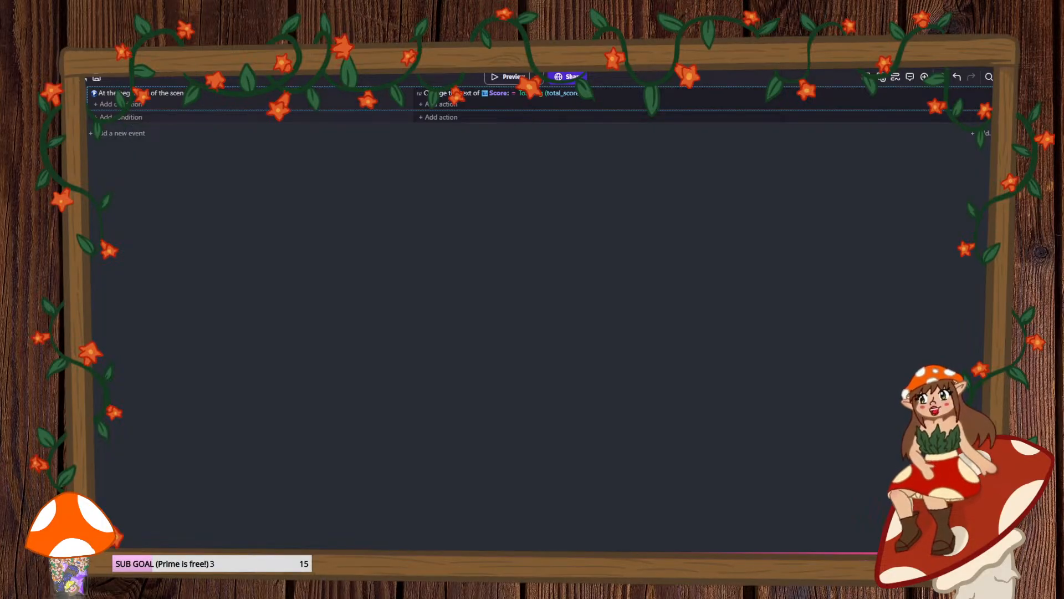
- Examine the point value variables of the pink, purple and yellow flower instances in the scene, and return to the events
click(109, 77)
click(313, 351)
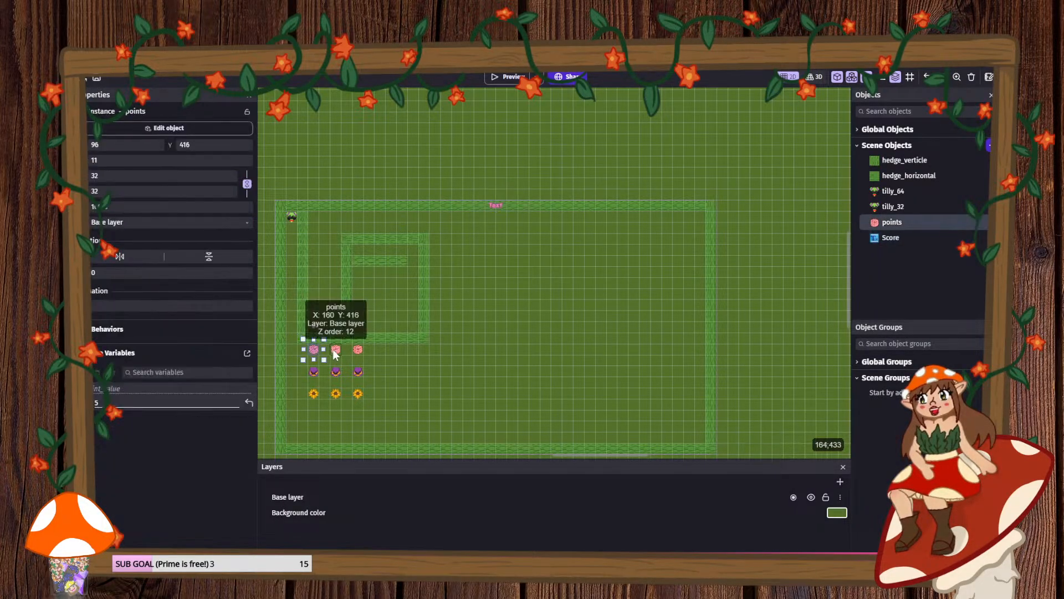
click(336, 350)
click(358, 351)
click(315, 373)
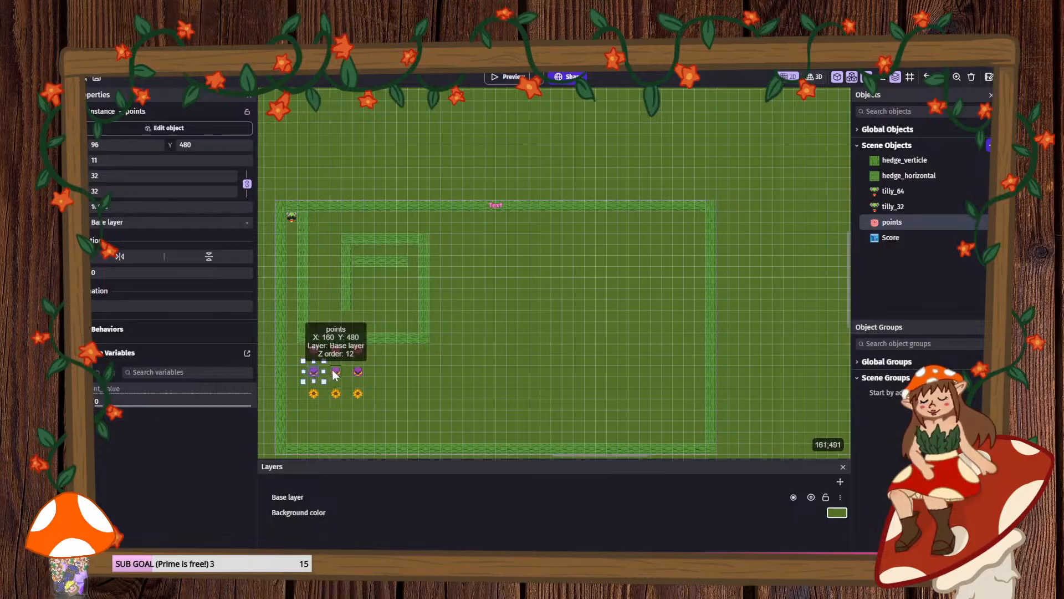
click(337, 374)
click(361, 375)
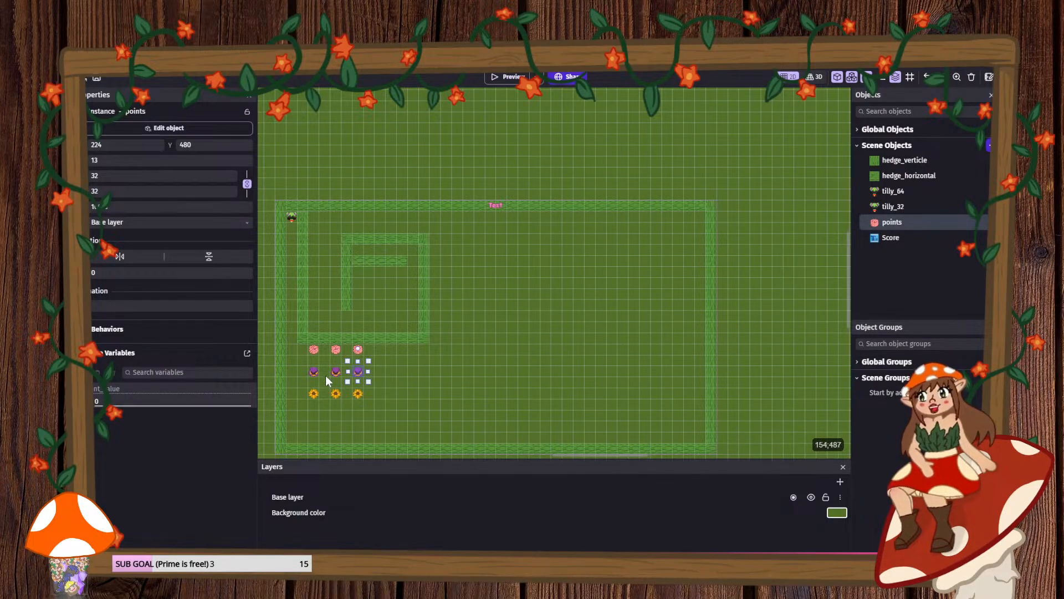
click(315, 395)
click(358, 394)
ctrl+scroll(314, 371, up, 3)
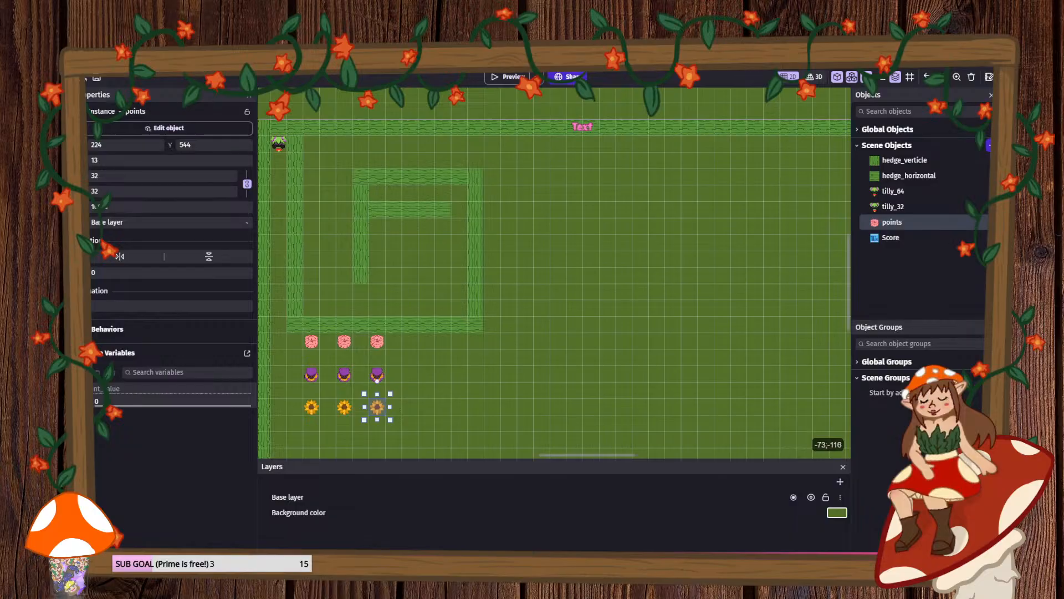
click(217, 59)
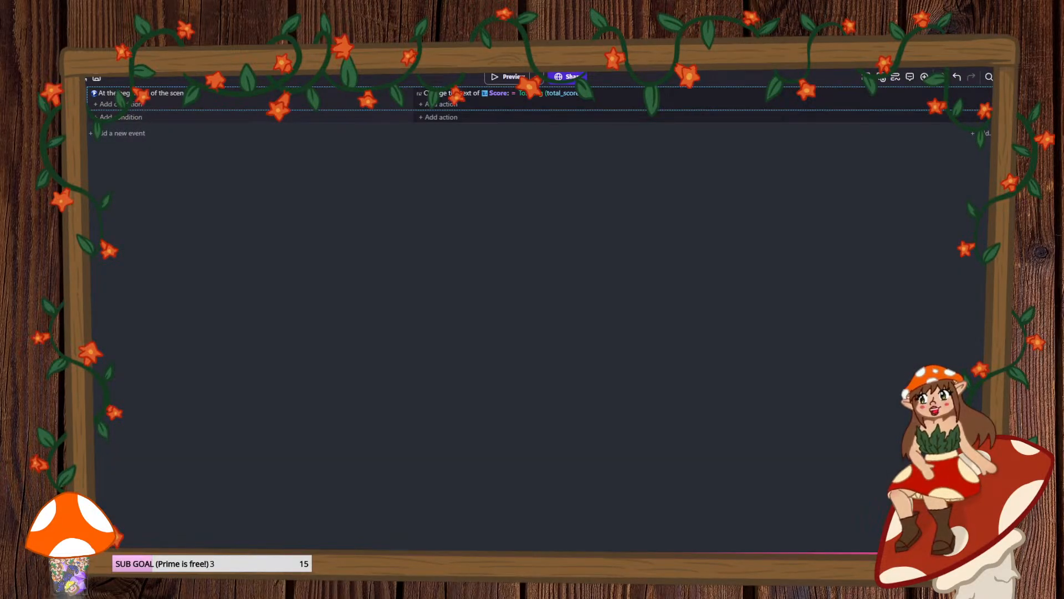
click(150, 62)
click(308, 380)
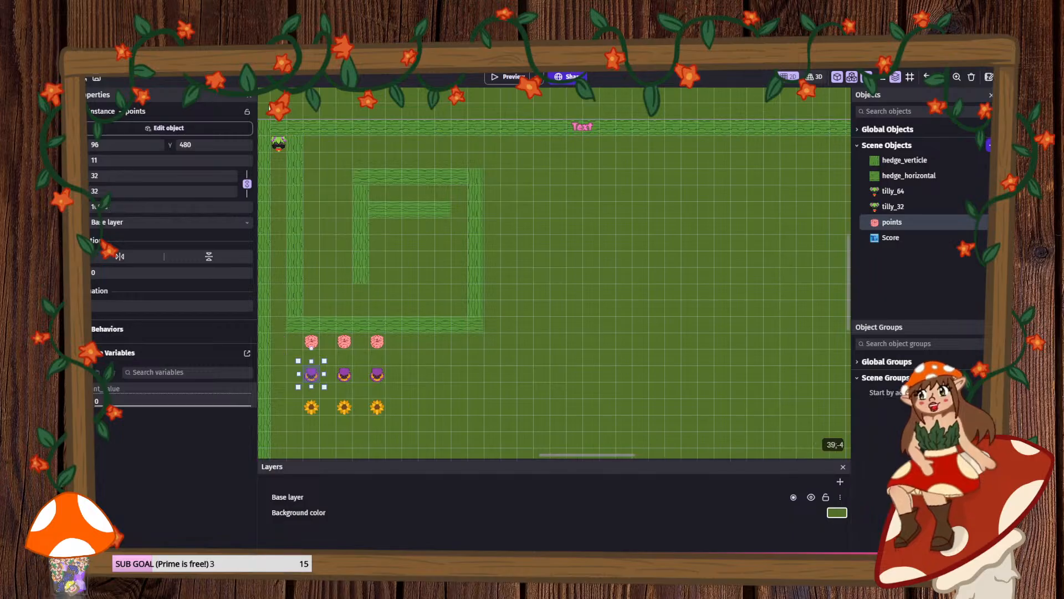
click(216, 60)
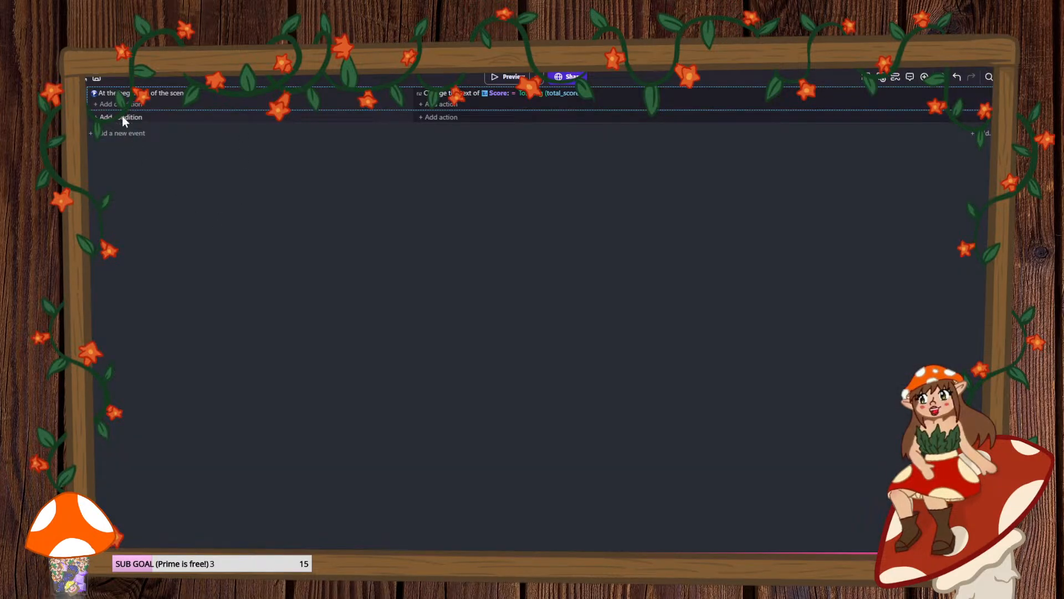
- Give the empty second event a condition that the points object's animation name equals 10_points
click(122, 117)
click(142, 218)
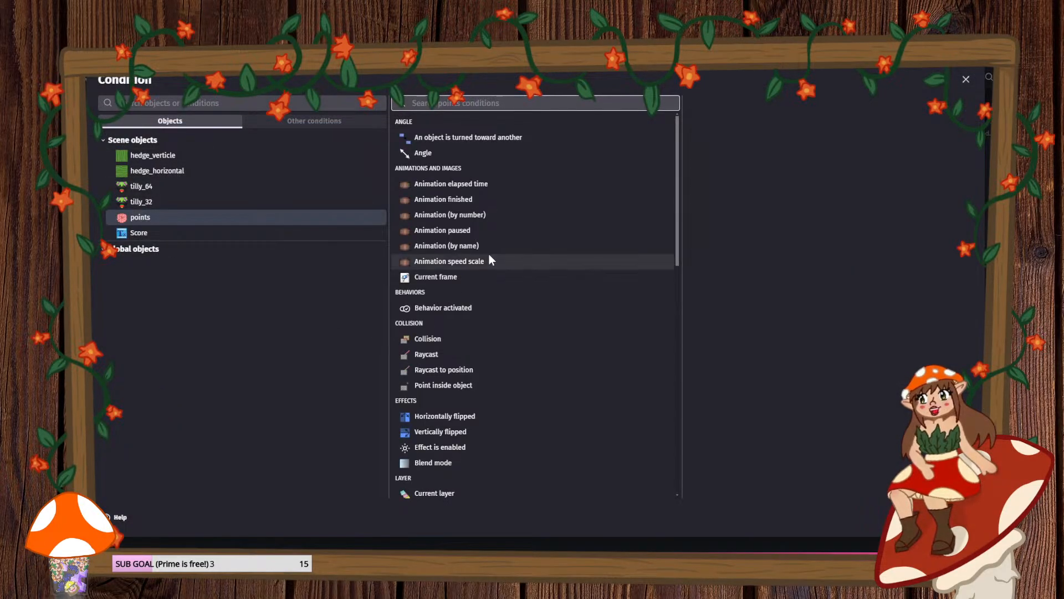
click(470, 245)
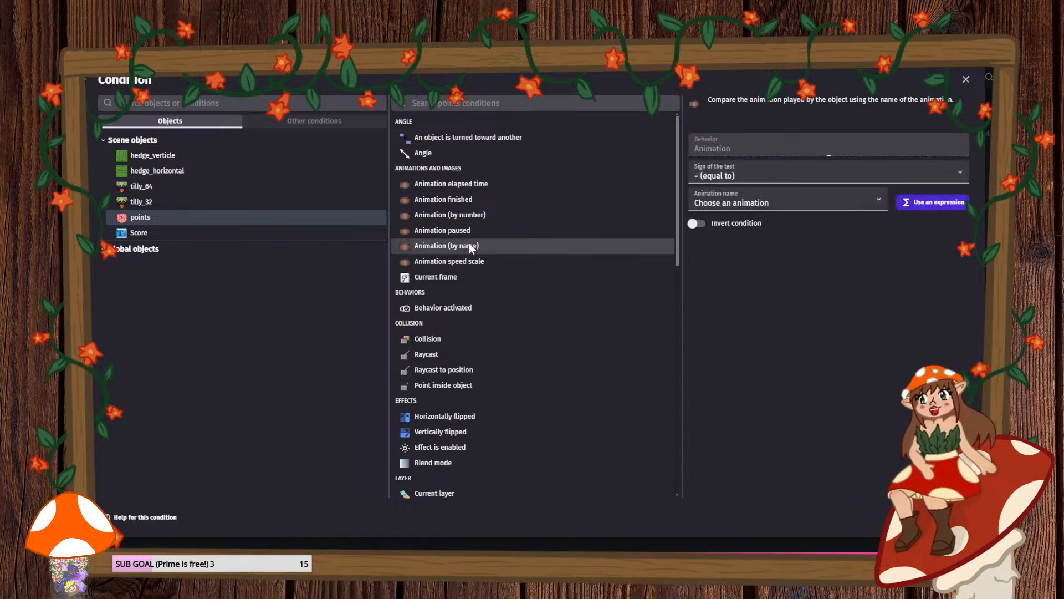
click(788, 203)
click(744, 244)
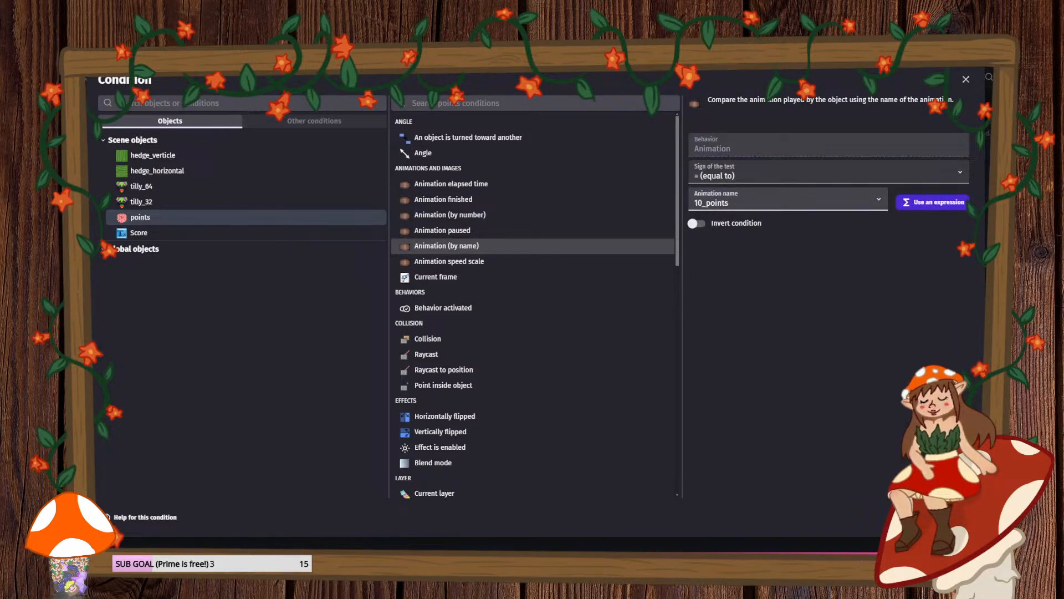
click(956, 517)
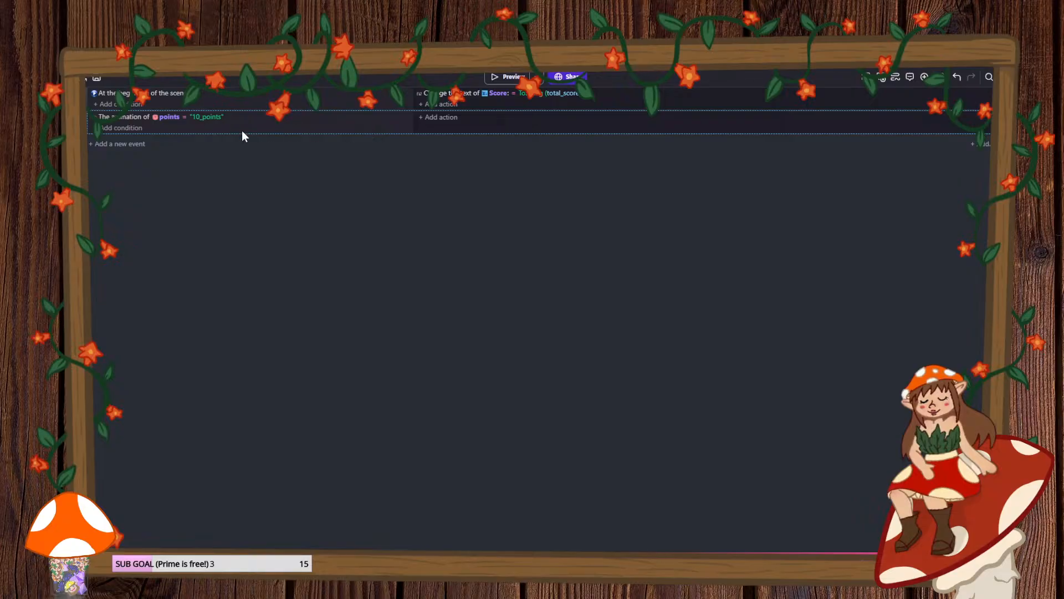
- Add an action to the 10_points event that sets the points object's point_value variable to 10
click(437, 117)
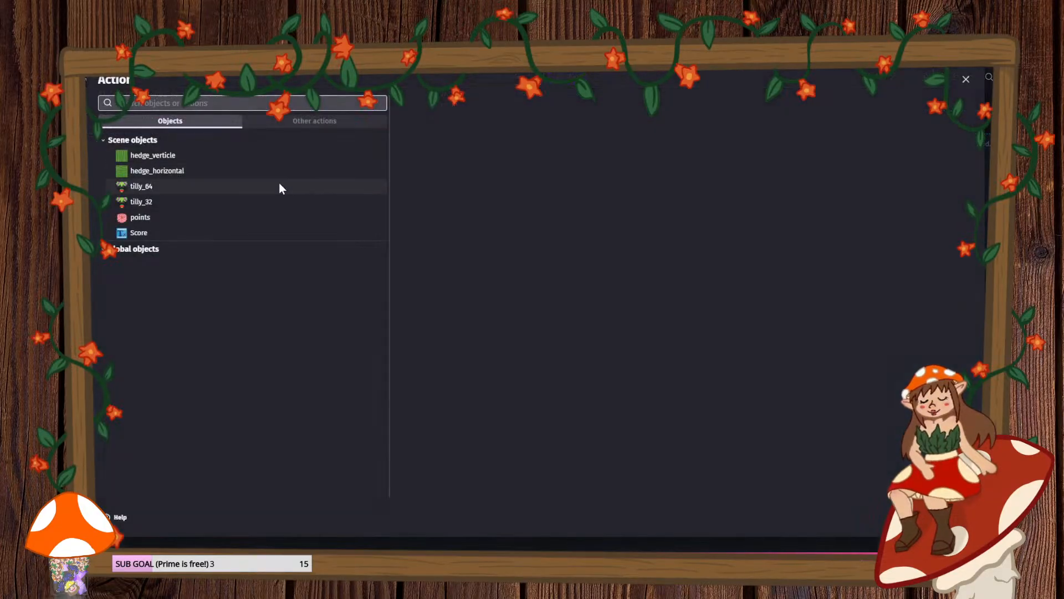
click(149, 216)
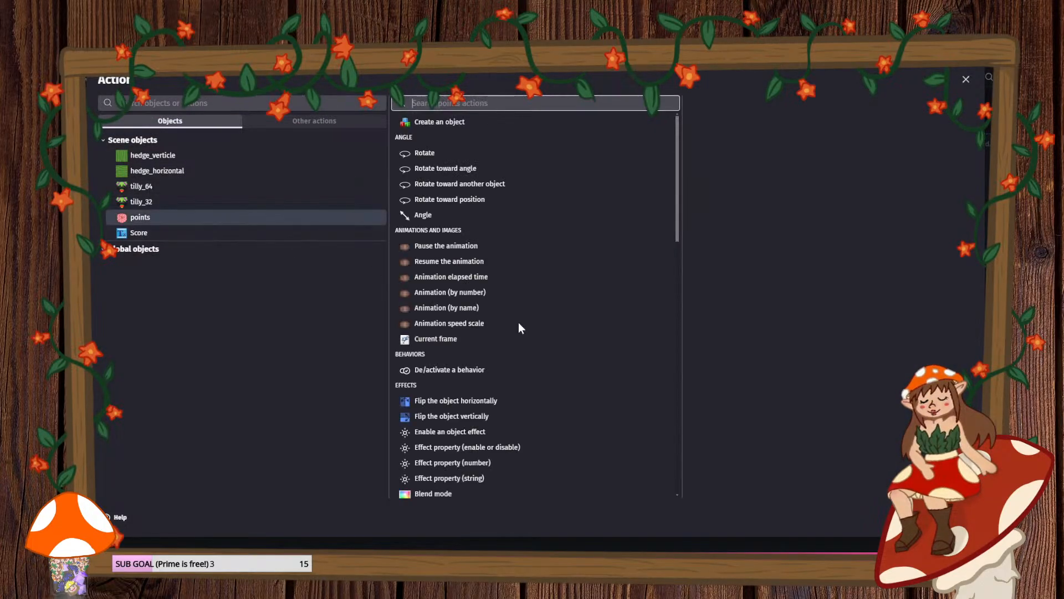
scroll(521, 328, down, 10)
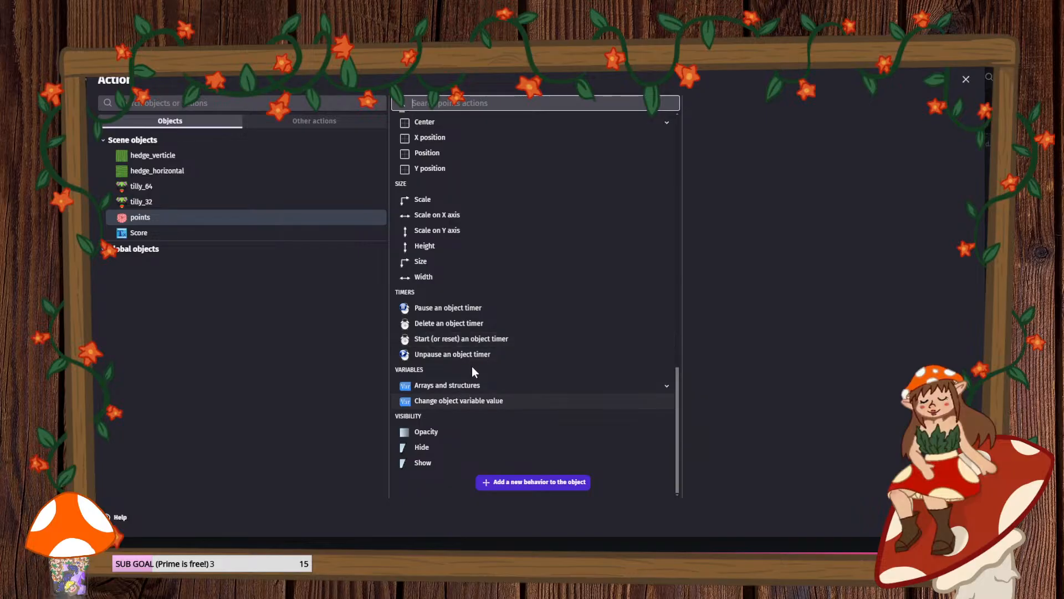
click(454, 401)
click(744, 153)
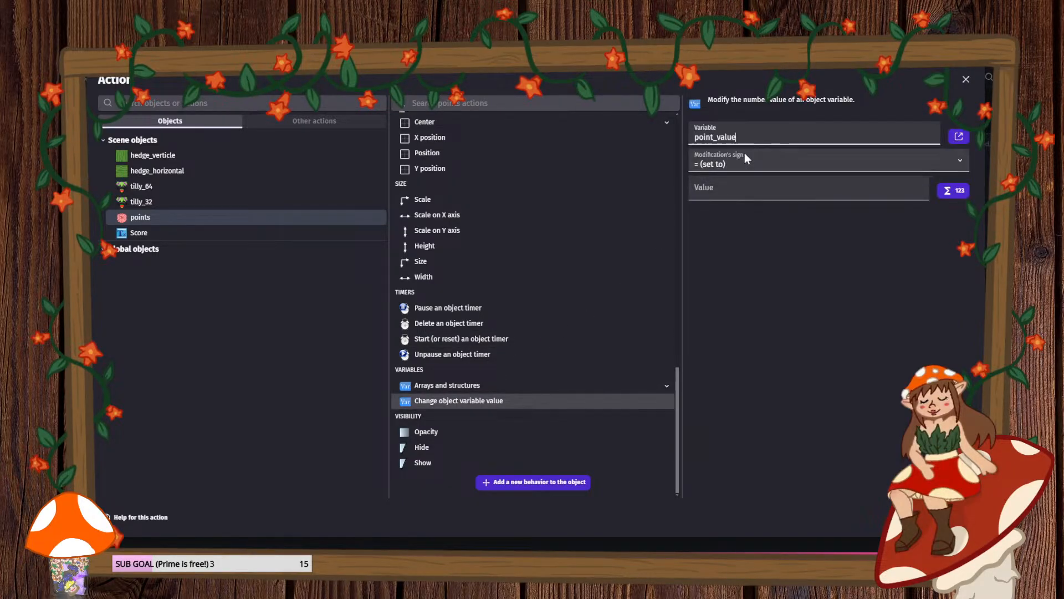
click(731, 192)
text(10)
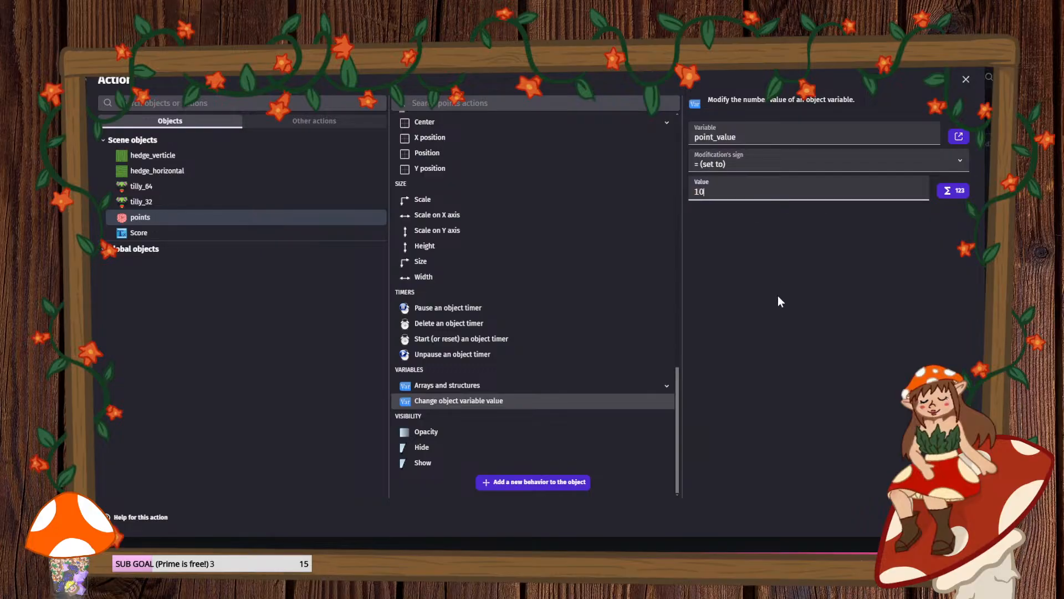
key(Return)
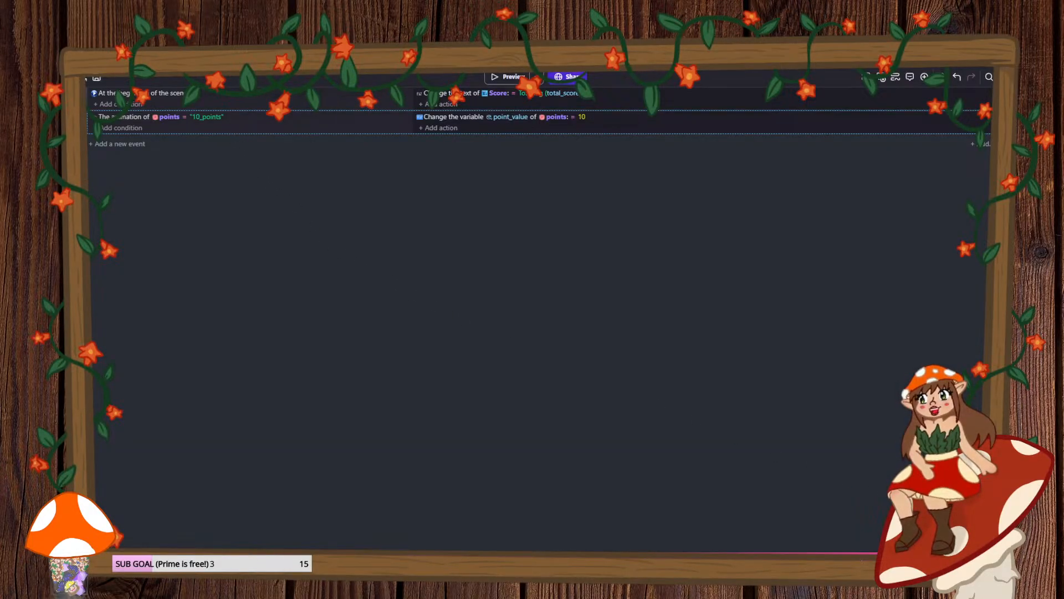
- Add a third event with a condition that tilly_32 is in collision with points
click(127, 145)
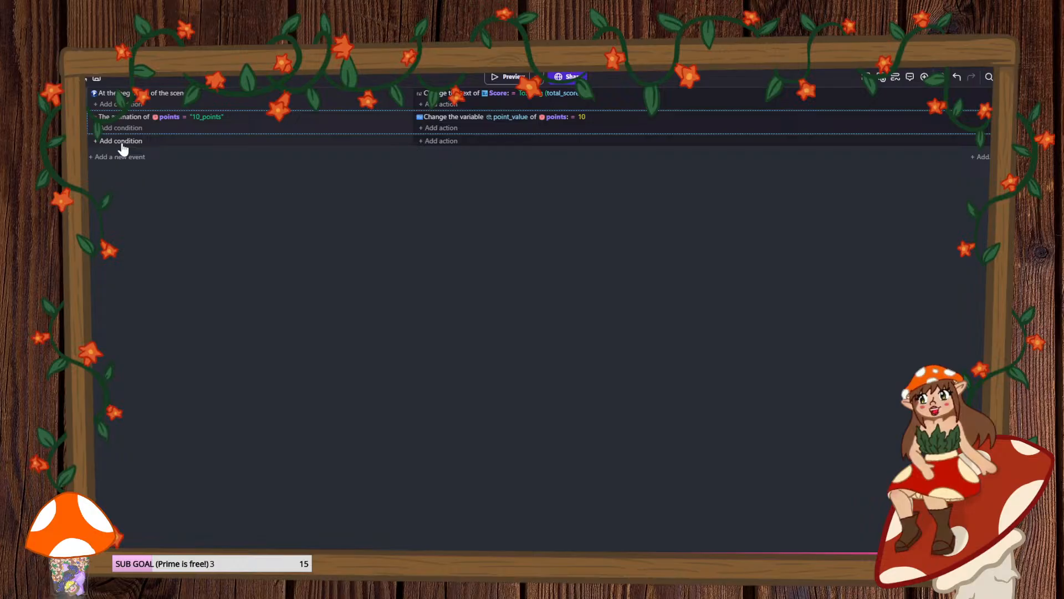
click(122, 141)
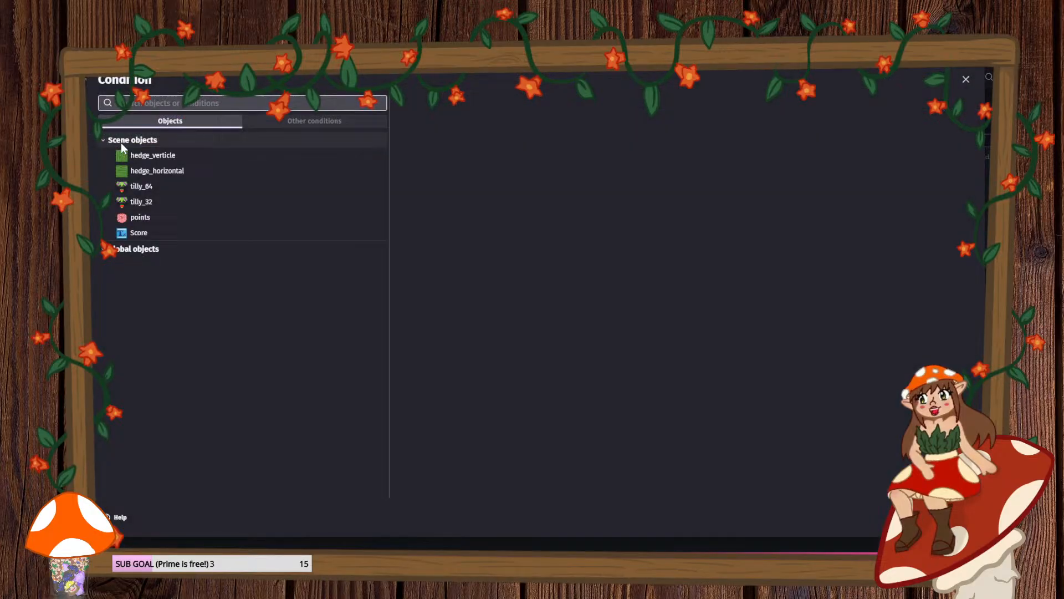
click(143, 203)
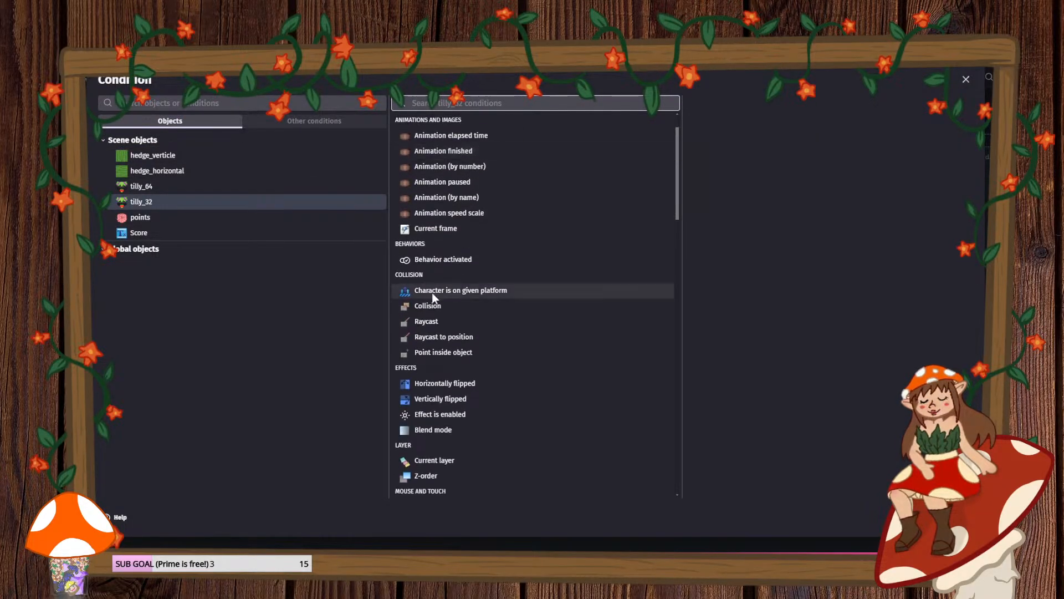
click(428, 305)
click(712, 222)
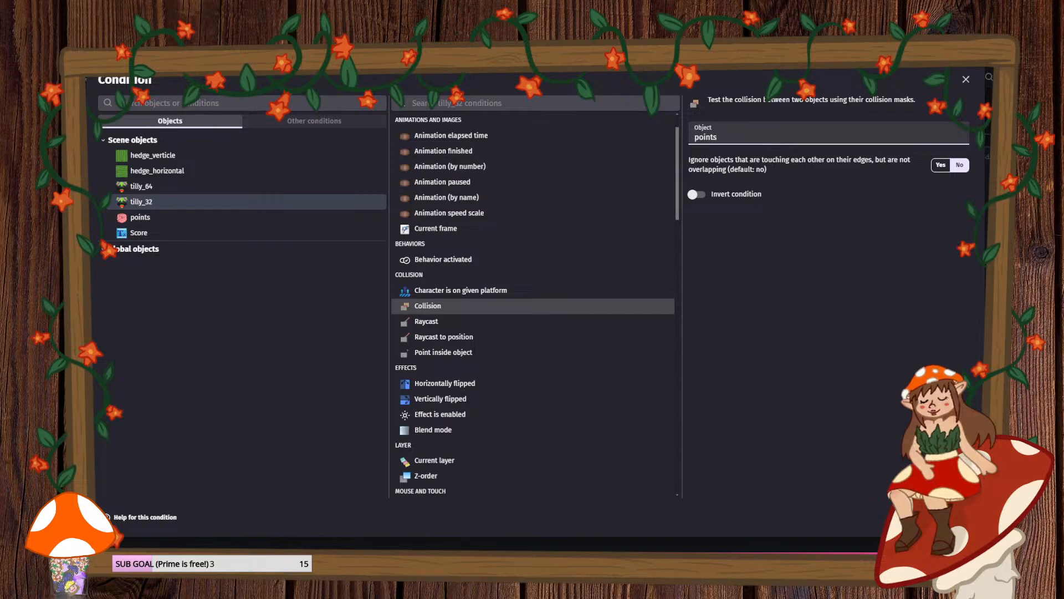
click(955, 517)
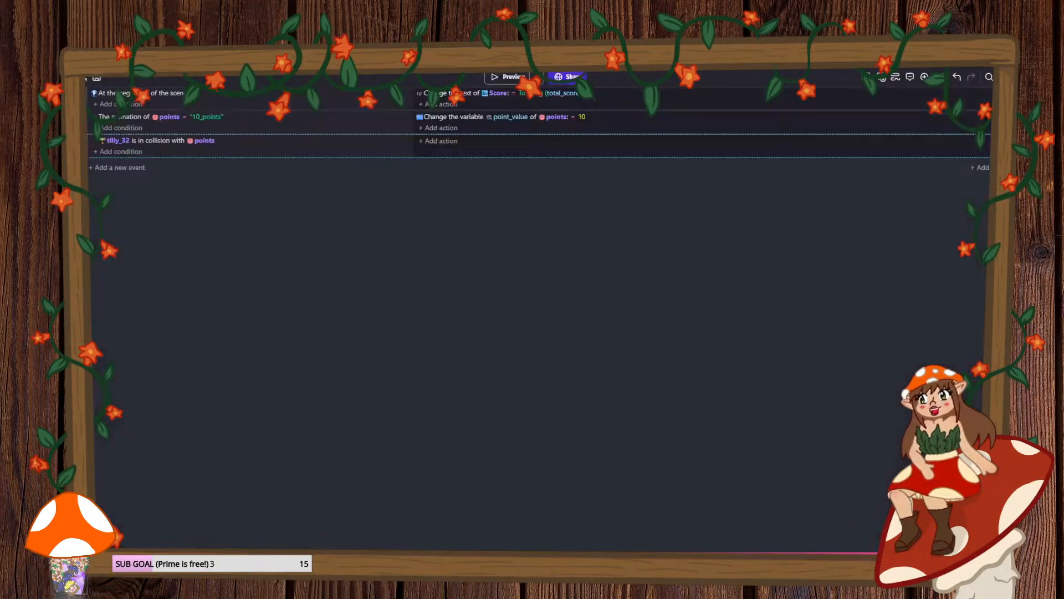
- Add a second condition to the collision event requiring the points object's animation name to equal 10_points
click(132, 151)
click(148, 216)
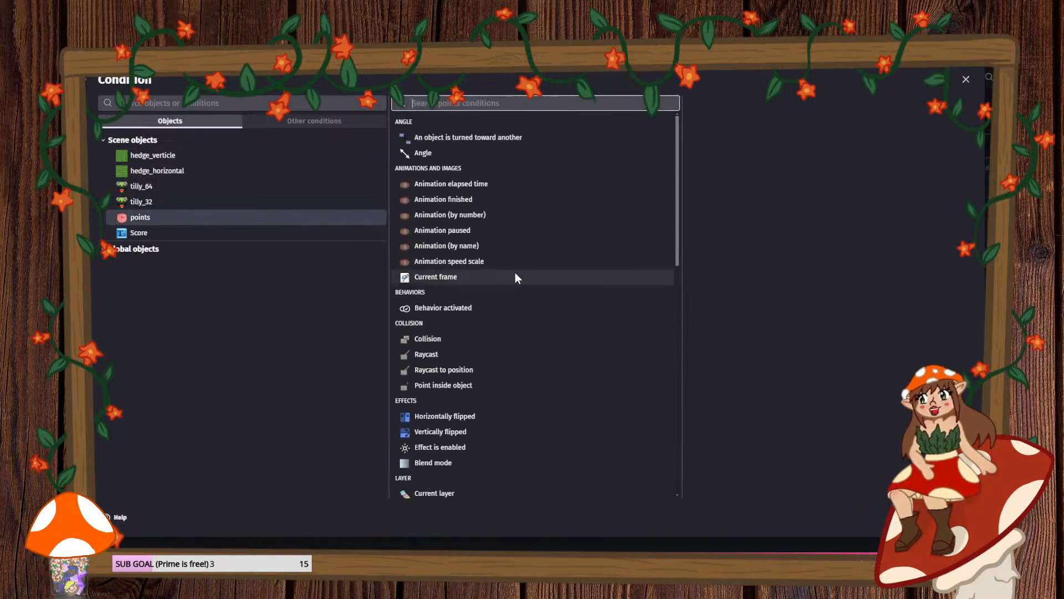
click(467, 246)
click(750, 204)
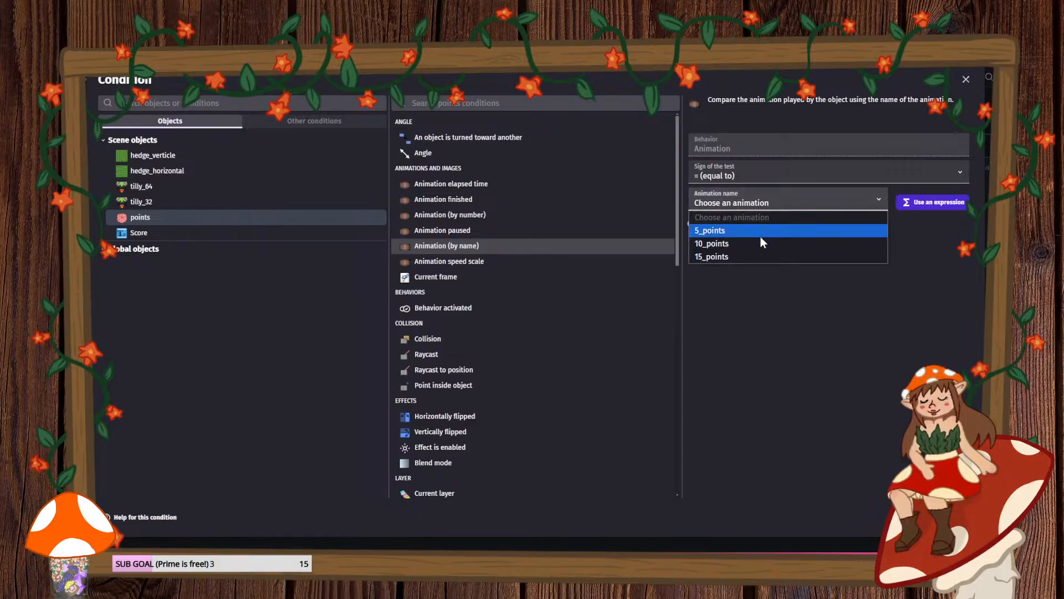
click(759, 236)
click(953, 517)
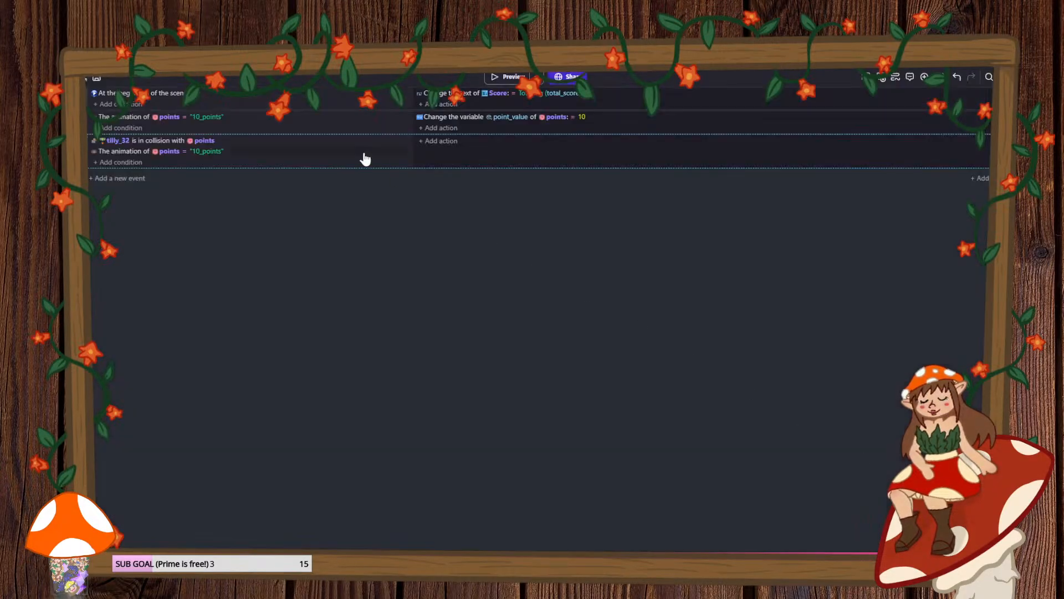
- Add an action to the collision event that deletes the points object
click(437, 142)
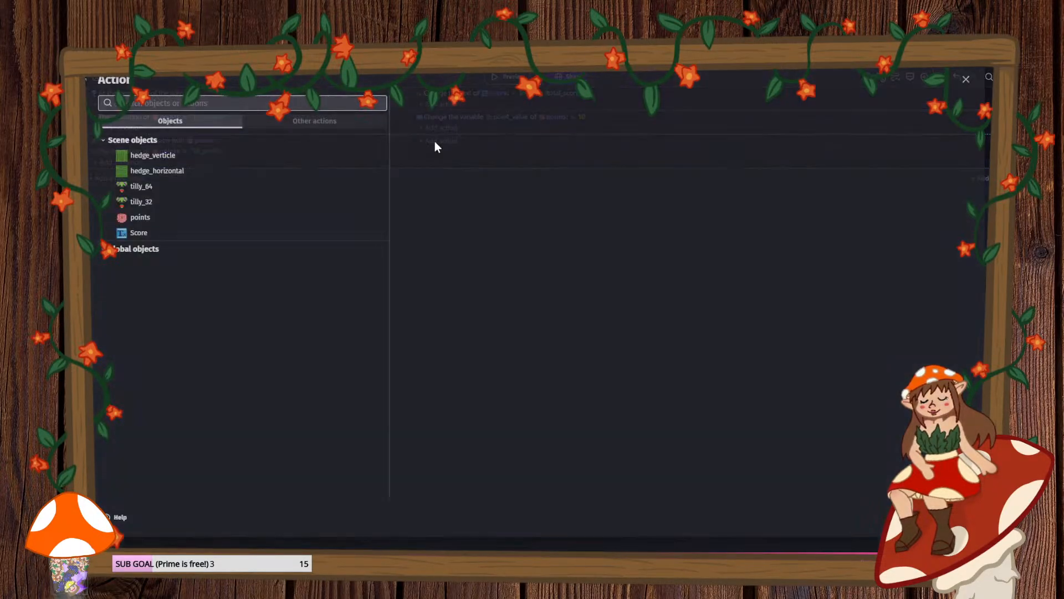
click(186, 219)
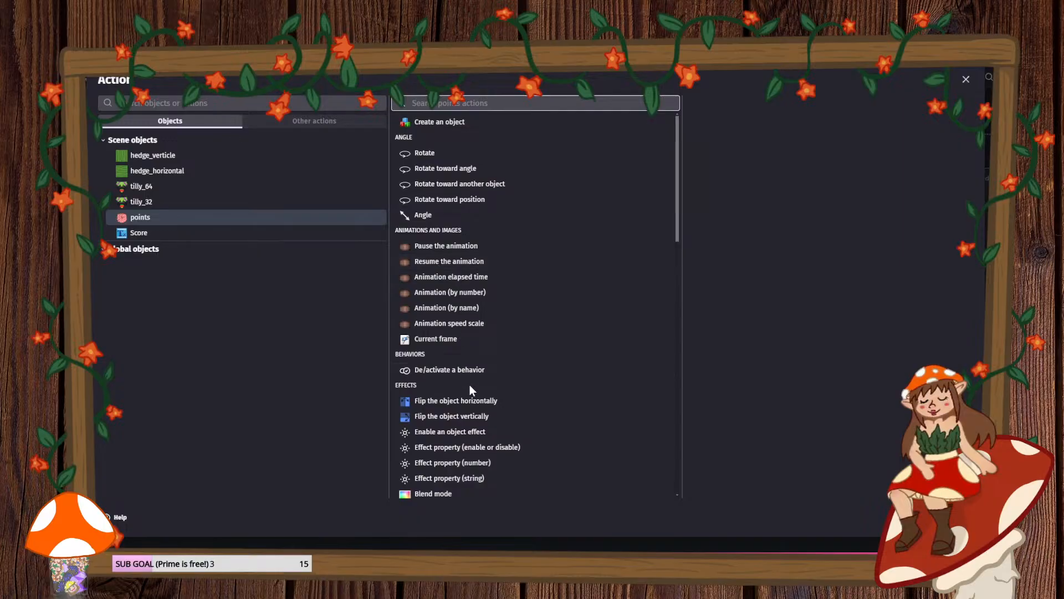
scroll(490, 316, down, 8)
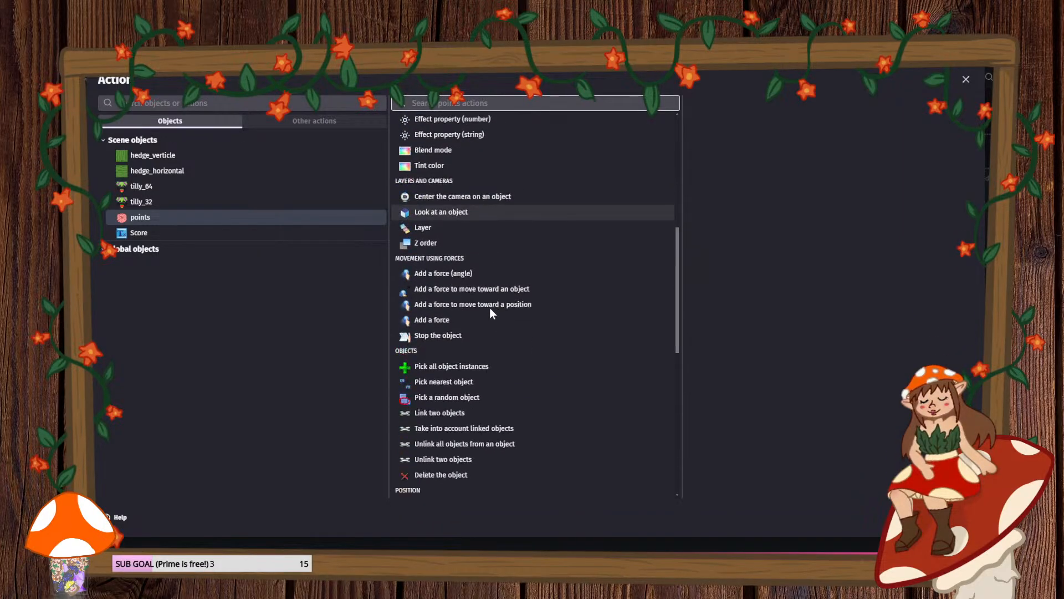
click(443, 383)
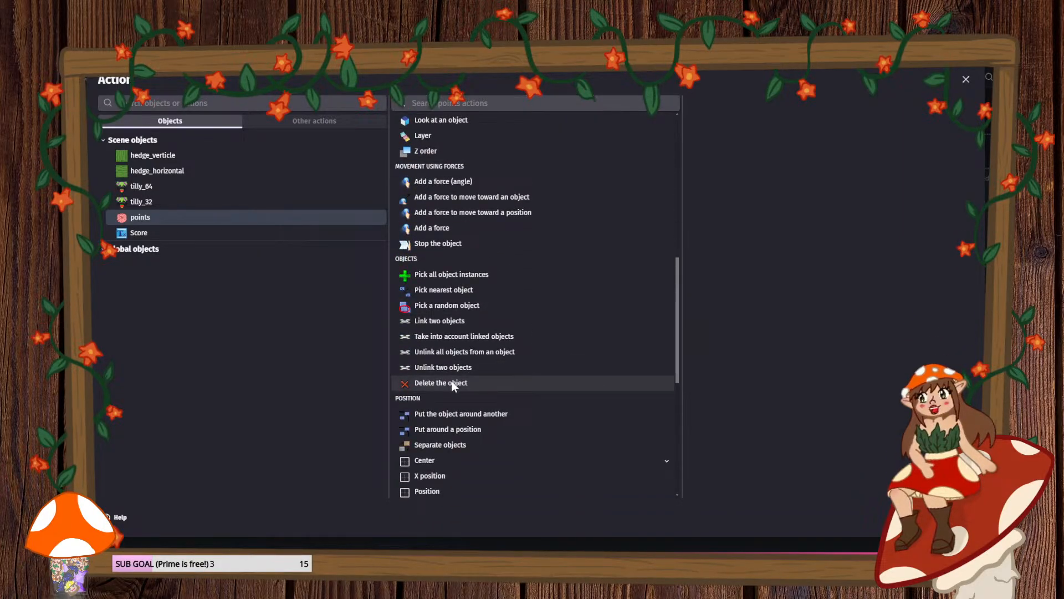
click(962, 517)
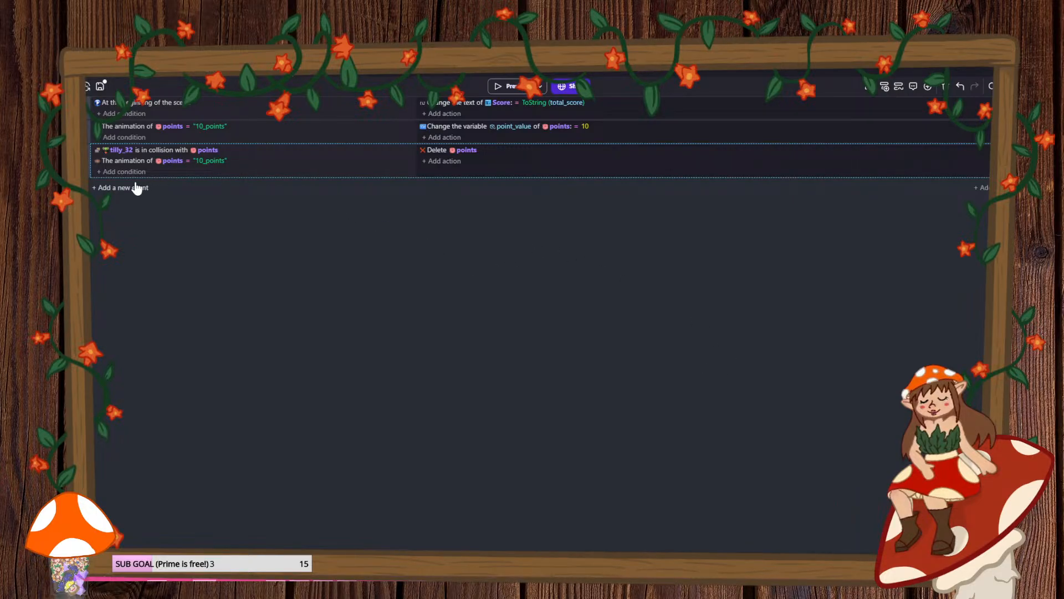
click(441, 161)
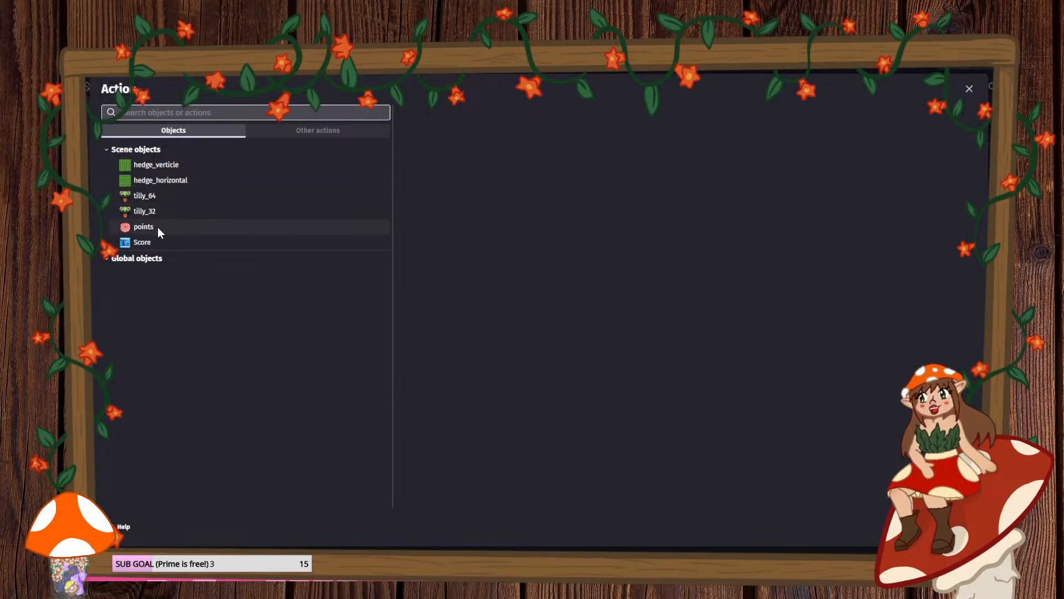
click(143, 241)
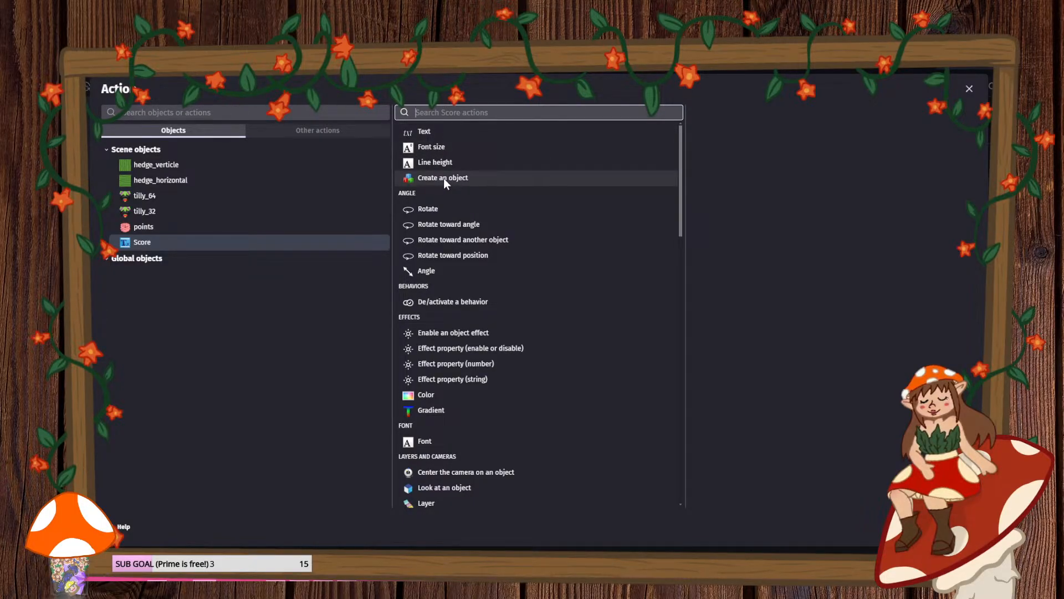
key(Escape)
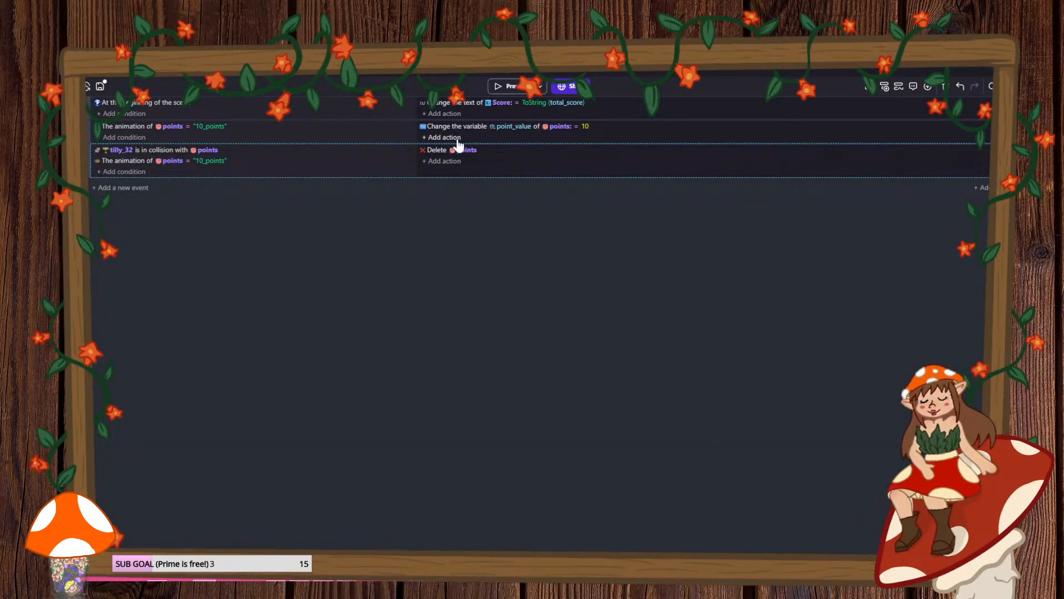
- Start a general Change variable value action in the collision event, targeting the total_score variable
click(454, 161)
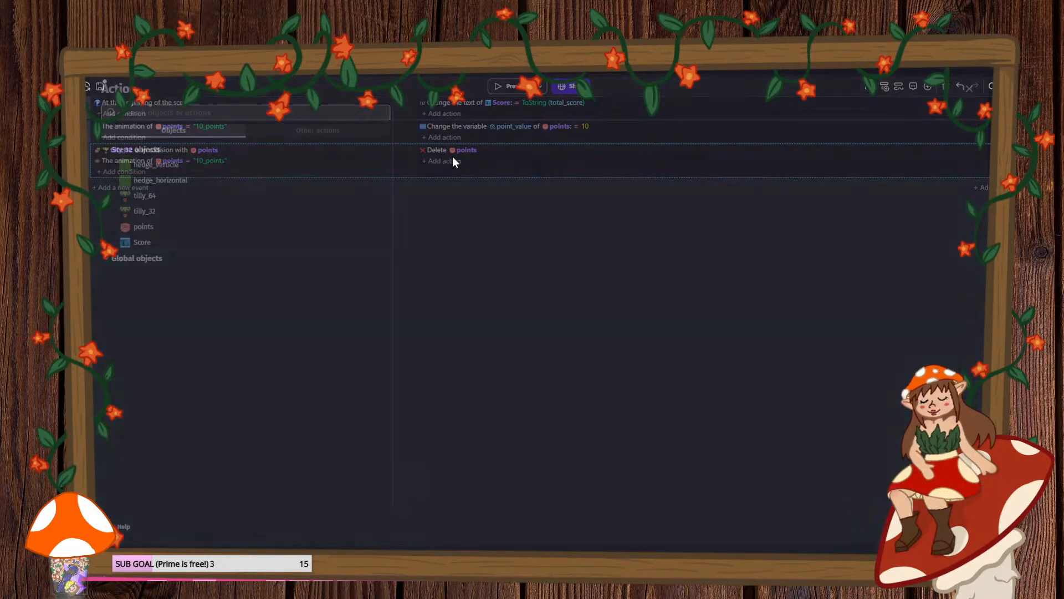
click(143, 226)
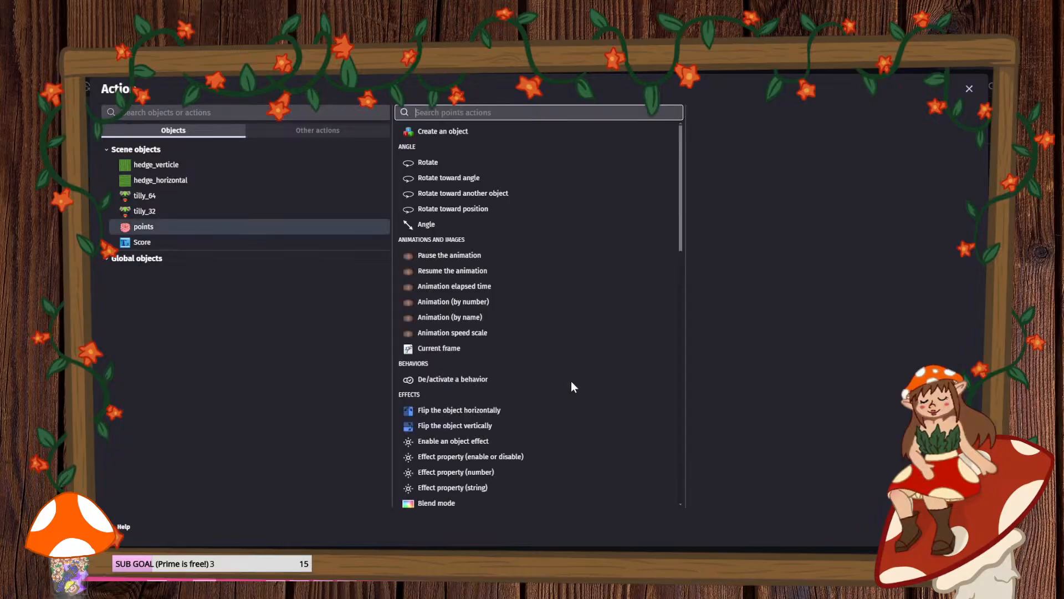
scroll(484, 413, down, 10)
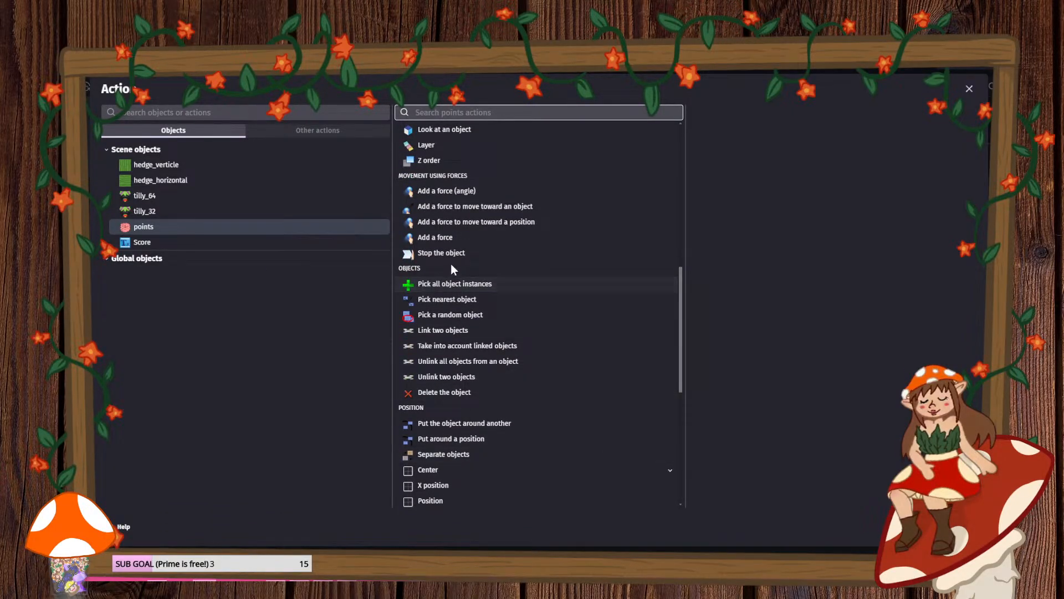
scroll(447, 270, up, 4)
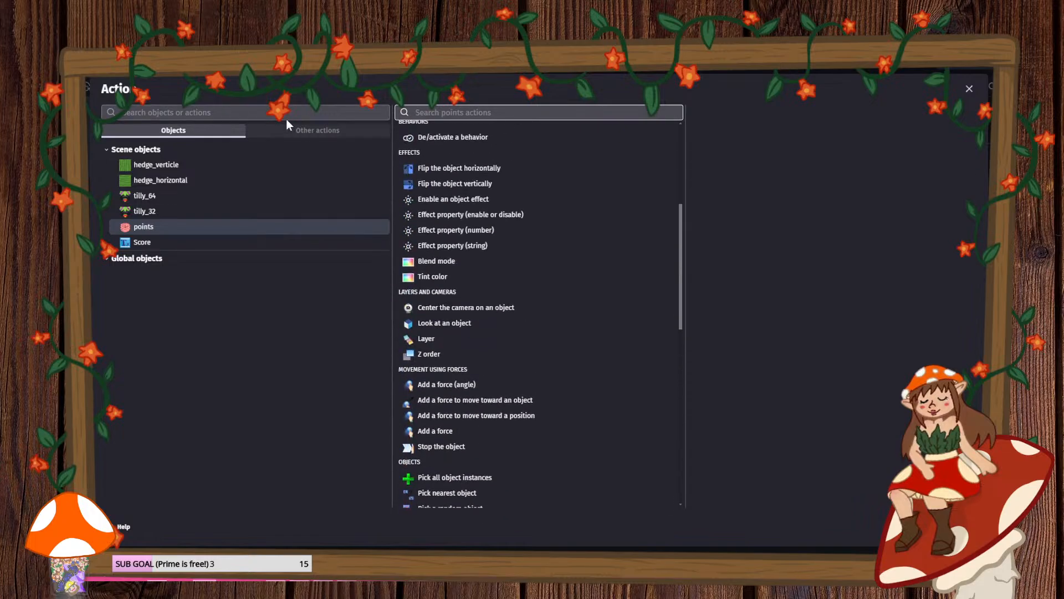
click(289, 130)
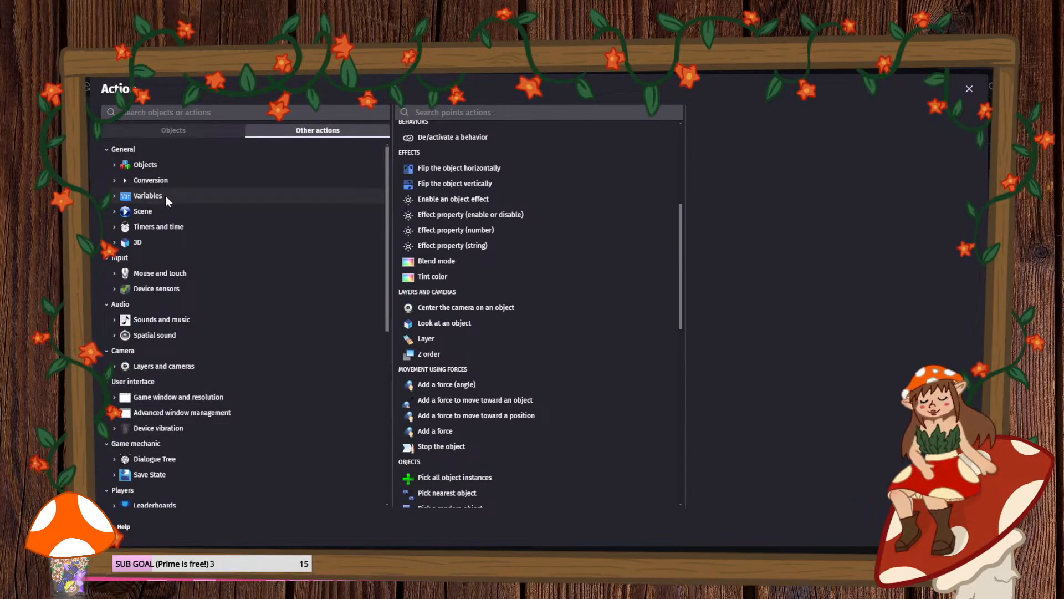
click(115, 195)
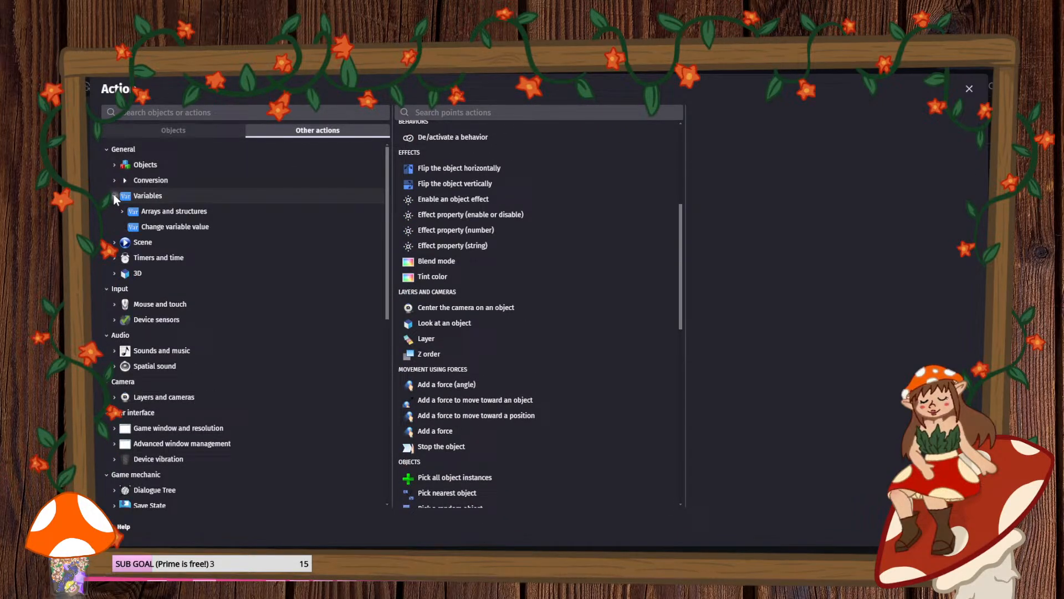
click(139, 228)
click(454, 161)
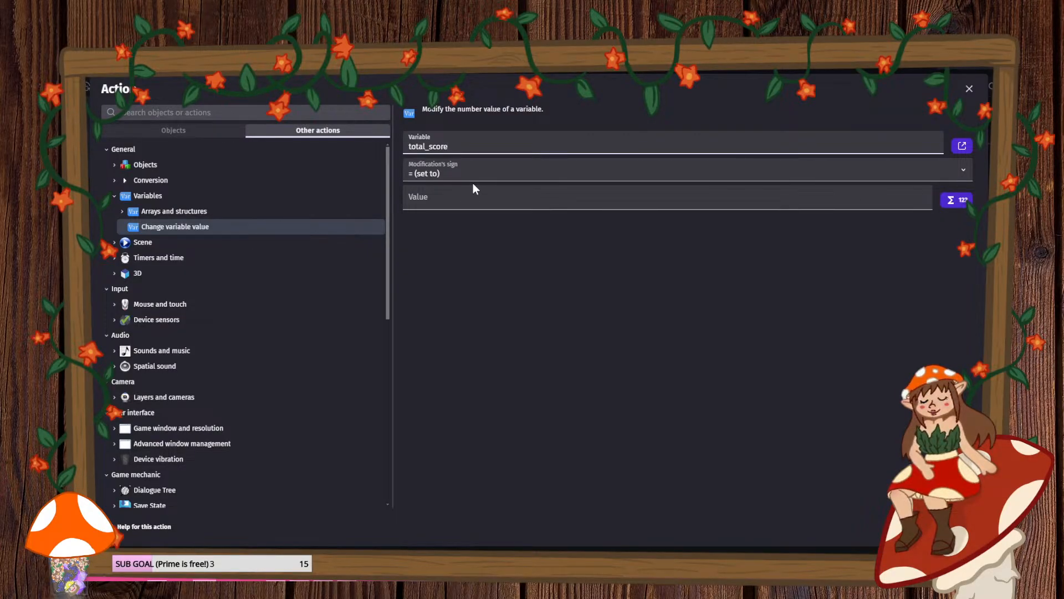
- Set the total_score variable action to add 10 and finish adding it to the collision event
click(481, 196)
click(466, 174)
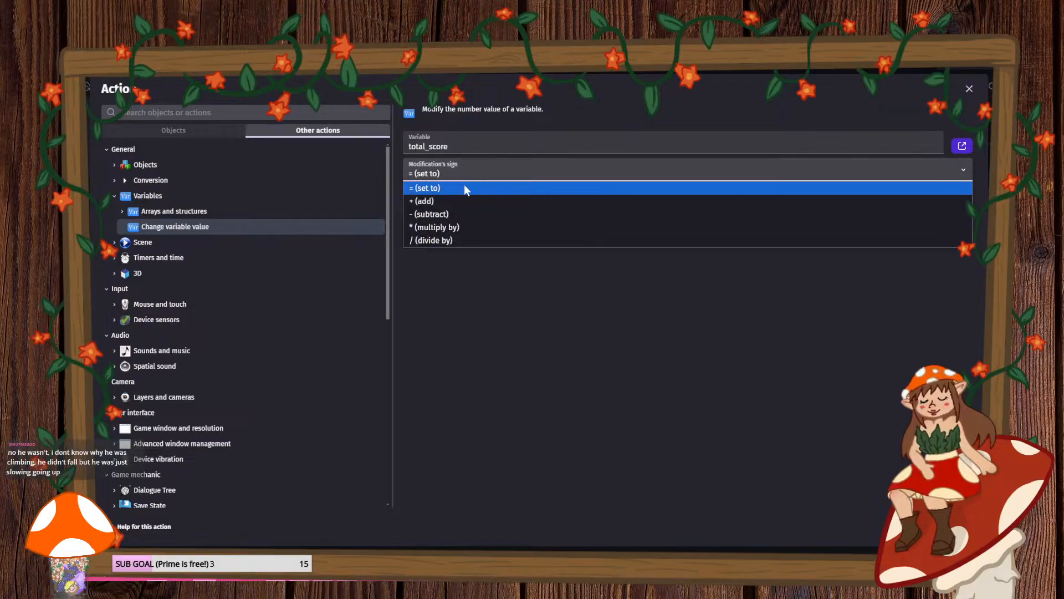
click(464, 185)
text(10)
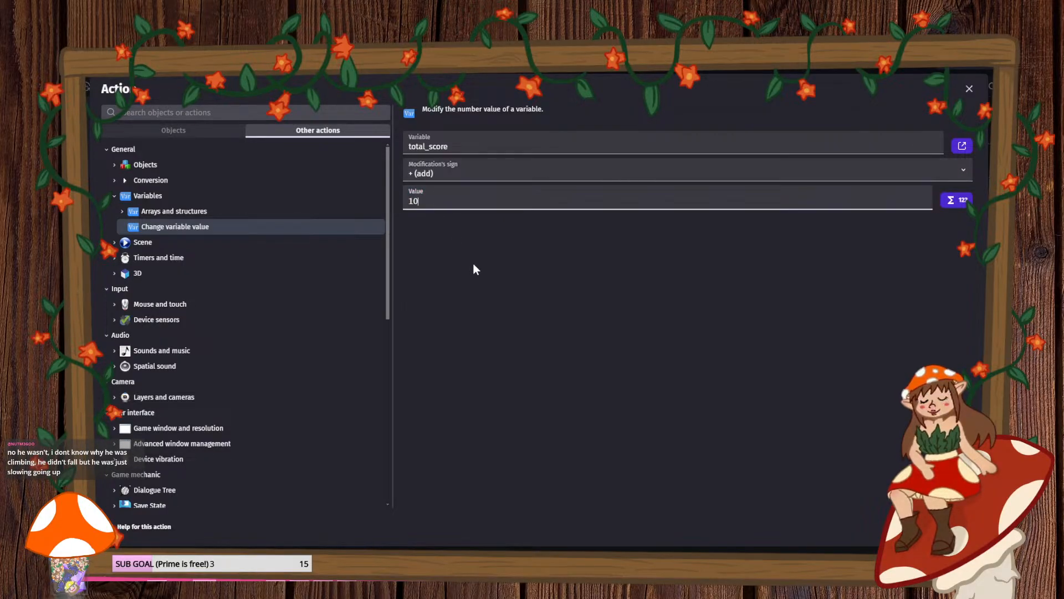
key(Return)
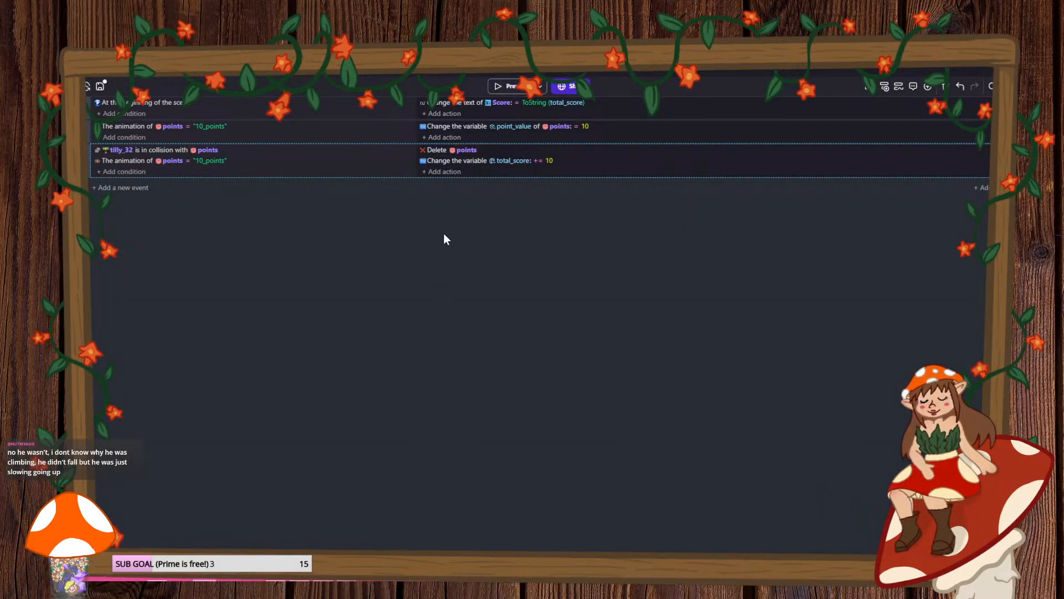
- Disable the event that sets the point_value variable of points to 10
right_click(341, 132)
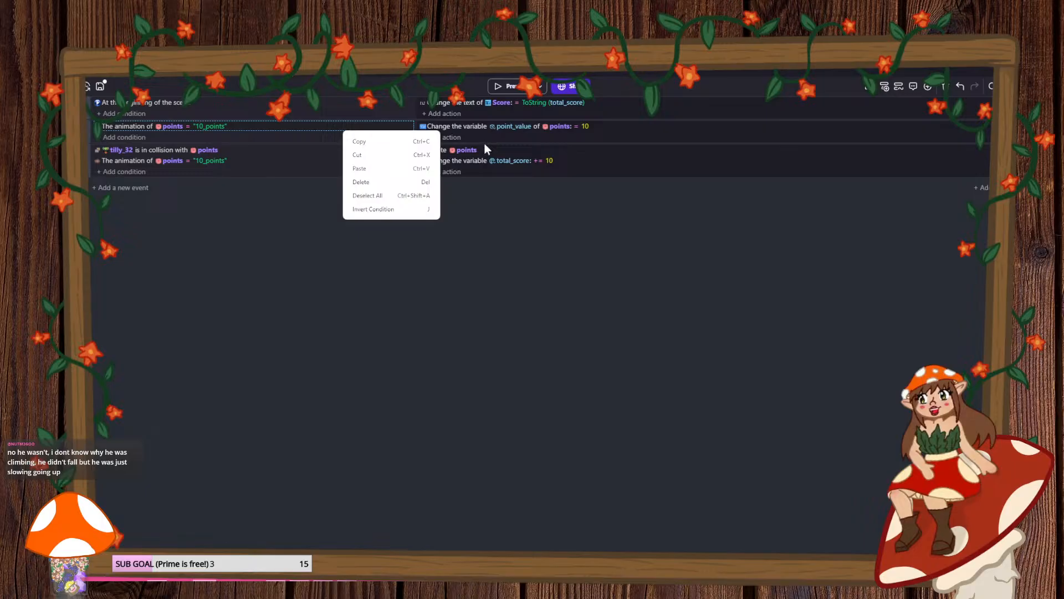
right_click(521, 135)
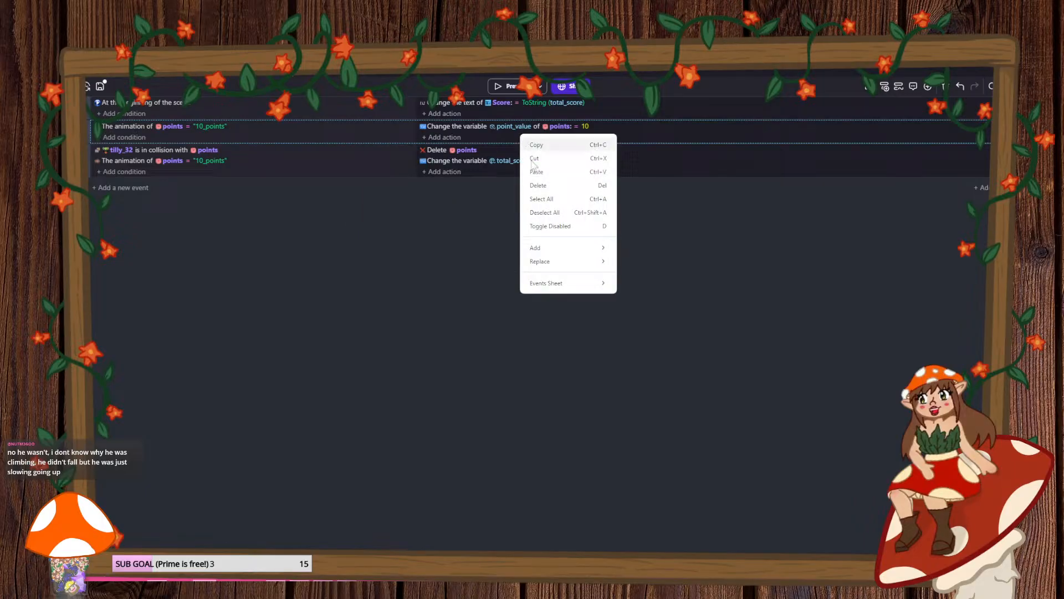
click(552, 227)
- Add a Trigger once while true condition to the collision event and move its total_score action above the Delete action
click(250, 169)
click(126, 172)
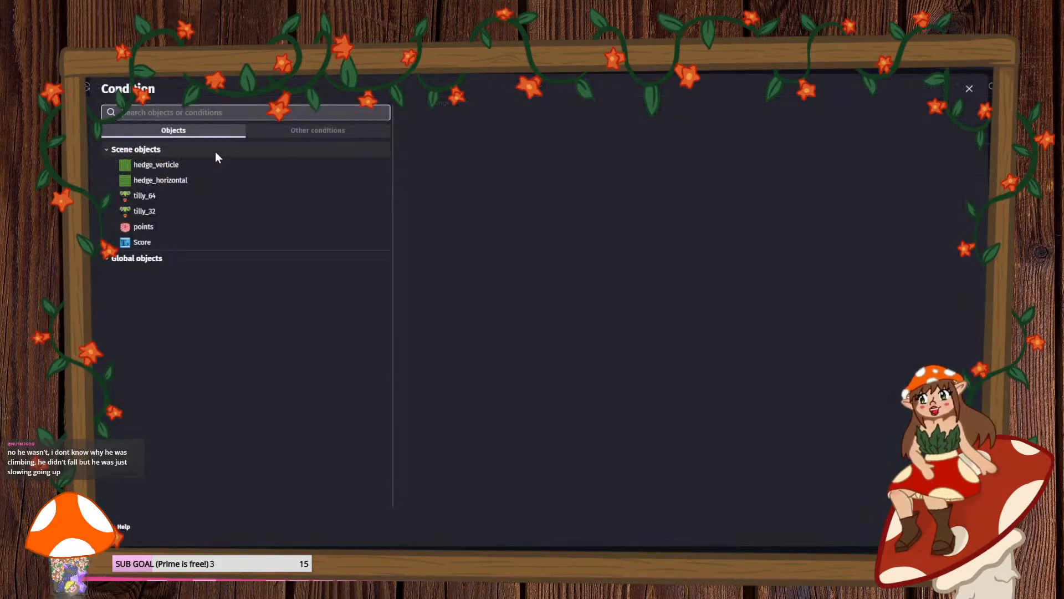
click(316, 130)
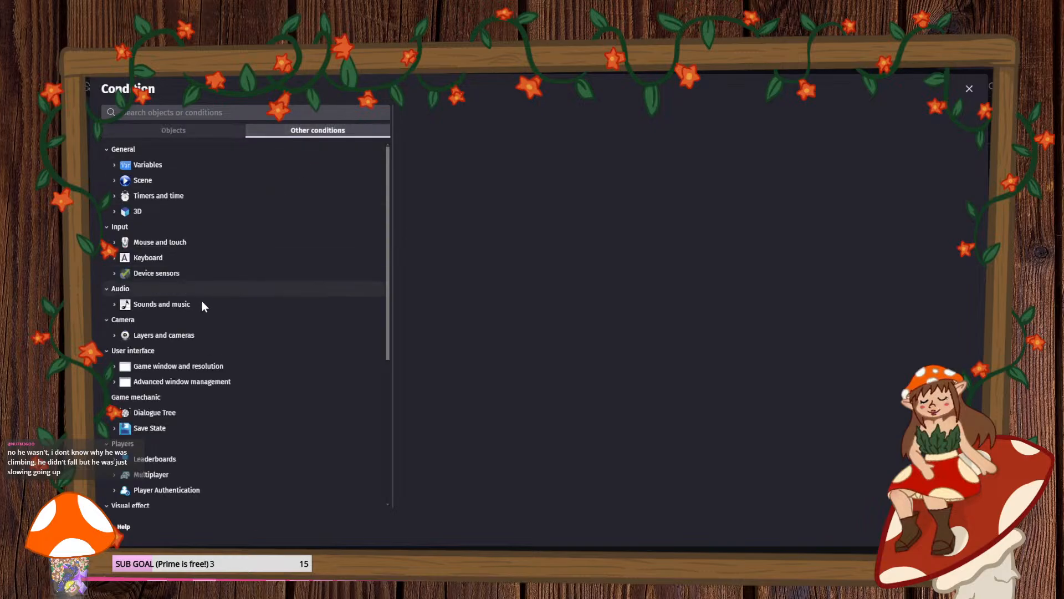
scroll(208, 343, down, 10)
click(207, 433)
scroll(190, 416, down, 3)
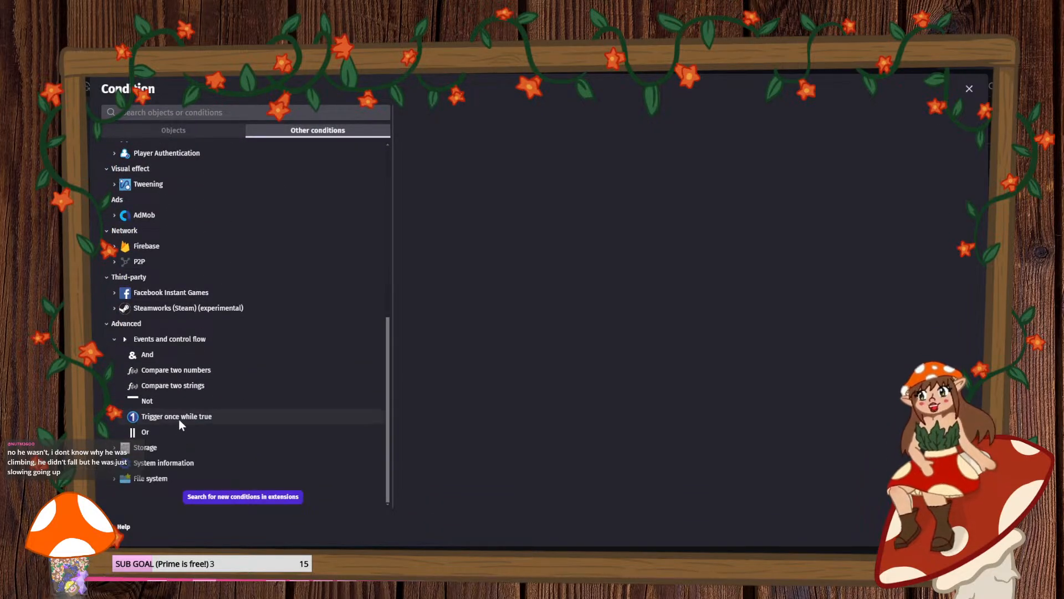
click(178, 416)
click(964, 526)
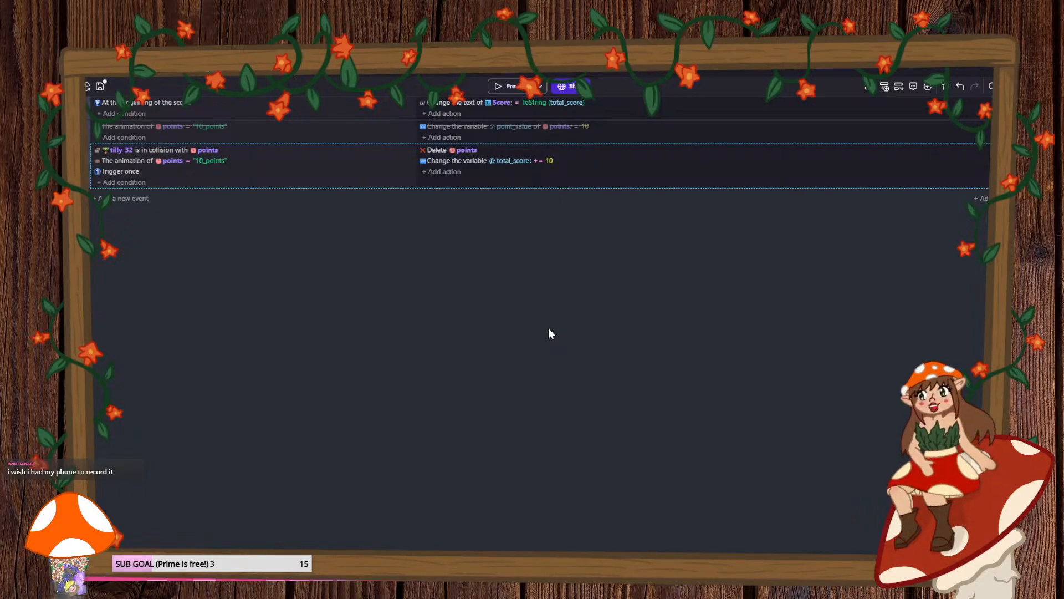
drag(434, 162, 440, 152)
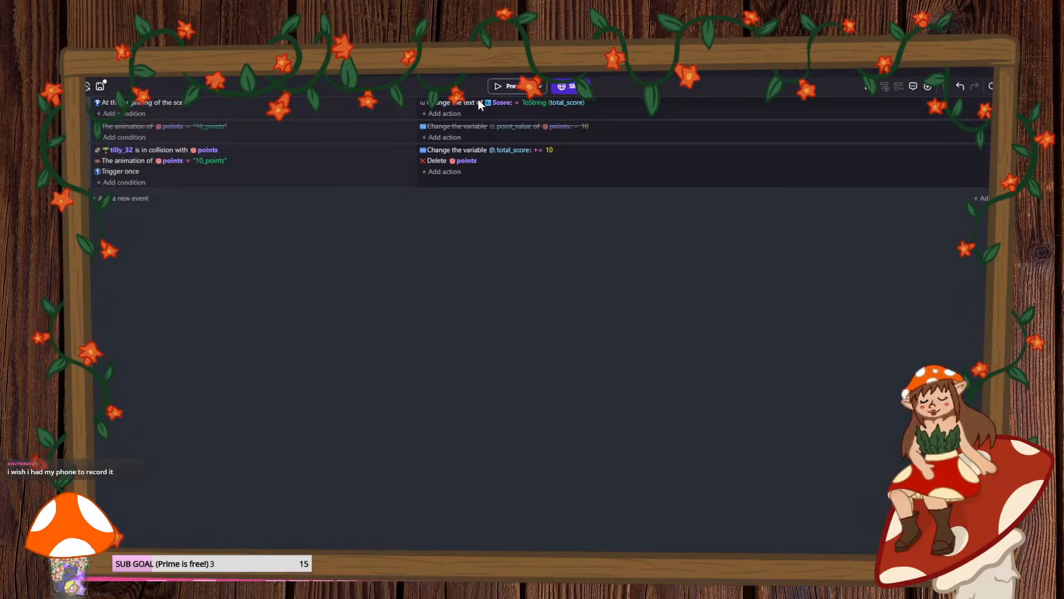
- Preview the game and walk tilly_32 across the purple flowers to test the collision event, closing the preview when done
click(507, 86)
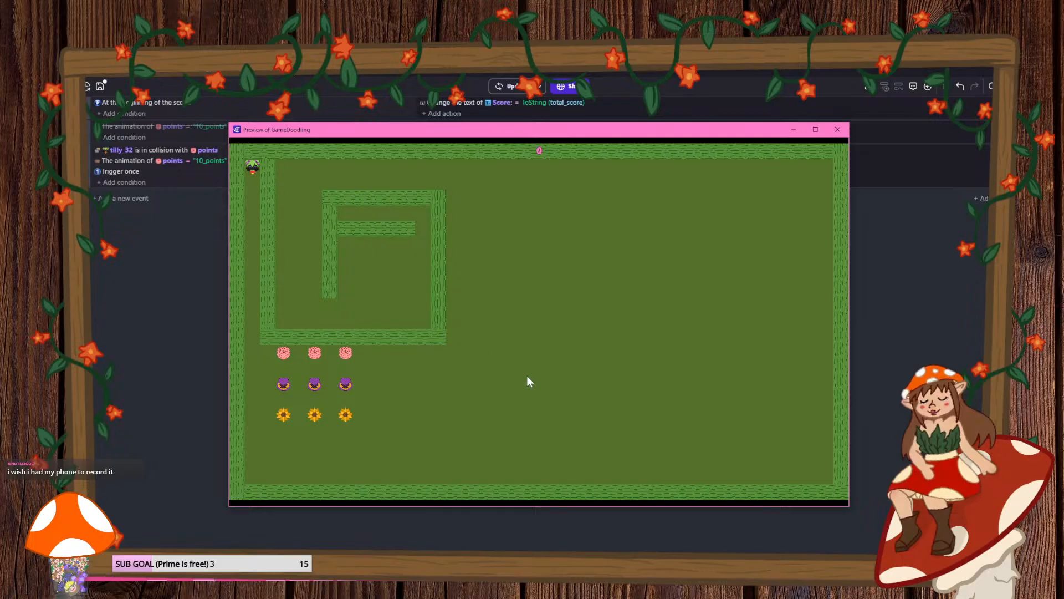
key(Down)
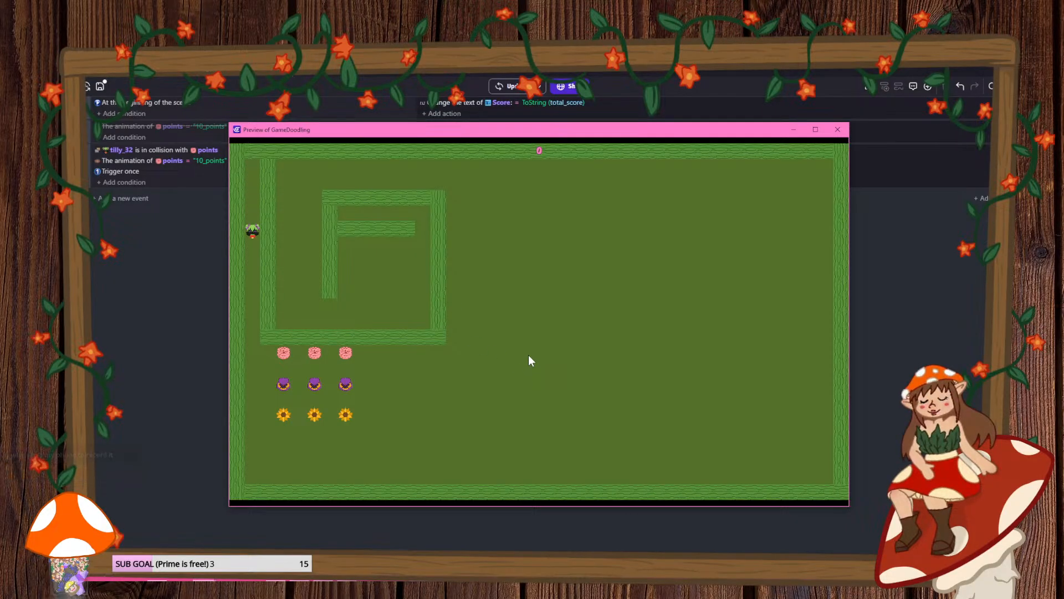
key(Right)
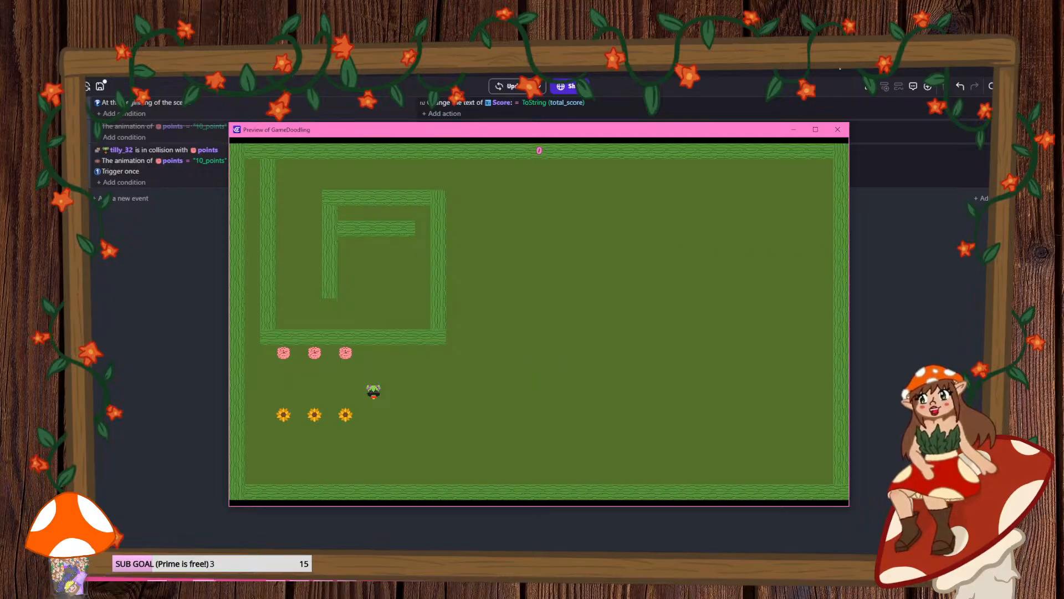
click(837, 129)
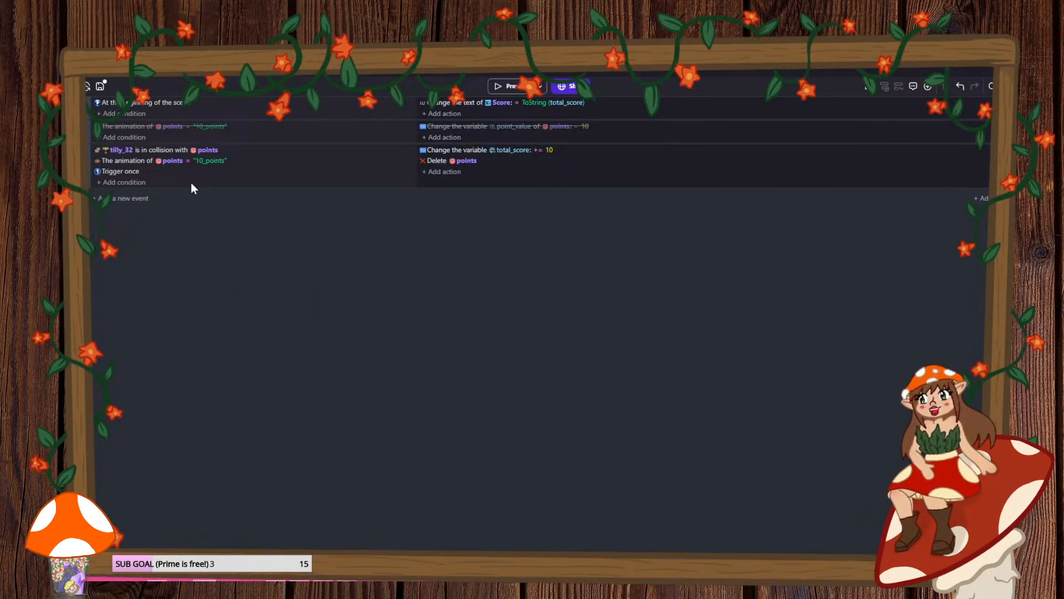
- Add a sub event under the collision event and copy the action changing the Score text to ToString(total_score) into it
right_click(248, 184)
mouse_move(321, 298)
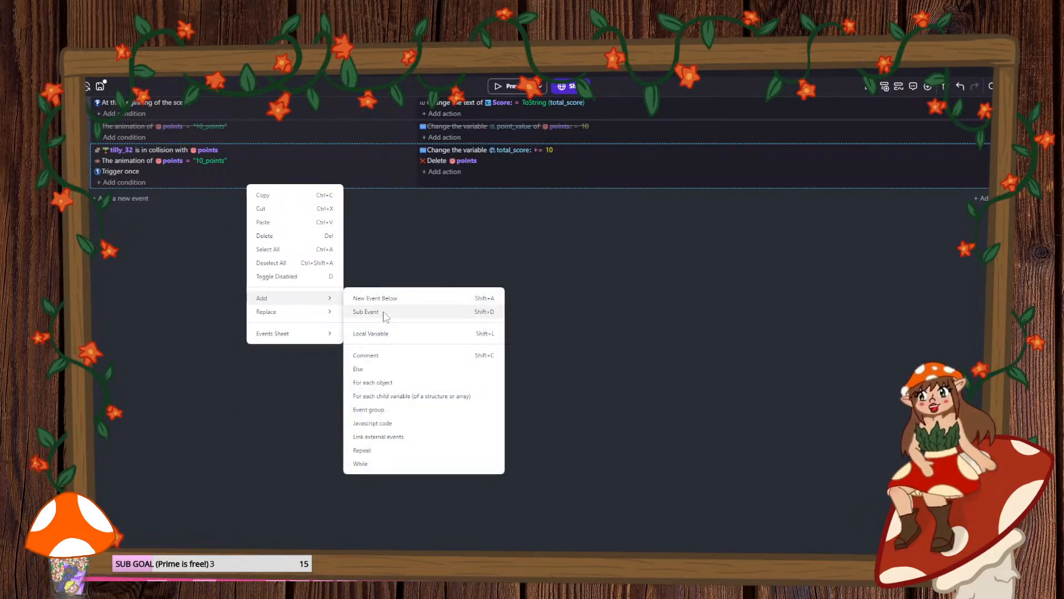
click(406, 313)
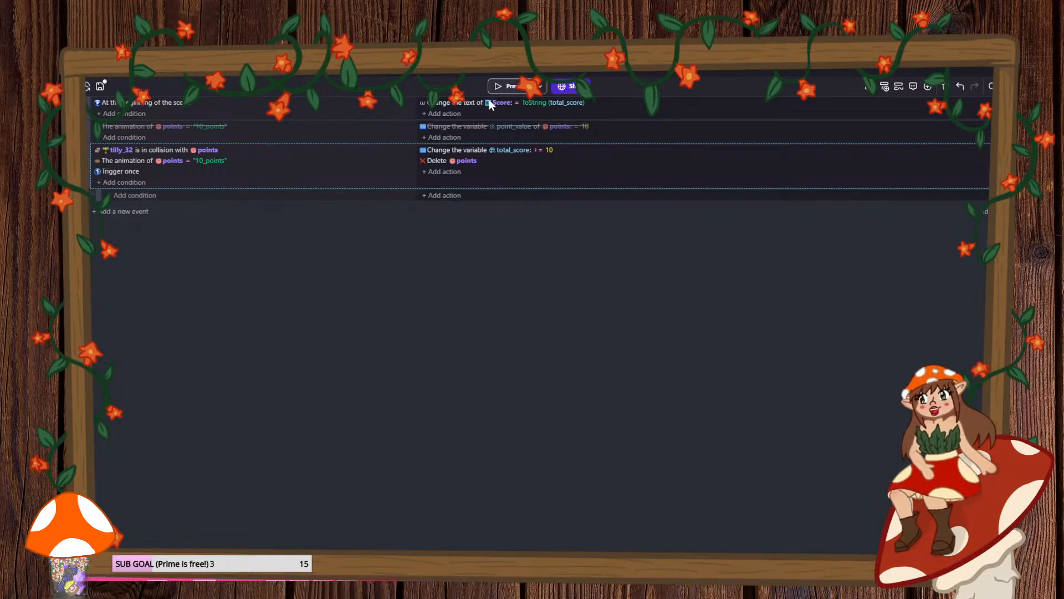
click(467, 100)
drag(467, 104, 461, 194)
- Preview the game and collect all three purple flowers with tilly_32 to check the score display, closing the preview when done
click(502, 84)
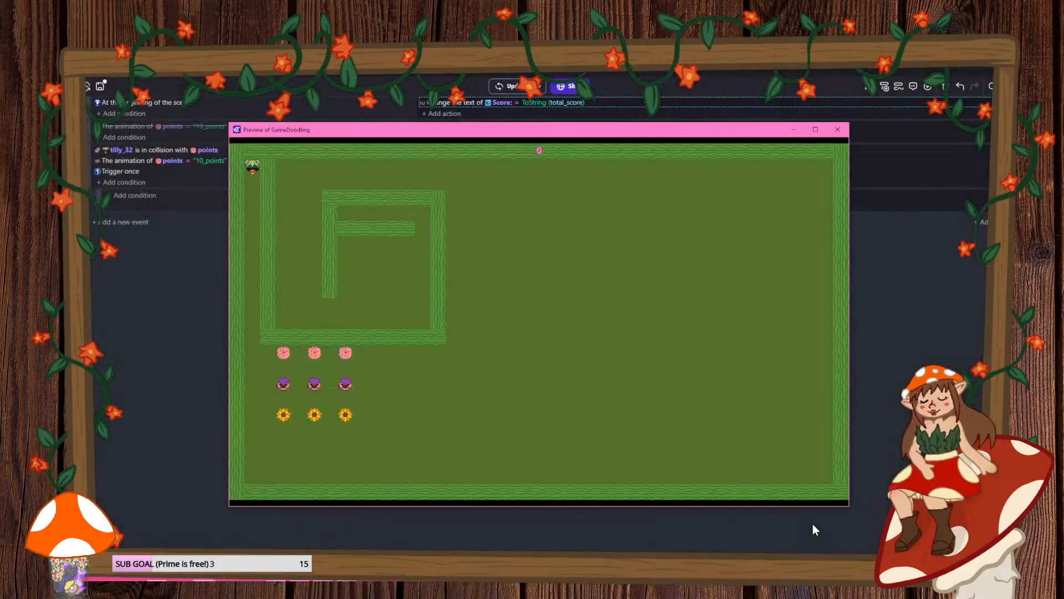
key(Down)
key(Right)
key(Down)
key(Left)
key(Up)
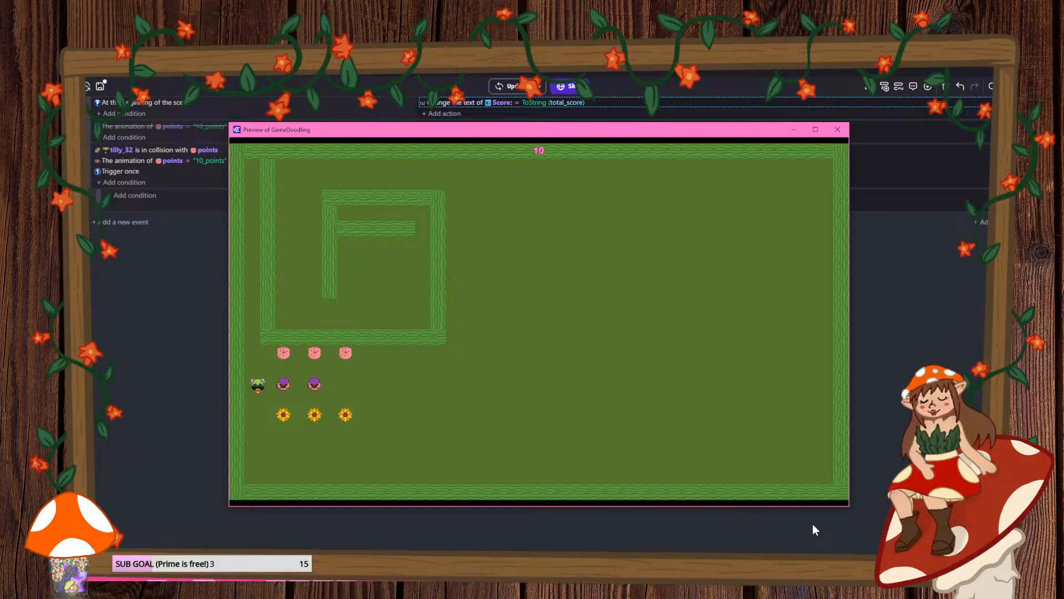
key(Right)
key(Right)
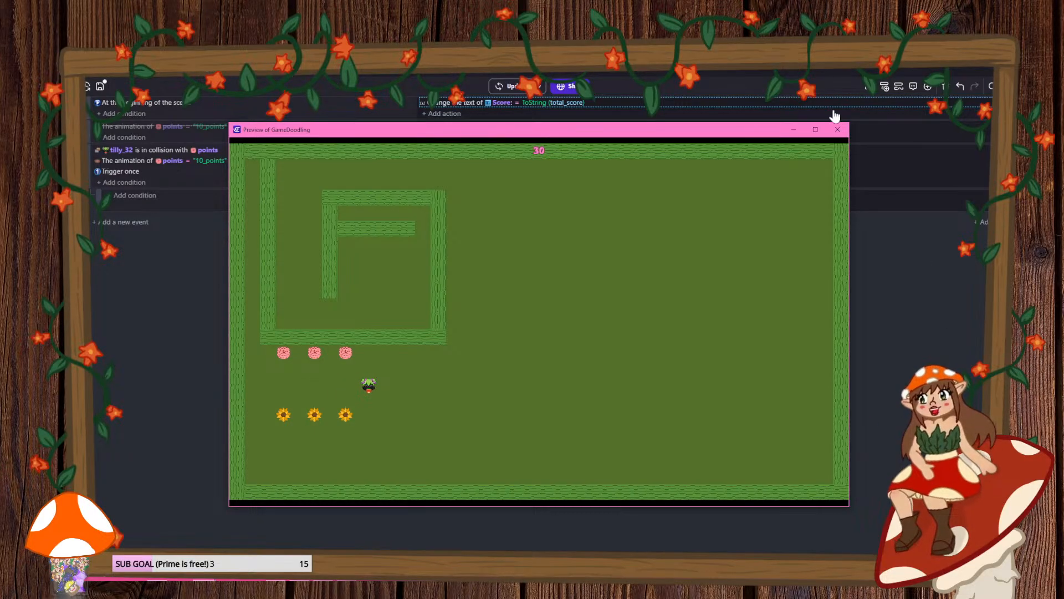
click(836, 131)
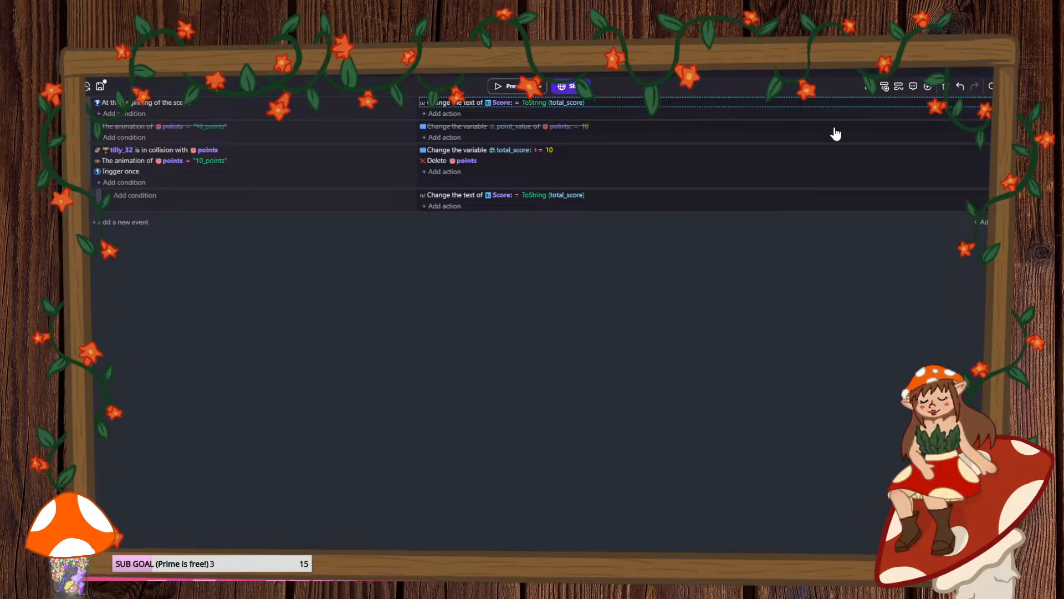
- Duplicate the 10_points collision event with its sub event and set the copy's animation condition to 5_points
click(371, 182)
key(ctrl+c)
key(ctrl+v)
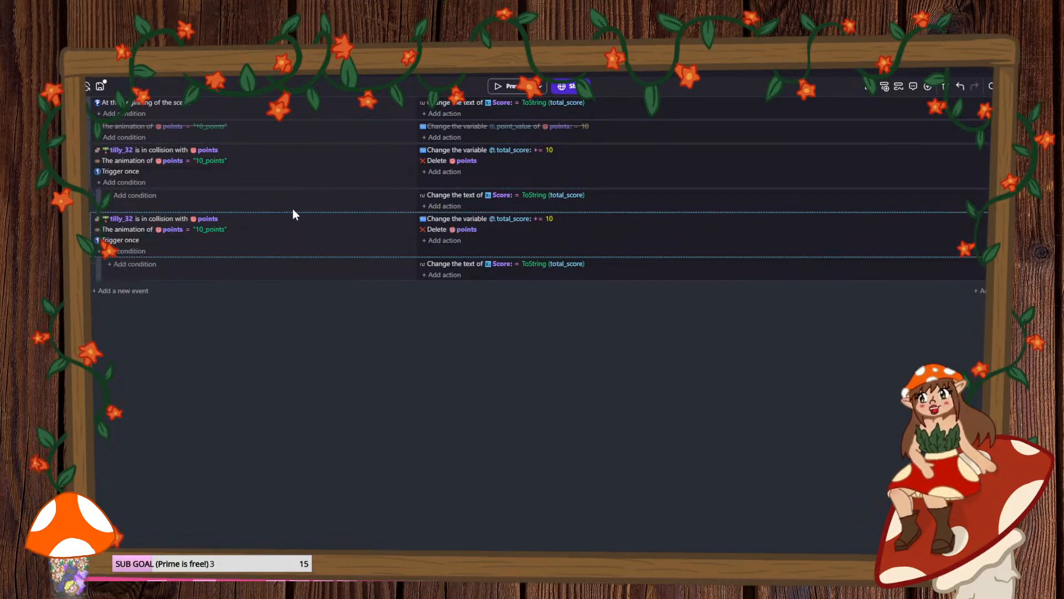
click(169, 228)
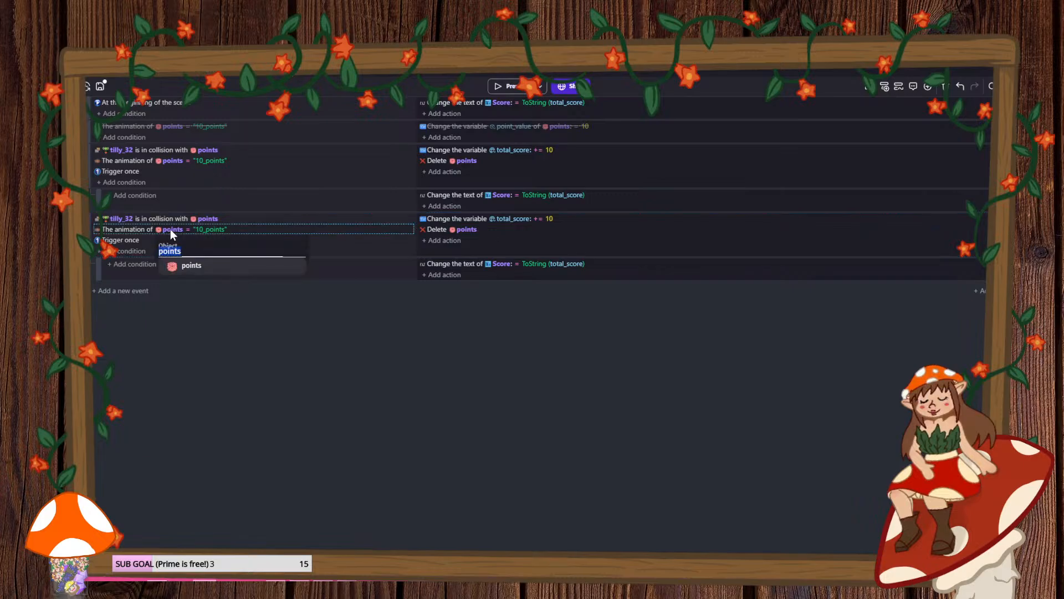
click(215, 229)
click(228, 248)
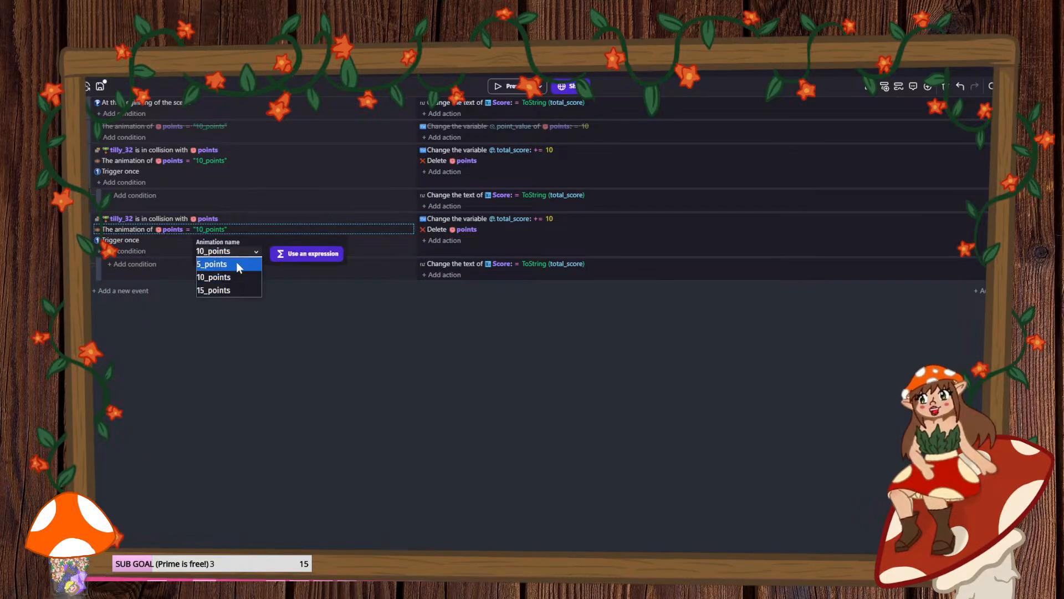
click(236, 262)
- Make the 5_points event add 5 to total_score and move it above the 10_points event
click(548, 218)
click(568, 238)
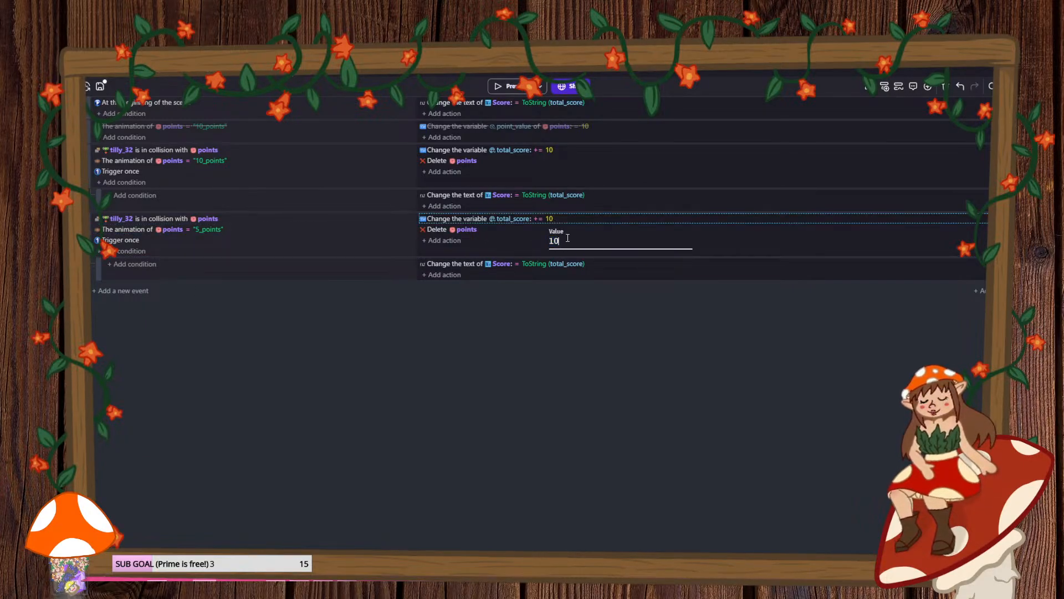
key(BackSpace)
key(BackSpace)
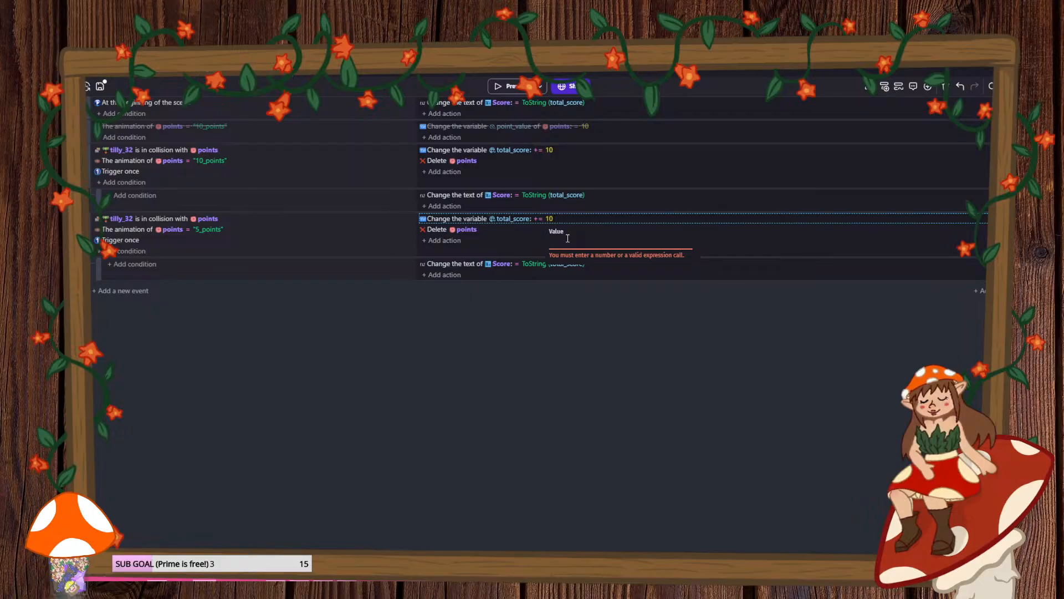
text(5)
click(500, 358)
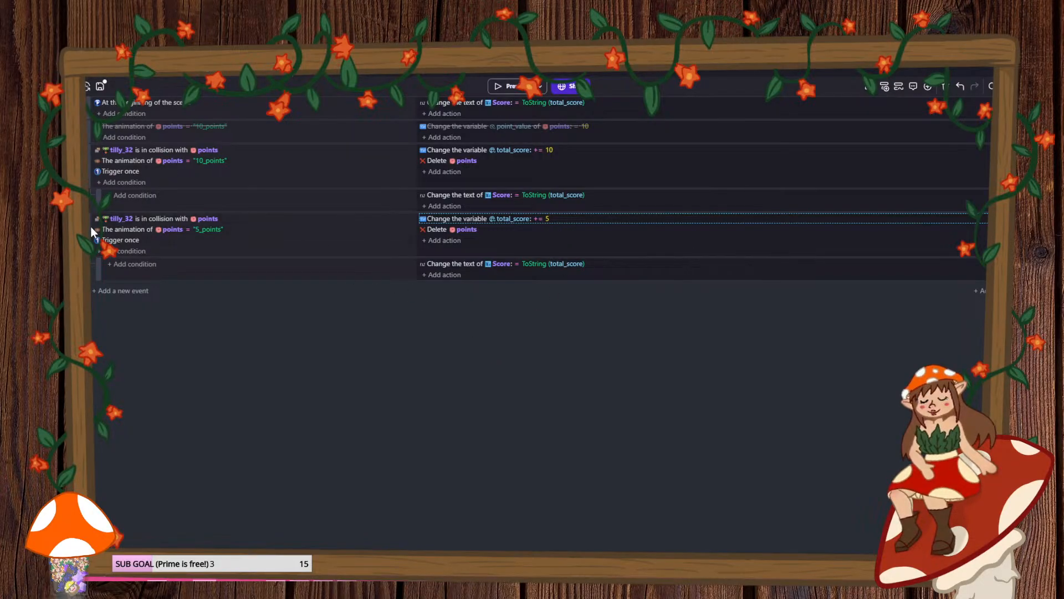
drag(90, 231, 89, 147)
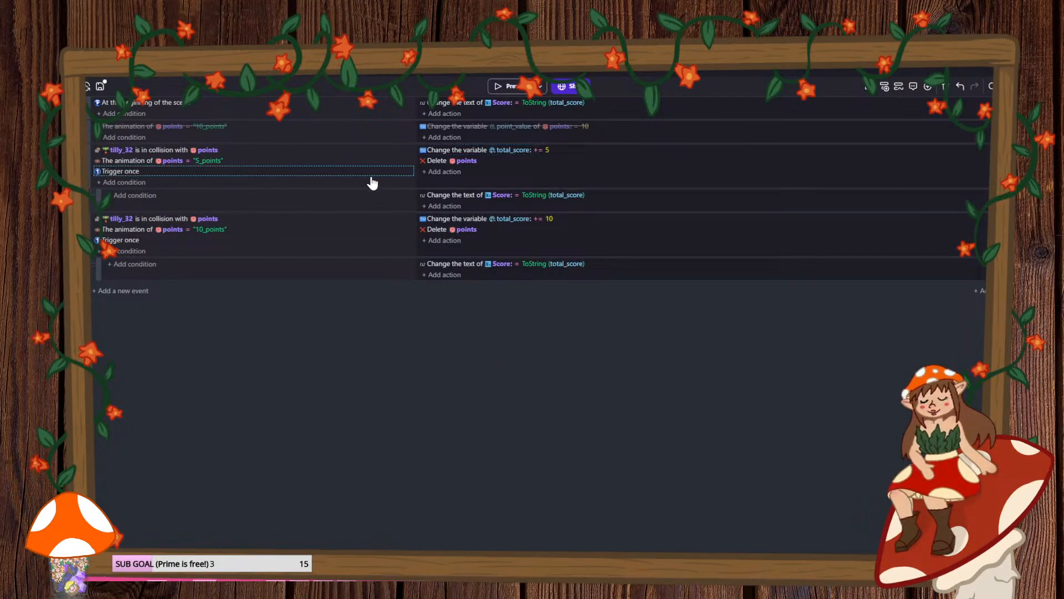
- Duplicate the 5_points collision event and set the copy's animation condition to 15_points
click(407, 182)
key(ctrl+c)
key(ctrl+v)
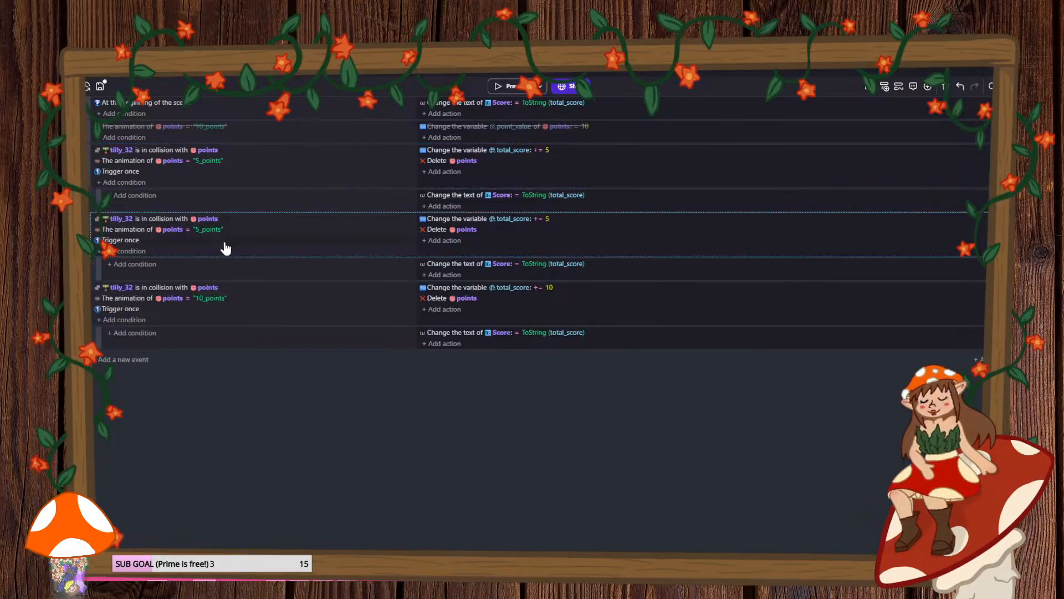
click(207, 230)
click(228, 253)
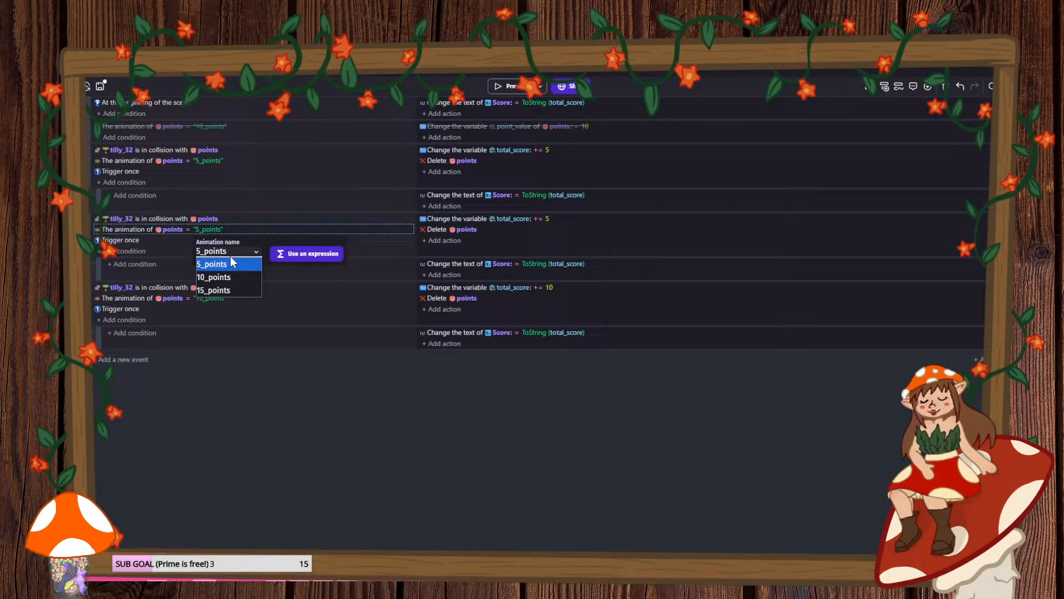
click(224, 290)
- Make the 15_points event add 15 to total_score and move it below the 10_points event
click(547, 218)
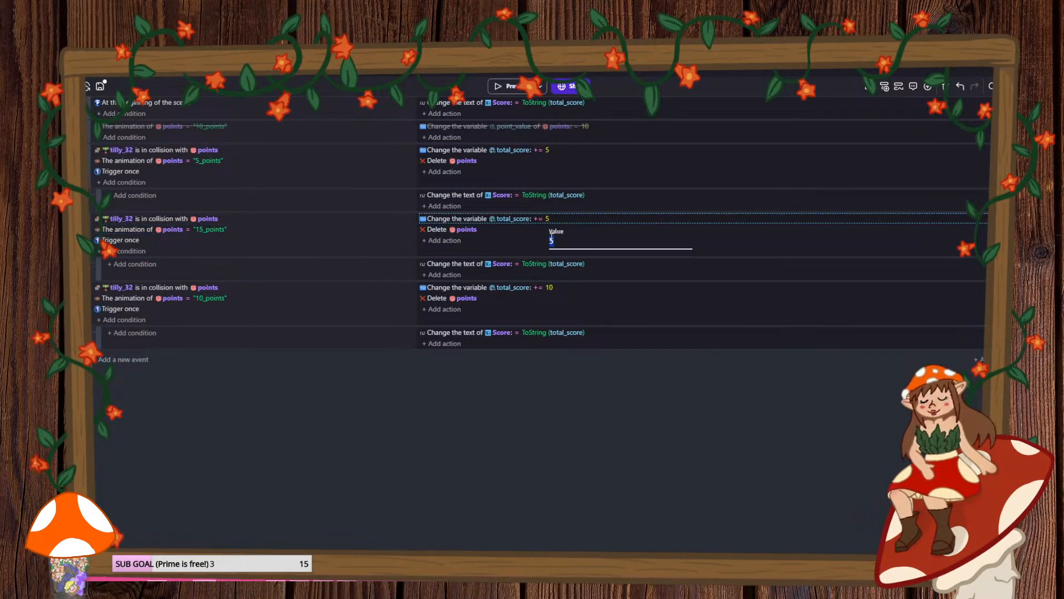
text(15)
click(143, 440)
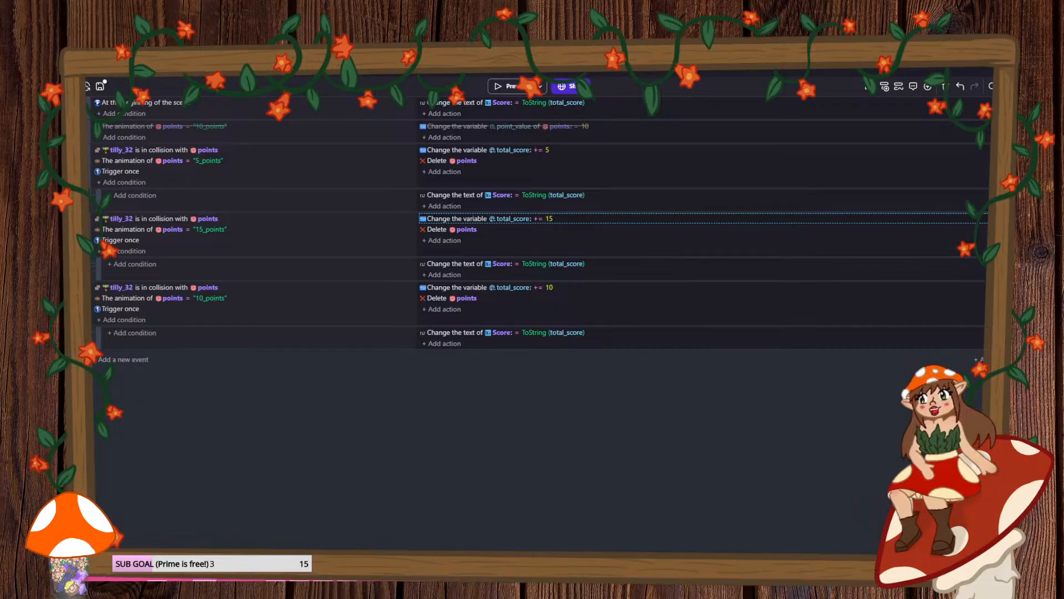
drag(97, 219, 102, 335)
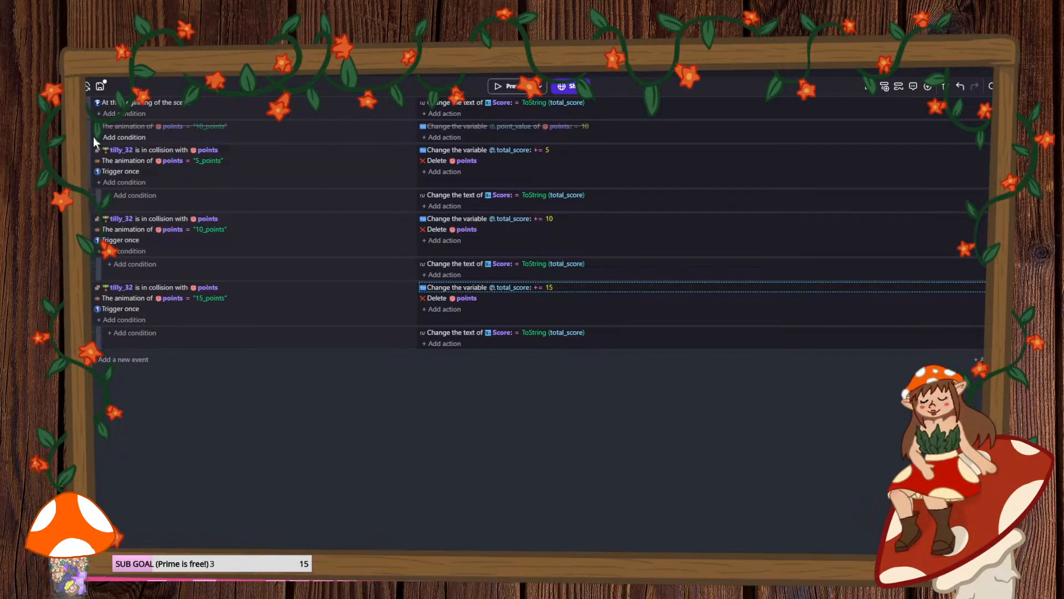
- Collapse the sub events of all three collision events and save the project
click(82, 166)
click(82, 211)
click(82, 256)
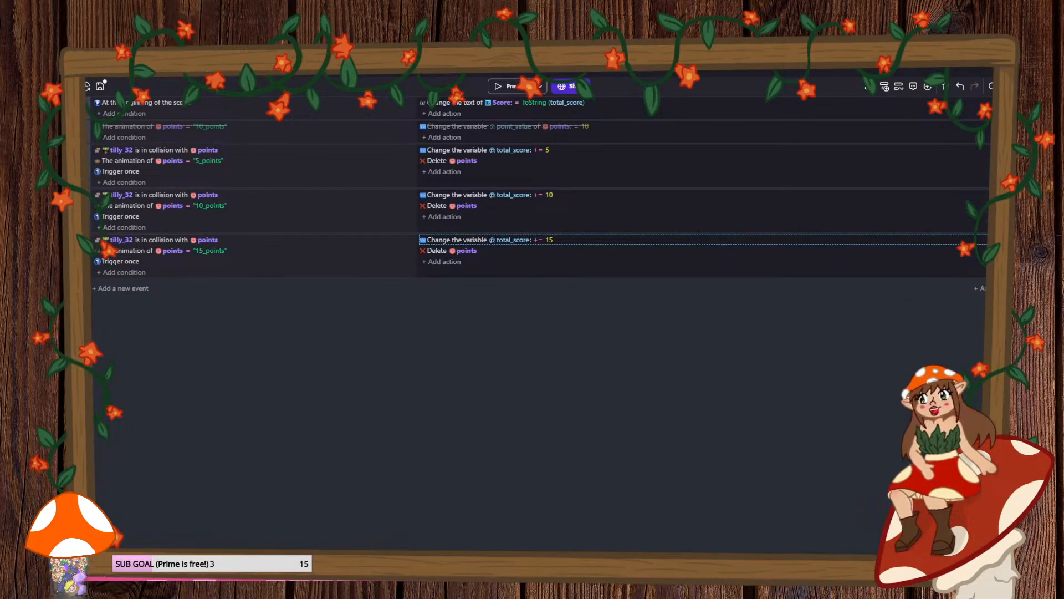
click(100, 87)
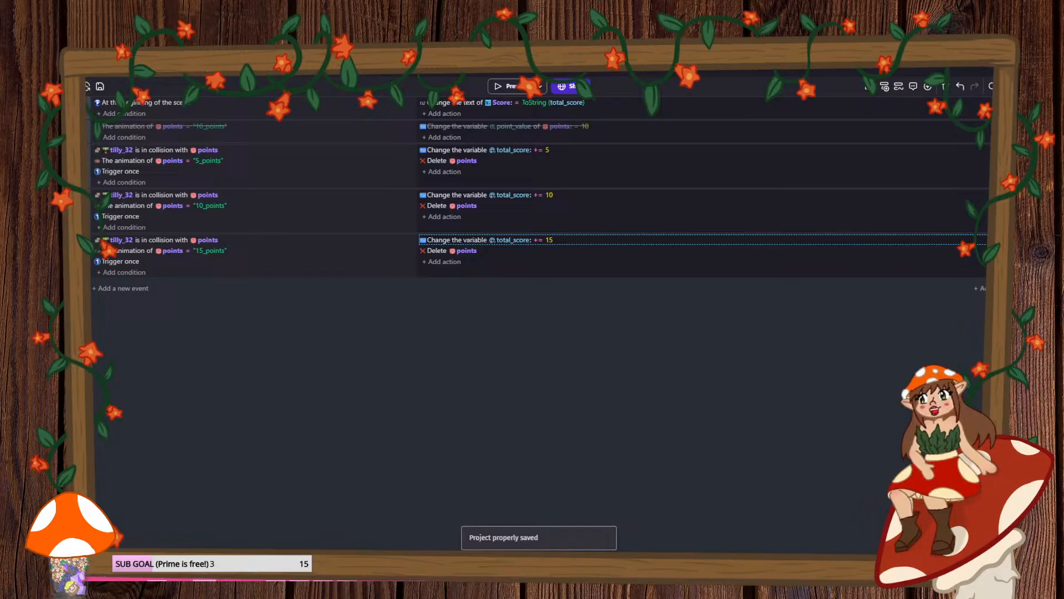
- Preview the game, steer tilly_32 through the 5-, 10- and 15-point flowers to test scoring, close the preview and save the project
click(504, 85)
key(Down)
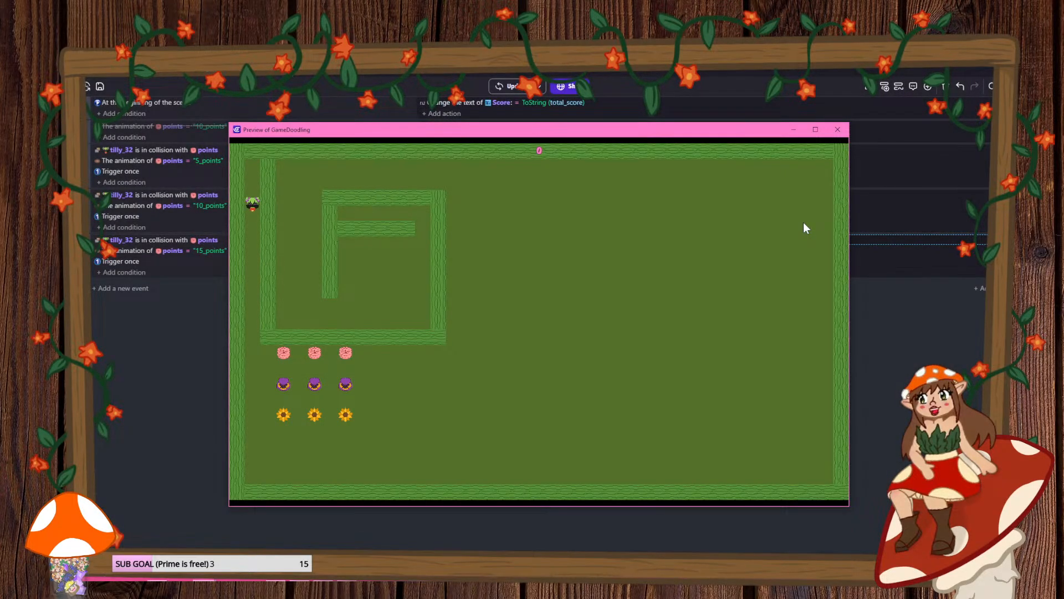
key(Right)
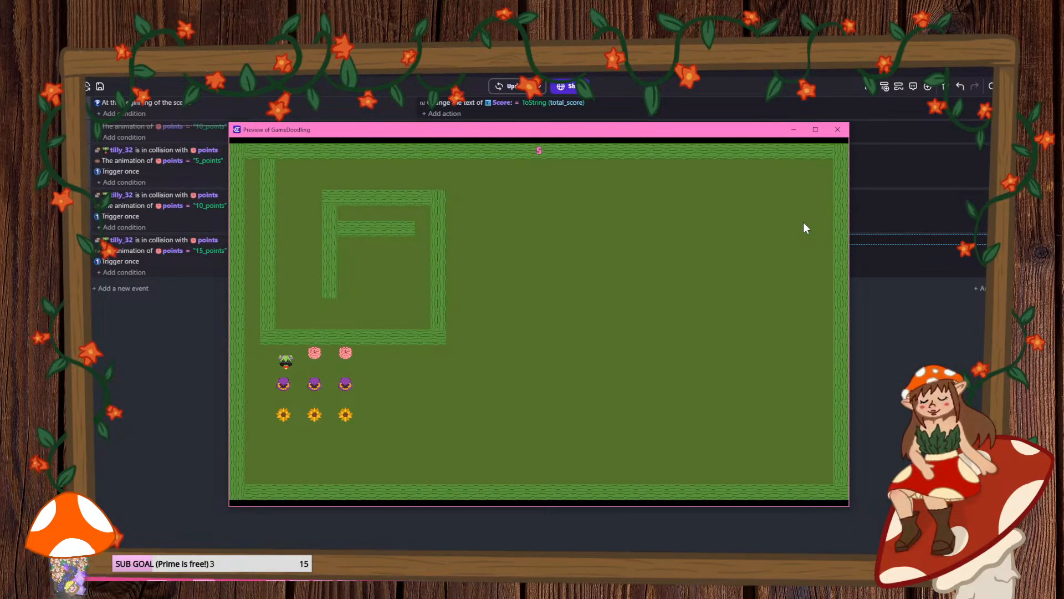
key(Down)
key(Left)
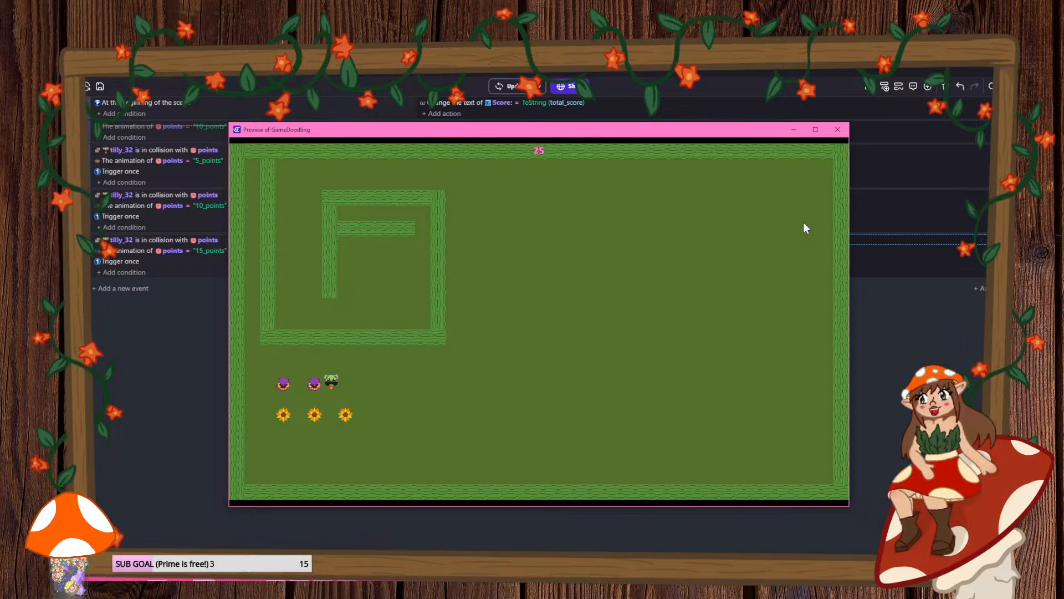
key(Down)
key(Right)
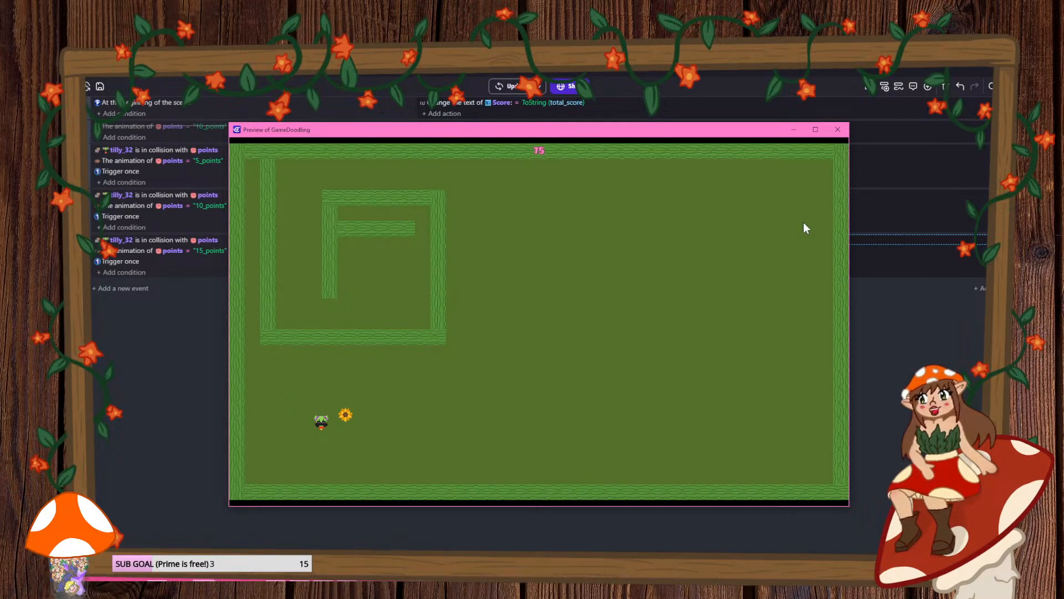
click(837, 129)
click(100, 87)
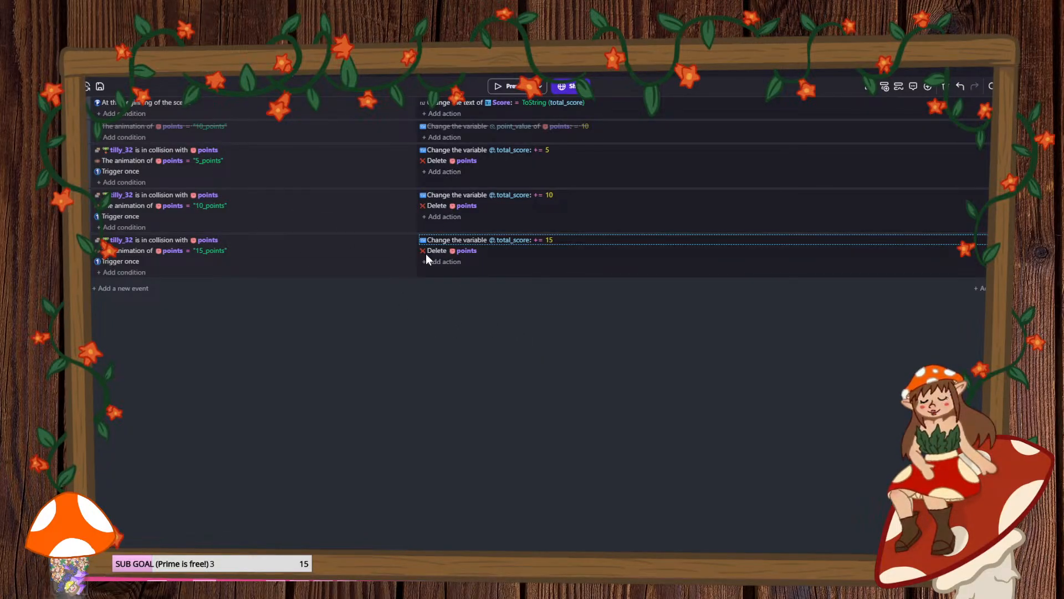
- Add a Play a sound action to the 5_points collision event and start creating its audio file with Jfxr
click(446, 173)
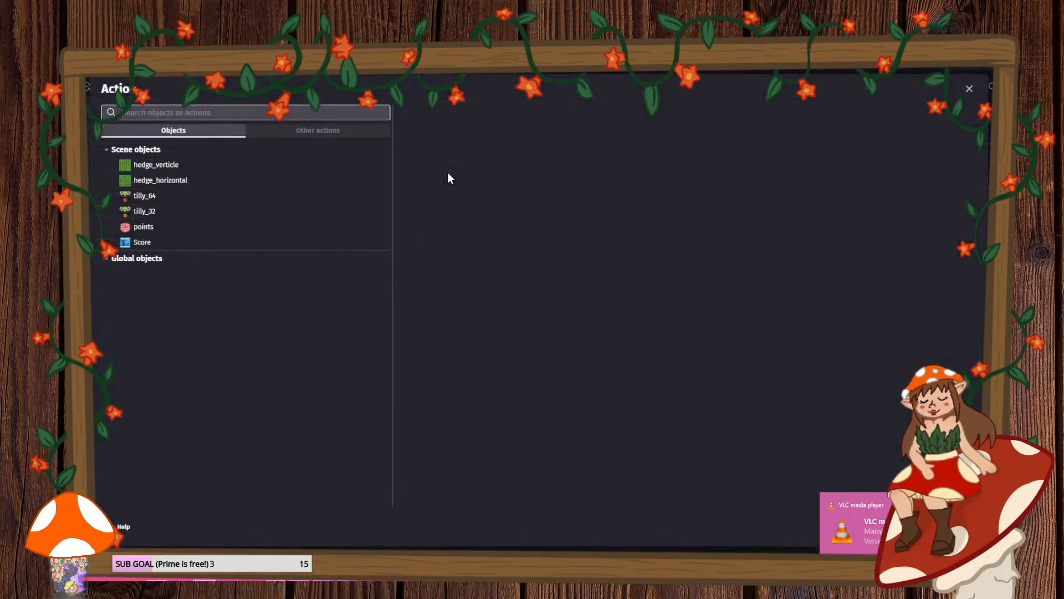
click(291, 133)
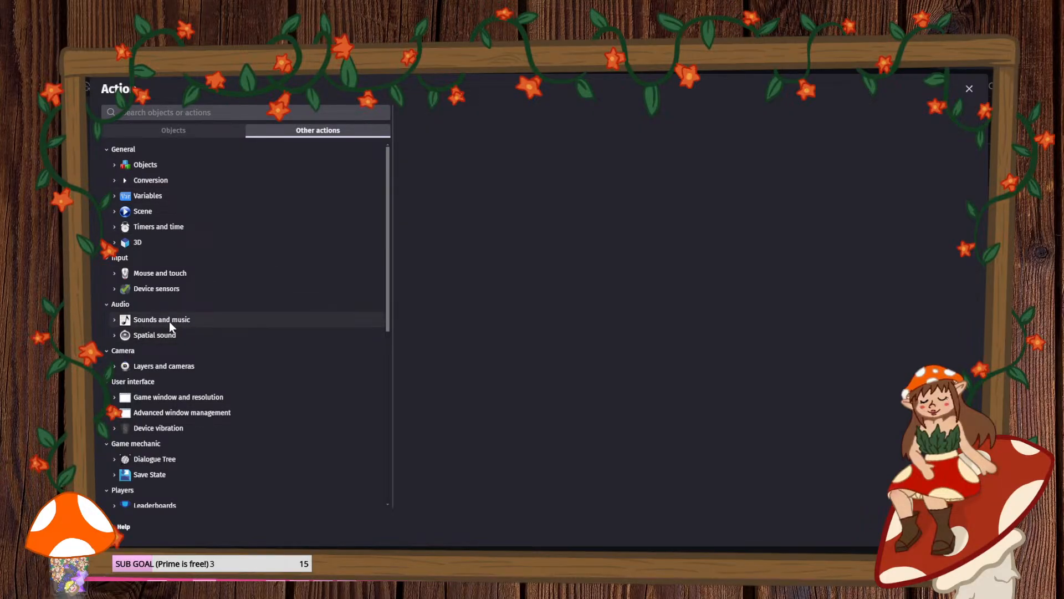
click(168, 322)
click(162, 381)
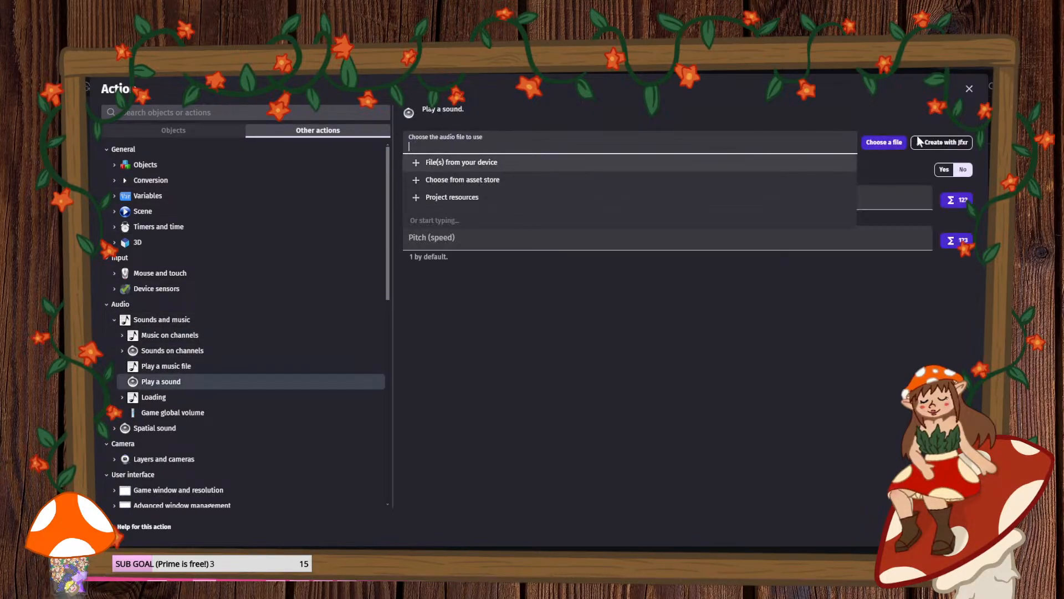
click(920, 142)
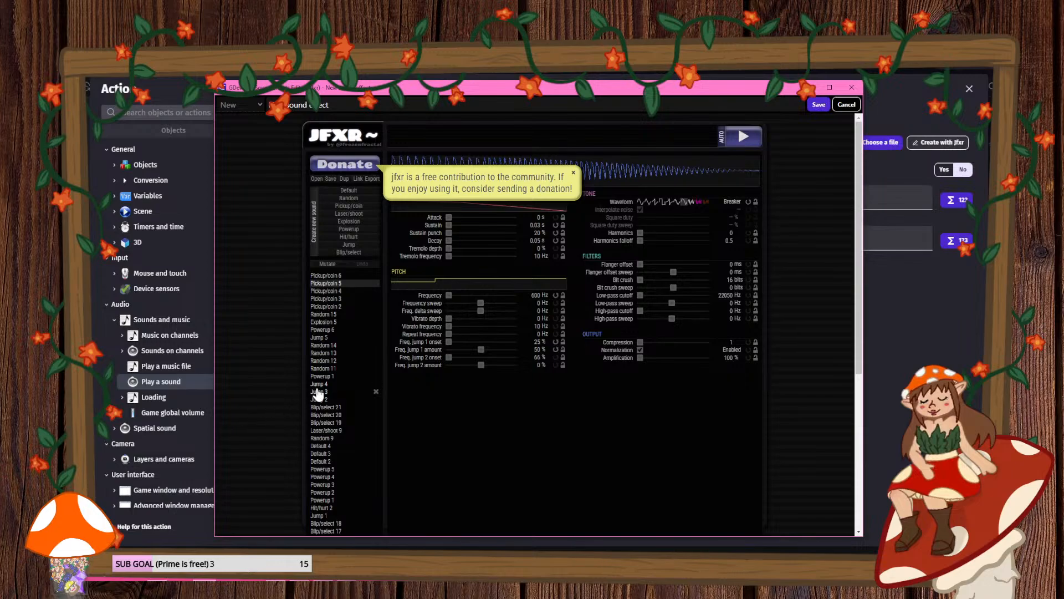
- Audition the existing sounds in the Jfxr history, including the Random, Blip/select, Explosion, Jump, Powerup and Pickup/coin ones
click(321, 376)
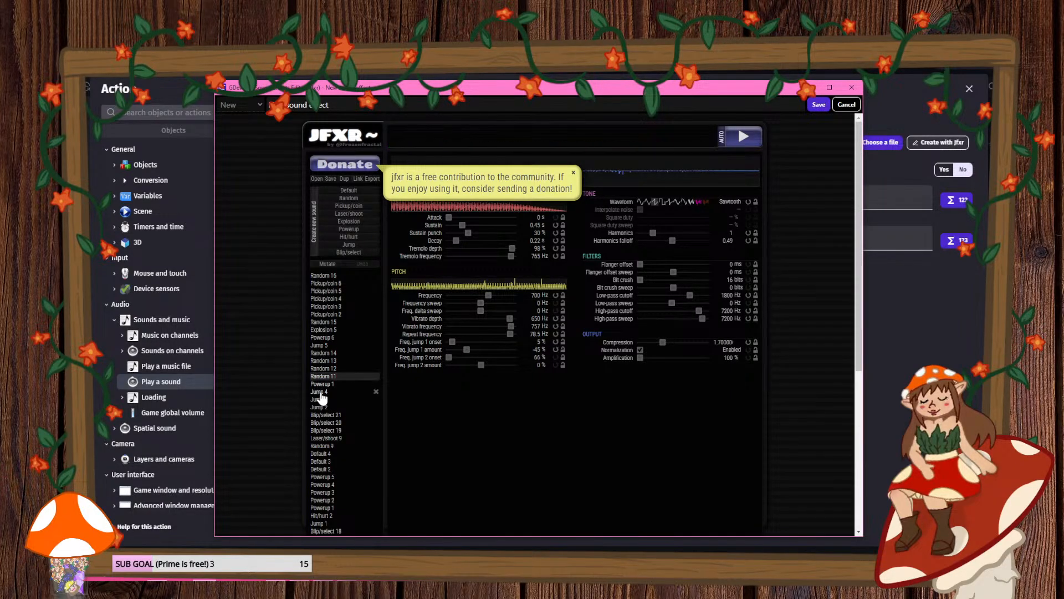
click(323, 384)
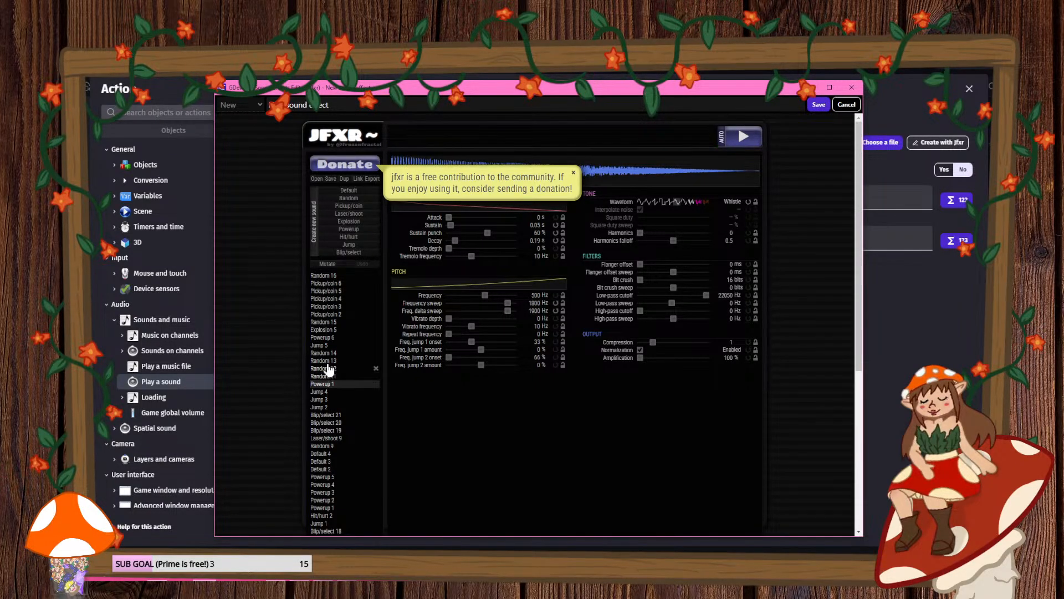
scroll(322, 421, down, 5)
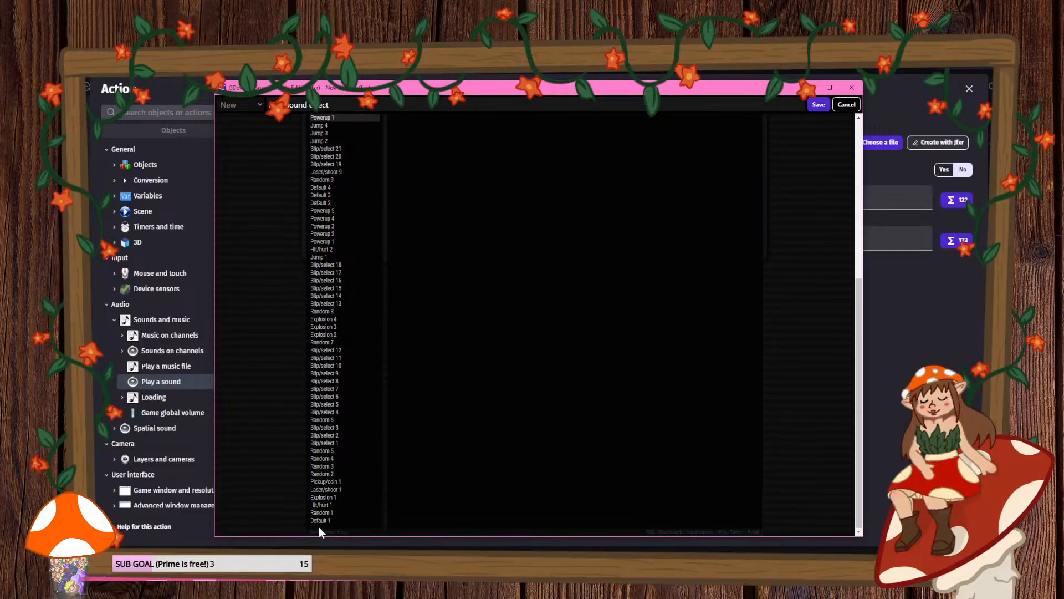
click(318, 519)
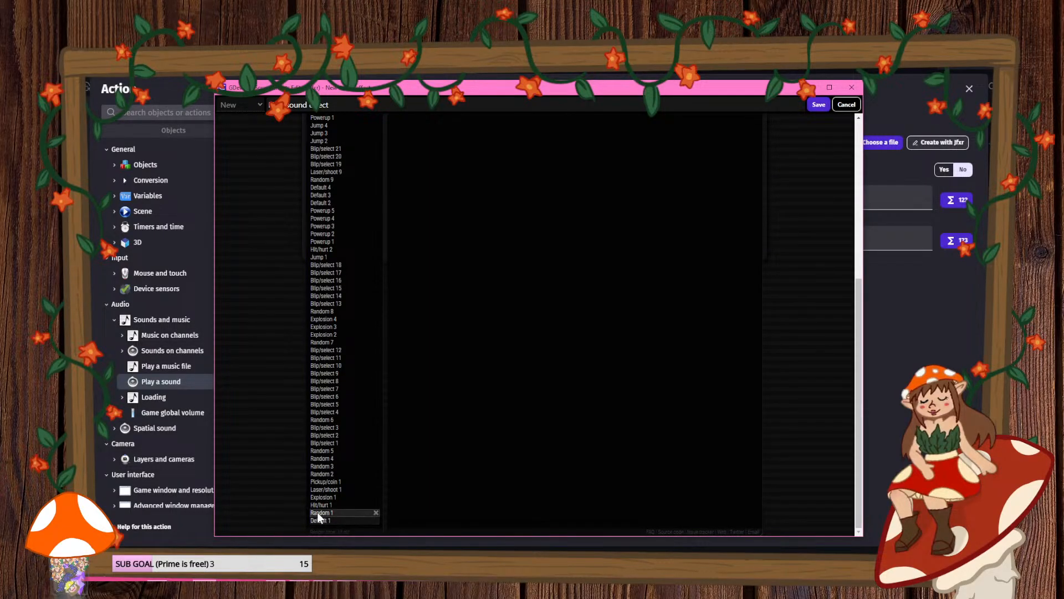
click(319, 498)
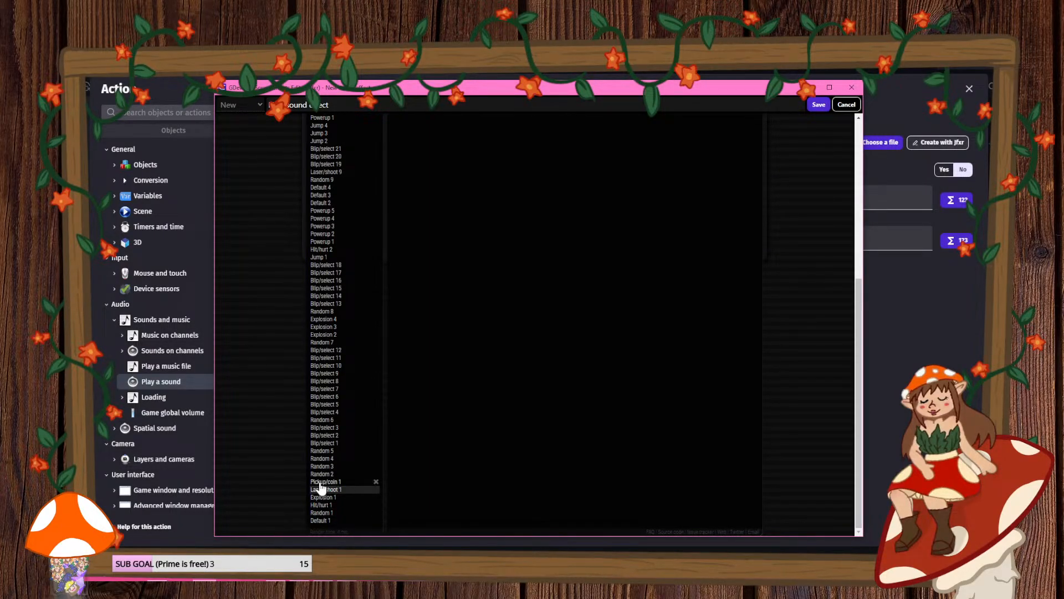
click(318, 481)
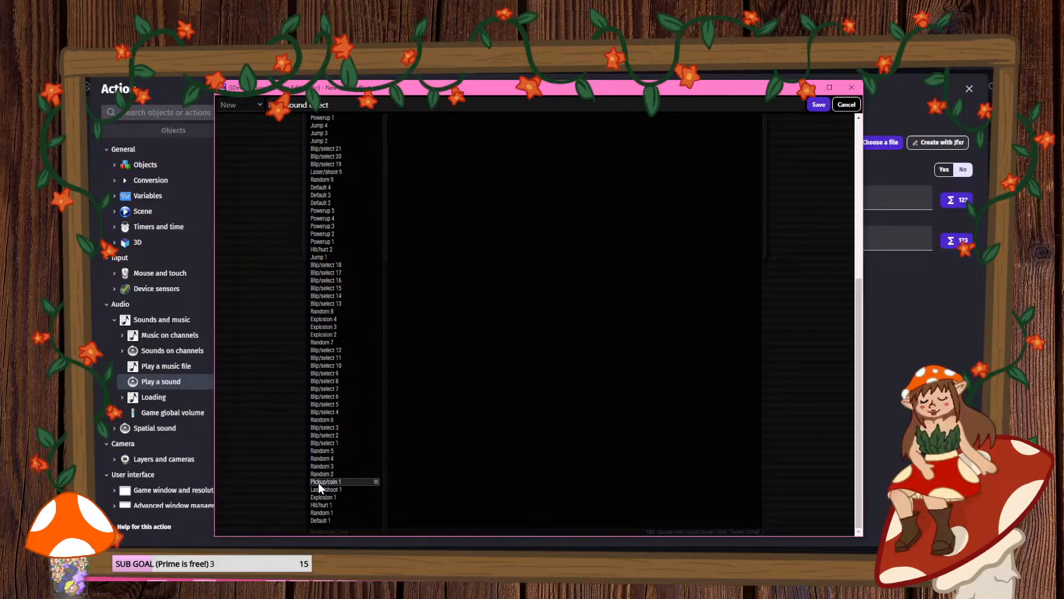
click(320, 442)
click(322, 436)
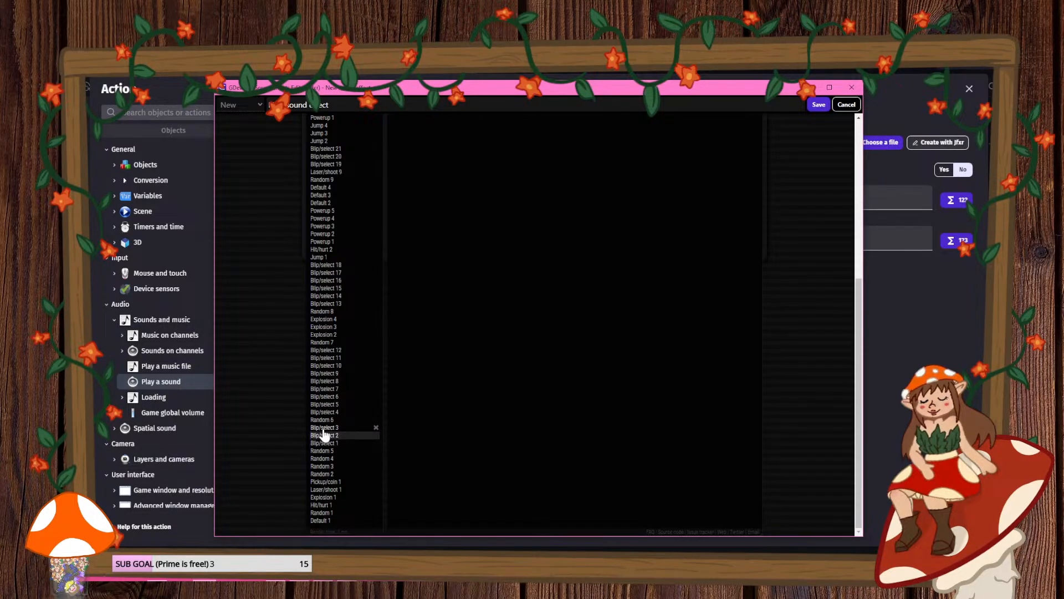
click(324, 429)
click(325, 421)
click(325, 412)
click(325, 404)
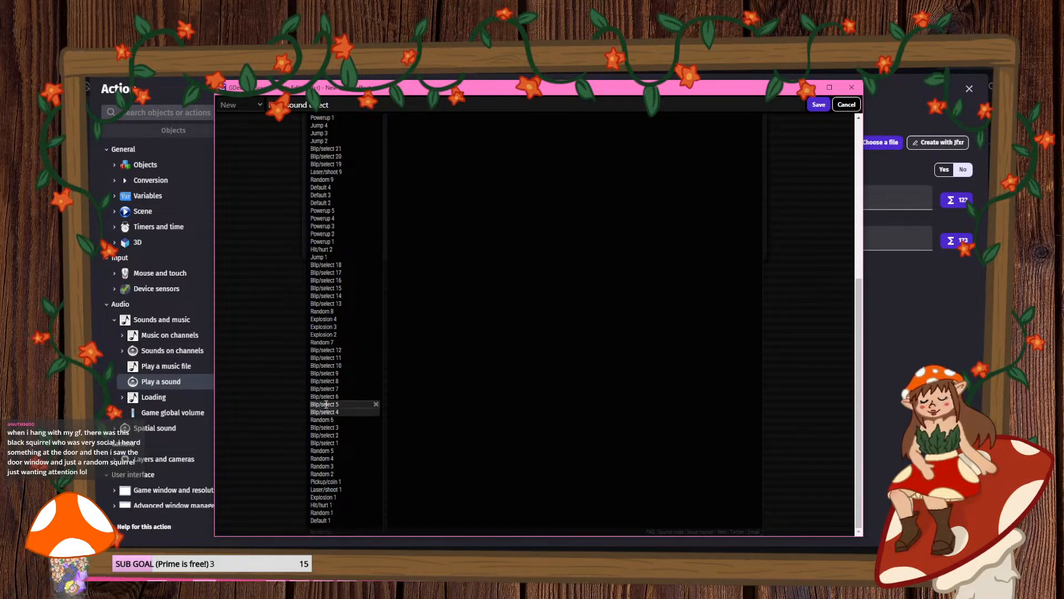
click(327, 397)
click(328, 389)
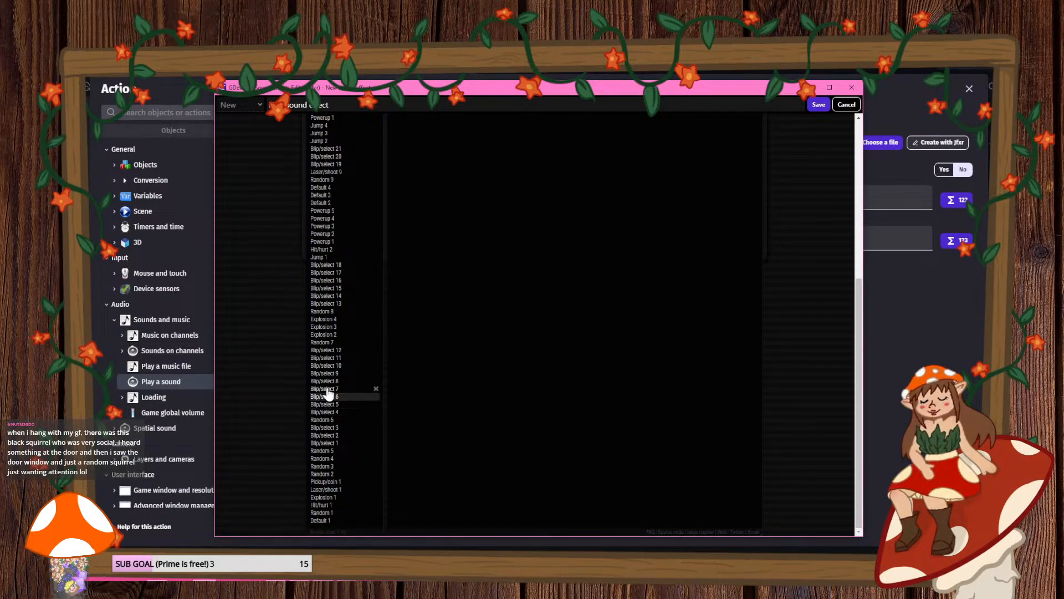
click(323, 341)
click(323, 334)
click(323, 327)
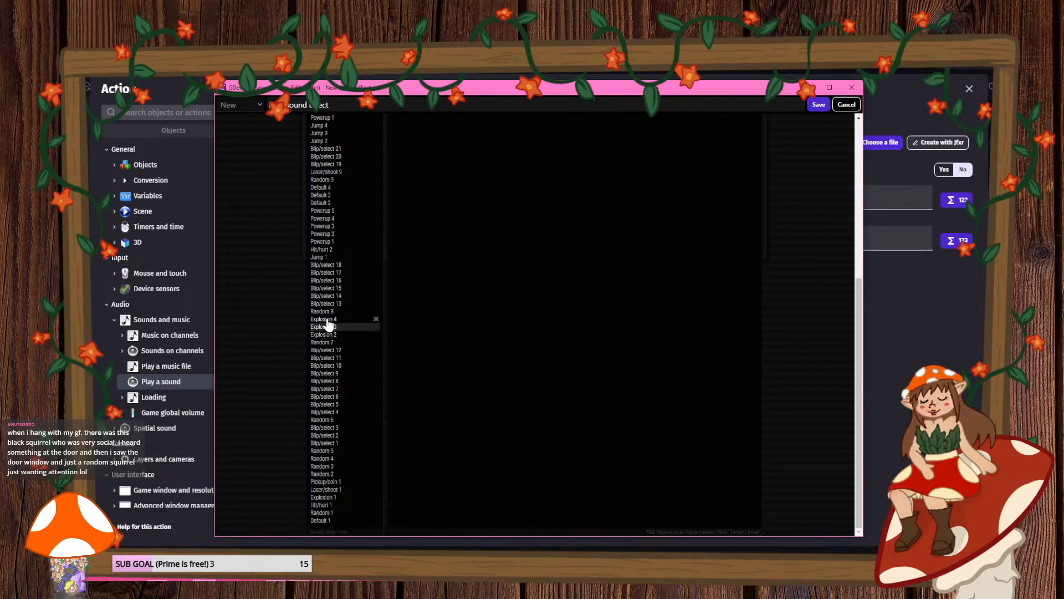
click(323, 318)
click(322, 311)
scroll(293, 411, up, 3)
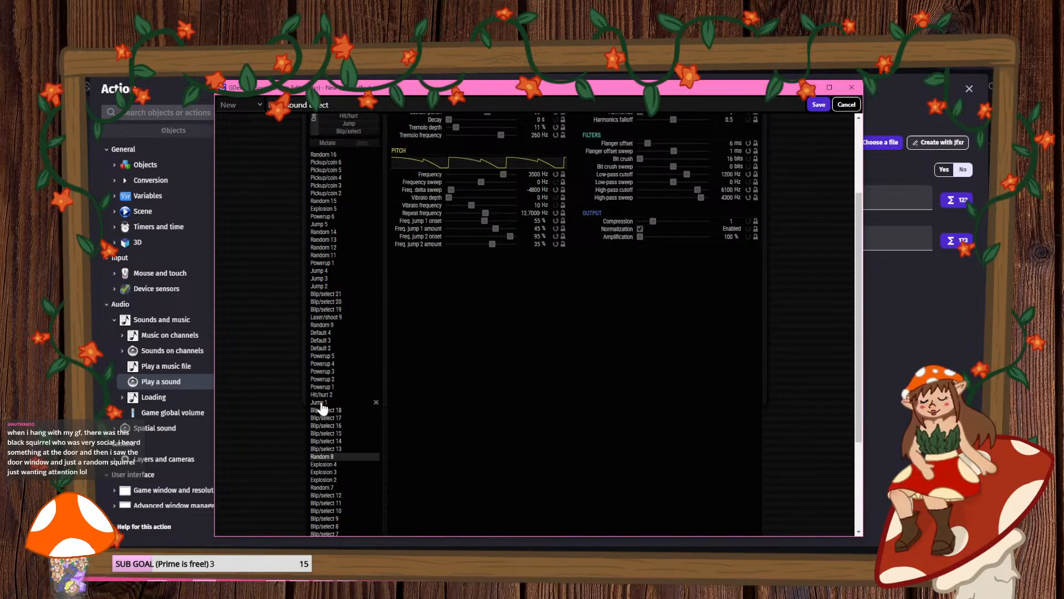
click(321, 402)
double_click(323, 378)
click(323, 370)
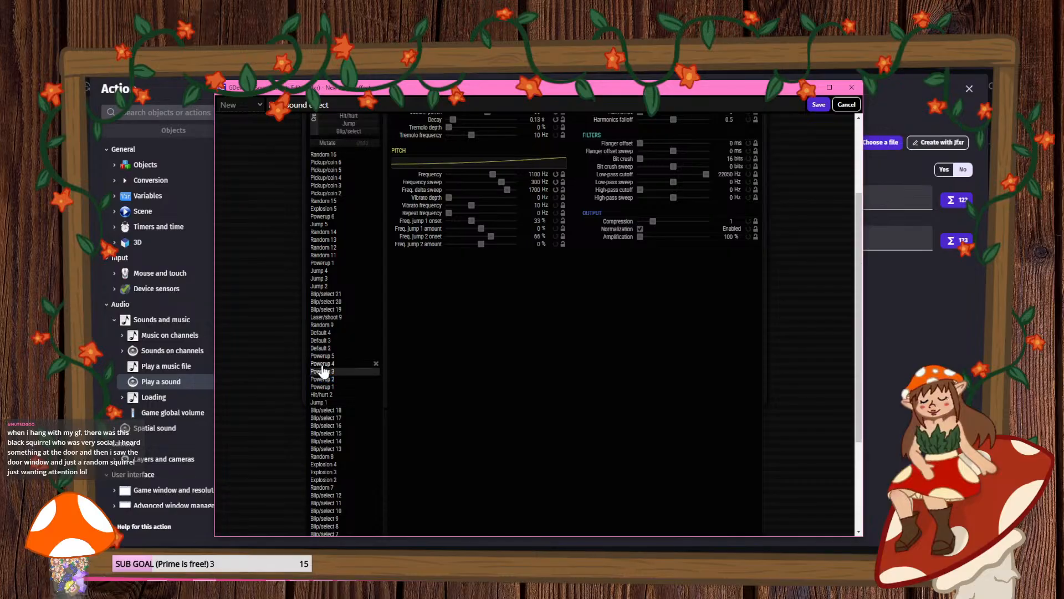
click(322, 363)
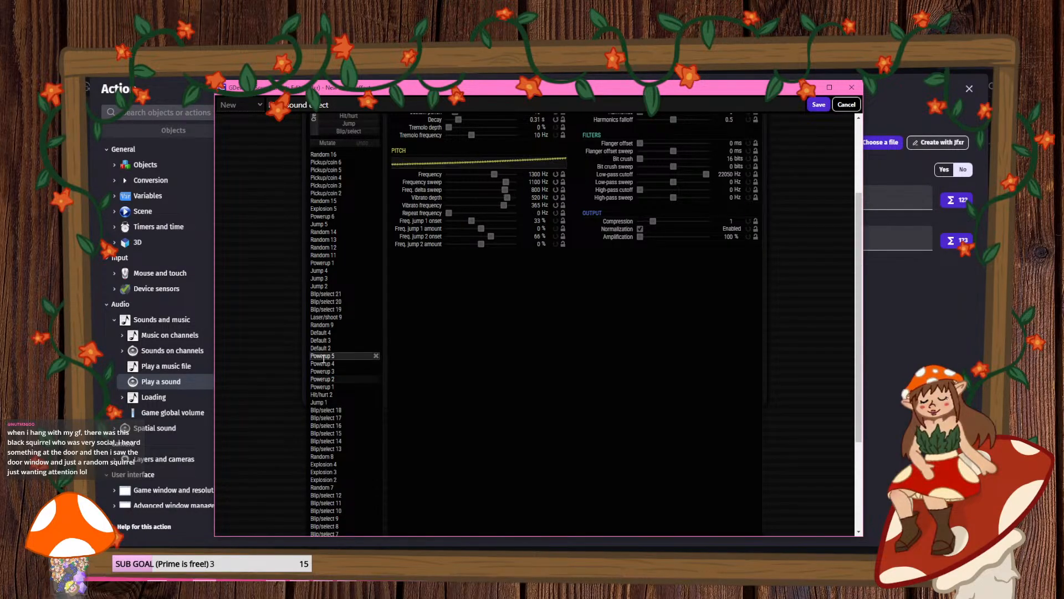
click(322, 355)
scroll(322, 375, up, 3)
click(324, 306)
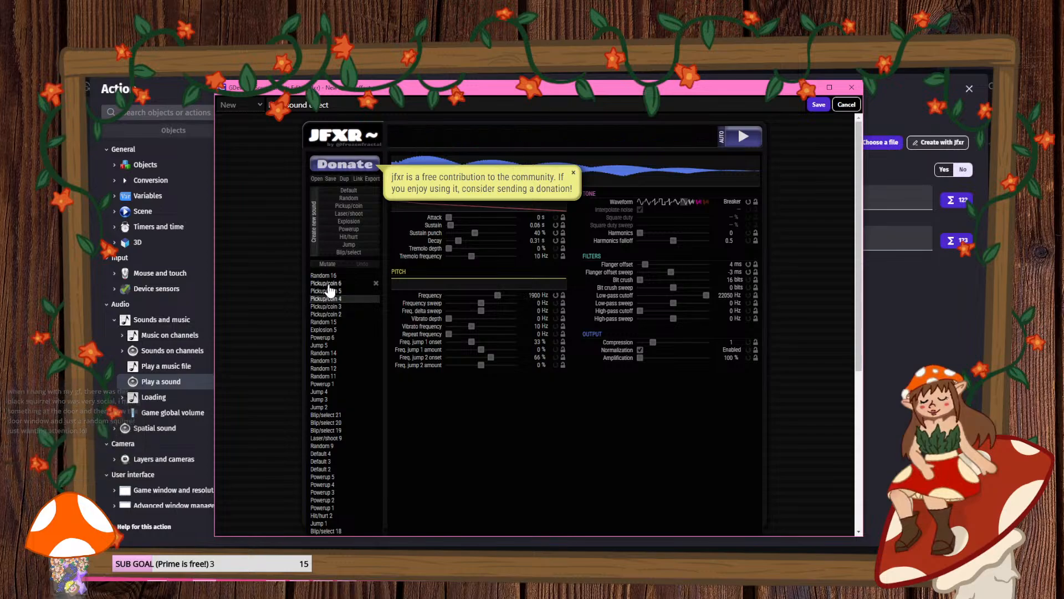
click(328, 283)
click(327, 313)
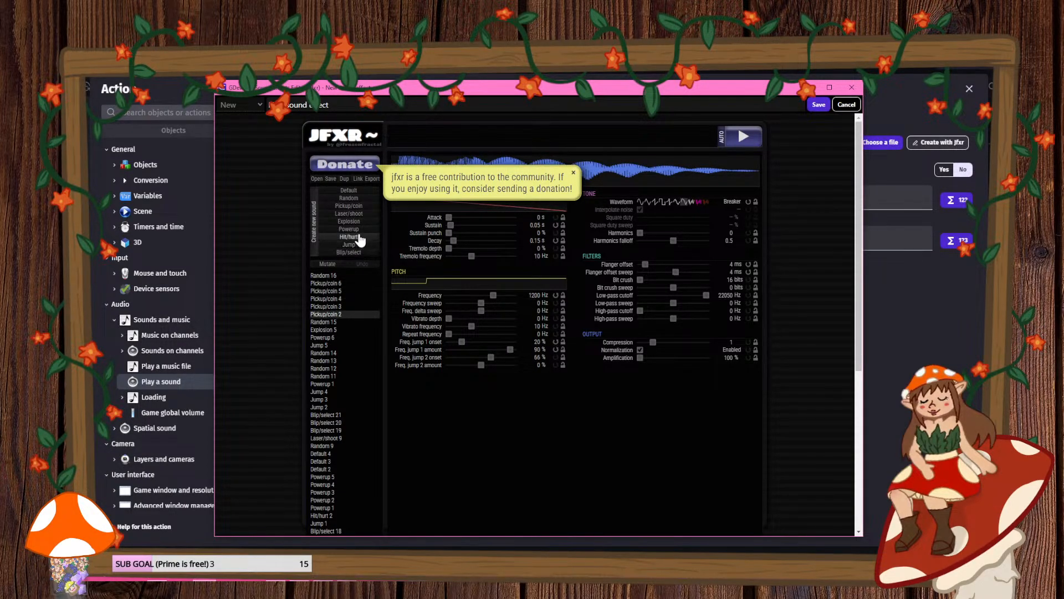
- Generate four new Jump sounds in Jfxr to try as the flower pickup effect
click(369, 244)
click(368, 245)
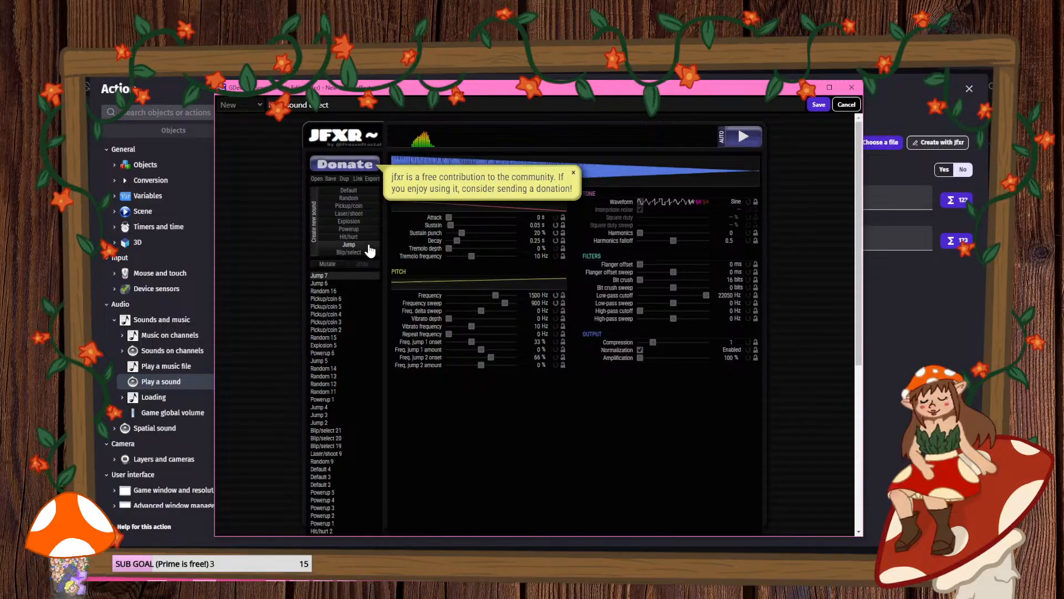
click(368, 245)
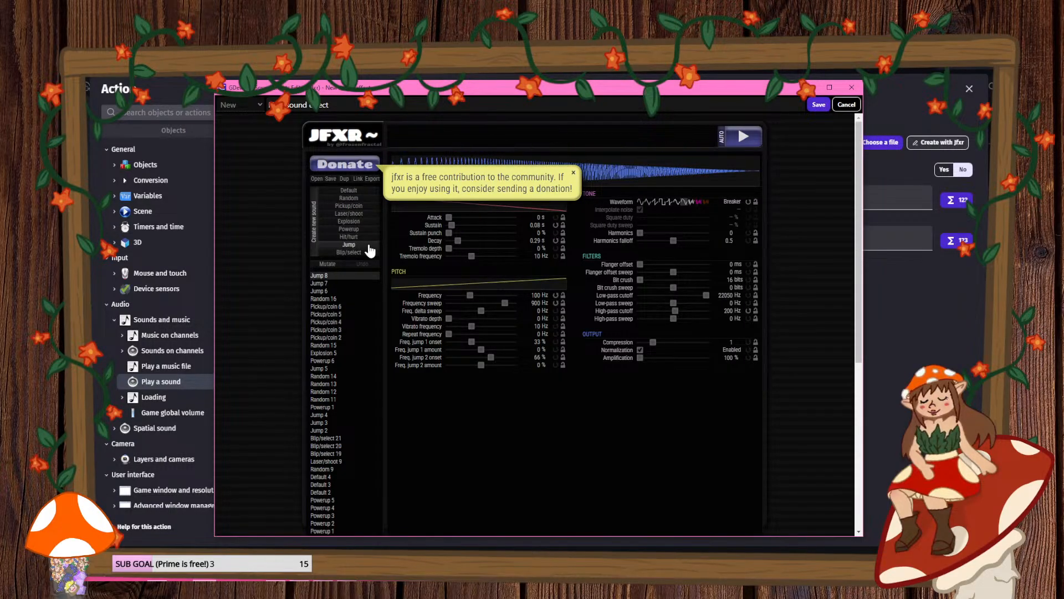
click(369, 245)
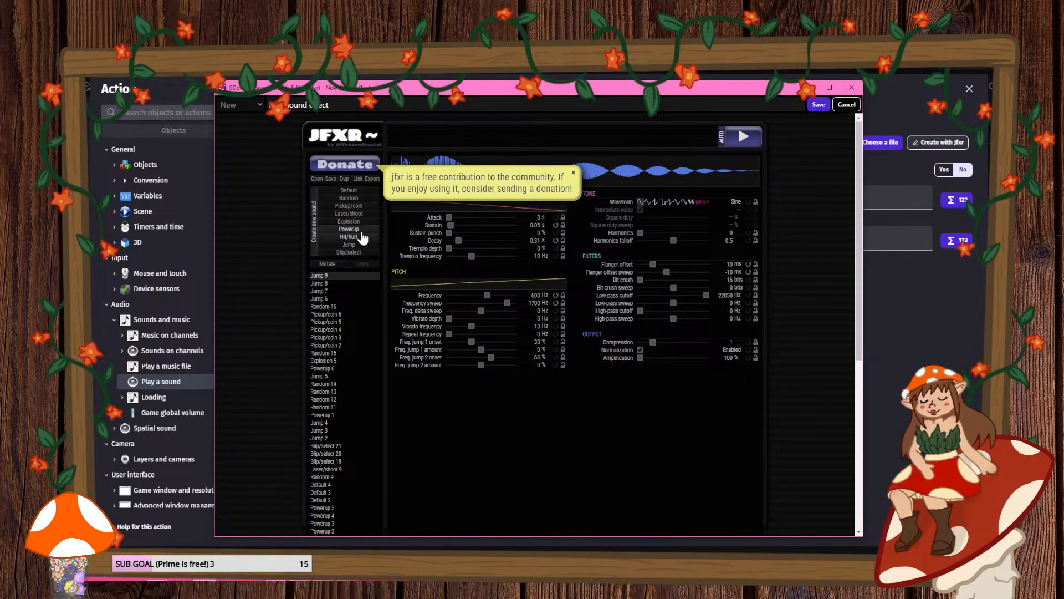
- Generate a series of twelve new Powerup sounds in Jfxr to try as the flower pickup effect
click(360, 232)
click(359, 231)
click(359, 231)
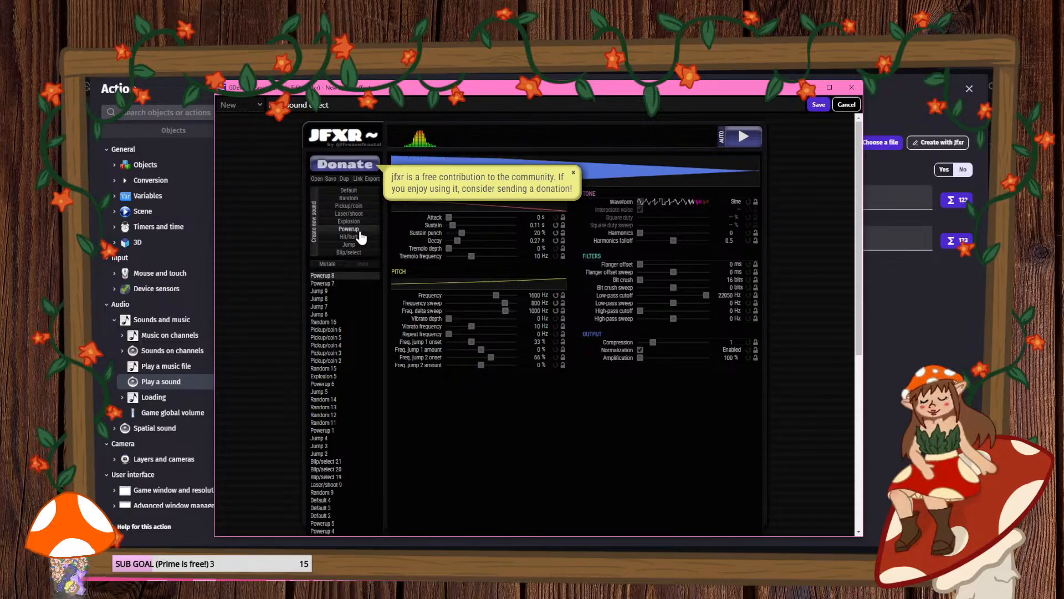
click(359, 232)
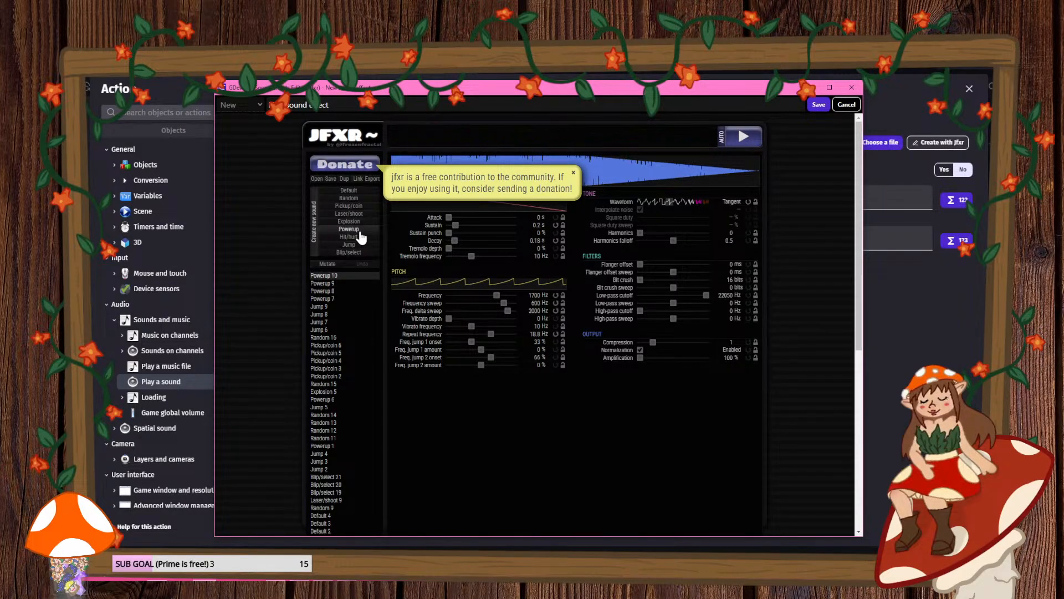
click(359, 232)
click(359, 232)
click(359, 232)
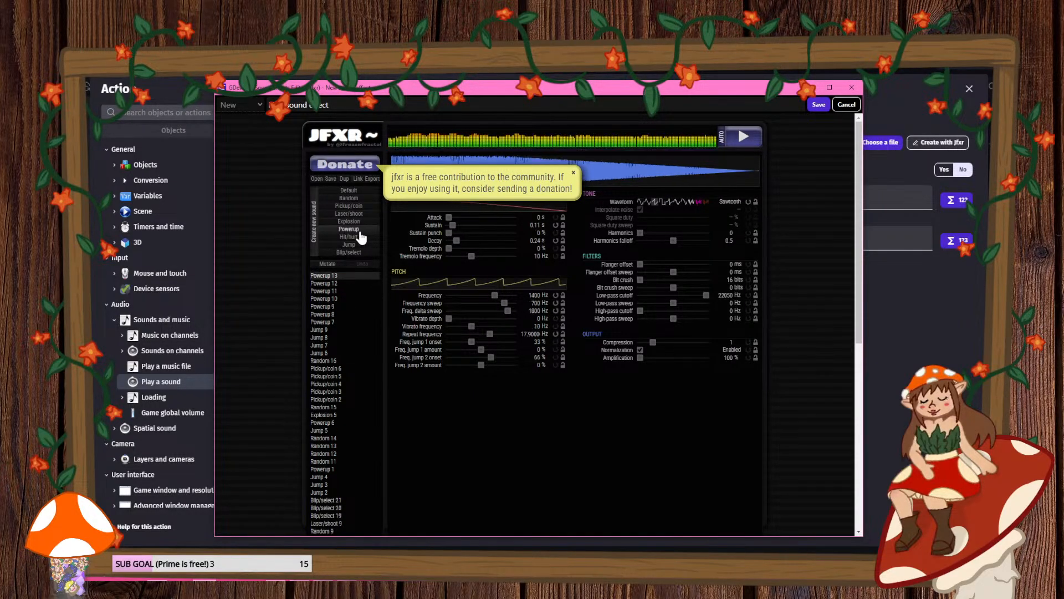
click(360, 233)
click(359, 232)
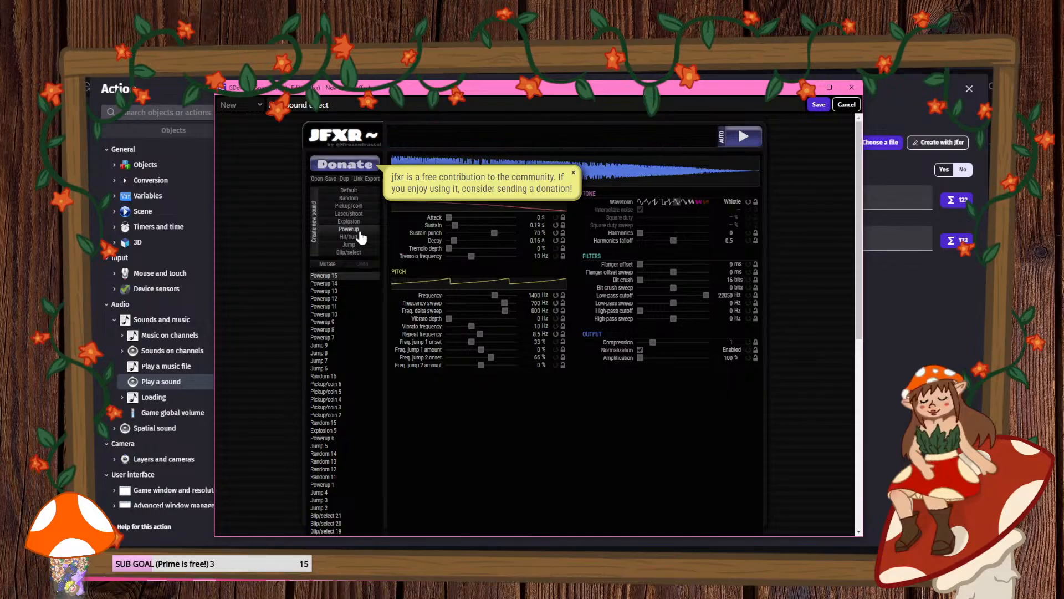
click(359, 233)
click(359, 232)
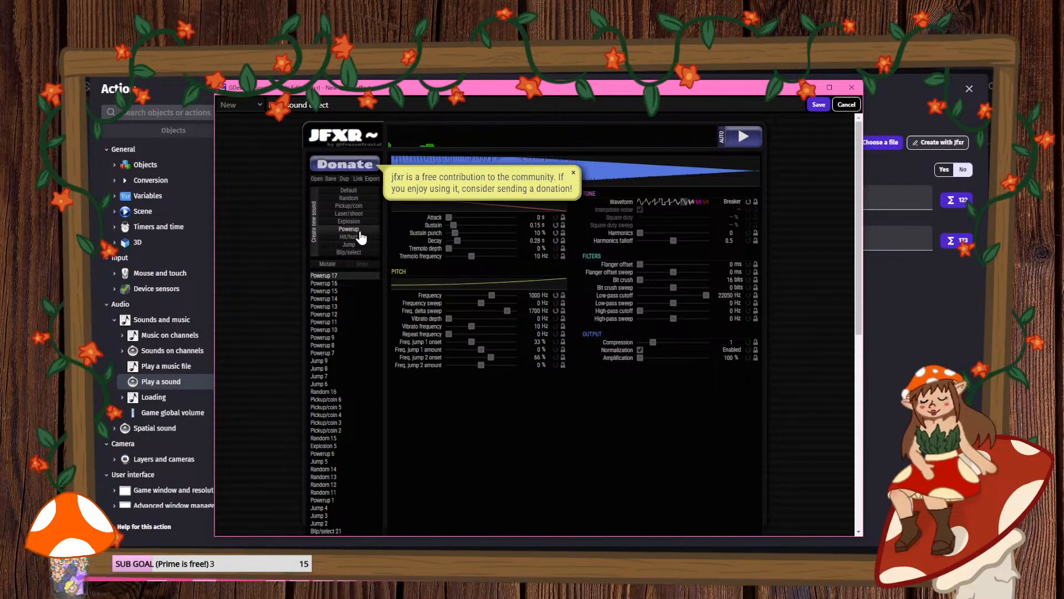
click(360, 232)
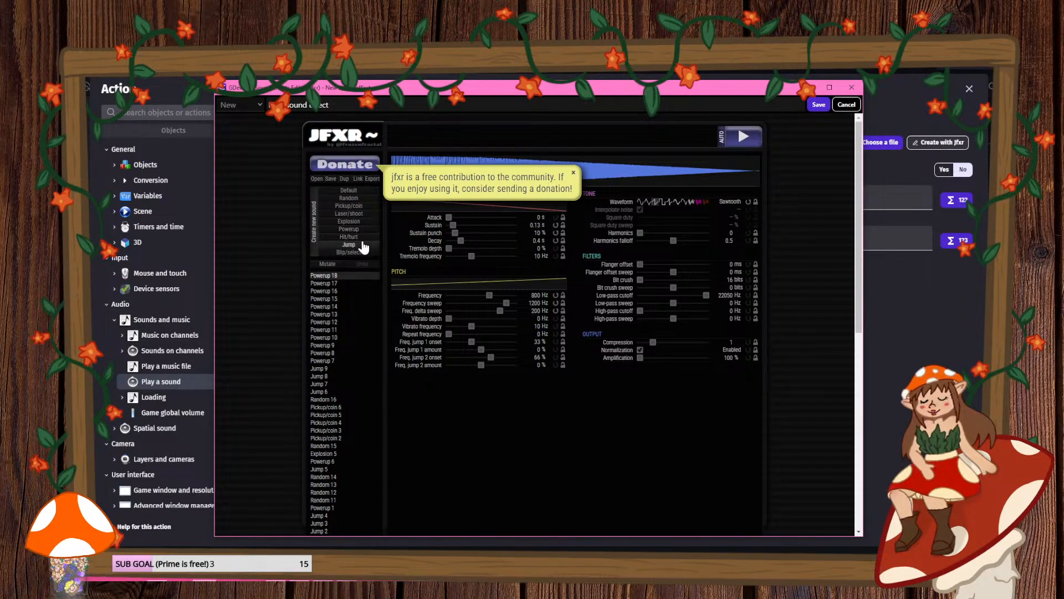
- Generate two new Pickup/coin sounds in Jfxr for the 5_points event's sound action
click(361, 207)
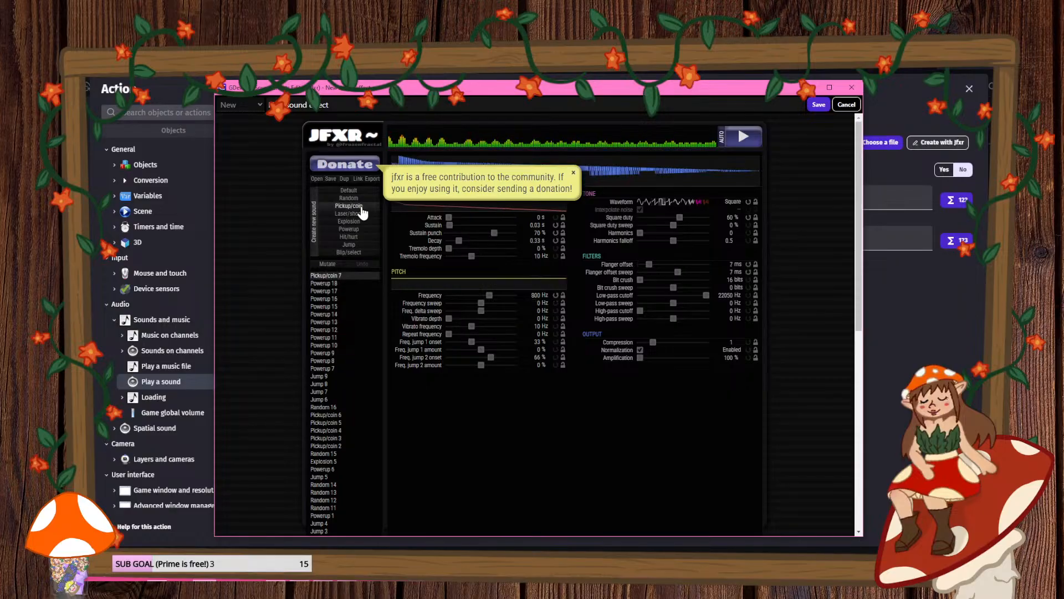
click(361, 206)
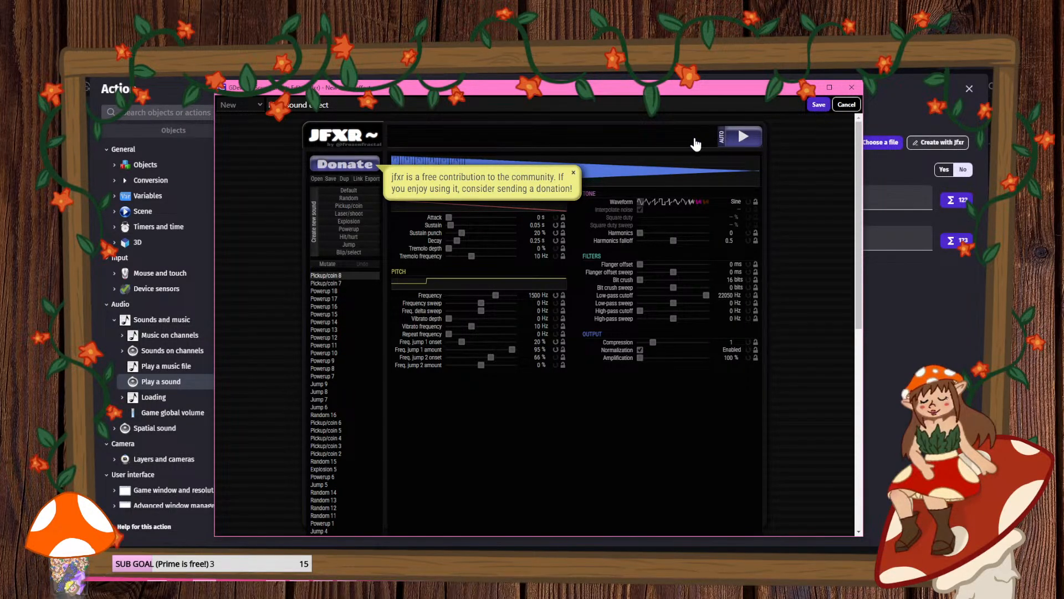
- Name the new Jfxr sound effect placeholder_pickup and save it as the action's audio file
click(361, 106)
key(BackSpace)
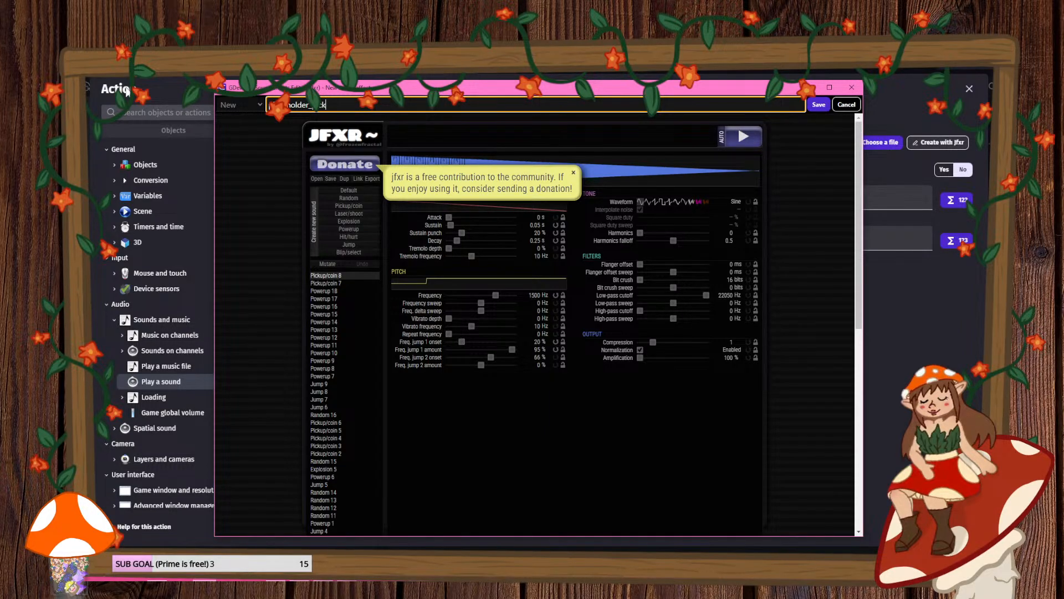
click(817, 108)
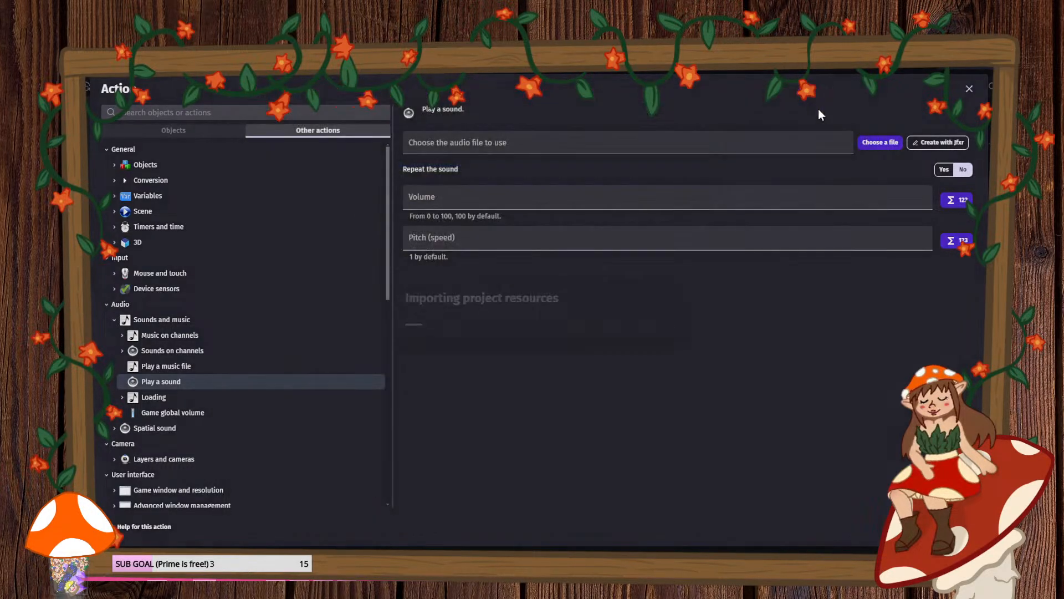
- Set the 5_points event's sound action to volume 80 and pitch 1, and add it to the event
click(439, 199)
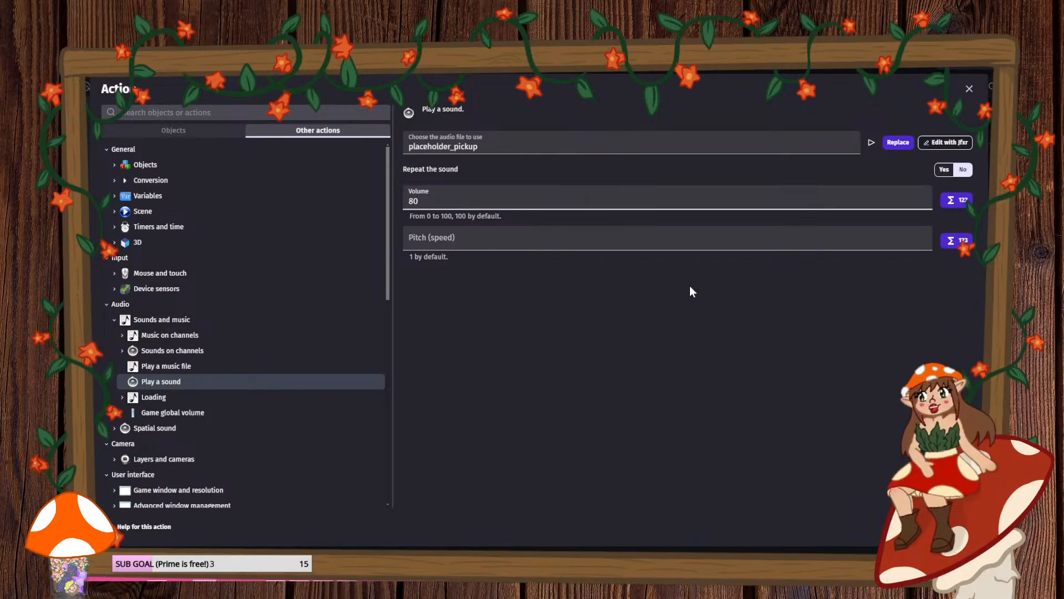
click(451, 244)
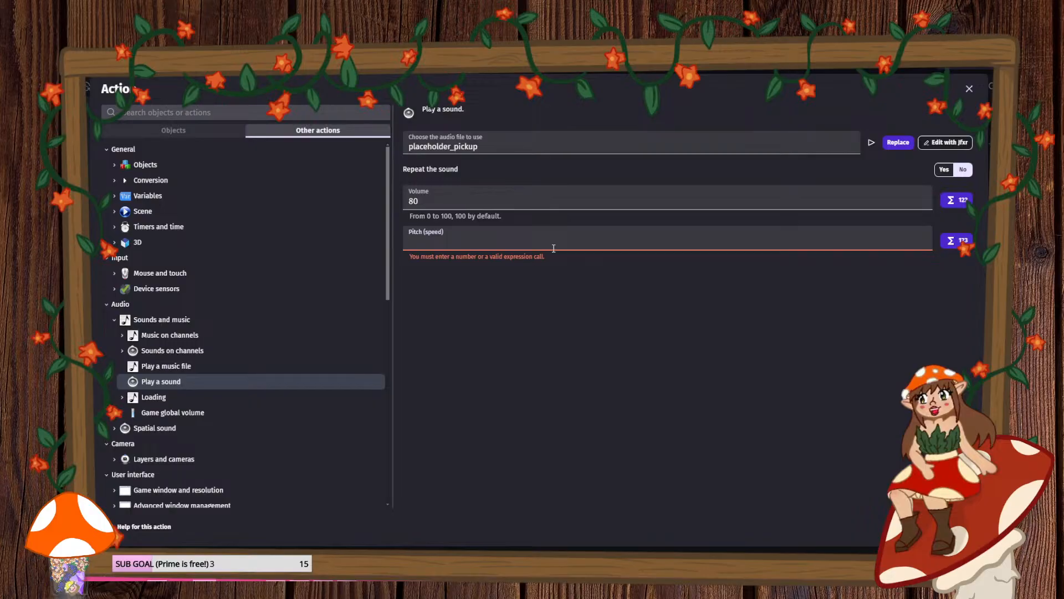
text(1)
key(Return)
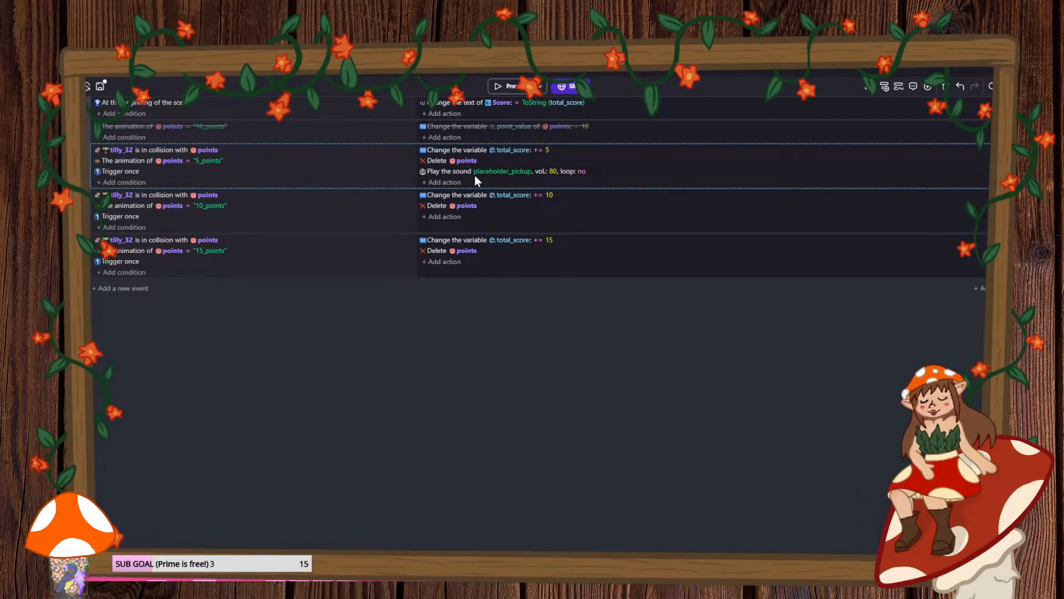
- Change the pitch of the 5_points event's sound action to RandomInRange(0.8,1.2)
double_click(455, 172)
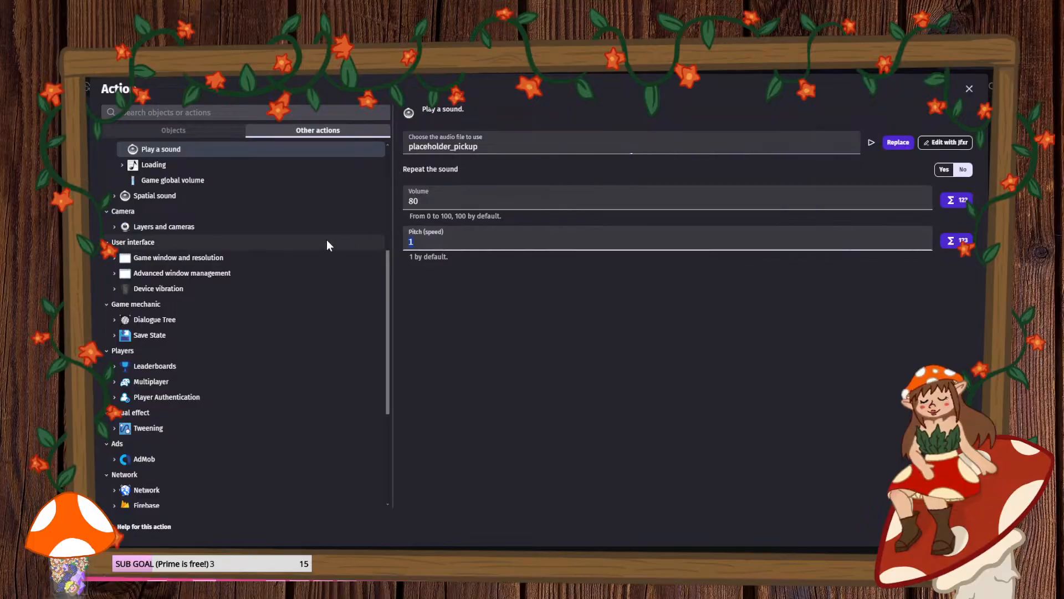
text(randomin)
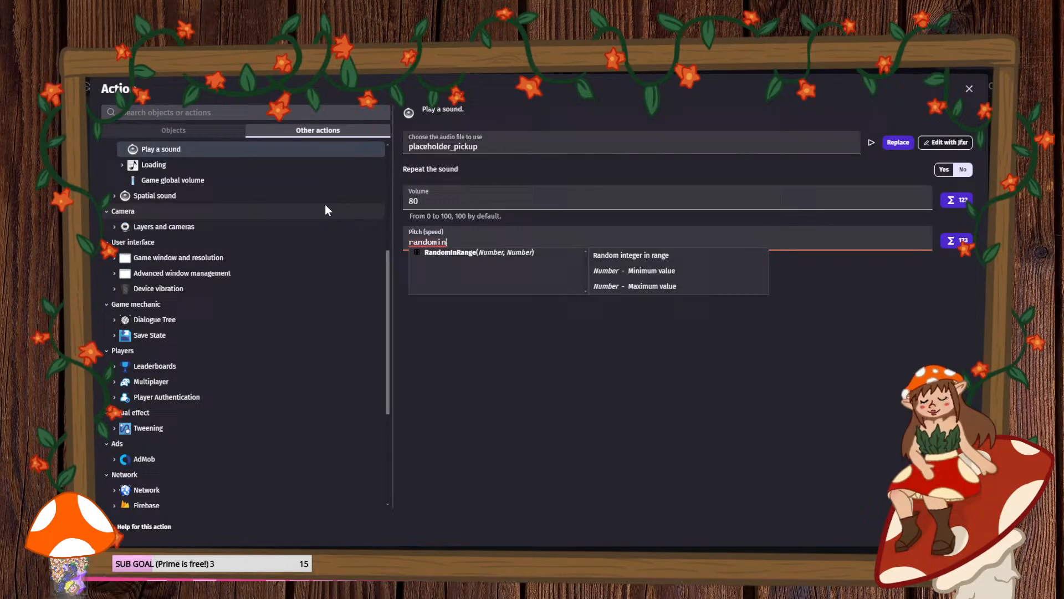
click(484, 253)
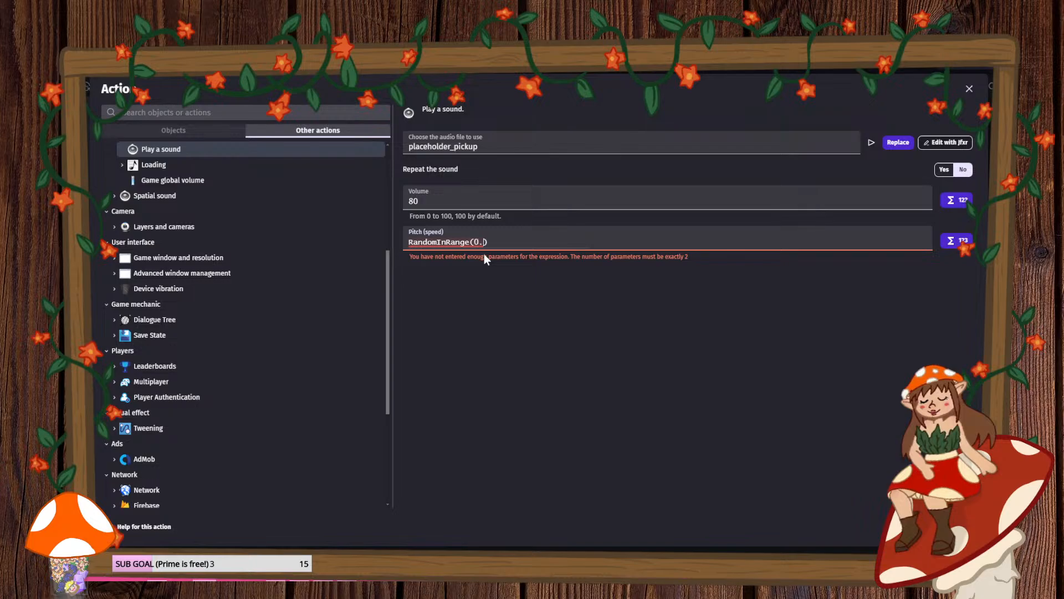
text(0.8,)
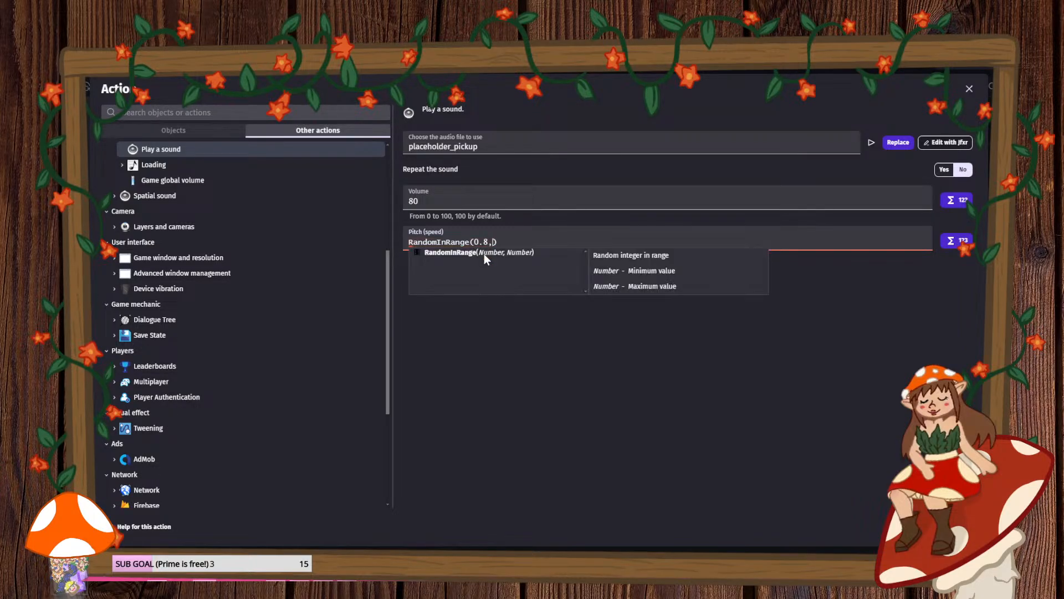
text(1.2)
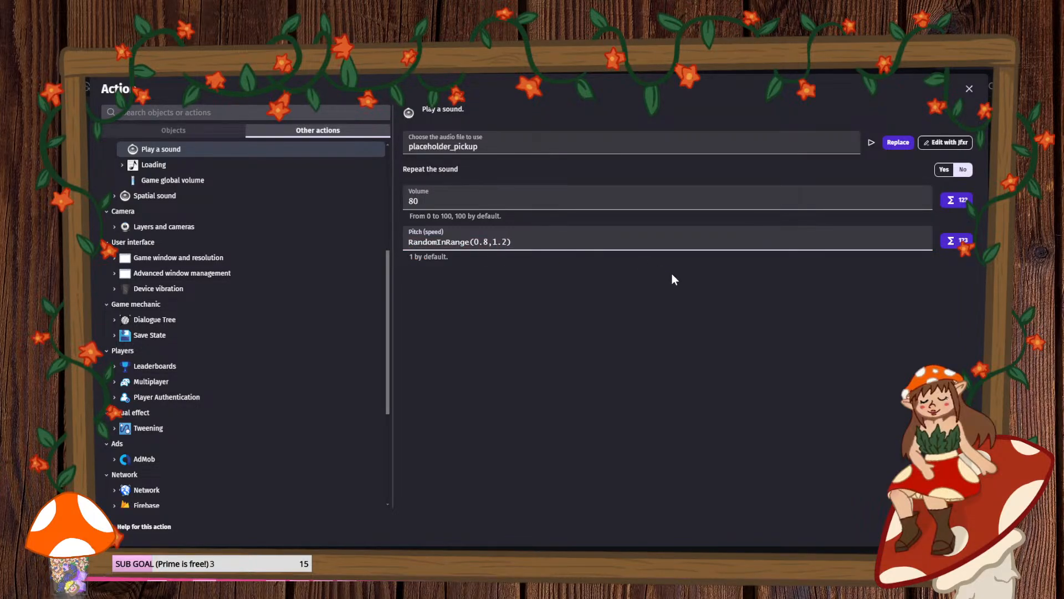
click(962, 526)
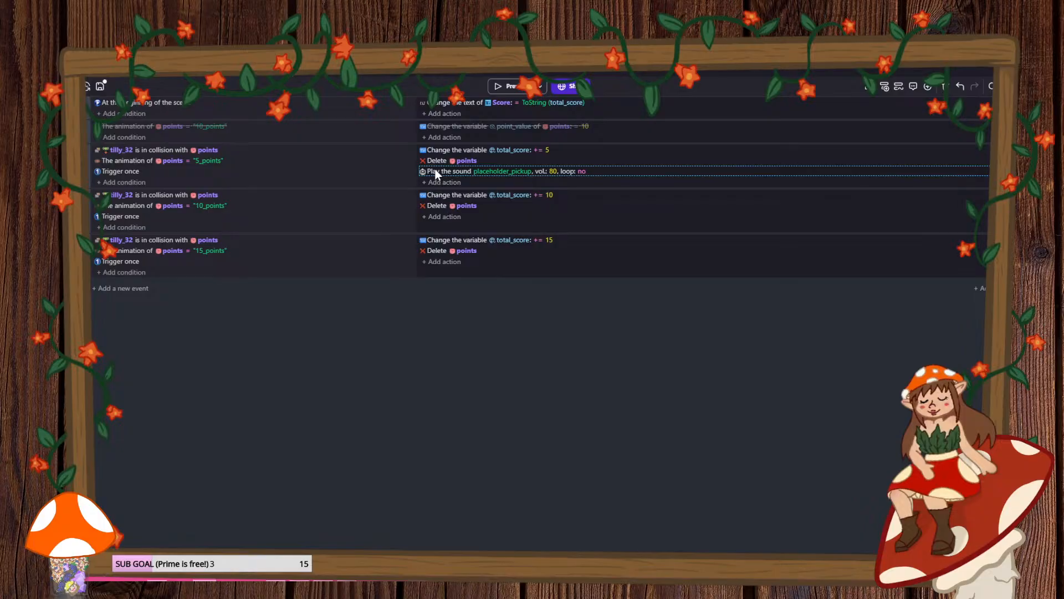
- Copy the placeholder_pickup sound action into the 10_points and 15_points events and unfold the Score text sub-event
ctrl+drag(435, 171, 435, 264)
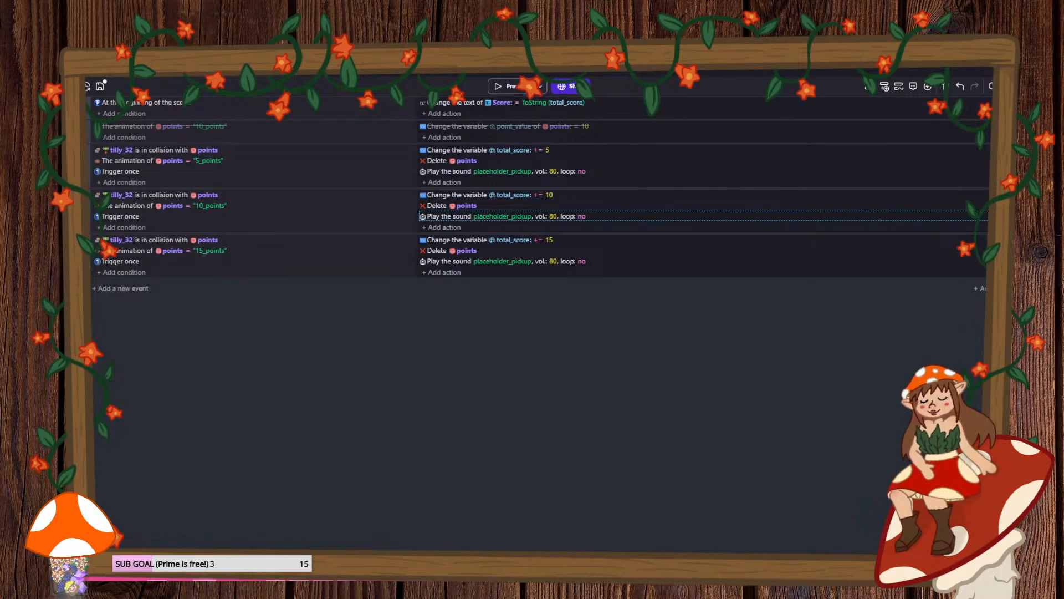
click(87, 262)
click(123, 312)
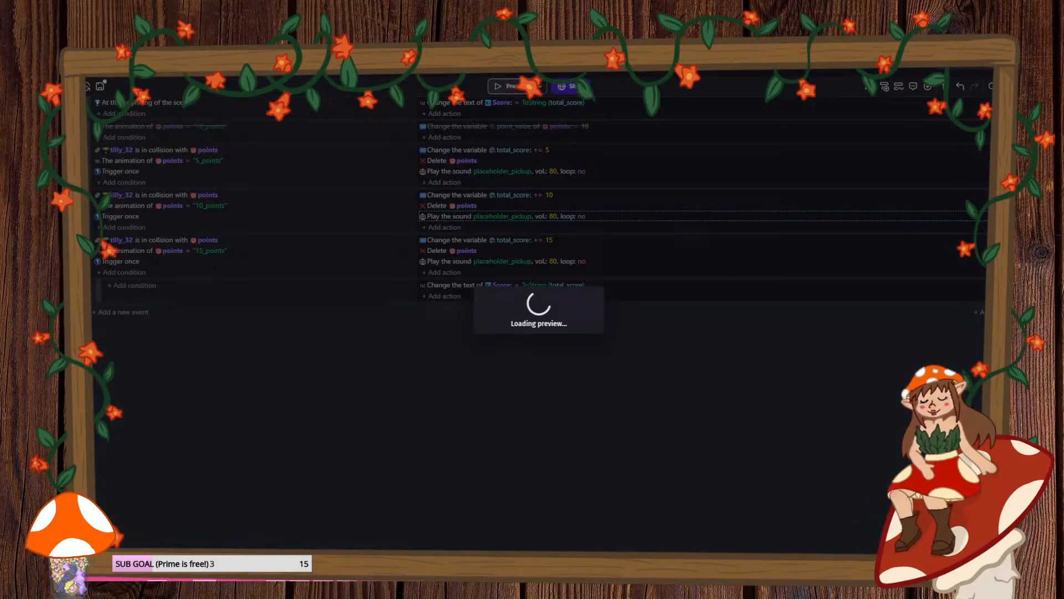
- Preview the maze and steer tilly_32 through all three rows of flowers to test the pickup sounds, then close the preview
click(507, 87)
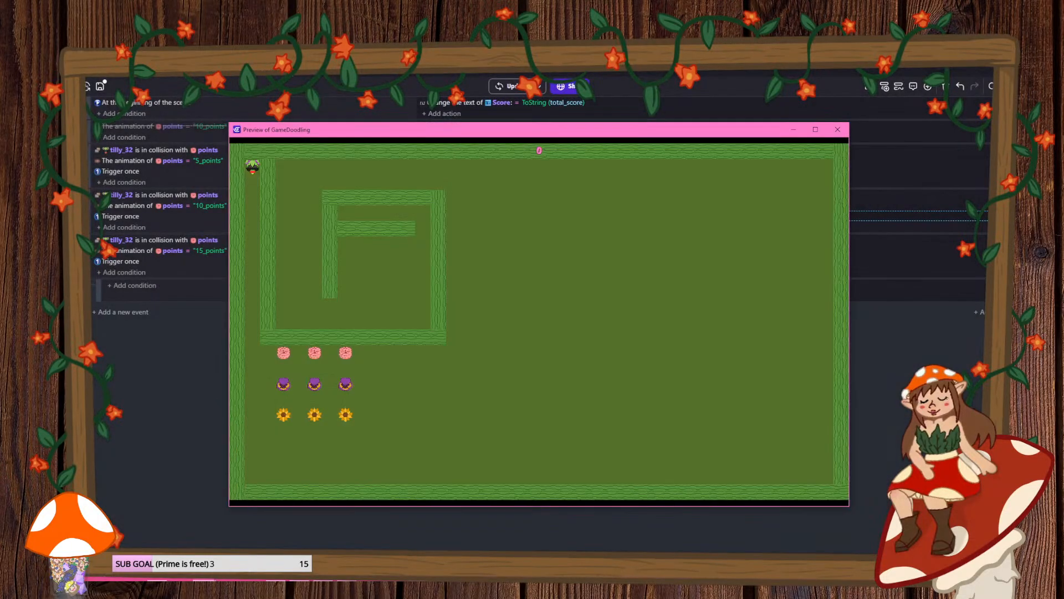
key(Down)
key(Right)
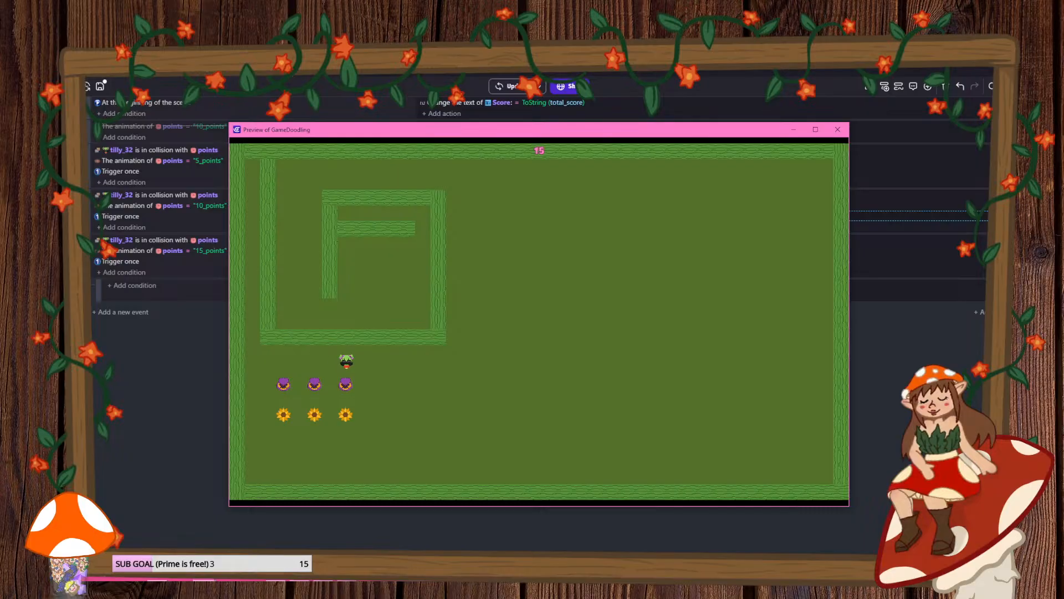
key(Down)
key(Left)
key(Down)
key(Right)
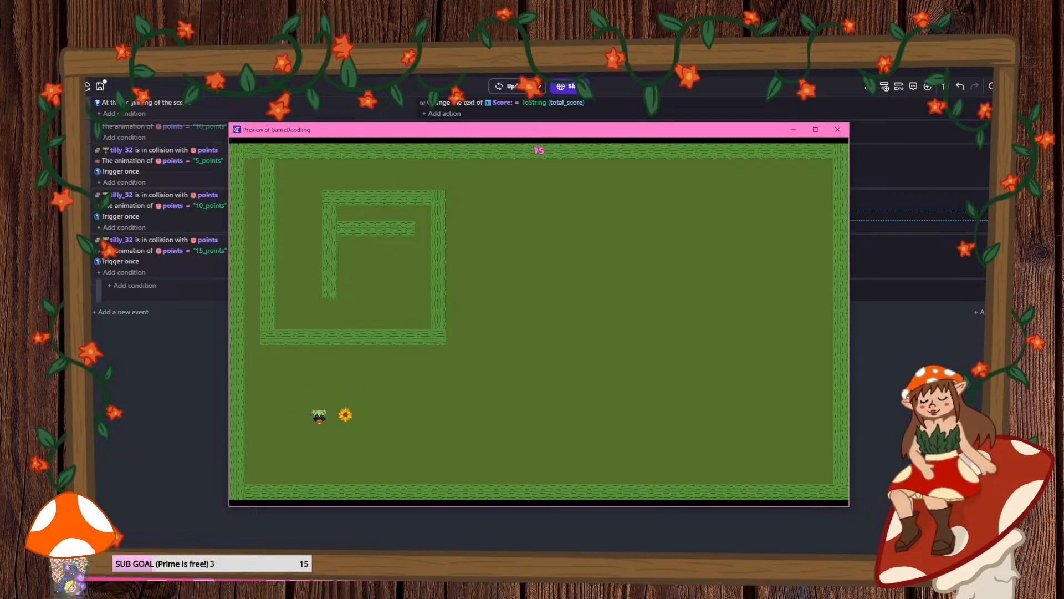
key(Right)
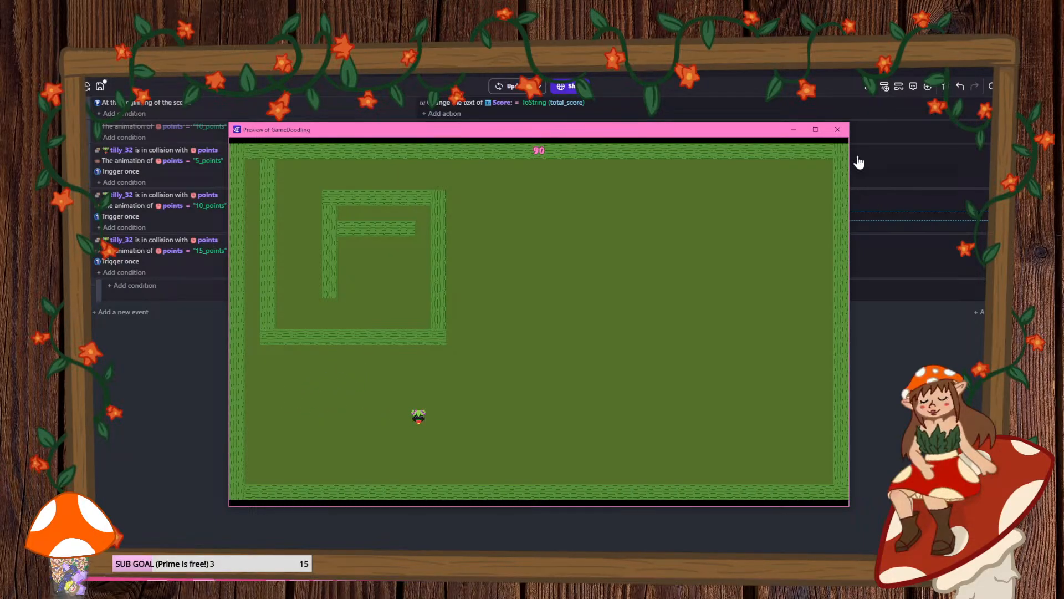
click(837, 129)
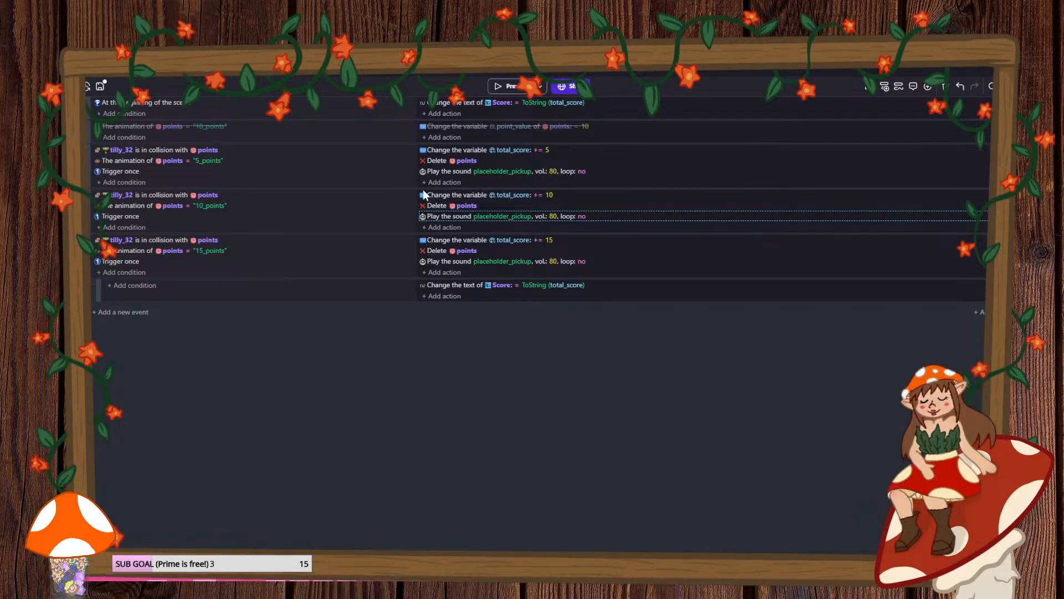
- Set the maximum of the random pitch range to 1 in the 15_points and 10_points sound actions
double_click(518, 261)
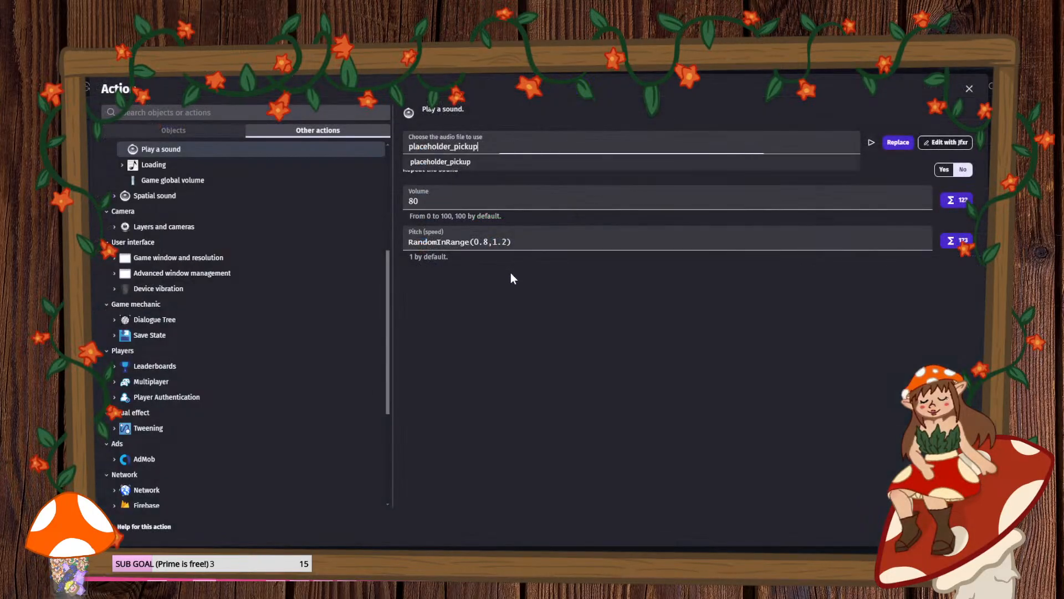
click(508, 242)
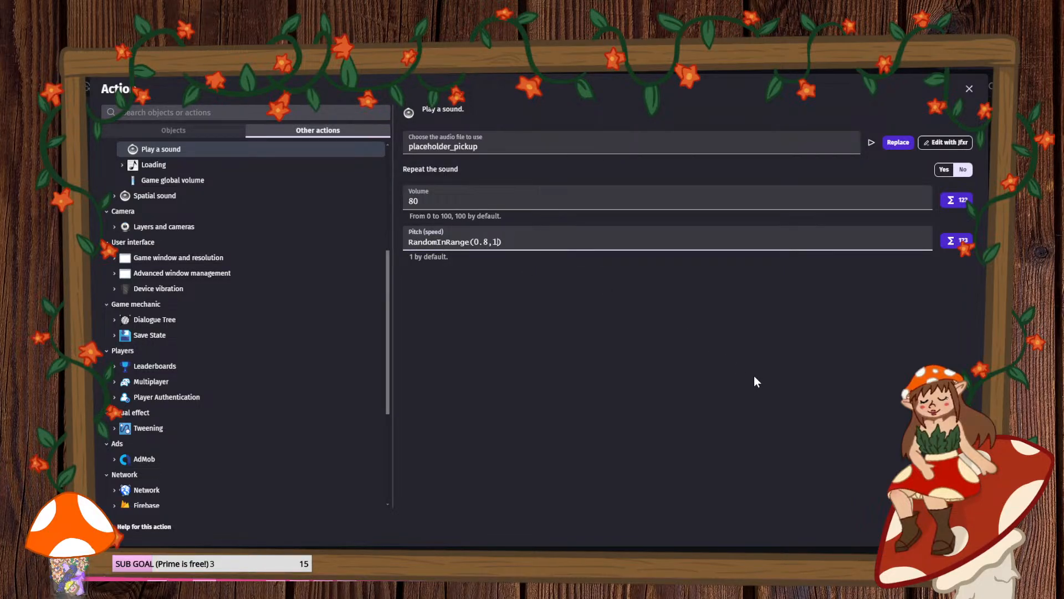
click(962, 527)
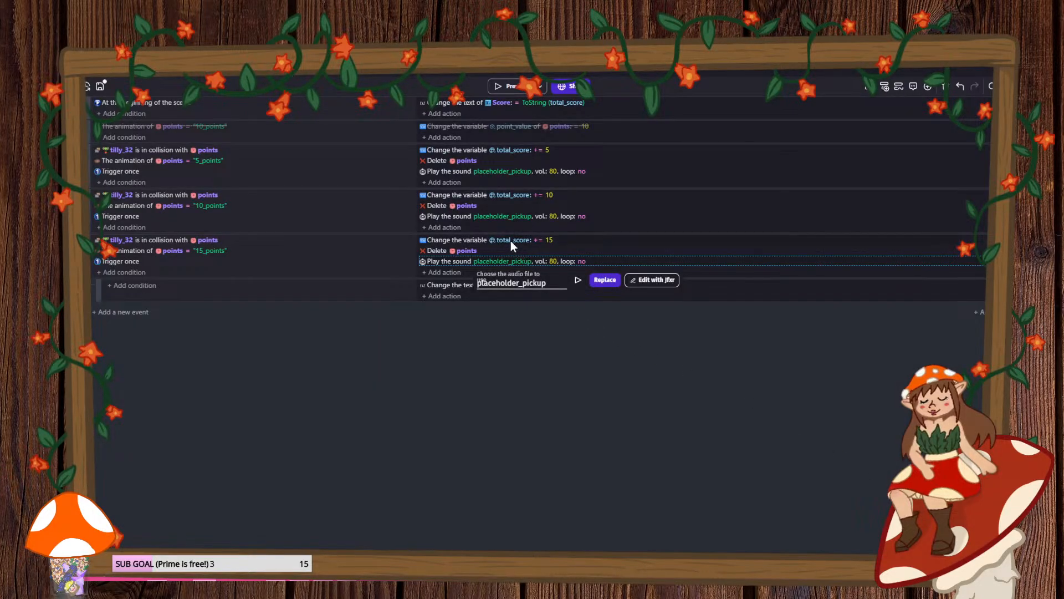
double_click(500, 216)
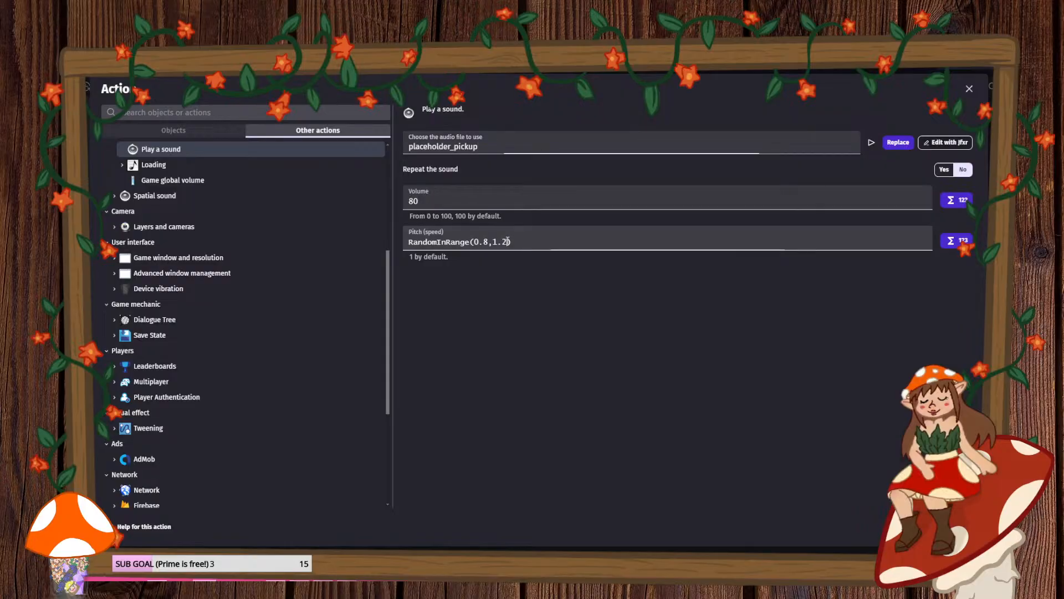
click(962, 527)
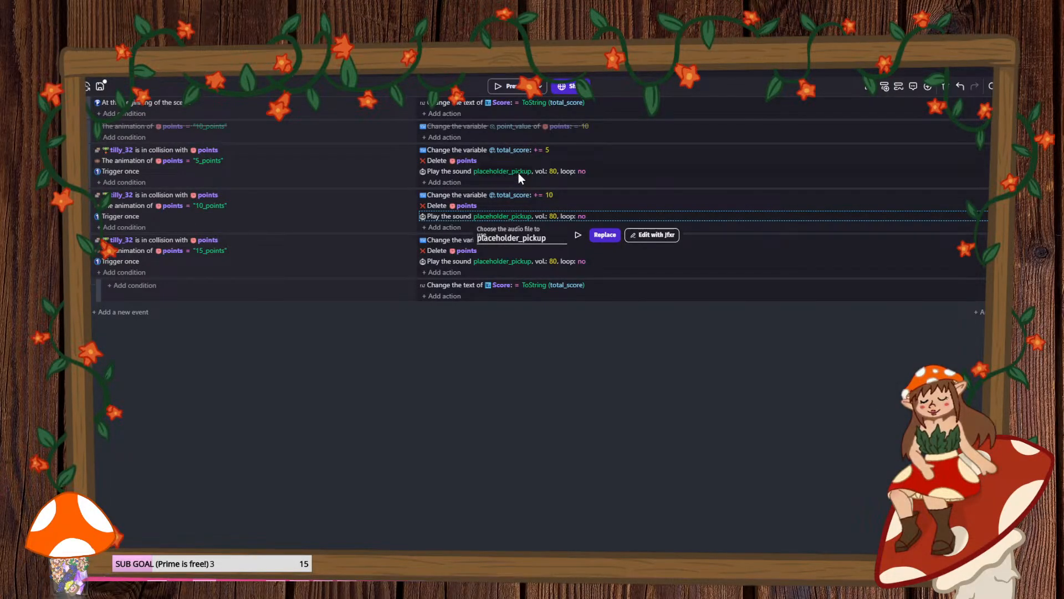
- Set the pitch of the 5_points event's sound action to RandomInRange(0.5,1)
double_click(517, 174)
click(507, 243)
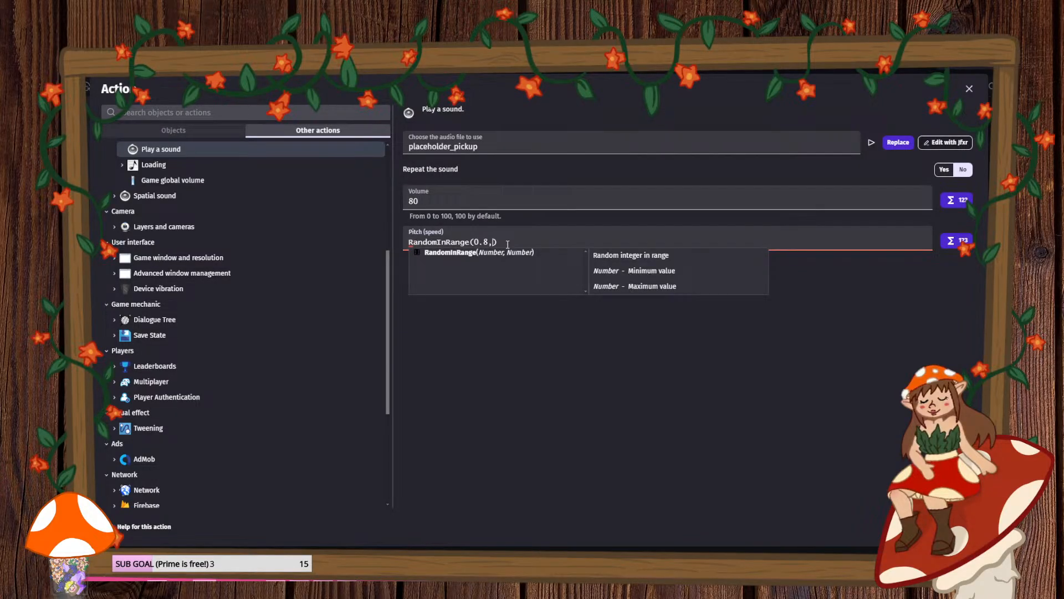
text(1)
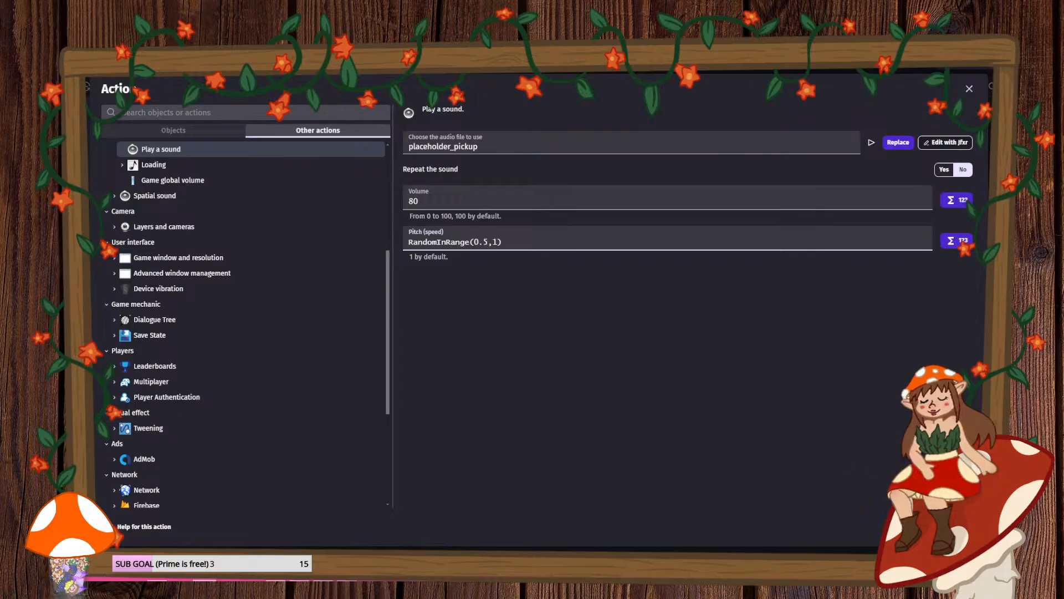
key(Return)
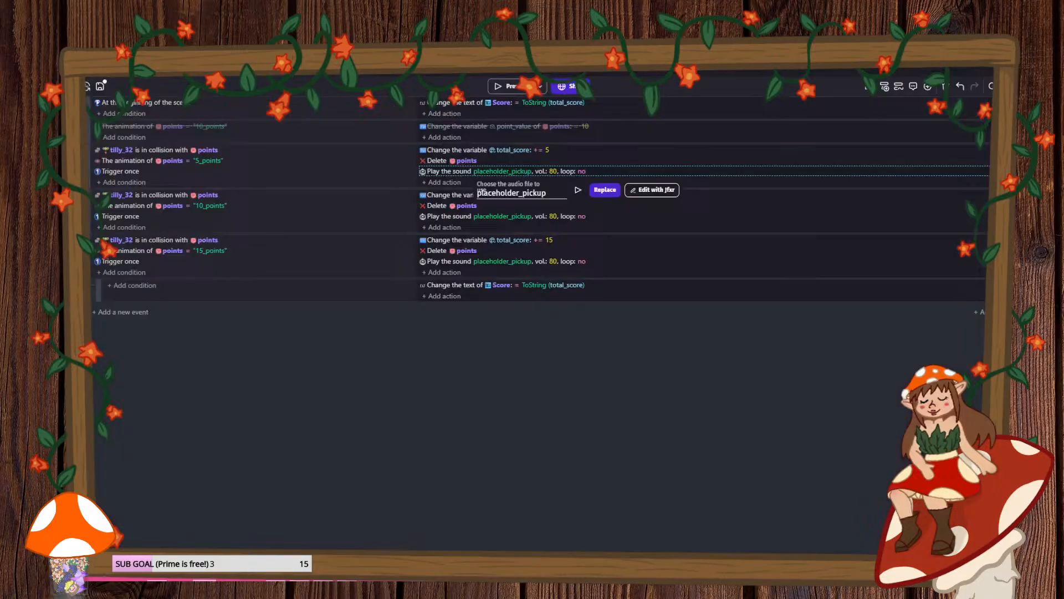
- Set the 10_points sound's pitch to RandomInRange(0.5,1), change the 15_points sound's pitch minimum likewise, and save the project
double_click(505, 215)
click(488, 239)
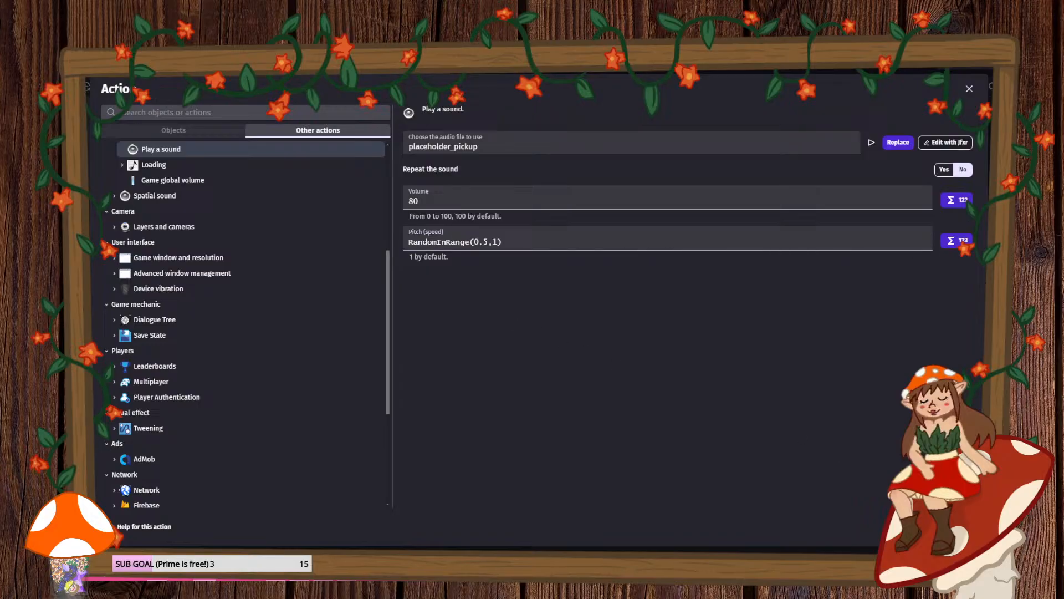
key(Escape)
double_click(500, 261)
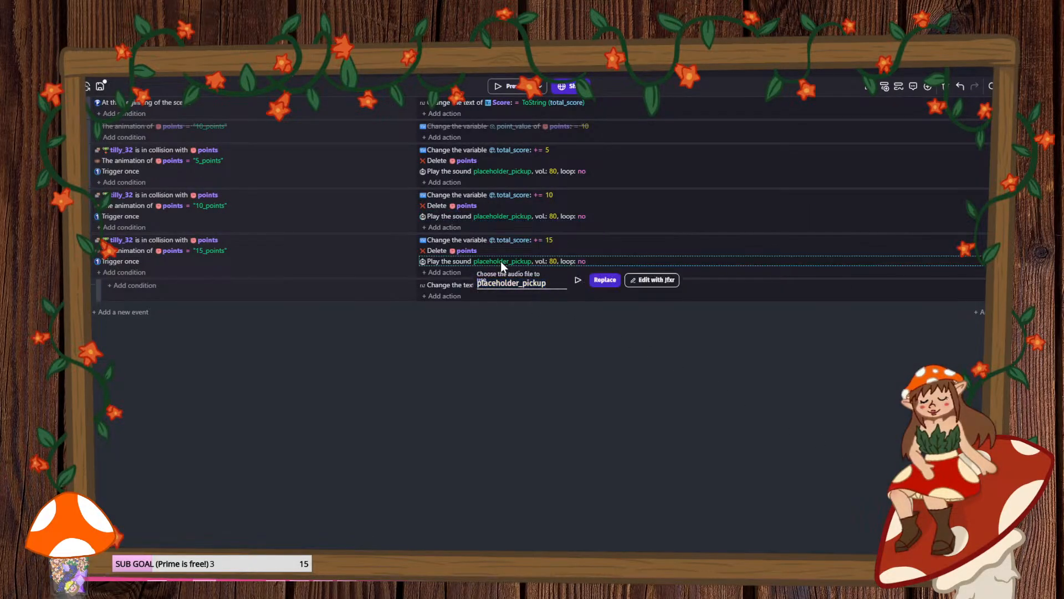
click(486, 242)
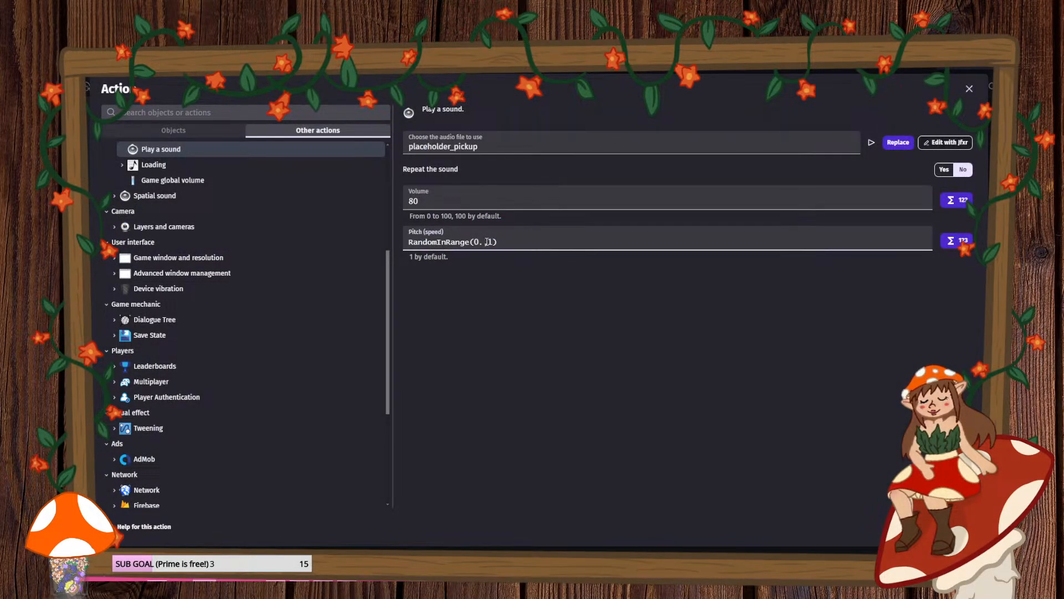
click(962, 526)
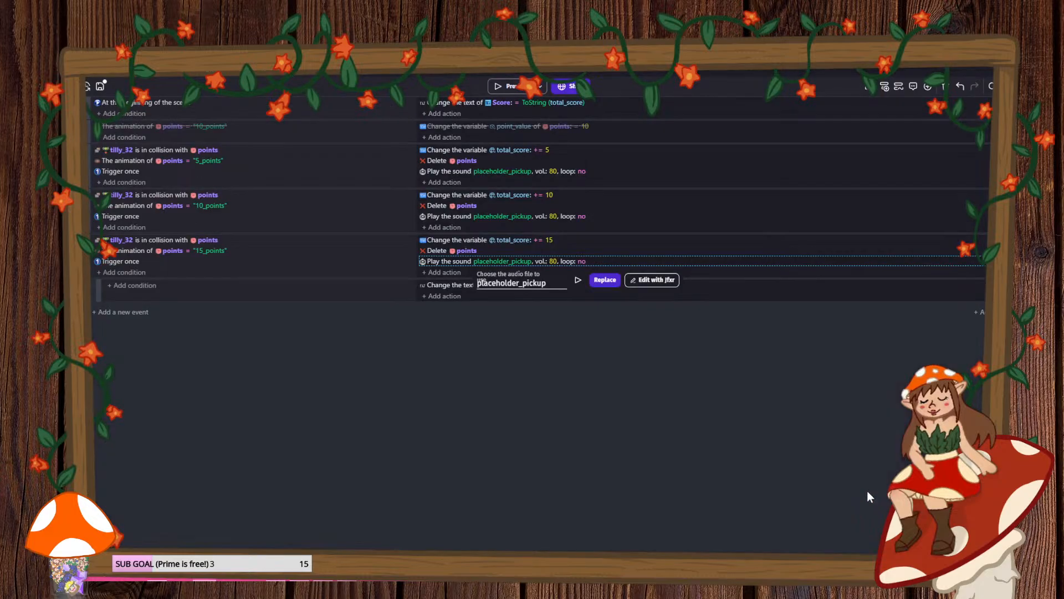
click(731, 440)
click(99, 87)
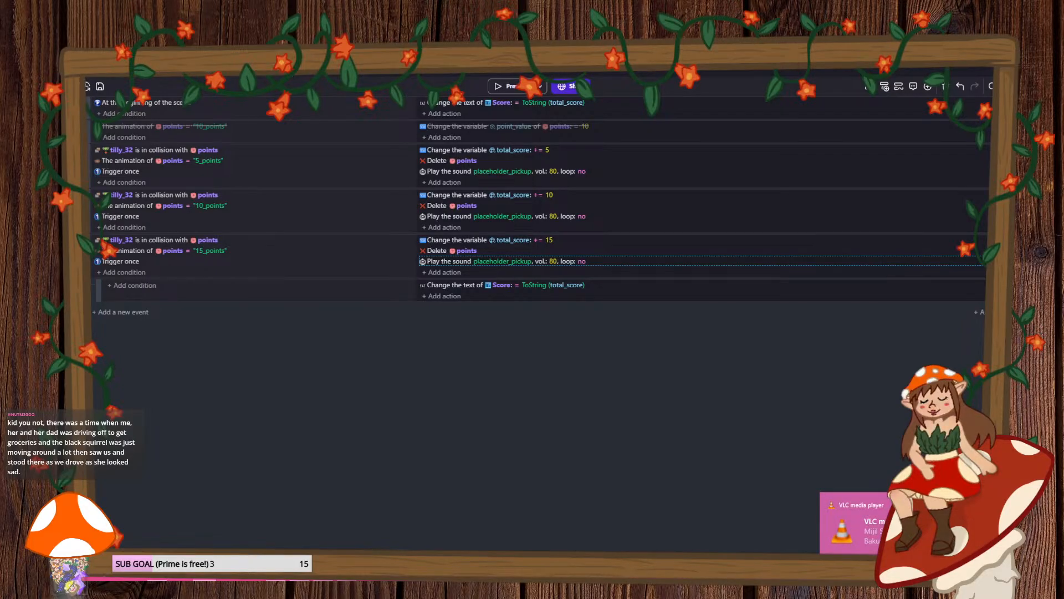
- Preview the maze again and steer tilly_32 over every flower to check the adjusted pickup sound pitch and the score display
click(510, 88)
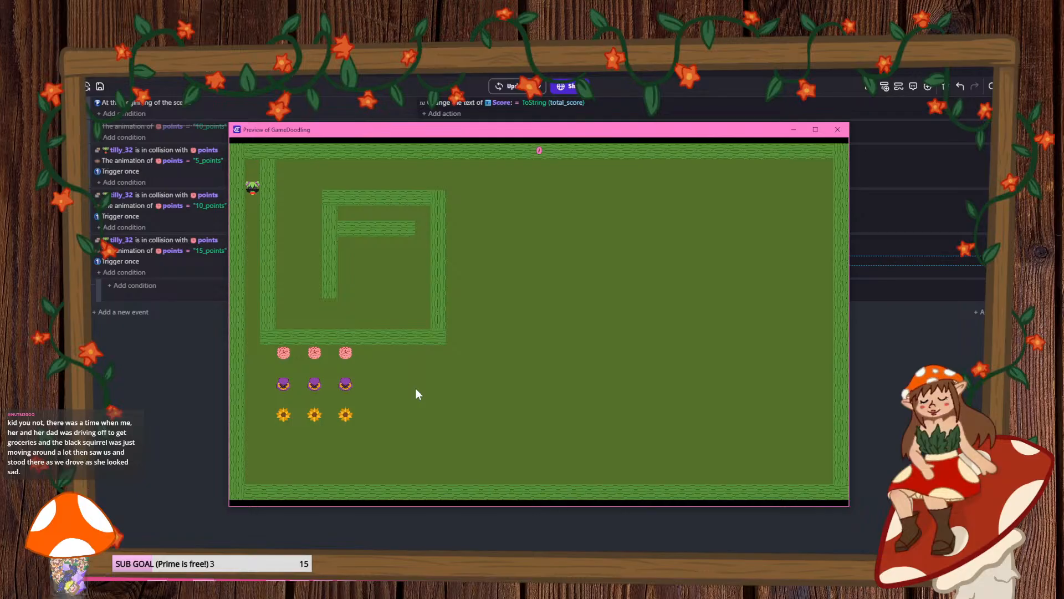
key(Down)
key(Right)
key(Down)
key(Left)
key(Down)
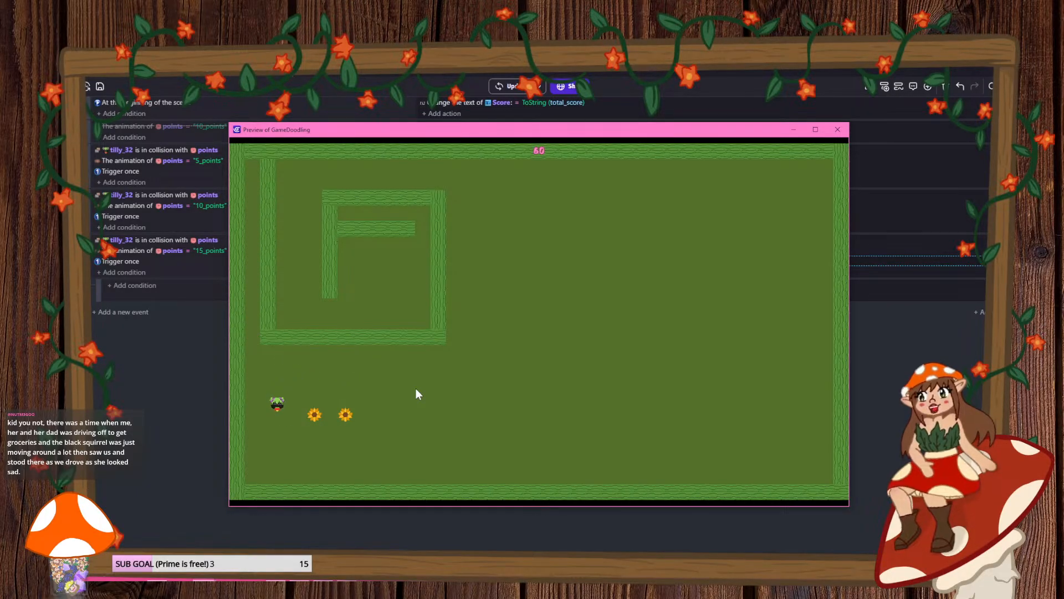
key(Right)
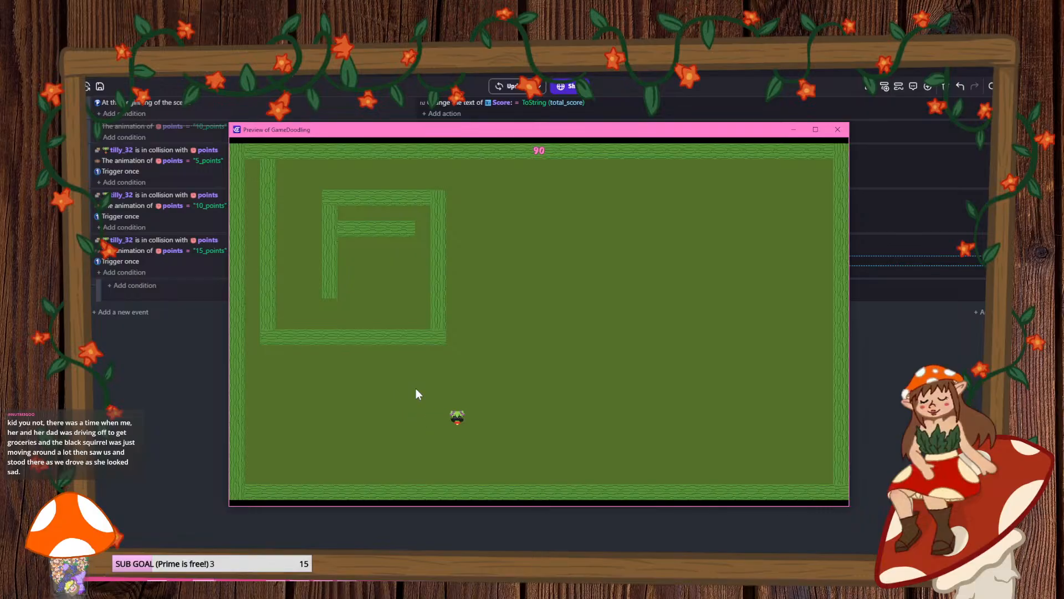
key(Up)
key(Right)
key(Up)
key(Right)
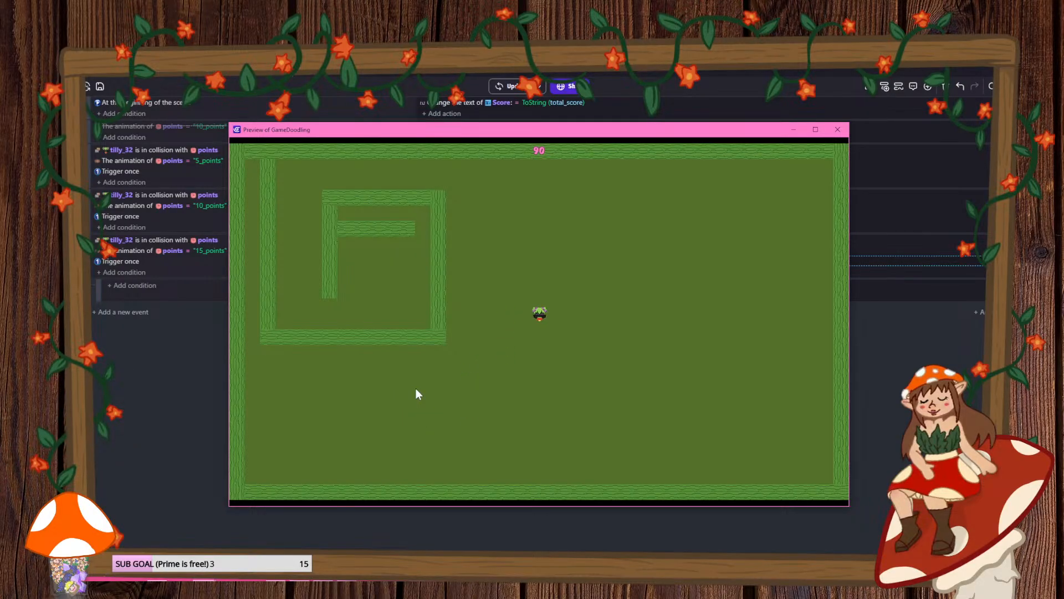
- Steer tilly_32 around the emptied maze to check the movement and score display, and close the preview
key(Down)
key(Right)
key(Up)
key(Left)
key(Down)
key(Right)
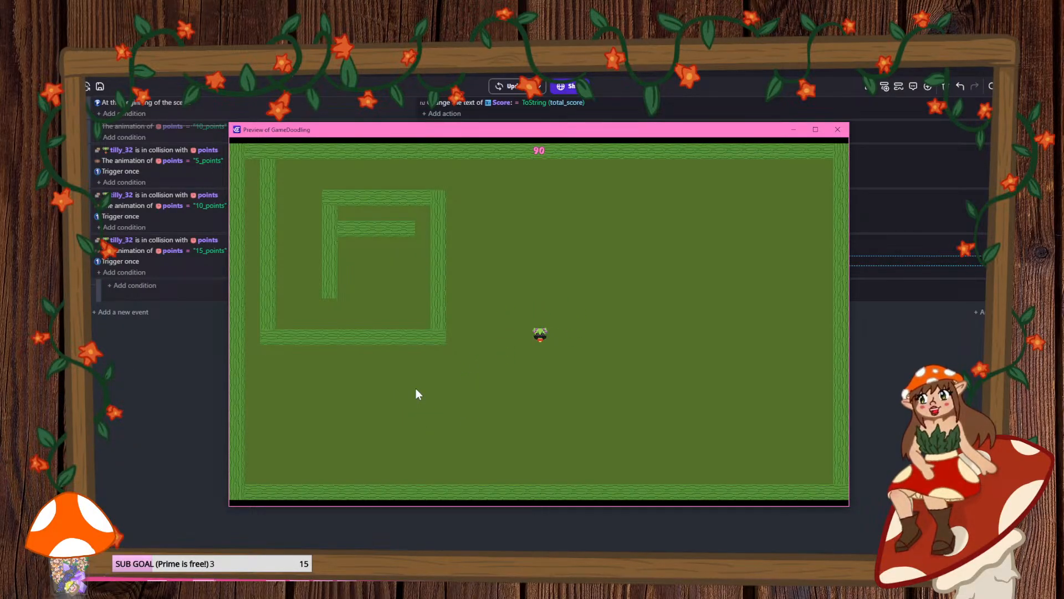
key(Right)
key(Up)
click(838, 131)
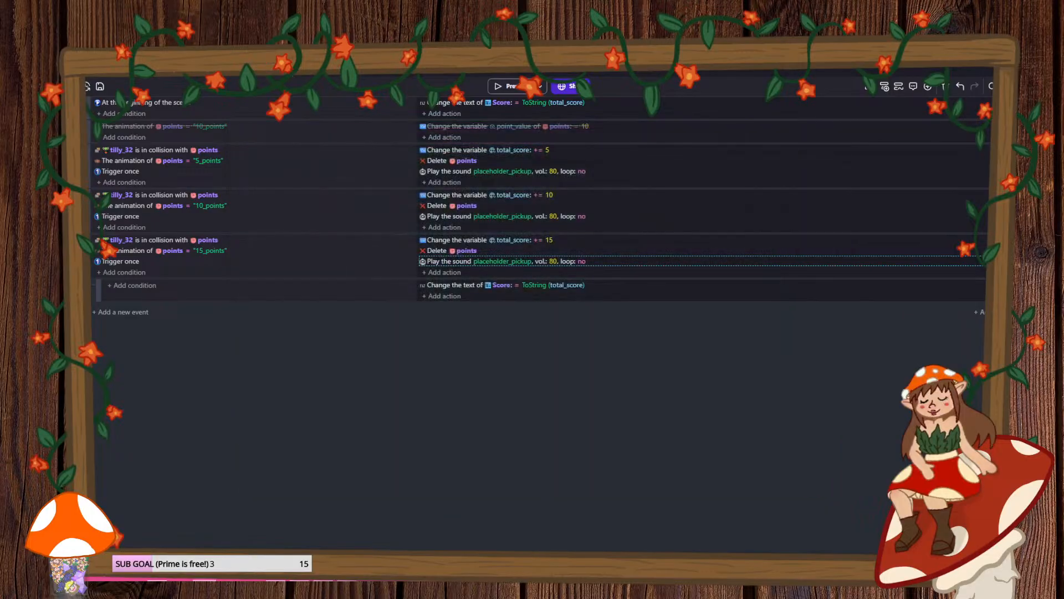
- Save the project and delete the disabled point_value event and the sub-event that updates the Score text
click(101, 87)
right_click(348, 133)
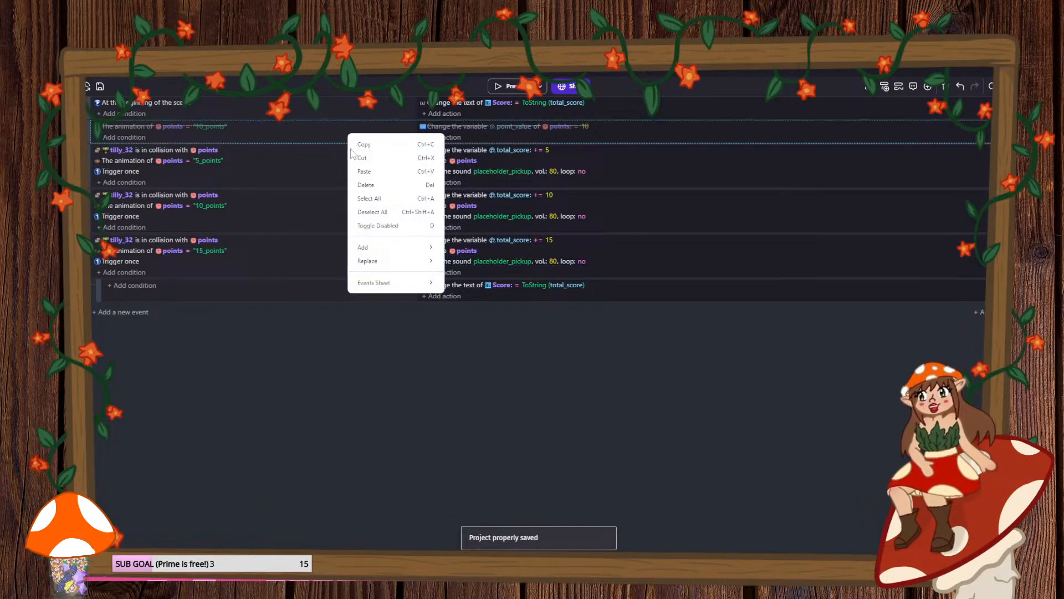
click(369, 185)
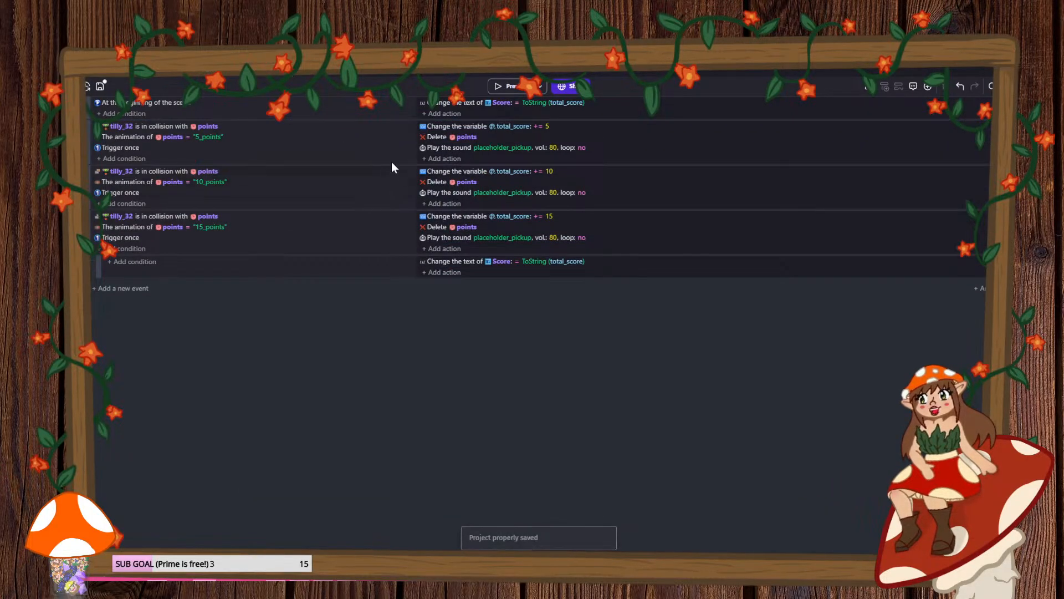
key(Delete)
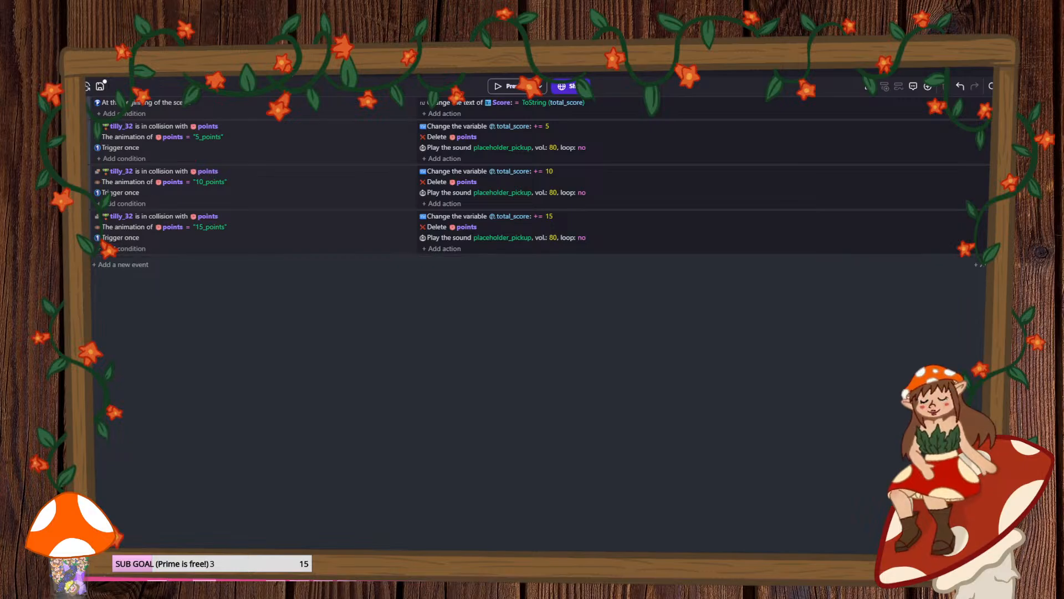
- Check the properties of the yellow flower instances in the maze scene and save the project
click(132, 70)
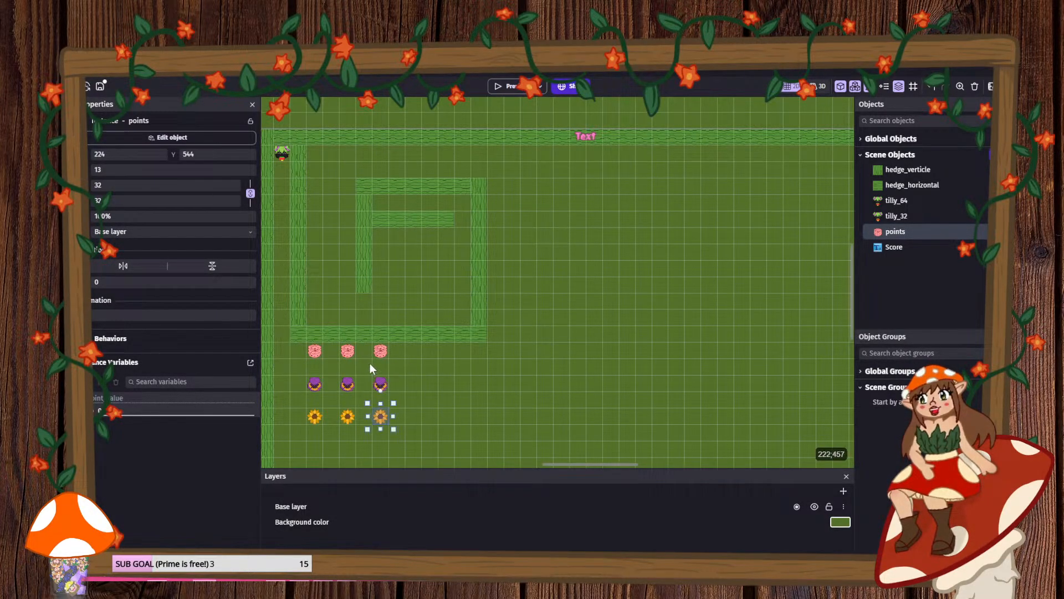
click(347, 419)
click(323, 421)
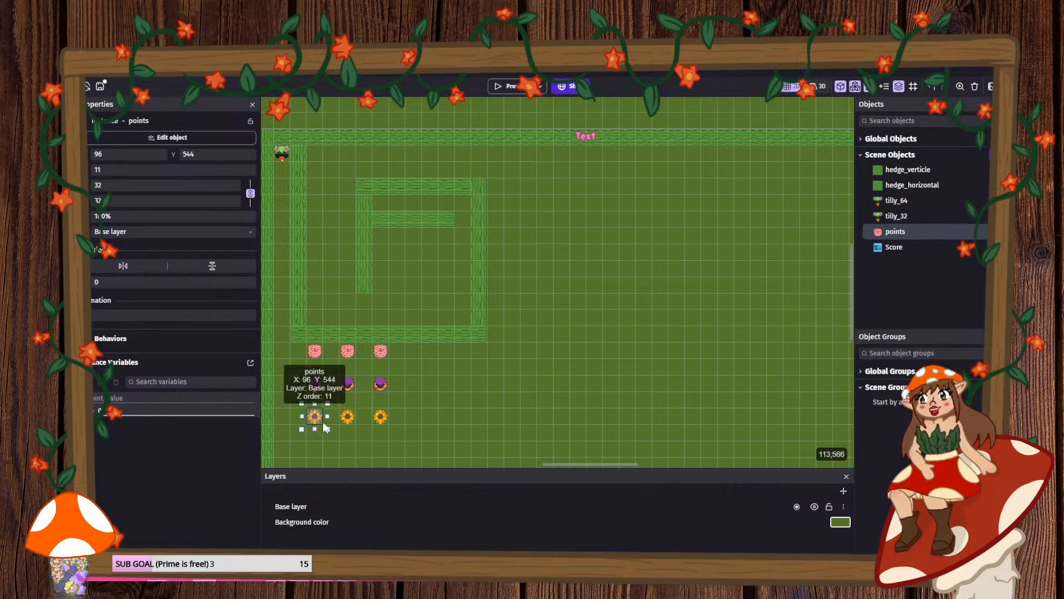
click(100, 87)
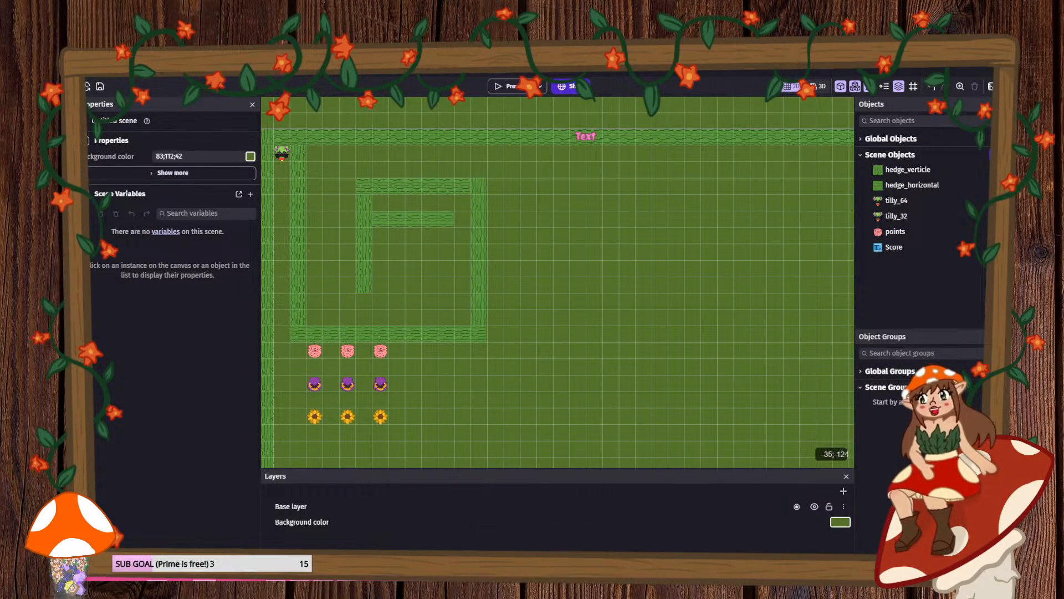
- Add a blank event and an event group at the end of the scene's event sheet
click(216, 68)
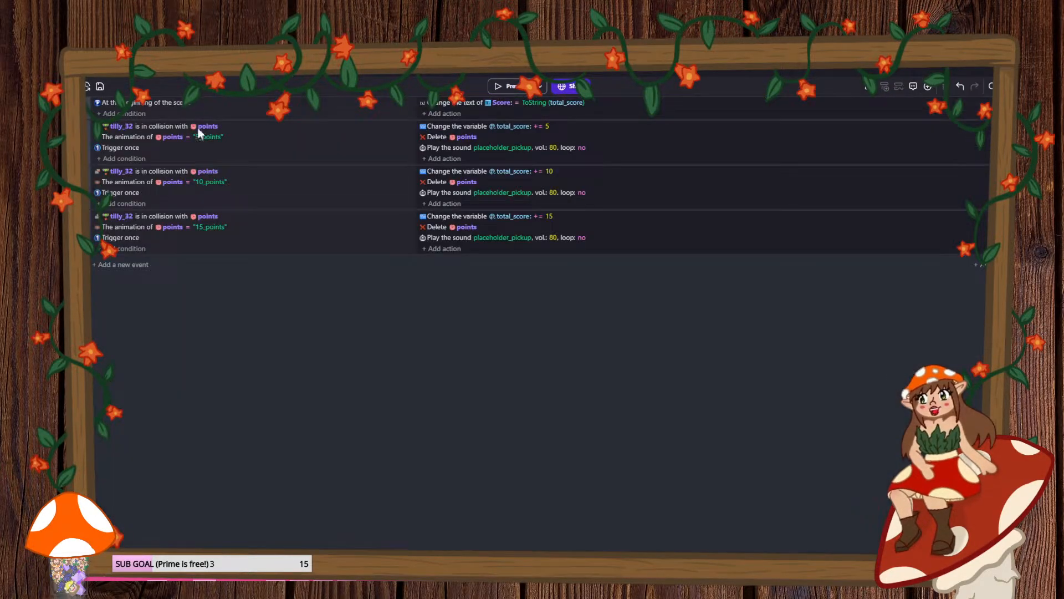
click(121, 265)
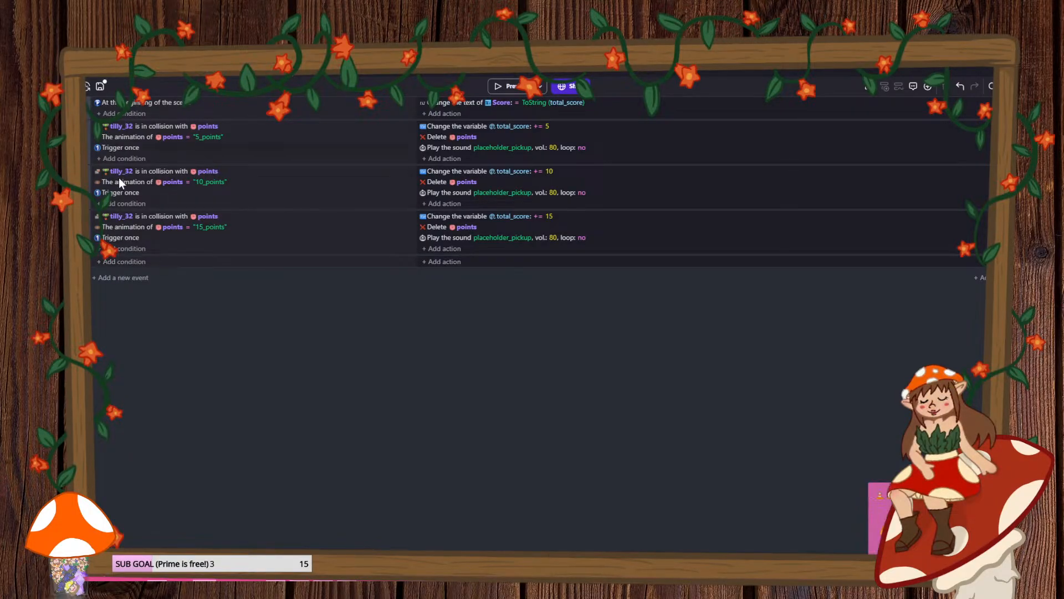
right_click(381, 138)
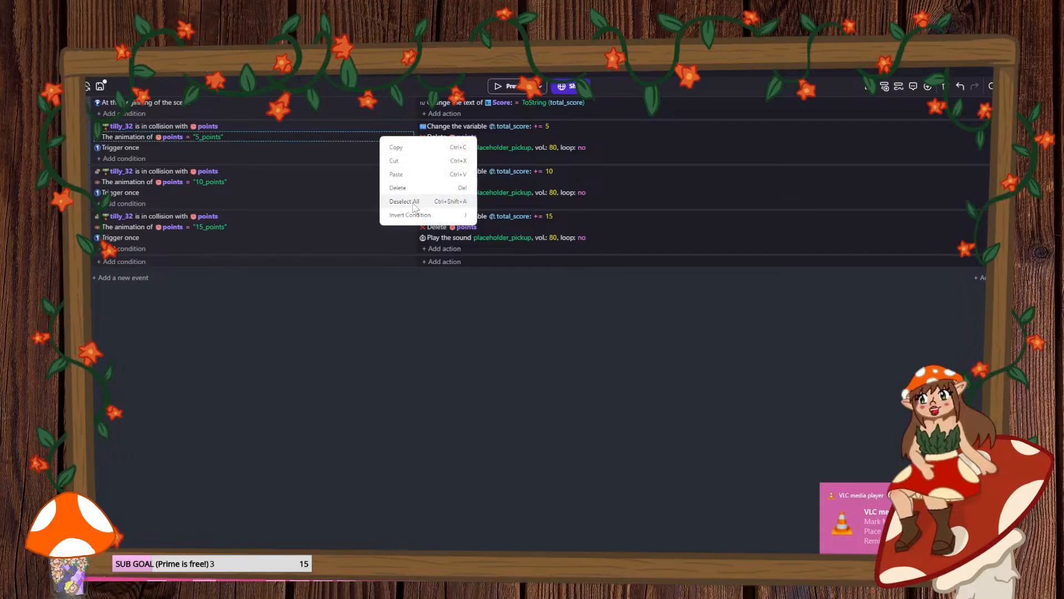
right_click(118, 281)
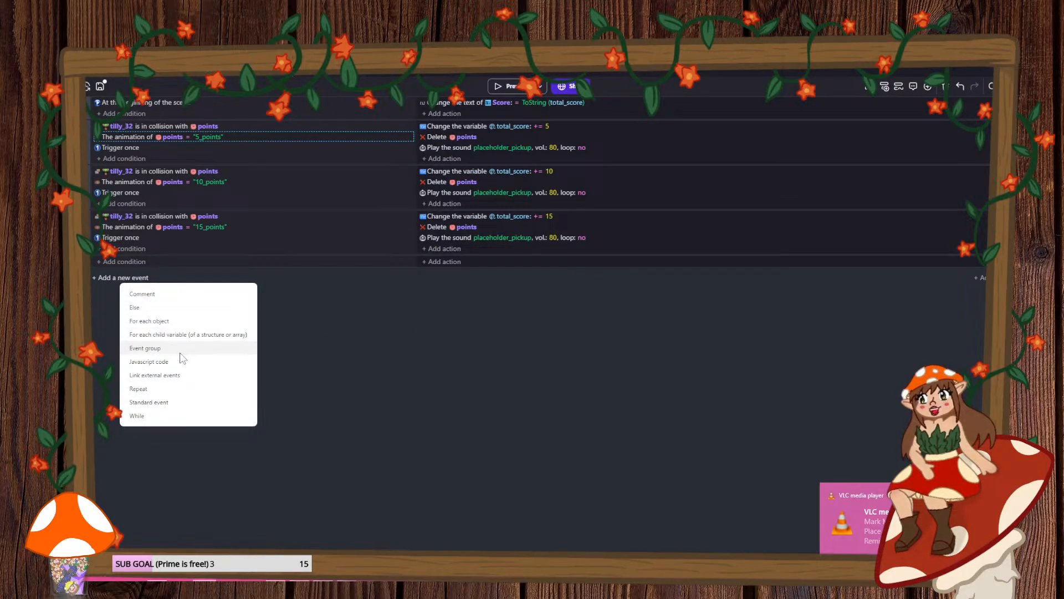
click(181, 356)
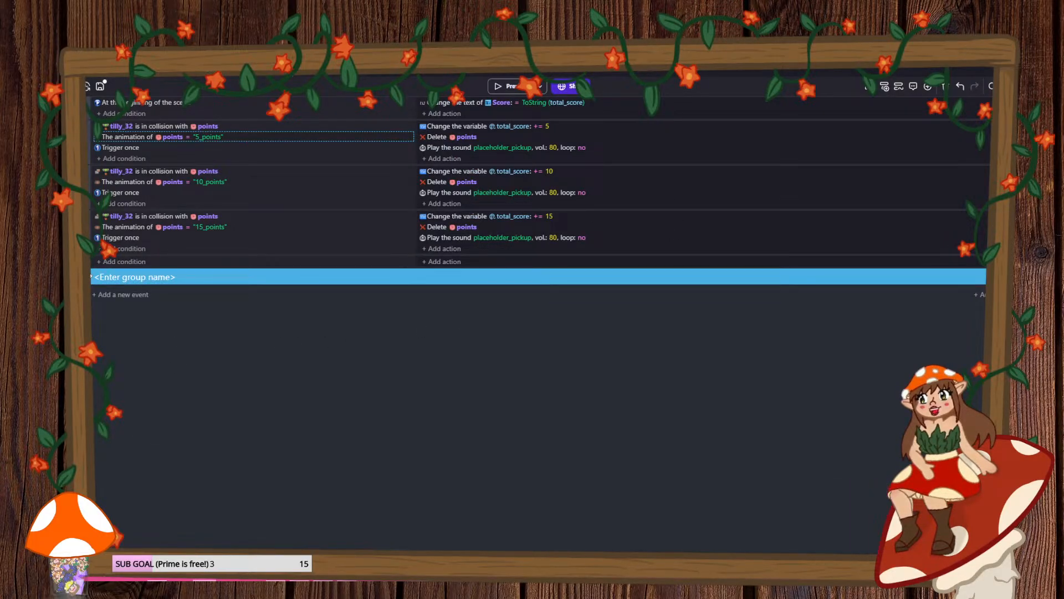
- Move the 5_points, 10_points and 15_points collision events into the new event group and name the group "works"
drag(97, 277, 101, 143)
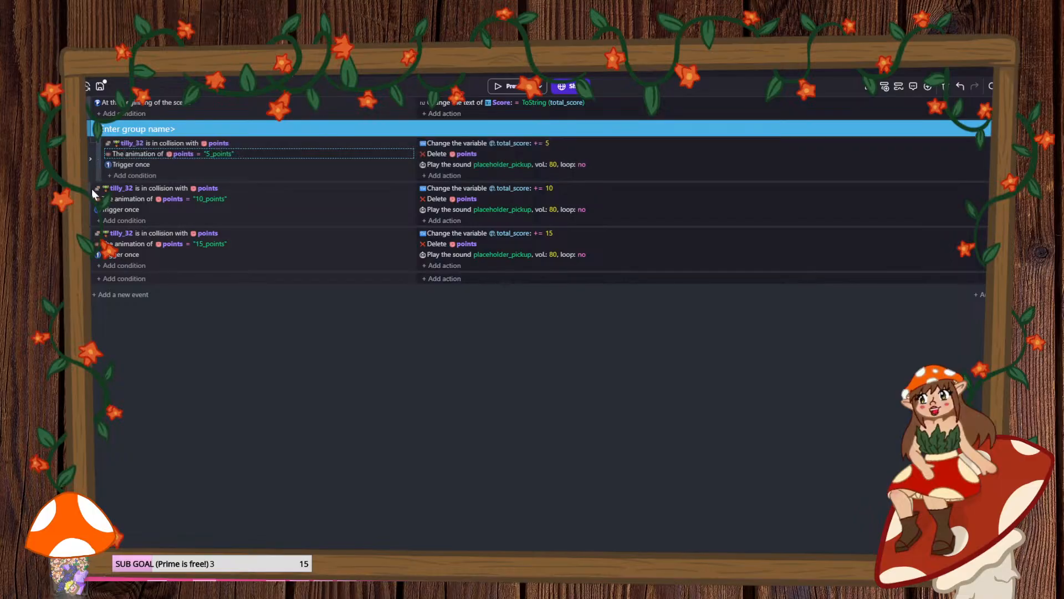
drag(92, 189, 102, 185)
drag(91, 231, 99, 228)
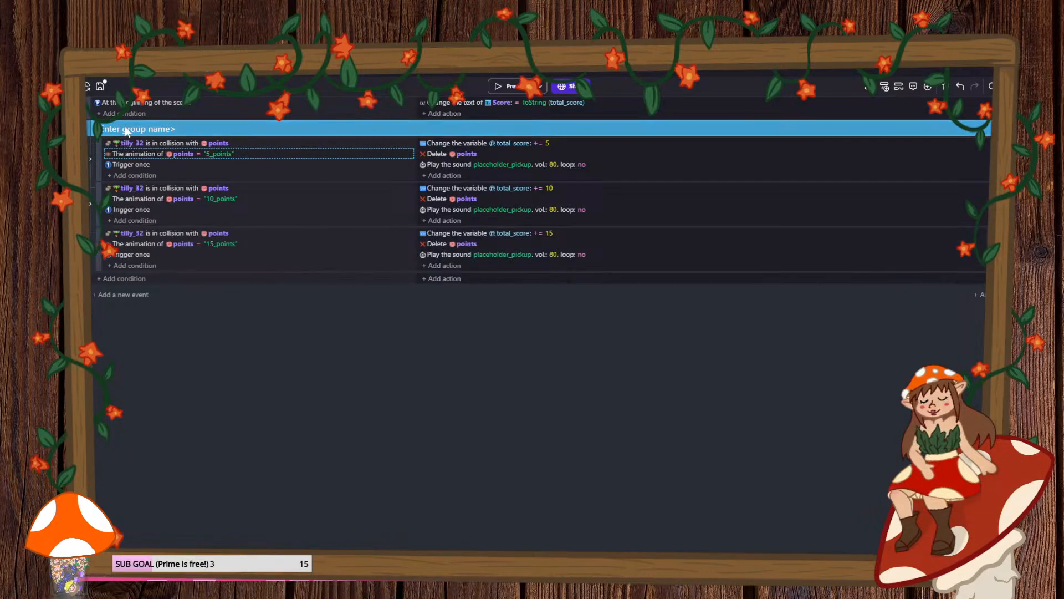
click(125, 128)
text(works)
key(Return)
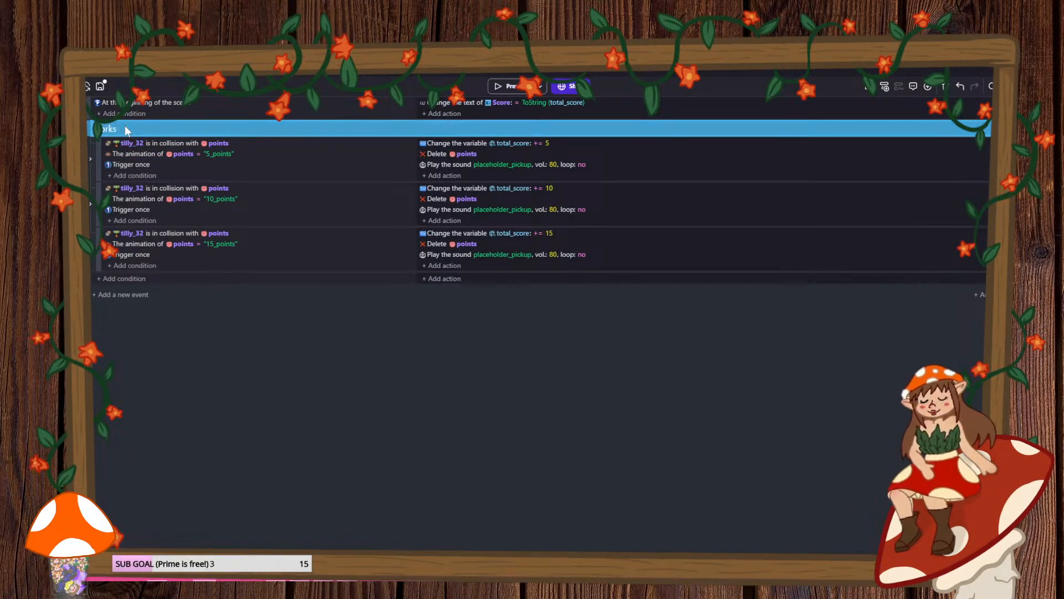
- Disable the "works" event group and collapse it
right_click(168, 133)
click(226, 240)
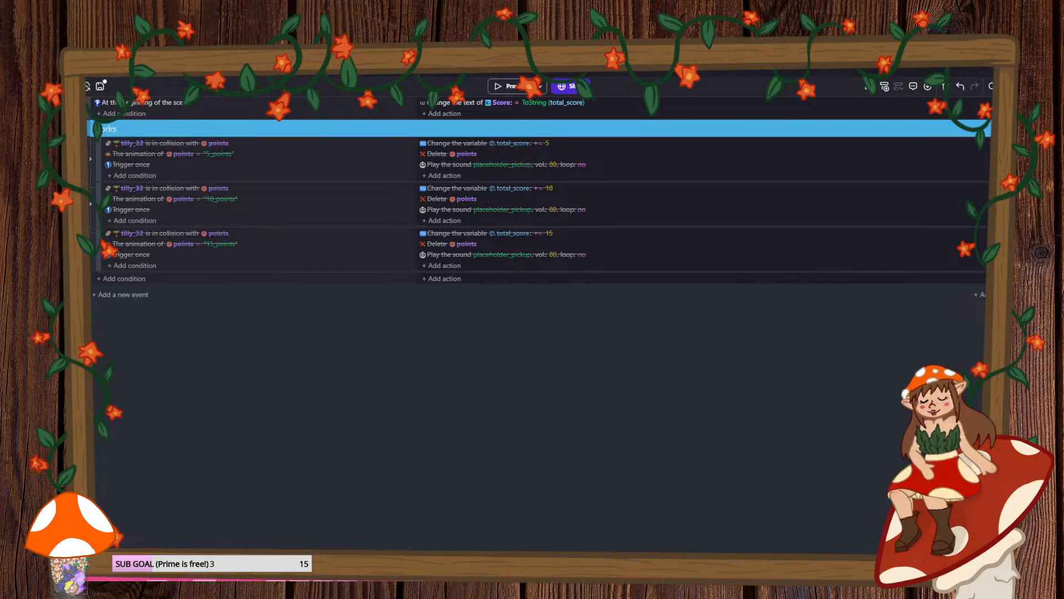
click(82, 130)
- Give the blank event below the group a condition testing tilly_32's collision with points
click(133, 146)
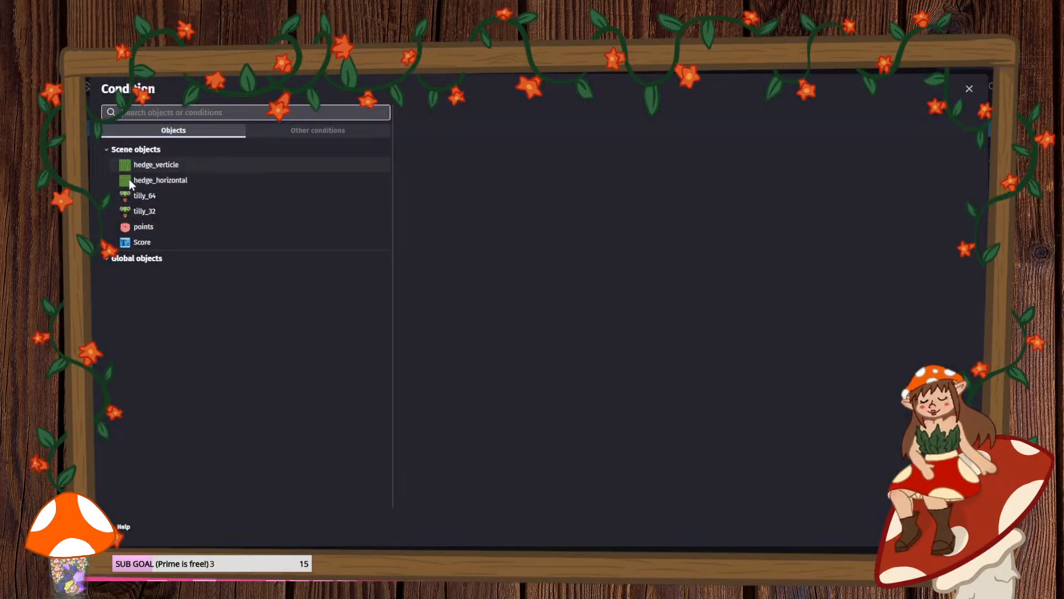
click(141, 212)
click(471, 364)
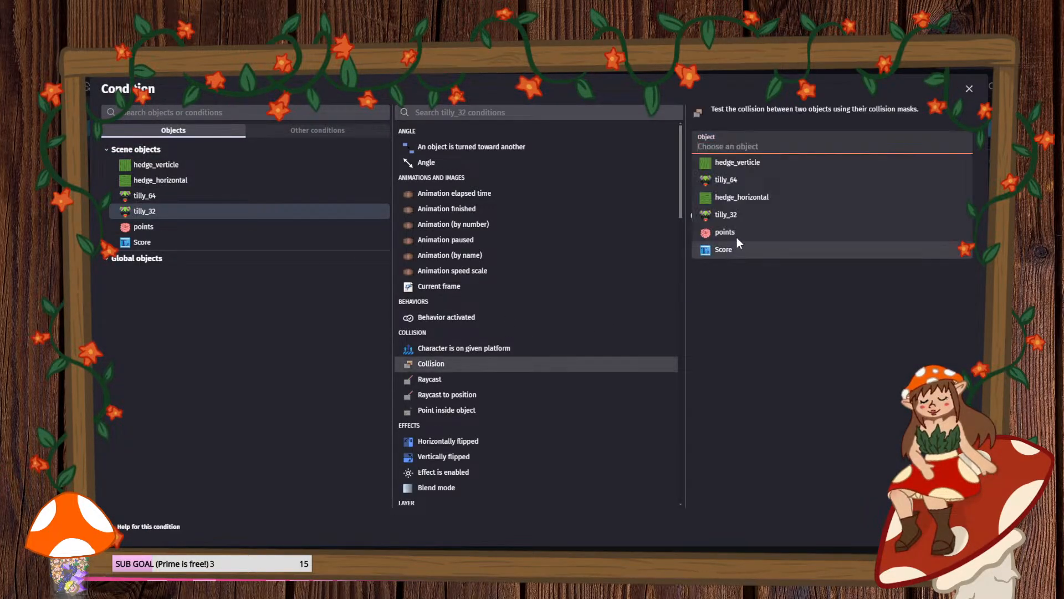
click(737, 239)
click(953, 527)
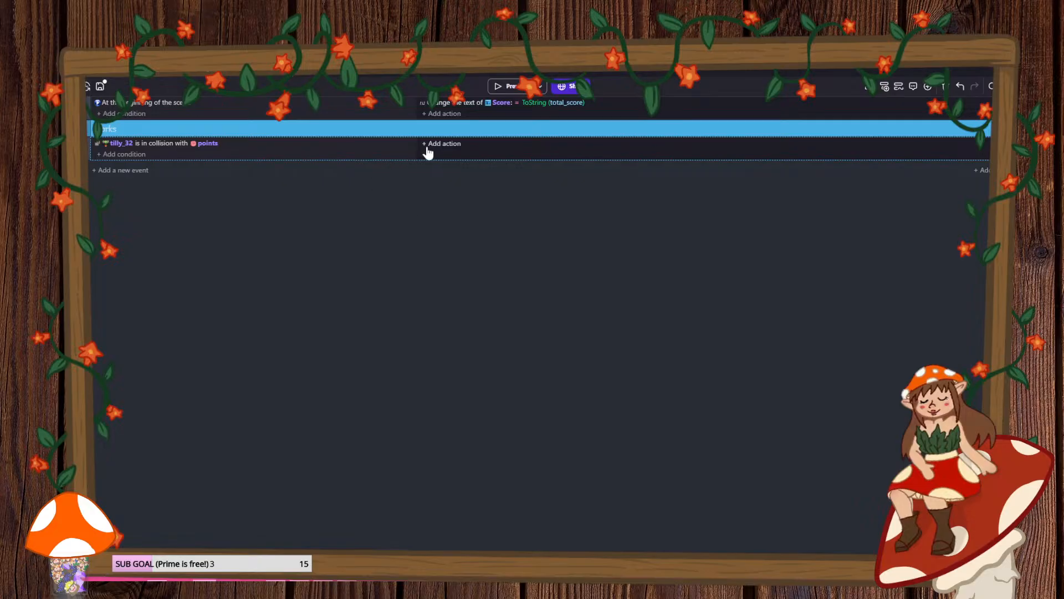
- Add an action to the new collision event that deletes the points object
click(444, 144)
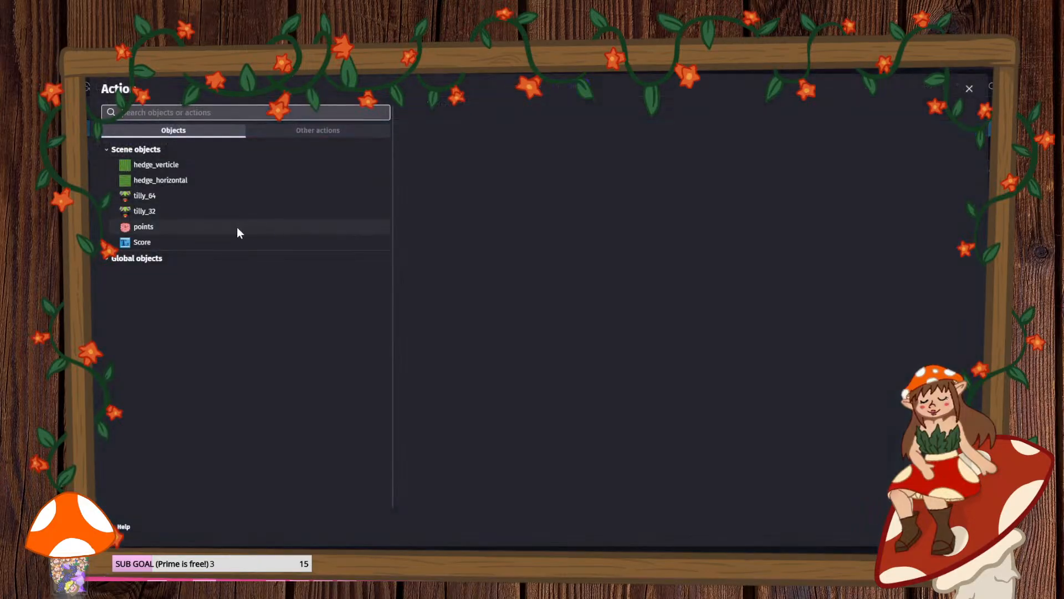
click(155, 228)
scroll(446, 395, down, 7)
scroll(451, 409, down, 4)
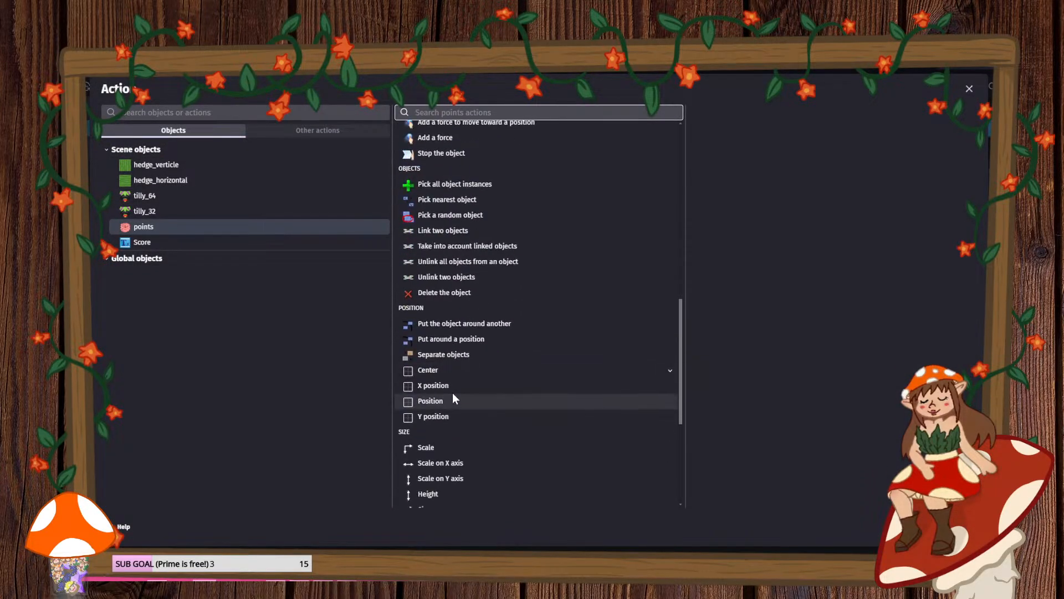
scroll(451, 355, up, 1)
click(436, 297)
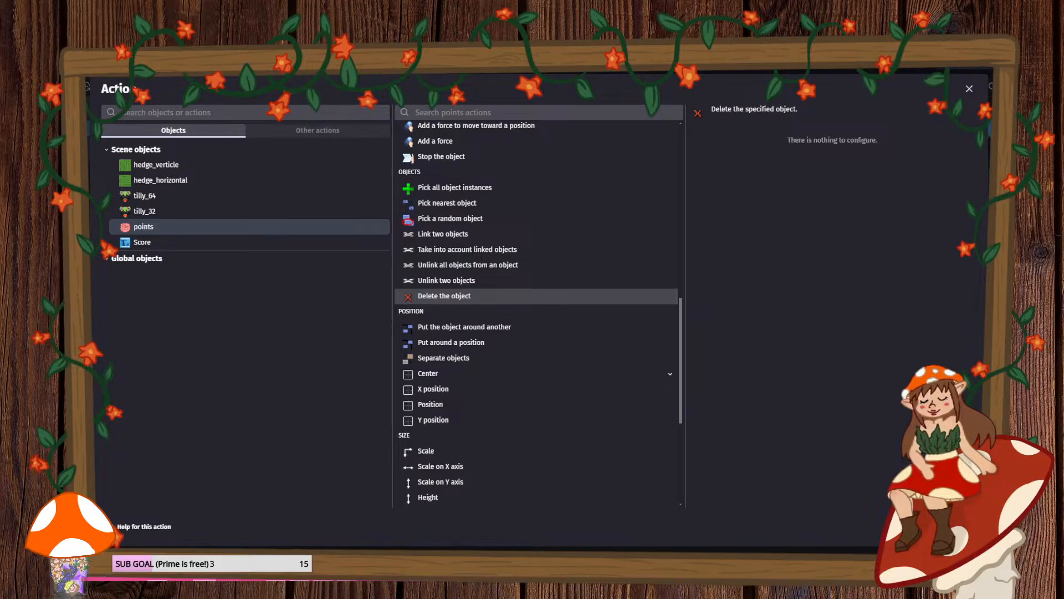
- Confirm the Delete action for points and add an action that changes its point_value variable with the add sign
click(961, 526)
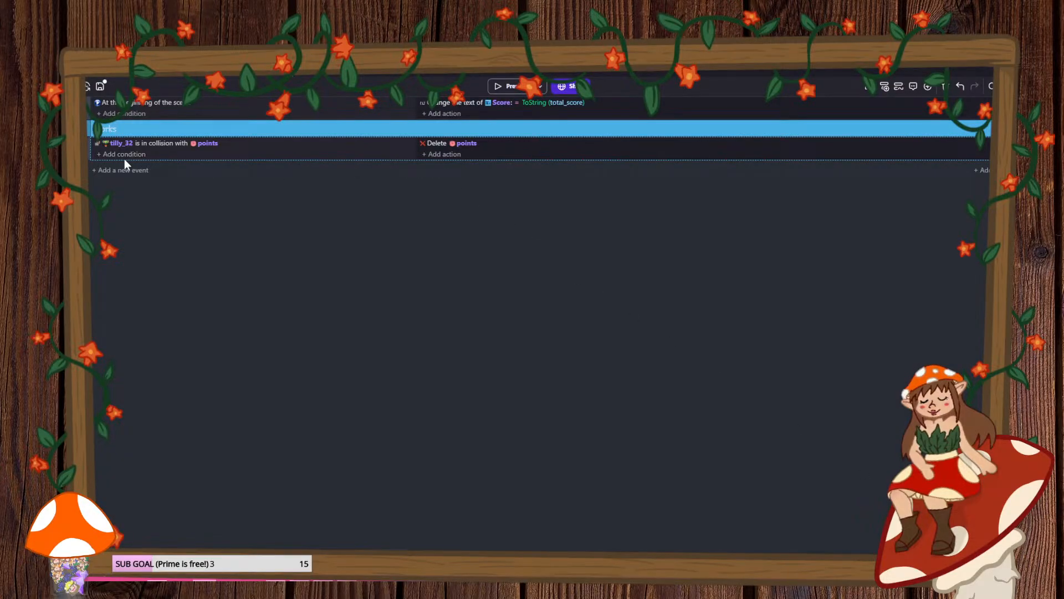
click(445, 156)
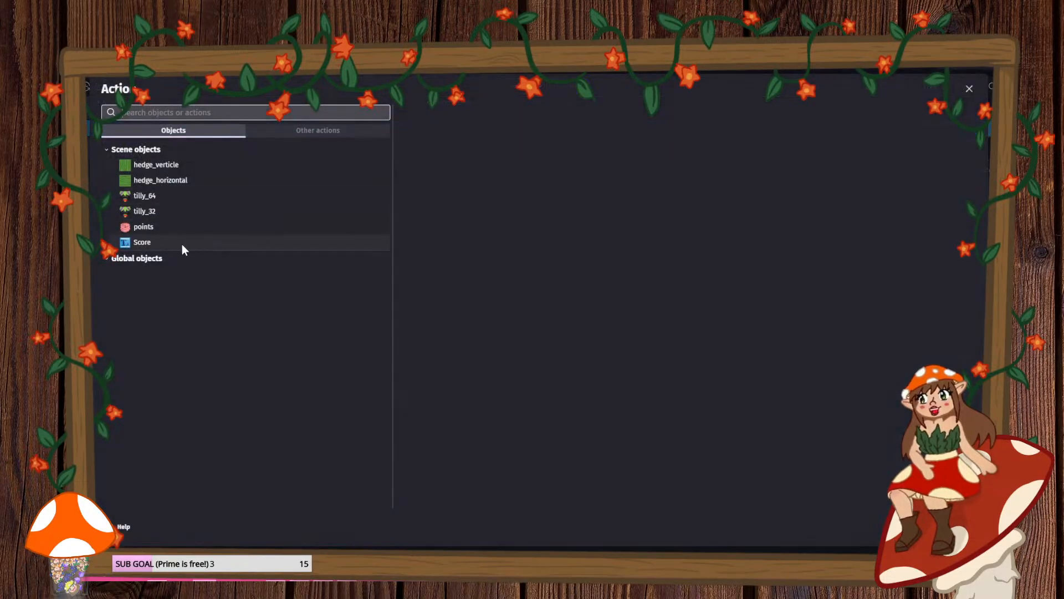
click(145, 227)
scroll(497, 323, down, 5)
scroll(485, 325, down, 10)
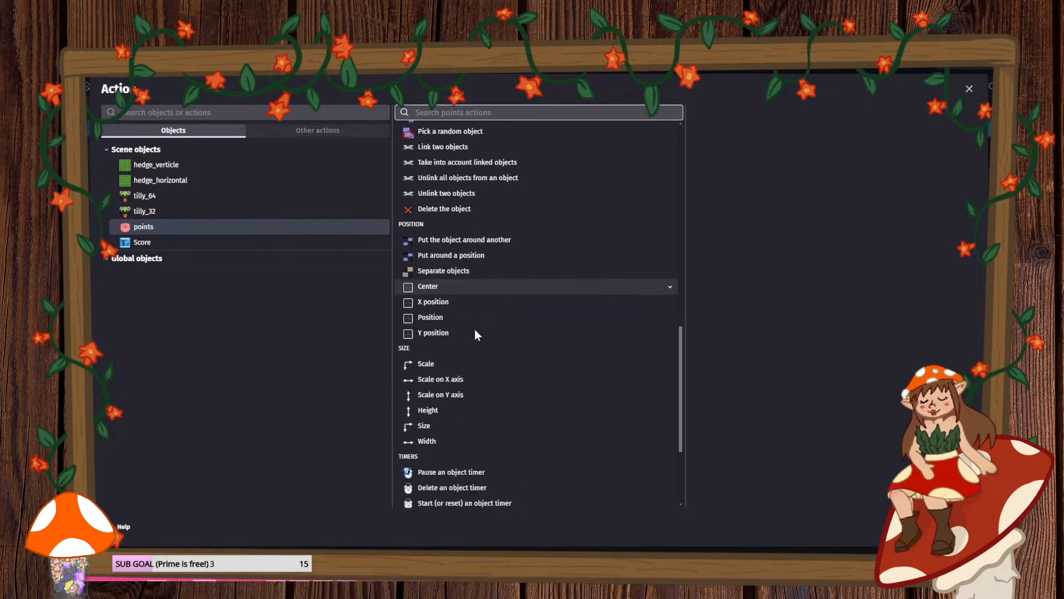
click(468, 410)
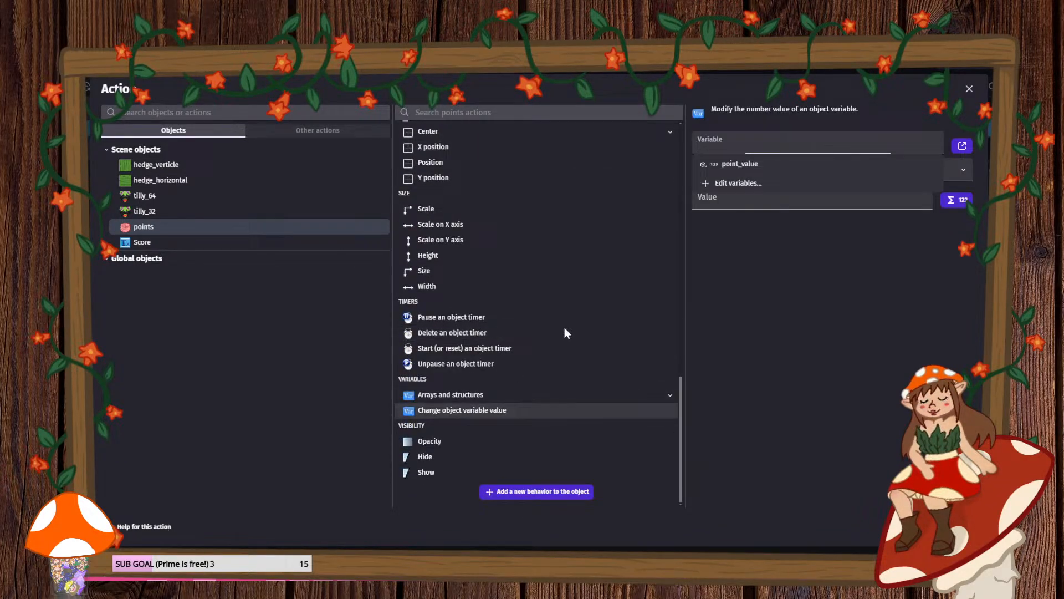
click(748, 164)
click(744, 176)
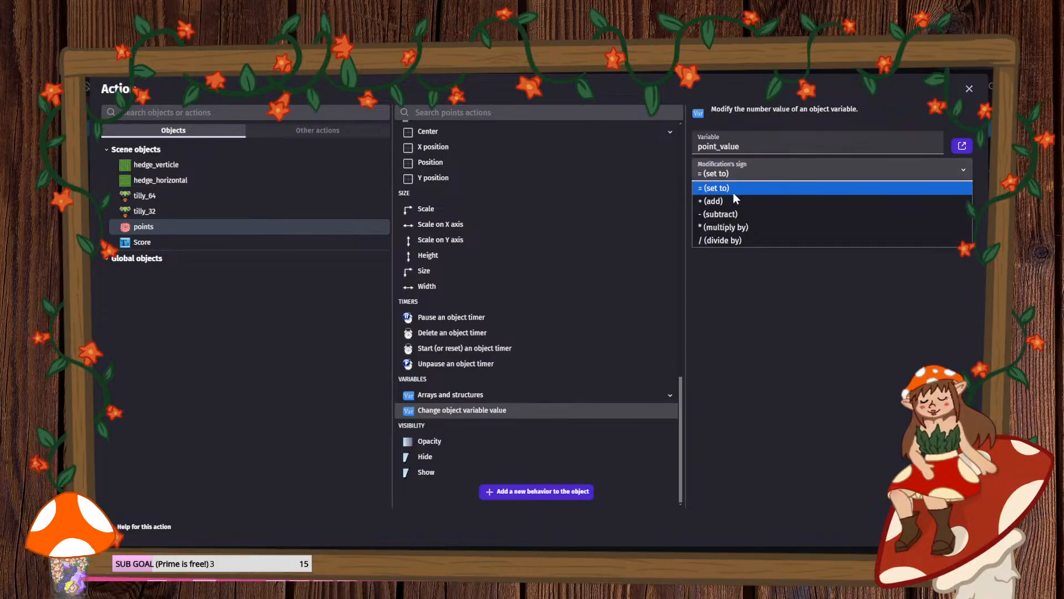
click(733, 192)
click(959, 526)
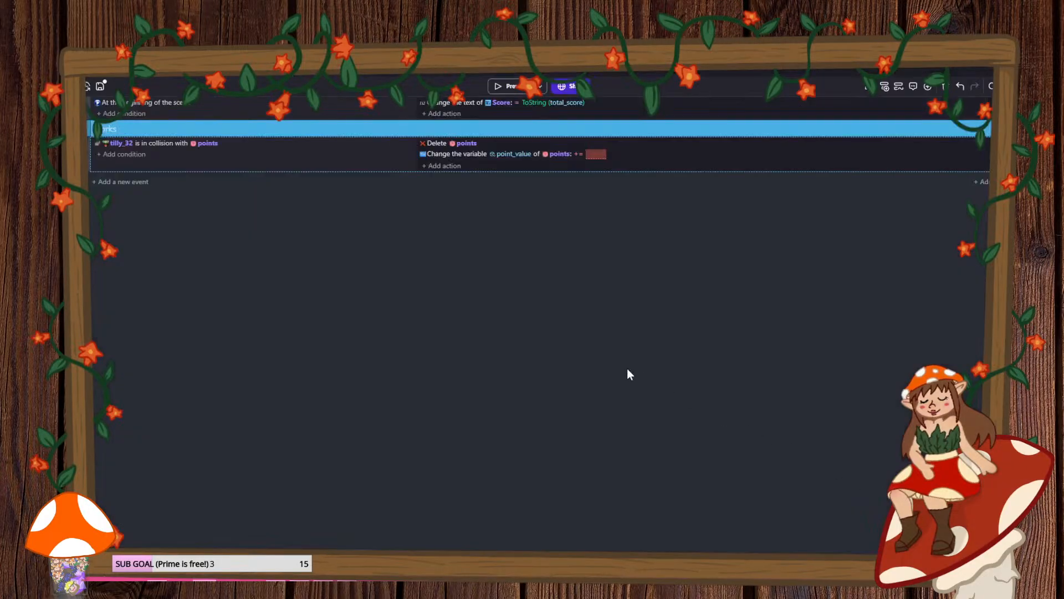
- Set the value of the new point_value variable action to the expression points.point_value
click(599, 154)
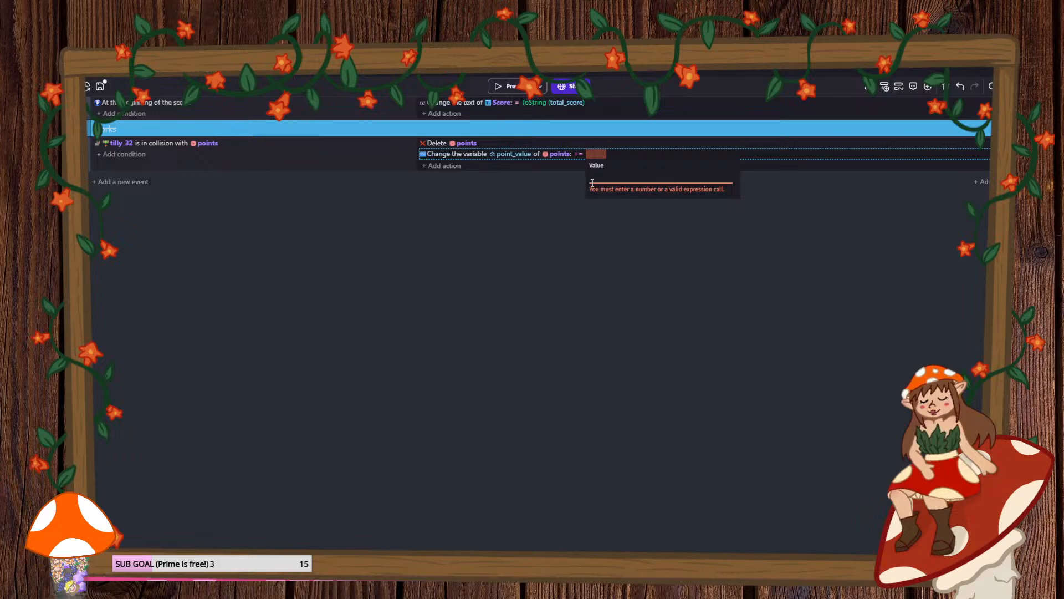
text(p)
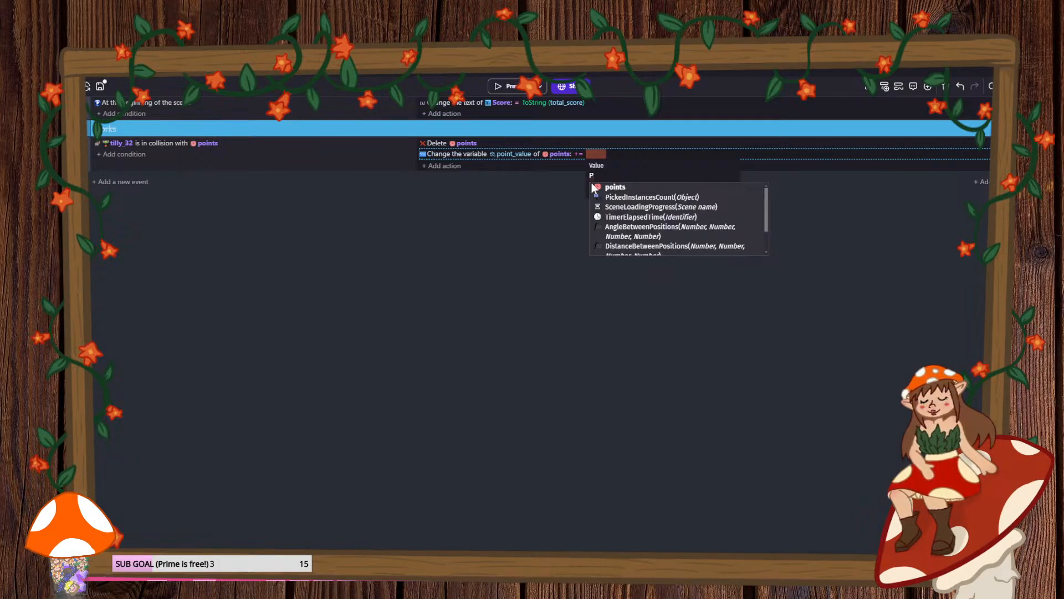
key(BackSpace)
text(po)
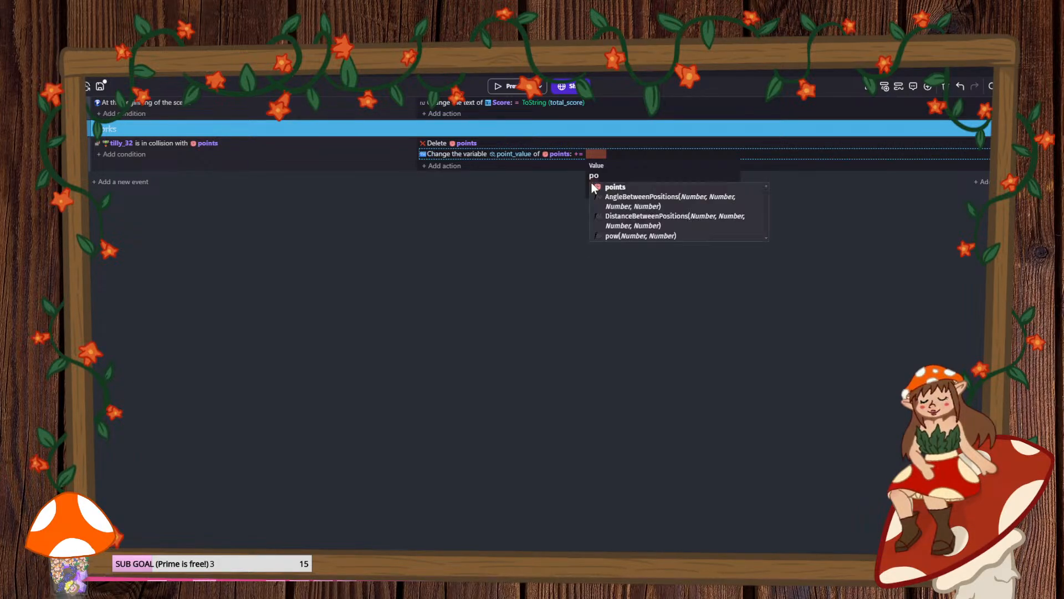
click(632, 183)
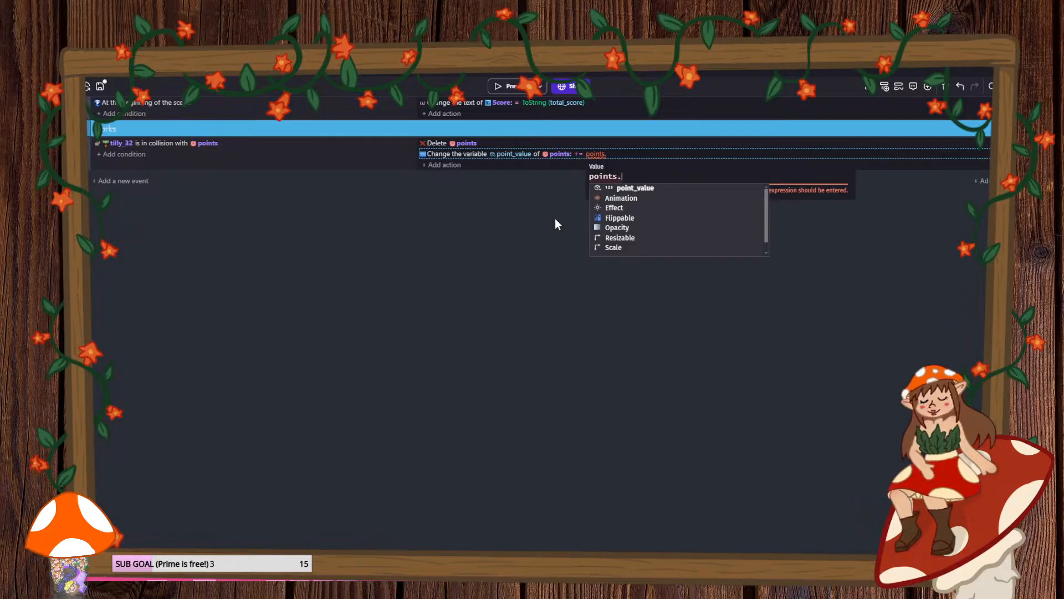
click(633, 188)
click(540, 287)
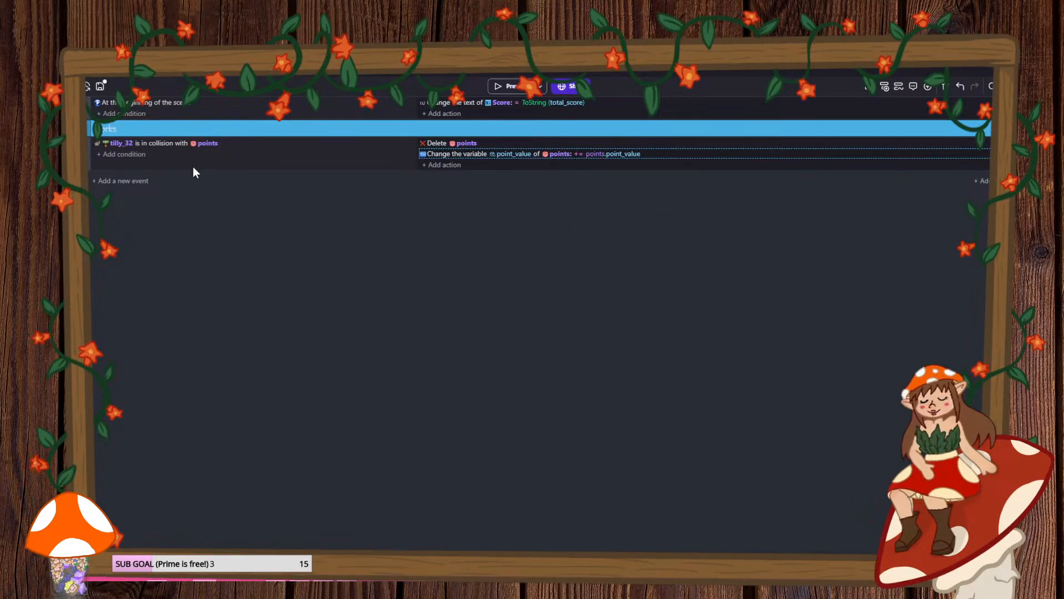
- Add a "Trigger once while true" condition to the event where tilly_32 collides with points
click(124, 155)
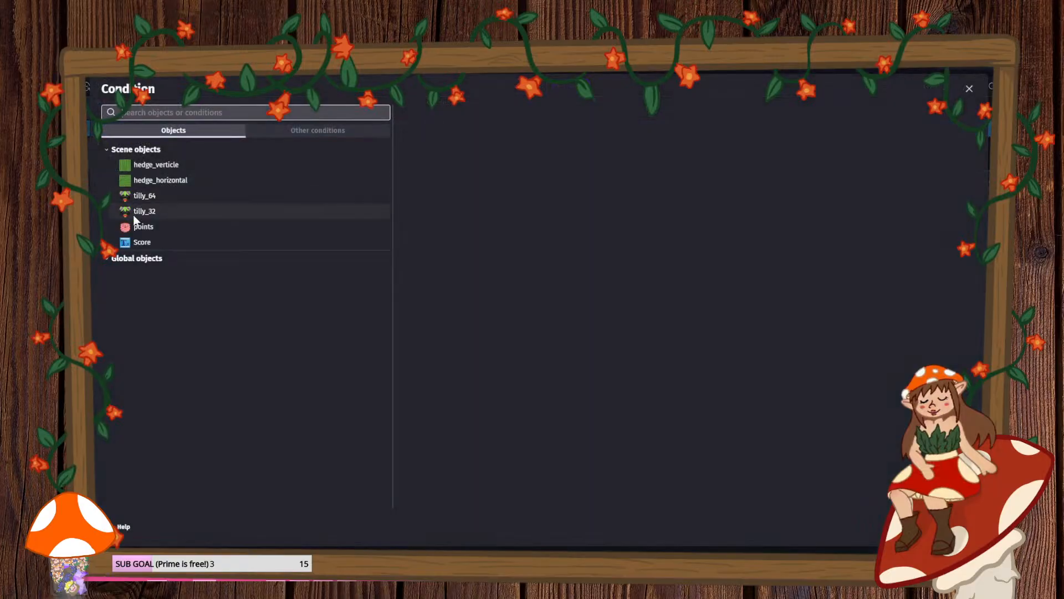
key(Escape)
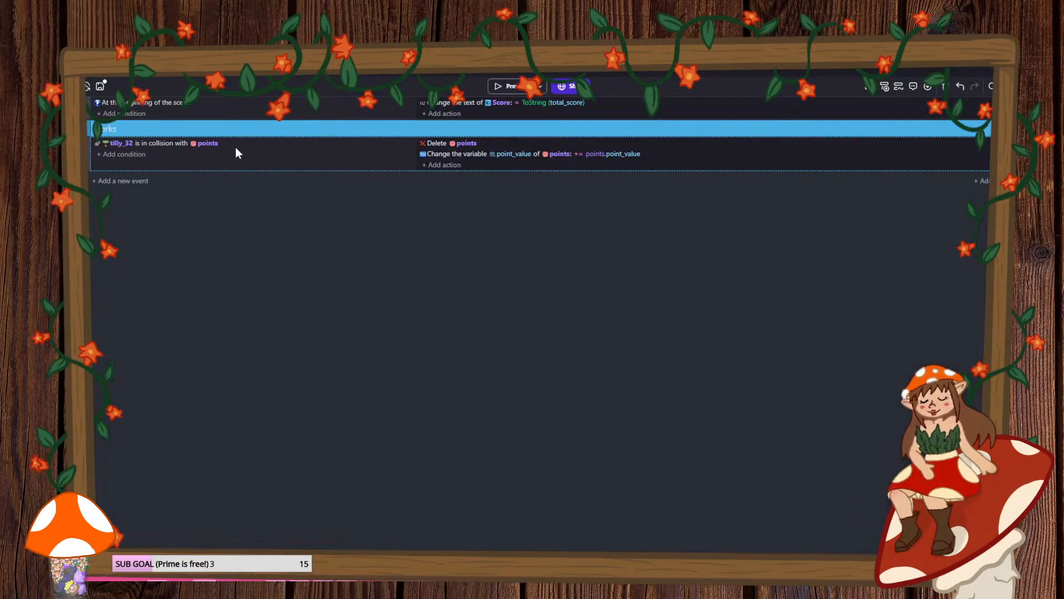
click(139, 154)
click(293, 130)
scroll(216, 286, down, 5)
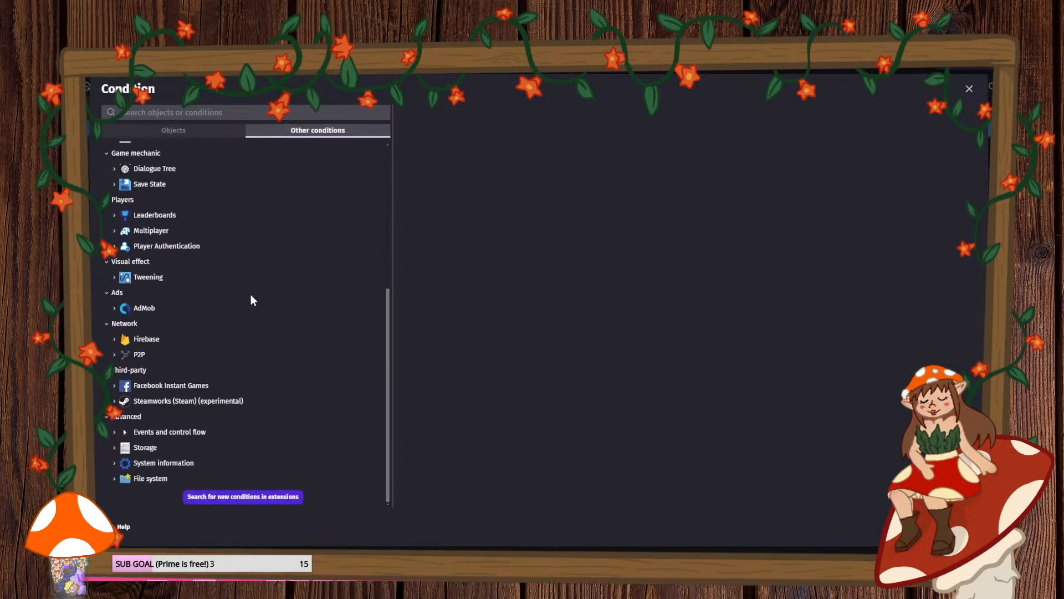
click(167, 432)
scroll(169, 410, down, 3)
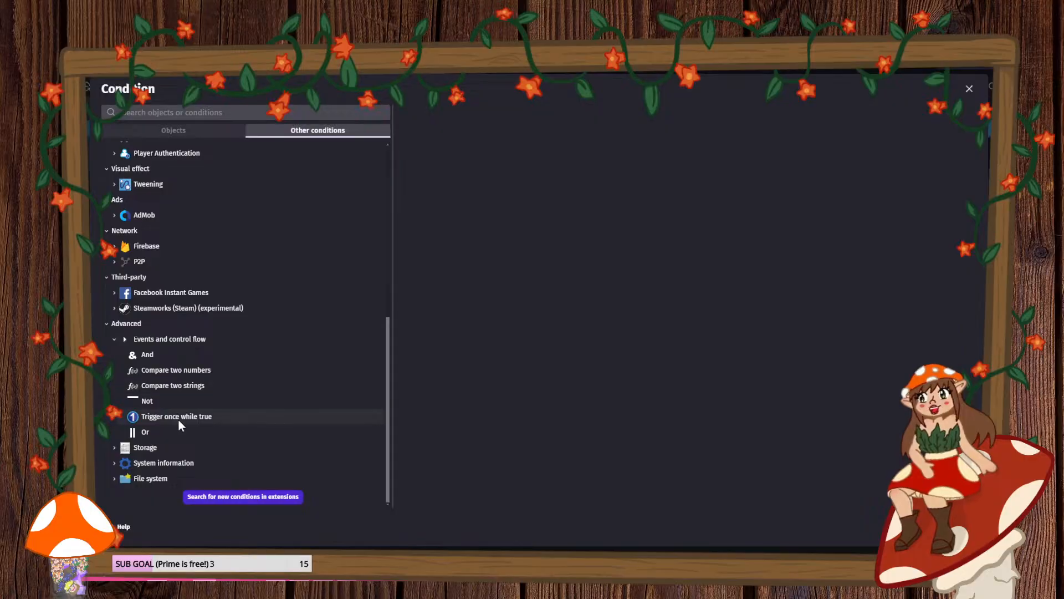
click(178, 416)
click(965, 527)
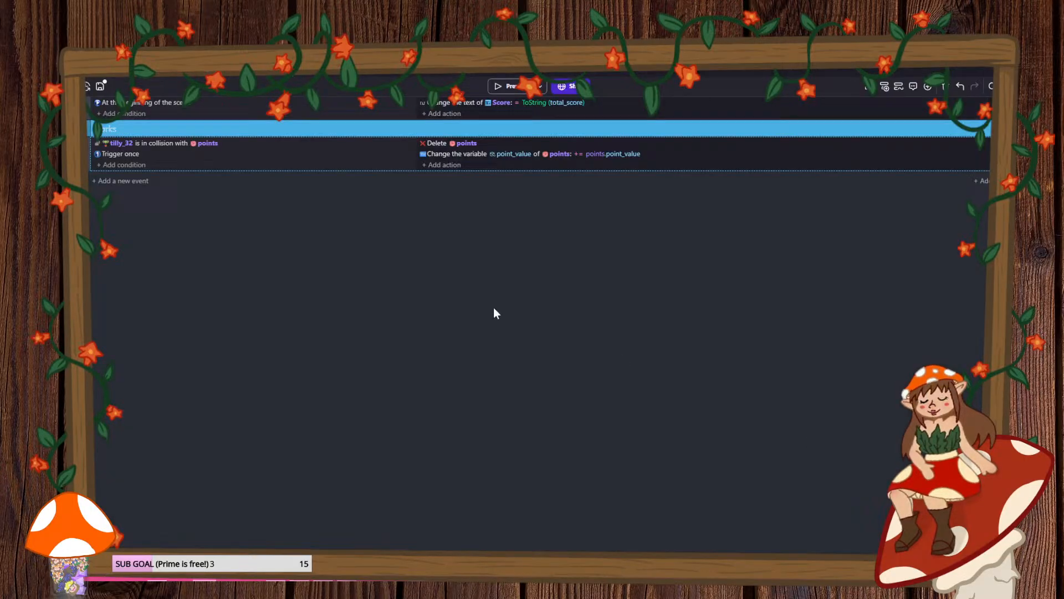
- Copy the disabled score-text sub-event under the new collision event, and move that event's variable change above the Delete points action
click(92, 131)
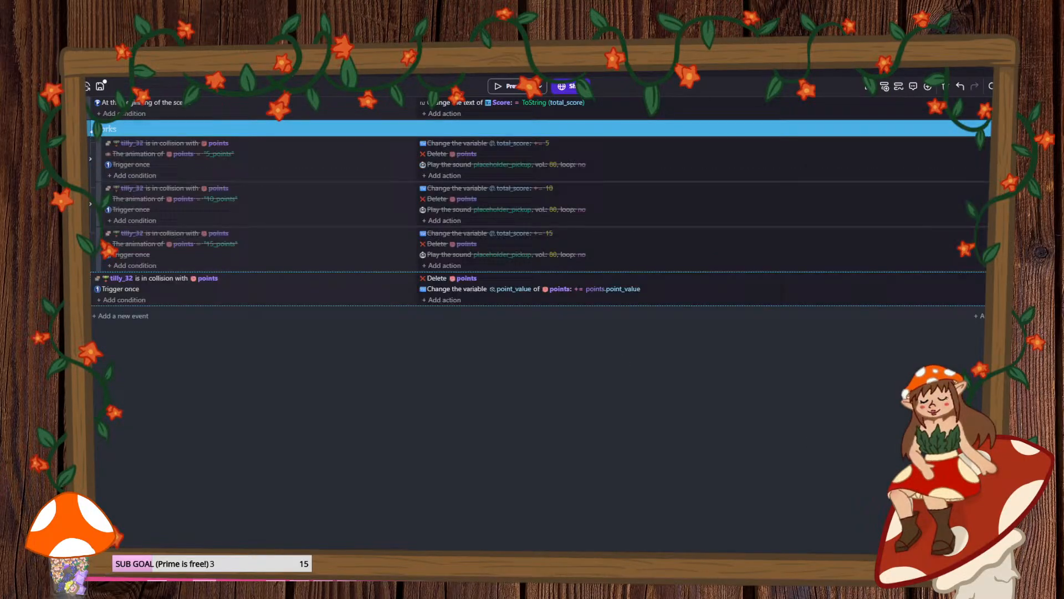
click(92, 249)
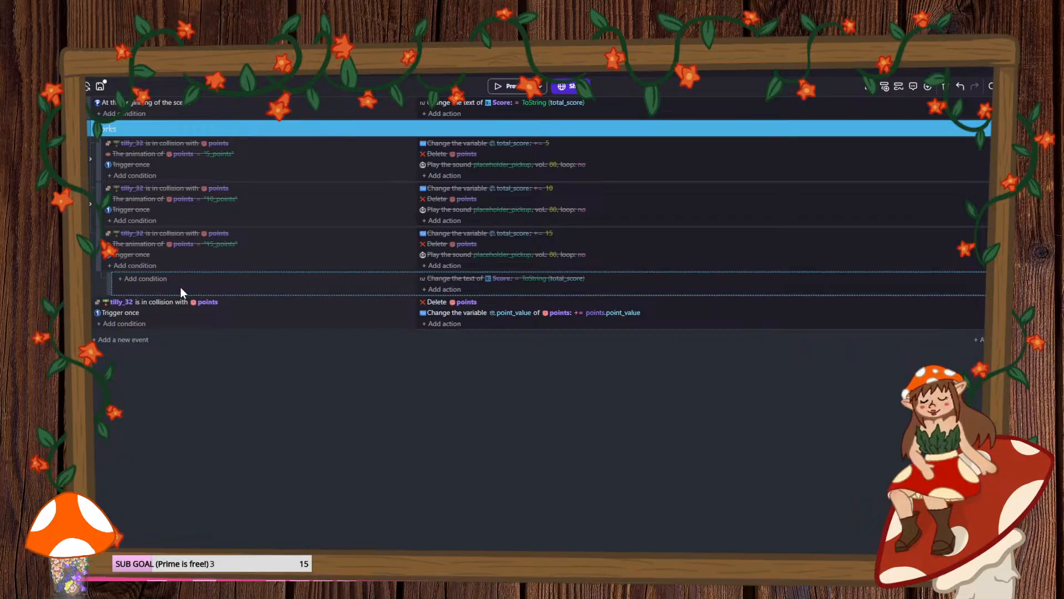
drag(181, 288, 126, 350)
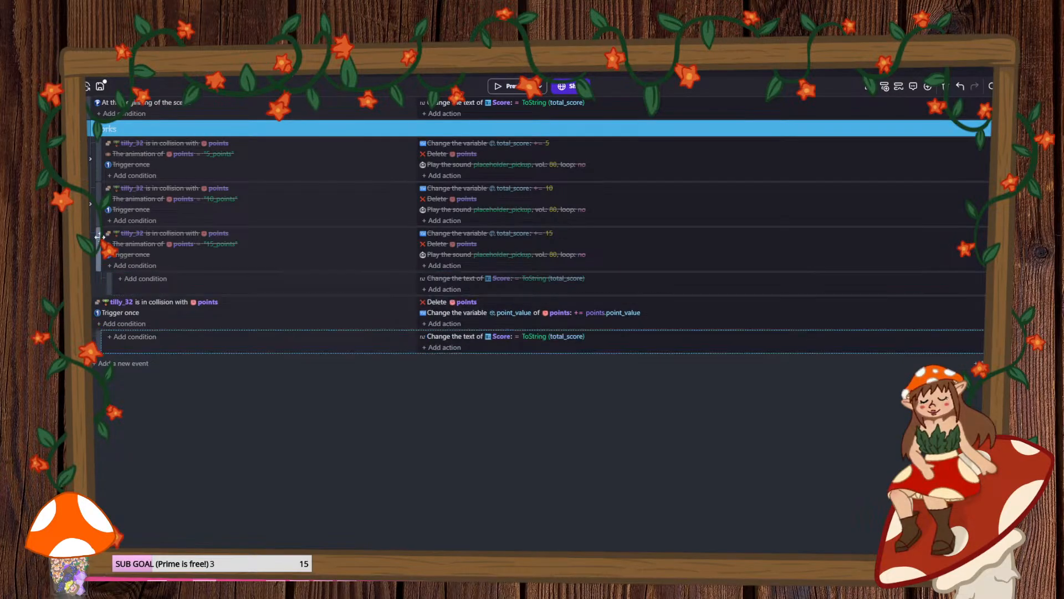
click(90, 249)
click(81, 129)
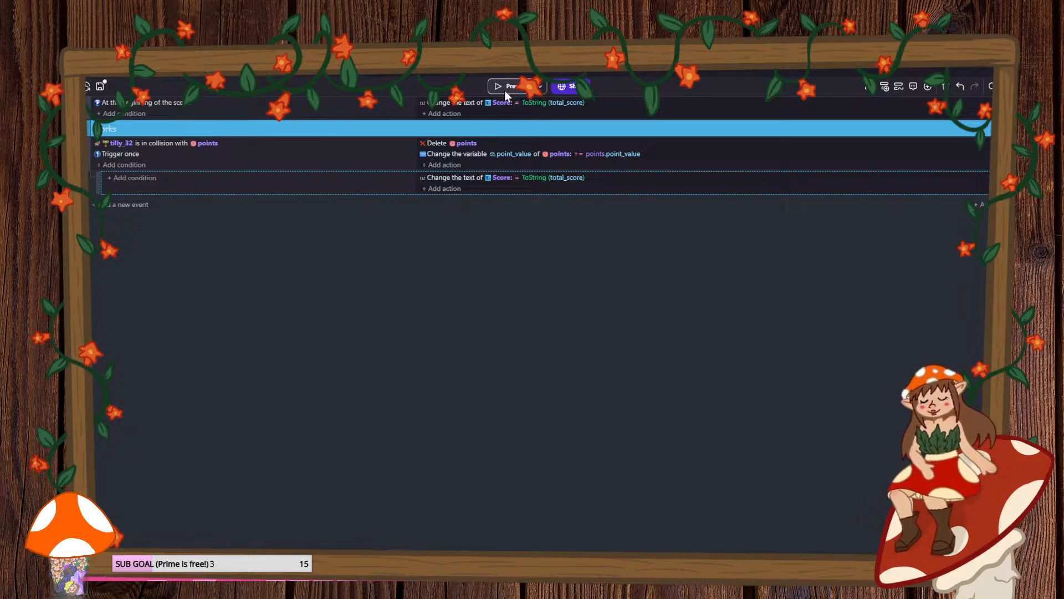
drag(444, 153, 445, 141)
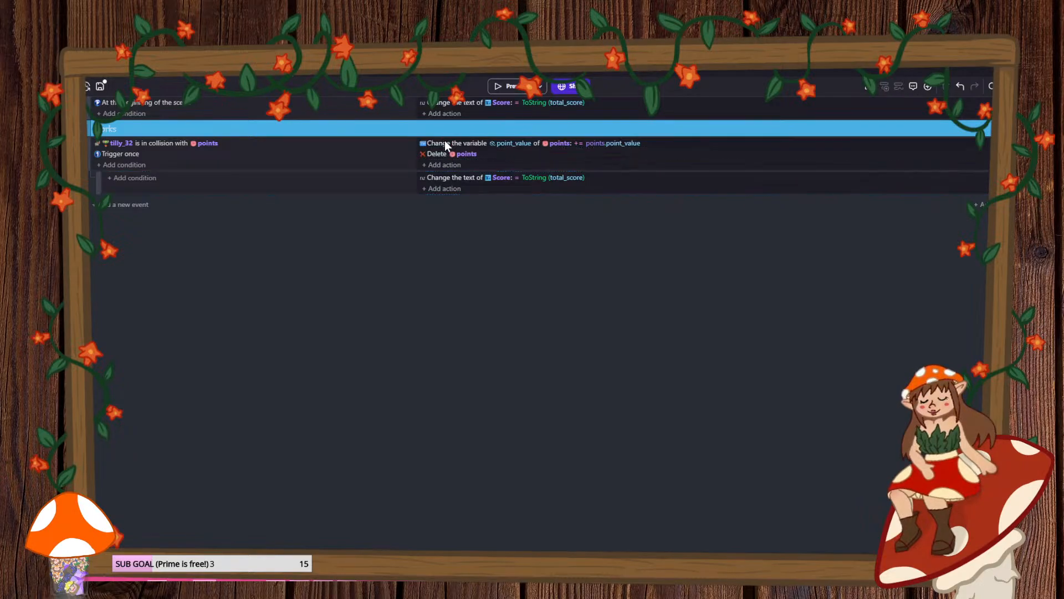
- Preview the game, walk the character through the row of pink flowers to test collecting them, and close the preview
click(514, 87)
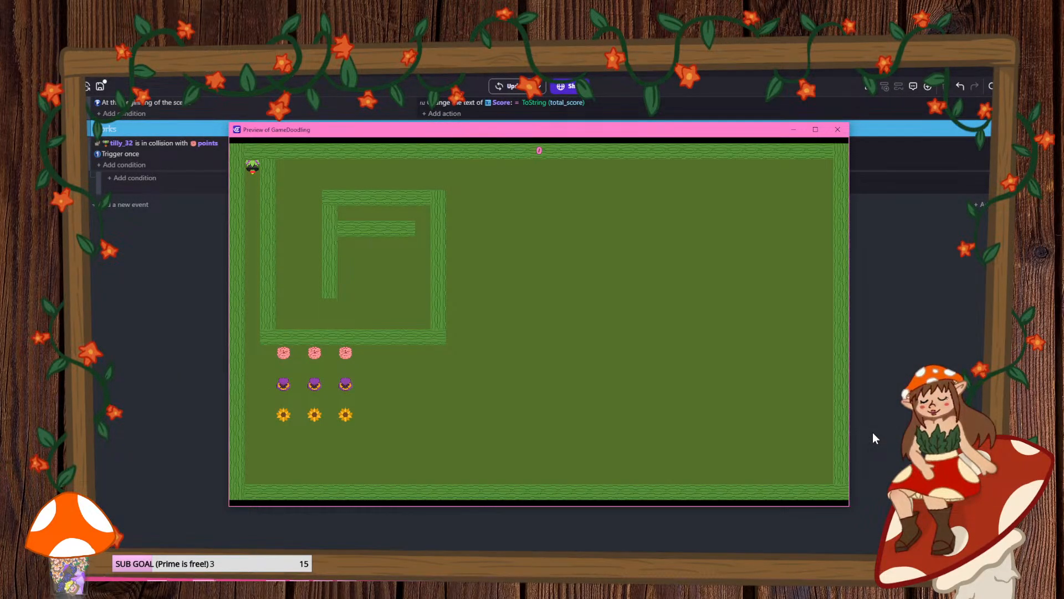
key(Down)
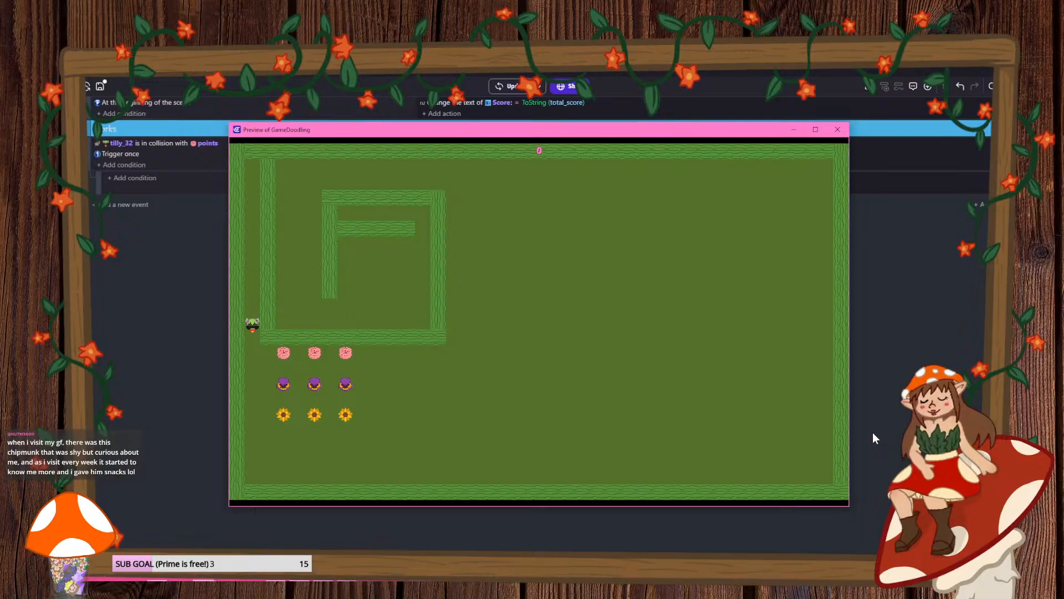
key(Right)
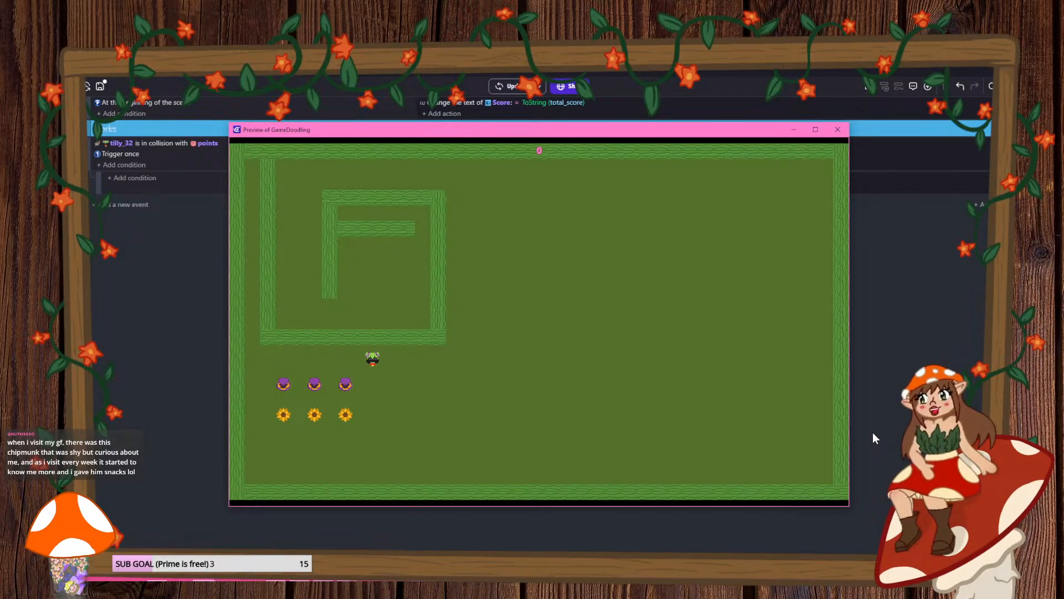
click(838, 129)
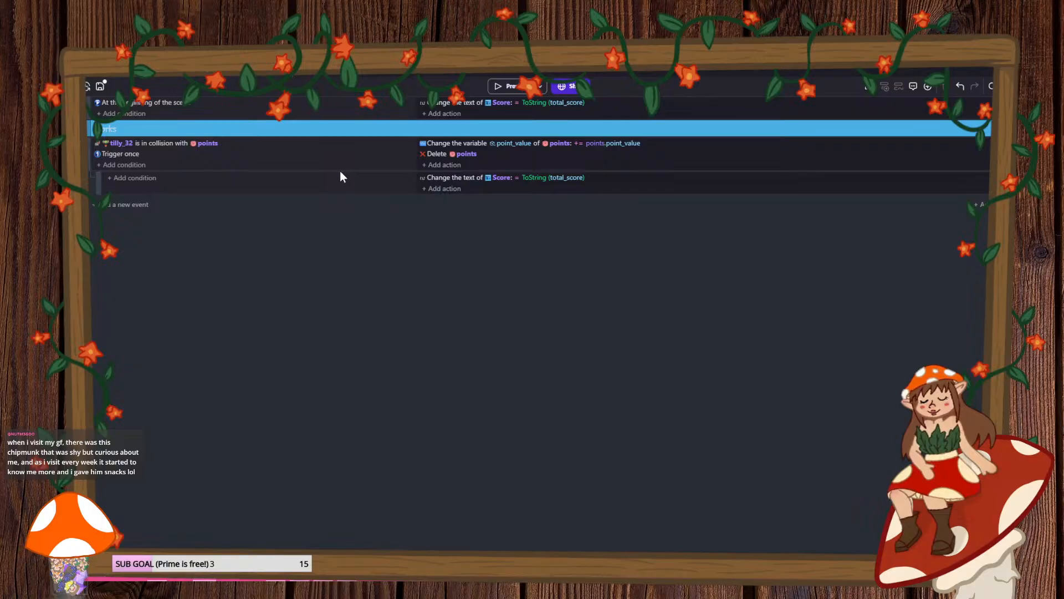
- In the scene editor, enter a point_value instance variable for each of the three purple flowers
click(183, 68)
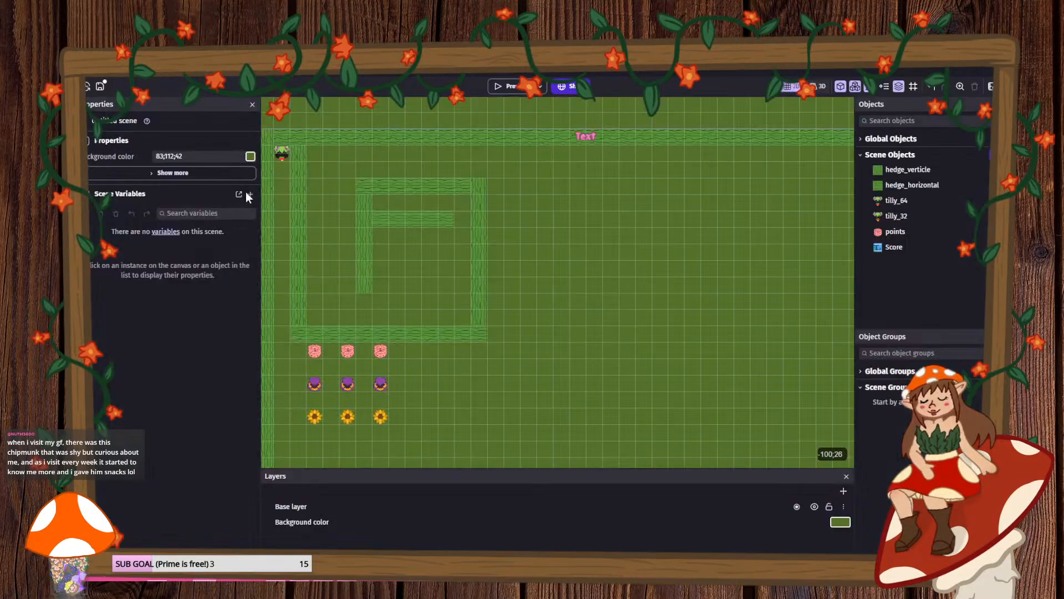
click(315, 384)
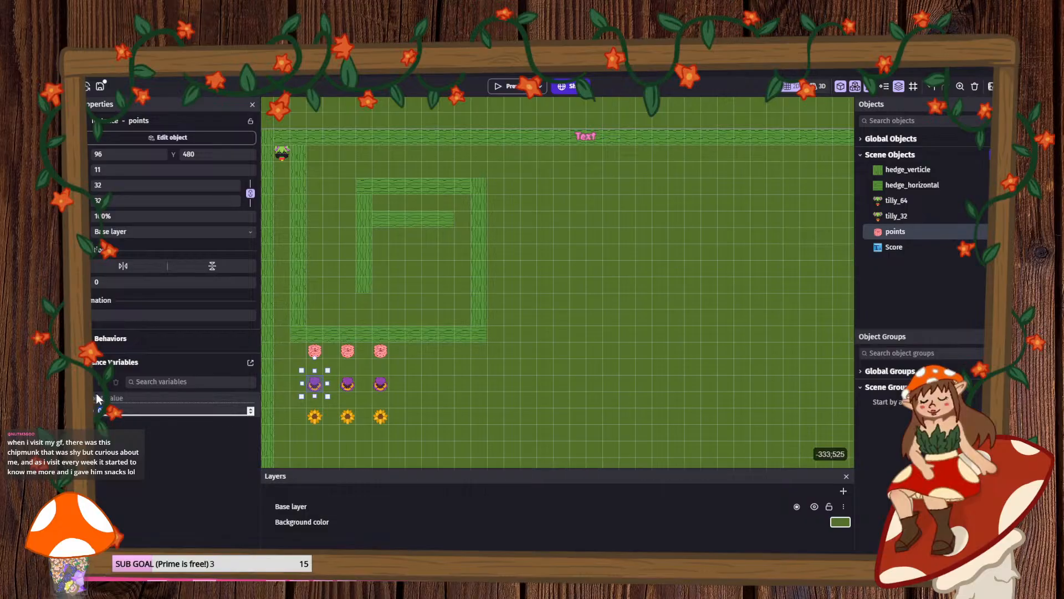
text(1)
click(348, 384)
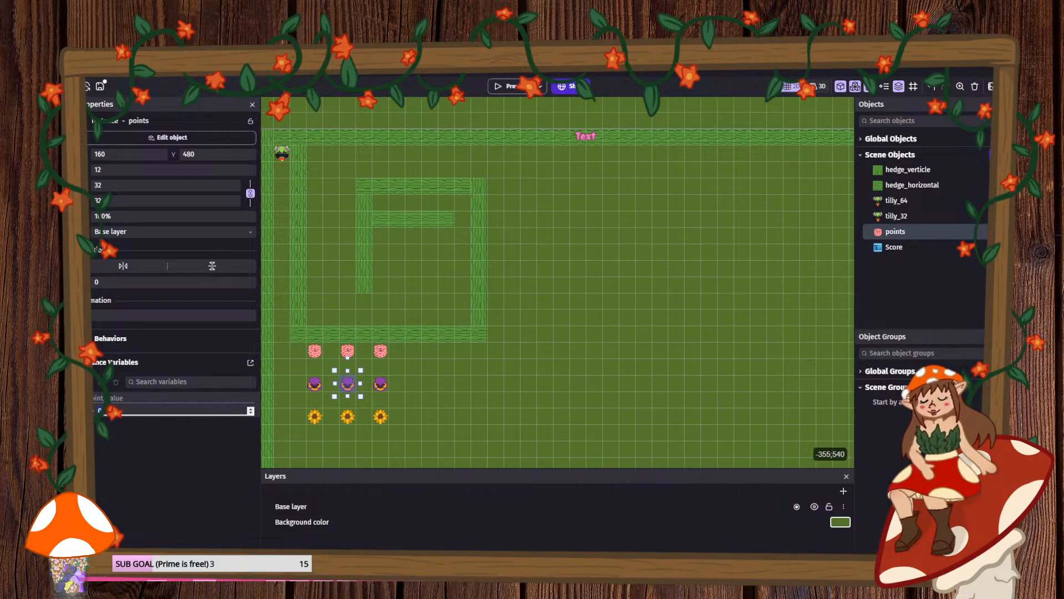
text(1)
click(384, 385)
double_click(158, 409)
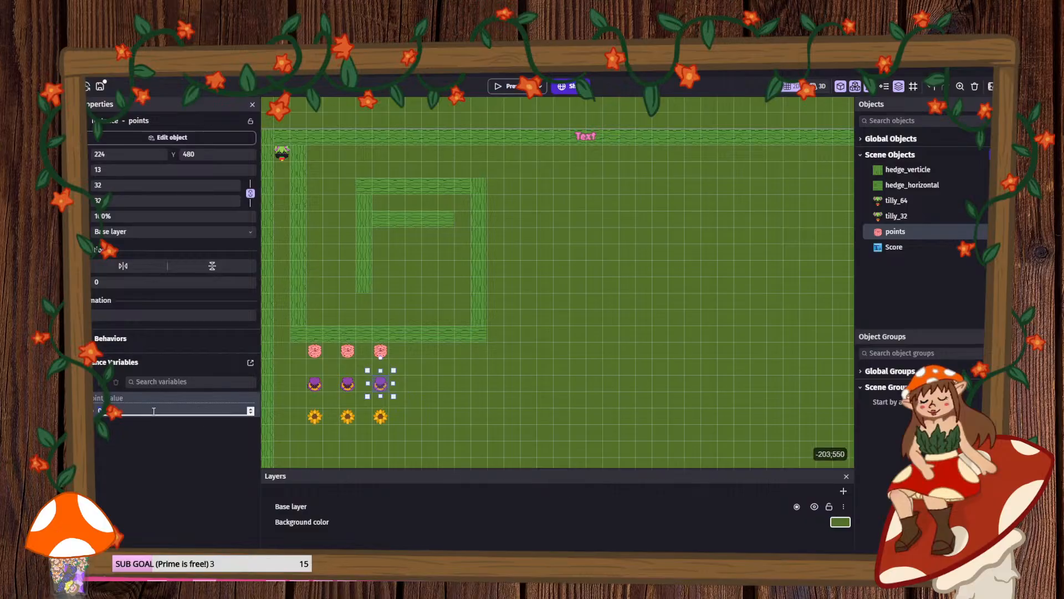
text(1)
- Set the points object's point_value variable to 15 and check the instance values of the three yellow flowers
click(314, 418)
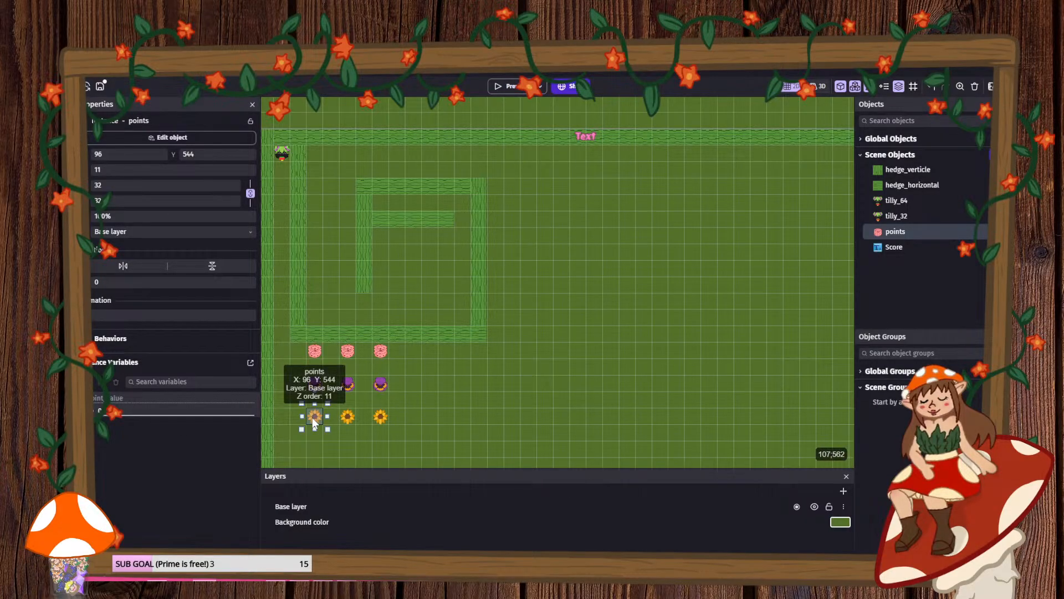
double_click(346, 418)
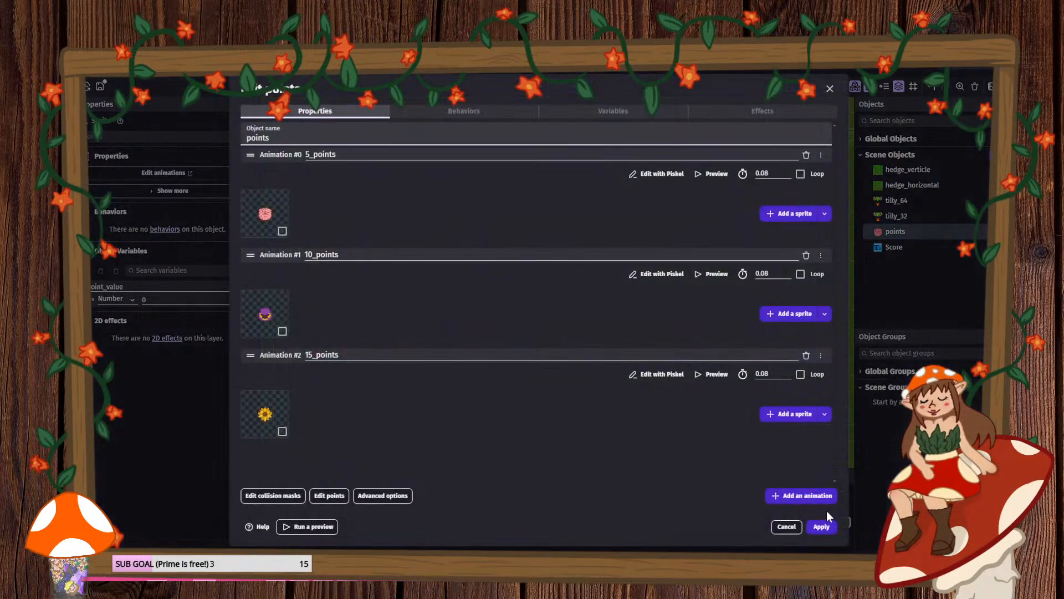
click(821, 526)
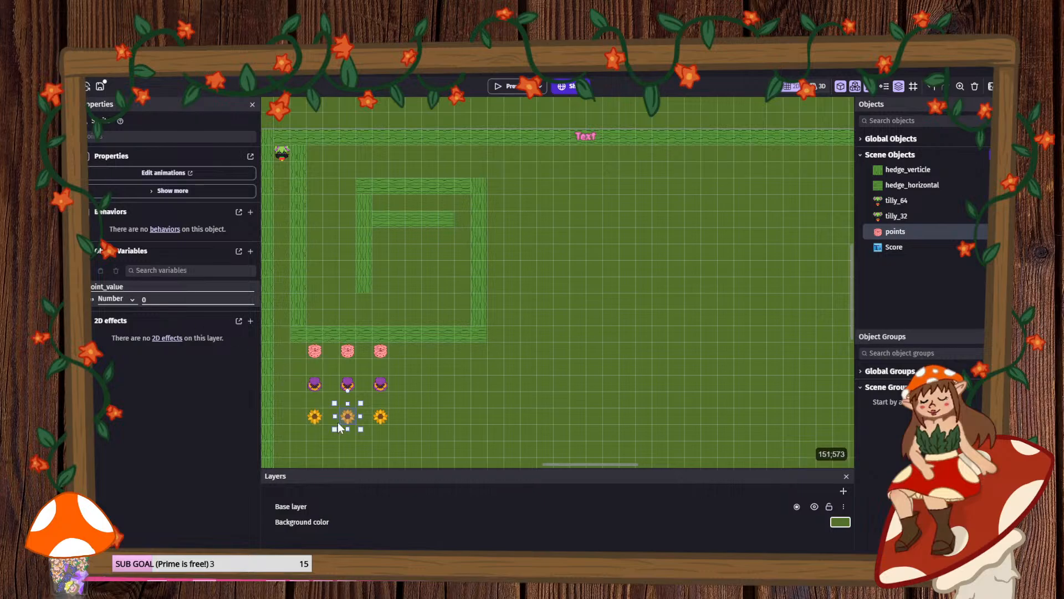
click(157, 299)
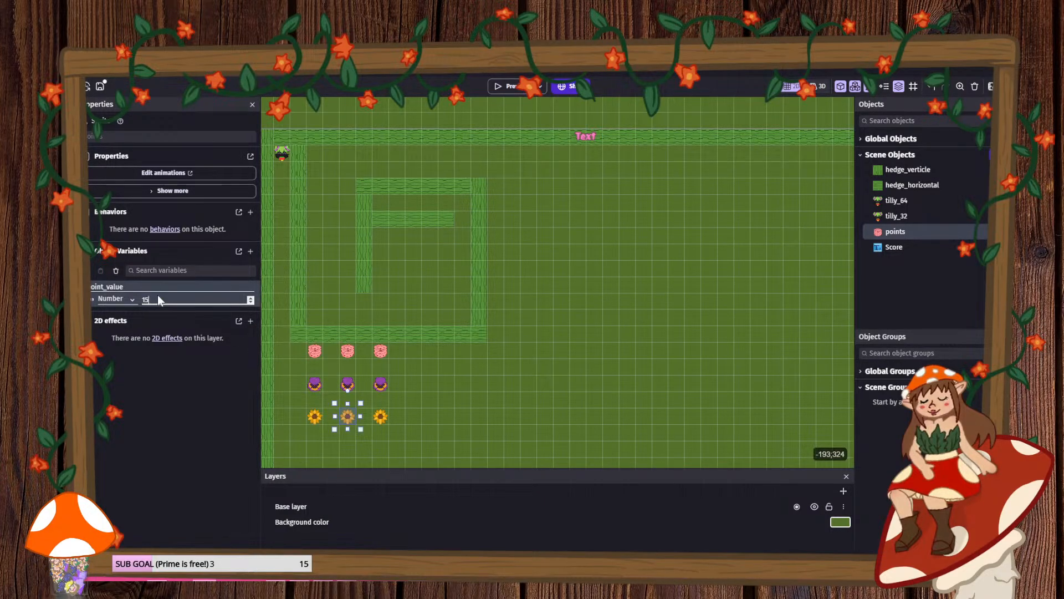
click(383, 415)
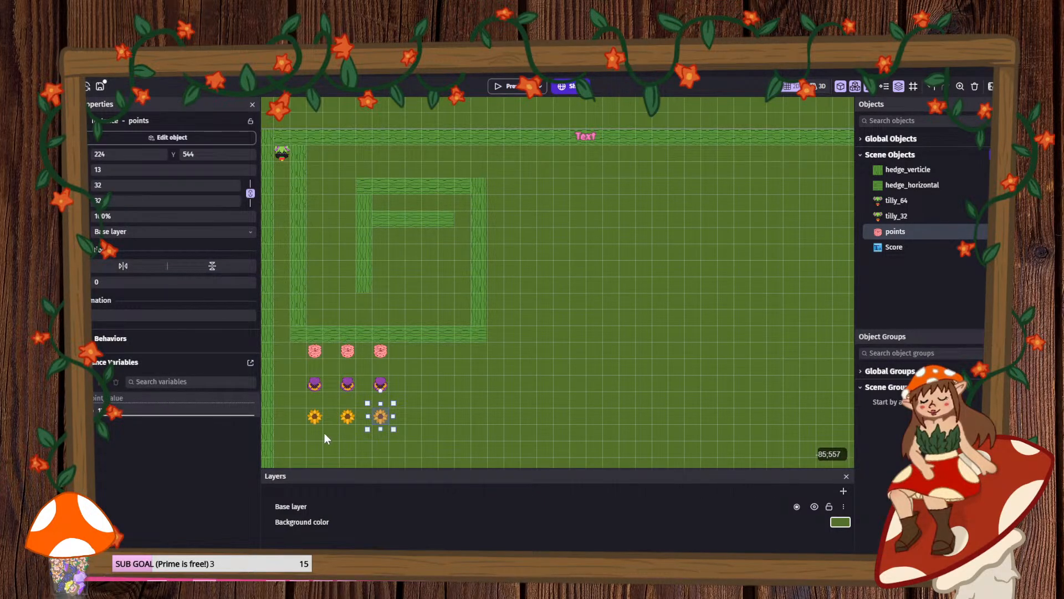
click(347, 416)
click(315, 416)
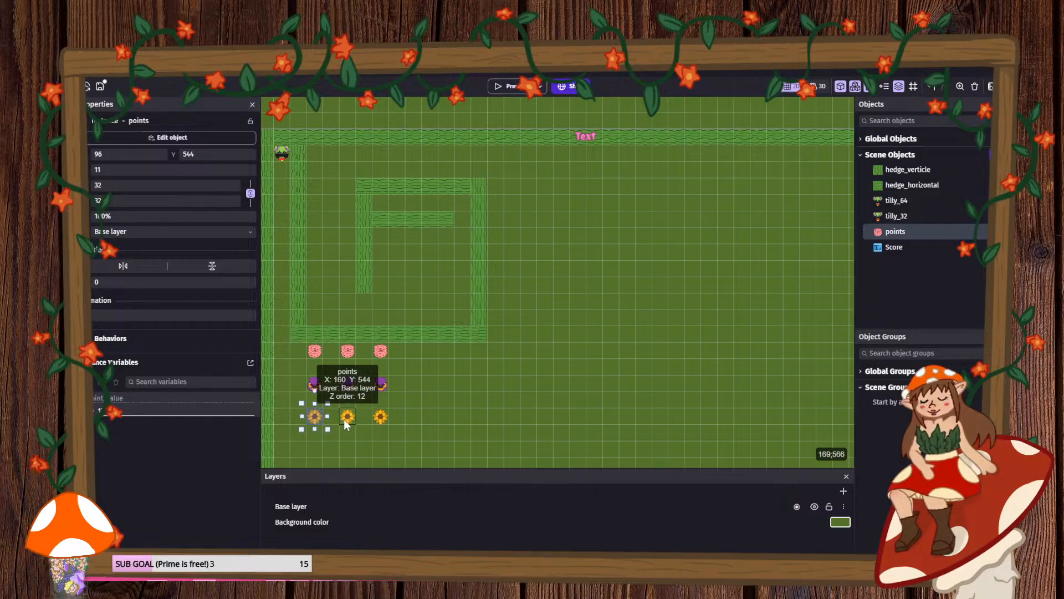
- Check the point_value instance variable on the yellow, purple and pink flowers in the scene
click(347, 417)
click(380, 417)
click(380, 383)
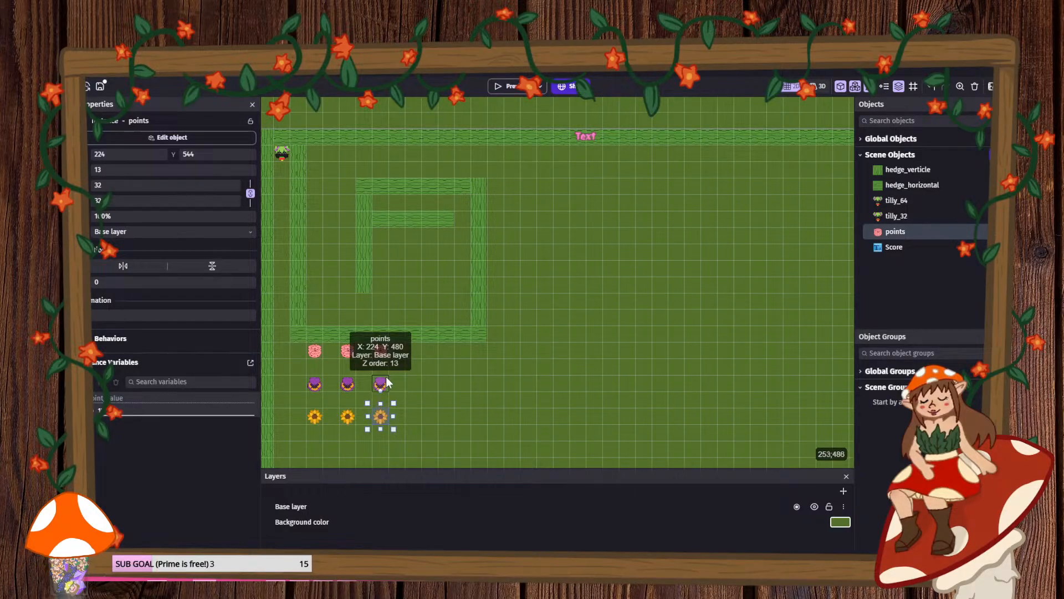
click(347, 384)
click(315, 362)
click(315, 351)
click(348, 351)
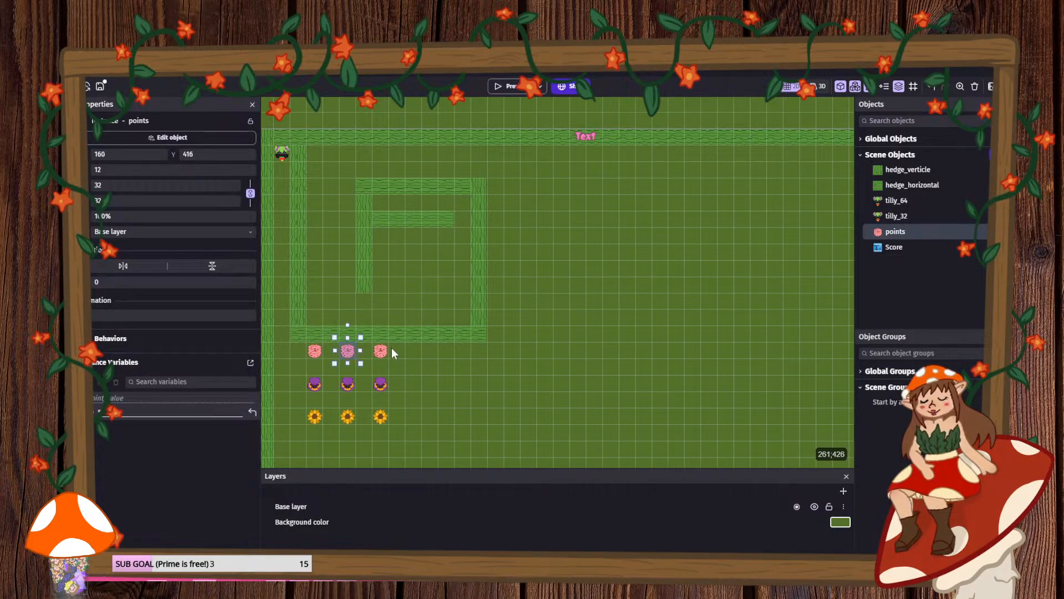
click(391, 353)
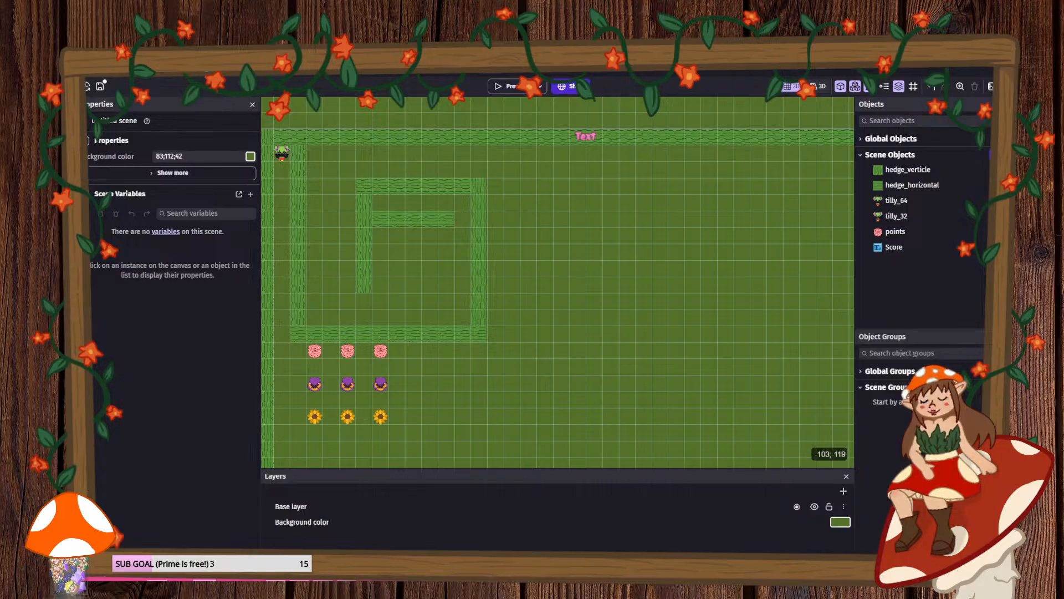
- In the scene's events, delete the active collision event's point_value change and start a new action for that event
click(209, 69)
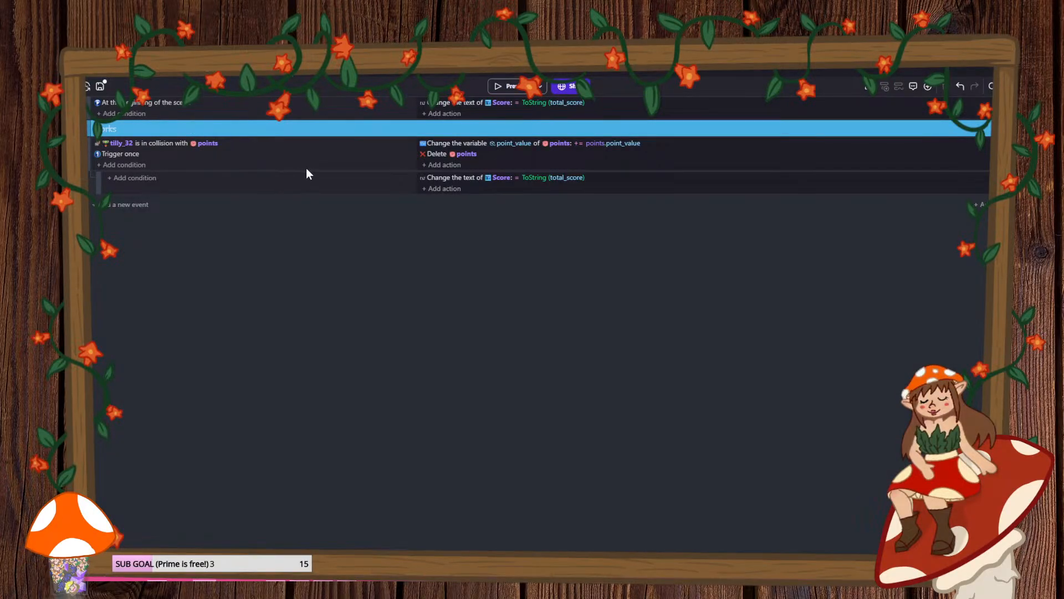
click(103, 131)
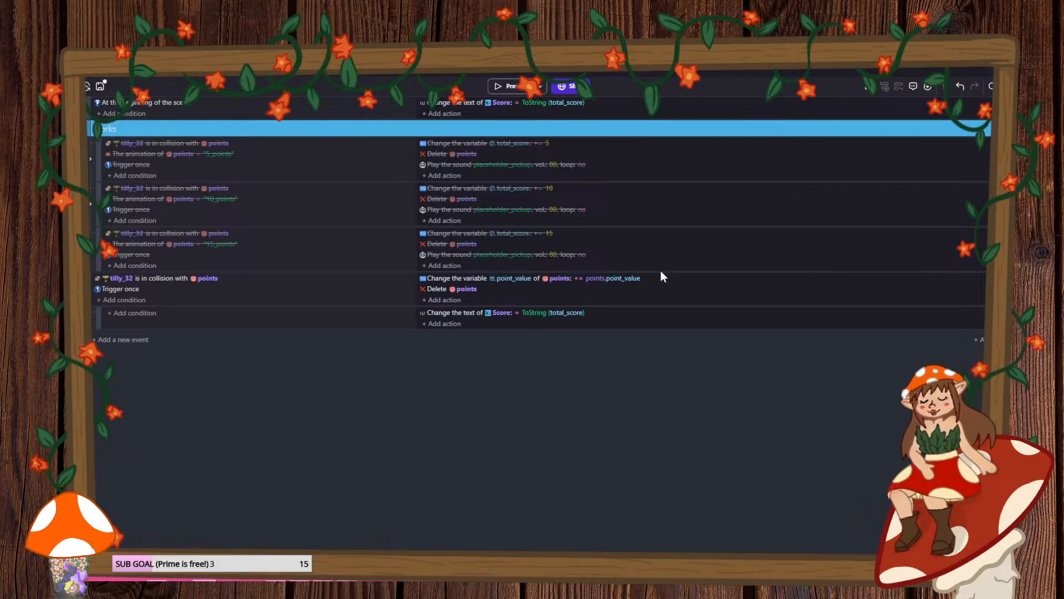
click(474, 279)
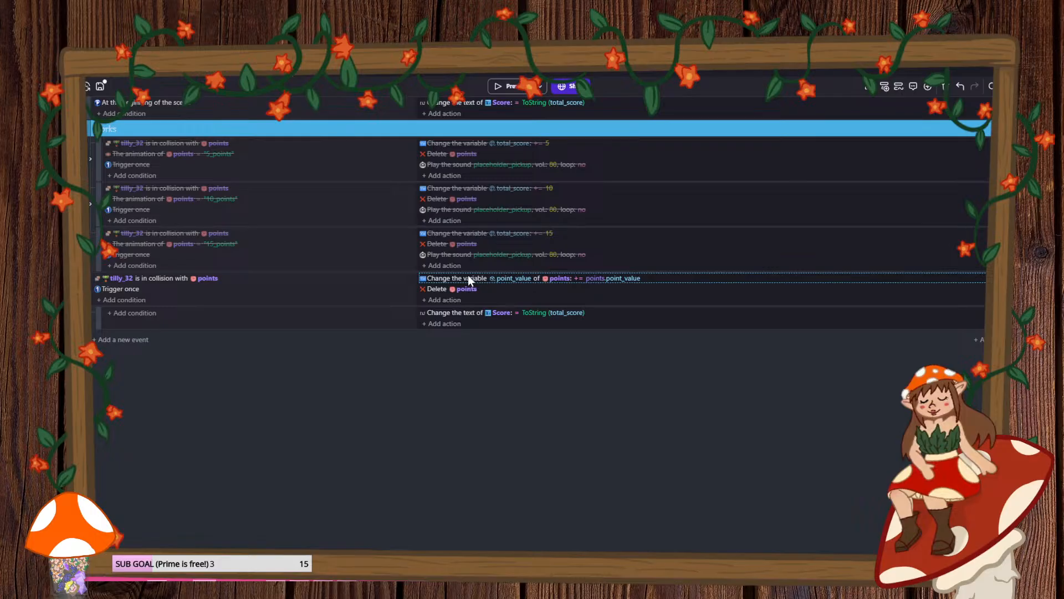
key(Delete)
click(440, 289)
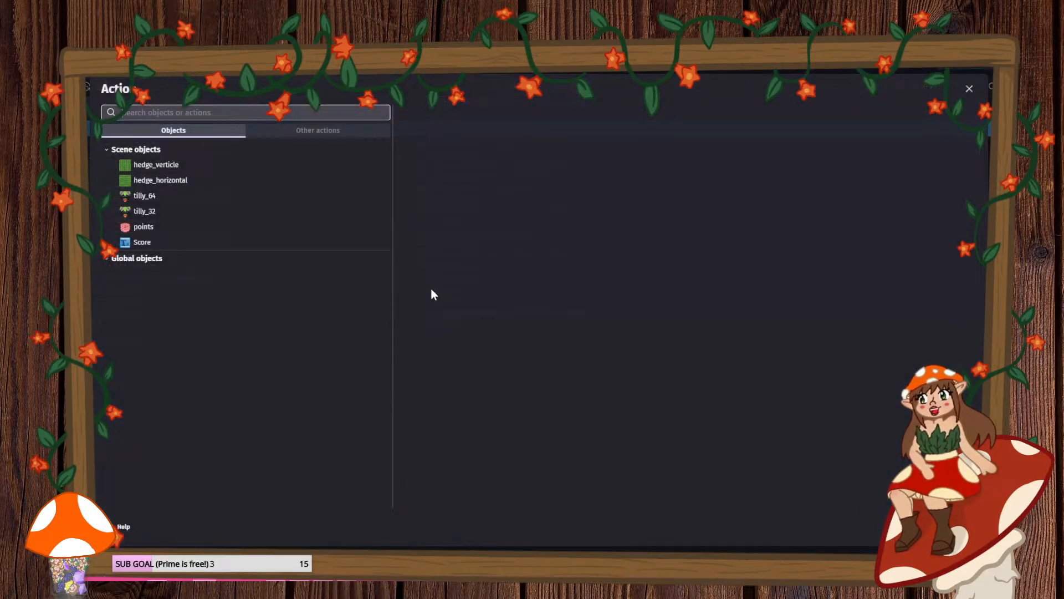
click(155, 228)
scroll(492, 304, down, 10)
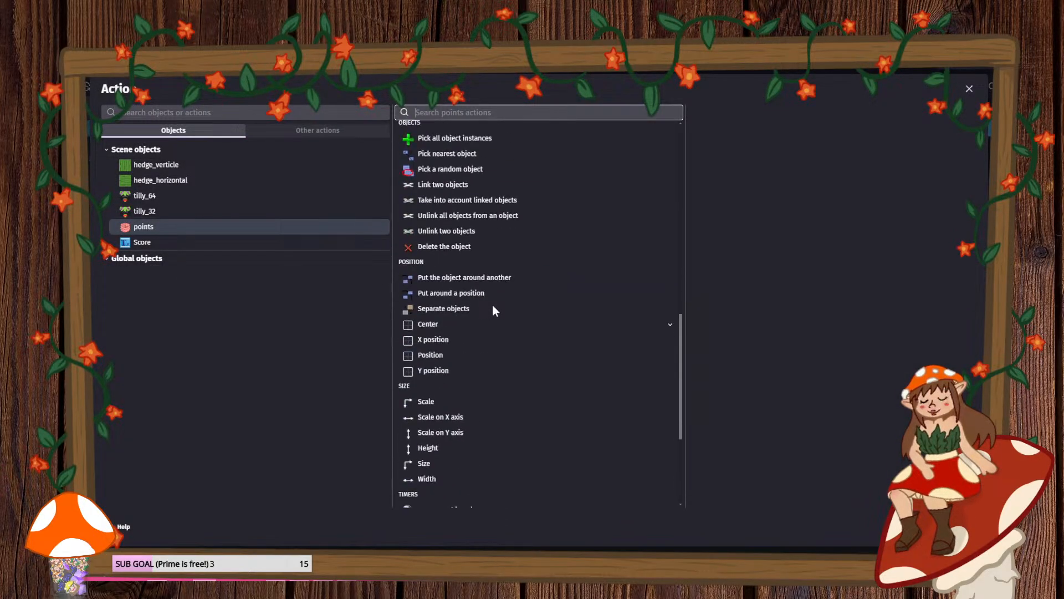
scroll(492, 305, down, 5)
click(477, 410)
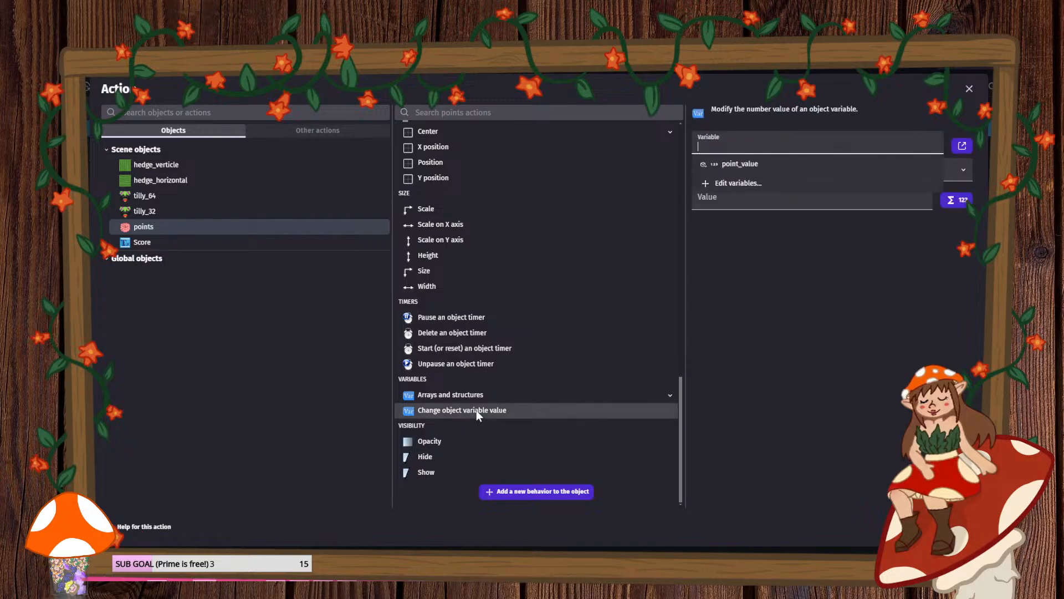
- Choose the general Change variable value action for the collision event and select total_score as its variable
click(299, 133)
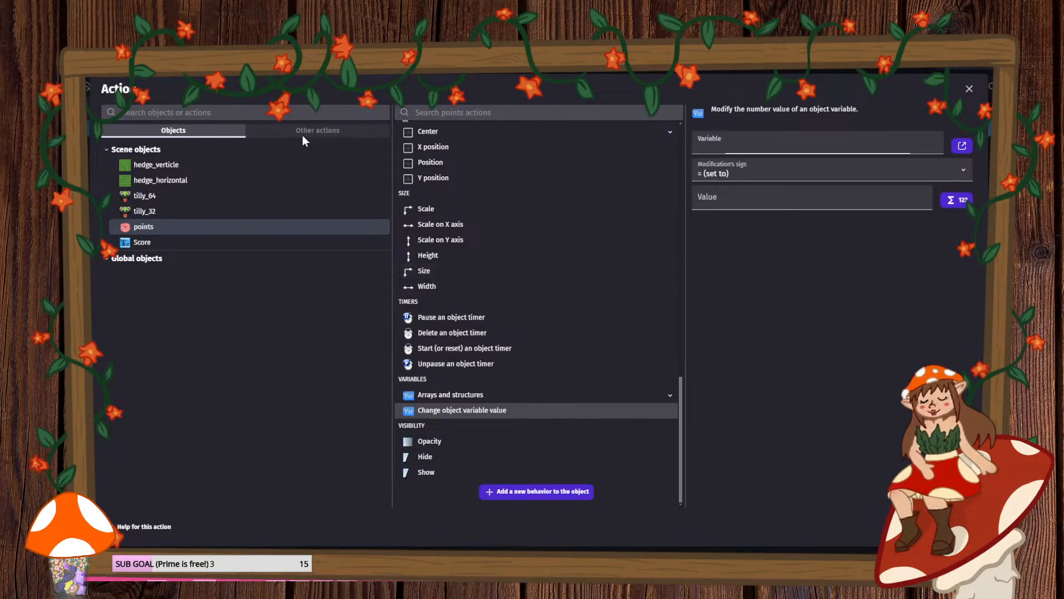
click(143, 198)
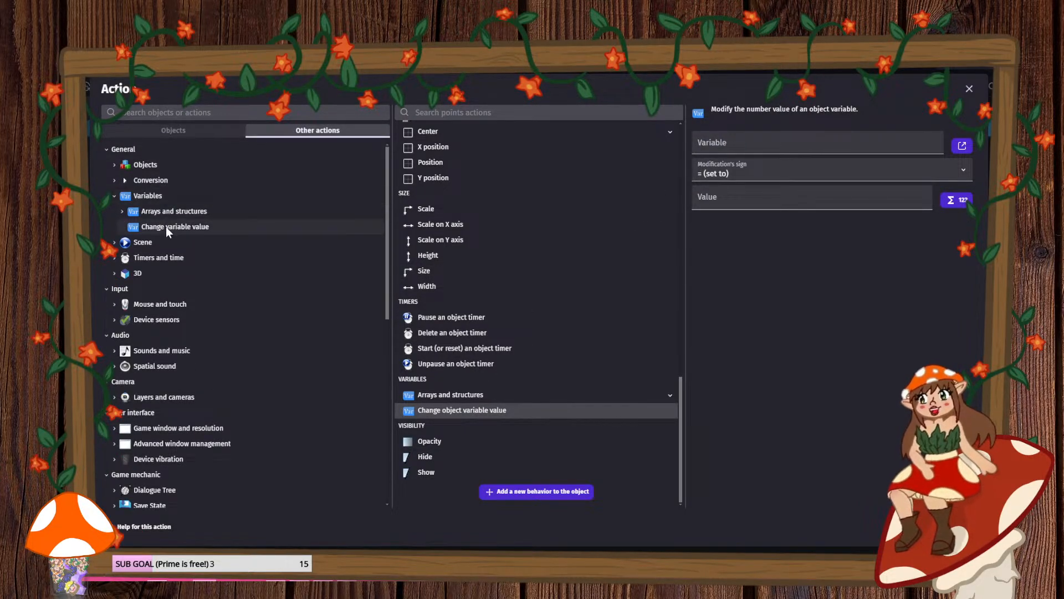
click(165, 227)
click(179, 211)
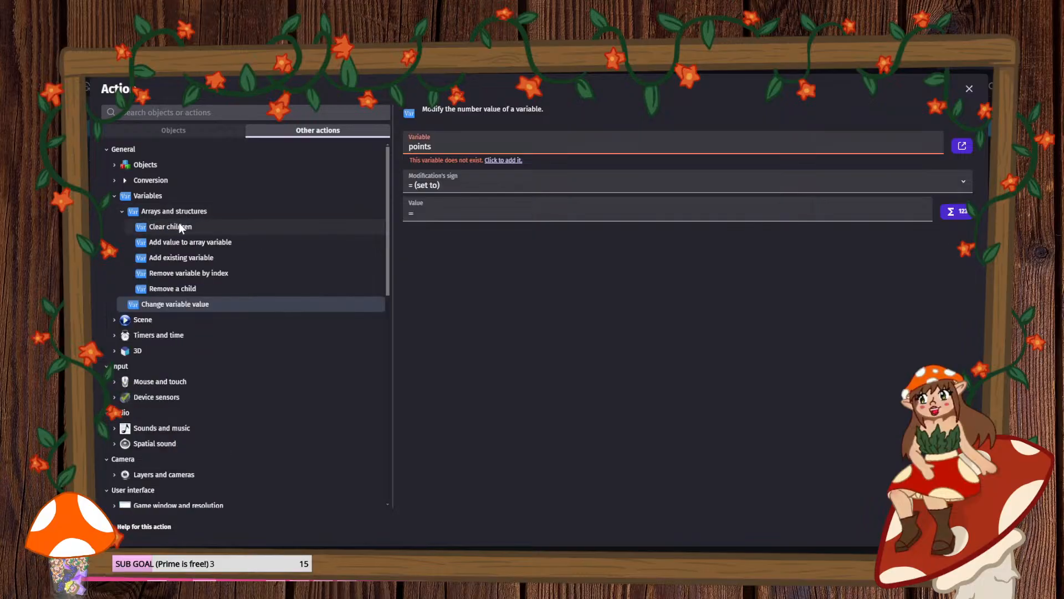
click(123, 211)
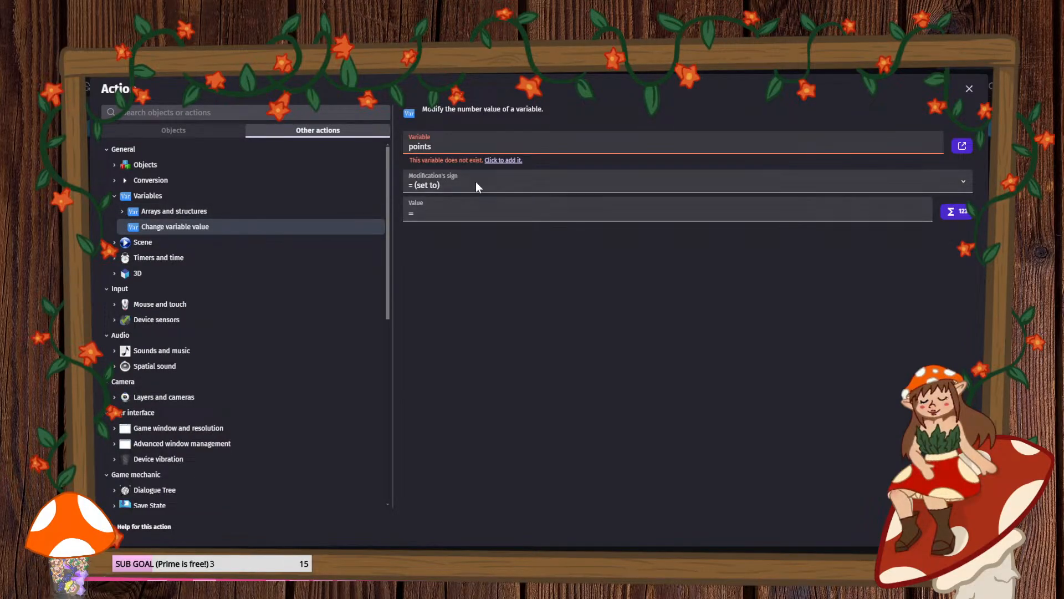
click(465, 142)
key(BackSpace)
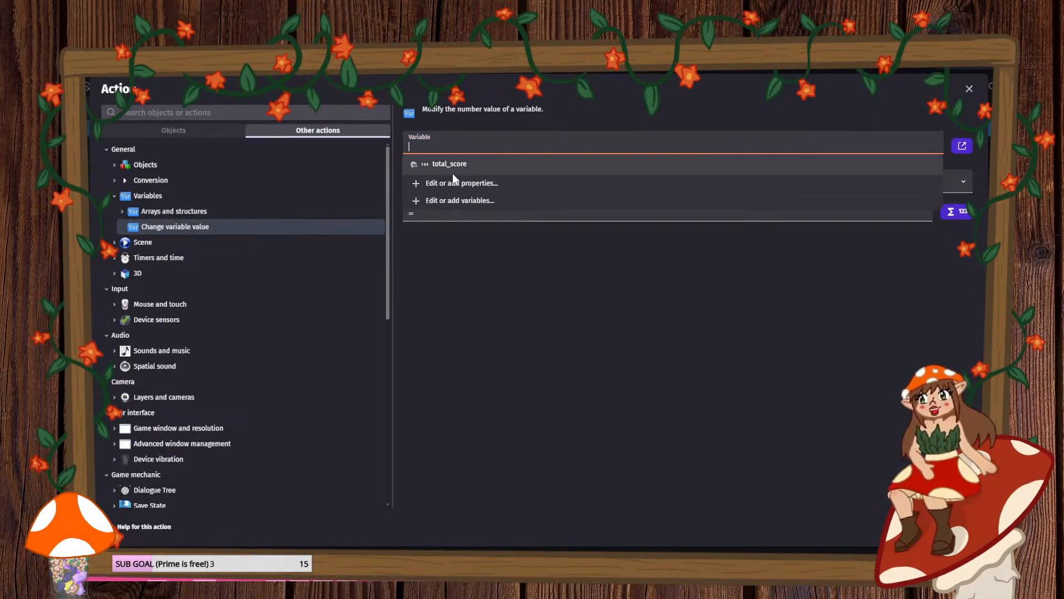
click(450, 166)
- Make the action add points.point_value to total_score and confirm it
drag(463, 199, 379, 181)
click(417, 173)
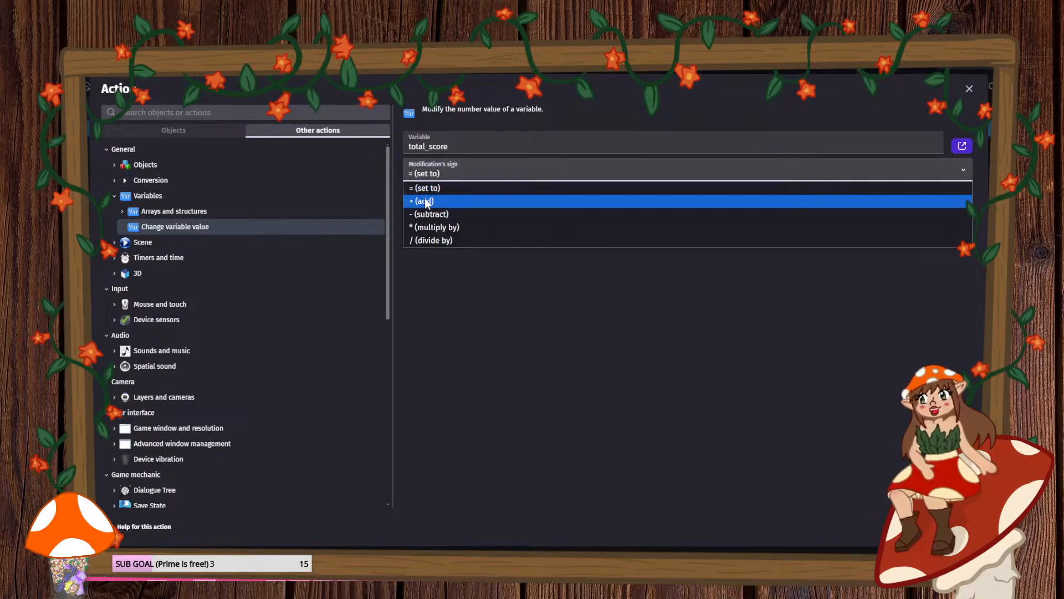
click(419, 202)
text(poi)
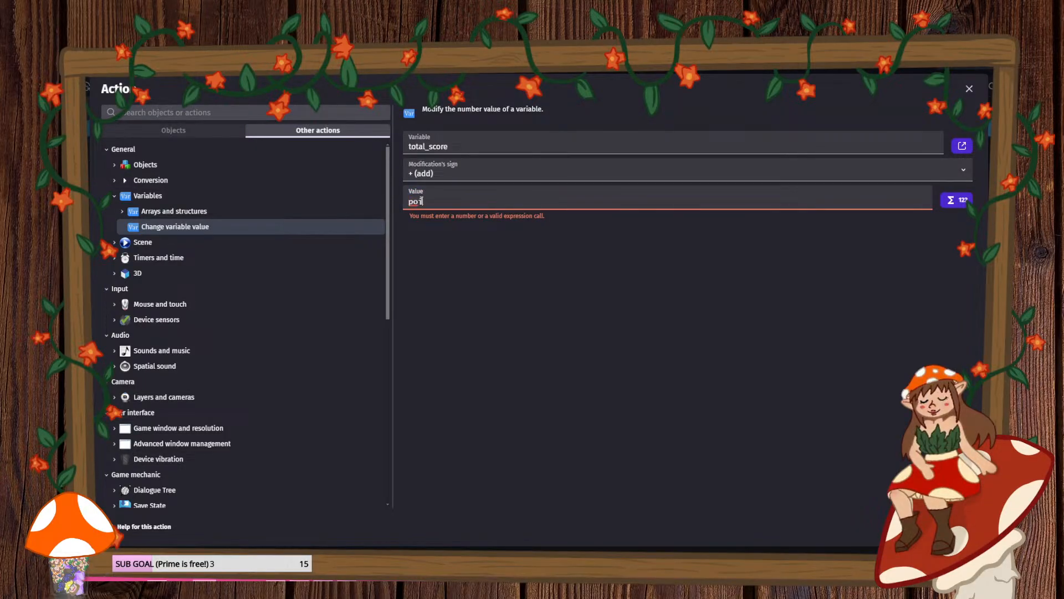
text(nts.po)
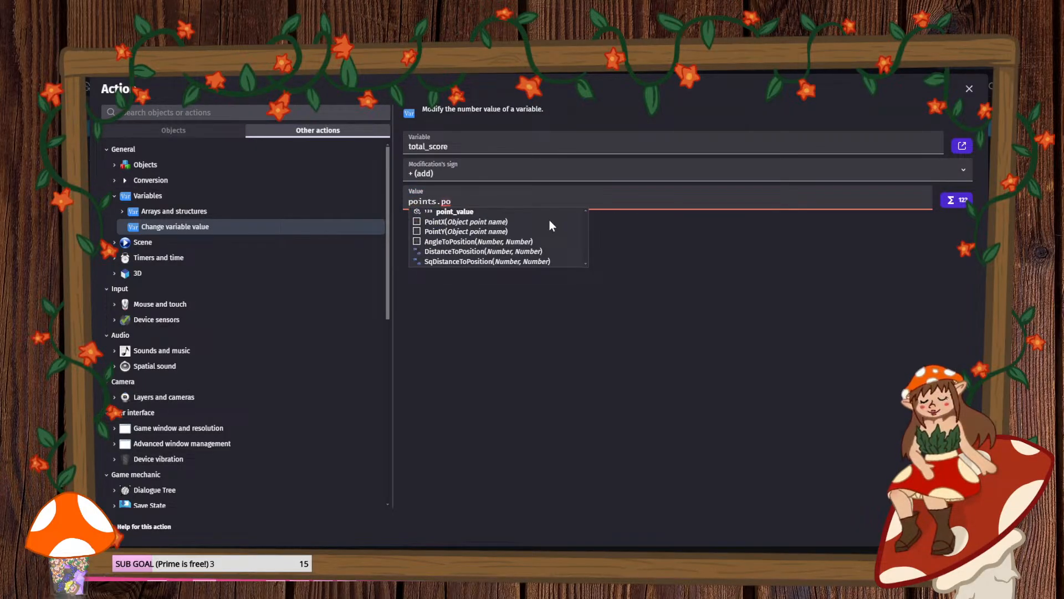
click(519, 213)
click(961, 527)
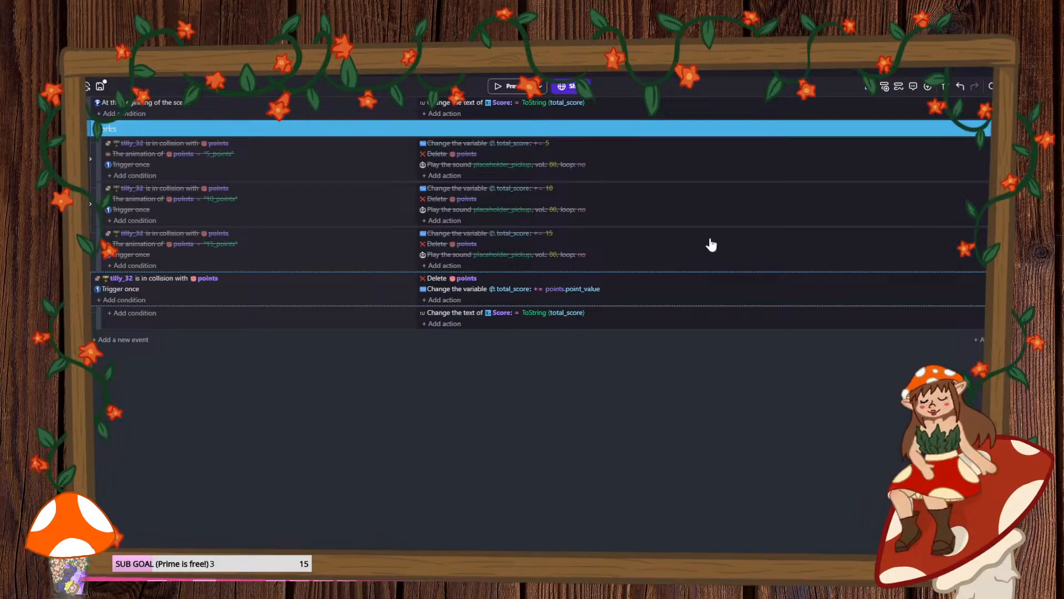
- Launch and close a preview, move the total_score change above the Delete points action, and save the project
click(503, 86)
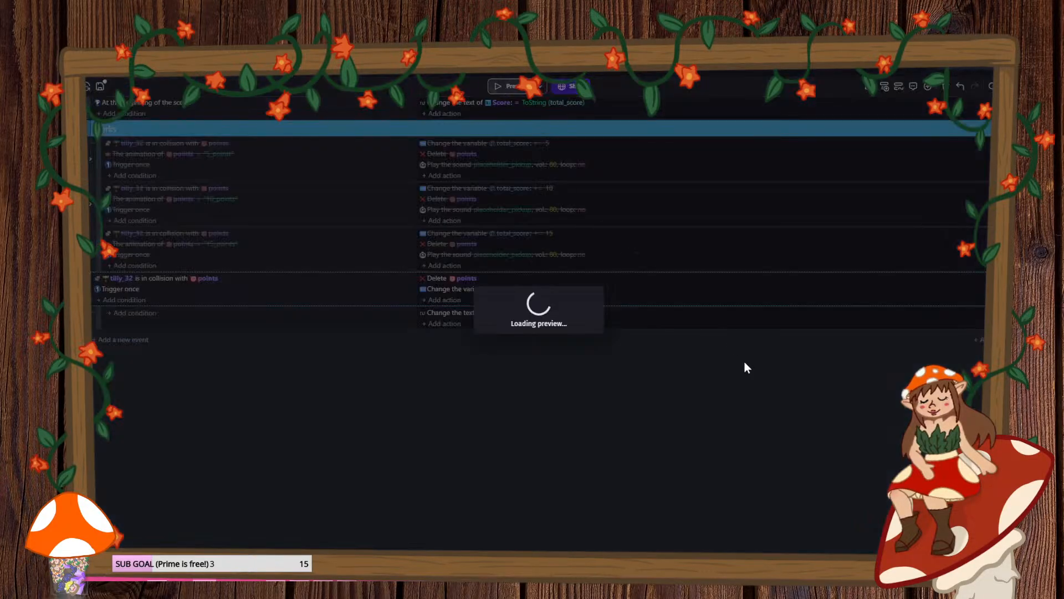
click(837, 130)
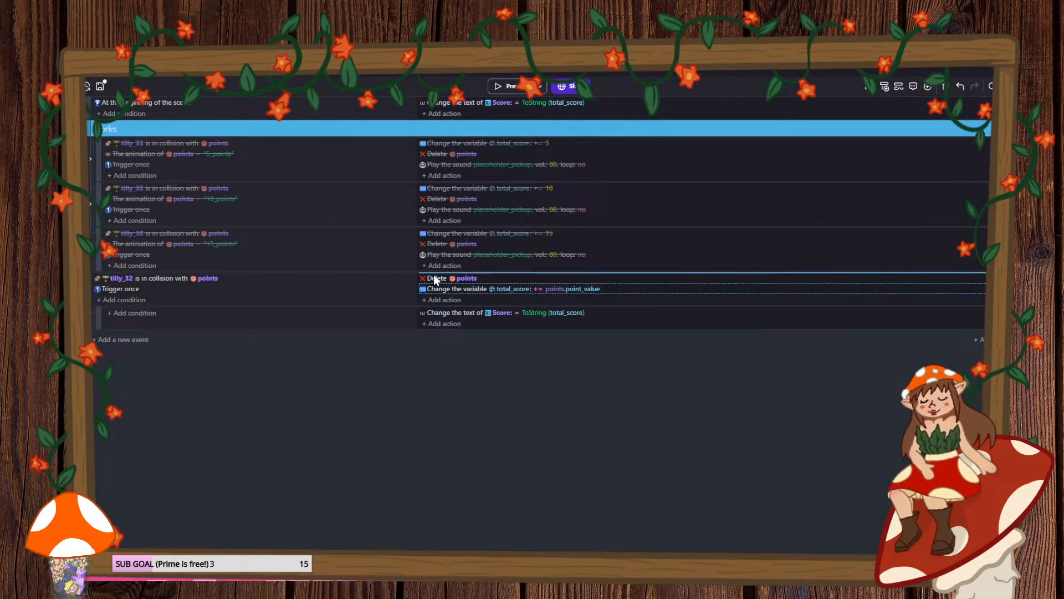
key(ctrl+s)
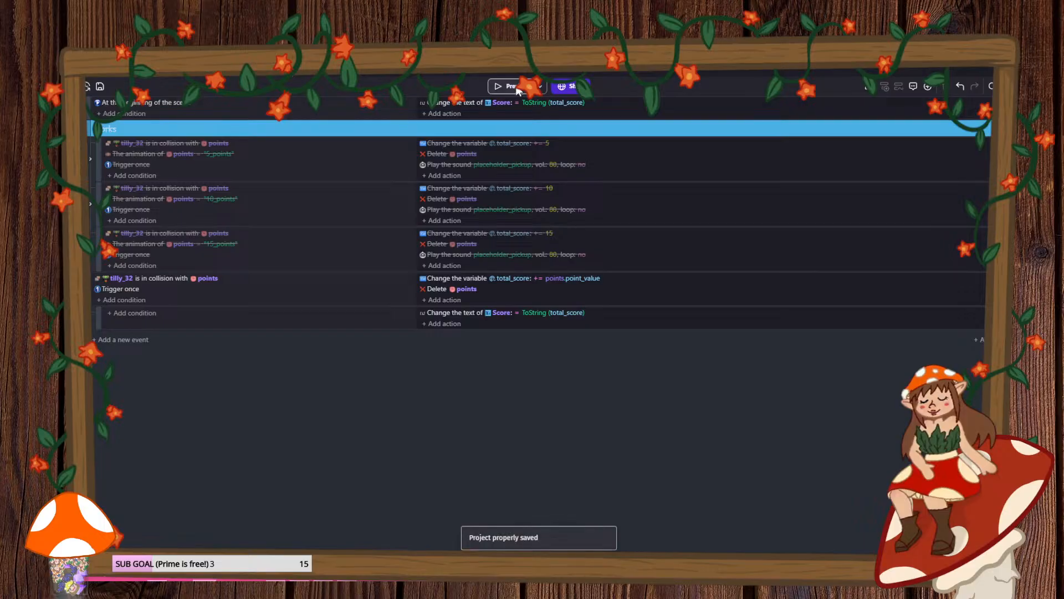
- Preview the game, walk the character through all nine flowers to test the scoring, and close the preview
key(F5)
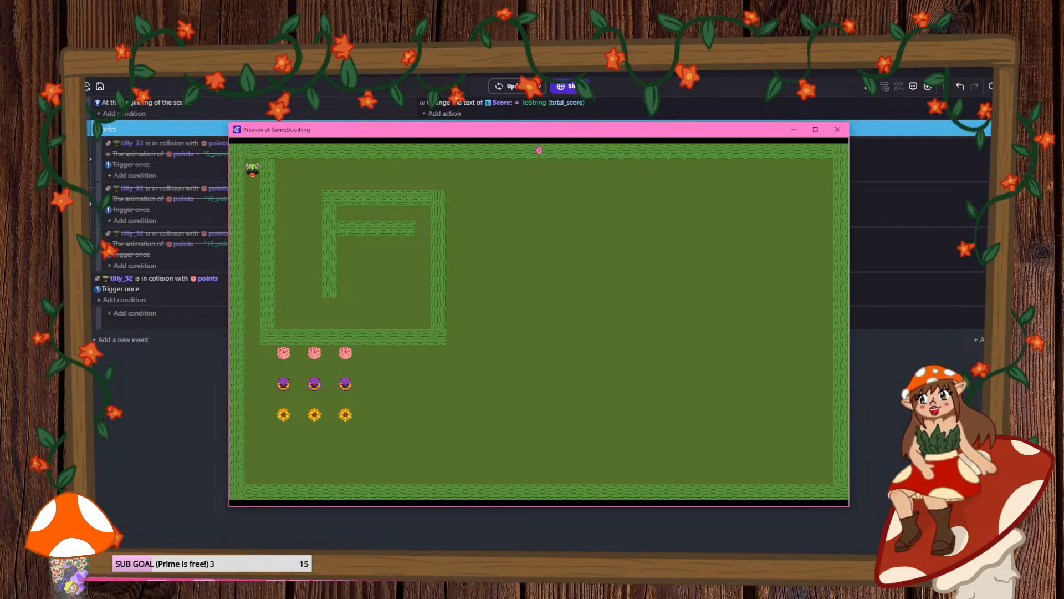
key(Down)
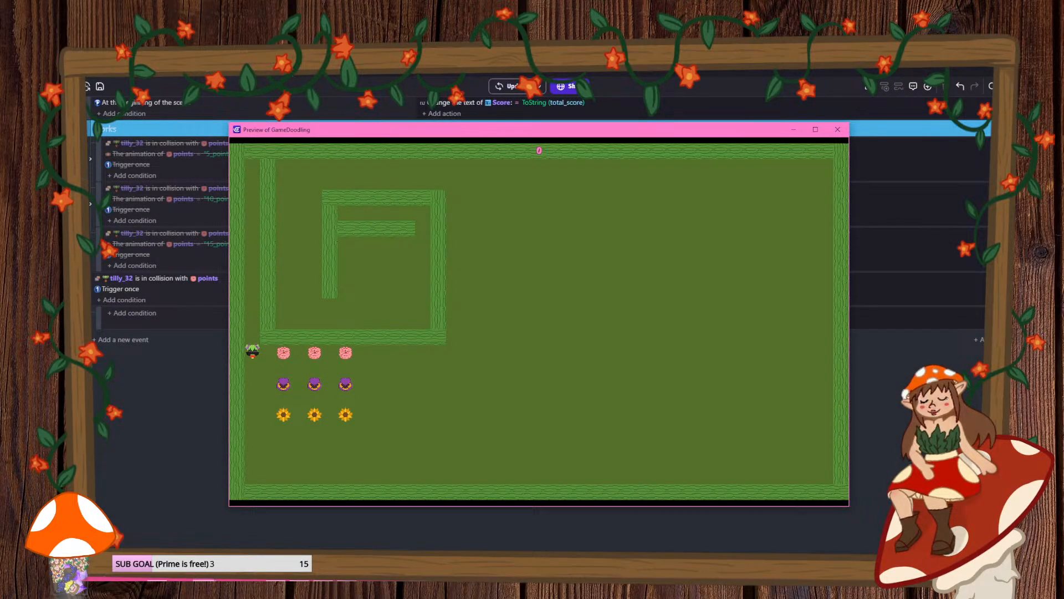
key(Right)
key(Down)
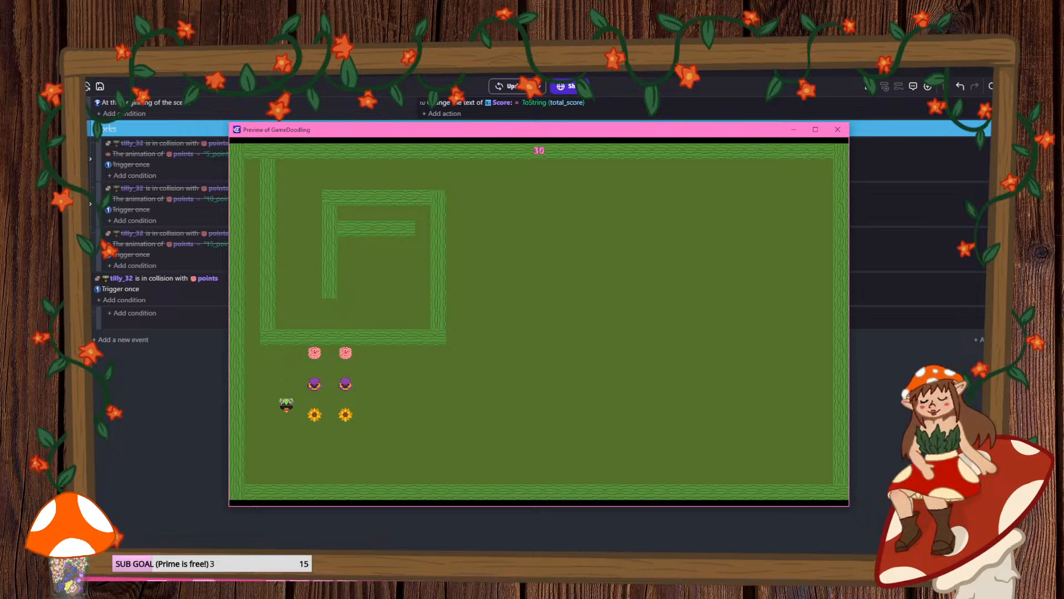
key(Right)
key(Up)
key(Left)
key(Down)
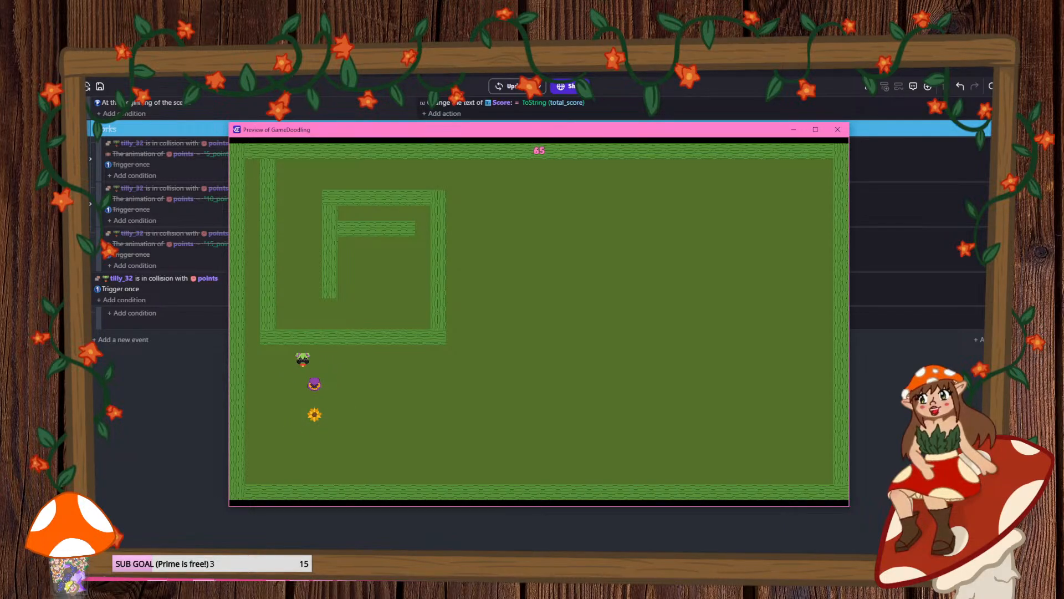
key(Right)
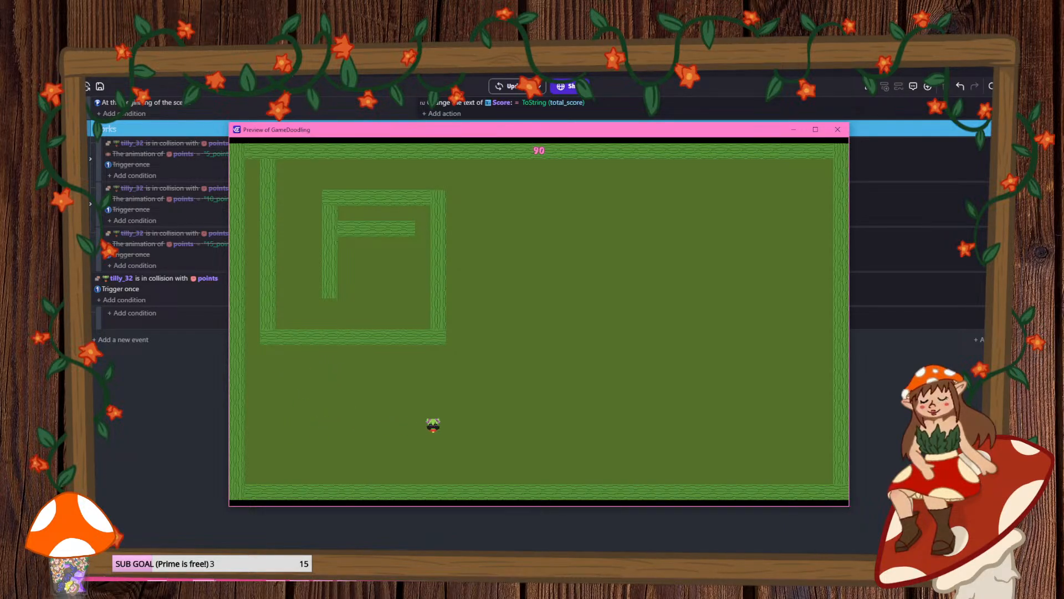
key(Right)
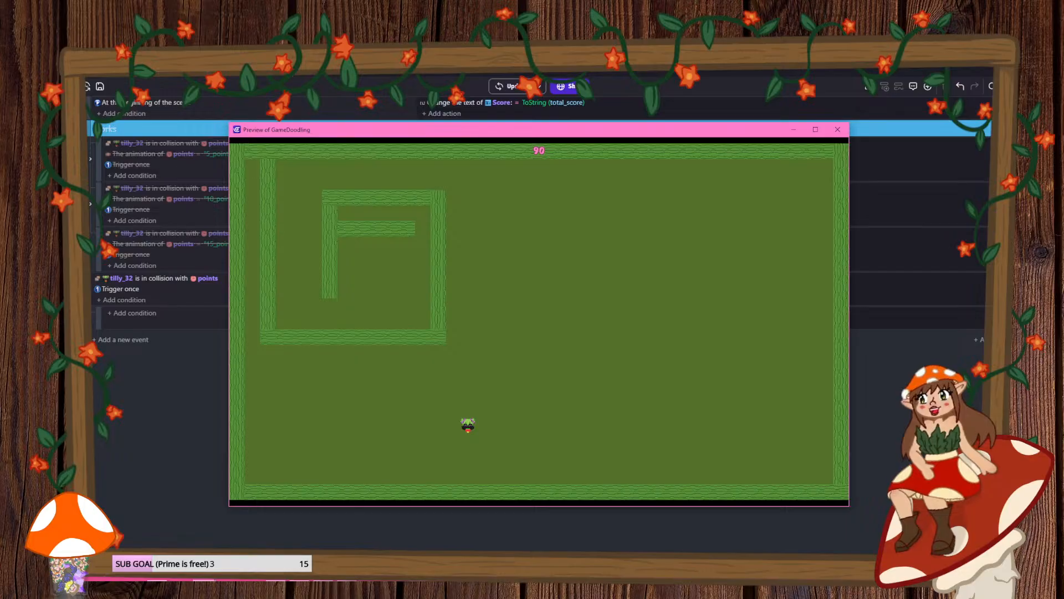
click(838, 129)
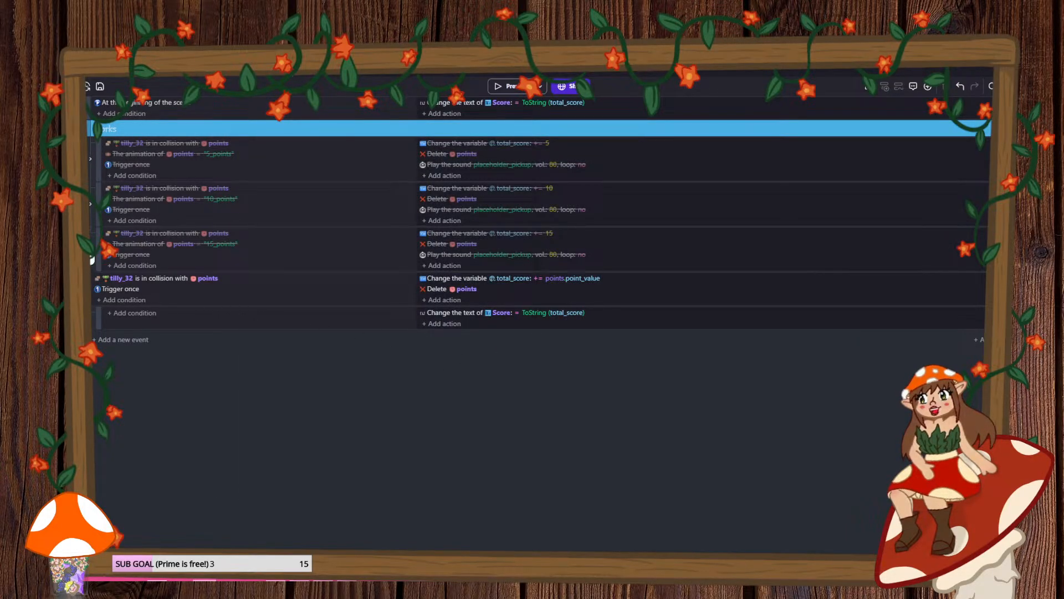
- Expand the score-text sub-events of the three disabled collision events and re-enable their event group
click(91, 249)
click(91, 204)
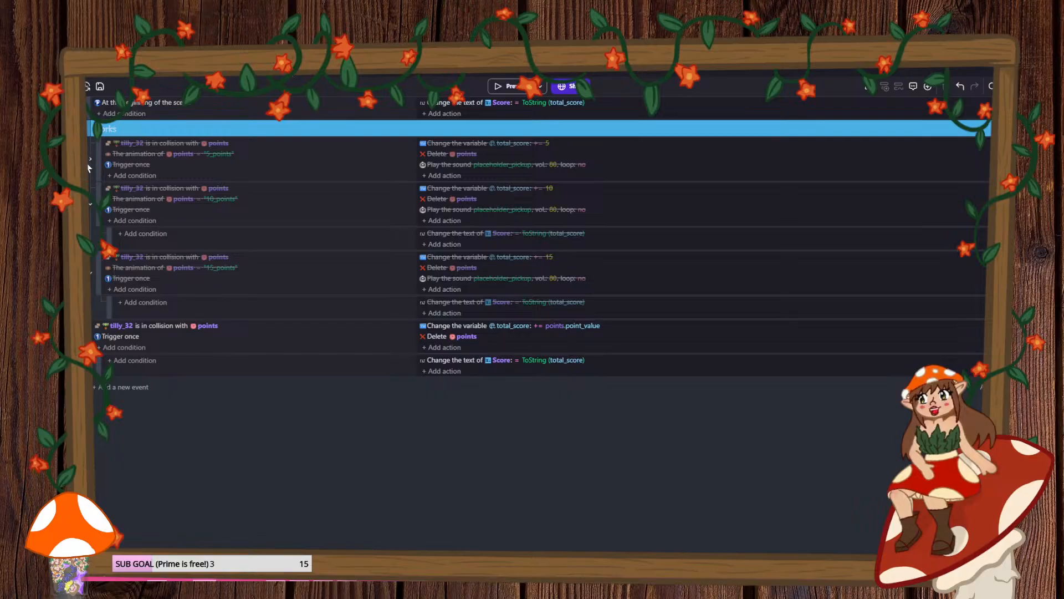
click(90, 159)
right_click(172, 127)
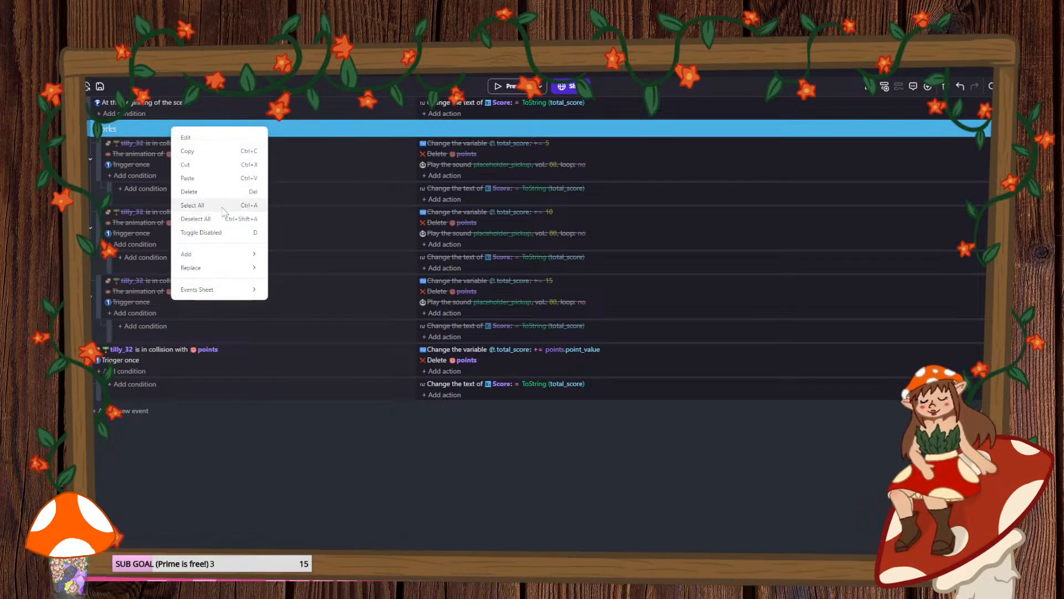
click(200, 232)
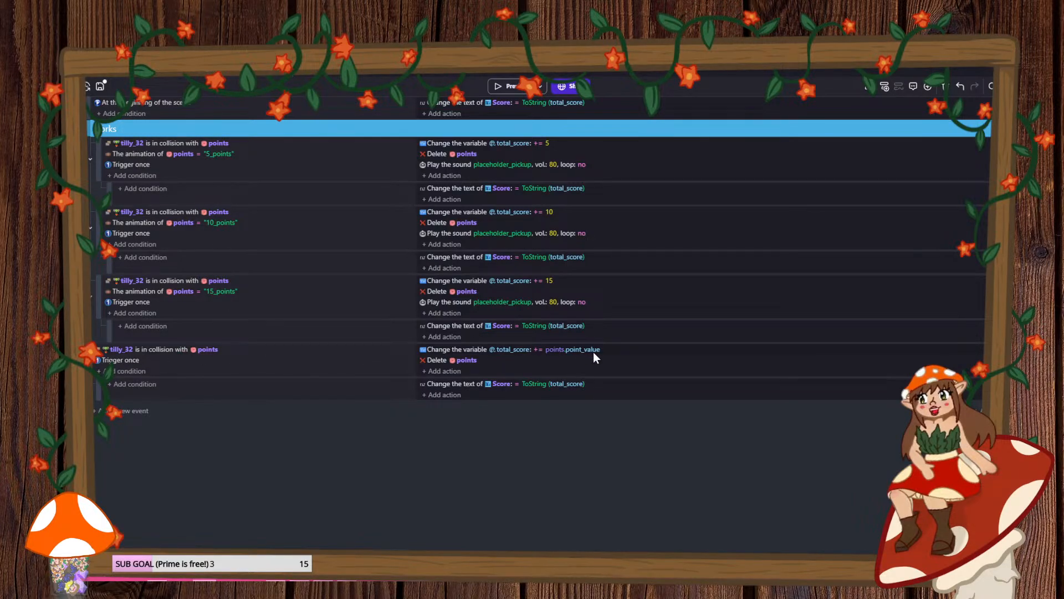
- Collapse the works event group, clear the selection and save the project
click(81, 129)
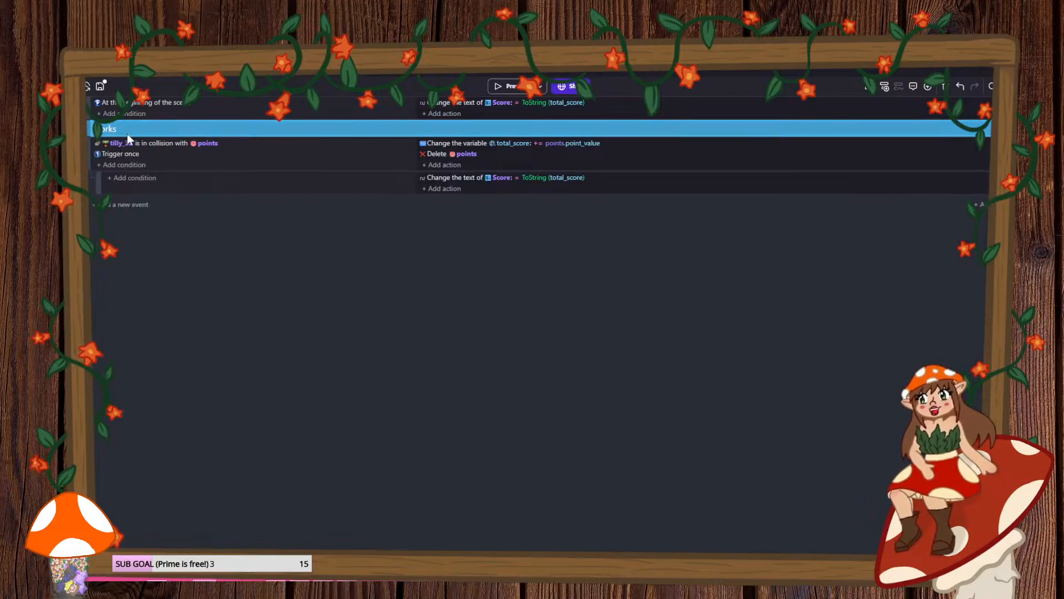
right_click(158, 130)
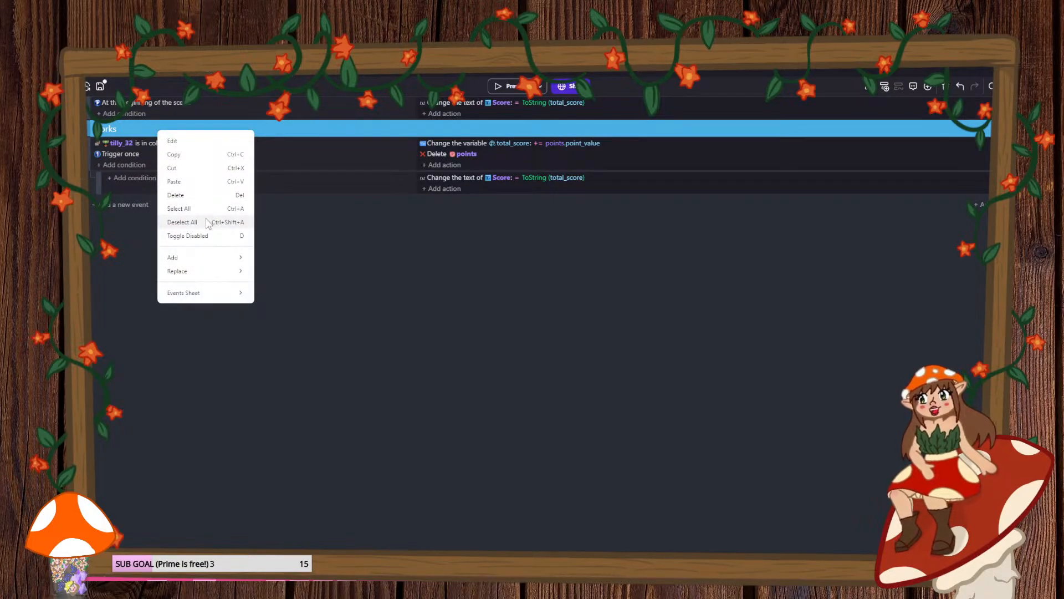
click(183, 222)
click(100, 86)
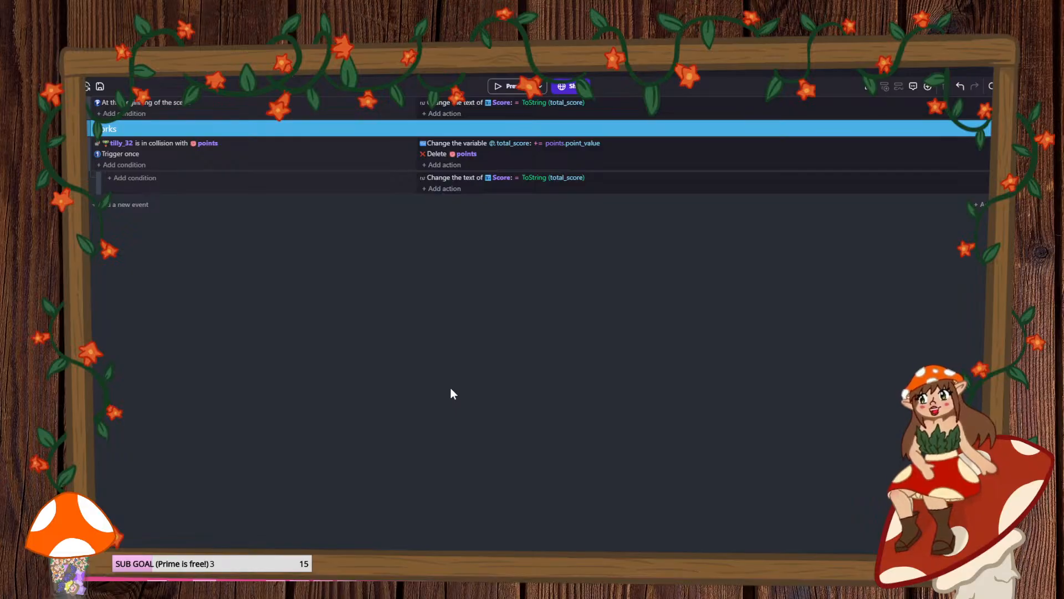
- Disable the works event group, save the project and move the group below the points.point_value collision event
right_click(143, 125)
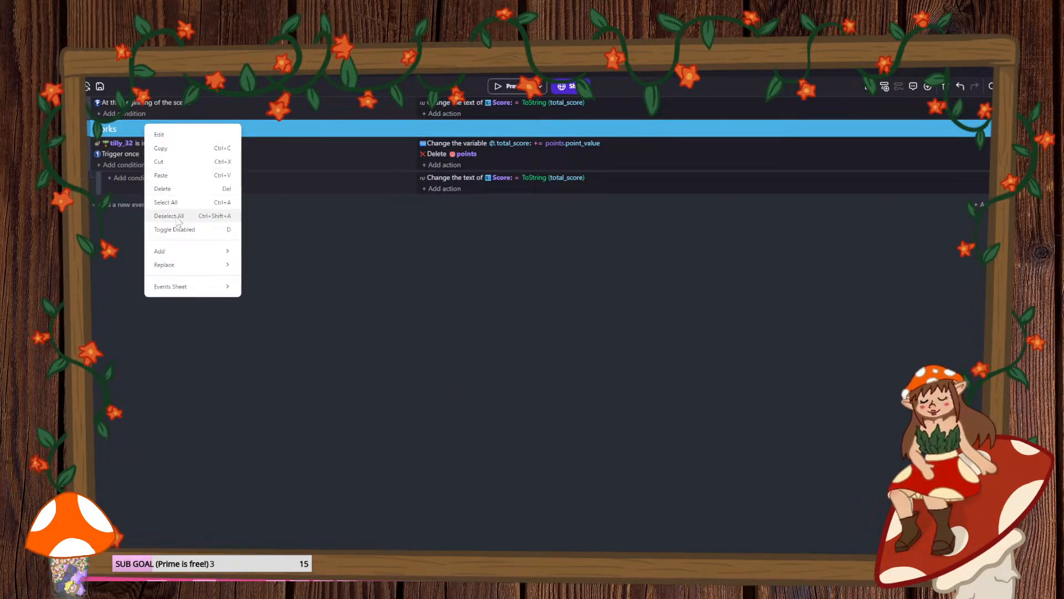
click(169, 229)
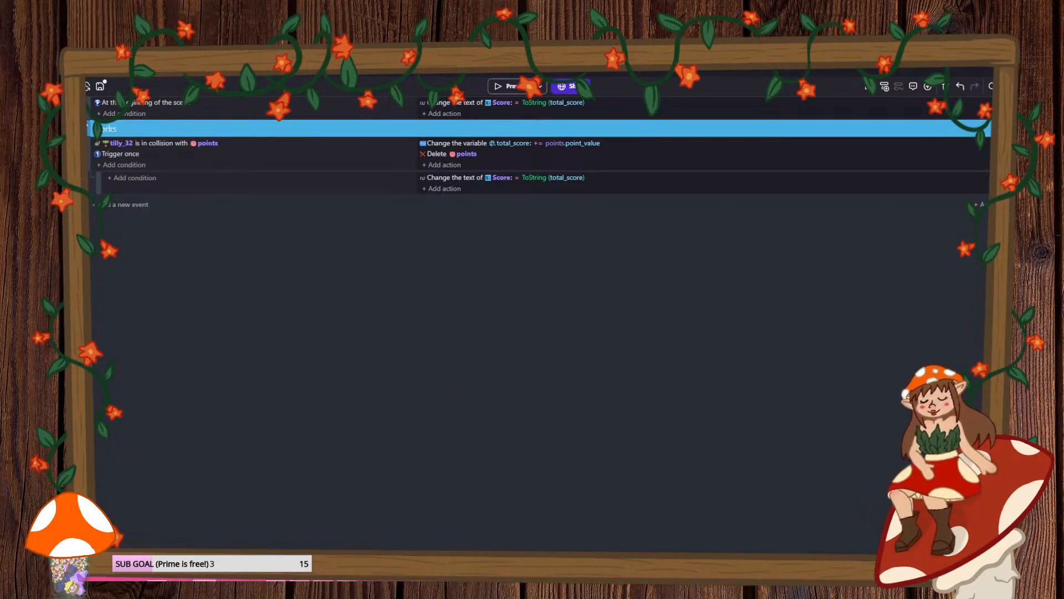
click(99, 87)
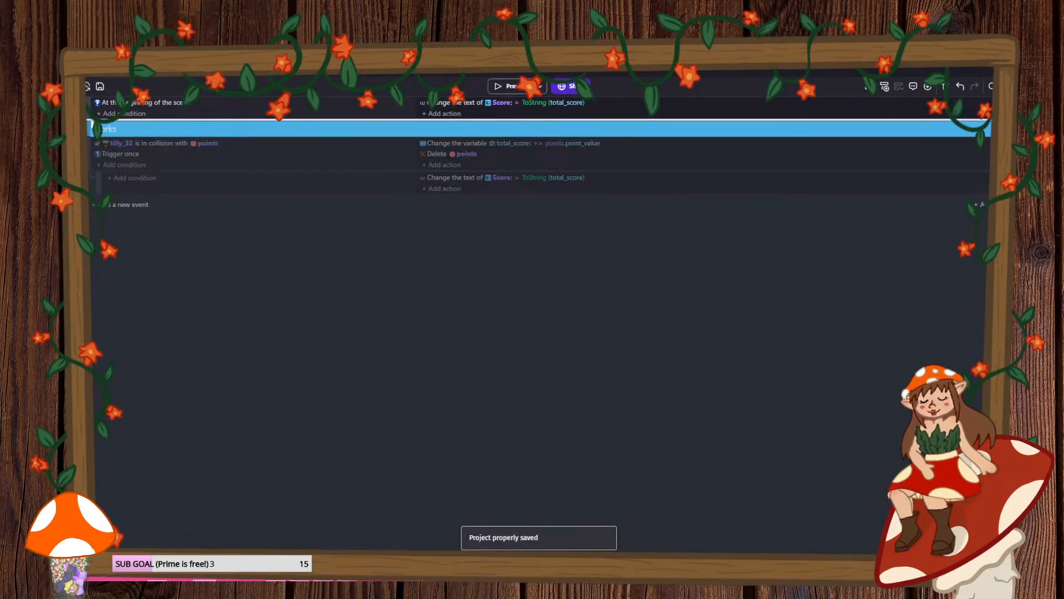
drag(92, 125, 98, 196)
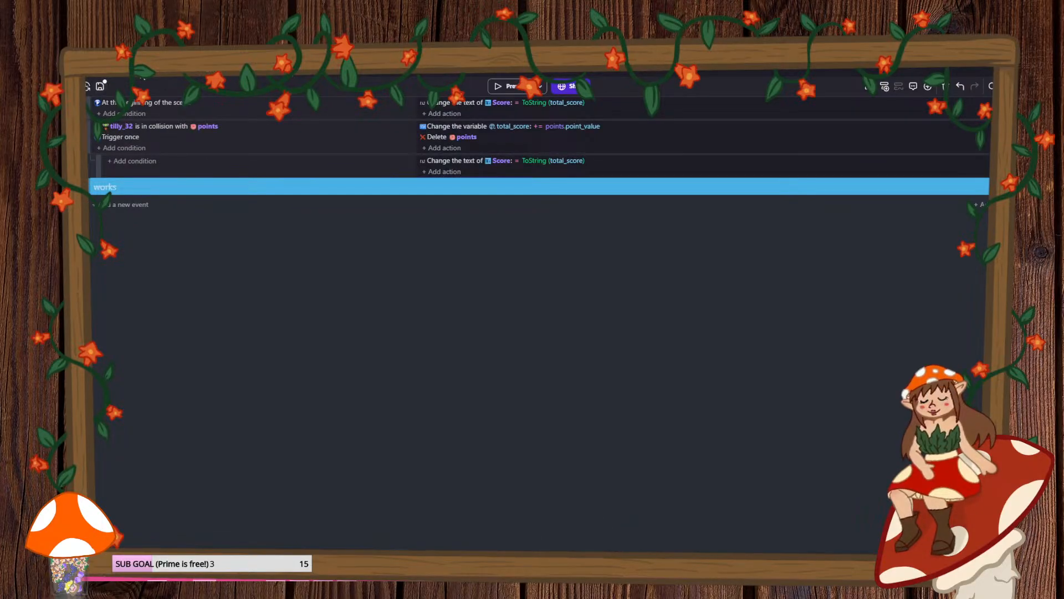
- Add a new Sprite object to the scene from scratch and start creating its image with Piskel
click(142, 70)
scroll(401, 281, down, 3)
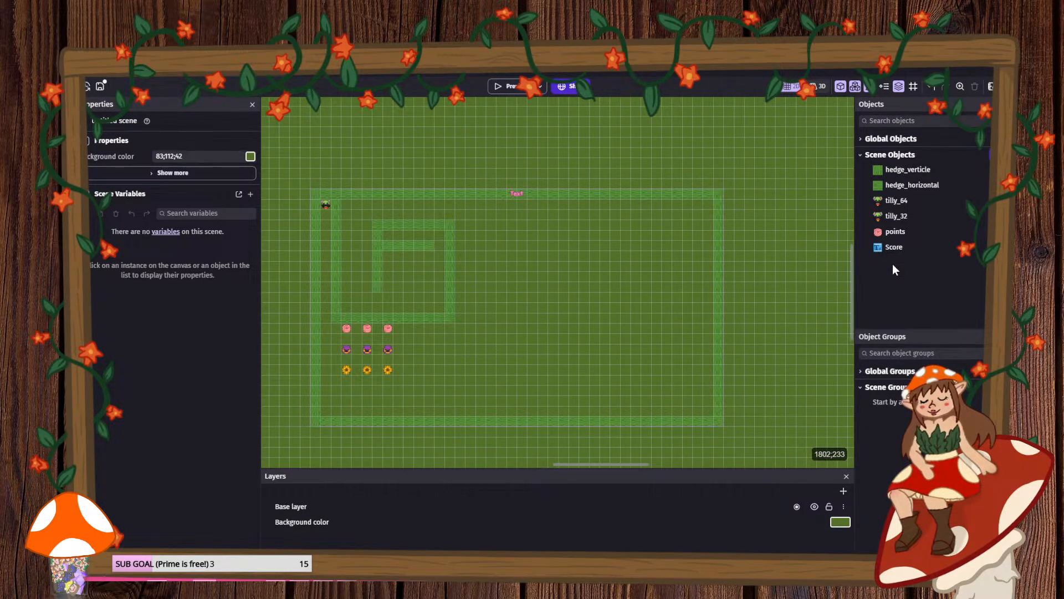
scroll(405, 249, up, 3)
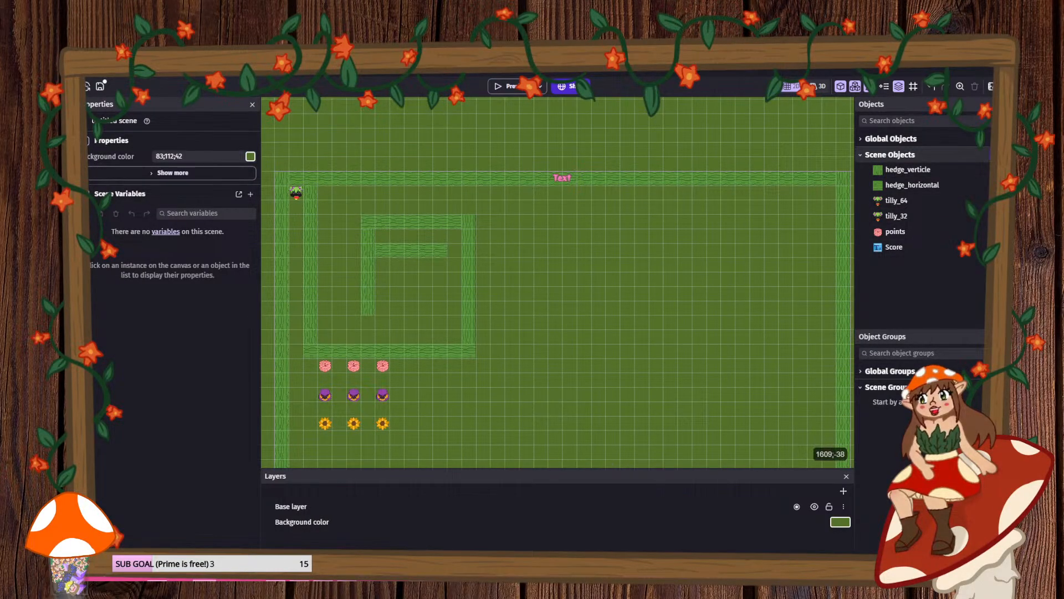
click(981, 155)
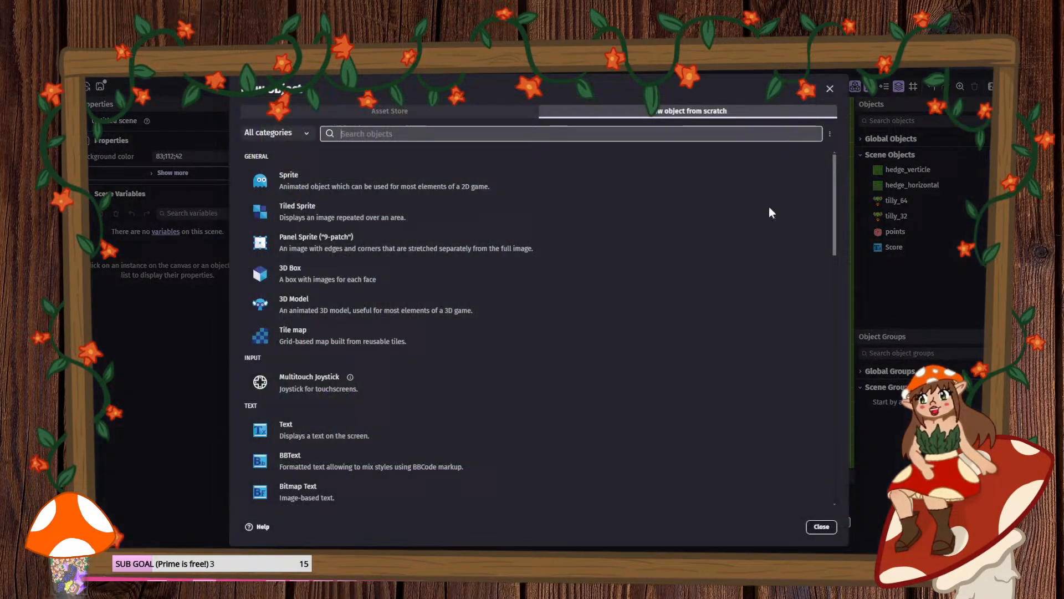
click(251, 175)
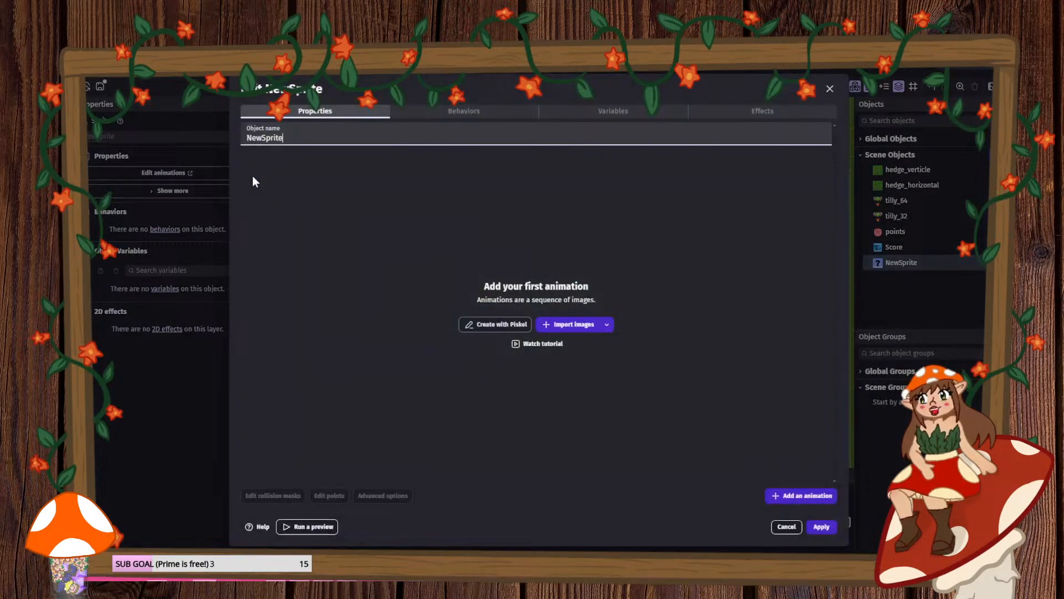
click(495, 325)
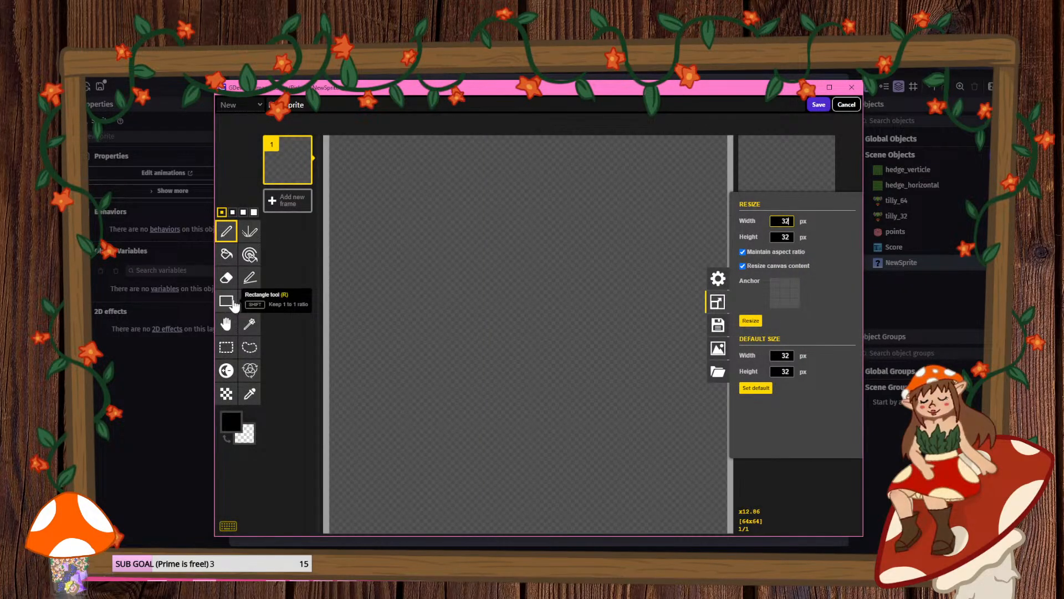
- Resize the canvas to 32 x 32 px and draw a centered black circle outline about 30 px wide
scroll(464, 273, down, 2)
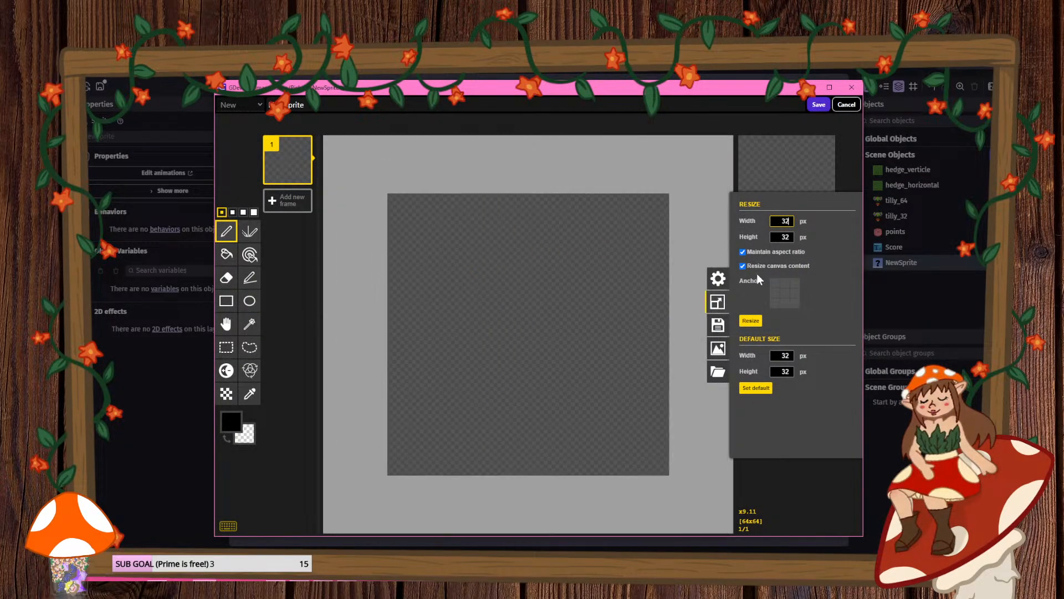
click(226, 253)
click(847, 304)
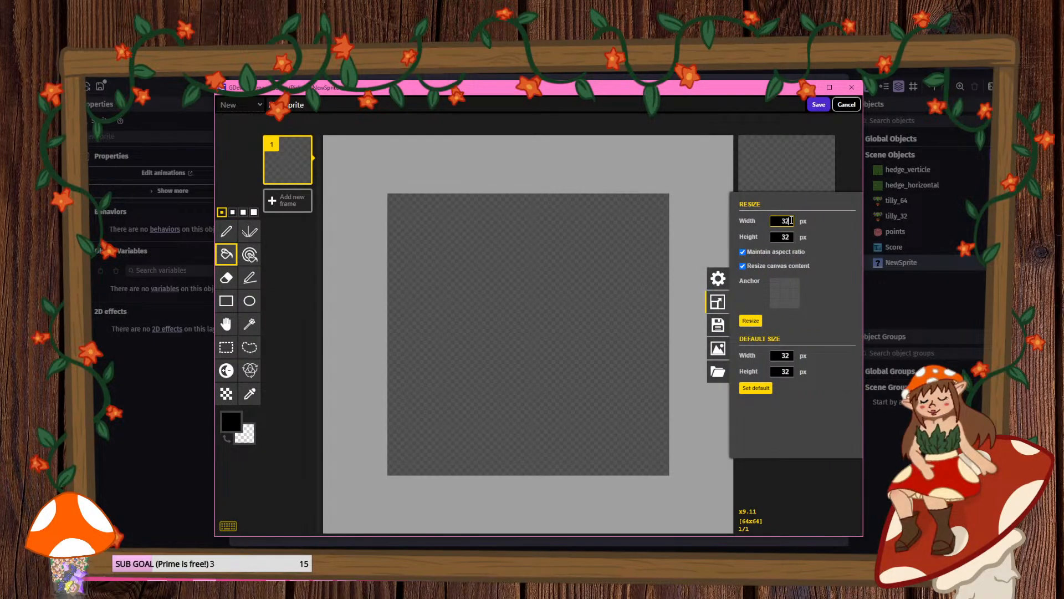
key(Return)
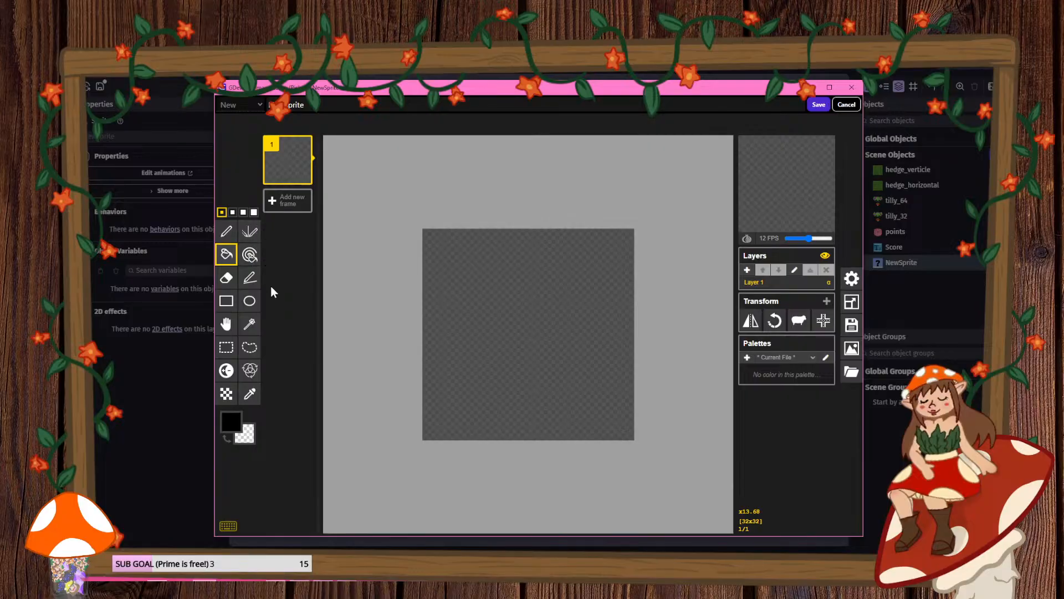
click(249, 300)
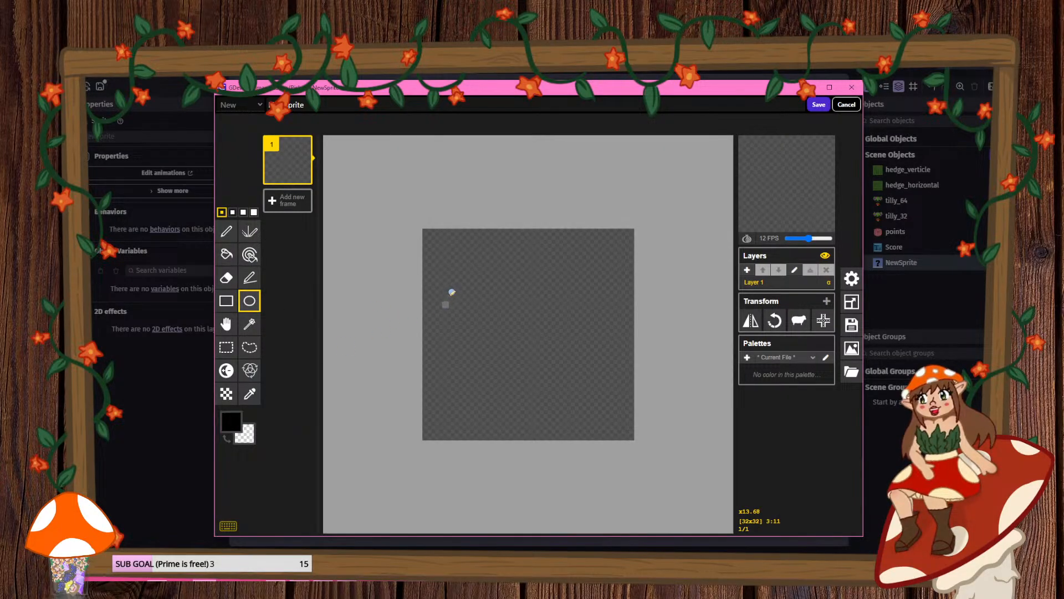
mouse_move(431, 238)
mouse_down()
mouse_move(549, 368)
mouse_move(621, 408)
mouse_move(620, 427)
mouse_up()
- Set the primary color to magenta #c039ad and recolor the circle outline's left and upper-right segments with it
click(226, 254)
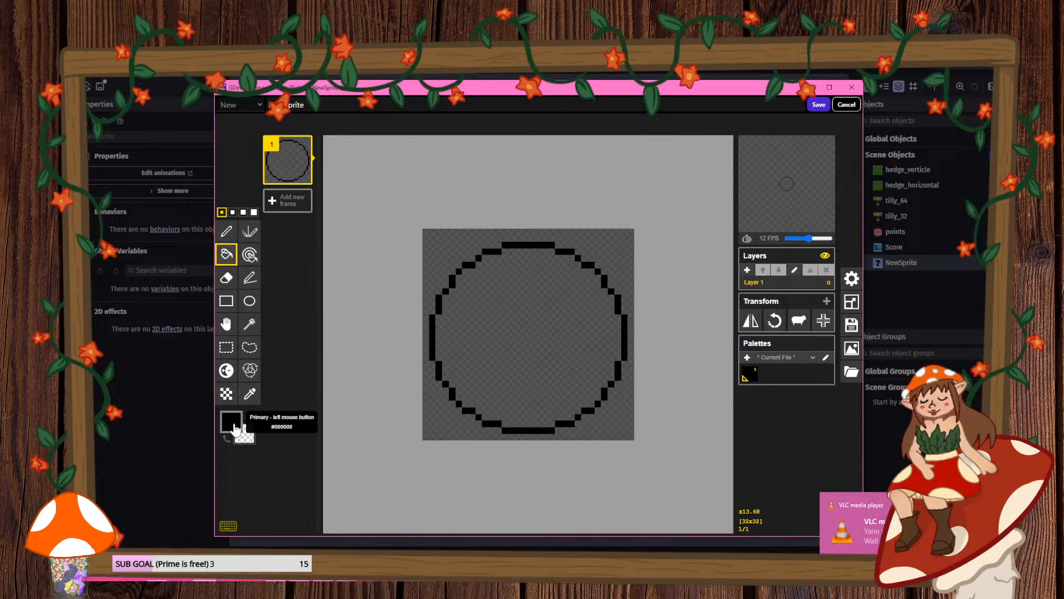
click(231, 422)
click(327, 497)
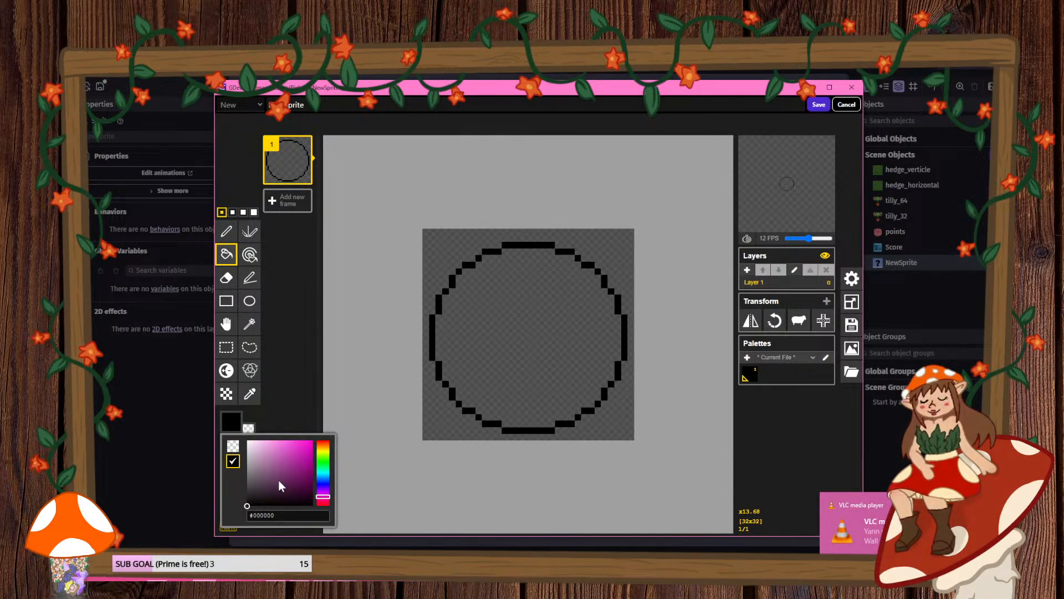
click(294, 454)
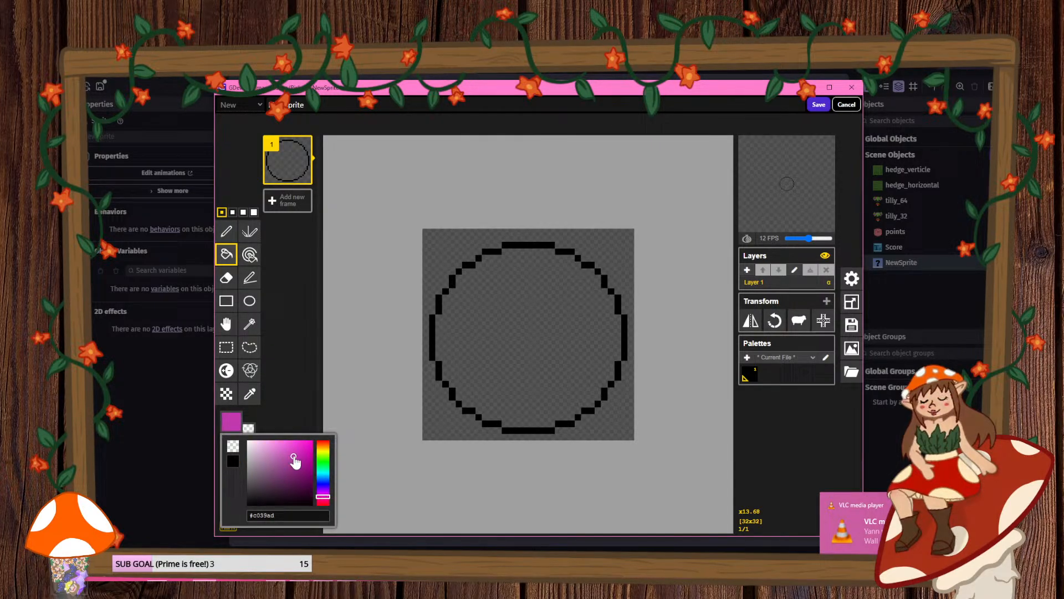
click(430, 346)
click(434, 300)
click(250, 231)
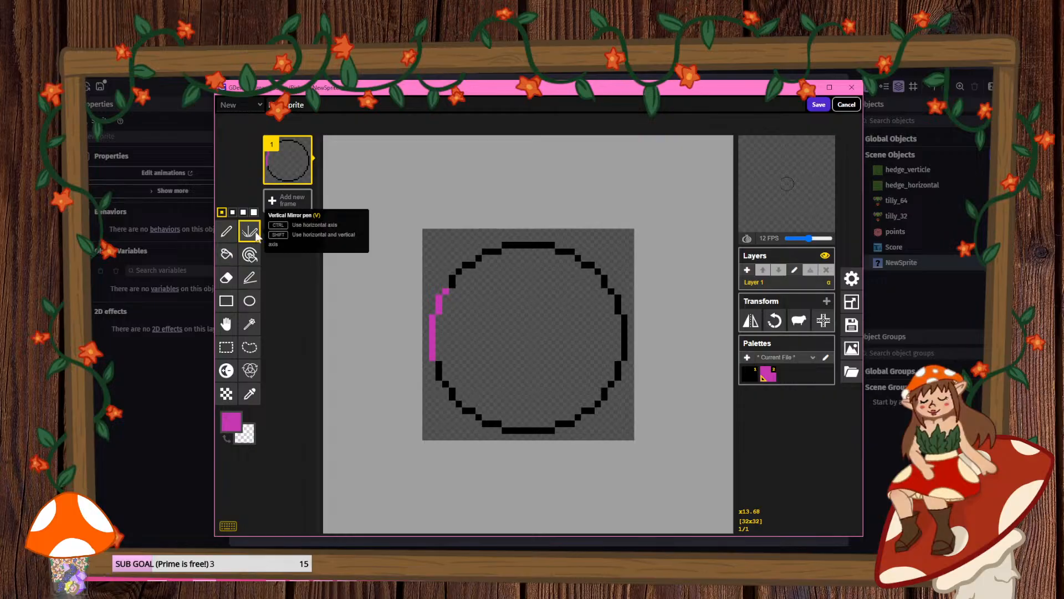
click(438, 377)
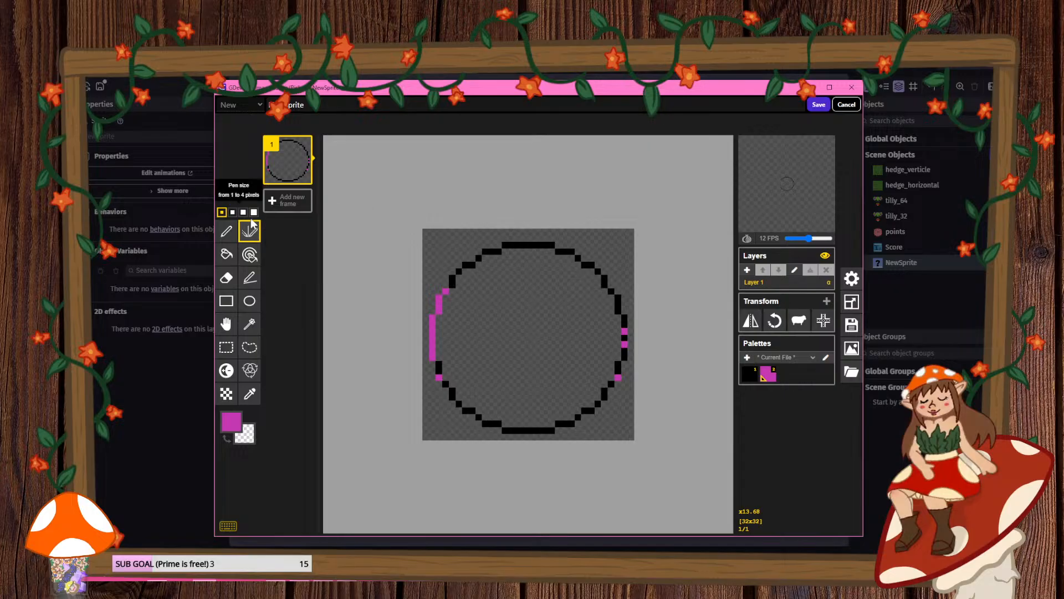
click(226, 253)
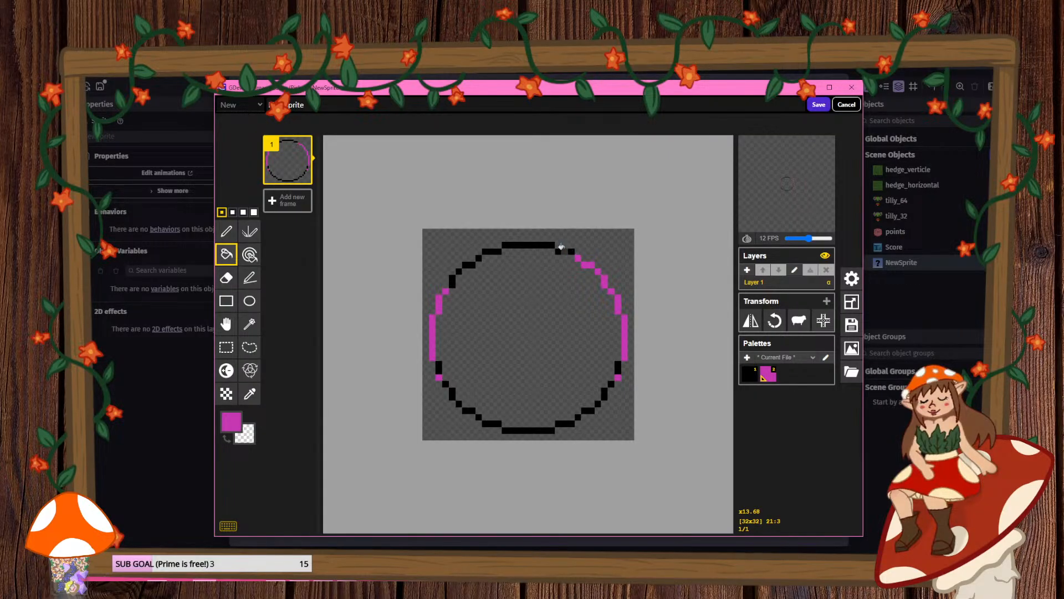
click(530, 239)
key(ctrl+z)
click(524, 247)
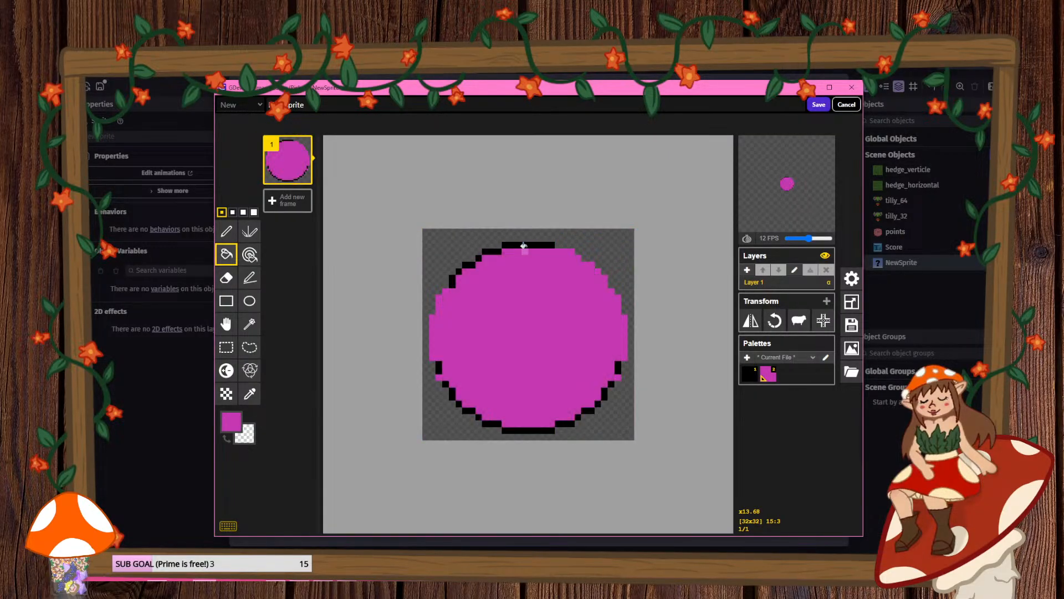
key(ctrl+z)
- Bucket-fill all remaining black segments of the circle outline with the magenta color
click(521, 243)
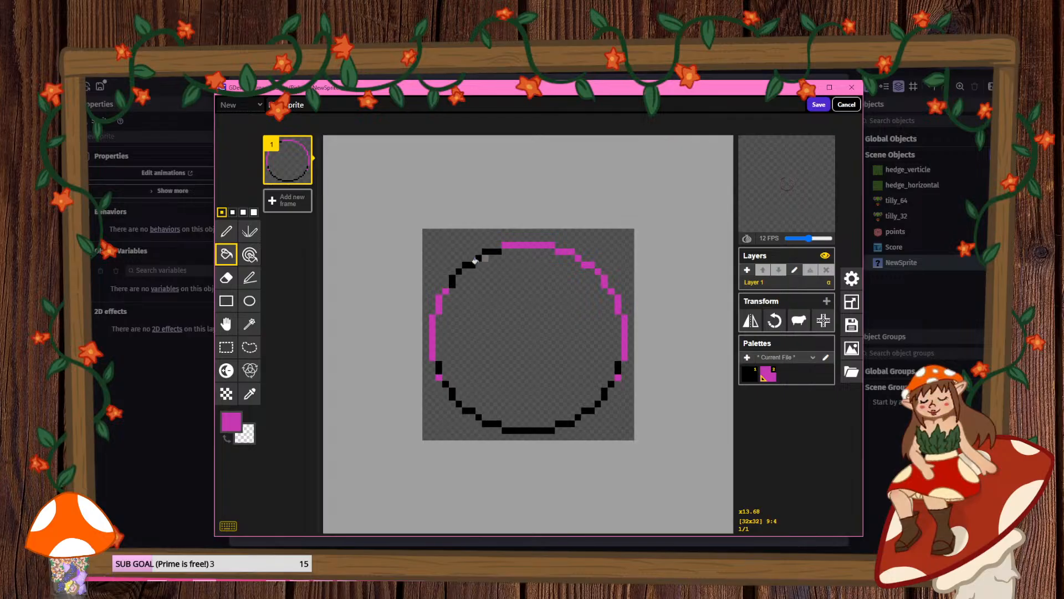
click(492, 253)
click(451, 391)
click(459, 401)
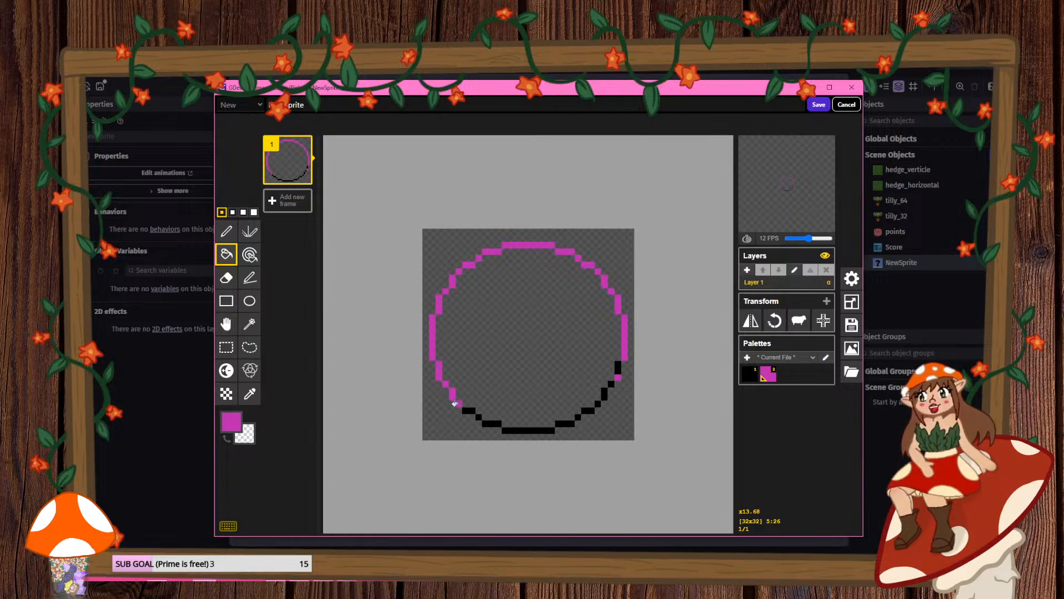
click(468, 410)
click(491, 423)
click(526, 431)
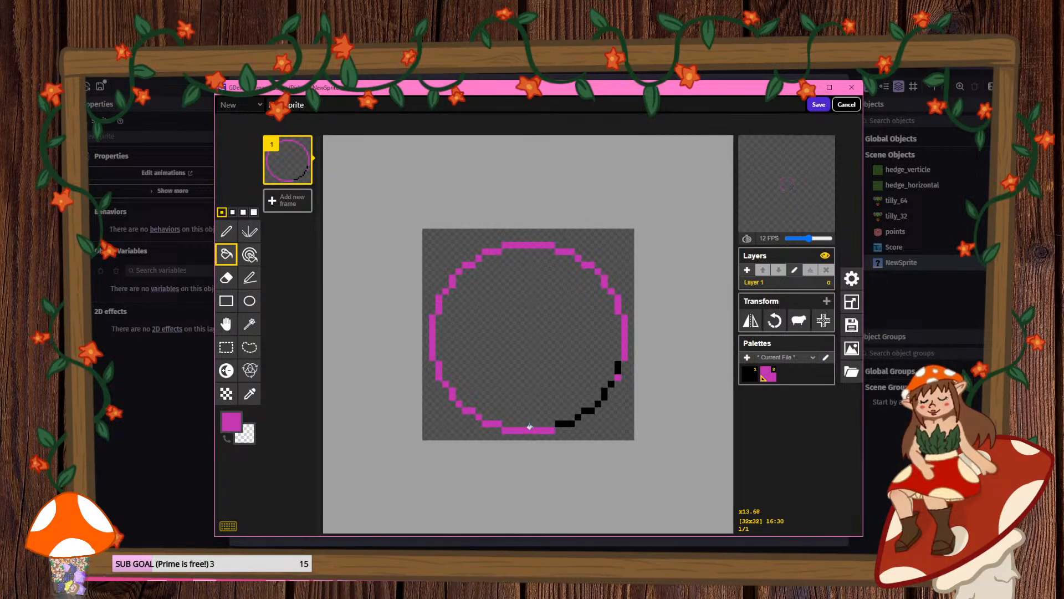
click(565, 423)
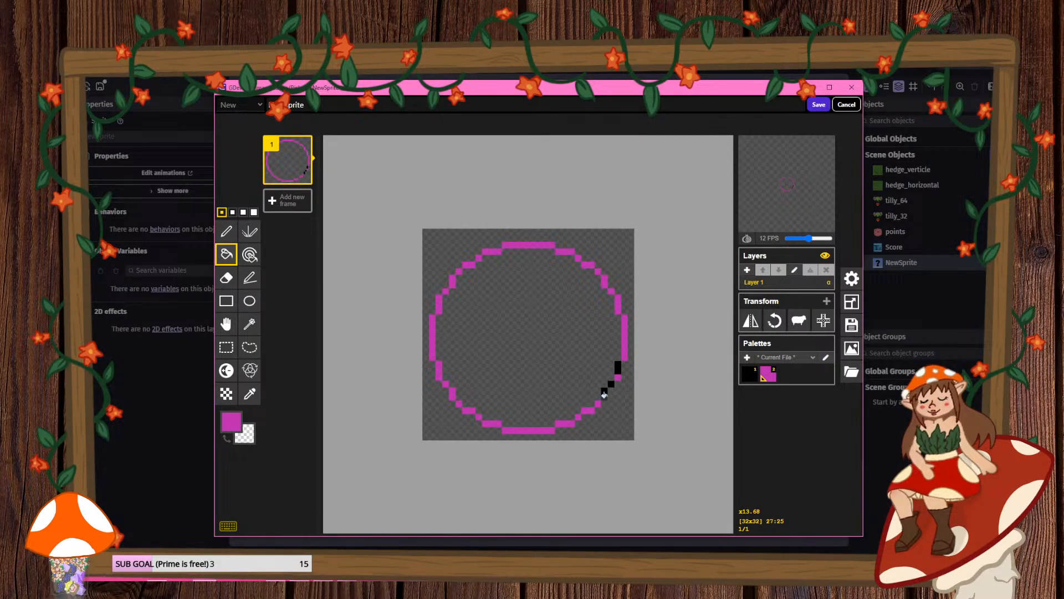
click(617, 368)
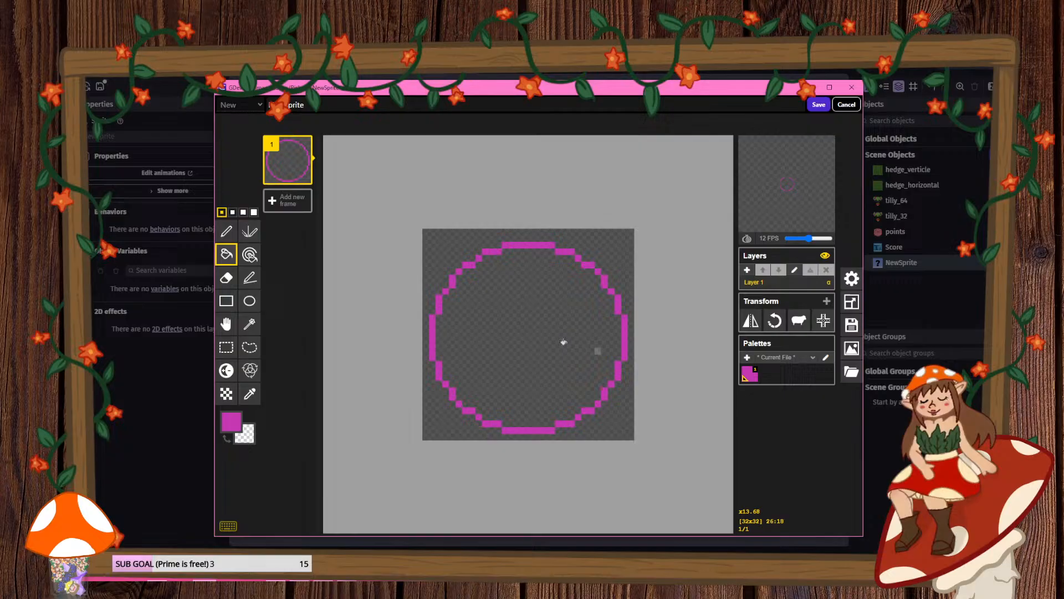
- Fill the circle's interior with light pink #ff9ced and save the drawing to the sprite object
click(231, 421)
click(293, 443)
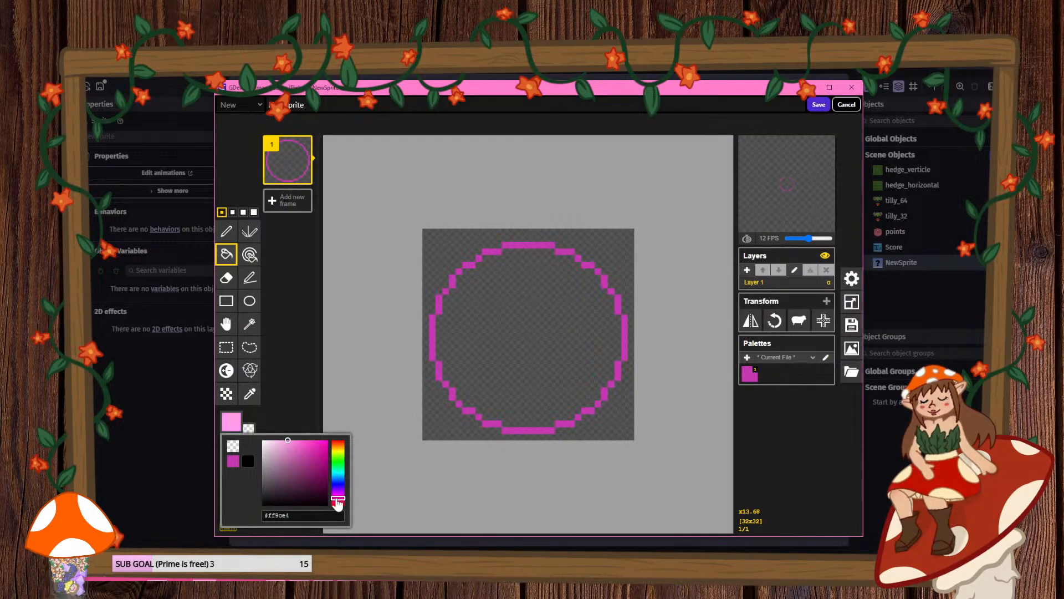
click(503, 323)
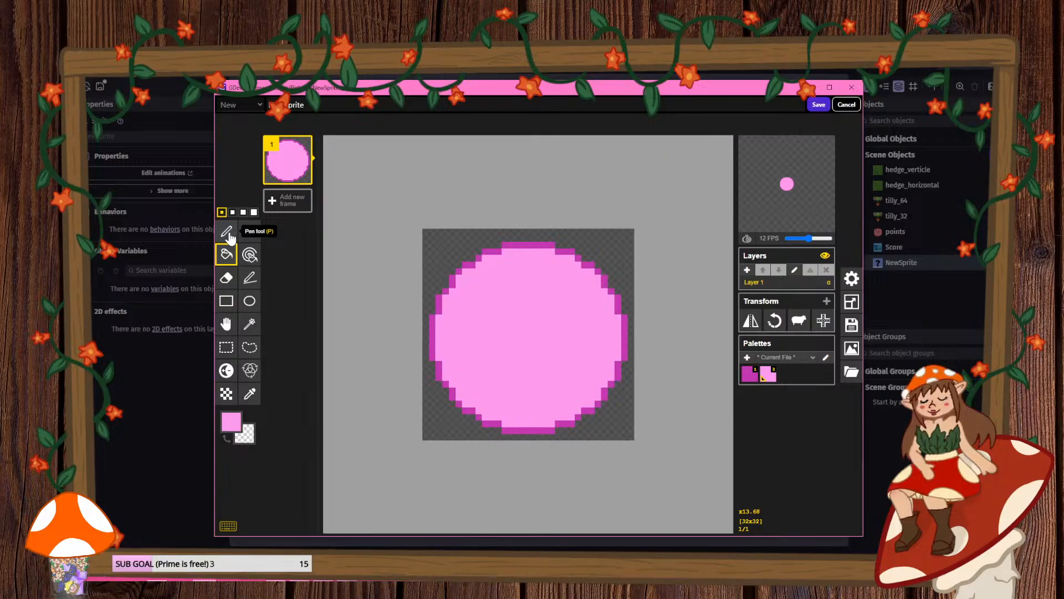
click(227, 232)
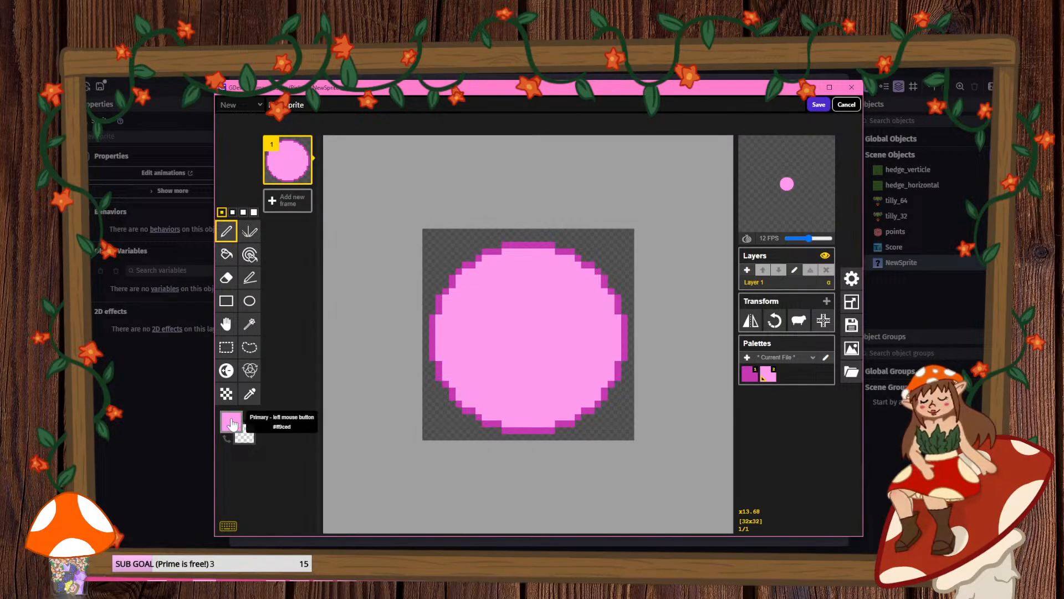
click(817, 105)
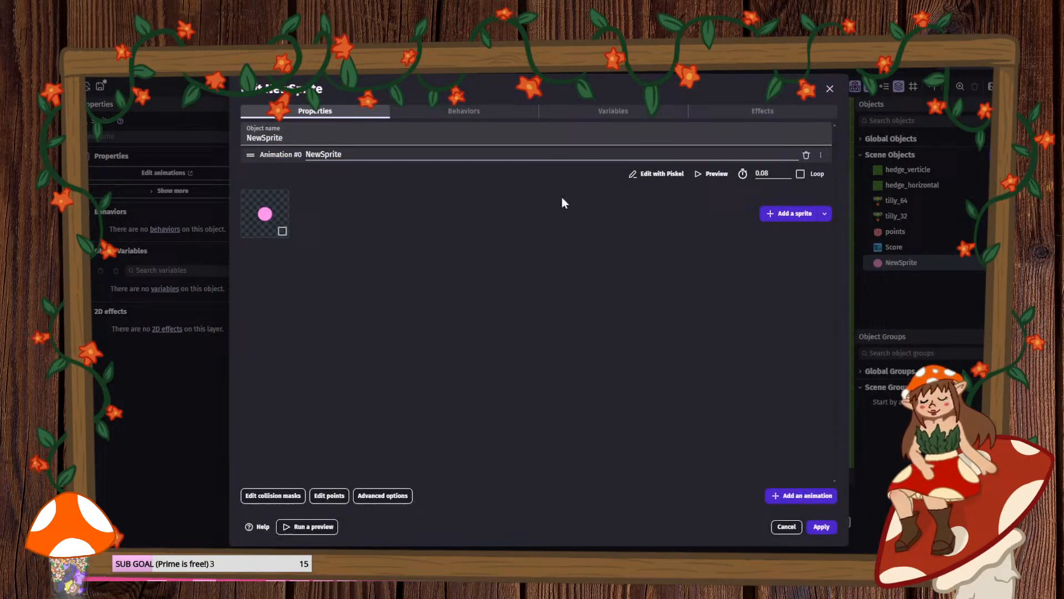
- Rename the sprite object as "next level" and apply its settings
double_click(298, 140)
text(nex)
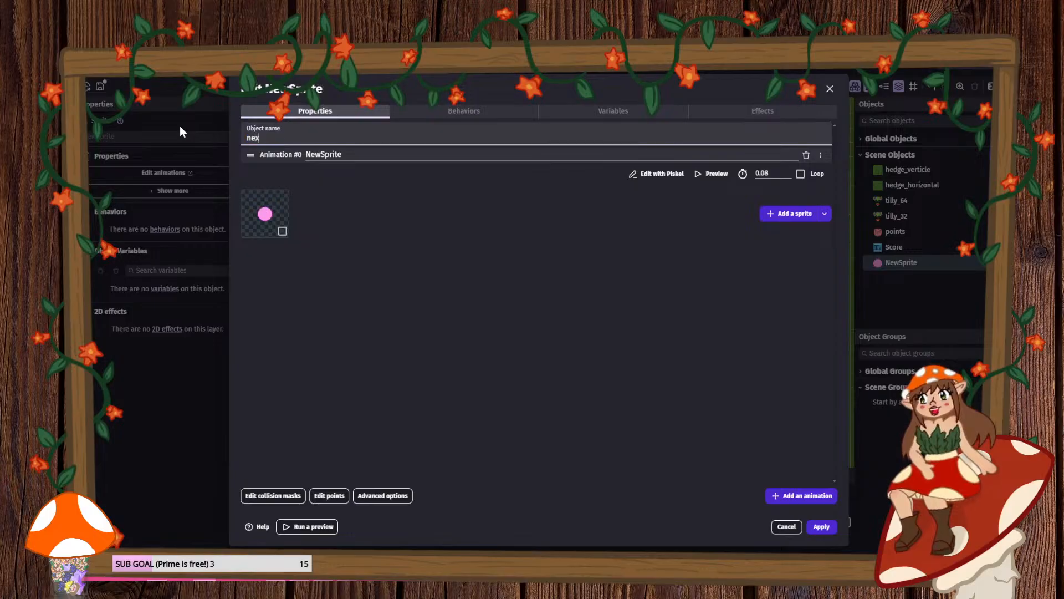
text(t level)
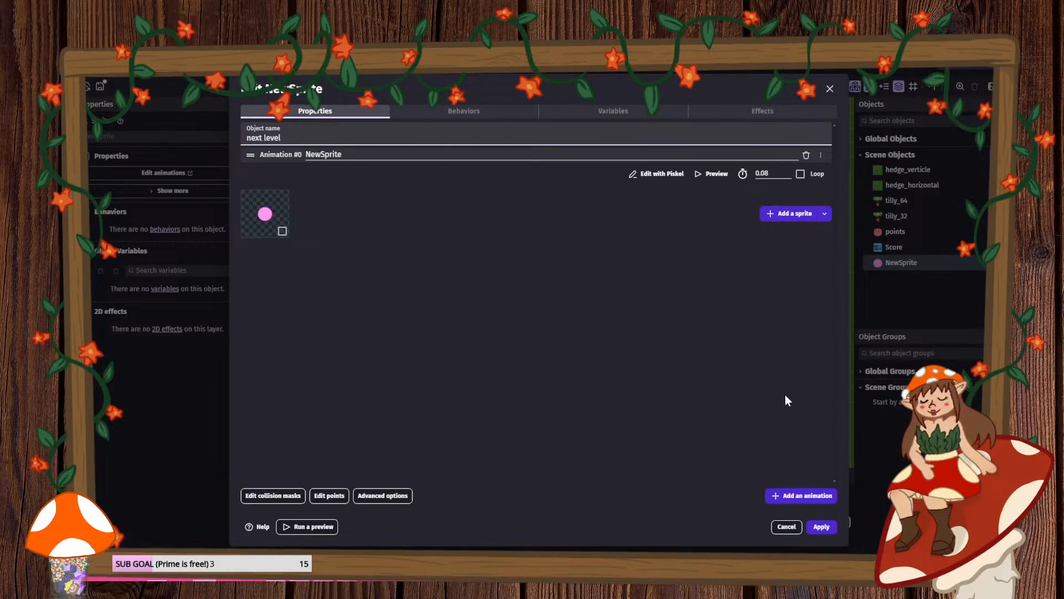
click(822, 527)
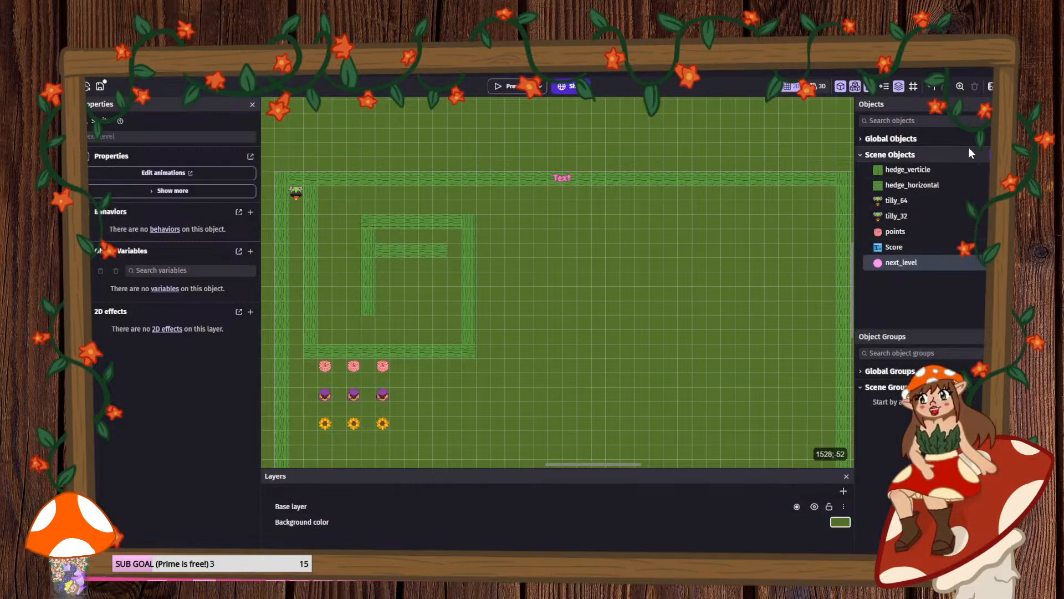
- Set the next_level sprite's origin point to X 16, Y 16 and apply the object settings
double_click(894, 262)
click(323, 496)
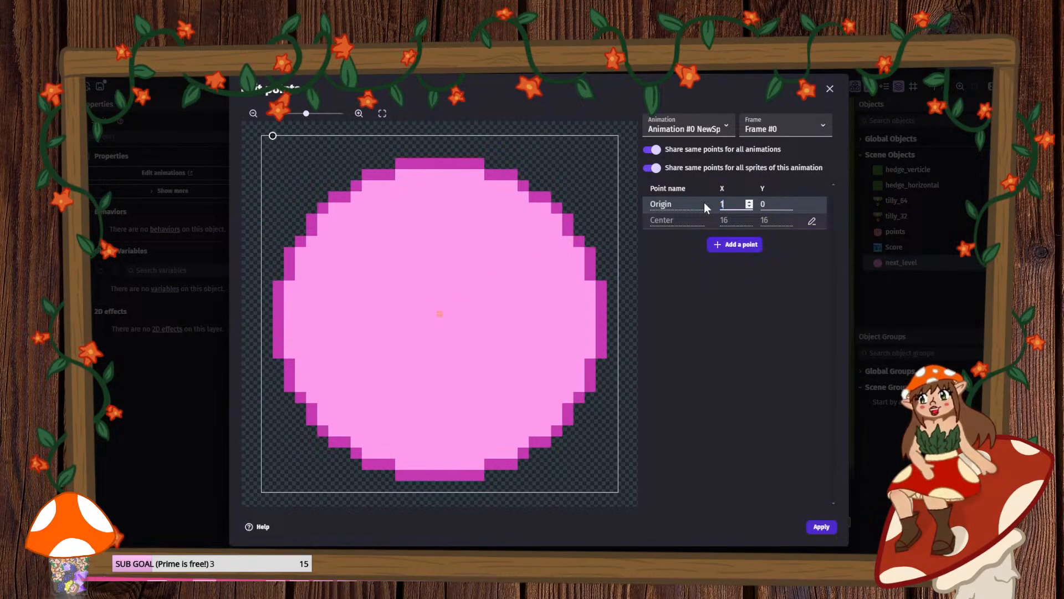
key(Tab)
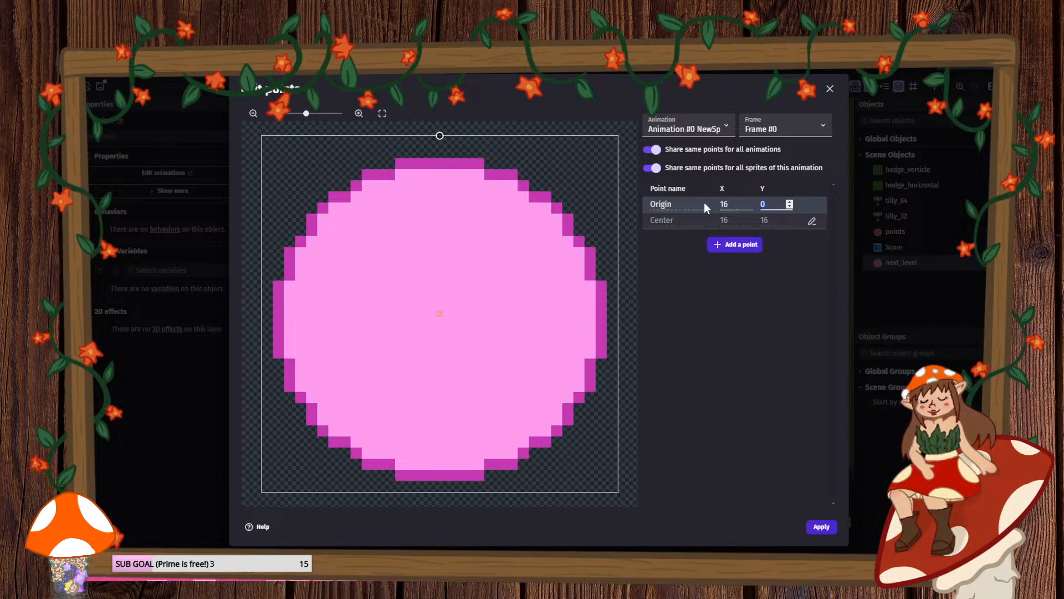
text(16)
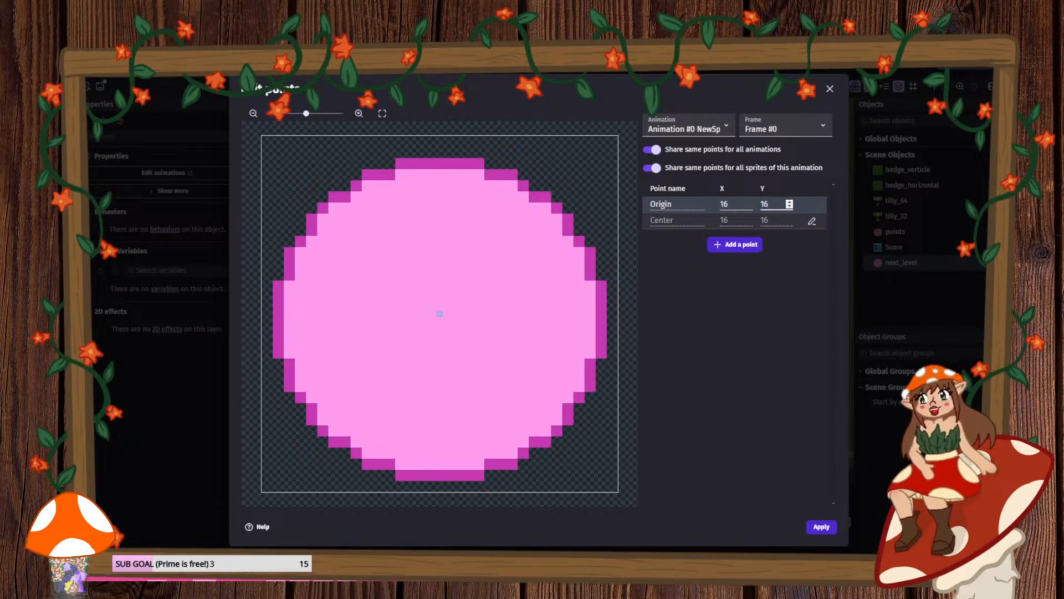
click(821, 527)
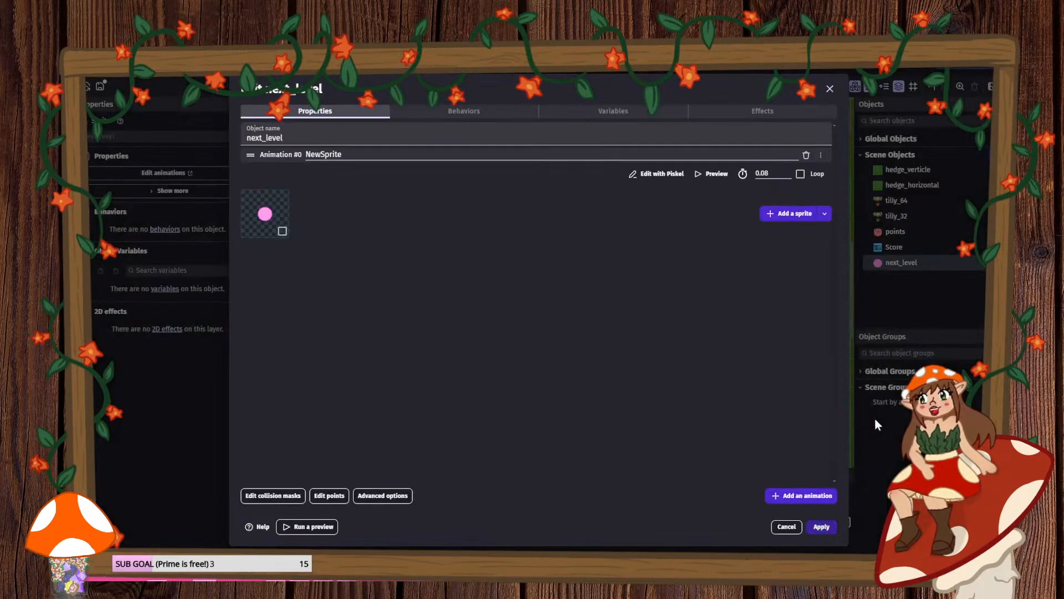
click(821, 527)
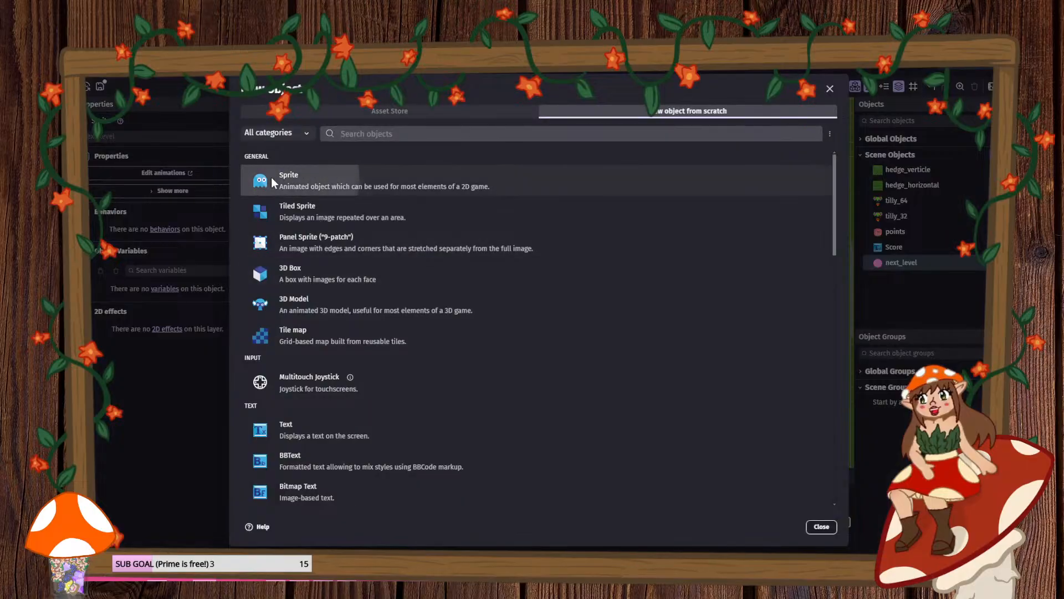
- Create a new sprite object in Piskel with a 32 by 32 px canvas and fill the canvas with black
click(311, 181)
click(470, 329)
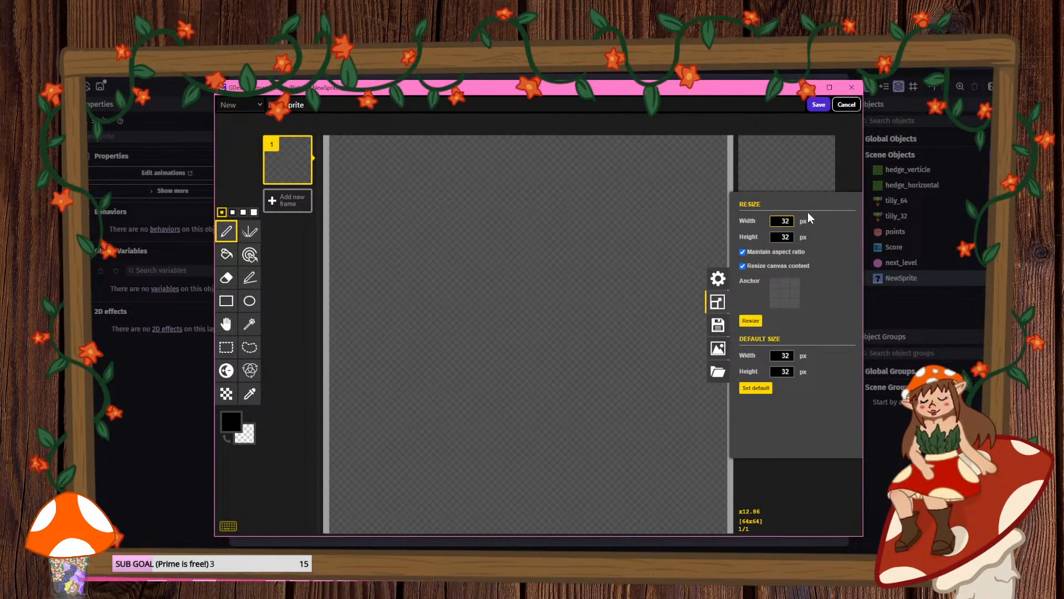
key(Return)
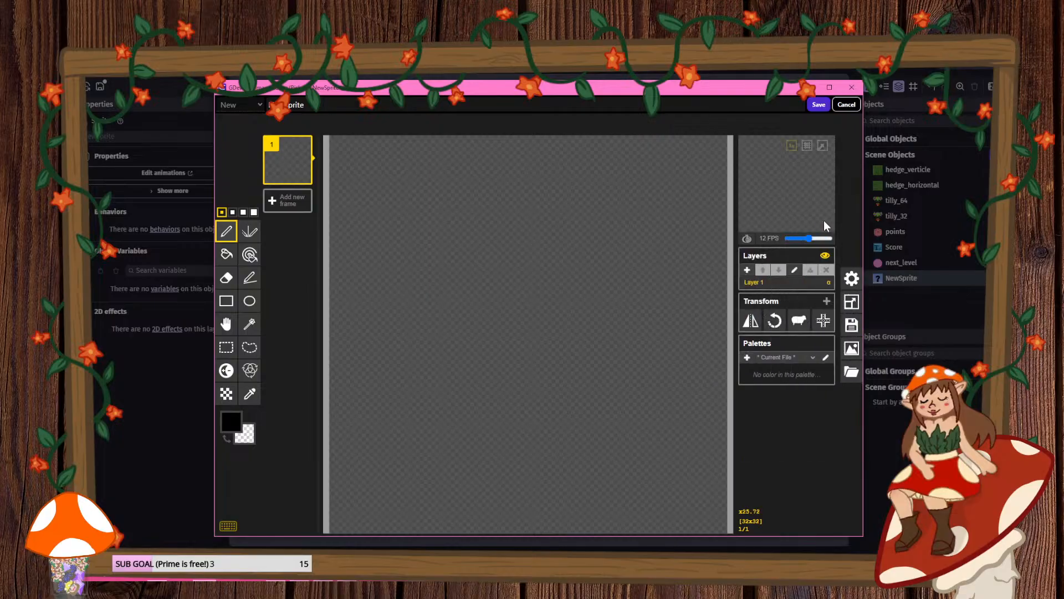
click(226, 254)
click(350, 367)
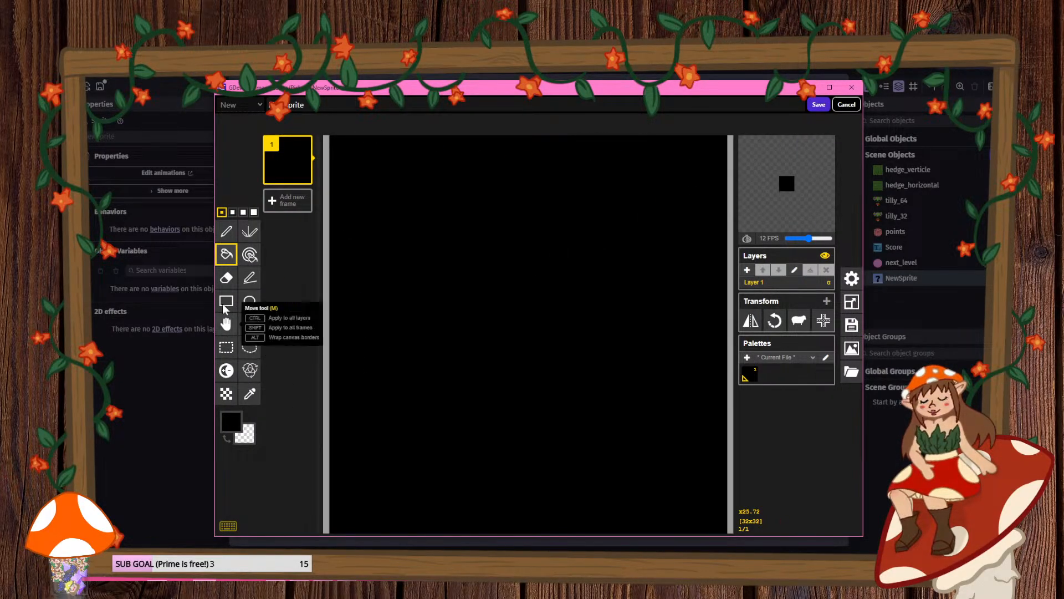
- Draw the word SPAWN with decorative strokes above and below it in red #b70000, and save the drawing to the sprite
click(226, 231)
click(231, 422)
click(305, 458)
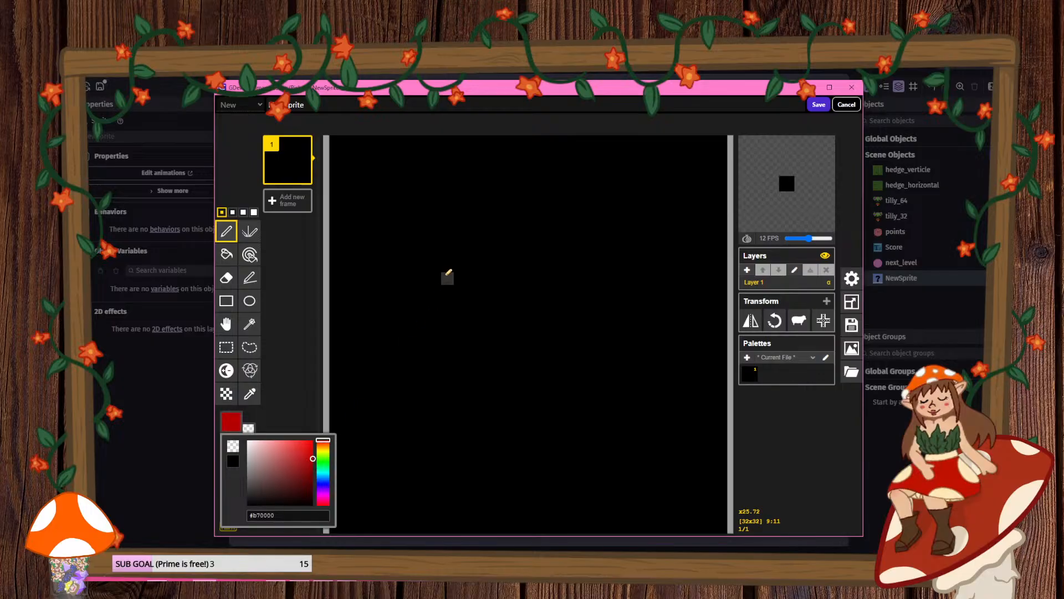
mouse_move(448, 216)
mouse_down()
mouse_move(435, 211)
mouse_move(427, 245)
mouse_move(458, 311)
mouse_move(482, 244)
mouse_move(501, 309)
mouse_move(513, 251)
mouse_move(538, 308)
mouse_move(551, 269)
mouse_move(589, 280)
mouse_move(636, 228)
mouse_up()
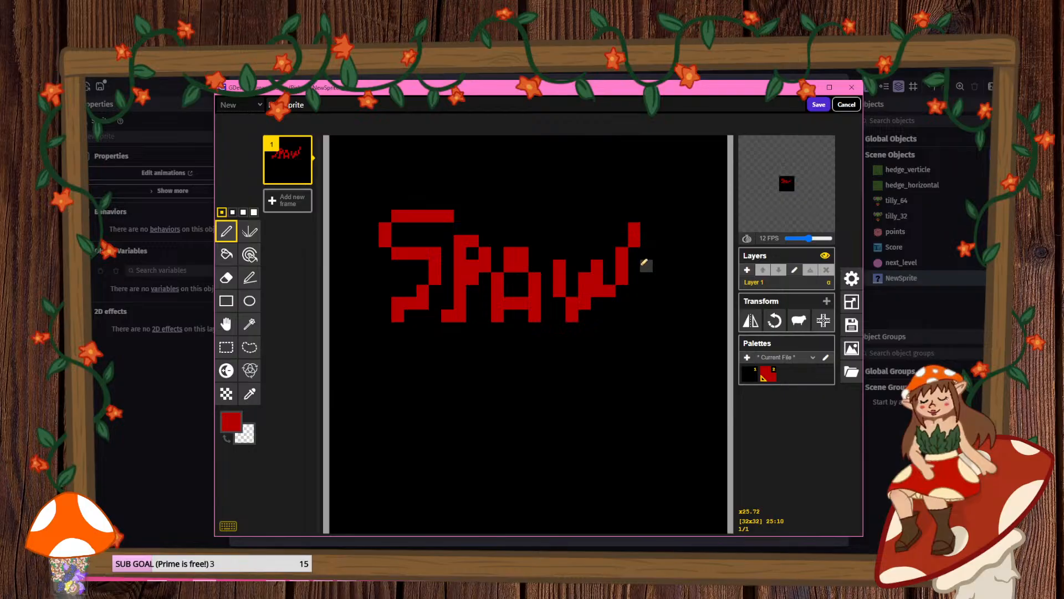
key(ctrl+z)
mouse_move(560, 265)
mouse_down()
mouse_move(537, 278)
mouse_move(590, 282)
mouse_move(599, 302)
mouse_move(558, 264)
mouse_move(572, 305)
mouse_move(584, 275)
mouse_move(613, 264)
mouse_move(687, 290)
mouse_move(696, 332)
mouse_up()
key(ctrl+z)
mouse_move(696, 353)
mouse_down()
mouse_move(423, 373)
mouse_move(569, 451)
mouse_move(478, 477)
mouse_up()
drag(614, 178, 495, 166)
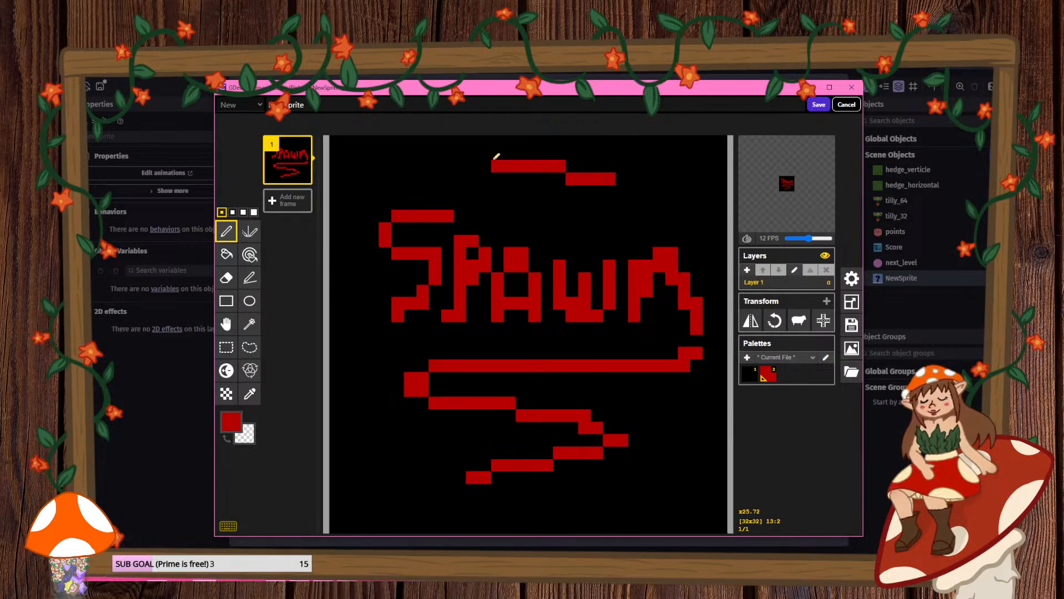
click(818, 105)
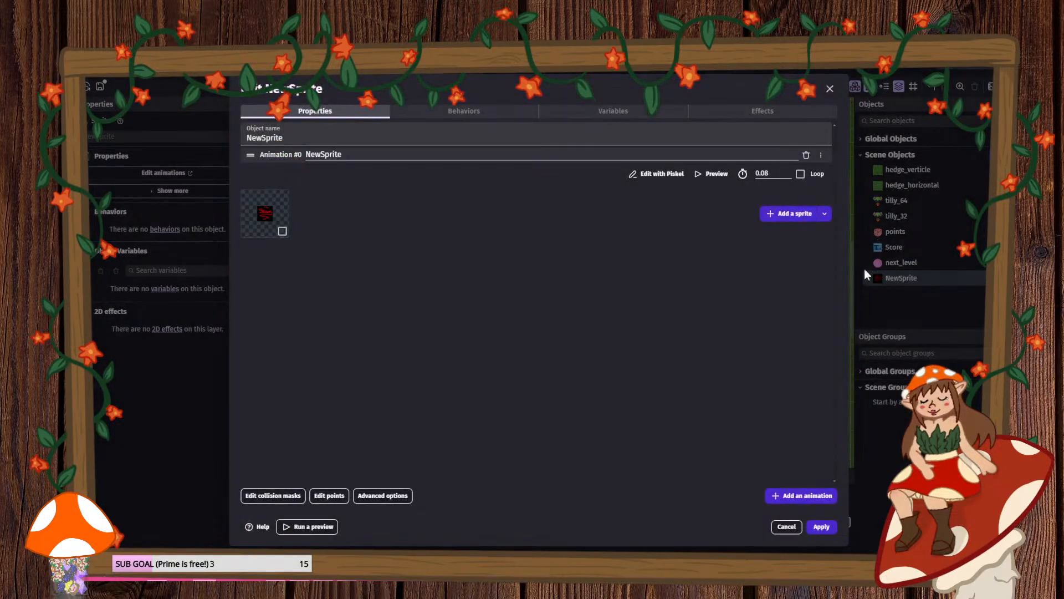
- Set the new SPAWN sprite's origin point to X 16, Y 16 and apply the object settings
click(329, 495)
click(732, 204)
text(16)
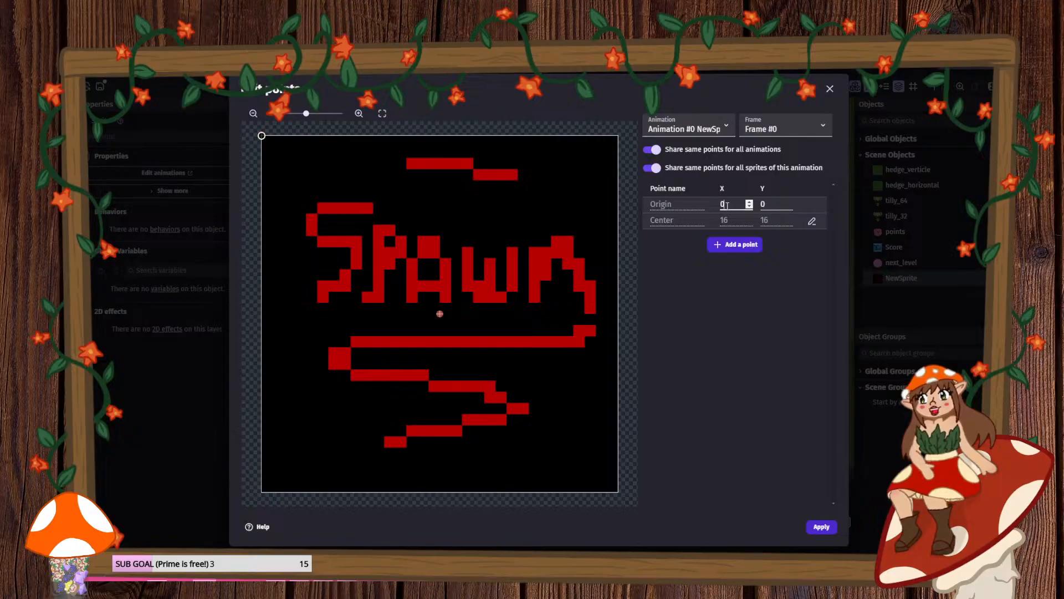
key(Tab)
text(16)
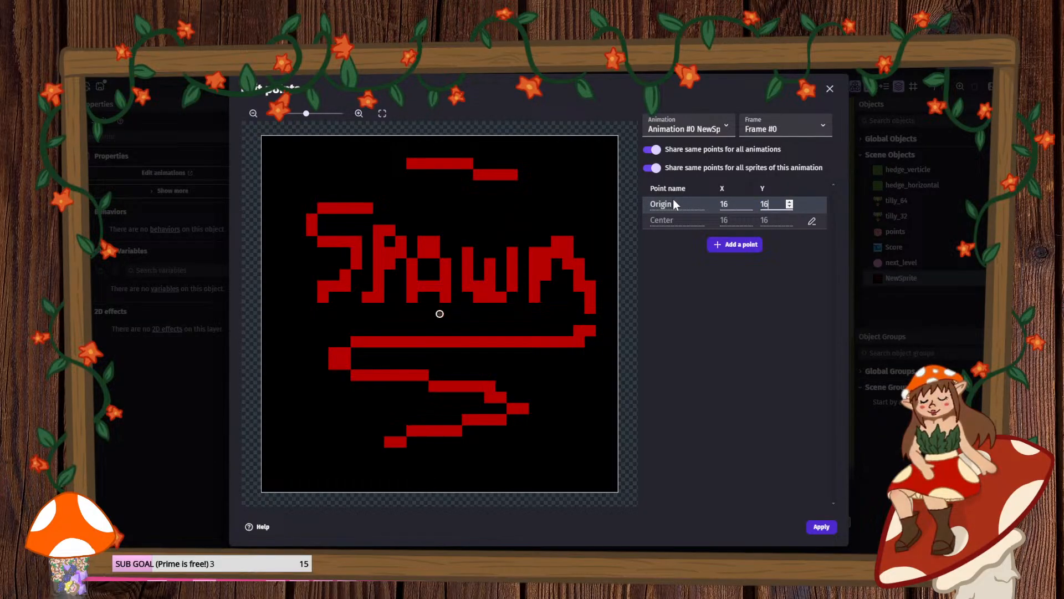
click(824, 522)
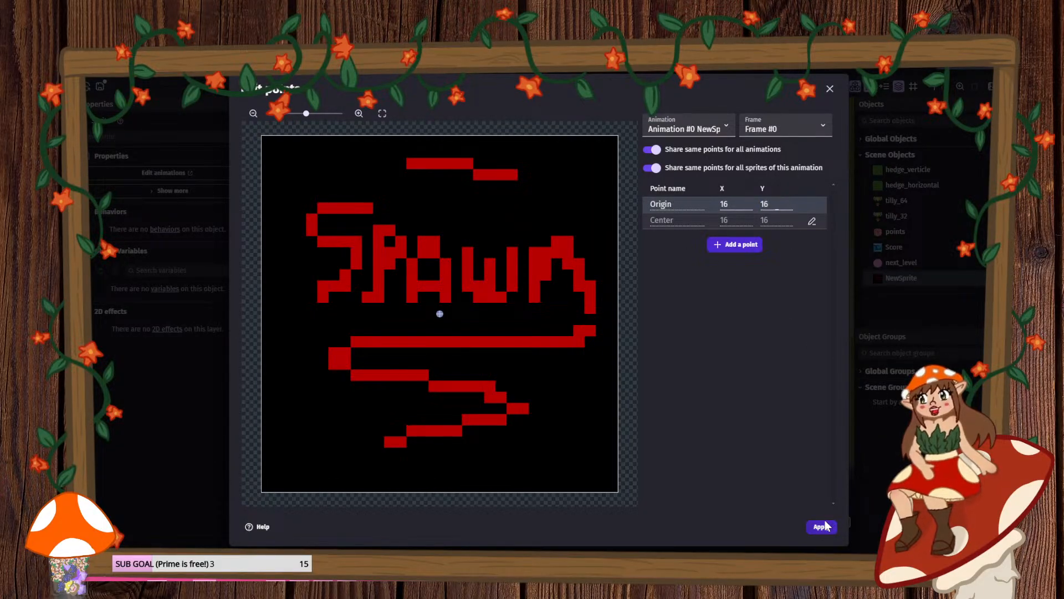
click(820, 529)
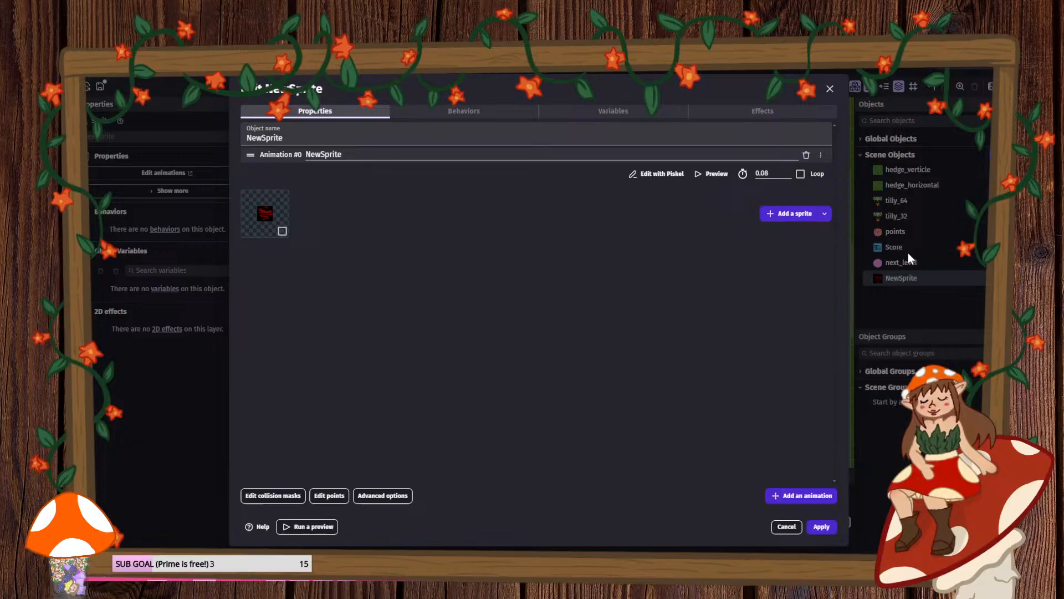
click(836, 523)
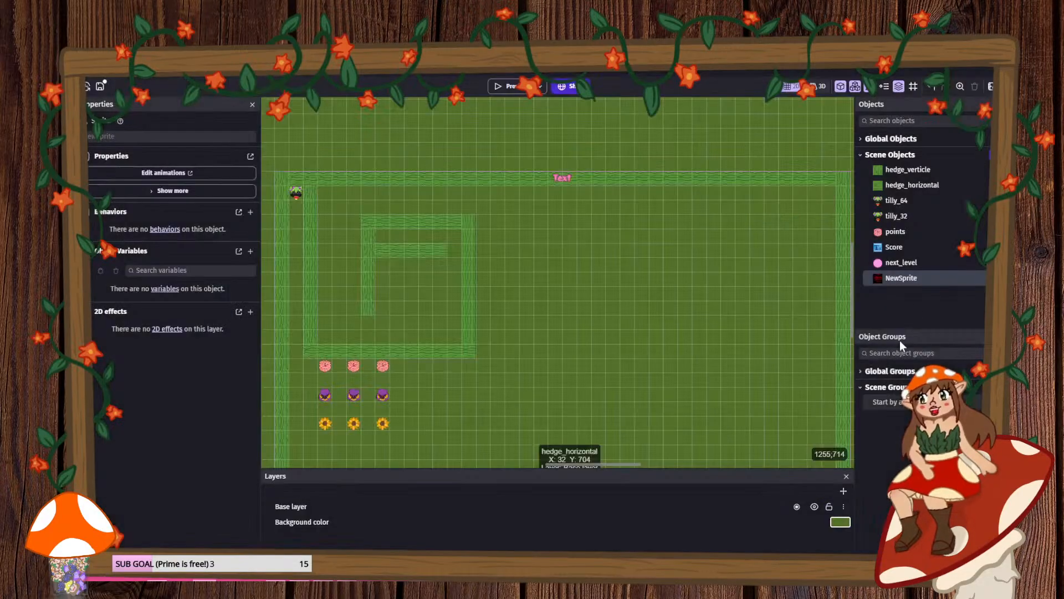
- Rename the SPAWN sprite object as spawnpoint and place an instance at the inner hedge's upper-left corner
double_click(903, 277)
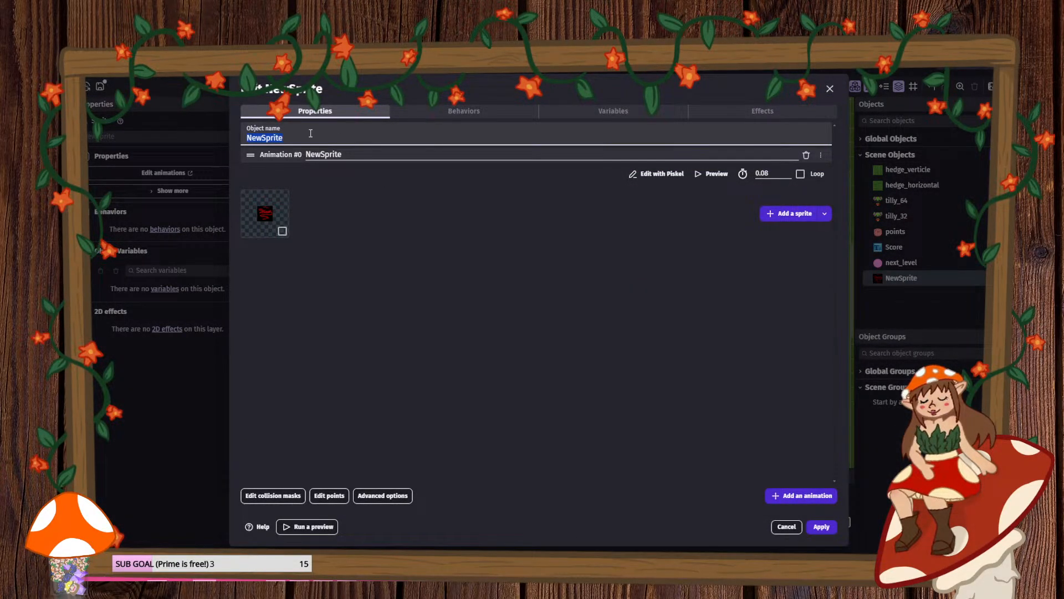
text(spawnpoint)
click(813, 526)
drag(889, 278, 382, 235)
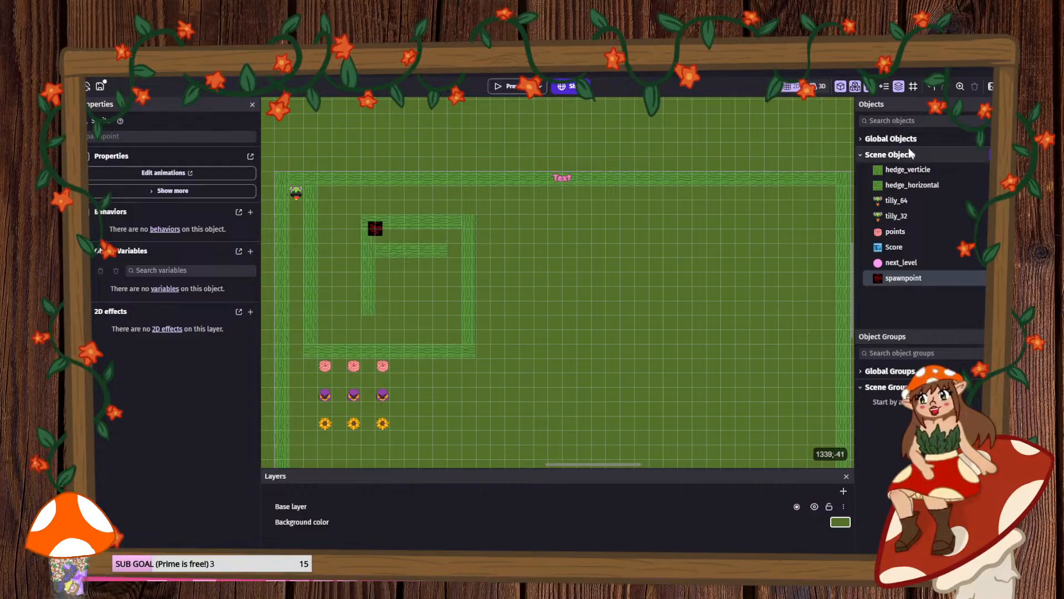
click(912, 86)
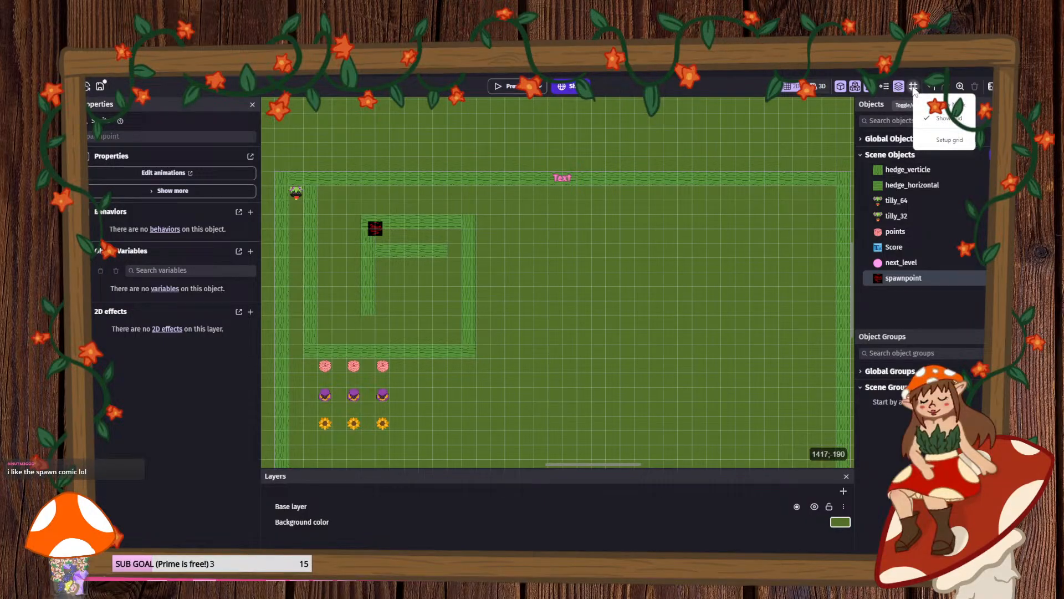
click(942, 118)
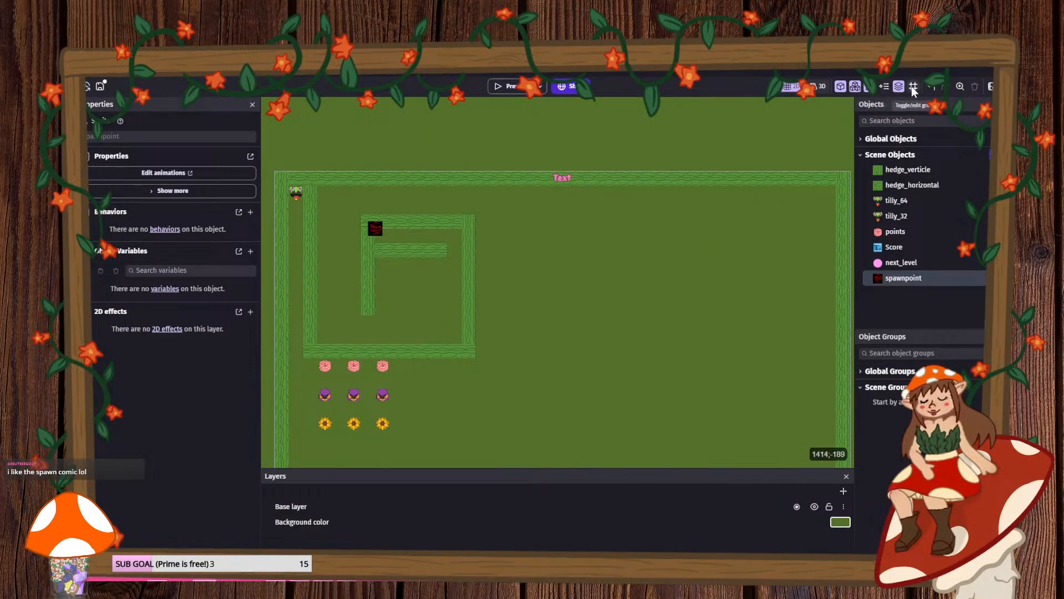
click(913, 86)
click(943, 118)
- Move the spawnpoint instance to X 240, Y 144 inside the inner hedge and open the scene's events sheet
drag(379, 228, 385, 238)
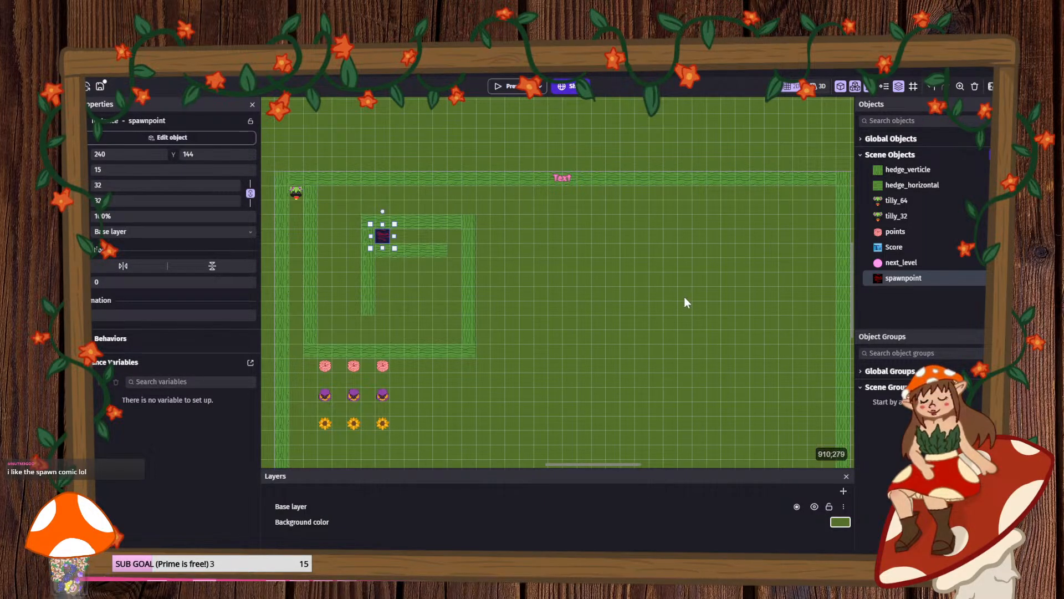
click(590, 269)
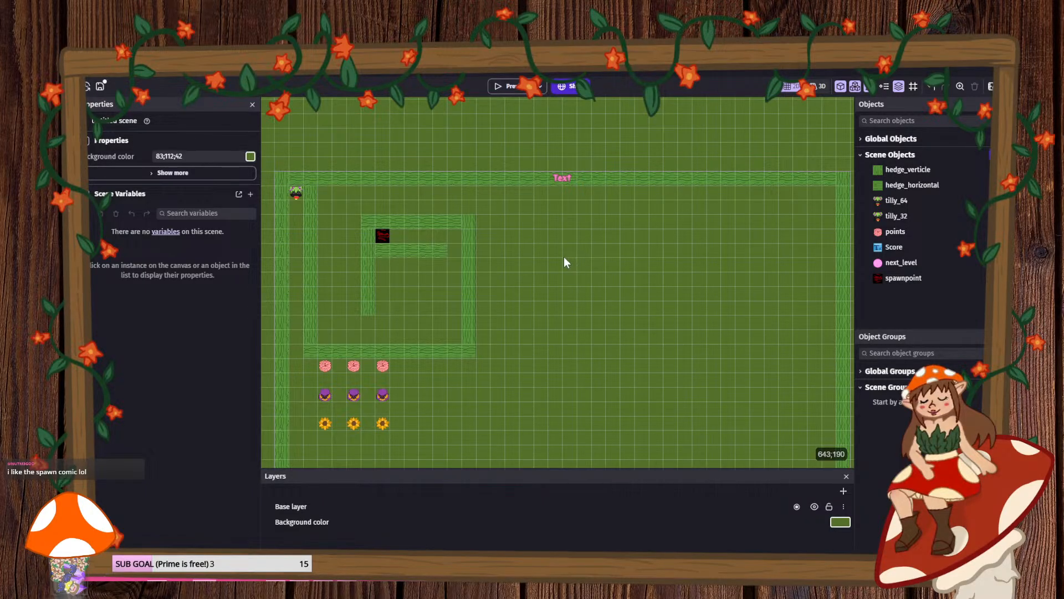
scroll(556, 340, down, 2)
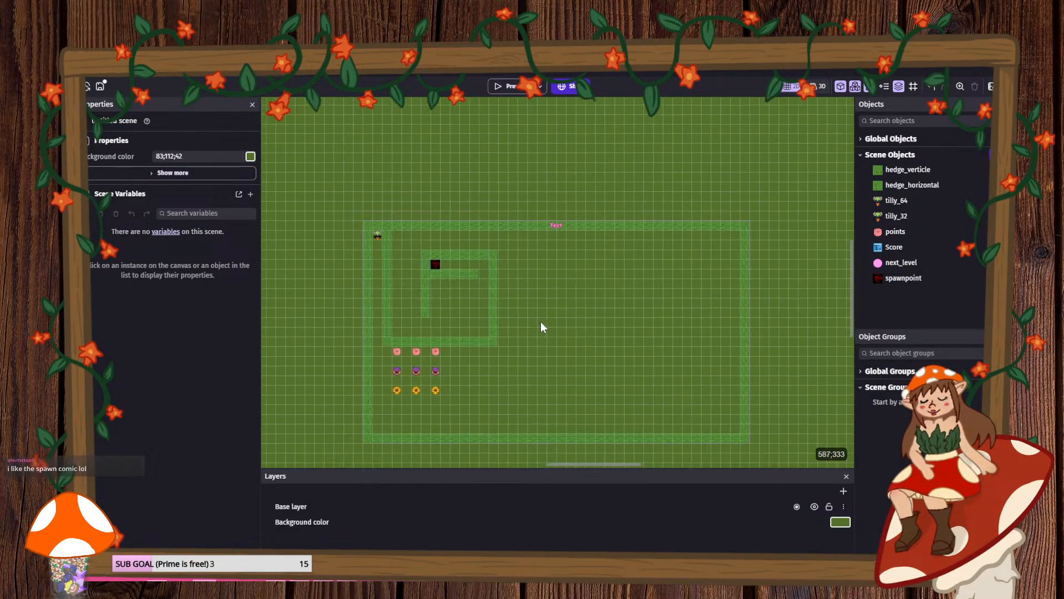
scroll(540, 322, down, 2)
scroll(513, 335, up, 5)
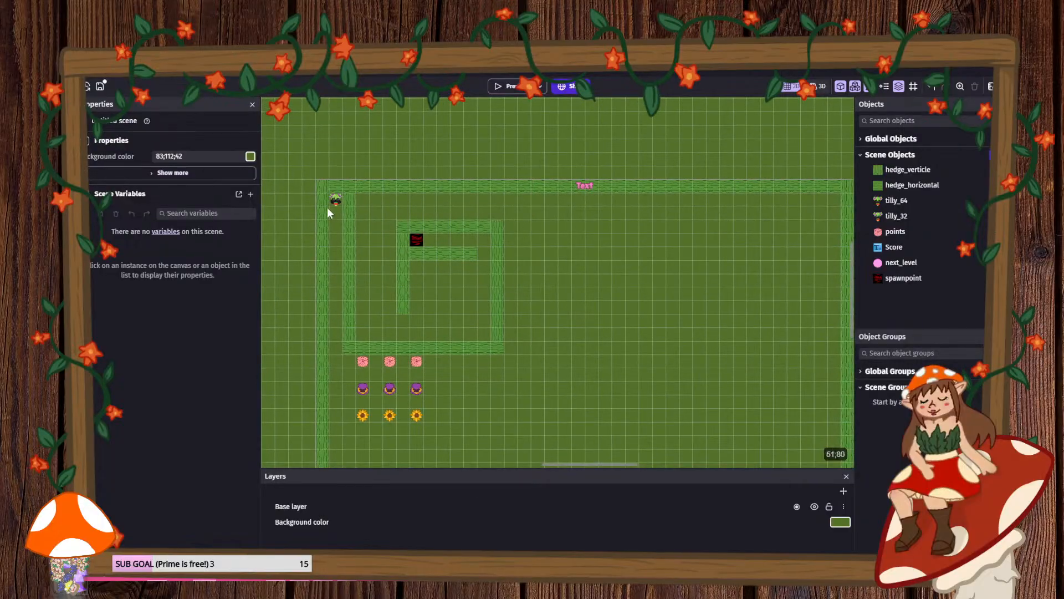
click(237, 78)
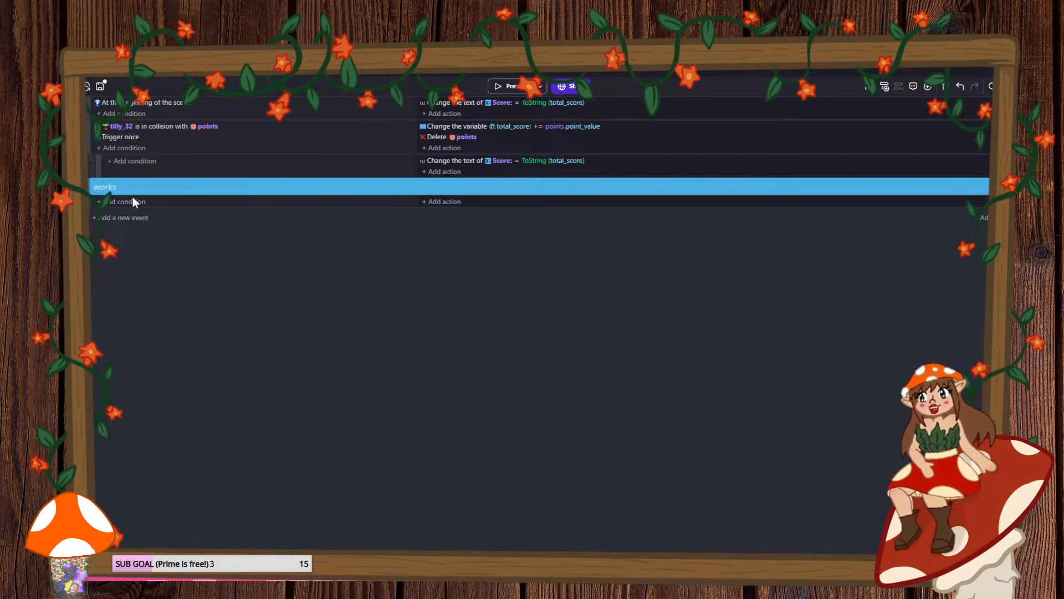
click(131, 202)
click(150, 273)
scroll(435, 388, down, 10)
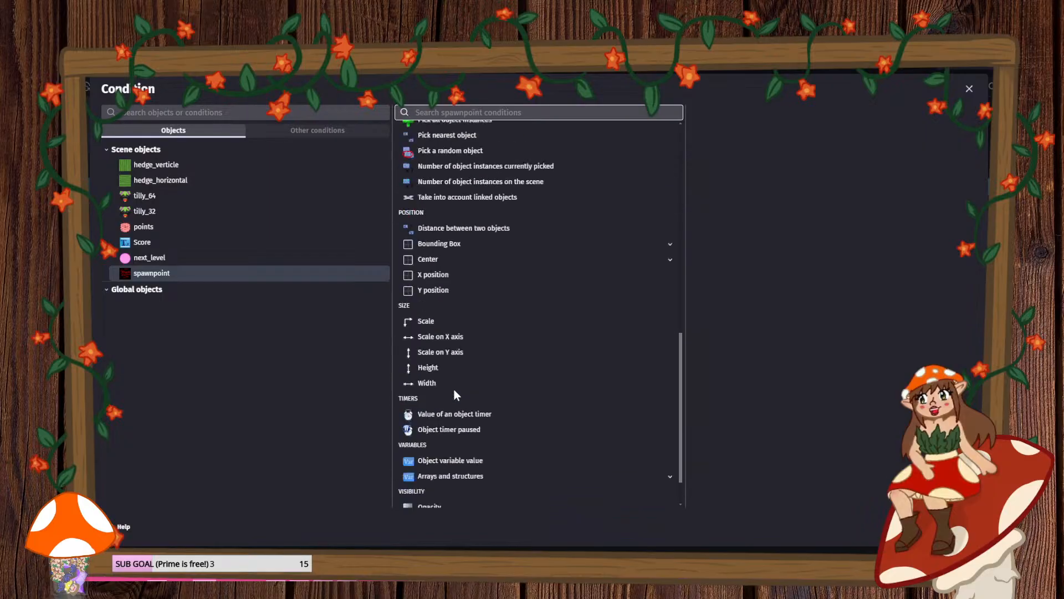
click(437, 473)
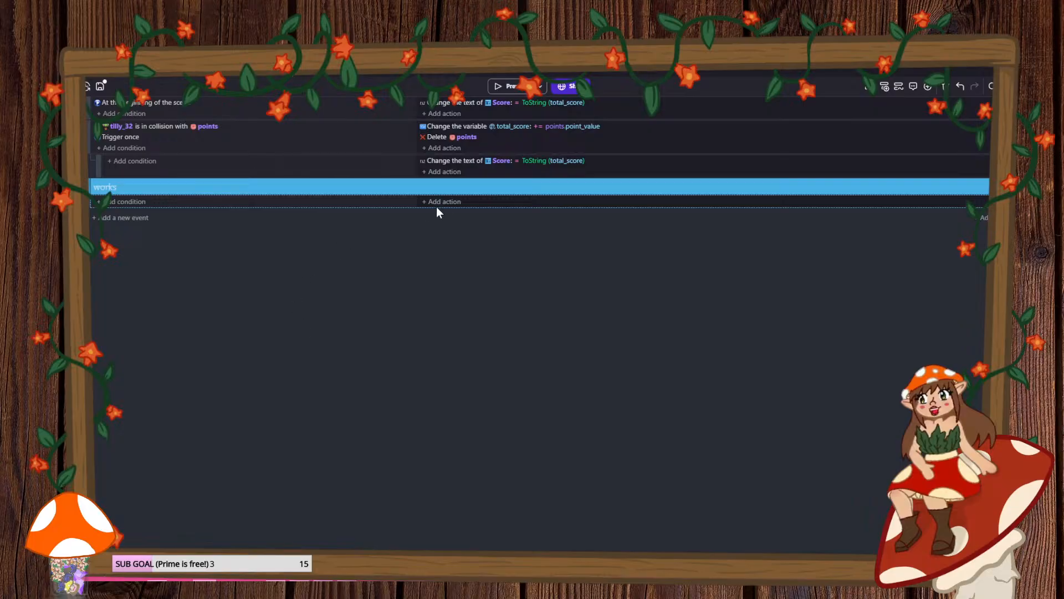
- Add a Hide action for spawnpoint to the empty event below the "works" comment and save the project
click(438, 203)
click(166, 272)
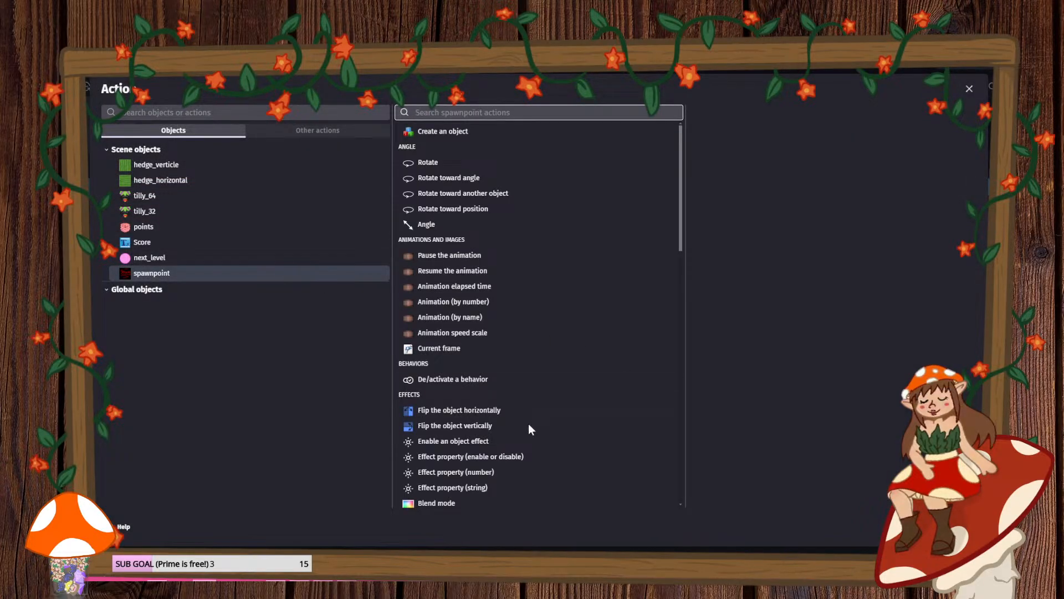
scroll(515, 421, down, 5)
scroll(443, 388, down, 4)
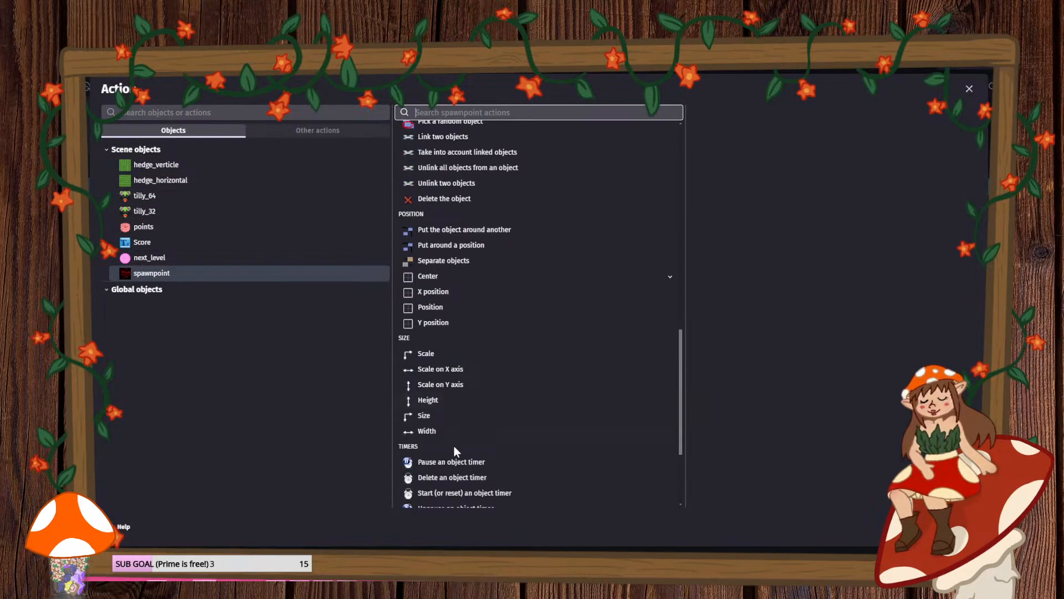
scroll(447, 367, down, 3)
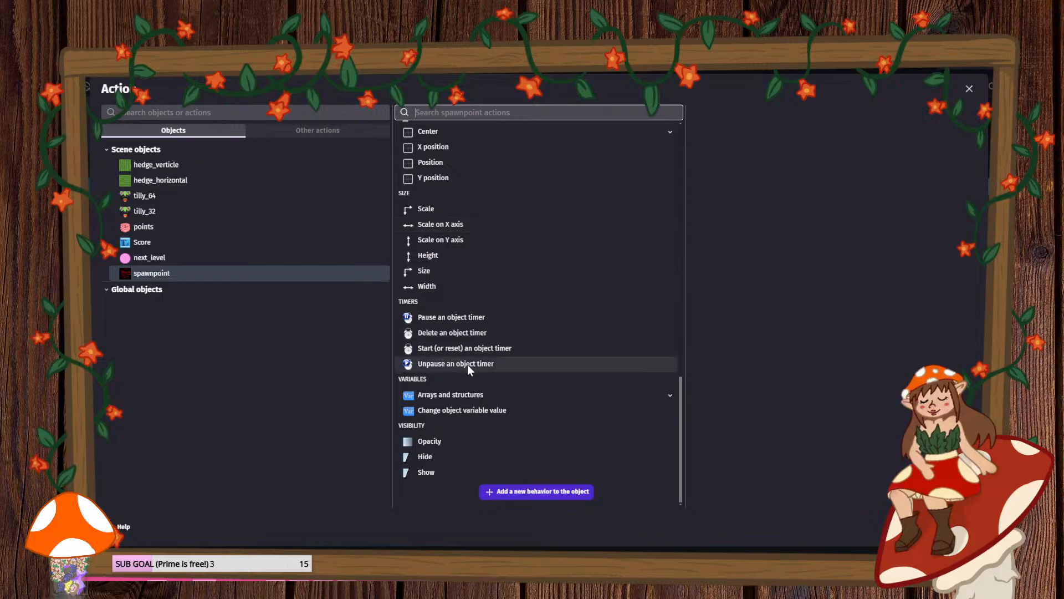
click(435, 455)
click(965, 526)
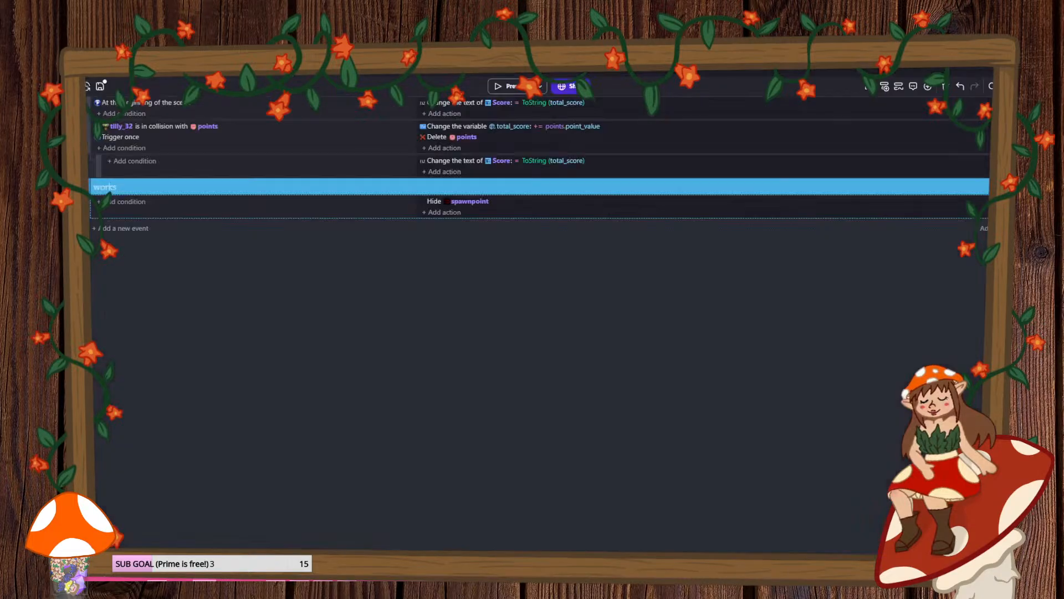
key(ctrl+s)
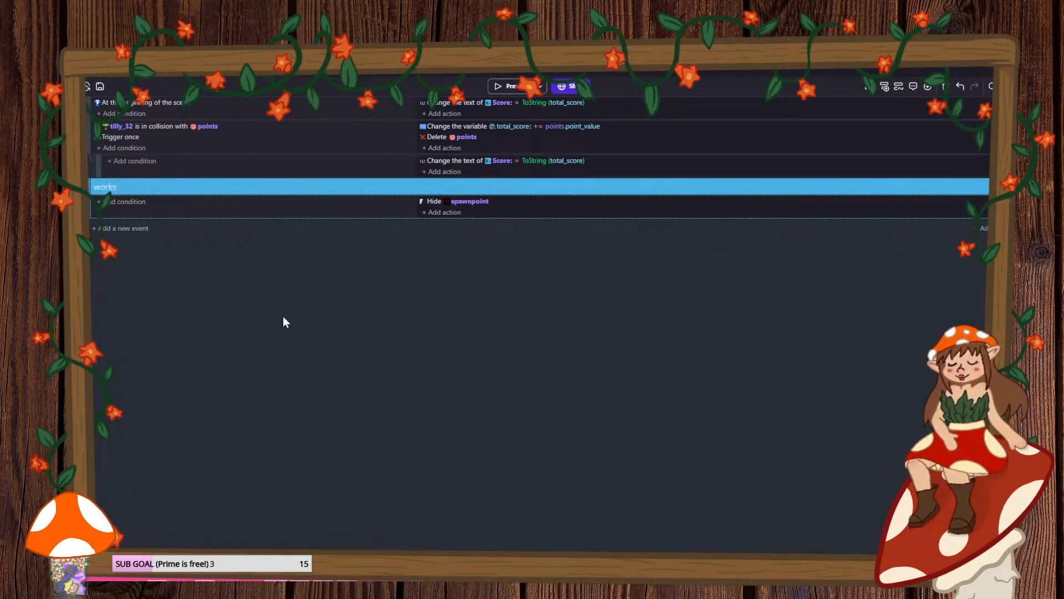
- Review the properties of Untitled scene from the project manager
click(86, 87)
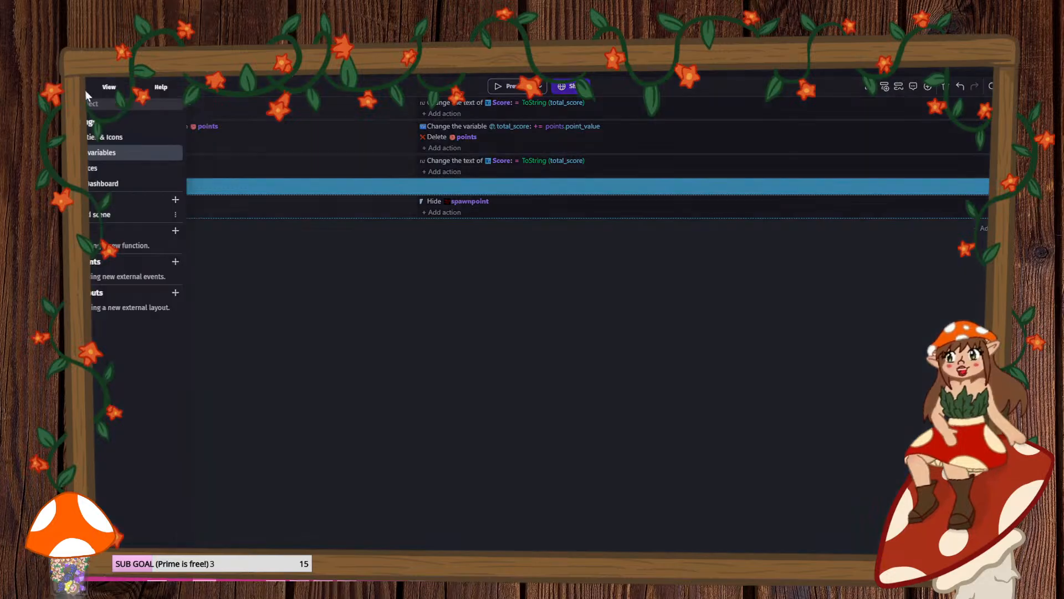
click(217, 215)
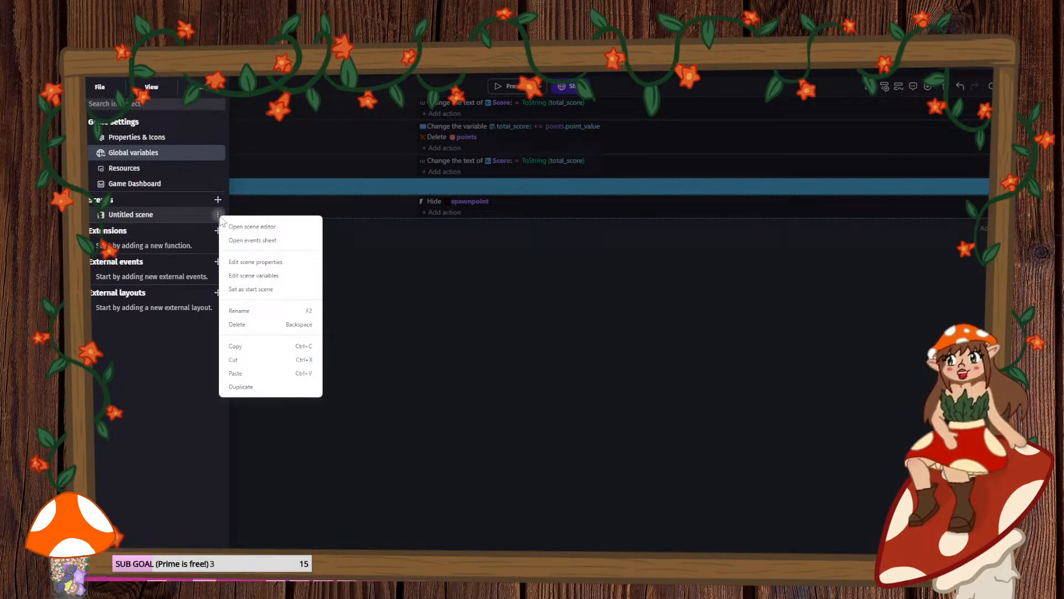
click(271, 262)
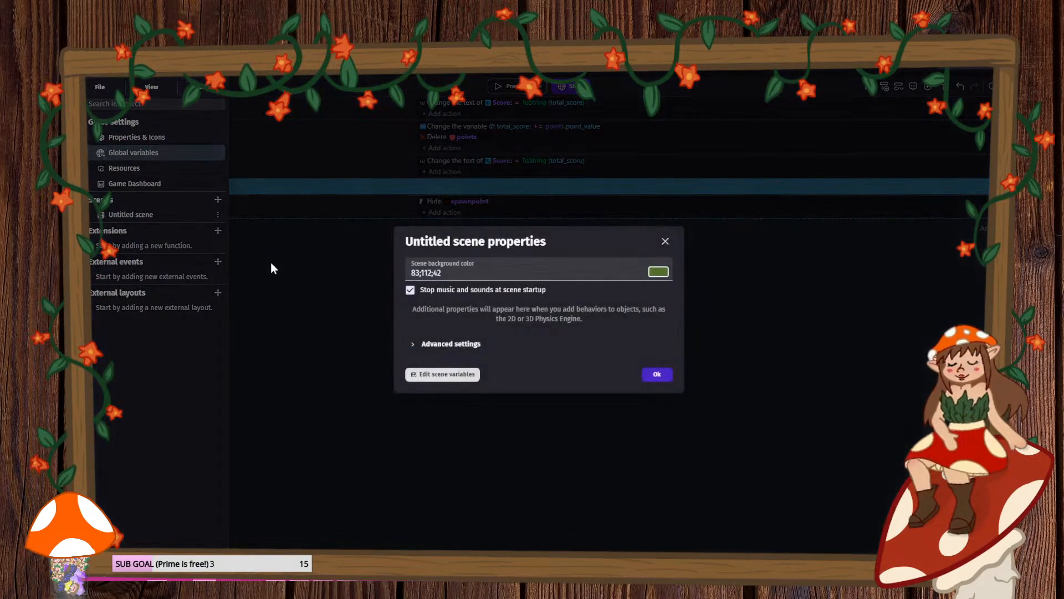
click(656, 375)
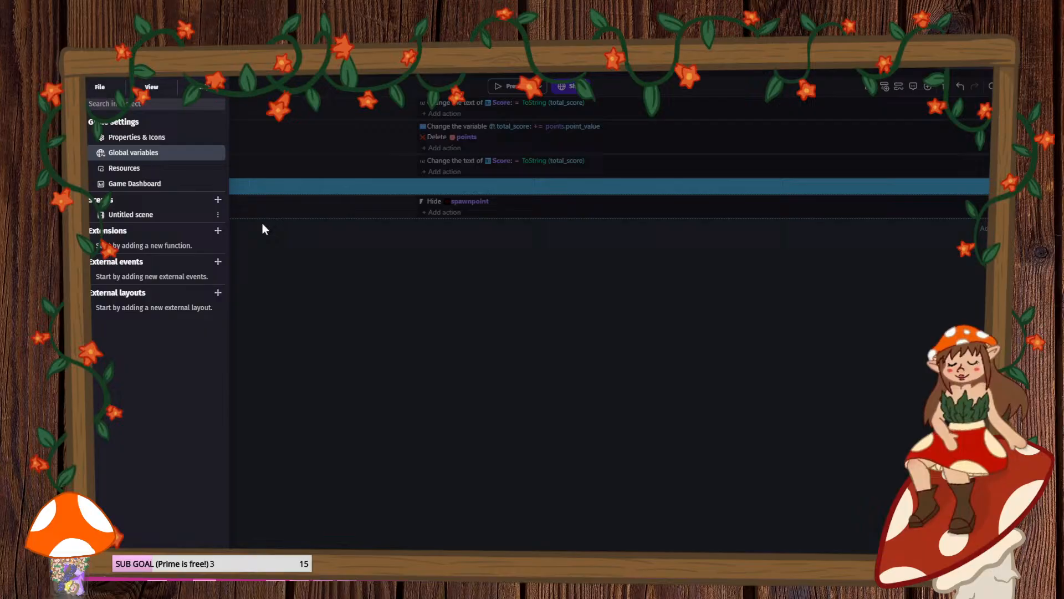
- Add a number scene variable named scene_score to Untitled scene and apply it
click(217, 215)
click(270, 273)
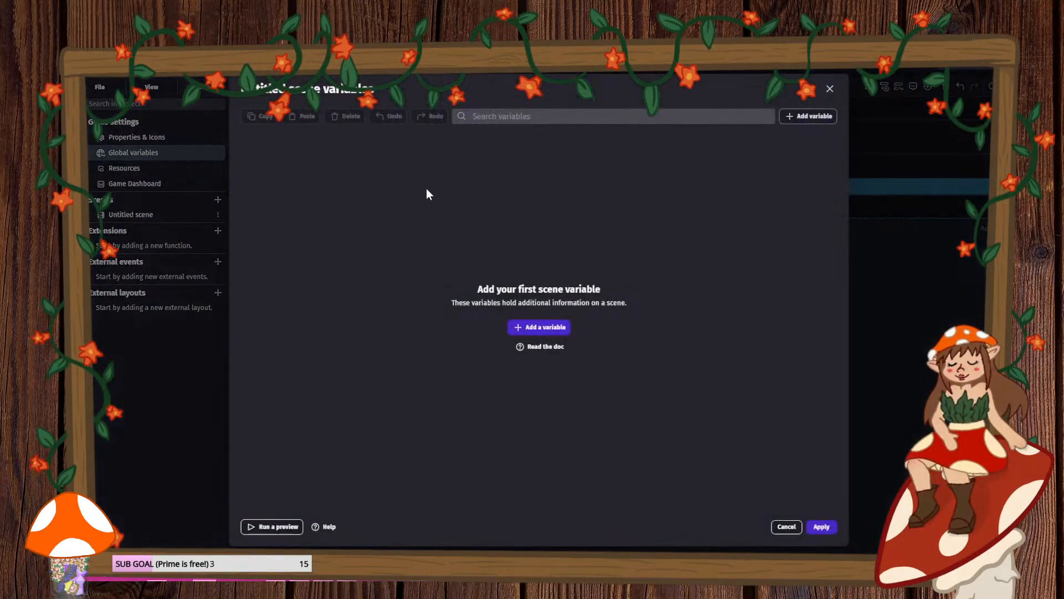
click(535, 327)
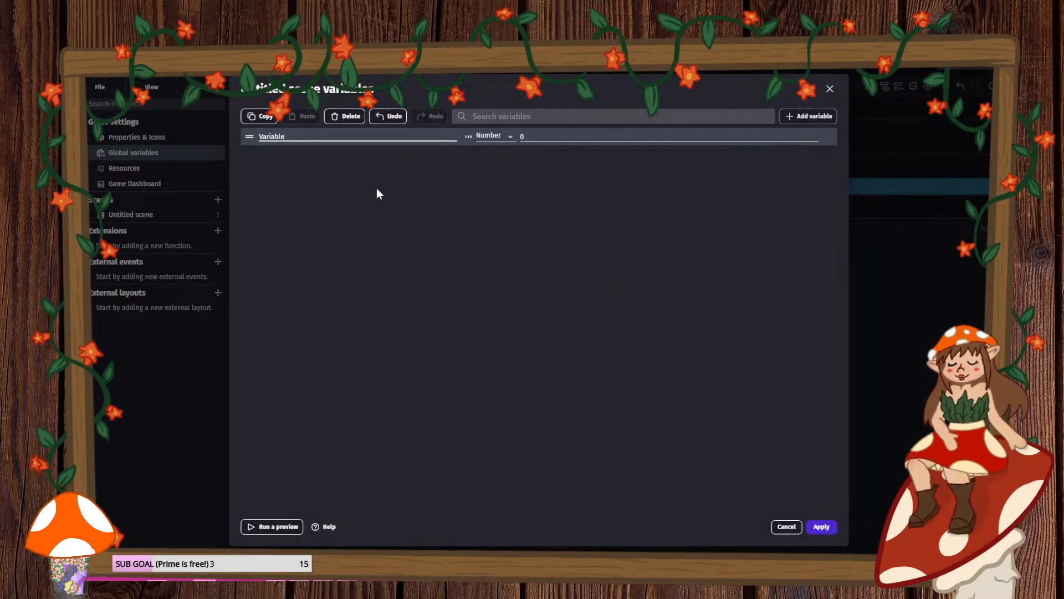
text(scene_score)
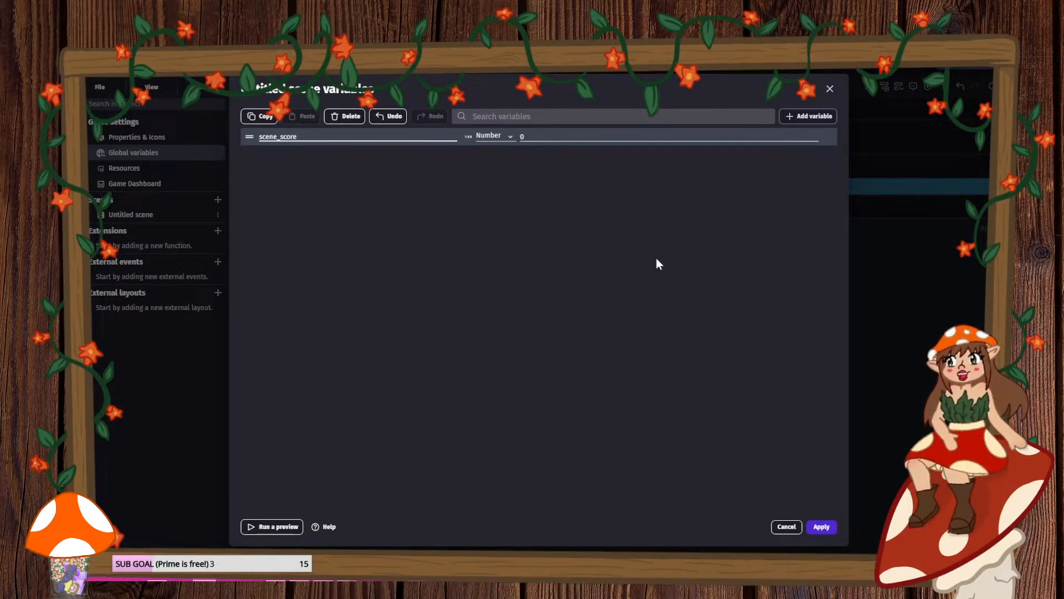
click(823, 525)
- Add a new empty event and move it directly above the "works" comment
click(414, 257)
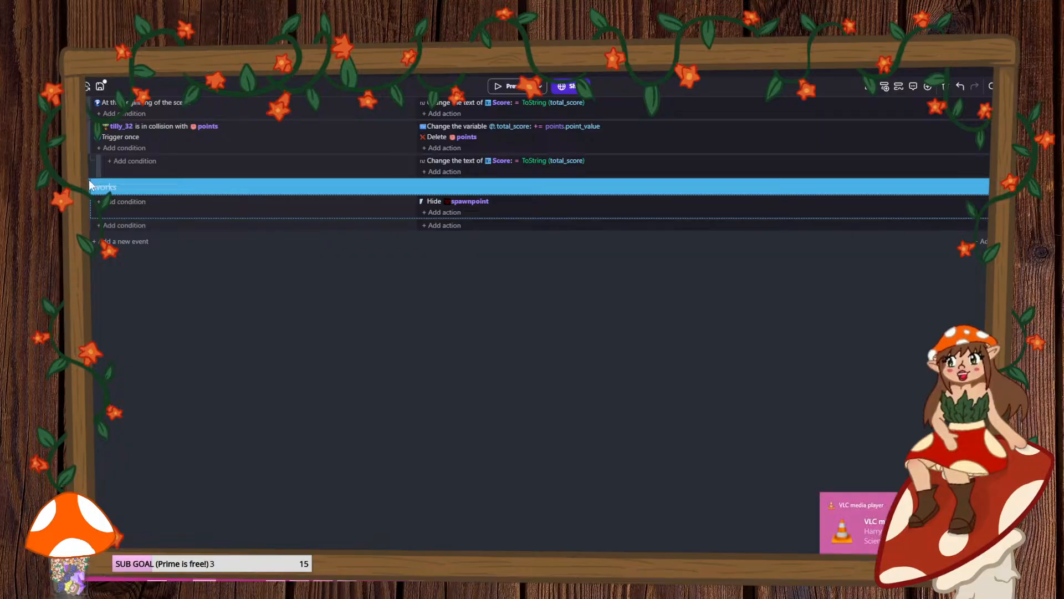
drag(89, 179, 96, 183)
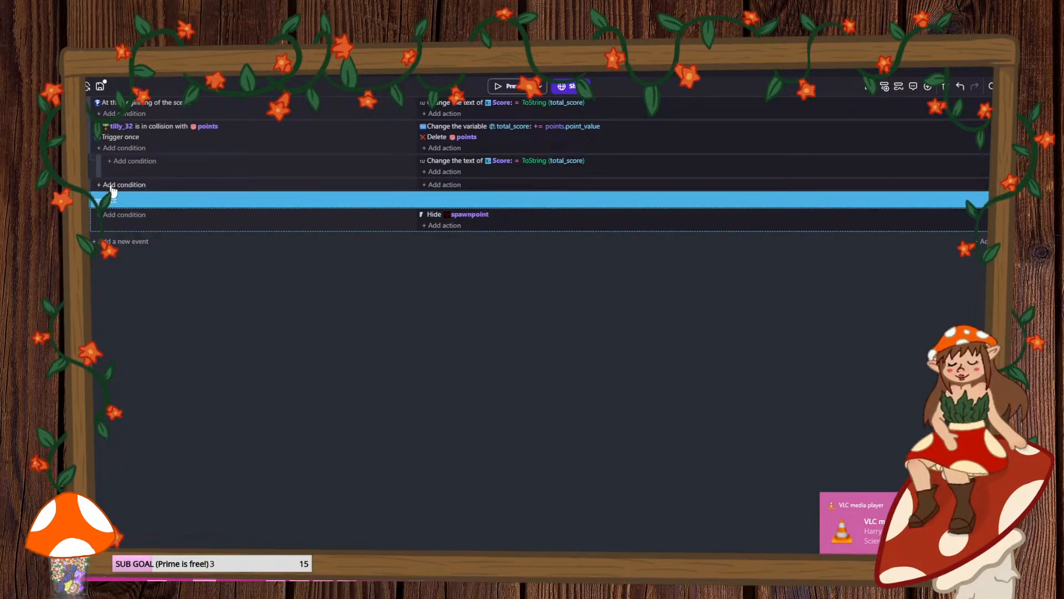
click(110, 184)
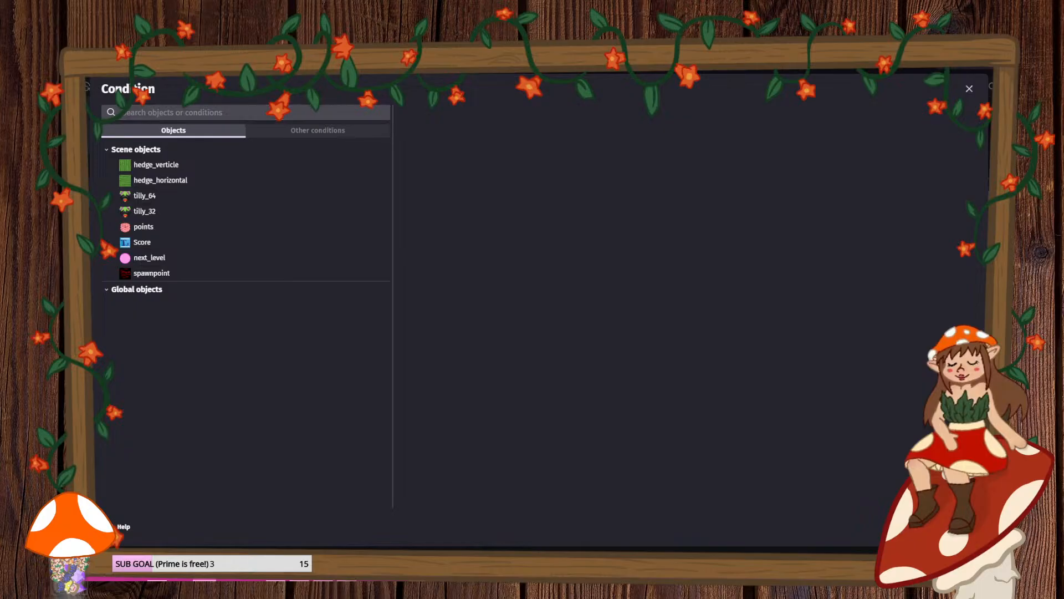
key(Escape)
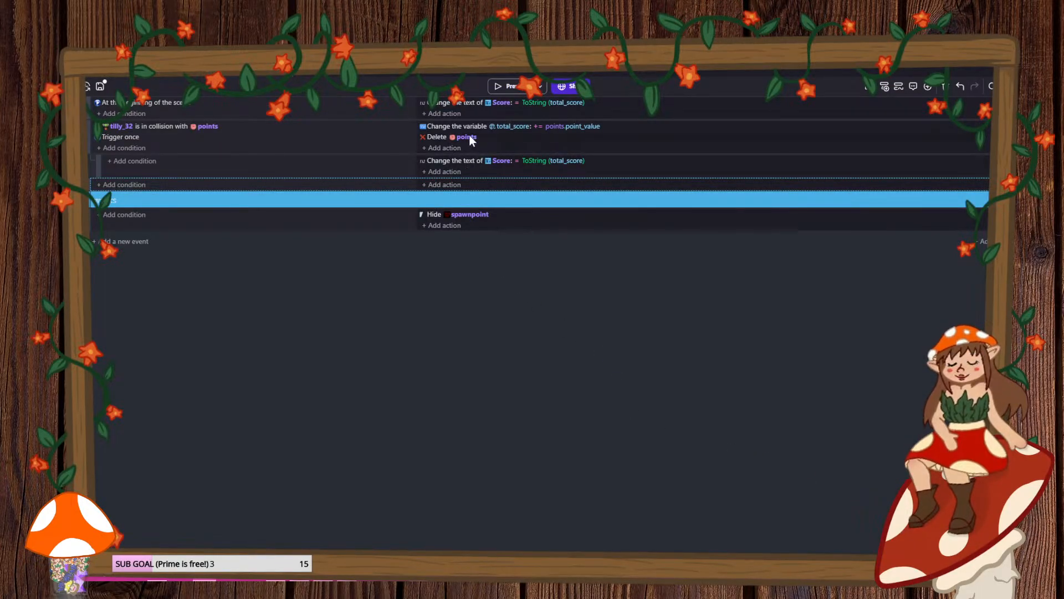
- Duplicate the total_score action in the points collision event, switch the copy's variable to scene_score, and save the project
click(456, 125)
key(ctrl+c)
key(ctrl+v)
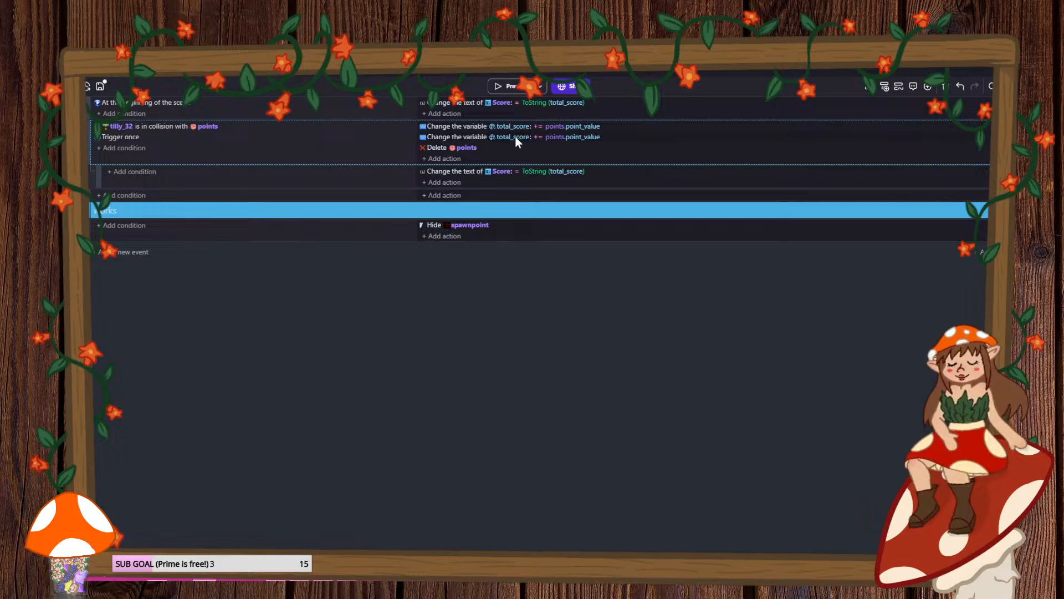
click(514, 137)
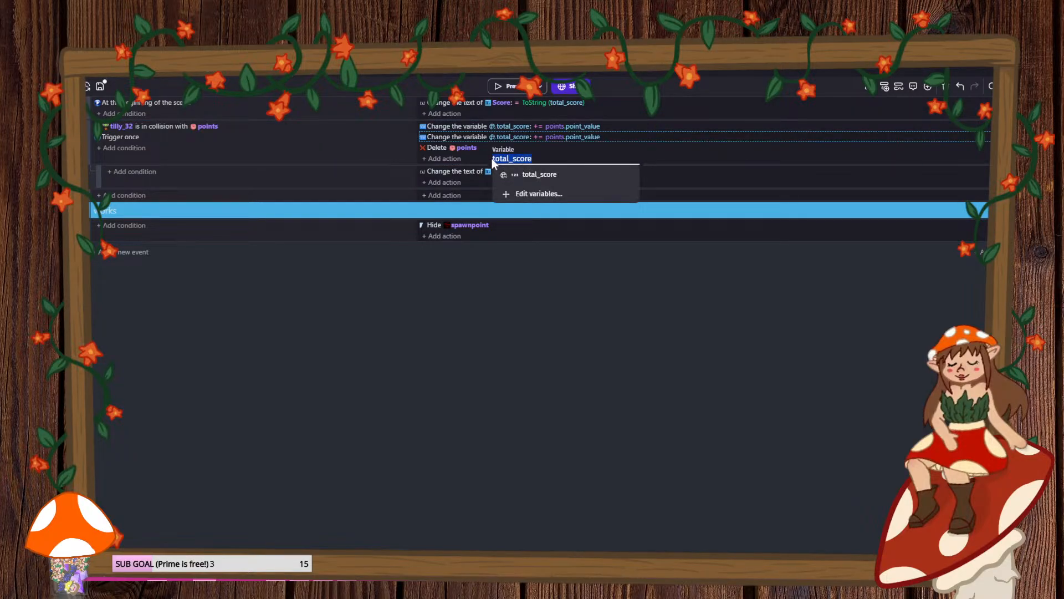
text(s)
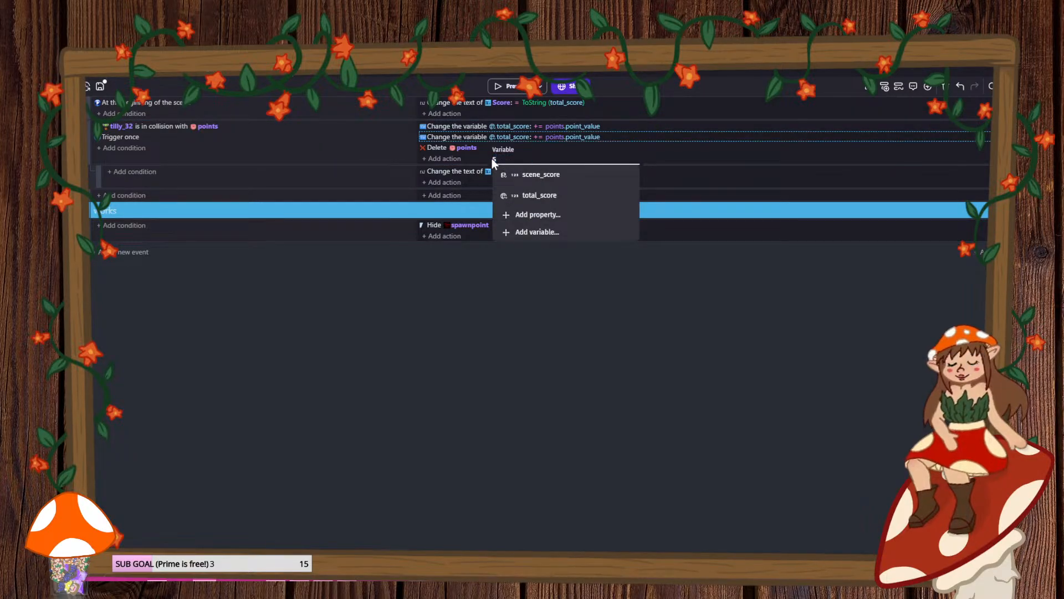
click(537, 175)
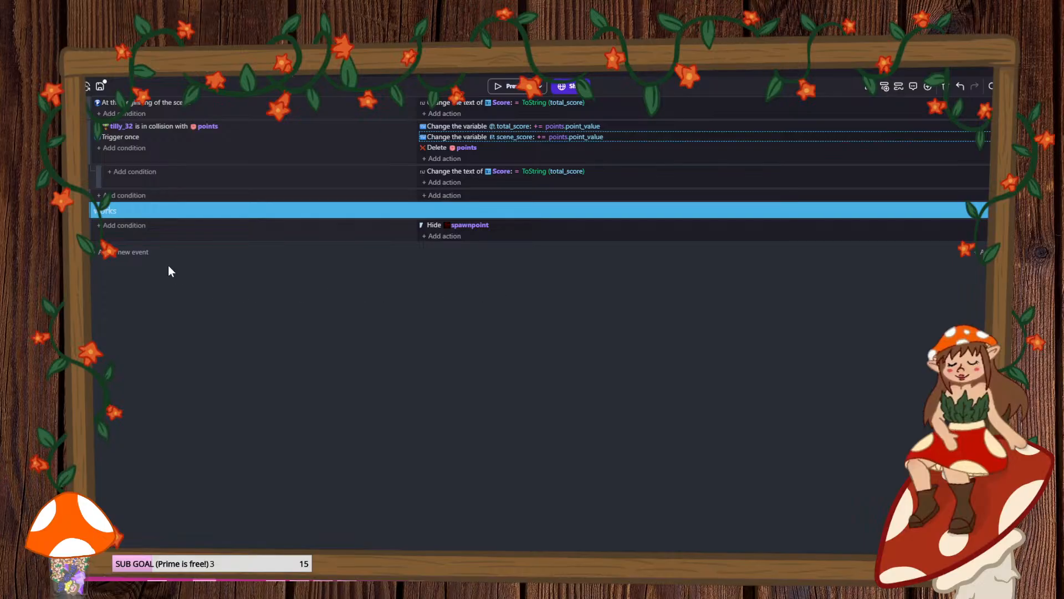
click(100, 86)
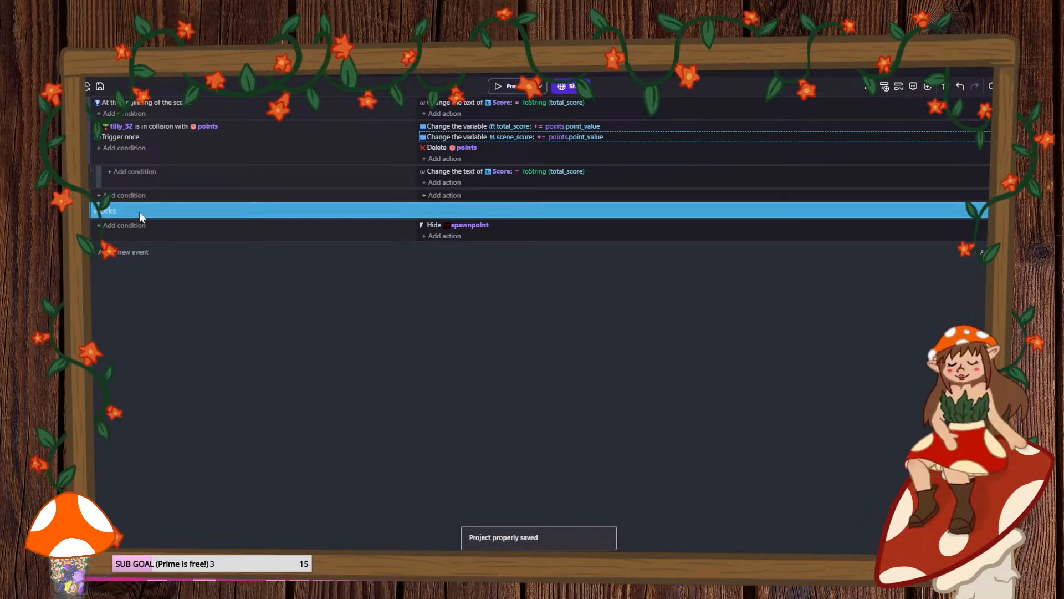
- Add a Variable value condition to the empty event above "works", requiring scene_score to be greater than or equal to 90
click(129, 225)
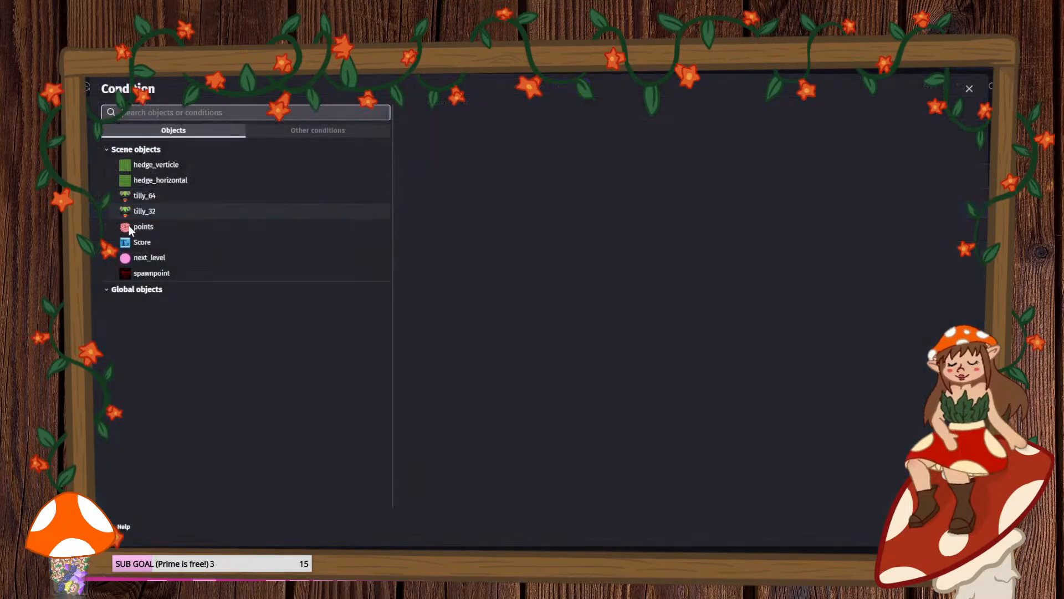
click(302, 129)
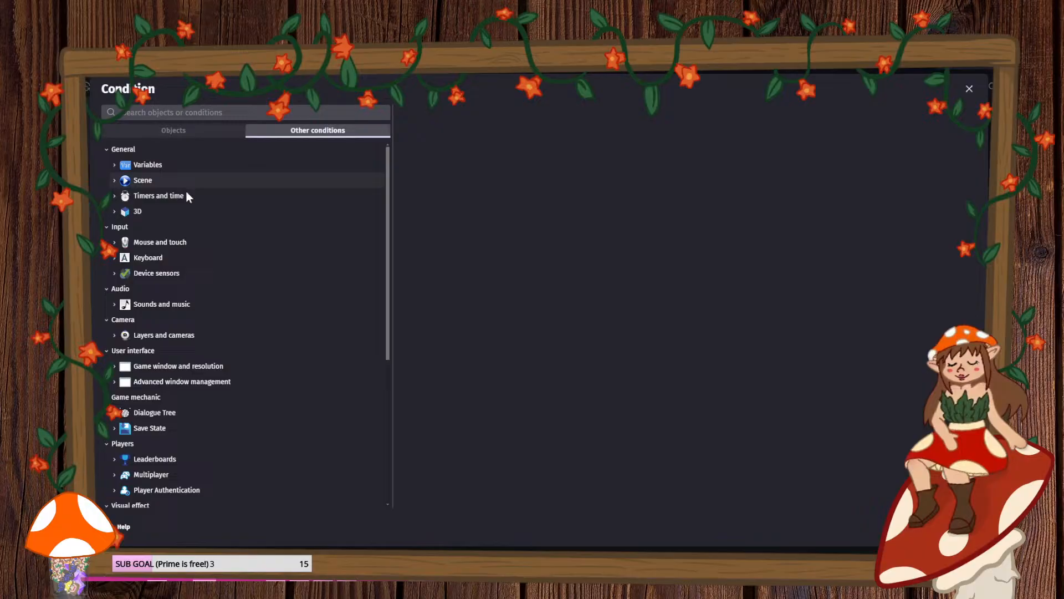
click(132, 181)
click(133, 181)
click(135, 166)
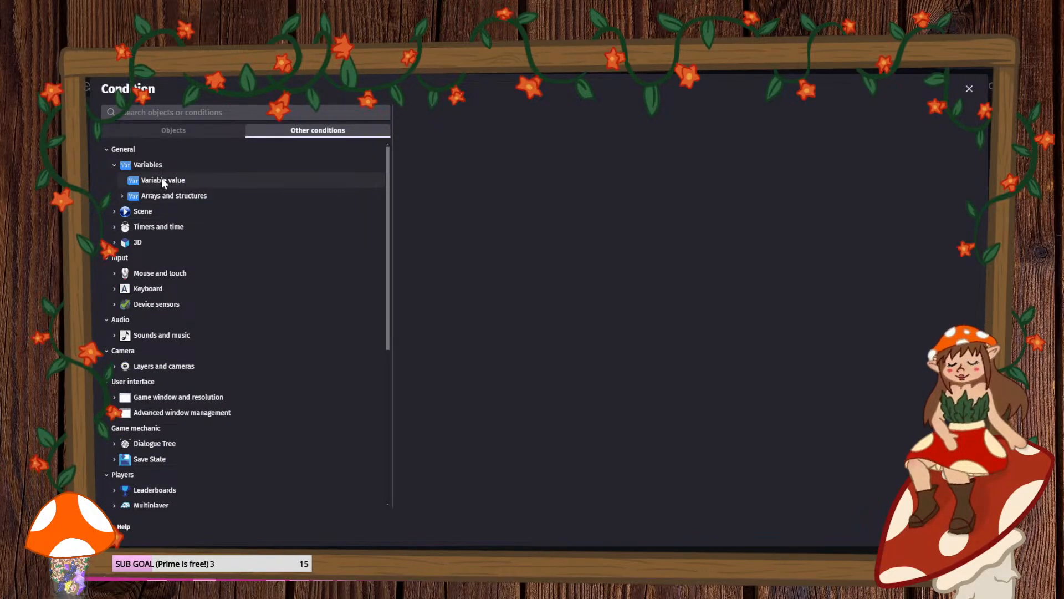
click(161, 181)
click(471, 188)
click(485, 202)
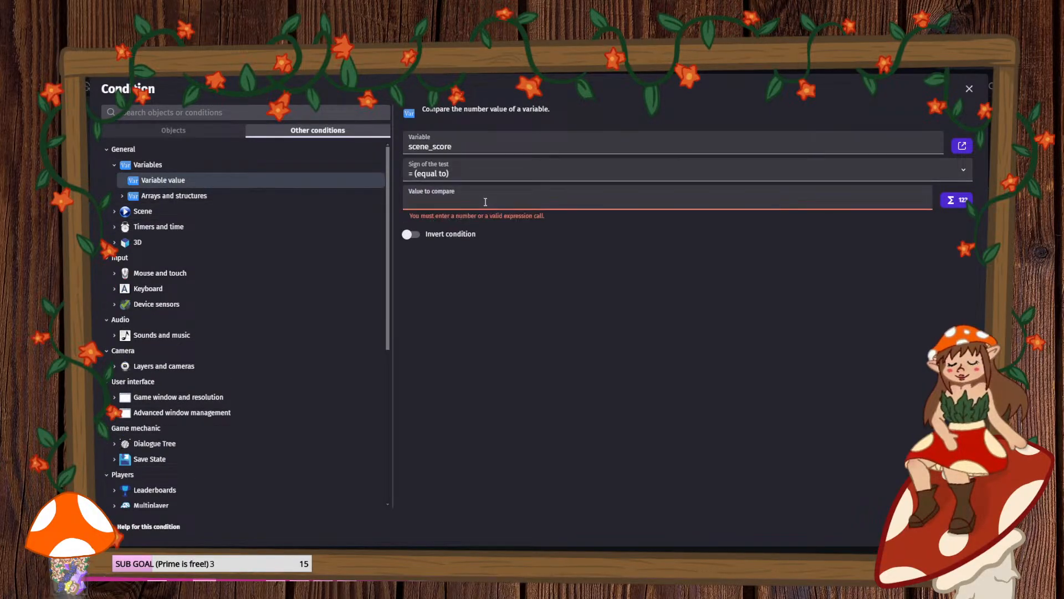
text(10)
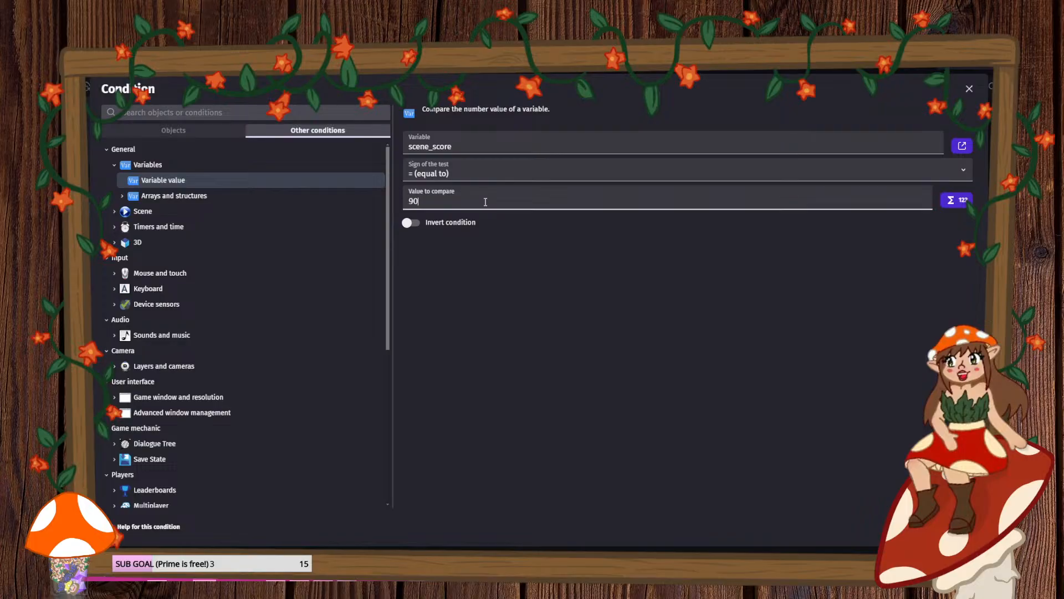
click(466, 168)
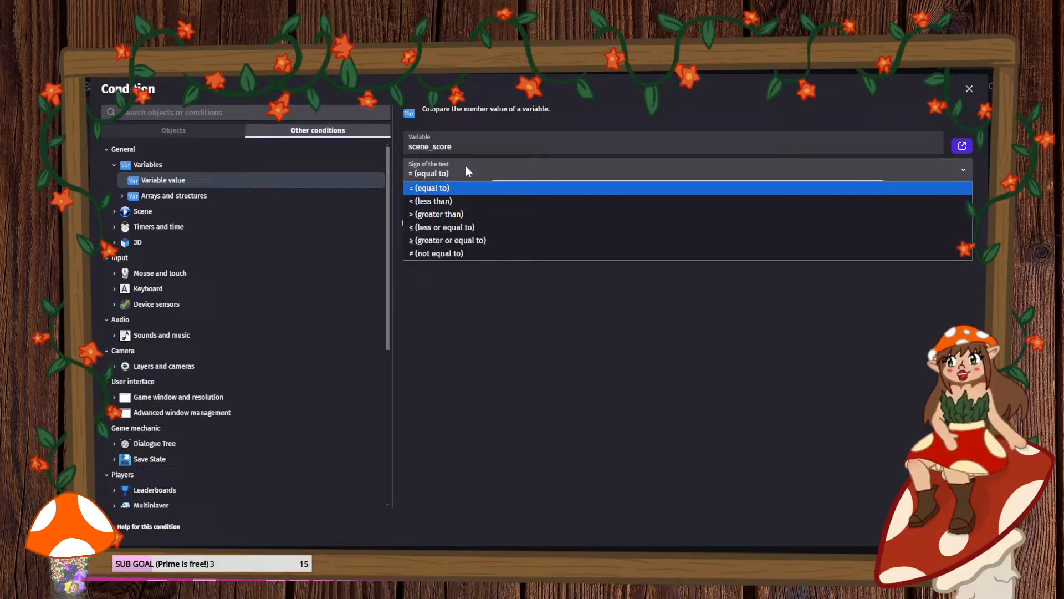
click(463, 245)
key(Return)
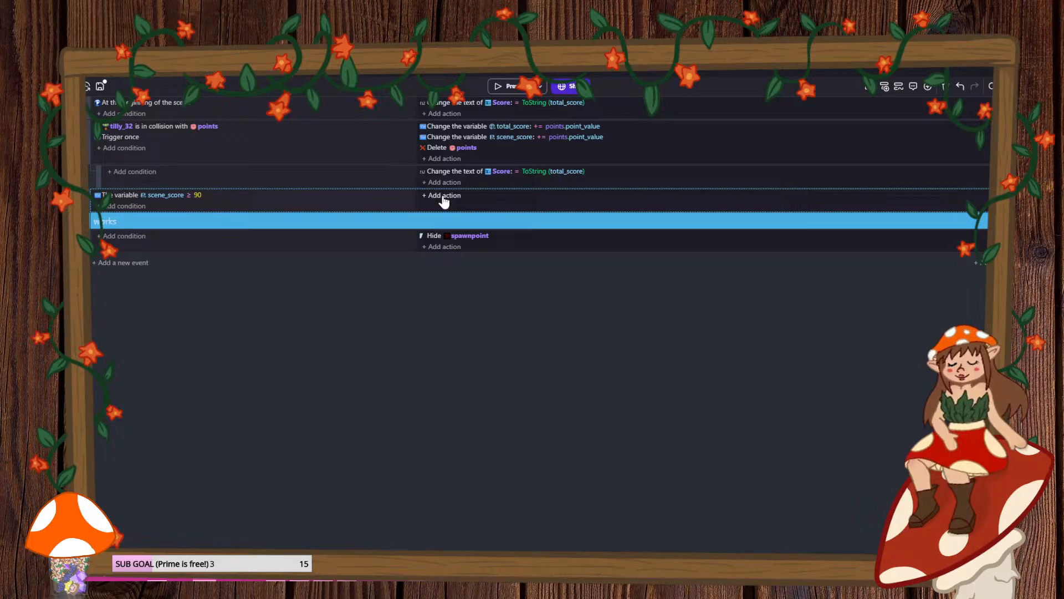
- Add a Trigger once while true condition to the scene_score ≥ 90 event
click(128, 208)
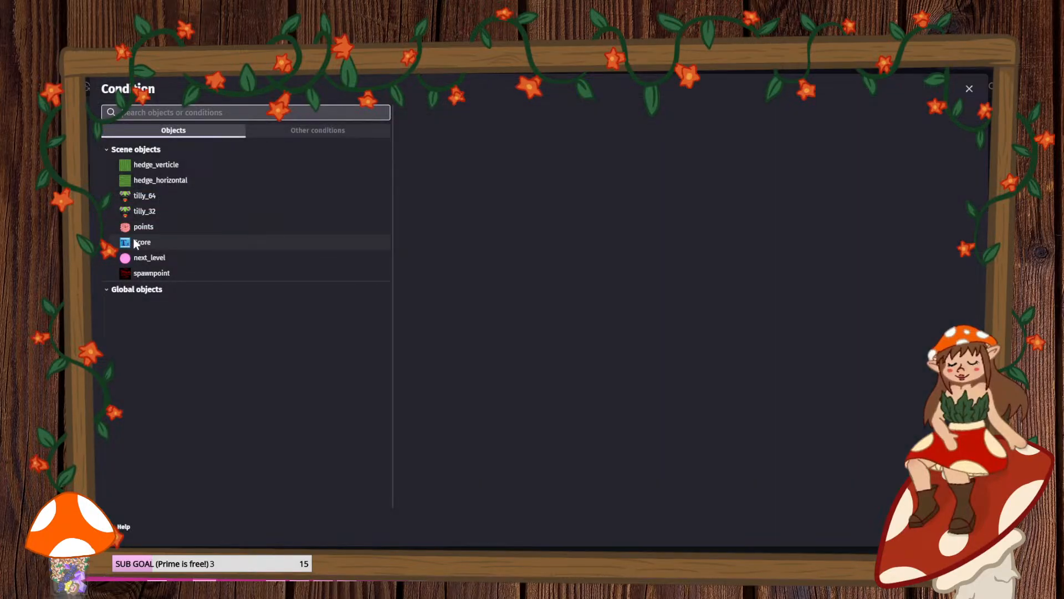
click(324, 131)
scroll(214, 441, down, 3)
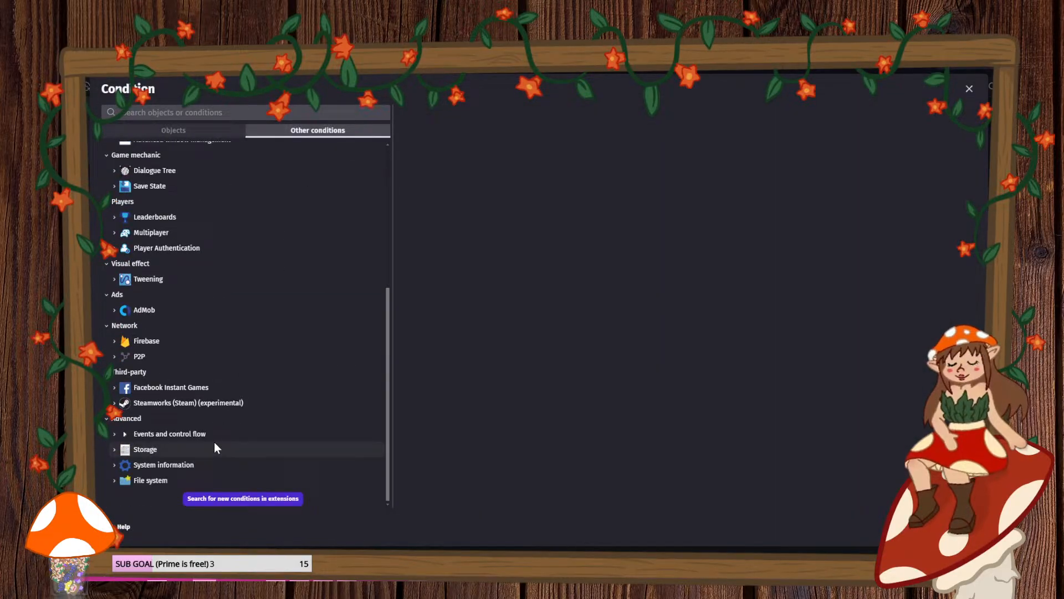
click(180, 432)
scroll(175, 431, down, 2)
click(174, 414)
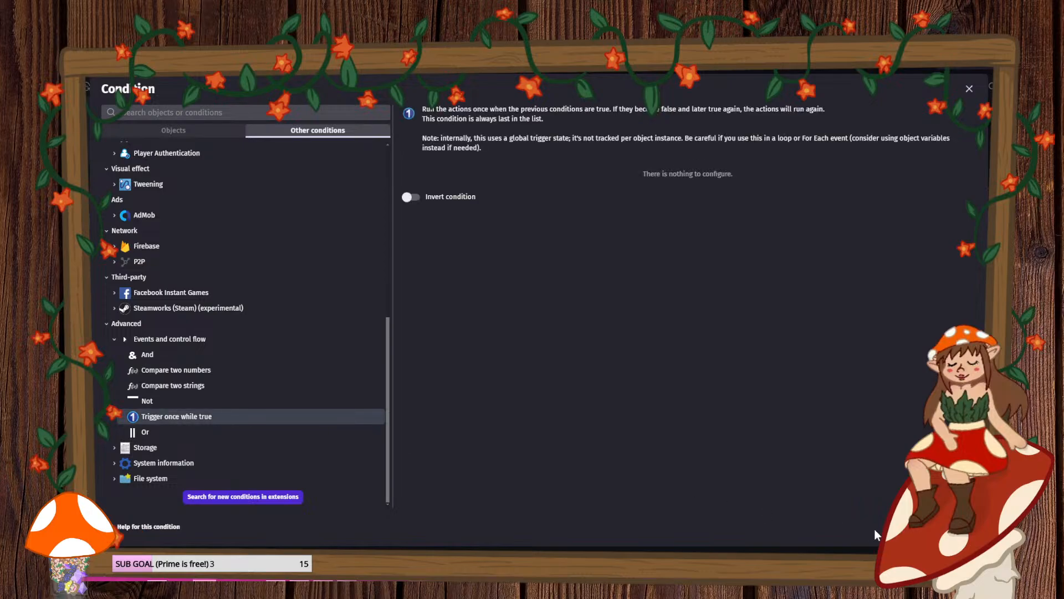
click(964, 527)
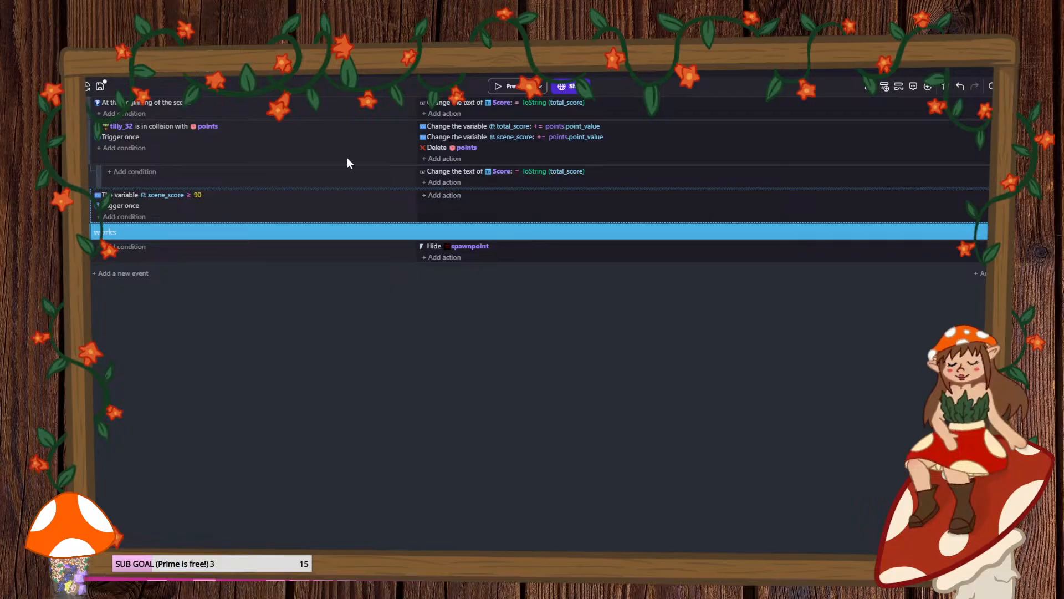
- Add three more purple points flowers to the middle row in the scene, undo the accidental stretch, and save the project
click(136, 78)
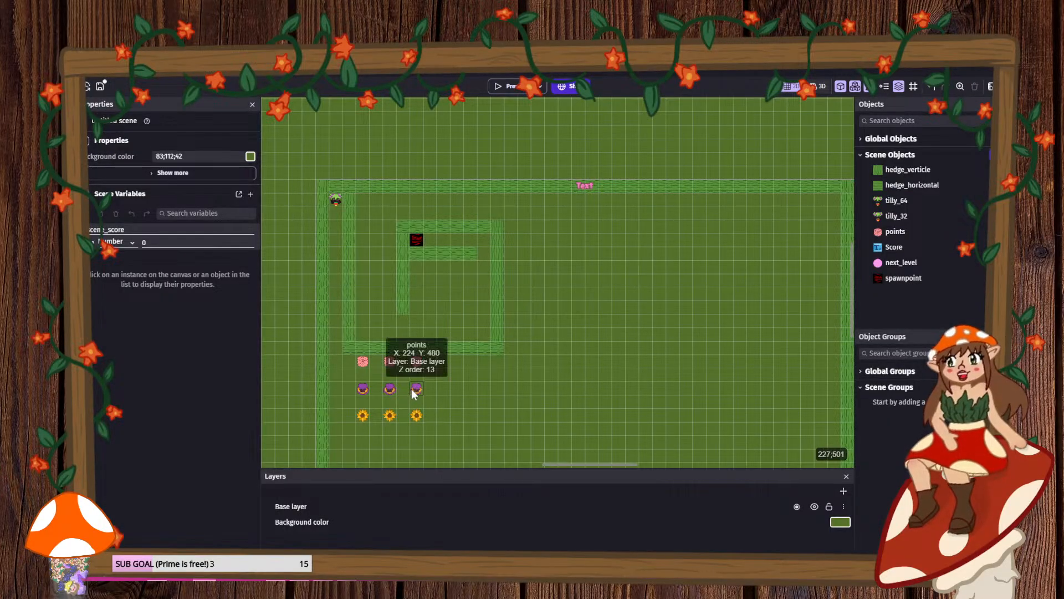
drag(411, 388, 389, 388)
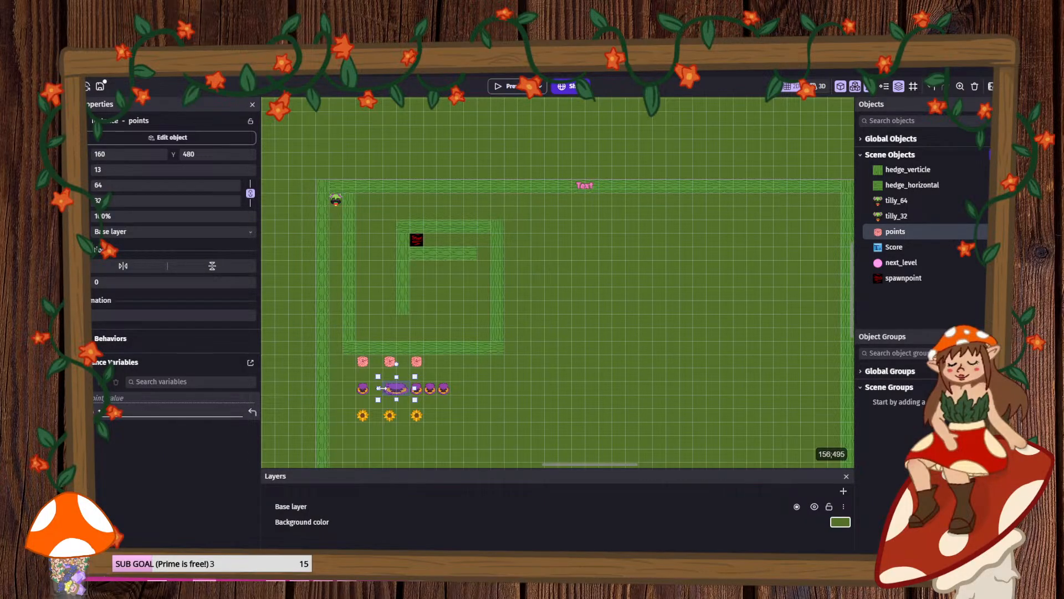
key(ctrl+z)
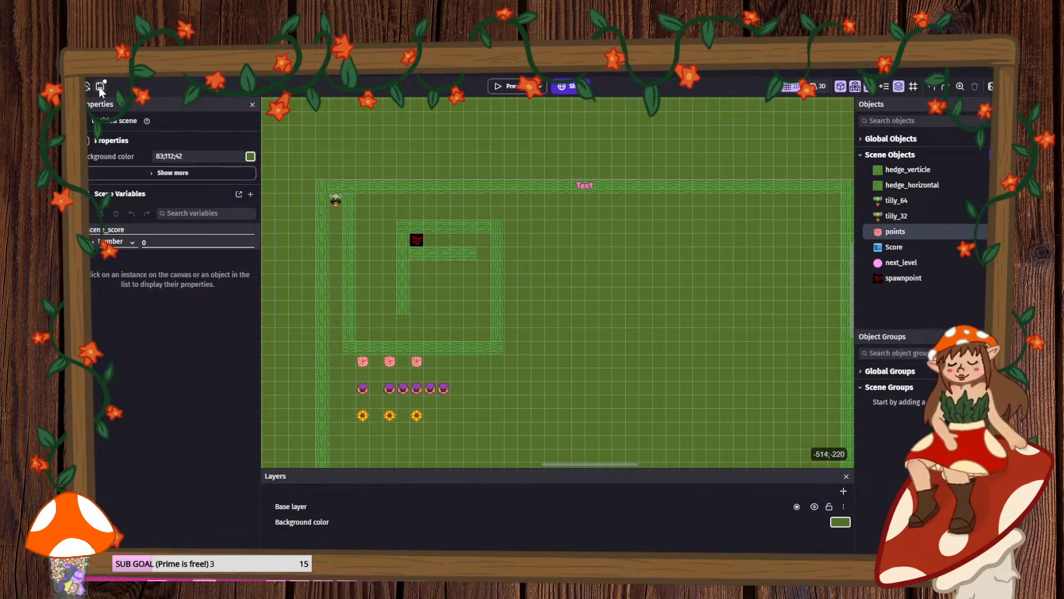
- Add a Create an object action for next_level to the scene_score ≥ 90 event, with X position spawnpoint.X()
click(225, 83)
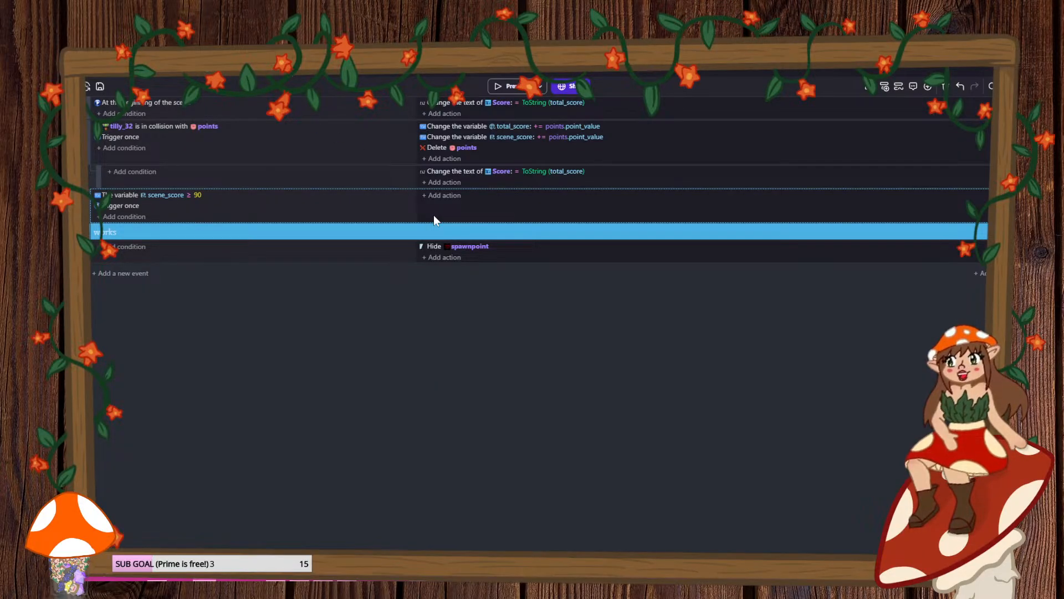
click(454, 199)
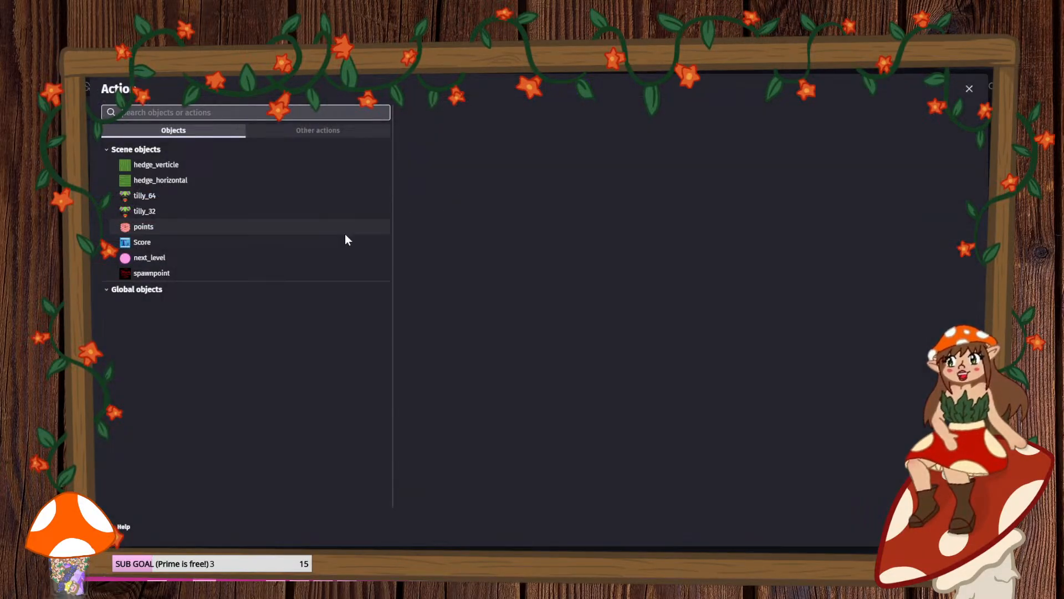
click(155, 259)
click(460, 132)
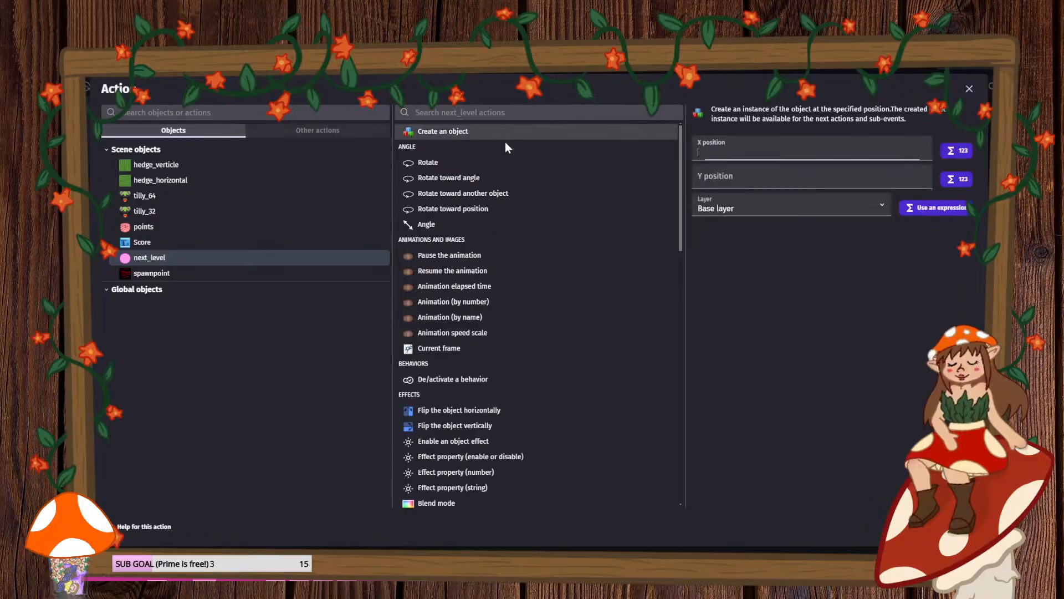
click(721, 192)
click(716, 150)
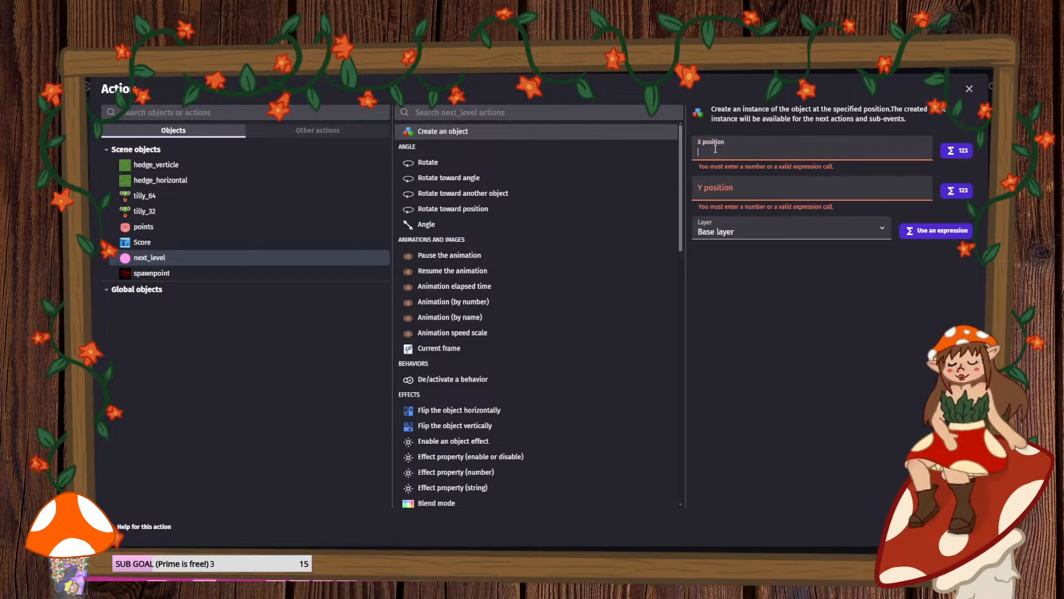
text(spaw)
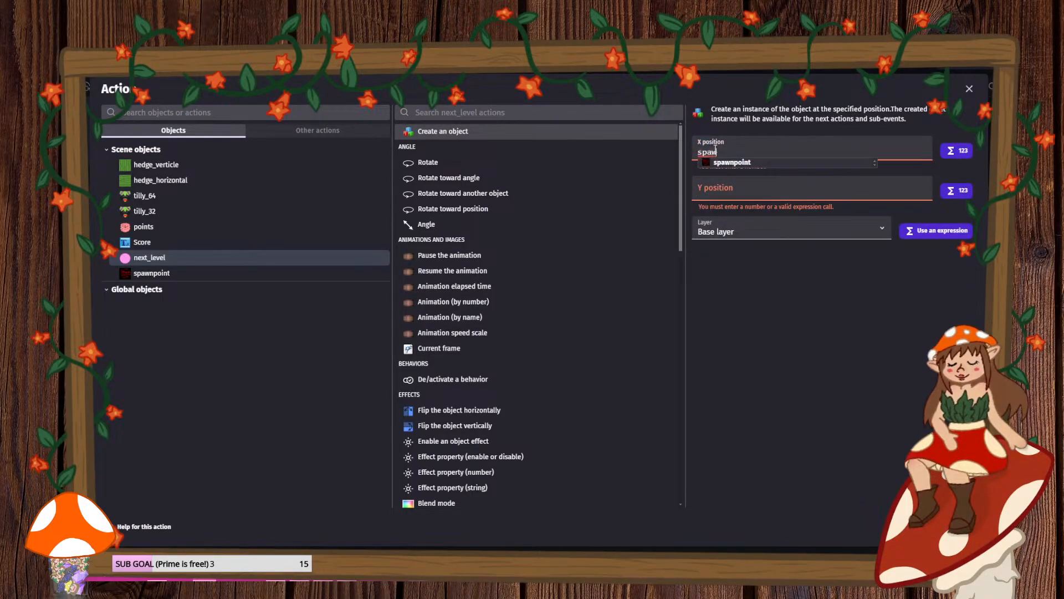
text(npoint.X())
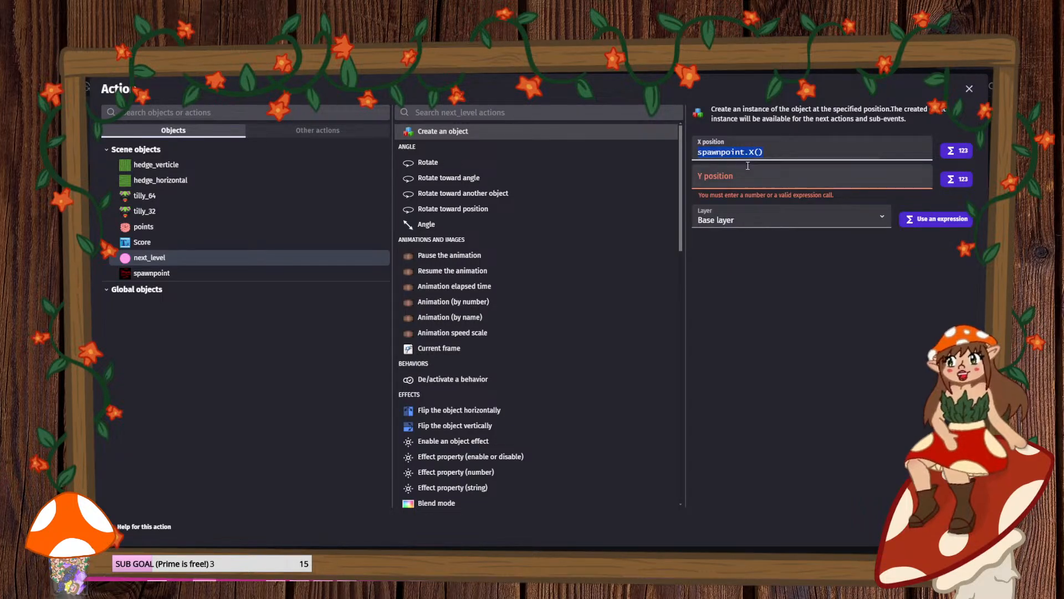
- Set the create action's Y position to spawnpoint.Y() and confirm the action on the Base layer
click(749, 177)
text(spawnpoint.X())
click(754, 180)
key(BackSpace)
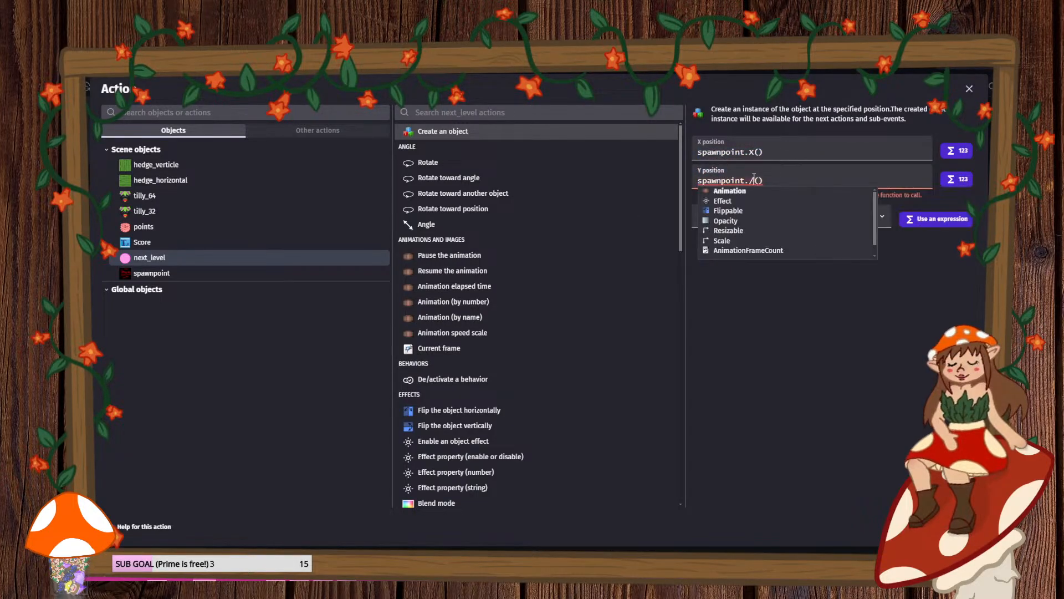
text(Y)
key(BackSpace)
key(BackSpace)
text(U)
key(BackSpace)
text(Y)
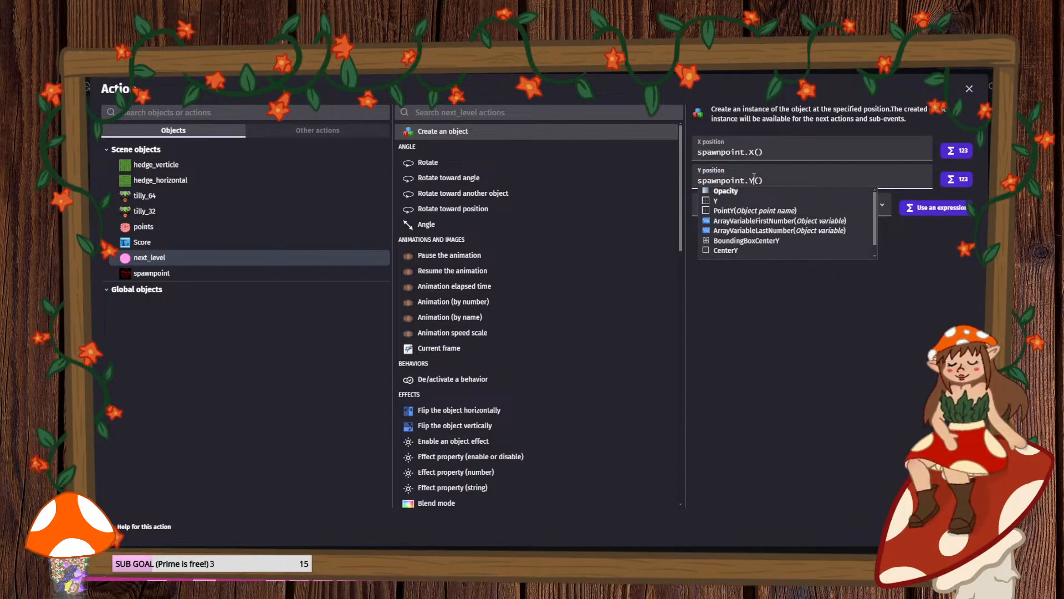
click(762, 301)
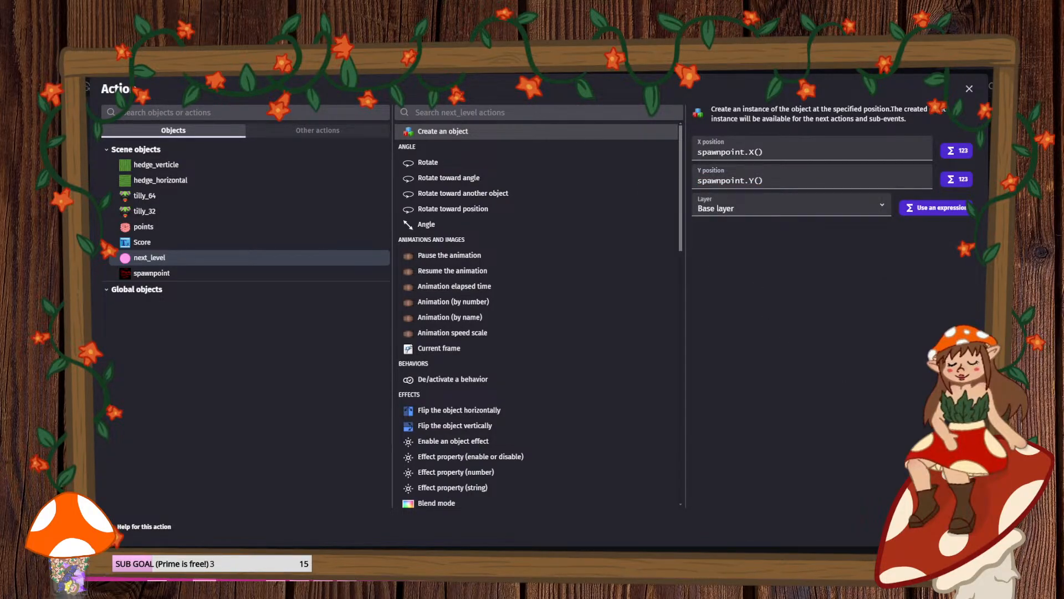
click(961, 527)
- Run the preview with the debugger and steer the character through all three flower rows to test the next_level spawn
click(506, 87)
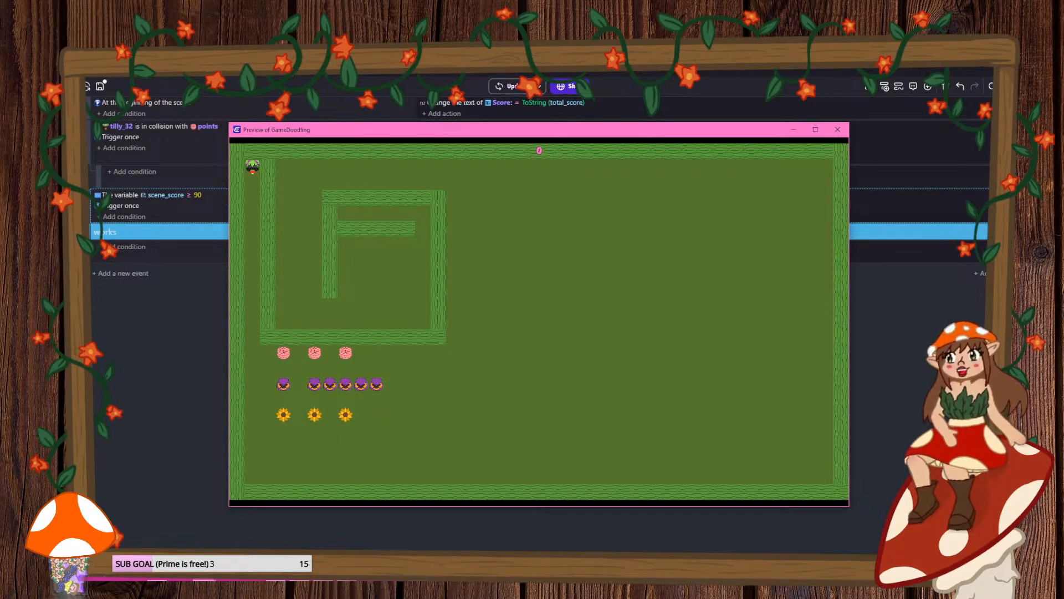
click(841, 130)
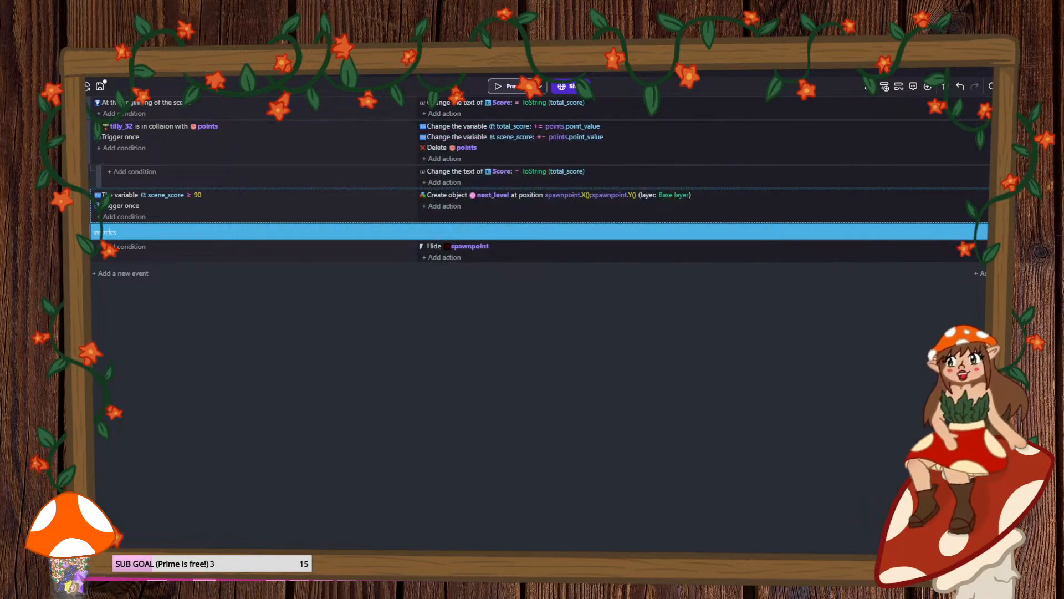
click(540, 86)
click(593, 127)
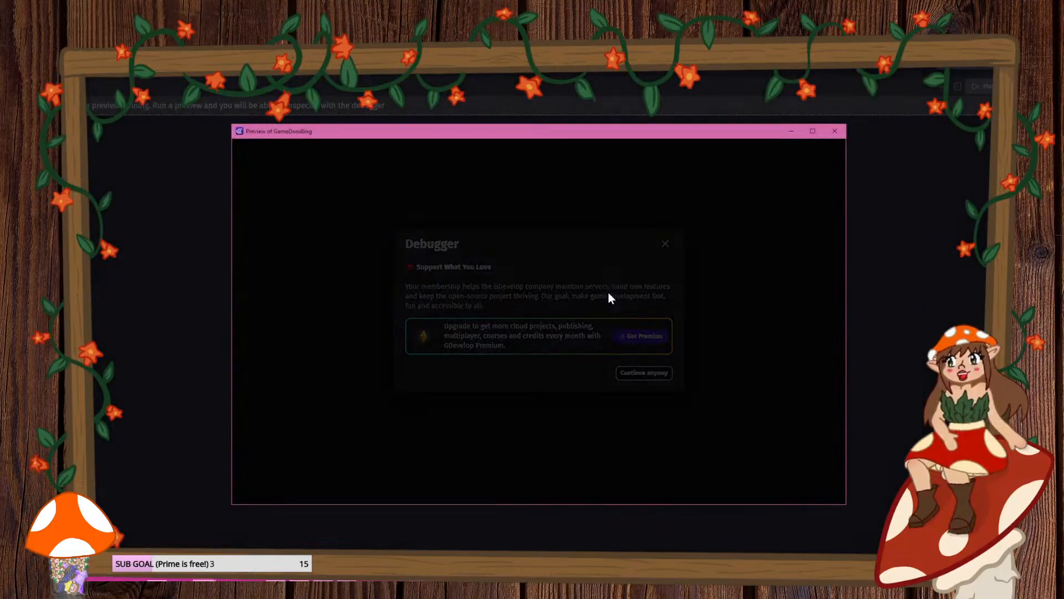
key(Down)
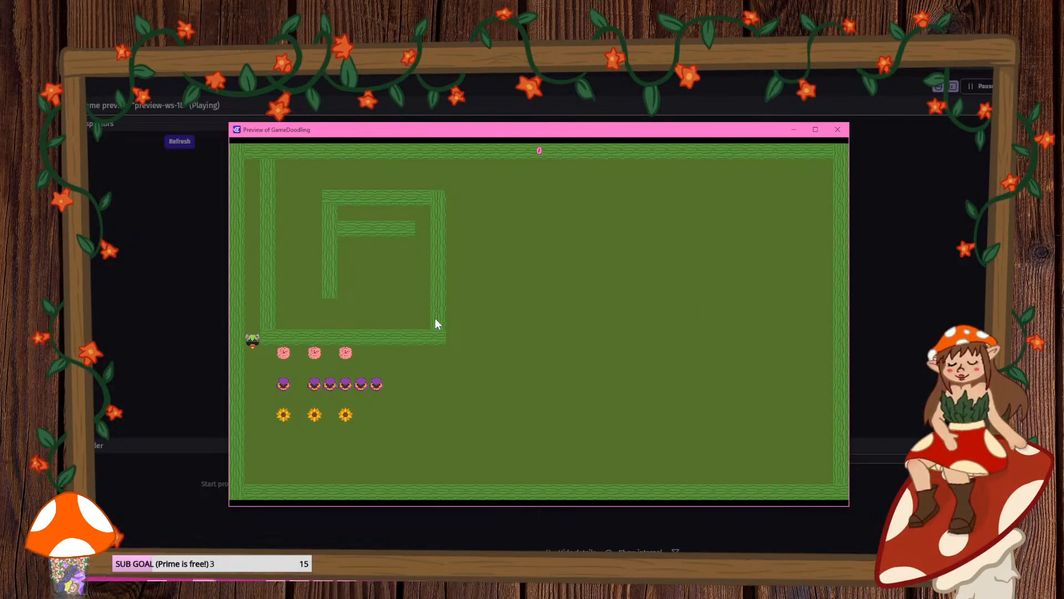
key(Right)
key(Left)
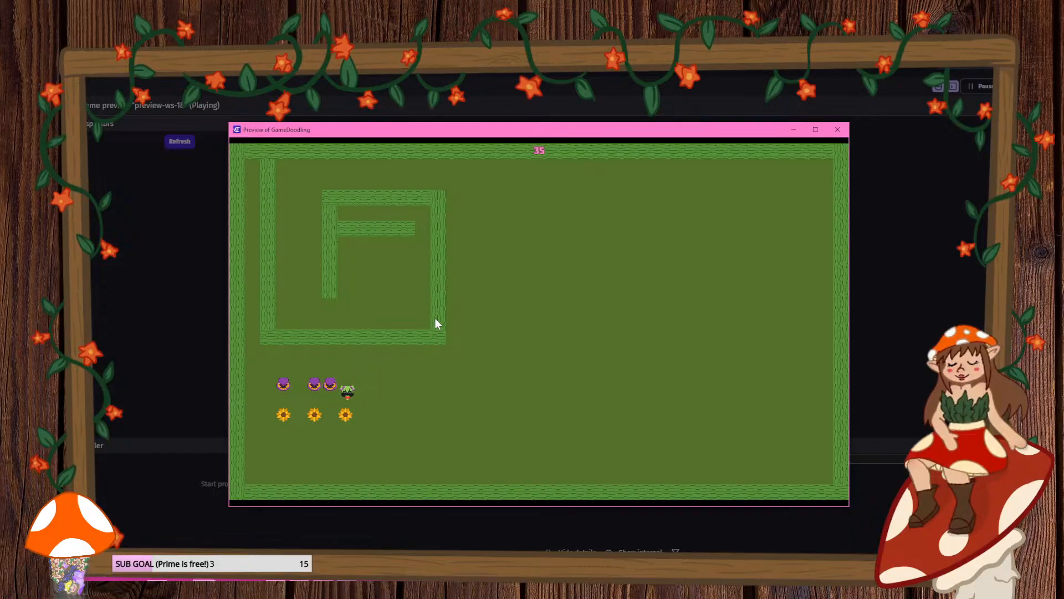
key(Down)
key(Right)
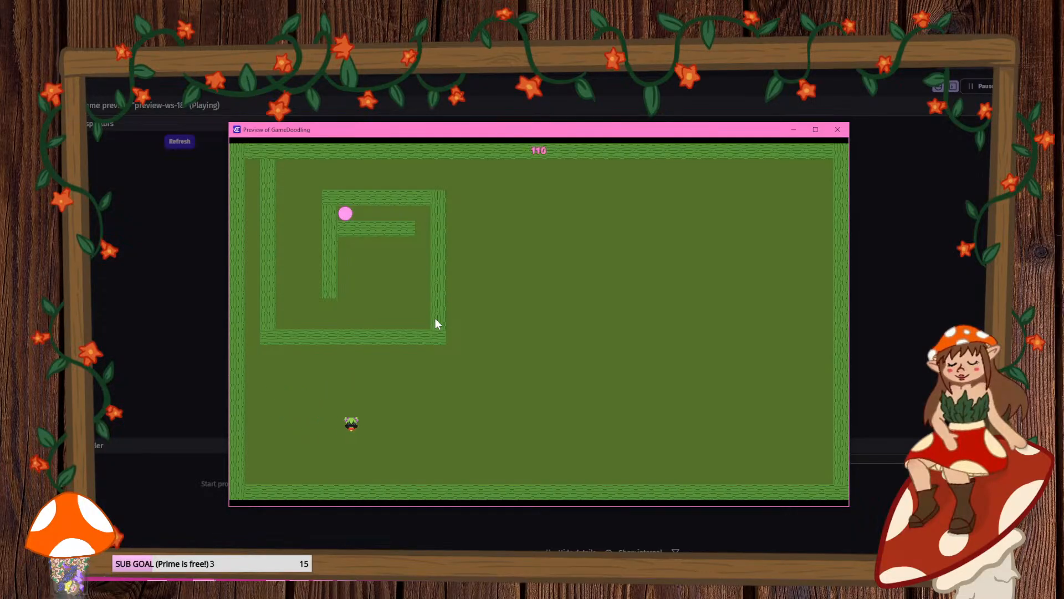
- Refresh the debugger's inspectors, examine the spawned next_level instance's properties, and close the game preview
click(179, 141)
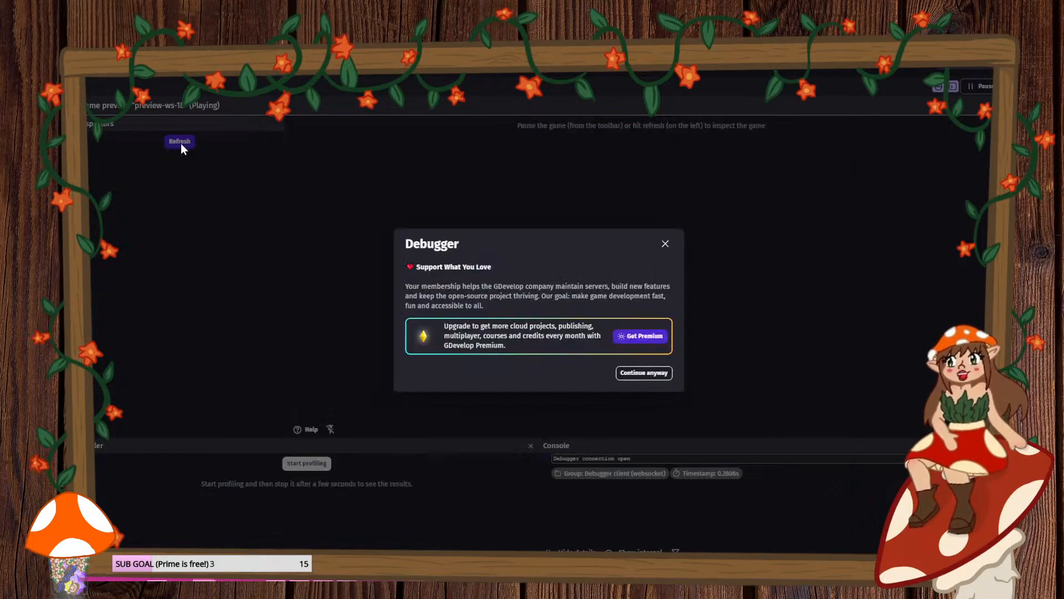
click(657, 372)
click(180, 141)
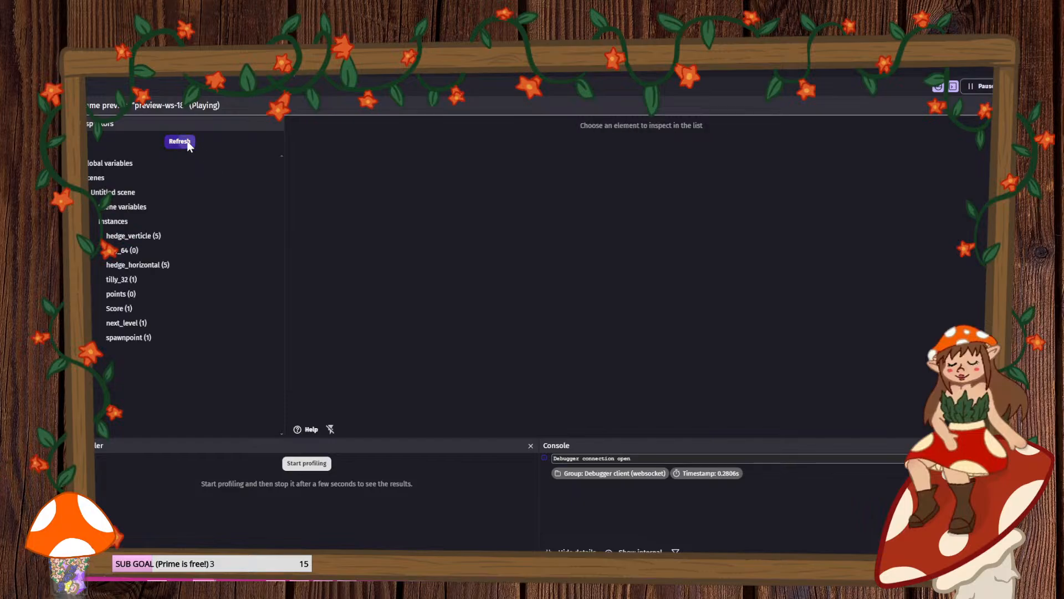
click(128, 327)
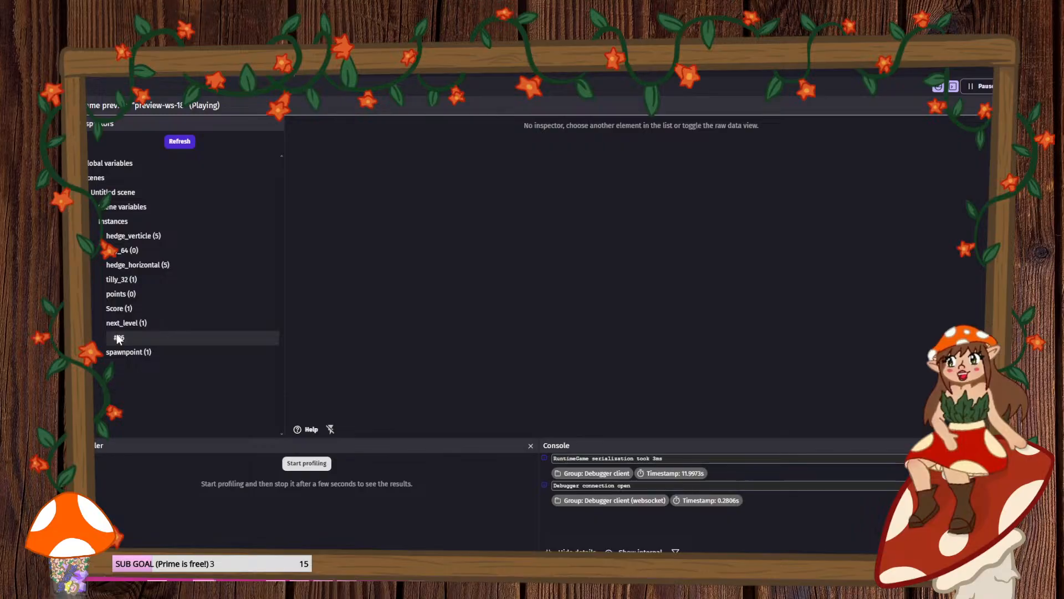
click(118, 338)
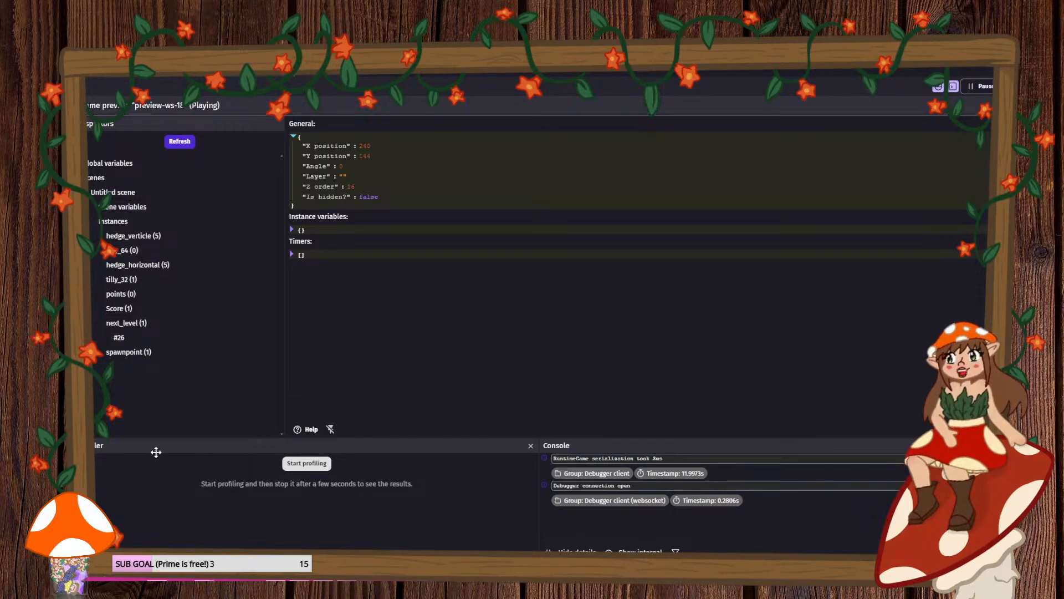
mouse_move(210, 586)
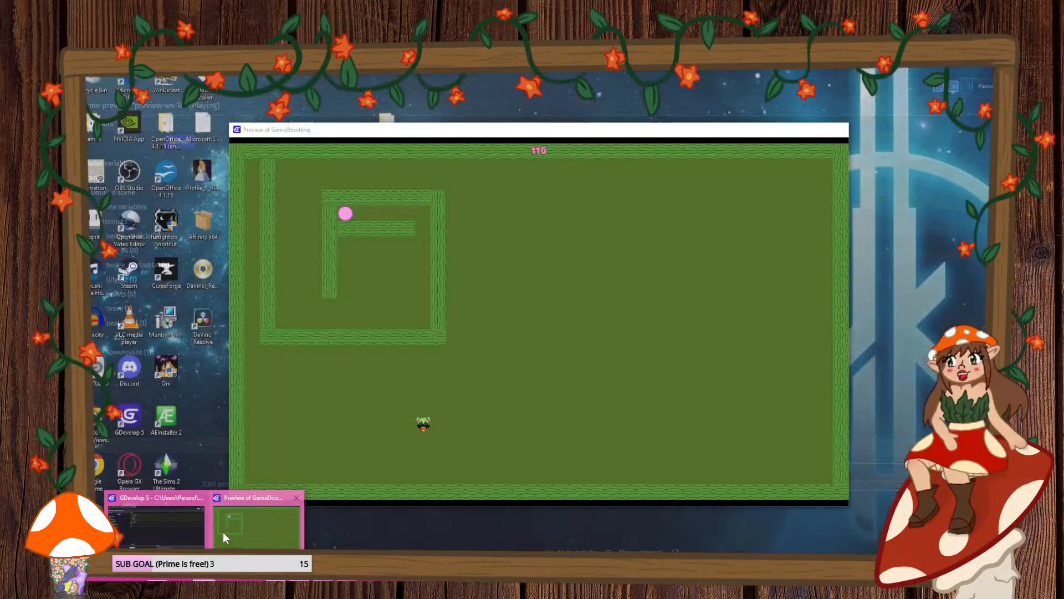
click(223, 532)
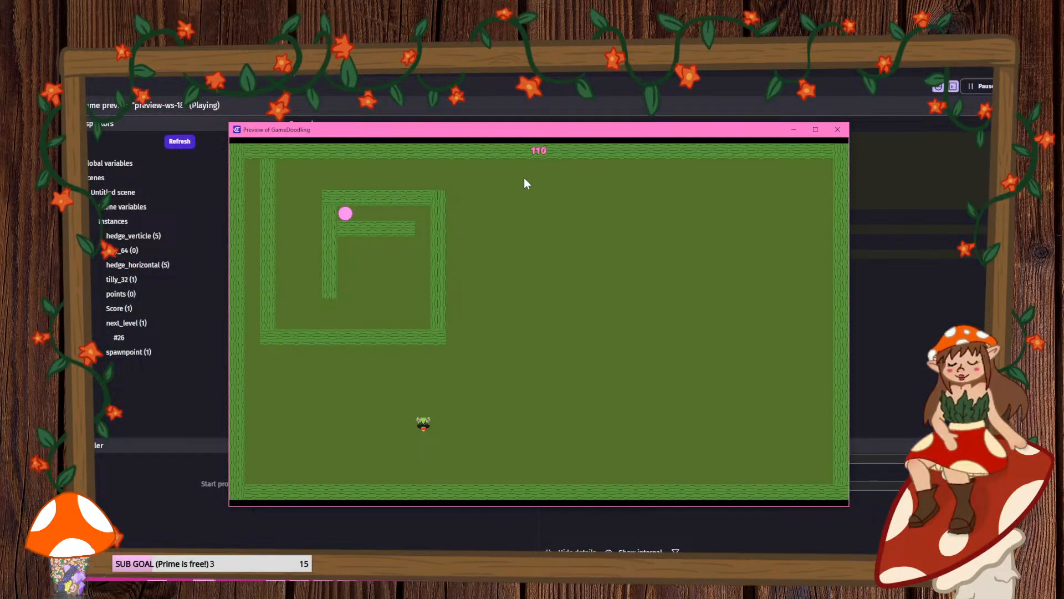
click(837, 131)
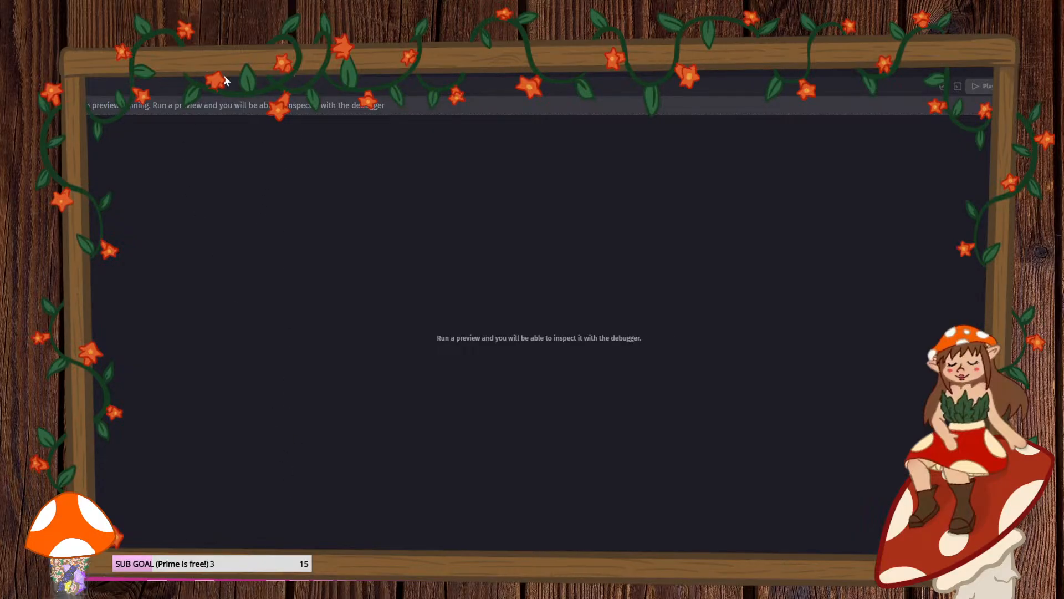
- Return to the scene and duplicate points flowers within their rows, adding two pink, one purple and three yellow
click(173, 84)
click(155, 83)
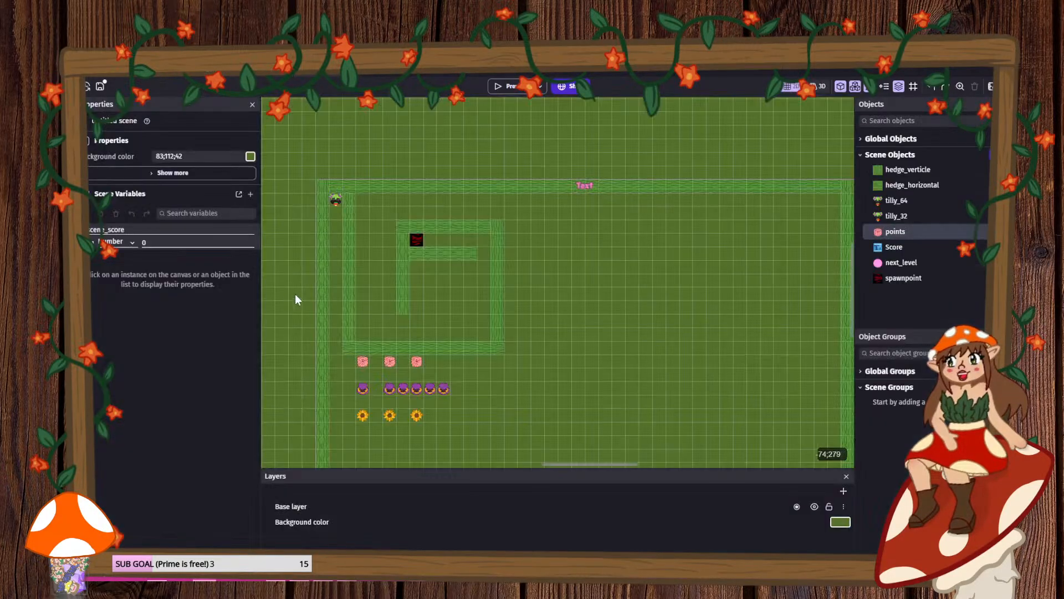
click(378, 389)
ctrl+drag(378, 389, 381, 417)
click(422, 416)
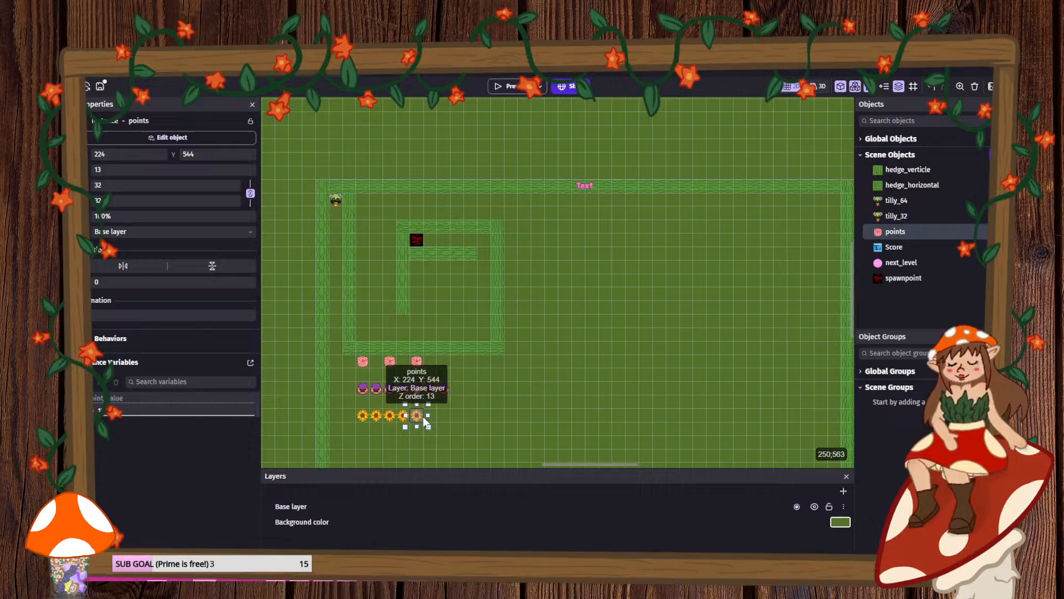
click(419, 363)
ctrl+drag(393, 362, 382, 362)
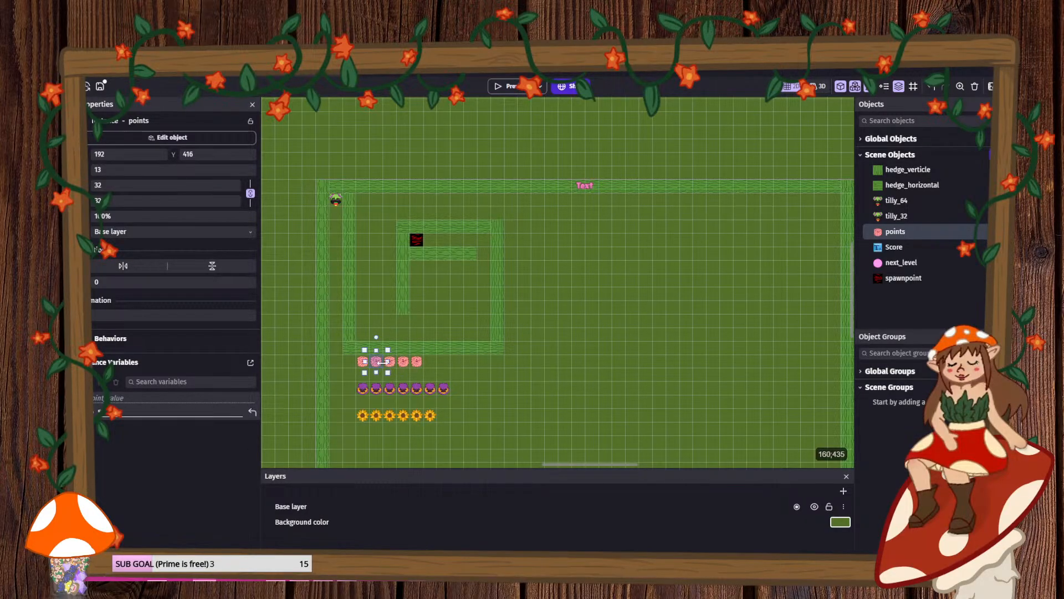
- Preview the game with the fuller flower rows and collect every pink, purple and yellow flower
click(521, 87)
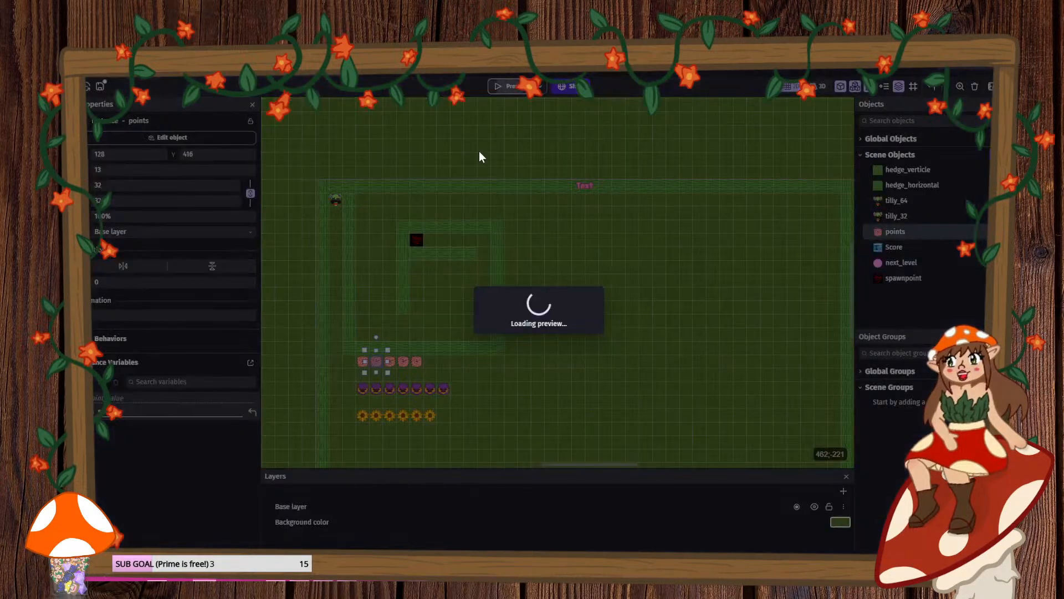
key(Down)
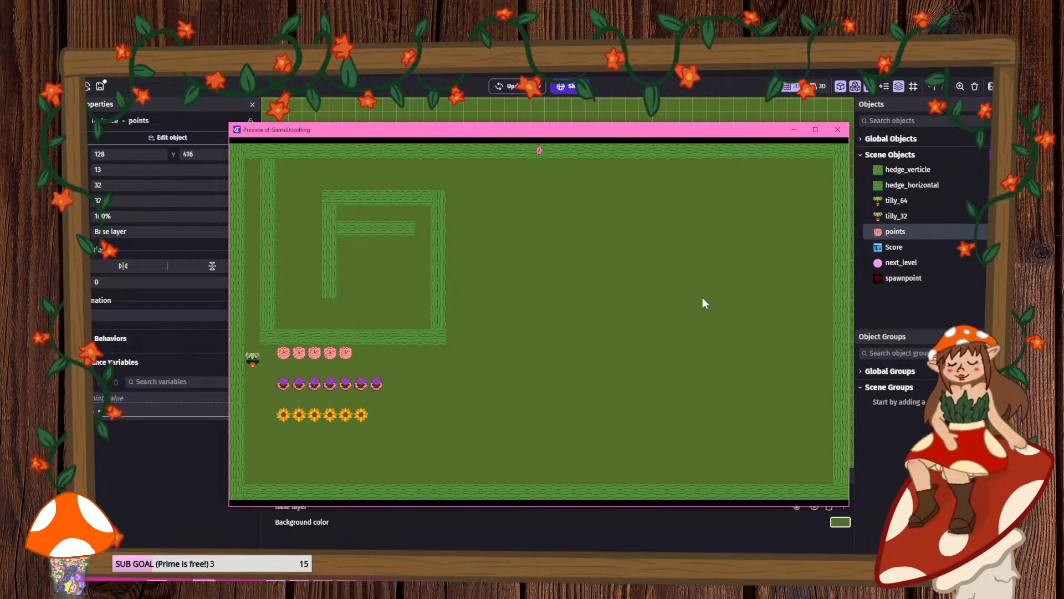
key(Right)
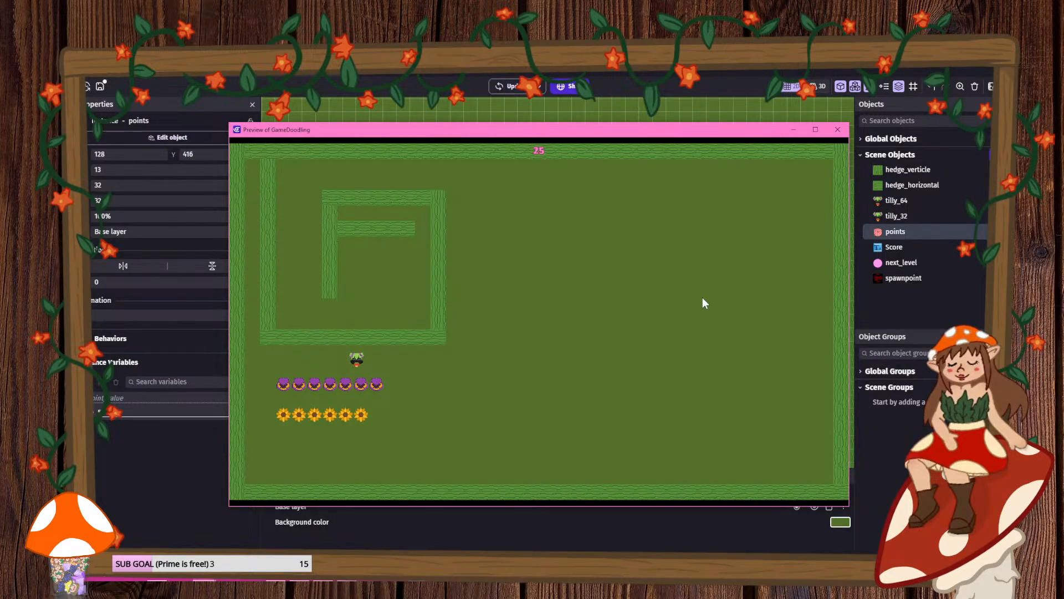
key(Right)
key(Down)
key(Left)
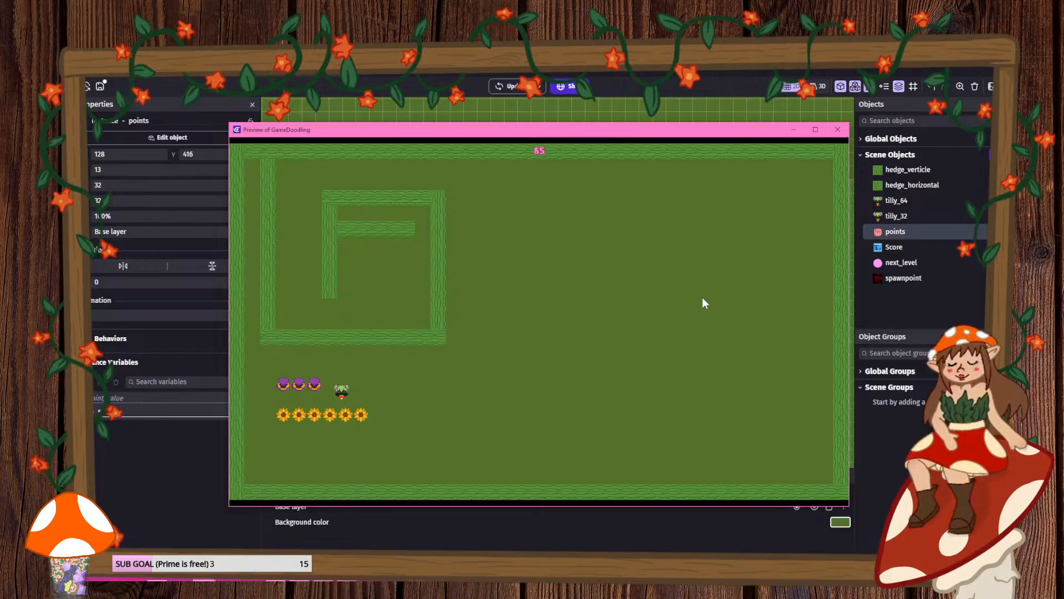
key(Left)
key(Left)
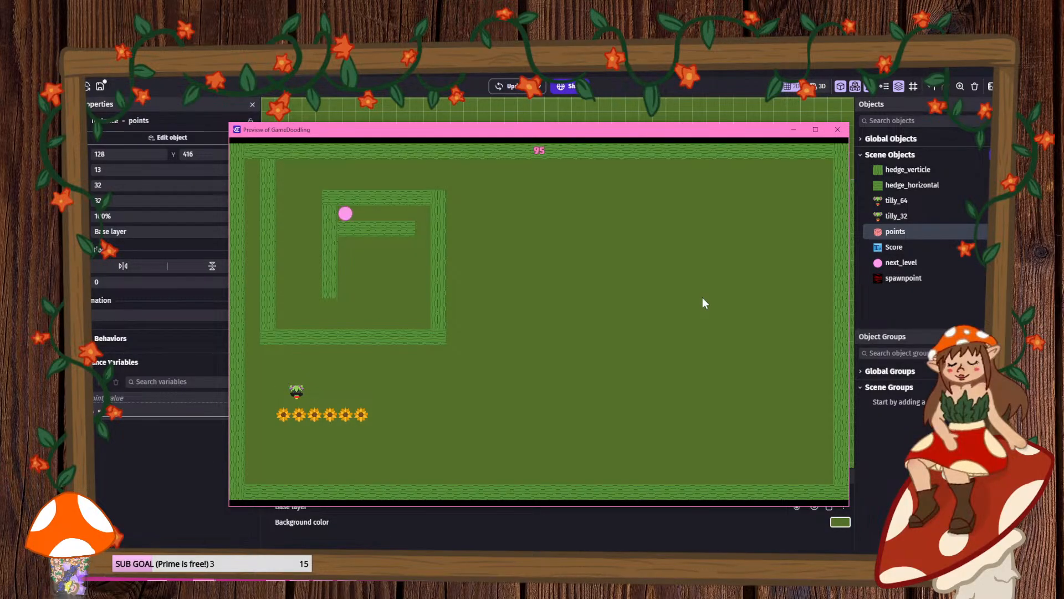
key(Down)
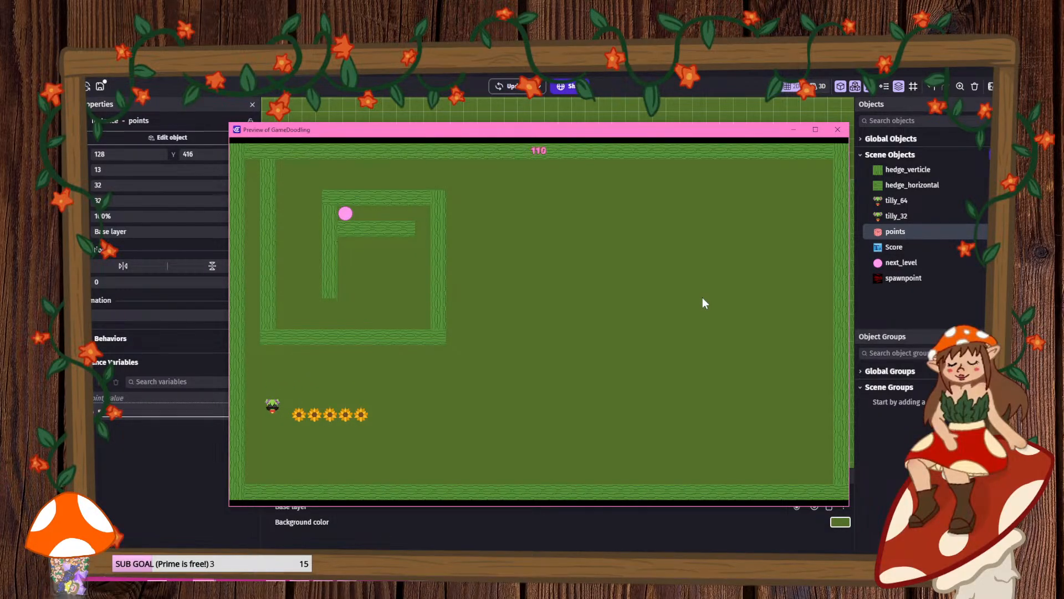
key(Right)
key(Right)
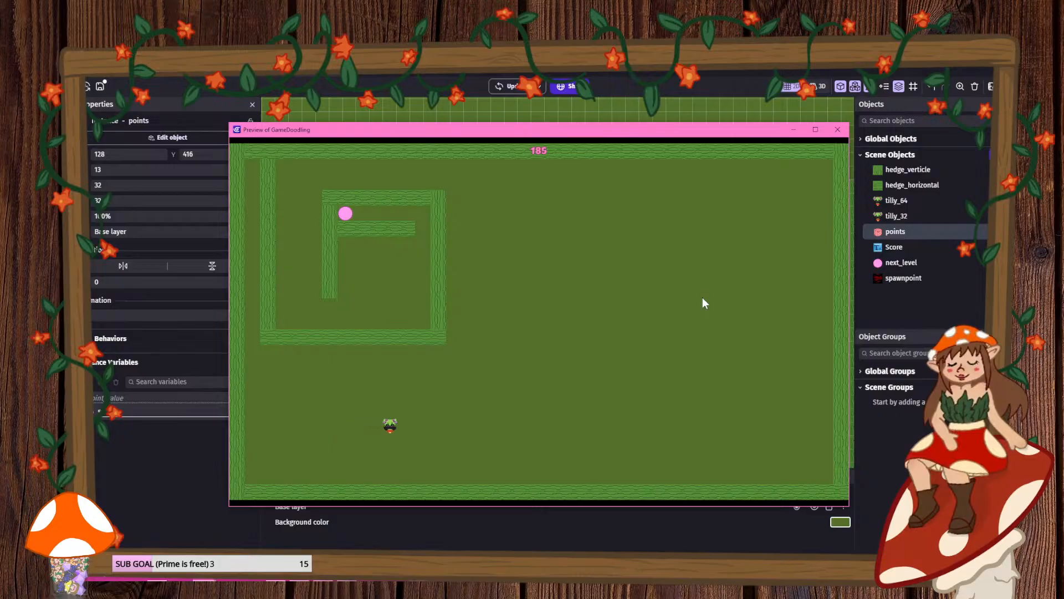
- Refresh the debugger for the running preview and expand next_level to check how many instances were created
click(309, 68)
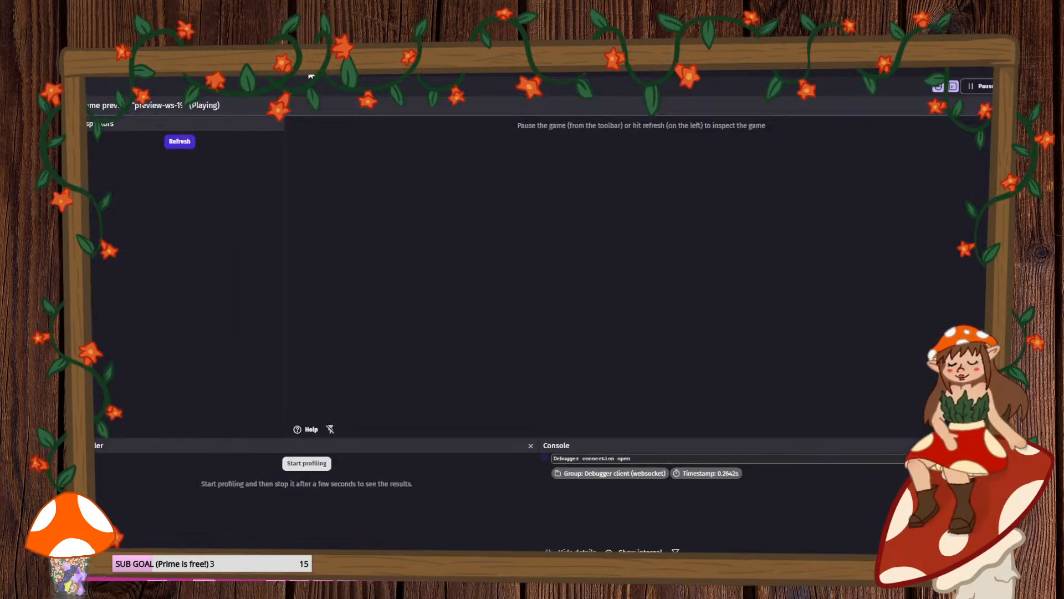
click(168, 143)
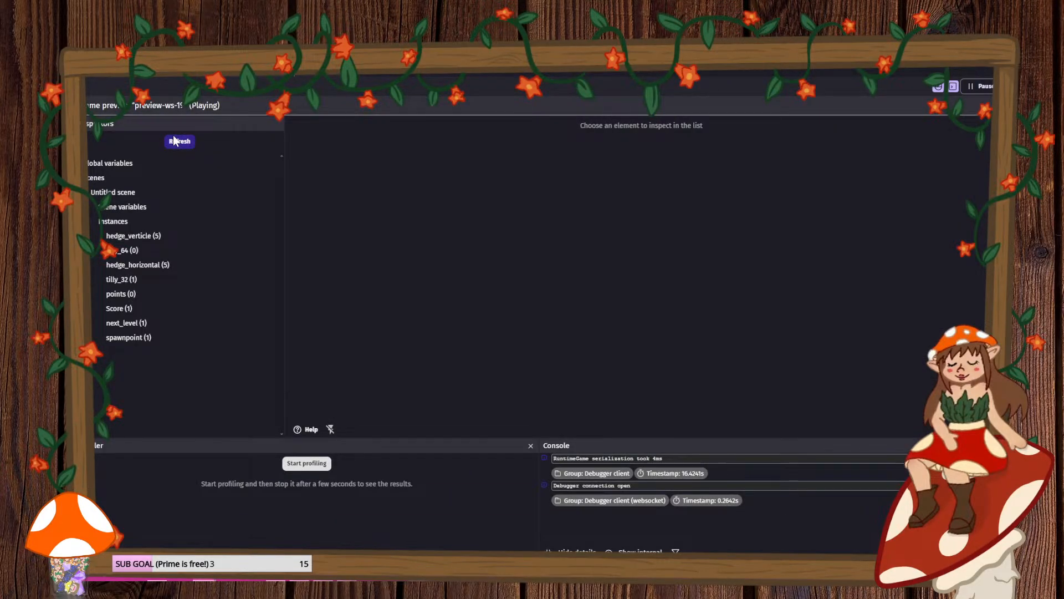
click(118, 323)
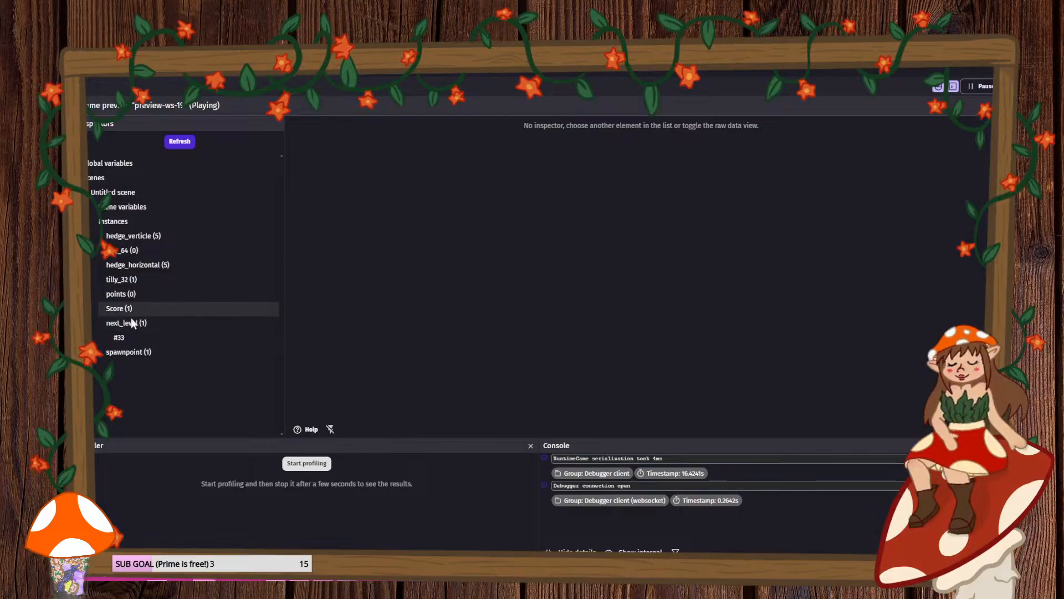
- Examine the spawned next_level instance's properties in the debugger, return to the scene, close the preview and deselect the flower
click(117, 336)
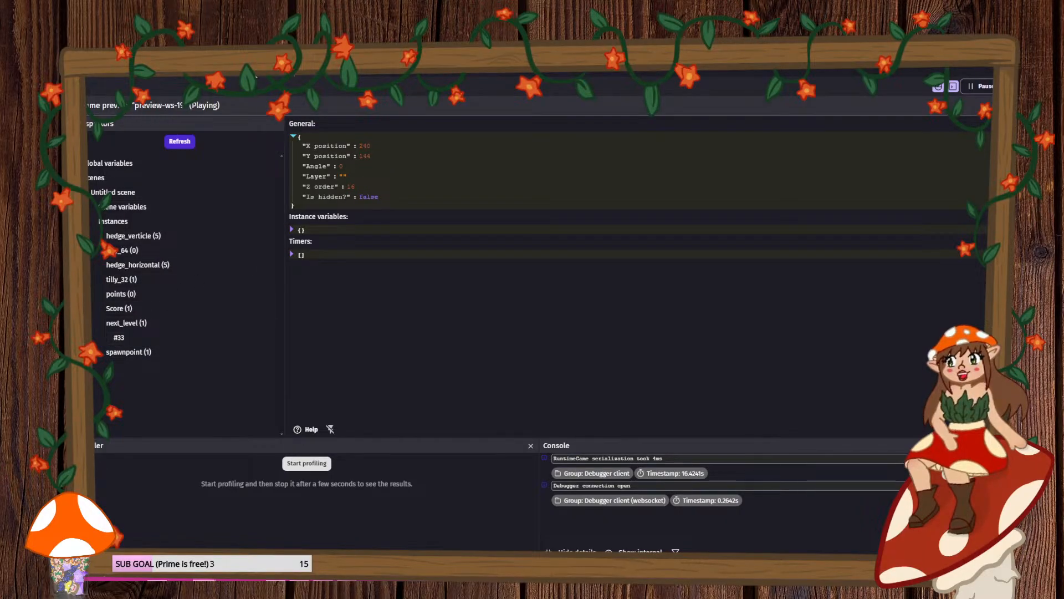
click(254, 72)
click(166, 74)
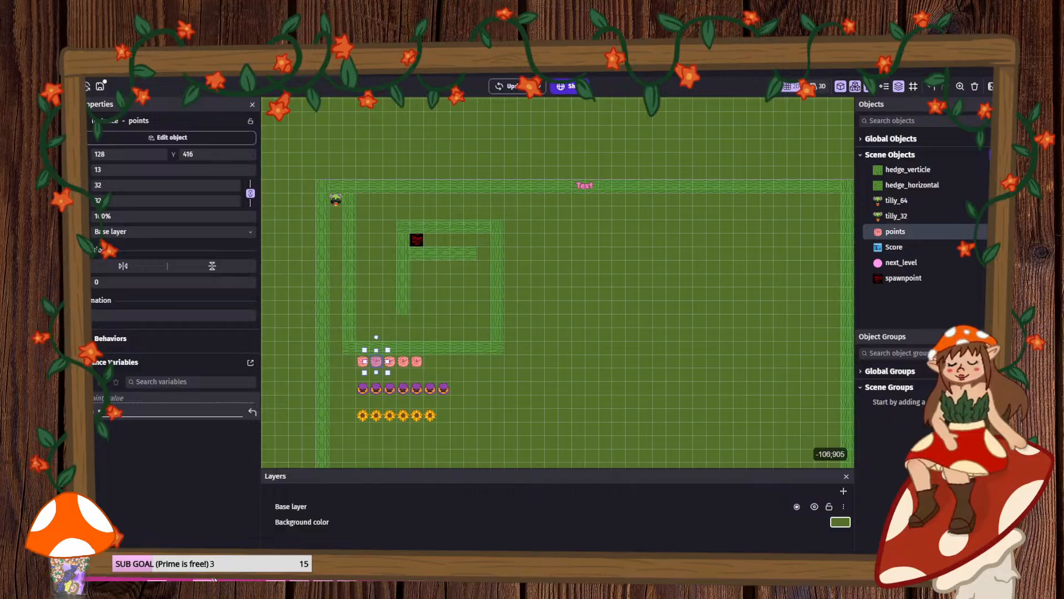
mouse_move(214, 580)
click(297, 498)
click(552, 398)
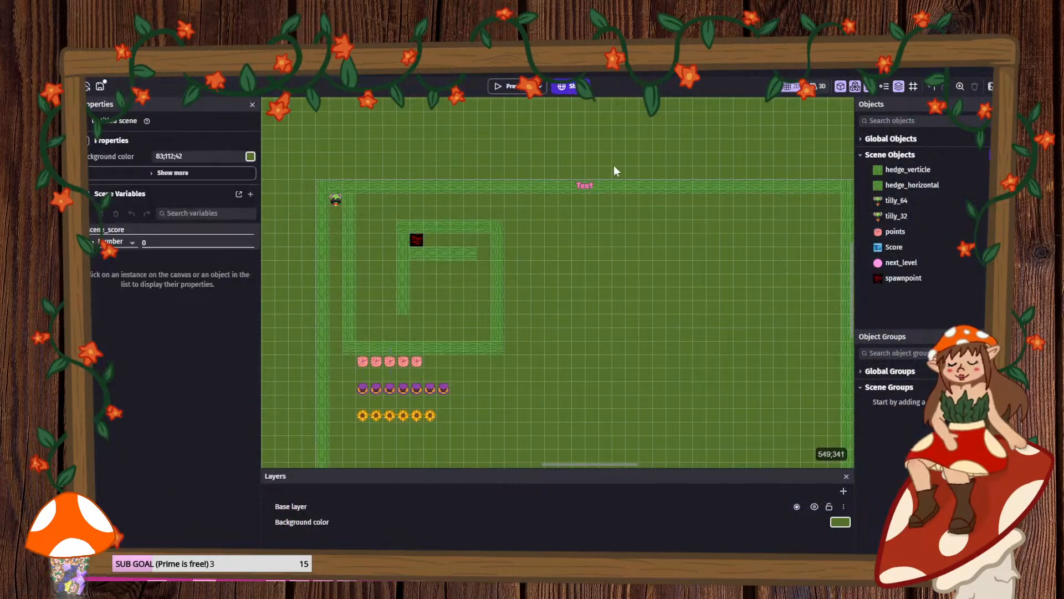
scroll(570, 357, down, 4)
scroll(492, 353, up, 4)
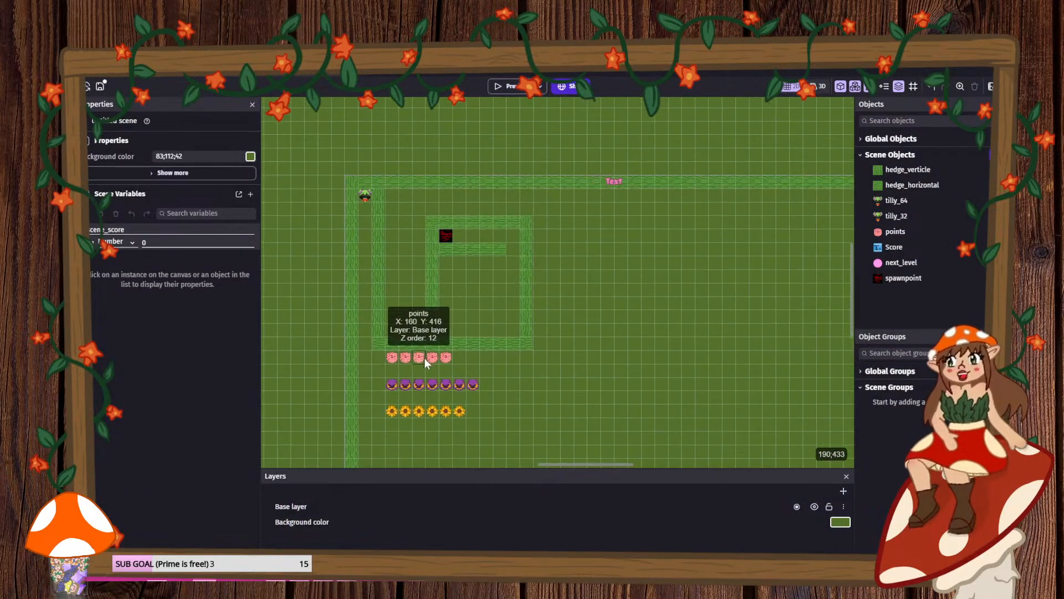
- In the scene events, expand the works group and move the 10_points placeholder_pickup sound action into the active tilly_32 and points collision event, before Delete points
click(259, 75)
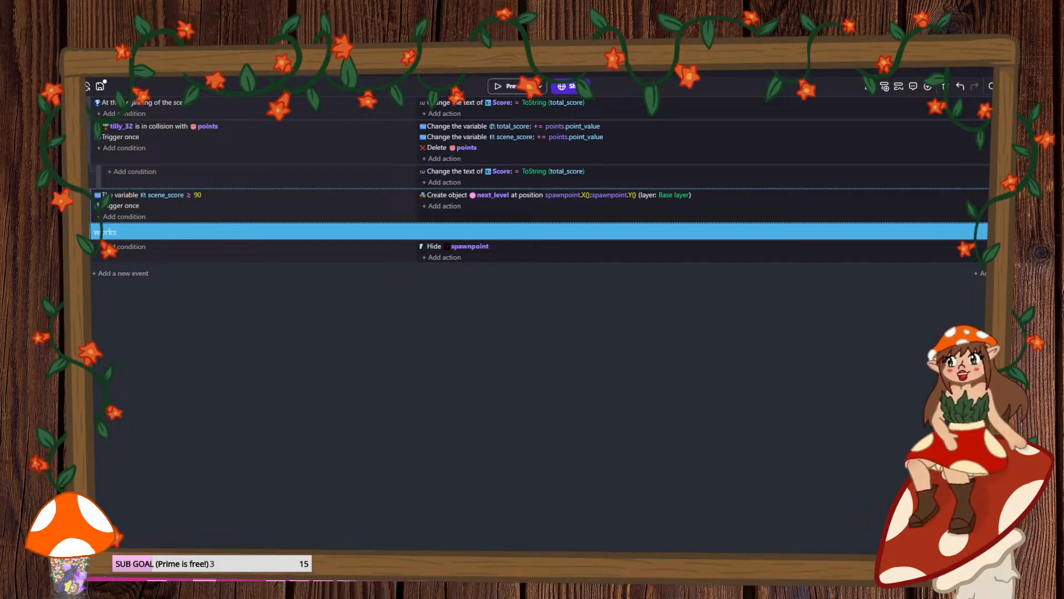
click(85, 232)
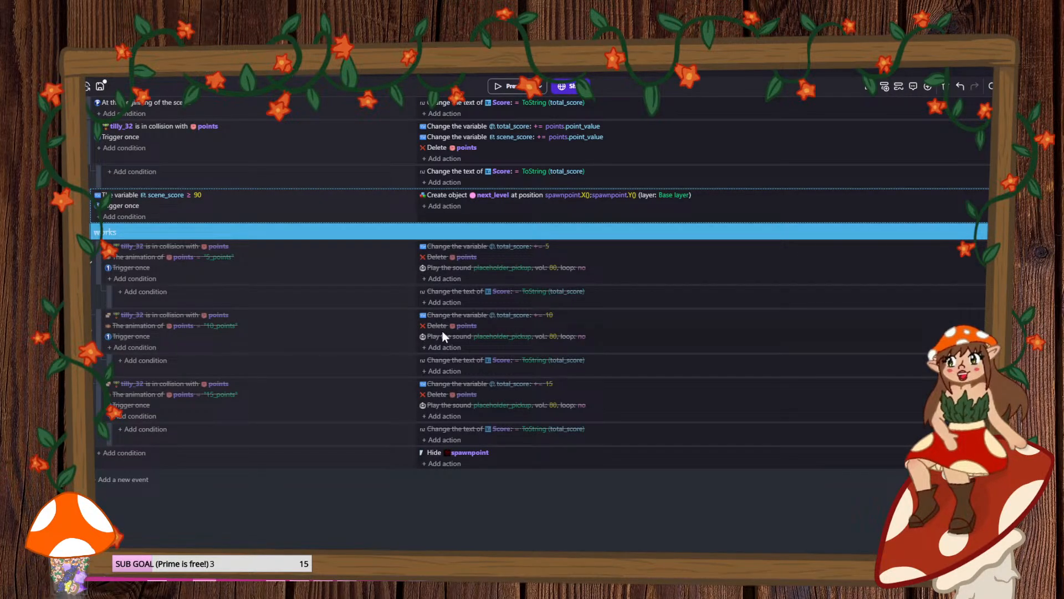
drag(443, 332, 477, 147)
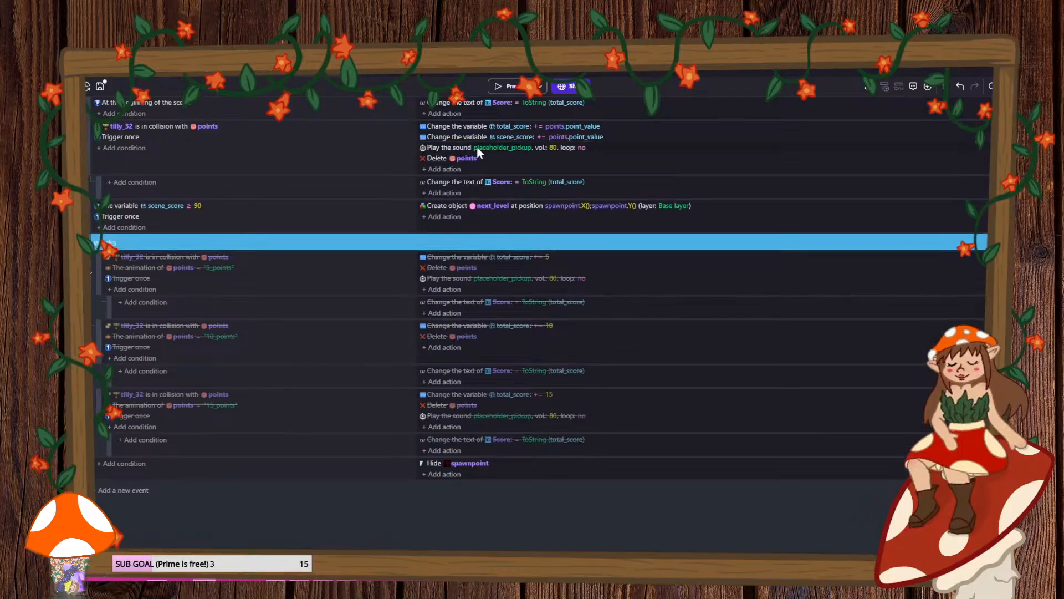
- Preview the game, collect flowers from all three rows to test the moved pickup sound, and close the preview
click(525, 88)
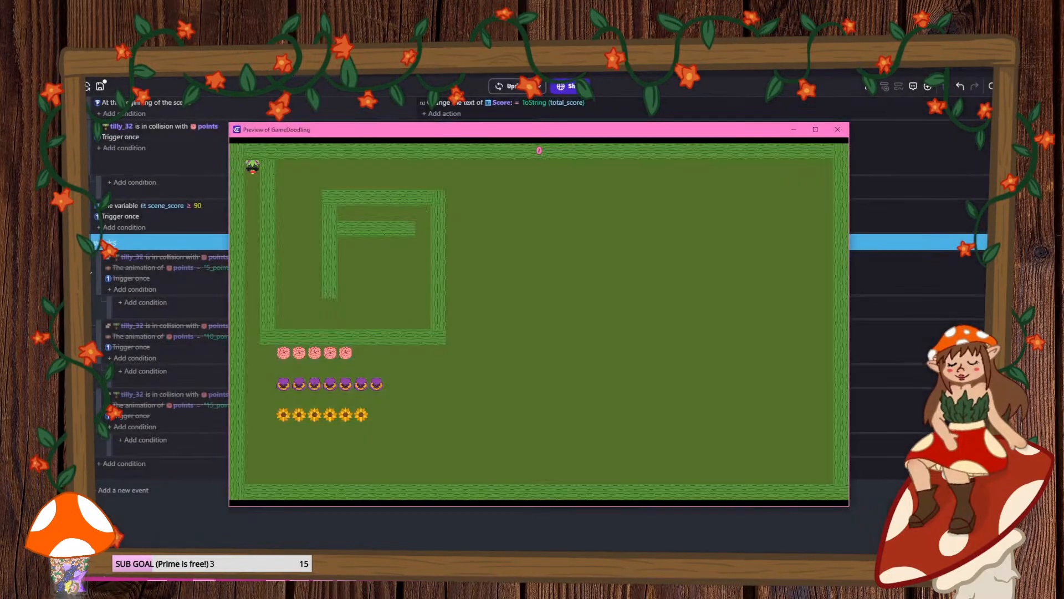
key(Down)
key(Right)
key(Down)
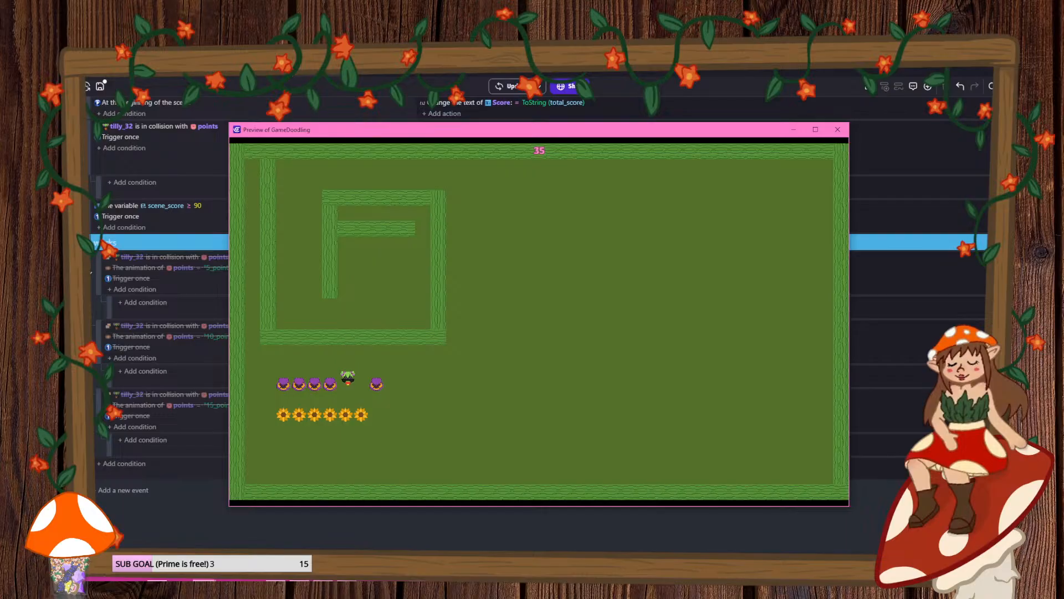
key(Left)
key(Down)
key(Right)
key(Up)
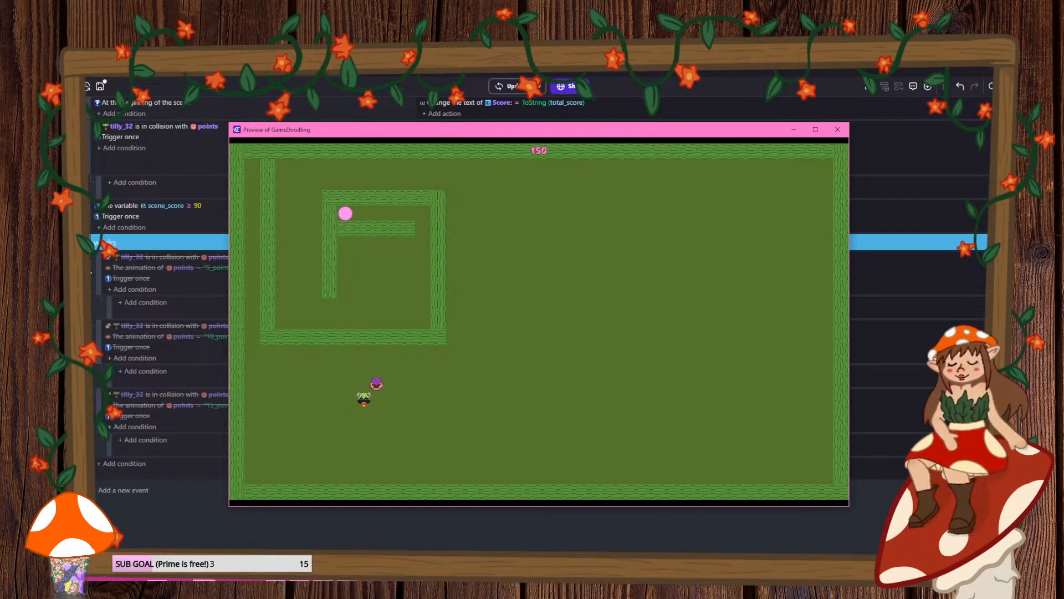
click(838, 129)
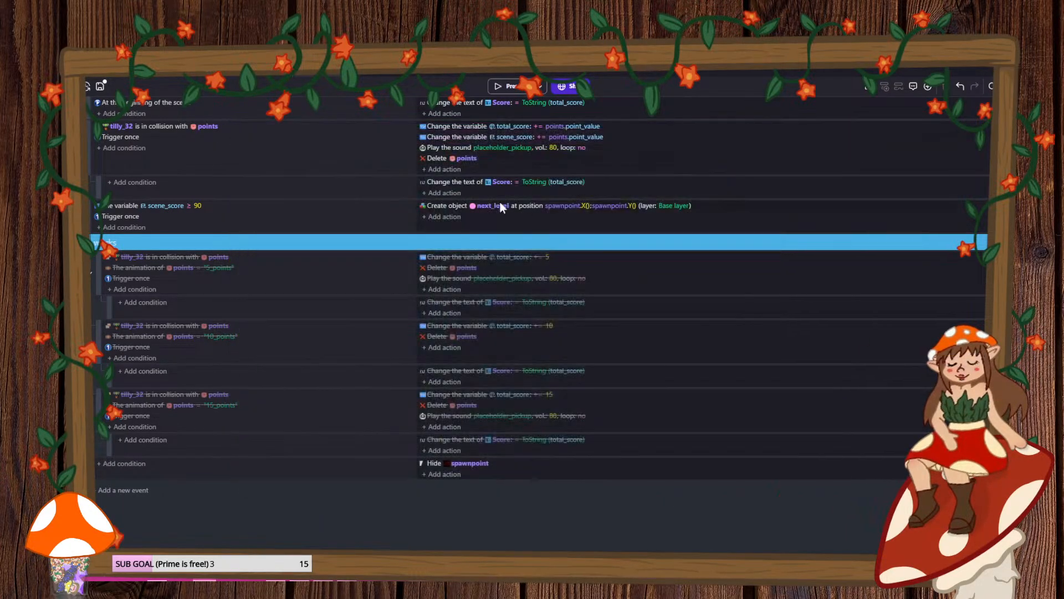
- Set the active placeholder_pickup sound action's volume to 45 and its pitch to 1
double_click(443, 147)
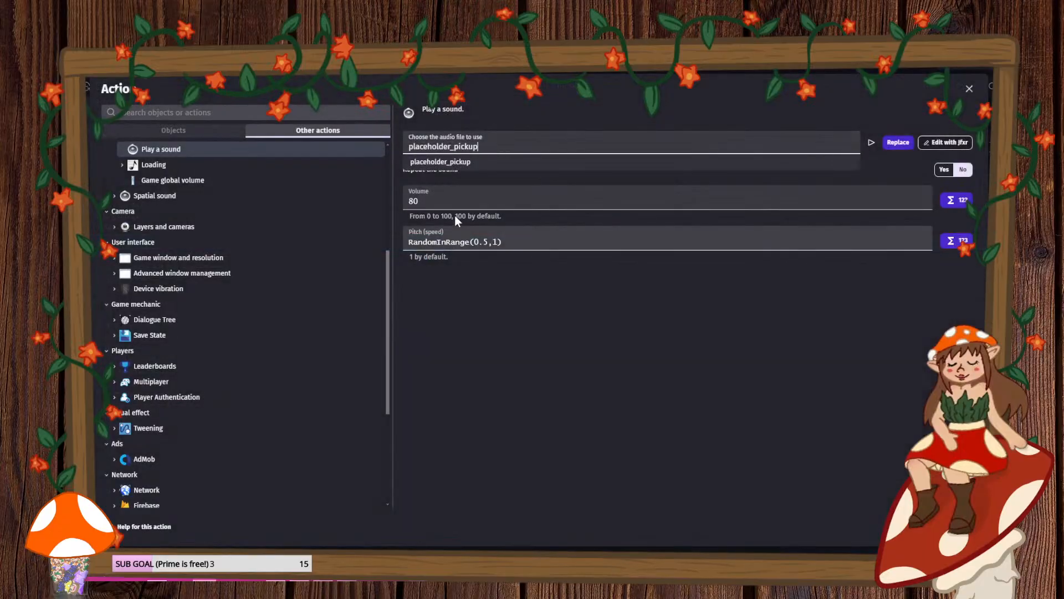
key(Tab)
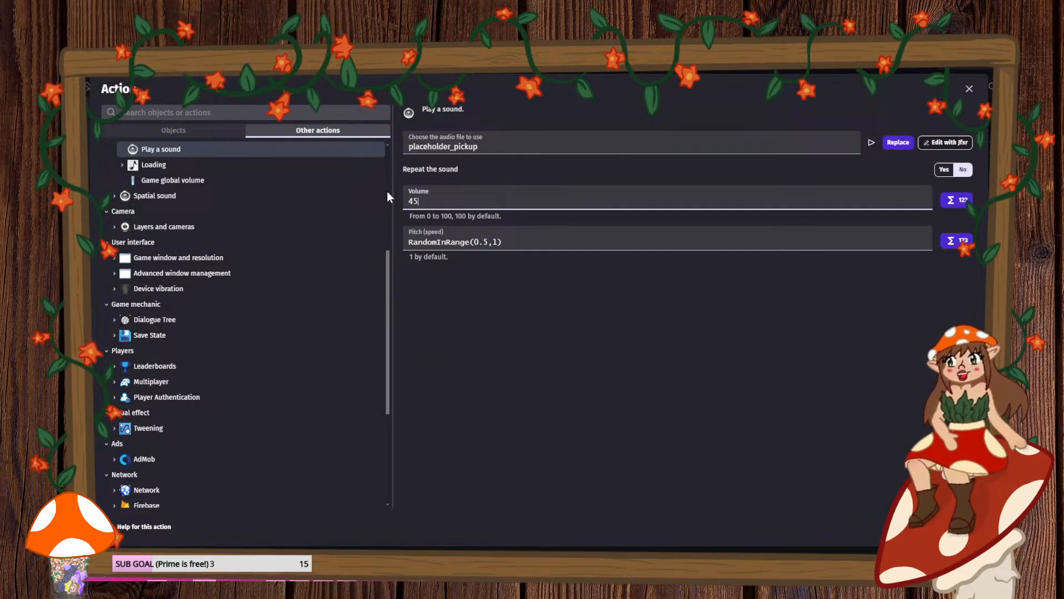
text(45)
key(Tab)
text(1)
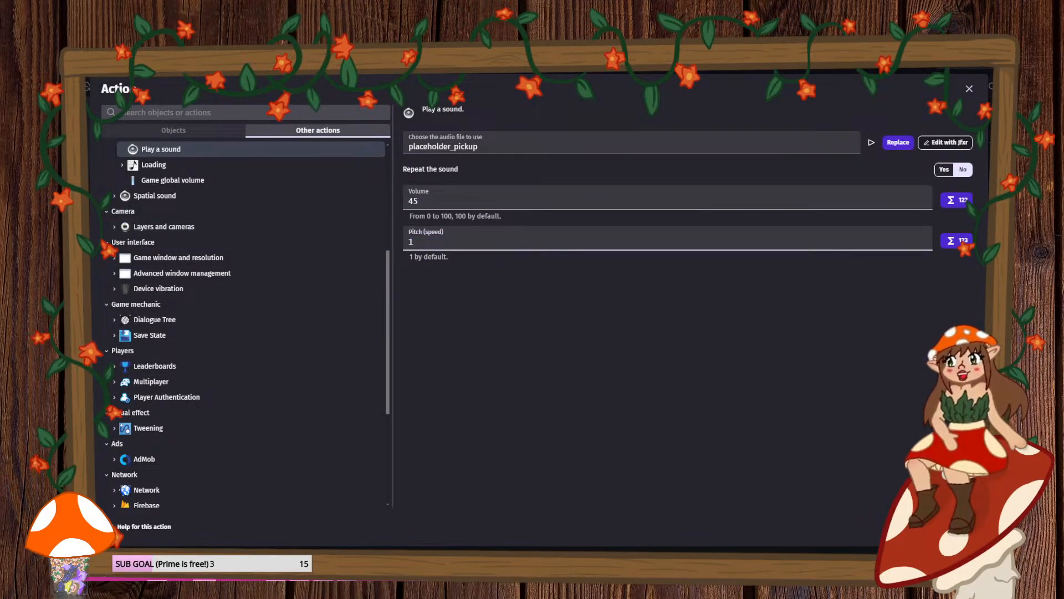
key(Return)
- Preview the quieter pickup sound by collecting every flower, close the preview and save the project
click(548, 90)
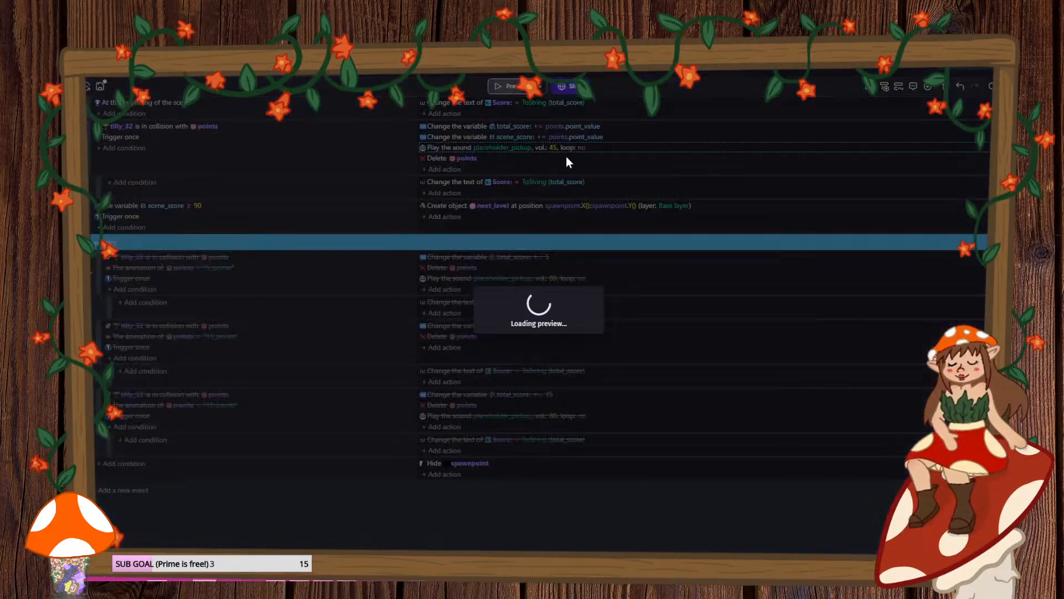
key(Down)
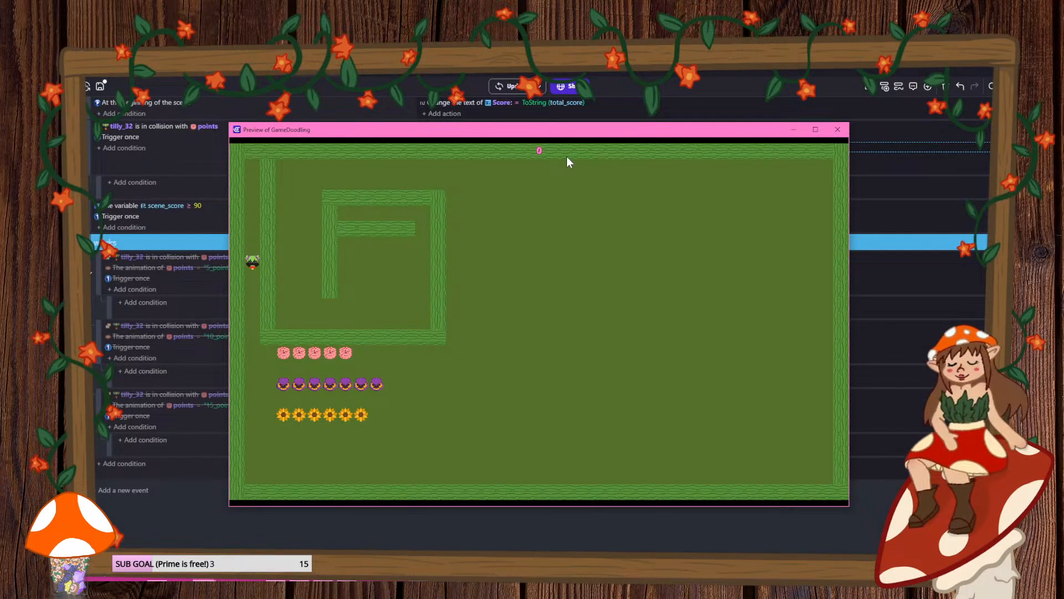
key(Right)
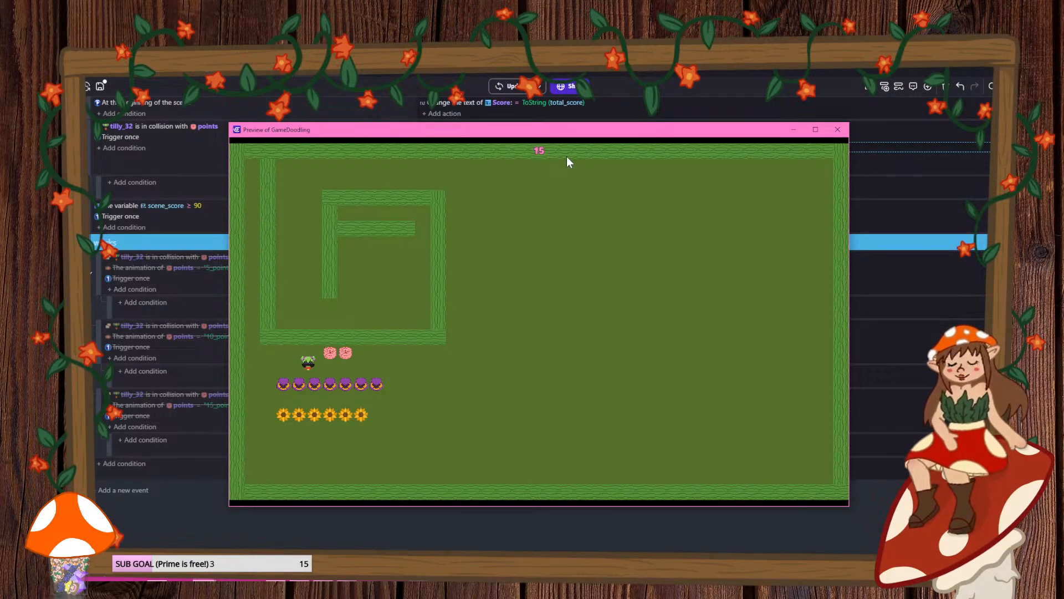
key(Down)
key(Left)
key(Down)
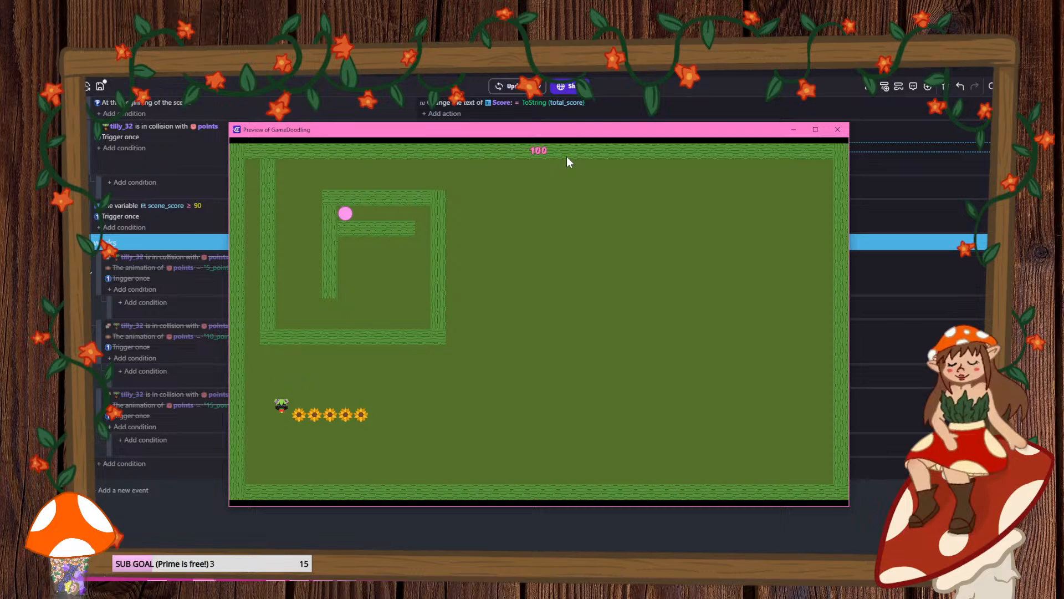
key(Right)
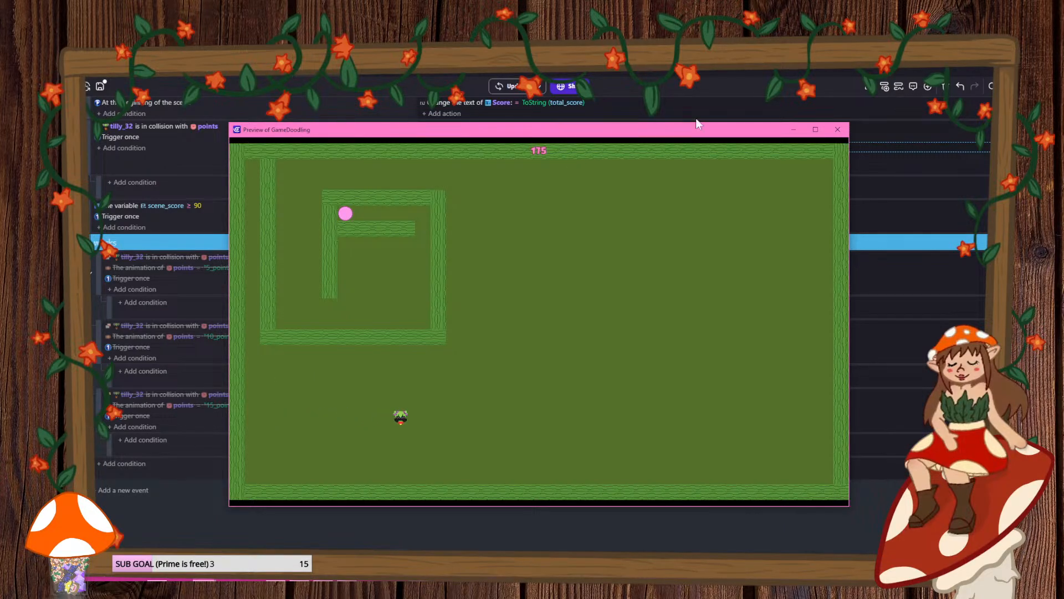
click(838, 130)
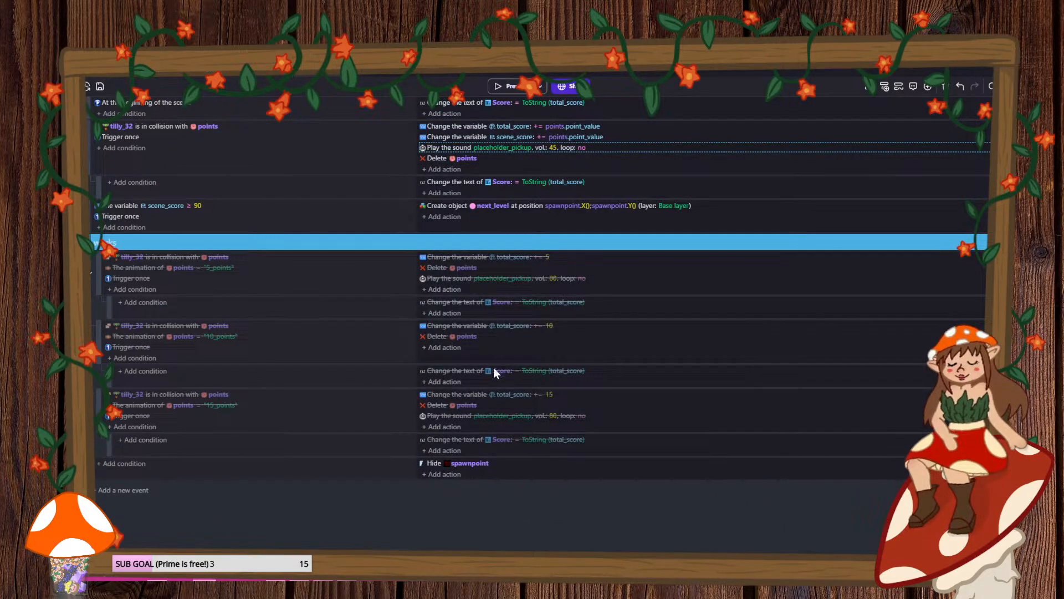
key(ctrl+s)
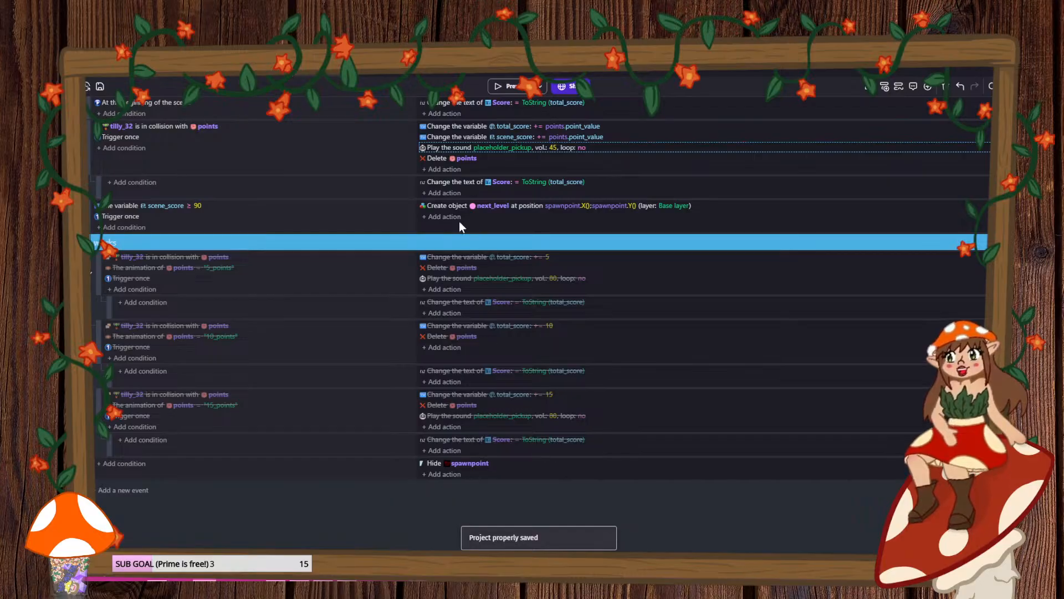
- Set the pitch of the active placeholder_pickup sound action to 0.5
double_click(457, 151)
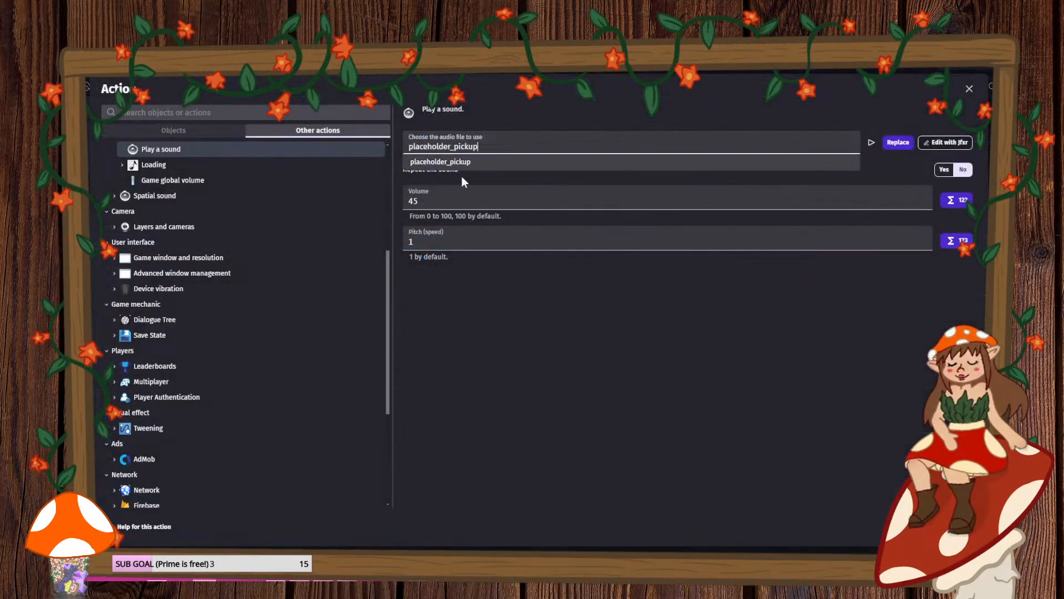
click(429, 237)
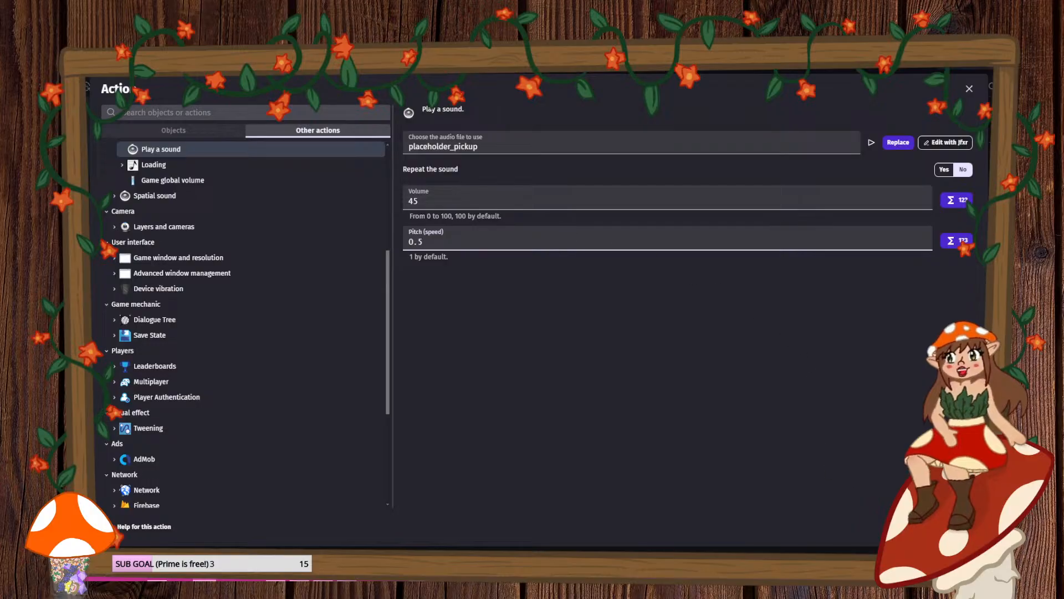
key(Return)
- Preview the lower-pitched pickup sound by collecting every flower, close the preview and save the project
click(501, 87)
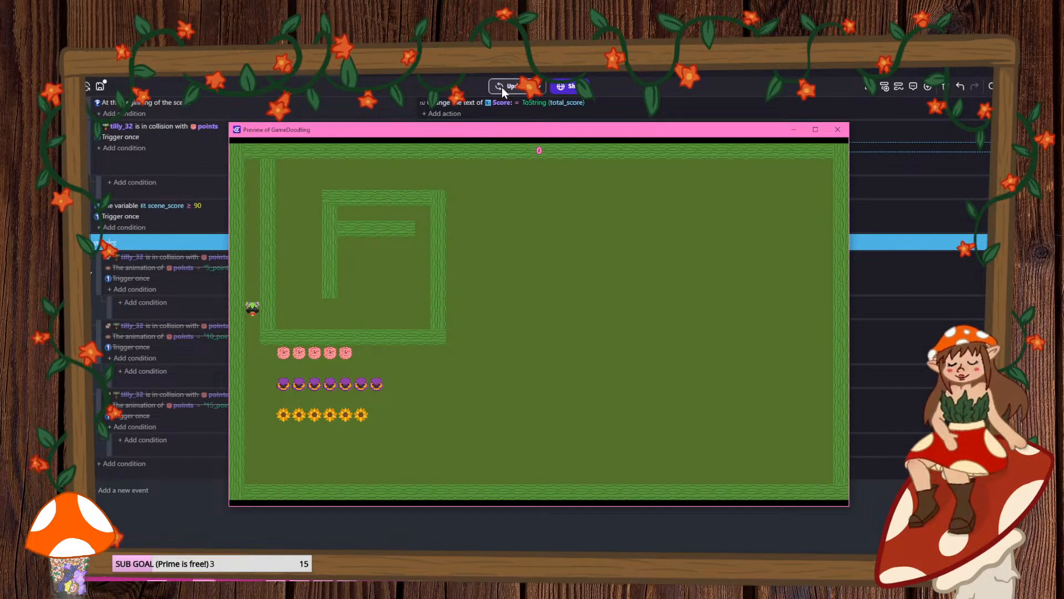
key(Right)
key(Down)
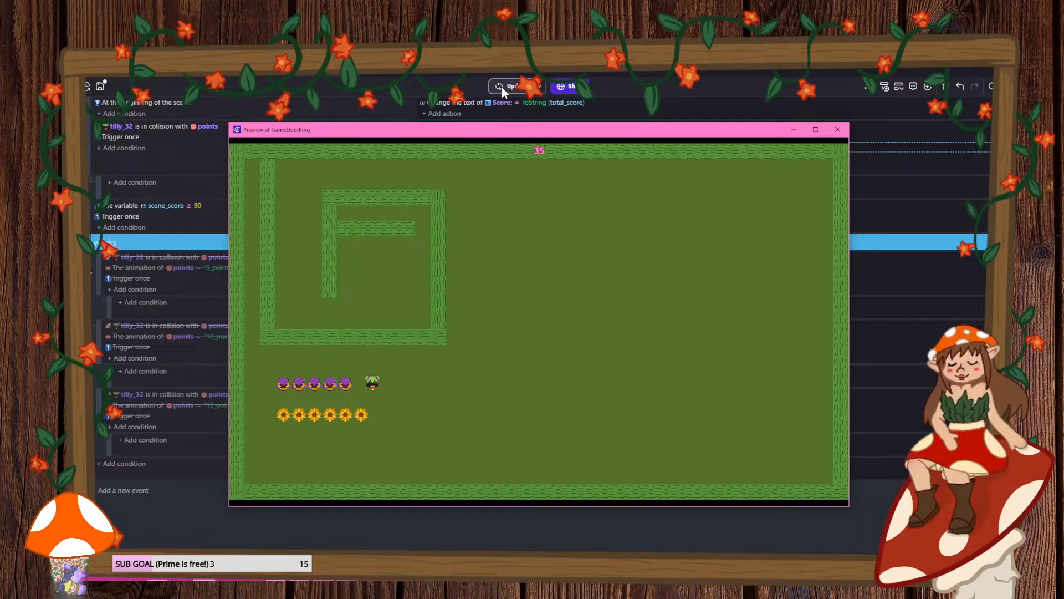
key(Left)
key(Down)
key(Right)
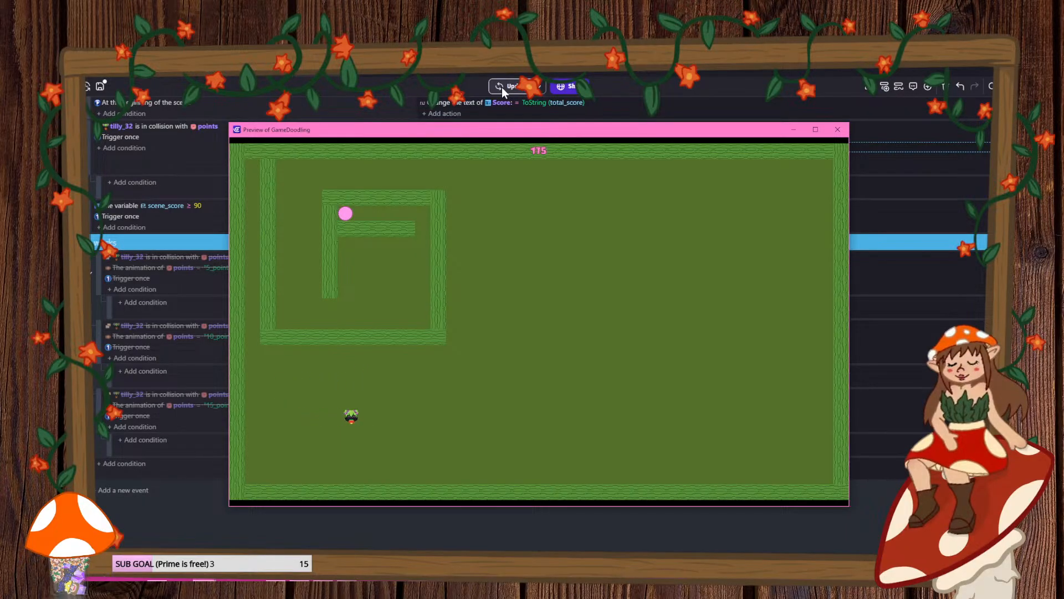
click(837, 129)
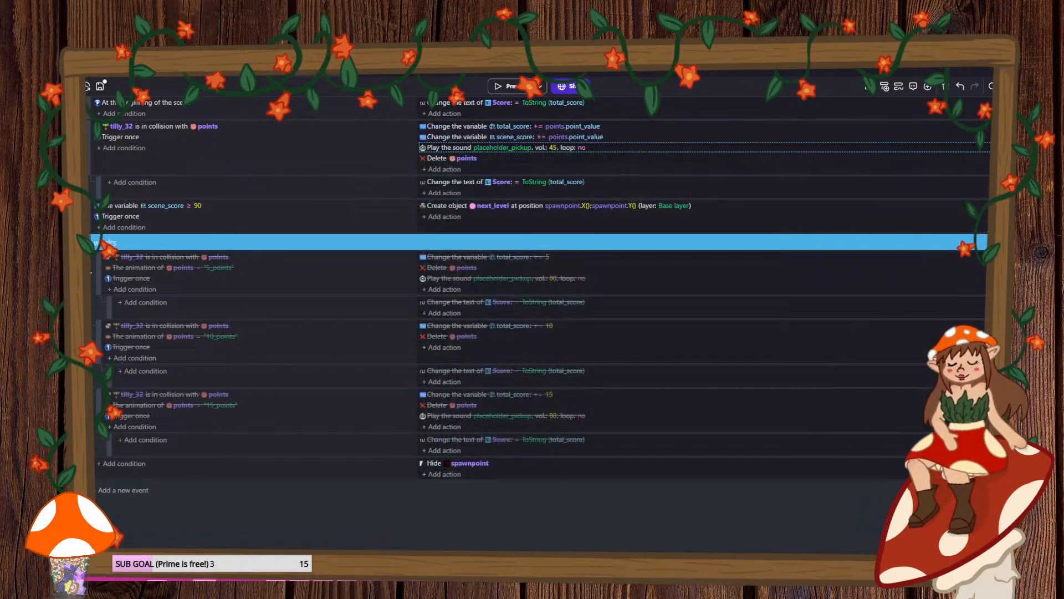
click(100, 87)
- Set the active placeholder_pickup sound action's pitch to the expression RandomInRange(0.2,0.5) and apply it
double_click(440, 146)
click(410, 240)
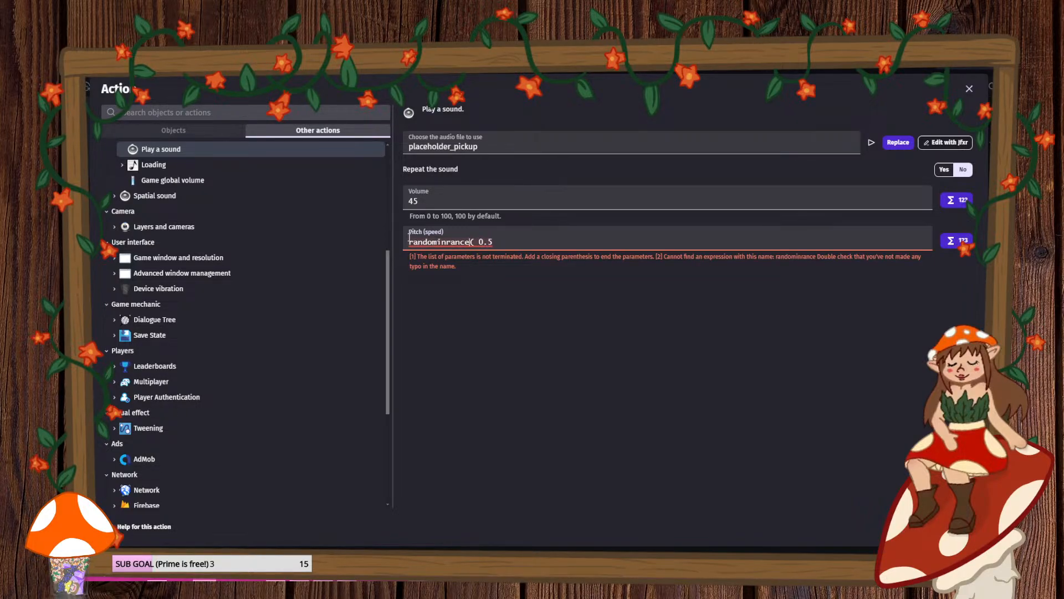
text(ge)
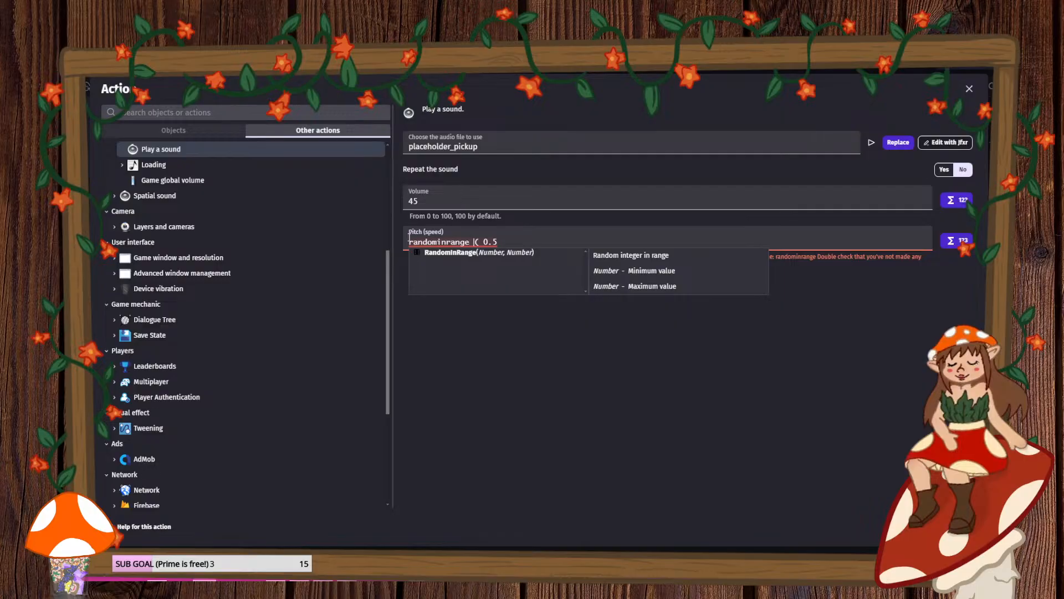
key(Right)
key(Right)
key(BackSpace)
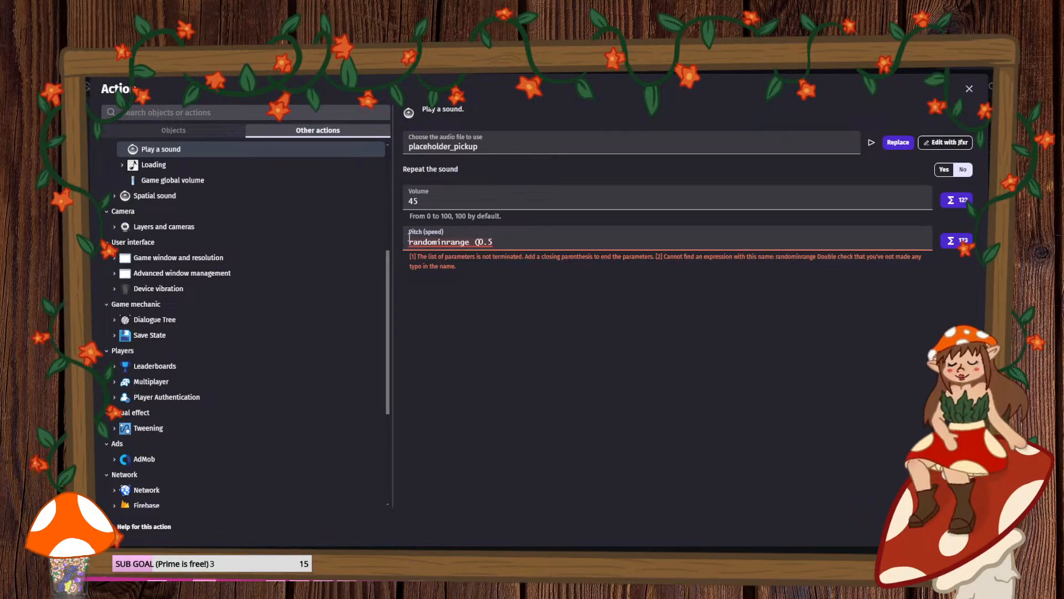
click(469, 241)
click(469, 253)
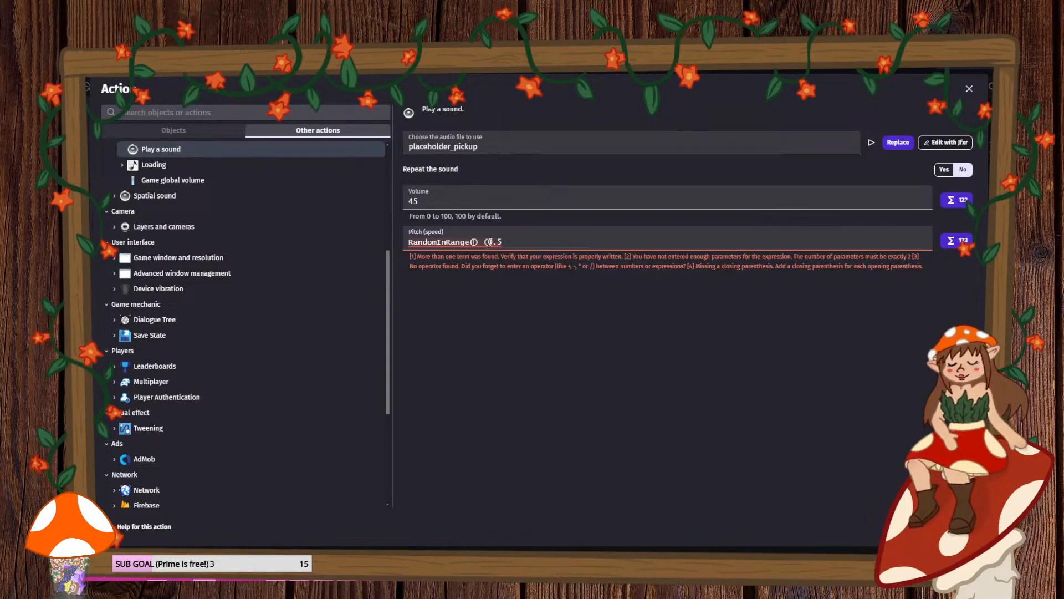
key(BackSpace)
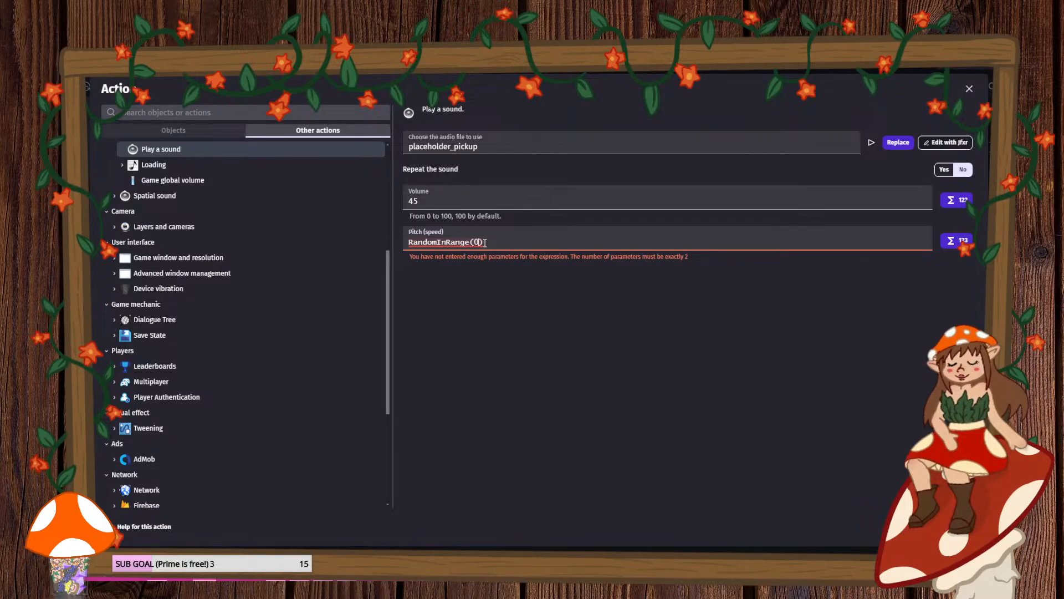
text(0.2,0.5)
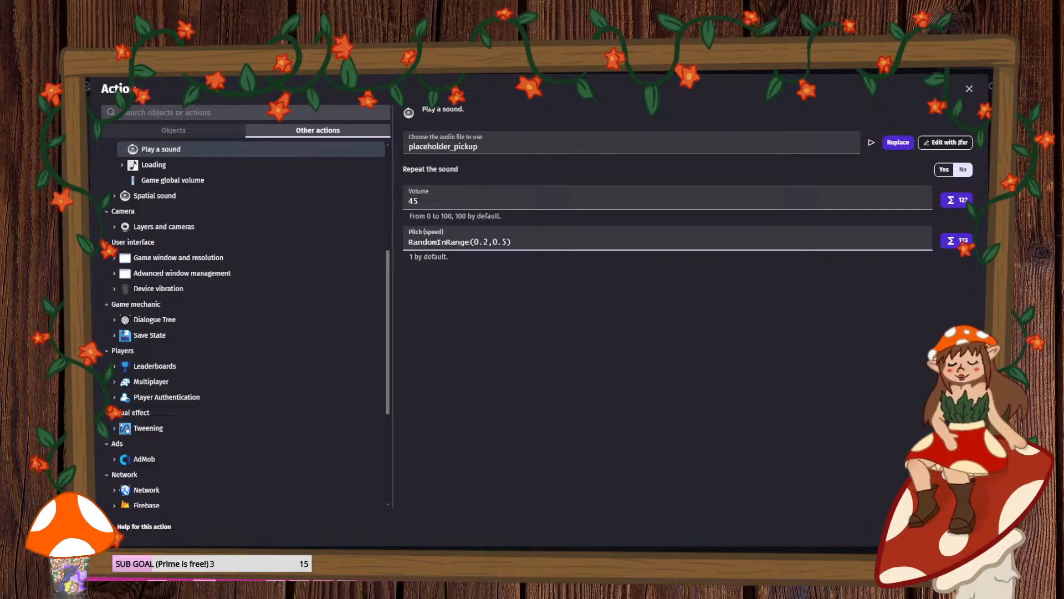
click(964, 526)
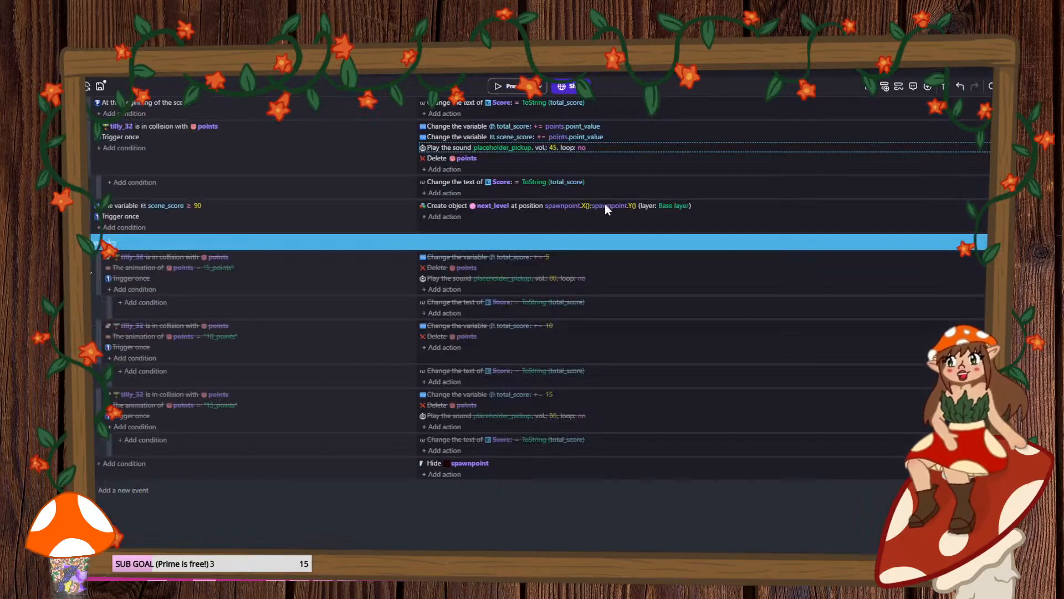
- Preview the randomly pitched pickup sound by collecting every flower, close the preview and save the project
click(511, 85)
key(Down)
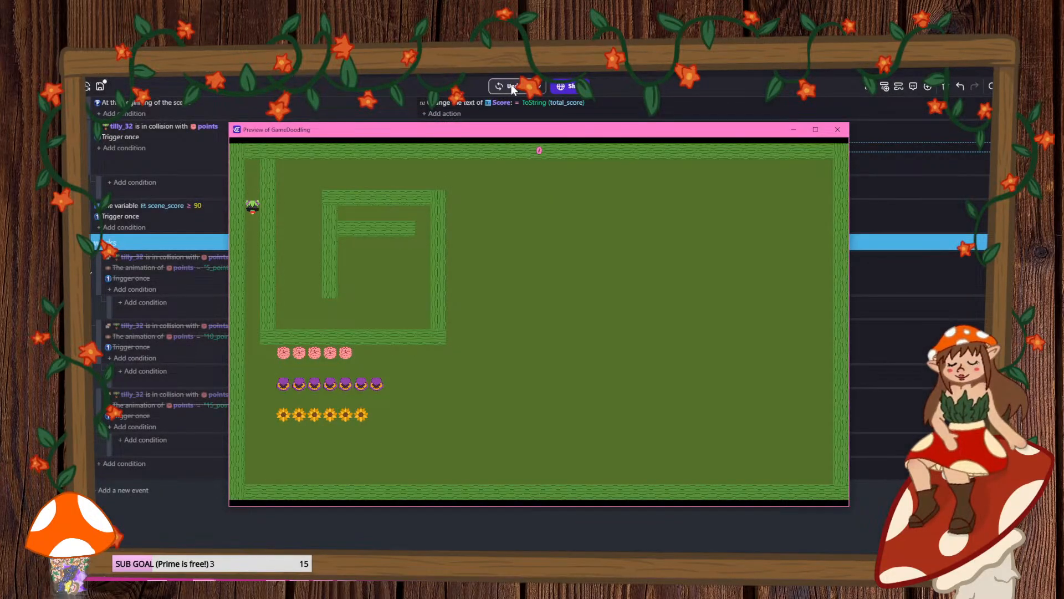
key(Right)
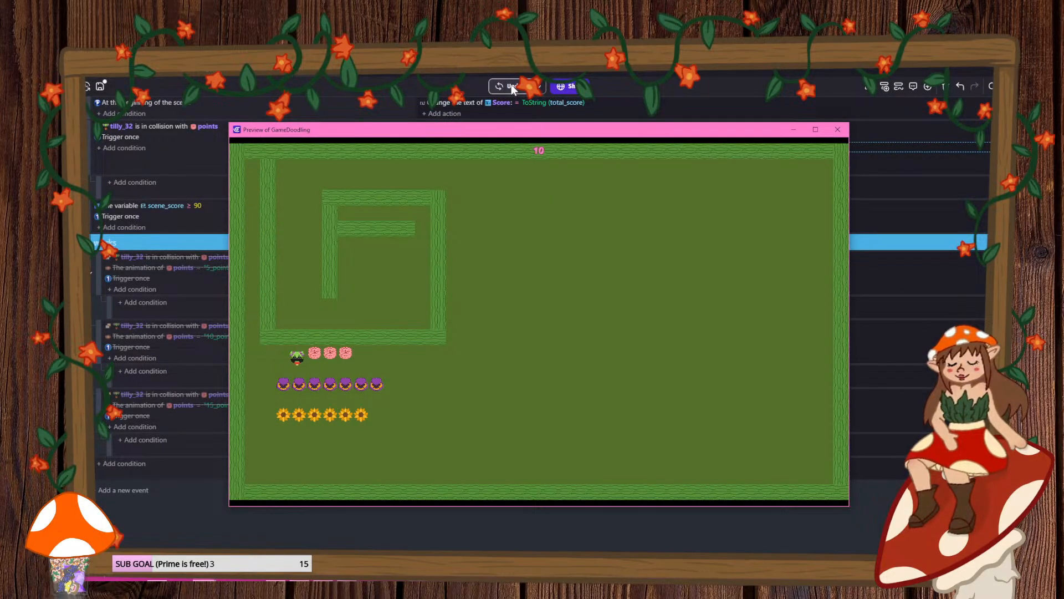
key(Down)
key(Left)
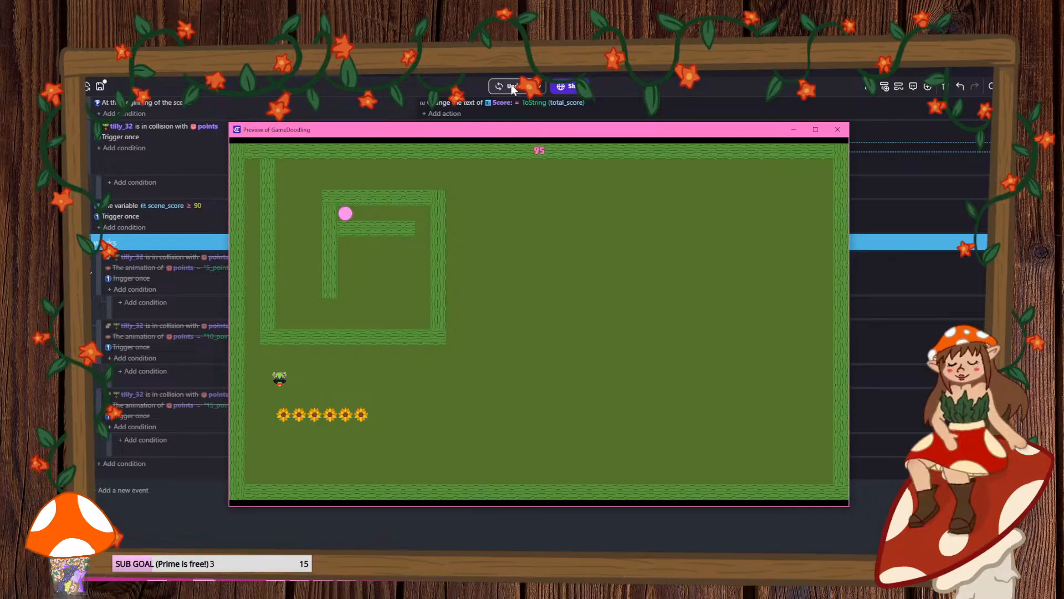
key(Down)
key(Right)
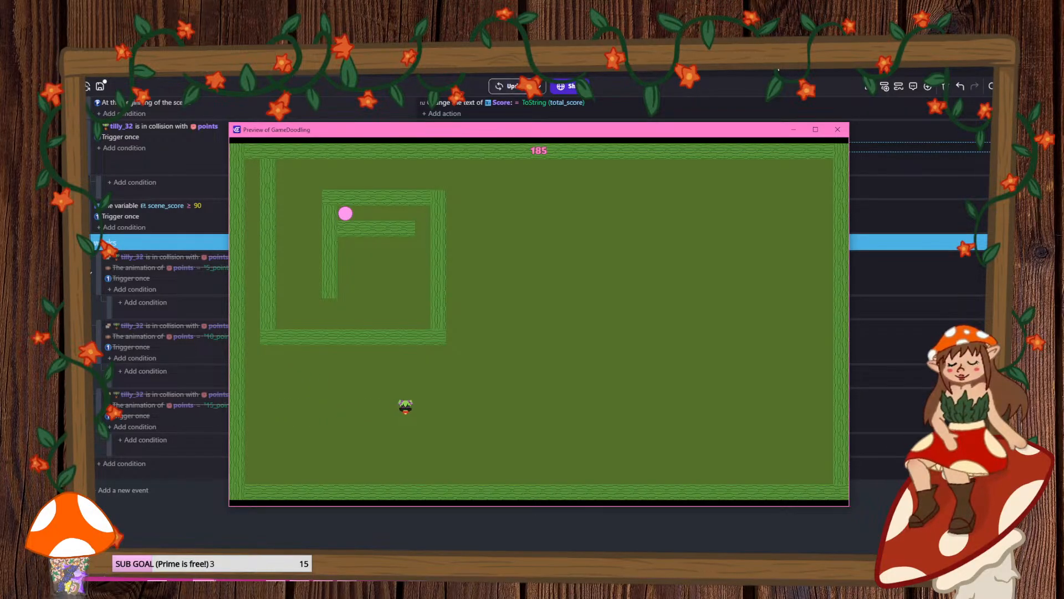
click(837, 129)
click(98, 89)
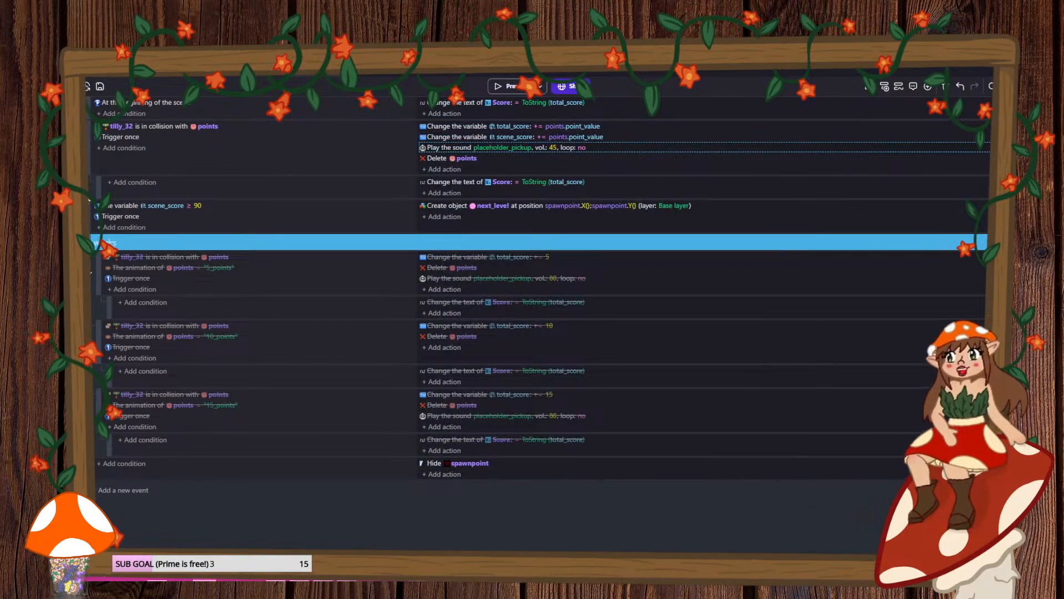
- Add a new empty event, collapse the points collision event and works group, and move the empty and Hide spawnpoint events above the group
click(81, 148)
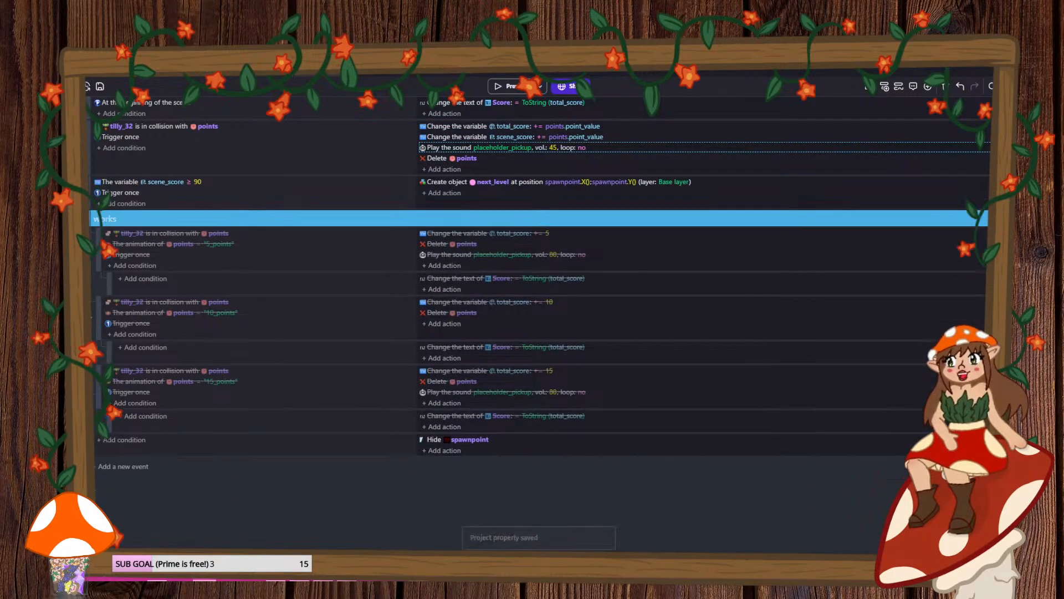
click(122, 464)
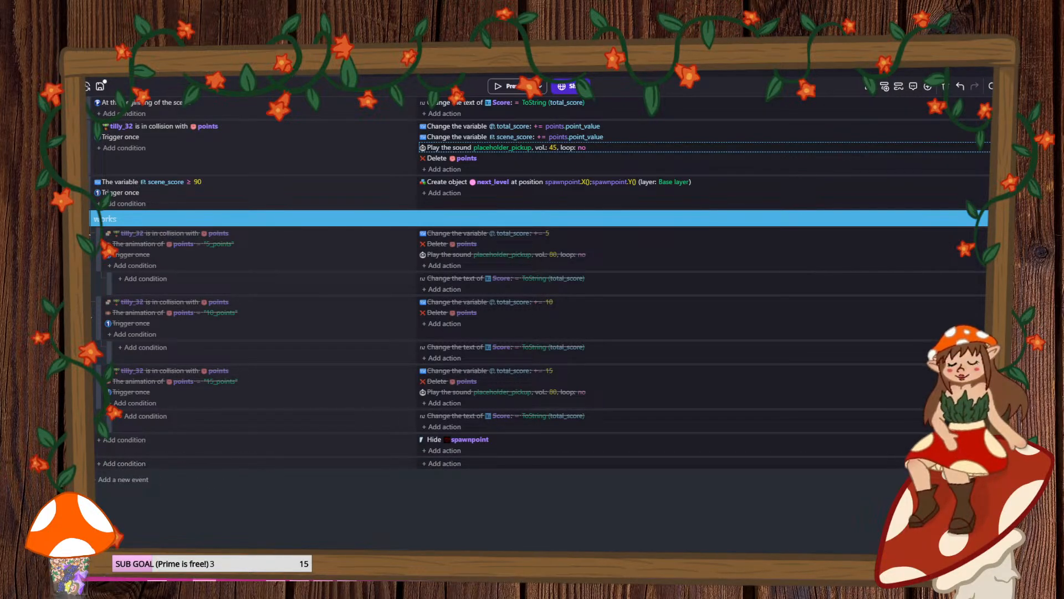
click(82, 218)
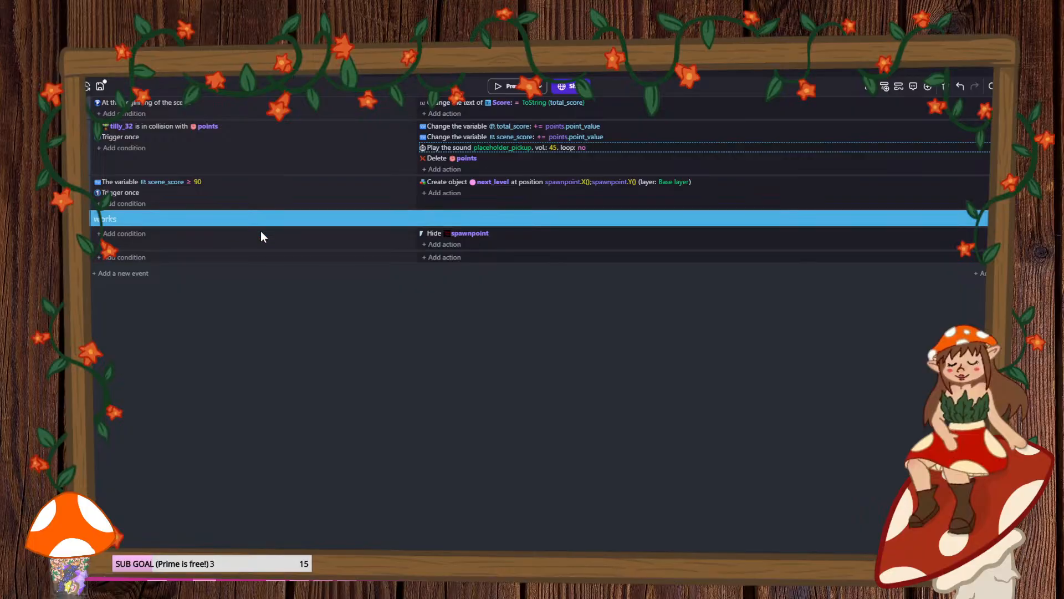
drag(95, 244, 93, 217)
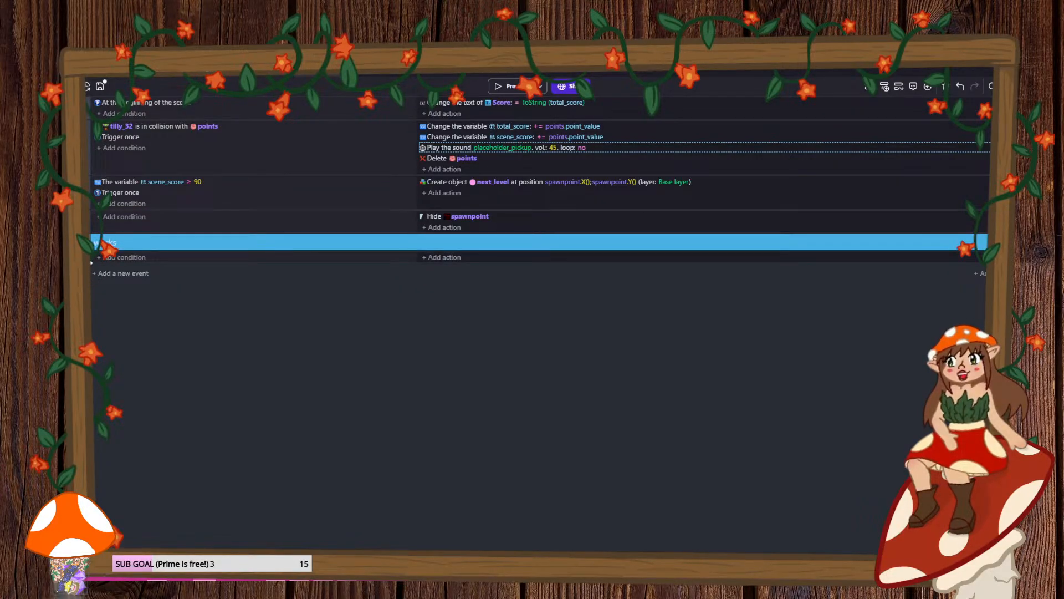
drag(91, 262, 89, 208)
- Add a collision condition between tilly_32 and next_level to the empty event
click(112, 229)
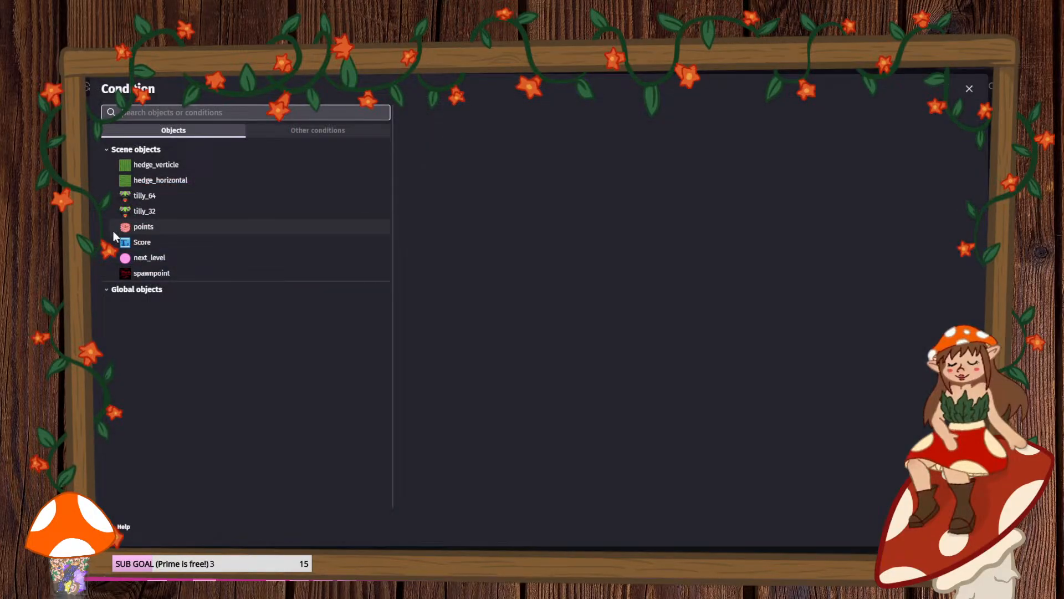
click(166, 212)
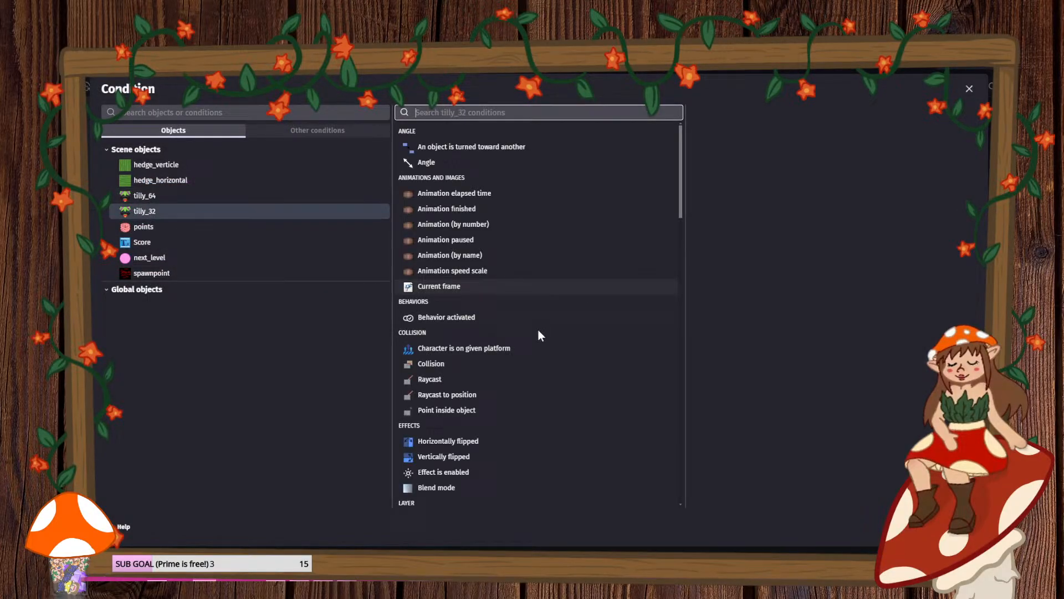
click(470, 363)
click(747, 265)
key(Return)
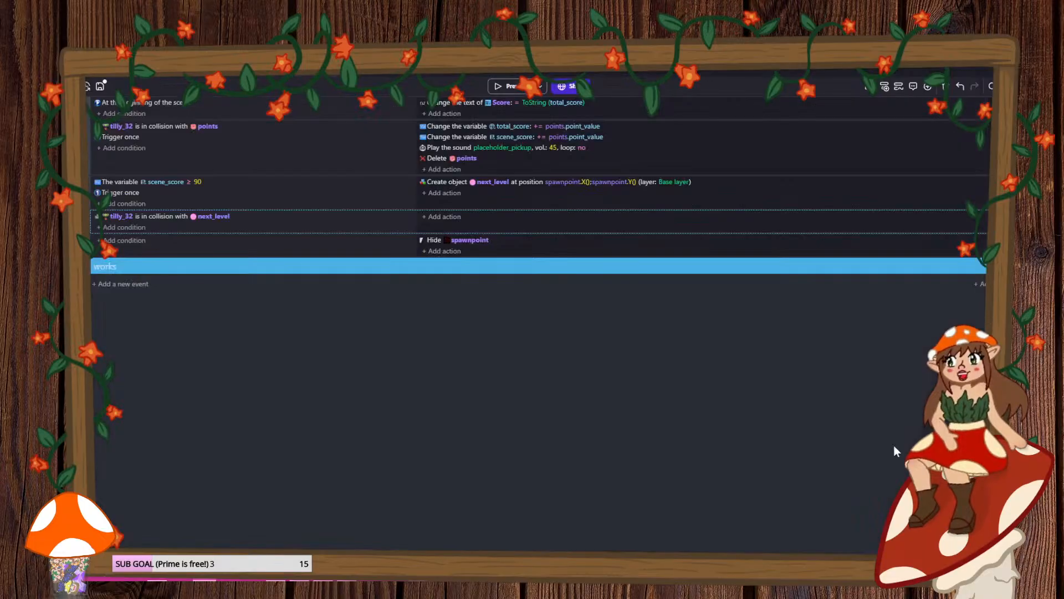
- Add a Change the scene action targeting "Untitled scene" to the next_level collision event
click(468, 213)
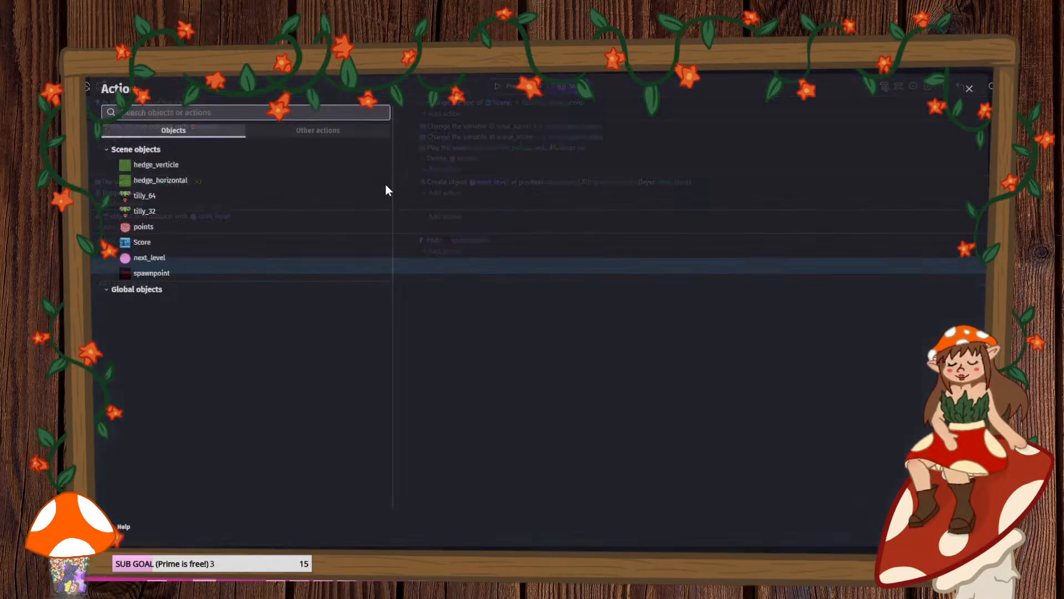
click(285, 129)
click(129, 211)
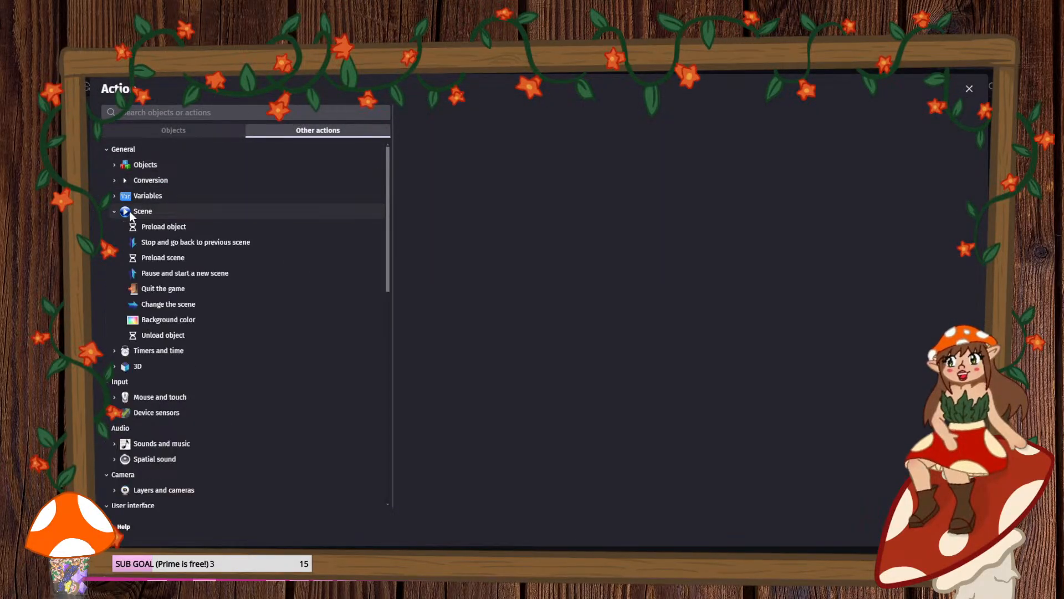
click(181, 306)
click(494, 155)
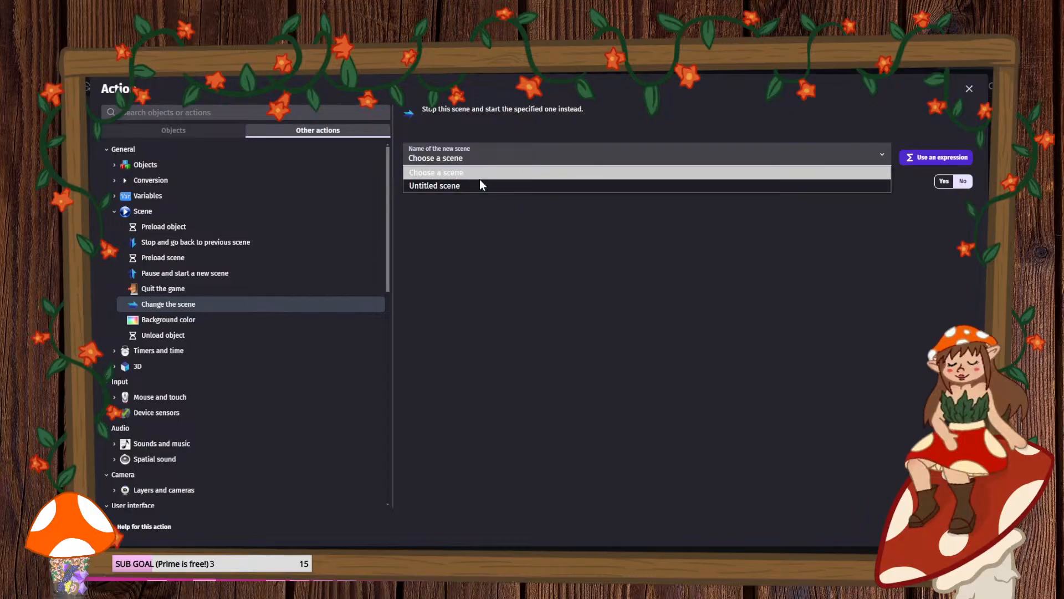
click(474, 186)
click(960, 526)
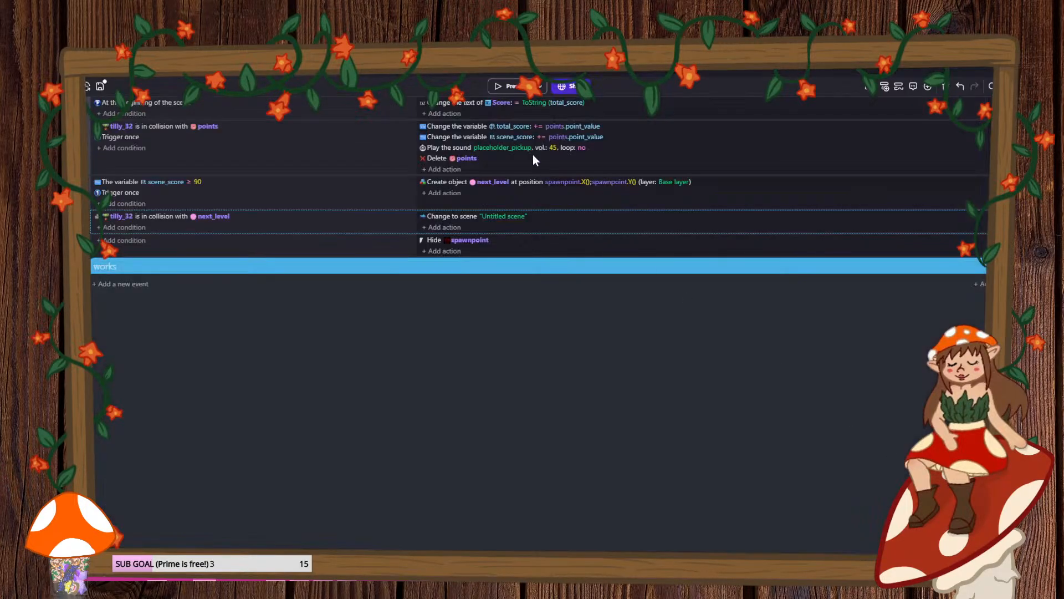
- Preview the game, collect every flower and guide the character through the hedges into the next_level object
click(508, 89)
key(Down)
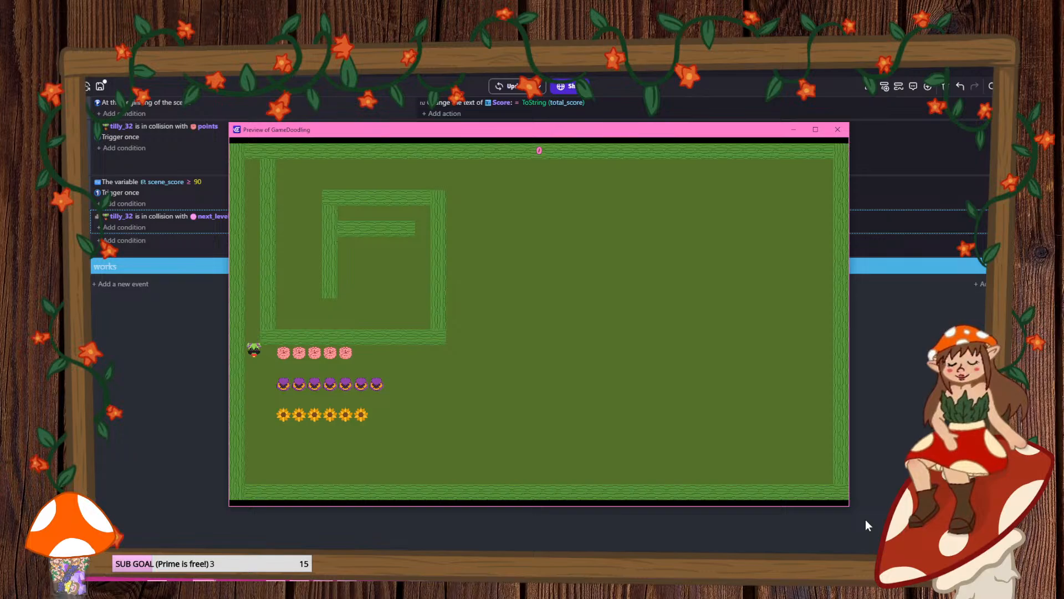
key(Right)
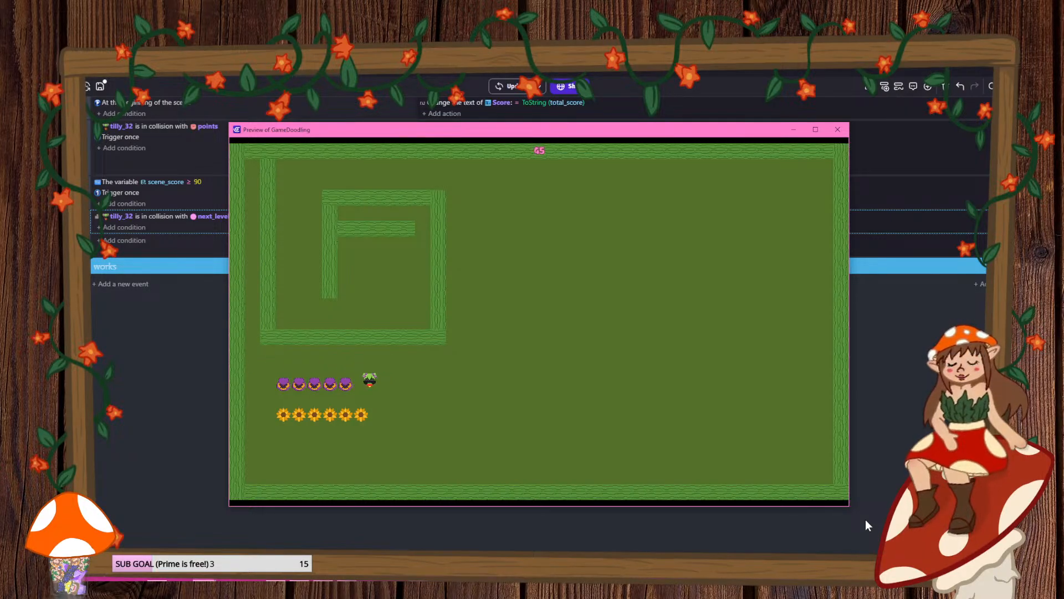
key(Left)
key(Down)
key(Right)
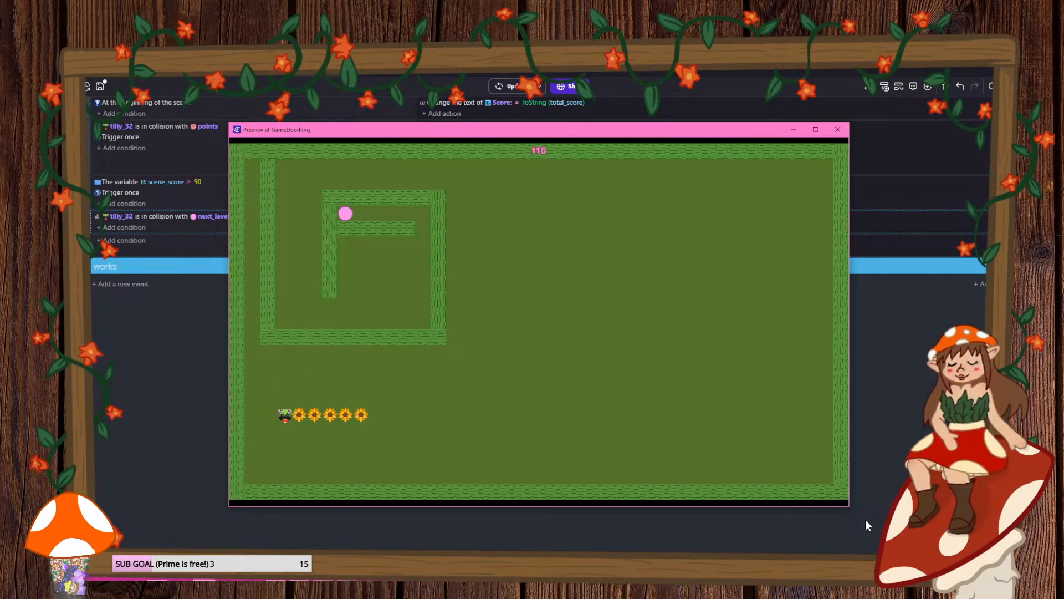
key(Right)
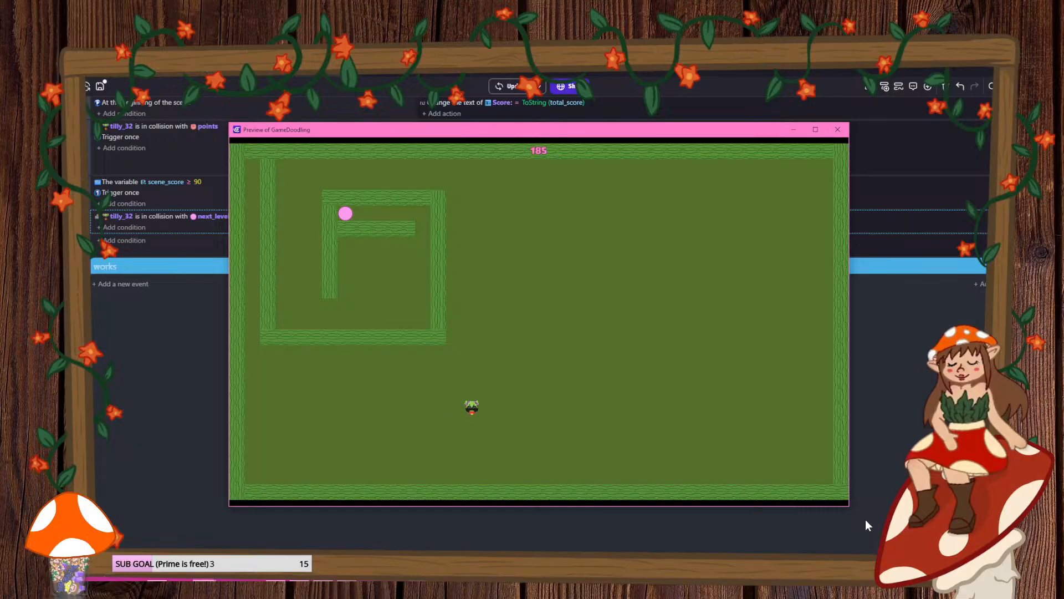
key(Up)
key(Left)
key(Down)
key(Right)
key(Up)
key(Right)
key(Up)
key(Left)
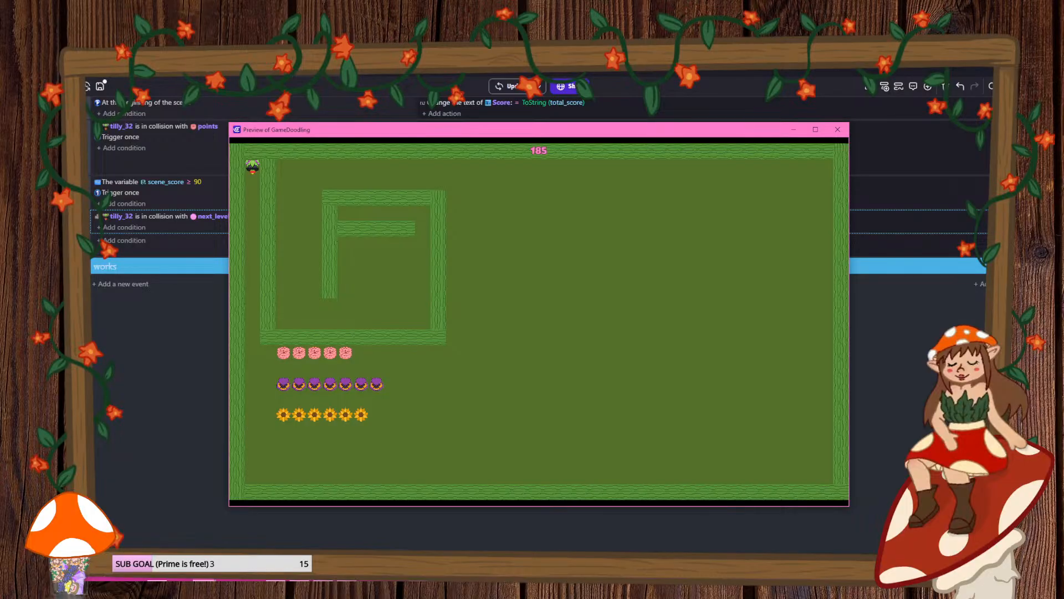
- Collect every flower again in the restarted scene, close the preview and save the project
key(Down)
key(Down)
key(Right)
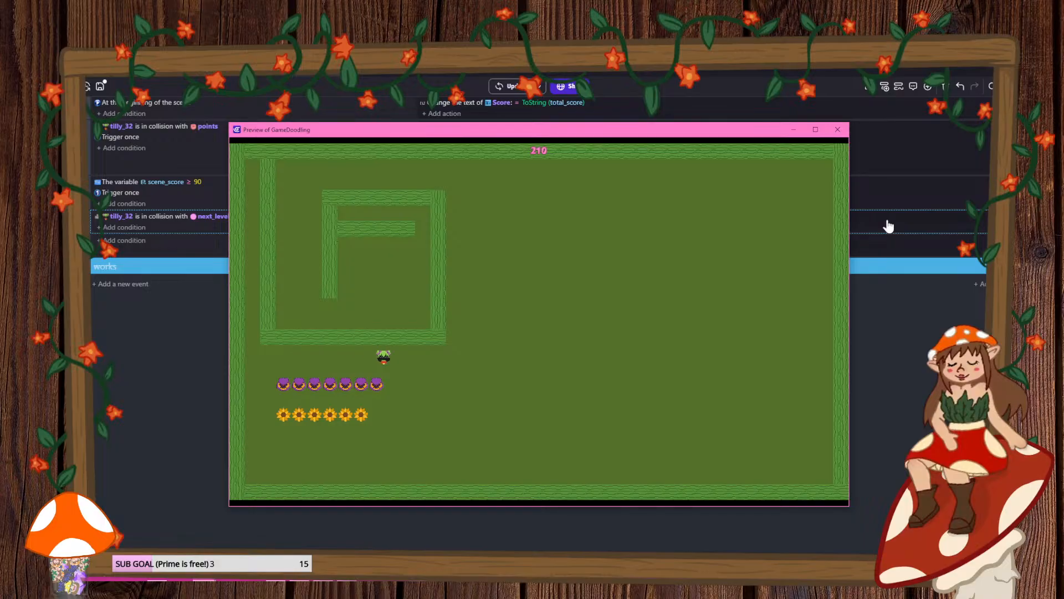
key(Left)
key(Down)
key(Right)
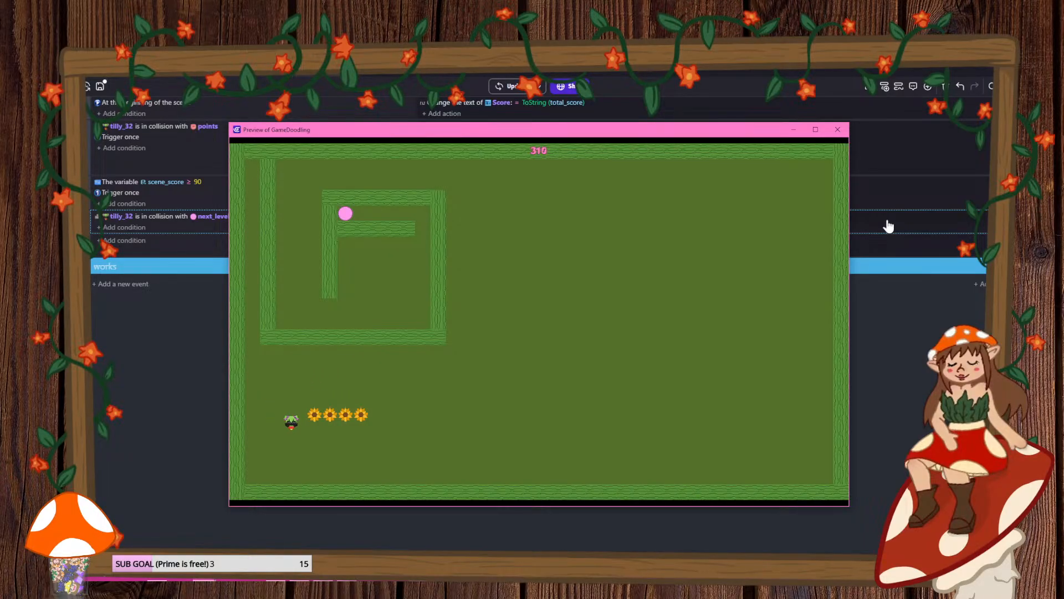
key(Right)
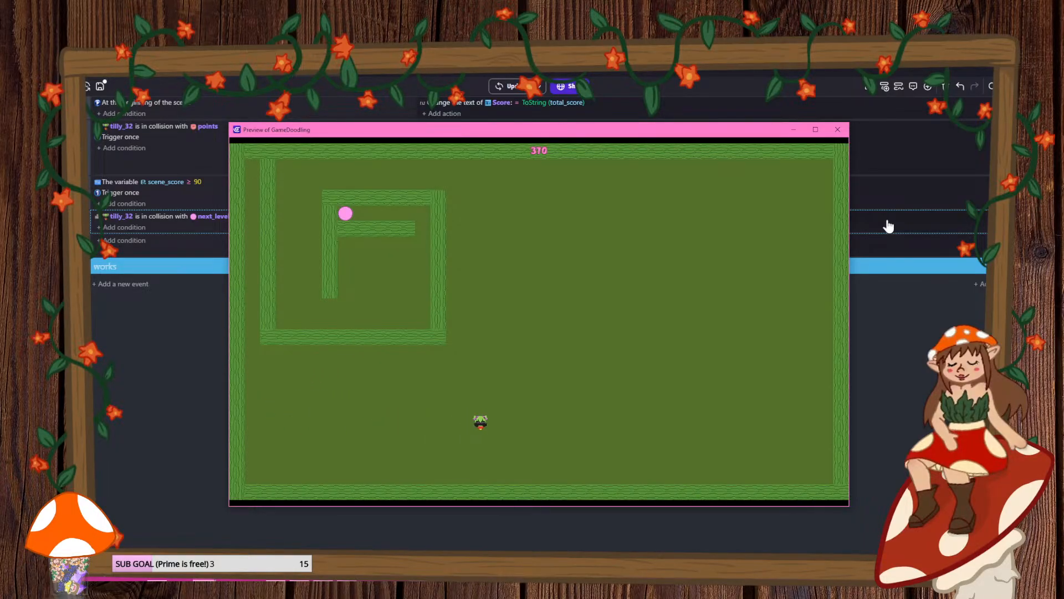
click(837, 129)
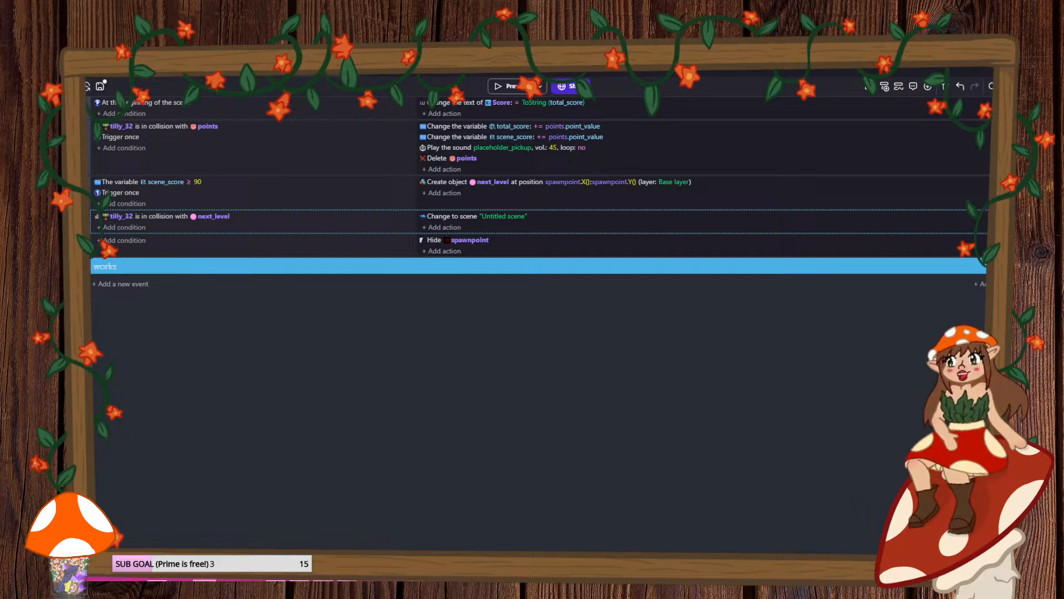
click(100, 87)
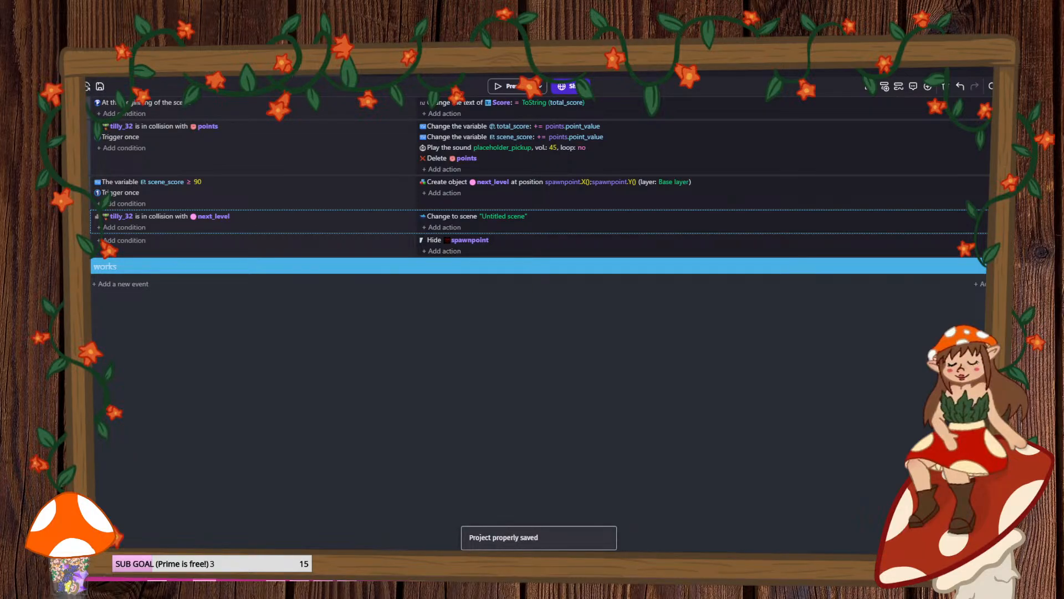
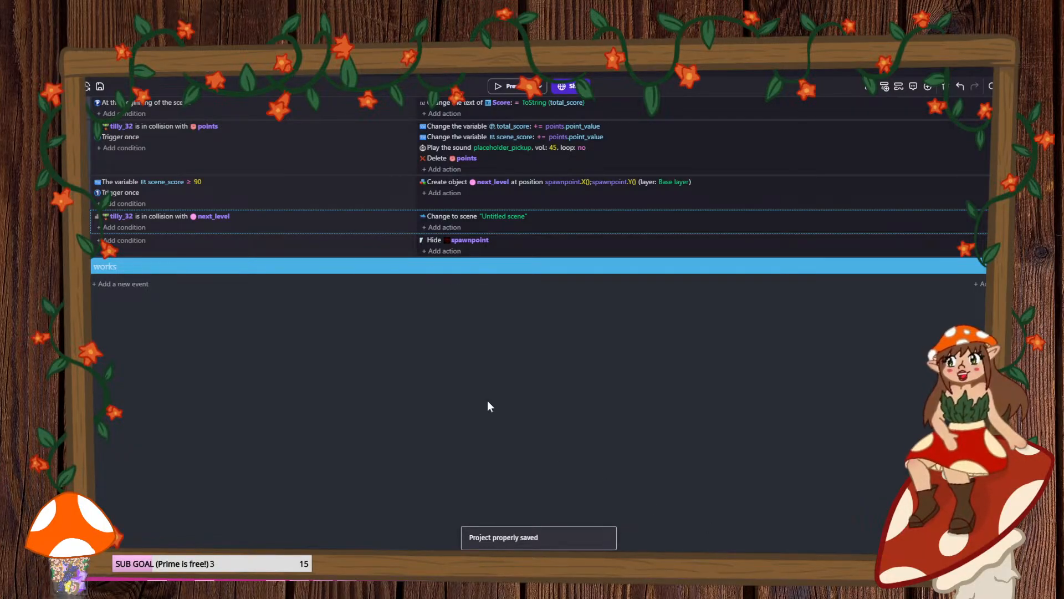
- Switch to the Untitled scene layout and examine the whole hedge level
click(96, 85)
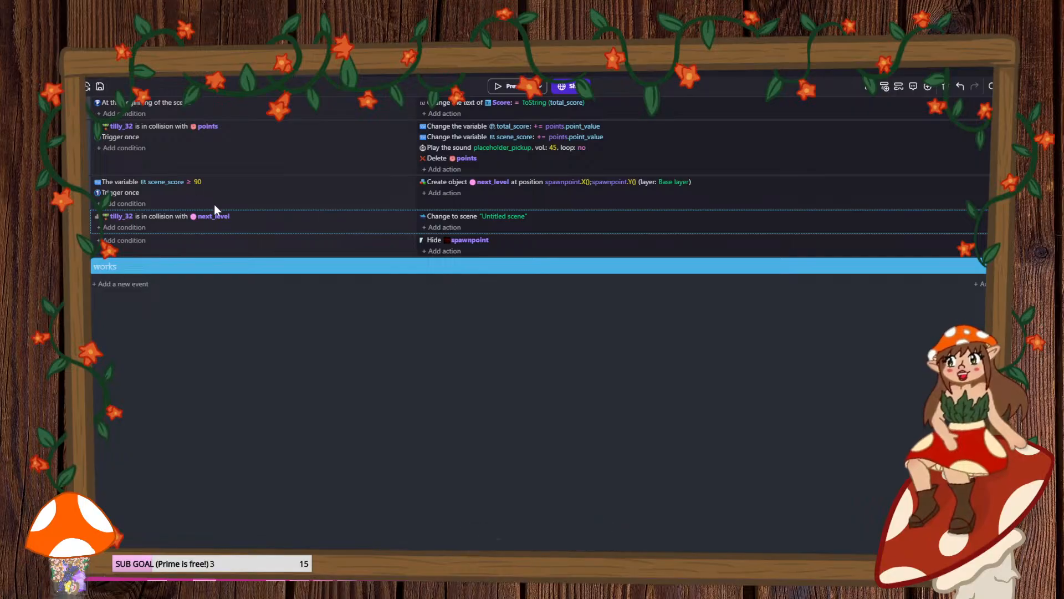
click(139, 71)
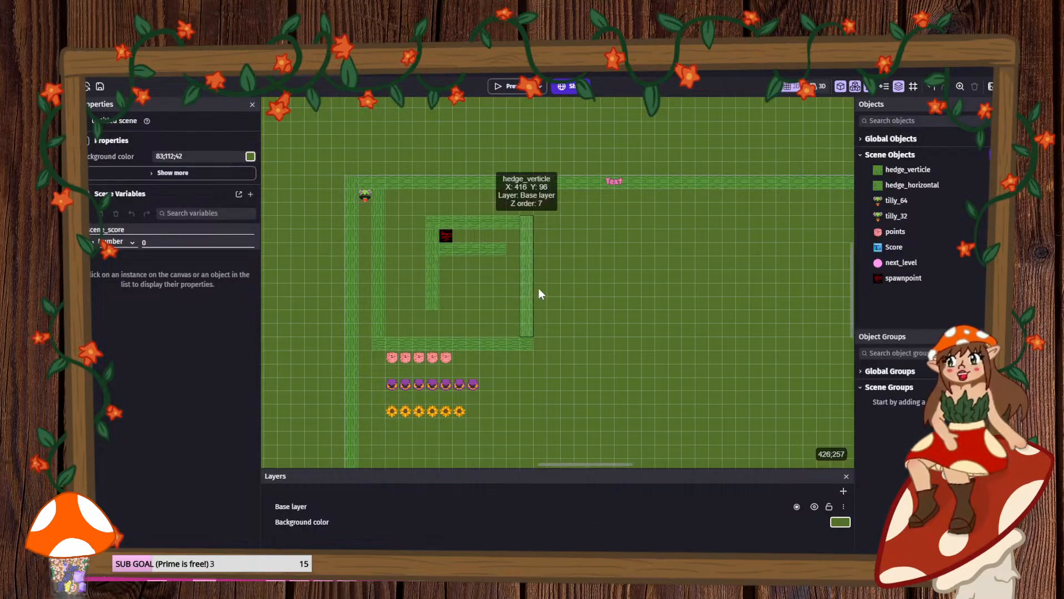
scroll(538, 288, down, 2)
right_click(589, 351)
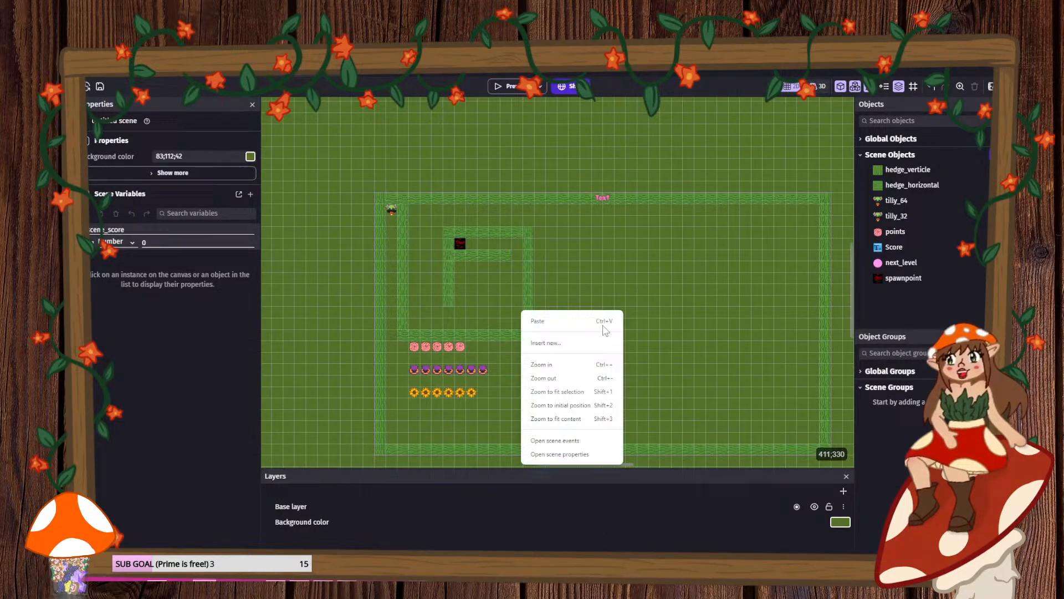
click(597, 265)
middle_drag(597, 264, 571, 253)
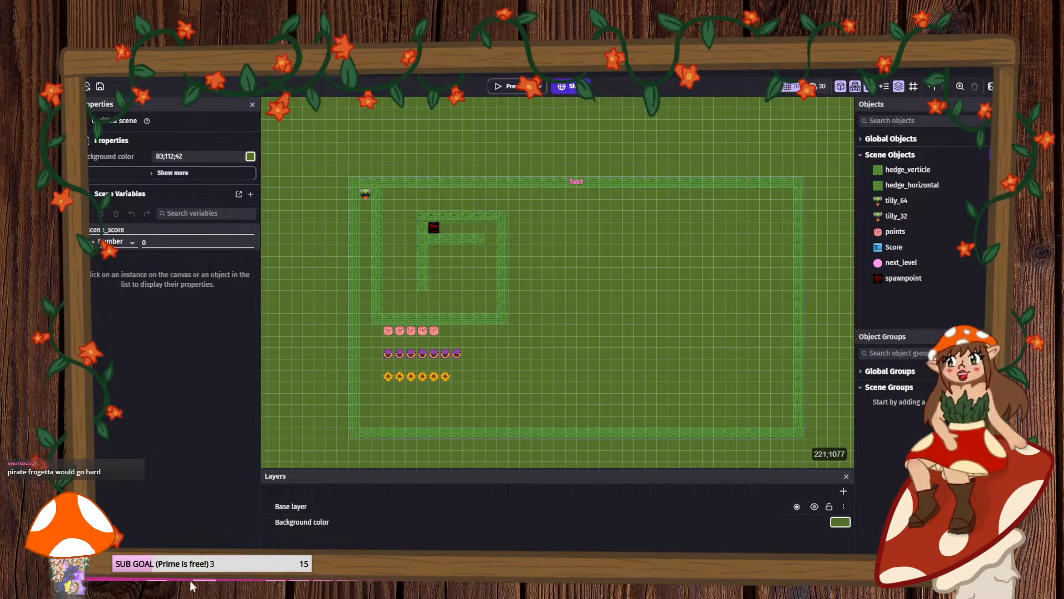
- Switch to GIMP and create a new blank white image with the preset settings
click(161, 580)
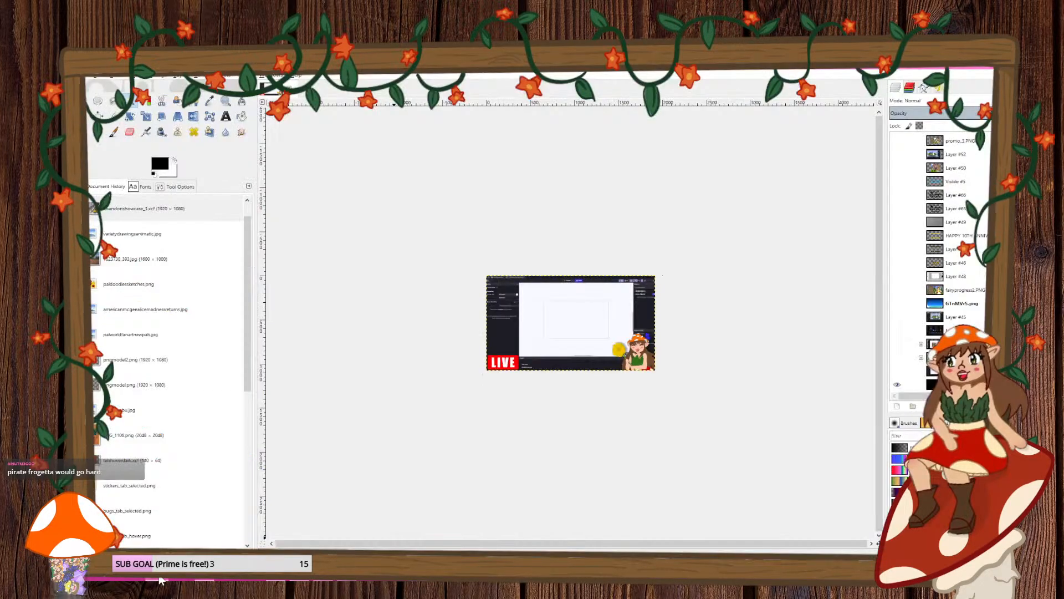
click(95, 76)
click(110, 85)
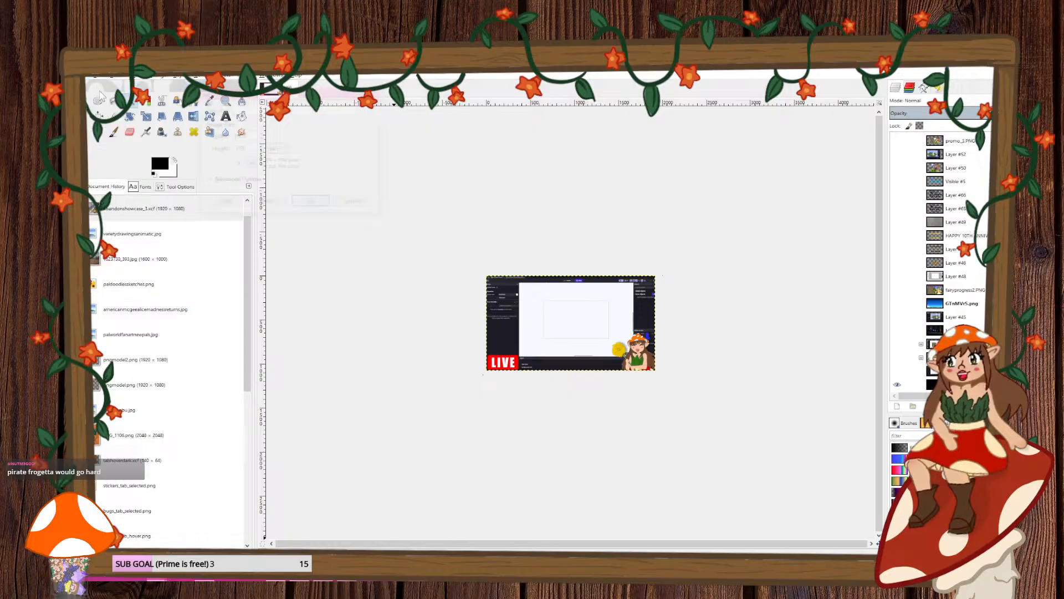
click(311, 202)
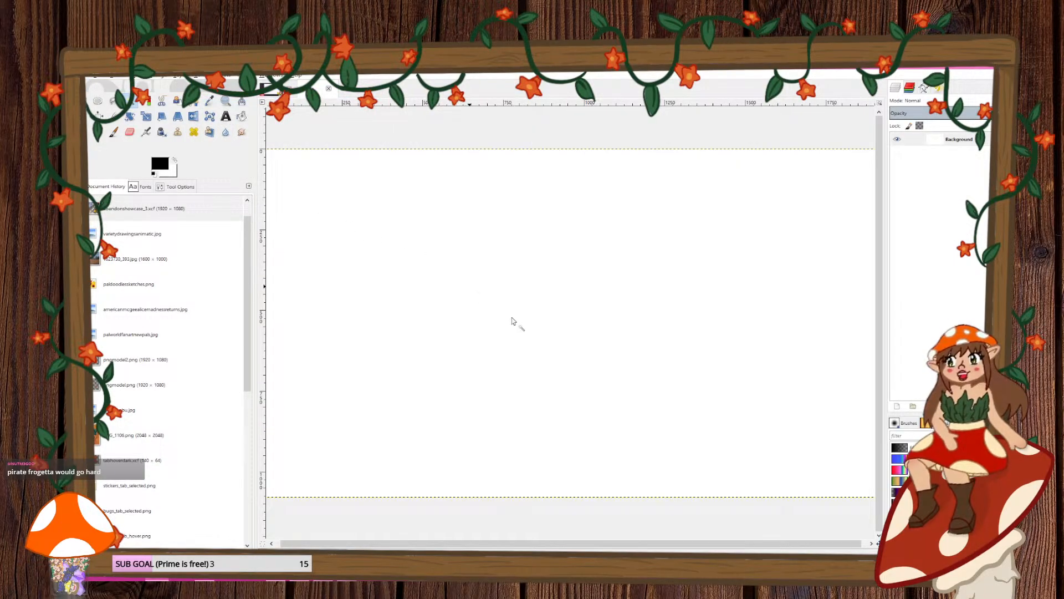
key(plus)
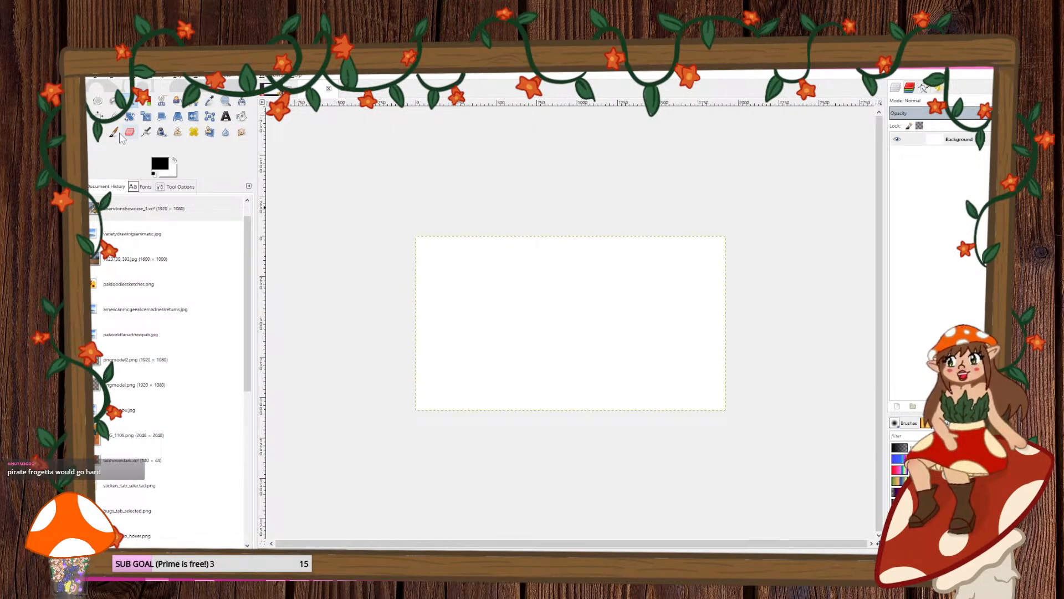
- Activate the Pencil tool, show its options and choose the Hardness 100 brush
key(p)
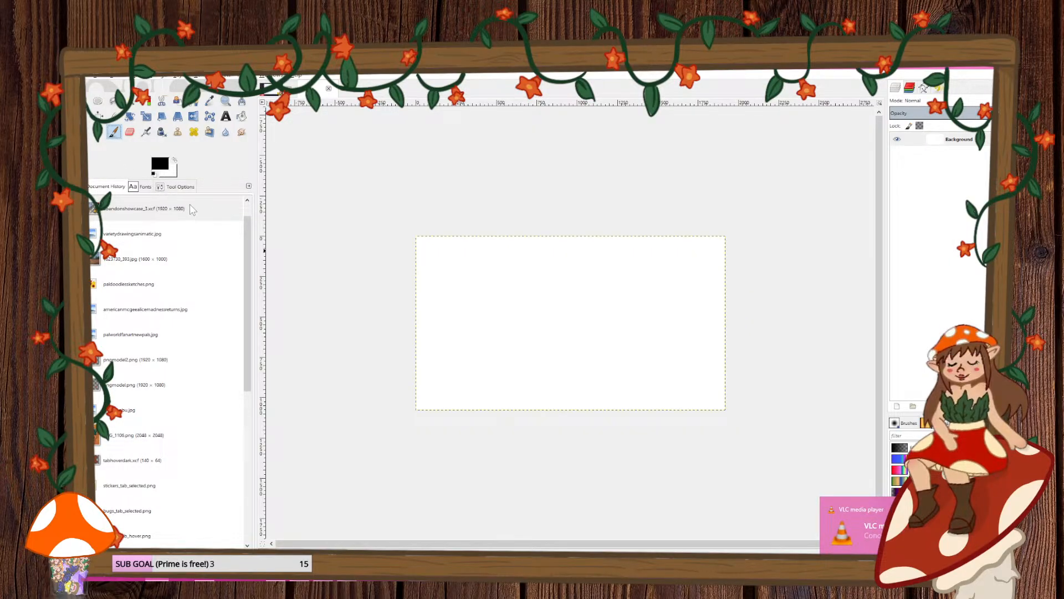
click(98, 131)
click(176, 186)
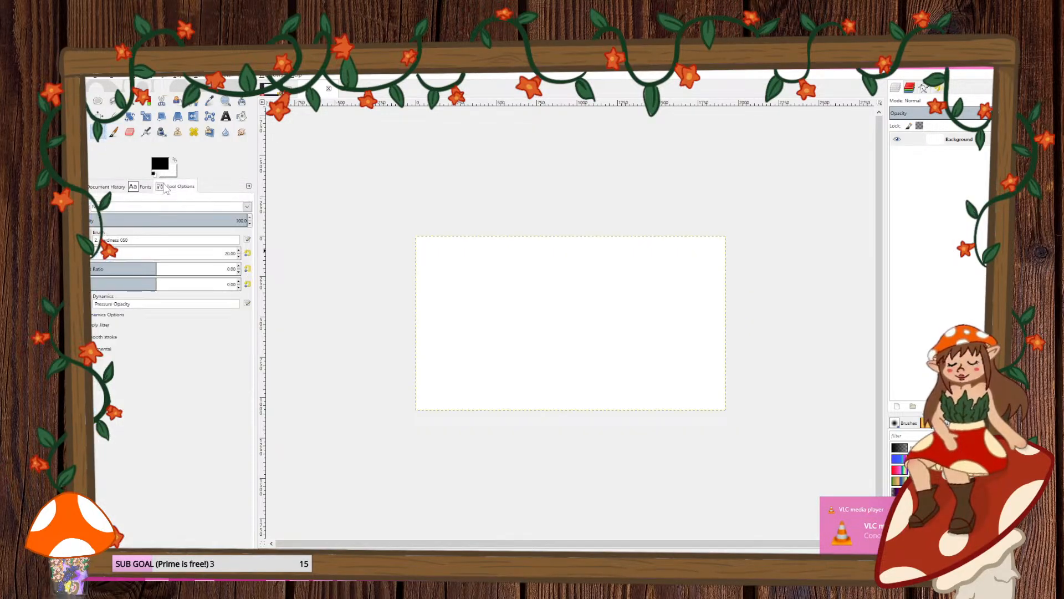
click(96, 239)
click(110, 266)
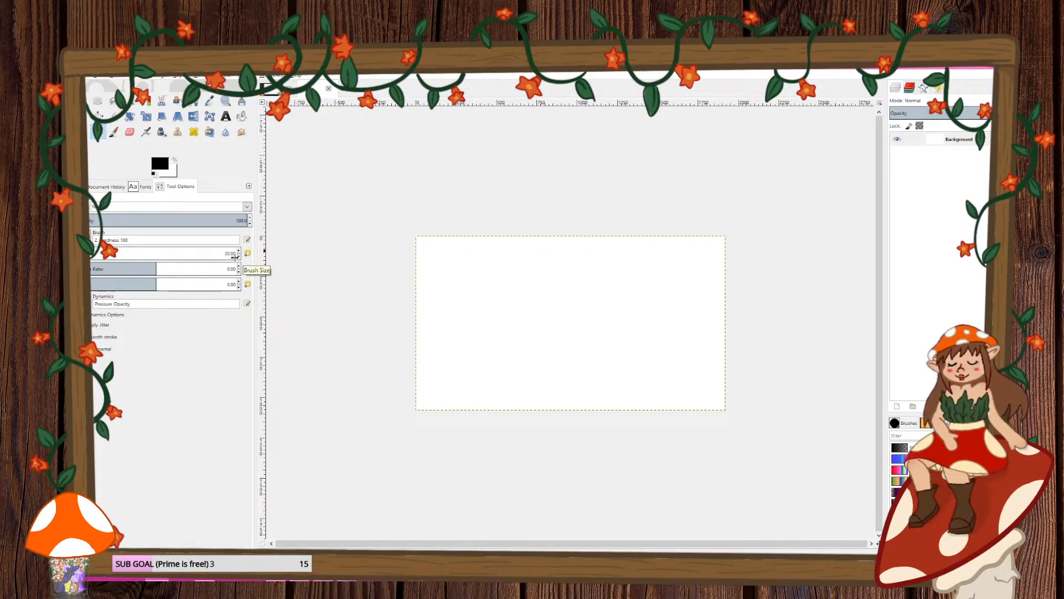
drag(553, 281, 553, 302)
ctrl+scroll(577, 283, up, 5)
key(ctrl+z)
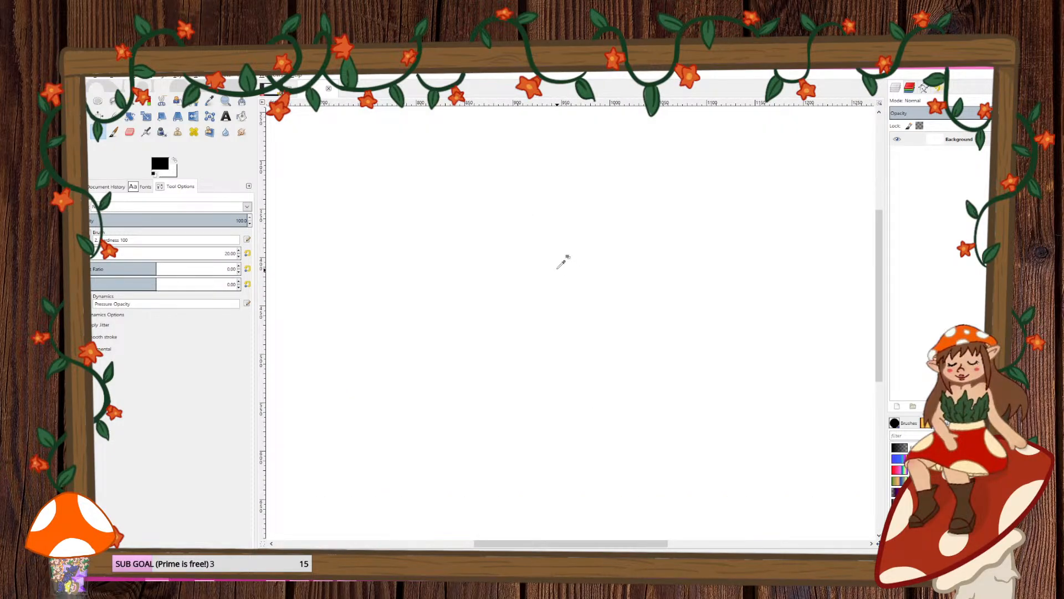
ctrl+scroll(563, 259, down, 6)
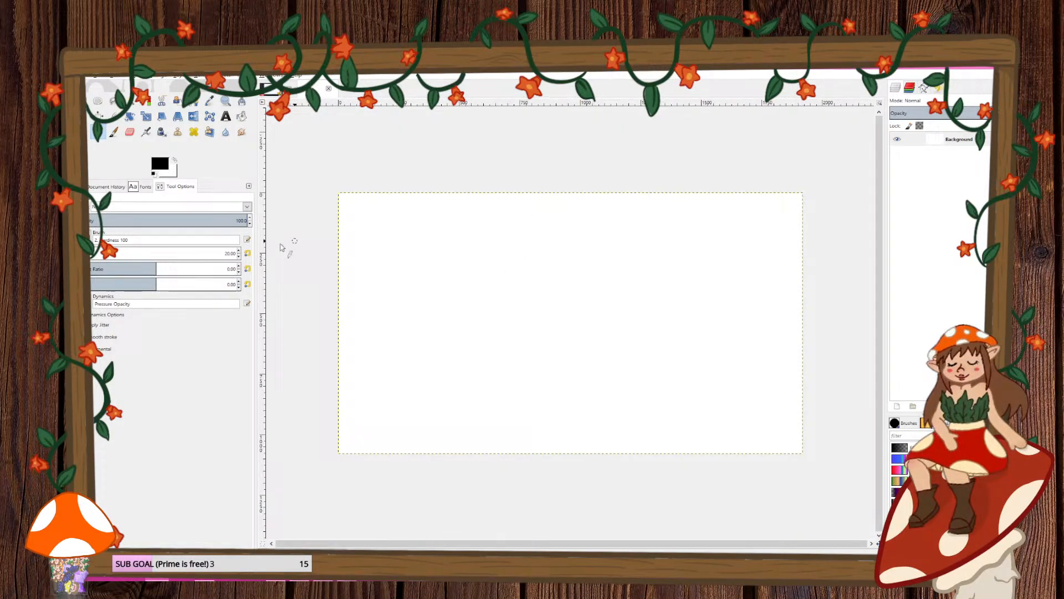
- Set the brush size to 7, draw a bulging pumpkin stem outline in black and undo the stray body curve
click(239, 255)
mouse_move(575, 255)
mouse_down()
mouse_move(550, 253)
mouse_move(534, 270)
mouse_move(550, 301)
mouse_move(577, 292)
mouse_up()
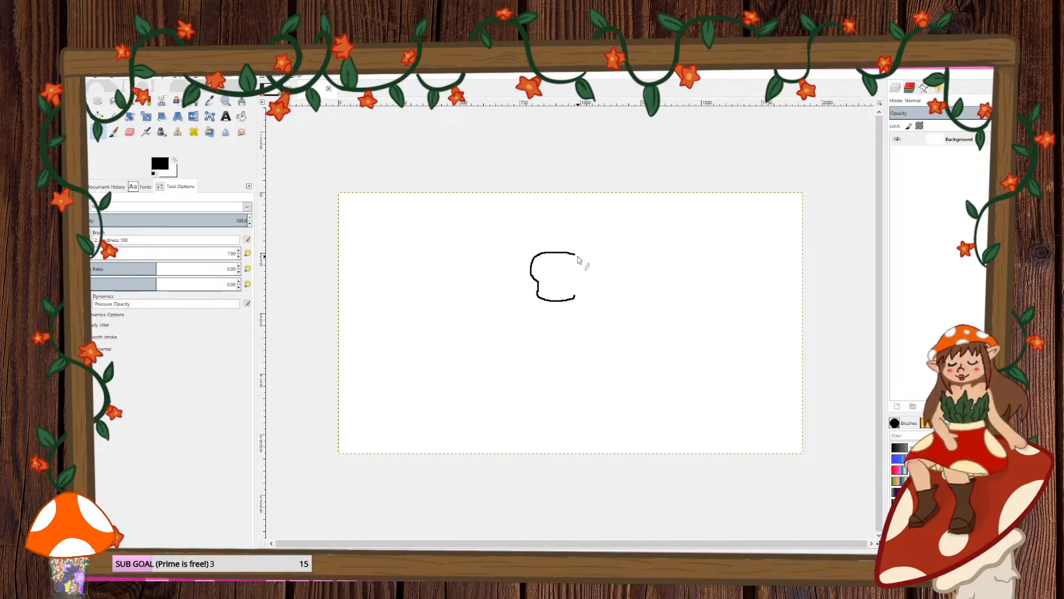
mouse_move(575, 254)
mouse_down()
mouse_move(579, 297)
mouse_move(607, 304)
mouse_move(619, 331)
mouse_up()
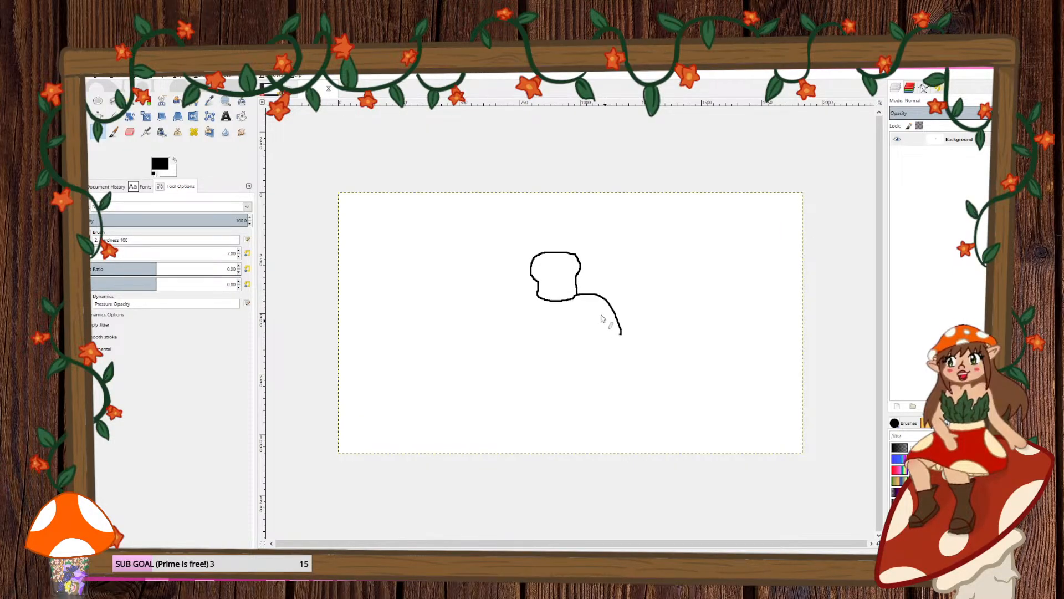
key(ctrl+z)
- Draw a wide pumpkin body outline beneath the stem with four curved rib lines inside it
drag(596, 304, 632, 337)
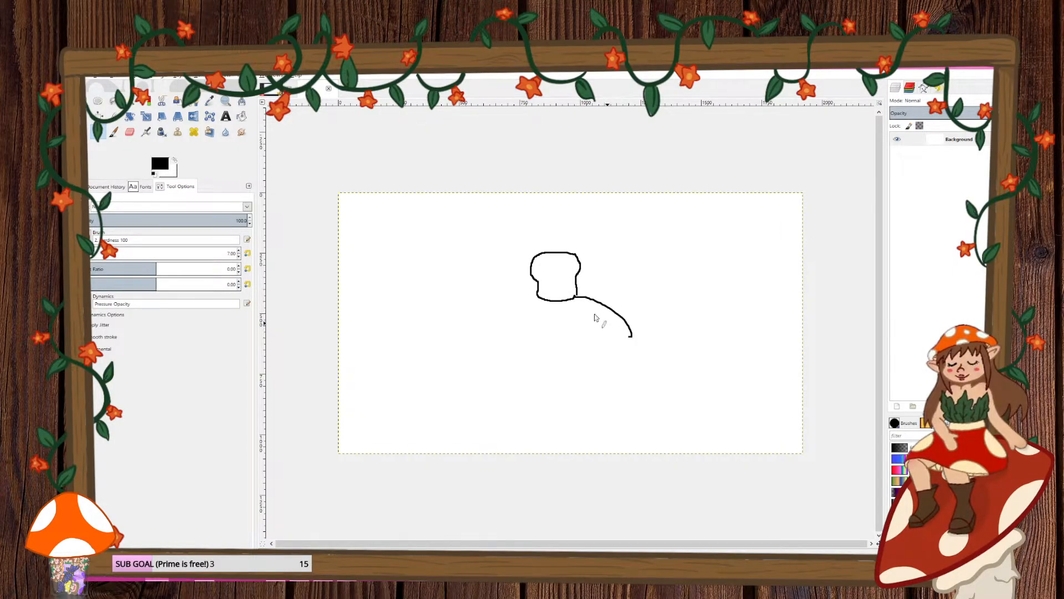
mouse_move(536, 293)
mouse_down()
mouse_move(500, 325)
mouse_move(493, 349)
mouse_move(558, 362)
mouse_move(632, 335)
mouse_up()
drag(574, 304, 596, 350)
drag(536, 303, 516, 351)
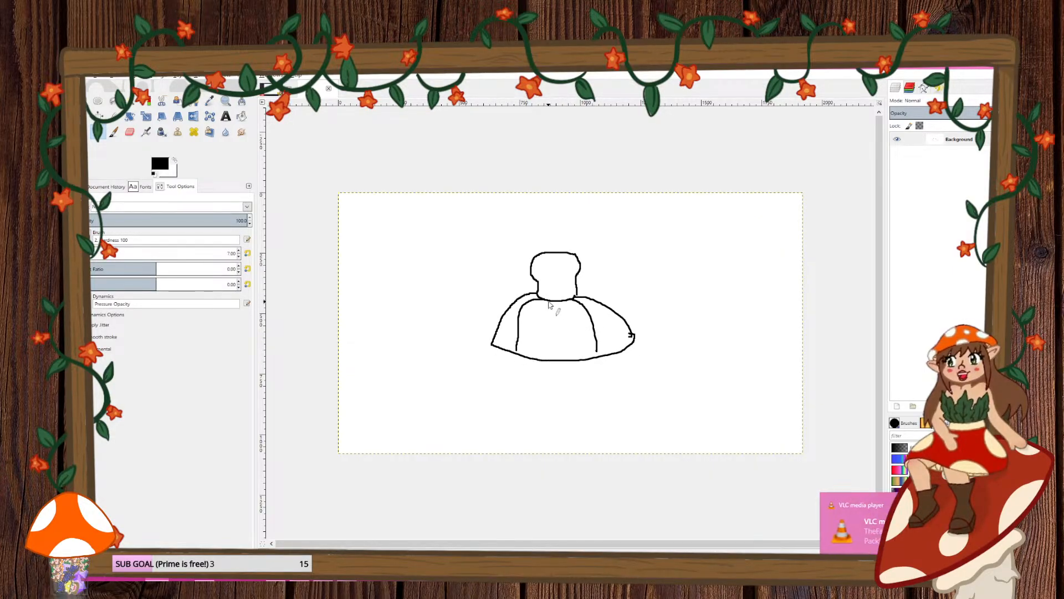
drag(548, 301, 541, 351)
drag(567, 302, 570, 344)
- Choose the Bucket Fill tool and set the foreground color to dark green 465a10
ctrl+scroll(563, 273, up, 4)
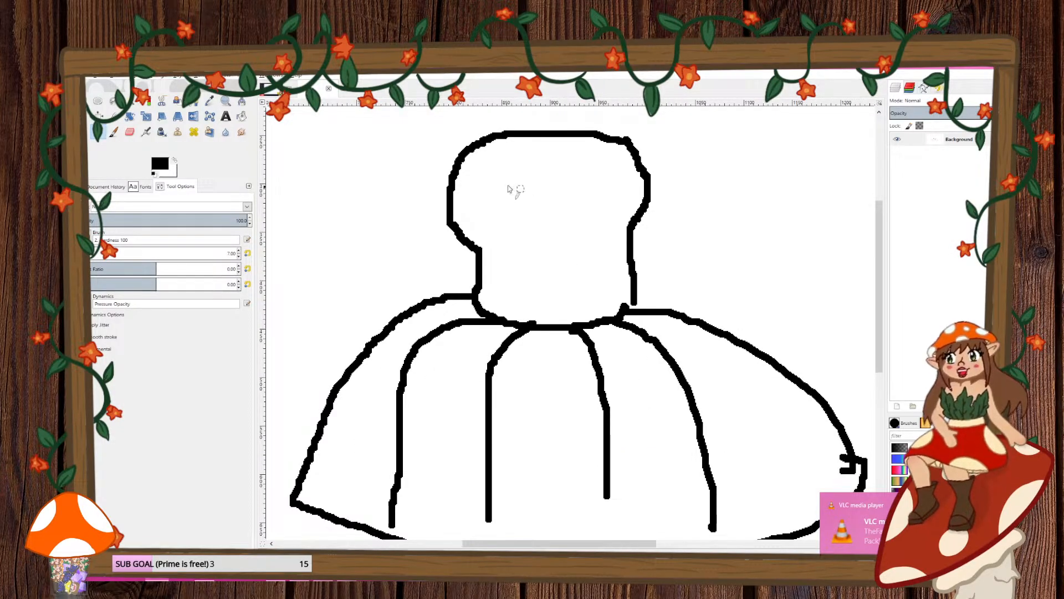
click(242, 116)
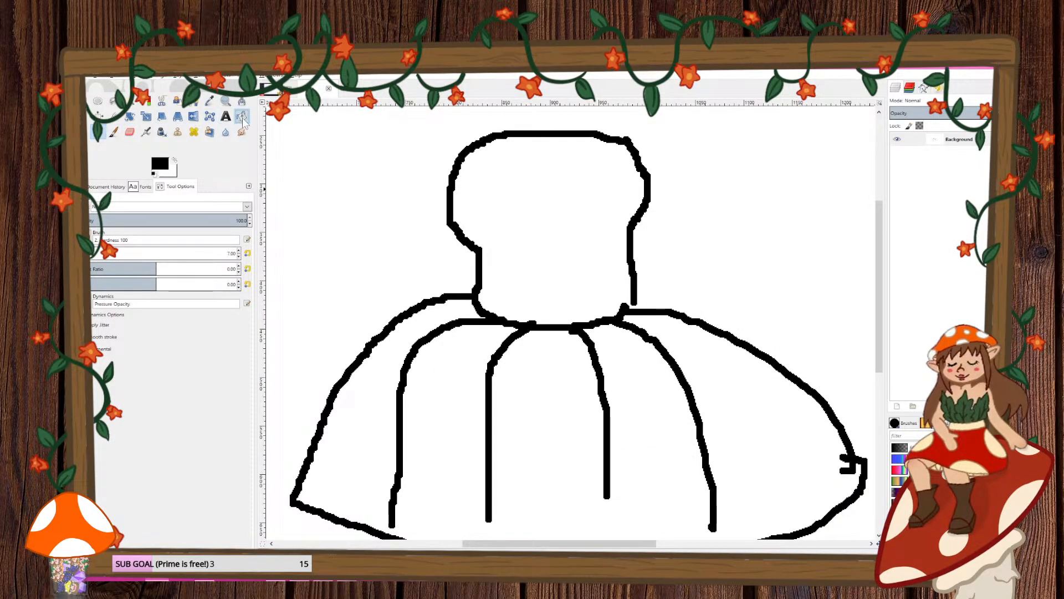
click(160, 164)
click(900, 241)
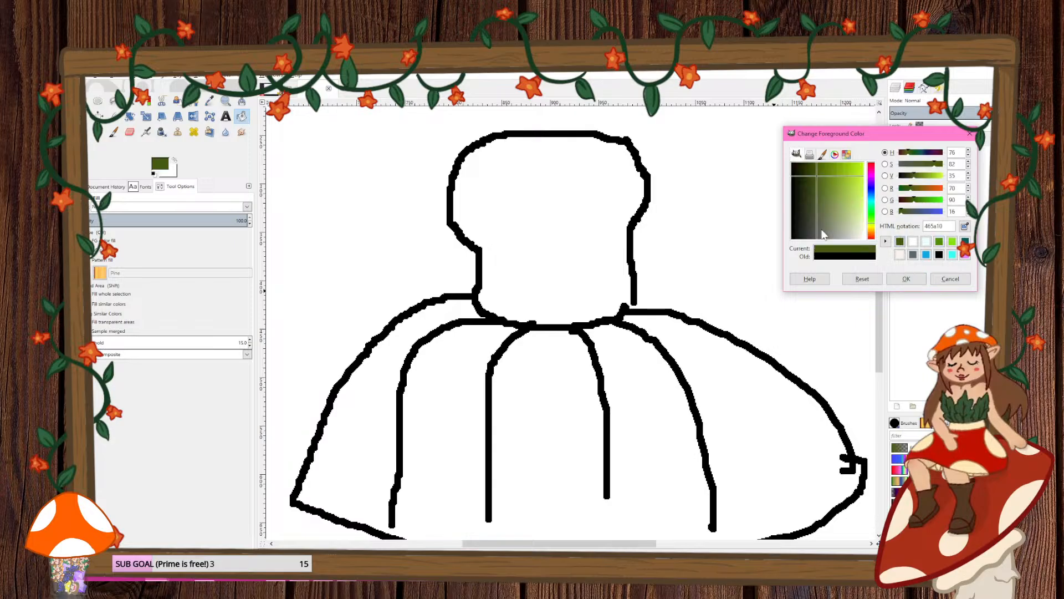
click(575, 198)
key(ctrl+z)
click(907, 279)
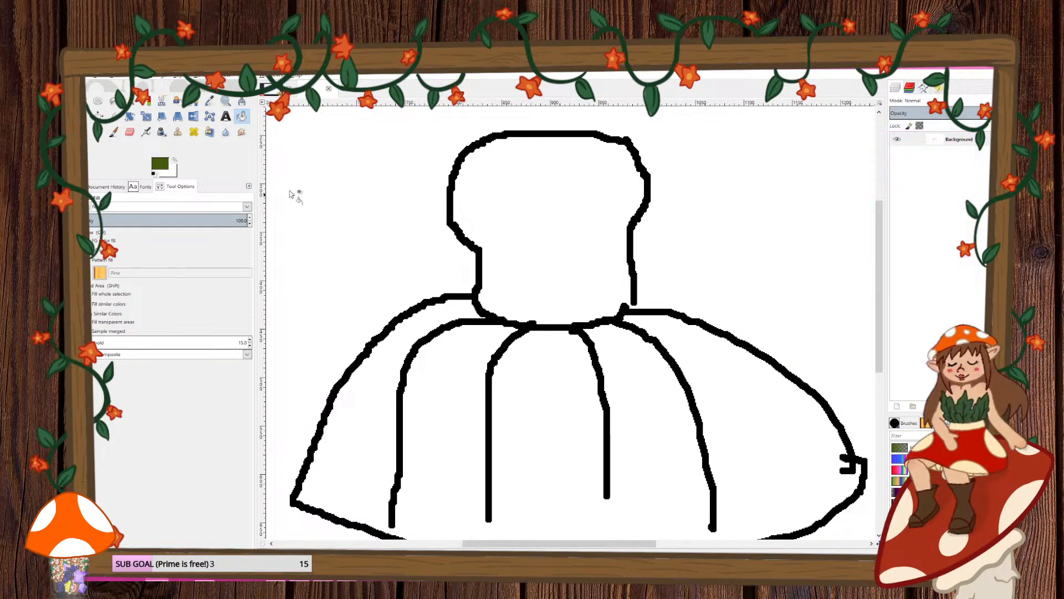
- Close the gap at the base of the stem outline with the Pencil and fill the stem dark green
click(97, 132)
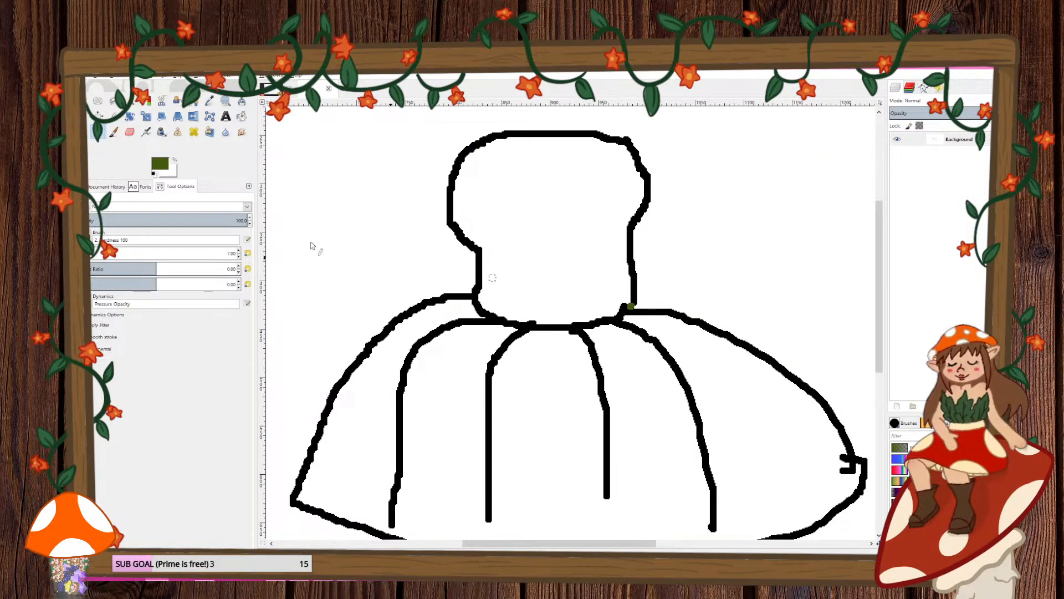
click(242, 116)
click(596, 217)
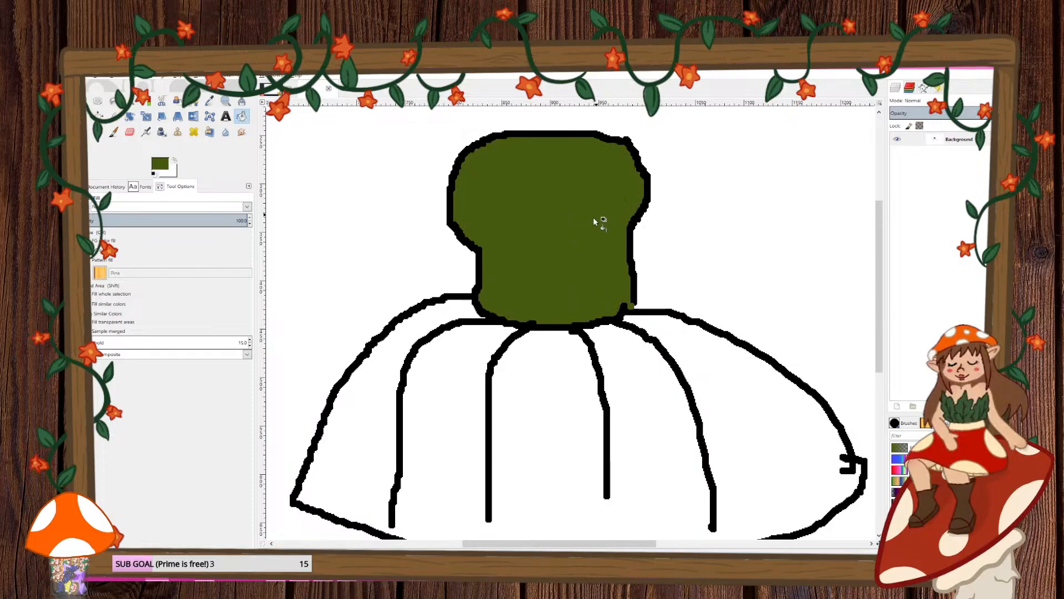
- Change the foreground color to orange ff871d and fill the pumpkin body with it
ctrl+scroll(575, 324, down, 3)
ctrl+scroll(578, 341, up, 1)
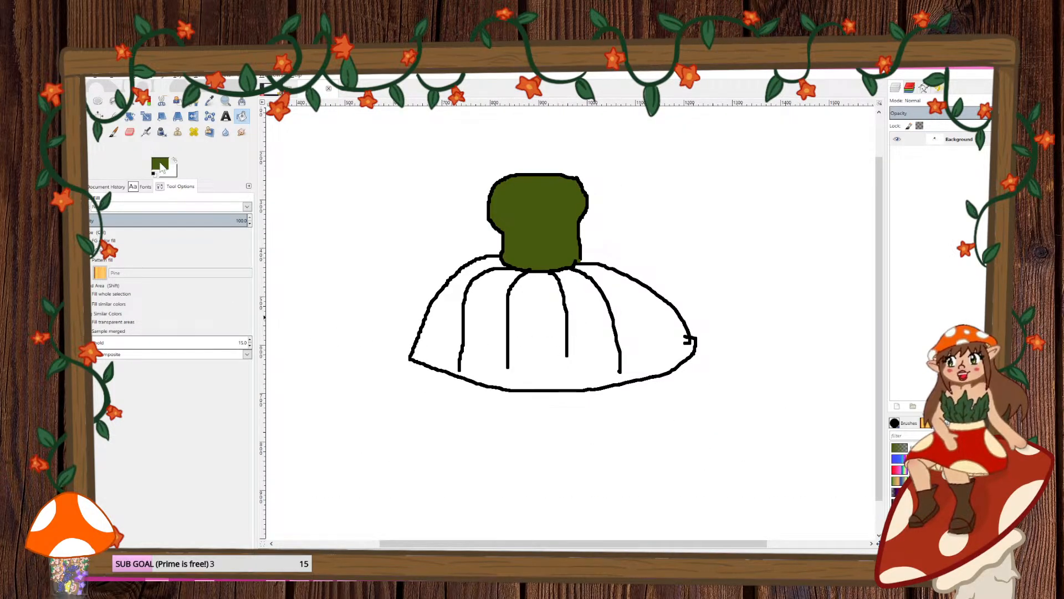
click(160, 167)
click(871, 231)
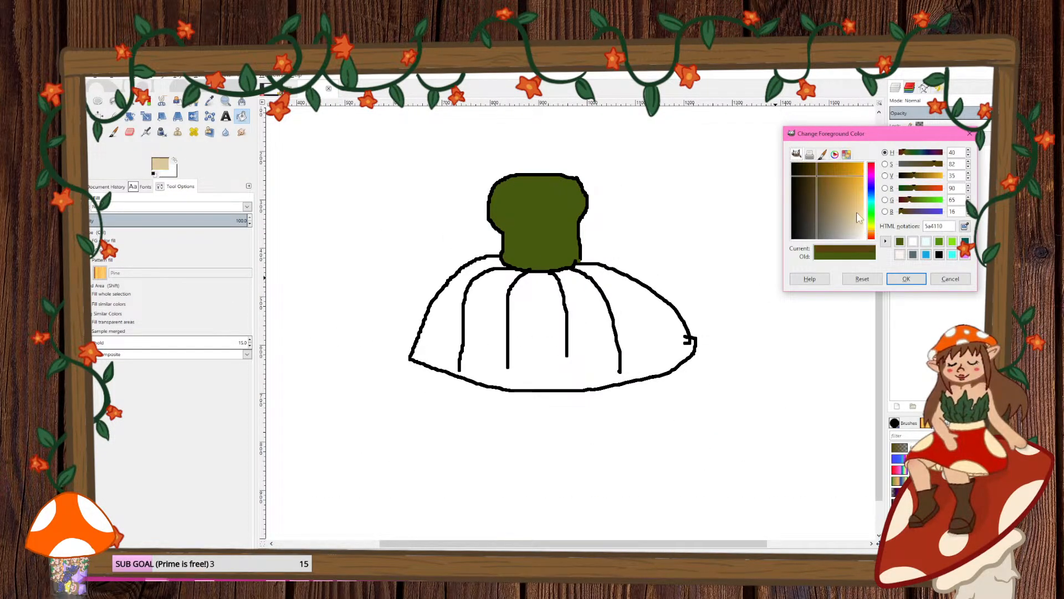
drag(858, 217, 867, 177)
click(872, 238)
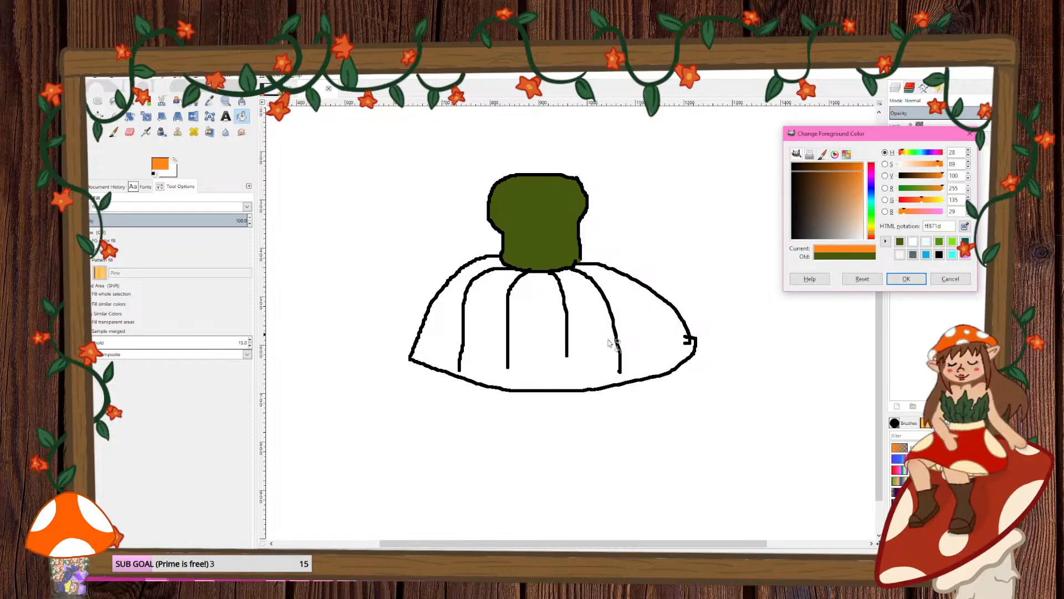
click(585, 354)
click(903, 278)
- Switch to the Paintbrush tool and reset the foreground color to black
ctrl+scroll(764, 311, up, 1)
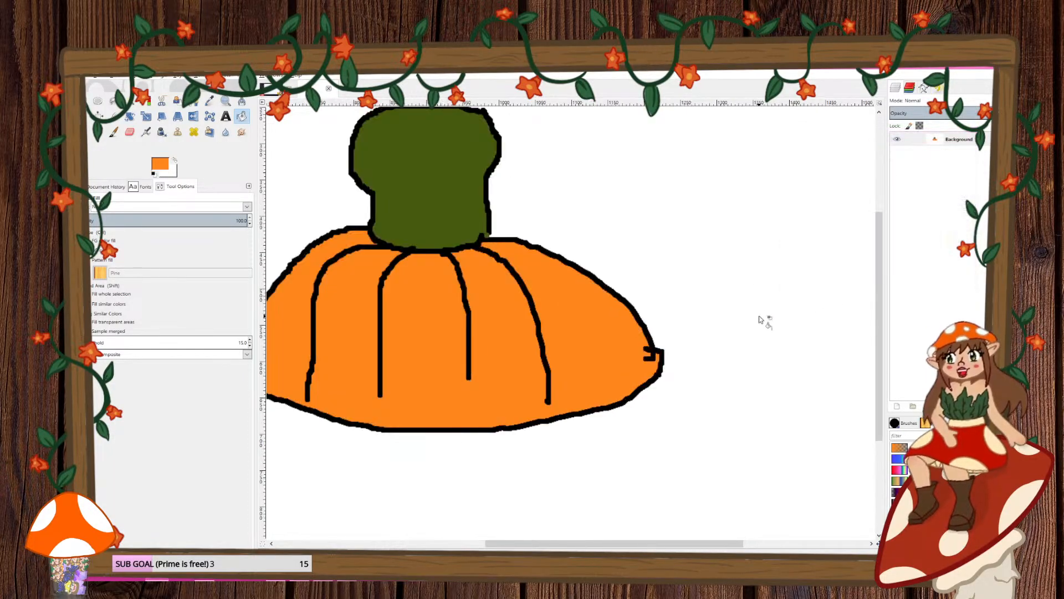
ctrl+scroll(598, 285, up, 1)
middle_drag(554, 280, 653, 275)
ctrl+scroll(383, 251, down, 1)
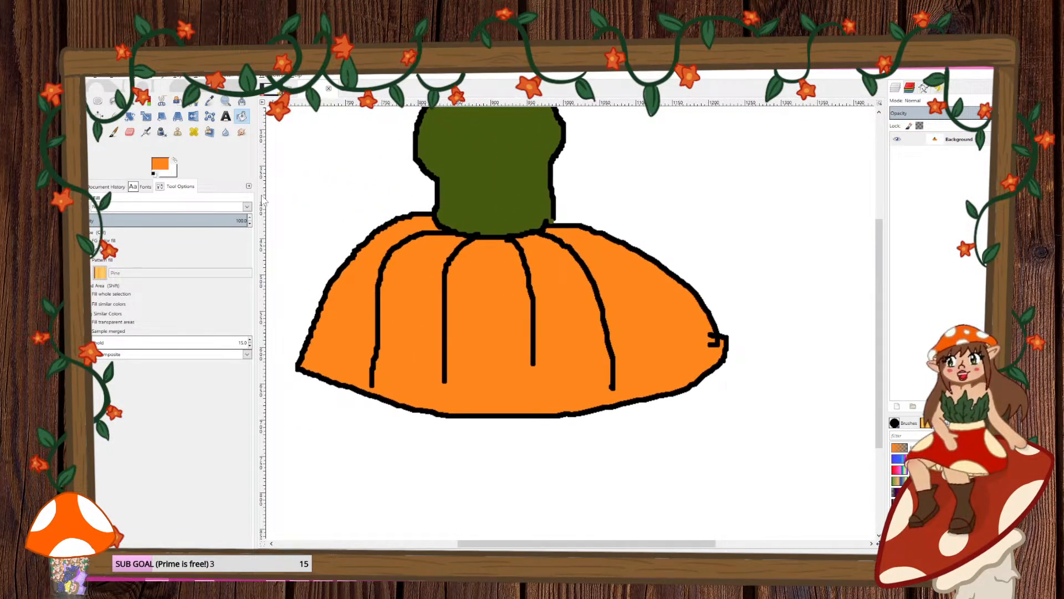
click(113, 132)
click(153, 174)
ctrl+scroll(460, 309, up, 1)
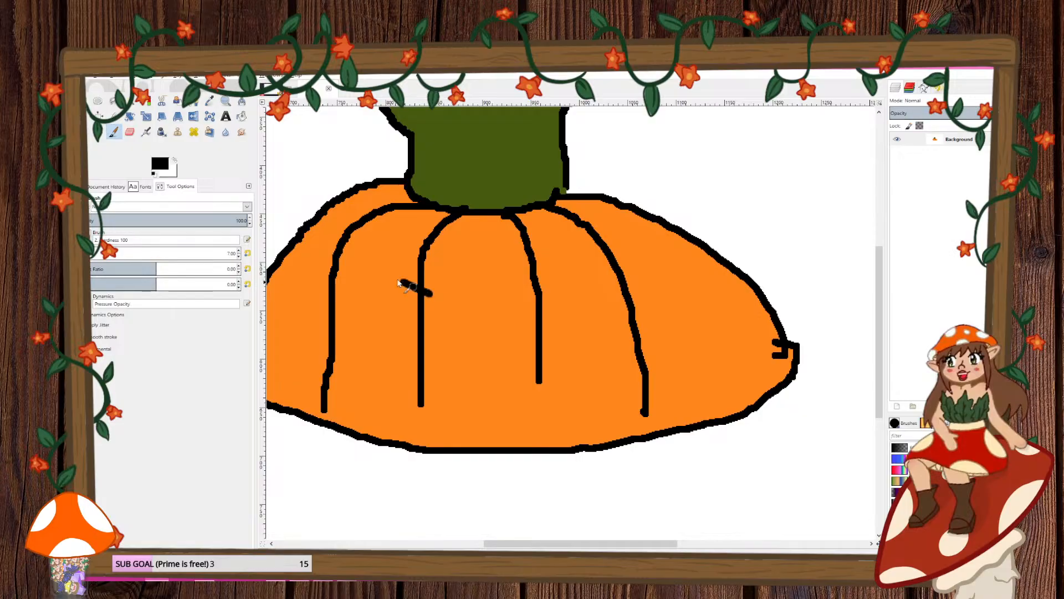
mouse_move(398, 283)
mouse_down()
mouse_move(346, 302)
mouse_move(420, 299)
mouse_up()
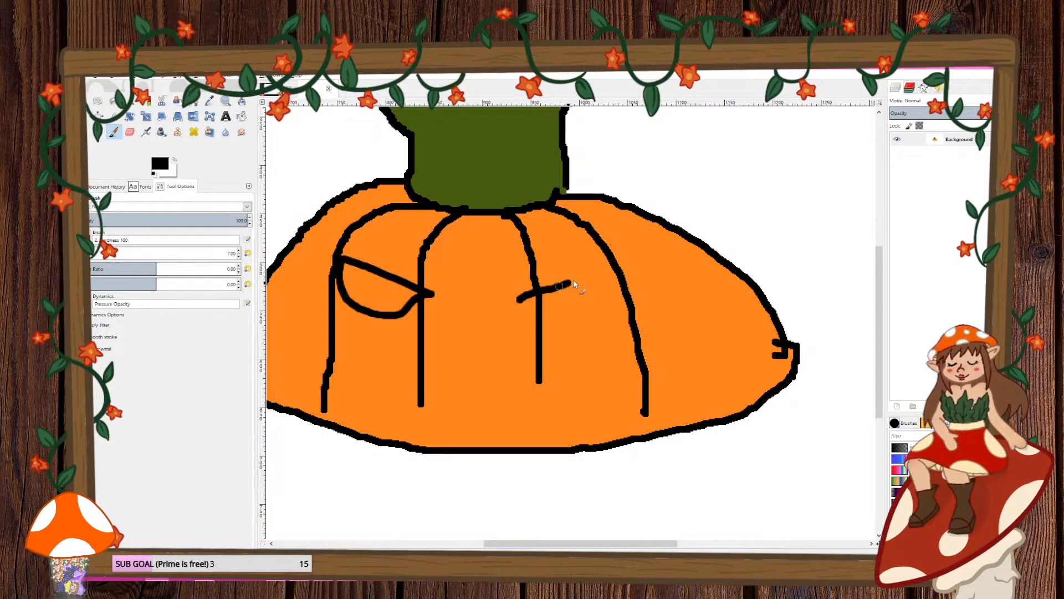
key(ctrl+z)
key(ctrl+z)
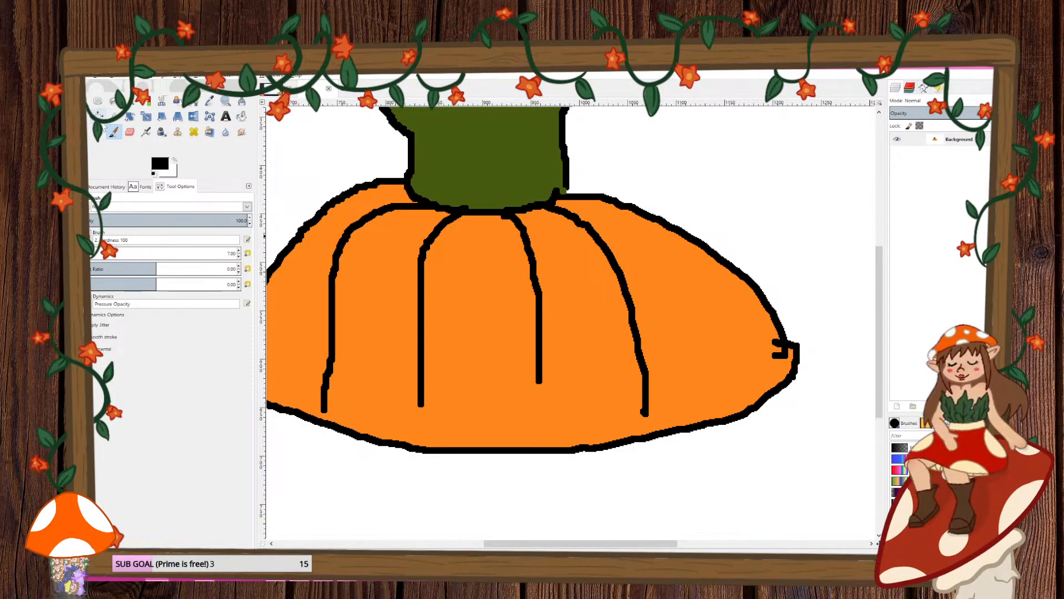
- Draw two angry slanted eyes and a zigzag mouth on the pumpkin with the black Pencil
click(98, 131)
mouse_move(419, 300)
mouse_down()
mouse_move(388, 281)
mouse_move(331, 288)
mouse_move(423, 303)
mouse_up()
mouse_move(517, 294)
mouse_down()
mouse_move(597, 261)
mouse_move(626, 280)
mouse_move(535, 322)
mouse_move(505, 306)
mouse_up()
mouse_move(532, 351)
mouse_down()
mouse_move(472, 366)
mouse_move(443, 345)
mouse_move(442, 396)
mouse_move(506, 394)
mouse_move(527, 357)
mouse_up()
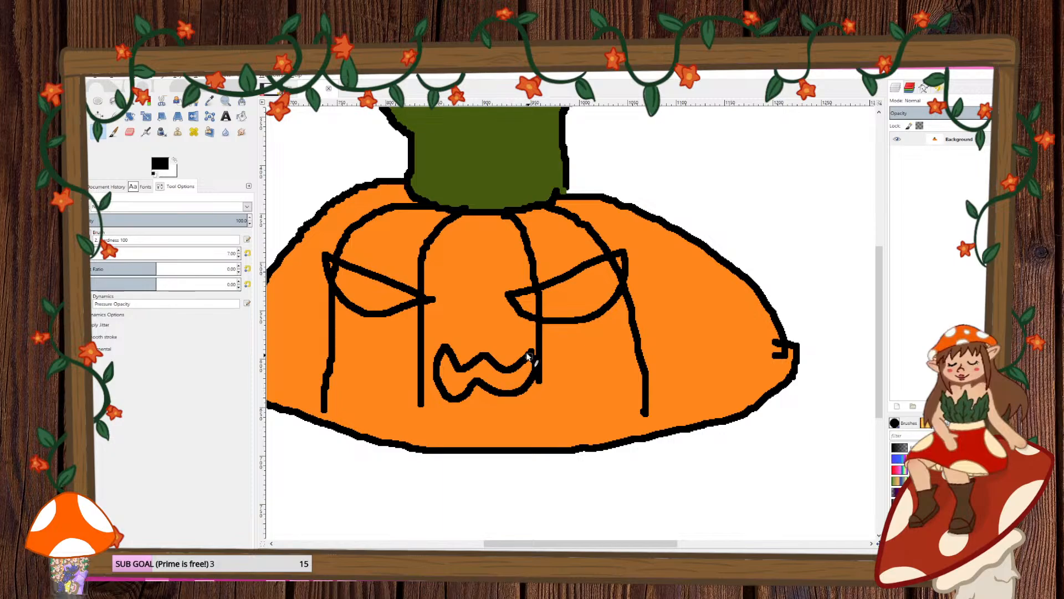
- Fill the pumpkin's eyes and mouth with black
click(242, 116)
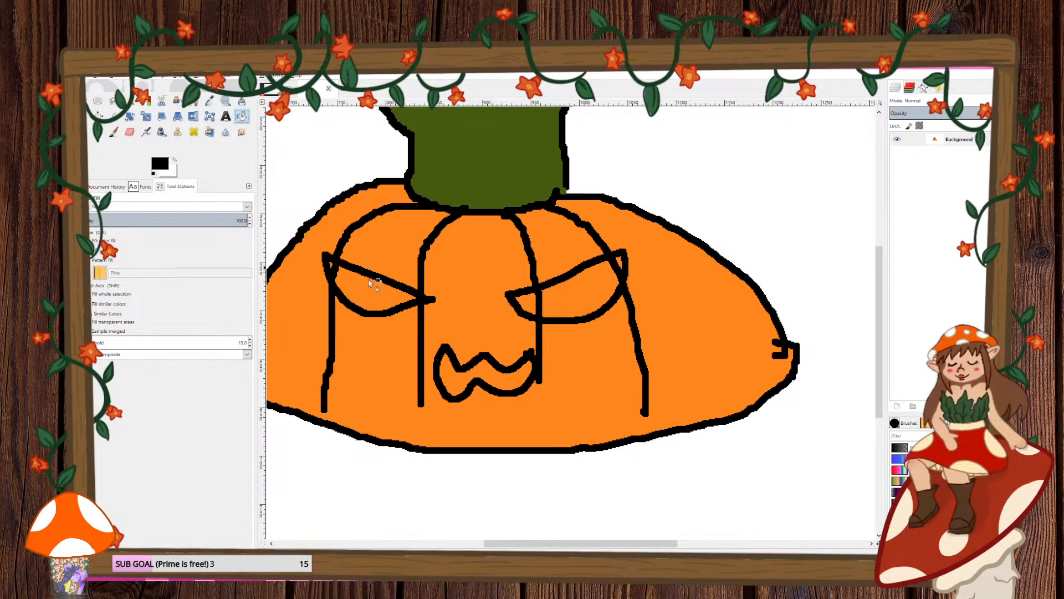
click(484, 370)
click(571, 286)
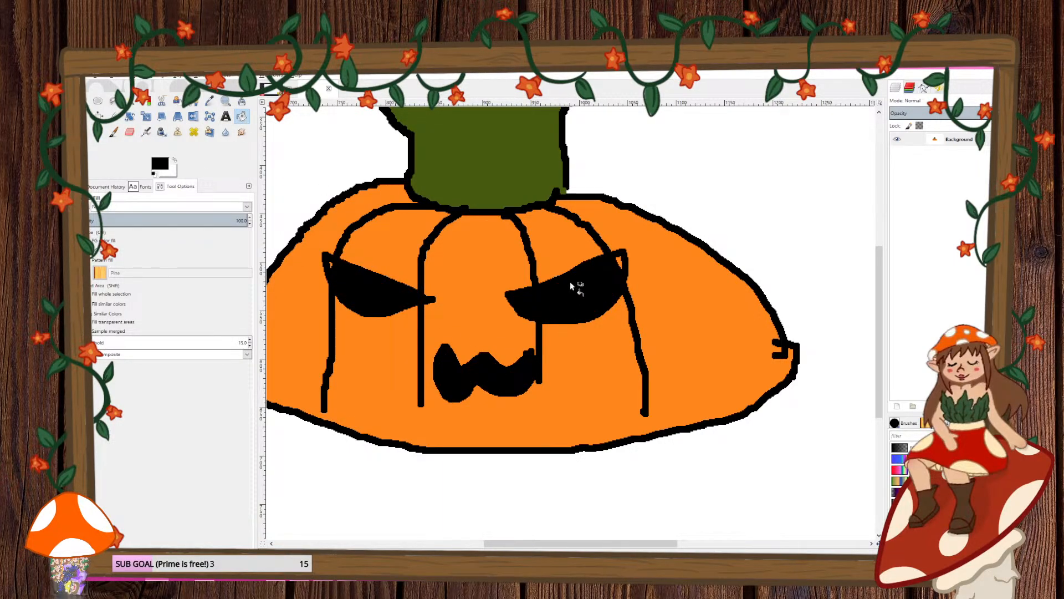
- Draw a small curved horn outline on each side of the stem with the black Pencil
scroll(630, 269, down, 5)
ctrl+scroll(575, 281, down, 4)
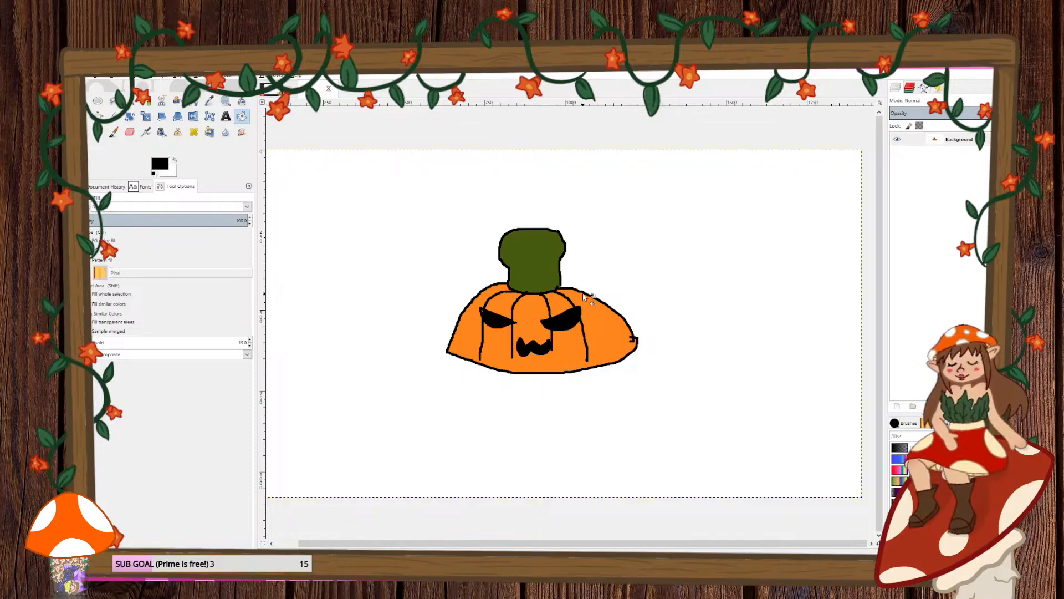
ctrl+scroll(470, 209, up, 3)
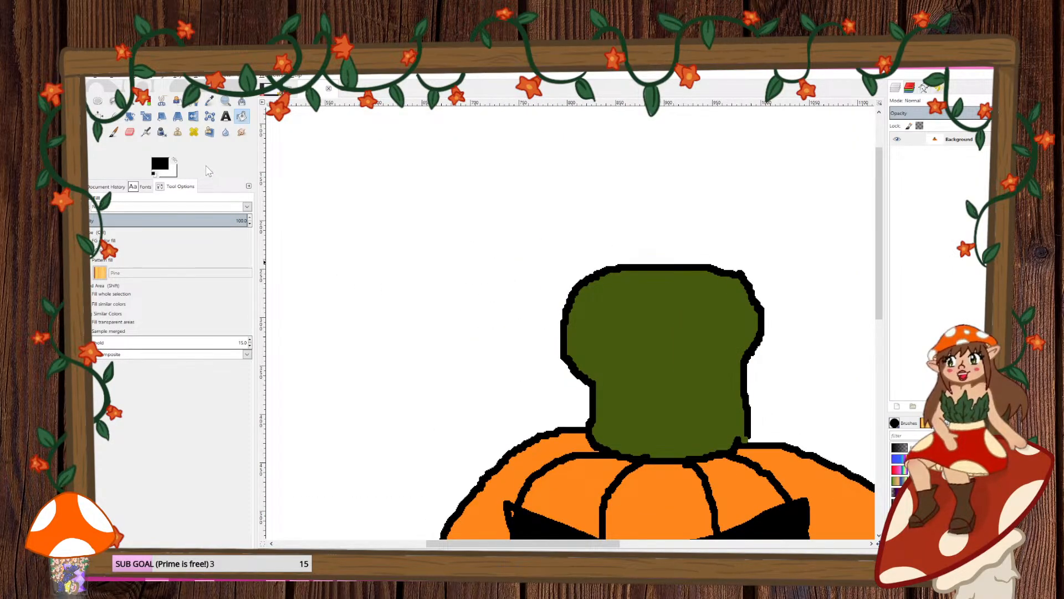
click(99, 132)
mouse_move(576, 284)
mouse_down()
mouse_move(521, 291)
mouse_move(534, 283)
mouse_move(538, 330)
mouse_move(564, 330)
mouse_up()
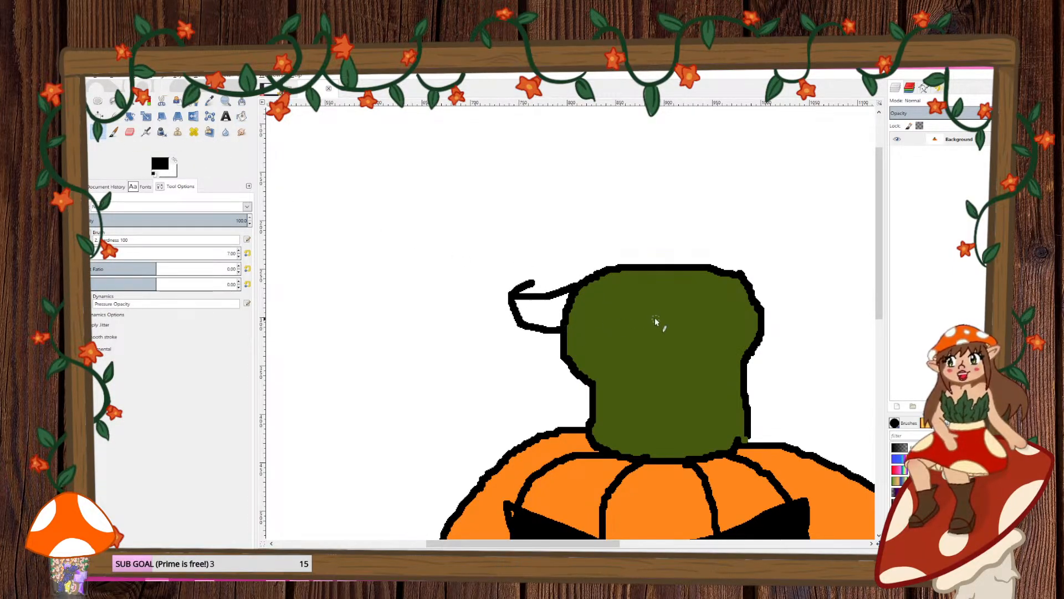
middle_drag(652, 315, 563, 313)
mouse_move(654, 280)
mouse_down()
mouse_move(709, 273)
mouse_move(707, 310)
mouse_move(670, 323)
mouse_up()
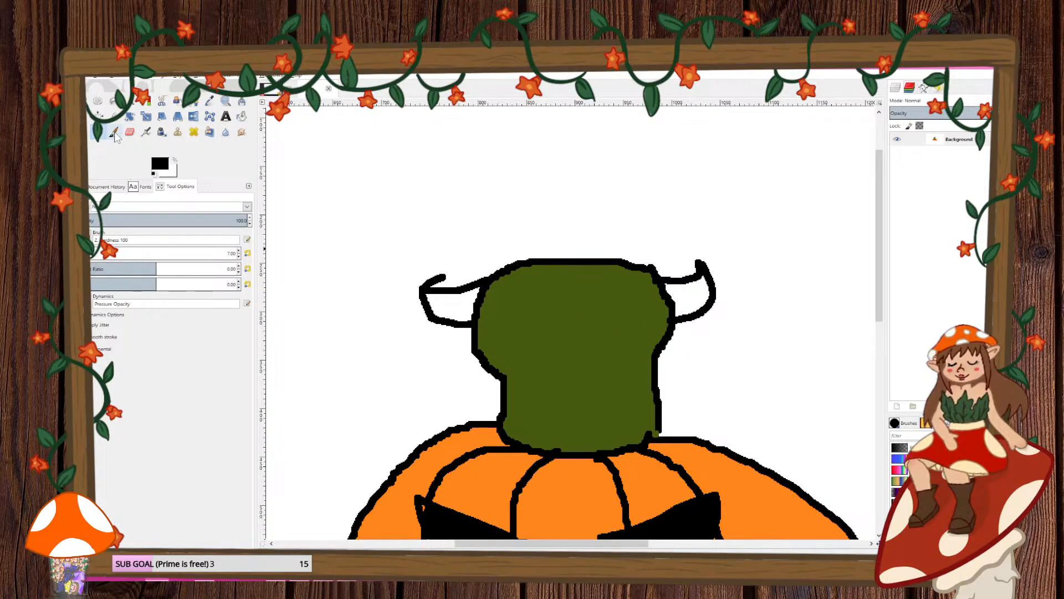
- Sample the stem's dark green and fill both horns with it
click(242, 116)
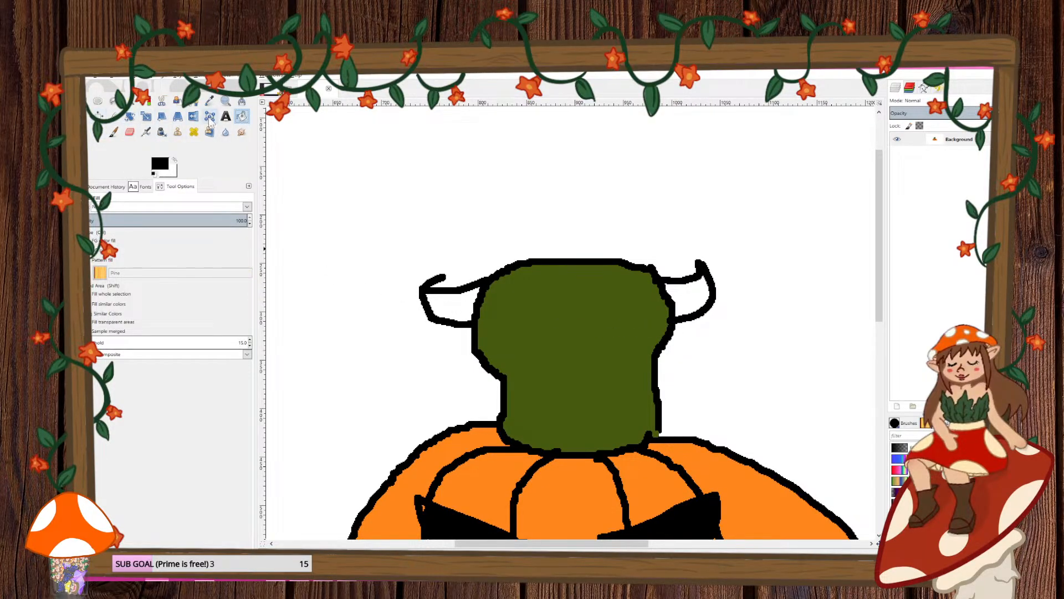
click(209, 100)
click(552, 292)
click(241, 116)
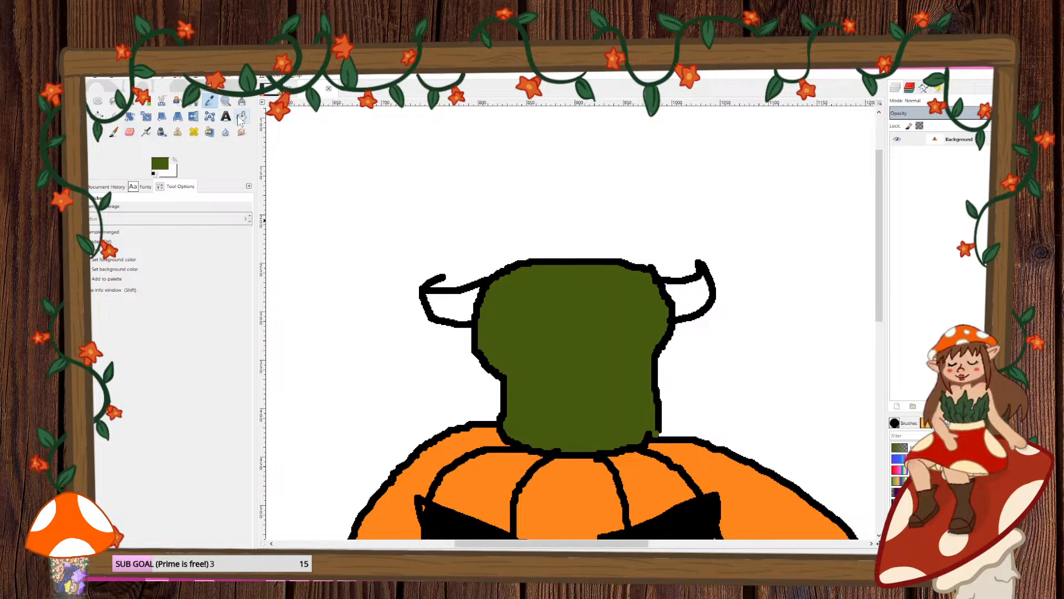
click(460, 302)
scroll(683, 302, down, 3)
ctrl+scroll(683, 302, down, 5)
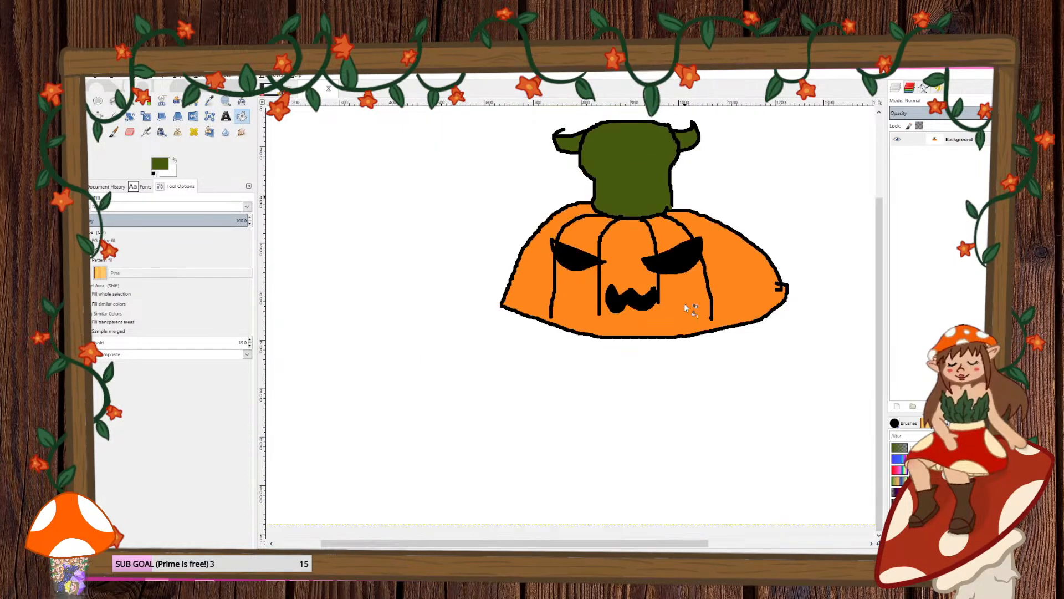
ctrl+scroll(600, 276, up, 2)
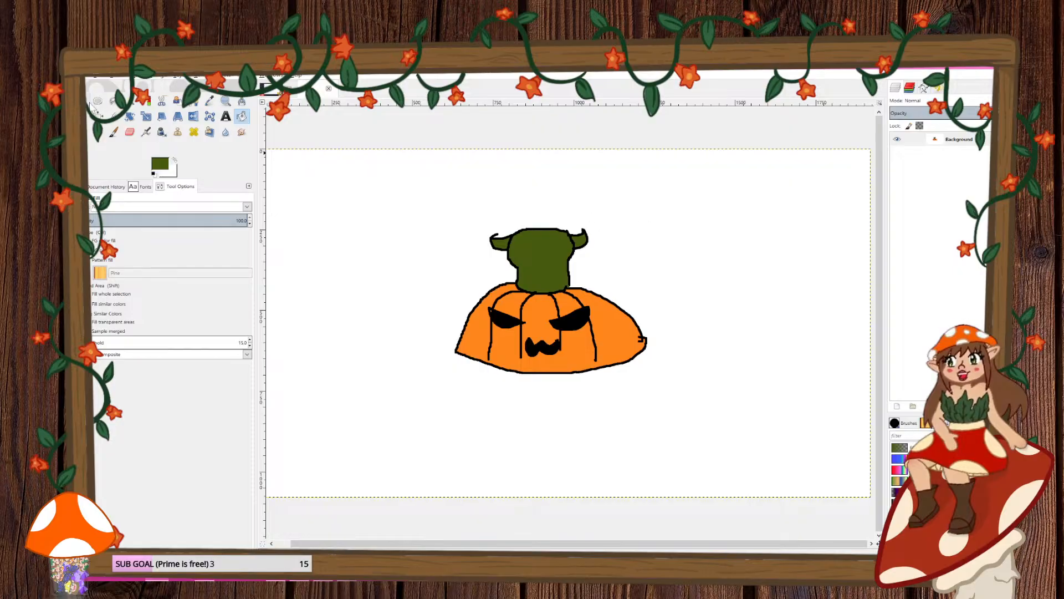
- Cut the pumpkin out of the white background by inverting a Fuzzy Select selection, and paste it onto a new transparent layer
key(r)
key(u)
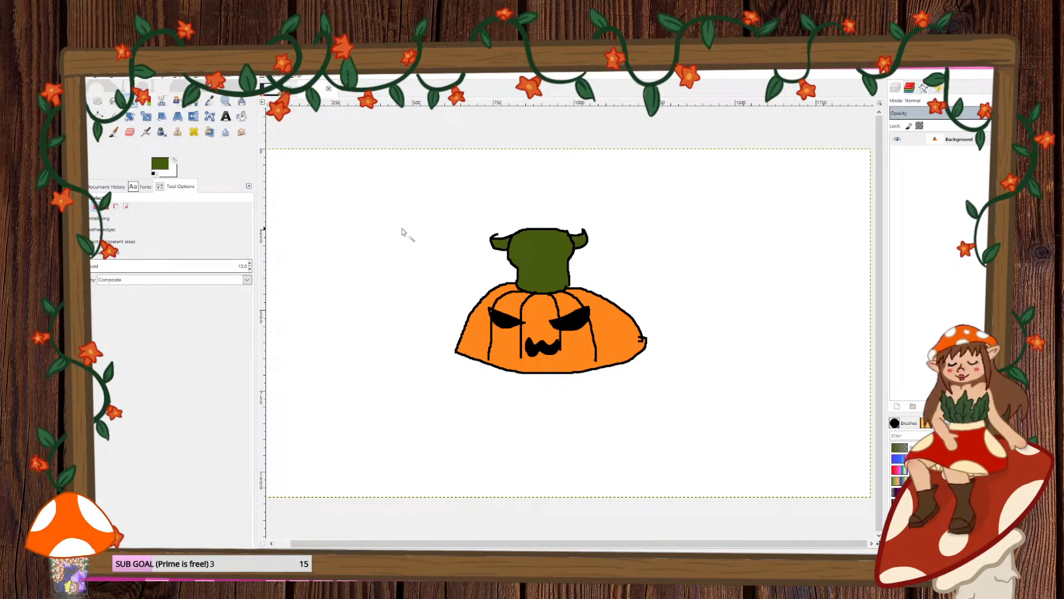
click(403, 235)
key(ctrl+i)
key(ctrl+x)
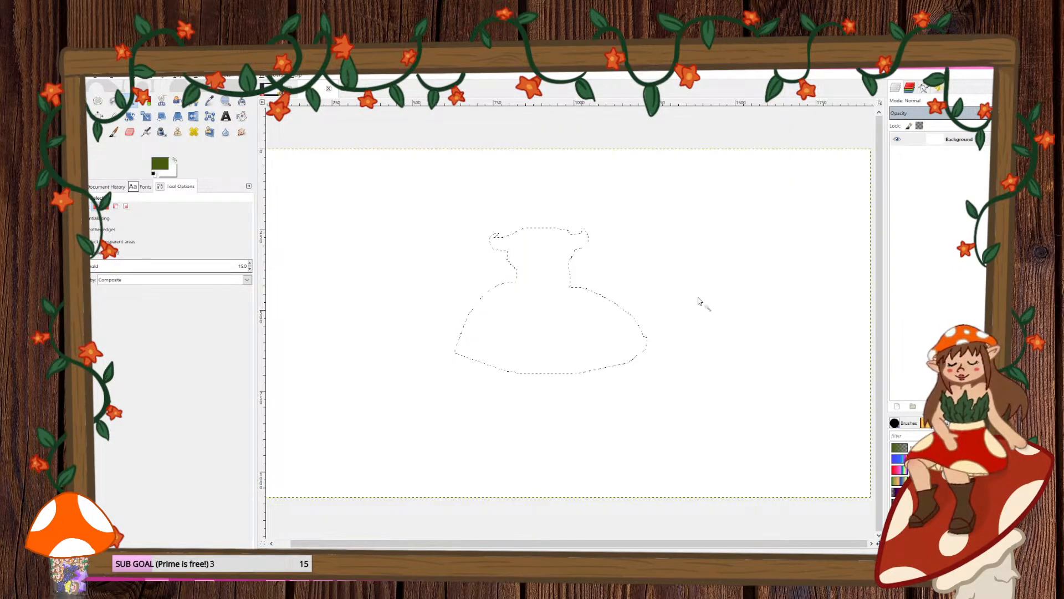
click(896, 406)
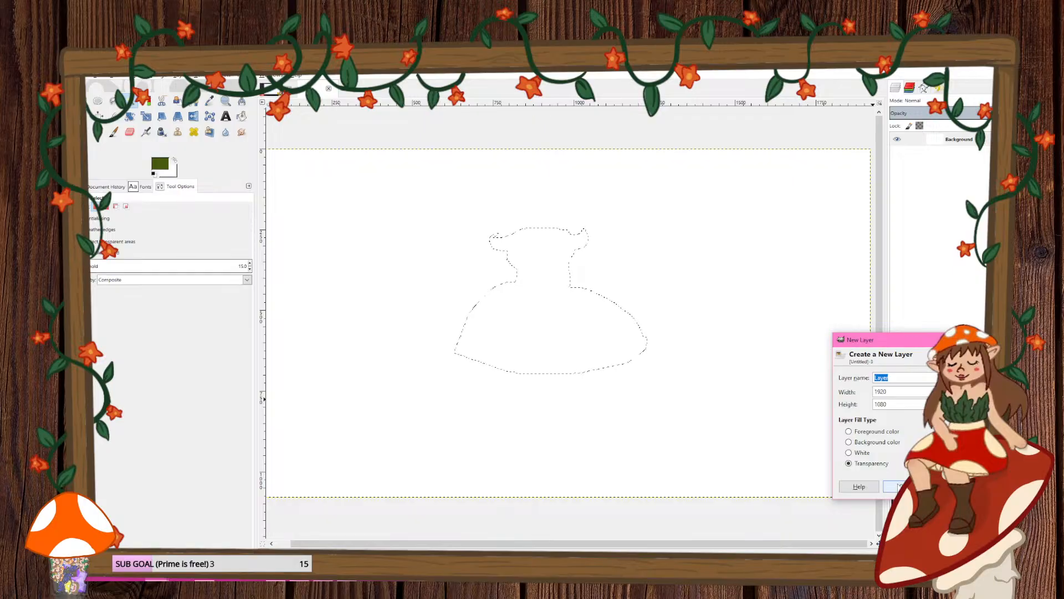
key(Return)
key(ctrl+v)
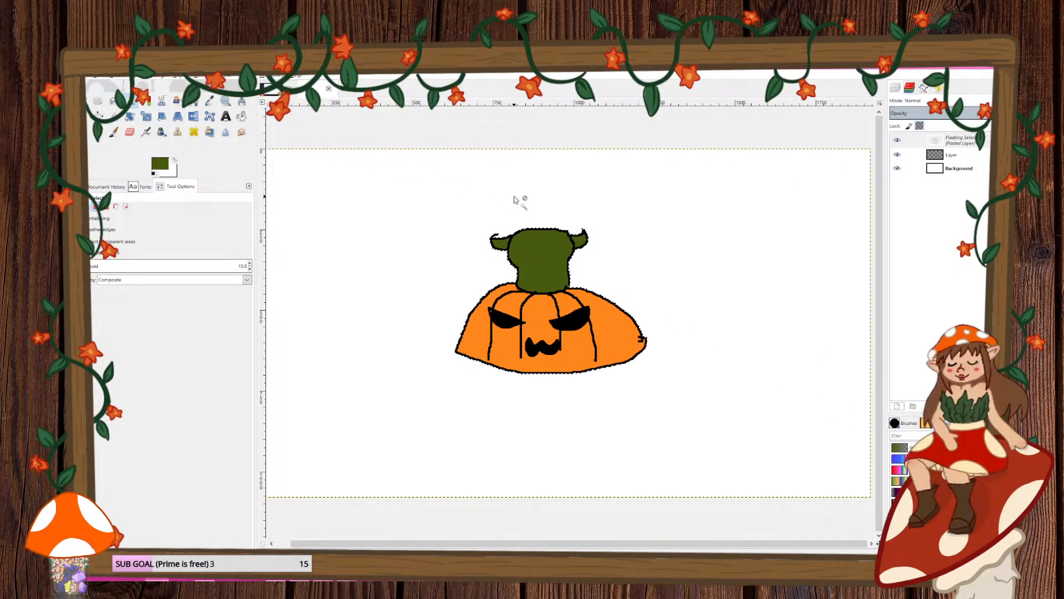
key(ctrl+h)
click(937, 155)
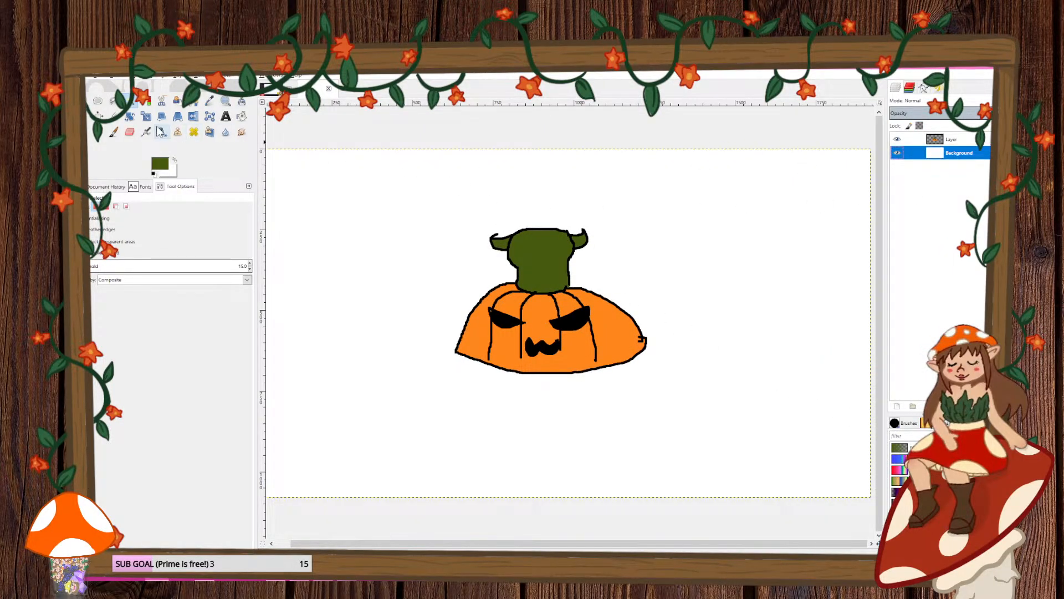
- Move the pumpkin layer slightly down and to the right with the Move tool
click(174, 159)
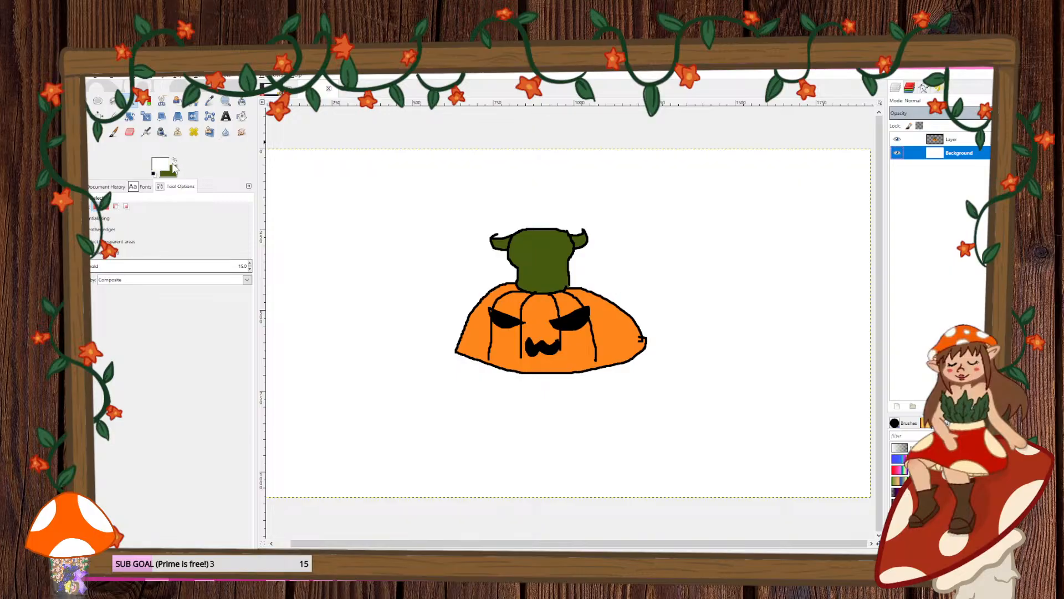
key(q)
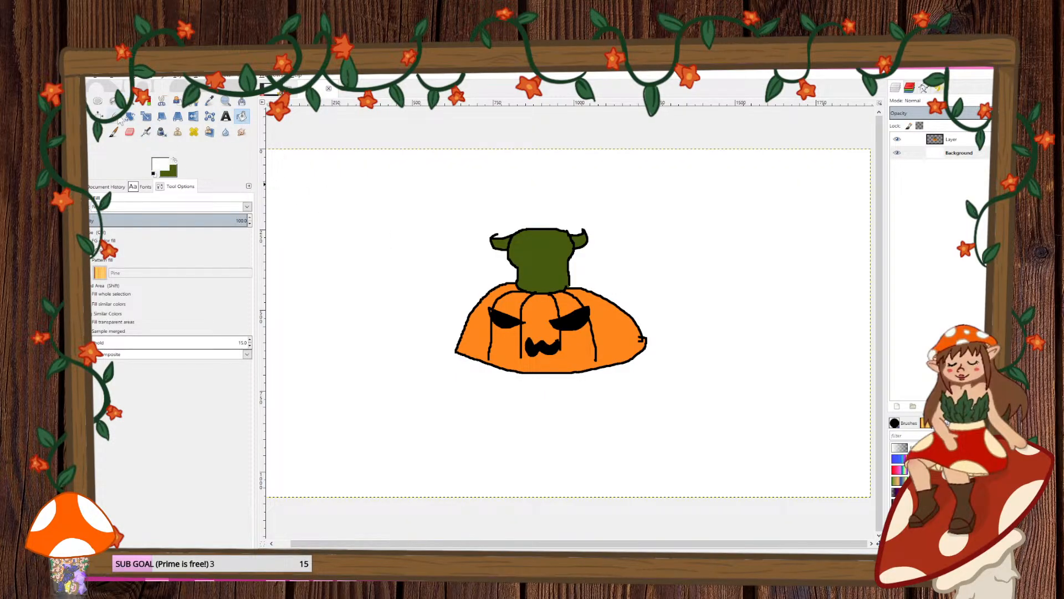
click(948, 142)
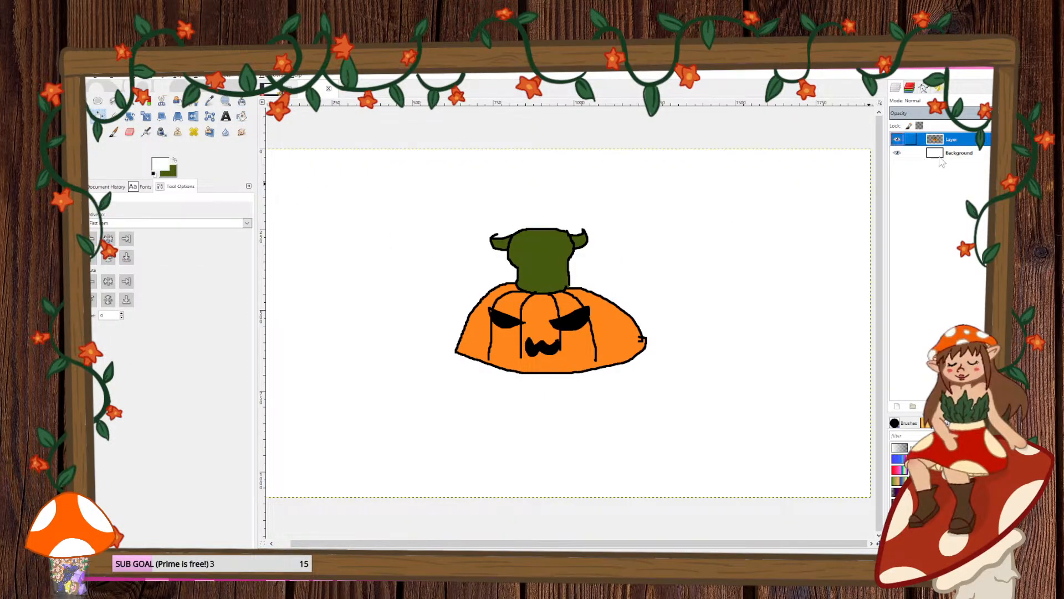
drag(554, 274, 558, 289)
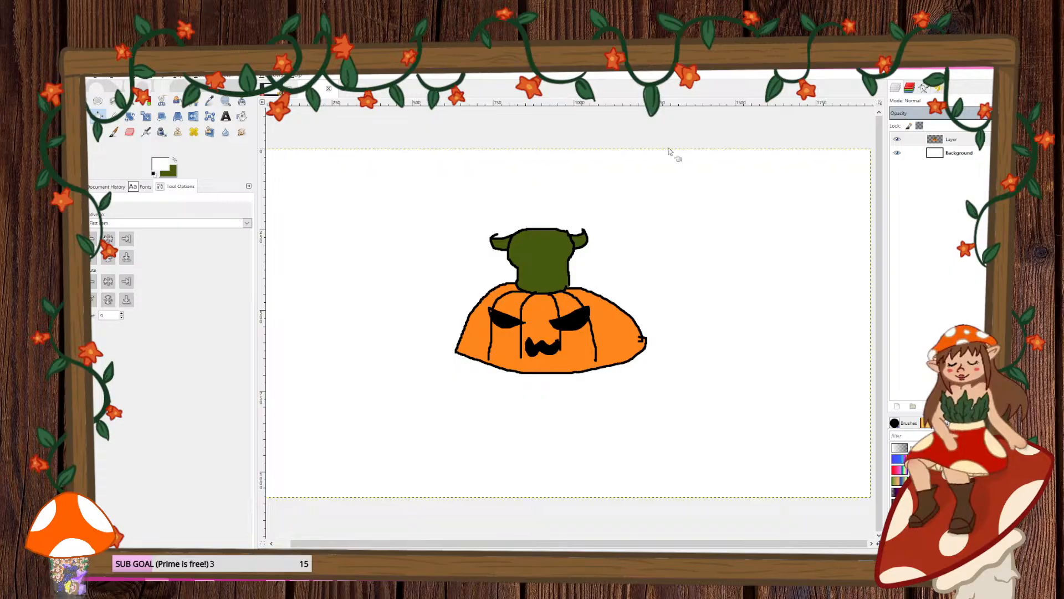
key(m)
mouse_move(531, 234)
mouse_down()
mouse_move(544, 274)
mouse_move(562, 283)
mouse_move(560, 261)
mouse_up()
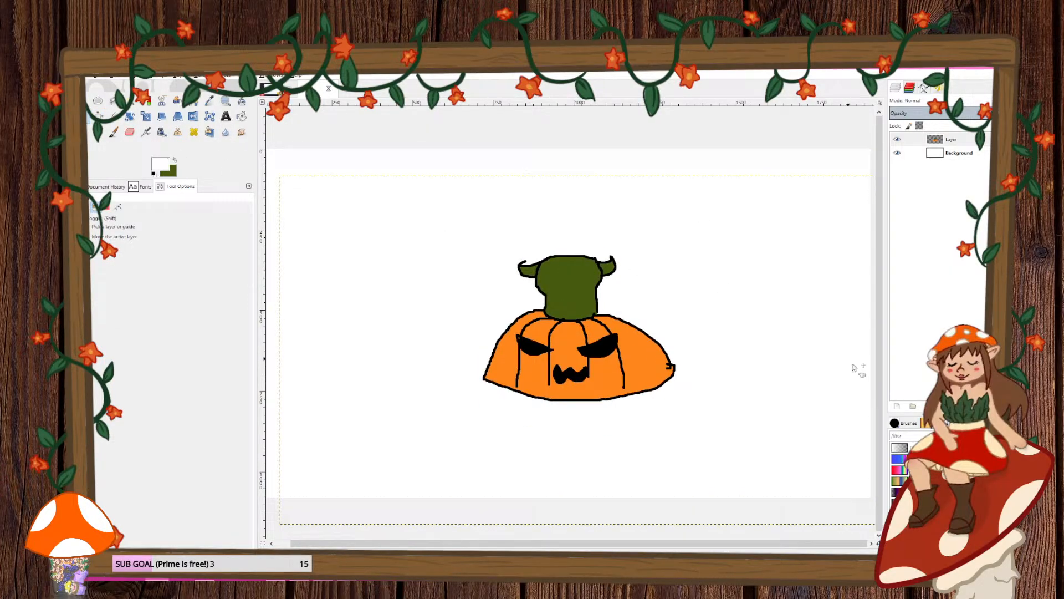
- Add another transparent layer and place it between the pumpkin layer and the Background layer
click(898, 408)
click(924, 485)
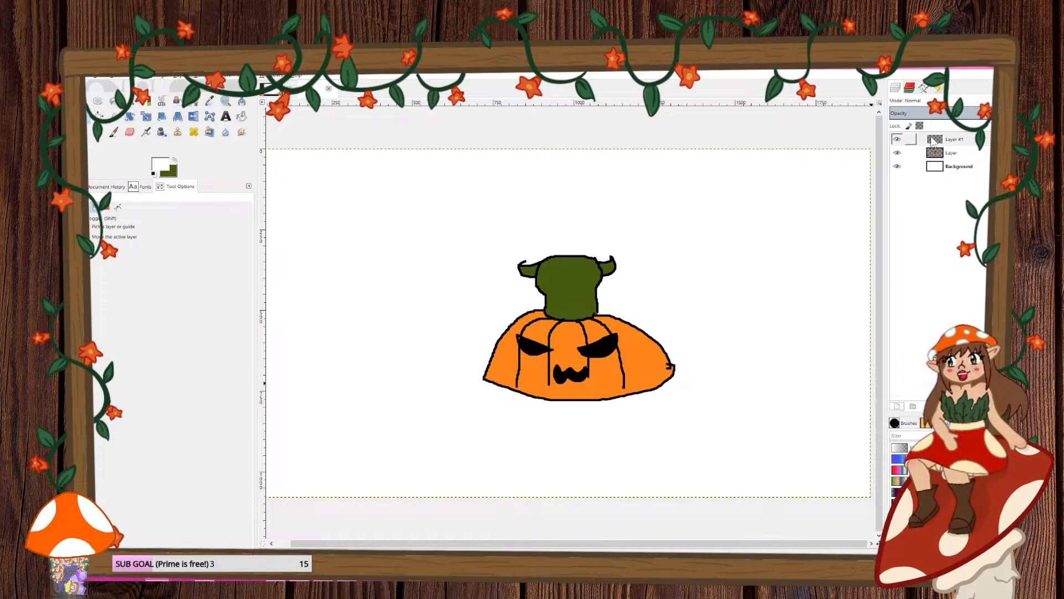
drag(933, 143, 936, 159)
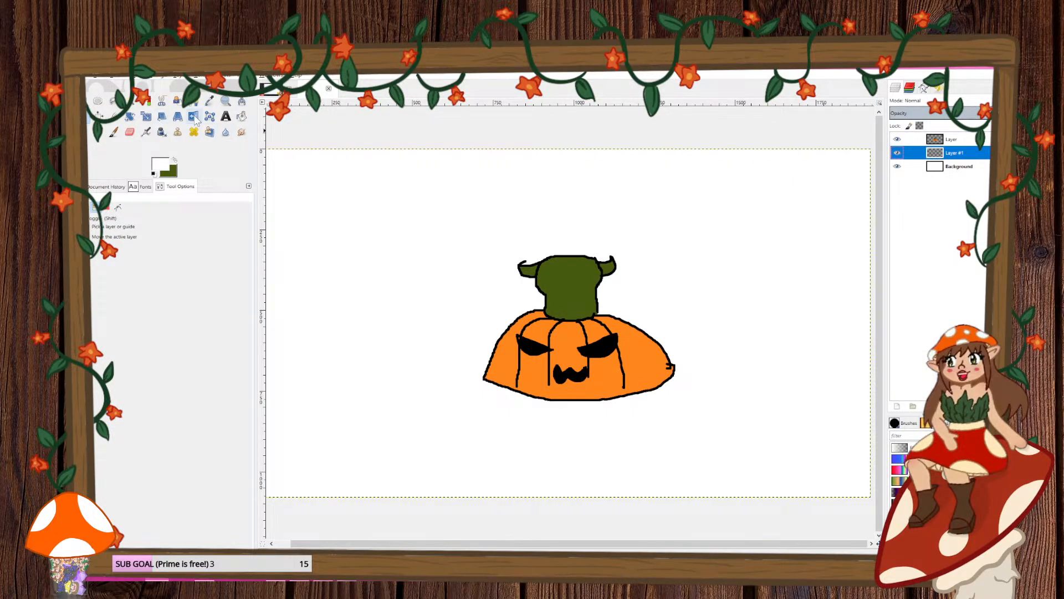
- Set the drawing tool's foreground colour to brown 8f532b
click(100, 131)
ctrl+scroll(582, 216, up, 2)
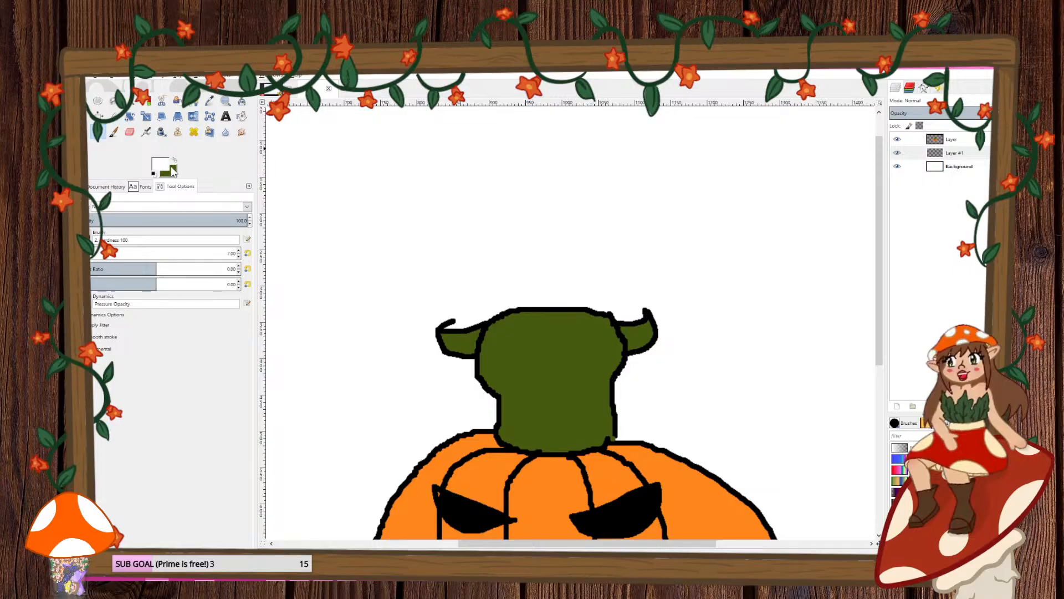
click(154, 174)
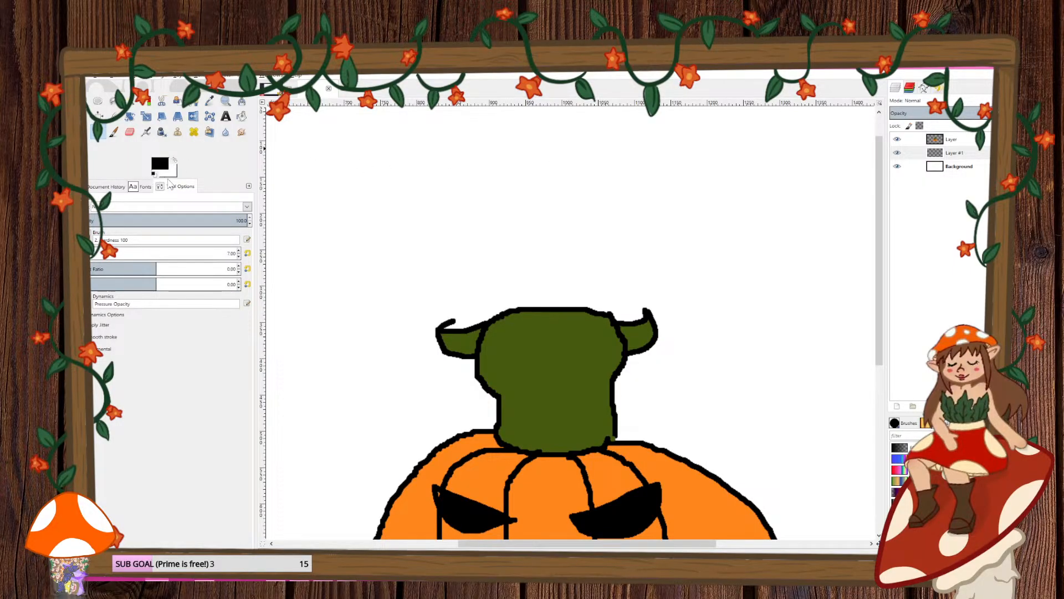
click(161, 164)
click(871, 234)
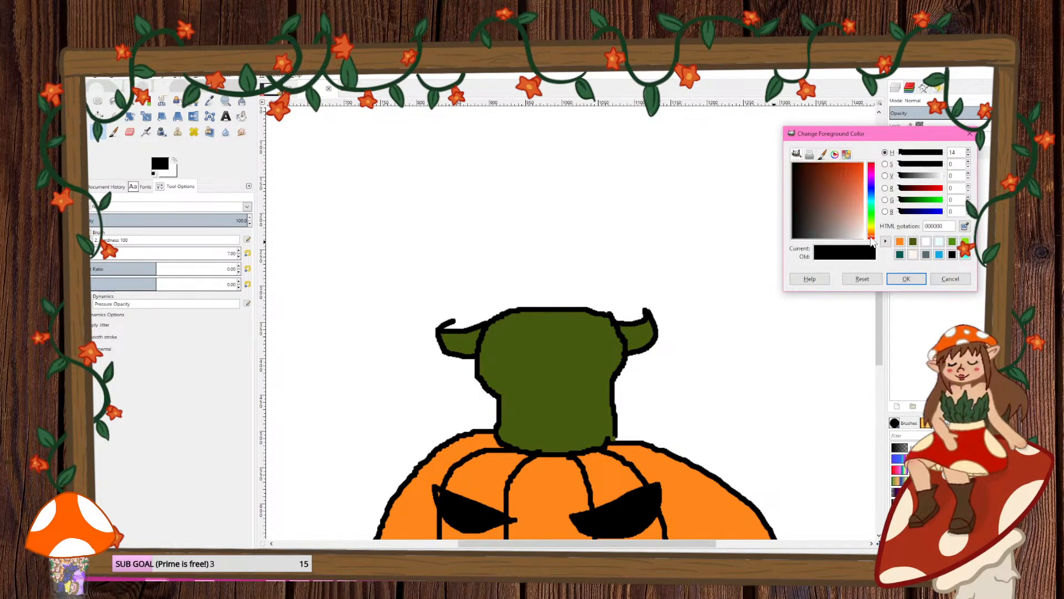
click(831, 186)
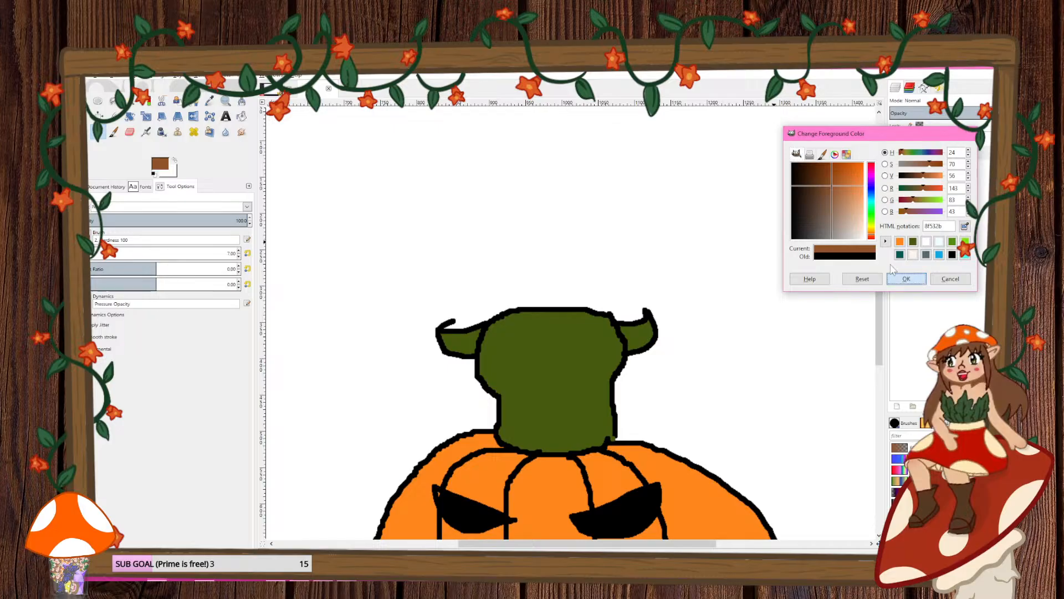
click(907, 279)
- Sketch a brown figure above the pumpkin dress with long drooping hair, a rounded face and an arm on each side
mouse_move(573, 144)
mouse_down()
mouse_move(471, 167)
mouse_move(376, 287)
mouse_move(411, 365)
mouse_move(425, 340)
mouse_move(653, 171)
mouse_move(729, 339)
mouse_move(691, 326)
mouse_up()
mouse_move(618, 178)
mouse_down()
mouse_move(632, 227)
mouse_move(600, 280)
mouse_move(540, 290)
mouse_move(495, 270)
mouse_move(486, 208)
mouse_up()
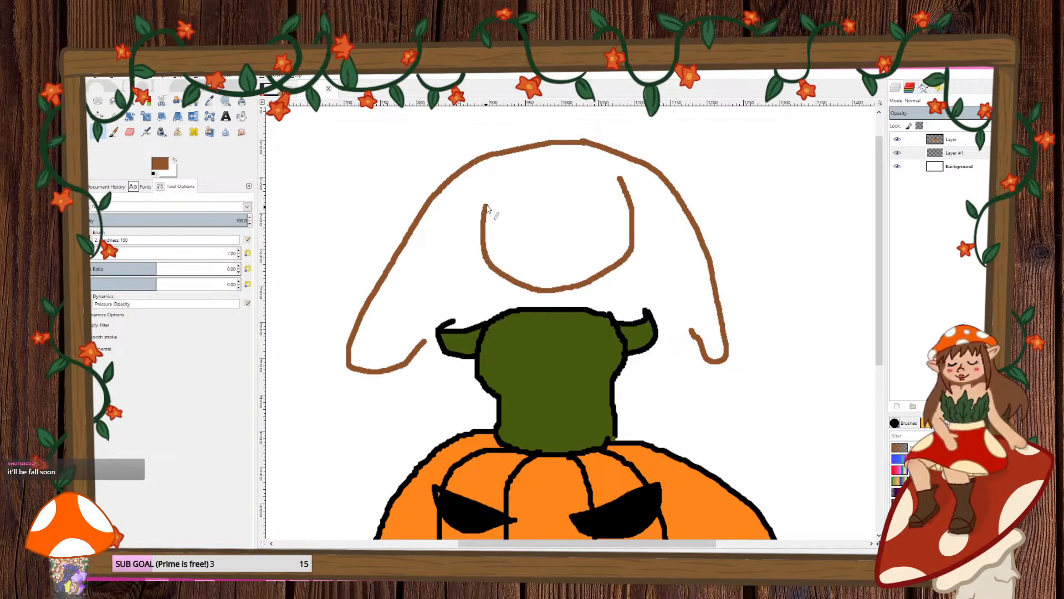
mouse_move(508, 277)
mouse_down()
mouse_move(455, 325)
mouse_move(410, 391)
mouse_move(417, 437)
mouse_move(458, 408)
mouse_up()
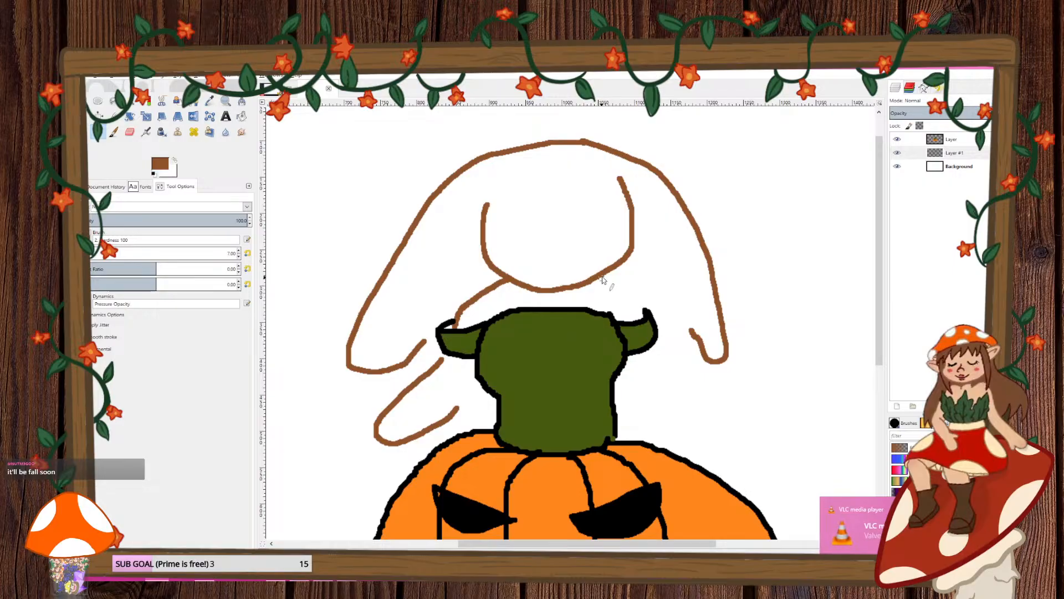
mouse_move(603, 279)
mouse_down()
mouse_move(644, 317)
mouse_move(711, 428)
mouse_move(648, 395)
mouse_move(631, 356)
mouse_up()
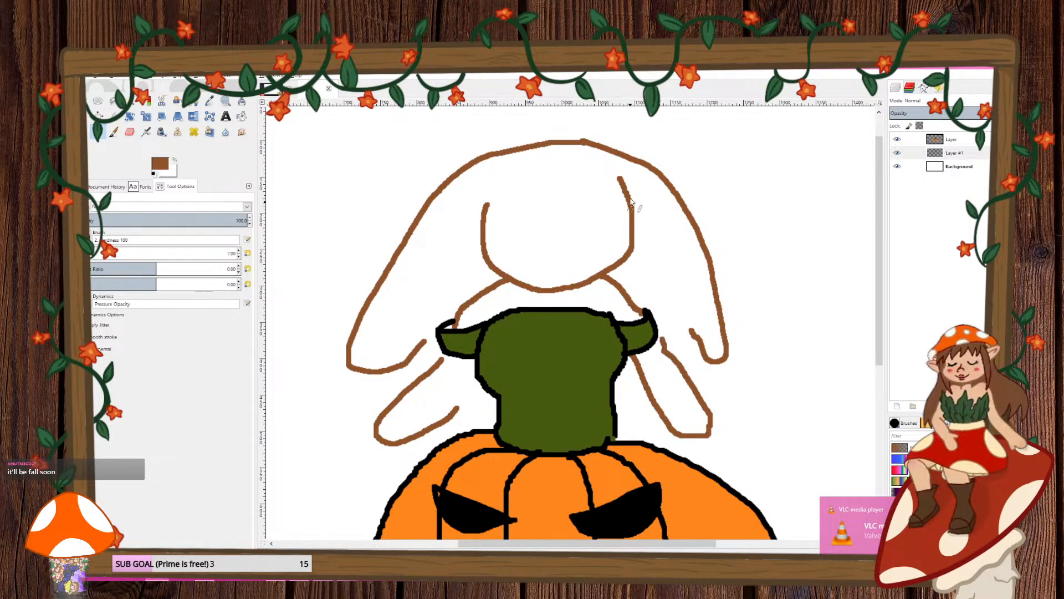
drag(624, 178, 591, 168)
drag(423, 346, 474, 249)
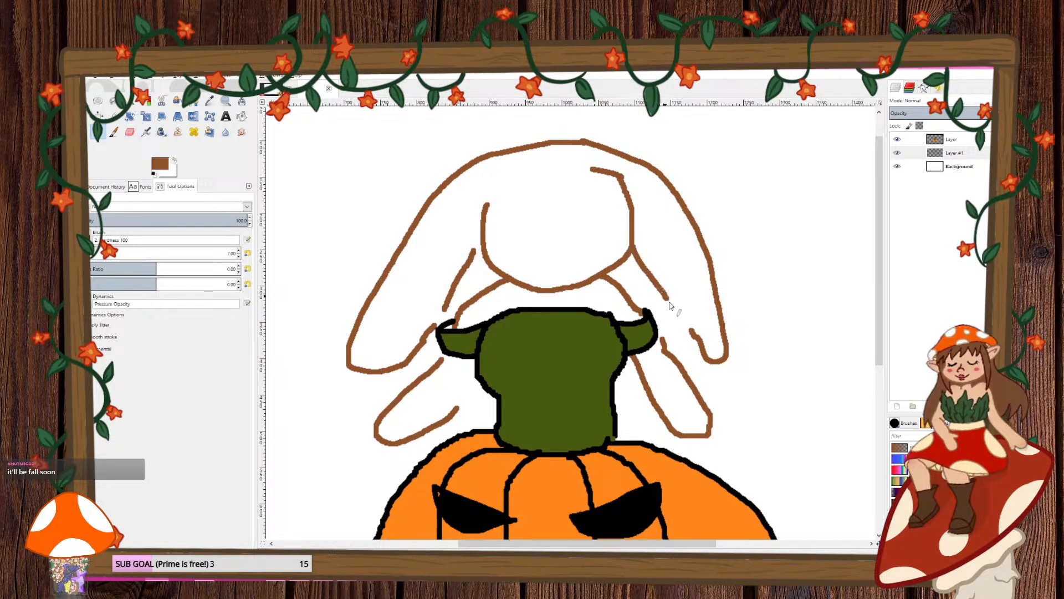
ctrl+scroll(693, 302, down, 5)
ctrl+scroll(650, 287, up, 5)
ctrl+scroll(650, 287, down, 2)
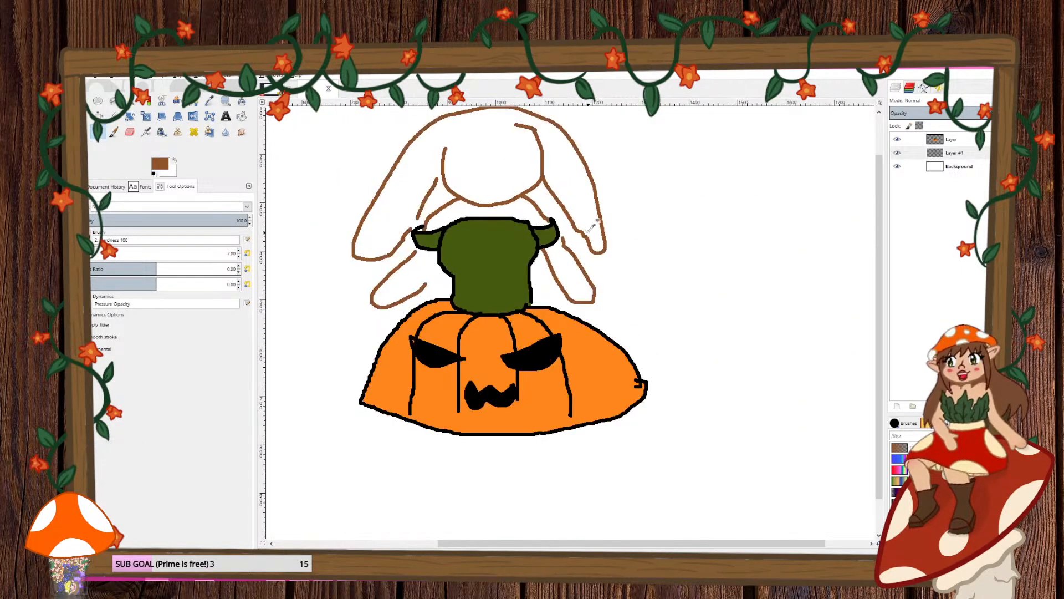
ctrl+scroll(576, 233, up, 4)
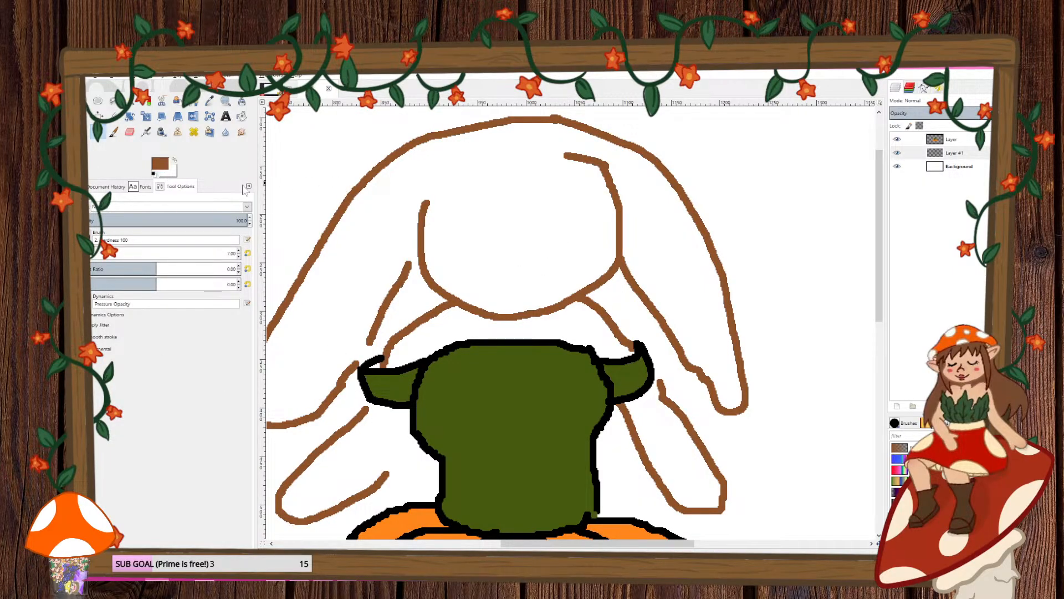
- Draw a small filled black eye on each side of the figure's face
click(154, 174)
mouse_move(615, 194)
mouse_down()
mouse_move(627, 204)
mouse_move(627, 237)
mouse_move(616, 197)
mouse_up()
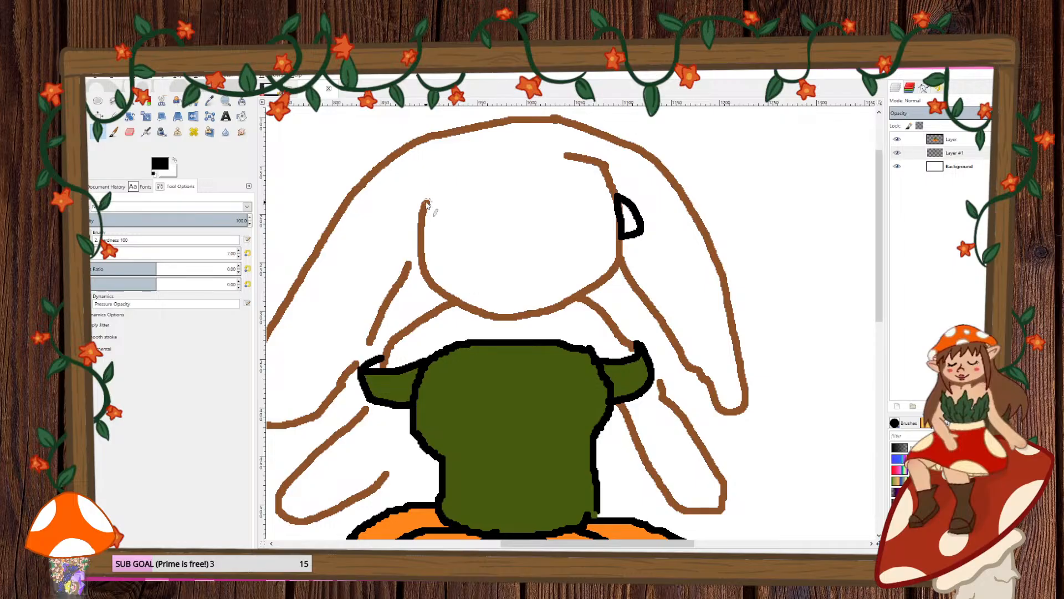
mouse_move(428, 202)
mouse_down()
mouse_move(413, 224)
mouse_move(419, 208)
mouse_move(420, 226)
mouse_move(437, 221)
mouse_up()
mouse_move(620, 213)
mouse_down()
mouse_move(627, 230)
mouse_move(636, 221)
mouse_up()
scroll(633, 294, down, 9)
scroll(637, 296, up, 7)
ctrl+scroll(645, 300, down, 4)
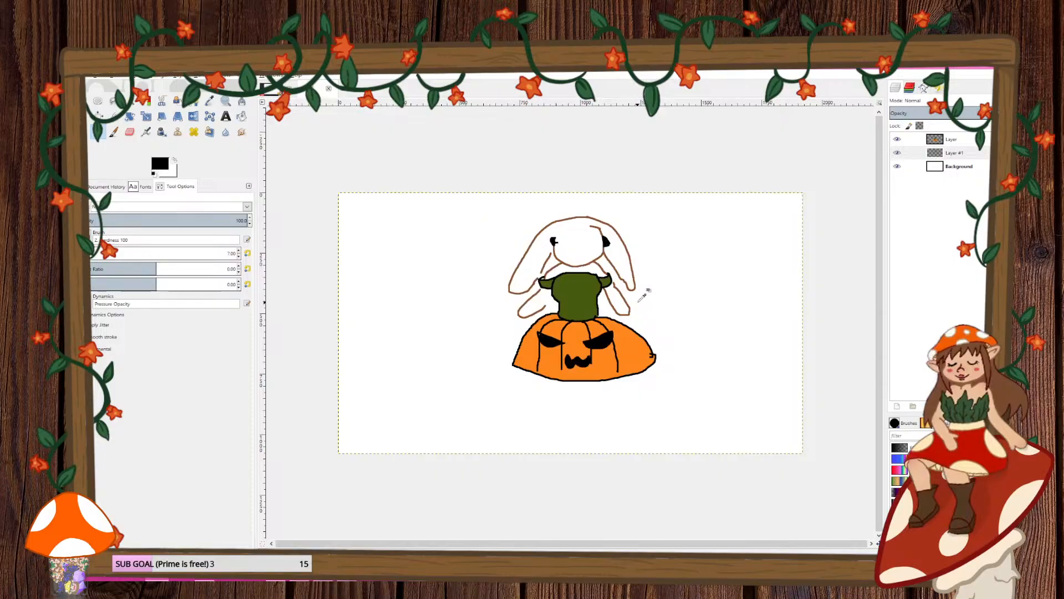
ctrl+scroll(641, 295, up, 2)
- Sample the brown from the outline and draw two legs with feet below the pumpkin skirt
click(210, 101)
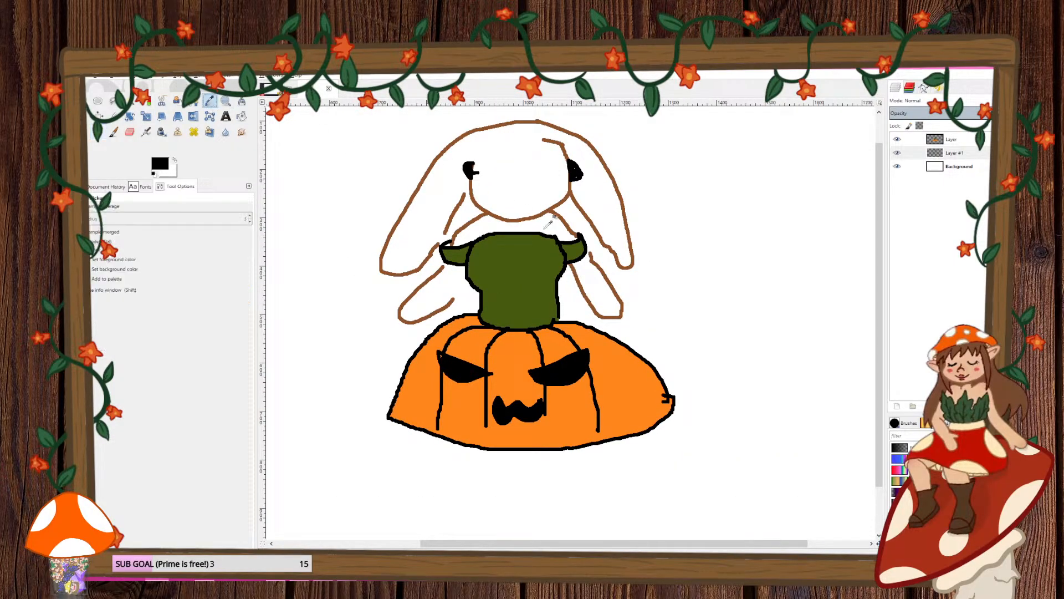
click(574, 221)
key(p)
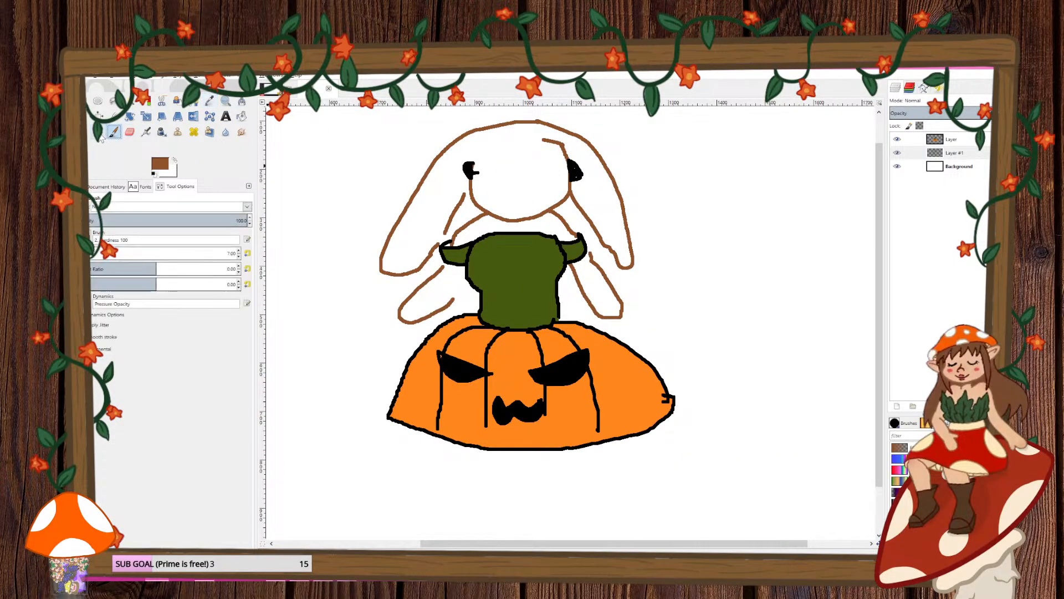
drag(527, 450, 527, 491)
mouse_move(586, 447)
mouse_down()
mouse_move(609, 491)
mouse_move(562, 508)
mouse_up()
mouse_move(486, 454)
mouse_down()
mouse_move(490, 504)
mouse_move(560, 514)
mouse_move(530, 505)
mouse_up()
ctrl+scroll(570, 432, down, 3)
ctrl+scroll(572, 424, up, 1)
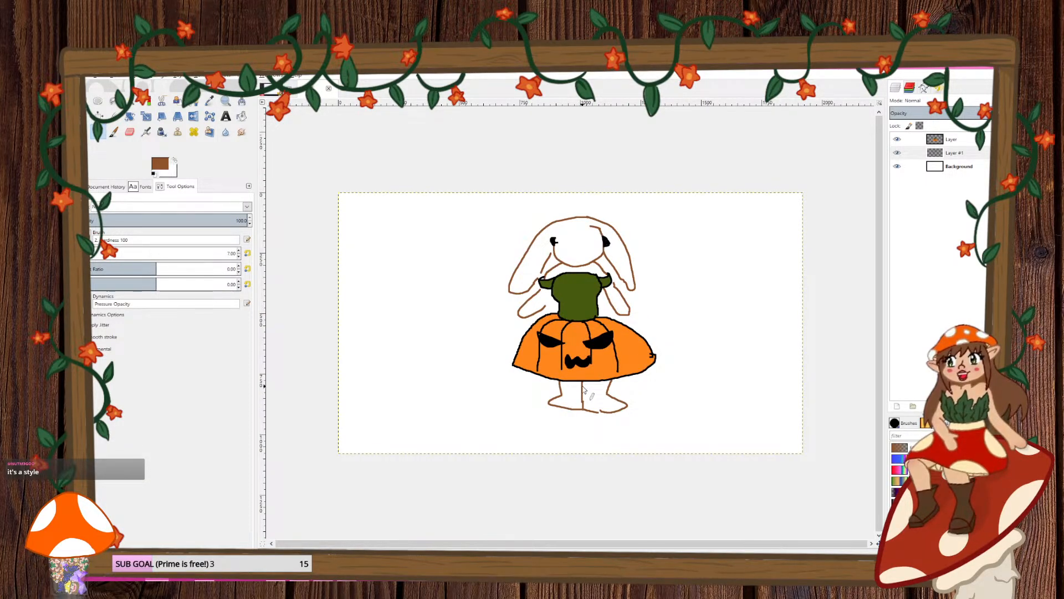
click(95, 76)
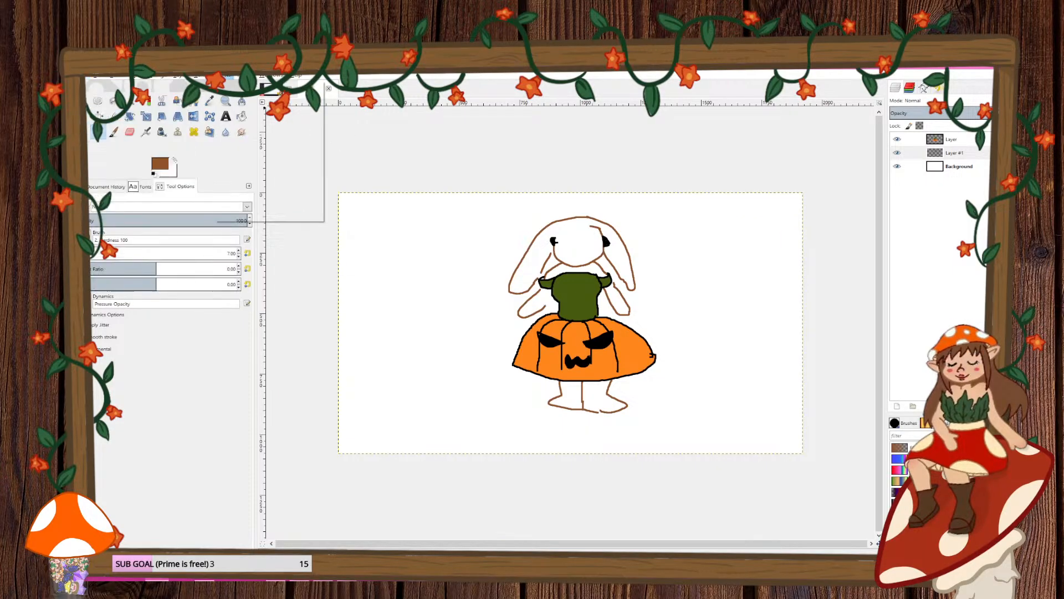
mouse_move(229, 77)
click(706, 135)
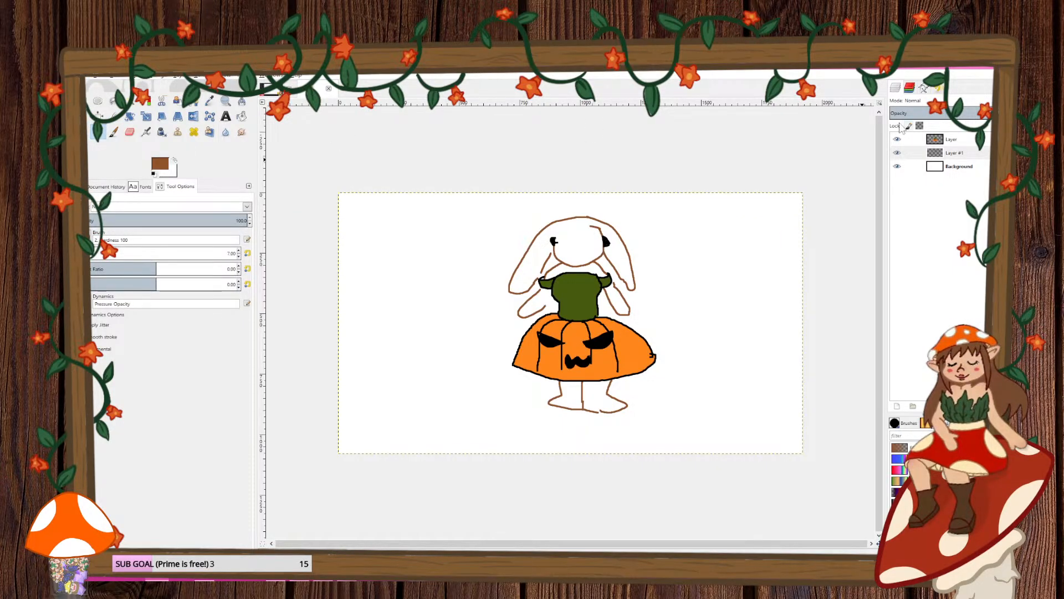
click(890, 62)
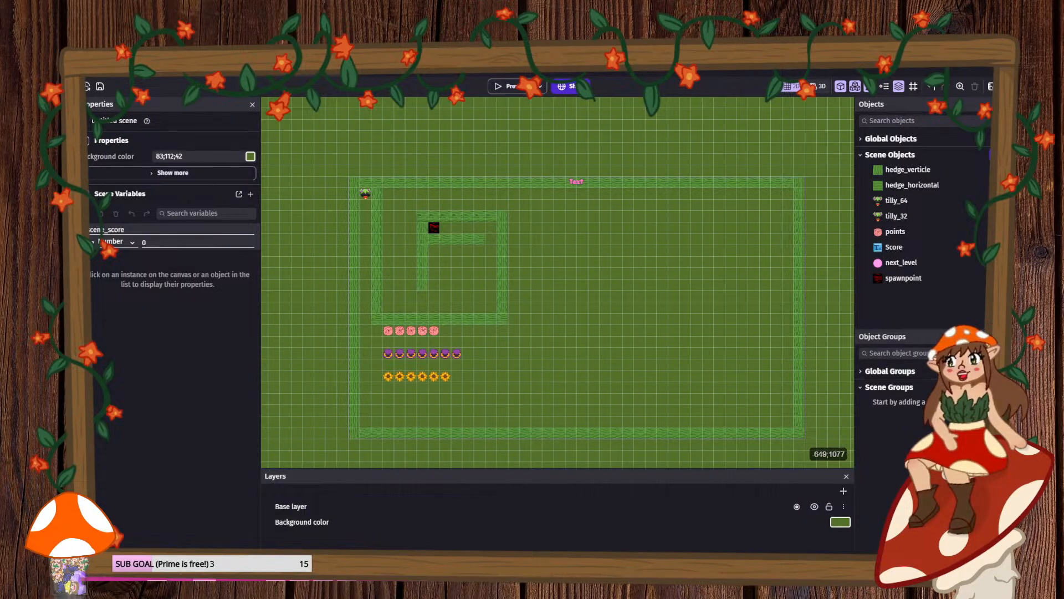
click(163, 580)
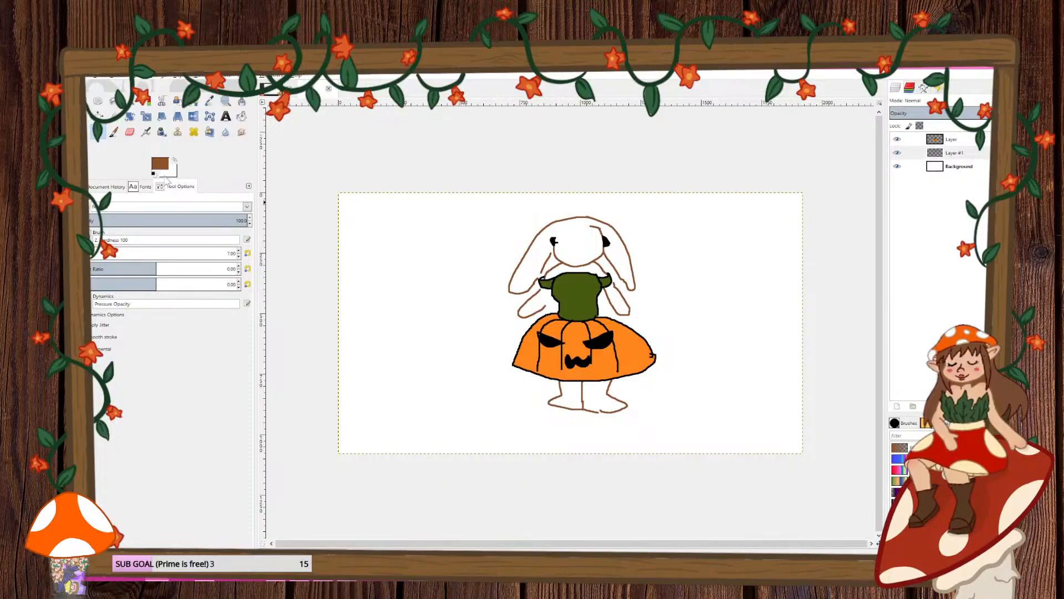
- Try adding small black strokes at the upper sides of the pumpkin skirt
key(d)
drag(636, 333, 649, 333)
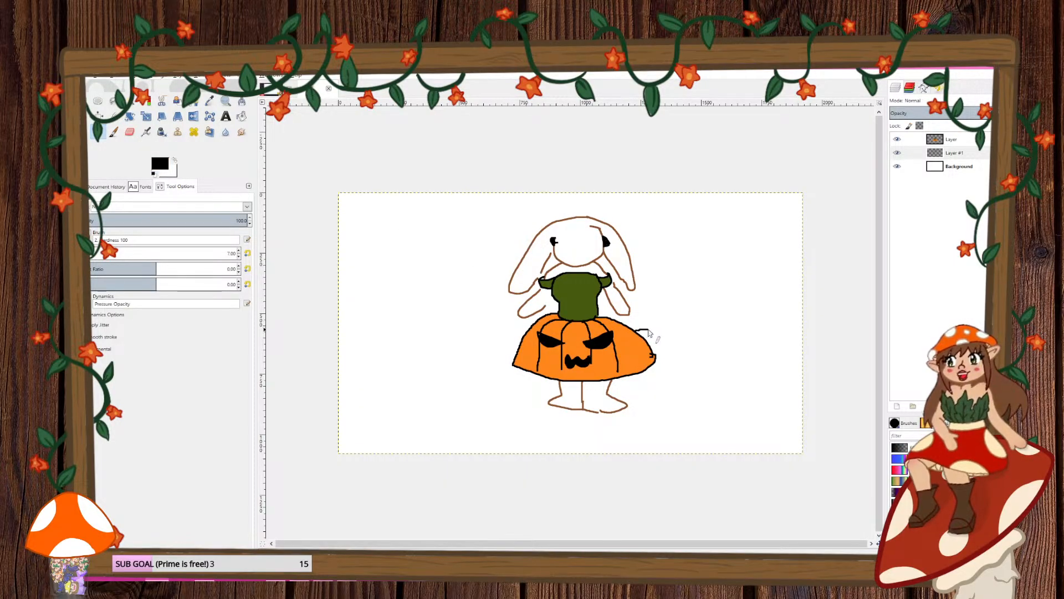
mouse_move(541, 332)
mouse_down()
mouse_move(524, 332)
mouse_move(527, 355)
mouse_up()
key(ctrl+z)
key(ctrl+z)
- Switch to GDevelop and save the project with the hedge maze and flower rows
click(952, 69)
scroll(471, 319, up, 6)
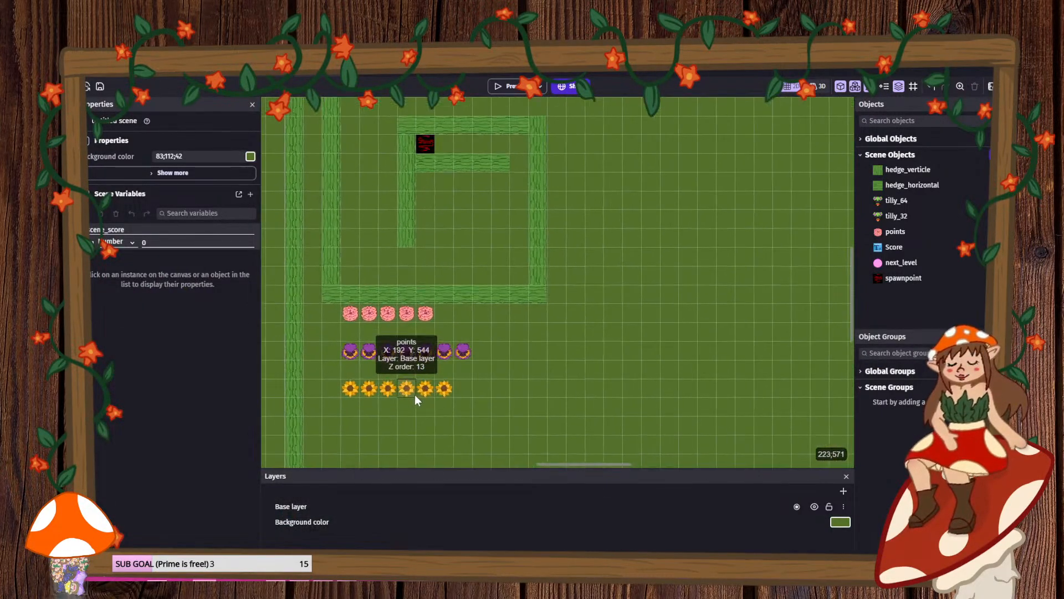
scroll(365, 383, up, 8)
scroll(399, 314, down, 9)
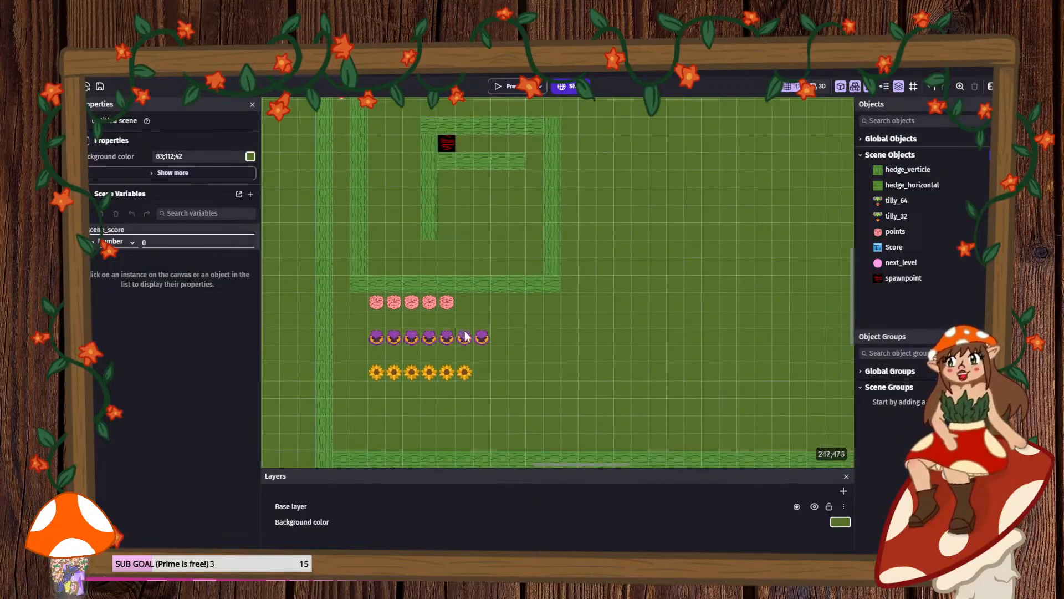
scroll(488, 305, down, 3)
click(101, 87)
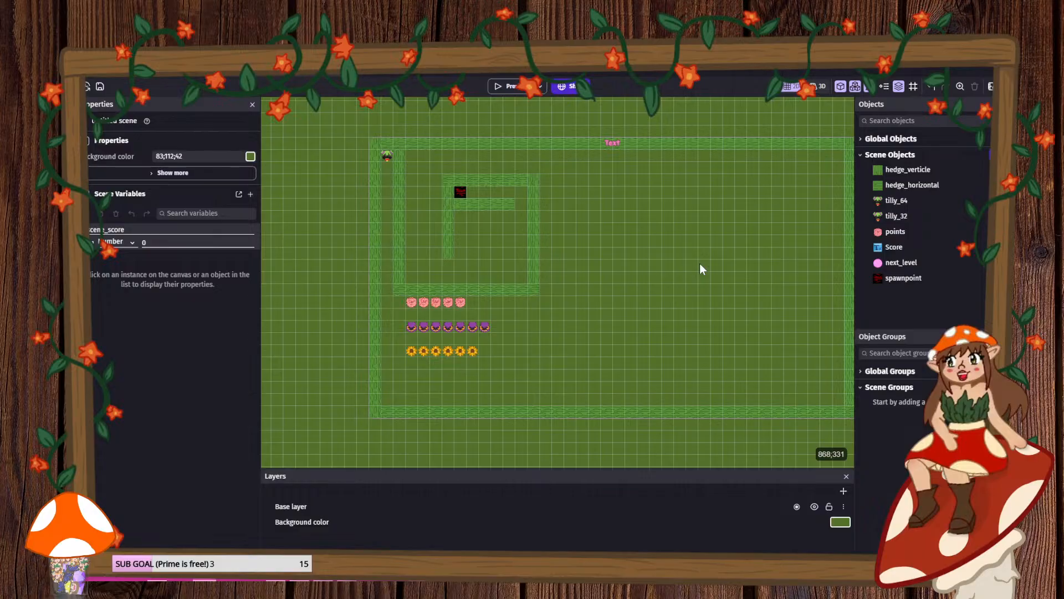
- Save the GDevelop project again with the whole hedge maze in view
scroll(700, 264, down, 2)
middle_drag(680, 292, 628, 318)
click(100, 87)
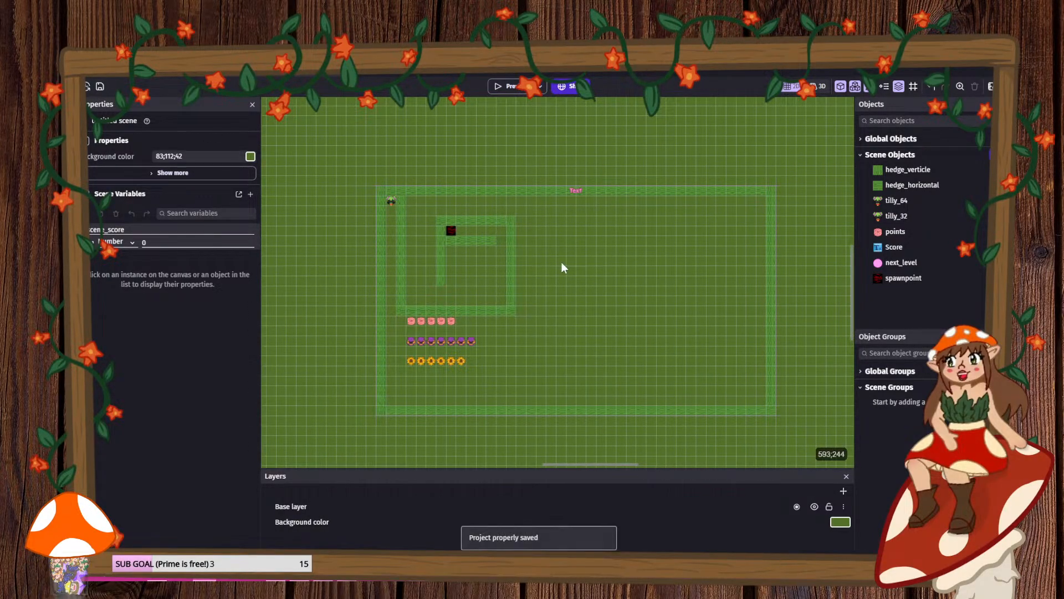
scroll(595, 297, up, 1)
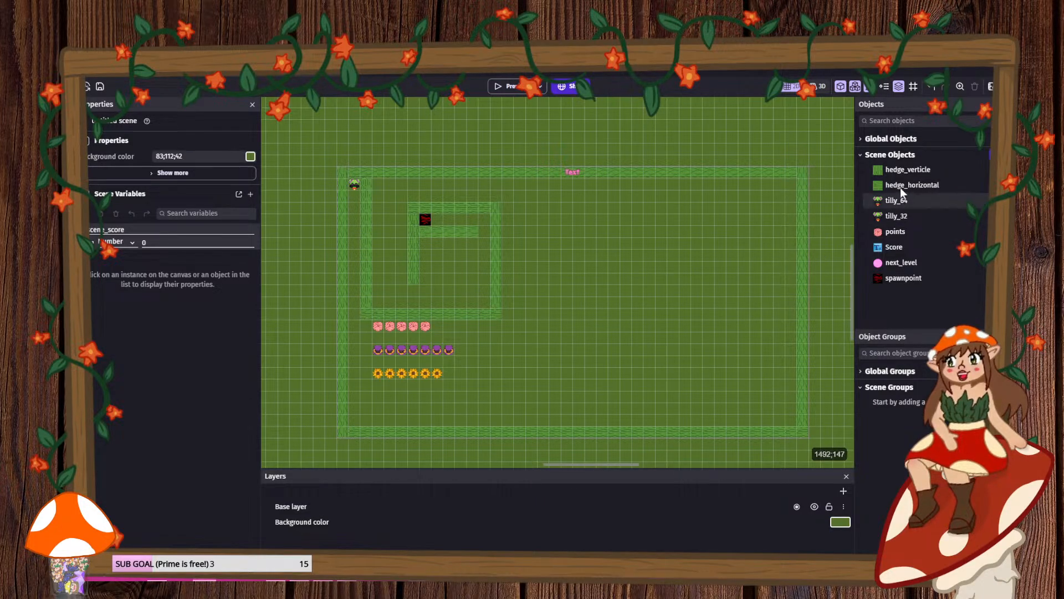
- Add a new Sprite object, start drawing its image in the pixel editor, and resize the canvas to 32 × 32 px
click(991, 154)
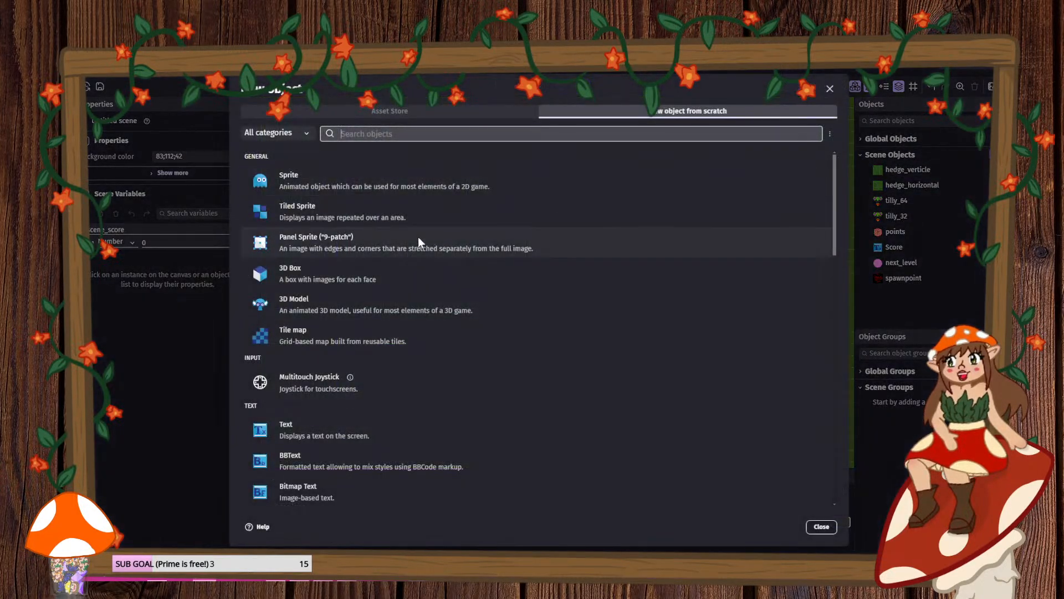
click(271, 179)
click(506, 325)
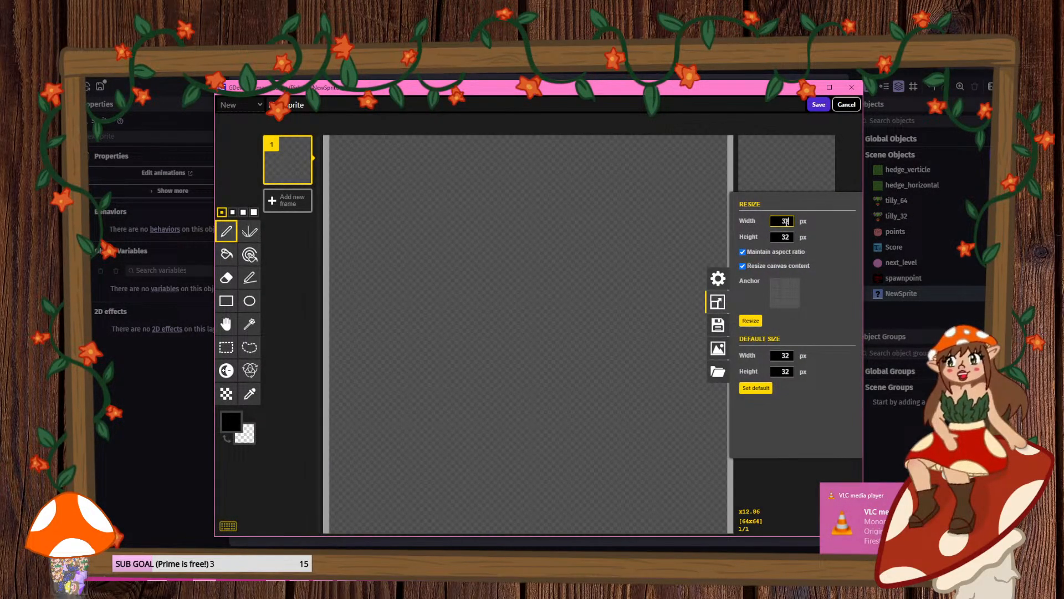
key(Return)
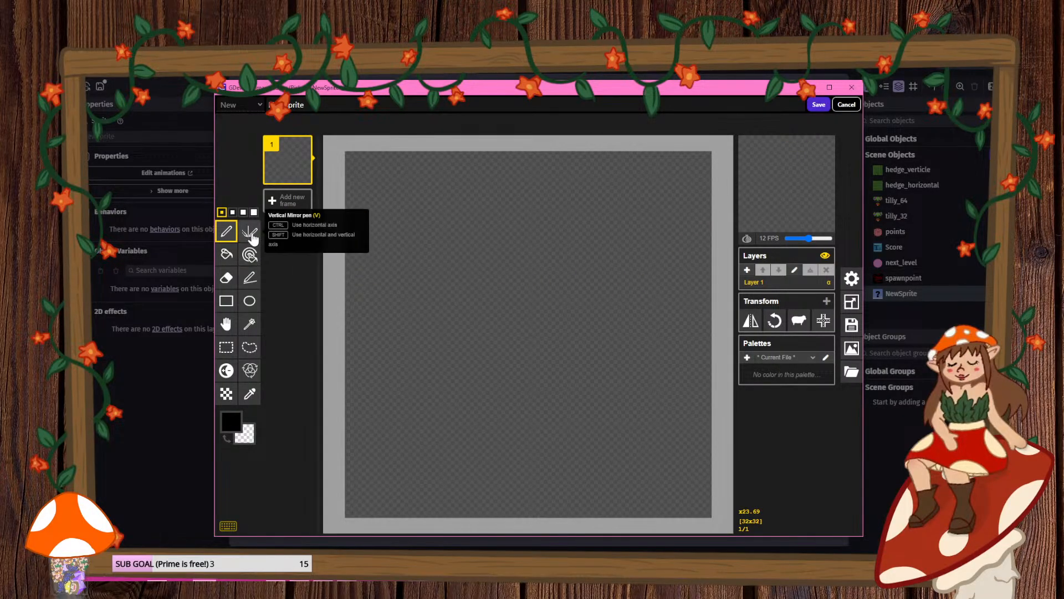
- Draw a symmetrical hat outline in brown #ad7b3d on the upper canvas with the Vertical Mirror pen
click(250, 233)
click(245, 433)
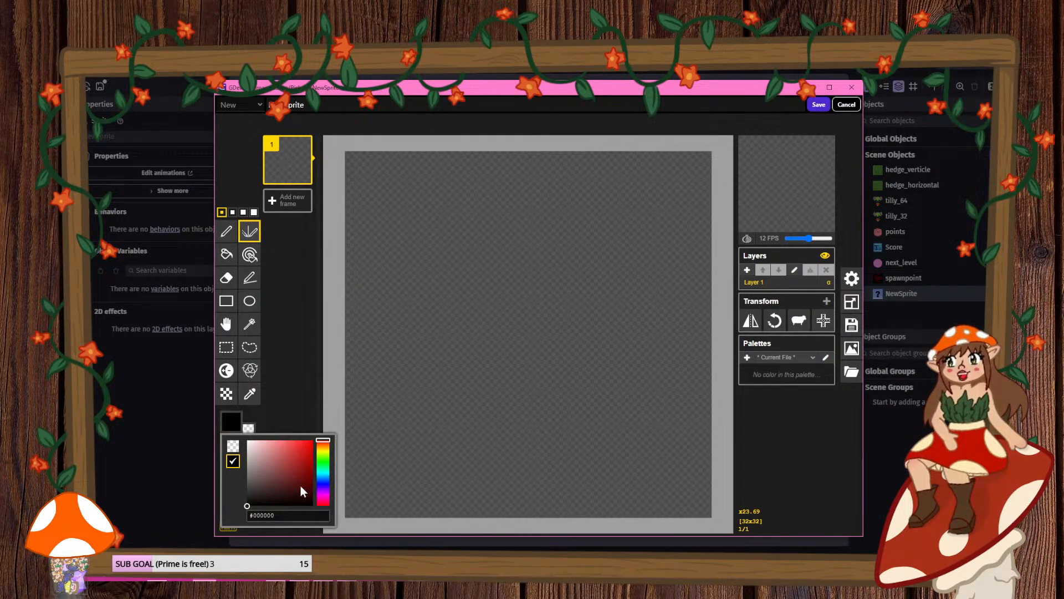
click(324, 456)
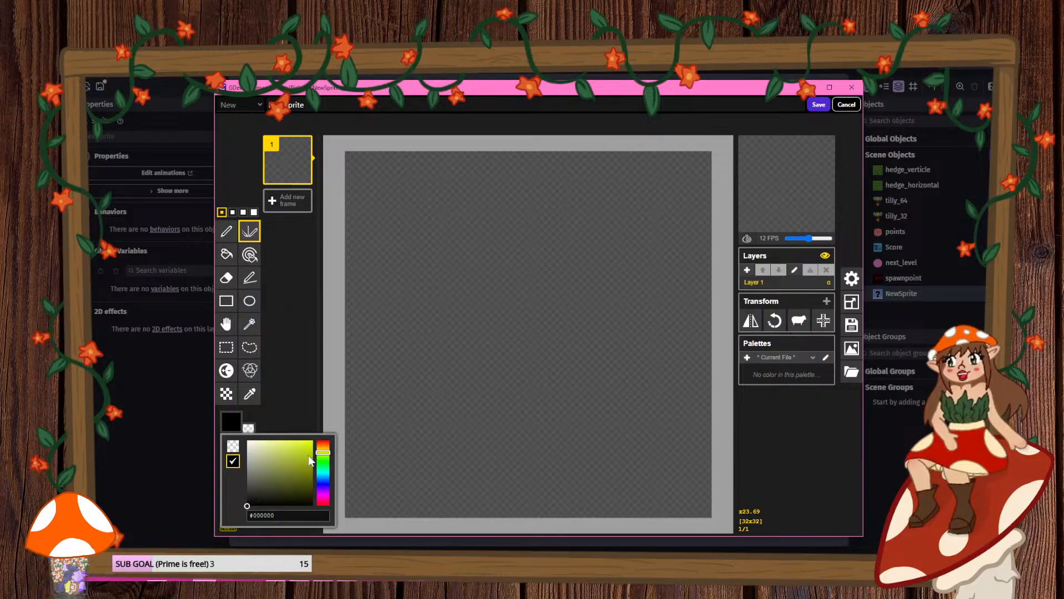
click(326, 448)
click(289, 461)
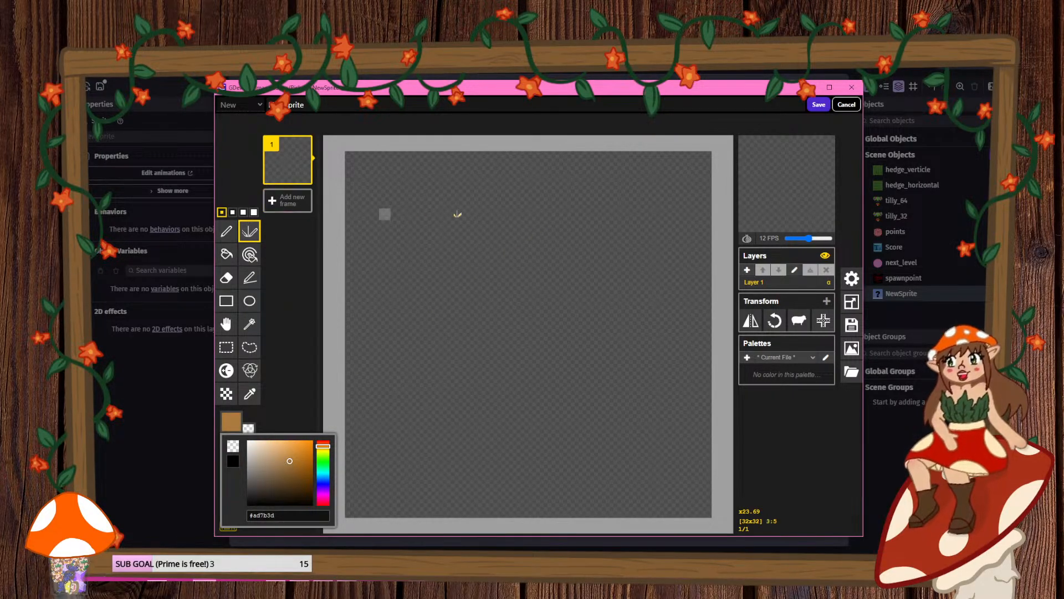
mouse_move(589, 234)
mouse_down()
mouse_move(565, 202)
mouse_move(484, 225)
mouse_move(433, 258)
mouse_move(519, 284)
mouse_up()
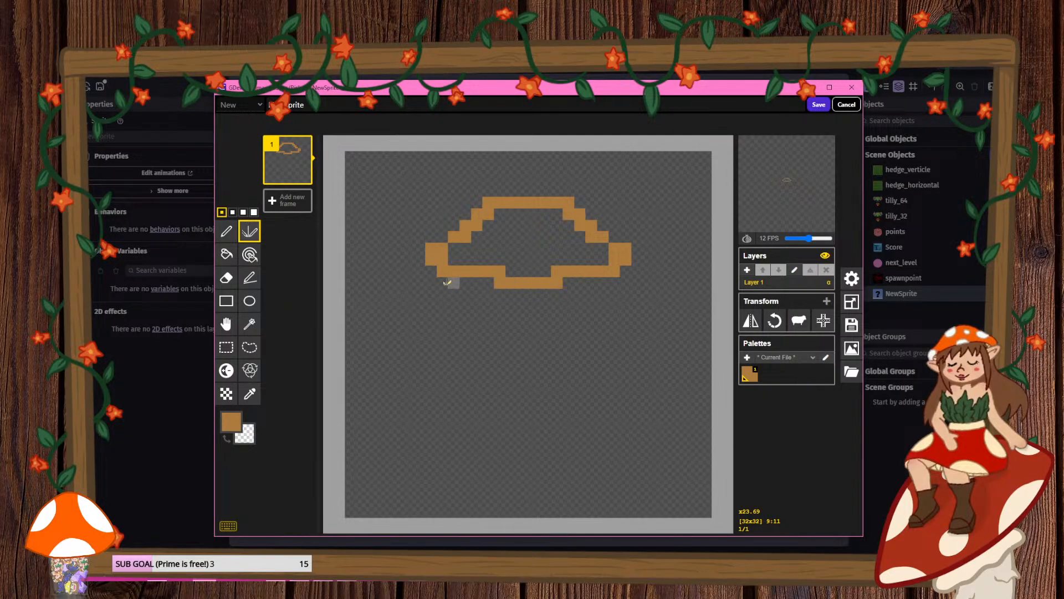
- Choose a muted olive-brown and draw a mirrored rounded head outline below the hat
click(231, 421)
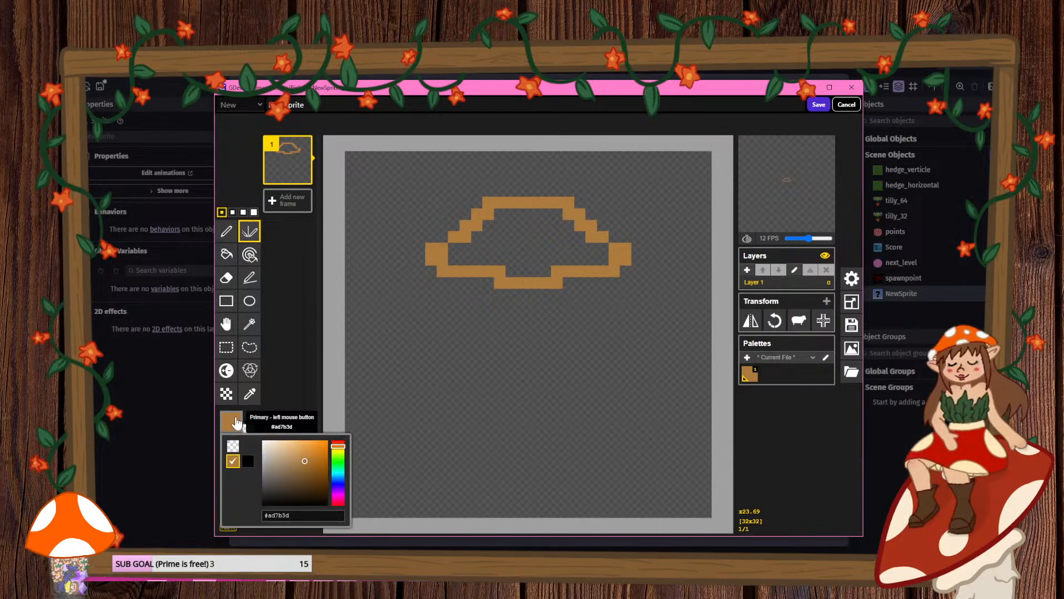
click(338, 449)
click(297, 467)
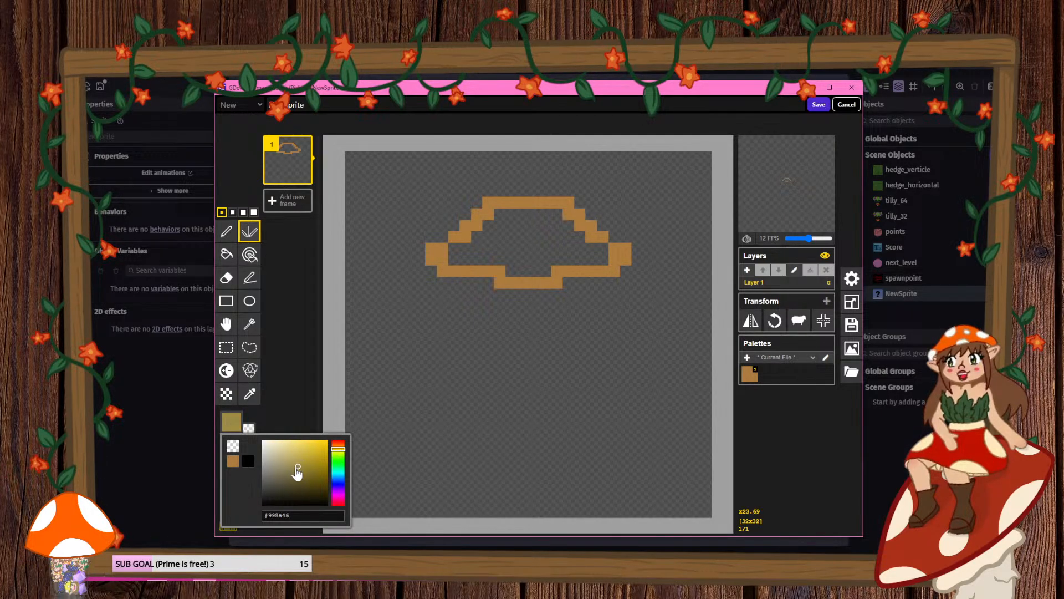
mouse_move(443, 282)
mouse_down()
mouse_move(429, 343)
mouse_move(475, 435)
mouse_move(537, 439)
mouse_up()
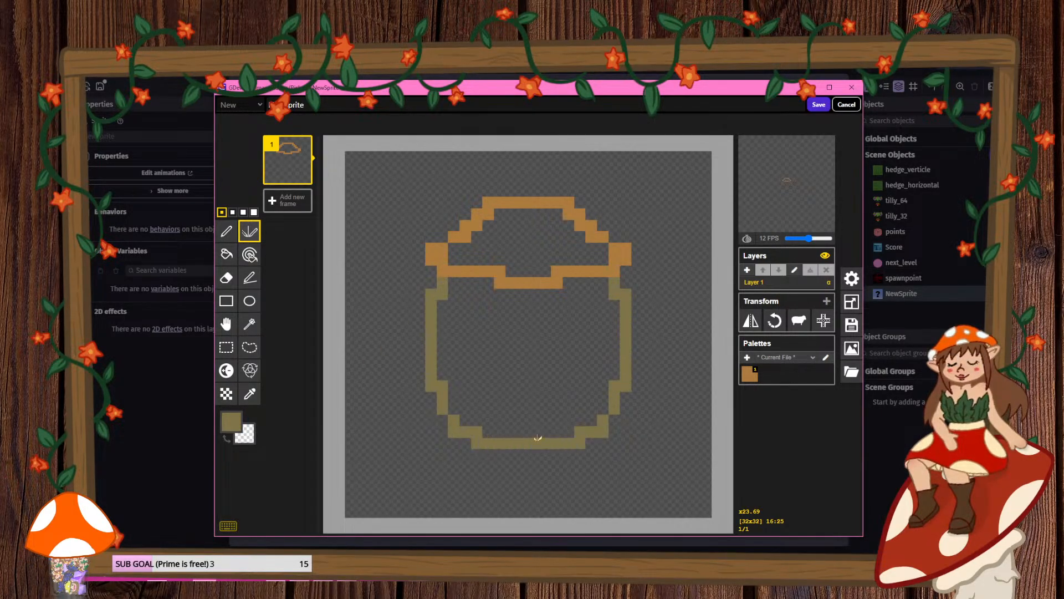
- Draw mirrored straw hair in yellow #e6bc05 below the hat, with a jagged fringe and strands on both sides
click(227, 425)
drag(312, 451, 326, 446)
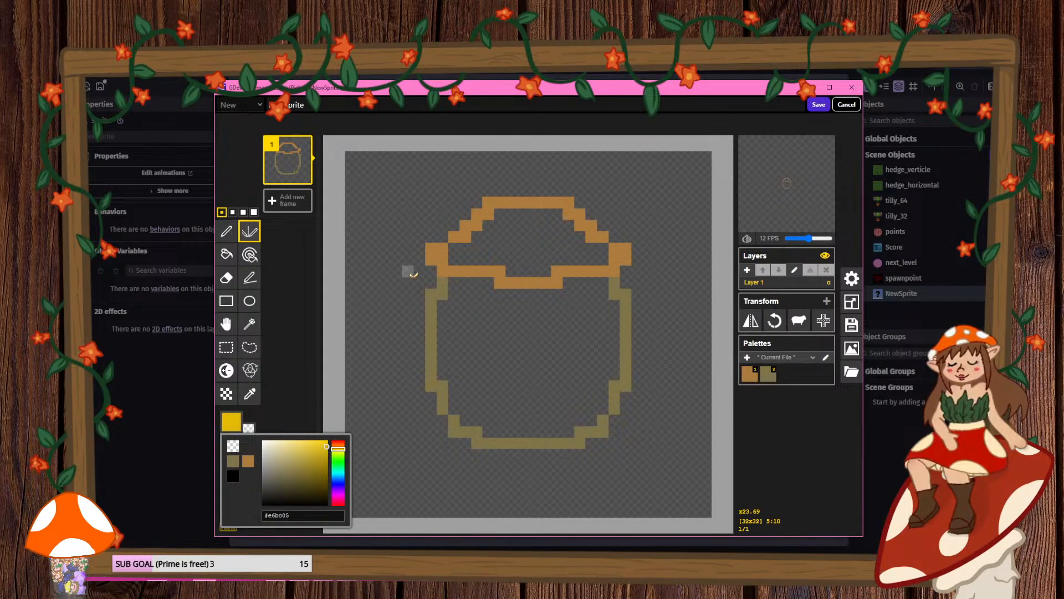
drag(430, 272, 362, 351)
mouse_move(431, 295)
mouse_down()
mouse_move(397, 386)
mouse_move(400, 293)
mouse_move(373, 305)
mouse_up()
mouse_move(465, 283)
mouse_down()
mouse_move(465, 317)
mouse_move(454, 306)
mouse_move(511, 328)
mouse_move(523, 317)
mouse_move(523, 329)
mouse_move(488, 339)
mouse_up()
click(477, 283)
click(500, 294)
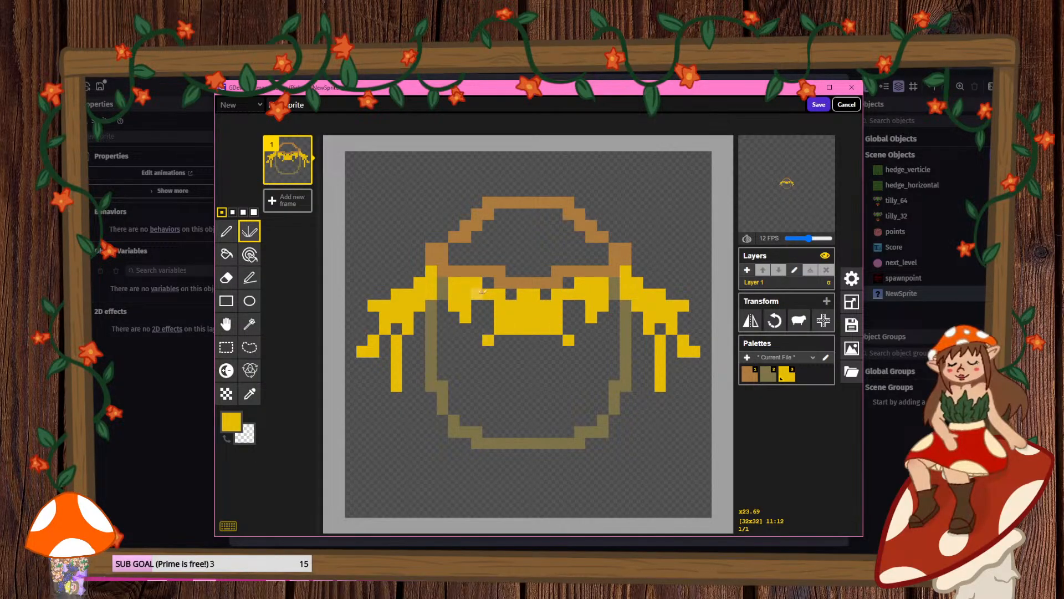
click(454, 340)
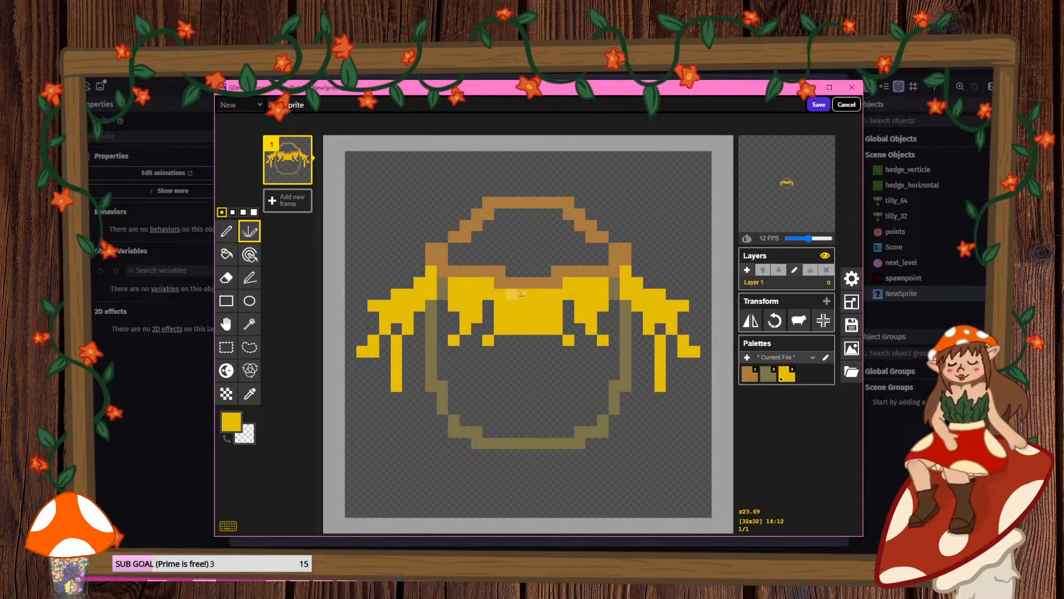
- Recolour the brim row with the hat's brown and extend the brim outward symmetrically on both sides
click(226, 230)
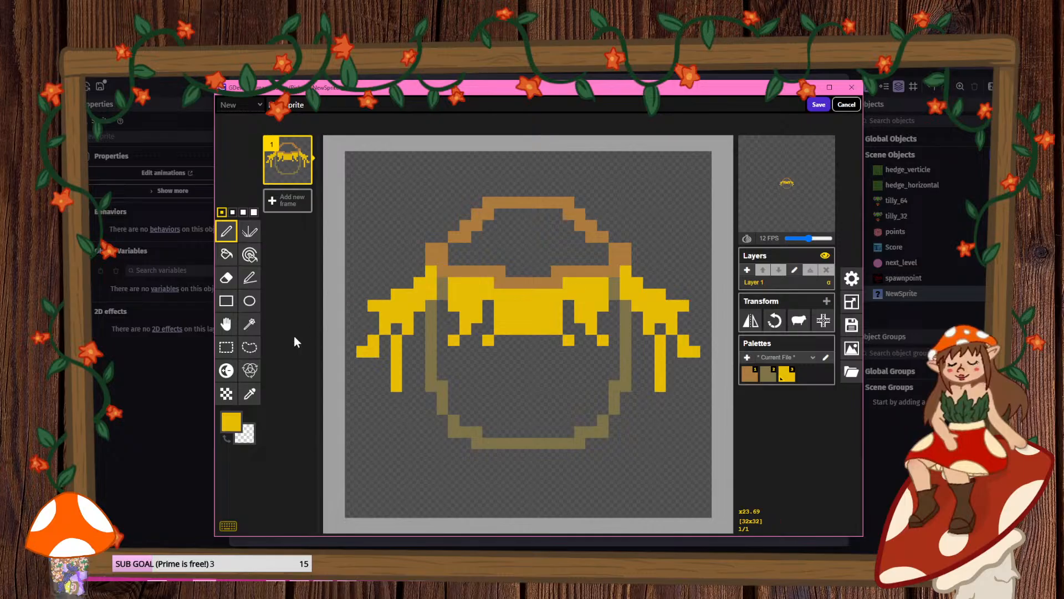
click(230, 421)
click(749, 374)
mouse_move(454, 271)
mouse_down()
mouse_move(391, 270)
mouse_move(443, 261)
mouse_move(549, 272)
mouse_up()
click(249, 231)
click(390, 271)
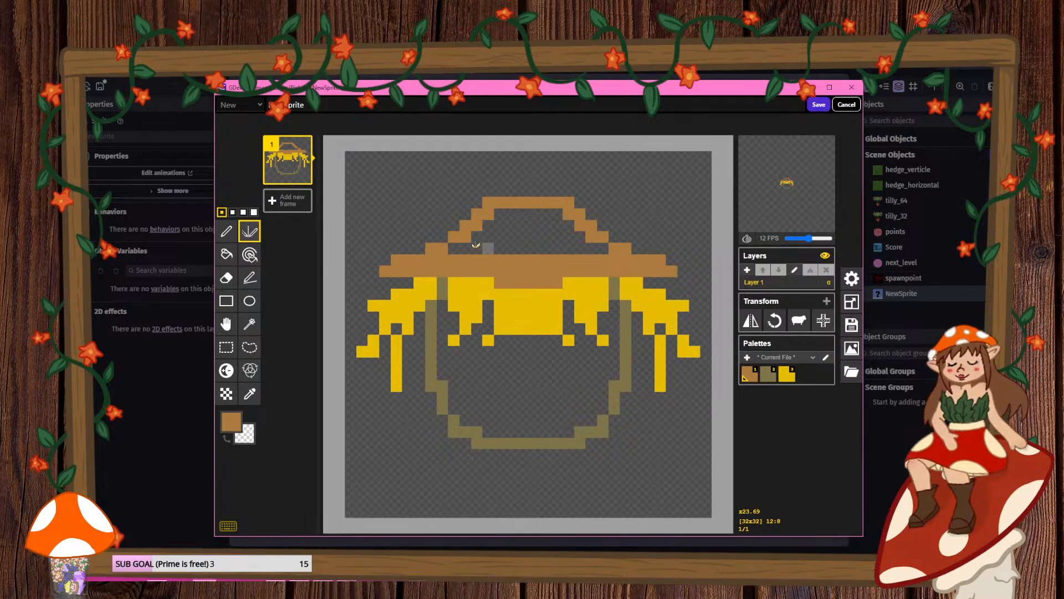
drag(445, 247, 514, 248)
key(ctrl+z)
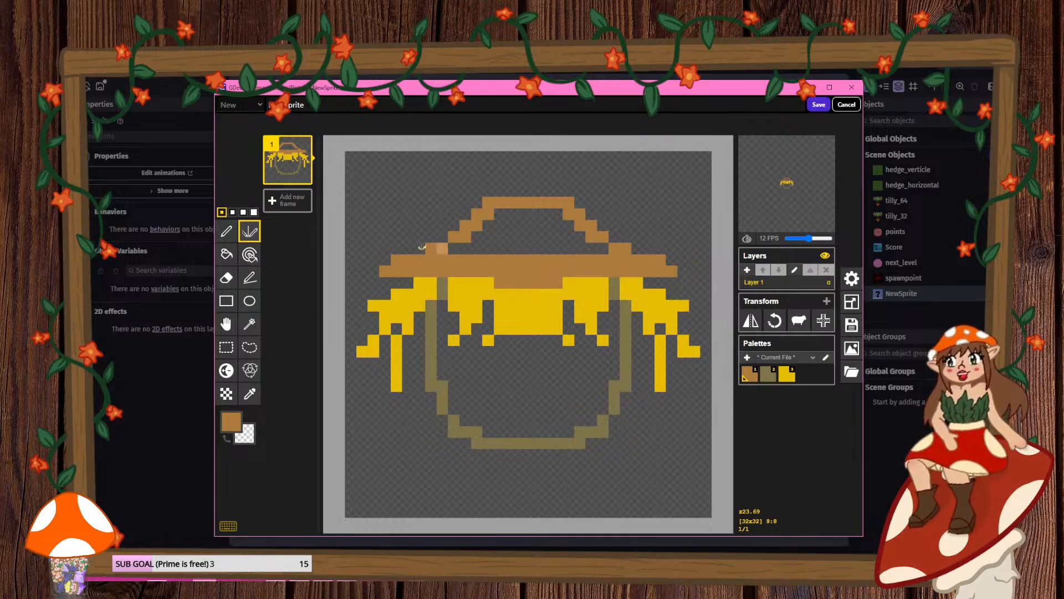
- Fill the hat's crown with light tan #e0ad6d and extend the tan down over the upper brim row
click(237, 417)
drag(308, 454, 296, 448)
click(226, 254)
click(491, 238)
click(226, 231)
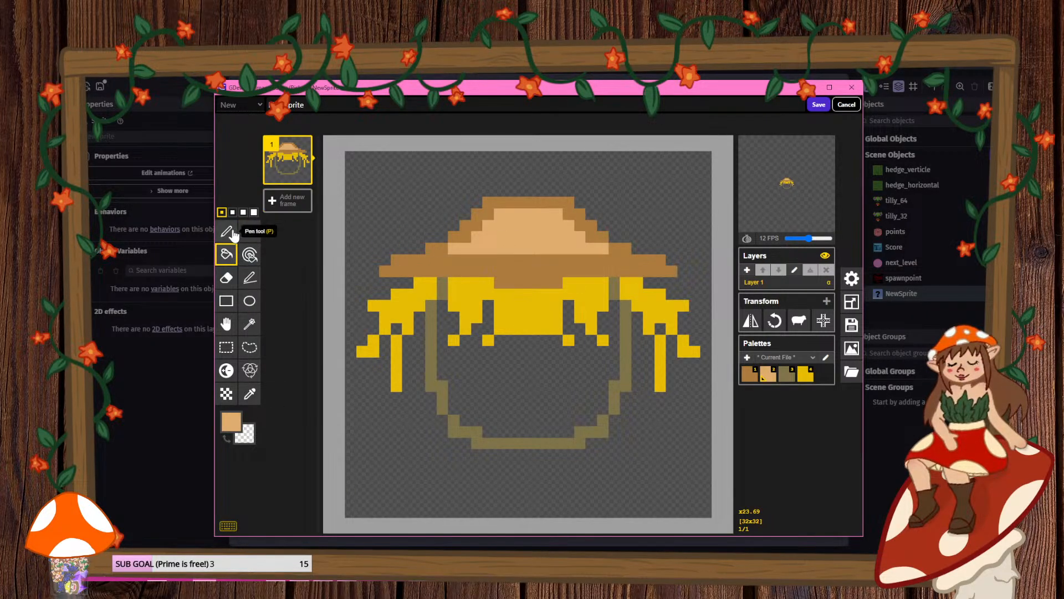
mouse_move(453, 260)
mouse_down()
mouse_move(546, 272)
mouse_move(532, 260)
mouse_move(608, 257)
mouse_up()
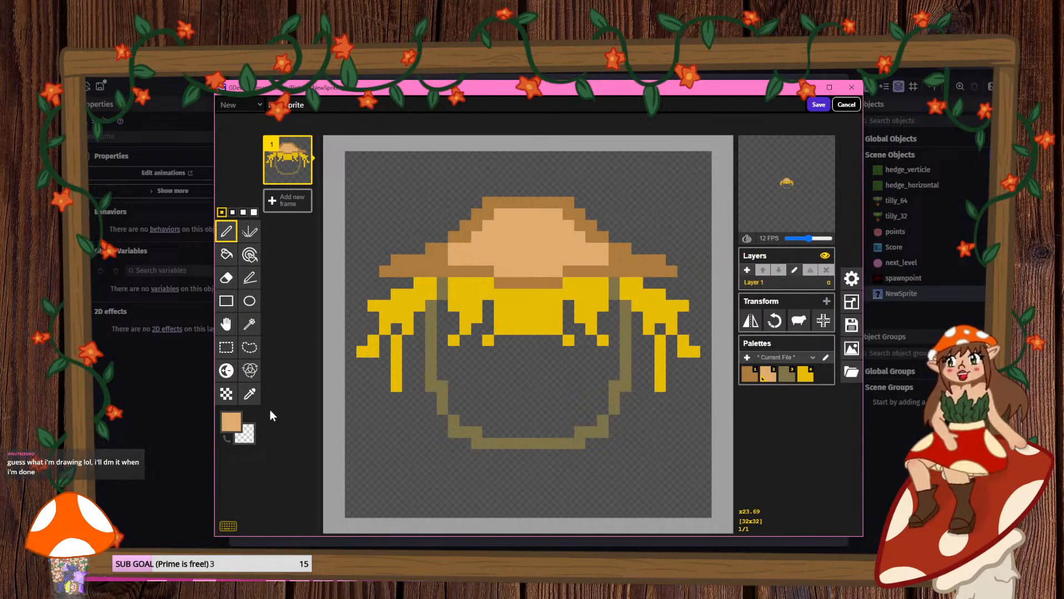
- Choose the head outline's olive-brown with the Paint bucket tool for filling the head
click(231, 421)
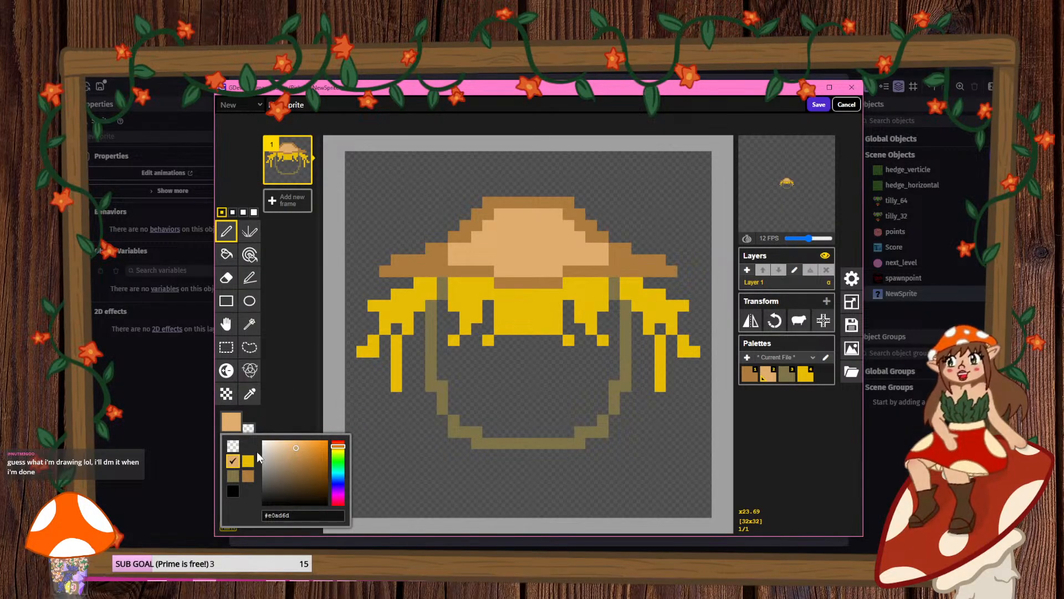
click(233, 476)
click(226, 255)
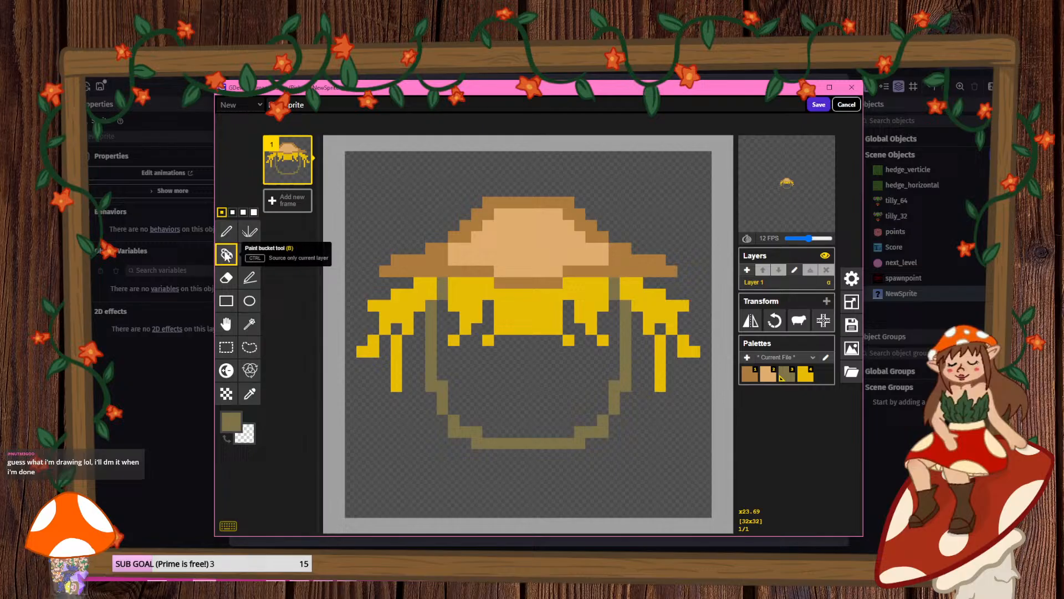
- Try recolouring the olive face outline with a lighter khaki (#bbb084) using the paint bucket, and undo the fills
click(231, 421)
drag(278, 462, 282, 457)
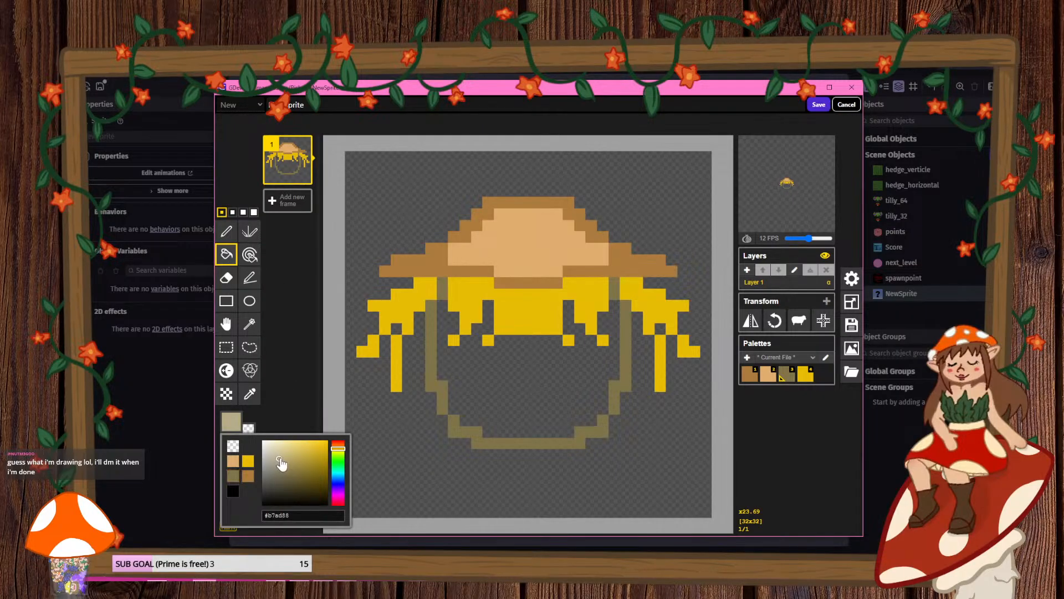
click(442, 388)
click(523, 443)
click(621, 395)
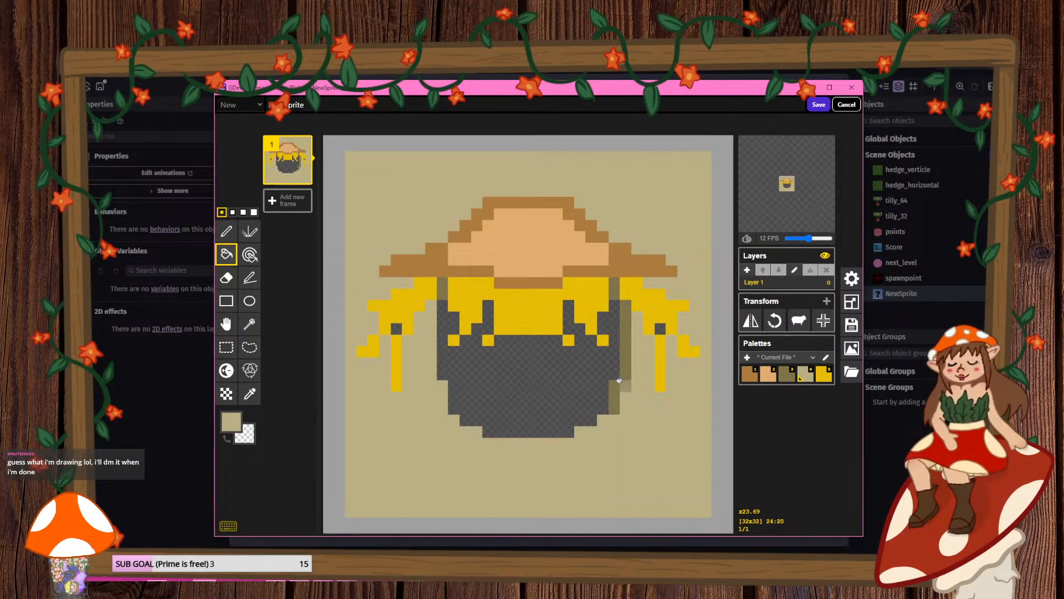
key(ctrl+z)
key(ctrl+z)
key(ctrl+z)
- Try filling the inside of the face with pale yellow, and undo the fill
click(236, 426)
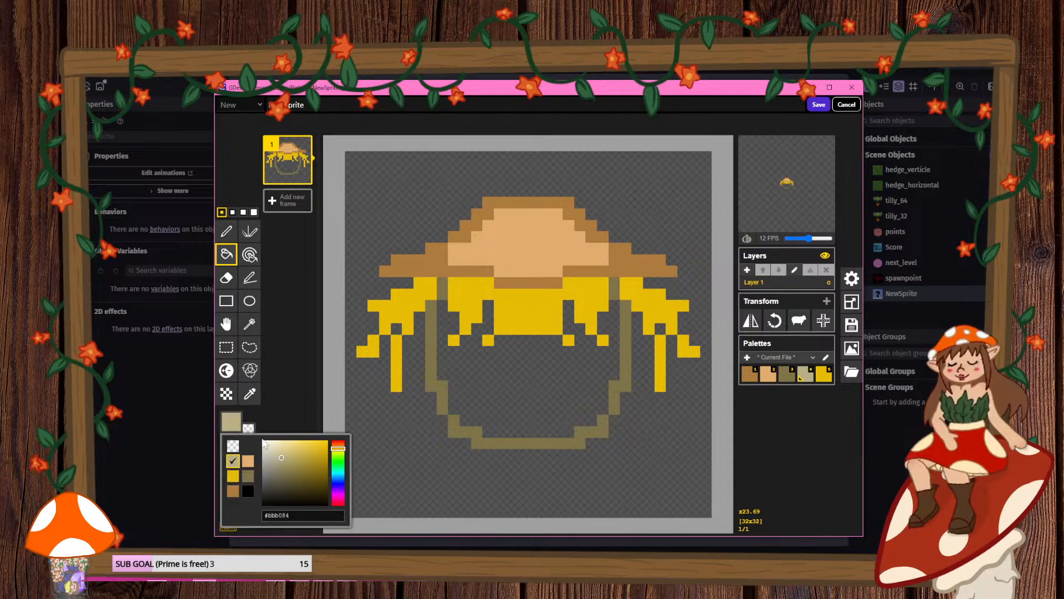
mouse_move(283, 462)
mouse_down()
mouse_move(288, 437)
mouse_move(280, 444)
mouse_up()
click(458, 382)
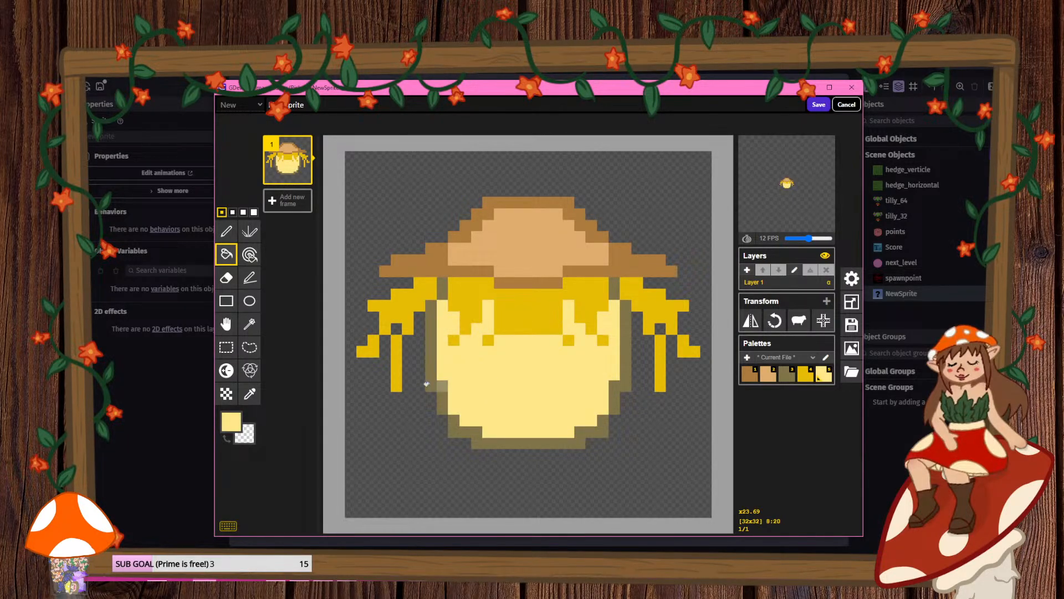
key(ctrl+z)
- Fill the inside of the face with light cream (#fff5cc)
click(236, 424)
drag(278, 449, 275, 443)
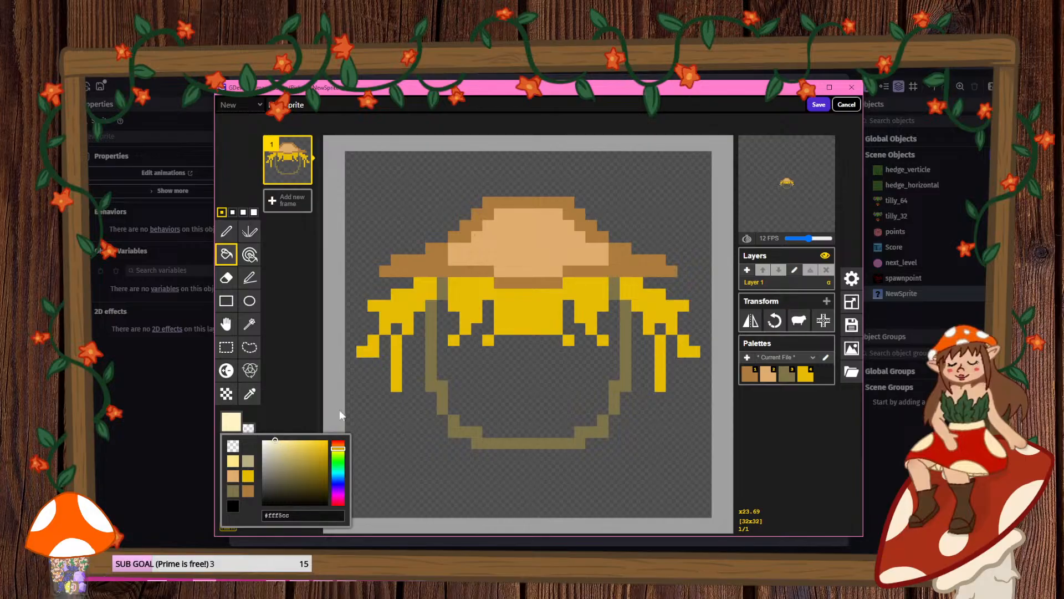
click(482, 382)
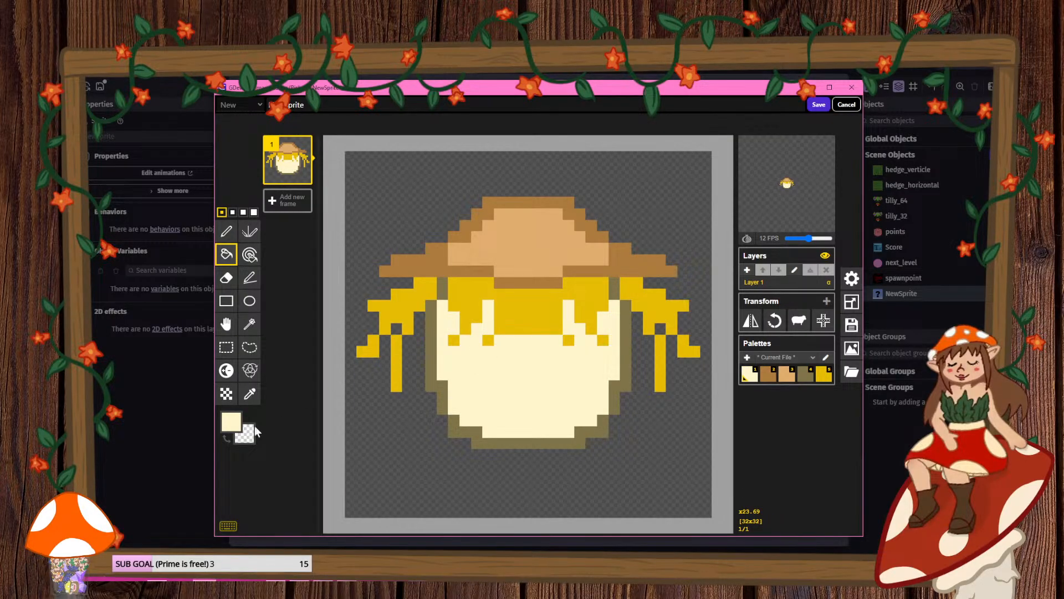
- Recolour all the olive face outline segments with a slightly darker beige using the paint bucket
click(233, 423)
drag(269, 455, 280, 450)
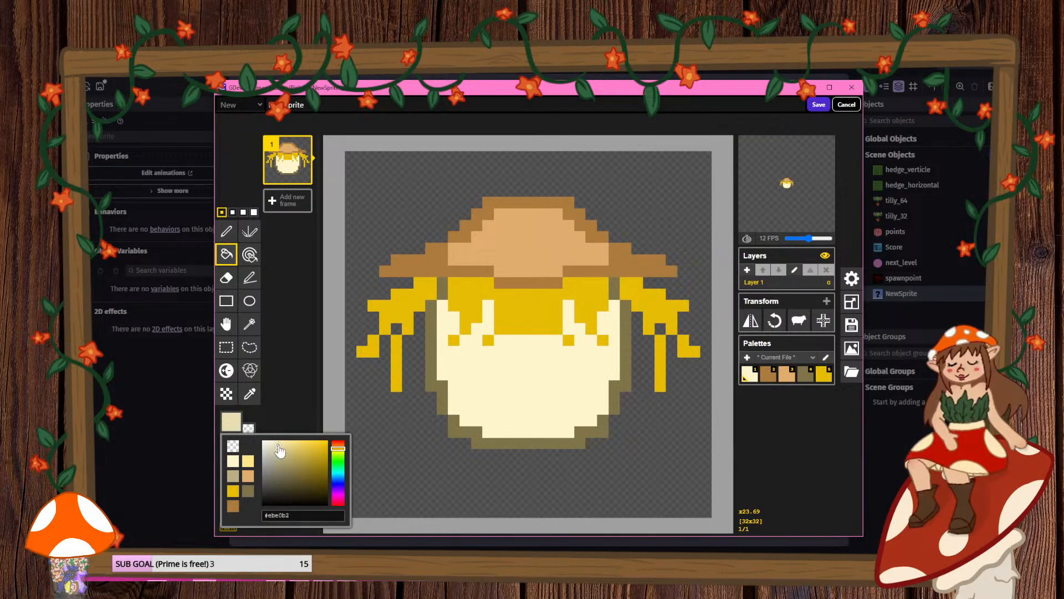
click(442, 375)
key(ctrl+z)
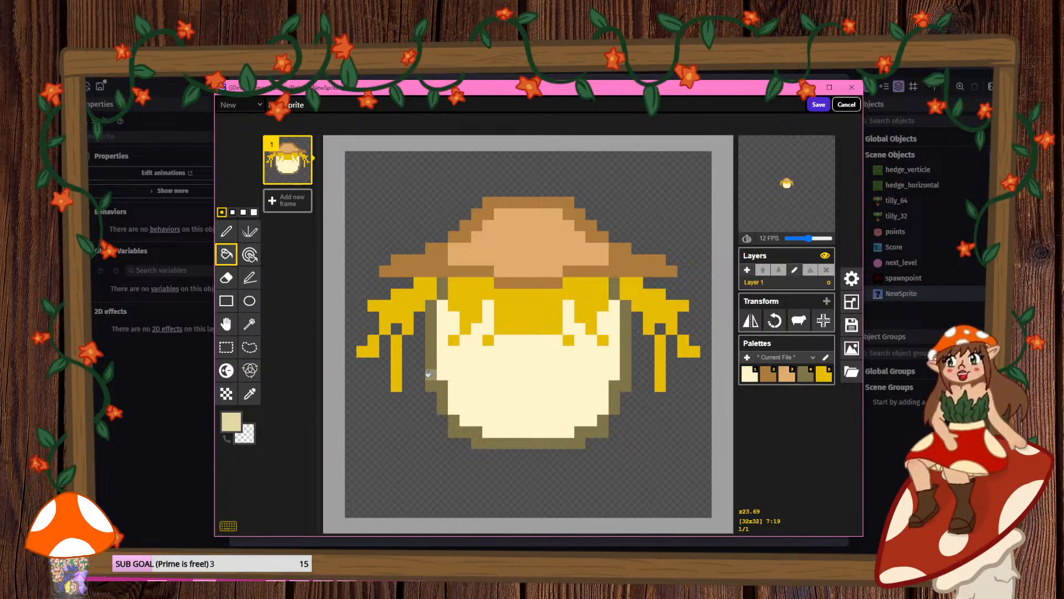
click(432, 377)
click(467, 419)
click(617, 388)
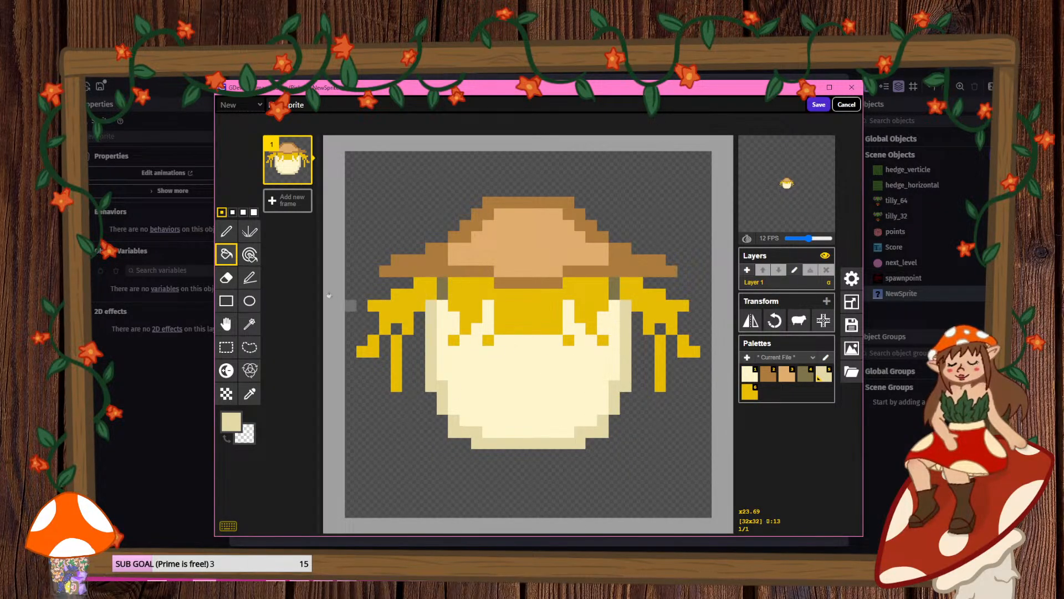
- Pencil more straw hair in the existing yellow, filling gaps beneath the hat and adding strands at both sides and over the forehead
click(227, 232)
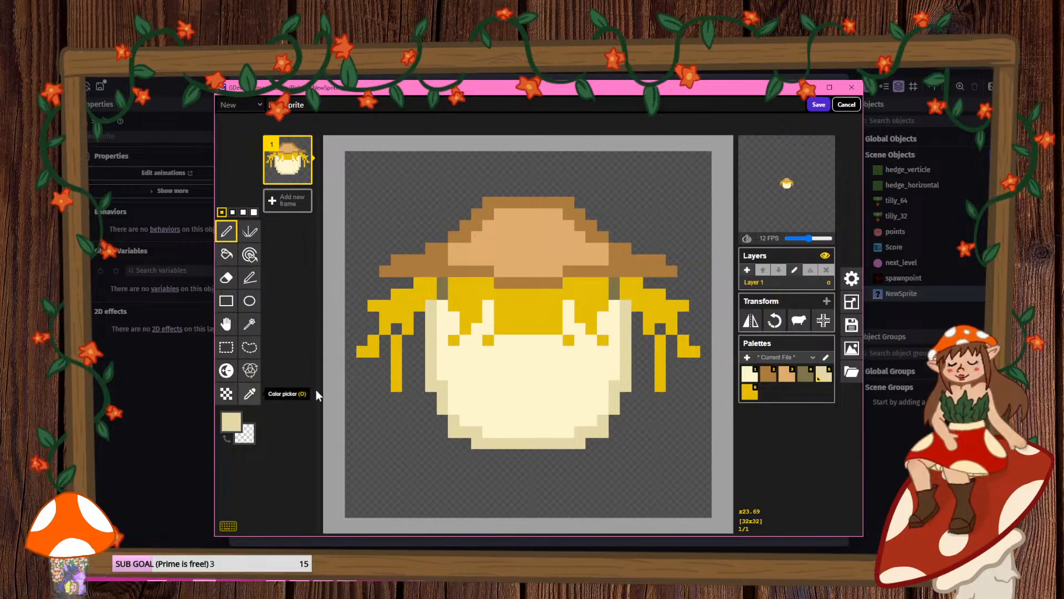
click(750, 392)
drag(443, 282, 413, 357)
mouse_move(614, 305)
mouse_down()
mouse_move(614, 294)
mouse_move(649, 363)
mouse_up()
mouse_move(522, 340)
mouse_down()
mouse_move(500, 375)
mouse_move(545, 375)
mouse_move(545, 387)
mouse_up()
- Draw two round burnt-orange (#c64709) eyes below the fringe with the vertical mirror pen, plus a small nose between and below them
click(226, 394)
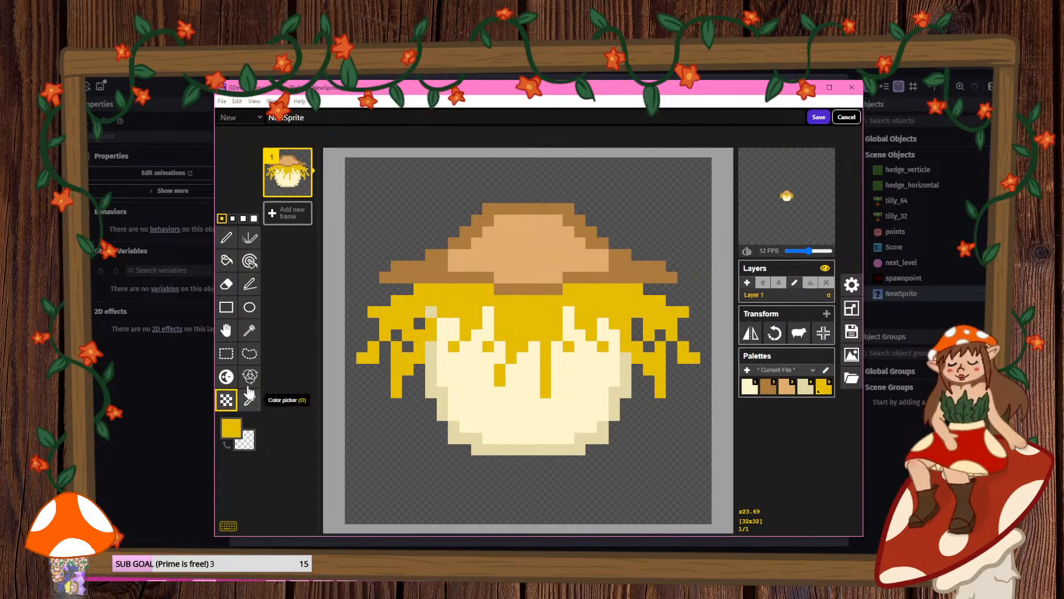
click(231, 428)
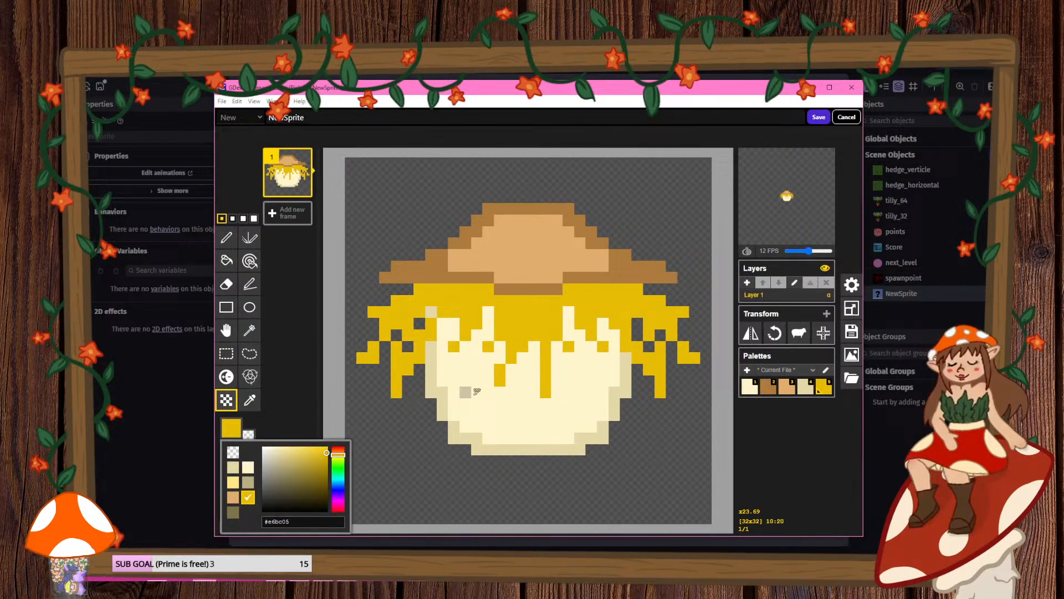
click(338, 489)
click(339, 503)
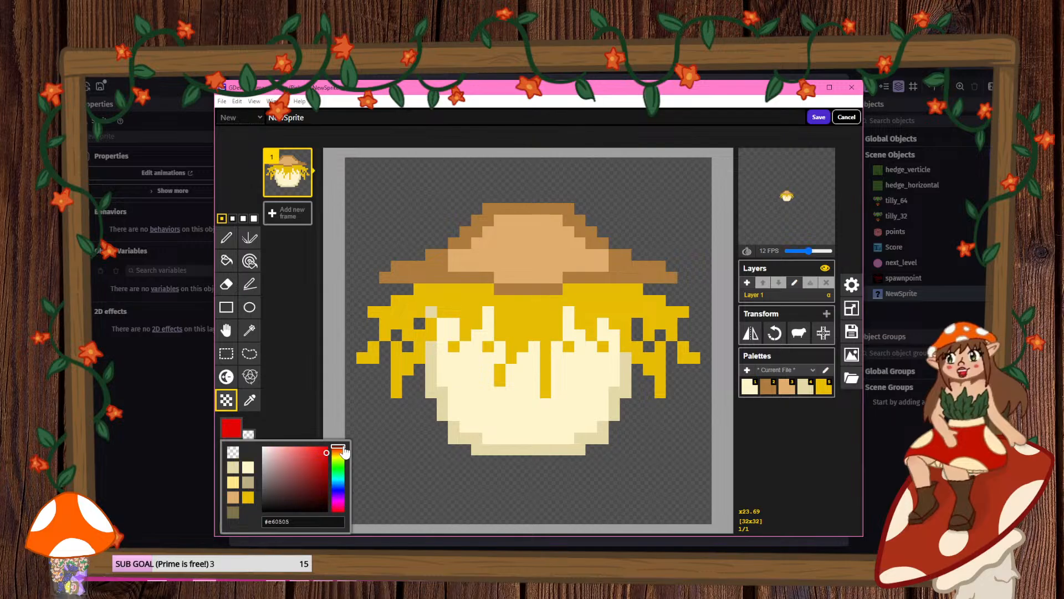
click(341, 459)
click(341, 452)
click(325, 461)
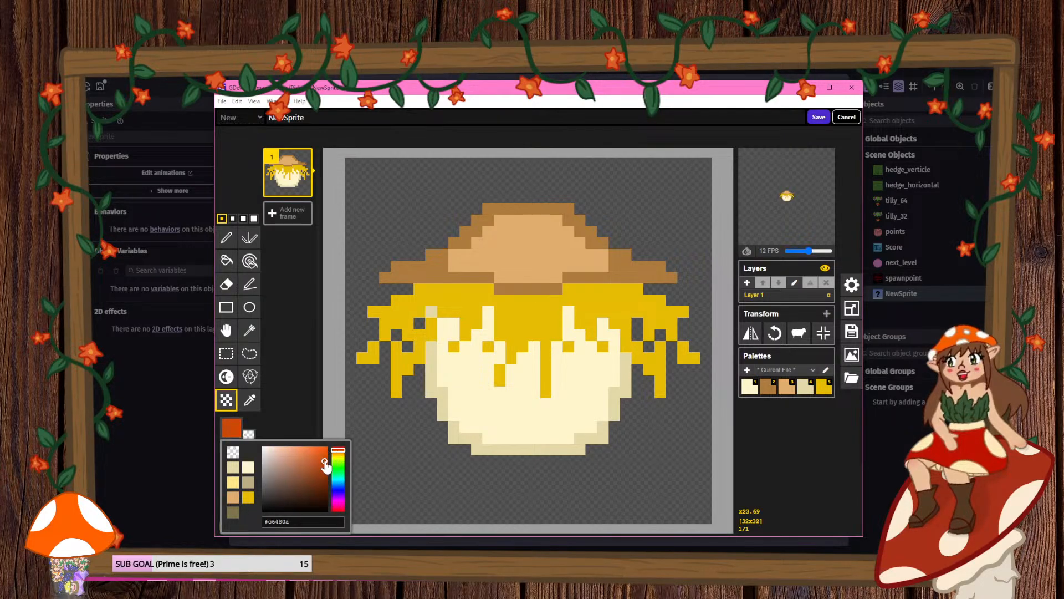
click(249, 240)
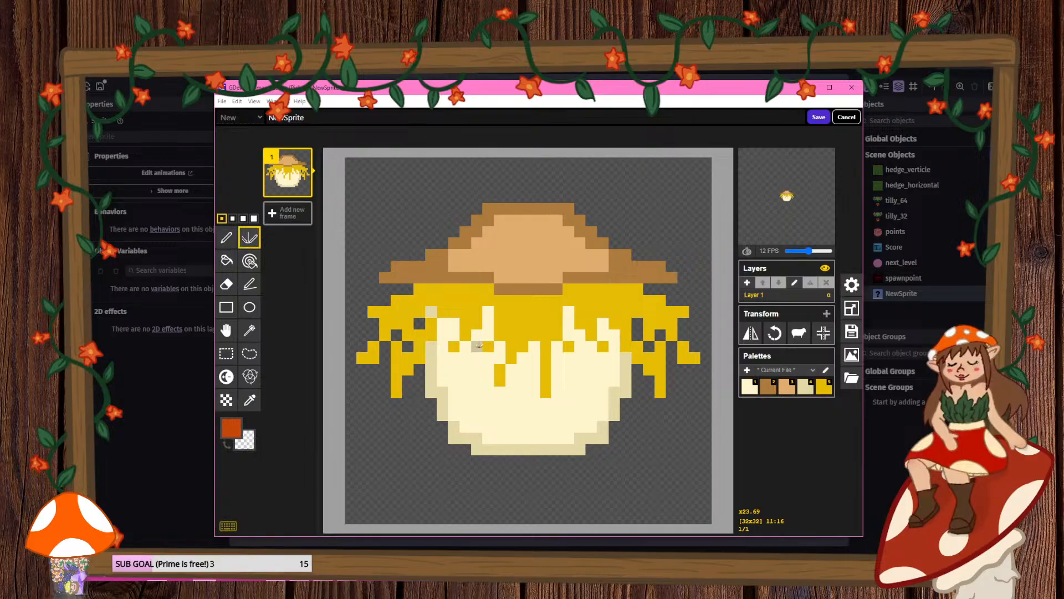
mouse_move(478, 347)
mouse_down()
mouse_move(465, 347)
mouse_move(487, 369)
mouse_move(460, 355)
mouse_move(483, 358)
mouse_move(469, 336)
mouse_move(486, 337)
mouse_up()
click(477, 381)
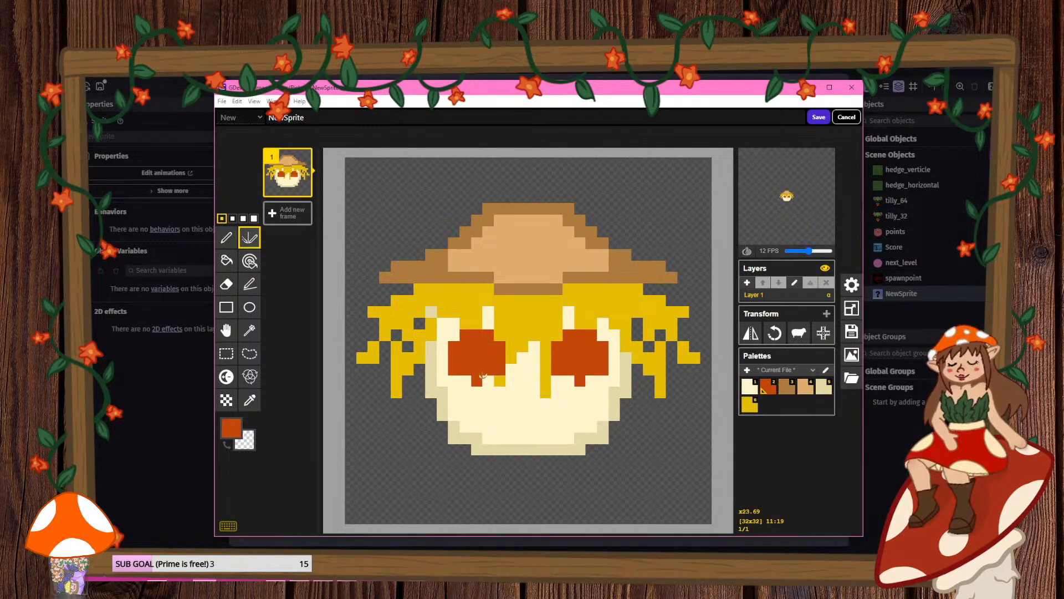
click(465, 381)
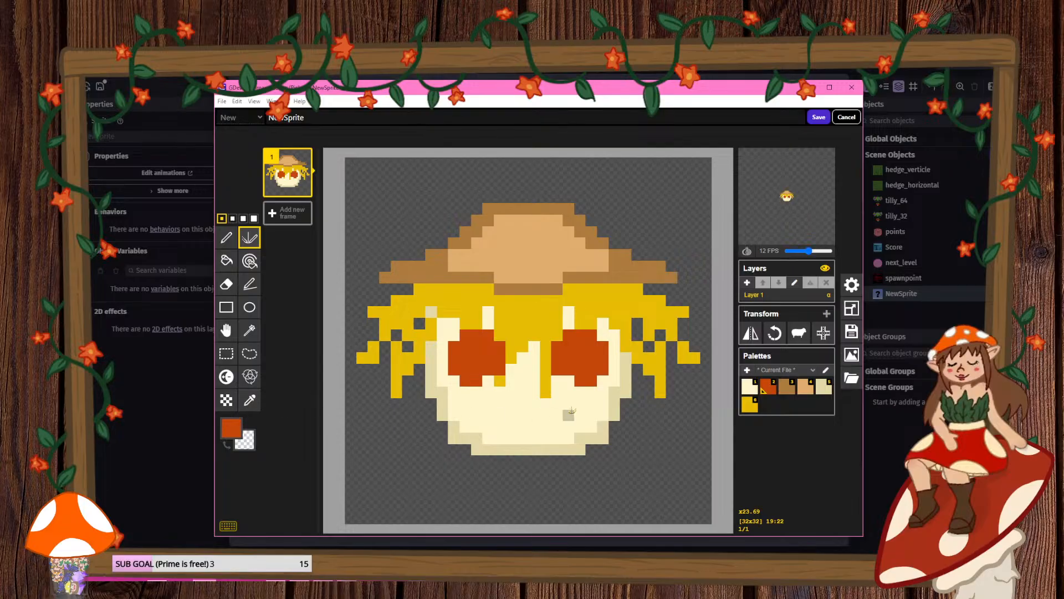
click(532, 402)
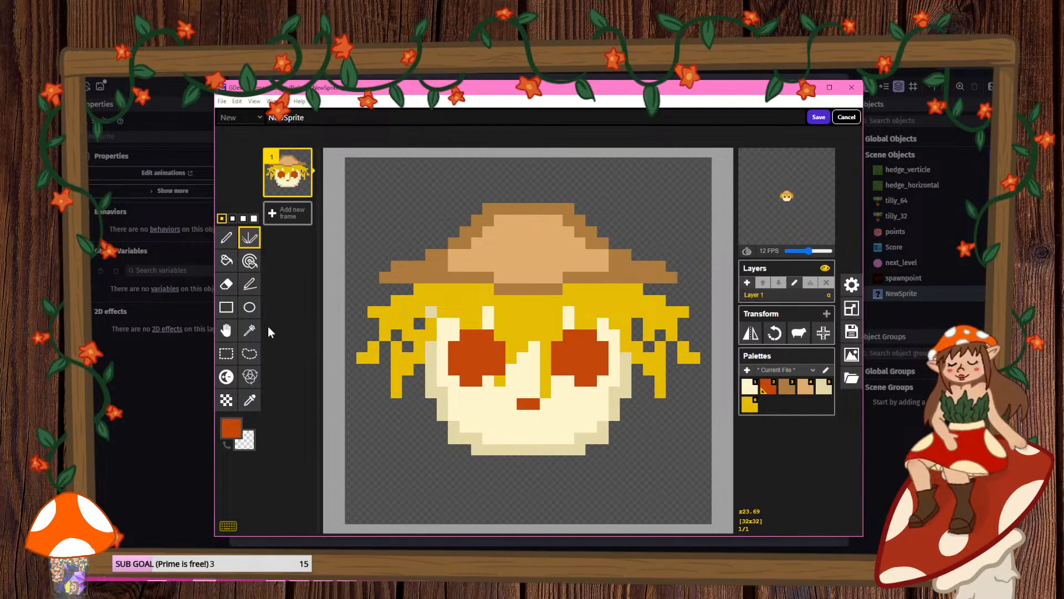
- Fill both eyes with red (#c60909), leaving the nose orange
click(226, 260)
click(227, 424)
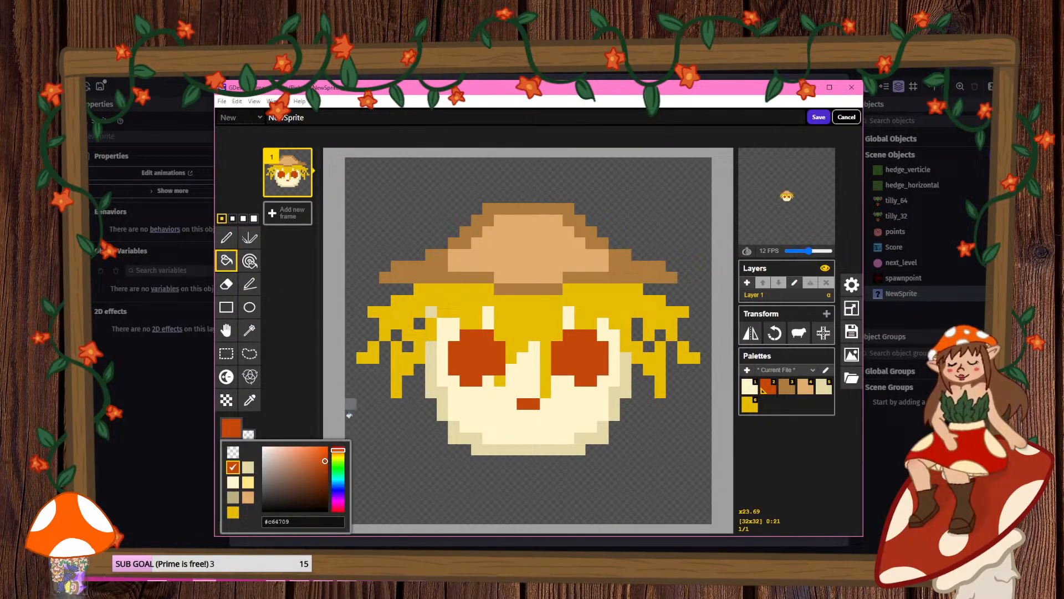
click(342, 453)
click(477, 349)
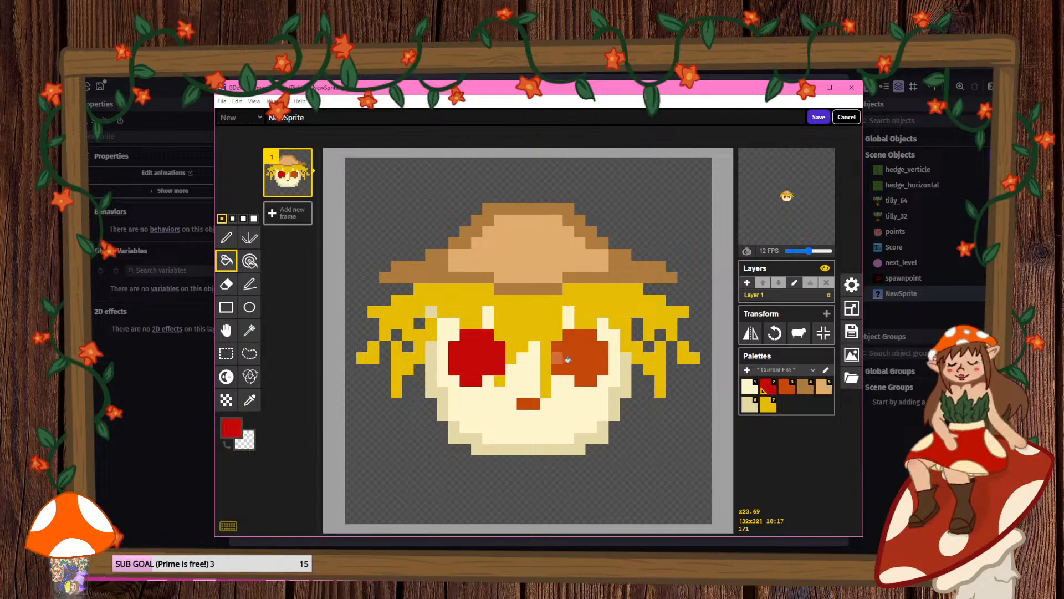
click(580, 349)
- Pencil two dark red (#6c0a0a) shading pixels into each eye, placed diagonally at upper outer and lower inner spots
click(228, 239)
click(232, 428)
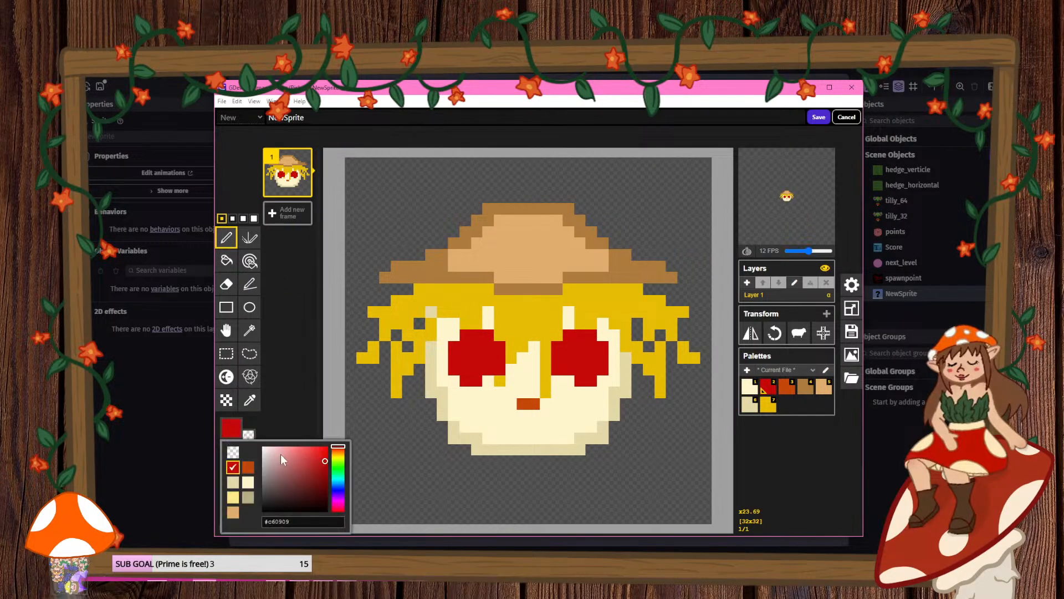
drag(281, 454, 319, 487)
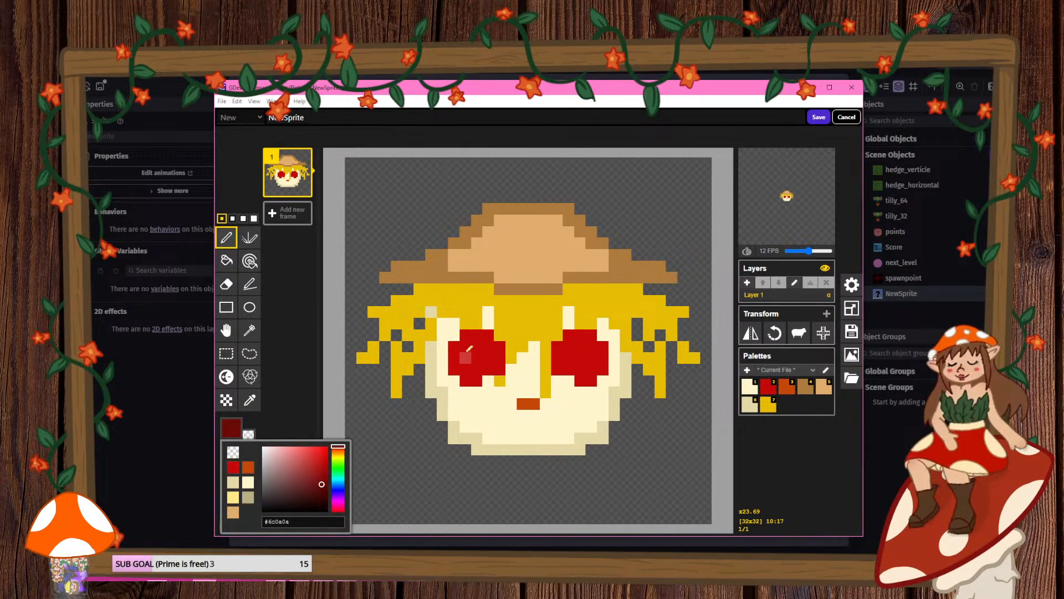
click(466, 346)
click(489, 369)
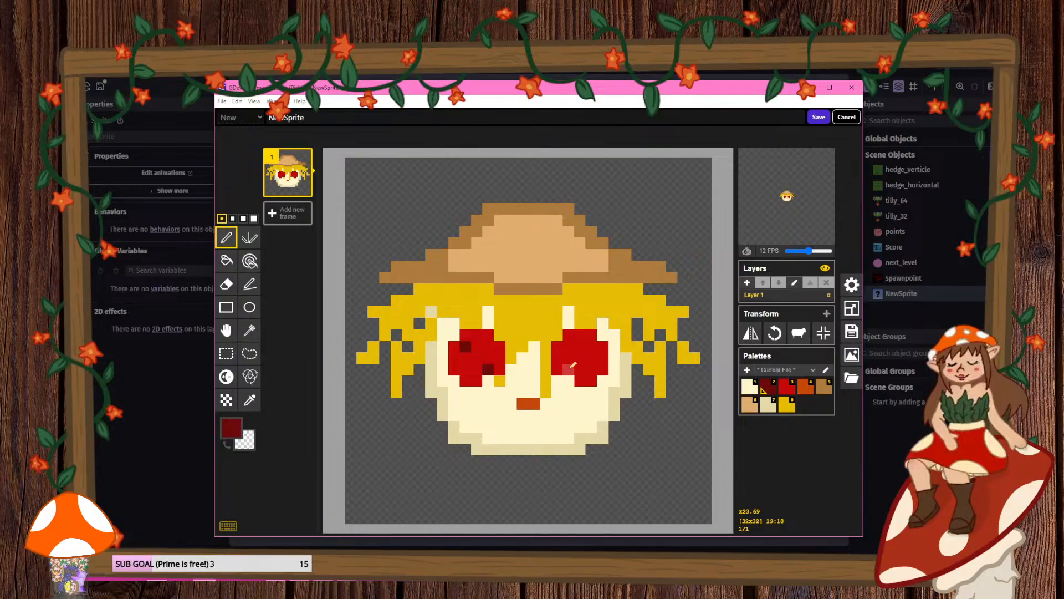
click(568, 370)
click(591, 347)
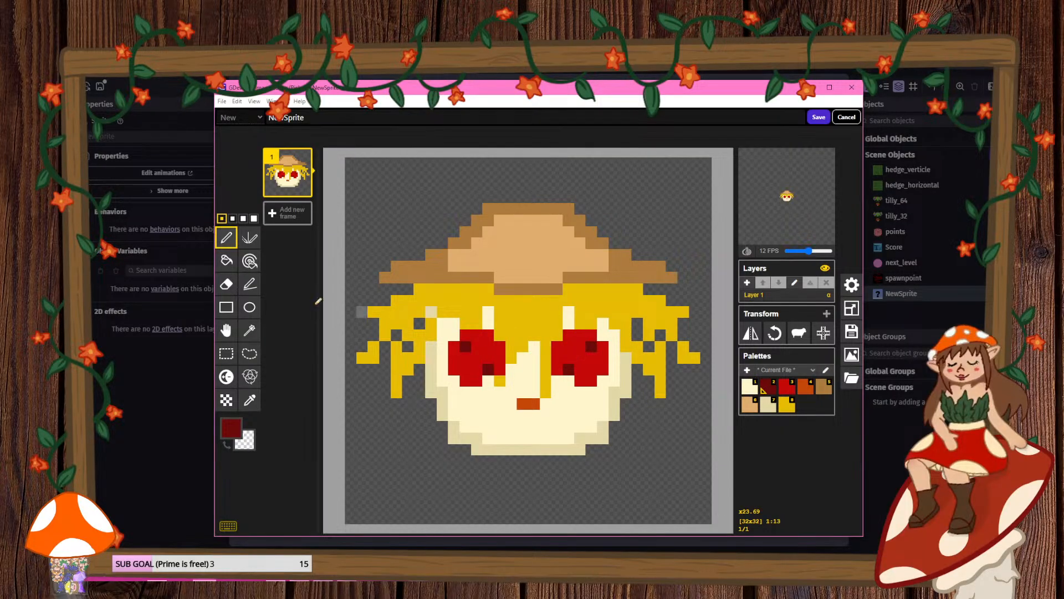
- Add one off-white highlight pixel to the middle of each eye
click(236, 430)
click(270, 452)
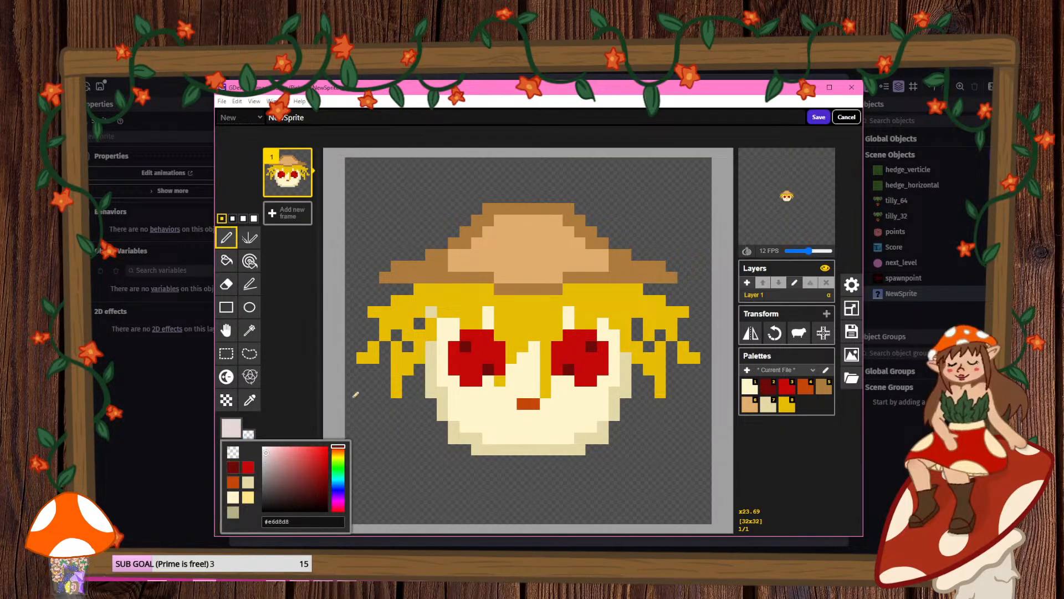
click(477, 370)
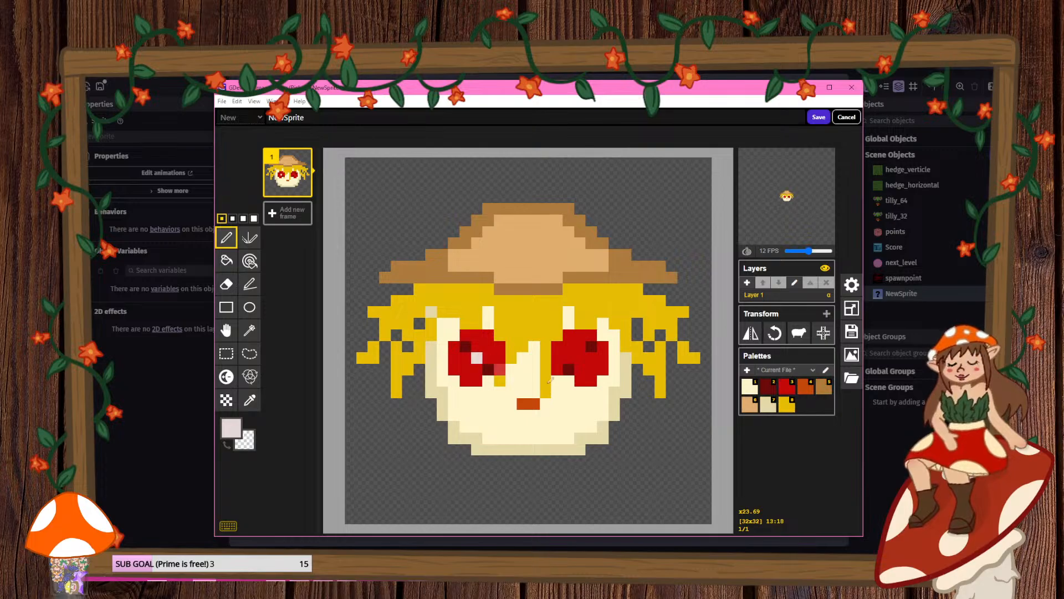
click(579, 358)
scroll(595, 394, down, 10)
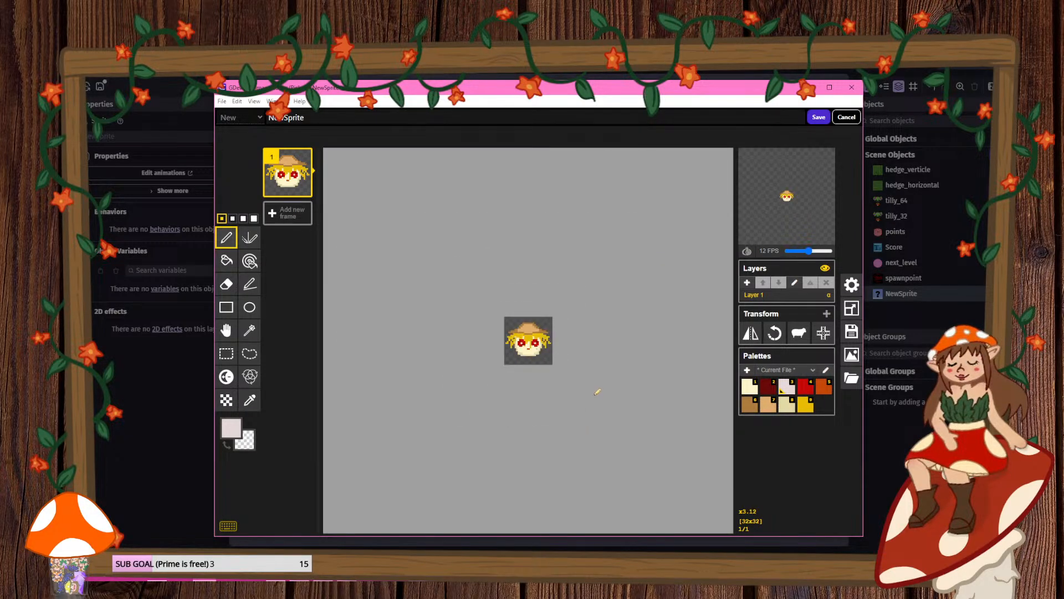
scroll(619, 290, up, 10)
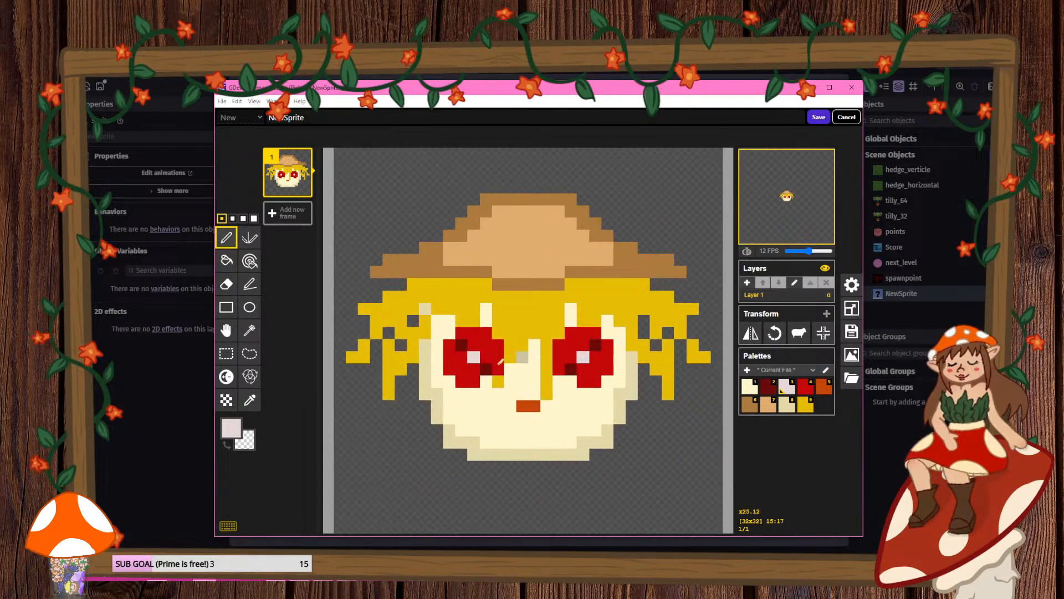
- Draw three short reddish-brown (#7b4335) dashes beneath the nose as the mouth, with the middle dash one pixel lower
click(231, 427)
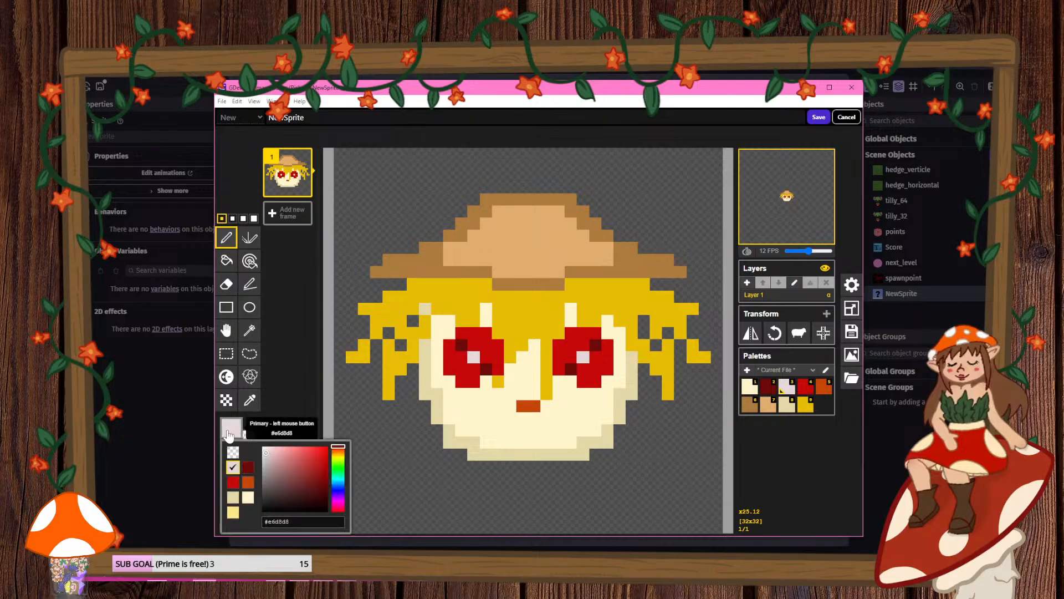
click(341, 456)
drag(283, 468, 299, 480)
click(339, 454)
click(338, 450)
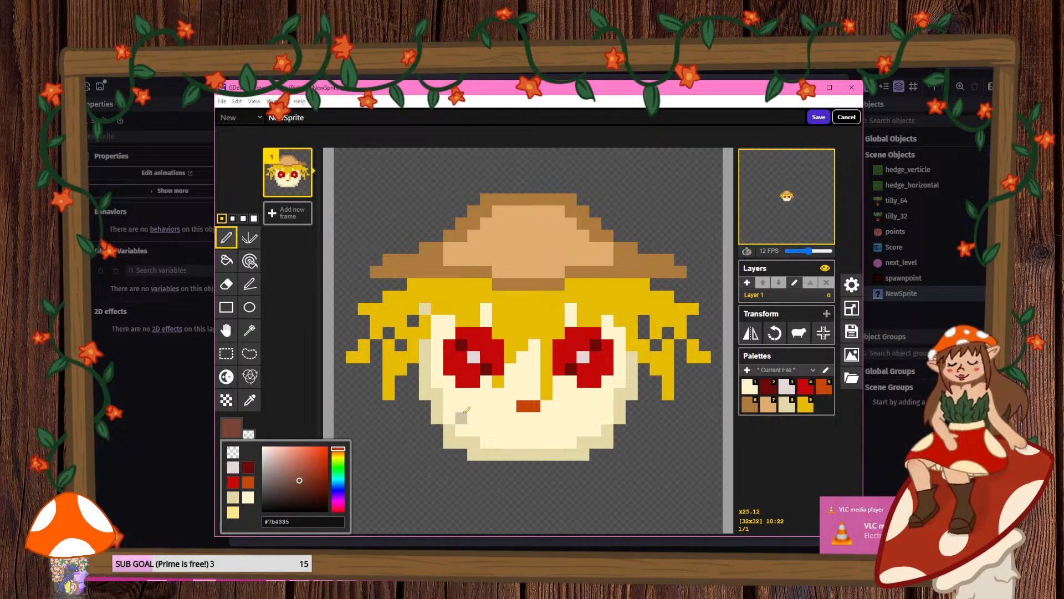
drag(462, 418, 538, 430)
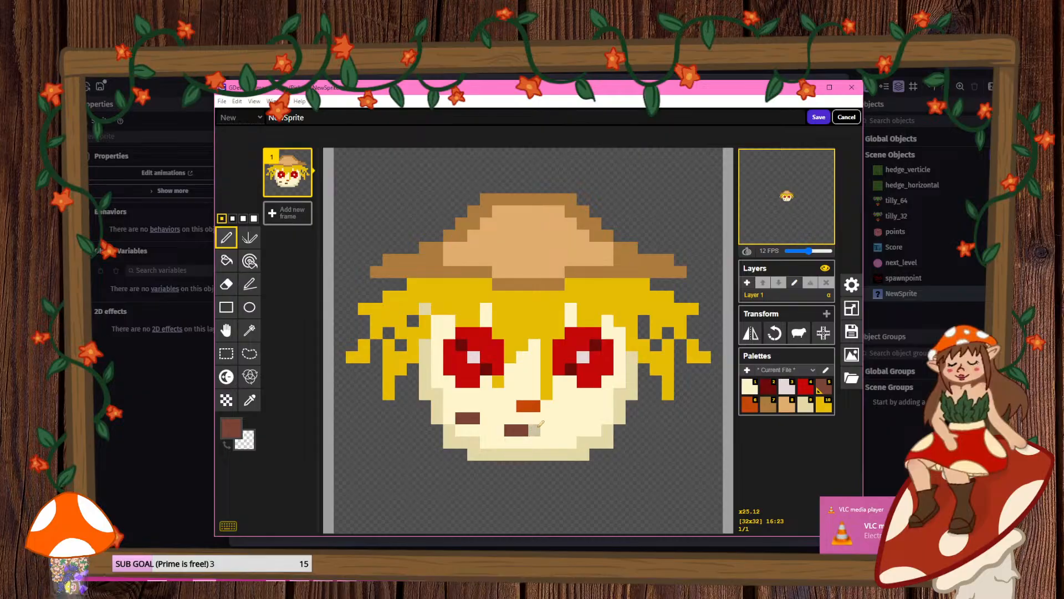
click(571, 417)
click(583, 418)
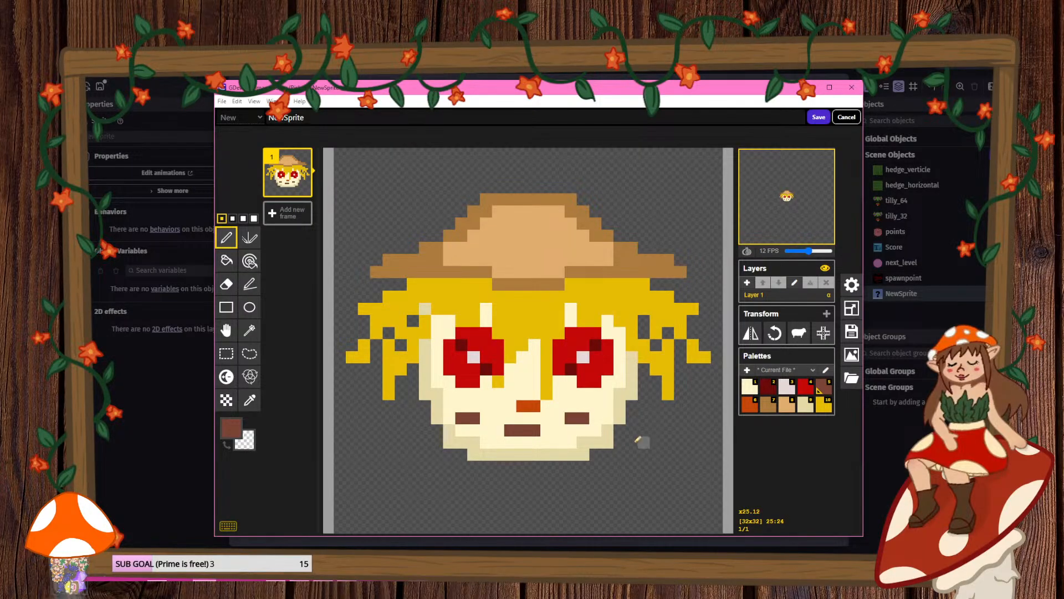
- Link the mouth dashes into a zigzag stitched line with two brown pixels on each side of the middle dash
click(498, 418)
click(548, 418)
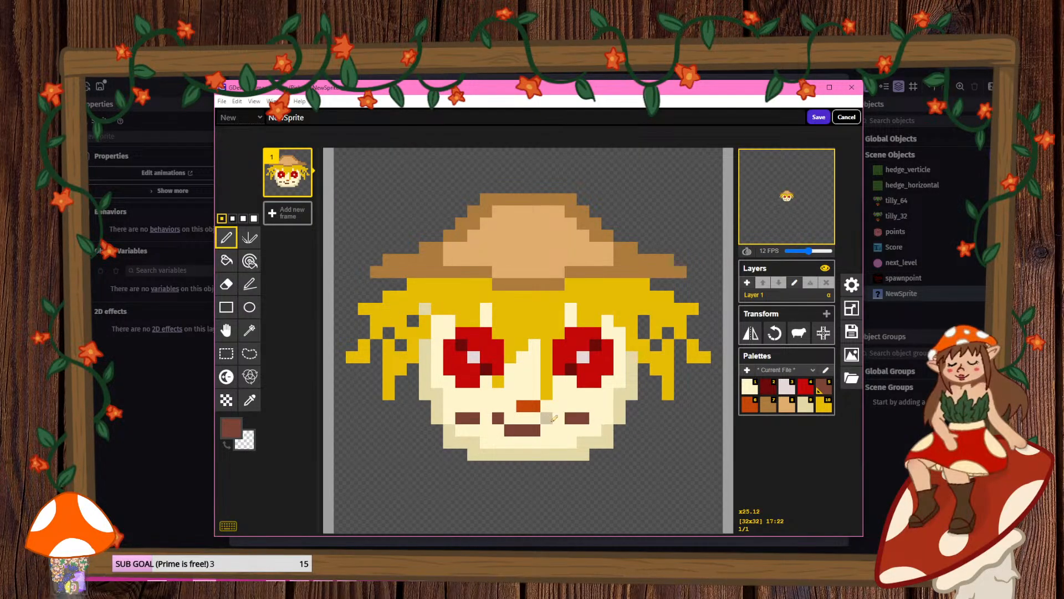
click(559, 430)
click(486, 430)
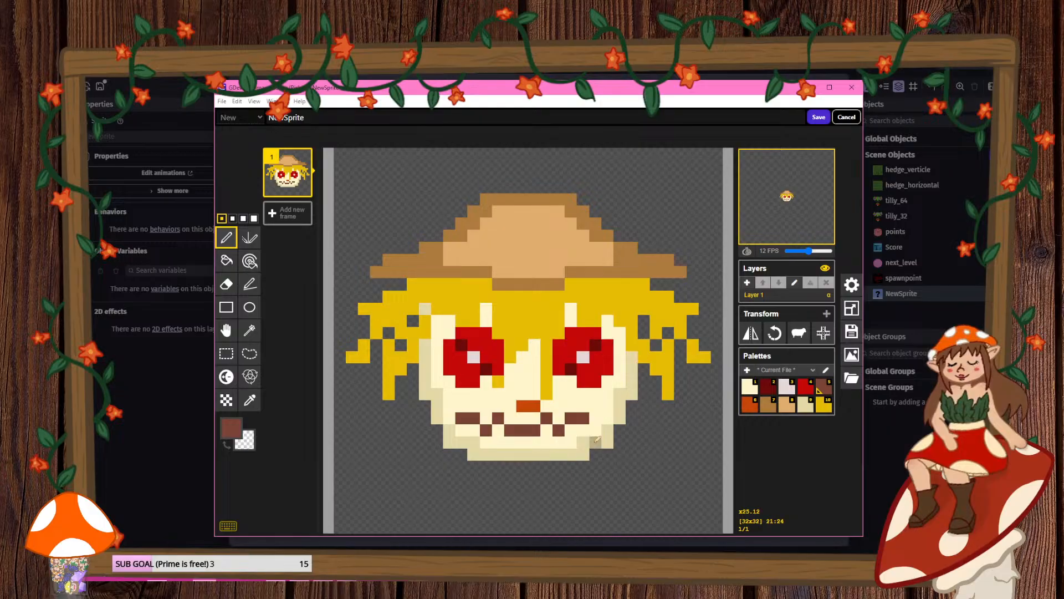
scroll(604, 403, down, 10)
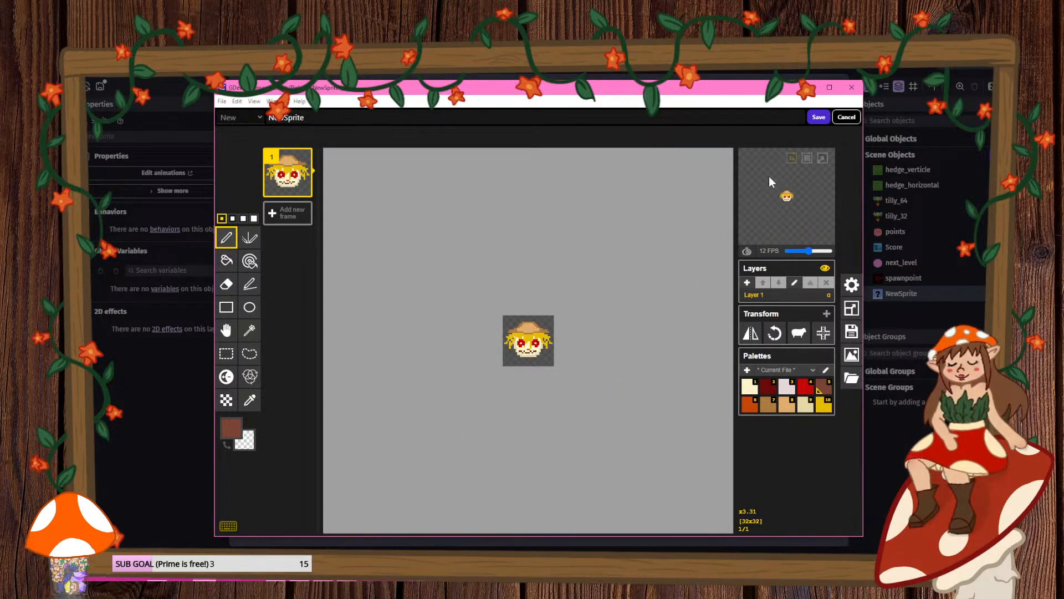
- Save the drawn sprite to the new object, name the object scarecrow, and apply the changes
click(819, 118)
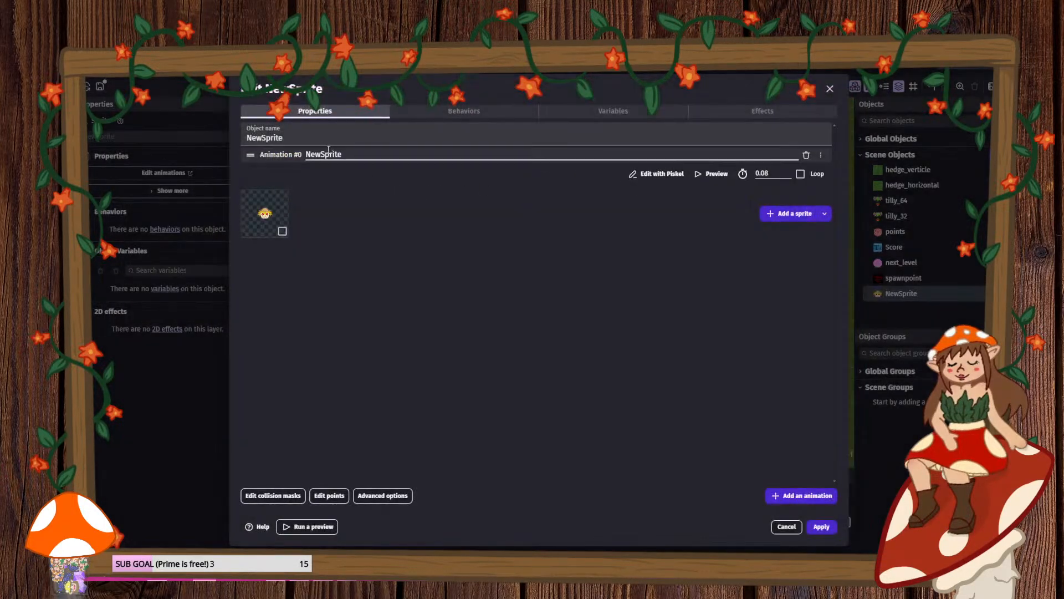
text(scarecrow)
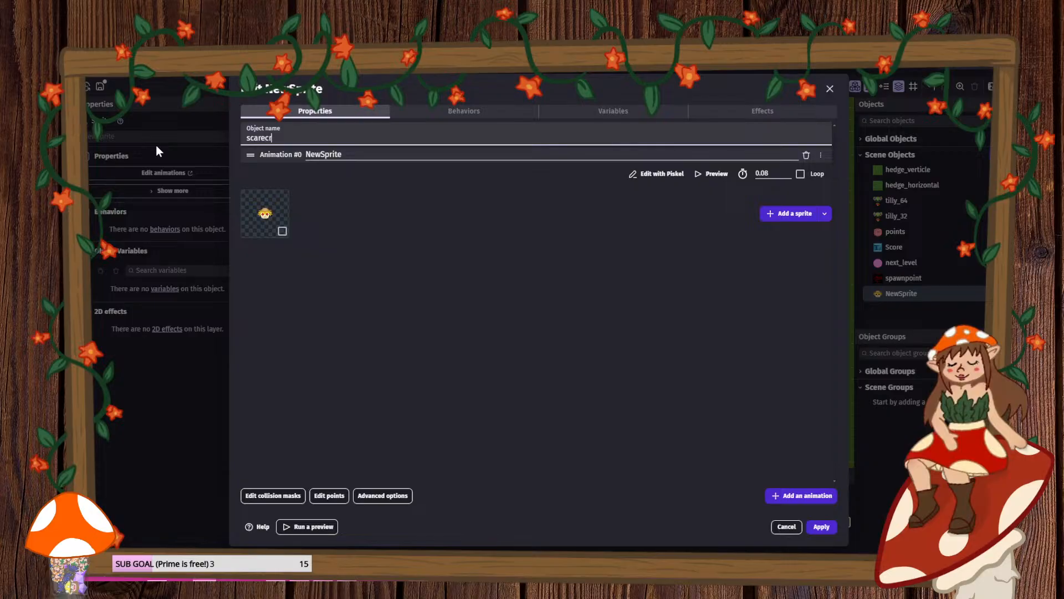
click(821, 527)
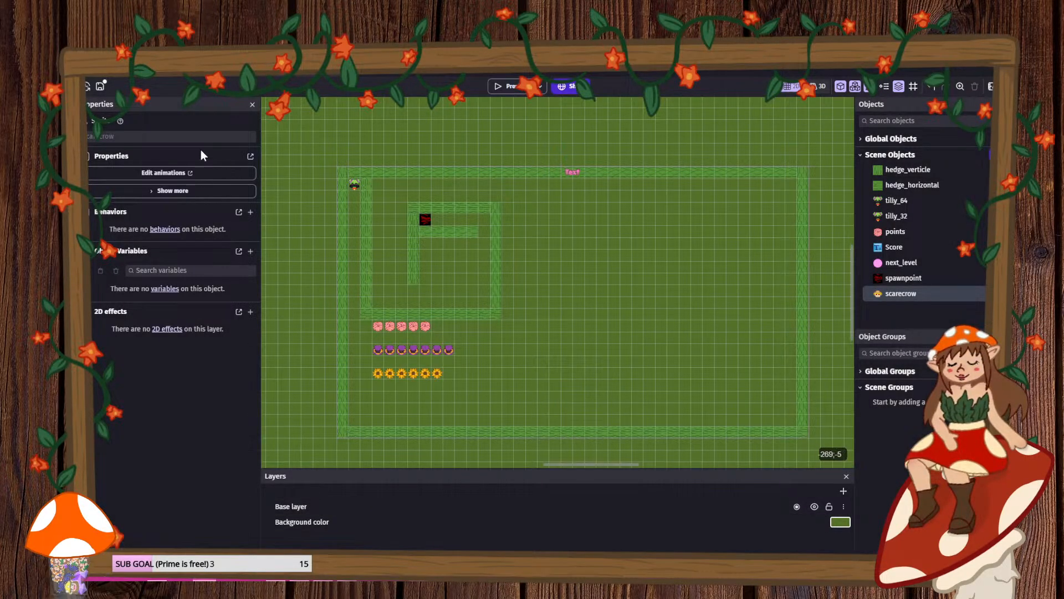
- Save the project and open the scarecrow object's behaviors for editing
key(ctrl+s)
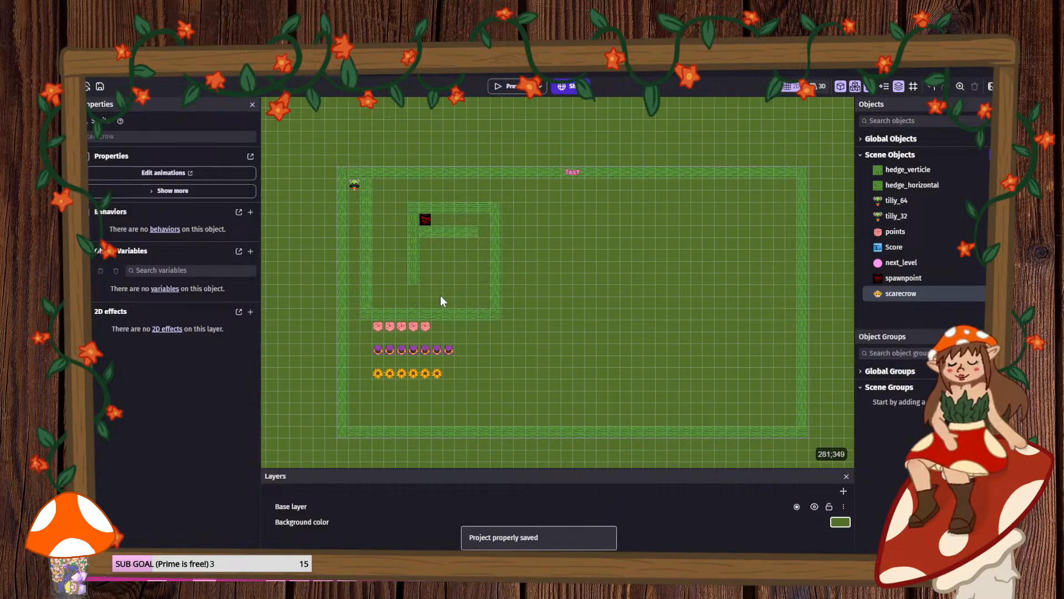
double_click(902, 295)
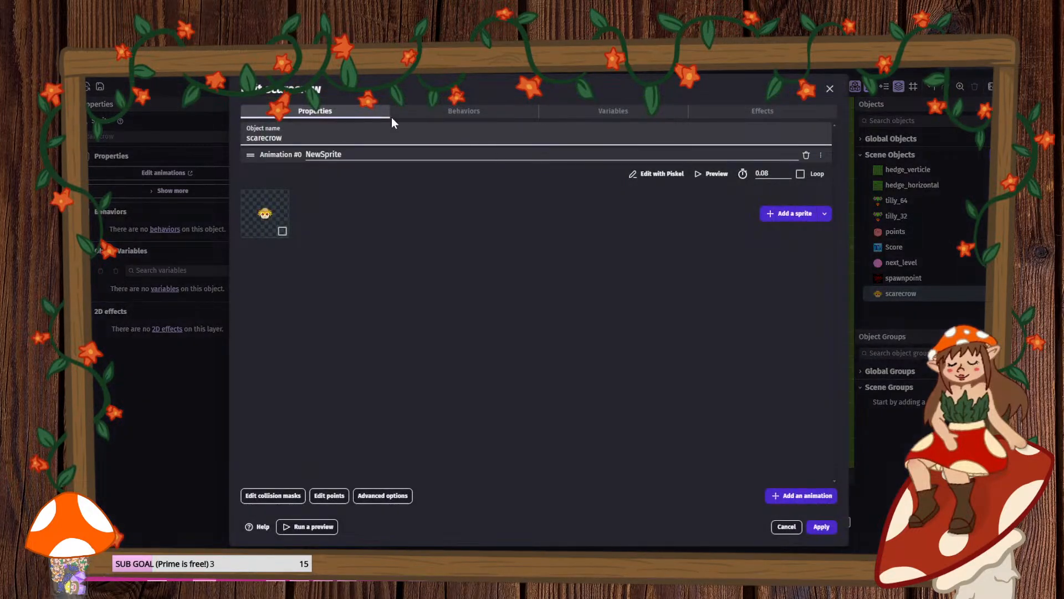
click(480, 114)
click(538, 324)
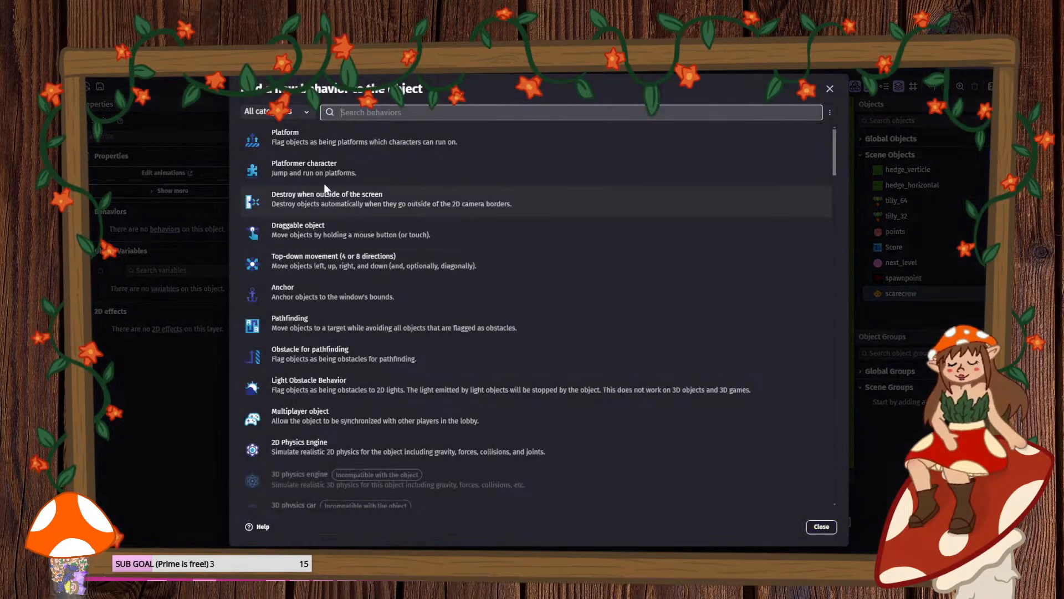
click(301, 166)
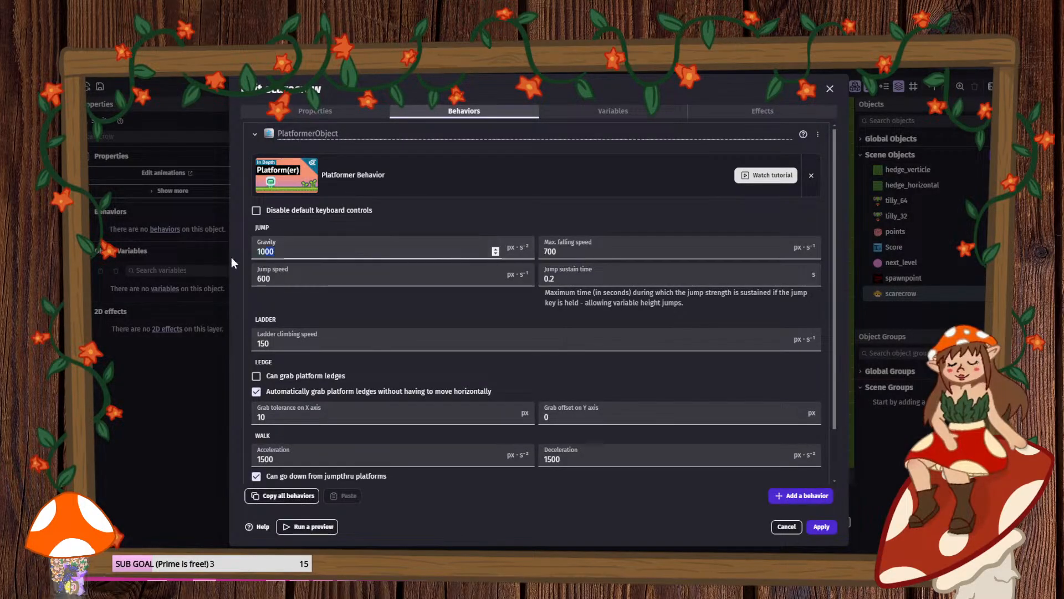
text(0)
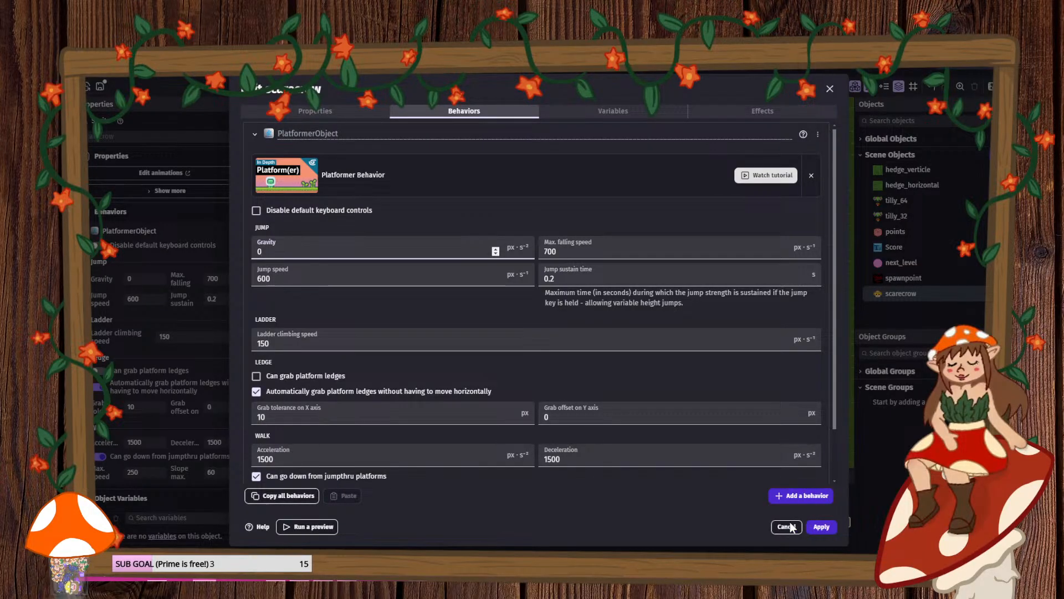
click(818, 134)
click(835, 152)
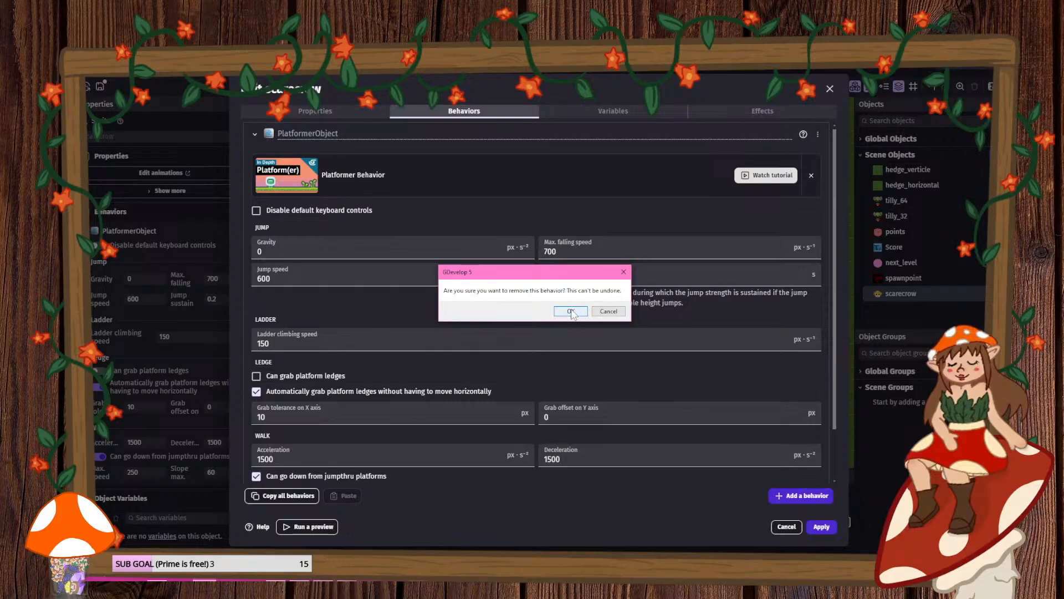
click(570, 312)
- Give the scarecrow the Top-down movement behavior with object rotation disabled, and apply it
click(528, 325)
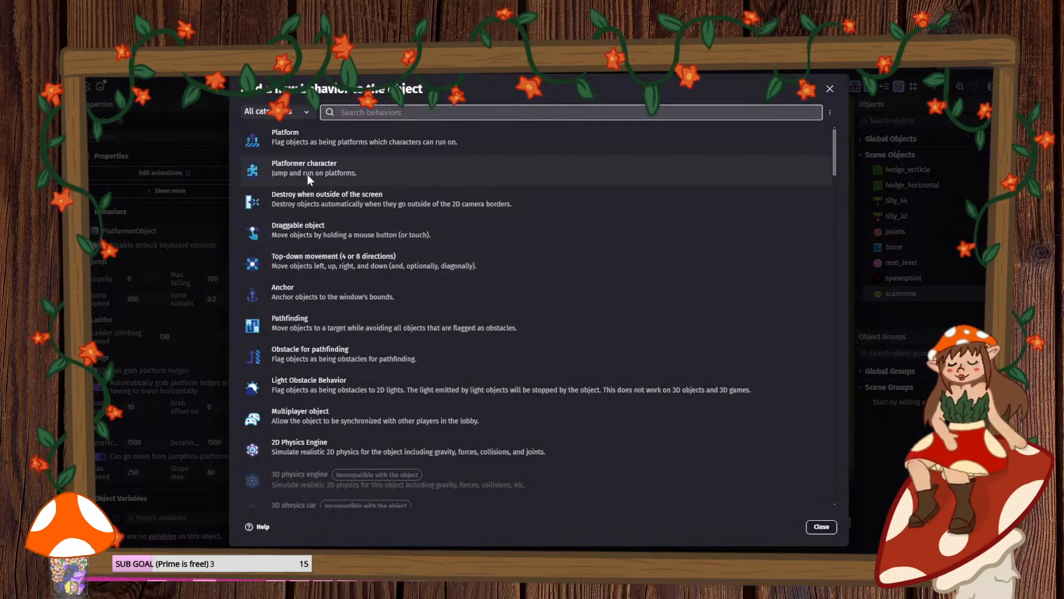
click(318, 261)
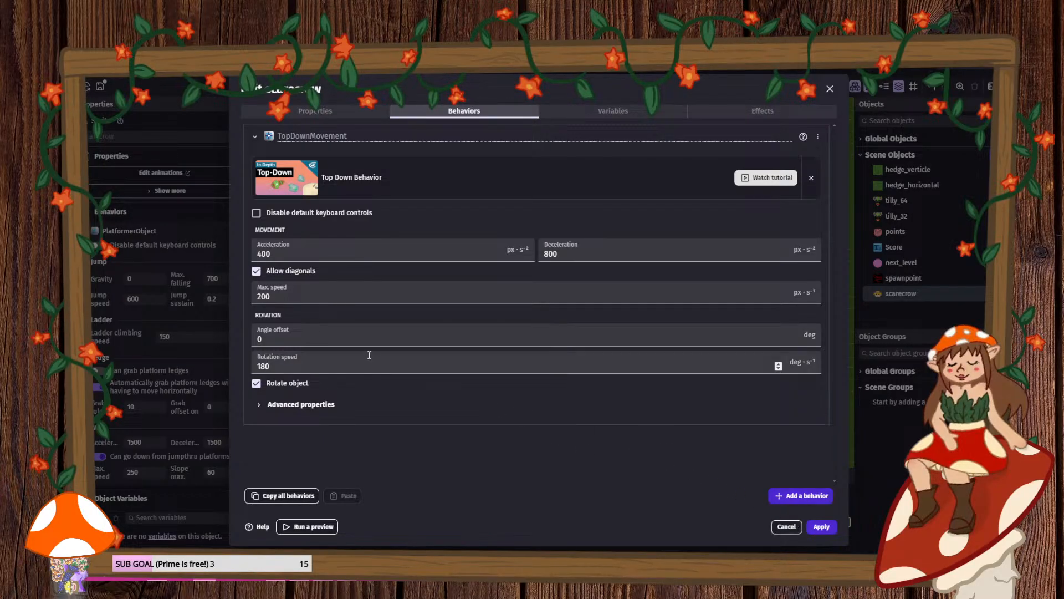
click(255, 383)
click(820, 527)
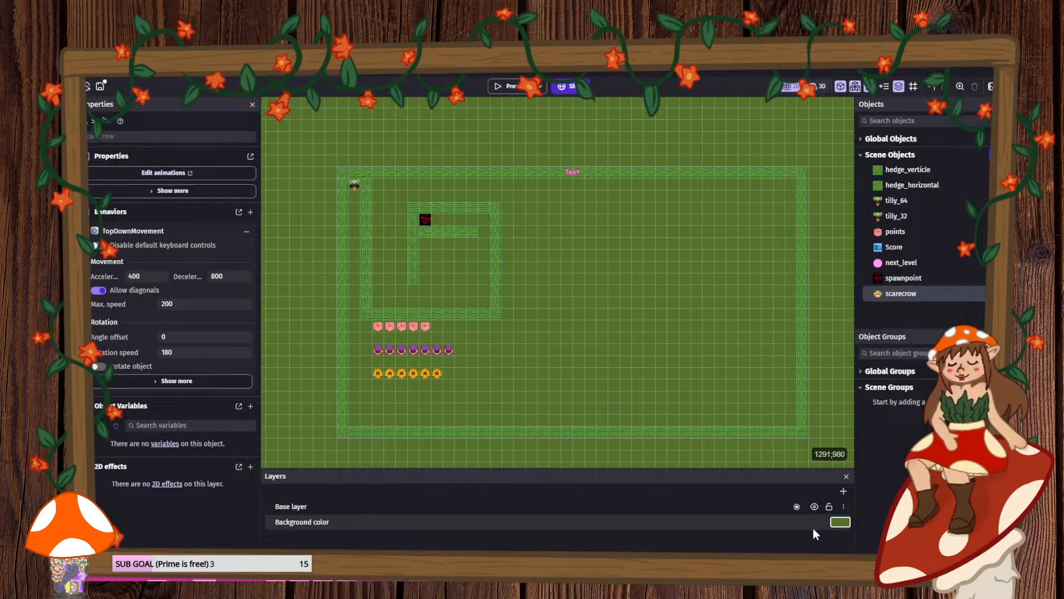
- Place one scarecrow instance inside the inner hedge enclosure, below the spawnpoint, and save the project
click(459, 266)
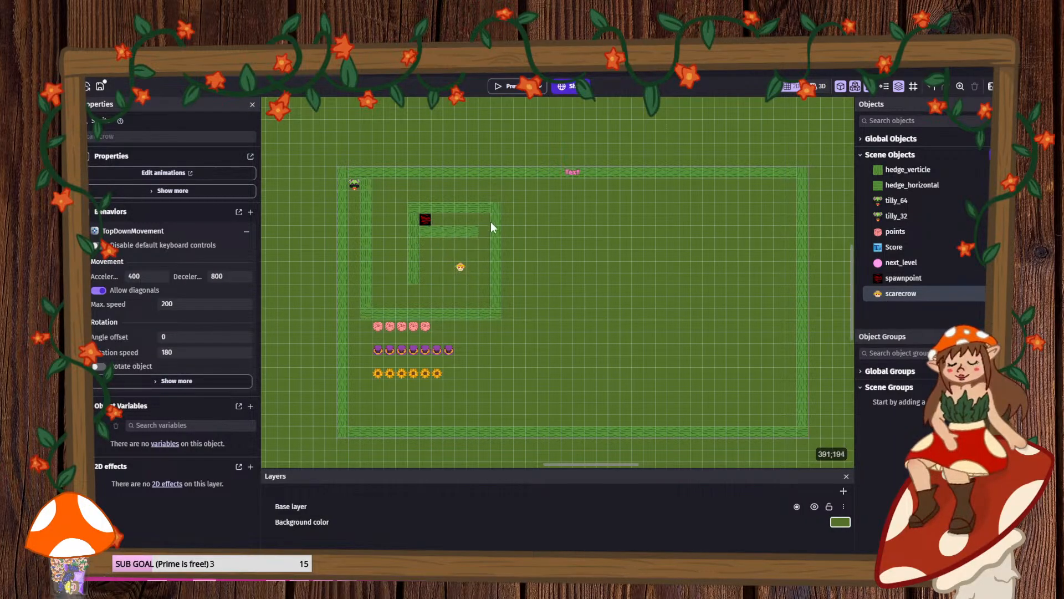
ctrl+scroll(477, 269, up, 4)
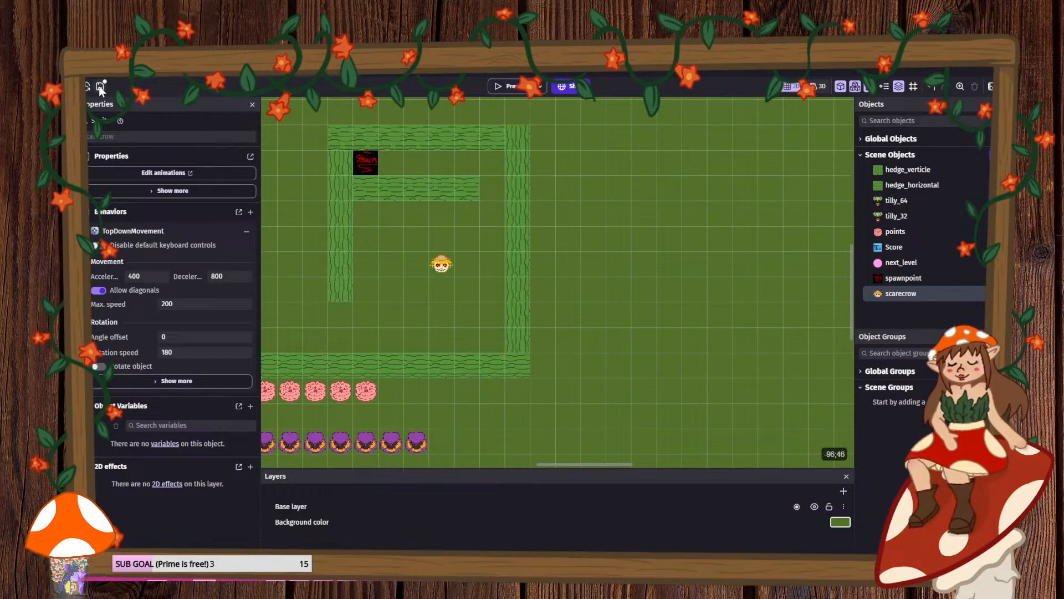
click(100, 87)
ctrl+scroll(508, 193, down, 3)
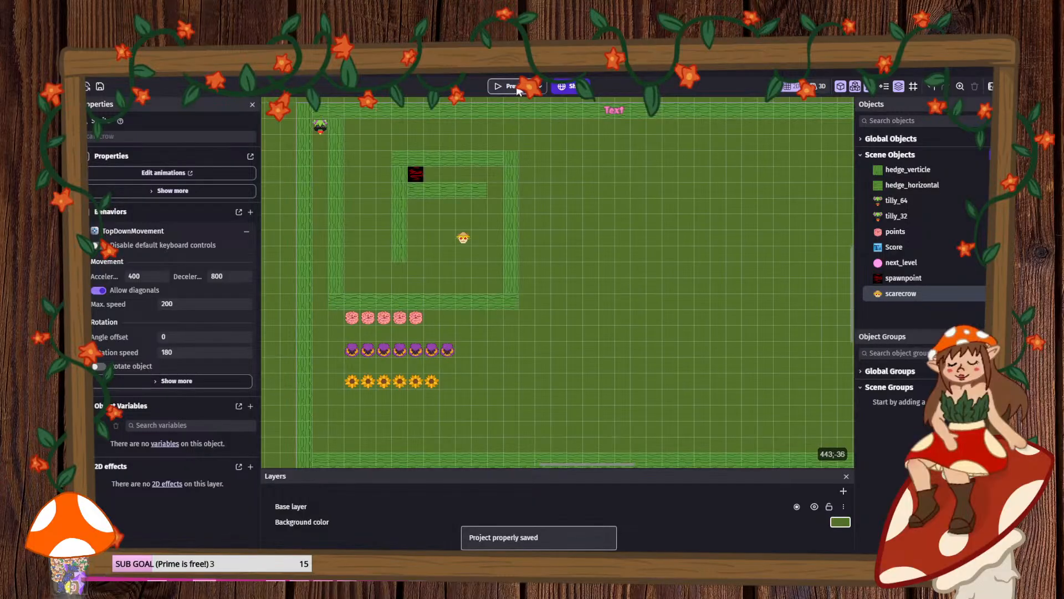
double_click(902, 292)
click(786, 528)
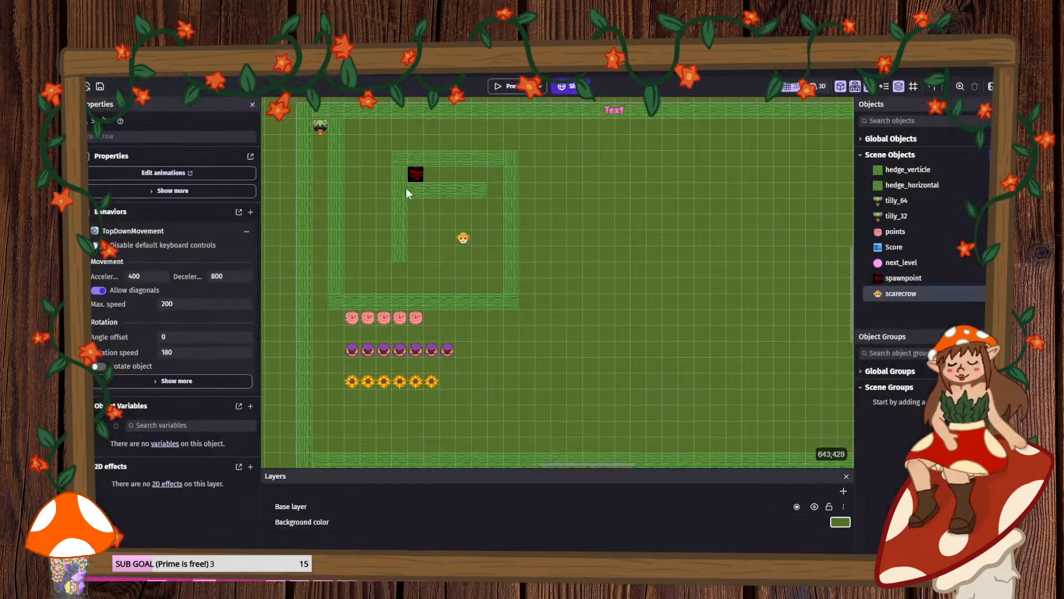
- In the scene's events, add an event group named "Player Gathering Points" above the tilly_32 and points collision event
click(228, 69)
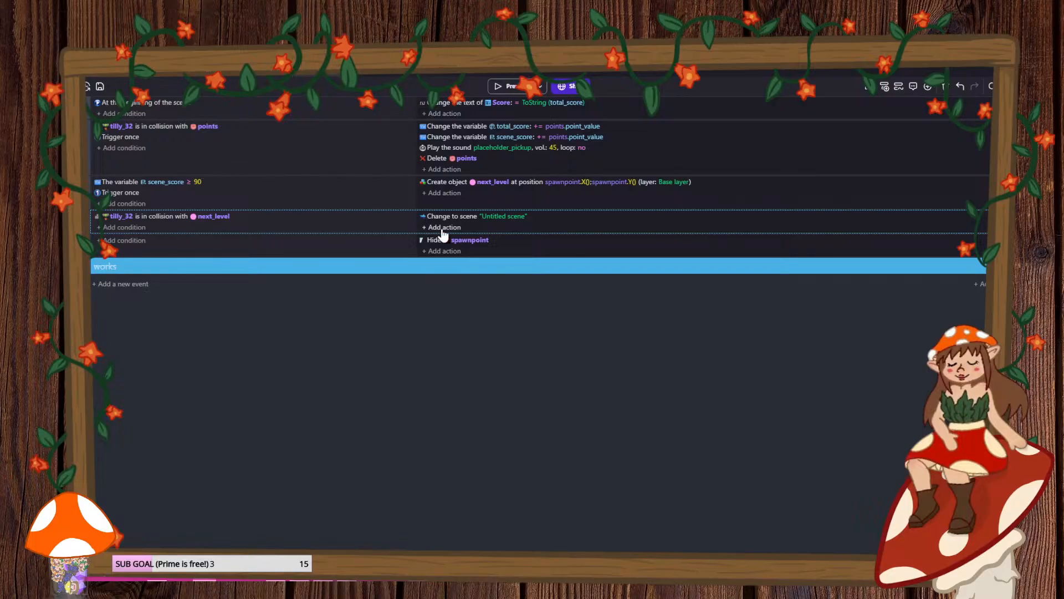
right_click(346, 157)
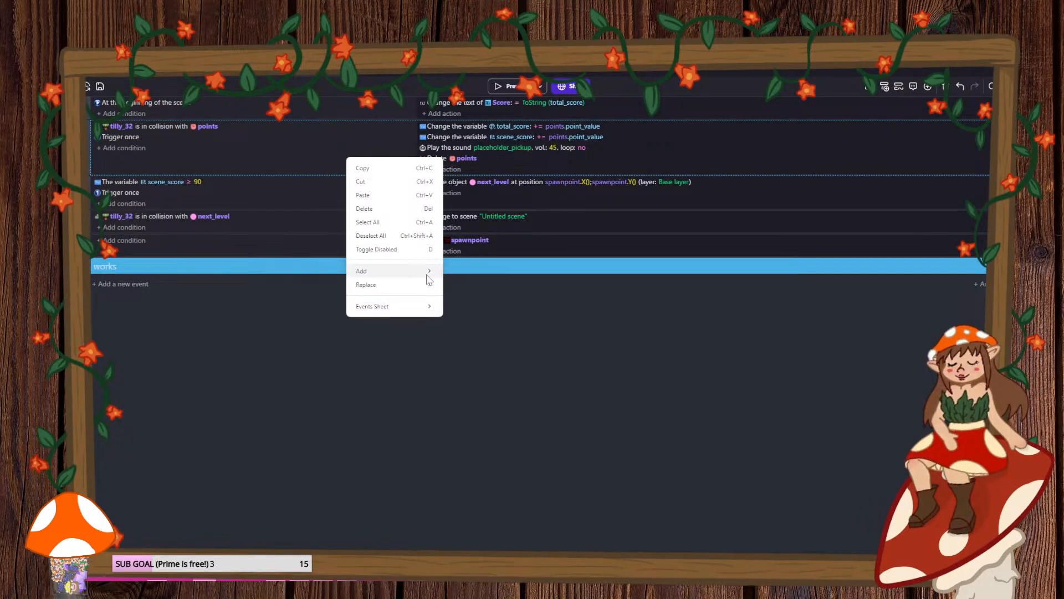
mouse_move(428, 274)
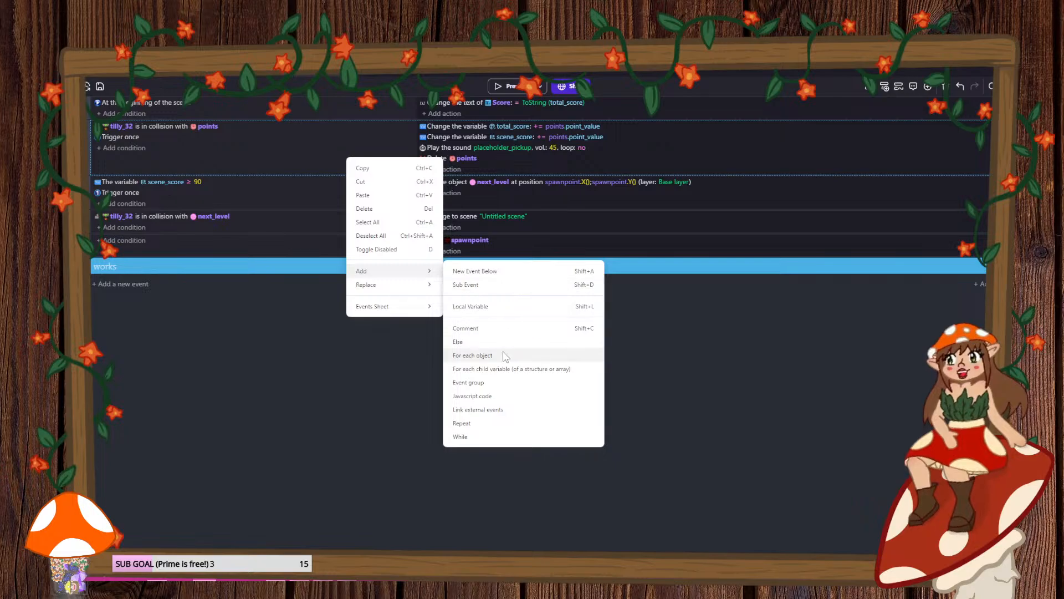
click(532, 382)
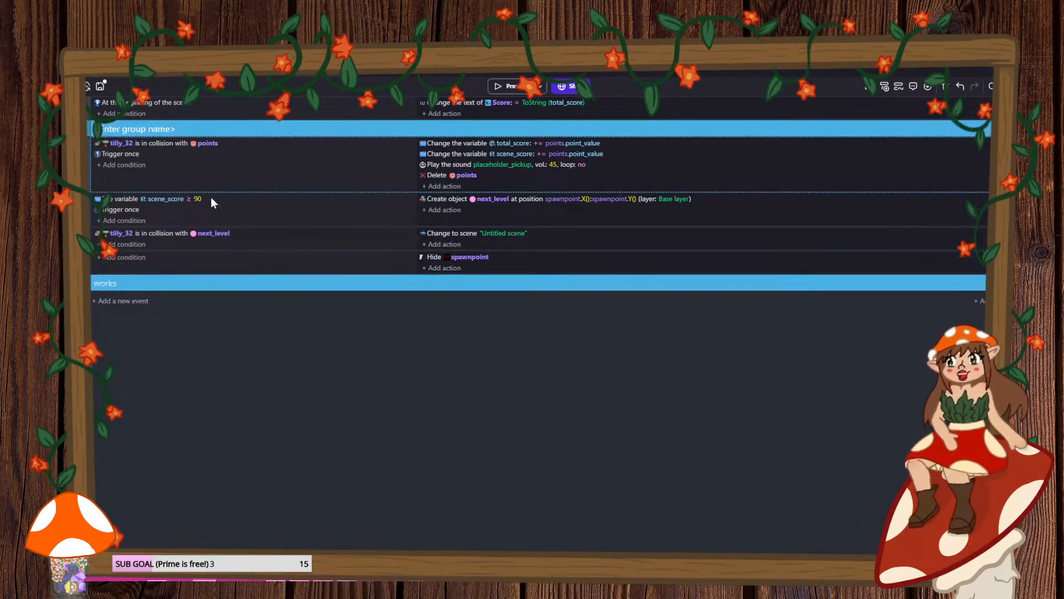
click(132, 129)
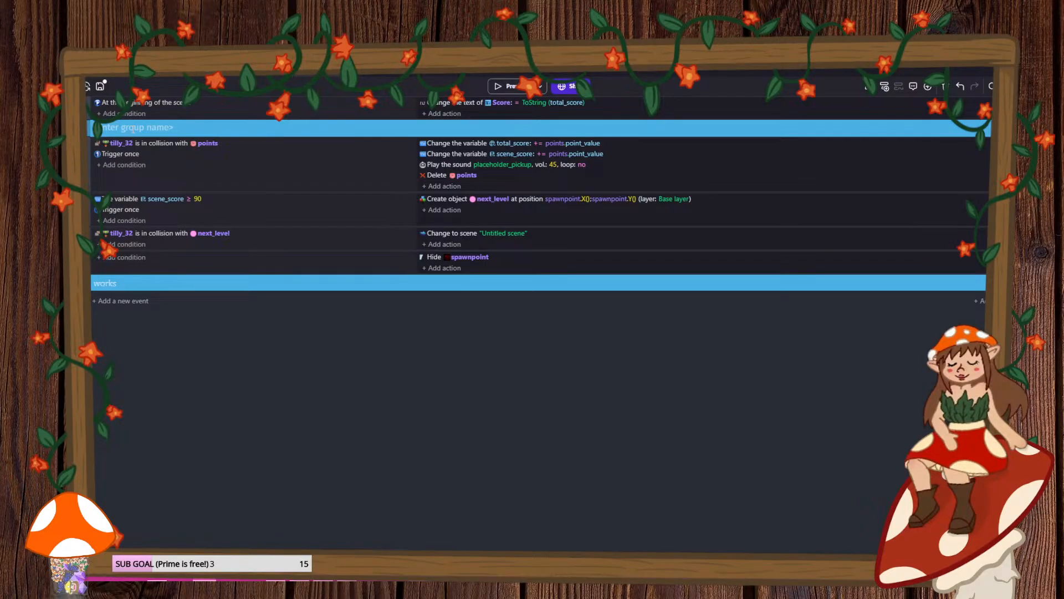
text(po)
text(ayer Gathering)
text( Points)
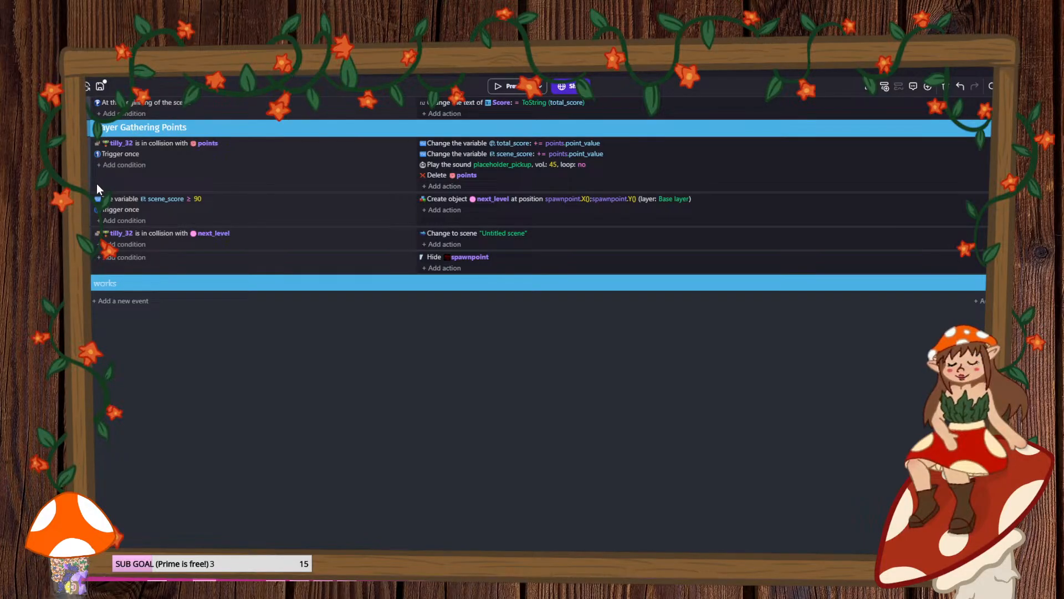
- Move the points collision event and the scene_score ≥ 90 event into the Player Gathering Points group and collapse it
drag(90, 145, 101, 135)
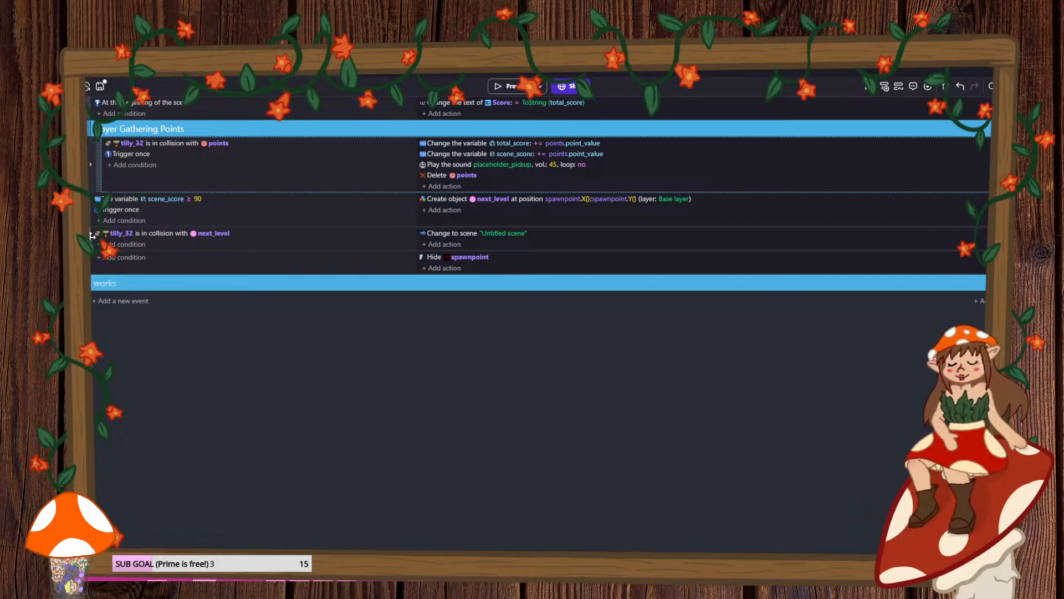
mouse_move(91, 209)
mouse_down()
mouse_move(108, 206)
mouse_move(100, 195)
mouse_up()
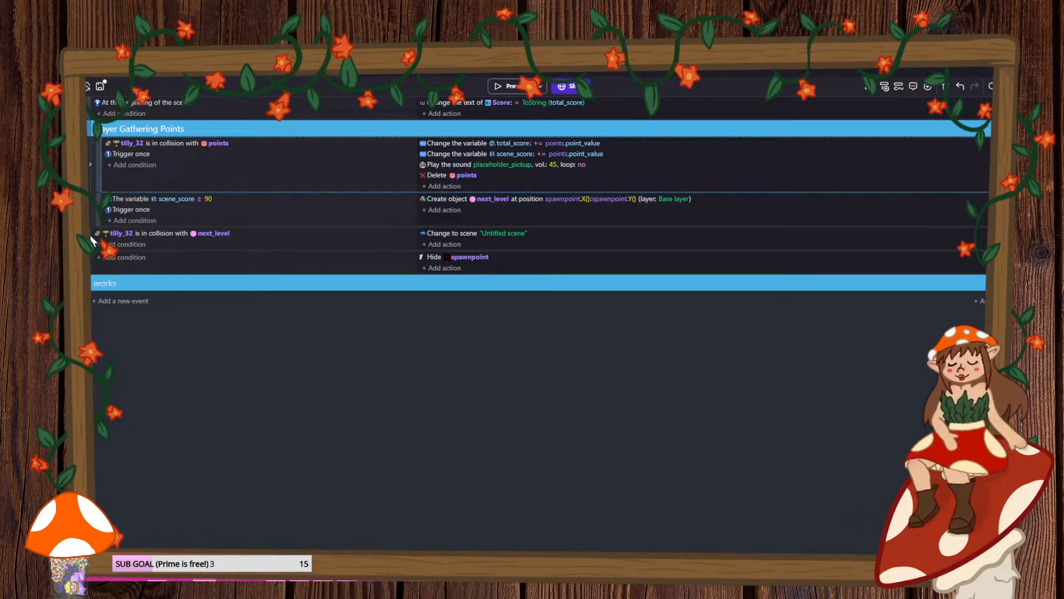
click(88, 131)
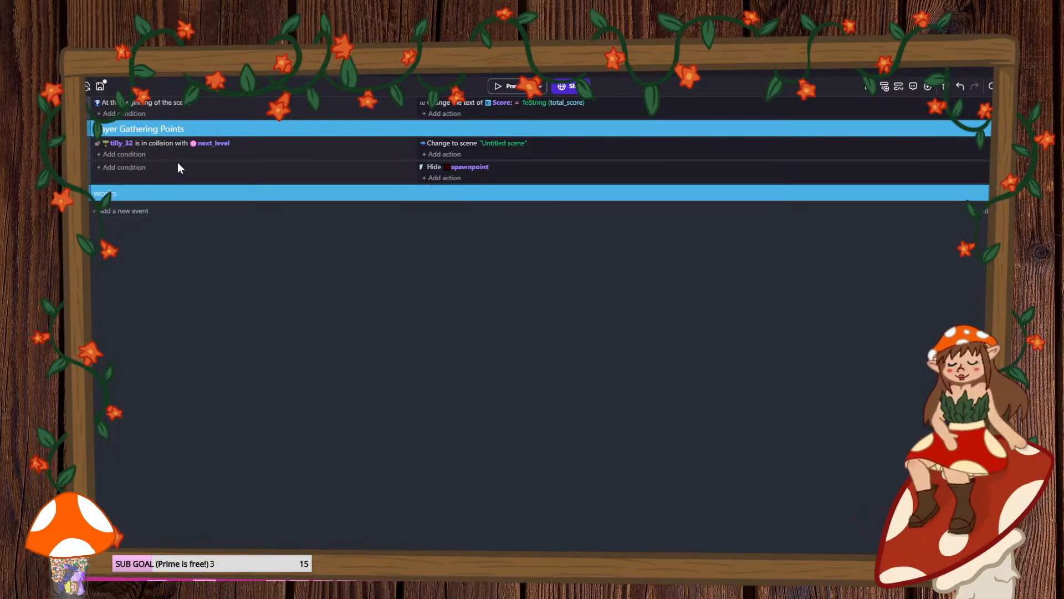
- Add an event group named "Enemy Moving" at the end of the events sheet
right_click(123, 216)
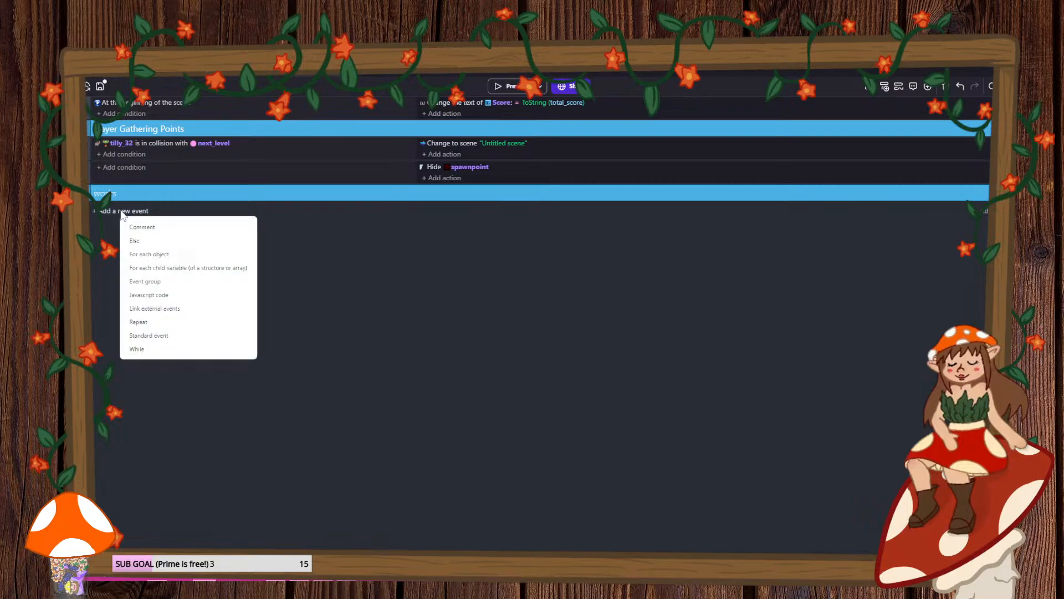
click(175, 280)
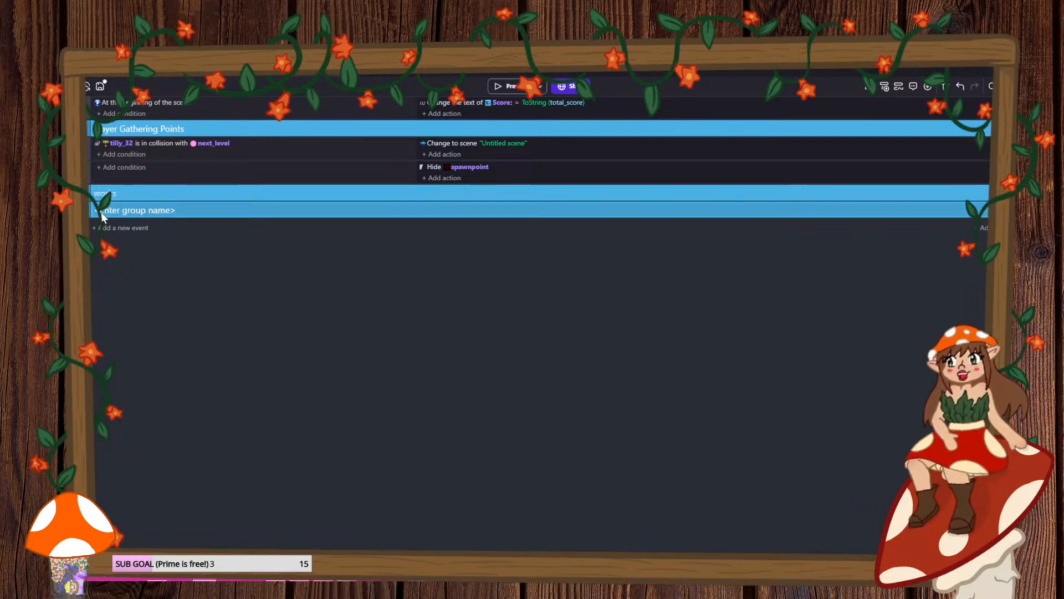
text(e)
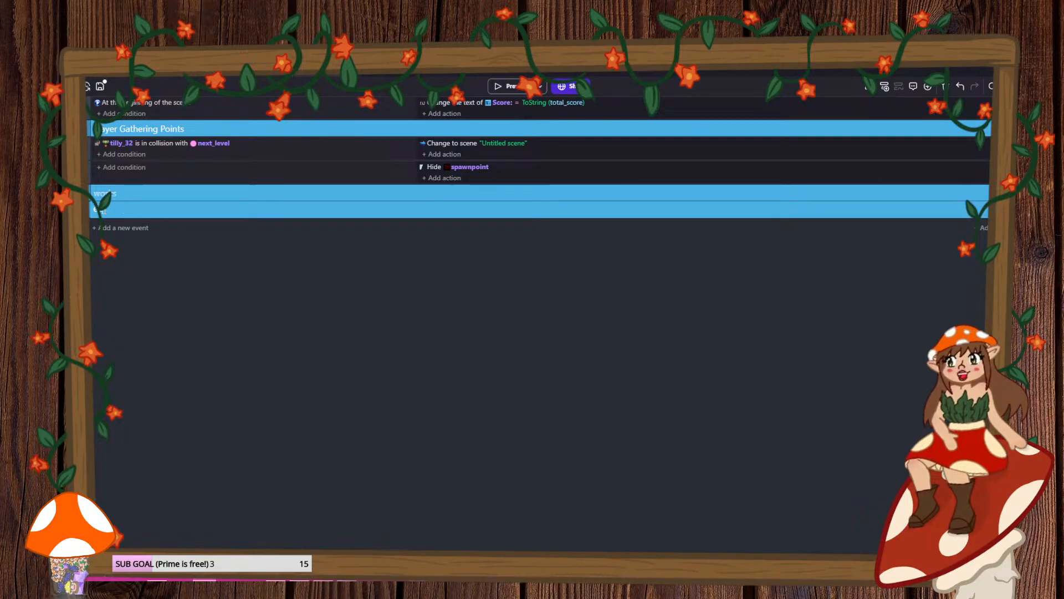
text(nemy)
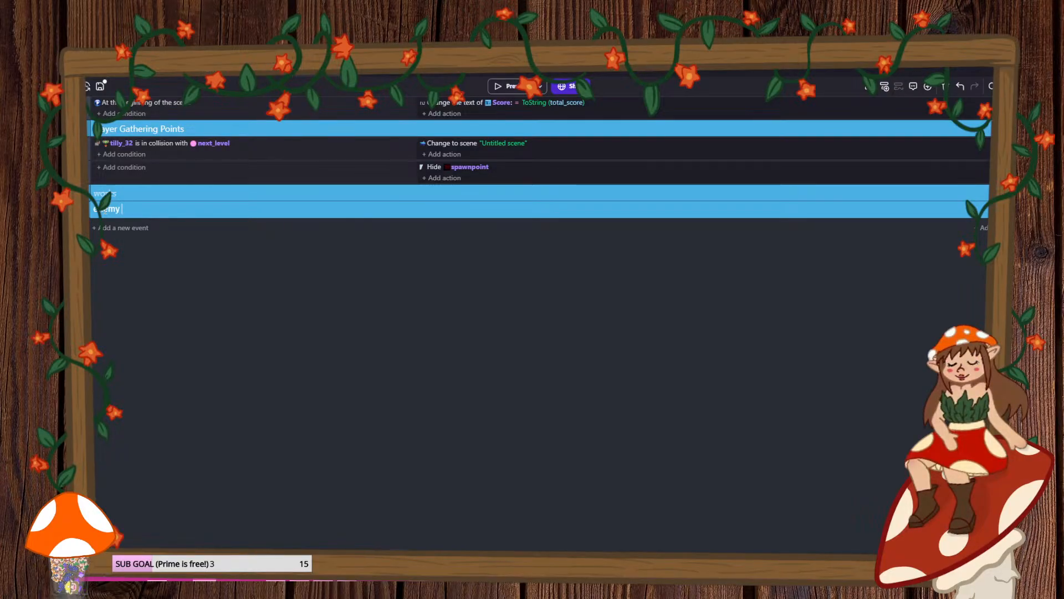
text( Moving)
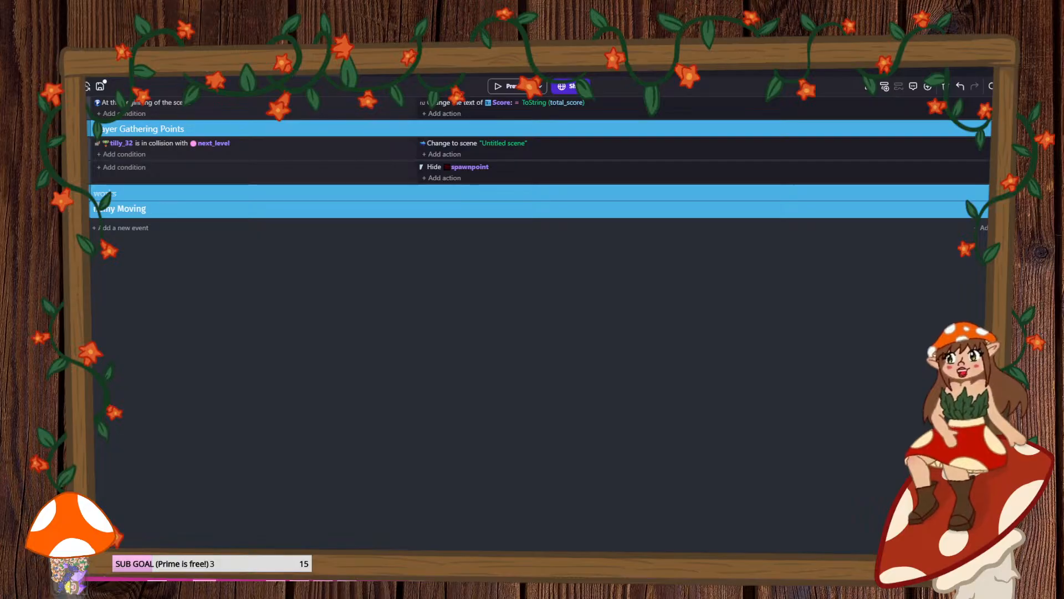
click(289, 285)
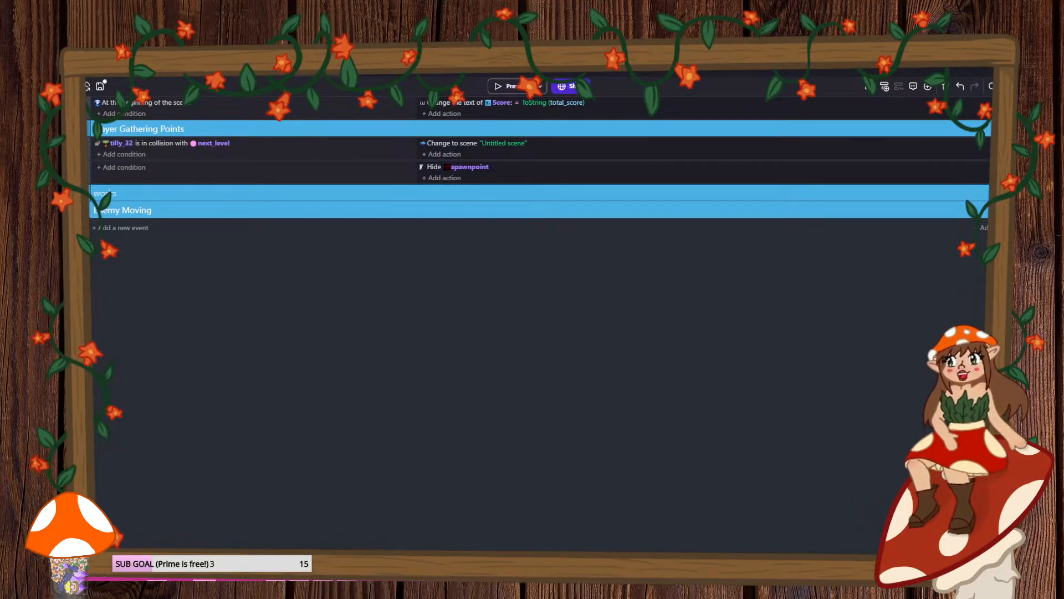
key(super+d)
key(super+d)
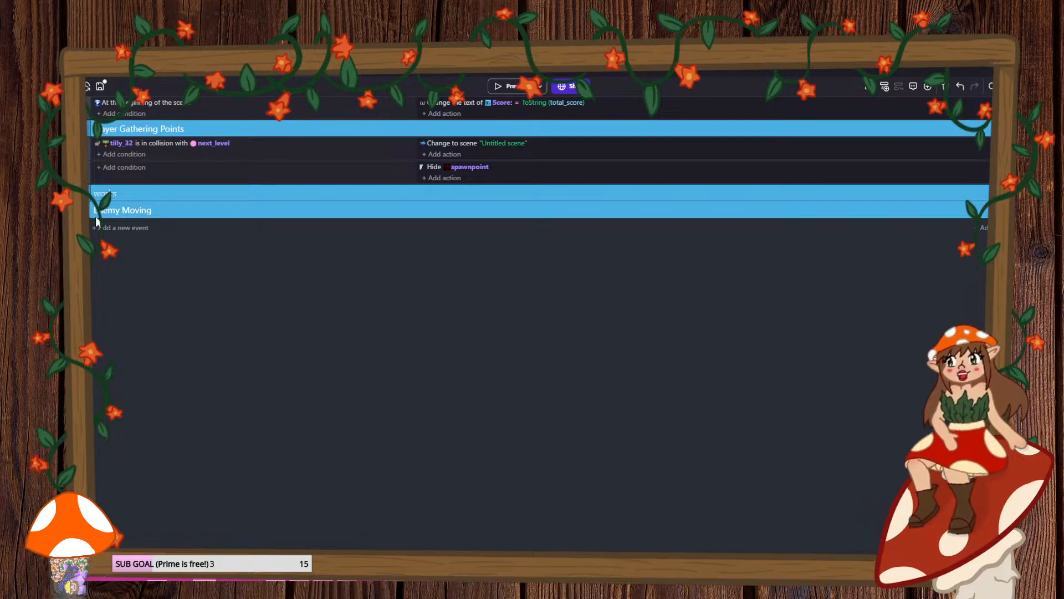
- Move the Enemy Moving group above the works group and add an empty event inside it
drag(90, 212, 95, 183)
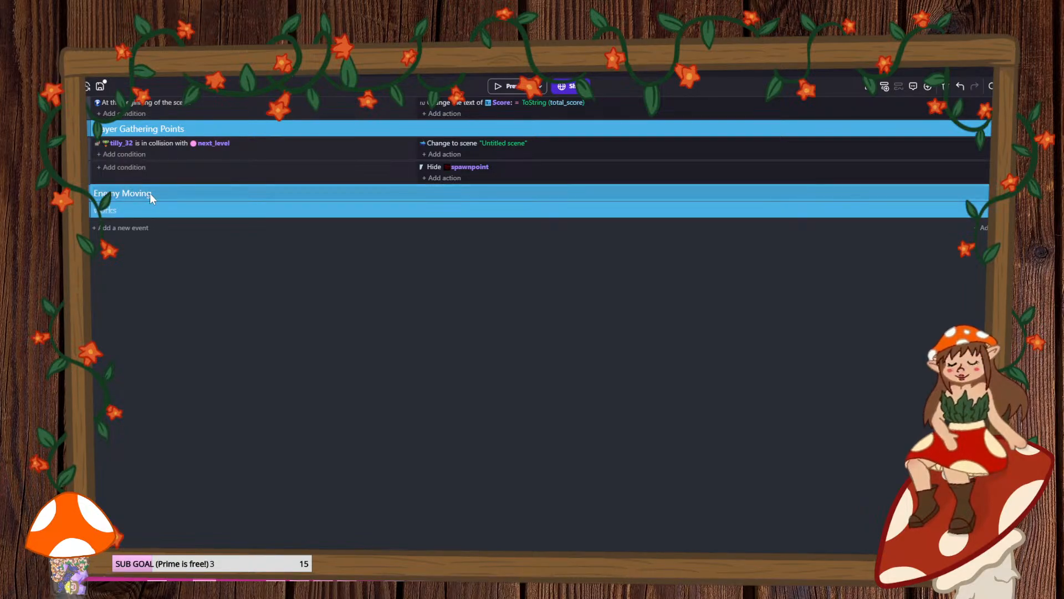
right_click(176, 194)
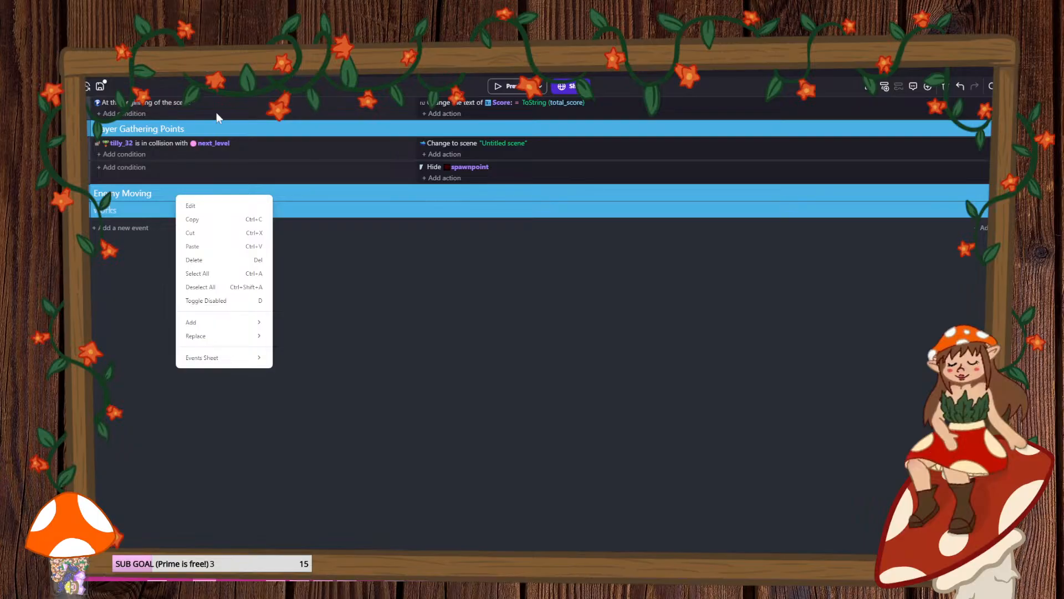
click(491, 300)
right_click(147, 195)
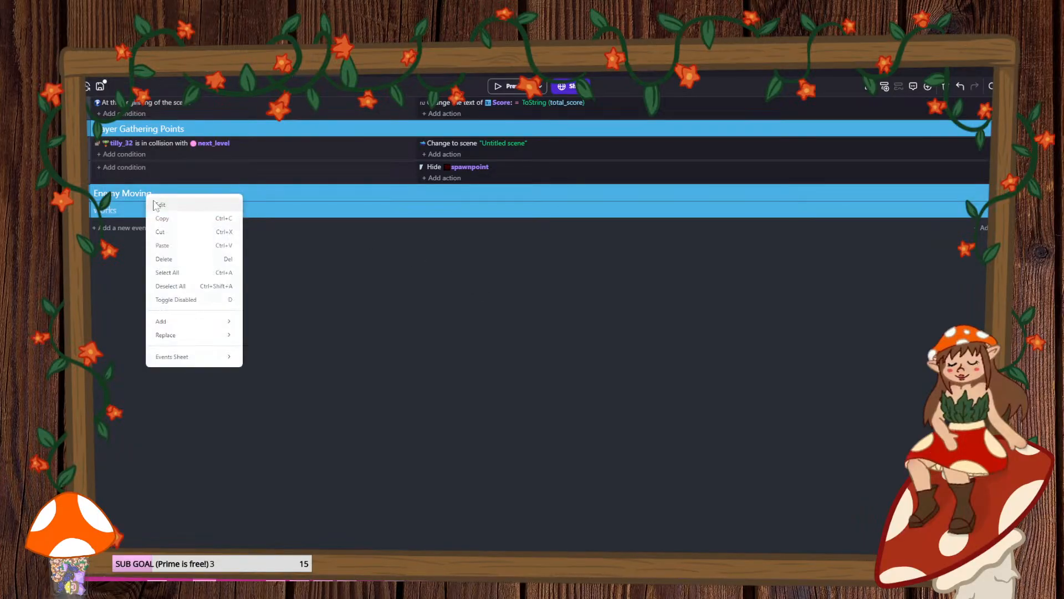
click(262, 194)
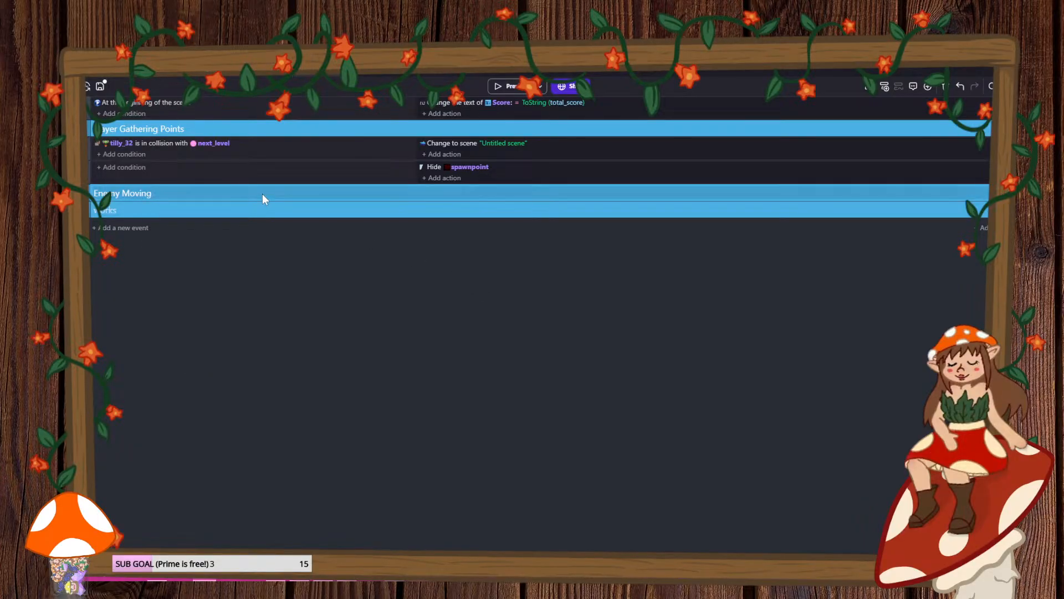
right_click(212, 195)
right_click(353, 199)
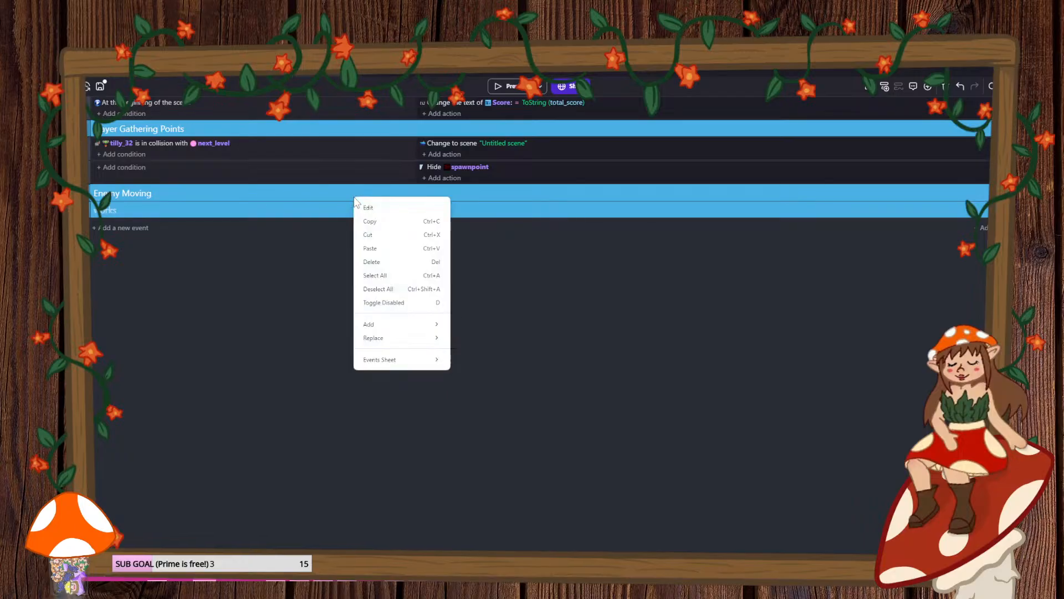
mouse_move(428, 324)
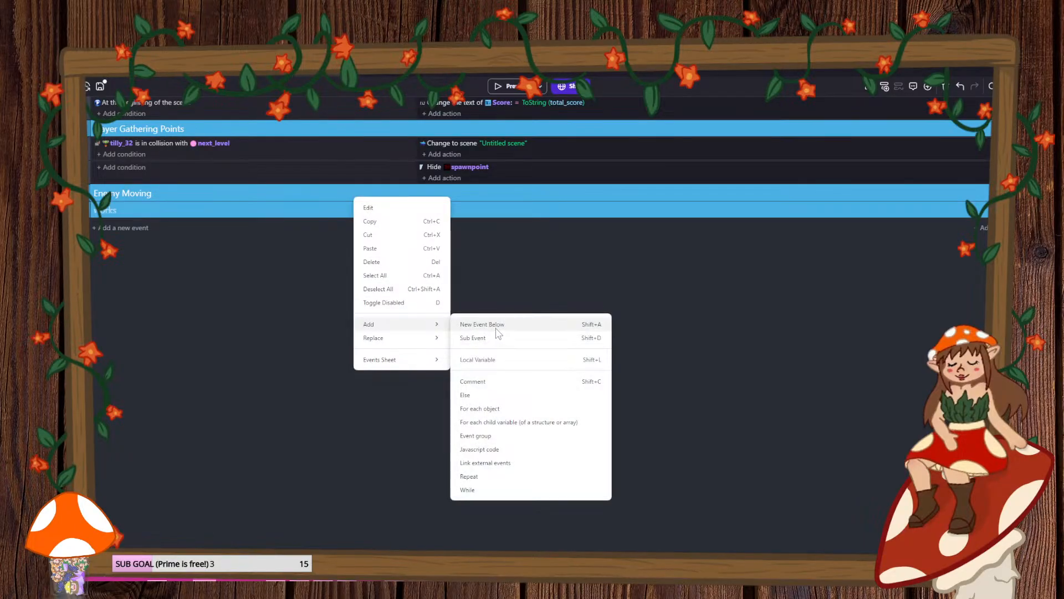
click(494, 326)
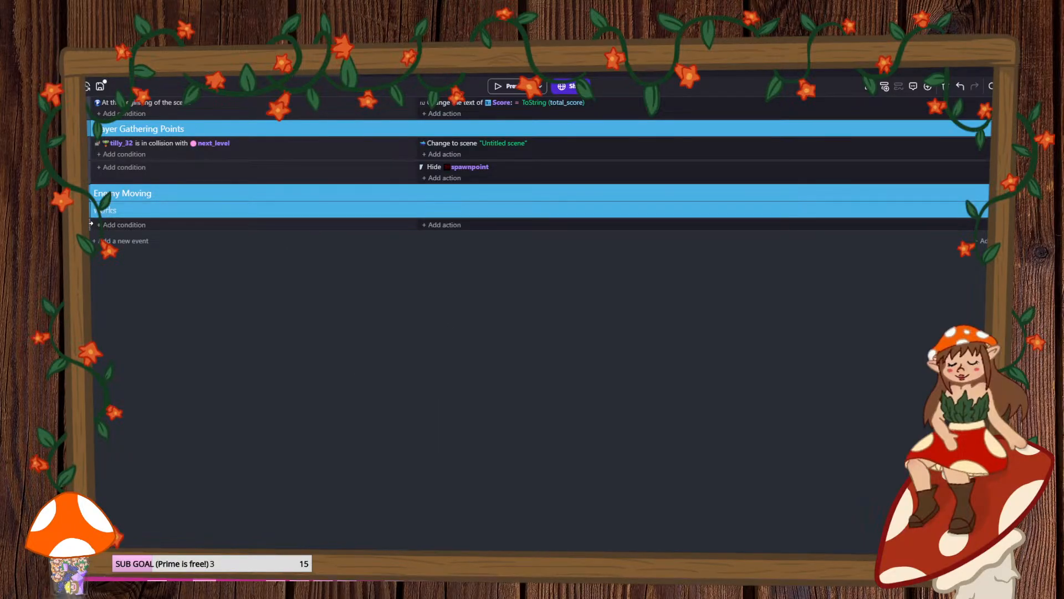
drag(91, 224, 114, 208)
click(123, 207)
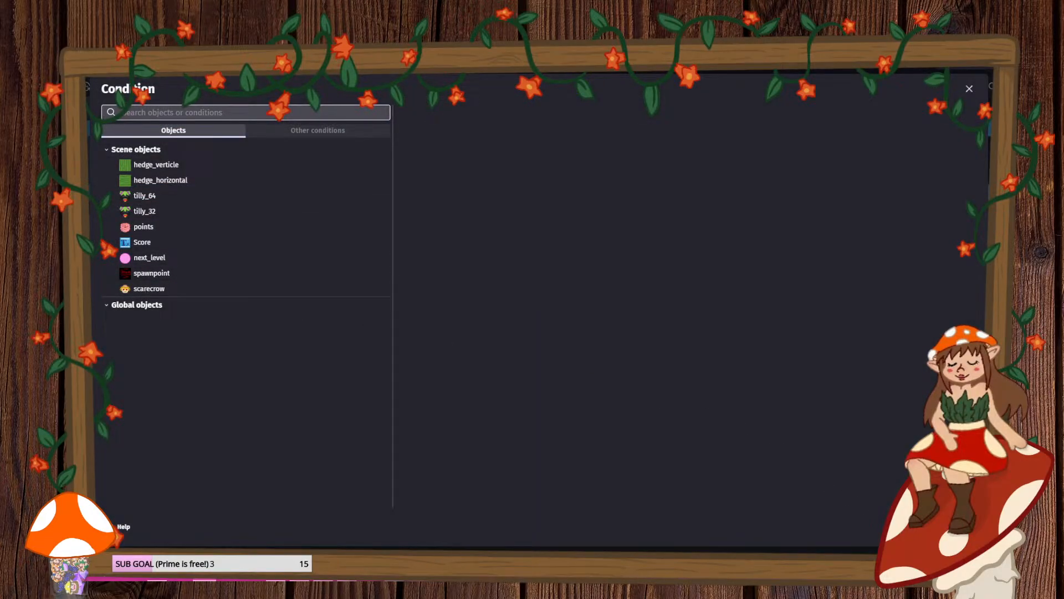
click(158, 285)
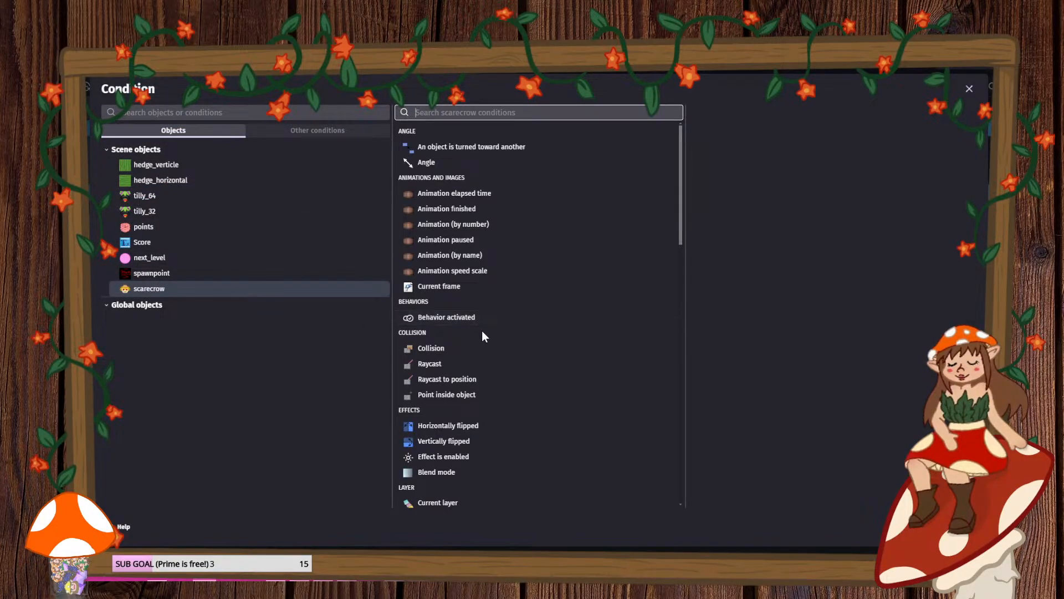
scroll(481, 331, down, 10)
scroll(480, 325, down, 5)
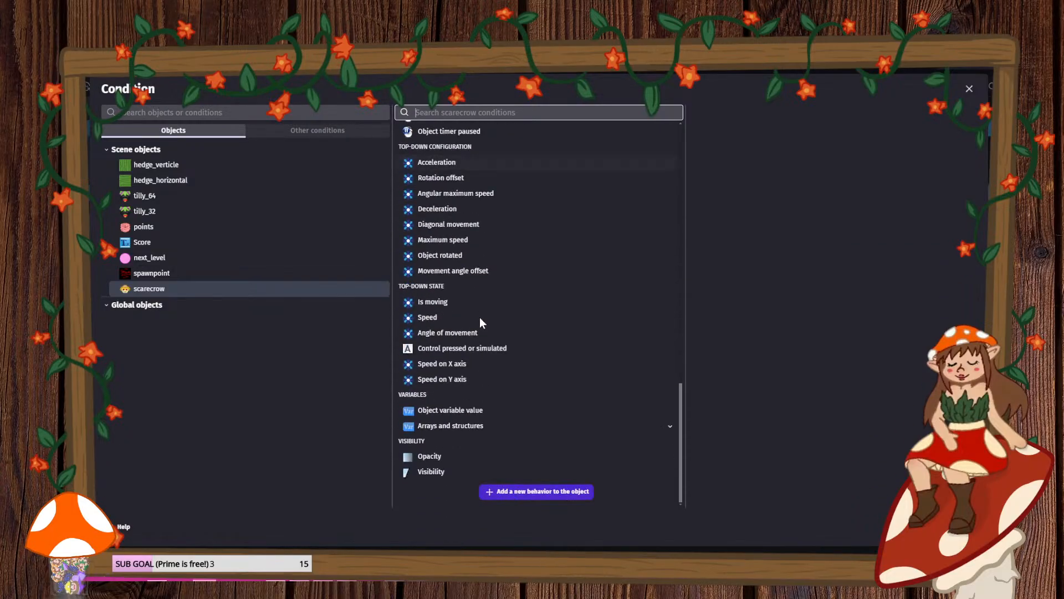
click(449, 350)
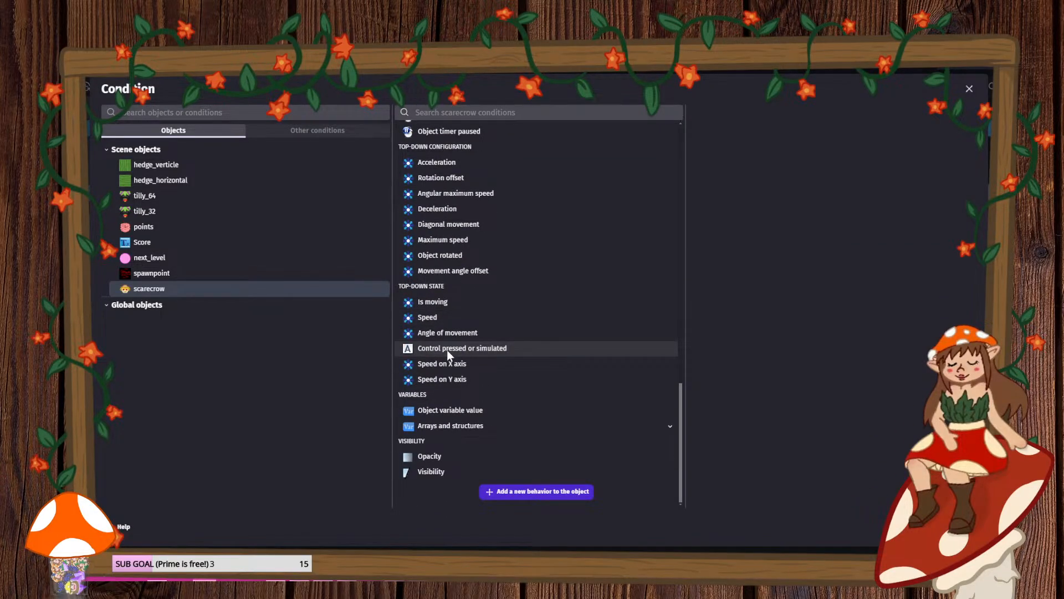
click(927, 525)
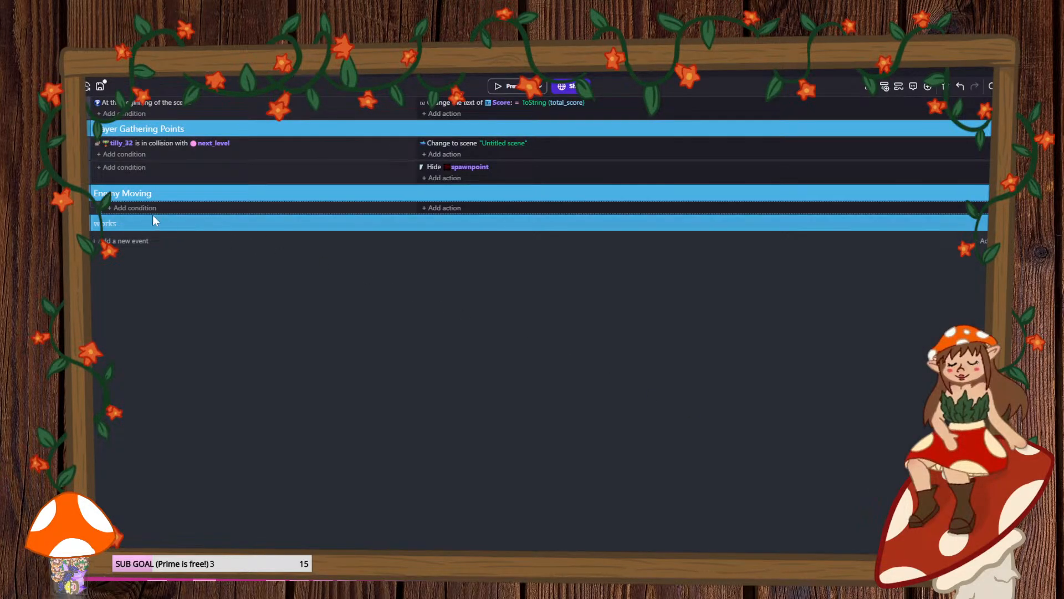
- Give the Enemy Moving event an inverted condition that checks whether scarecrow is horizontally flipped
click(138, 207)
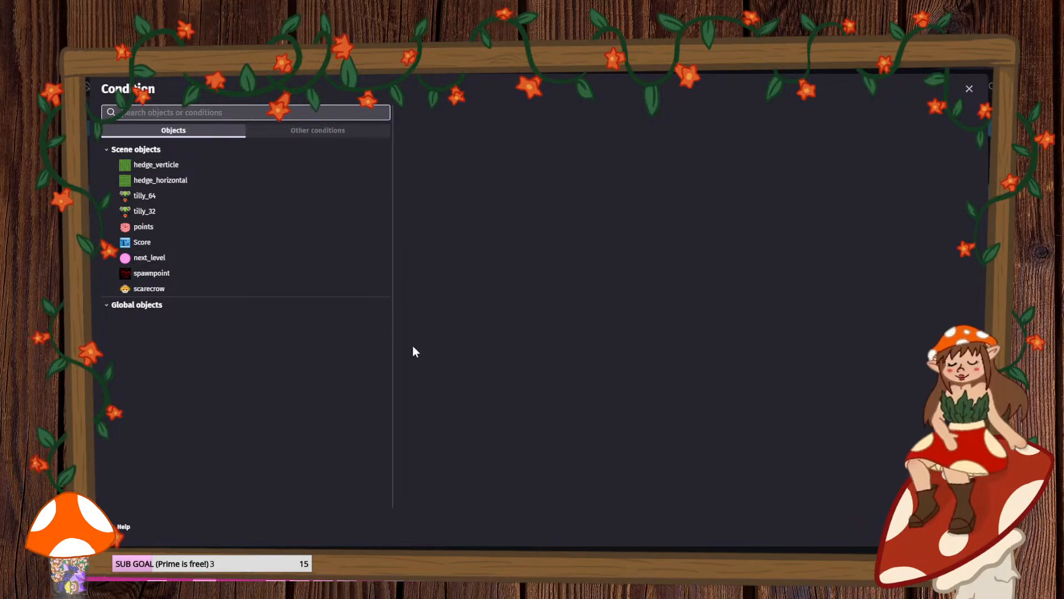
click(159, 291)
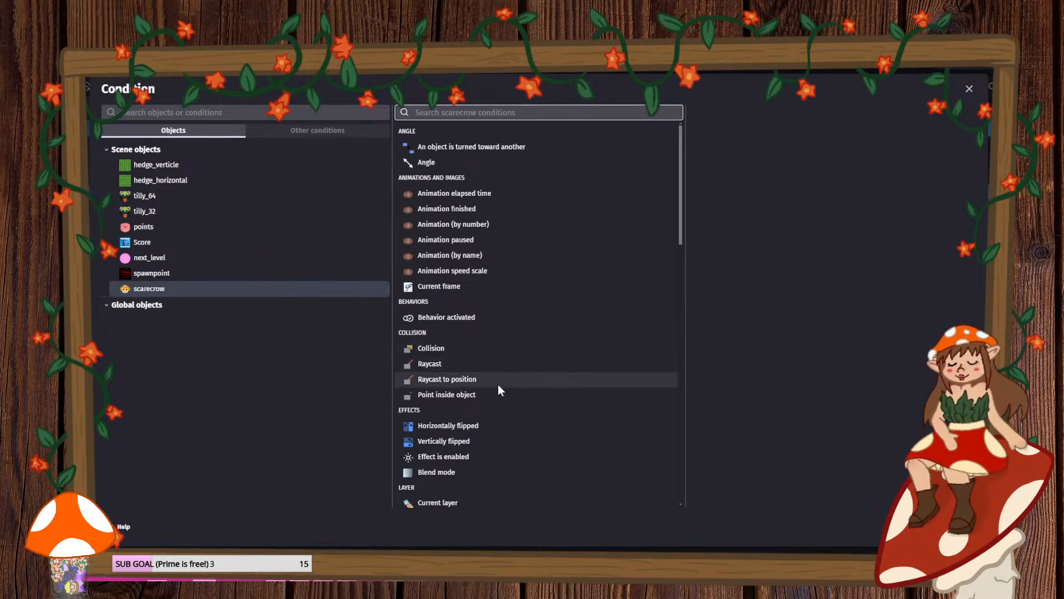
click(480, 424)
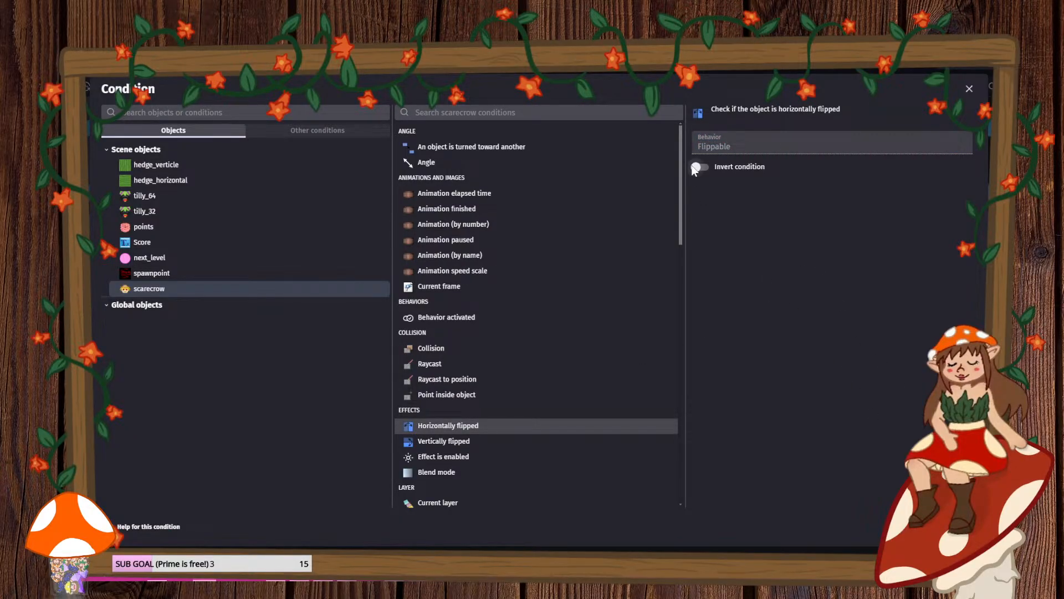
click(697, 167)
click(960, 527)
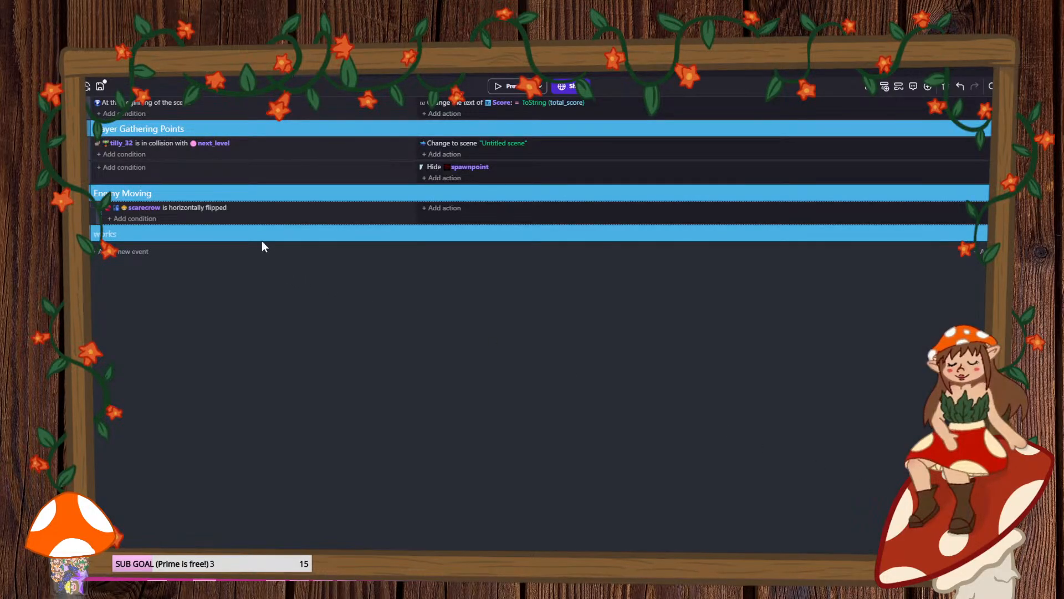
- Add the scarecrow action Simulate left key press to the event with the inverted horizontally flipped condition
click(448, 207)
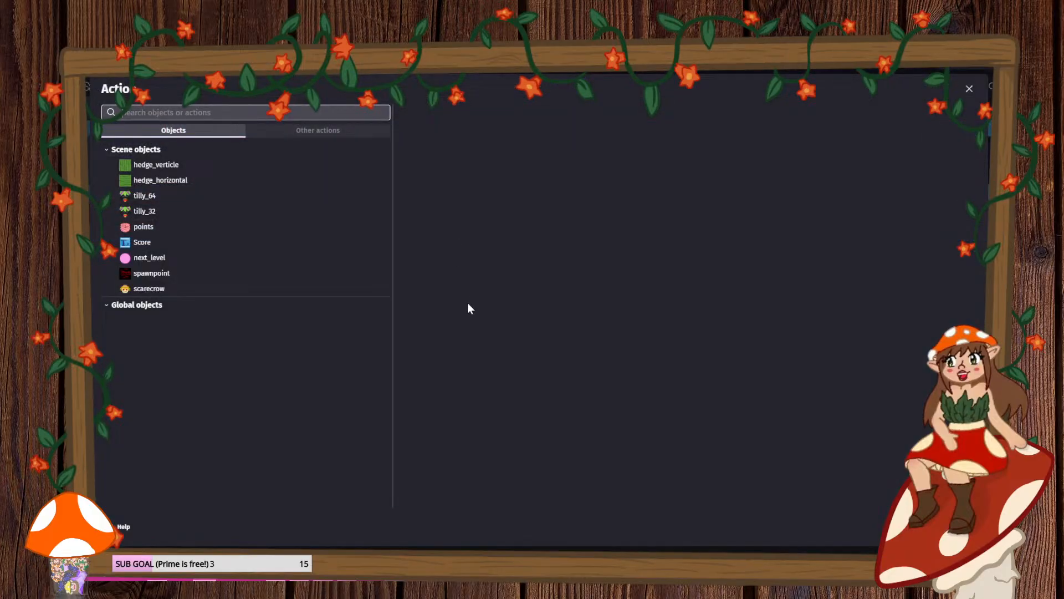
click(207, 289)
scroll(499, 355, down, 1)
scroll(505, 369, down, 10)
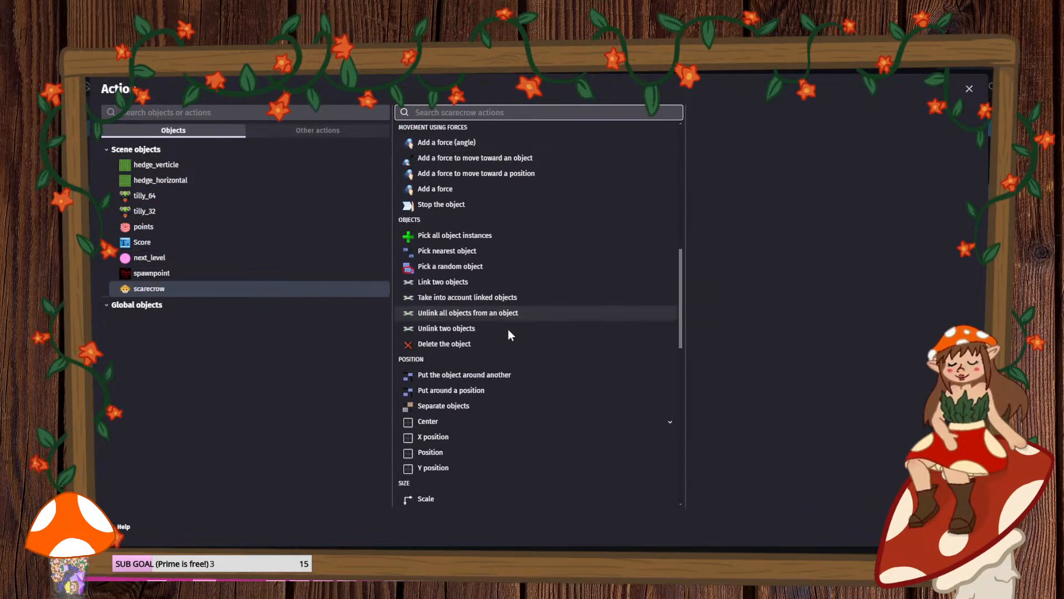
scroll(499, 372, down, 4)
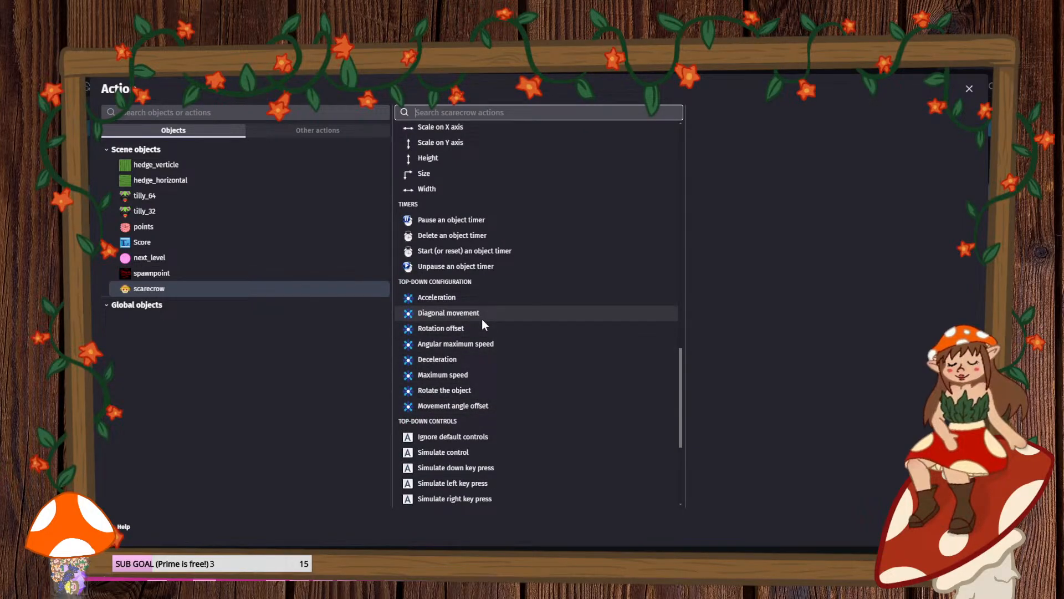
scroll(485, 352, down, 3)
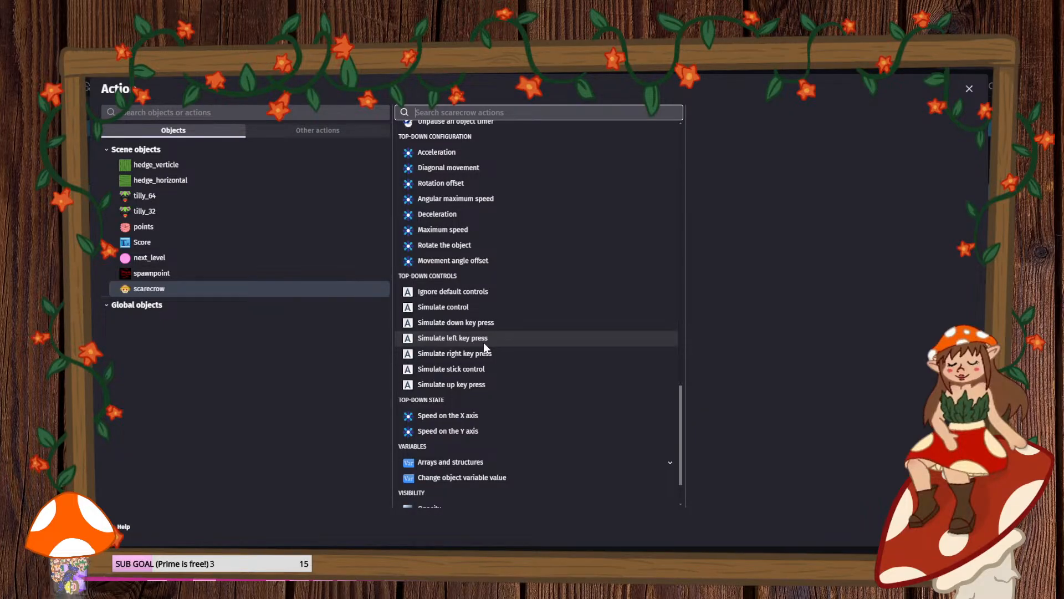
click(483, 341)
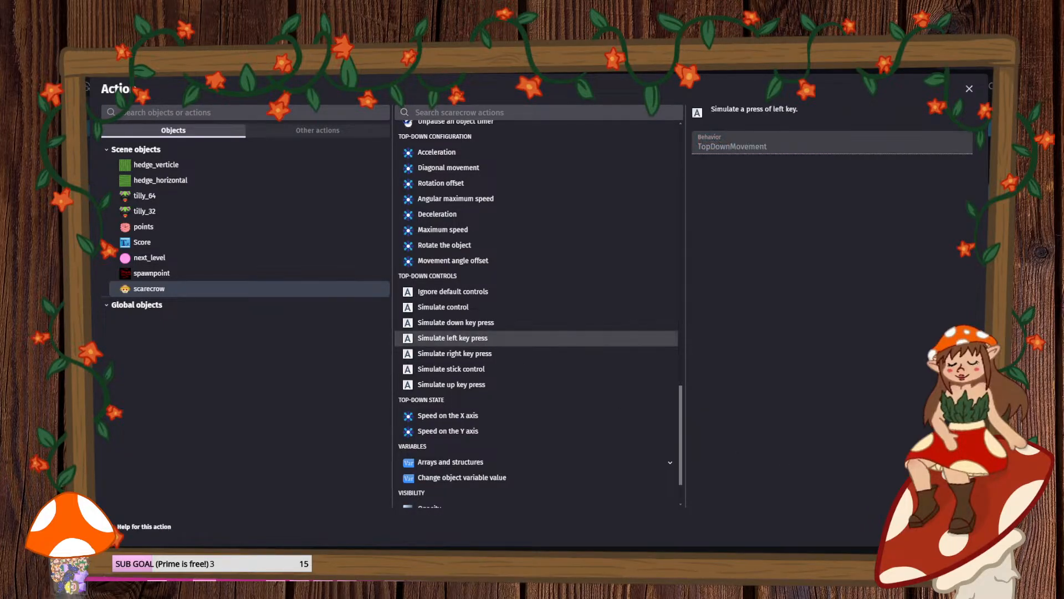
click(962, 526)
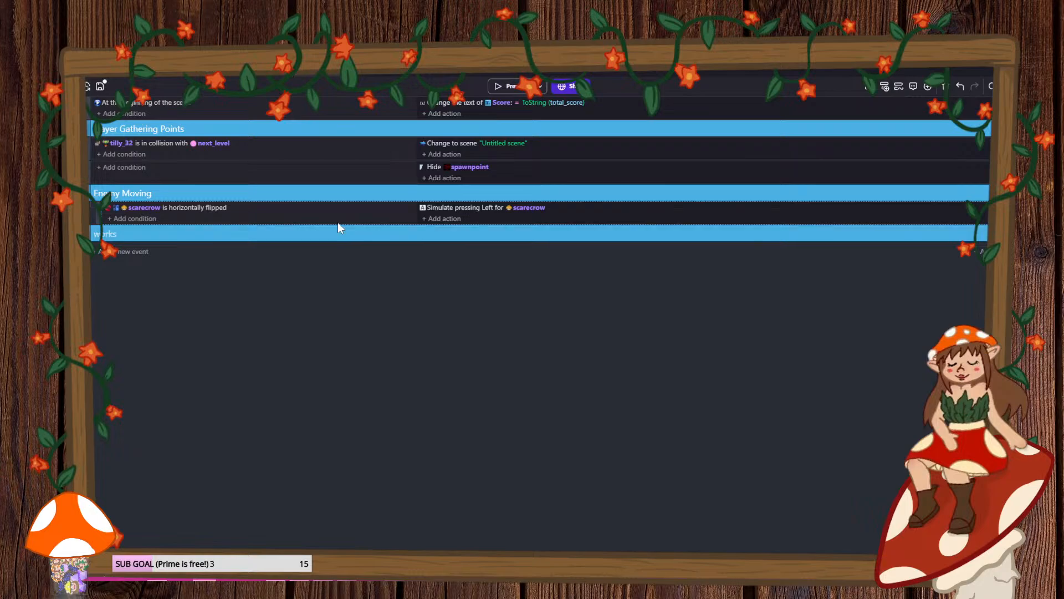
- Duplicate the scarecrow event inside Enemy Moving and remove the inversion from the copy's horizontally flipped condition
key(ctrl+v)
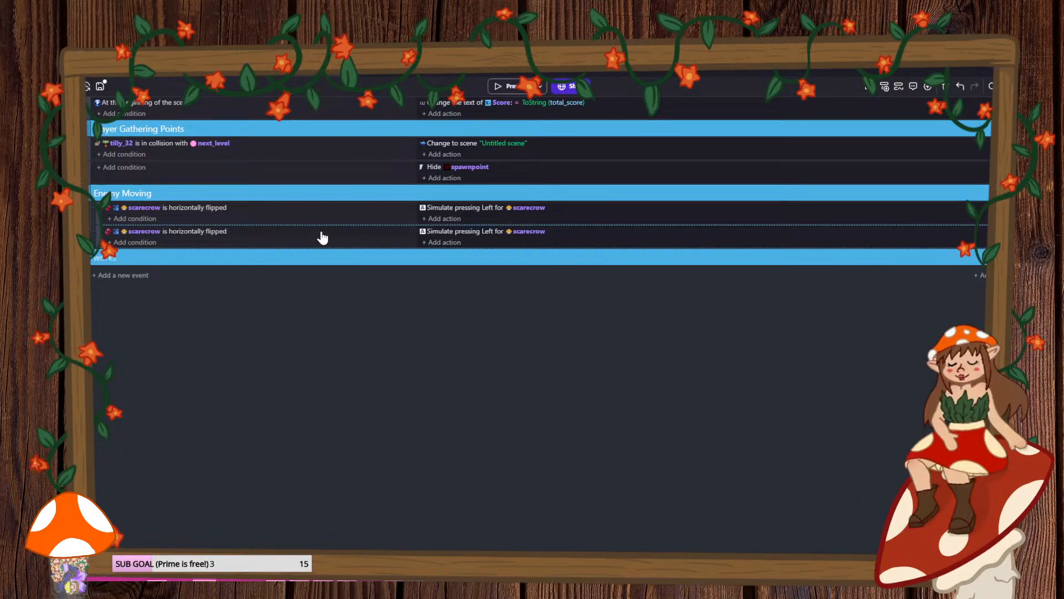
right_click(204, 232)
click(252, 315)
- Change the second scarecrow event's action to Simulate right key press
double_click(490, 231)
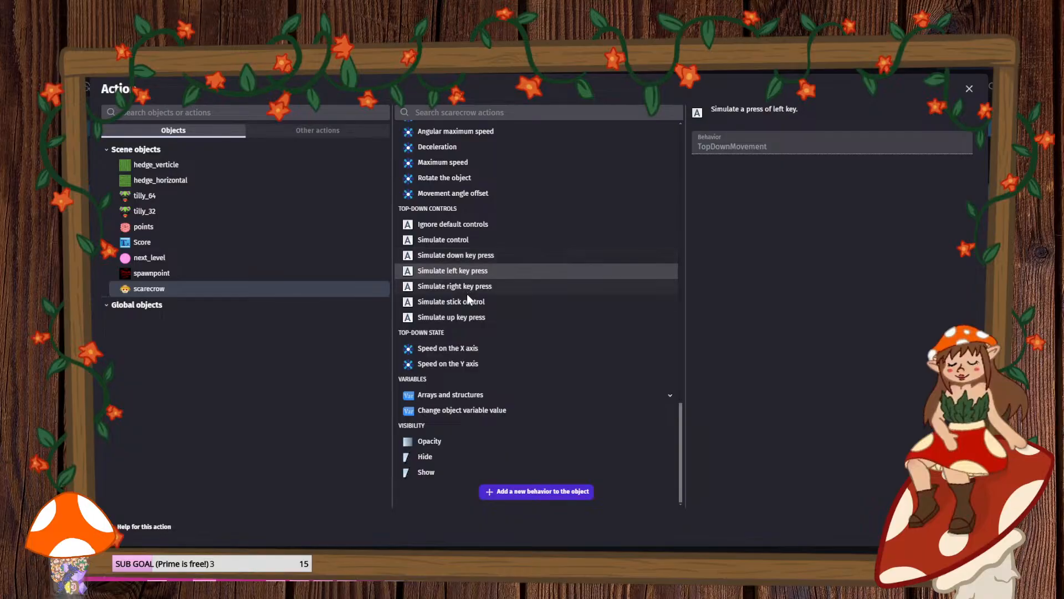
click(464, 287)
click(961, 526)
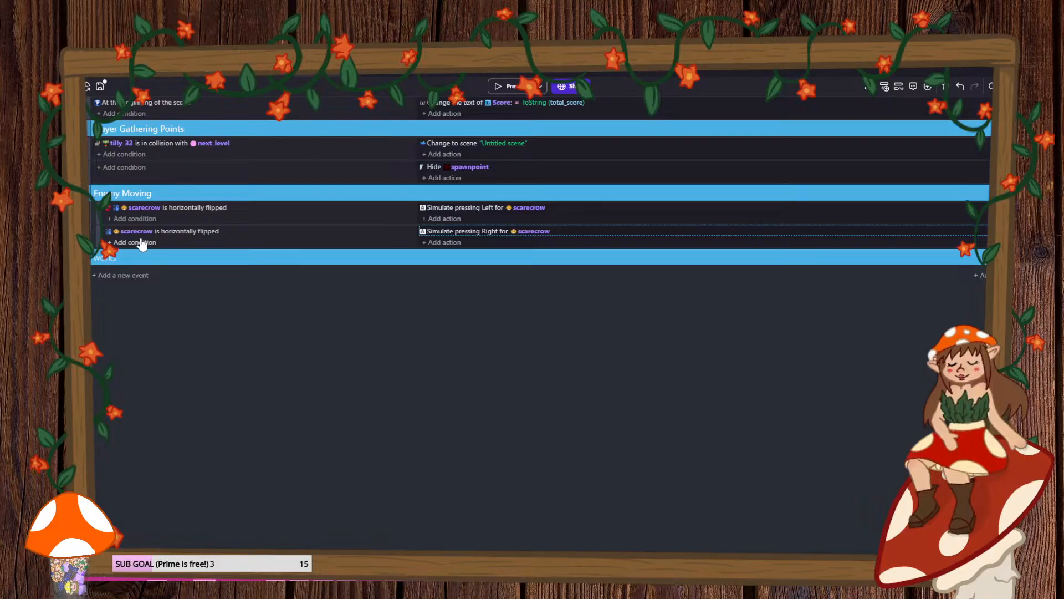
- Add an empty sub-event under the scarecrow event that simulates pressing Left
right_click(243, 244)
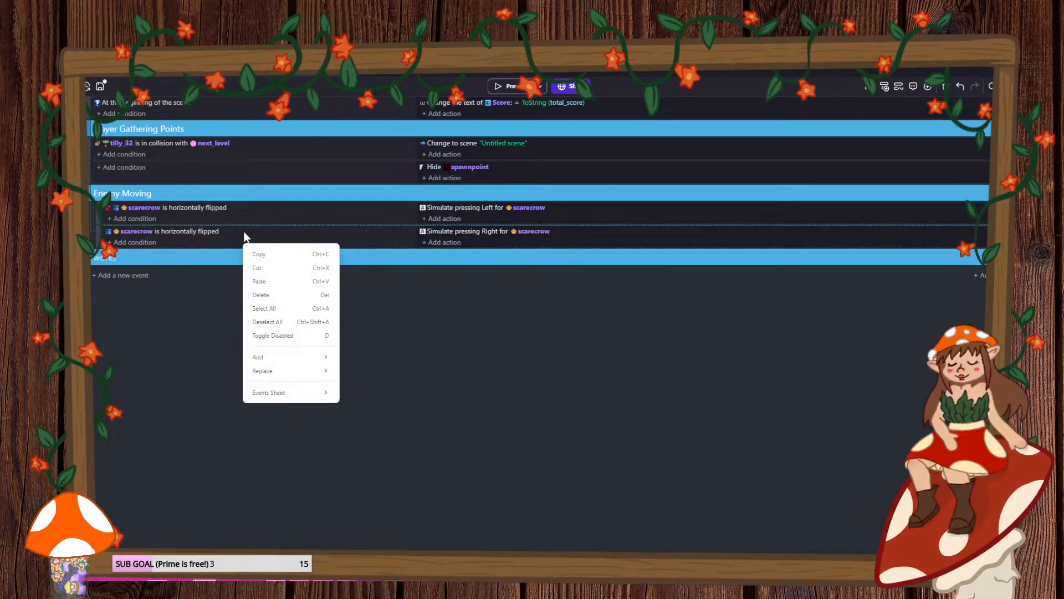
mouse_move(309, 338)
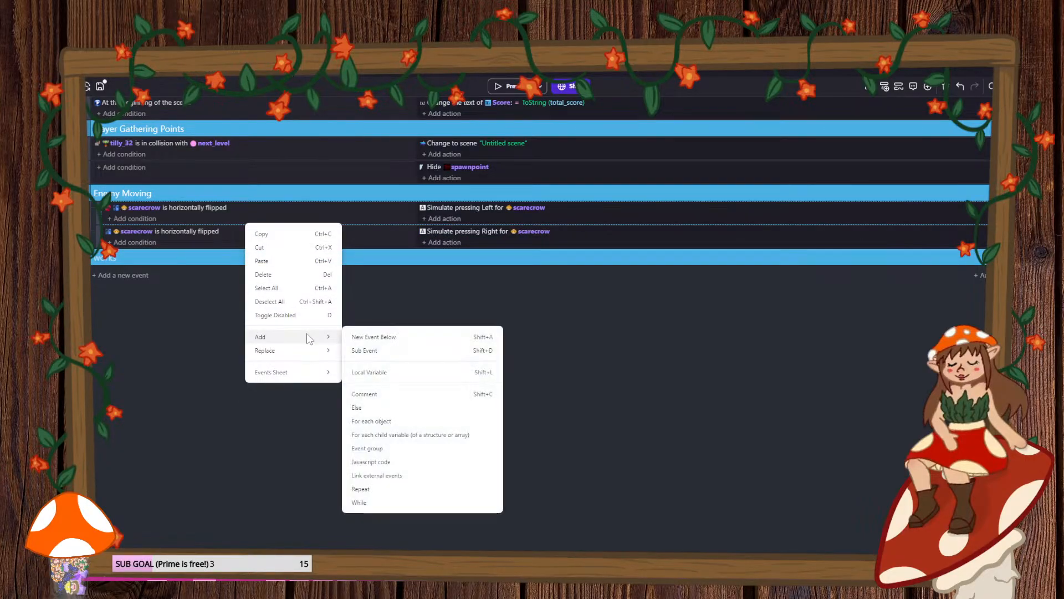
click(384, 350)
click(151, 231)
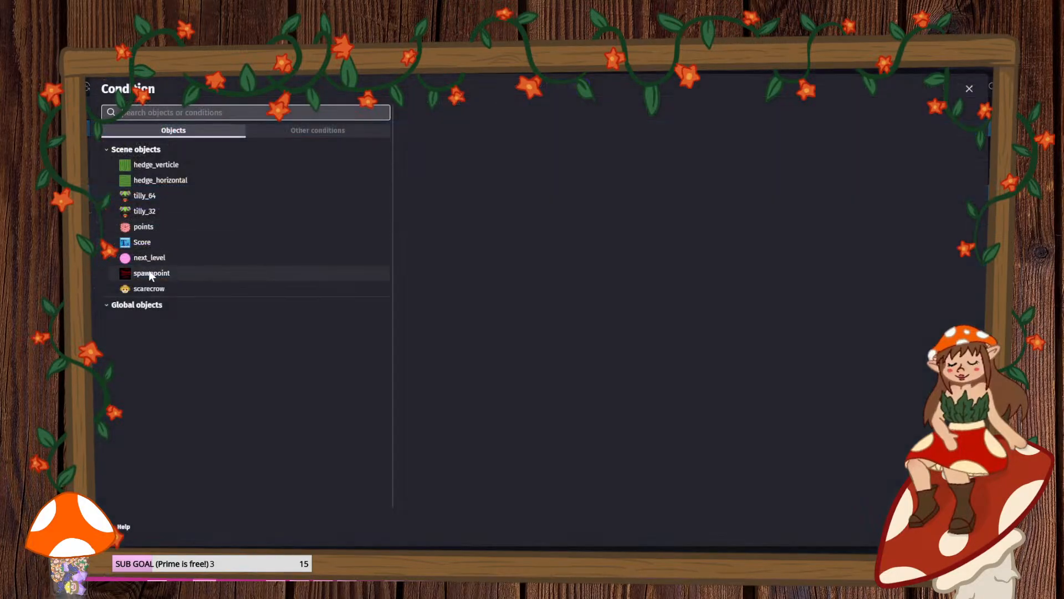
click(149, 287)
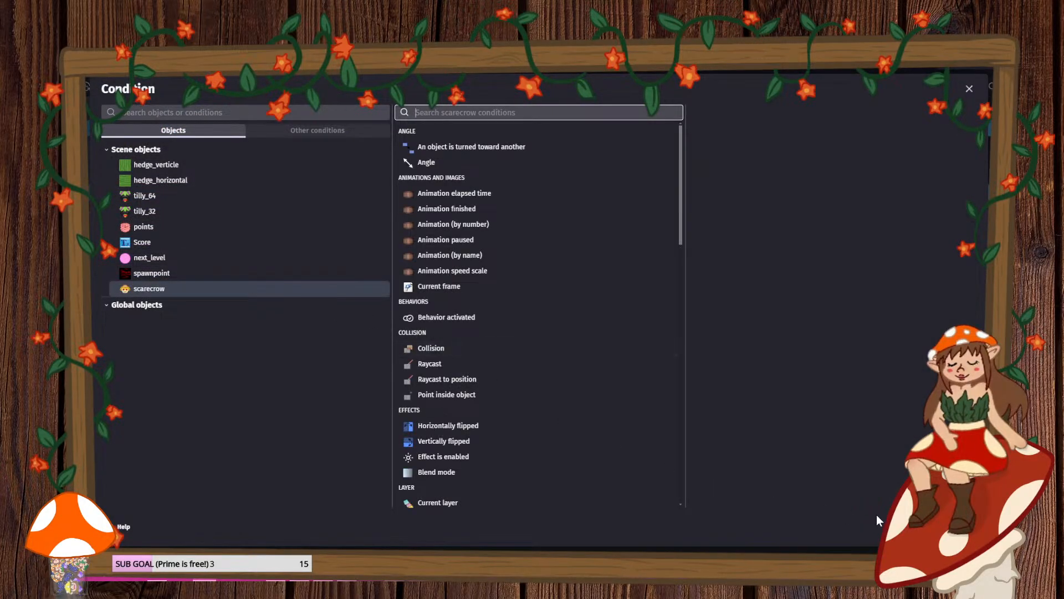
key(Escape)
- Save the project and add a new sprite object named "collision" to the scene
click(99, 87)
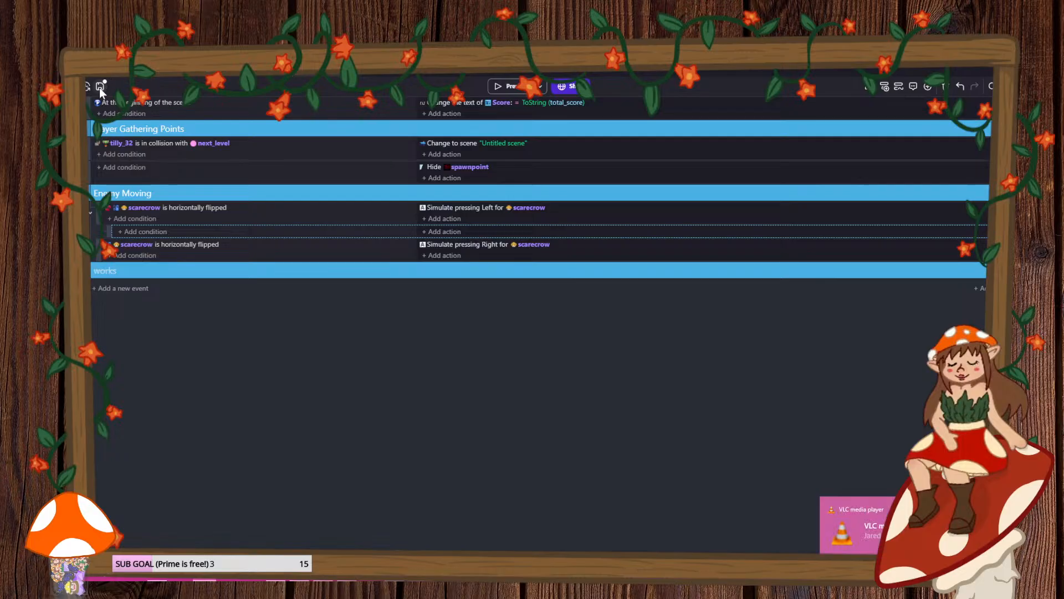
click(157, 68)
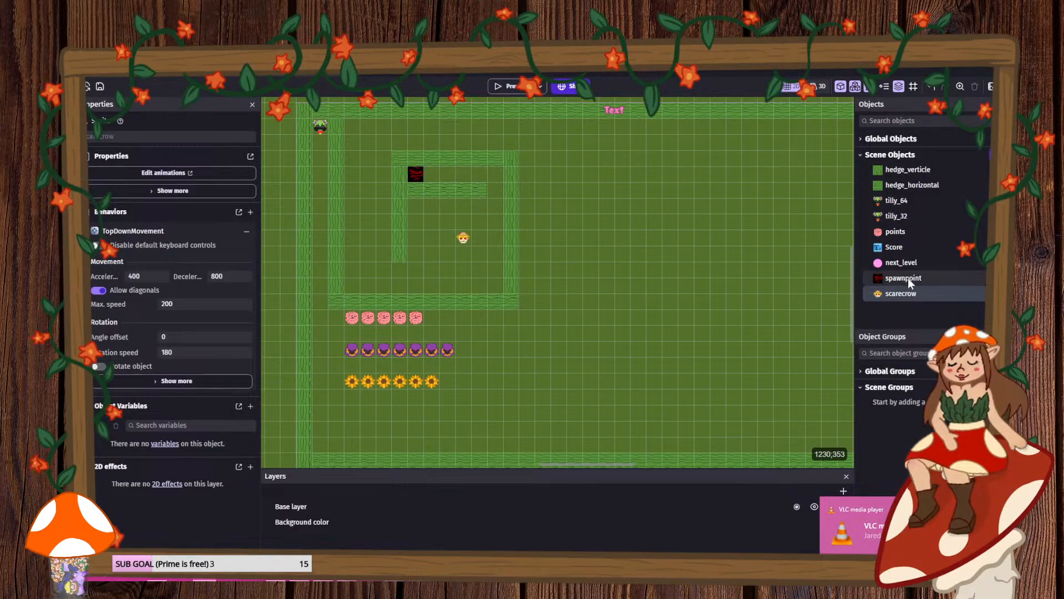
click(995, 155)
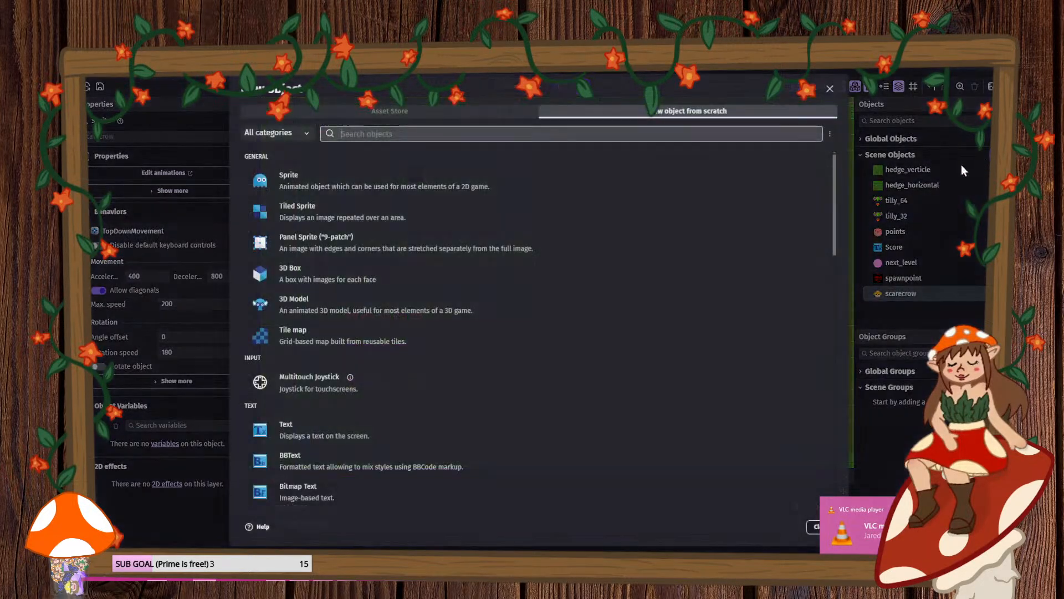
click(302, 181)
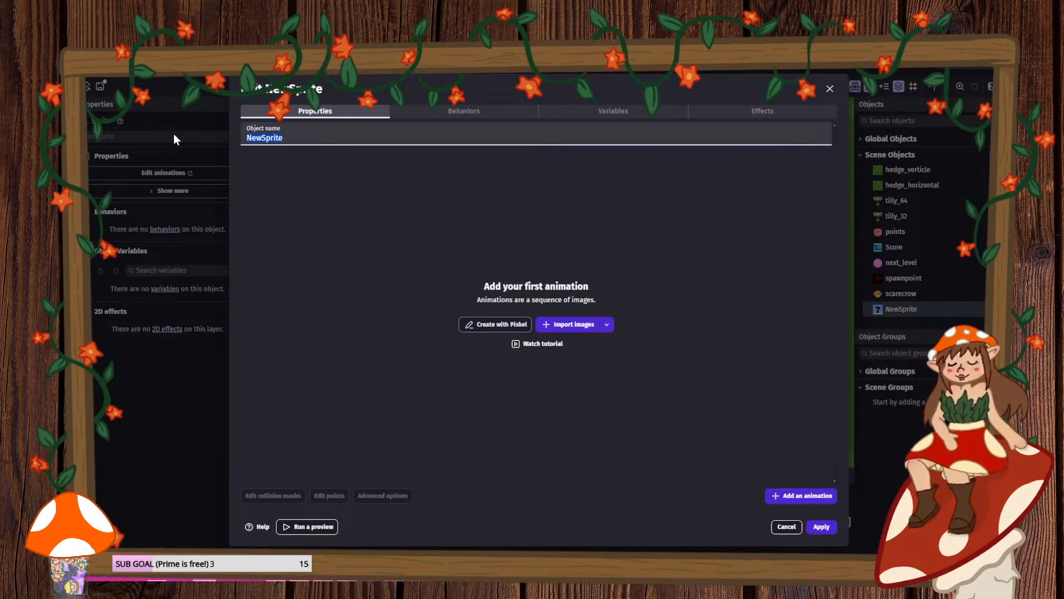
text(collision)
- Fill the collision sprite's image with solid red in Piskel, apply it, and place an instance on the hedge wall right of the scarecrow
click(481, 325)
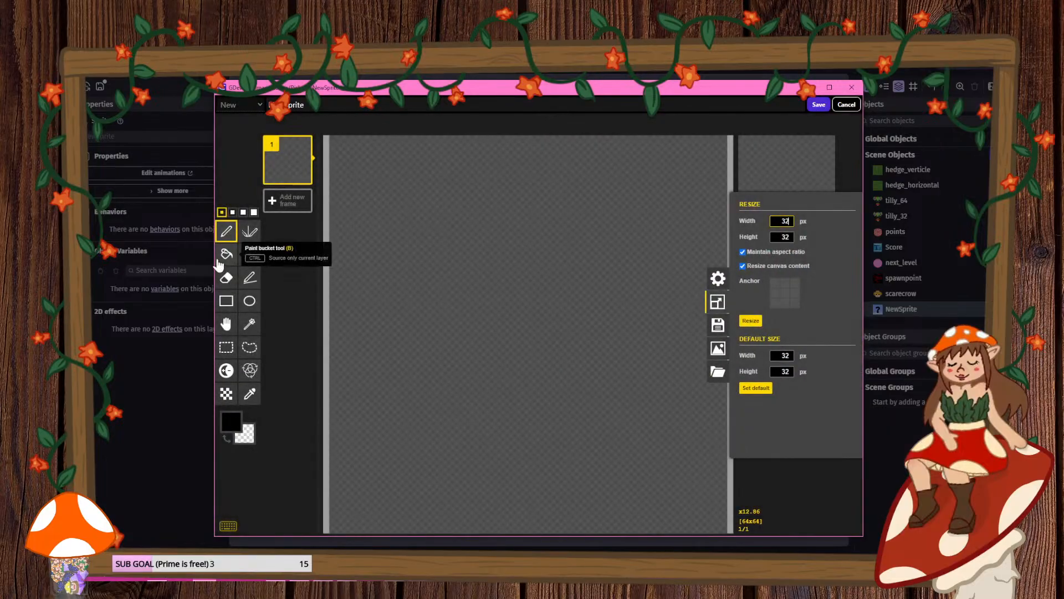
click(226, 254)
click(231, 421)
click(295, 447)
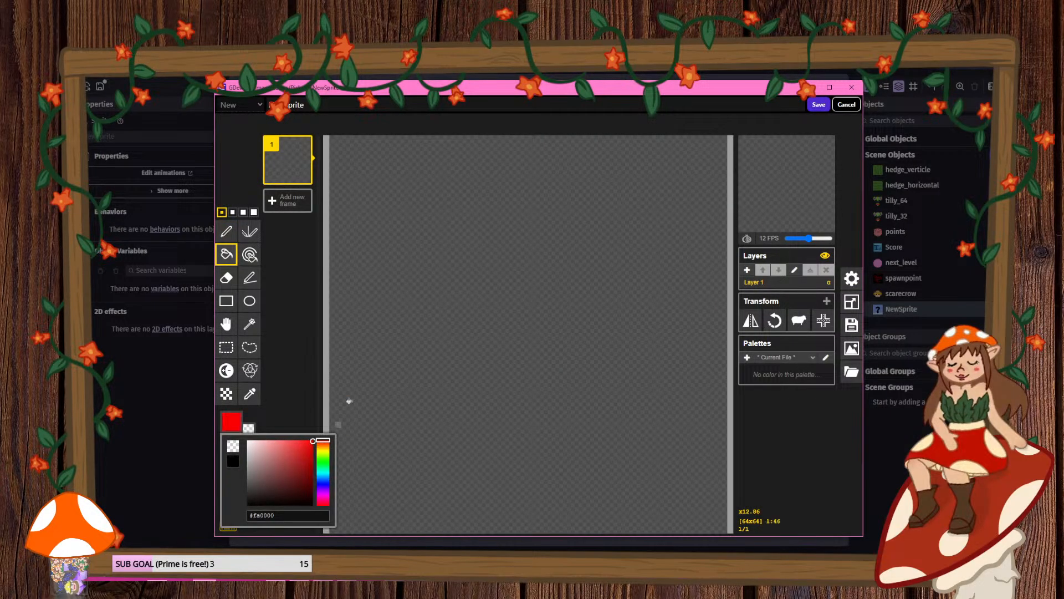
click(349, 399)
click(818, 105)
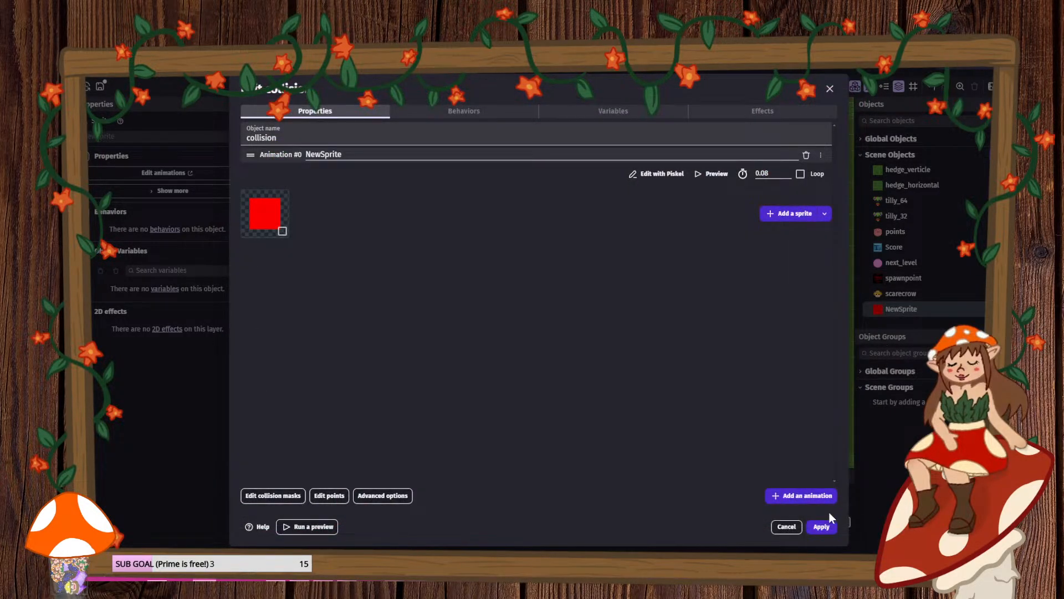
click(821, 527)
drag(881, 308, 490, 221)
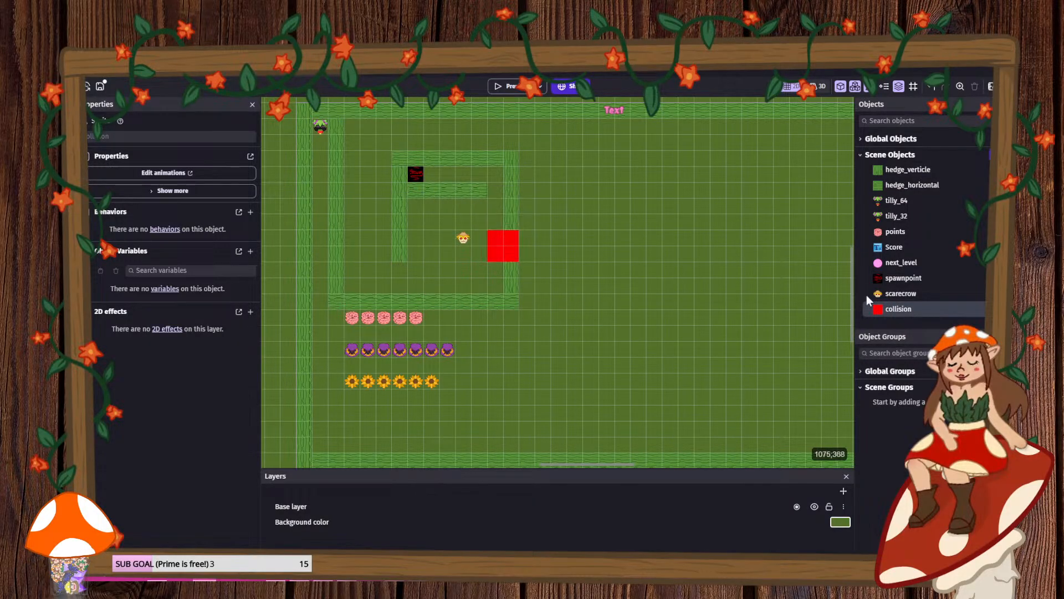
- Resize the collision sprite's image to 32 x 32 px and place a second instance on the hedge left of the scarecrow
double_click(903, 309)
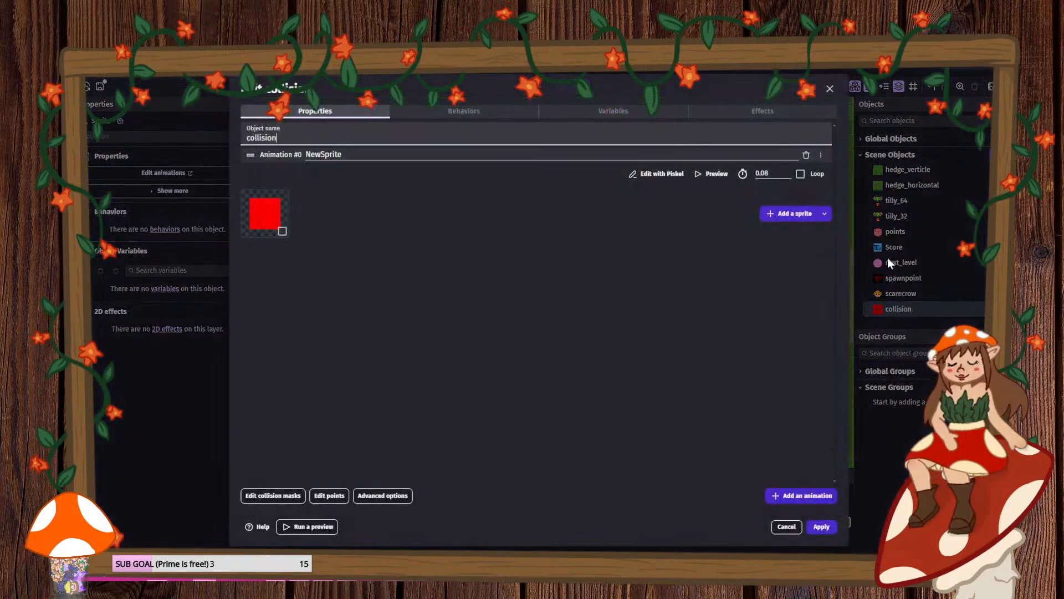
click(656, 174)
click(851, 302)
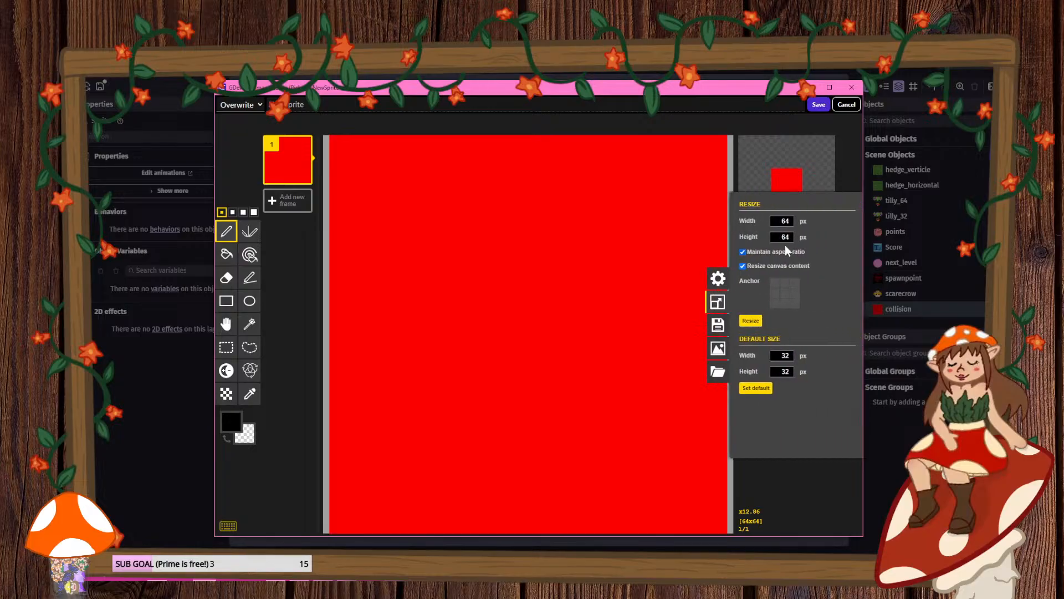
text(32)
key(Return)
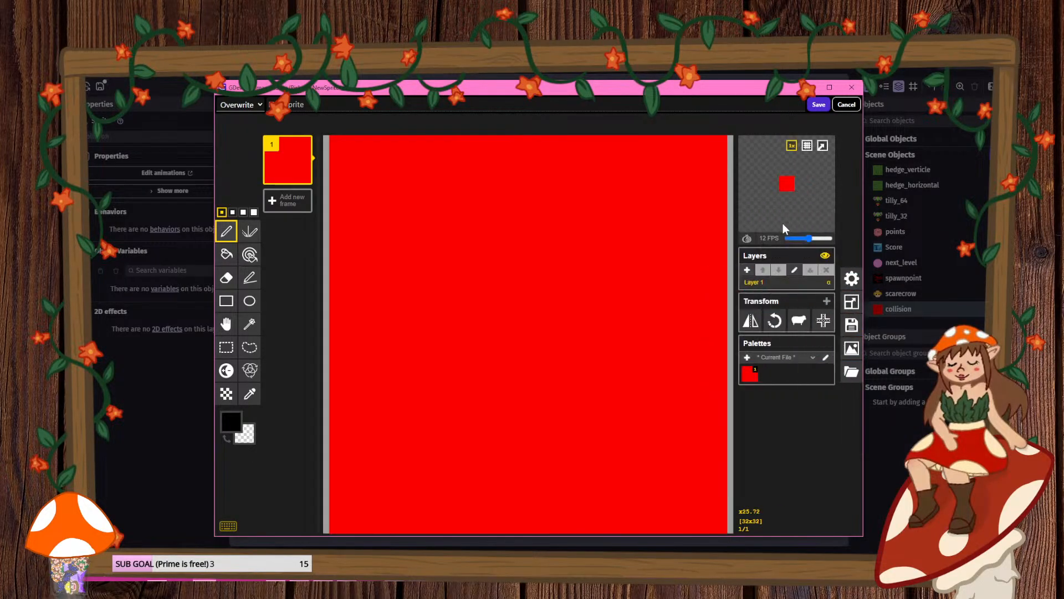
click(821, 106)
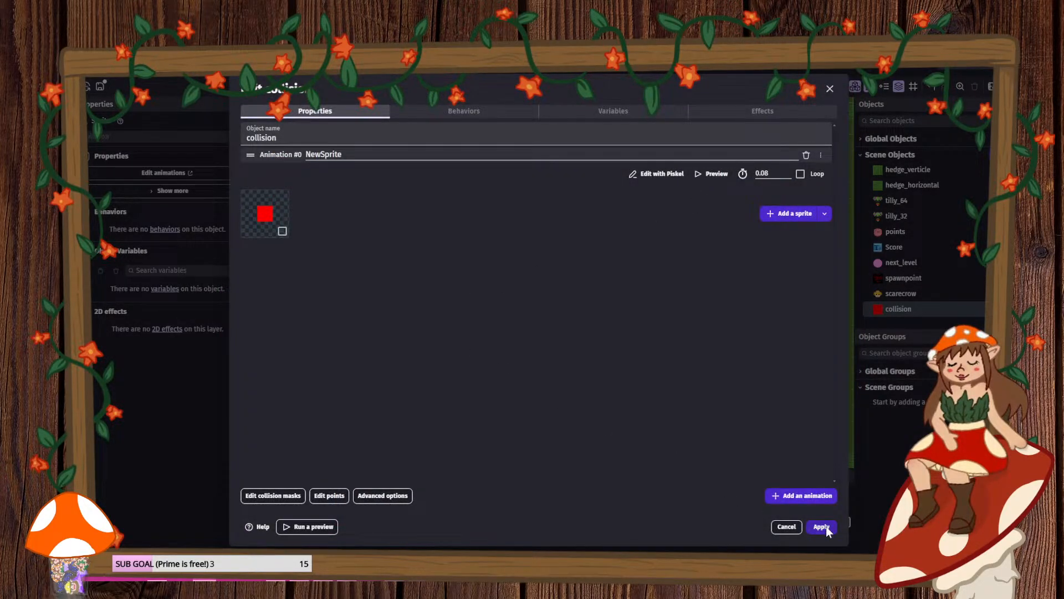
click(821, 526)
drag(495, 240, 409, 240)
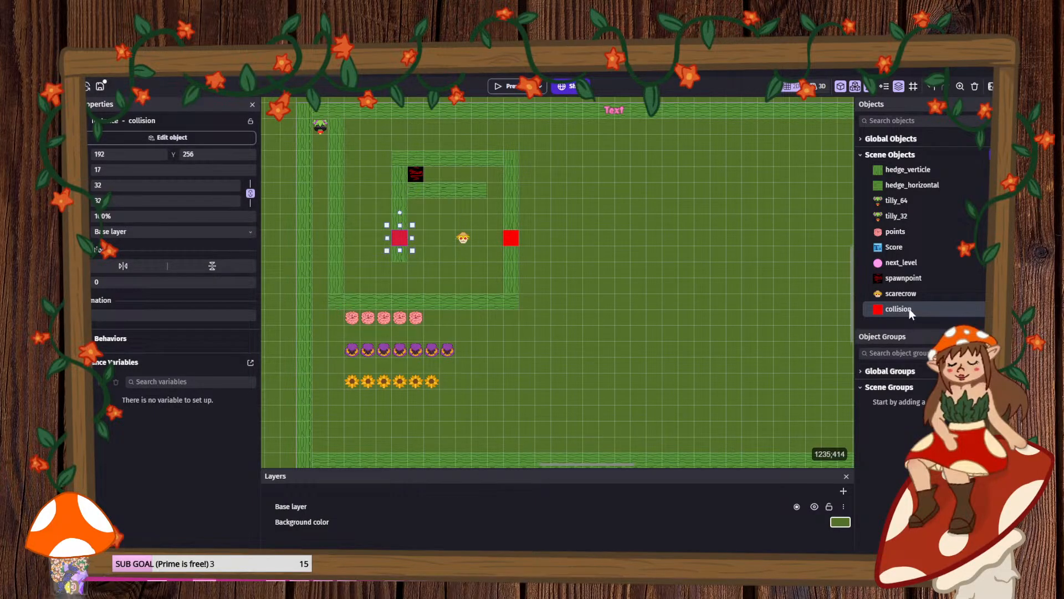
- Add an object variable named "direction" of type Text to the collision object
double_click(908, 308)
click(563, 112)
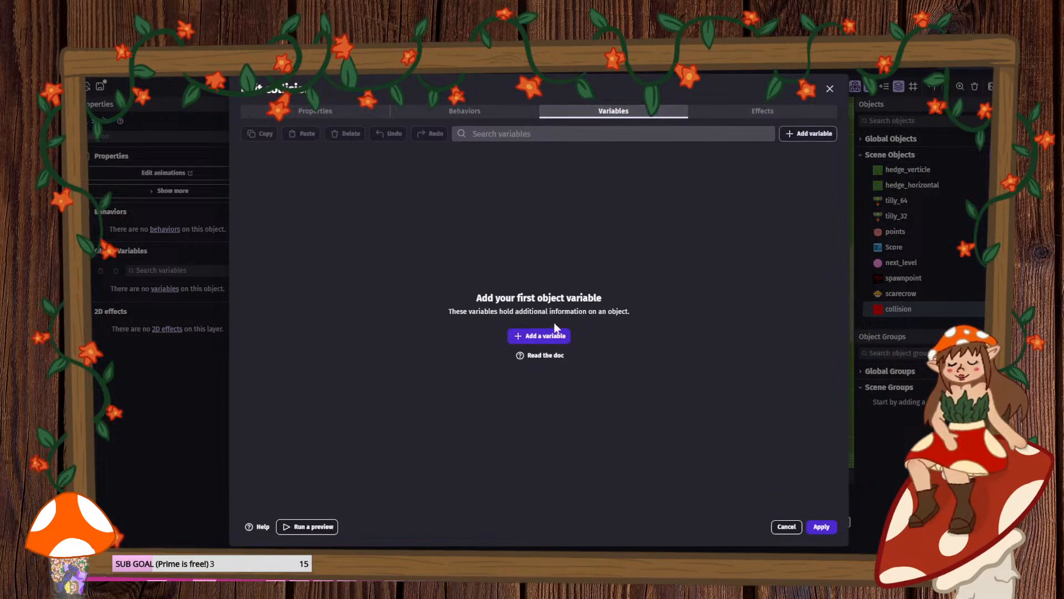
click(537, 333)
double_click(307, 156)
text(d)
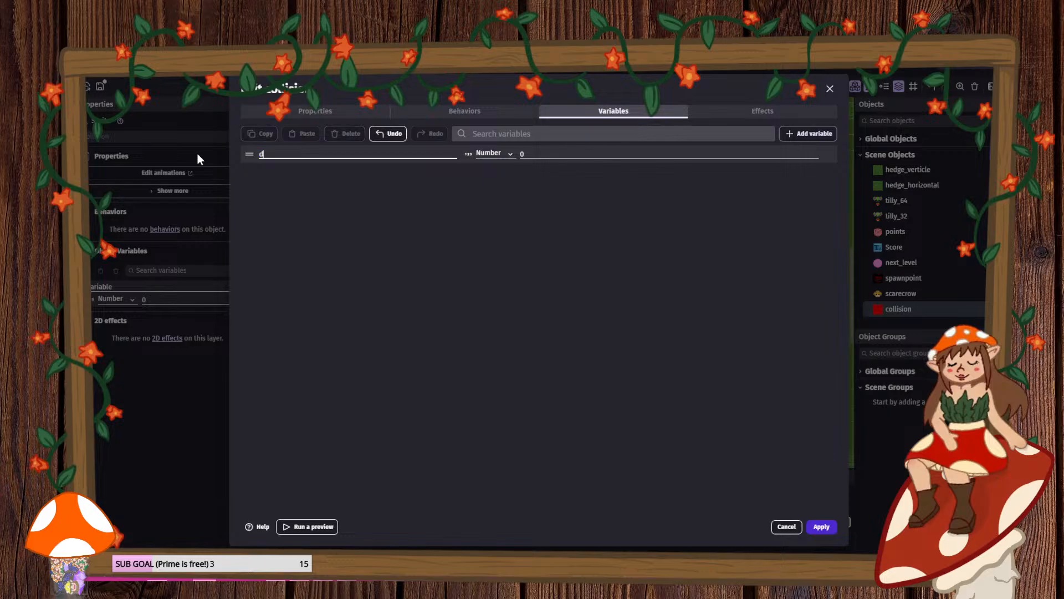
text(irection)
click(493, 153)
click(505, 155)
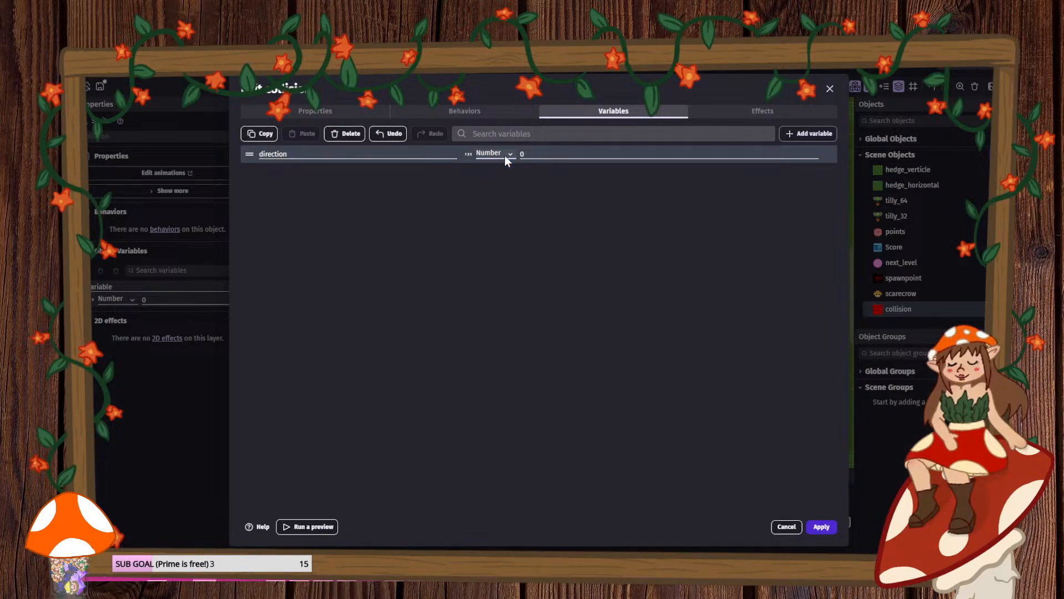
click(500, 155)
click(491, 165)
click(821, 526)
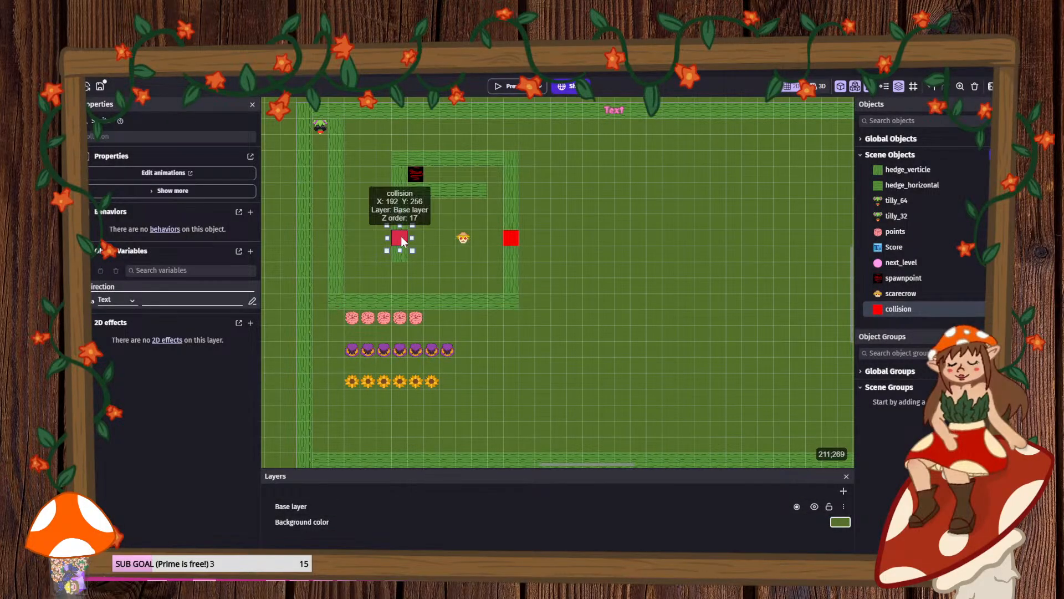
- Give each of the two collision instances its own value for the direction variable and save the project
click(513, 239)
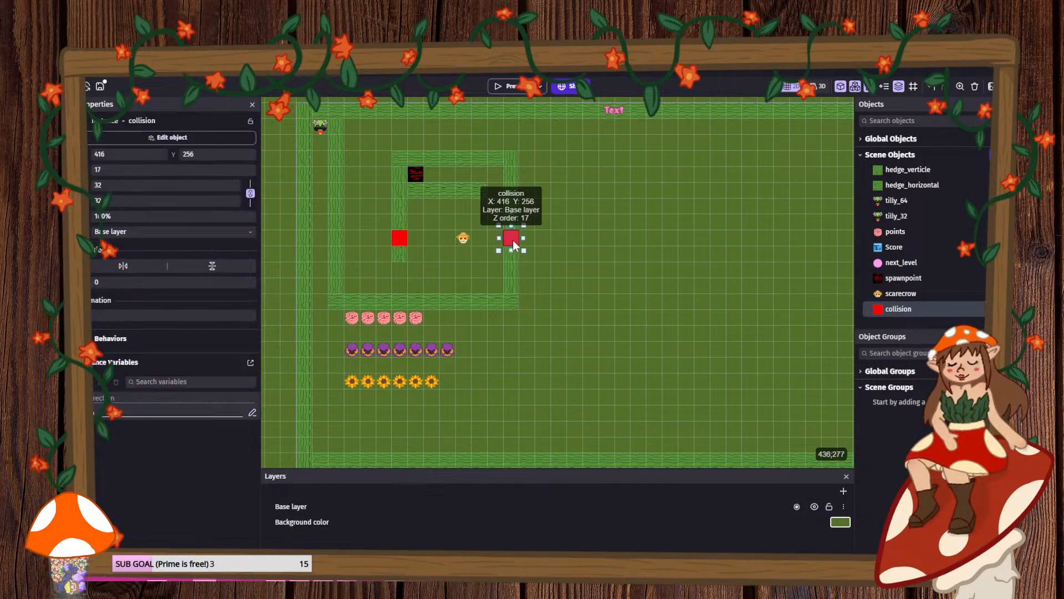
click(126, 415)
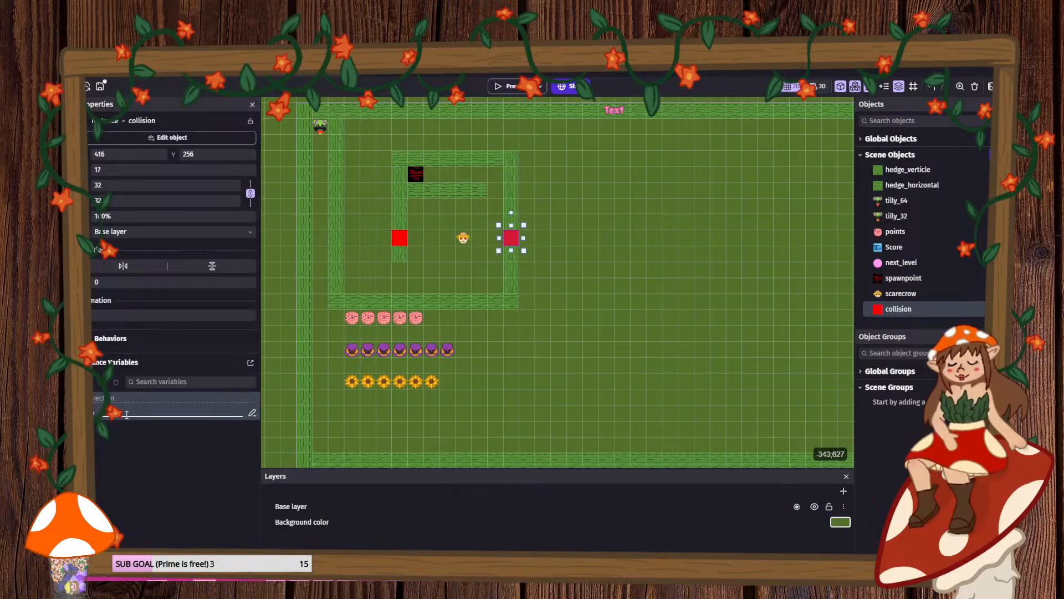
click(400, 243)
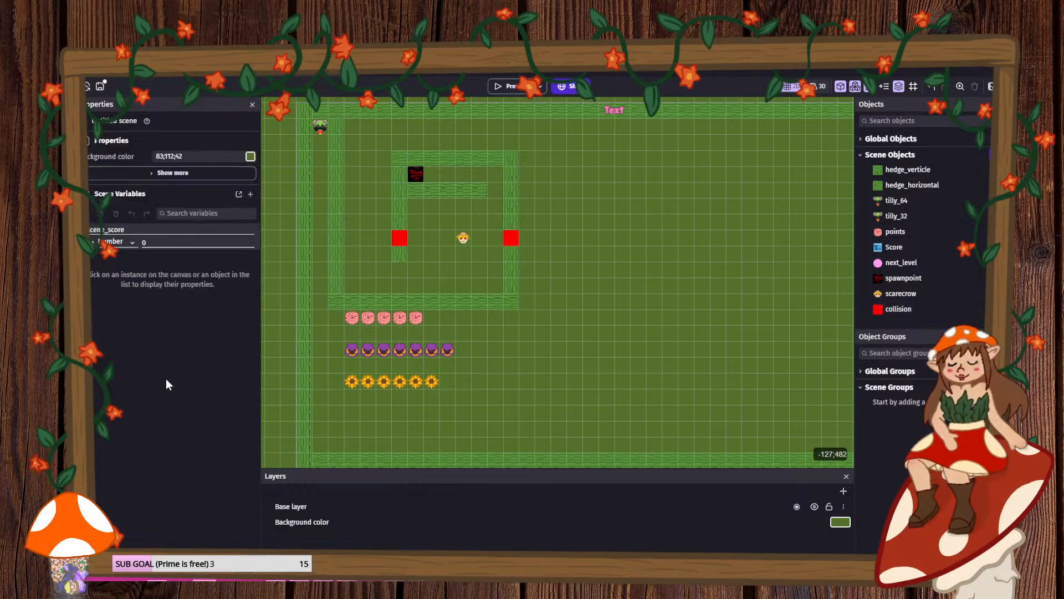
click(404, 239)
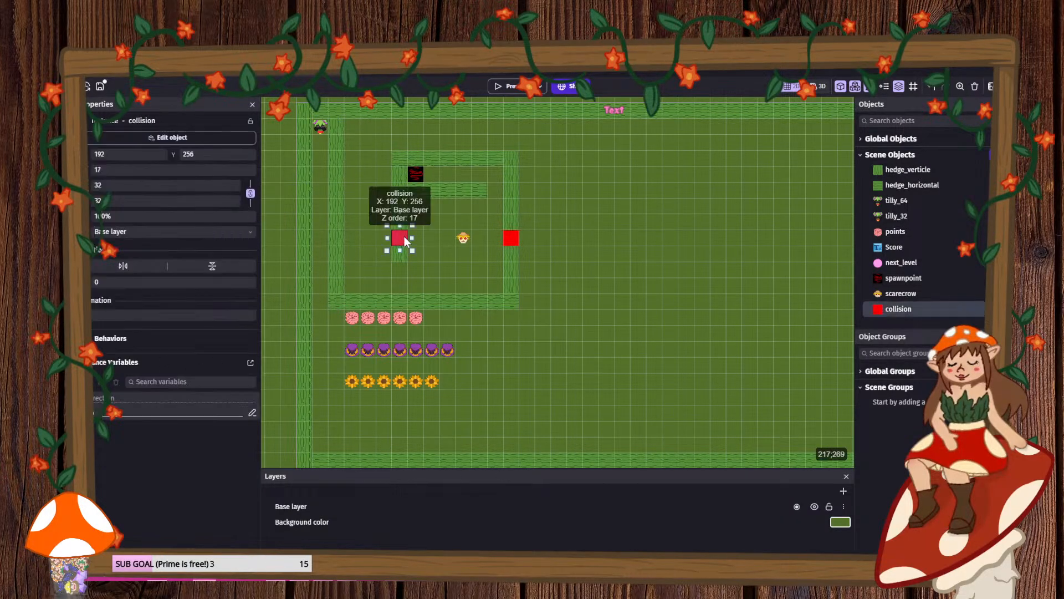
click(123, 410)
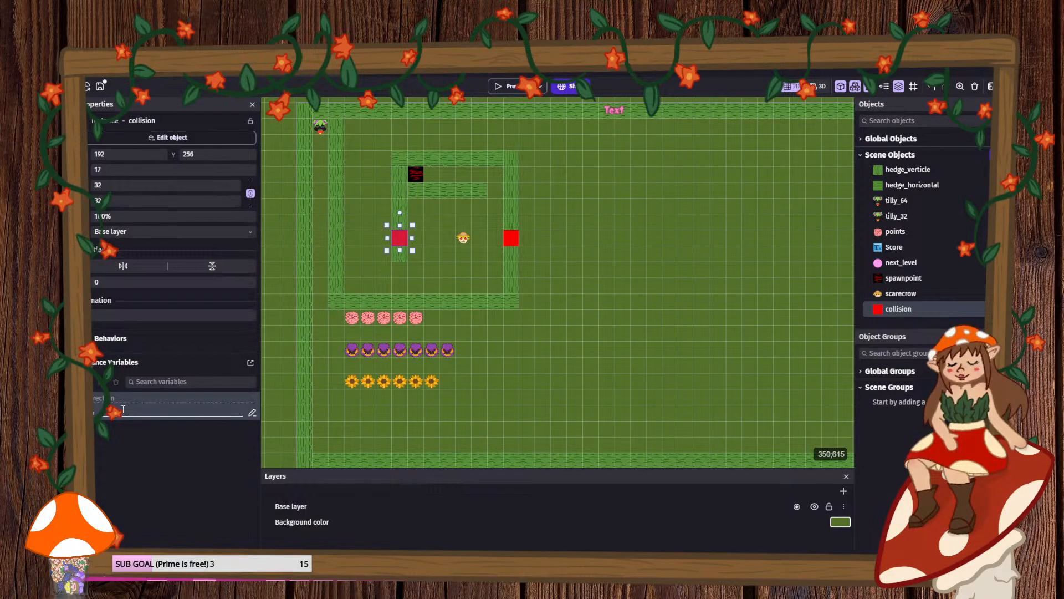
click(593, 350)
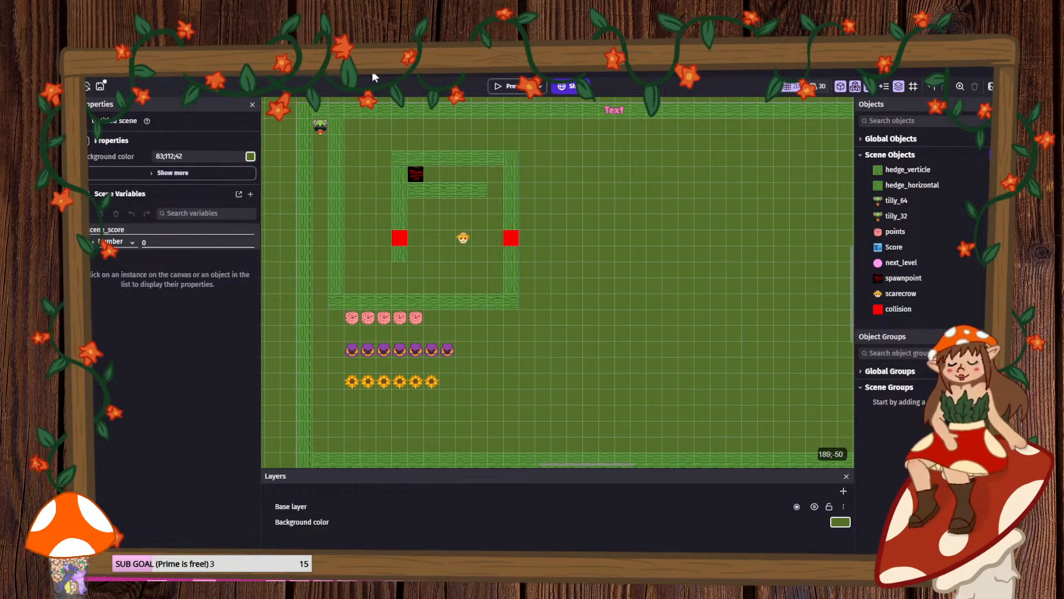
click(404, 237)
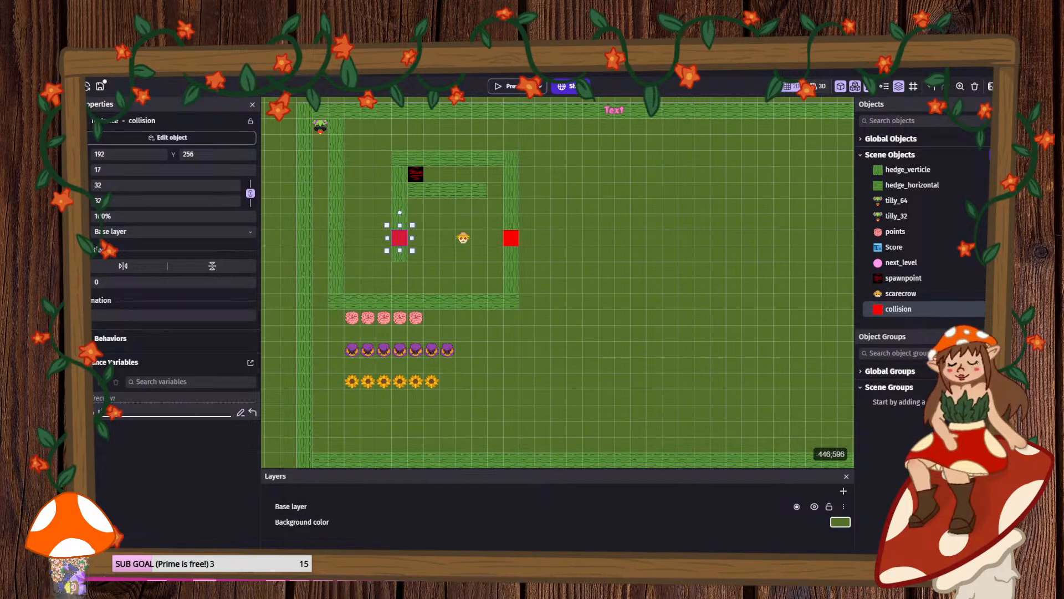
click(513, 238)
drag(120, 412, 83, 411)
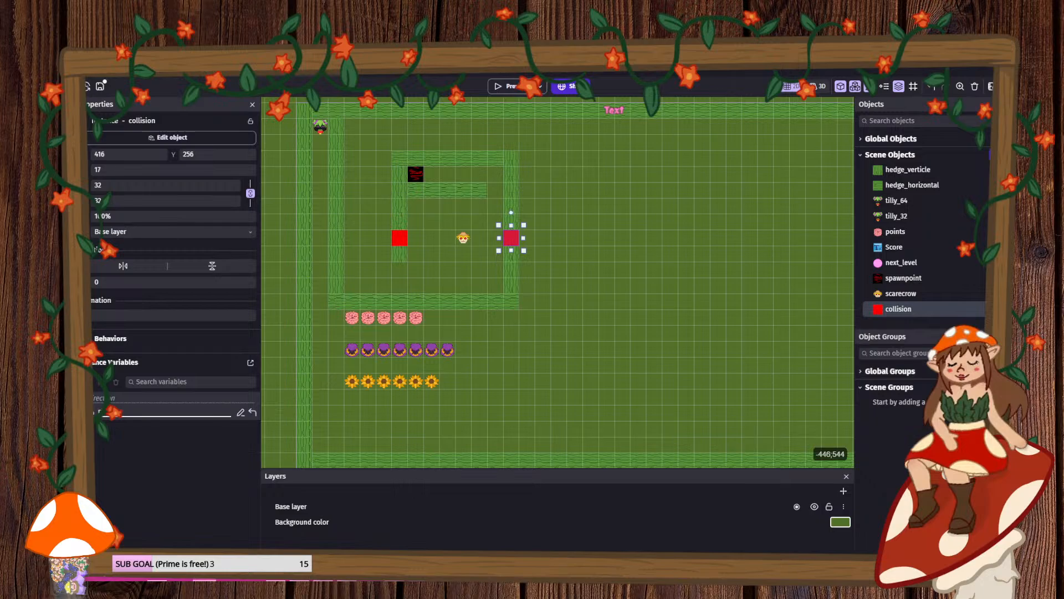
click(100, 86)
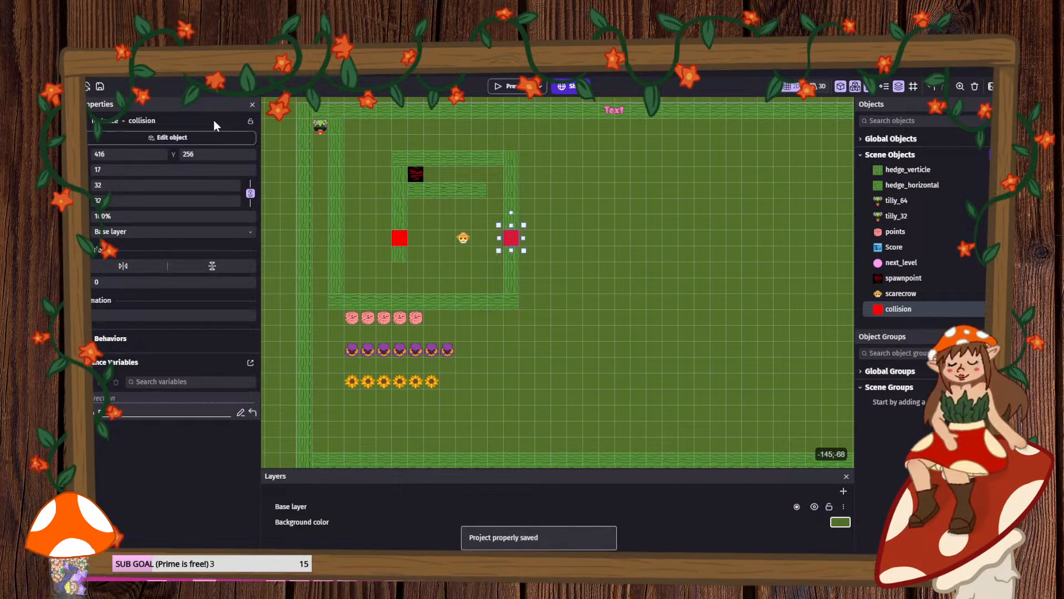
- Switch to the scene's events and preview the game to check how the scarecrow moves
click(239, 71)
click(511, 84)
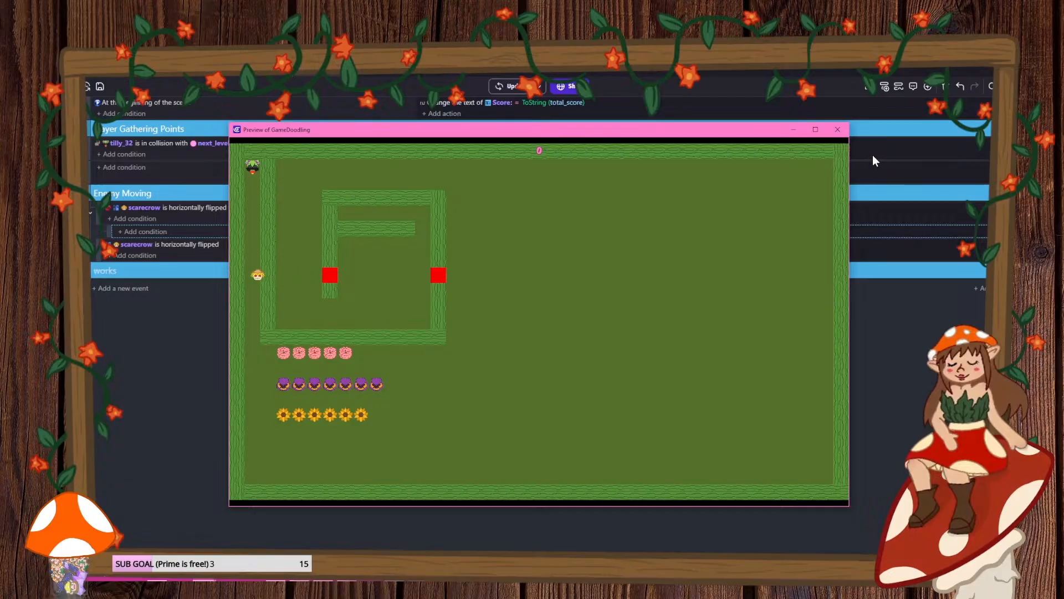
click(841, 131)
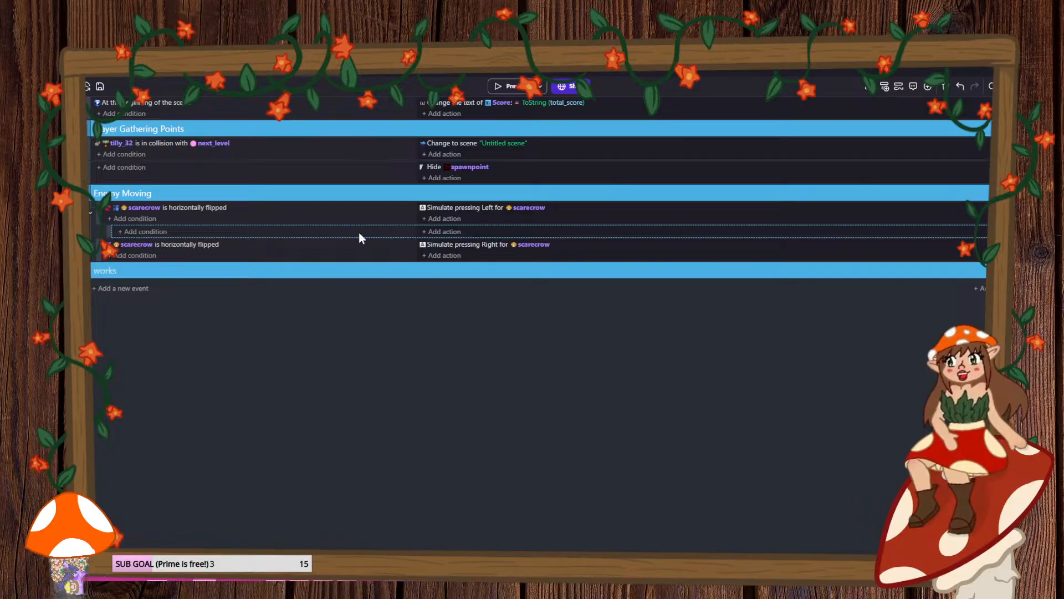
- Add a condition to the empty scarecrow sub-event testing whether scarecrow is in collision with the collision object
click(147, 233)
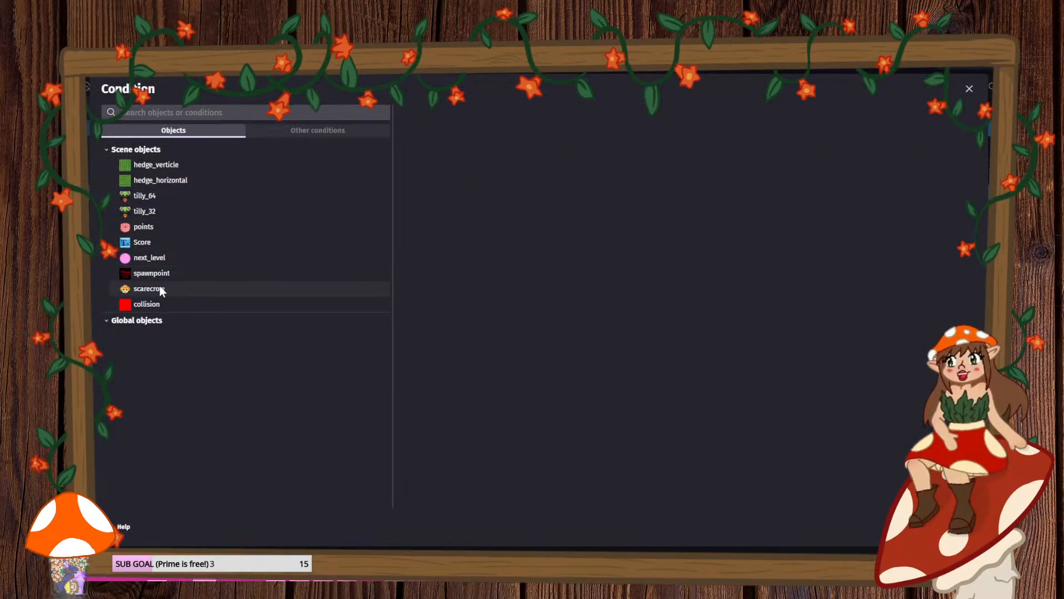
click(178, 288)
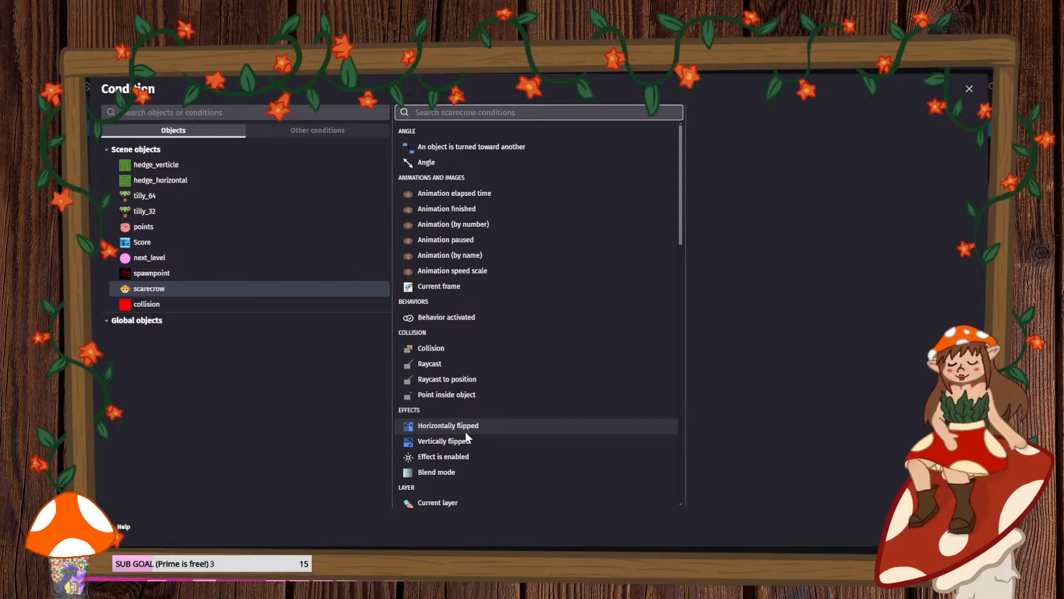
click(457, 347)
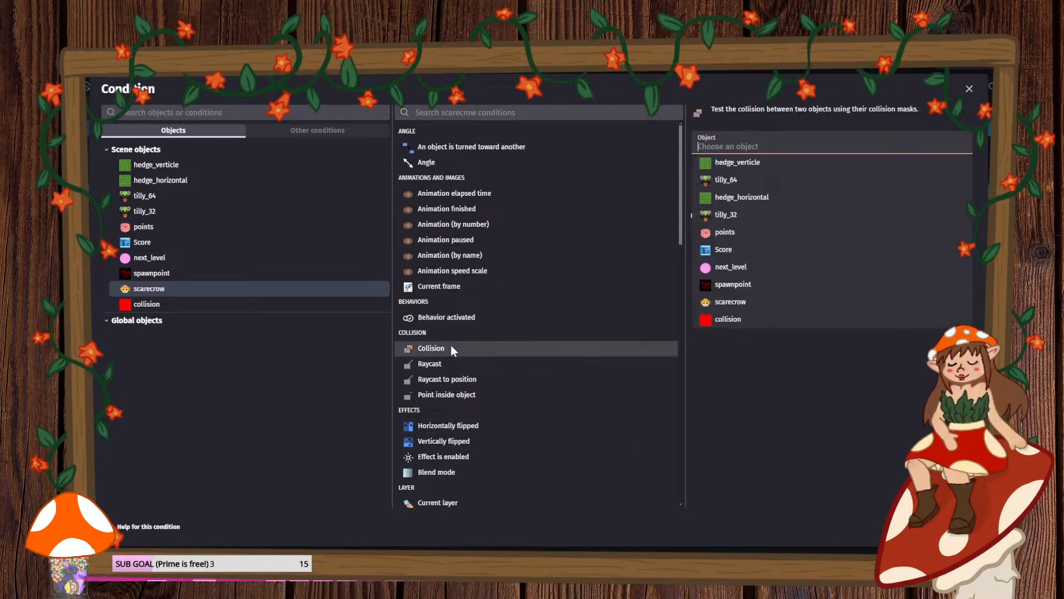
click(737, 320)
click(962, 527)
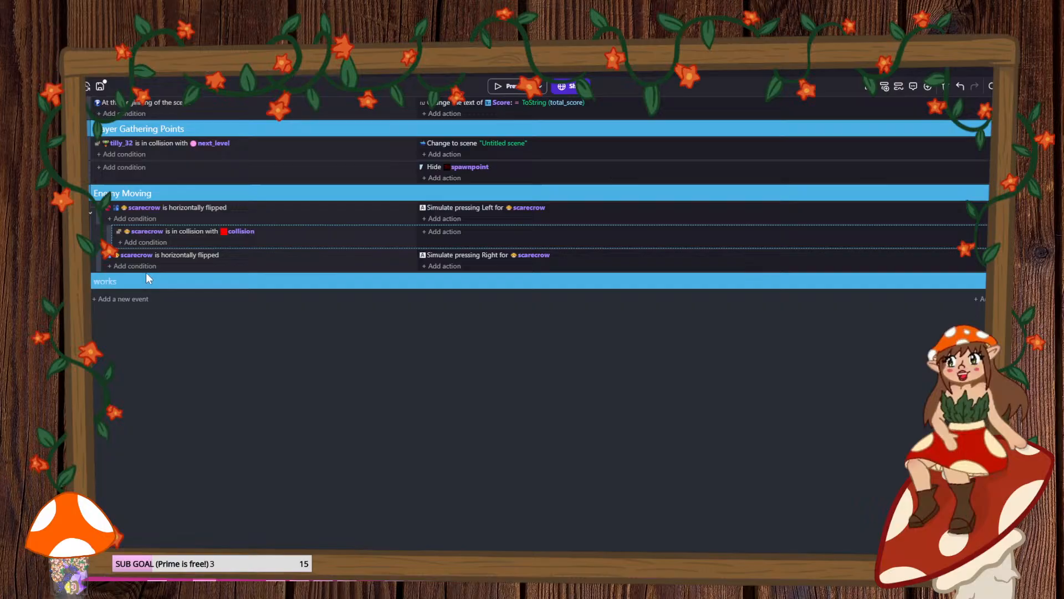
- Add a second condition to the sub-event requiring the collision object's direction variable to equal "L"
click(132, 242)
click(152, 304)
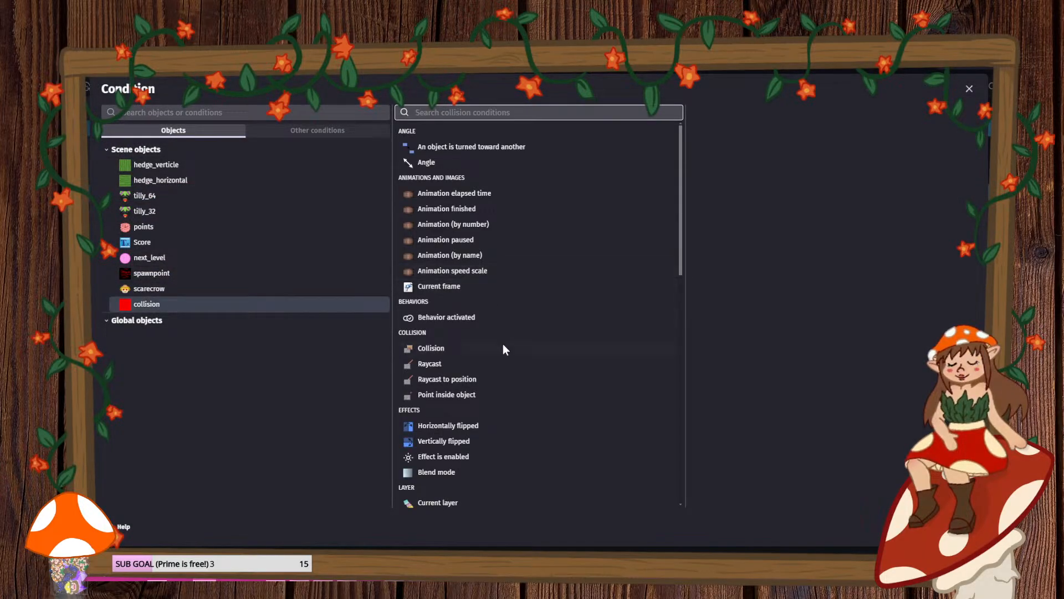
scroll(490, 360, down, 5)
scroll(487, 355, down, 1)
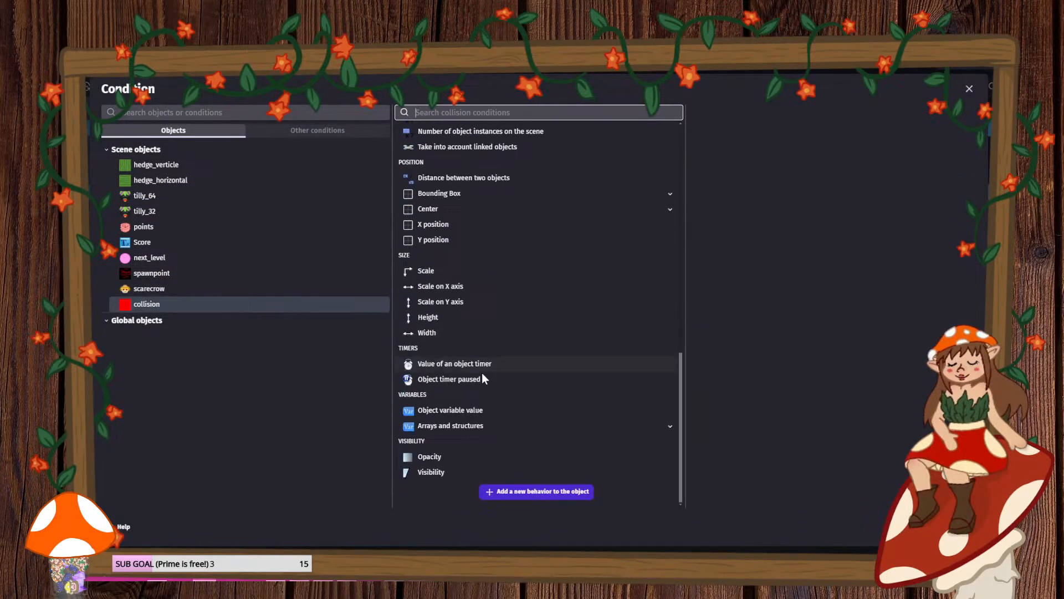
click(478, 410)
click(732, 164)
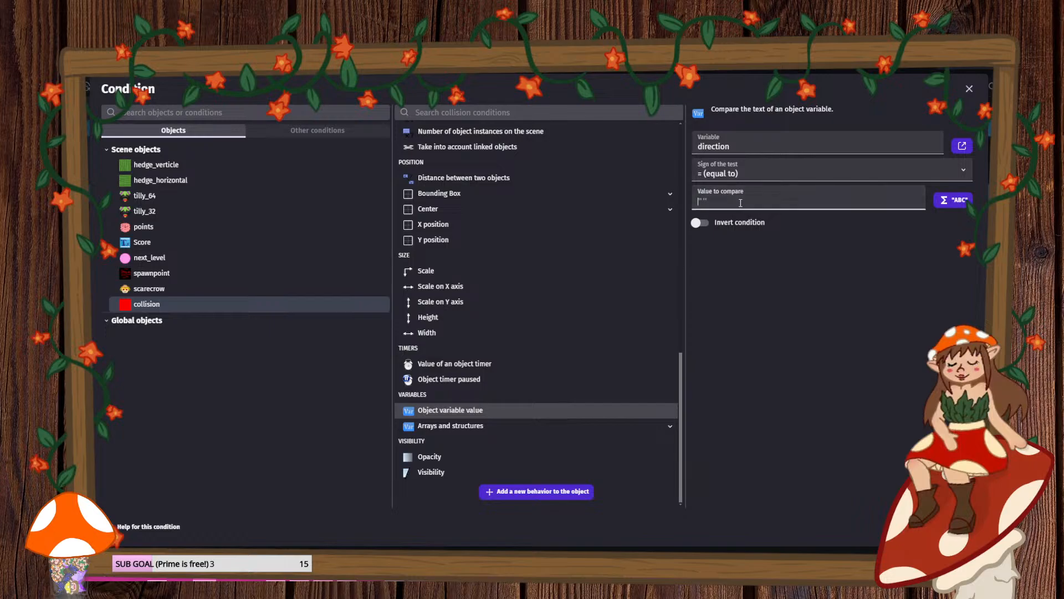
text(l)
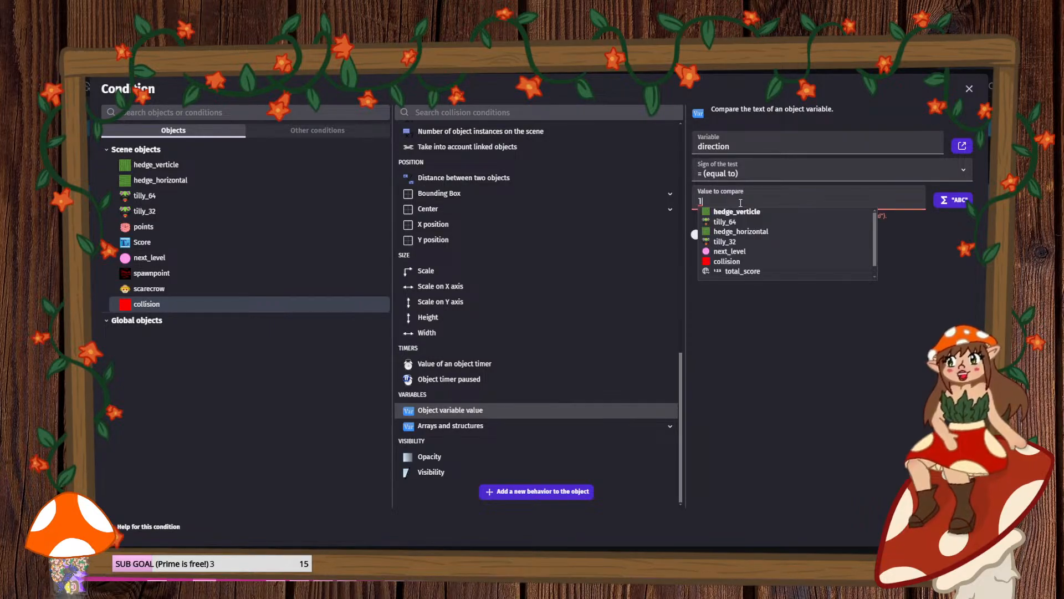
key(Escape)
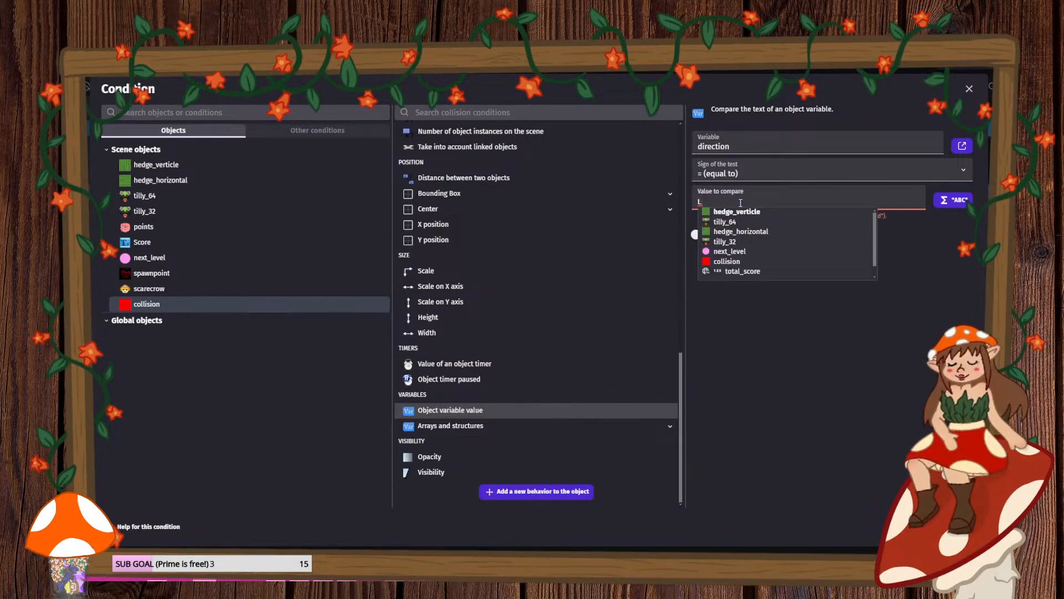
text("L)
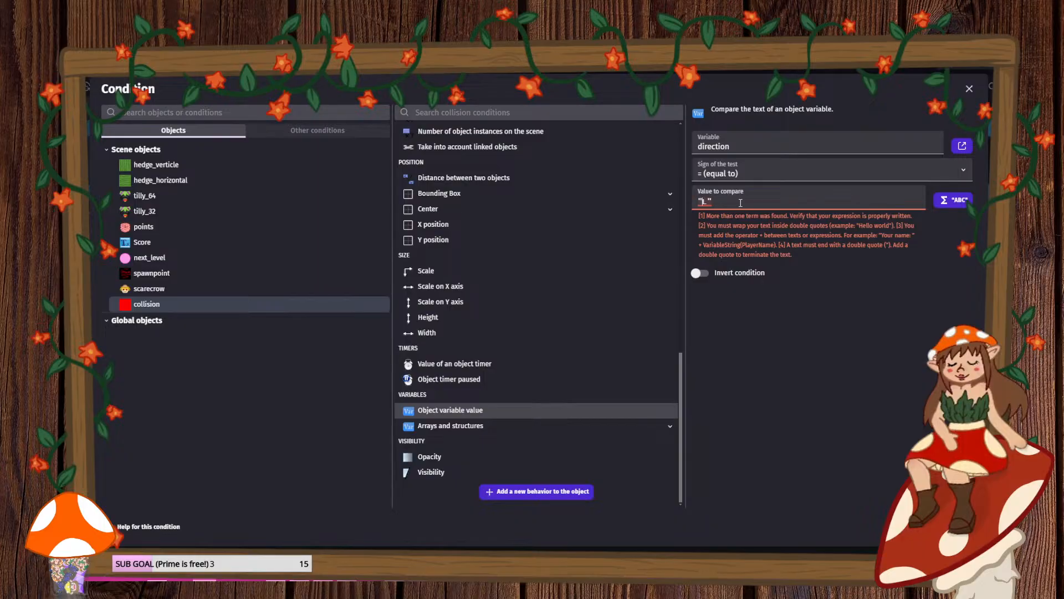
click(960, 527)
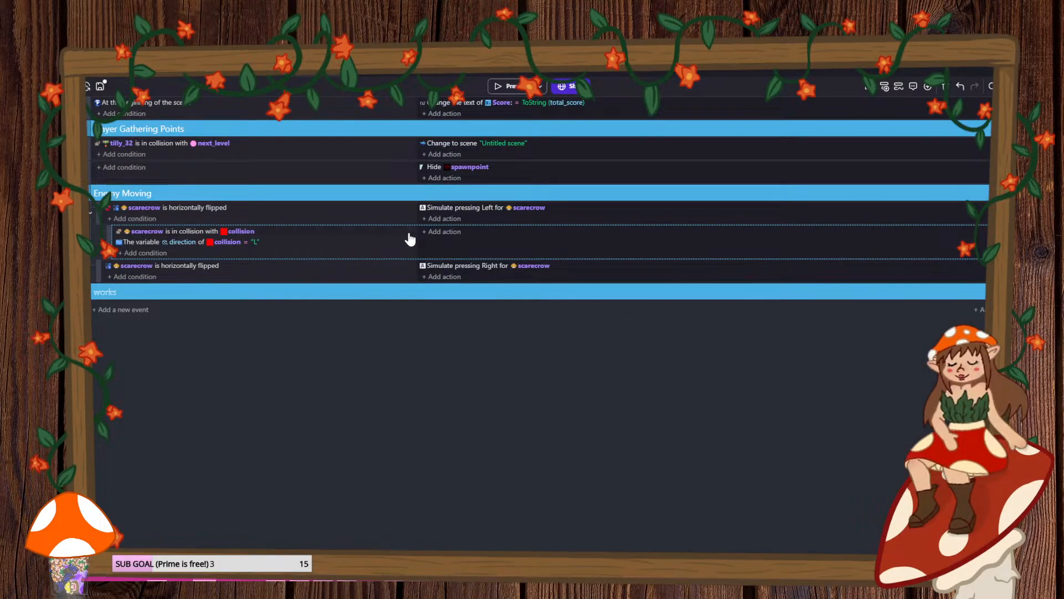
- Add an action to the "L" collision sub-event that flips scarecrow horizontally, with Activate flipping set to Yes
click(435, 232)
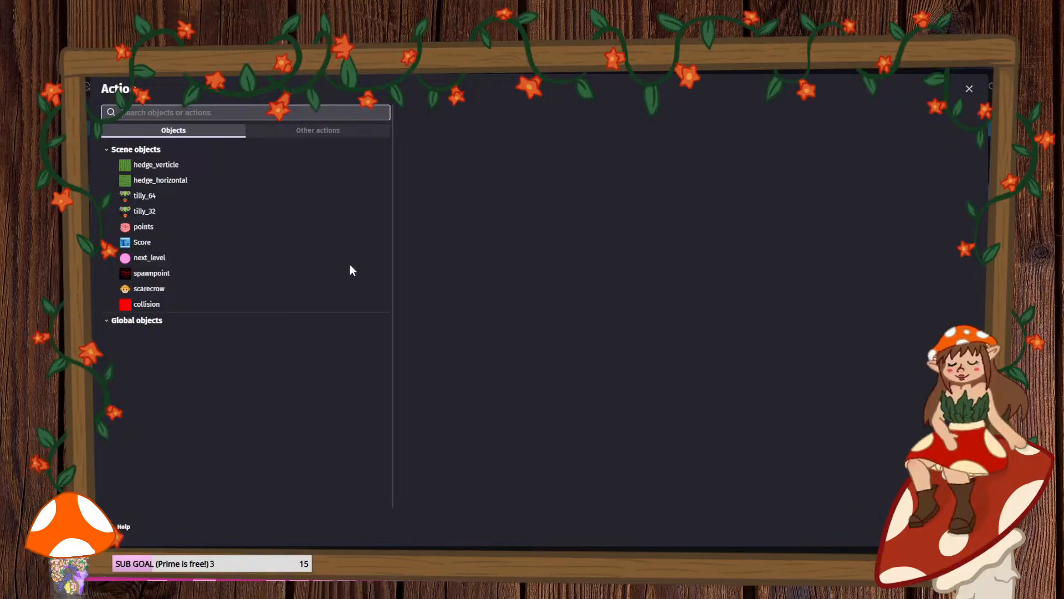
click(149, 288)
scroll(480, 372, down, 5)
scroll(480, 372, down, 3)
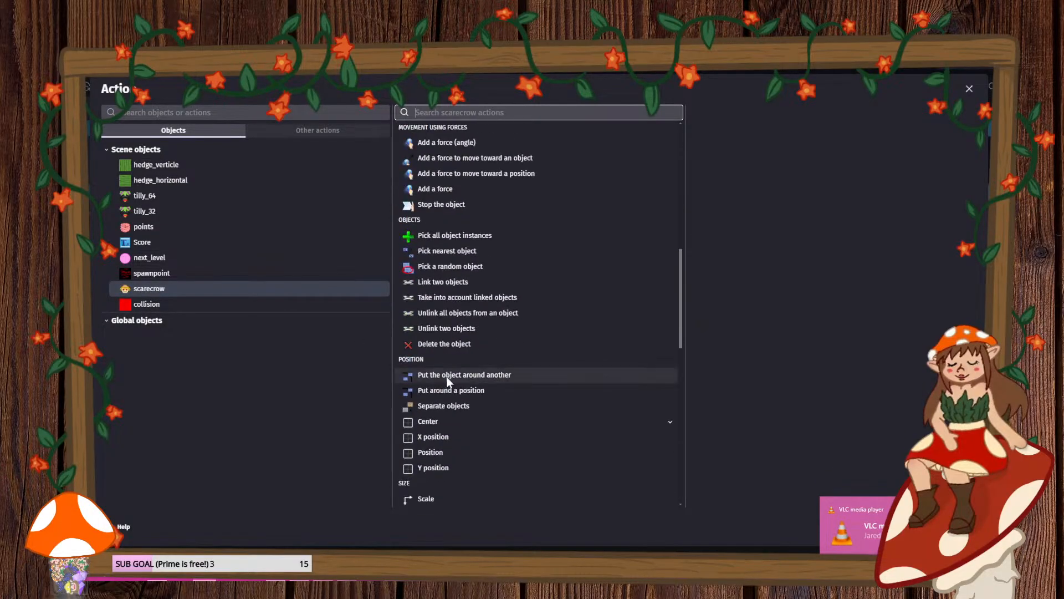
scroll(440, 360, up, 5)
scroll(439, 336, up, 1)
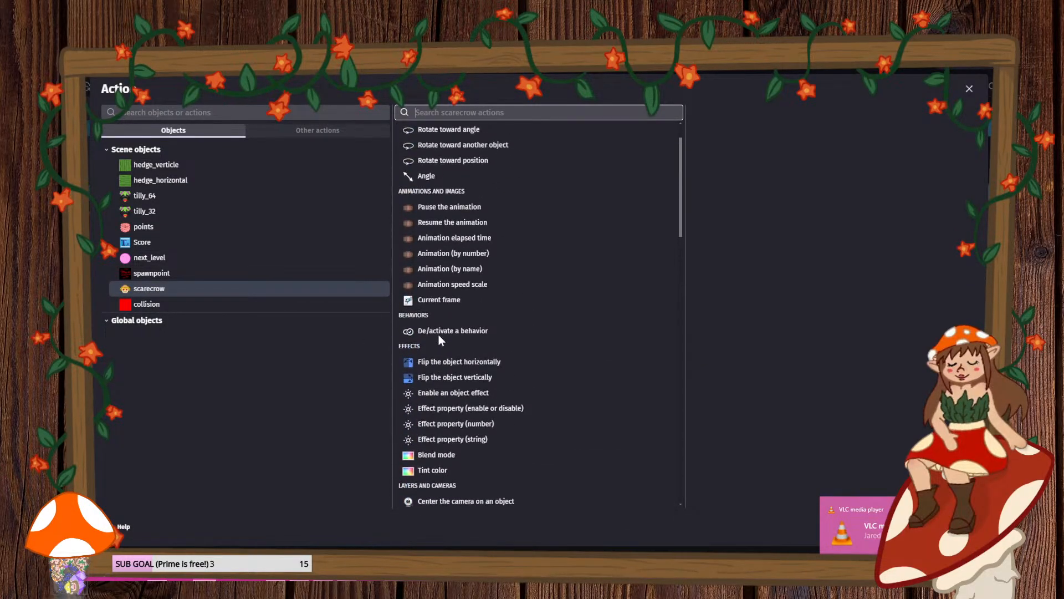
scroll(437, 334, down, 5)
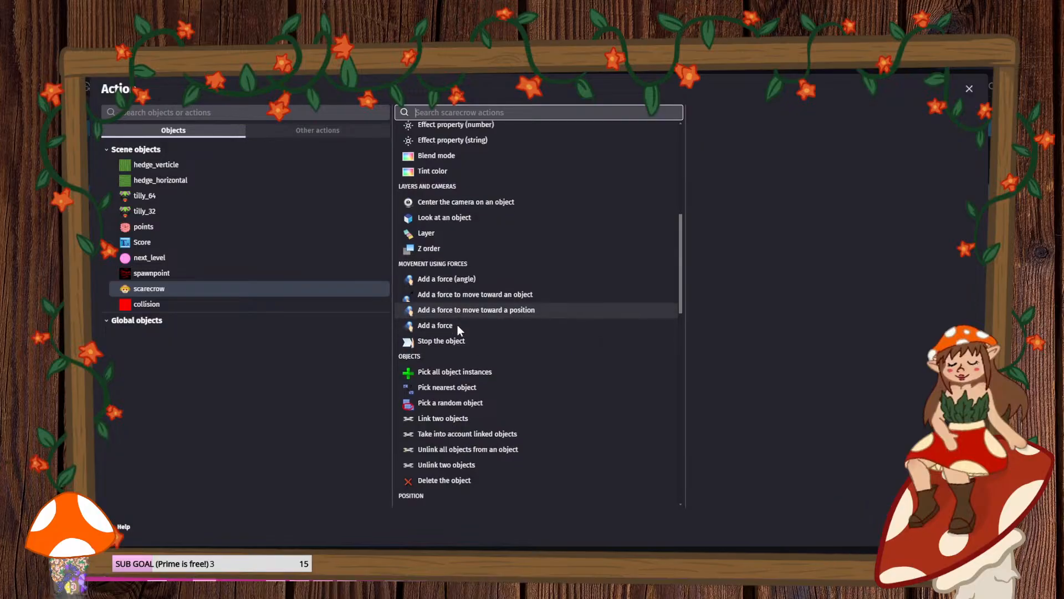
scroll(458, 330, down, 10)
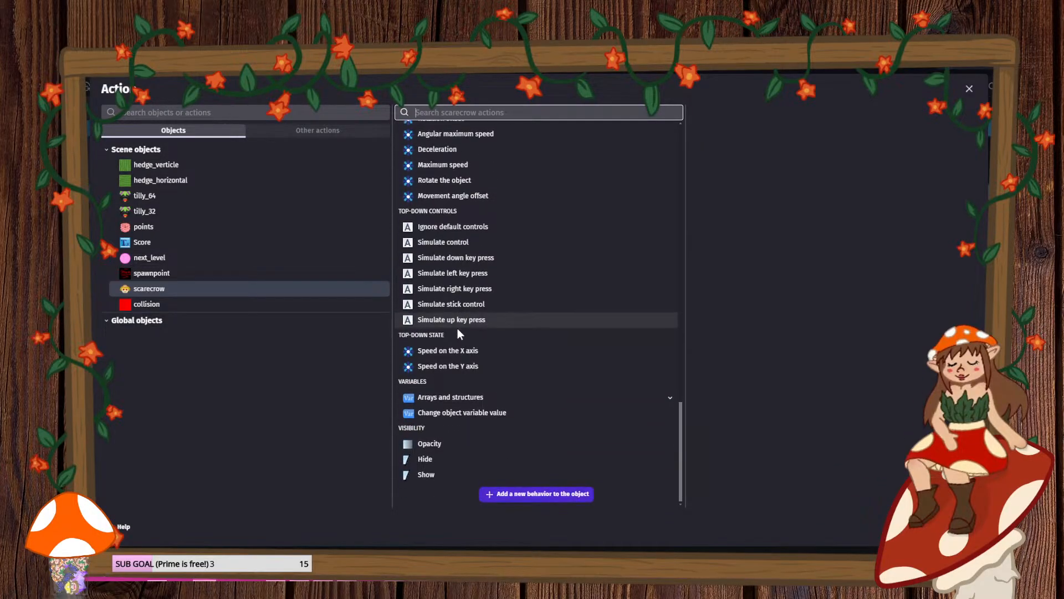
scroll(457, 332, up, 10)
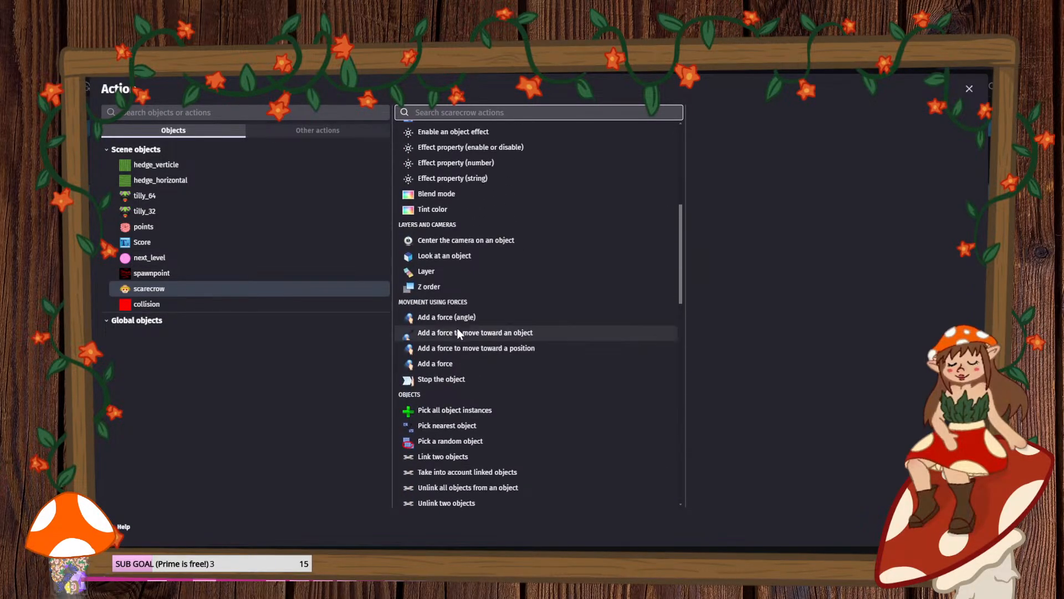
scroll(509, 360, up, 5)
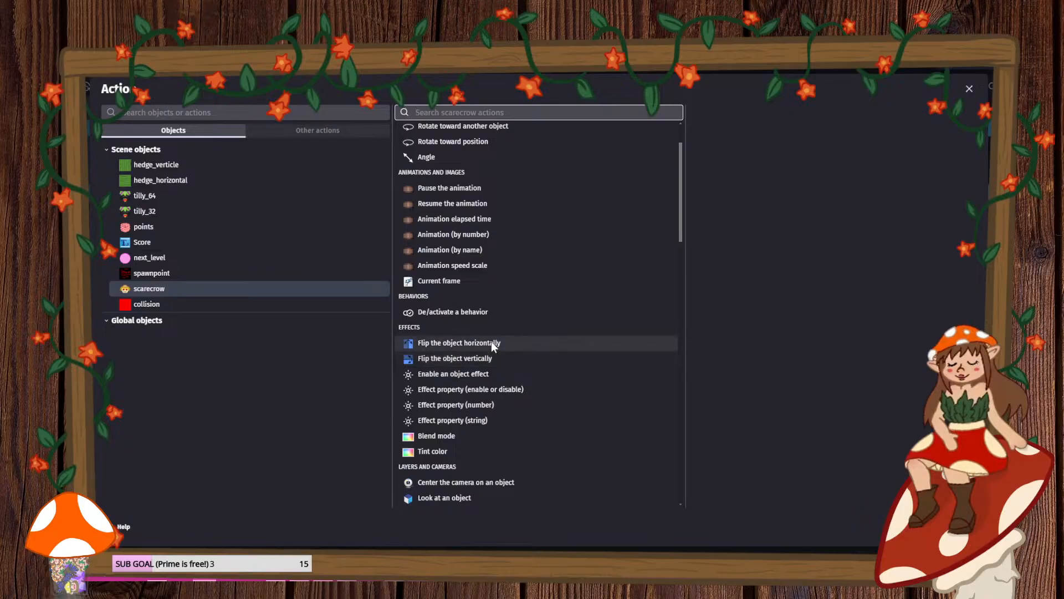
click(491, 342)
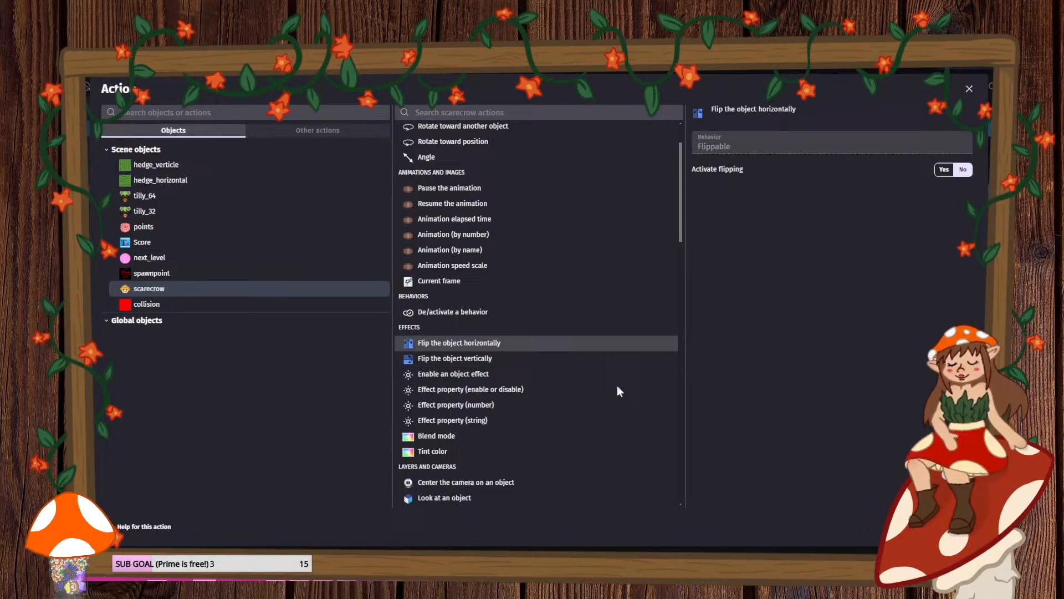
click(944, 172)
click(959, 526)
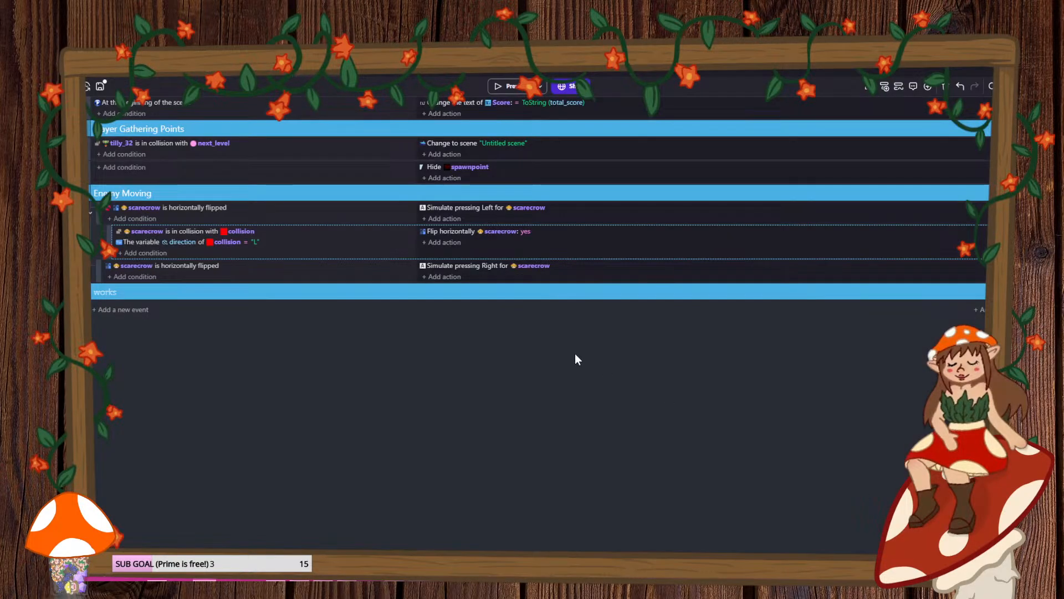
- Duplicate the "L" collision sub-event, nest the copy under the event that simulates pressing Right, and set its flip to No
key(ctrl+v)
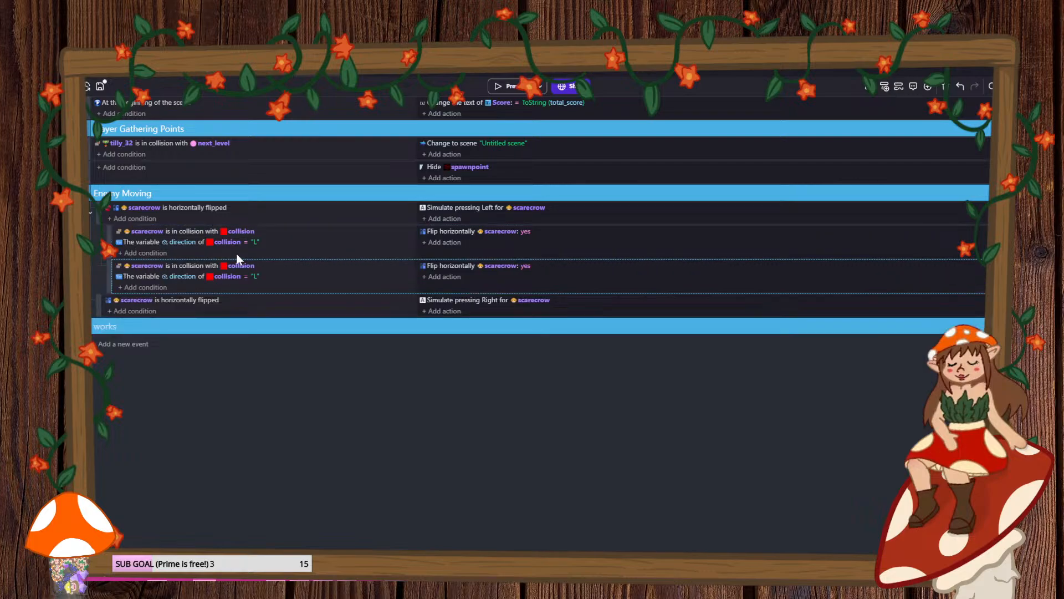
drag(108, 272, 196, 312)
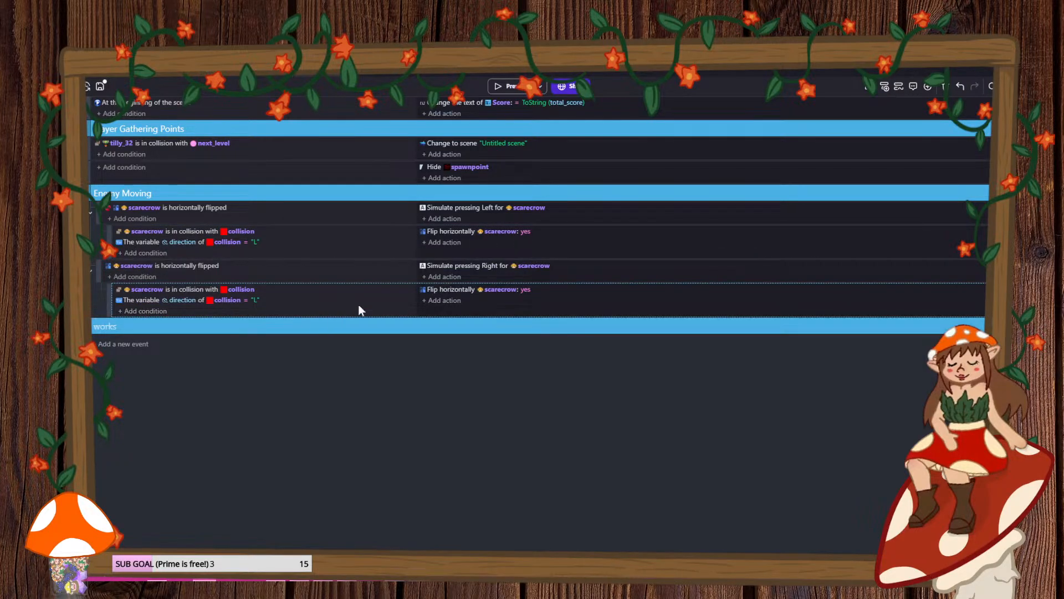
click(523, 289)
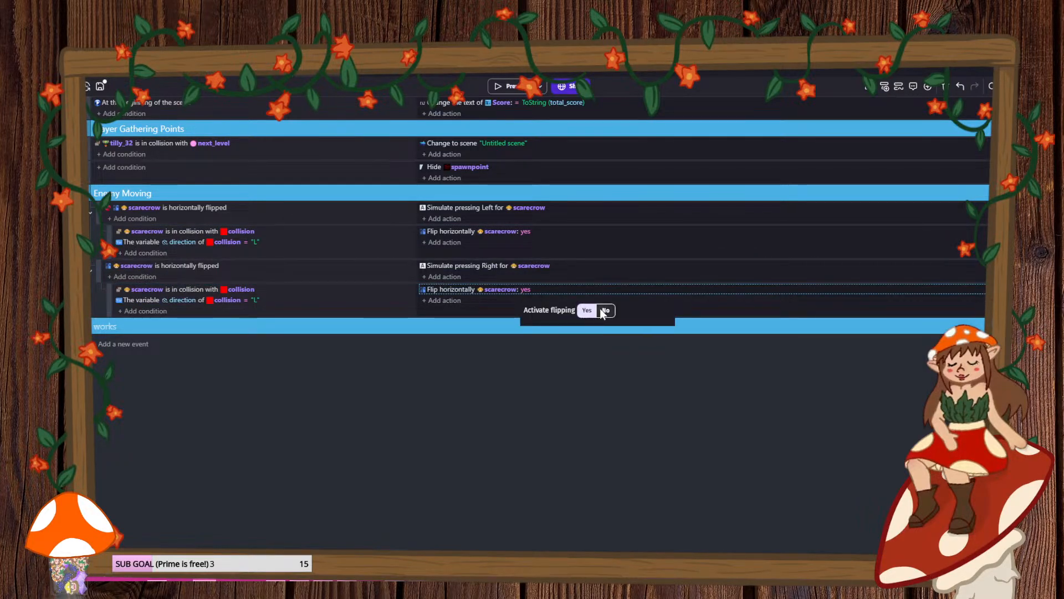
click(603, 310)
- Set the copied sub-event's direction comparison to "R" and preview the game to check how the scarecrow turns
click(255, 300)
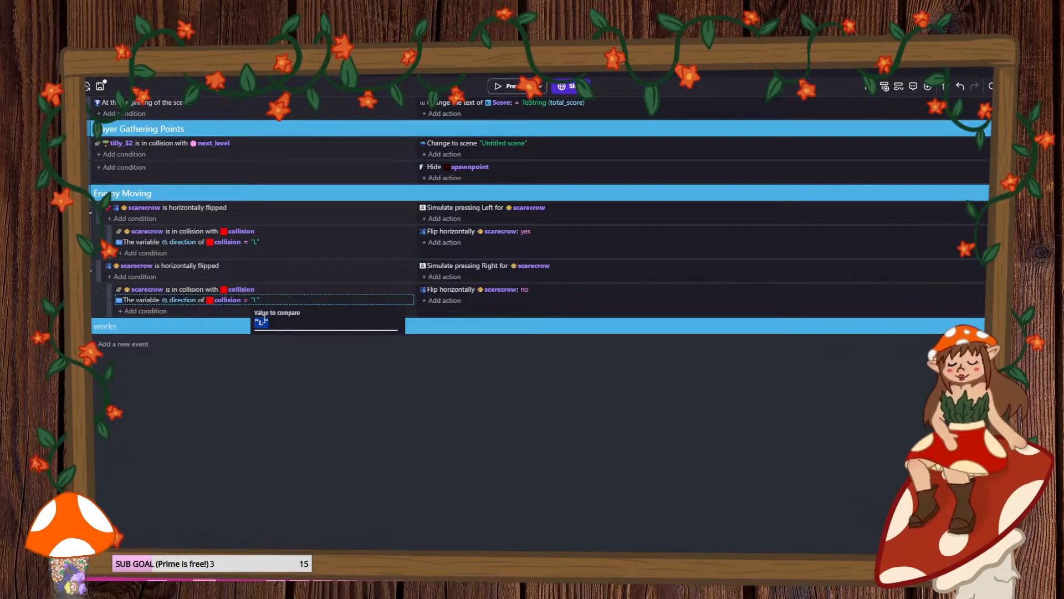
text("R")
click(514, 449)
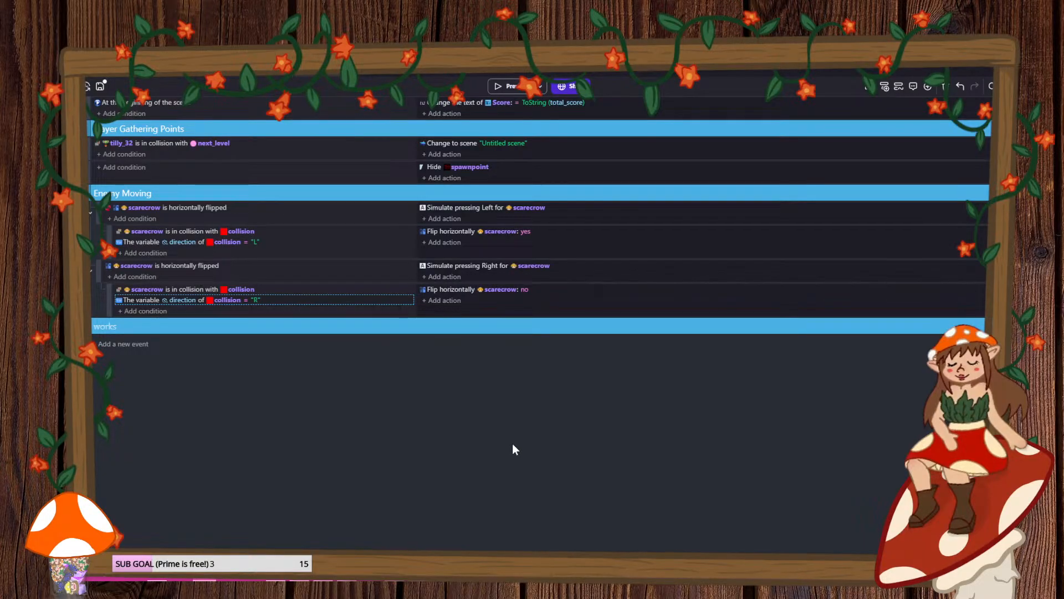
click(500, 88)
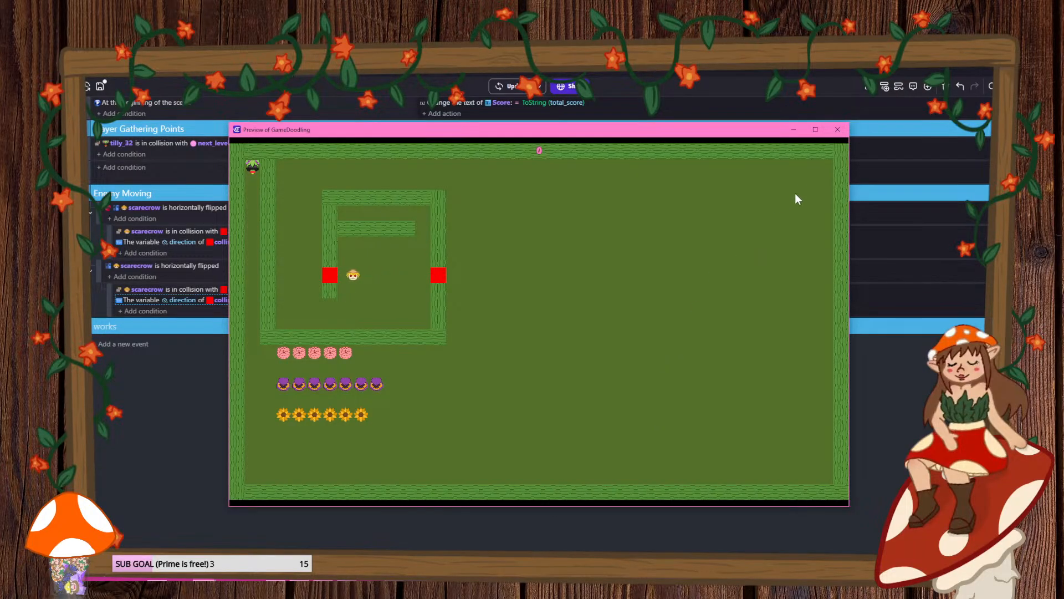
click(837, 132)
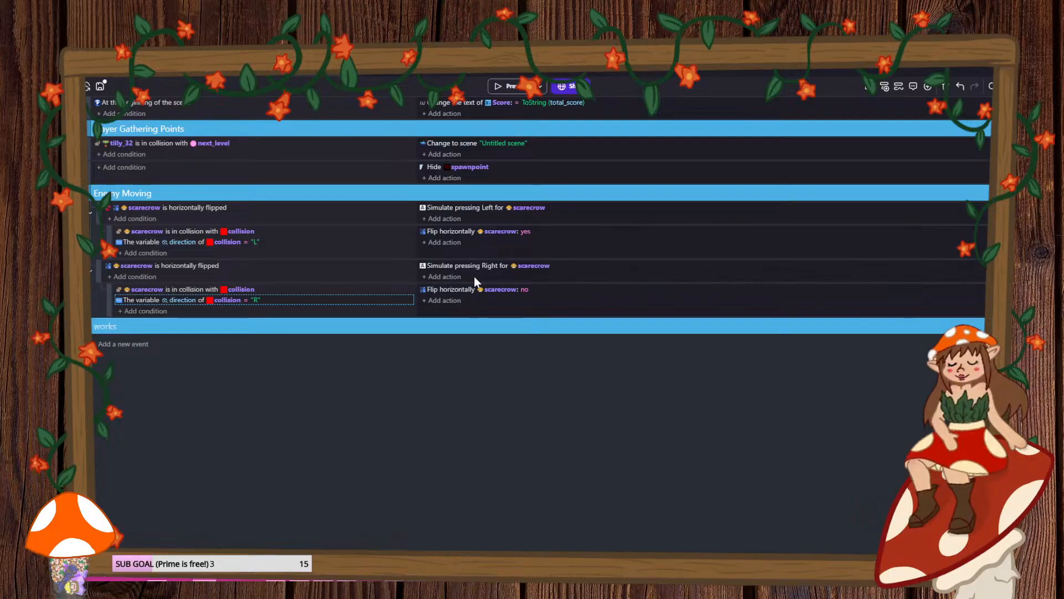
- Duplicate the Hide spawnpoint action, change the copy to hide the collision object, and preview the game
click(464, 168)
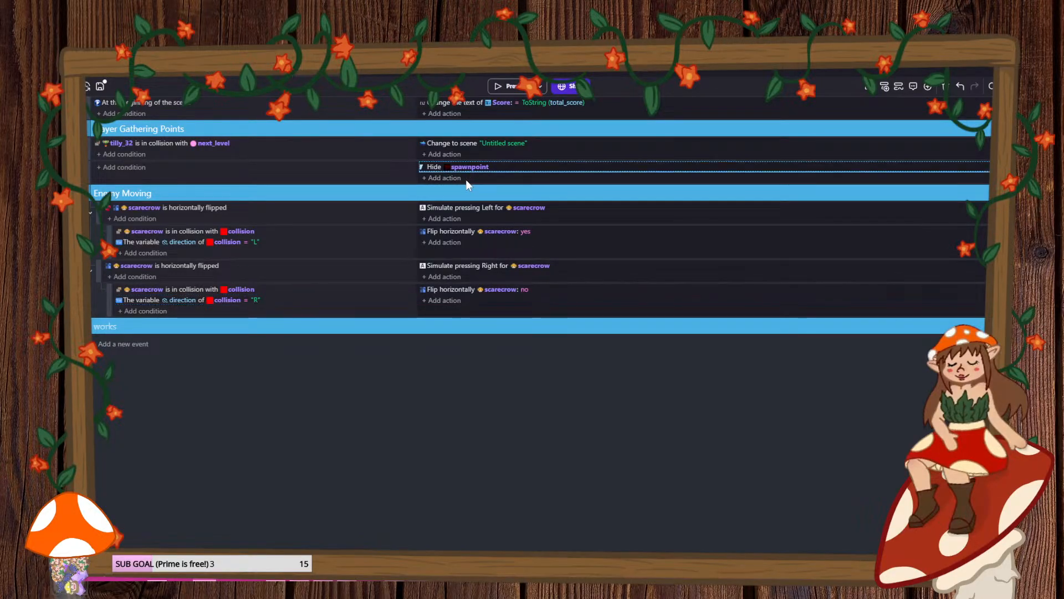
key(ctrl+v)
click(460, 178)
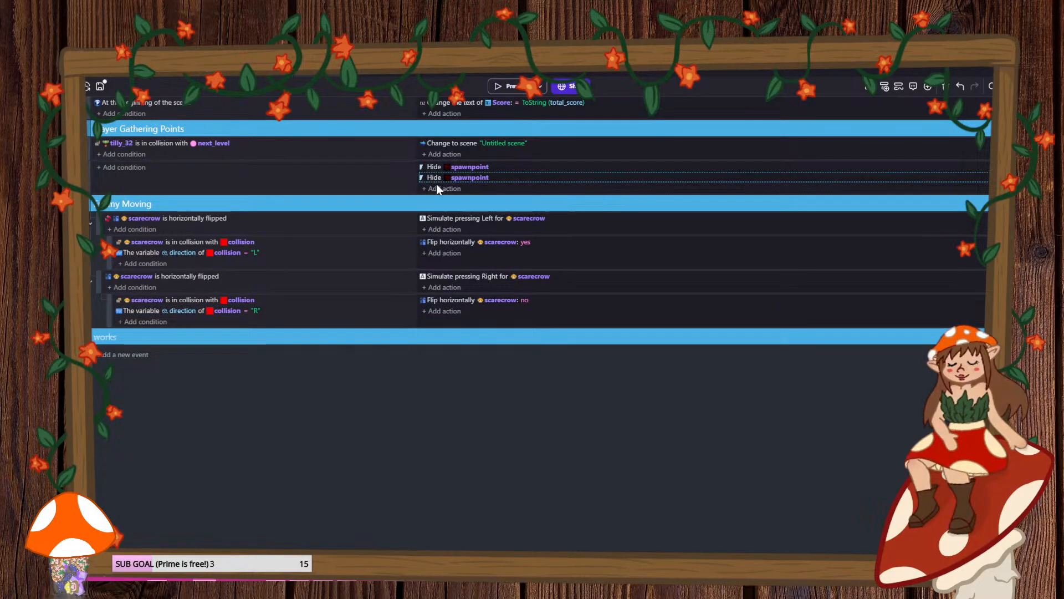
double_click(436, 184)
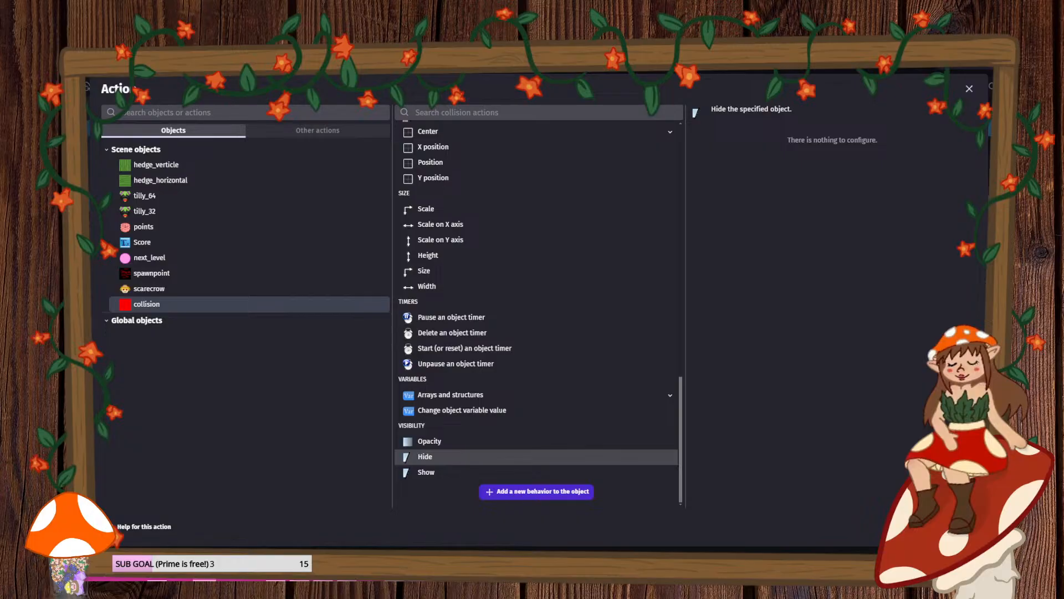
click(963, 526)
click(519, 90)
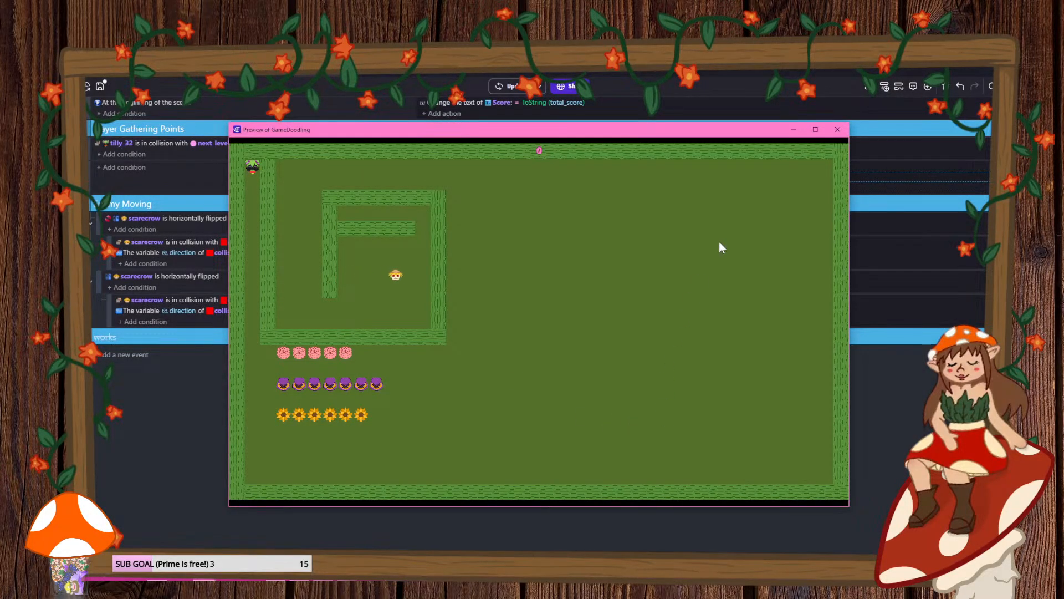
click(837, 129)
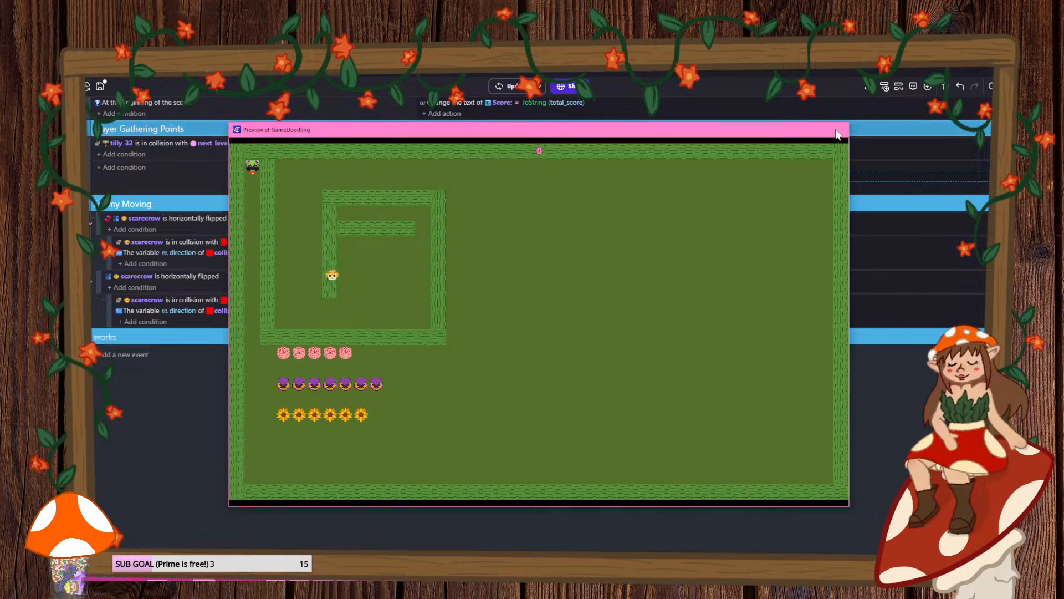
- Inspect the points and collision mask of the collision object in the scene and discard the changes
click(174, 80)
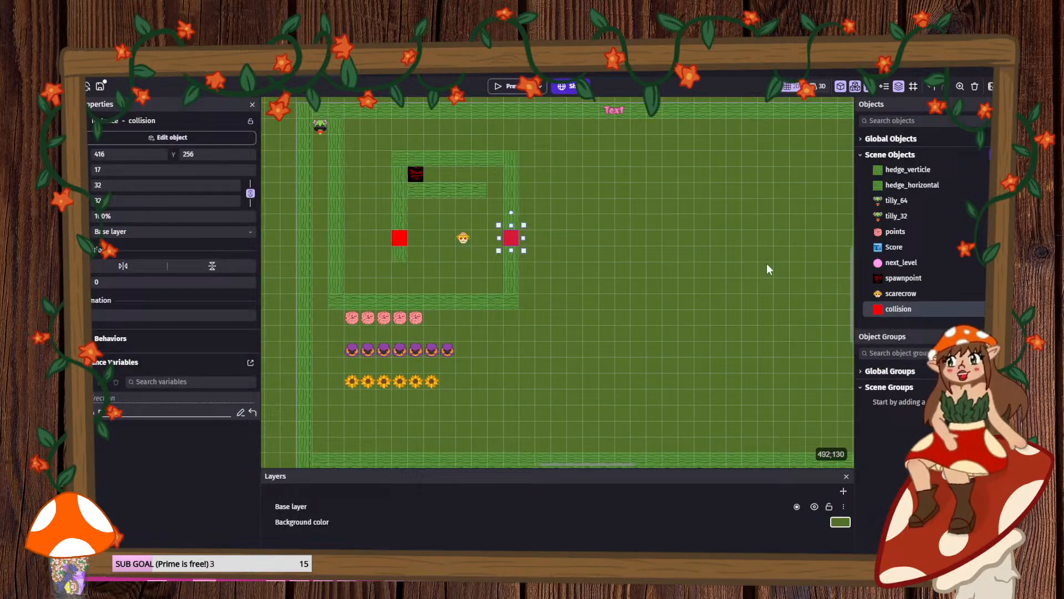
double_click(883, 306)
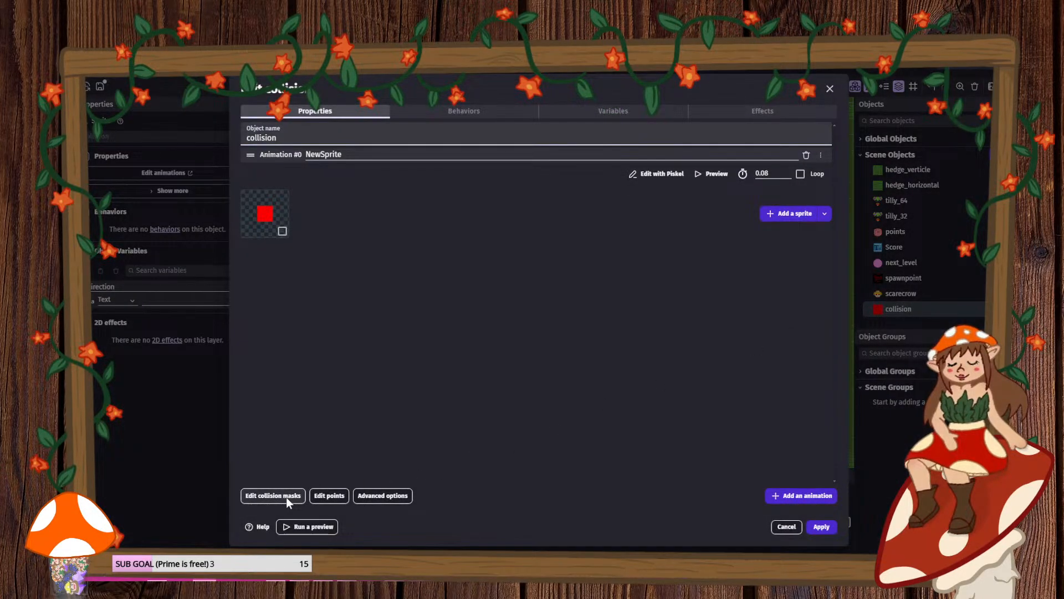
click(330, 495)
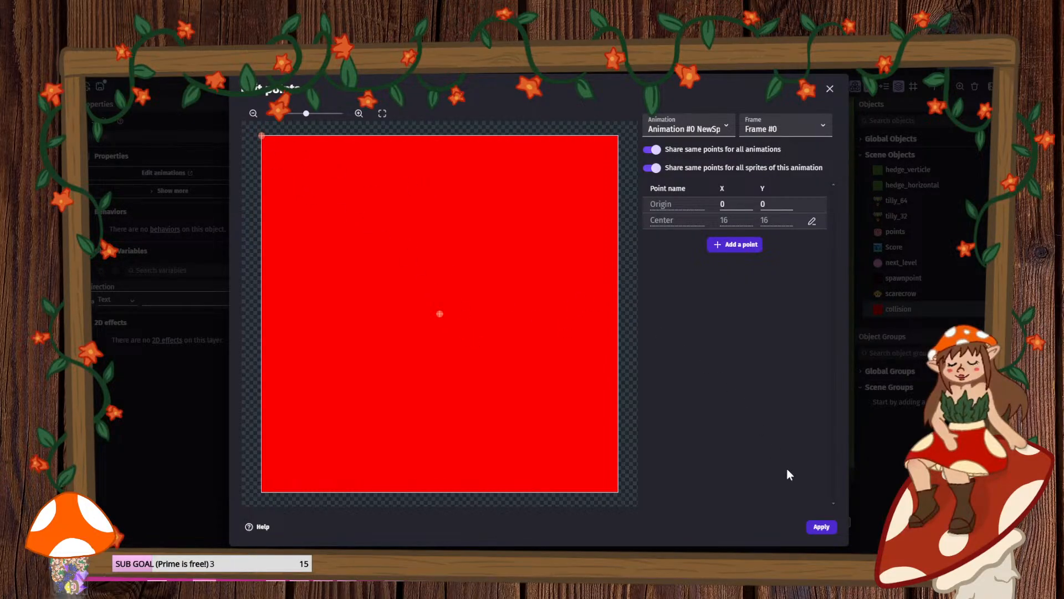
click(821, 528)
click(258, 495)
click(733, 192)
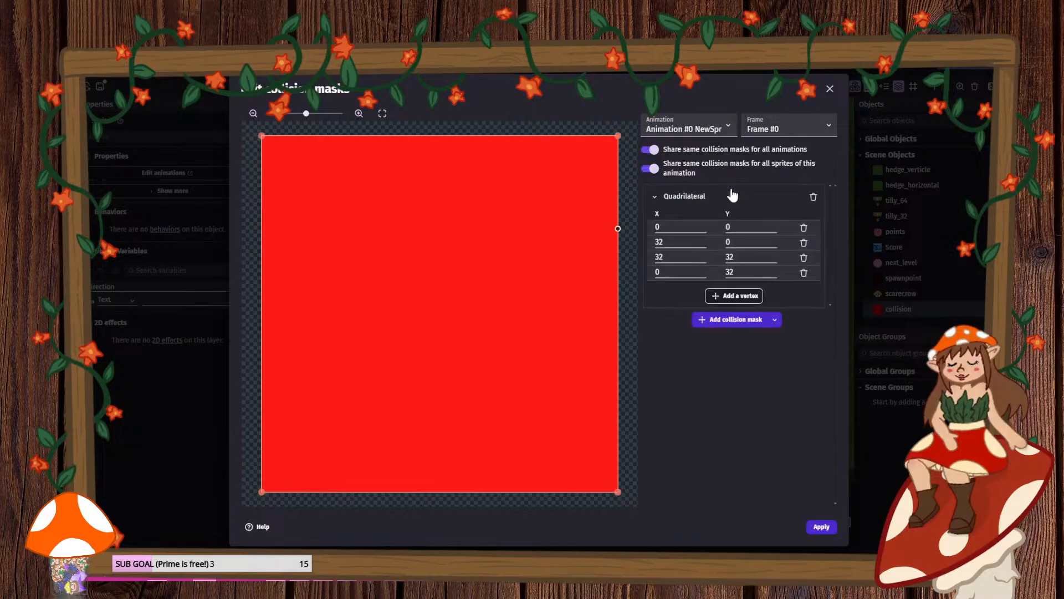
mouse_move(618, 136)
mouse_down()
mouse_move(363, 297)
mouse_move(288, 364)
mouse_move(623, 132)
mouse_up()
click(822, 527)
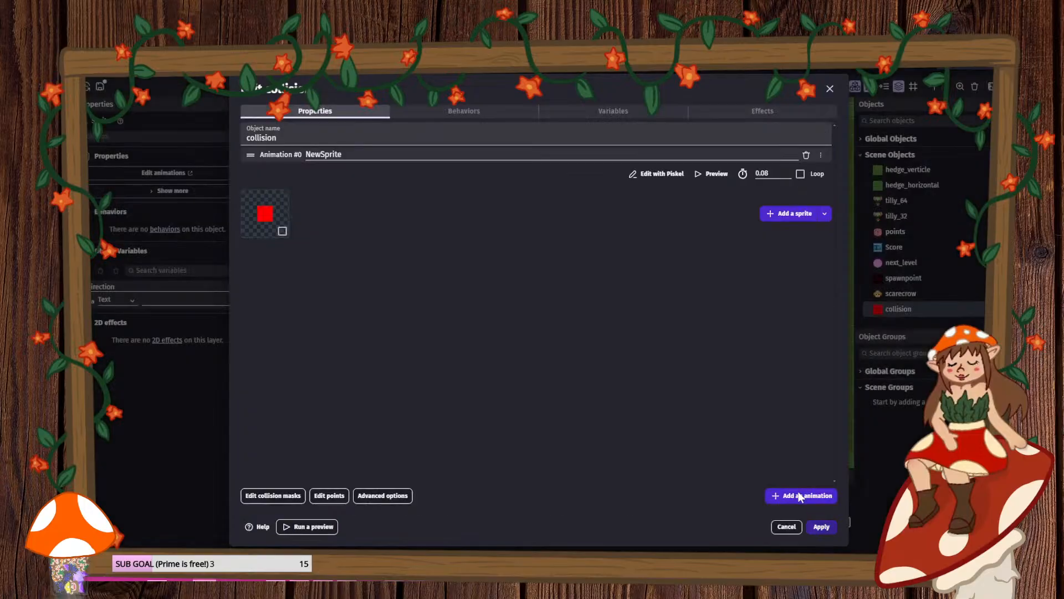
click(787, 526)
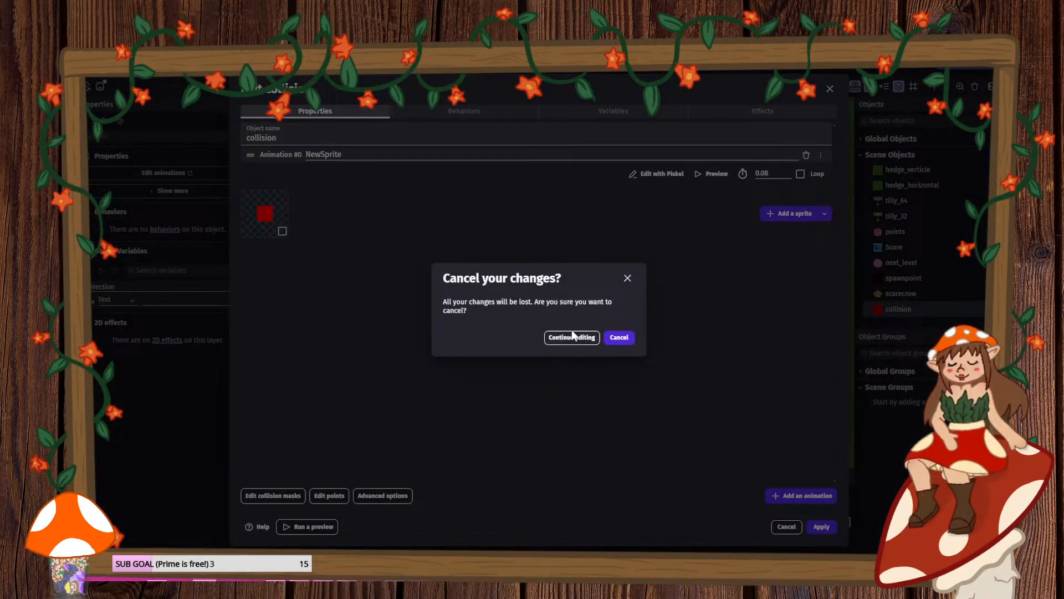
click(612, 336)
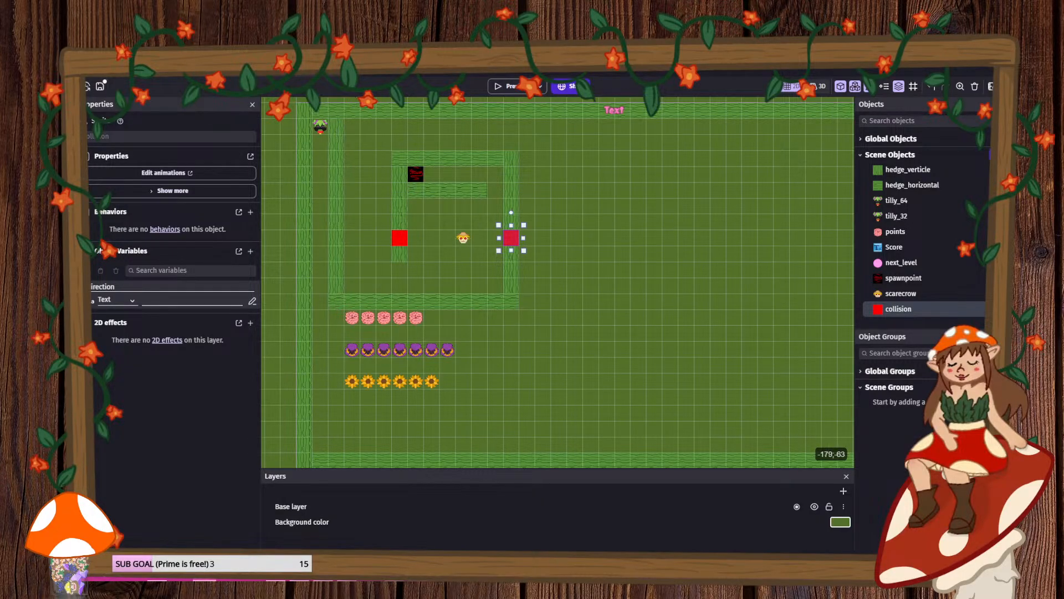
- Return to the scene's events, save the project and preview the scarecrow's movement between the hidden collision objects
click(214, 67)
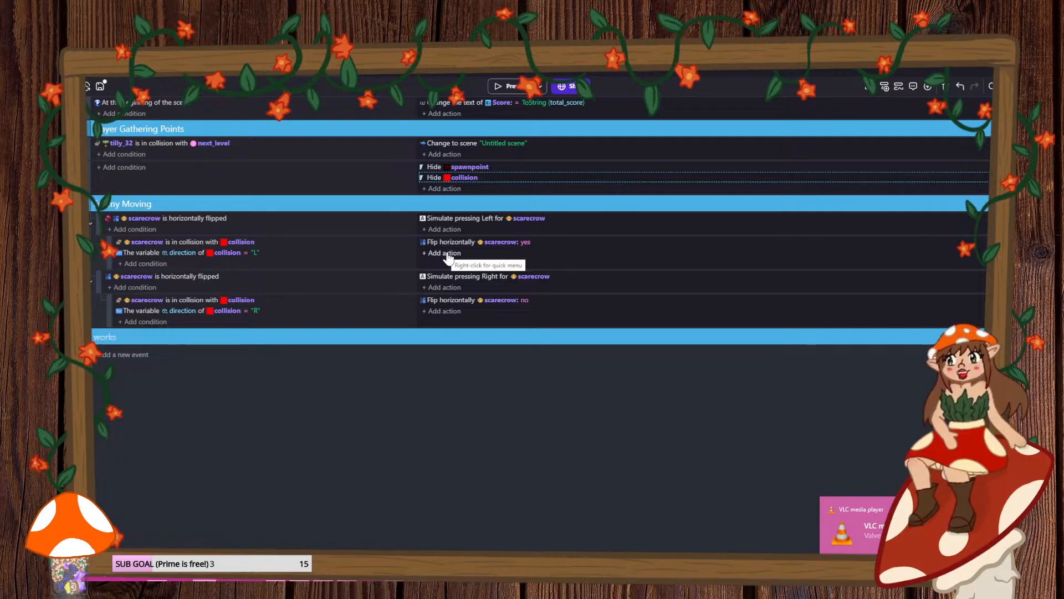
click(101, 85)
click(506, 86)
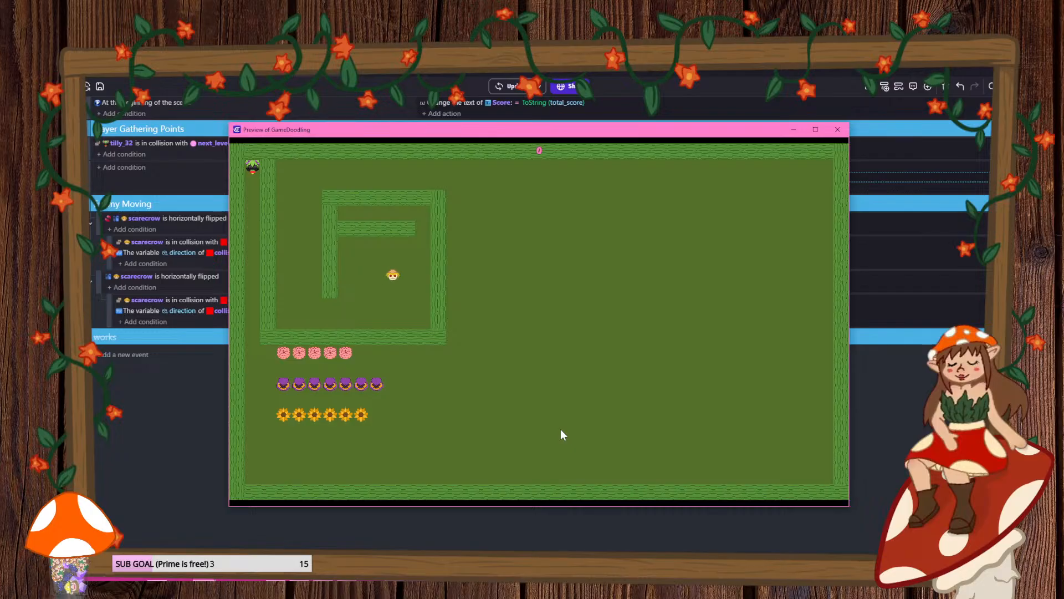
click(837, 129)
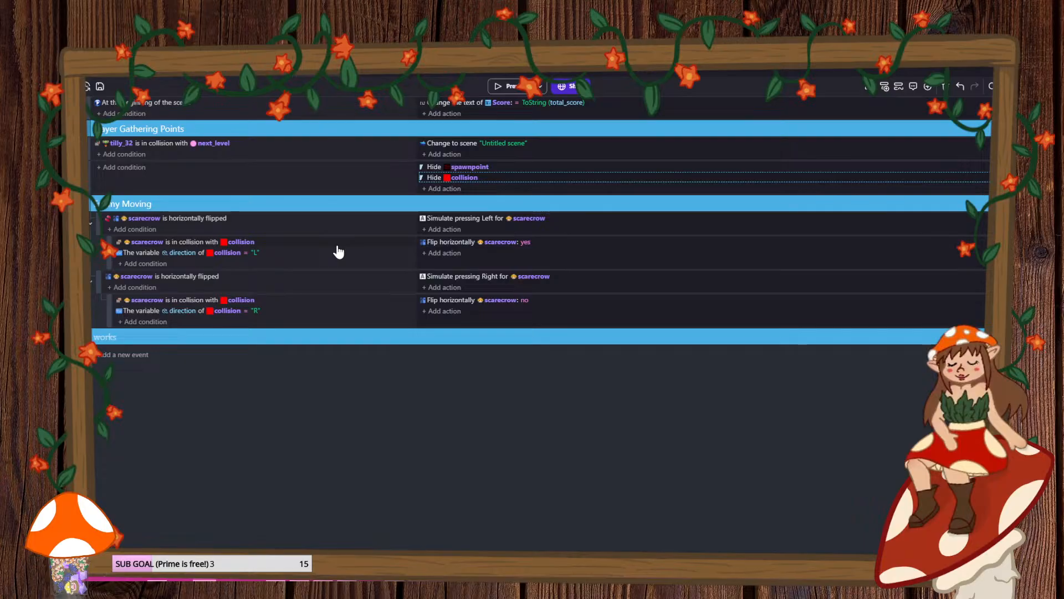
- Review the "L" sub-event's collision condition and flip action and save the project
click(246, 242)
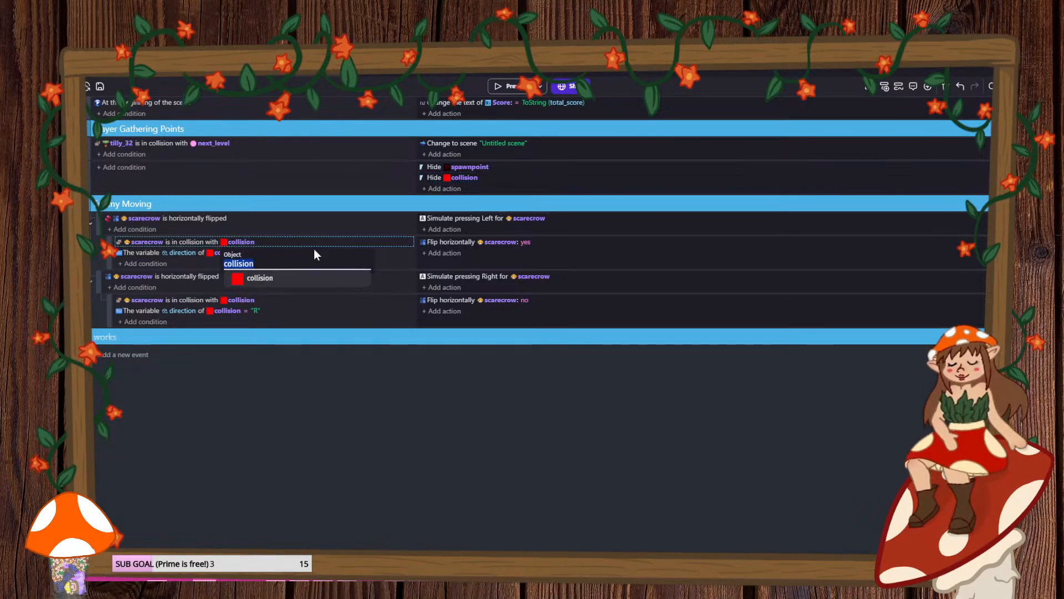
click(453, 242)
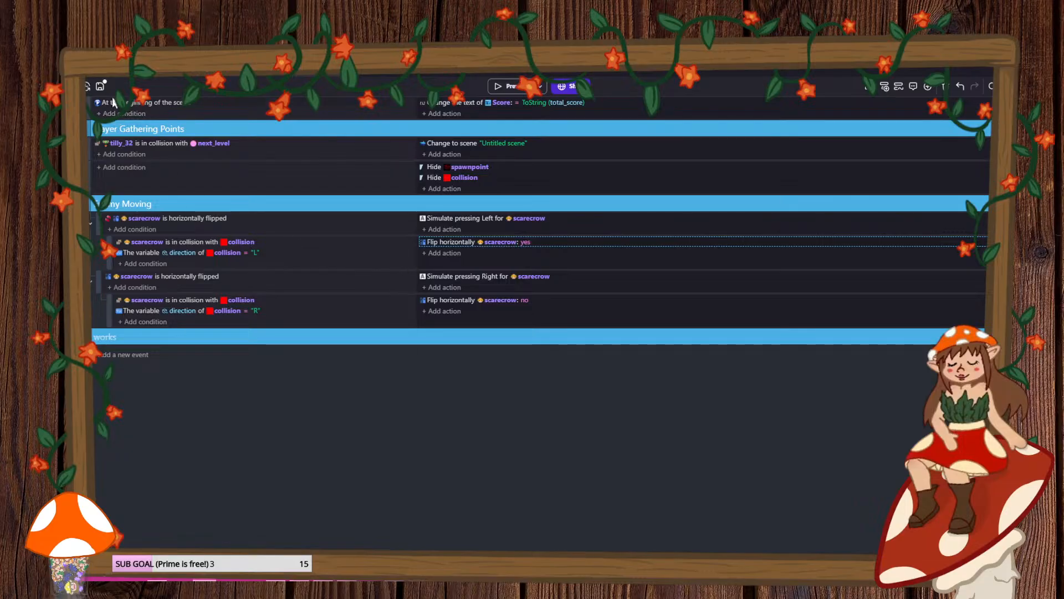
click(100, 85)
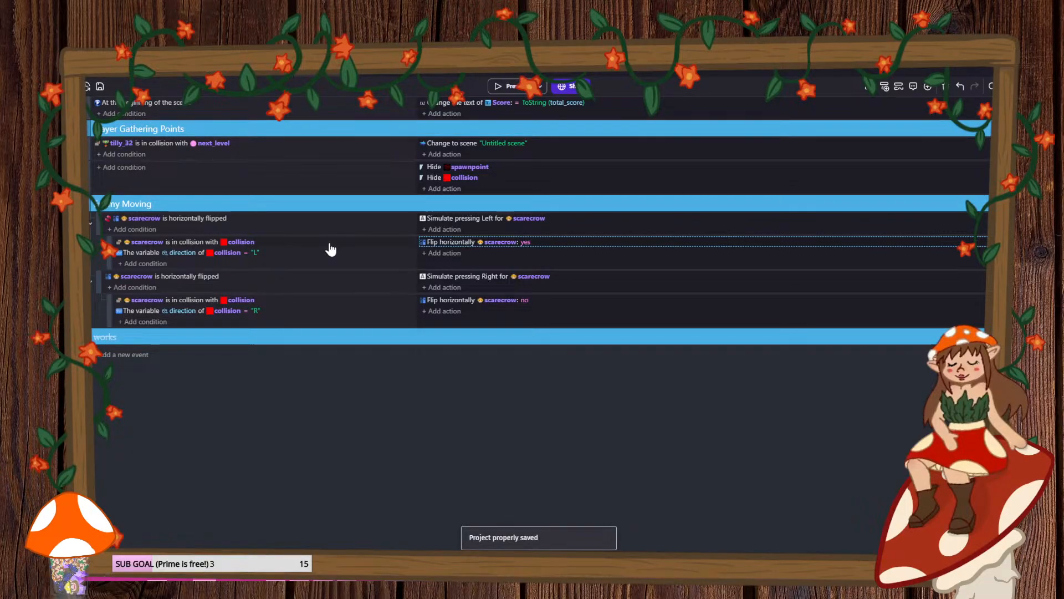
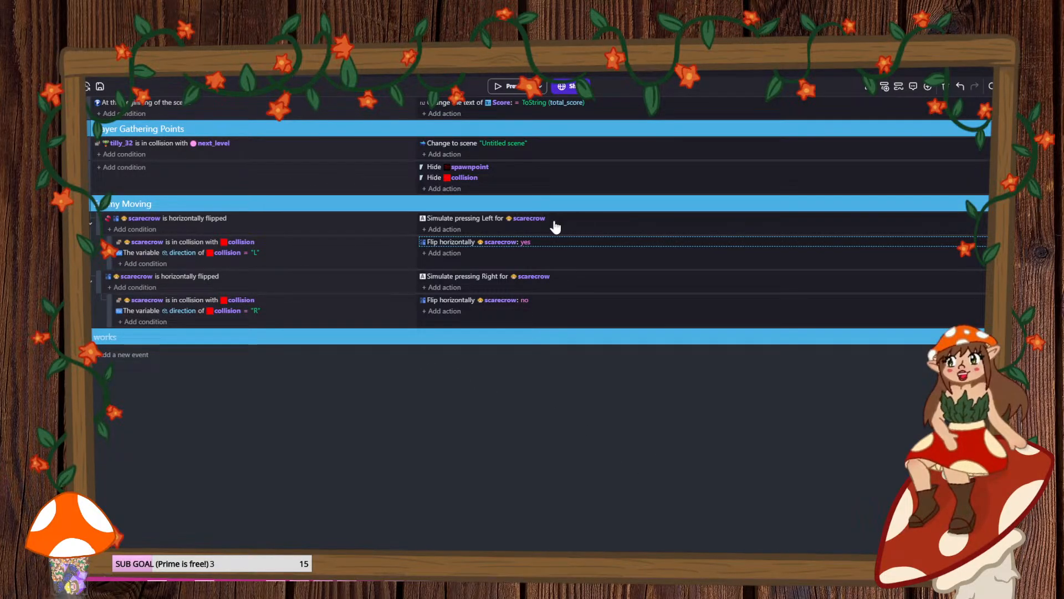
- Give the collision object a custom collision mask and narrow its quadrilateral to the left edge, with right-hand vertices at X 1.5 and 1
click(153, 79)
double_click(887, 310)
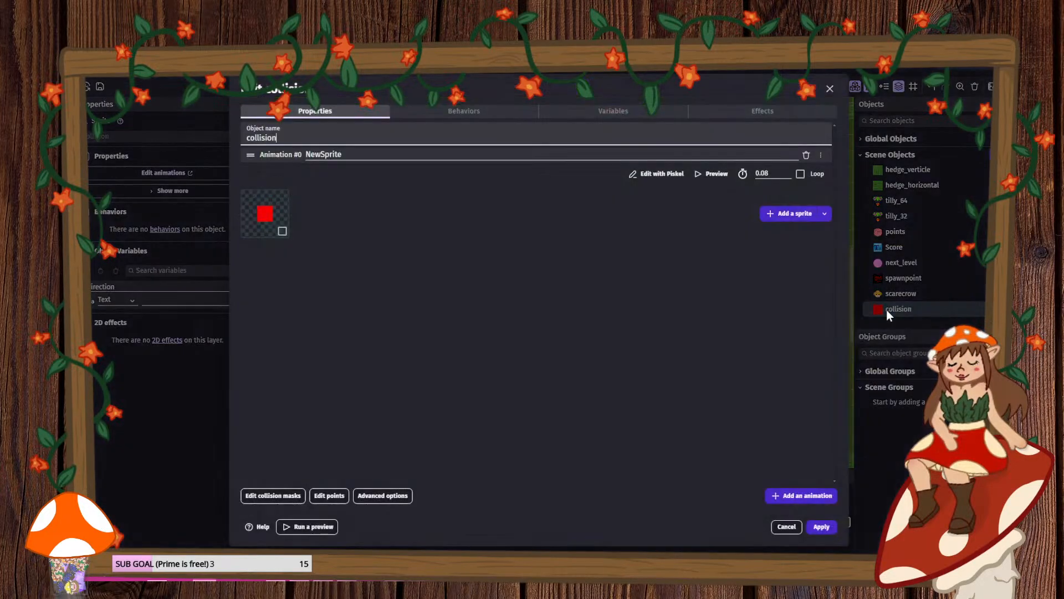
click(282, 496)
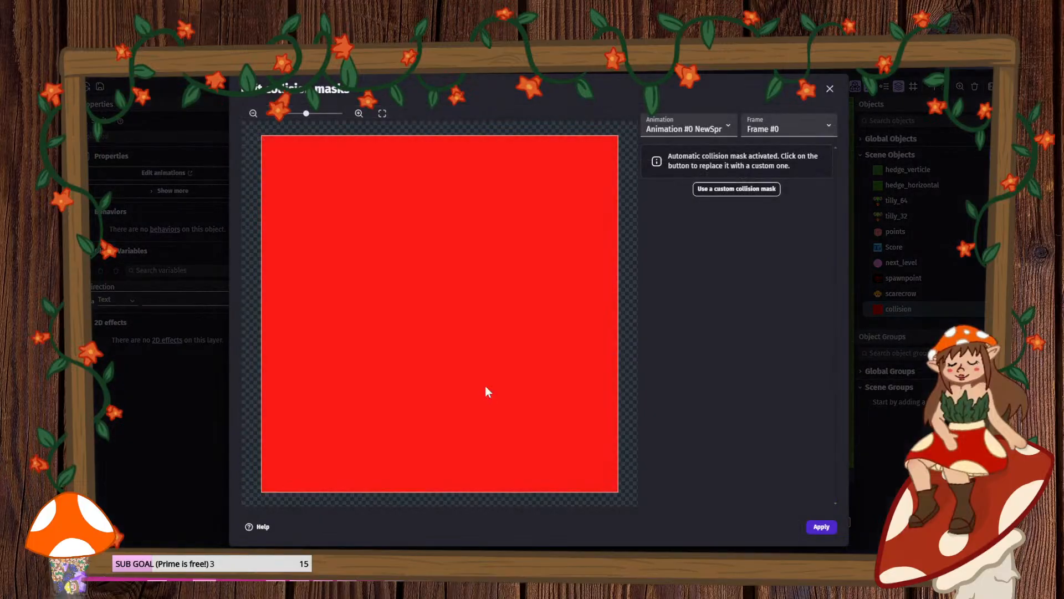
click(743, 189)
drag(617, 136, 291, 133)
drag(617, 493, 272, 493)
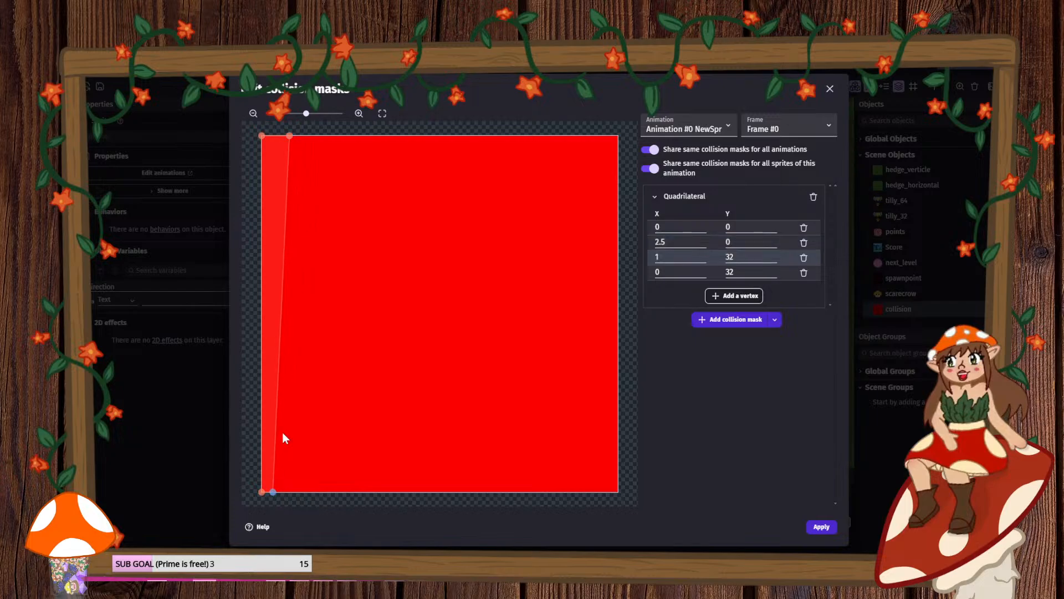
drag(288, 134, 279, 136)
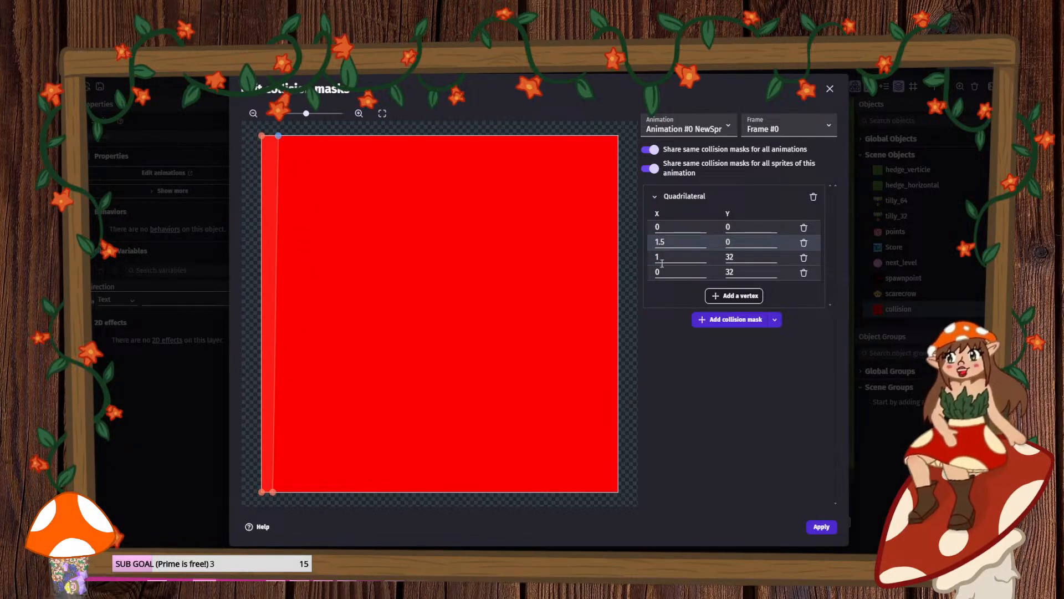
- Add a second collision mask along the sprite's right edge from X 30.5 to 32, apply it and preview the game
click(726, 322)
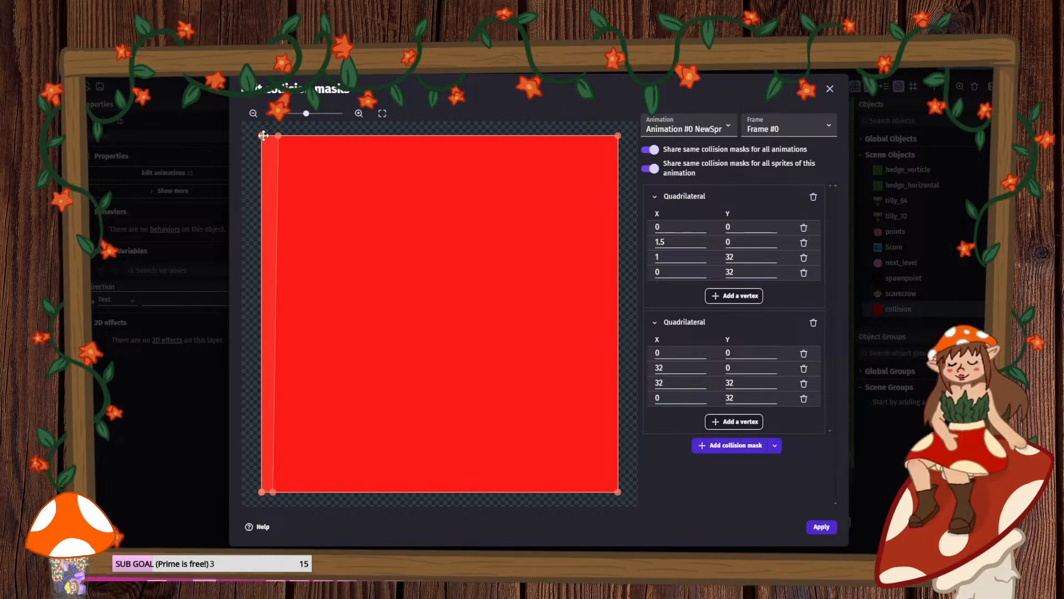
drag(263, 135, 607, 135)
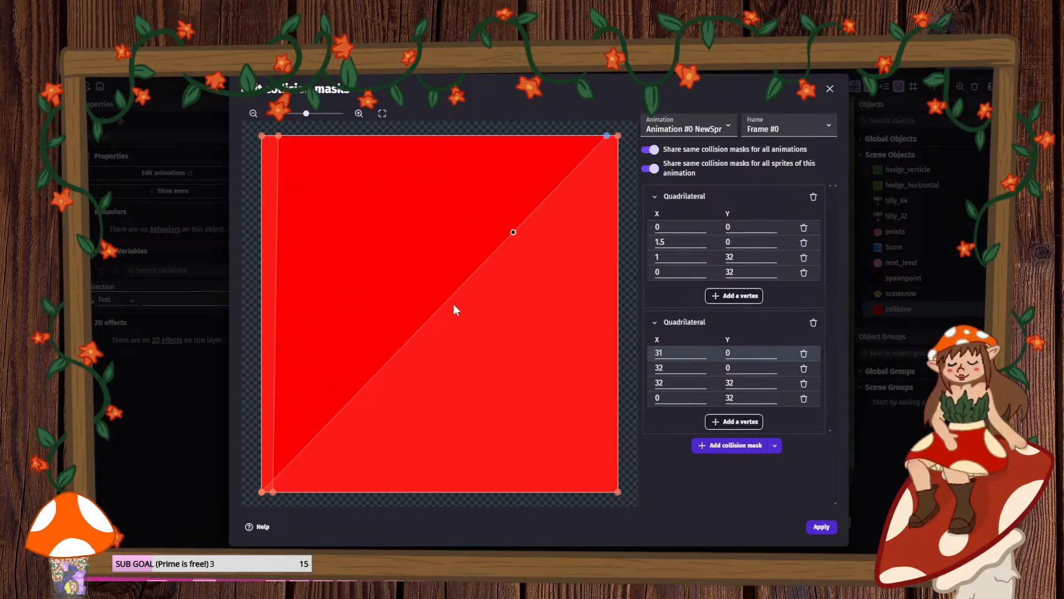
drag(262, 481, 601, 502)
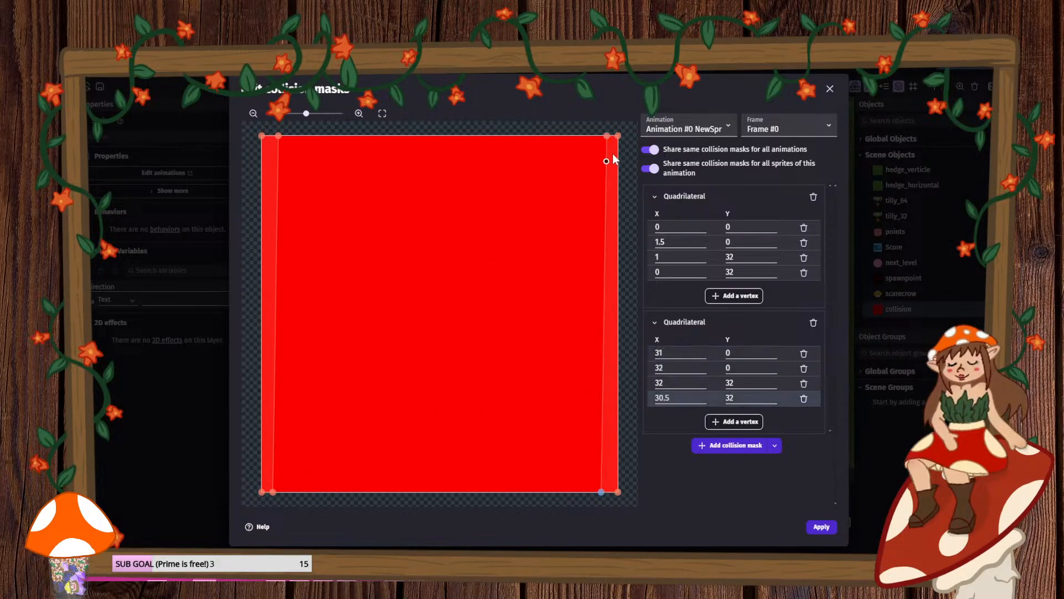
drag(607, 136, 602, 135)
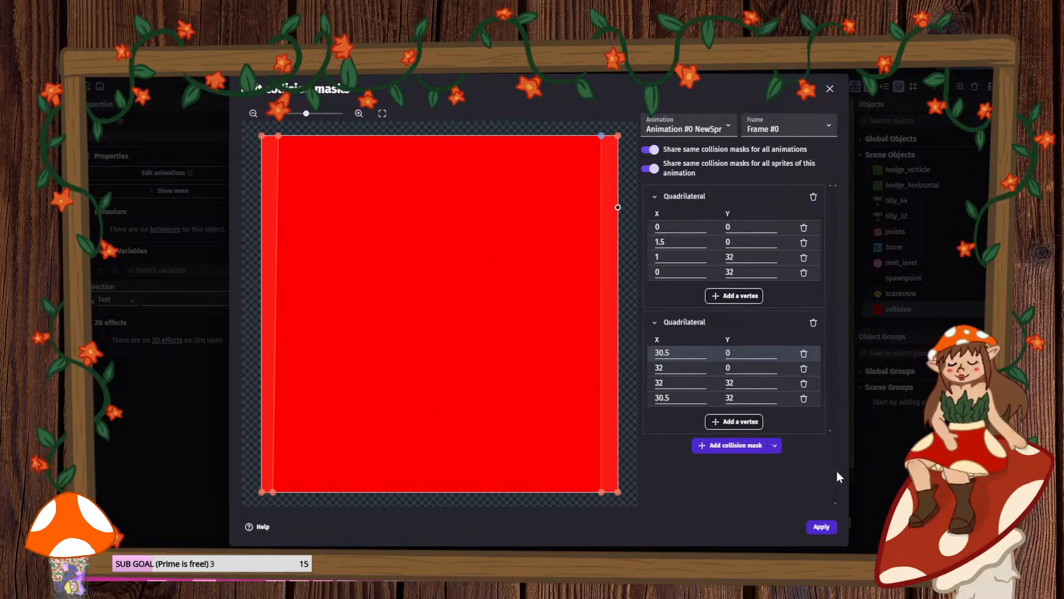
click(821, 527)
click(821, 527)
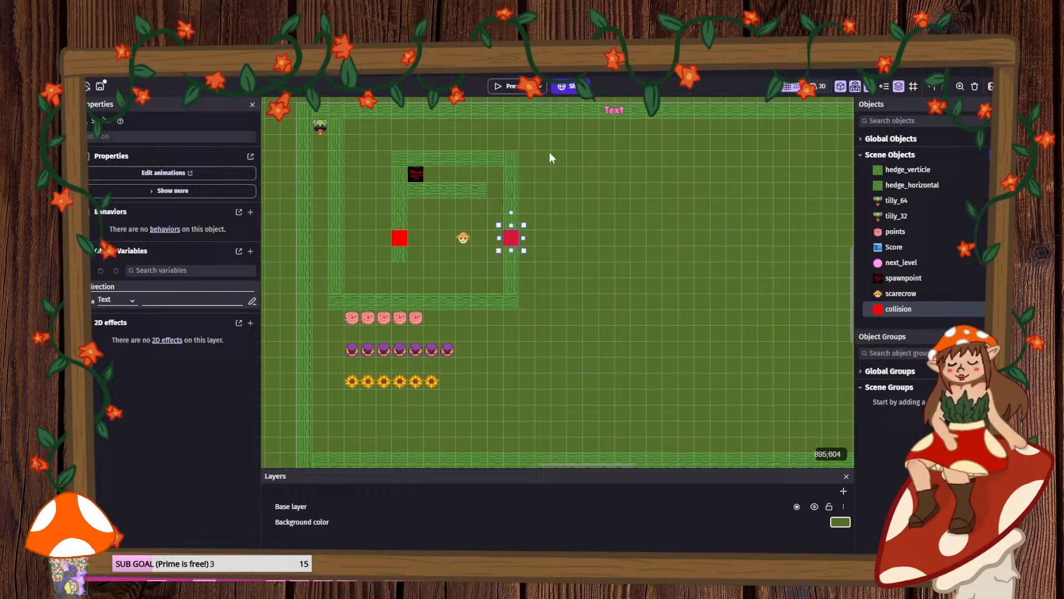
click(507, 88)
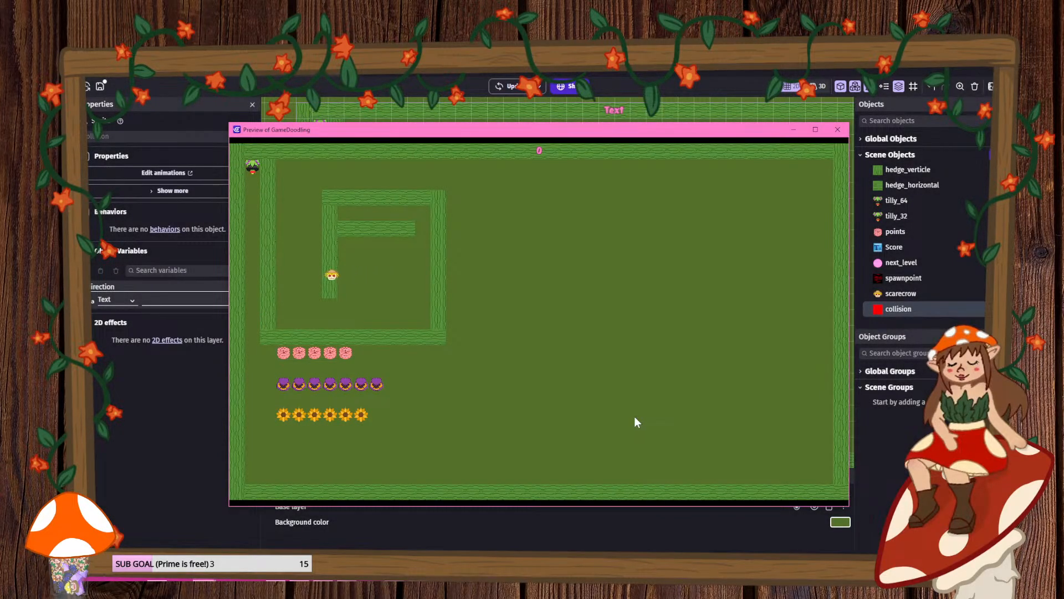
click(838, 129)
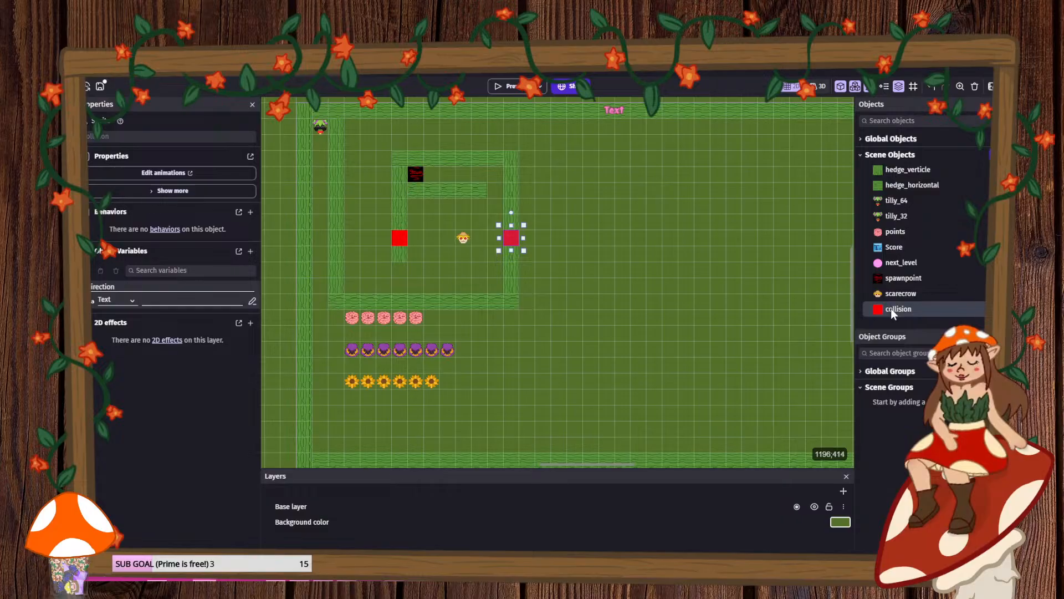
- Delete both custom quadrilaterals from the collision object's mask, apply the change and preview the game
double_click(890, 308)
click(273, 495)
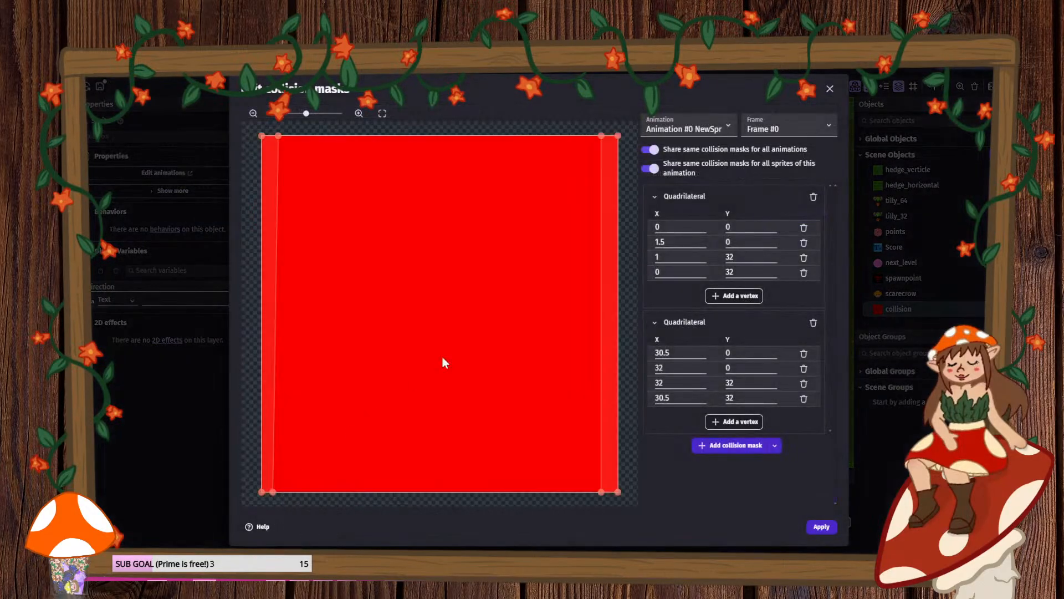
click(812, 197)
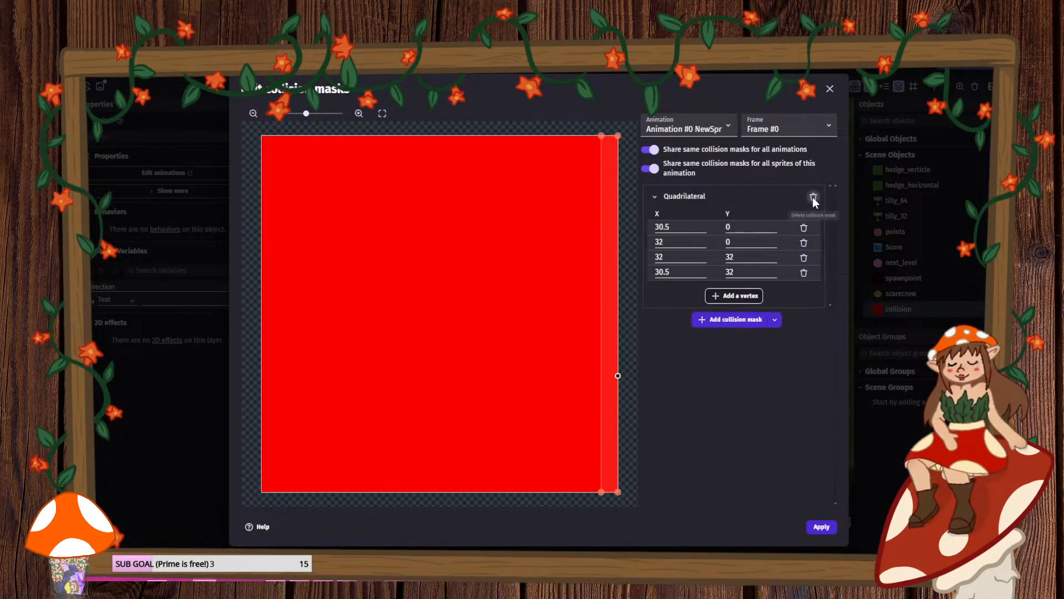
click(812, 197)
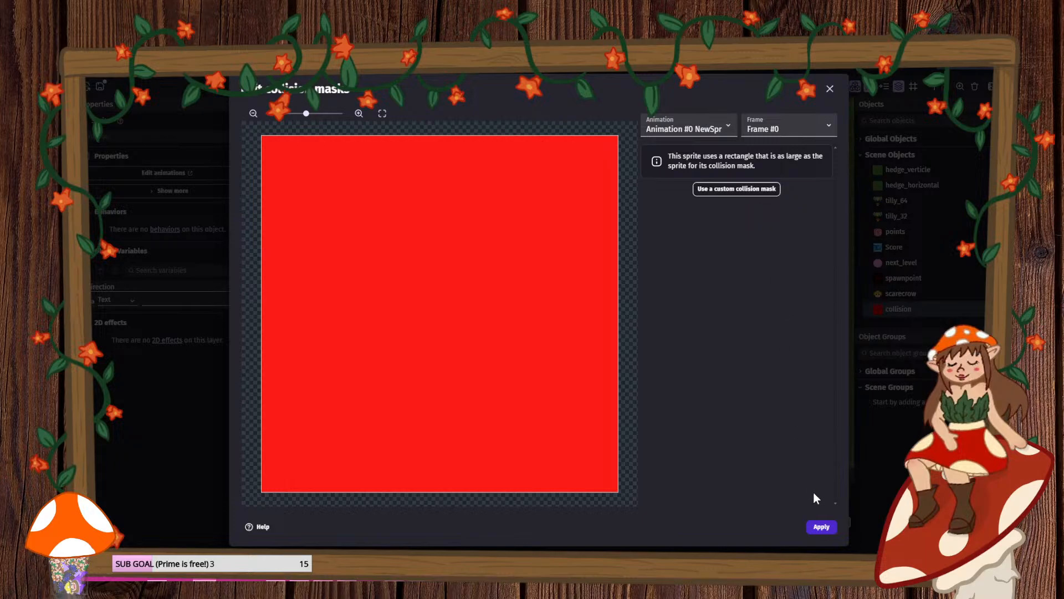
click(822, 527)
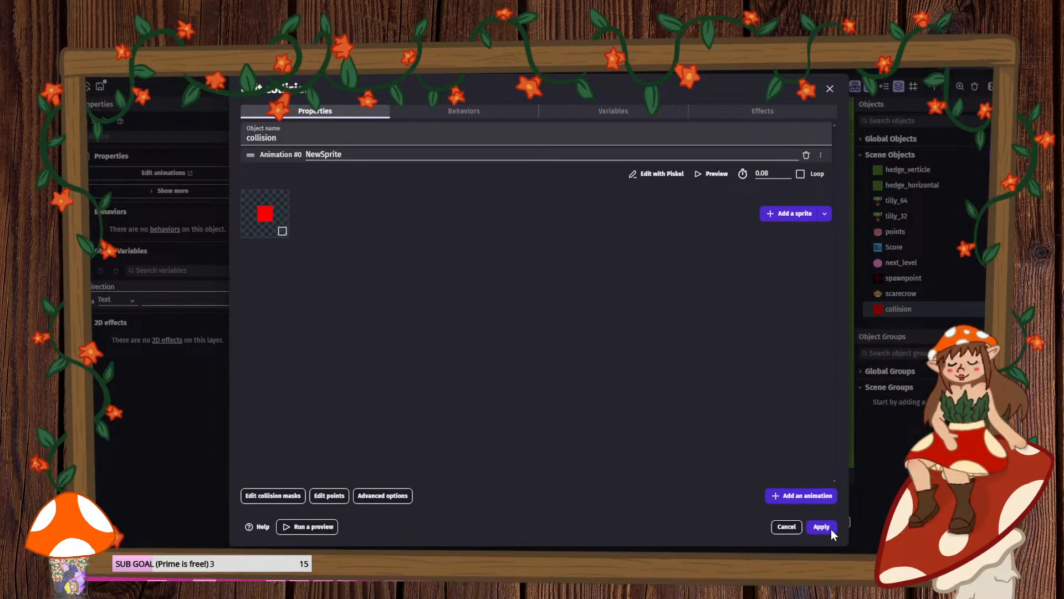
click(831, 529)
click(515, 88)
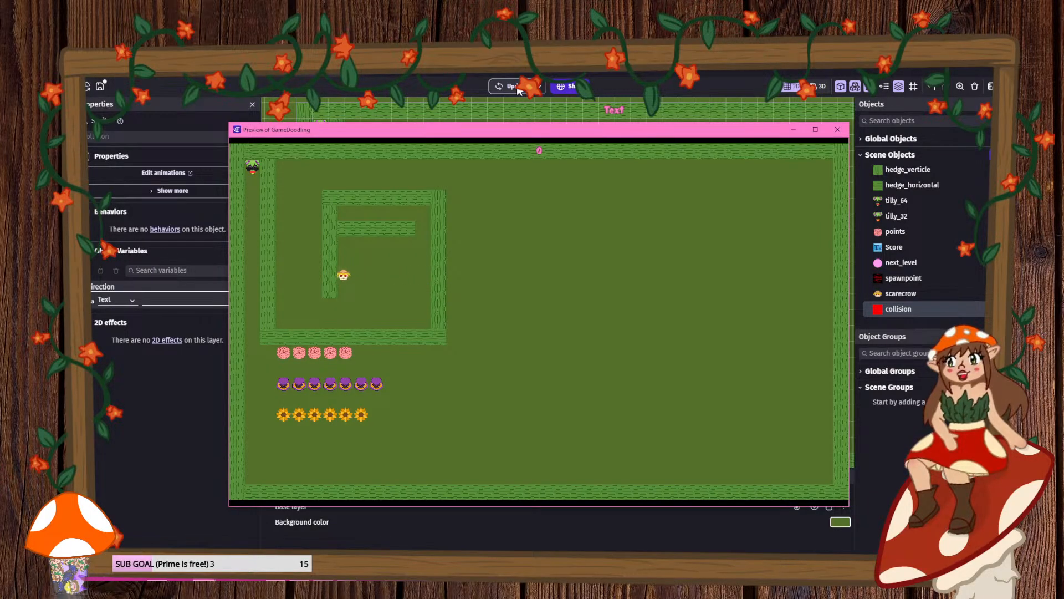
- Examine the scarecrow's available actions for the "L" sub-event, down to the top-down controls, without adding one
click(366, 66)
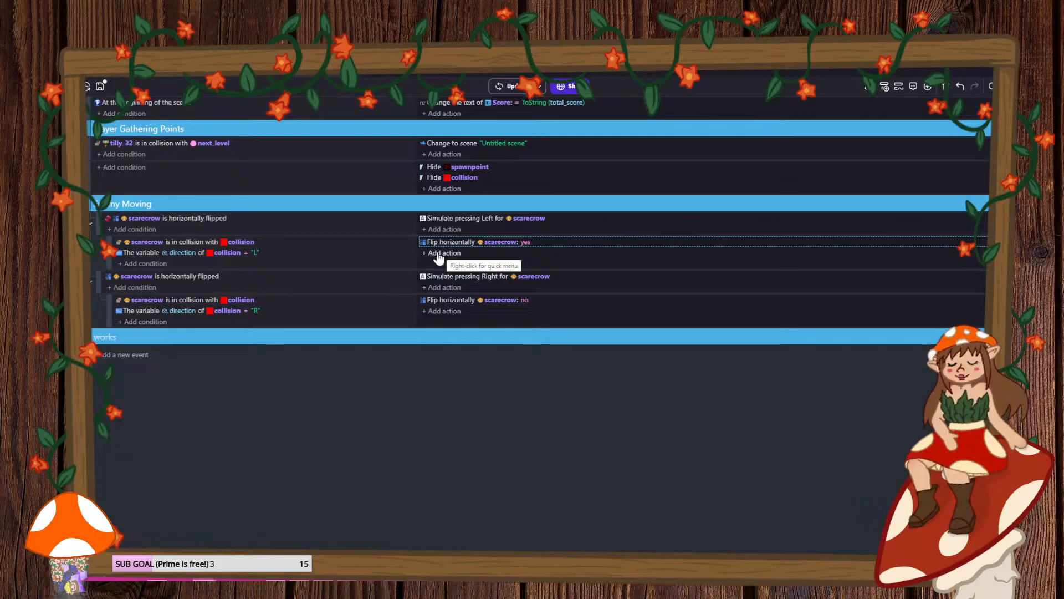
click(445, 254)
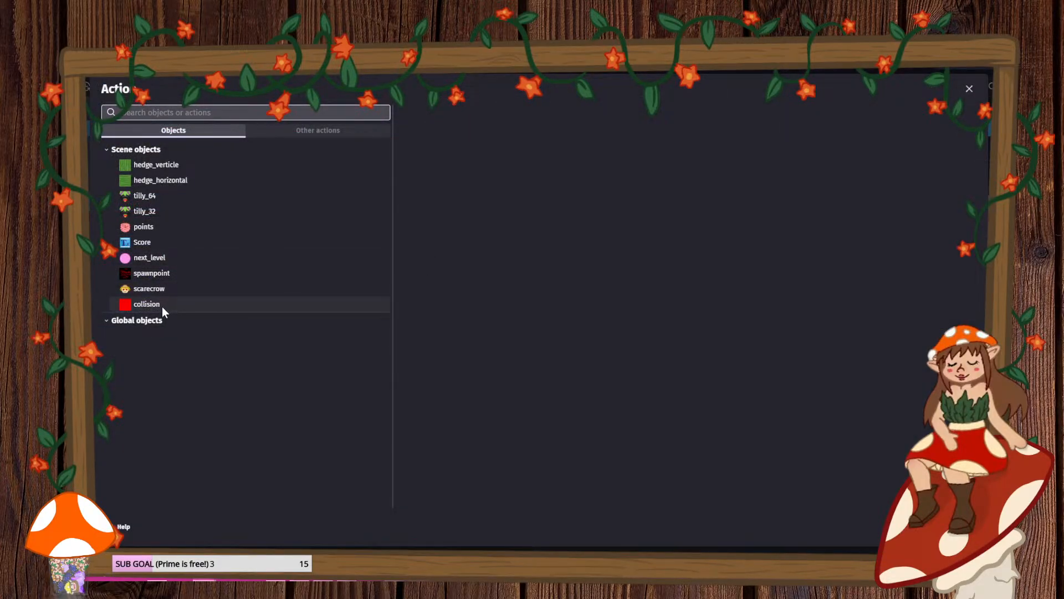
click(148, 289)
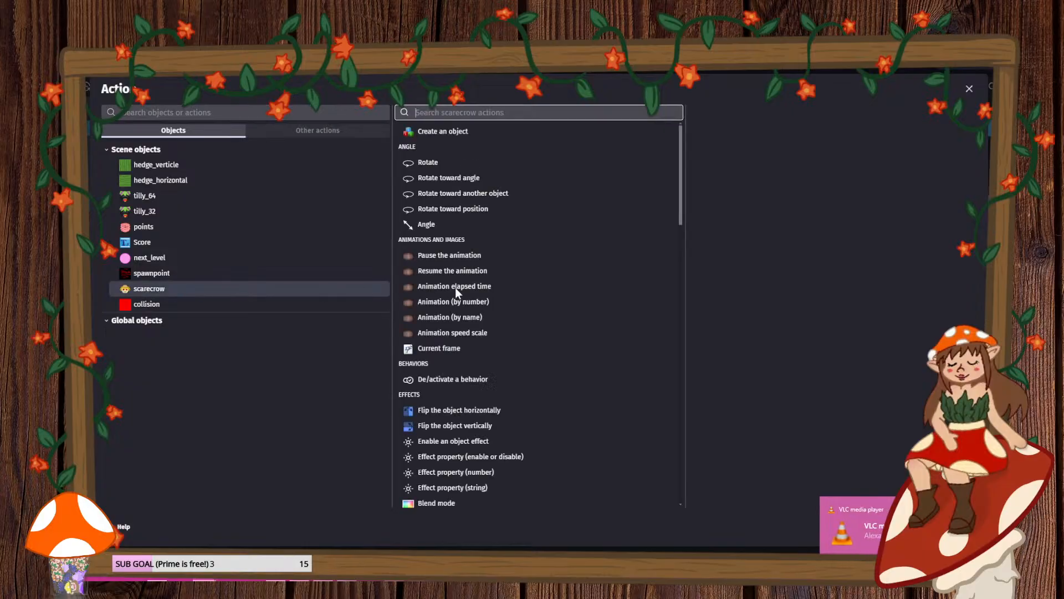
scroll(542, 306, down, 5)
scroll(528, 295, down, 4)
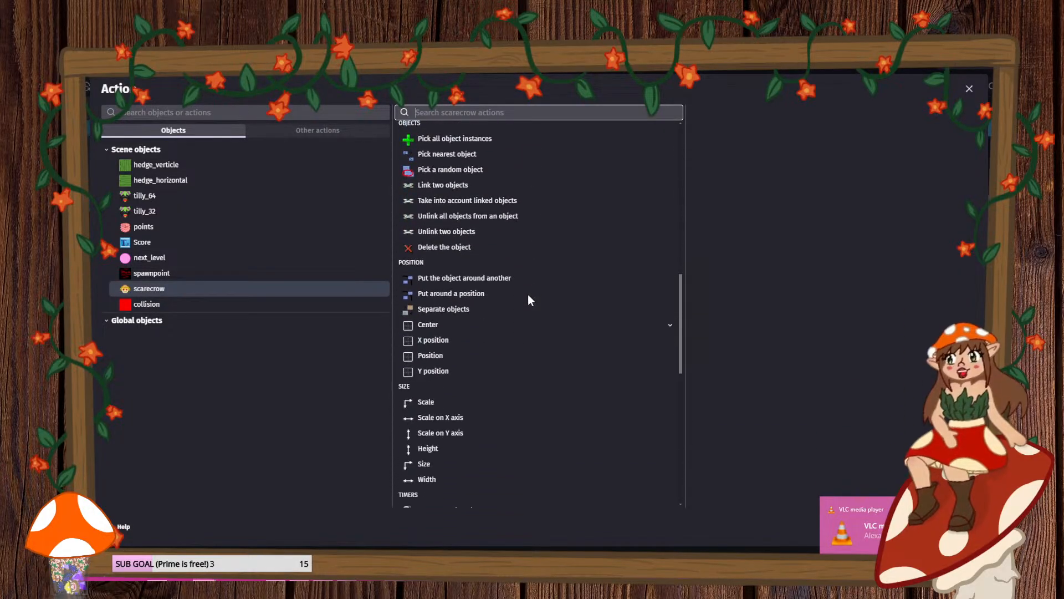
scroll(508, 298, down, 5)
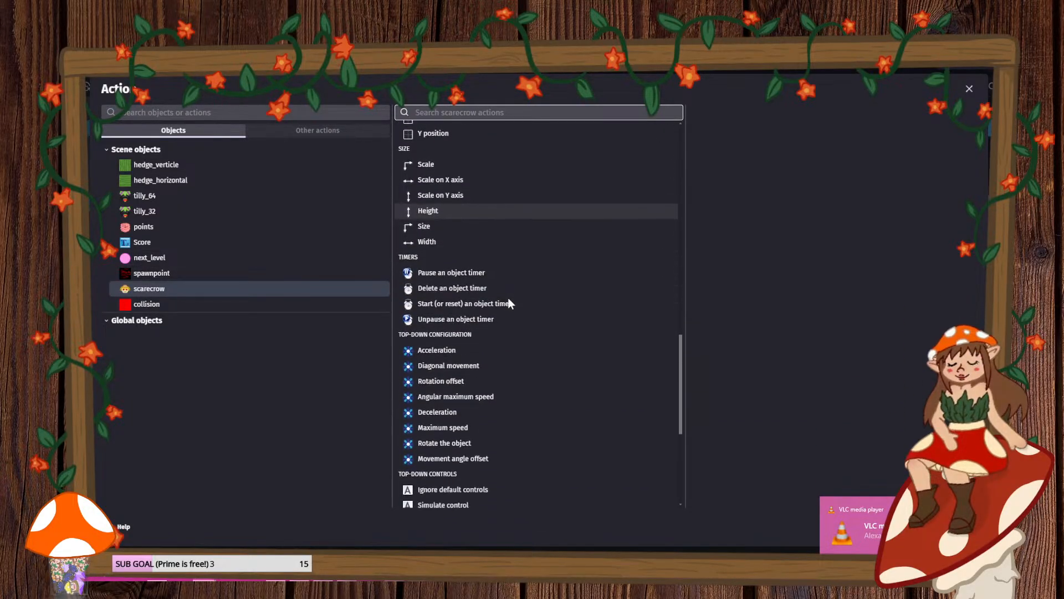
scroll(508, 298, down, 3)
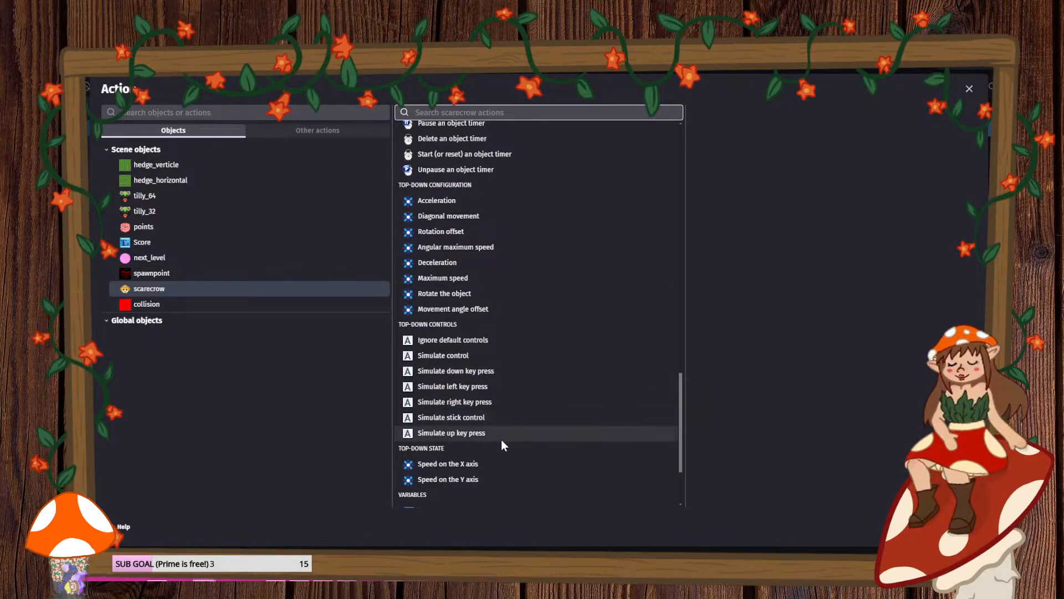
key(Escape)
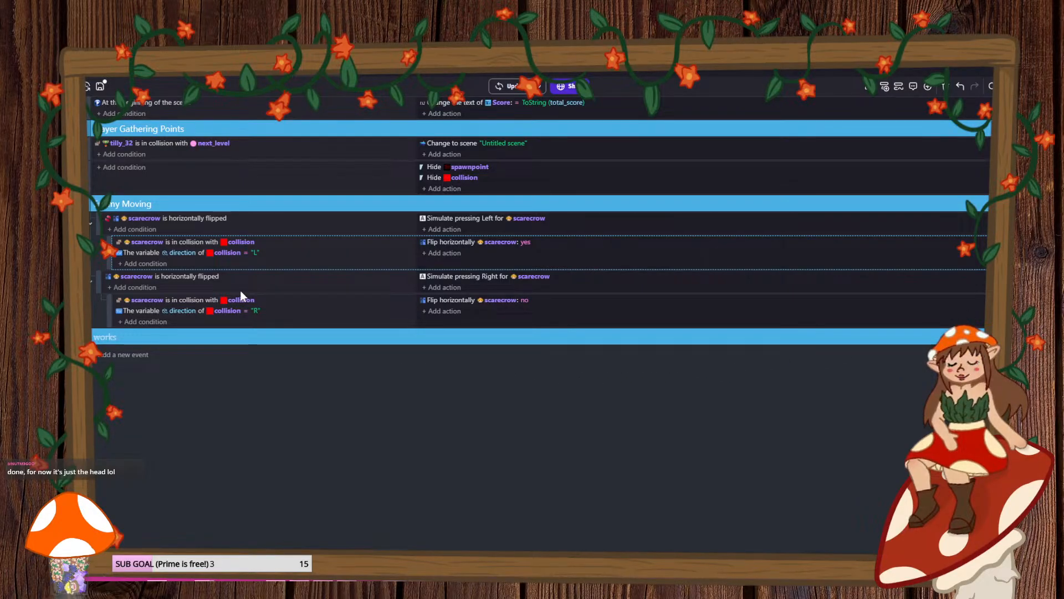
- Add an empty event at the end of the event sheet and create a scarecrow object variable named direction_scarecrow
click(127, 355)
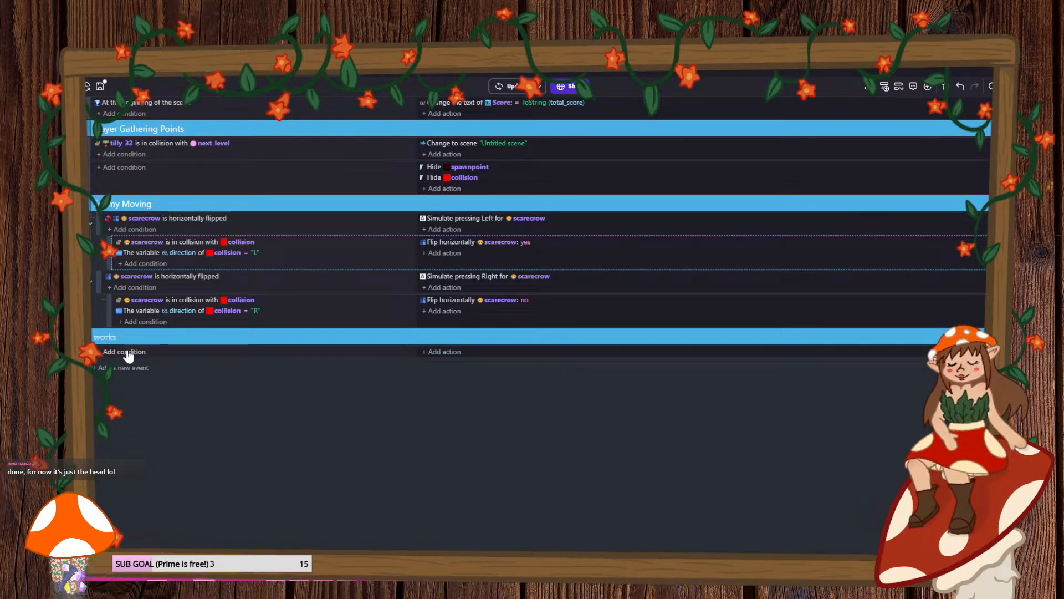
click(355, 71)
double_click(895, 290)
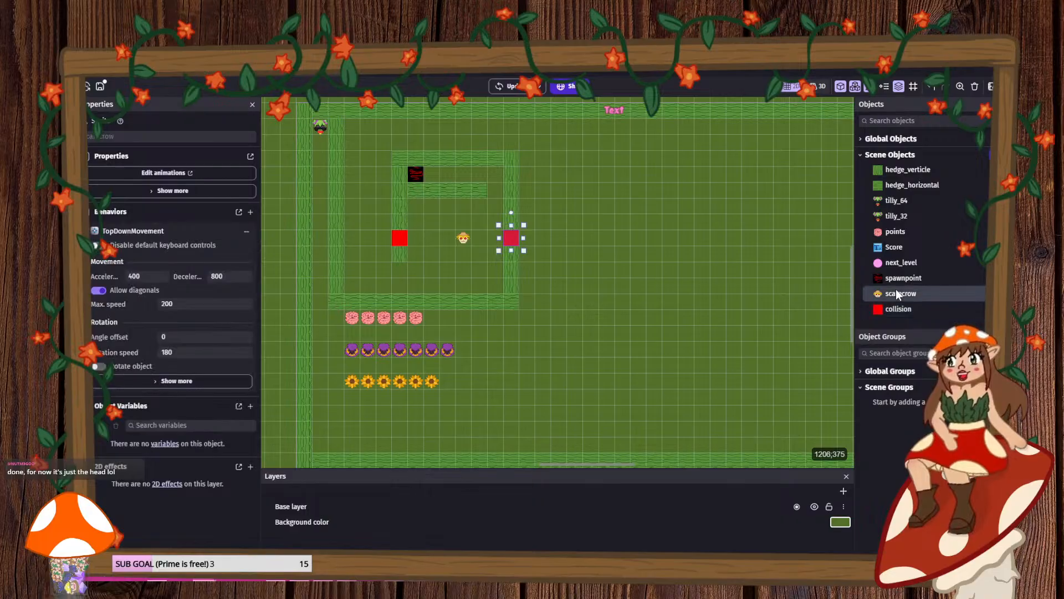
click(566, 111)
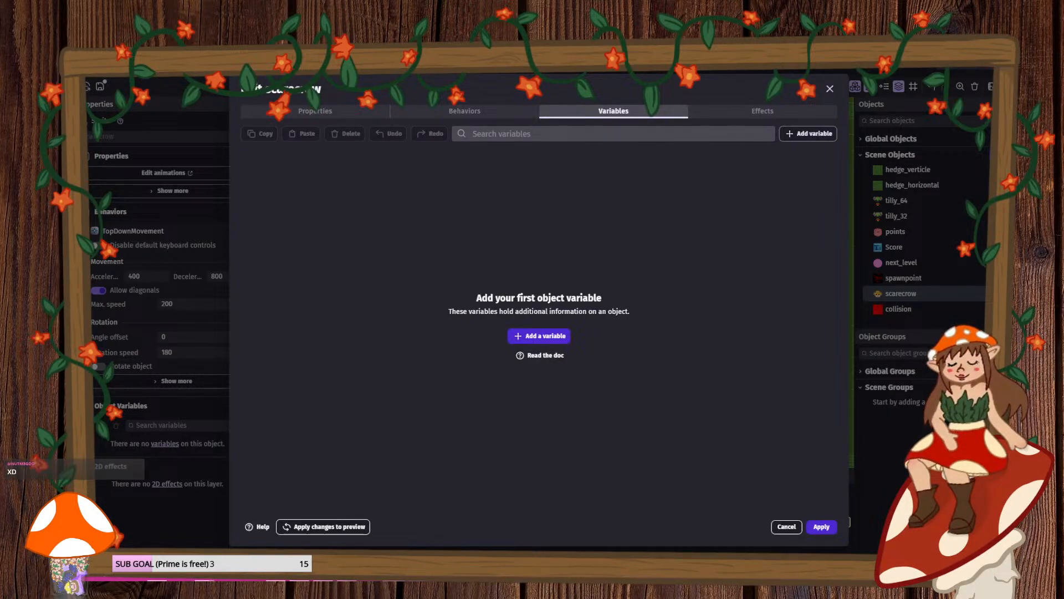
click(524, 336)
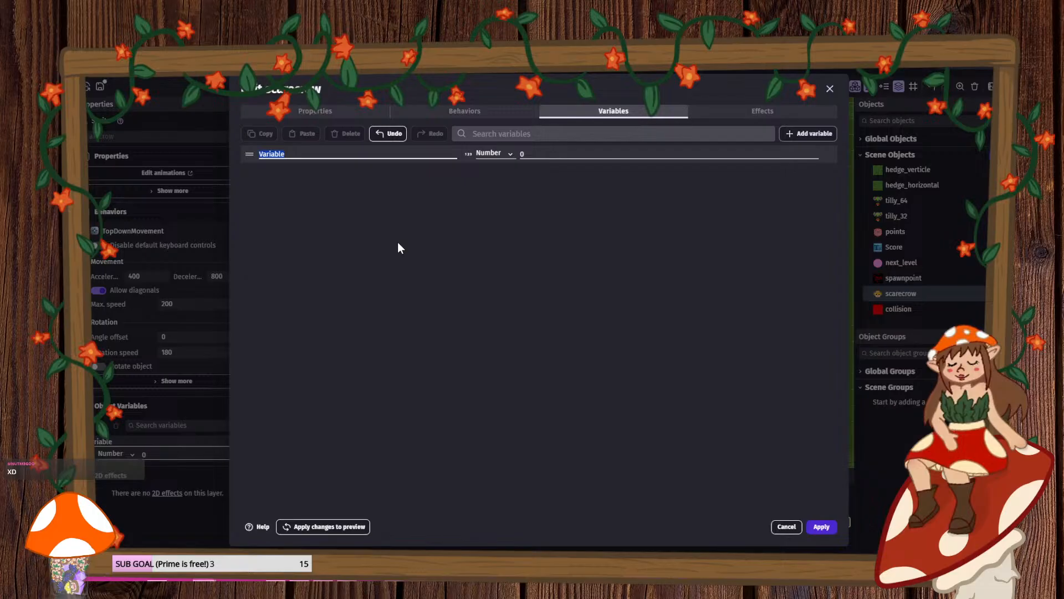
text(direction)
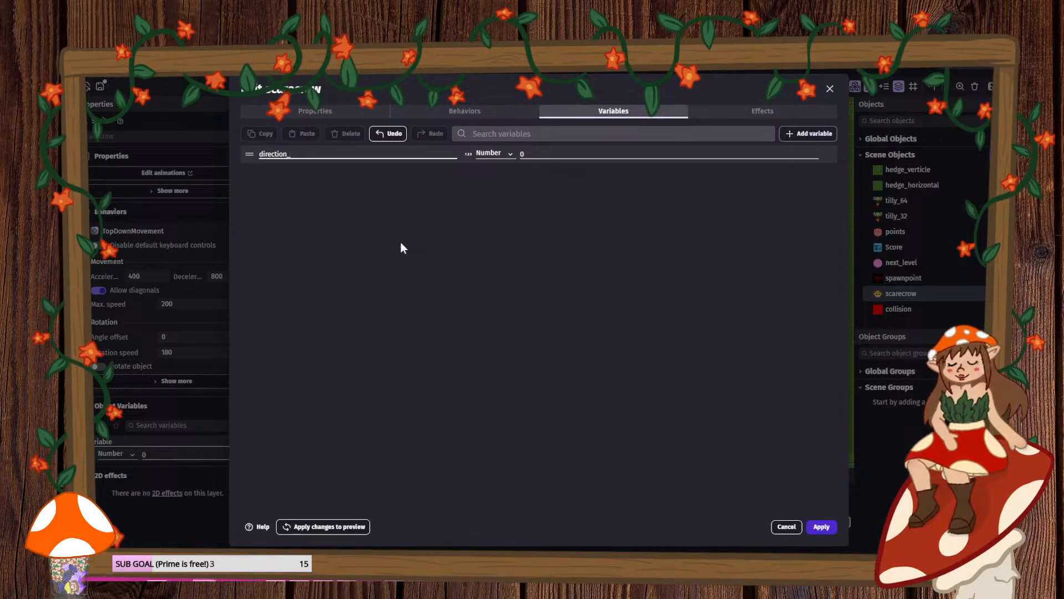
text(_scarecrow)
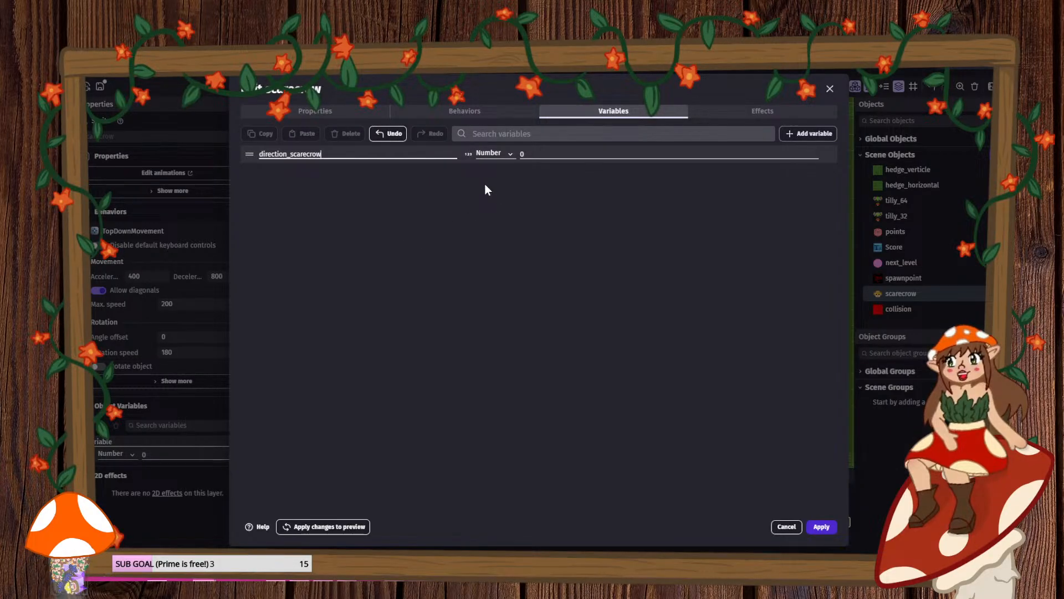
- Change the direction_scarecrow variable's type to Text, enter the placeholder value "text" and apply the object changes
click(499, 155)
click(507, 156)
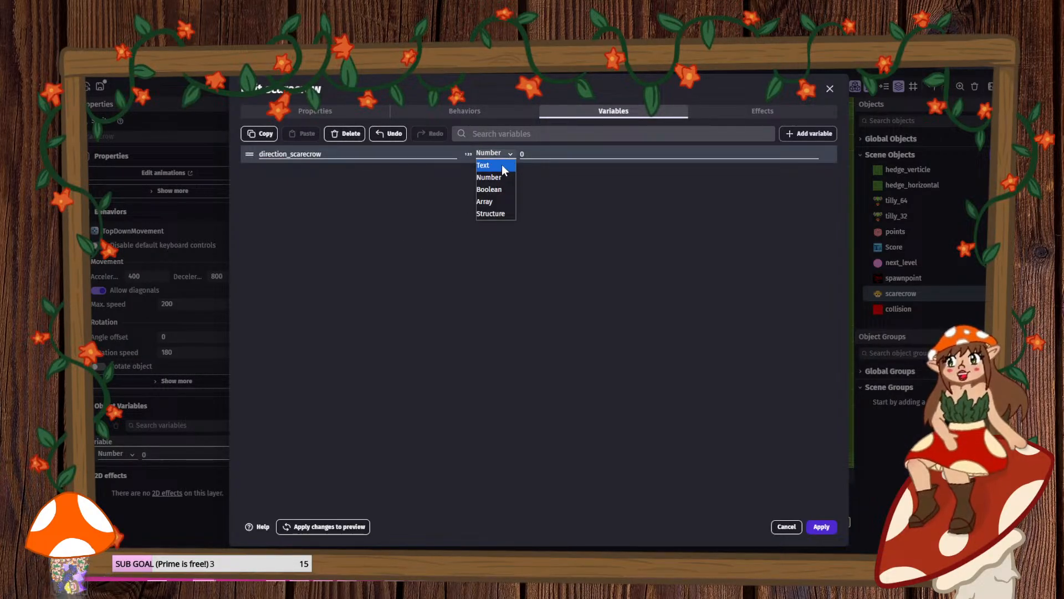
click(501, 165)
click(537, 153)
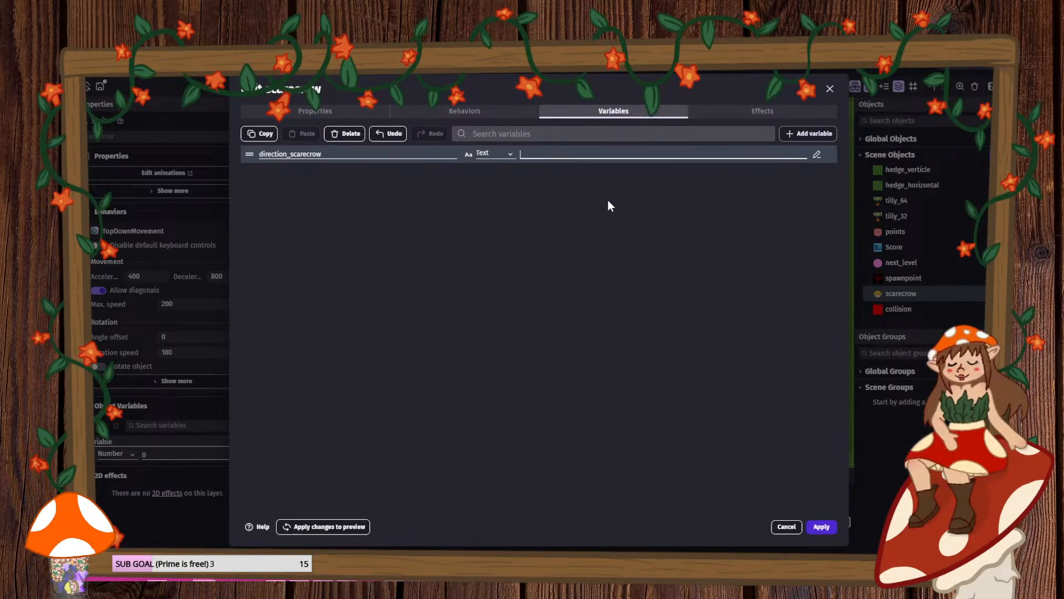
text(tes)
text(text)
click(822, 527)
- Place a copy of the scarecrow at 384, 512 with copies of the collision object on the hedges above and below it, and select the scarecrow copy
click(464, 239)
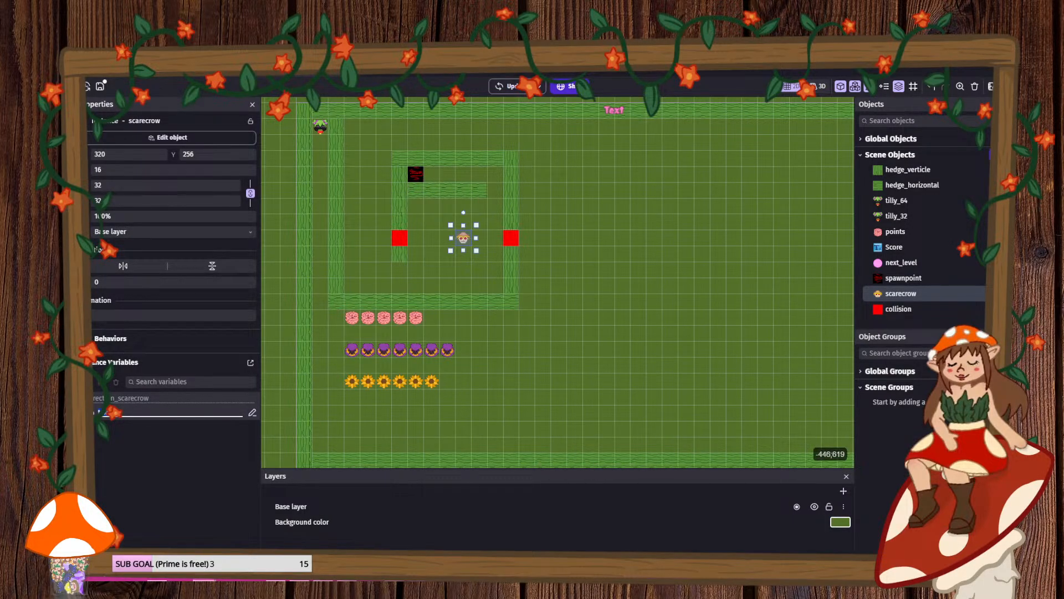
click(511, 388)
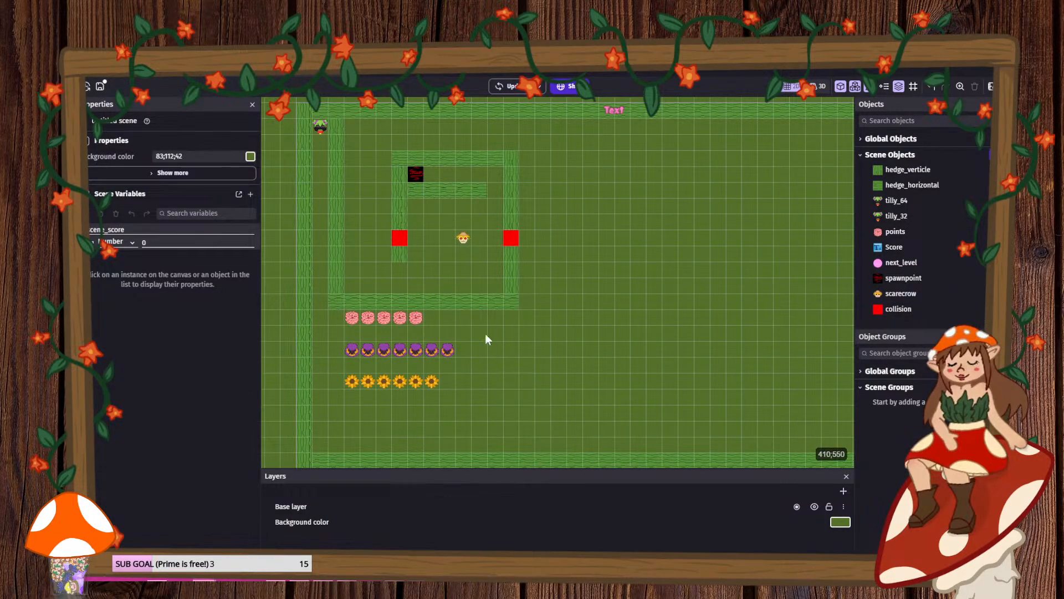
ctrl+drag(464, 236, 497, 365)
ctrl+drag(513, 238, 496, 460)
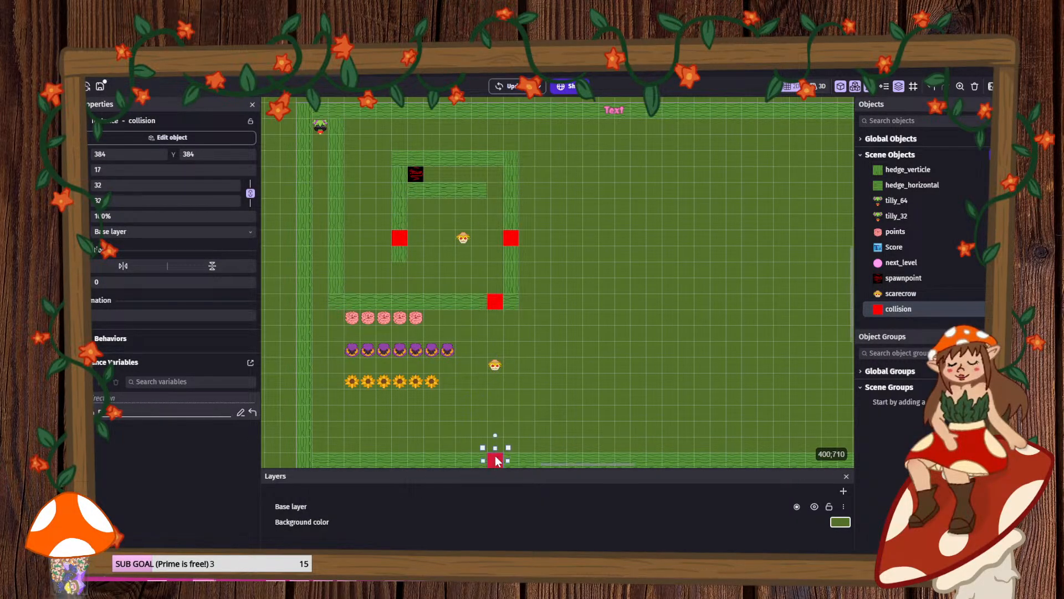
click(494, 365)
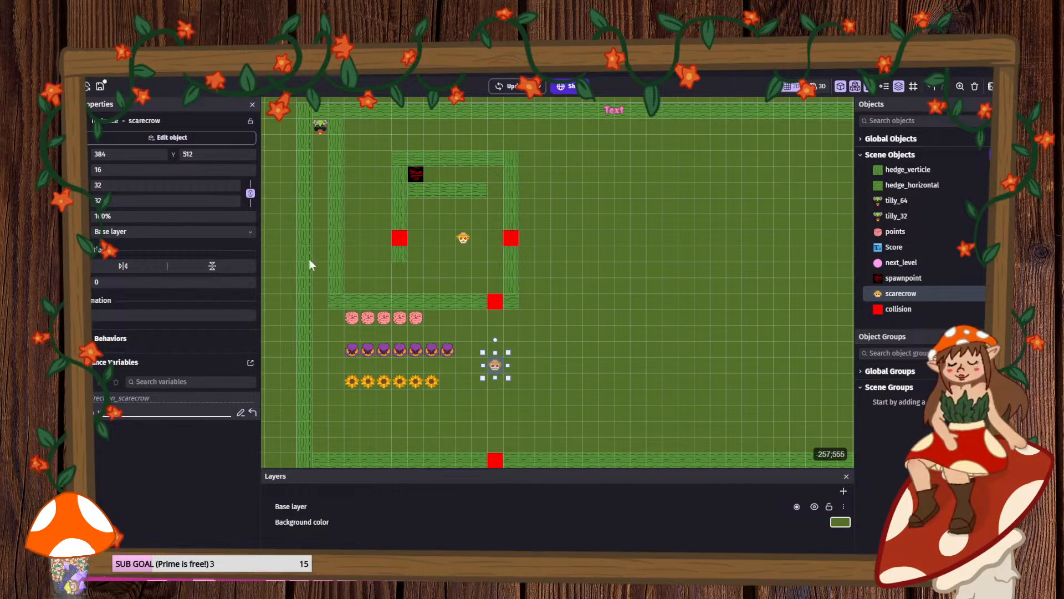
- Move the empty event from the end of the event sheet under Enemy Moving and nest both scarecrow flip events inside it
click(295, 71)
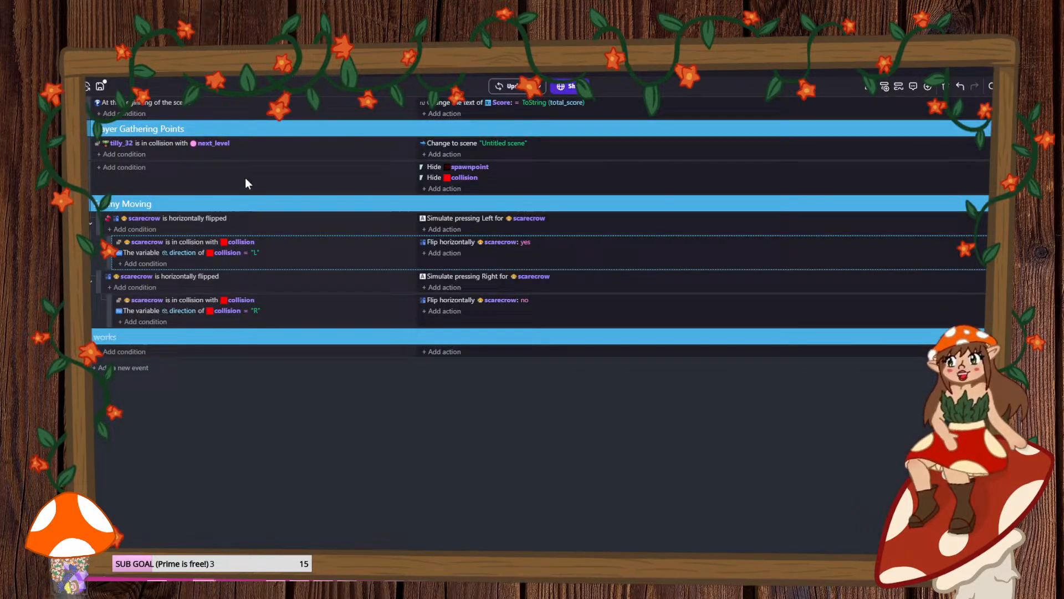
right_click(288, 224)
click(127, 352)
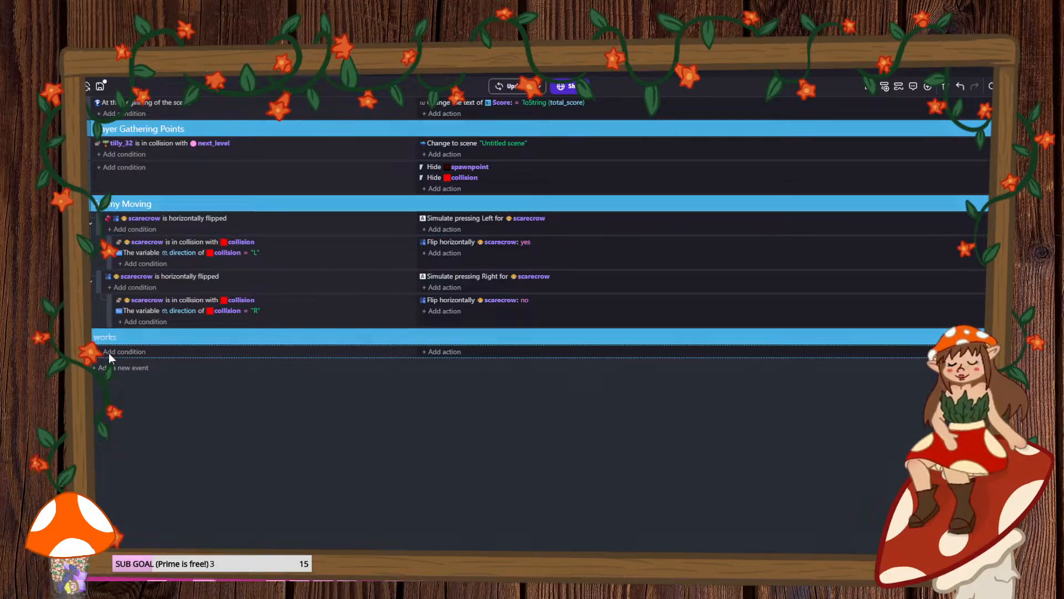
click(109, 353)
key(Escape)
drag(99, 355, 117, 234)
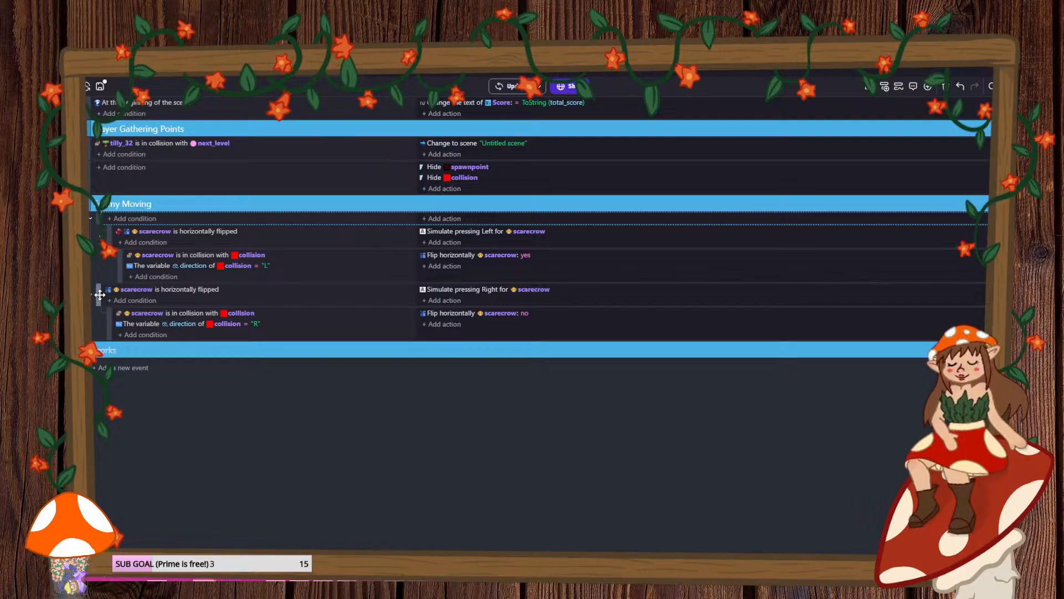
drag(103, 294, 105, 288)
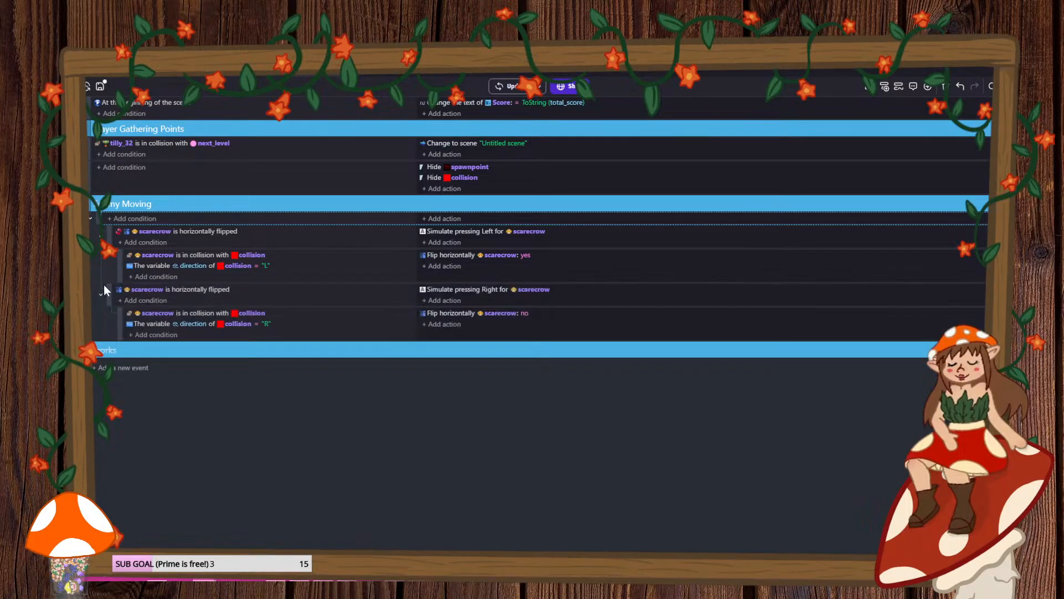
- Add a condition to the new parent event that the scarecrow's direction_scarecrow variable equals "hr", and test it in a preview
click(93, 220)
click(92, 220)
click(121, 220)
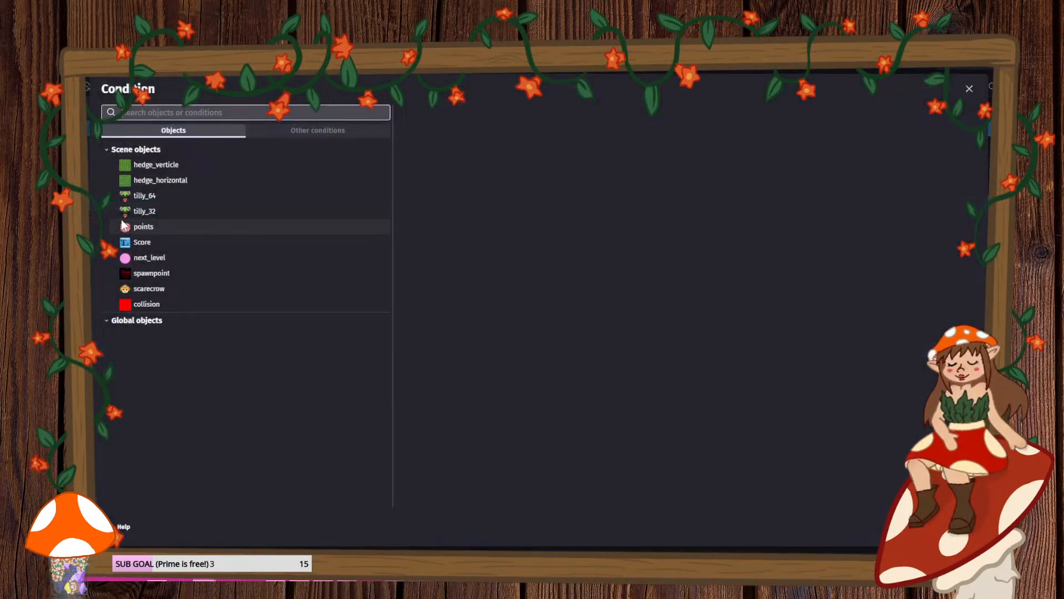
click(158, 289)
scroll(515, 408, down, 5)
scroll(525, 410, down, 5)
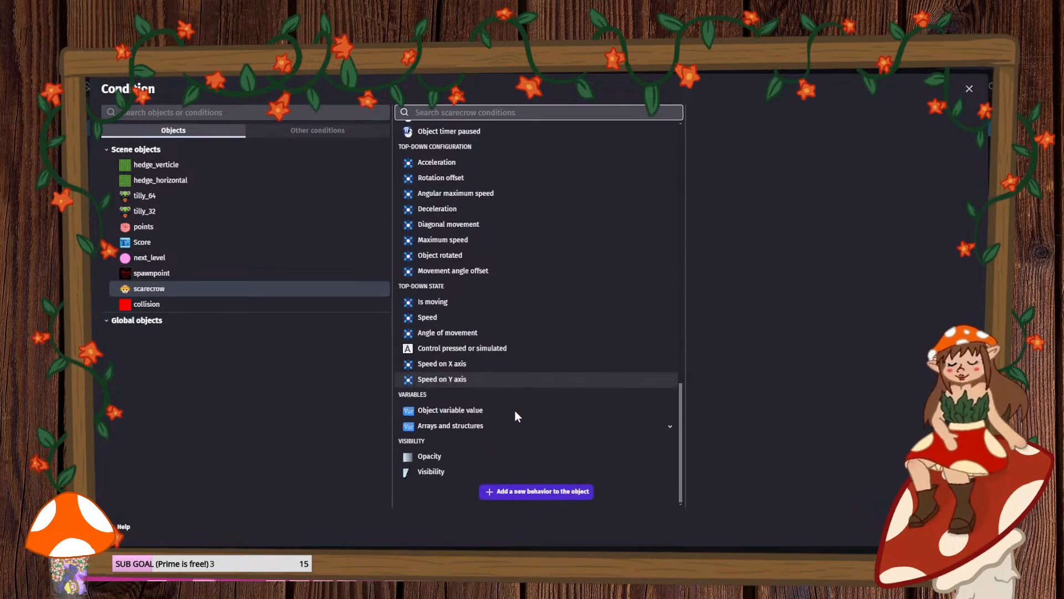
click(482, 425)
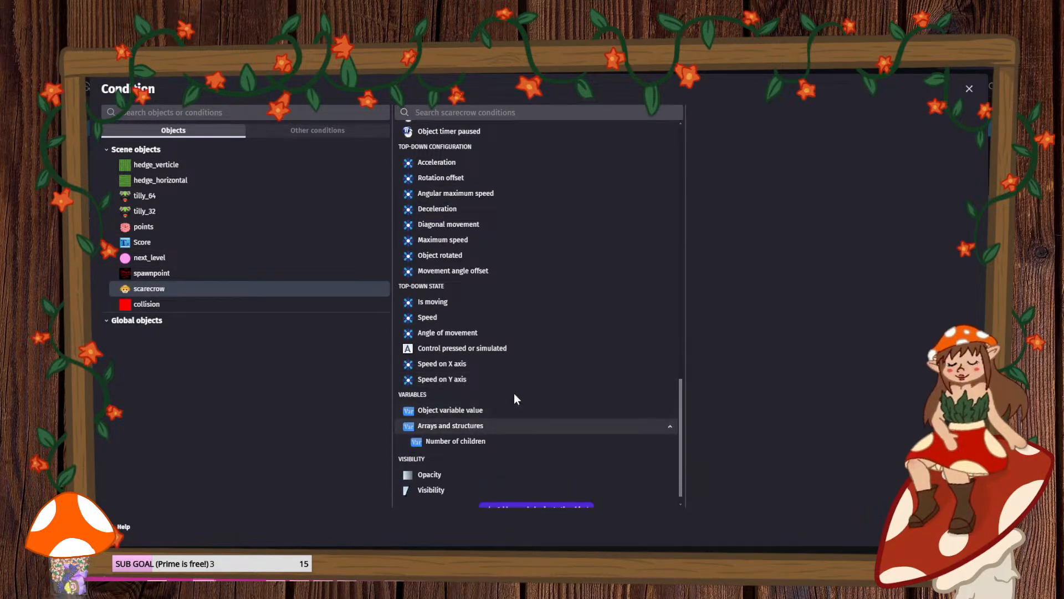
click(443, 410)
click(753, 167)
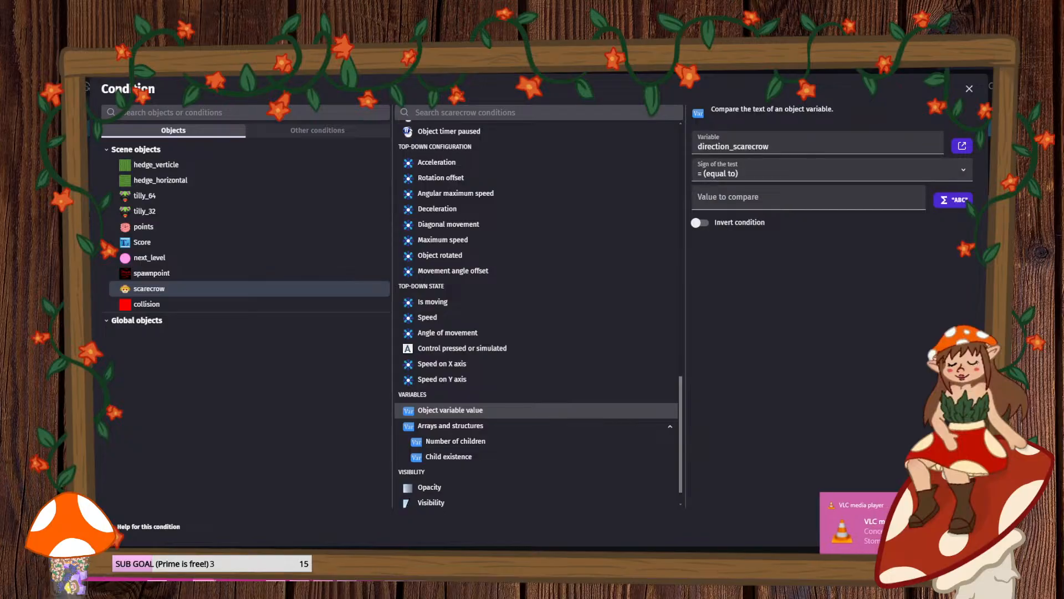
click(741, 196)
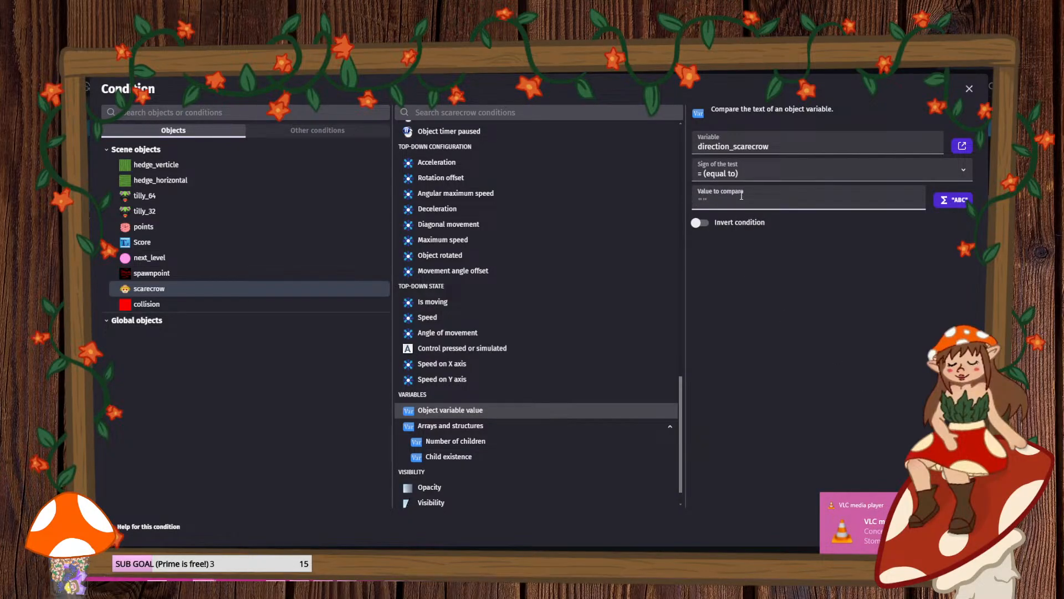
text("hr")
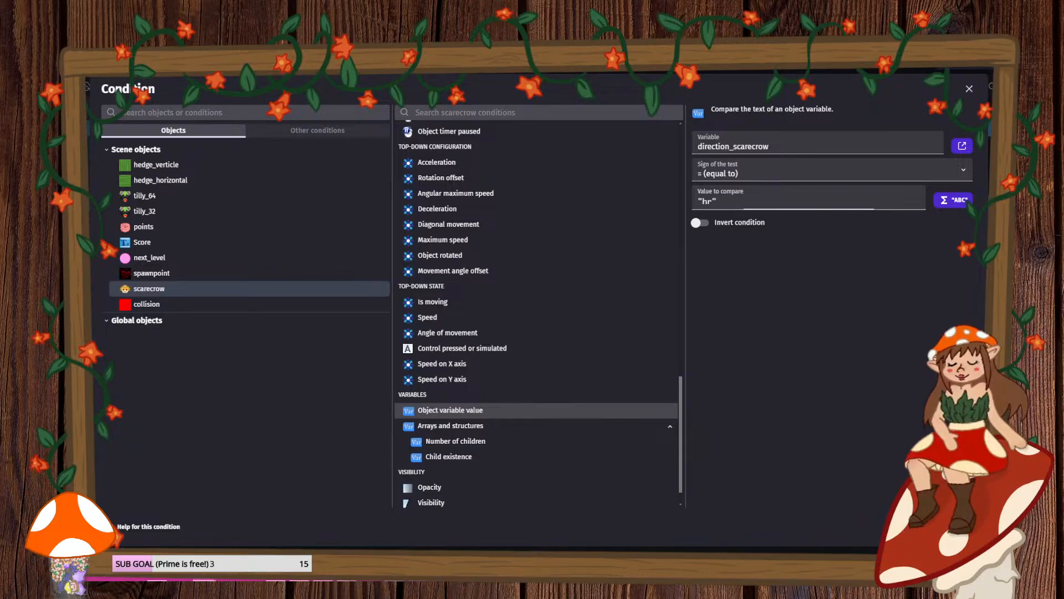
click(955, 527)
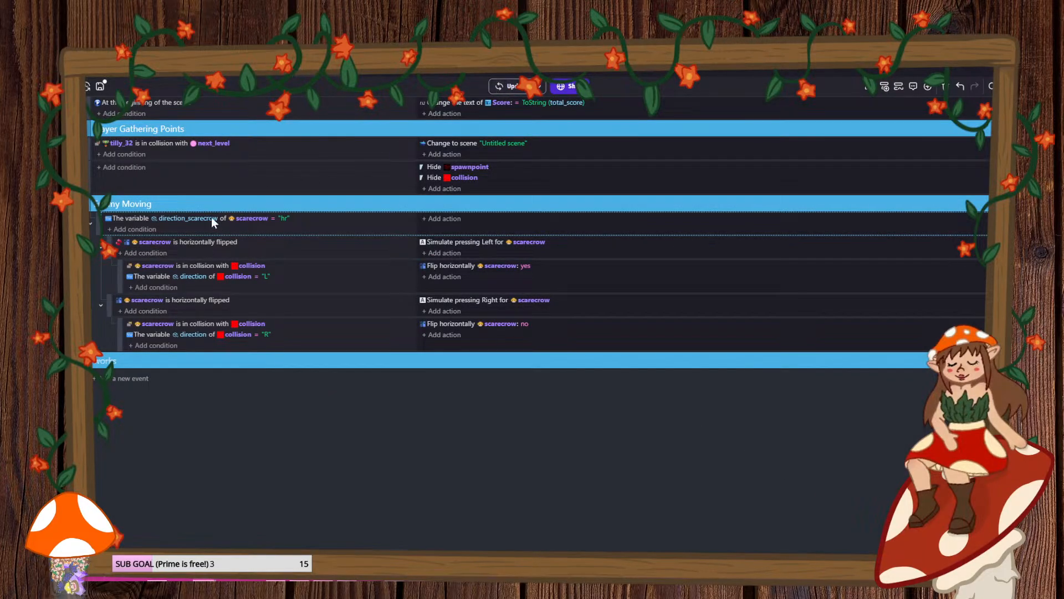
click(505, 86)
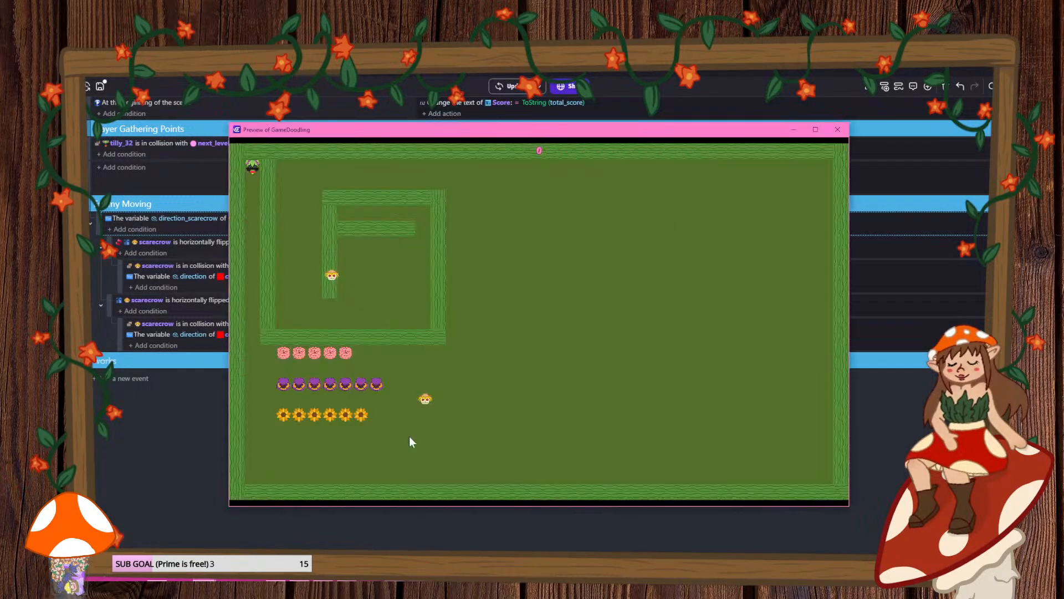
click(837, 129)
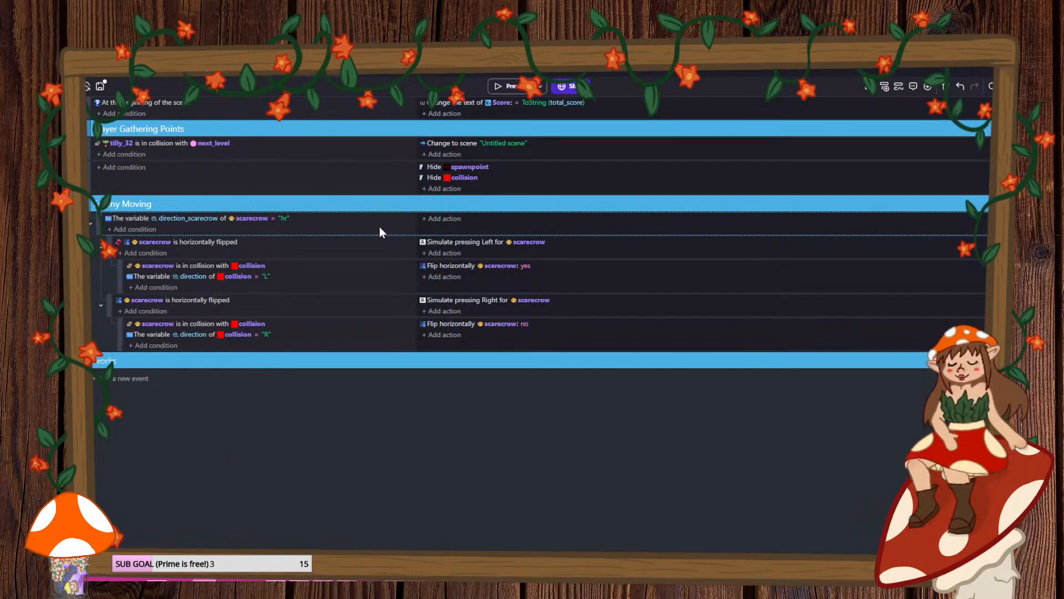
- Paste a copy of the "hr" event with its sub-events and place it under Enemy Moving, above the collapsed original
key(ctrl+v)
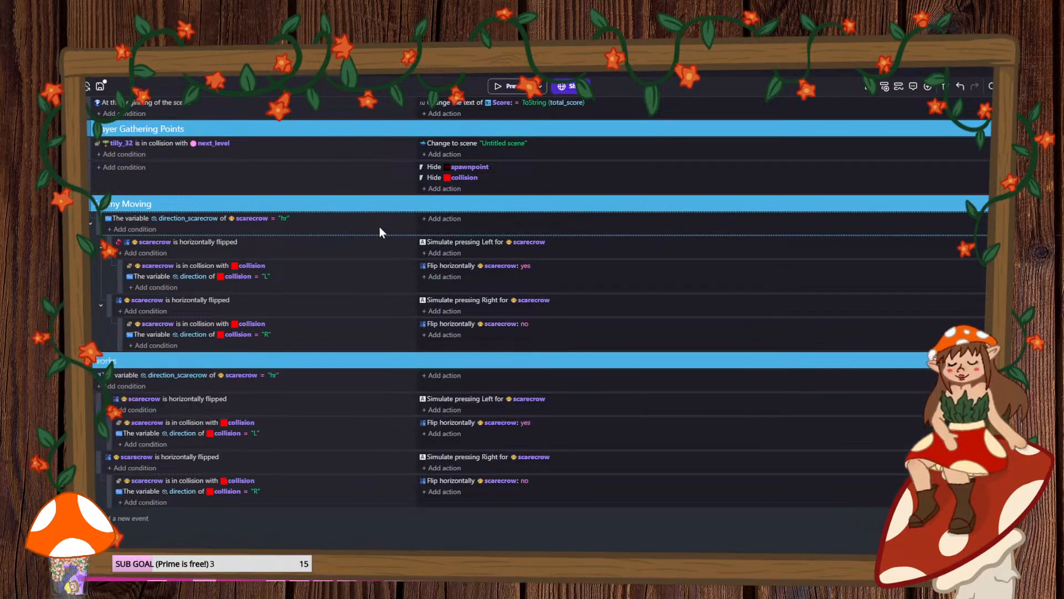
click(106, 344)
mouse_move(114, 347)
mouse_down()
mouse_move(104, 365)
mouse_move(109, 349)
mouse_up()
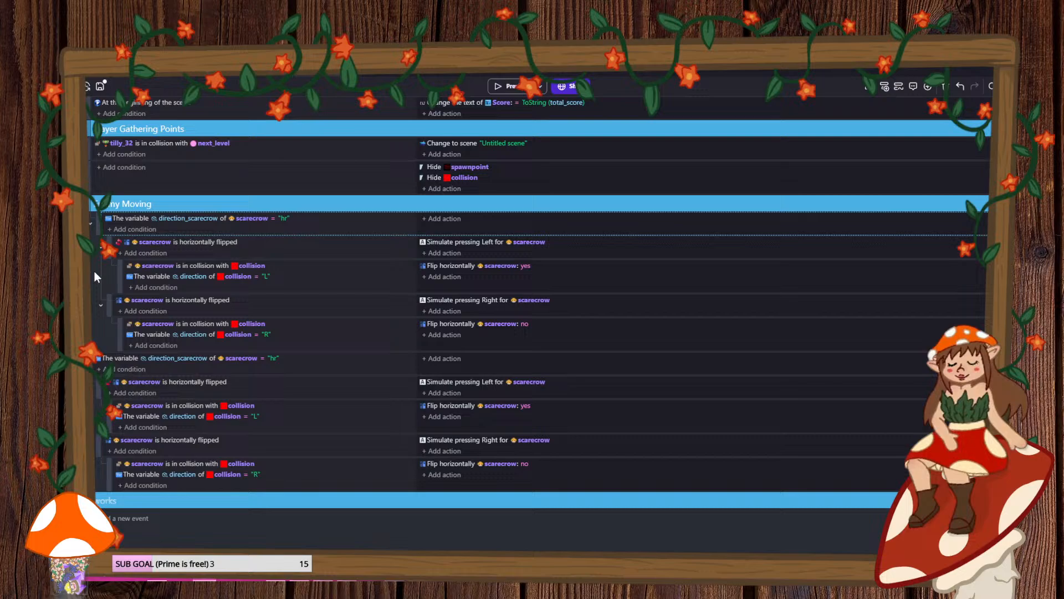
click(90, 224)
drag(91, 248, 108, 217)
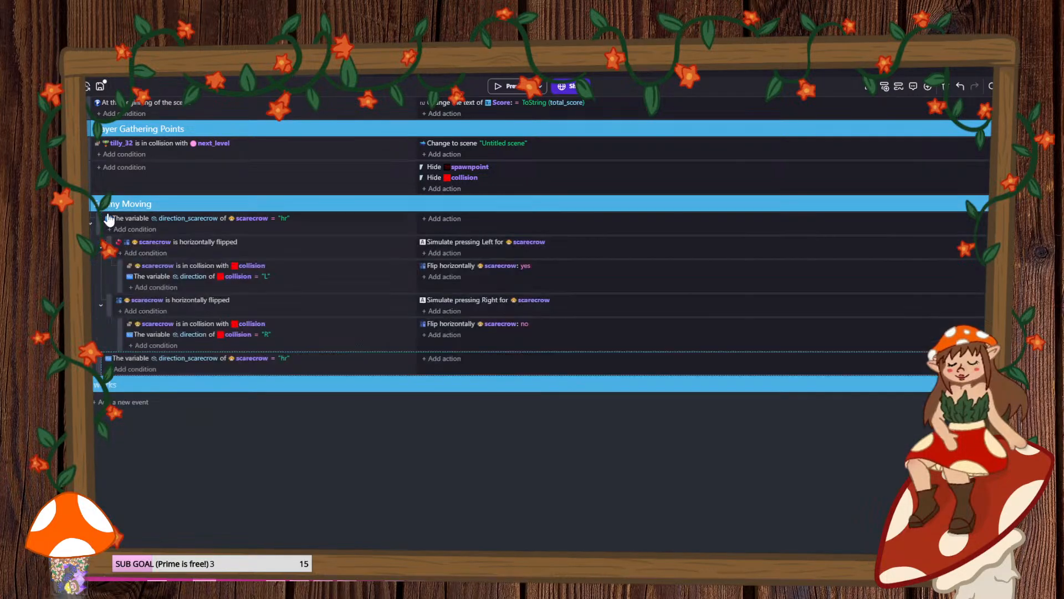
- Set the upper copy's direction_scarecrow comparison to "vr" and change its first sub-event's inverted condition to vertically flipped
click(283, 218)
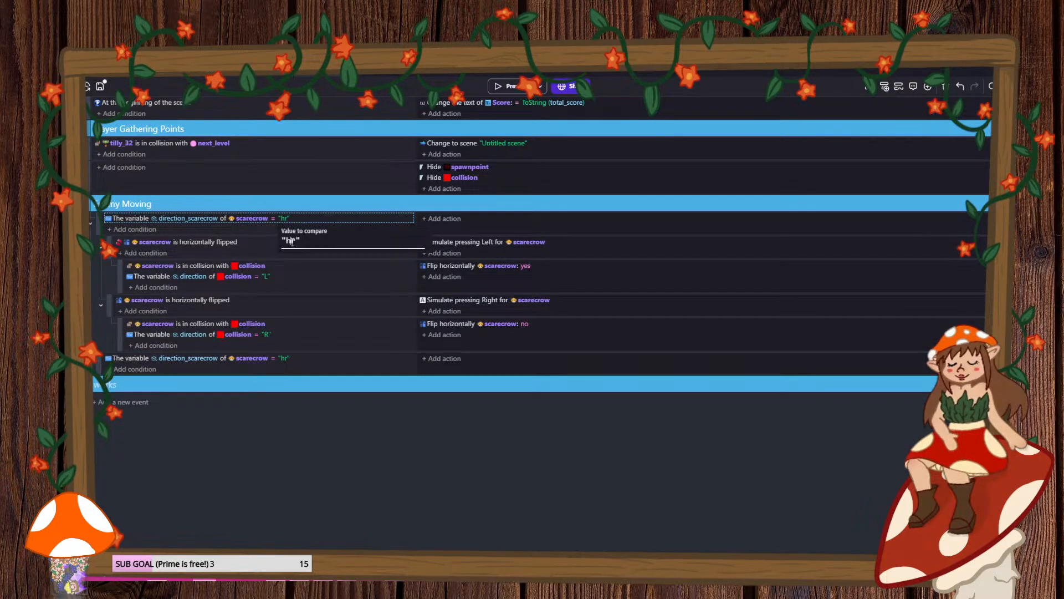
double_click(192, 241)
click(449, 143)
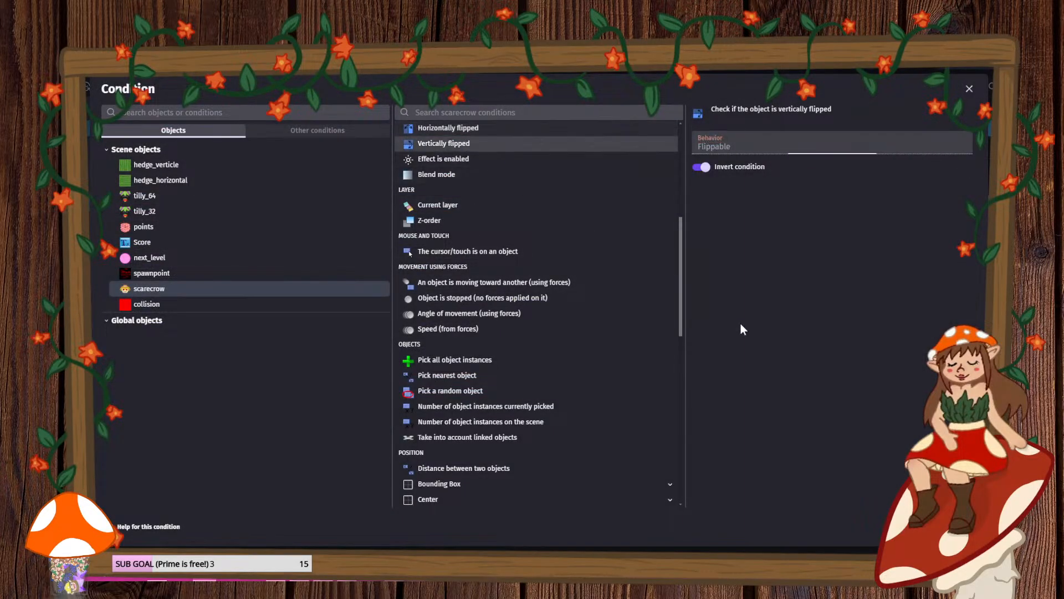
click(953, 526)
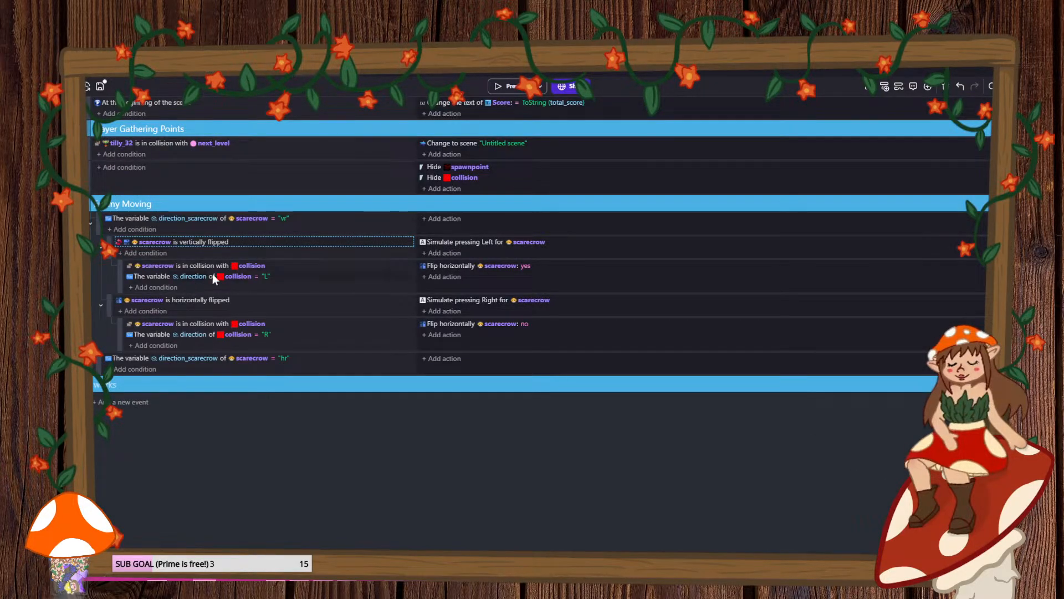
- In the "vr" event, change the "L" collision action to flip the scarecrow vertically with Yes, and the second sub-event's condition to vertically flipped
double_click(447, 265)
click(448, 144)
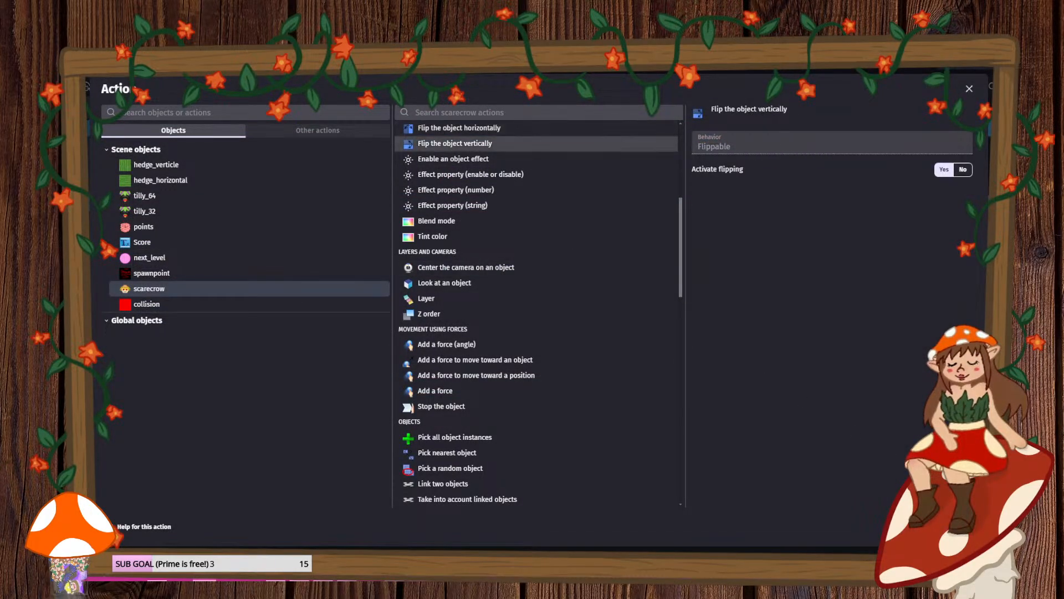
click(953, 526)
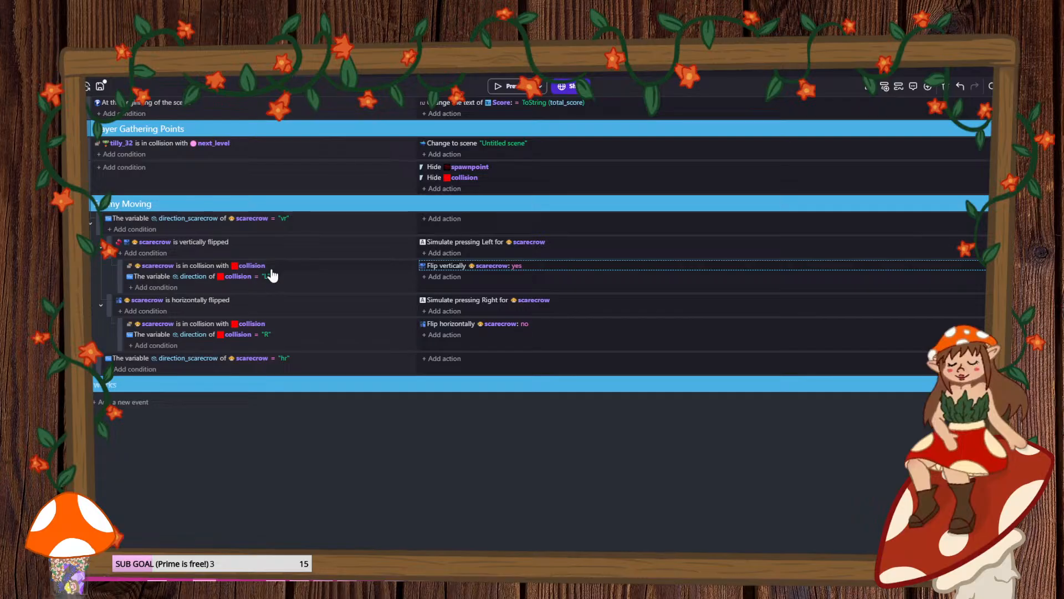
click(151, 298)
key(Escape)
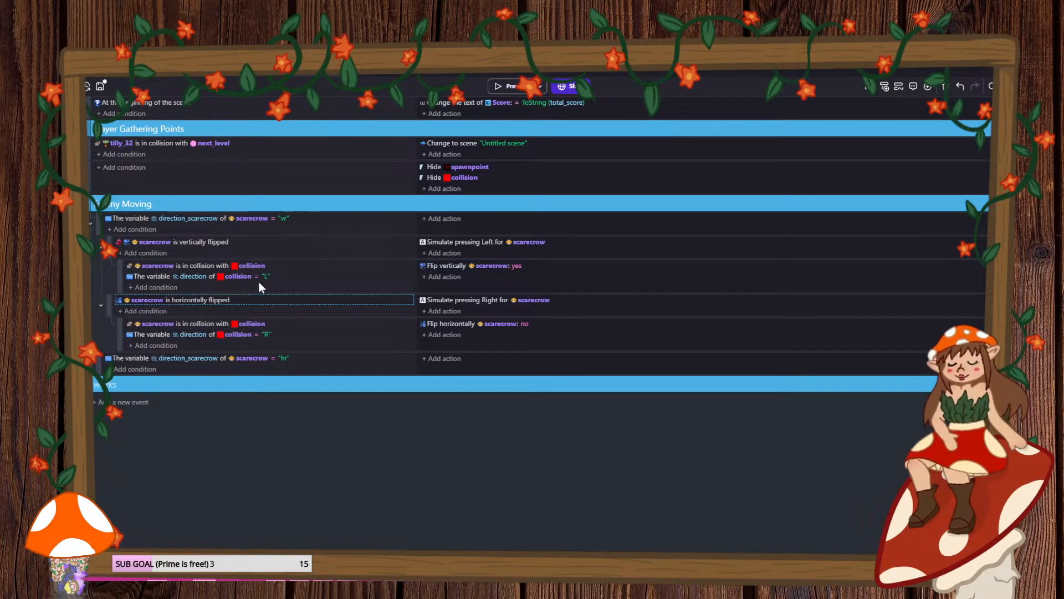
click(464, 144)
click(962, 526)
- Replace the "vr" event's simulated left key press with an up key press and its right key press with a down key press
click(265, 276)
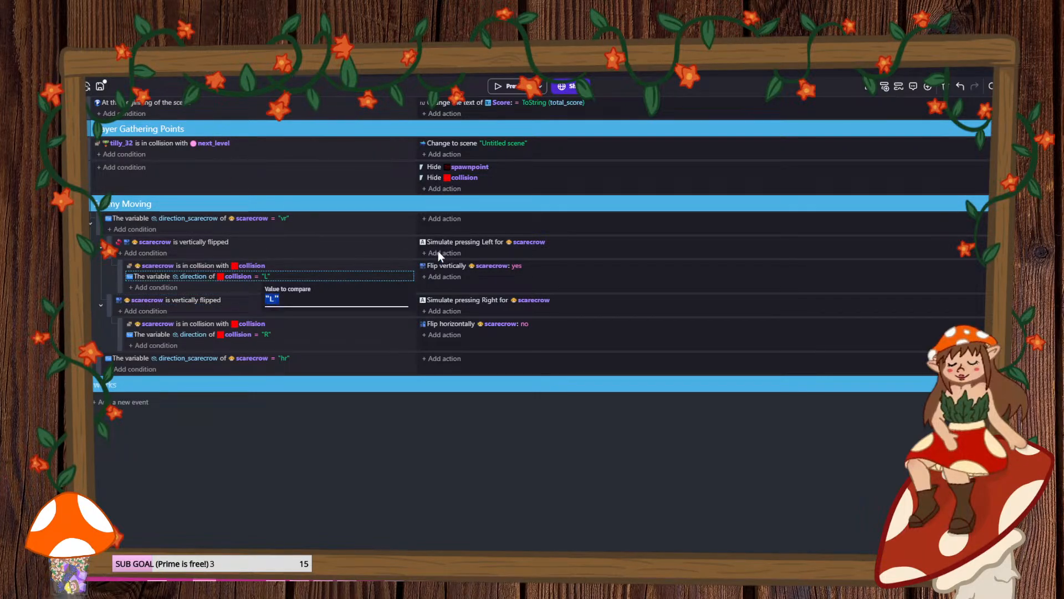
double_click(473, 242)
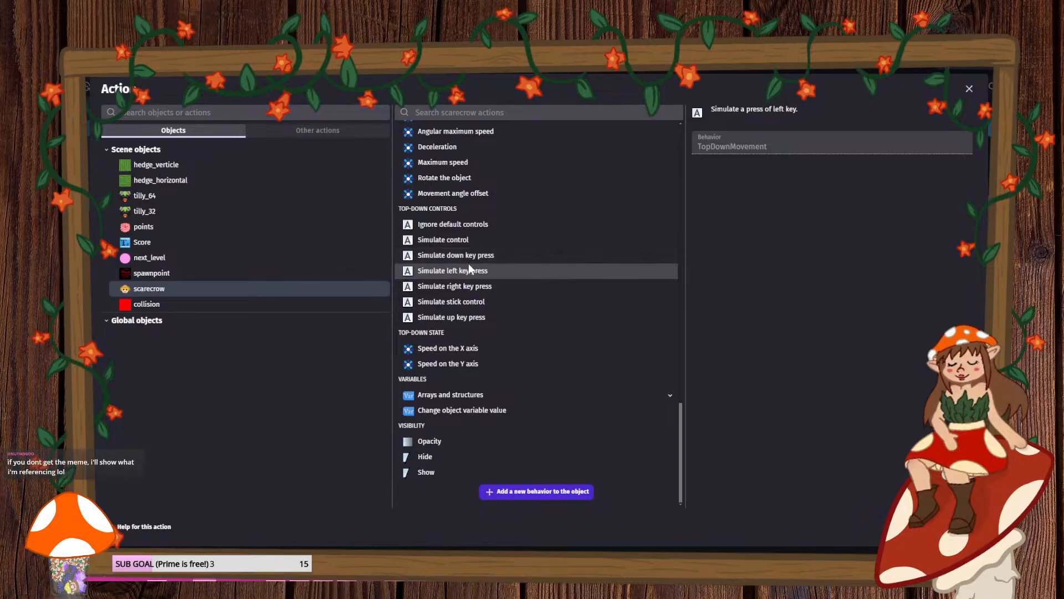
click(461, 315)
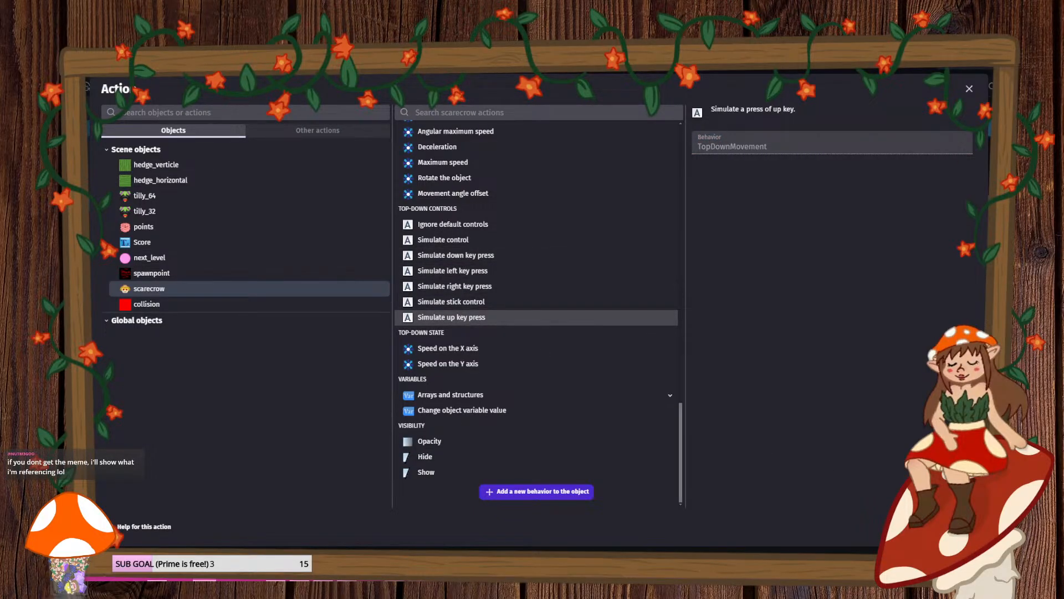
key(Return)
double_click(463, 301)
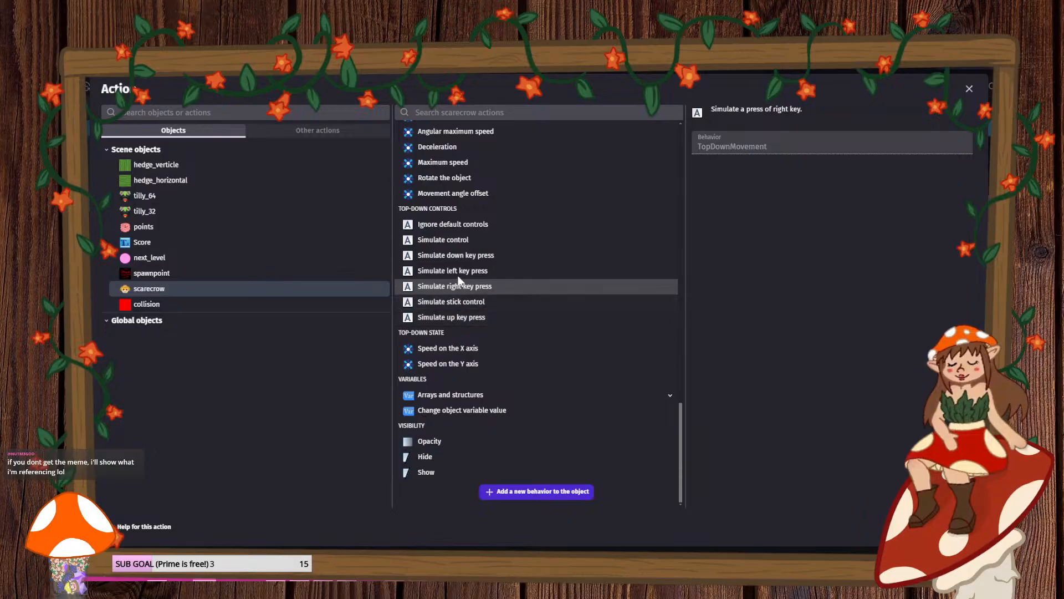
click(455, 255)
key(Return)
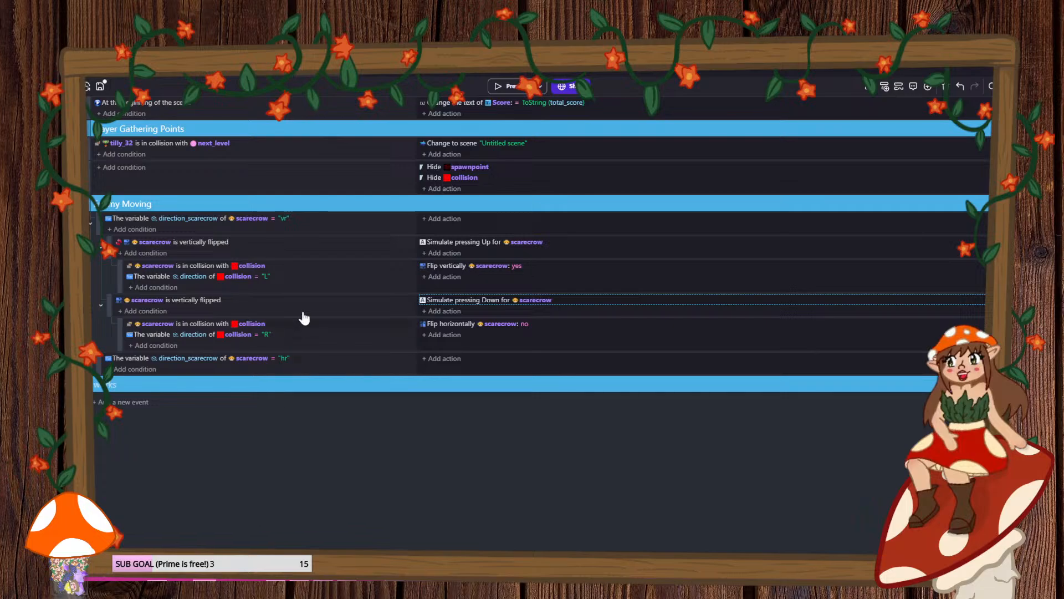
- Set the collision direction comparisons in the "vr" event to "up" for the first sub-event and "down" for the second
click(265, 275)
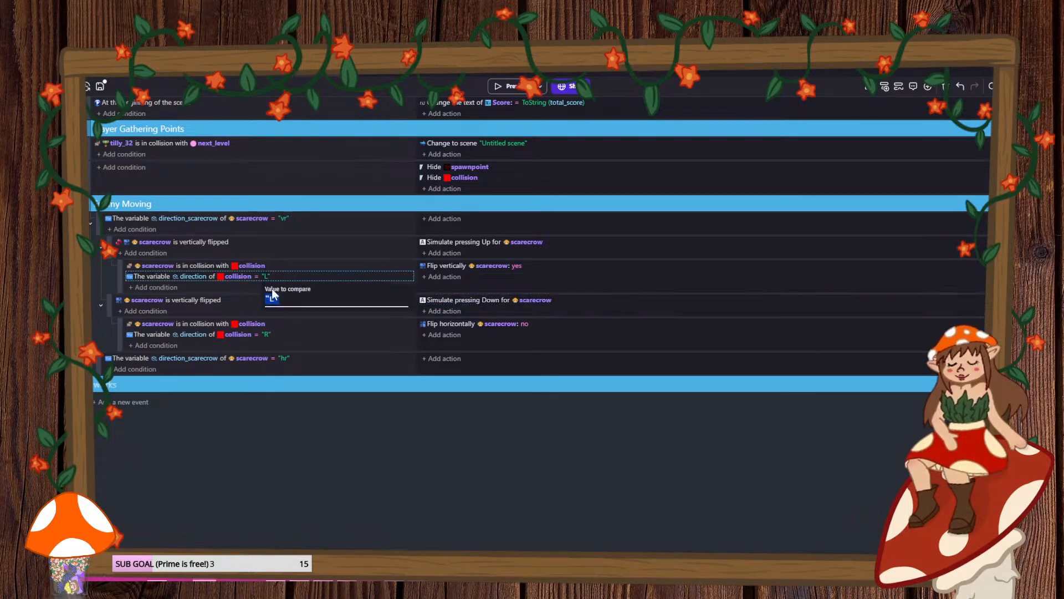
key(BackSpace)
text(up)
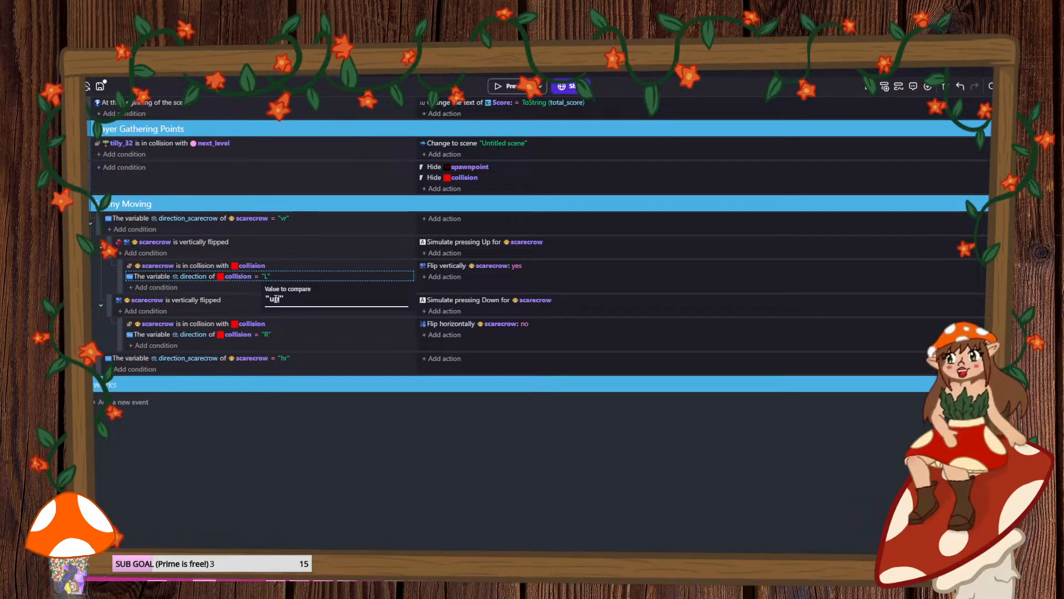
click(267, 333)
click(275, 358)
key(BackSpace)
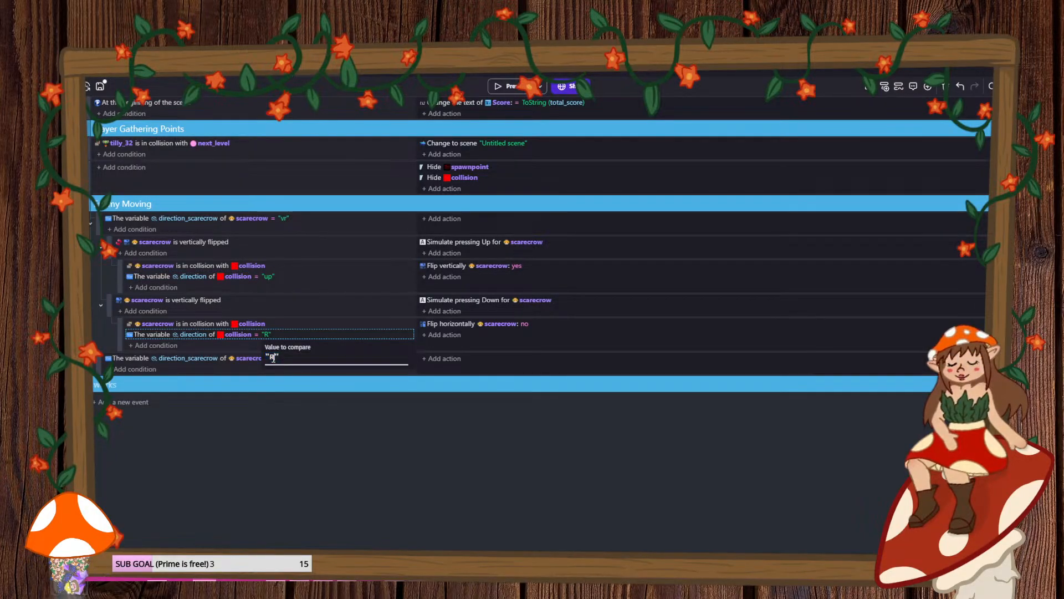
text(down)
- Set the direction variable on the collision objects above and below the scarecrow copy in the scene, and test the movement in a preview
click(382, 68)
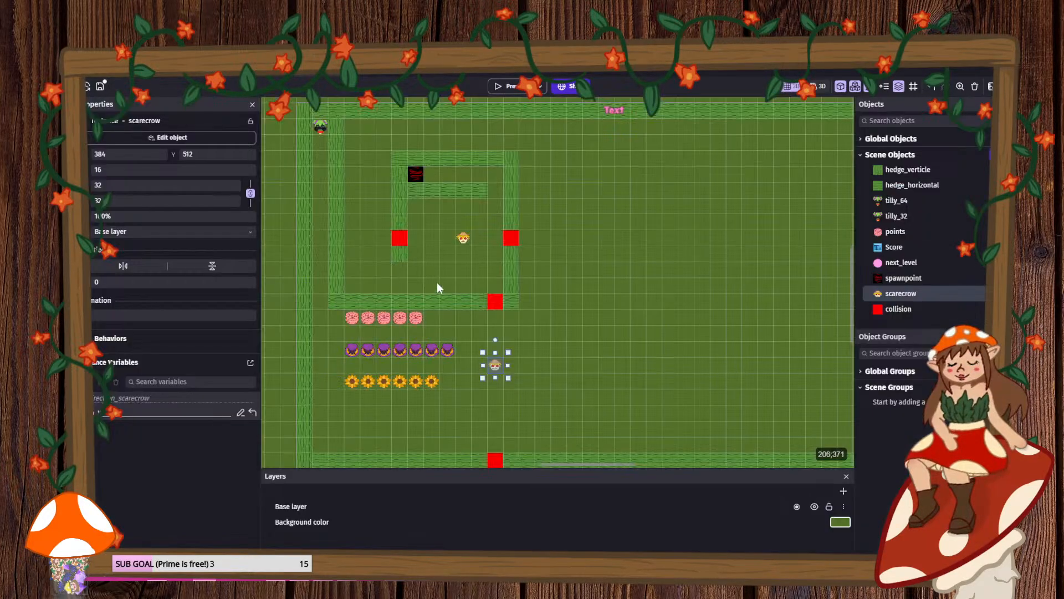
click(495, 301)
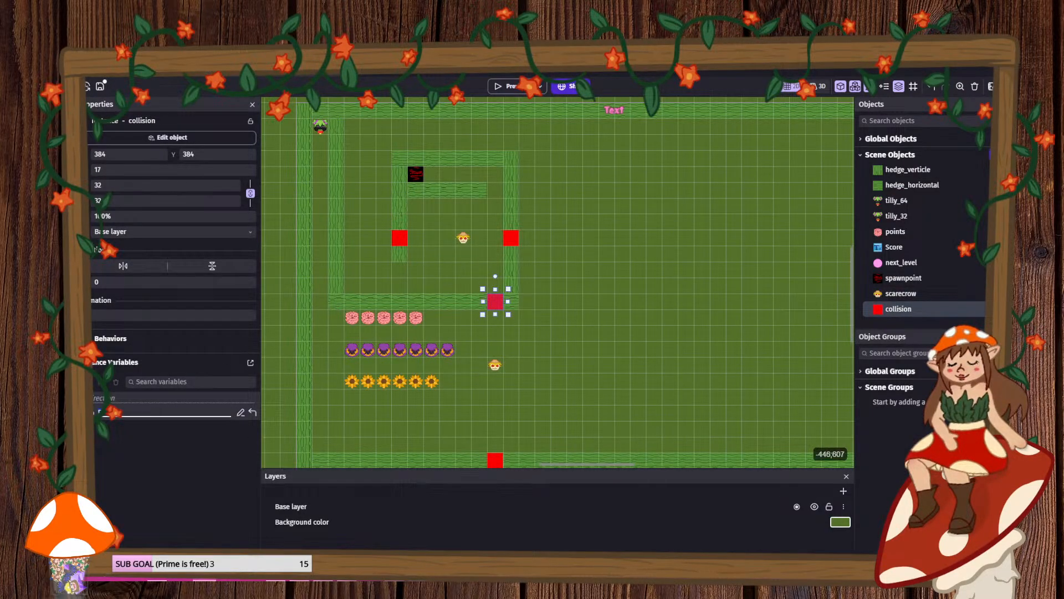
click(497, 463)
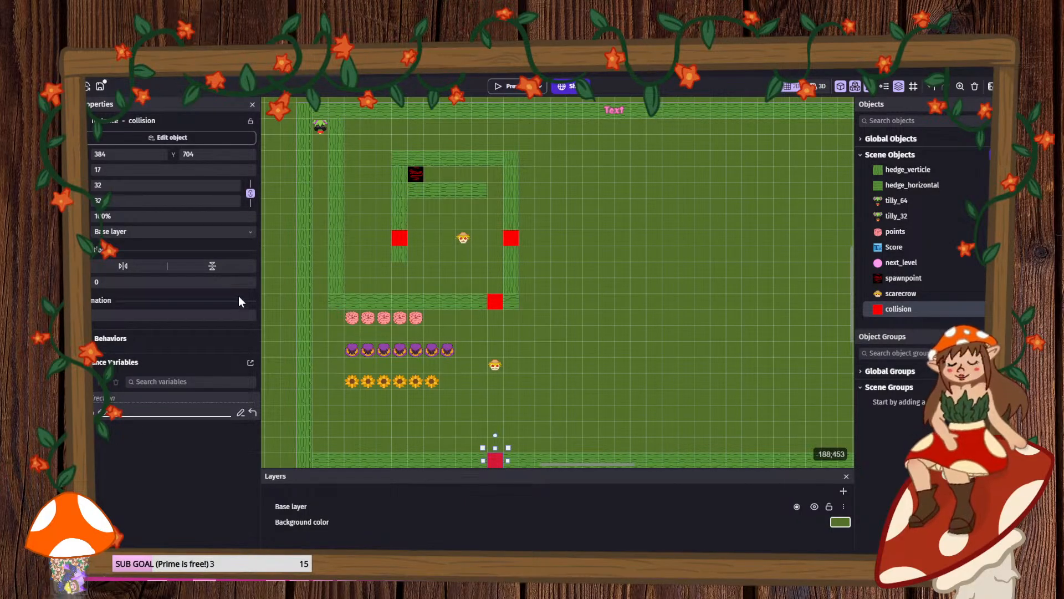
click(507, 87)
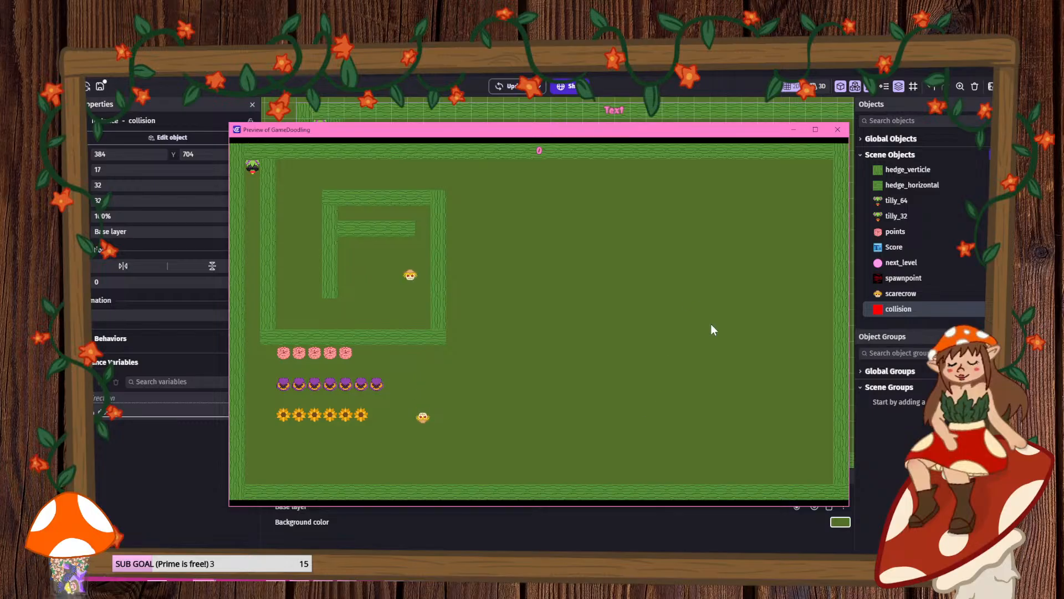
click(836, 129)
scroll(529, 424, down, 1)
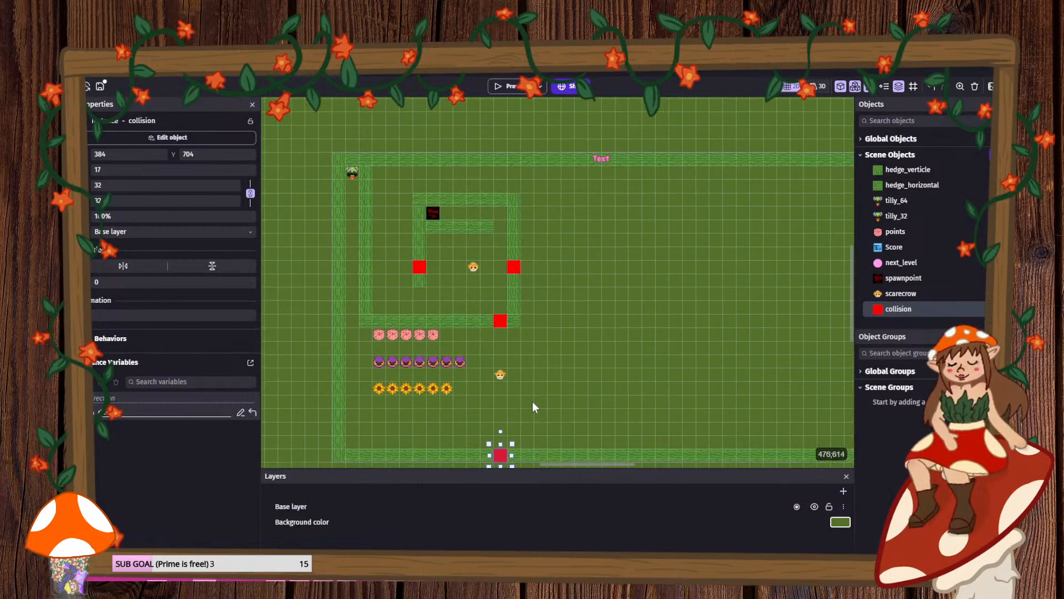
- Save the project and collapse the events under the "Enemy Moving", "Player Gathering Points" and "works" headings in the event sheet
click(272, 67)
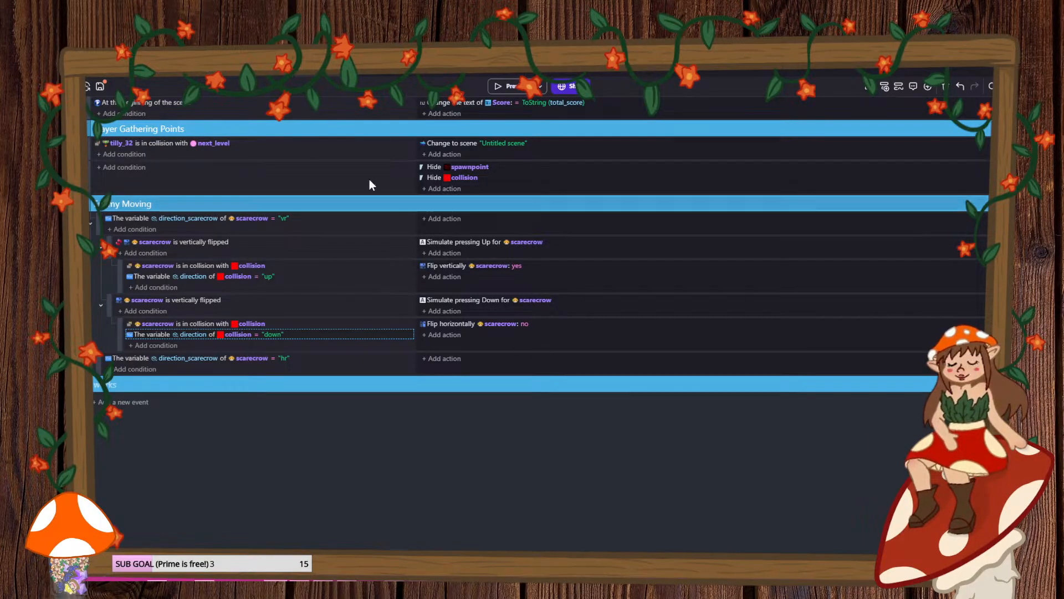
click(101, 86)
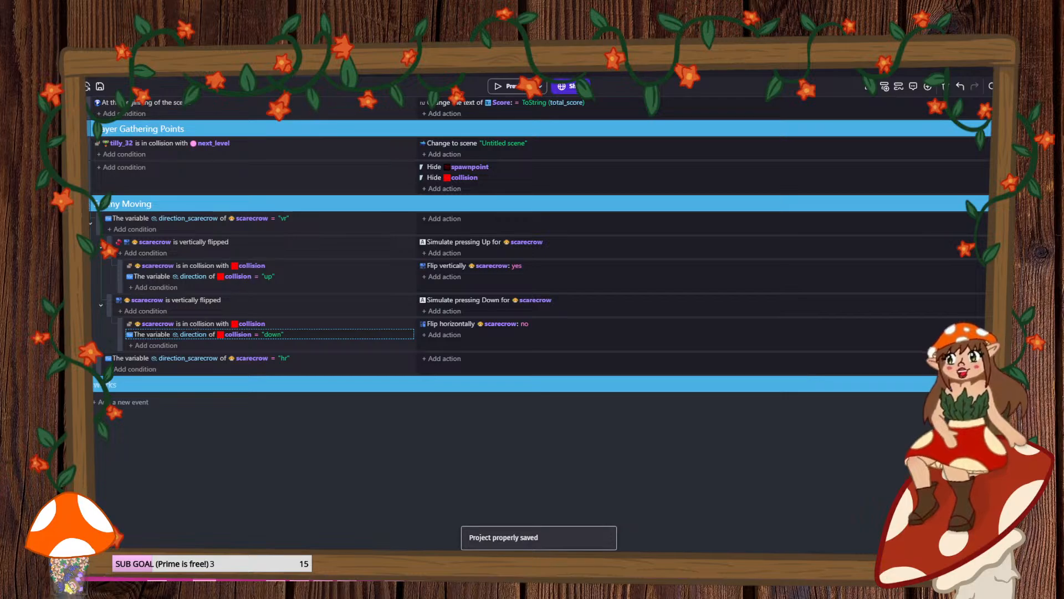
click(81, 207)
click(82, 132)
click(83, 132)
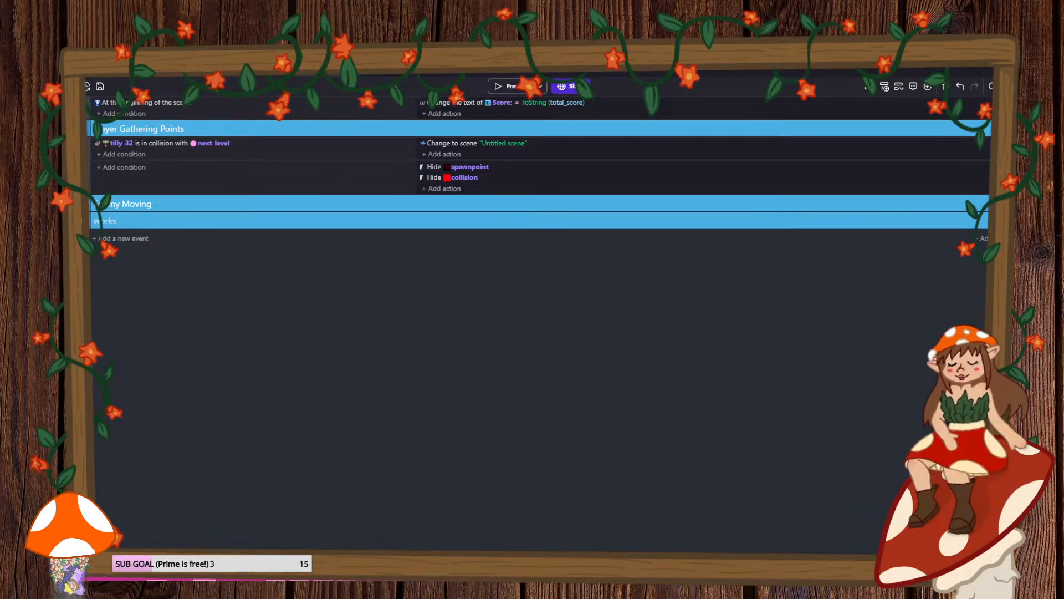
click(82, 223)
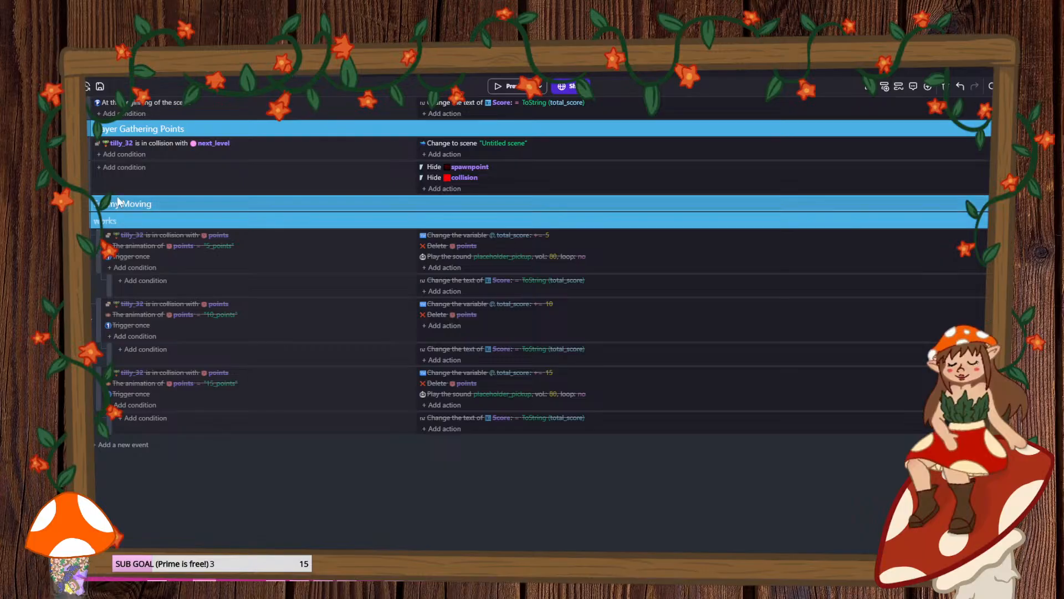
click(92, 129)
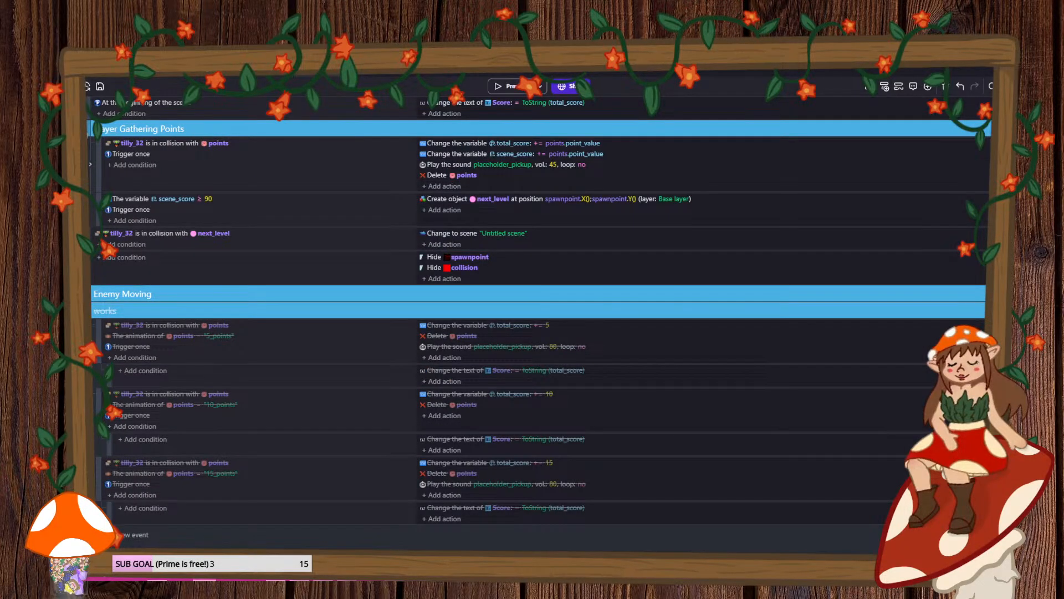
click(89, 130)
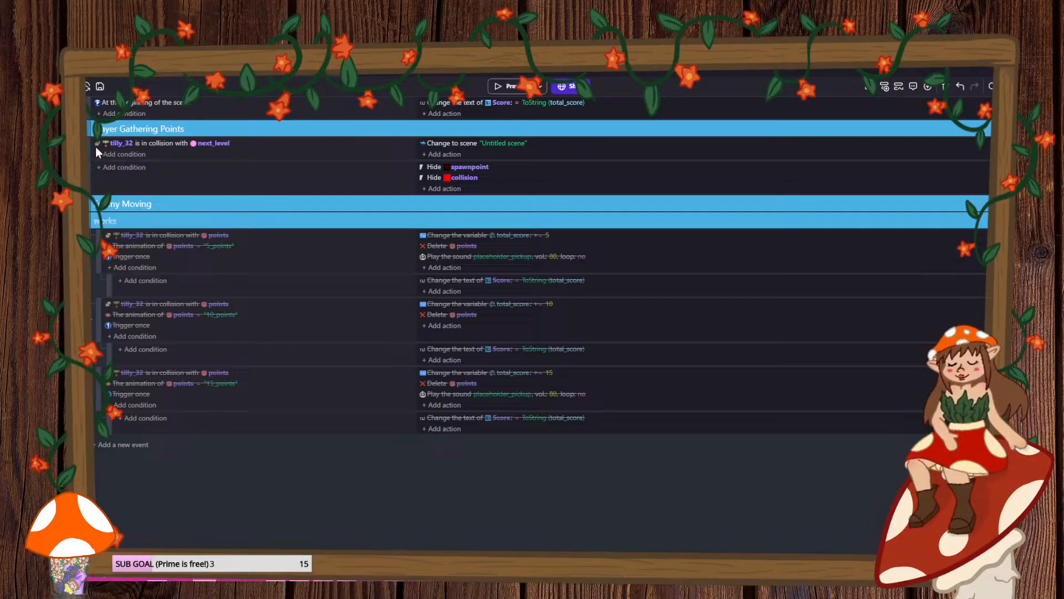
click(92, 221)
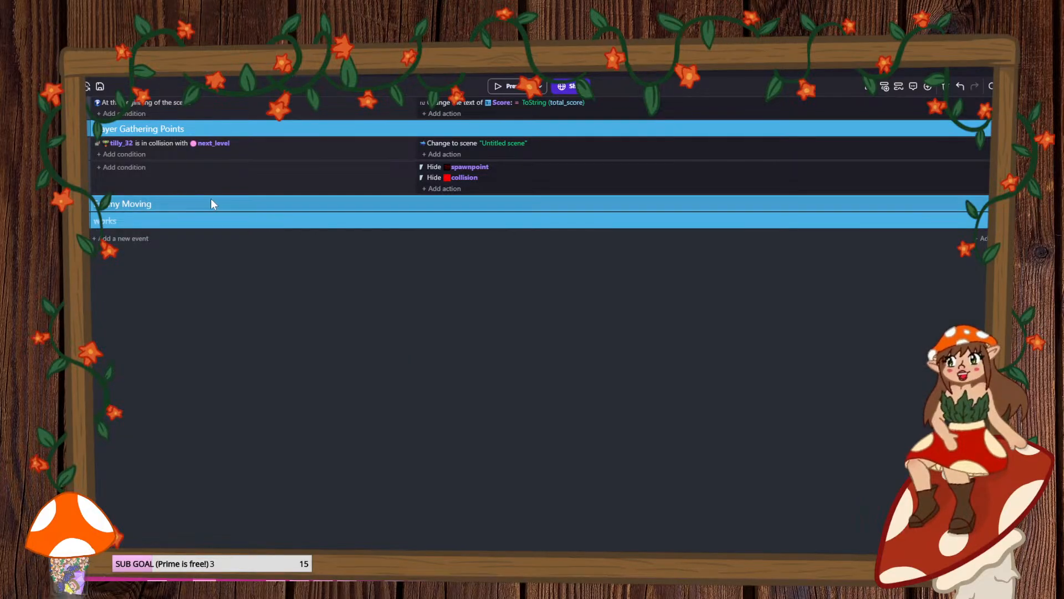
- Add a new event at the end of the event sheet with the condition that tilly_32 is in collision with scarecrow
click(124, 240)
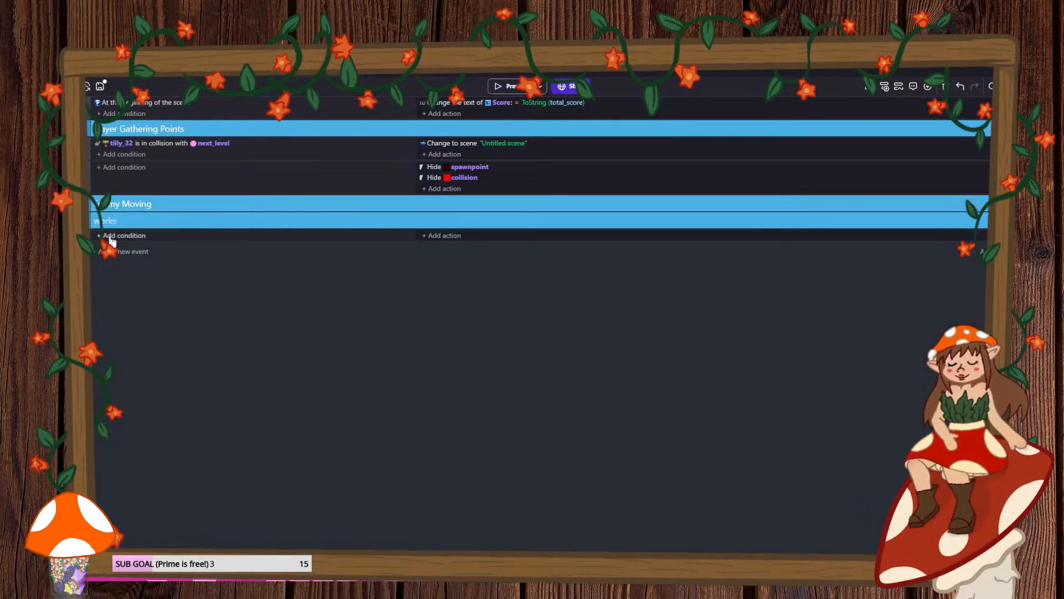
click(111, 235)
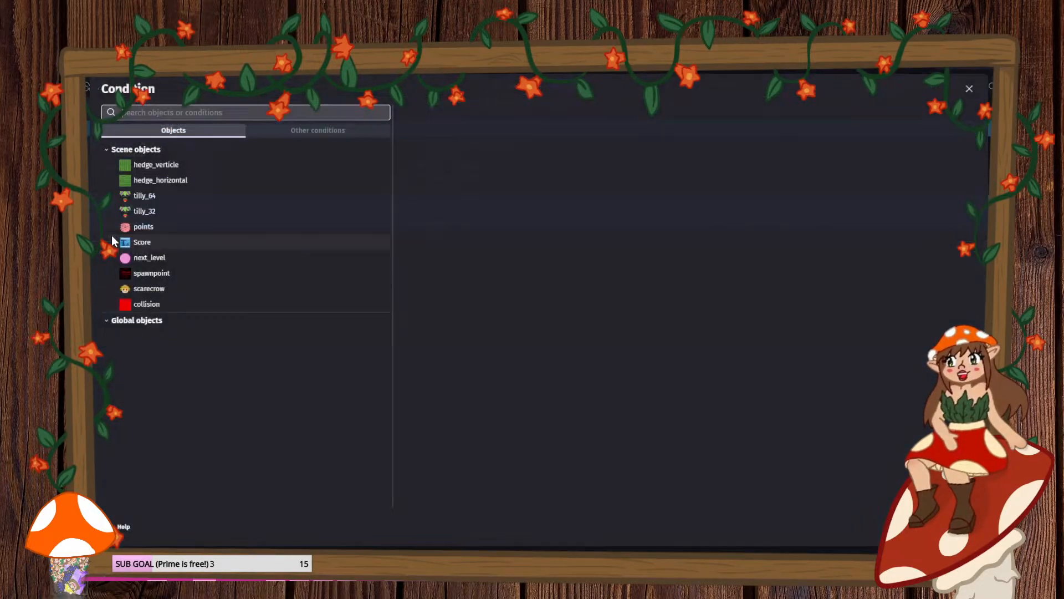
click(155, 210)
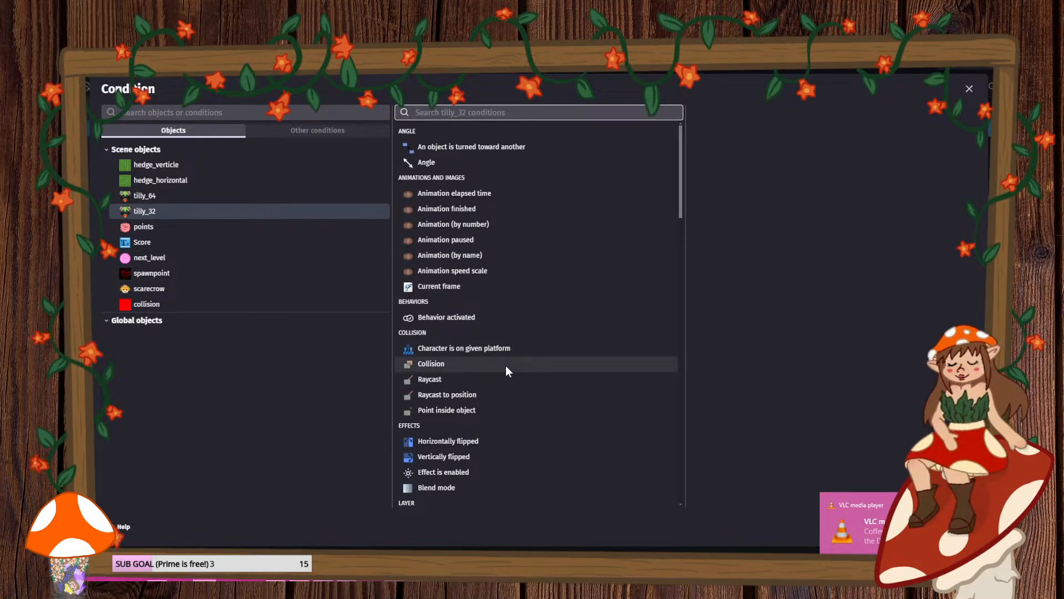
scroll(491, 326, down, 3)
scroll(487, 318, down, 3)
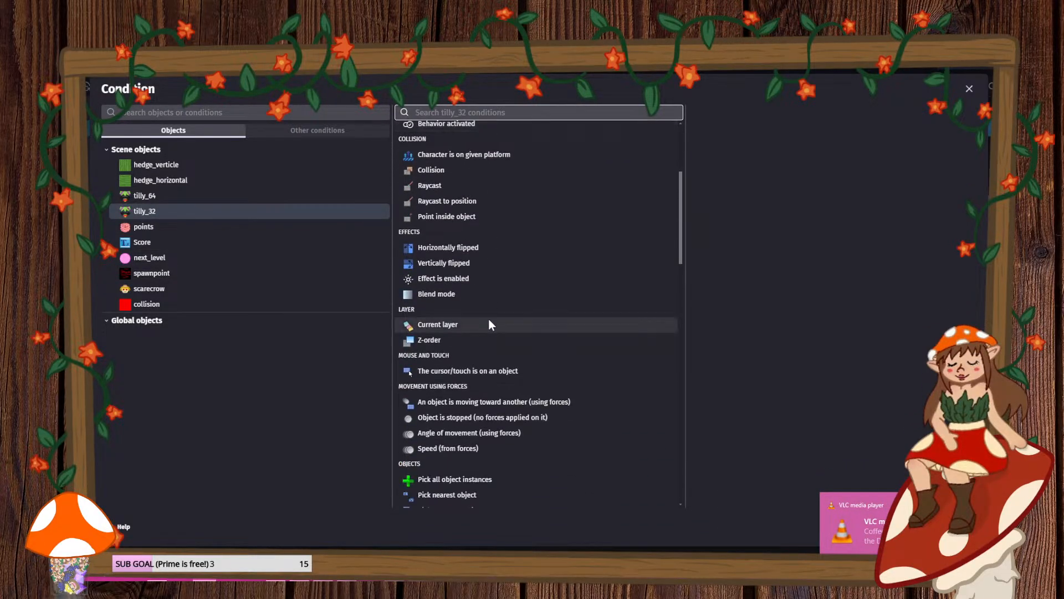
scroll(488, 318, up, 5)
click(477, 320)
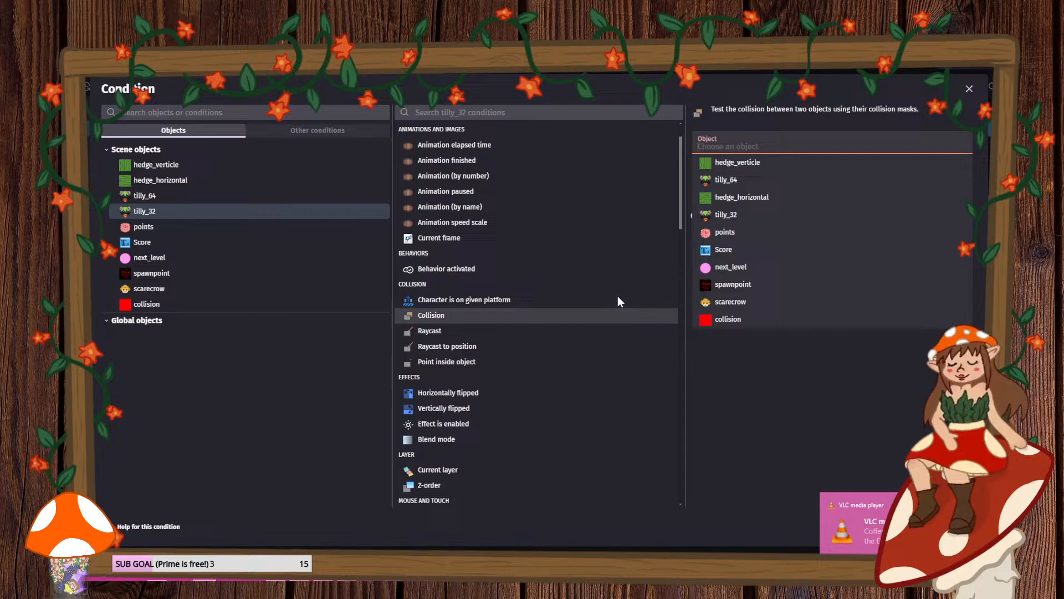
click(725, 301)
key(Return)
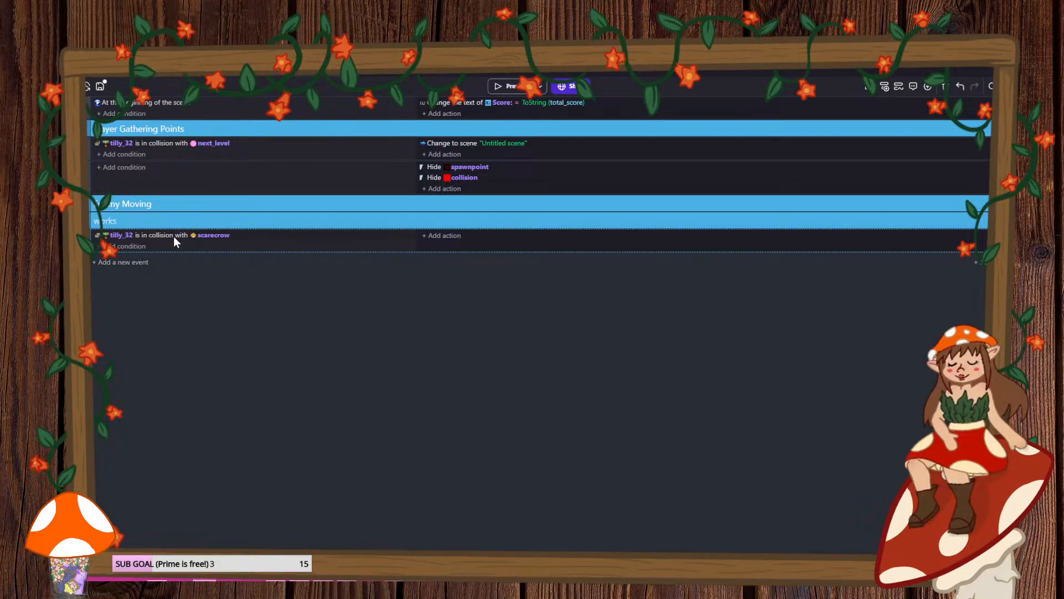
- Add an action to the scarecrow collision event that changes the scene to "Untitled scene"
click(436, 240)
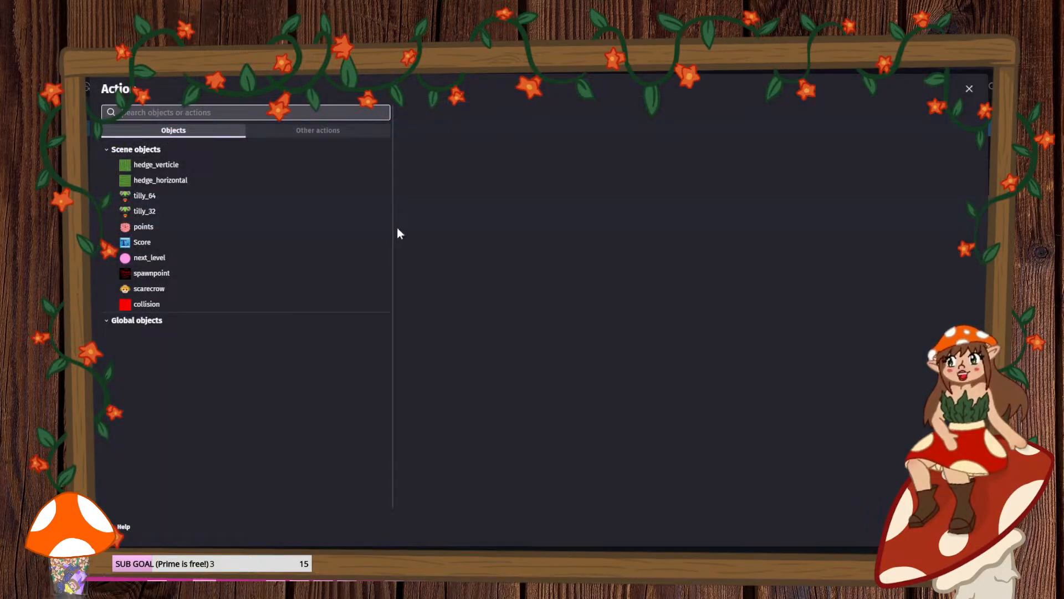
click(309, 131)
click(138, 213)
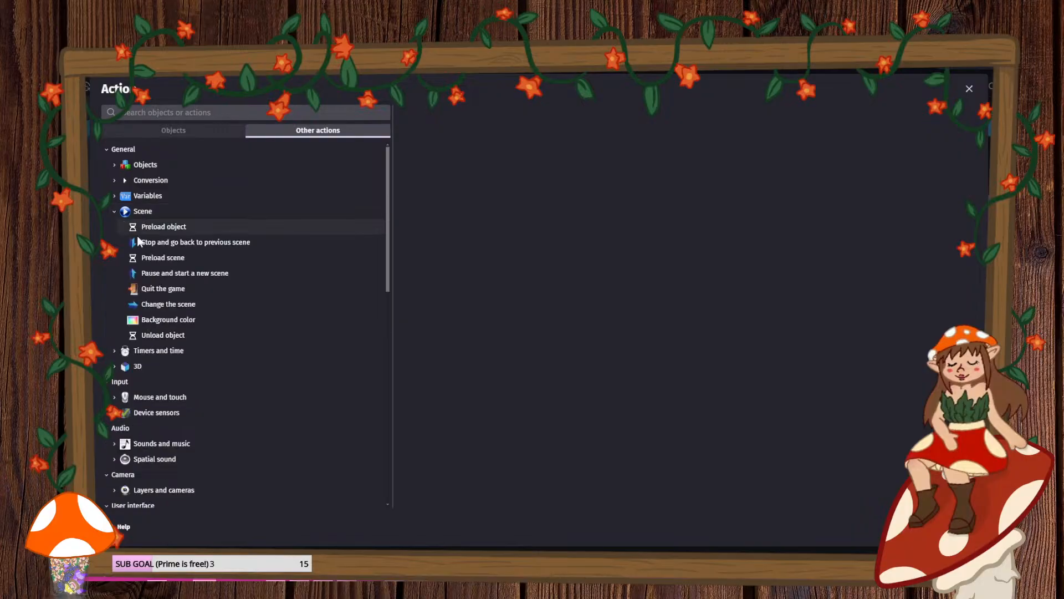
click(180, 305)
click(474, 158)
click(464, 185)
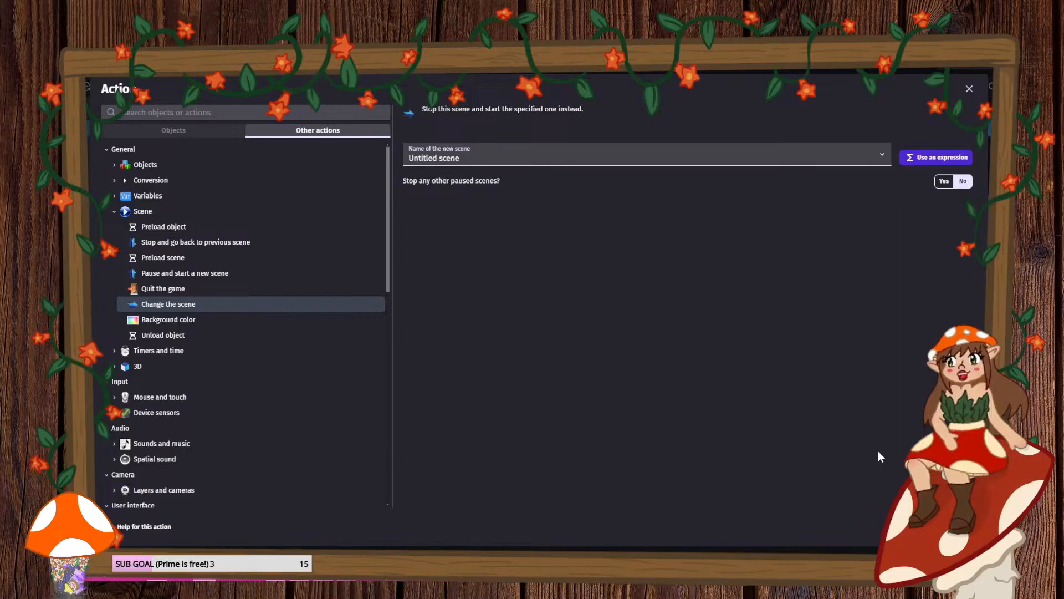
click(960, 526)
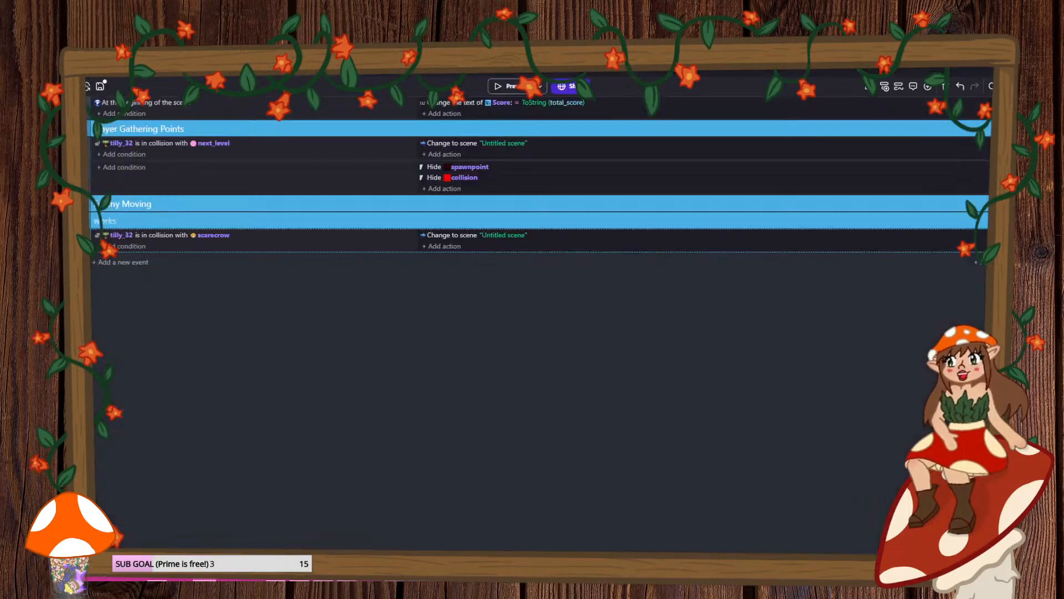
- Add an action to the scarecrow collision event that subtracts scene_score from the total_score variable
click(441, 248)
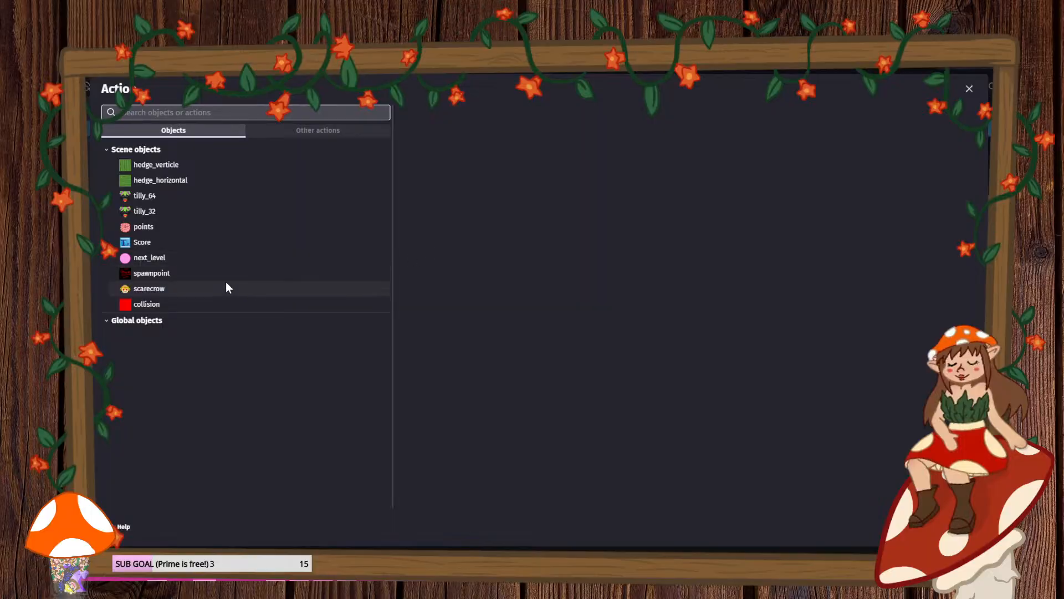
click(333, 131)
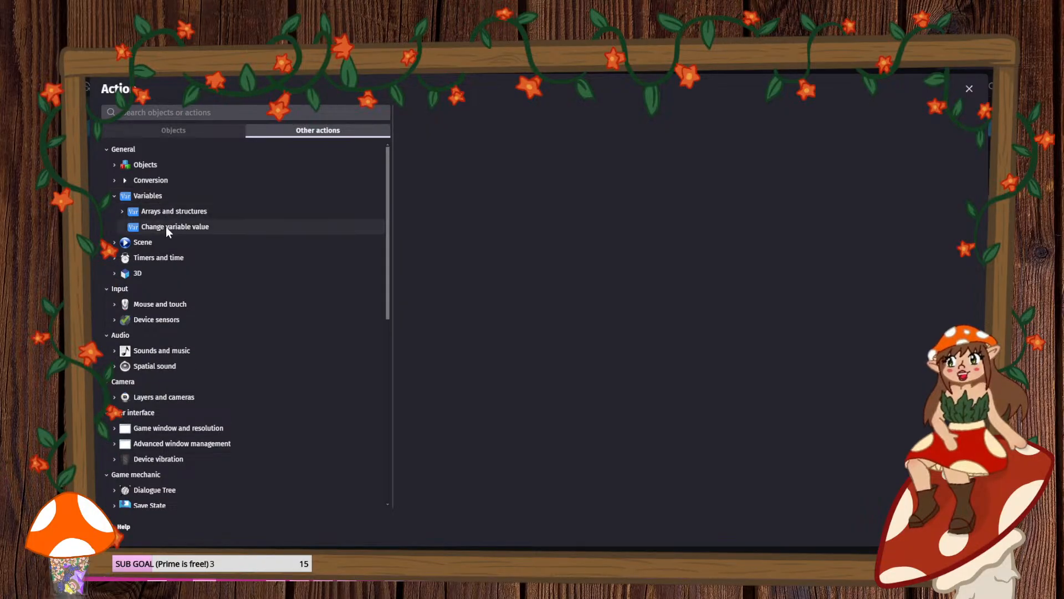
click(167, 226)
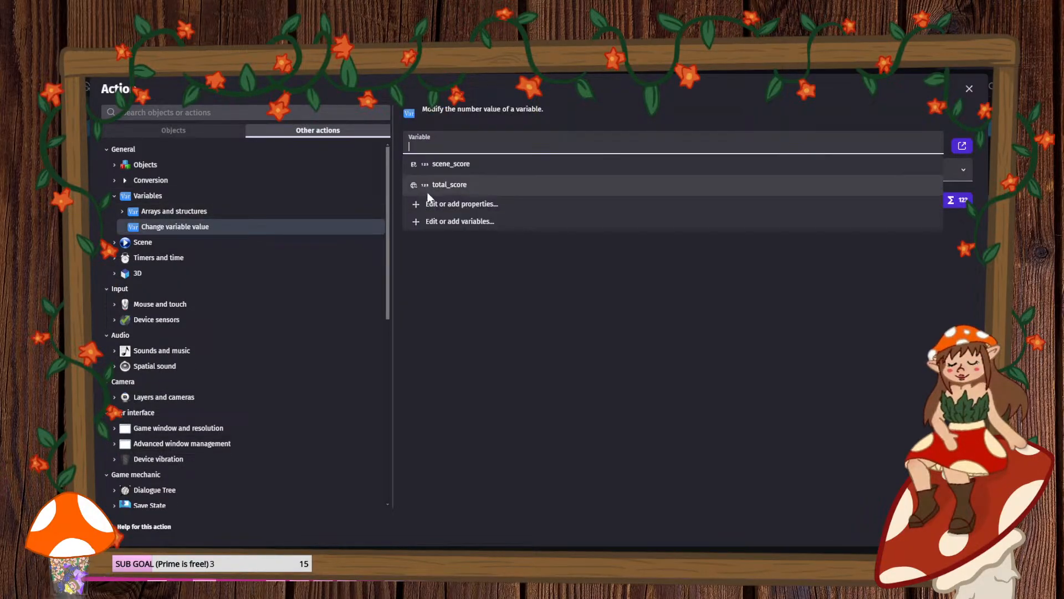
click(461, 185)
click(461, 187)
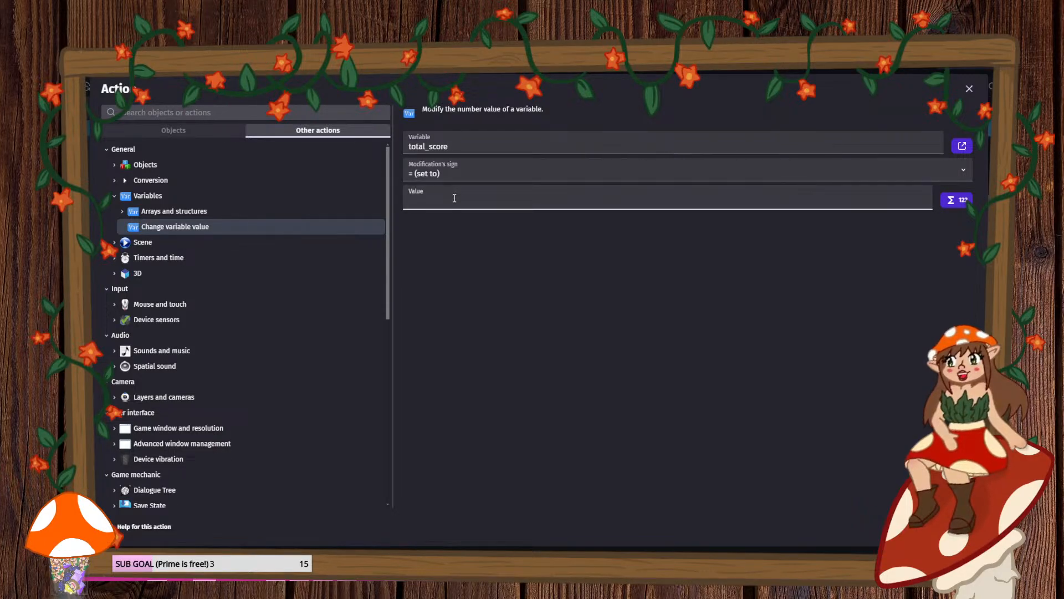
click(453, 178)
click(438, 210)
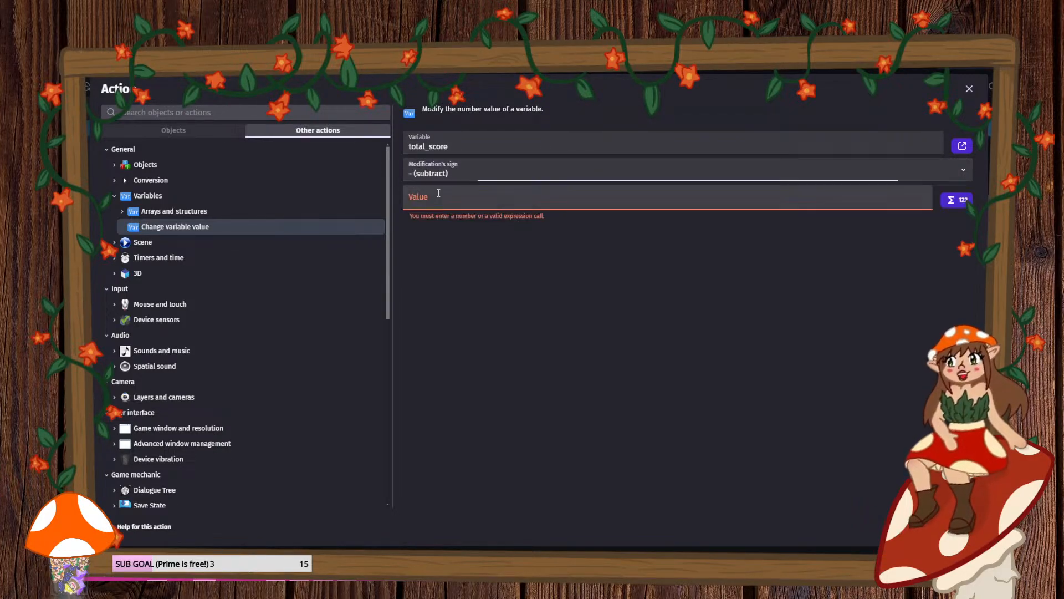
click(439, 187)
text(scene)
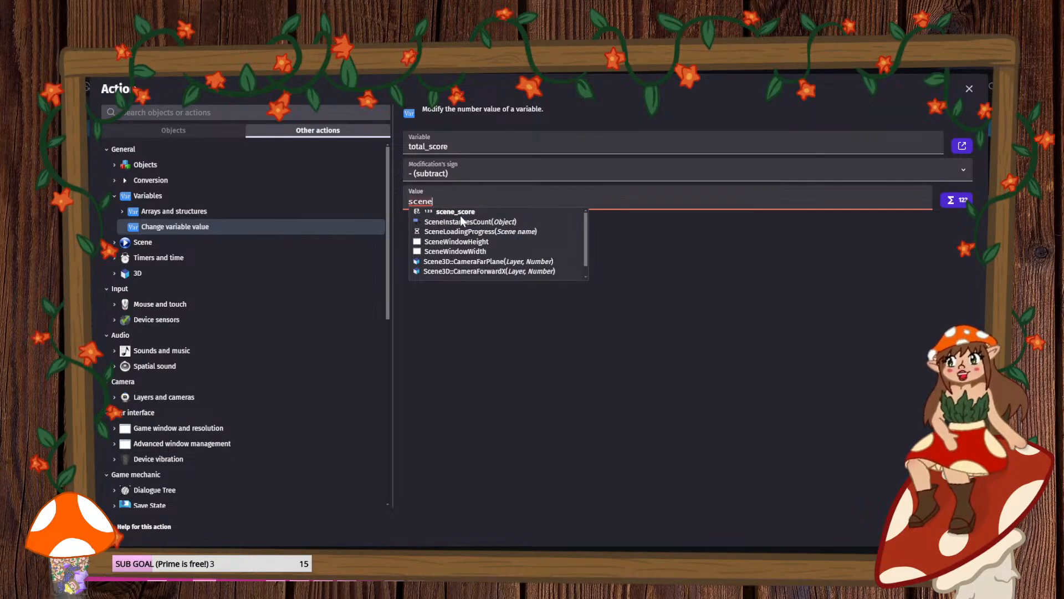
click(460, 214)
click(666, 307)
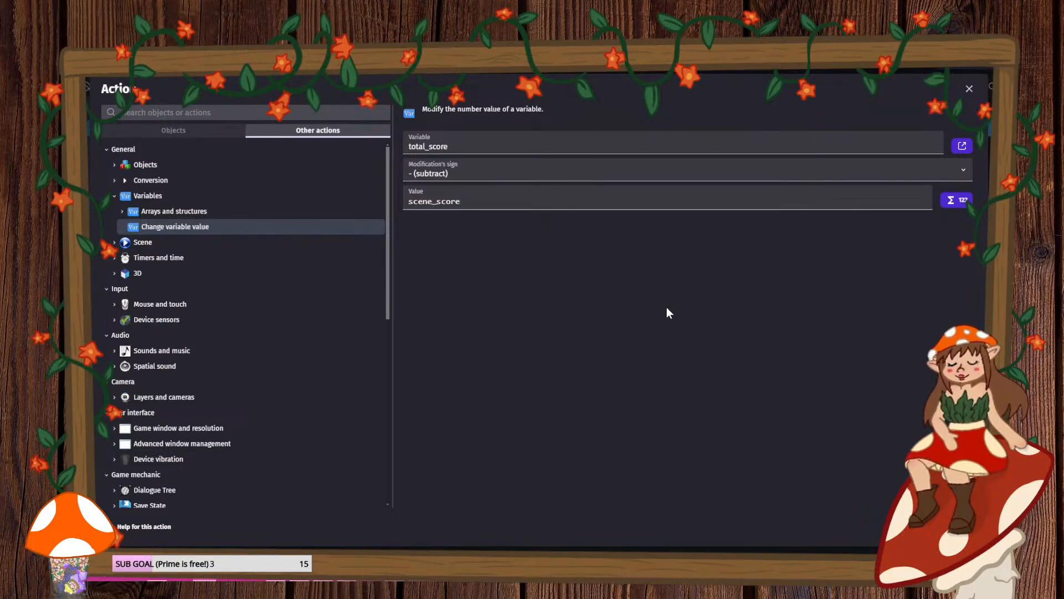
click(959, 527)
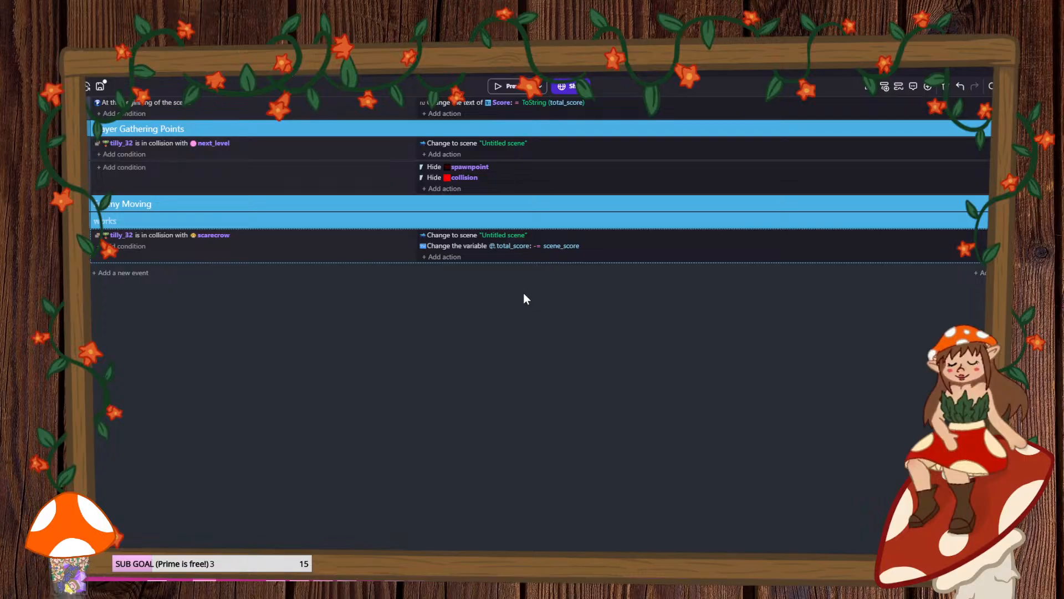
- Move the total_score subtraction above the scene change, and copy the Score text action using ToString(total_score) in between them
drag(438, 248, 446, 238)
click(444, 256)
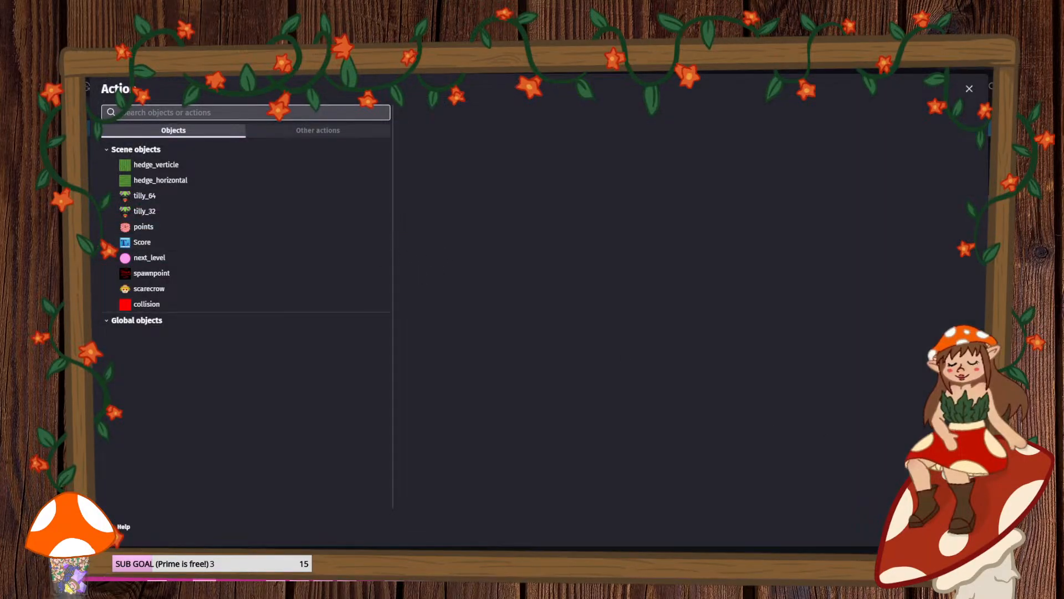
key(Escape)
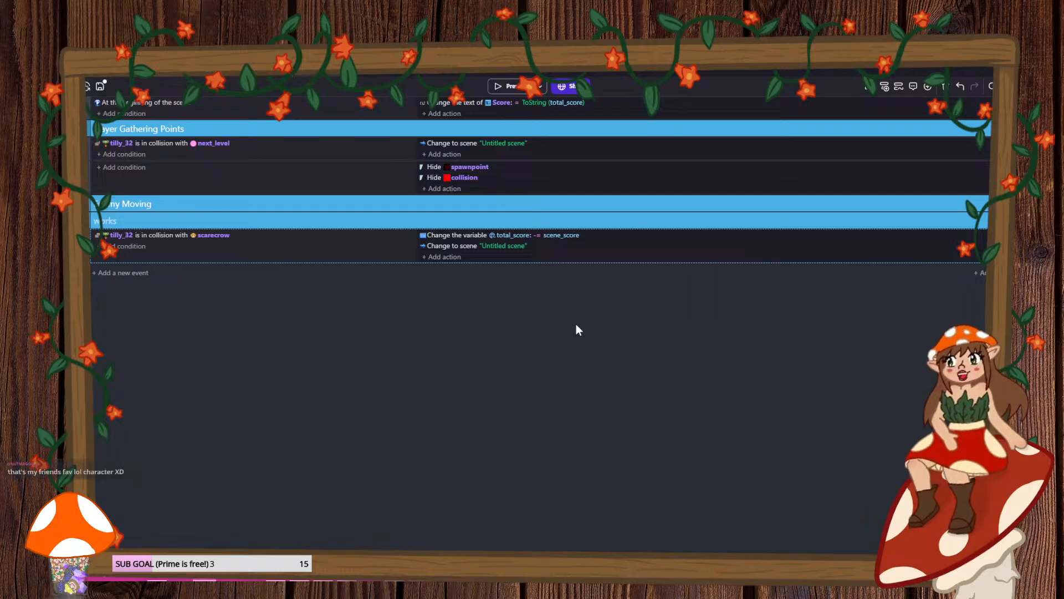
click(451, 104)
ctrl+drag(456, 224, 454, 241)
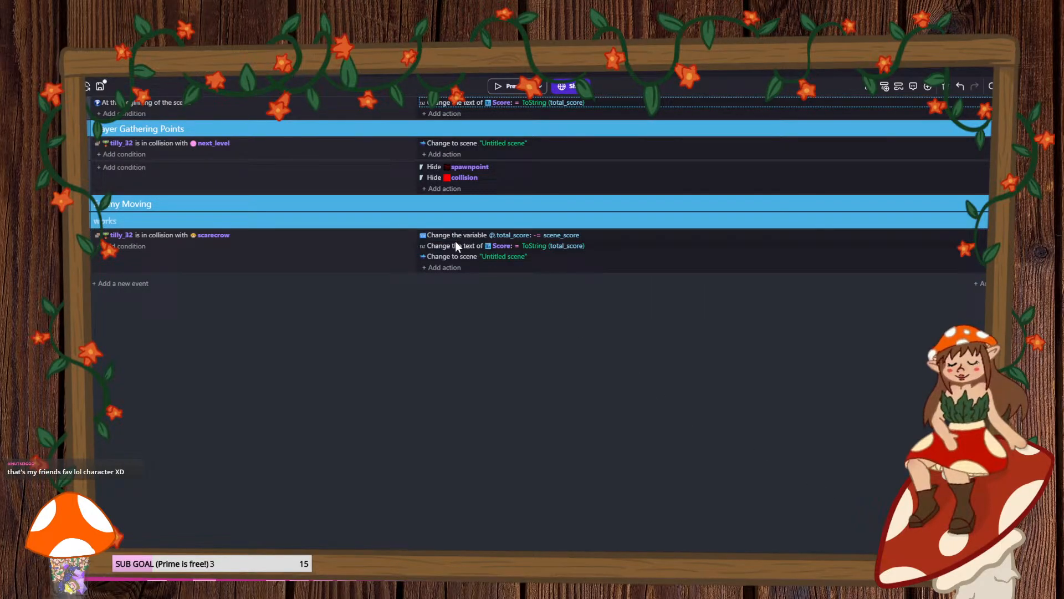
click(446, 267)
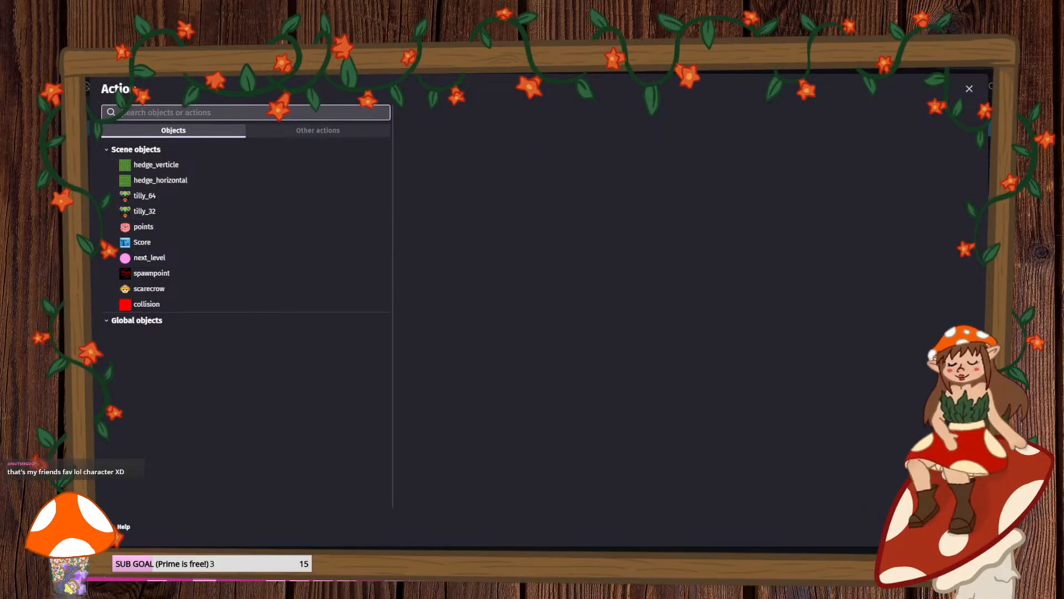
key(Escape)
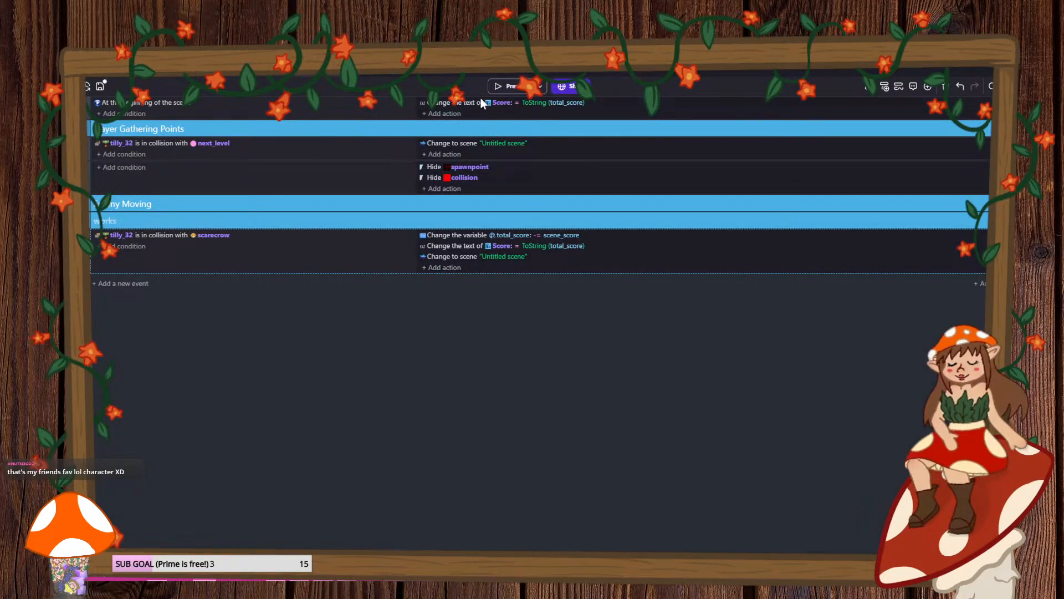
- Preview the game twice, moving the player down the hedge corridor while watching how the scarecrows move
click(503, 86)
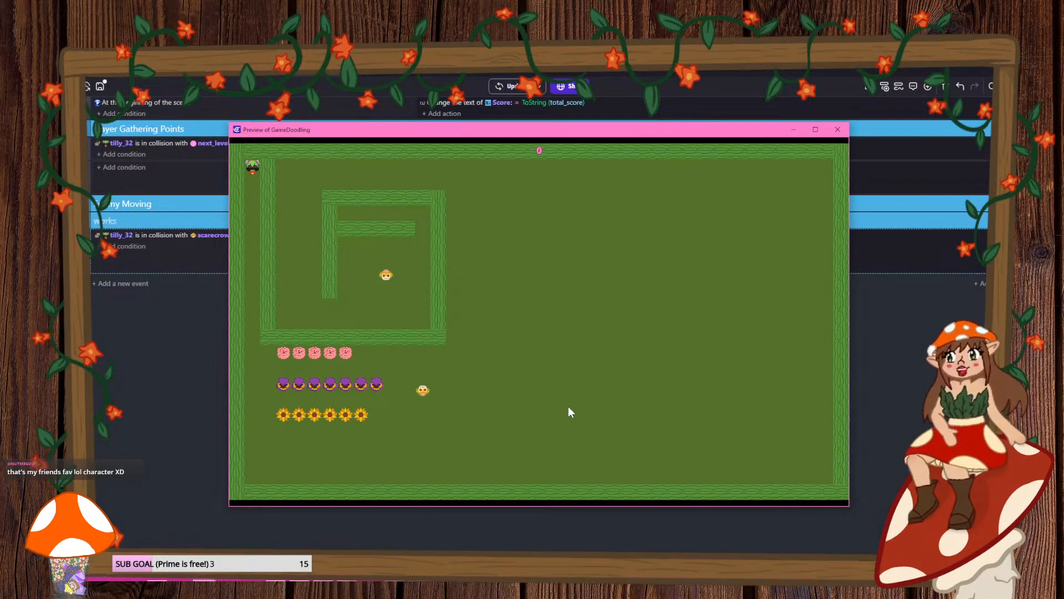
key(Down)
key(Down)
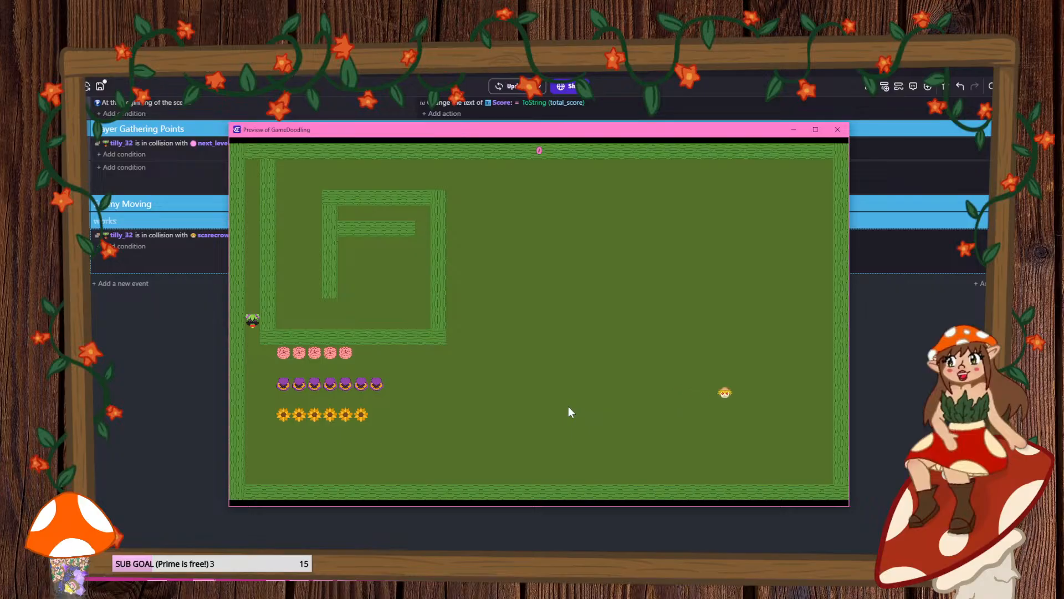
click(839, 132)
click(507, 86)
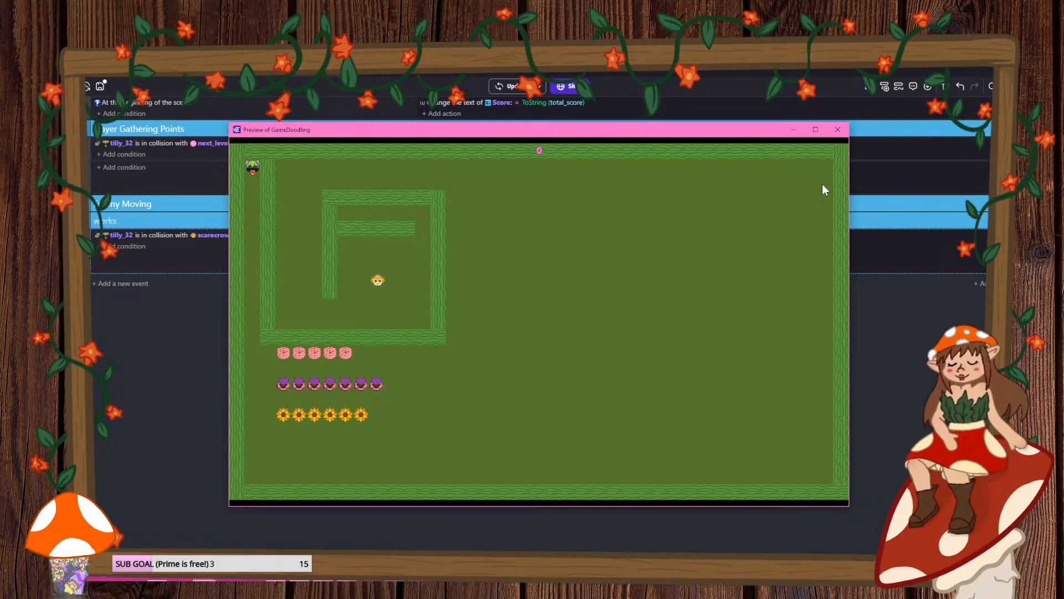
key(Down)
click(837, 130)
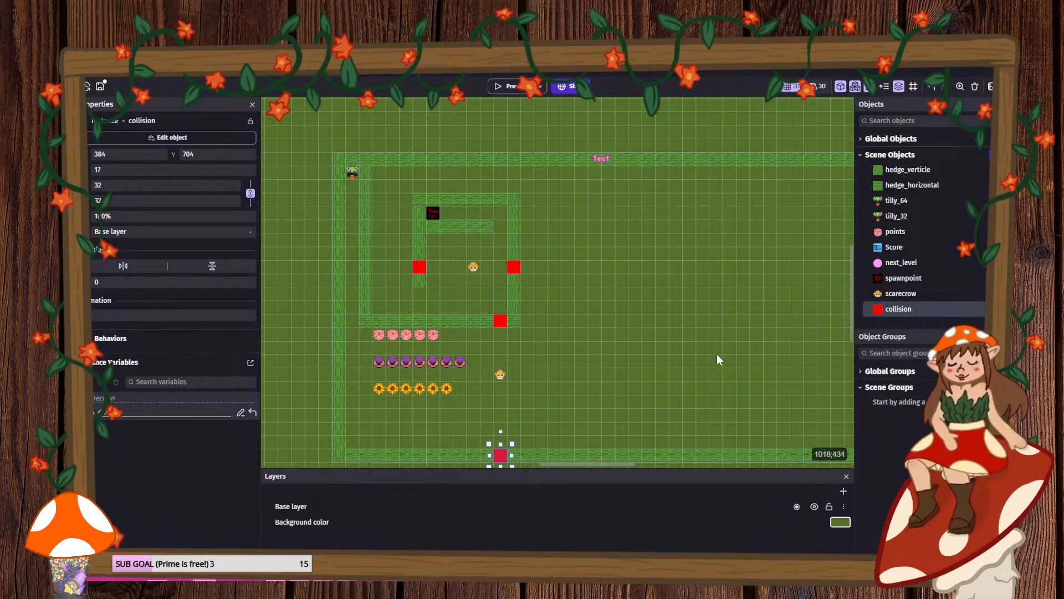
- Inspect the instance properties of the lower scarecrow and of the collision blocks directly above and below it
click(501, 374)
click(502, 320)
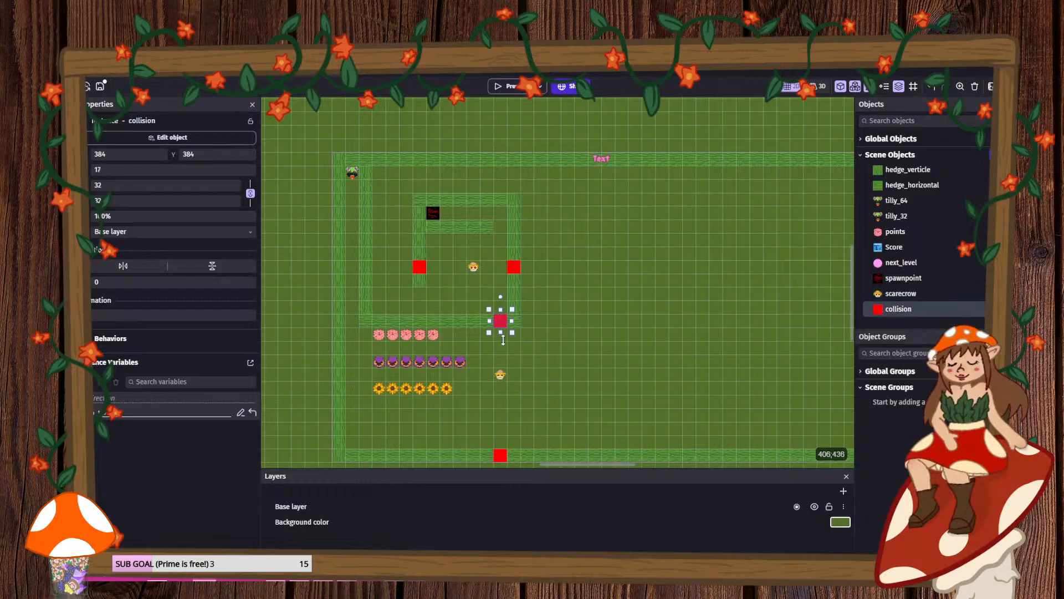
click(502, 375)
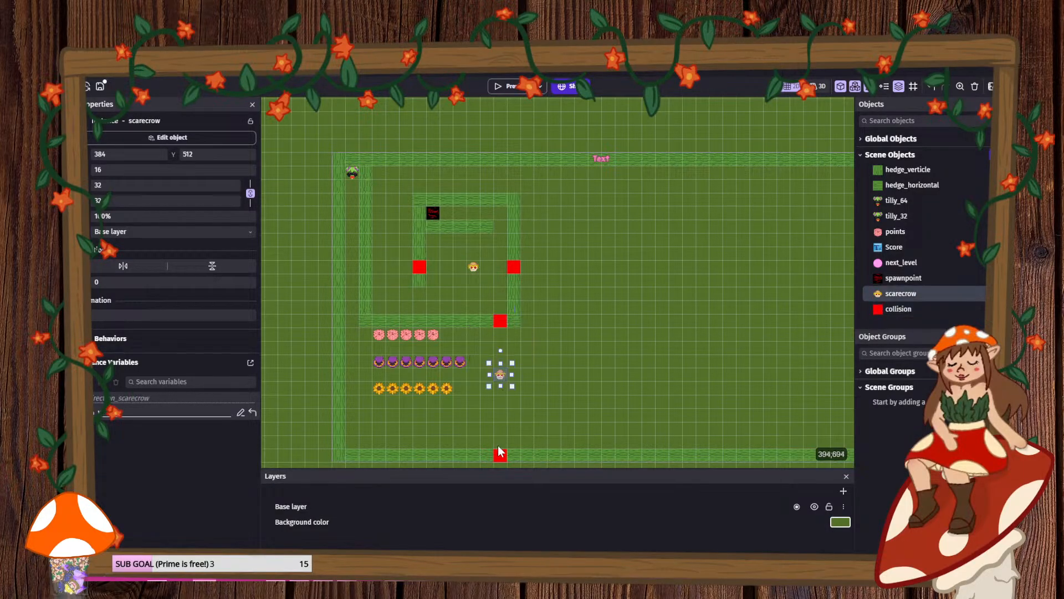
click(500, 455)
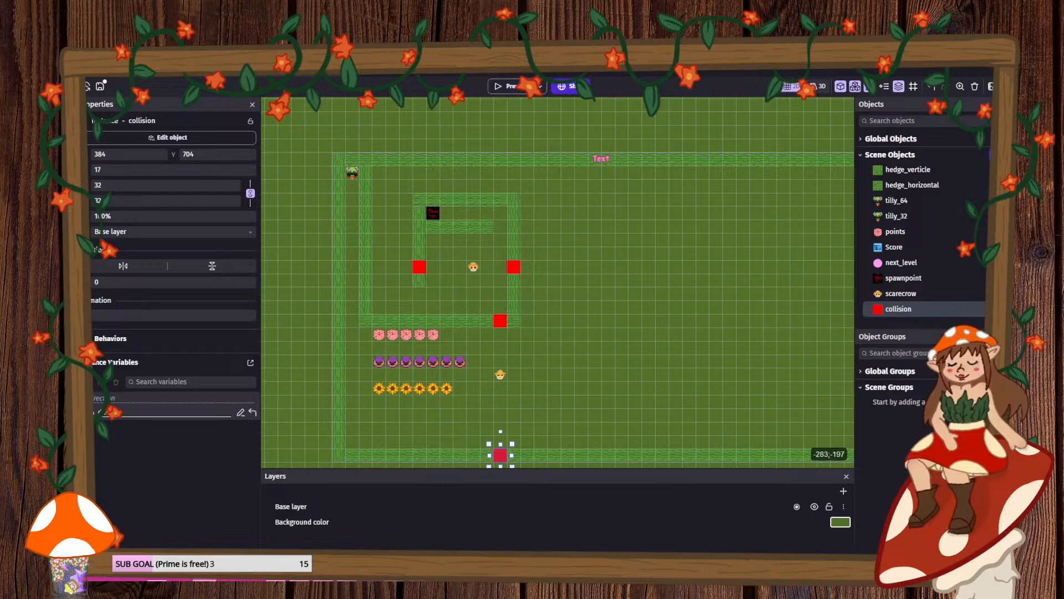
- Disable the default keyboard controls in the scarecrow's TopDownMovement behavior and apply the change
double_click(916, 291)
click(440, 110)
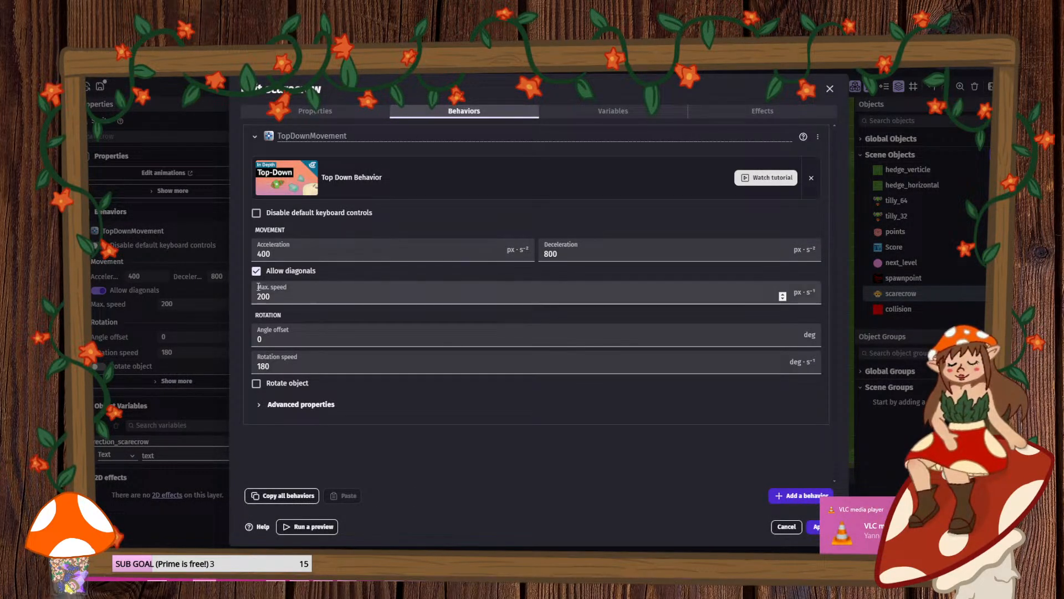
click(257, 214)
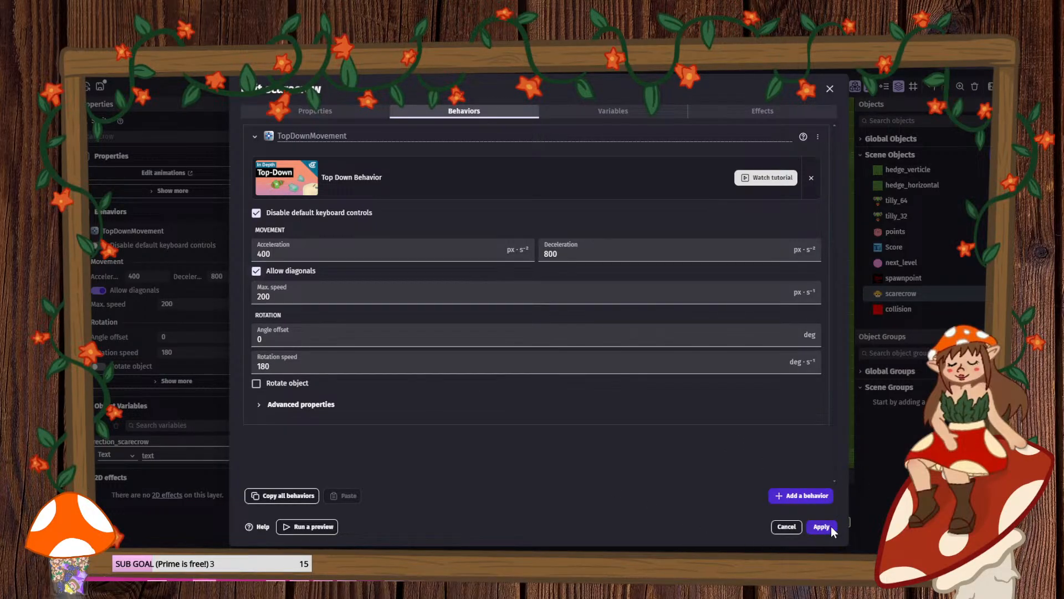
click(822, 526)
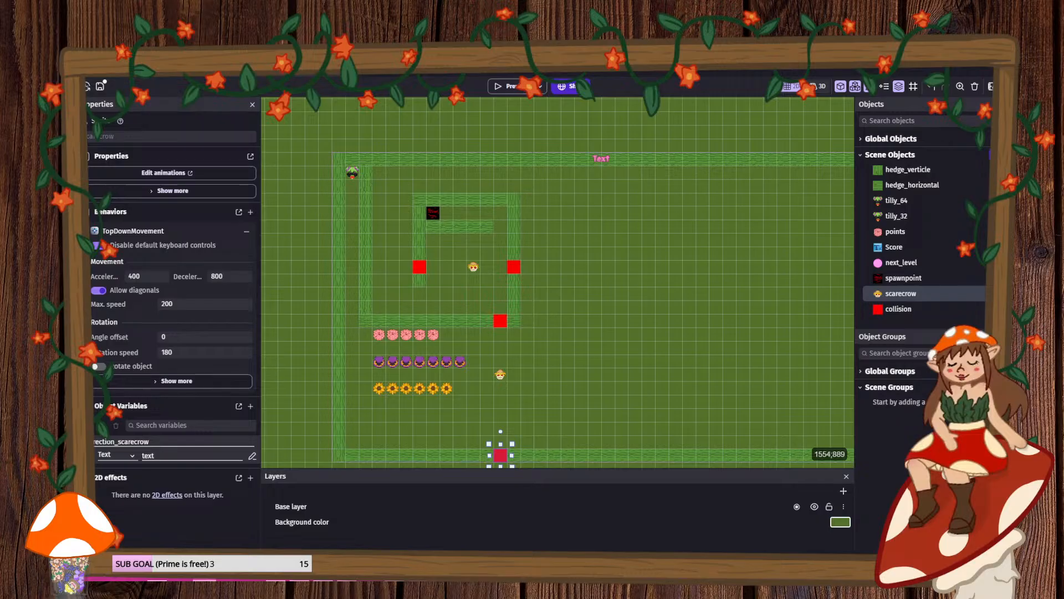
- Preview the game, collect the pink flowers, and steer the player around the hedges into the scarecrow inside the maze
click(510, 87)
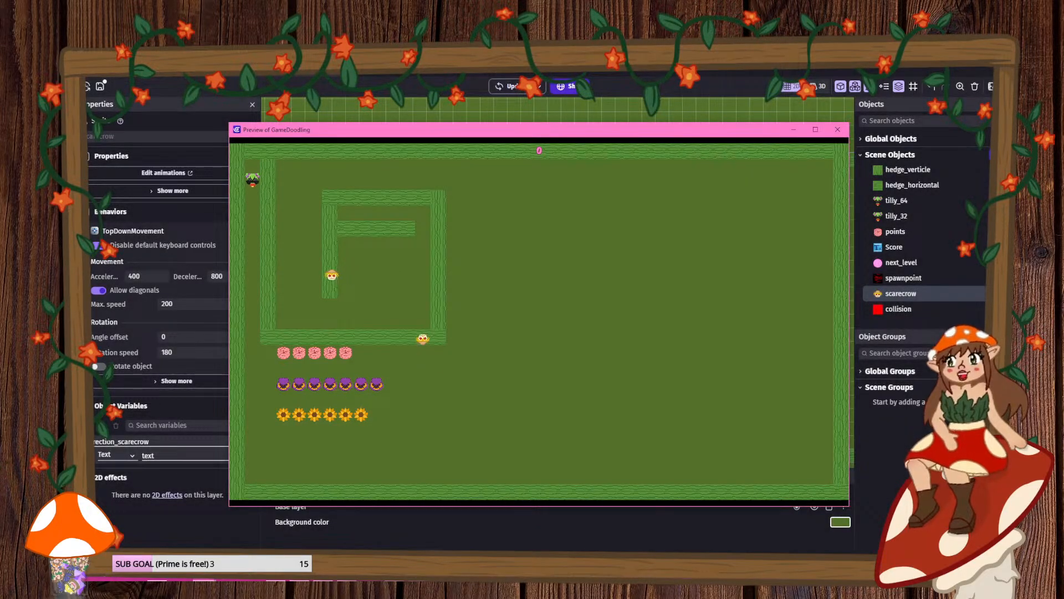
key(Down)
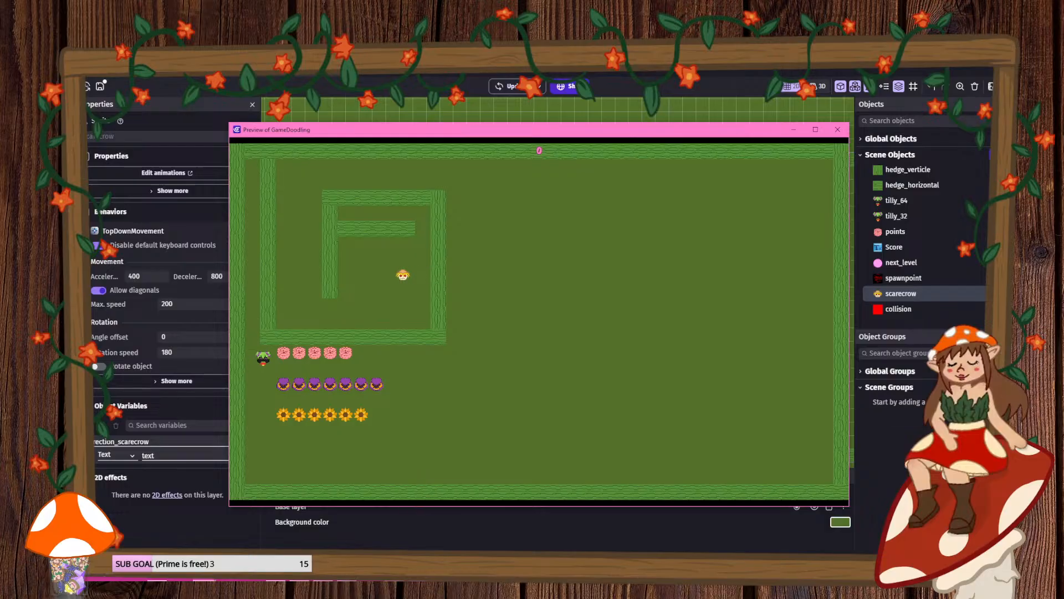
key(Right)
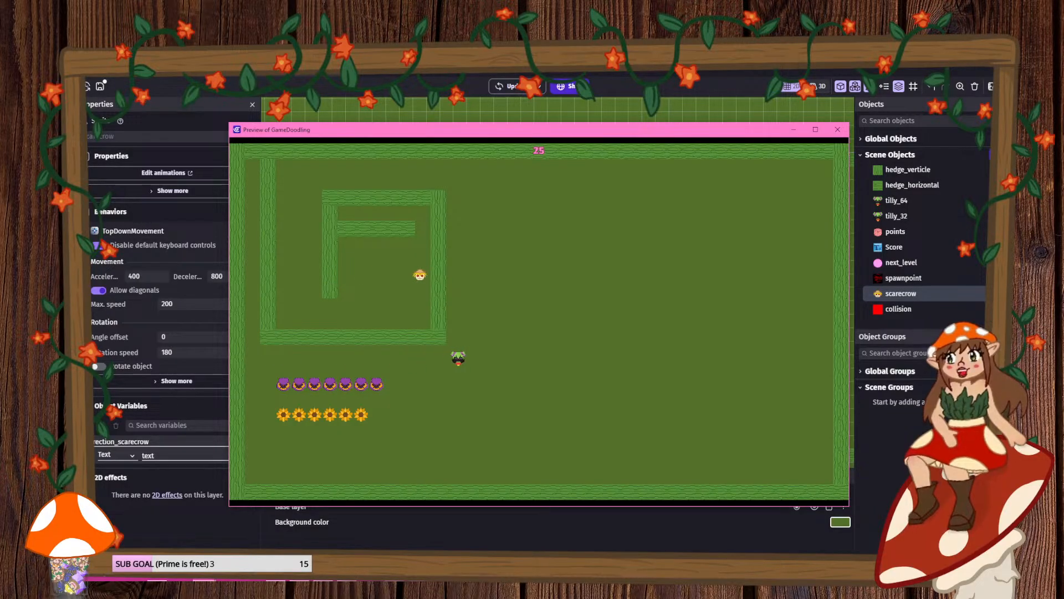
key(Up)
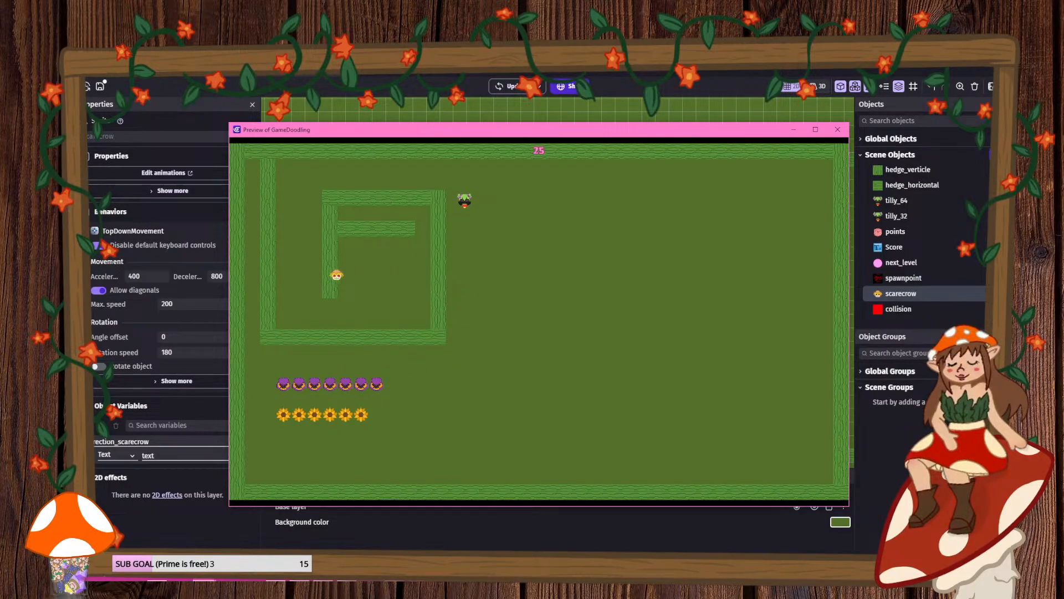
key(Left)
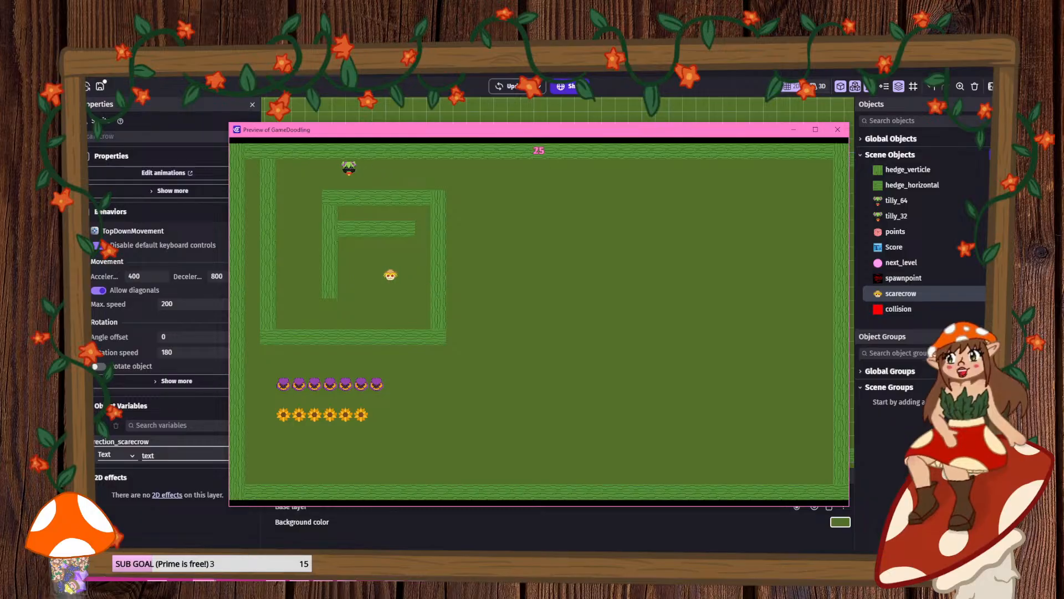
key(Down)
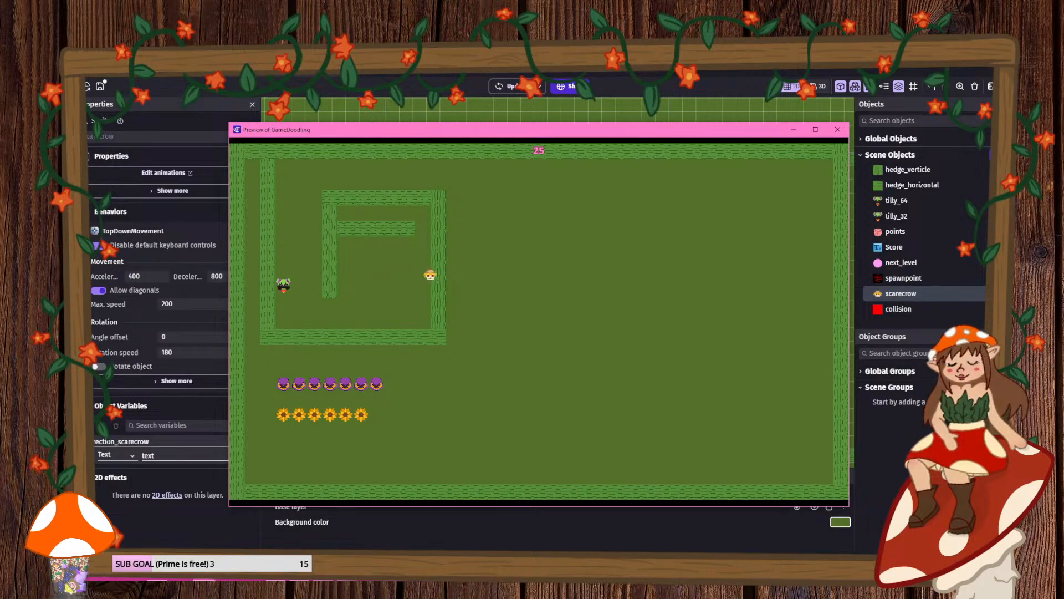
key(Right)
key(Up)
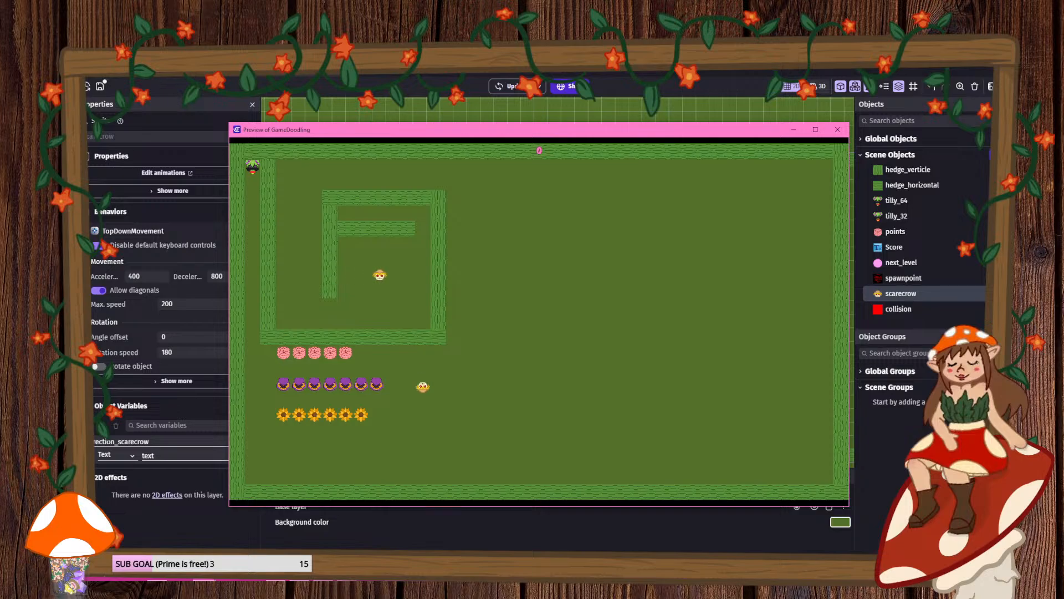
- Play the restarted scene, collecting all three flower rows and guiding the player past the scarecrow to the pink next_level circle
key(Down)
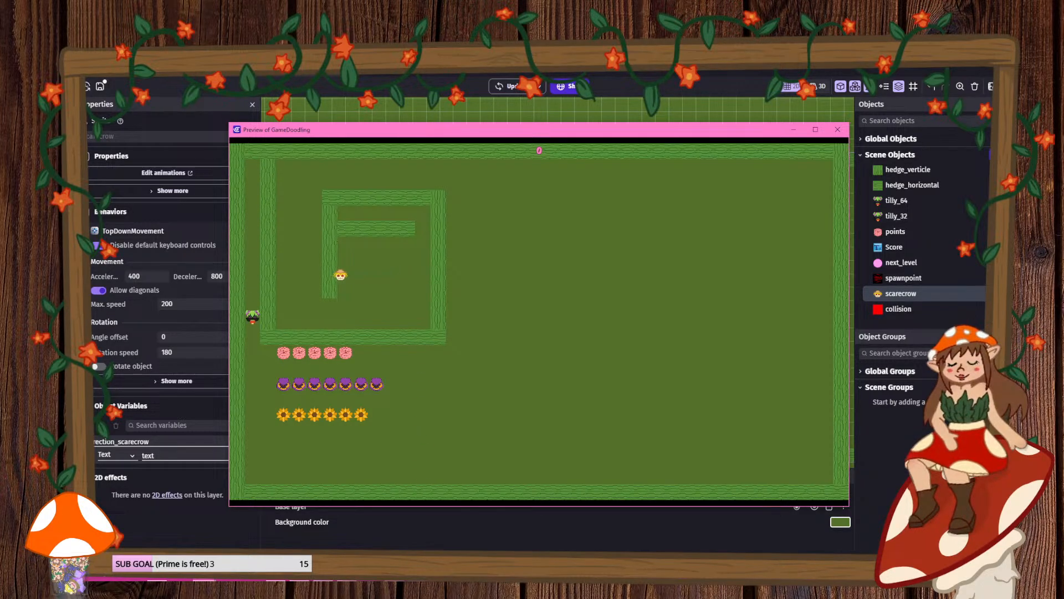
key(Down)
key(Right)
key(Down)
key(Left)
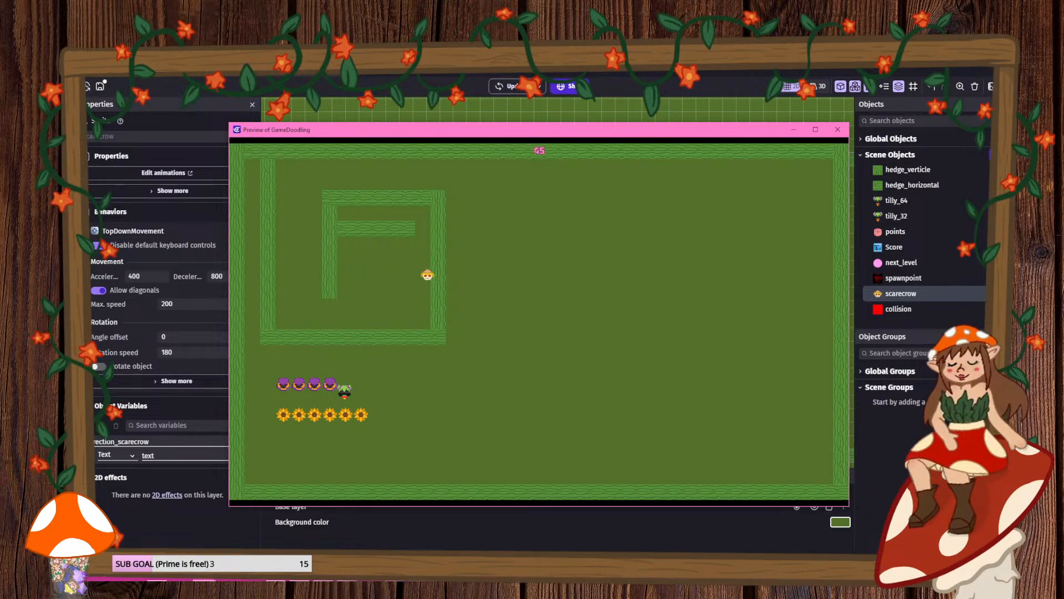
key(Down)
key(Right)
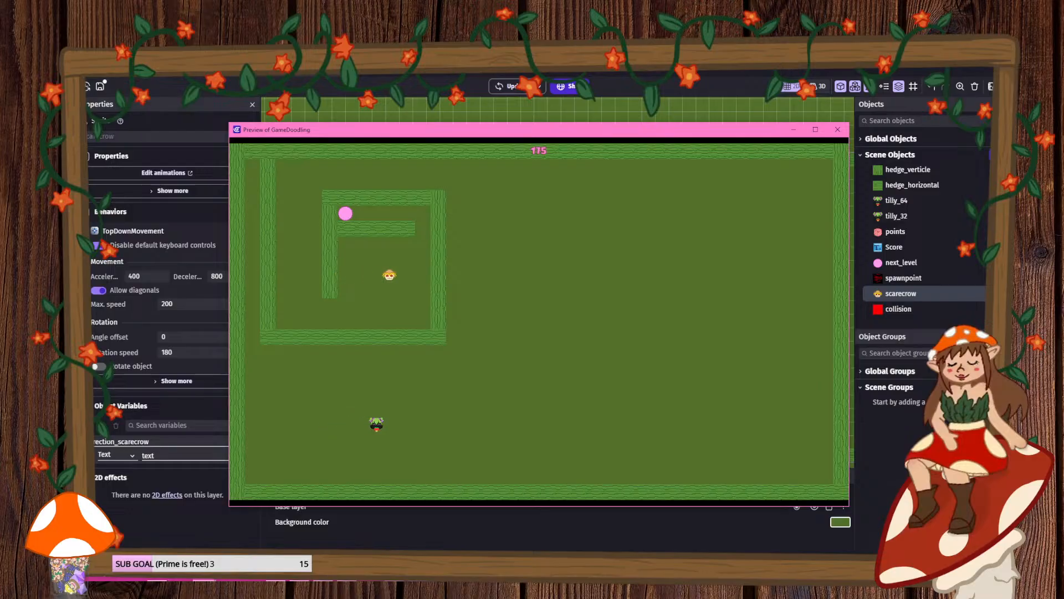
key(Up)
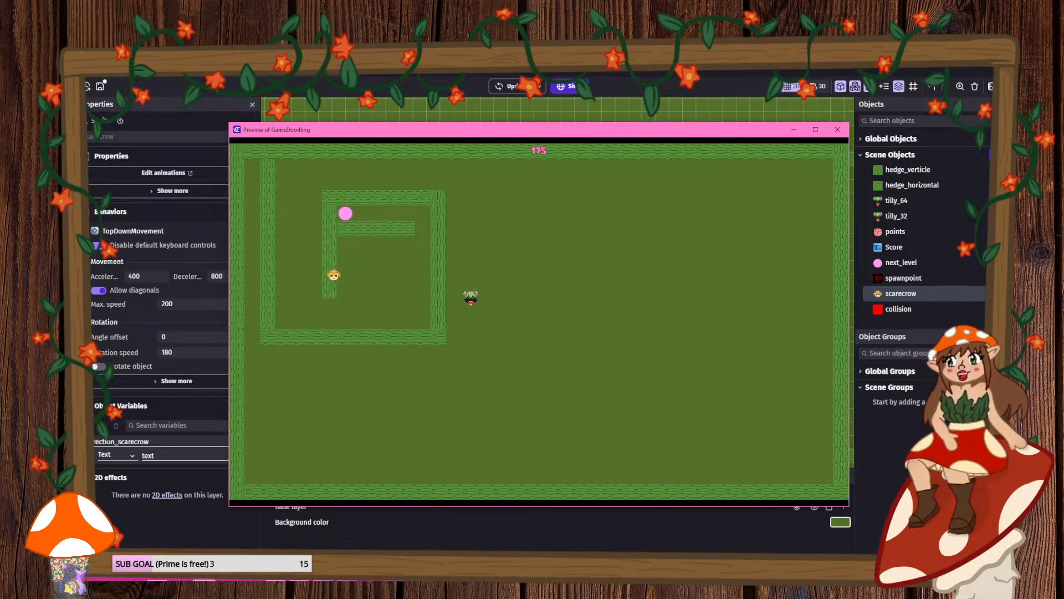
key(Left)
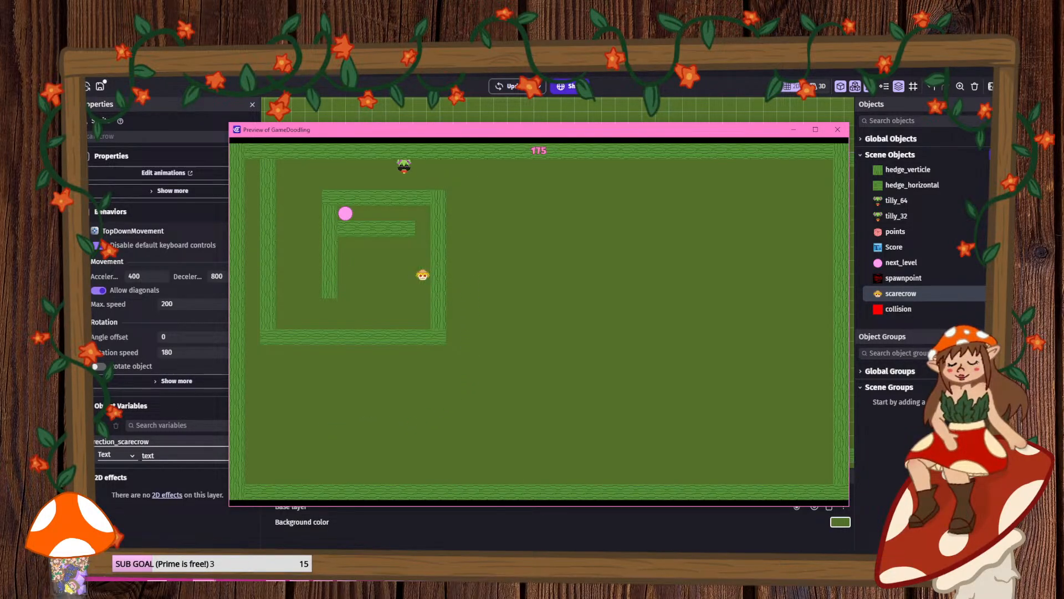
key(Down)
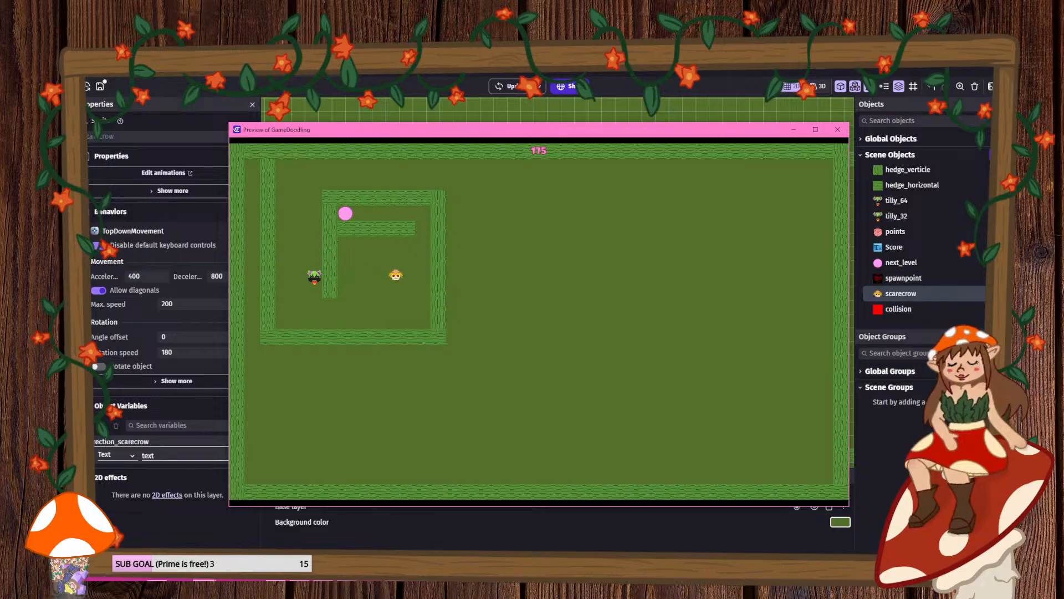
key(Right)
key(Up)
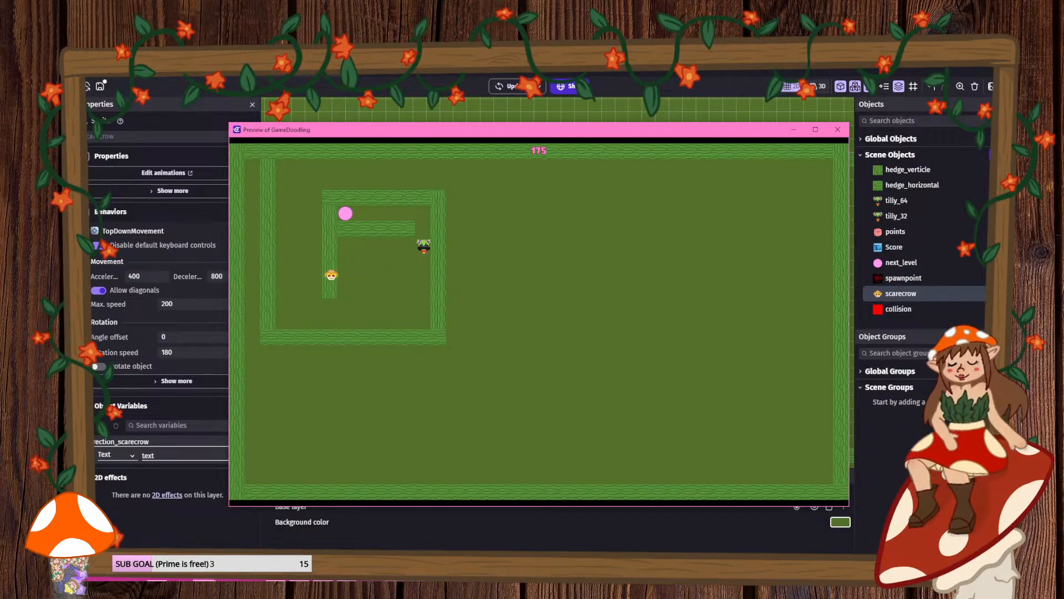
key(Left)
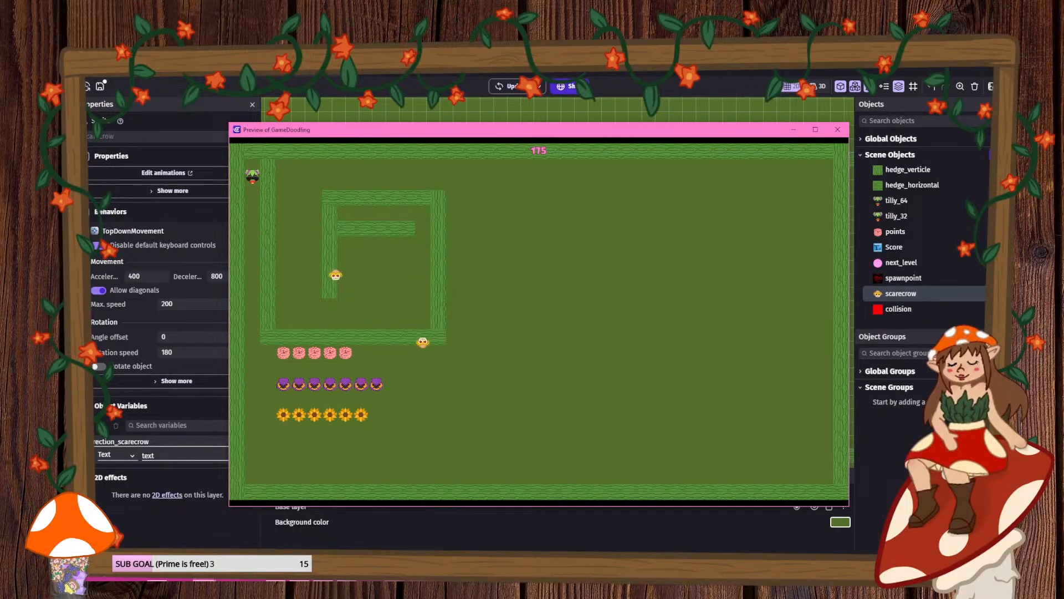
- Collect all the flowers in the reloaded scene, run into the inner scarecrow to test the point loss, and close the preview
key(Down)
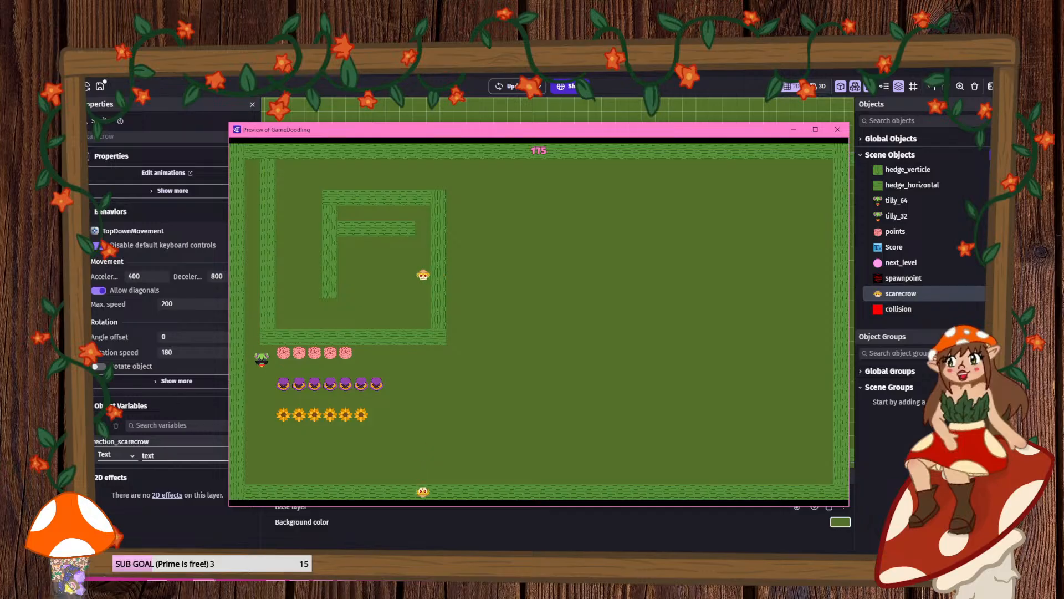
key(Right)
key(Down)
key(Left)
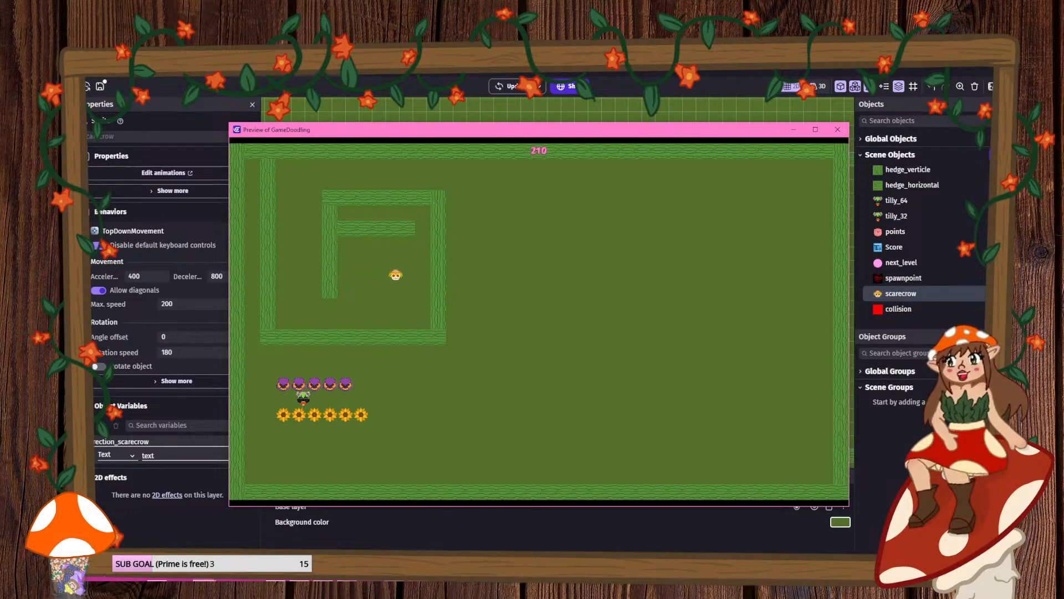
key(Down)
key(Up)
key(Right)
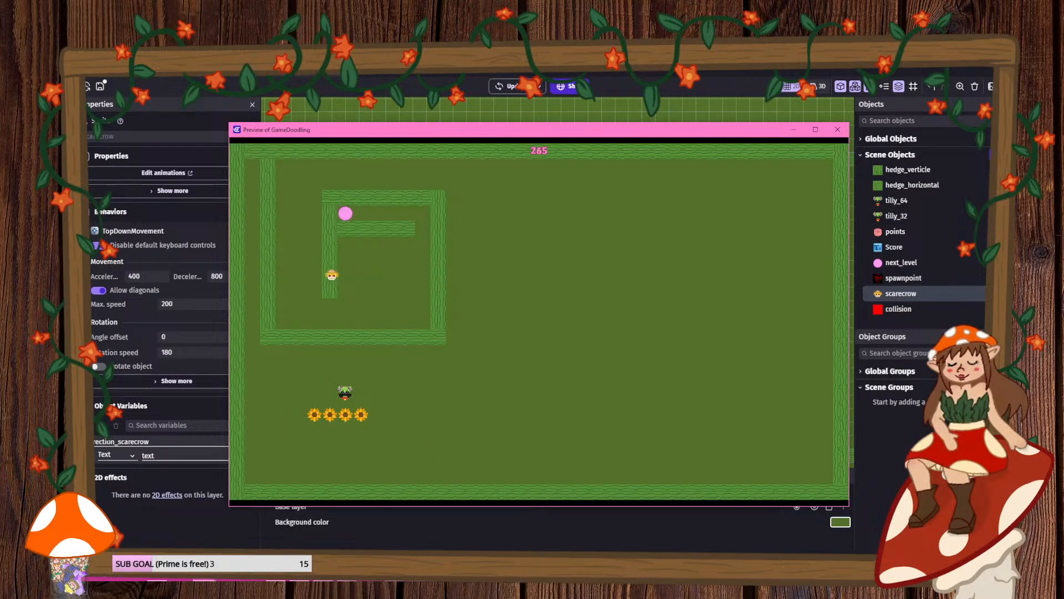
key(Down)
key(Left)
key(Right)
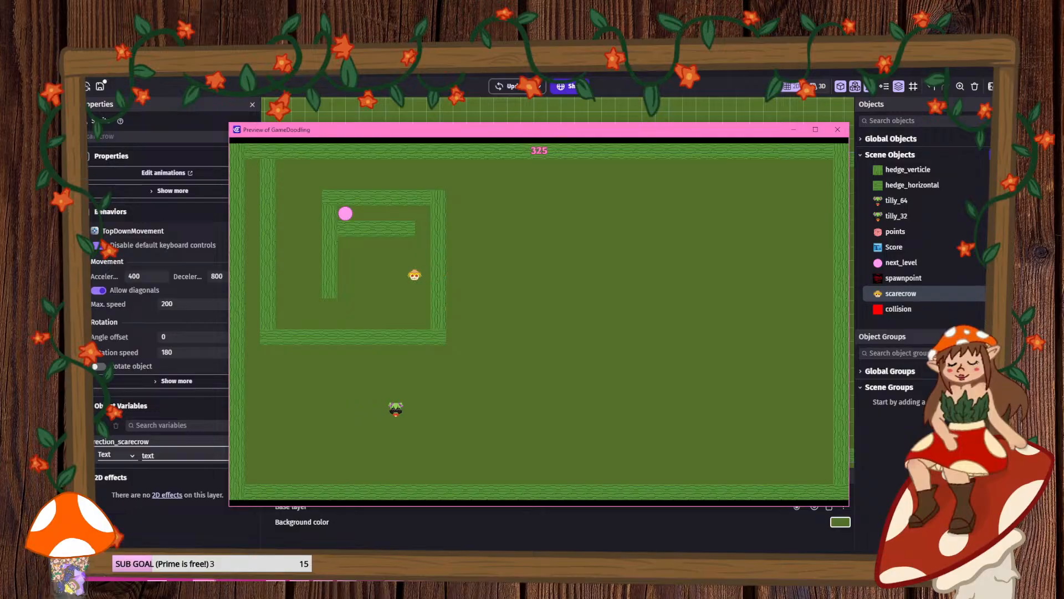
key(Up)
key(Up)
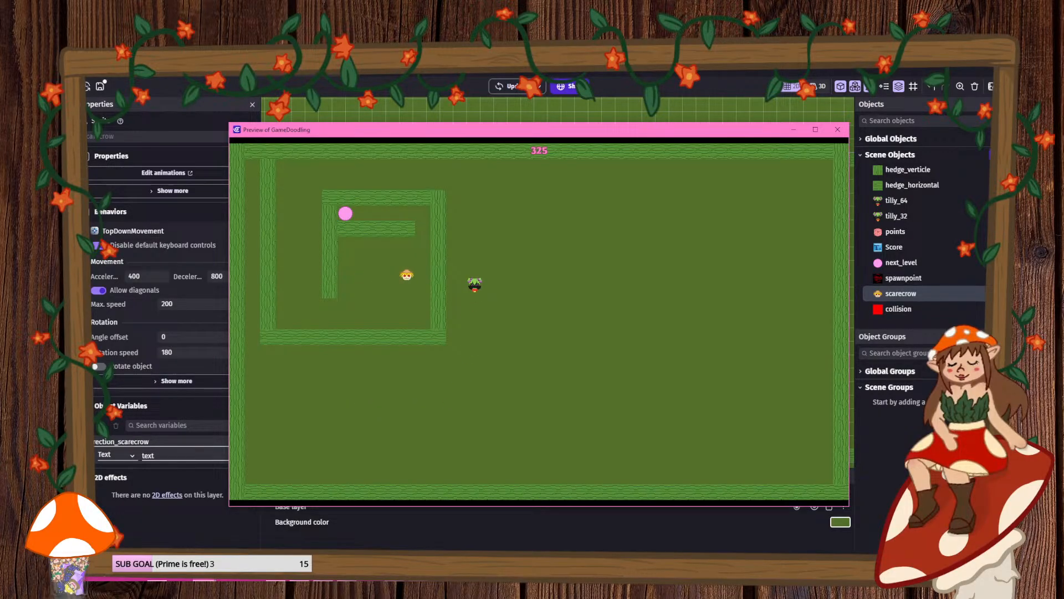
key(Left)
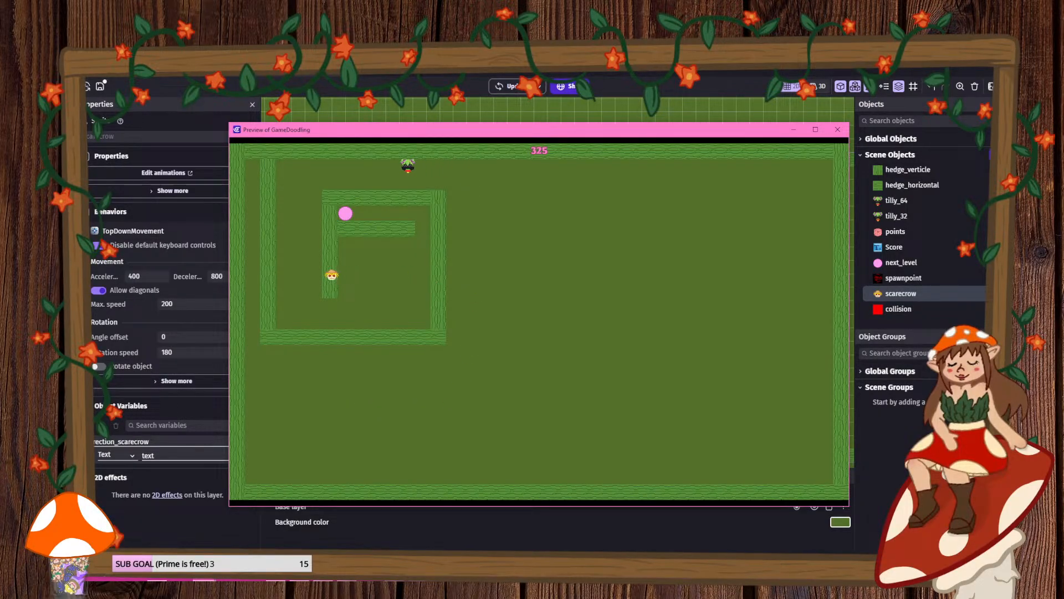
key(Down)
key(Down)
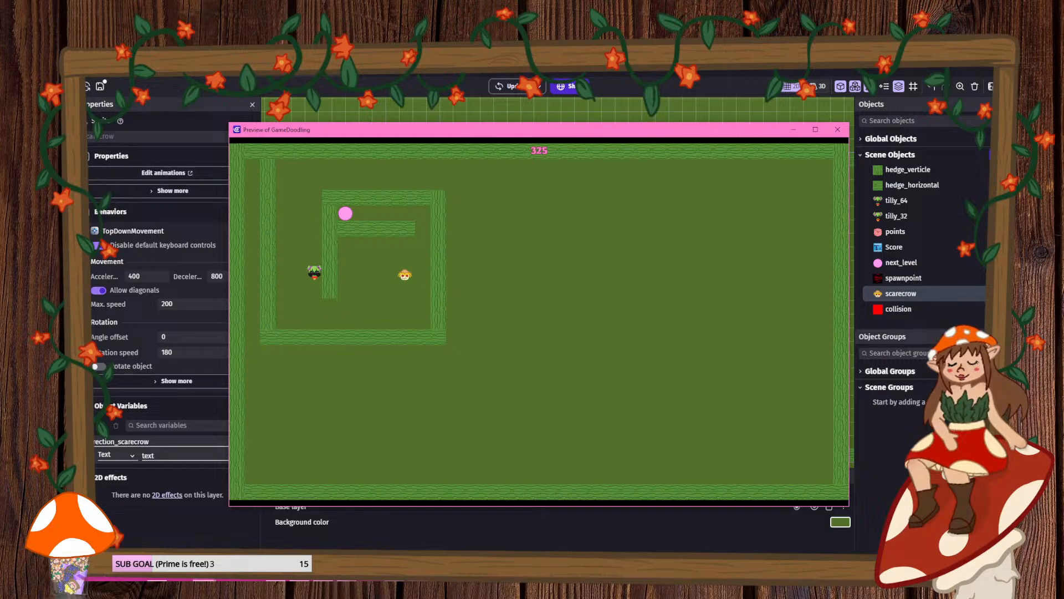
key(Right)
key(Up)
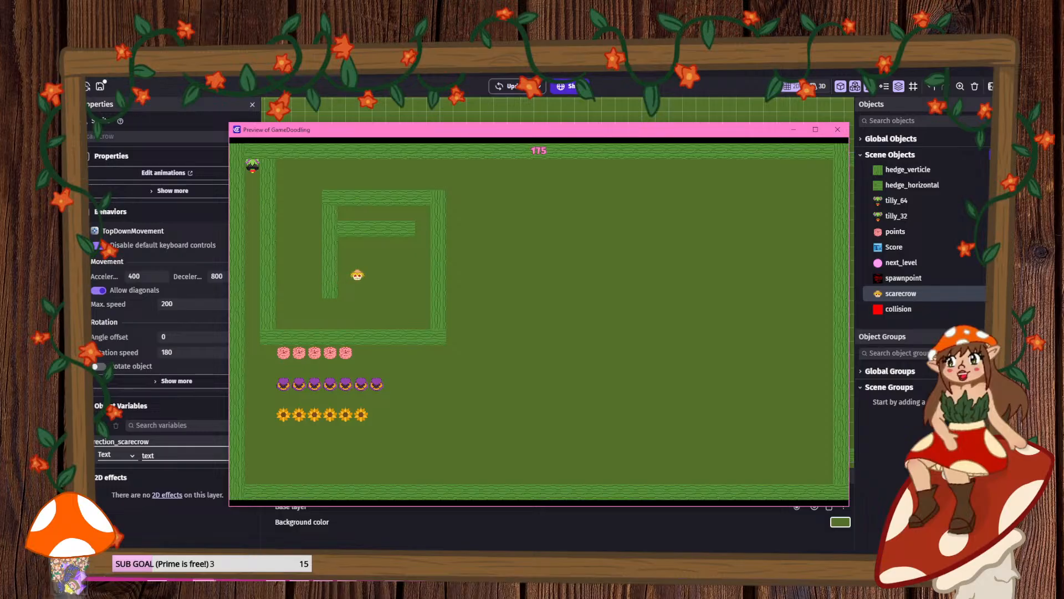
click(838, 130)
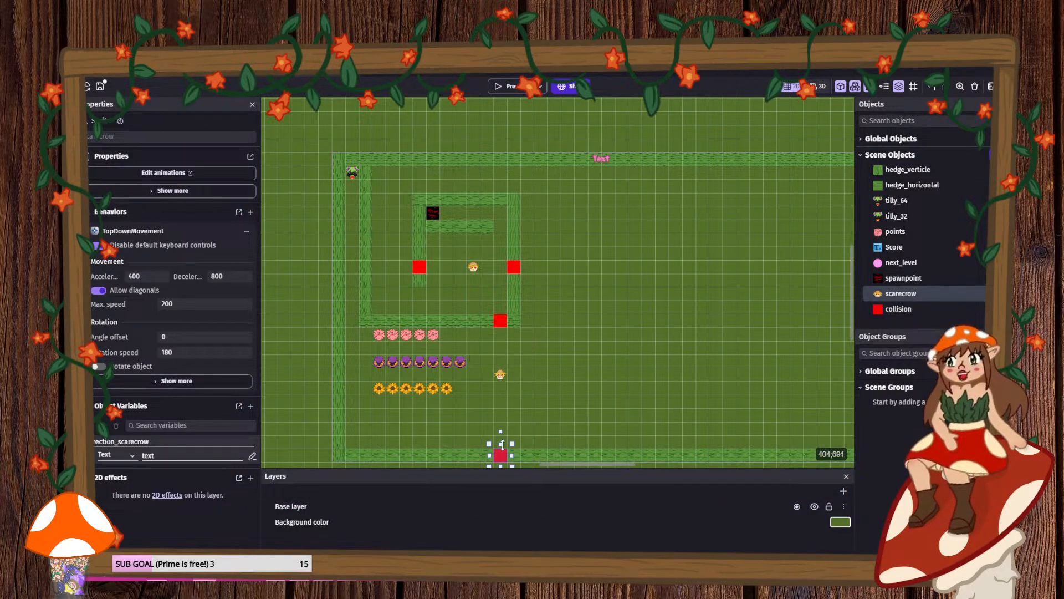
- Change the action under the "down" collision condition to flip the scarecrow vertically, with flipping set to no
click(501, 375)
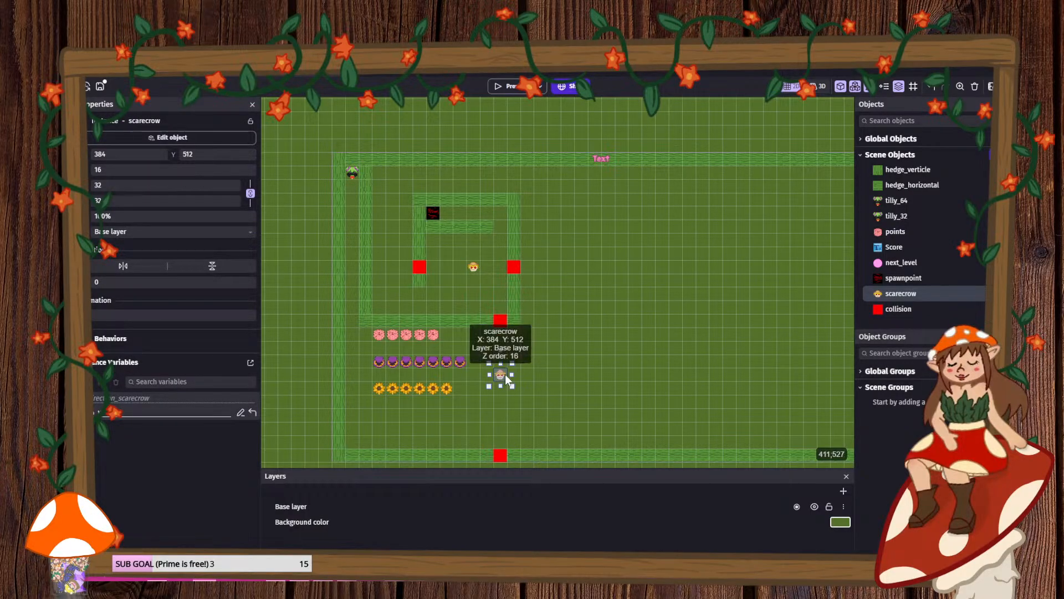
click(501, 455)
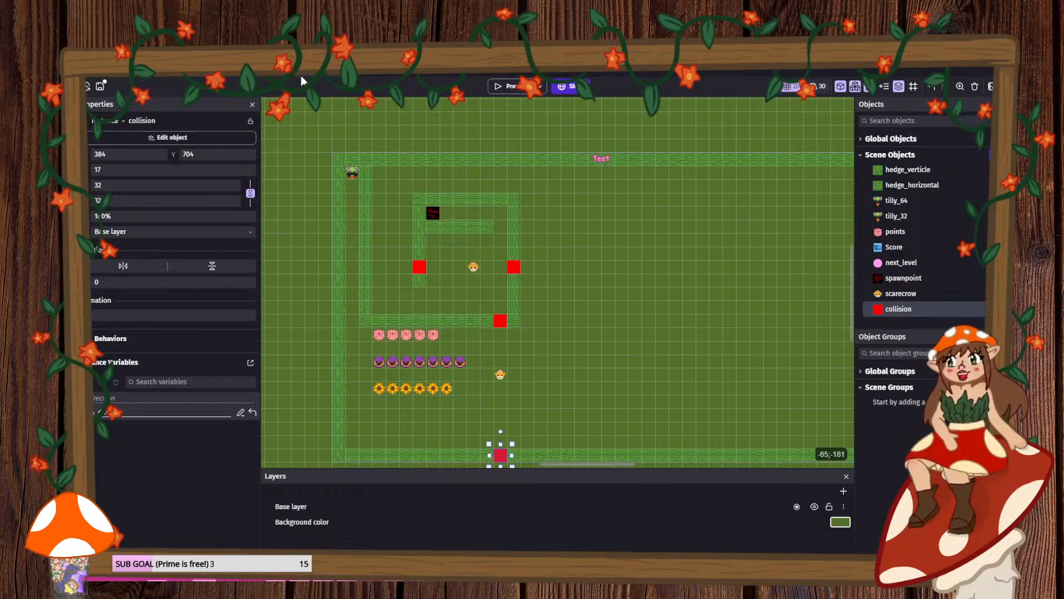
click(284, 69)
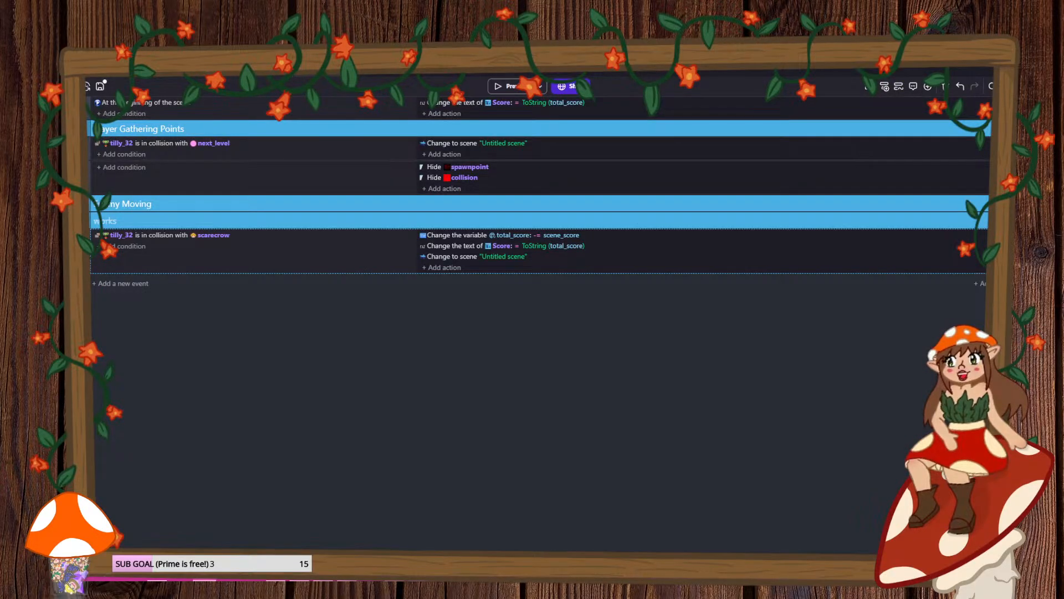
click(81, 206)
click(269, 336)
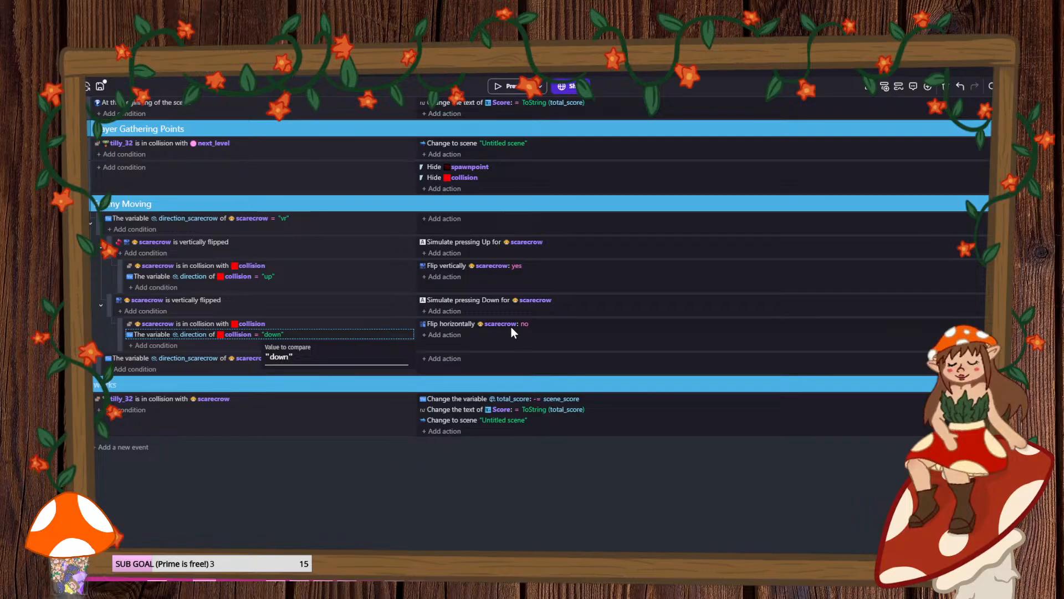
double_click(458, 322)
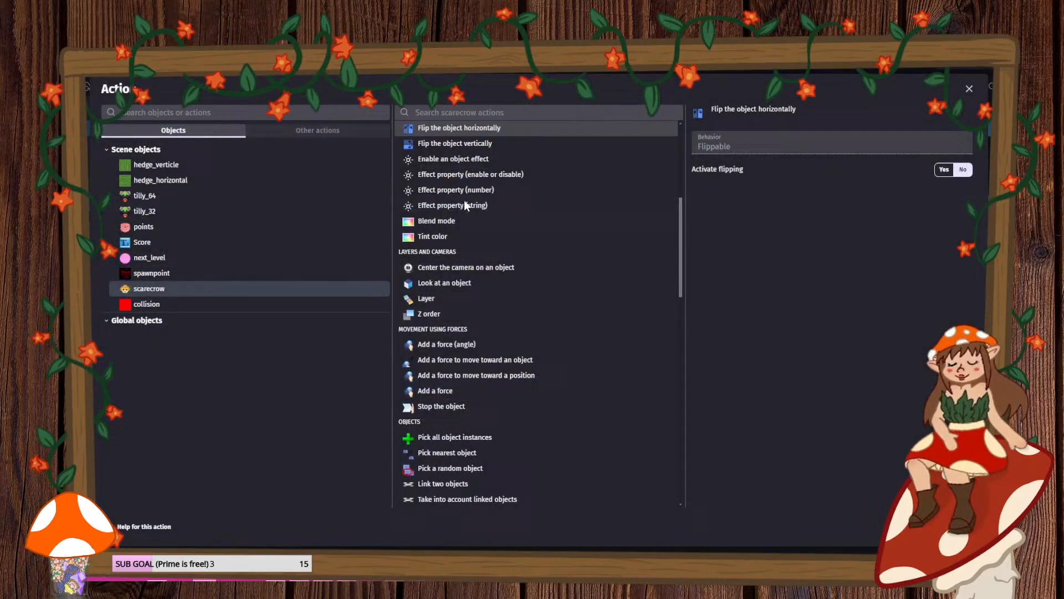
click(461, 145)
click(960, 527)
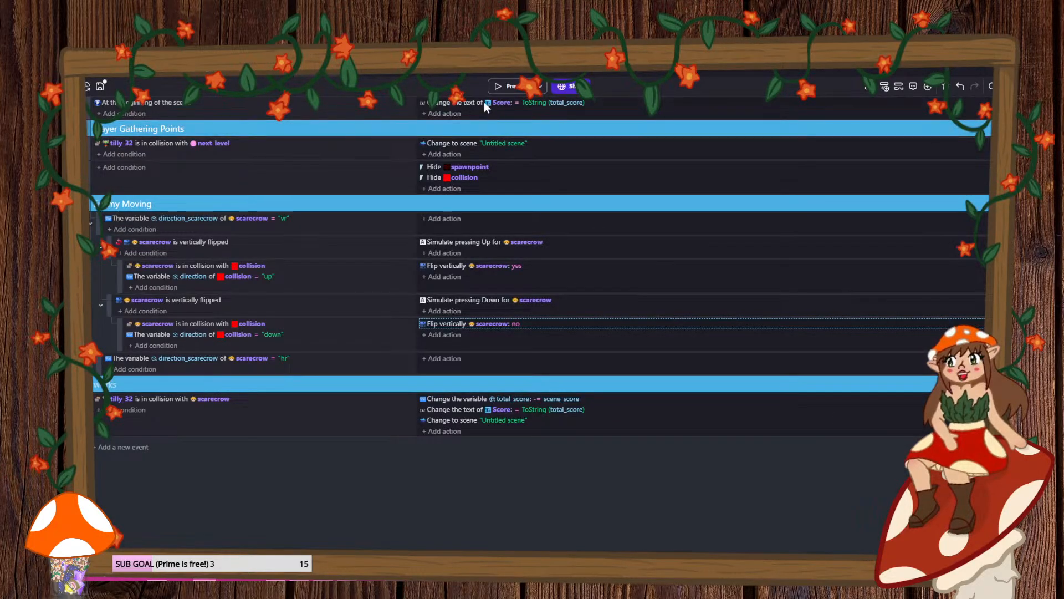
- Preview the game to test the scarecrows' movement, close the preview, and save the project
click(498, 84)
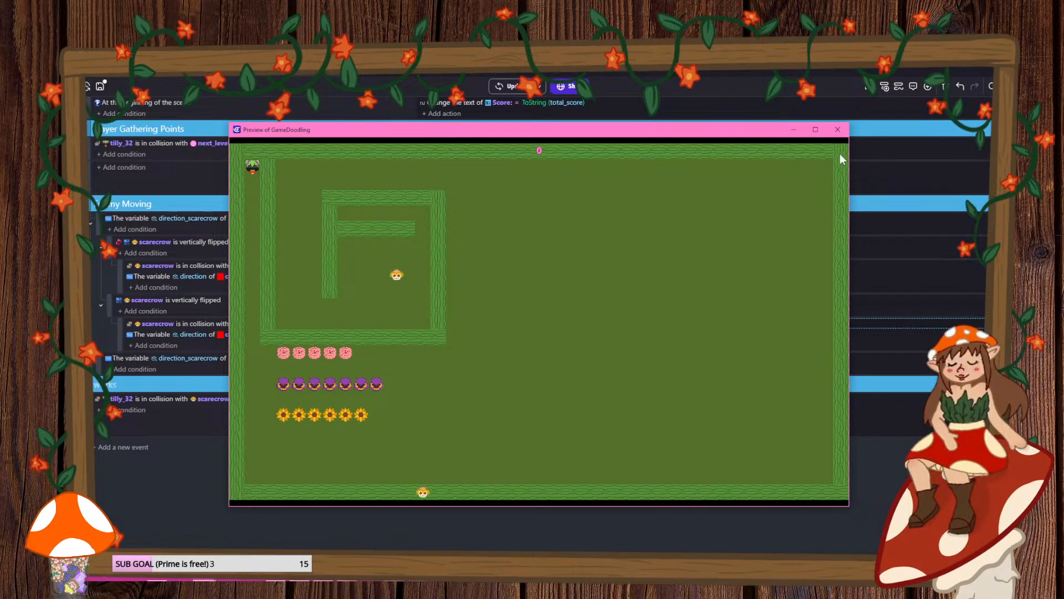
click(837, 129)
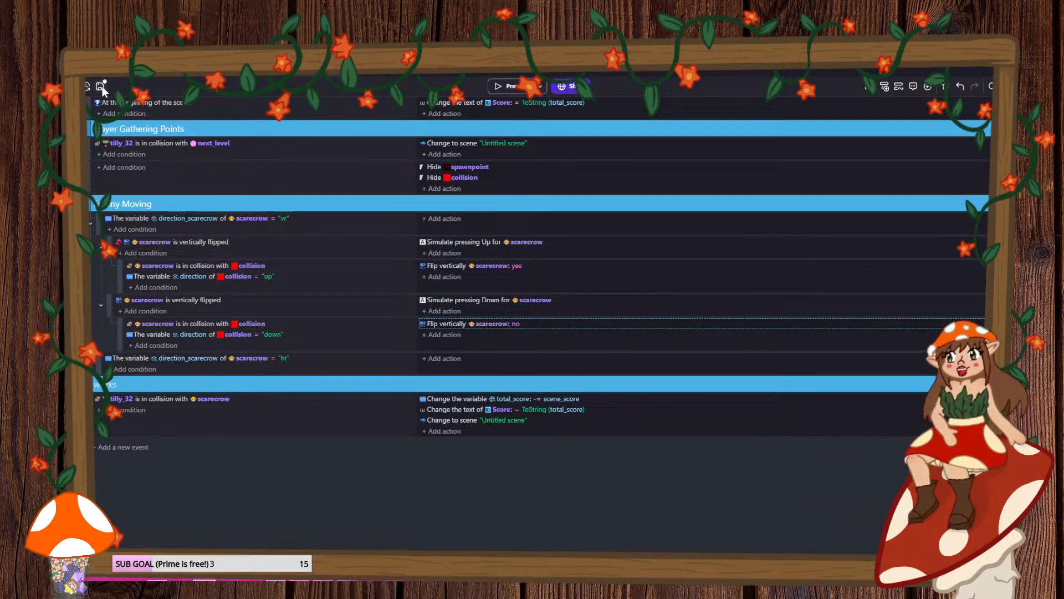
key(ctrl+s)
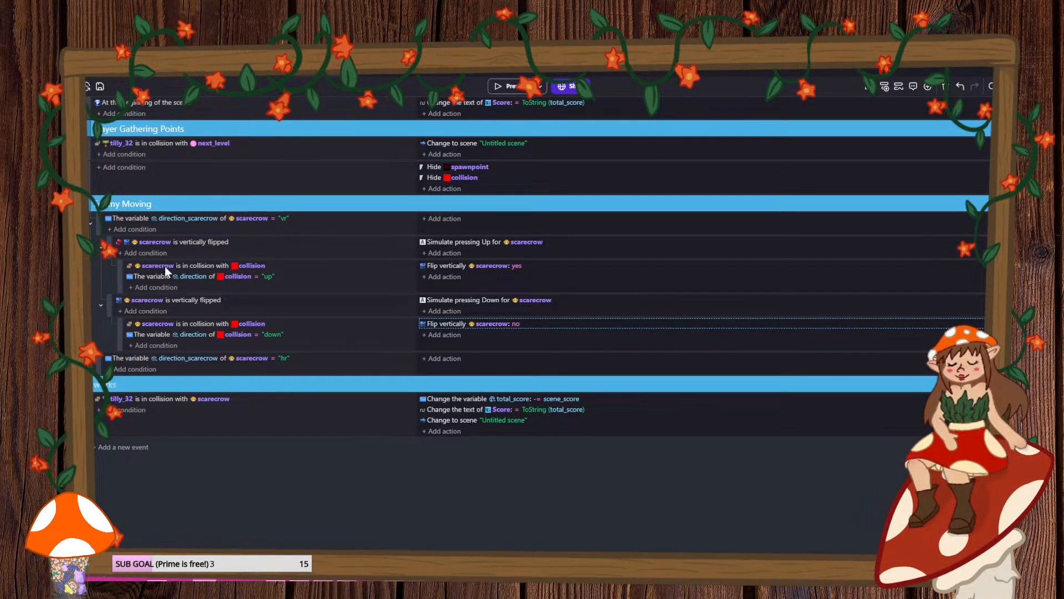
- Return to the scene layout, preview the game again to watch both scarecrows patrol, and close the preview
click(145, 67)
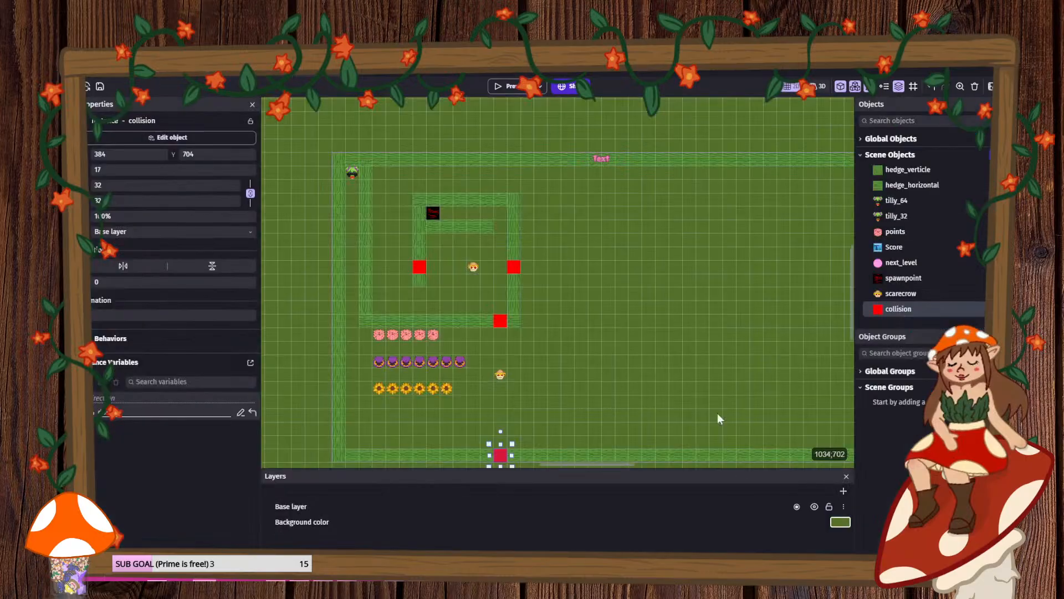
scroll(617, 382, down, 1)
scroll(614, 383, down, 2)
right_click(561, 328)
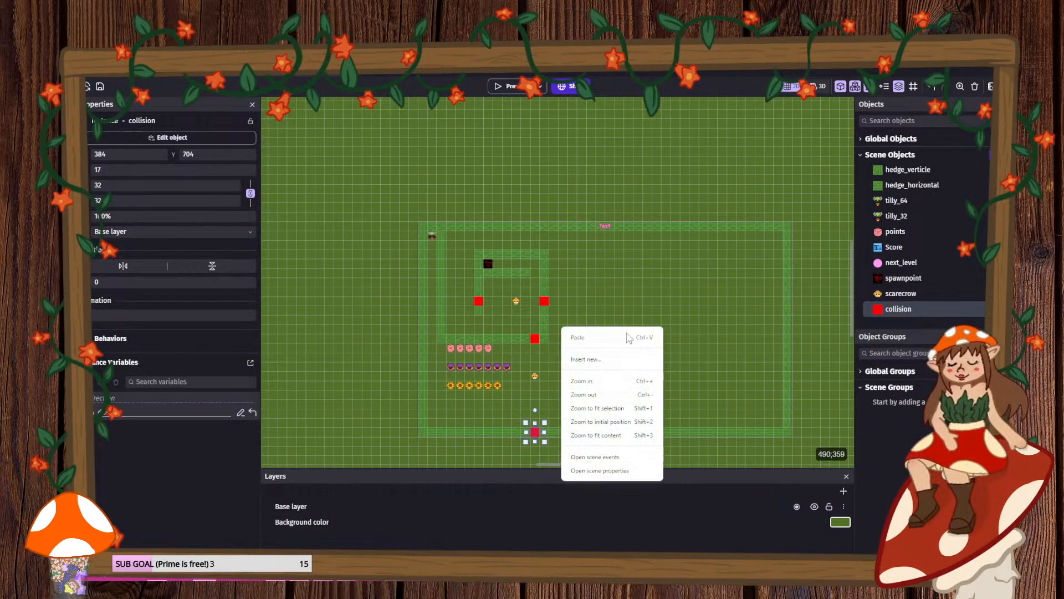
click(654, 315)
middle_drag(654, 315, 628, 288)
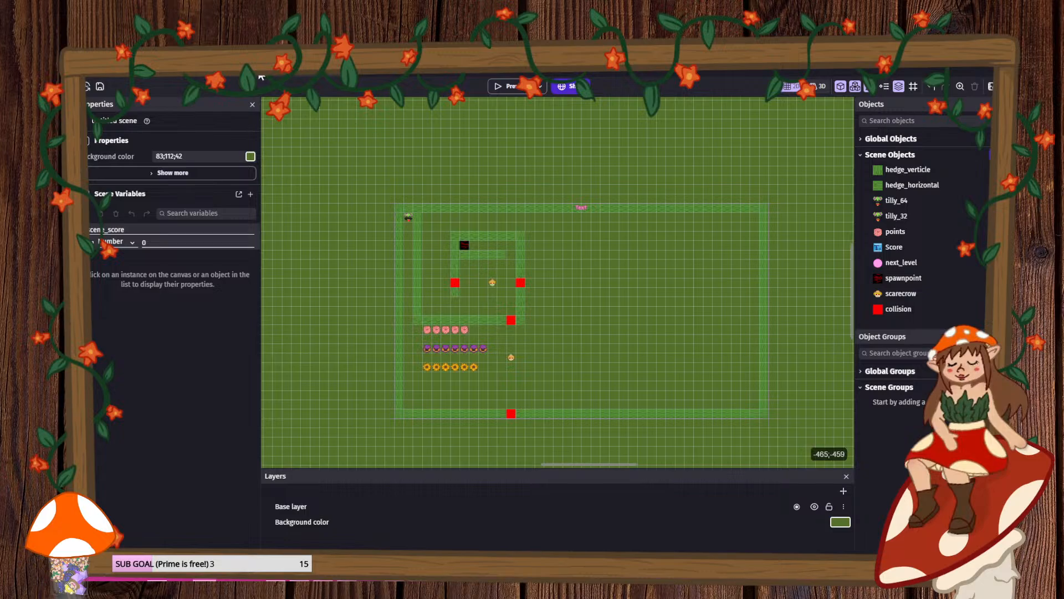
click(509, 84)
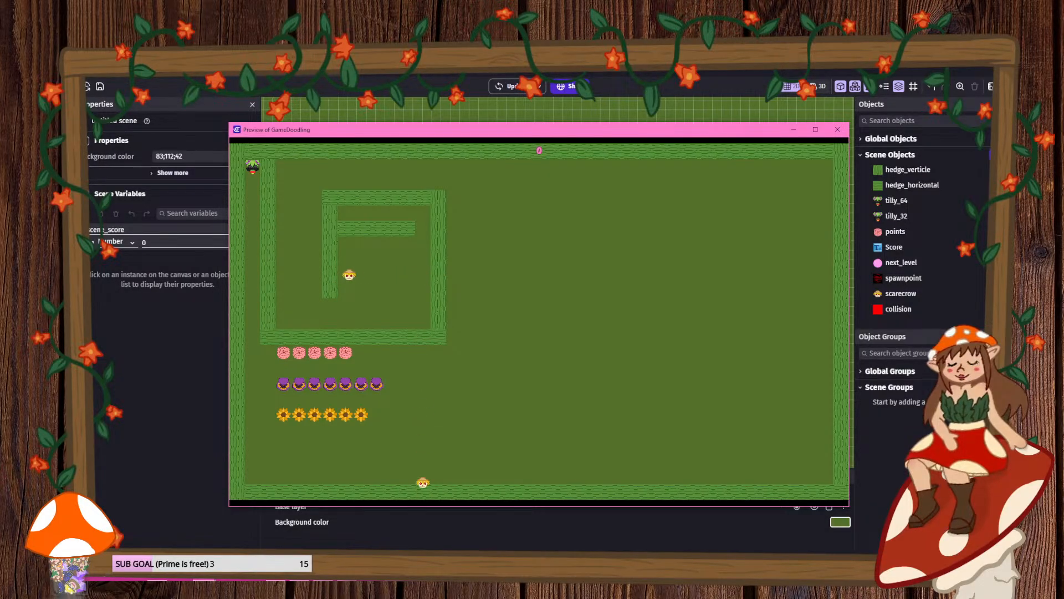
click(838, 130)
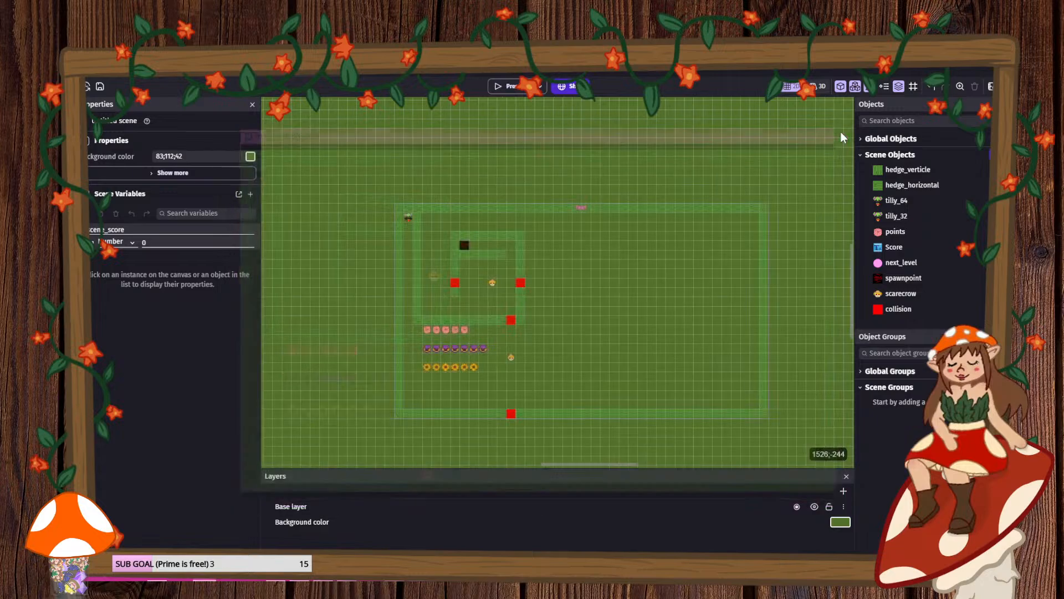
- Place a hedge_horizontal at the inner maze's lower corner and stretch it across the open area to about X 1120
scroll(537, 309, up, 3)
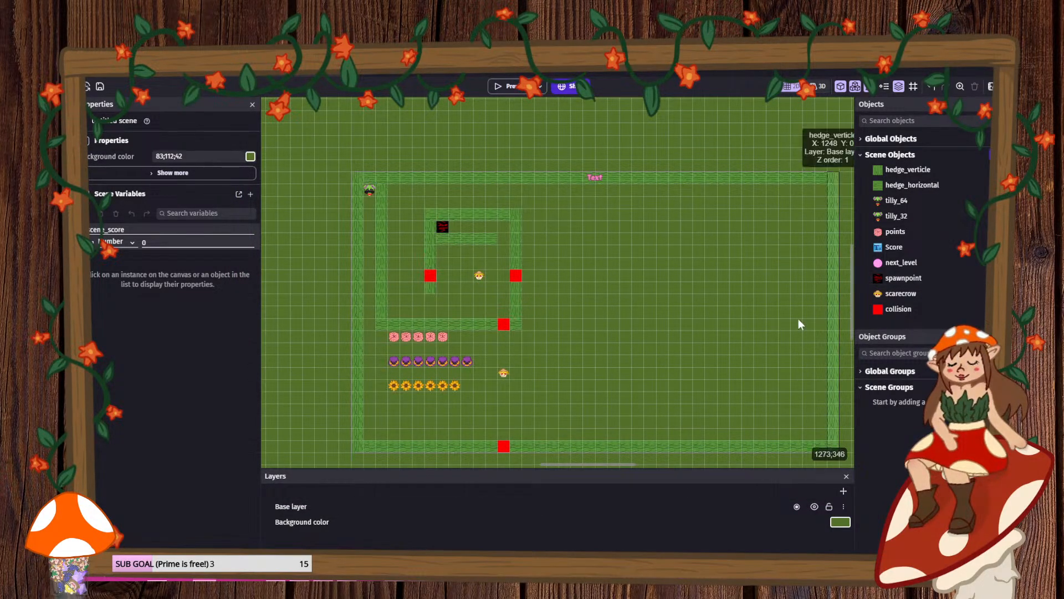
scroll(587, 291, down, 3)
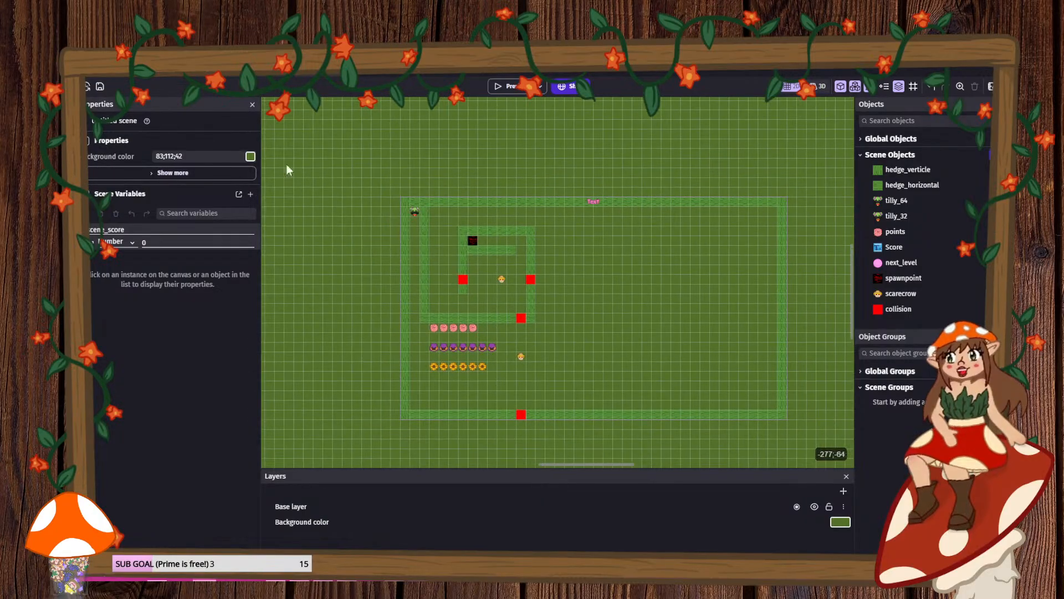
scroll(628, 314, up, 3)
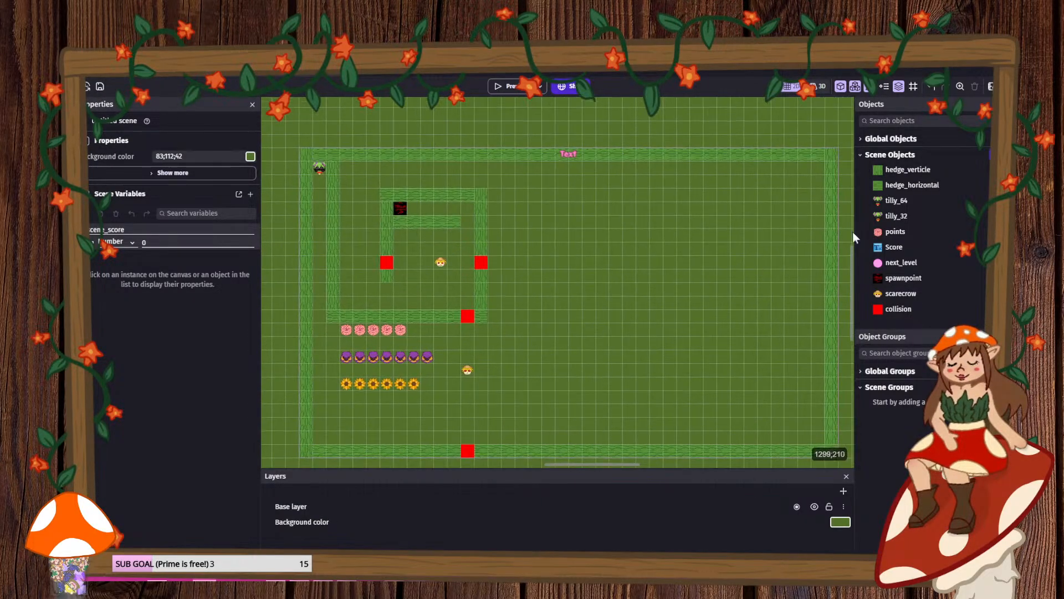
drag(895, 185, 778, 315)
- Add a hedge_verticle at X 448, Y 448 beside the outer scarecrow, ending one tile above the bottom hedge
click(880, 169)
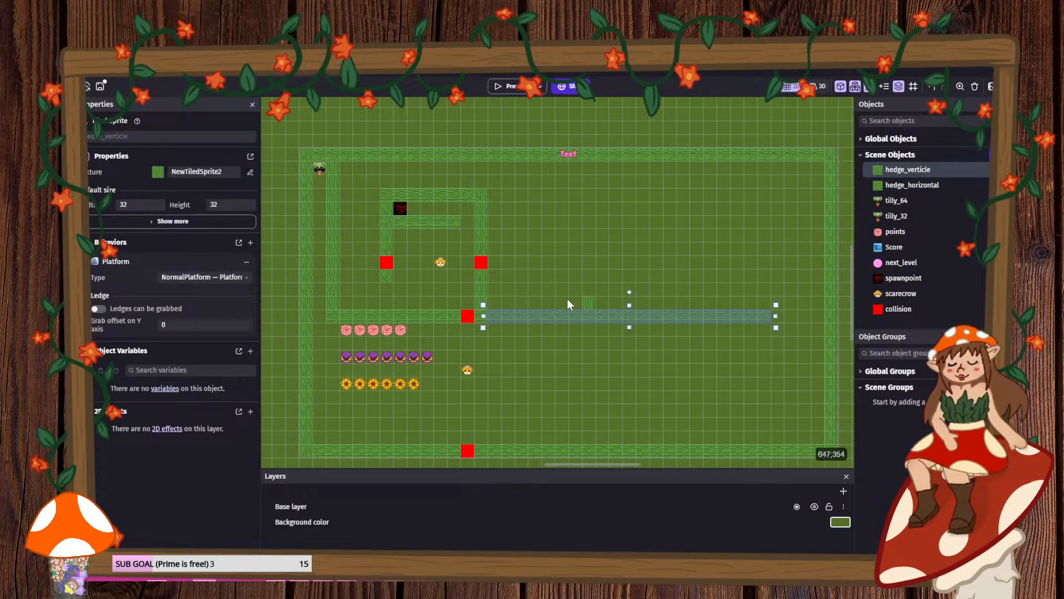
click(492, 322)
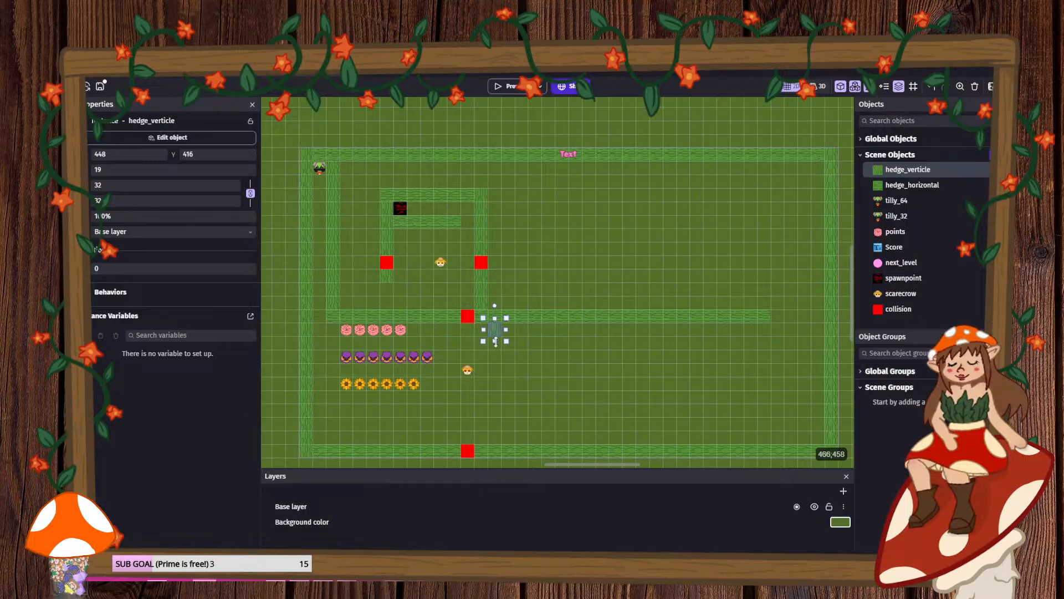
drag(495, 341, 497, 415)
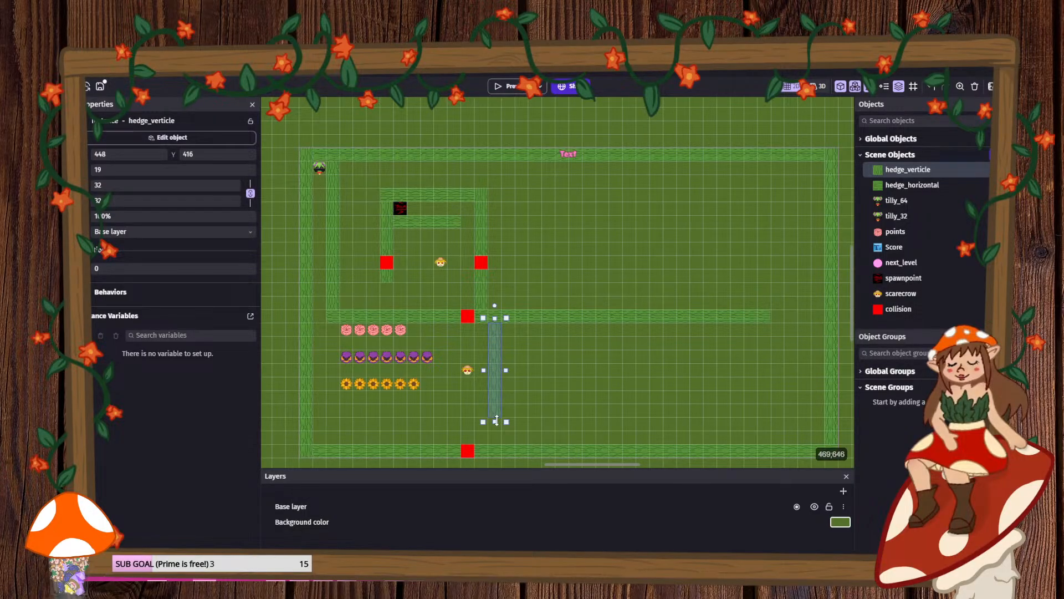
drag(494, 428, 494, 434)
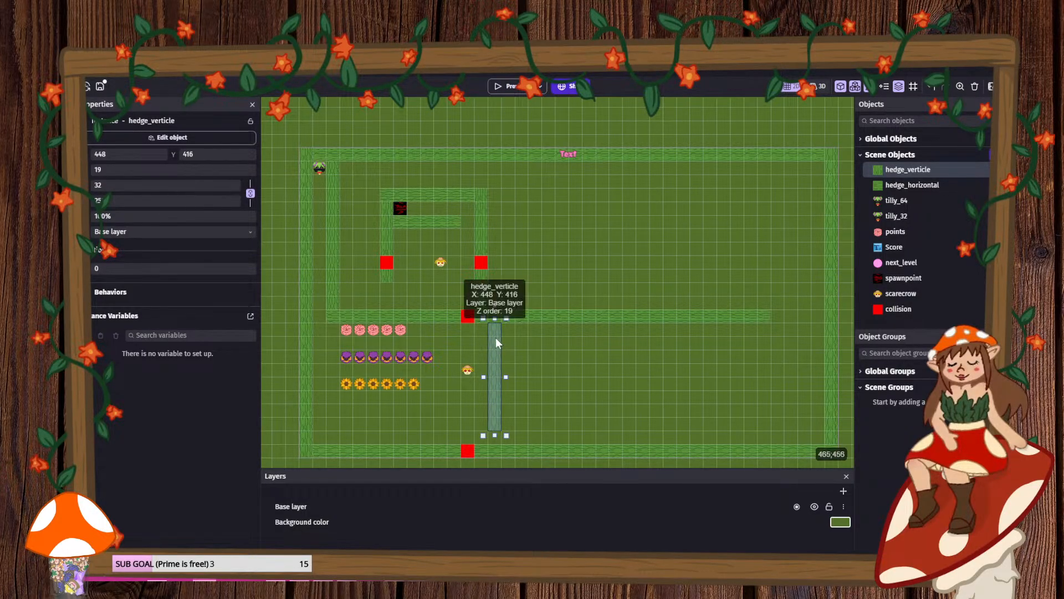
drag(494, 320, 494, 333)
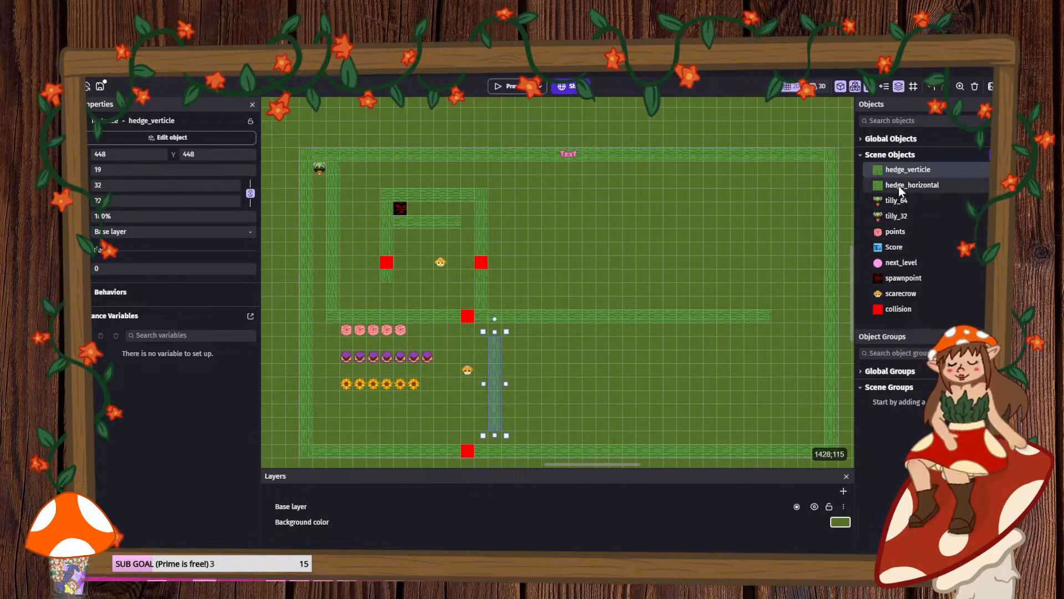
- Add a hedge_verticle at X 1120 at the end of the long horizontal hedge and stretch it up to Y 128
drag(899, 185, 857, 176)
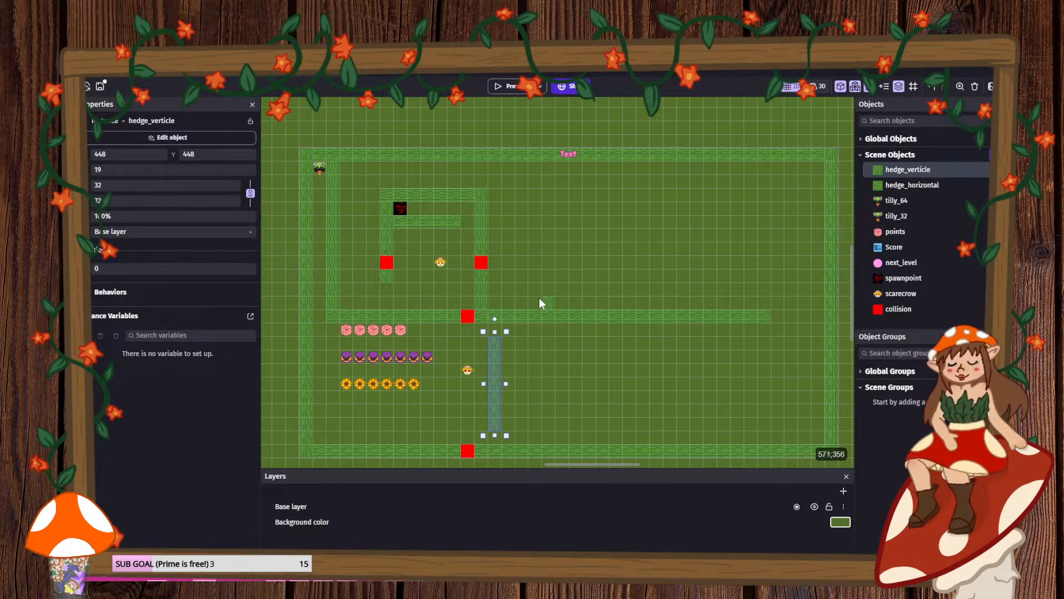
drag(540, 300, 787, 311)
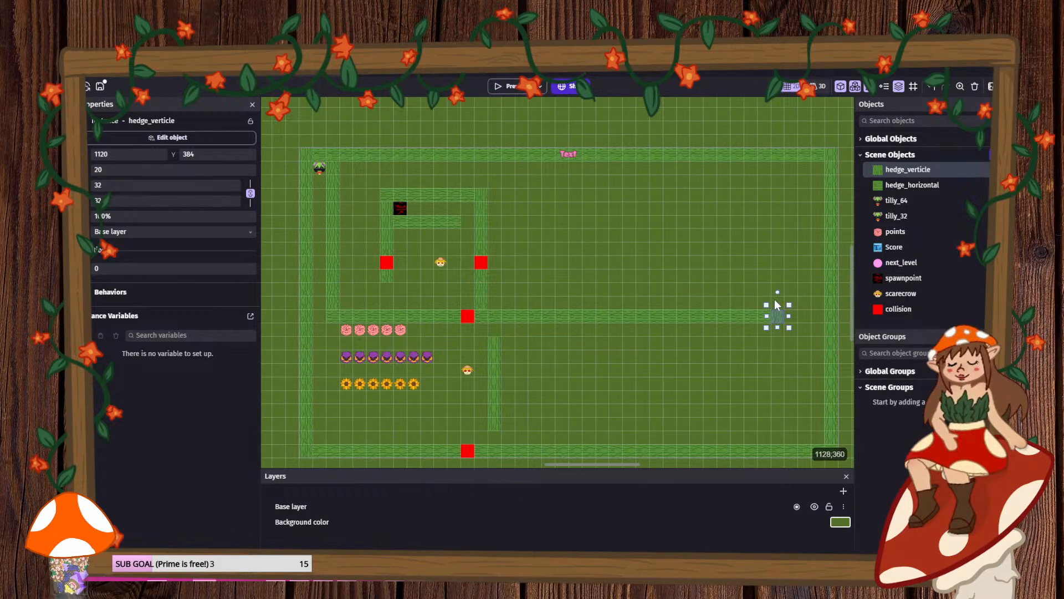
click(774, 299)
click(779, 310)
drag(778, 201, 778, 202)
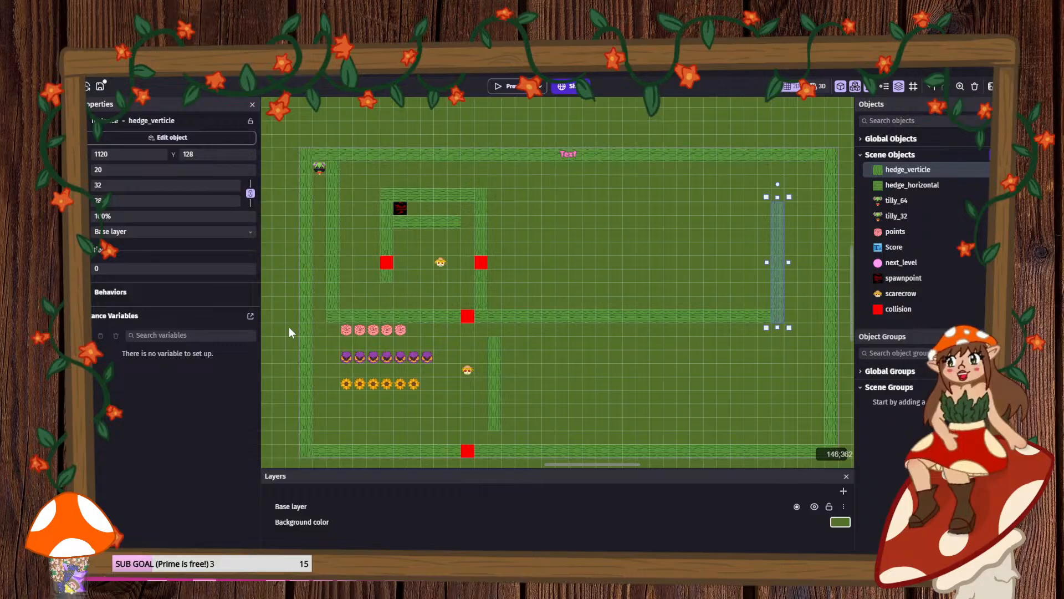
- Add a 512-wide hedge_horizontal at X 608, Y 128, joined to the top of the new vertical hedge
click(880, 185)
mouse_move(750, 207)
mouse_down()
mouse_move(763, 208)
mouse_move(750, 207)
mouse_up()
drag(546, 205, 547, 206)
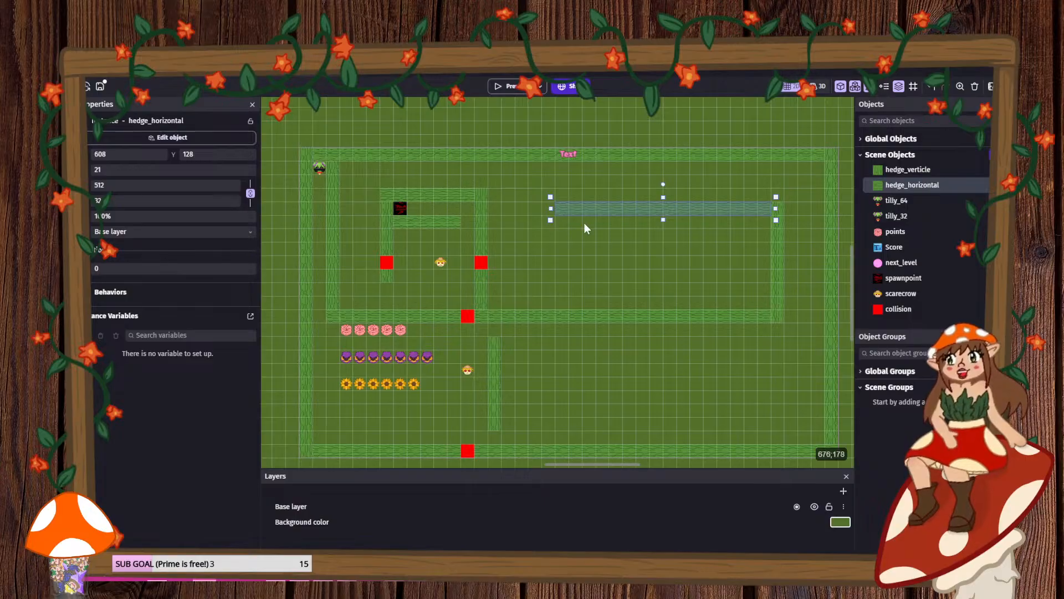
click(467, 371)
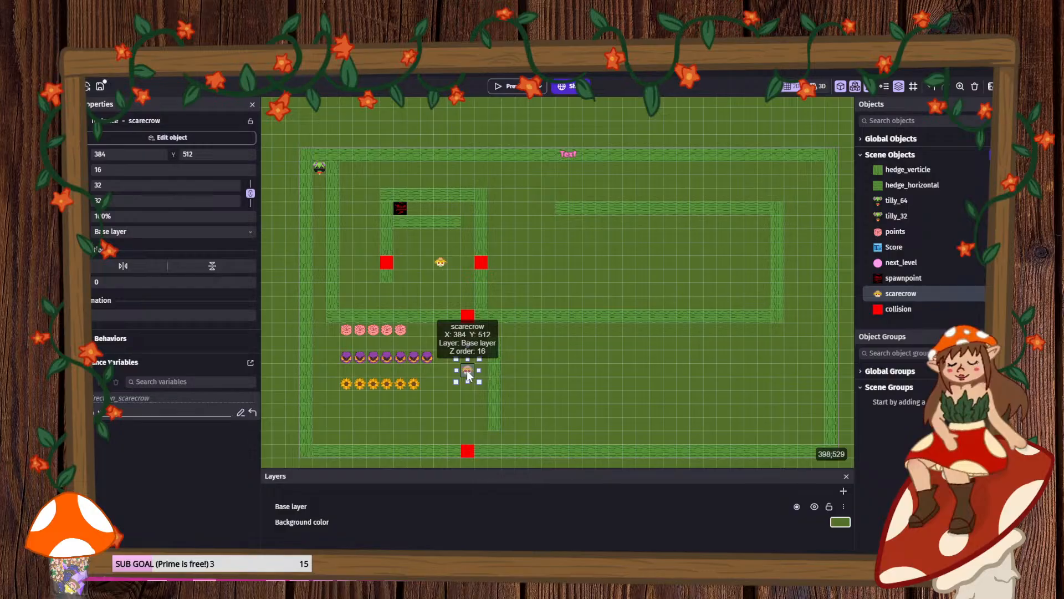
drag(468, 316, 748, 209)
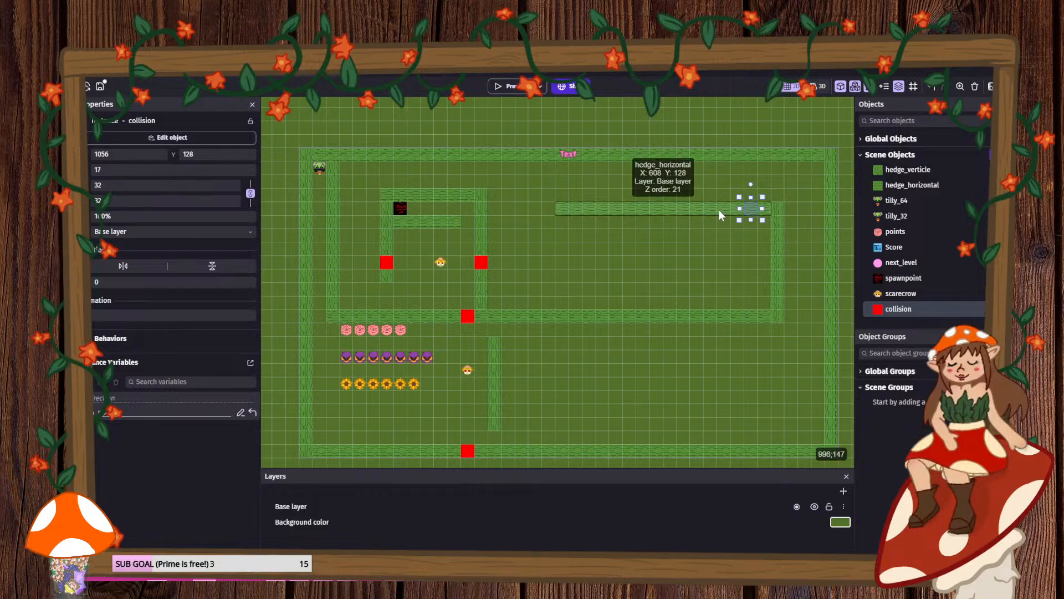
key(ctrl+z)
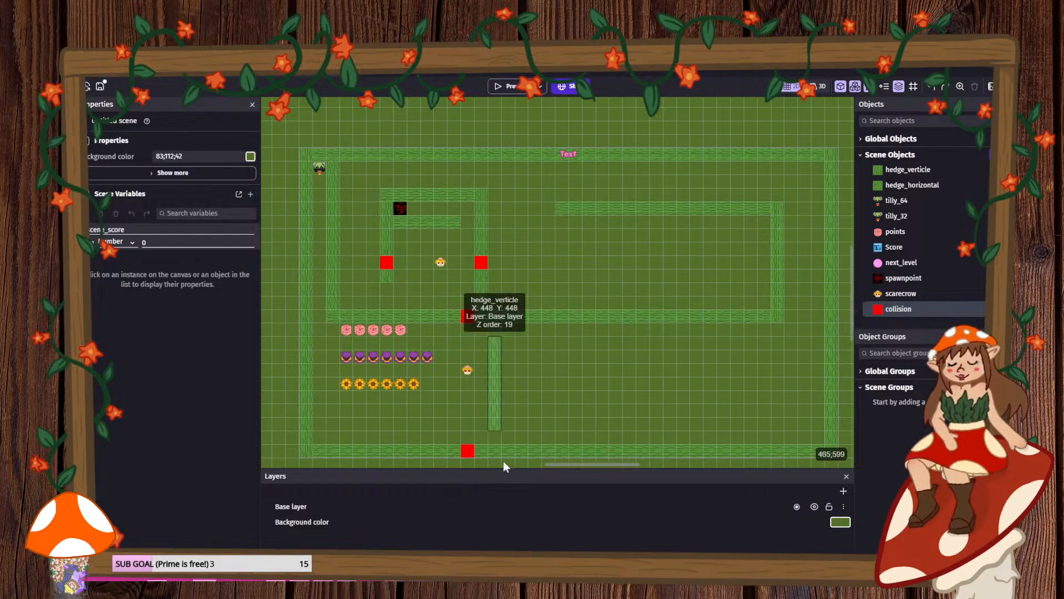
- Add a new layer above the base layer and name it collisions
click(843, 491)
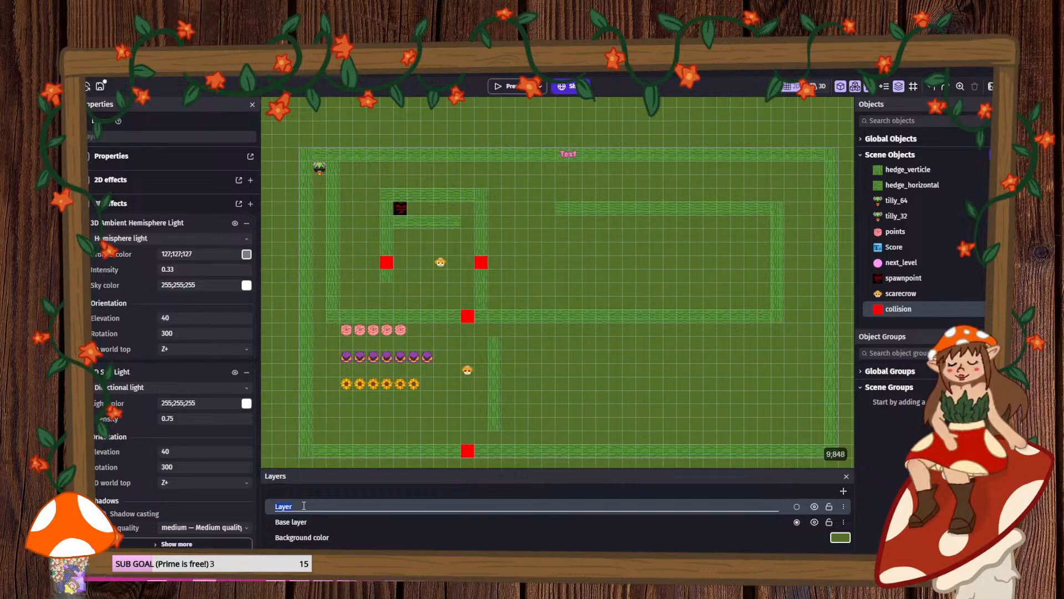
text(collisions)
key(Return)
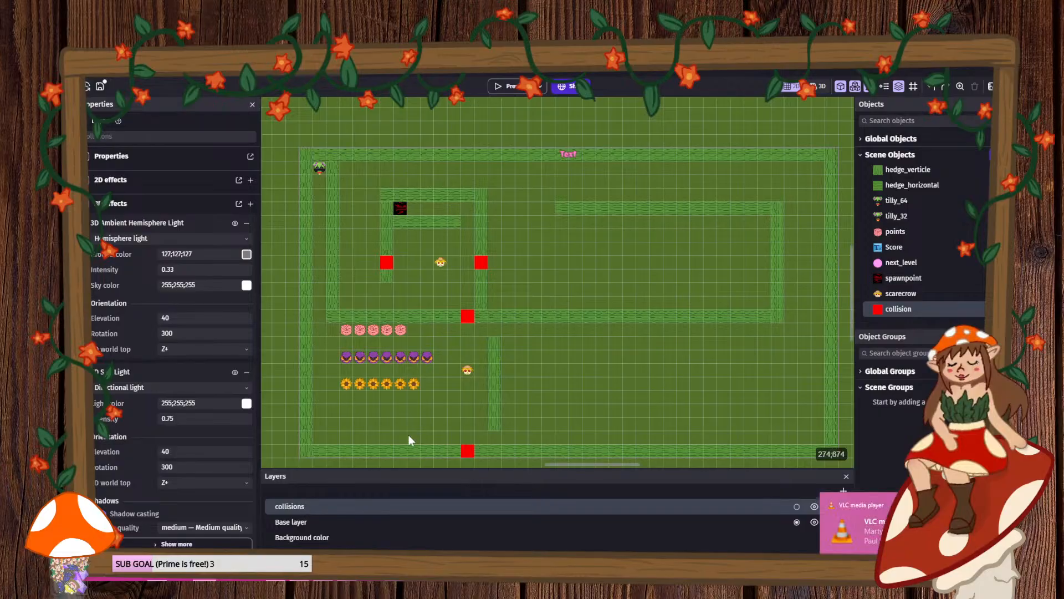
- Move the two collision blocks above and below the outer scarecrow onto the collisions layer
click(471, 451)
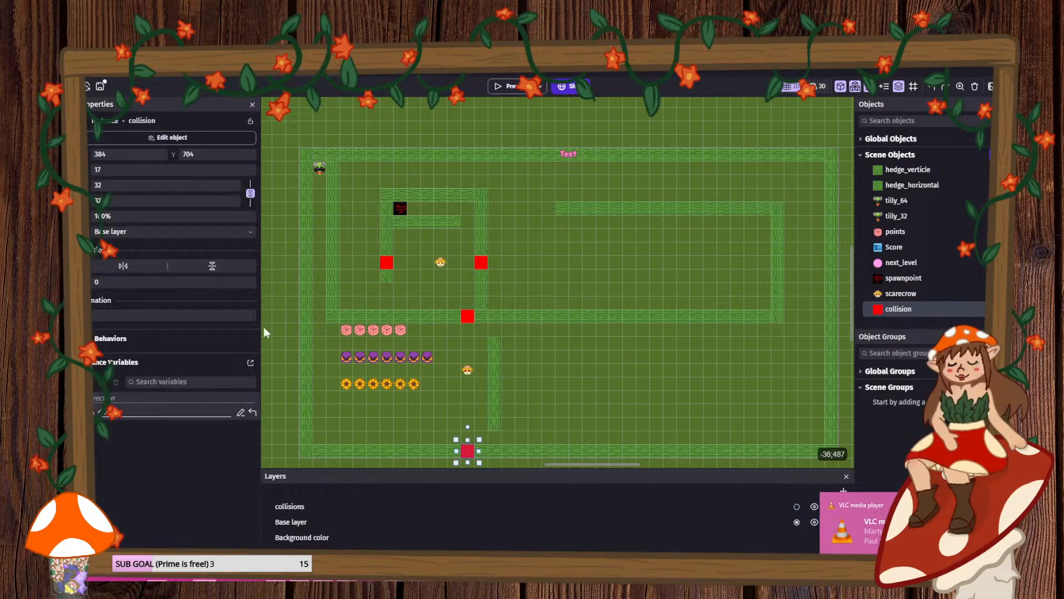
click(215, 232)
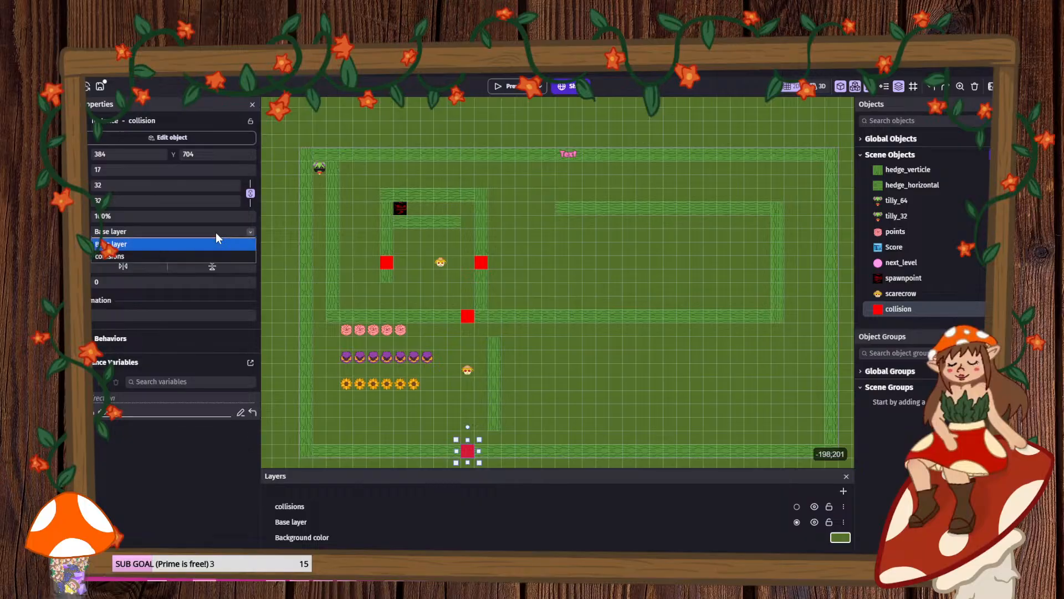
click(169, 255)
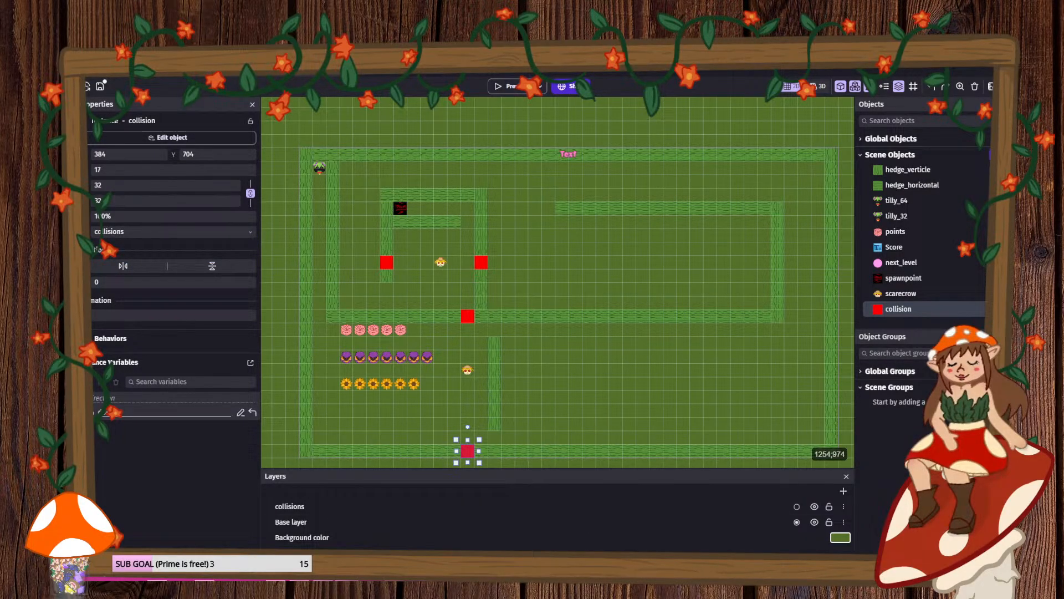
click(467, 316)
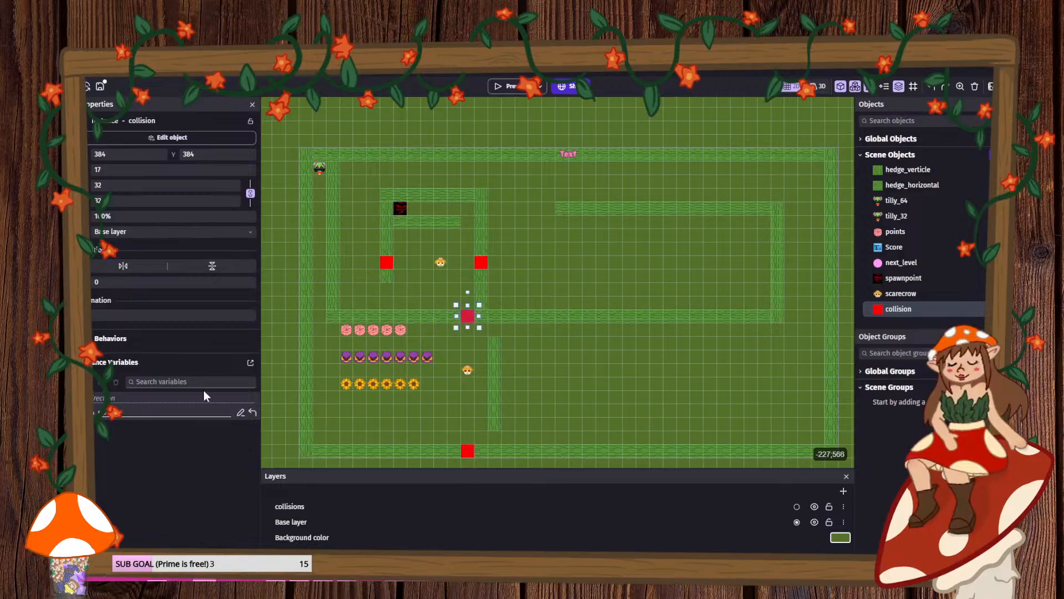
click(229, 230)
click(211, 254)
- Assign the two collision blocks on either side of the inner scarecrow to the collisions layer
click(480, 262)
click(201, 231)
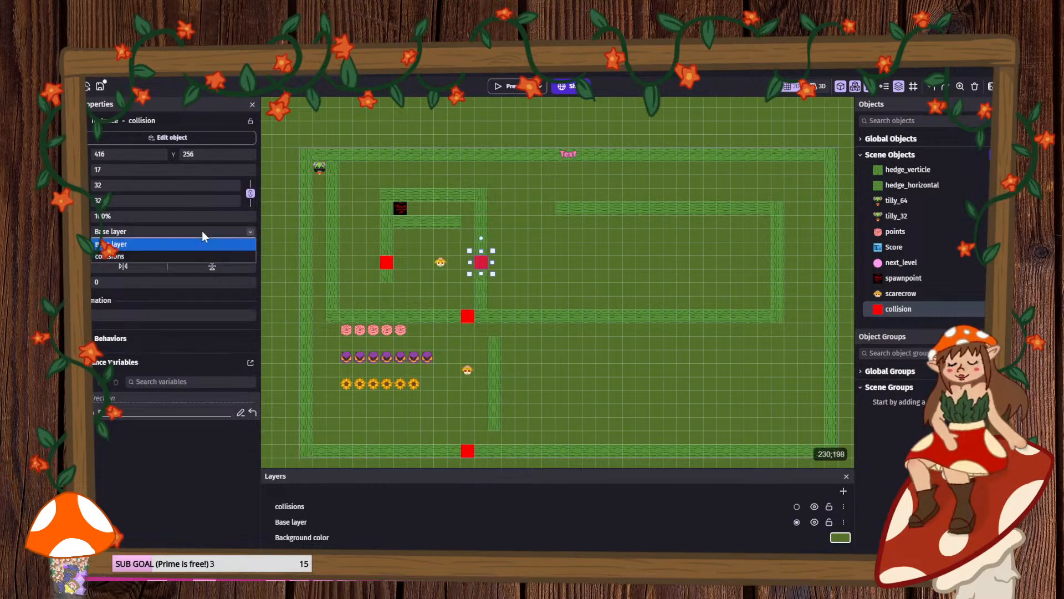
click(182, 258)
click(383, 261)
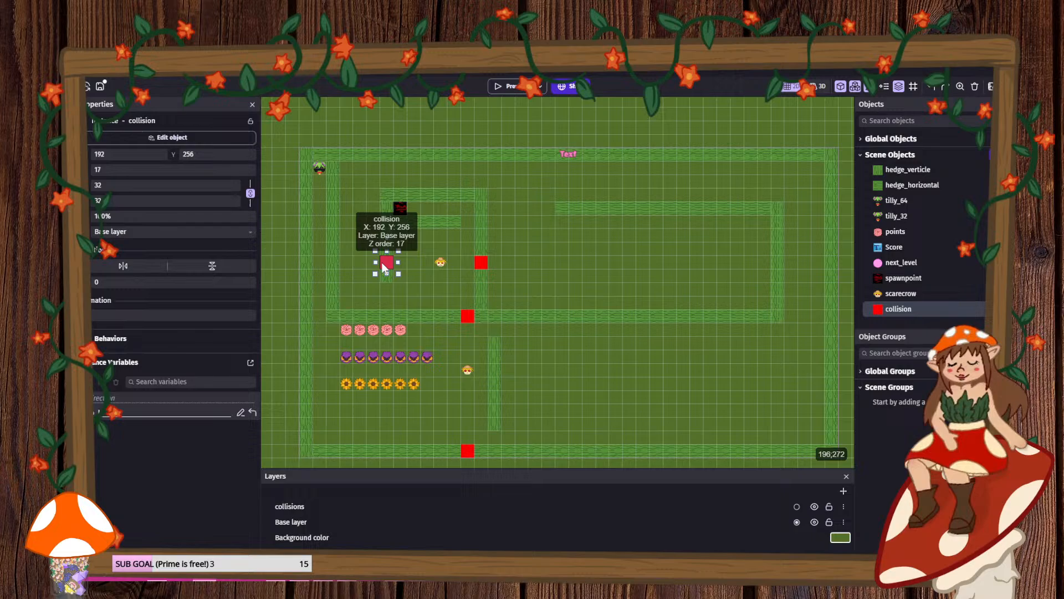
click(188, 232)
click(163, 252)
- Duplicate the bottom collision block into two pairs on the long hedges, at X 704 and 992 for Y 384, X 704 and 1024 for Y 128
click(467, 450)
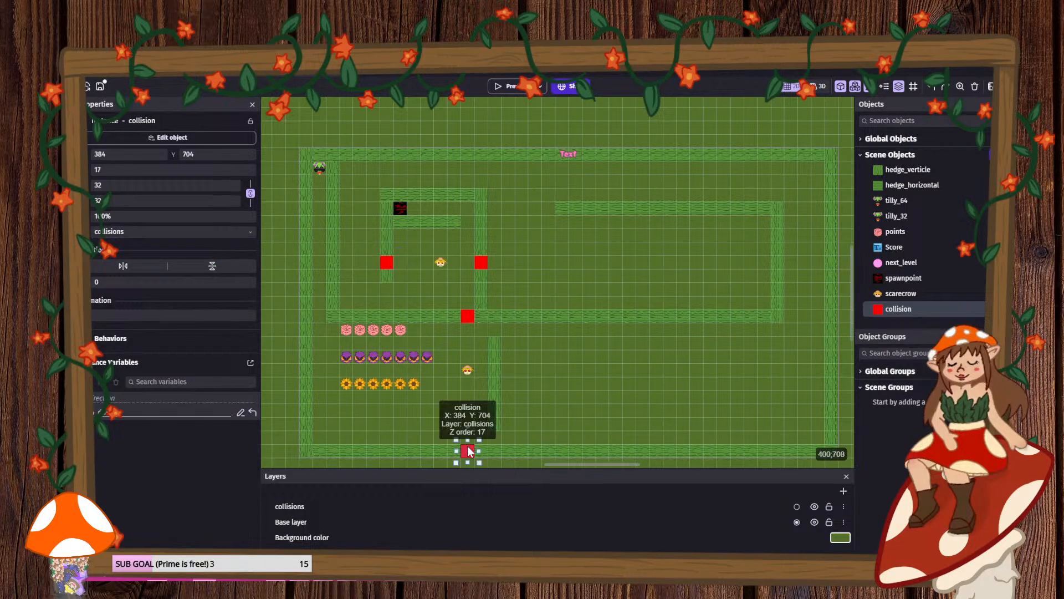
ctrl+drag(470, 451, 644, 324)
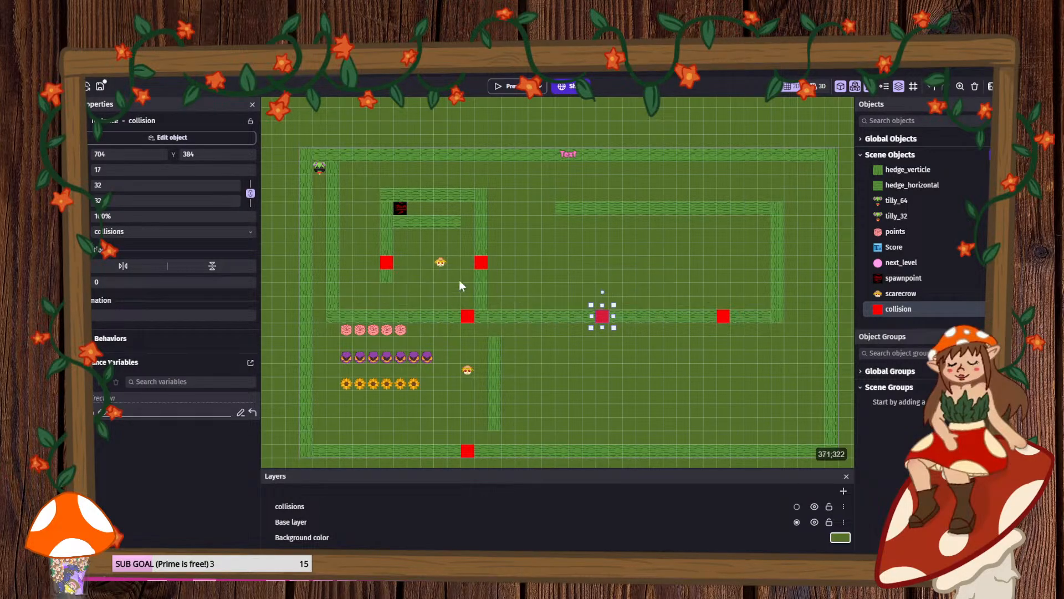
ctrl+drag(603, 325, 736, 213)
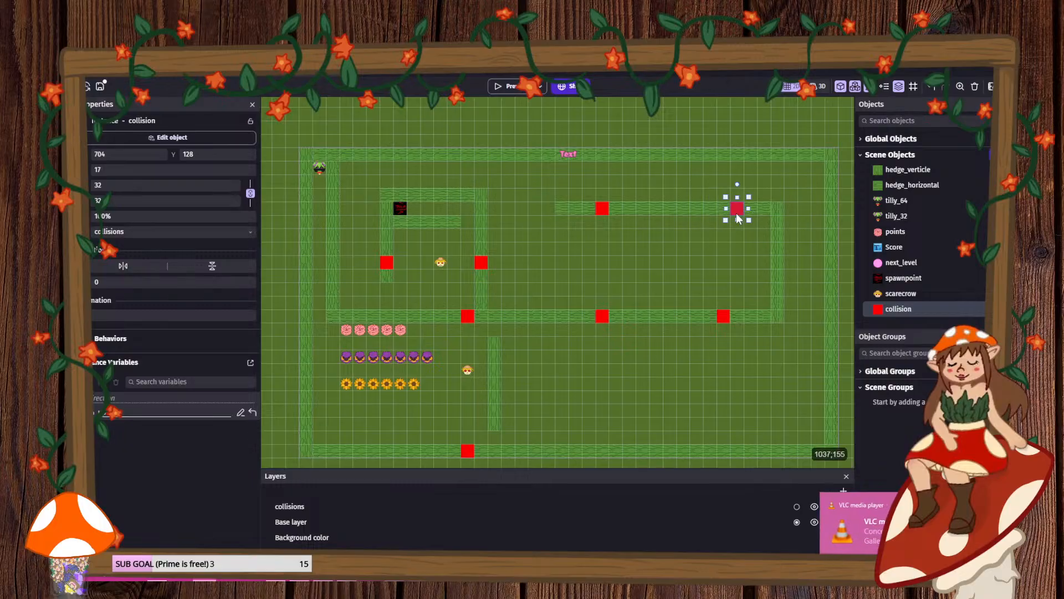
- Duplicate the outer scarecrow just below the collision block at X 704, Y 128 and at X 992, Y 352, and preview the game
click(478, 369)
ctrl+drag(480, 369, 607, 222)
ctrl+drag(480, 367, 724, 306)
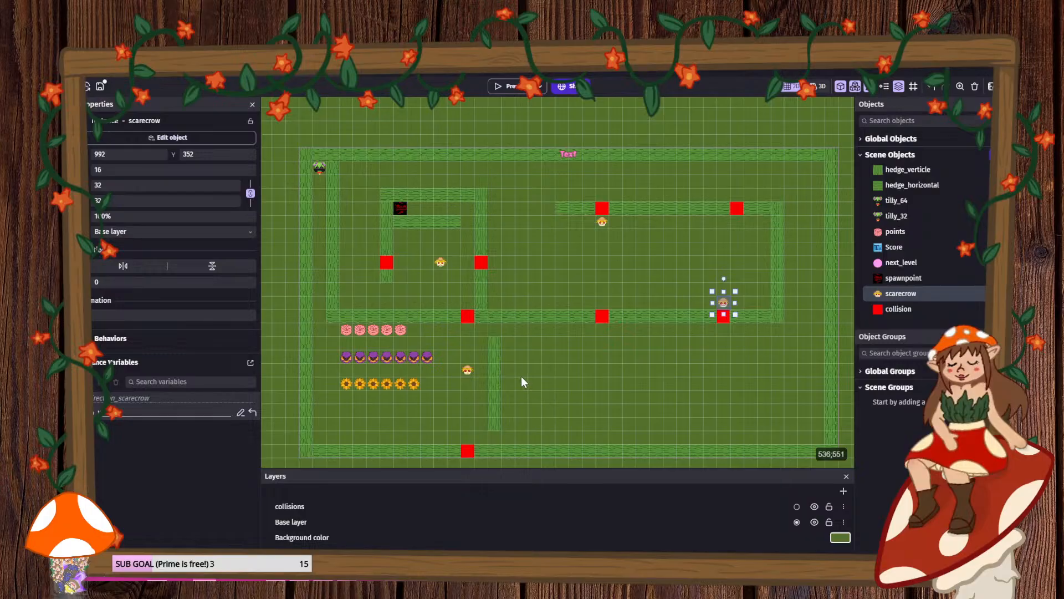
click(525, 91)
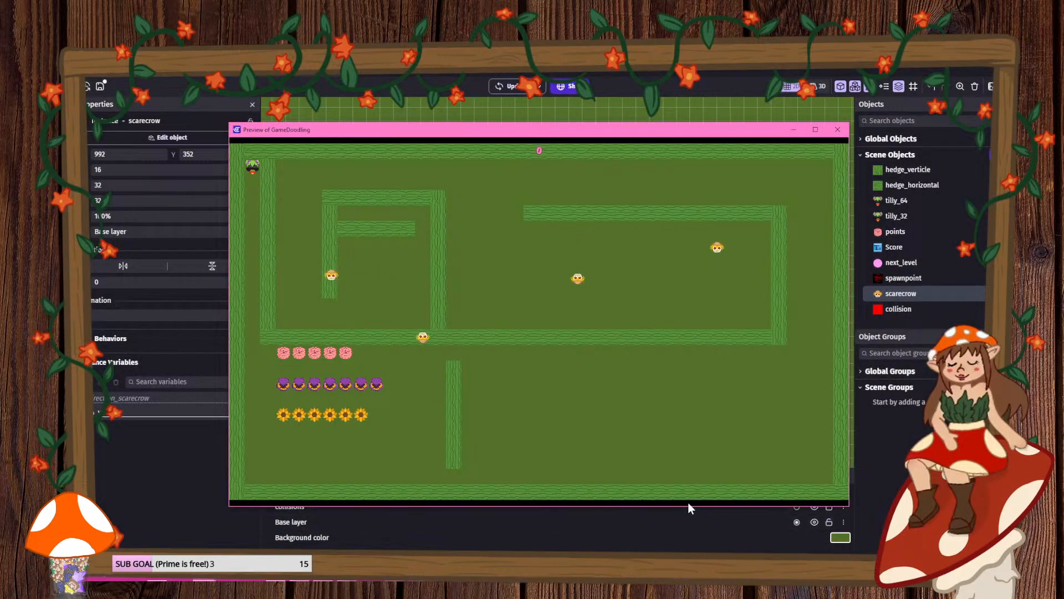
click(838, 129)
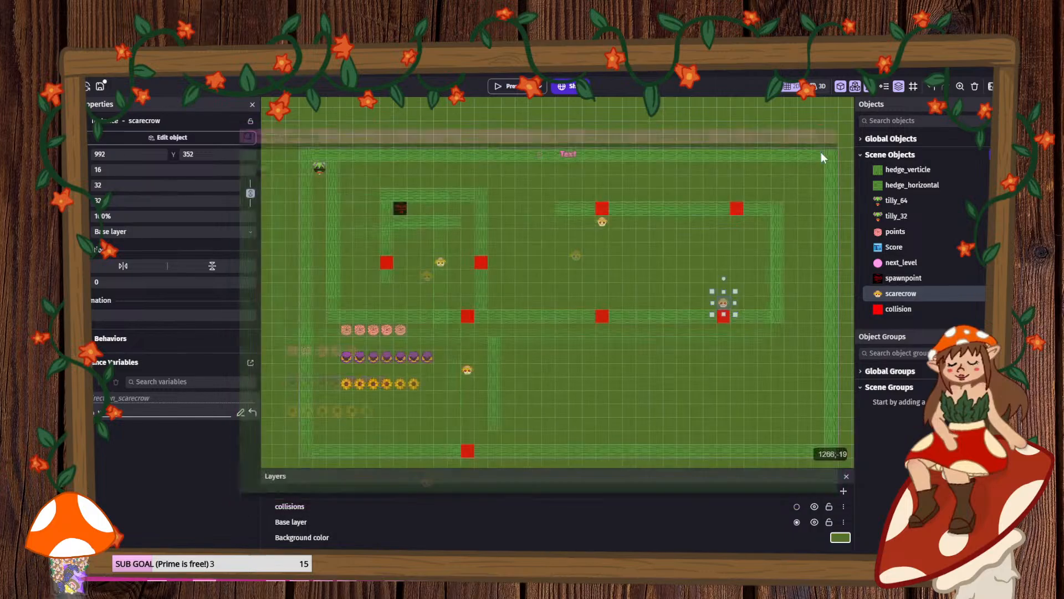
- Move the collision block at X 1024 to X 992, Y 128, in line with the scarecrow at X 992, Y 352, and preview the game
click(736, 210)
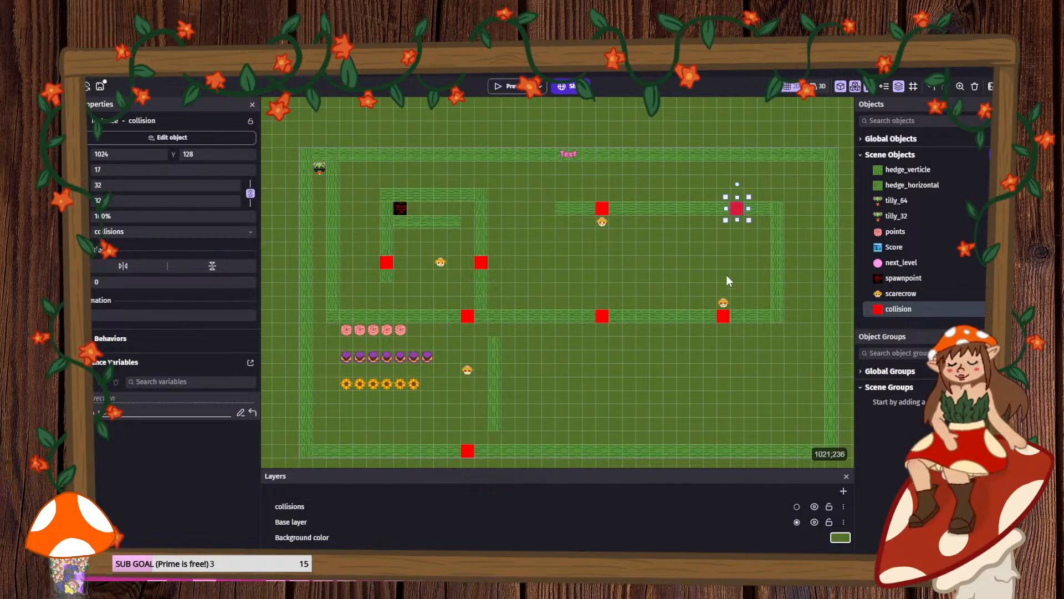
click(724, 315)
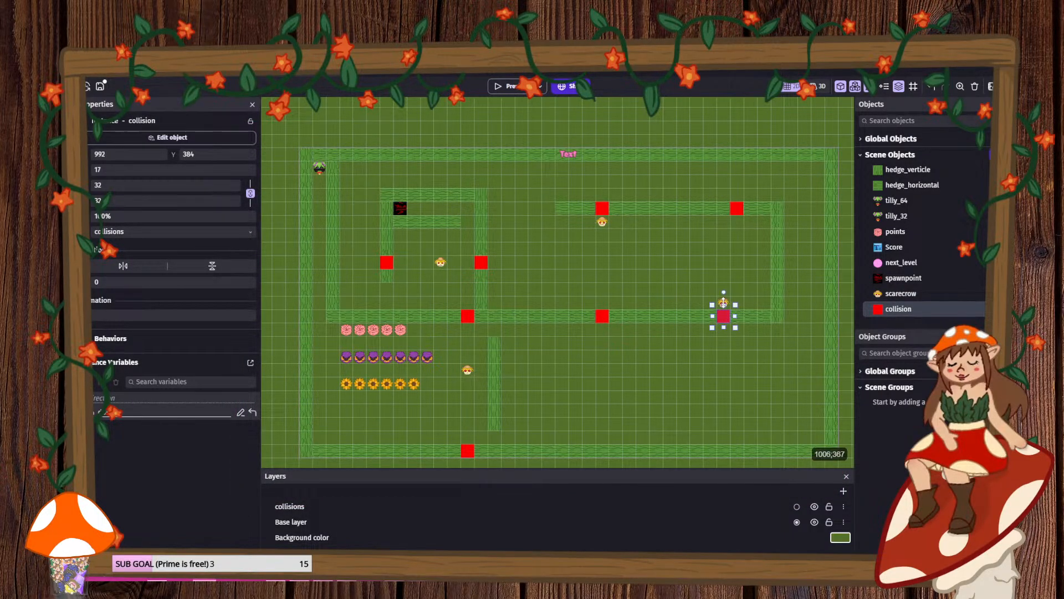
drag(725, 304, 727, 282)
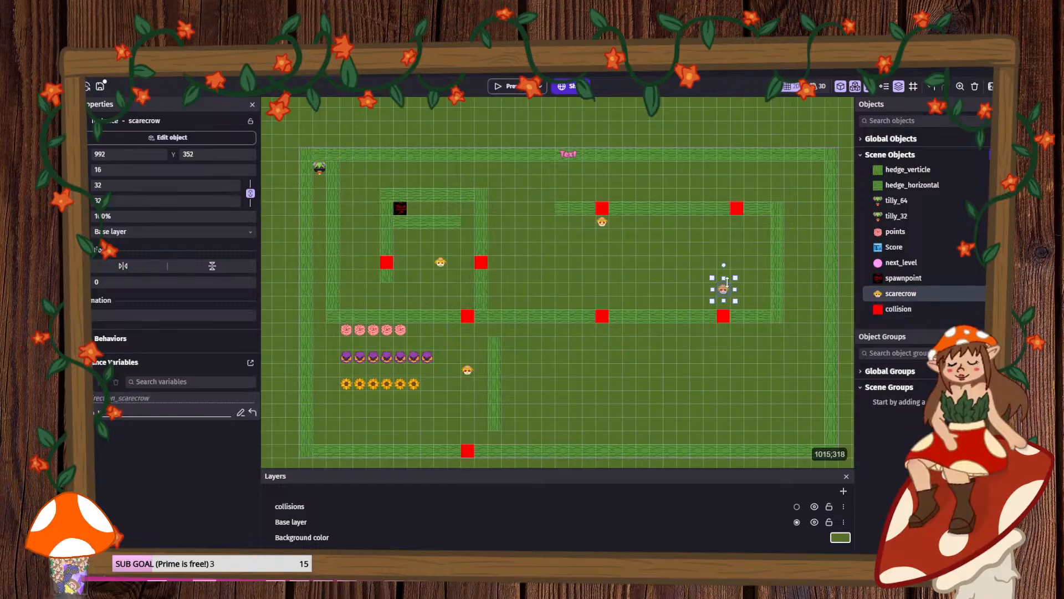
drag(738, 211, 725, 213)
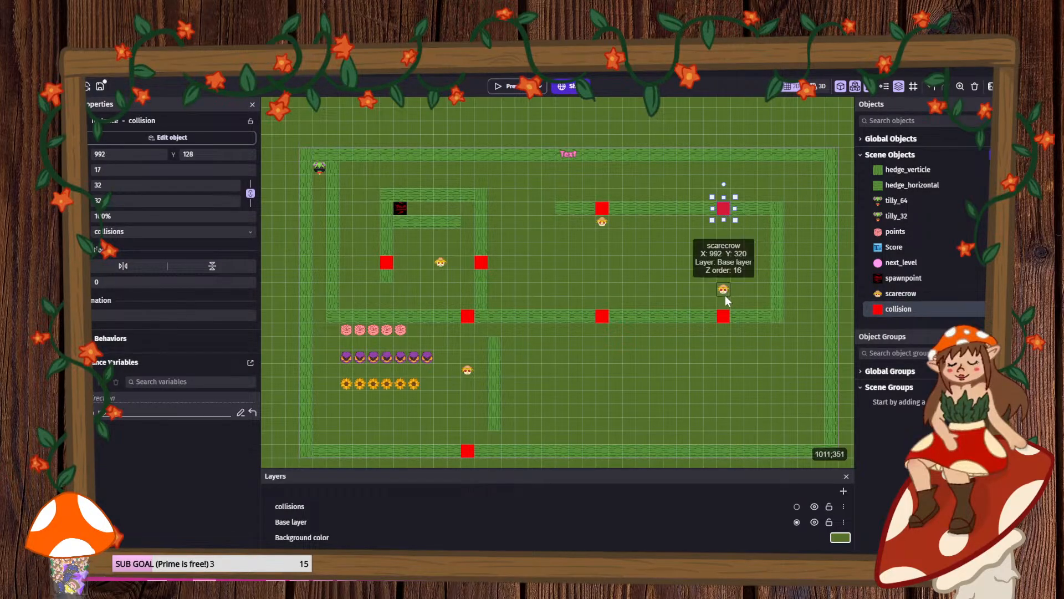
drag(725, 295, 726, 302)
click(509, 86)
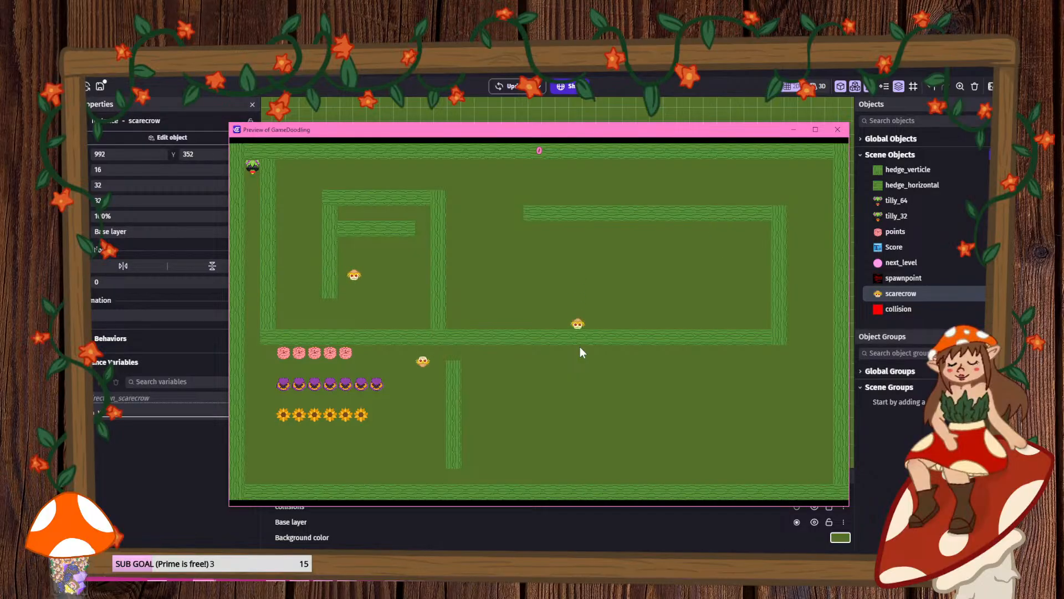
click(837, 129)
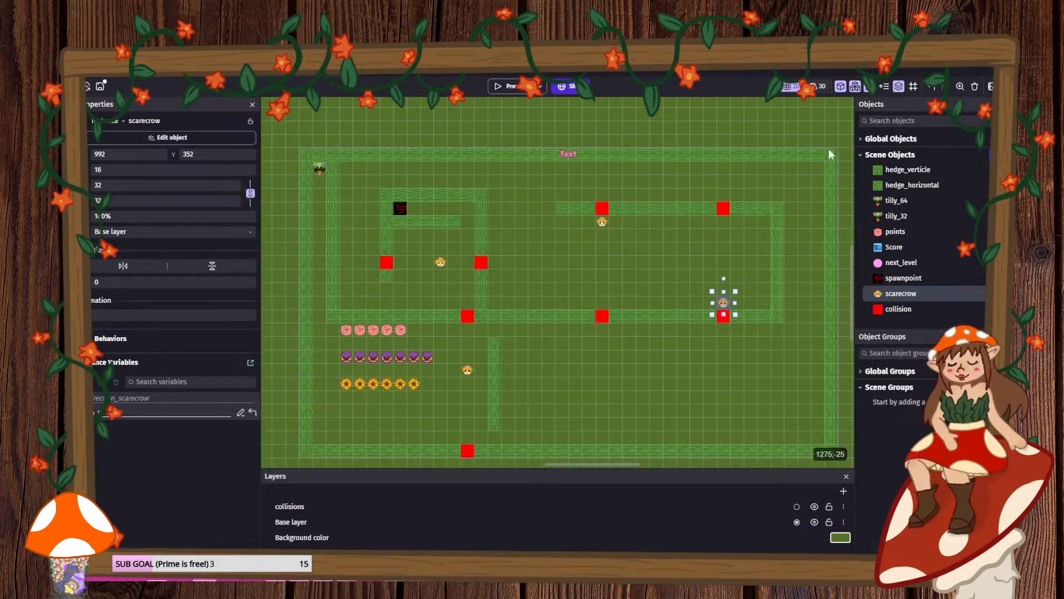
- Preview the game and examine the properties of the new scarecrows, the collision blocks and the upper hedge to check the patrol setup
click(603, 222)
click(481, 263)
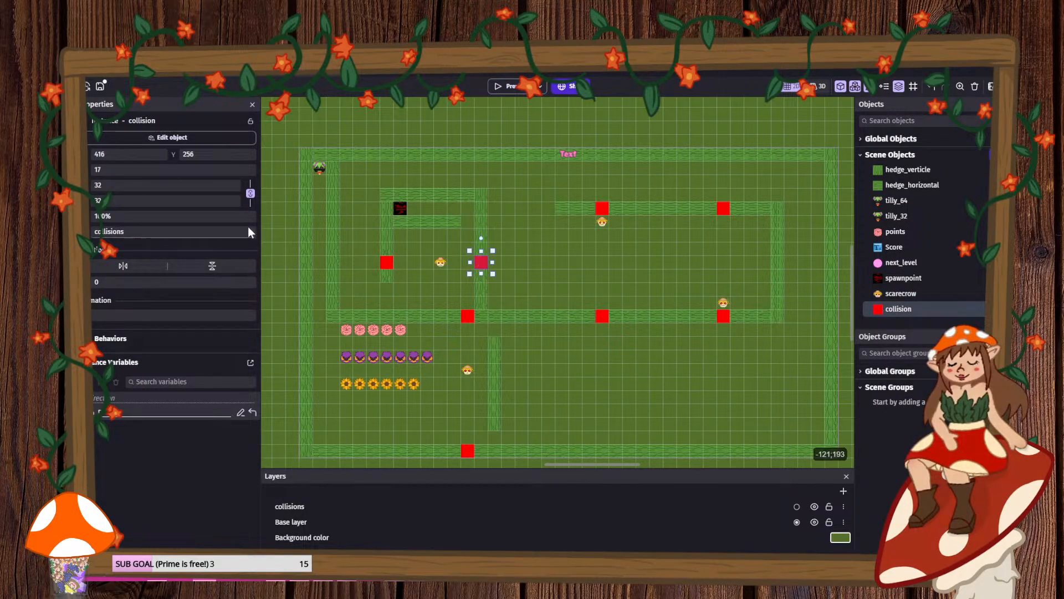
click(504, 87)
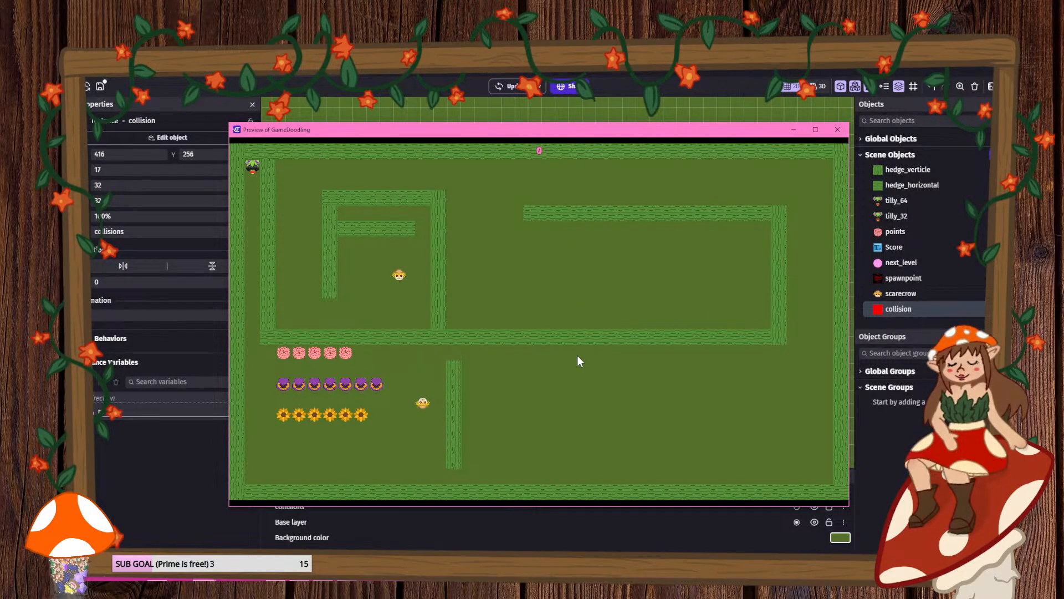
click(838, 130)
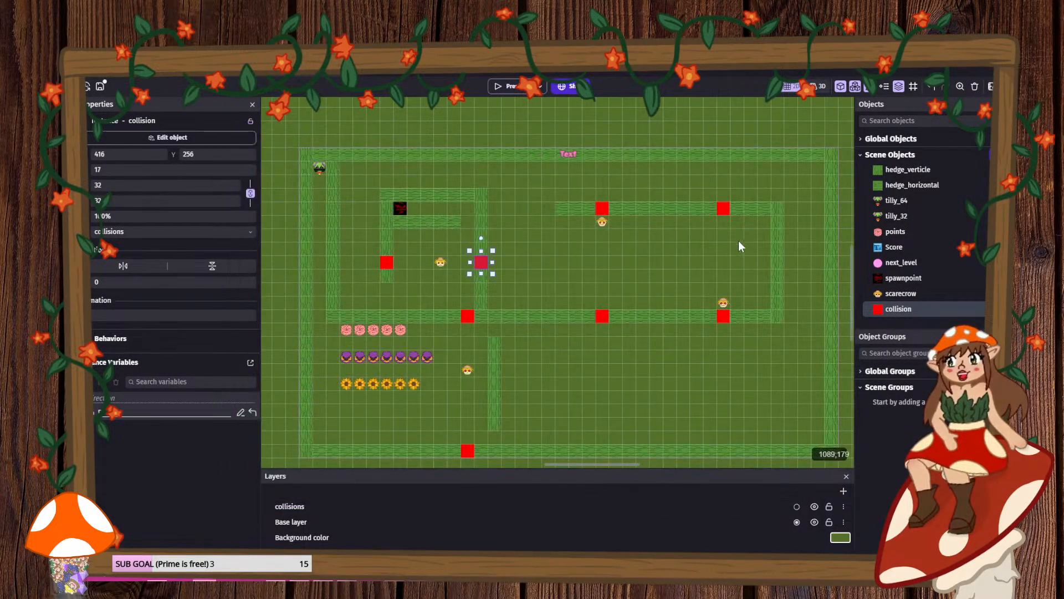
click(681, 215)
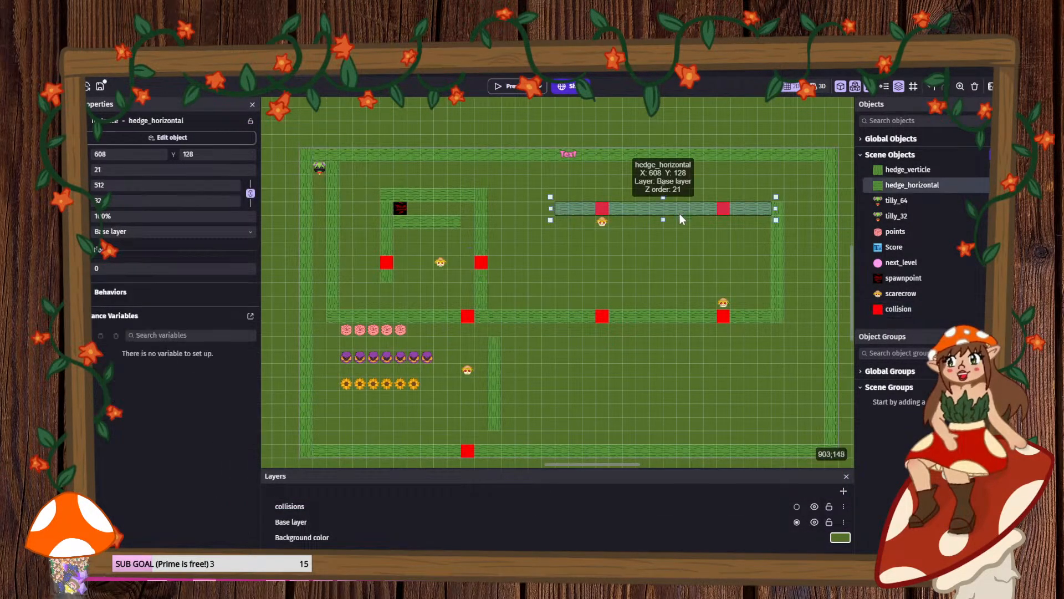
click(723, 303)
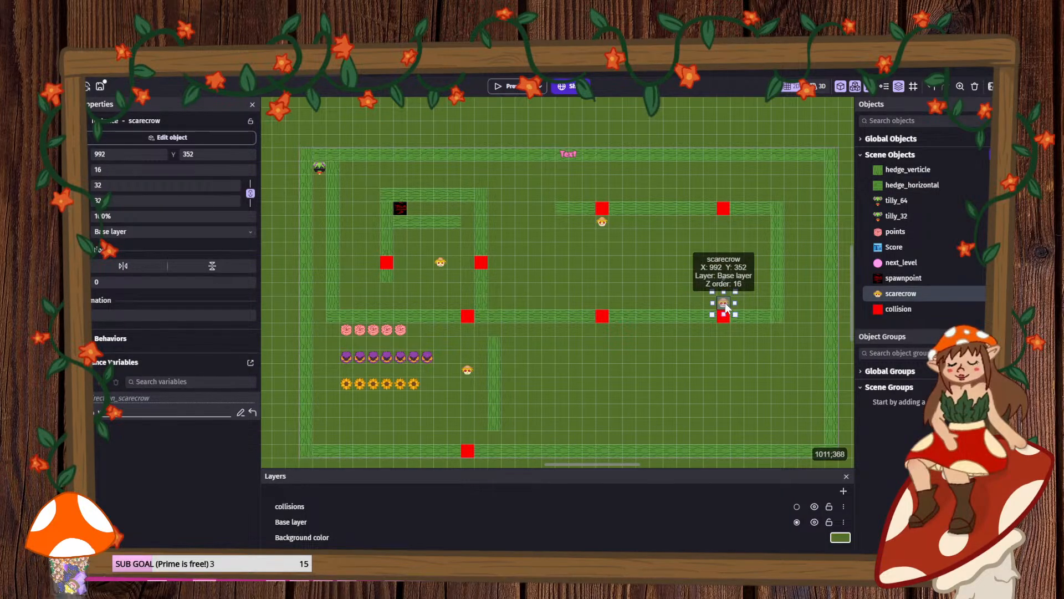
click(602, 209)
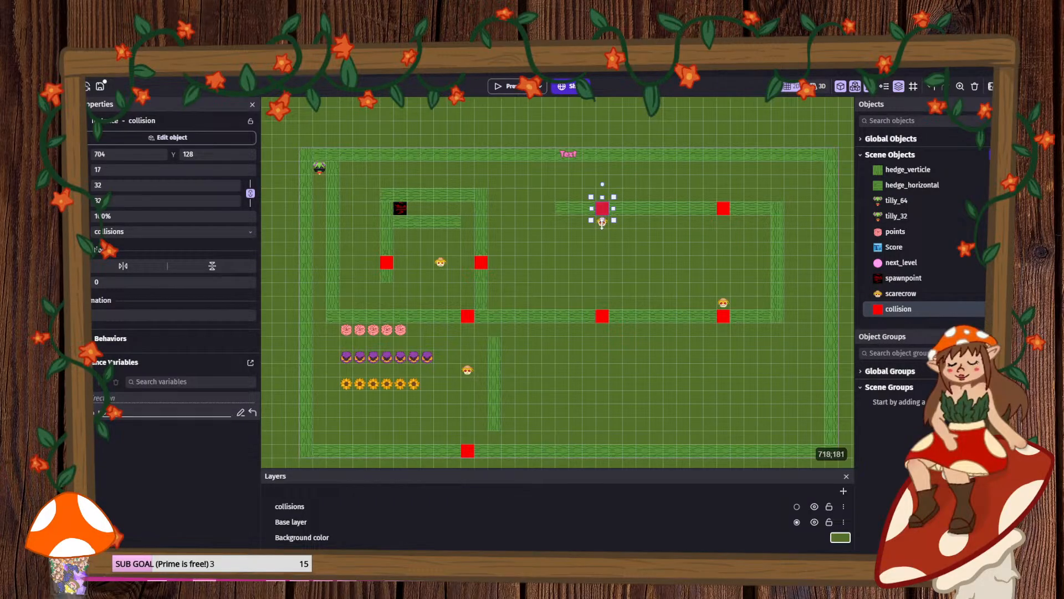
click(670, 239)
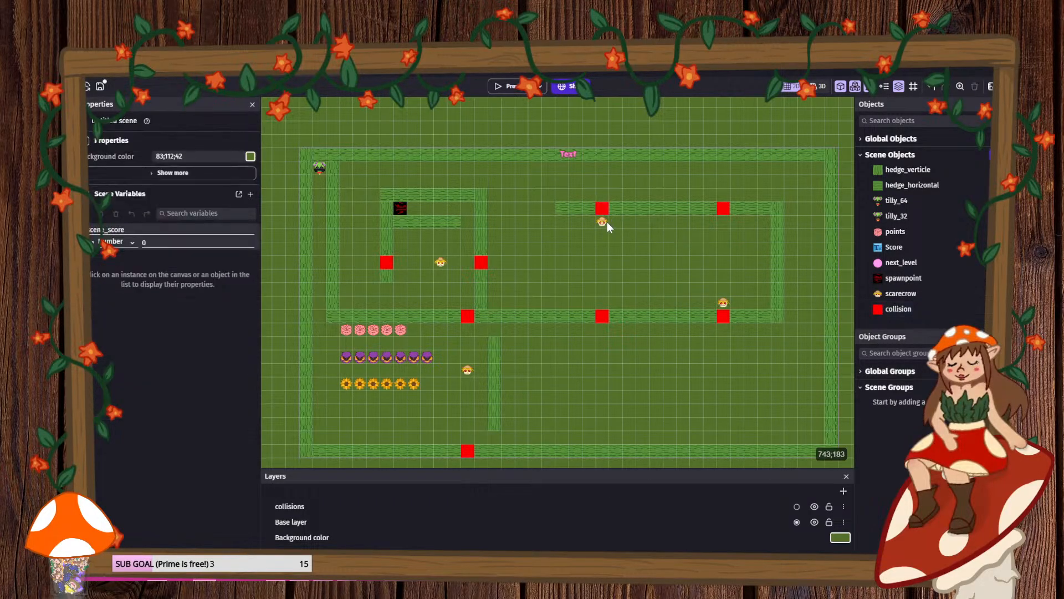
- Move the two scarecrows in the large hedge enclosure one grid cell away from the hedges, the lower one to Y 320, and preview the game
drag(603, 224, 608, 236)
drag(730, 304, 729, 286)
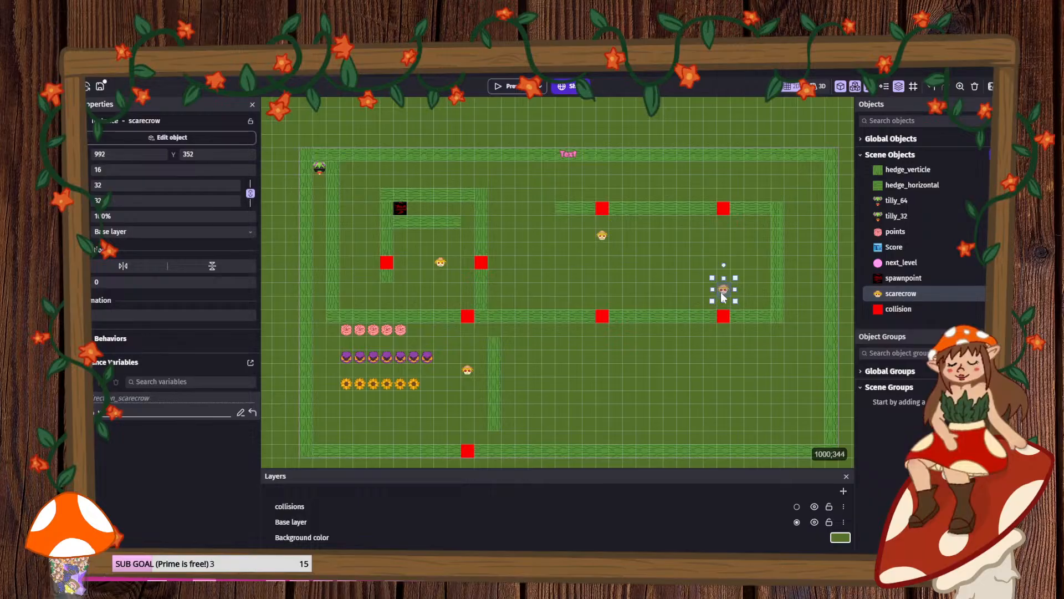
click(521, 89)
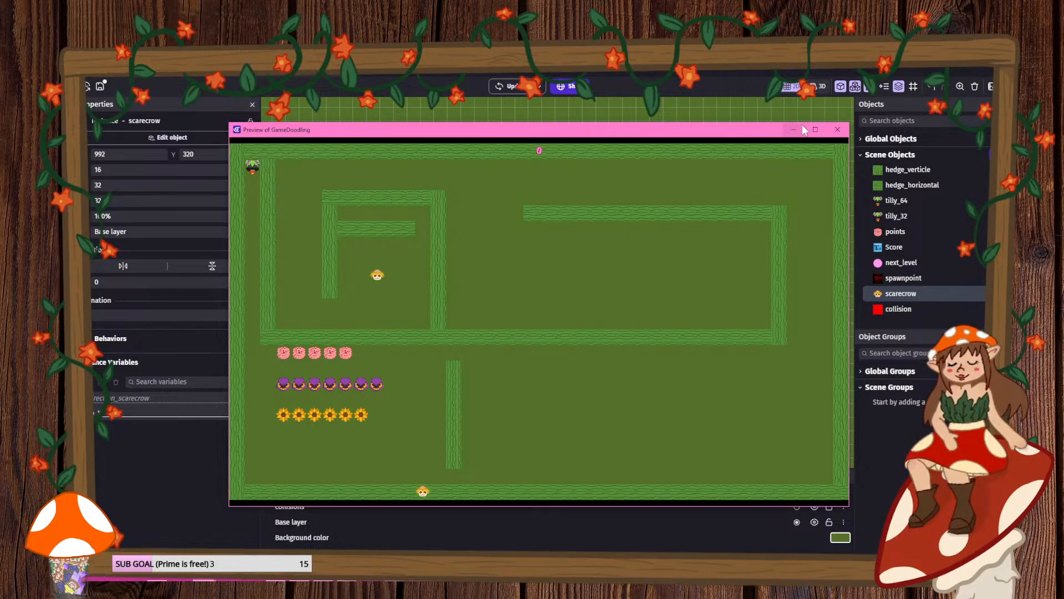
click(816, 129)
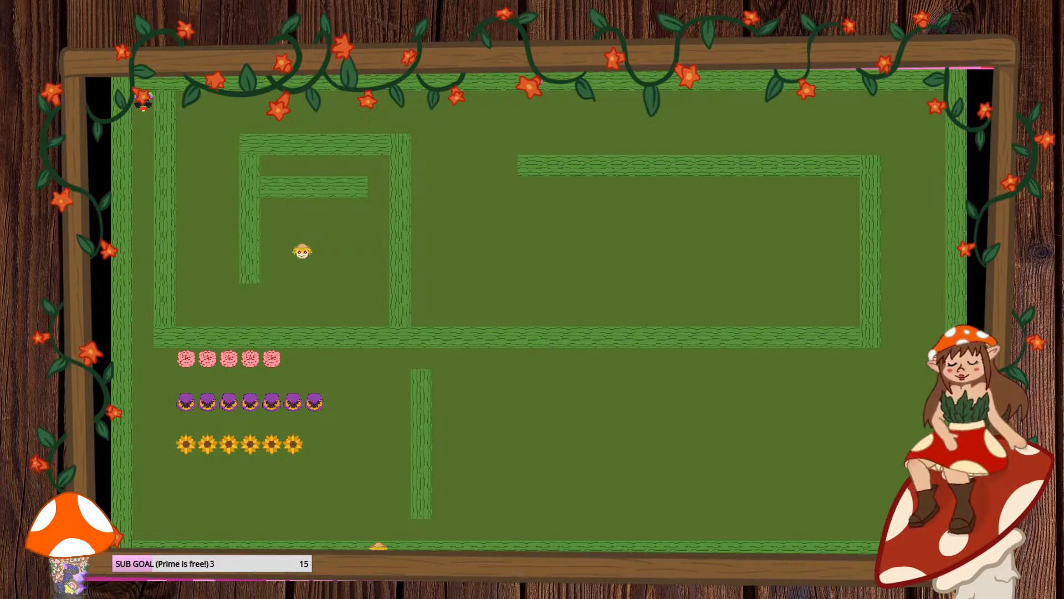
click(990, 62)
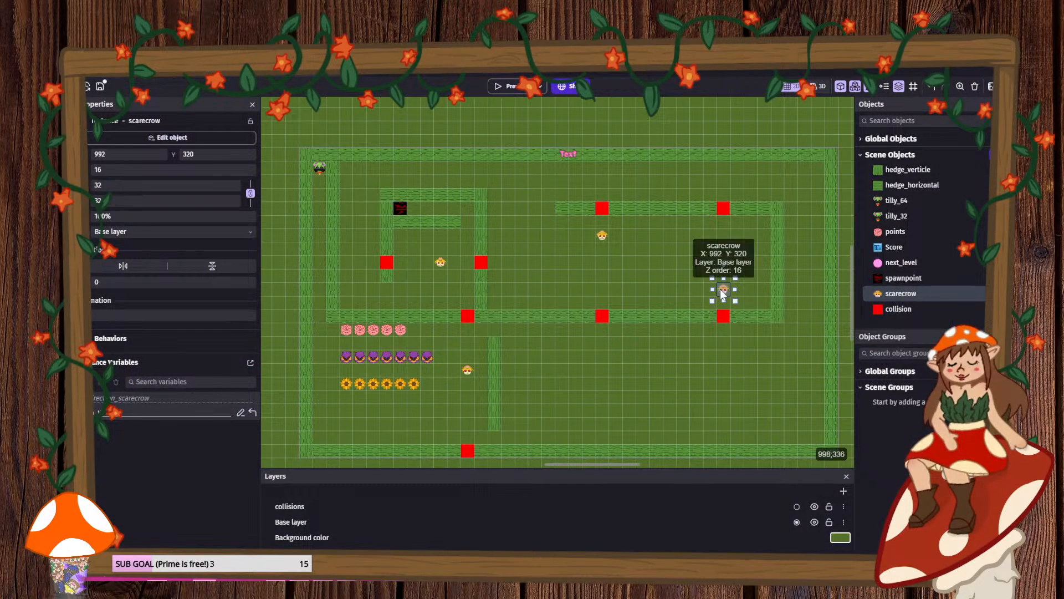
- Shift the enclosure's upper scarecrow to Y 224 and the lower one up another grid cell, testing in a preview and saving
drag(720, 289, 727, 261)
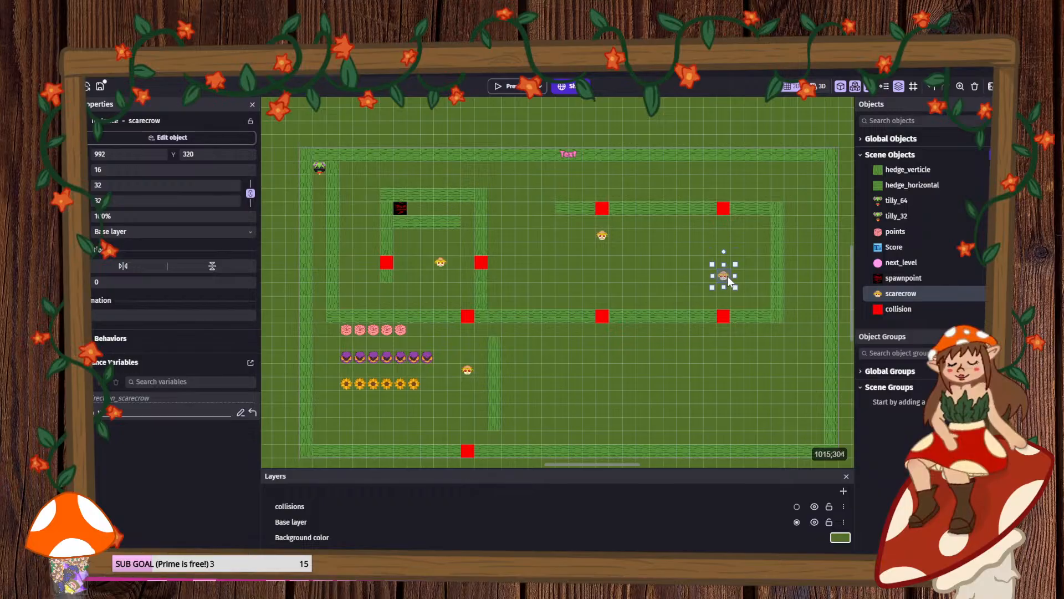
drag(605, 235, 604, 247)
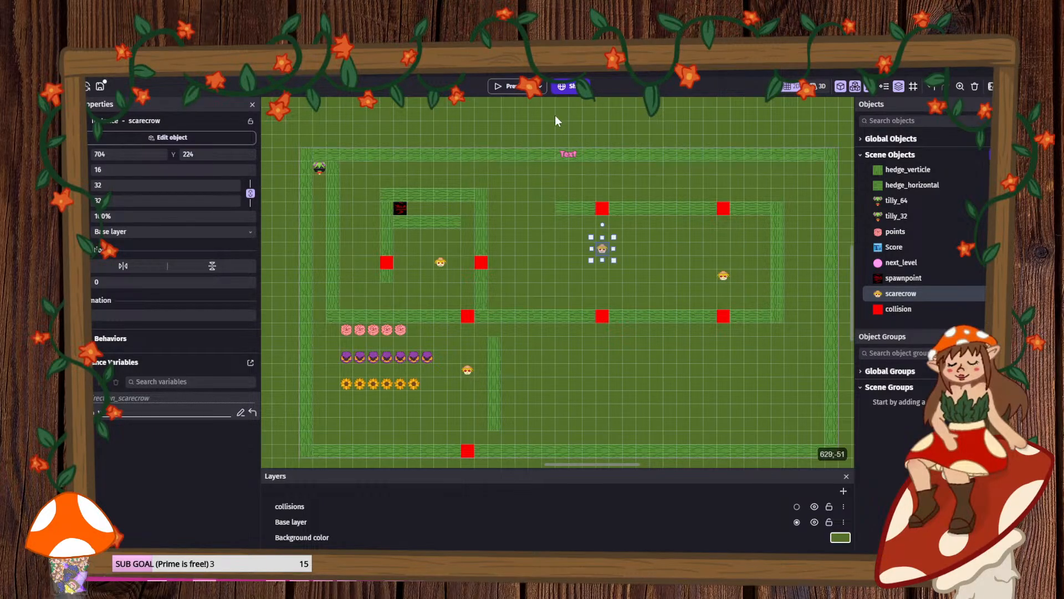
click(518, 88)
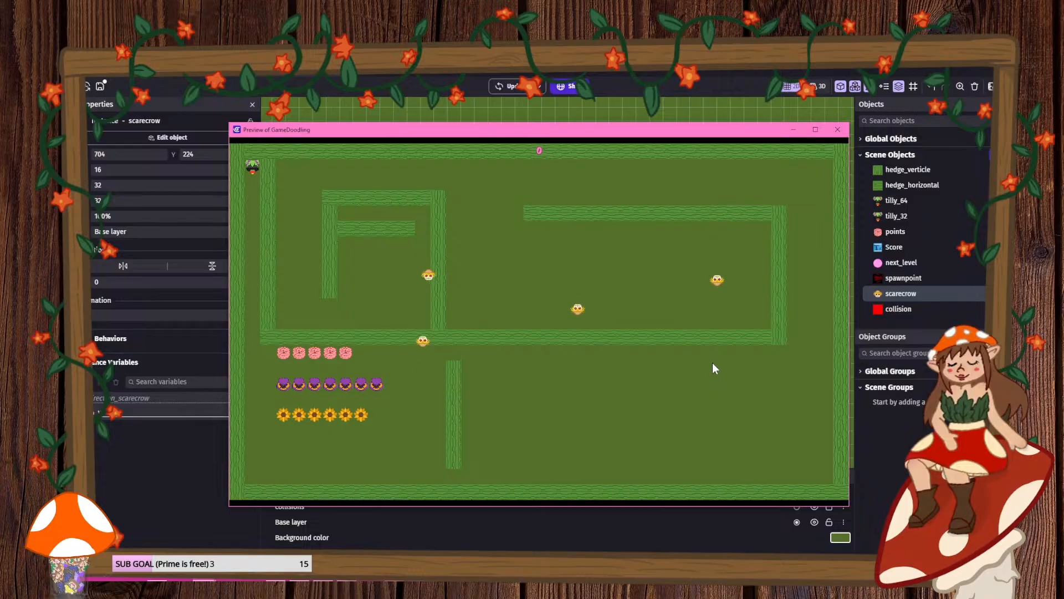
click(836, 131)
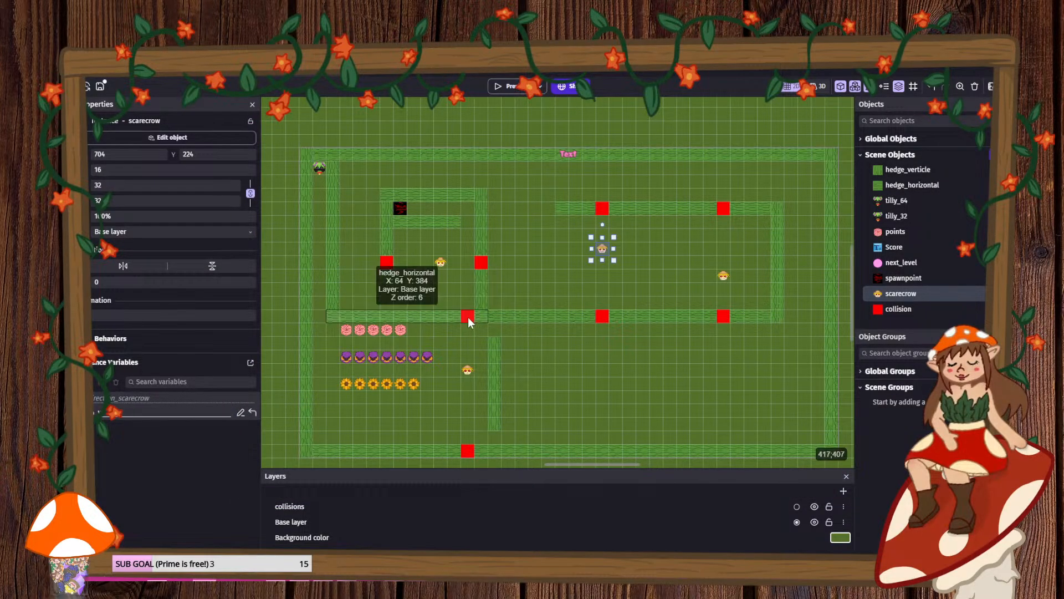
click(100, 87)
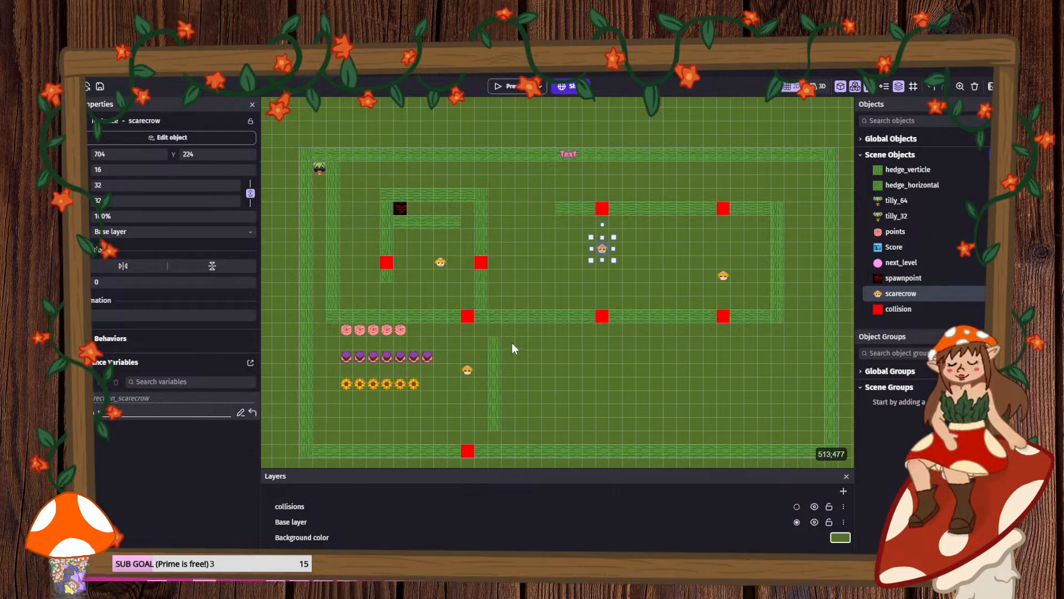
- Assign the collision blocks above and below the scarecrow beside the flowers to the Base layer and test in a preview
click(467, 317)
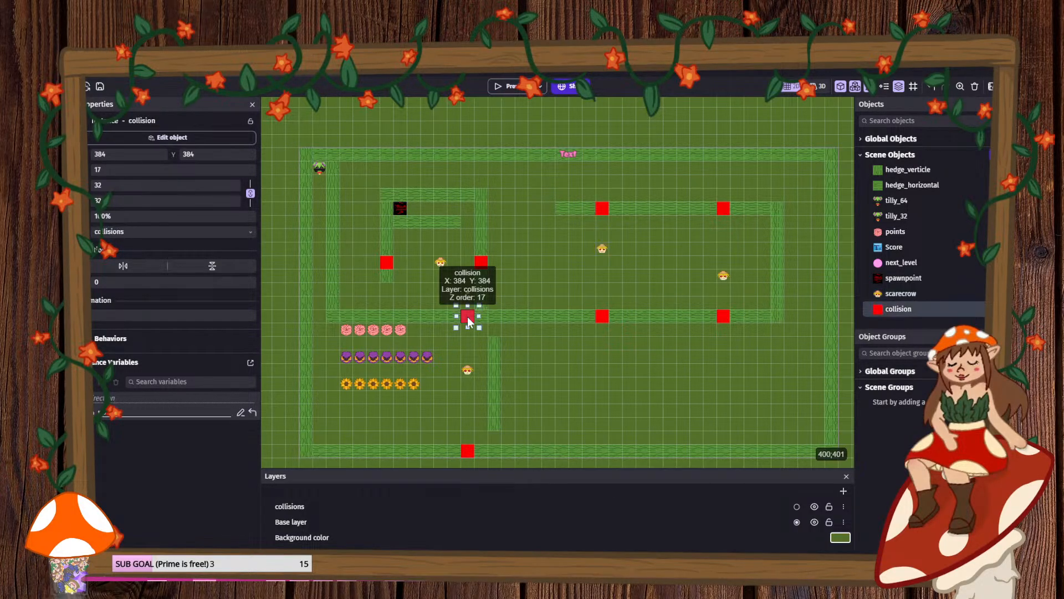
click(211, 233)
click(217, 238)
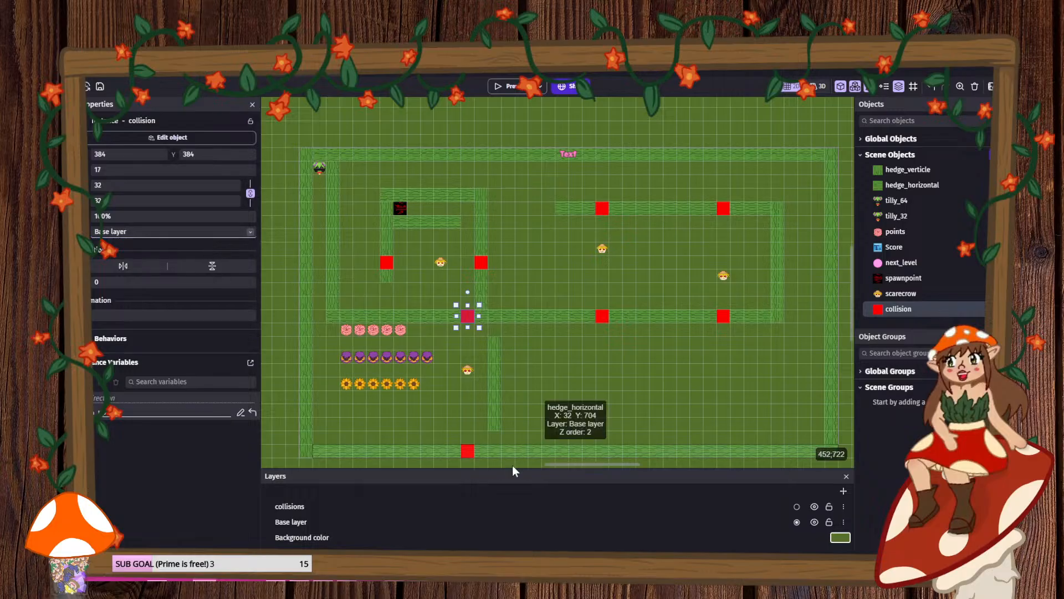
click(465, 449)
click(193, 234)
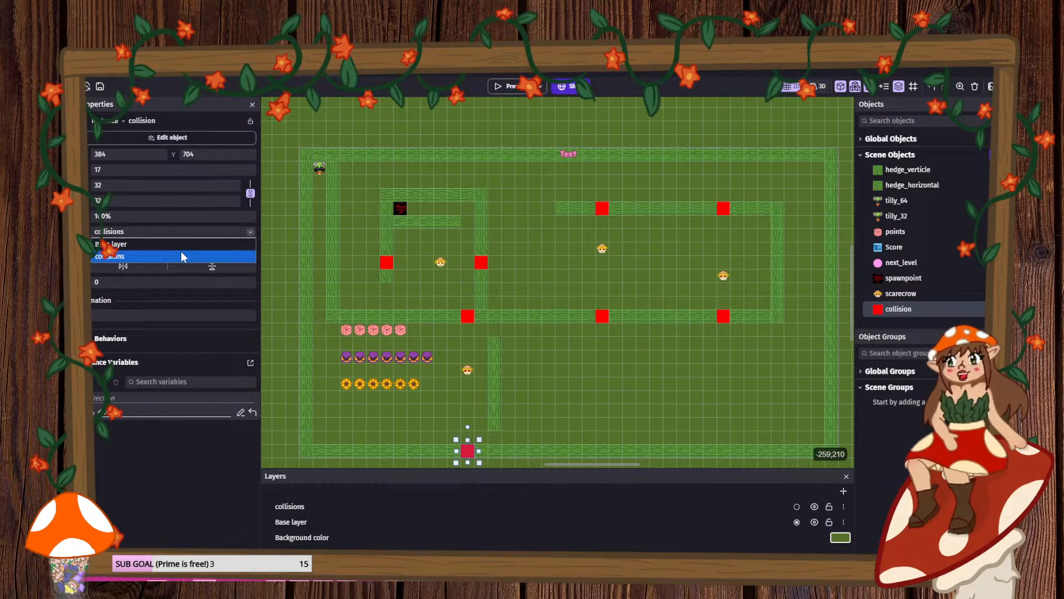
click(180, 251)
click(502, 86)
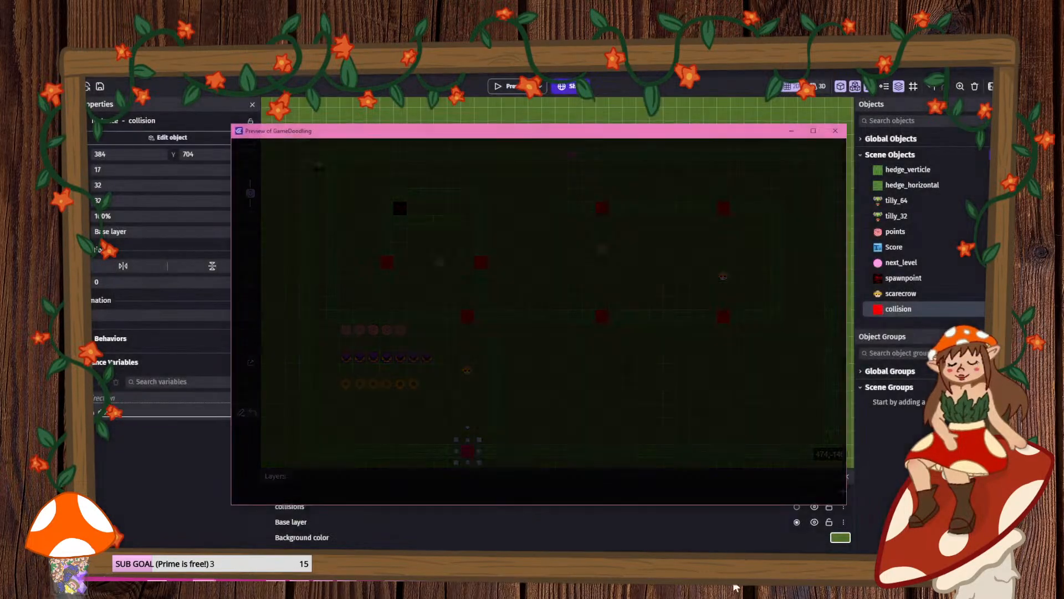
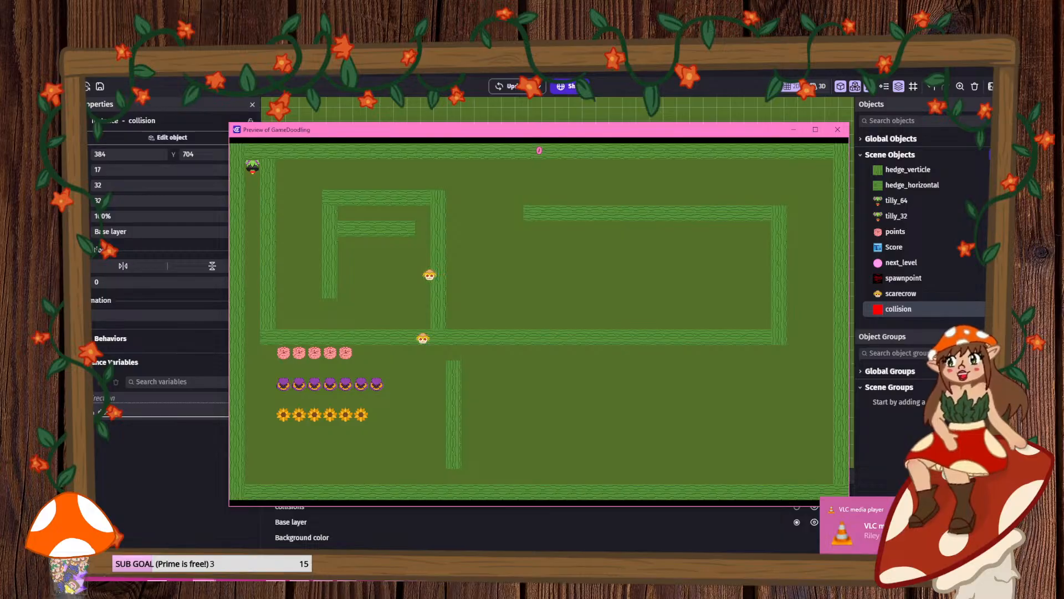
click(837, 129)
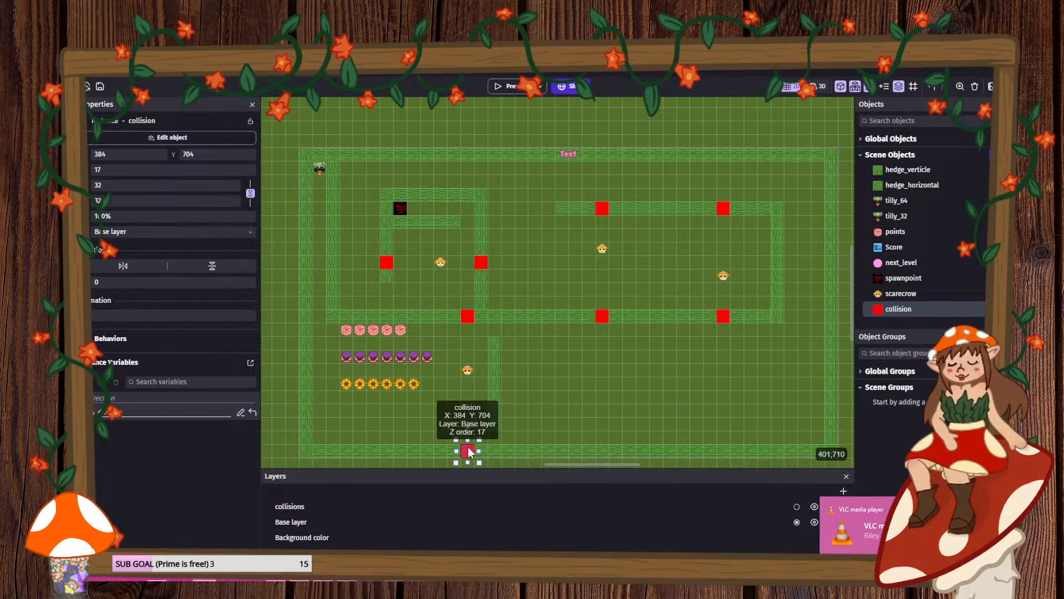
- Replace the scarecrow object's automatic collision mask with a custom collision mask
click(467, 370)
ctrl+scroll(469, 370, up, 2)
ctrl+scroll(470, 377, up, 4)
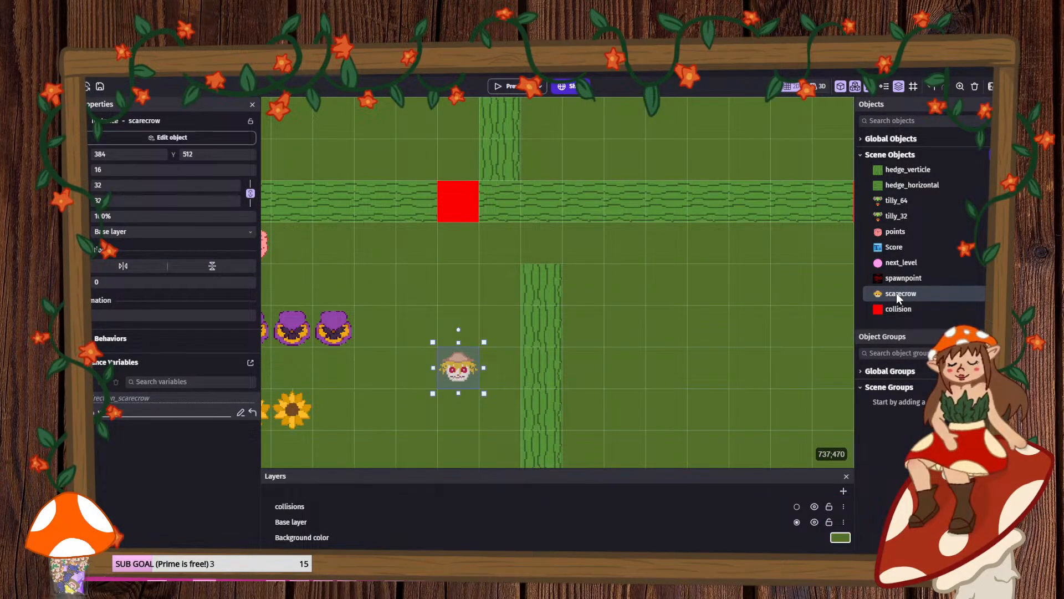
double_click(896, 293)
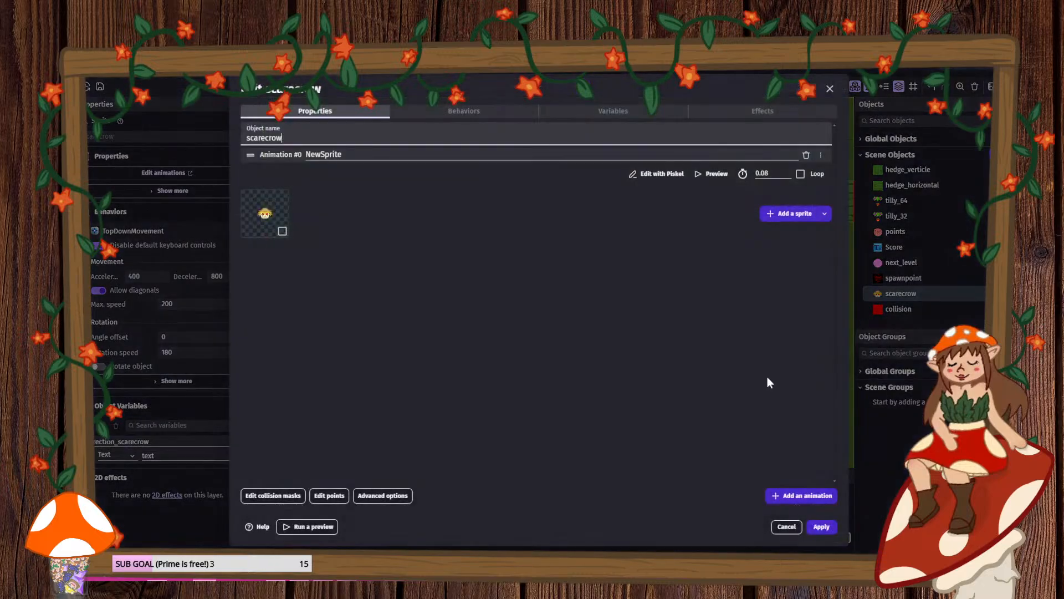
click(283, 496)
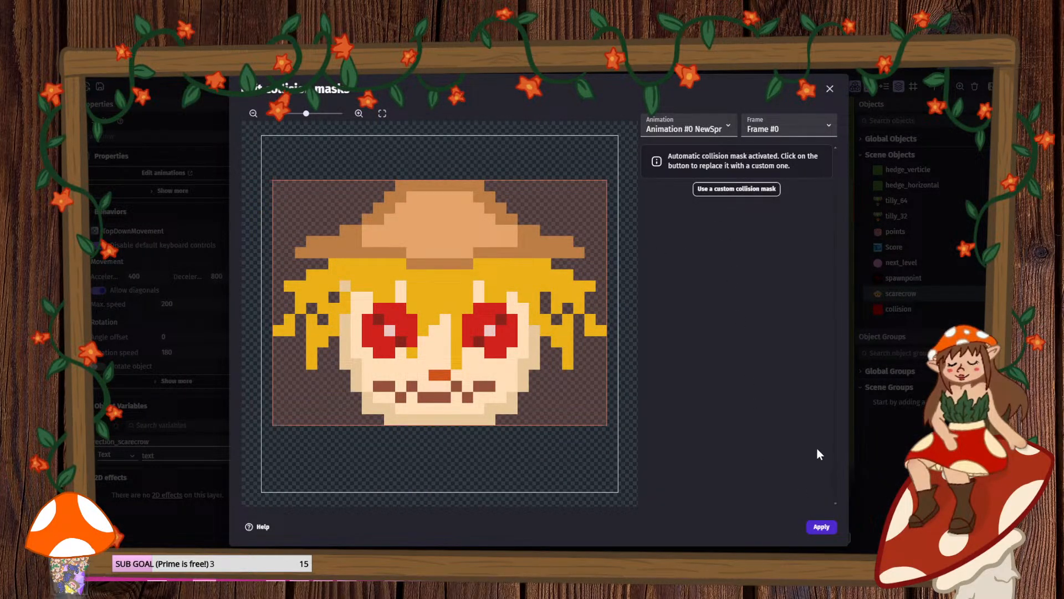
click(749, 190)
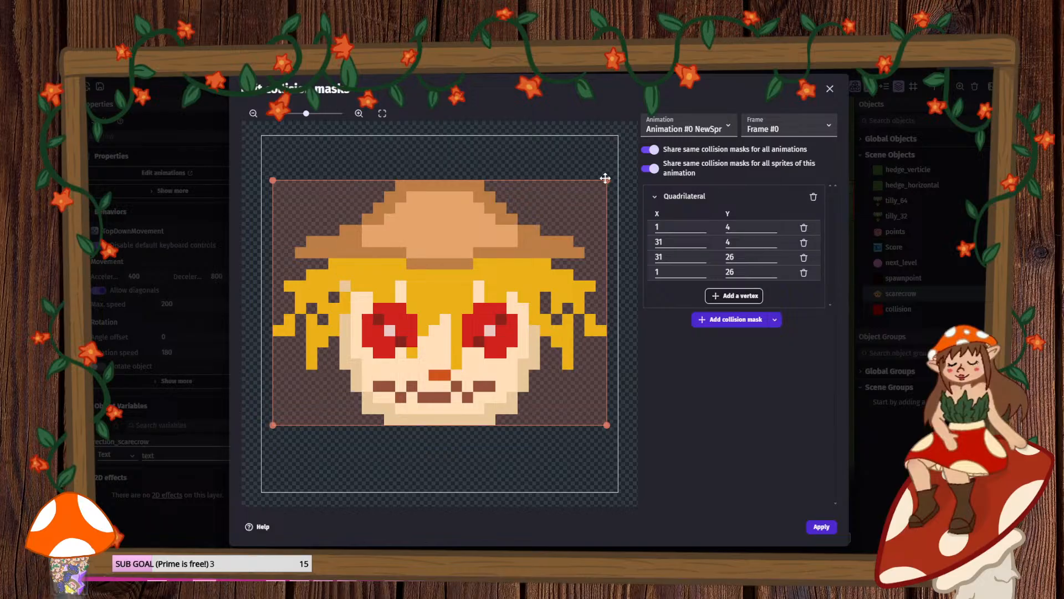
- Enlarge the scarecrow's collision quadrilateral to vertices (0.5, 1), (31.5, 1), (32, 30.5) and (0.5, 30.5), and apply the changes
drag(606, 182, 612, 147)
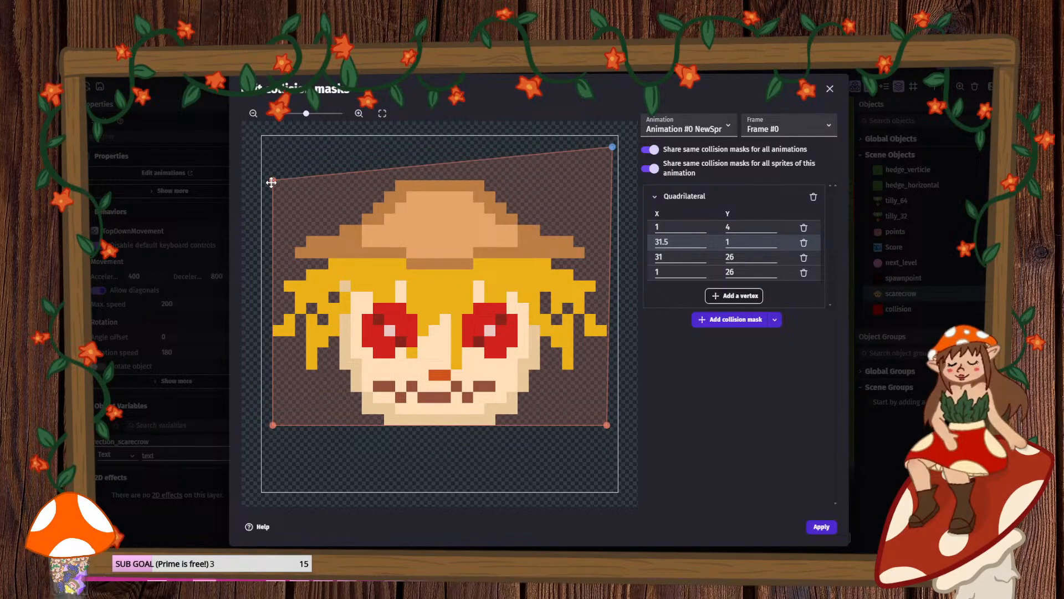
drag(271, 182, 273, 147)
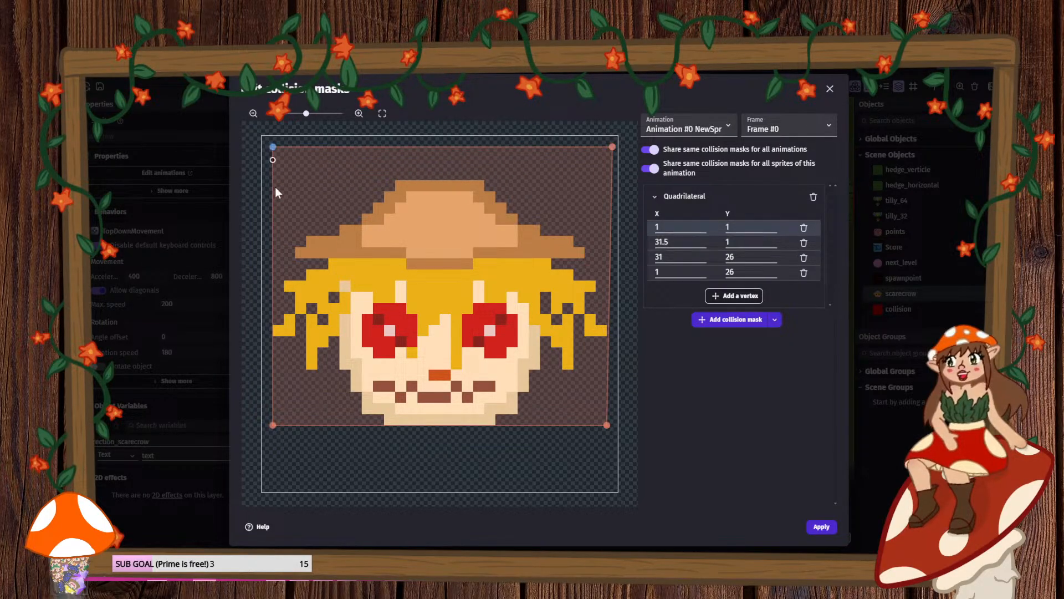
drag(272, 426, 267, 486)
drag(607, 425, 618, 475)
drag(266, 487, 273, 475)
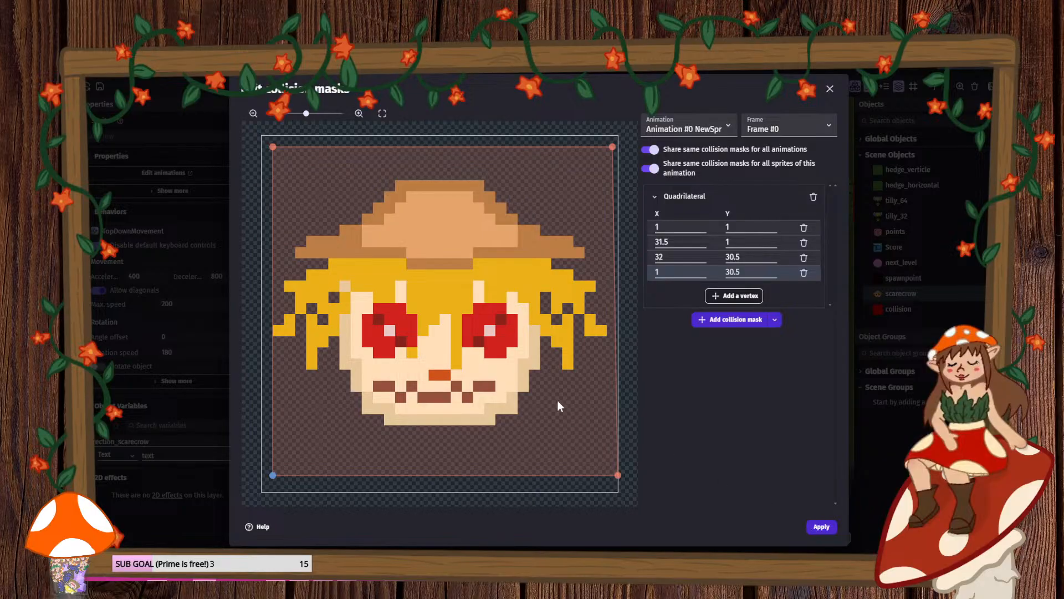
drag(273, 146, 267, 147)
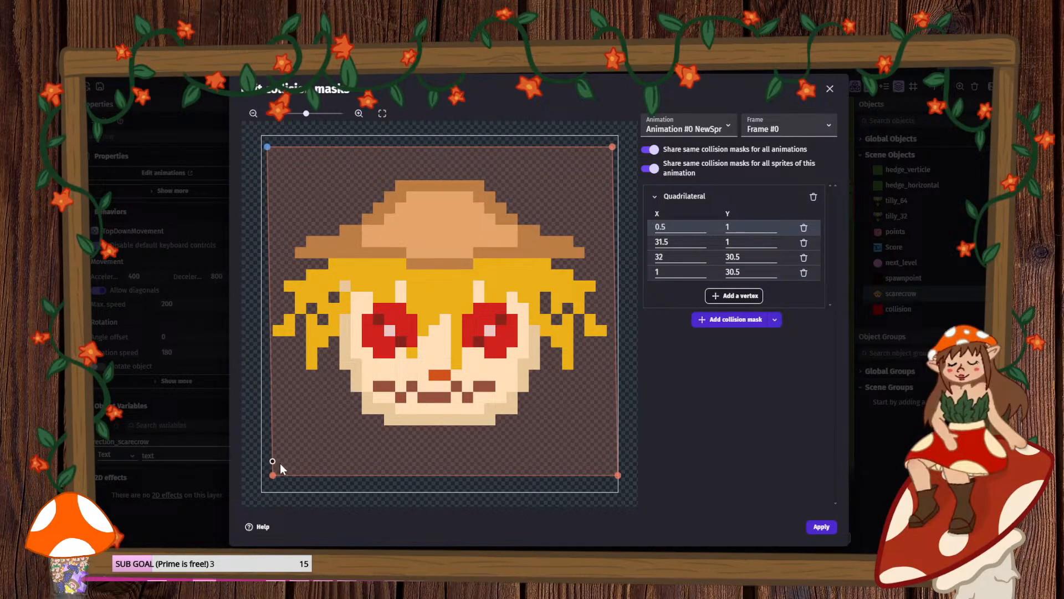
drag(273, 475, 267, 475)
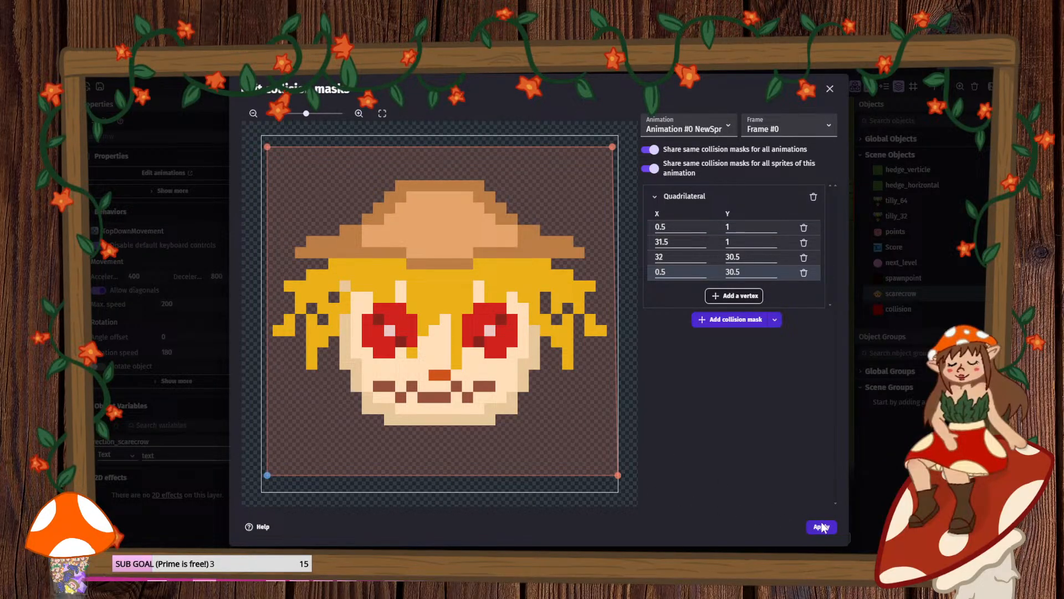
click(820, 527)
click(818, 528)
- Test the scarecrows' movement with the new collision mask in a game preview and save the project
click(504, 86)
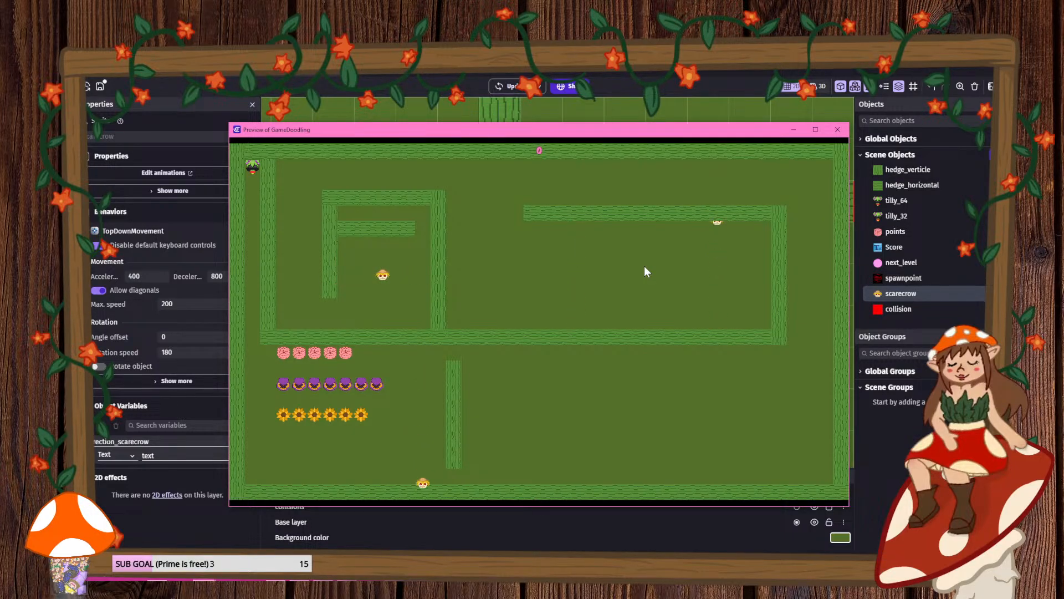
click(840, 132)
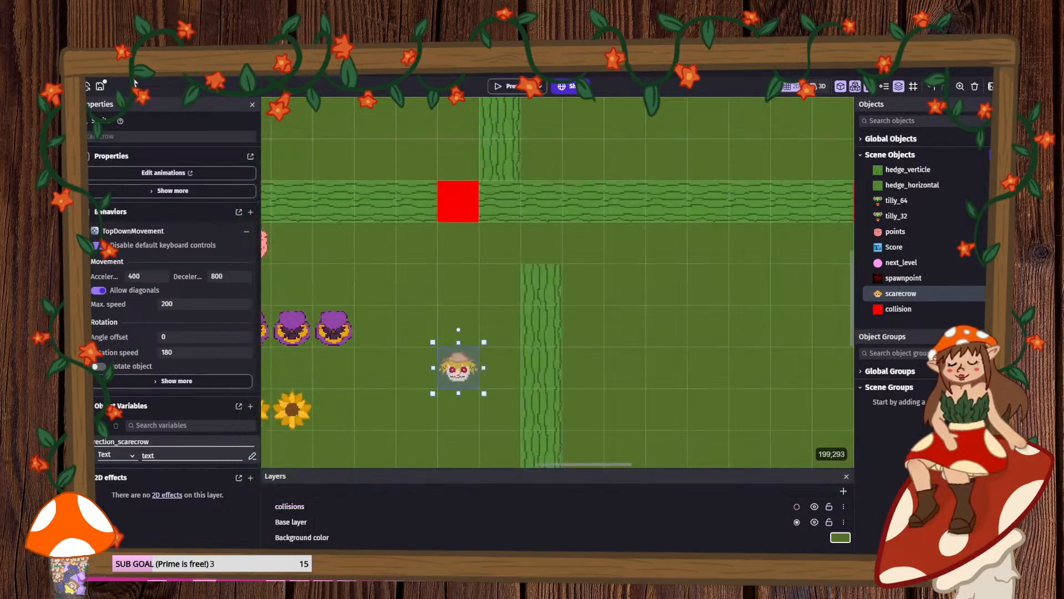
click(101, 87)
- Examine the scene's enemy movement events for the "vr" and "hr" scarecrow directions, including their nested collision conditions
click(266, 69)
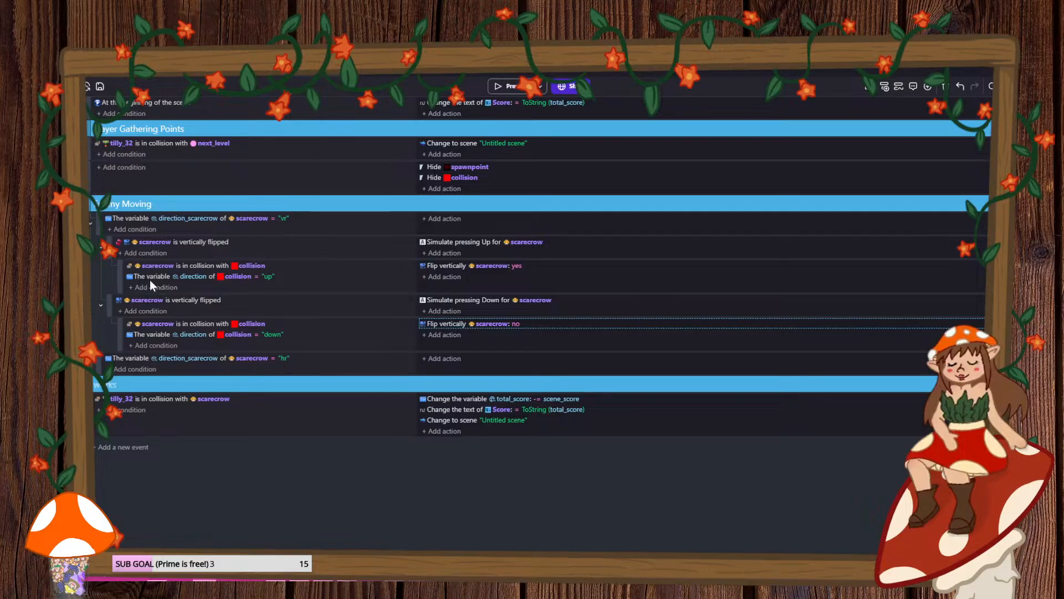
click(92, 224)
click(91, 249)
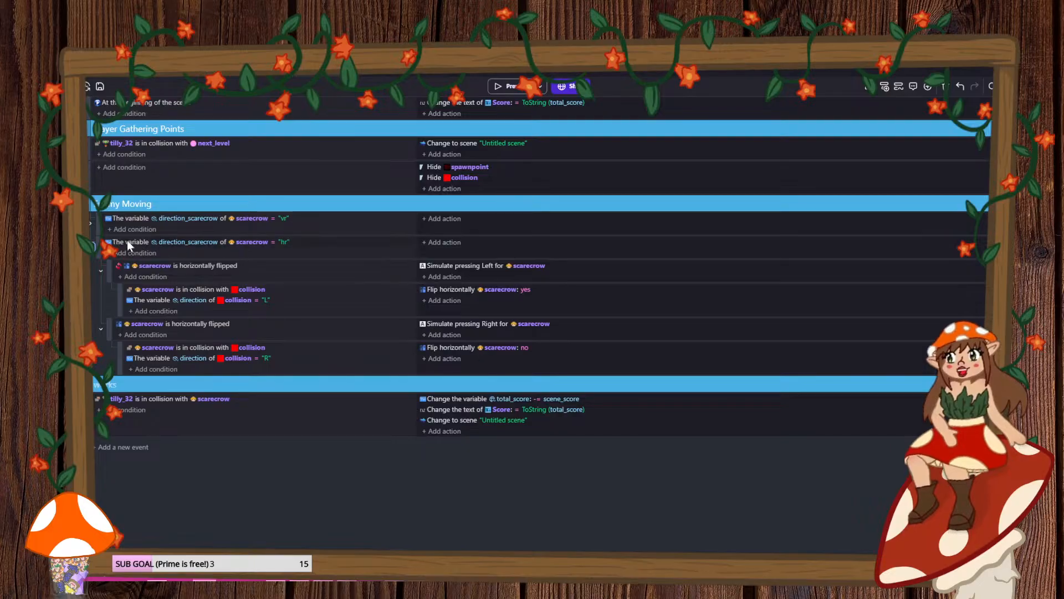
click(92, 245)
click(92, 224)
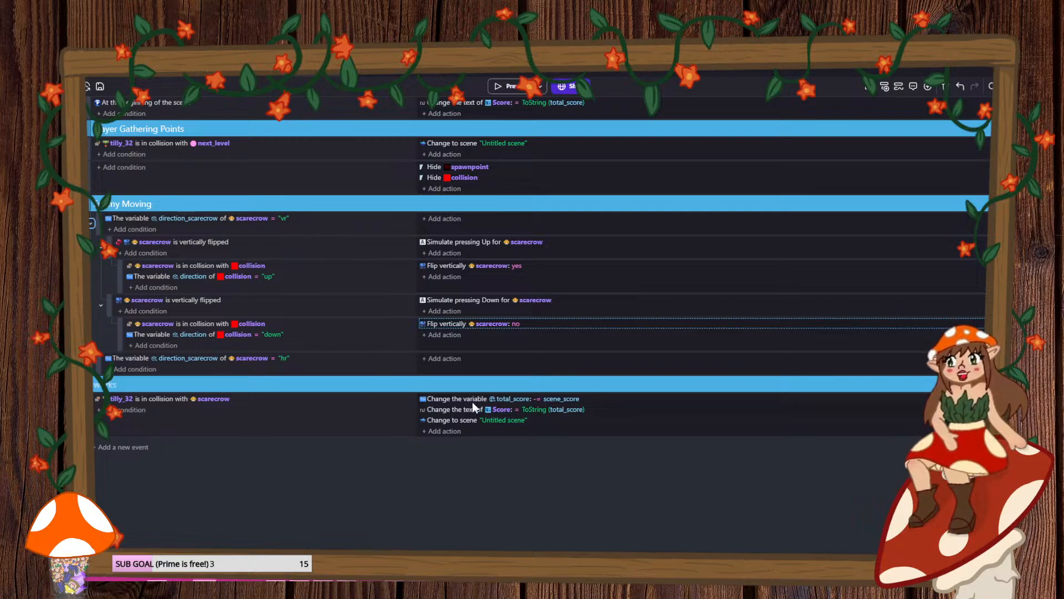
click(280, 357)
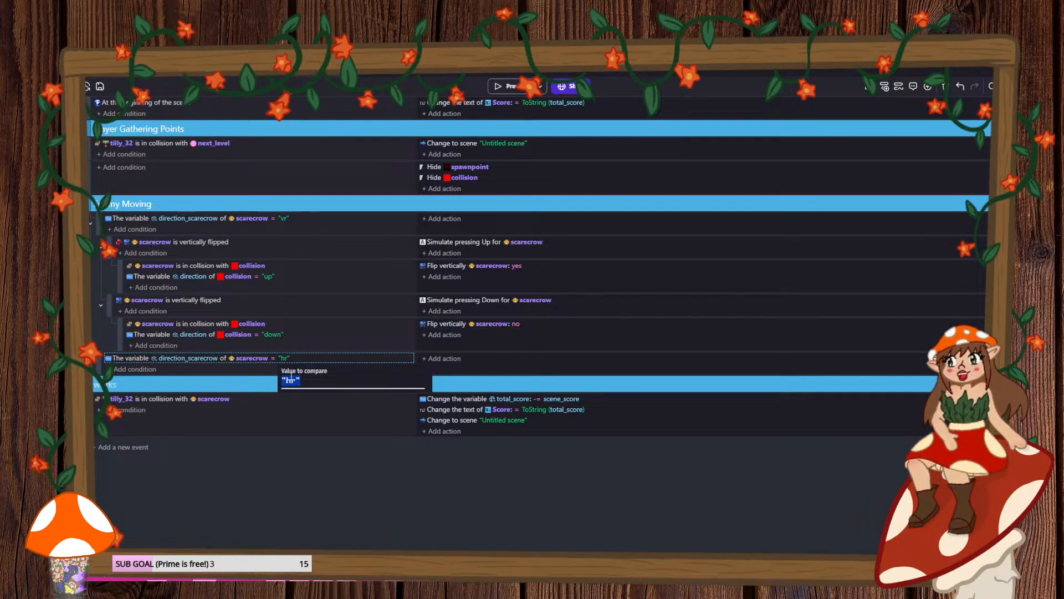
click(222, 409)
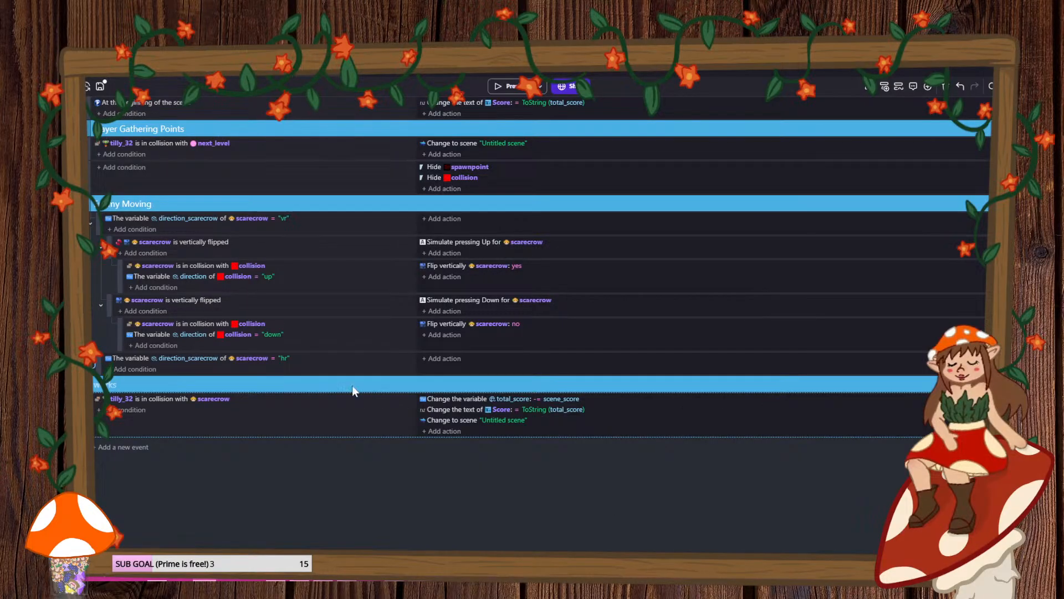
key(super+d)
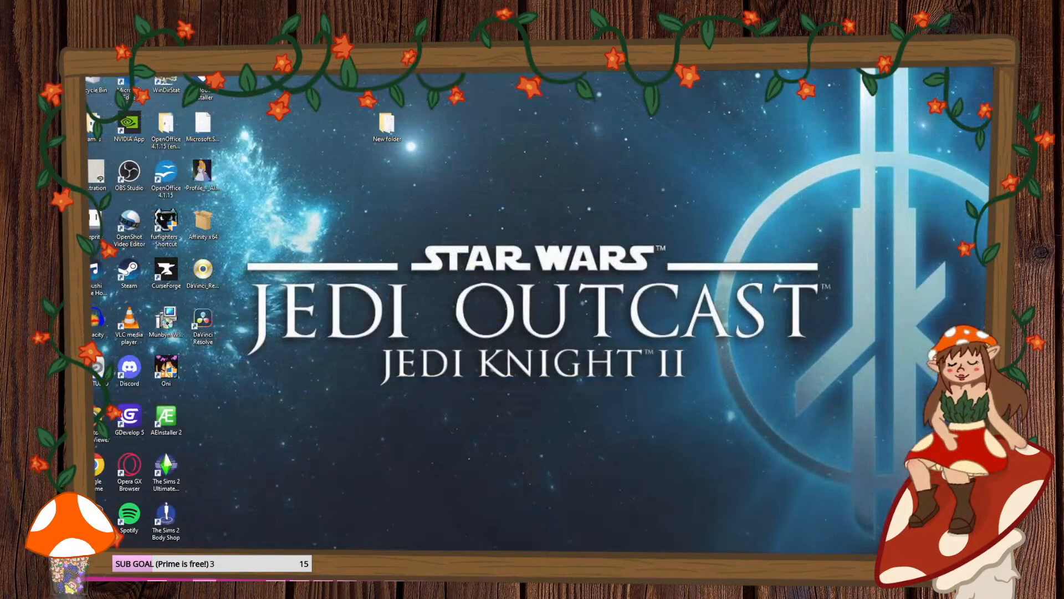
key(super+d)
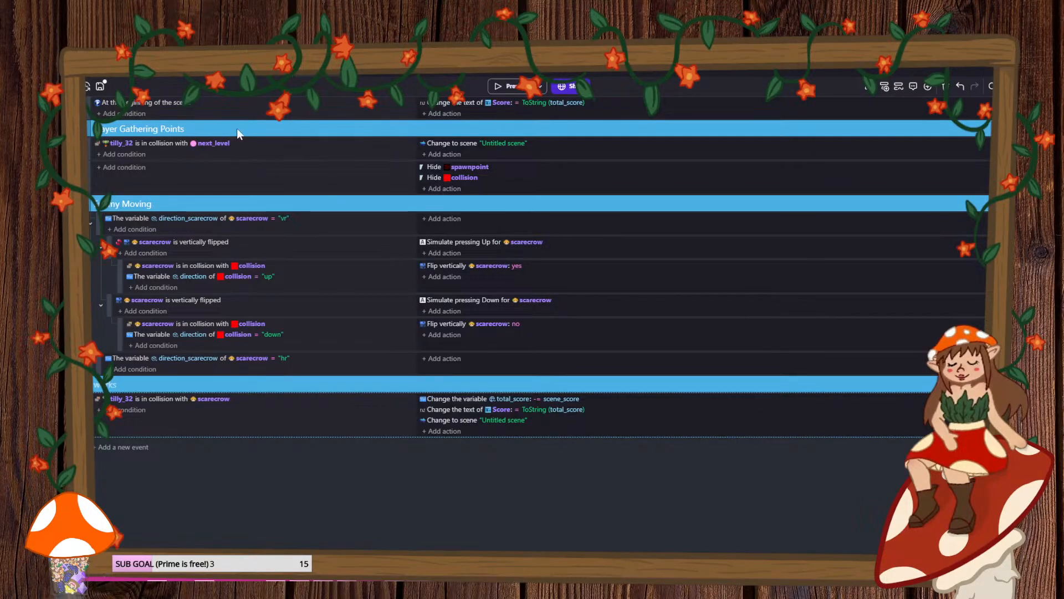
- Save the project and return to the scene layout showing the collision blocks around the scarecrow beside the flowers
key(ctrl+s)
click(494, 68)
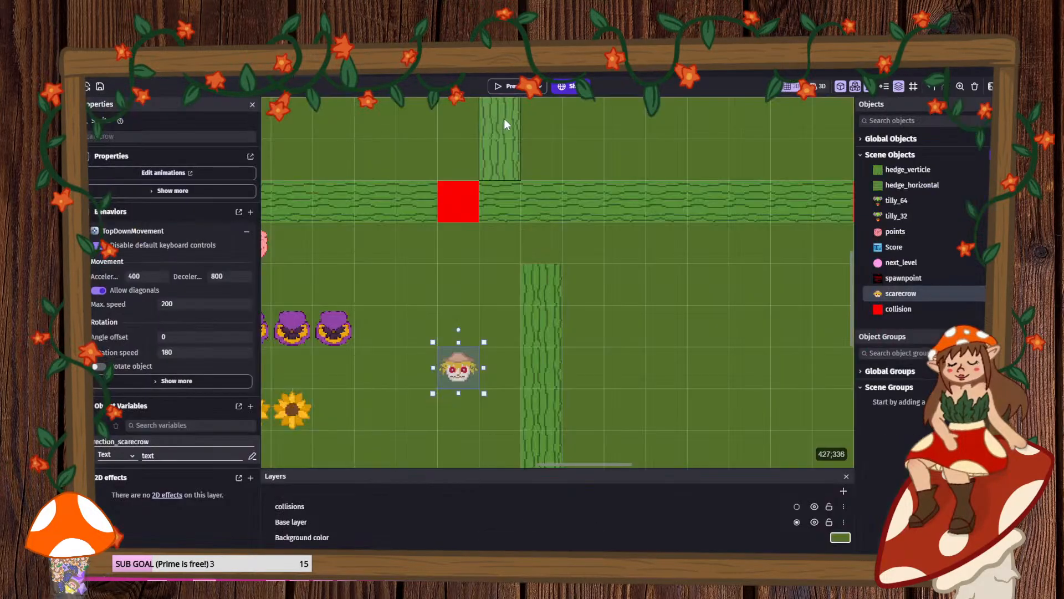
scroll(517, 293, down, 5)
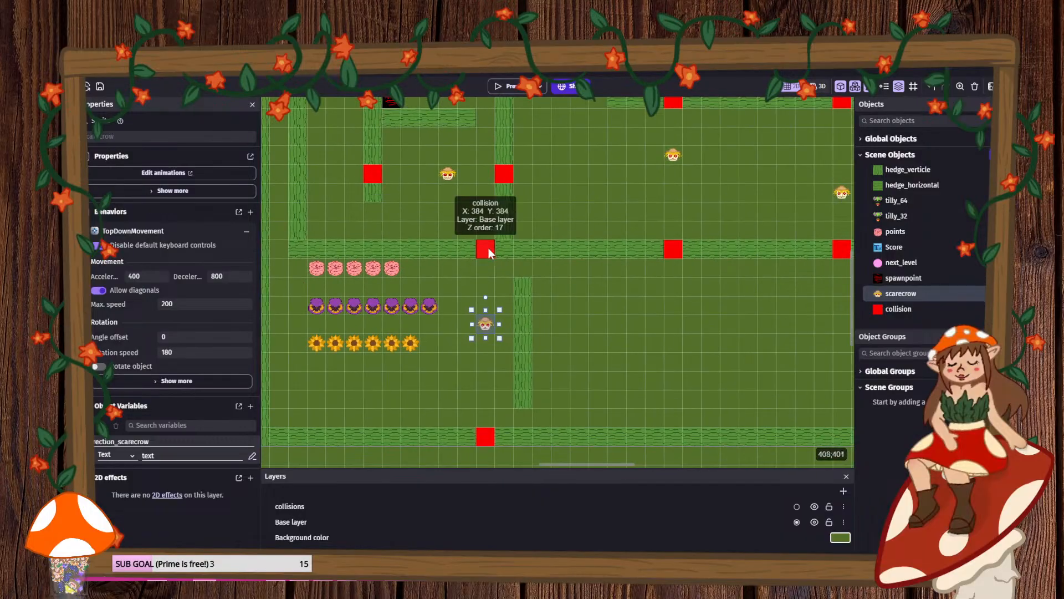
- Expand the scarecrow's collision quadrilateral to the full sprite with vertices (0, 0), (32, 0), (32, 32) and (0, 32), and apply the changes
click(486, 251)
click(486, 325)
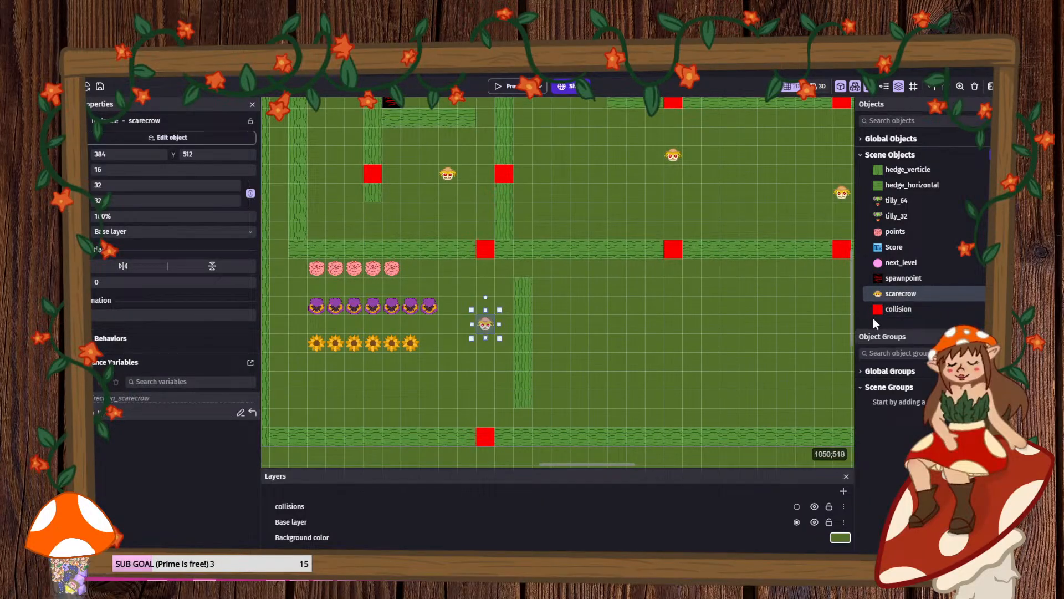
double_click(897, 297)
click(273, 495)
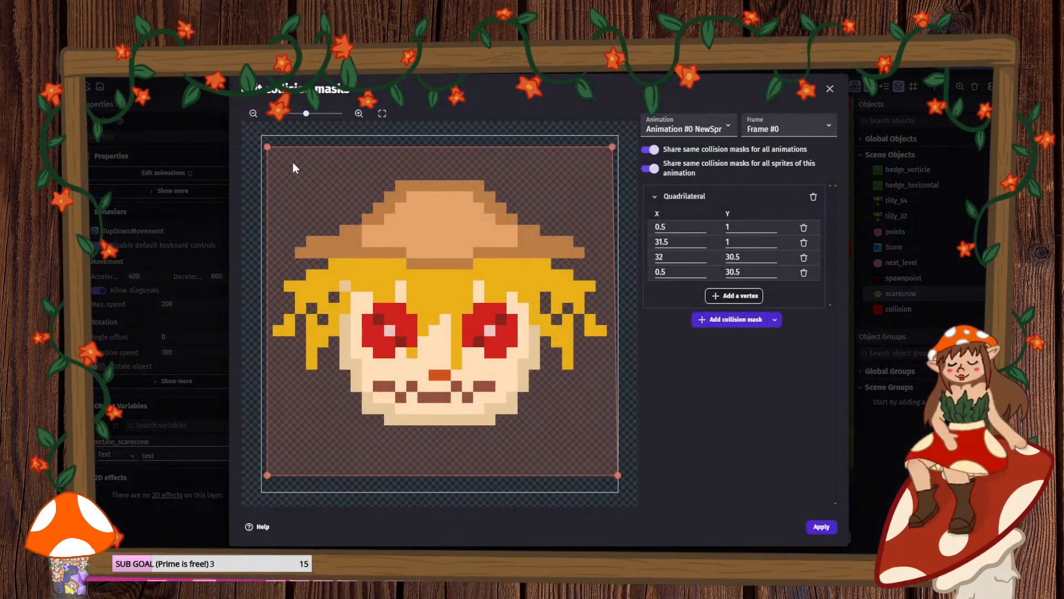
drag(269, 146, 262, 127)
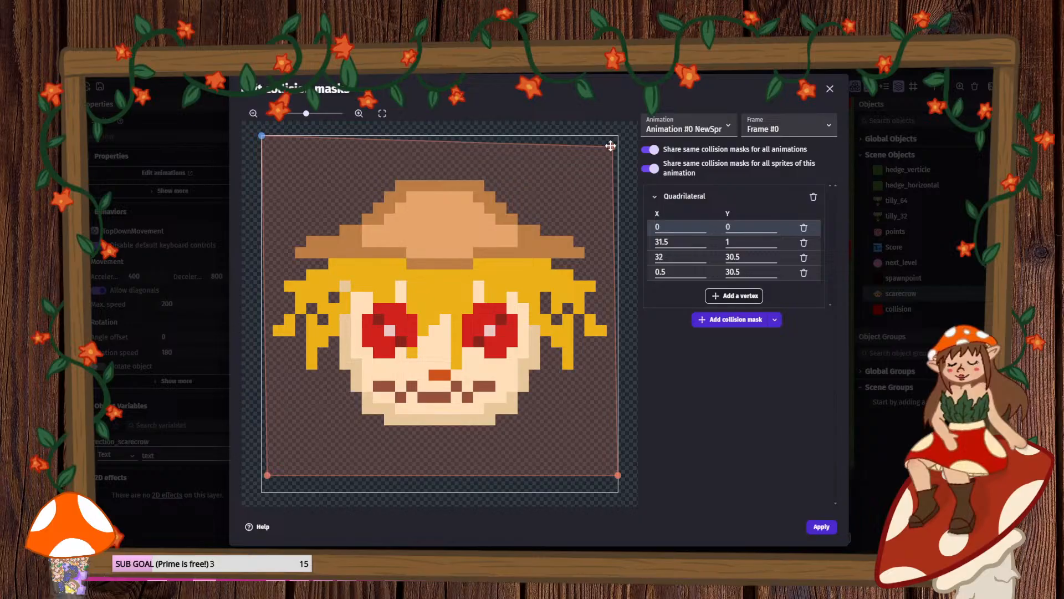
mouse_move(610, 146)
mouse_down()
mouse_move(614, 467)
mouse_move(612, 115)
mouse_move(618, 135)
mouse_up()
mouse_move(617, 477)
mouse_down()
mouse_move(617, 492)
mouse_move(499, 504)
mouse_move(619, 492)
mouse_up()
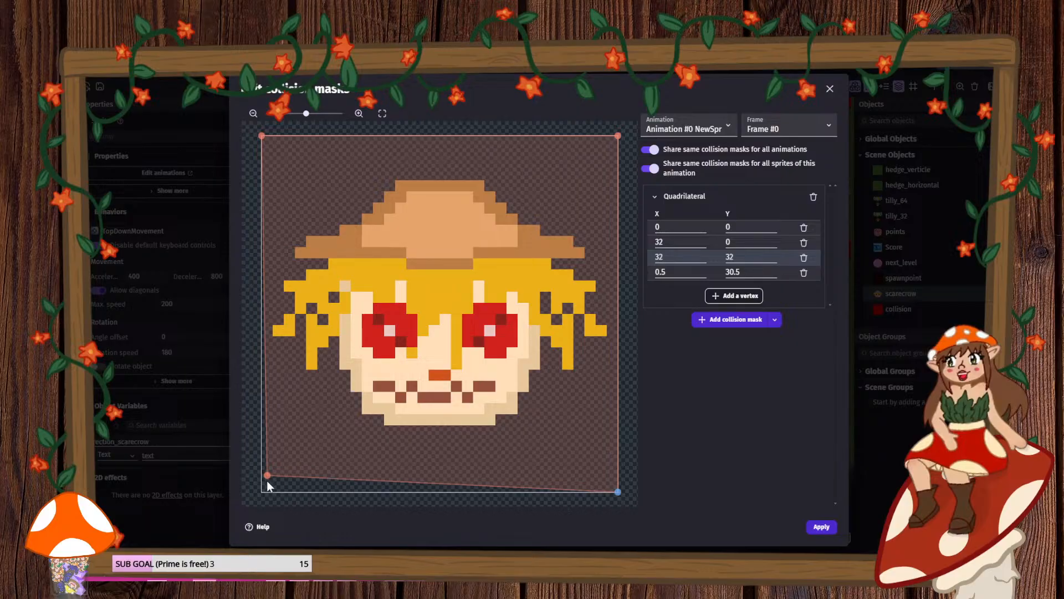
mouse_move(267, 481)
mouse_down()
mouse_move(252, 495)
mouse_move(262, 492)
mouse_up()
click(821, 526)
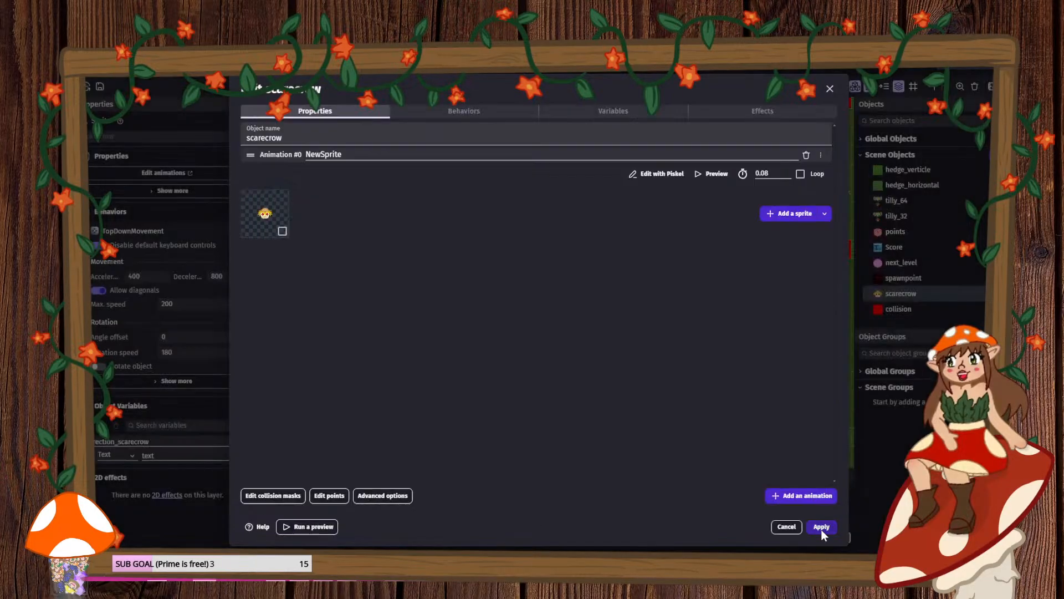
click(820, 527)
- Test the scarecrows' movement in a game preview and check the Enemy Moving events before returning to the scene layout
click(512, 88)
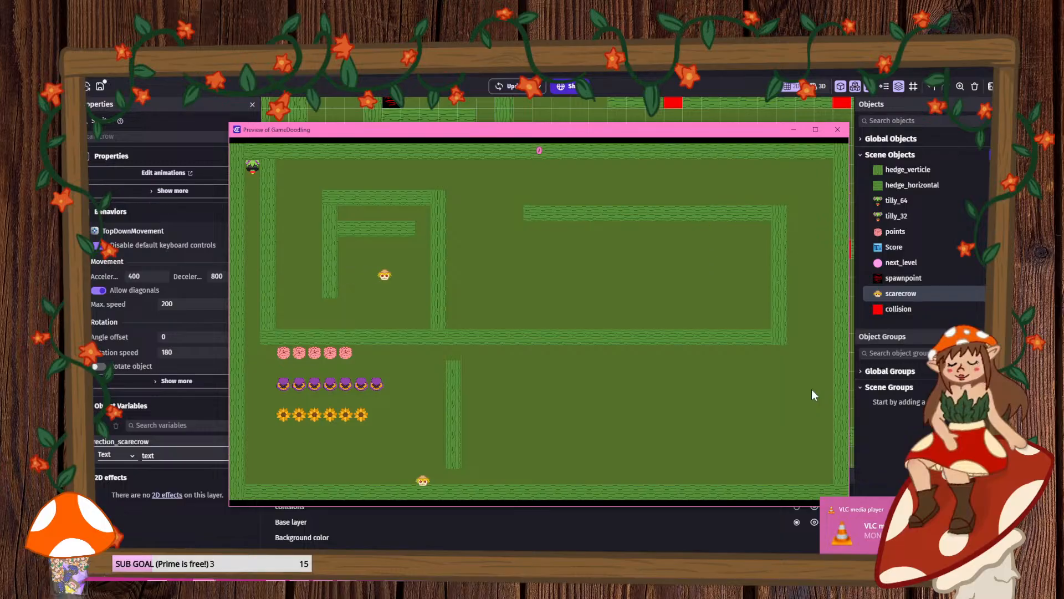
click(837, 130)
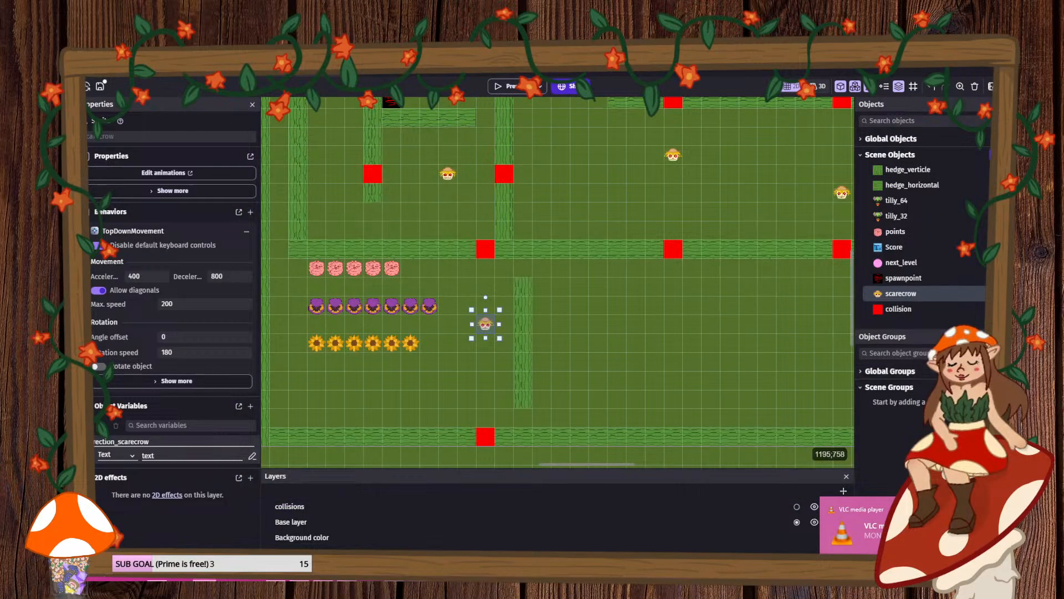
click(202, 79)
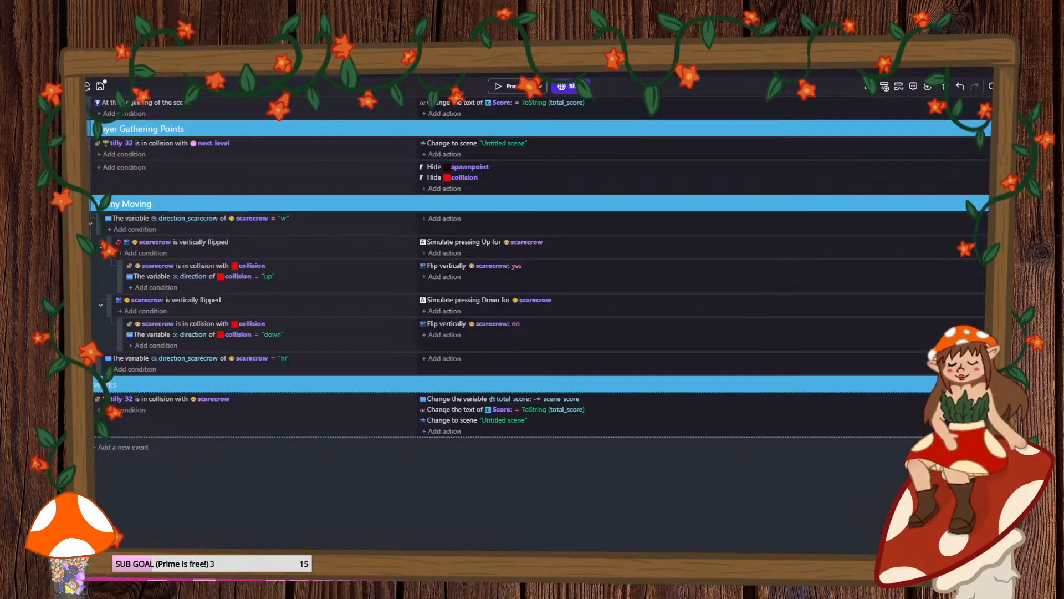
click(225, 89)
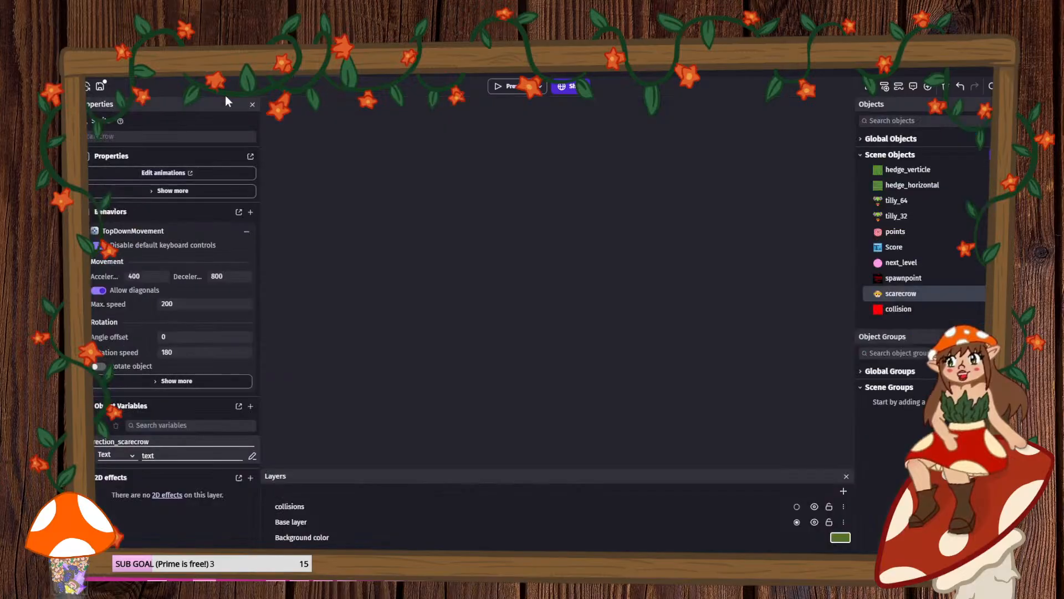
- Delete the scarecrow's existing collision quadrilateral and start a new custom collision mask
double_click(886, 295)
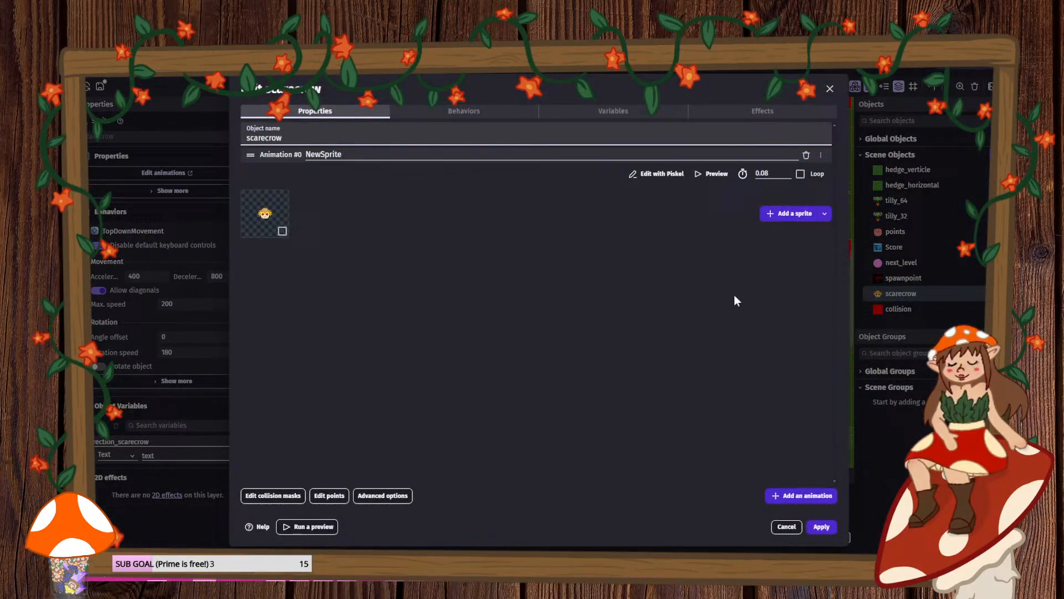
click(302, 495)
click(811, 194)
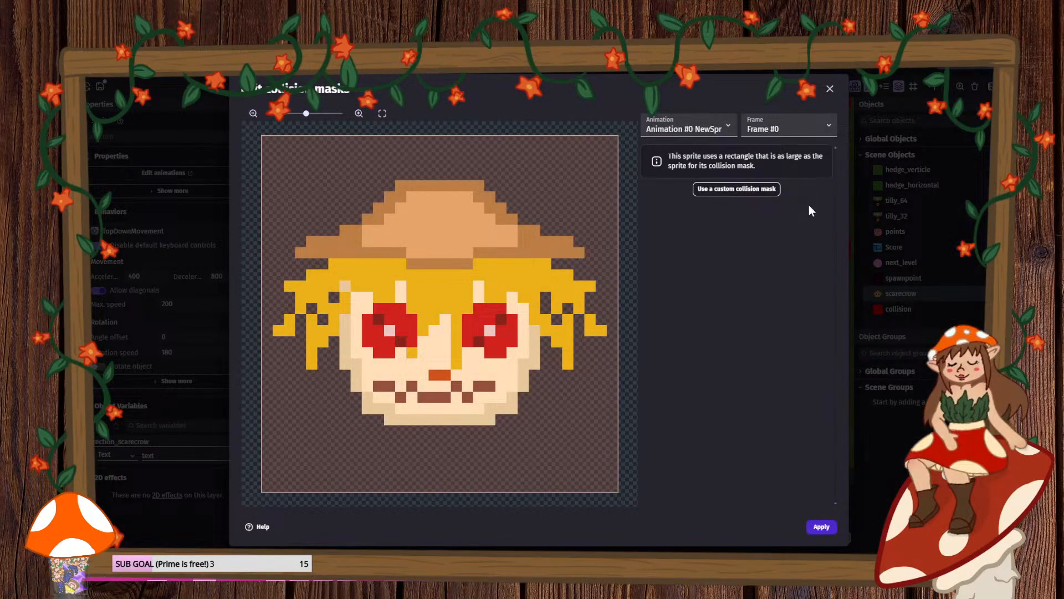
click(760, 189)
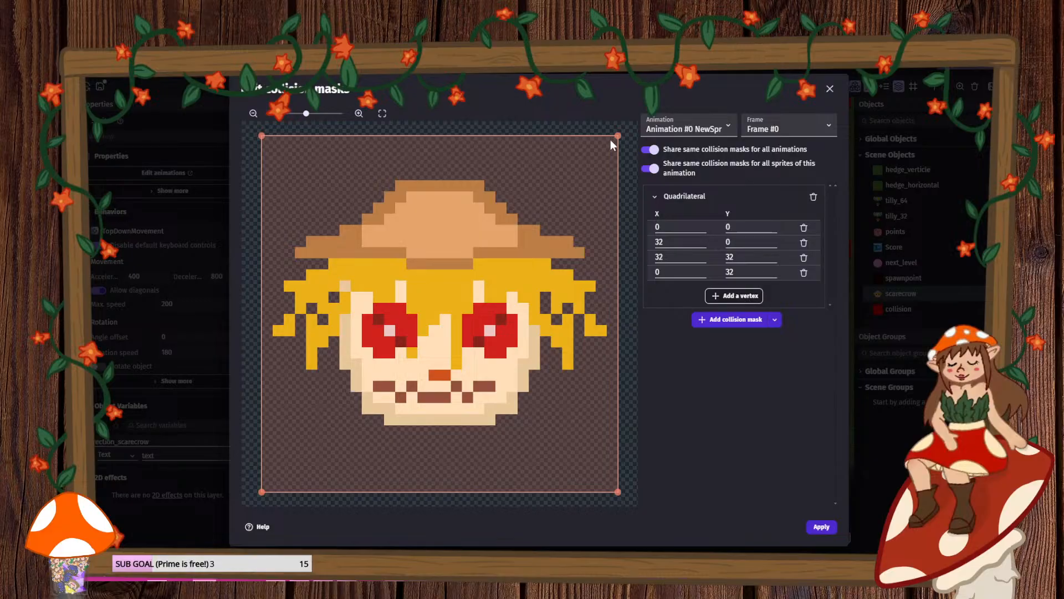
- Shape the scarecrow's new mask to vertices (0, 3.5), (32, 4), (32, 27) and (0, 27), apply it and save the project
drag(618, 135, 618, 197)
drag(262, 136, 252, 175)
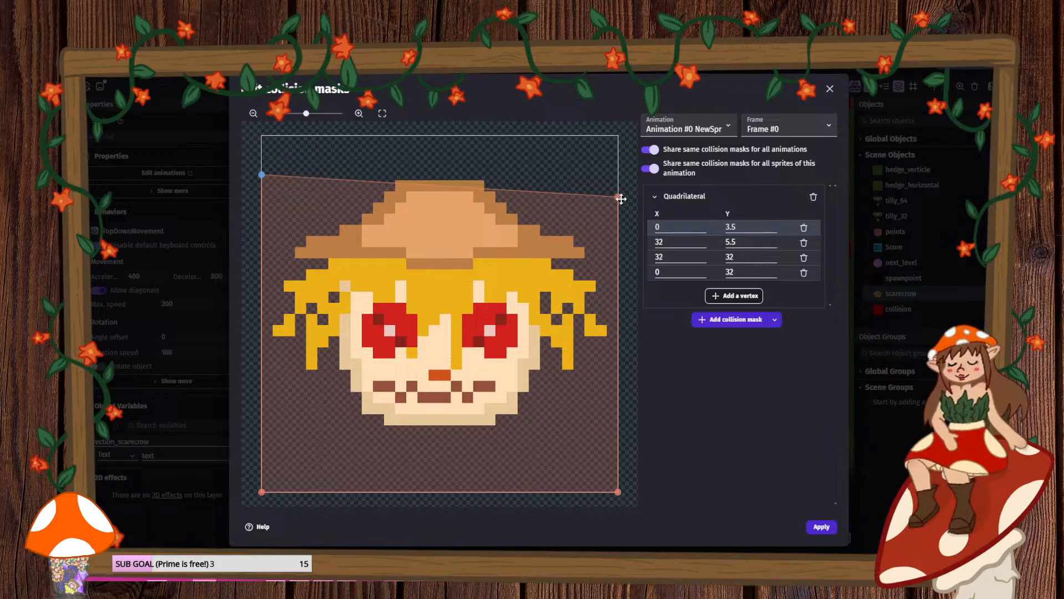
drag(621, 199, 611, 180)
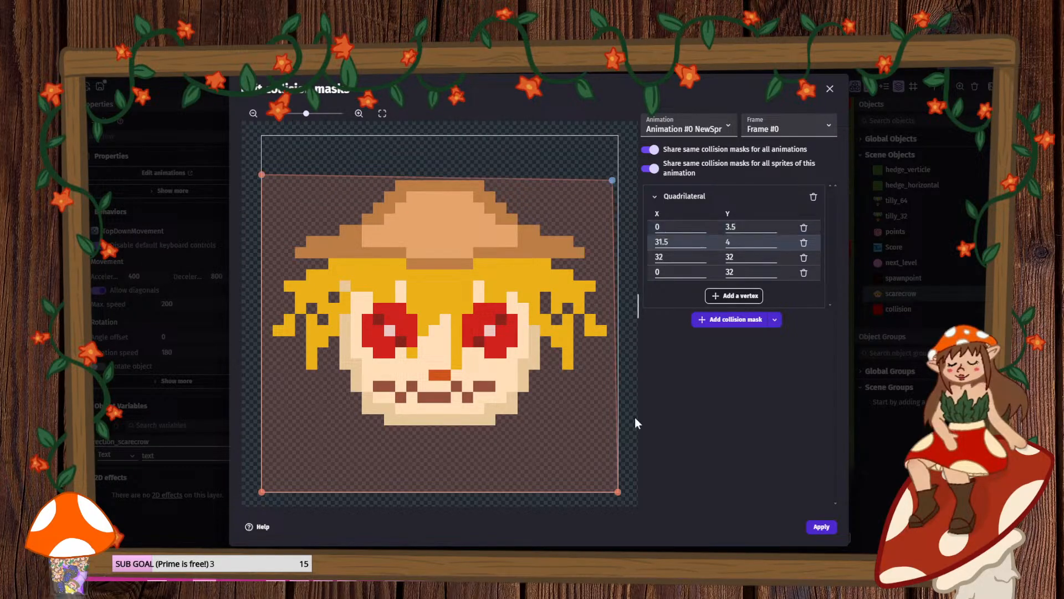
drag(617, 493, 618, 397)
drag(263, 491, 258, 437)
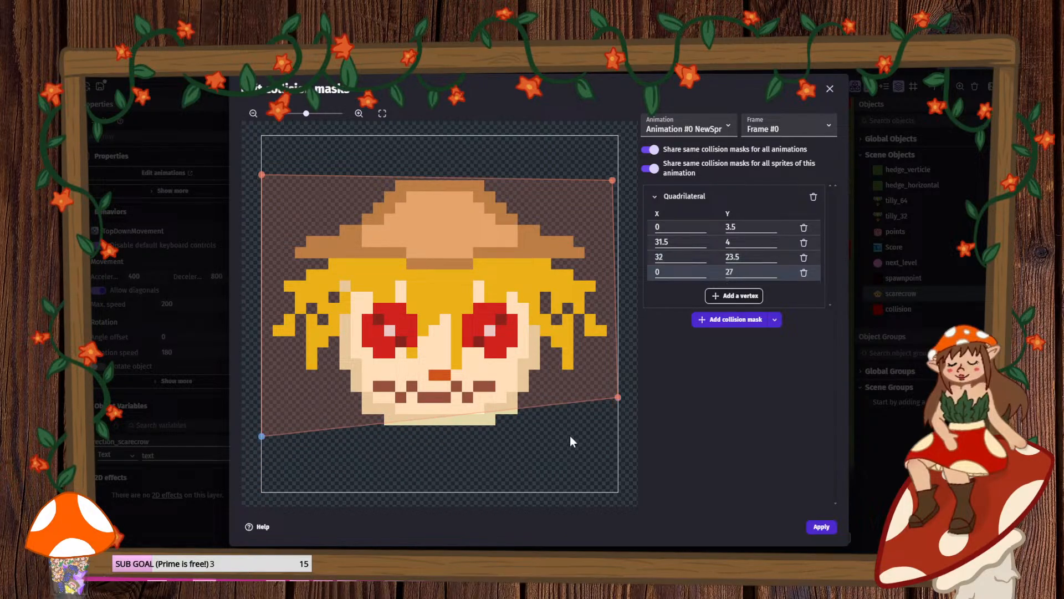
drag(618, 399, 619, 436)
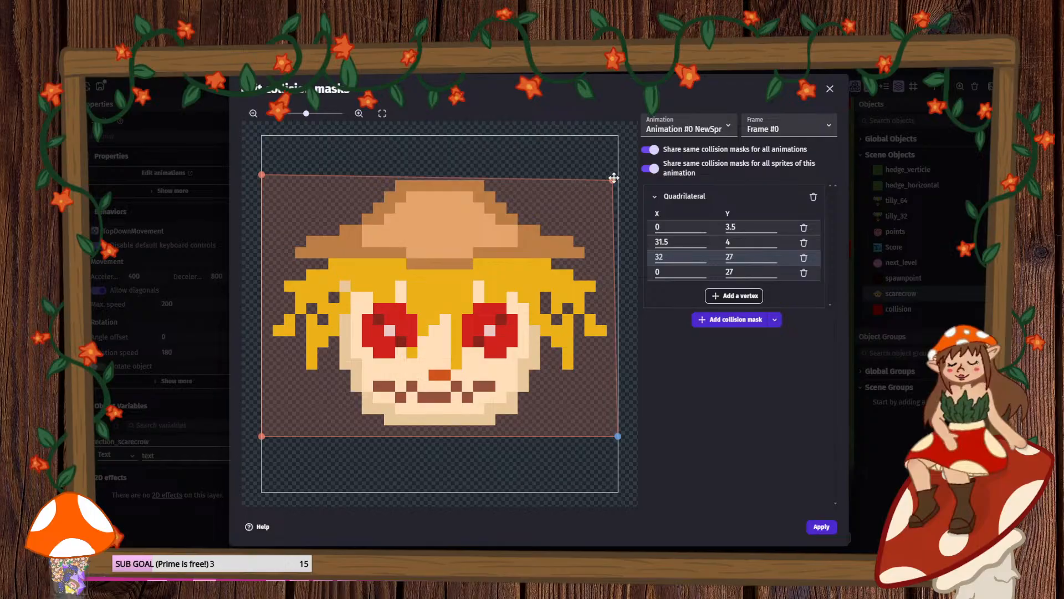
mouse_move(614, 178)
mouse_down()
mouse_move(626, 184)
mouse_move(618, 180)
mouse_up()
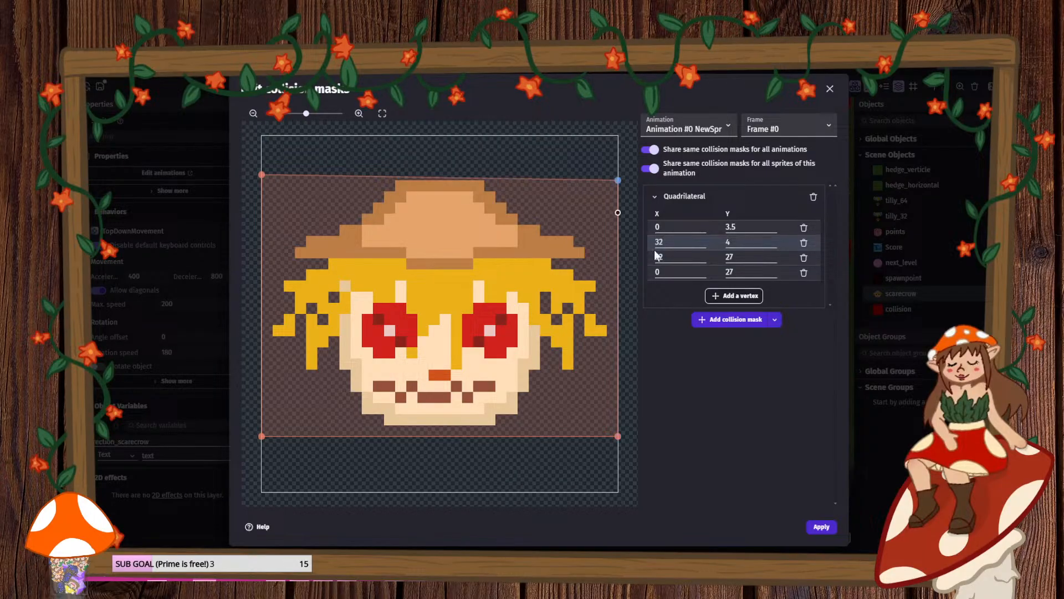
click(821, 526)
click(815, 527)
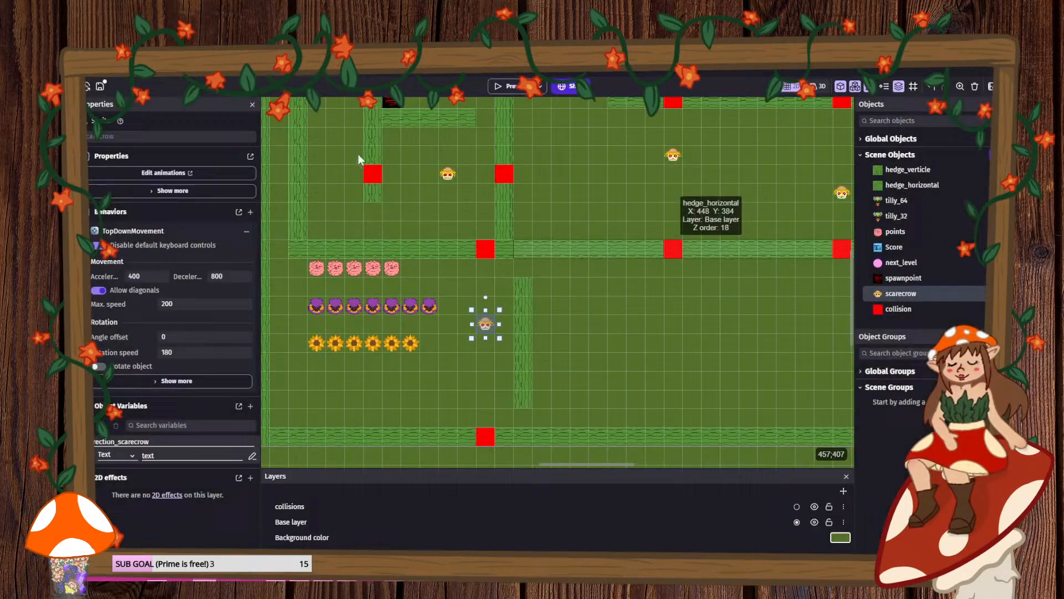
click(100, 86)
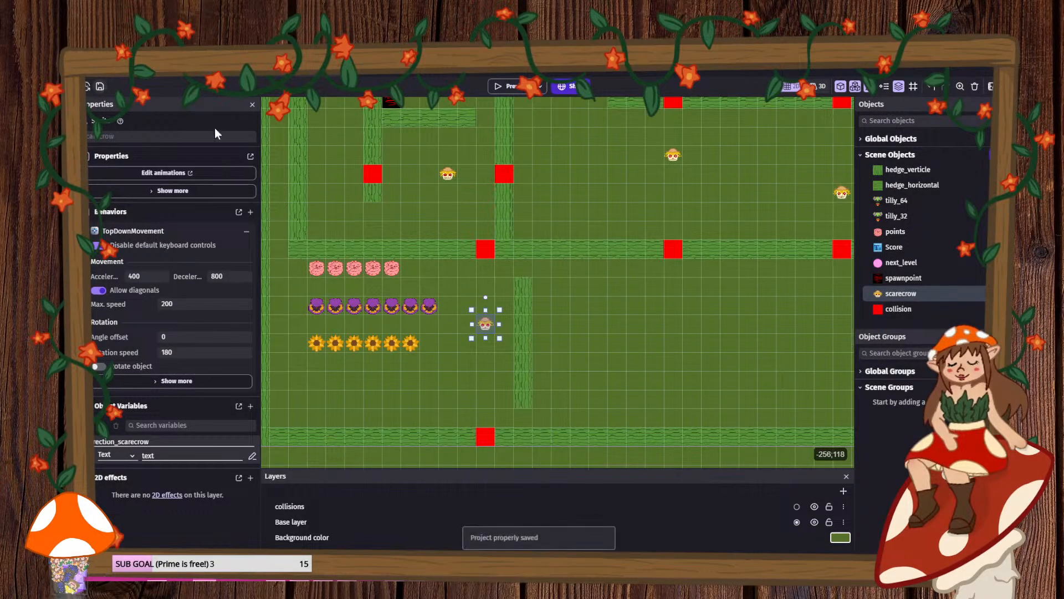
- Inspect the alignment of the collision blocks, hedges and scarecrows across the maze with the grid hidden, and restore the grid
click(488, 432)
scroll(491, 428, up, 6)
click(520, 422)
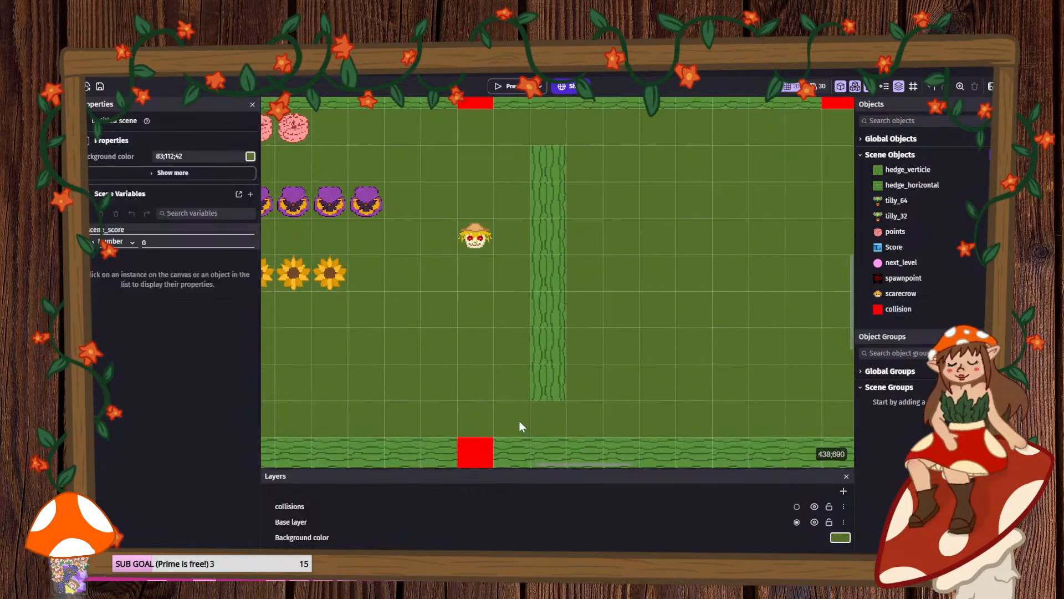
scroll(520, 421, up, 5)
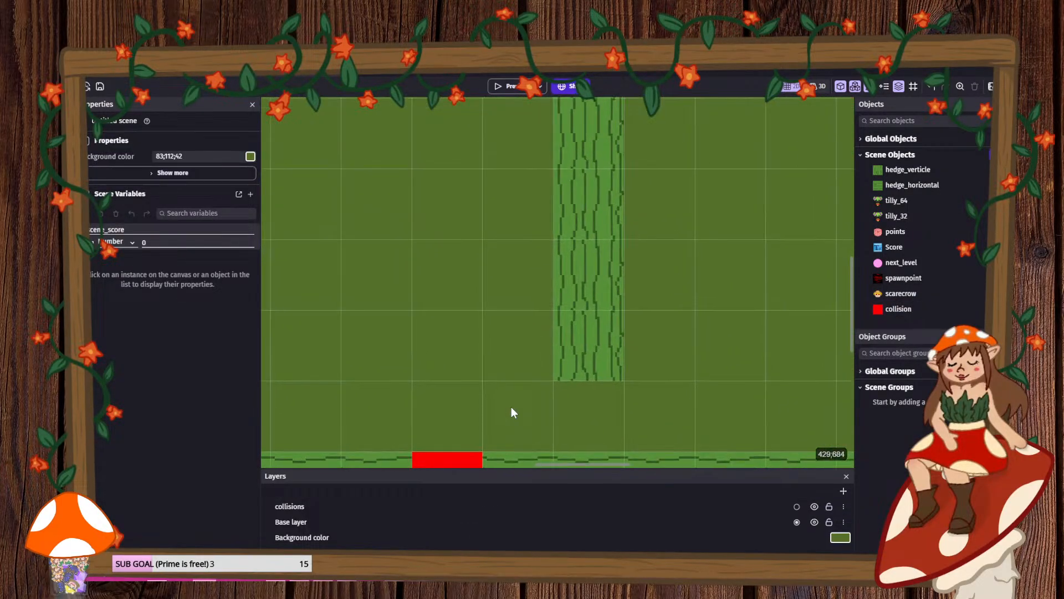
scroll(511, 407, up, 1)
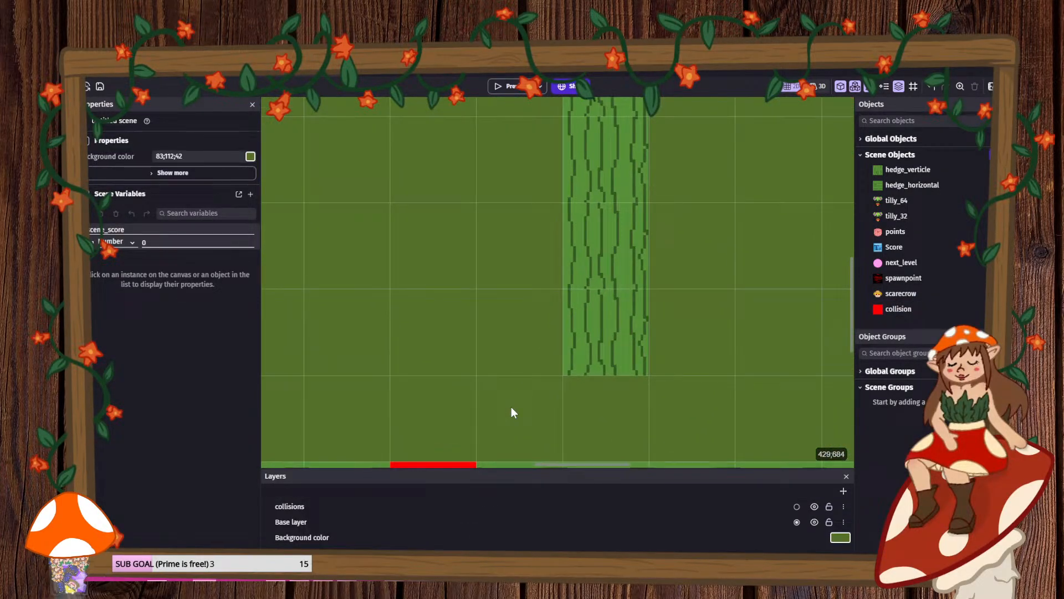
click(912, 86)
scroll(647, 242, down, 2)
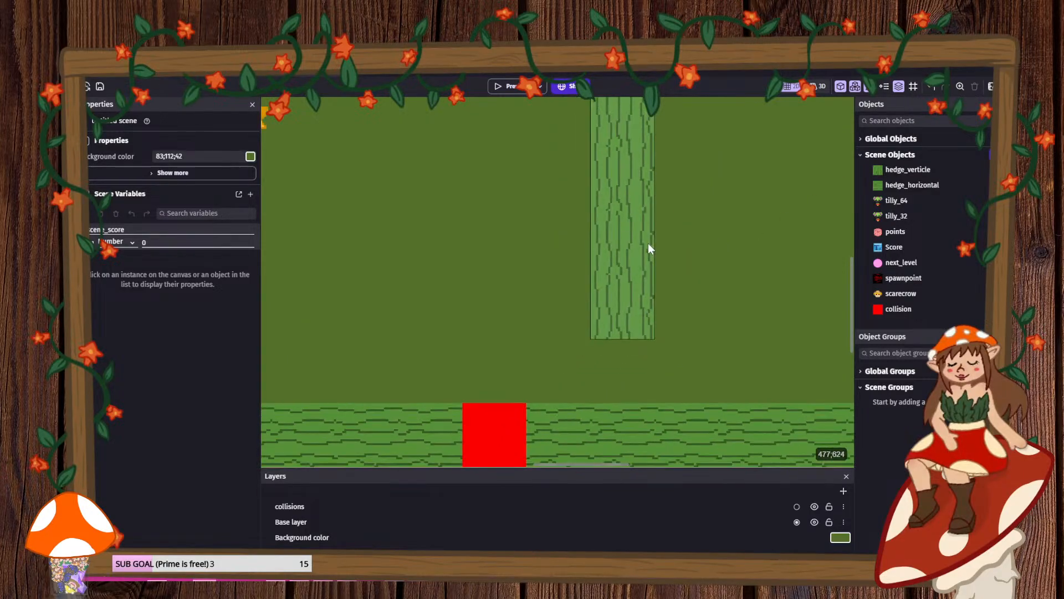
scroll(648, 243, down, 8)
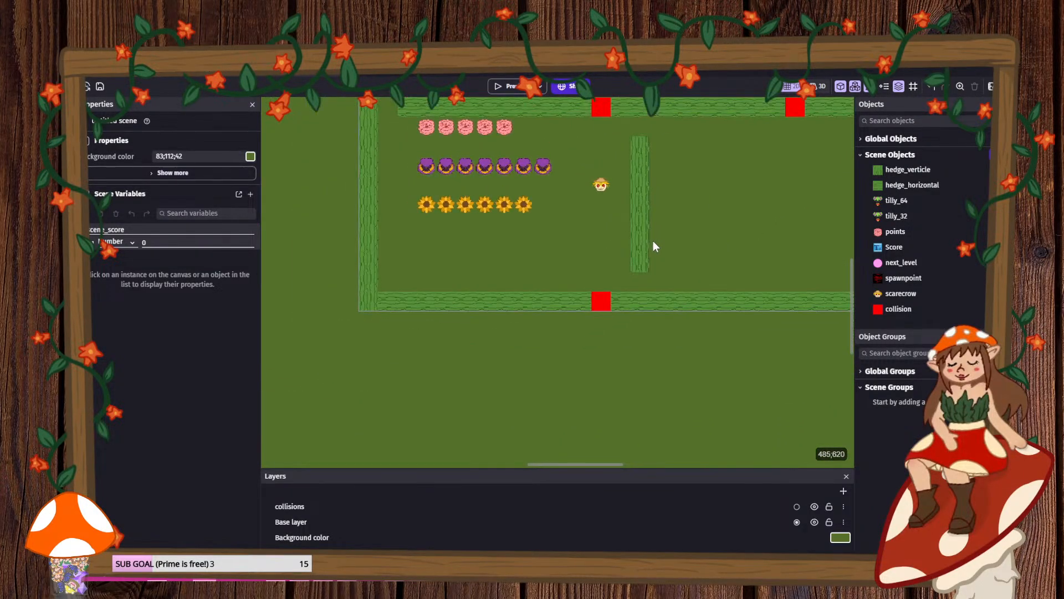
scroll(653, 247, down, 1)
middle_drag(722, 221, 558, 349)
scroll(570, 304, down, 2)
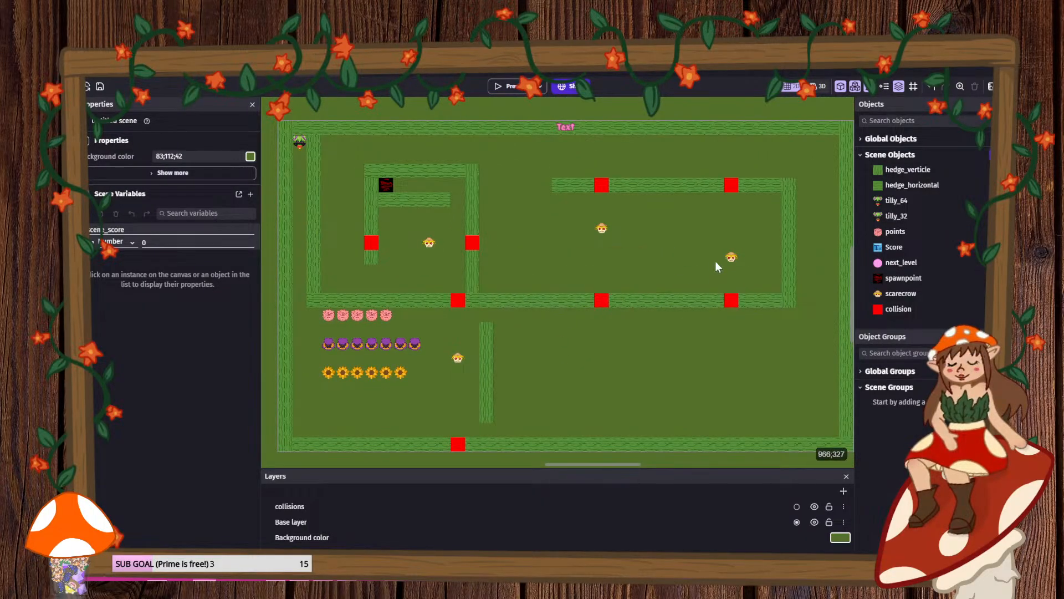
click(733, 258)
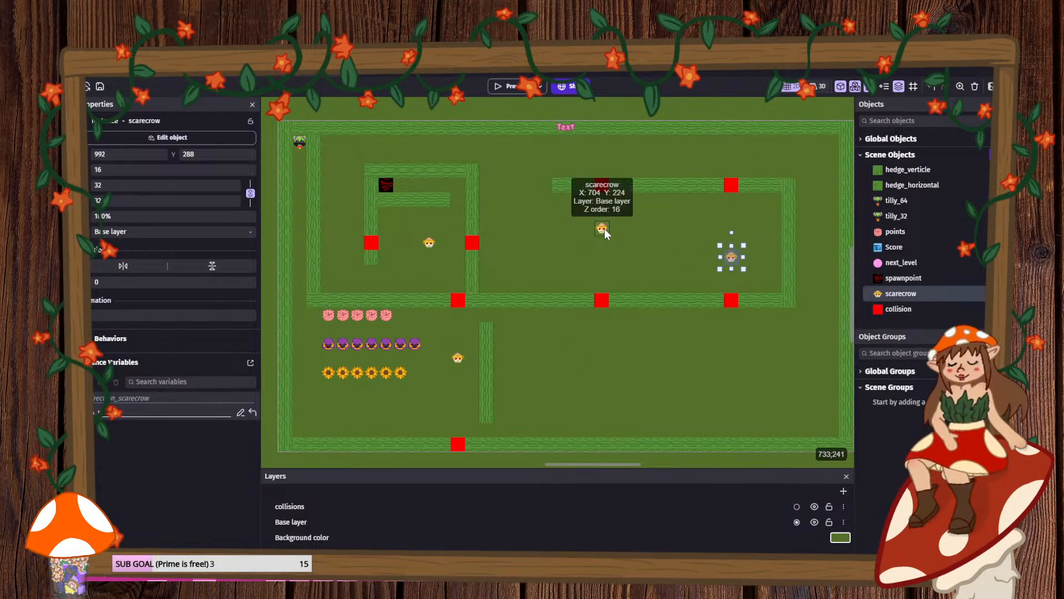
click(913, 86)
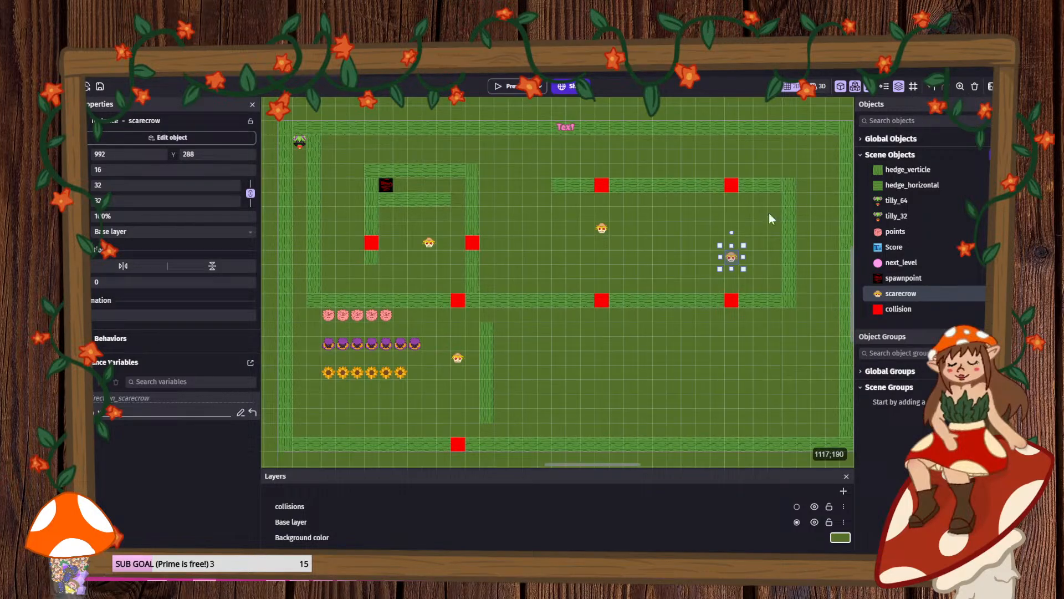
- Assign the two collision blocks above and below the scarecrow beside the flowers to the collisions layer
click(472, 244)
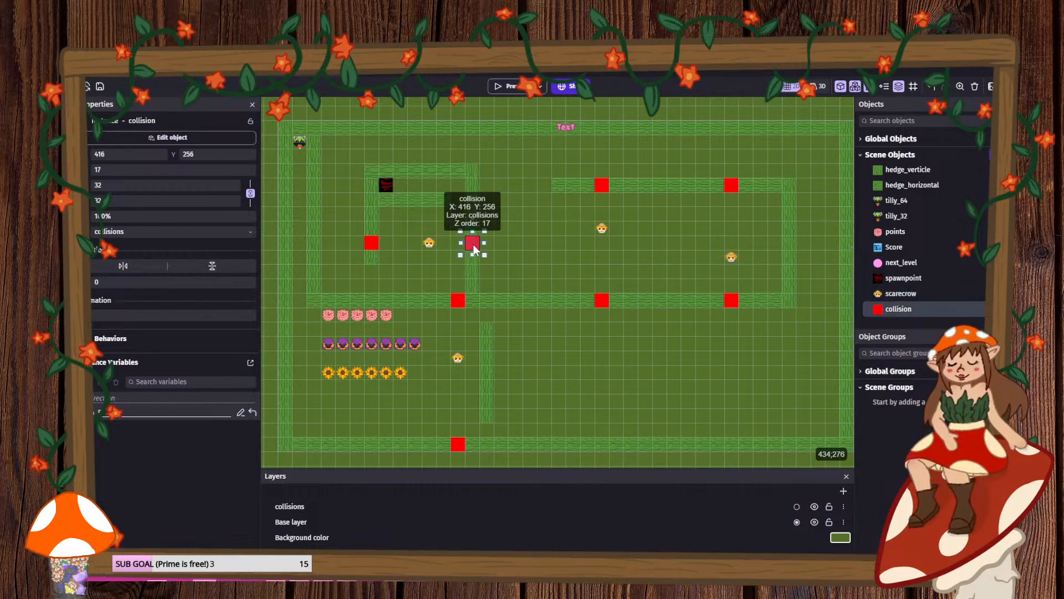
click(456, 301)
click(172, 231)
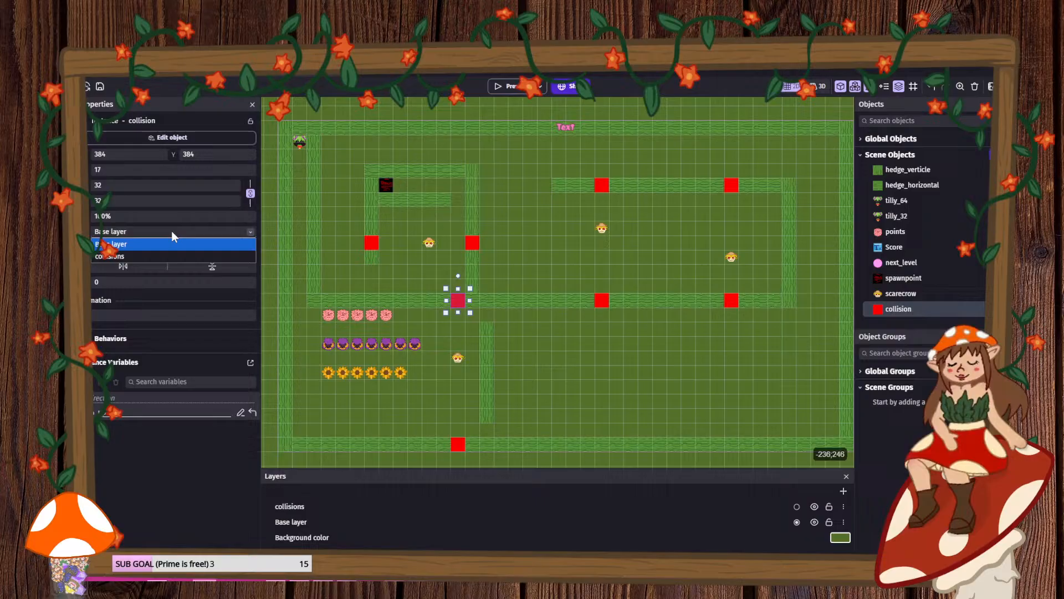
click(148, 256)
click(458, 447)
click(239, 232)
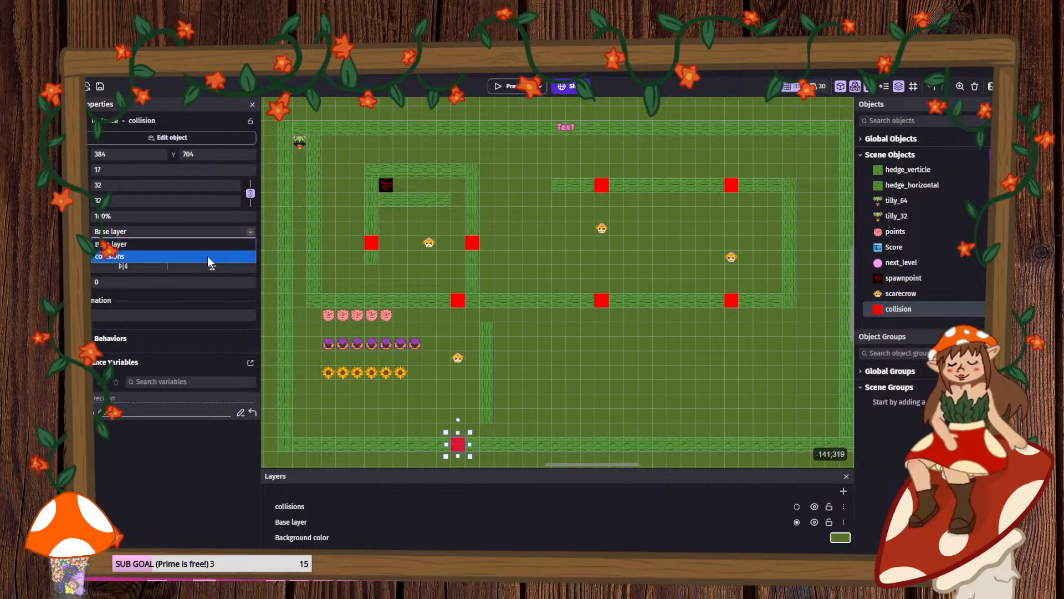
click(207, 256)
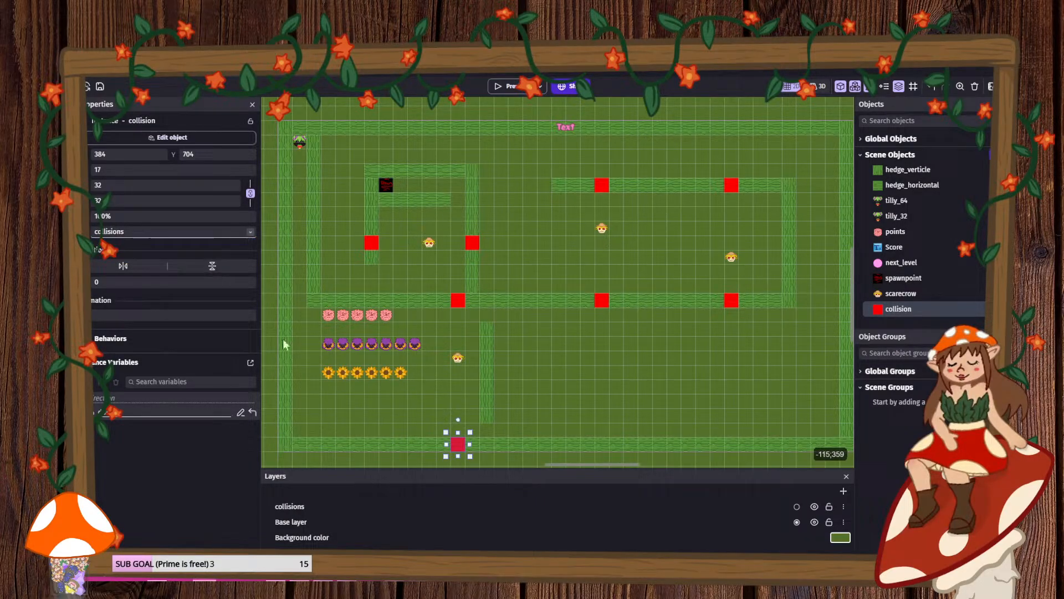
- Check the layer assignments of the remaining collision blocks and the vertically moving scarecrows
click(606, 303)
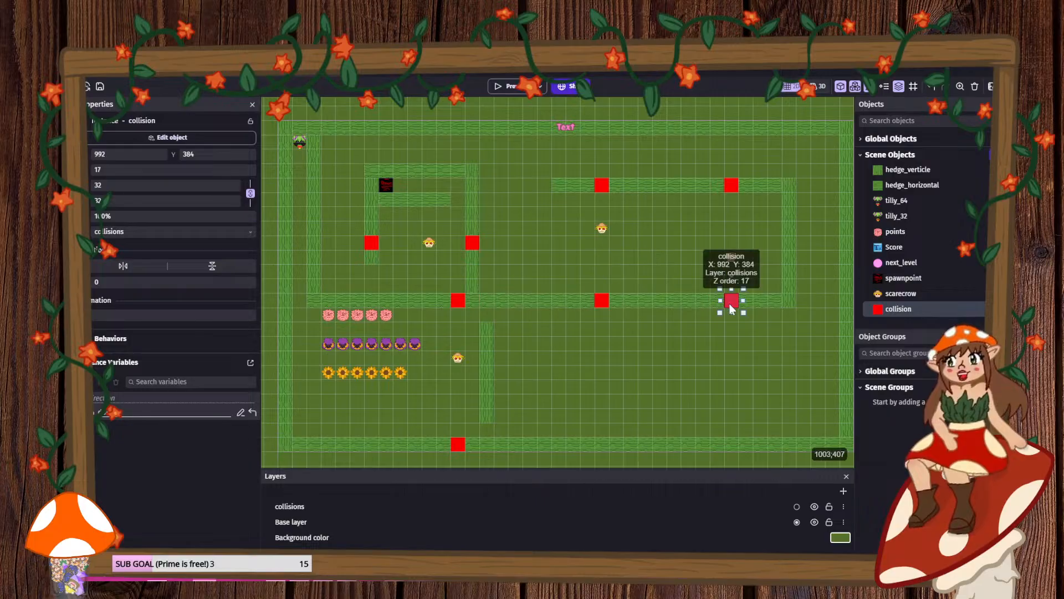
click(732, 299)
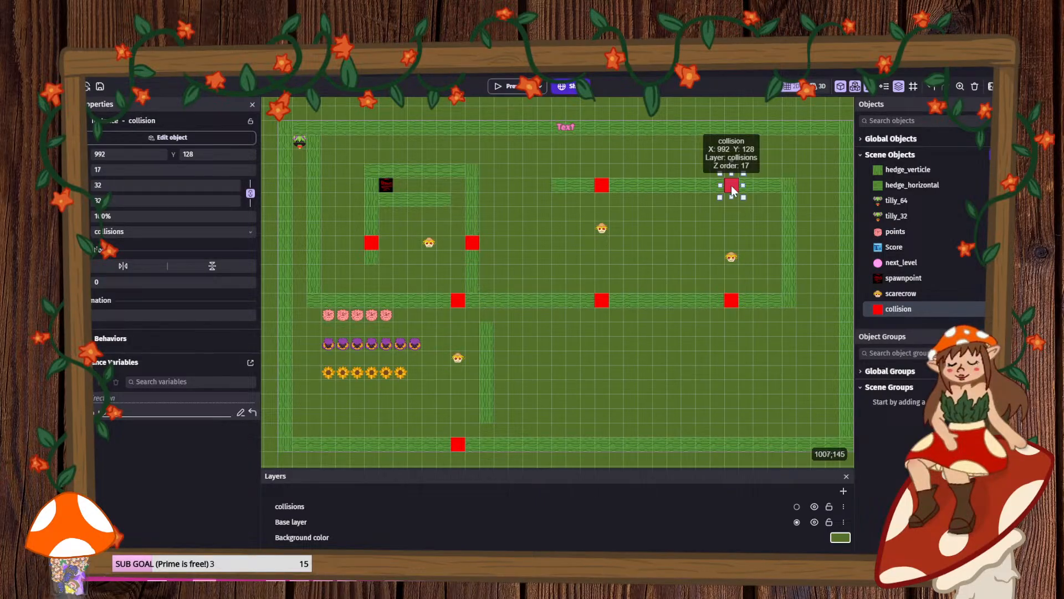
click(602, 185)
click(602, 228)
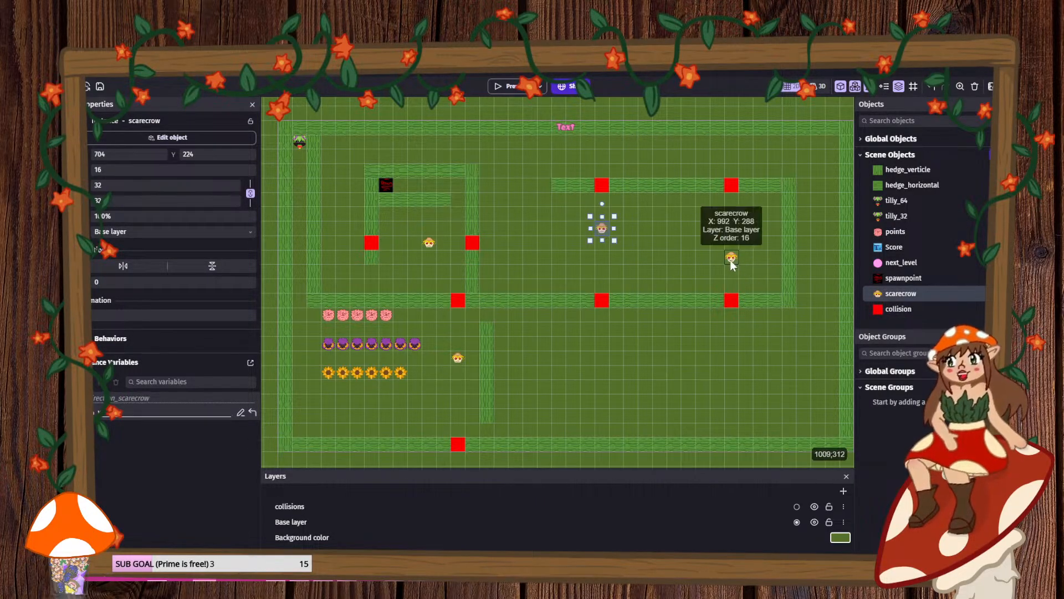
click(731, 257)
click(456, 358)
click(458, 300)
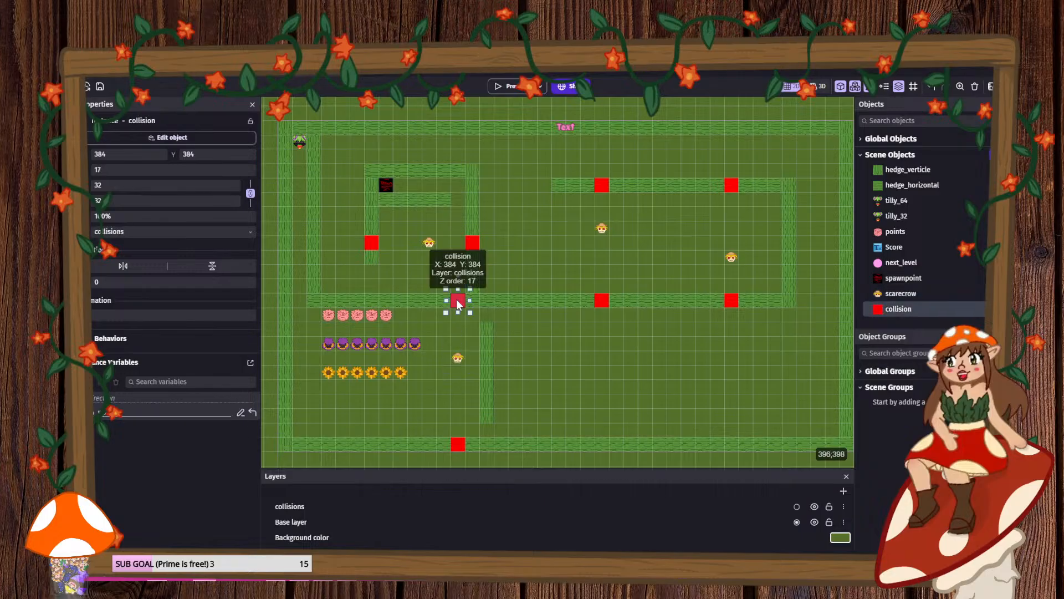
- Set up a patrol in the upper gap by copying collision blocks to both ends and a scarecrow to X 512, Y 128
click(459, 444)
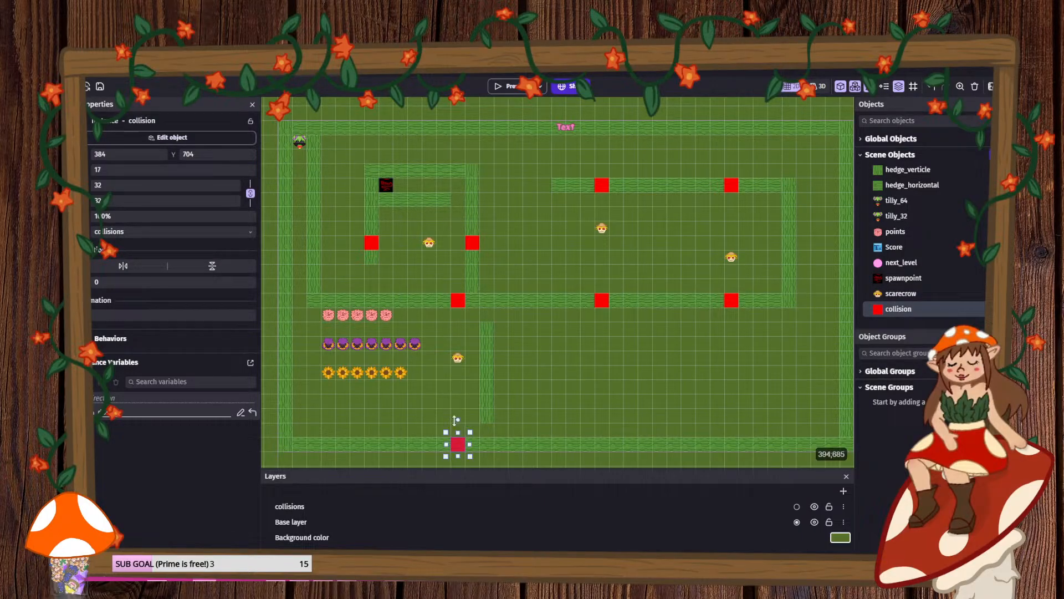
click(429, 242)
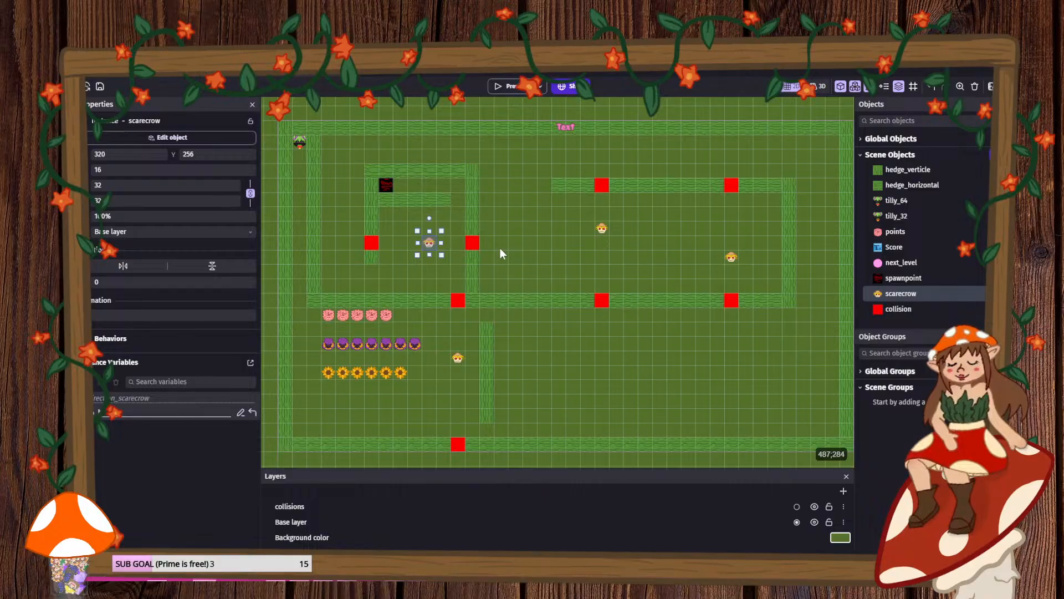
ctrl+drag(471, 244, 535, 199)
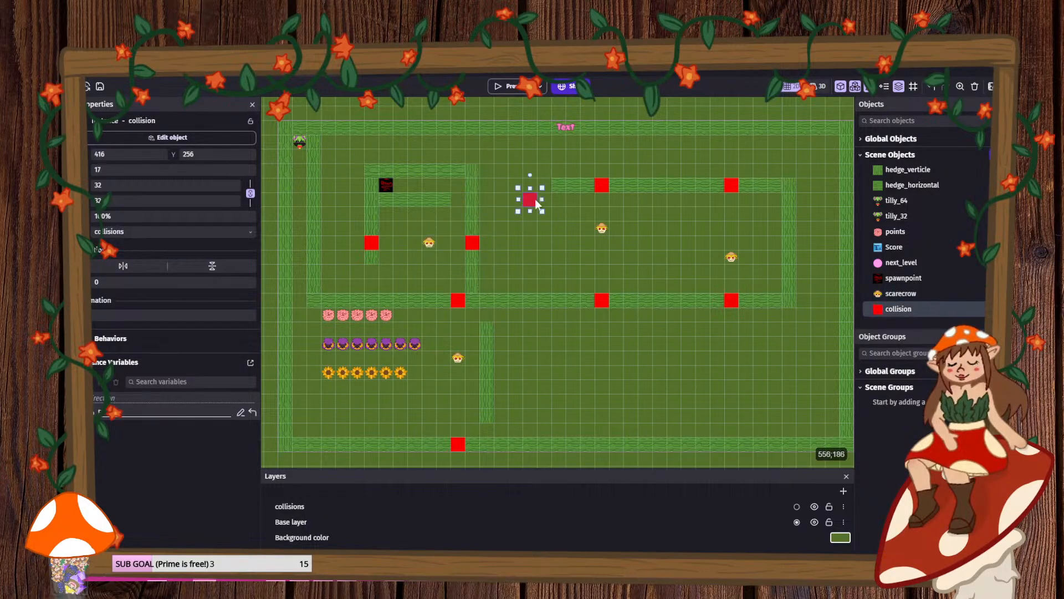
click(462, 189)
ctrl+drag(428, 245, 514, 188)
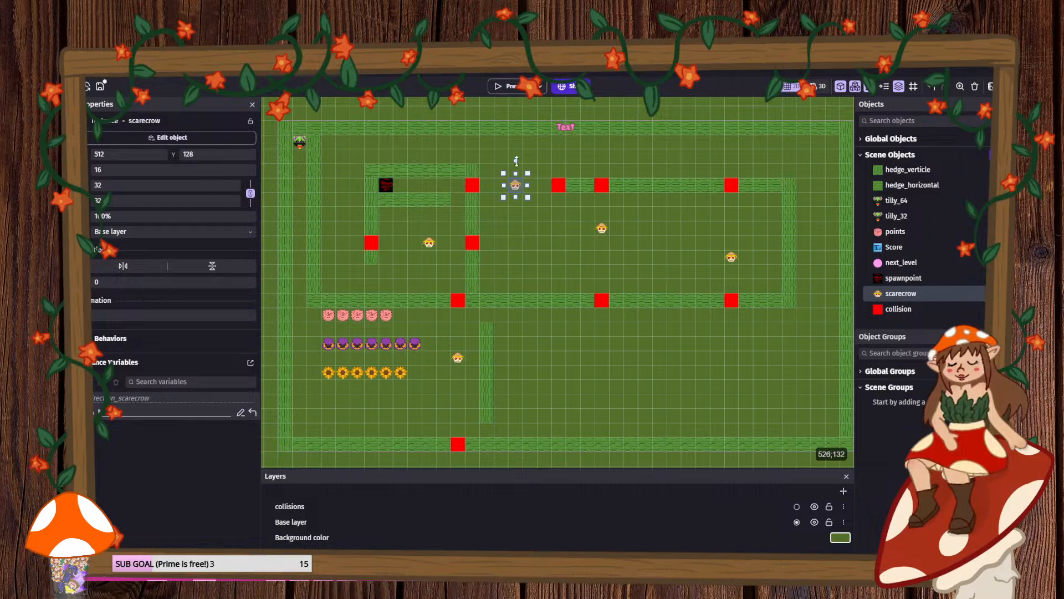
- Preview the game to check how the scarecrows patrol, then close the preview
key(super)
click(509, 86)
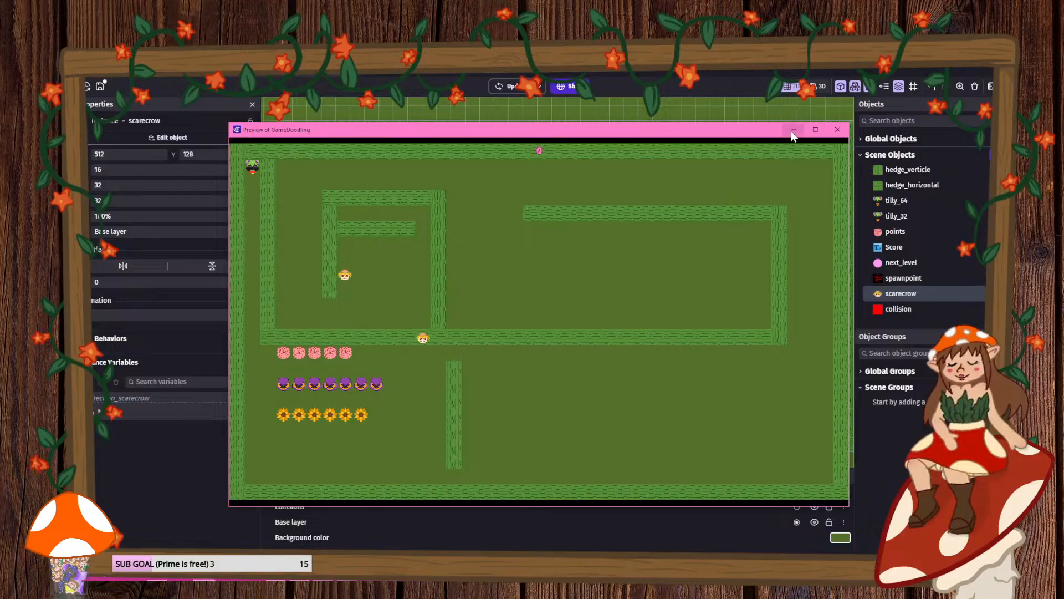
click(837, 130)
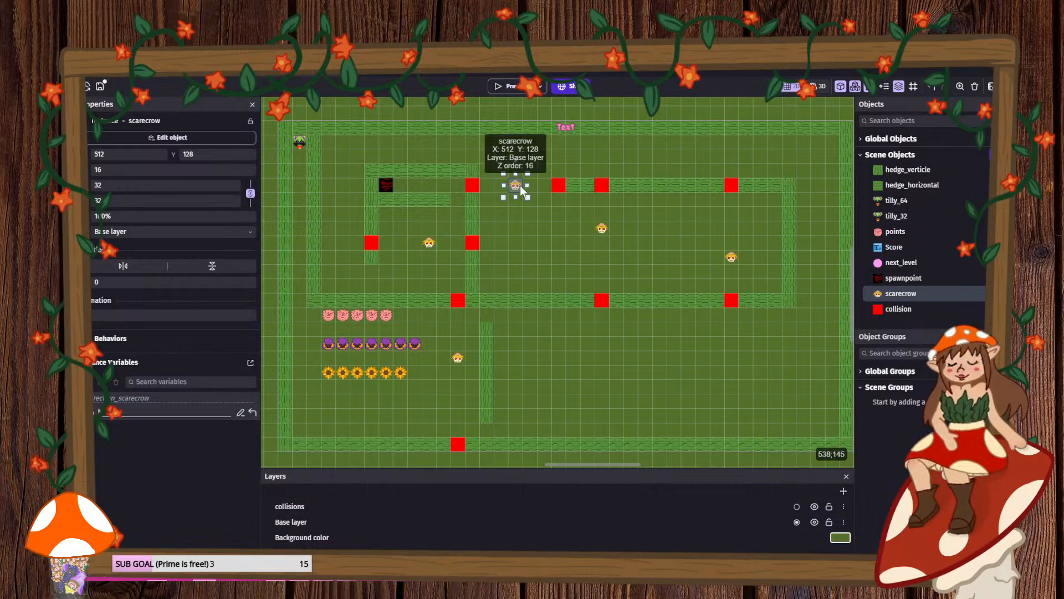
- Add a For each object event to the scene's events that repeats for each scarecrow instance
click(232, 78)
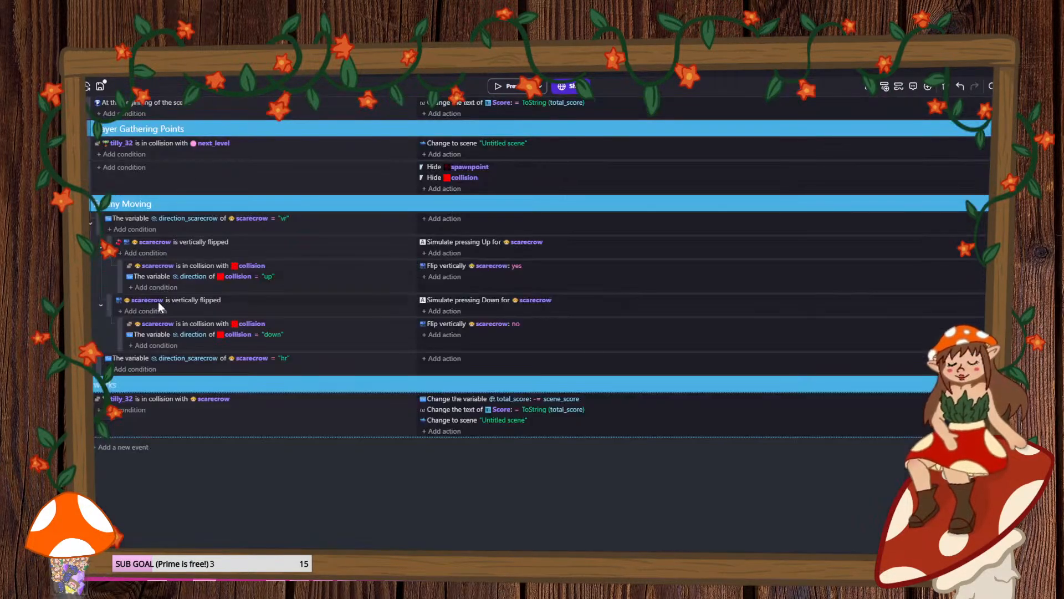
right_click(112, 452)
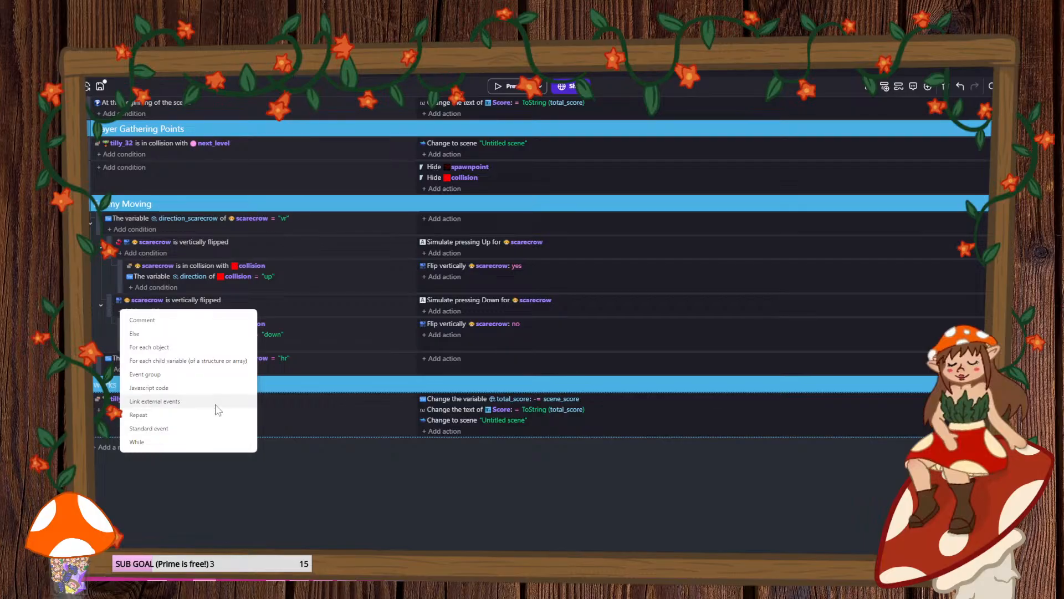
click(172, 348)
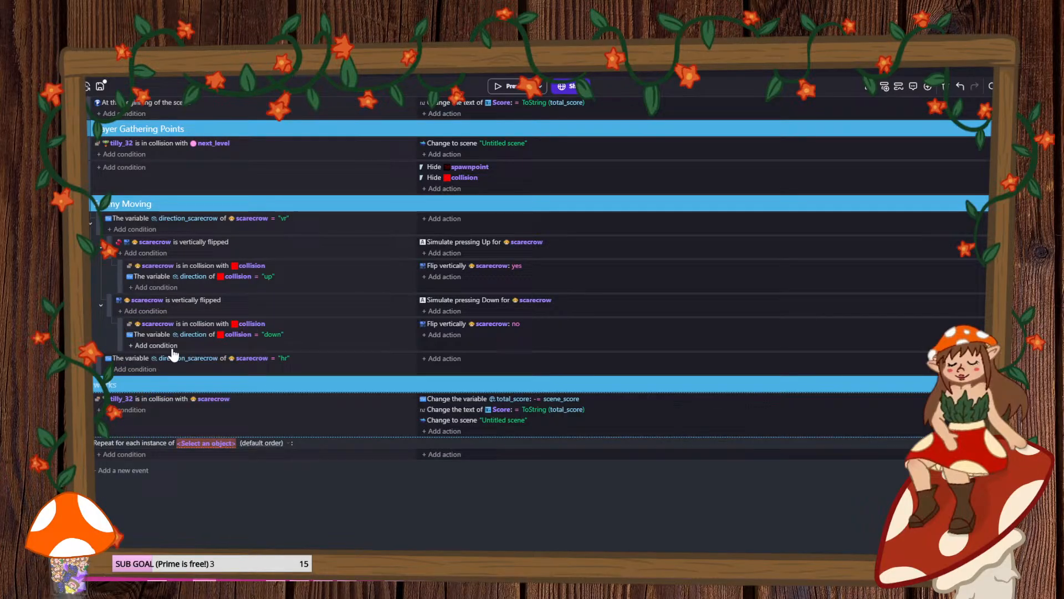
click(208, 443)
click(210, 425)
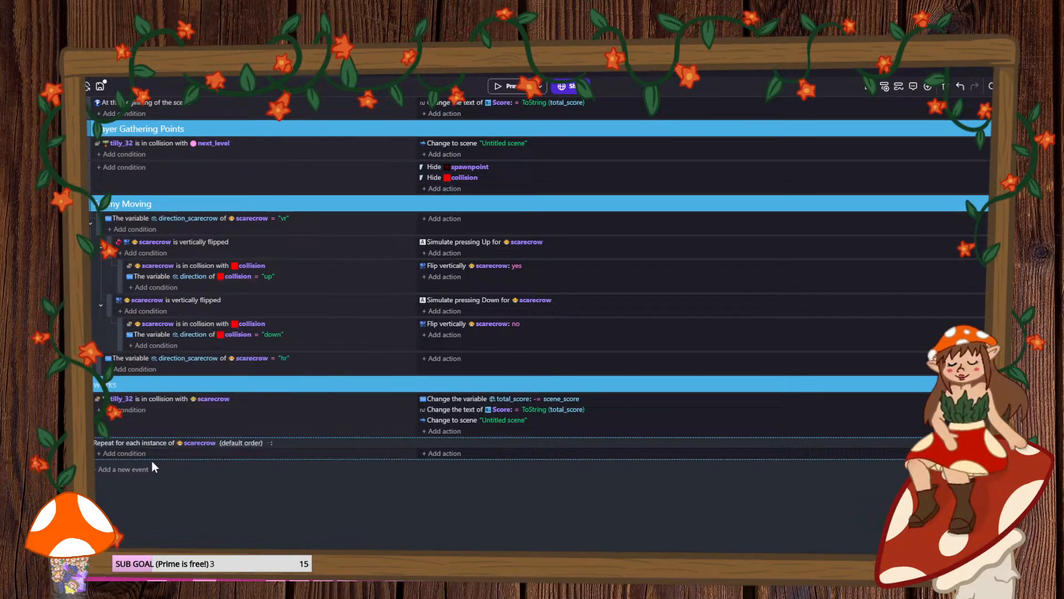
- Place the For each scarecrow event under the enemy movement heading, nest both direction_scarecrow events in it and collapse the "vr" event
drag(97, 444, 111, 240)
drag(107, 386, 119, 237)
click(101, 270)
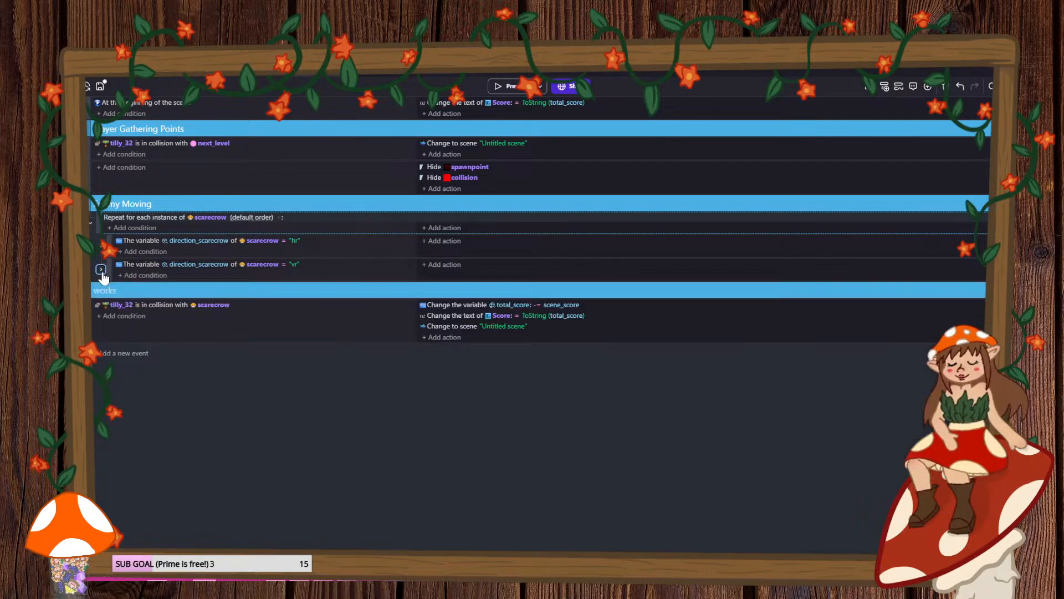
- Preview the scarecrow patrols with the per-instance events, close the preview and save the project
click(506, 84)
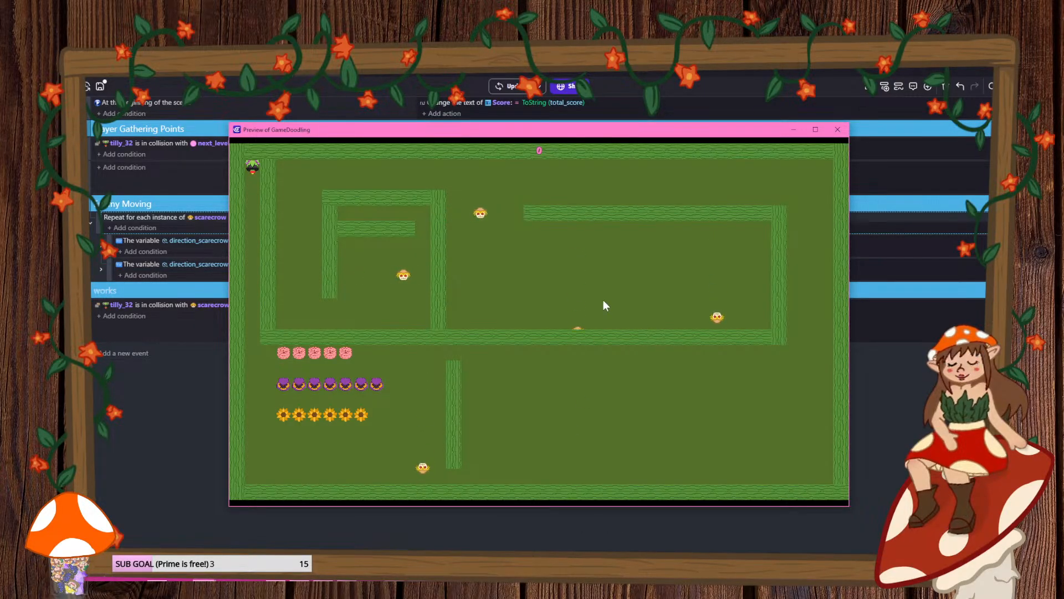
click(837, 130)
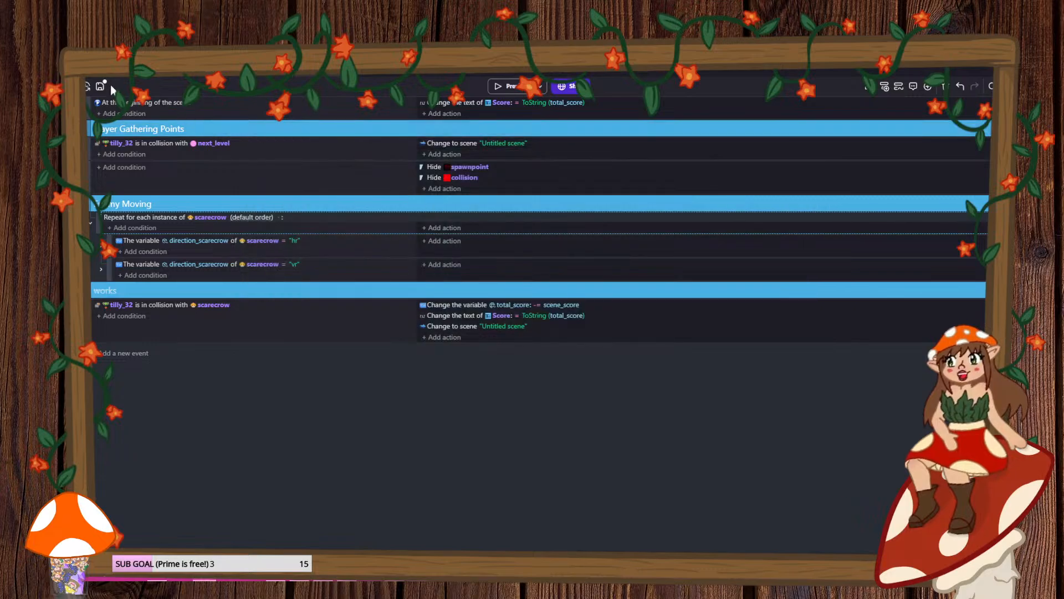
key(ctrl+s)
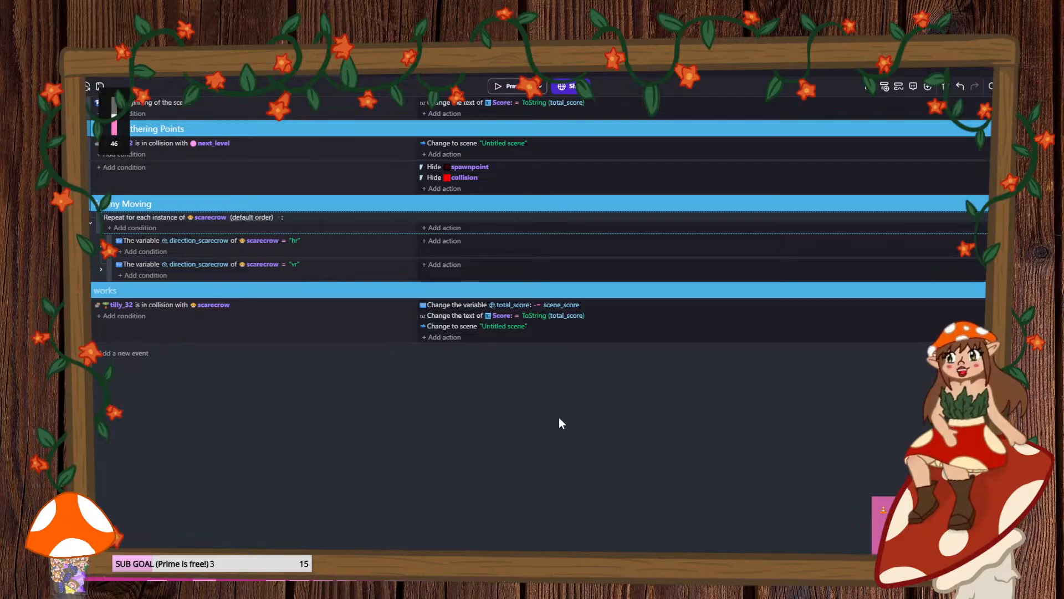
- In the scene layout, move four purple flowers into the column at X 384, two above and two below the scarecrow
click(147, 67)
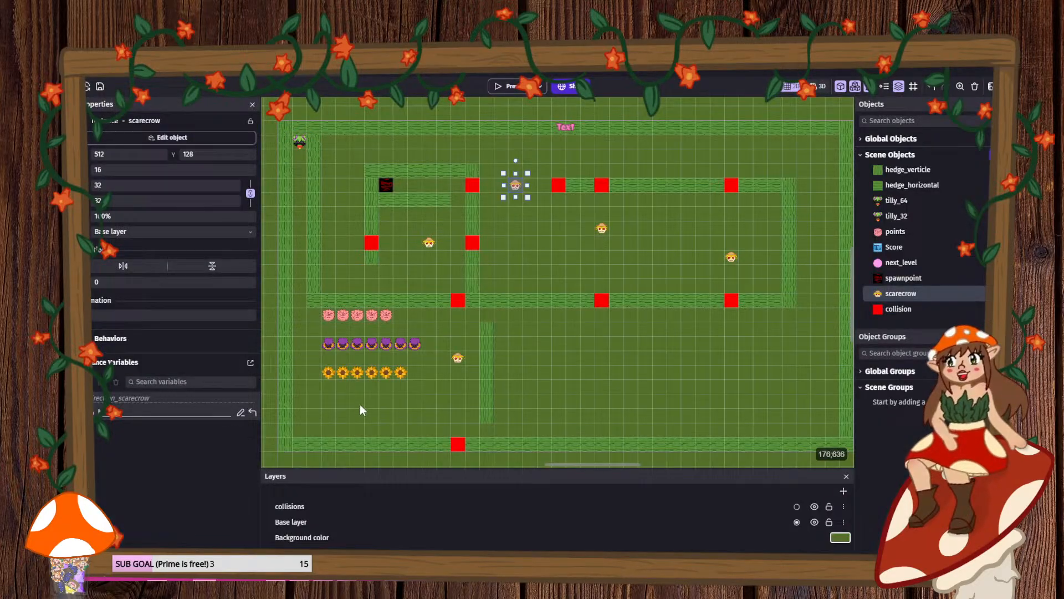
click(384, 315)
drag(392, 320, 391, 328)
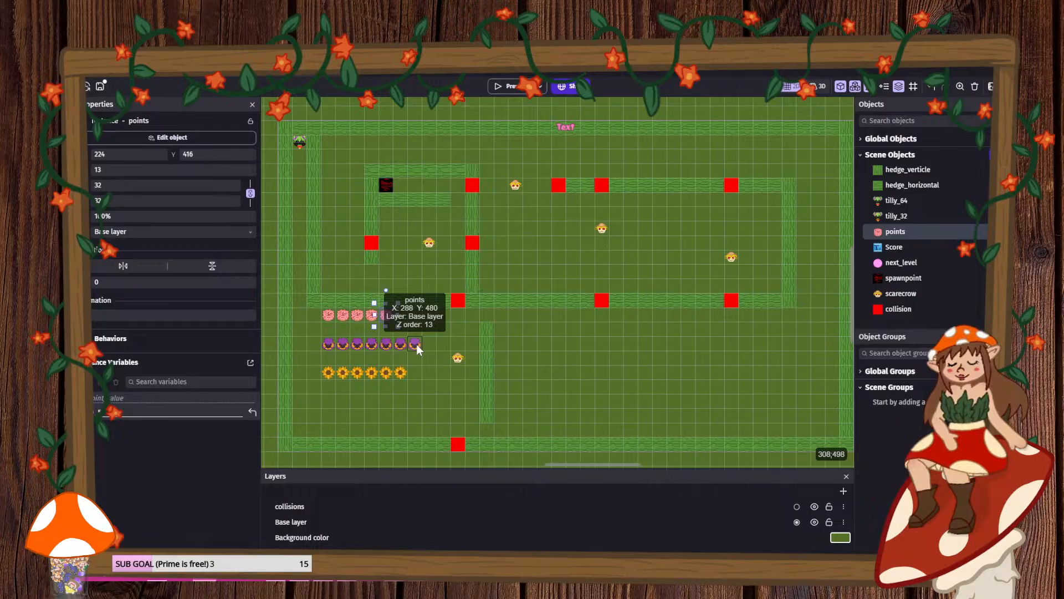
drag(416, 344, 509, 342)
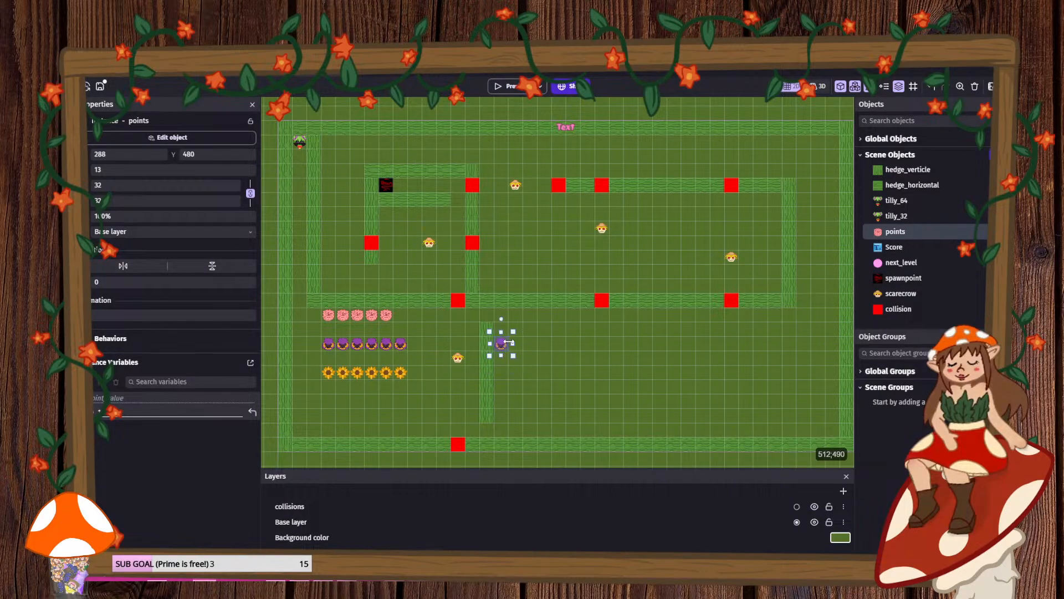
drag(400, 344, 460, 378)
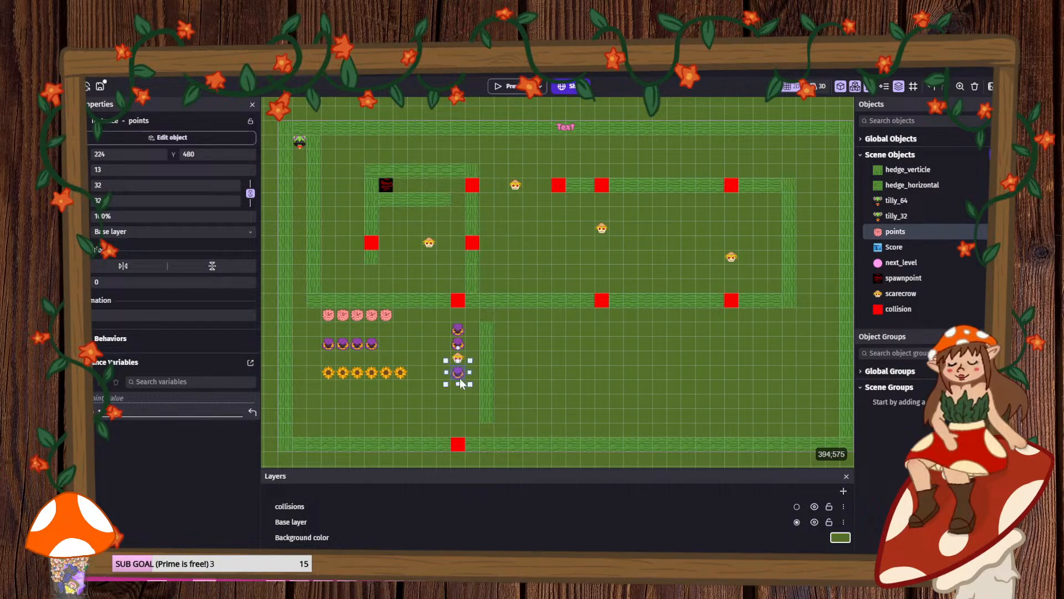
drag(372, 345, 443, 402)
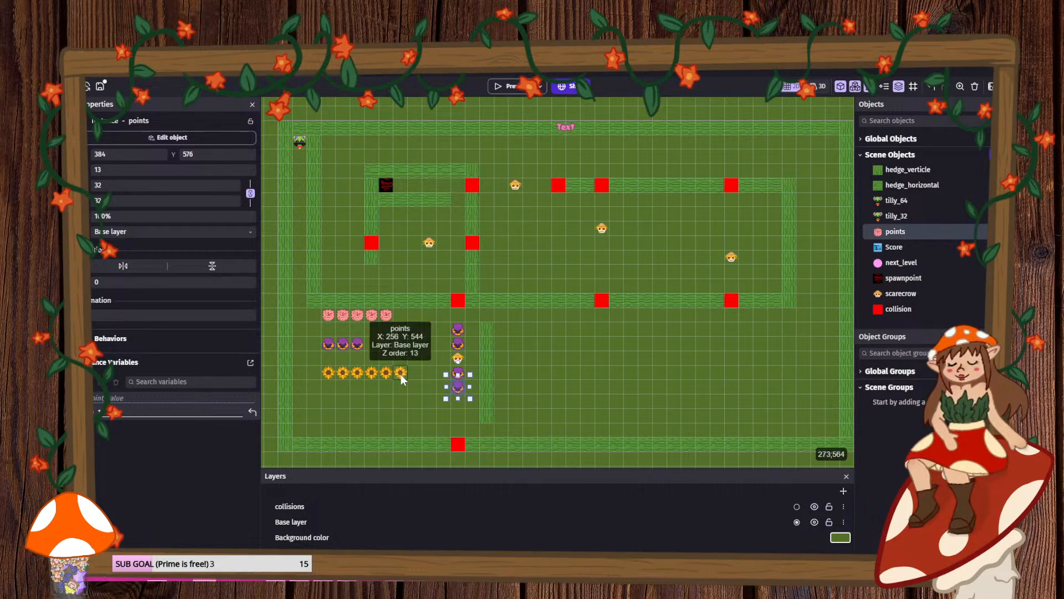
- Arrange four sunflowers in a diamond around a pink flower beside the purple flower column
drag(401, 372, 424, 357)
drag(358, 370, 411, 358)
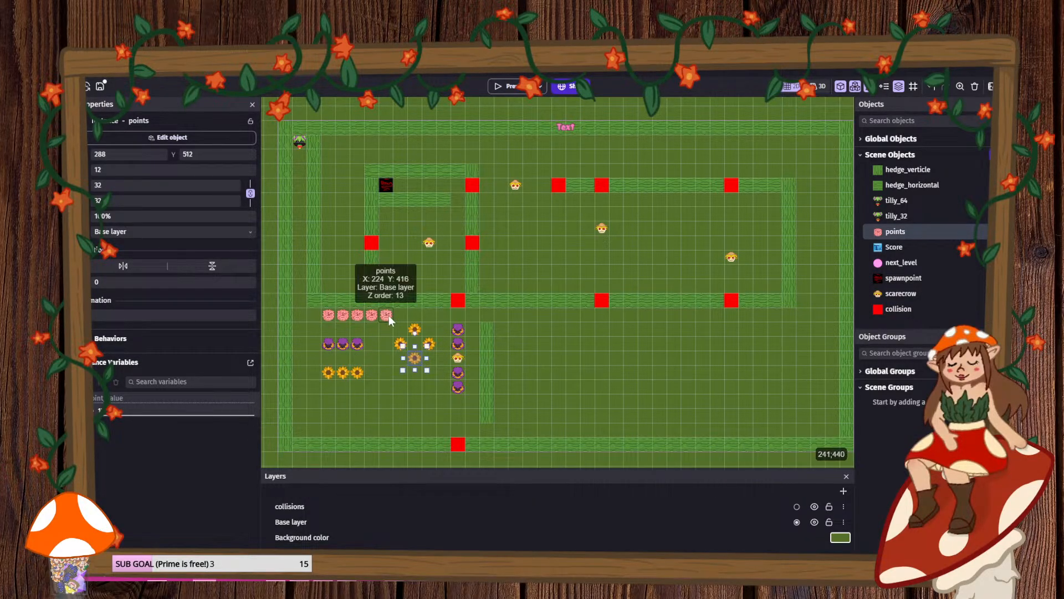
drag(386, 315, 418, 343)
- Build a three-by-three flower cluster below the diamond, with sunflowers at the middle row's ends and pink flowers elsewhere
drag(370, 314, 412, 407)
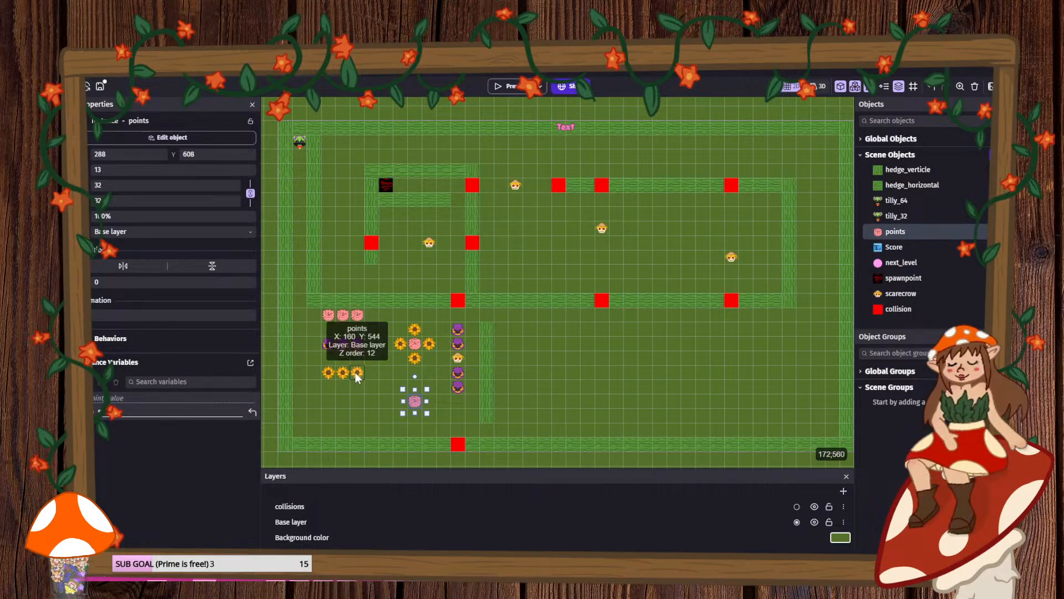
drag(356, 371, 389, 405)
drag(351, 376, 429, 405)
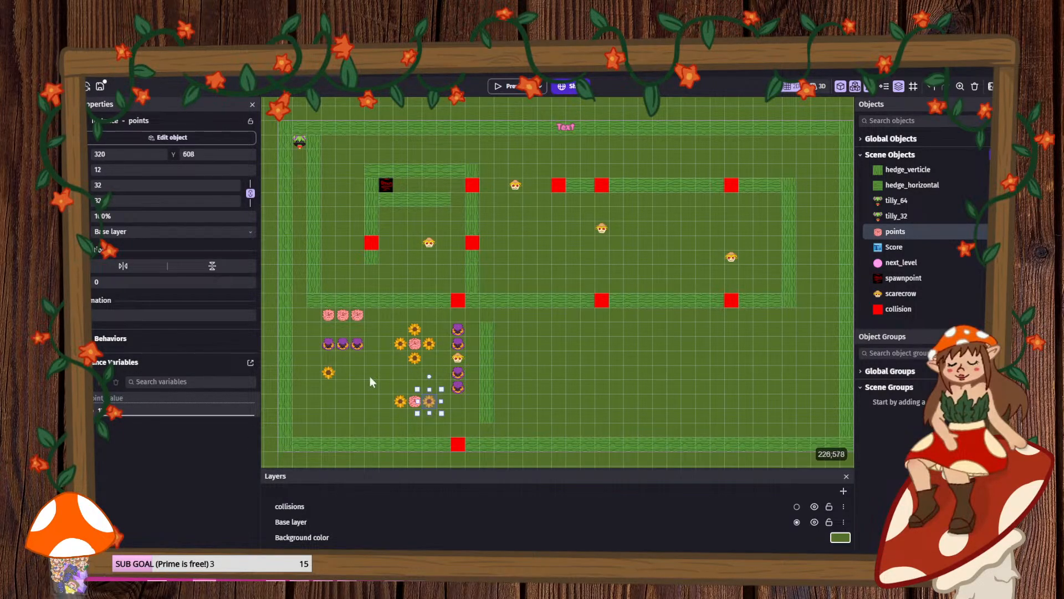
drag(348, 314, 421, 390)
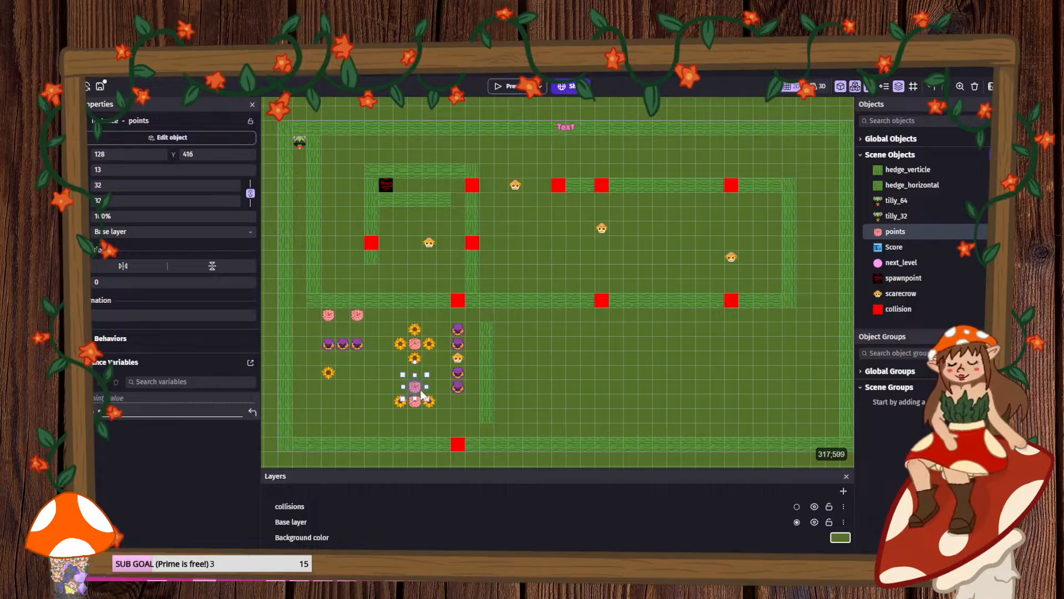
drag(359, 315, 359, 344)
mouse_move(417, 415)
mouse_down()
mouse_move(402, 389)
mouse_move(427, 386)
mouse_move(431, 413)
mouse_move(415, 420)
mouse_up()
key(ctrl+z)
- Check the points object's animations, then switch the cluster's top-middle and bottom-middle flowers to the sunflower animation
double_click(413, 419)
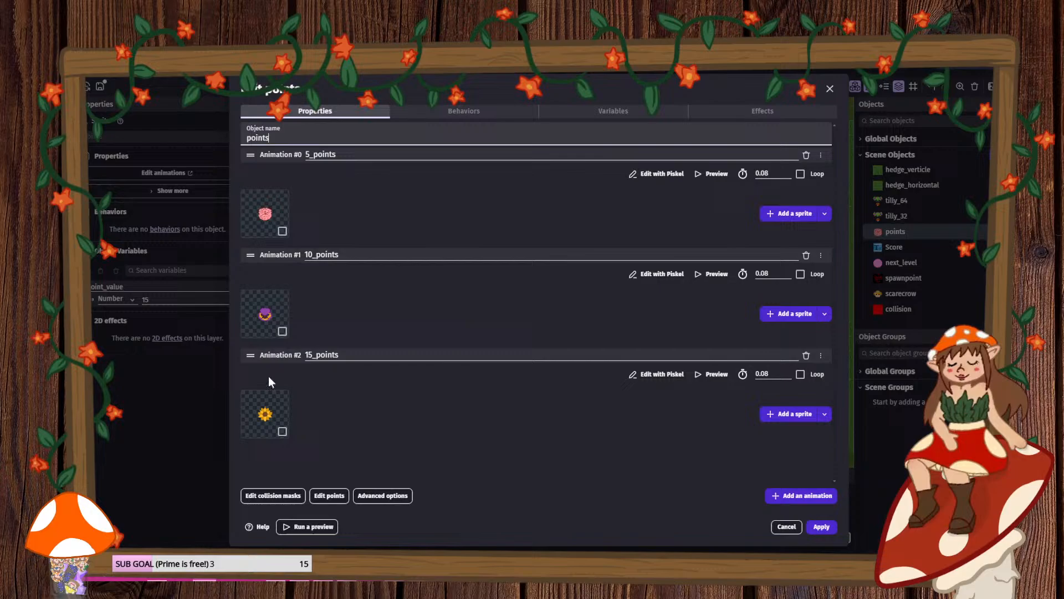
click(782, 526)
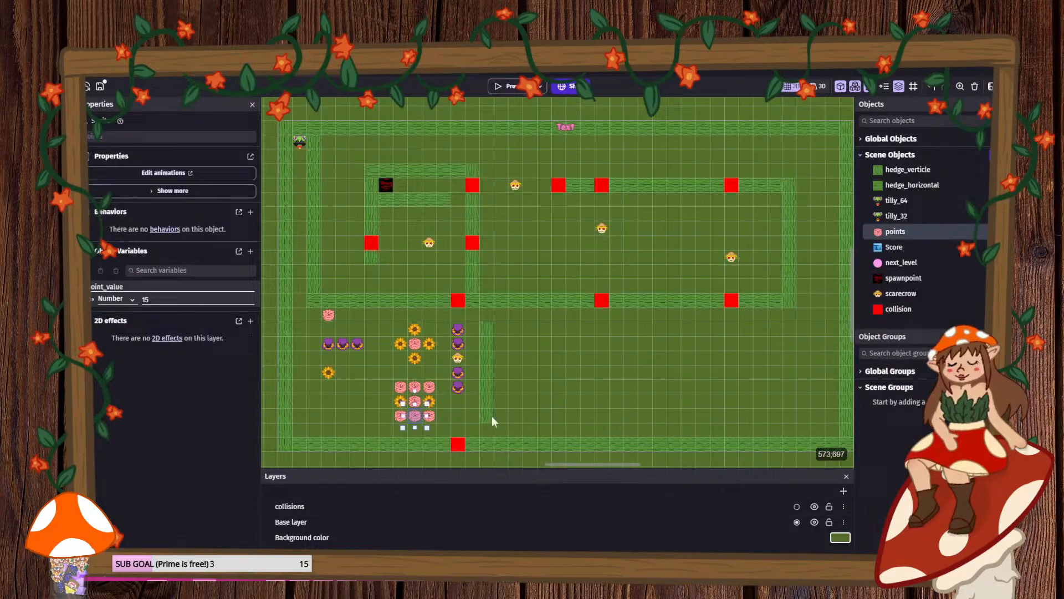
click(400, 416)
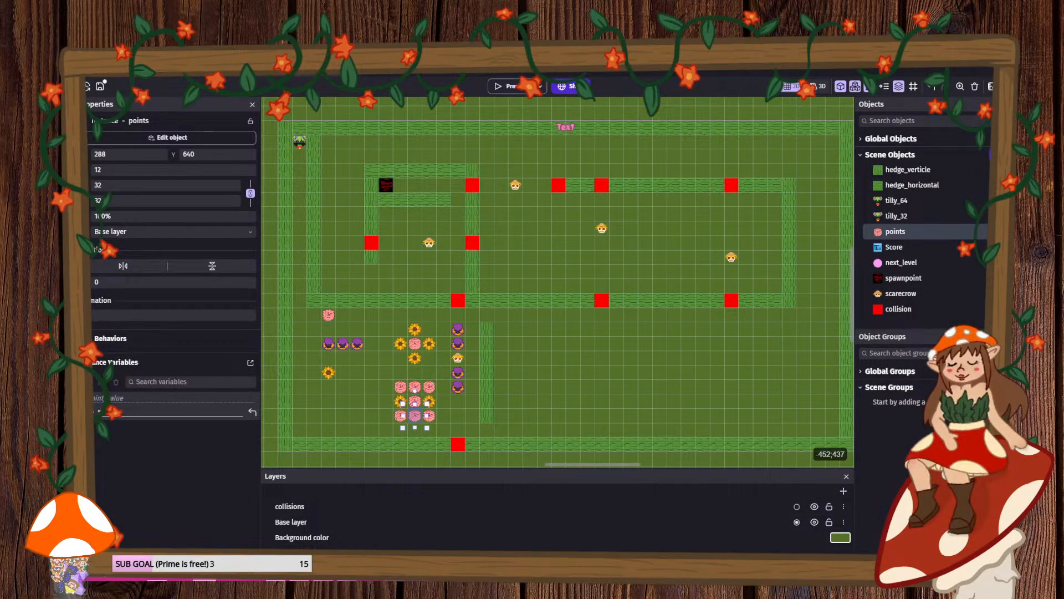
click(417, 386)
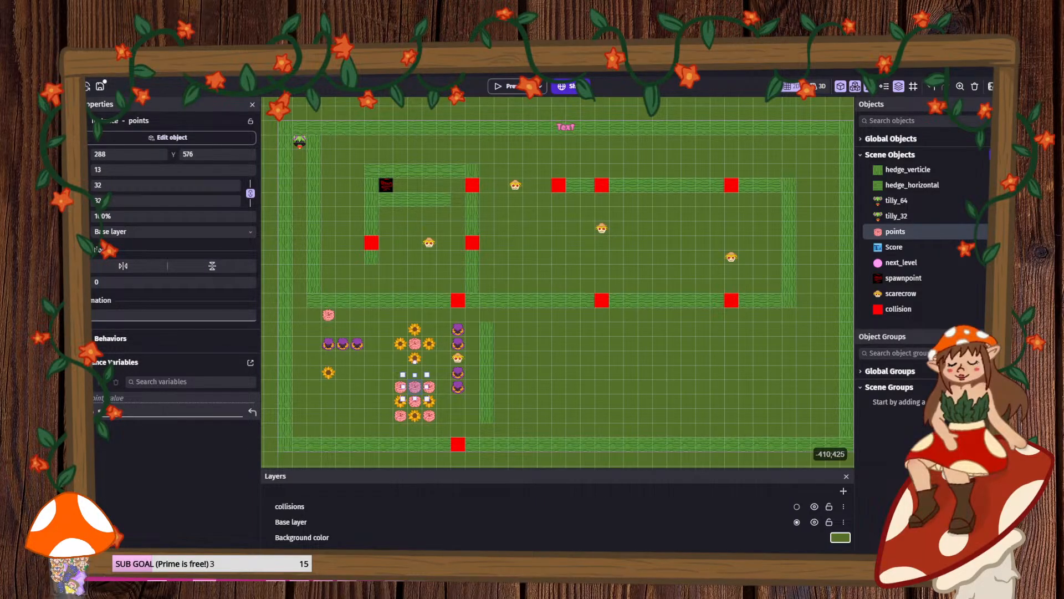
click(330, 390)
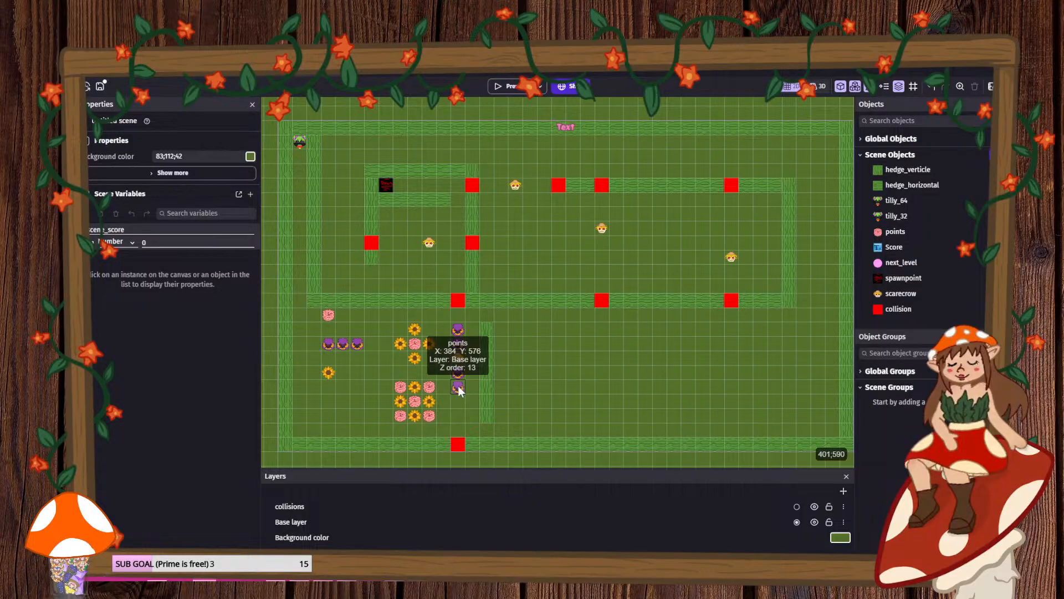
- Spread the purple flowers at X 384 to Y 416, 480, 576 and 640, and move their scarecrow to Y 544
drag(471, 382, 459, 416)
drag(460, 328, 462, 311)
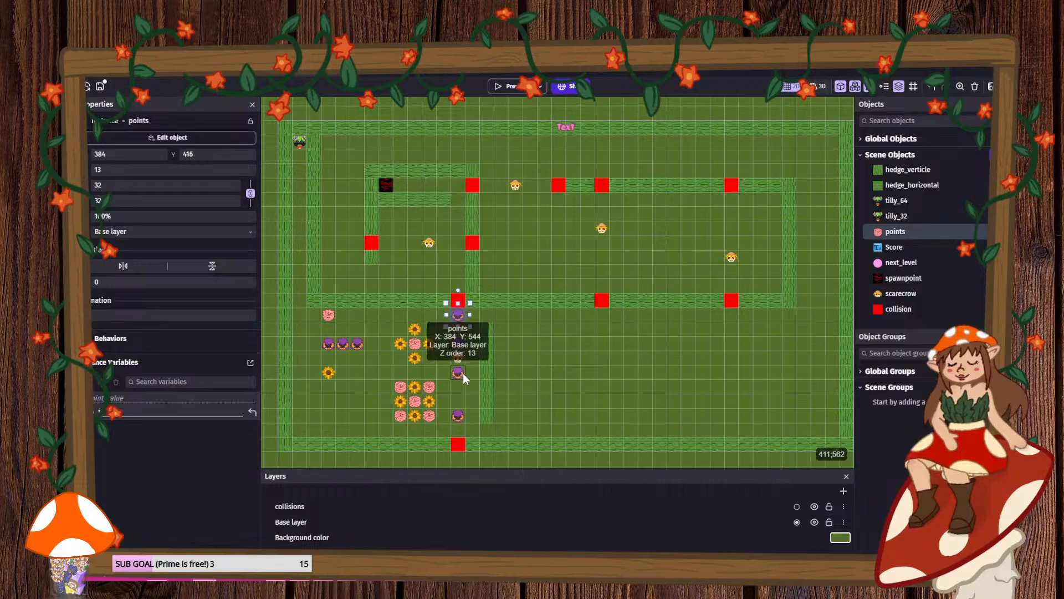
drag(463, 374, 462, 387)
mouse_move(455, 346)
mouse_down()
mouse_move(455, 332)
mouse_move(454, 345)
mouse_up()
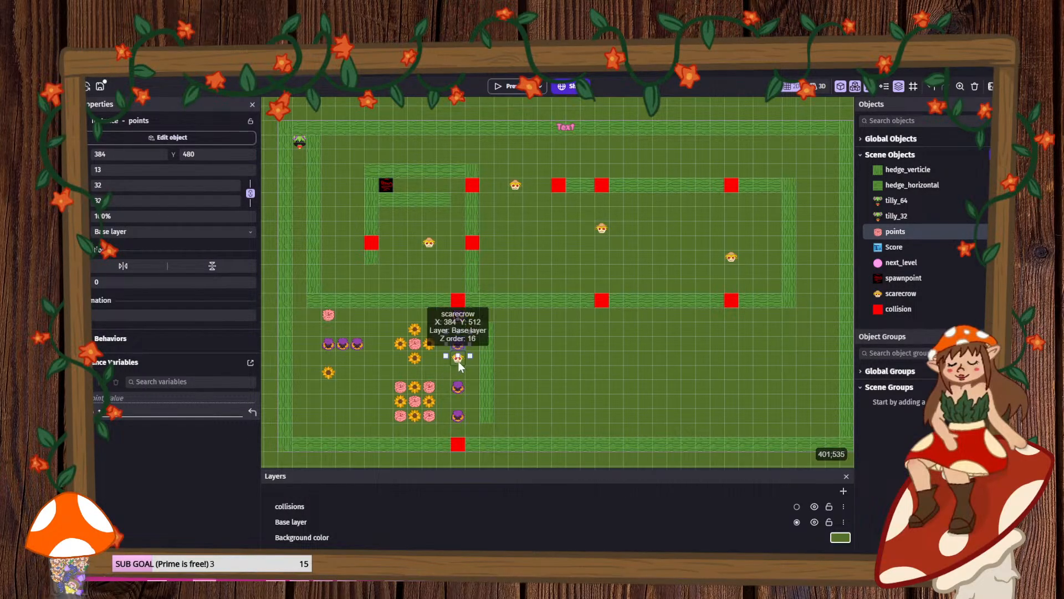
click(458, 361)
drag(458, 361, 458, 375)
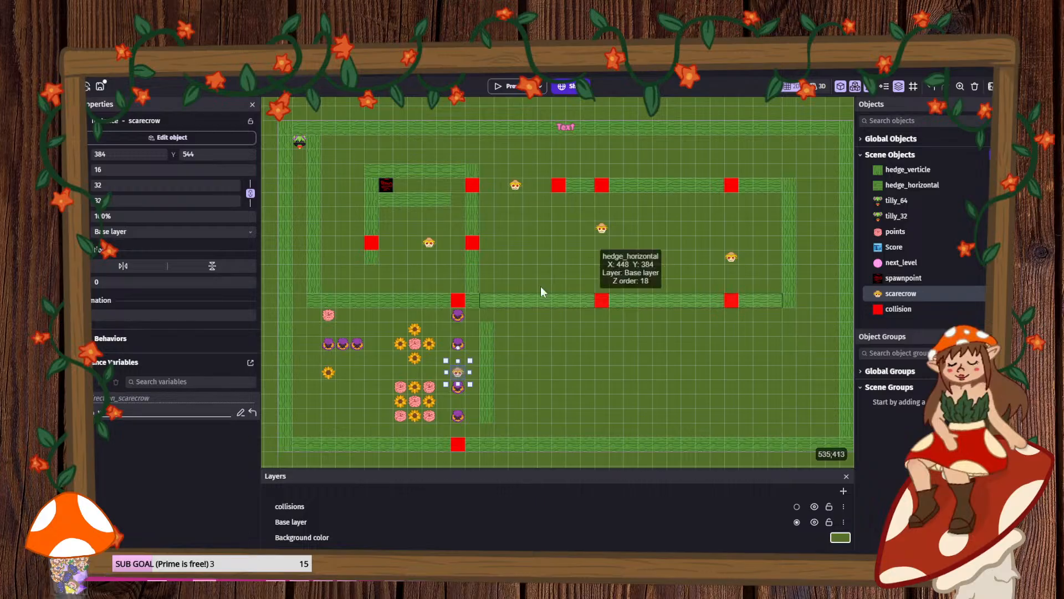
- Move the two vertical scarecrows in the large corridor, one up a cell and the other to Y 320, and the inner-loop scarecrow to X 352
drag(602, 230, 601, 215)
drag(731, 258, 731, 271)
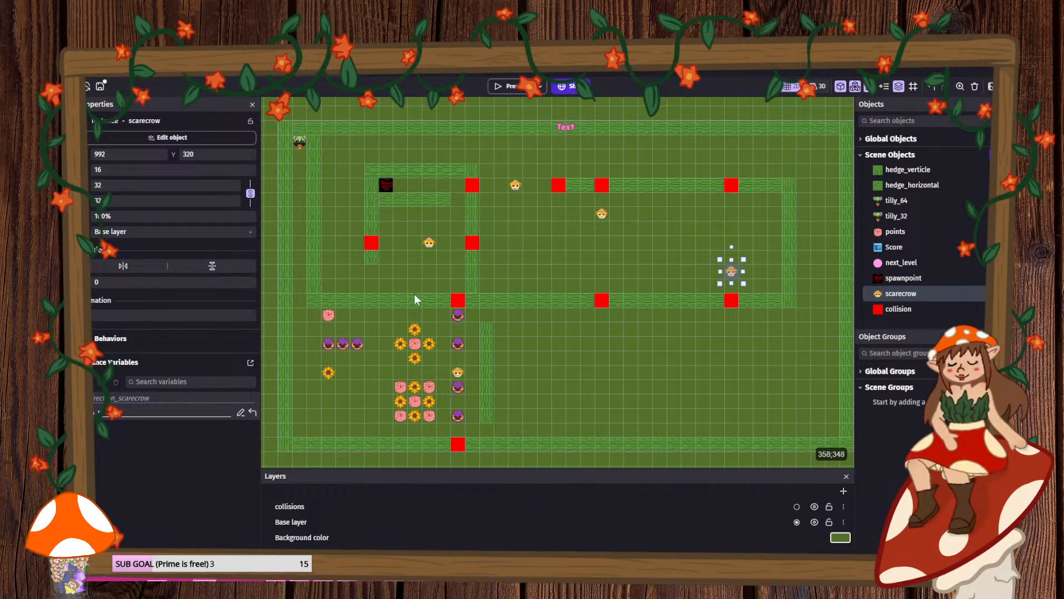
drag(430, 243, 446, 243)
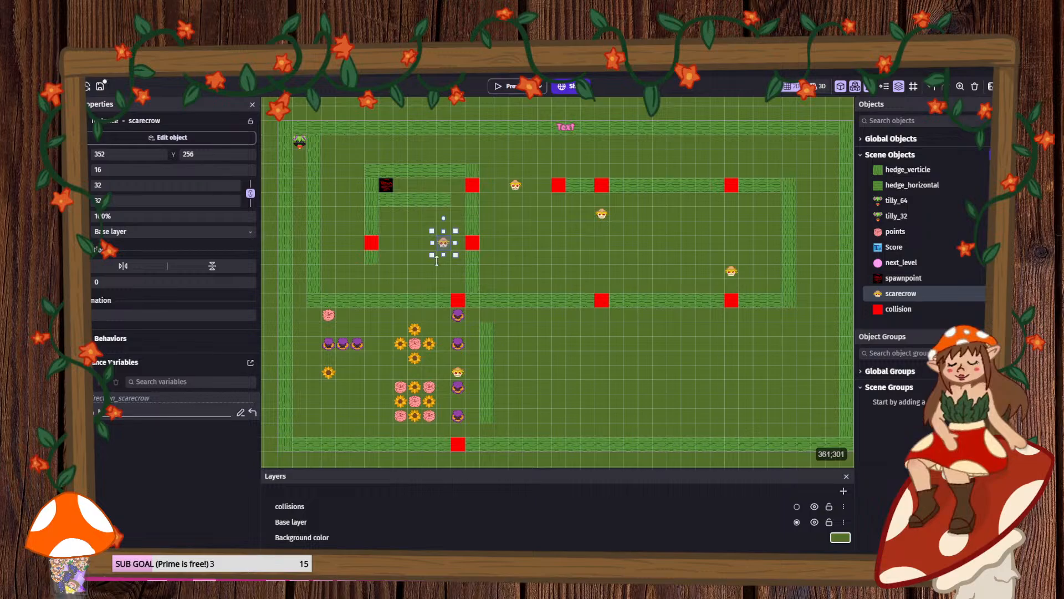
- Place a purple flower below the player at X 32, Y 64 and line the corridor beneath it with pink flowers down to Y 512
drag(355, 344, 299, 154)
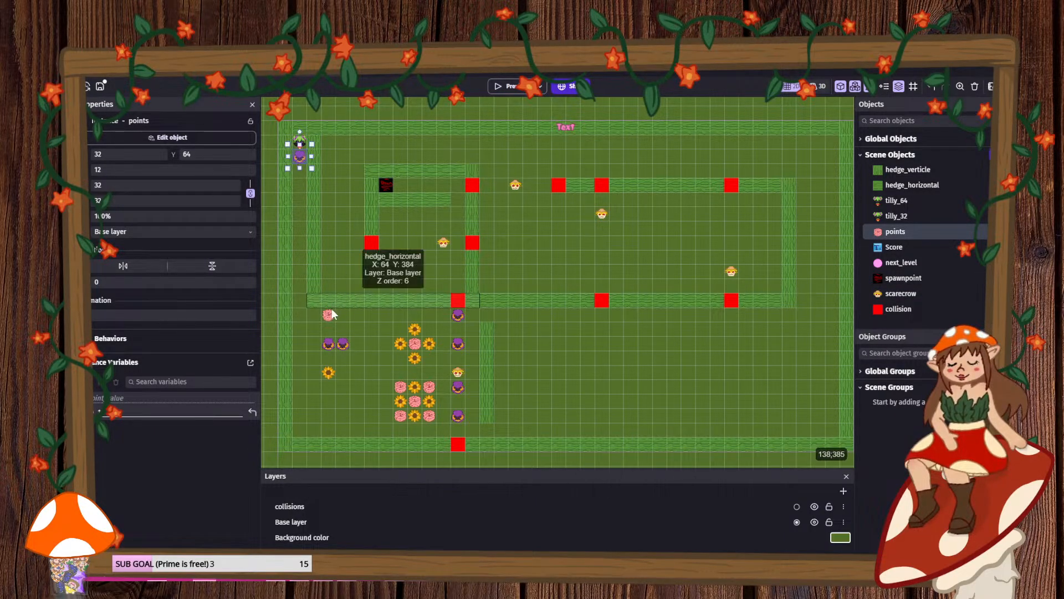
drag(331, 312, 300, 272)
ctrl+drag(301, 272, 300, 359)
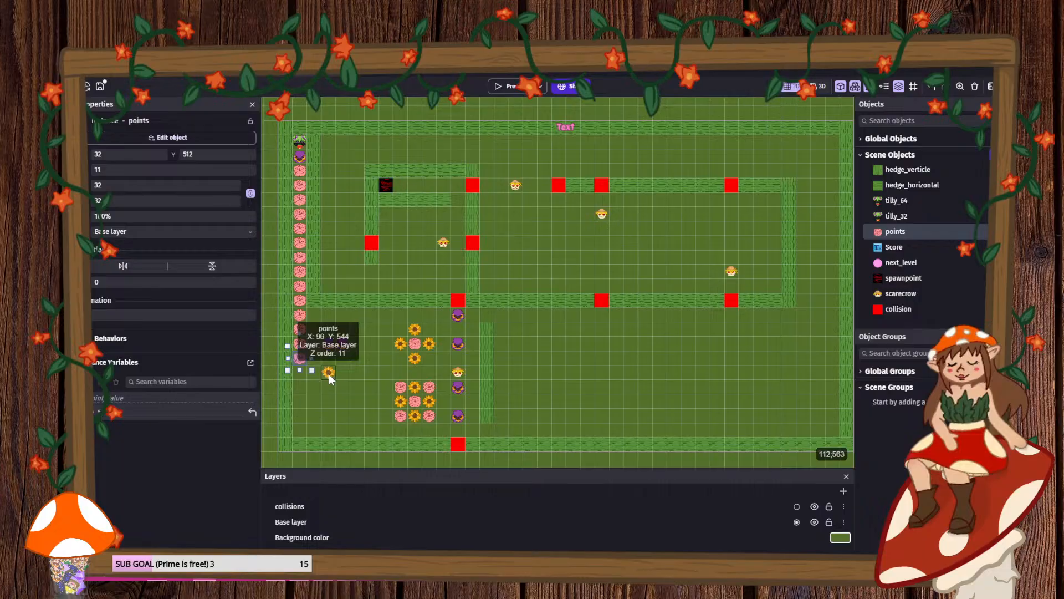
- Build a sunflower block from X 512 to 672 with rows at Y 480 and 576, joined by two middle columns at X 576 and 608
drag(328, 375, 375, 382)
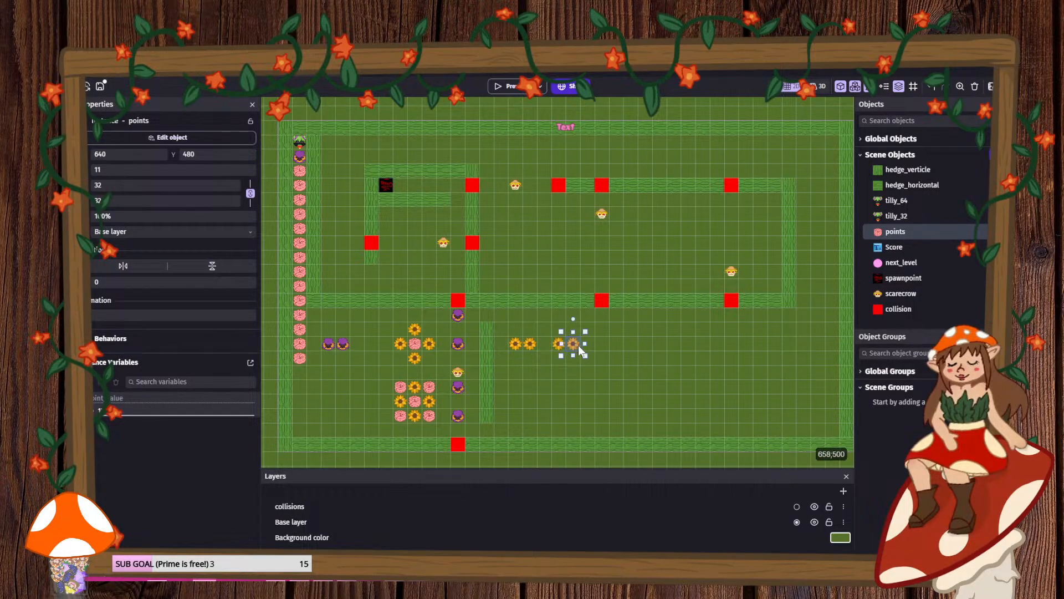
ctrl+drag(577, 345, 590, 344)
click(560, 345)
ctrl+drag(541, 362, 541, 395)
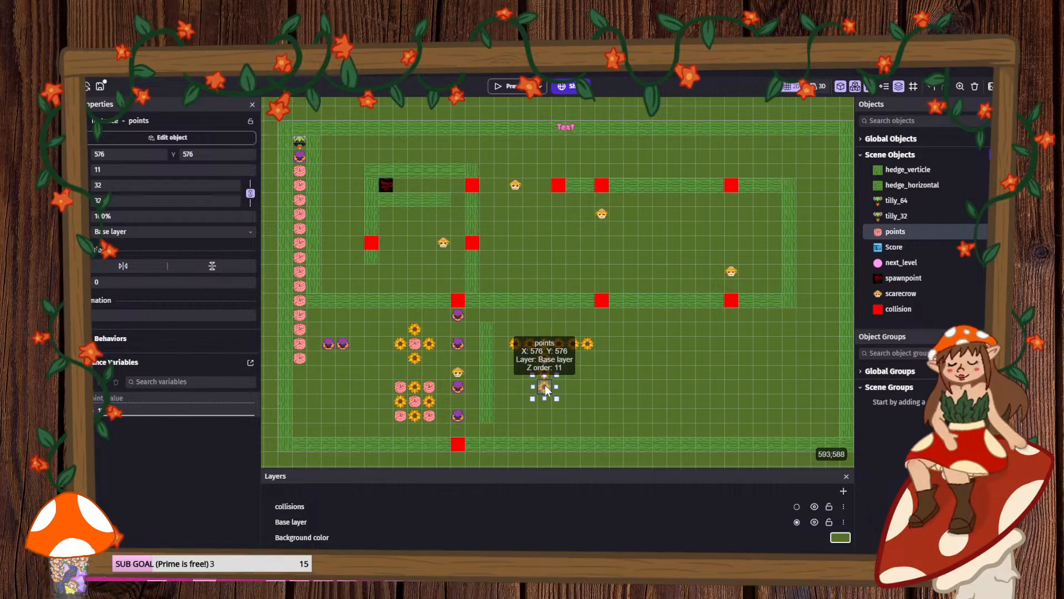
ctrl+drag(544, 386, 558, 360)
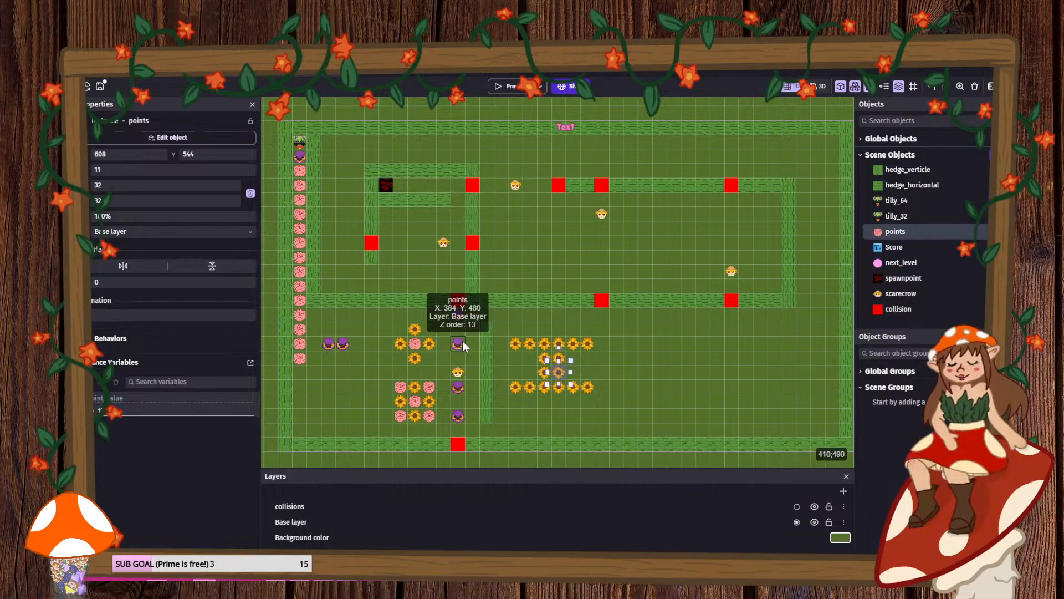
- Fill the gaps on both sides of the sunflower block at Y 512 and 544 with alternating purple and pink flowers
ctrl+drag(463, 340, 520, 356)
ctrl+drag(461, 341, 572, 358)
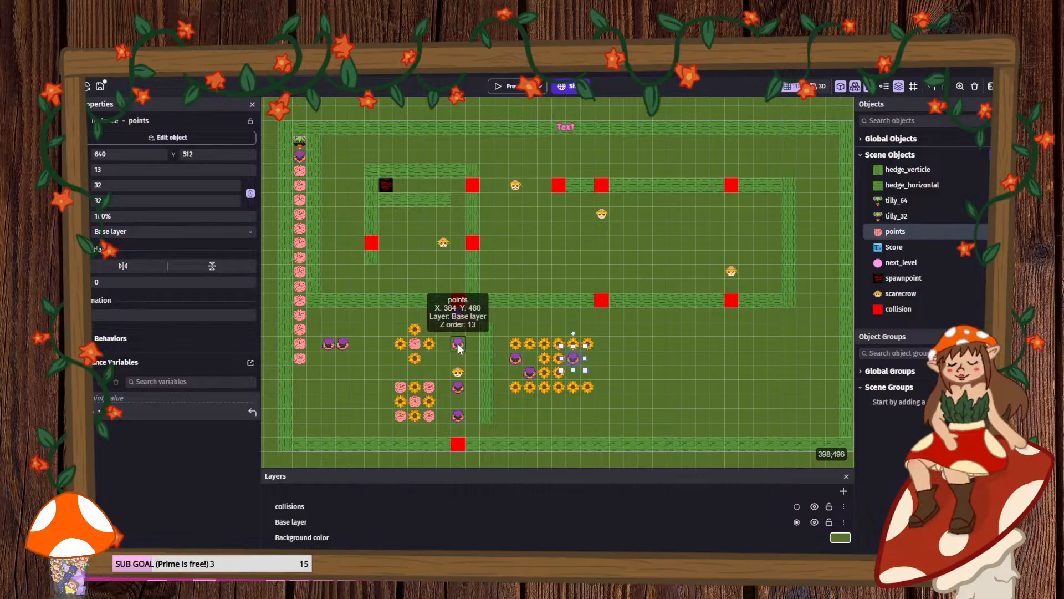
ctrl+drag(457, 343, 589, 374)
ctrl+drag(302, 343, 589, 359)
ctrl+drag(301, 343, 582, 367)
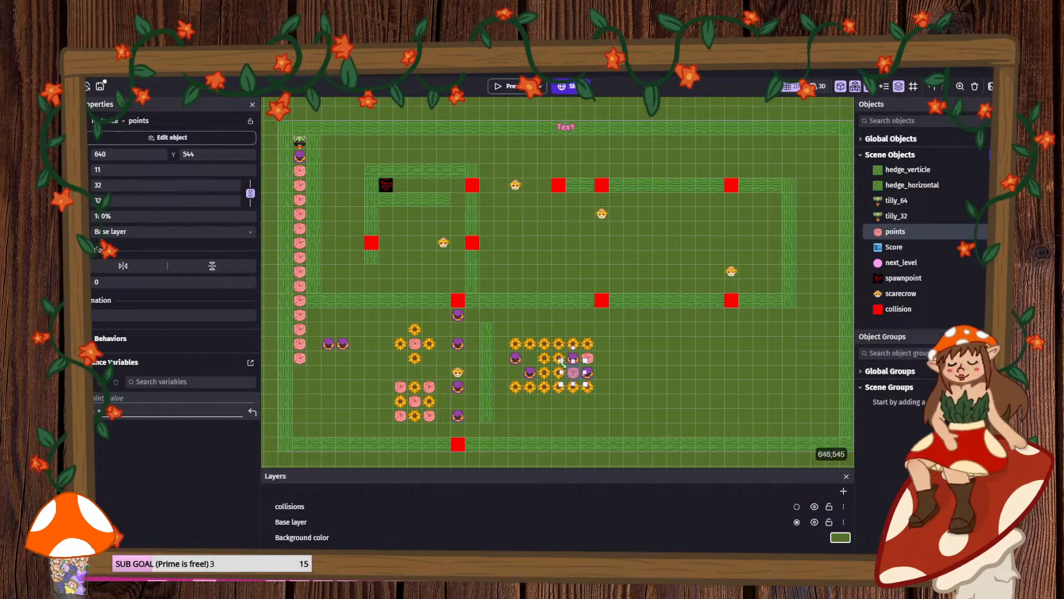
ctrl+drag(300, 358, 531, 359)
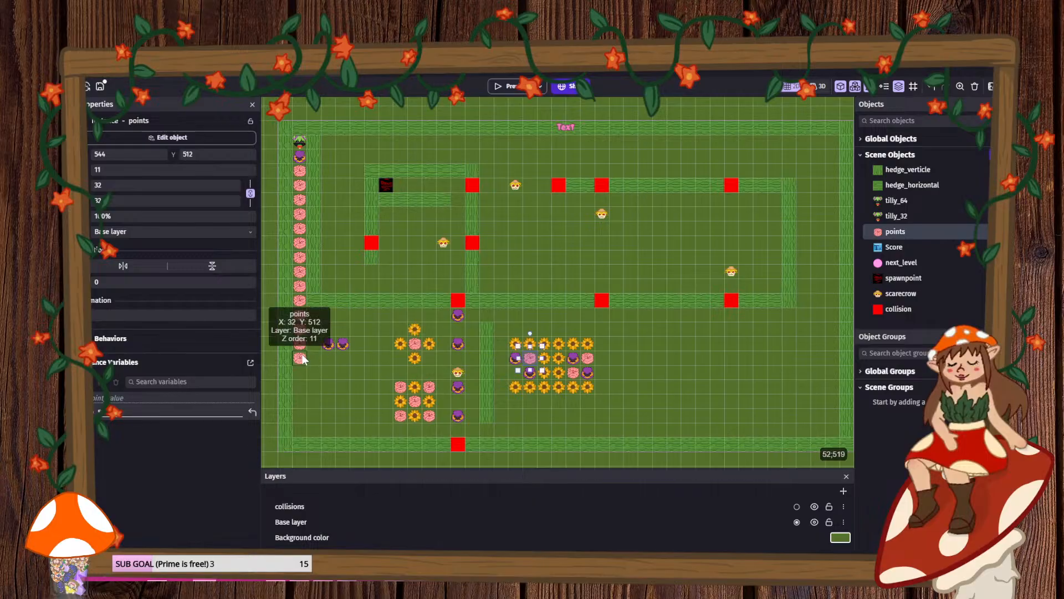
ctrl+drag(300, 358, 521, 379)
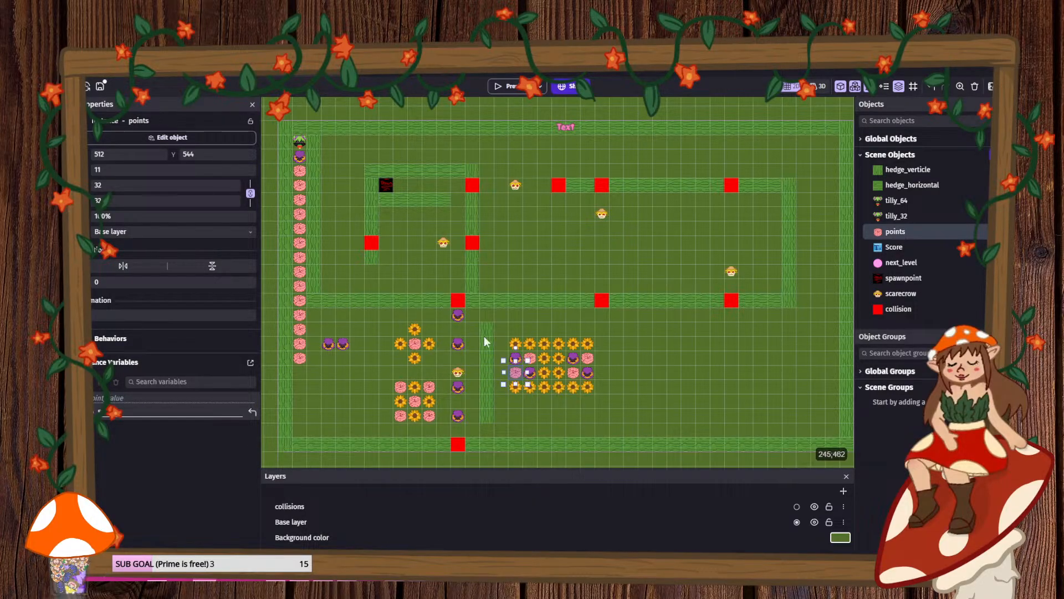
ctrl+scroll(611, 327, down, 2)
click(661, 363)
ctrl+scroll(661, 364, down, 1)
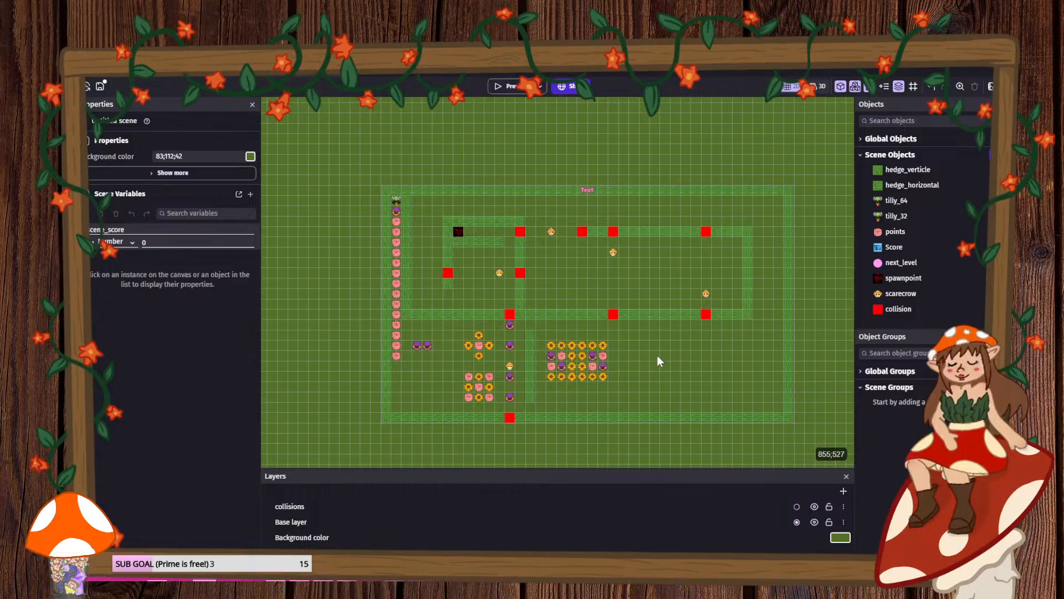
ctrl+drag(509, 347, 665, 342)
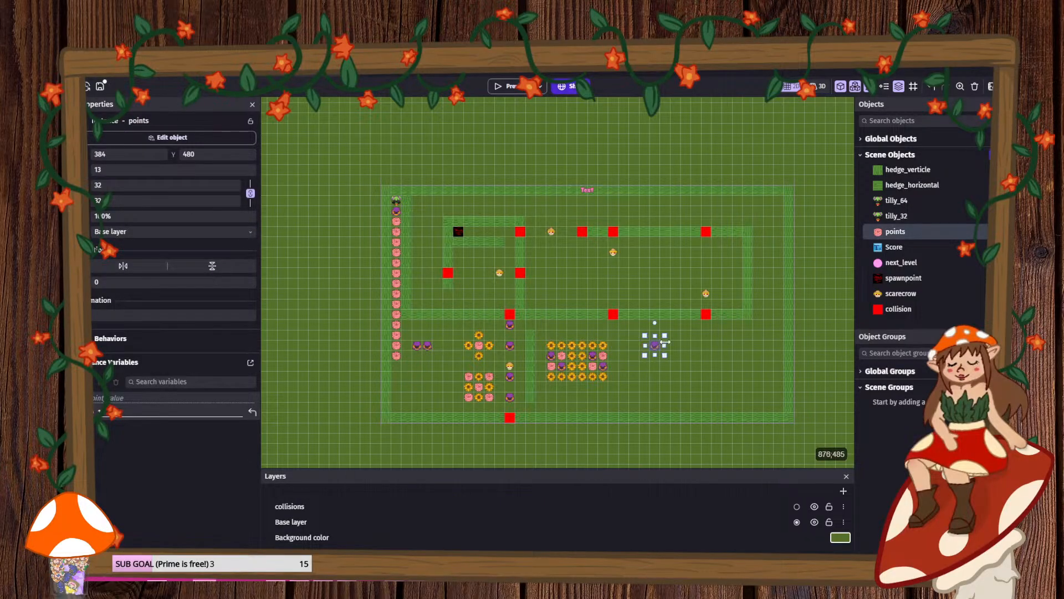
key(Delete)
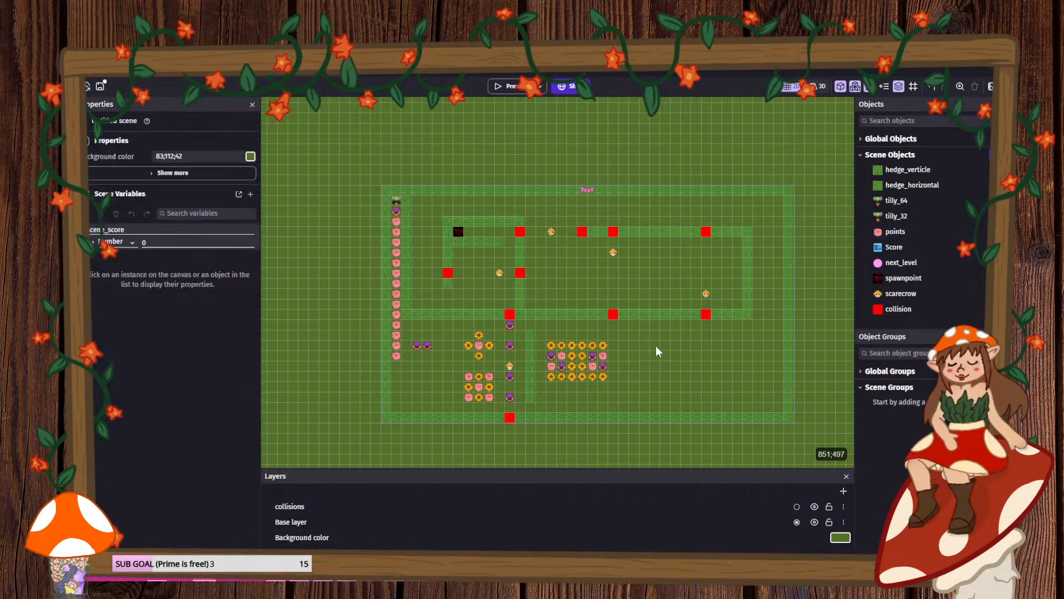
- Place a vertical hedge at X 704, Y 416, stretch it almost to the bottom wall, and add three copies to its right with the nearest one cell lower
click(903, 169)
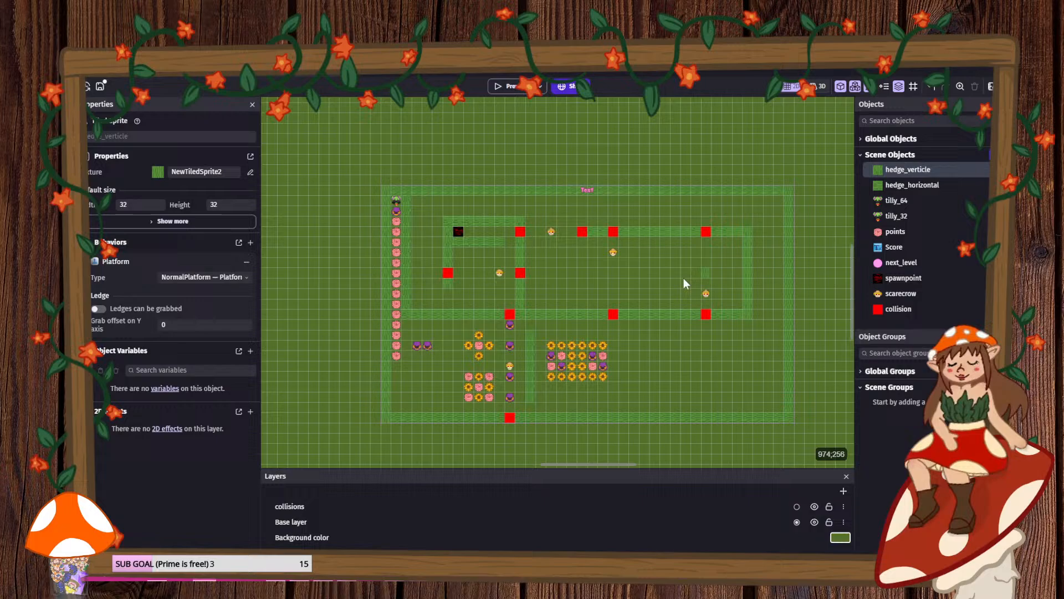
click(611, 324)
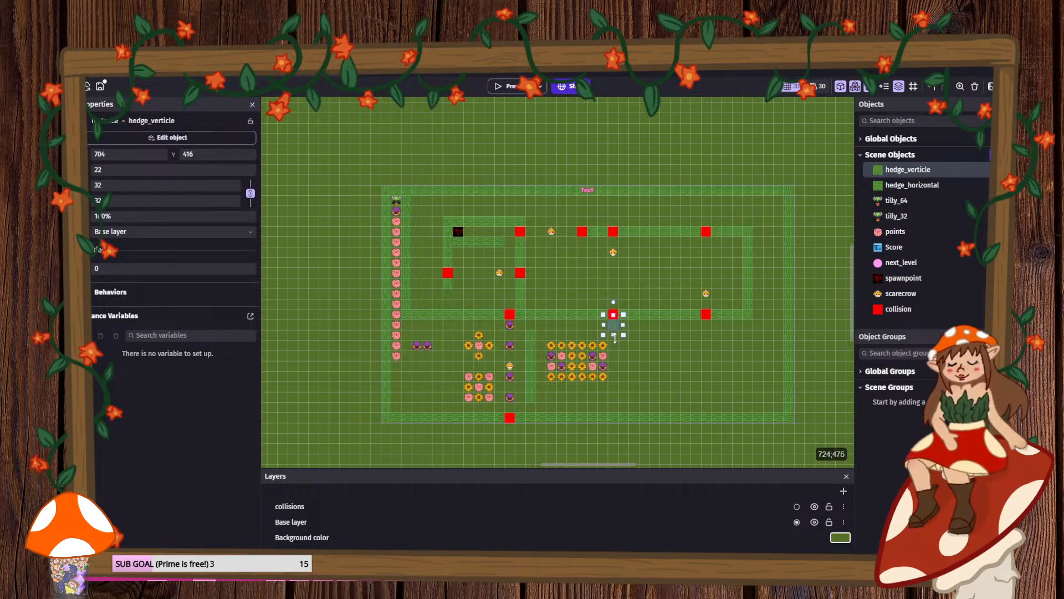
drag(613, 325, 618, 408)
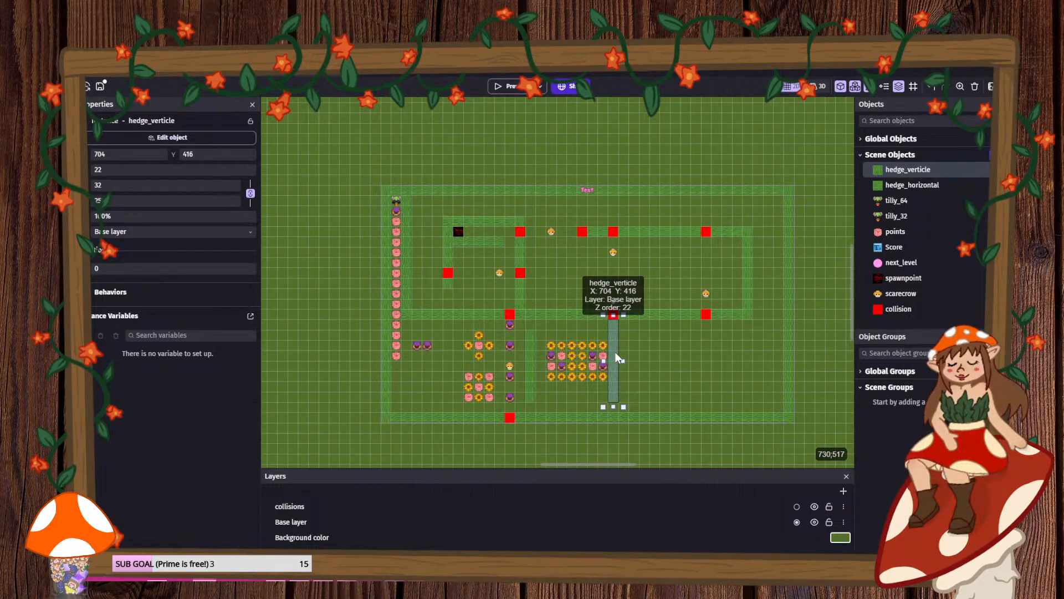
ctrl+drag(615, 355, 710, 367)
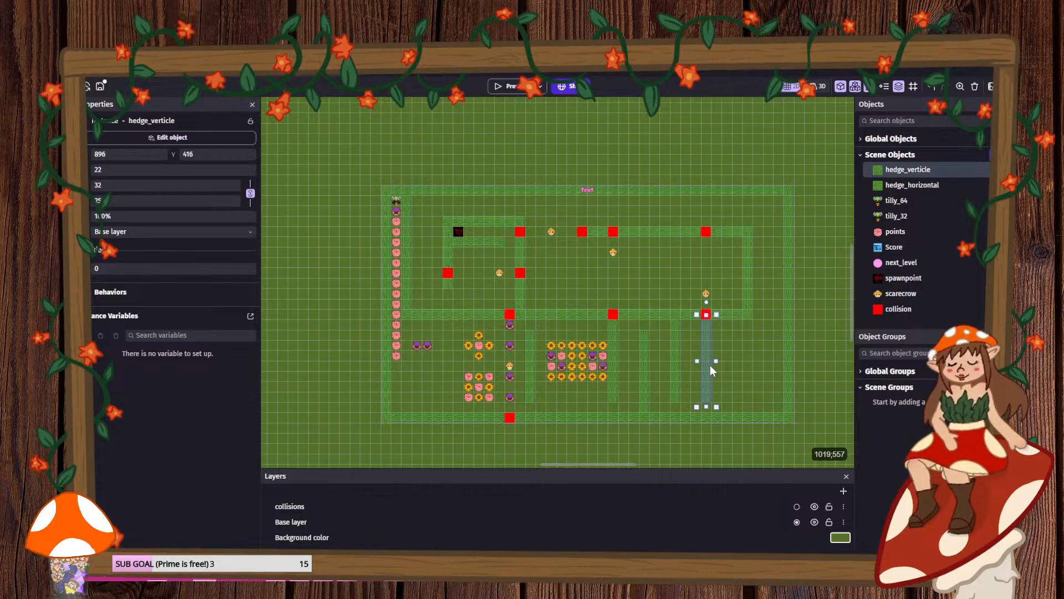
- Copy collision blocks to X 1024, Y 416 and onto the right border hedge at the same height
ctrl+drag(520, 275, 717, 331)
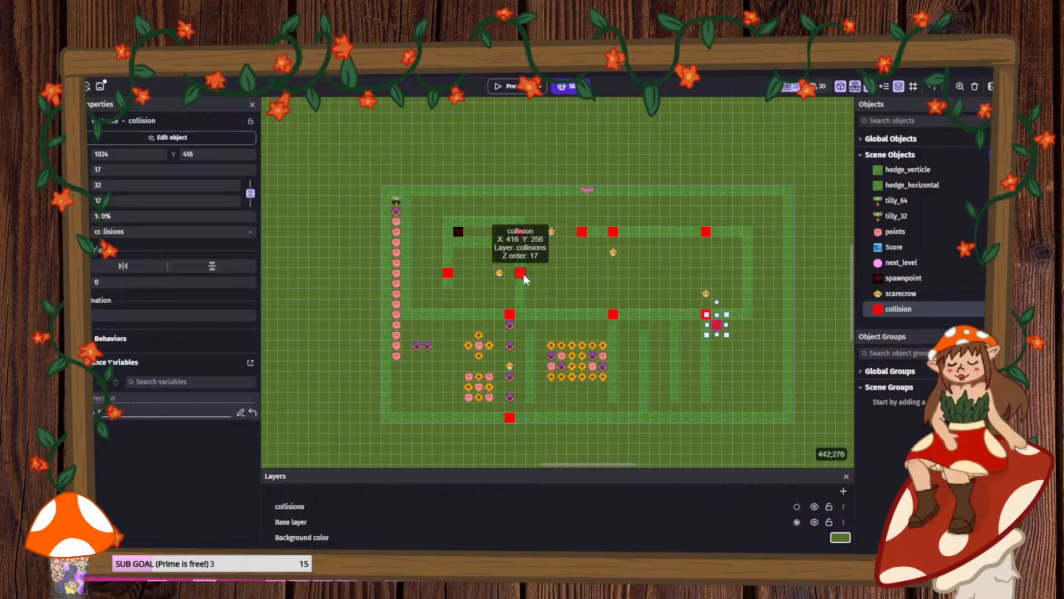
ctrl+drag(523, 274, 789, 326)
click(716, 325)
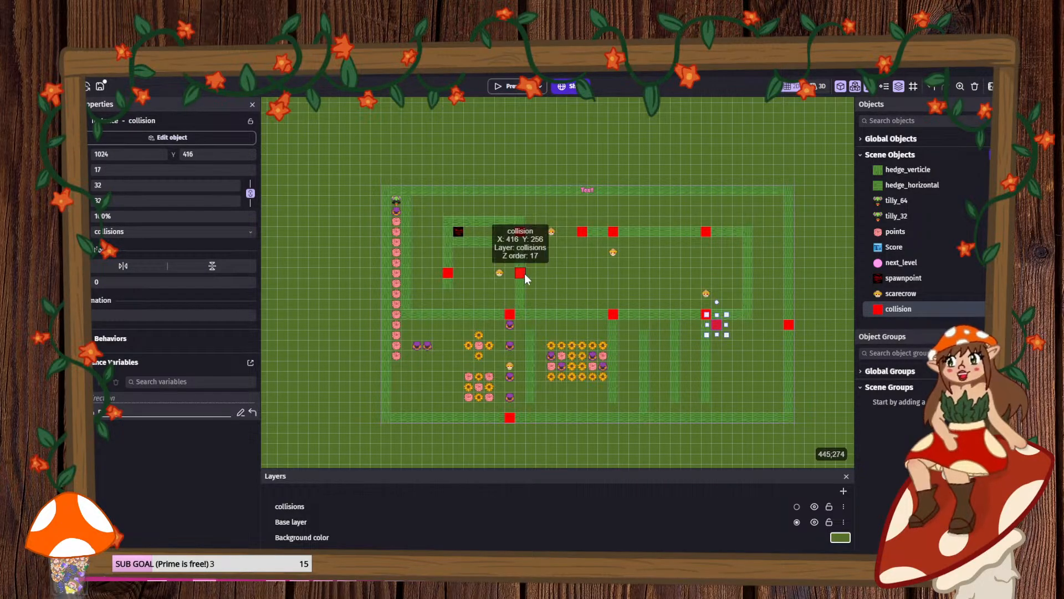
- Move the collision blocks around the two horizontally patrolling scarecrows one cell inward, including to X 224 and X 576, and preview the level
drag(525, 274, 462, 273)
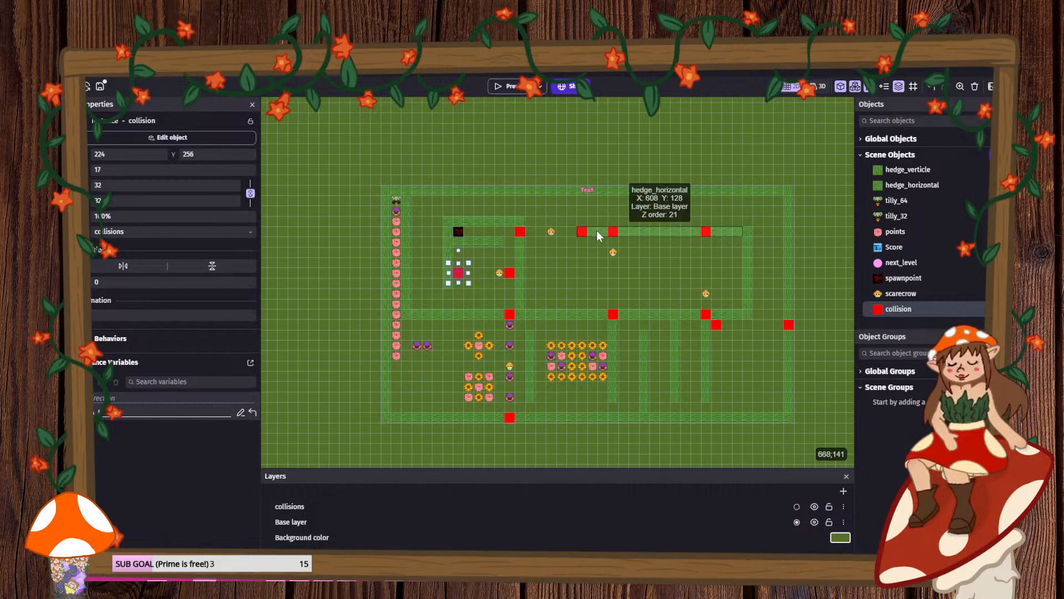
drag(521, 233, 574, 237)
click(582, 233)
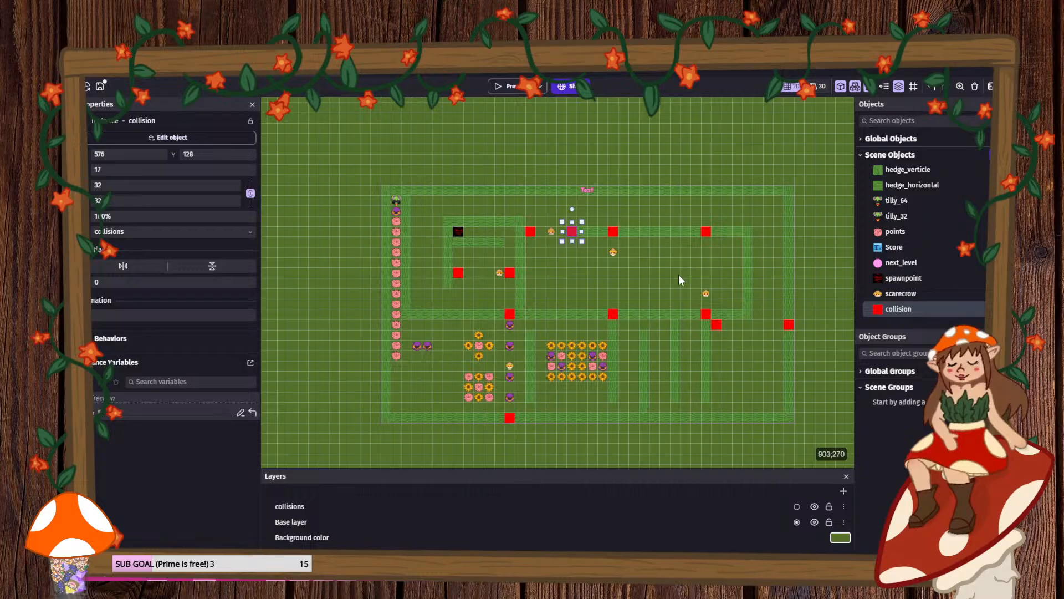
click(524, 87)
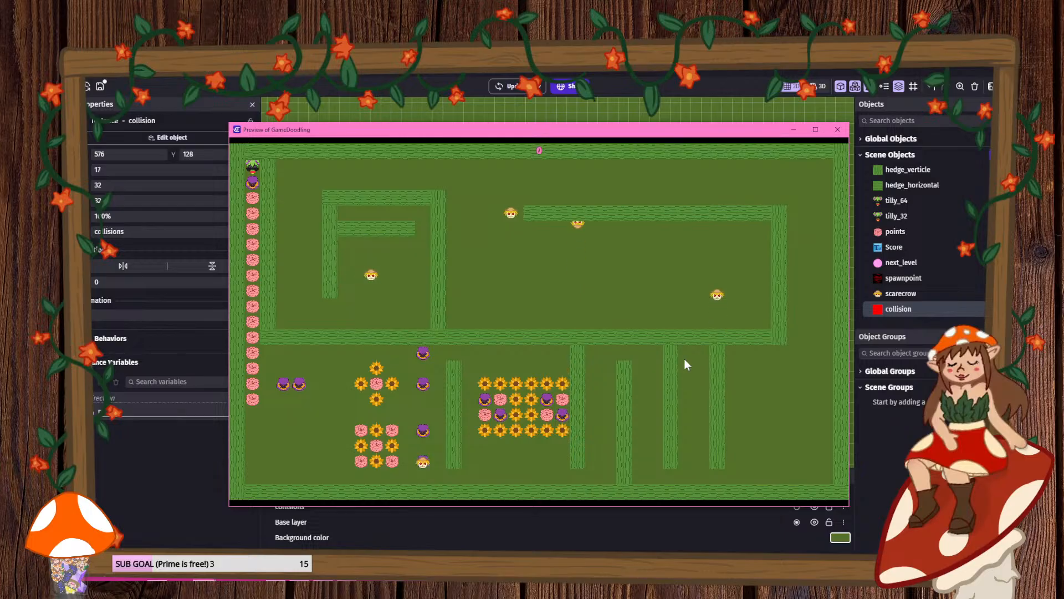
click(838, 129)
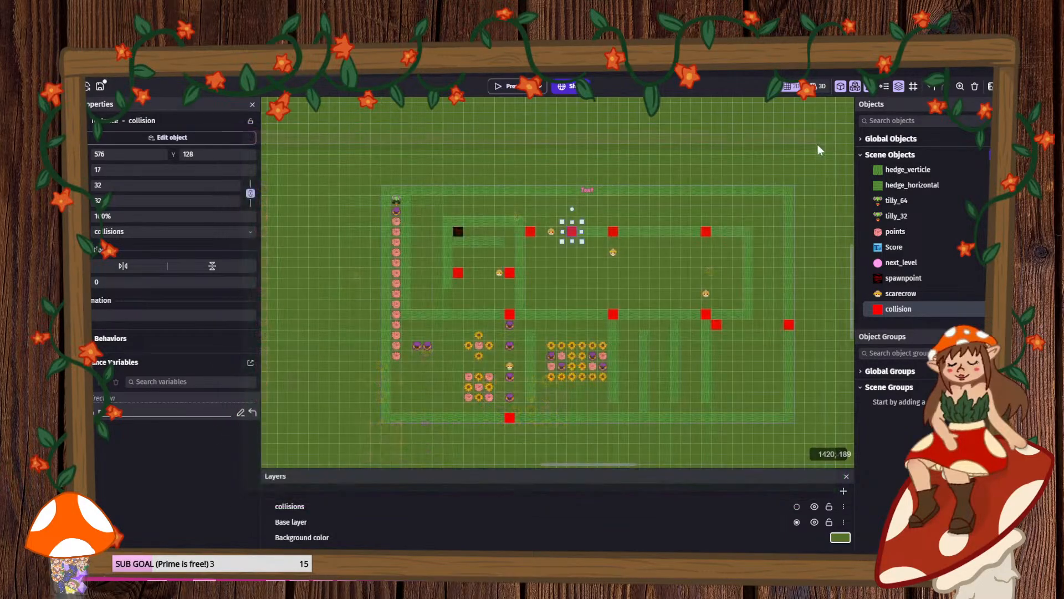
- Move the collision blocks at X 384 one cell inward to Y 416 and 672, shifting the outer purple flowers to Y 448 and 608
click(509, 414)
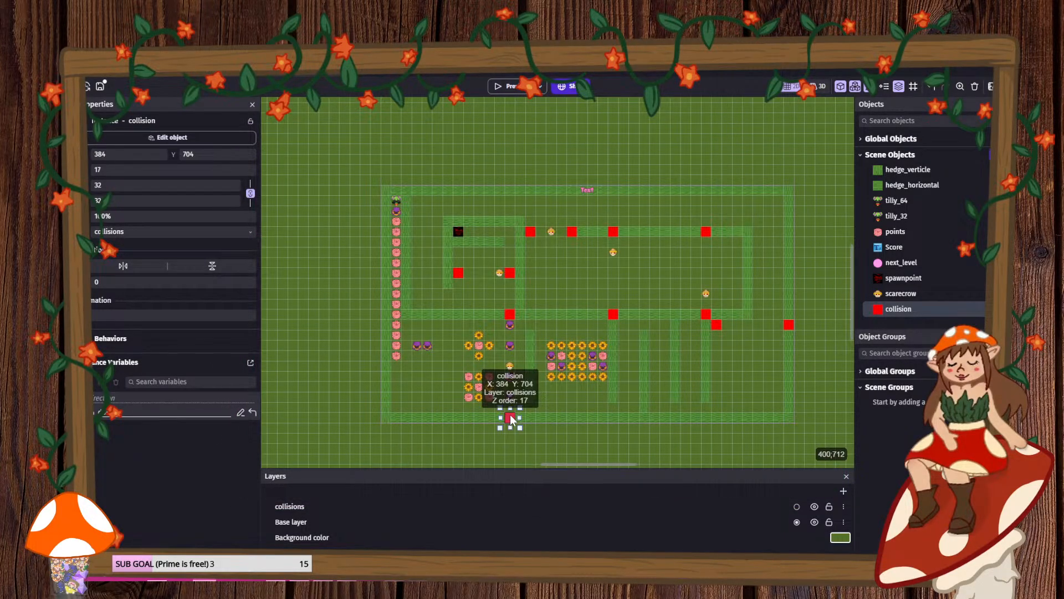
drag(510, 414, 510, 404)
drag(510, 325, 510, 335)
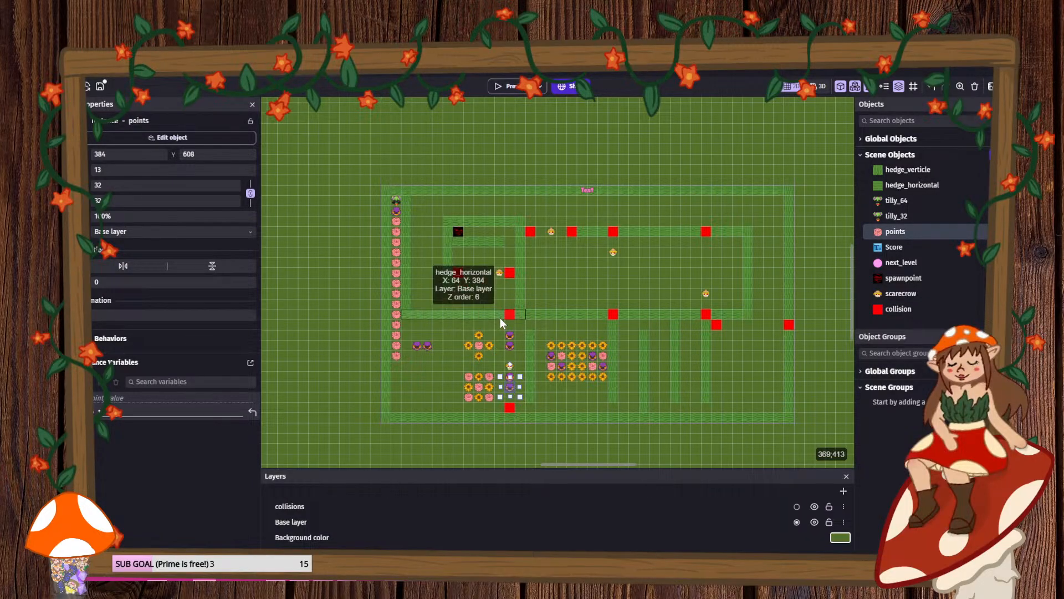
click(510, 315)
drag(510, 315, 515, 327)
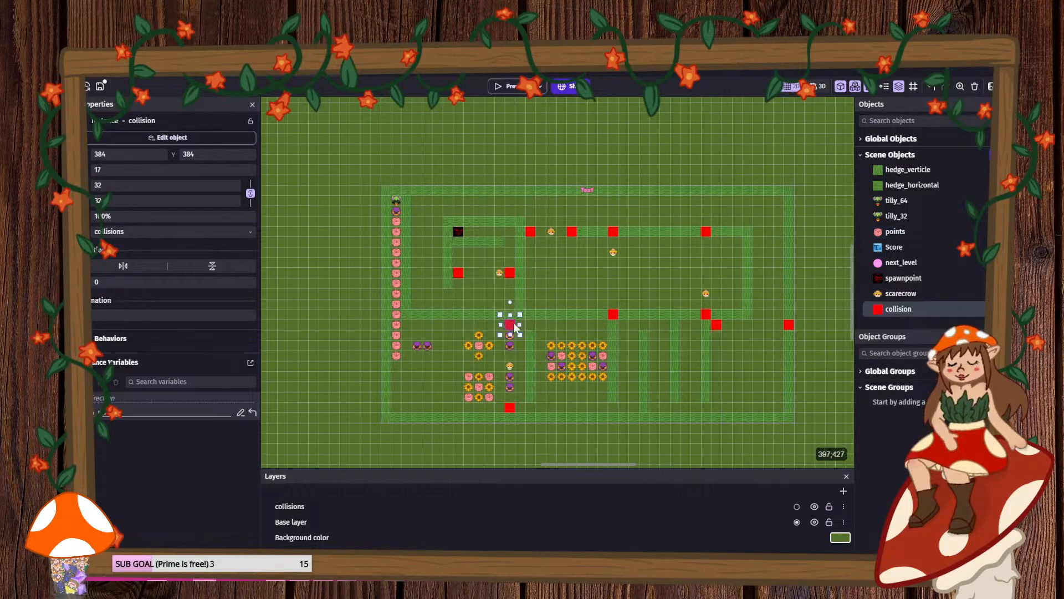
- Move the large corridor's collision blocks at X 704 and 992 one cell inward, the upper pair to Y 160, and preview the patrols
click(613, 328)
drag(612, 311, 616, 246)
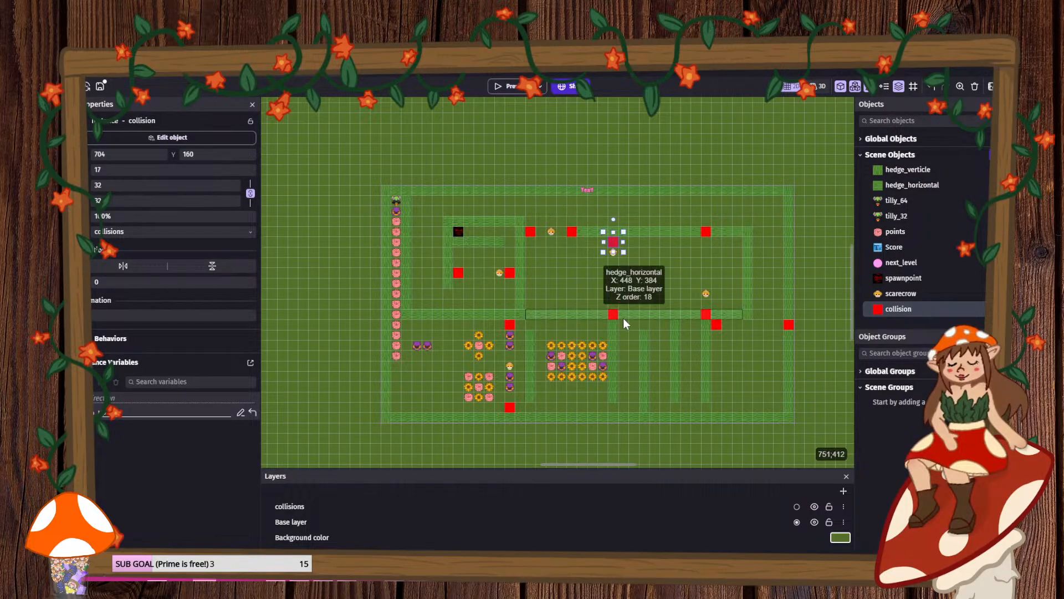
click(613, 314)
drag(613, 315, 612, 312)
click(706, 313)
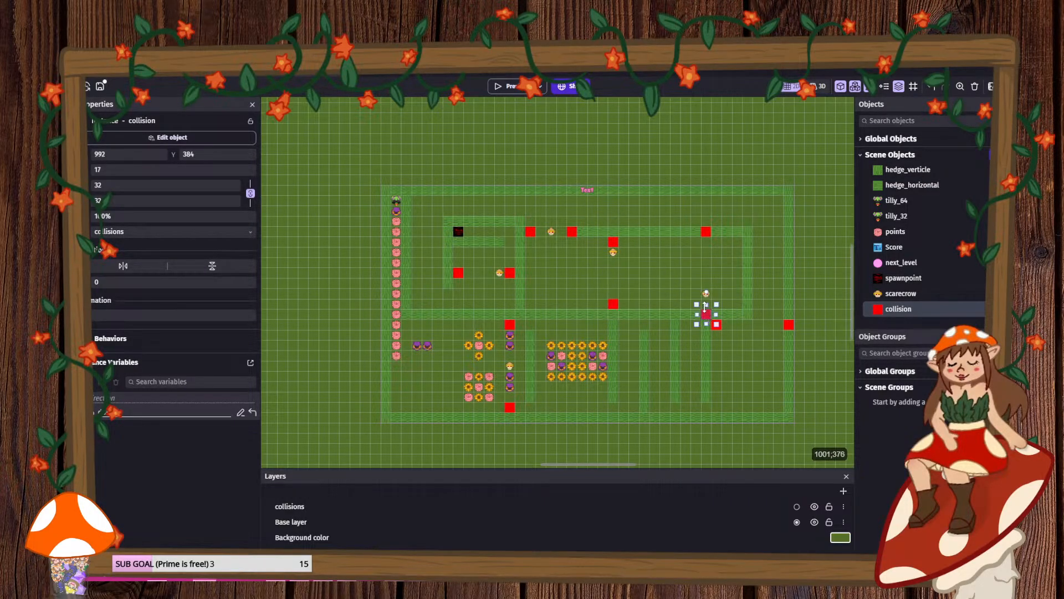
drag(707, 311, 707, 301)
drag(708, 234, 710, 245)
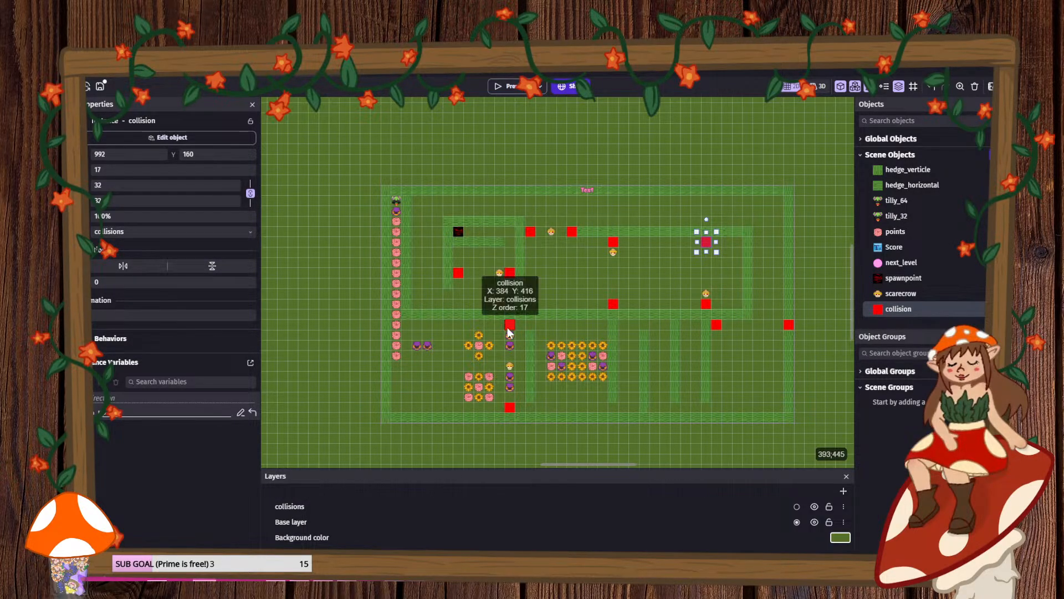
click(516, 89)
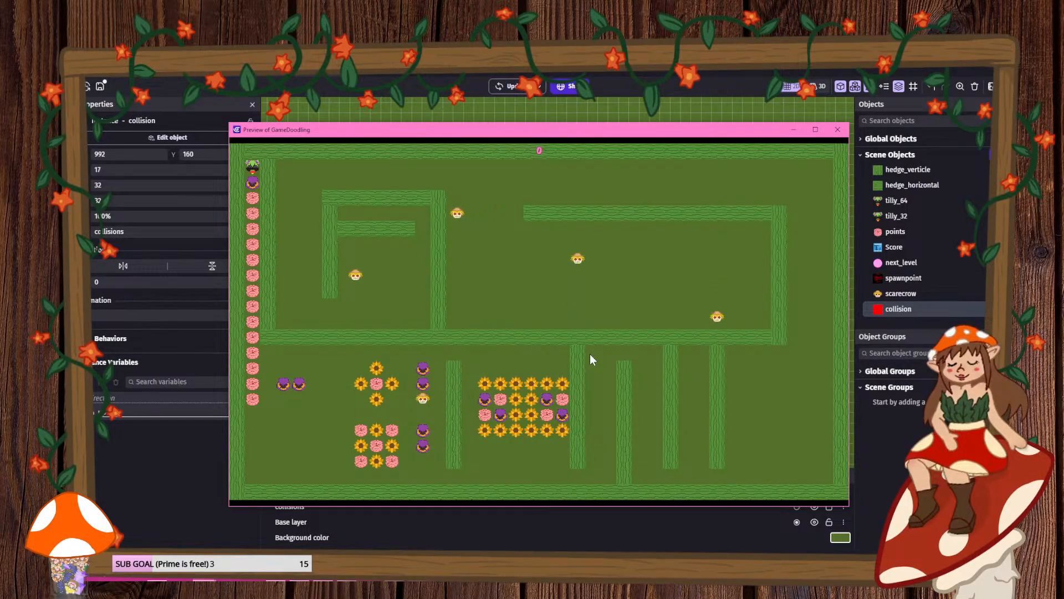
click(837, 131)
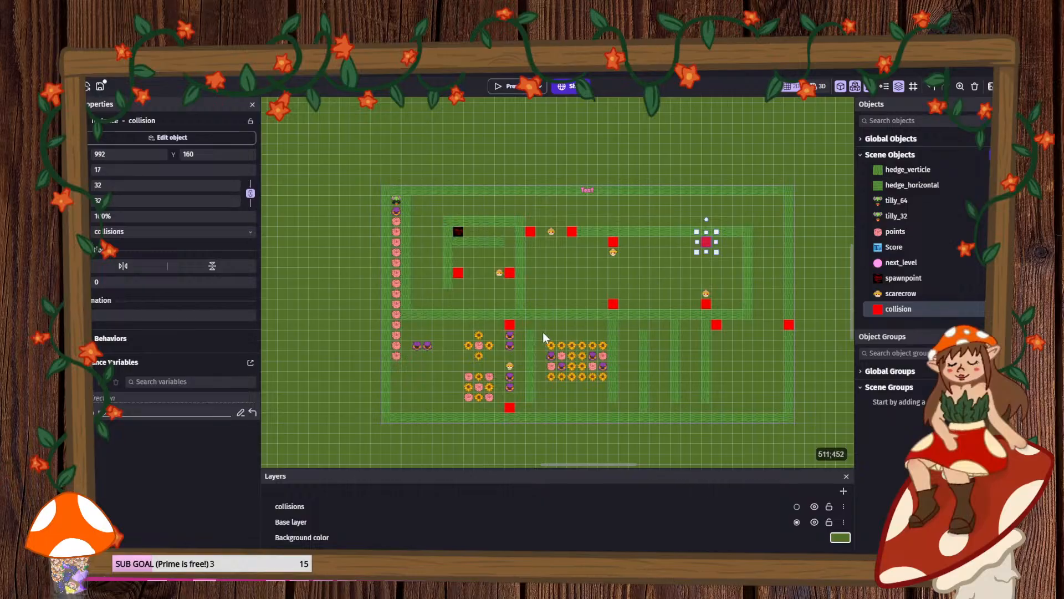
- Select the whole sunflower block and, with the grid turned off, shift it about half a cell left and down before restoring the grid
drag(543, 332, 609, 395)
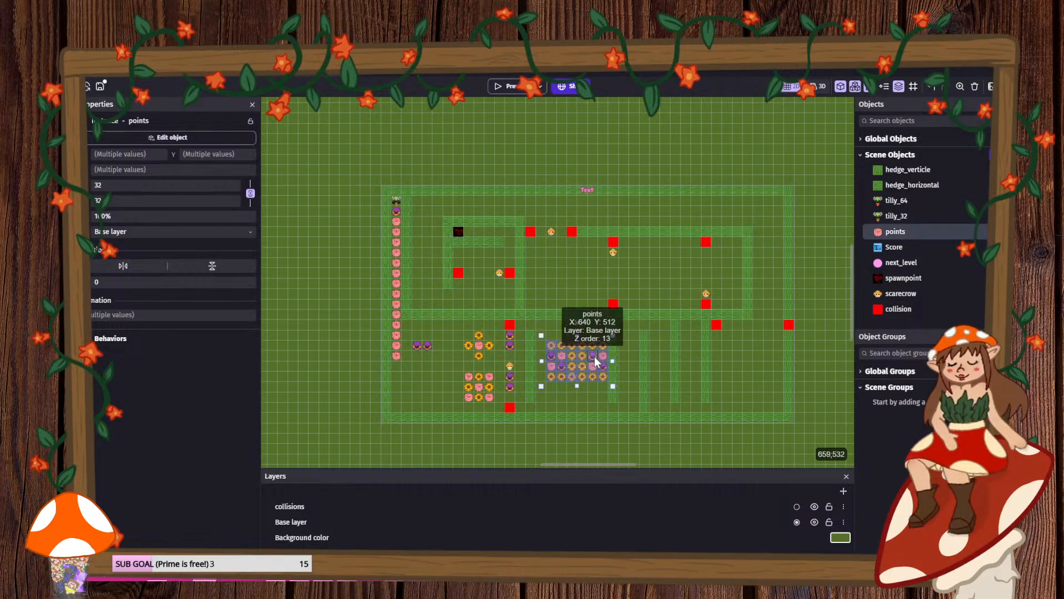
click(913, 87)
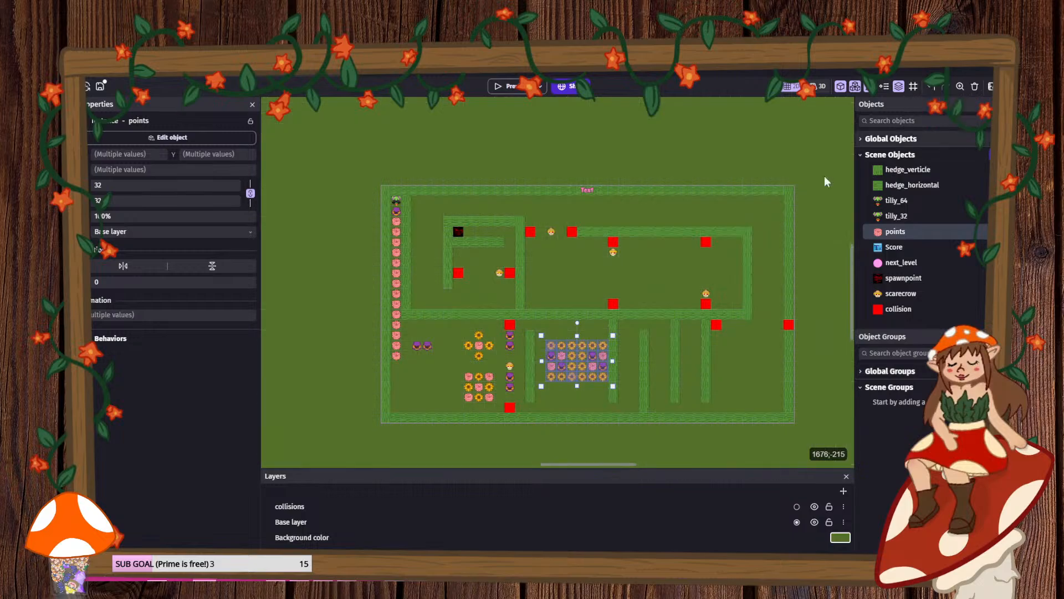
drag(587, 361, 580, 365)
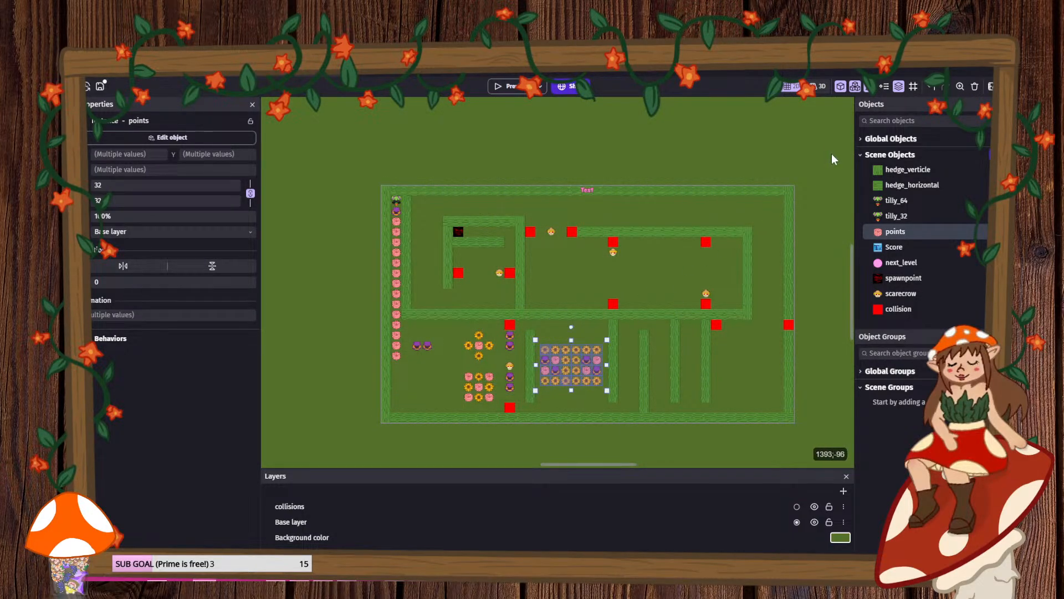
click(914, 87)
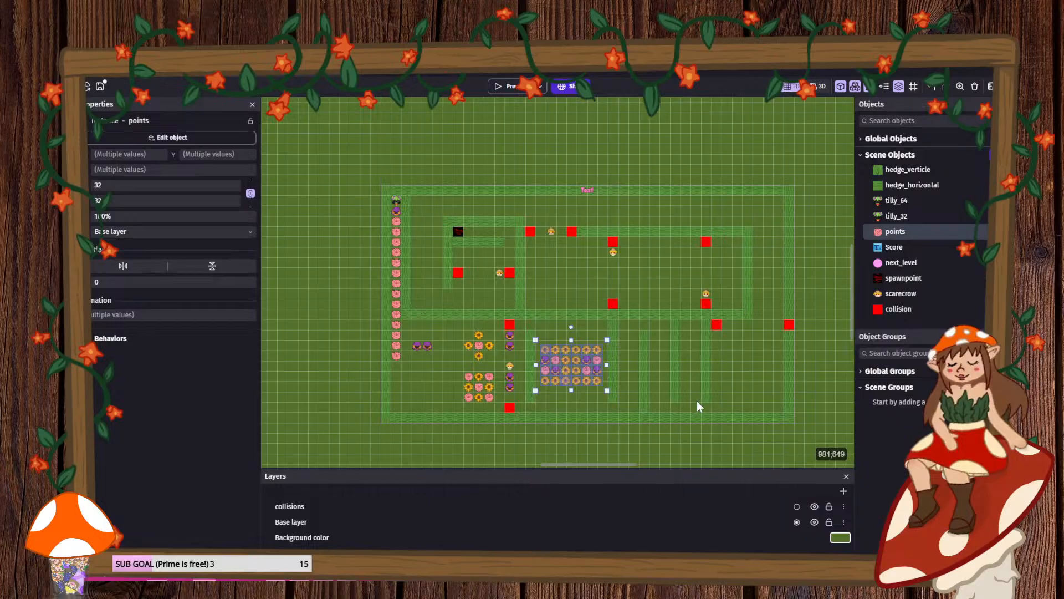
click(665, 391)
- Preview the level and play through the starting column of flowers, the purple pair and both small flower groups
click(515, 86)
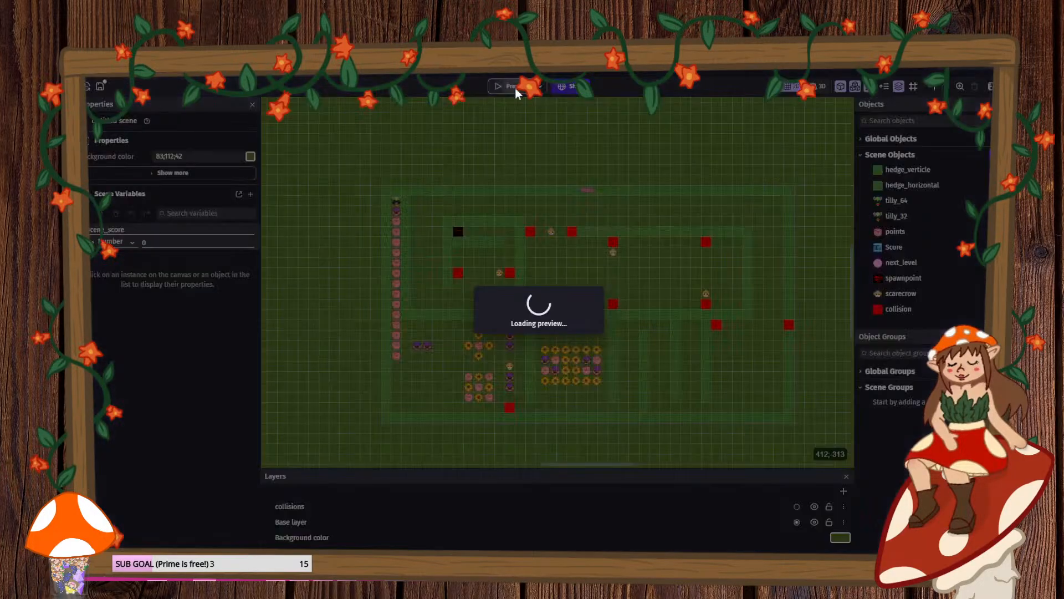
key(Down)
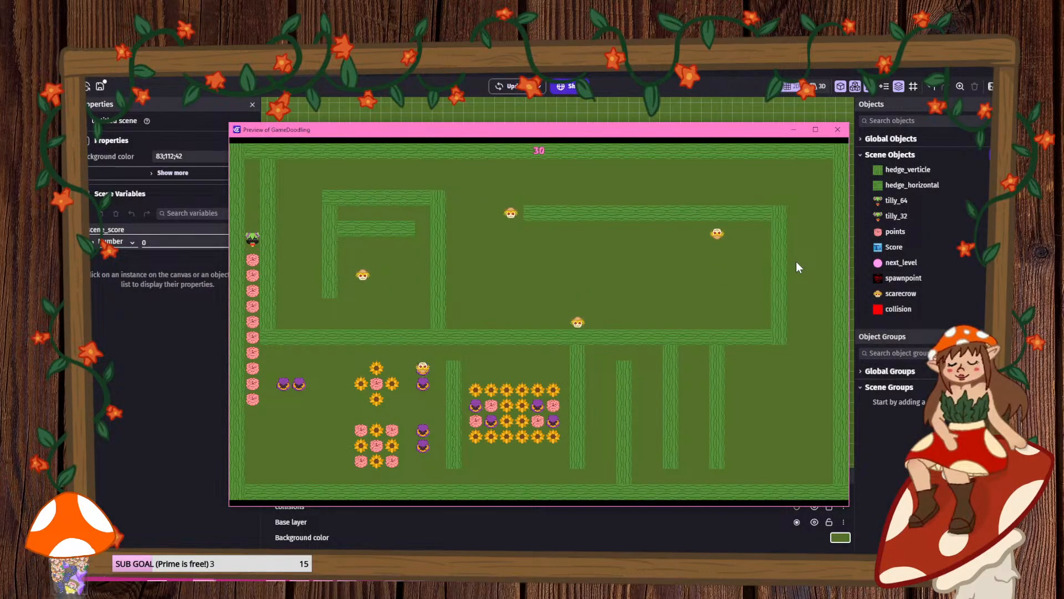
key(Right)
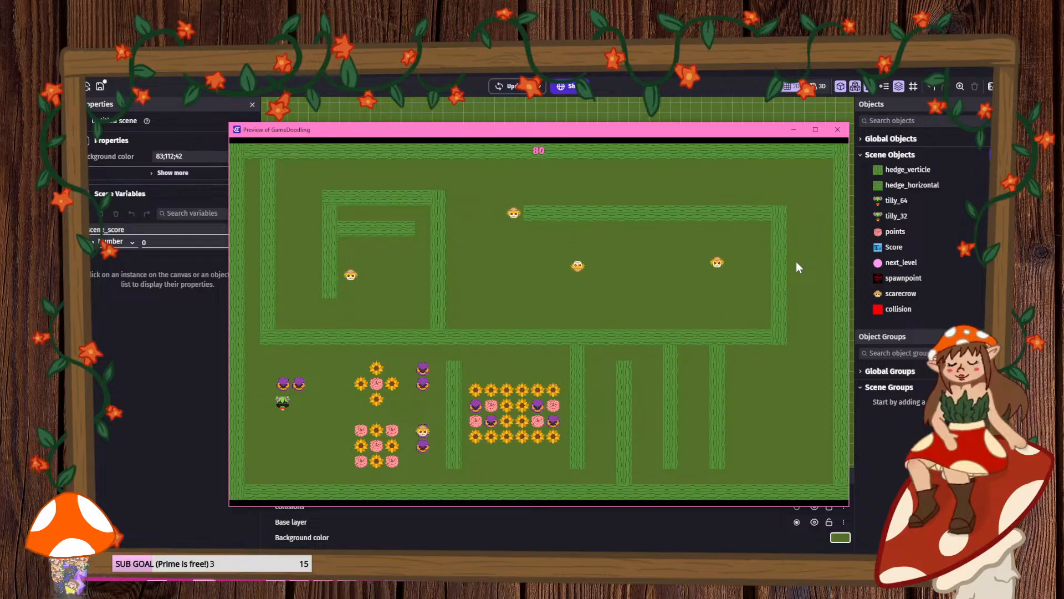
key(Left)
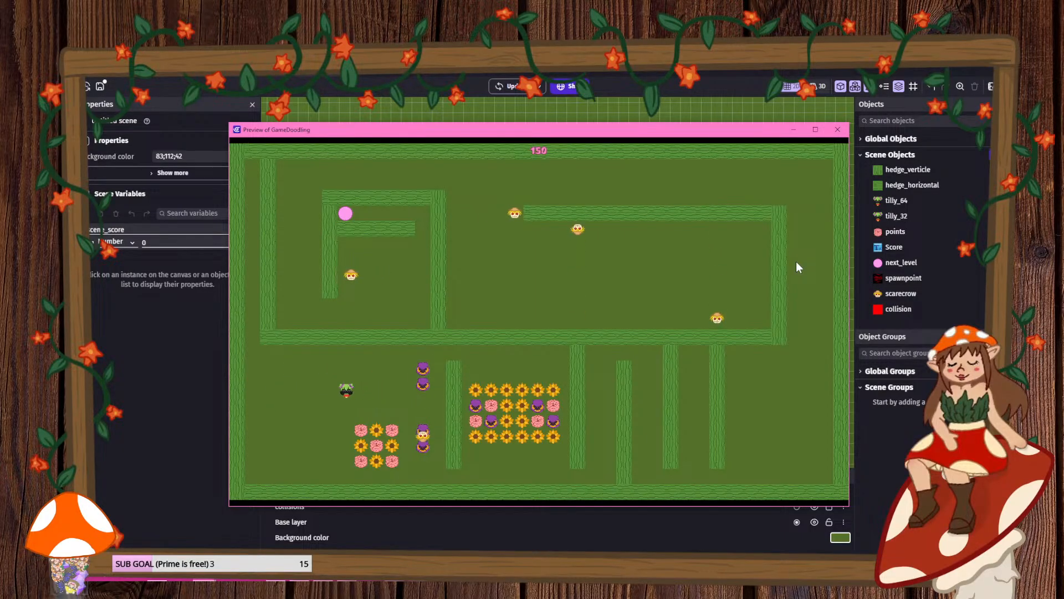
key(Down)
key(Right)
key(Down)
key(Left)
key(Down)
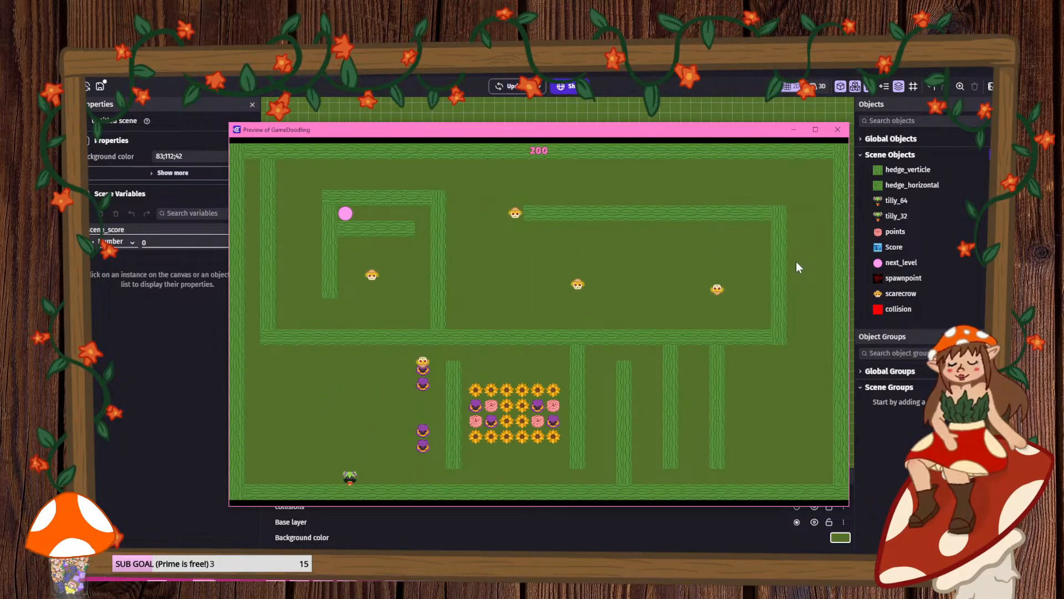
- Steer the character into the large sunflower block and collect all of its flowers
key(Right)
key(Up)
key(Up)
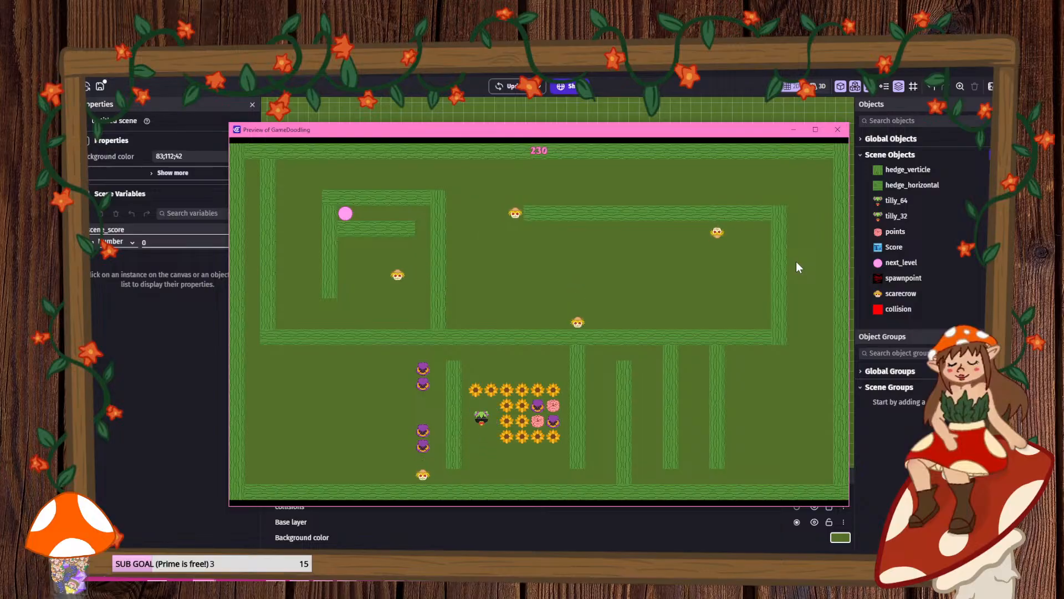
key(Right)
key(Down)
key(Left)
key(Left)
key(Up)
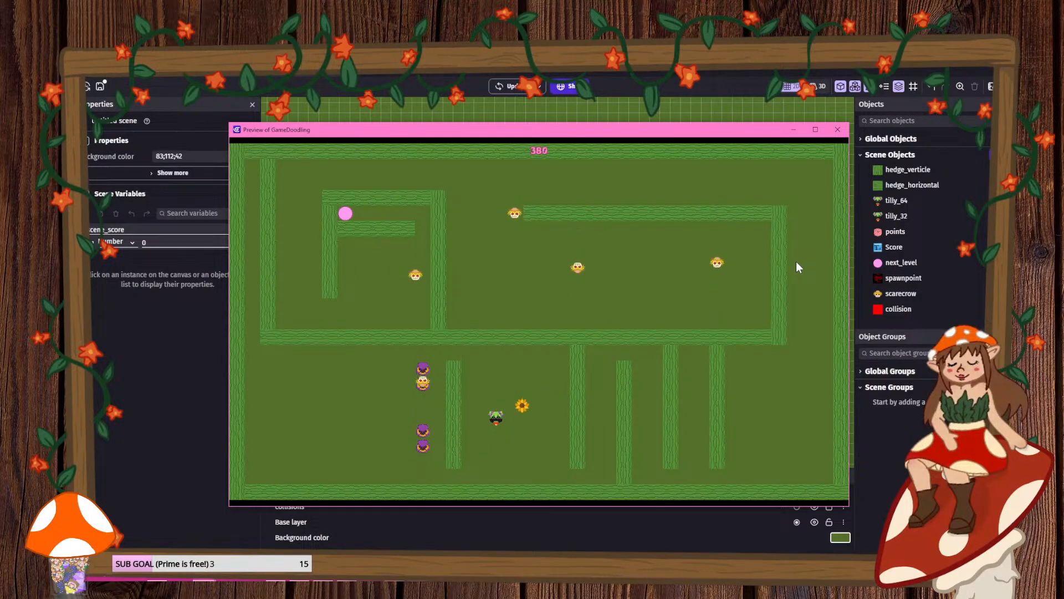
key(Right)
- Playtest the route weaving between the lower vertical hedges and up along the maze's far edge
key(Down)
key(Right)
key(Right)
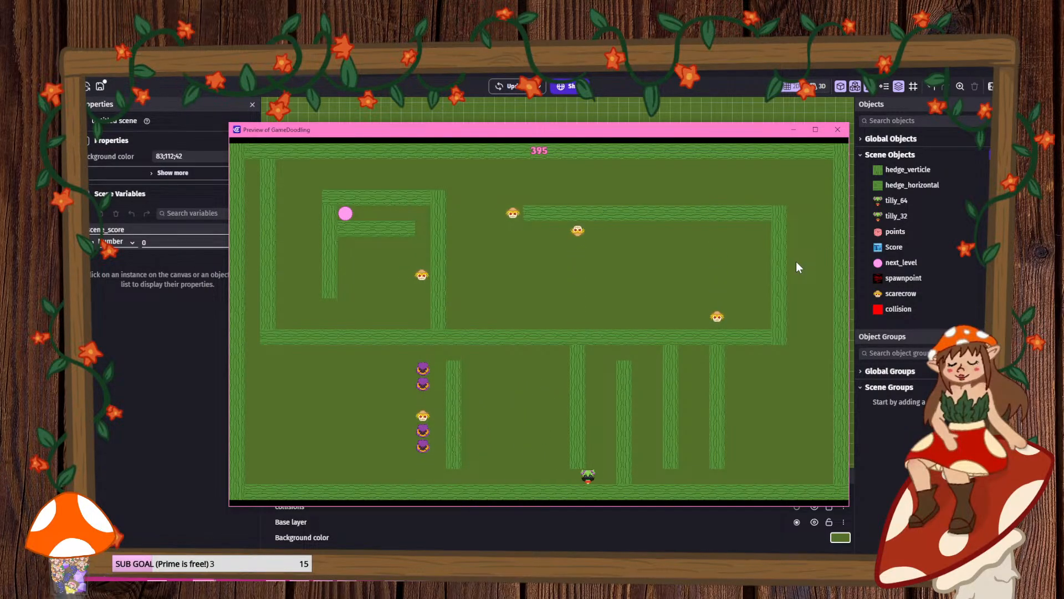
key(Up)
key(Right)
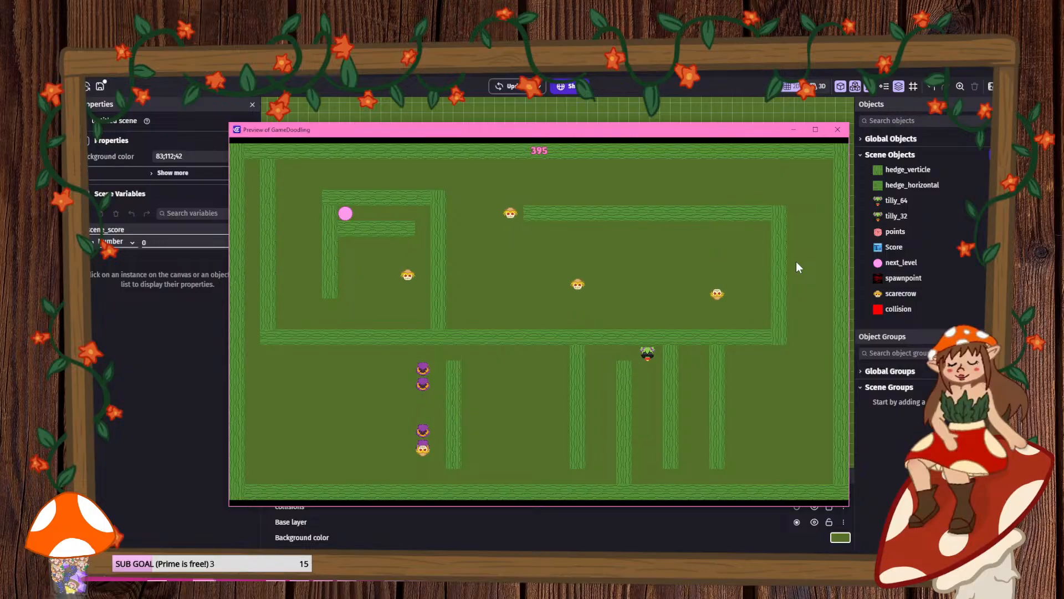
key(Down)
key(Right)
key(Right)
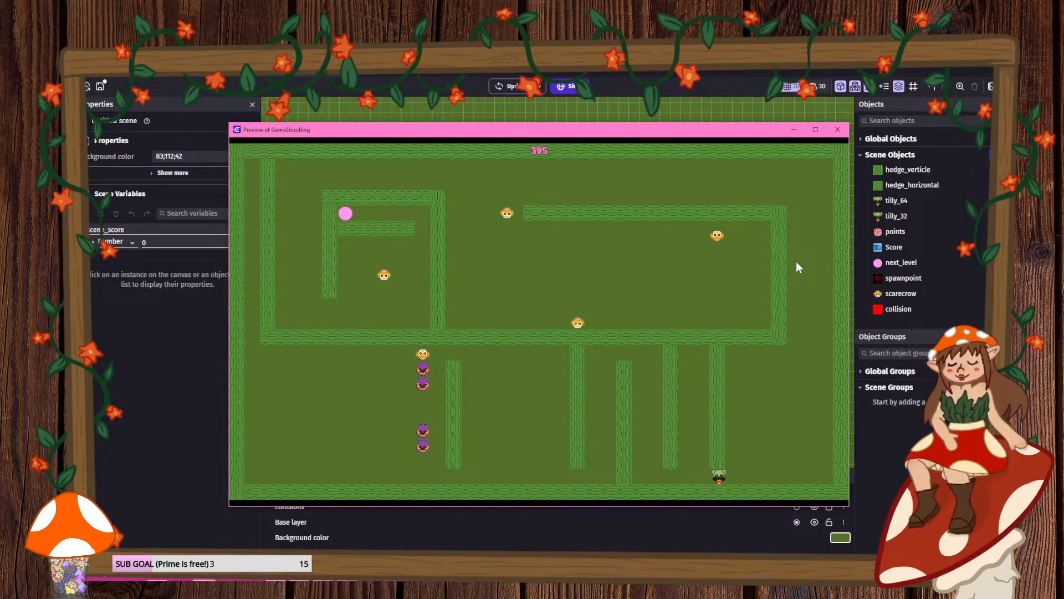
key(Up)
key(Up)
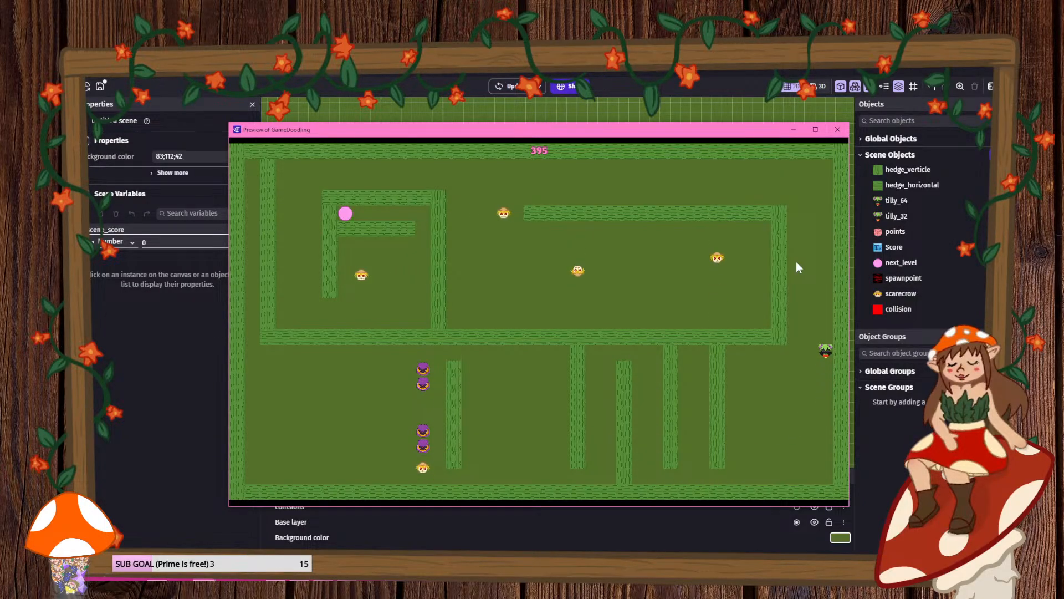
- Playtest the upper corridor and inner scarecrow room, close the preview and save the project
key(Left)
key(Left)
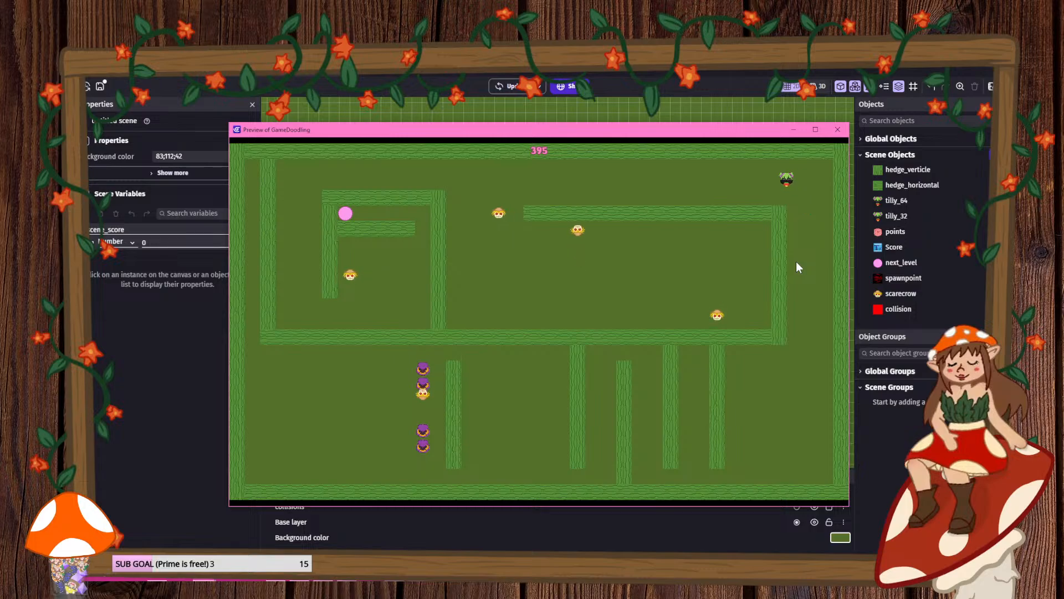
key(Left)
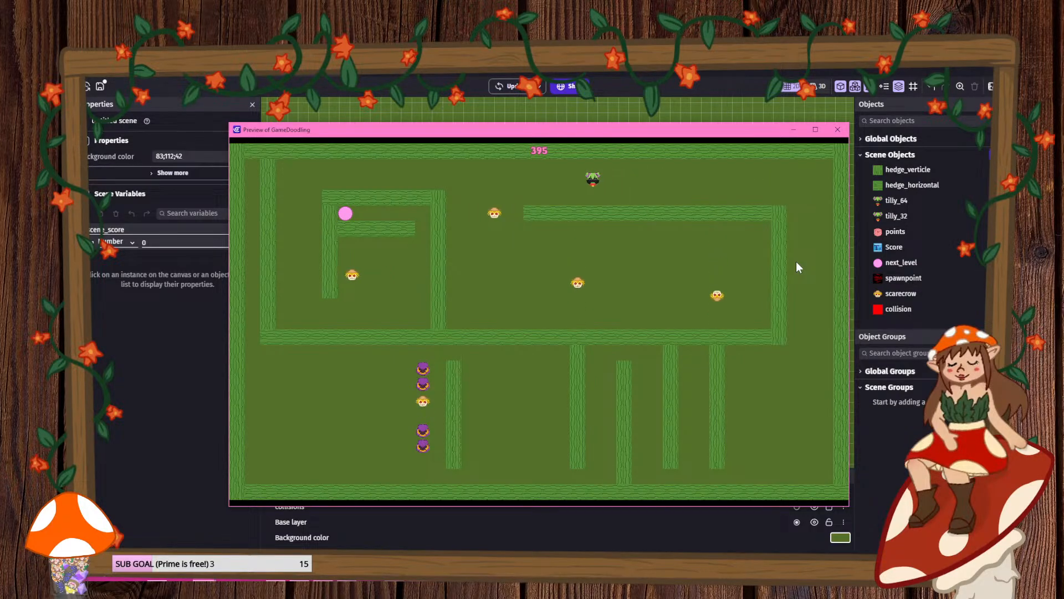
key(Left)
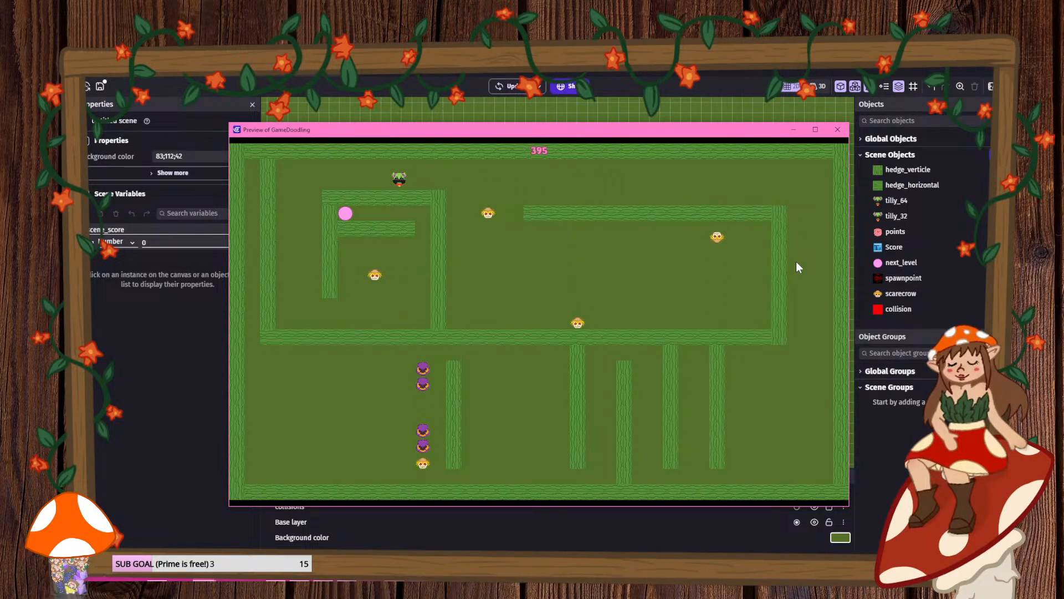
key(Down)
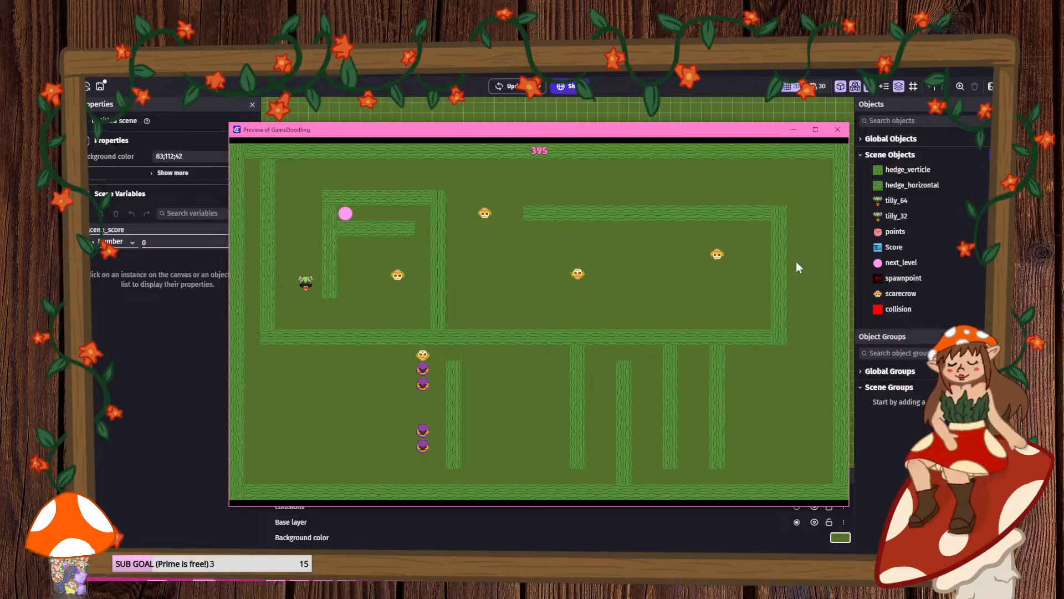
key(Right)
key(Up)
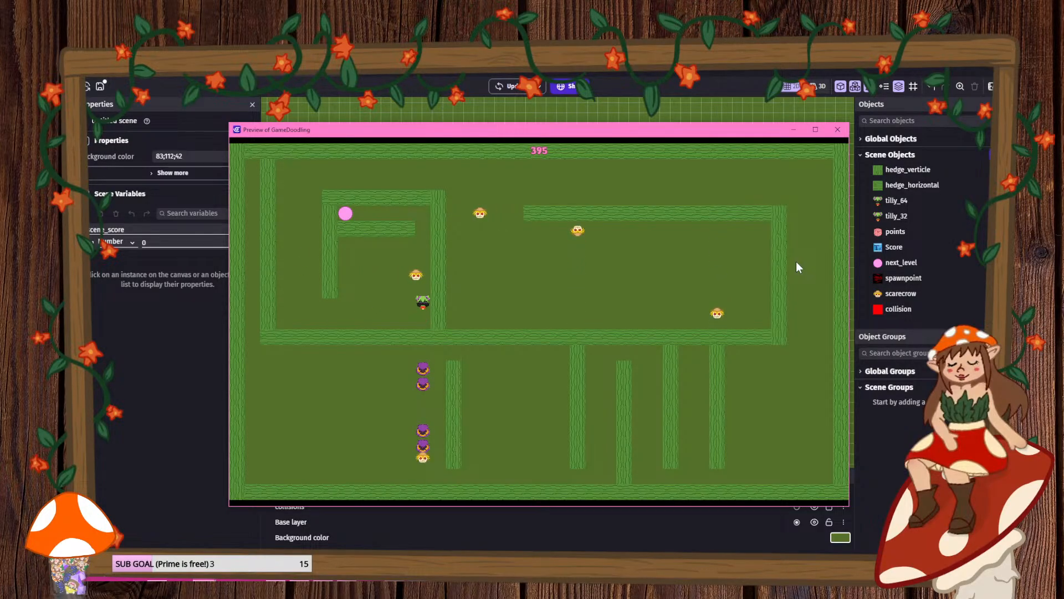
key(Left)
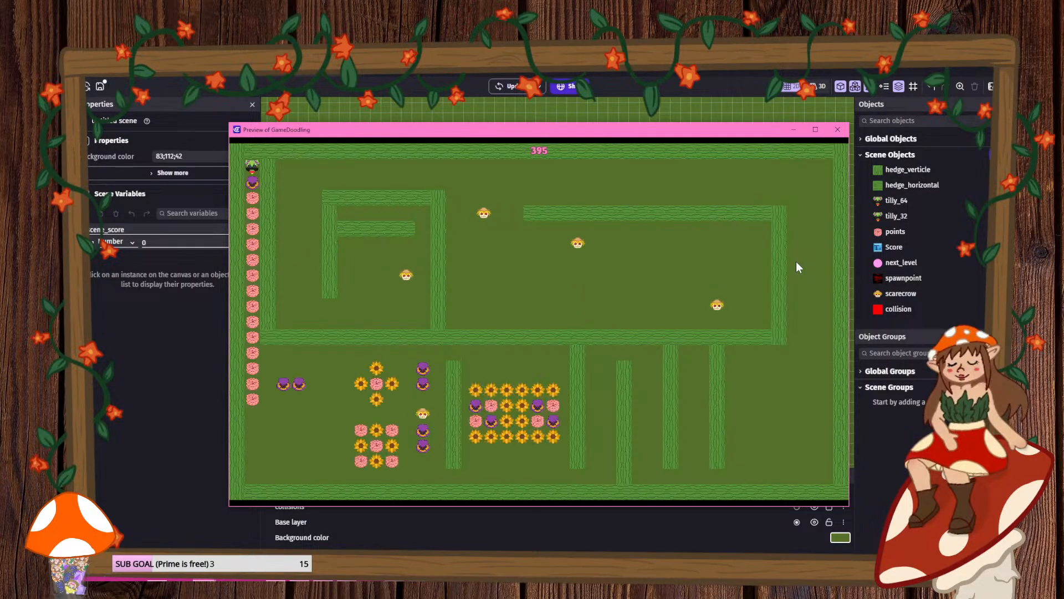
click(837, 129)
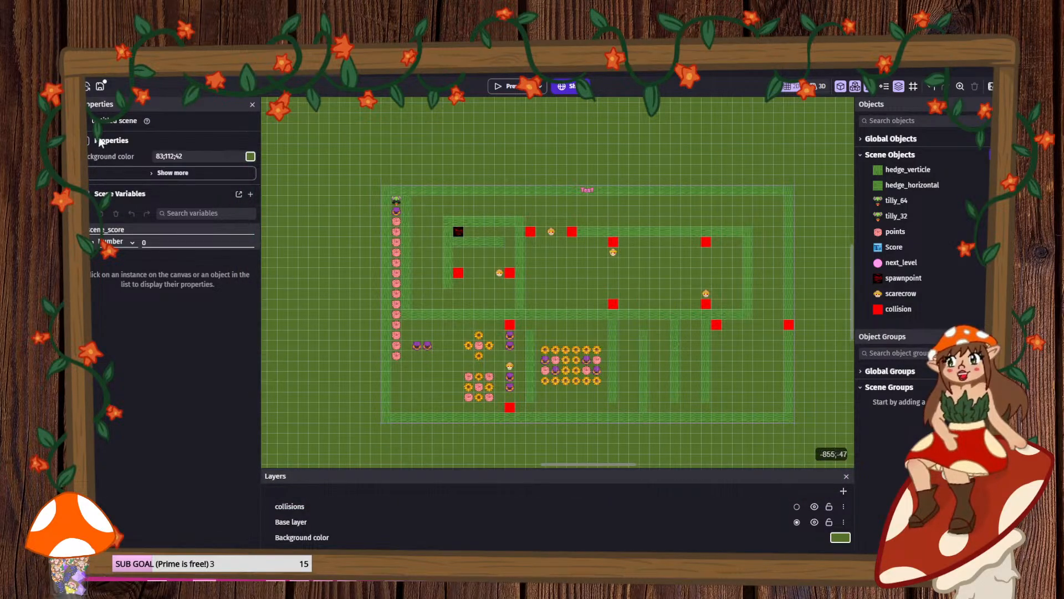
click(99, 86)
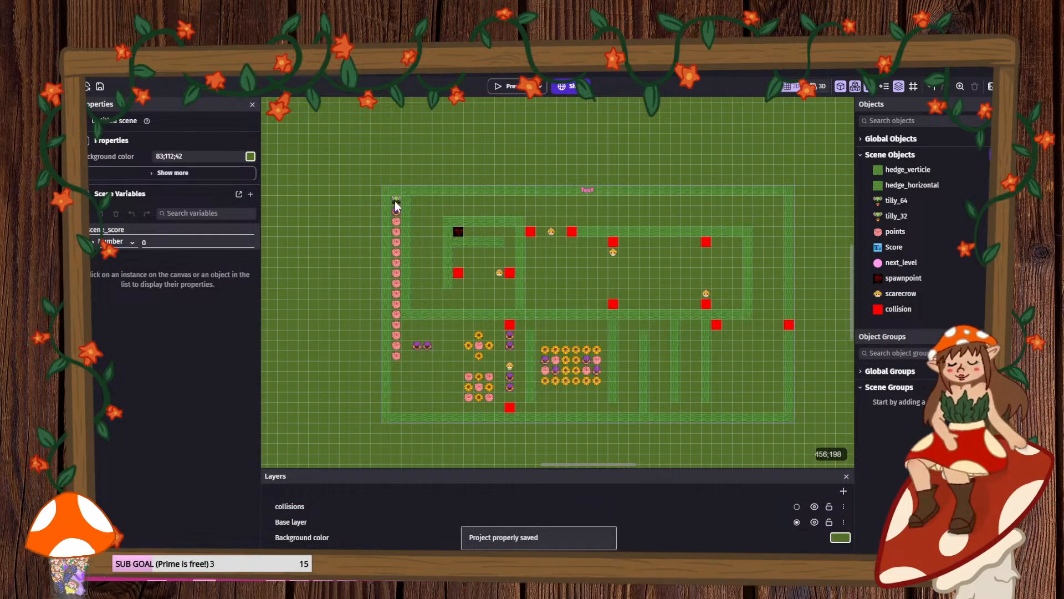
- In the scene events, move the scene_score event that creates next_level from Player Gathering Points to the end, and collapse the groups
click(238, 70)
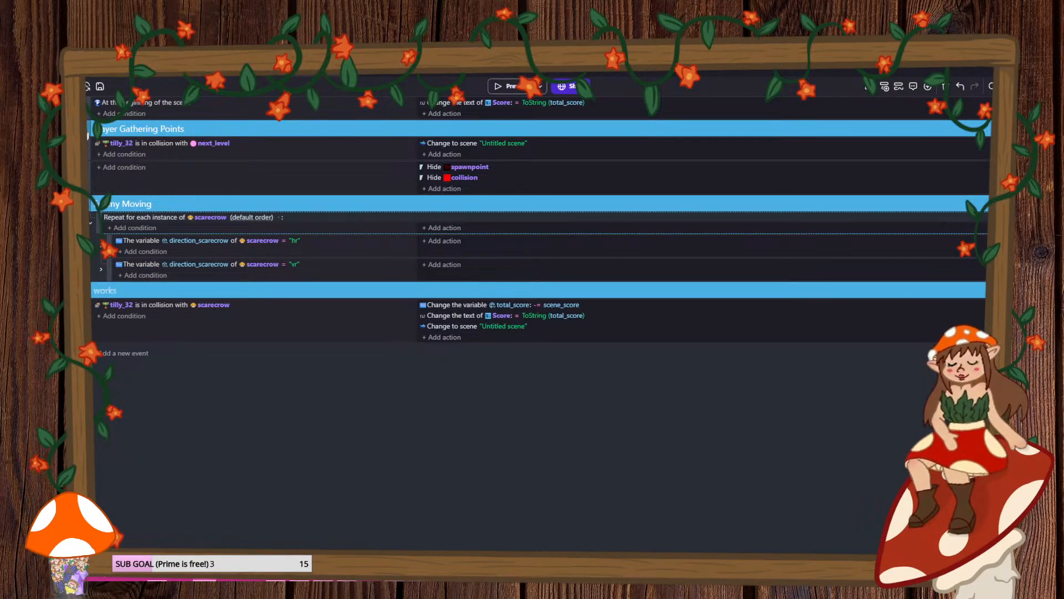
key(ctrl+z)
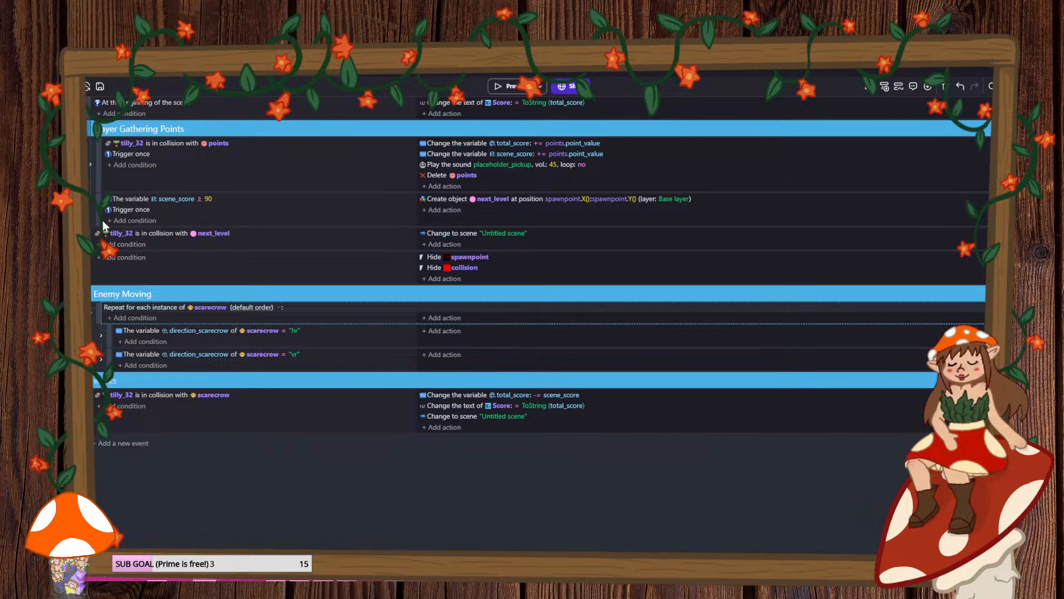
drag(102, 221, 94, 442)
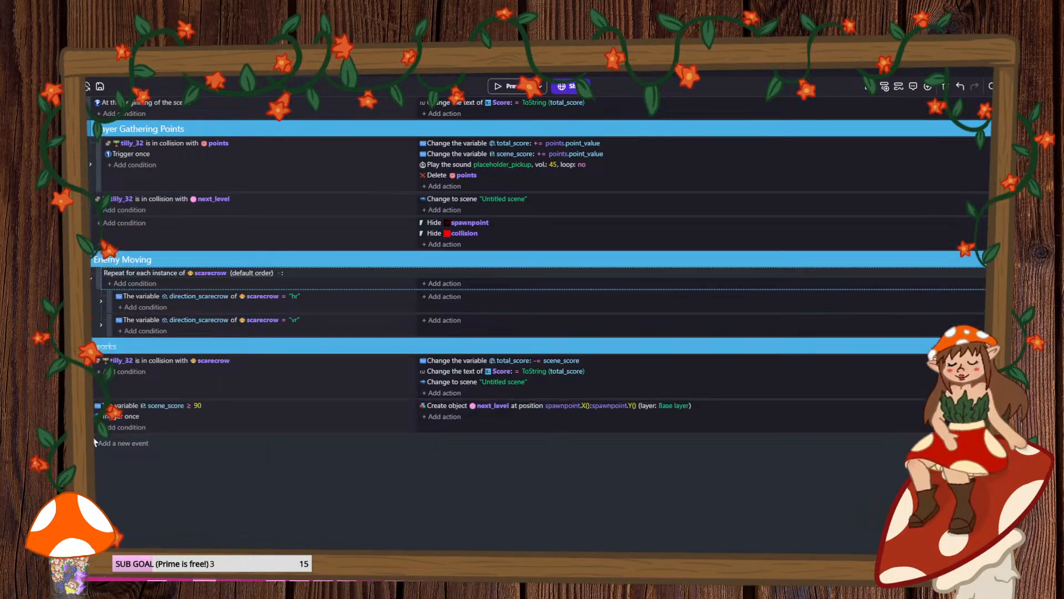
scroll(88, 137, down, 1)
click(90, 209)
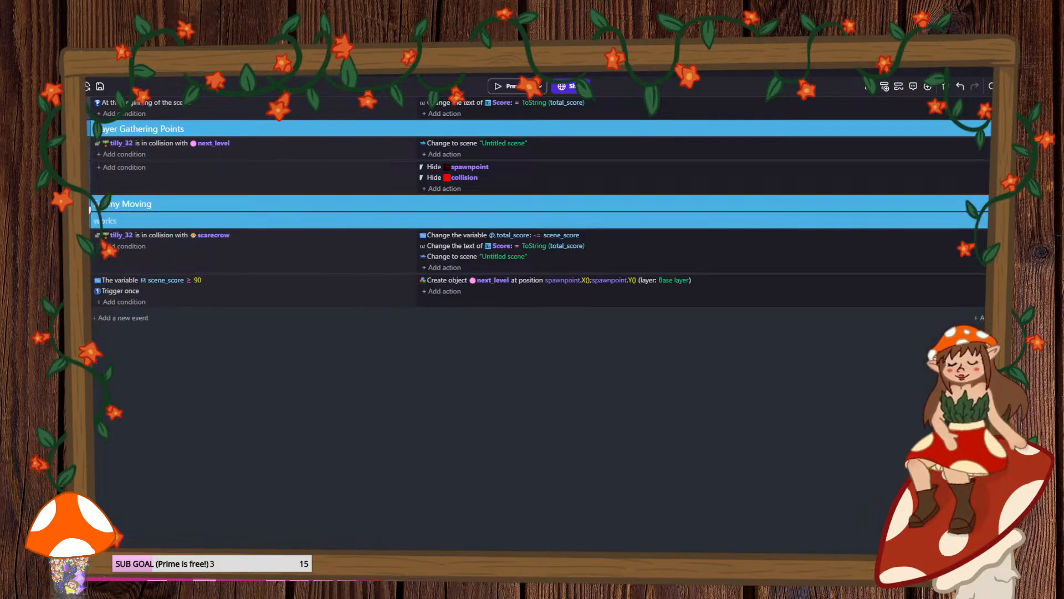
- Set the scene_score threshold for creating next_level to 800
click(197, 280)
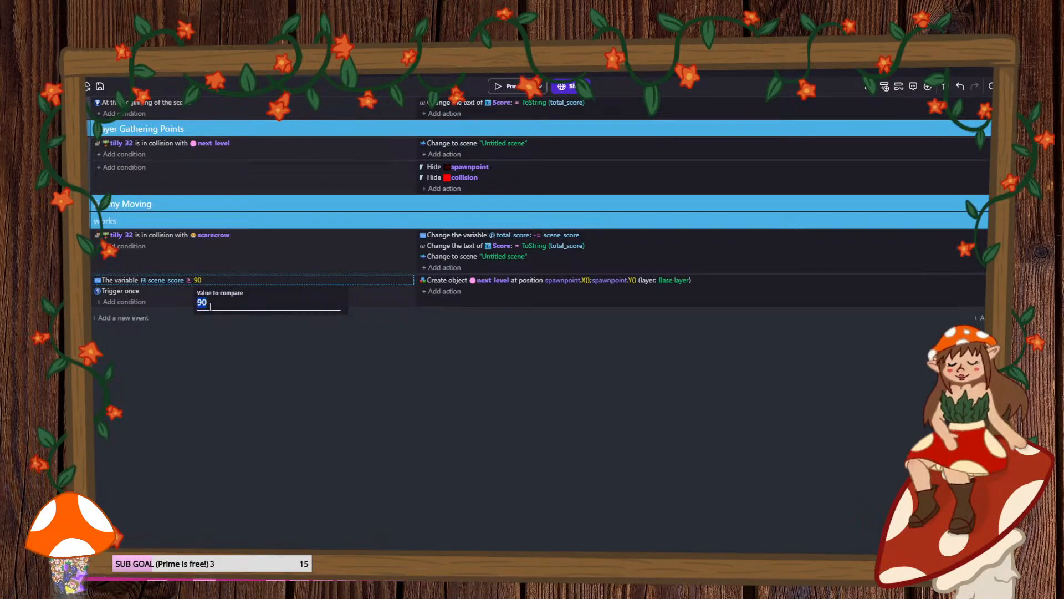
key(BackSpace)
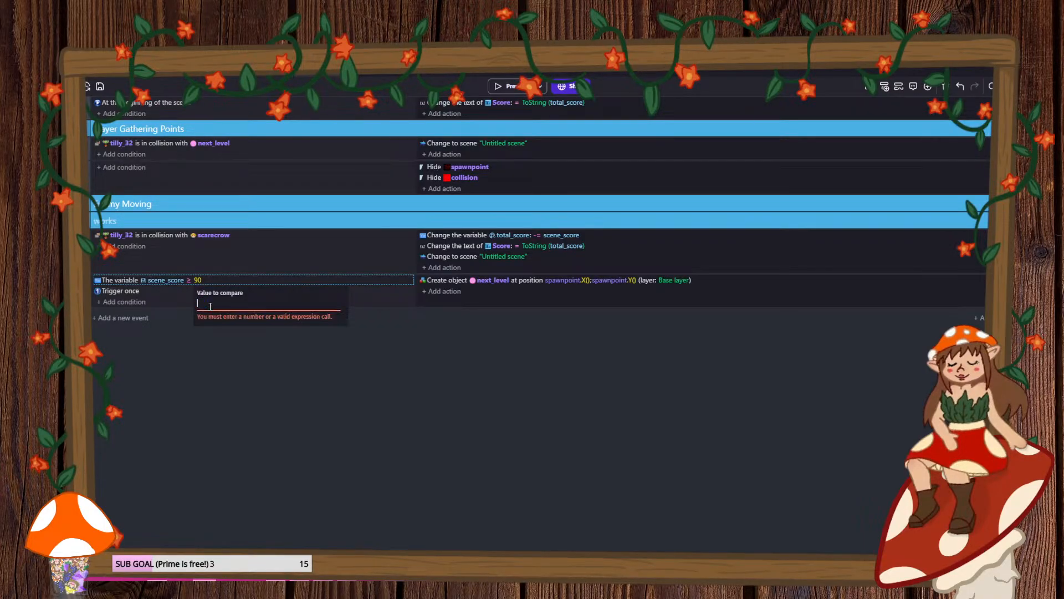
click(288, 450)
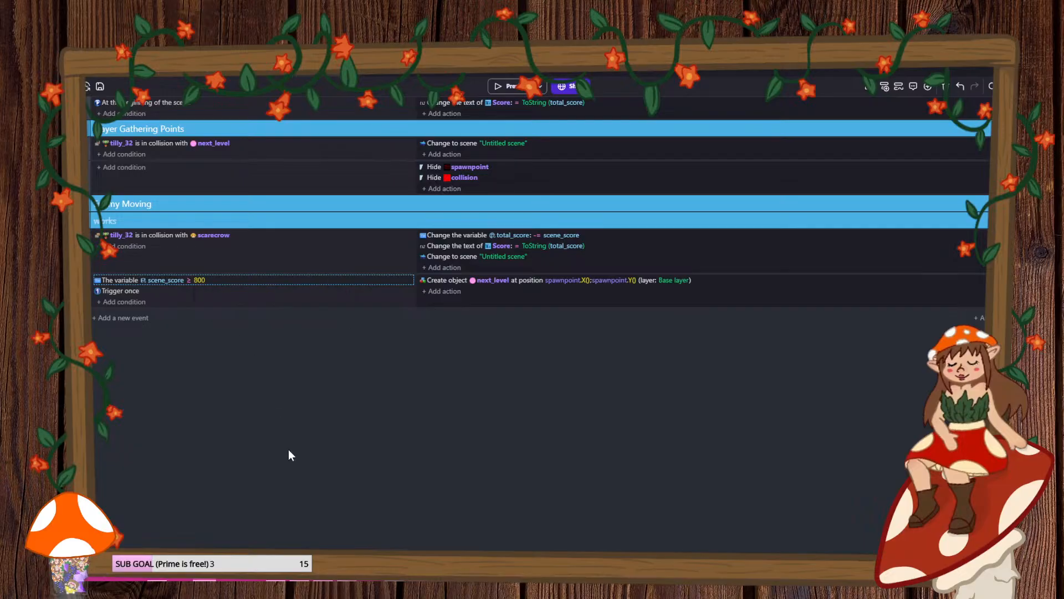
- Back in the scene, edit the points object and add a fourth animation using the existing 5_points project resource
click(137, 69)
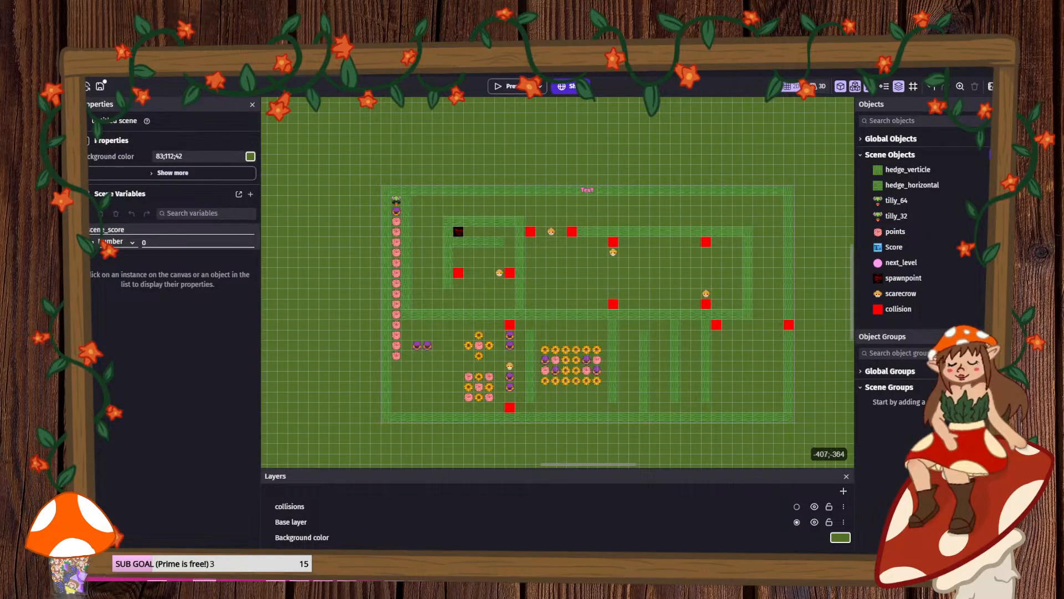
click(891, 232)
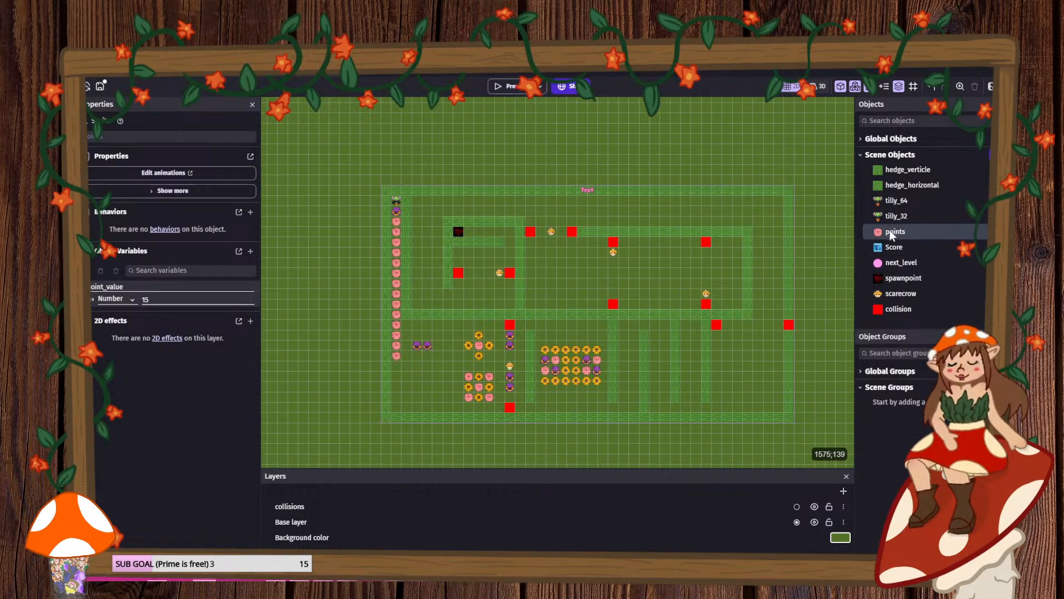
double_click(890, 231)
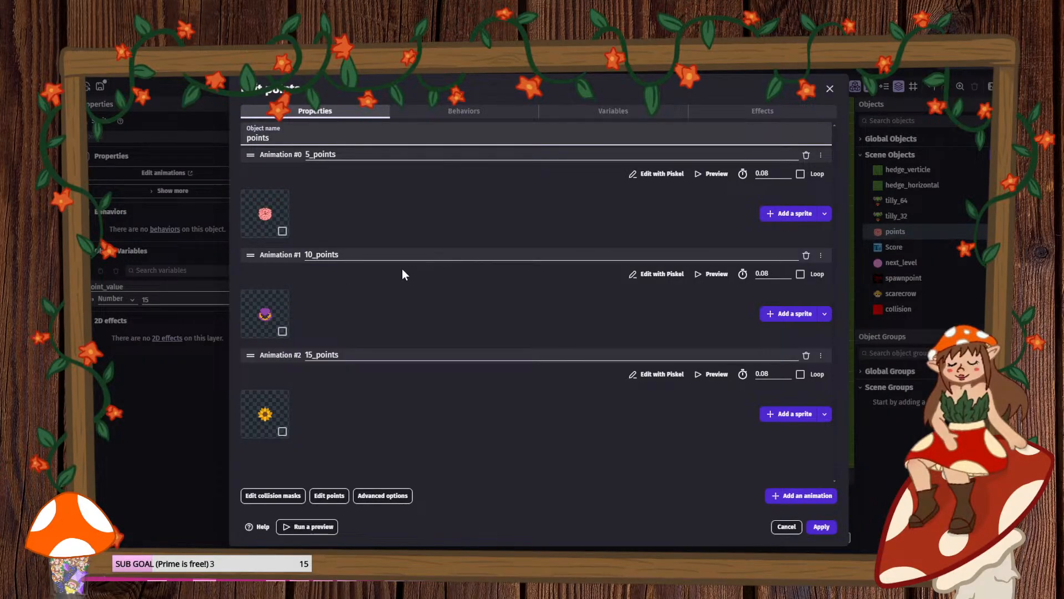
click(800, 496)
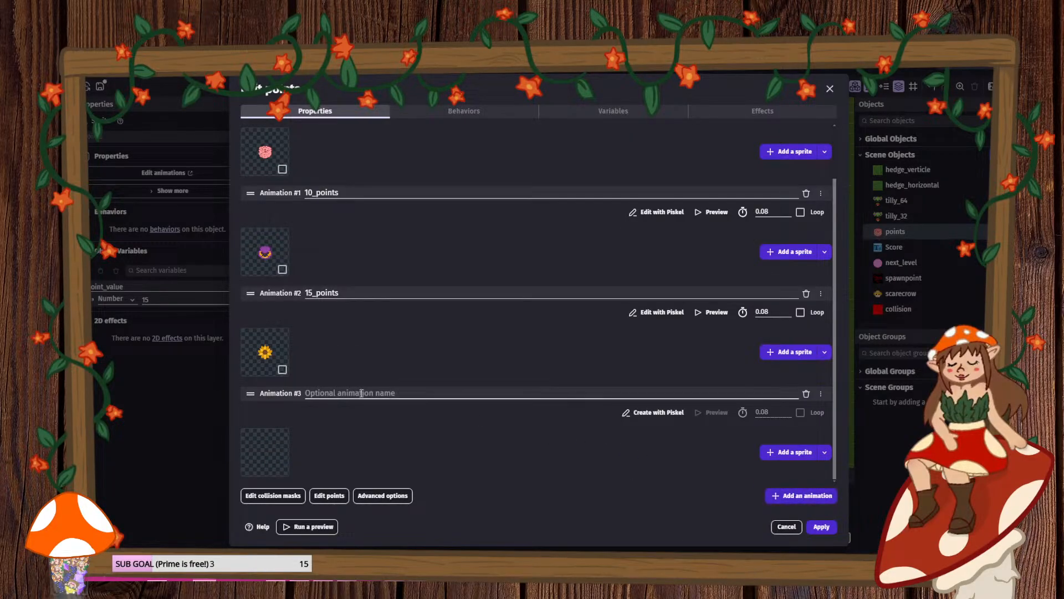
click(824, 452)
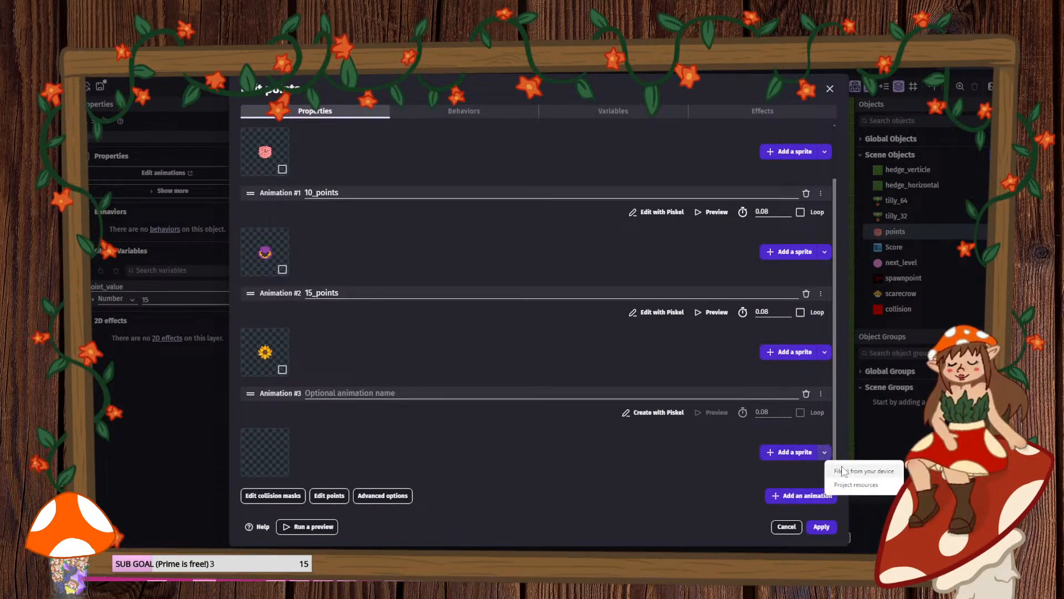
click(859, 488)
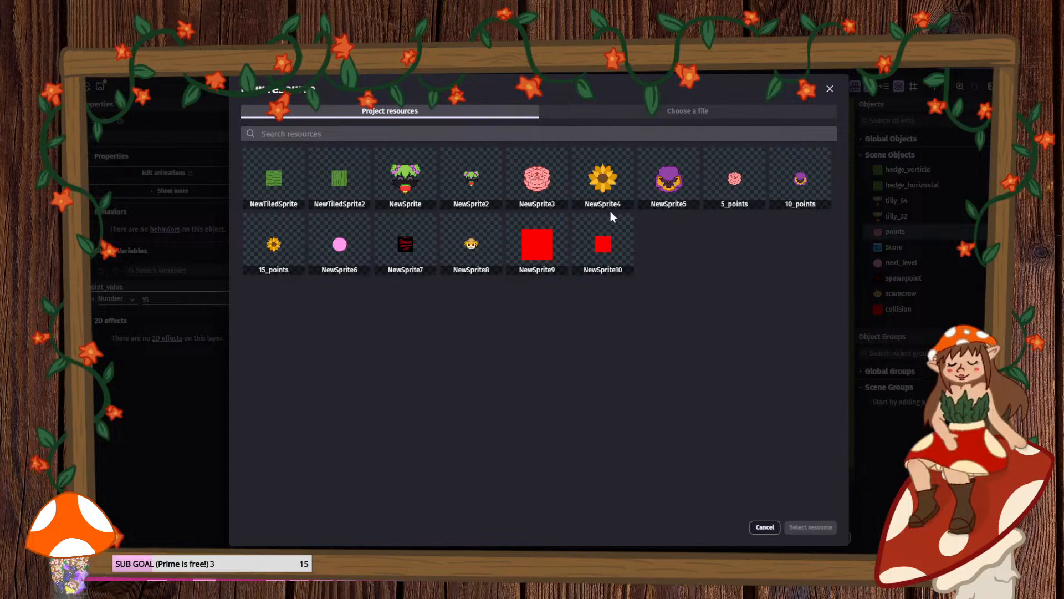
click(737, 190)
click(814, 530)
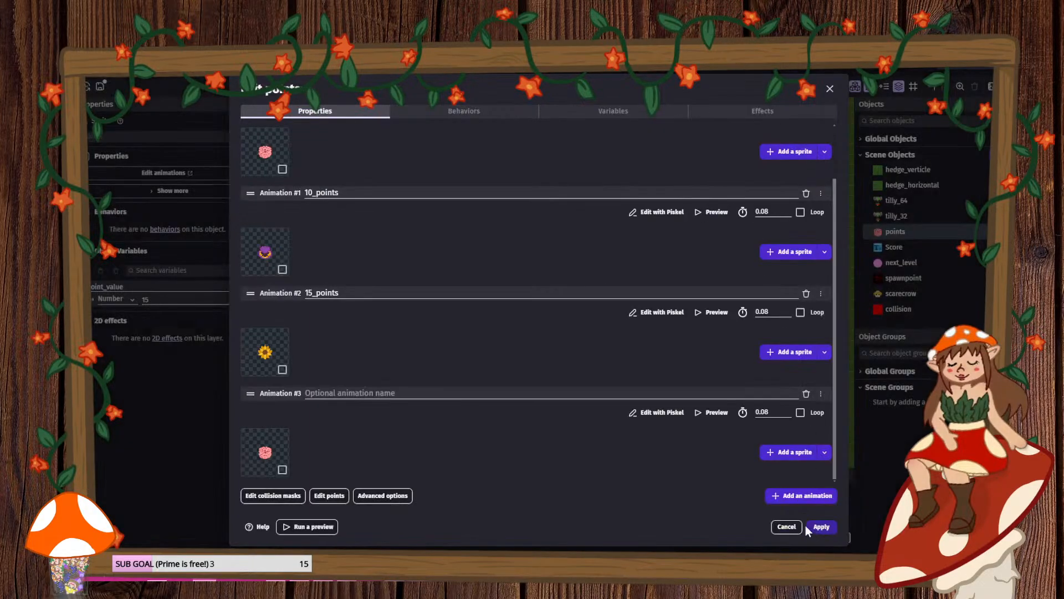
- Place the unnamed animation directly after 5_points and open its sprite in Piskel
drag(250, 393, 258, 188)
scroll(575, 209, up, 1)
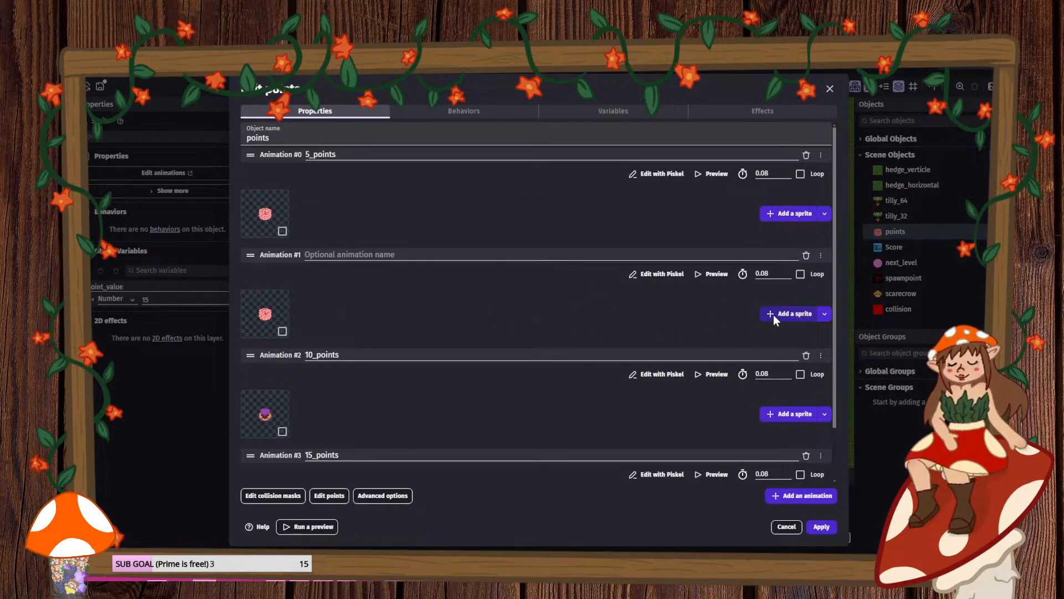
click(666, 273)
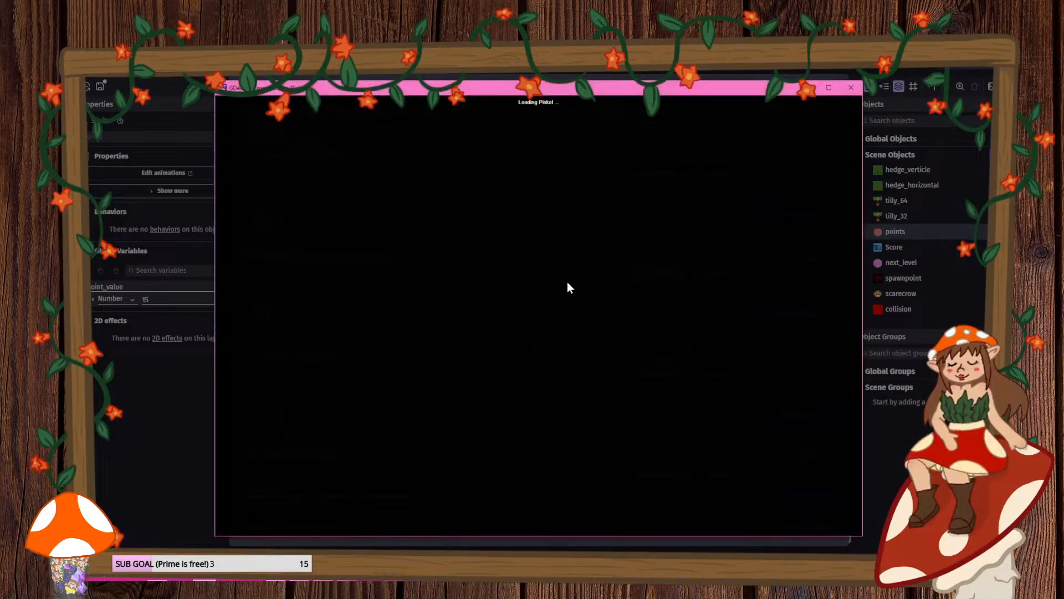
- Set the Piskel sprite to save as a new image and choose golden yellow for the paint bucket
click(239, 105)
click(233, 128)
click(226, 254)
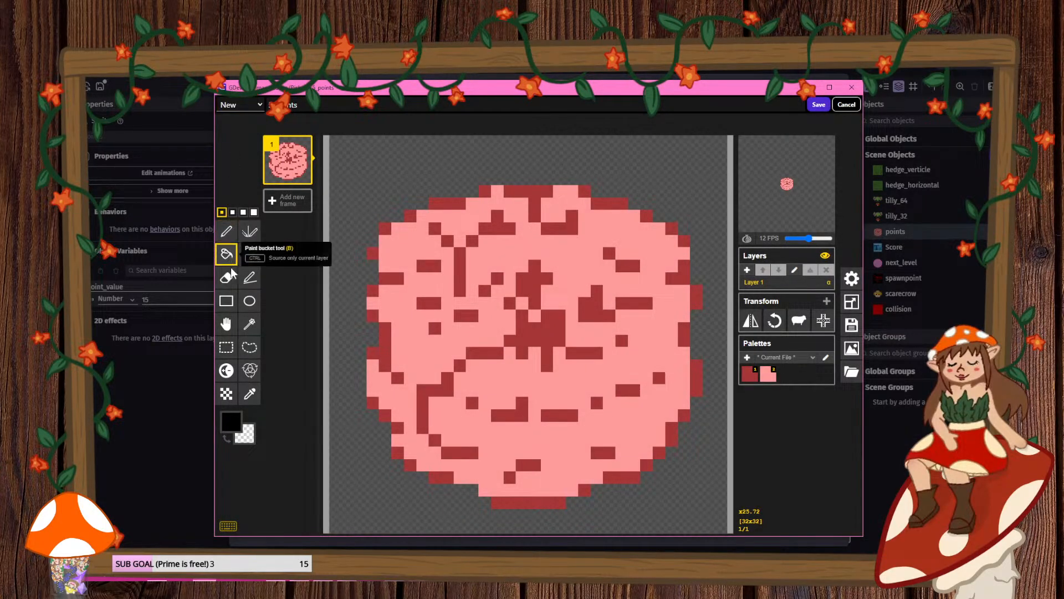
click(239, 427)
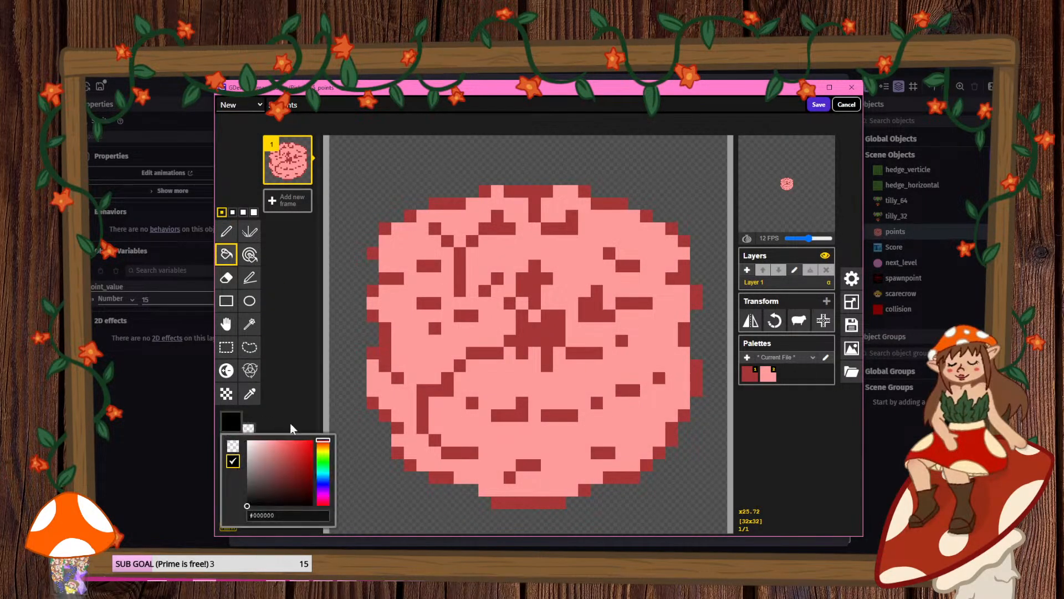
click(323, 449)
mouse_move(305, 457)
mouse_down()
mouse_move(321, 442)
mouse_move(318, 481)
mouse_move(332, 446)
mouse_up()
- Fill the dark red pixels of the flower's centre and the long curved line running down-left from it with golden yellow
click(447, 390)
click(460, 366)
click(483, 353)
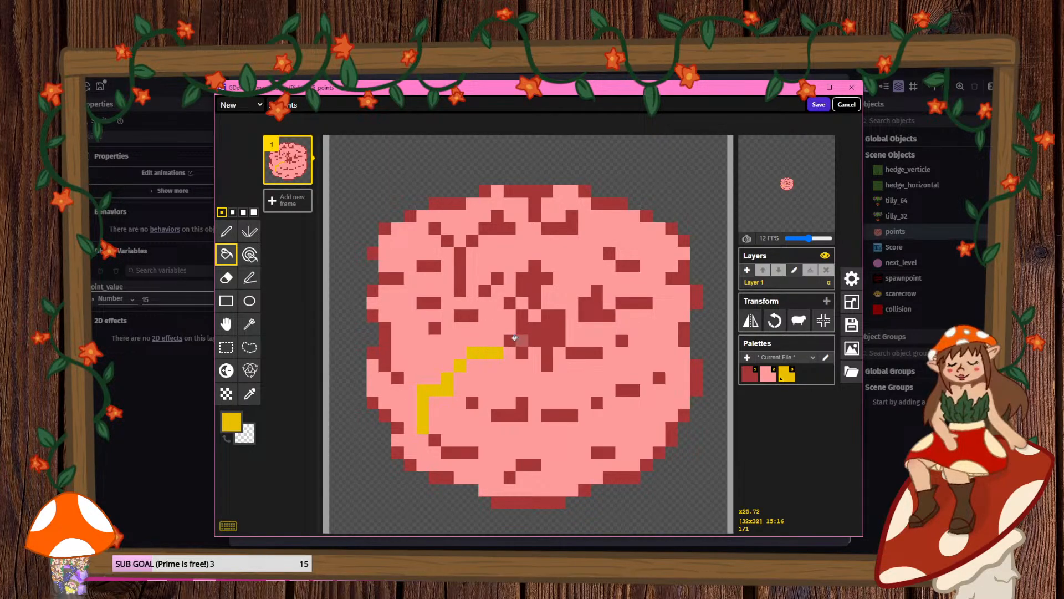
click(514, 337)
click(533, 274)
click(509, 304)
click(497, 278)
click(486, 291)
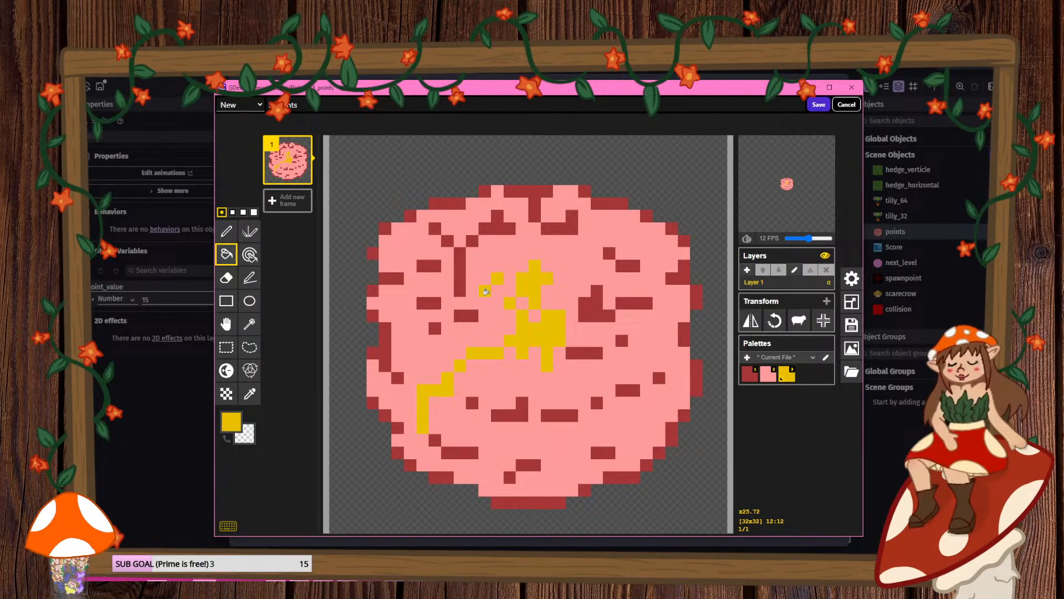
- Fill the dark red marks and outline pixels in the flower's upper-left part with golden yellow
click(460, 285)
click(472, 240)
click(446, 240)
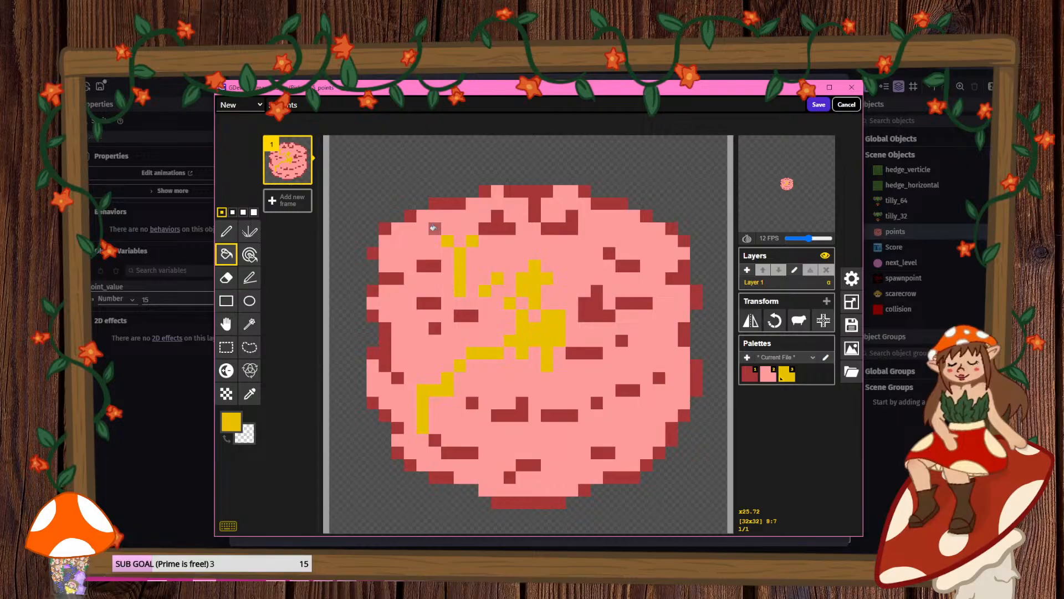
click(434, 227)
click(438, 202)
click(386, 228)
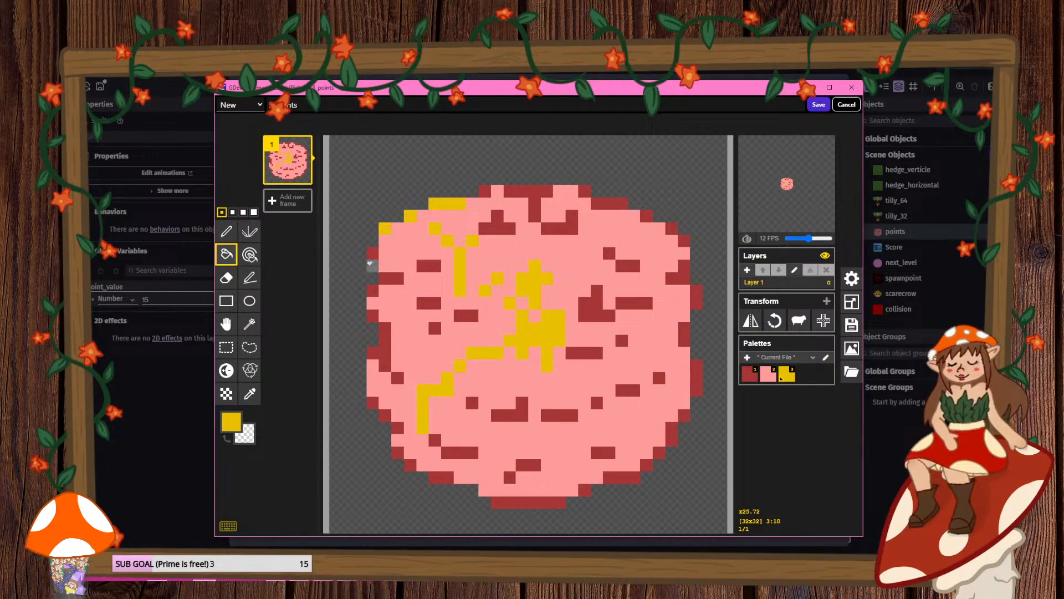
click(373, 252)
click(387, 277)
click(429, 266)
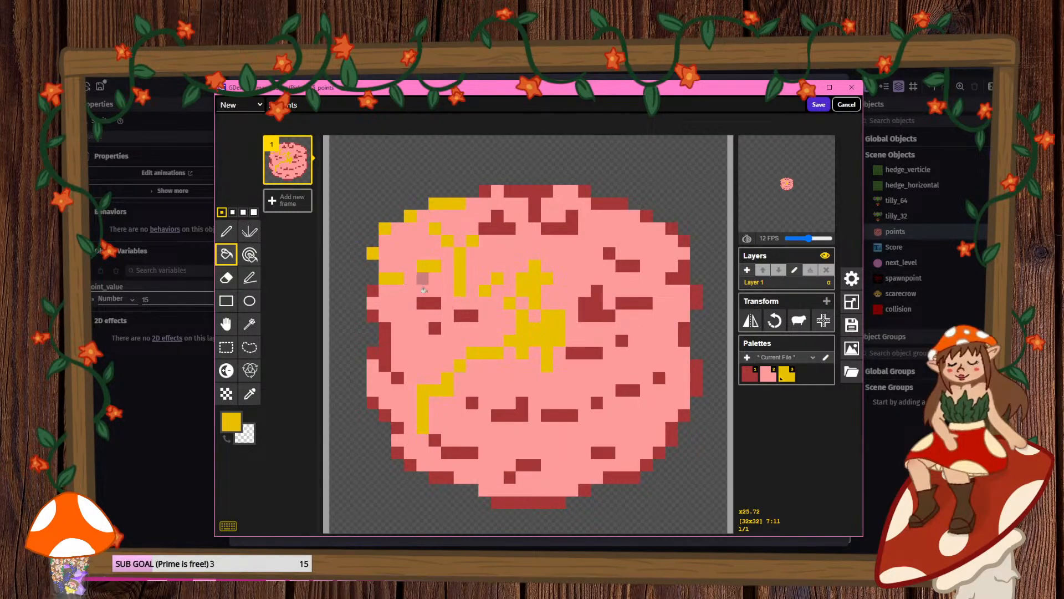
- Fill the small dark red marks just left of the flower's centre with golden yellow, undoing any stray petal fills
click(430, 311)
key(ctrl+z)
click(428, 303)
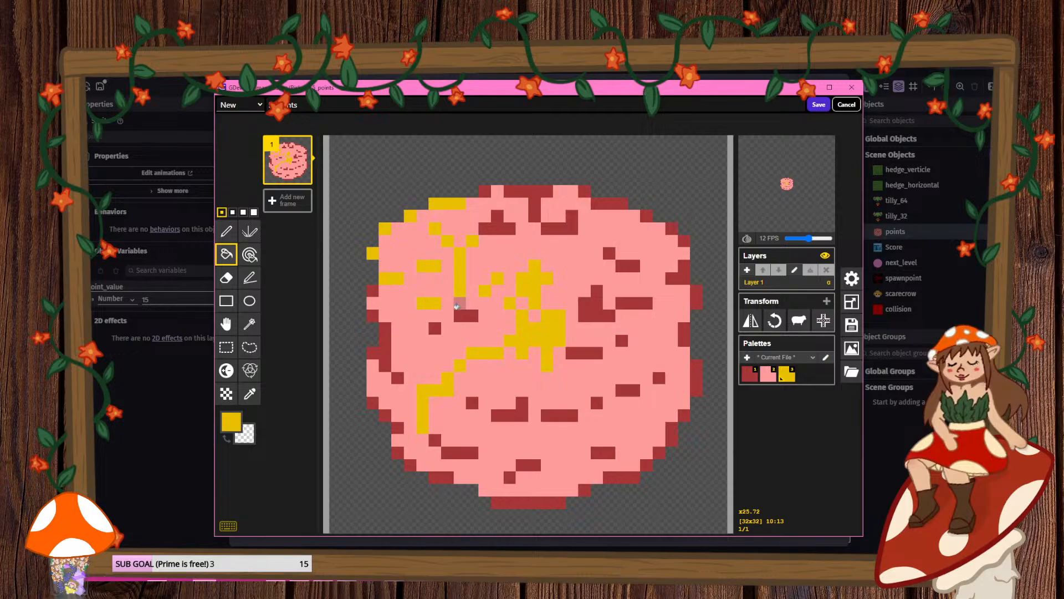
click(466, 315)
click(418, 331)
key(ctrl+z)
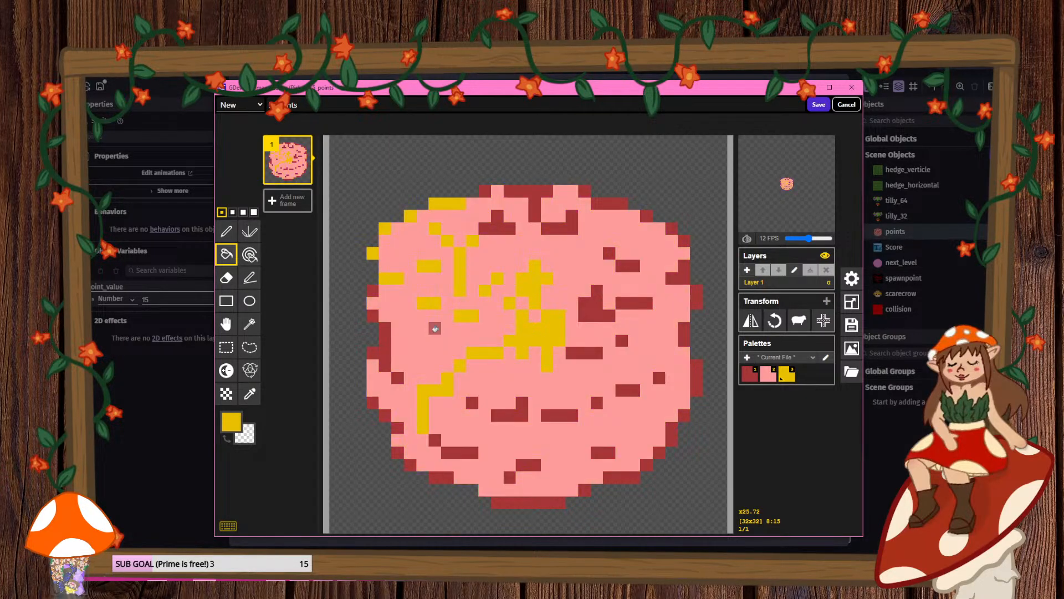
- Recolour the flower's left and lower-left outline golden yellow, undoing any fill that spreads over the pink petals
click(384, 345)
click(371, 306)
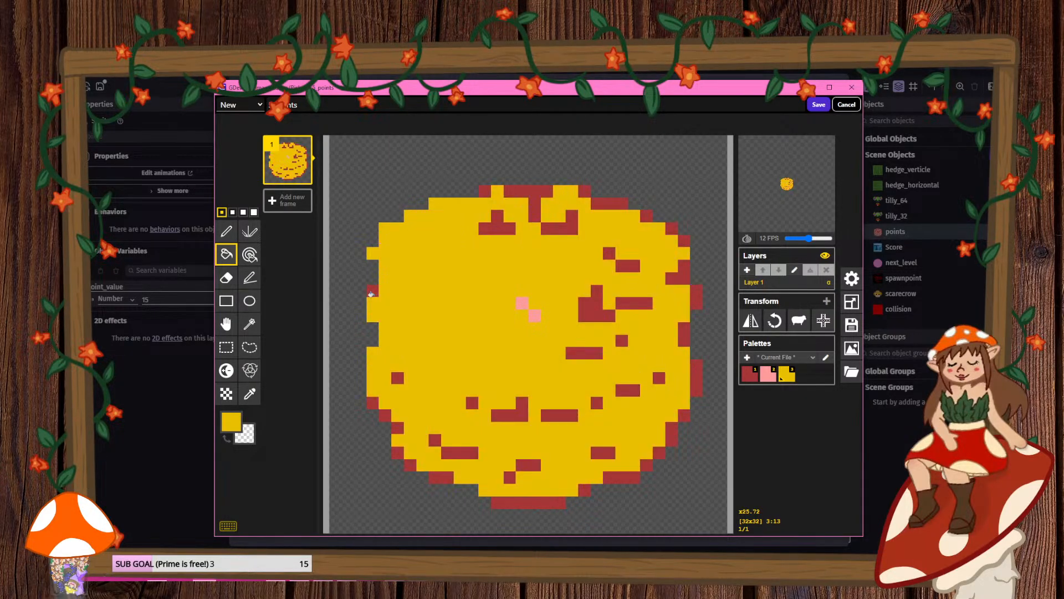
key(ctrl+z)
click(405, 377)
key(ctrl+z)
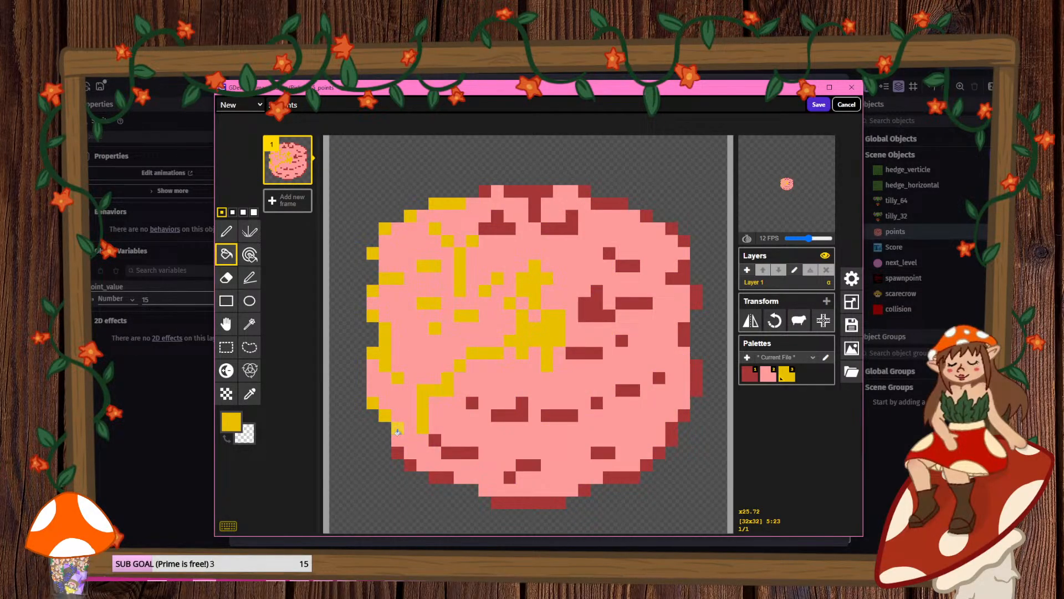
click(397, 452)
click(435, 477)
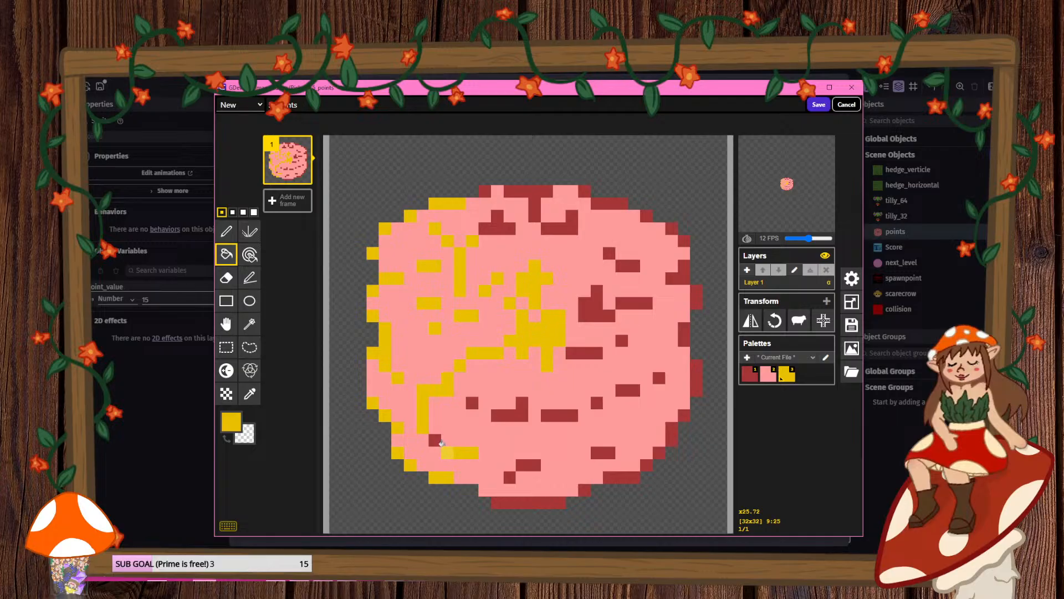
- Fill the interior dark red marks below and to the right of the flower's centre with golden yellow
click(435, 441)
click(472, 403)
click(510, 415)
click(552, 414)
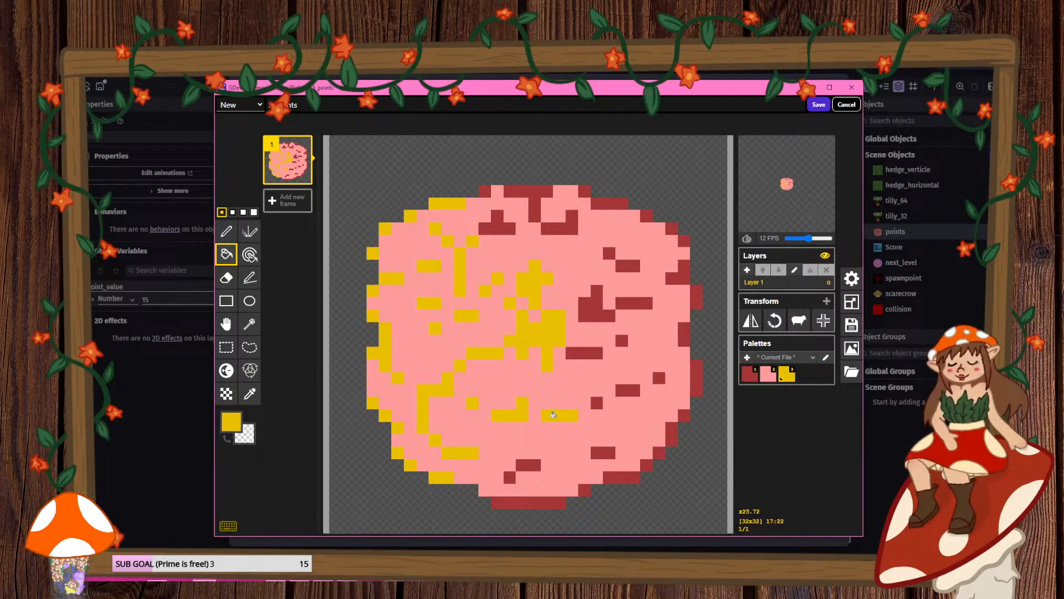
click(621, 391)
click(597, 352)
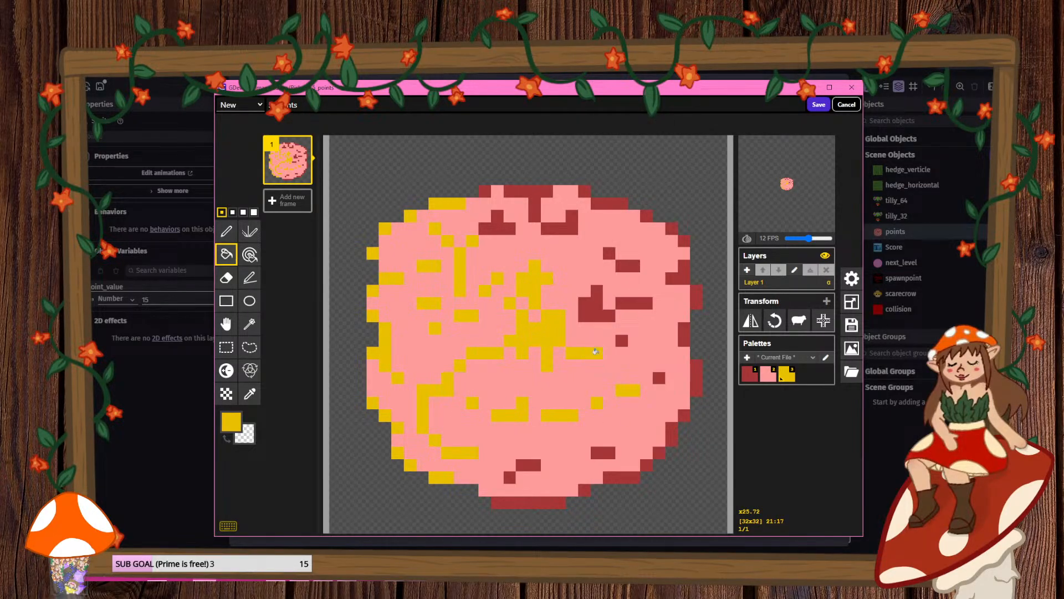
click(606, 315)
click(632, 302)
click(626, 266)
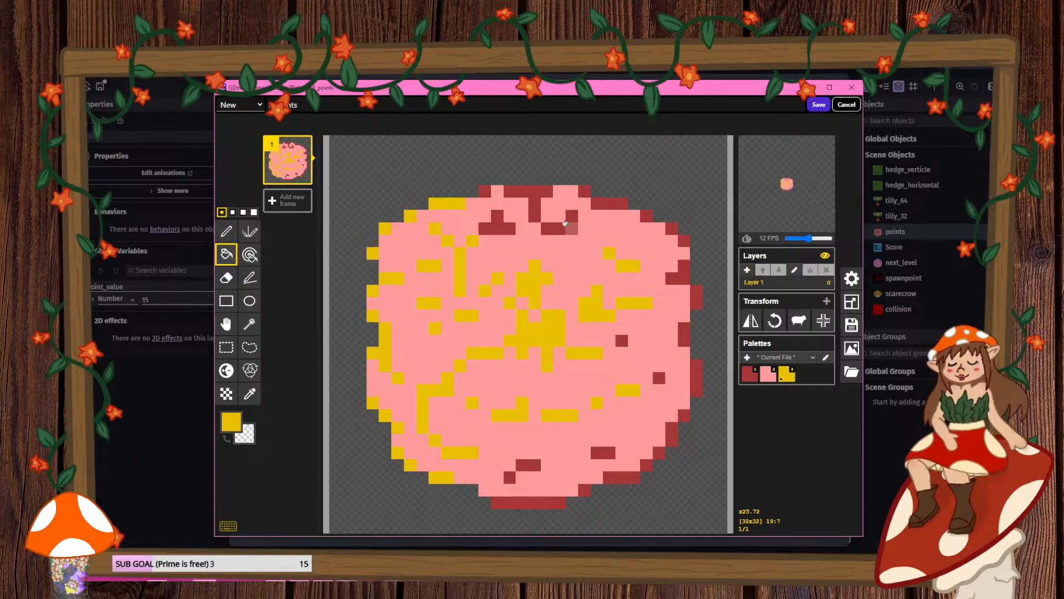
- Recolour the dark red marks near the flower's top and its top outline golden yellow
click(565, 223)
click(533, 205)
click(495, 217)
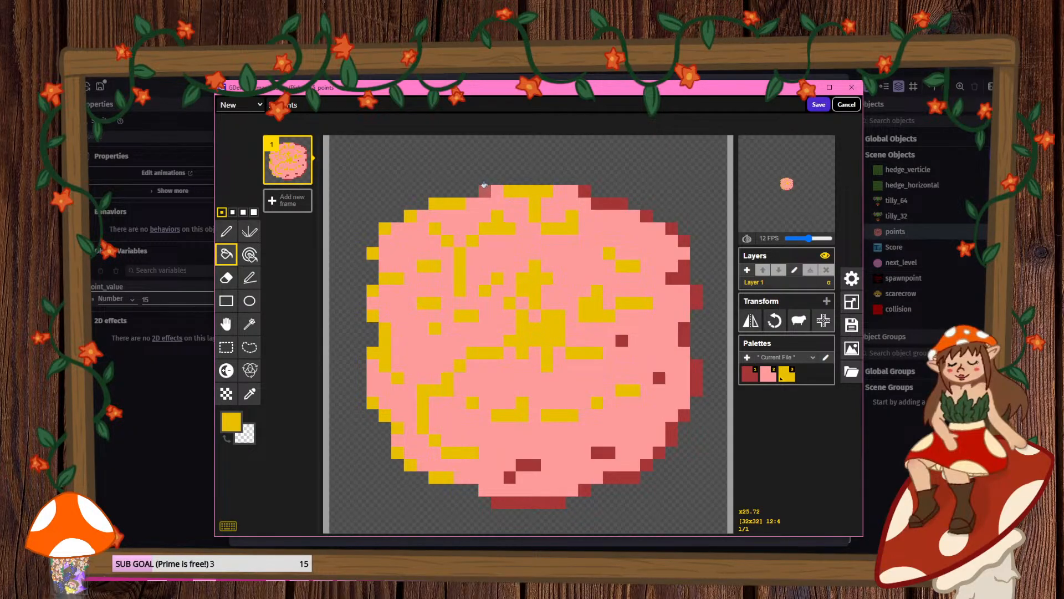
click(485, 189)
click(584, 191)
click(617, 203)
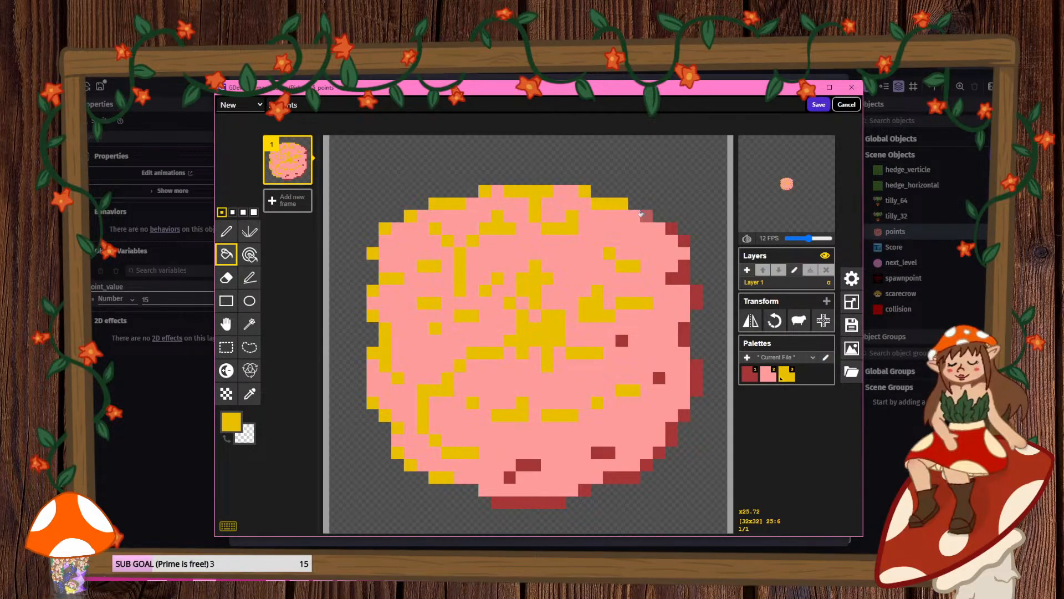
- Recolour the flower's right and lower-right outline golden yellow, undoing the misplaced fill
click(683, 271)
click(697, 298)
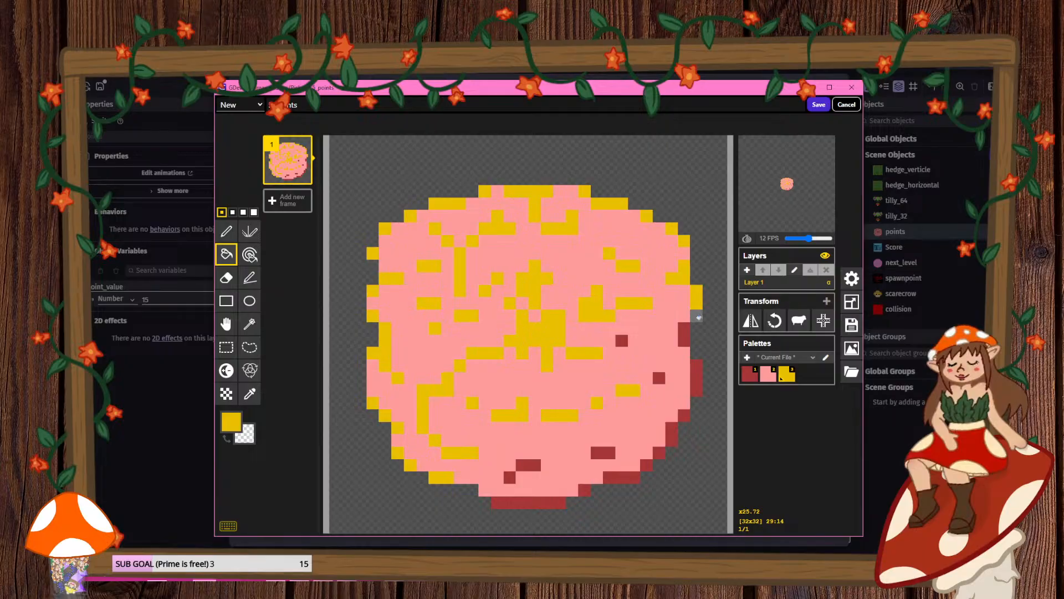
click(684, 334)
click(695, 367)
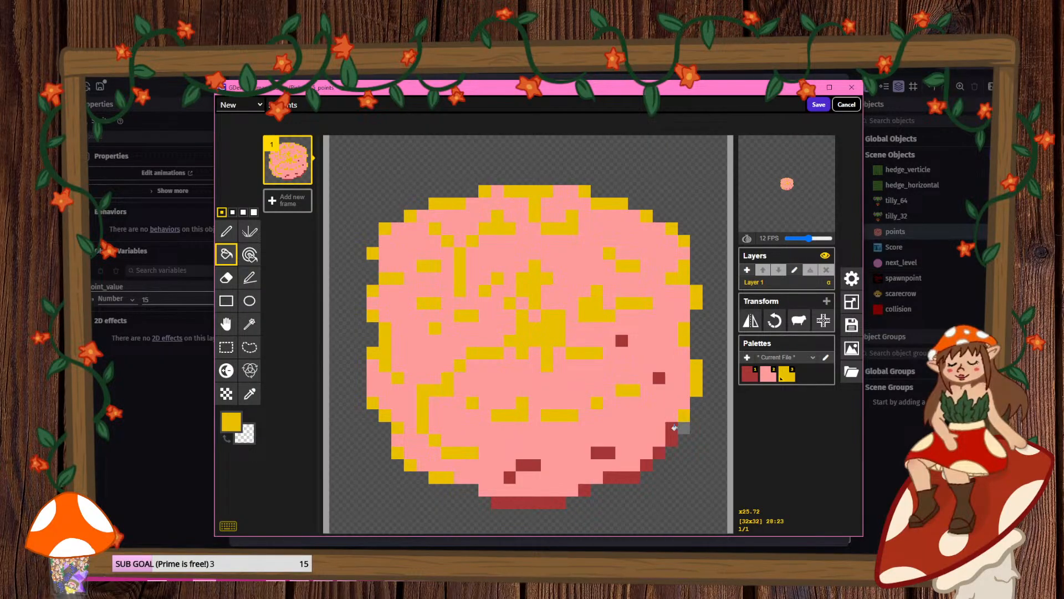
click(675, 428)
key(ctrl+z)
click(670, 432)
click(622, 475)
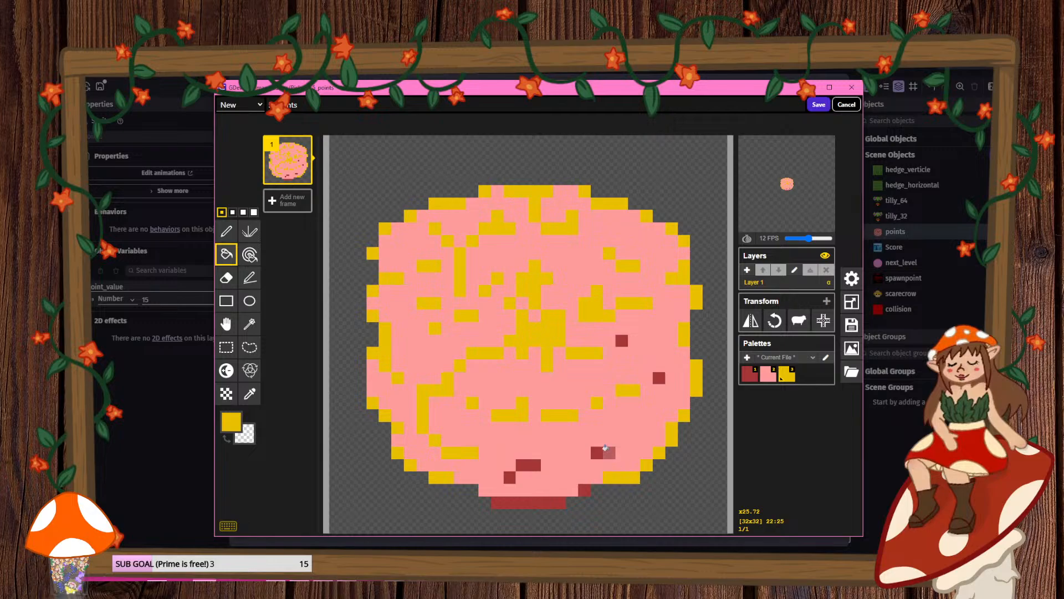
- Fill the remaining dark red marks near the flower's bottom and its bottom outline with golden yellow
click(603, 452)
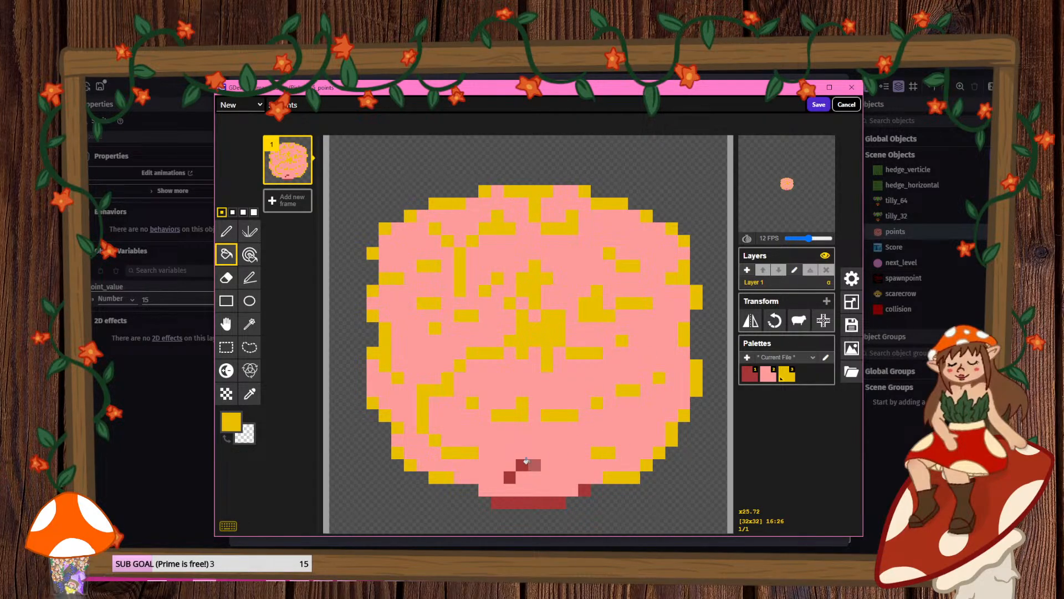
click(521, 501)
click(585, 490)
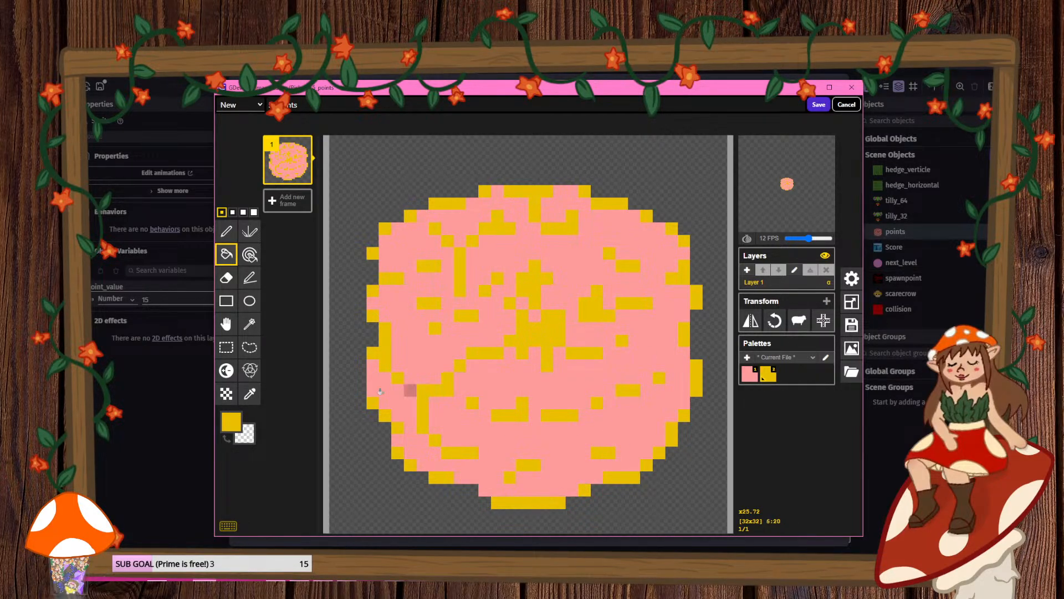
- Choose a pale yellow and fill the flower's pink petals and the leftover pink centre pixels with it
click(231, 421)
drag(299, 444, 291, 430)
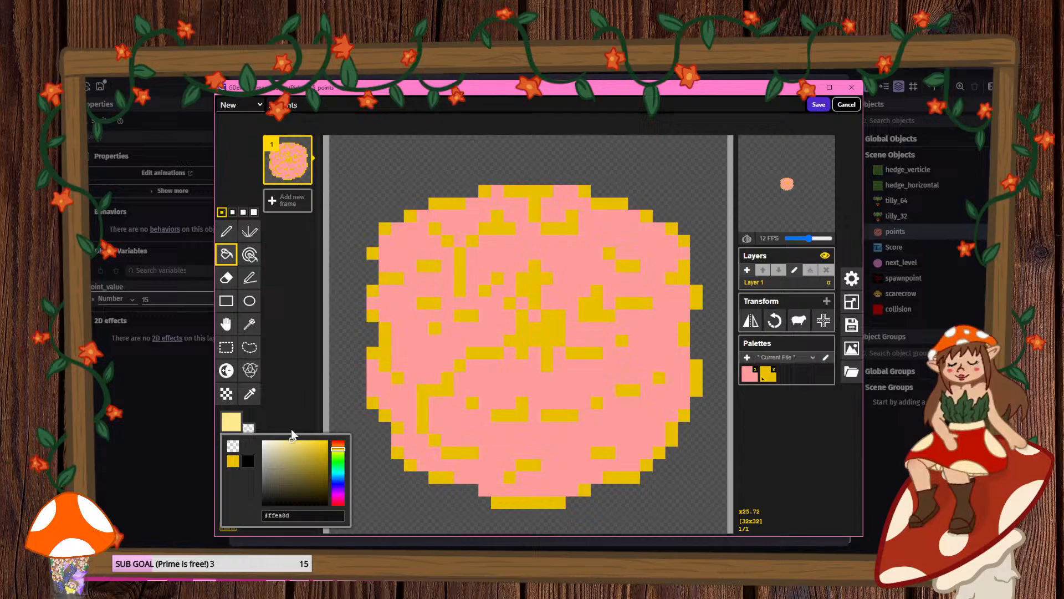
click(399, 339)
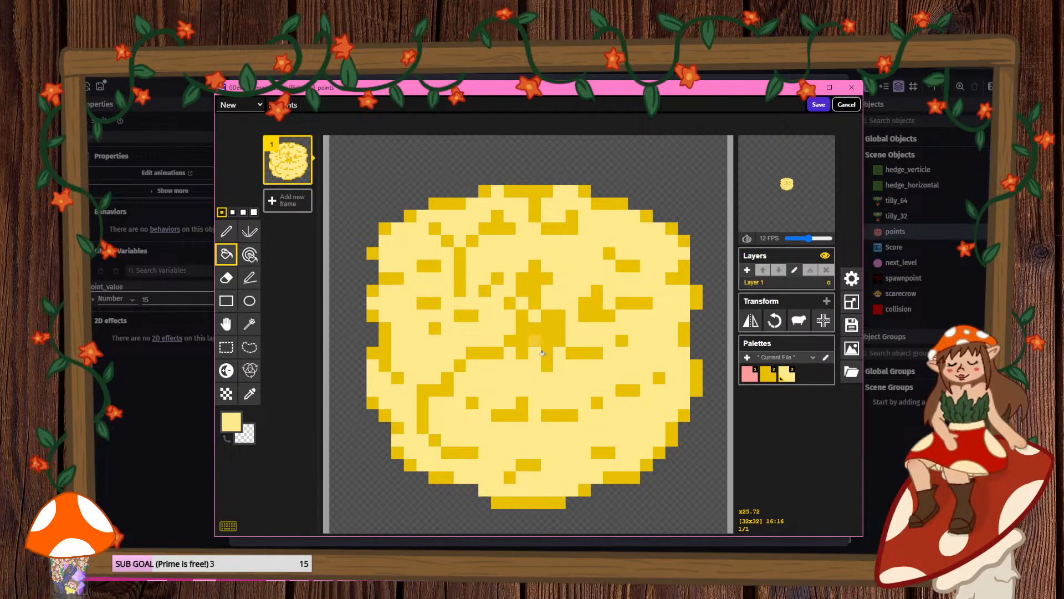
click(536, 340)
- Save the yellow flower sprite and name its animation 8_points
scroll(560, 358, down, 5)
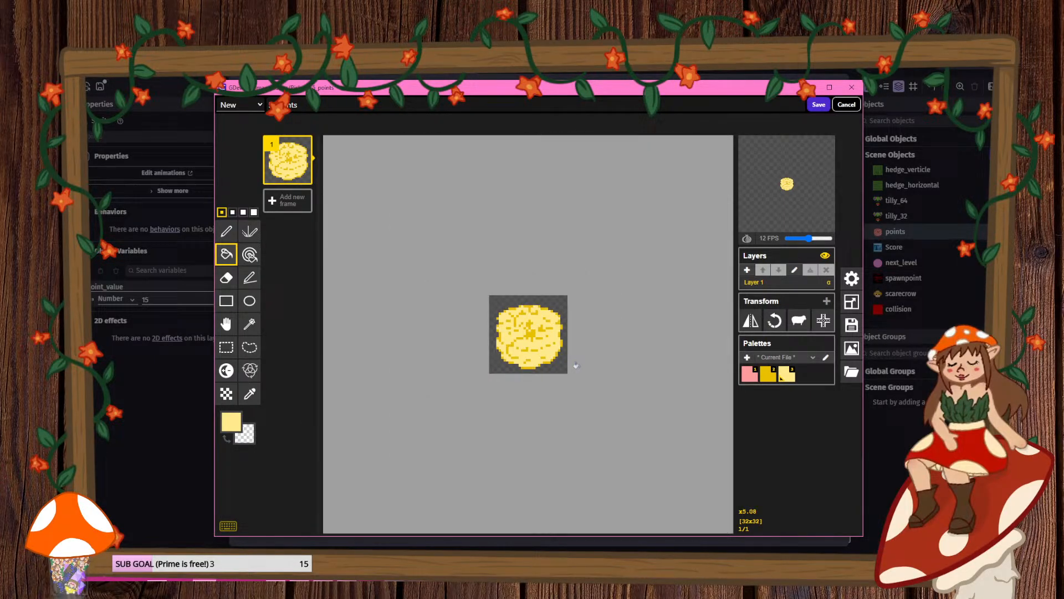
click(817, 105)
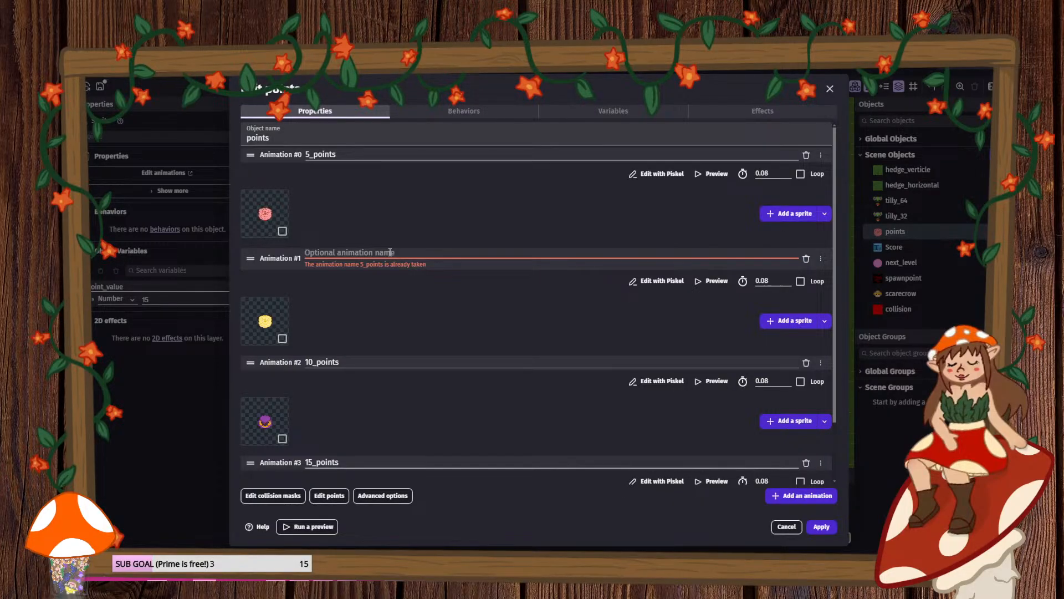
text(8_points)
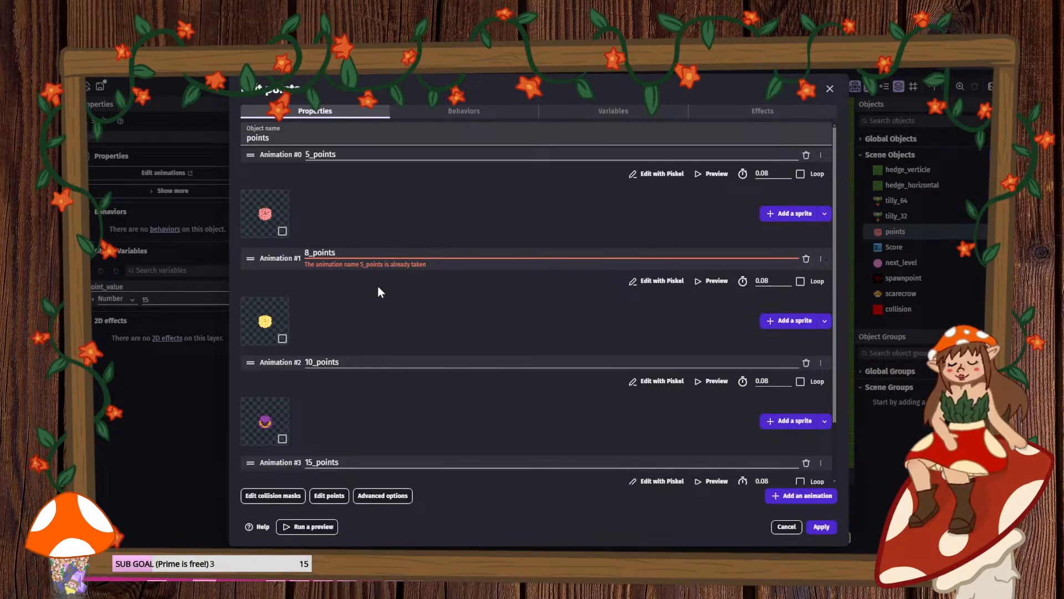
click(389, 316)
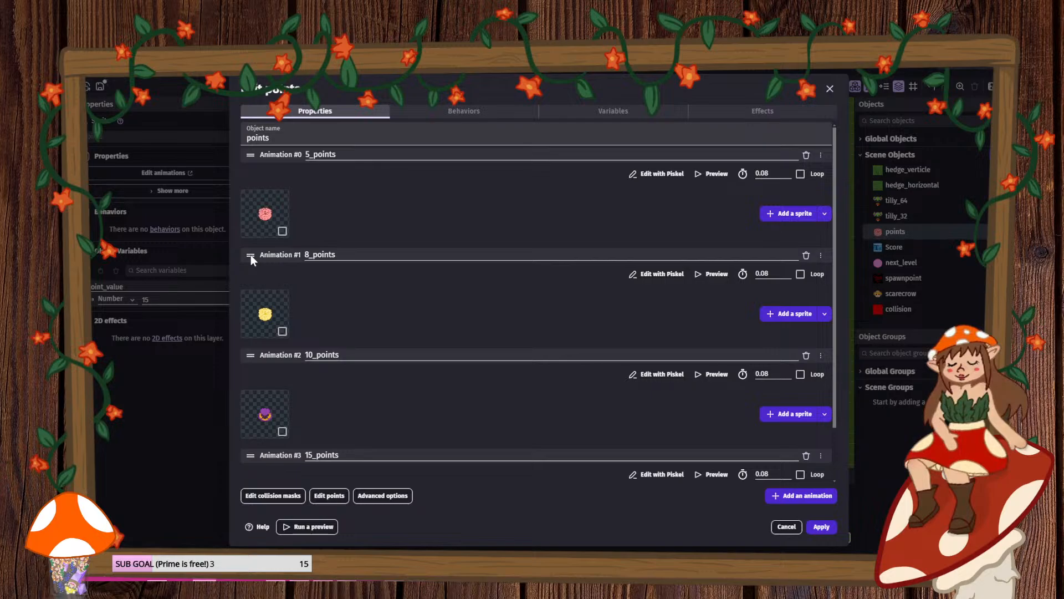
- Add a fifth animation to the points object using the existing 15_points project resource
scroll(458, 337, down, 1)
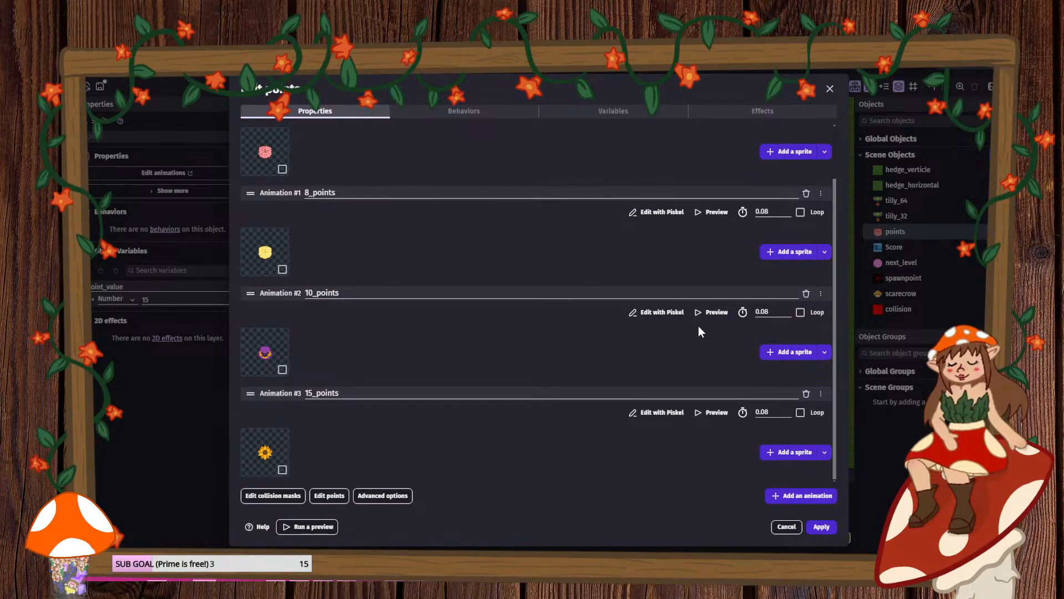
click(807, 496)
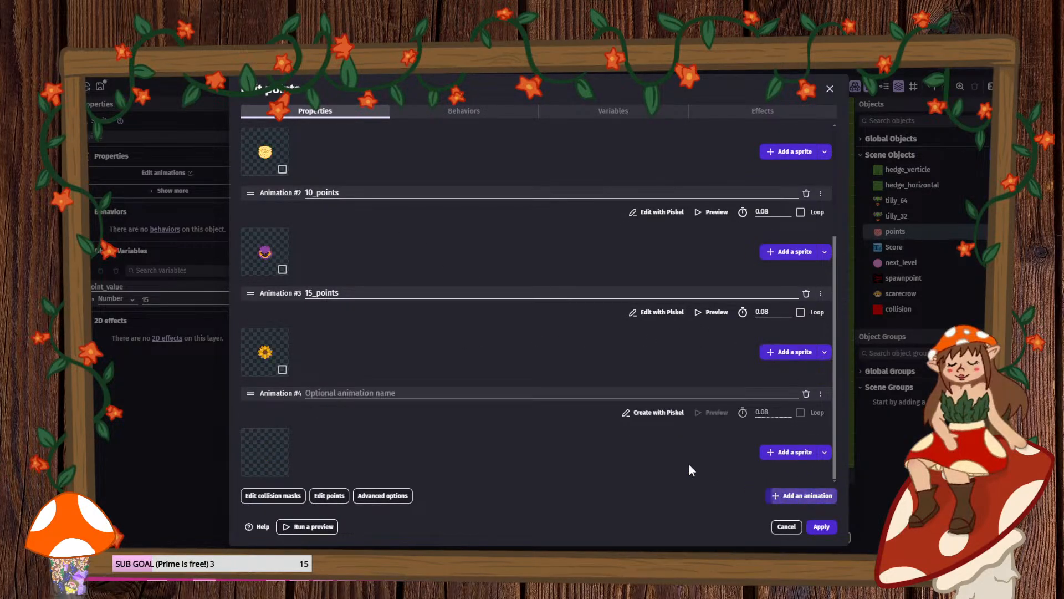
click(825, 453)
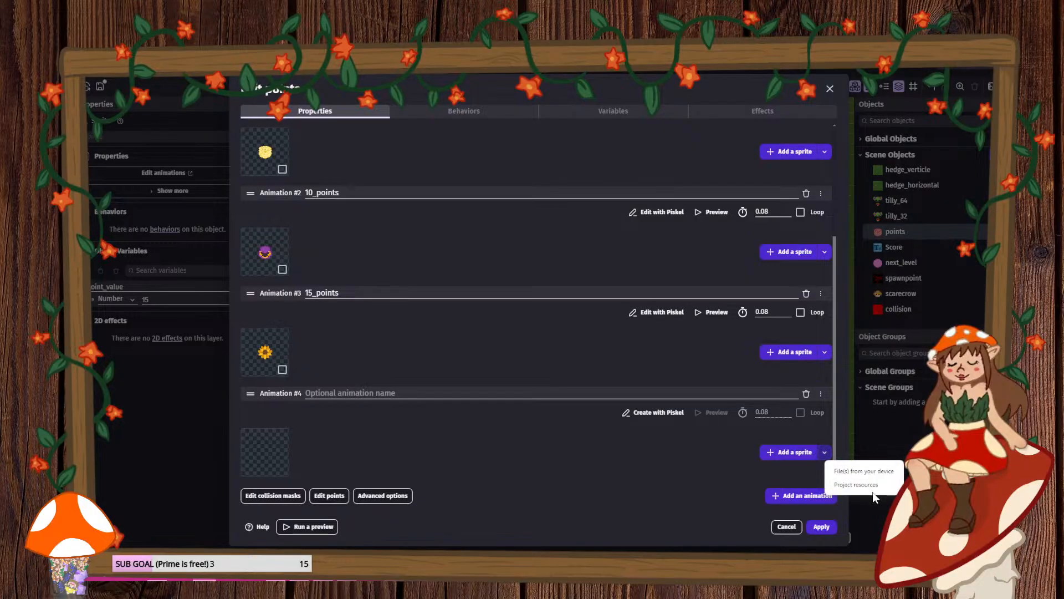
click(873, 490)
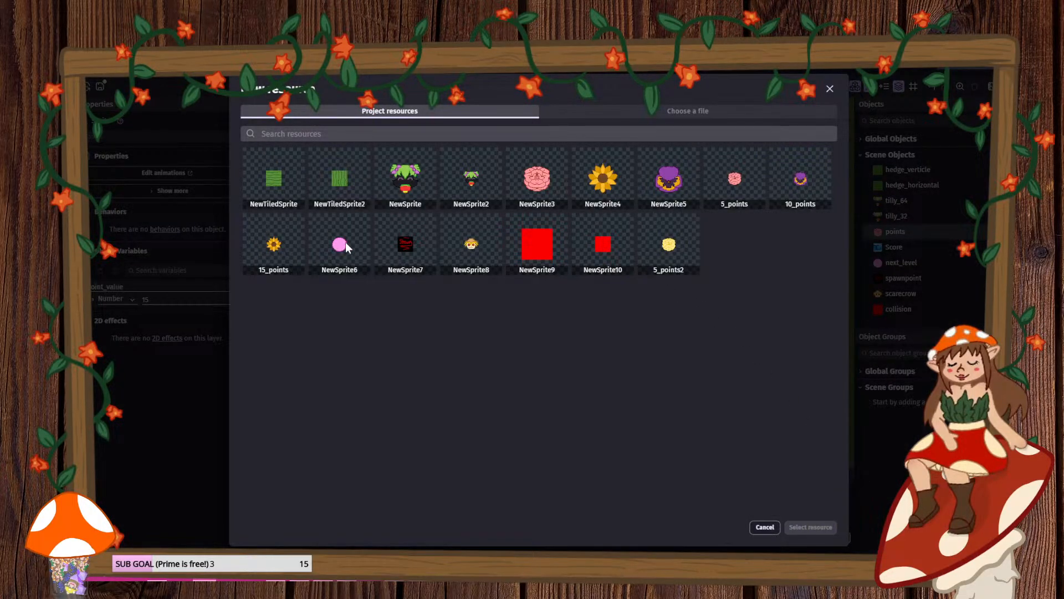
click(274, 244)
click(826, 526)
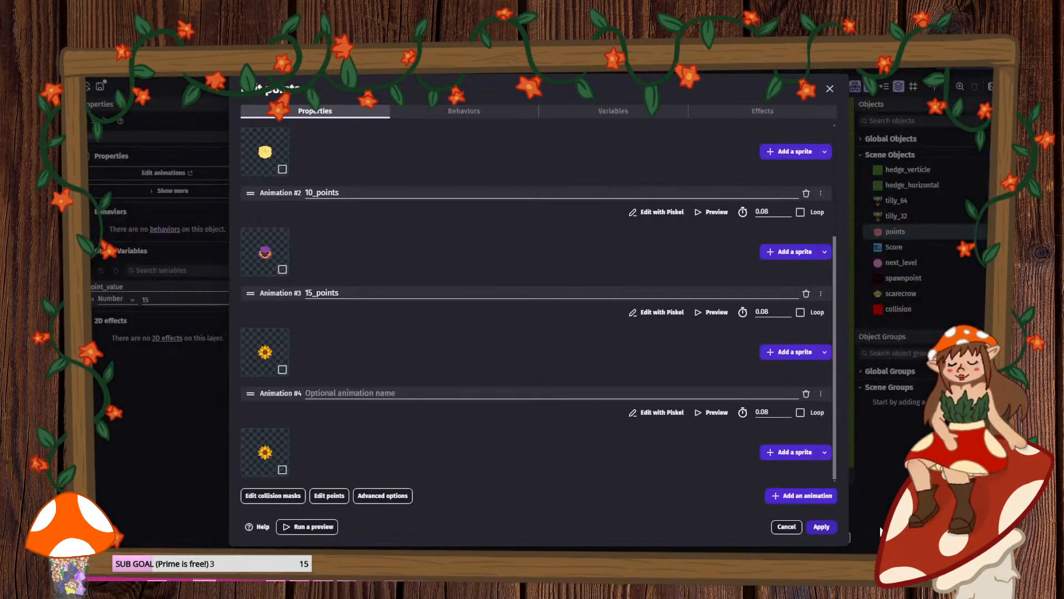
- Open the new sunflower animation's sprite in Piskel, set it to save as a new image, and activate the paint bucket
click(661, 412)
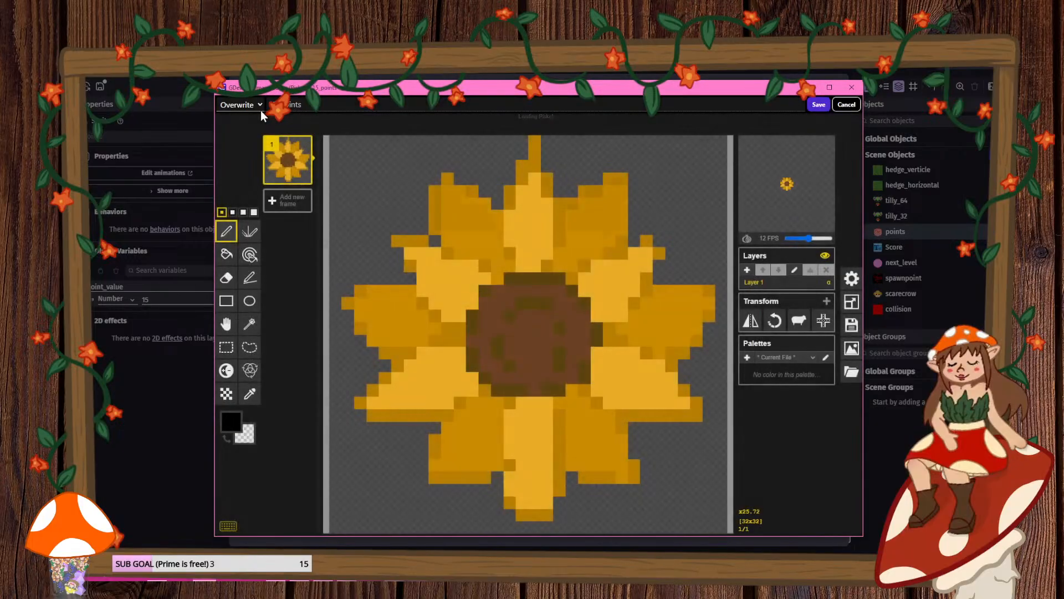
click(252, 104)
click(229, 134)
click(227, 254)
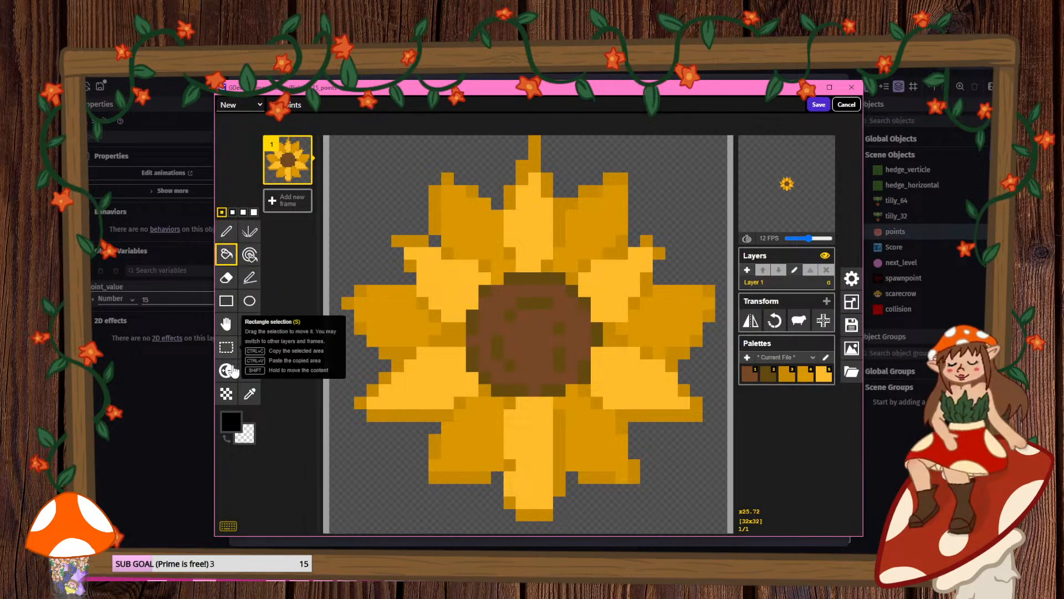
- Choose the dark orange #d16a00 and fill the sunflower's six darker petals with it
click(233, 423)
click(302, 452)
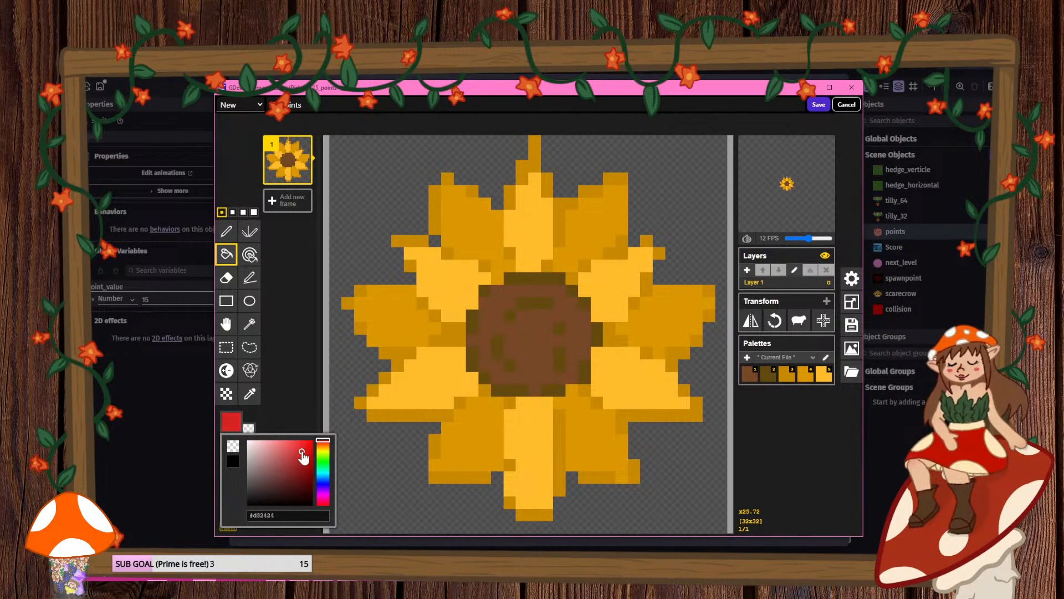
click(322, 450)
drag(307, 448, 323, 446)
click(324, 448)
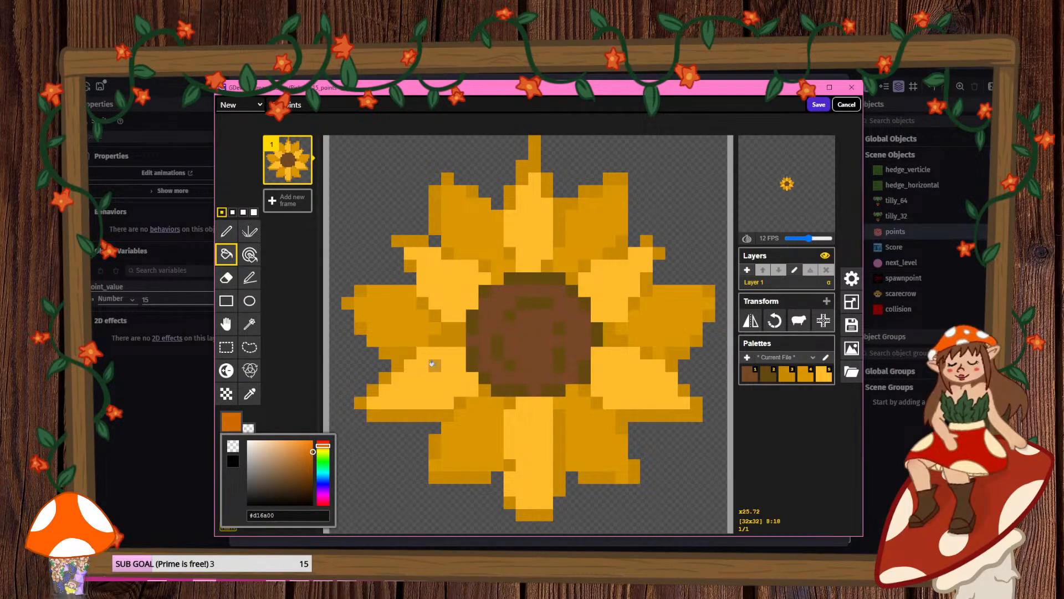
click(228, 255)
click(410, 304)
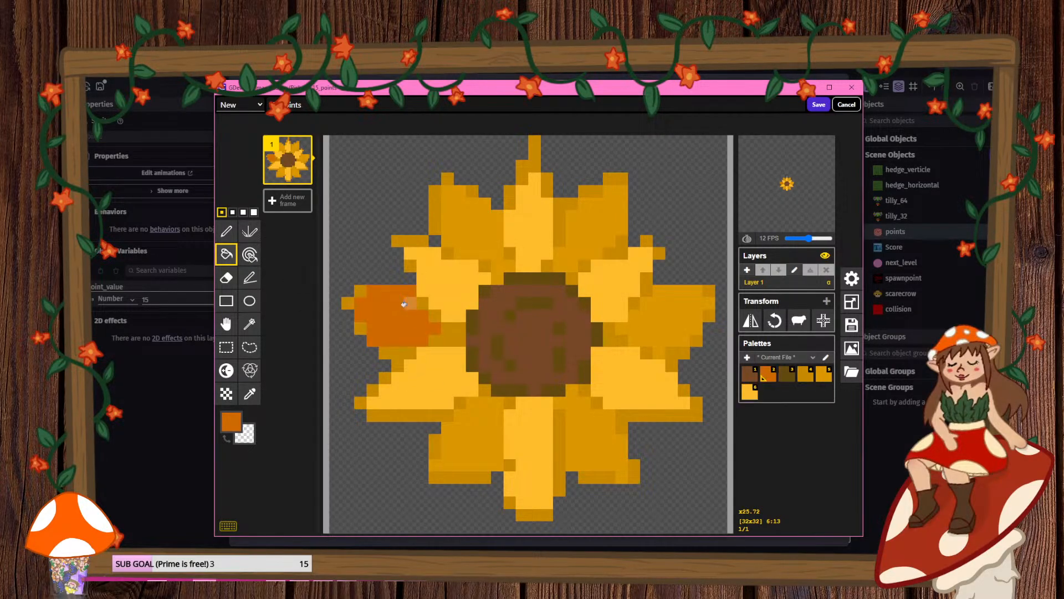
click(460, 242)
click(599, 229)
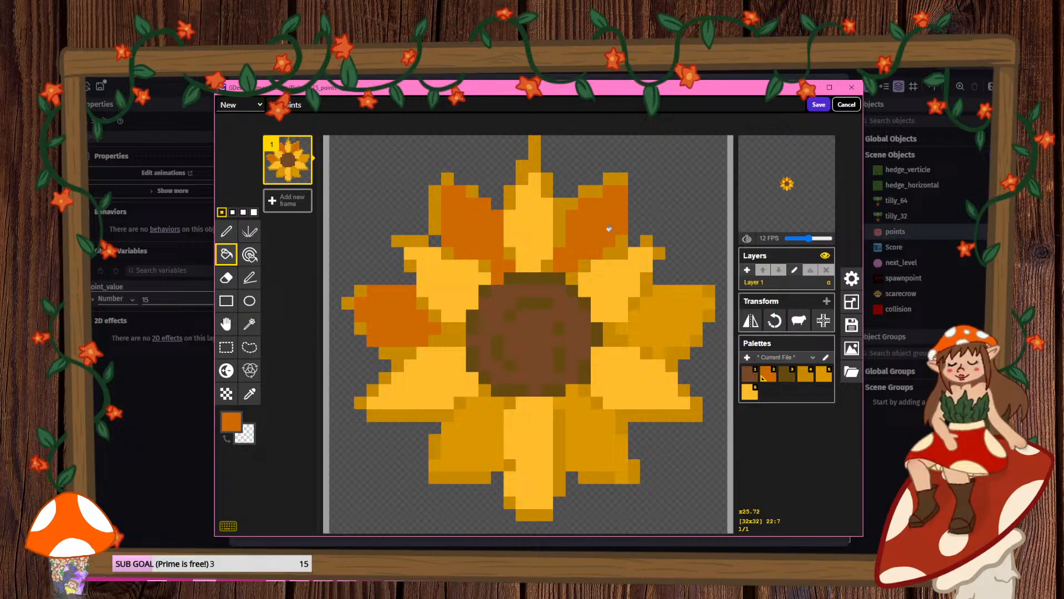
click(692, 332)
click(588, 445)
click(459, 440)
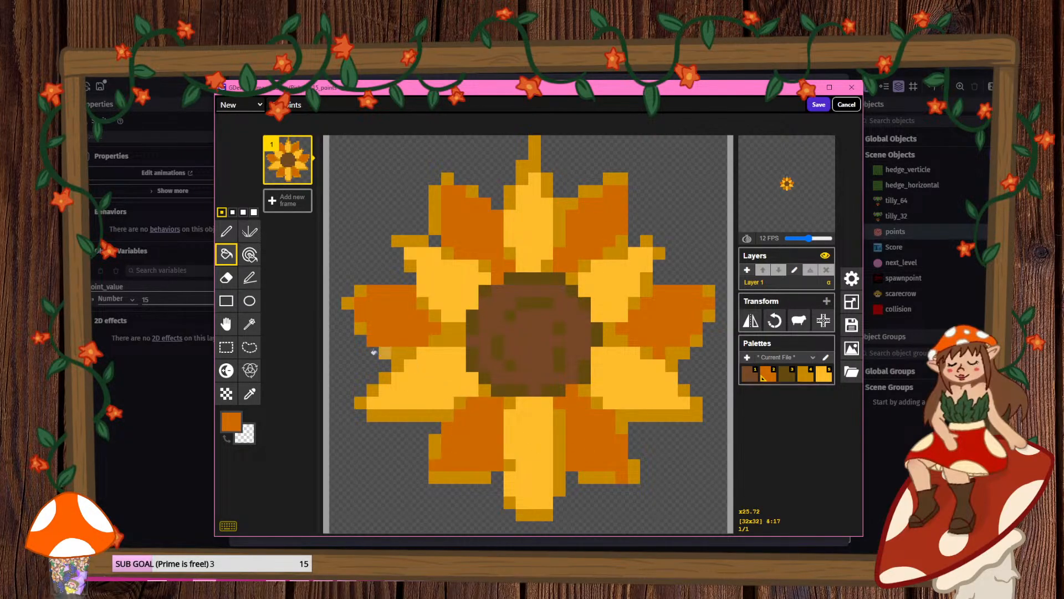
- Choose the light orange #ff9629 and fill the sunflower's six lighter yellow petals with it
click(248, 437)
click(317, 445)
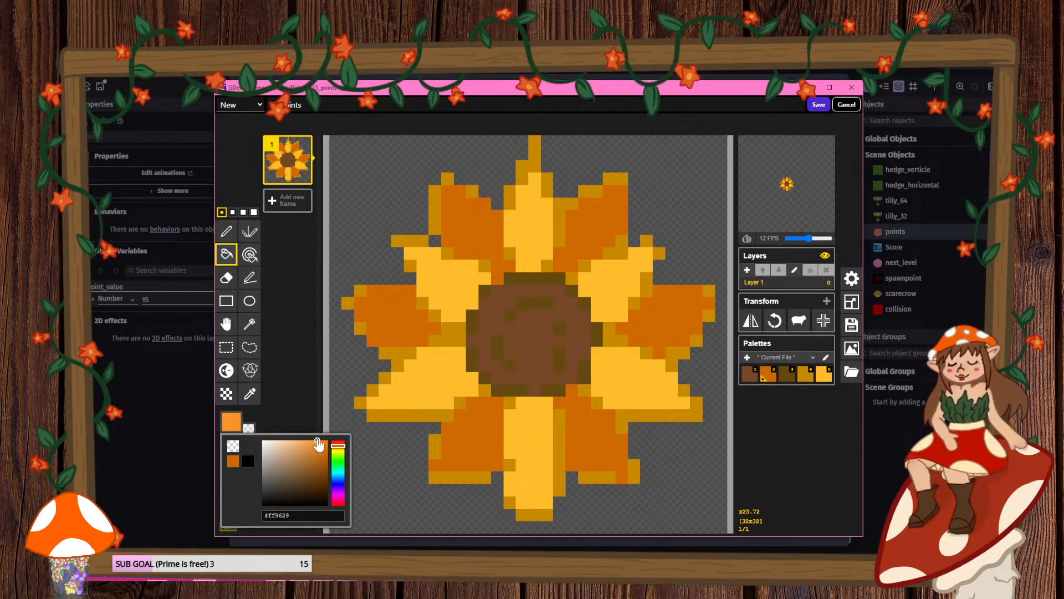
click(423, 390)
click(449, 294)
click(533, 229)
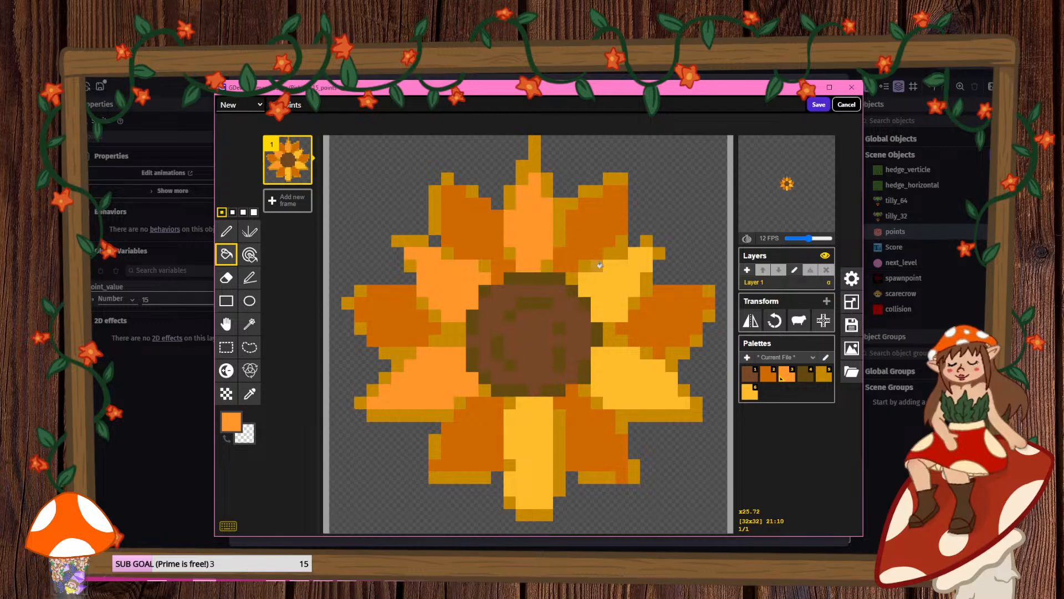
click(598, 266)
click(635, 377)
click(526, 466)
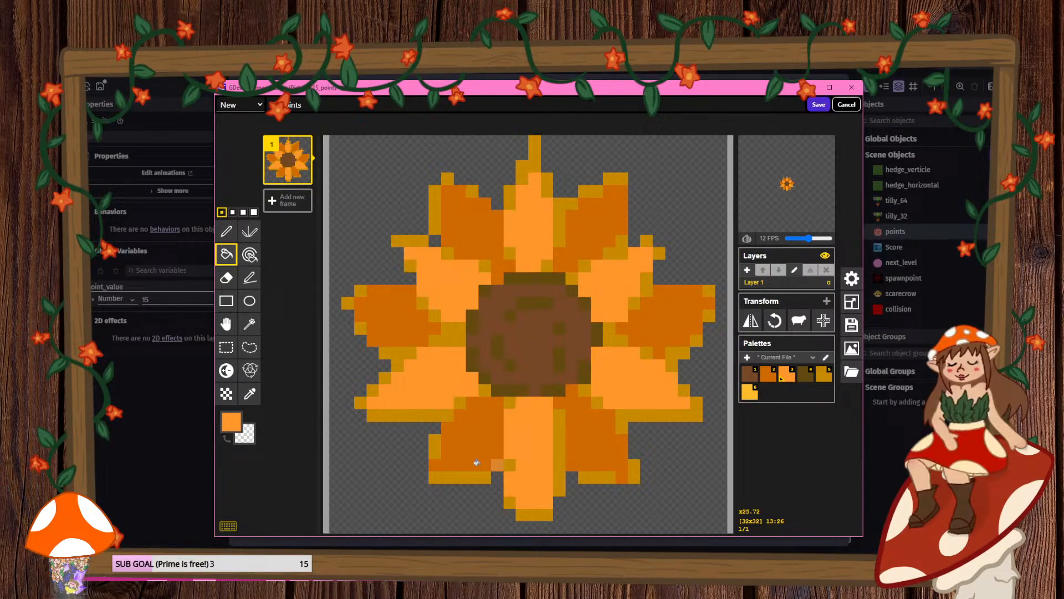
- Choose a dark brown and recolour all mustard outline pixels of the petals, filling a few individually and replacing the rest by matching colour
click(231, 421)
click(308, 474)
drag(310, 477, 324, 478)
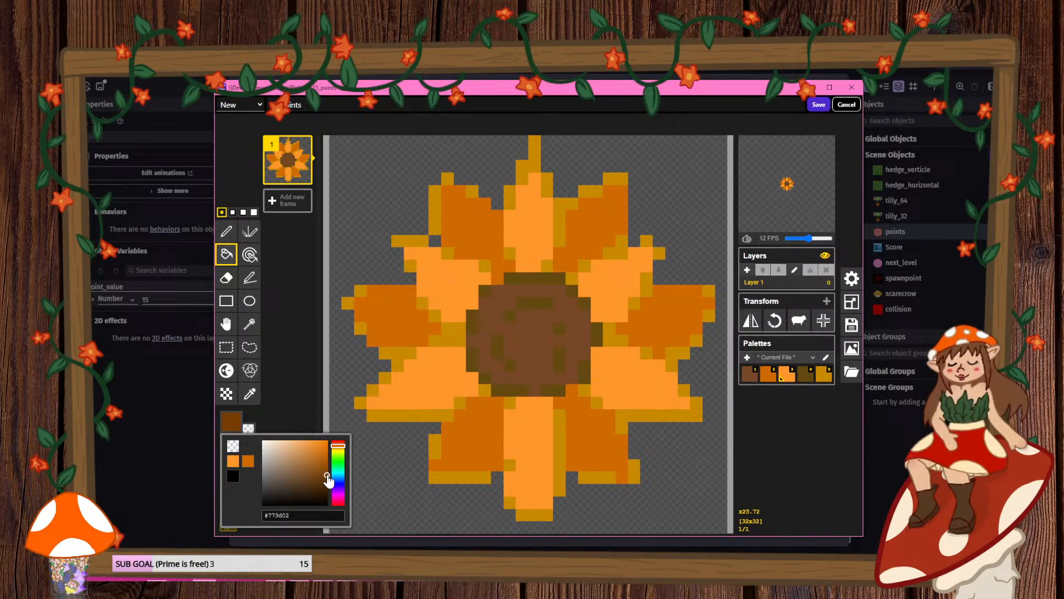
click(421, 416)
click(459, 402)
click(483, 390)
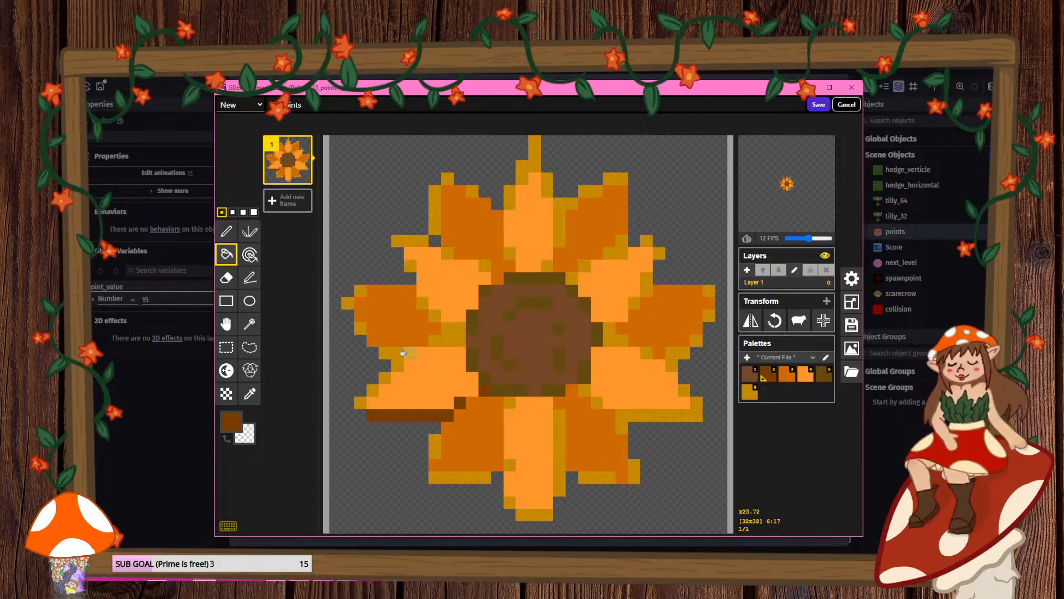
click(387, 376)
click(372, 389)
click(360, 401)
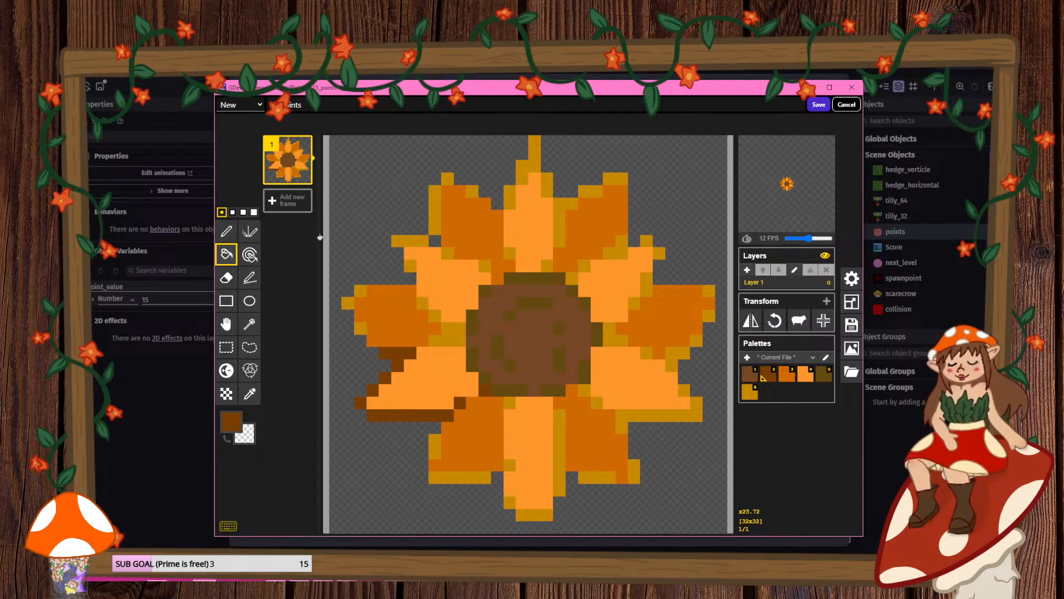
click(249, 255)
click(459, 338)
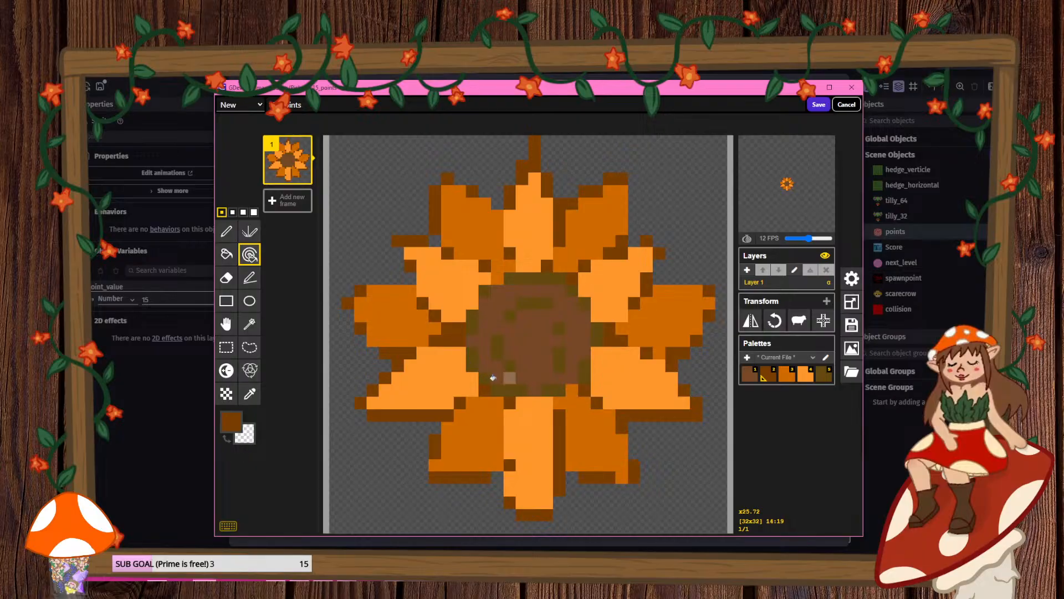
- Save the orange sunflower sprite and name its animation 18_points
click(817, 105)
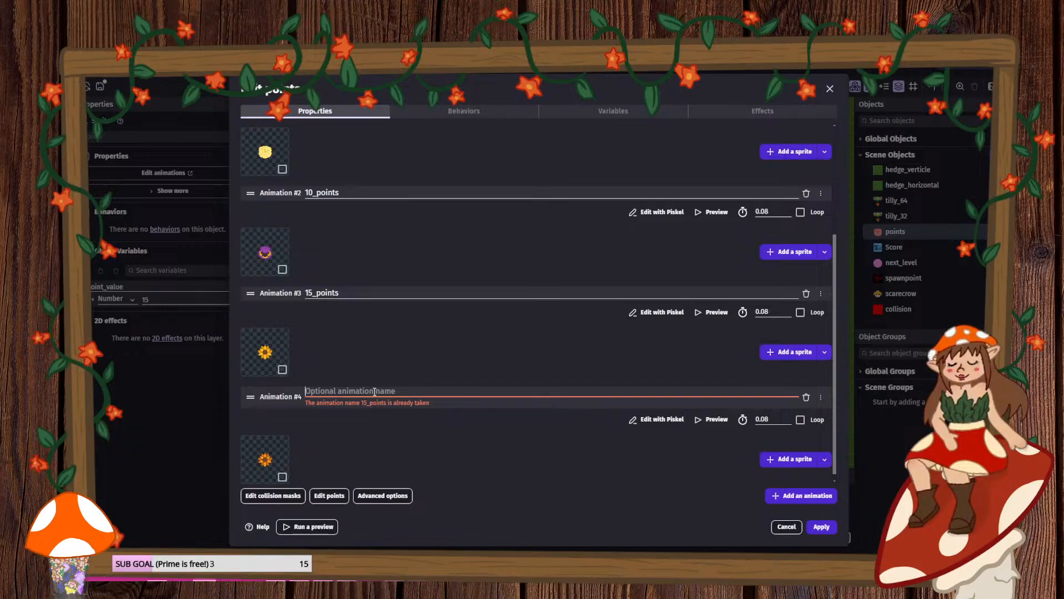
text(12)
click(377, 440)
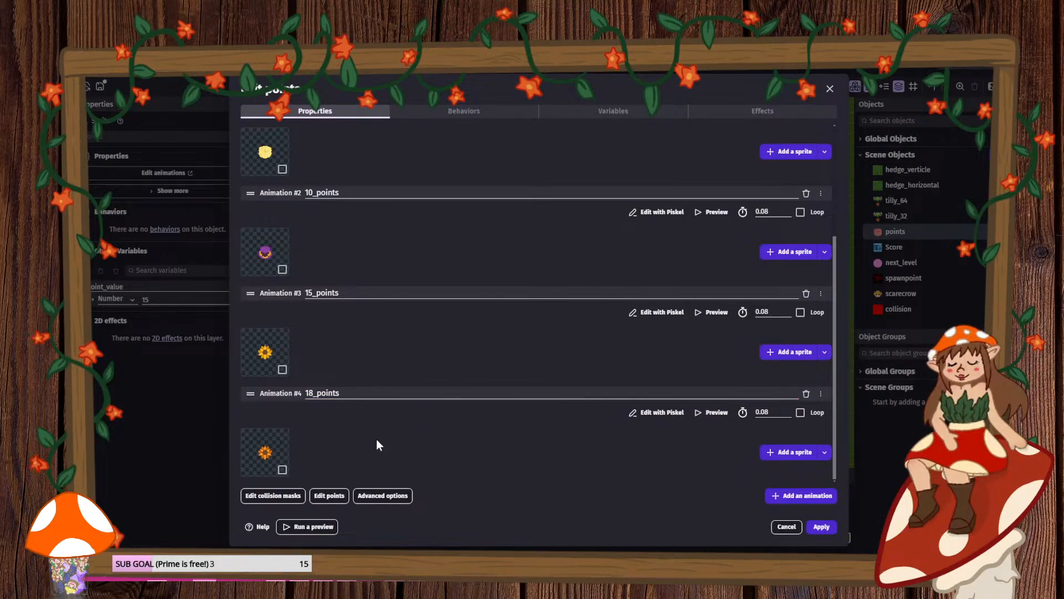
- Add another animation to the points object using the existing 10_points project resource
click(807, 495)
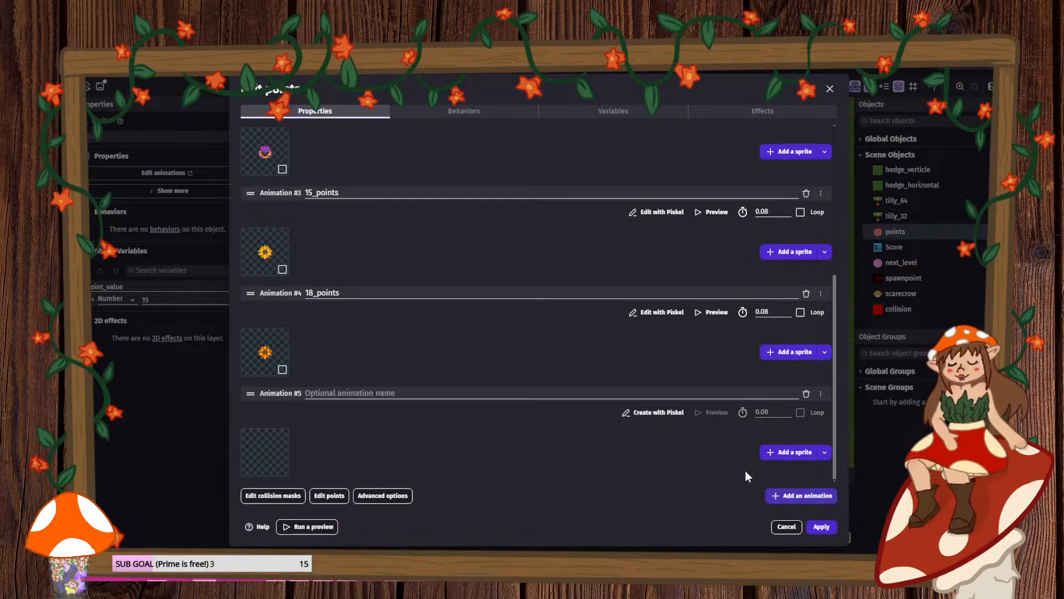
click(826, 452)
click(847, 489)
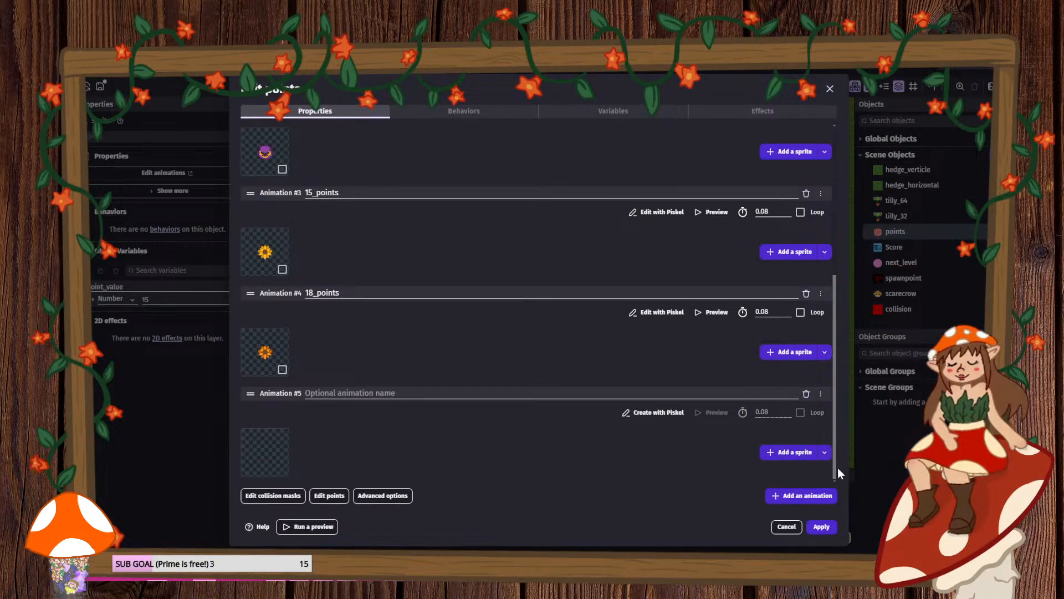
click(825, 456)
click(848, 484)
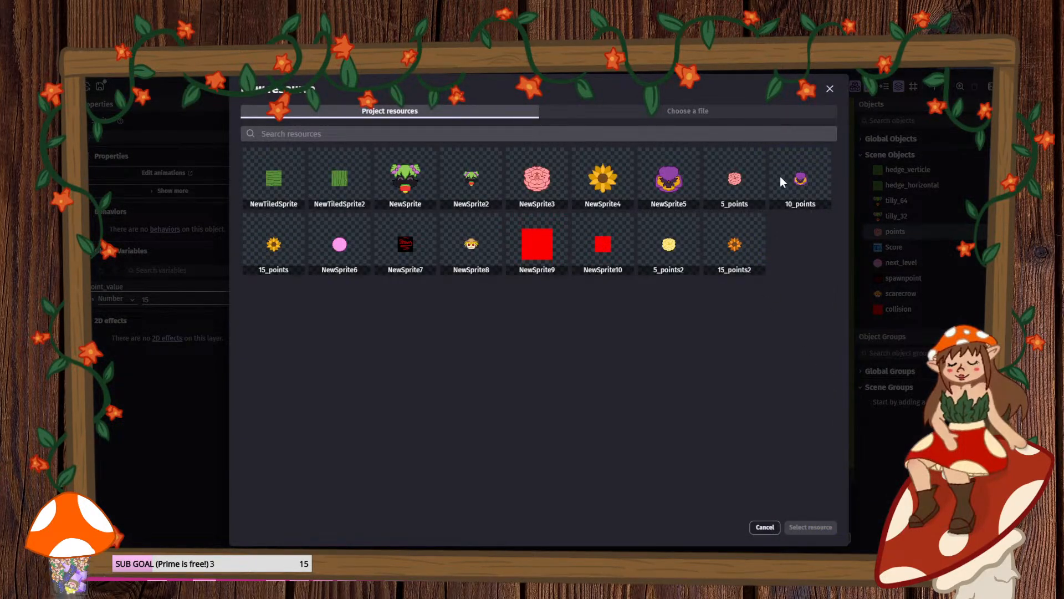
click(800, 180)
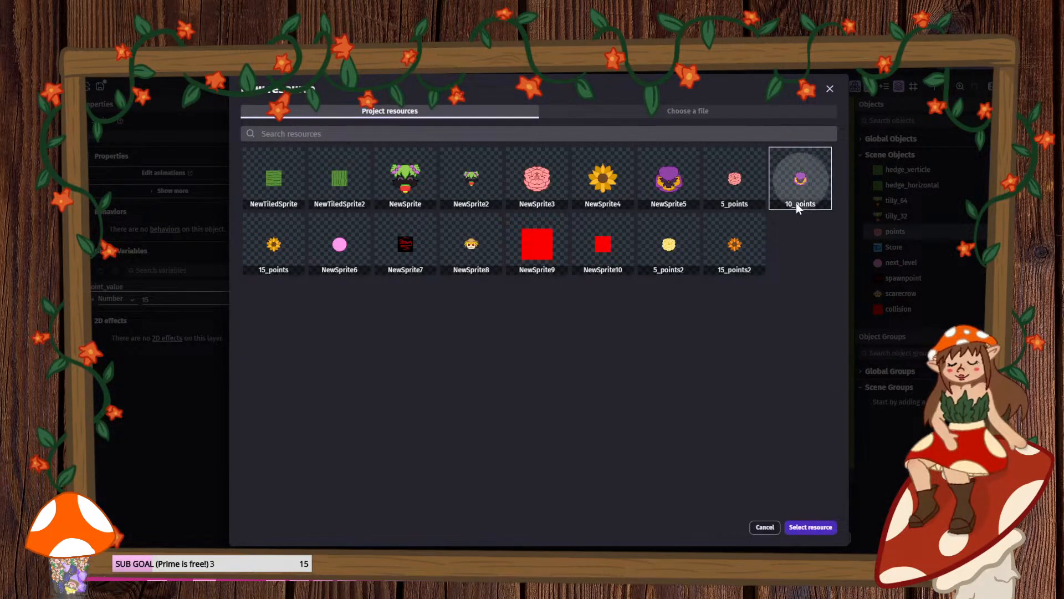
click(810, 527)
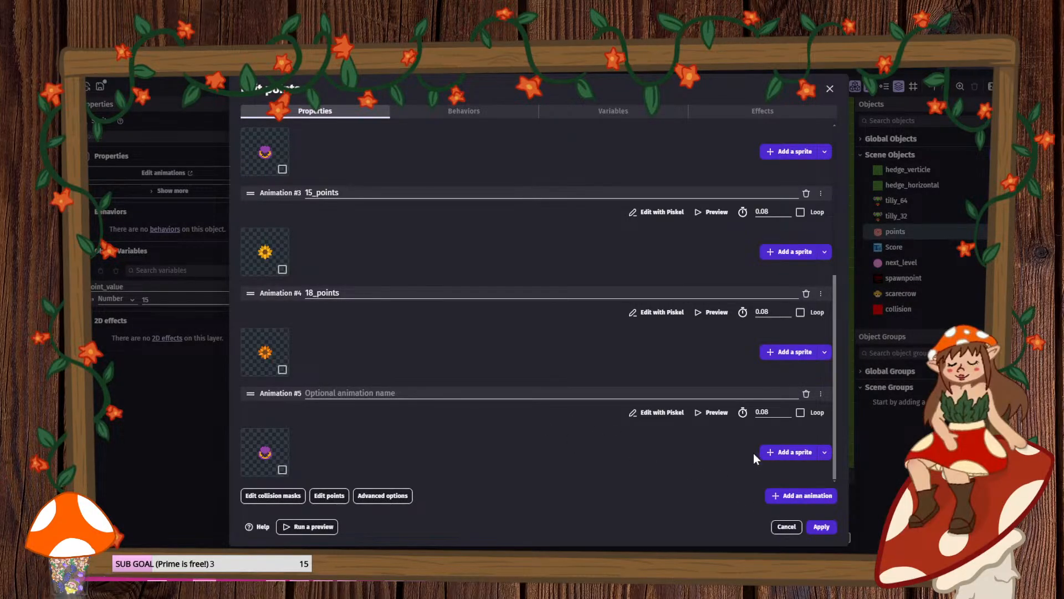
- Open the new pansy animation's sprite in Piskel, set it to save as a new image, and activate the paint bucket
click(670, 412)
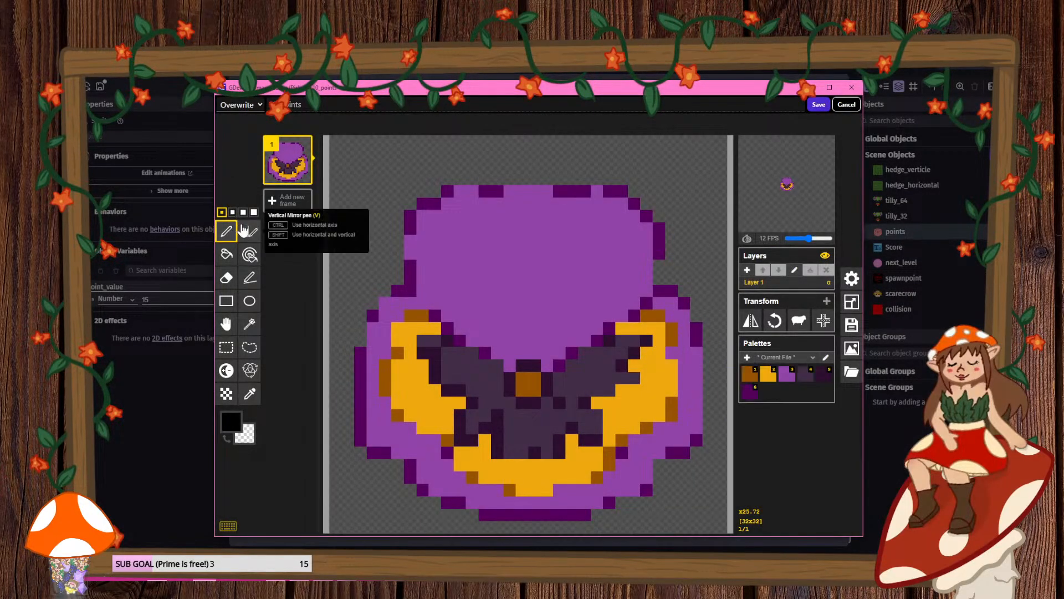
click(243, 105)
click(243, 135)
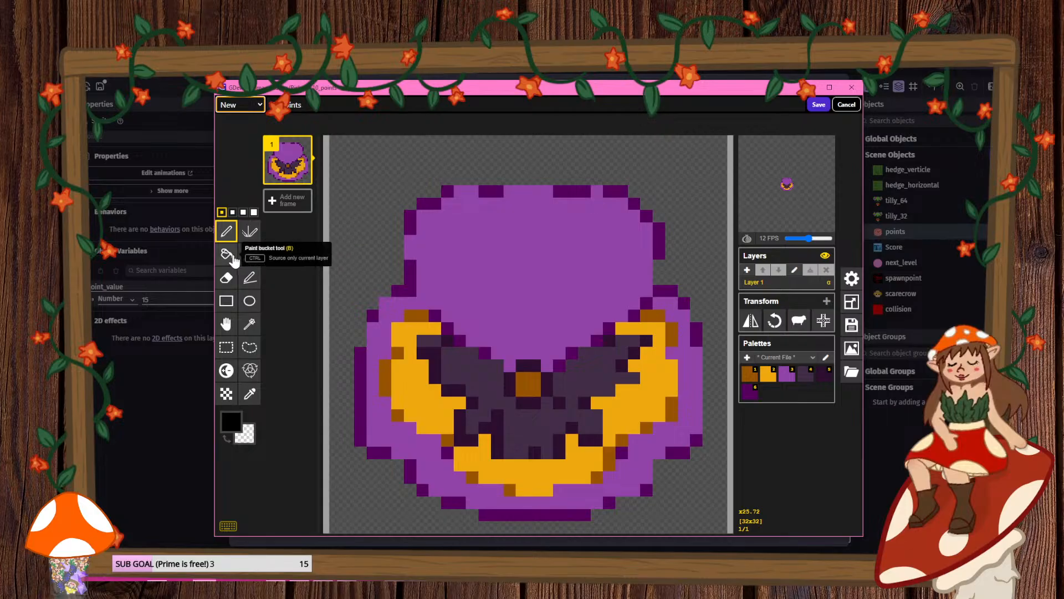
click(227, 254)
- Choose the red #ca2c2c and fill the pansy's light purple petals with it
click(240, 424)
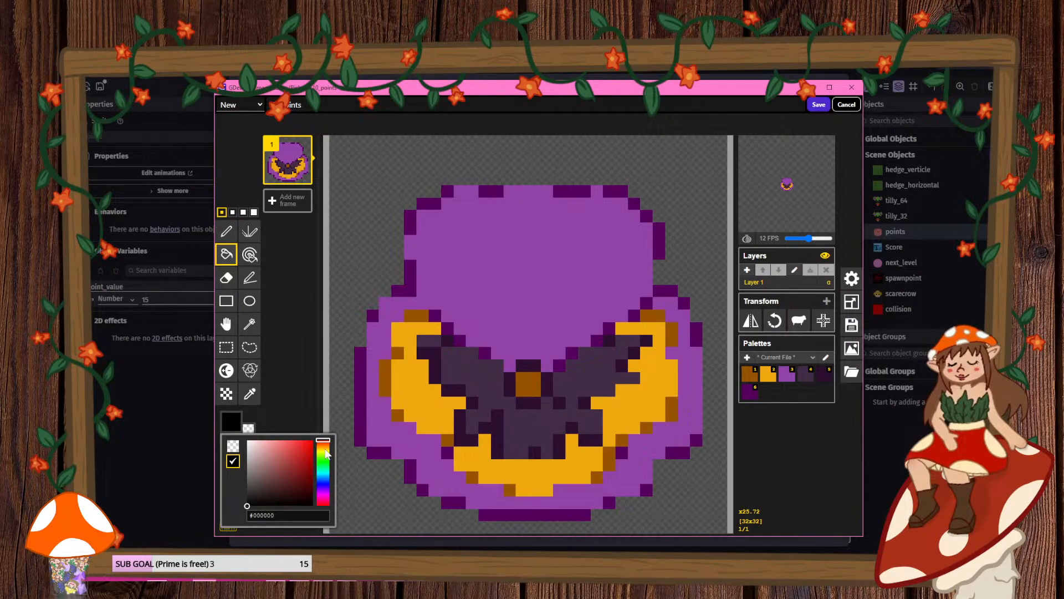
drag(326, 449, 322, 439)
click(304, 461)
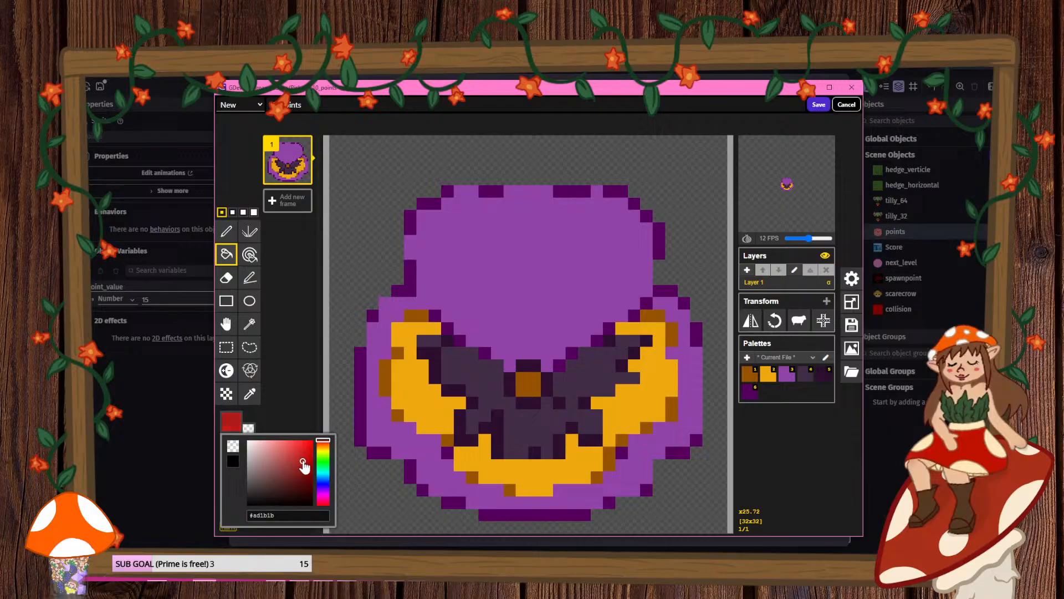
click(471, 302)
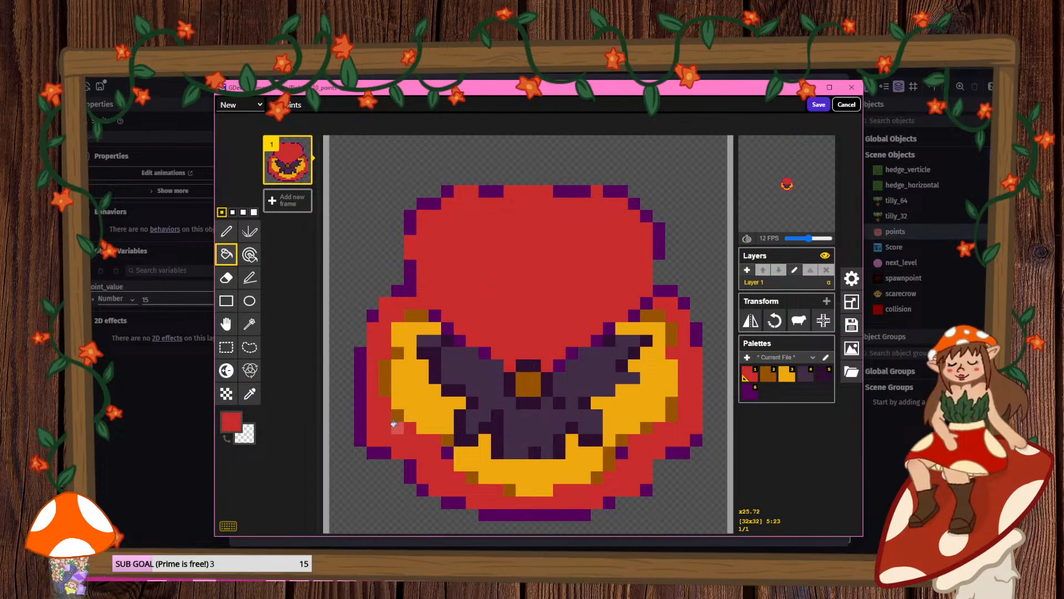
- Choose a dark red and fill the purple outline pixels along the pansy's left side and upper-left corner
click(230, 421)
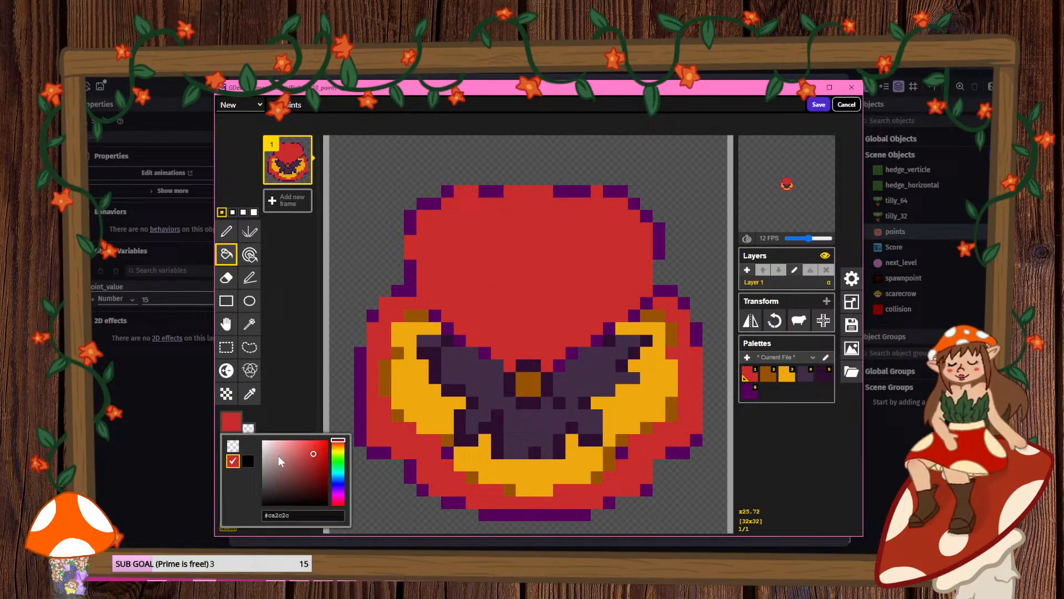
click(338, 449)
mouse_move(340, 450)
mouse_down()
mouse_move(324, 457)
mouse_move(330, 479)
mouse_up()
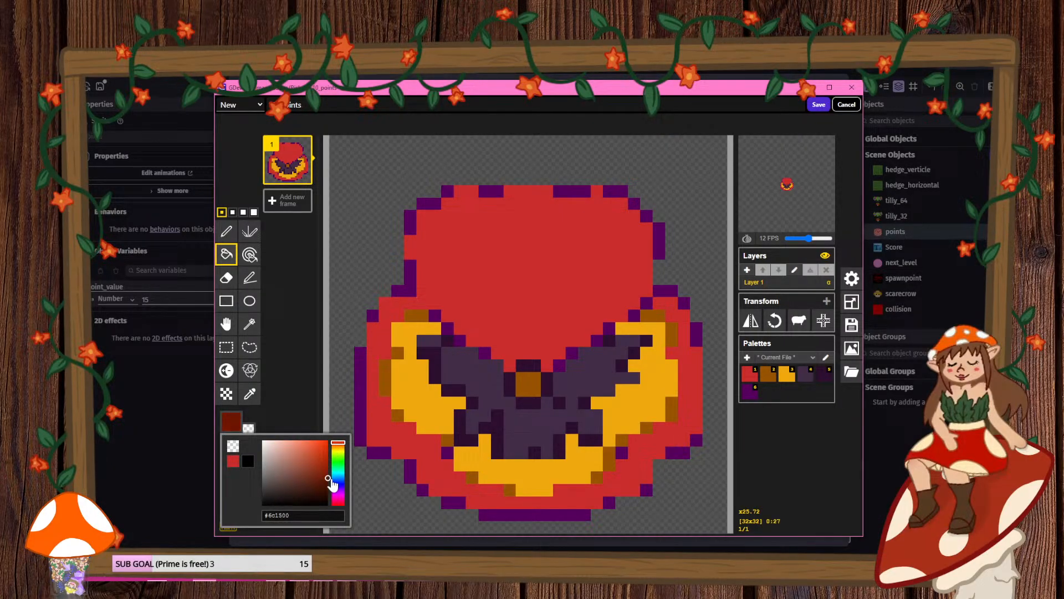
click(361, 396)
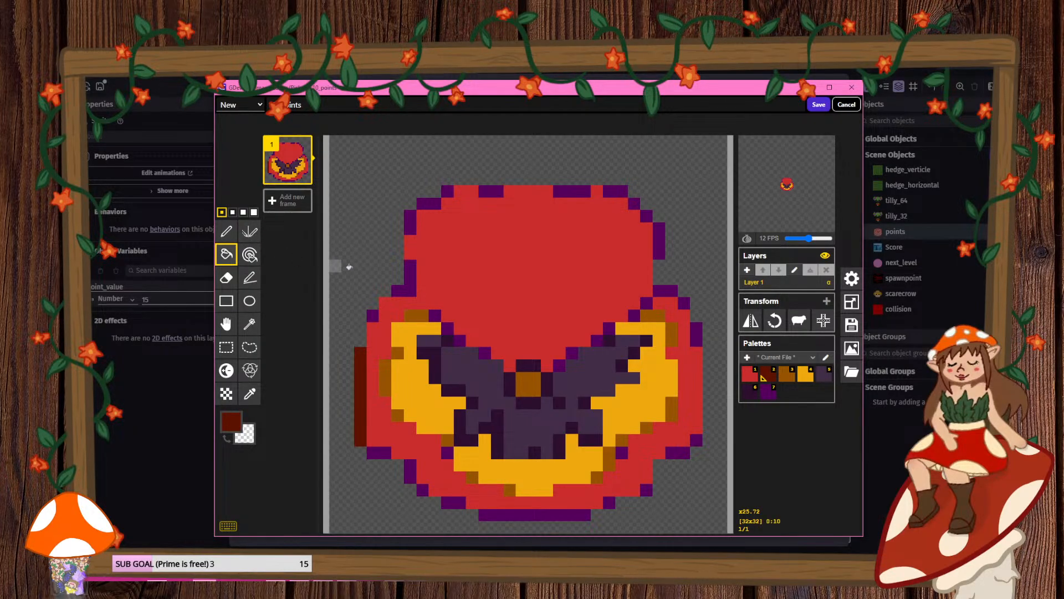
click(411, 223)
click(432, 203)
click(447, 191)
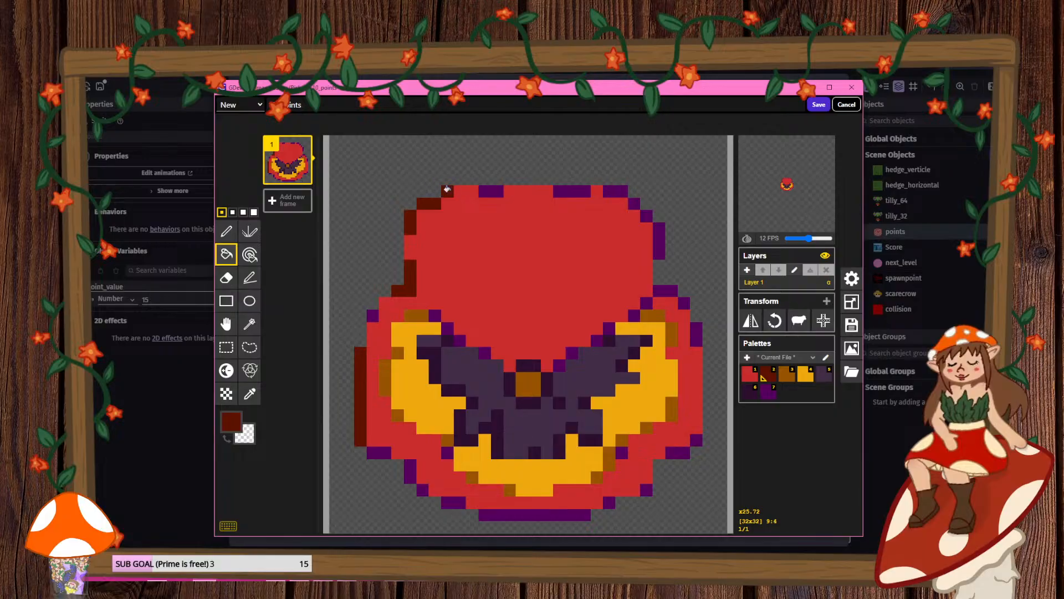
- Fill the purple outline pixels along the pansy's top edge and upper right side with the dark red
click(491, 190)
click(555, 192)
click(610, 191)
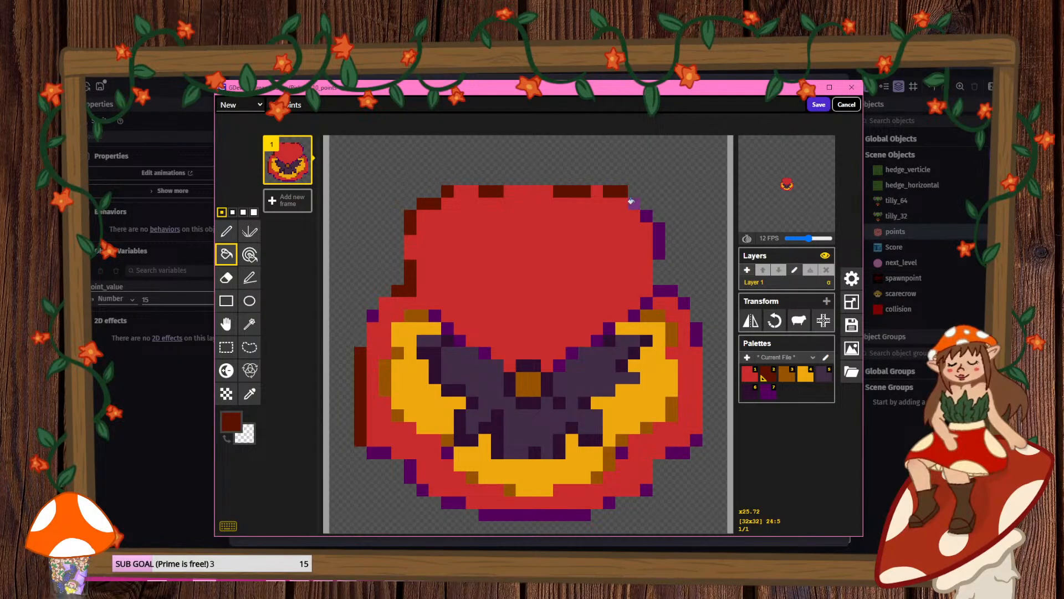
click(633, 204)
click(646, 216)
click(659, 246)
click(661, 289)
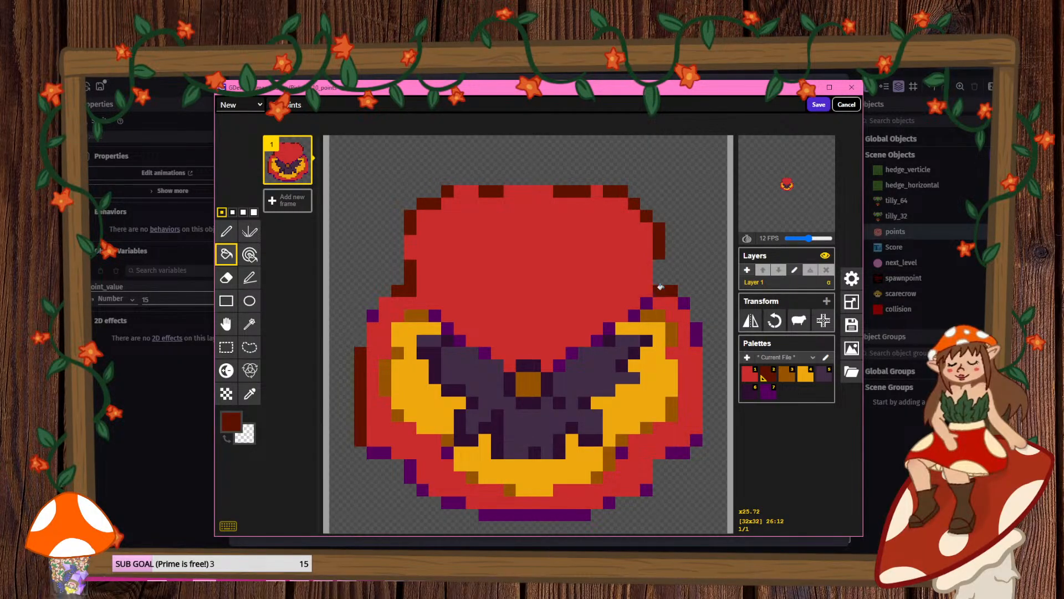
click(684, 302)
click(696, 334)
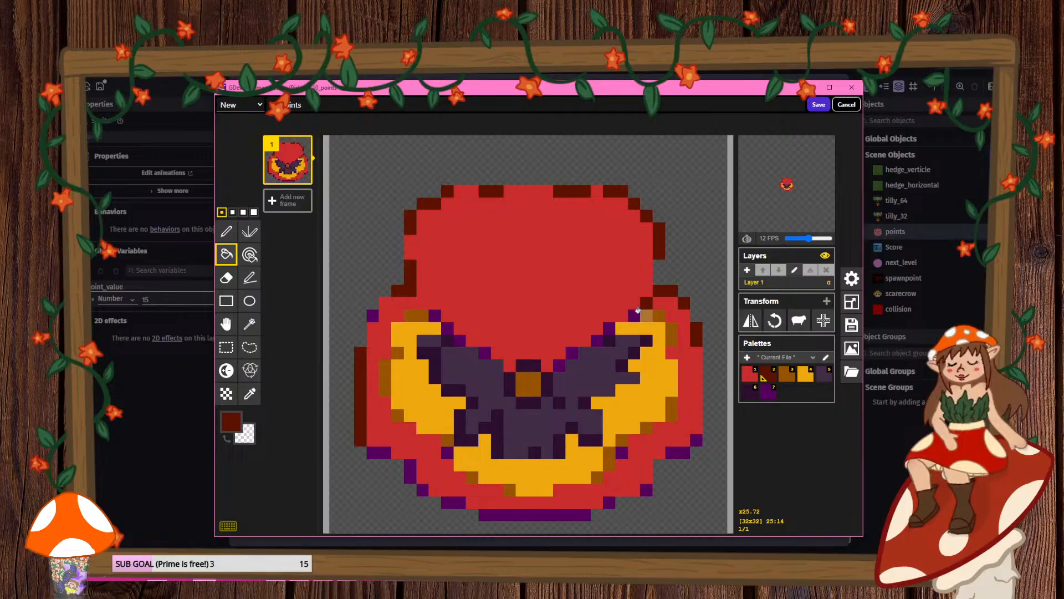
- Recolour the purple edge pixels between the pansy's large upper petal and its dark centre with the dark red
click(636, 314)
click(609, 328)
click(596, 340)
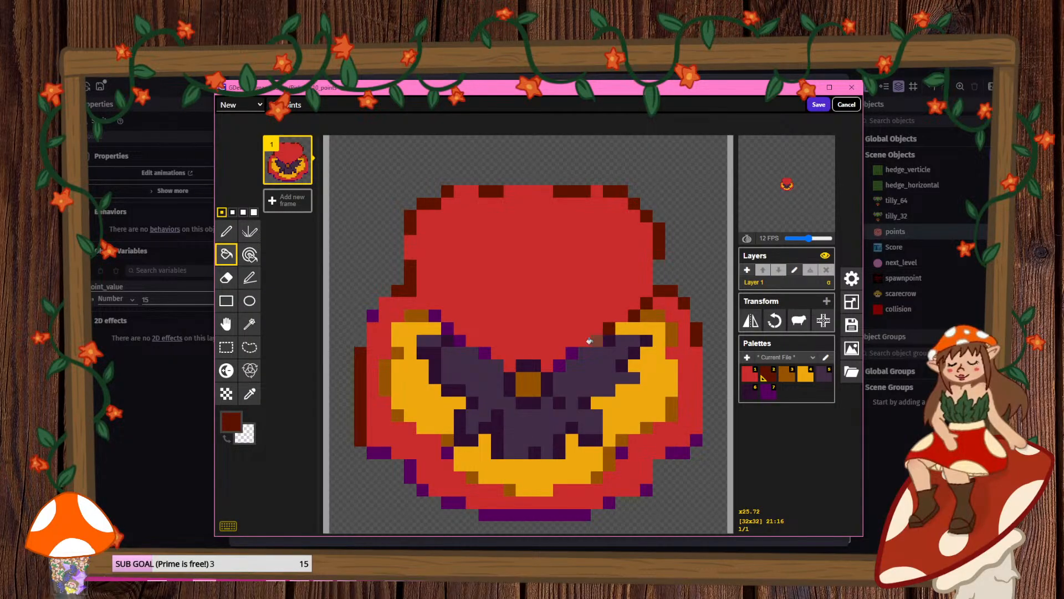
click(571, 353)
click(559, 366)
click(484, 351)
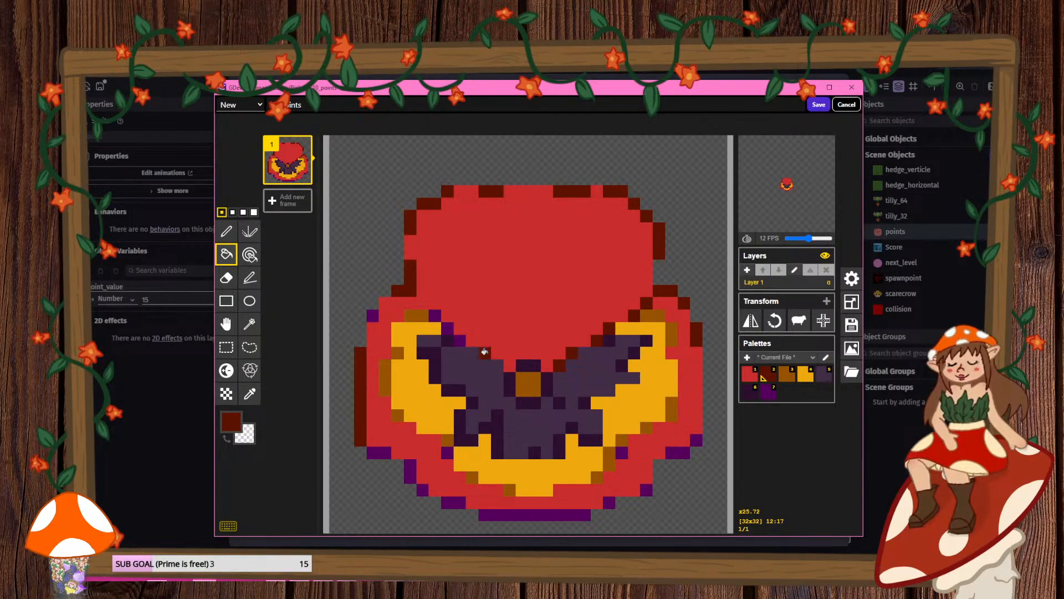
click(461, 339)
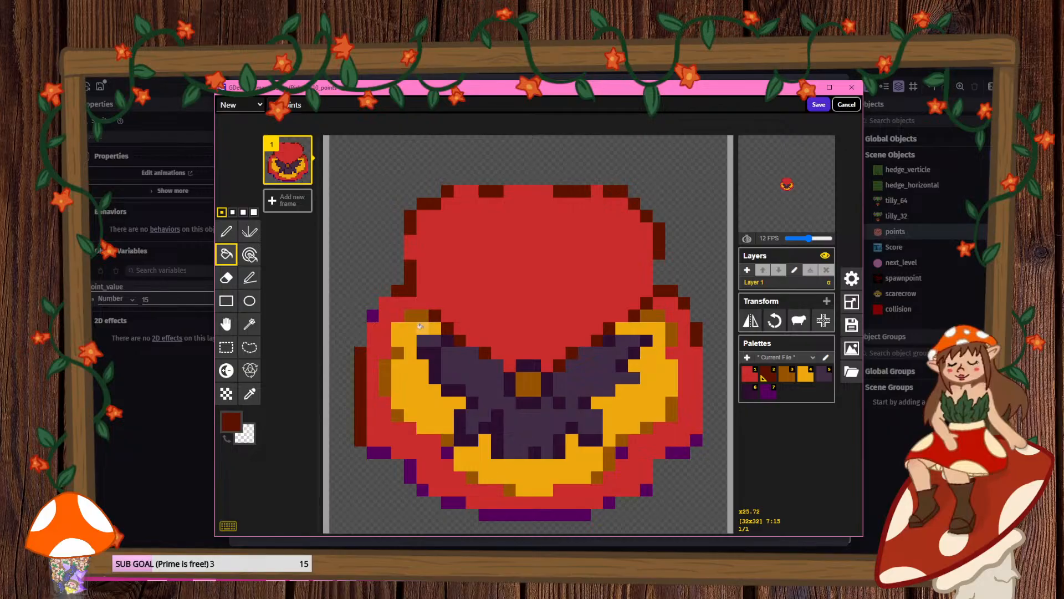
- Fill the remaining purple outline pixels along the pansy's lower left side with the dark red
click(372, 315)
click(372, 452)
click(446, 452)
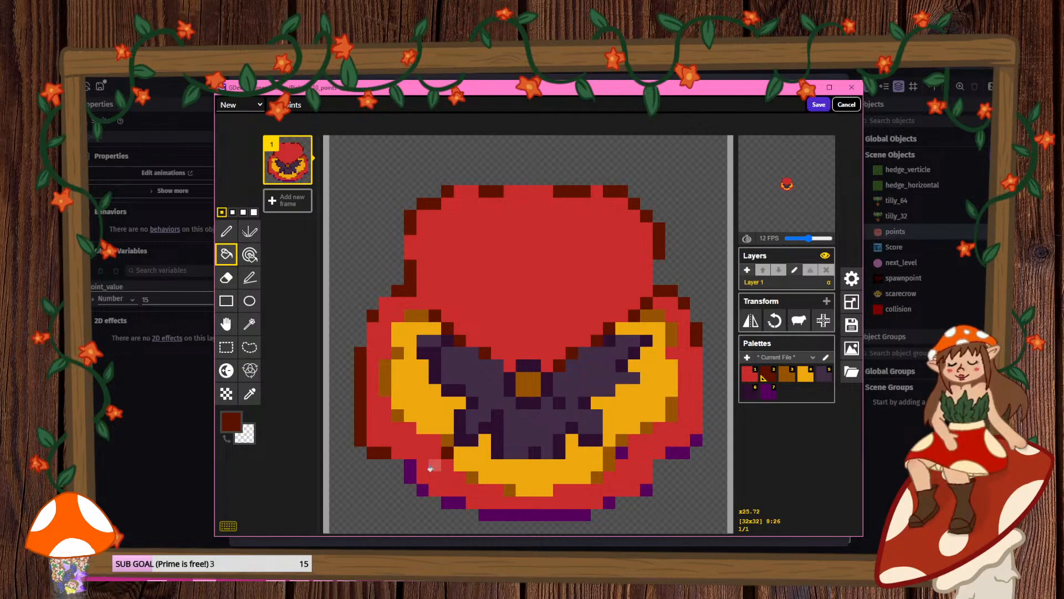
click(416, 476)
key(ctrl+z)
click(411, 473)
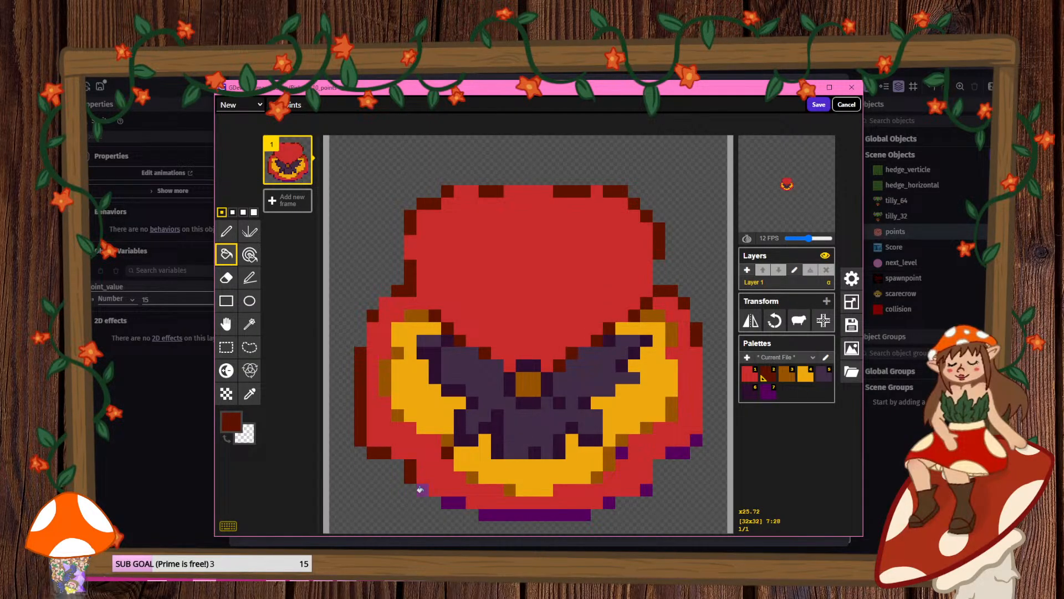
- Fill the purple outline pixels along the pansy's bottom edge and lower right side with the dark red
click(447, 502)
click(523, 515)
click(609, 502)
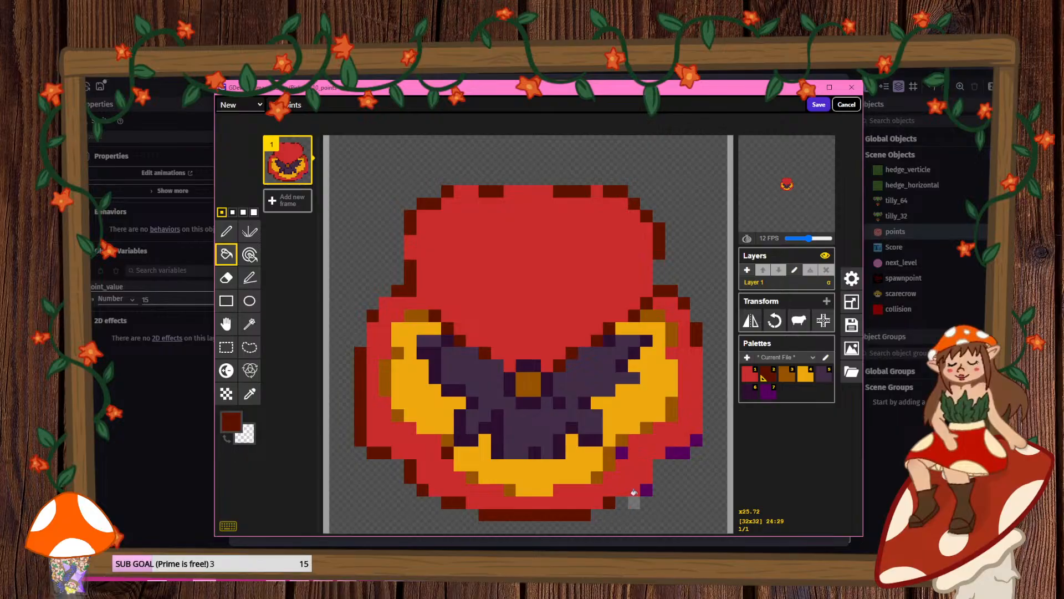
click(646, 490)
click(674, 449)
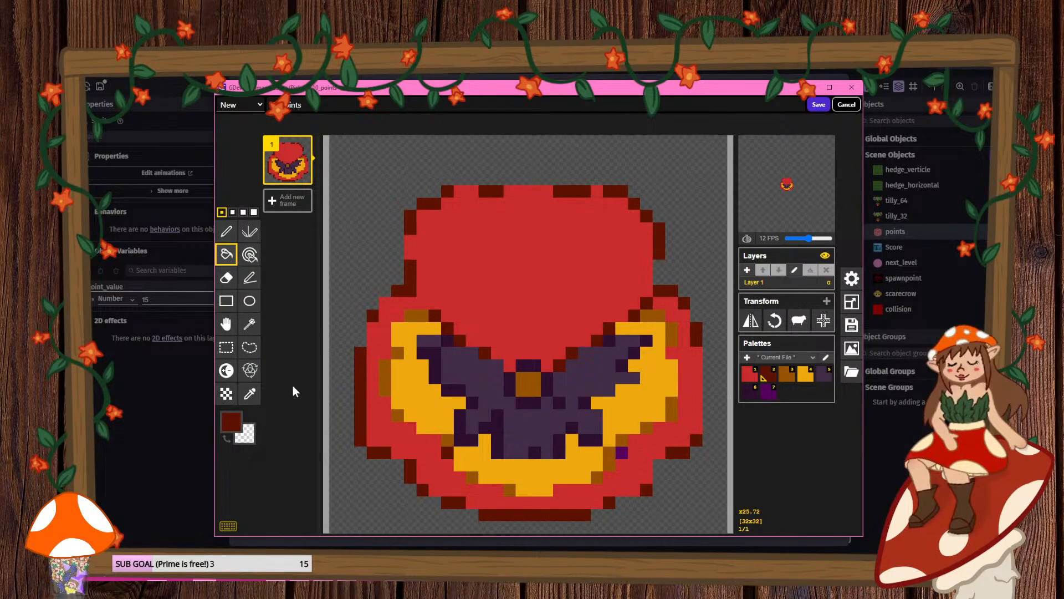
- Choose the dark orange #ca5400 and recolour the brown shading pixels around the pansy's left yellow area with it
click(231, 421)
click(319, 450)
mouse_move(318, 450)
mouse_down()
mouse_move(335, 442)
mouse_move(306, 462)
mouse_move(329, 471)
mouse_move(334, 450)
mouse_up()
click(339, 448)
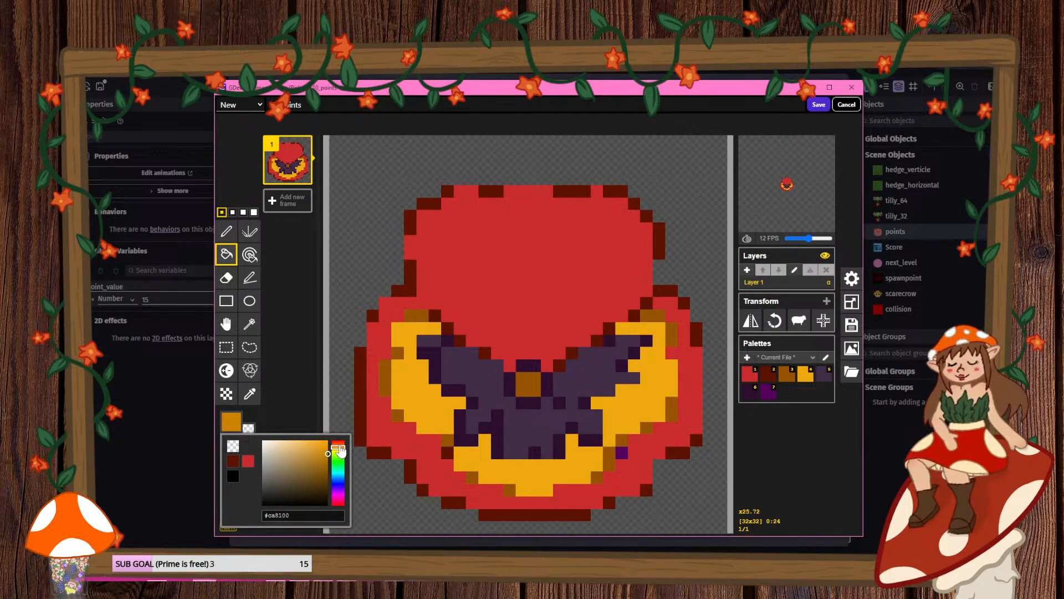
click(338, 445)
click(448, 422)
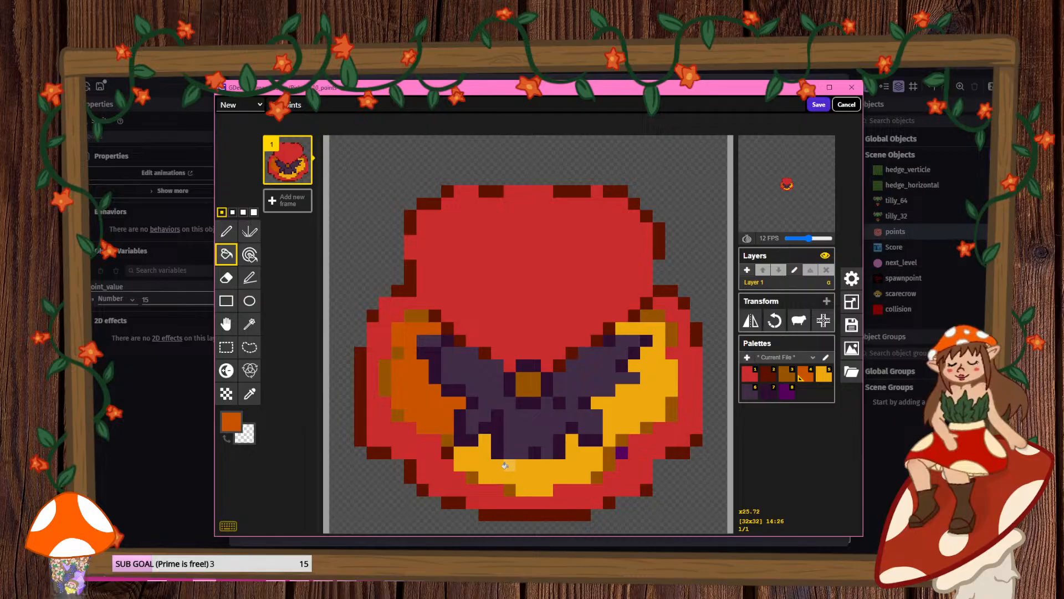
key(ctrl+z)
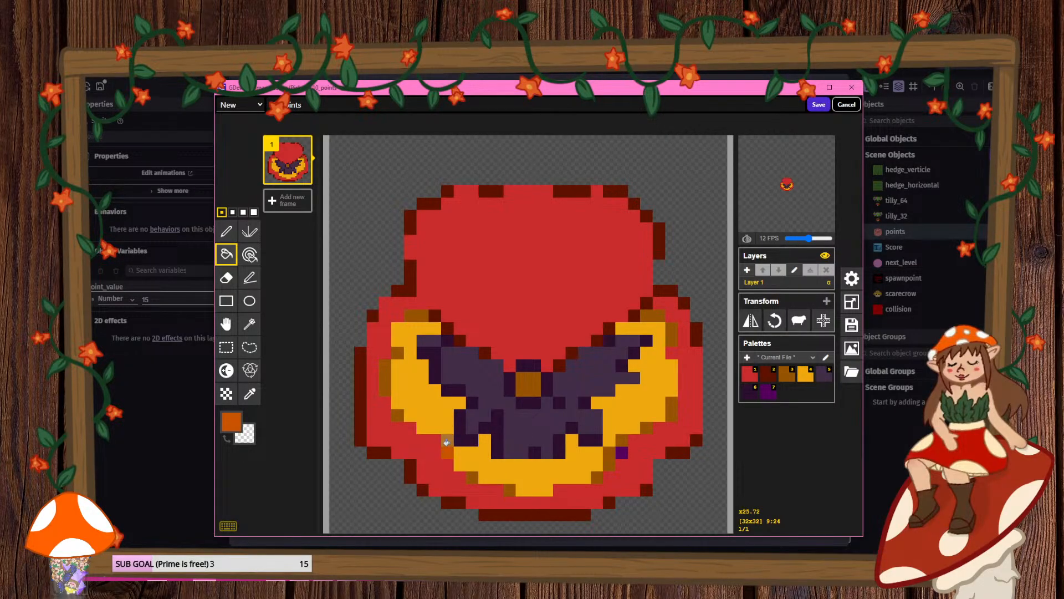
click(447, 443)
click(398, 415)
click(385, 377)
click(398, 351)
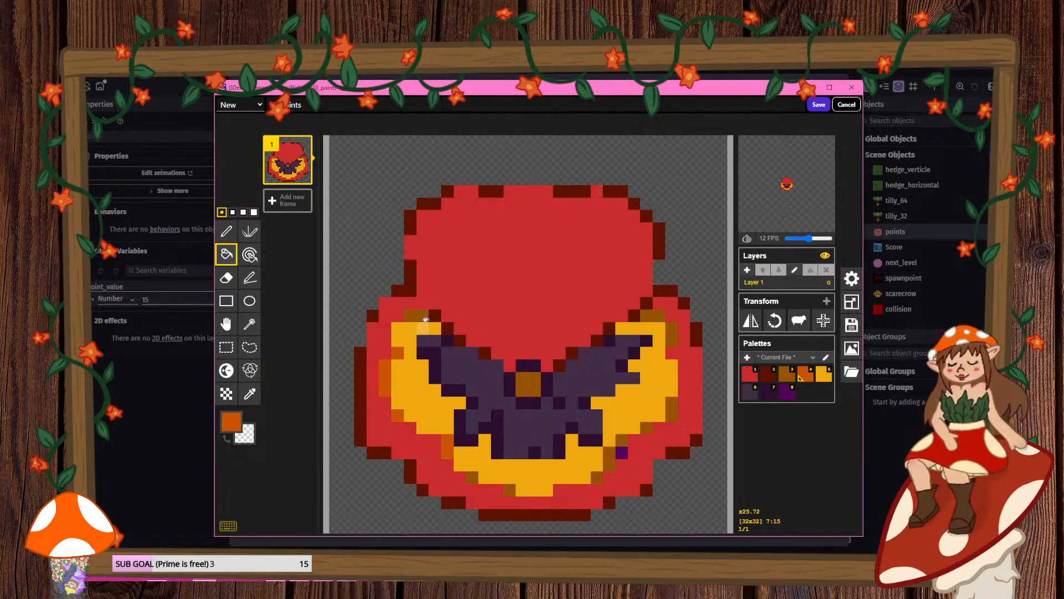
click(422, 315)
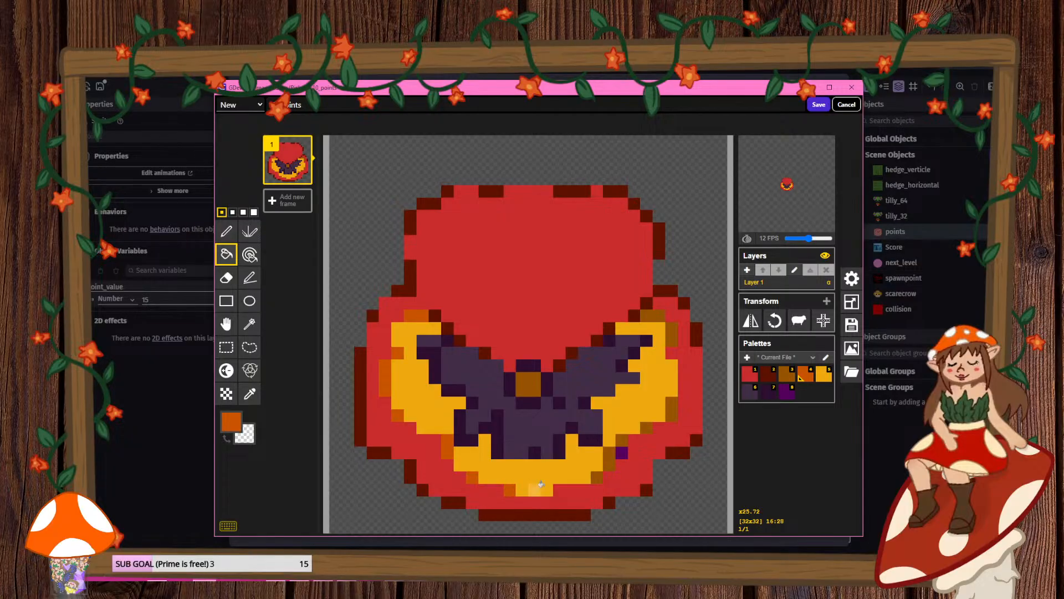
- Recolour the brown shading and the leftover purple pixel along the right of the pansy's yellow area with the dark orange
click(598, 476)
click(610, 459)
click(621, 452)
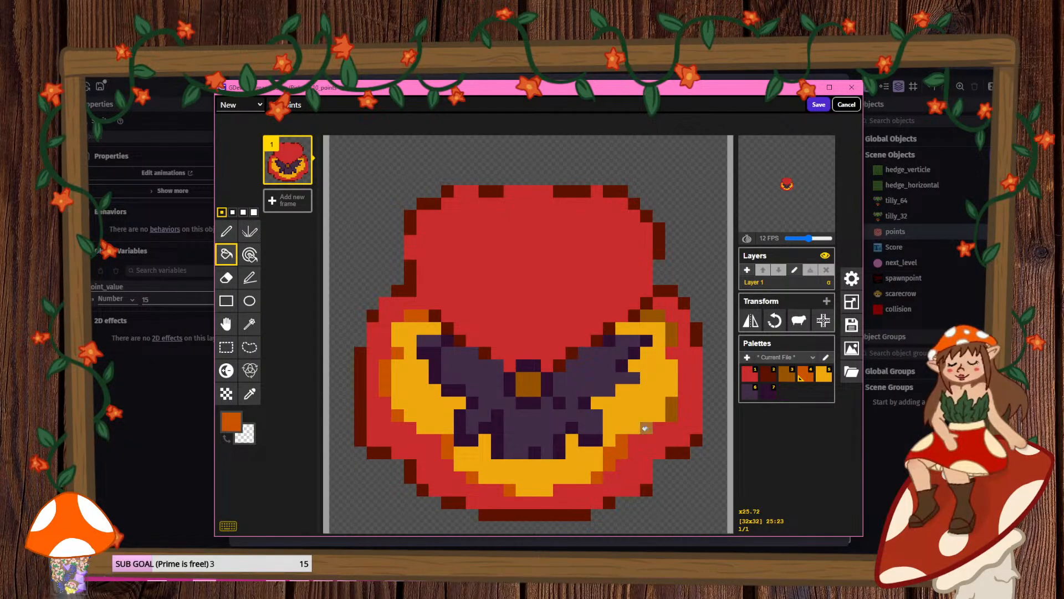
click(671, 402)
click(671, 336)
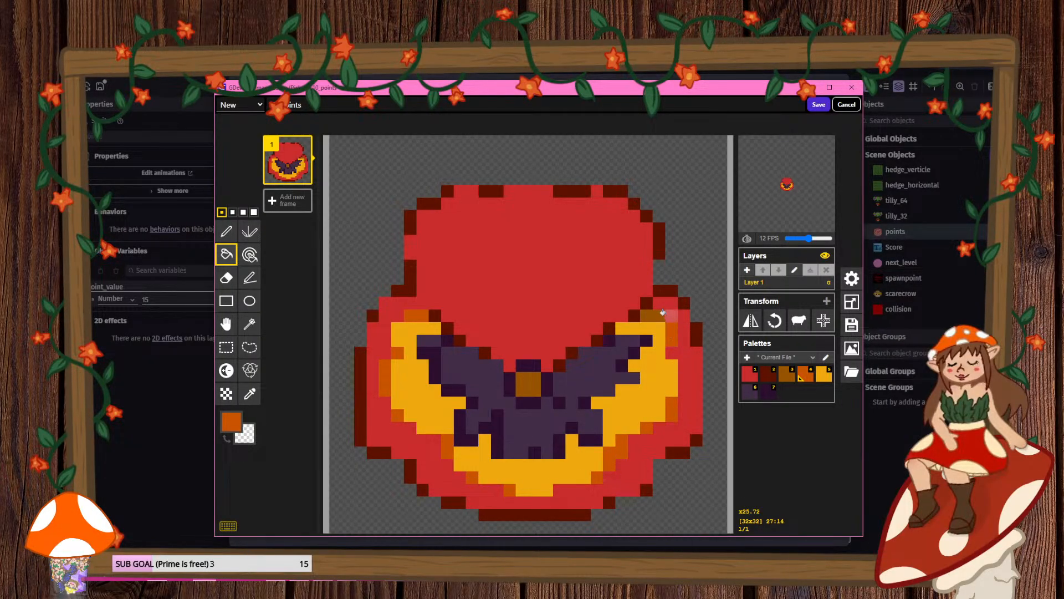
- Fill the pansy's yellow areas and its brown centre with a lighter orange, and save the sprite
click(232, 421)
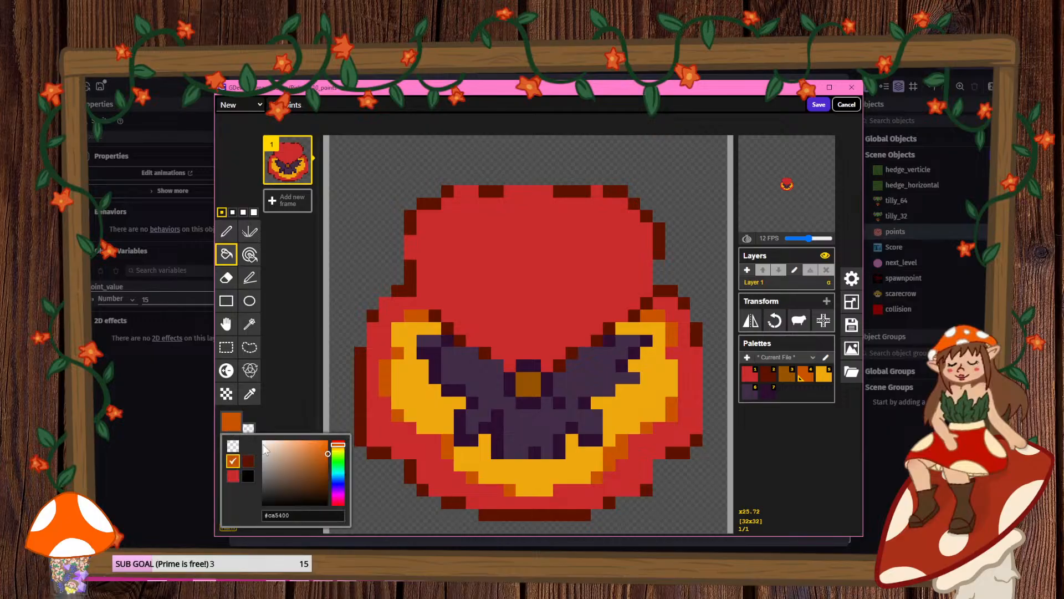
click(310, 448)
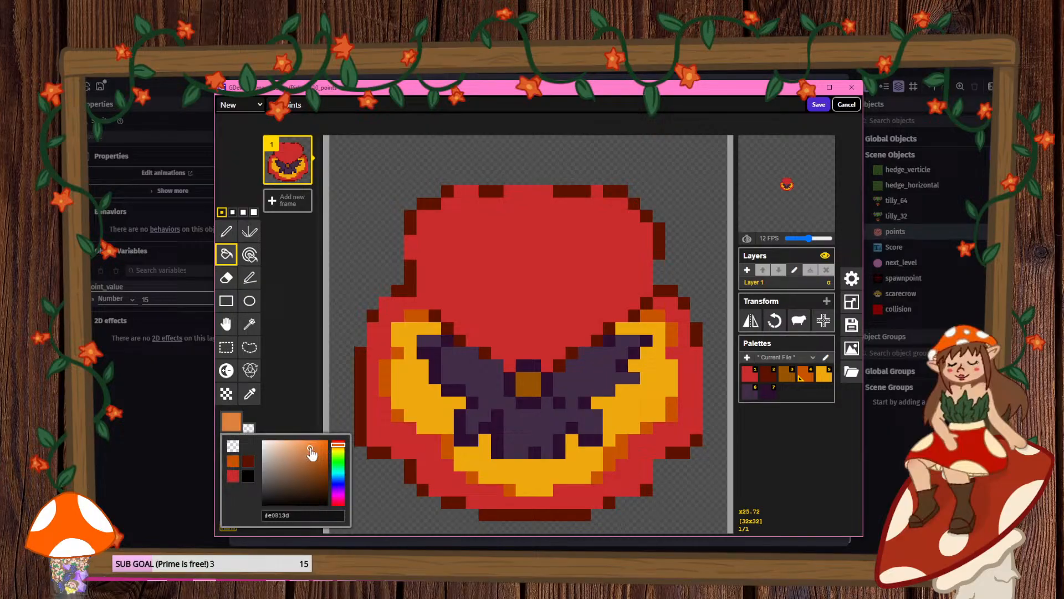
click(410, 401)
click(537, 464)
click(635, 413)
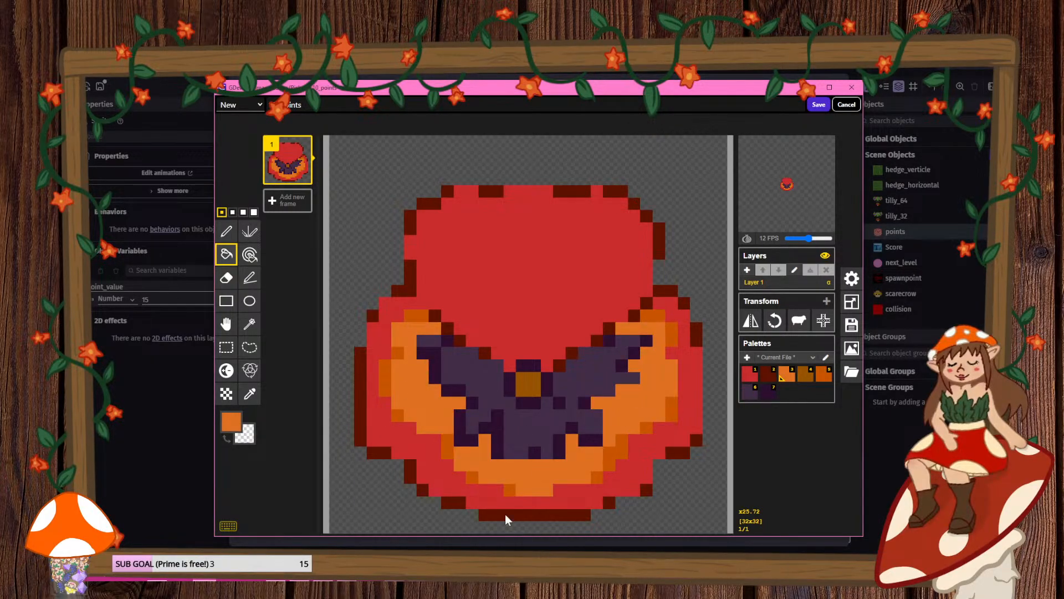
scroll(521, 413, down, 2)
click(534, 365)
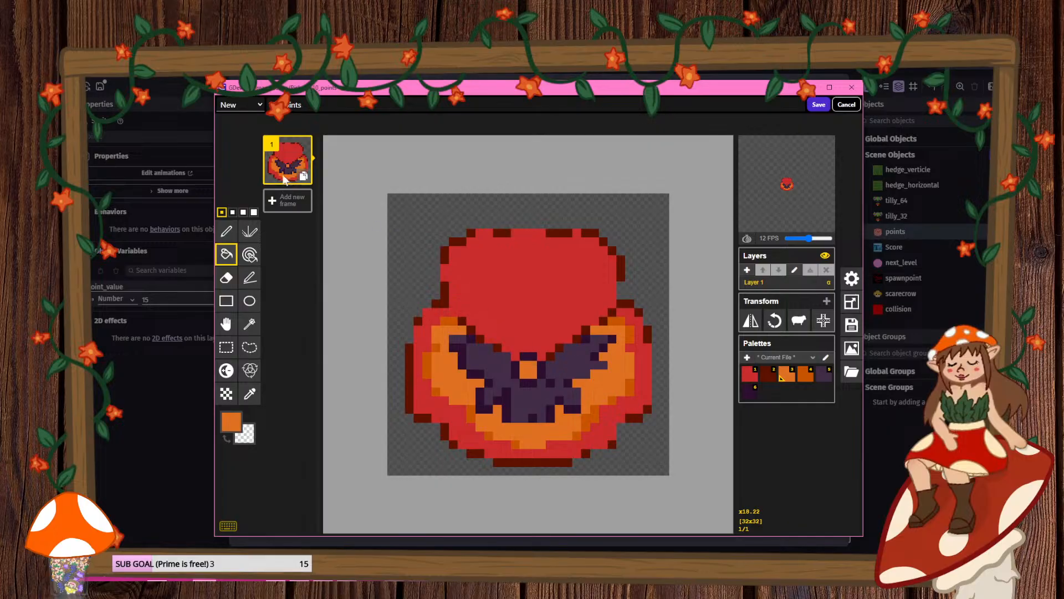
click(819, 107)
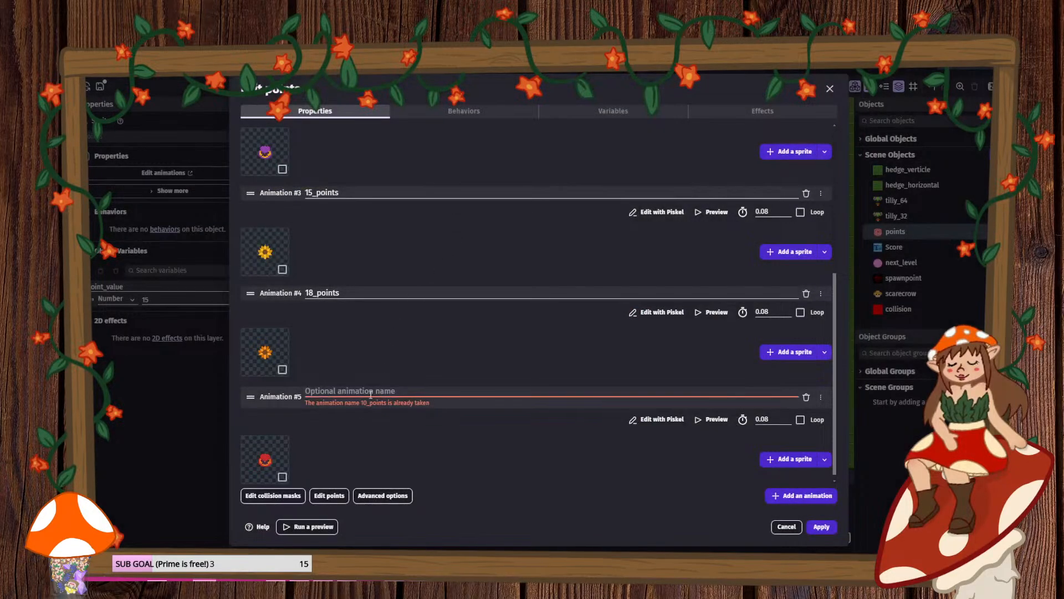
- Name the red pansy's animation 12_points, move it up the animation list and apply the object's changes
click(363, 393)
text(12_points)
scroll(437, 391, down, 1)
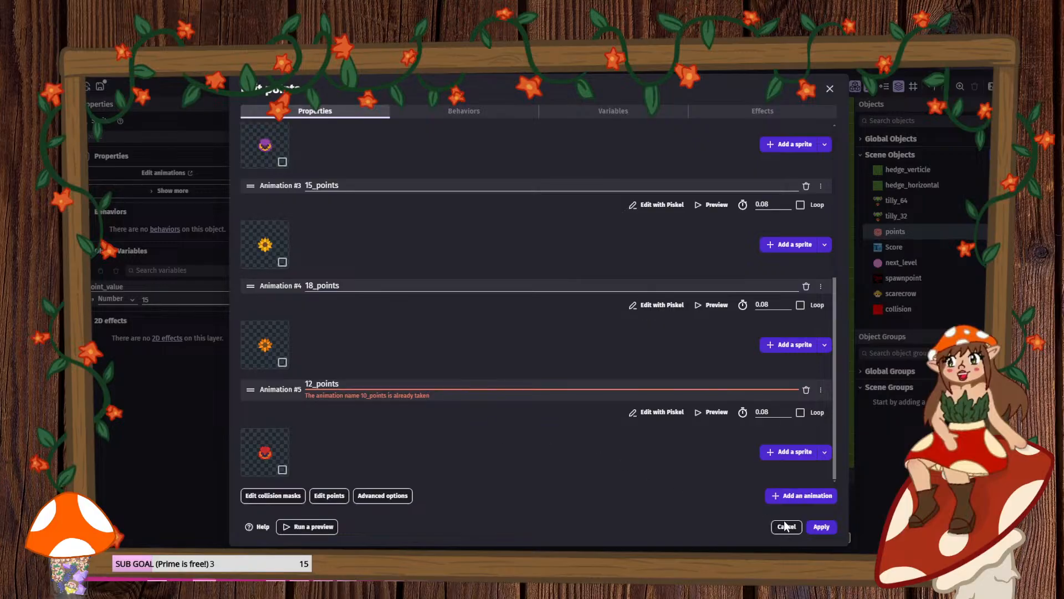
drag(250, 390, 264, 208)
click(826, 525)
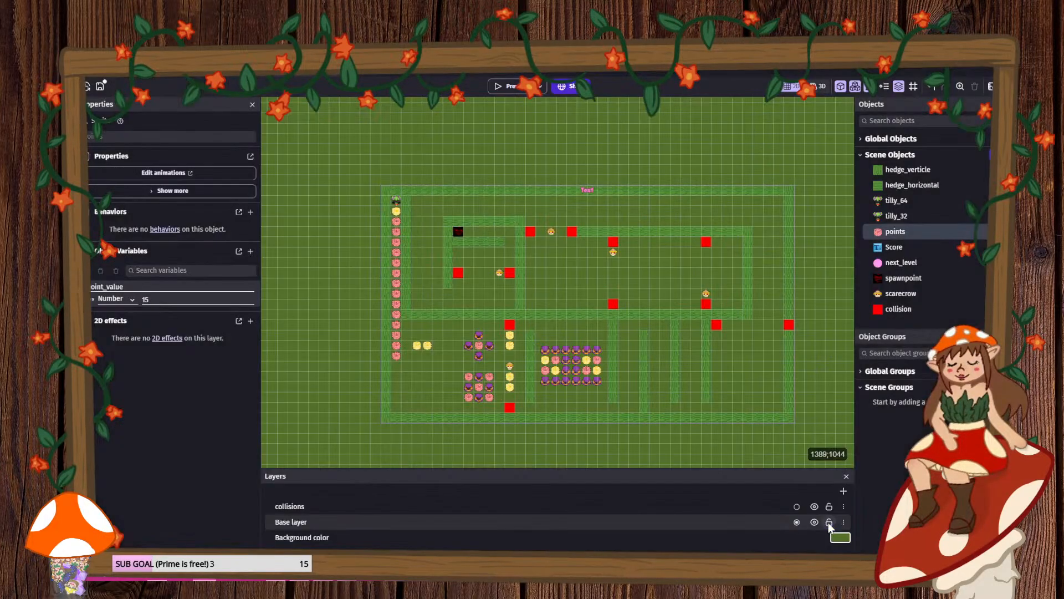
- Inspect the point values of the yellow flowers above the lower scarecrow and in the pair near the pink column
scroll(524, 380, up, 1)
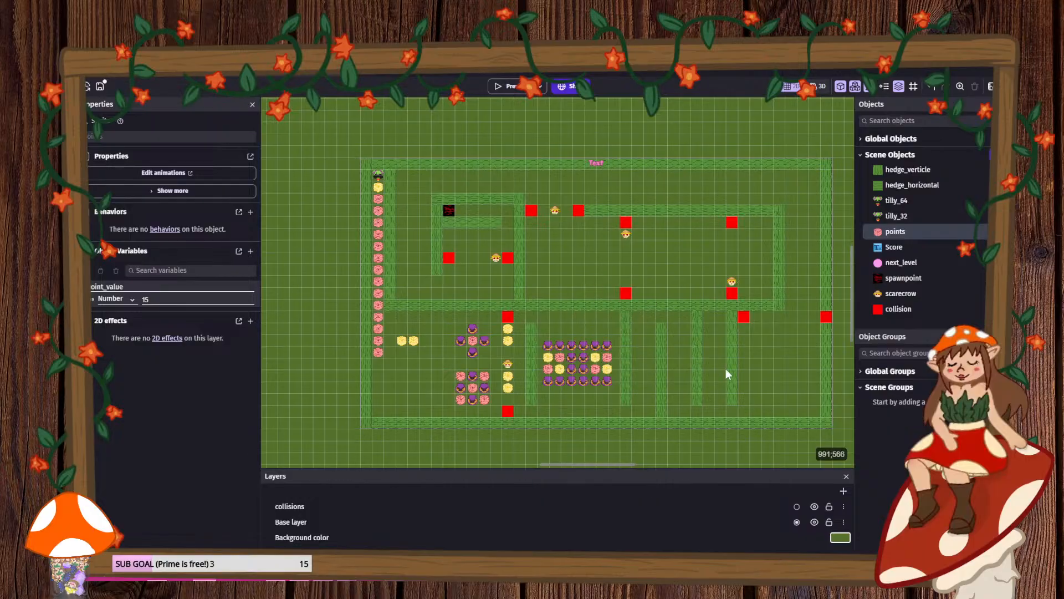
scroll(489, 355, up, 1)
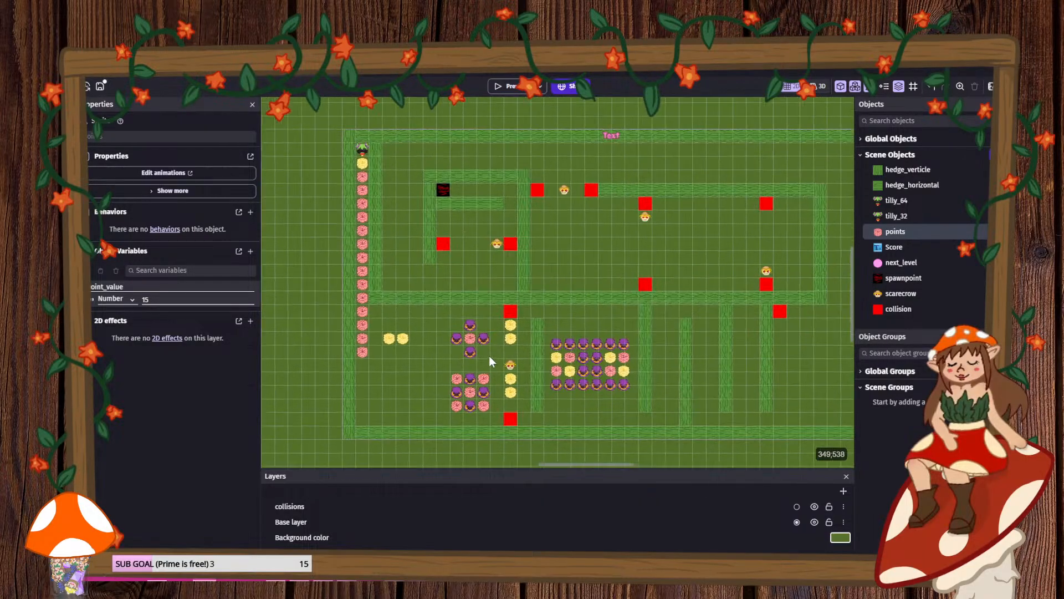
click(514, 329)
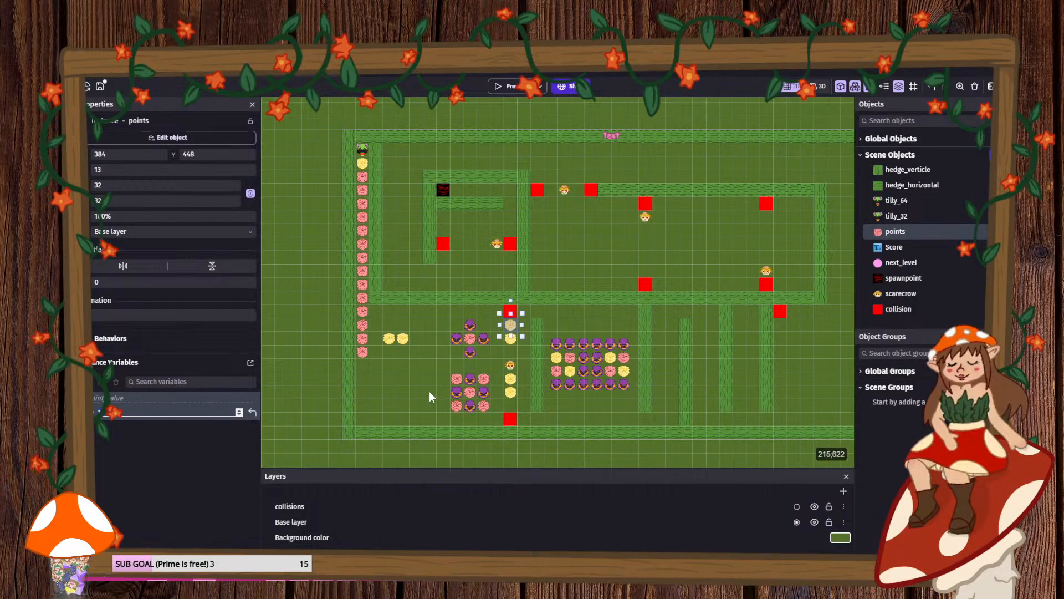
click(511, 340)
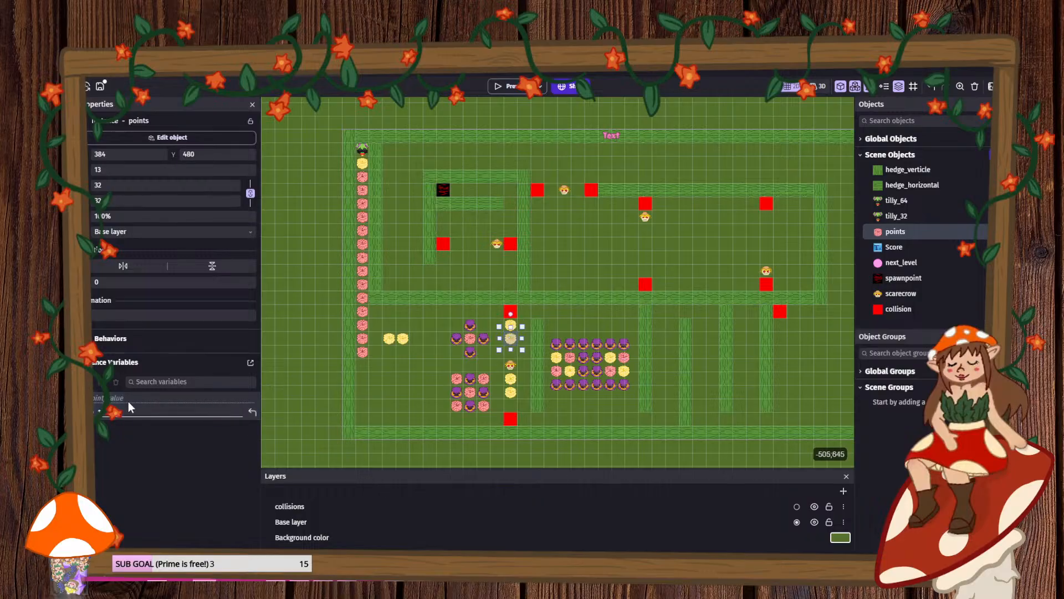
drag(129, 412, 74, 414)
click(403, 339)
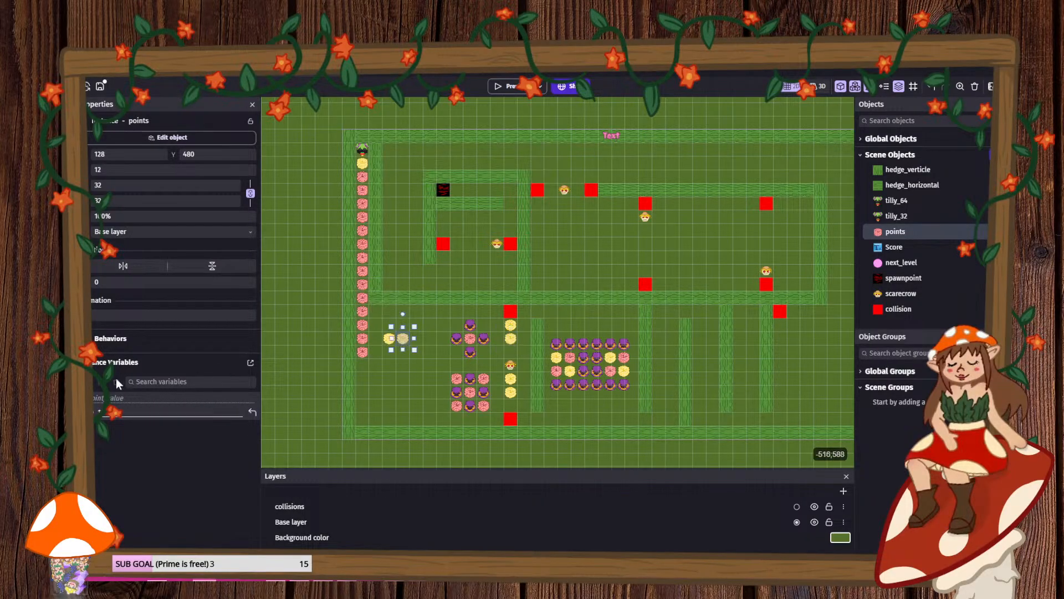
click(389, 338)
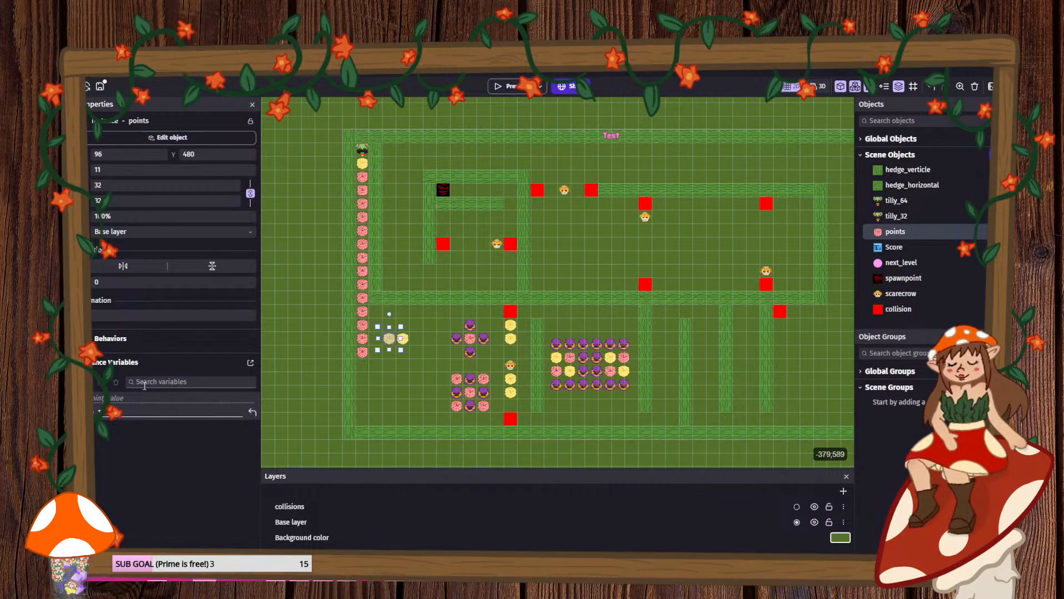
click(470, 338)
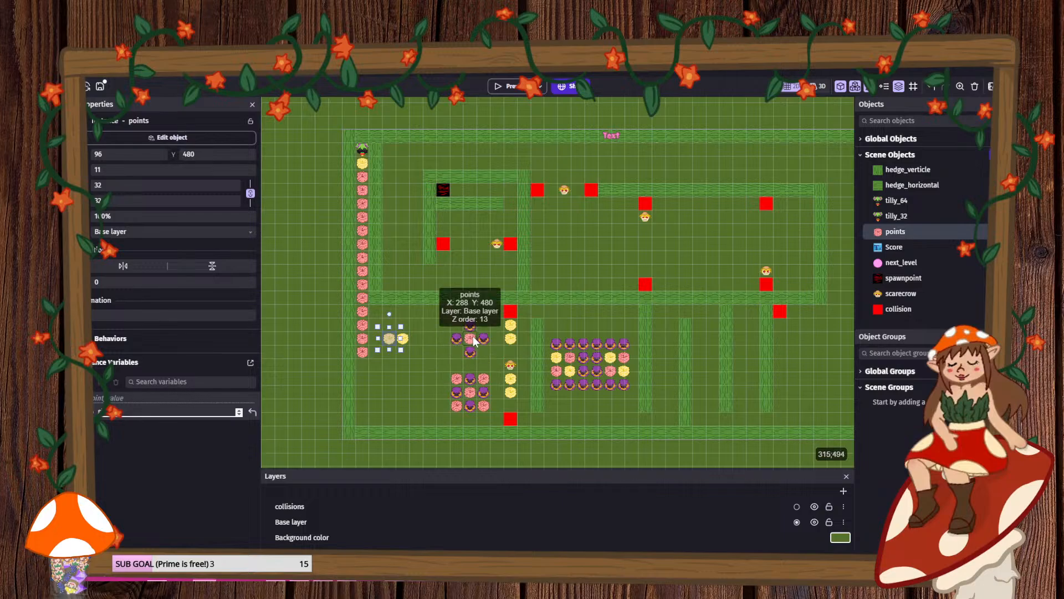
- Try the red pansy animation on a yellow flower in the third row of the large flower block
click(570, 370)
click(111, 316)
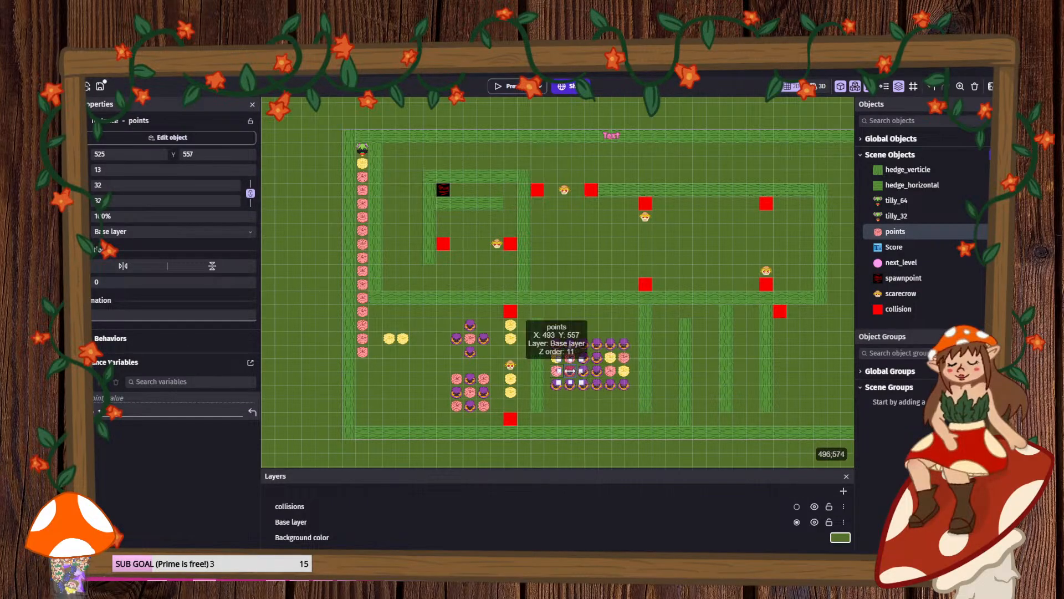
drag(570, 370, 597, 370)
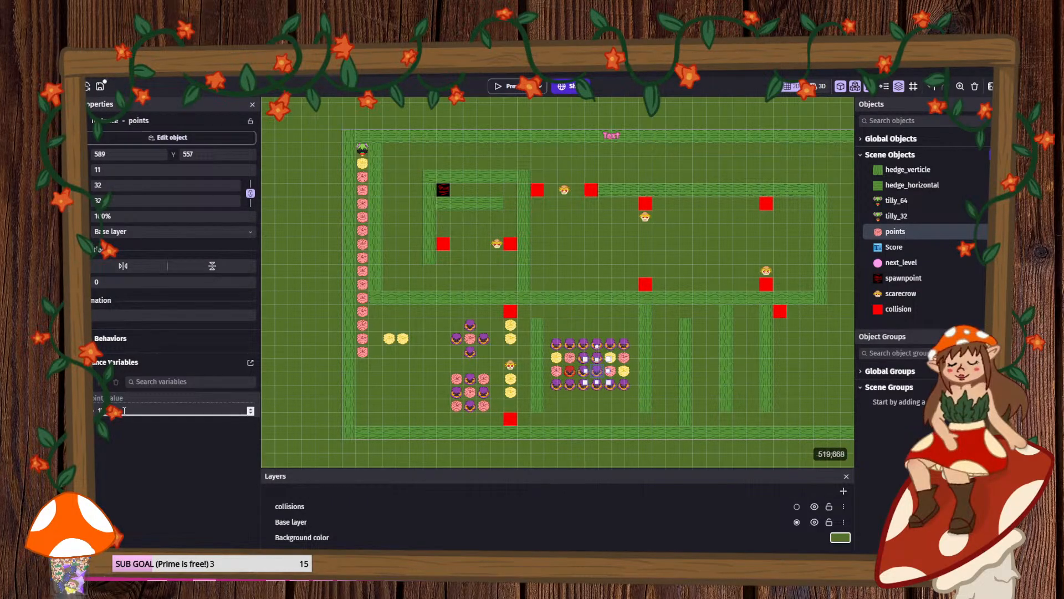
click(637, 399)
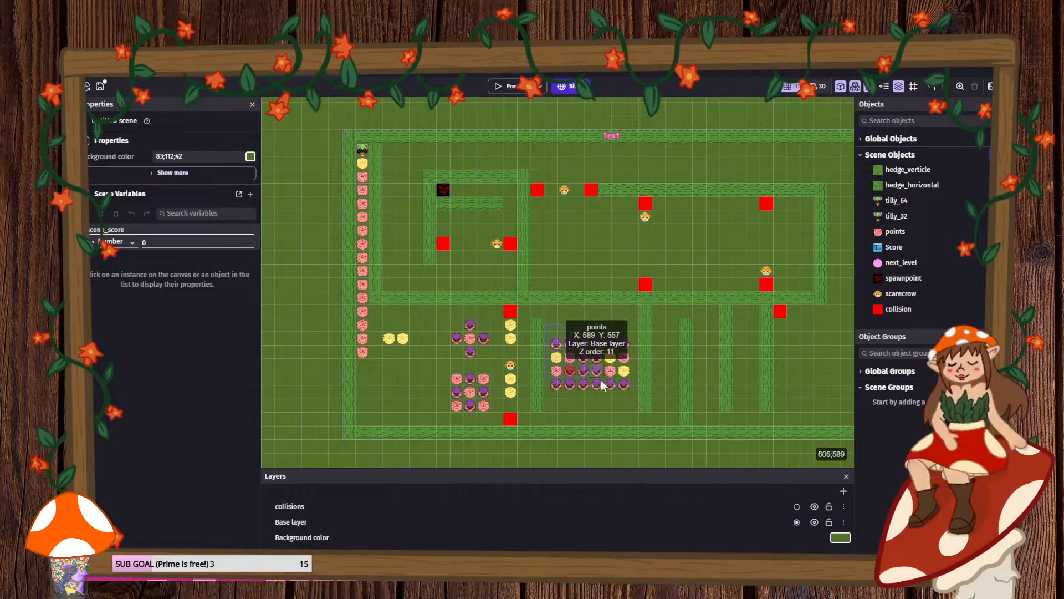
- Delete the large flower block beside the vertical hedges and most of the two purple-and-pink flower clusters
drag(601, 380, 637, 401)
key(Delete)
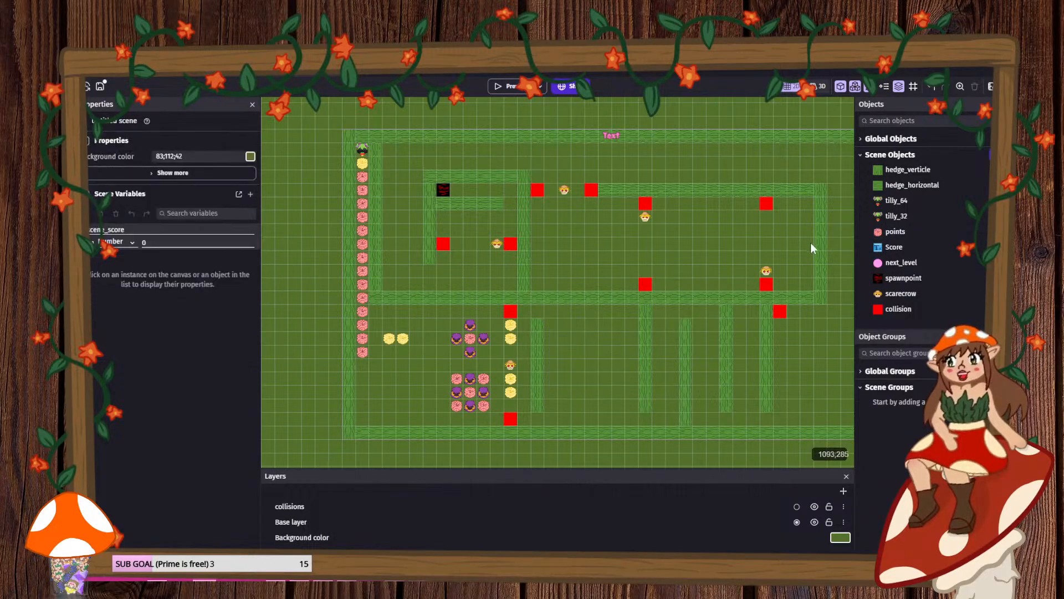
drag(433, 319, 488, 414)
key(Delete)
- Delete the flowers left over from the two purple-and-pink clusters
click(485, 337)
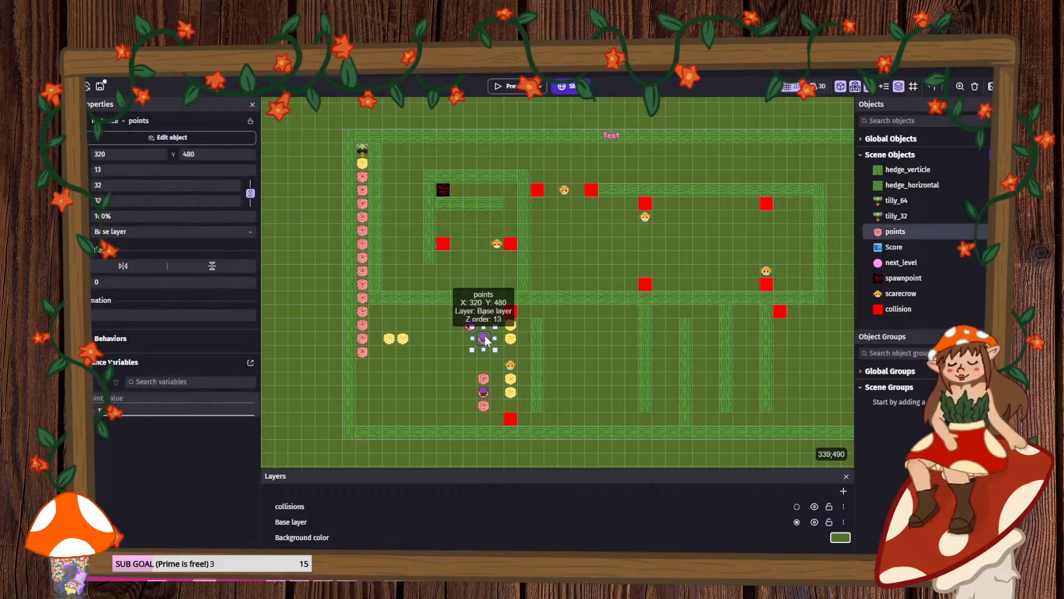
key(Delete)
click(470, 324)
key(Delete)
click(484, 381)
key(Delete)
click(484, 393)
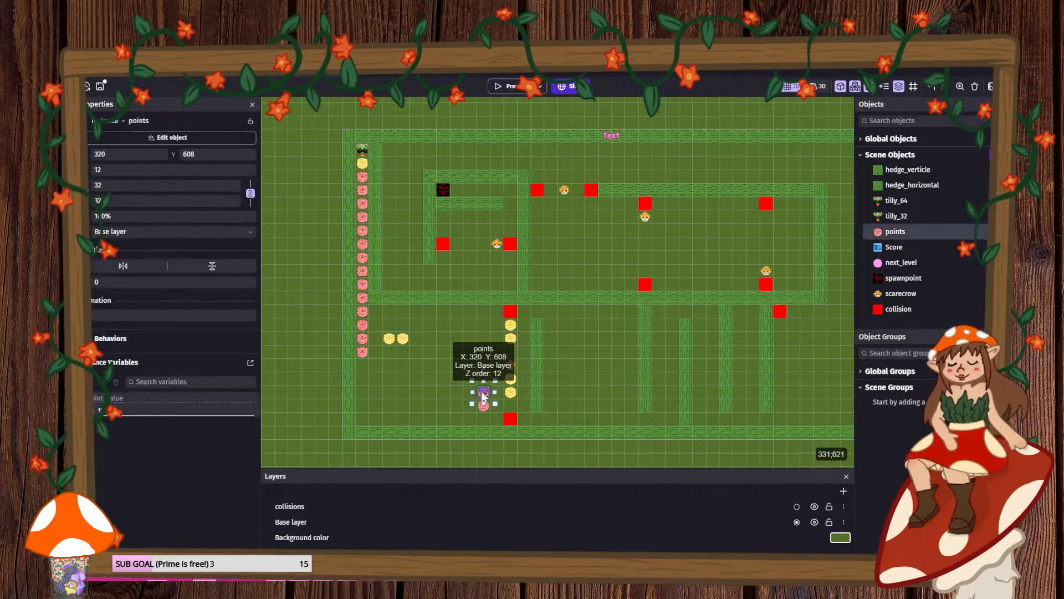
key(Delete)
click(484, 407)
key(Delete)
- Delete the yellow flowers above and below the lower scarecrow and the yellow pair near the pink column
click(511, 393)
key(Delete)
click(511, 338)
key(Delete)
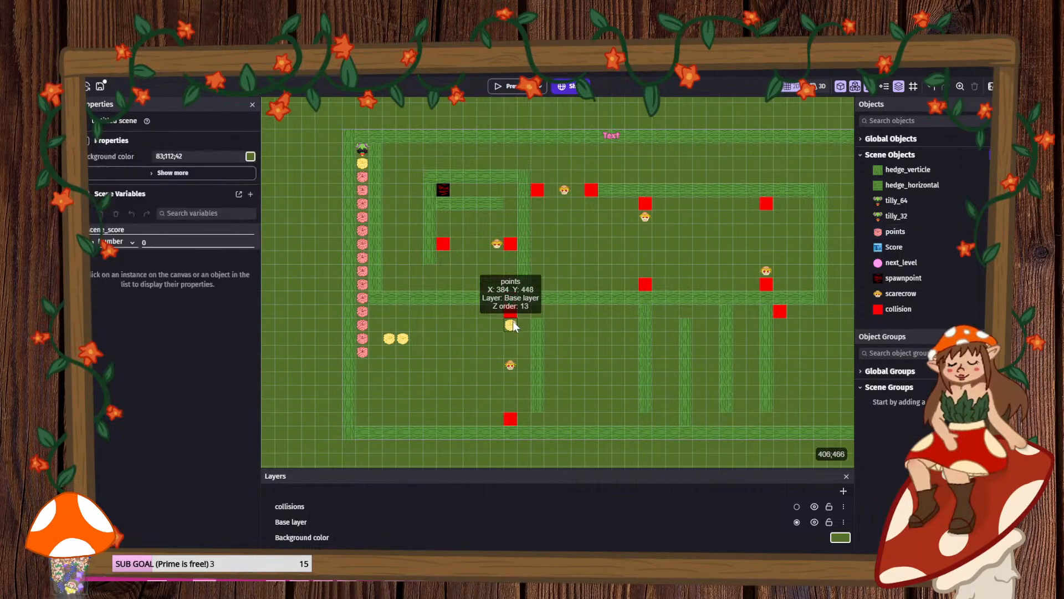
click(512, 322)
key(Delete)
click(403, 338)
key(Delete)
click(389, 339)
key(Delete)
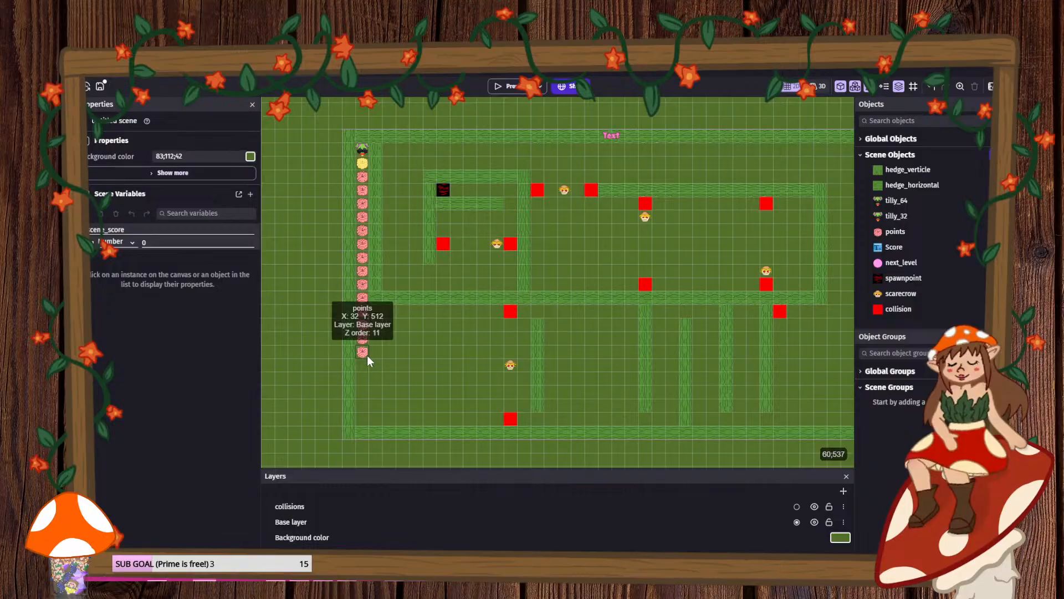
- Delete the column of pink flowers in the maze's leftmost corridor, from the lowest up to the yellow flower
click(366, 355)
key(Delete)
click(364, 339)
key(Delete)
click(363, 325)
key(Delete)
click(363, 312)
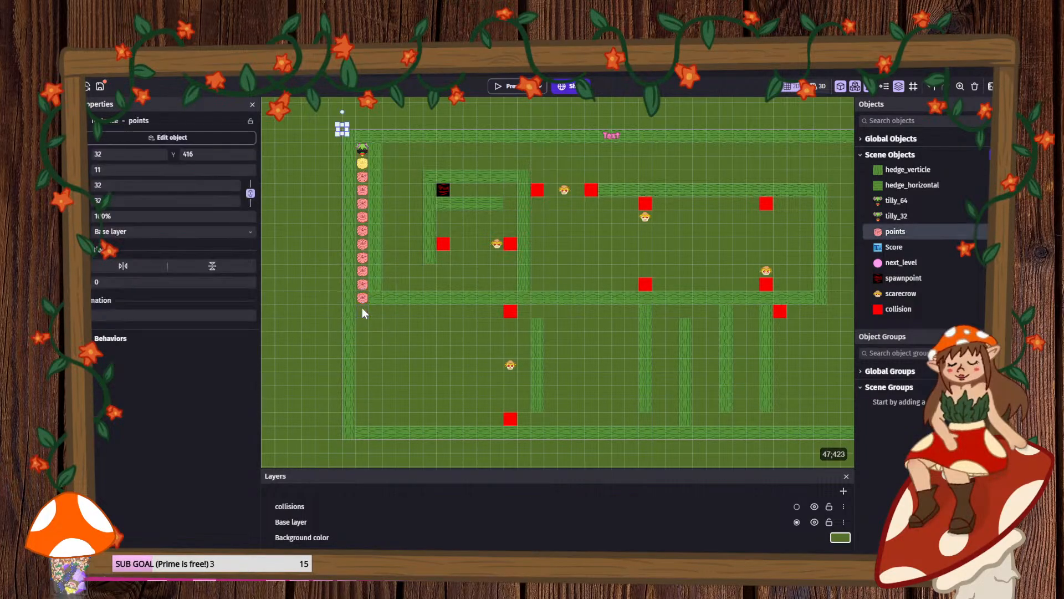
key(Delete)
click(362, 298)
key(Delete)
click(362, 285)
key(Delete)
click(363, 271)
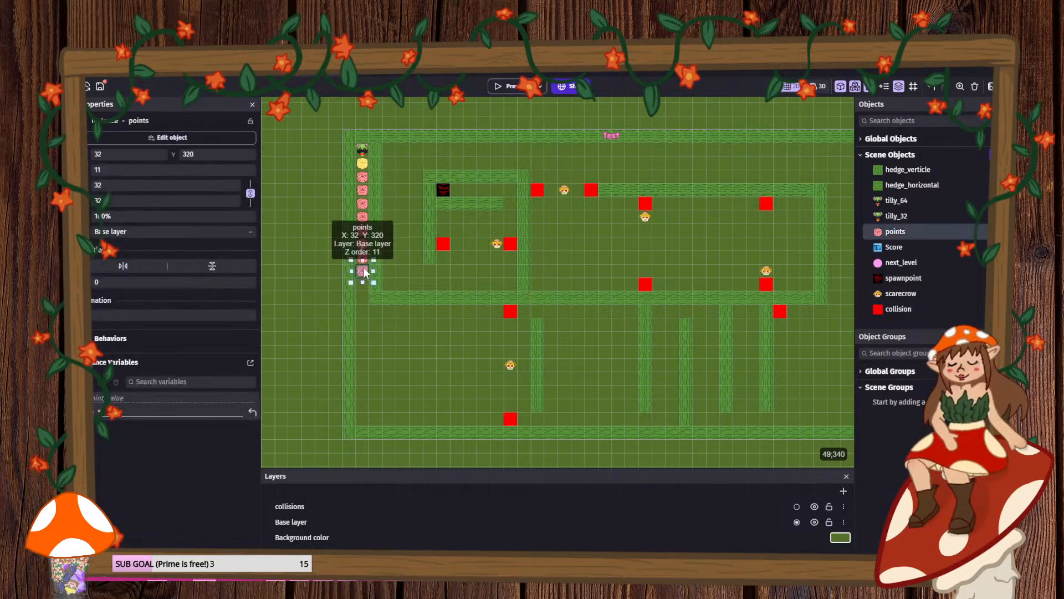
key(Delete)
click(362, 259)
key(Delete)
click(362, 245)
key(Delete)
click(362, 223)
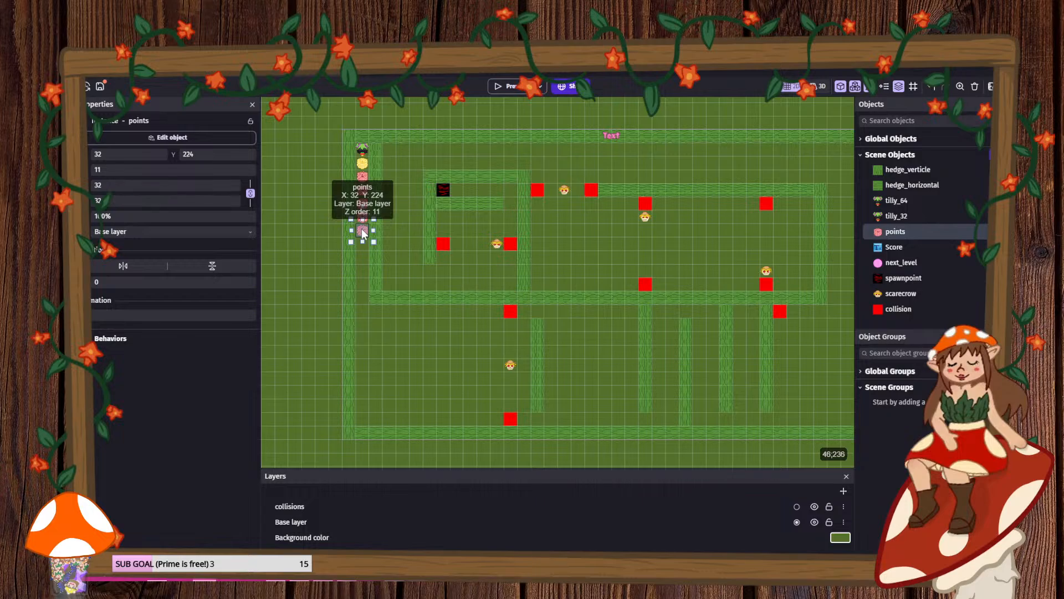
key(Delete)
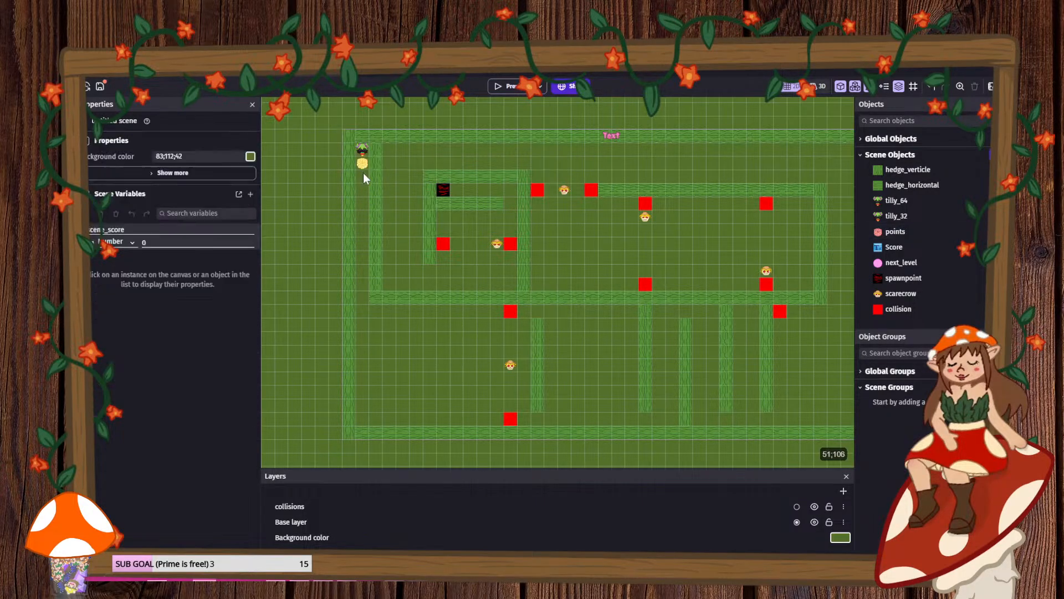
- Lay out the yellow flower as a row of six west of the maze, X -480 to -320 at Y 32, and set the first to animation 0
middle_drag(418, 221, 709, 316)
drag(655, 262, 436, 249)
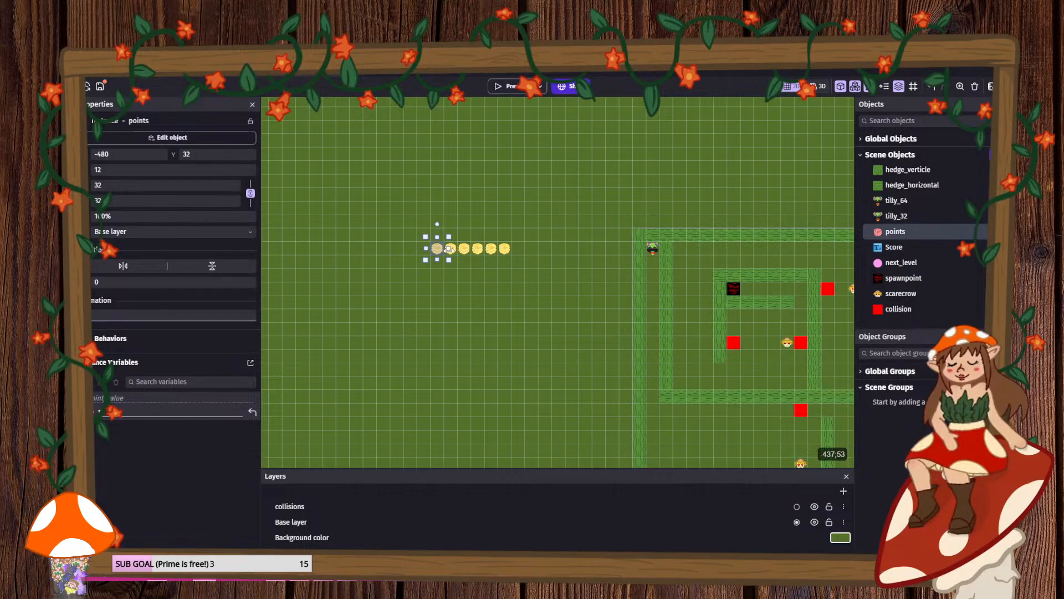
text(0)
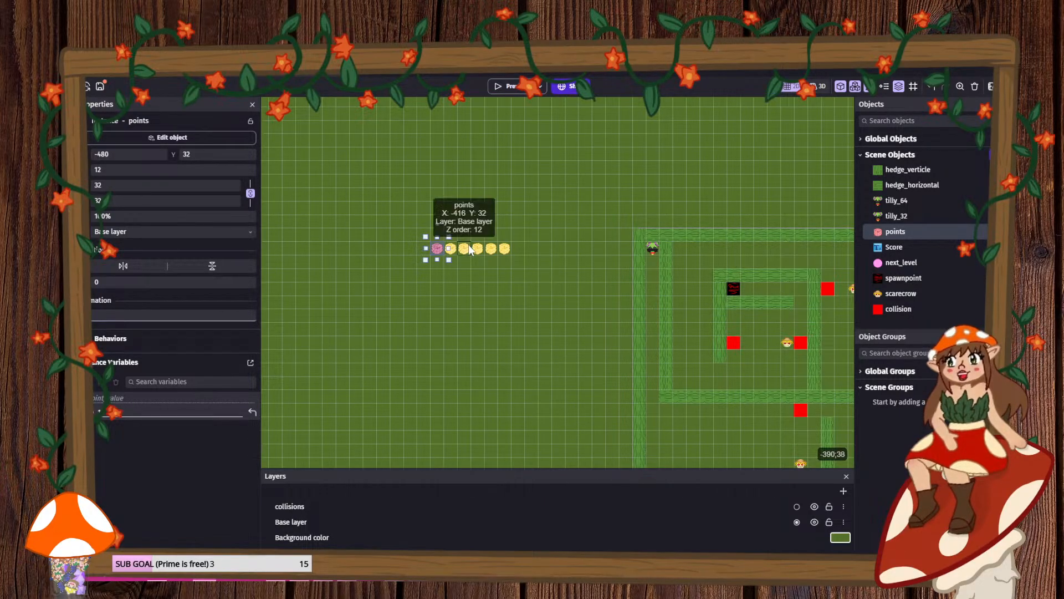
- Set the third flower in the row to animation 2 and the fourth to animation 3
click(467, 246)
click(85, 315)
text(2)
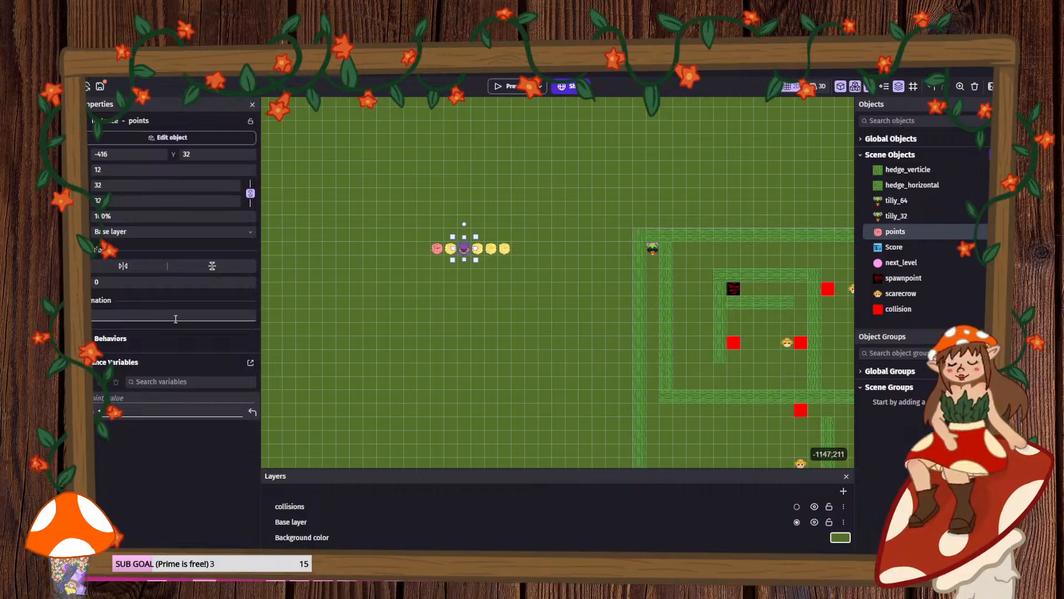
click(480, 247)
click(119, 316)
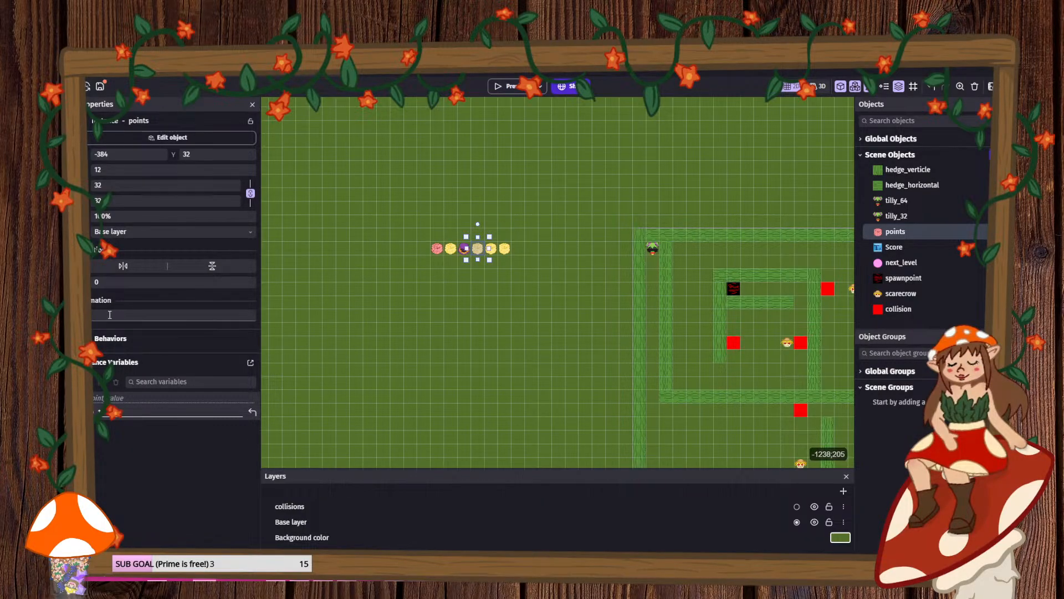
text(3)
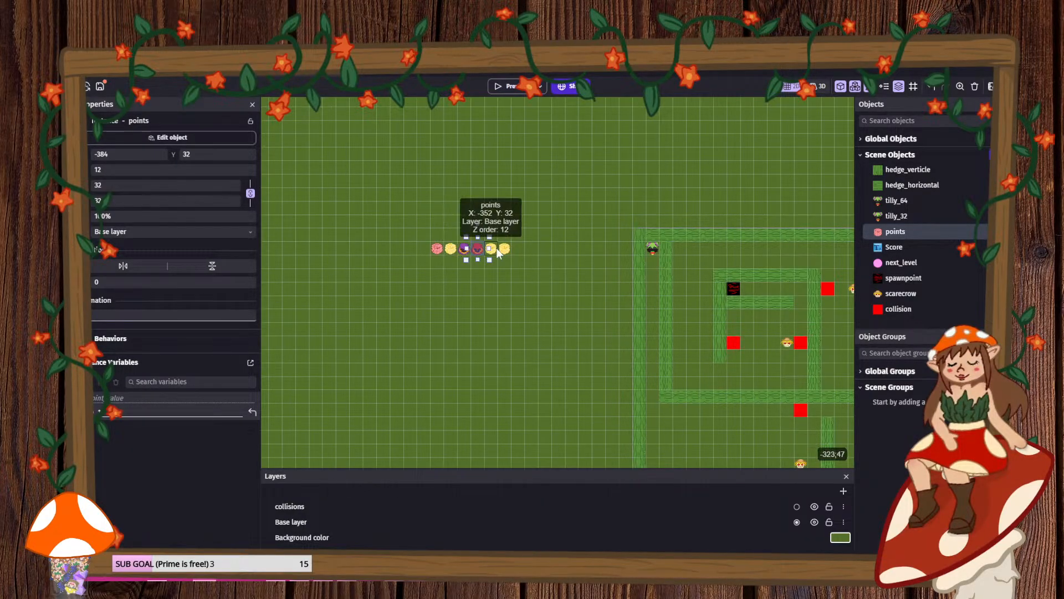
- Set the fifth flower in the row to animation 4 and the sixth to animation 5
click(492, 247)
click(92, 314)
text(4)
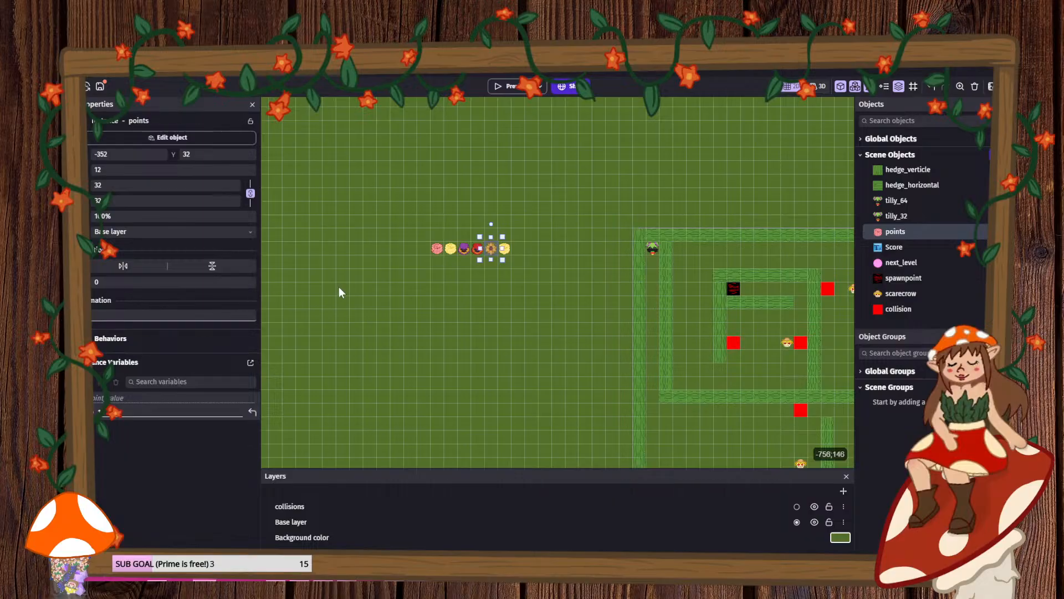
click(505, 249)
click(507, 245)
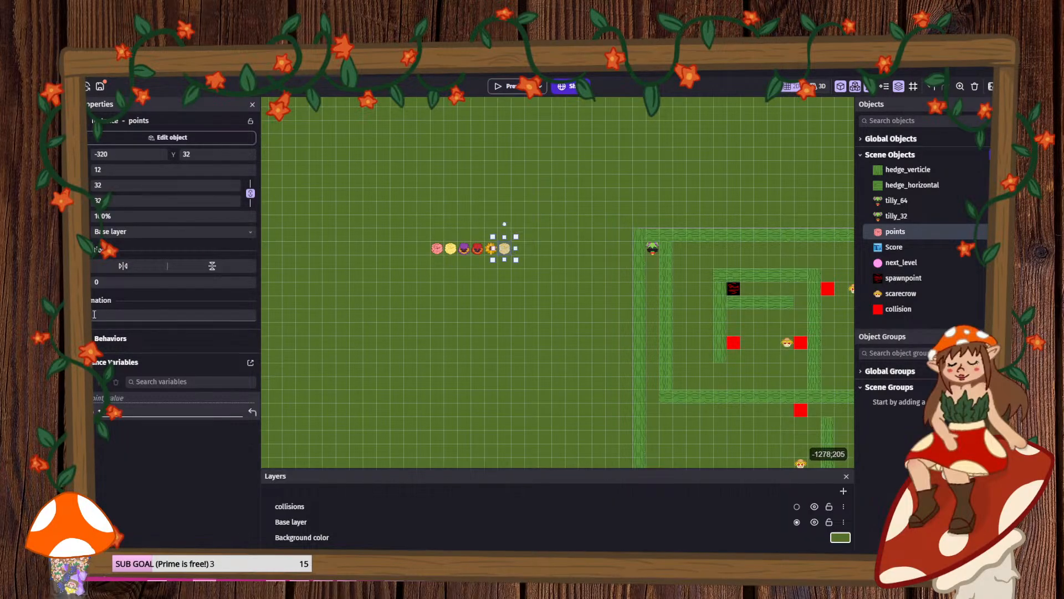
click(91, 314)
text(5)
click(452, 367)
- Set the point_value instance variable on each of the six flowers in the row and save the project
scroll(494, 244, up, 3)
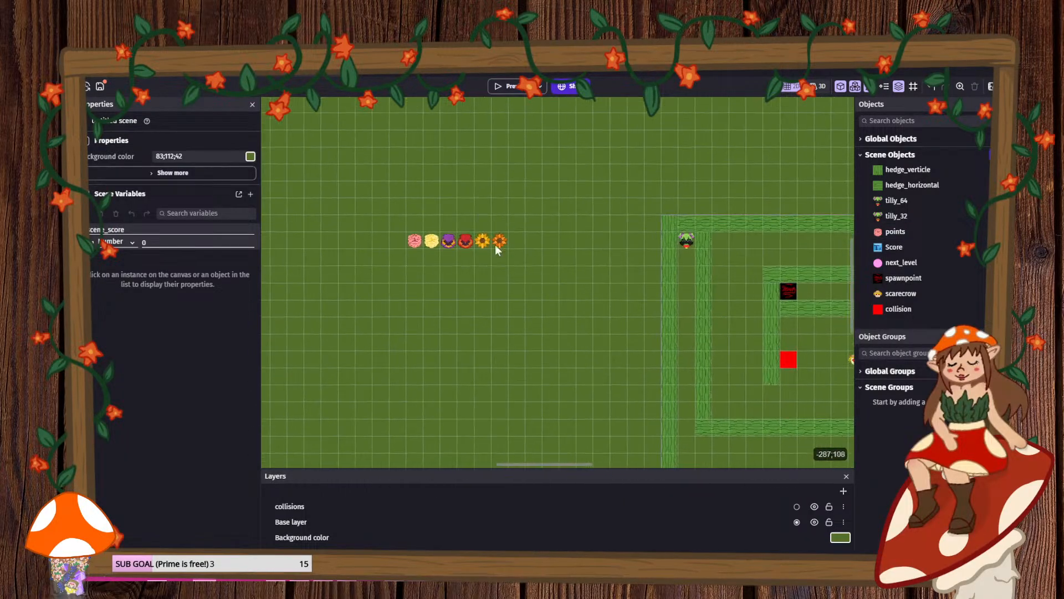
click(415, 244)
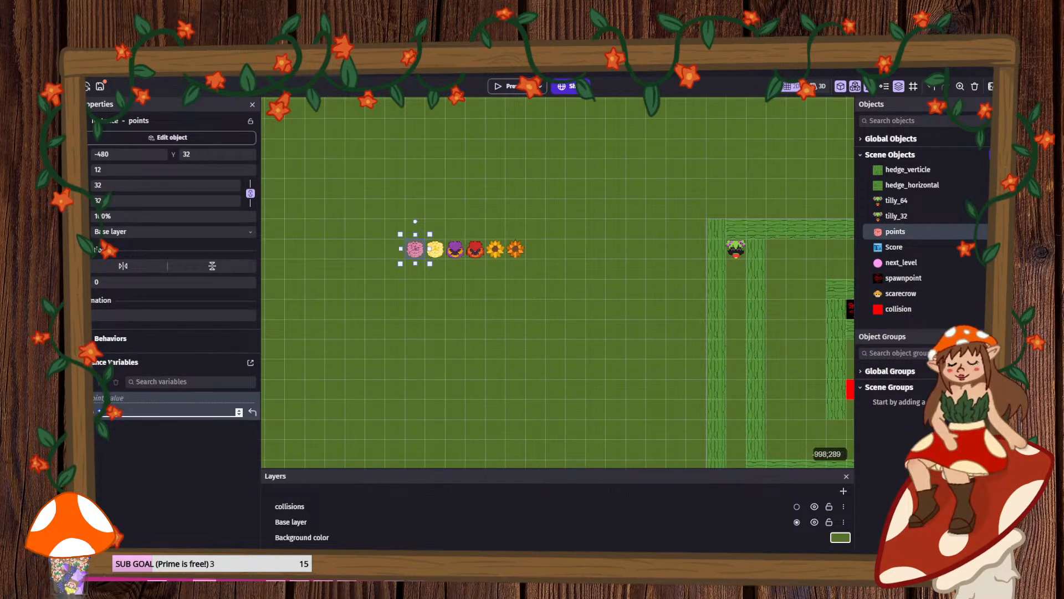
click(435, 249)
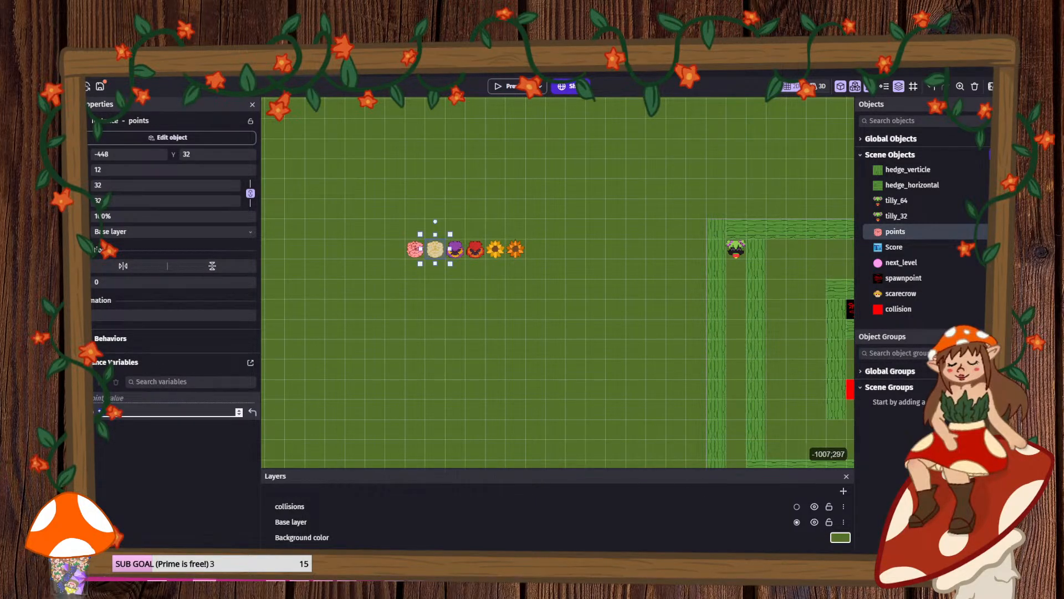
click(455, 249)
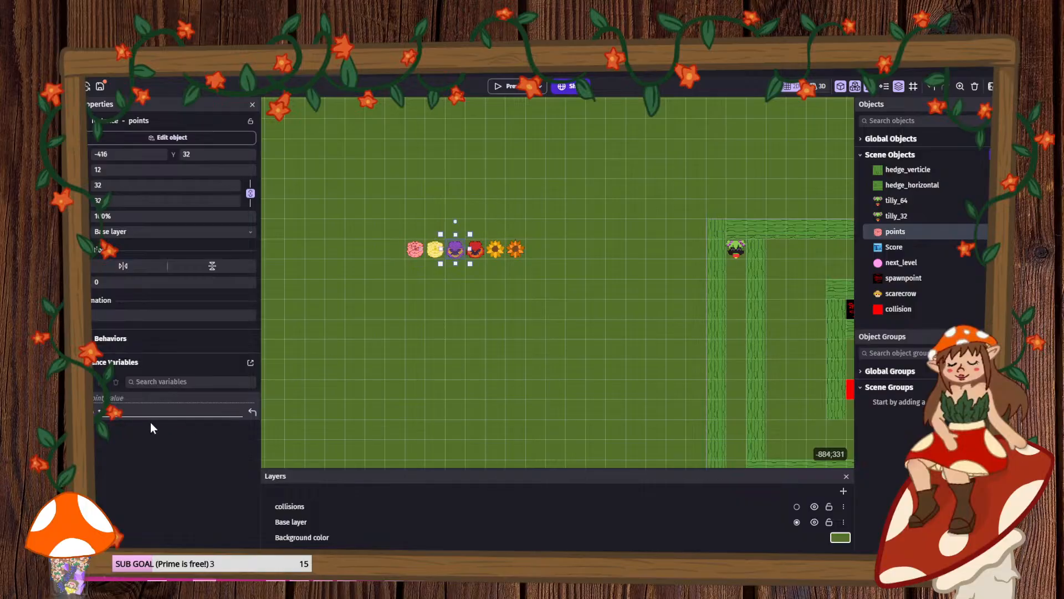
click(475, 249)
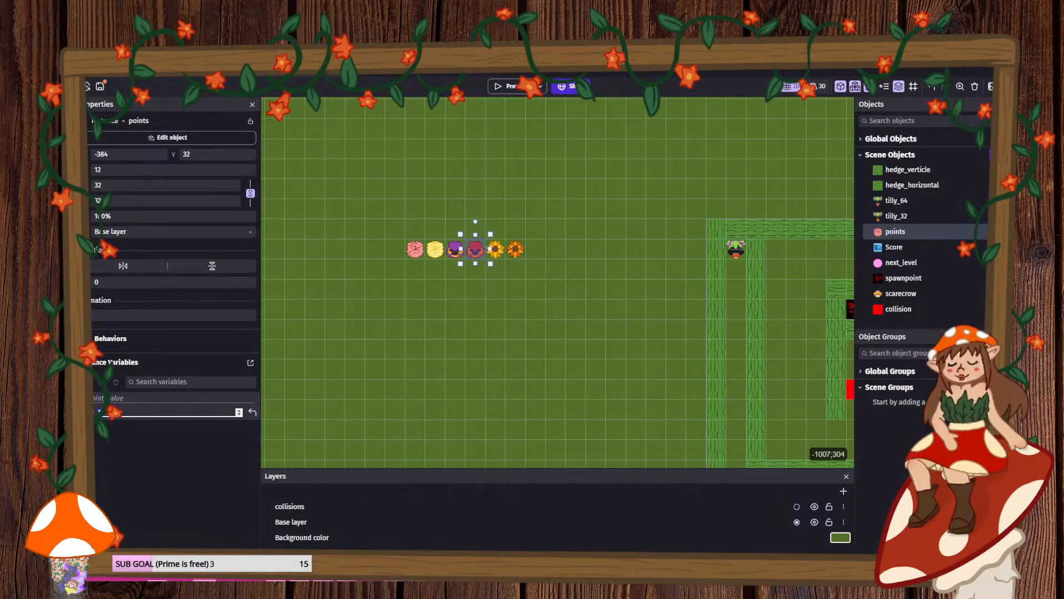
click(494, 246)
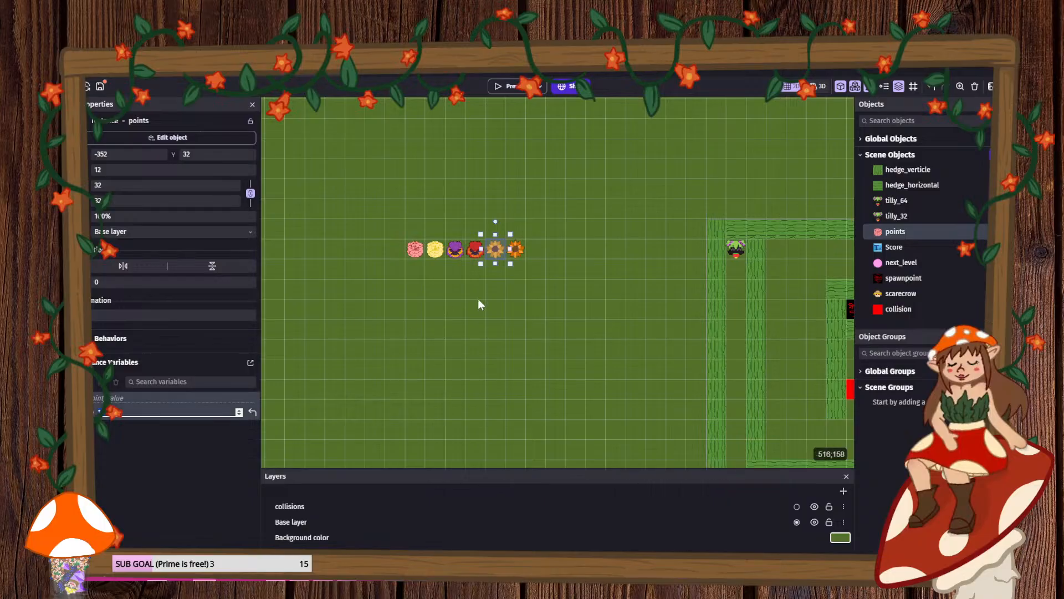
click(517, 250)
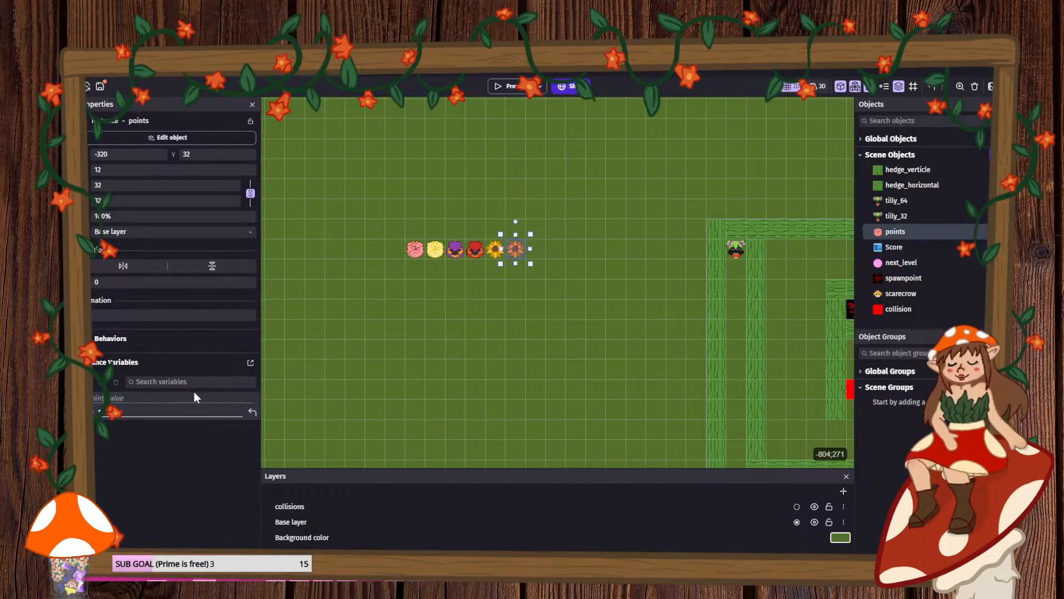
click(506, 392)
scroll(683, 221, down, 6)
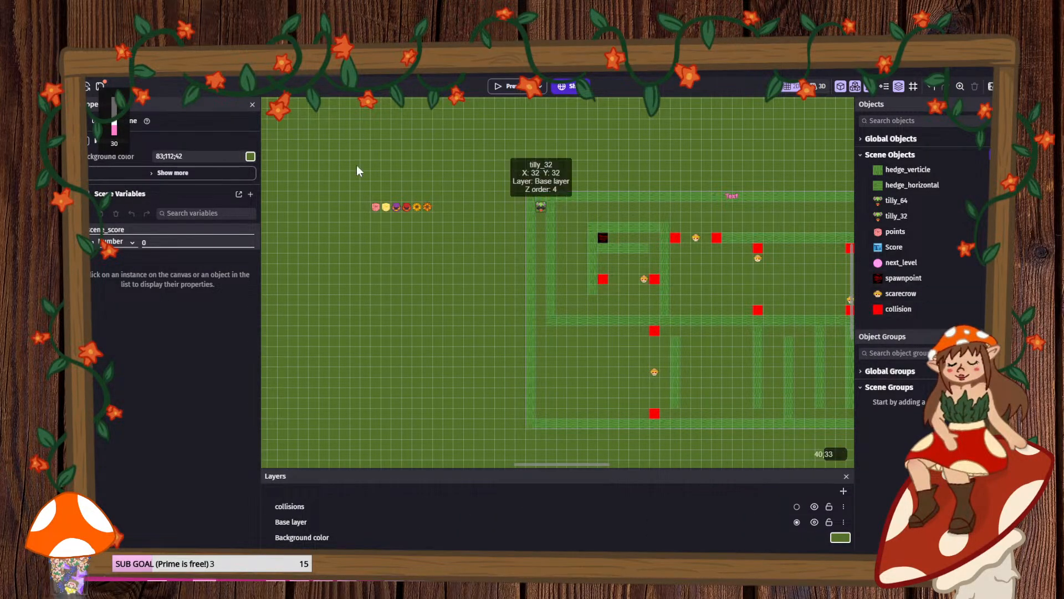
click(101, 86)
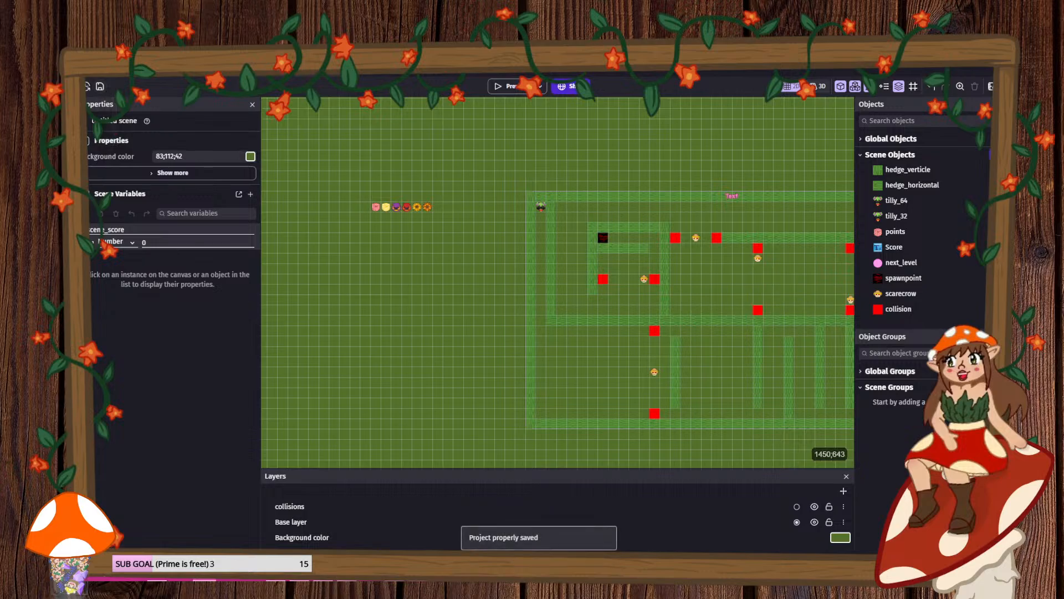
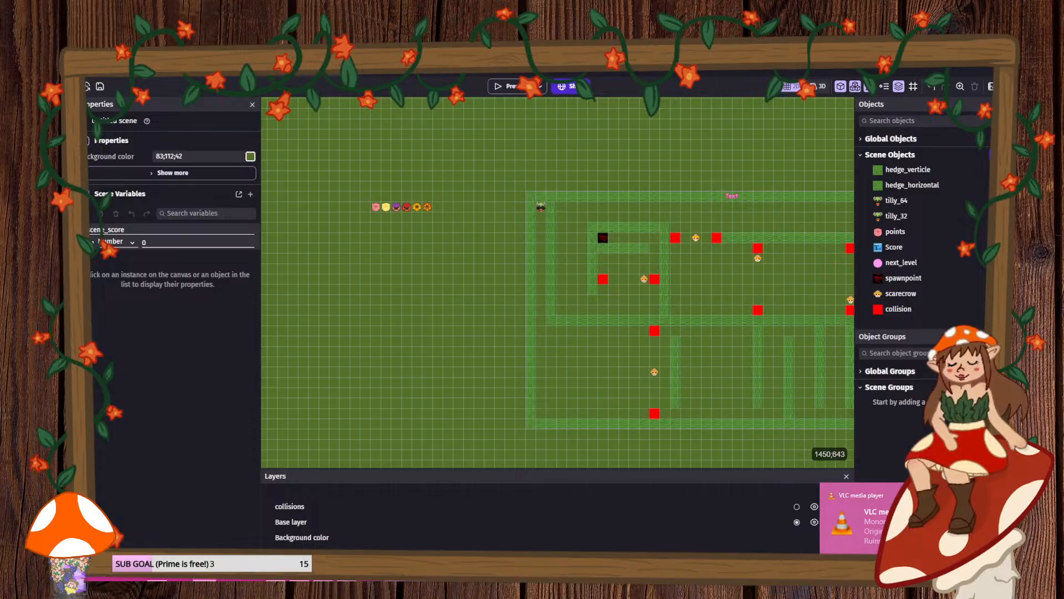
- Look over the whole maze layout and the row of flower variants outside it
scroll(584, 303, down, 3)
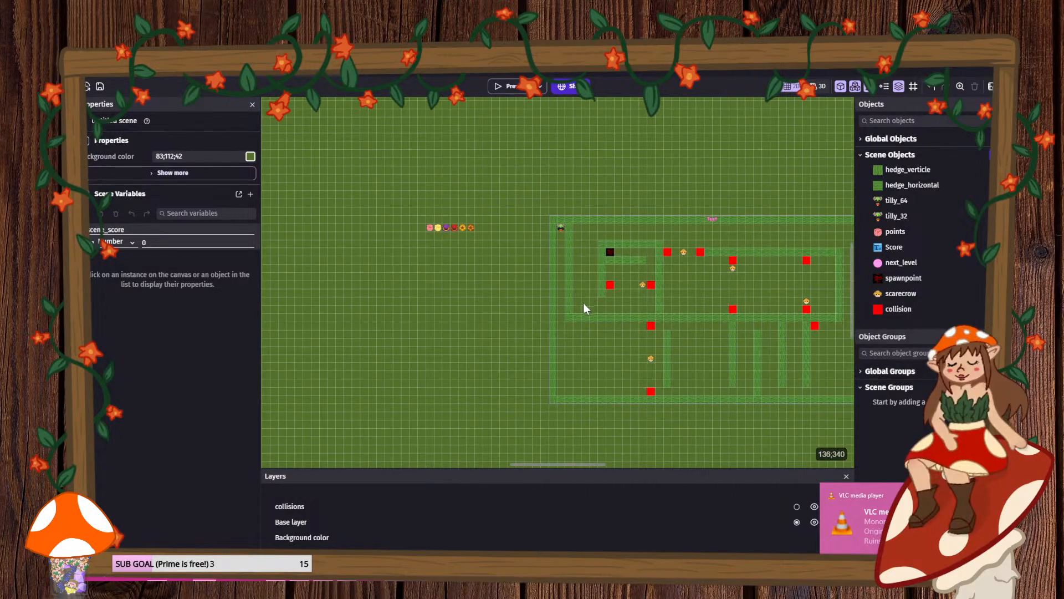
middle_drag(713, 413, 462, 383)
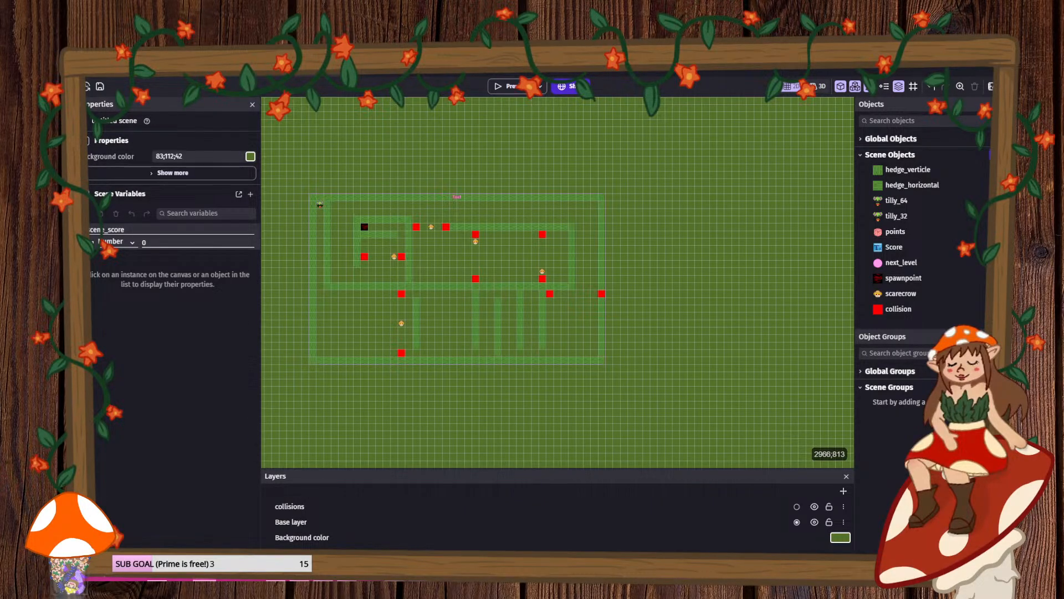
ctrl+scroll(332, 161, up, 1)
middle_drag(331, 160, 526, 161)
middle_drag(436, 173, 327, 188)
scroll(444, 194, up, 3)
scroll(528, 222, up, 2)
middle_drag(553, 305, 543, 256)
scroll(544, 256, down, 1)
scroll(449, 218, down, 2)
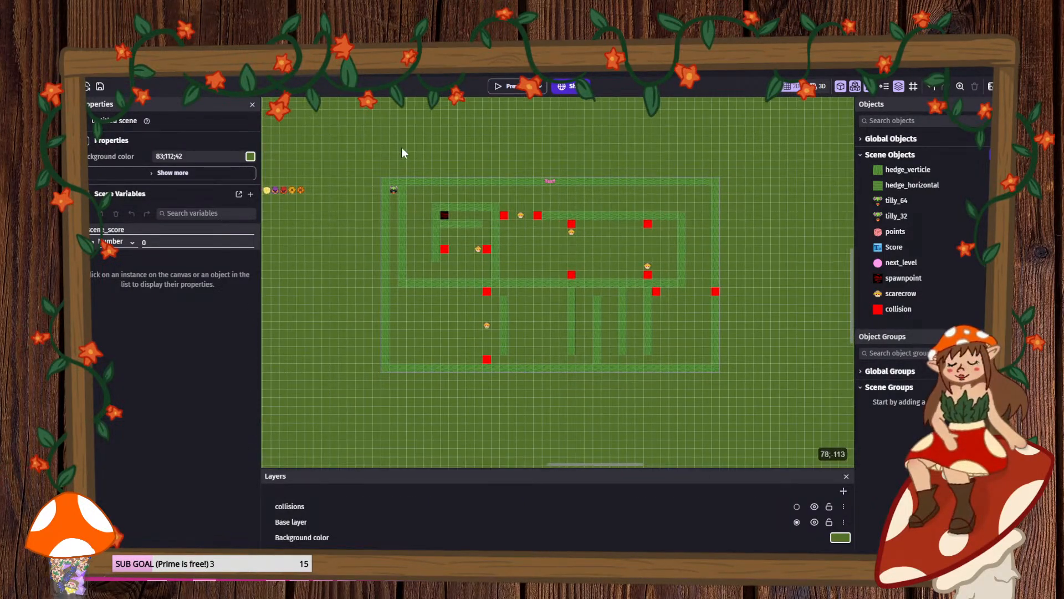
middle_drag(399, 150, 450, 192)
scroll(382, 215, up, 1)
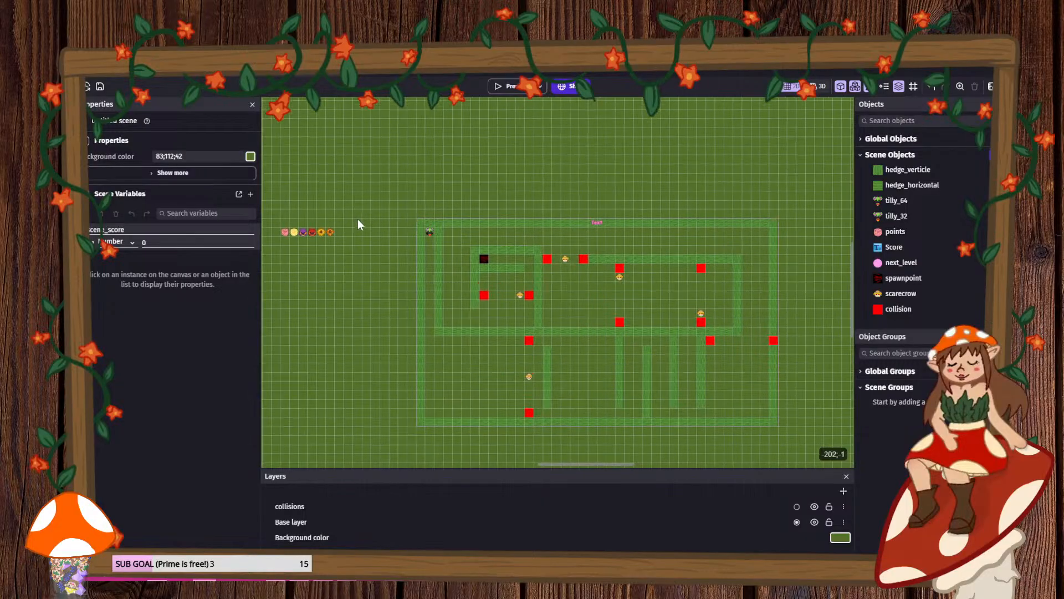
scroll(312, 250, up, 1)
scroll(308, 246, up, 1)
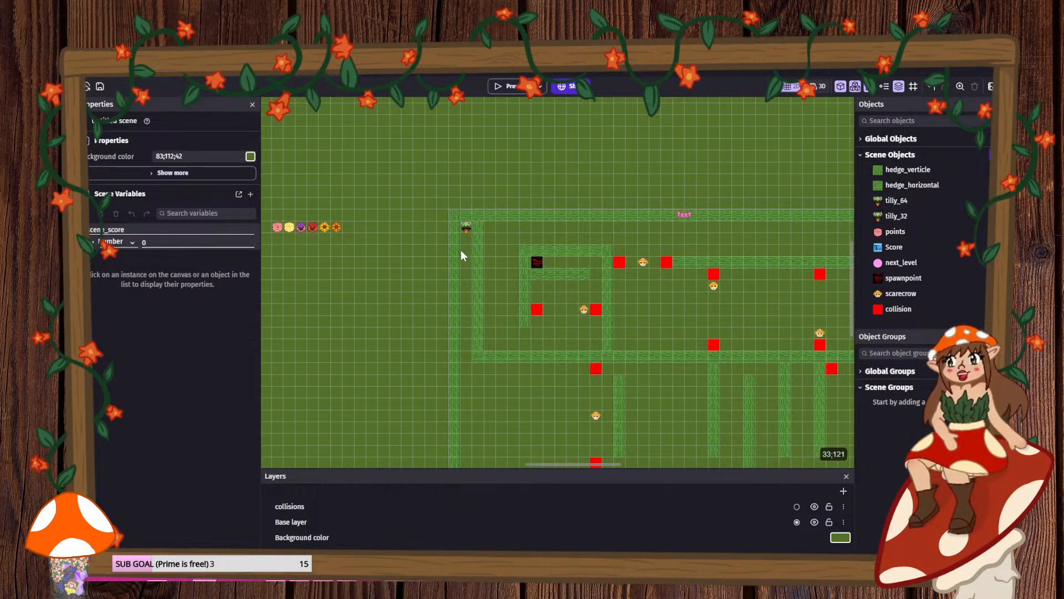
scroll(463, 261, down, 2)
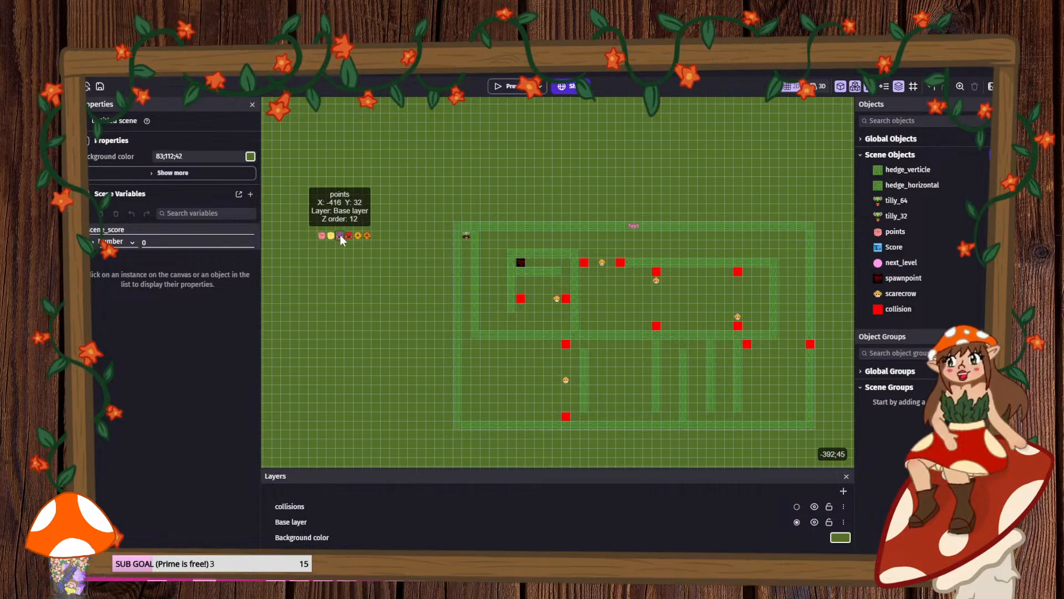
- Check the properties of each of the six flowers in the row, from the pink one to the orange one
click(321, 235)
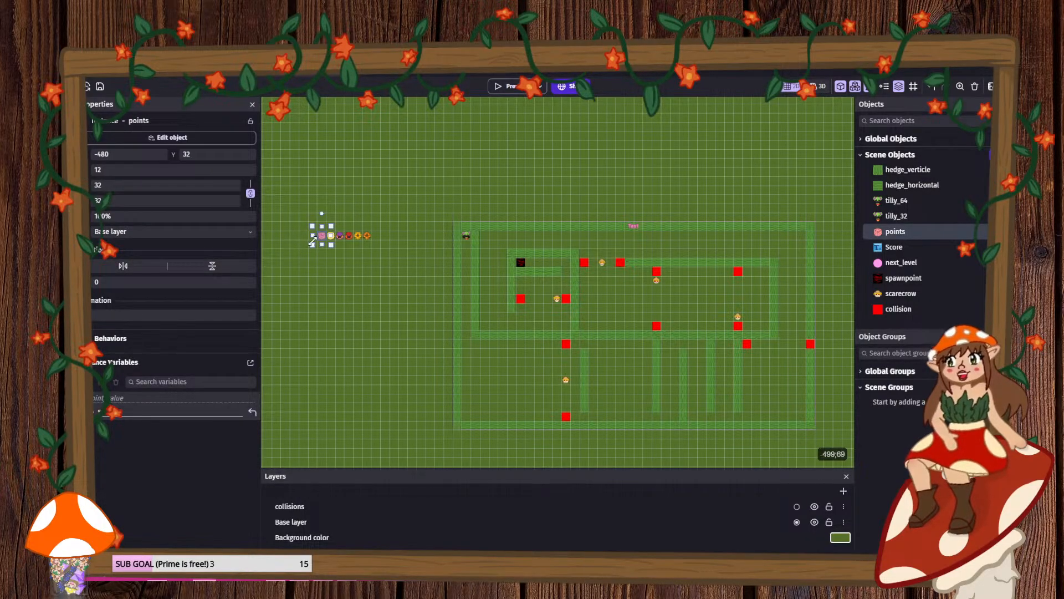
click(334, 247)
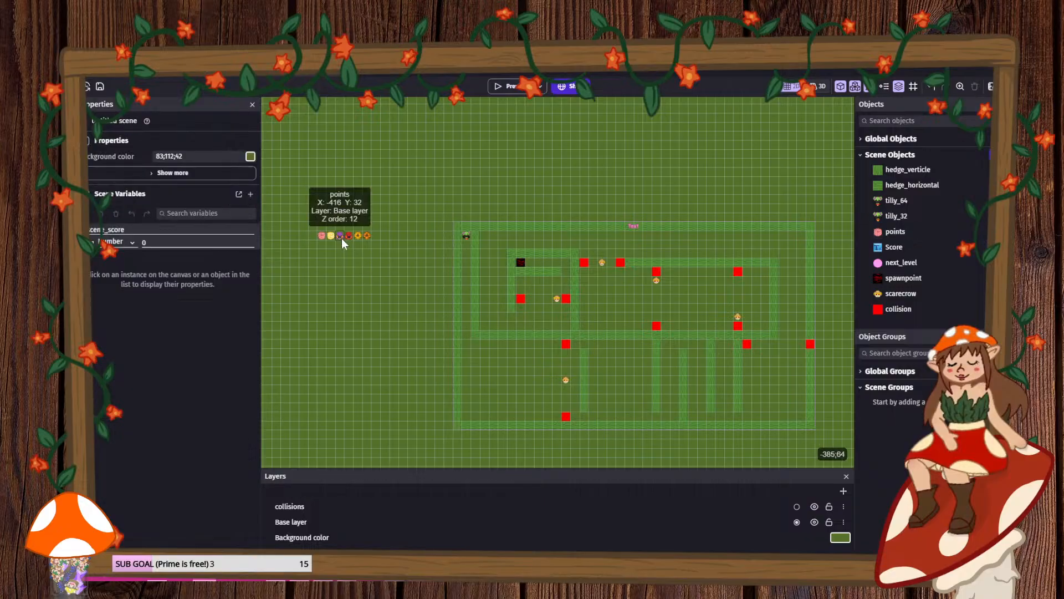
click(330, 235)
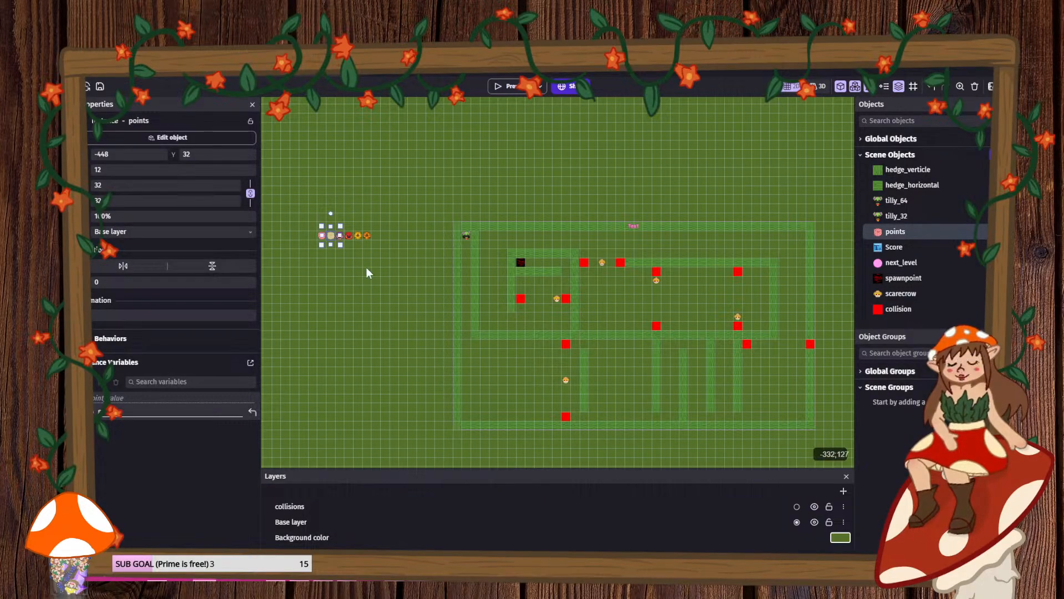
click(367, 268)
click(340, 237)
click(363, 272)
click(348, 238)
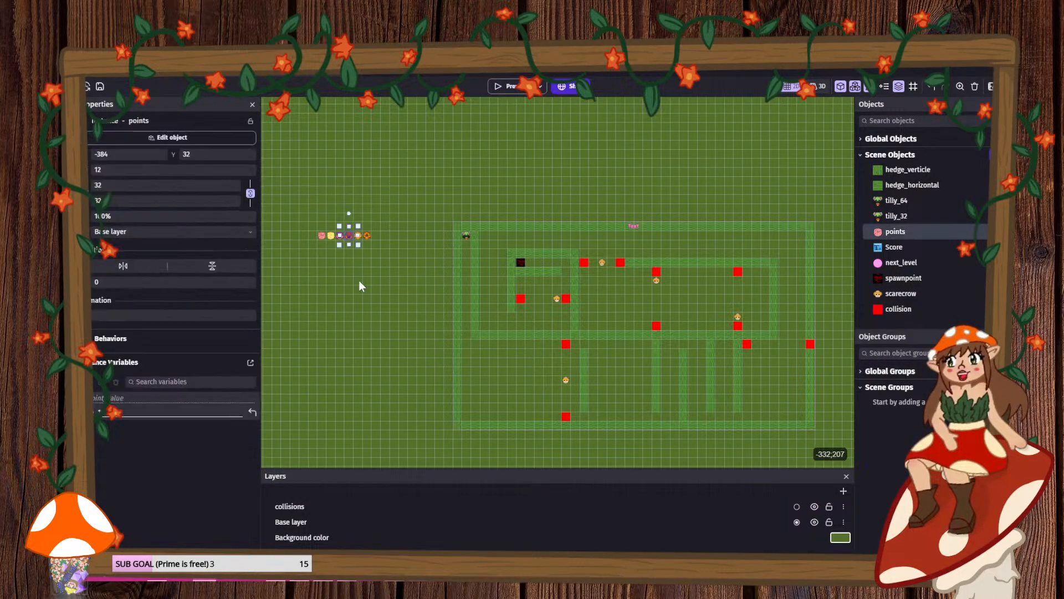
click(360, 285)
click(356, 235)
click(372, 277)
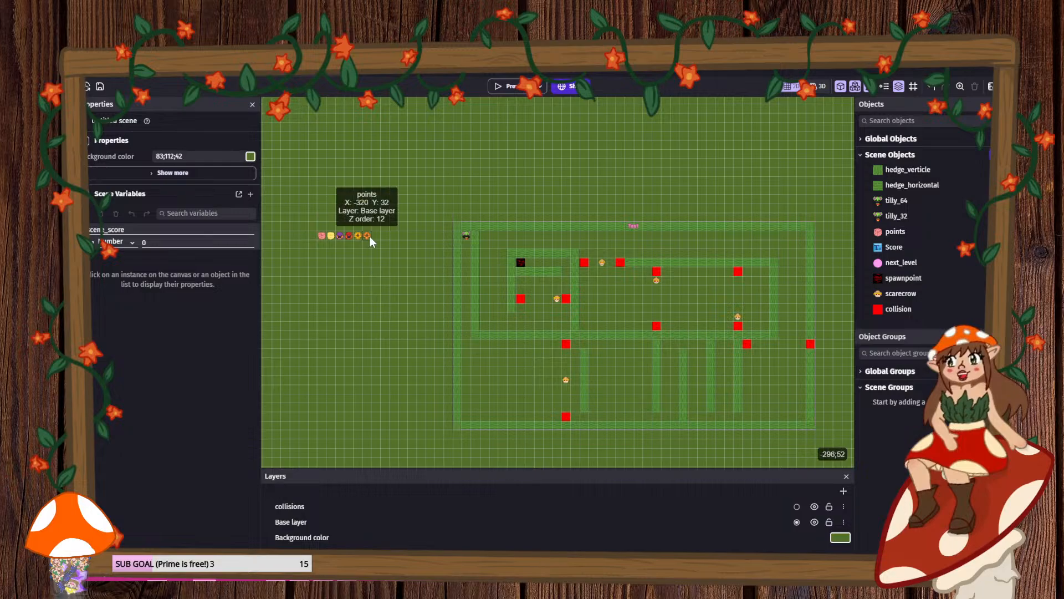
click(367, 235)
click(384, 277)
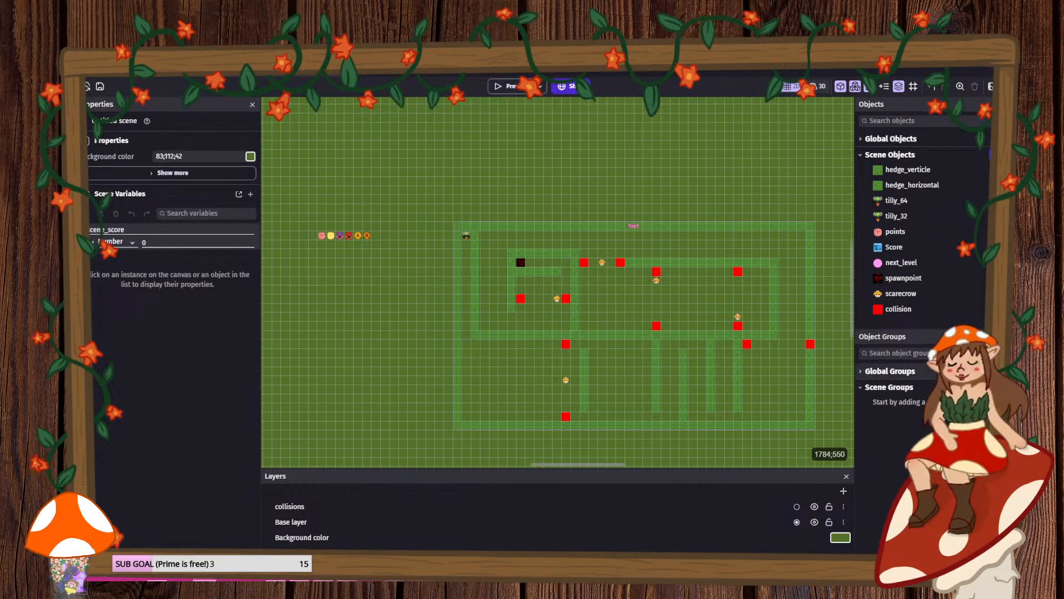
- Add a new animation to the points object and start creating its sprite in Piskel
double_click(894, 233)
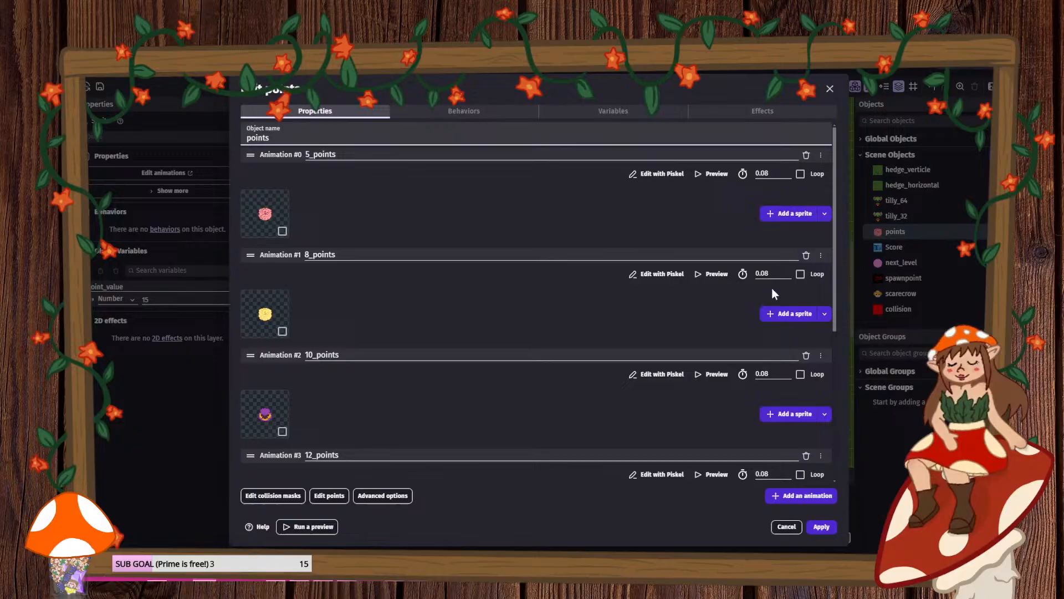
click(805, 495)
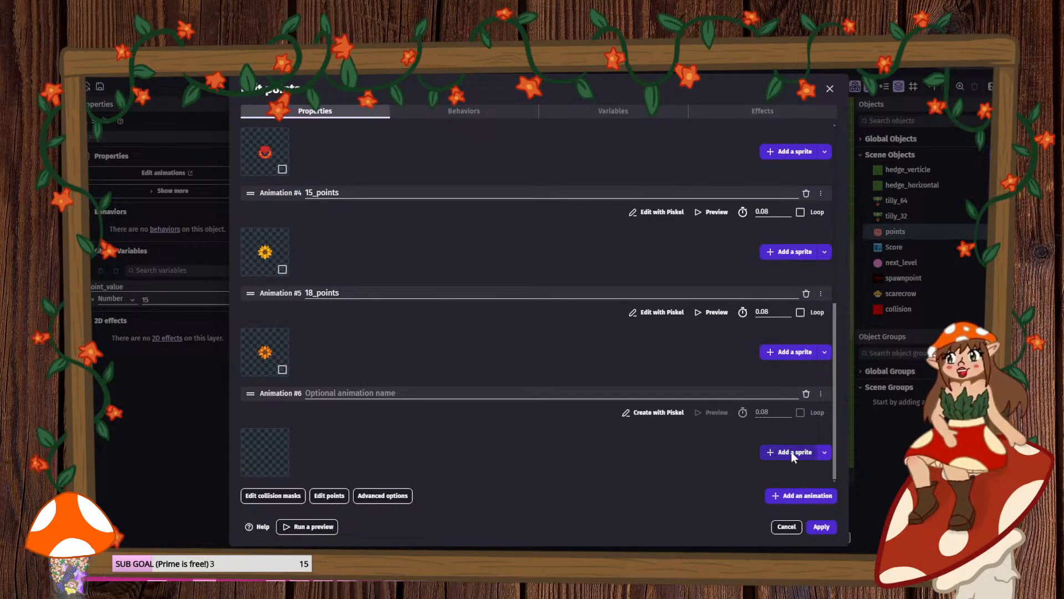
click(639, 412)
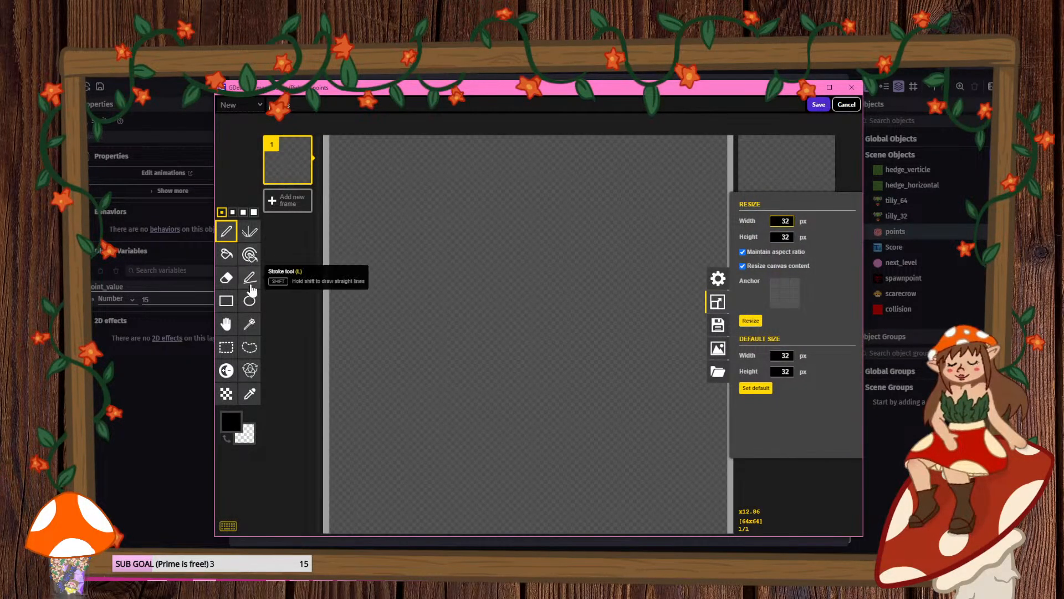
- Outline a small orange flower centre in the middle of the canvas with the vertical mirror pen
click(255, 233)
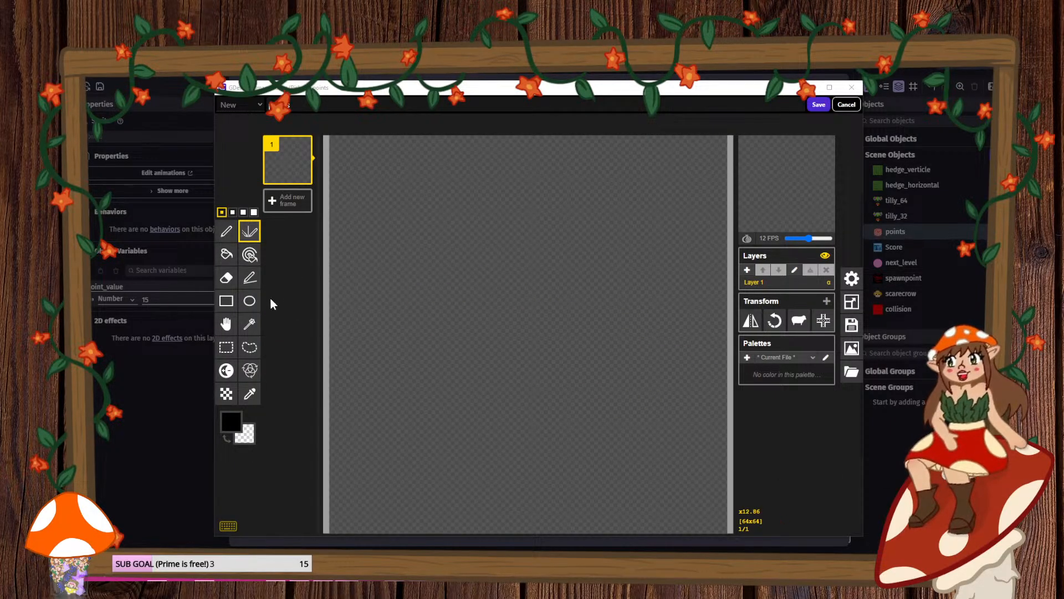
click(231, 431)
click(323, 447)
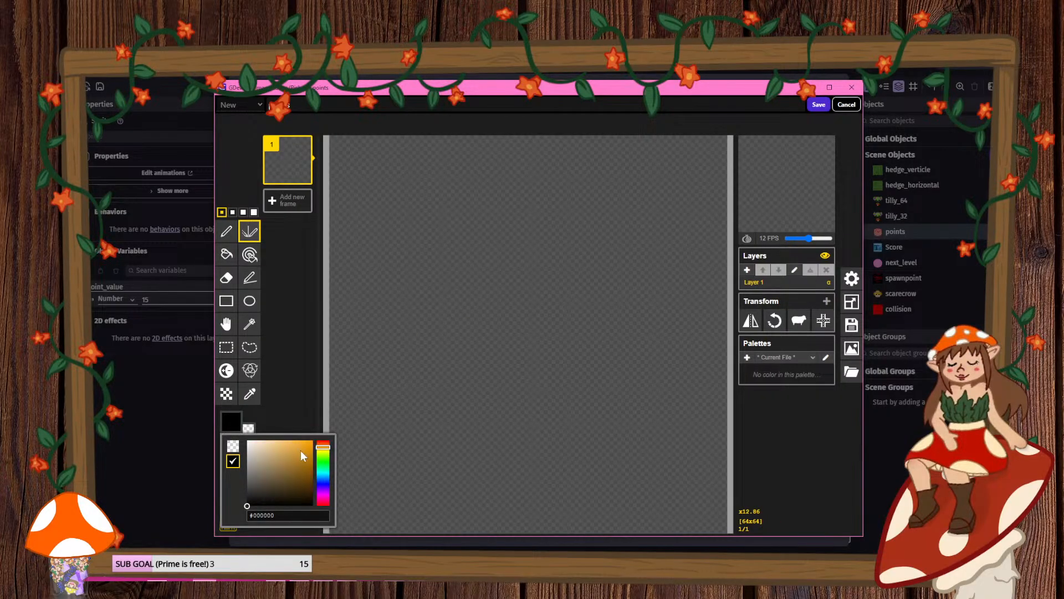
click(302, 455)
click(517, 291)
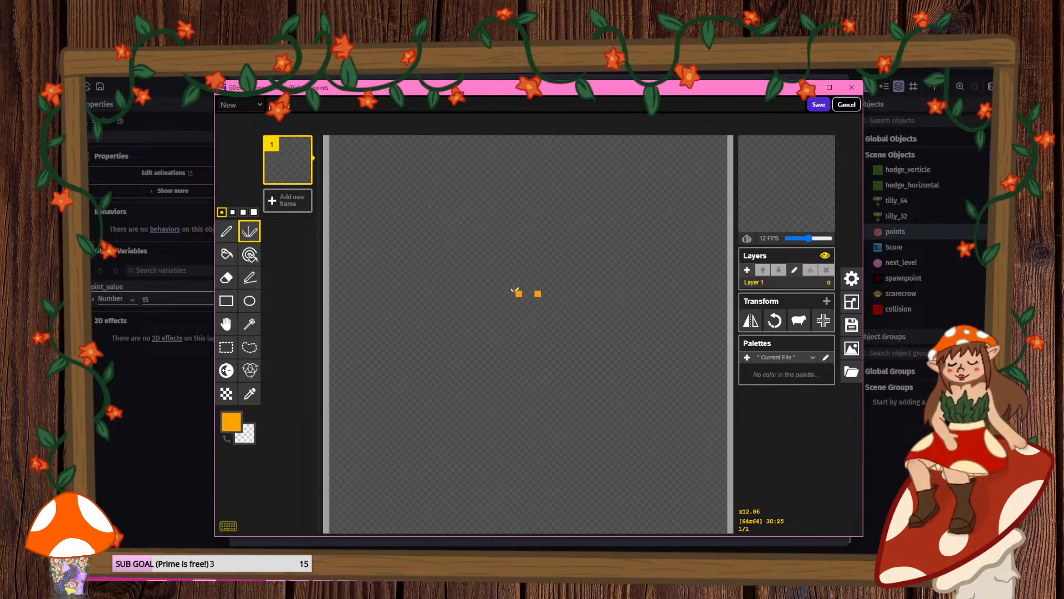
mouse_move(517, 291)
mouse_down()
mouse_move(487, 318)
mouse_move(527, 343)
mouse_up()
key(ctrl+z)
mouse_move(527, 290)
mouse_down()
mouse_move(506, 294)
mouse_move(494, 330)
mouse_move(502, 351)
mouse_up()
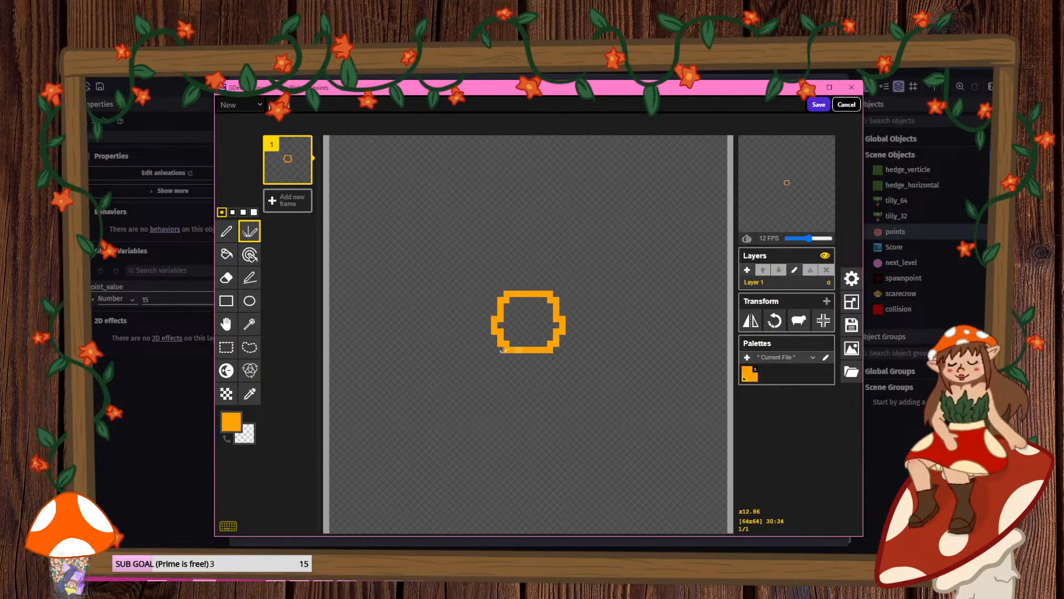
- Outline mirrored petals above and on both sides of the orange centre in pale cream #ffe7bc
click(231, 422)
drag(292, 459, 281, 441)
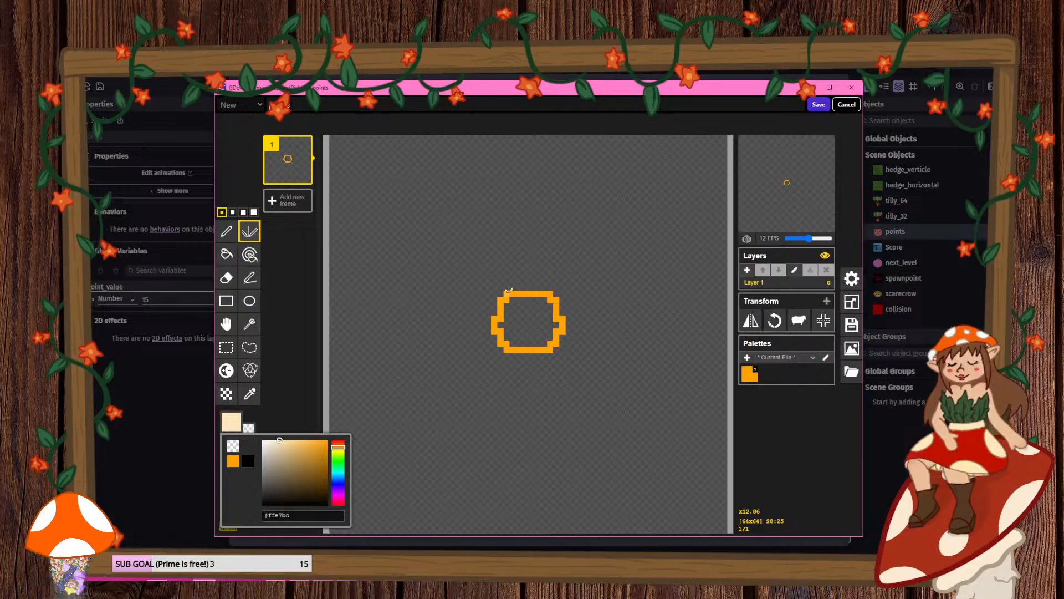
mouse_move(508, 289)
mouse_down()
mouse_move(512, 177)
mouse_move(531, 196)
mouse_up()
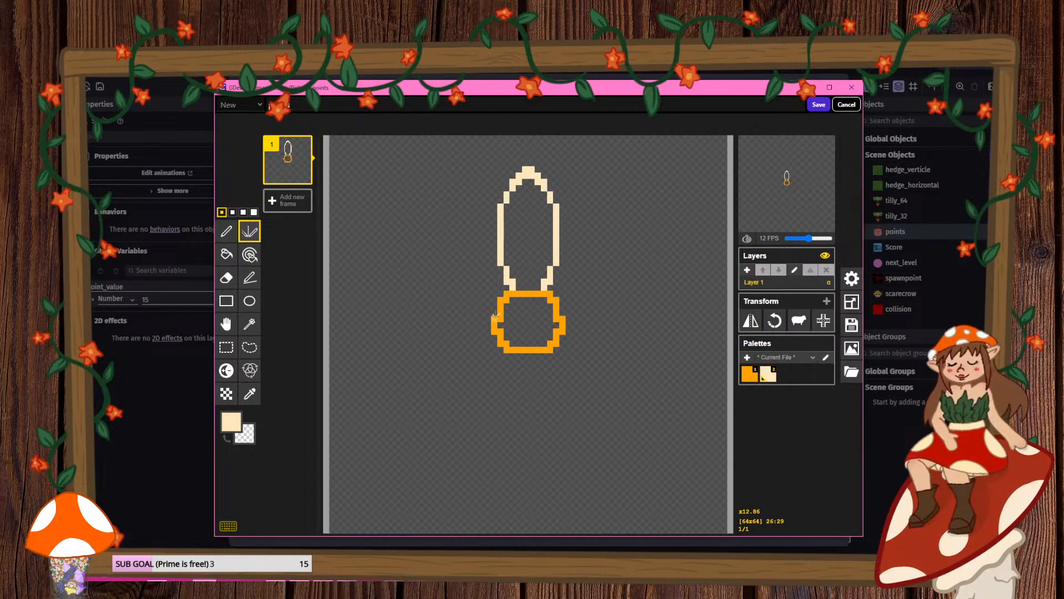
mouse_move(493, 307)
mouse_down()
mouse_move(402, 317)
mouse_move(438, 356)
mouse_move(512, 350)
mouse_move(500, 454)
mouse_up()
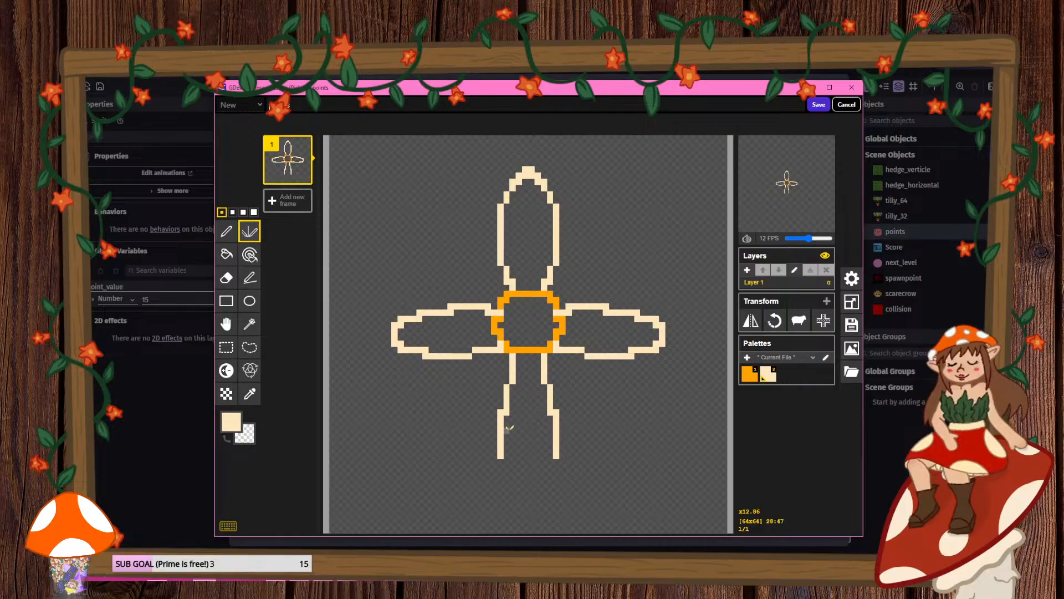
- Redraw the petal below the orange centre as a narrow-based, rounded outline with the vertical mirror pen
key(ctrl+z)
mouse_move(513, 356)
mouse_down()
mouse_move(501, 460)
mouse_move(524, 495)
mouse_up()
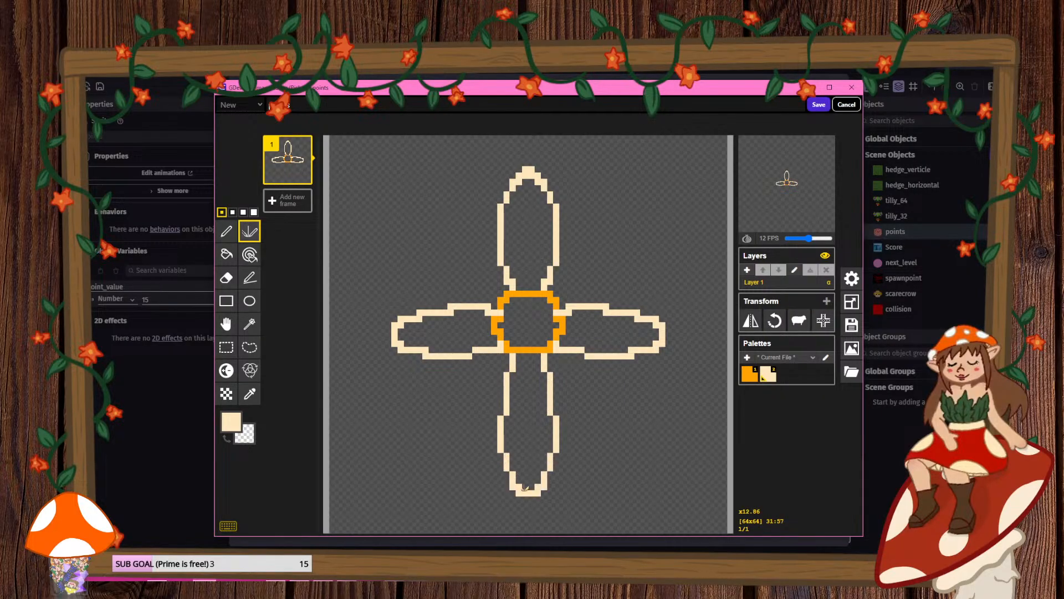
key(ctrl+z)
drag(518, 355, 489, 451)
key(ctrl+z)
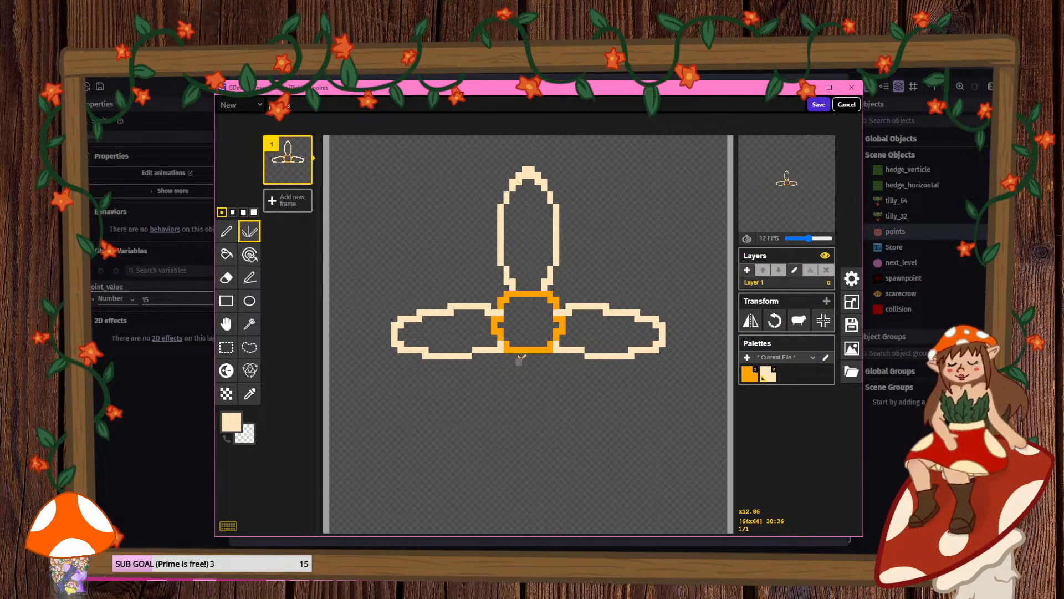
drag(518, 355, 509, 428)
key(ctrl+z)
mouse_move(511, 354)
mouse_down()
mouse_move(487, 417)
mouse_move(485, 465)
mouse_up()
key(ctrl+z)
mouse_move(518, 356)
mouse_down()
mouse_move(500, 464)
mouse_move(523, 480)
mouse_up()
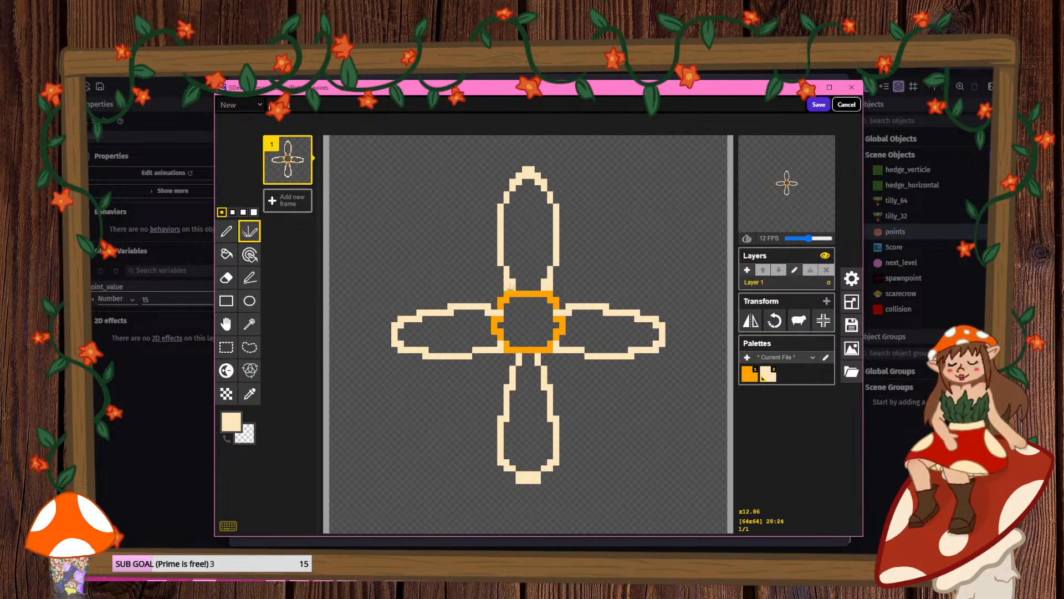
- Outline the upper and lower diagonal petal pairs and check the whole flower
mouse_move(511, 288)
mouse_down()
mouse_move(466, 242)
mouse_move(412, 258)
mouse_move(474, 303)
mouse_up()
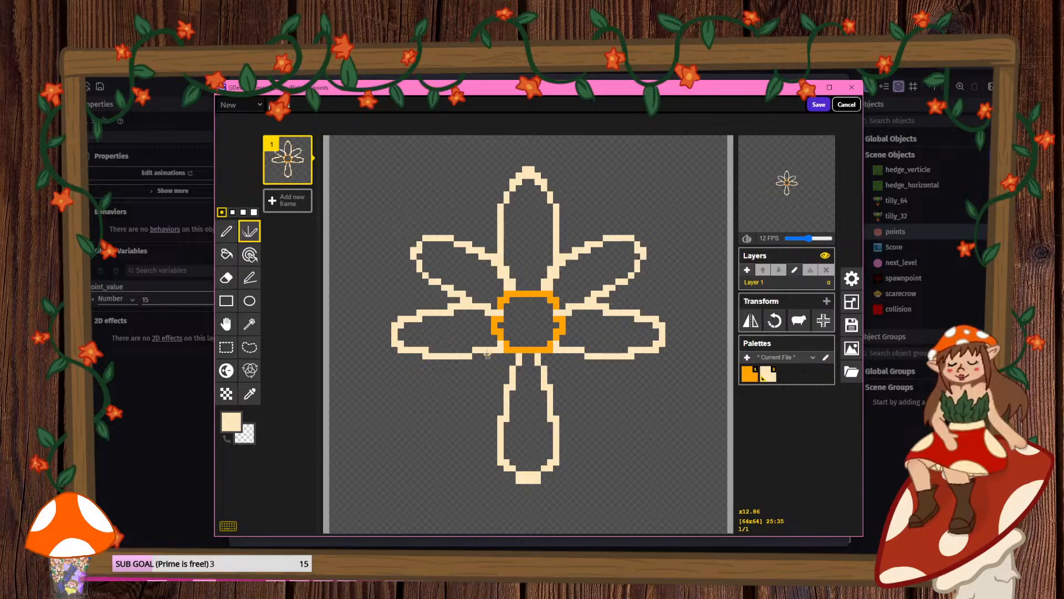
mouse_move(487, 353)
mouse_down()
mouse_move(441, 395)
mouse_move(477, 438)
mouse_move(498, 420)
mouse_up()
scroll(520, 331, down, 2)
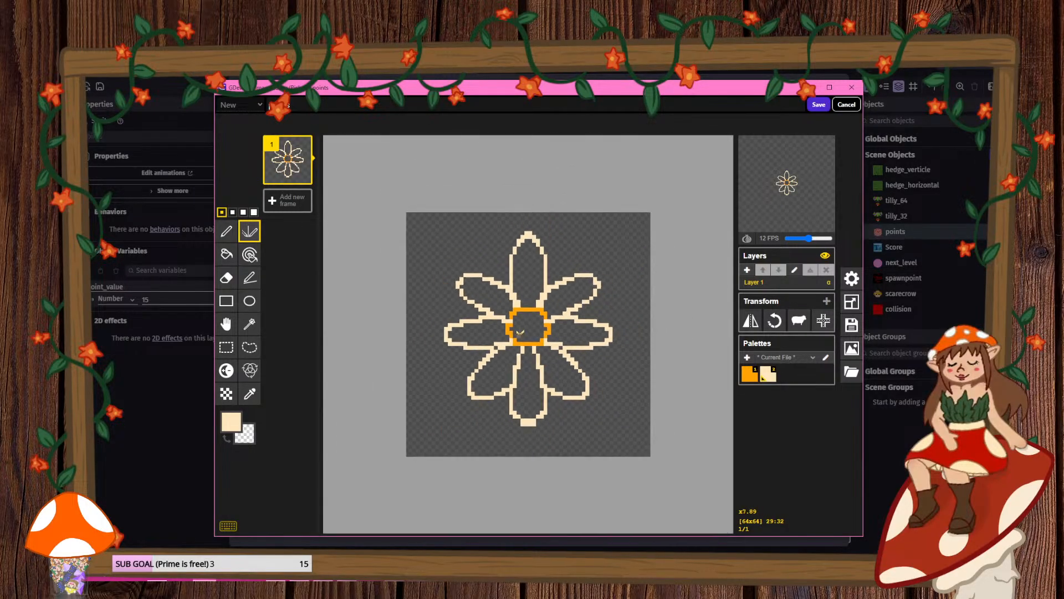
scroll(520, 331, down, 1)
scroll(523, 305, up, 3)
scroll(527, 272, down, 1)
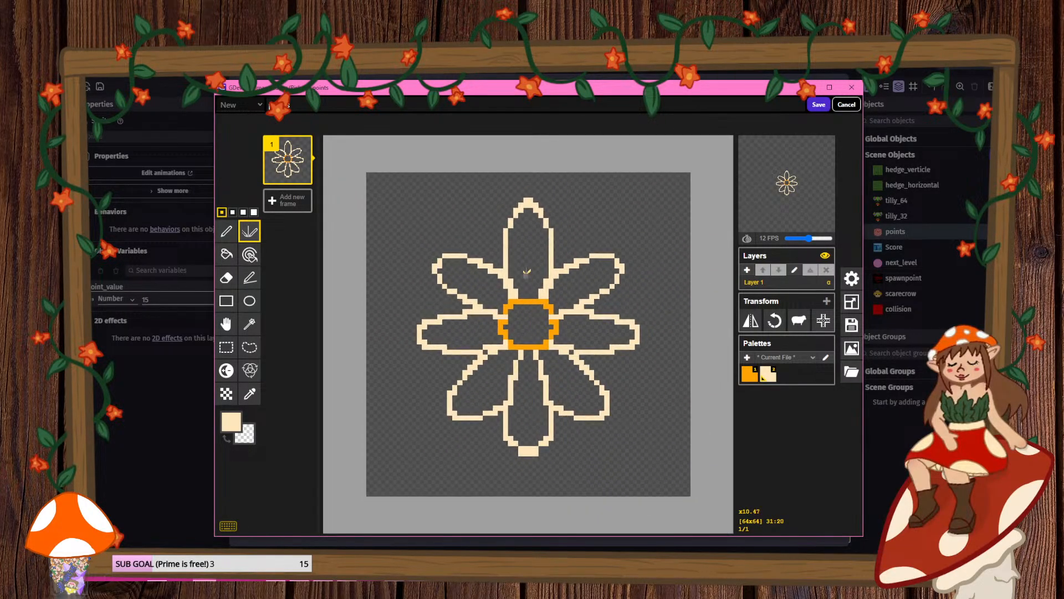
scroll(526, 273, up, 1)
- Resize the flower sprite to 32 px wide together with its canvas content
click(852, 302)
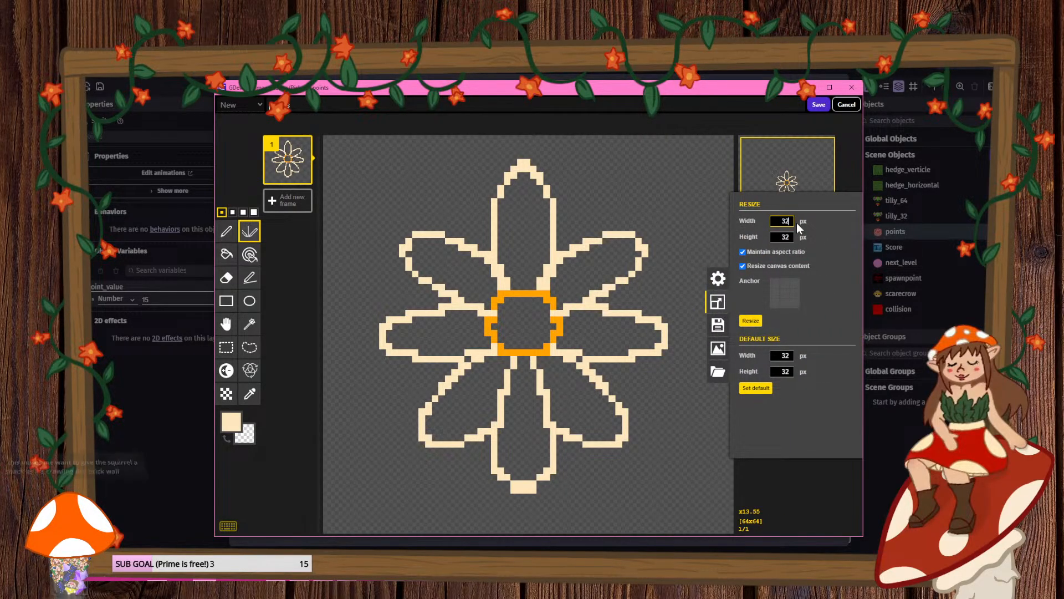
text(32)
key(Return)
mouse_move(450, 242)
mouse_down()
mouse_move(460, 253)
mouse_move(436, 279)
mouse_move(488, 310)
mouse_move(497, 304)
mouse_up()
scroll(489, 266, down, 4)
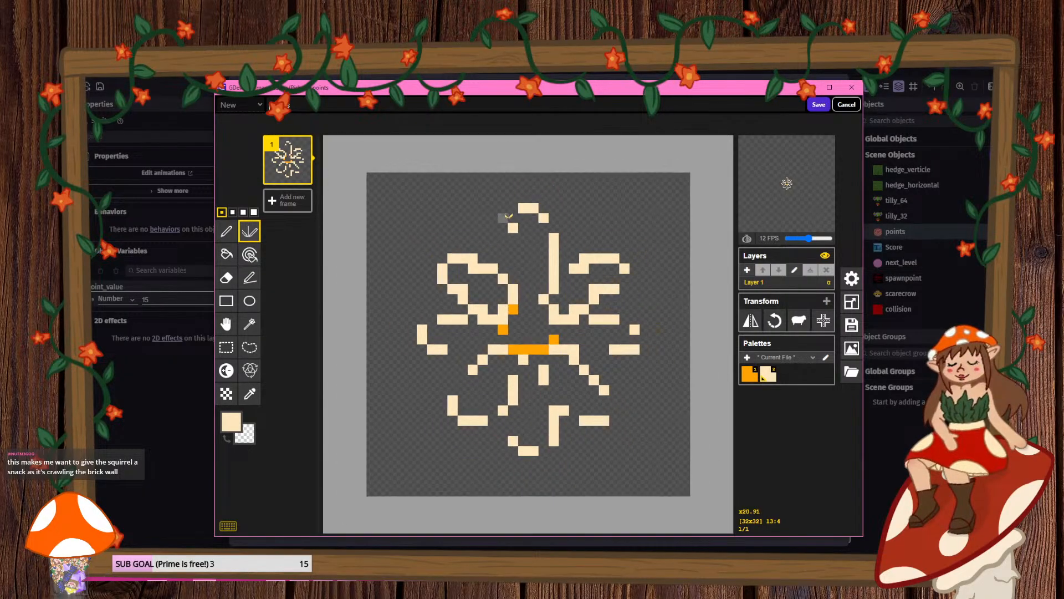
- Try erasing the broken petal and centre pixels of the shrunken flower, and discard the drawing
click(226, 278)
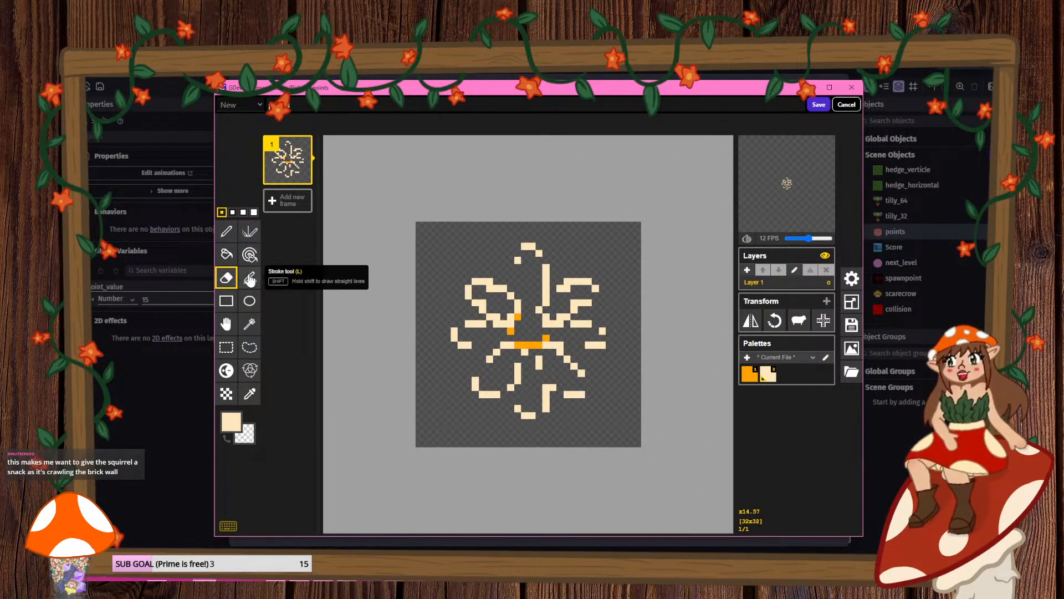
drag(526, 245, 601, 281)
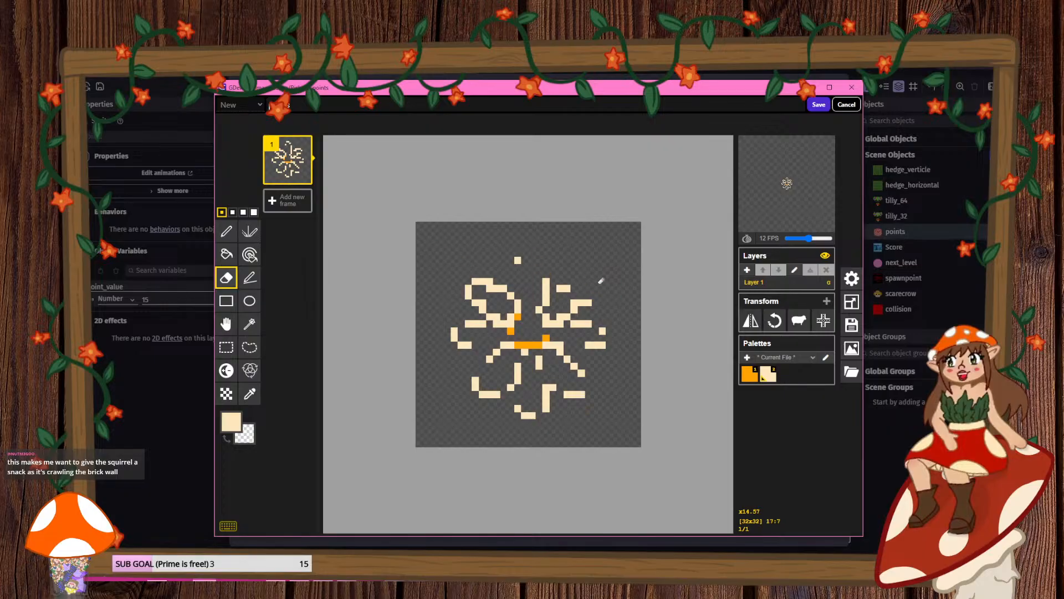
mouse_move(514, 251)
mouse_down()
mouse_move(490, 357)
mouse_move(519, 367)
mouse_move(484, 369)
mouse_up()
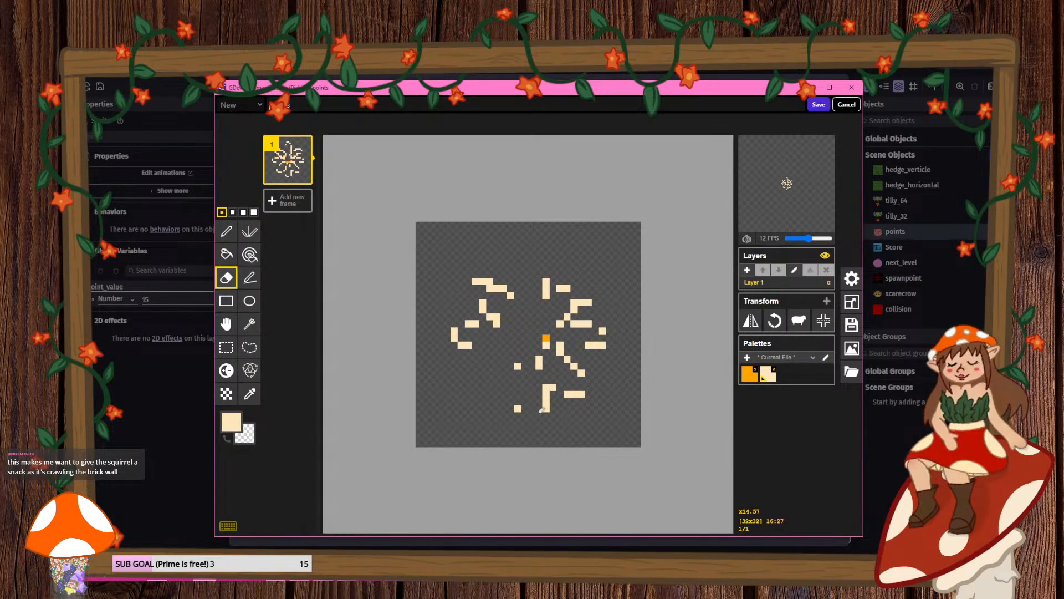
click(847, 104)
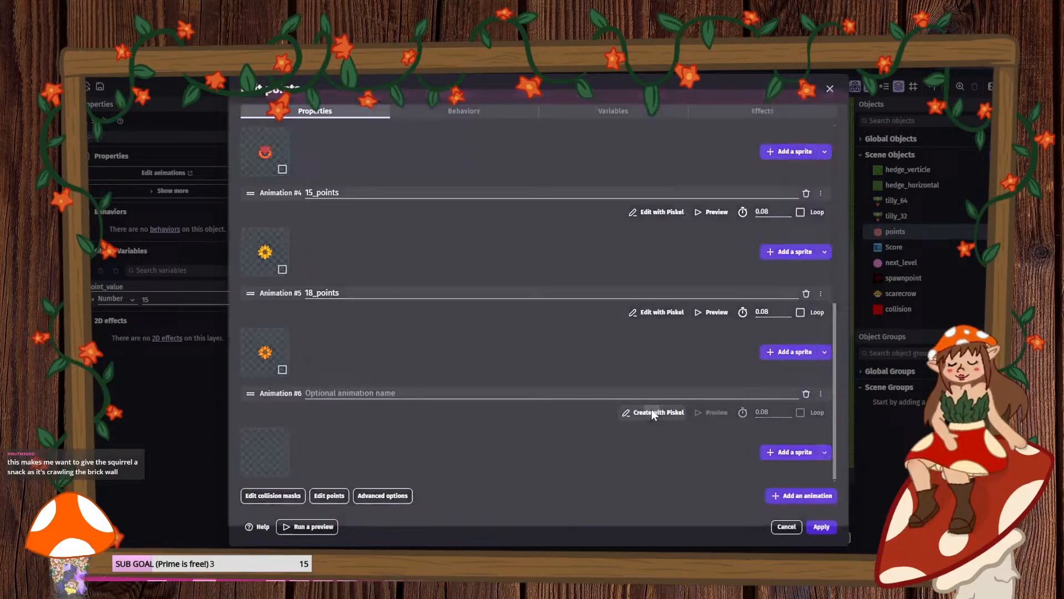
- Start a new sprite for the empty animation in Piskel with a 32 px canvas and a golden-orange drawing colour
click(651, 411)
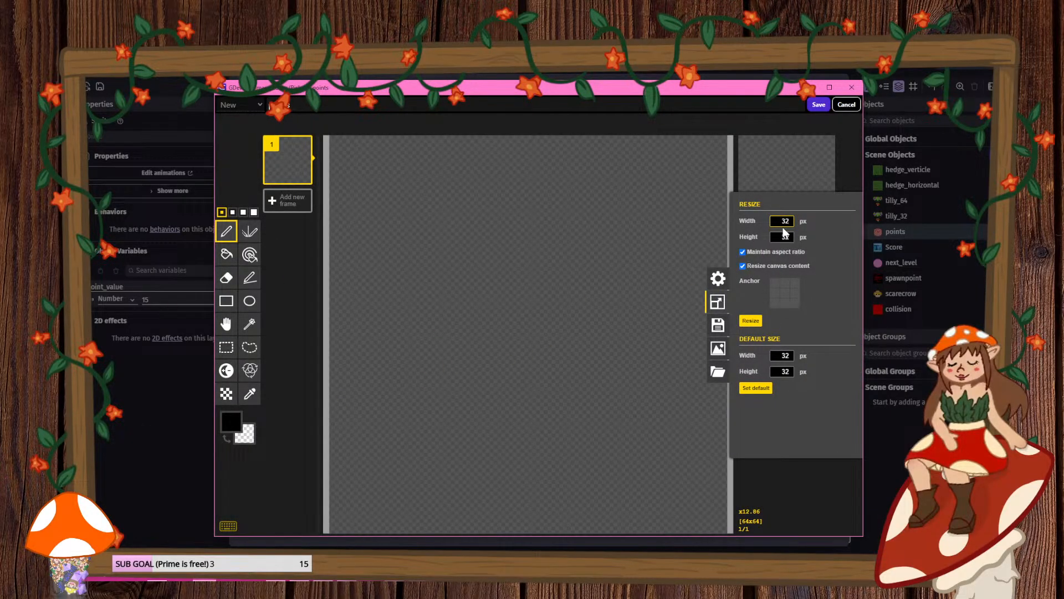
key(Return)
click(244, 416)
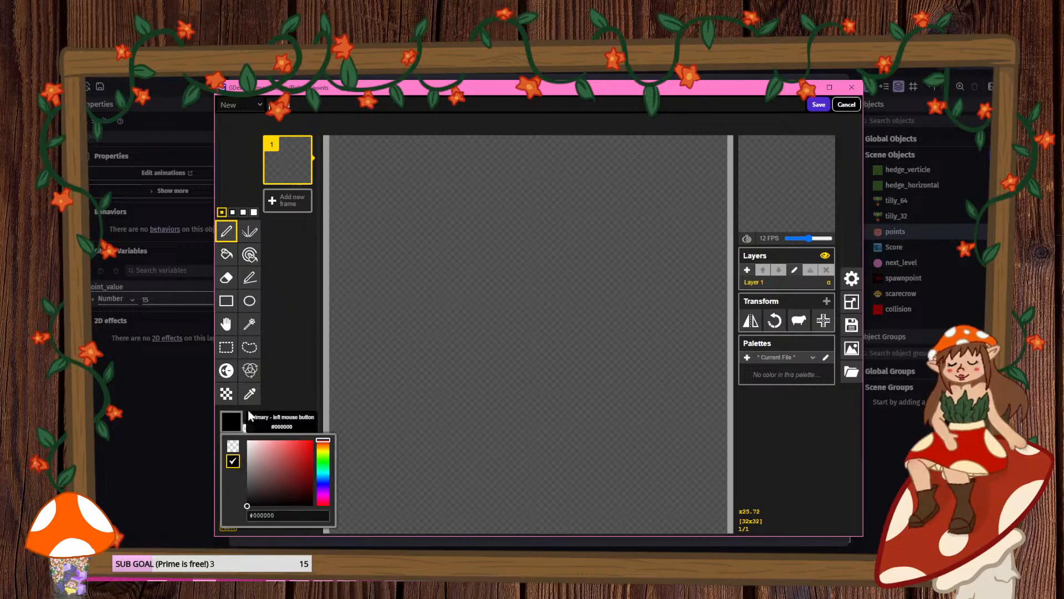
click(325, 450)
drag(294, 447, 297, 440)
click(326, 448)
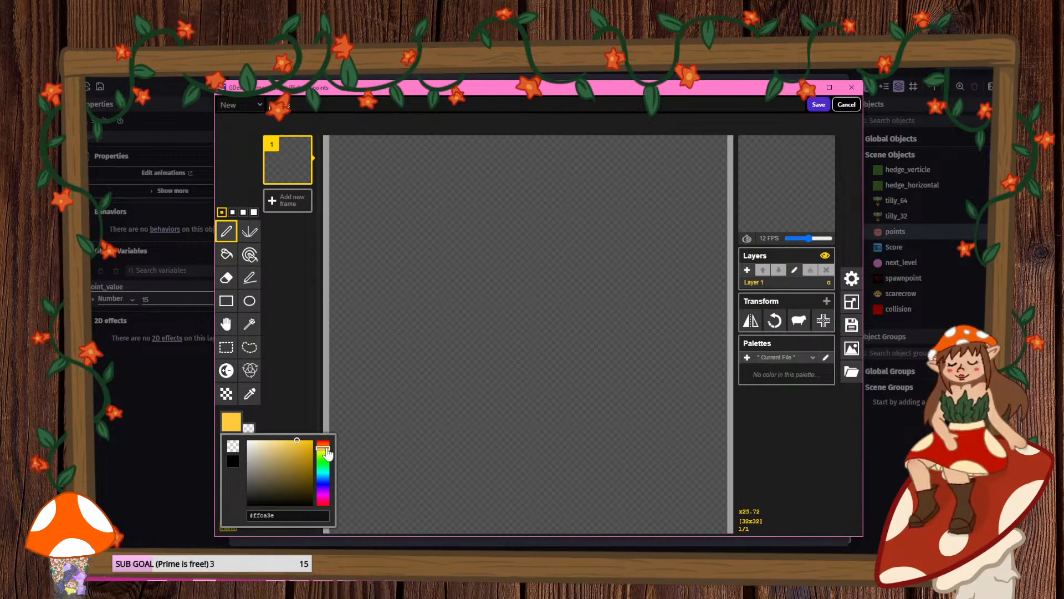
- Try drawing the flower centre freehand with the regular Pen tool
mouse_move(524, 291)
mouse_down()
mouse_move(489, 292)
mouse_move(473, 354)
mouse_up()
key(super)
scroll(486, 203, down, 1)
click(619, 249)
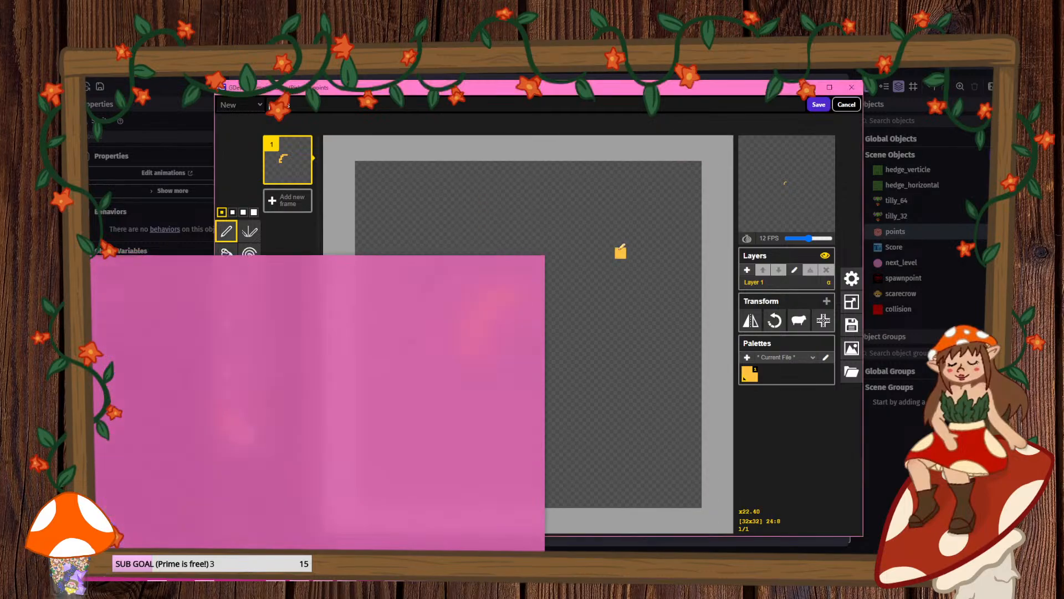
scroll(480, 240, down, 1)
key(ctrl+z)
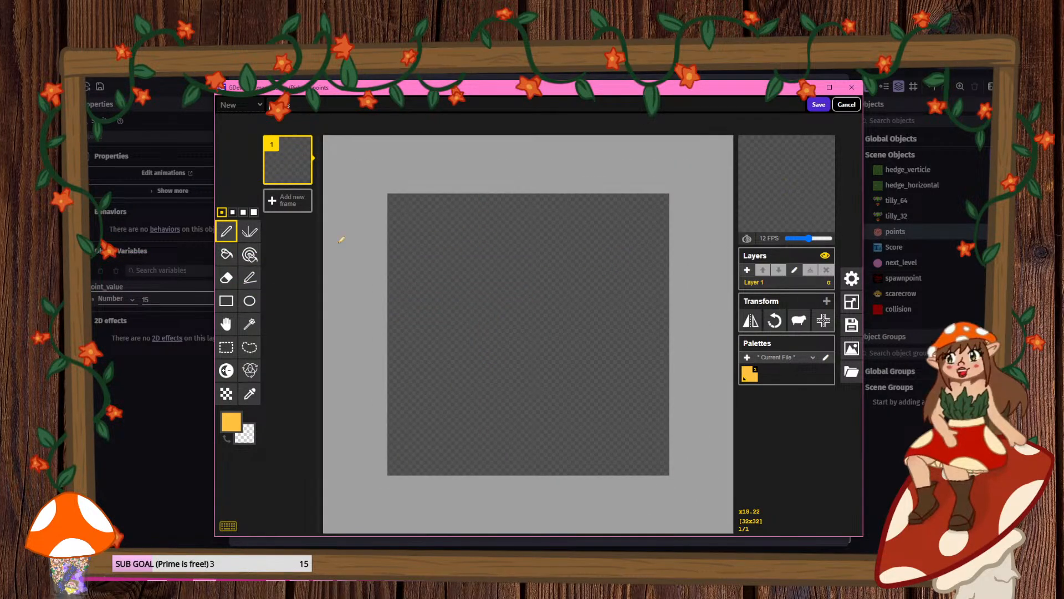
- Outline a golden-orange flower centre about 8 by 9 px in the middle of the canvas with the vertical mirror pen
click(250, 231)
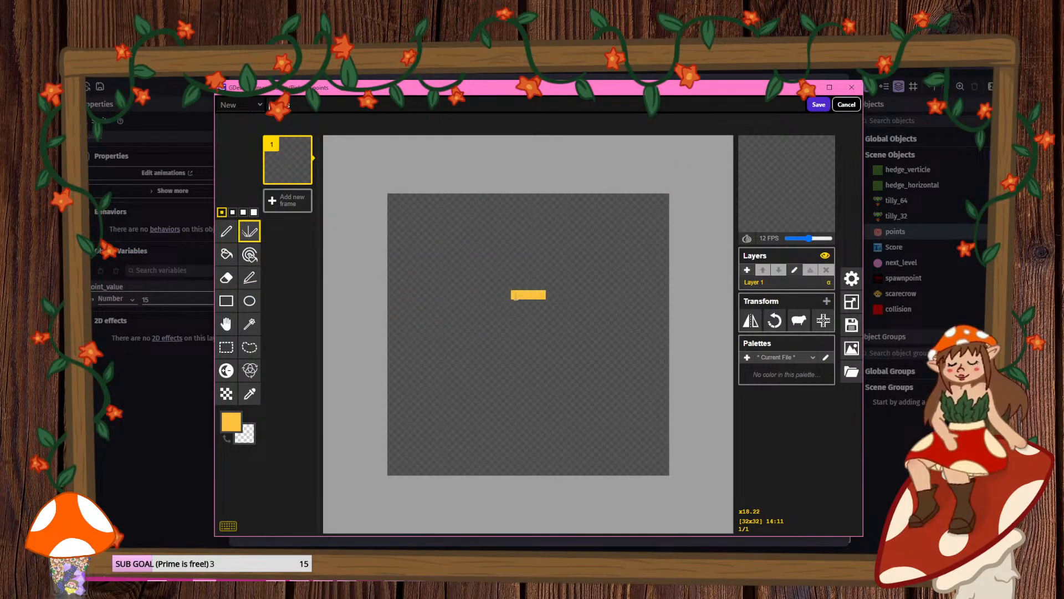
mouse_move(515, 295)
mouse_down()
mouse_move(499, 357)
mouse_move(524, 377)
mouse_up()
key(ctrl+z)
mouse_move(532, 295)
mouse_down()
mouse_move(477, 324)
mouse_move(490, 382)
mouse_move(527, 383)
mouse_up()
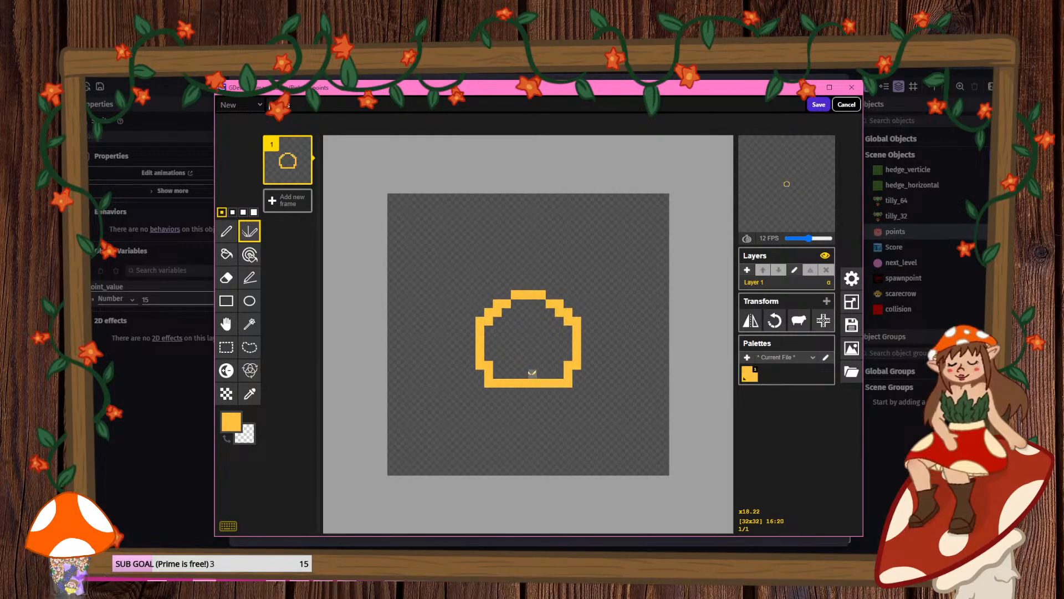
key(ctrl+z)
mouse_move(533, 294)
mouse_down()
mouse_move(510, 302)
mouse_move(488, 372)
mouse_up()
key(ctrl+z)
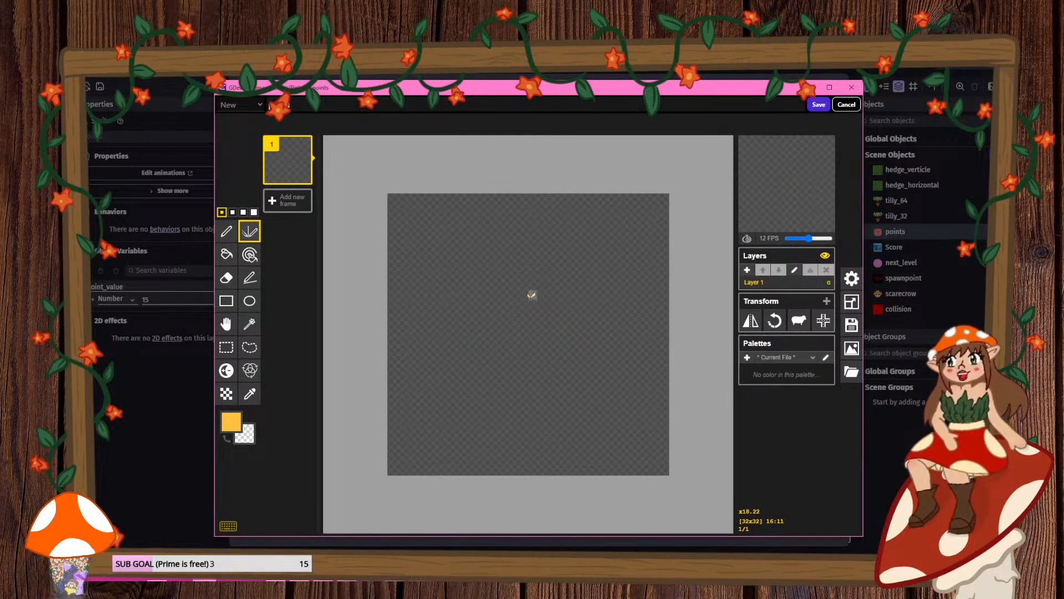
mouse_move(528, 294)
mouse_down()
mouse_move(512, 293)
mouse_move(496, 350)
mouse_move(524, 367)
mouse_up()
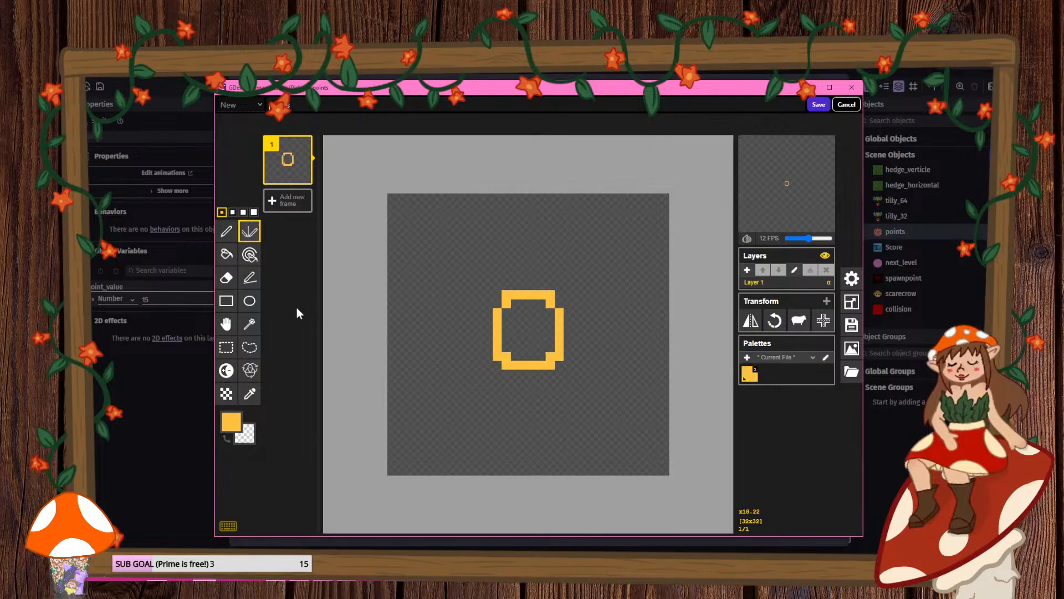
- Outline a pointed pale cream petal directly above the golden-orange centre
click(227, 424)
click(283, 443)
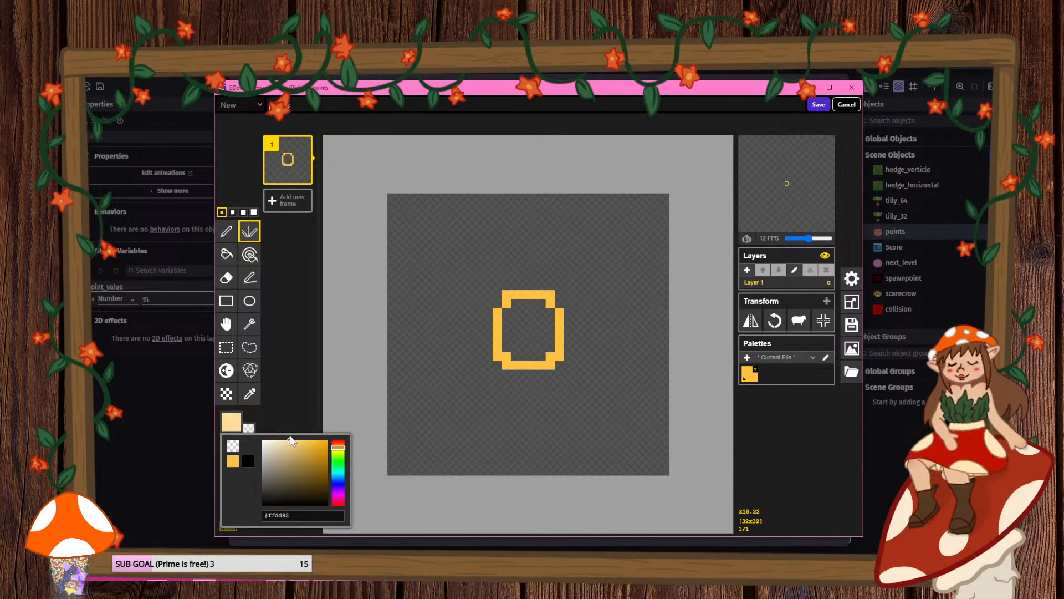
mouse_move(513, 285)
mouse_down()
mouse_move(506, 227)
mouse_move(524, 215)
mouse_up()
- Try outlining mirrored side, diagonal and lower petals around the centre, and undo the latest strokes
mouse_move(501, 303)
mouse_down()
mouse_move(468, 294)
mouse_move(435, 304)
mouse_move(460, 339)
mouse_move(492, 343)
mouse_move(498, 367)
mouse_move(444, 430)
mouse_move(522, 402)
mouse_move(495, 364)
mouse_move(449, 345)
mouse_move(416, 390)
mouse_move(452, 386)
mouse_up()
mouse_move(499, 280)
mouse_down()
mouse_move(478, 255)
mouse_move(445, 261)
mouse_move(454, 289)
mouse_up()
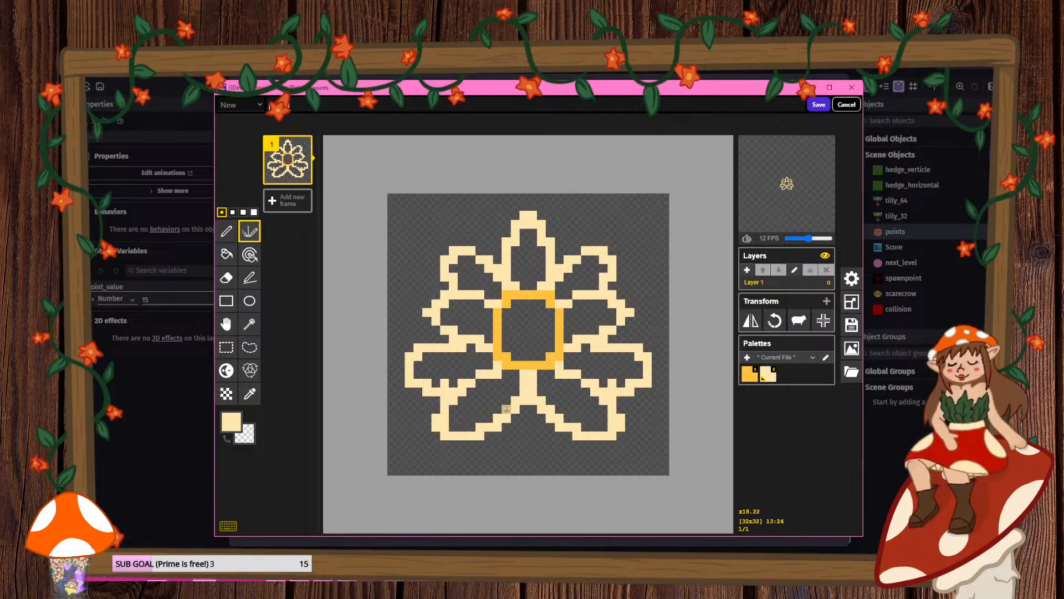
drag(515, 426, 524, 456)
key(ctrl+z)
key(ctrl+z)
key(ctrl+z)
key(ctrl+z)
key(ctrl+z)
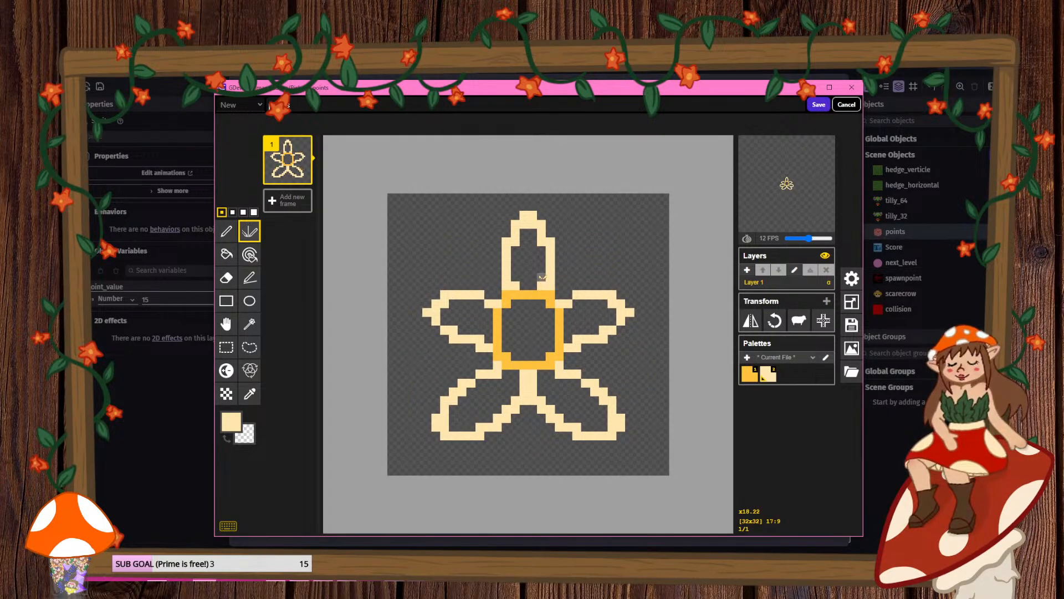
- Outline a rounded pale cream petal about 6 by 10 px directly below the golden-orange centre, undoing the unsatisfactory attempts
drag(515, 373, 513, 436)
key(ctrl+z)
mouse_move(506, 367)
mouse_down()
mouse_move(508, 435)
mouse_move(522, 443)
mouse_up()
key(ctrl+z)
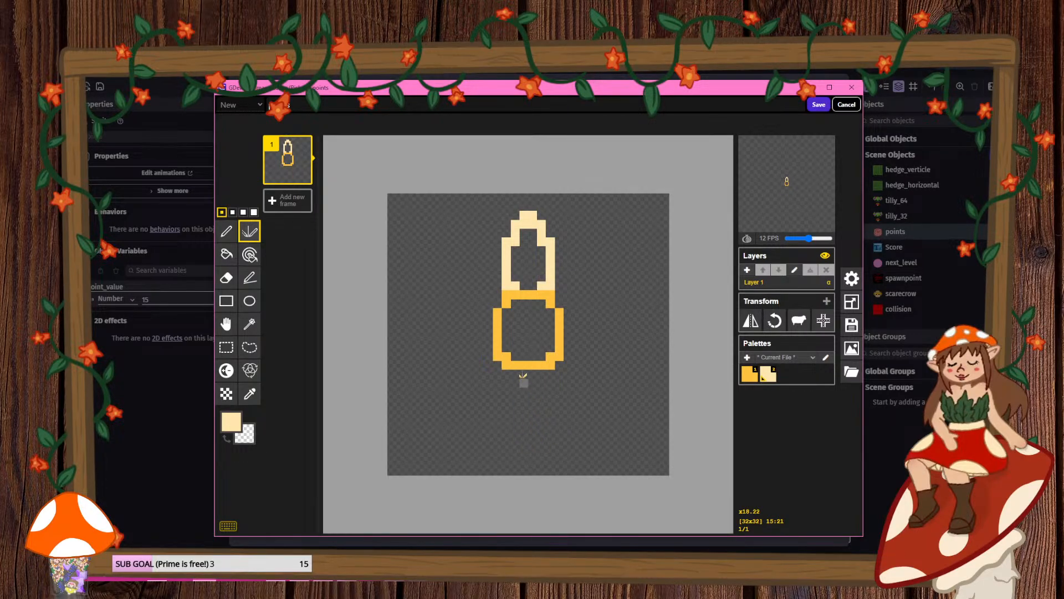
mouse_move(506, 367)
mouse_down()
mouse_move(506, 430)
mouse_move(533, 444)
mouse_up()
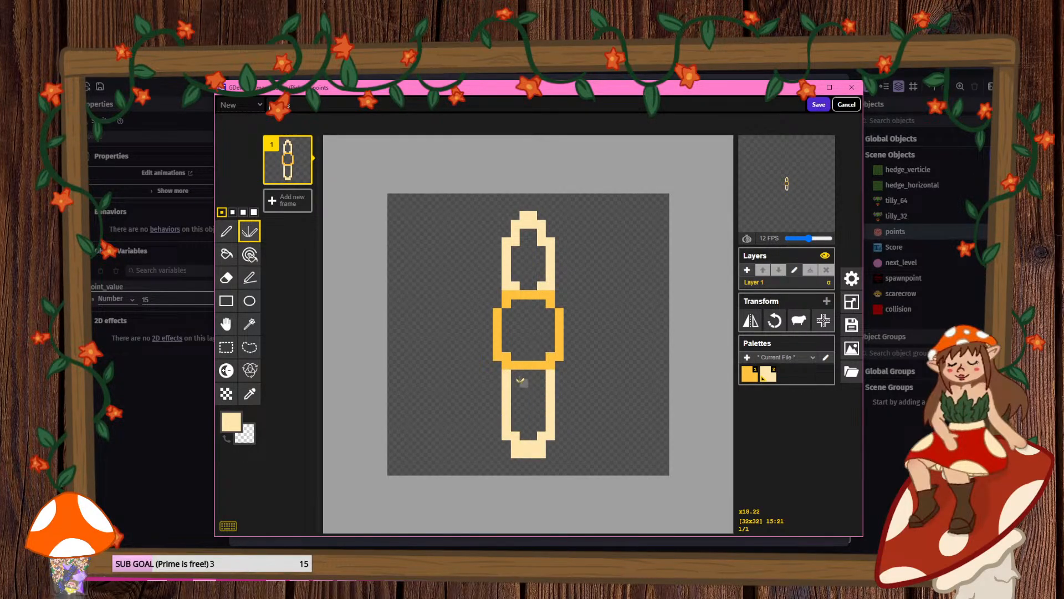
- Outline mirrored horizontal side petals plus upper and lower diagonal petals around the centre in pale cream
mouse_move(568, 316)
mouse_down()
mouse_move(640, 327)
mouse_move(591, 355)
mouse_move(565, 356)
mouse_up()
mouse_move(557, 288)
mouse_down()
mouse_move(613, 261)
mouse_move(632, 314)
mouse_move(604, 313)
mouse_move(618, 259)
mouse_move(557, 287)
mouse_move(560, 297)
mouse_up()
key(ctrl+z)
mouse_move(575, 356)
mouse_down()
mouse_move(604, 383)
mouse_move(585, 435)
mouse_move(558, 413)
mouse_up()
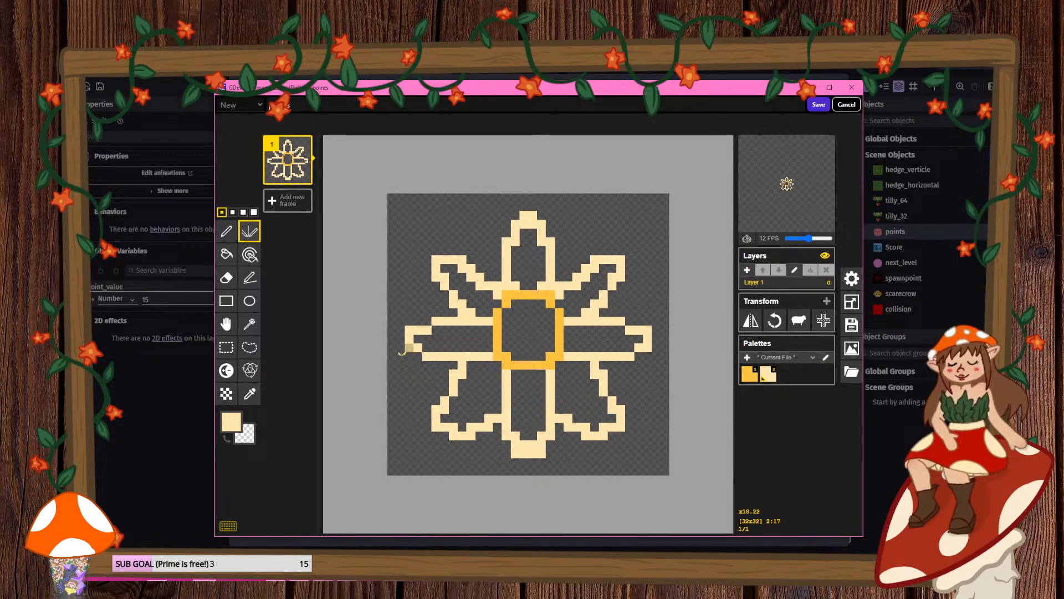
- Fill the inside of all eight flower petals with near-white
click(226, 254)
click(231, 421)
click(286, 449)
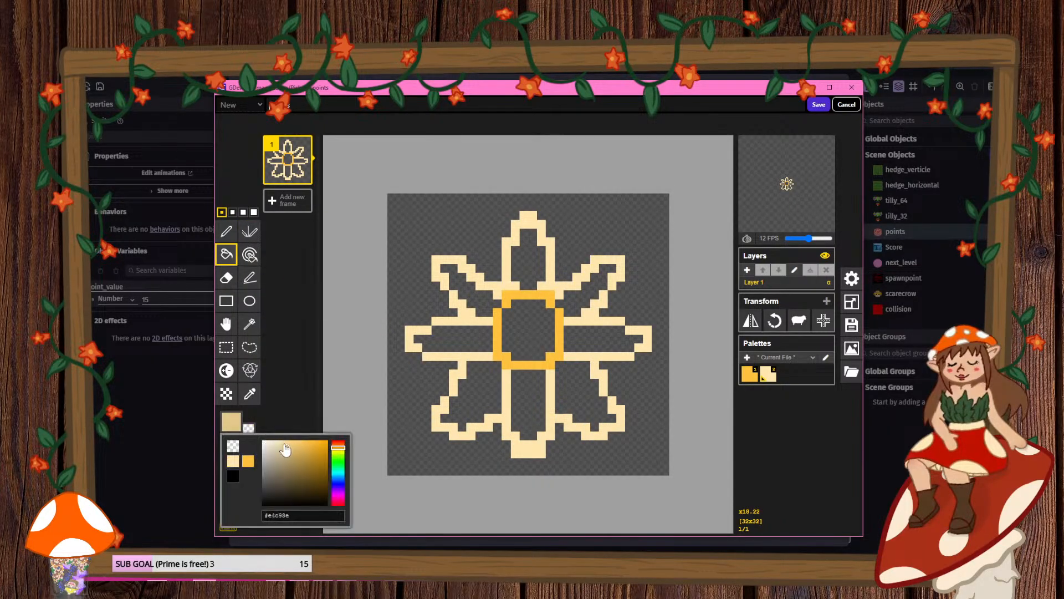
click(265, 442)
click(451, 339)
click(477, 297)
click(530, 267)
click(588, 287)
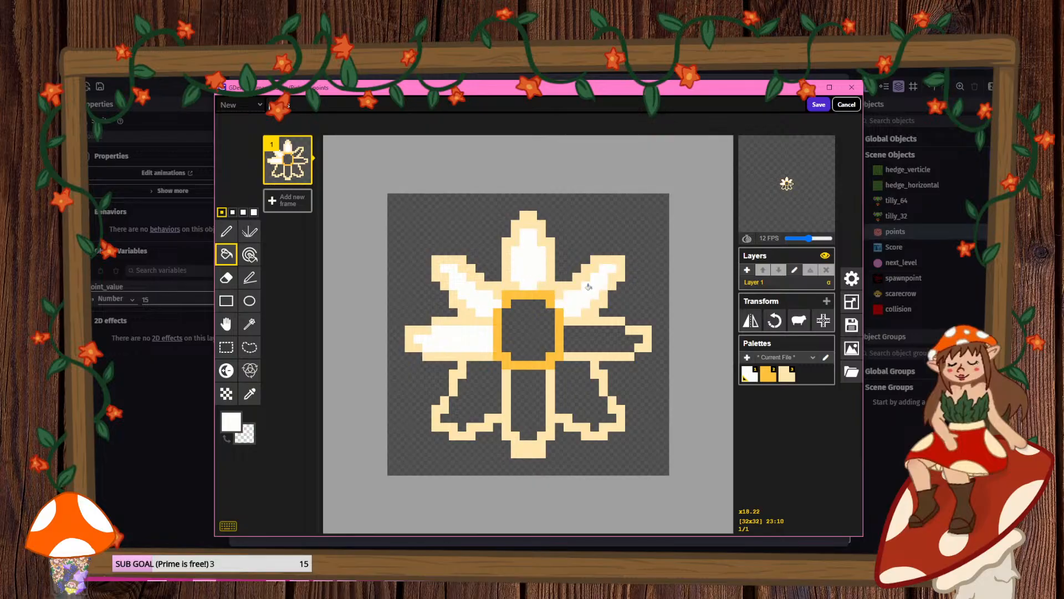
click(595, 332)
click(582, 386)
click(537, 406)
click(486, 390)
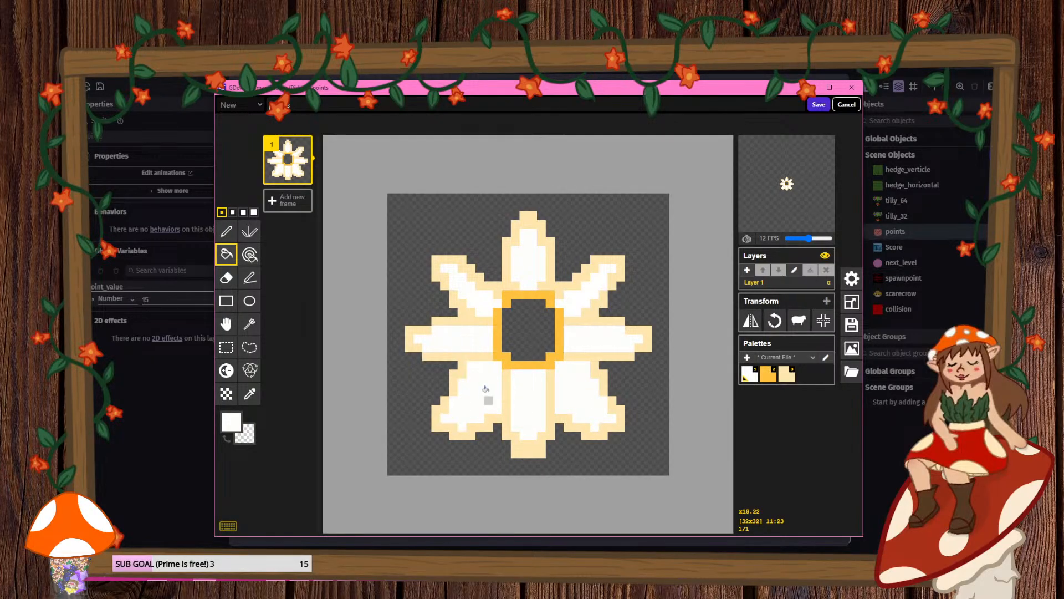
- Fill the inside of all eight petals with a warm off-white cream
click(231, 422)
click(266, 446)
click(475, 391)
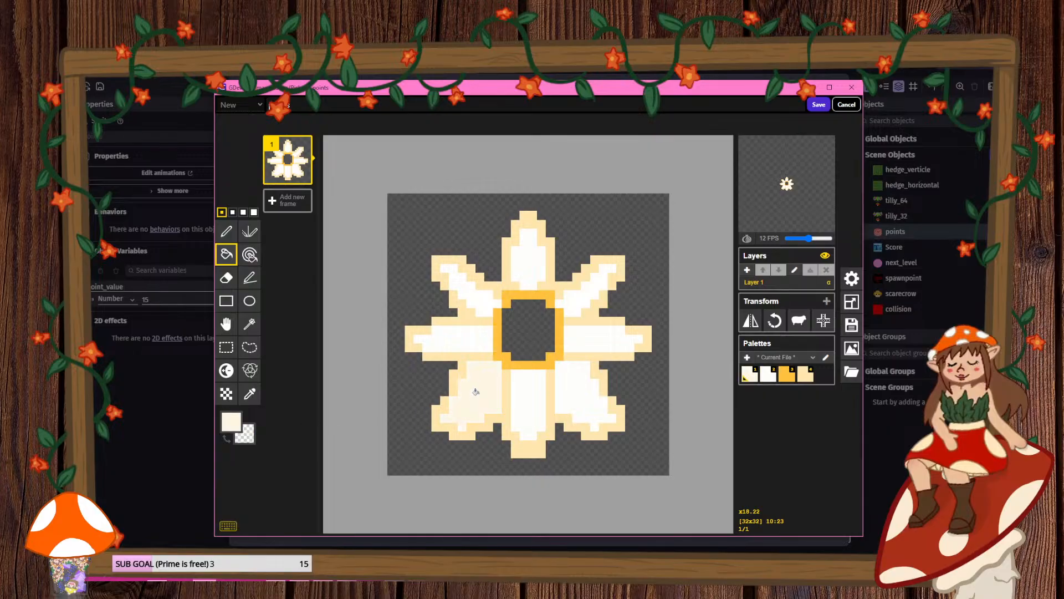
click(469, 341)
click(573, 299)
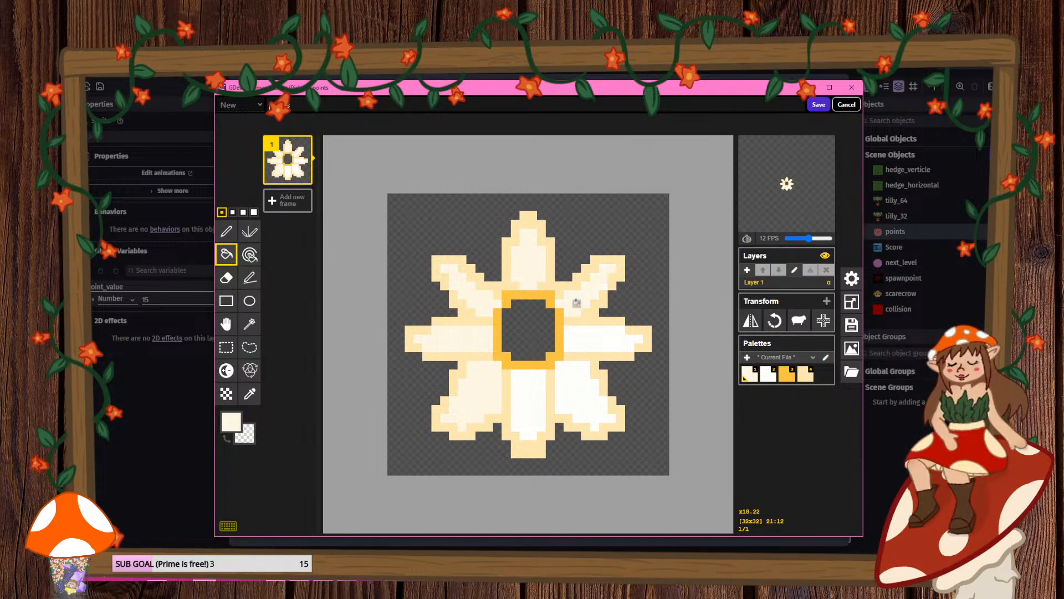
click(585, 329)
click(573, 396)
click(529, 415)
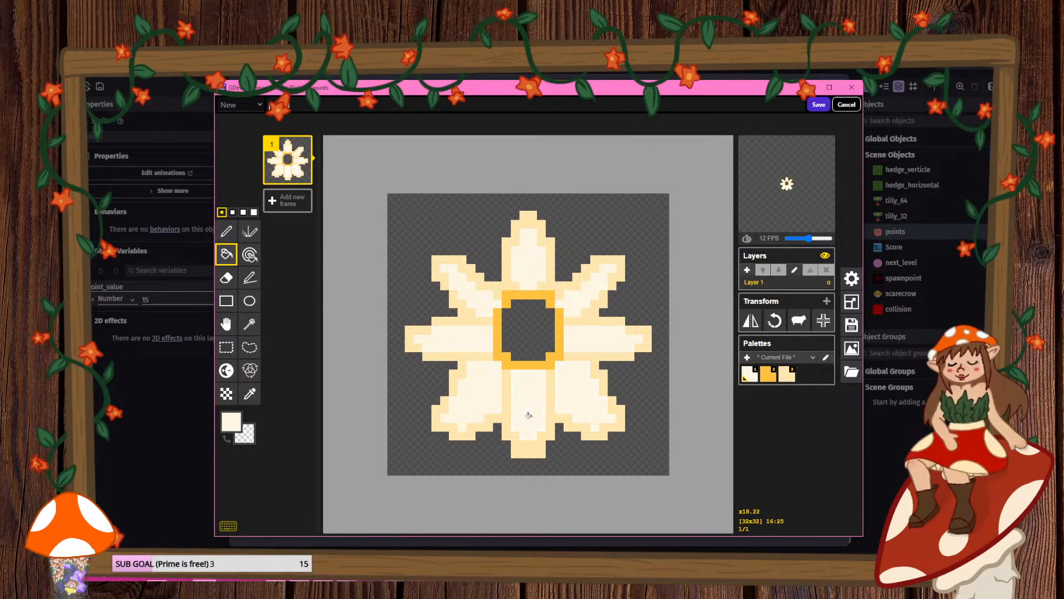
- Fill the flower centre with a lighter orange than its golden-orange outline
click(231, 421)
click(297, 440)
click(524, 339)
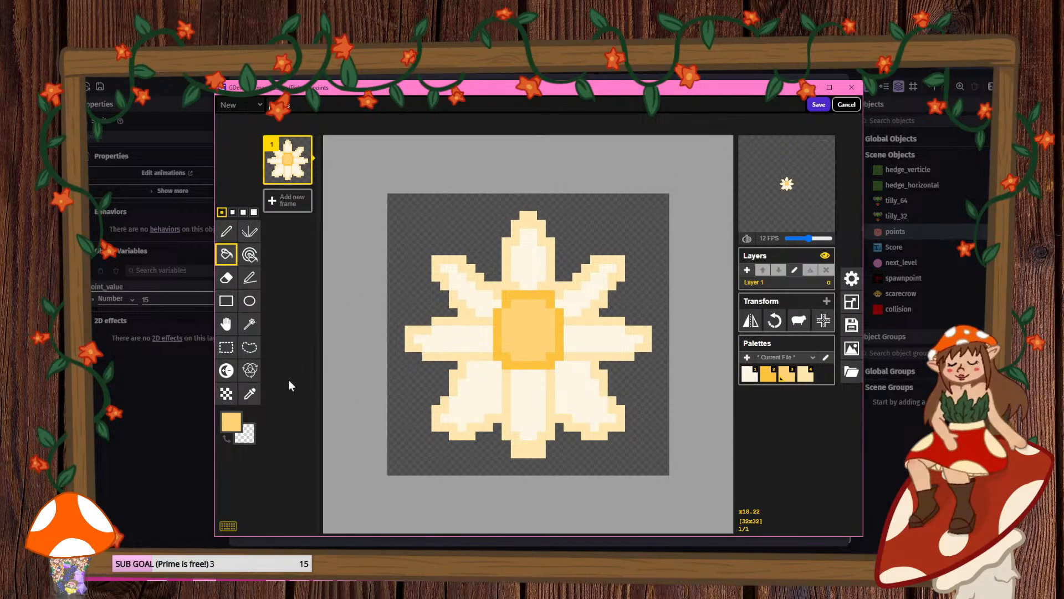
- Recolour the outlines of all the petals with a paler, less saturated beige
click(231, 422)
click(277, 450)
drag(278, 454, 271, 442)
click(426, 328)
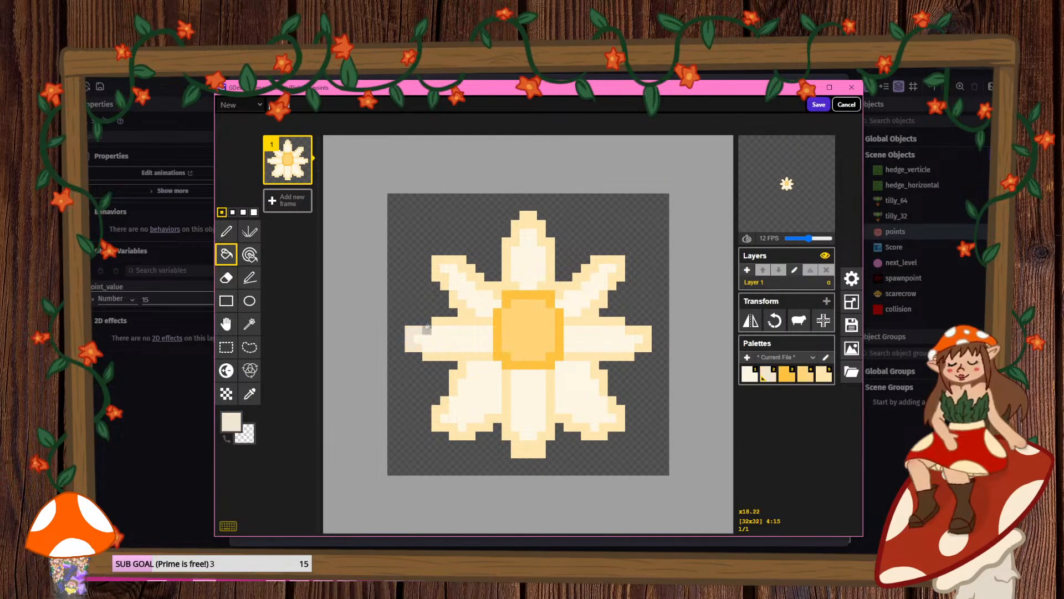
click(503, 289)
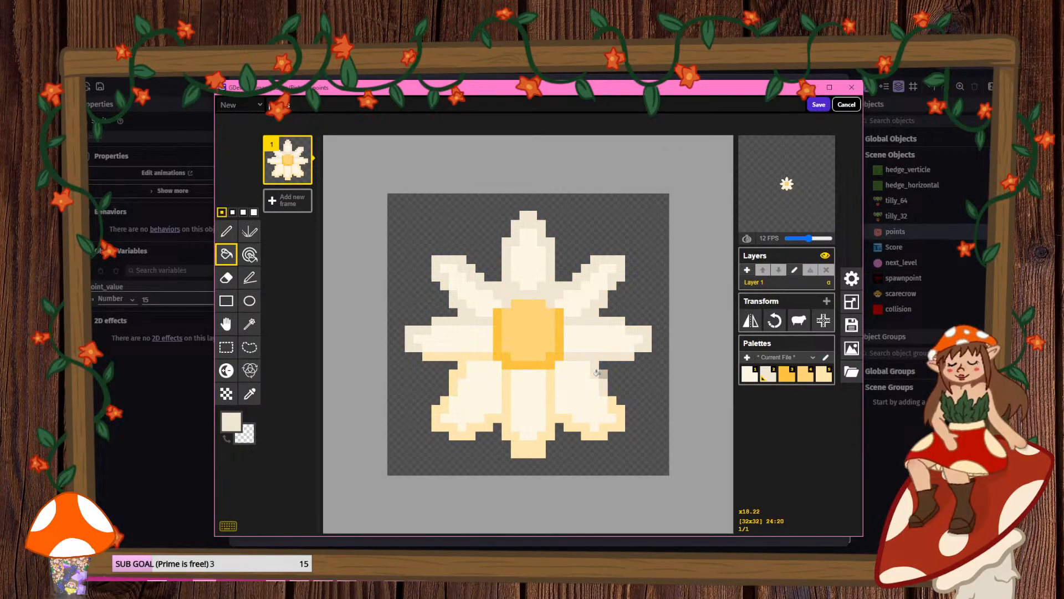
click(460, 359)
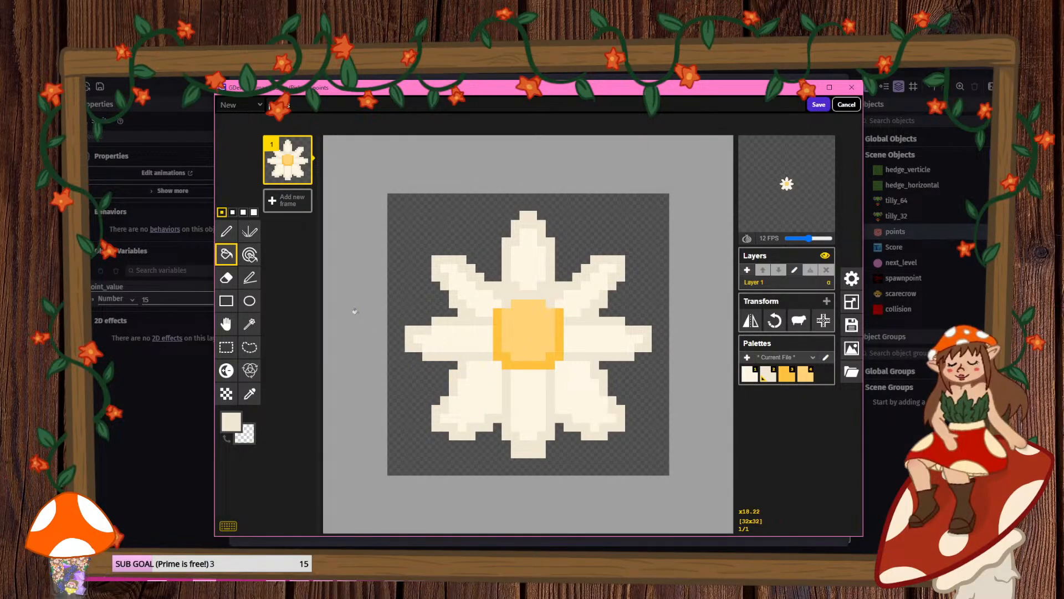
- Redraw the upper edge of the flower centre's outline in golden orange with the vertical mirror pen
click(789, 377)
click(250, 231)
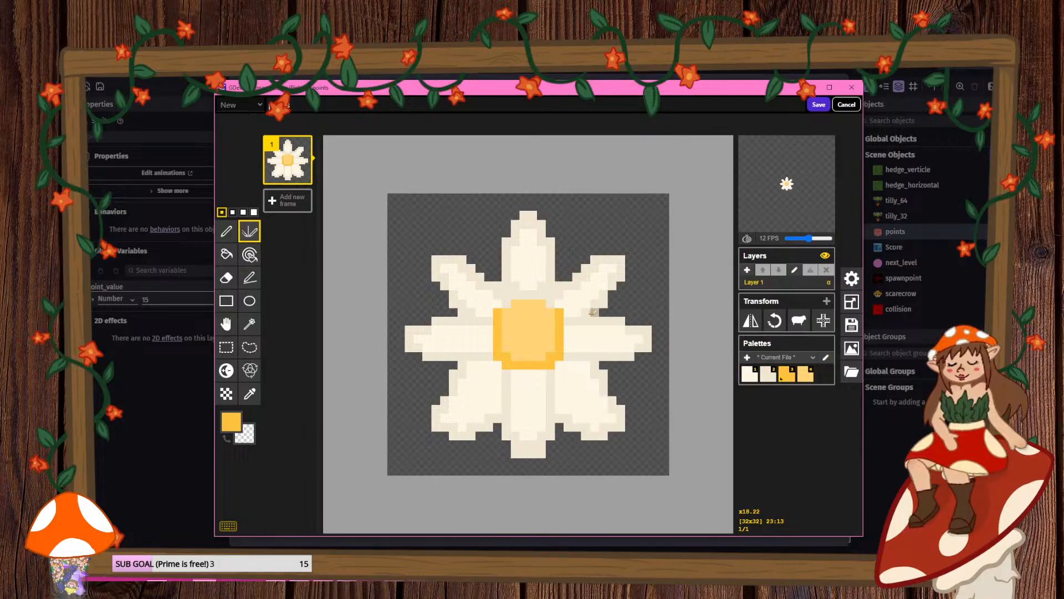
drag(560, 315, 540, 297)
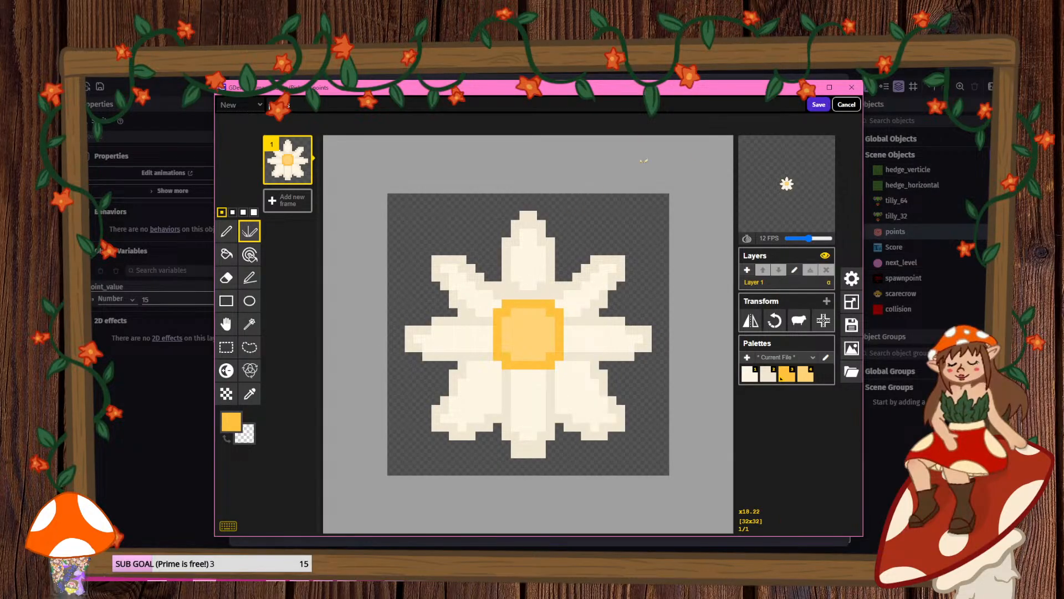
- Save the flower sprite and name its animation, Animation #6, 1_points
click(818, 104)
double_click(319, 392)
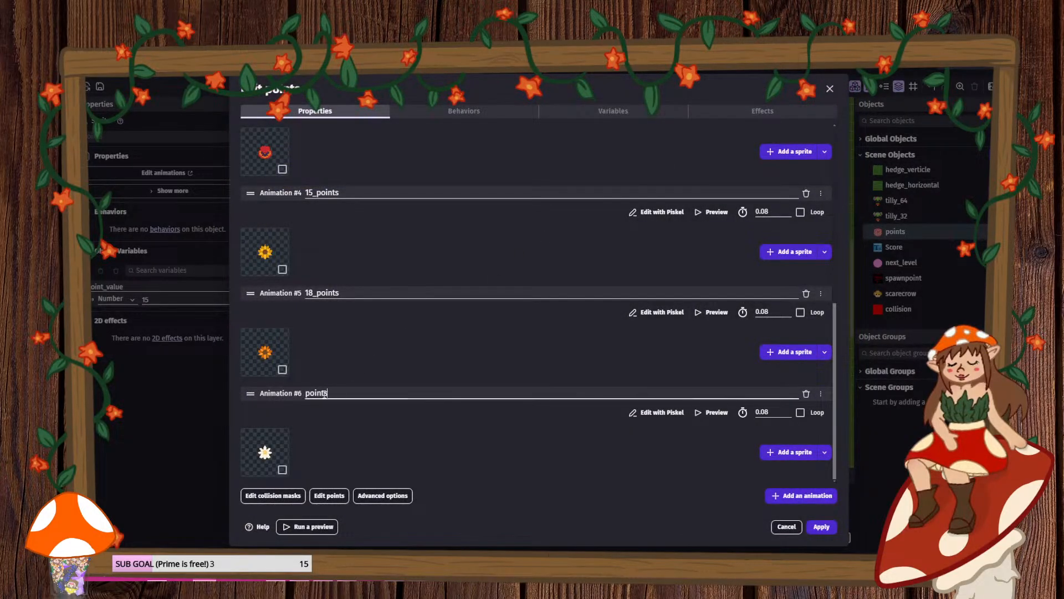
text(1_points)
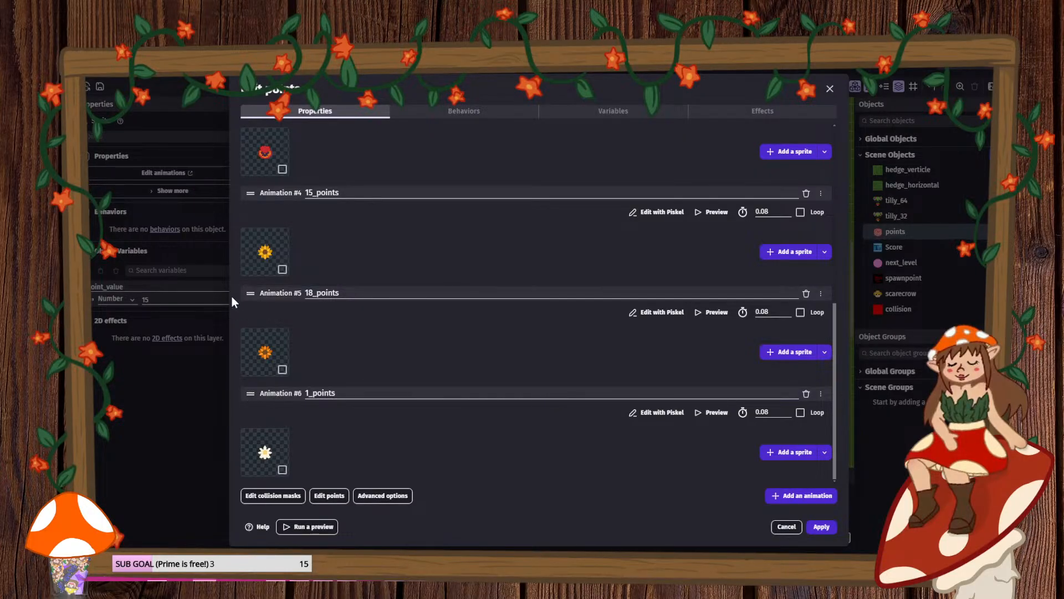
- Apply the points object's edits and select the rightmost points instance in the row beside the maze
scroll(261, 228, up, 6)
scroll(261, 229, down, 6)
click(821, 527)
click(368, 233)
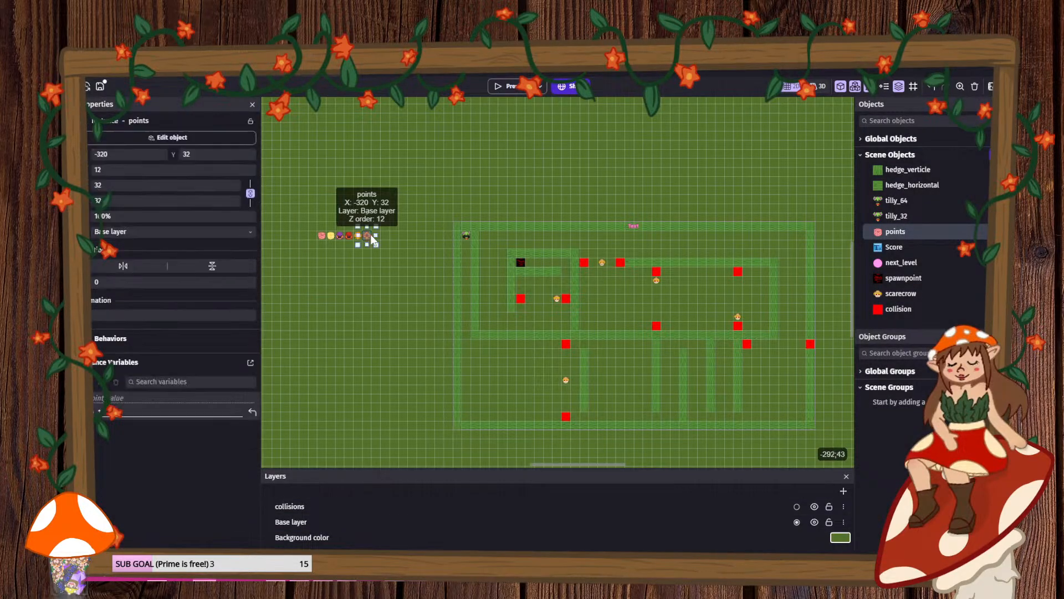
- Move the white daisy points instance to the front of the flower row at X -512, Y 32
drag(376, 237, 313, 239)
click(394, 243)
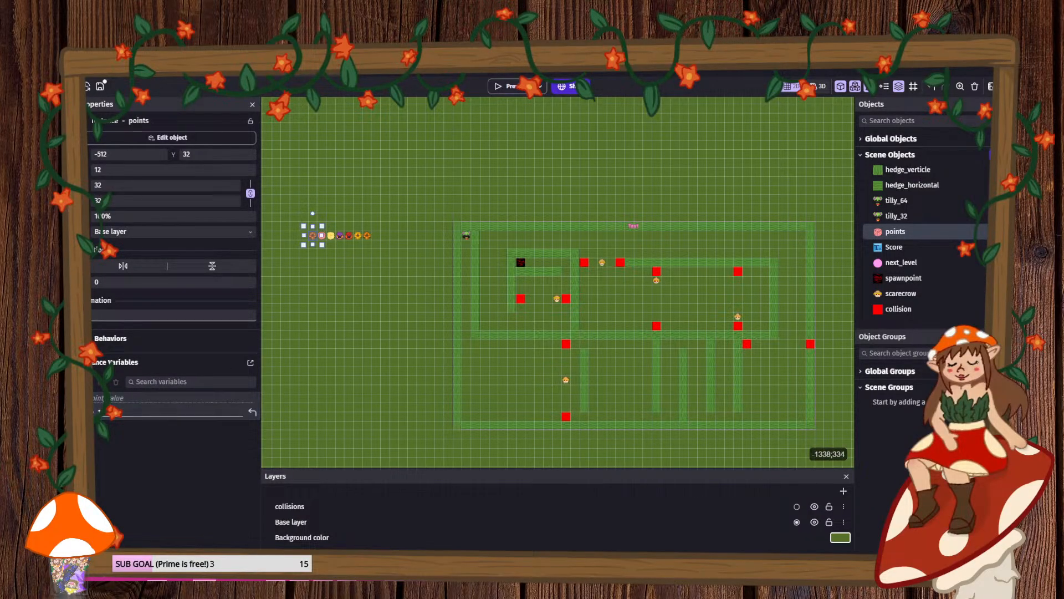
click(323, 298)
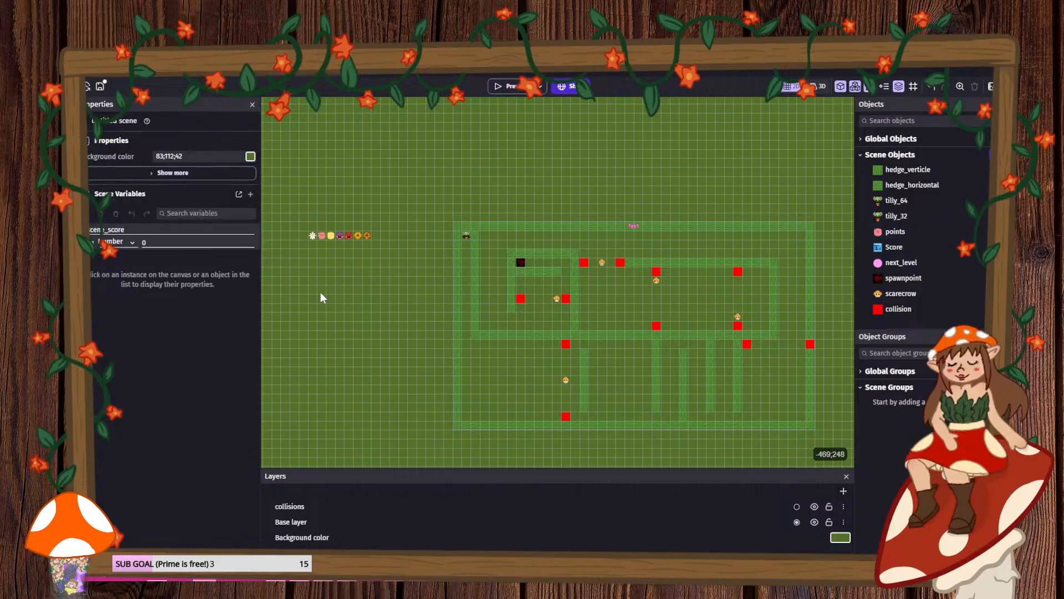
- Copy the white daisy down the maze's first vertical corridor and as five more spaced six-flower columns across the lower area, up to X 352
scroll(374, 252, up, 2)
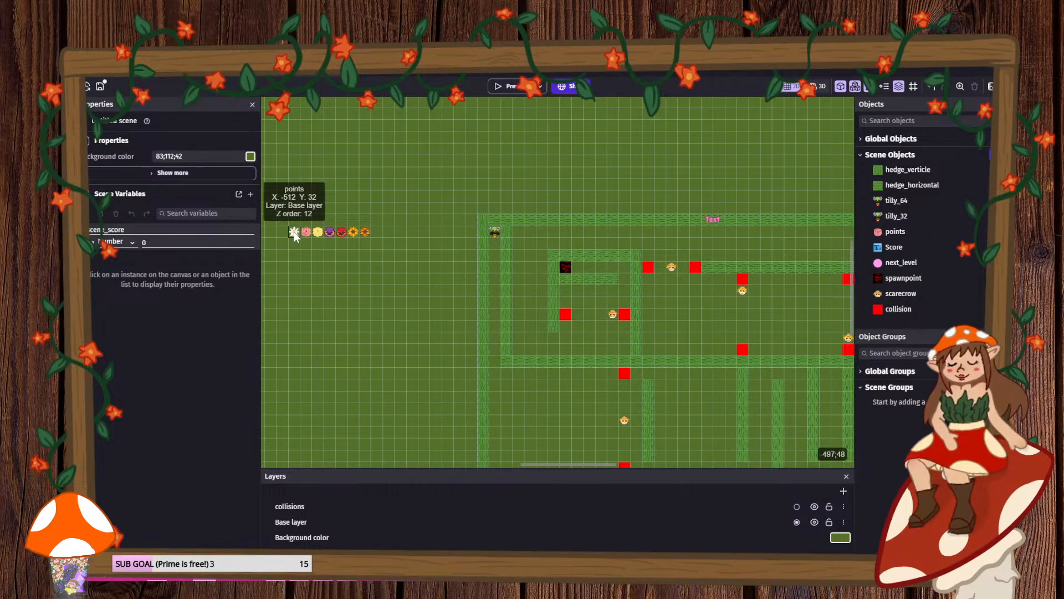
ctrl+drag(295, 235, 495, 302)
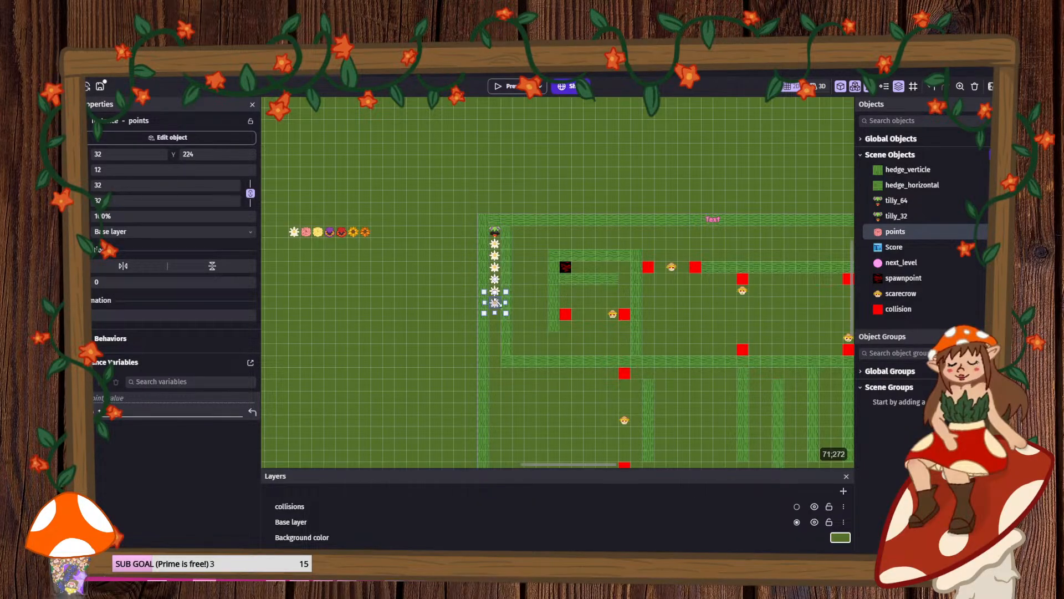
click(485, 239)
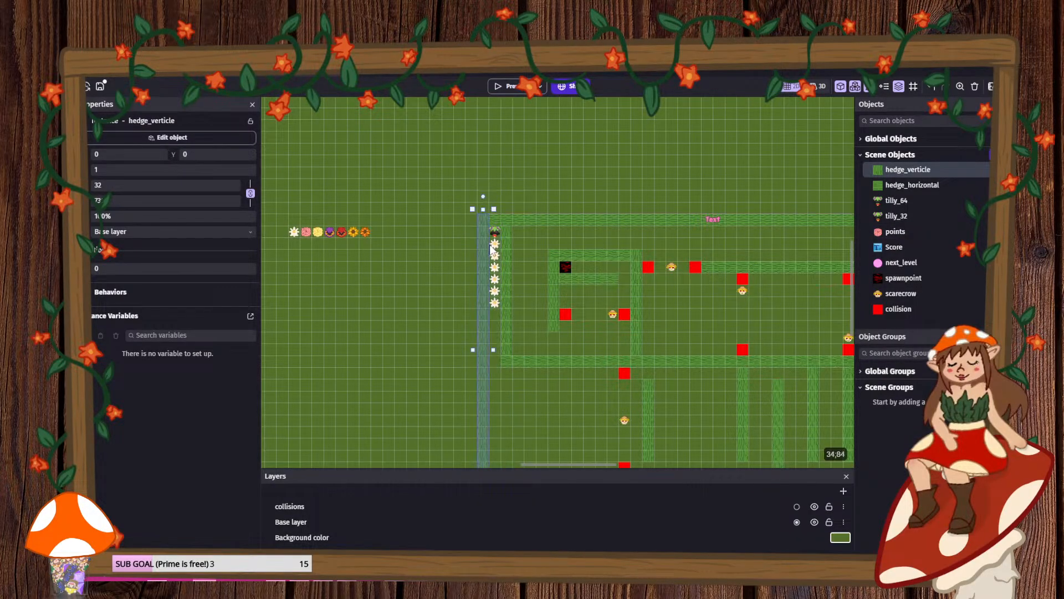
click(497, 361)
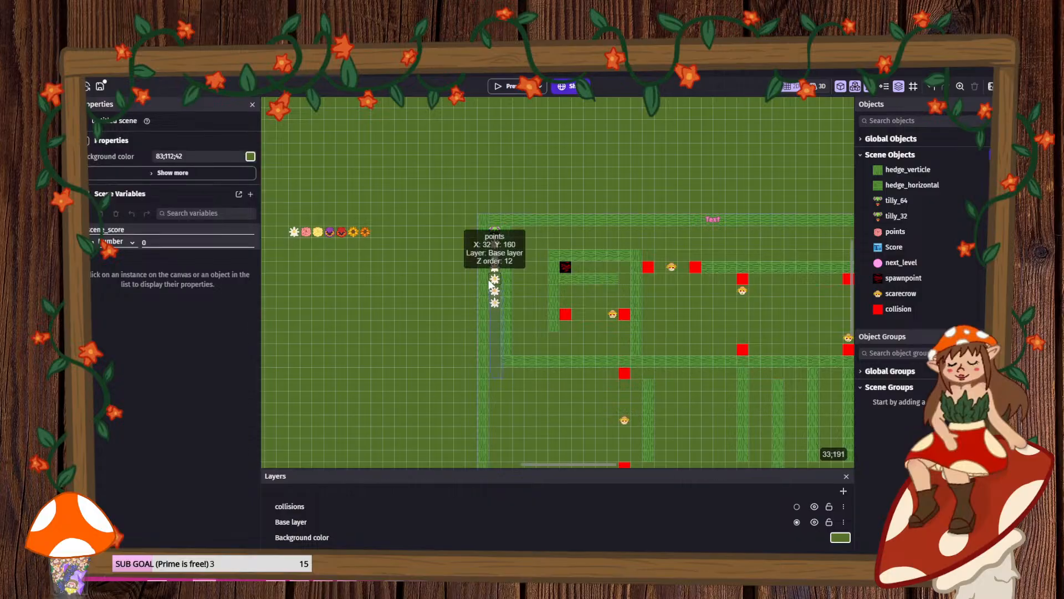
drag(489, 281, 609, 391)
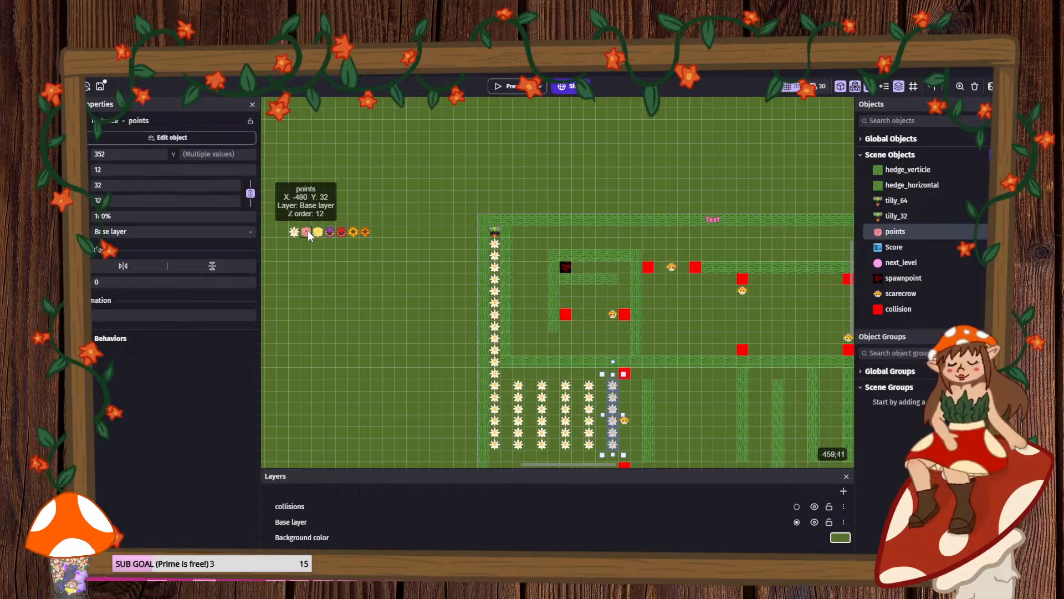
- Place copies of the pink flower in the first two gaps between daisy columns, at X 64 and X 128, in four rows each
ctrl+drag(308, 231, 508, 414)
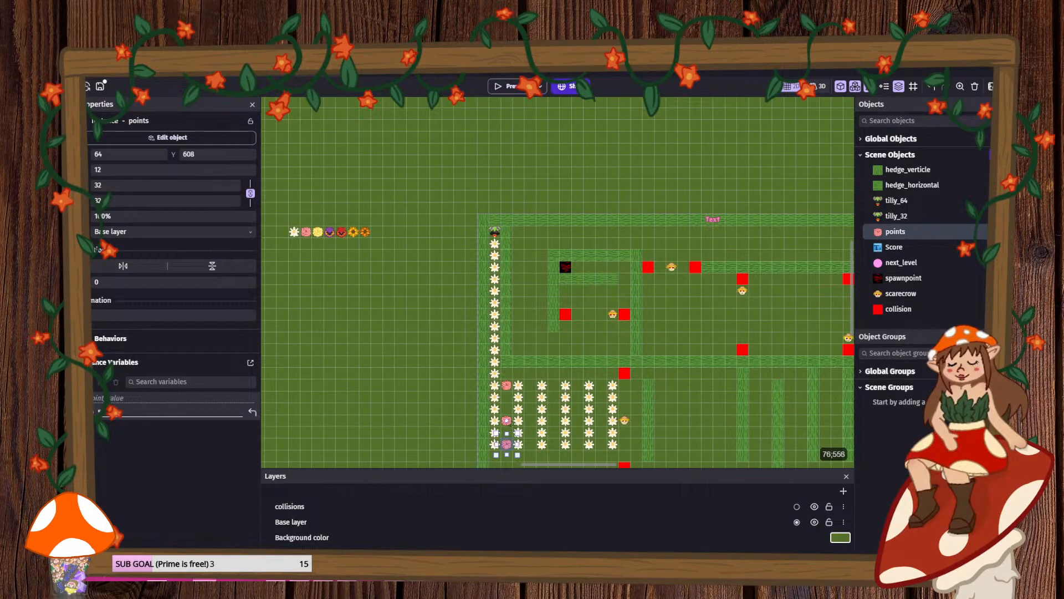
click(506, 420)
drag(511, 418, 531, 444)
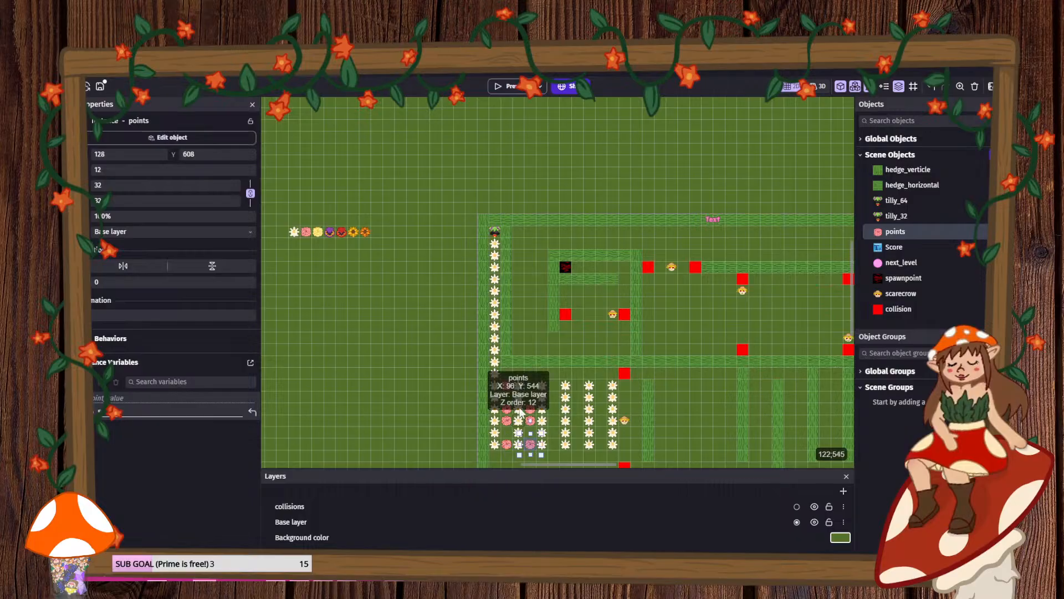
click(519, 384)
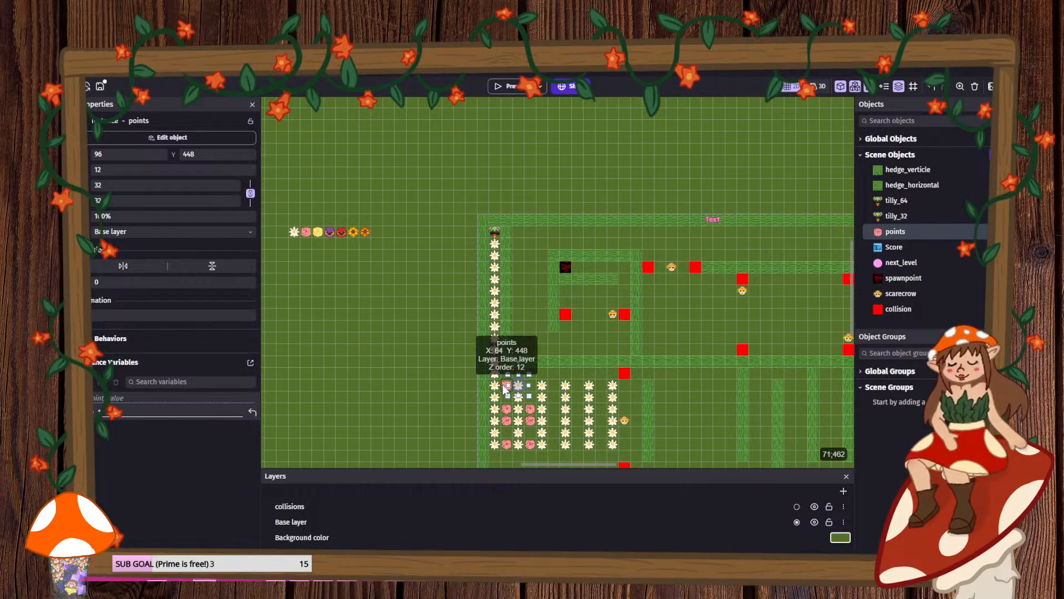
click(506, 386)
ctrl+drag(506, 385, 531, 391)
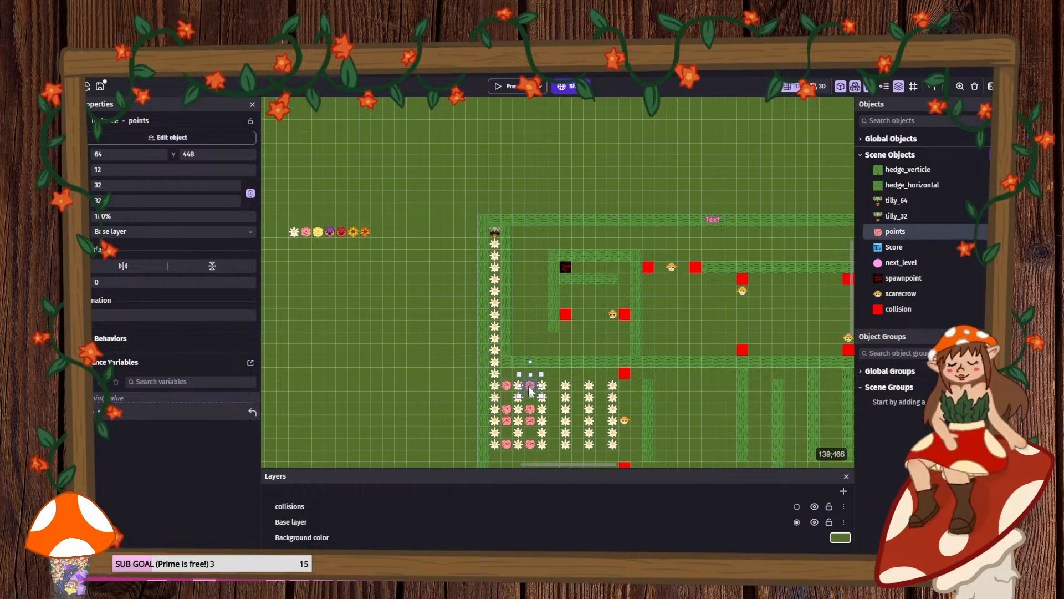
- Duplicate the pink flower column into the remaining gaps between the daisy columns, up to X 320
click(509, 412)
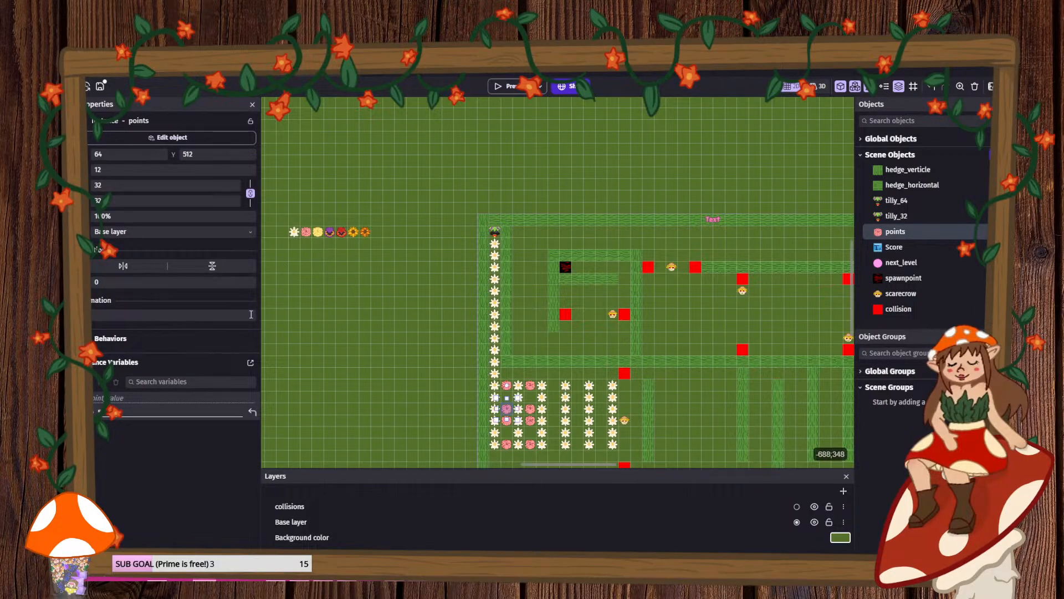
click(318, 231)
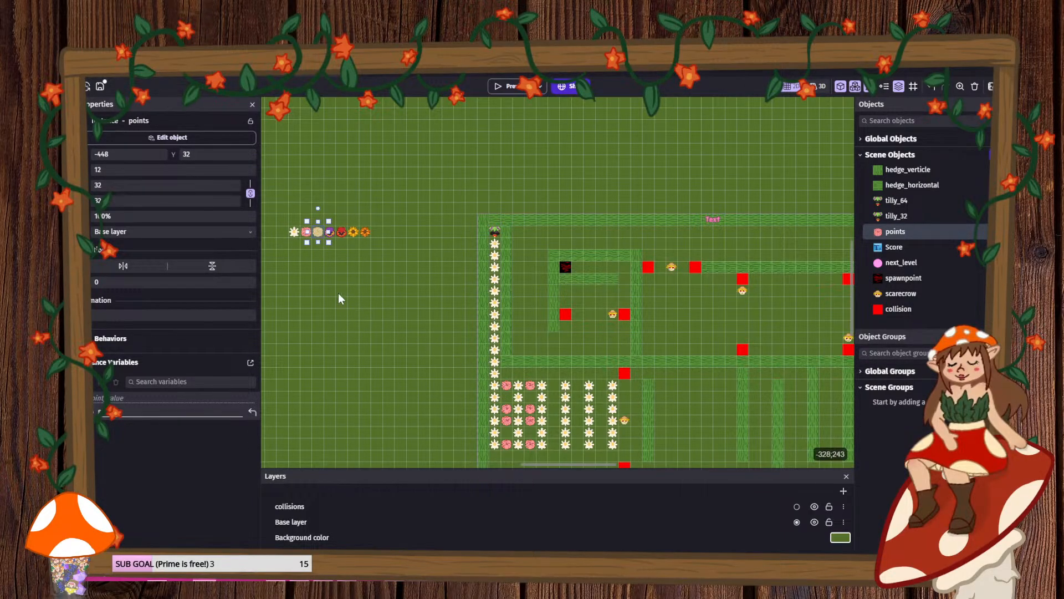
click(508, 386)
click(507, 411)
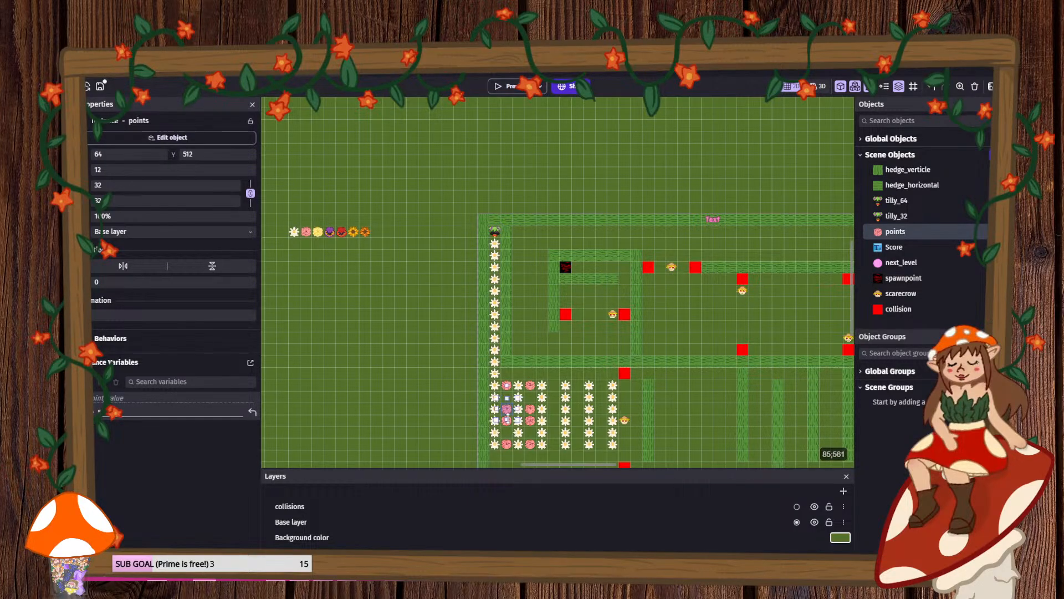
scroll(550, 407, up, 3)
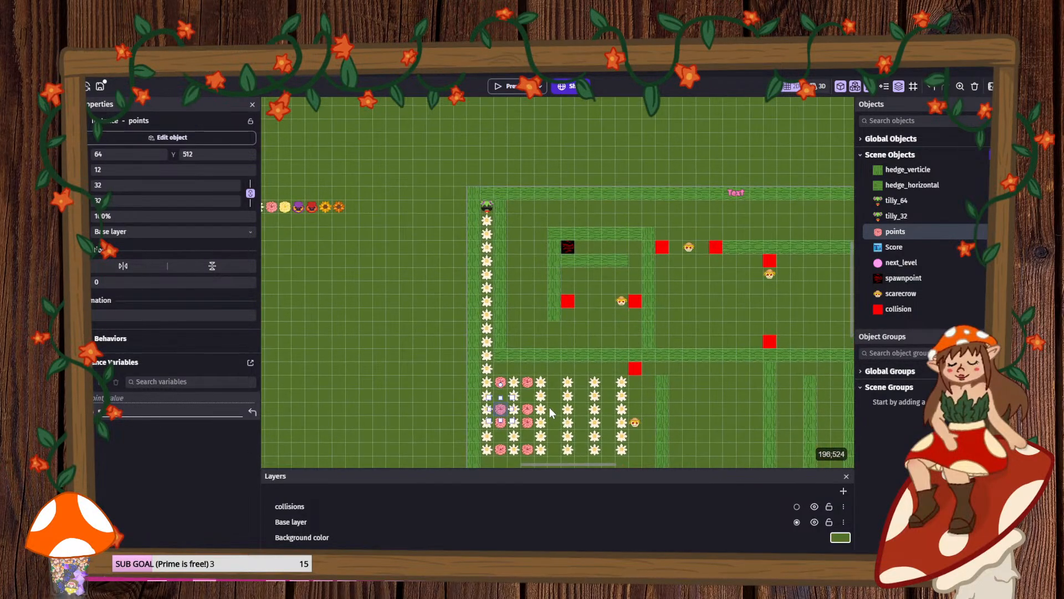
drag(518, 357, 537, 466)
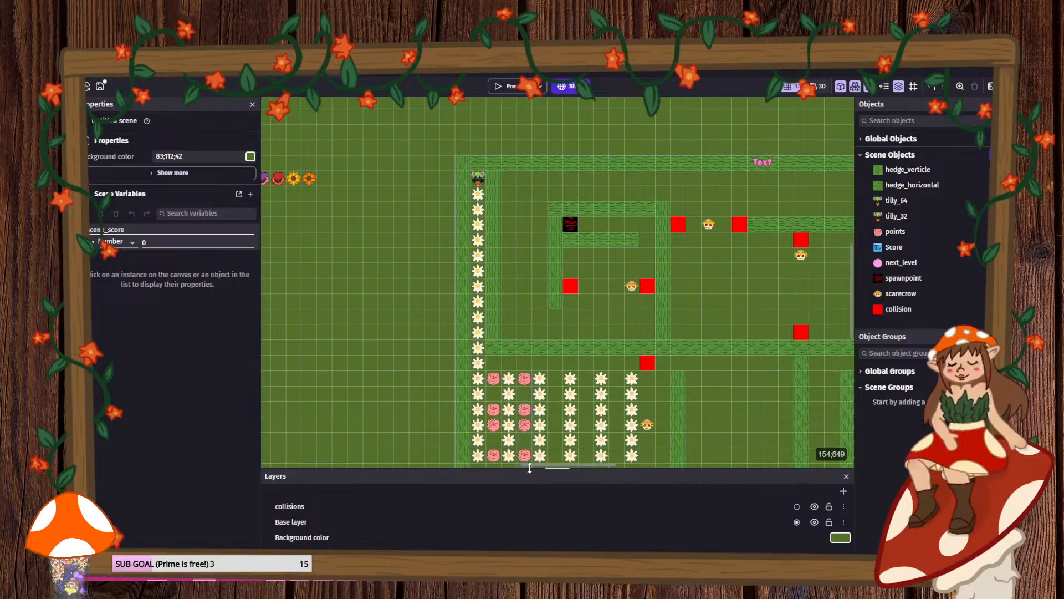
scroll(535, 372, down, 2)
drag(517, 361, 534, 465)
ctrl+drag(527, 417, 609, 422)
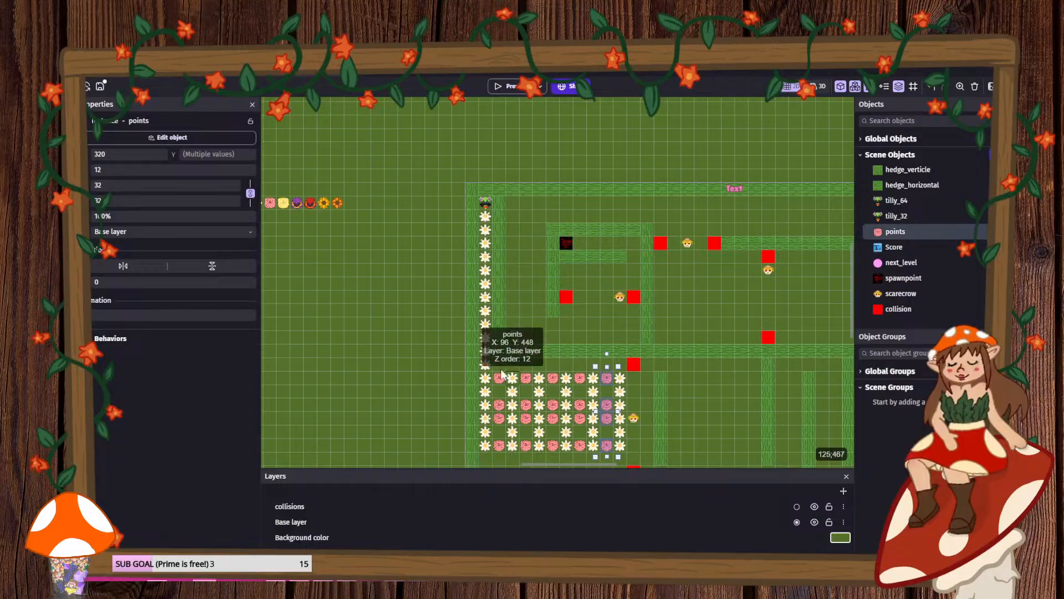
- Fill the empty cells within the pink flower columns with copies of the yellow flower, ending at X 320, Y 576
ctrl+drag(322, 202, 608, 434)
click(580, 401)
scroll(608, 434, down, 3)
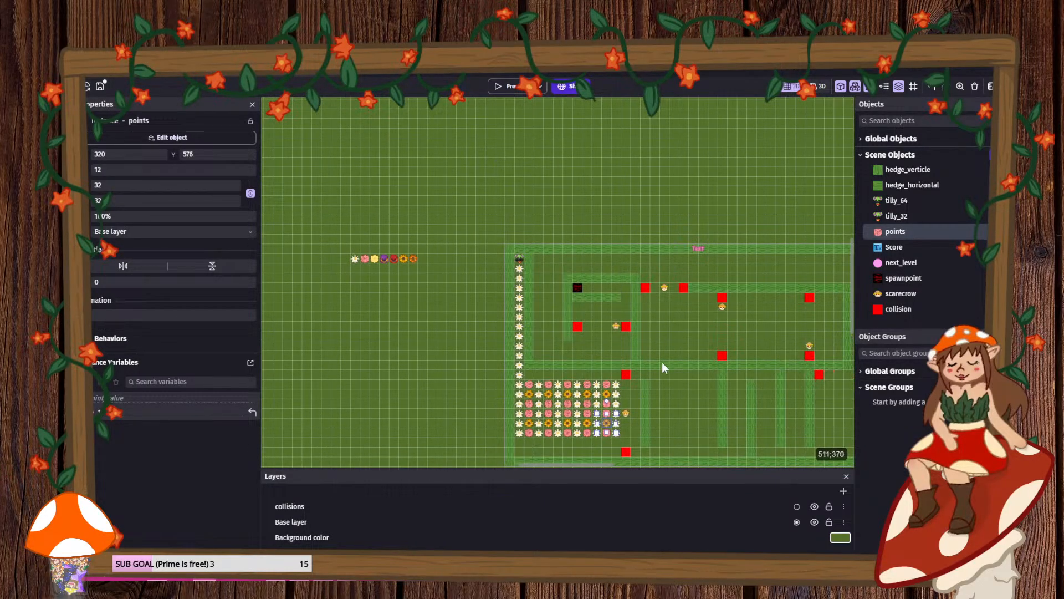
- Add a seventh animation to the points object and start creating its sprite with Piskel
middle_drag(662, 362, 548, 357)
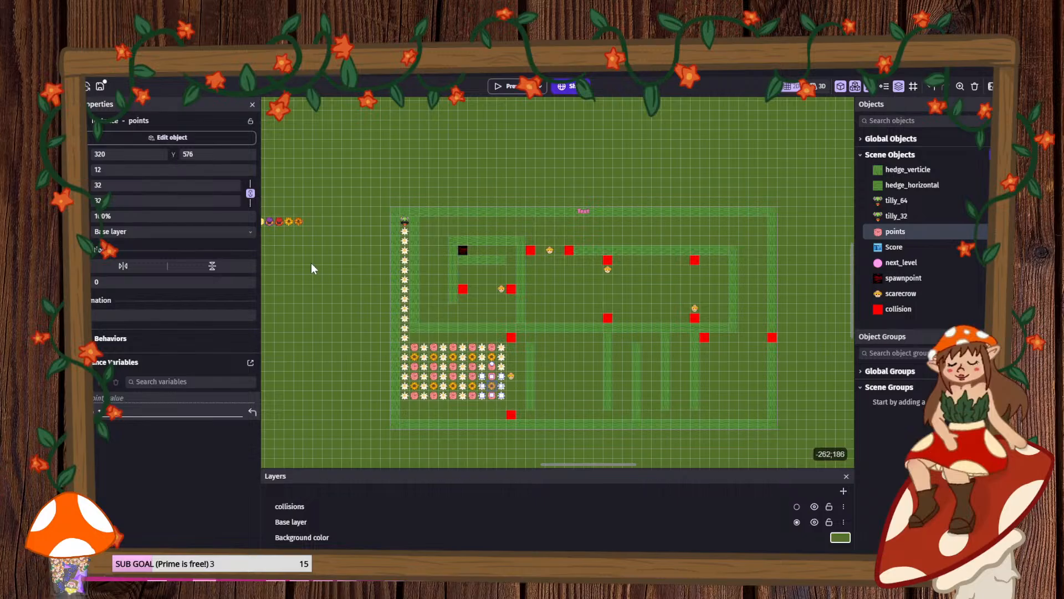
middle_drag(304, 252, 385, 261)
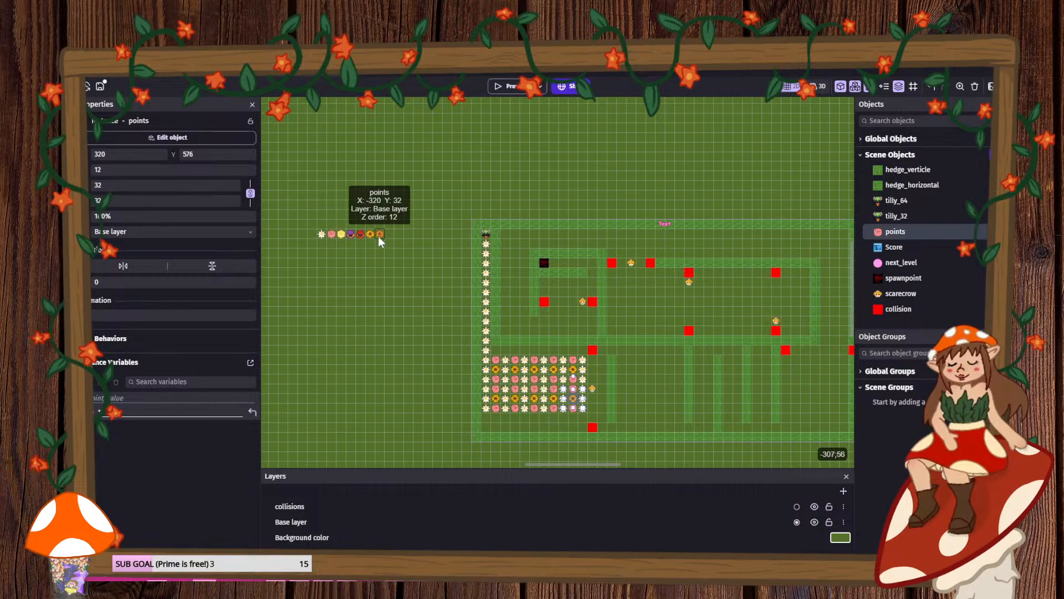
double_click(894, 233)
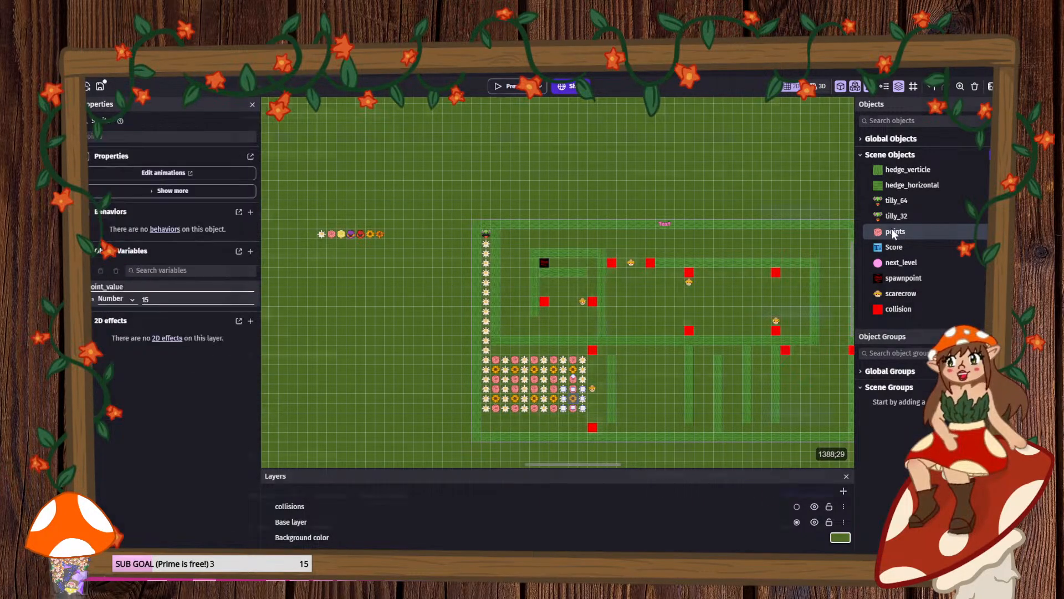
scroll(451, 366, down, 5)
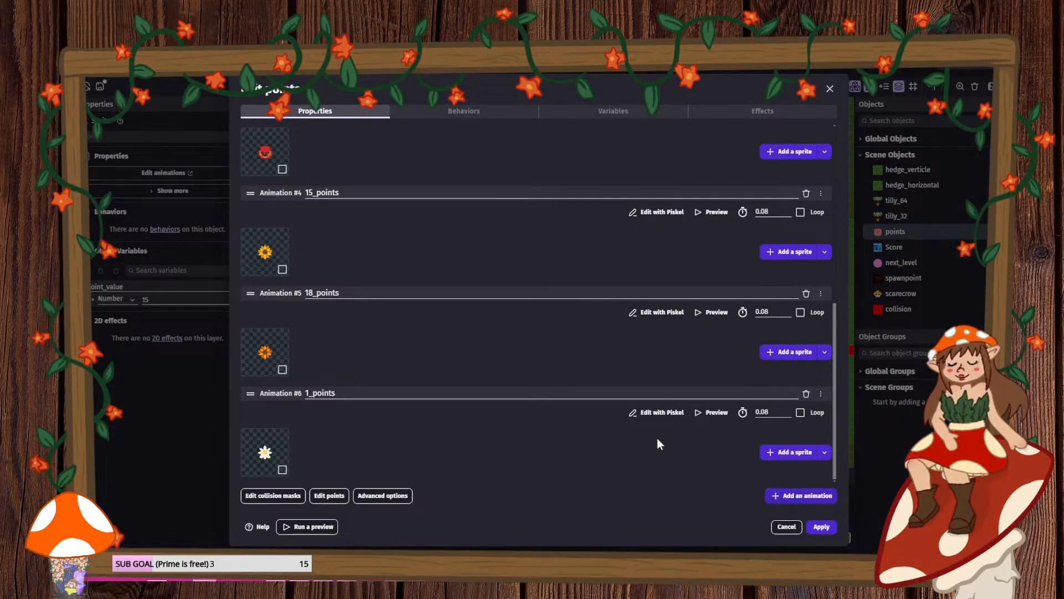
click(792, 495)
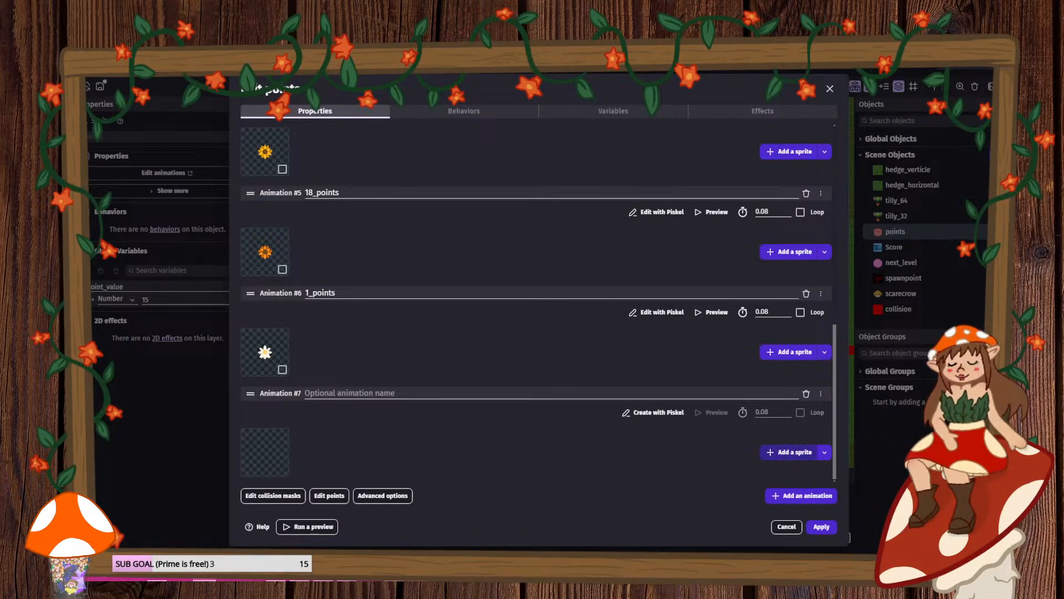
click(642, 412)
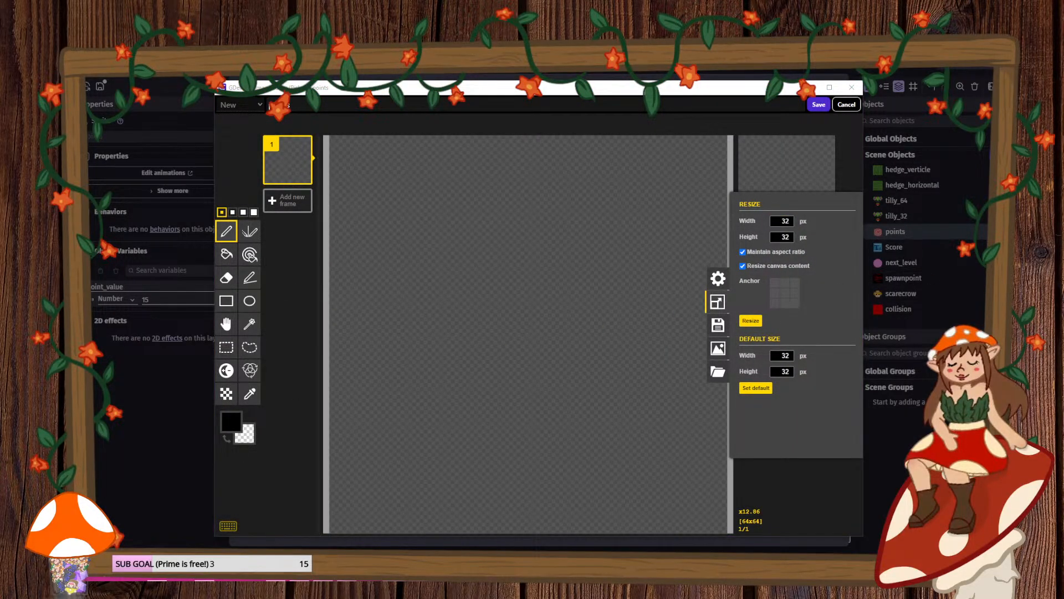
- Choose the mirror pen and set the primary drawing colour to blue #0063dc
click(787, 221)
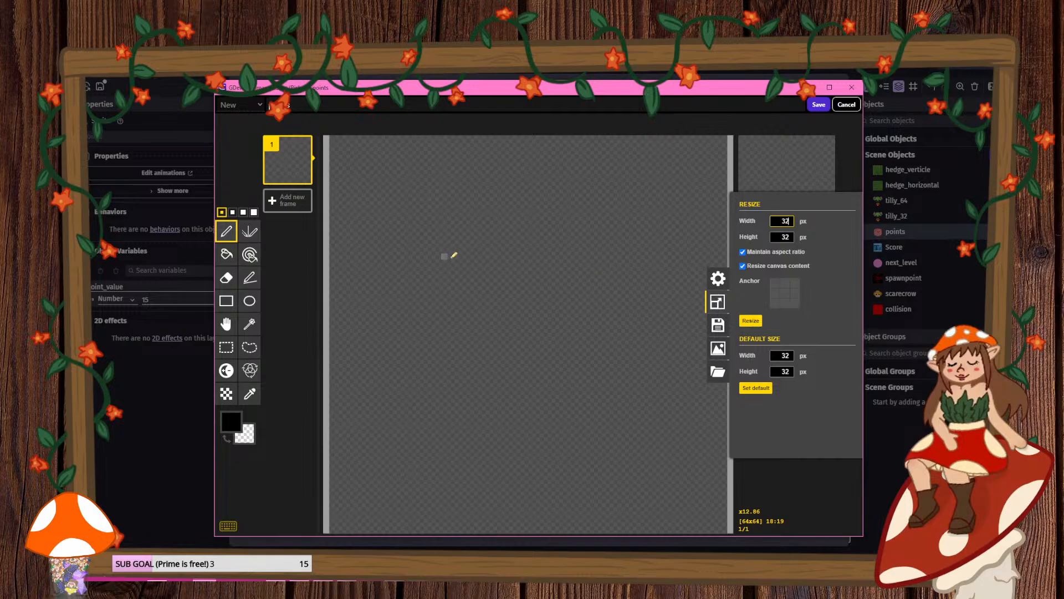
click(250, 231)
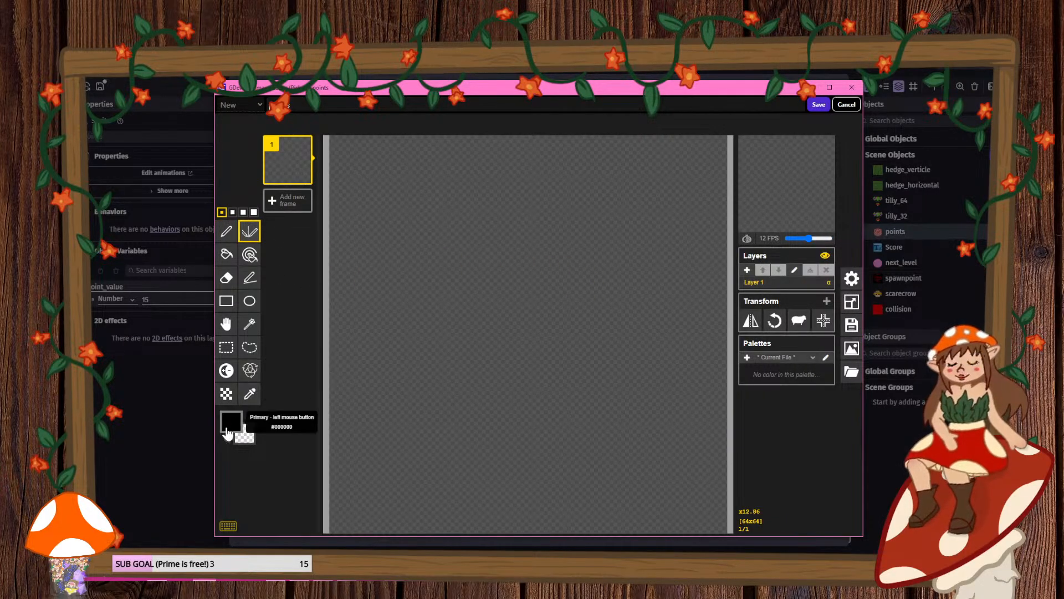
click(231, 421)
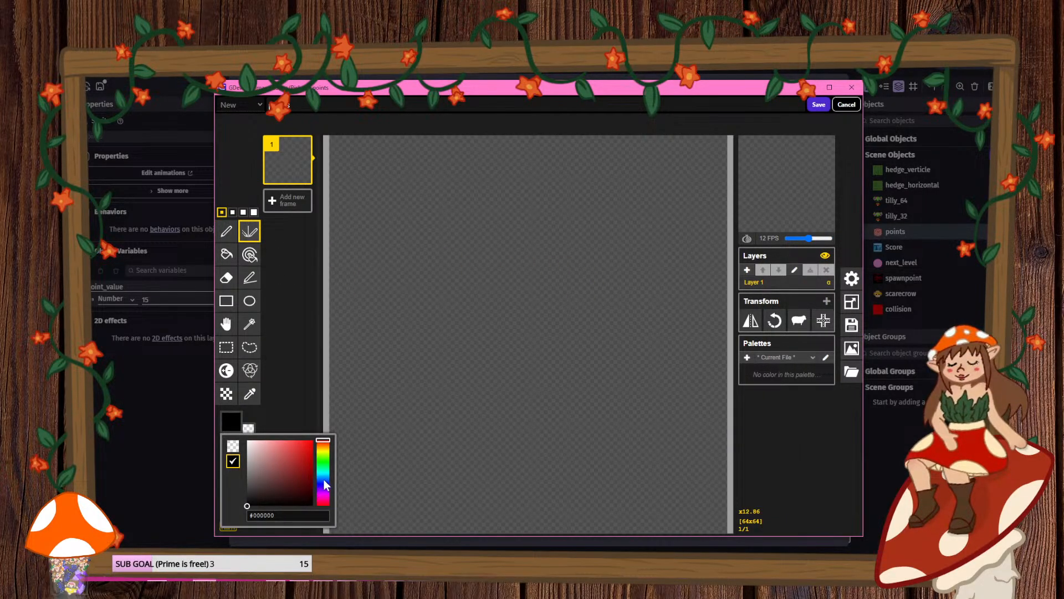
click(324, 479)
click(299, 462)
drag(299, 463, 324, 453)
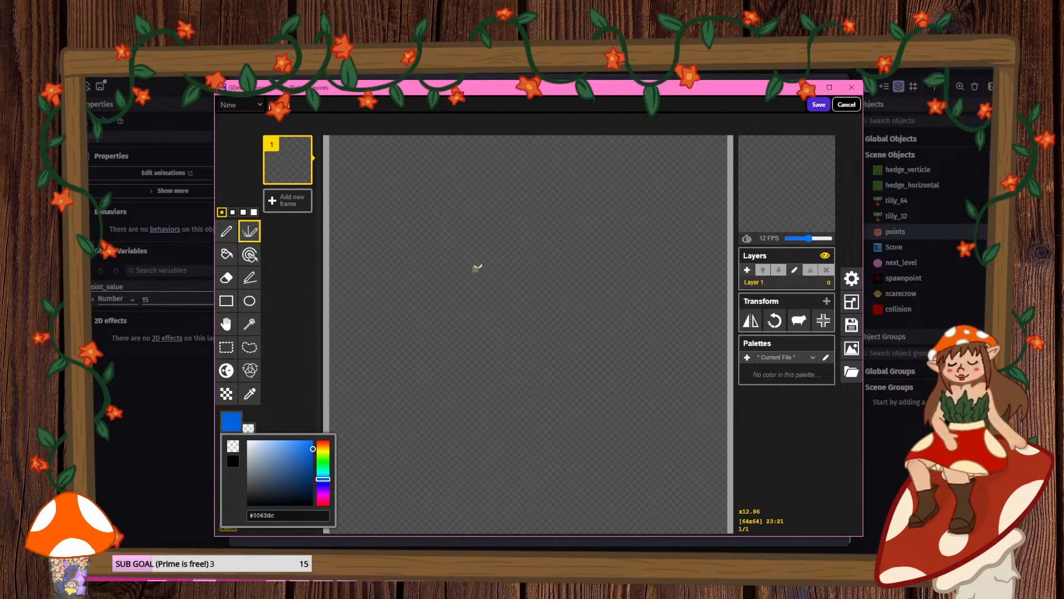
- Resize the sprite canvas to 32 x 32 px
click(850, 303)
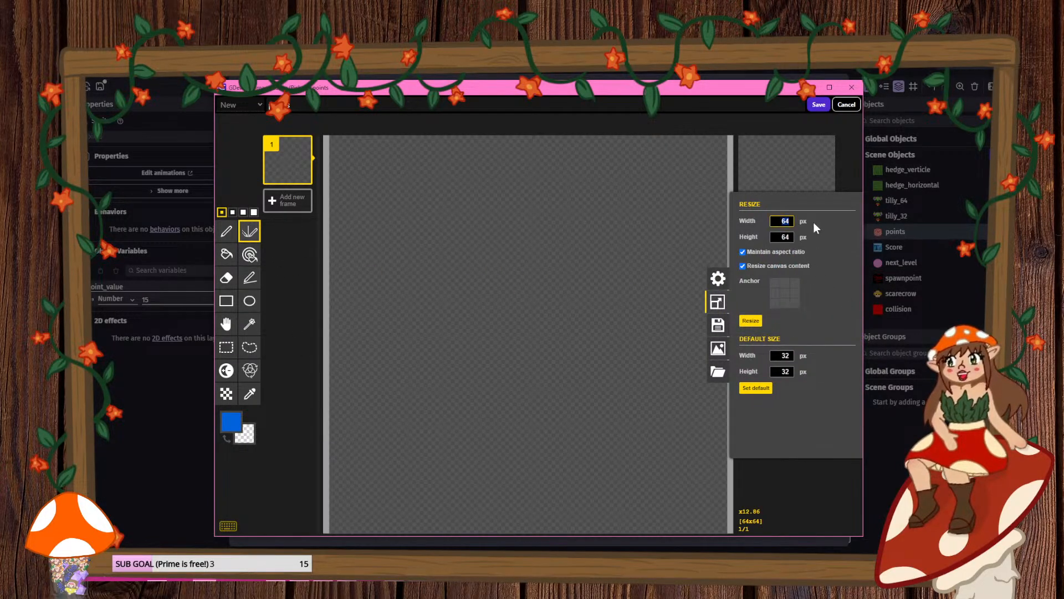
text(32)
key(Return)
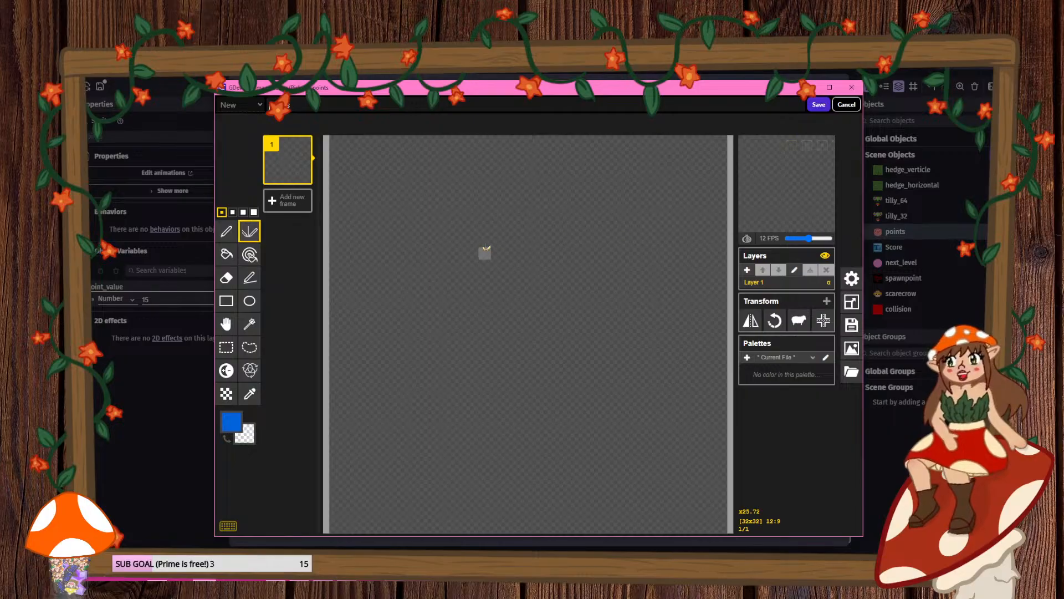
- Draw the mirrored blue outline of a flower's centre with surrounding petals in the middle of the canvas
scroll(542, 304, up, 1)
drag(526, 299, 499, 294)
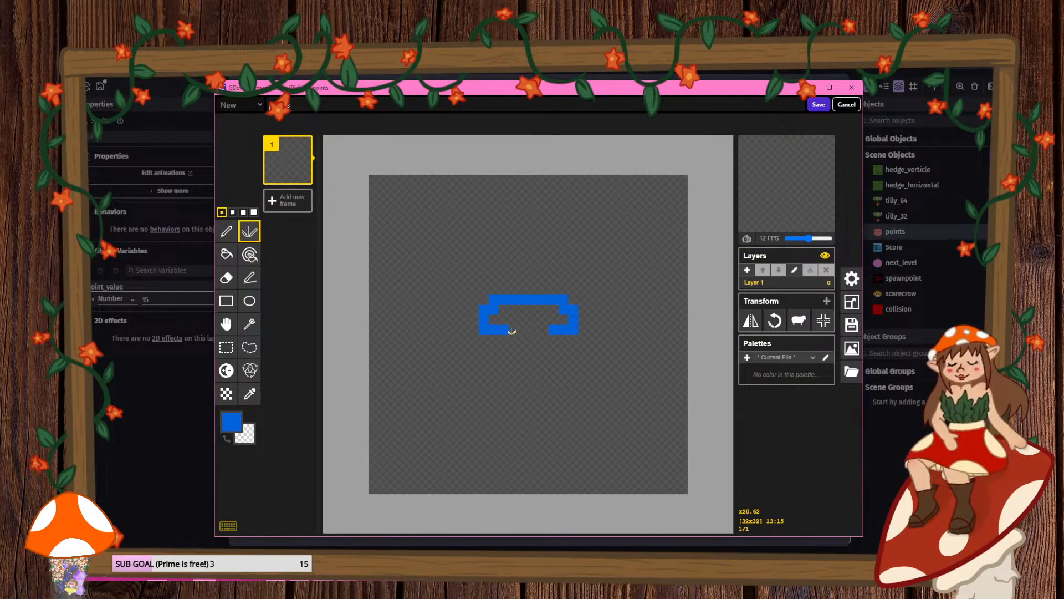
mouse_move(511, 331)
mouse_down()
mouse_move(537, 349)
mouse_move(465, 368)
mouse_up()
mouse_move(533, 300)
mouse_down()
mouse_move(527, 266)
mouse_move(451, 299)
mouse_move(470, 327)
mouse_up()
drag(452, 292, 401, 321)
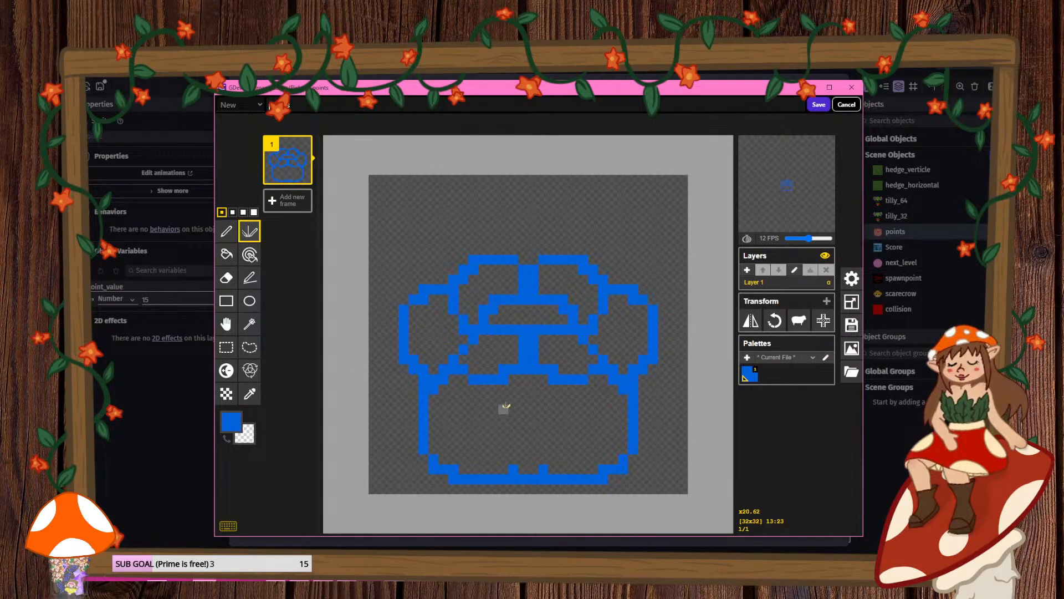
- Replace the wide bottom petal with a narrower rounded one and outline the outer petals behind the flower
key(ctrl+z)
drag(574, 389, 536, 426)
mouse_move(535, 425)
right_down()
mouse_move(501, 410)
mouse_move(473, 373)
mouse_move(454, 377)
right_up()
drag(475, 376, 527, 451)
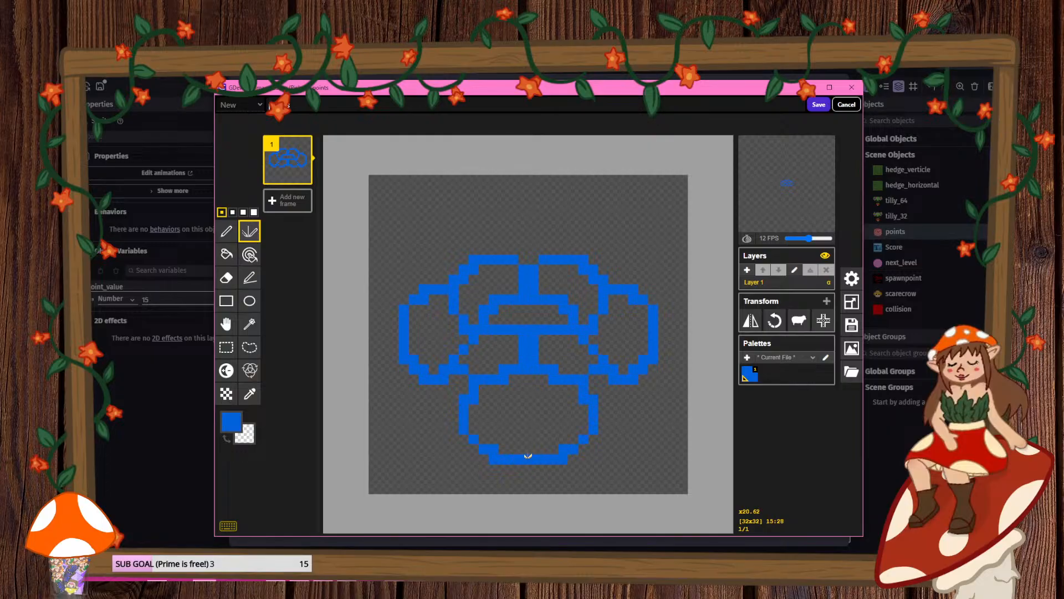
mouse_move(583, 257)
mouse_down()
mouse_move(515, 209)
mouse_move(475, 247)
mouse_move(392, 254)
mouse_move(418, 430)
mouse_move(473, 409)
mouse_up()
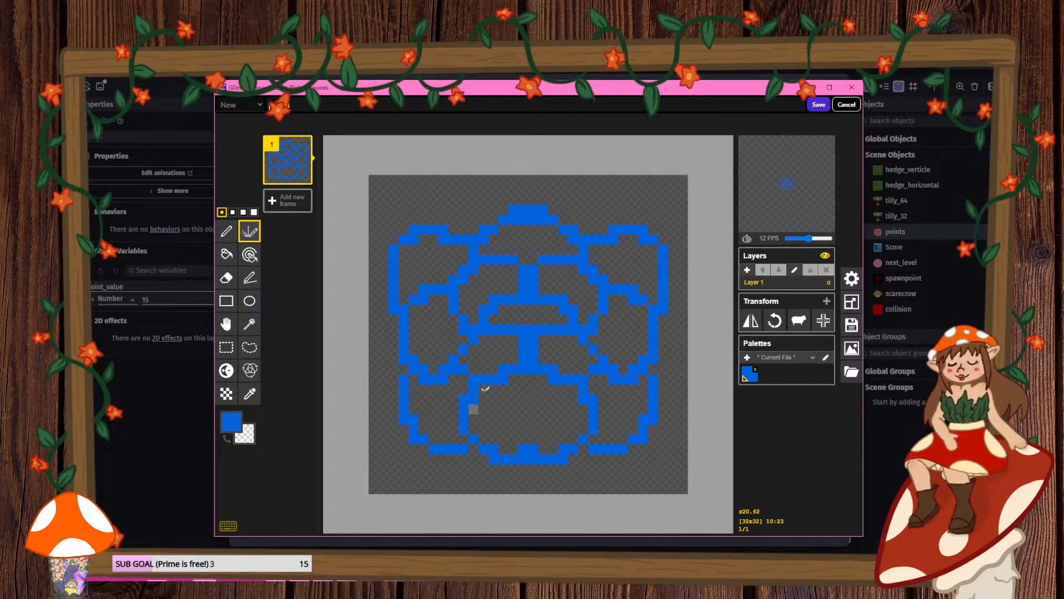
- Choose a light blue and fill the two side petals on one side, both upper corners and the upper petals of the flower
click(226, 256)
click(232, 421)
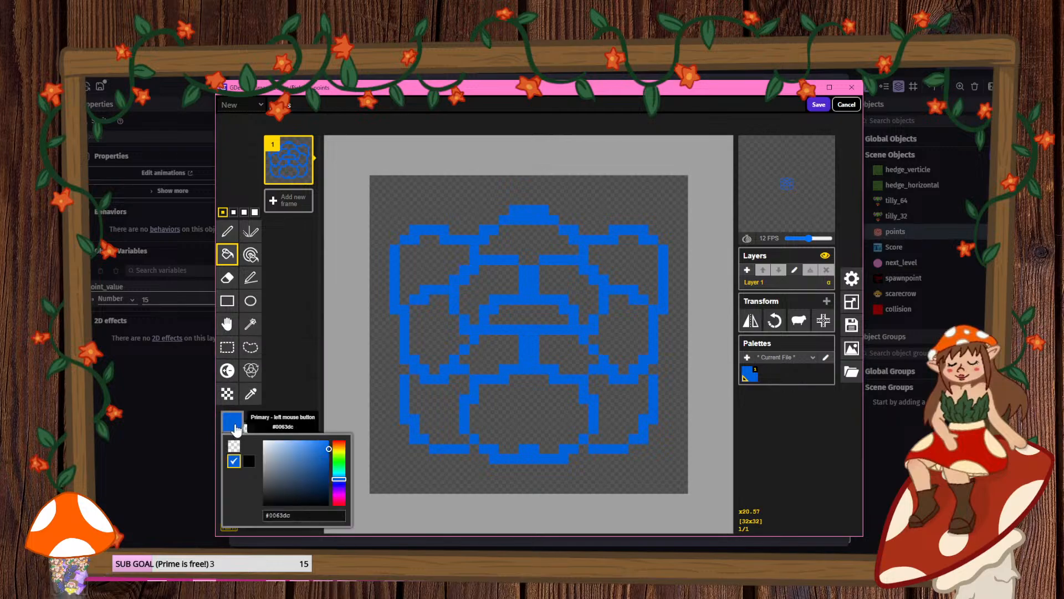
drag(324, 444, 287, 429)
click(431, 399)
click(438, 332)
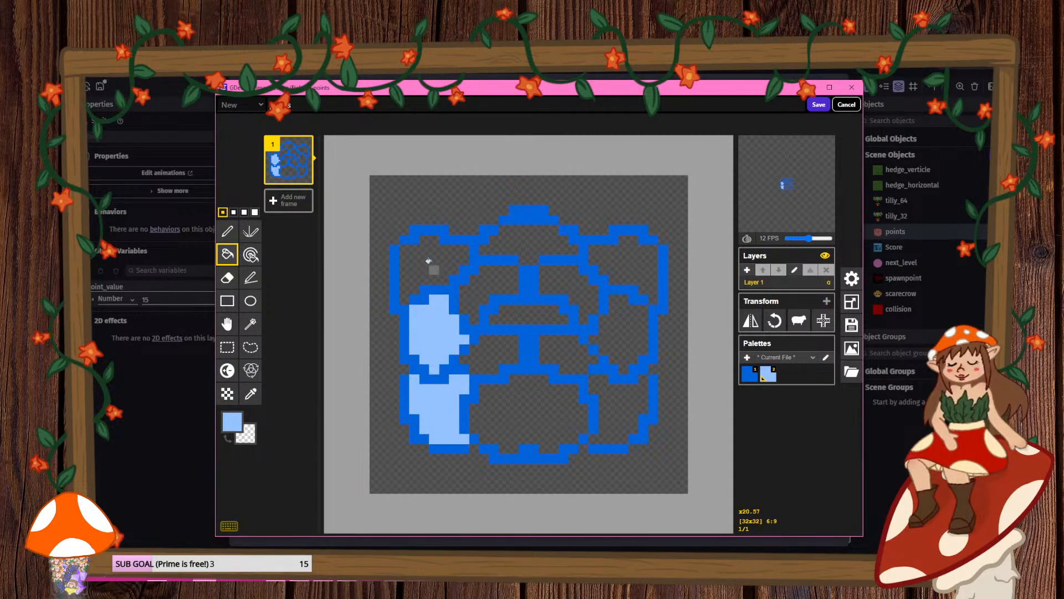
click(430, 261)
click(488, 280)
click(529, 239)
click(546, 269)
click(614, 258)
click(618, 321)
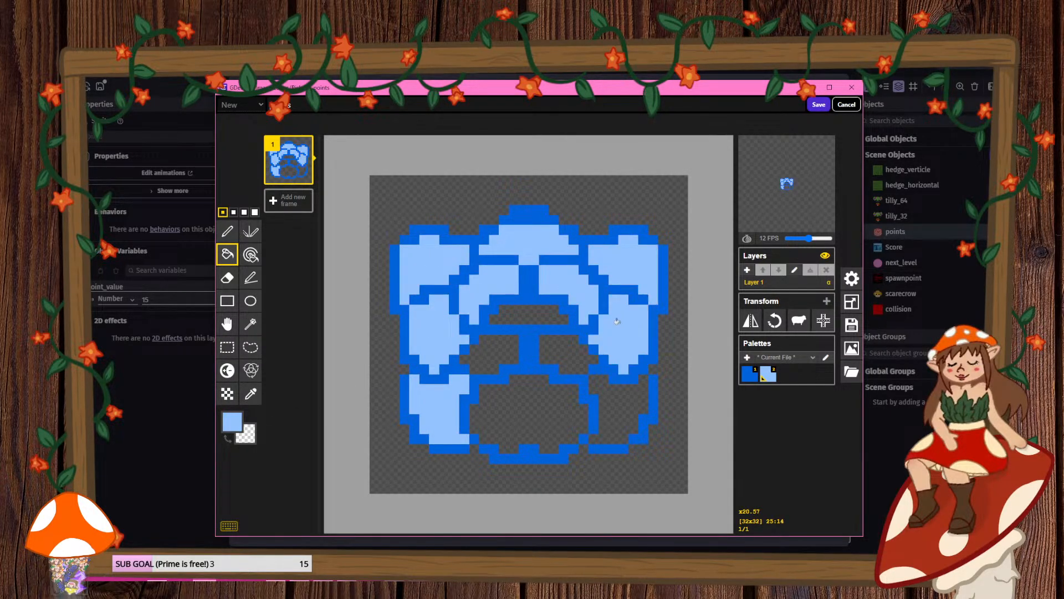
- Fill the flower's centre and the remaining lower petals with the same light blue
click(531, 313)
click(543, 350)
click(494, 357)
click(531, 419)
click(612, 414)
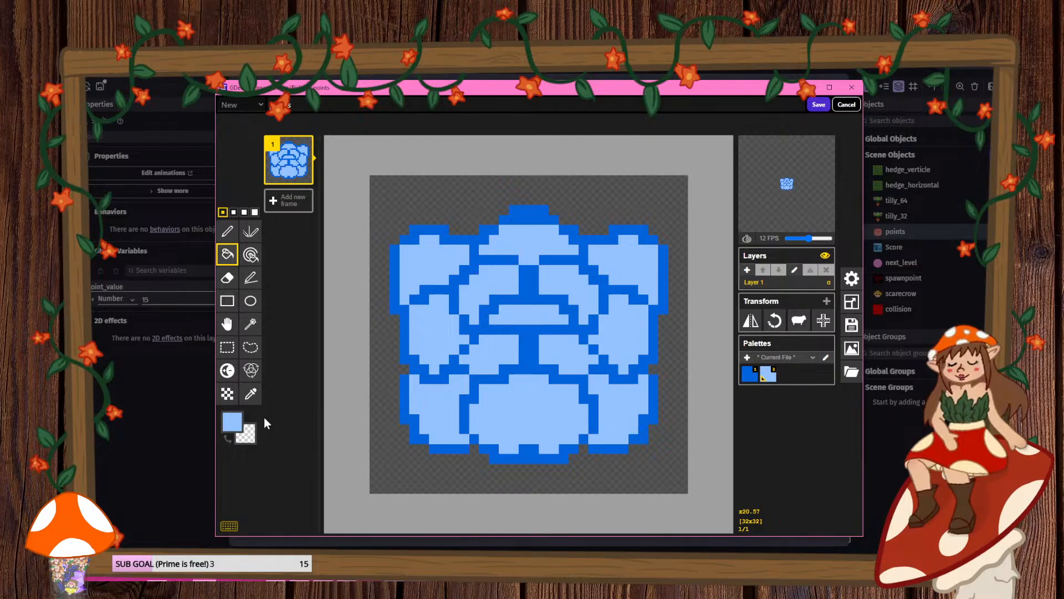
- Set the primary colour to #4f9eff and recolour the inner petal outlines and the upper outer outline on one side
click(749, 374)
click(240, 420)
click(309, 440)
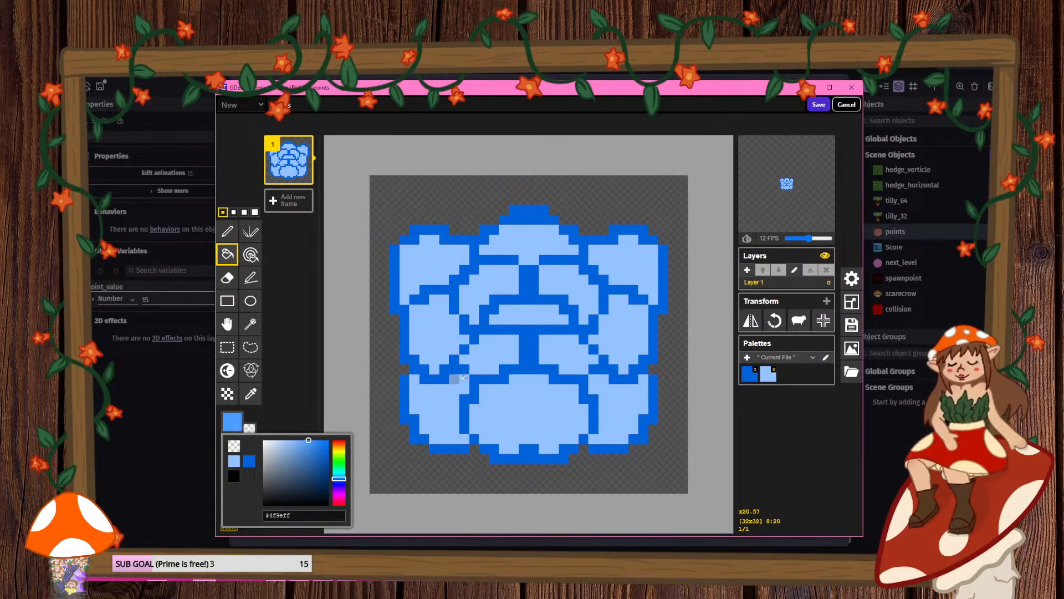
click(534, 356)
click(633, 337)
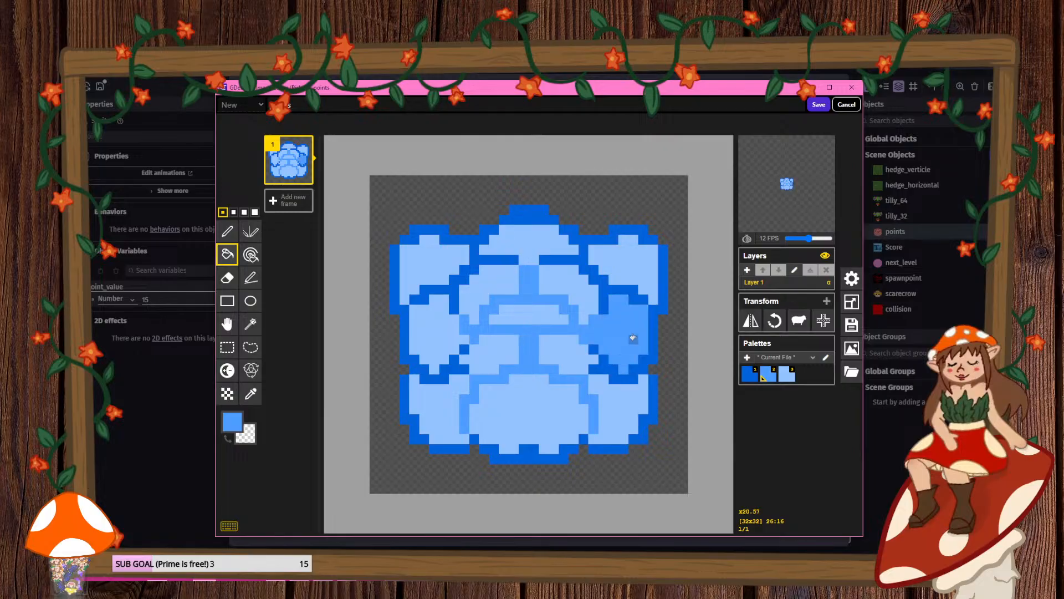
key(ctrl+z)
click(604, 280)
click(662, 300)
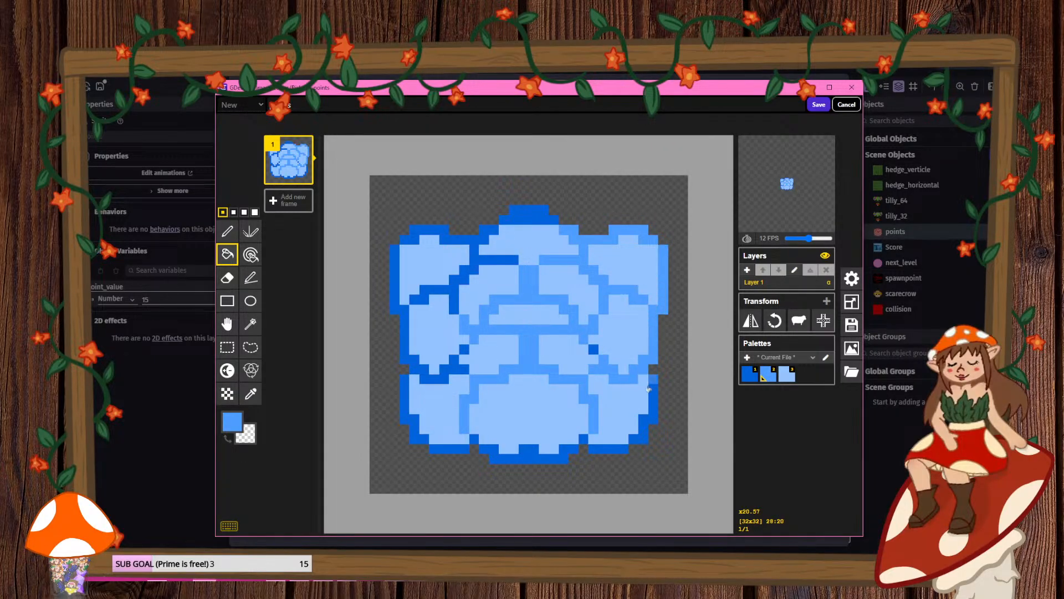
- Recolour the remaining dark blue side, bottom and top outlines of the flower with #4f9eff
click(464, 363)
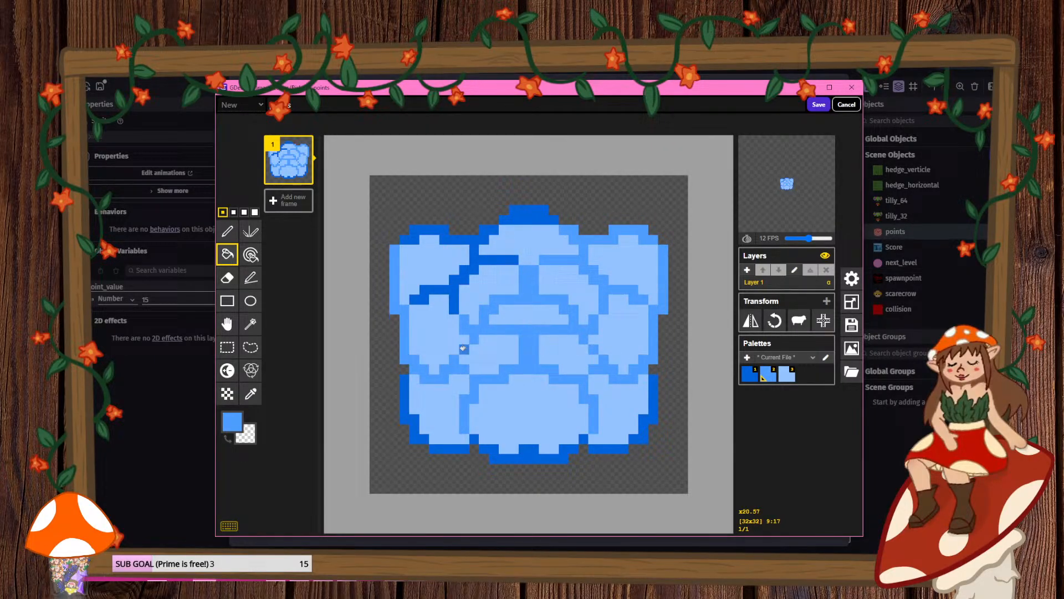
click(404, 417)
click(460, 449)
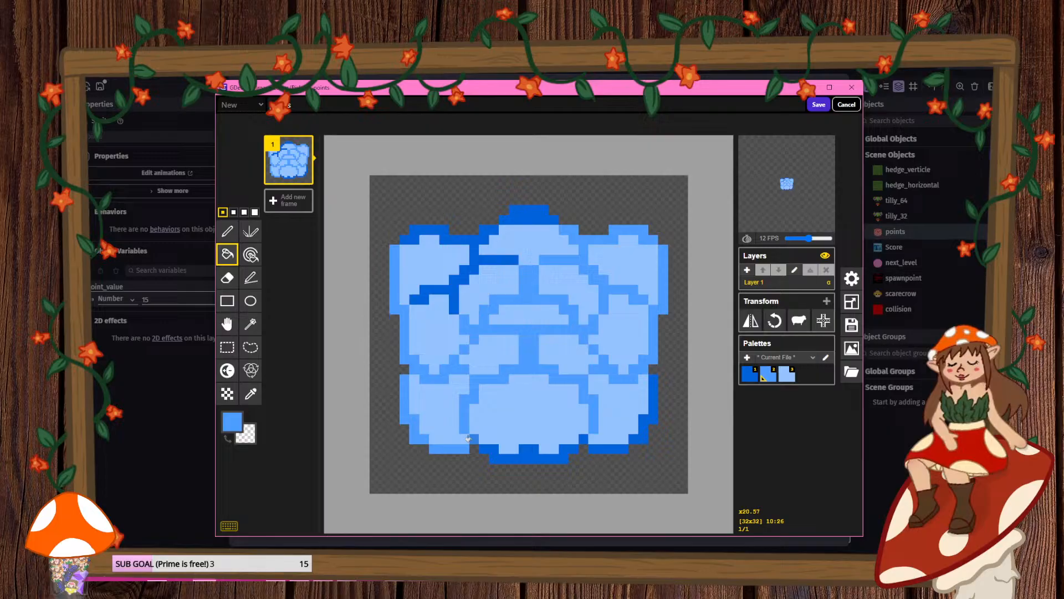
click(503, 459)
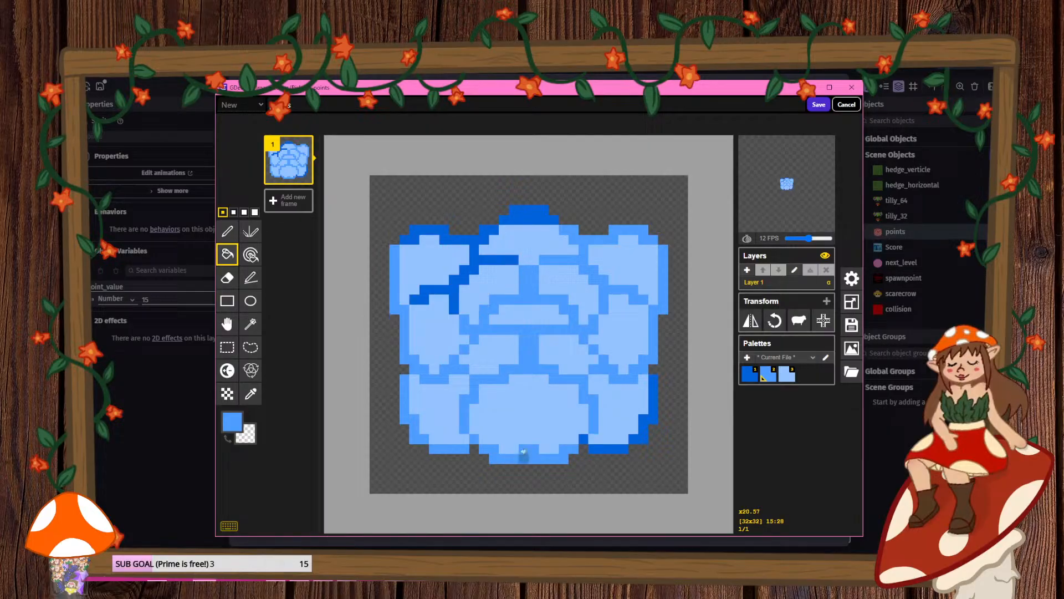
click(596, 448)
click(652, 415)
click(529, 205)
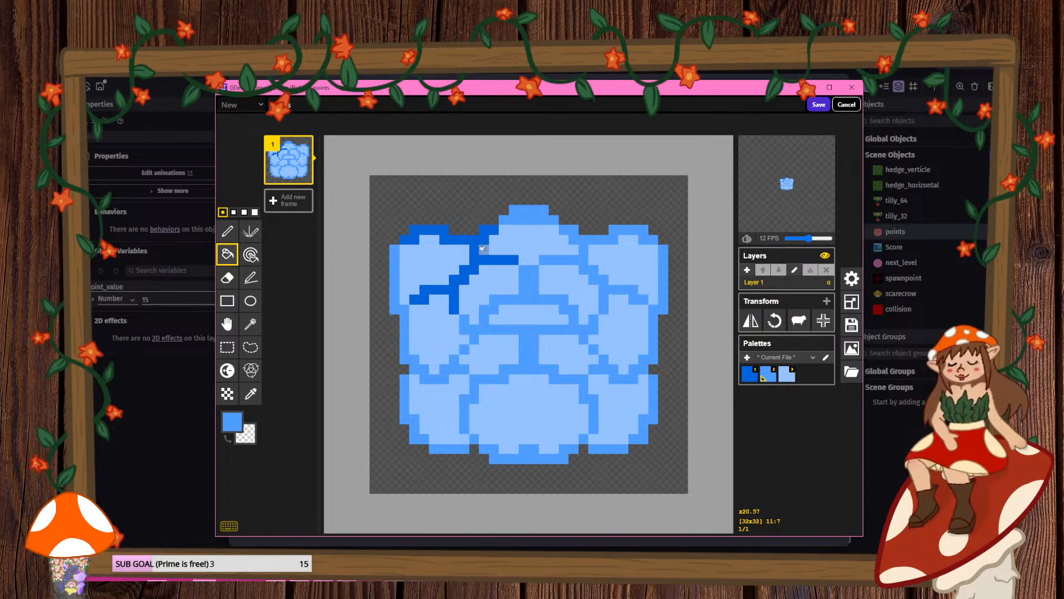
click(475, 258)
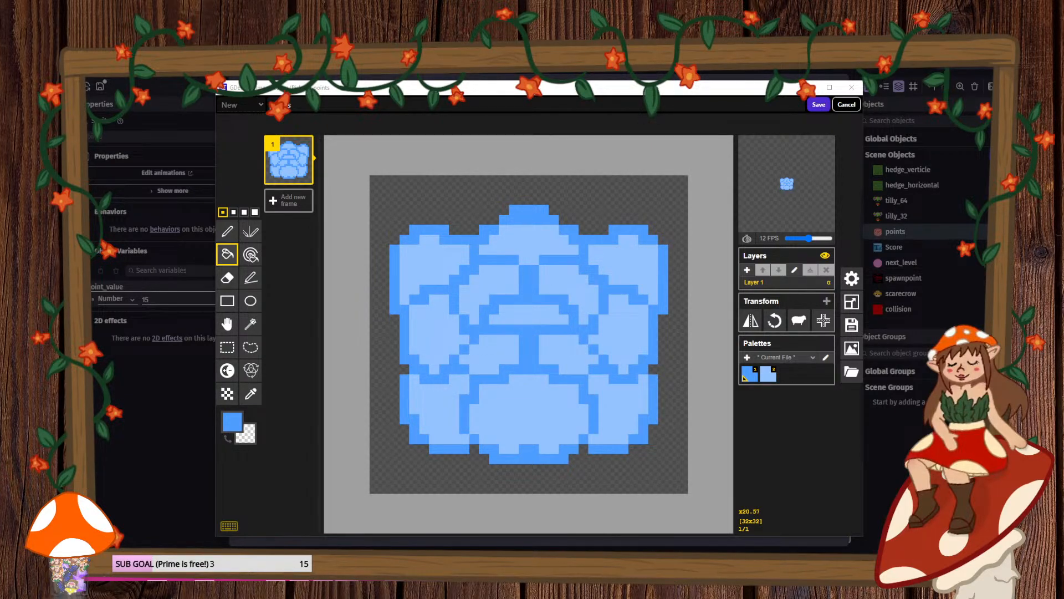
- Set the primary drawing colour to the muted blue #84b0e6
key(alt+Tab)
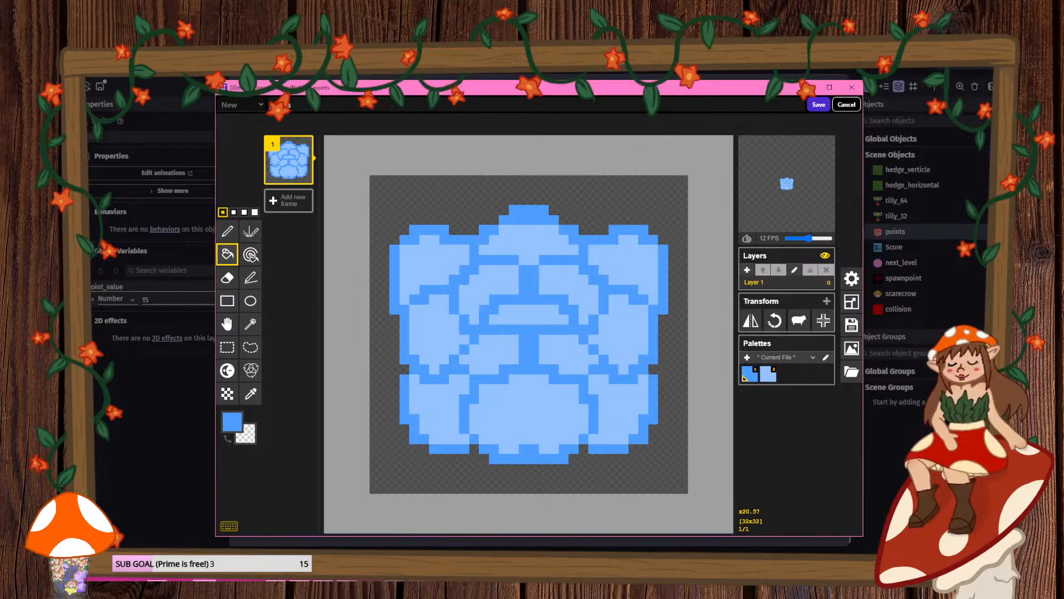
scroll(687, 304, down, 2)
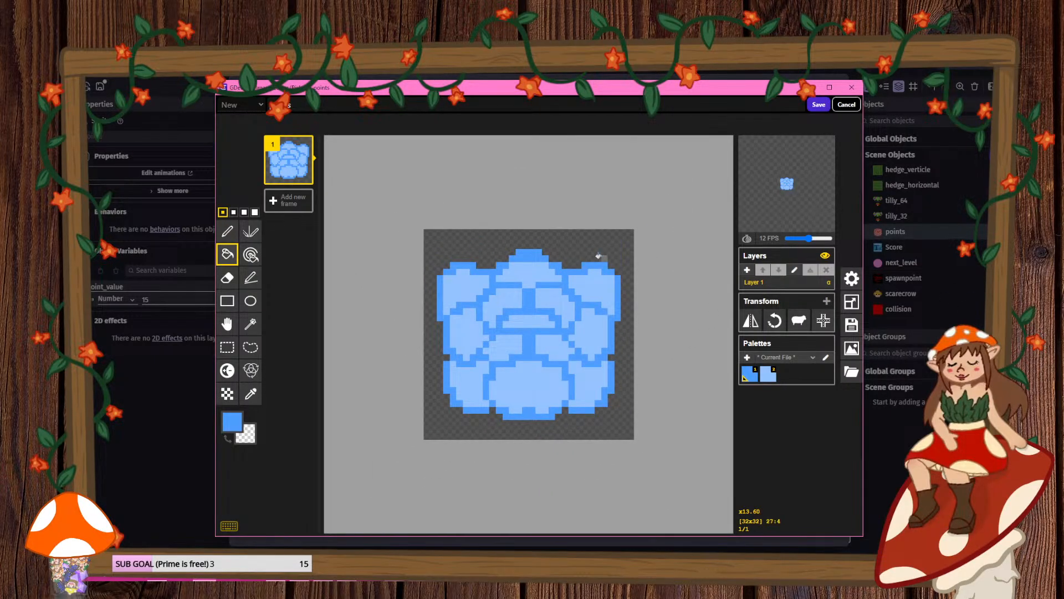
click(232, 422)
click(768, 374)
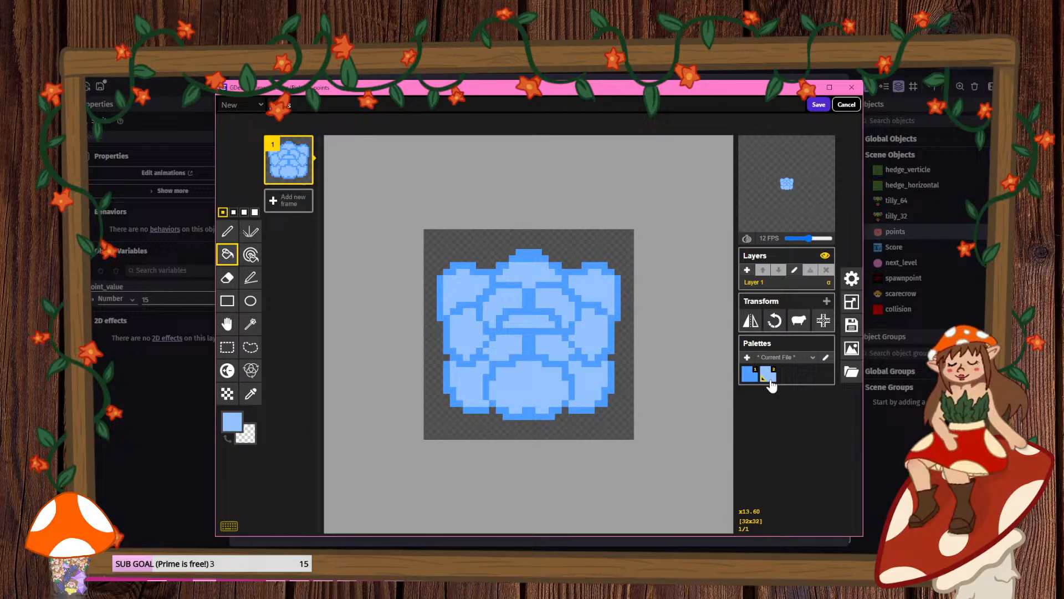
click(235, 424)
click(291, 447)
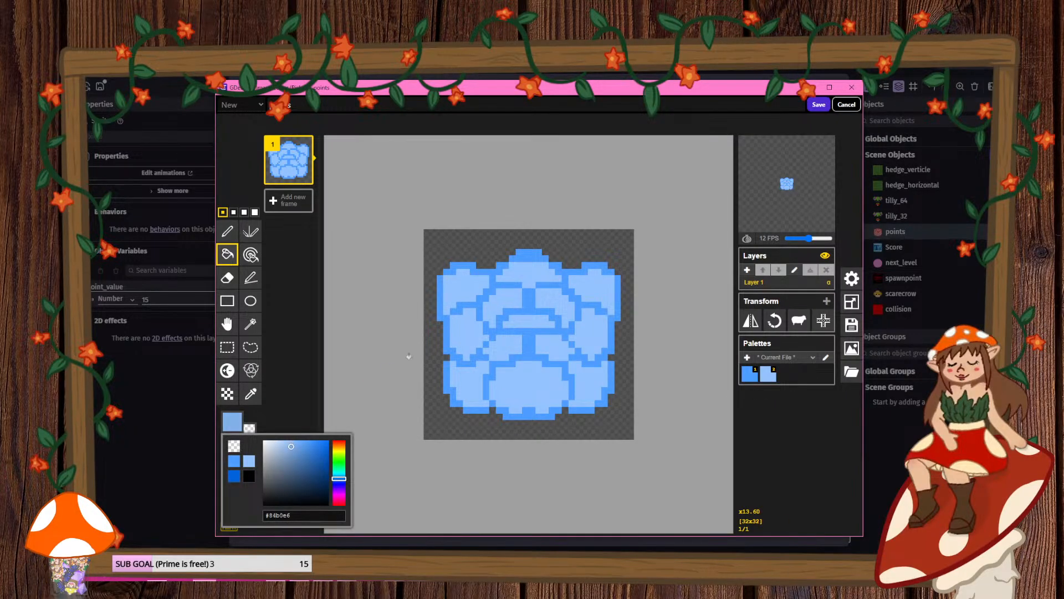
click(520, 277)
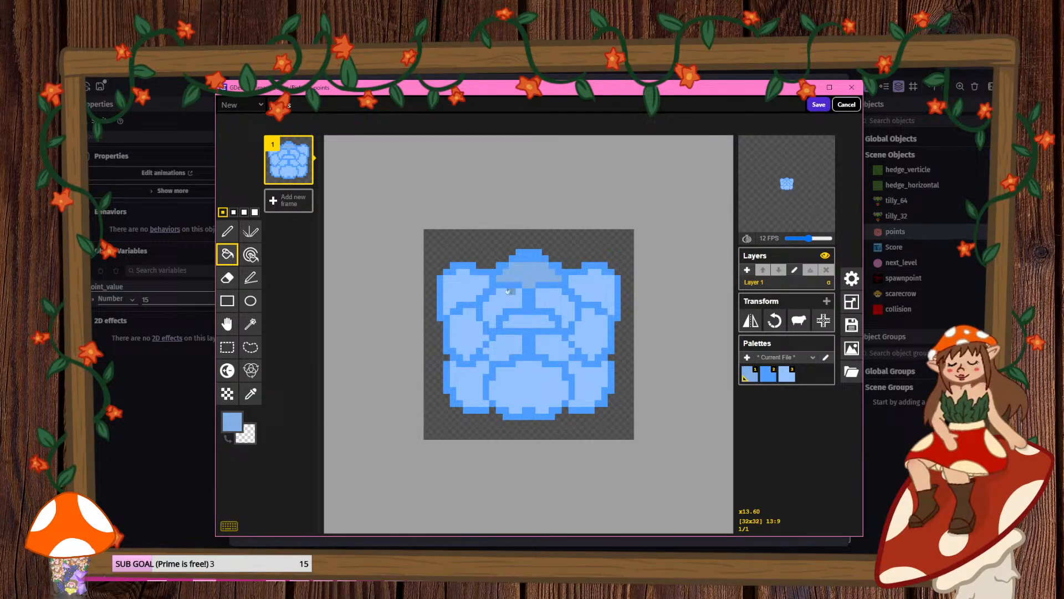
click(466, 333)
click(591, 382)
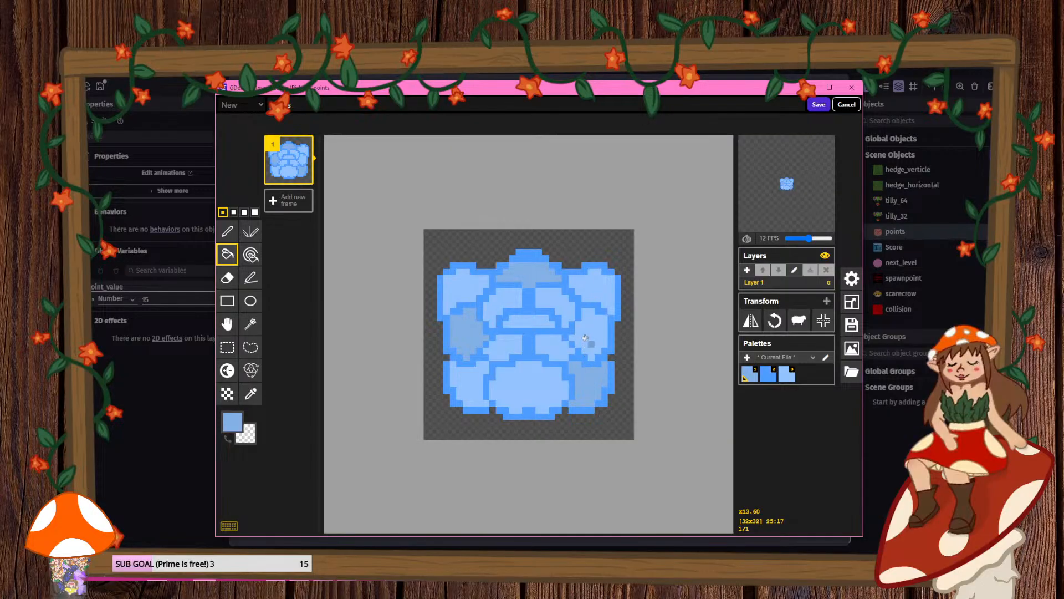
click(536, 322)
click(460, 390)
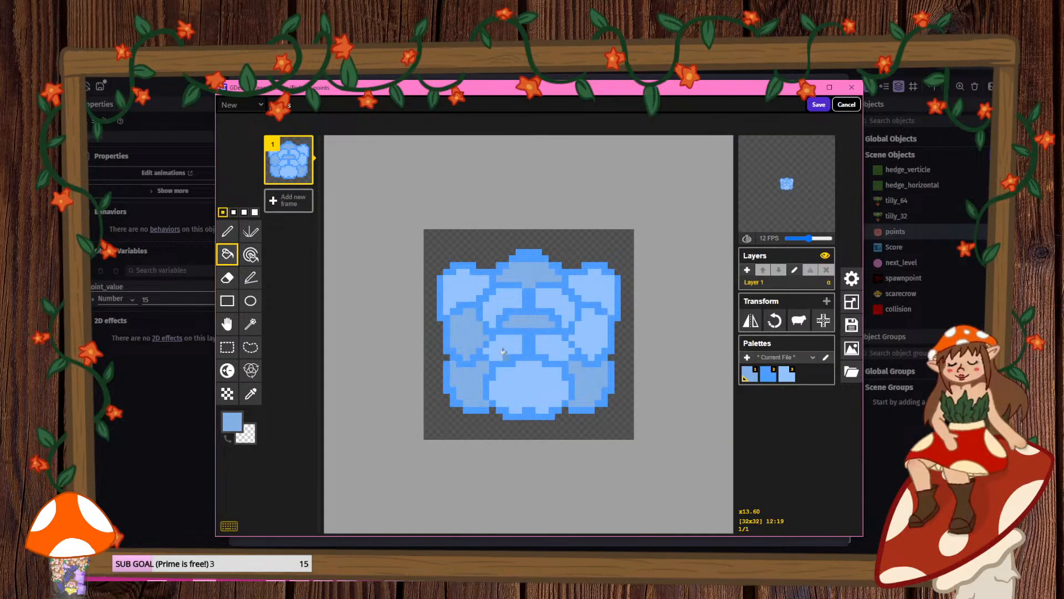
key(ctrl+z)
key(ctrl+z)
key(ctrl+z)
key(ctrl+z)
key(ctrl+z)
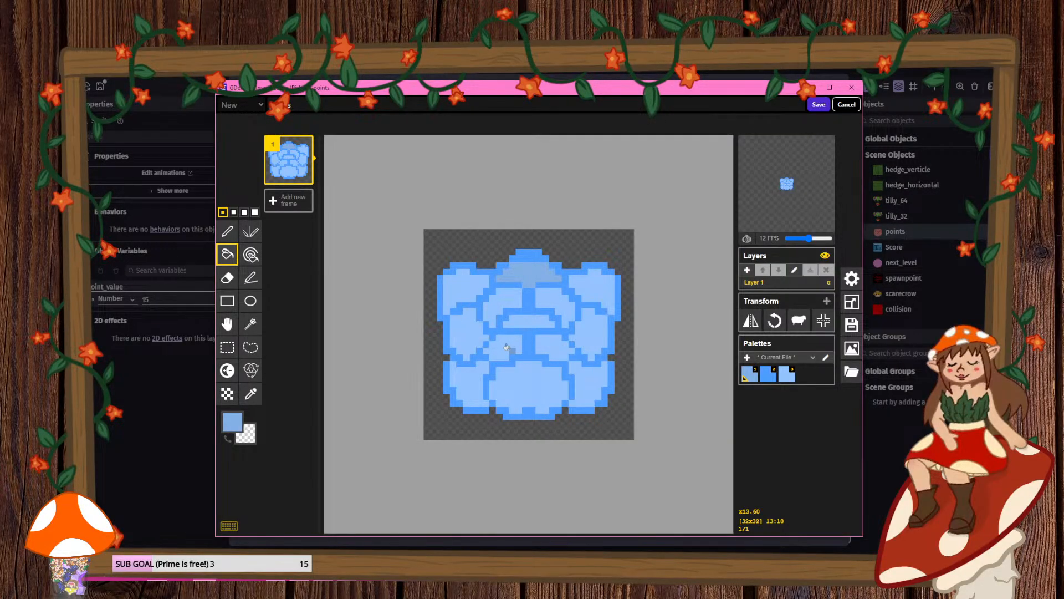
- Fill only the flower's centre with #84b0e6 and save the sprite back to the points object
click(527, 317)
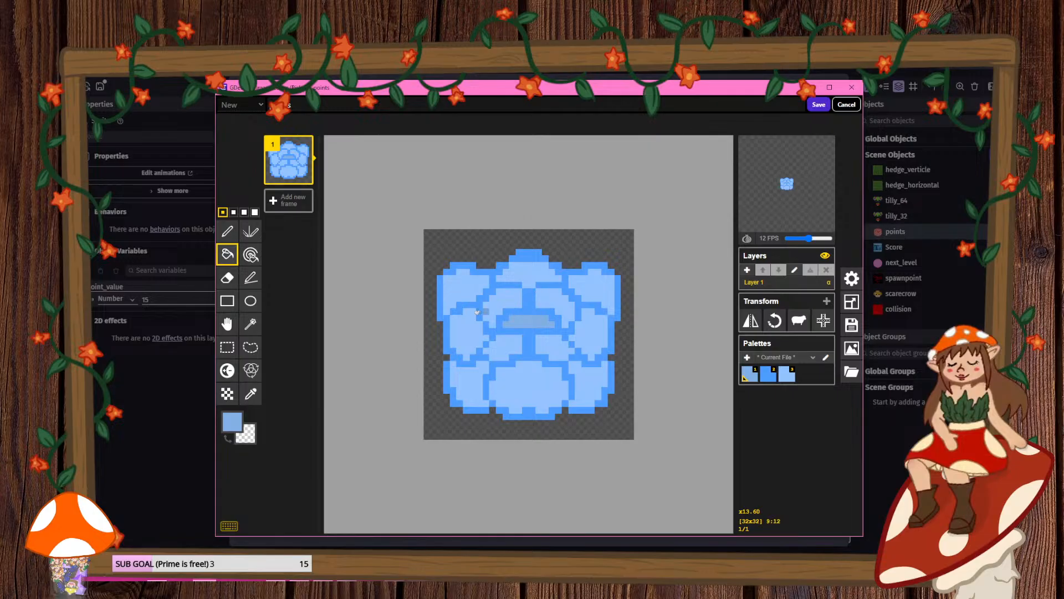
click(811, 107)
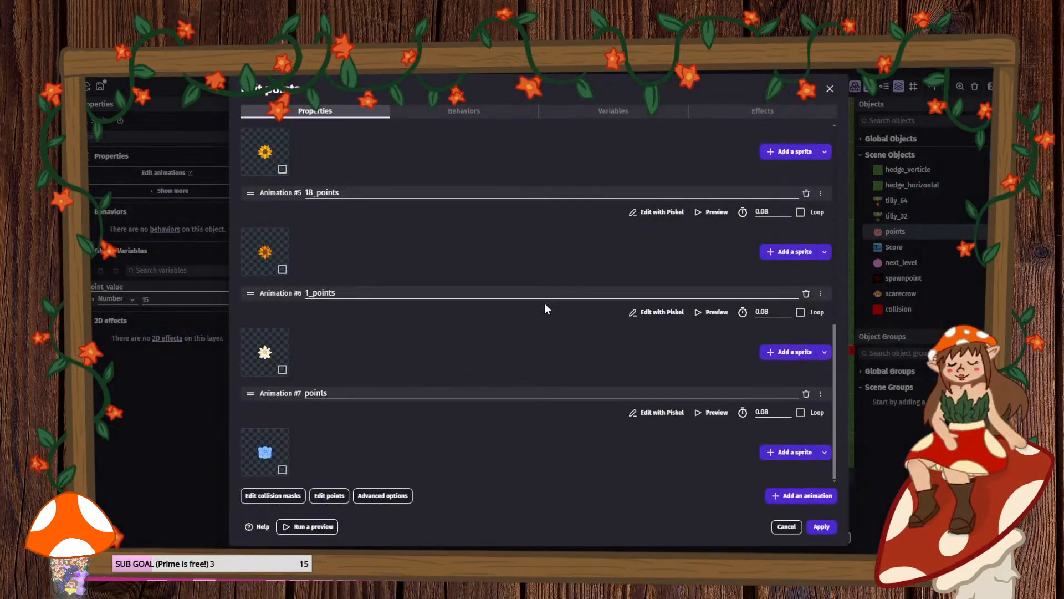
- Add the prefix 50_ to the name of the blue flower's animation and apply the object changes
double_click(355, 393)
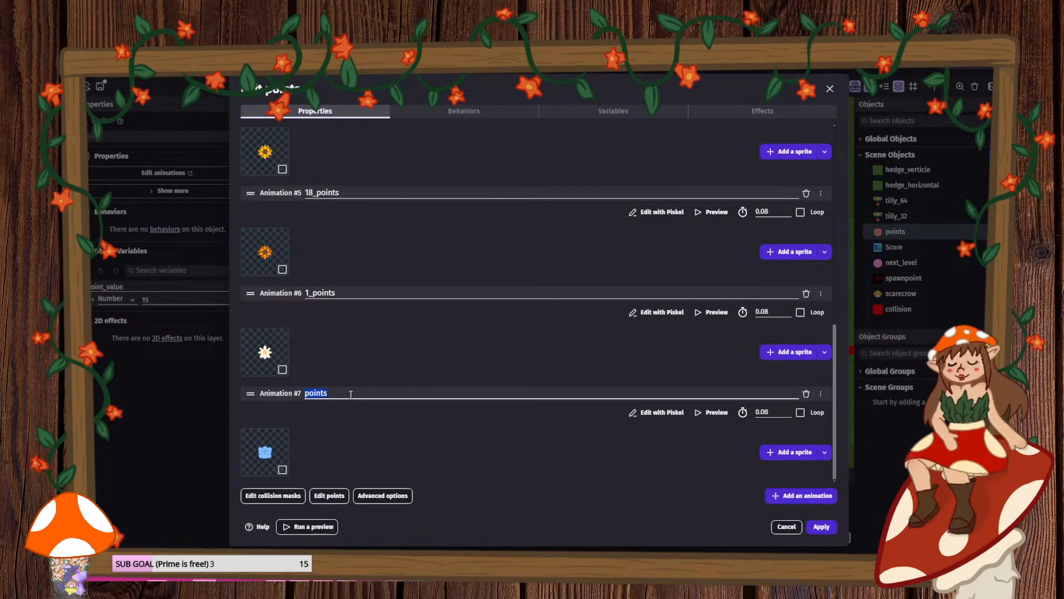
text(50_)
click(815, 530)
- Set the comparison value of the scene_score condition that creates next_level to 2000
click(259, 74)
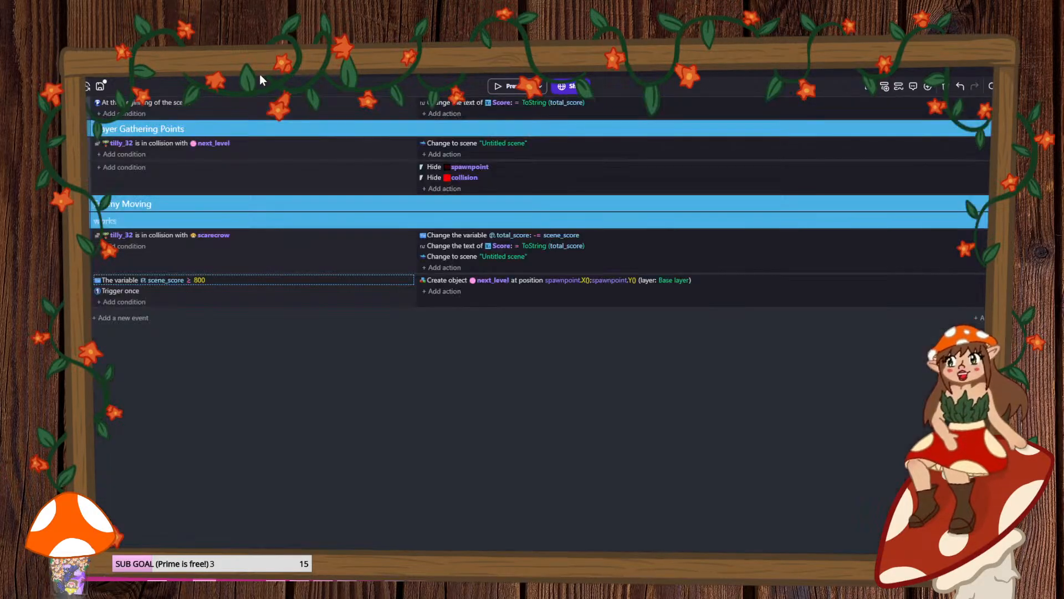
click(199, 280)
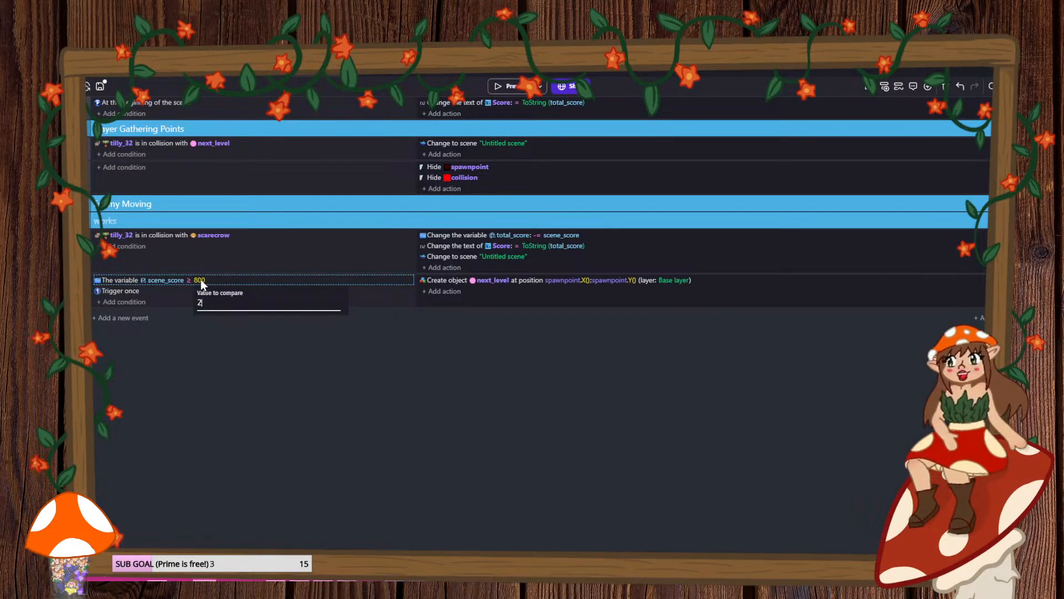
text(2000)
key(Return)
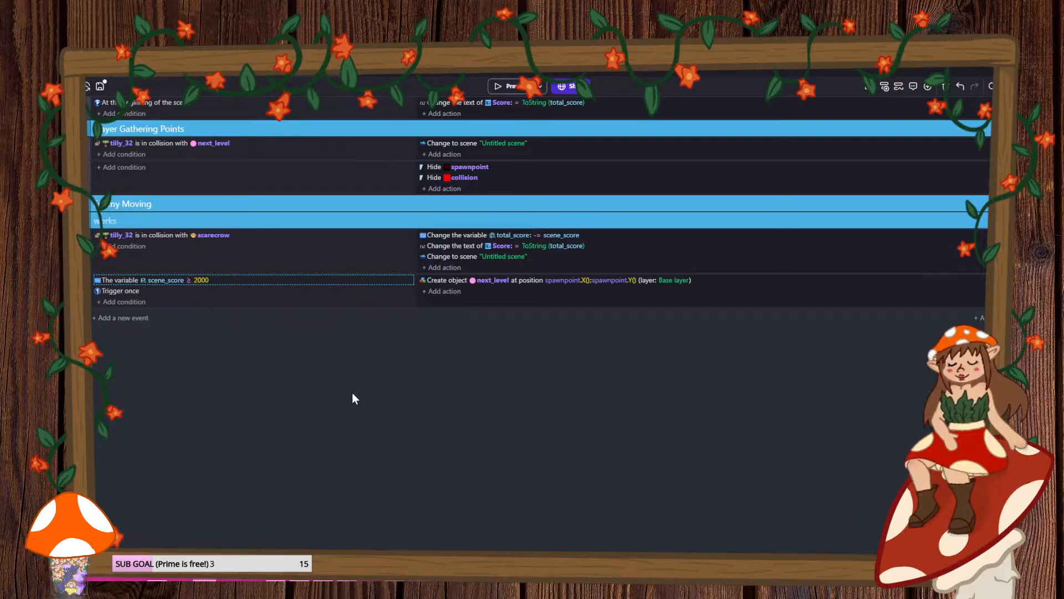
- In the scene, add a flower at the end of the sample row and switch it to the blue flower animation
click(183, 73)
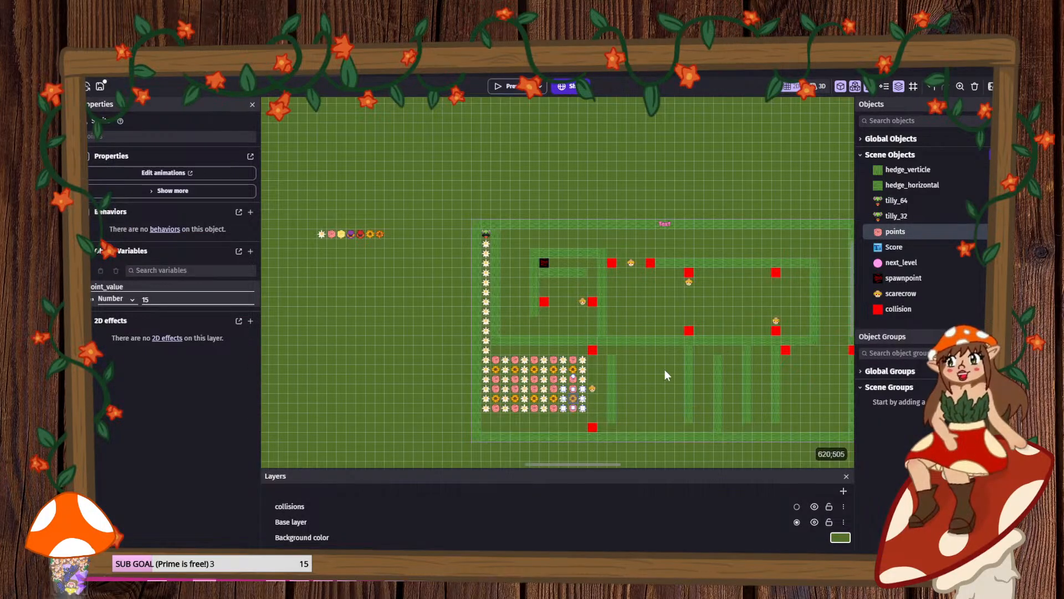
middle_drag(660, 374, 627, 382)
drag(346, 250, 356, 252)
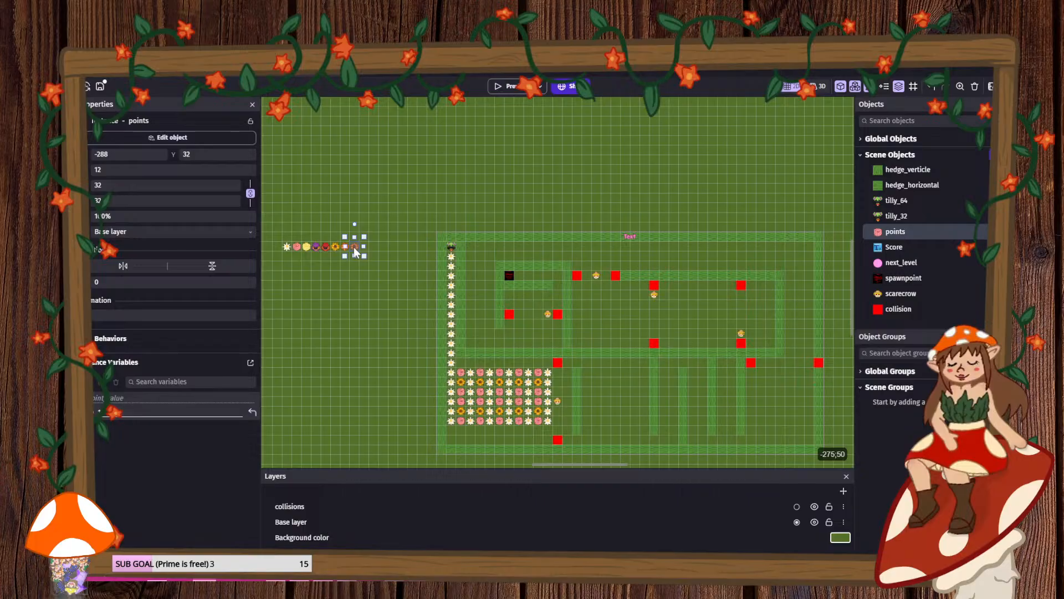
double_click(356, 252)
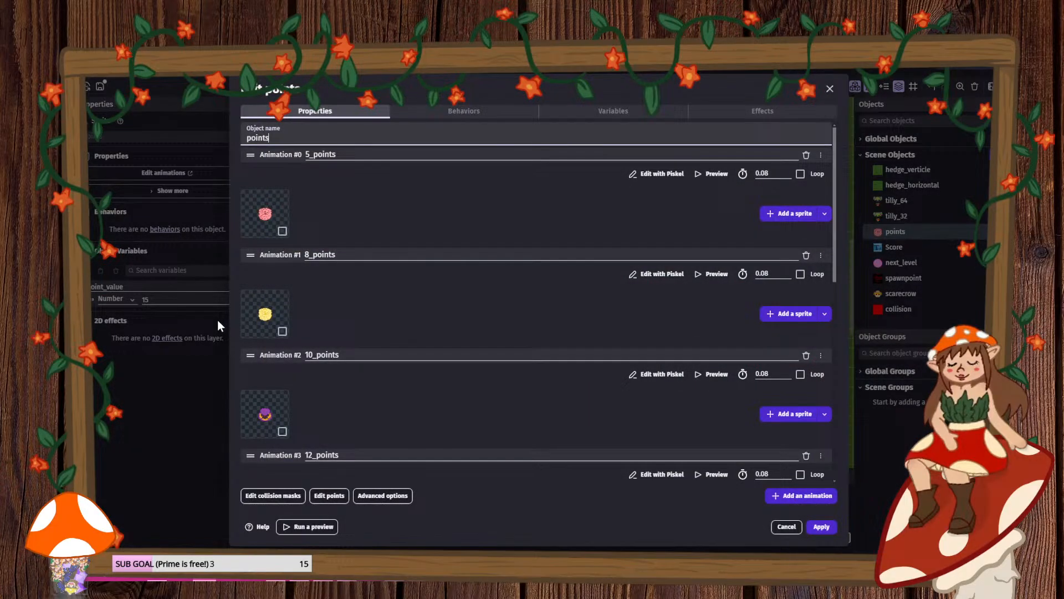
click(787, 527)
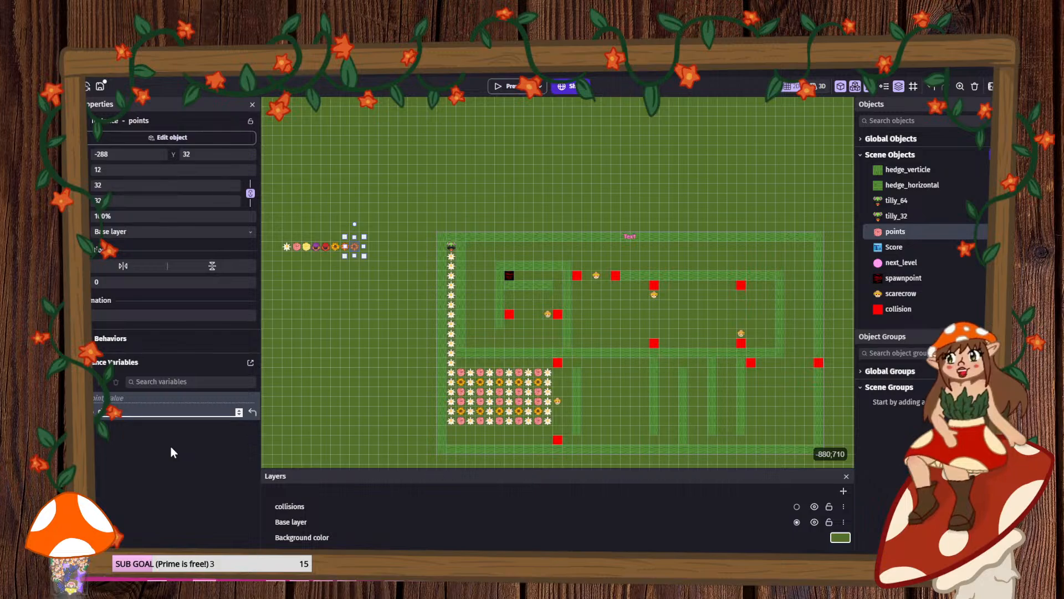
click(108, 316)
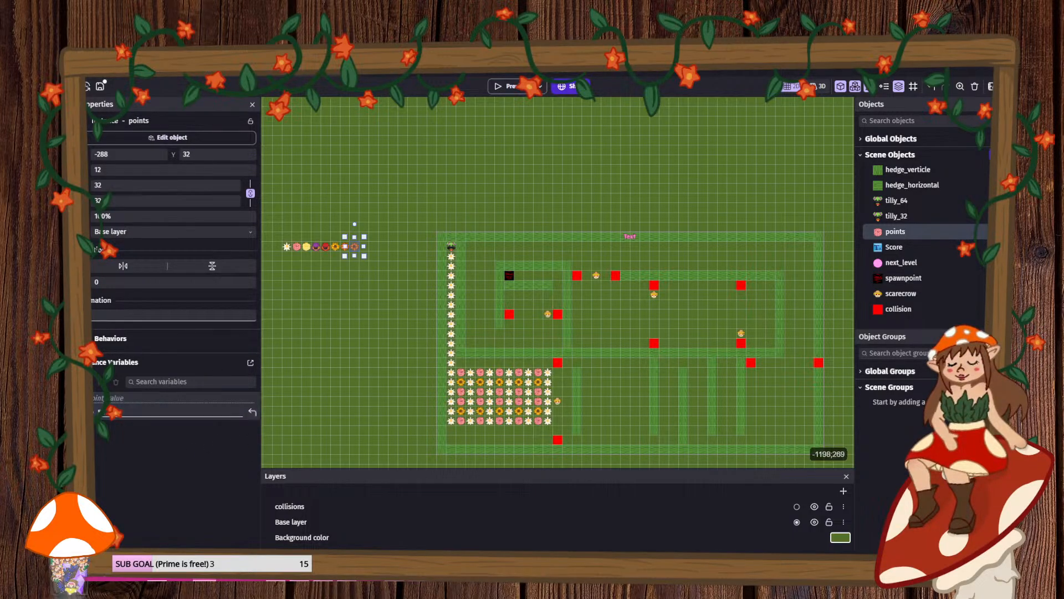
click(301, 292)
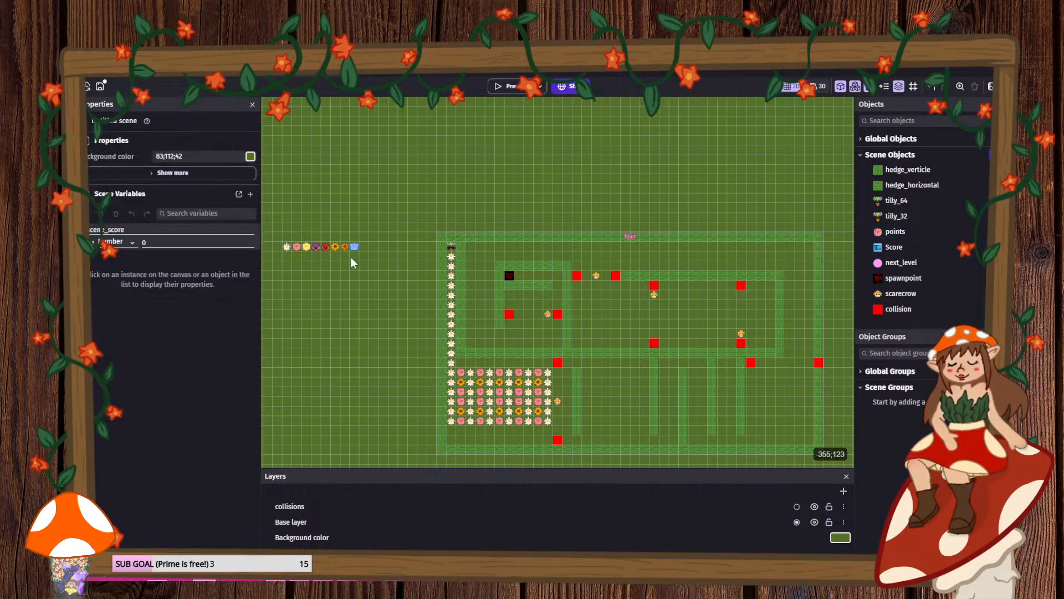
- Copy blue, purple and orange flowers from the sample row into a seven-flower column at X 1088 beside the inner maze's far vertical hedge
ctrl+drag(354, 246, 771, 315)
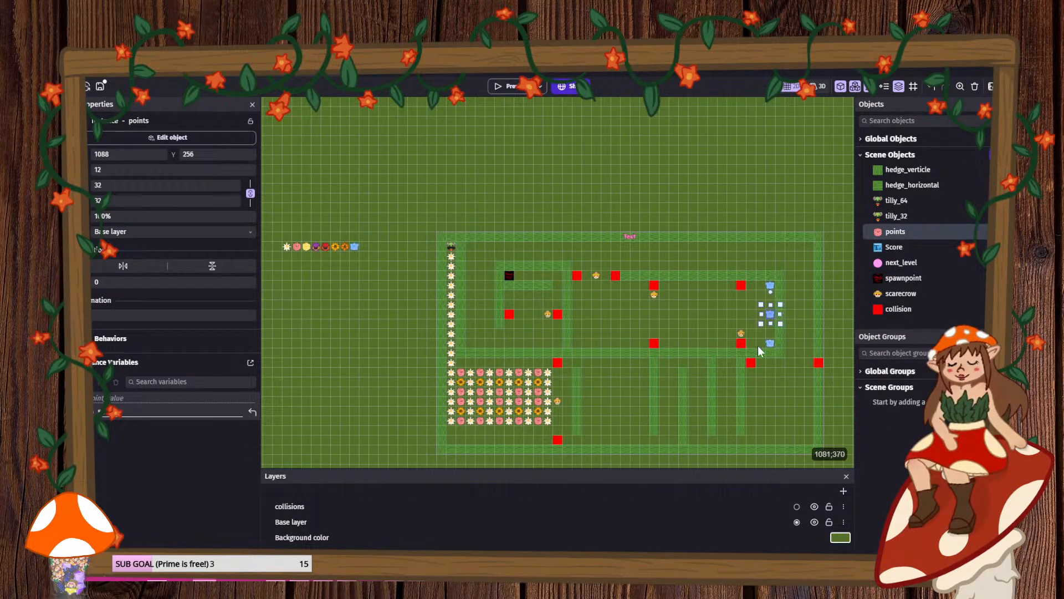
ctrl+drag(317, 247, 780, 312)
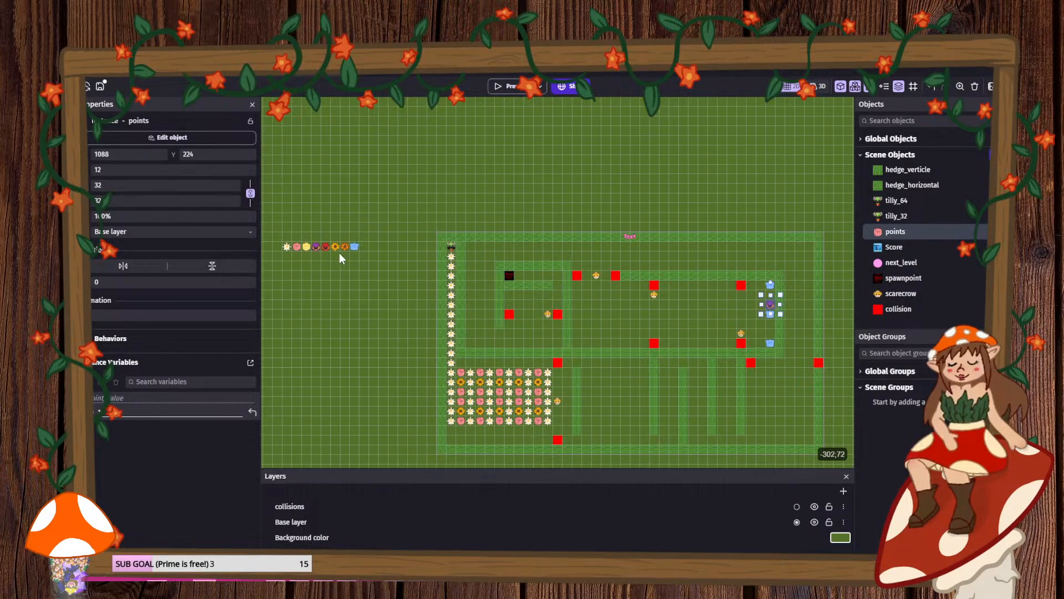
ctrl+drag(314, 248, 803, 342)
ctrl+drag(776, 325, 776, 326)
ctrl+drag(345, 246, 770, 297)
ctrl+drag(343, 245, 771, 333)
ctrl+scroll(803, 343, up, 1)
ctrl+scroll(803, 344, up, 3)
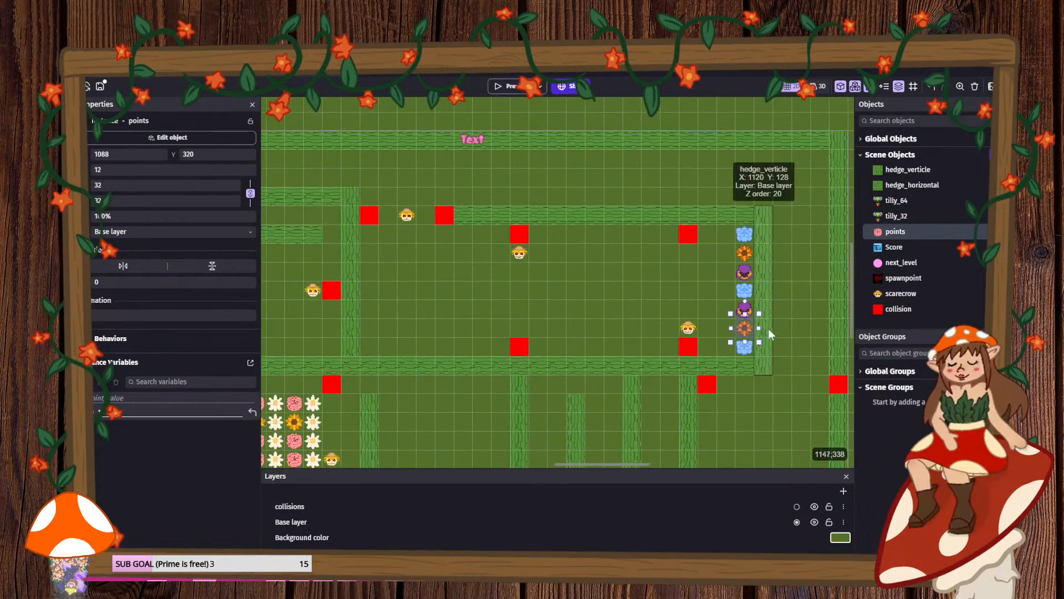
- Copy two blue flowers to X 704 and 992, Y 256, and two orange flowers to X 832, Y 224 and 288, in the inner maze's large room
ctrl+drag(751, 299, 525, 289)
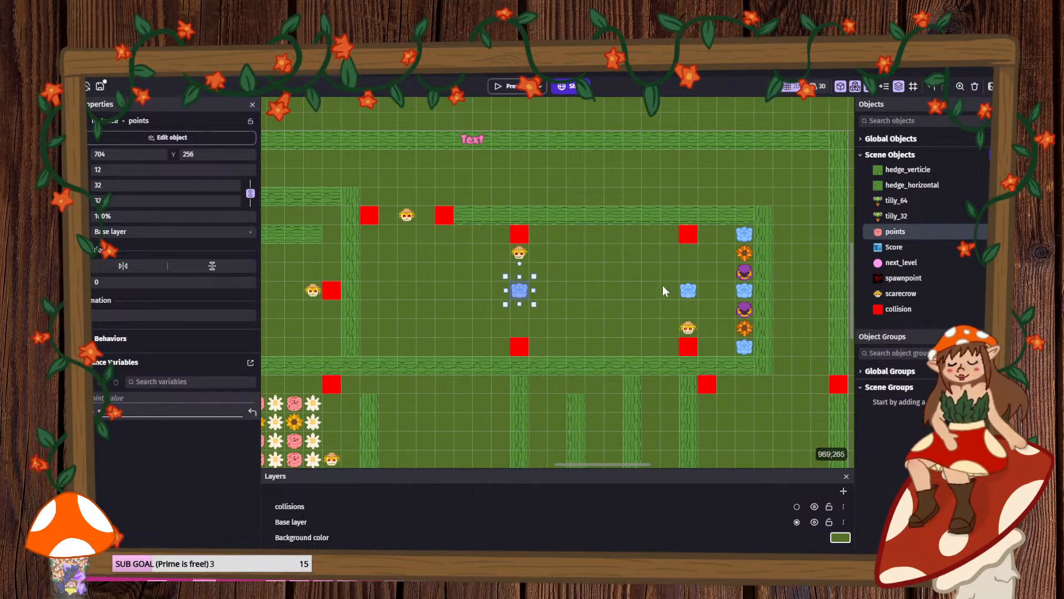
ctrl+scroll(479, 254, down, 3)
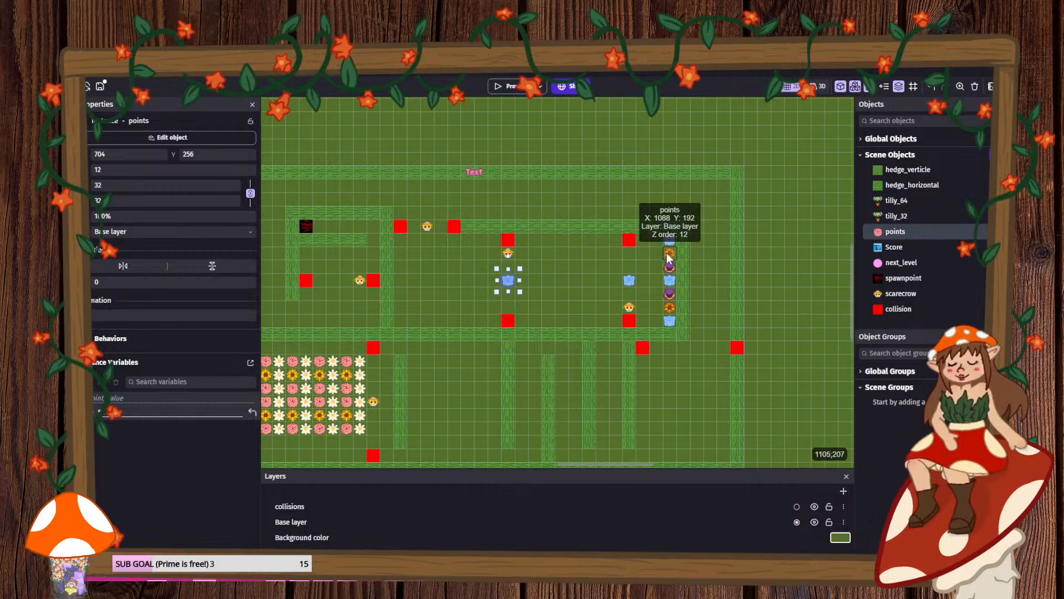
ctrl+drag(668, 257, 567, 270)
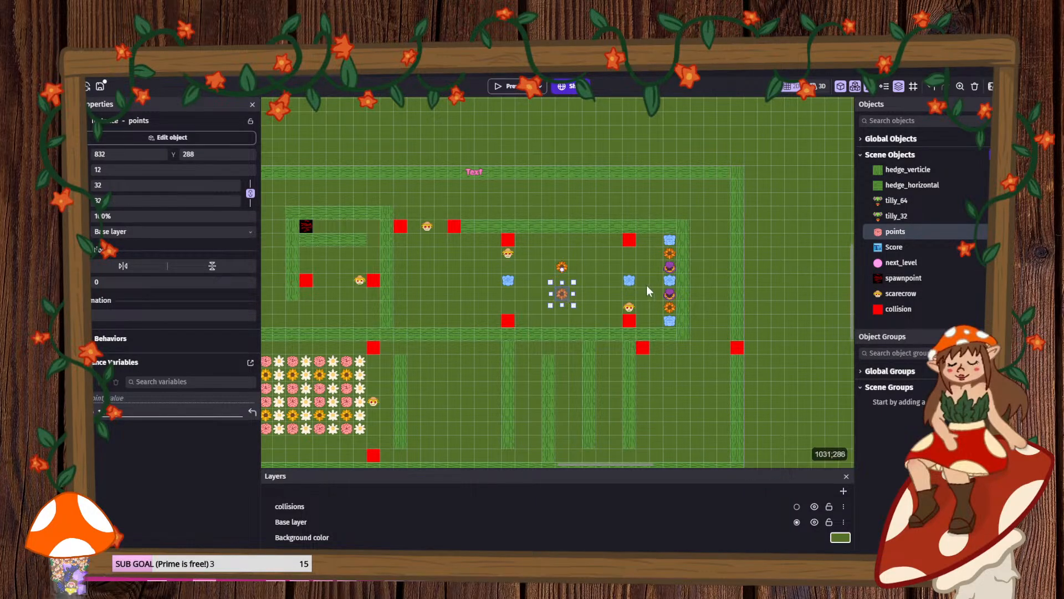
- Copy two orange flowers into the spawnpoint's enclosure at X 288 and 320, Y 224, and a blue flower beside the spawnpoint at X 256, Y 128
ctrl+scroll(410, 290, down, 2)
middle_drag(410, 291, 560, 346)
ctrl+scroll(317, 277, down, 1)
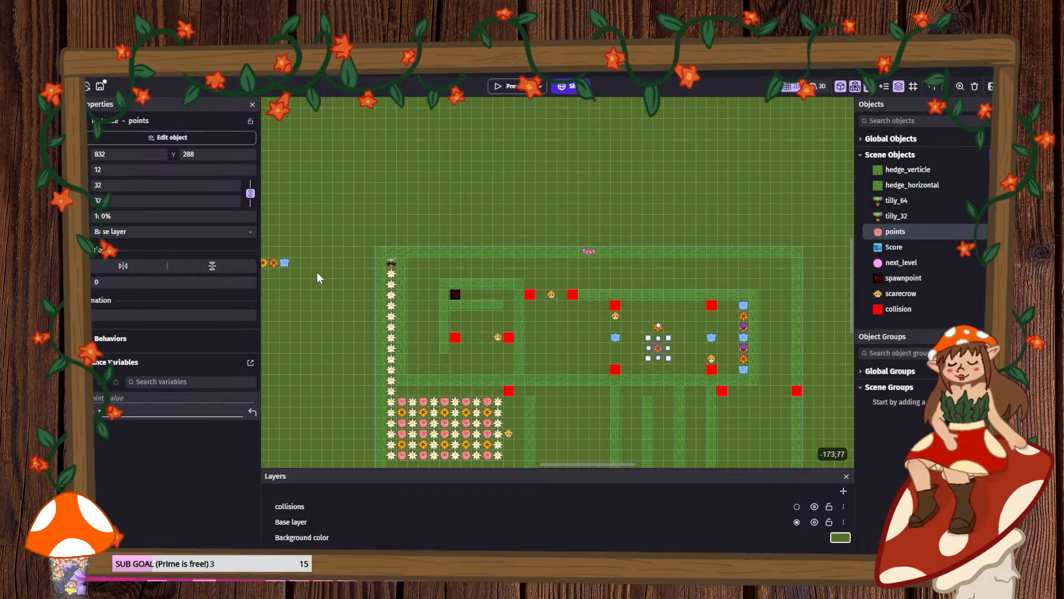
middle_drag(330, 289, 373, 290)
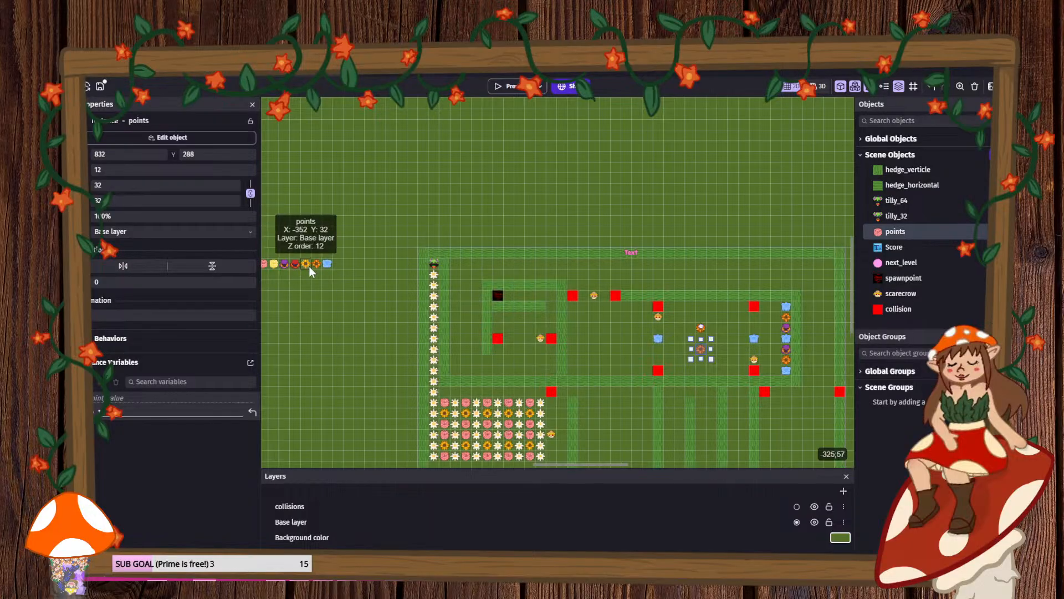
ctrl+drag(306, 265, 525, 328)
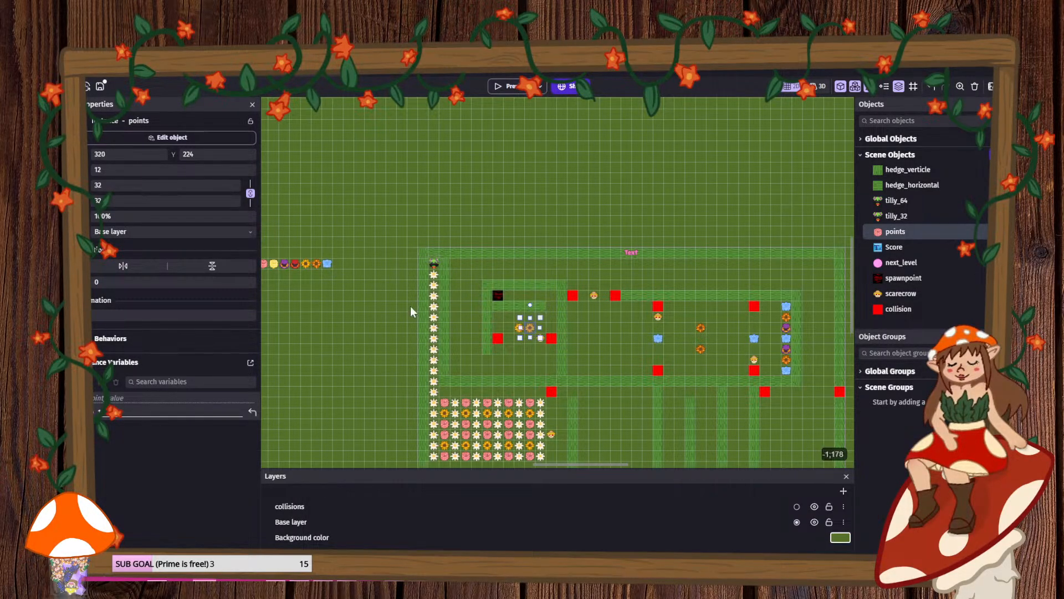
ctrl+drag(329, 264, 511, 302)
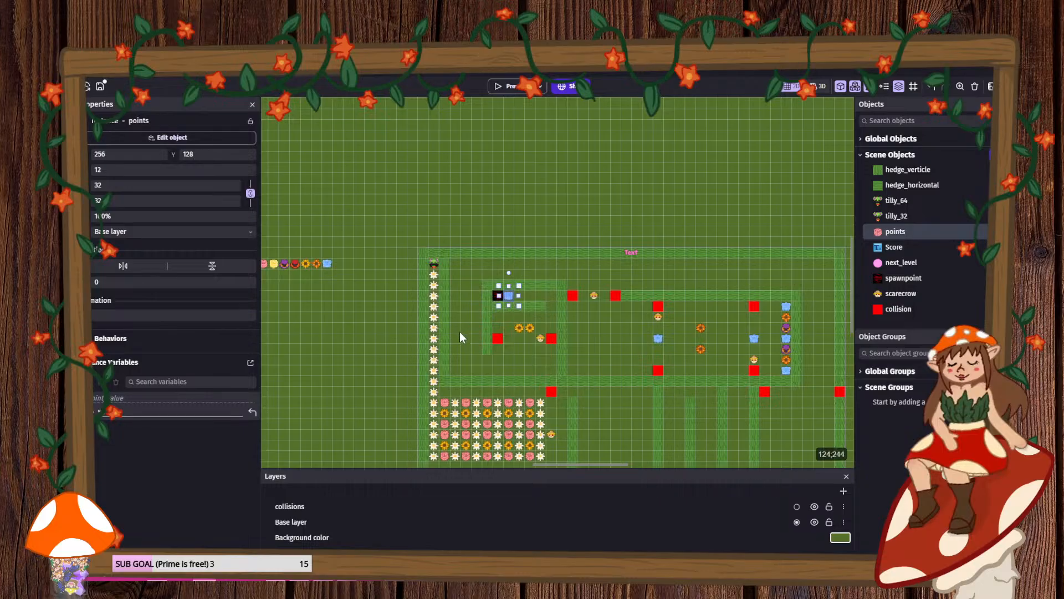
- Copy two blue flowers around the flower field's scarecrow, a scarecrow to X 1120, Y 416, and a blue flower to X 1184, Y 384
ctrl+scroll(600, 370, down, 2)
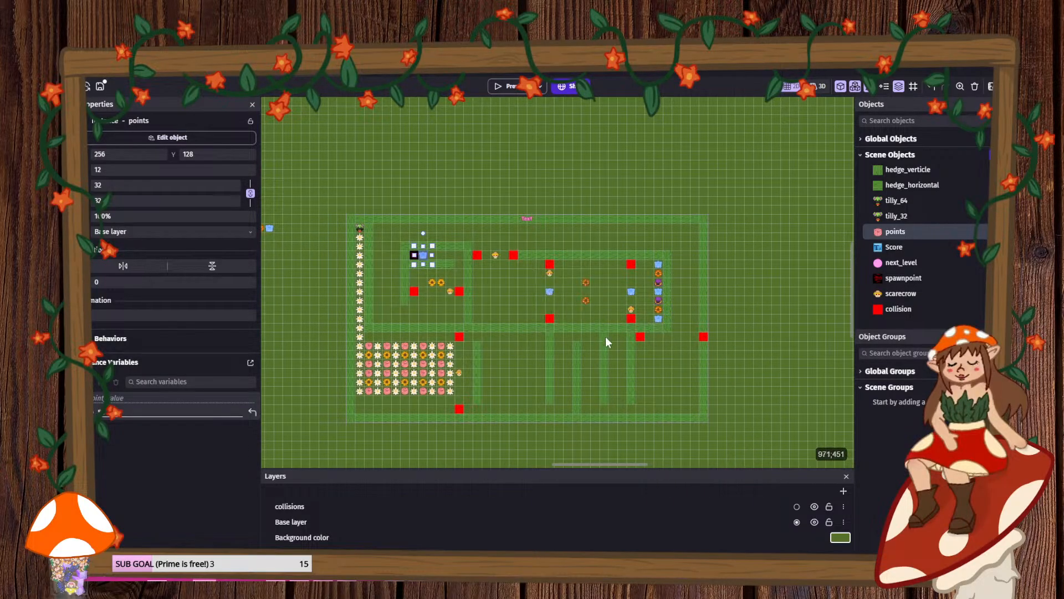
ctrl+drag(270, 227, 462, 380)
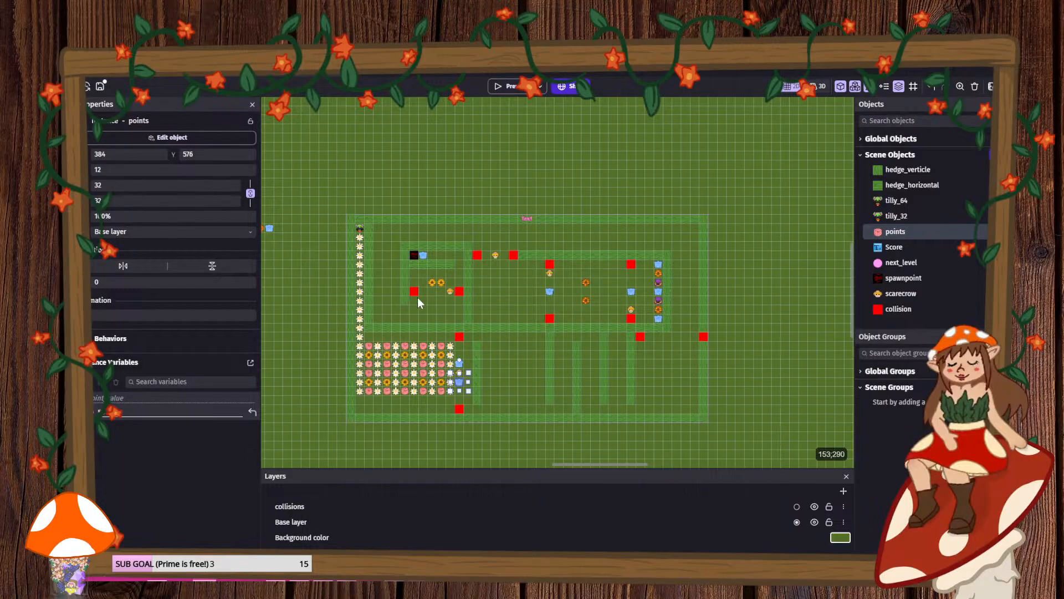
ctrl+drag(450, 291, 673, 336)
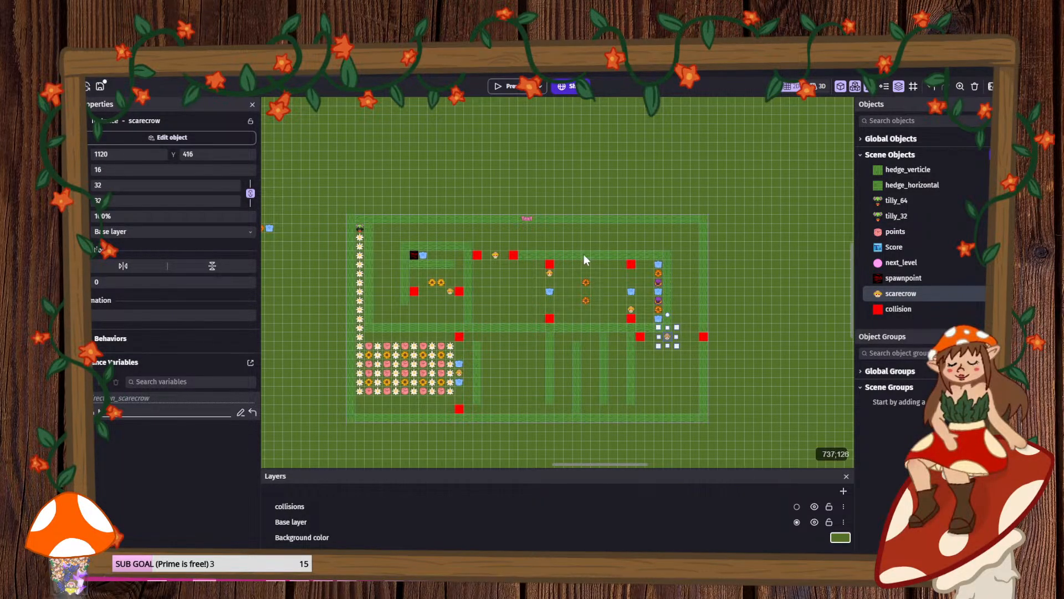
ctrl+drag(271, 227, 687, 332)
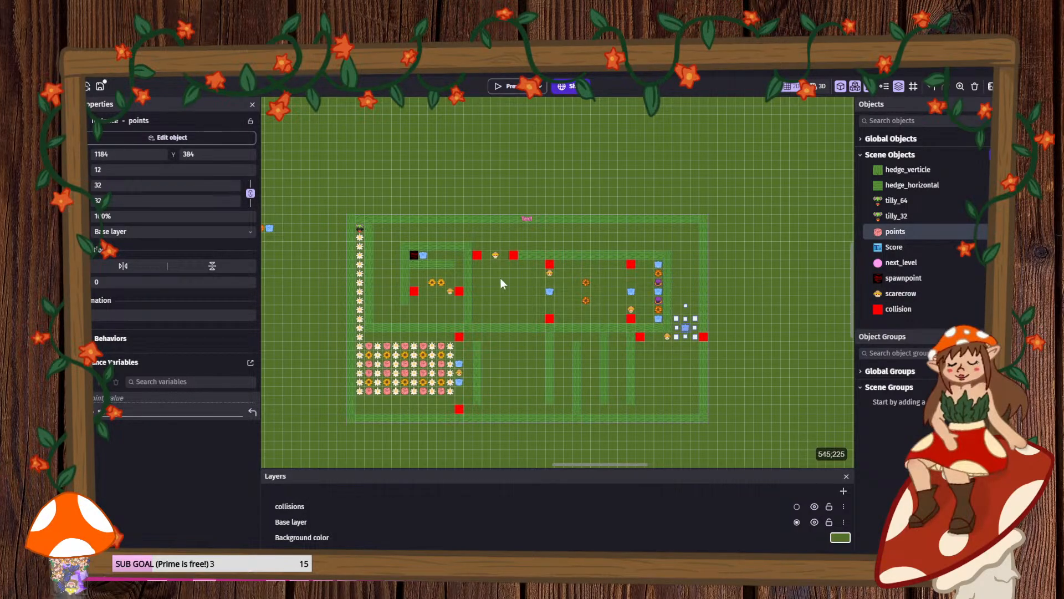
- Copy white flowers into the lower passage as four corners of a five-by-four block with a three-by-two group in its centre
scroll(455, 276, down, 1)
ctrl+drag(375, 305, 498, 340)
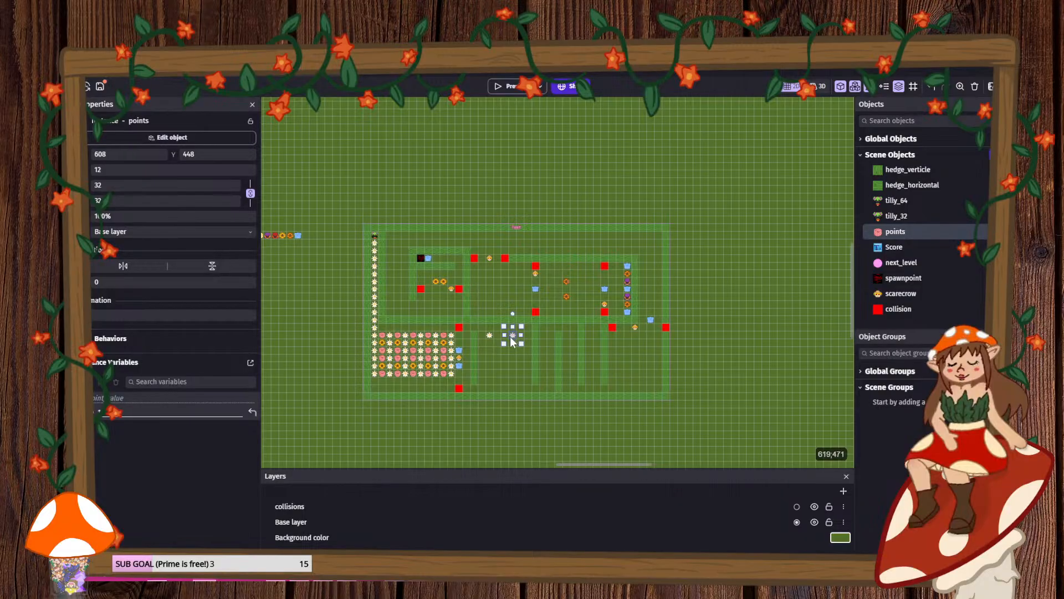
scroll(510, 337, up, 3)
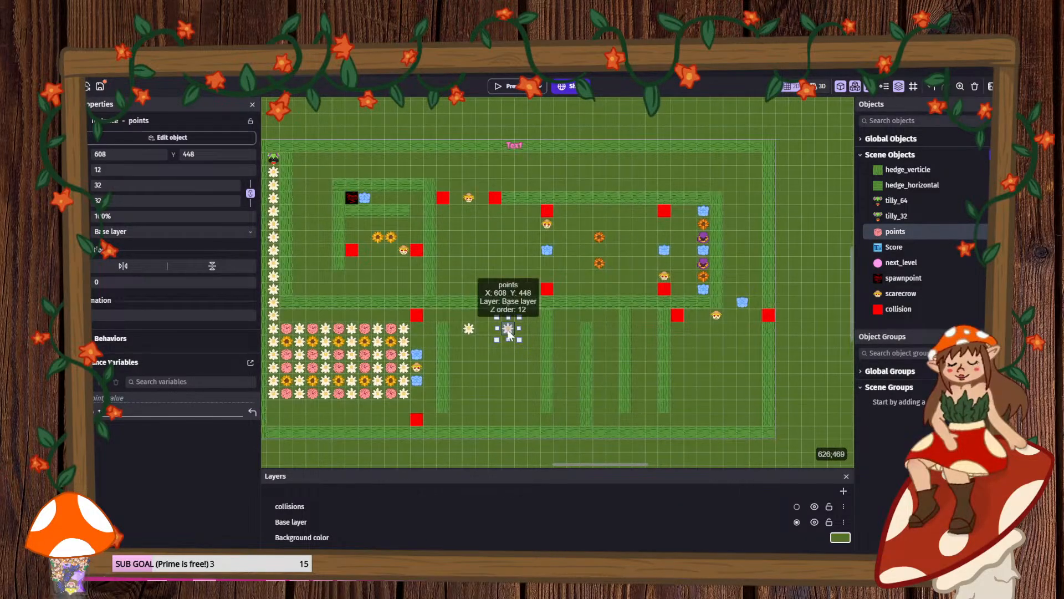
drag(509, 331, 521, 376)
drag(522, 329, 495, 363)
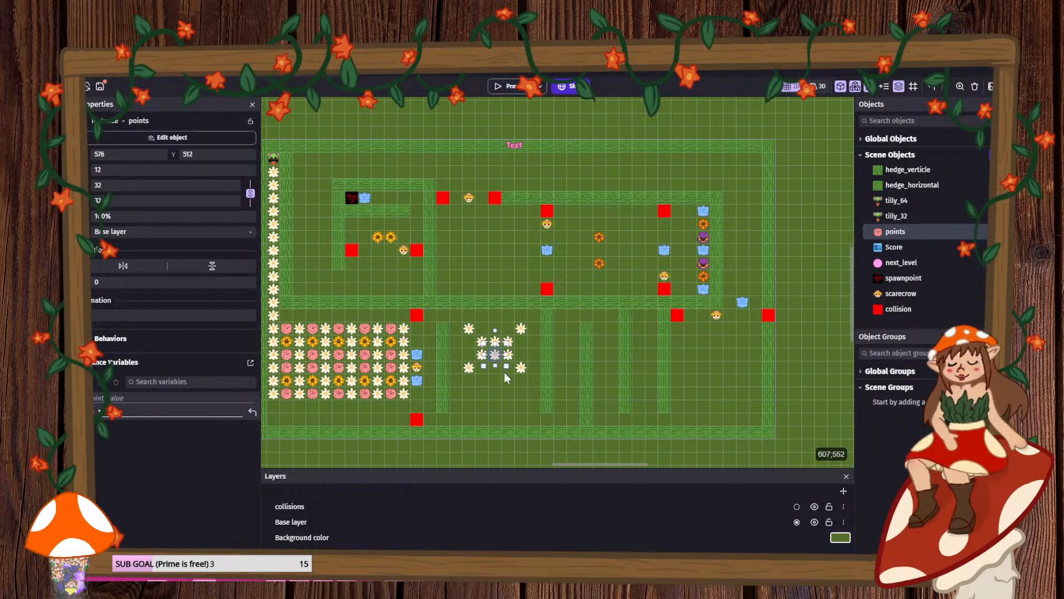
click(511, 394)
- Fill the gaps between the white corners of the five-by-four block with a border of pink flowers
ctrl+scroll(510, 394, down, 1)
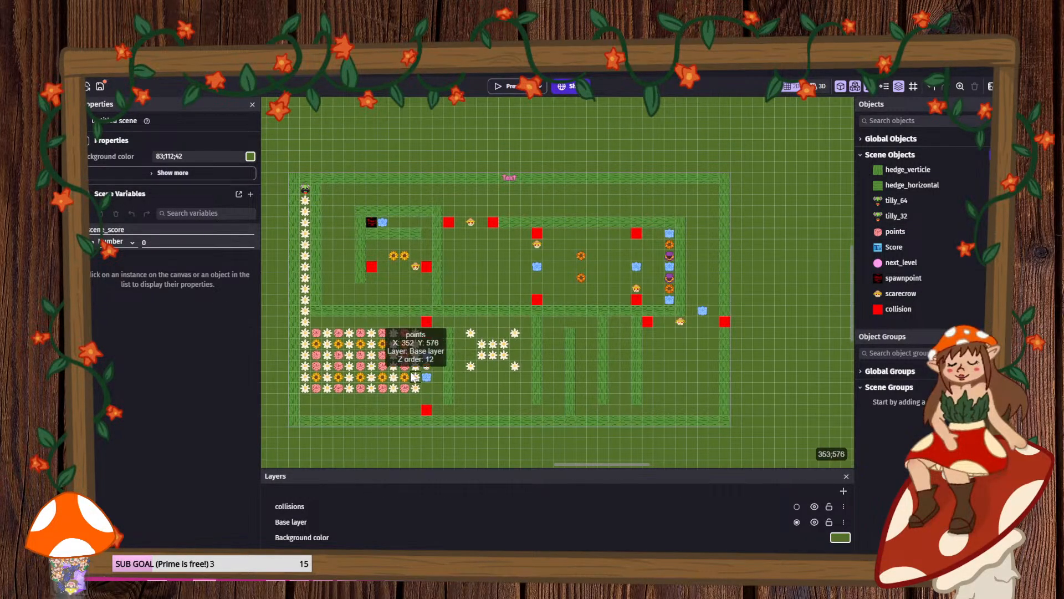
drag(407, 369, 471, 348)
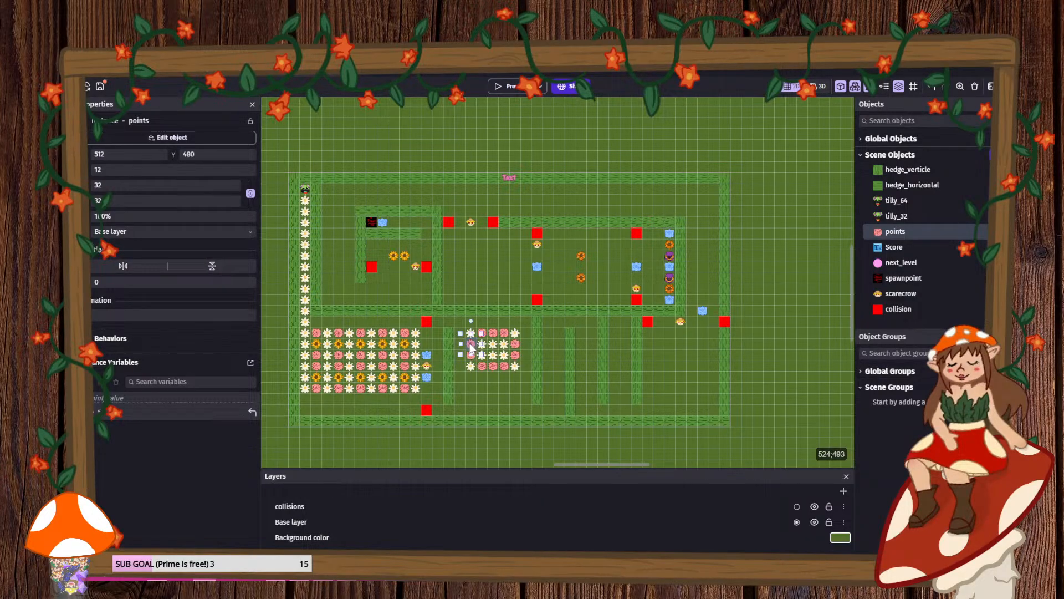
click(484, 386)
ctrl+scroll(484, 386, down, 1)
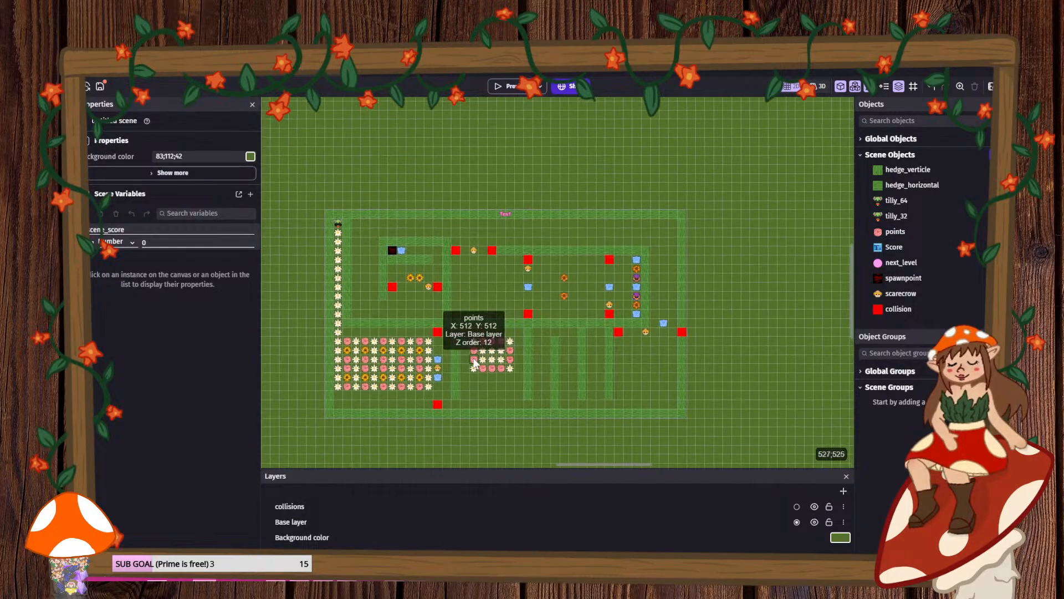
- Replace the middle pink flowers in the block's first and last rows with yellow flowers at X 576, Y 448 and 544
click(474, 350)
key(Delete)
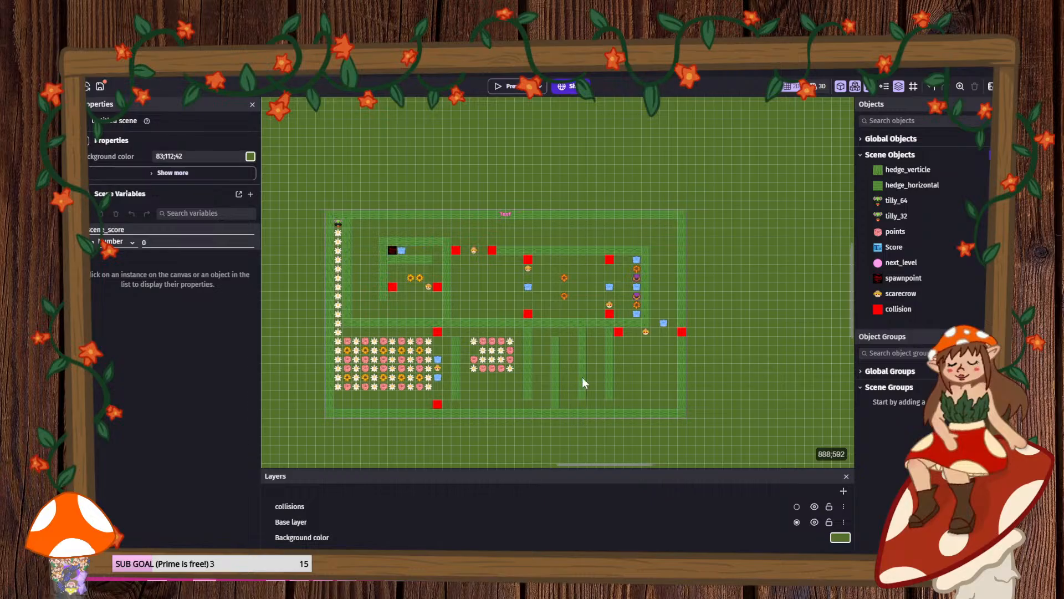
click(491, 370)
key(Delete)
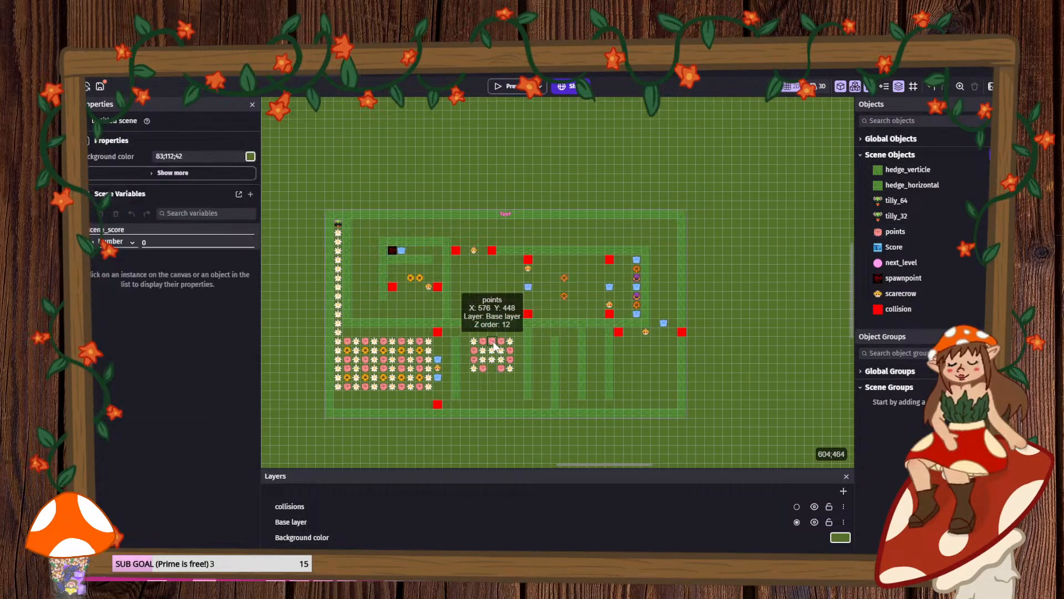
ctrl+scroll(382, 322, down, 1)
scroll(416, 294, left, 4)
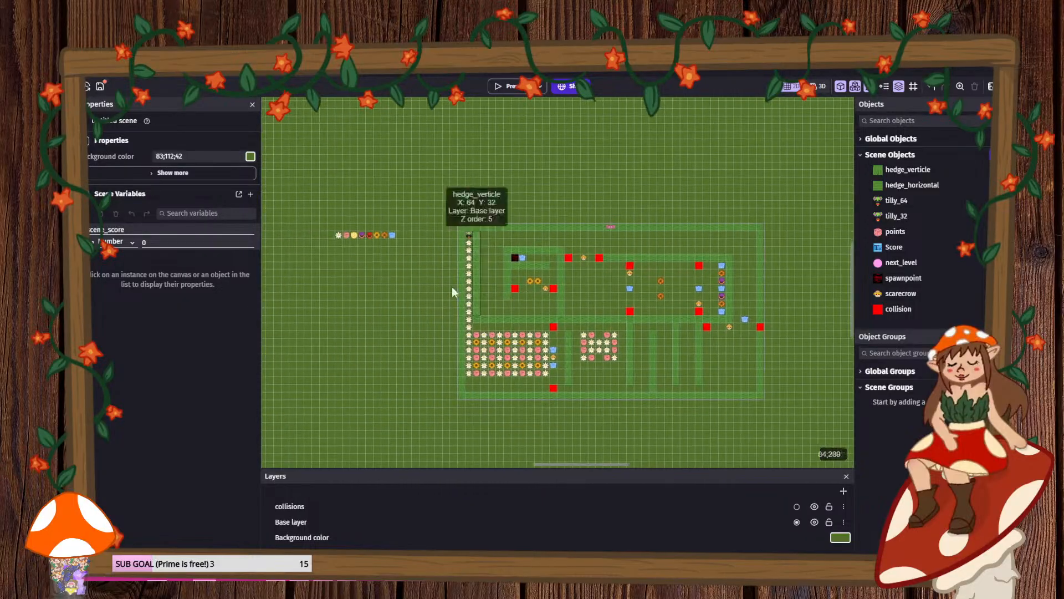
key(ctrl+z)
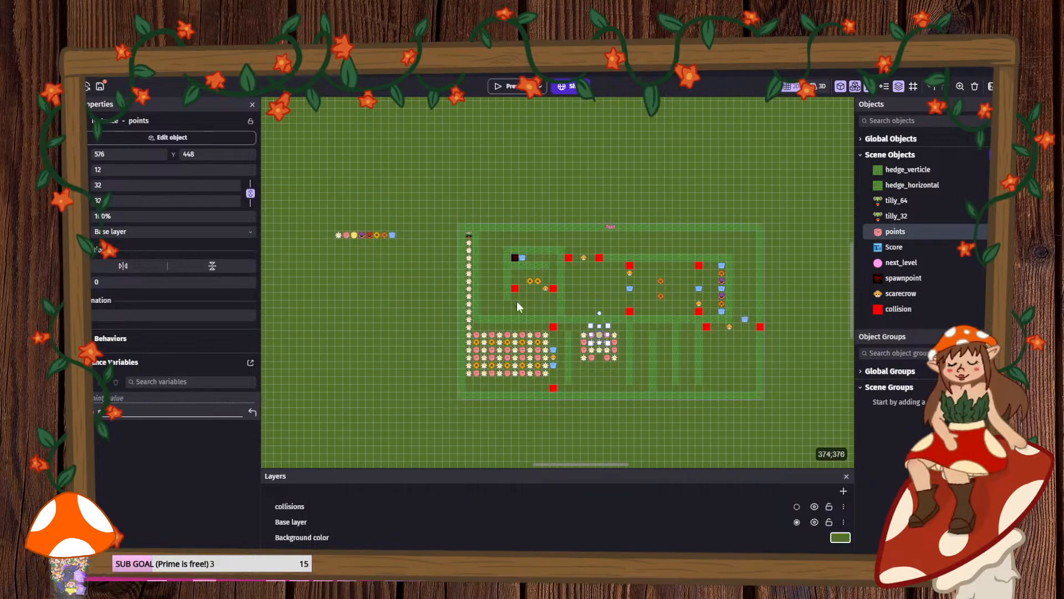
drag(599, 336, 602, 359)
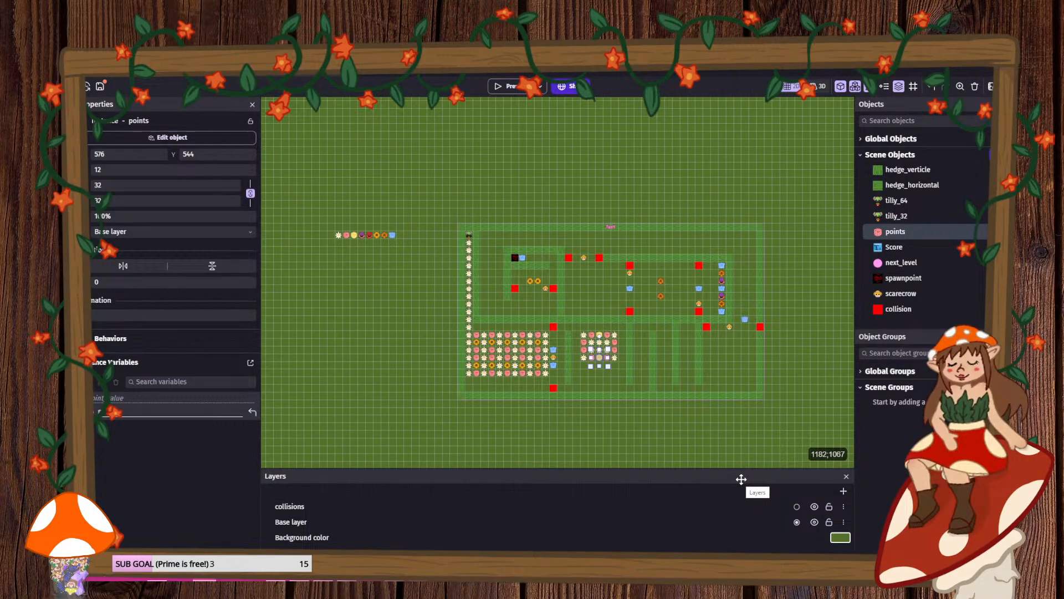
- Copy white flowers in a checkered pattern from X 96 to 160, Y 160 to 352, between the long white column and the spawnpoint enclosure
scroll(659, 269, up, 4)
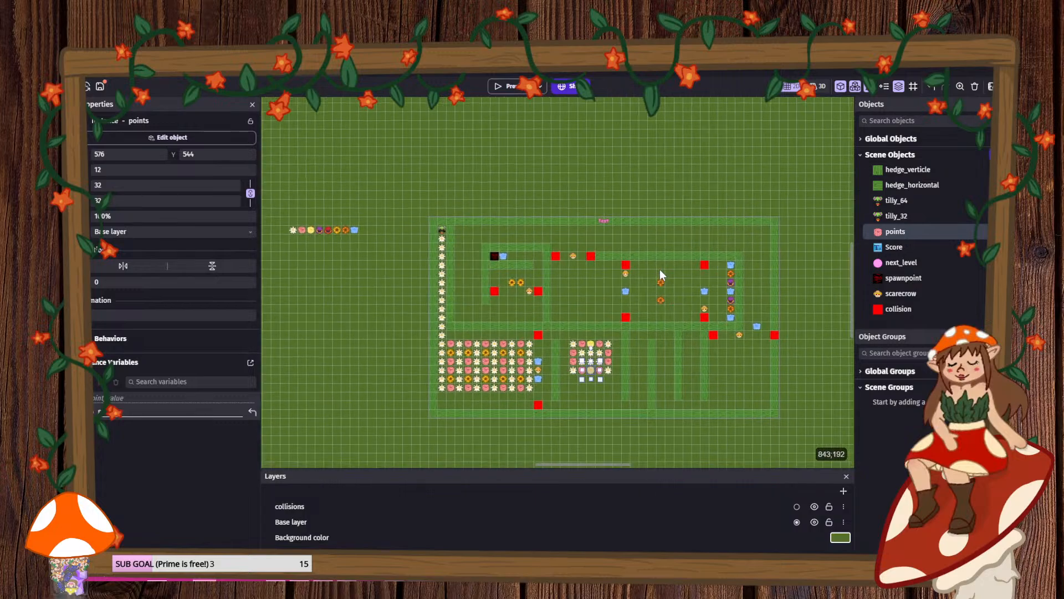
scroll(624, 269, up, 1)
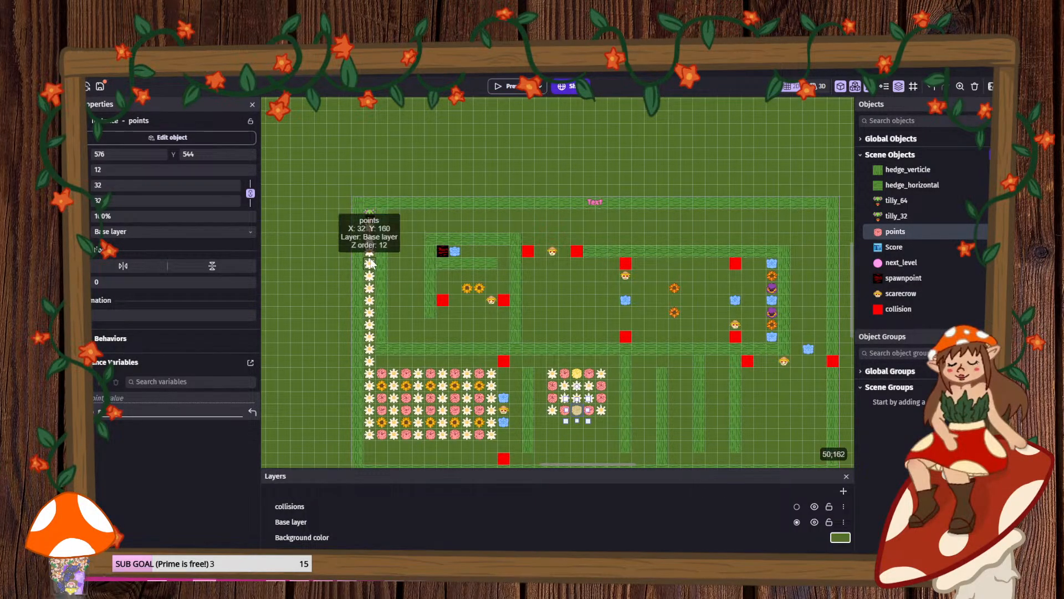
ctrl+drag(371, 259, 417, 291)
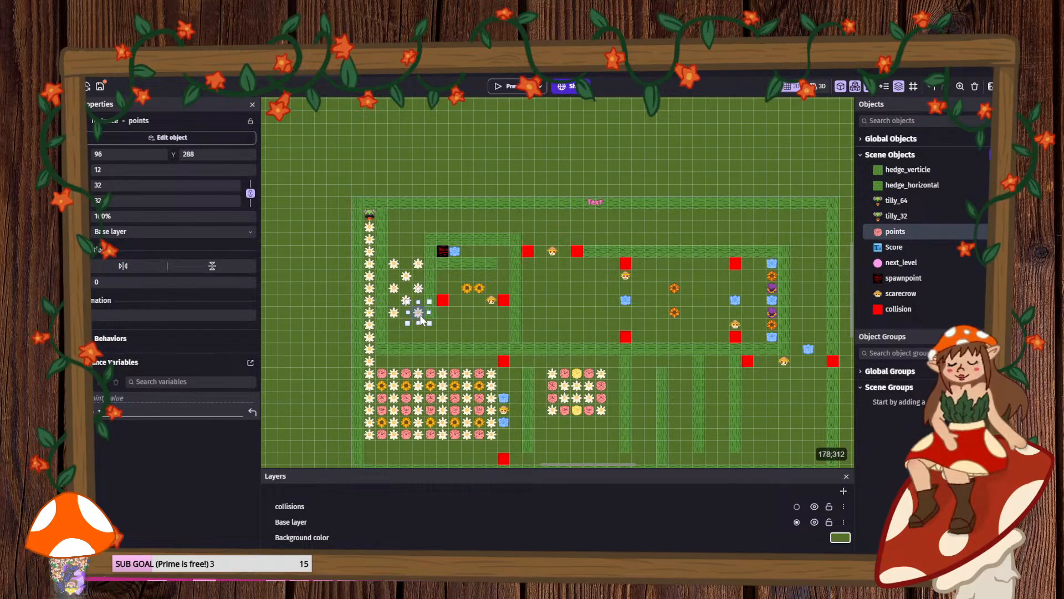
mouse_move(407, 326)
ctrl+mouse_down()
mouse_move(400, 336)
mouse_move(410, 334)
ctrl+mouse_up()
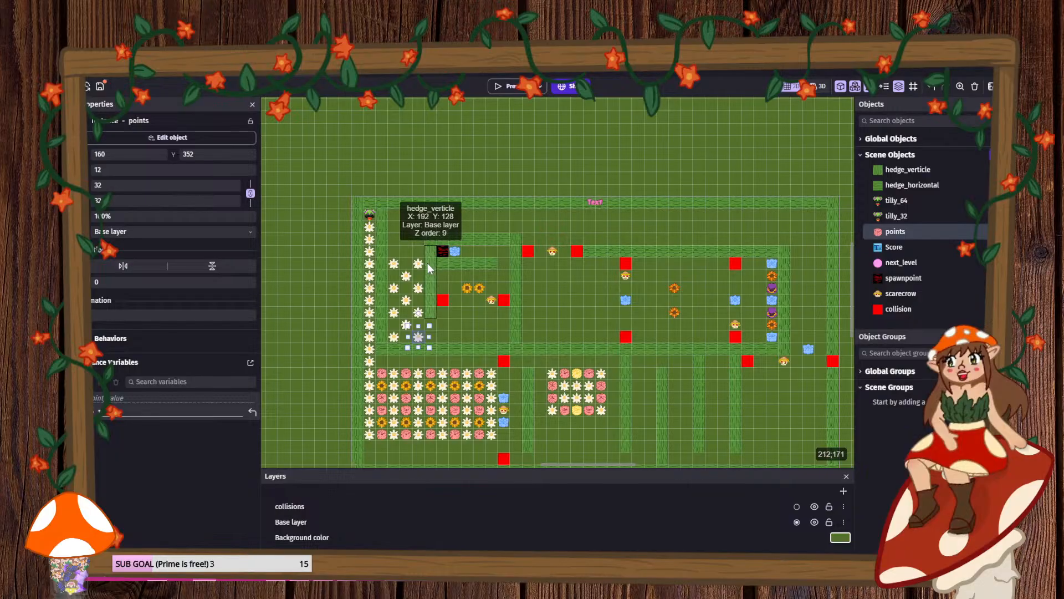
- Copy a second blue flower from the sample row to X 288, Y 128 in the spawnpoint's corridor
ctrl+scroll(403, 326, down, 1)
scroll(335, 296, down, 1)
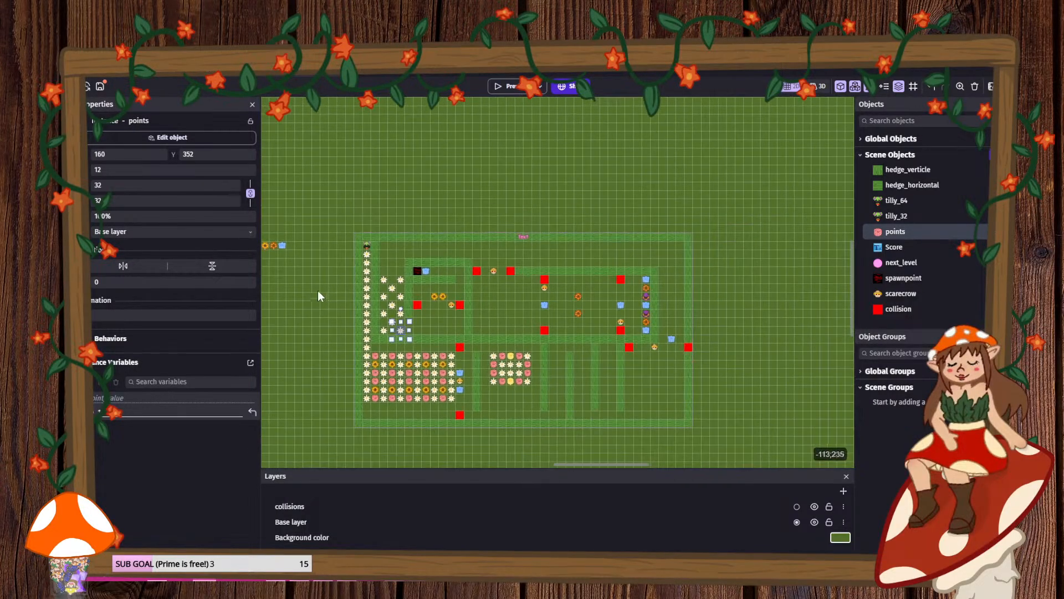
ctrl+drag(281, 247, 435, 275)
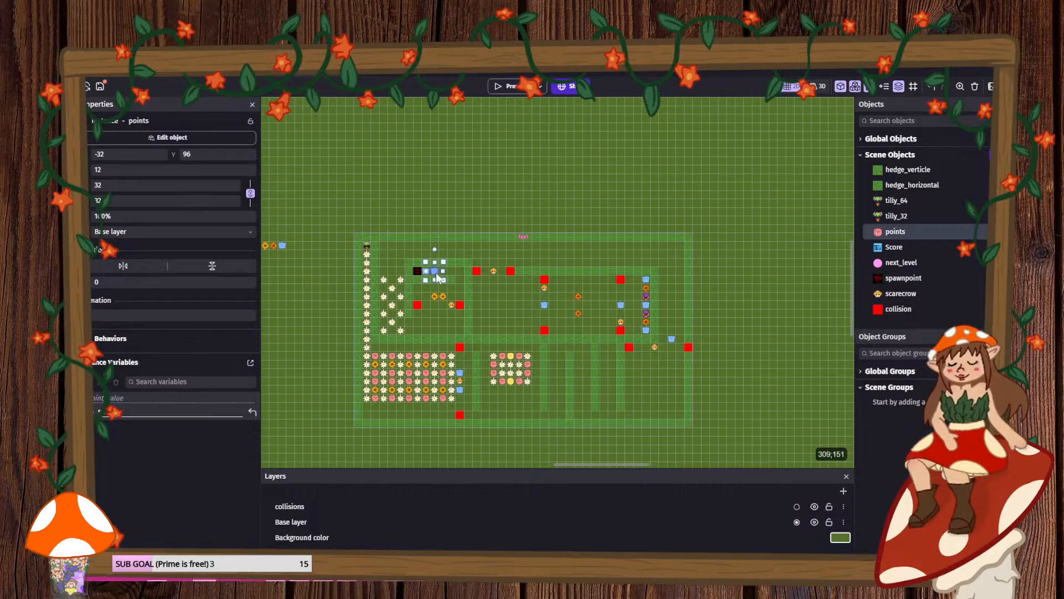
- Copy red flowers from the sample row in a zigzag down the narrow lower passage at X 736 and 768
middle_drag(308, 269, 388, 278)
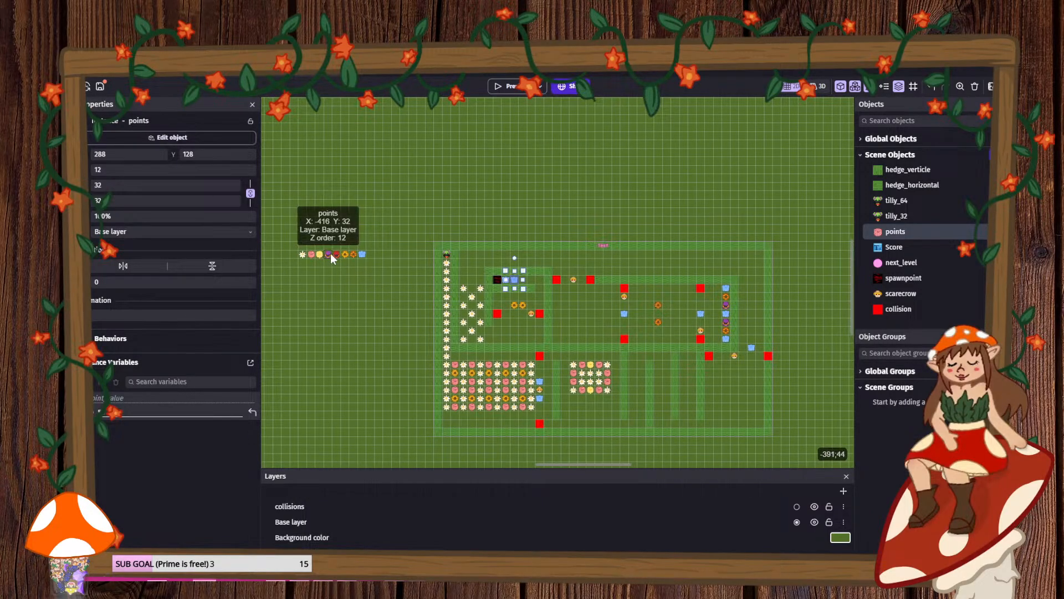
ctrl+drag(334, 254, 634, 368)
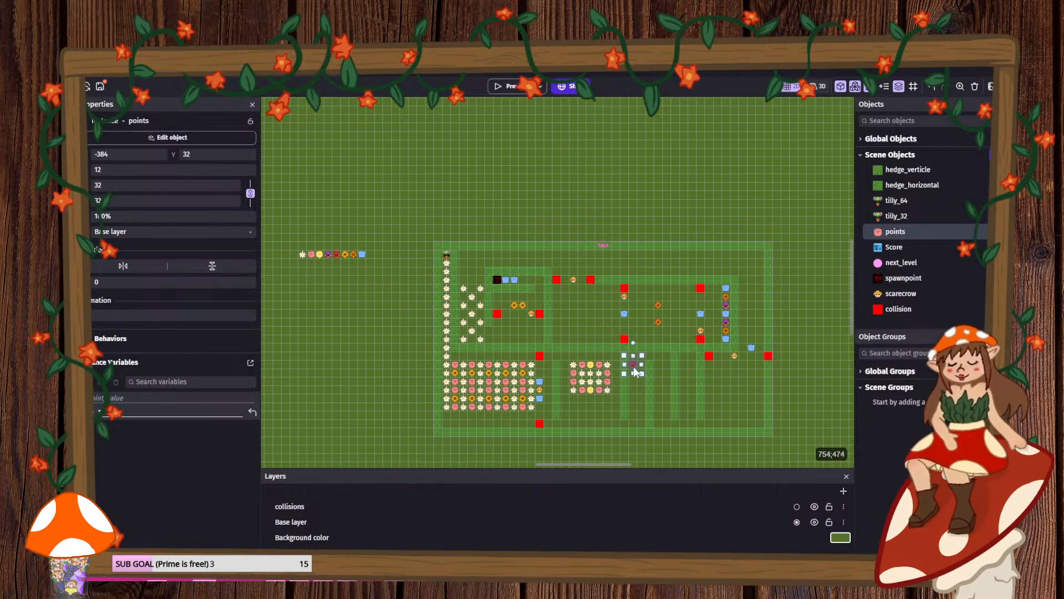
ctrl+drag(334, 255, 623, 382)
scroll(664, 407, up, 4)
click(651, 388)
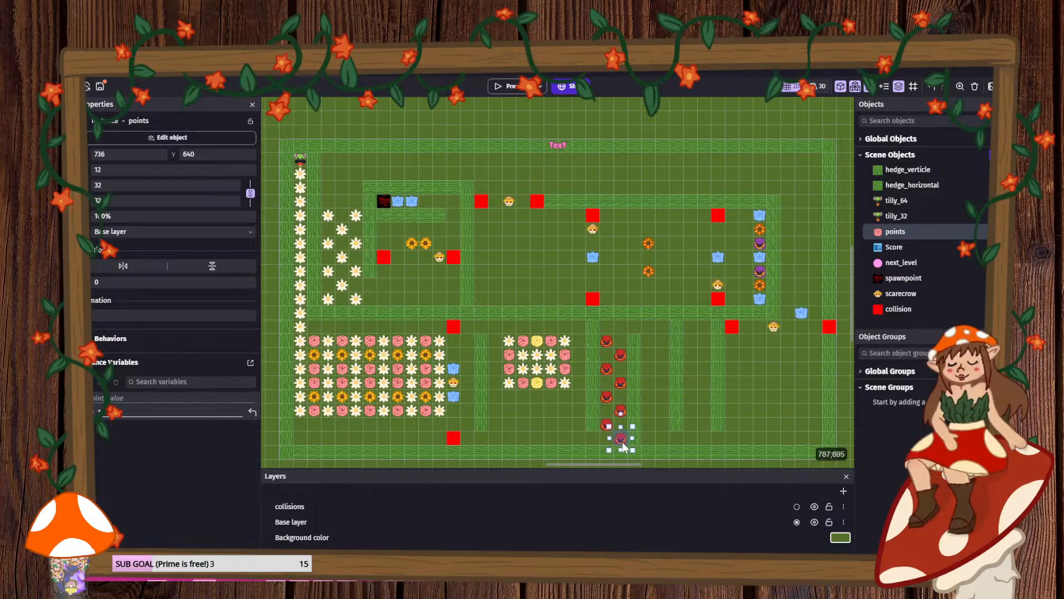
- Fill the gaps of the red zigzag with purple flowers to complete two alternating columns at X 736 and 768, Y 416 to 672
drag(623, 441, 638, 406)
scroll(660, 359, down, 3)
click(649, 398)
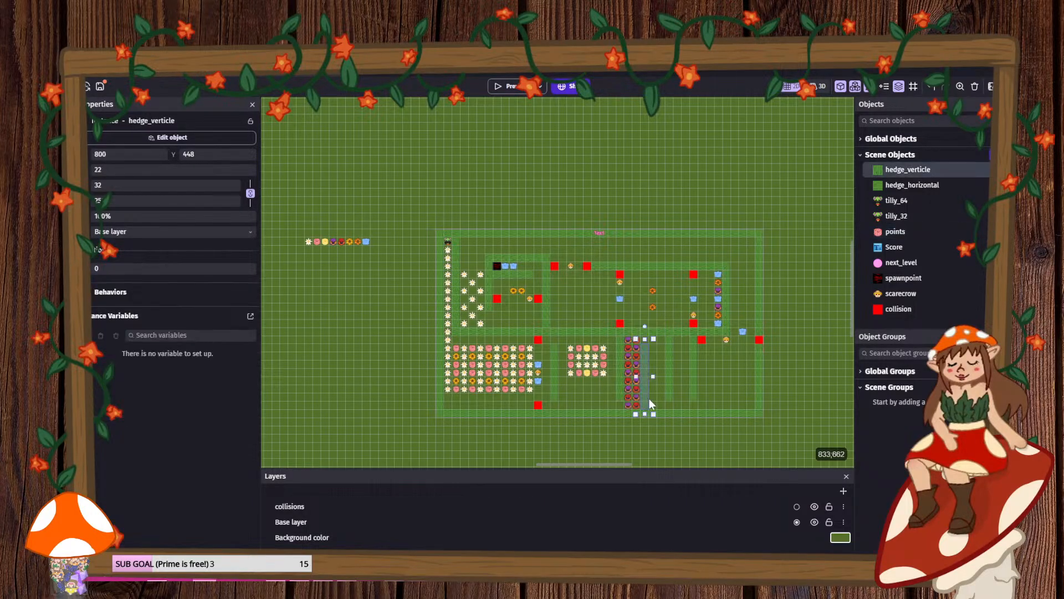
click(663, 424)
- Duplicate the two alternating red and purple flower columns into the next two passages, at X 832 and 864 and at X 928 and 960
scroll(664, 423, up, 4)
scroll(640, 404, up, 2)
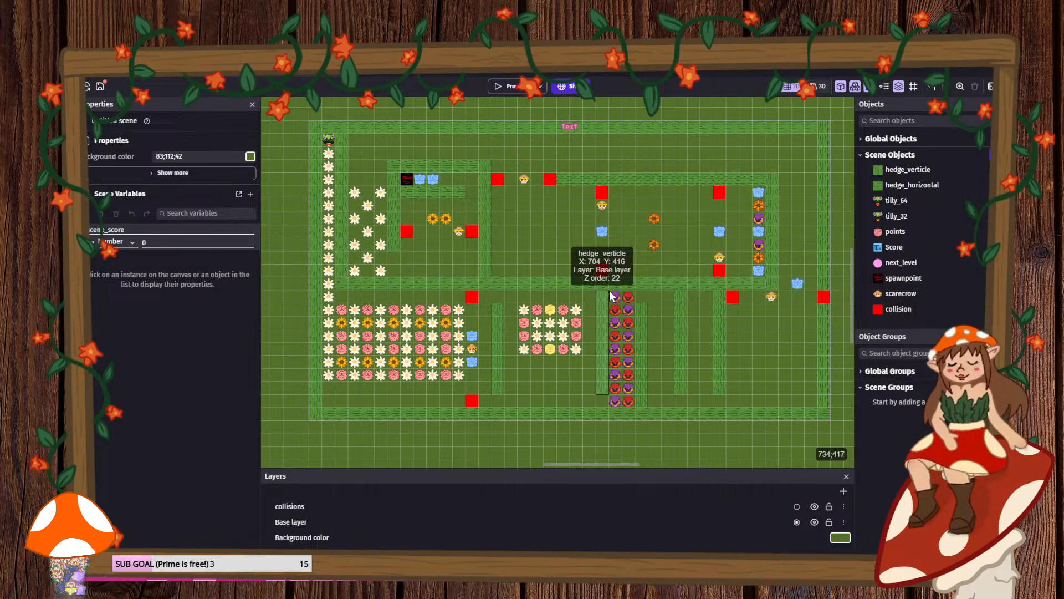
click(613, 298)
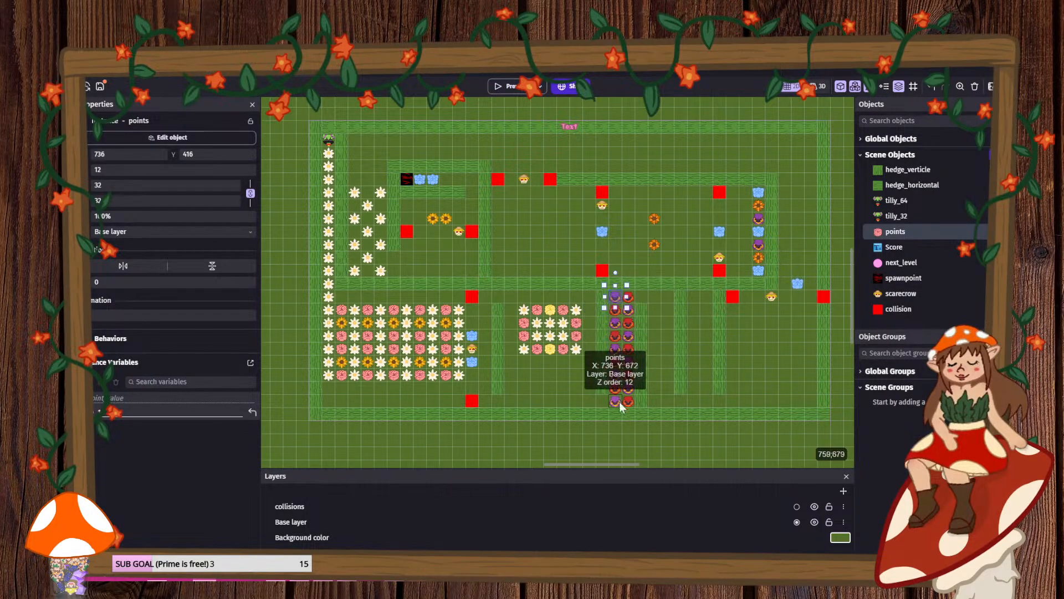
mouse_move(632, 418)
mouse_down()
mouse_move(606, 284)
mouse_move(620, 288)
mouse_move(642, 437)
mouse_up()
click(643, 444)
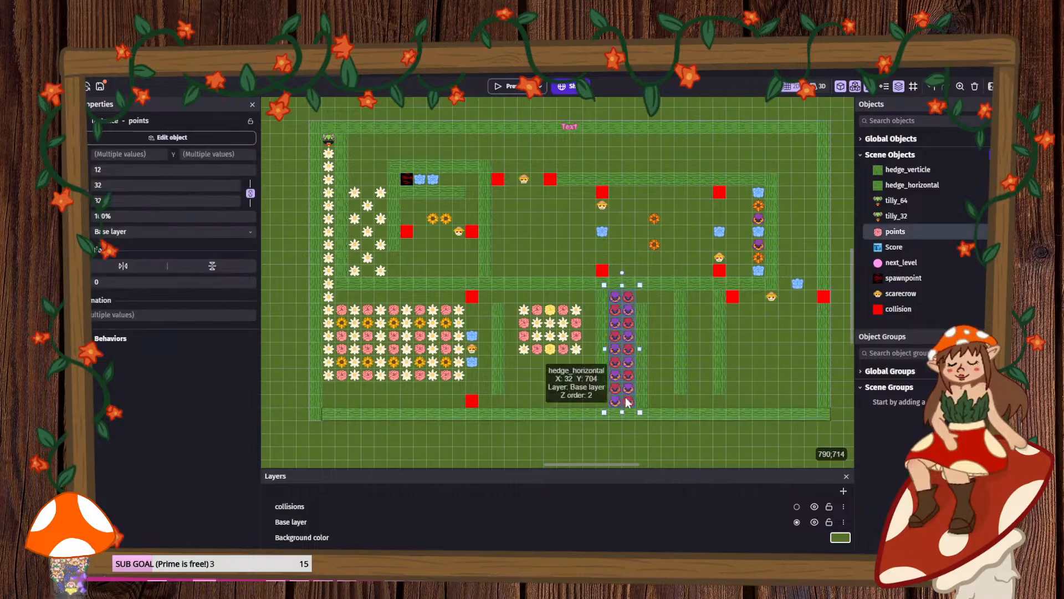
ctrl+drag(629, 327, 706, 317)
click(764, 371)
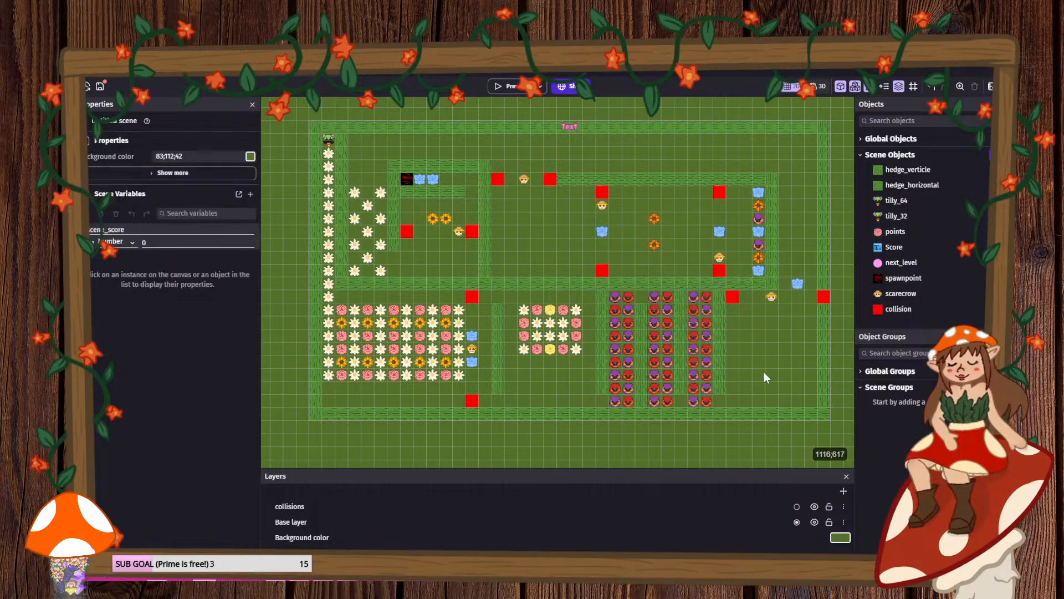
- Copy the orange flower at X 832, Y 288 to X 800, Y 416, in the gap between the first two red-purple passages
click(652, 241)
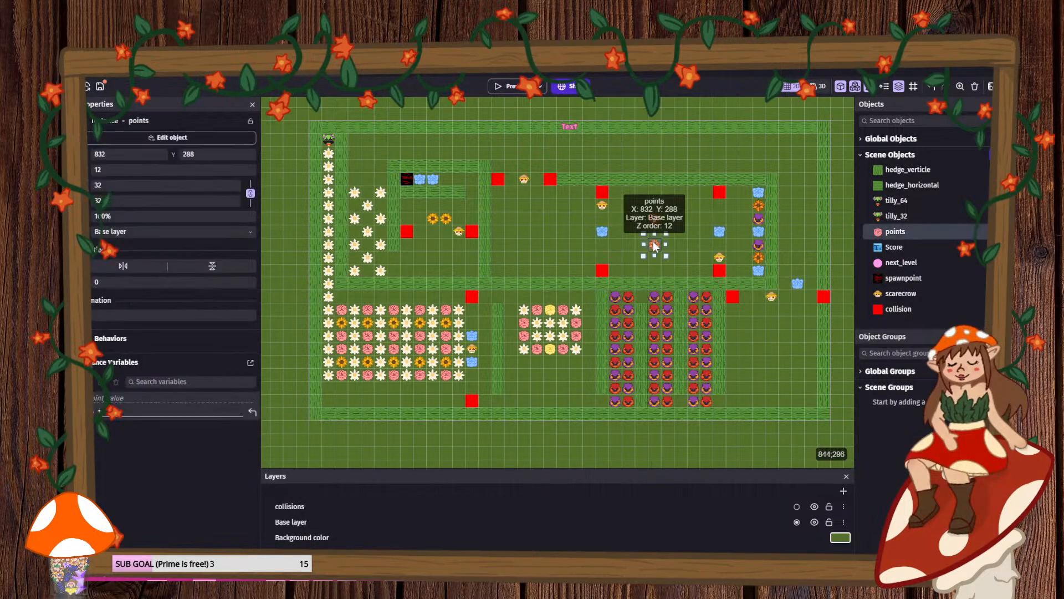
ctrl+drag(653, 242, 646, 289)
ctrl+scroll(421, 232, down, 3)
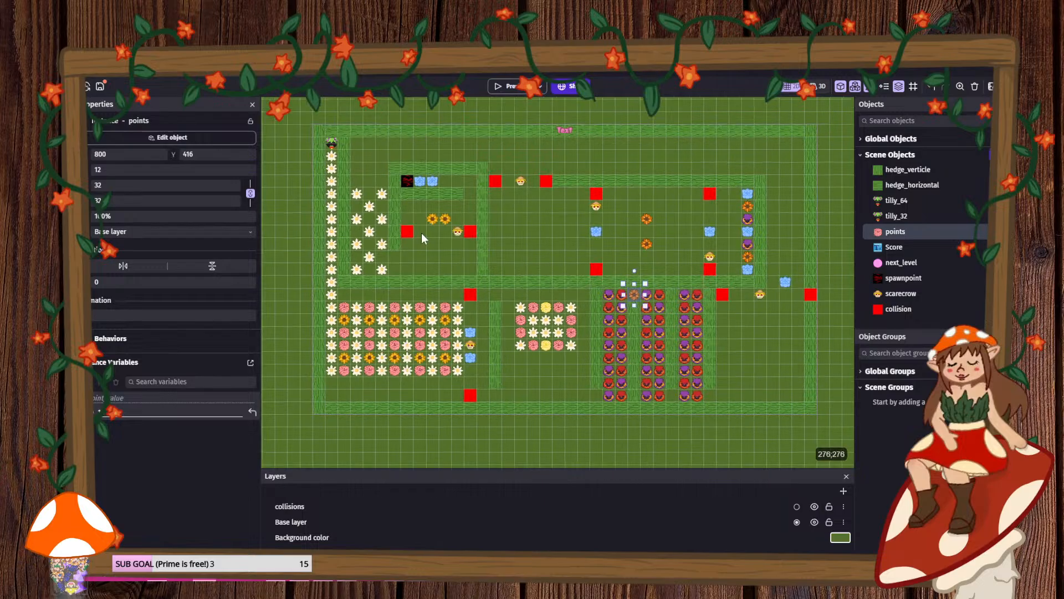
- Copy a yellow sample flower to X 896, Y 672 and a white sample flower to X 992, Y 672, in the lower passage openings
middle_drag(447, 256, 576, 281)
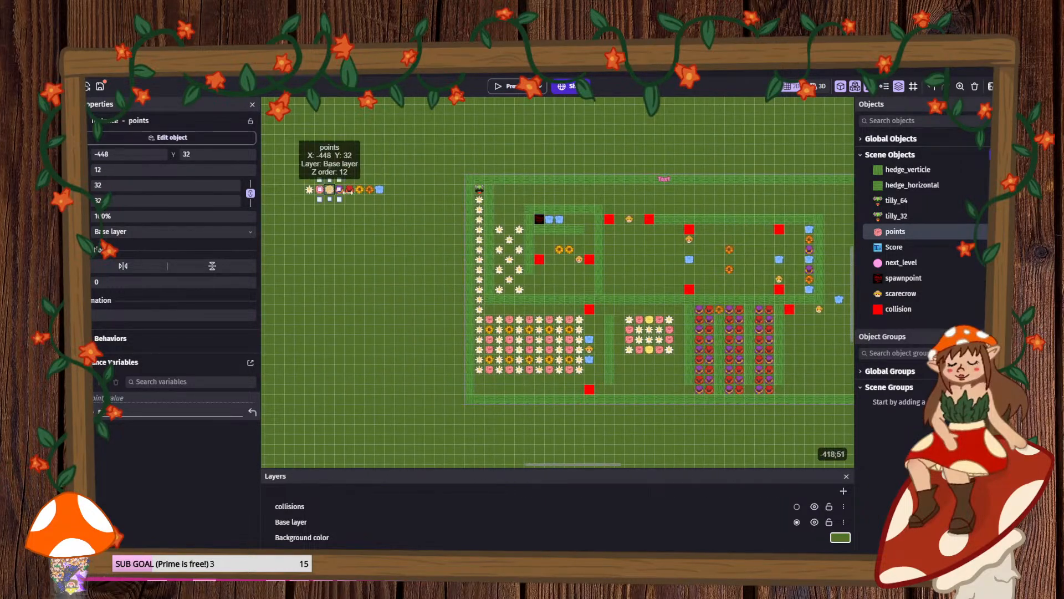
click(759, 309)
drag(761, 309, 778, 383)
ctrl+drag(754, 388, 754, 387)
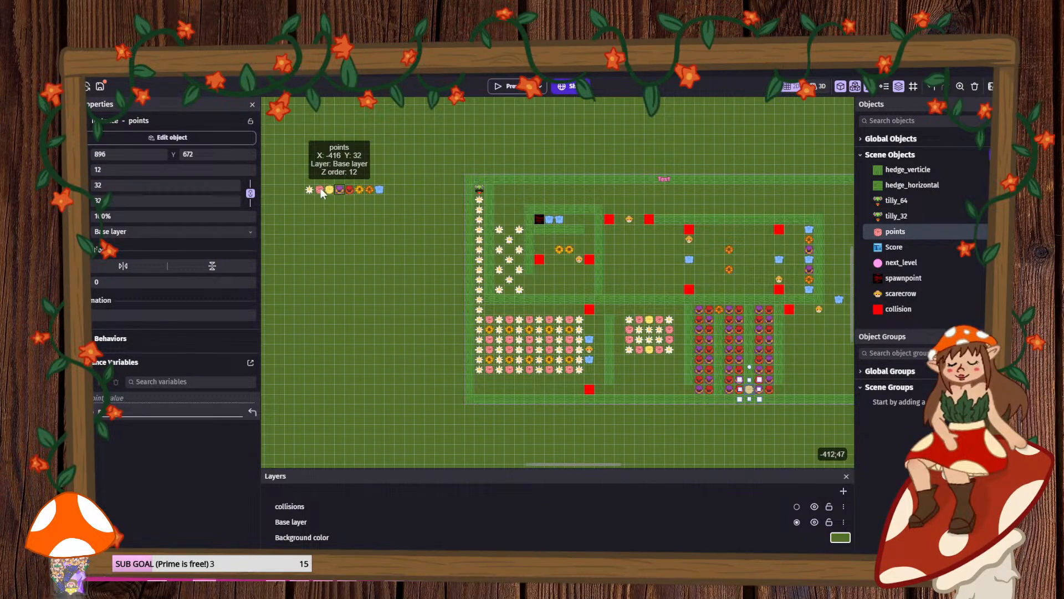
ctrl+drag(309, 189, 378, 216)
ctrl+drag(770, 386, 777, 391)
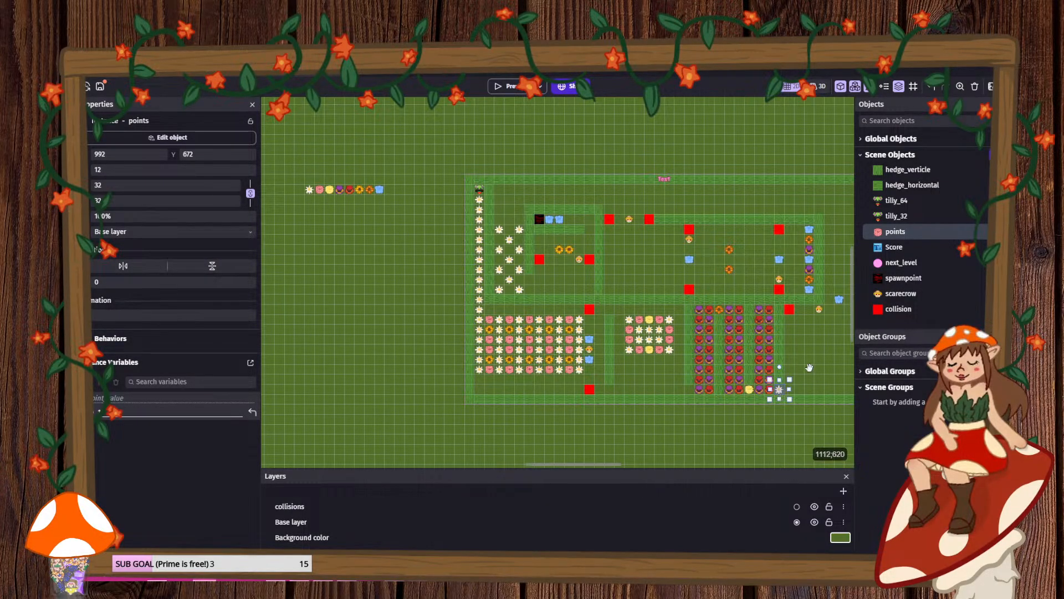
- Launch a preview of the level and walk the character down the long white flower column, collecting it to the end
shift+scroll(611, 357, right, 5)
ctrl+scroll(560, 320, down, 1)
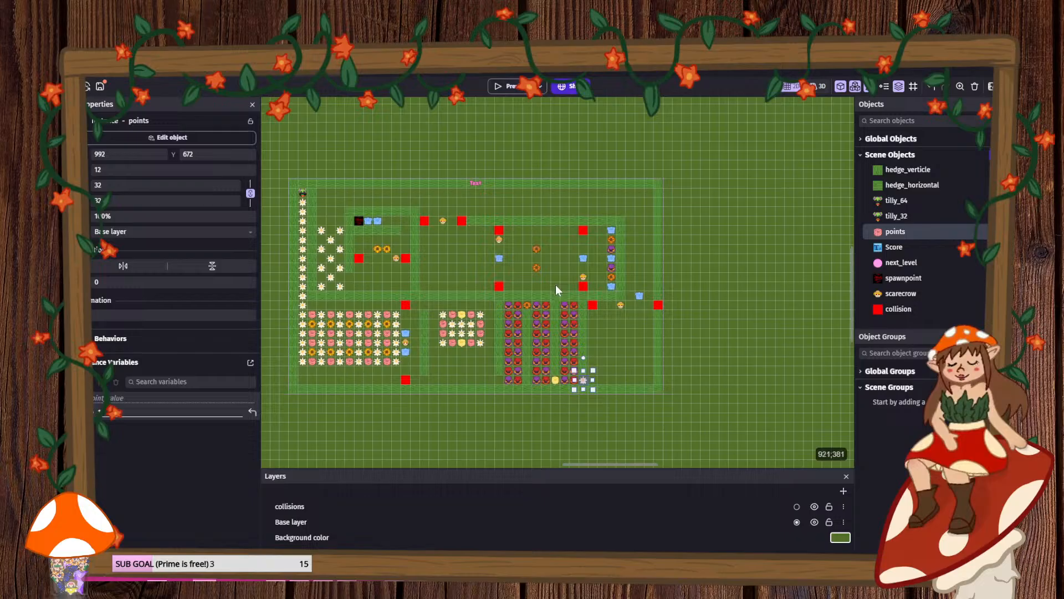
click(511, 86)
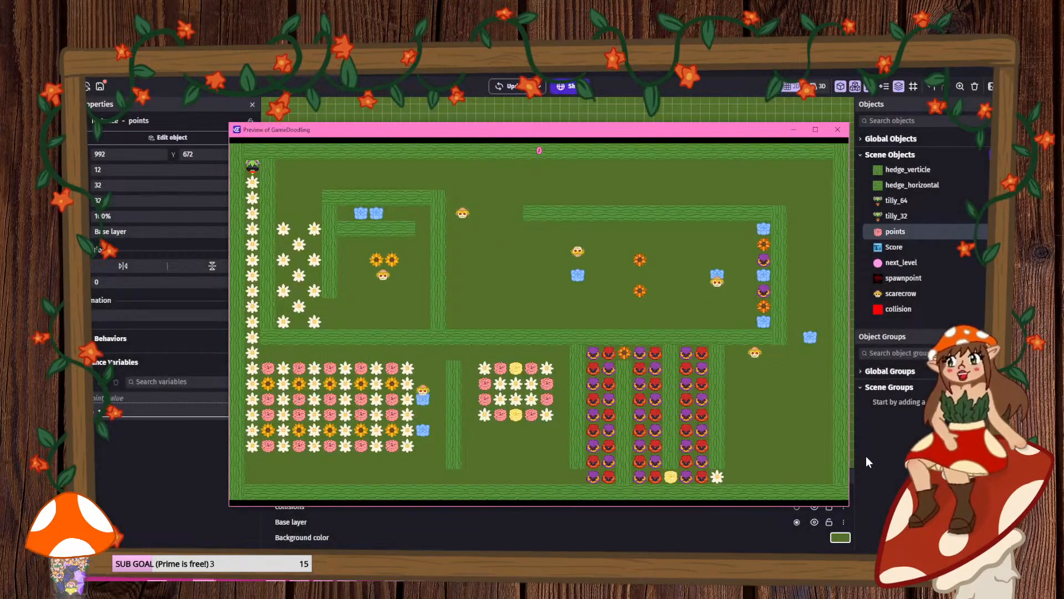
key(Down)
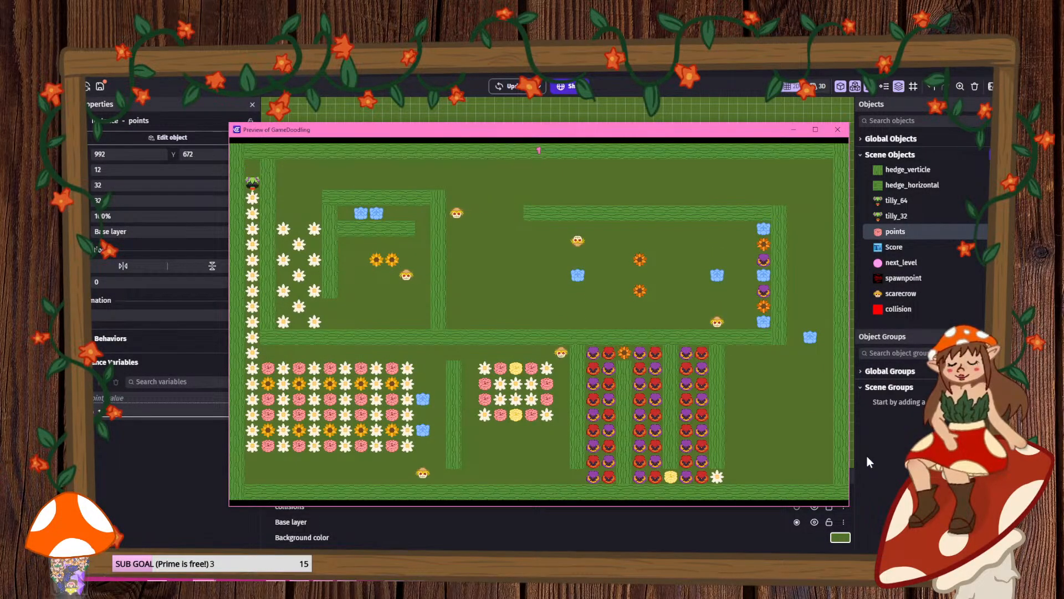
key(Down)
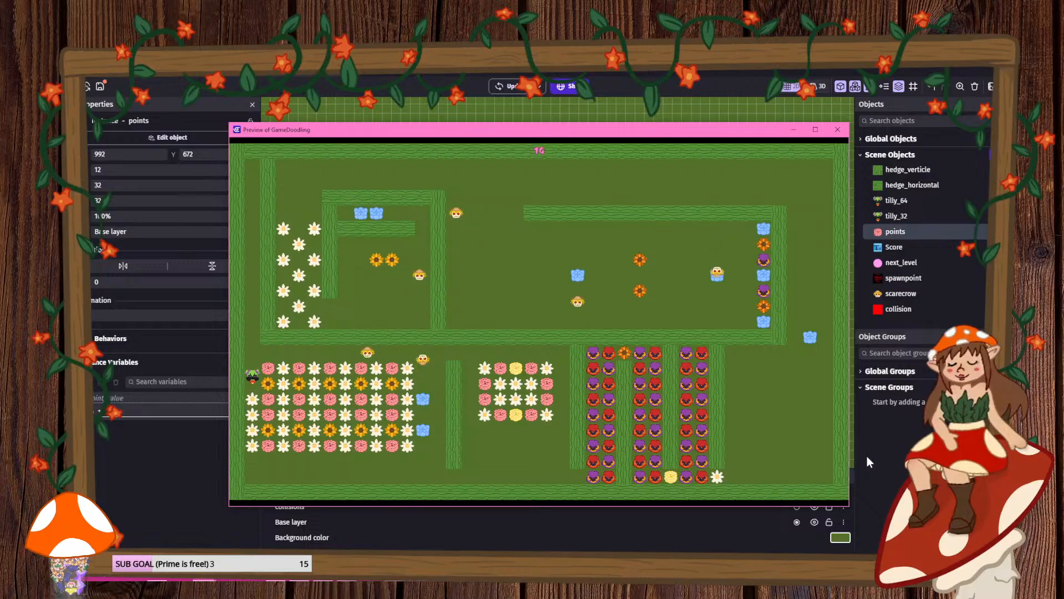
key(Down)
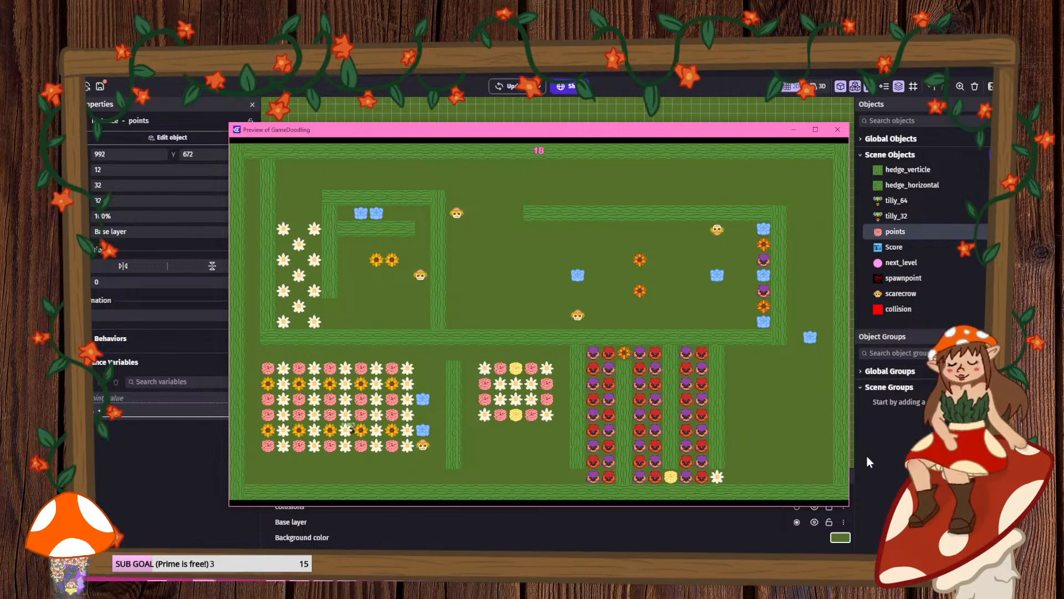
- Play-test the large lower-left flower field by collecting flowers across its western half and along its bottom row
key(Left)
key(Up)
key(Right)
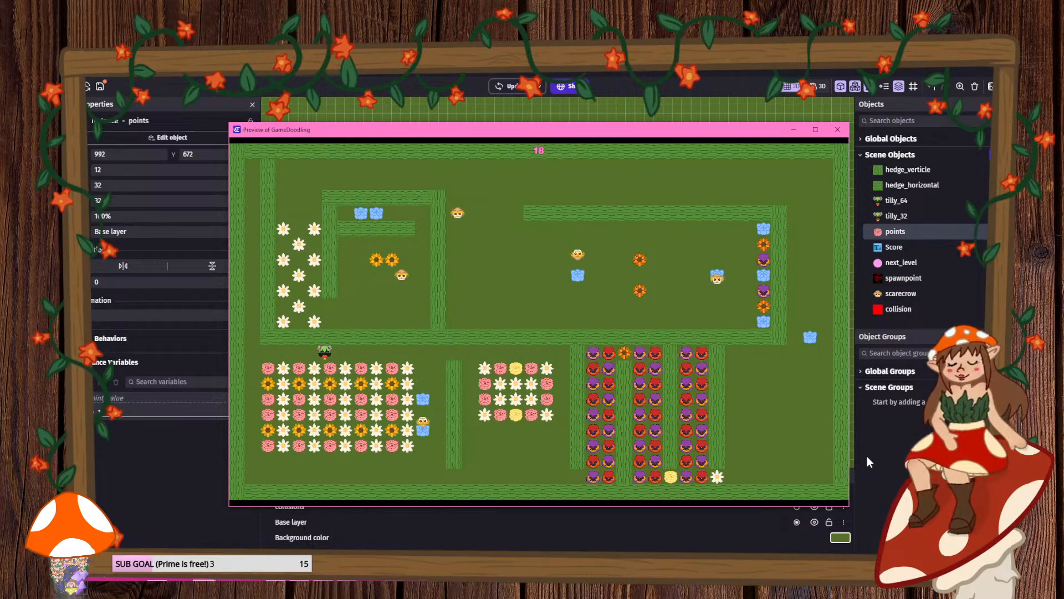
key(Down)
key(Left)
key(Up)
key(Left)
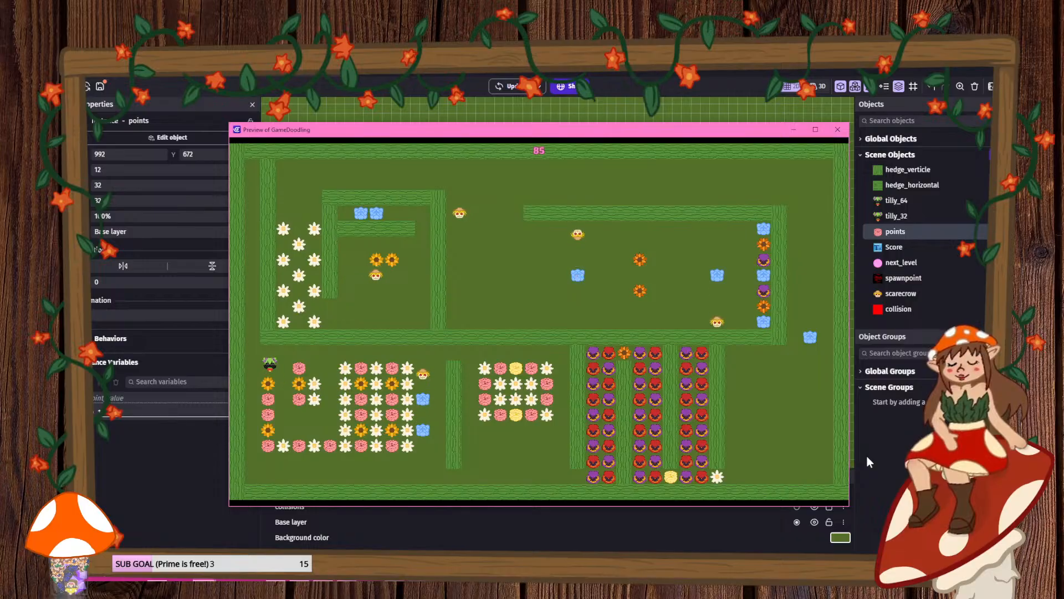
key(Right)
key(Up)
key(Left)
key(Down)
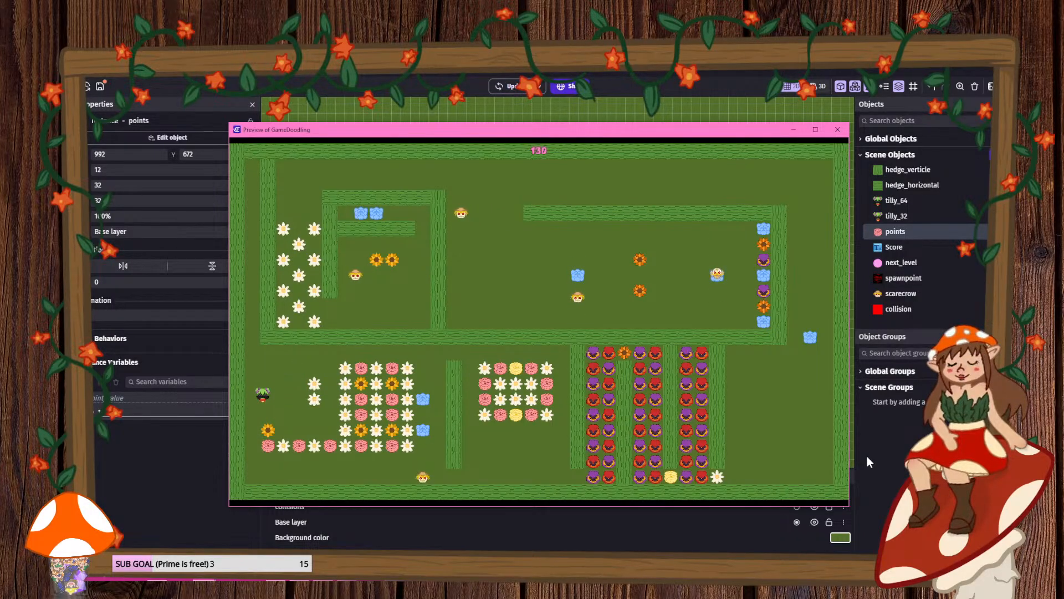
key(Right)
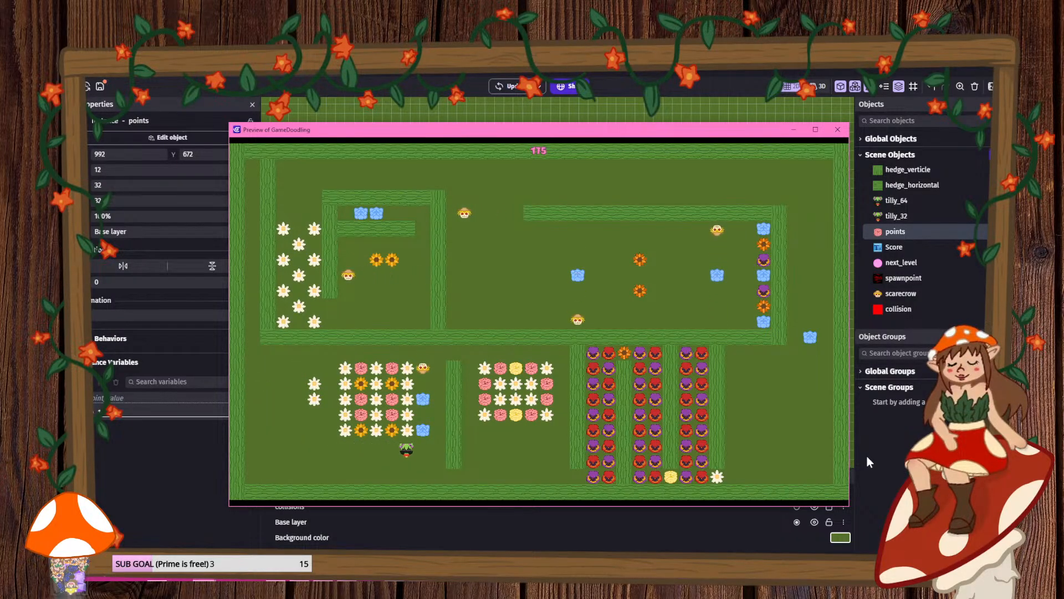
- Collect the flowers in the middle of the large lower-left field while avoiding the patrolling scarecrow
key(Left)
key(Up)
key(Left)
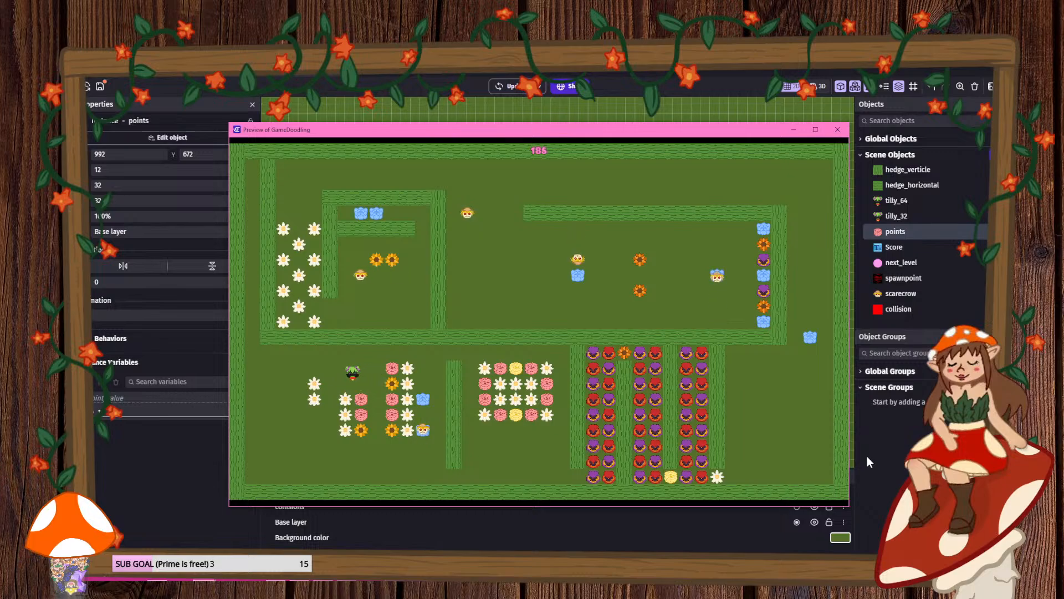
key(Down)
key(Down)
key(Right)
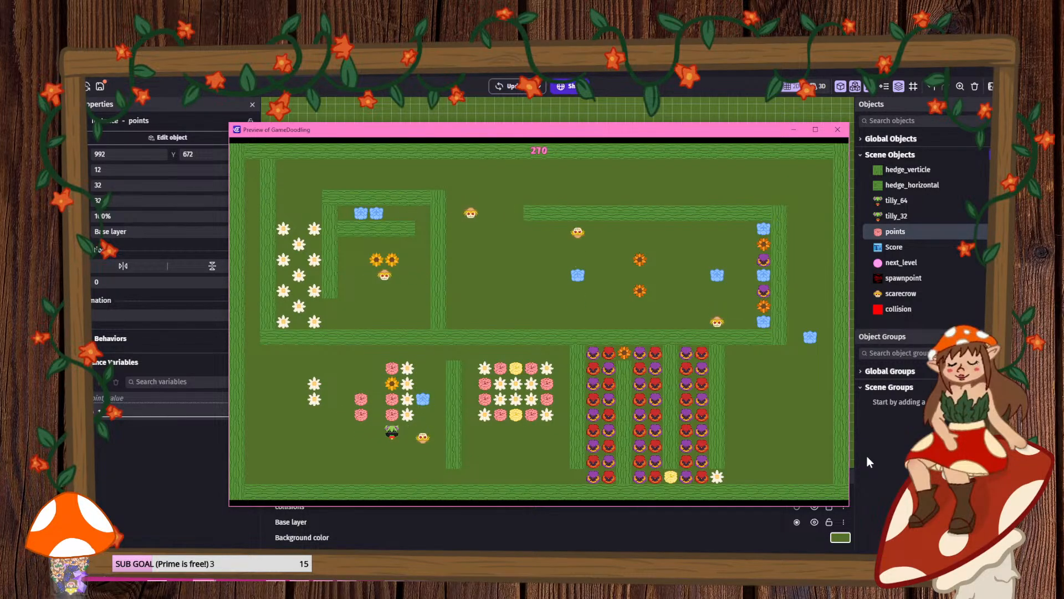
key(Left)
key(Up)
key(Left)
key(Up)
key(Right)
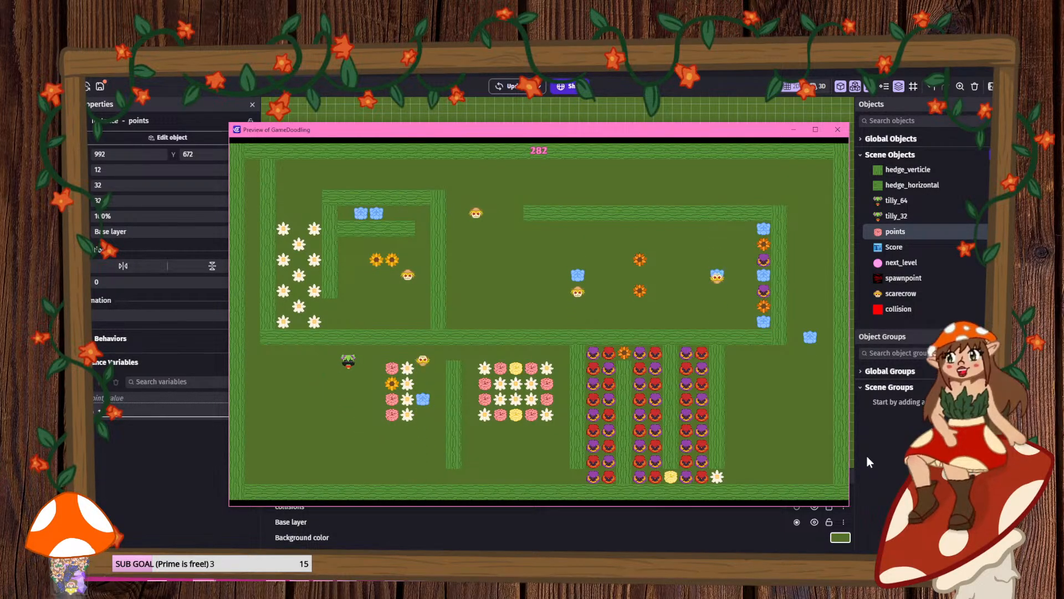
- Clear the large field's remaining eastern flowers, including the blue flower on the scarecrow's path
key(Right)
key(Down)
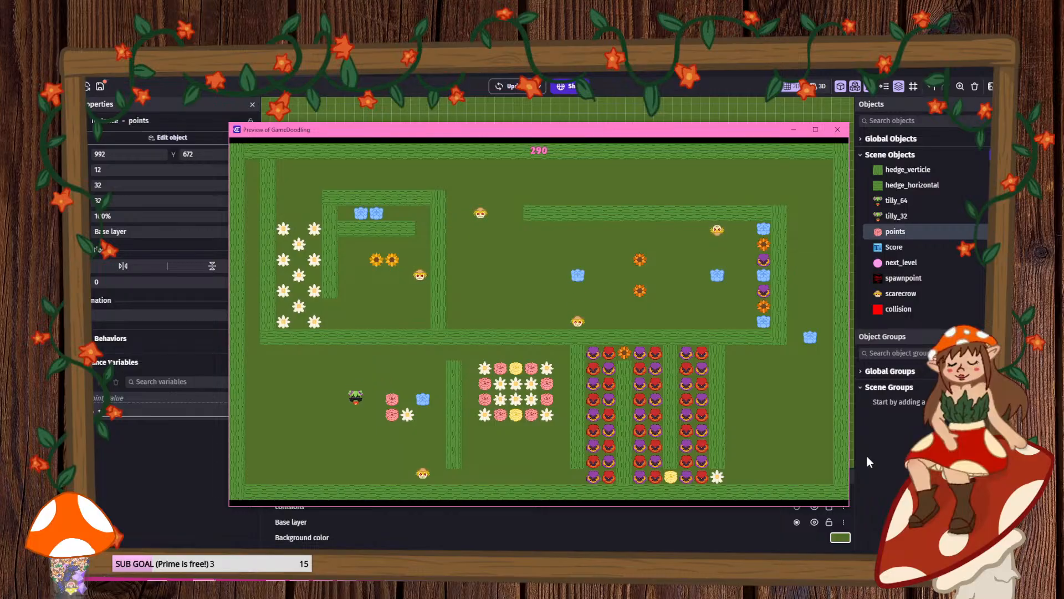
key(Down)
key(Right)
key(Left)
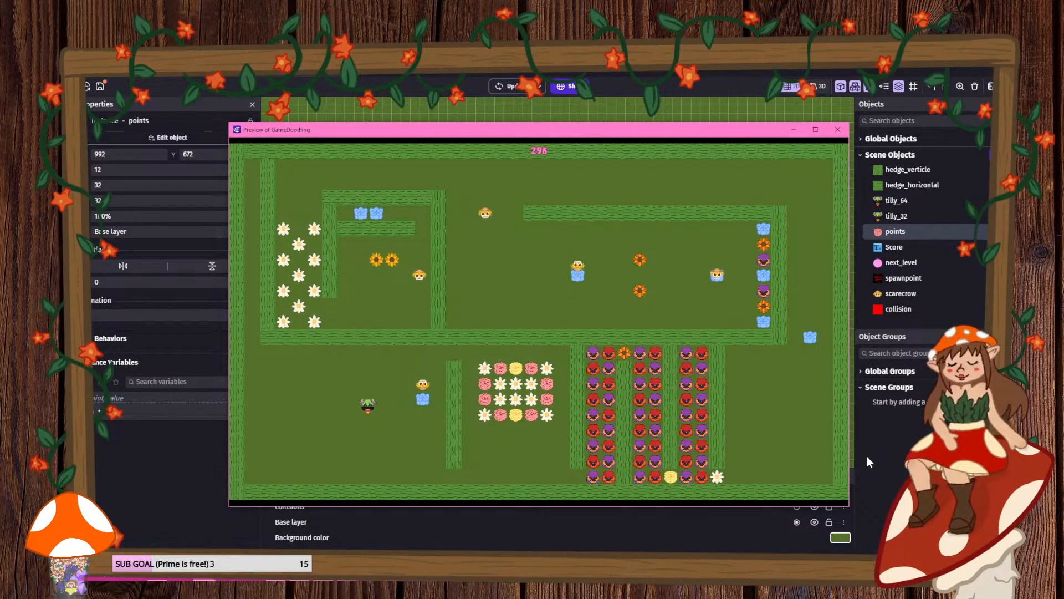
key(Up)
key(Right)
key(Down)
key(Left)
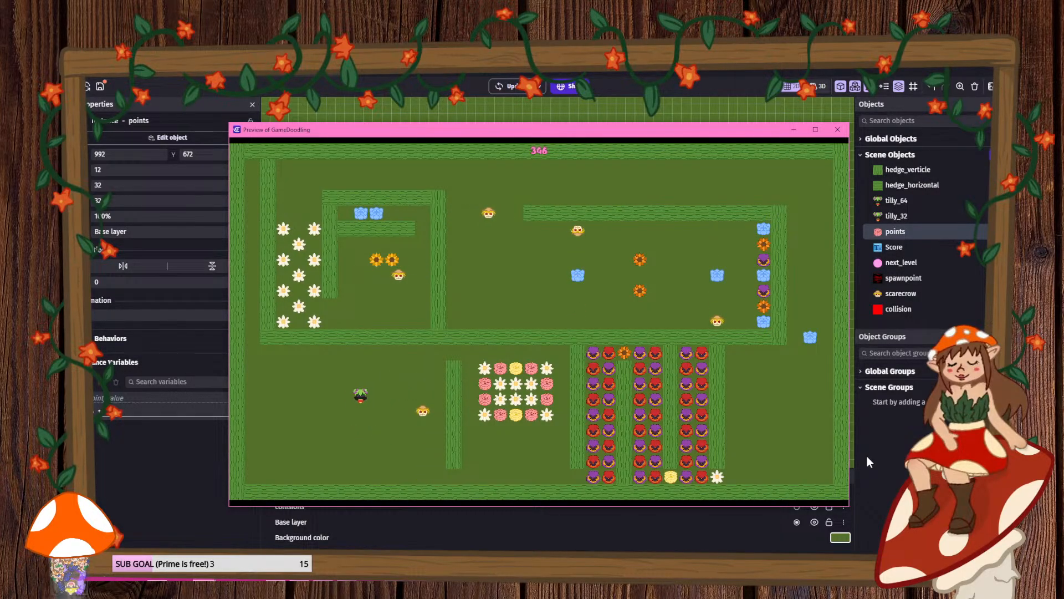
- Move the character around the bottom of the hedge into the next room and collect its white, pink and yellow flower block
key(Down)
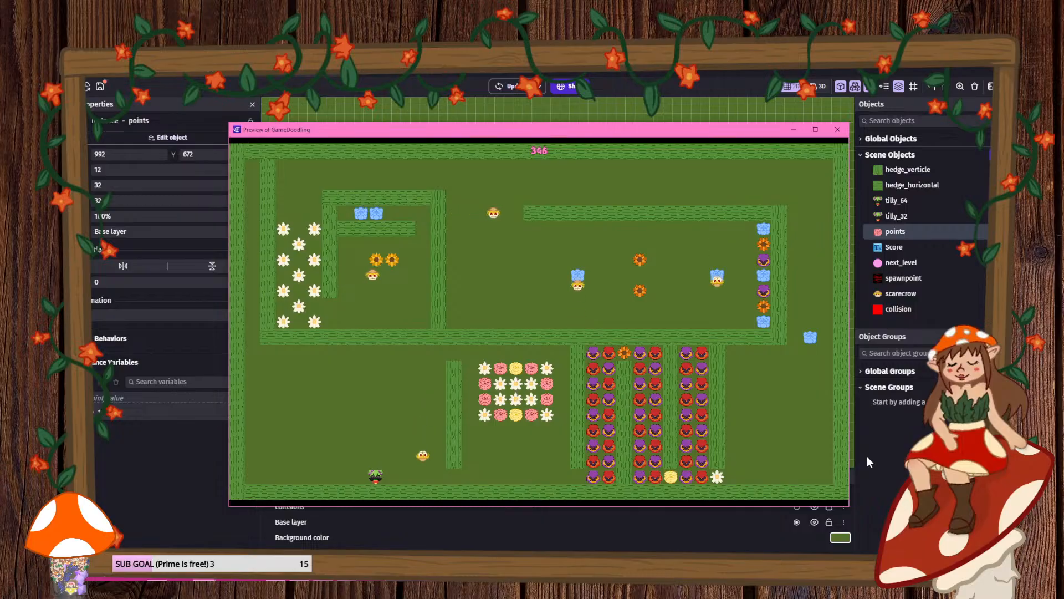
key(Right)
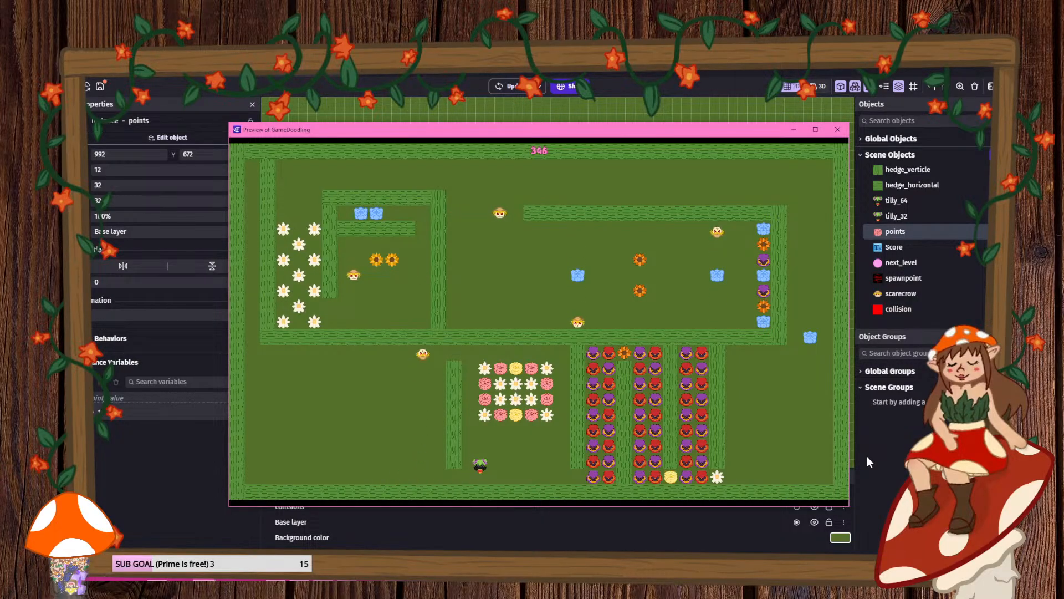
key(Up)
key(Right)
key(Down)
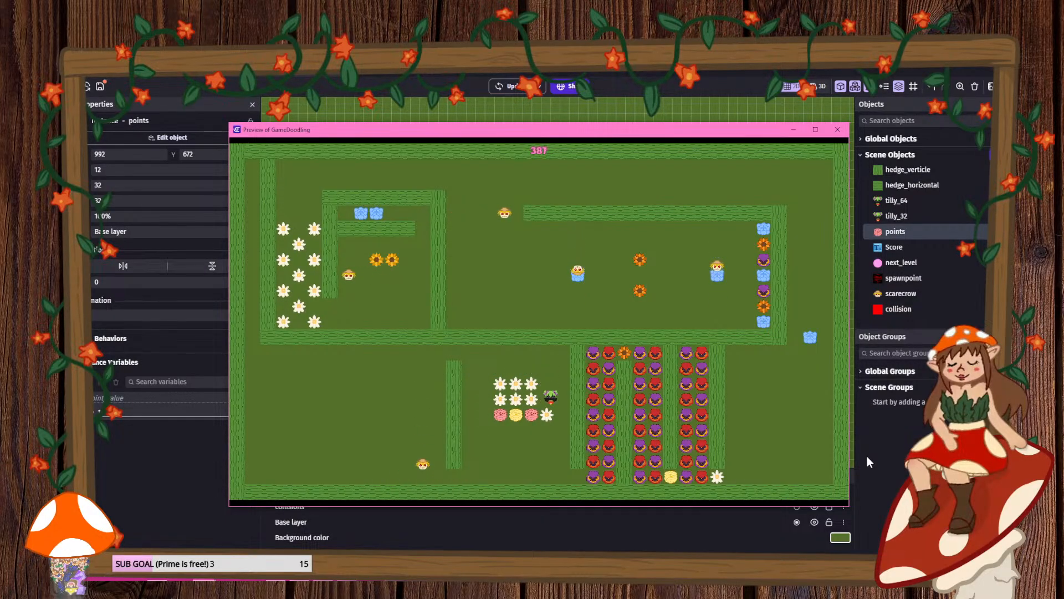
key(Left)
key(Up)
key(Right)
key(Down)
key(Left)
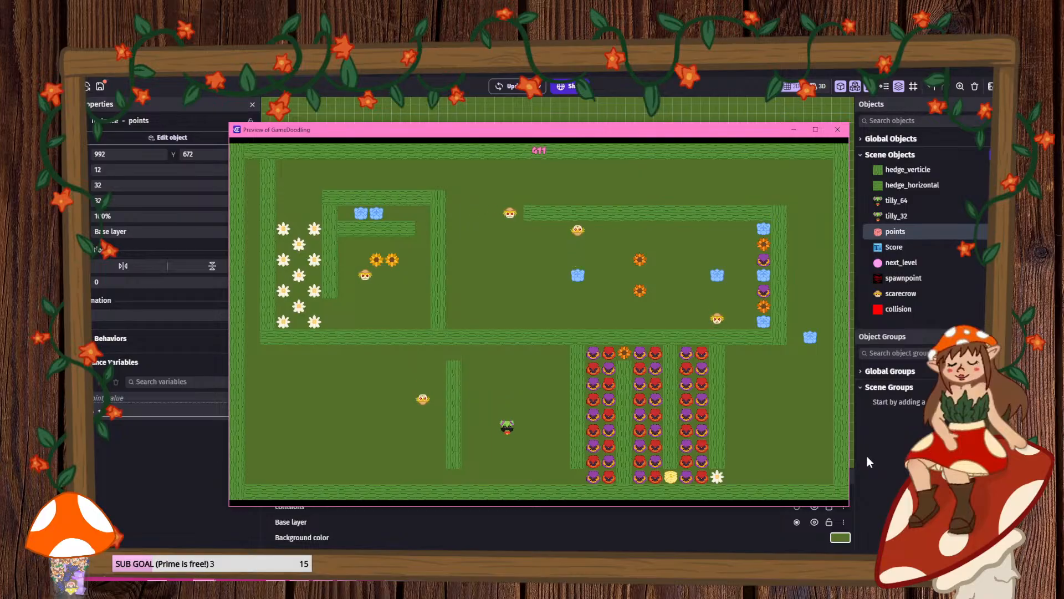
- Enter the first narrow red-purple passage, collect both of its columns and cross over past the orange flower
key(Down)
key(Right)
key(Right)
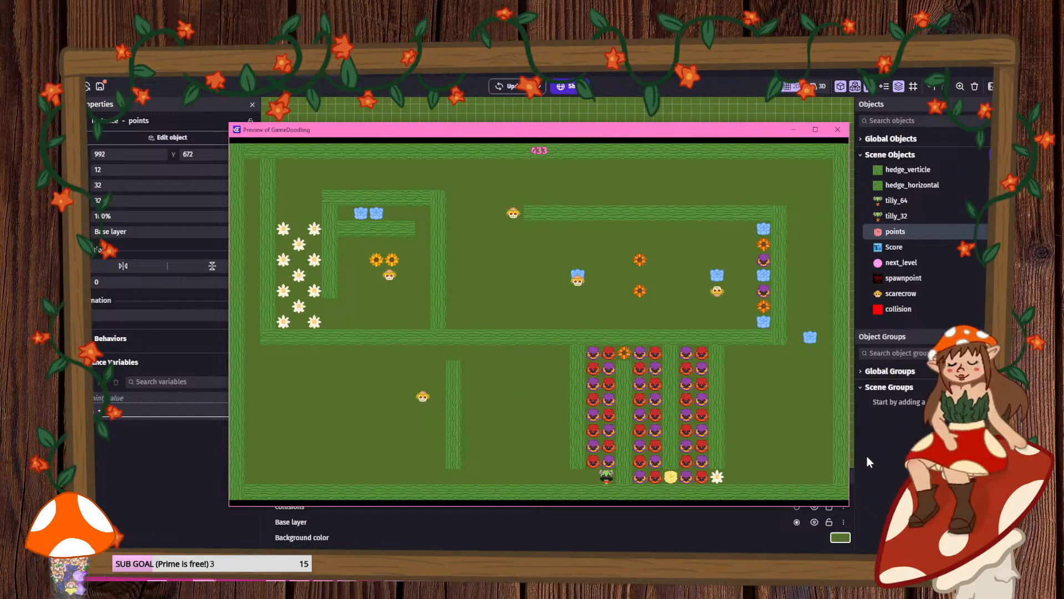
key(Up)
key(Up)
key(Right)
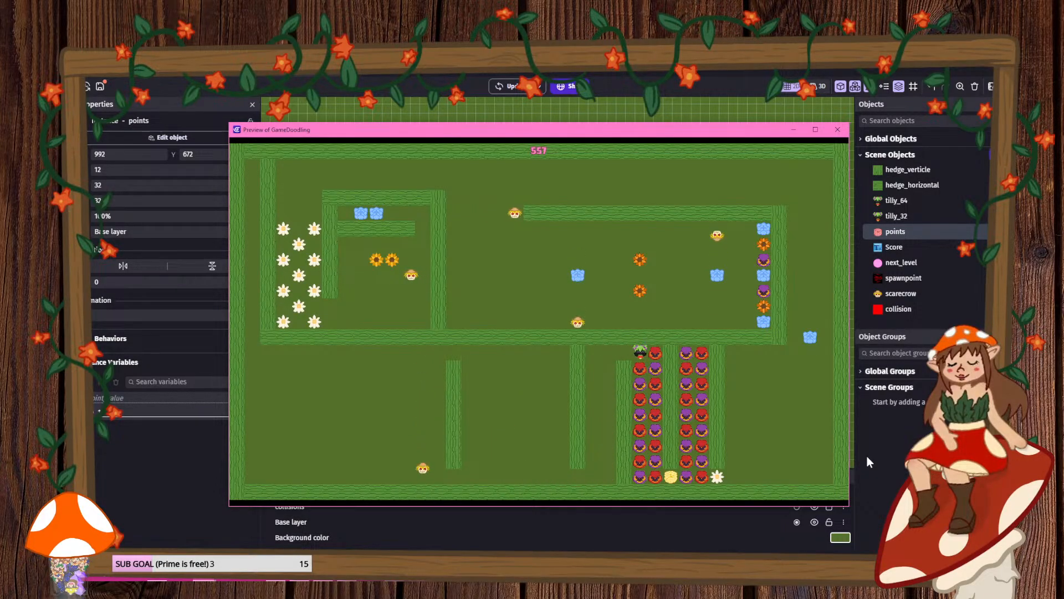
- Collect the flowers in the second and third red-purple passages, including the yellow and white flowers at their lower openings
key(Down)
key(Right)
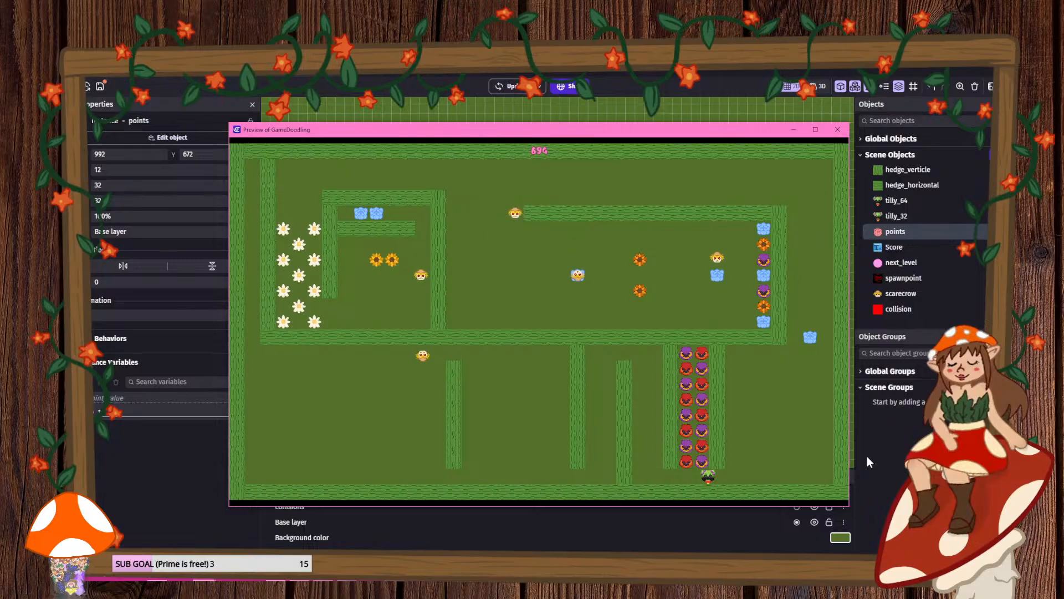
key(Left)
key(Up)
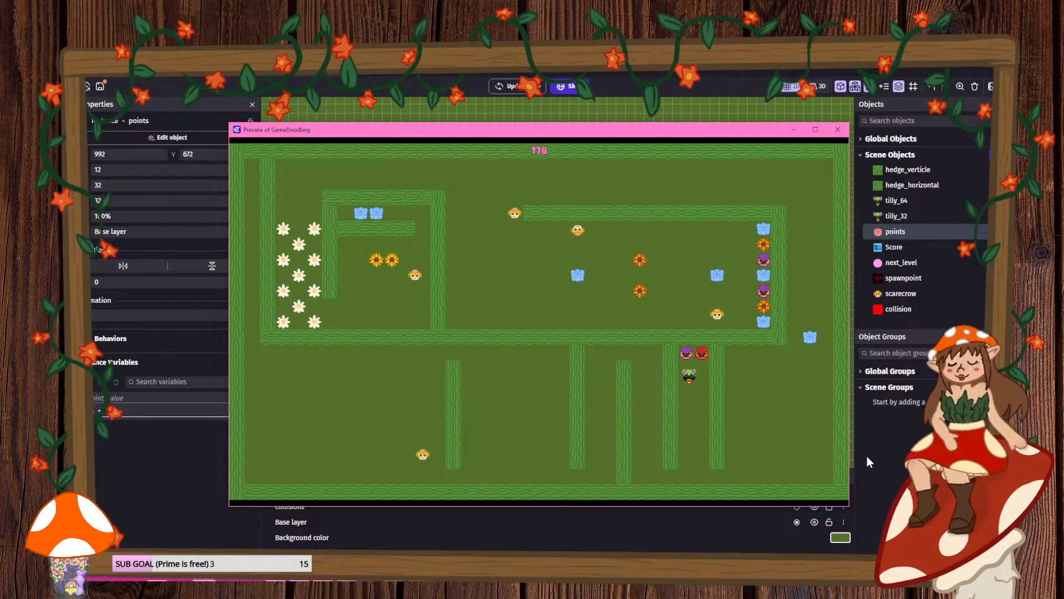
key(Down)
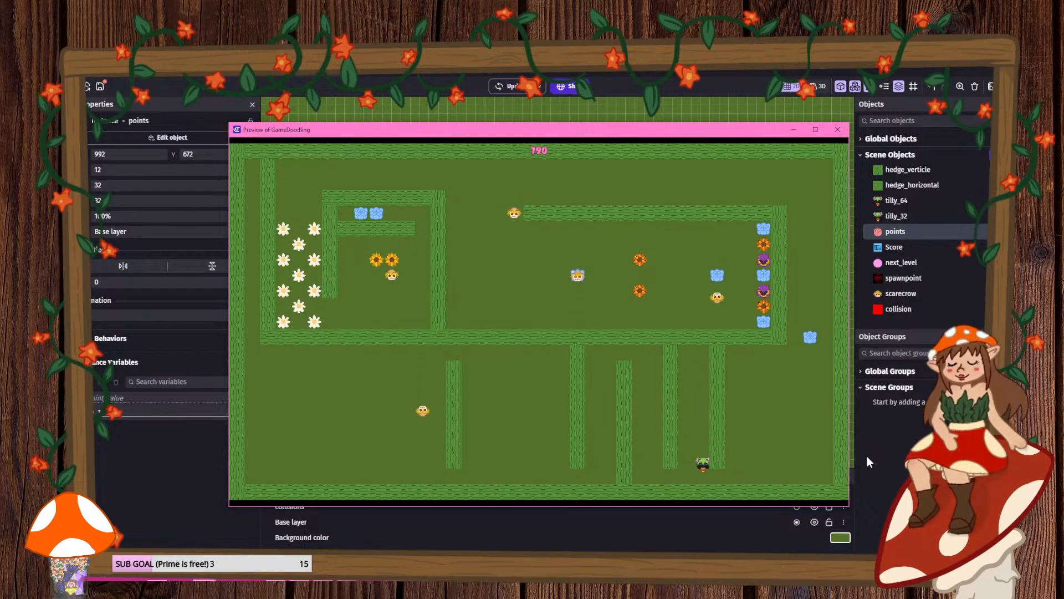
- Walk the character into the eastern corridor and up past the hedge corner, collecting the single blue flower
key(Right)
key(Up)
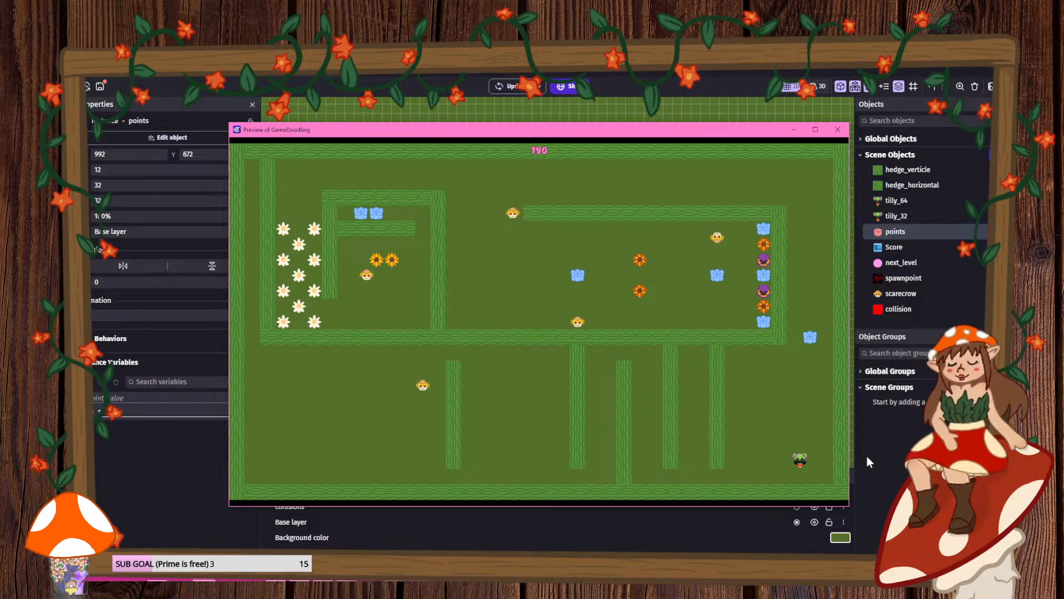
key(Up)
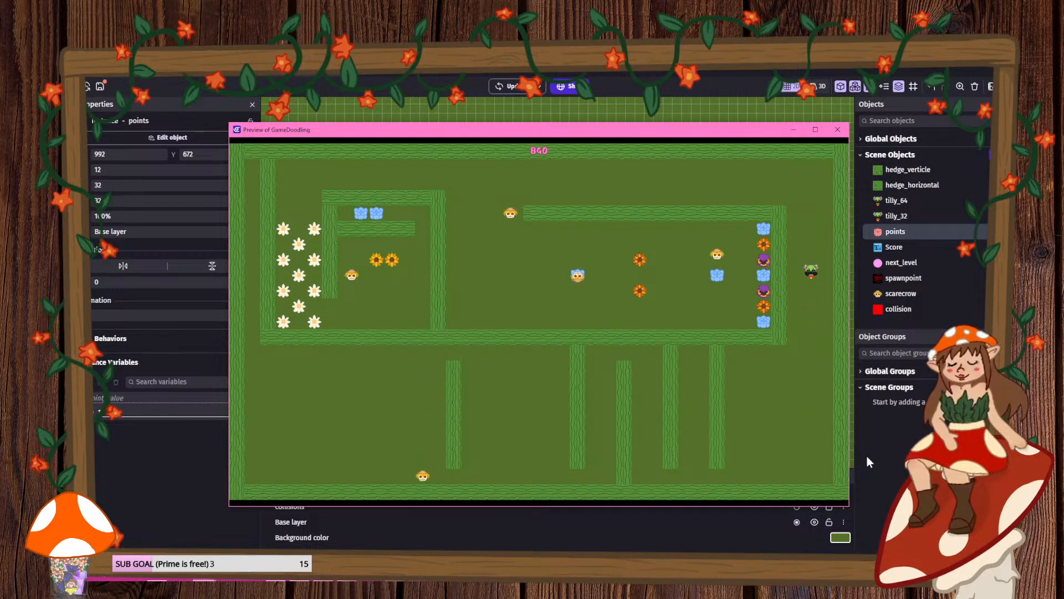
- Walk the character west along the upper corridor into the large room and collect its nearest blue flower and two orange flowers
key(Left)
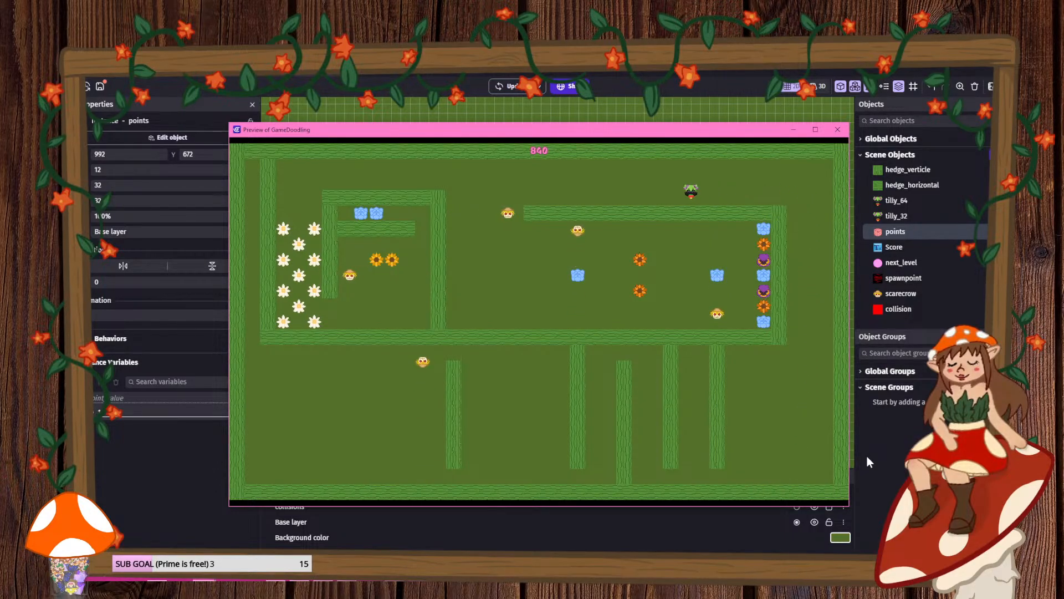
key(Left)
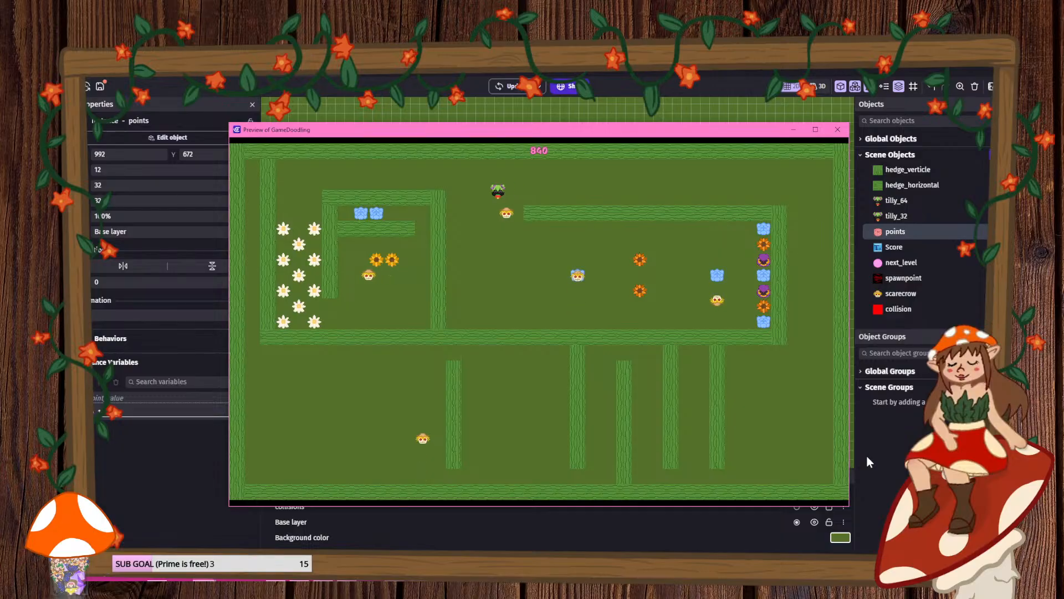
key(Left)
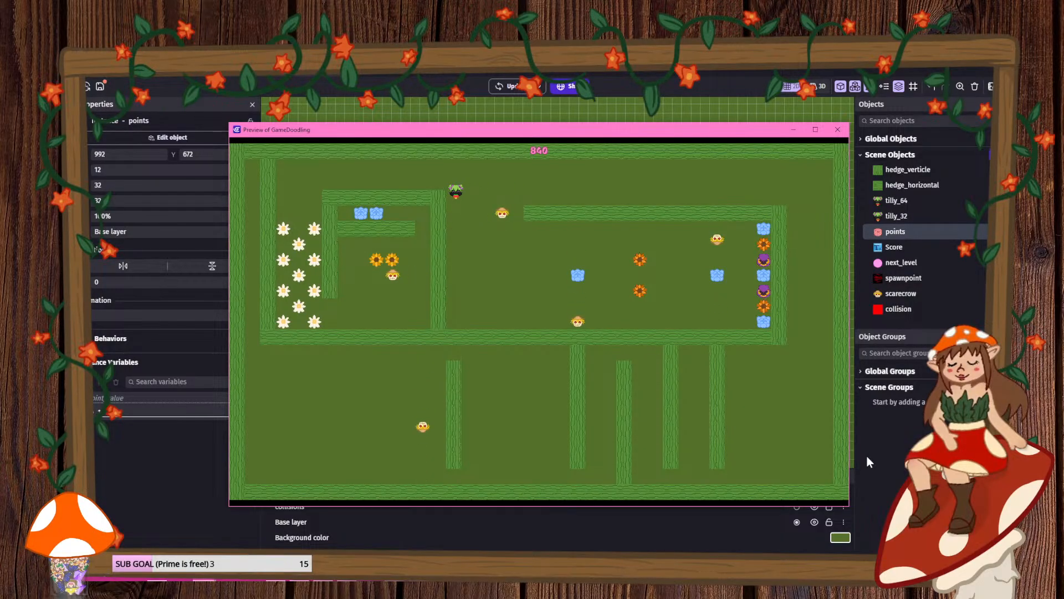
key(Down)
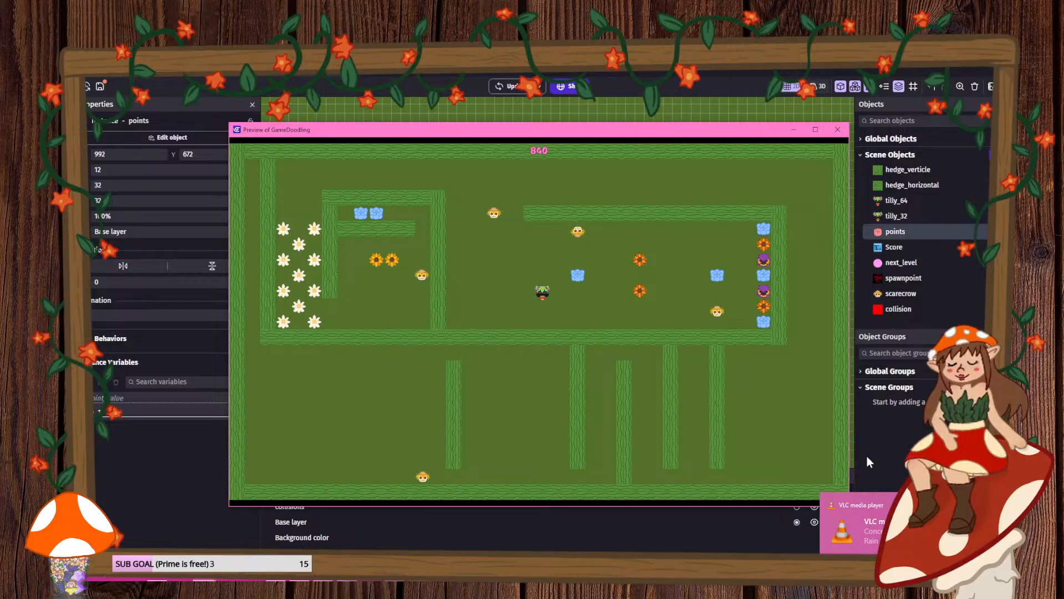
key(Up)
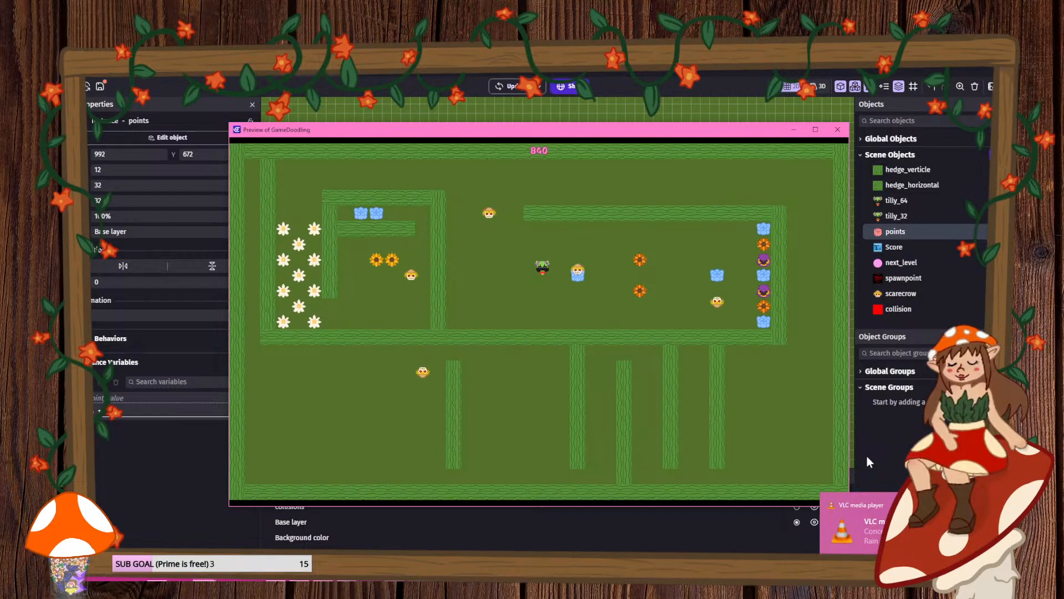
key(Right)
key(Down)
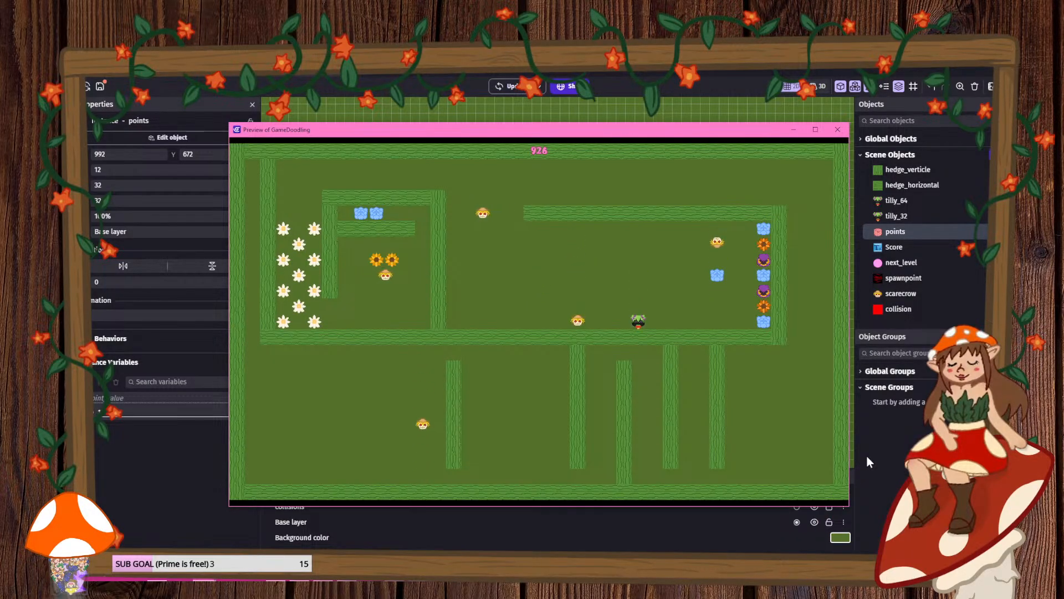
- Collect the blue flower near the eastern scarecrow and the full flower column along the room's east hedge
key(Right)
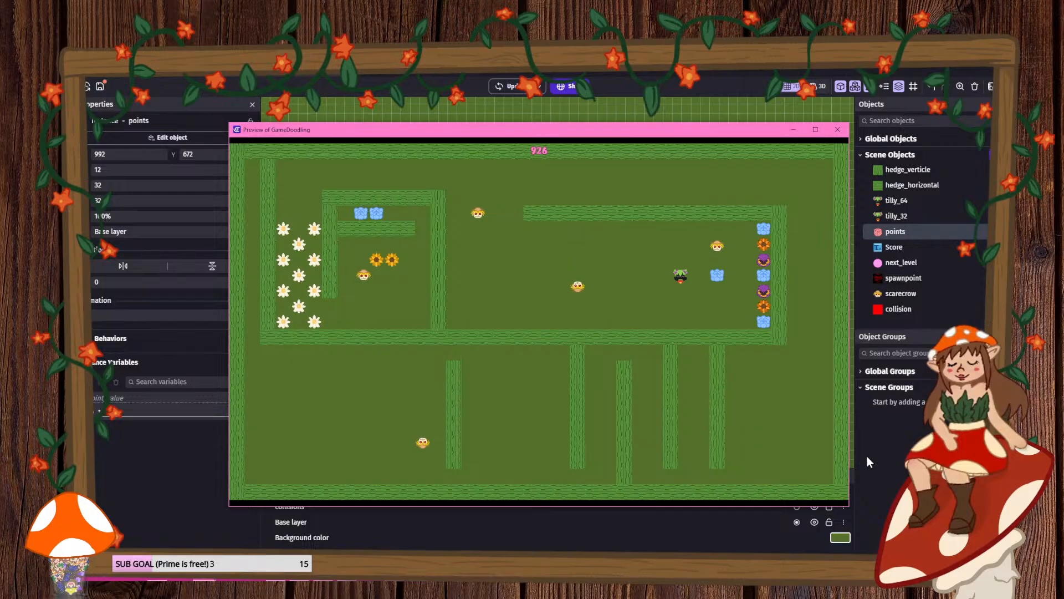
key(Up)
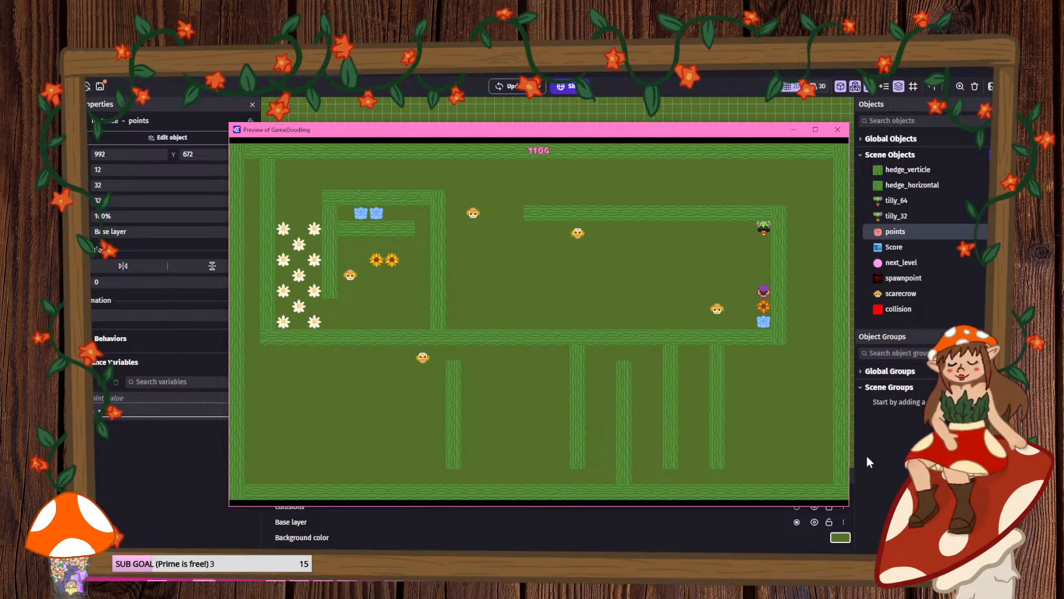
key(Down)
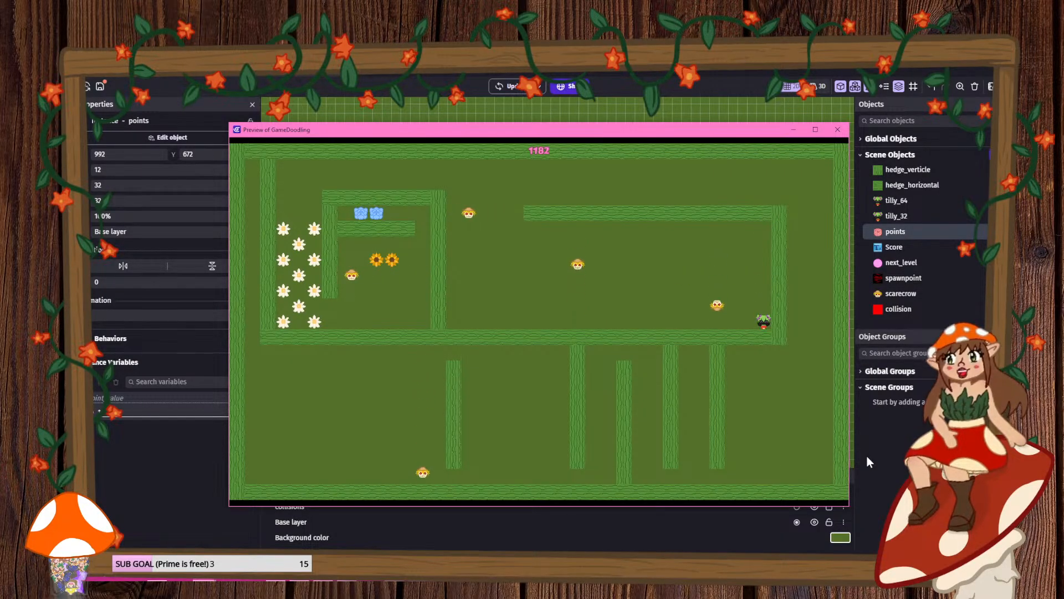
- Walk the character back west across the large room, out past the scarecrow and above the inner hedge
key(Left)
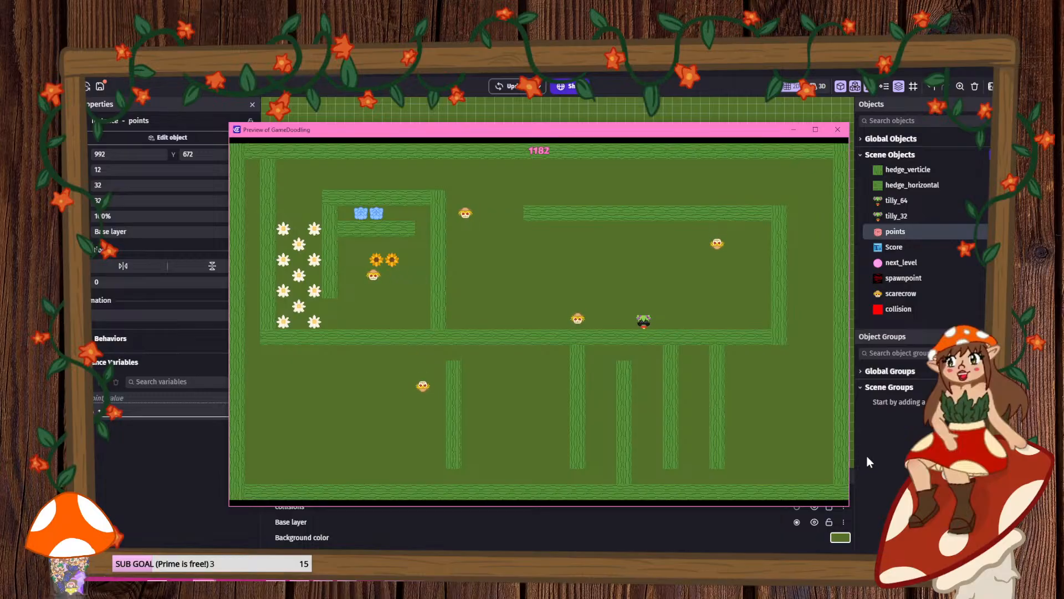
key(Left)
key(Left)
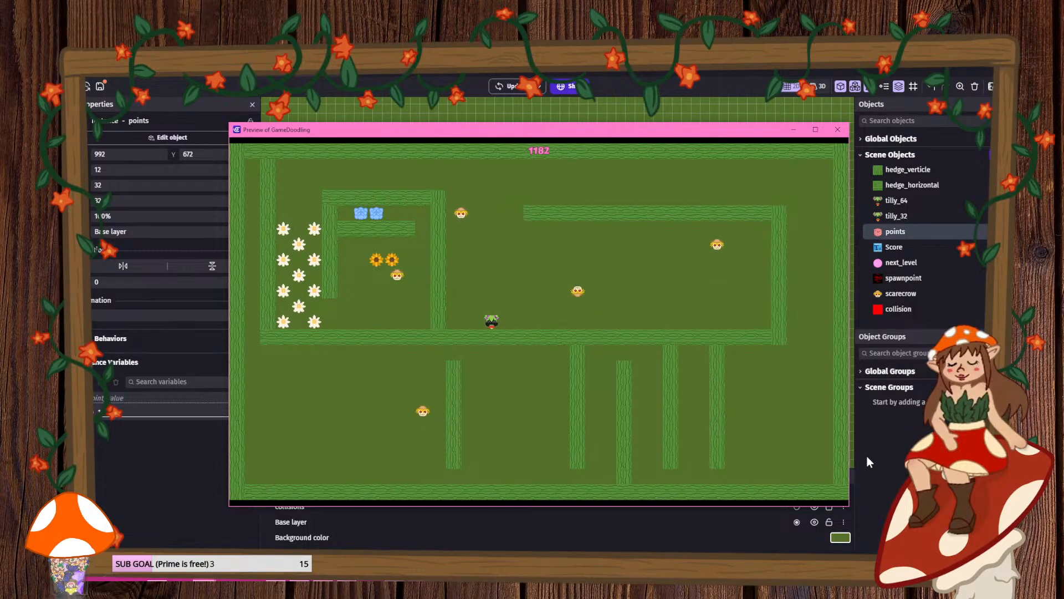
key(Up)
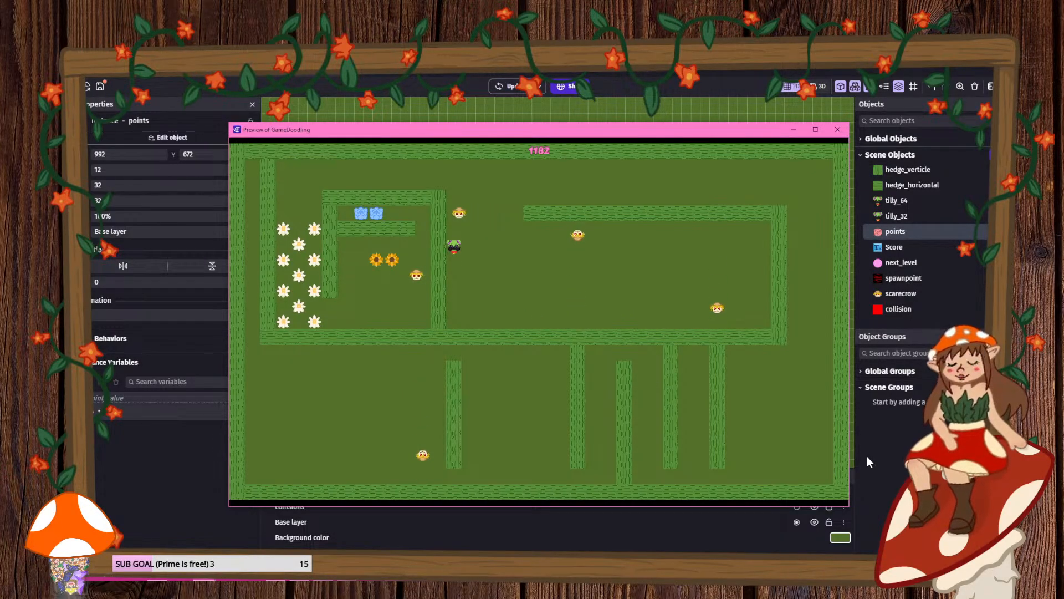
key(Up)
key(Left)
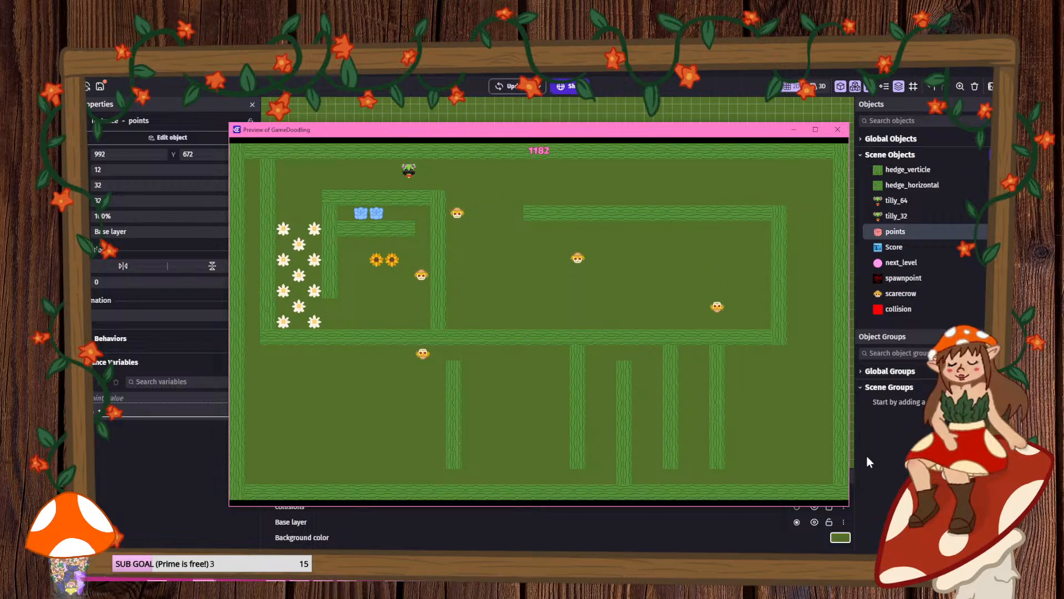
- Collect all the white flowers in the zigzag passage and move through the opening below the inner hedge
key(Down)
key(Left)
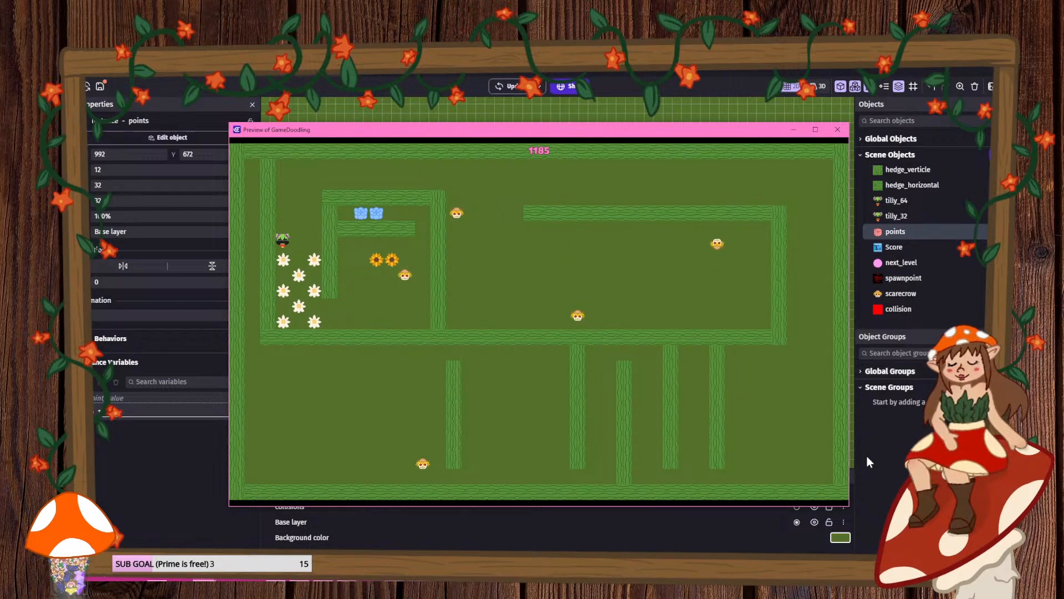
key(Down)
key(Right)
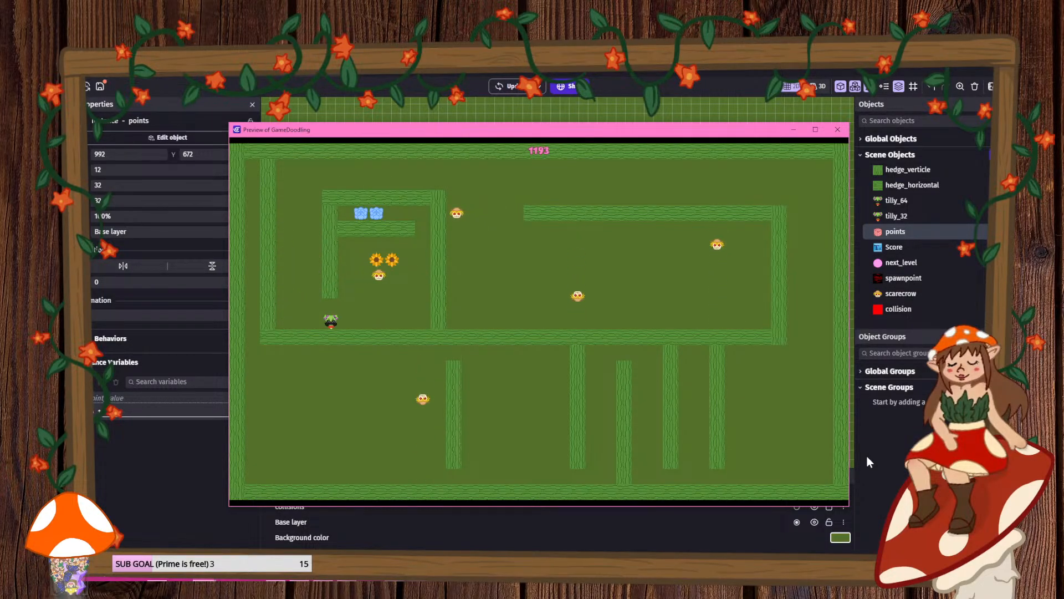
- Collect the two golden flowers and the two blue flowers in the inner room, and close the game preview
key(Up)
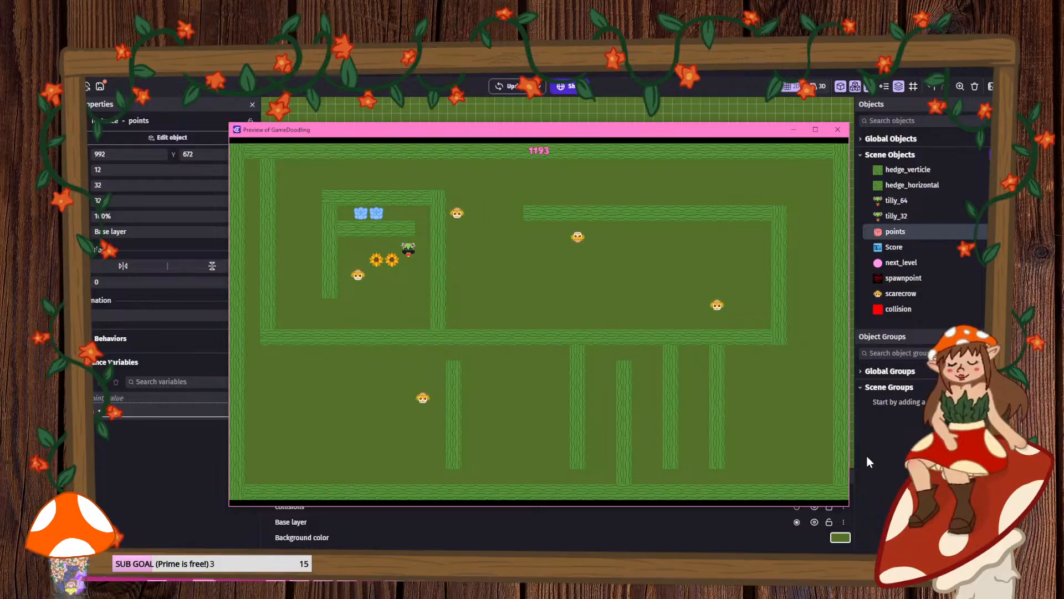
key(Left)
key(Right)
key(Up)
key(Left)
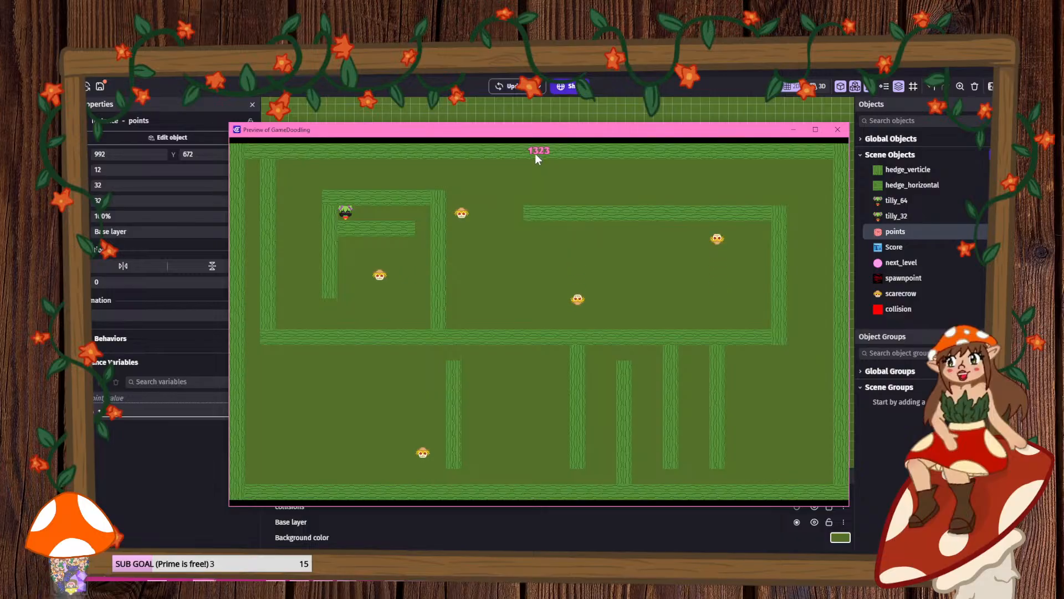
click(837, 131)
- Copy a pink flower into the southeastern room in a staggered three-row pattern spanning X 1024 to 1216 and Y 480 to 544
ctrl+scroll(493, 236, up, 2)
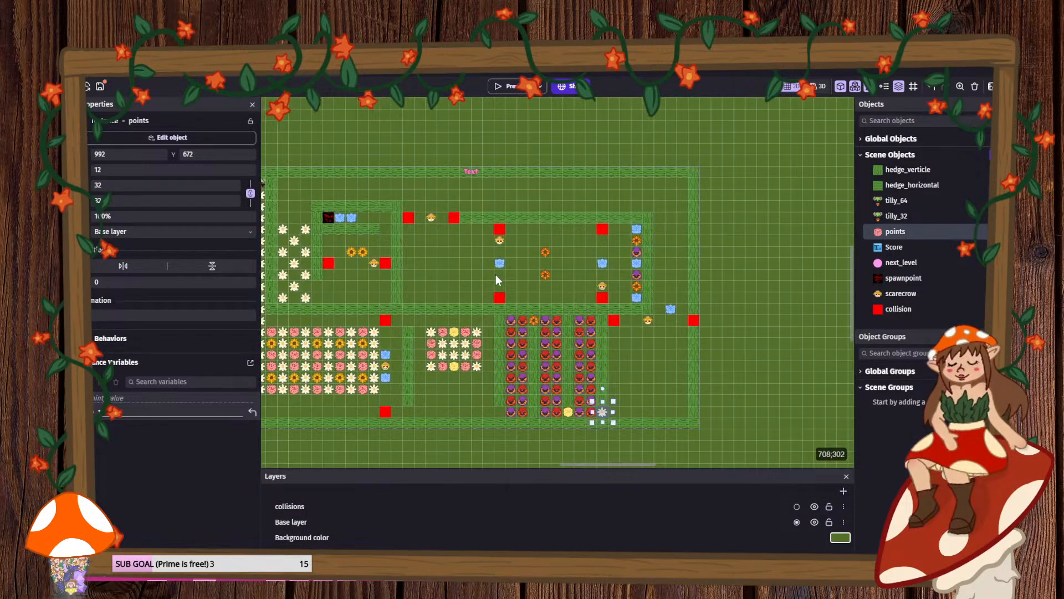
click(364, 390)
click(625, 344)
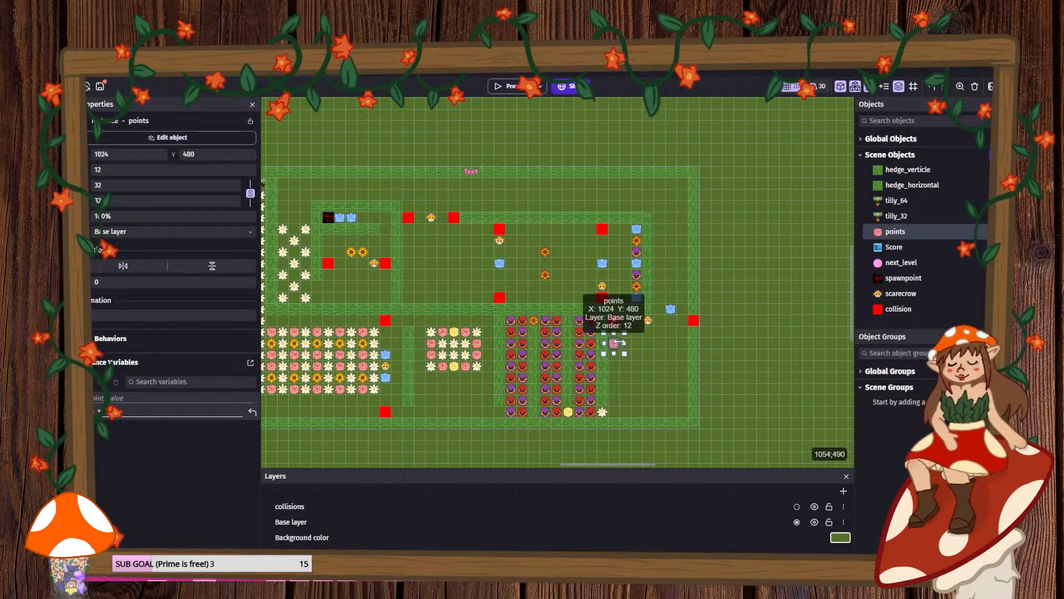
ctrl+drag(644, 345, 664, 366)
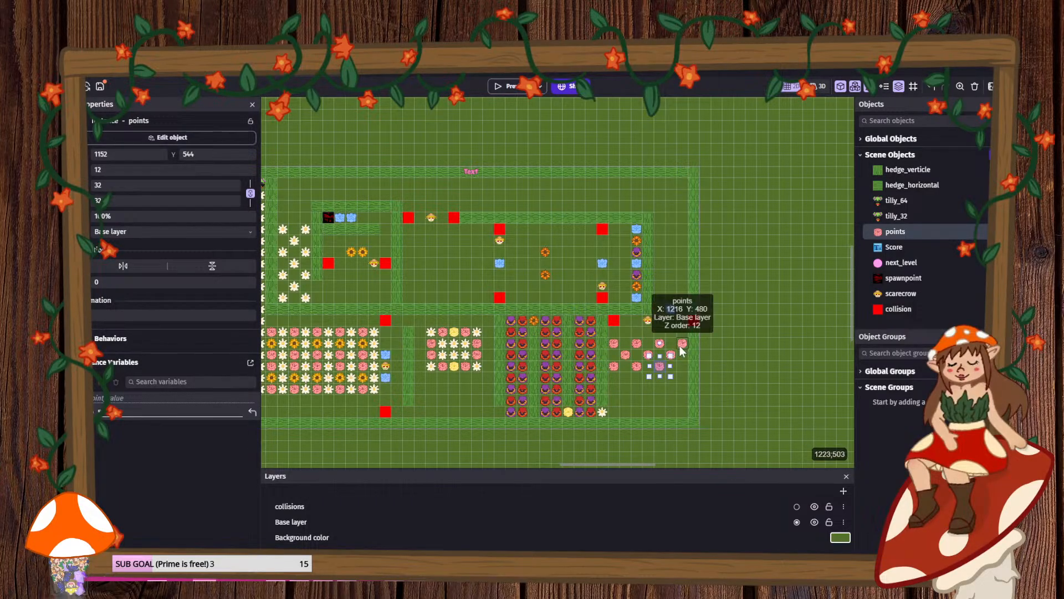
ctrl+drag(683, 346, 685, 365)
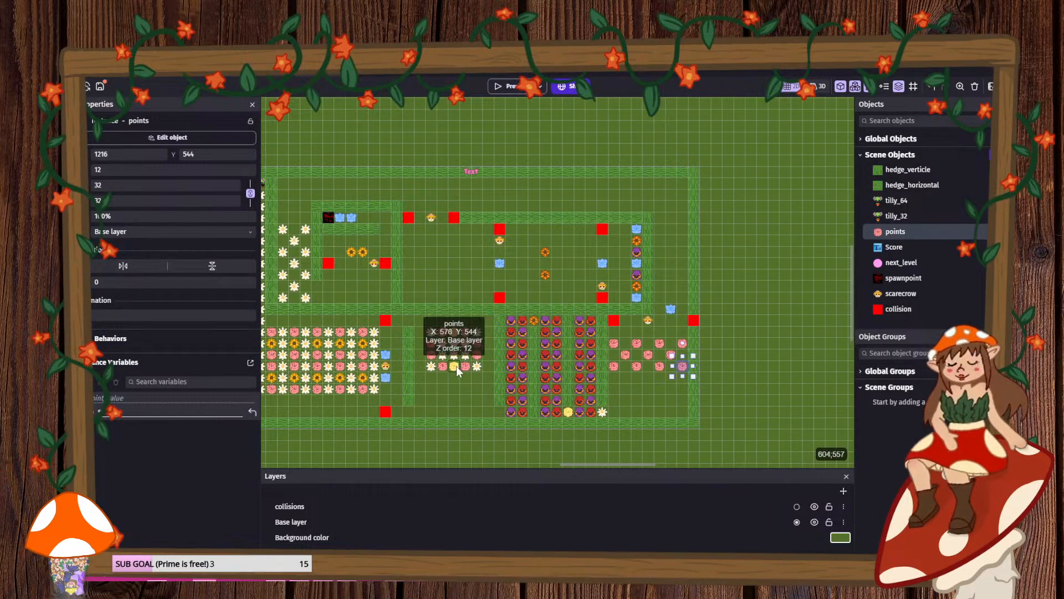
- Fill the gaps between the southeastern room's pink flowers with copies of the yellow flower, making three full alternating rows
ctrl+drag(455, 366, 627, 366)
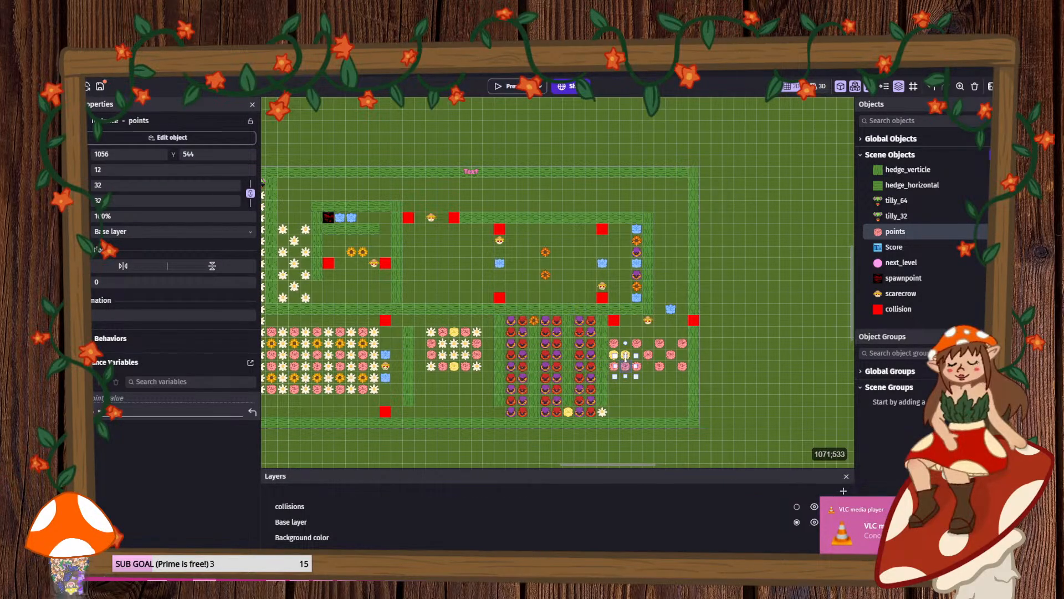
click(661, 392)
scroll(639, 361, up, 5)
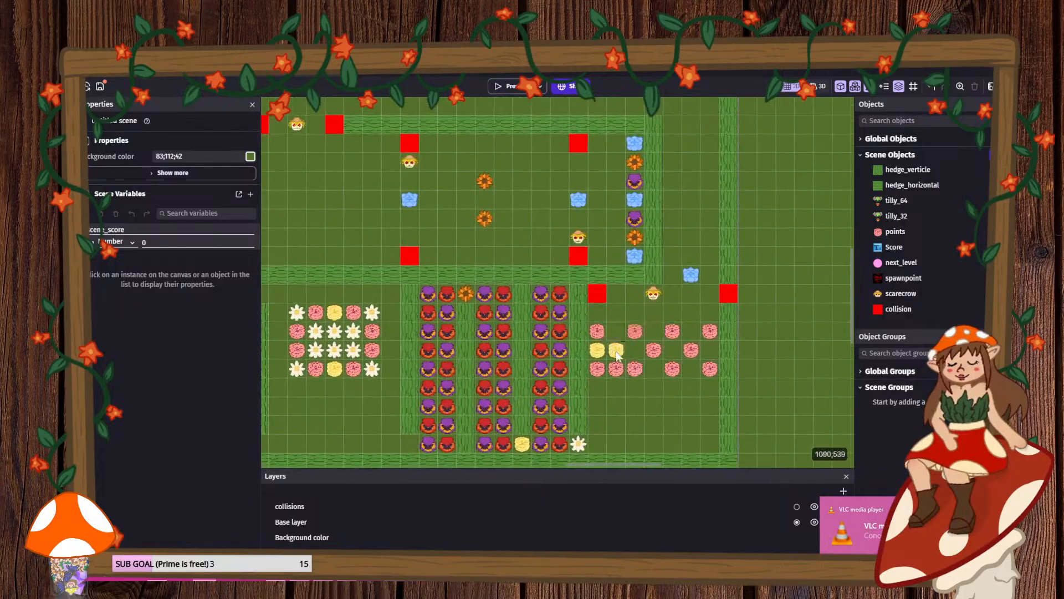
mouse_move(621, 348)
mouse_down()
mouse_move(633, 348)
mouse_move(618, 369)
mouse_move(629, 338)
mouse_up()
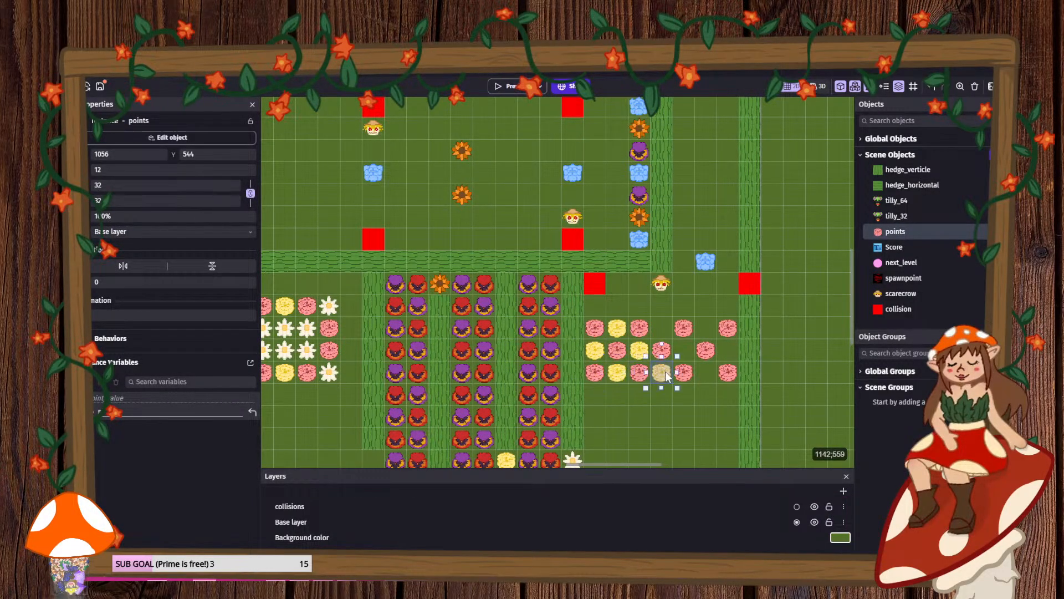
drag(665, 371, 733, 350)
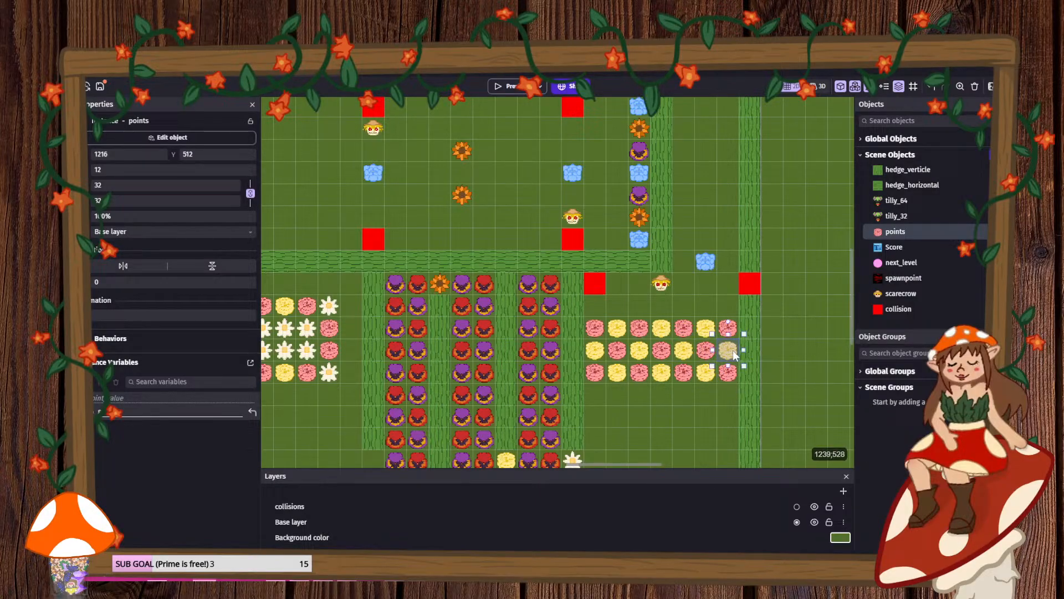
click(702, 407)
- Place blue flower copies above, between and below the two orange flowers in the middle of the large room
scroll(693, 393, down, 6)
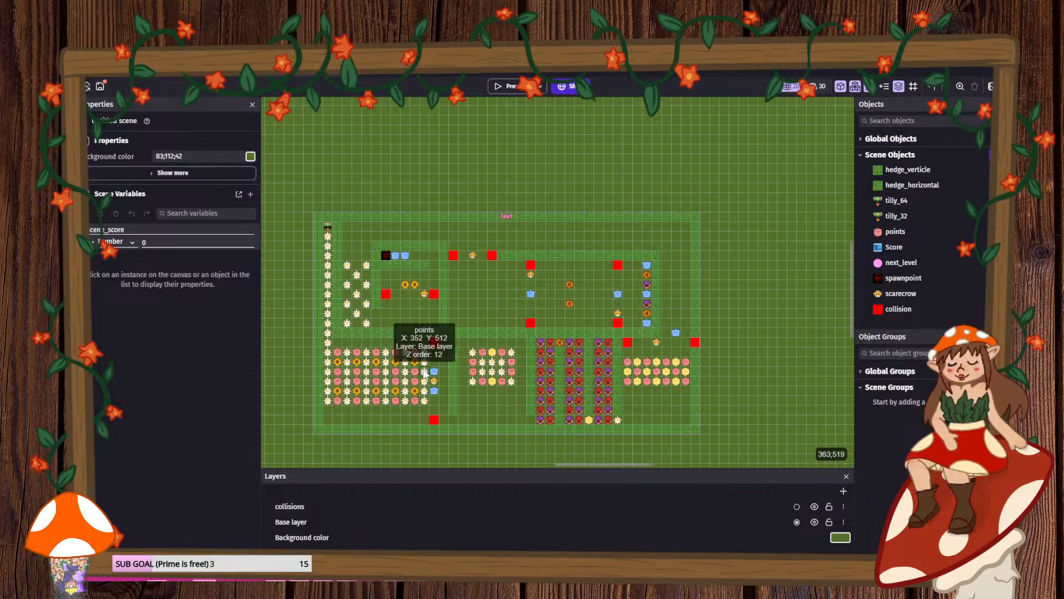
scroll(629, 304, up, 1)
scroll(629, 296, up, 2)
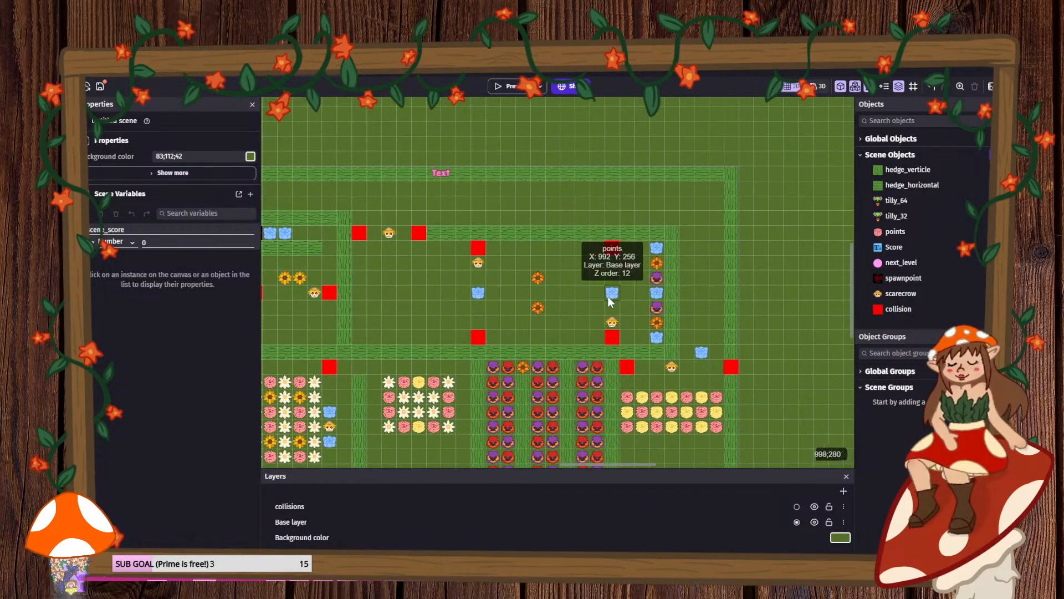
ctrl+drag(609, 295, 626, 278)
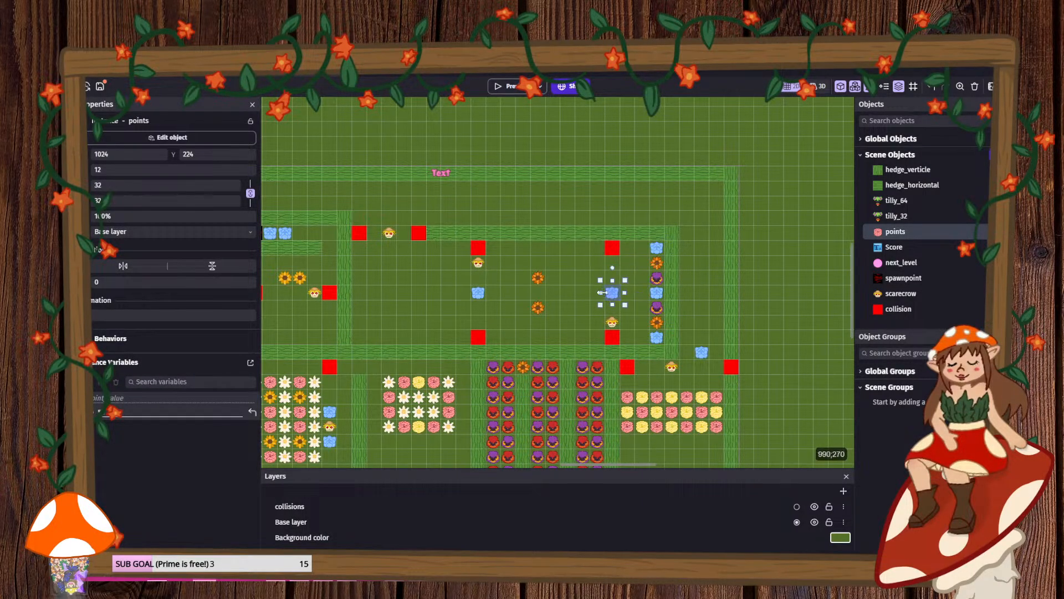
drag(532, 322, 539, 265)
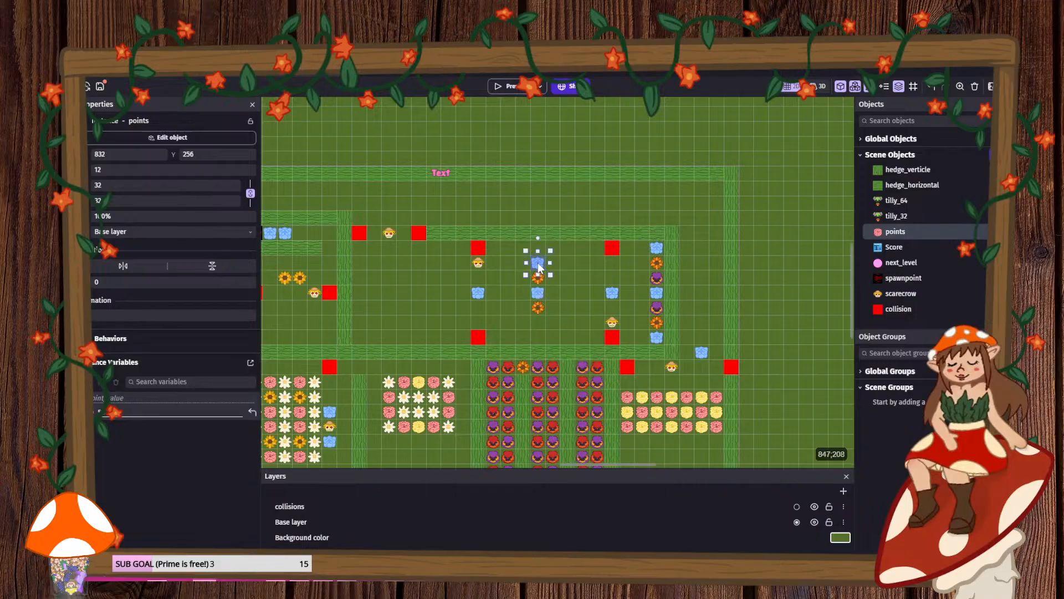
- Extend the blue flower row beside the spawnpoint with three more copies, reaching X 384, Y 128
middle_drag(487, 313, 623, 318)
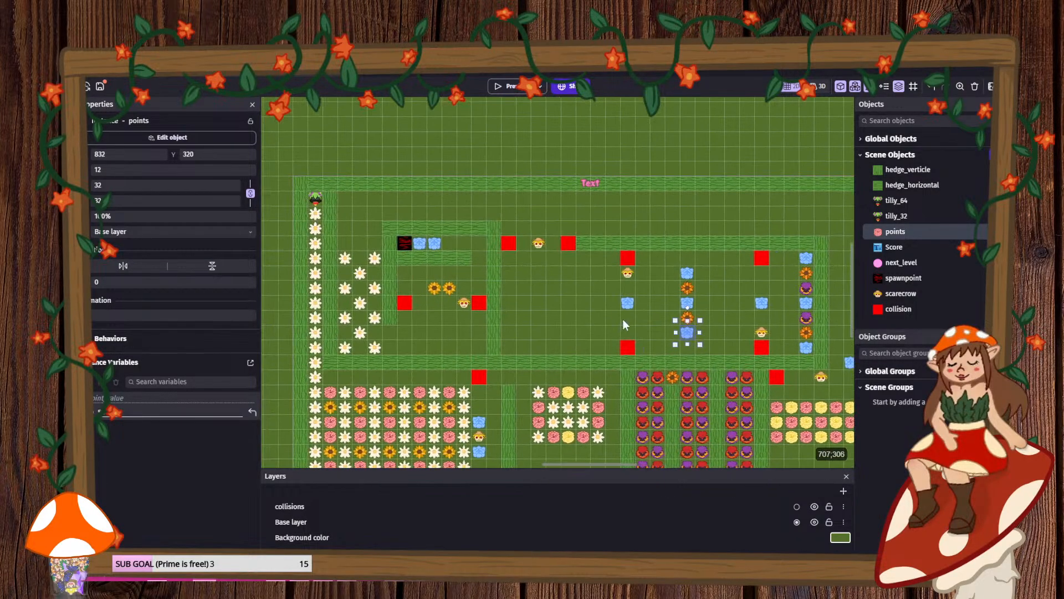
ctrl+drag(690, 337, 482, 244)
scroll(554, 290, down, 2)
middle_drag(543, 311, 523, 281)
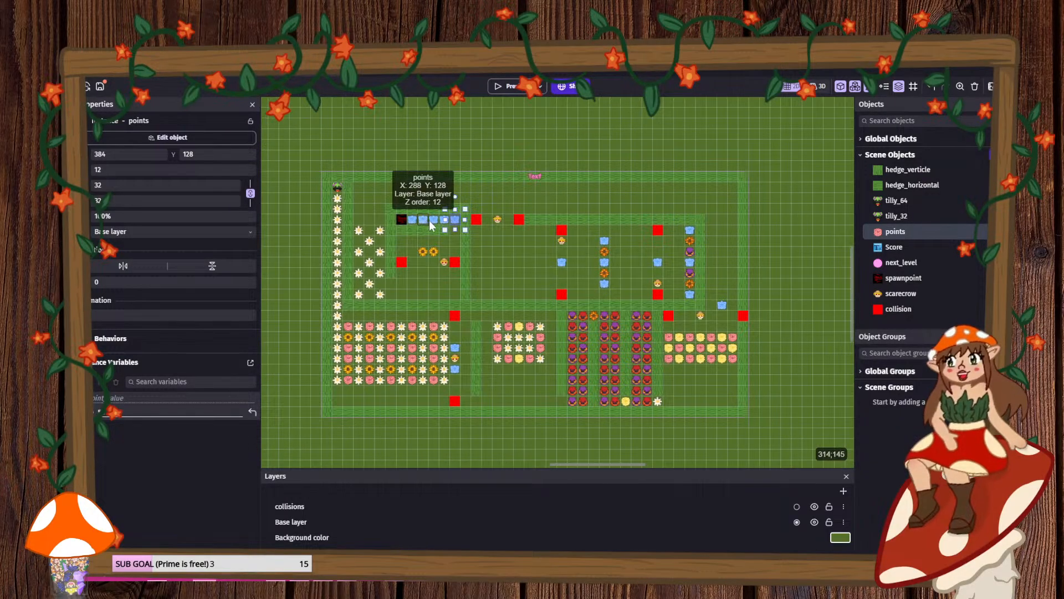
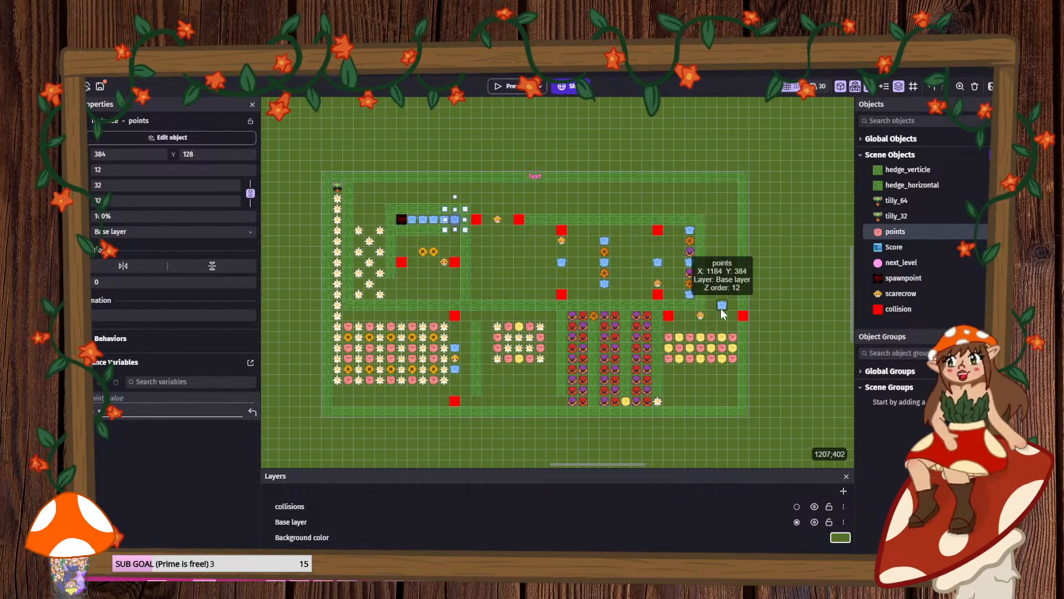
scroll(732, 387, up, 1)
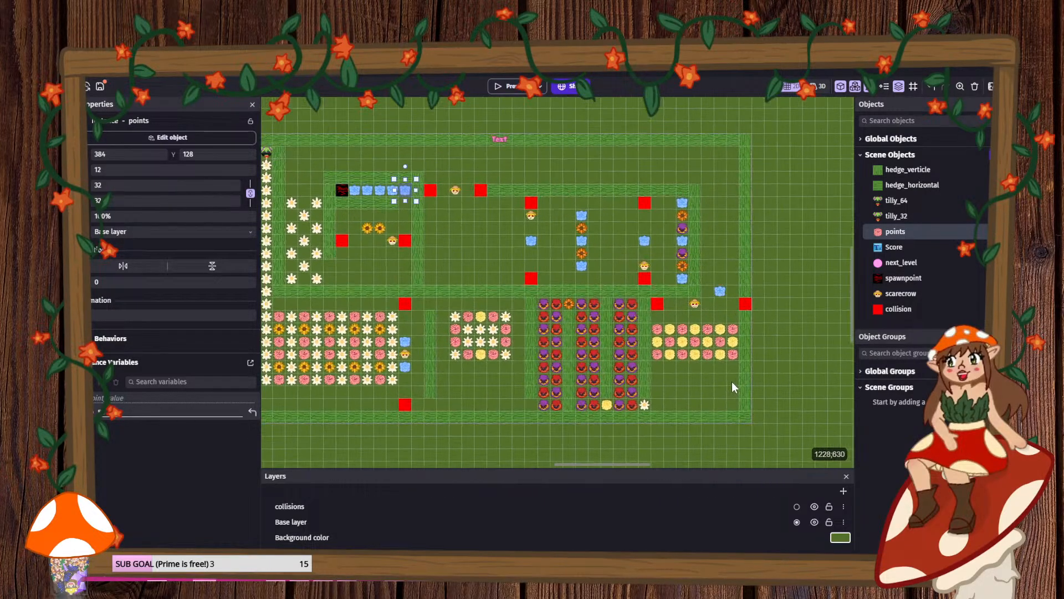
middle_drag(704, 378, 611, 371)
scroll(611, 370, up, 1)
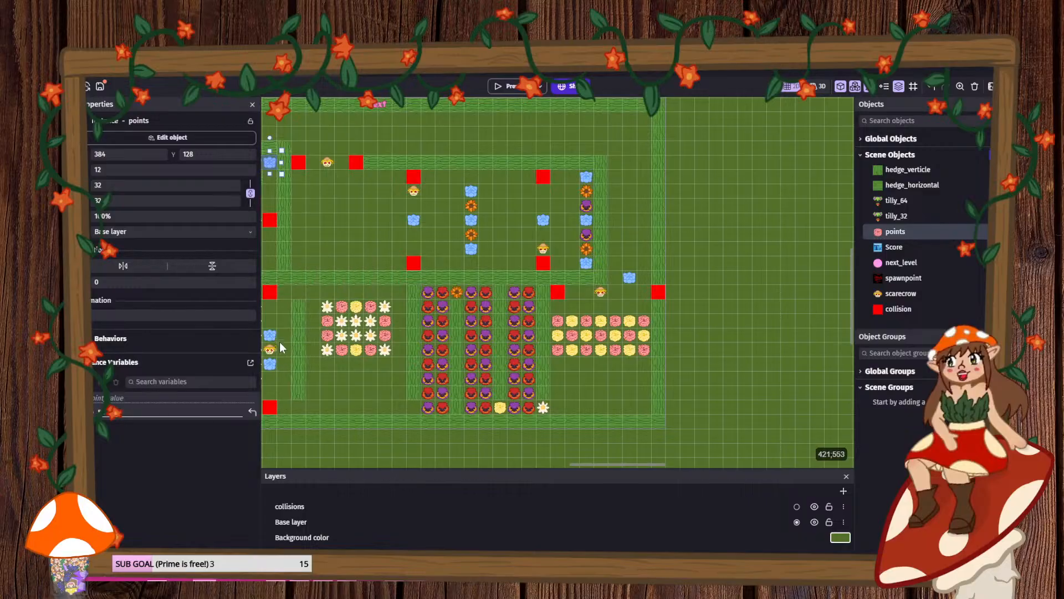
scroll(319, 282, down, 1)
middle_drag(381, 277, 497, 279)
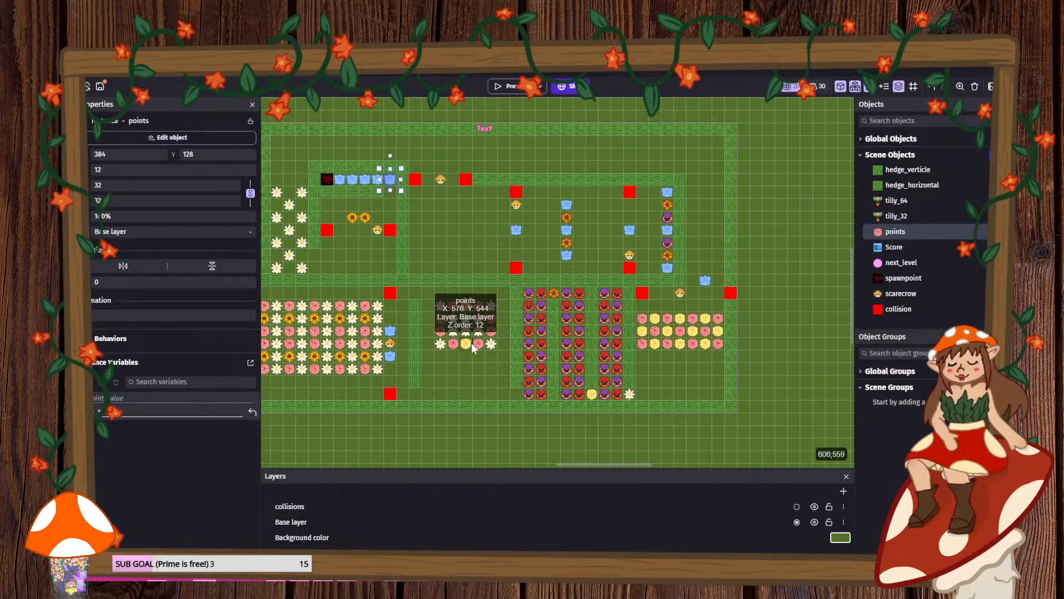
- Copy both orange flower variants from the spare flower row into the southeastern room, alternating them along Y 576 from X 1024 to 1216
scroll(448, 356, down, 3)
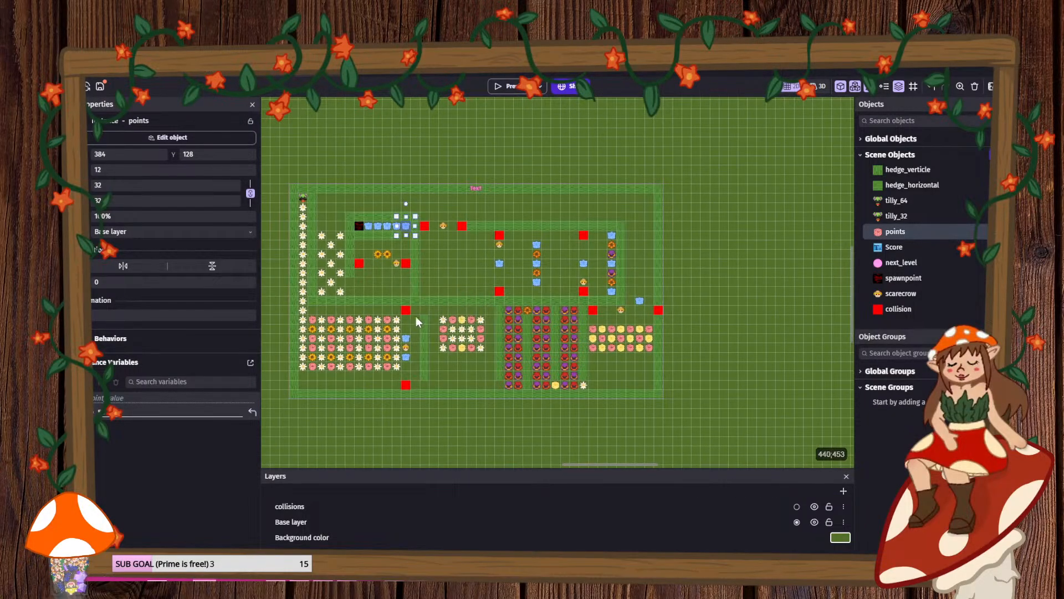
middle_drag(382, 310, 666, 330)
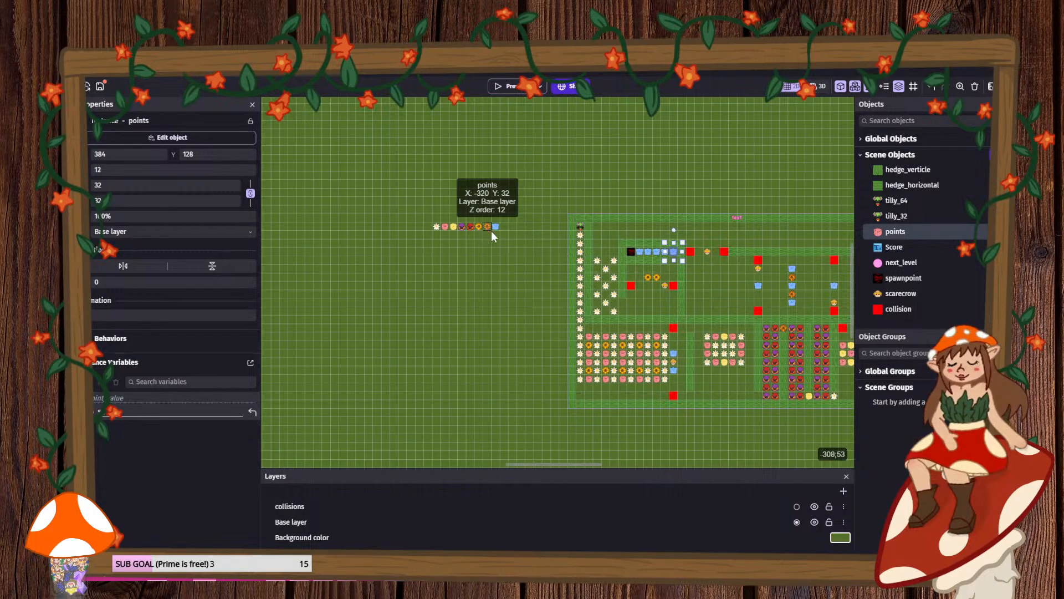
drag(490, 228, 701, 302)
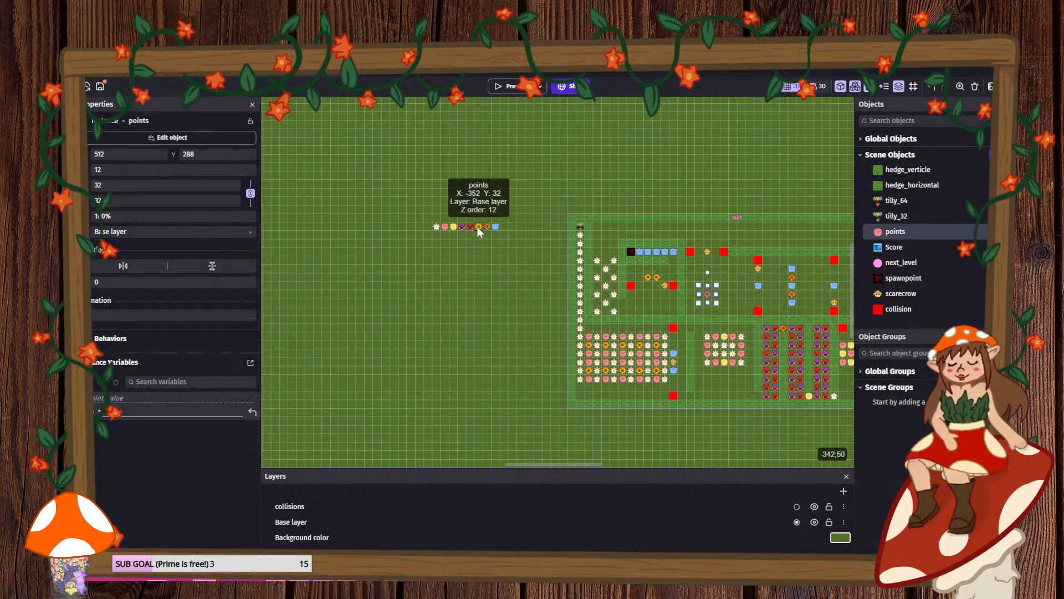
drag(477, 227, 722, 288)
middle_drag(722, 288, 424, 205)
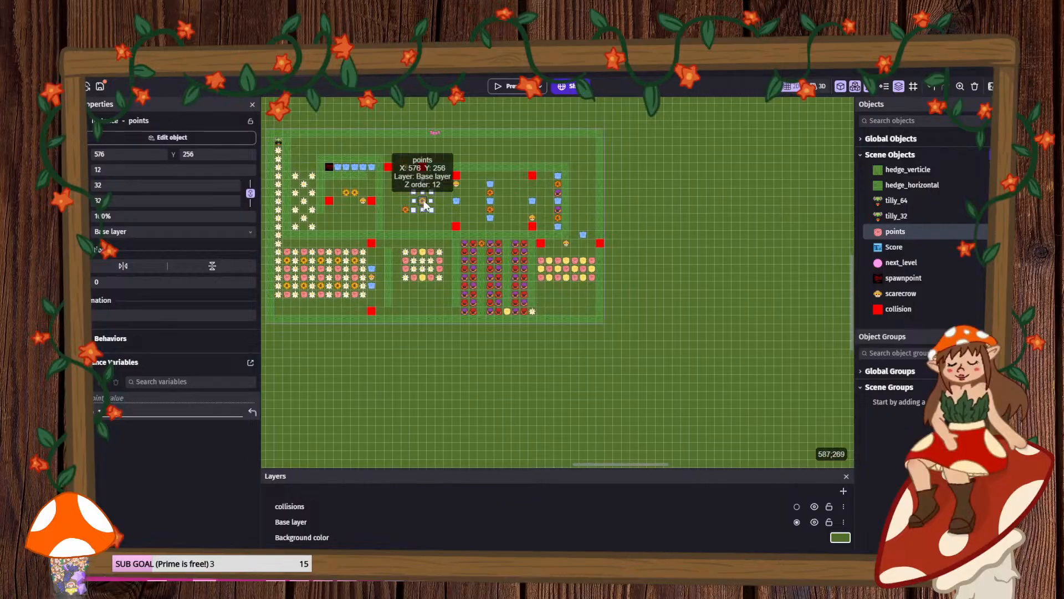
scroll(510, 228, up, 5)
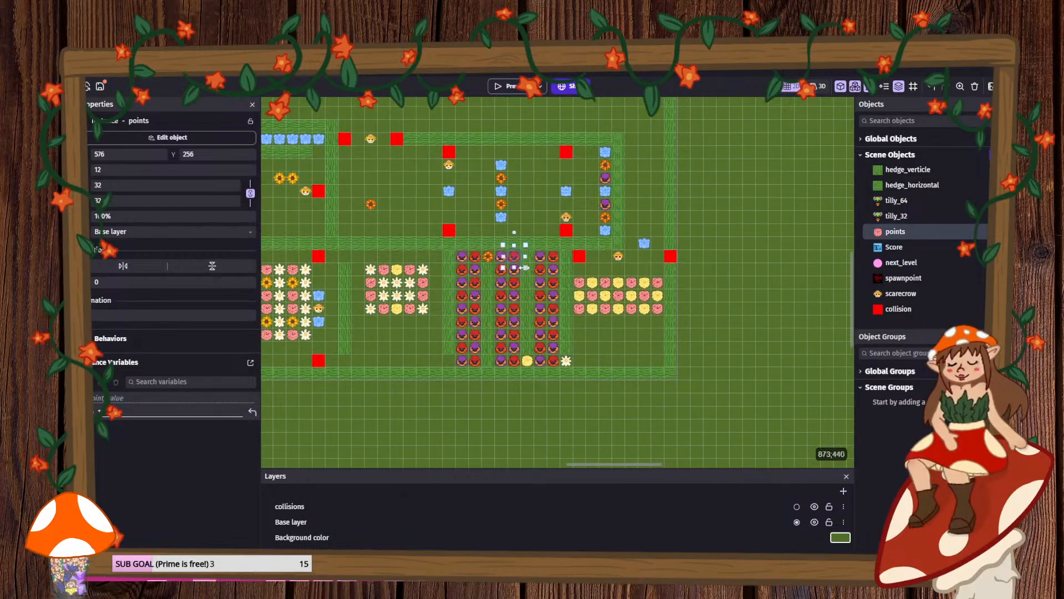
drag(372, 205, 427, 228)
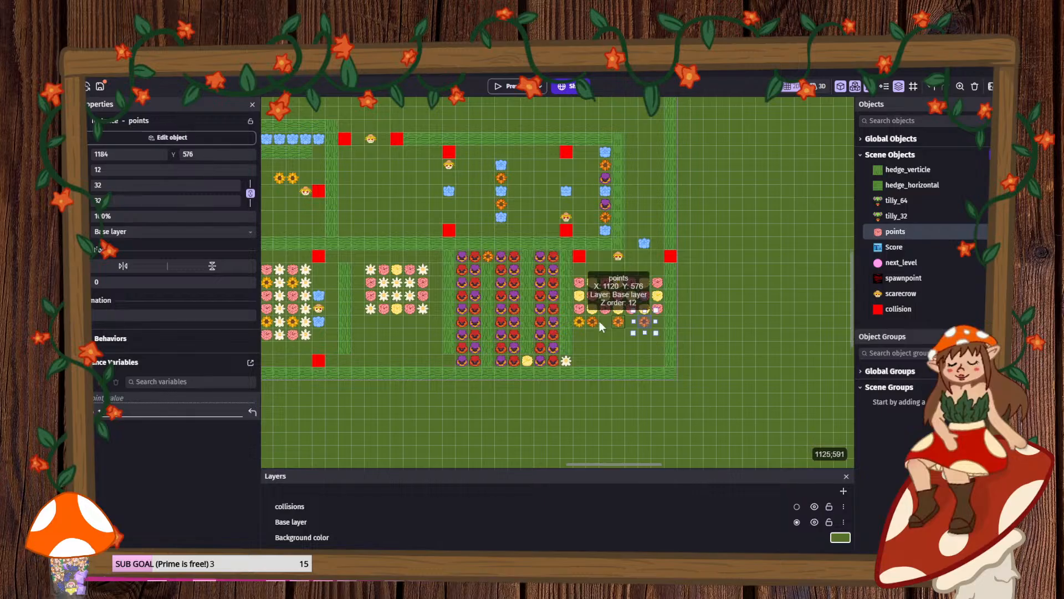
ctrl+drag(580, 321, 659, 329)
click(589, 322)
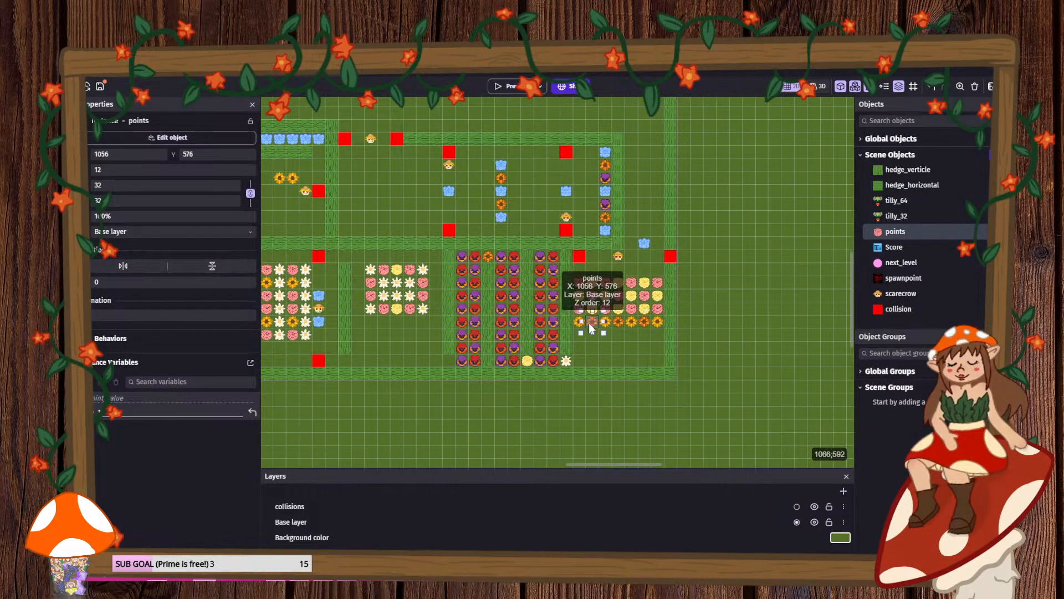
- Add a second row of alternating orange flower copies in the southeastern room at Y 608, from X 1024 to 1216
ctrl+drag(589, 323, 643, 335)
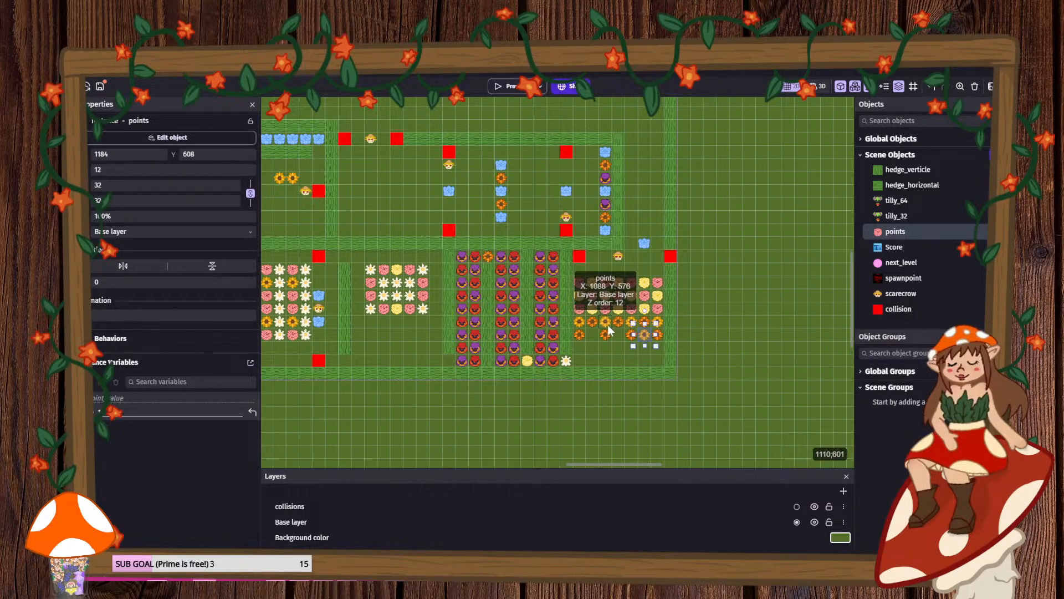
drag(649, 336, 591, 335)
click(618, 349)
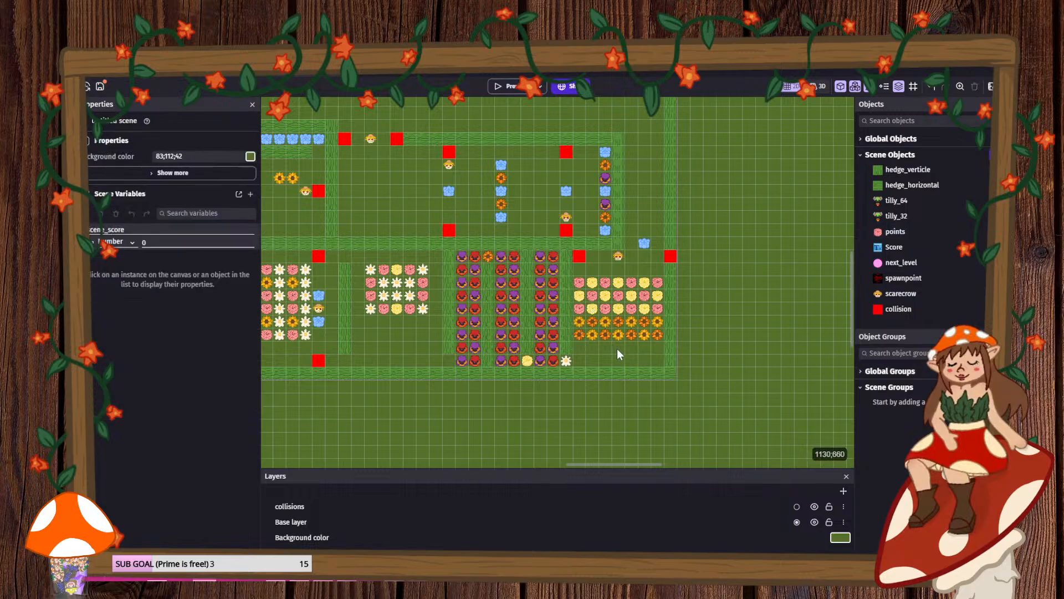
drag(654, 356, 628, 330)
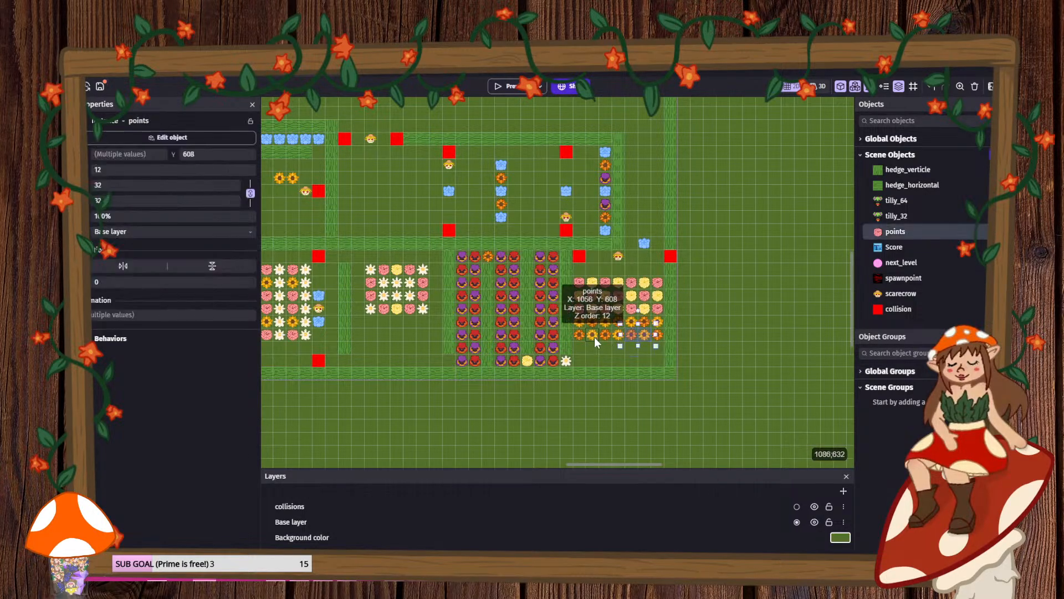
click(665, 356)
- Replace the red flower at X 864, Y 512 in the red and purple columns with a blue flower copy
ctrl+scroll(582, 311, down, 1)
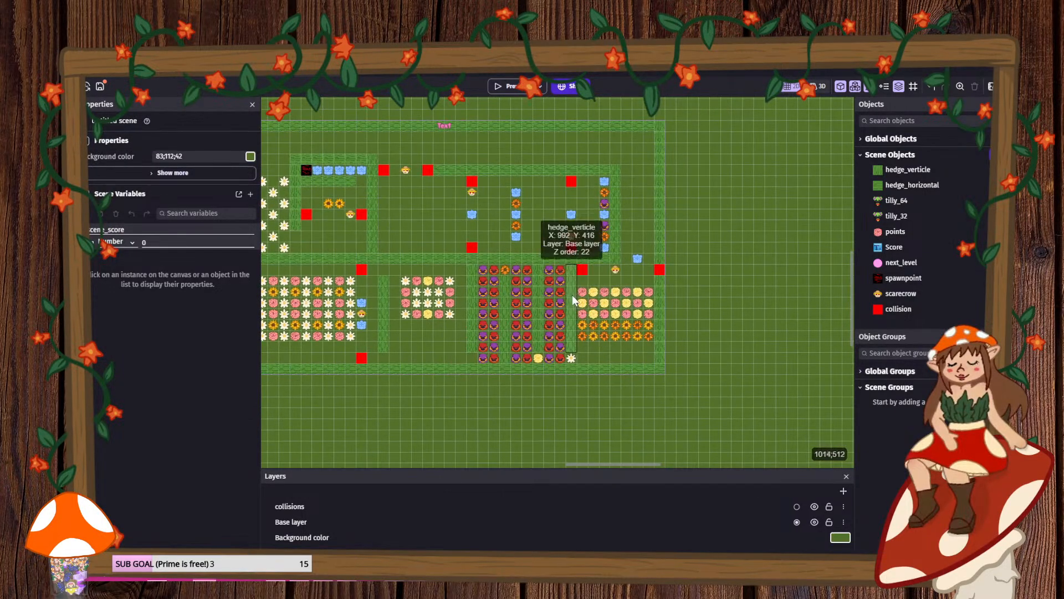
ctrl+scroll(499, 285, down, 2)
ctrl+scroll(511, 311, up, 1)
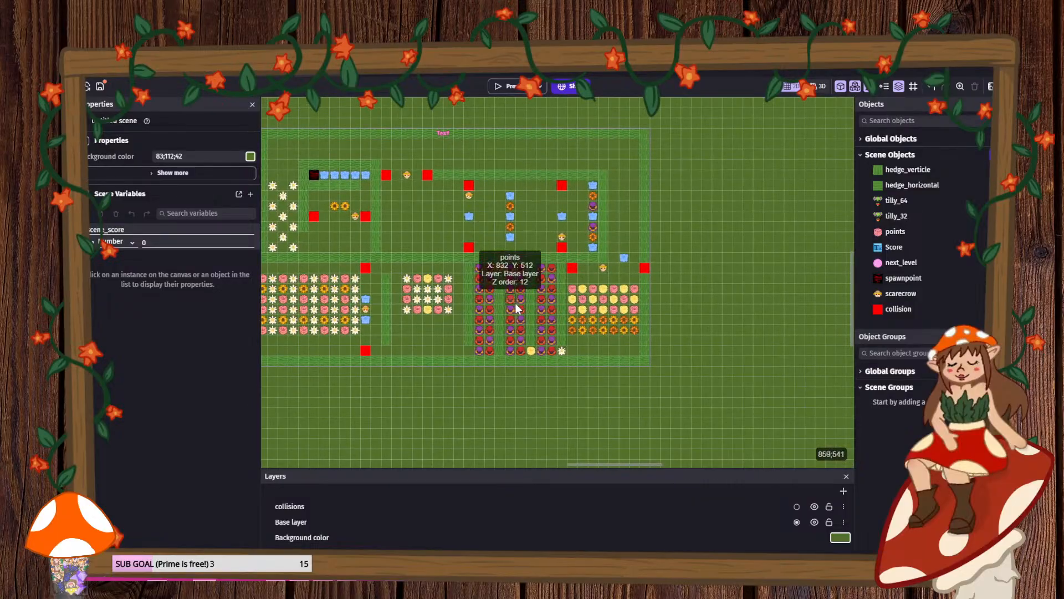
click(520, 301)
key(Delete)
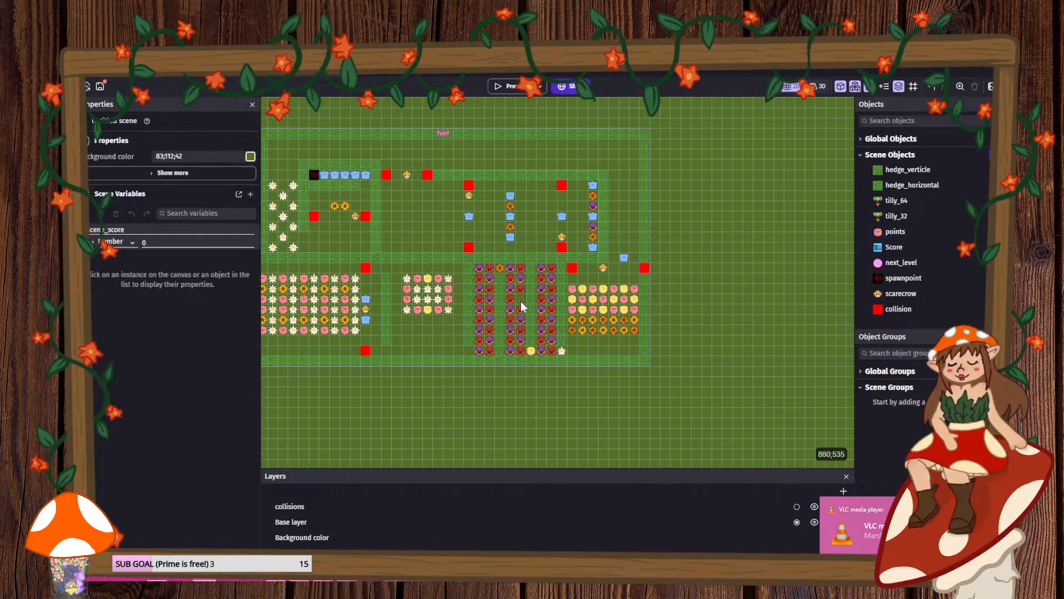
ctrl+drag(512, 238, 520, 303)
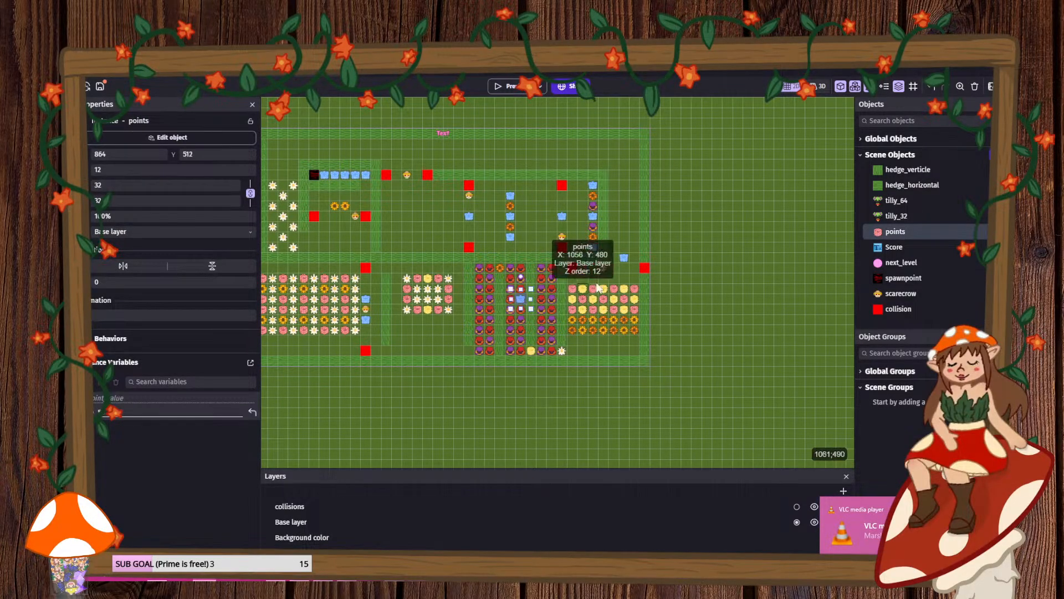
ctrl+scroll(615, 269, down, 1)
click(609, 413)
- Copy the nine-column, six-row flower block from the southwestern room into the western part of the large room
ctrl+scroll(506, 275, up, 3)
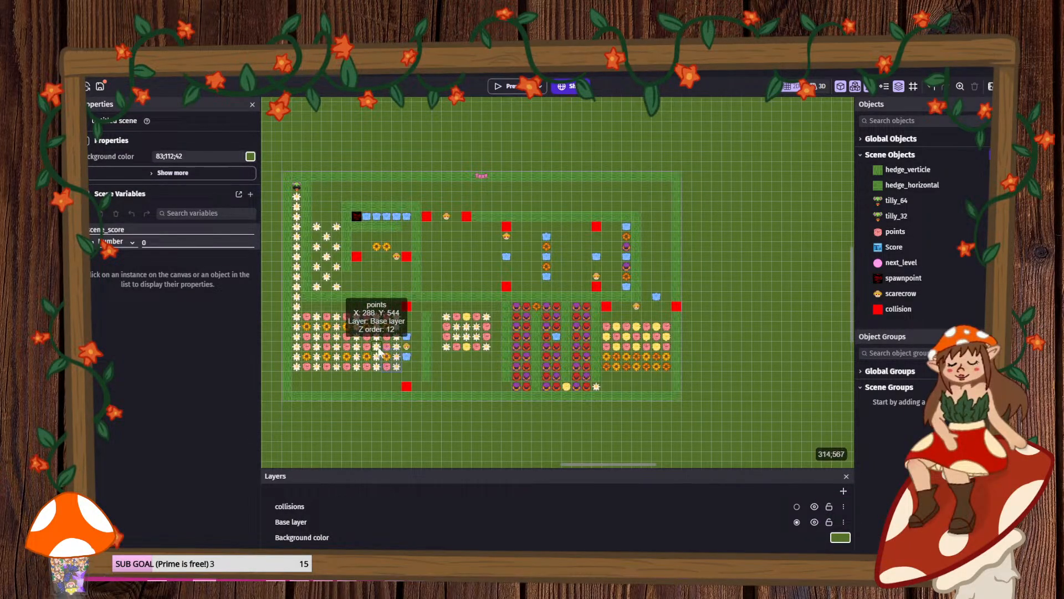
drag(311, 319, 299, 309)
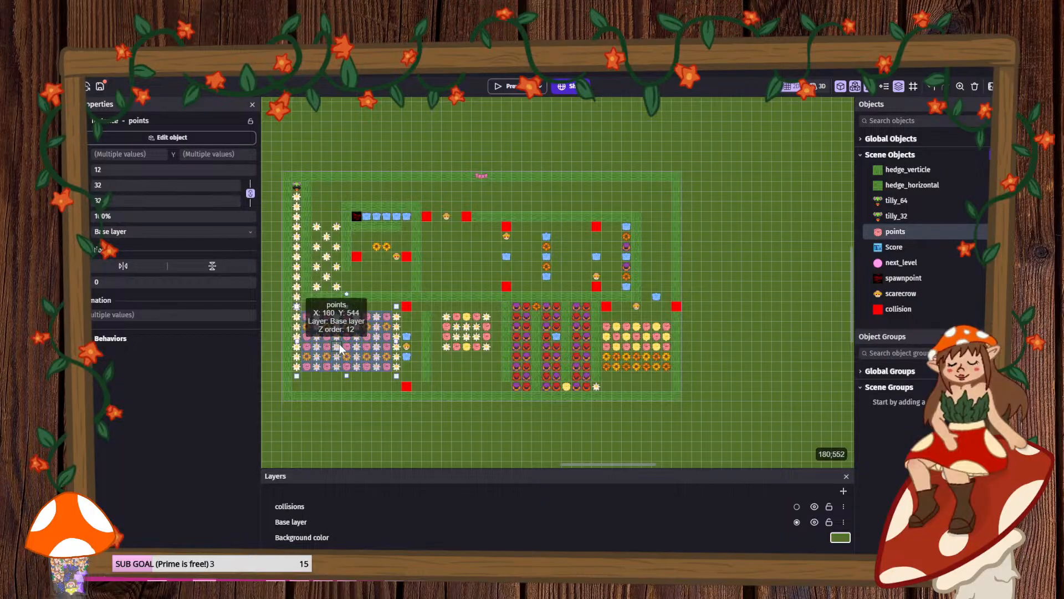
mouse_move(339, 345)
mouse_down()
mouse_move(386, 316)
mouse_move(337, 345)
mouse_up()
key(ctrl+v)
drag(432, 286, 453, 260)
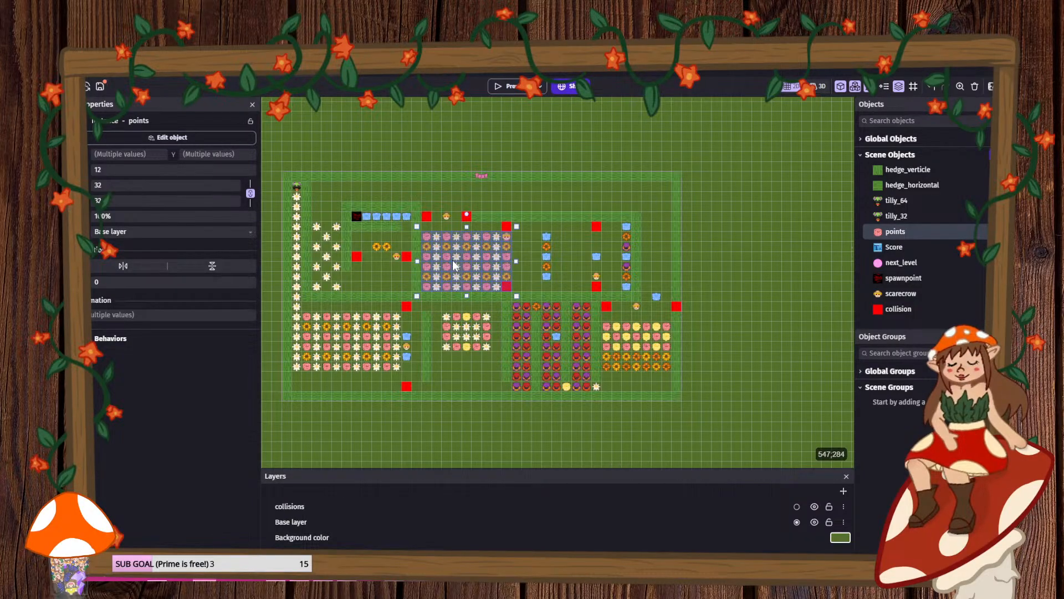
click(530, 288)
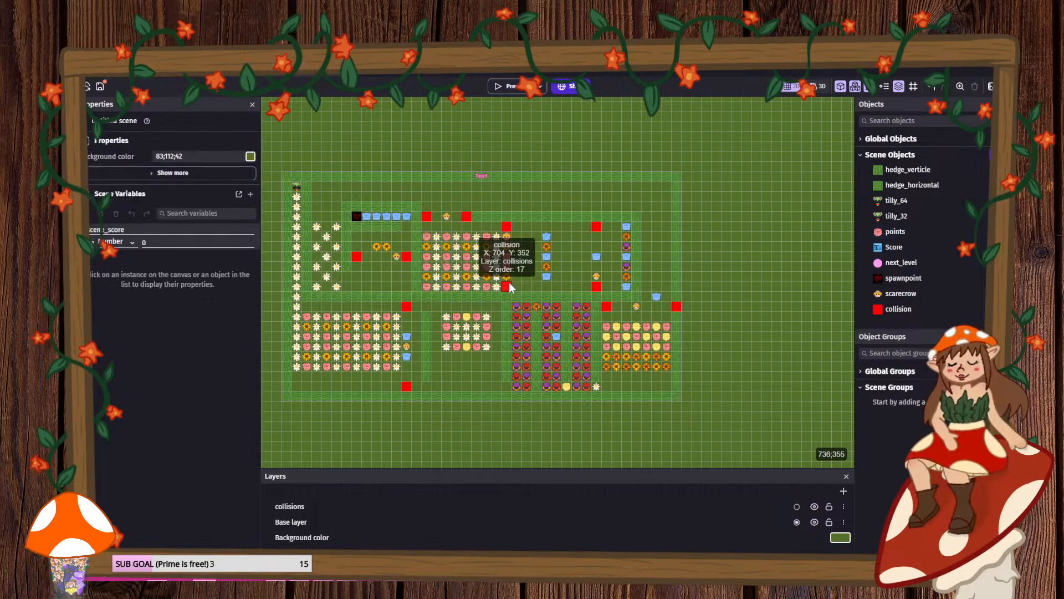
- Move the collision block at X 704, Y 352 to X 736 and delete the pasted flowers at X 704 from Y 352 to 256
drag(508, 288, 521, 290)
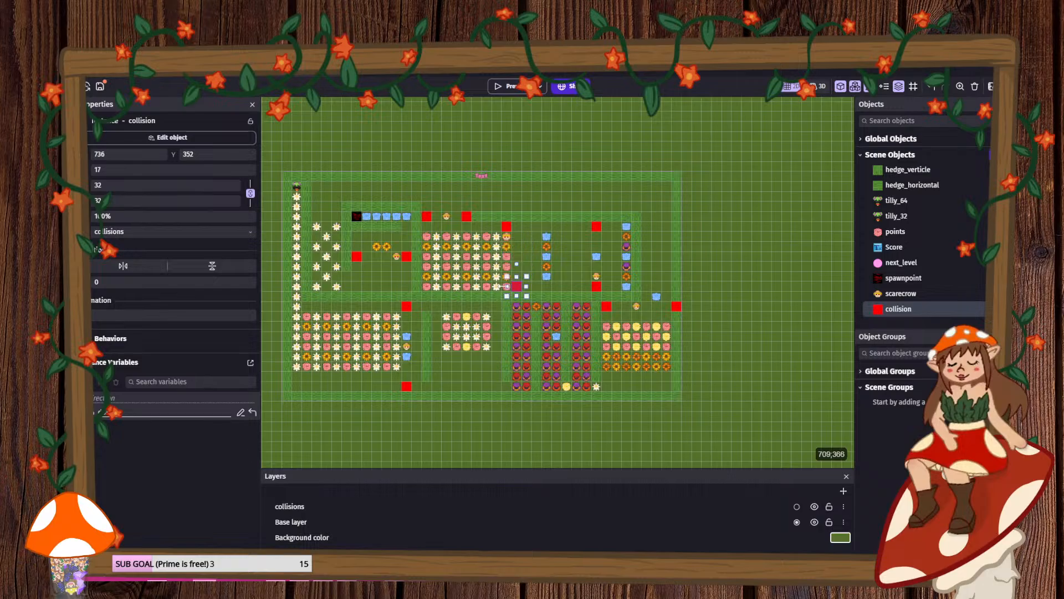
ctrl+scroll(508, 286, up, 5)
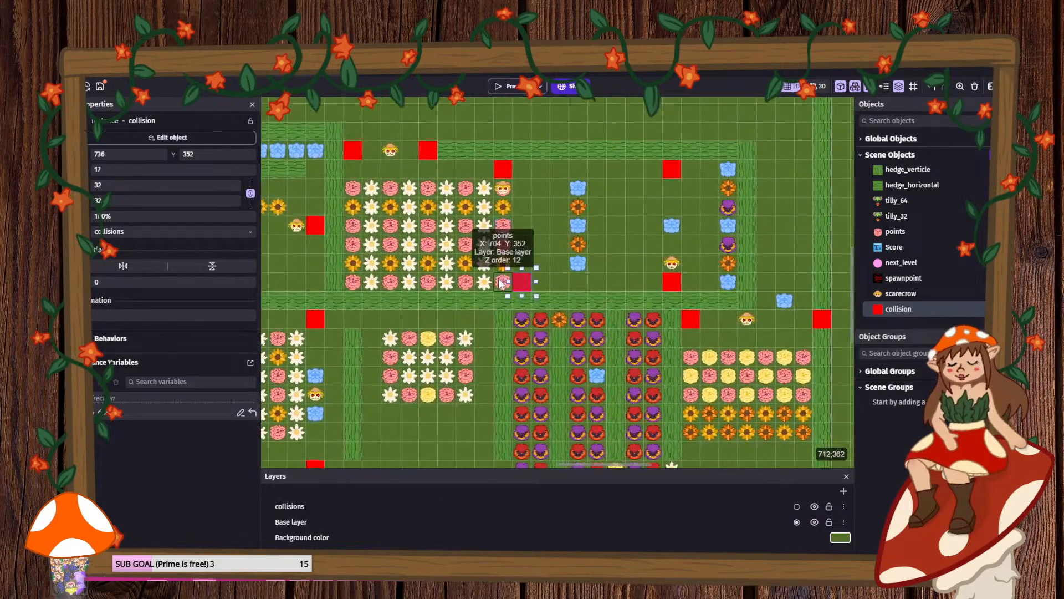
click(507, 286)
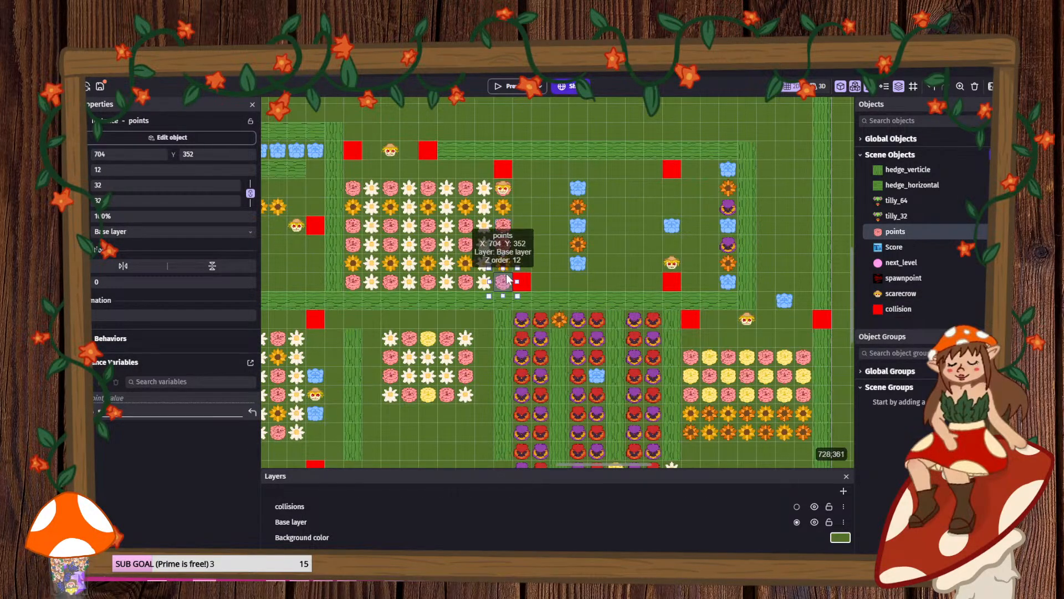
key(Delete)
click(504, 266)
key(Delete)
click(506, 247)
key(Delete)
click(506, 227)
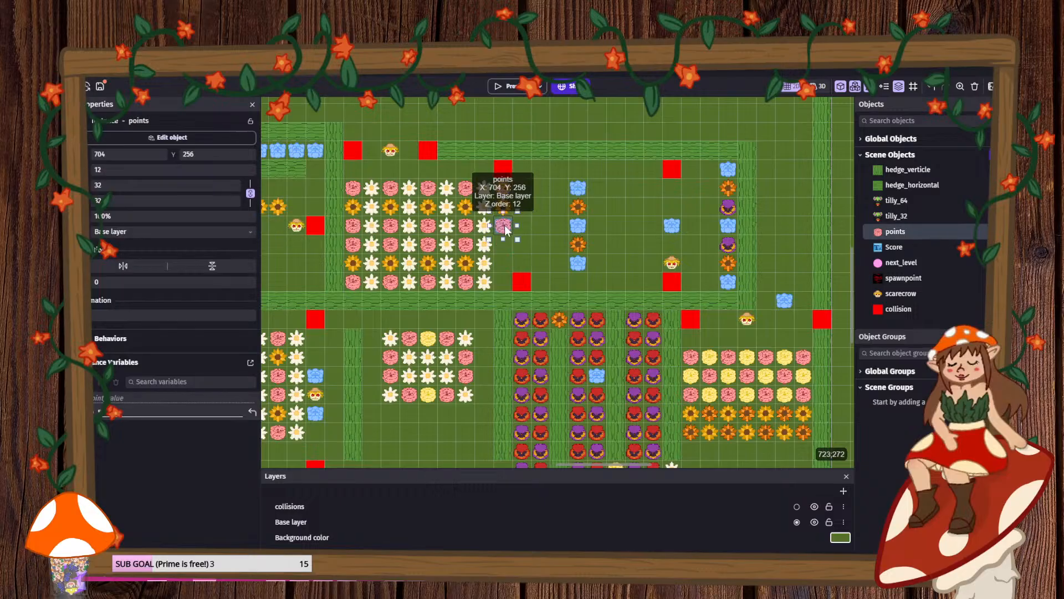
key(Delete)
- Delete the pasted flowers at X 704, Y 192 and 224, and return the collision block to X 704, Y 352
click(504, 201)
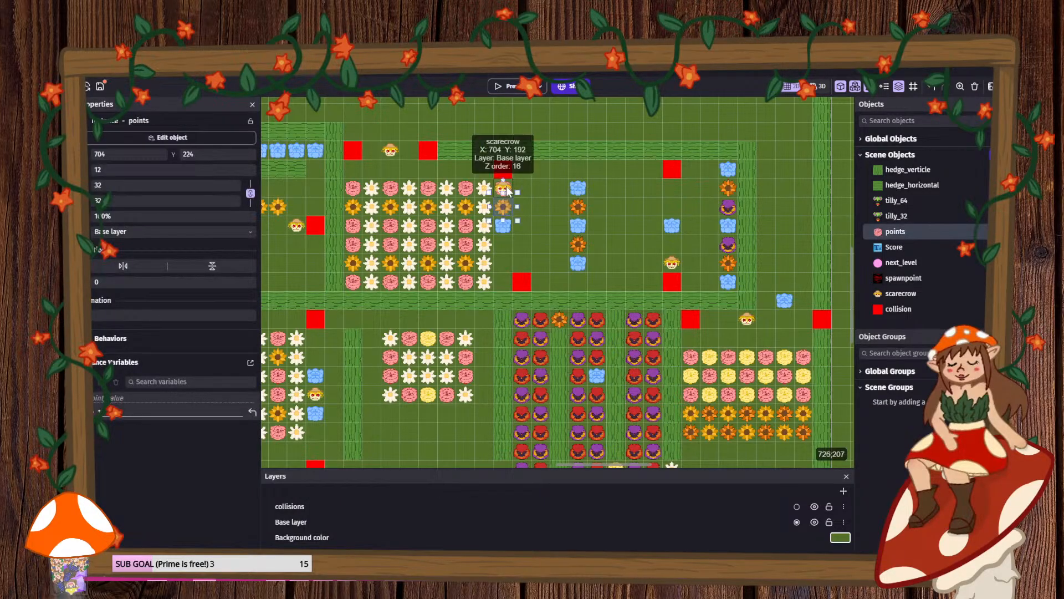
mouse_move(504, 189)
mouse_down()
mouse_move(521, 186)
mouse_move(504, 189)
mouse_up()
click(501, 190)
key(Delete)
click(514, 282)
drag(513, 281, 504, 280)
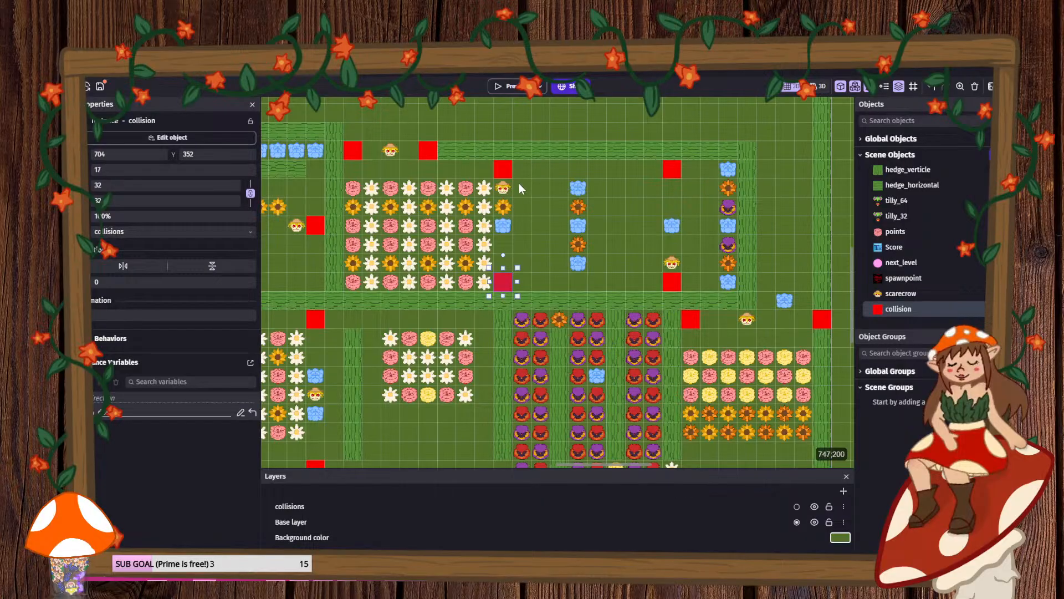
click(508, 208)
key(Delete)
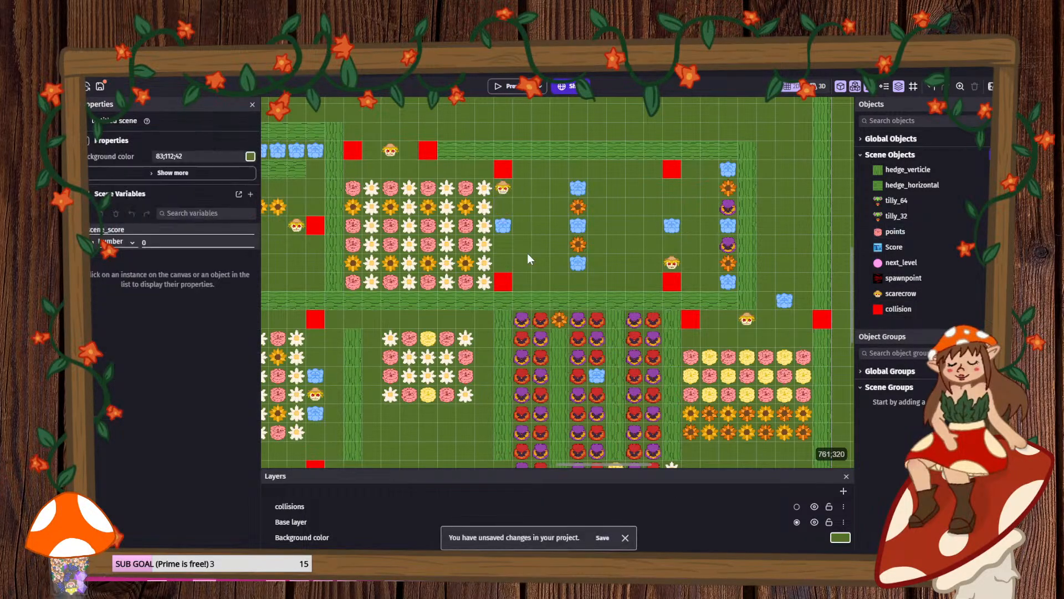
- Preview the level and check the scarecrow's movement between the two collision blocks above the southeastern room
click(511, 86)
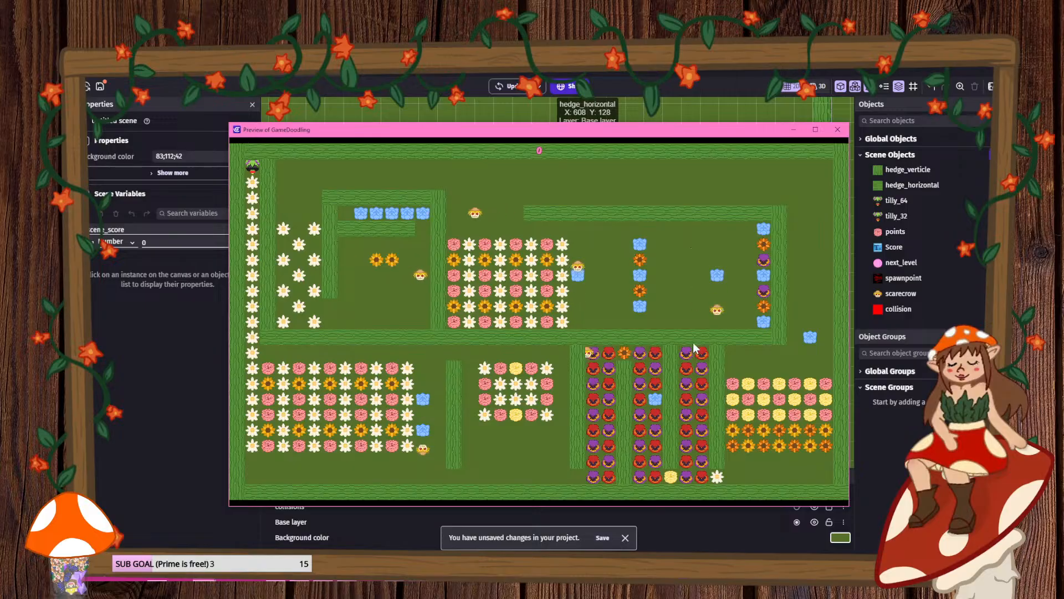
click(838, 129)
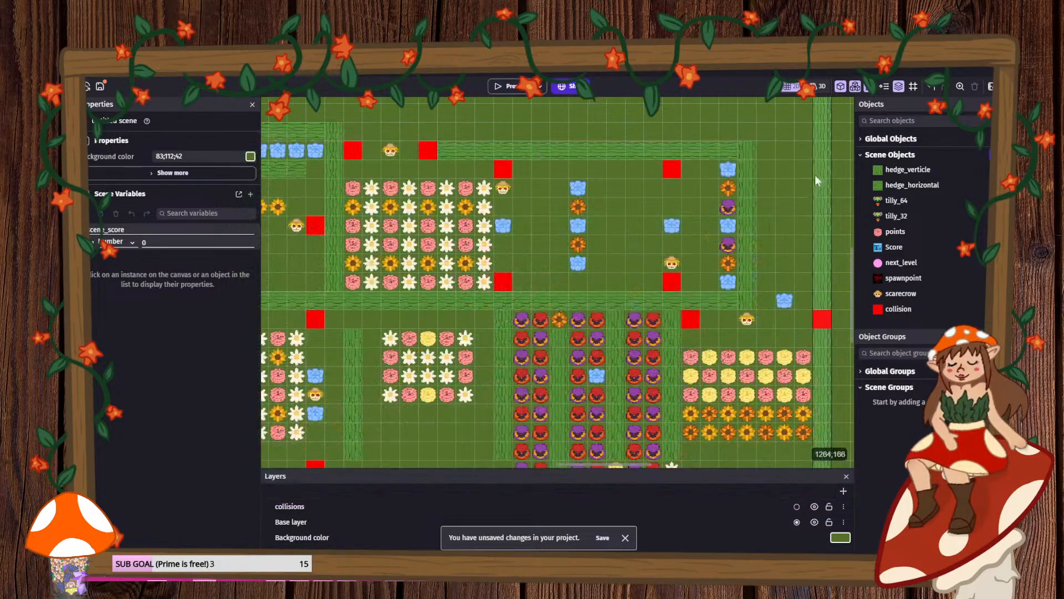
click(689, 326)
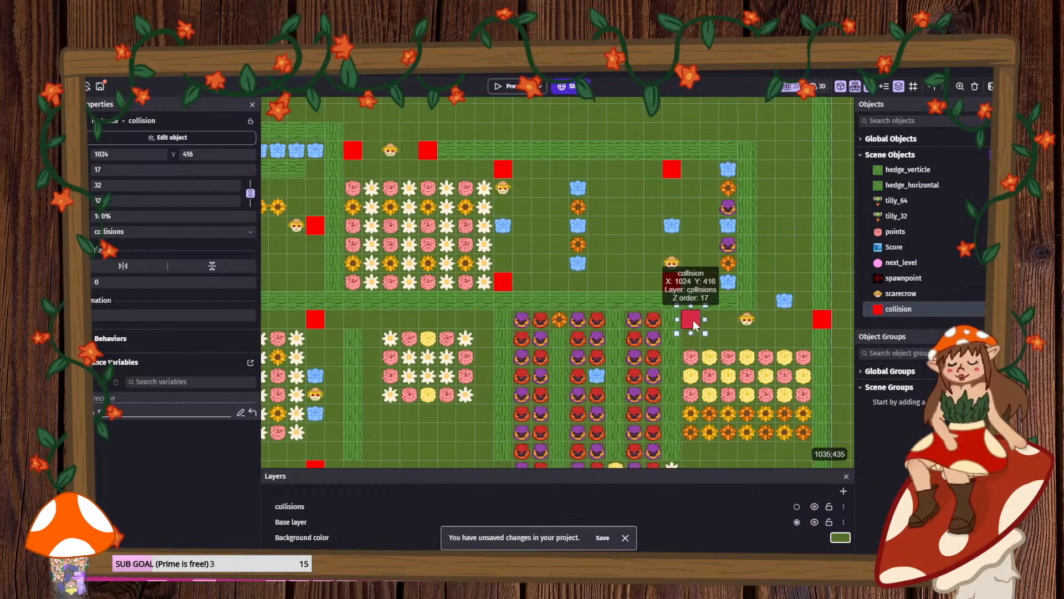
drag(694, 325, 825, 325)
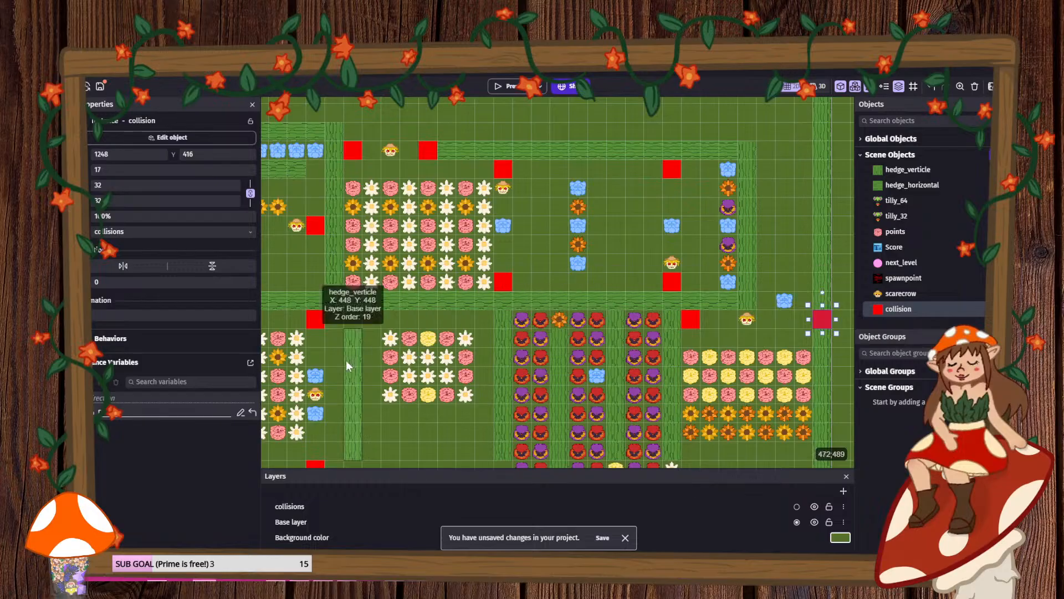
click(690, 320)
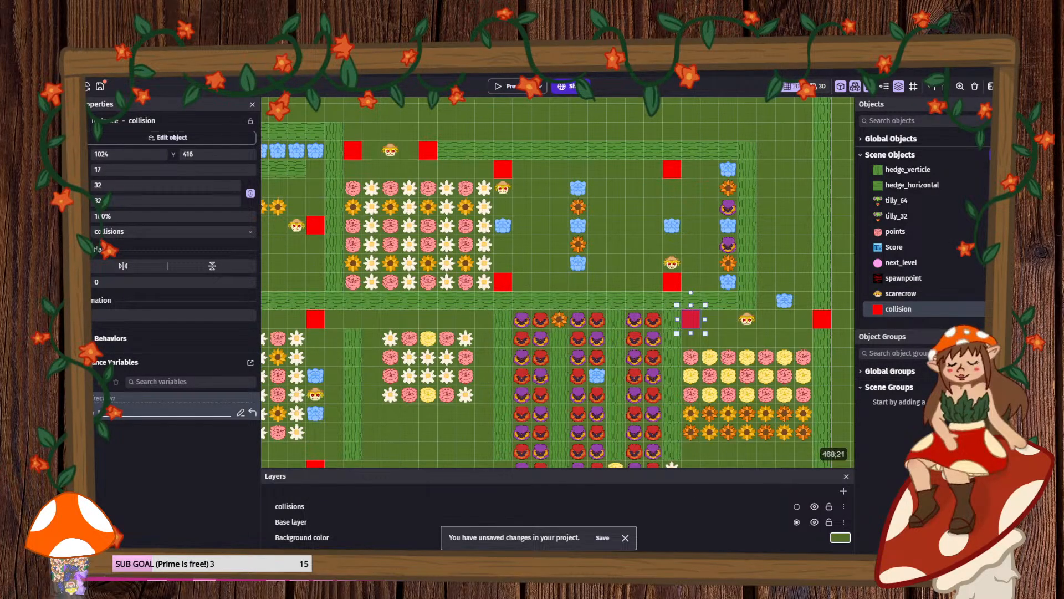
click(505, 86)
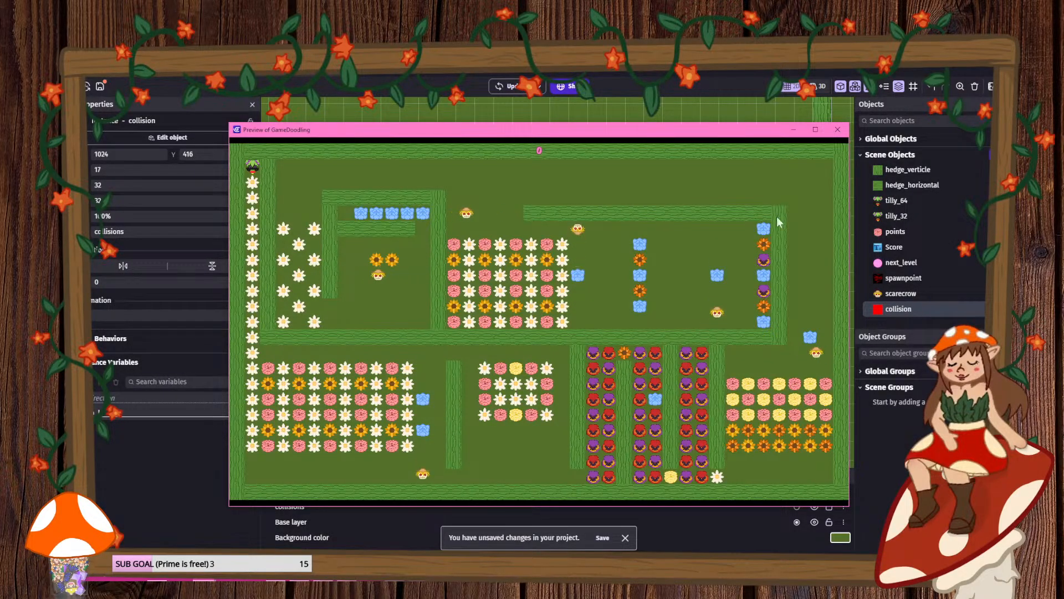
click(837, 129)
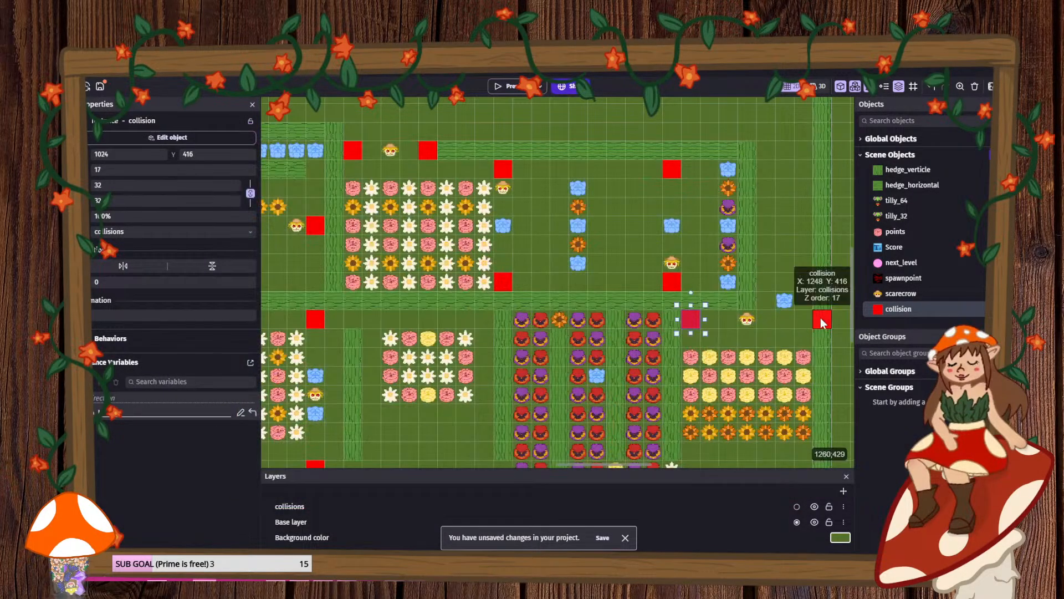
- Move the eastern collision block above the southeastern room to X 1216, Y 416 and preview the level
drag(822, 323, 807, 321)
click(507, 86)
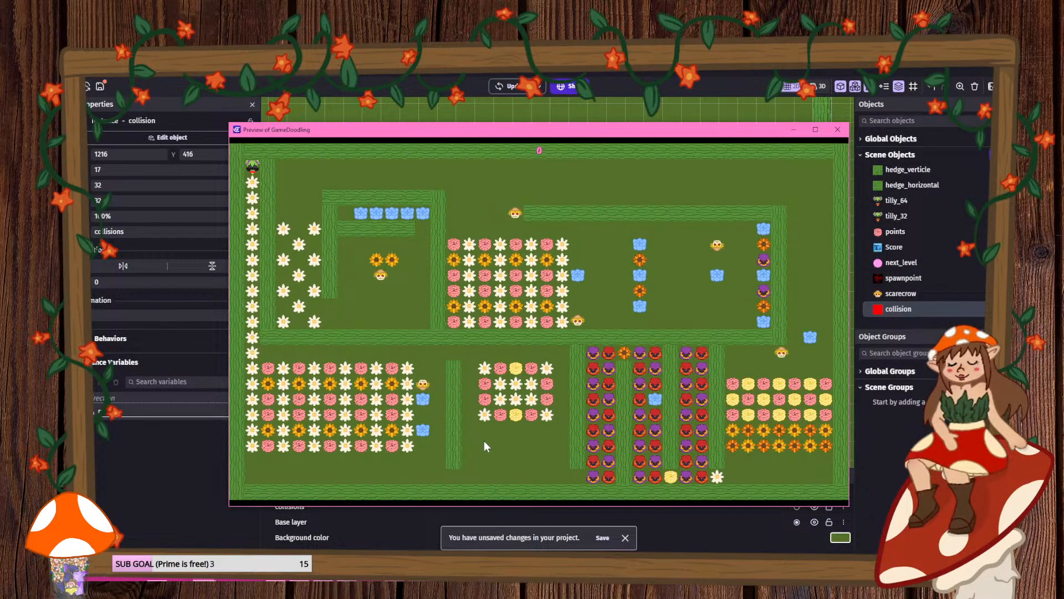
- Play-test the western corridor by collecting its daisies down to the southwestern room
key(Down)
key(Down)
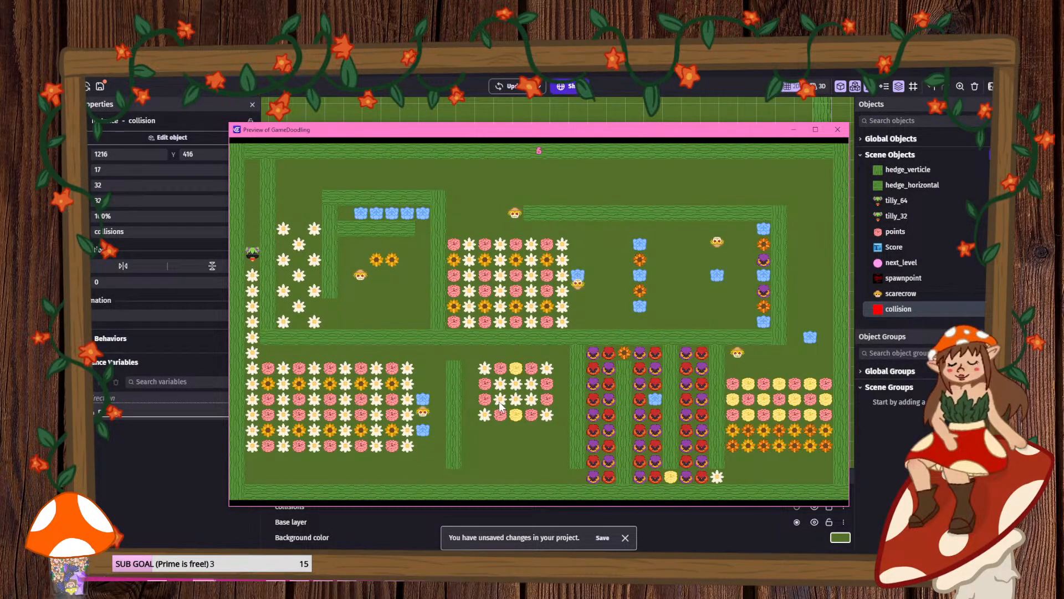
key(Right)
key(Down)
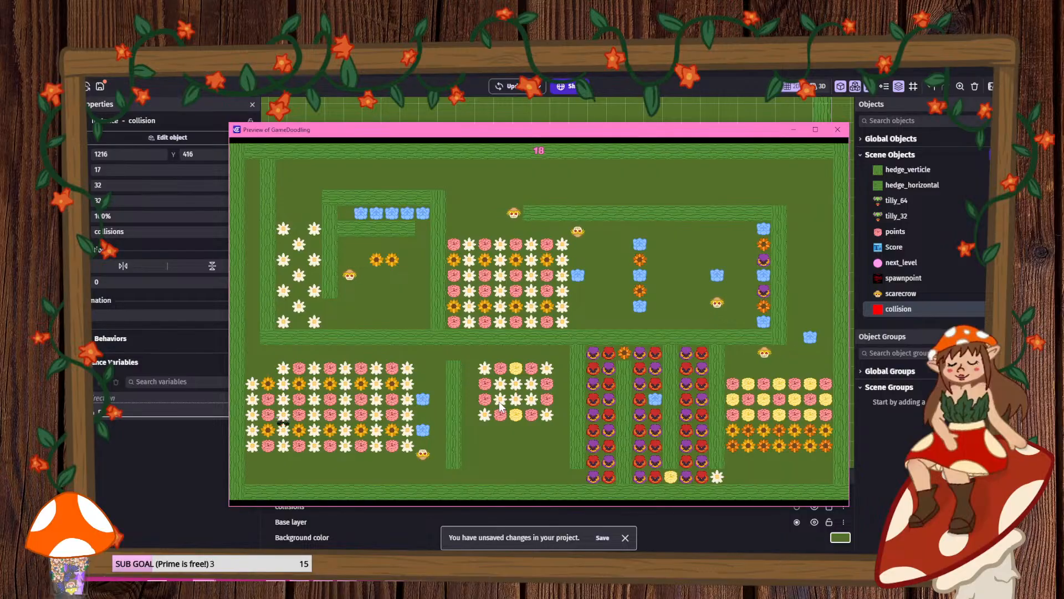
key(Left)
key(Up)
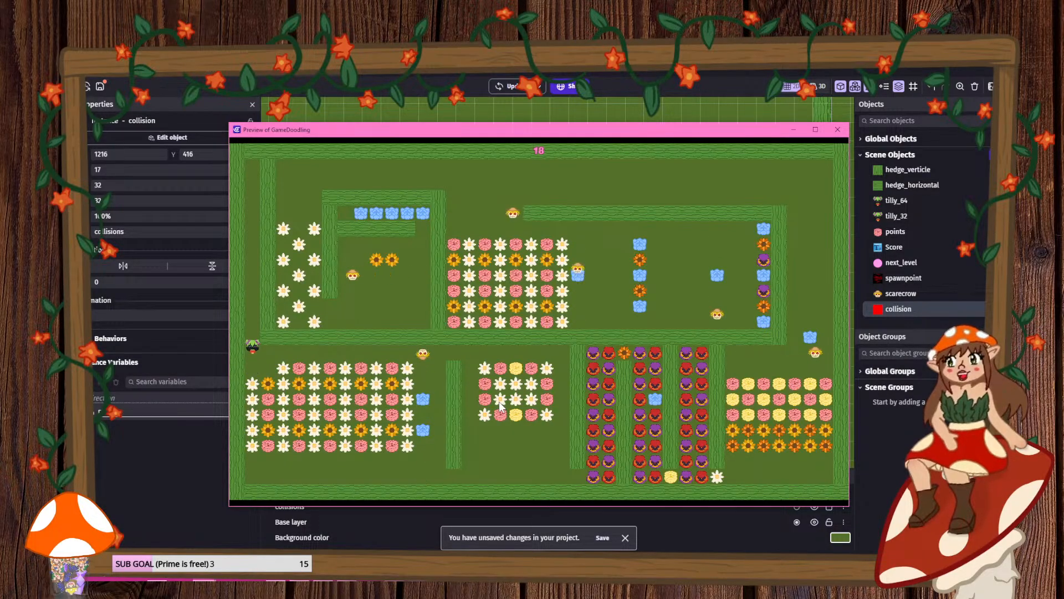
- Play-test collecting the western columns of the flower block in the southwestern room
key(Down)
key(Down)
key(Right)
key(Up)
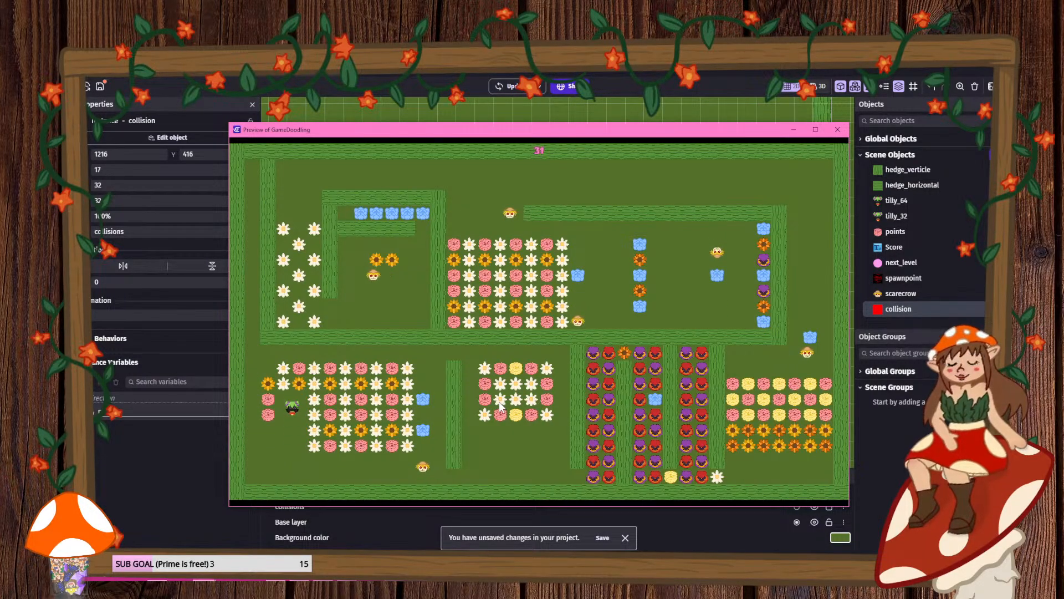
key(Left)
key(Down)
key(Down)
key(Right)
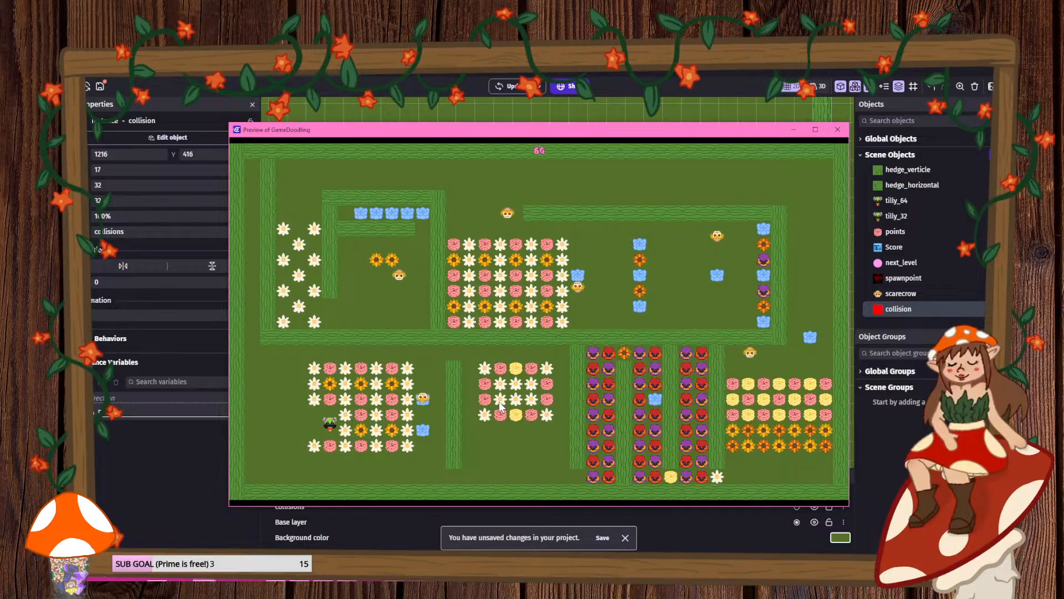
- Collect the middle and eastern flower columns in the southwestern room, leaving the daisies next to the scarecrow
key(Up)
key(Left)
key(Down)
key(Right)
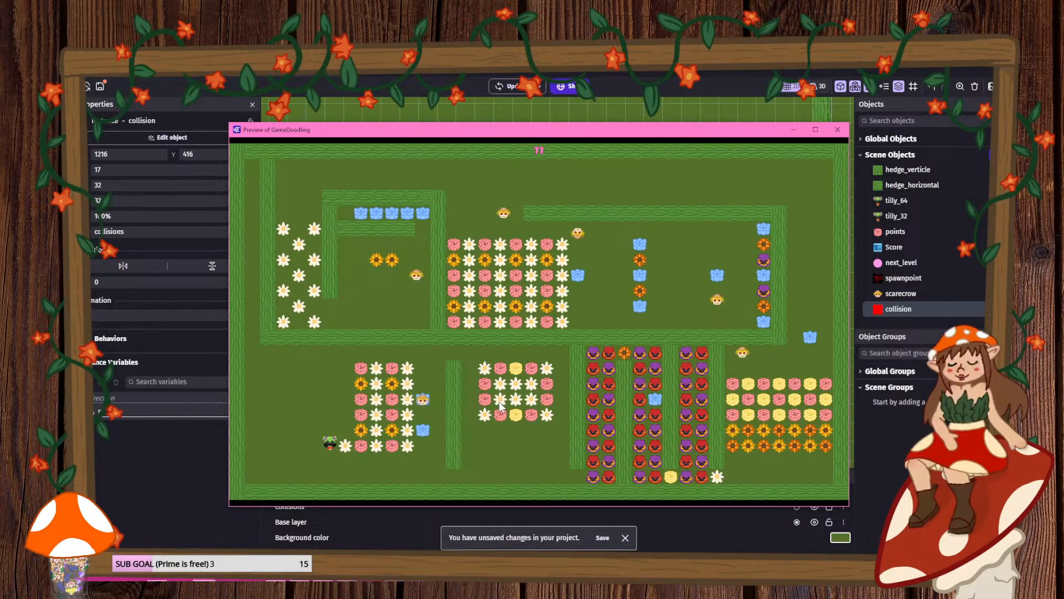
key(Left)
key(Up)
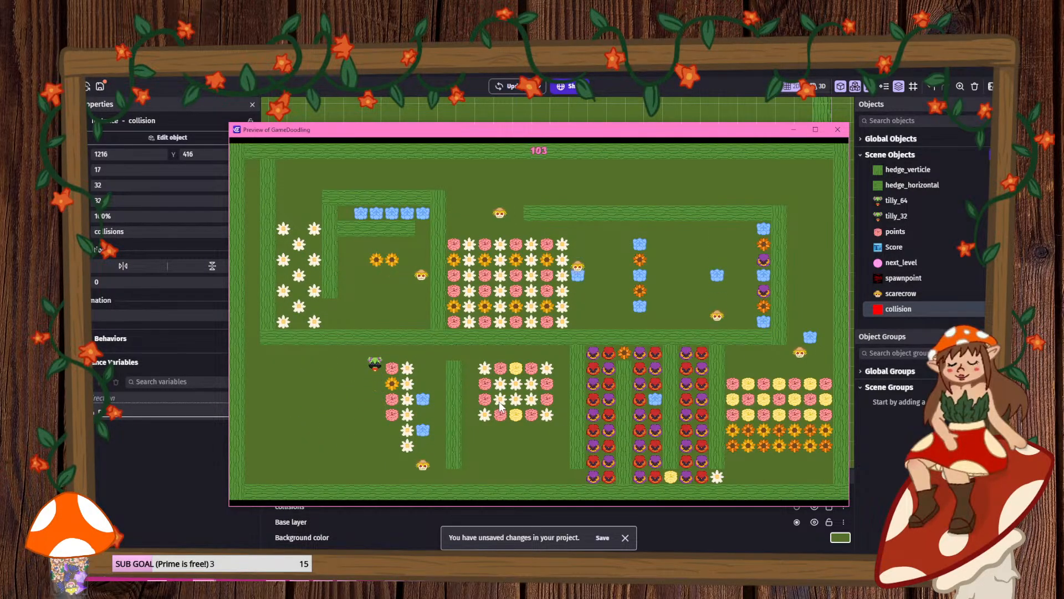
key(Right)
key(Down)
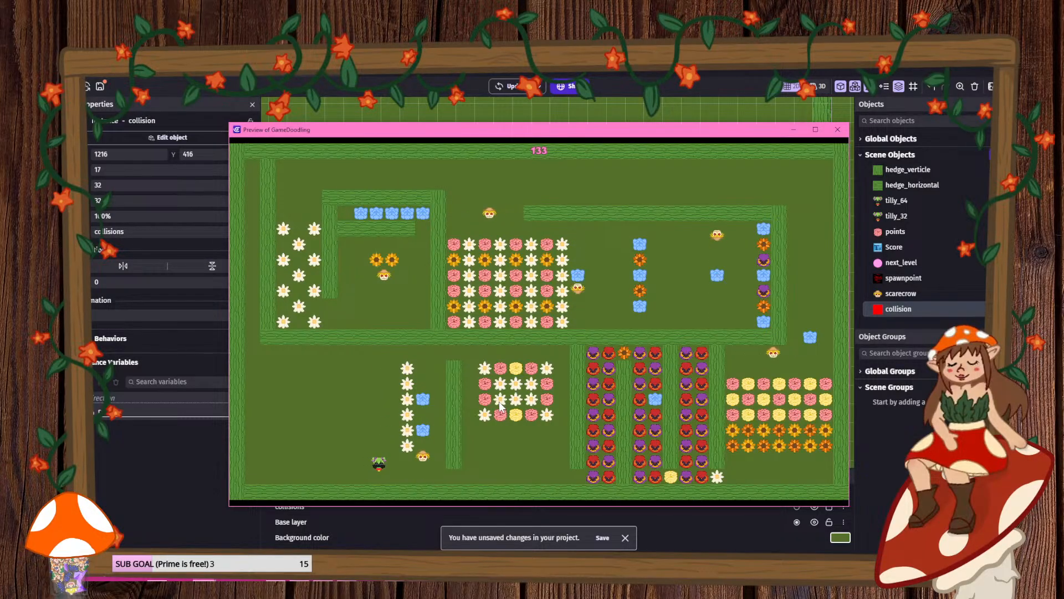
- Try to collect the easternmost daisies and blue flowers along the scarecrow's path in the southwestern room
key(Right)
key(Up)
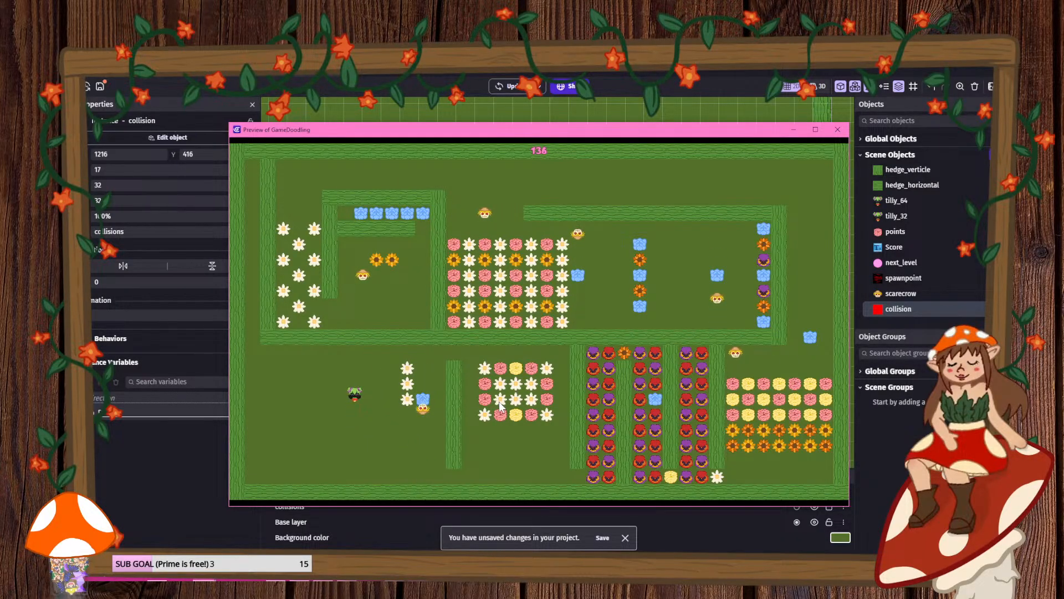
key(Right)
key(Left)
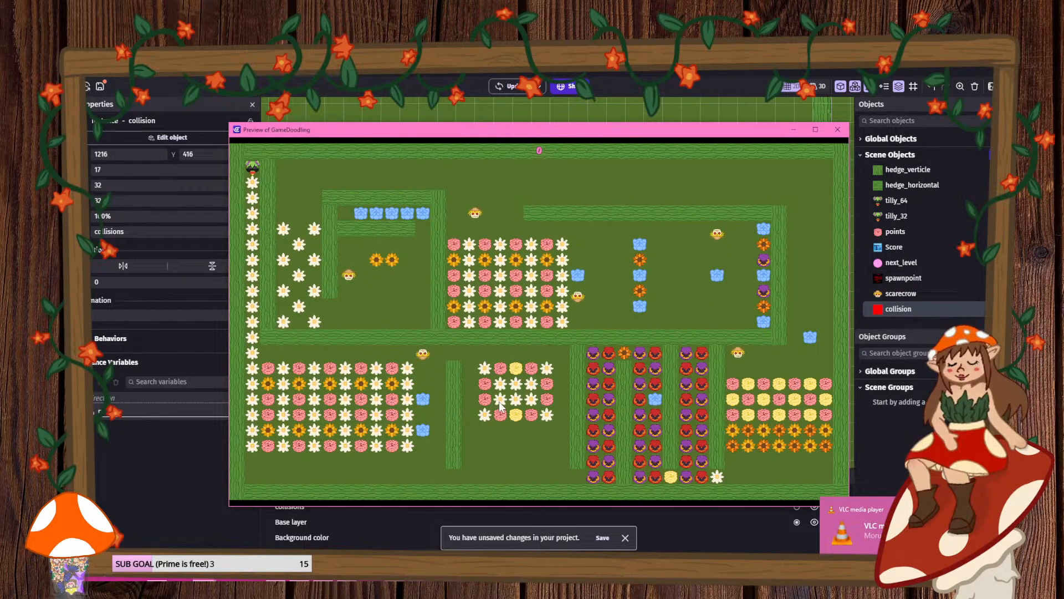
- Replay the level from the spawn point, collecting the corridor daisies and the westernmost columns of the southwestern flower block
key(Down)
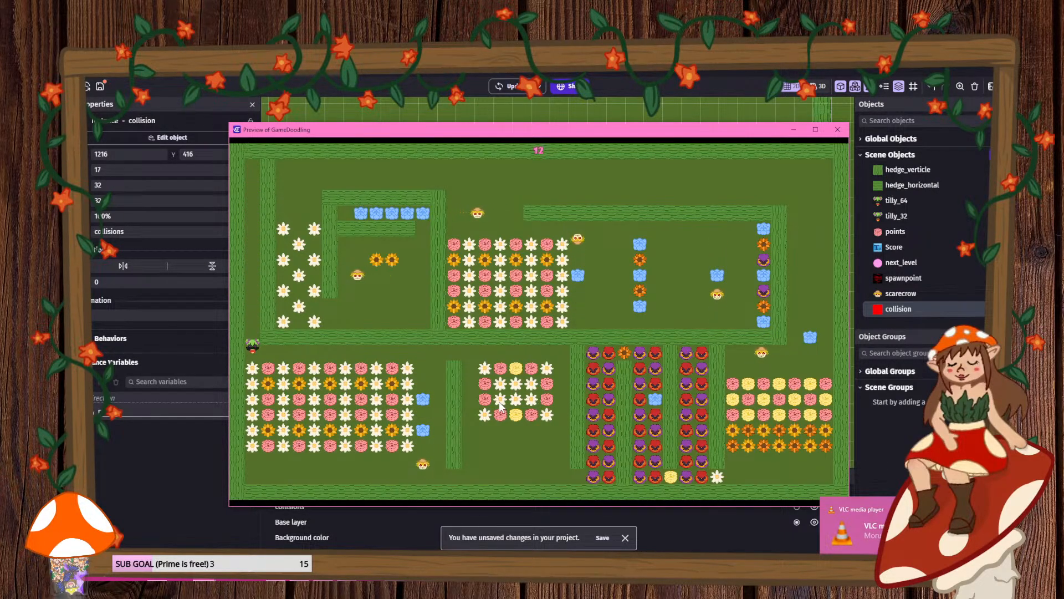
key(Down)
key(Right)
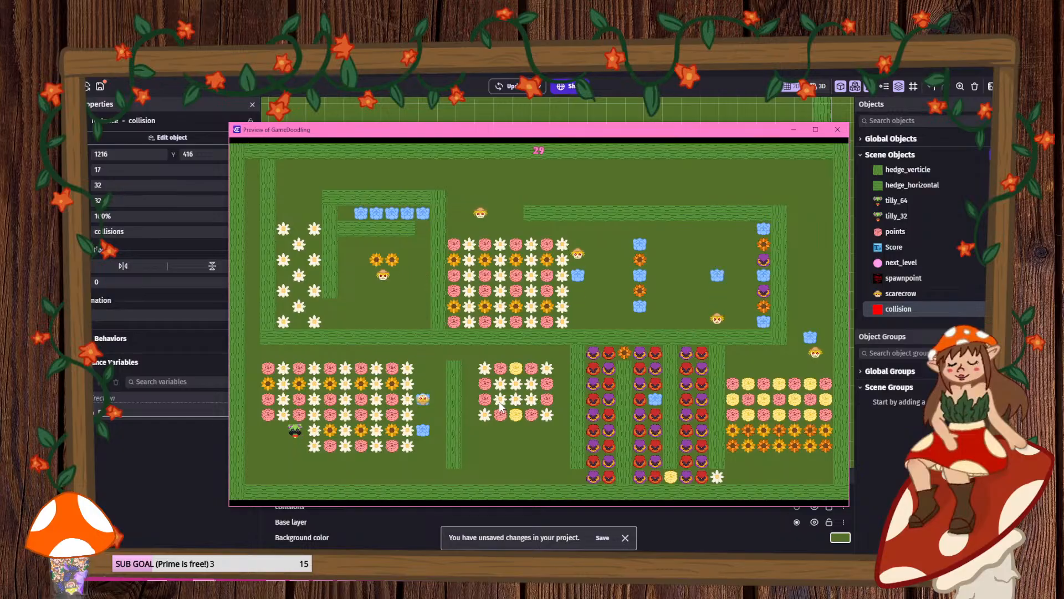
key(Up)
key(Left)
key(Up)
key(Right)
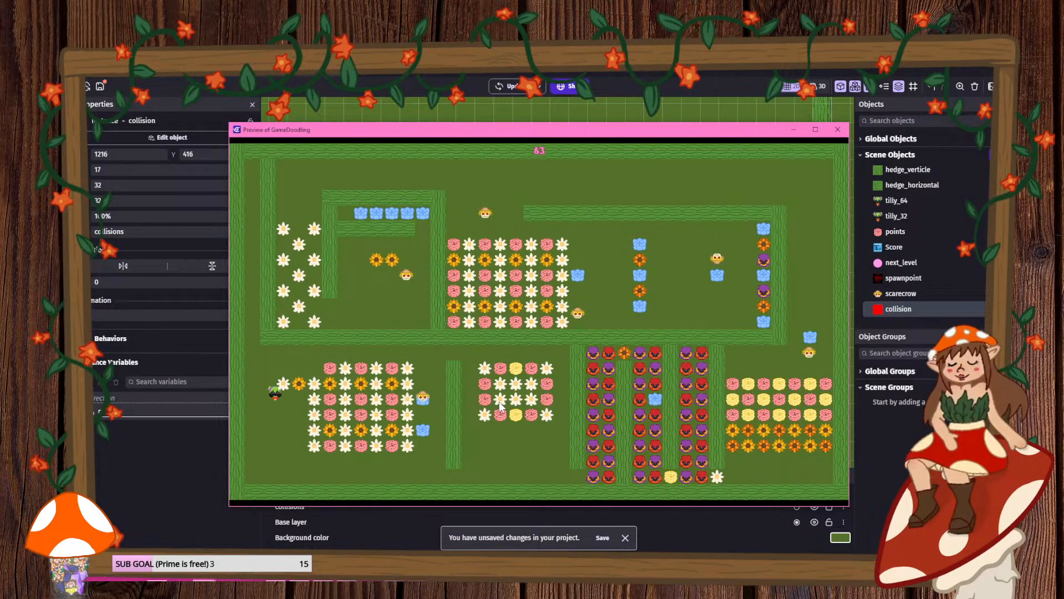
key(Left)
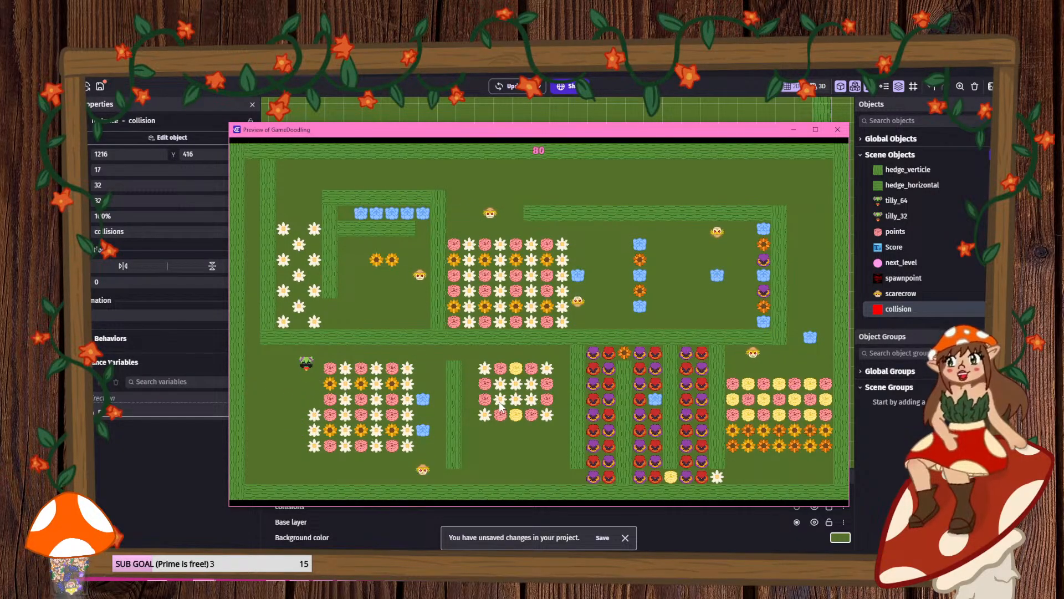
- Collect the middle and eastern flowers of the southwestern block while avoiding its scarecrow
key(Right)
key(Down)
key(Left)
key(Up)
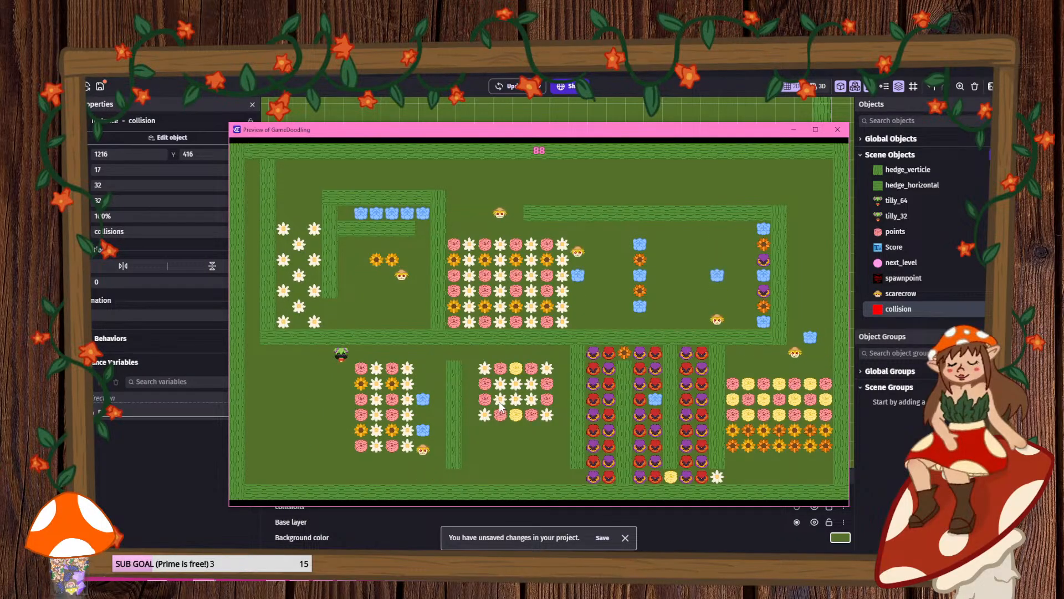
key(Right)
key(Down)
key(Down)
key(Left)
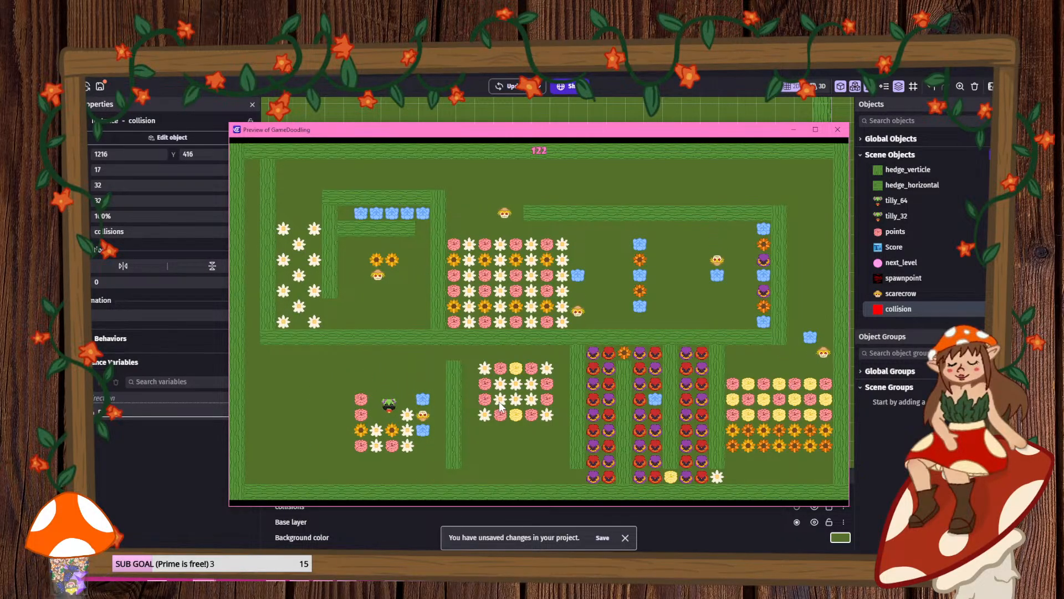
key(Up)
key(Down)
key(Right)
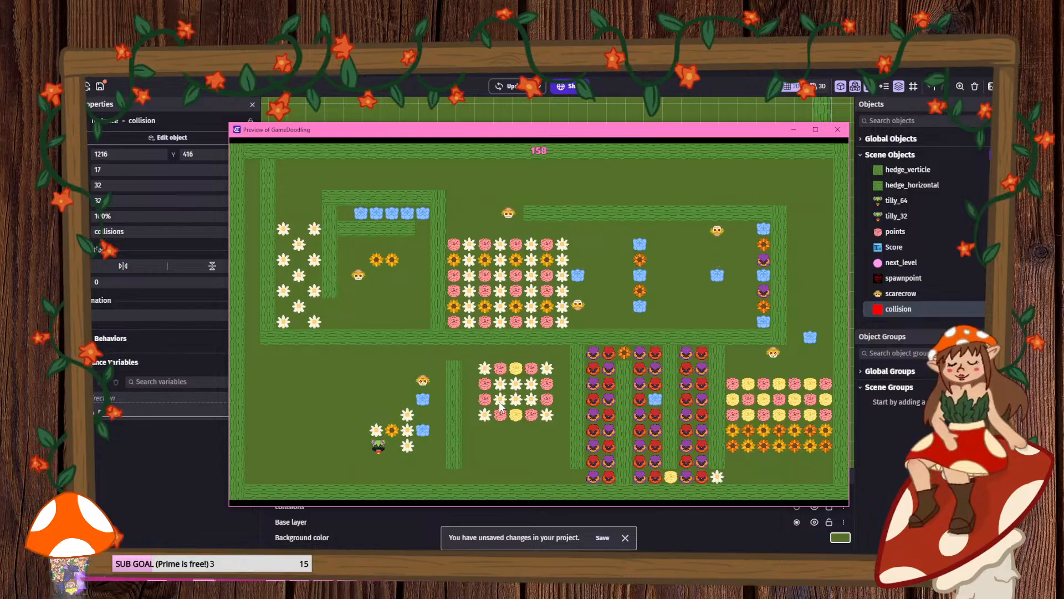
- Leave the southwestern room and clear the small flower block in the next room to the east
key(Down)
key(Right)
key(Up)
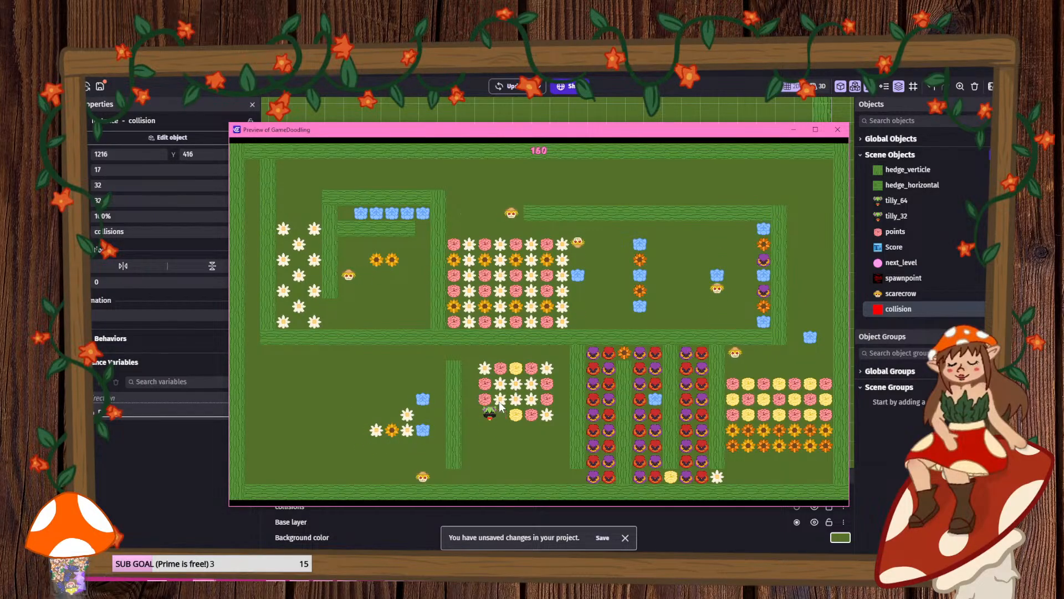
key(Right)
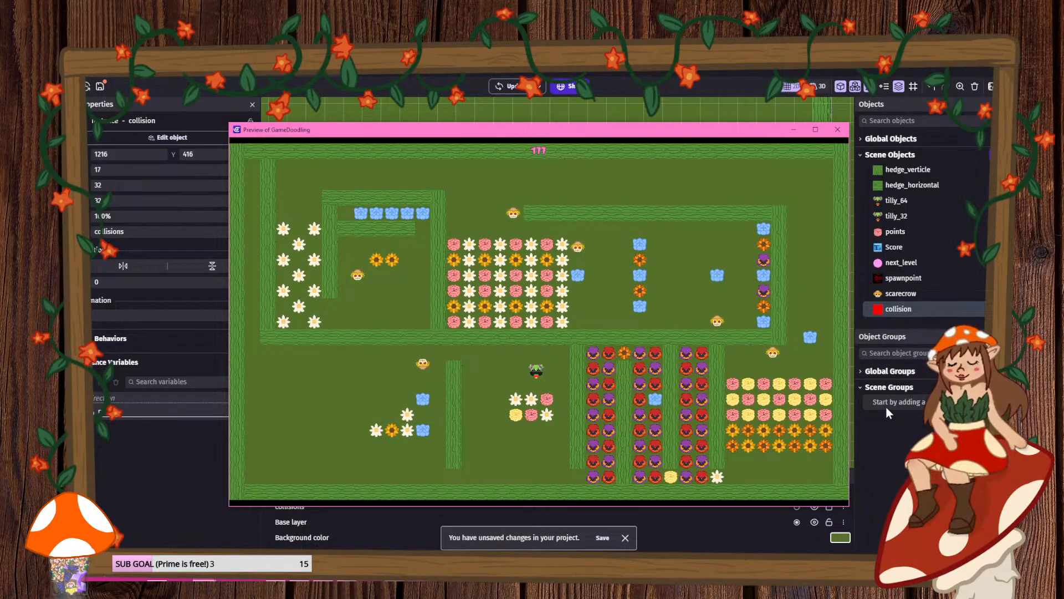
key(Down)
key(Left)
key(Down)
key(Right)
key(Right)
key(Down)
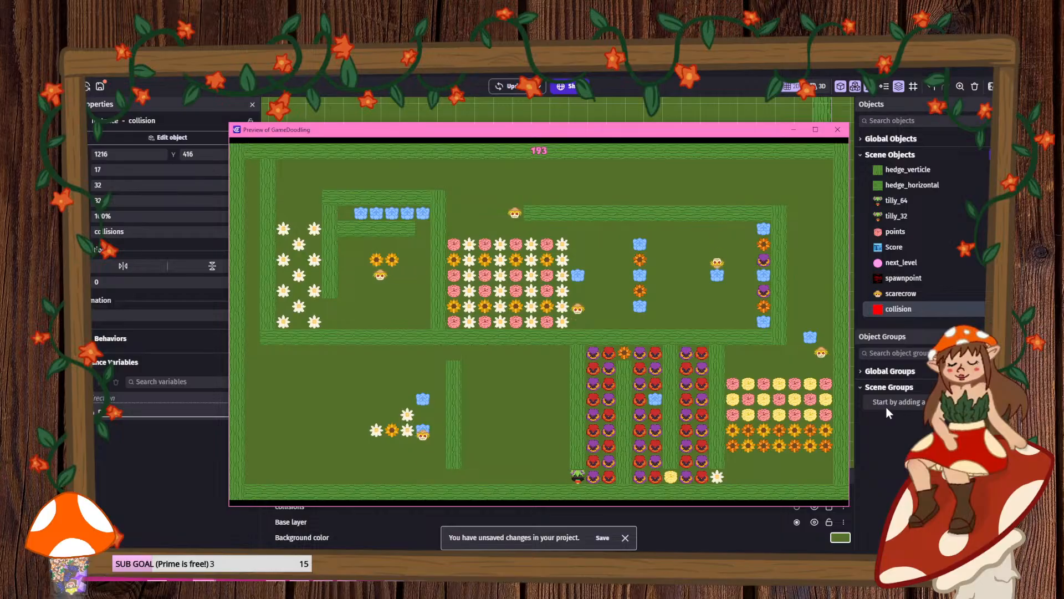
- Play through the three narrow hedge corridors, collecting their red and purple flowers
key(Right)
key(Up)
key(Right)
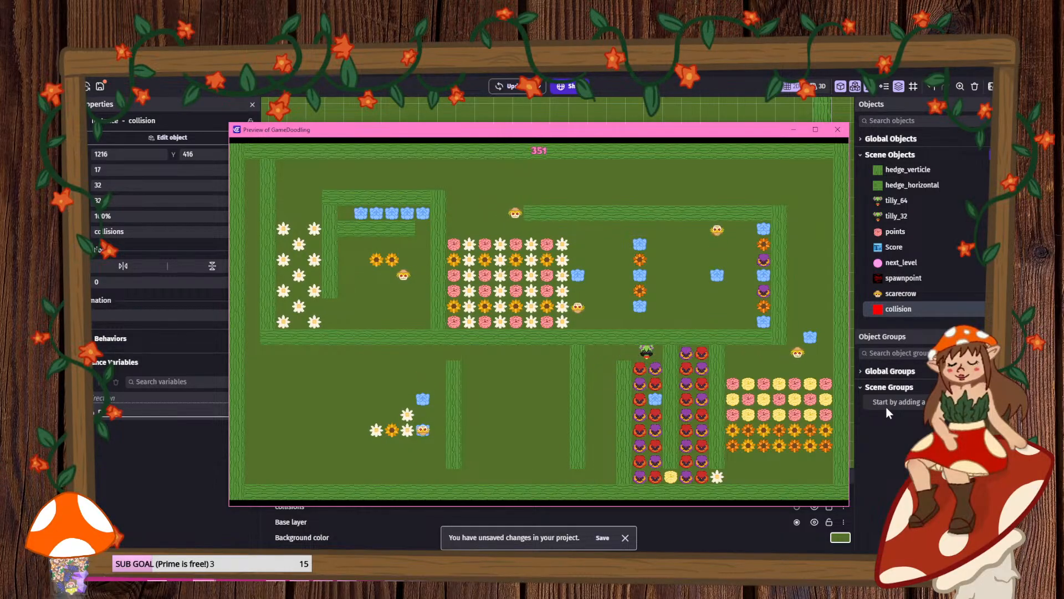
key(Down)
key(Right)
key(Up)
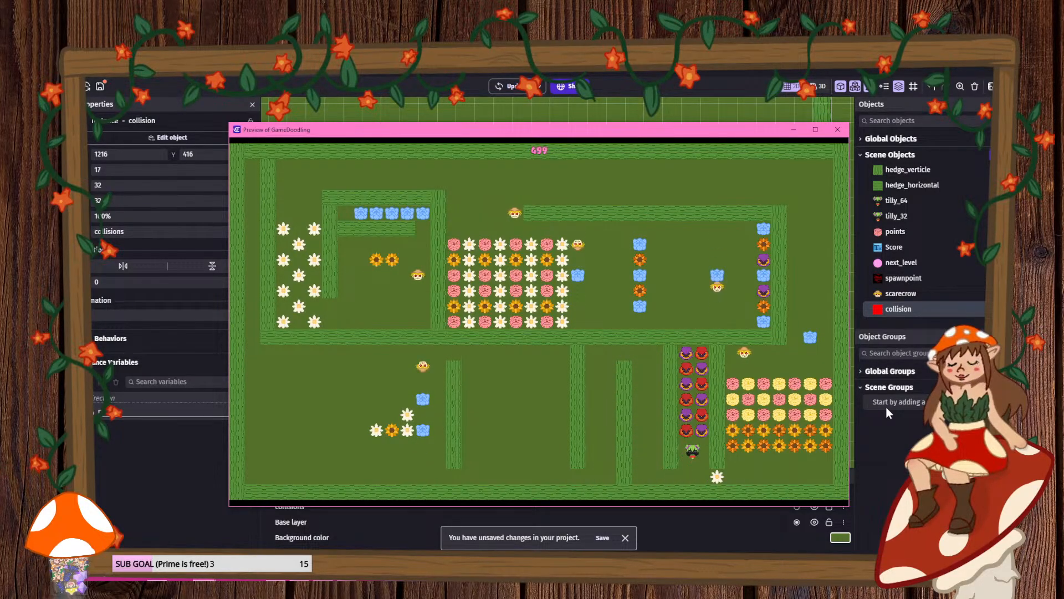
key(Down)
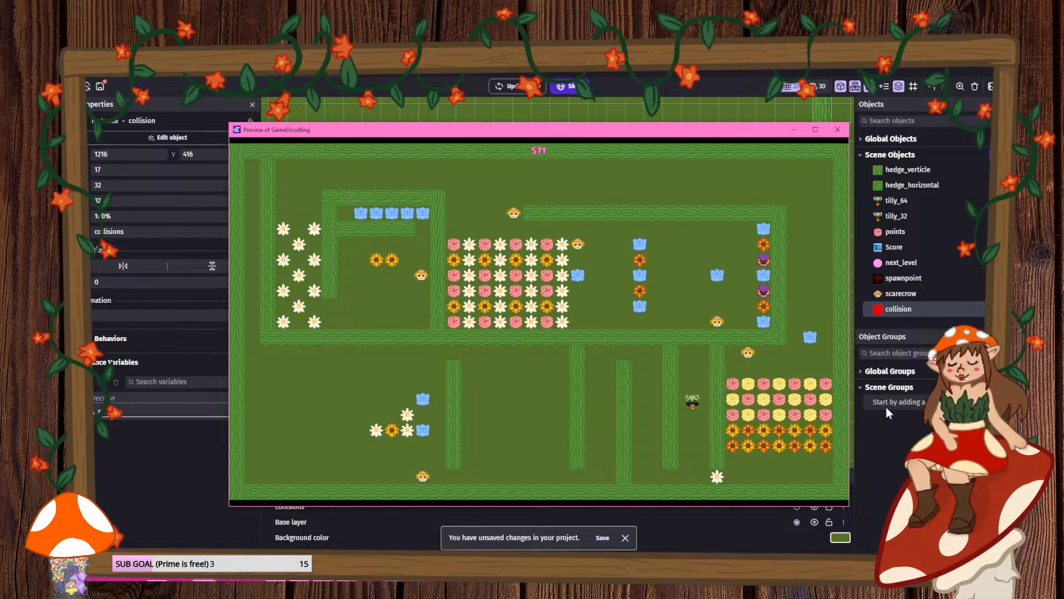
- Enter the southeastern room and collect its pink and yellow flowers and the upper row of orange ones
key(Right)
key(Up)
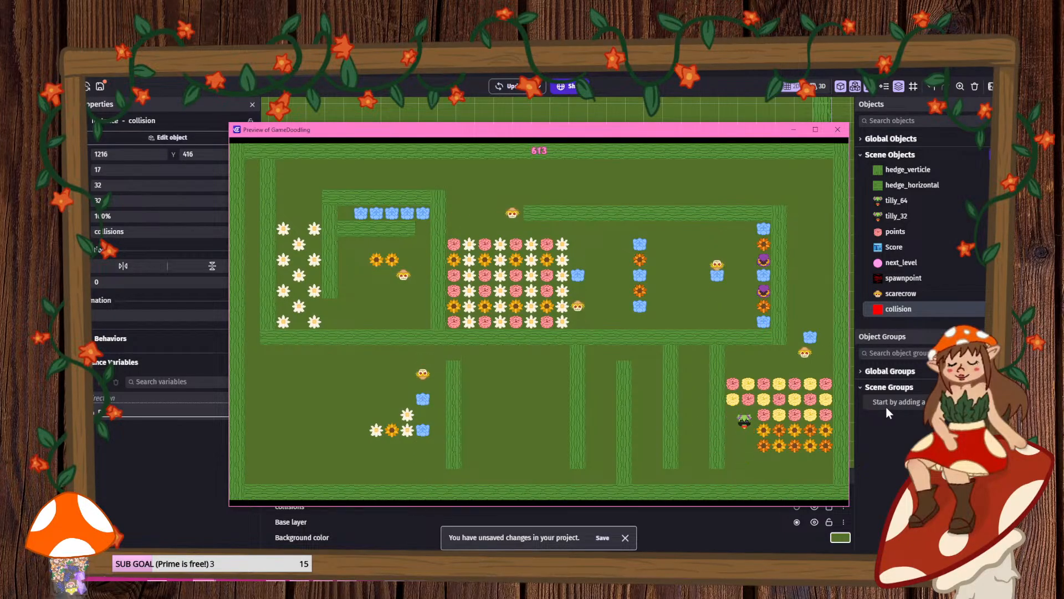
key(Right)
key(Down)
key(Left)
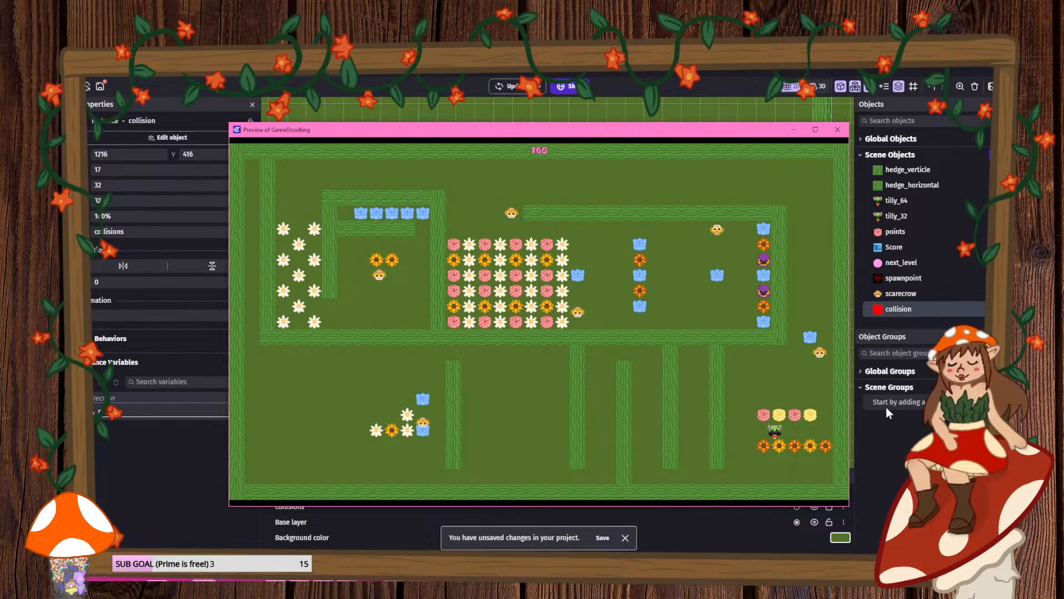
key(Up)
key(Right)
key(Down)
key(Left)
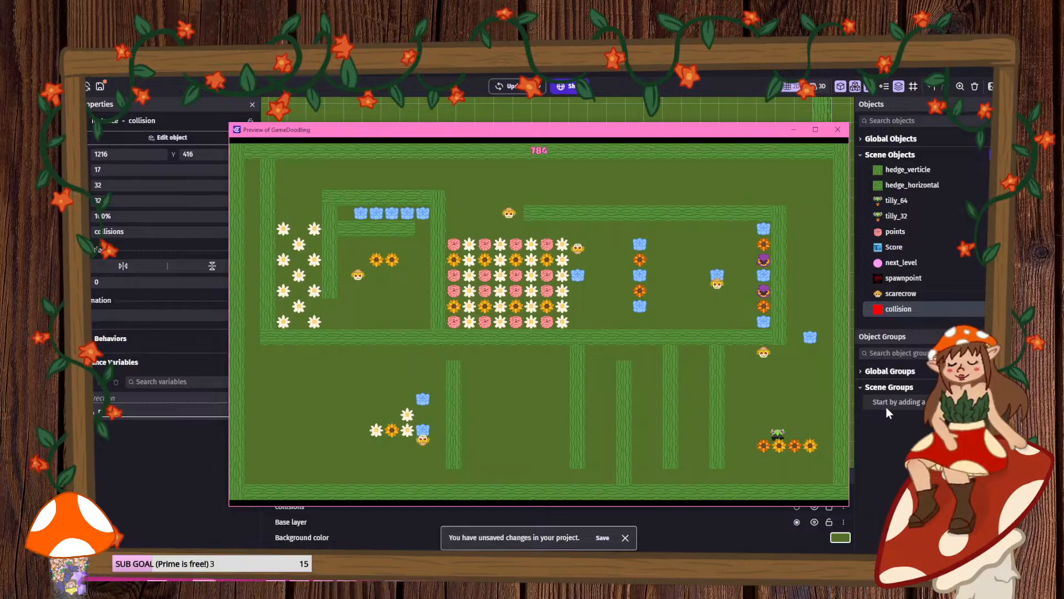
- Collect the remaining bottom row of orange flowers in the southeastern room
key(Down)
key(Right)
key(Up)
key(Left)
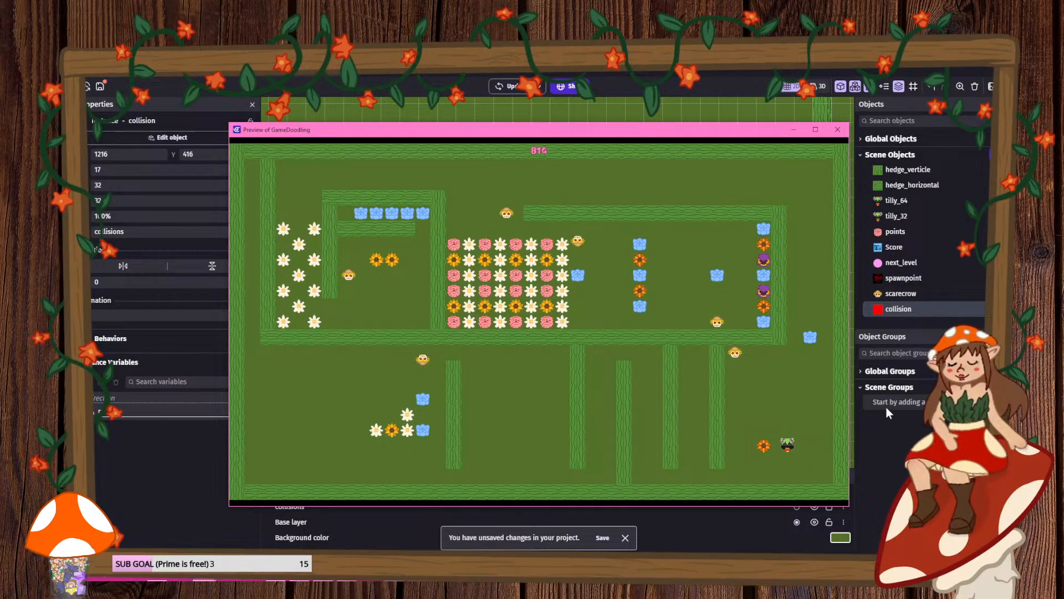
key(Right)
key(Right)
- Pass the scarecrow above the southeastern room, collect the blue flower, and follow the northern passage into the large room
key(Up)
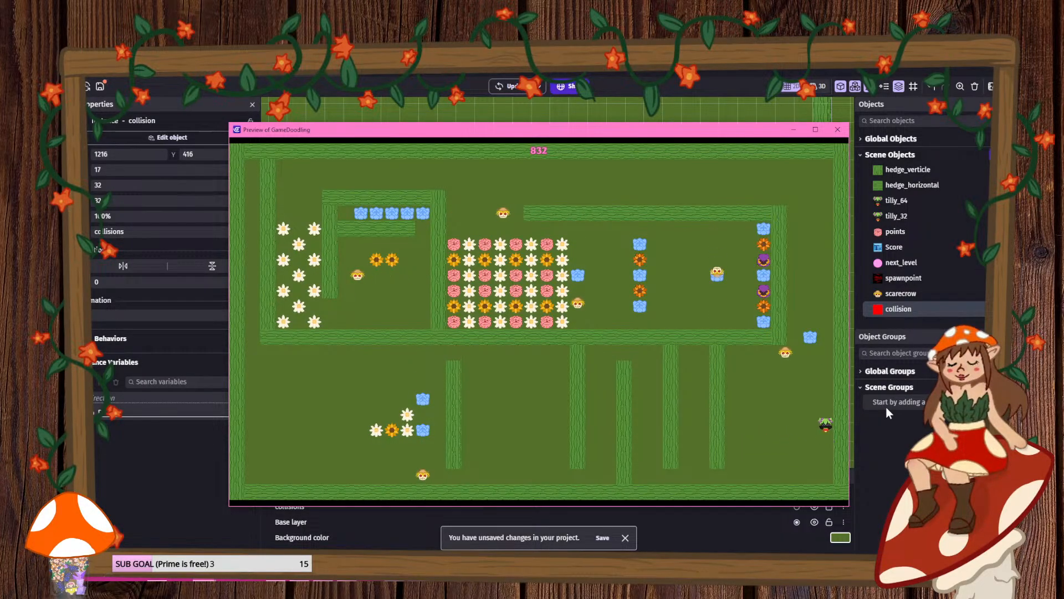
key(Left)
key(Up)
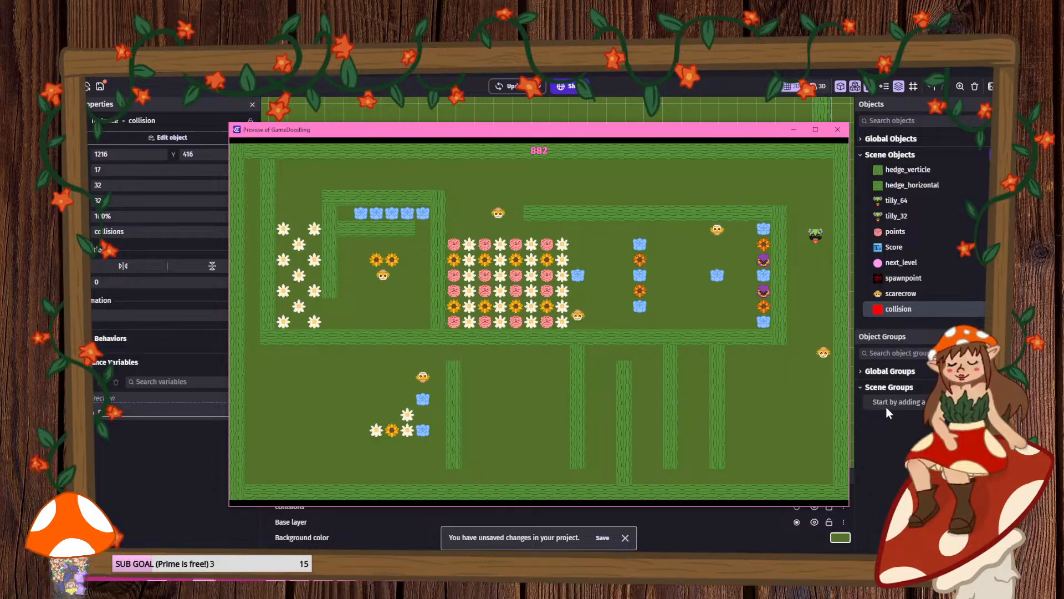
key(Left)
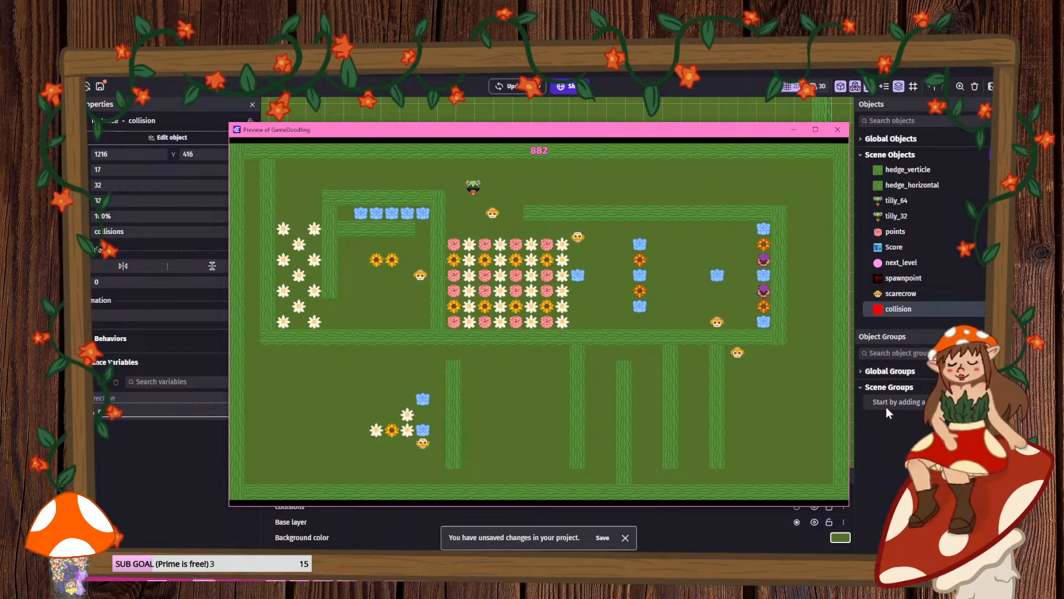
key(Down)
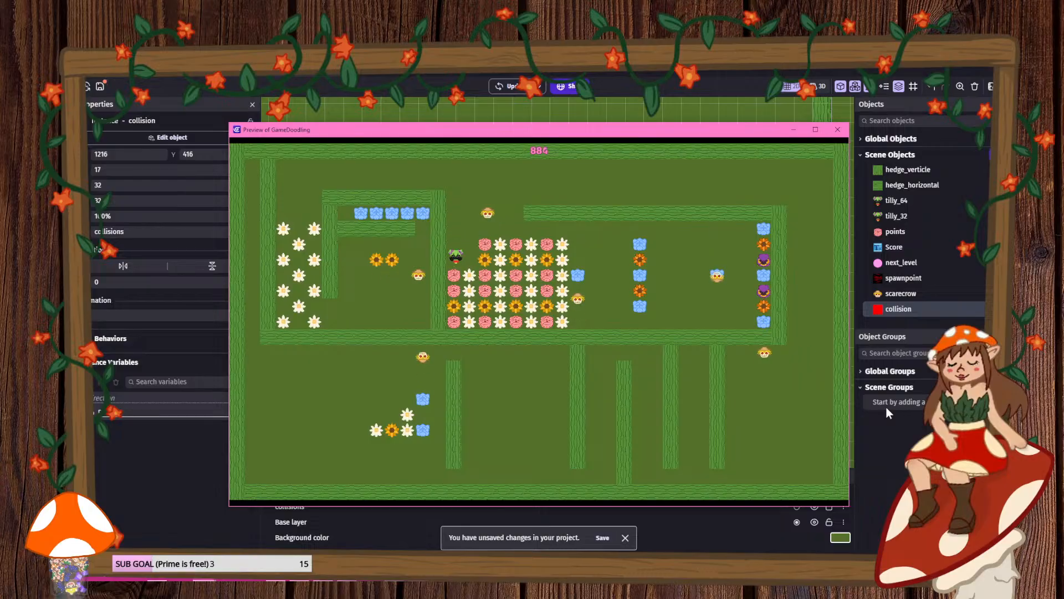
- Collect the flowers in the western columns of the large room's flower block
key(Right)
key(Up)
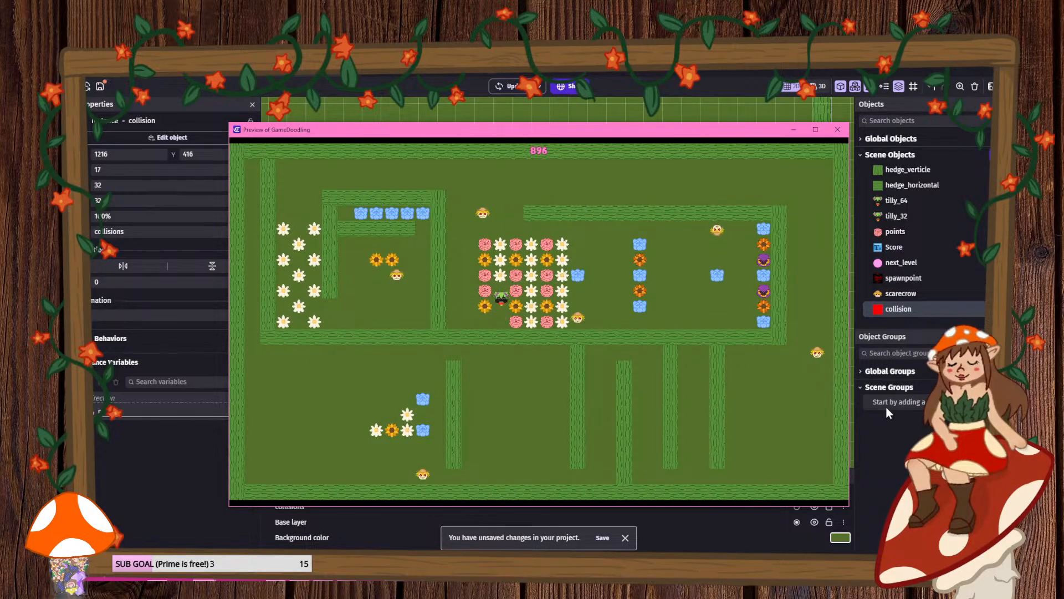
key(Left)
key(Down)
key(Right)
key(Up)
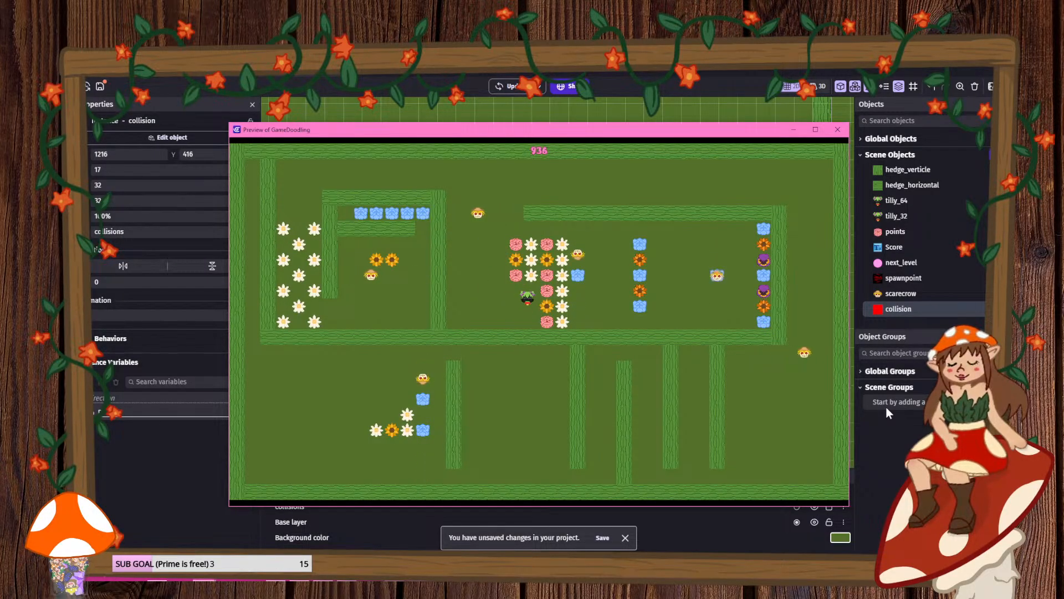
- Collect most of the block's remaining pink, white and orange flowers while avoiding the patrolling scarecrow
key(Right)
key(Up)
key(Left)
key(Down)
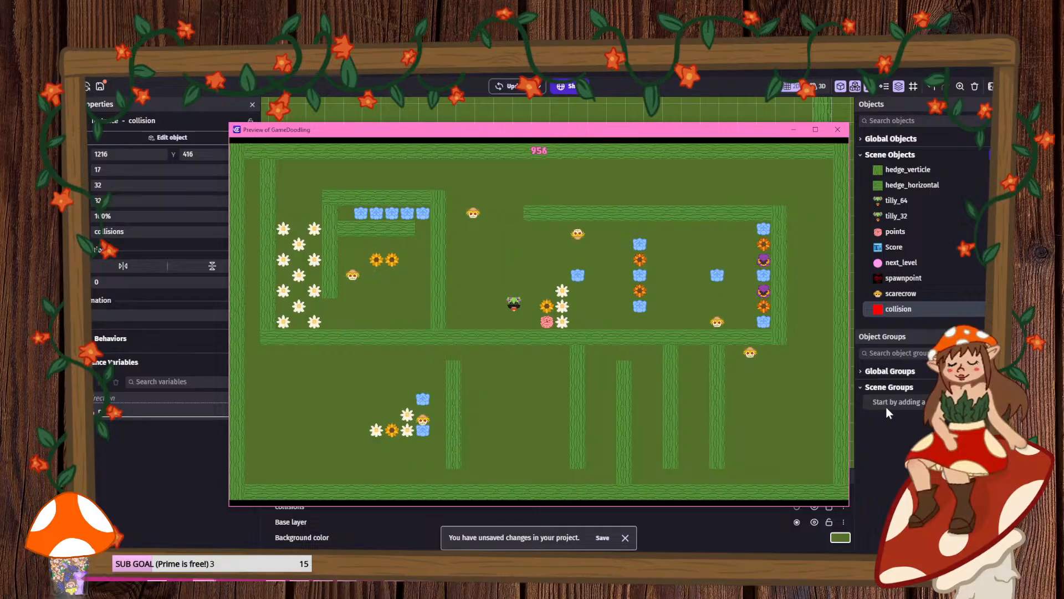
key(Right)
key(Right)
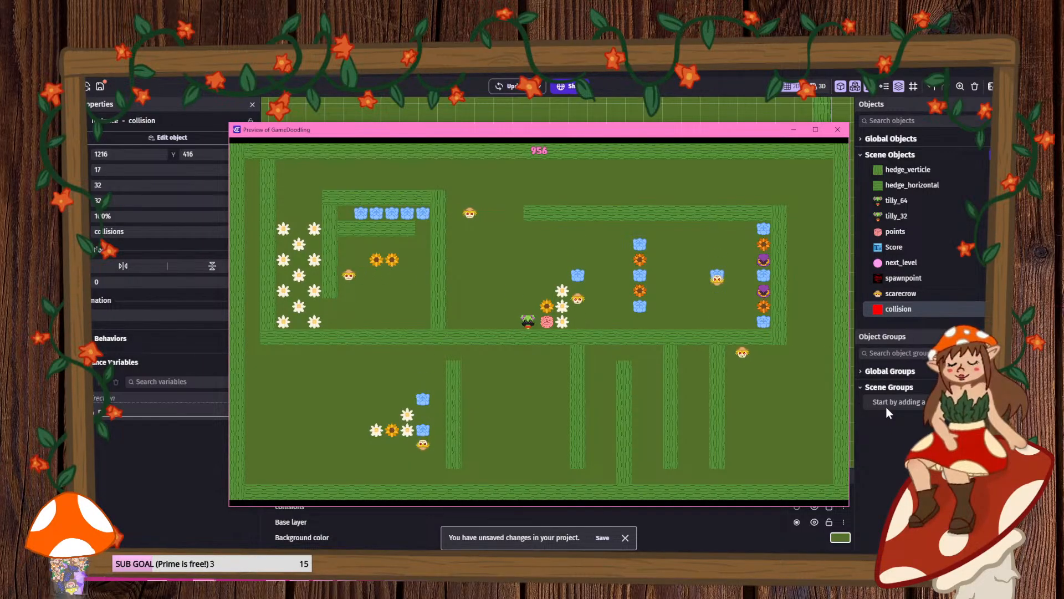
- Collect the block's bottom-row flowers, the blue-and-orange column, and the flower column along the large room's eastern hedge
key(Right)
key(Up)
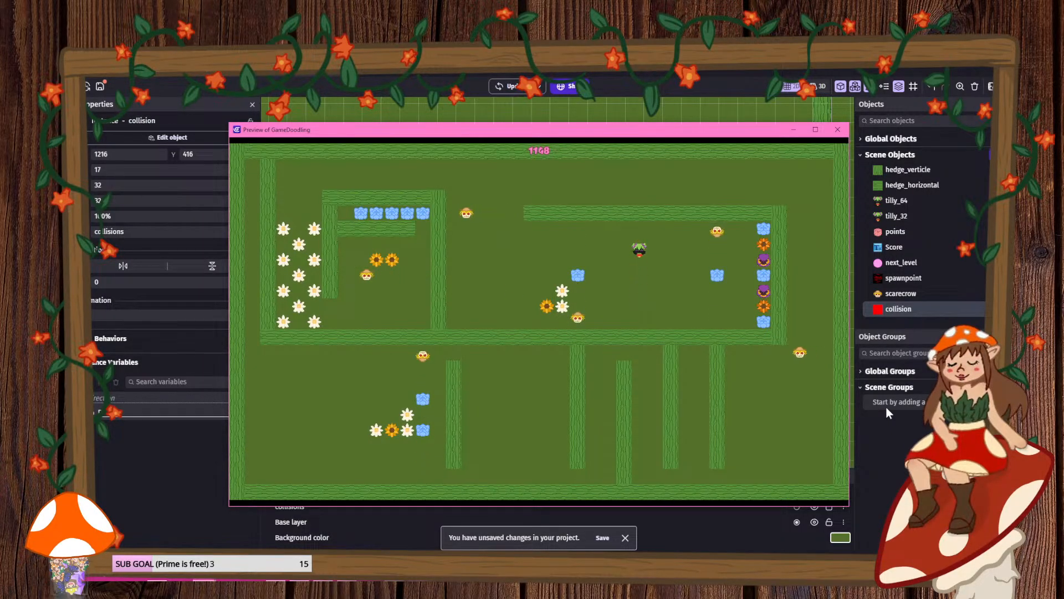
key(Right)
key(Right)
key(Down)
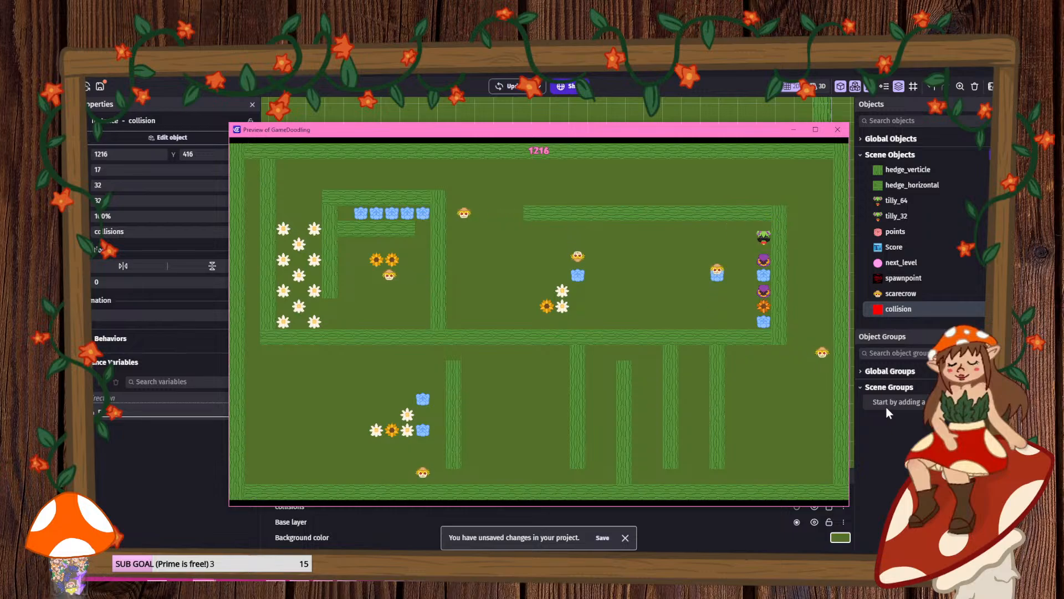
key(Up)
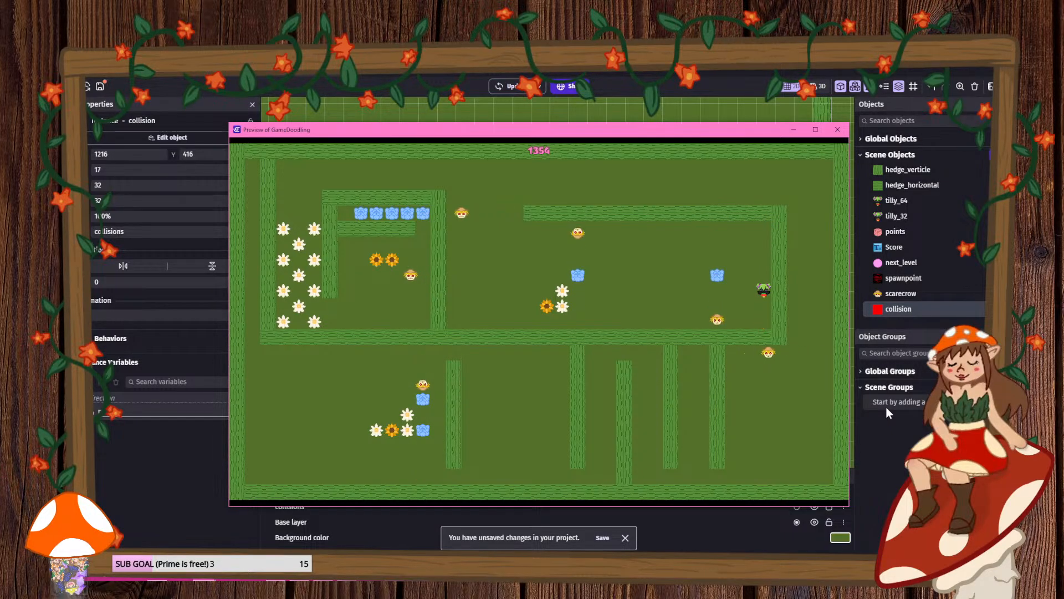
key(Down)
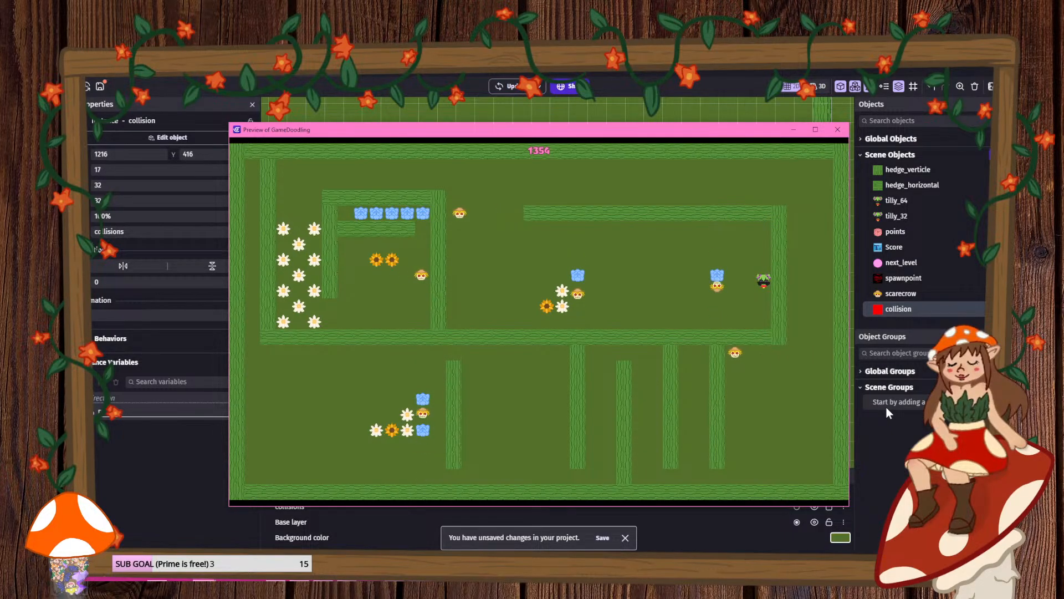
- Collect the large room's remaining flowers, including the two scarecrow-guarded blue ones, and leave westward through the northern corridor
key(Left)
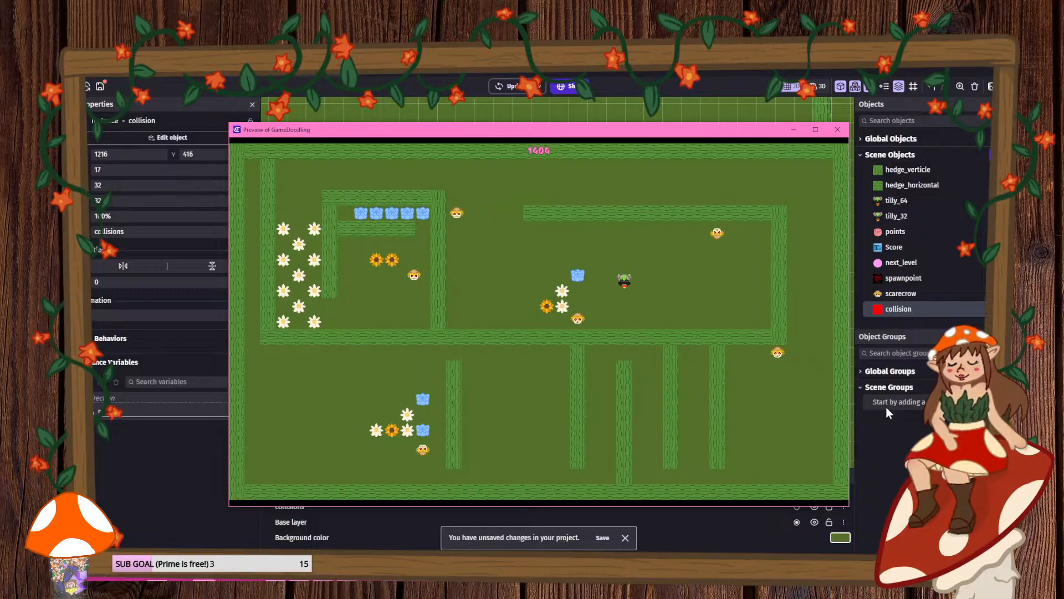
key(Down)
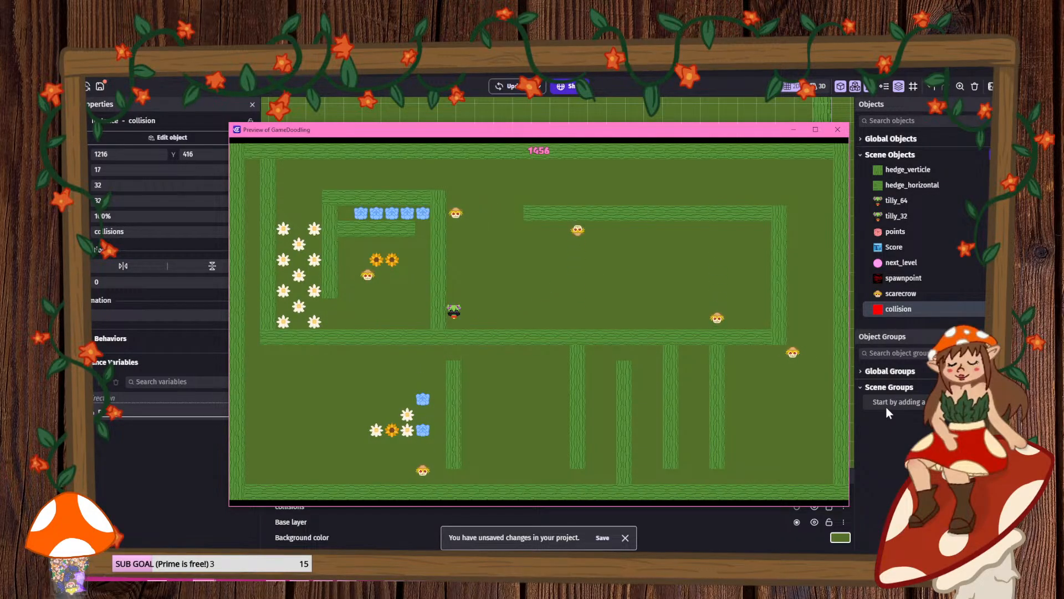
key(Up)
key(Left)
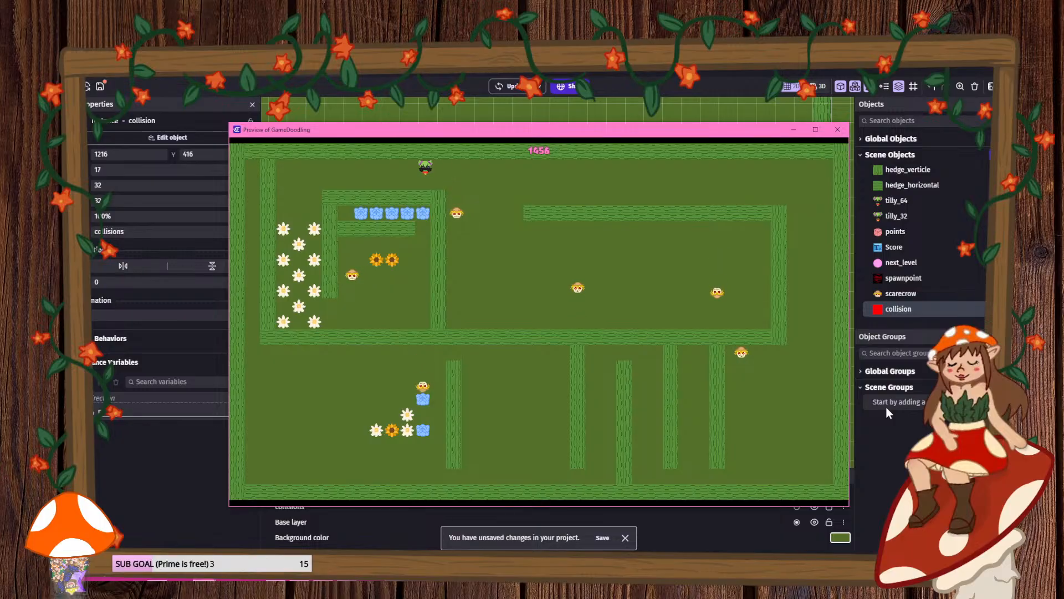
- Collect all the white flowers in the western room, working down to its southern hedge
key(Down)
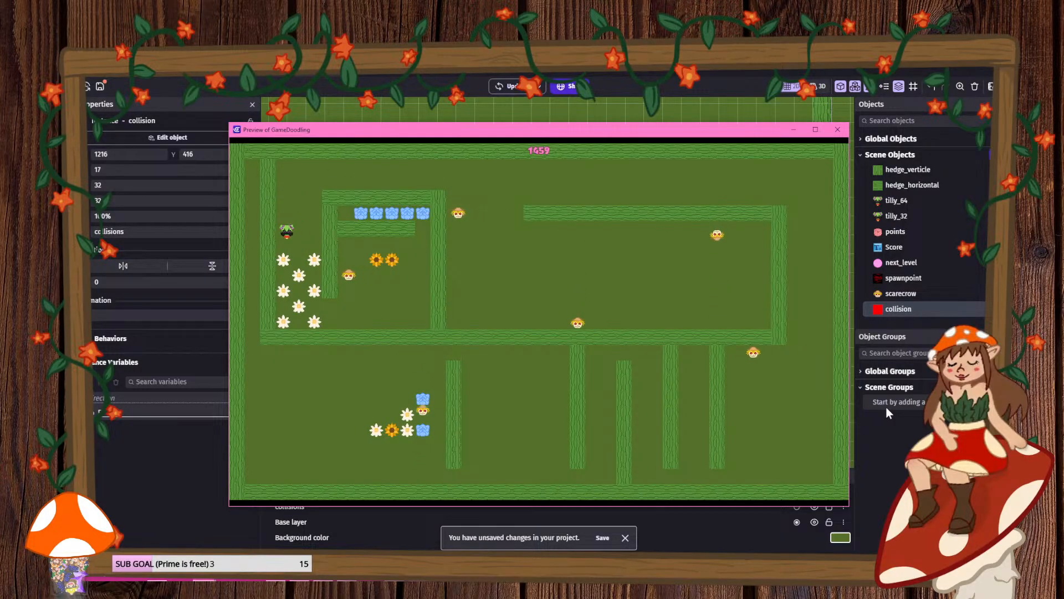
key(Right)
key(Left)
key(Down)
key(Up)
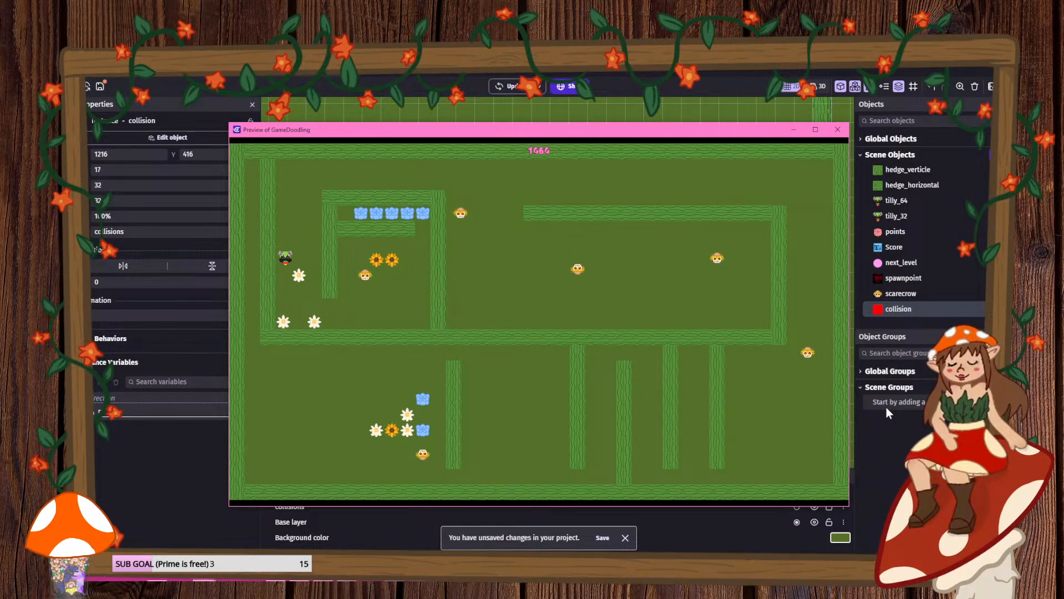
key(Right)
key(Down)
key(Left)
key(Right)
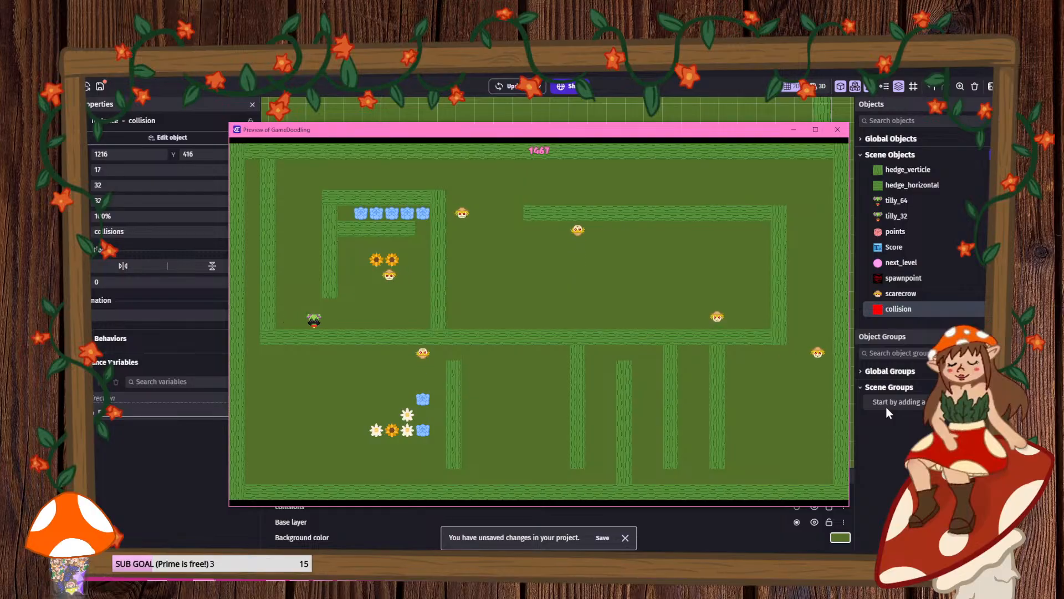
- Enter the inner hedge room and collect its two orange flowers and the row of blue flowers past the scarecrow
key(Up)
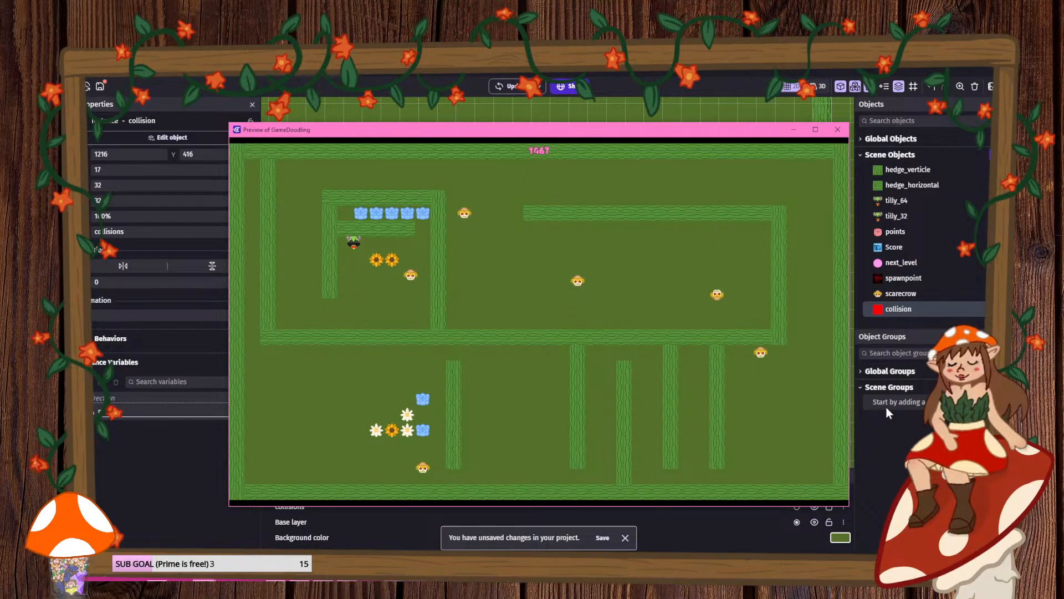
key(Right)
key(Down)
key(Left)
key(Up)
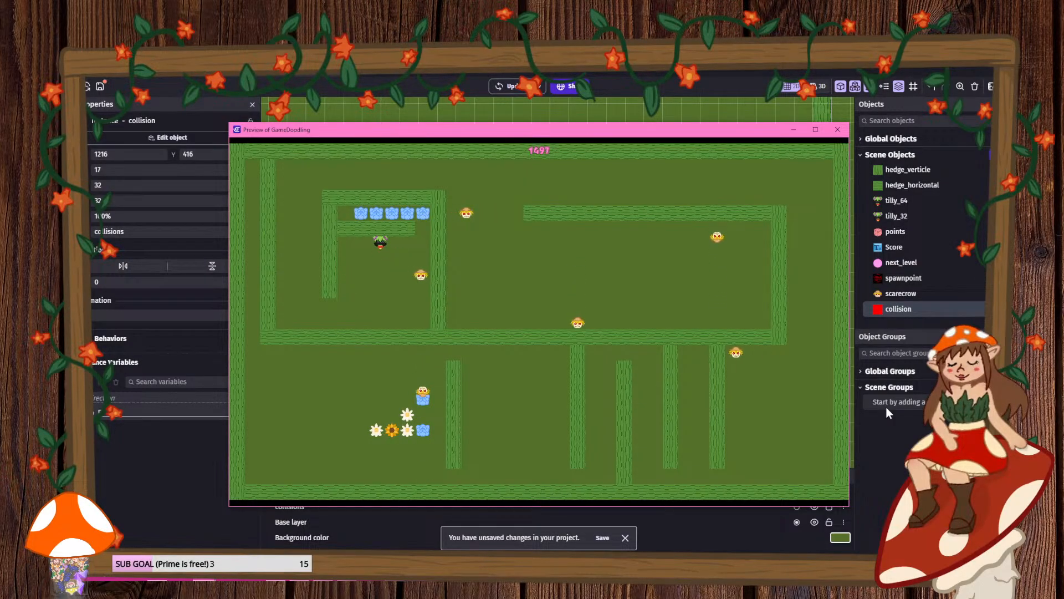
key(Right)
key(Up)
key(Left)
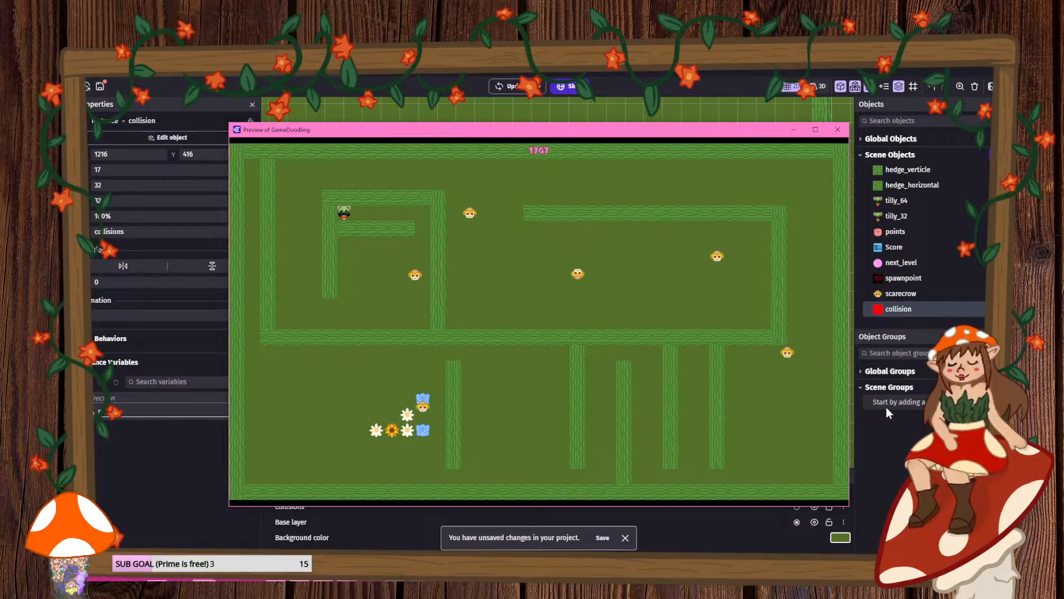
key(Right)
key(Right)
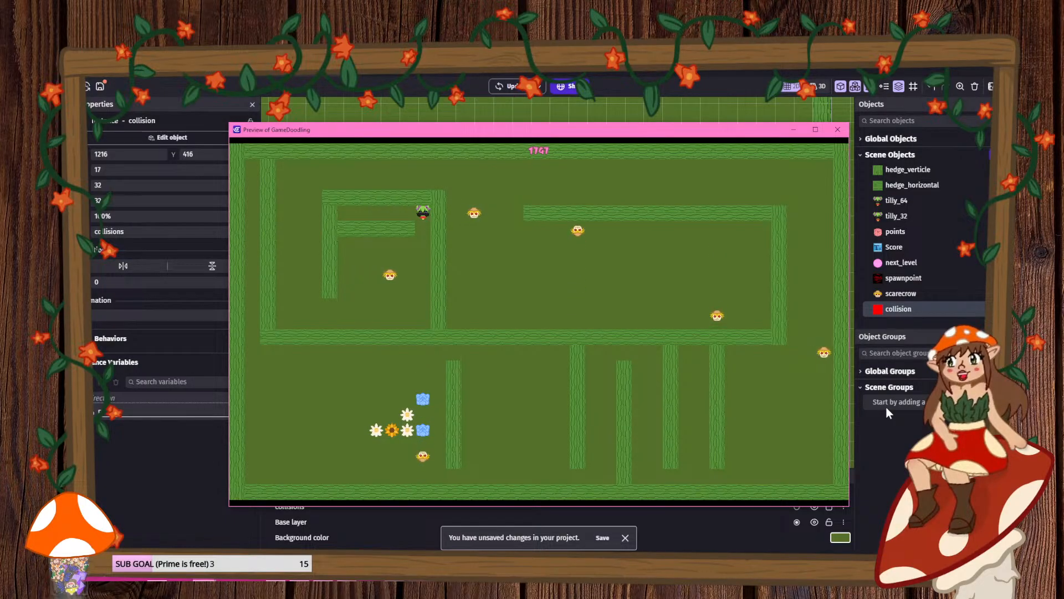
- Close the game preview and save the project
click(838, 129)
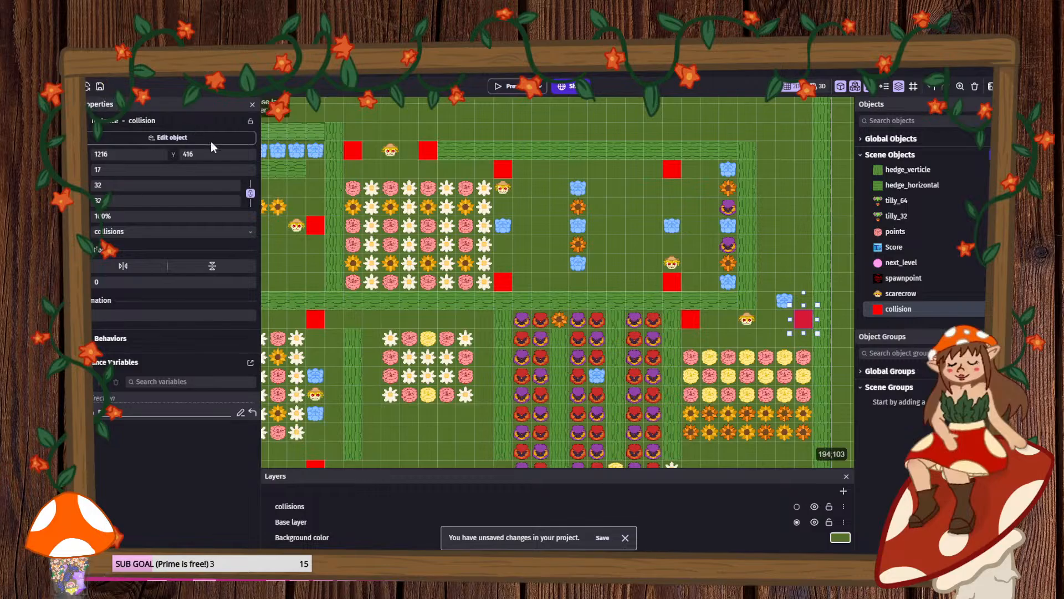
scroll(535, 269, down, 5)
scroll(537, 268, down, 2)
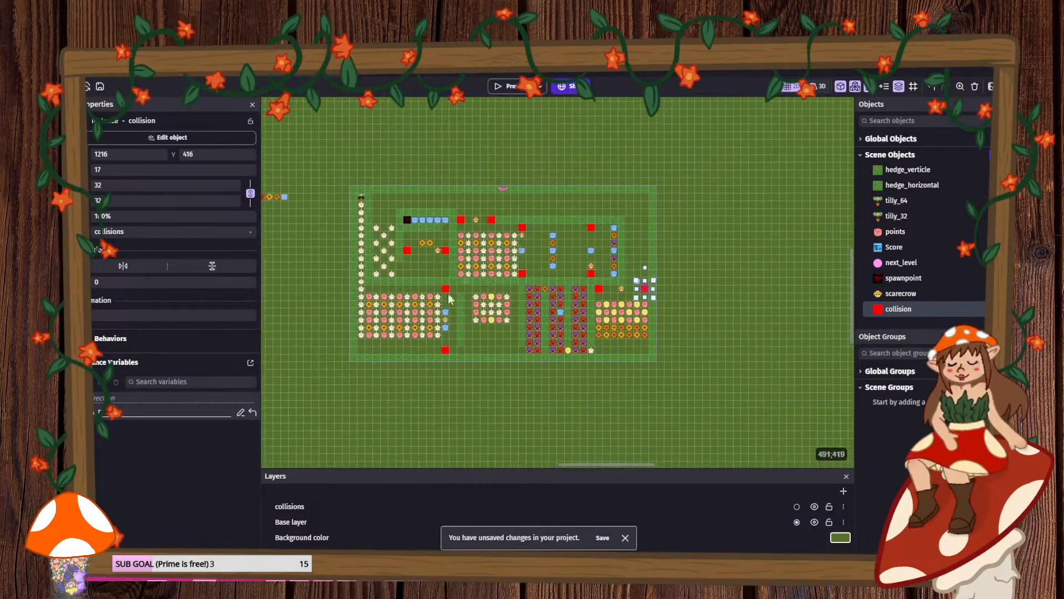
scroll(397, 327, up, 4)
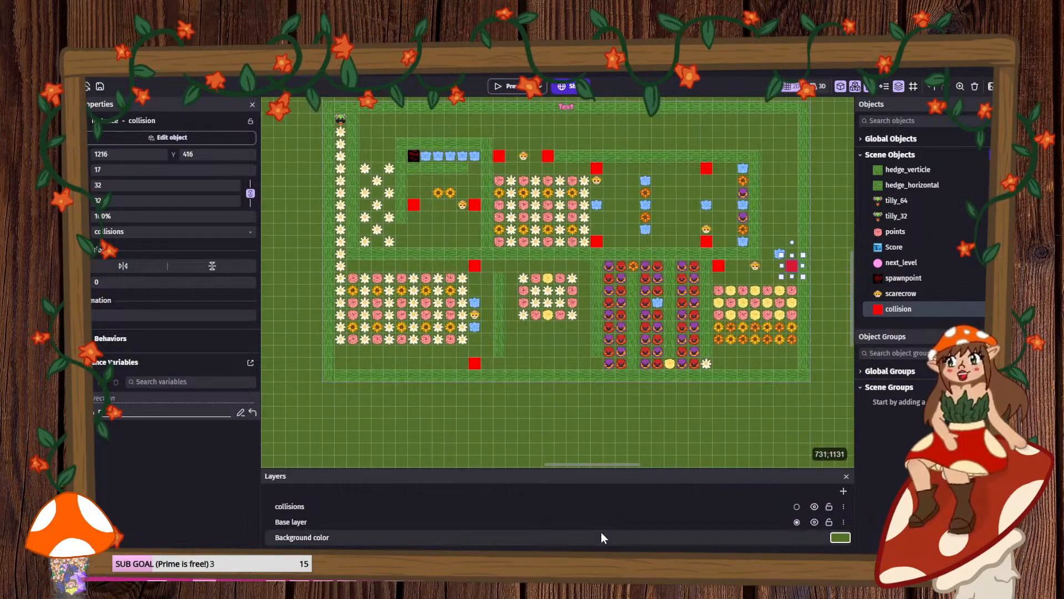
click(602, 535)
scroll(534, 302, up, 2)
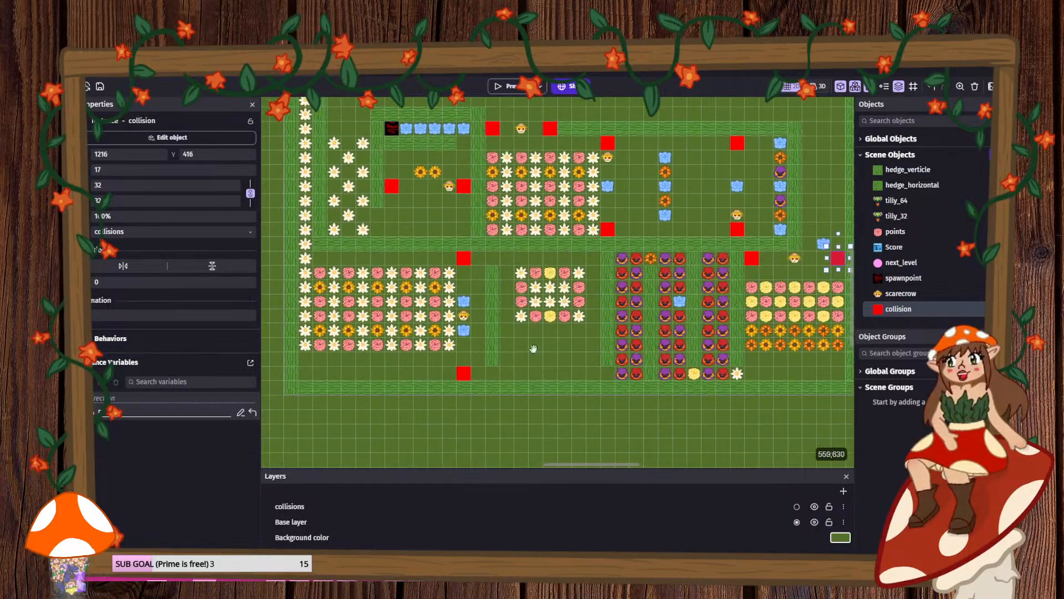
- Copy the first orange flower point from the spare row into a two-row zigzag along the northwestern corridor, from X 96 to 448
middle_drag(531, 345, 496, 391)
middle_drag(516, 264, 503, 300)
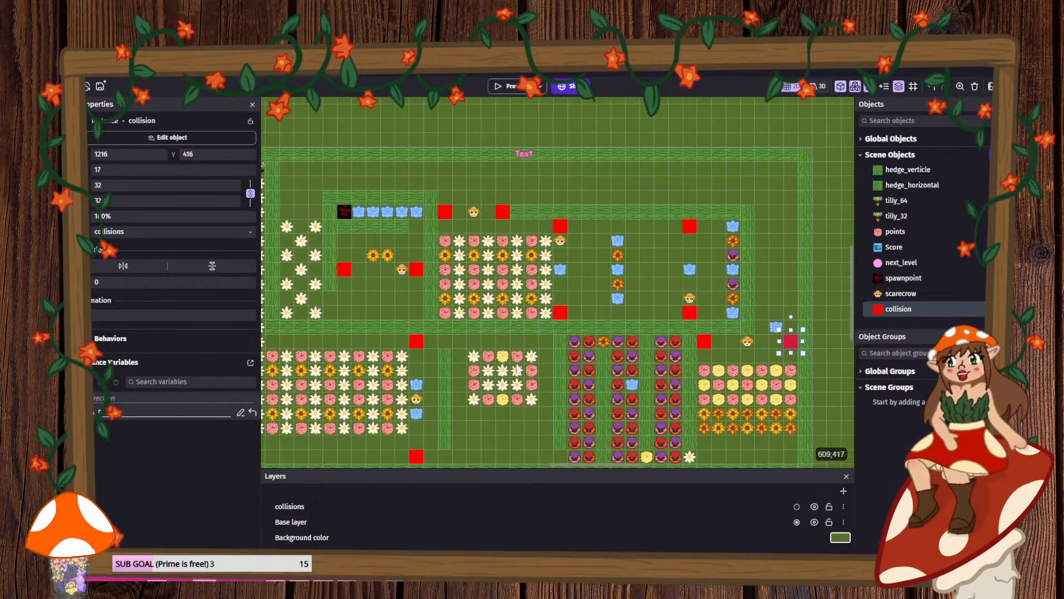
scroll(494, 394, down, 2)
middle_drag(482, 420, 568, 379)
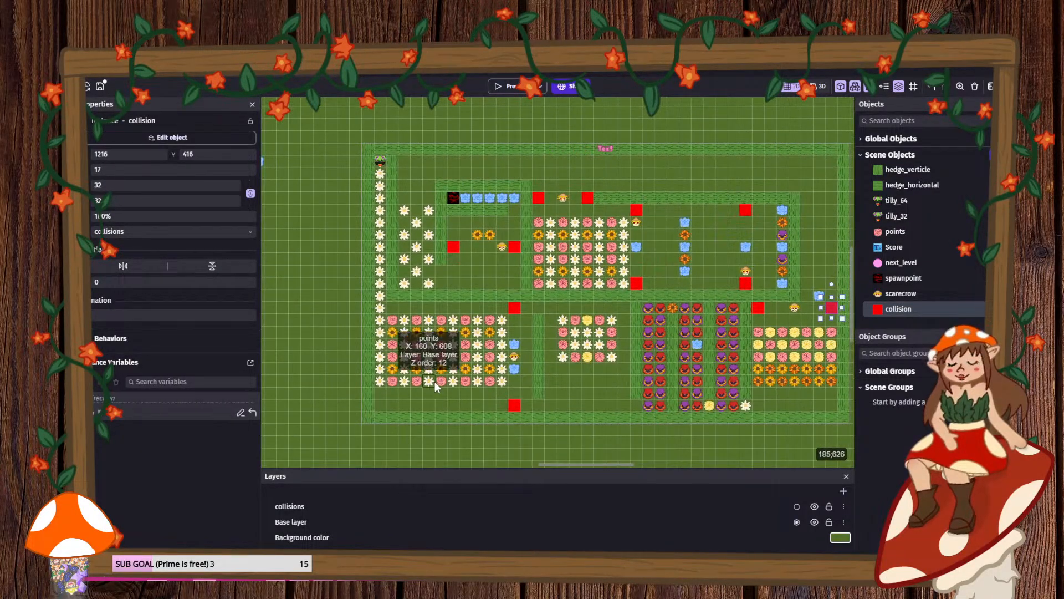
middle_drag(485, 256, 587, 332)
scroll(454, 302, down, 1)
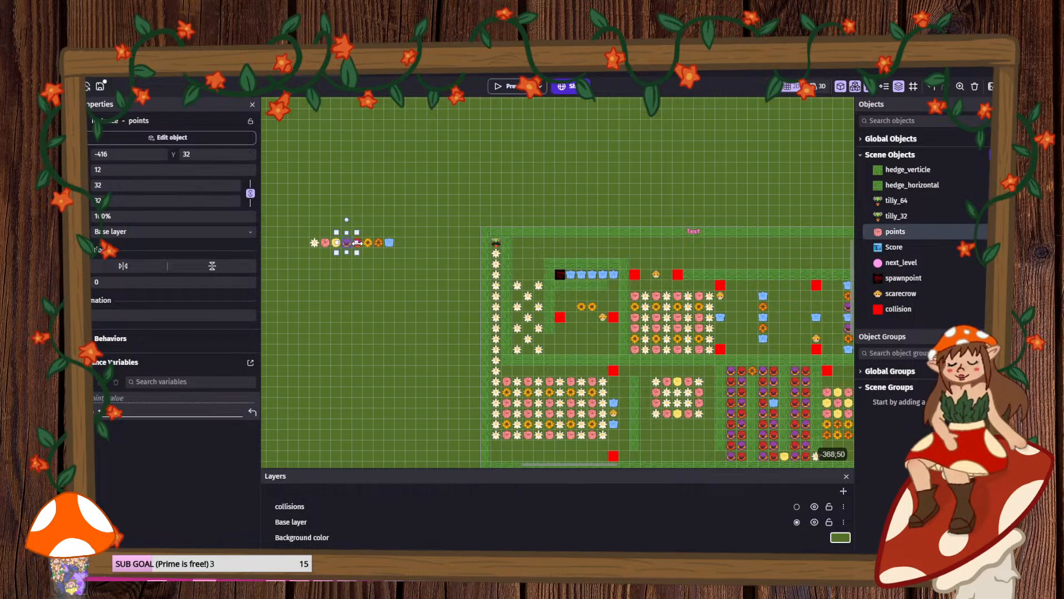
ctrl+drag(366, 247, 624, 243)
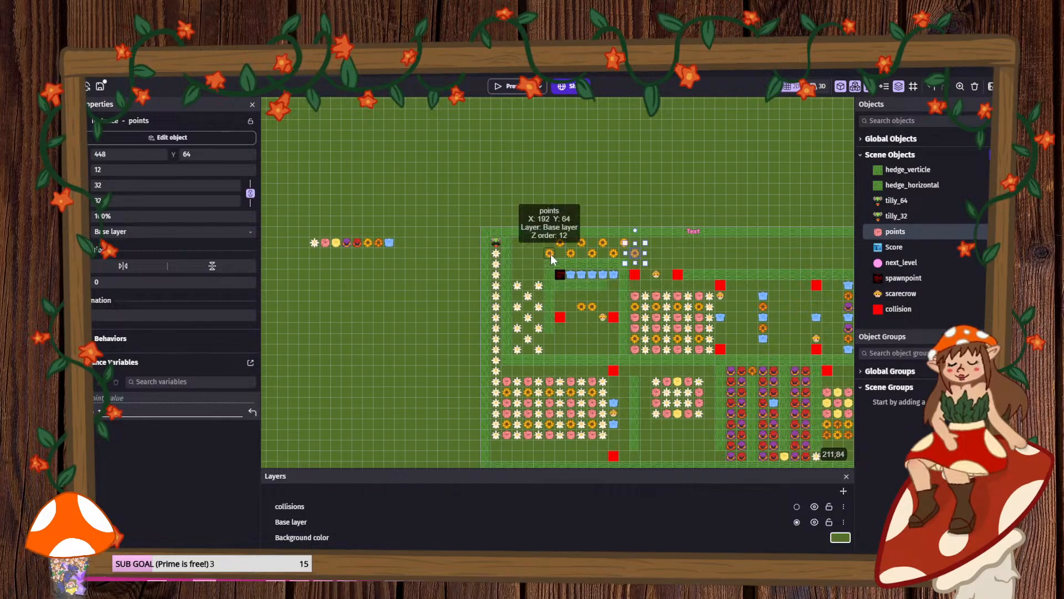
ctrl+drag(534, 253, 523, 250)
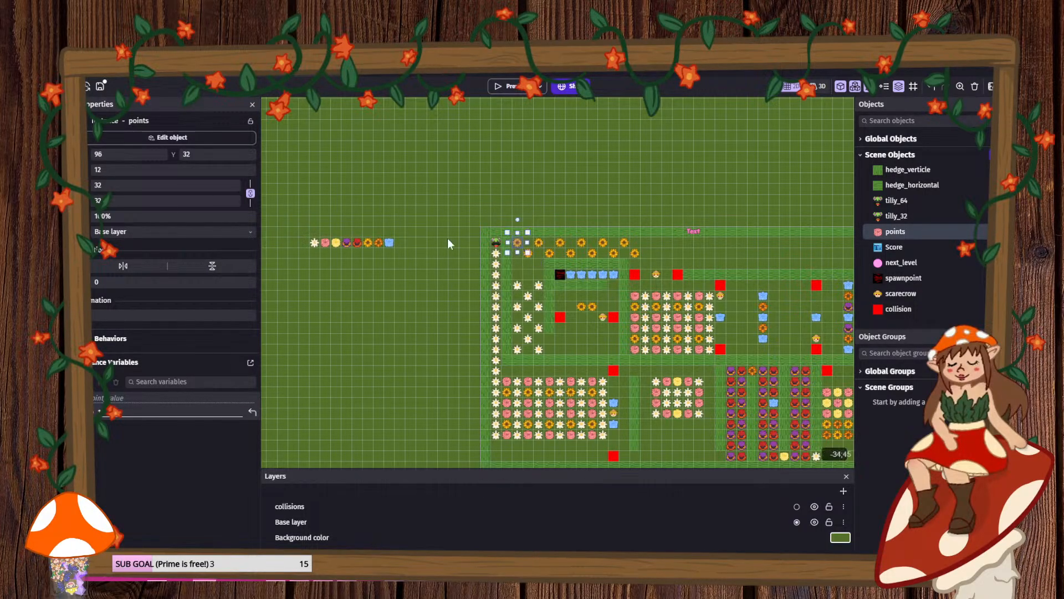
- Fill the corridor zigzag's gaps with the second orange flower point, and the gaps between the western room's white flowers with yellow ones
ctrl+drag(379, 241, 553, 241)
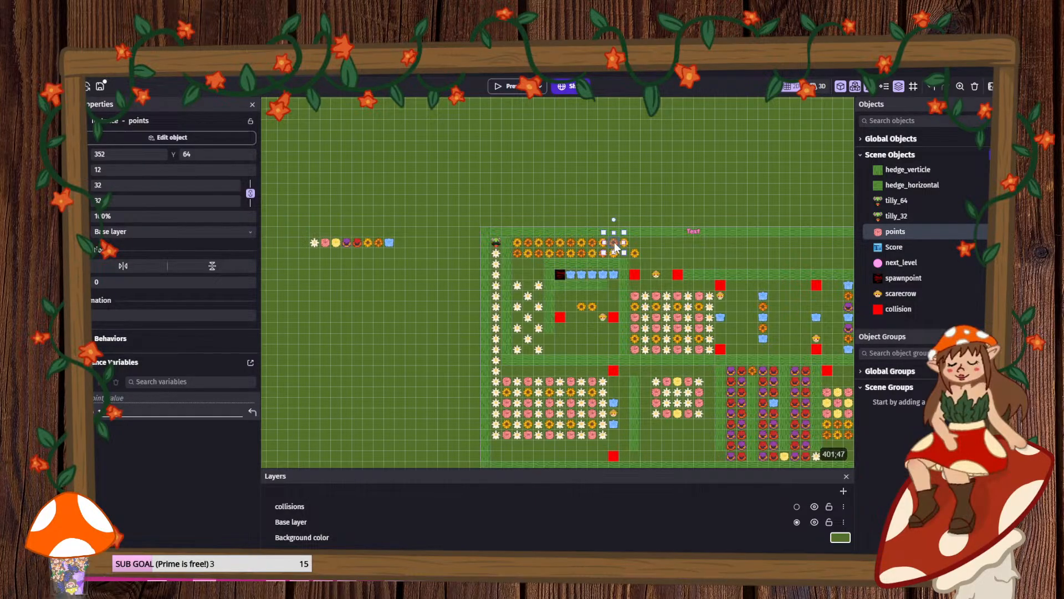
ctrl+drag(626, 253, 636, 243)
ctrl+drag(337, 242, 410, 251)
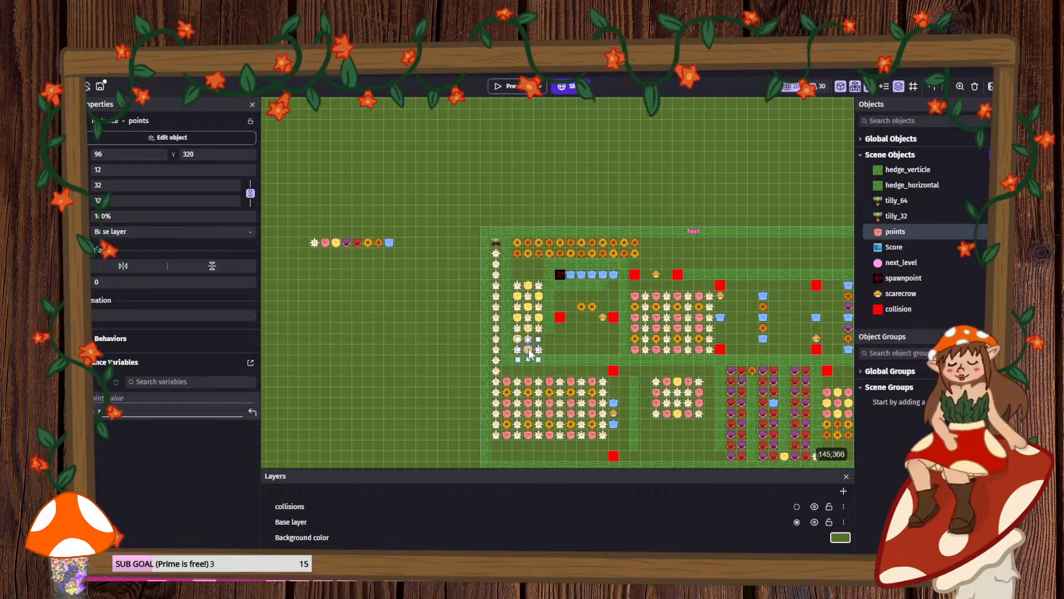
- Try a zigzag of white flower points in the corridor east of the large room
middle_drag(564, 350, 355, 299)
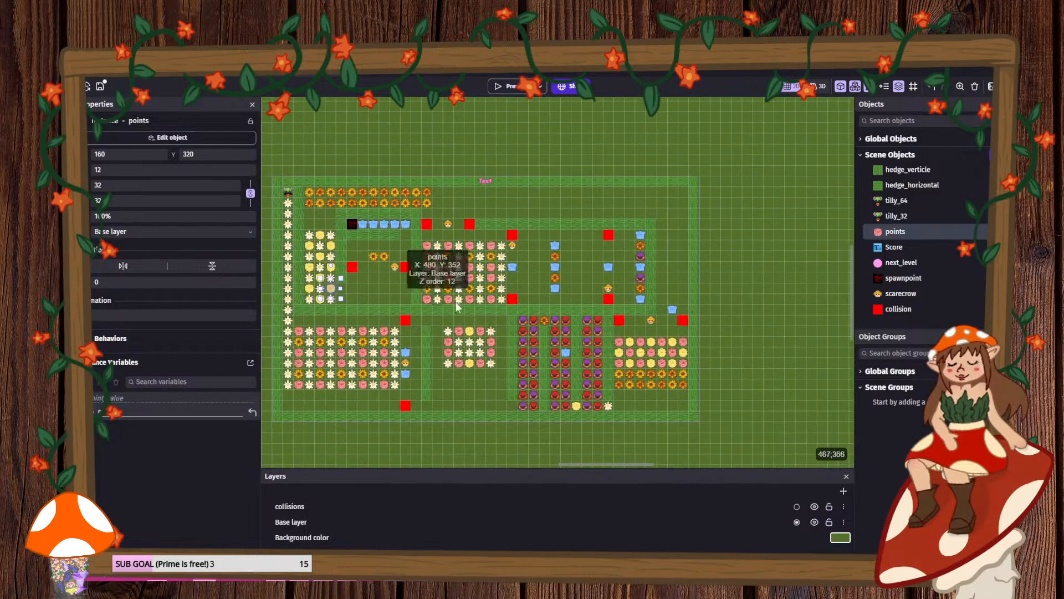
scroll(517, 285, down, 1)
scroll(516, 284, down, 1)
middle_drag(517, 285, 477, 325)
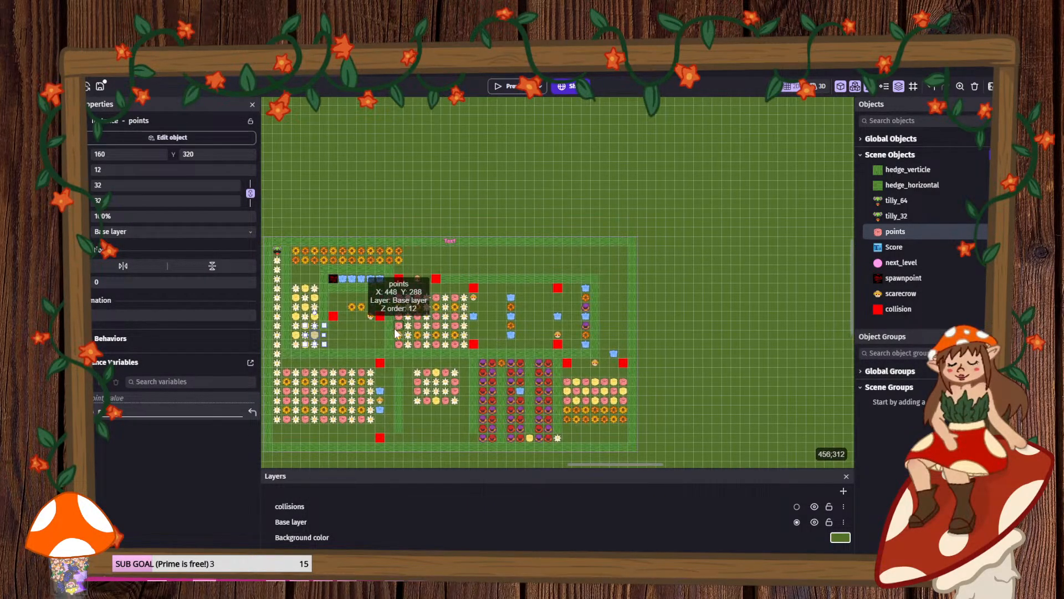
ctrl+drag(277, 271, 436, 275)
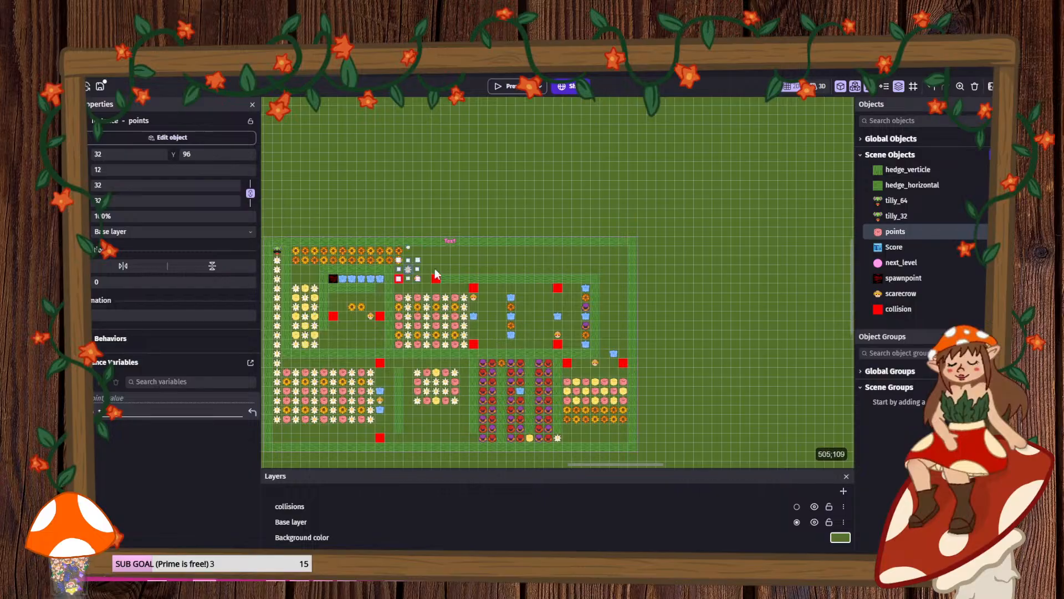
mouse_move(616, 281)
ctrl+mouse_down()
mouse_move(604, 279)
mouse_move(622, 284)
ctrl+mouse_up()
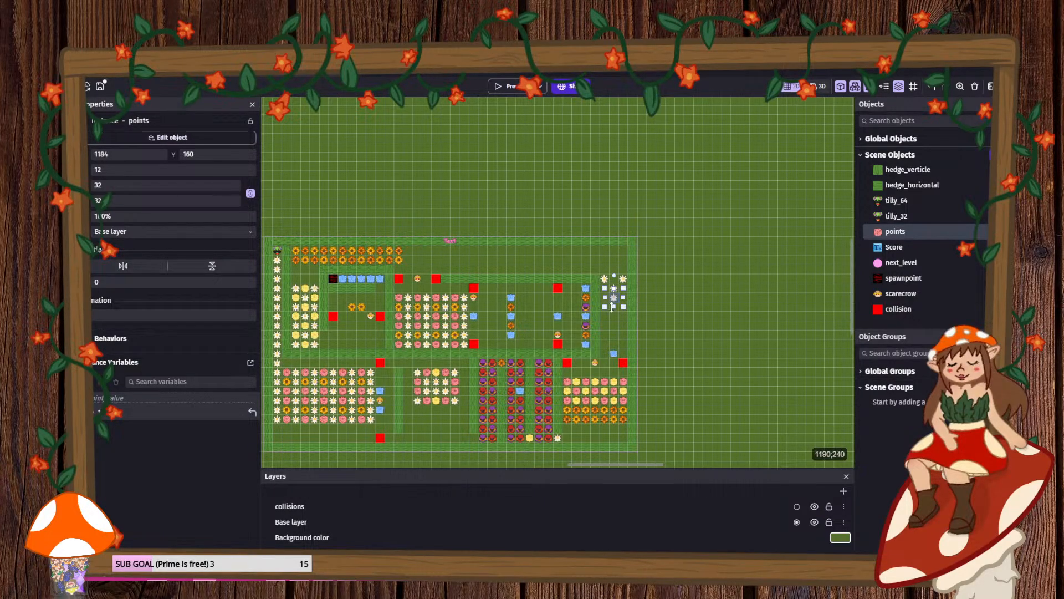
- Delete the white flower points from the corridor east of the large room
click(621, 318)
click(605, 279)
key(Delete)
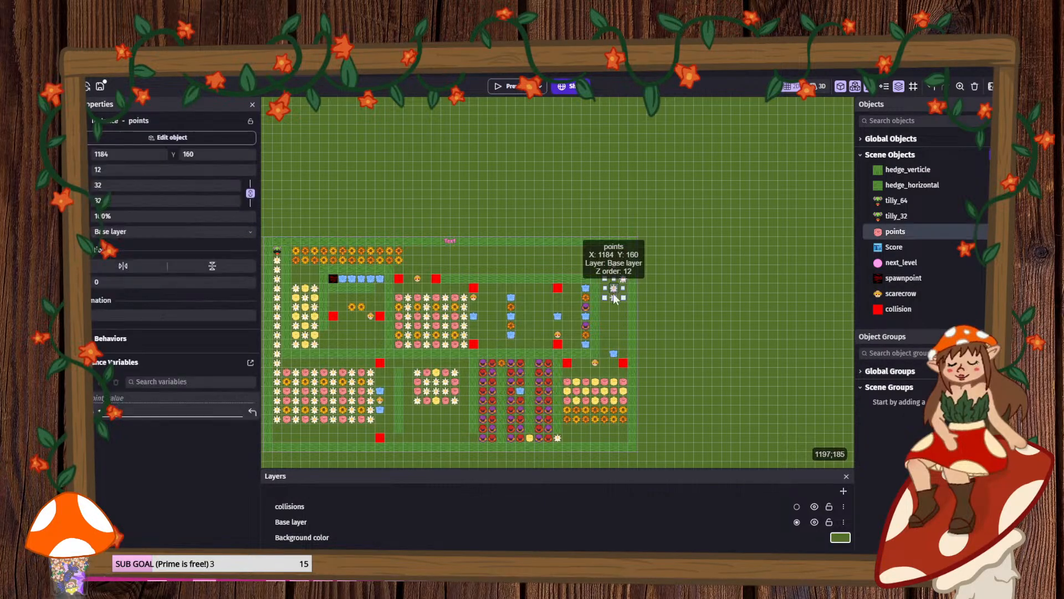
click(623, 280)
key(Delete)
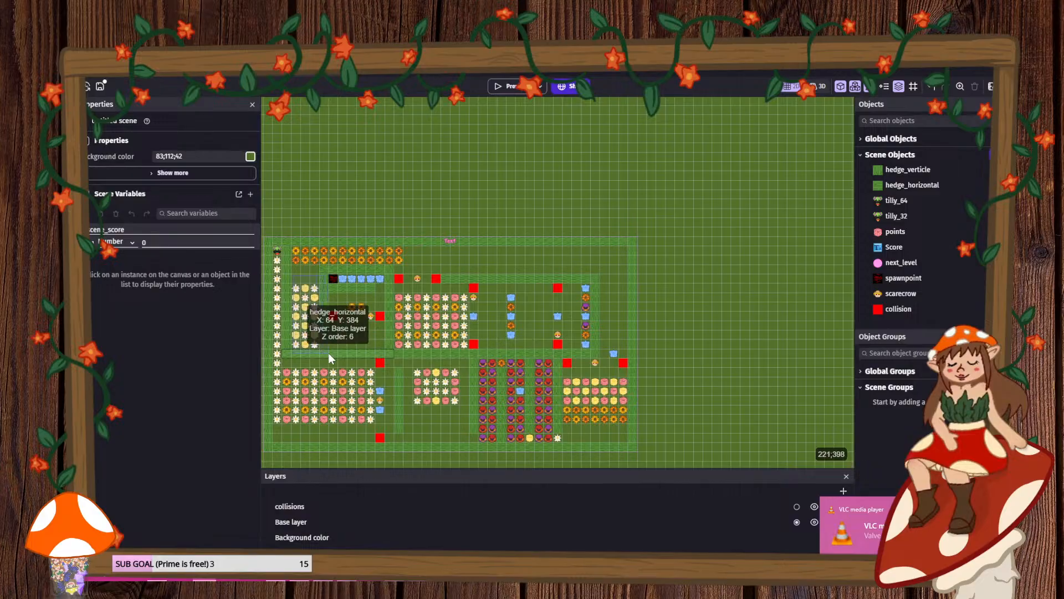
drag(328, 354, 292, 273)
click(300, 268)
click(304, 301)
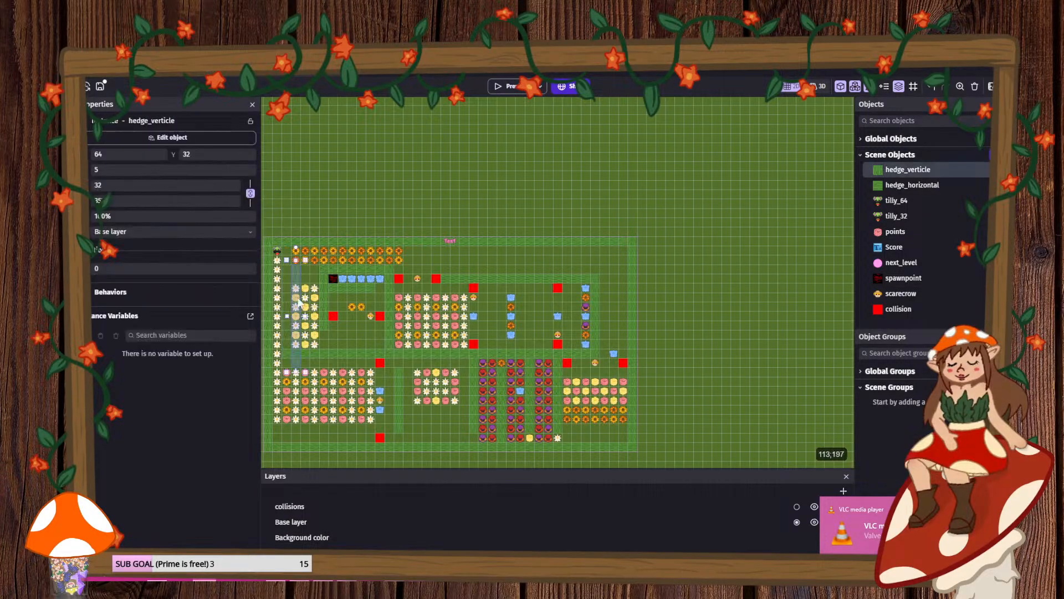
click(301, 273)
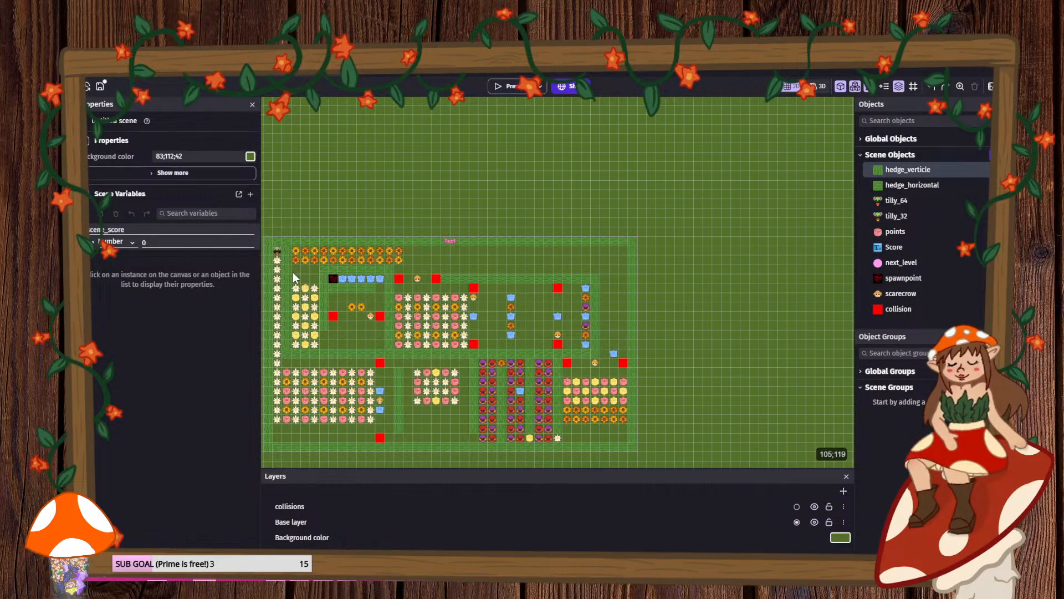
mouse_move(291, 271)
mouse_down()
mouse_move(307, 330)
mouse_move(331, 356)
mouse_move(294, 342)
mouse_move(283, 313)
mouse_move(288, 271)
mouse_up()
click(340, 344)
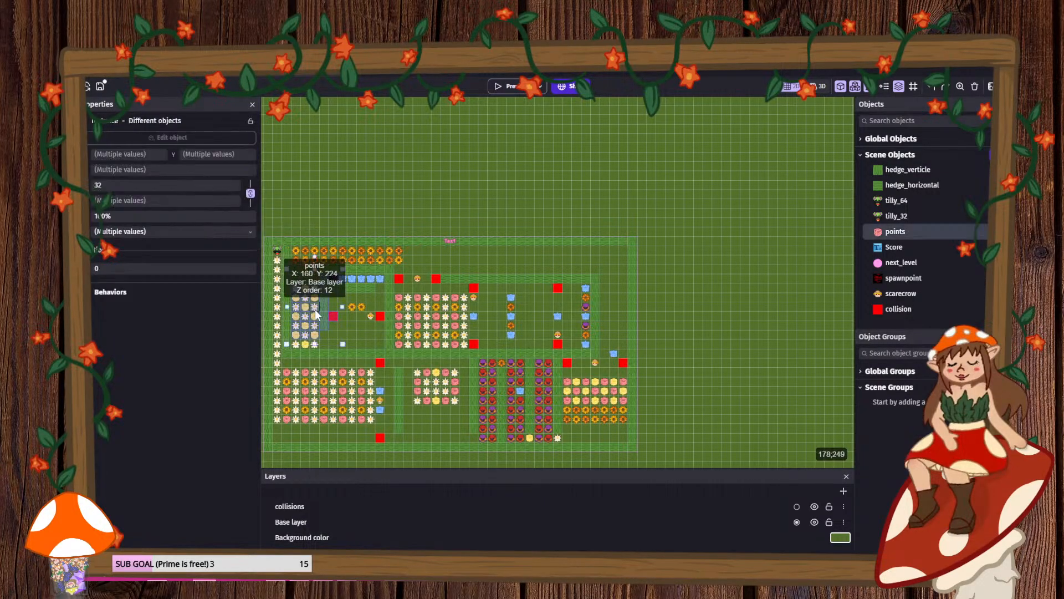
key(Delete)
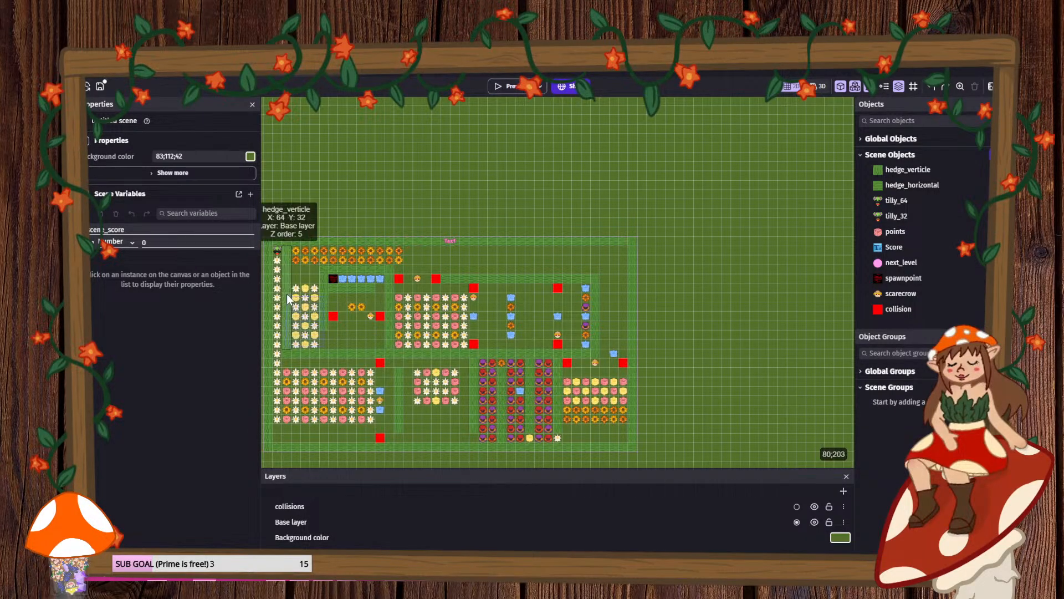
key(ctrl+z)
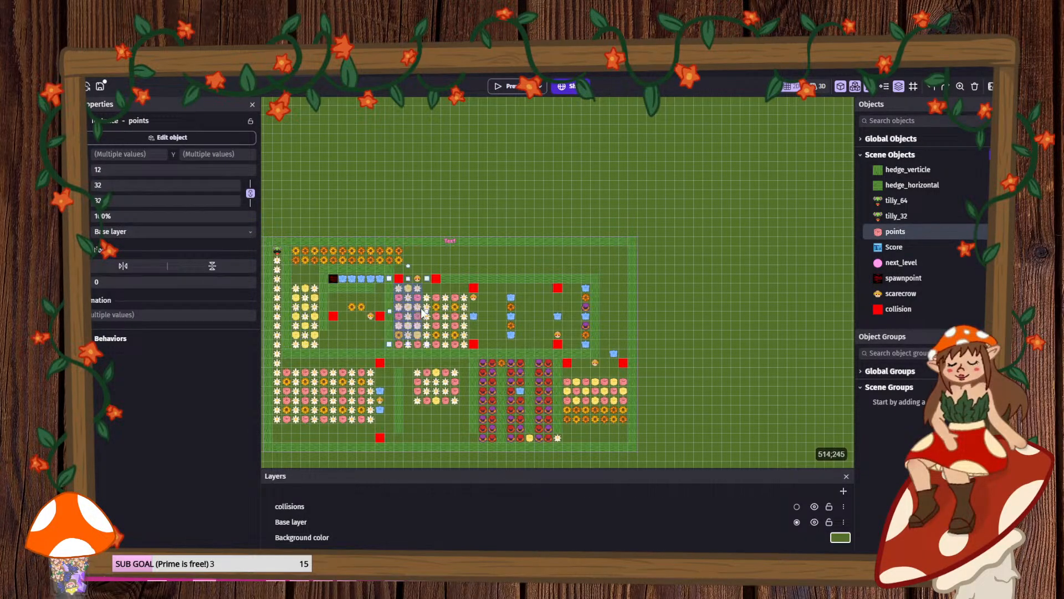
- Copy the western room's white and yellow flower block into the corridor east of the large room, extending its top row to Y 160
click(619, 271)
scroll(620, 271, up, 5)
click(595, 289)
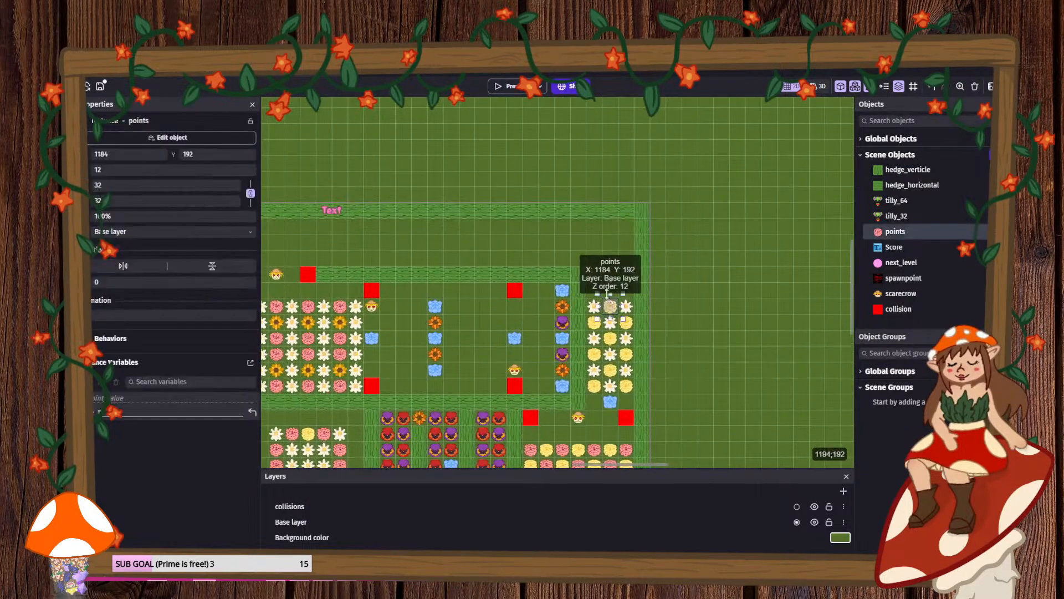
mouse_move(599, 289)
mouse_down()
mouse_move(621, 290)
mouse_move(610, 293)
mouse_up()
scroll(532, 326, down, 3)
scroll(453, 195, down, 2)
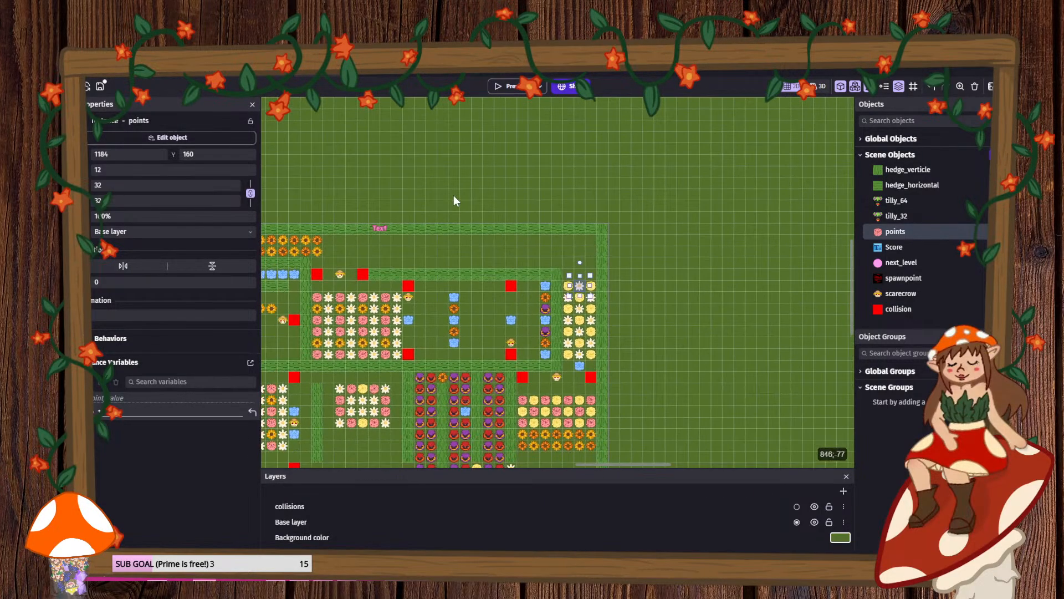
- Preview the level and play-test collecting the far western corridor's white flowers and the first columns of the southwestern flower field
click(504, 87)
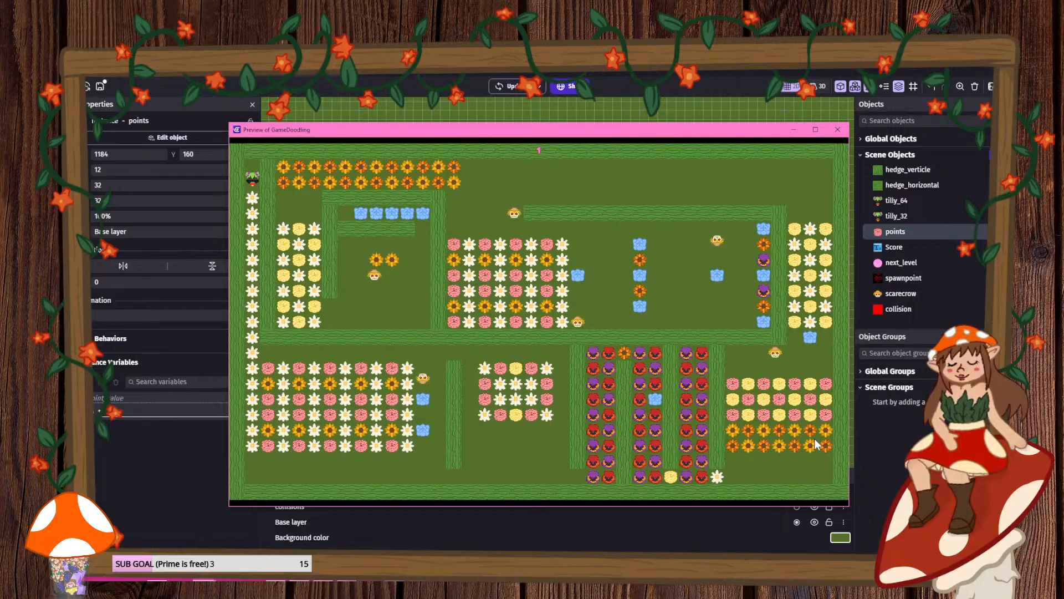
key(Down)
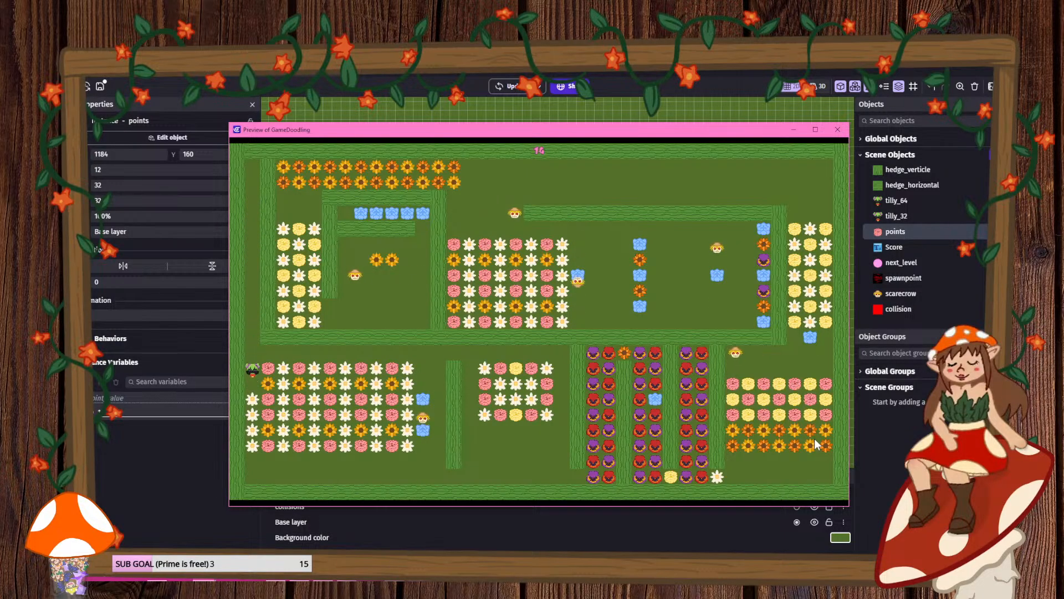
key(Down)
key(Right)
key(Left)
key(Up)
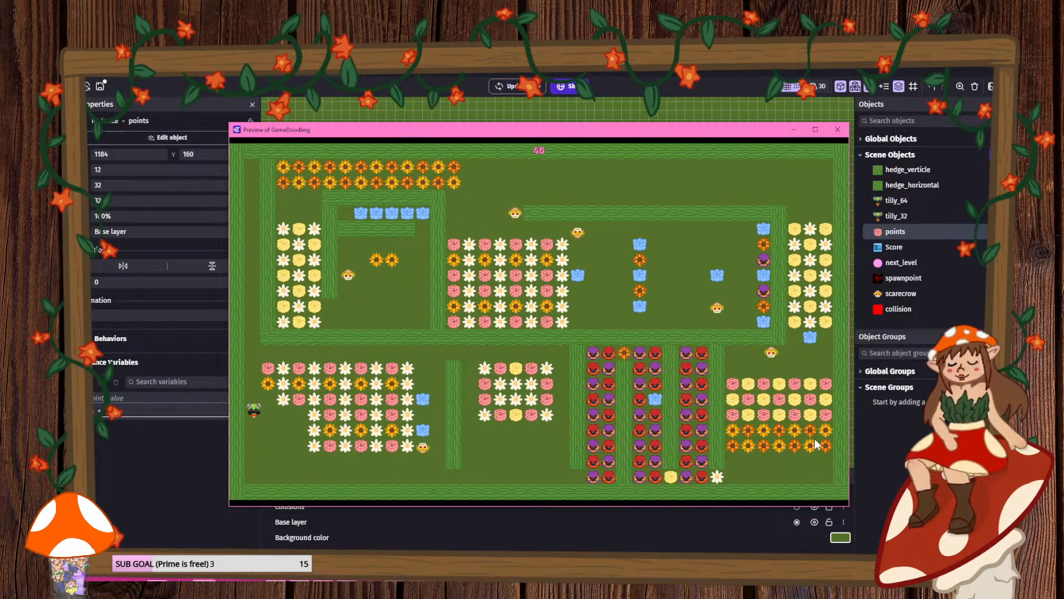
key(Right)
key(Down)
key(Left)
key(Up)
key(Right)
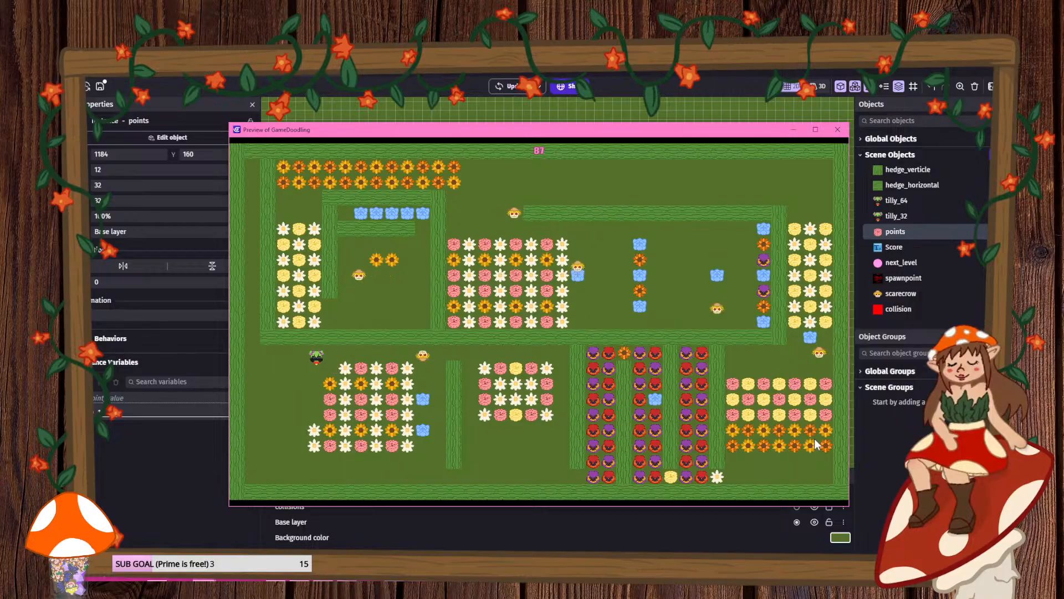
- Play-test collecting the middle columns of the southwestern flower field, sweeping up and down between its rows
key(Down)
key(Left)
key(Right)
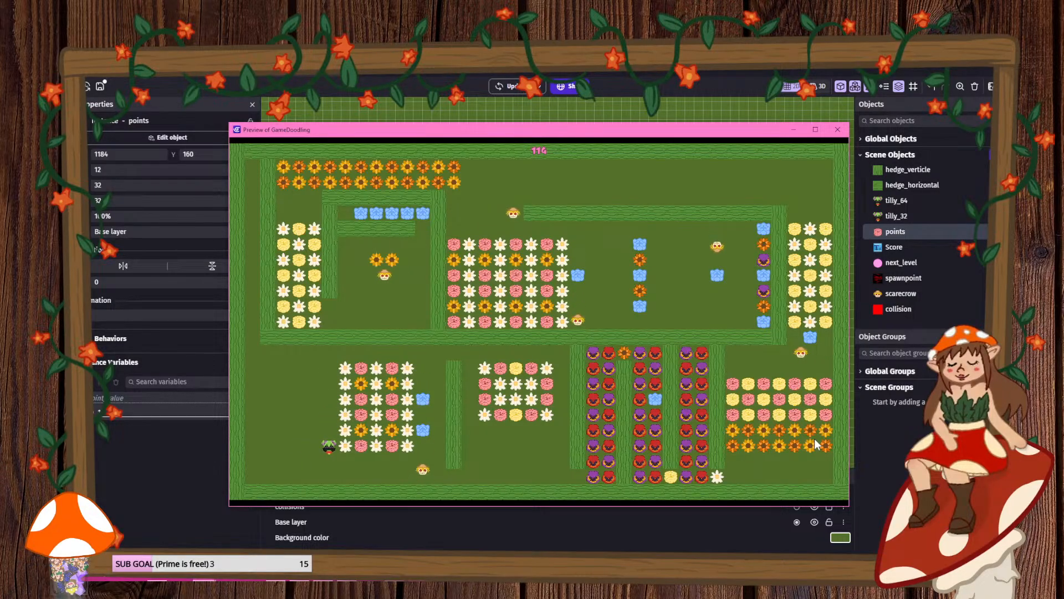
key(Right)
key(Up)
key(Left)
key(Right)
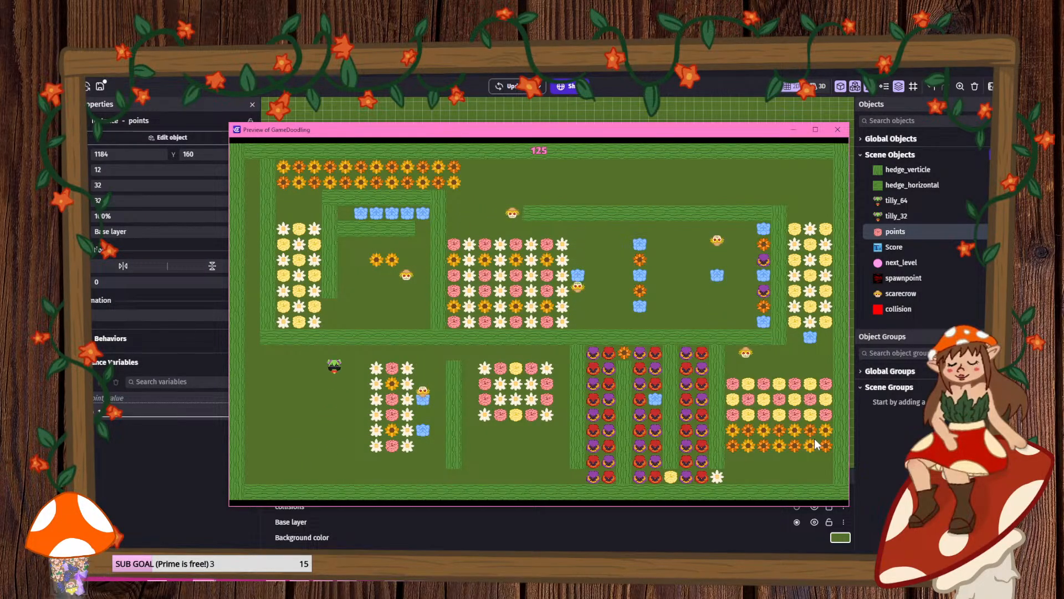
key(Down)
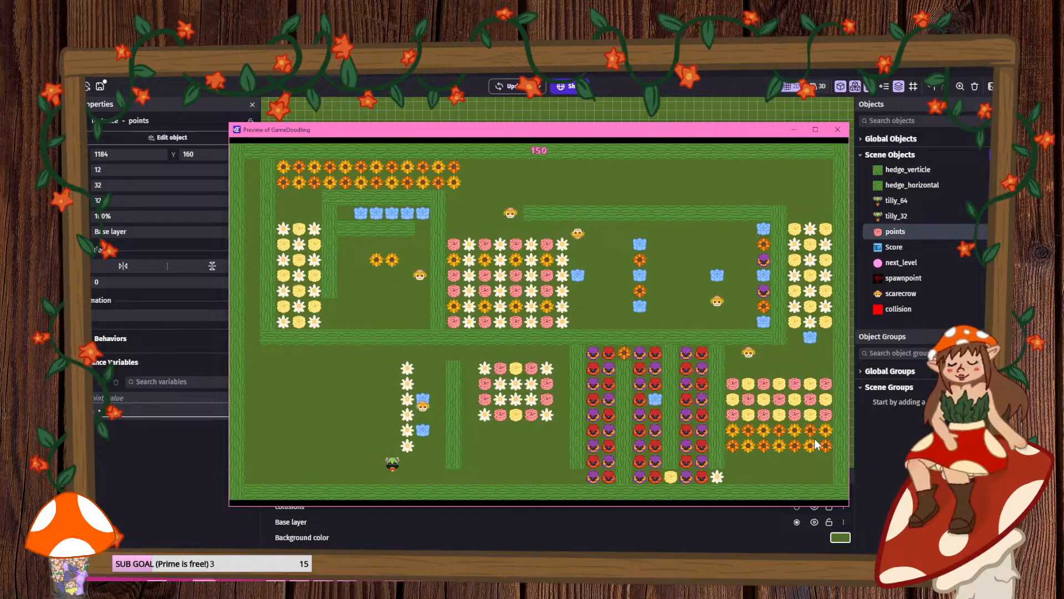
- Collect the southwestern field's last white column and its two blue flowers while avoiding the patrolling scarecrow
key(Right)
key(Up)
key(Left)
key(Up)
key(Right)
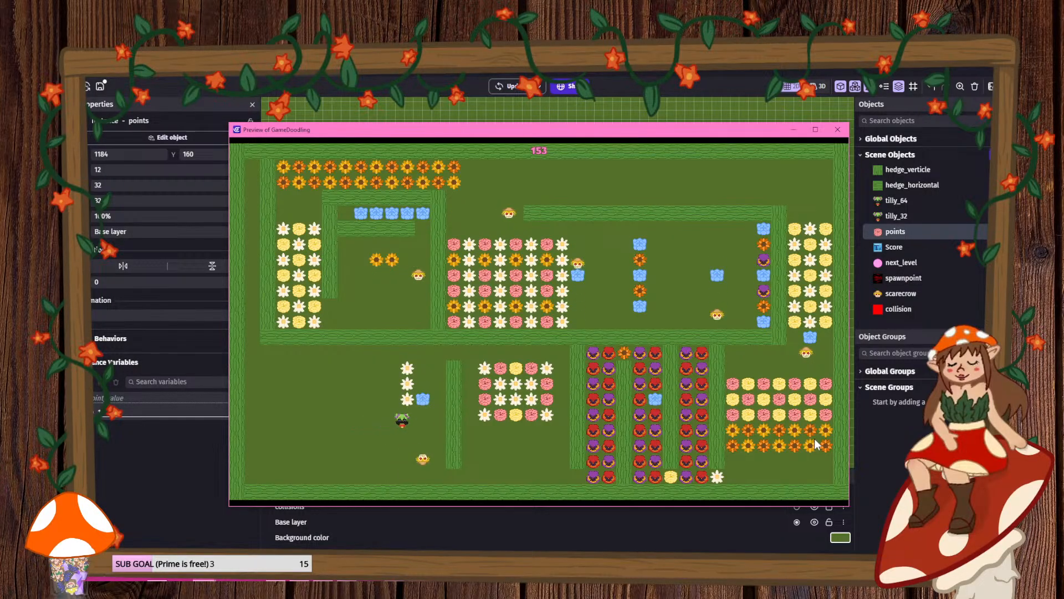
key(Up)
key(Right)
key(Down)
key(Left)
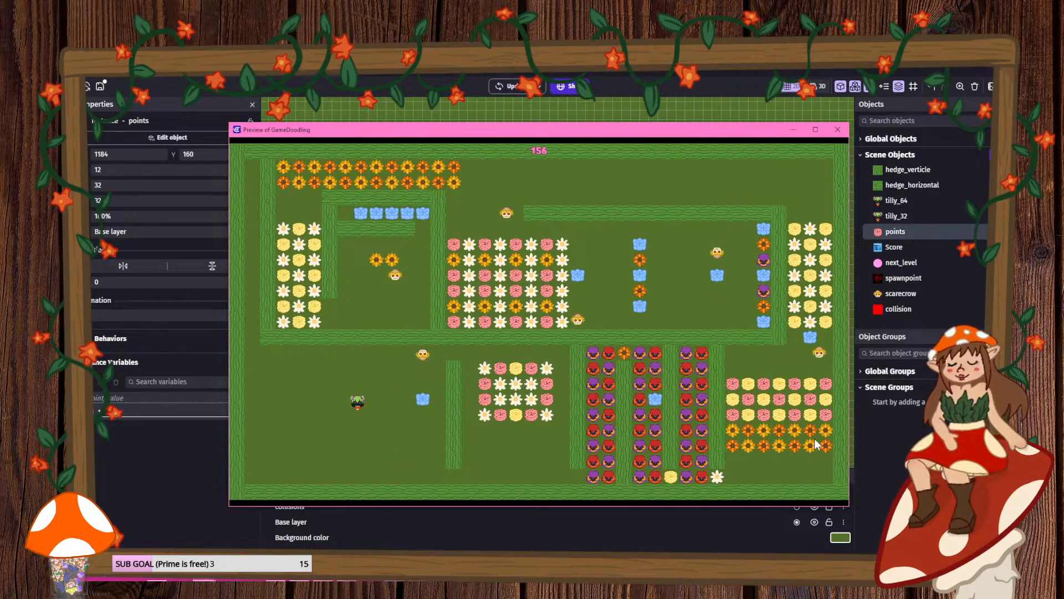
key(Down)
key(Right)
key(Left)
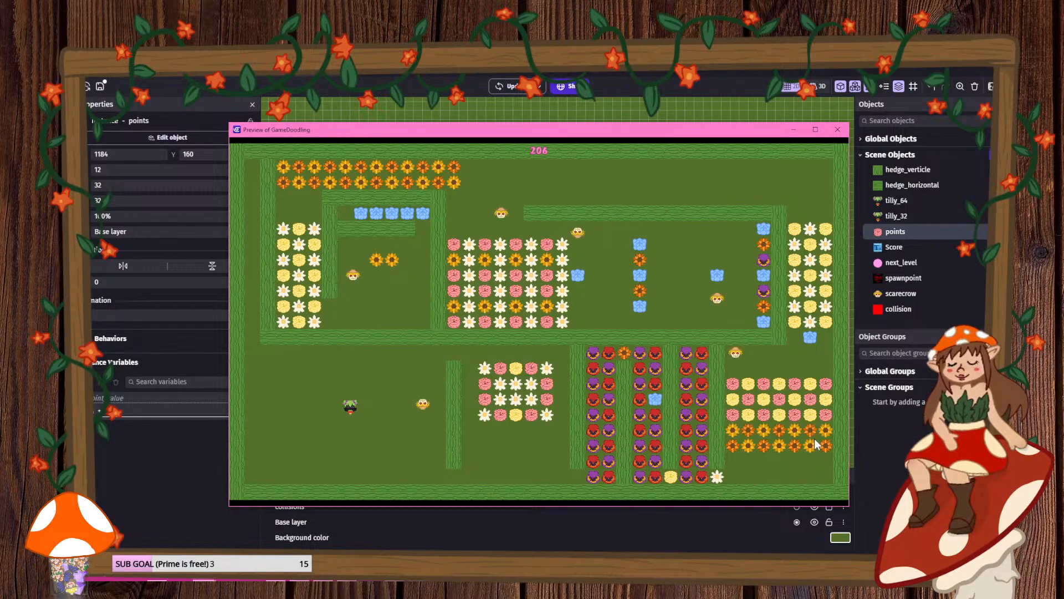
- Guide the character around the hedge and collect the small pink, white and yellow flower block in the neighbouring room
key(Down)
key(Right)
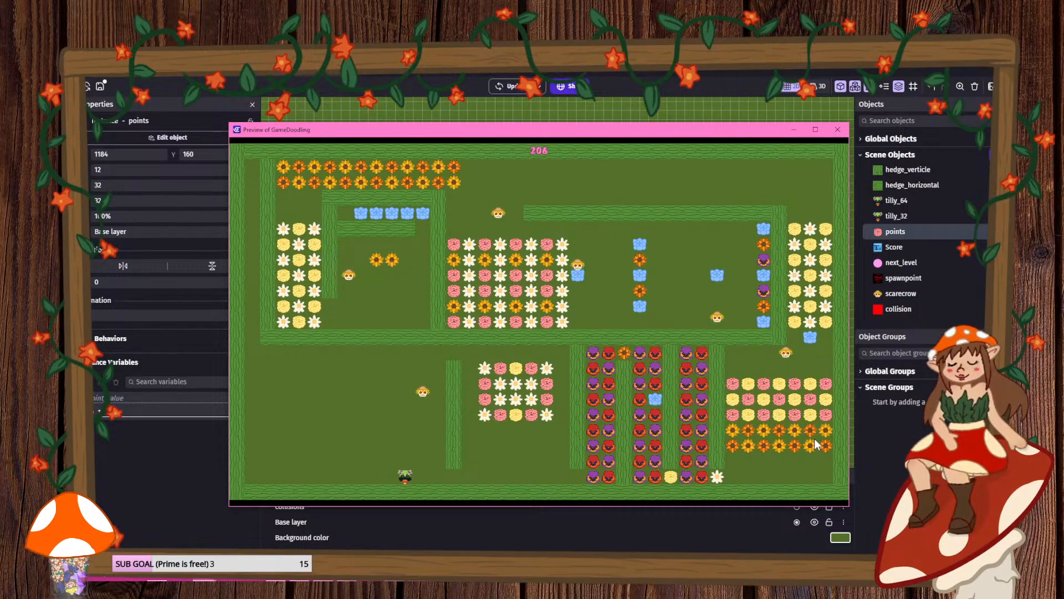
key(Right)
key(Up)
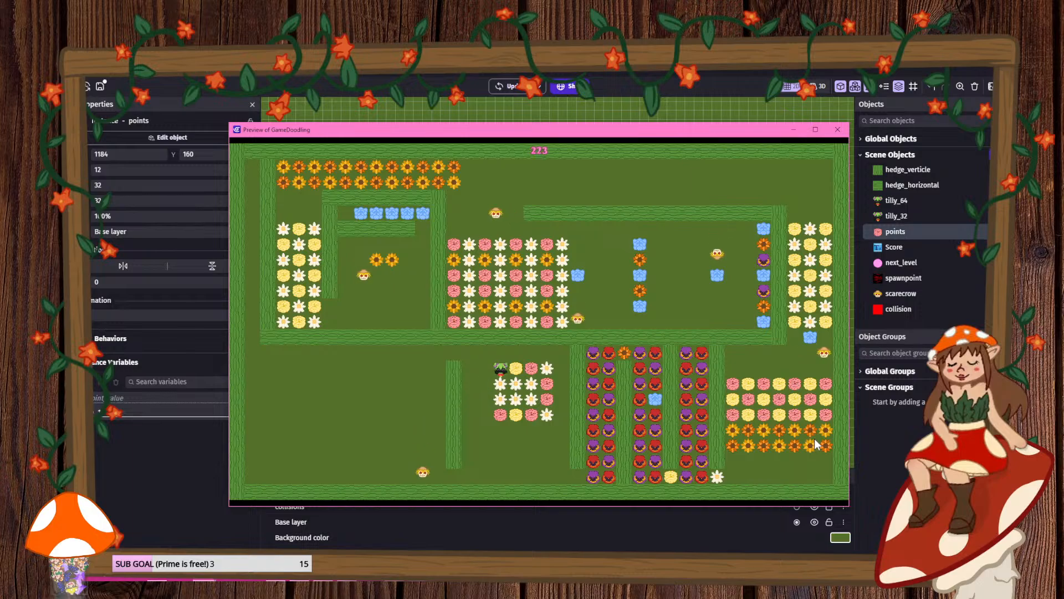
key(Right)
key(Down)
key(Down)
key(Left)
key(Up)
key(Right)
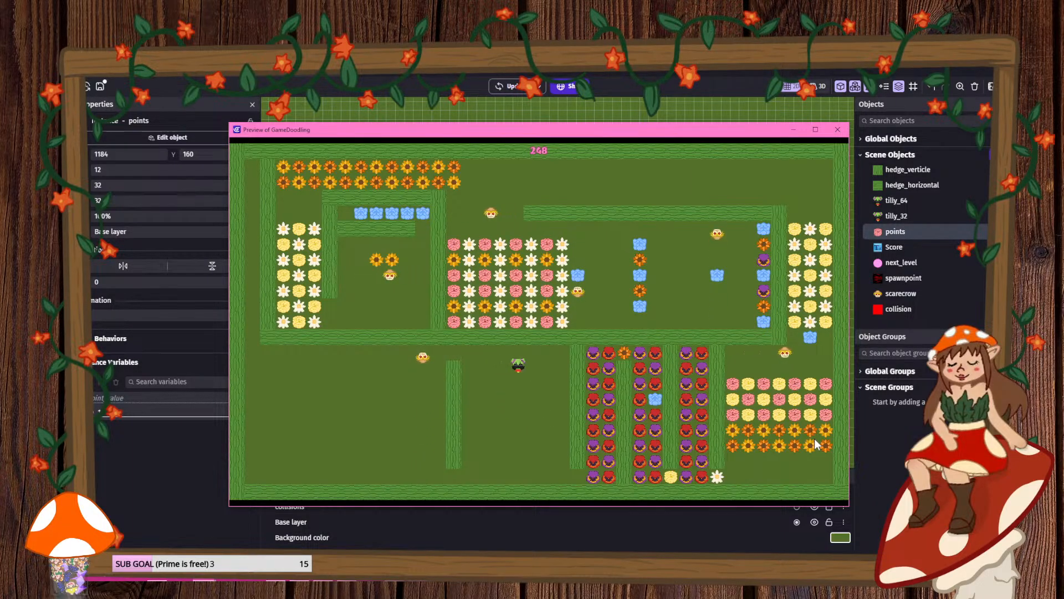
- Play-test the first two hedge lanes by collecting their purple and red flowers, plus the orange and blue ones among them
key(Down)
key(Down)
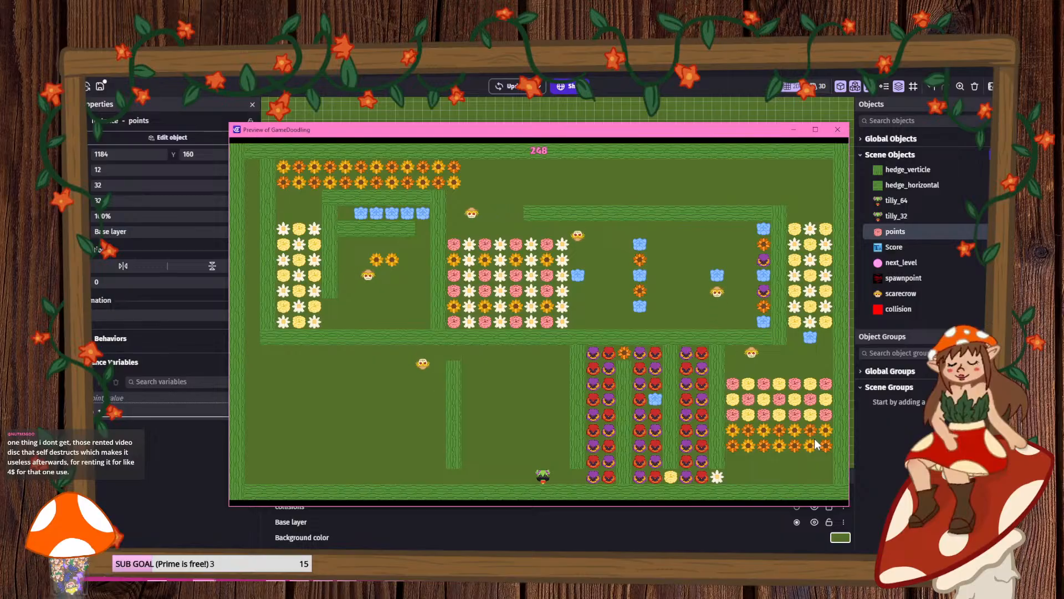
key(Right)
key(Up)
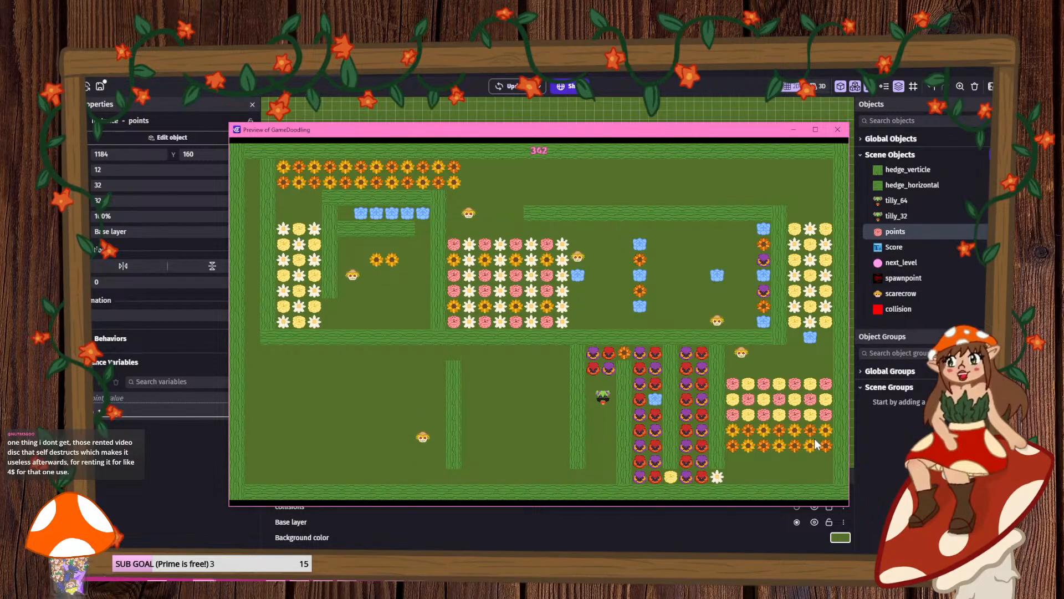
key(Up)
key(Right)
key(Down)
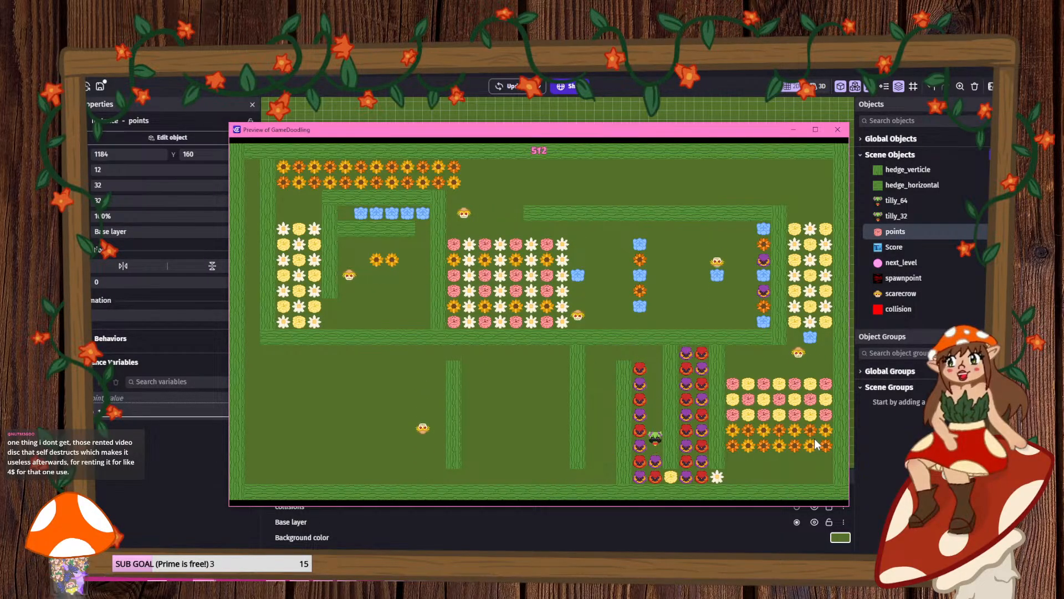
key(Left)
key(Up)
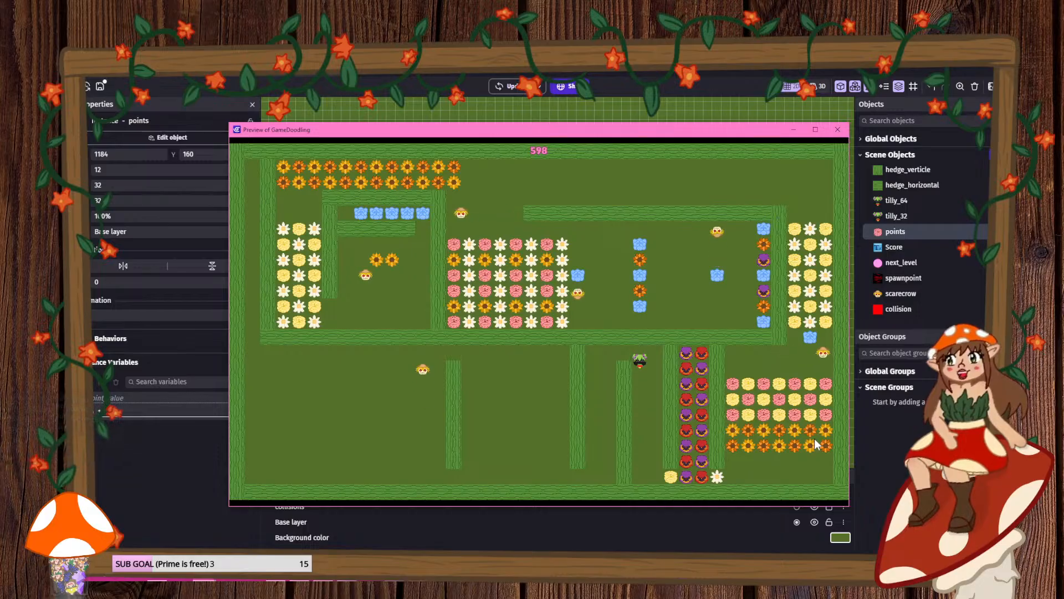
- Collect the yellow and white flowers at the lanes' southern openings and clear the third lane of purple and red flowers
key(Down)
key(Right)
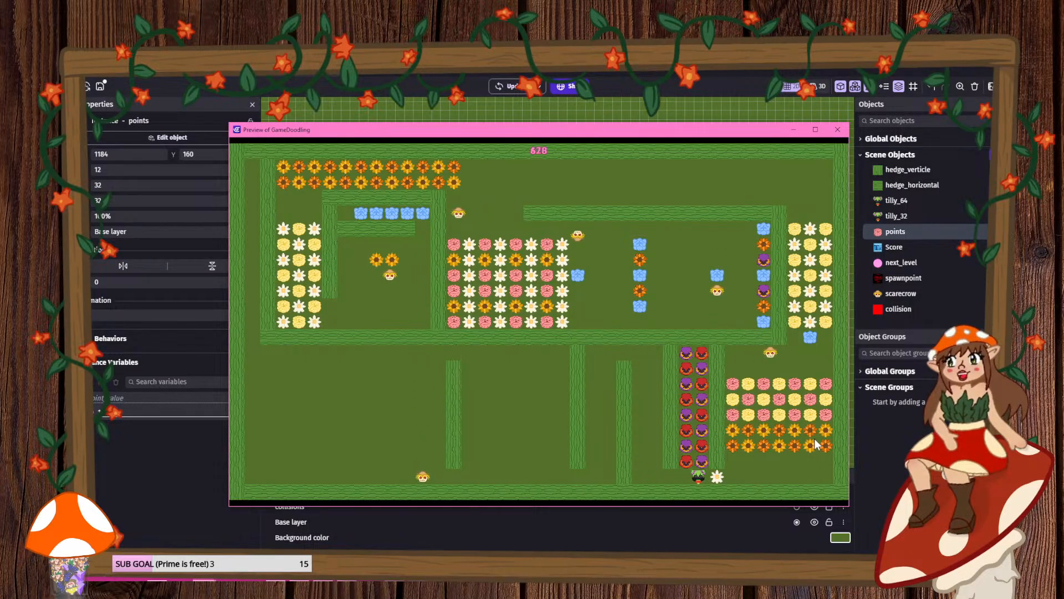
key(Right)
key(Left)
key(Up)
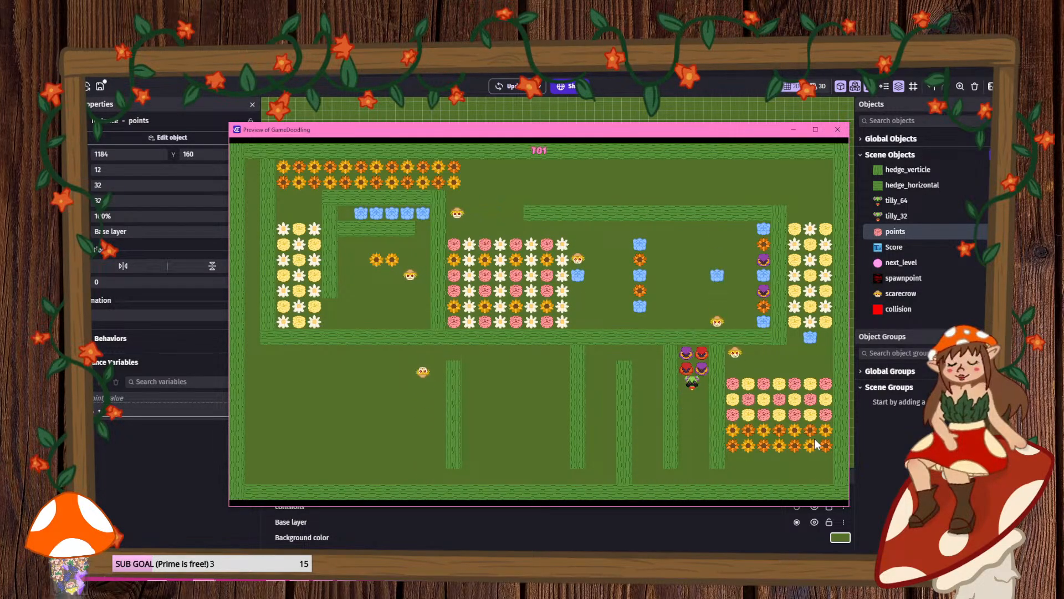
key(Down)
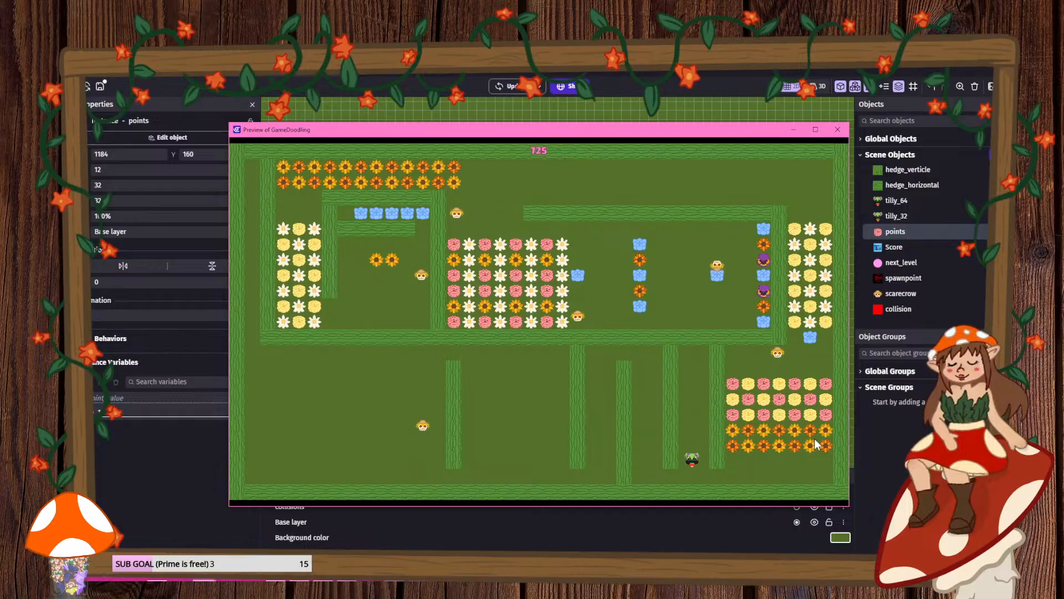
- Play-test collecting the southeastern field of pink, yellow and orange flowers
key(Right)
key(Up)
key(Right)
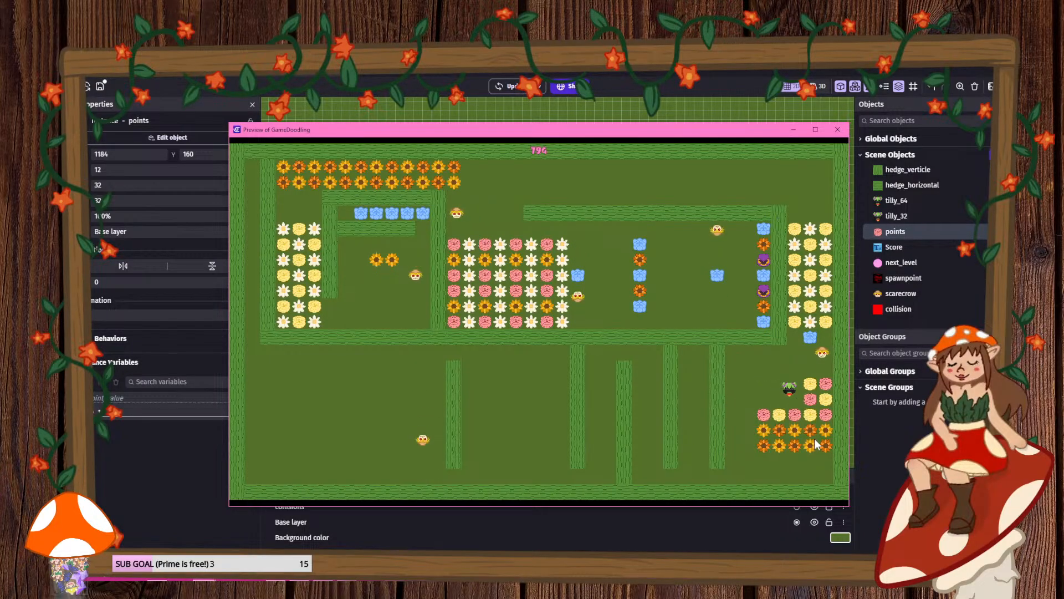
key(Down)
key(Left)
key(Up)
key(Right)
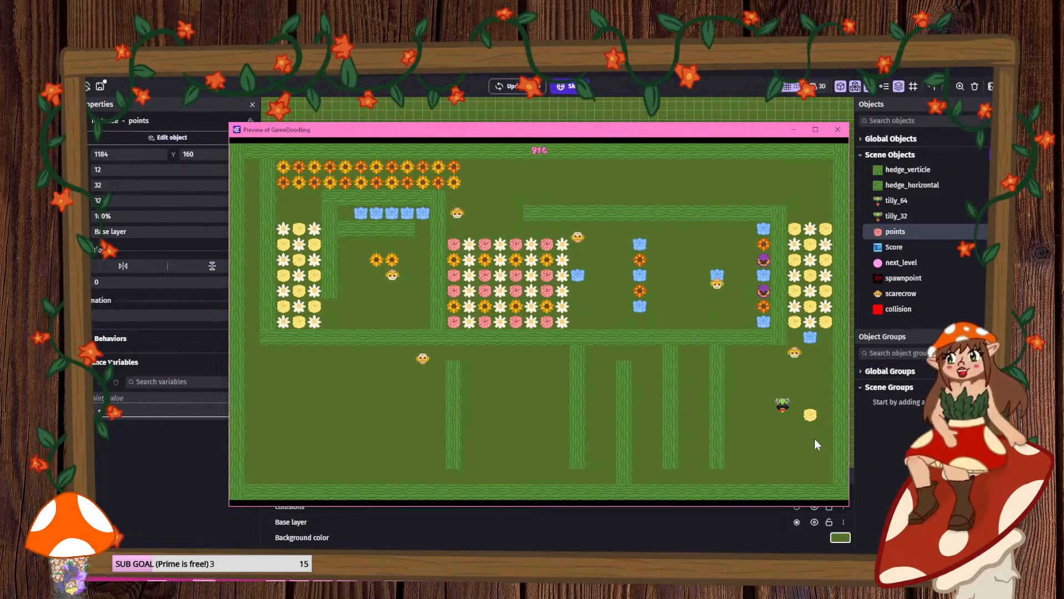
- Play-test collecting the last yellow flower, the lone blue one and the northeastern block of white and yellow flowers
key(Up)
key(Left)
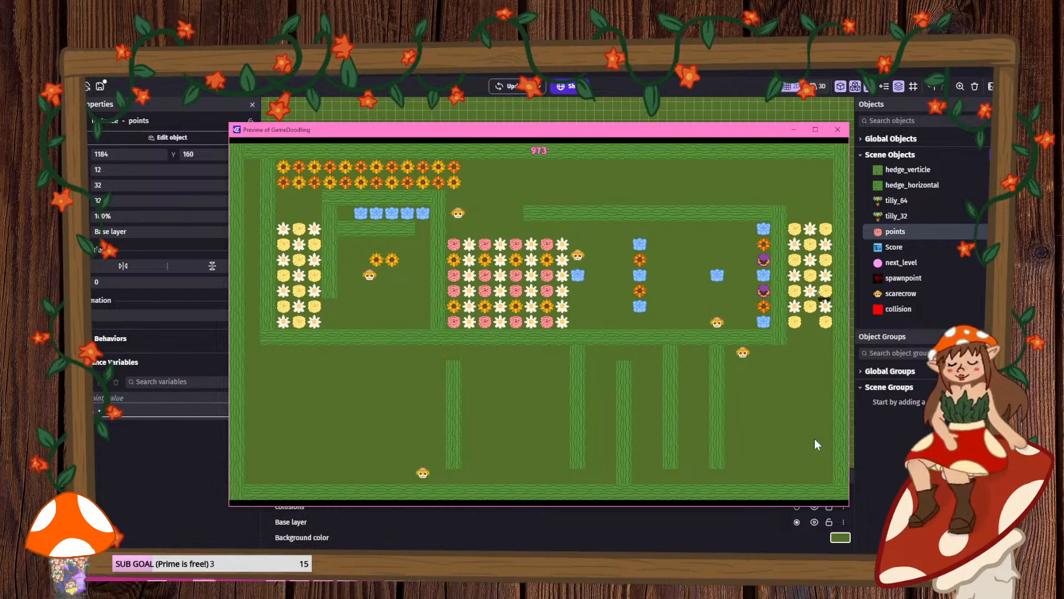
key(Up)
key(Left)
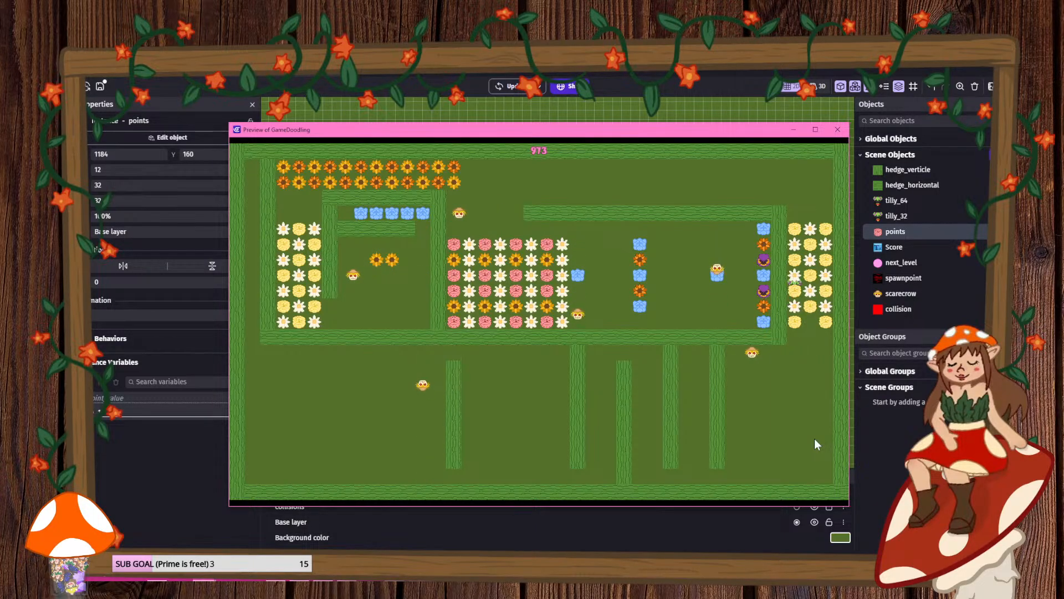
key(Up)
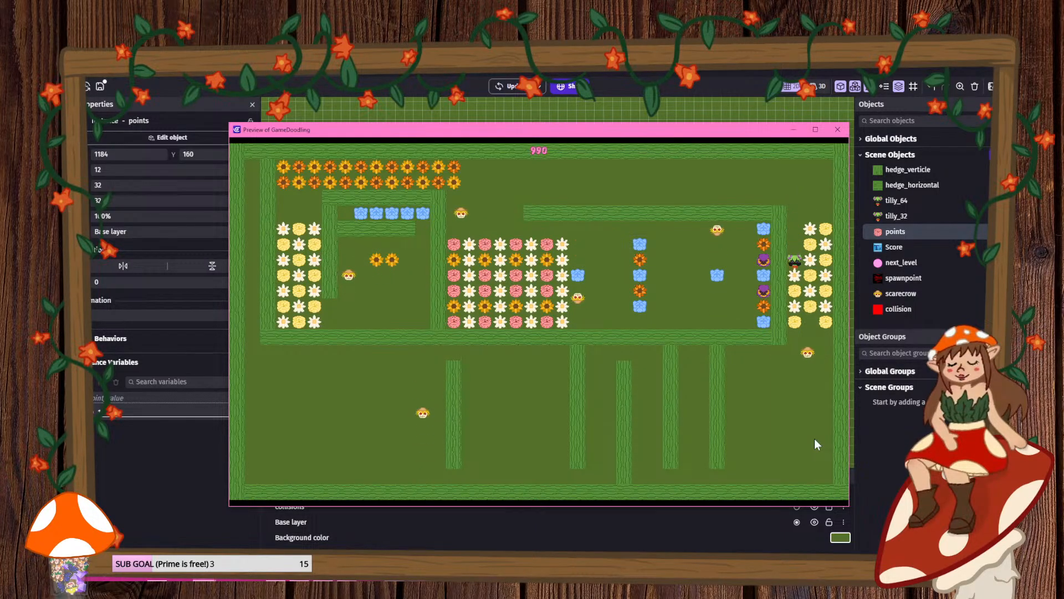
key(Down)
key(Right)
key(Up)
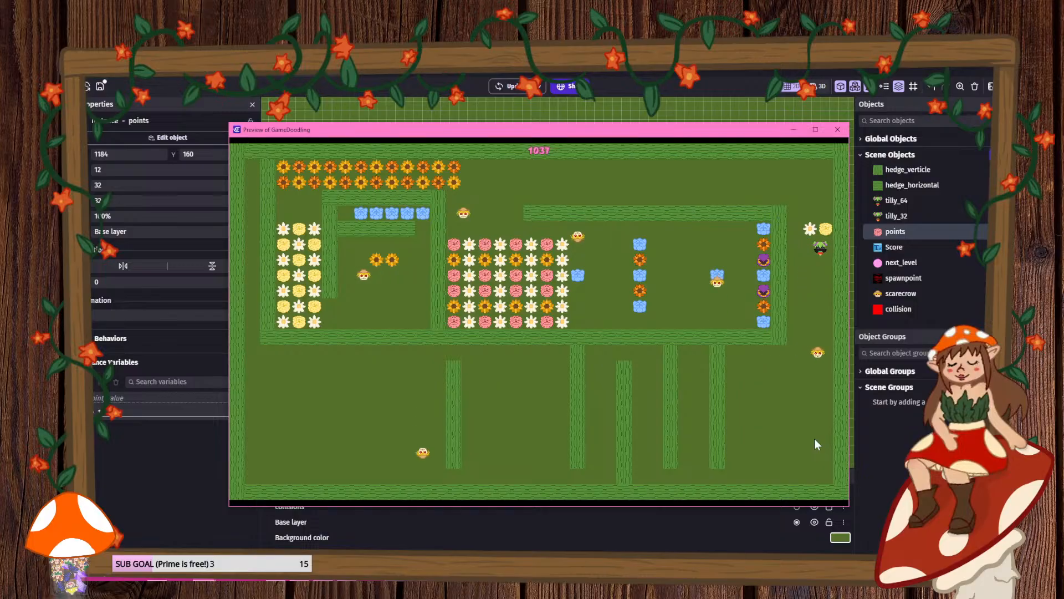
key(Up)
key(Left)
key(Up)
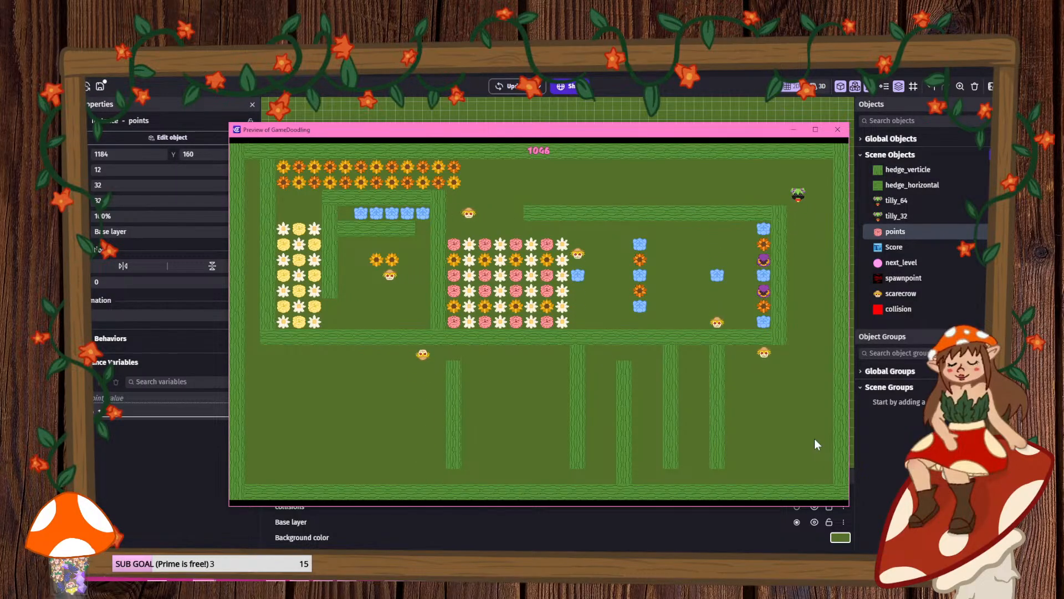
- Run west along the northern corridor and collect the double row of orange flowers
key(Left)
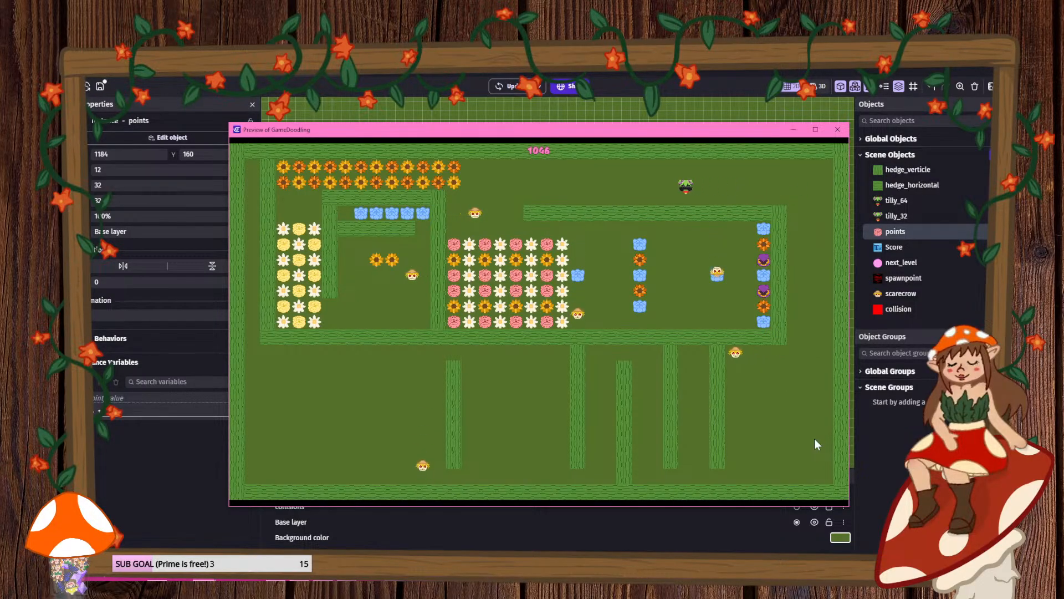
key(Left)
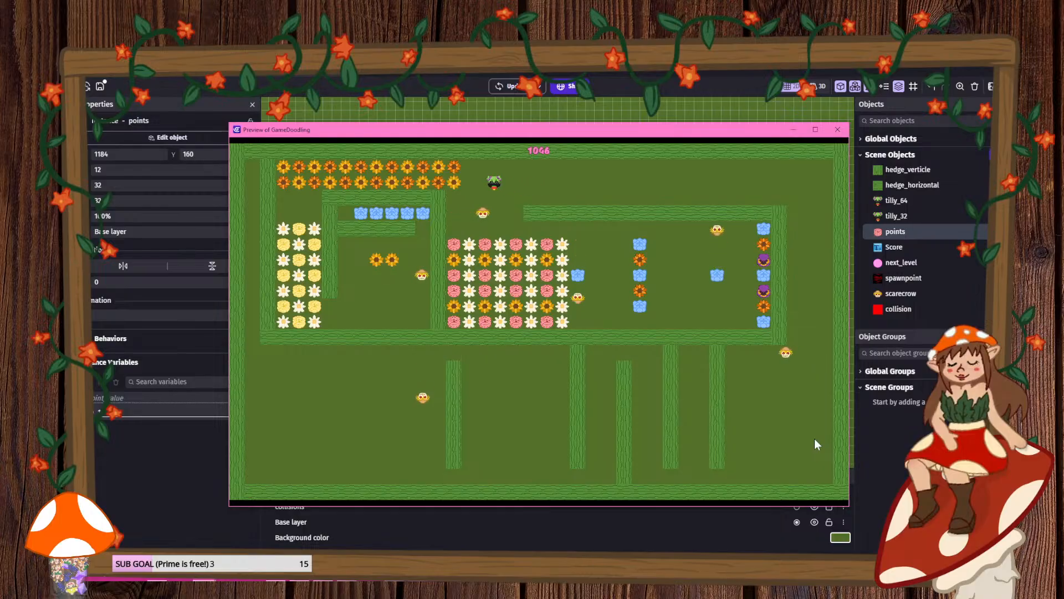
key(Left)
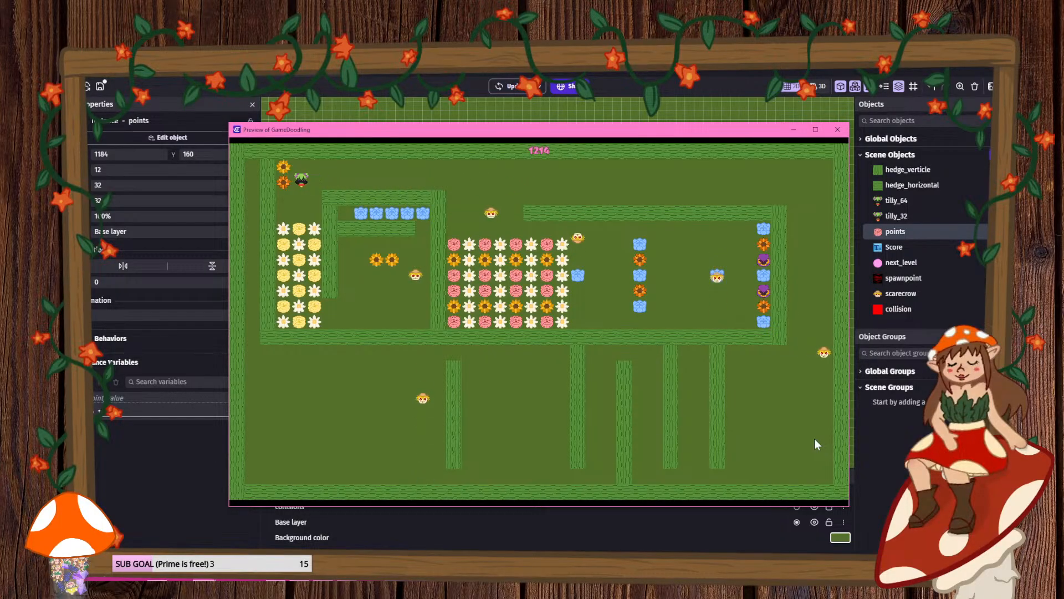
- Collect the last orange flowers and clear the western corridor's block of white and yellow flowers
key(Down)
key(Right)
key(Down)
key(Left)
key(Down)
key(Right)
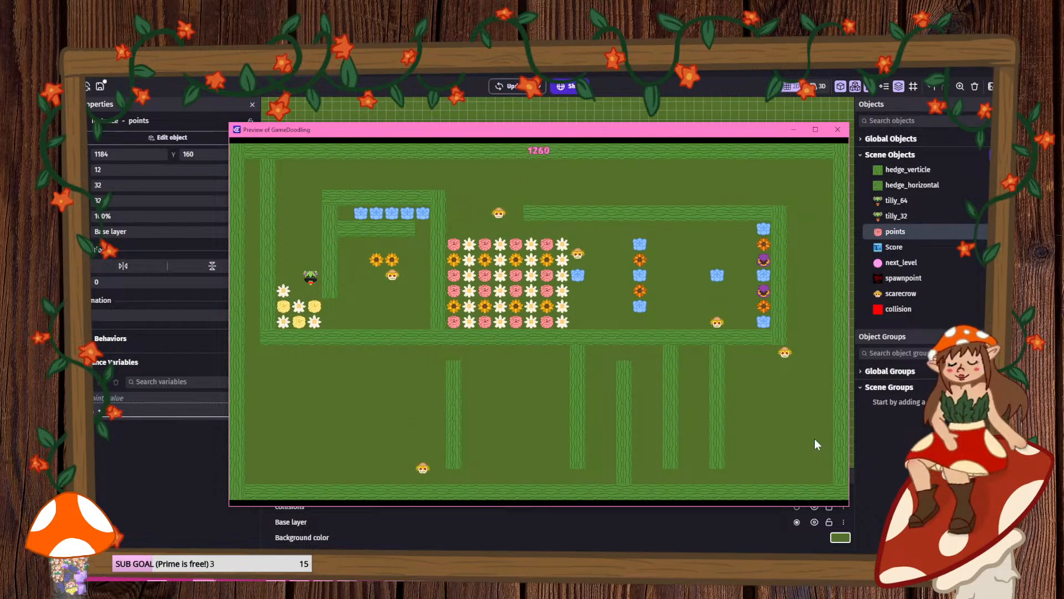
key(Down)
key(Left)
key(Down)
key(Right)
key(Up)
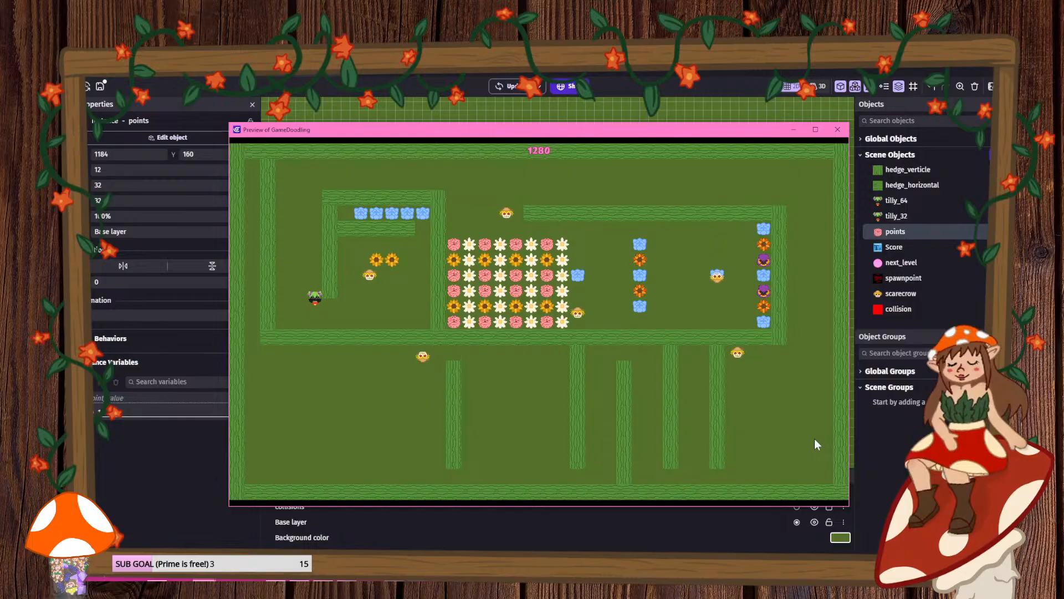
- Enter the inner room, avoid its scarecrow, and collect the two orange flowers and the row of blue flowers
key(Down)
key(Right)
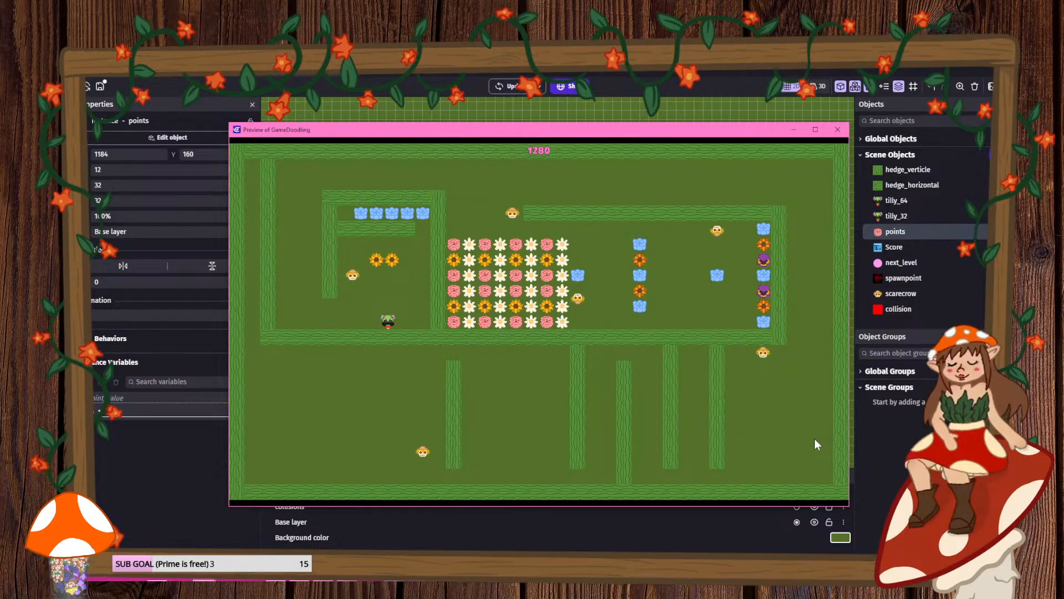
key(Right)
key(Up)
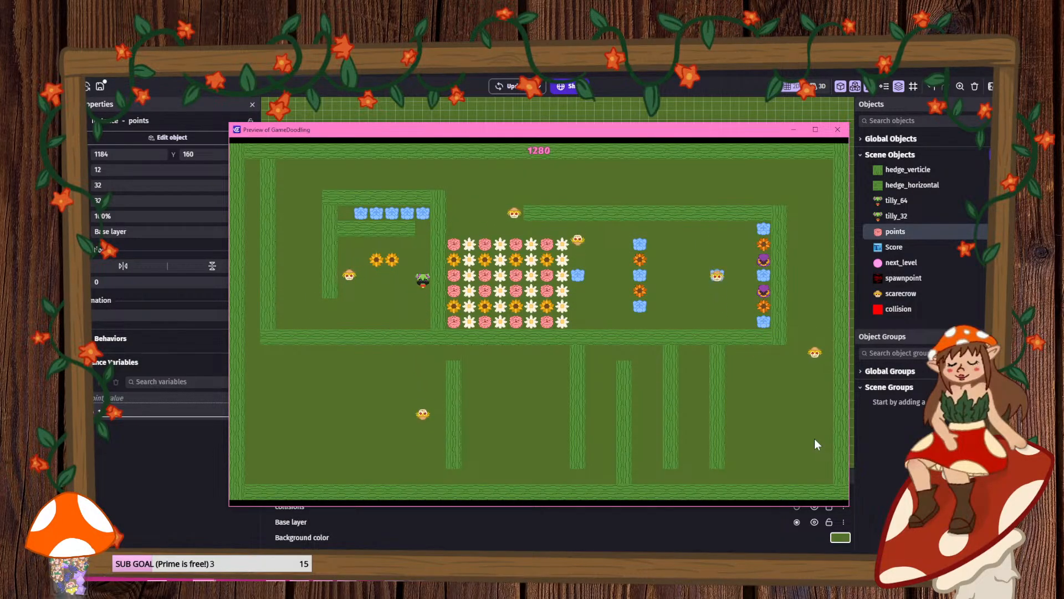
key(Left)
key(Right)
key(Right)
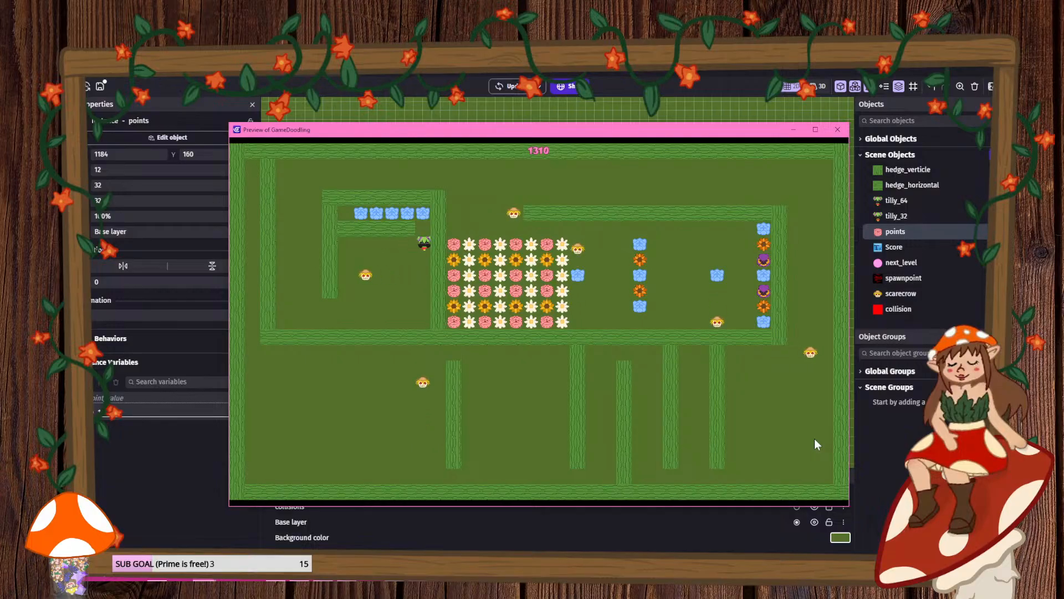
key(Up)
key(Left)
key(Right)
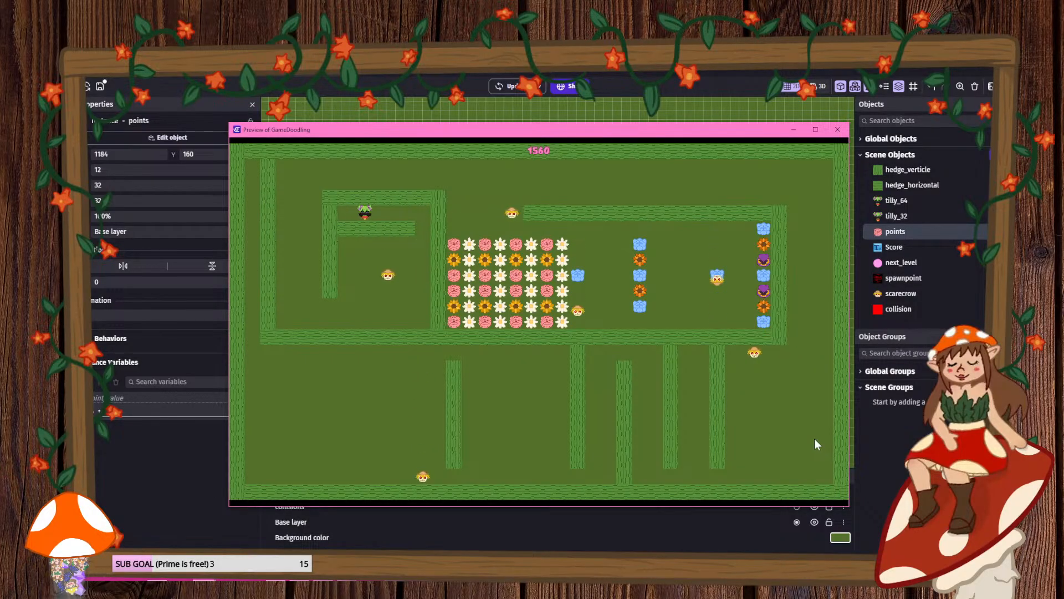
- Guide the character out of the inner room and back along the northern corridor to the central flower field
key(Down)
key(Left)
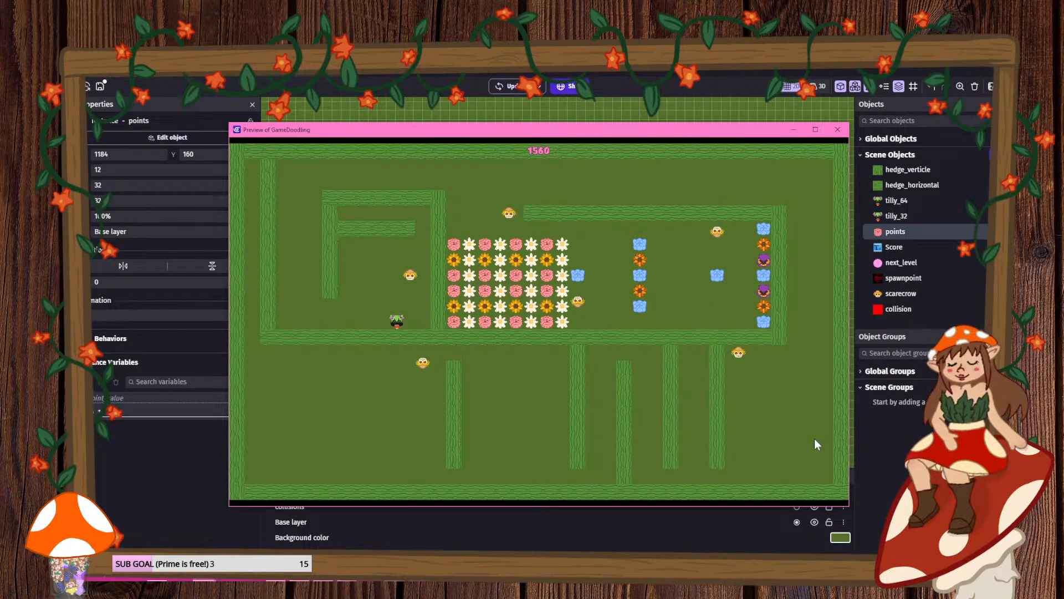
key(Up)
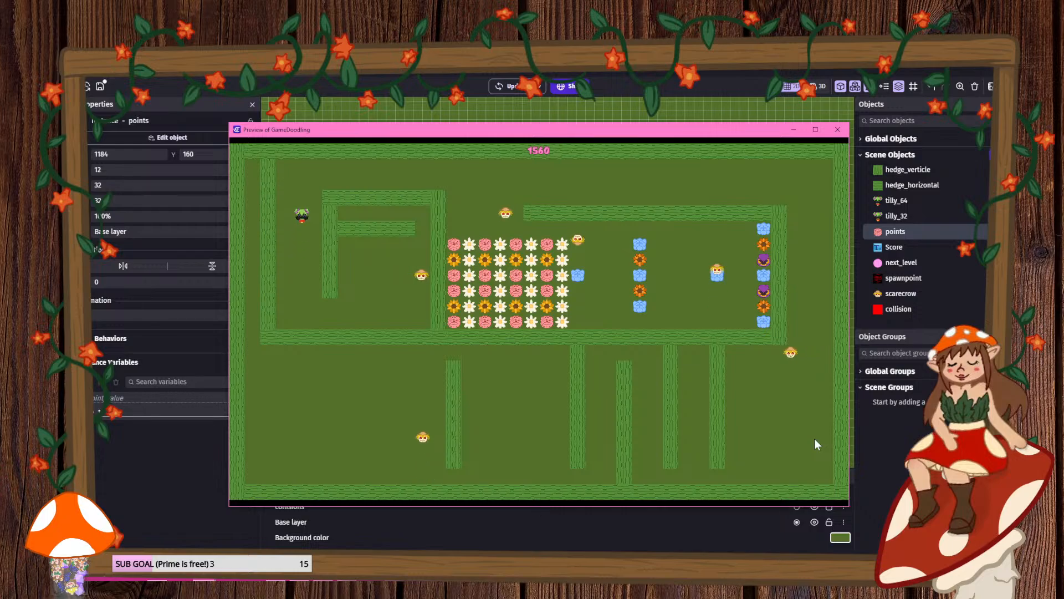
key(Right)
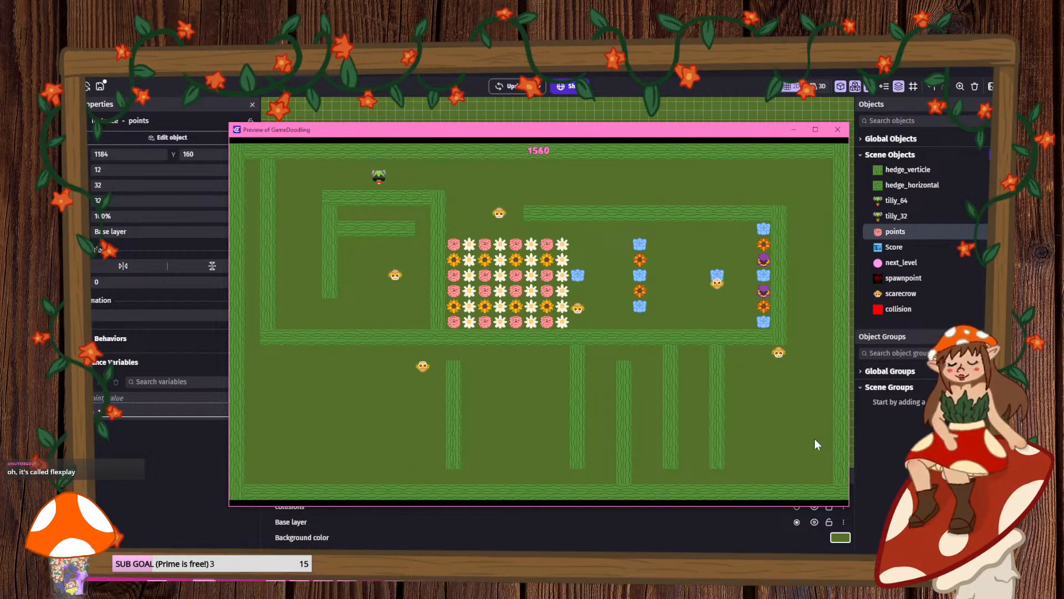
key(Right)
key(Down)
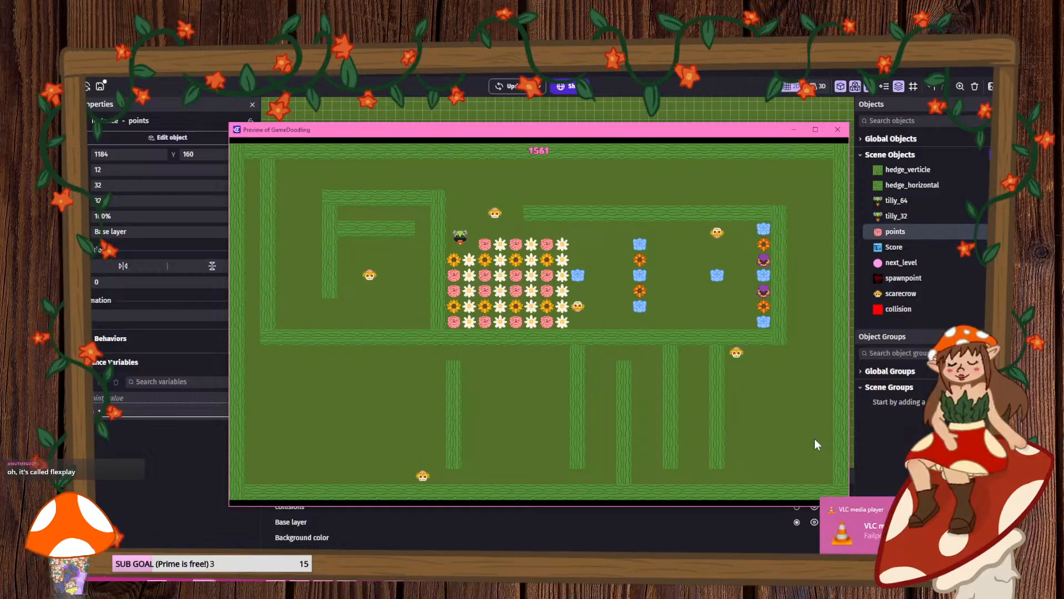
- Play-test collecting the central field of pink, white and orange flowers beside the patrolling scarecrow
key(Right)
key(Up)
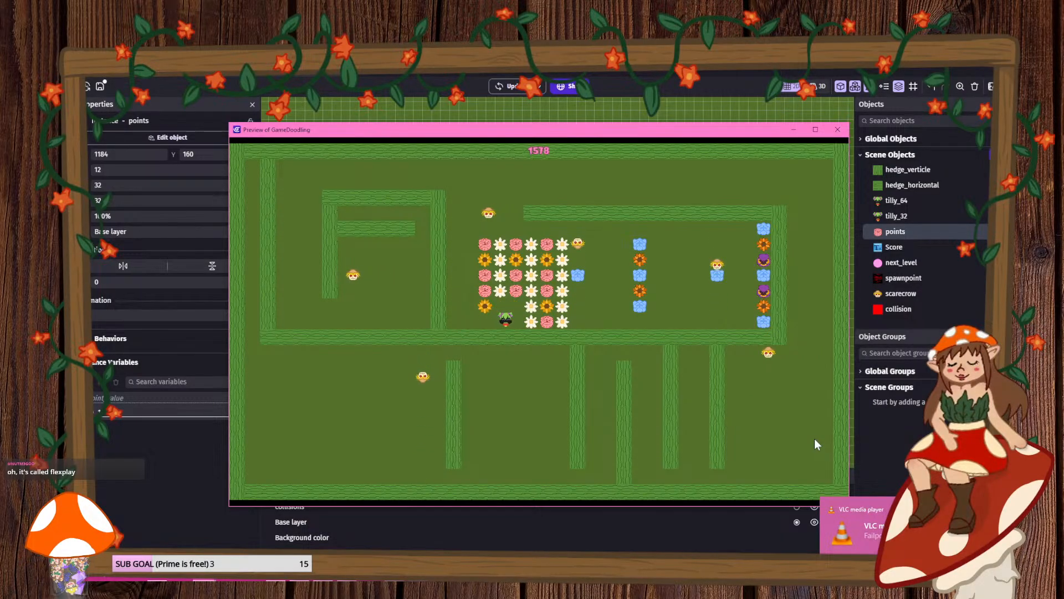
key(Down)
key(Right)
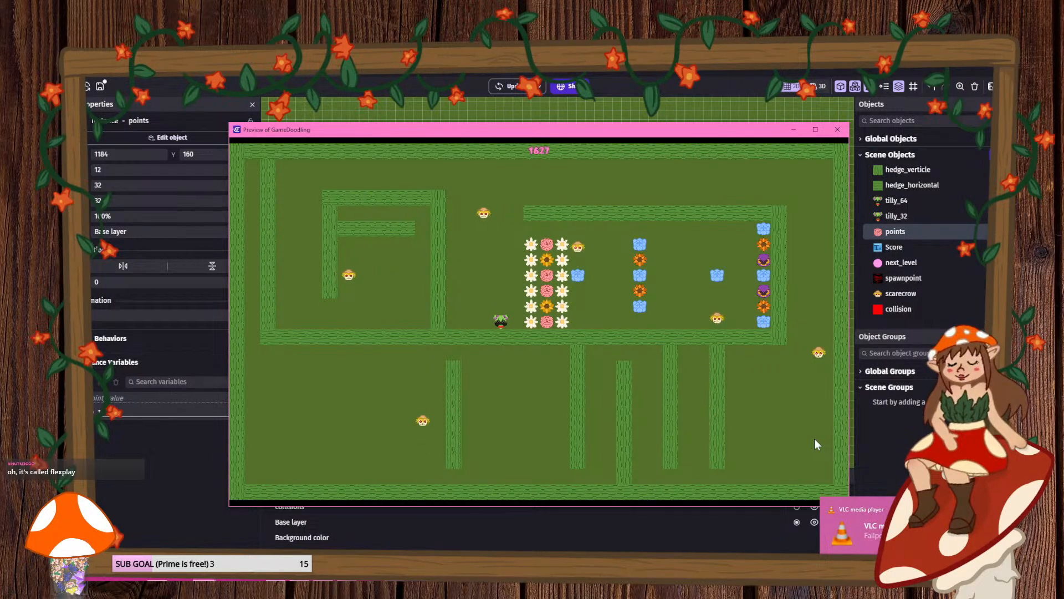
key(Left)
key(Up)
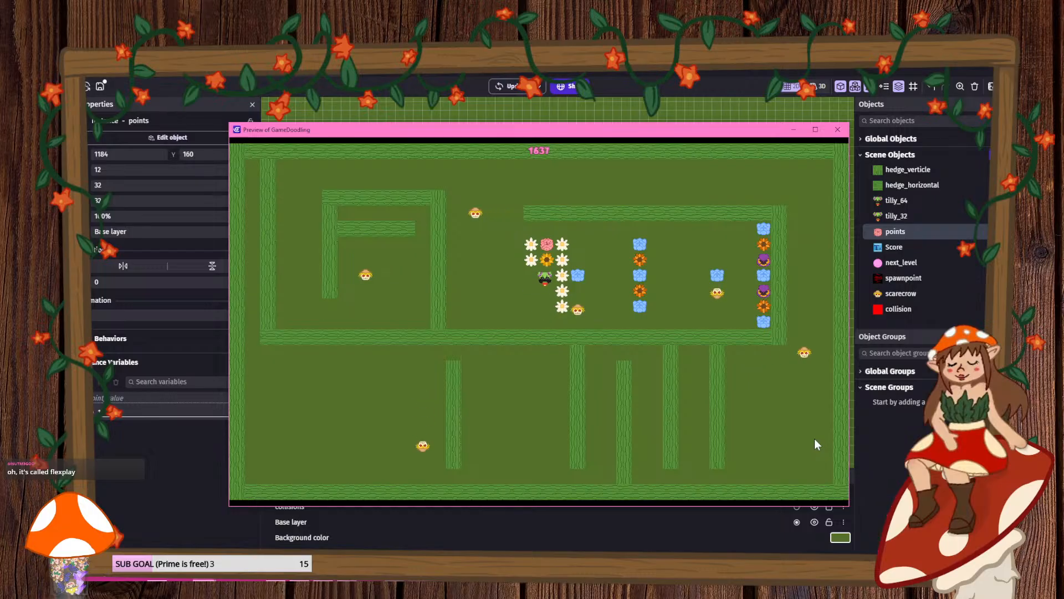
key(Down)
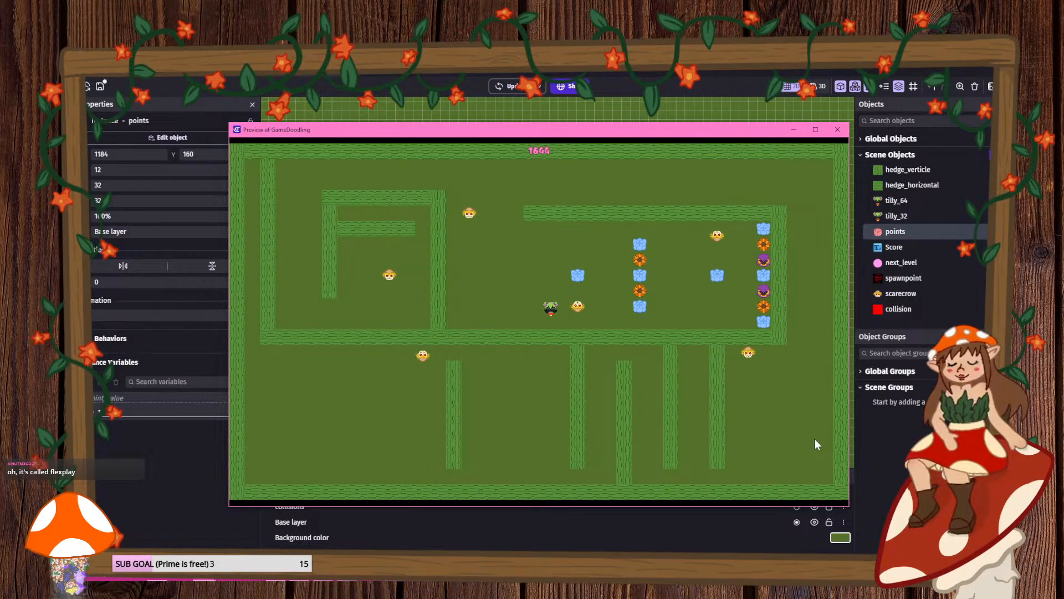
- Collect both flower columns in the eastern part of the central room and the two lone blue flowers on the scarecrow paths
key(Right)
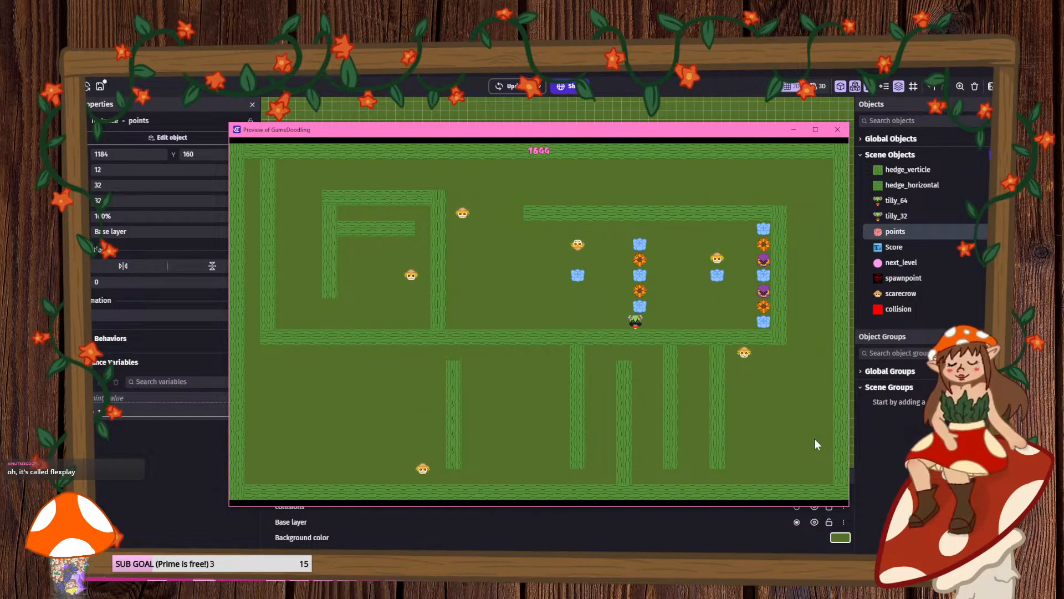
key(Up)
key(Right)
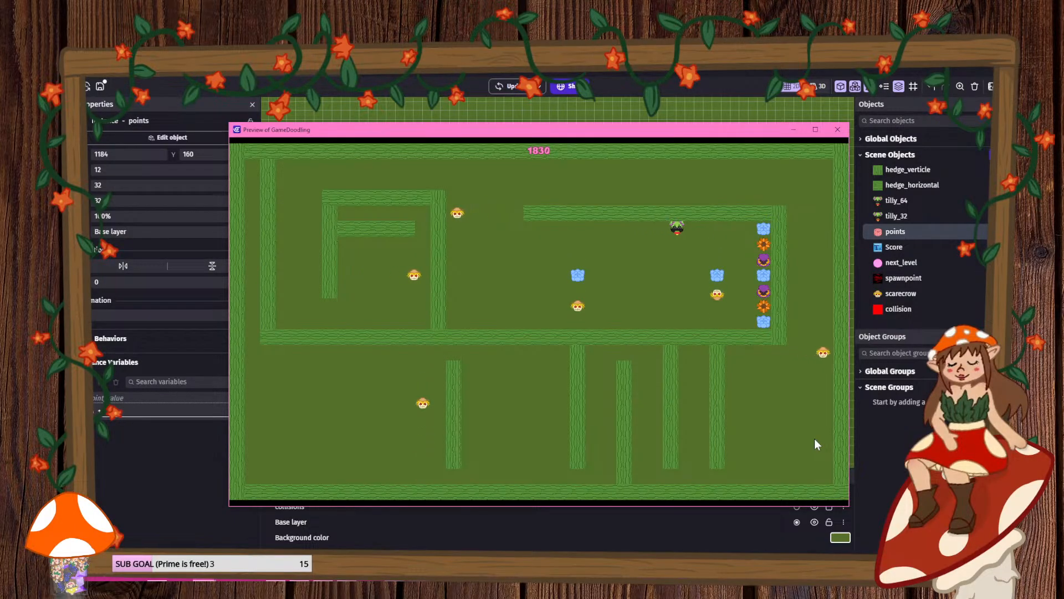
key(Down)
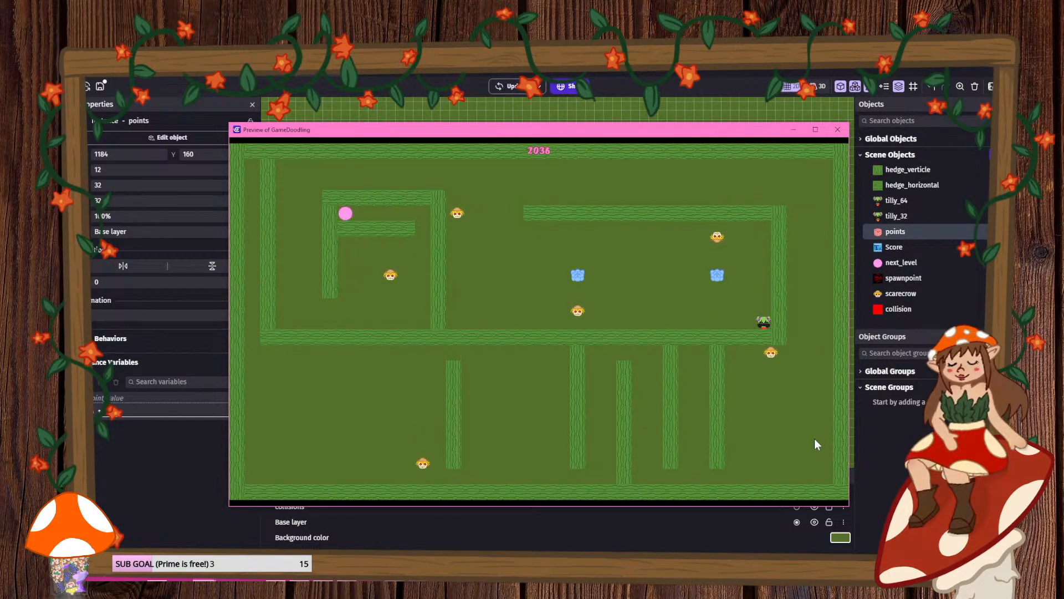
key(Up)
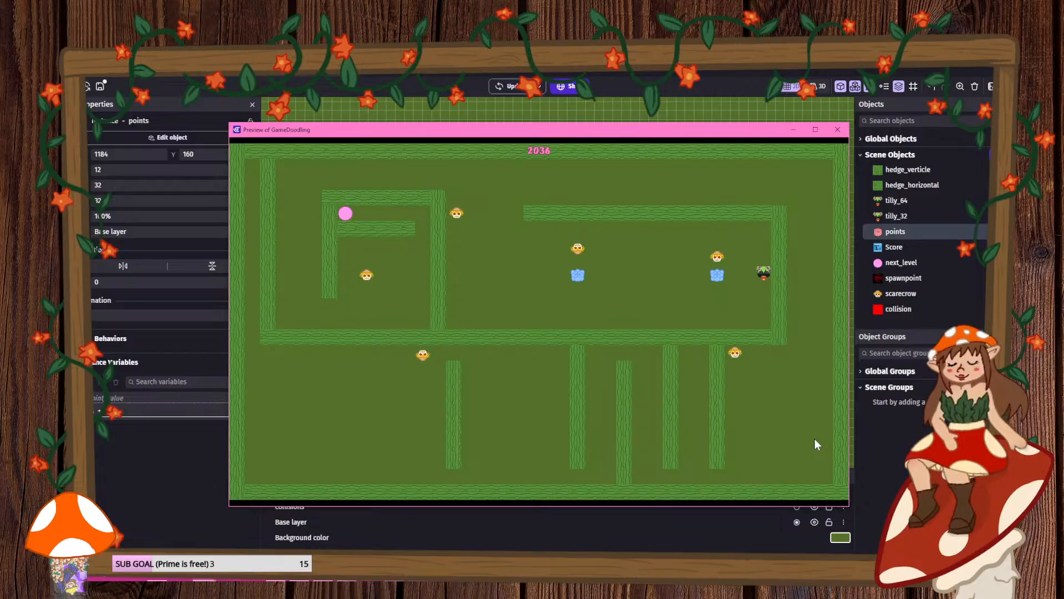
key(Left)
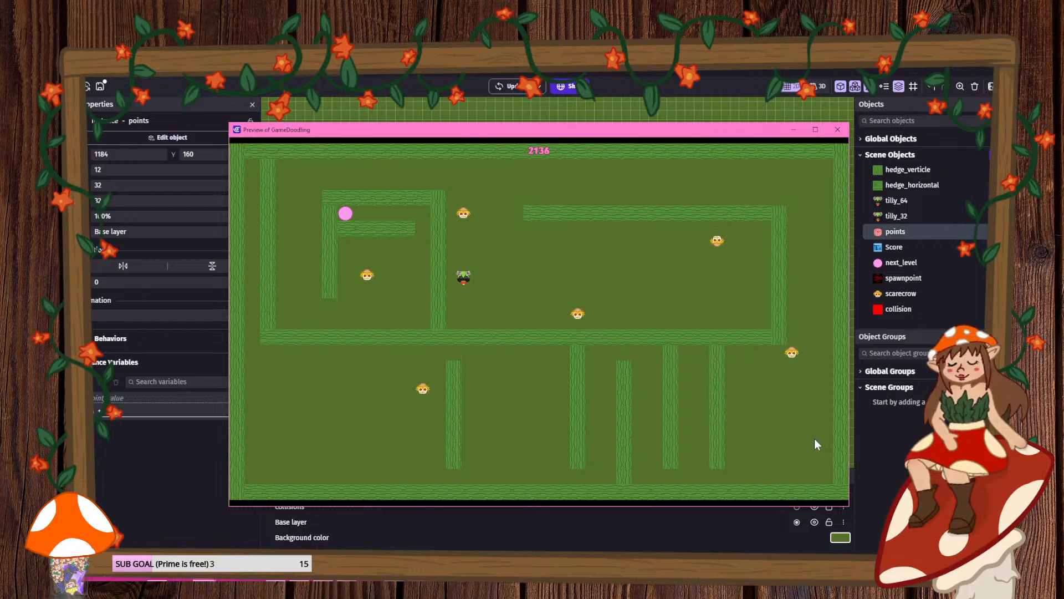
- Return past the scarecrows to the inner room and reach the pink next-level marker
key(Up)
key(Down)
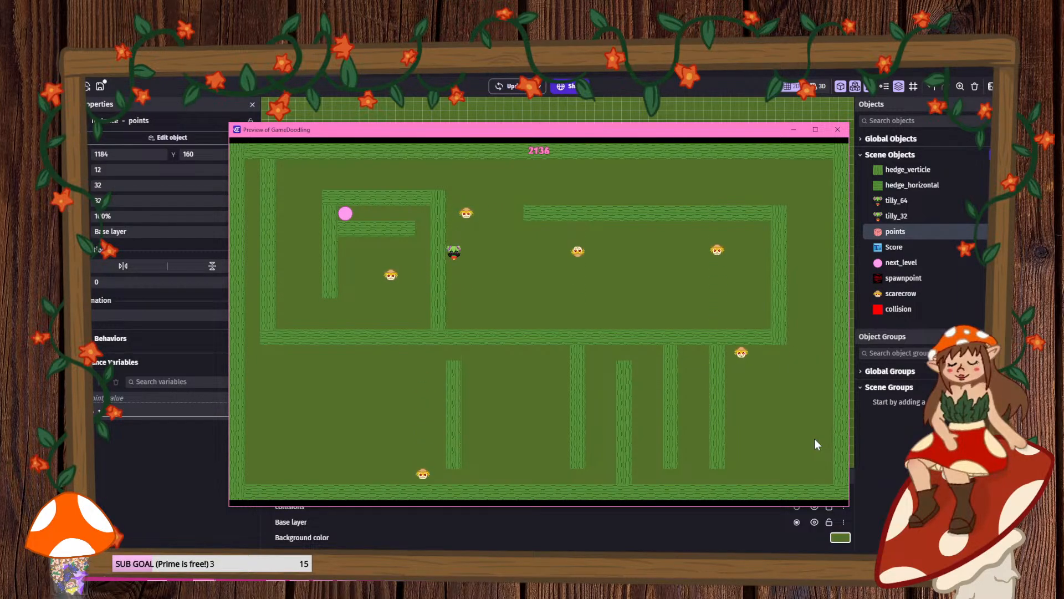
key(Left)
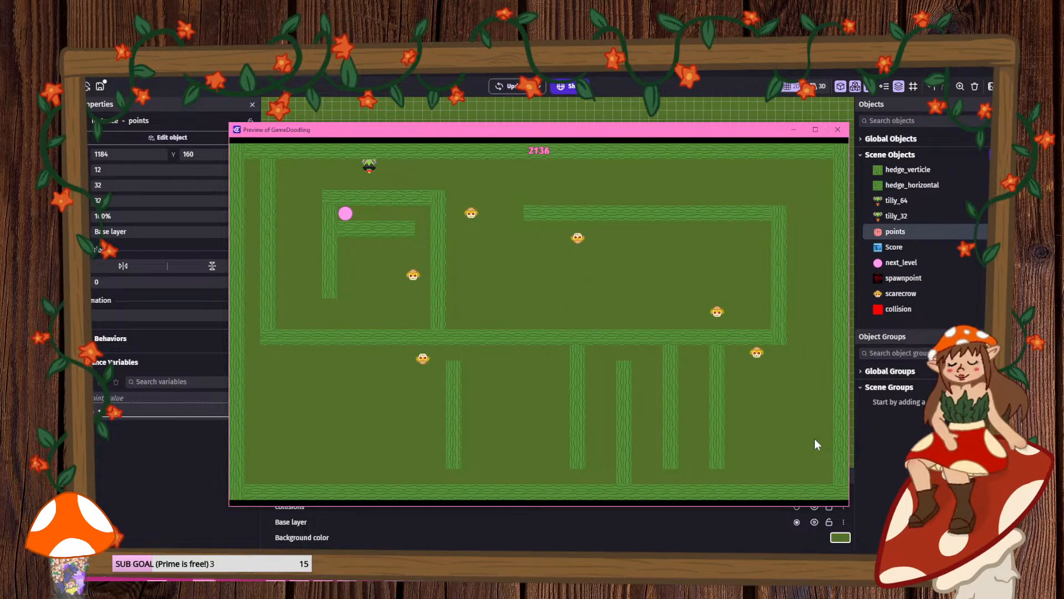
key(Down)
key(Down)
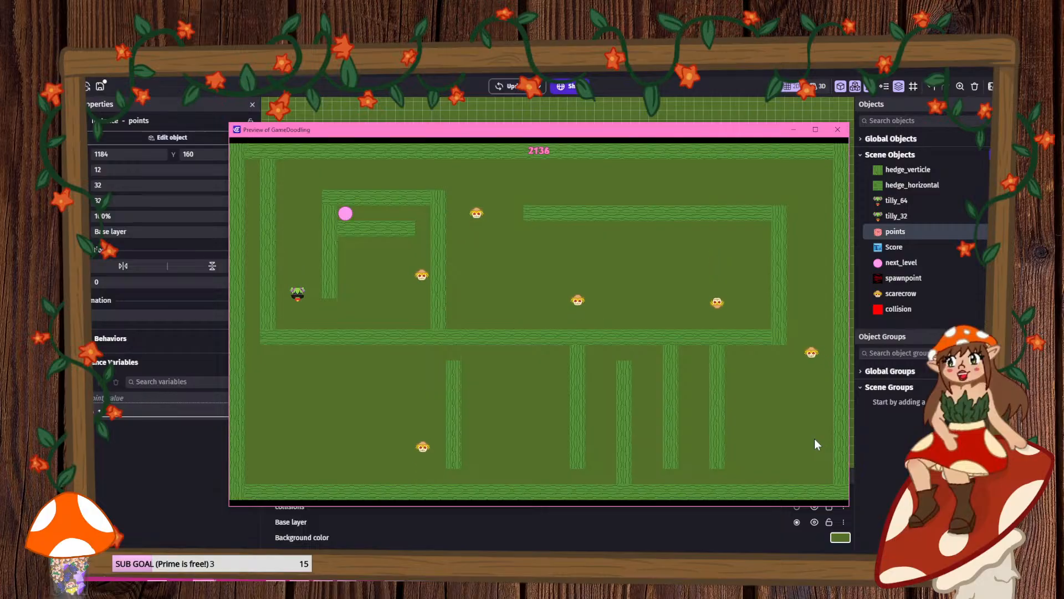
key(Right)
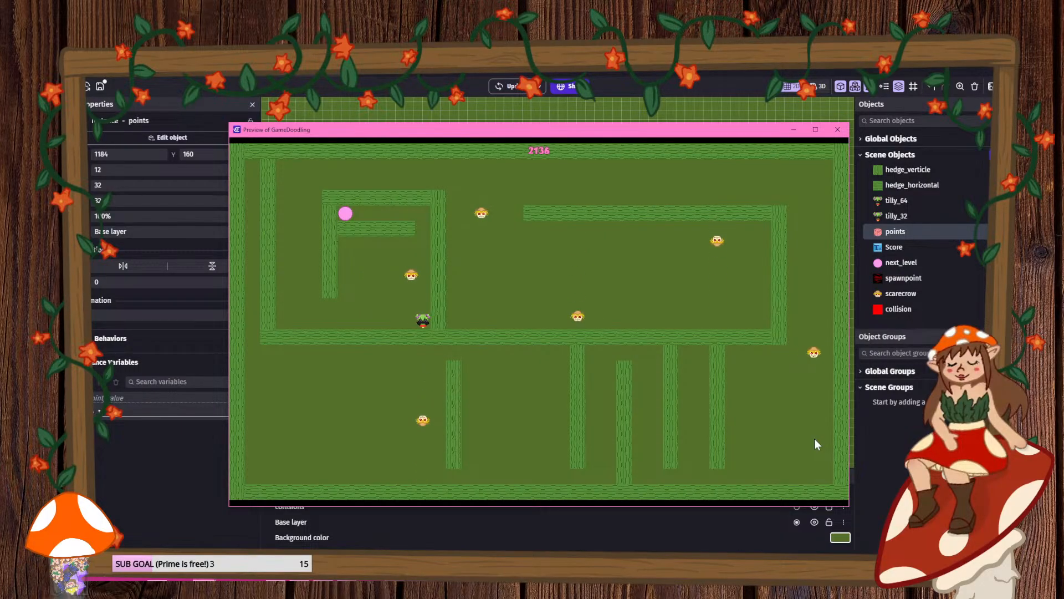
key(Up)
key(Up)
key(Left)
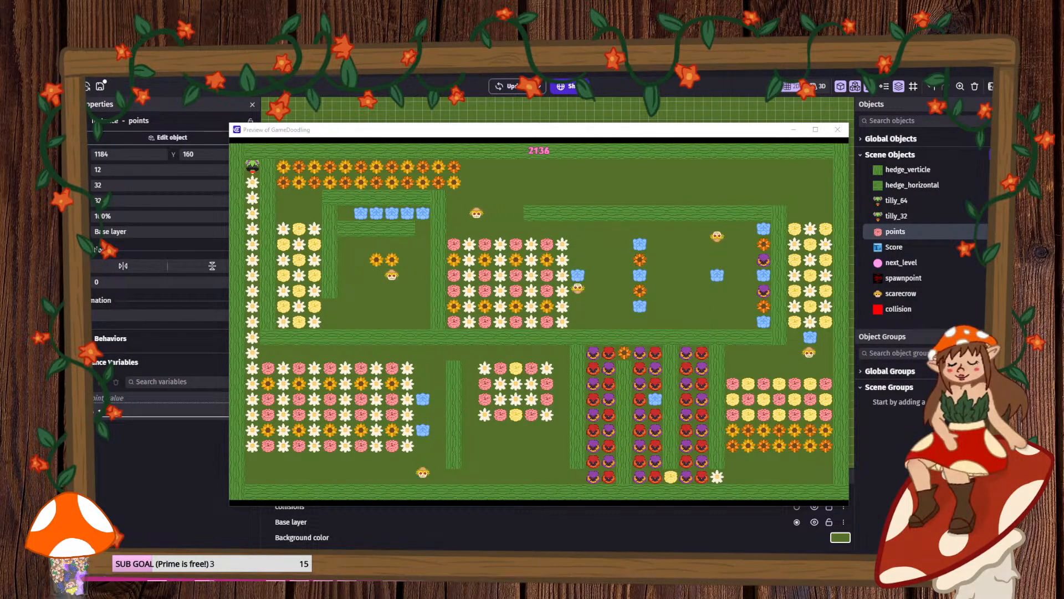
- Close the game preview, save the project and deselect the flower instances in the scene
key(alt+Tab)
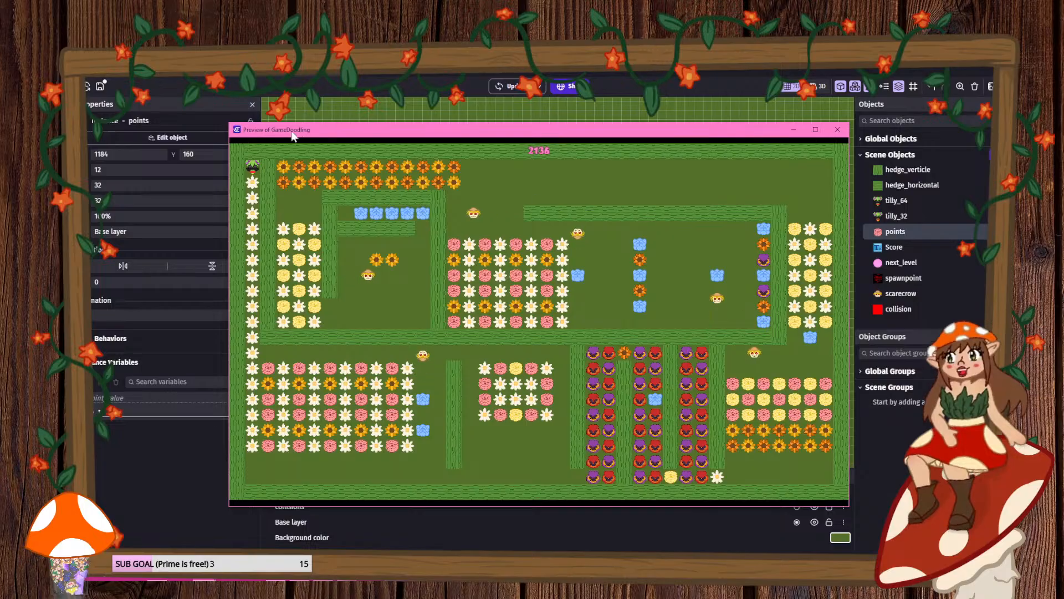
click(837, 129)
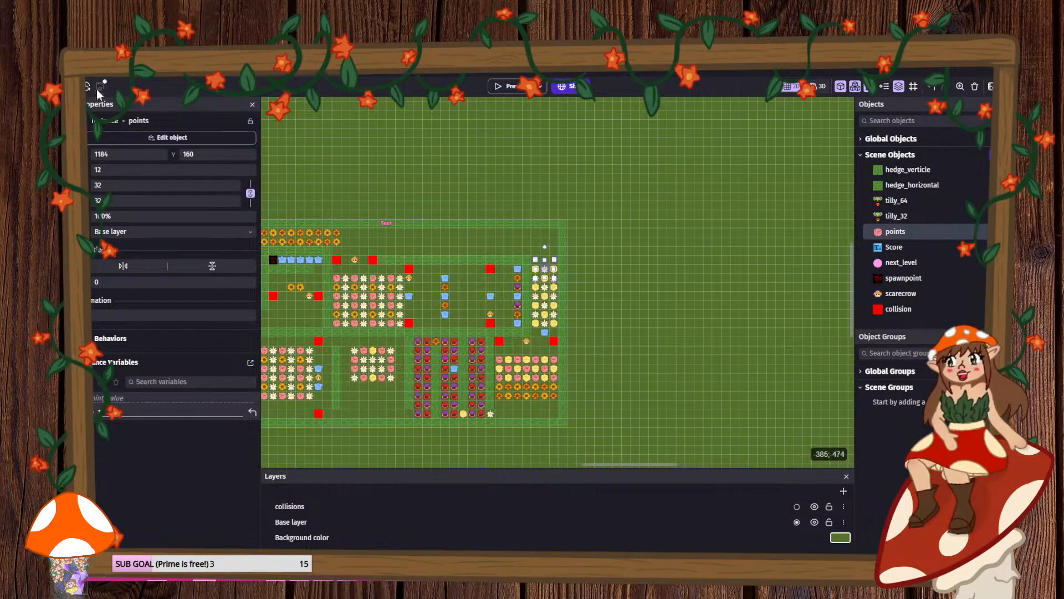
click(100, 86)
click(631, 461)
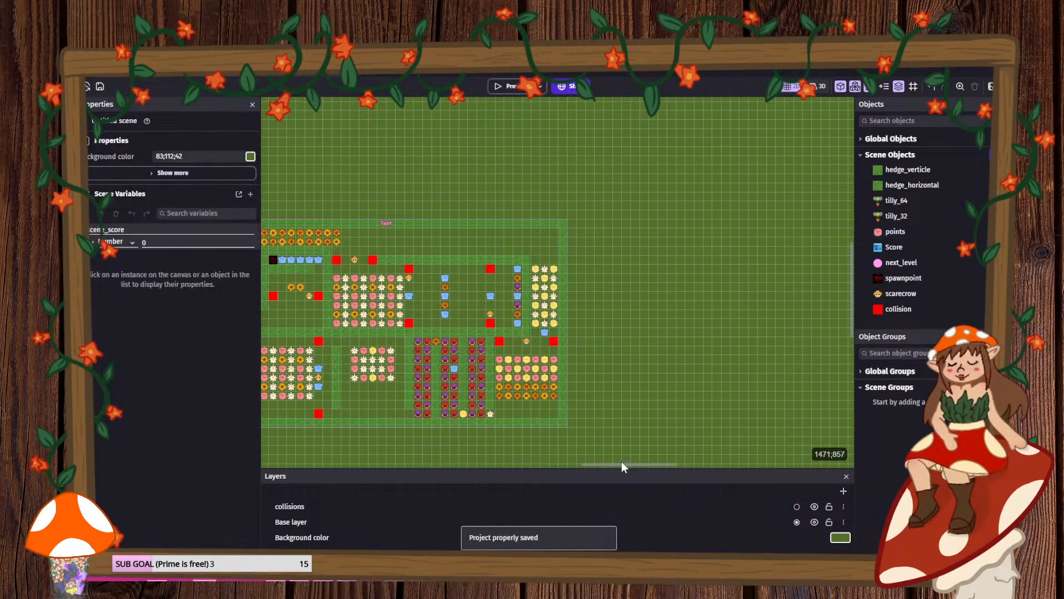
drag(621, 464, 585, 461)
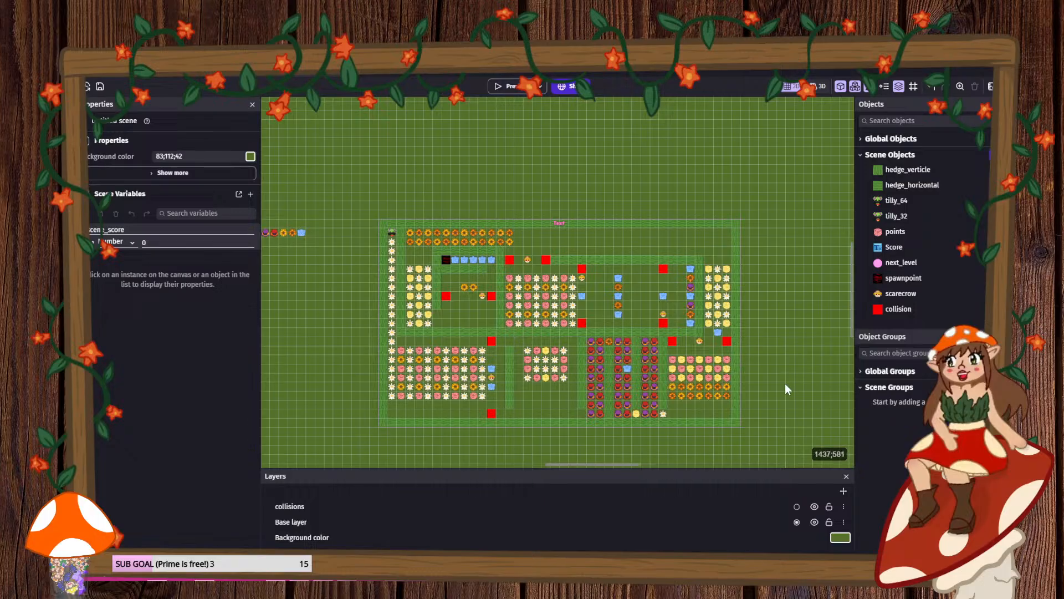
scroll(712, 370, down, 3)
scroll(783, 383, up, 6)
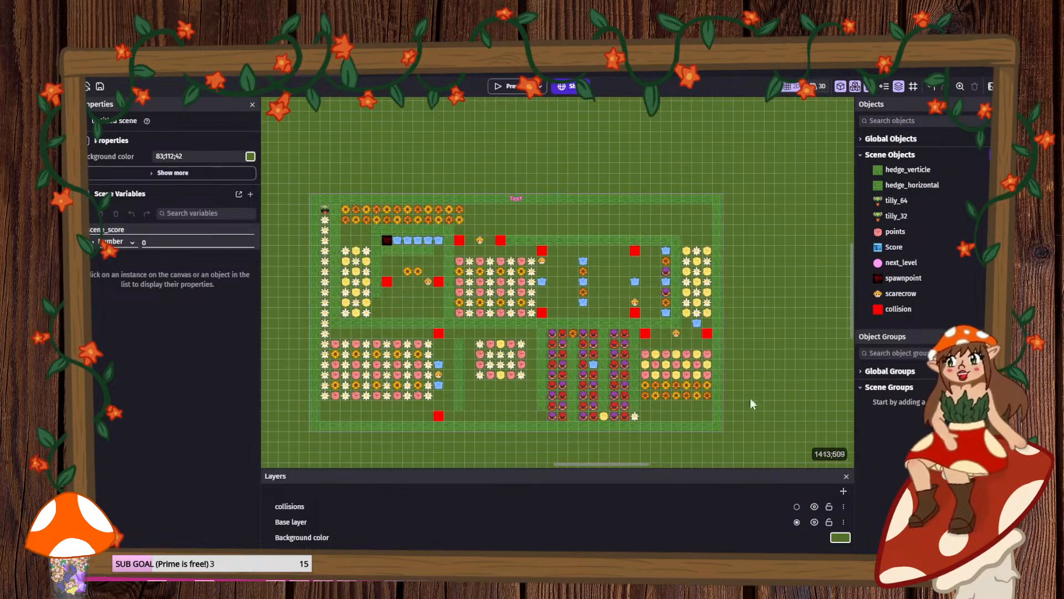
mouse_move(630, 464)
mouse_down()
mouse_move(613, 467)
mouse_move(622, 466)
mouse_up()
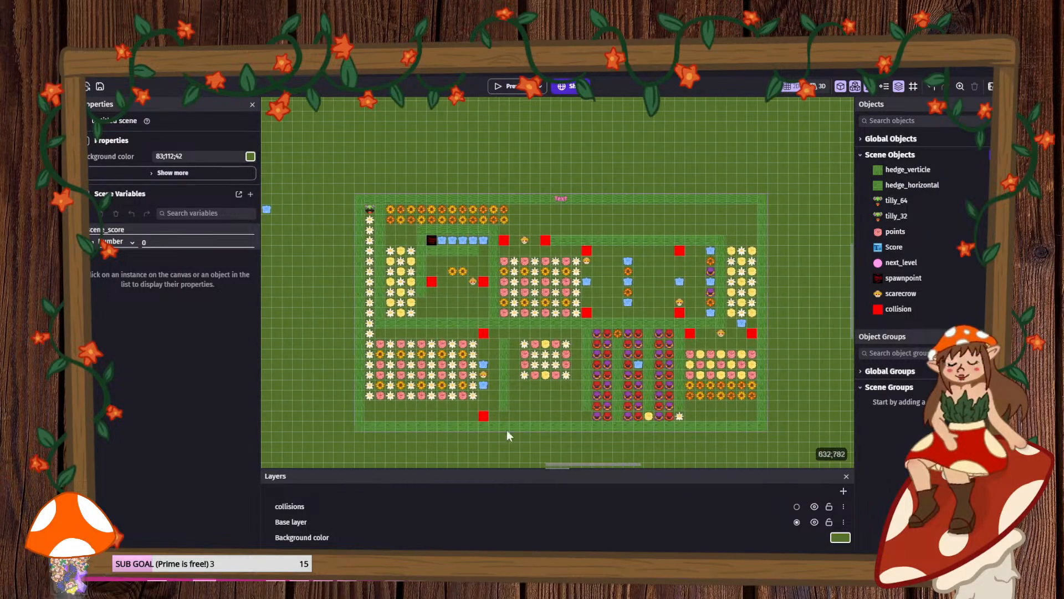
scroll(424, 387, down, 3)
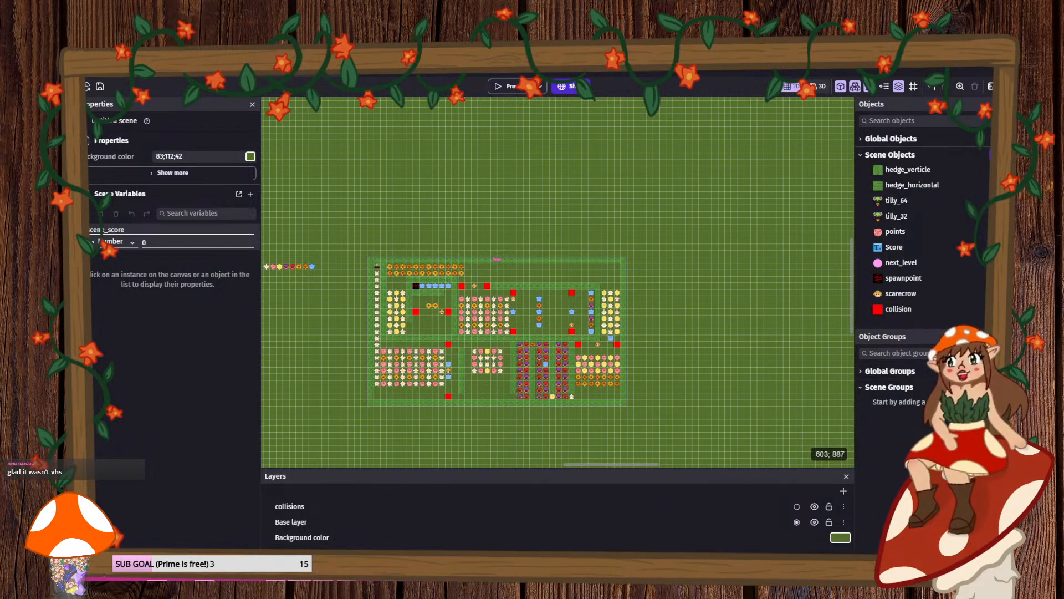
- Open the scene's events and add a sub-event beneath the beginning-of-scene event that sets the score text
click(236, 70)
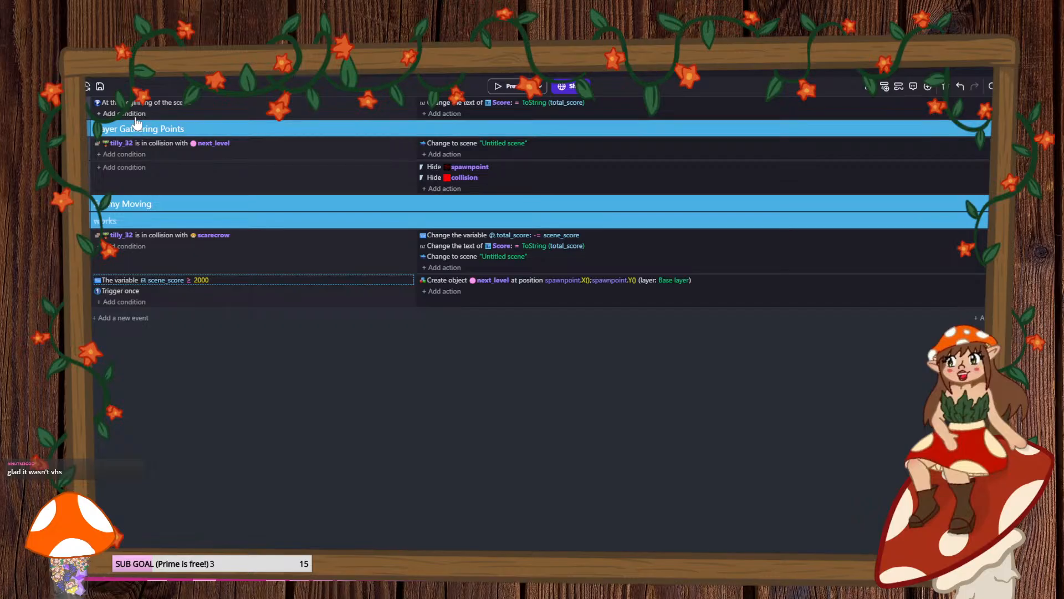
right_click(198, 115)
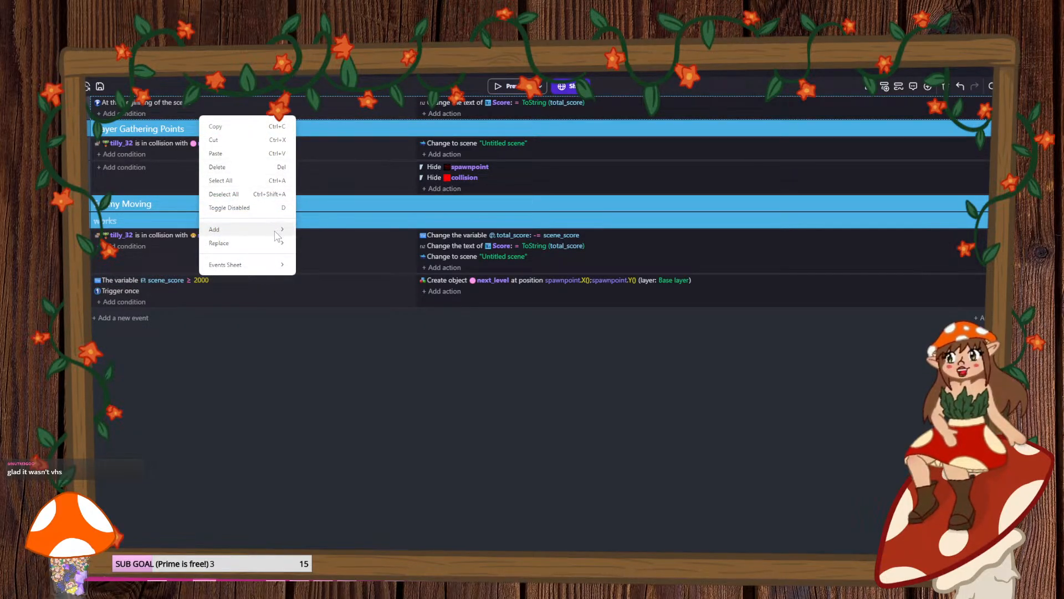
mouse_move(277, 230)
click(361, 244)
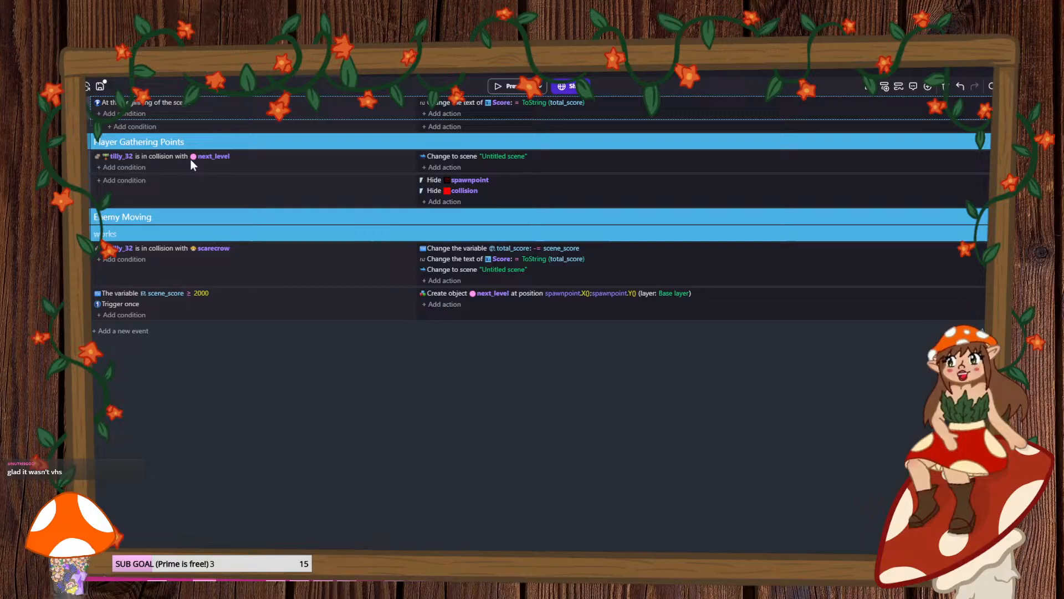
- Add a Trigger once while true condition to the new empty sub-event
click(136, 127)
click(281, 134)
scroll(221, 299, down, 5)
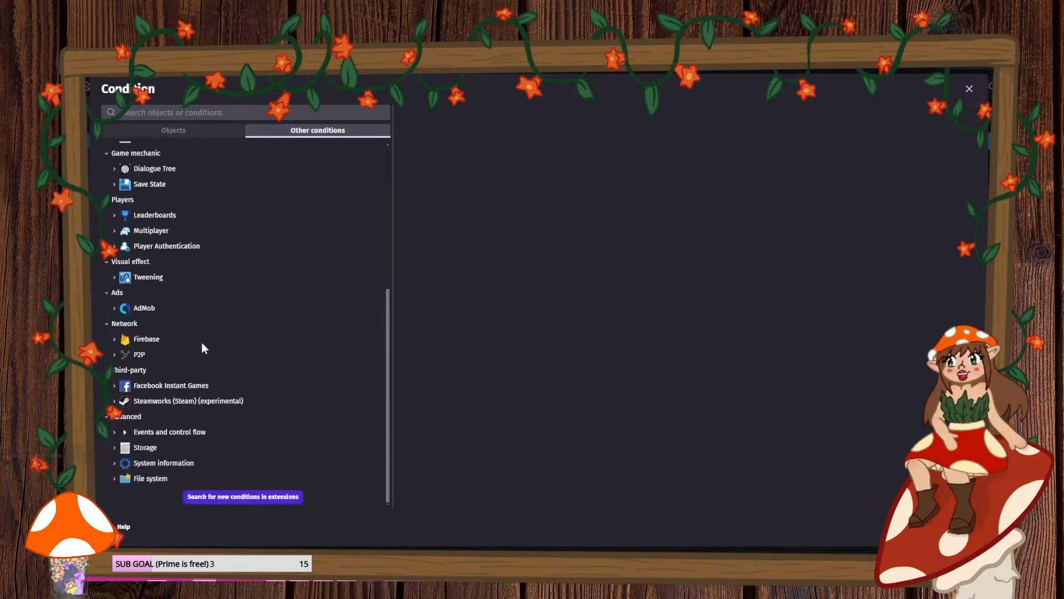
click(204, 432)
scroll(222, 429, down, 3)
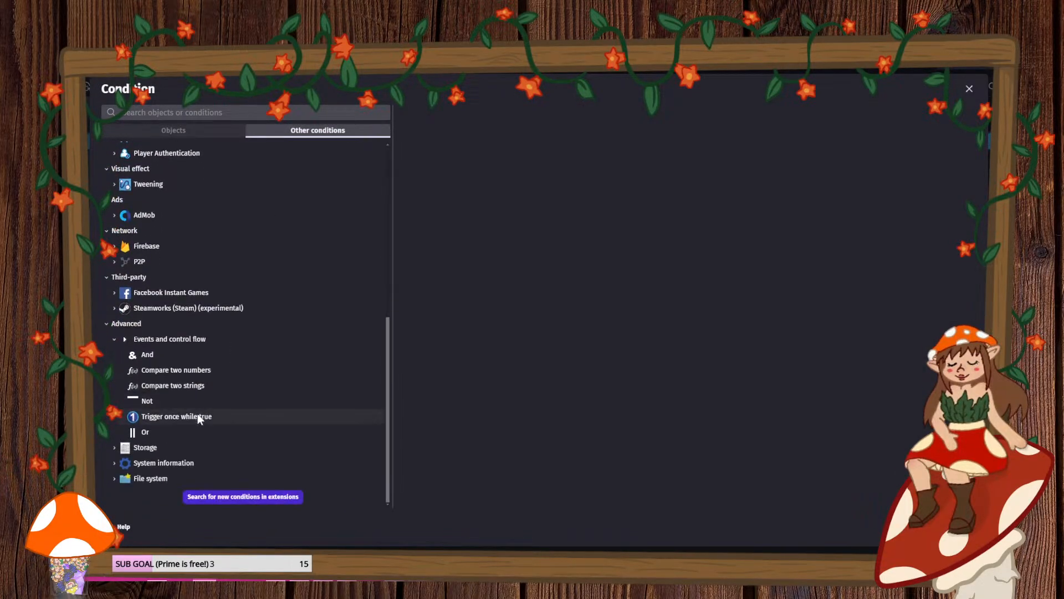
click(198, 415)
click(963, 526)
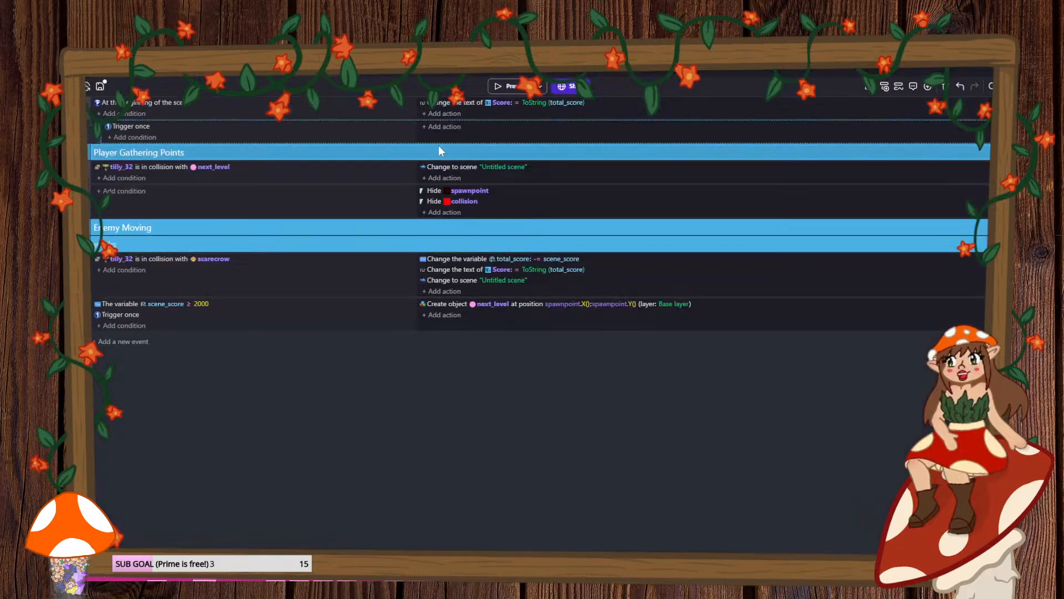
- Add a Play a music file action to the sub-event using Valentine's Day (Instrumental).mp3, copying the file into the project folder
click(442, 127)
click(276, 132)
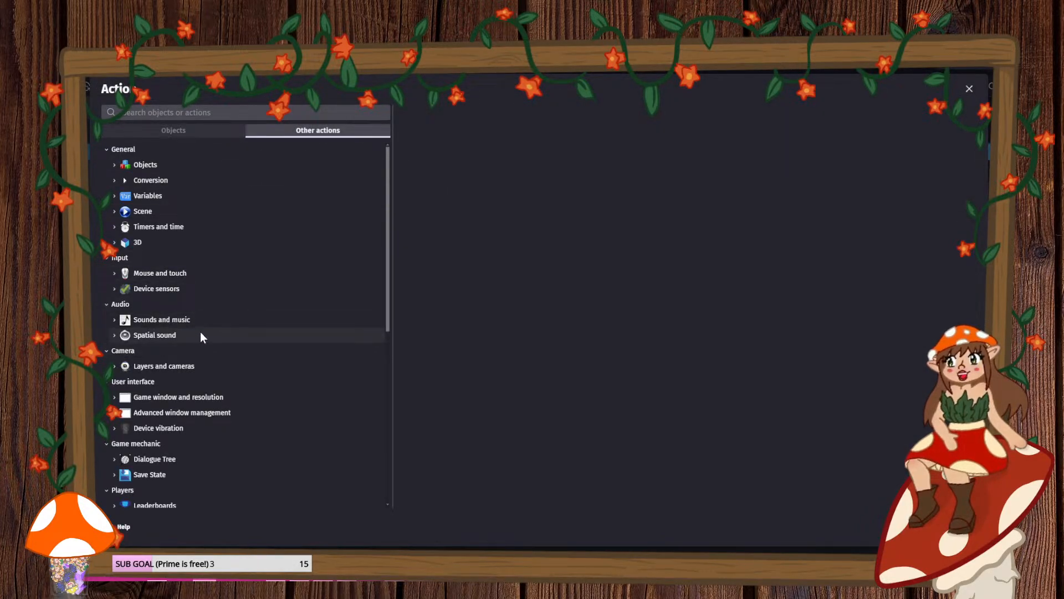
click(166, 323)
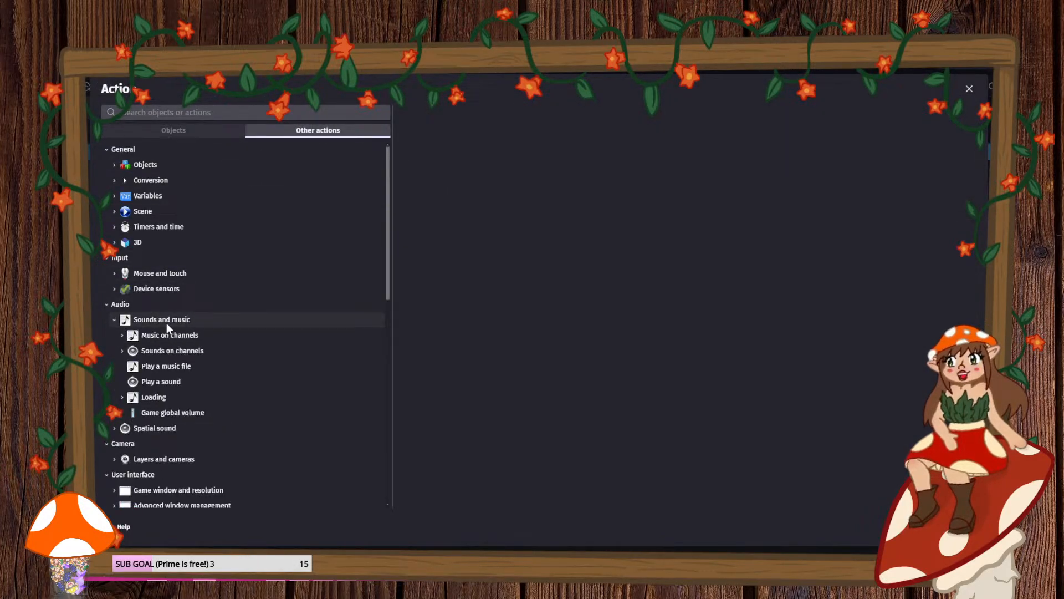
click(170, 371)
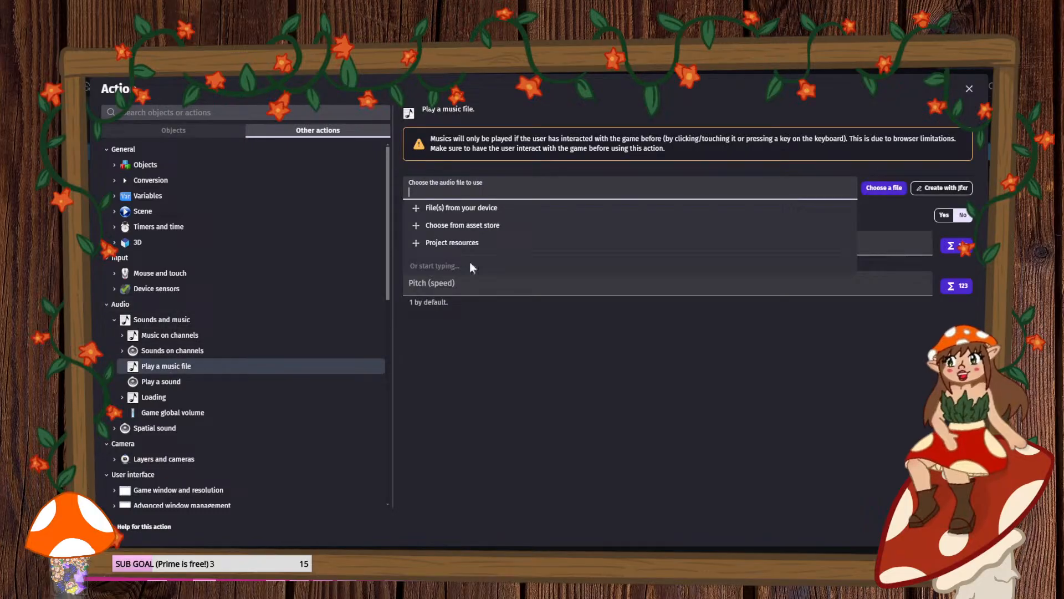
click(477, 208)
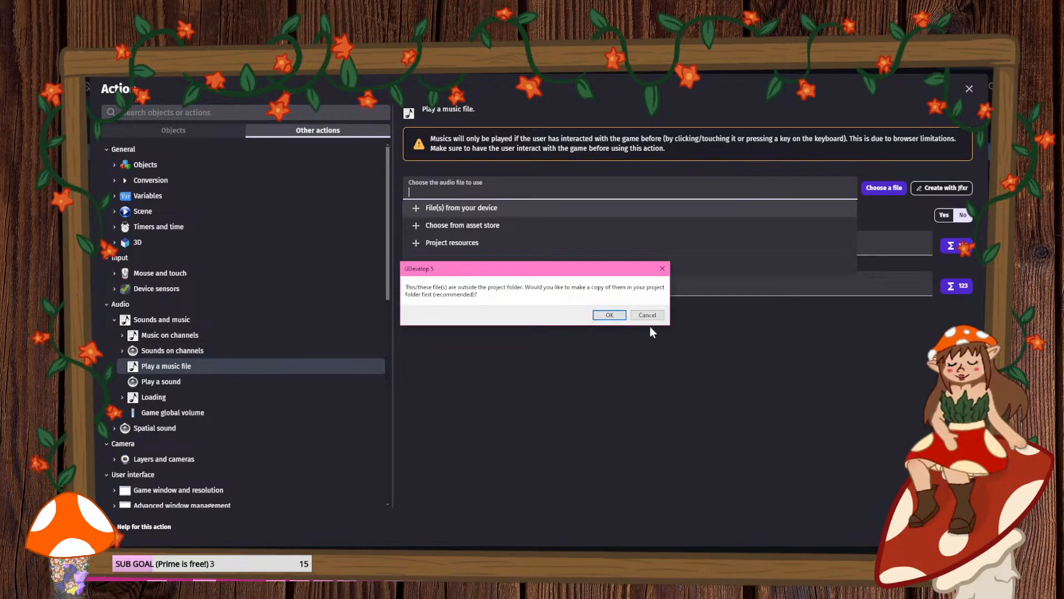
click(607, 314)
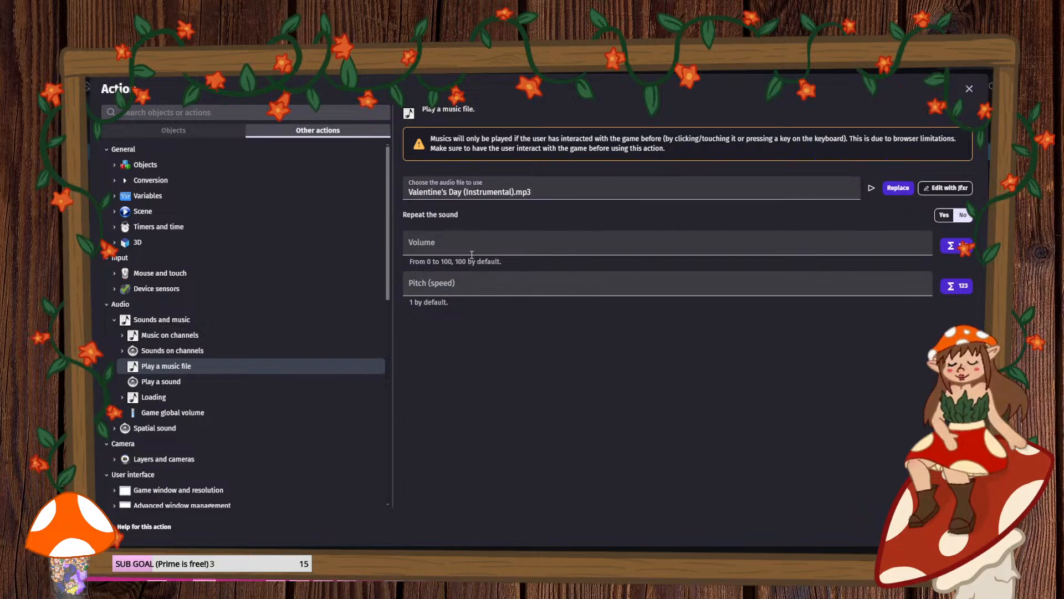
- Set the music to repeat with volume 75 and pitch 1, and accept the action
click(460, 247)
text(75)
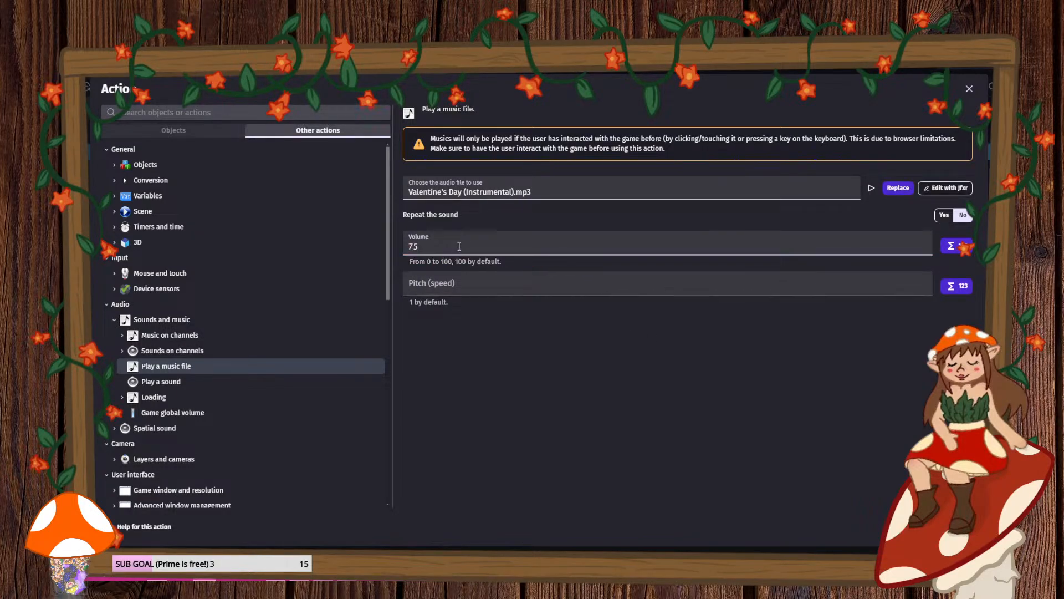
click(463, 286)
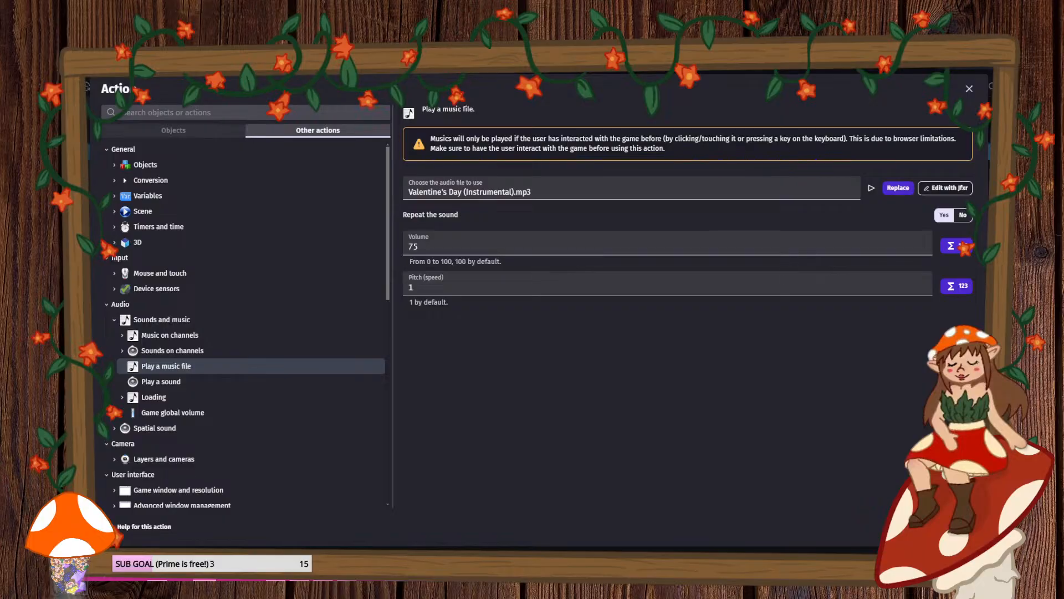
click(960, 527)
- Preview the game in a maximized window and collect the western daisy column and the western part of the southwestern field's two upper rows
click(498, 87)
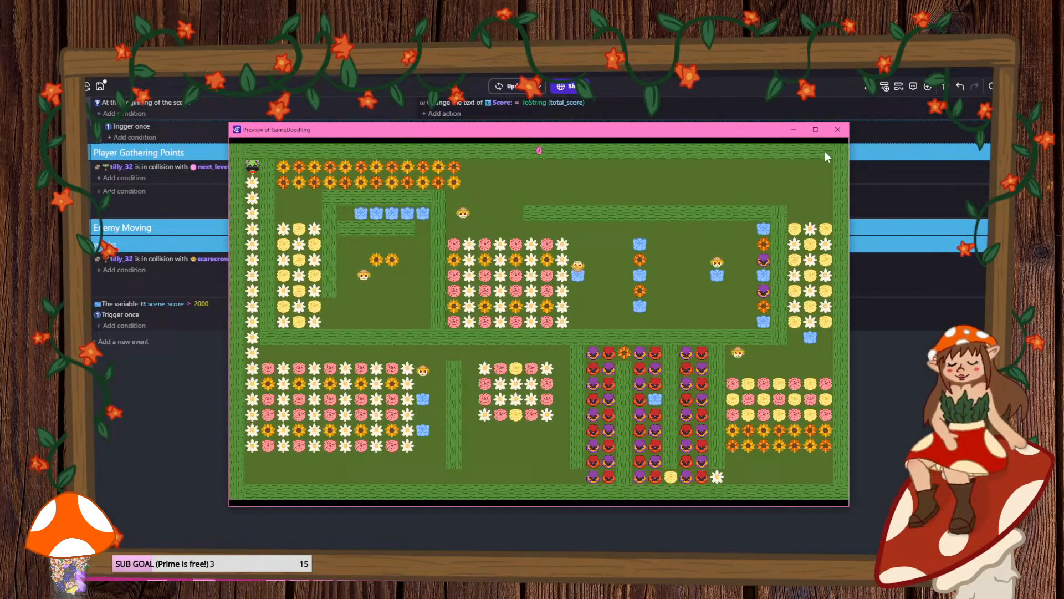
click(815, 130)
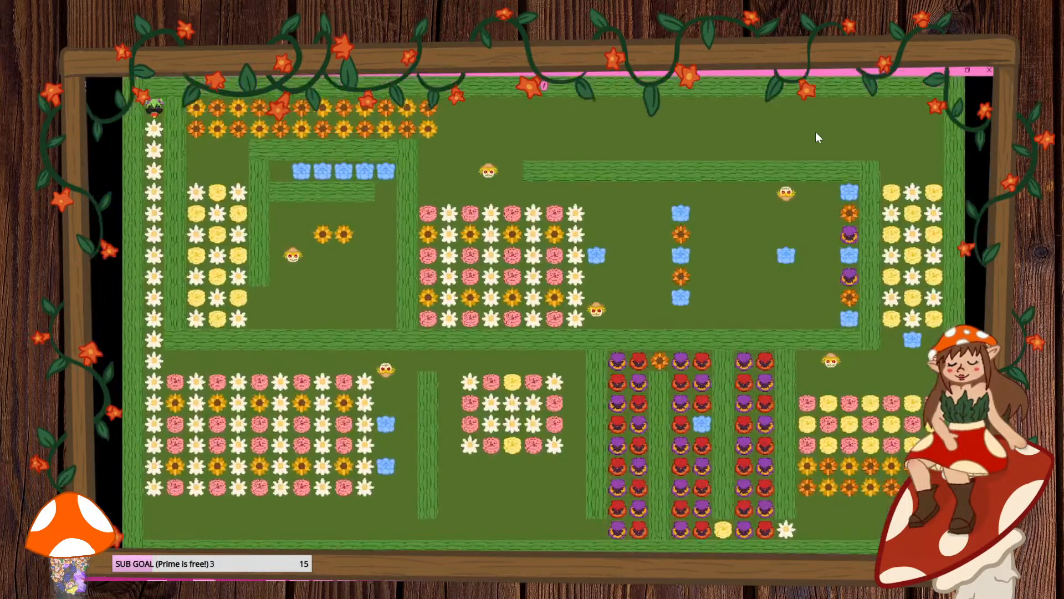
key(Down)
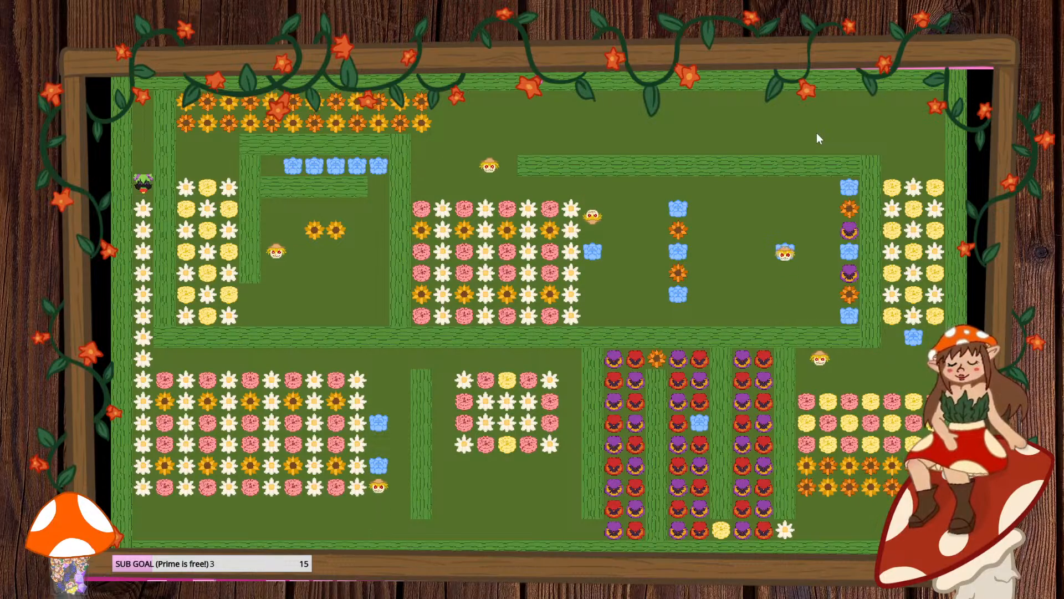
key(Right)
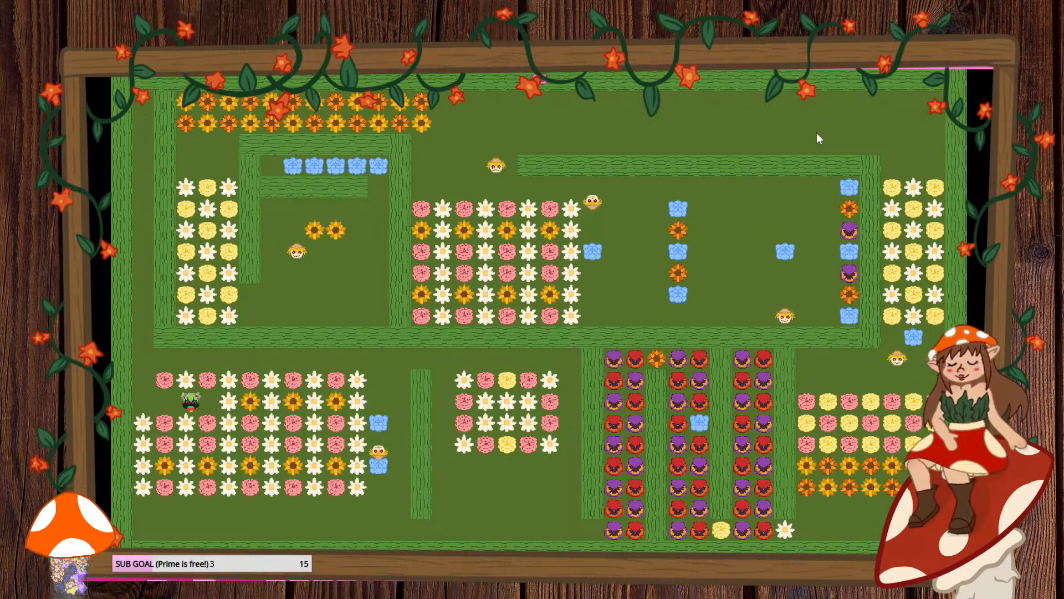
key(Up)
key(Left)
key(Down)
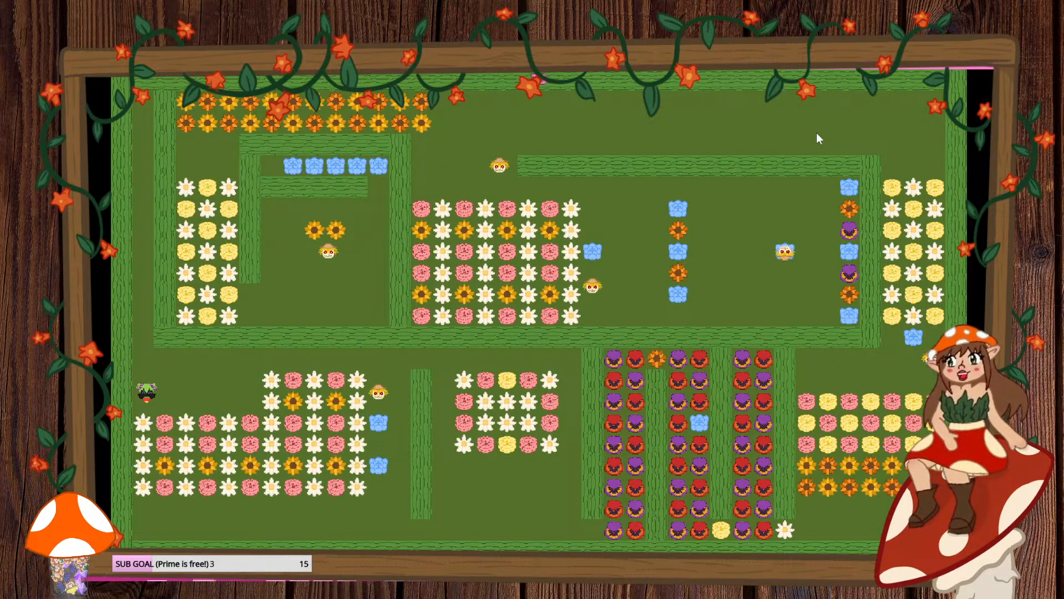
- Collect the six western columns in the four lower rows of the southwestern flower field
key(Right)
key(Down)
key(Left)
key(Right)
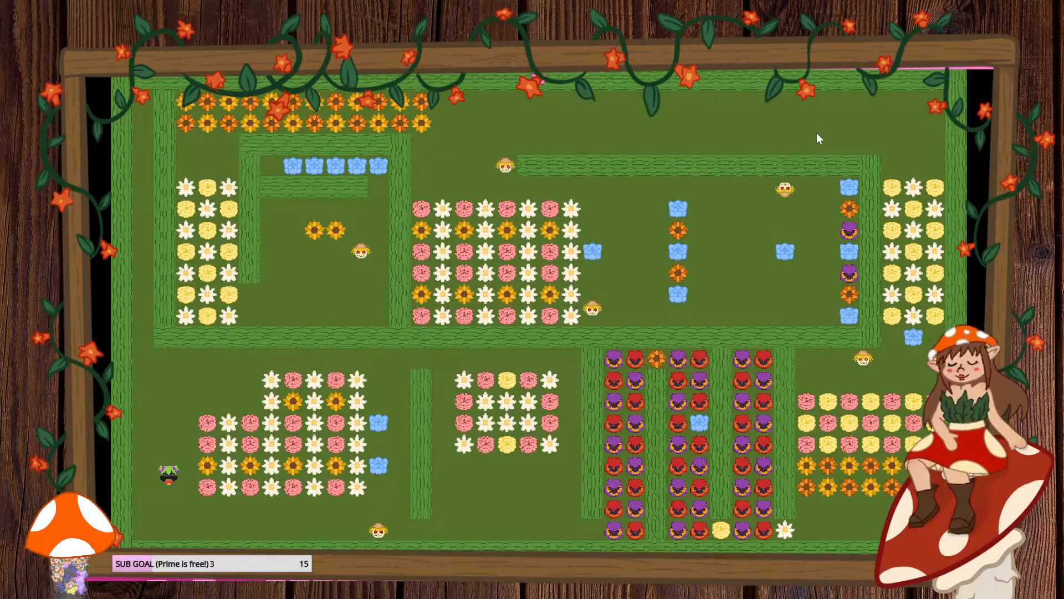
key(Up)
key(Left)
key(Right)
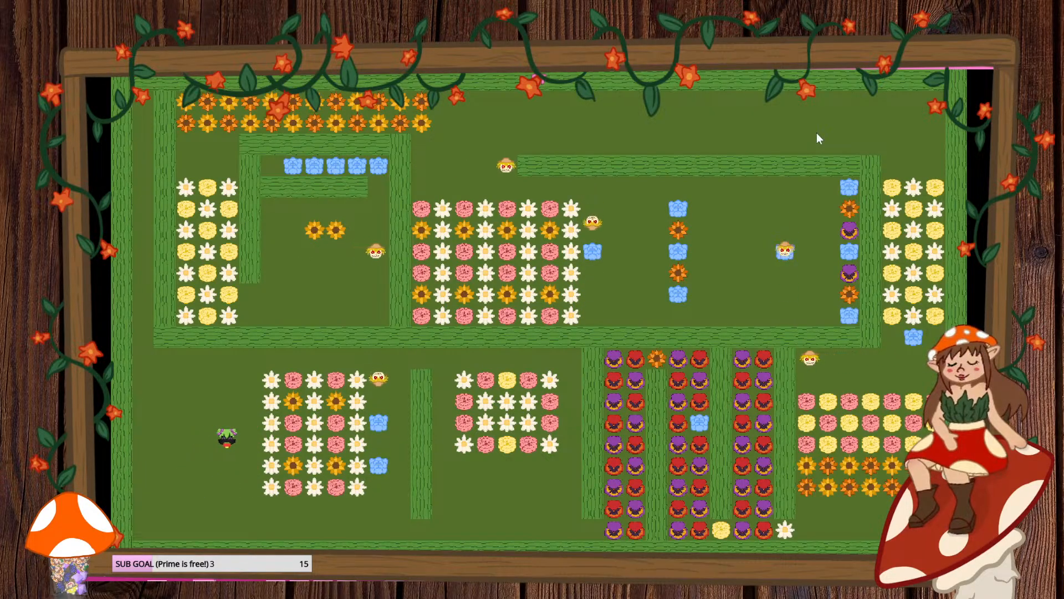
- Sweep the next columns of the southwestern flower field eastward, staying clear of the patrolling scarecrow
key(Up)
key(Right)
key(Down)
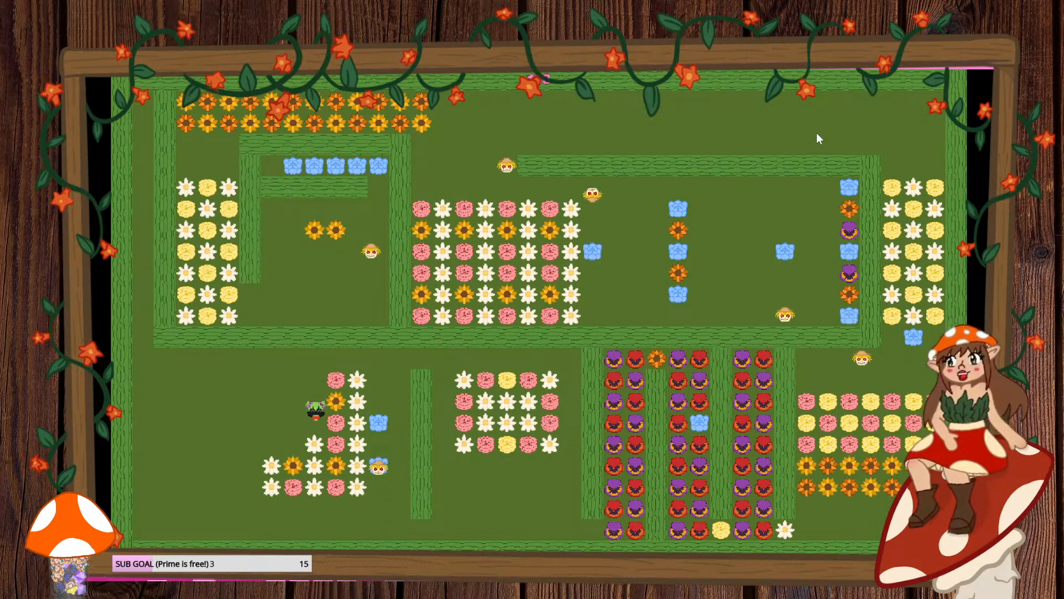
key(Left)
key(Down)
key(Right)
key(Right)
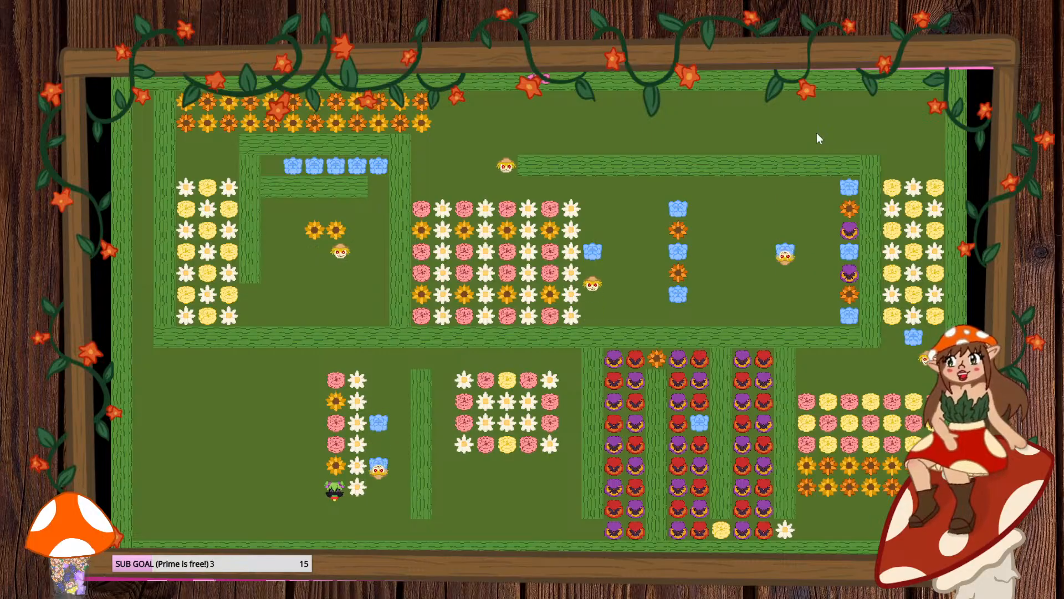
key(Up)
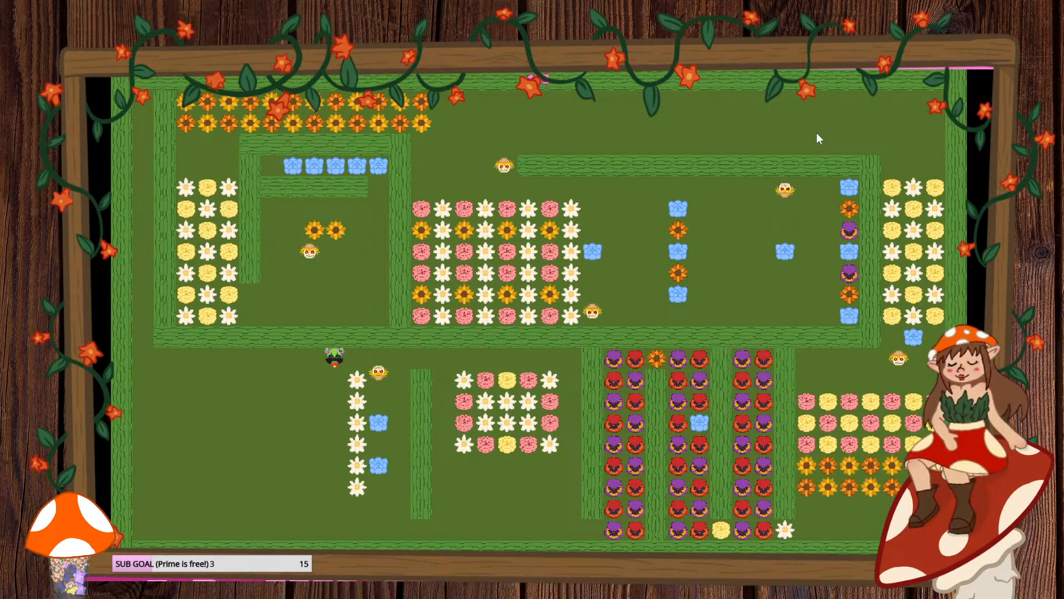
key(Down)
key(Right)
key(Down)
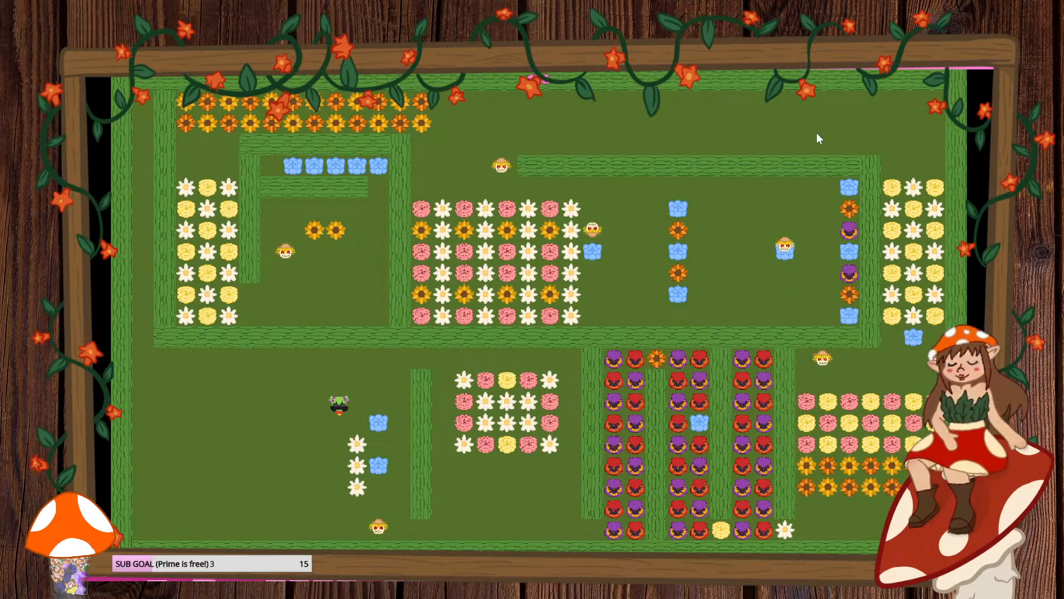
key(Right)
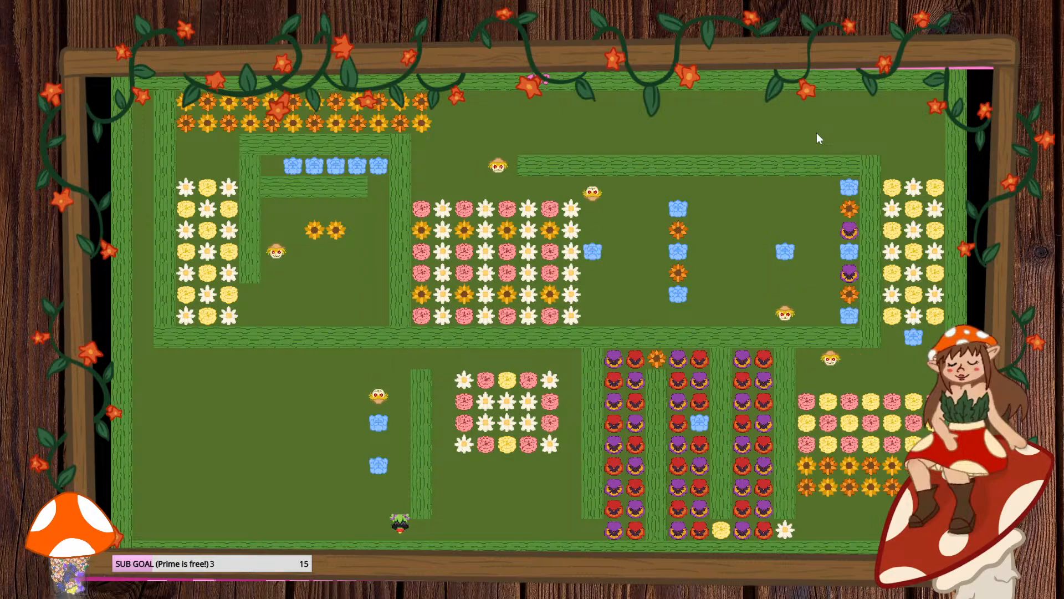
key(Down)
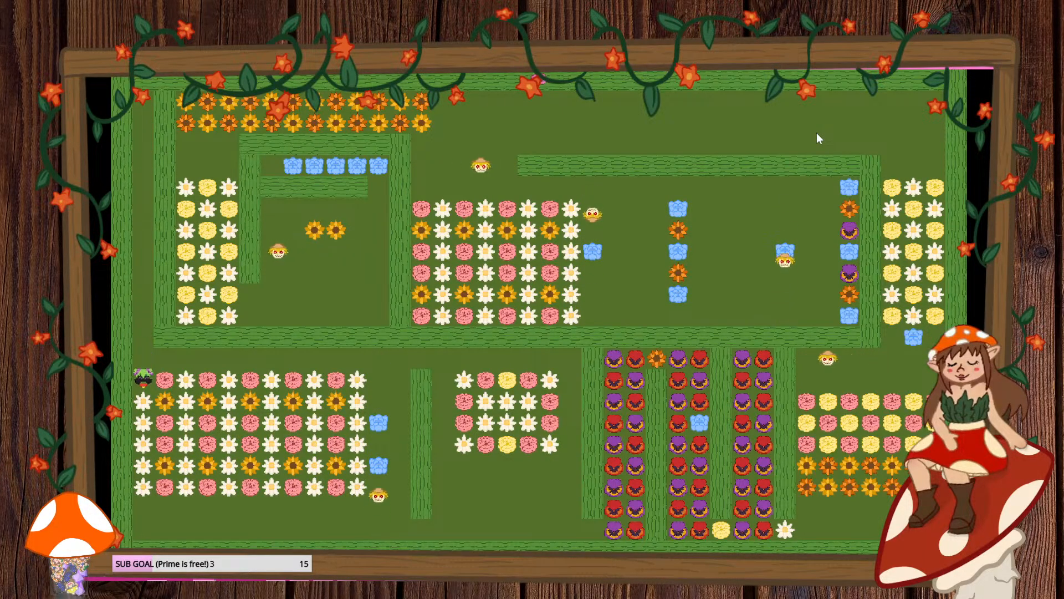
key(Right)
key(Up)
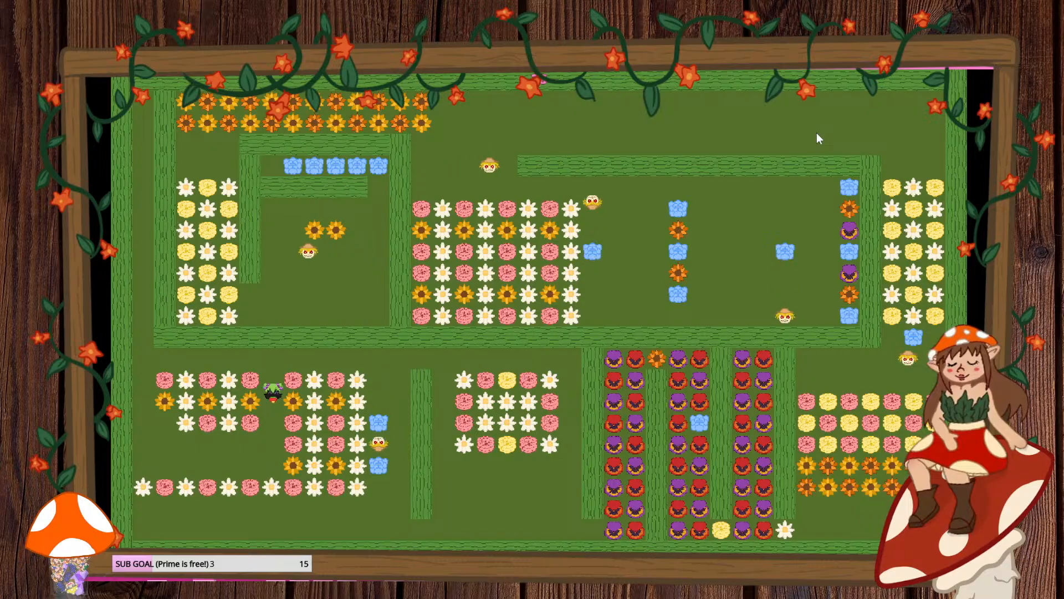
key(Left)
key(Down)
key(Right)
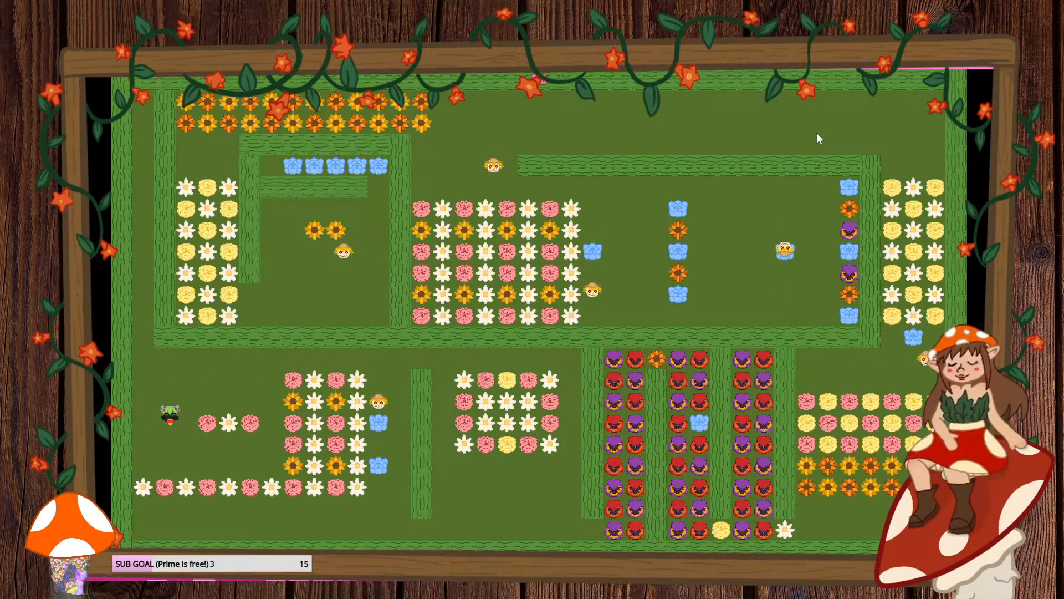
key(Down)
key(Left)
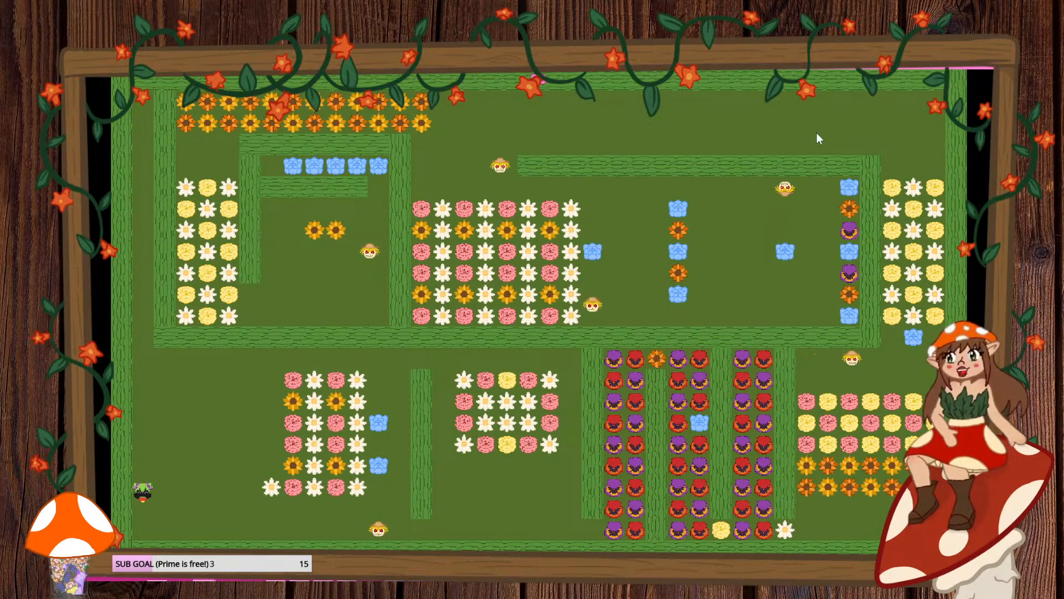
key(Right)
key(Up)
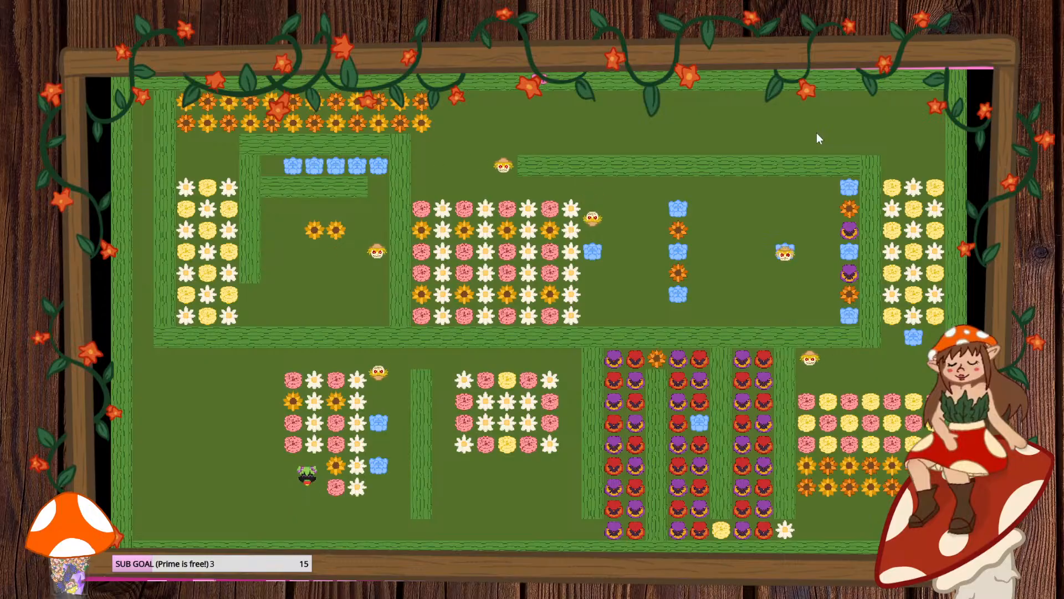
key(Right)
key(Down)
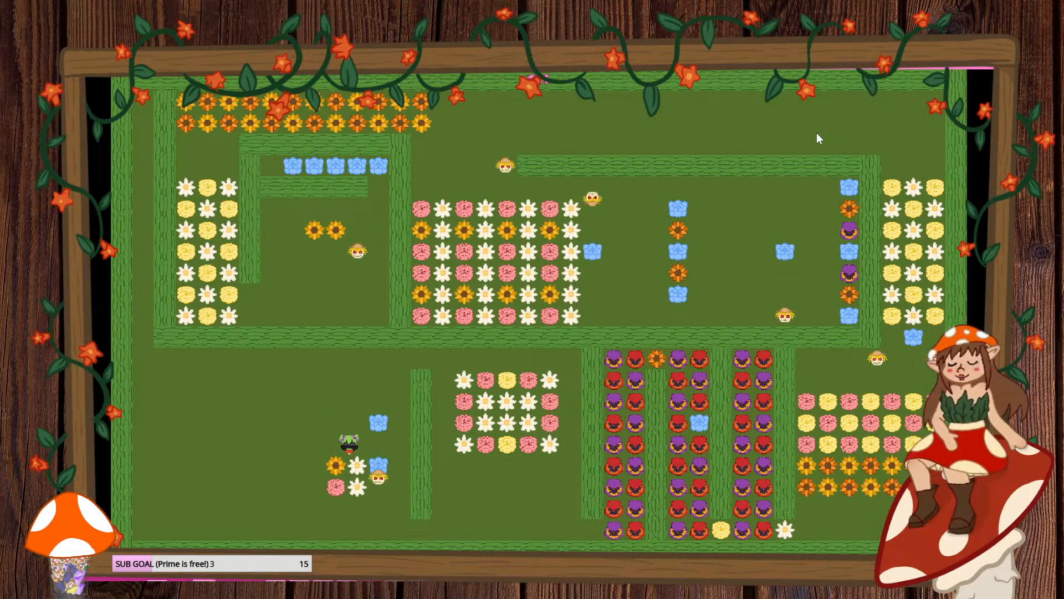
key(Right)
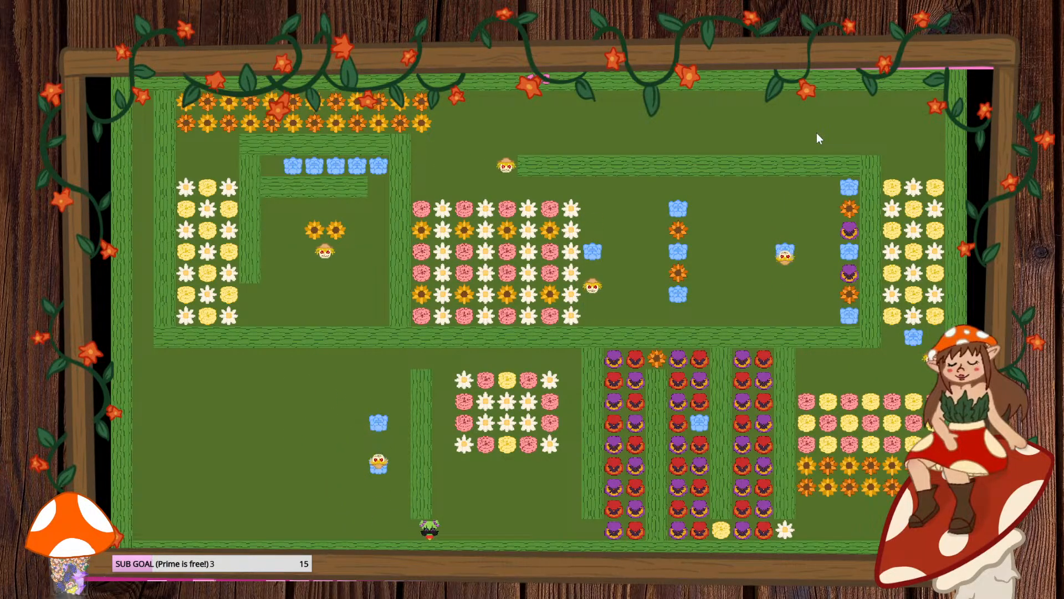
key(Up)
key(Left)
key(Up)
key(Right)
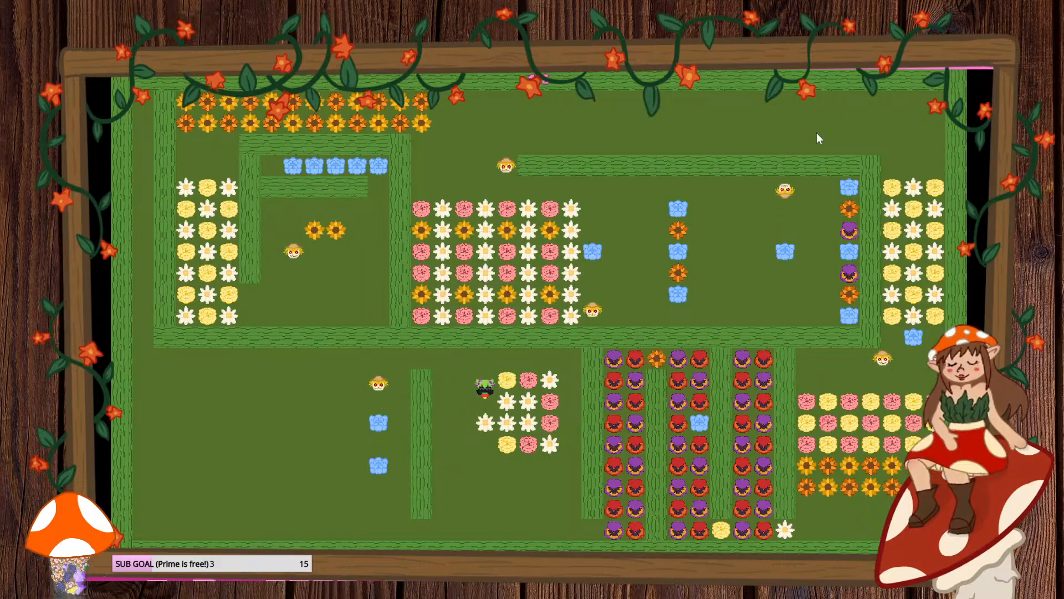
key(Down)
key(Left)
key(Up)
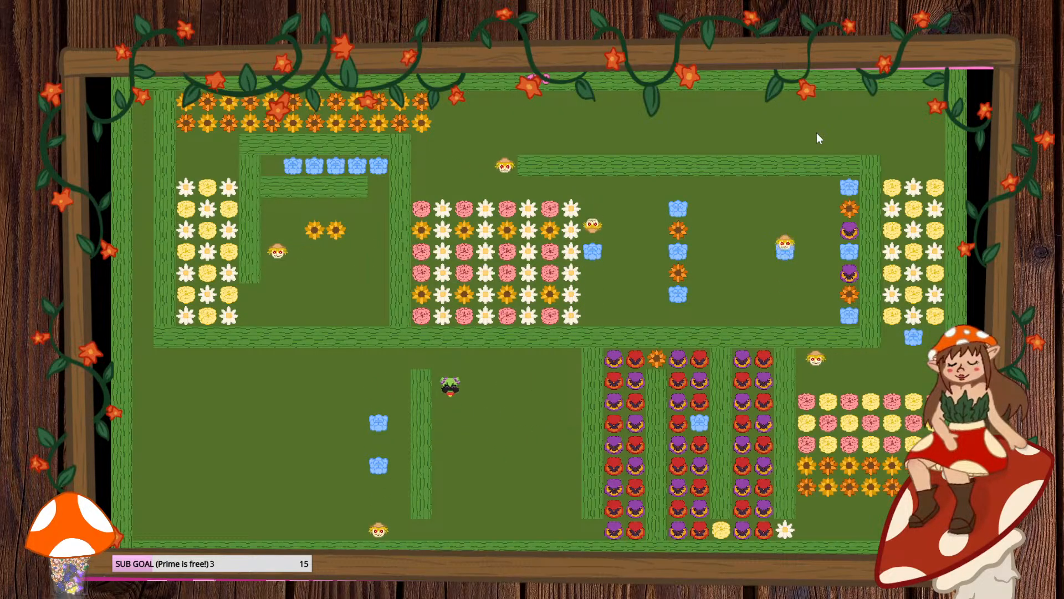
key(Right)
key(Down)
key(Down)
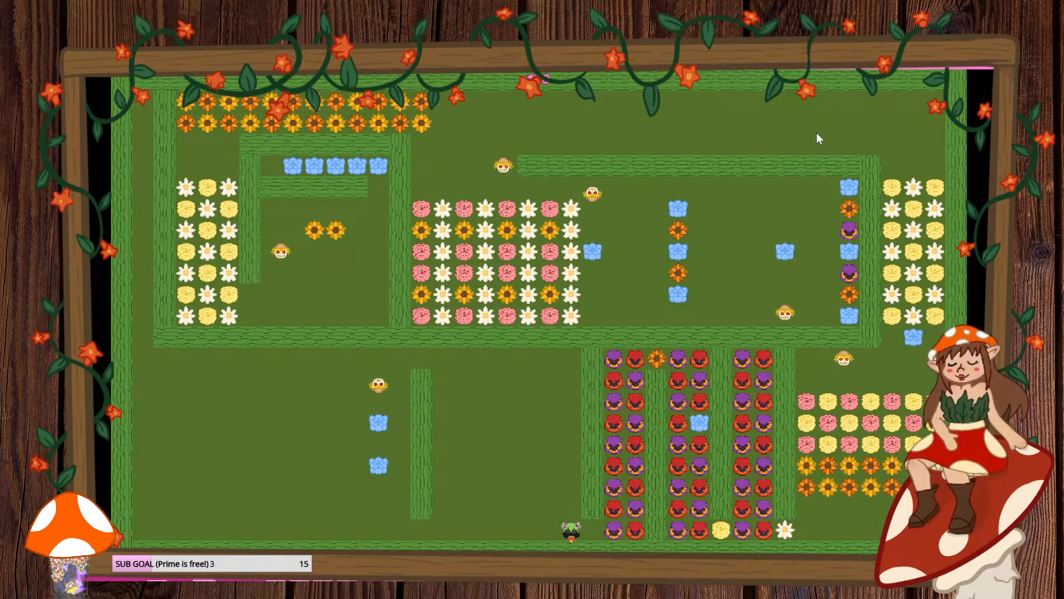
key(Left)
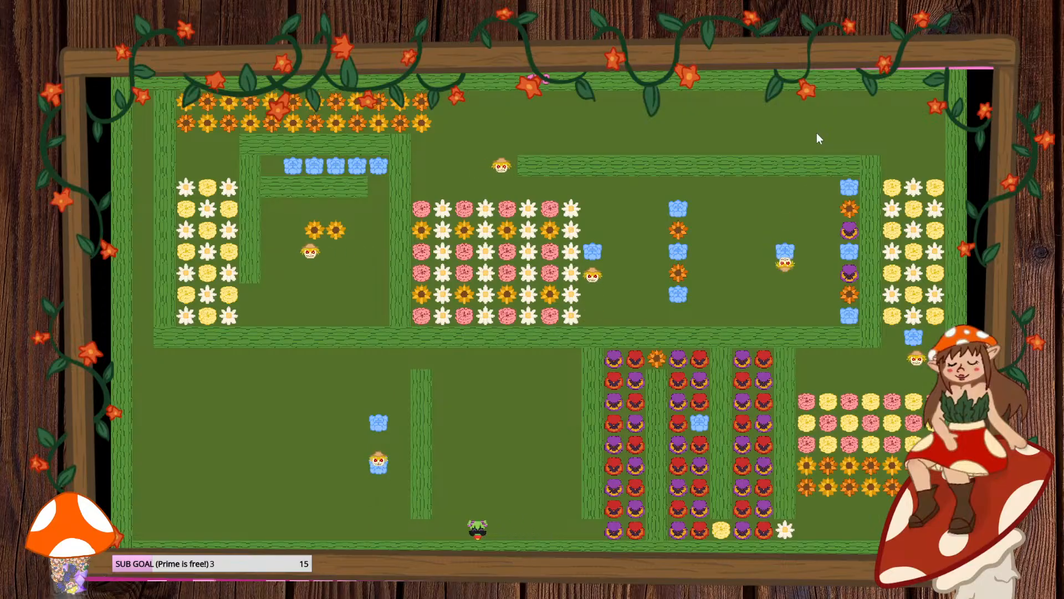
key(Up)
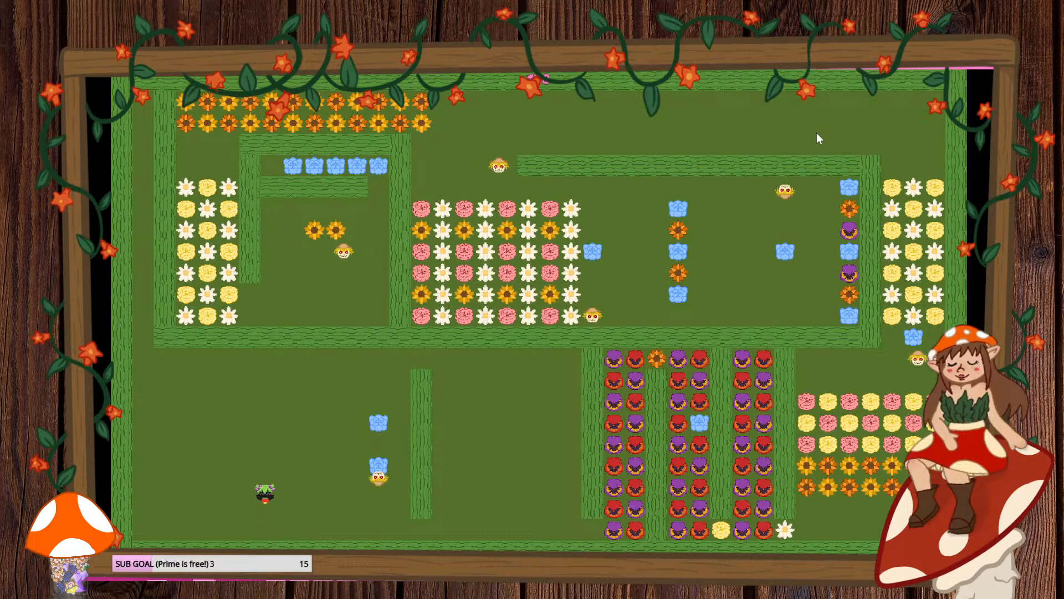
key(Right)
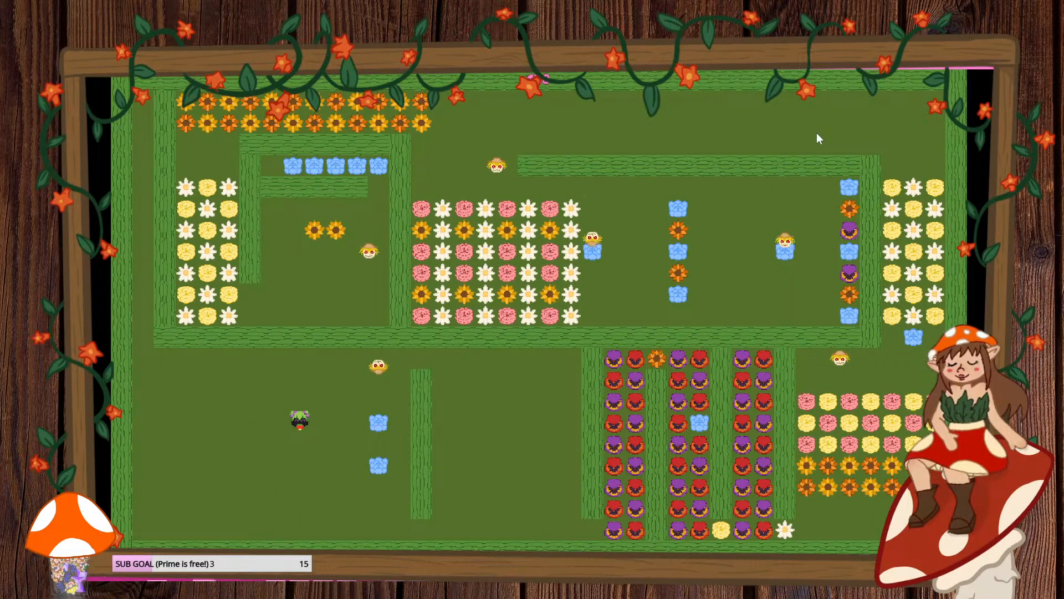
key(Right)
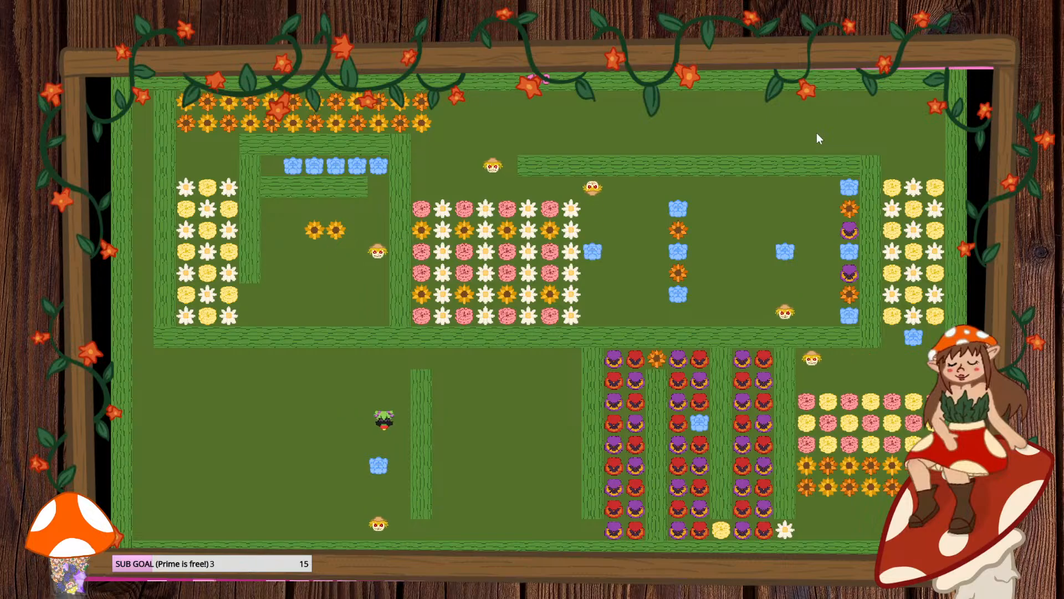
key(Left)
key(Down)
key(Right)
key(Down)
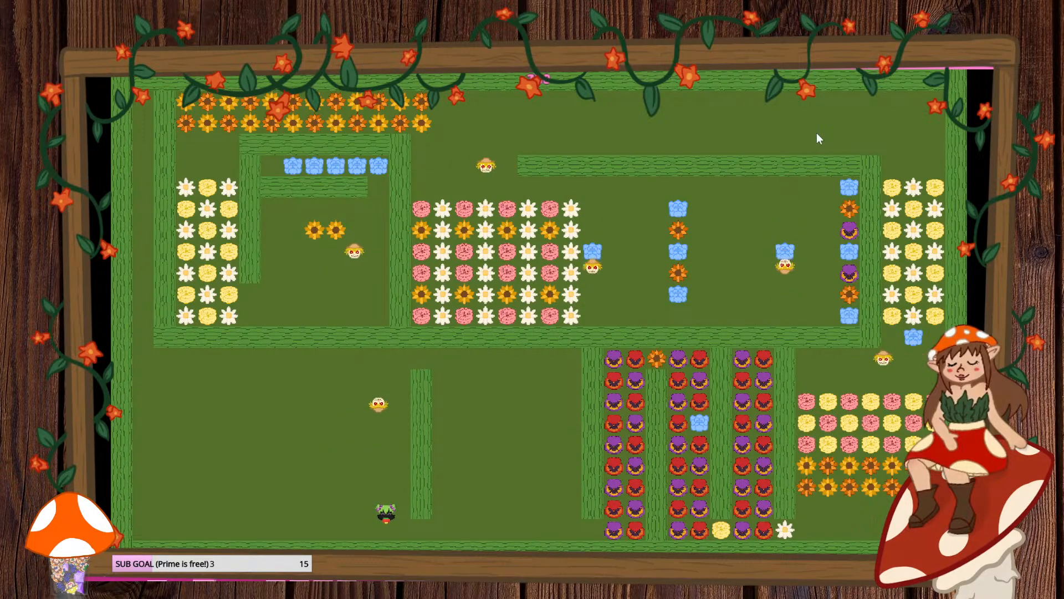
key(Right)
key(Up)
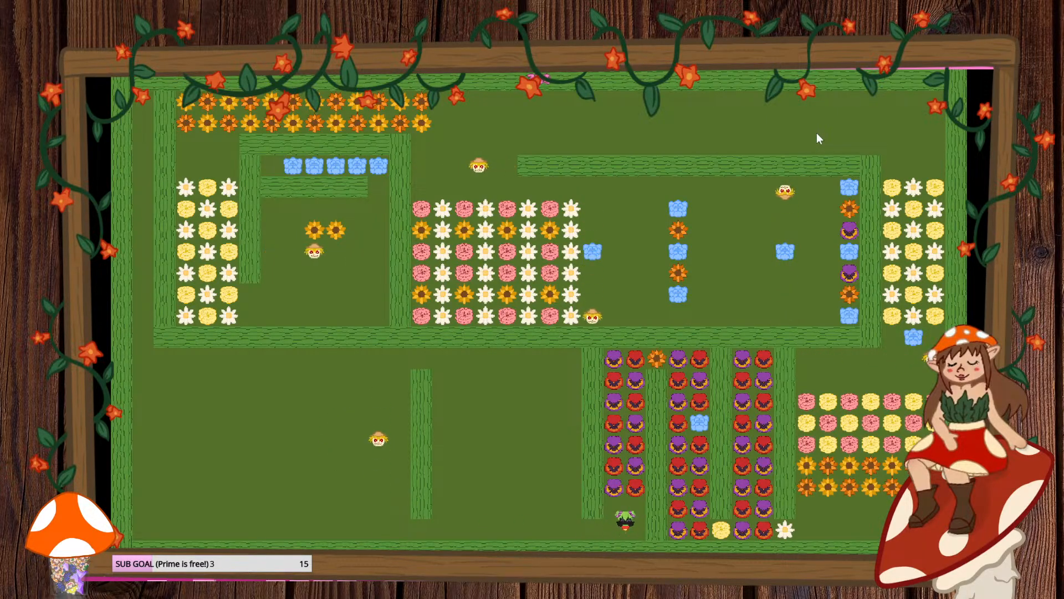
key(Right)
key(Down)
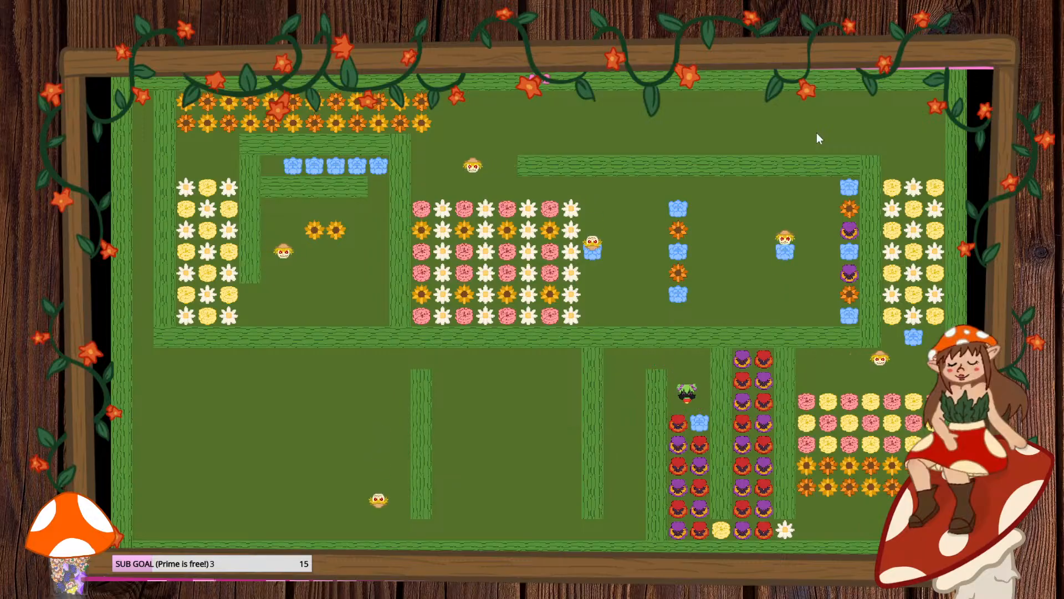
key(Right)
key(Up)
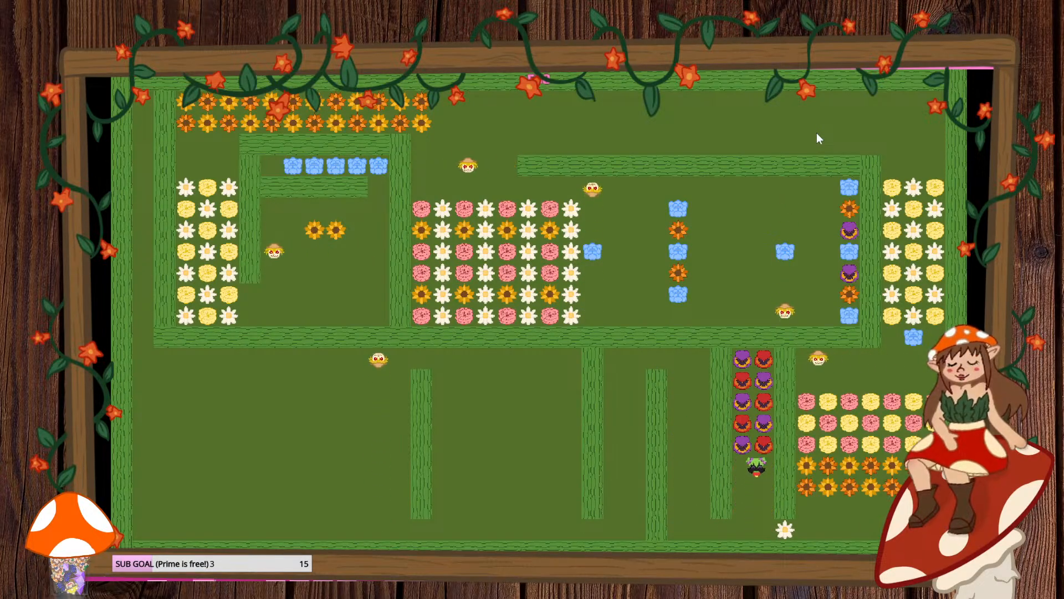
key(Down)
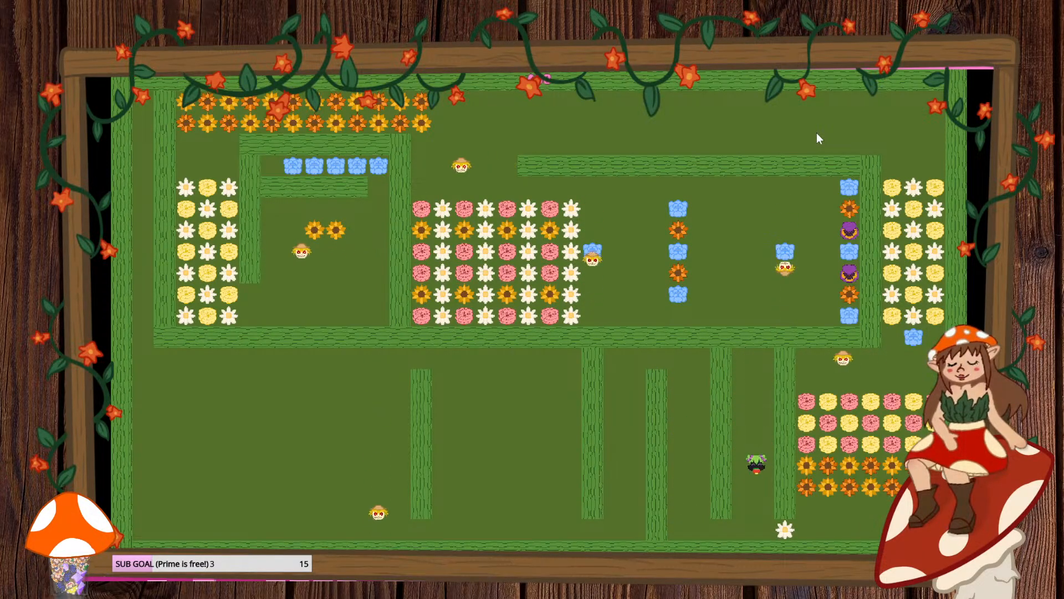
key(Right)
key(Up)
key(Right)
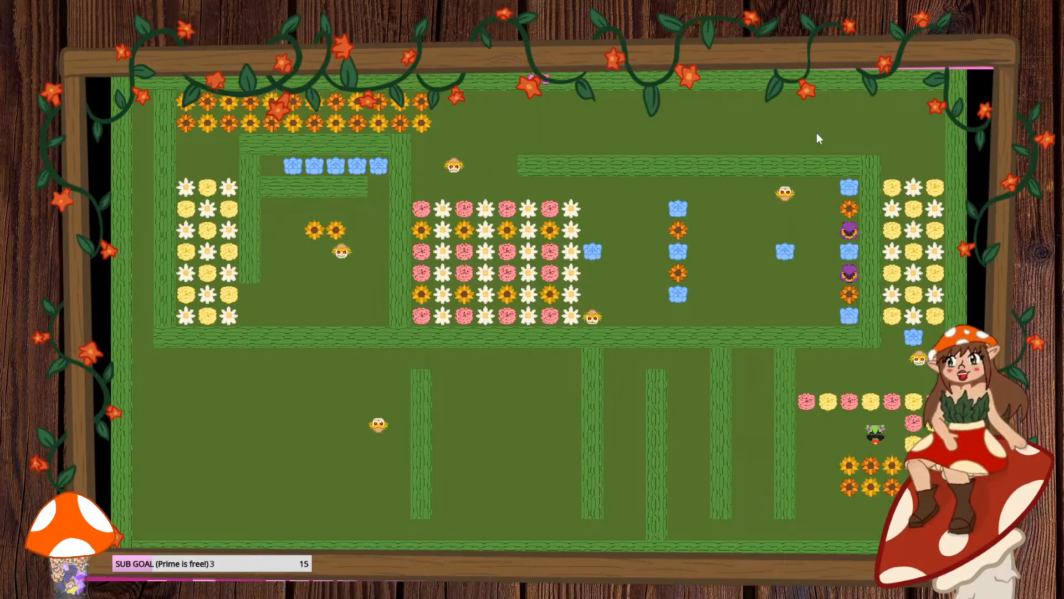
key(Up)
key(Left)
key(Down)
key(Right)
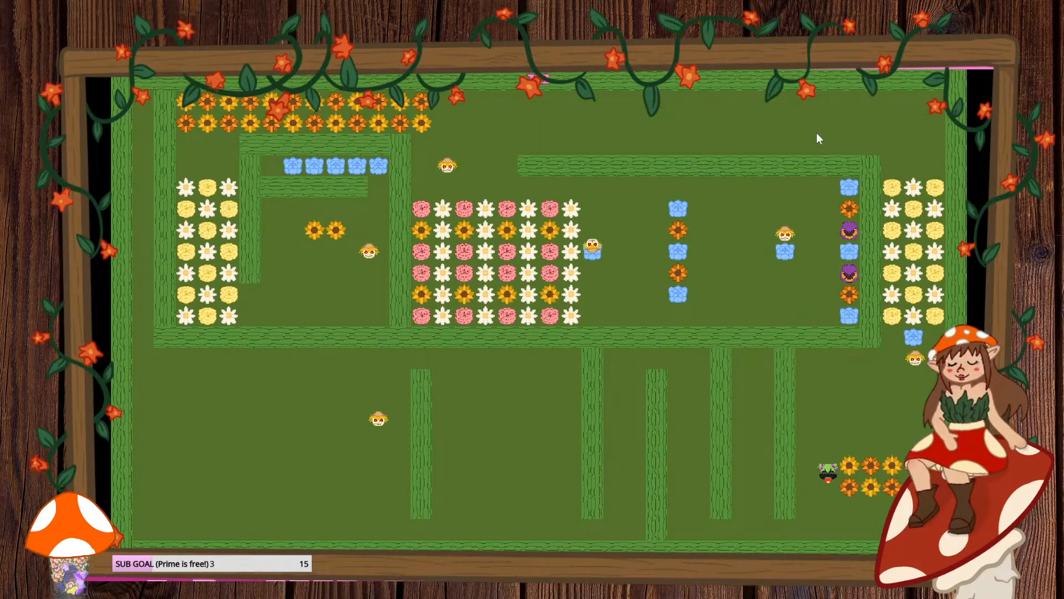
key(Up)
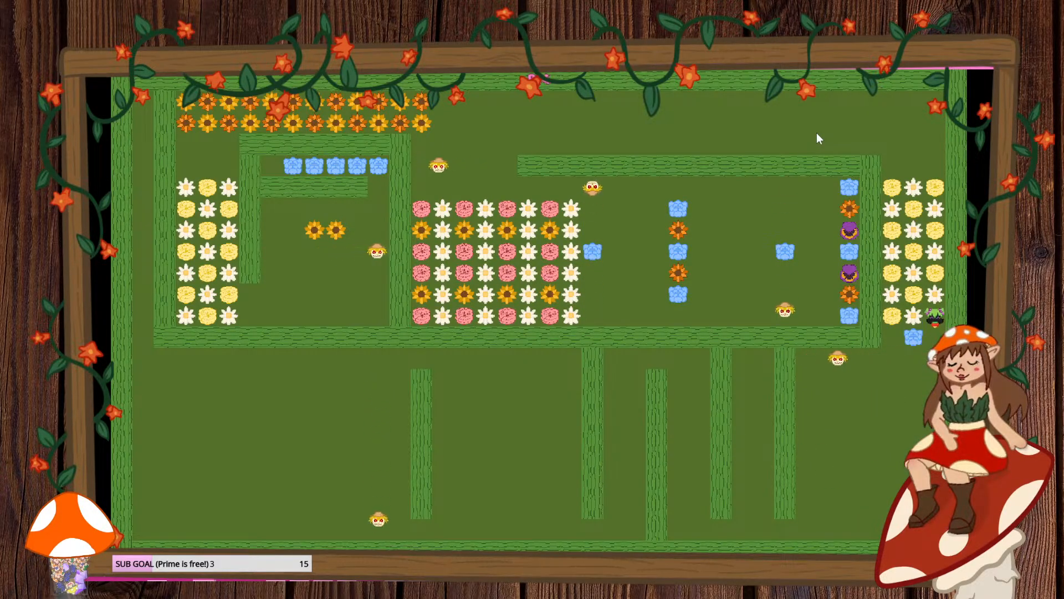
key(Left)
key(Down)
key(Right)
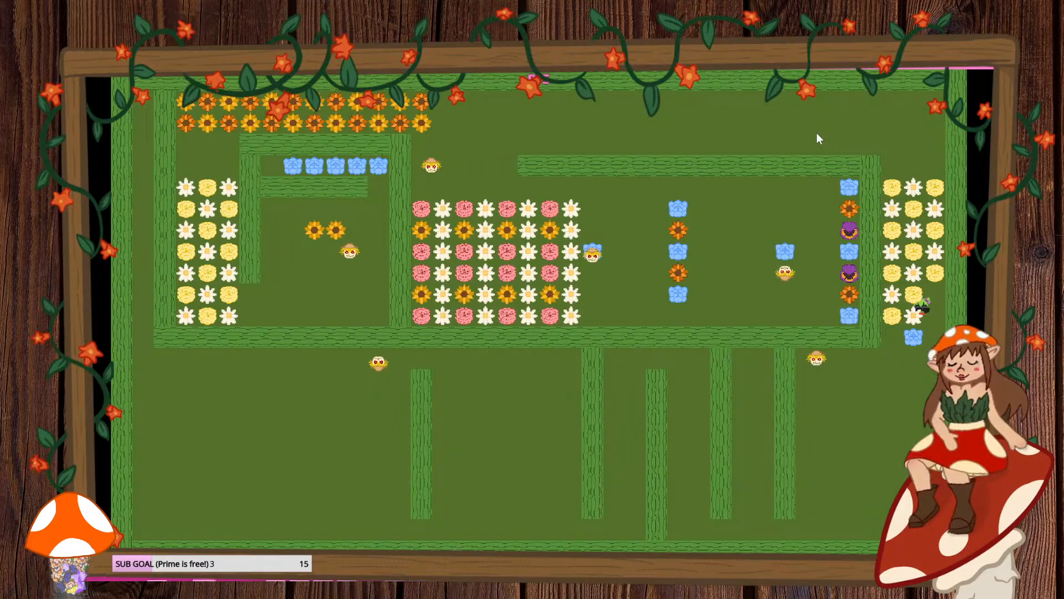
key(Up)
key(Left)
key(Down)
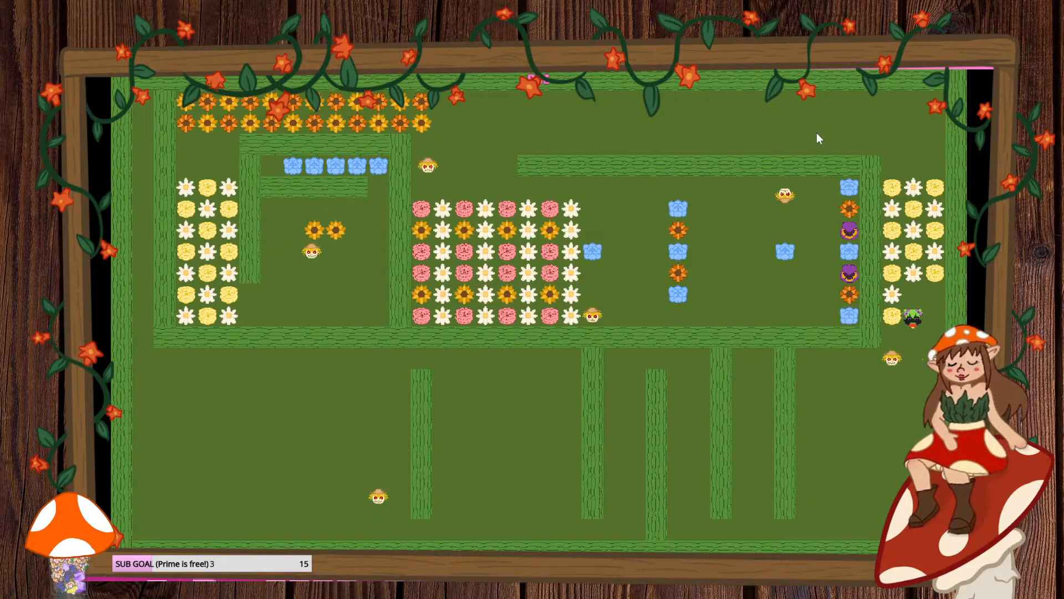
key(Left)
key(Up)
key(Right)
key(Up)
key(Left)
key(Up)
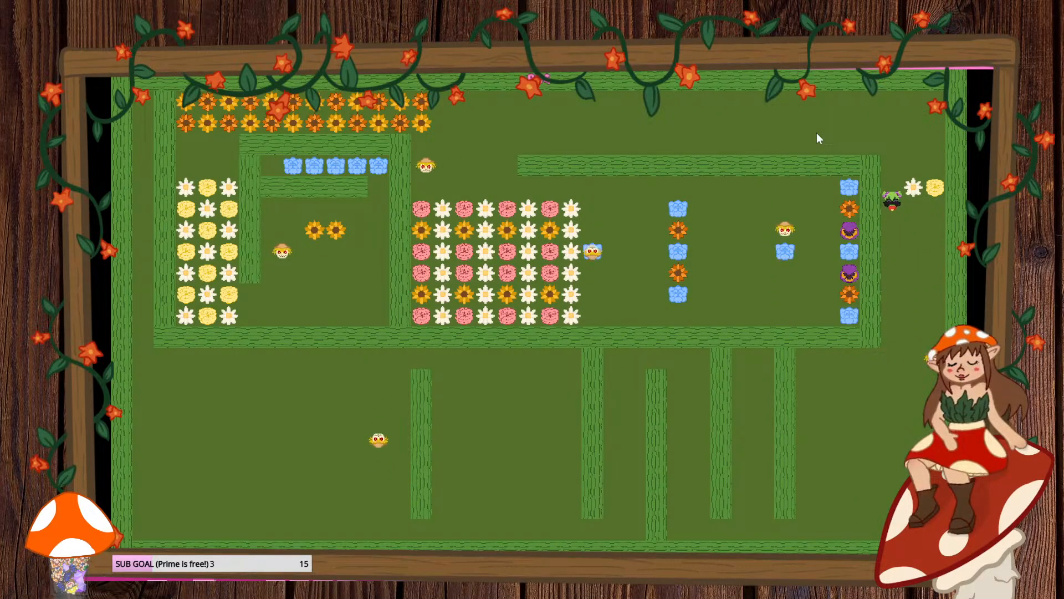
key(Right)
key(Up)
key(Left)
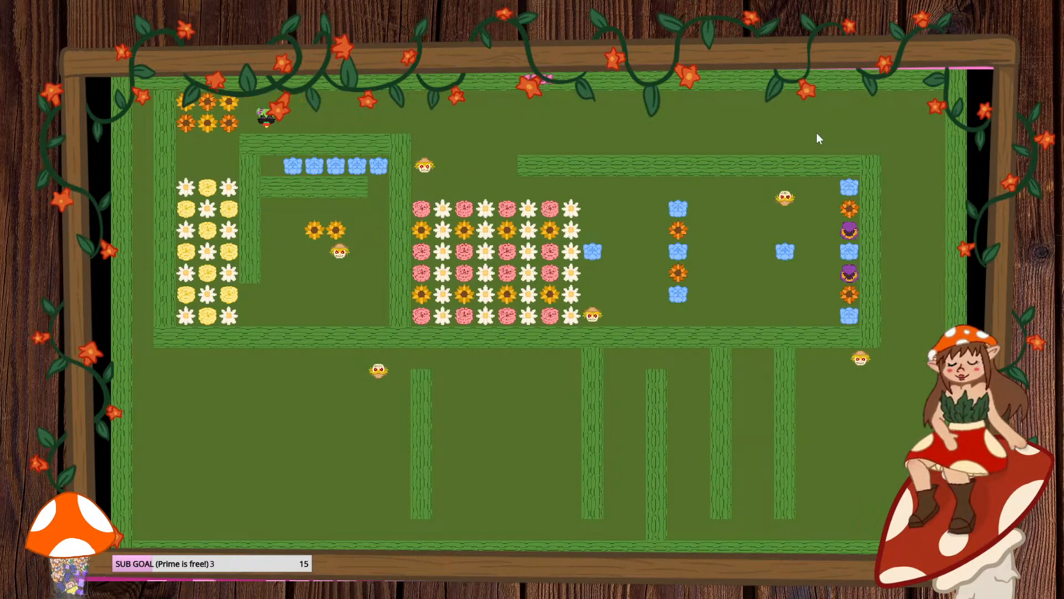
key(Down)
key(Right)
key(Down)
key(Left)
key(Down)
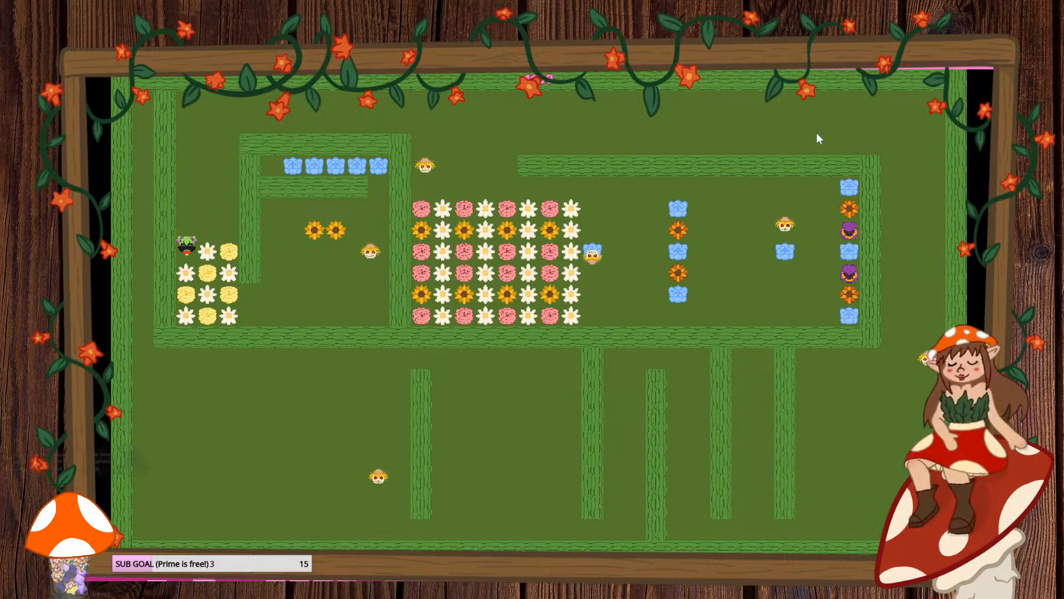
key(Right)
key(Down)
key(Left)
key(Down)
key(Right)
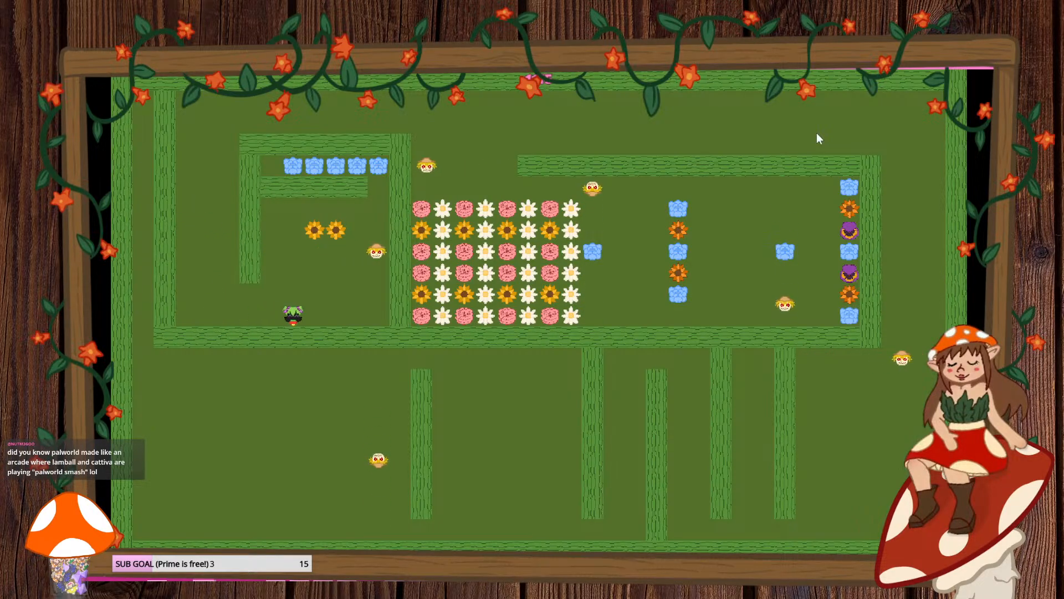
key(Up)
key(Left)
key(Up)
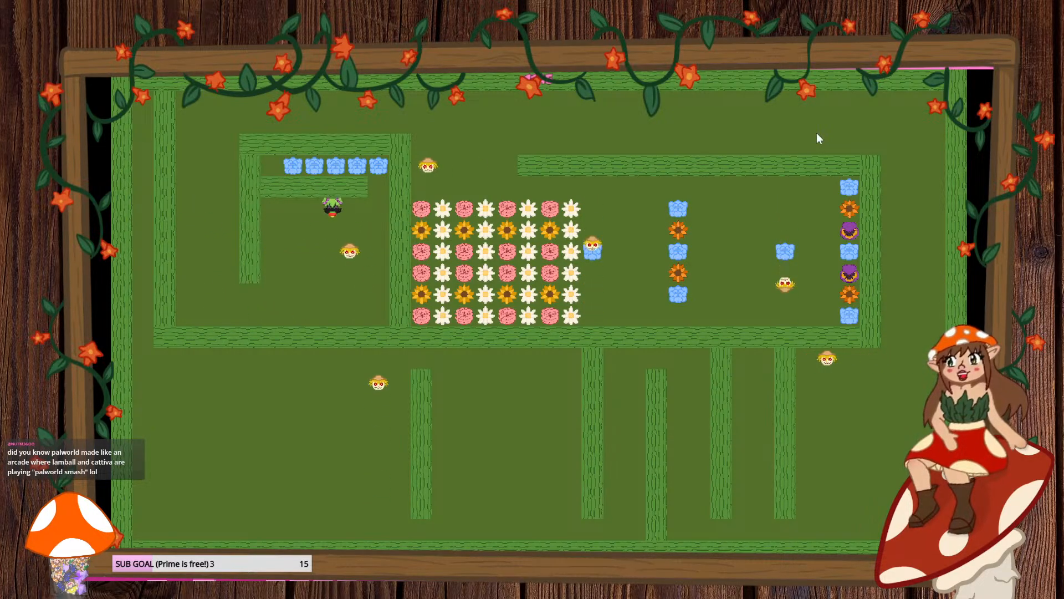
key(Right)
key(Up)
key(Left)
key(Right)
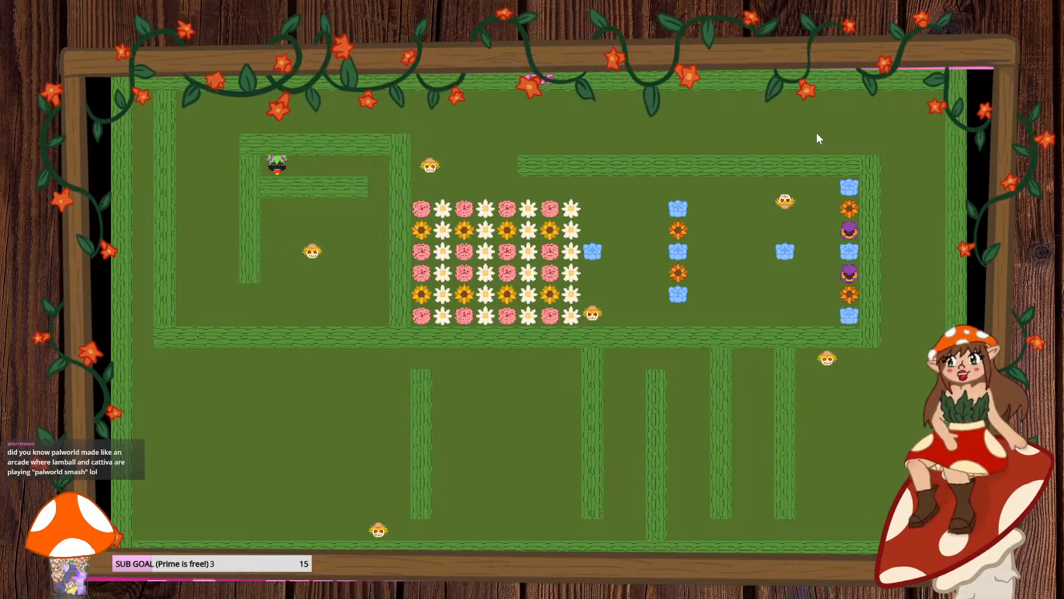
key(Down)
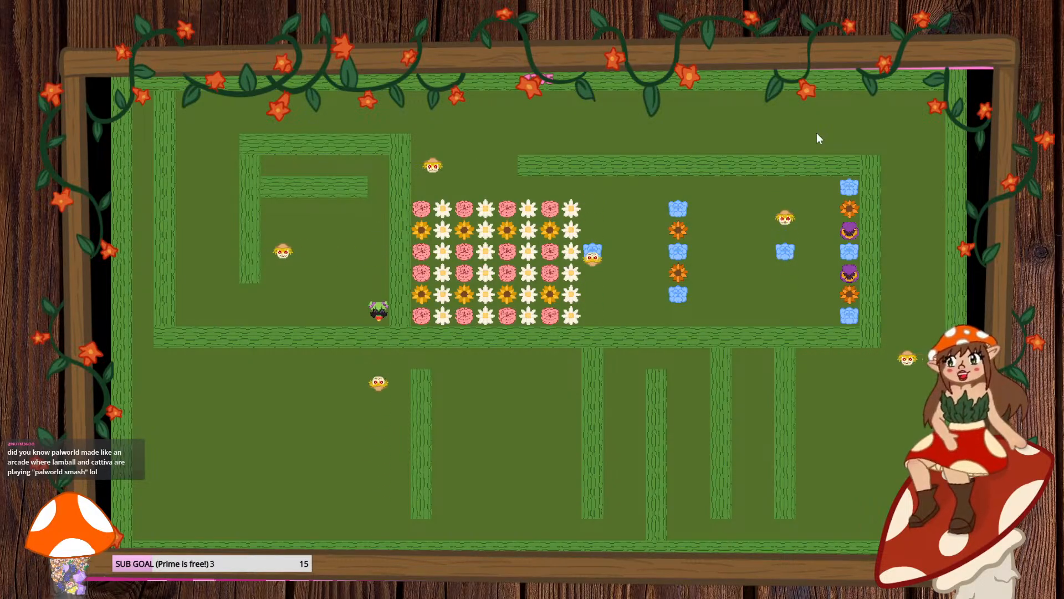
key(Left)
key(Up)
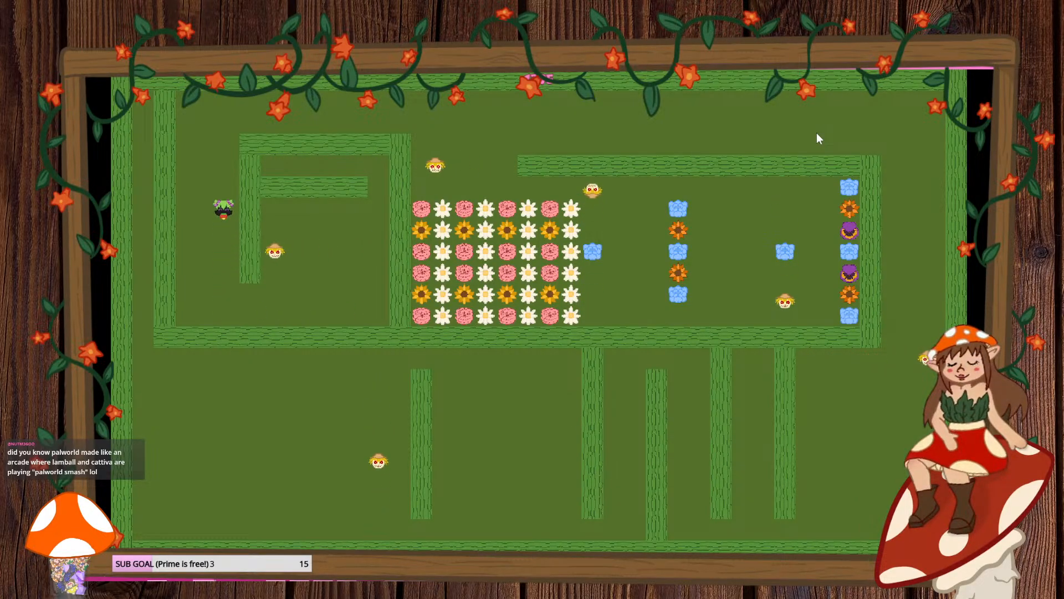
- Guide the character along the upper passage into the central flower bed and collect its westernmost columns of flowers
key(Right)
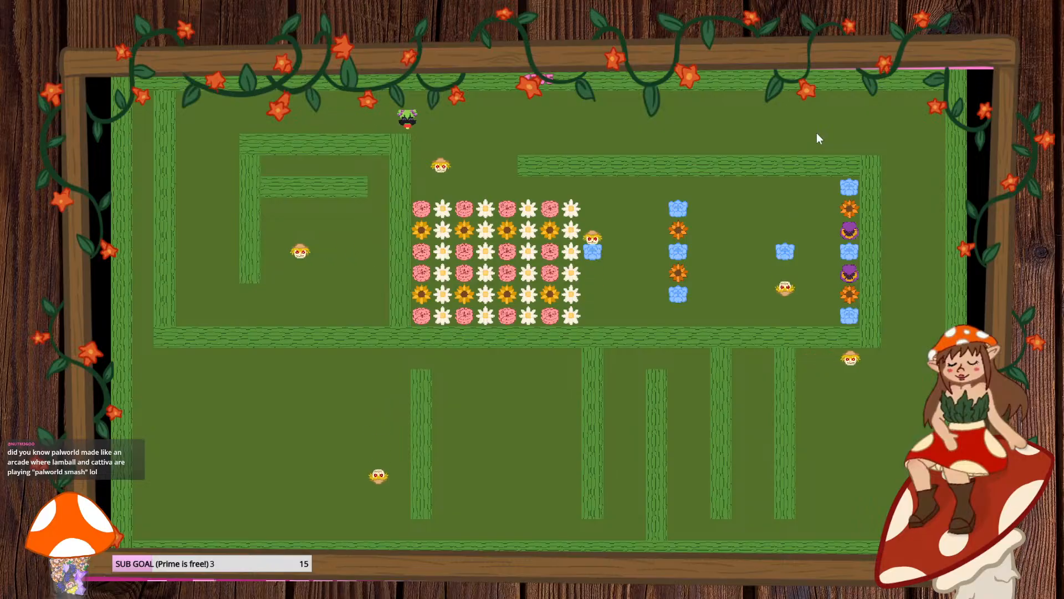
key(Down)
key(Right)
key(Up)
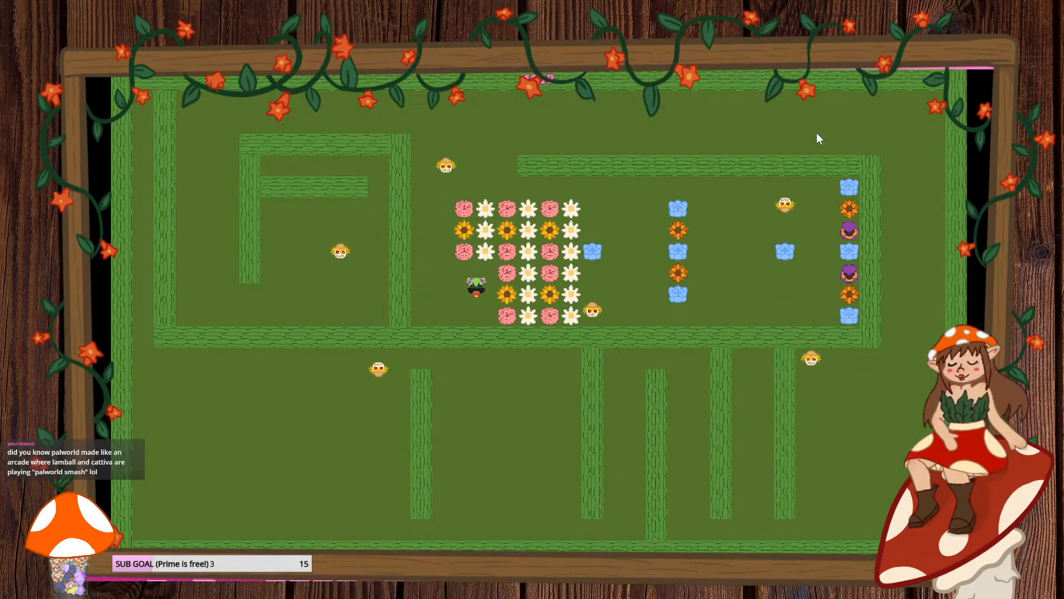
key(Right)
key(Down)
key(Left)
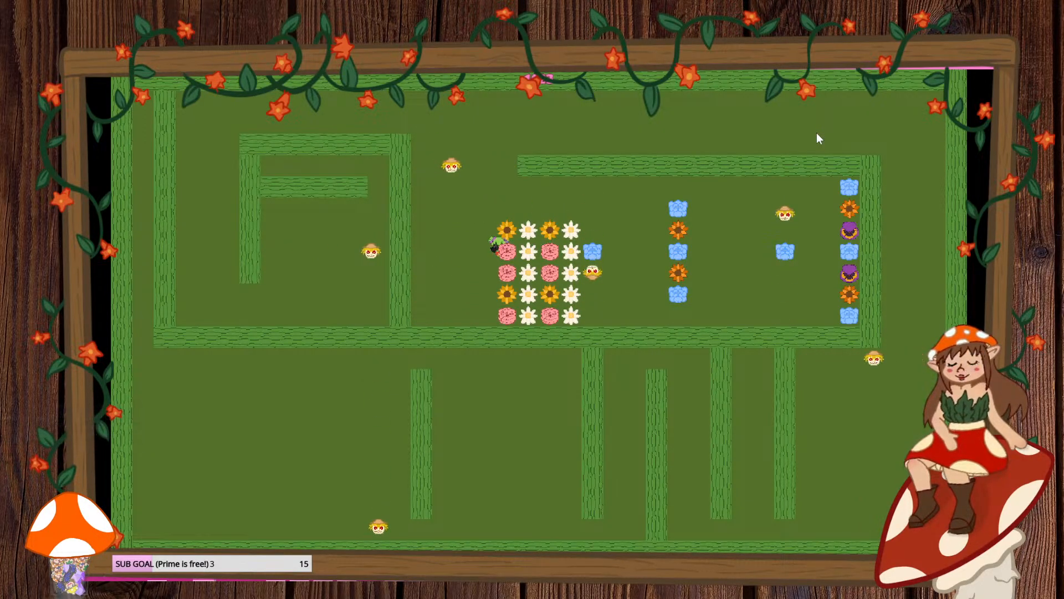
- Sweep through the rest of the central bed, collecting the remaining sunflowers, daisies and pink flowers while avoiding the patrolling gardener
key(Up)
key(Down)
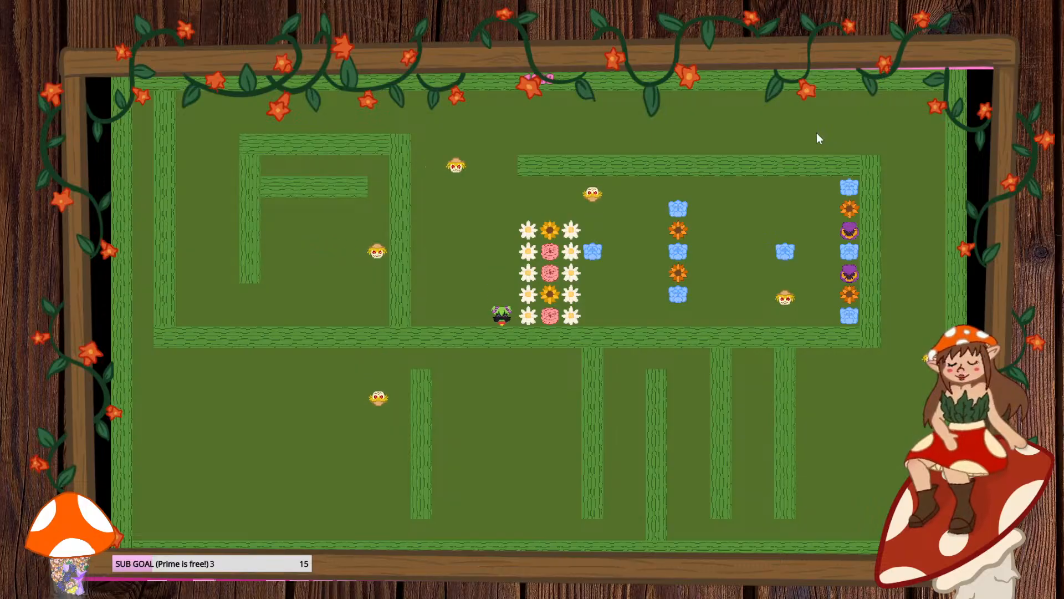
key(Right)
key(Up)
key(Left)
key(Down)
key(Right)
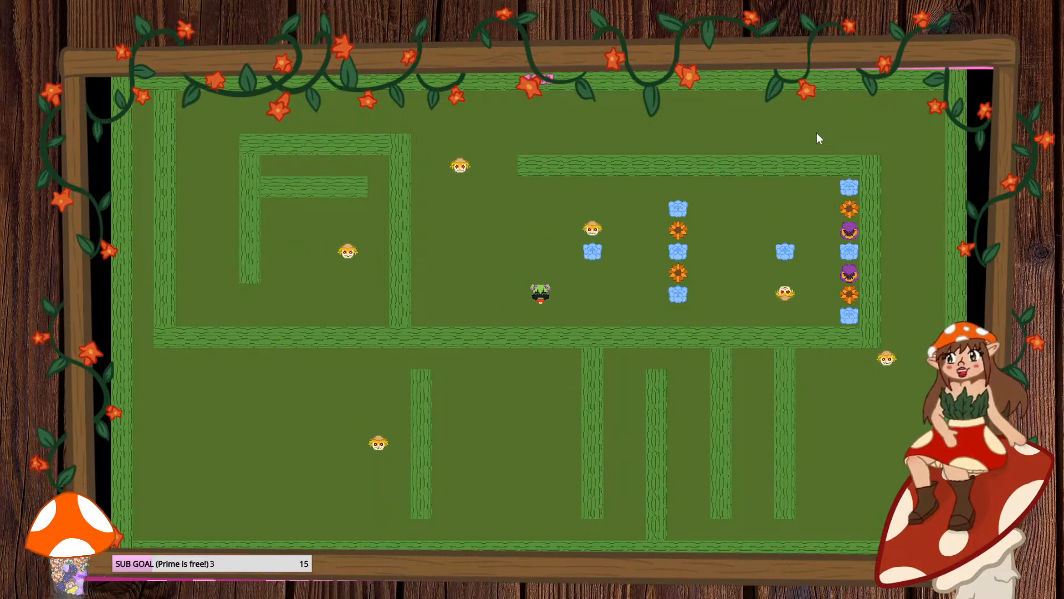
- Collect the blue flower beside the cleared bed and the short column of blue and orange flowers east of it
key(Up)
key(Right)
key(Up)
key(Right)
key(Down)
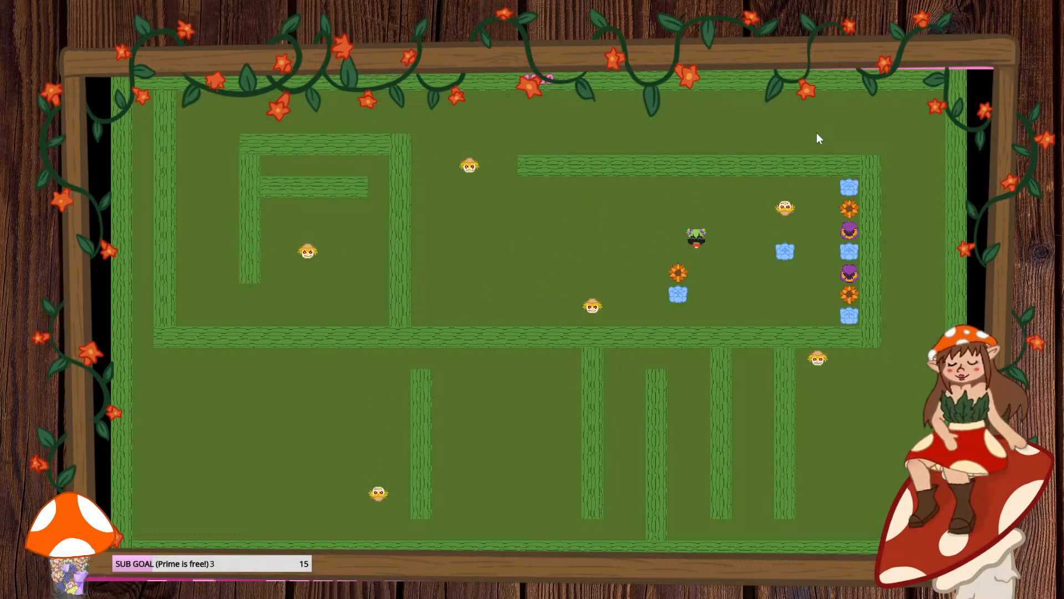
key(Right)
key(Left)
key(Up)
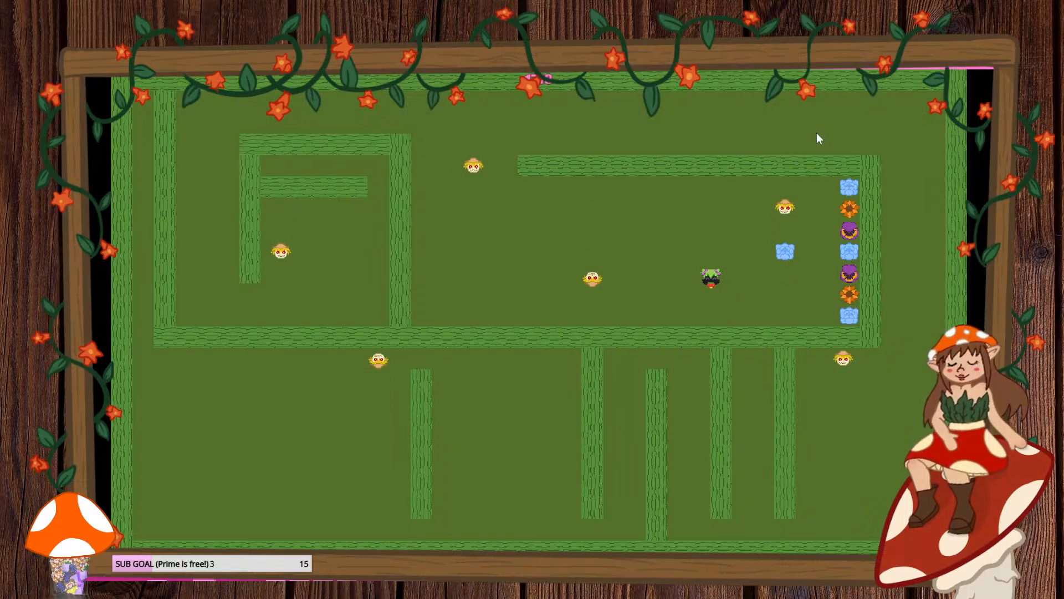
- Collect the flower column along the east hedge, go for the last blue flower, and close the game preview
key(Right)
key(Down)
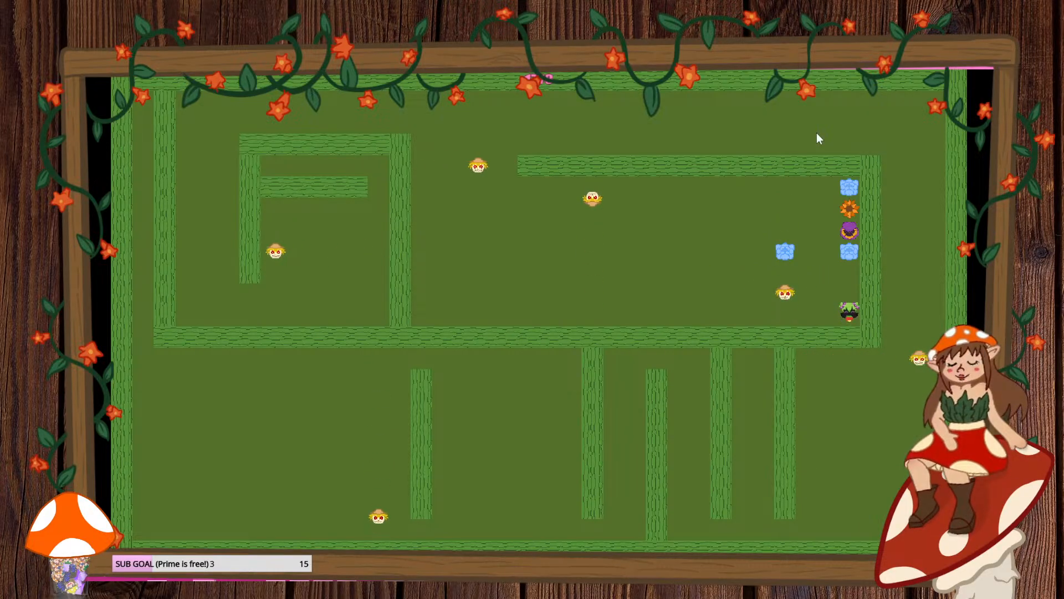
key(Up)
key(Down)
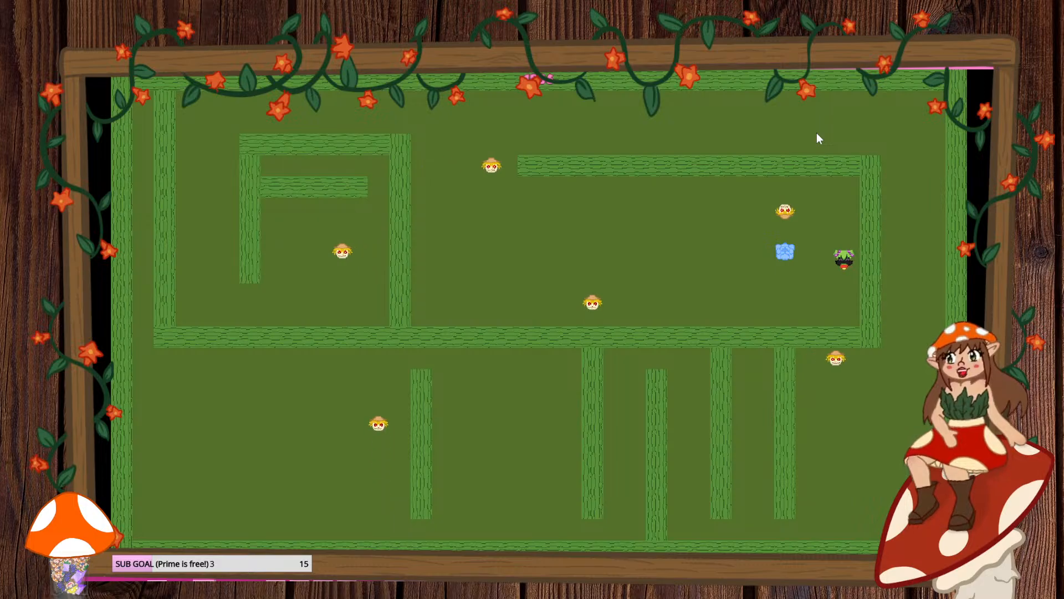
key(Left)
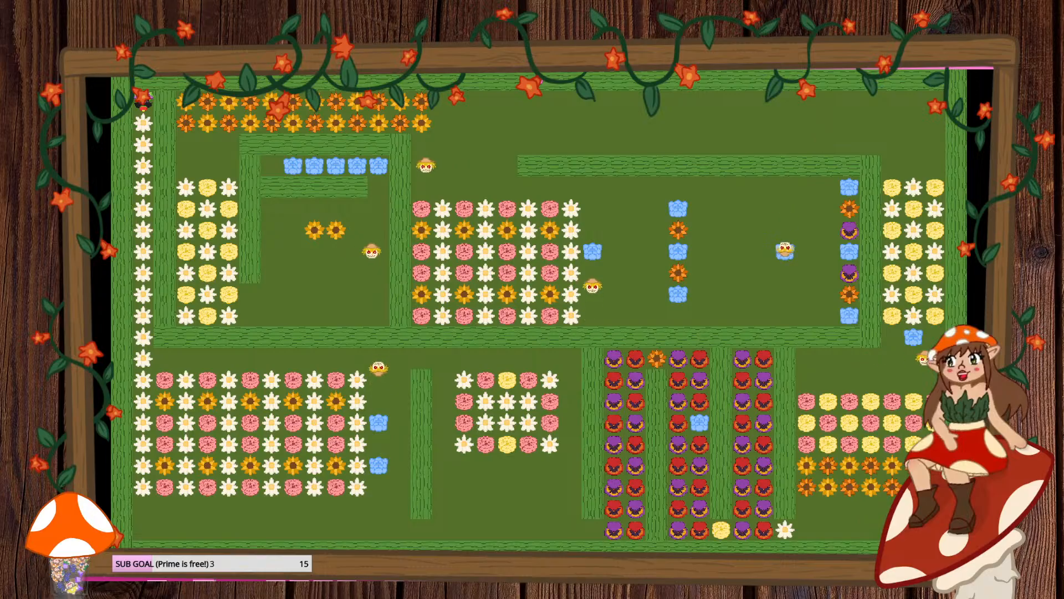
click(993, 67)
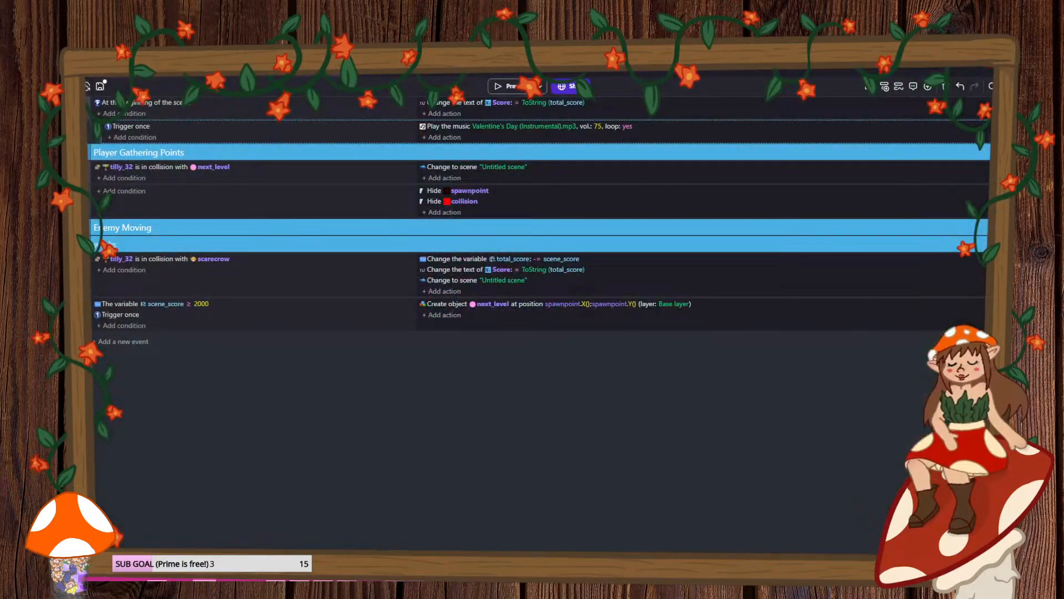
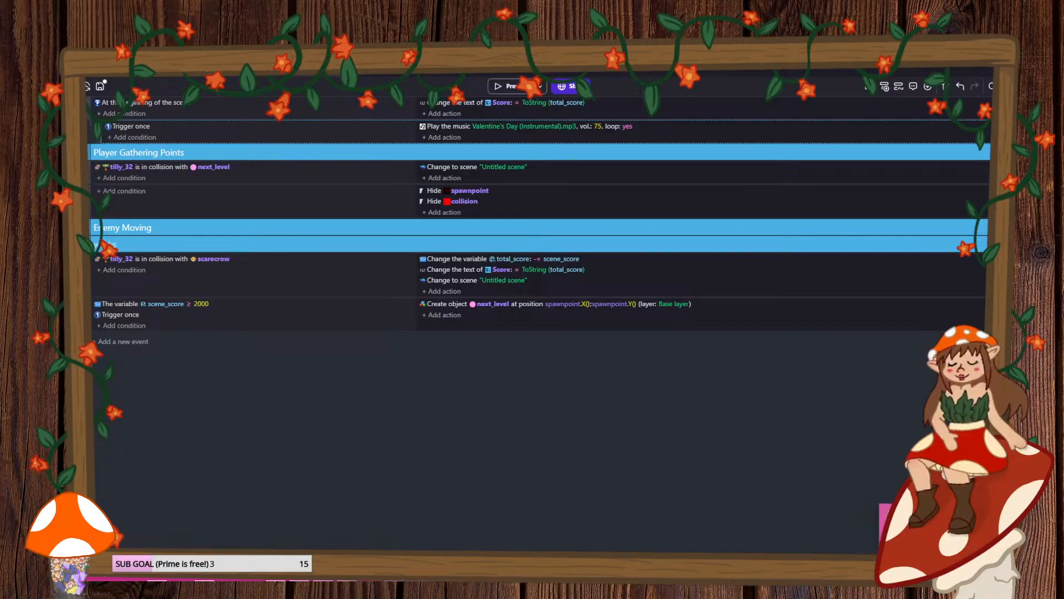
- Switch to Steam and launch Palworld
right_click(893, 548)
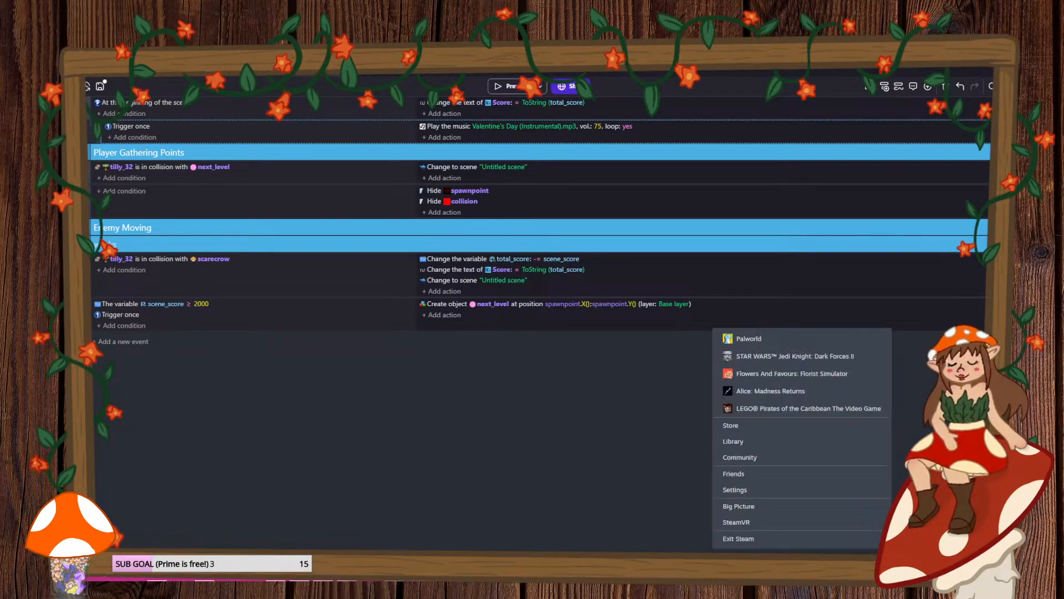
click(776, 343)
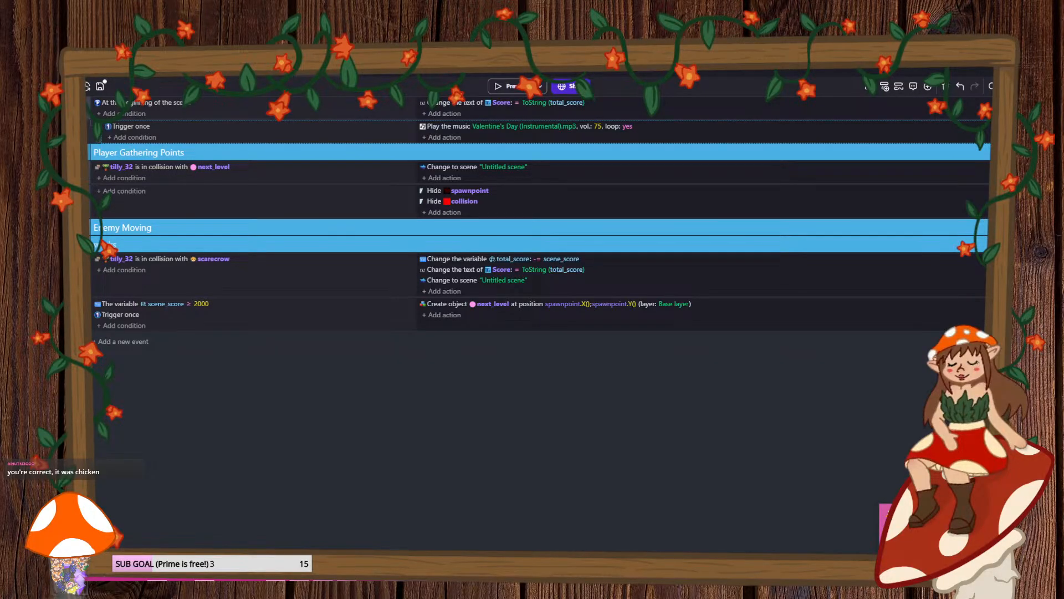
right_click(891, 551)
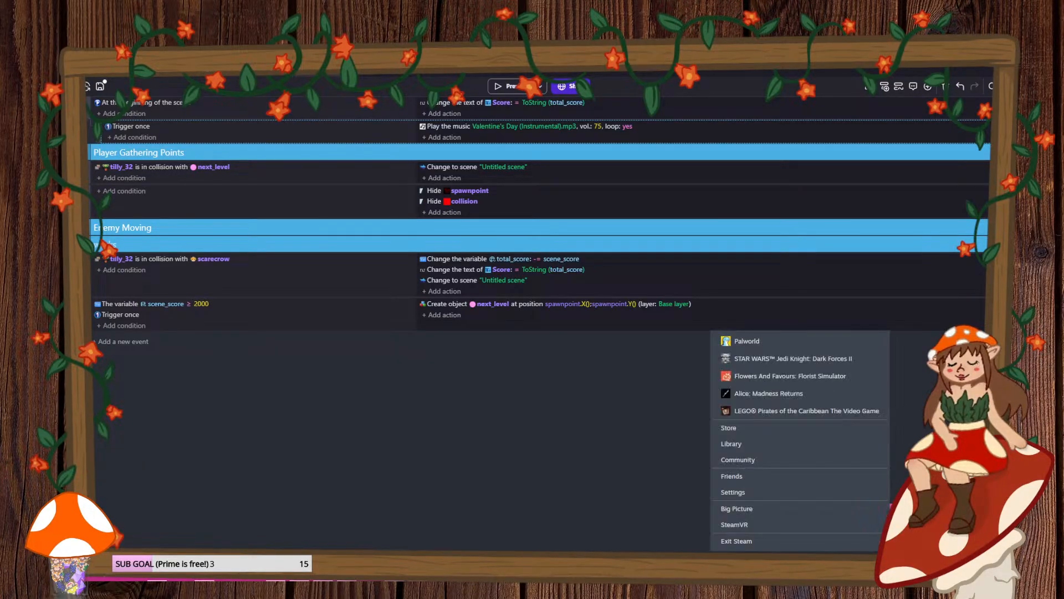
click(754, 442)
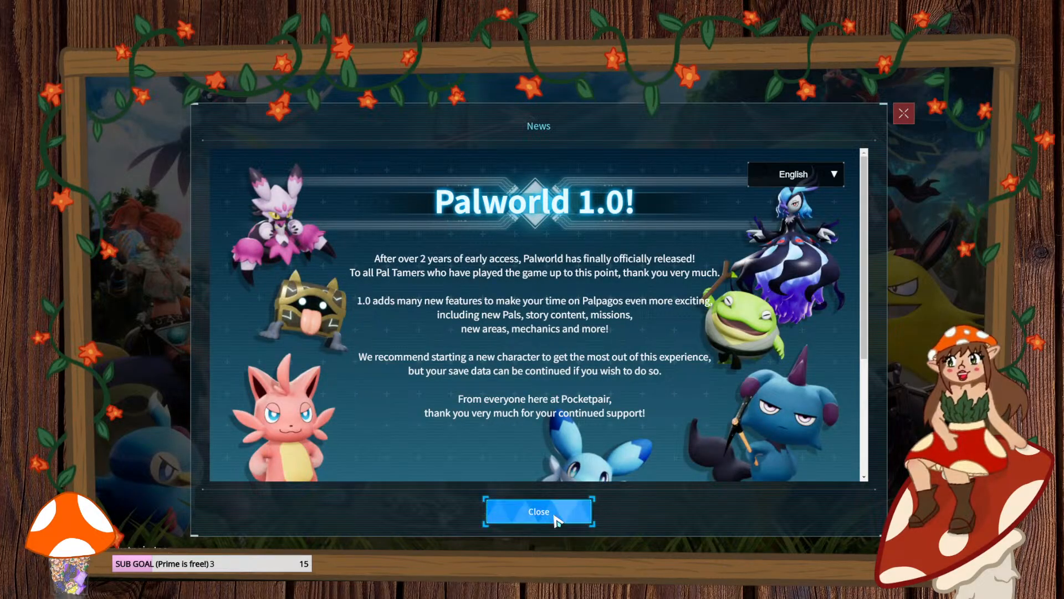
- Dismiss the Palworld 1.0 news and start the game in the Morel Islands world
click(556, 521)
click(564, 359)
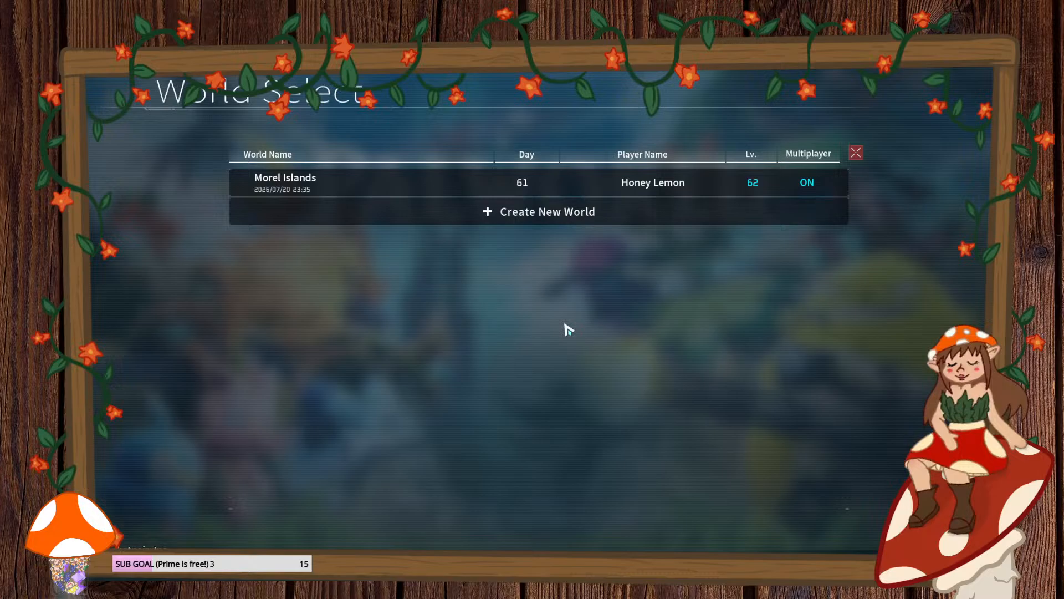
click(682, 186)
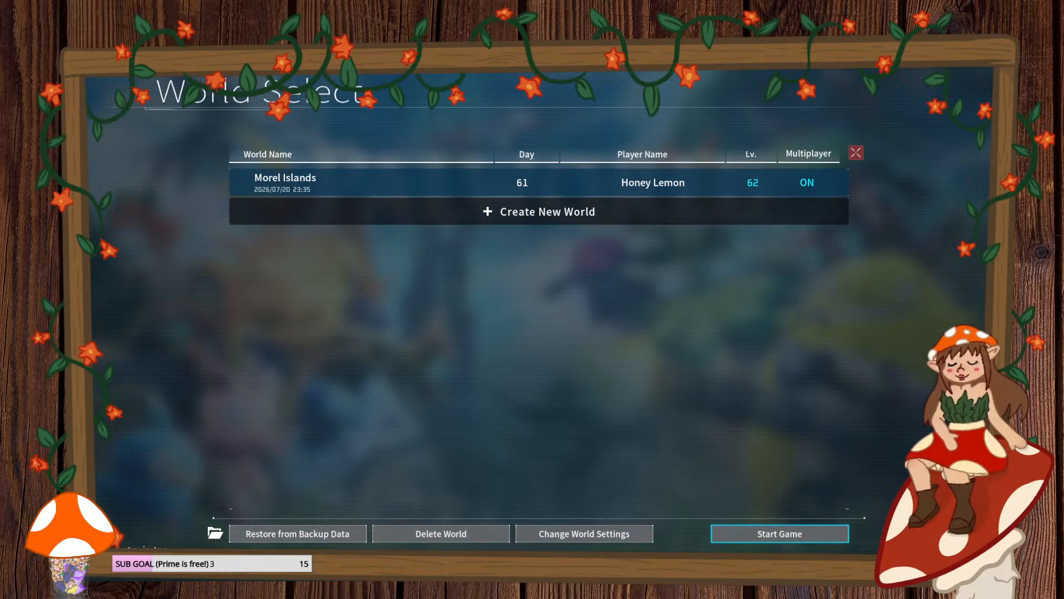
click(780, 533)
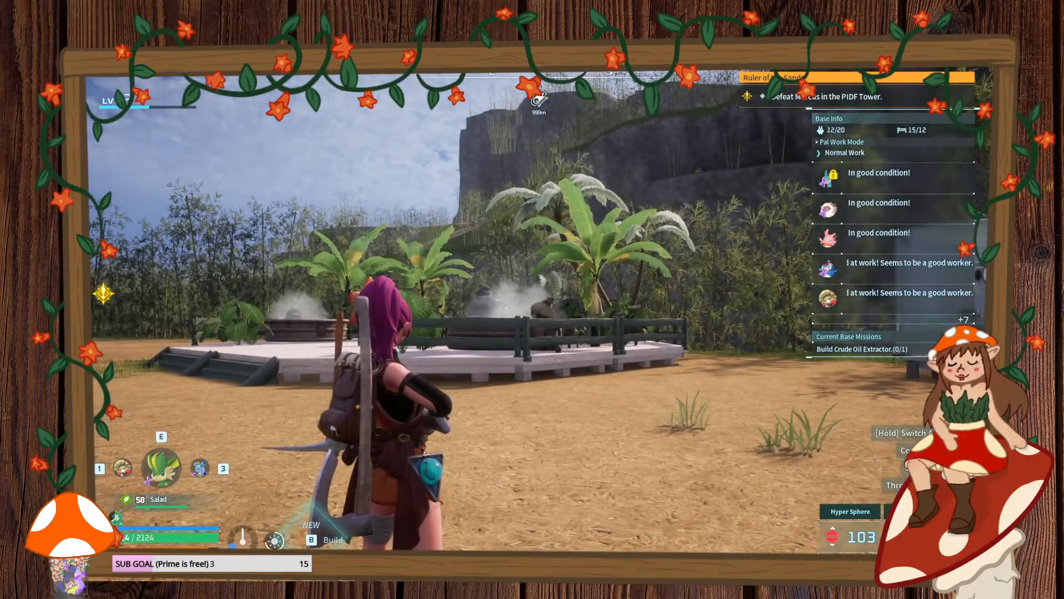
- Run around the base grounds to look over the large halls, the glass medicine building and the working Pals
key(w)
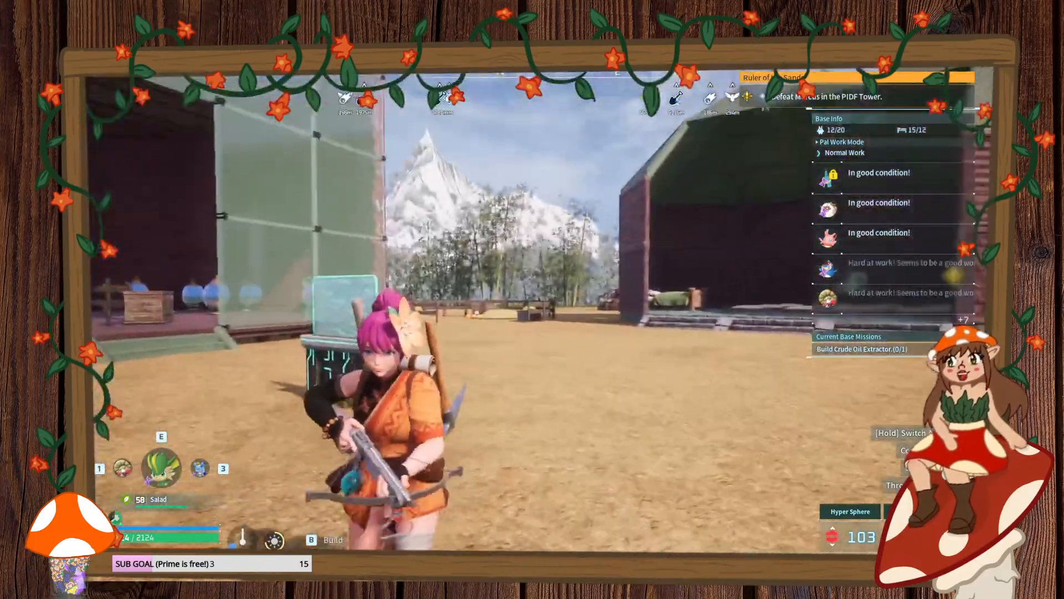
key(a)
key(shift)
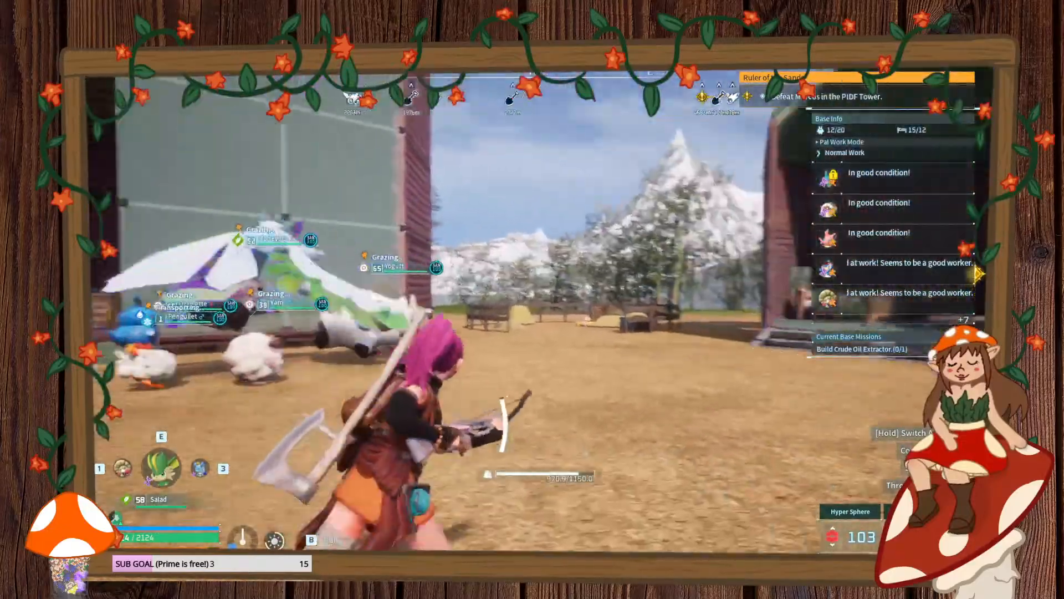
key(w)
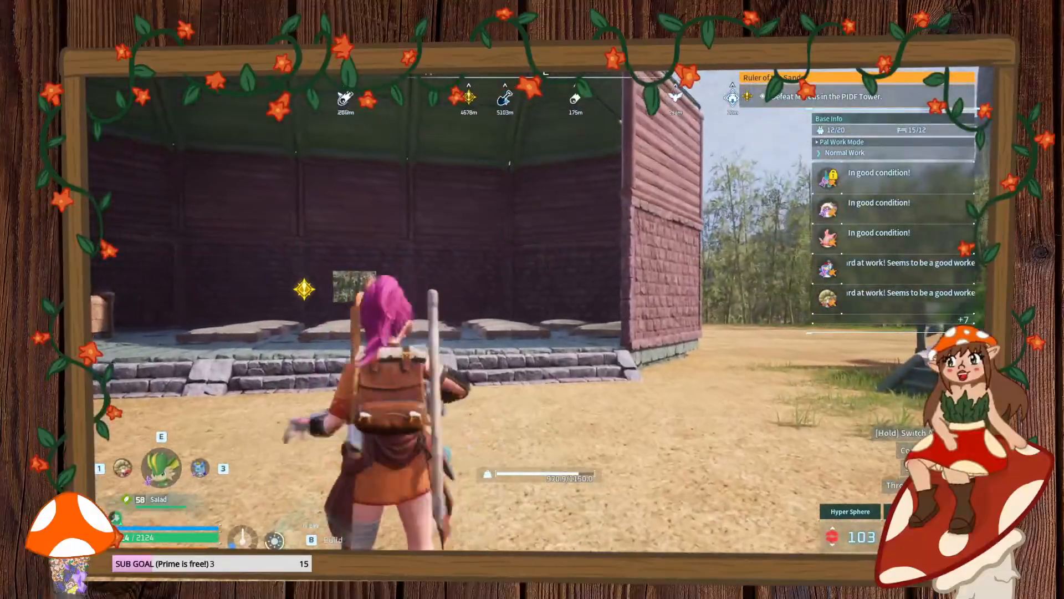
key(w)
key(a)
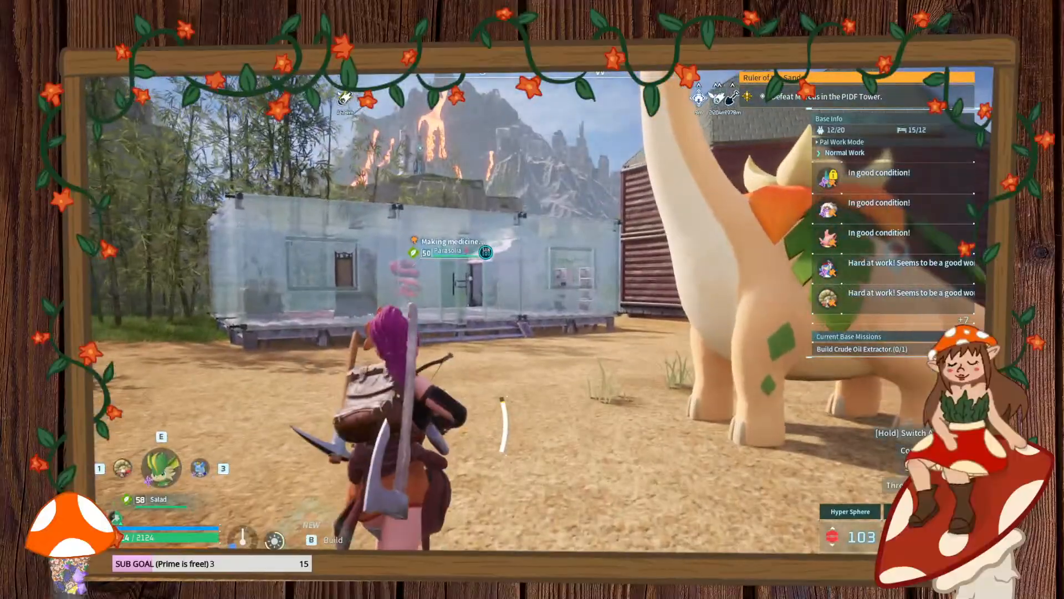
key(w)
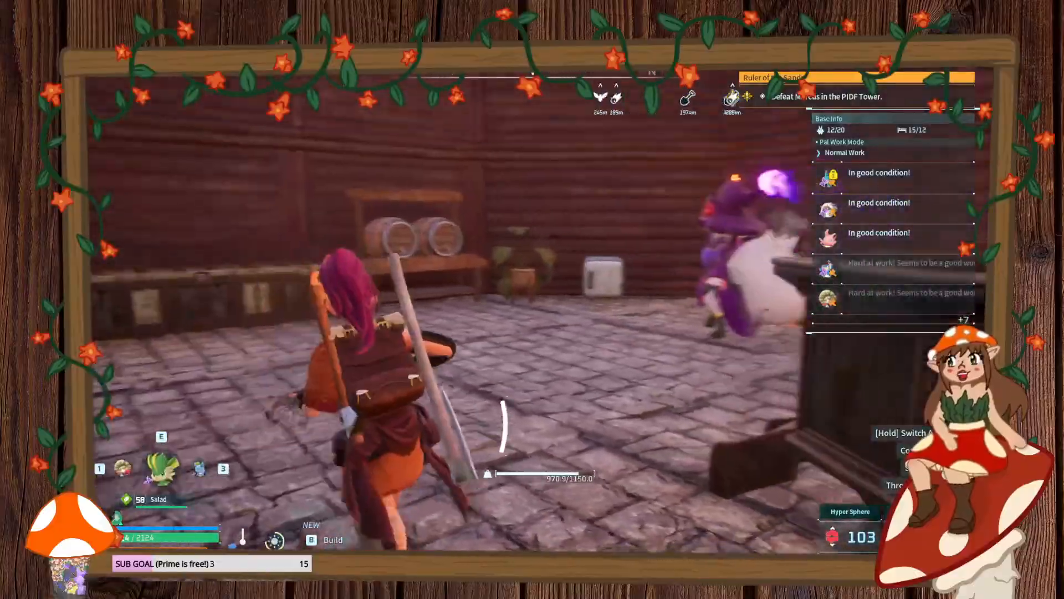
- Tour the breeding farm building, including its staircase, and head back out to the base yard
key(w)
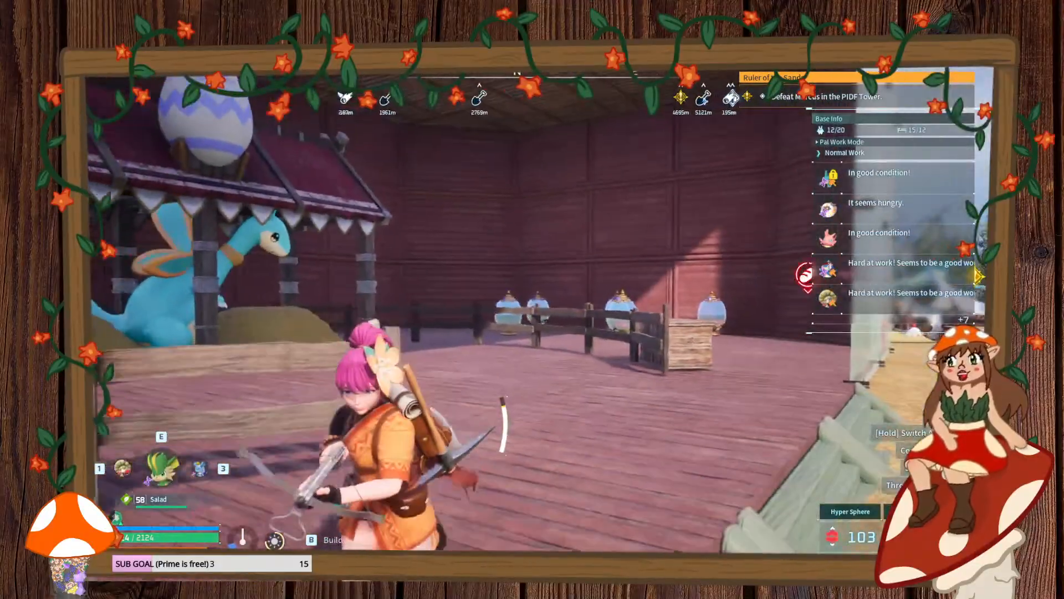
key(w)
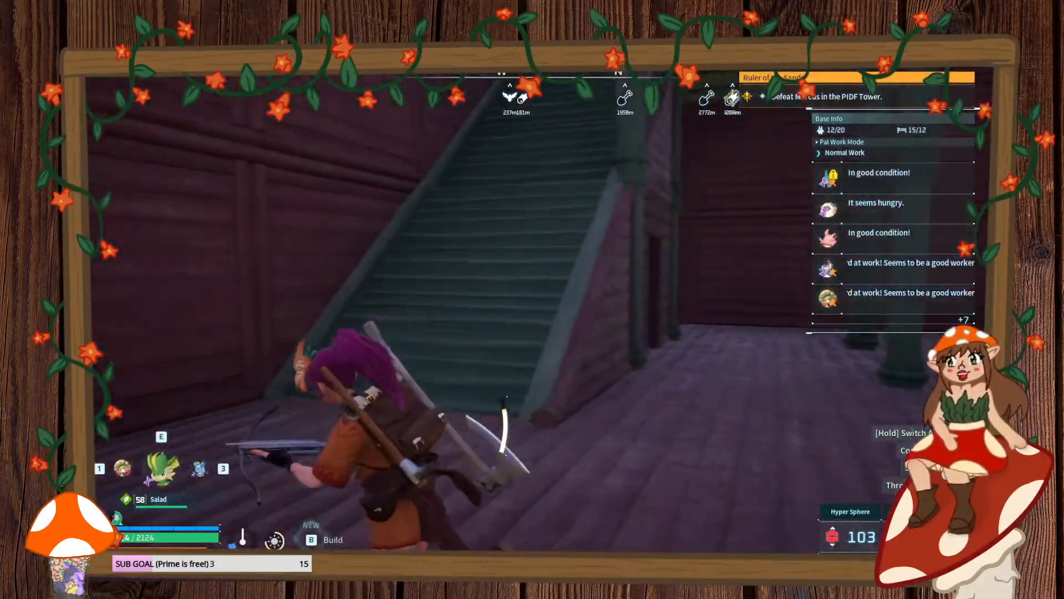
key(w)
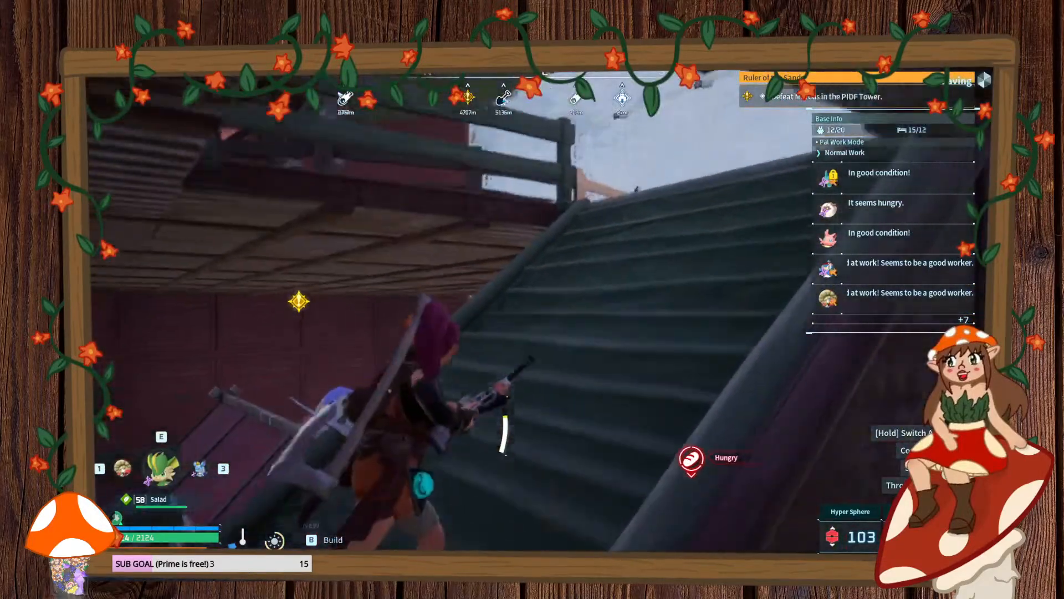
key(w)
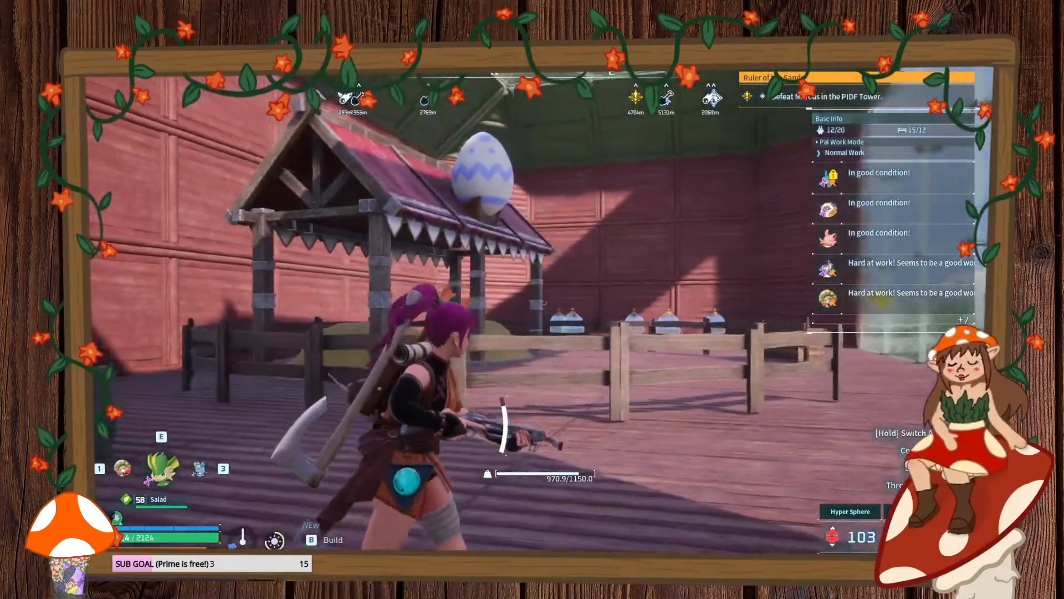
key(w)
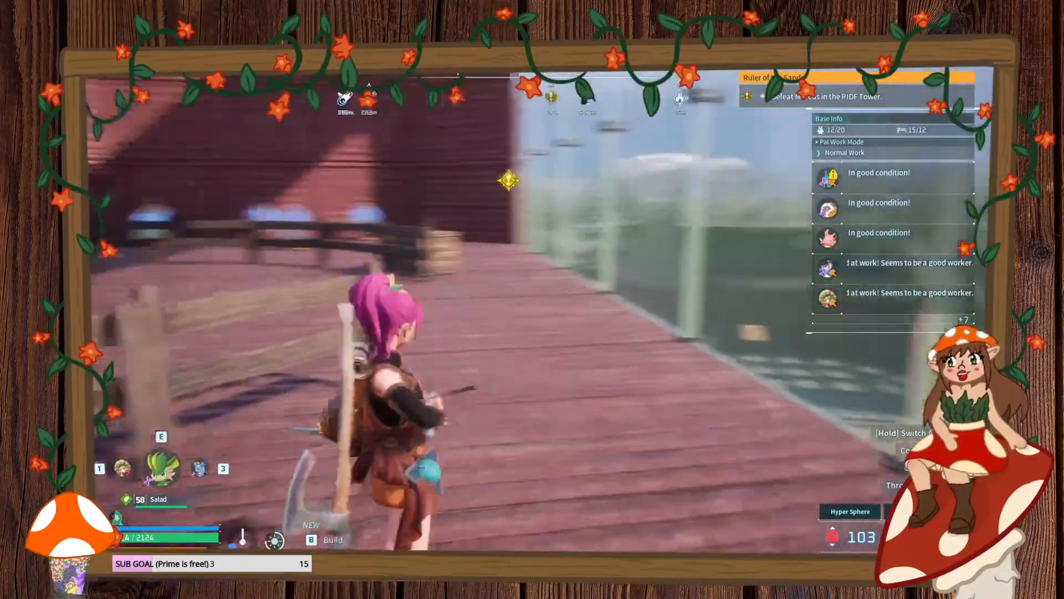
key(w)
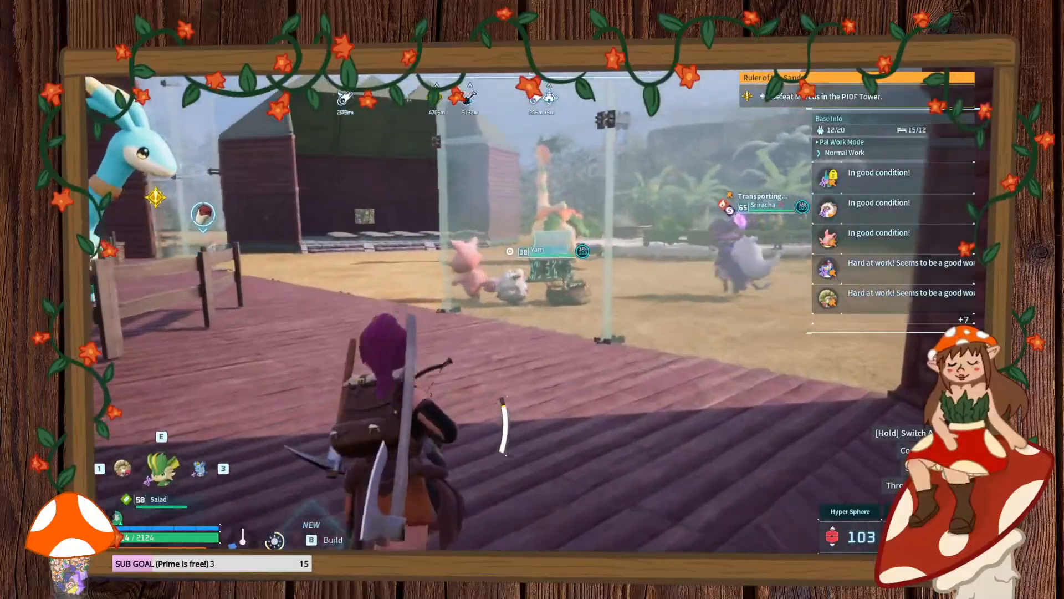
key(w)
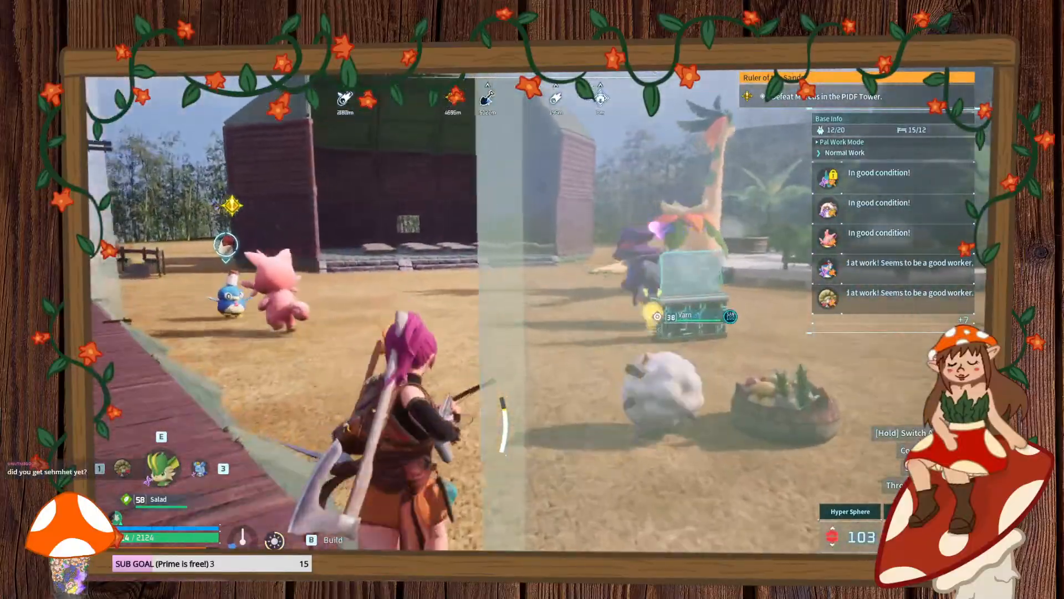
- Return to the Palbox and swap Abba from Box 10 into the party in place of Morella
key(w)
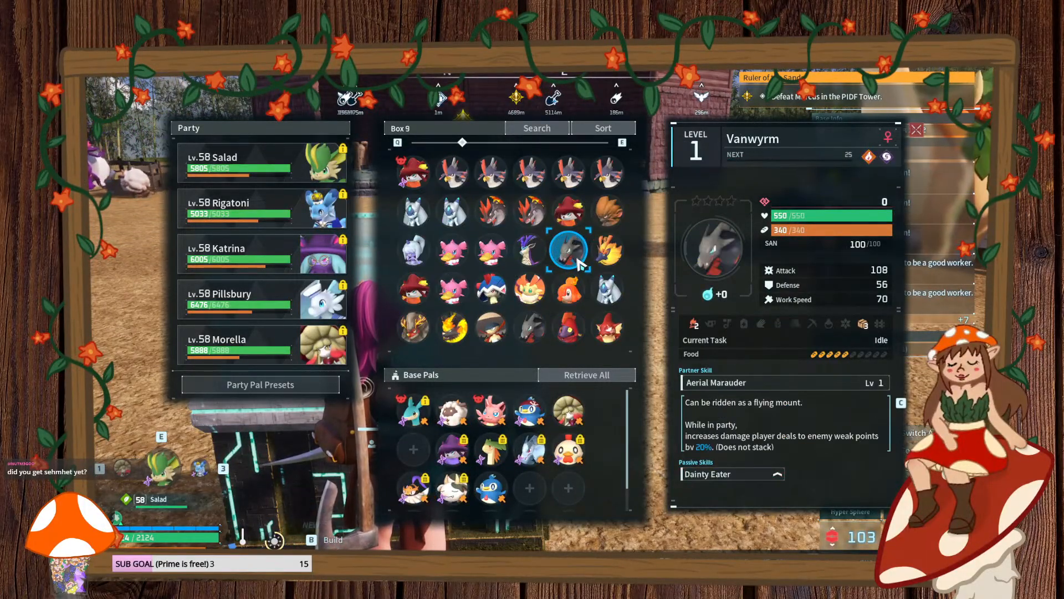
key(q)
key(e)
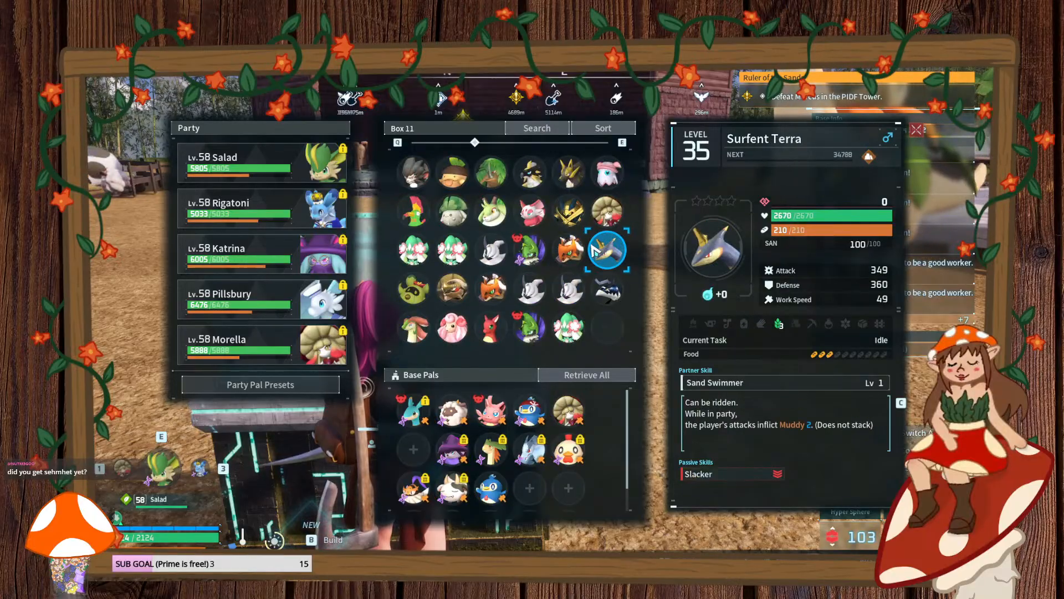
key(q)
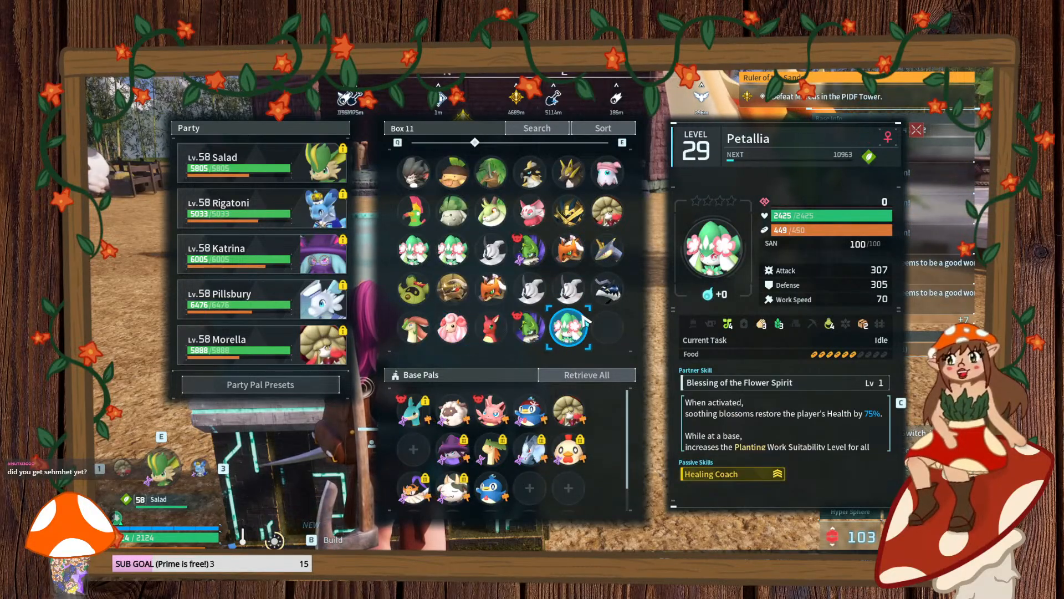
key(q)
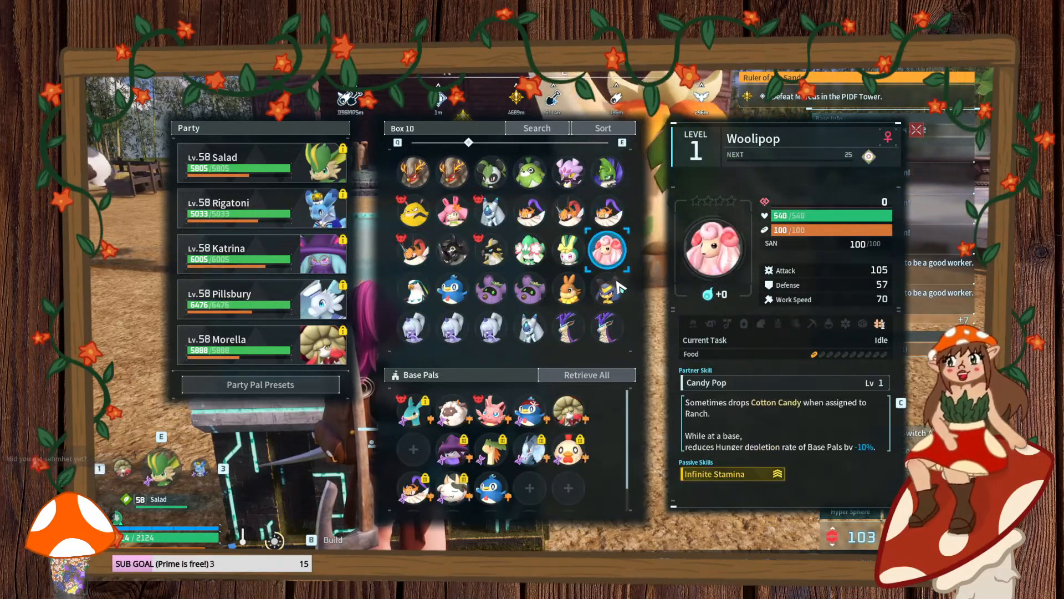
drag(607, 288, 264, 348)
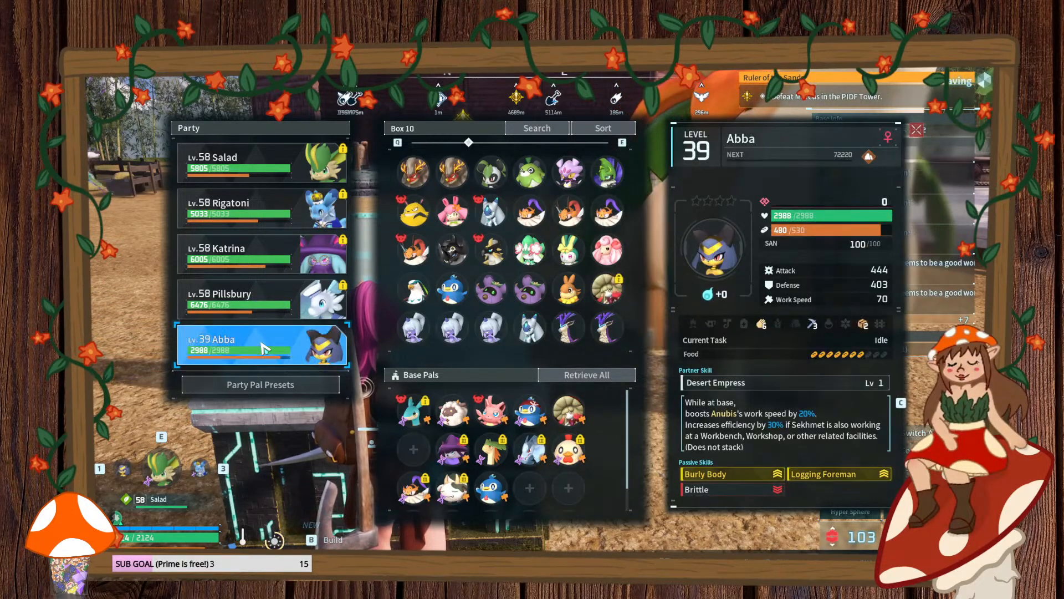
- Rename the party Pal Abba as Jessica and close its details
key(Escape)
key(Tab)
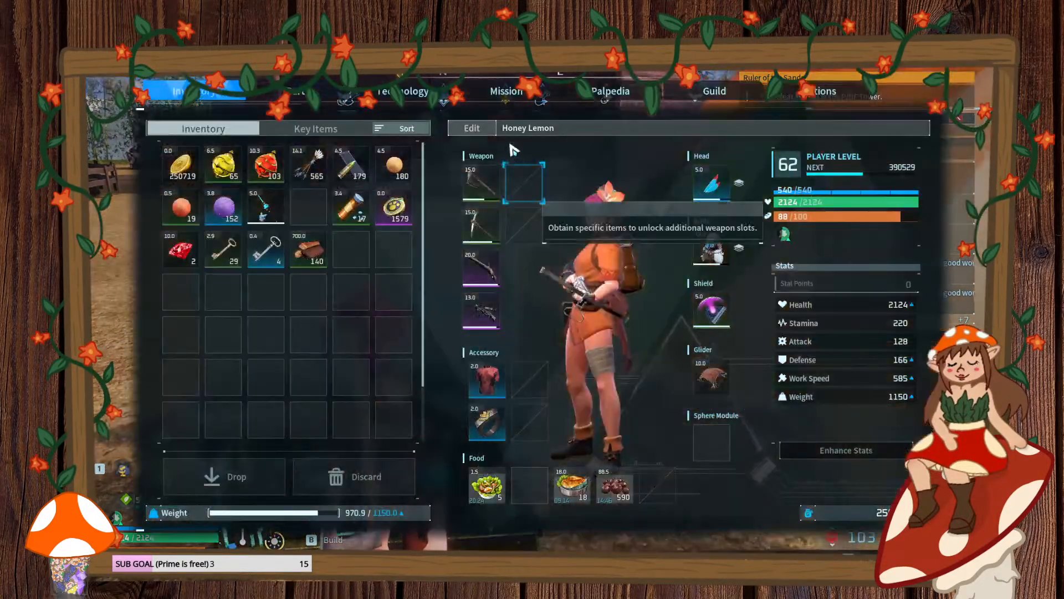
key(e)
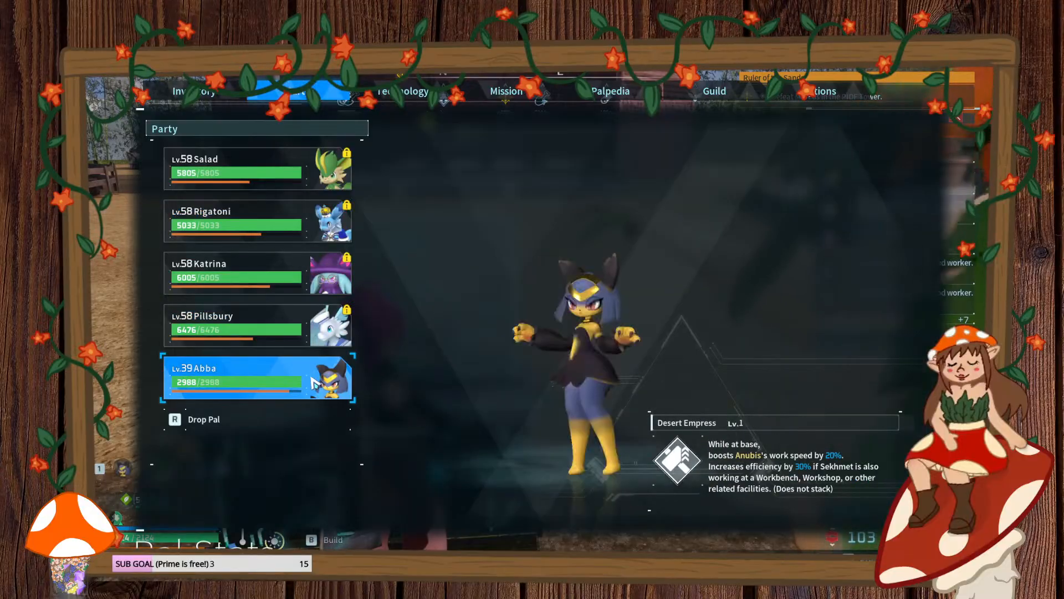
click(308, 373)
click(391, 155)
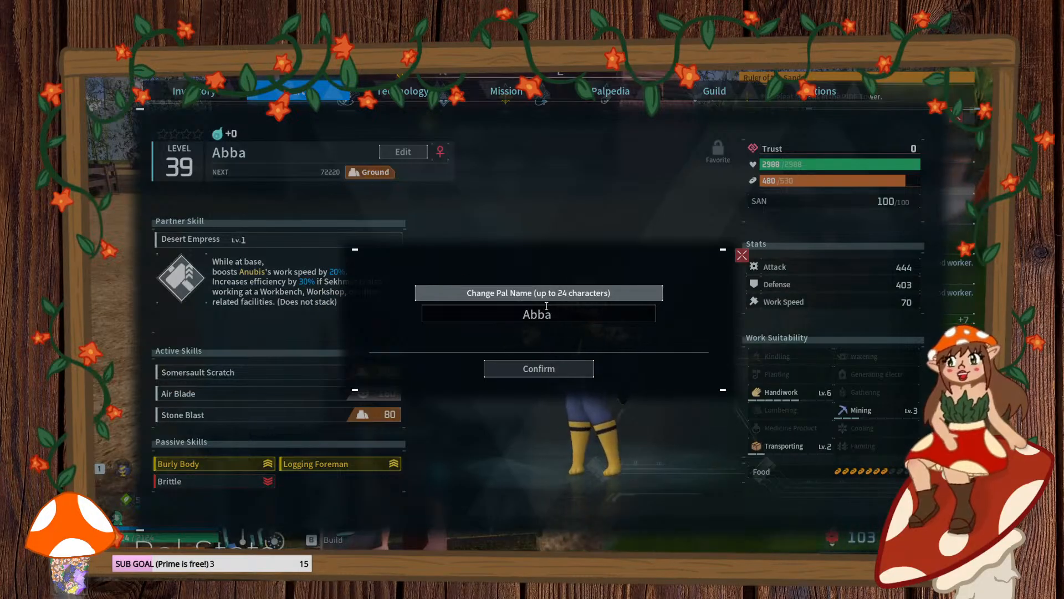
text(Jessica)
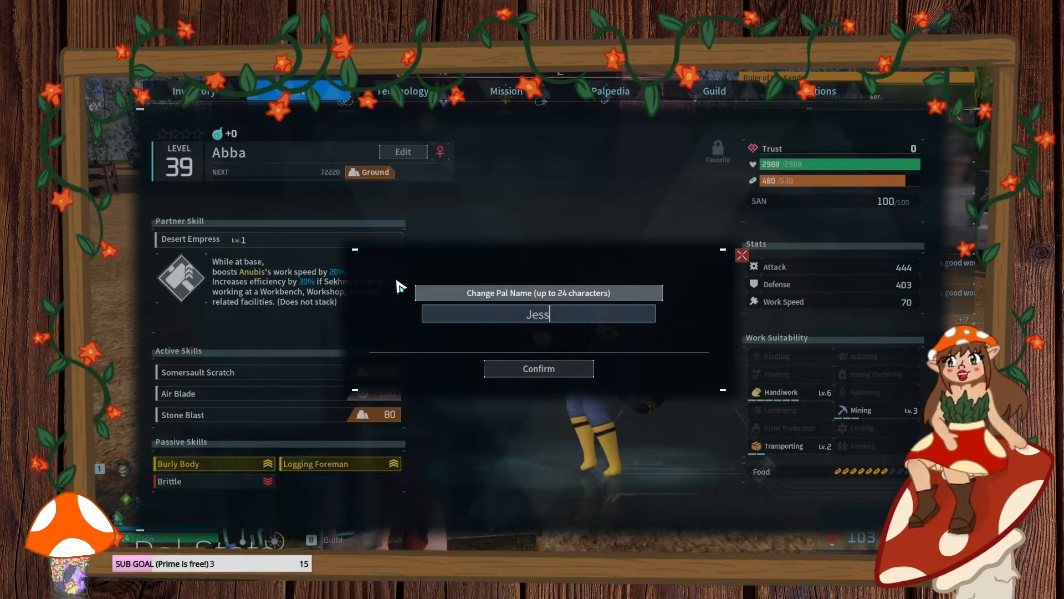
click(554, 380)
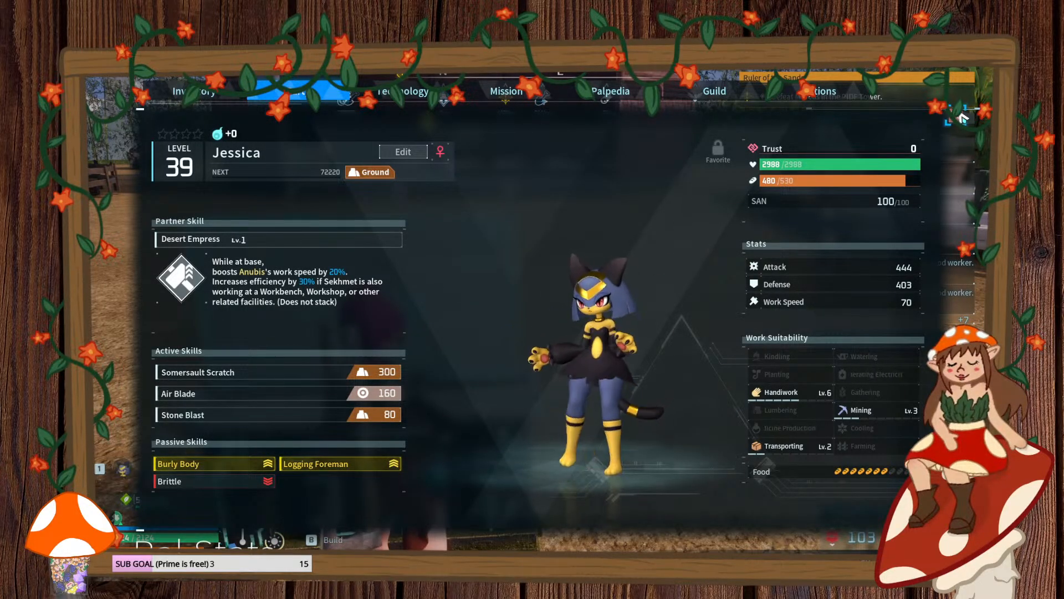
key(Escape)
key(Tab)
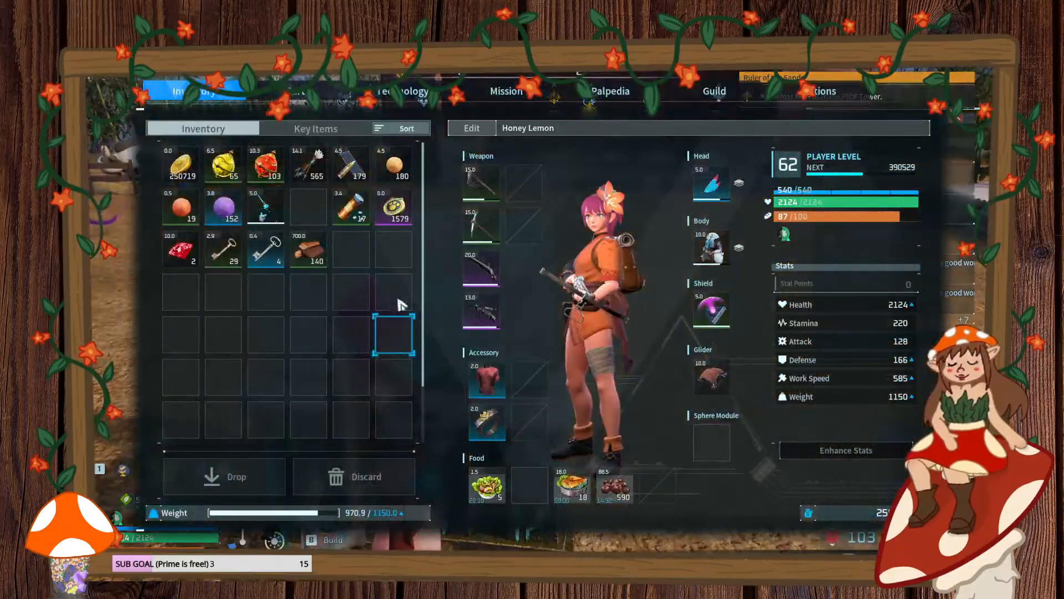
key(Tab)
- Return Jessica to Box 10 in the Palbox and bring Morella back into the party
key(f)
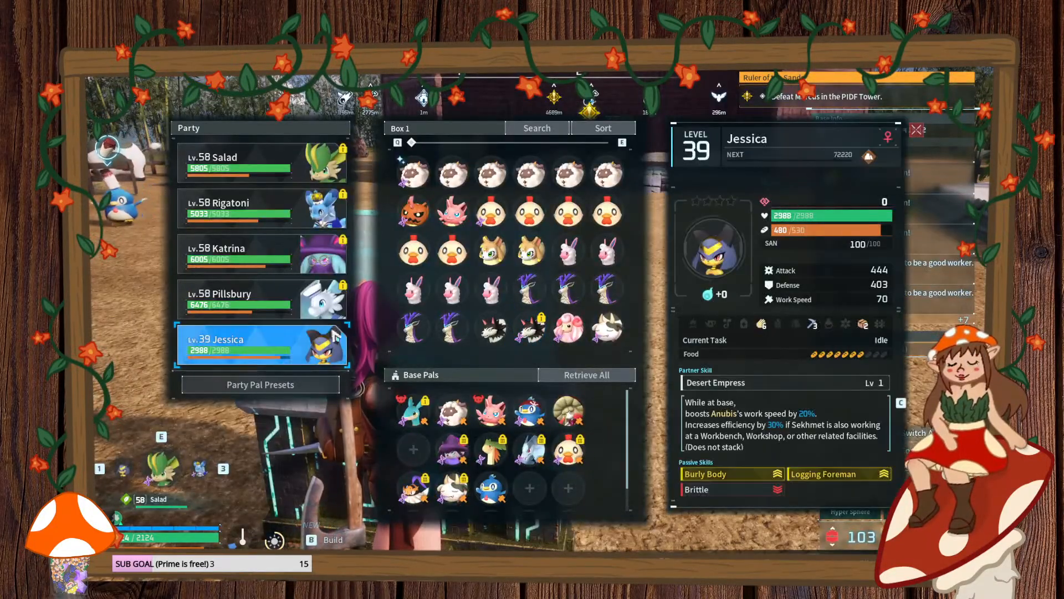
key(e)
key(e)
key(e)
key(e)
key(e)
key(e)
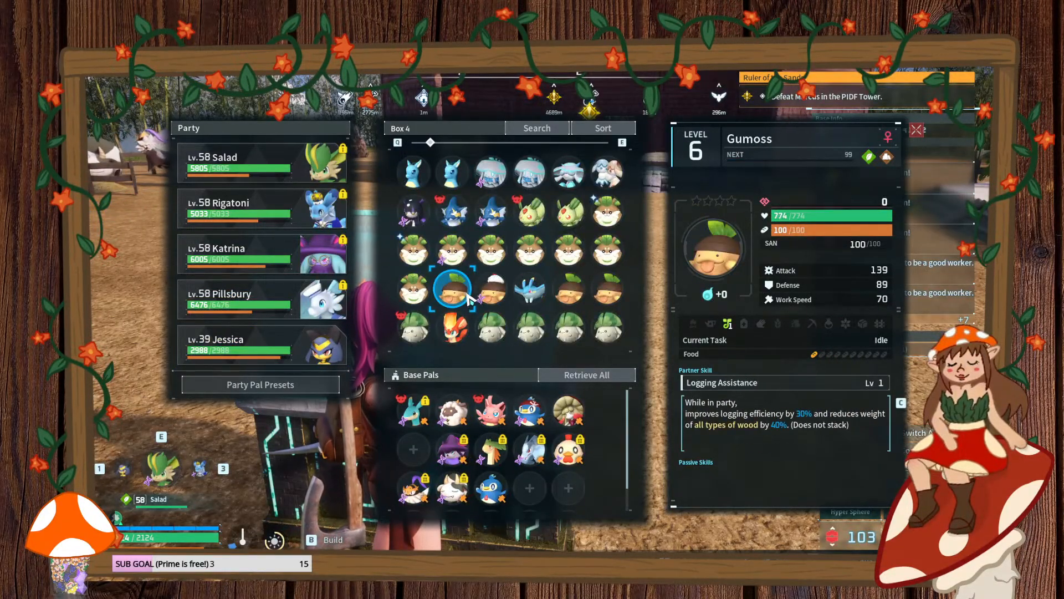
key(e)
key(e)
key(e)
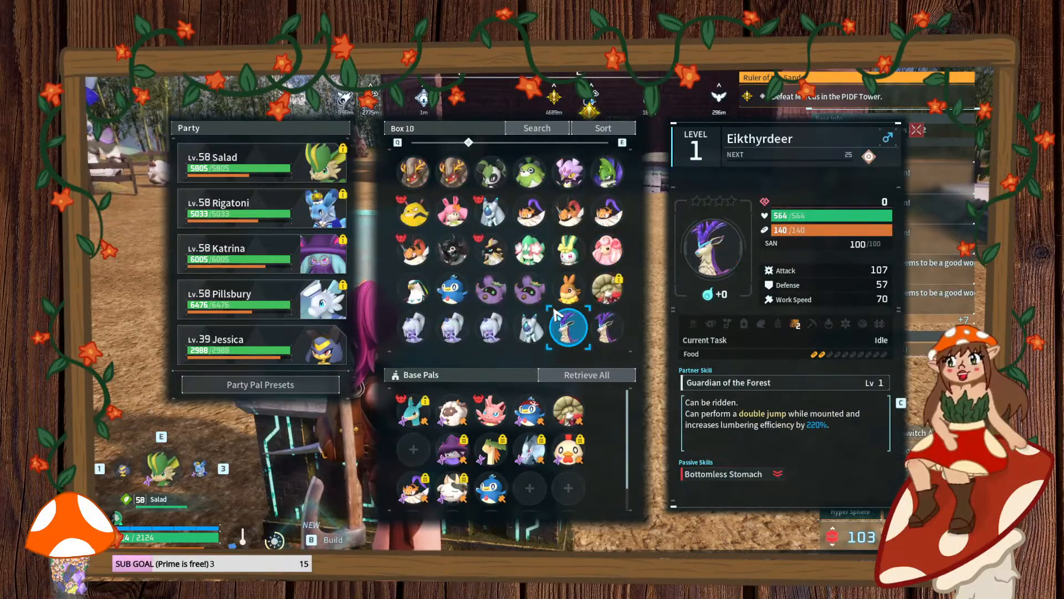
key(q)
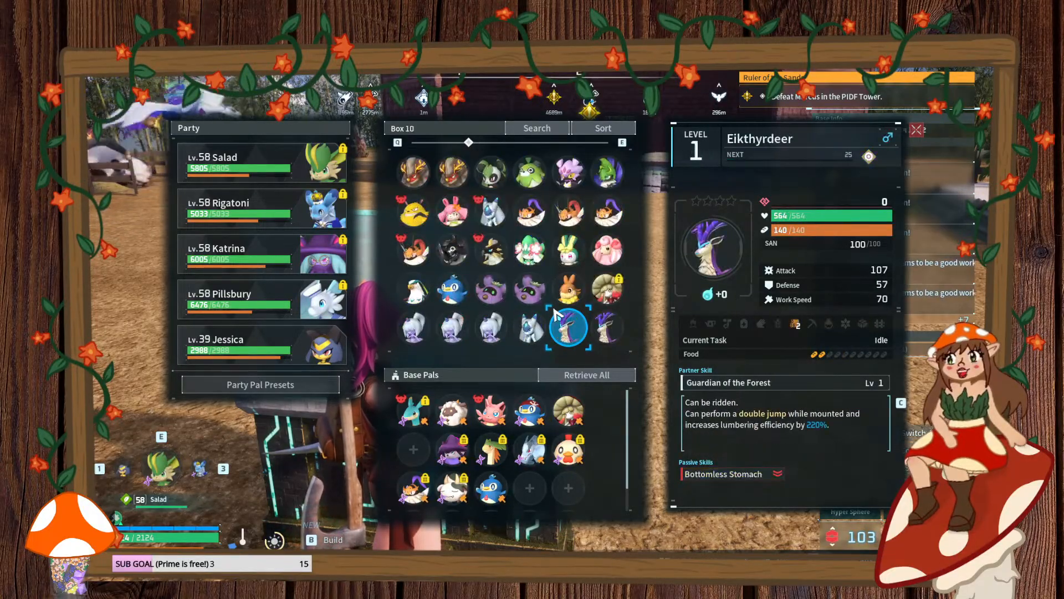
drag(602, 287, 315, 343)
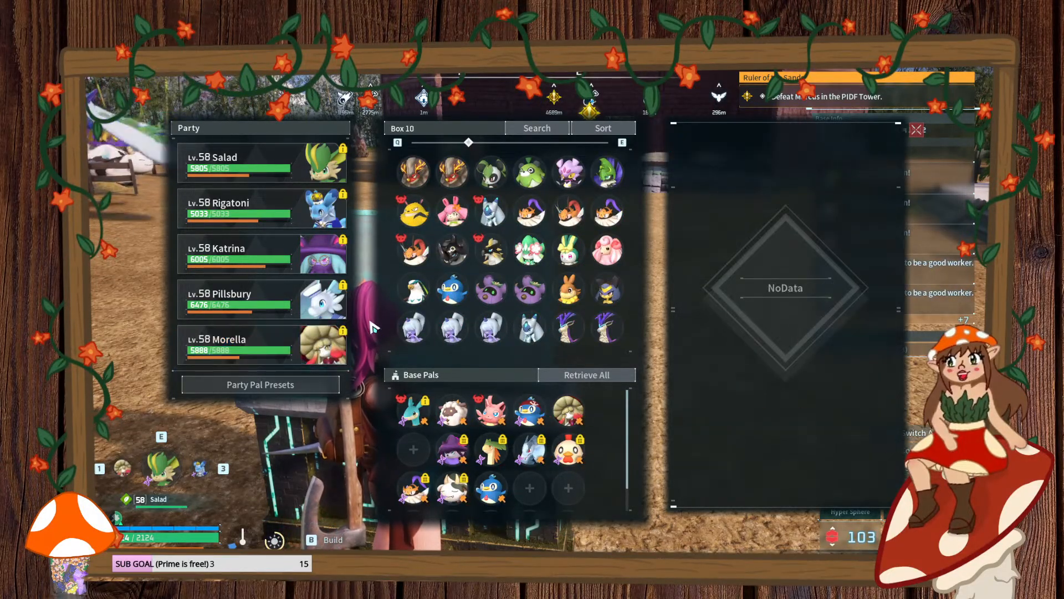
- Fast travel to the base on the eastern peninsula of the world map
key(Escape)
key(c)
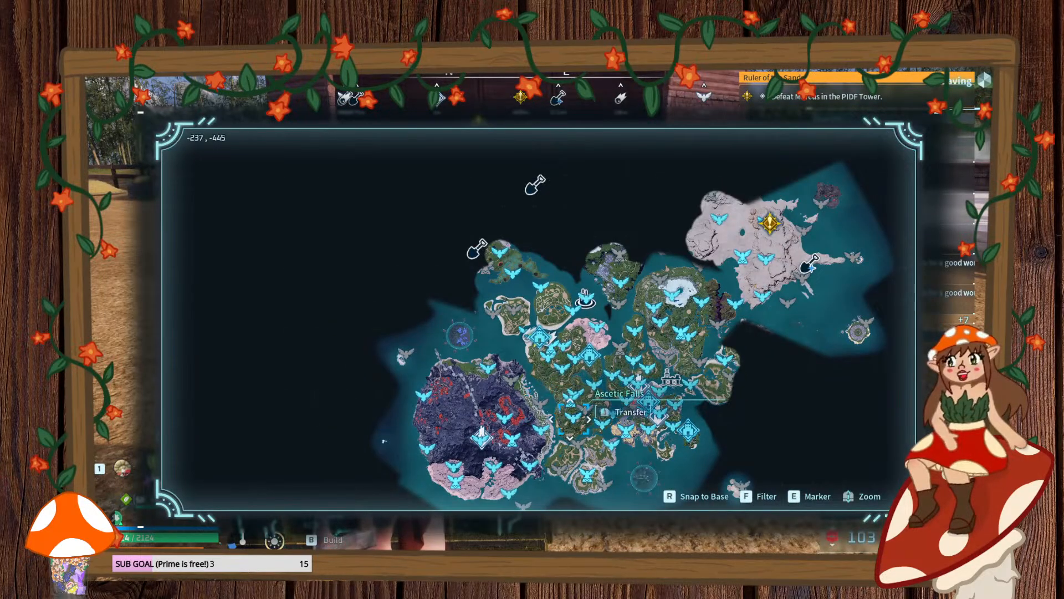
scroll(540, 403, up, 5)
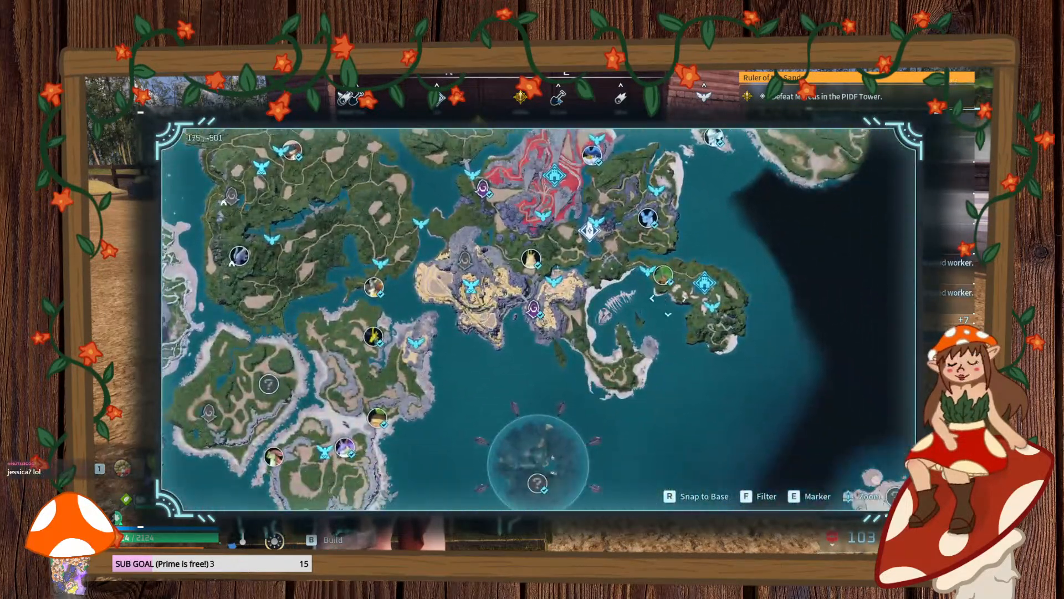
mouse_move(705, 283)
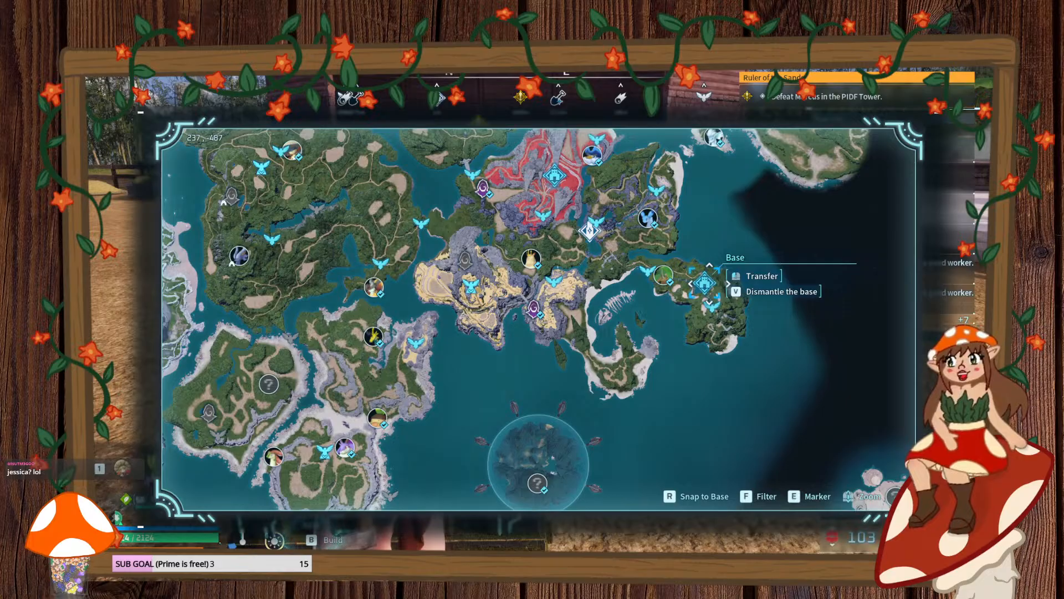
click(705, 283)
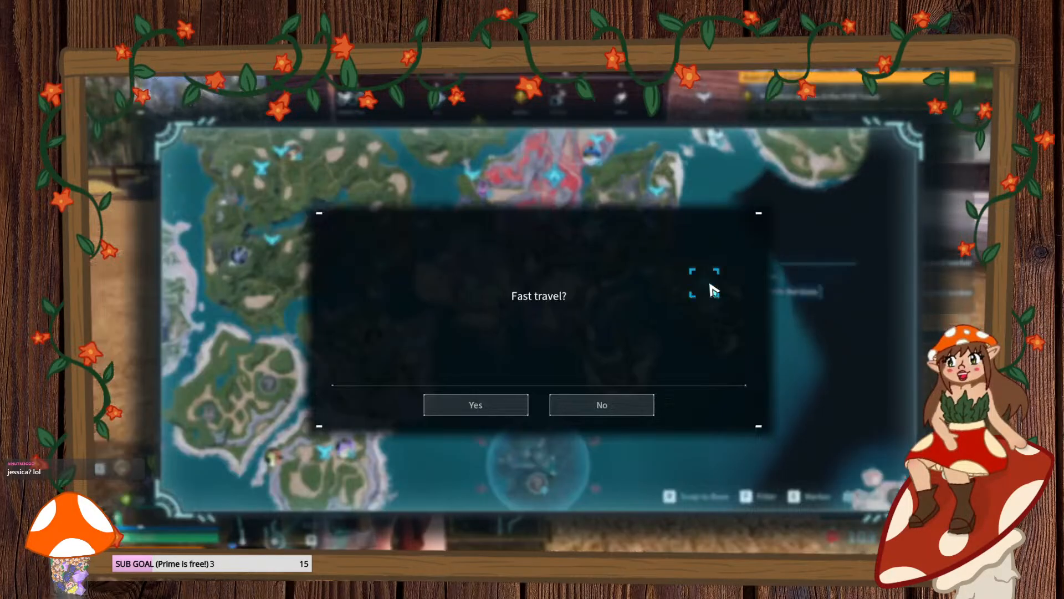
click(485, 406)
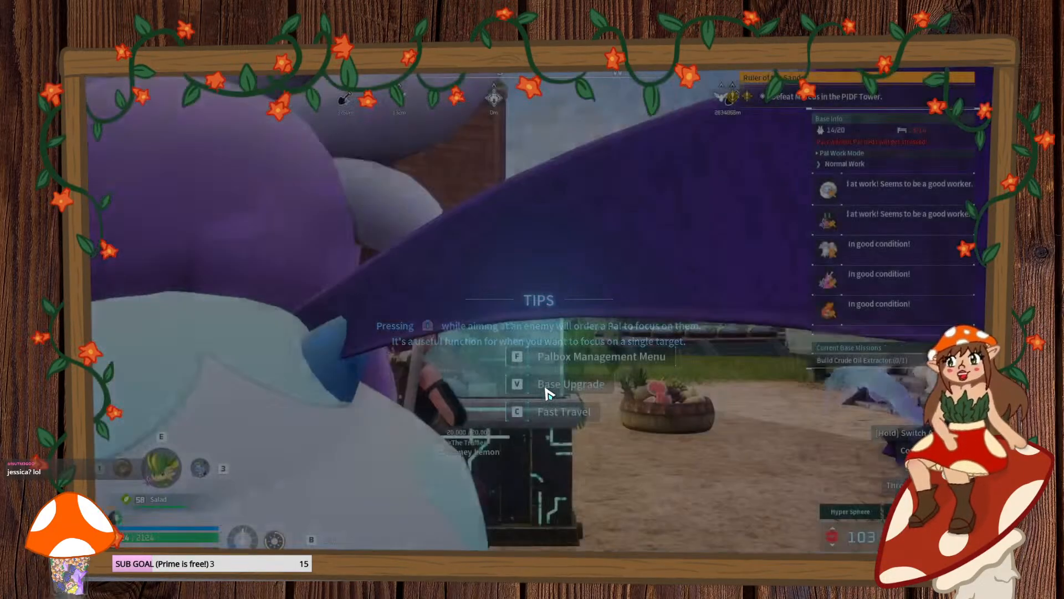
- Run through the base past the glass greenhouse and climb the wooden hall's wall onto its shingled roof
key(w)
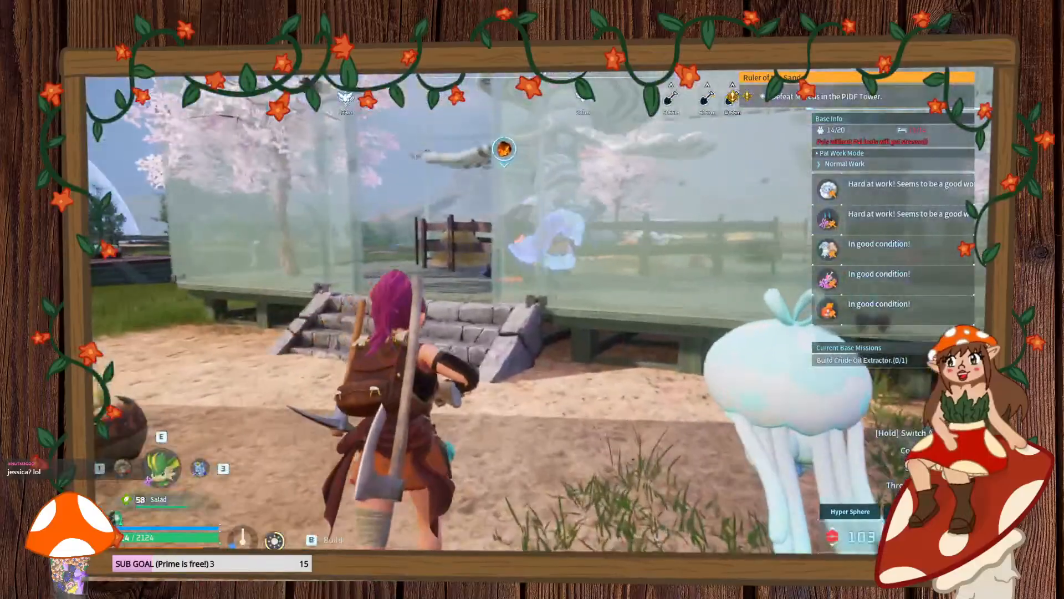
key(w)
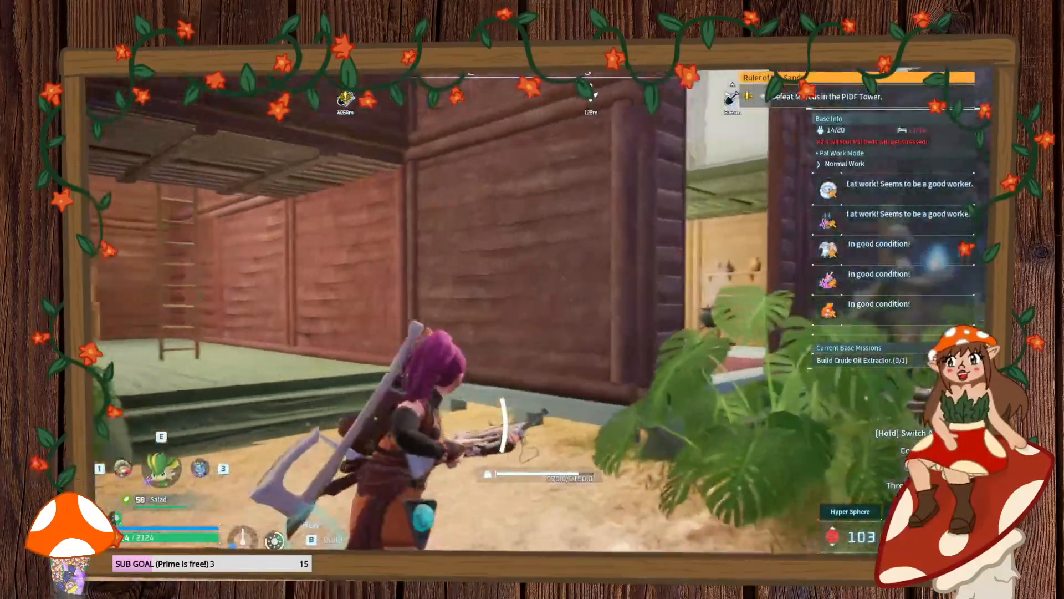
key(w)
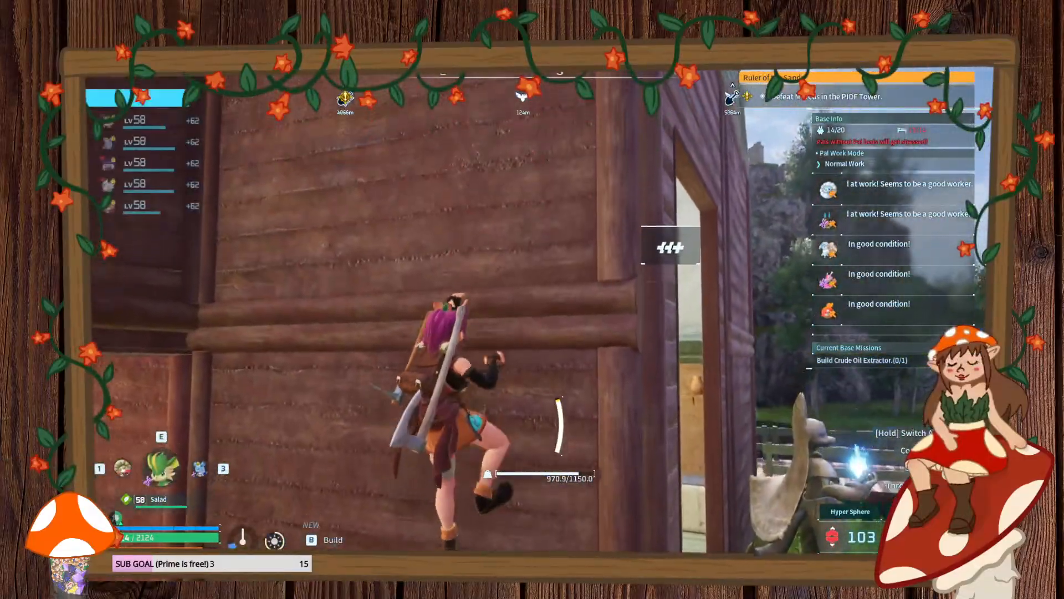
key(w)
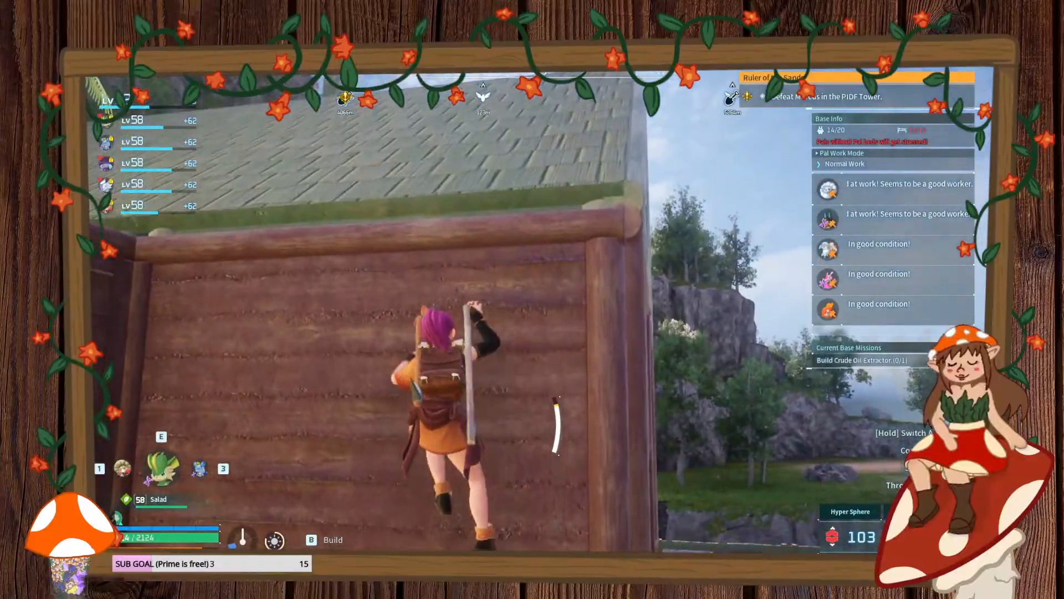
key(w)
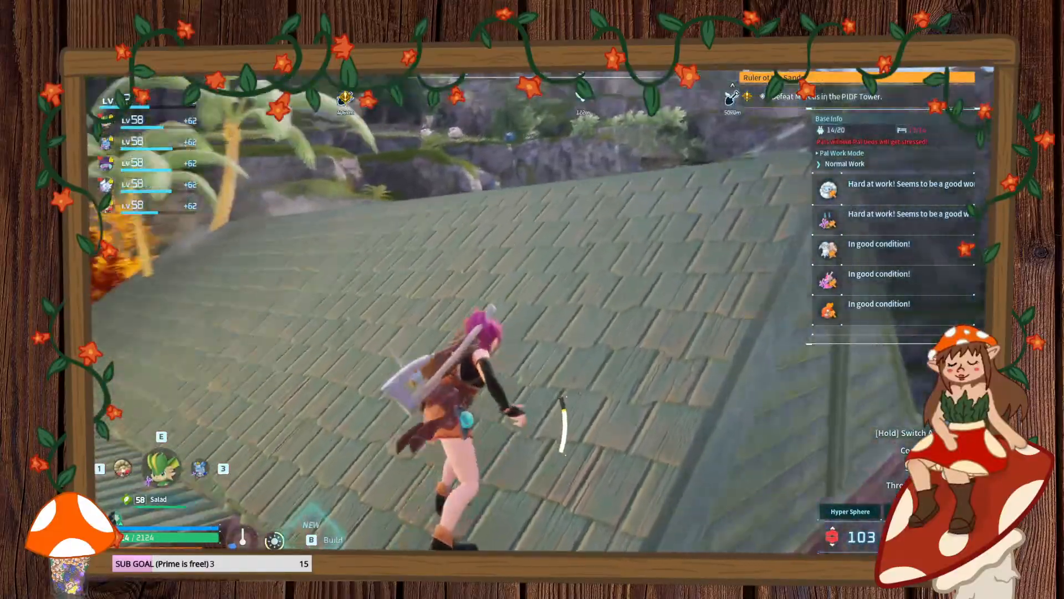
- Look over the satellite dish station, the stone yard and the greenhouse from the hall's roof
key(w)
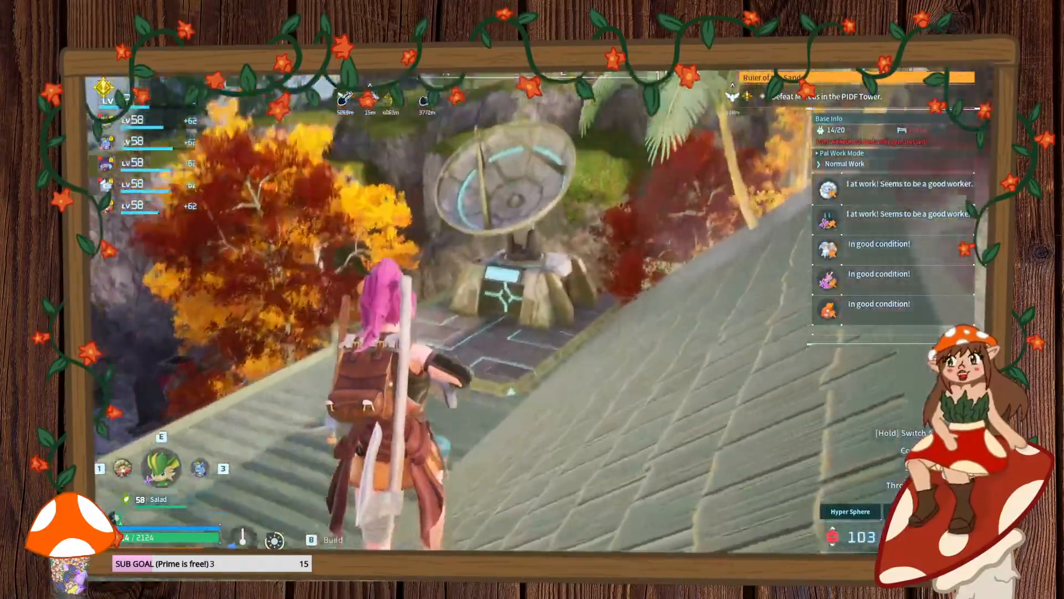
key(w)
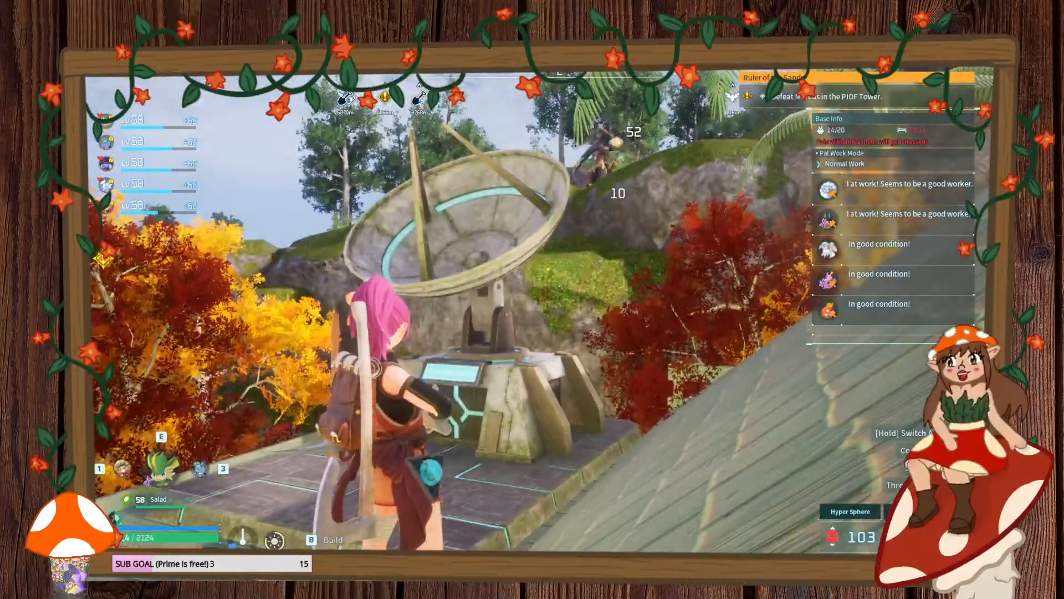
key(d)
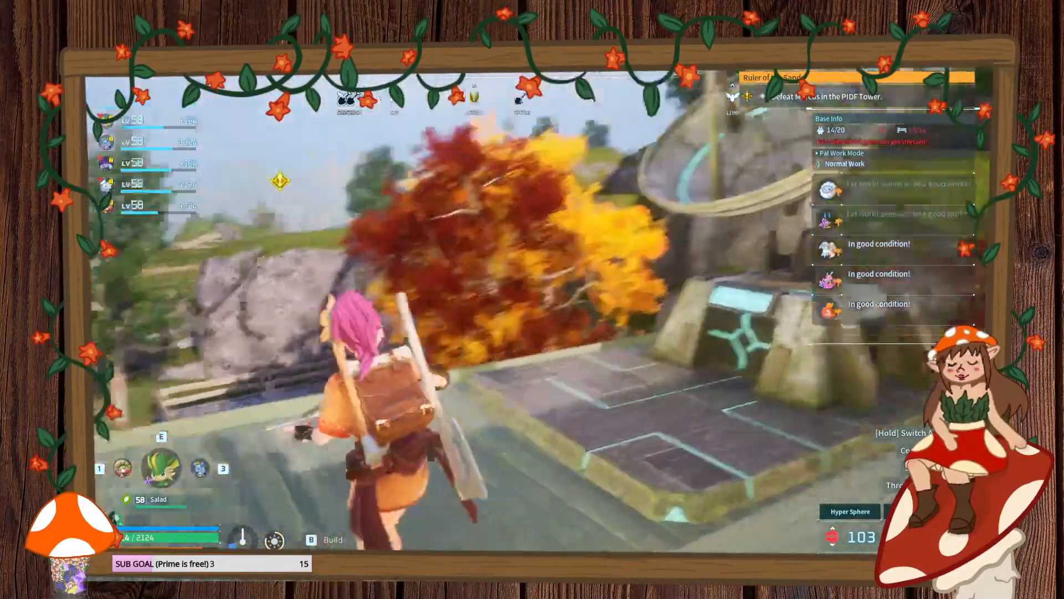
key(w)
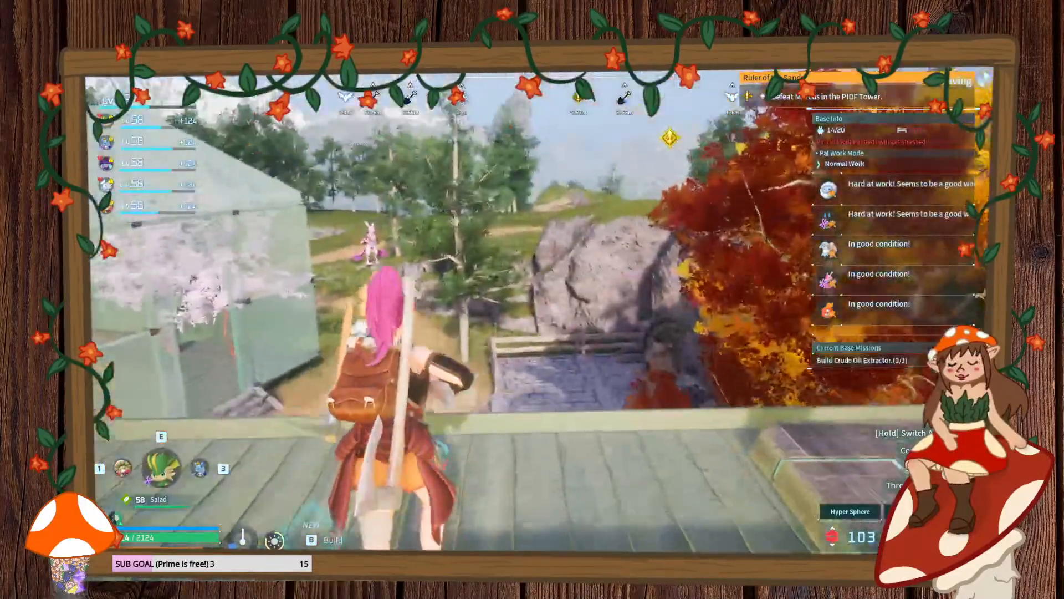
key(w)
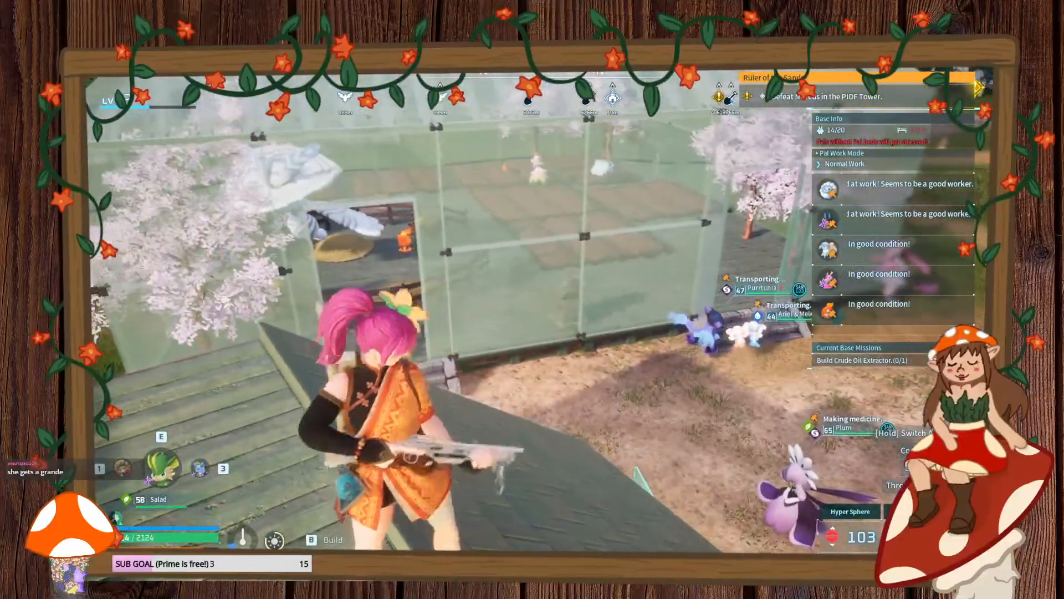
- Cross the greenhouse roof, look over the stone furnace yard and climb the rock cliff onto the grassy hill
key(w)
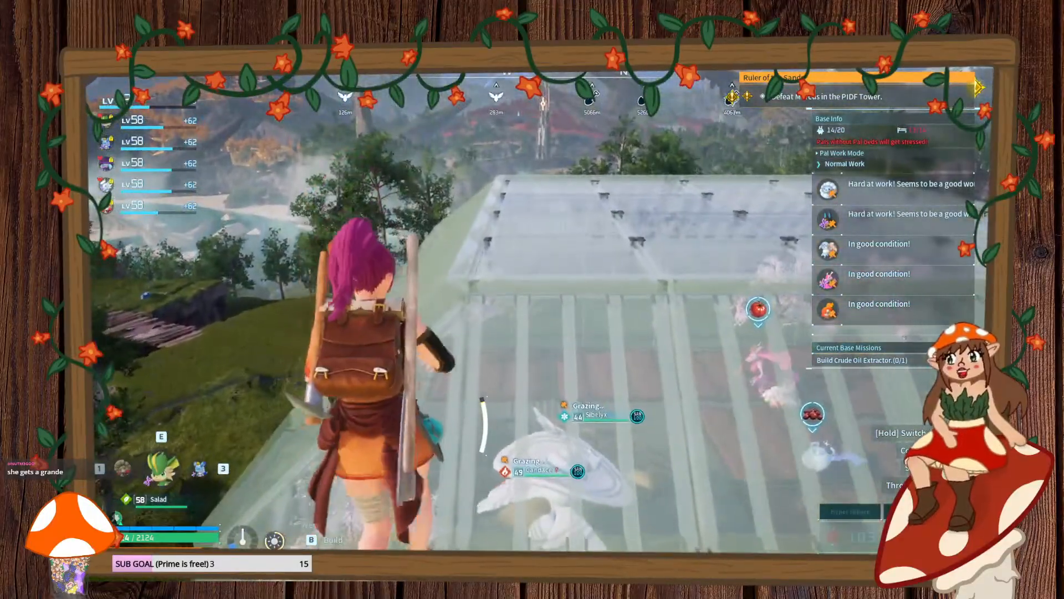
key(space)
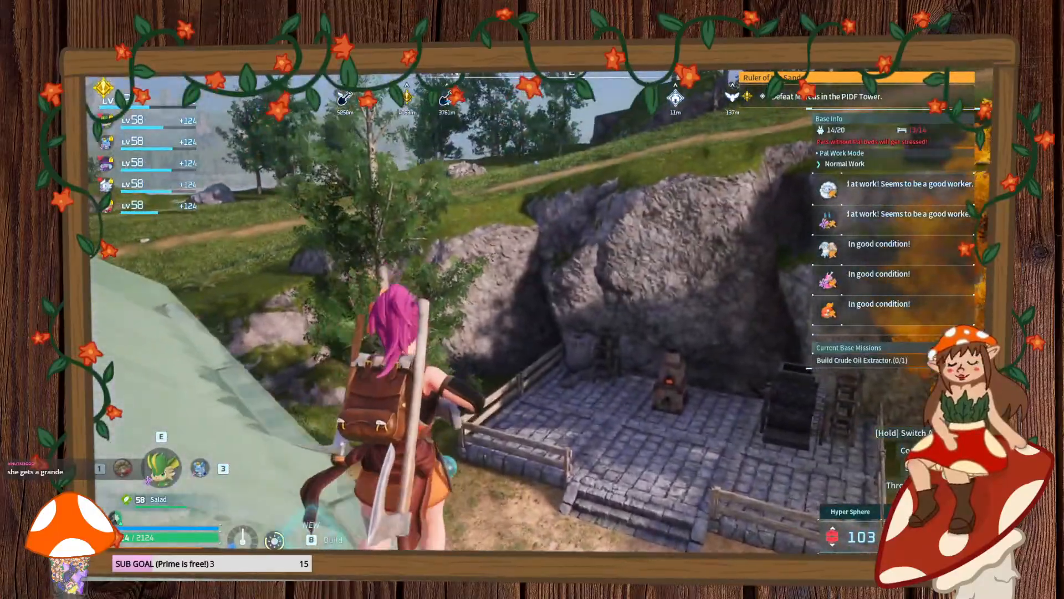
key(space)
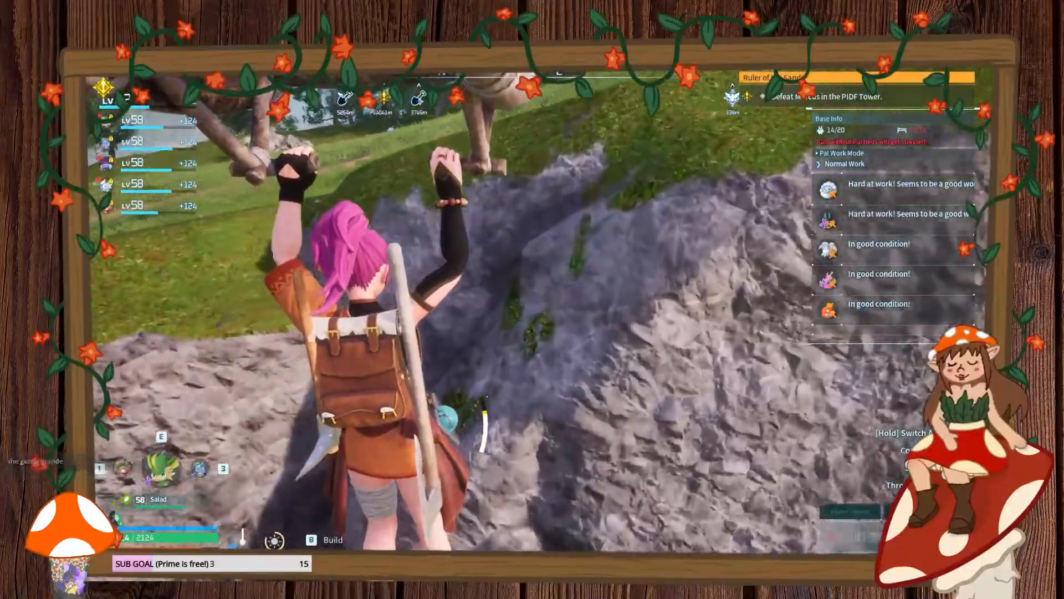
key(space)
key(w)
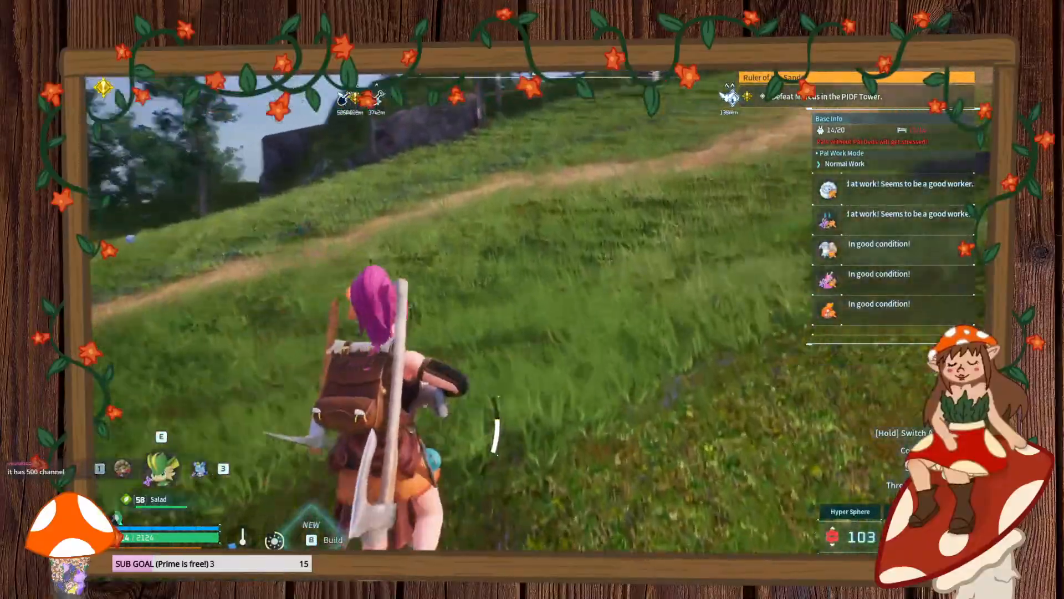
- Run along the grassy hill past the autumn trees and jump down towards the glass greenhouse
key(w)
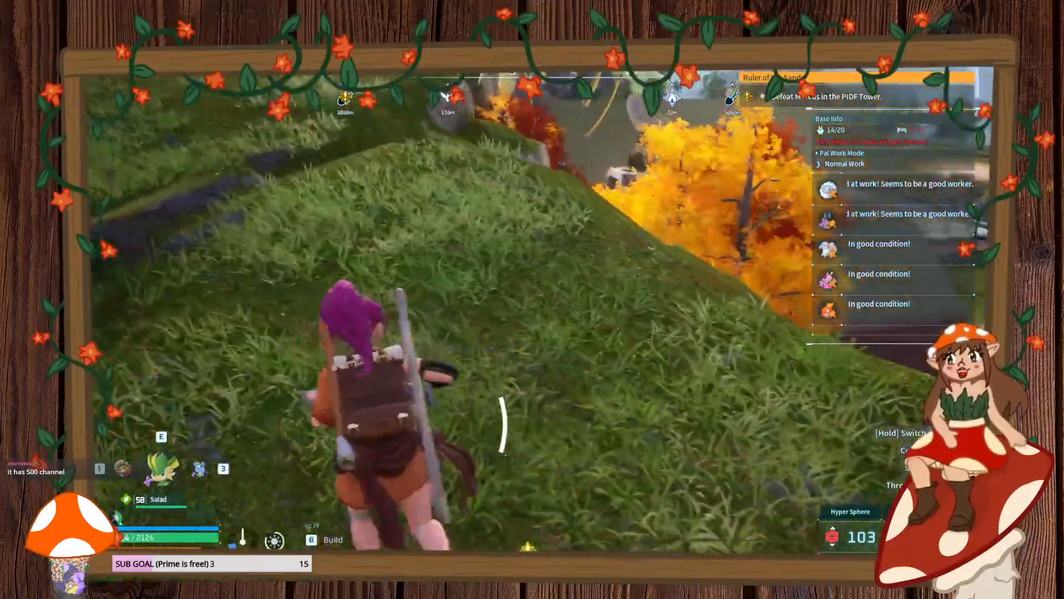
key(w)
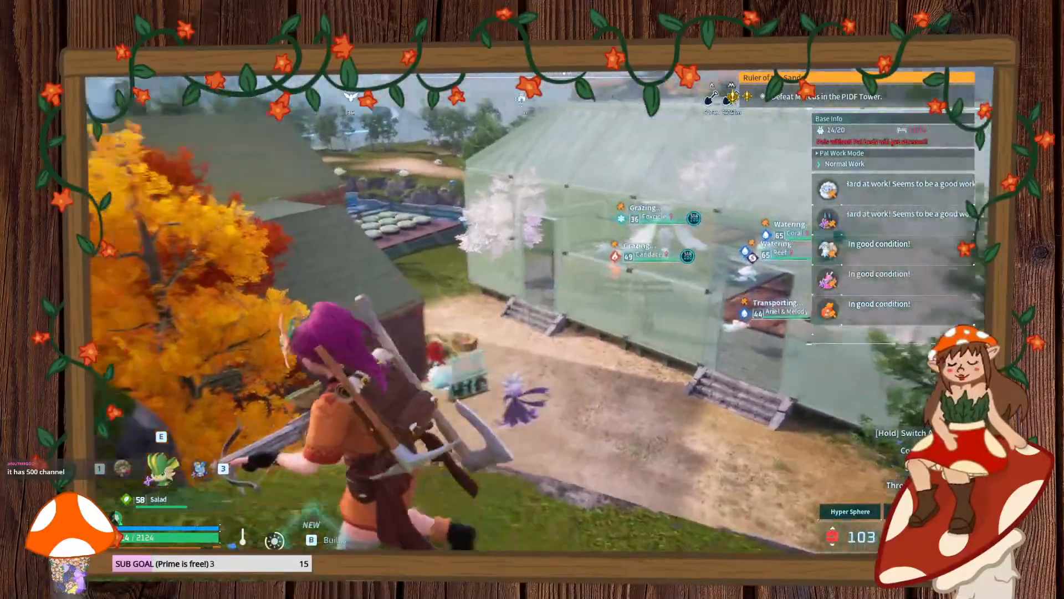
key(w)
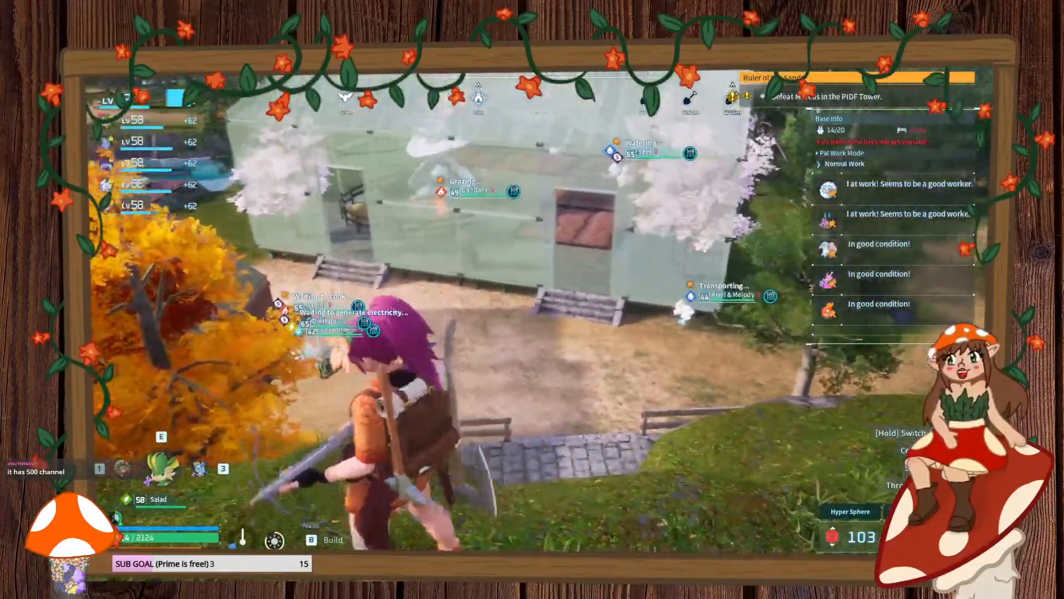
key(space)
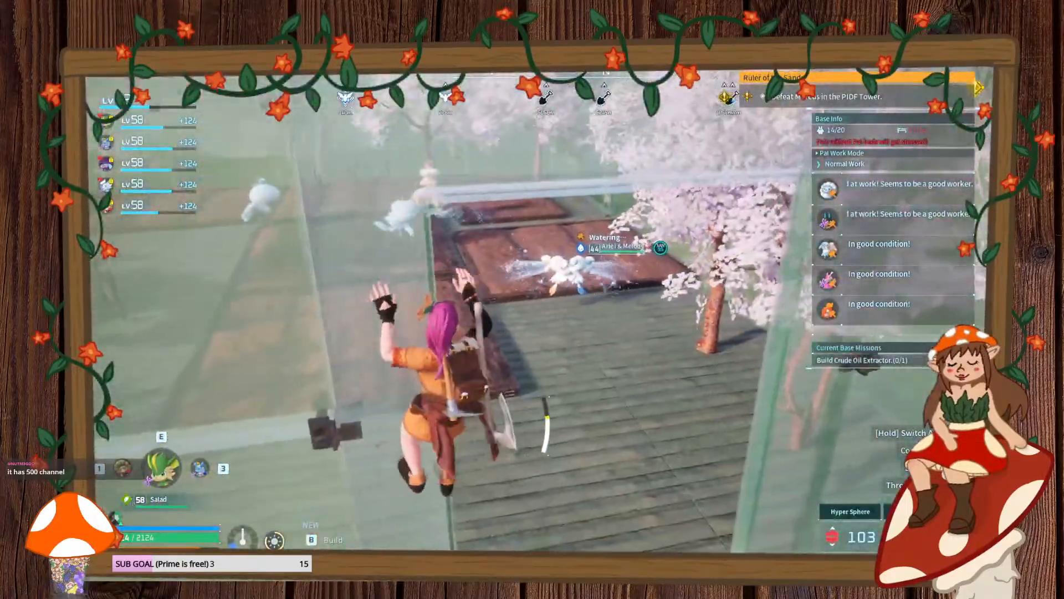
- Walk among the crop plots and cherry trees inside the greenhouse and leave it towards the wooden houses
key(w)
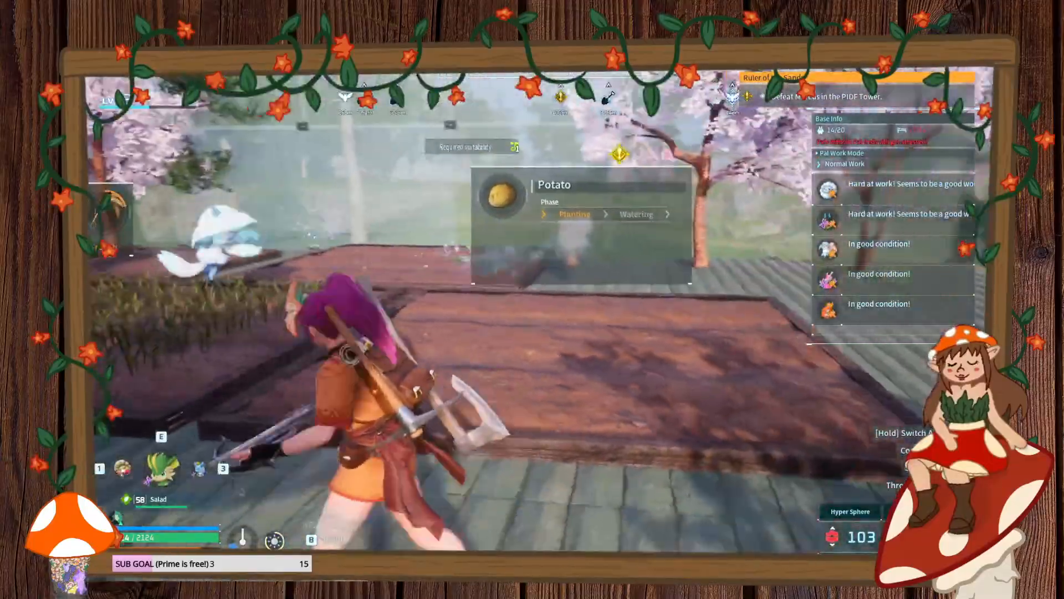
key(d)
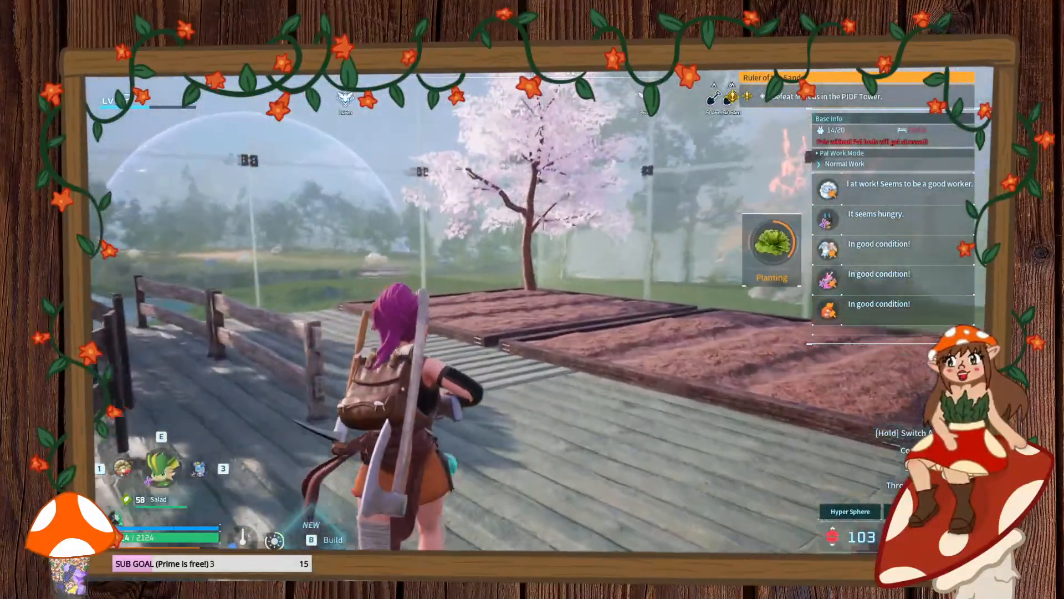
key(w)
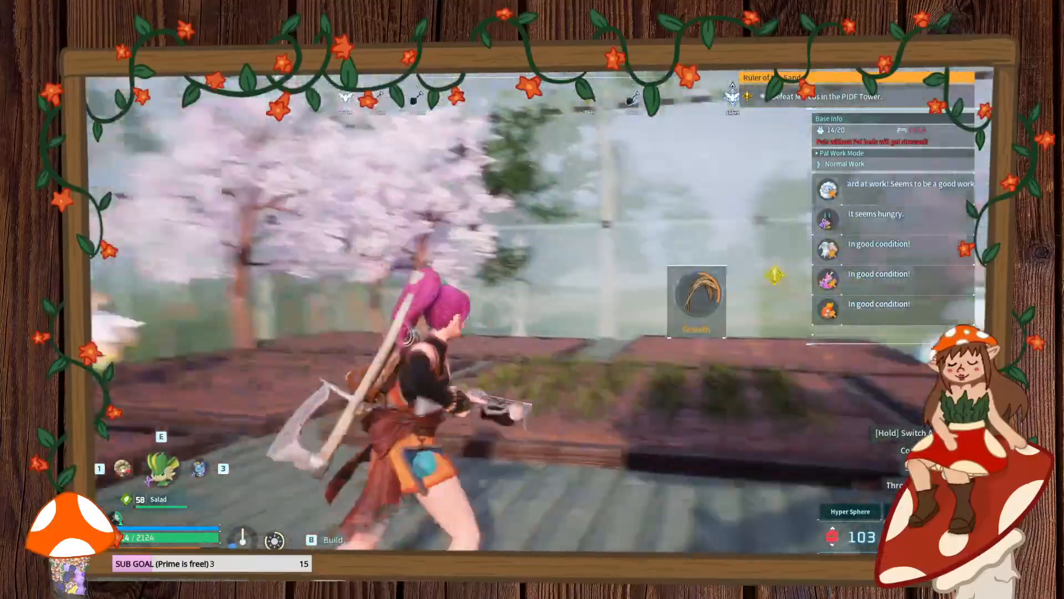
key(w)
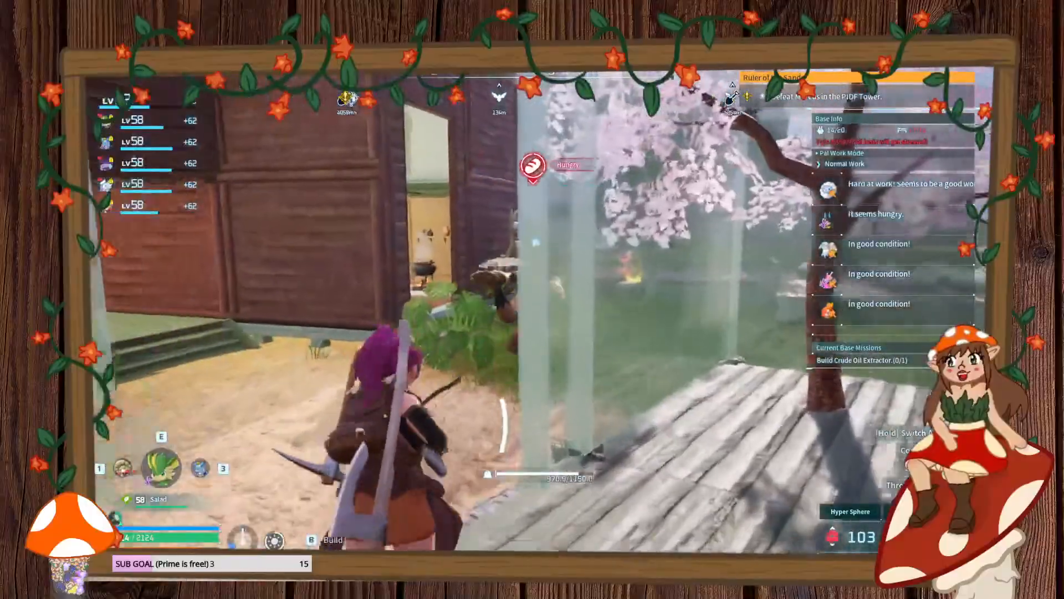
- Enter the wooden storage house, look over its chests and ladder, and go to the bedroom door
key(w)
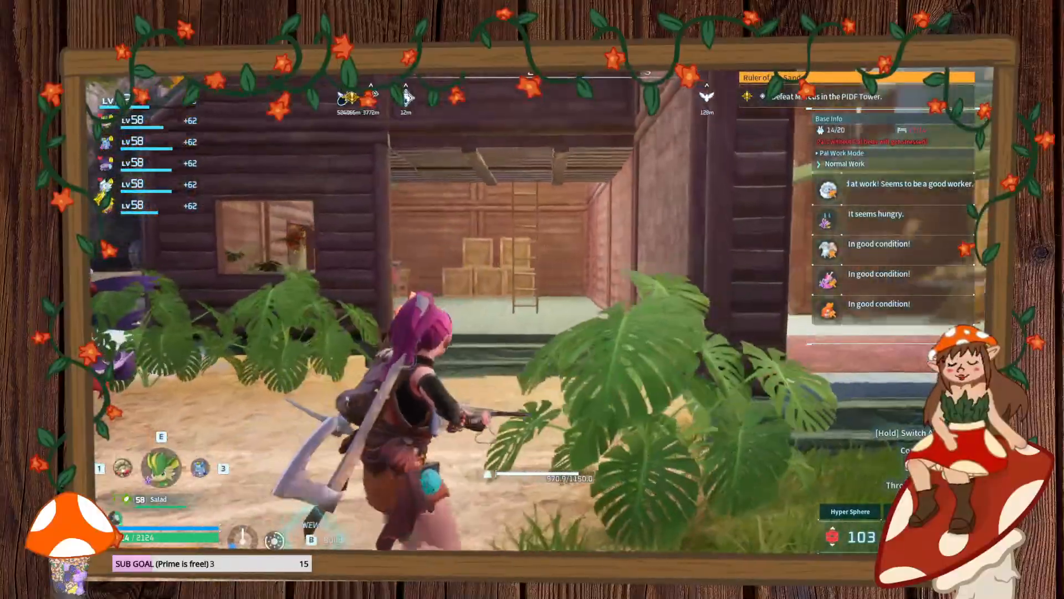
key(w)
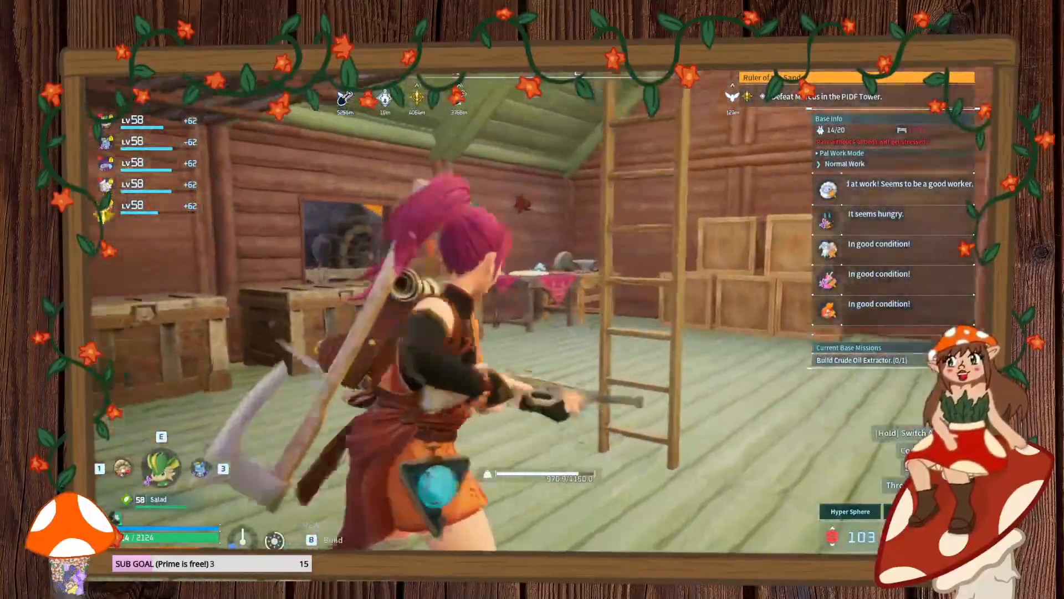
key(w)
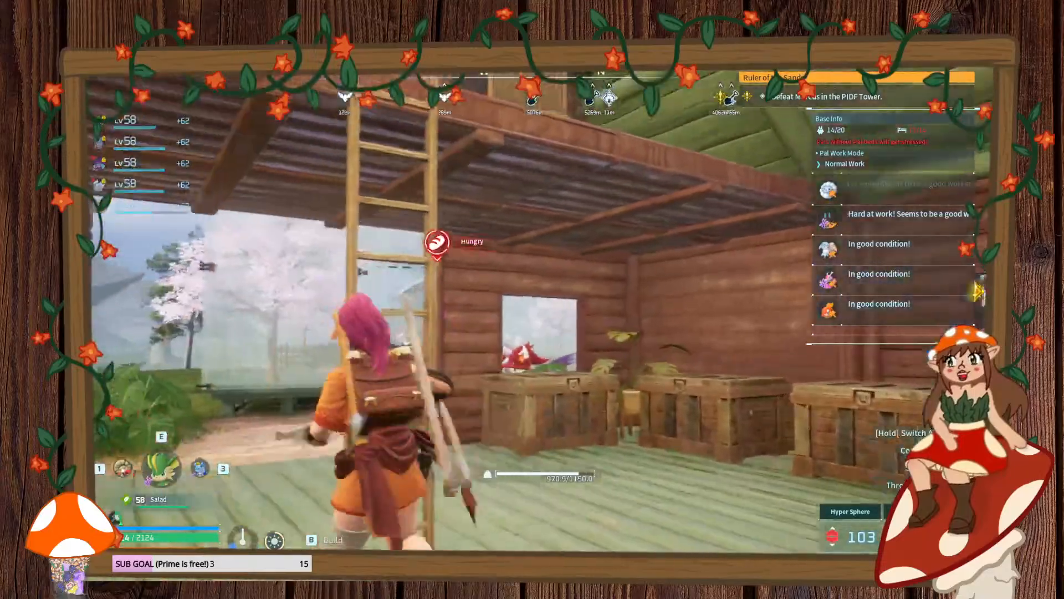
key(w)
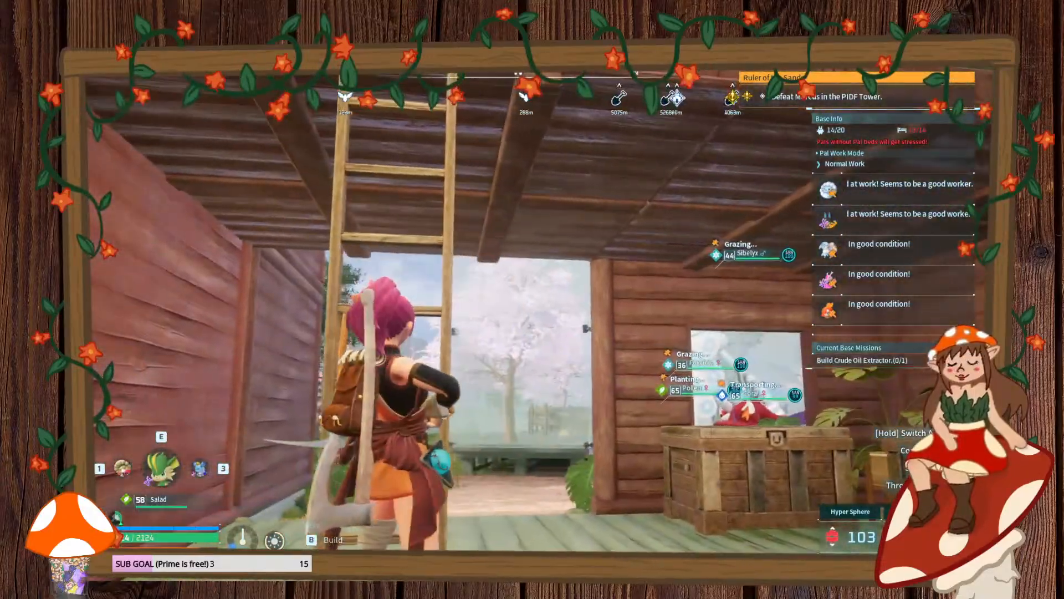
key(w)
key(w)
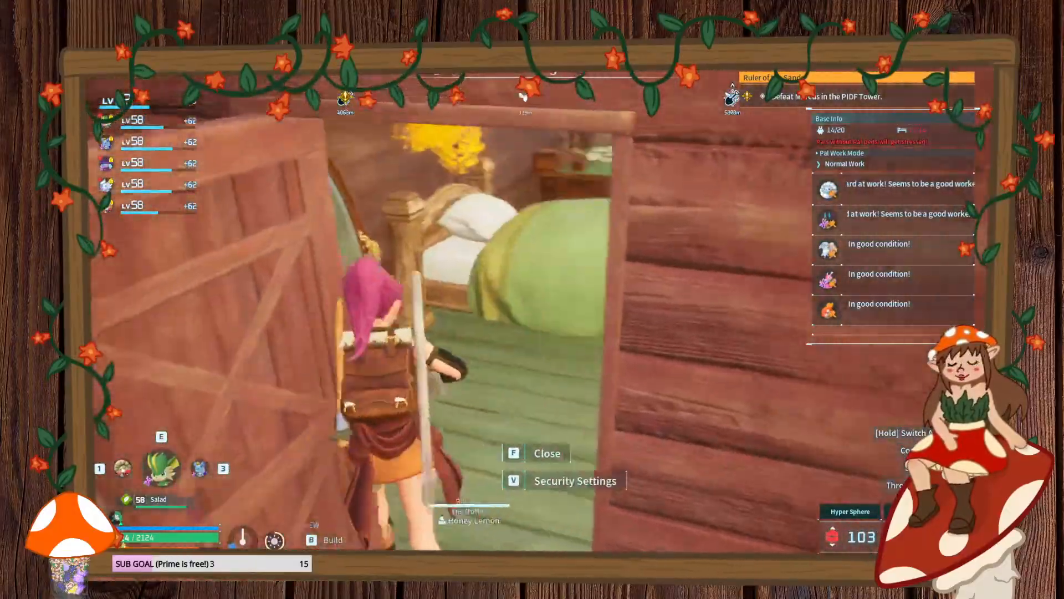
- Go into the kitchen and look over the dining table, the cooking pot and the cooler box
key(w)
key(f)
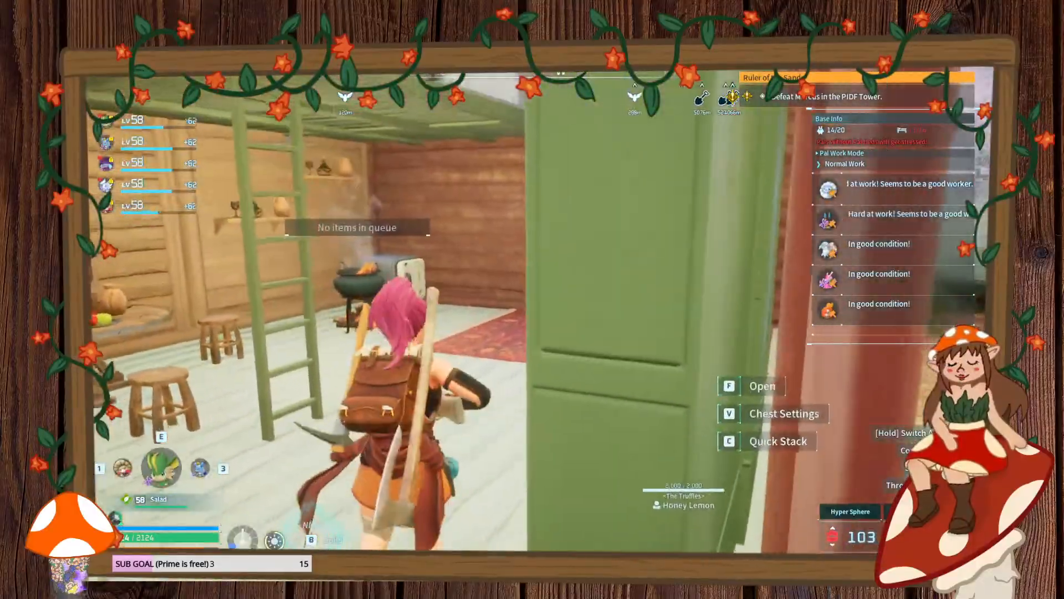
key(f)
key(d)
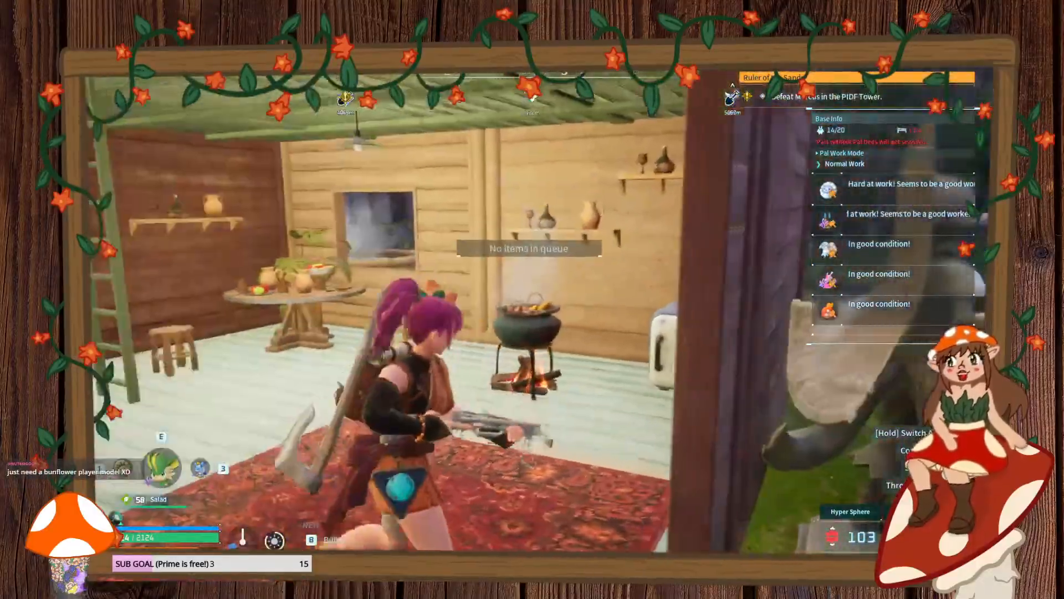
key(w)
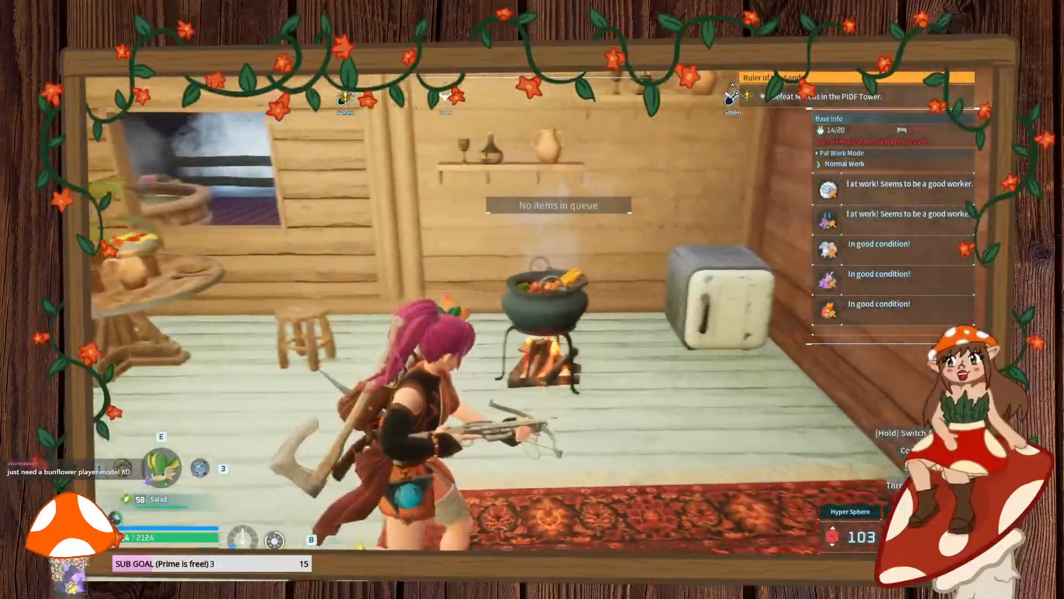
key(w)
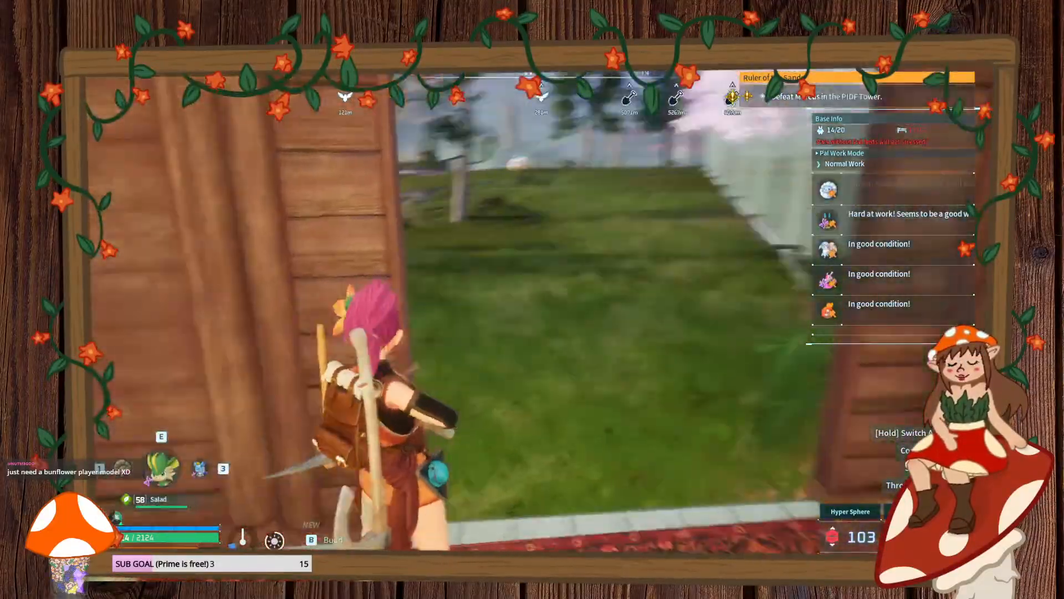
- Fetch the fluffy cooling Pal from beside the storage house, carry it into the kitchen and assign it to the Cooler Box
key(w)
key(s)
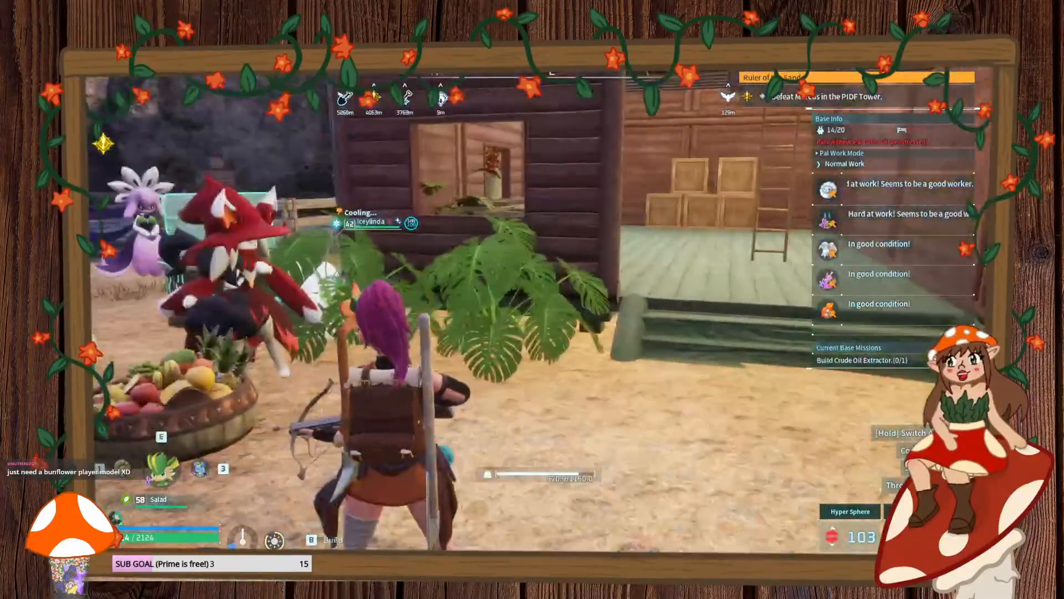
key(w)
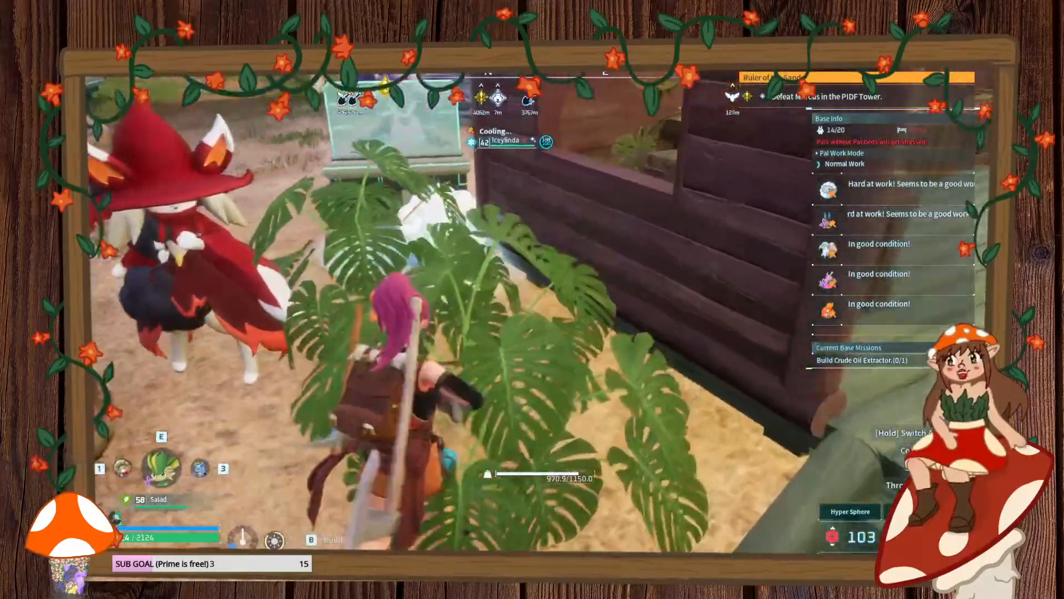
key(w)
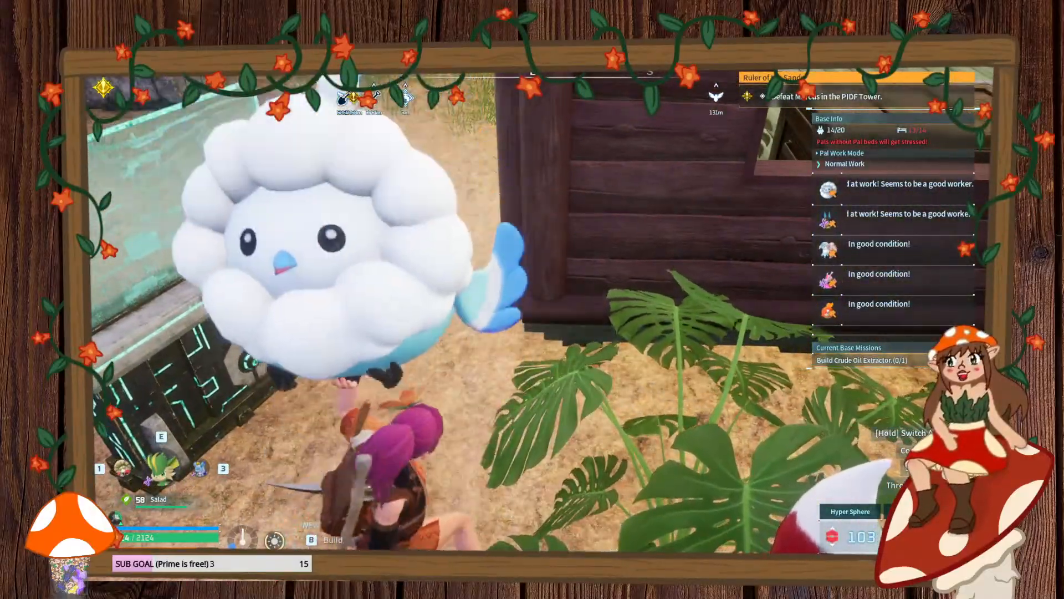
key(w)
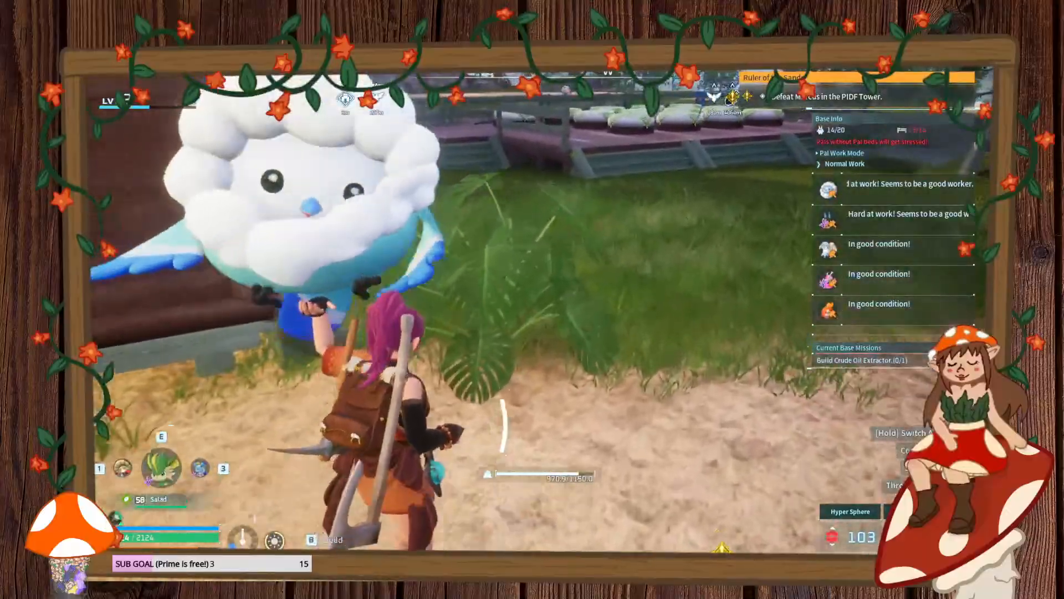
key(w)
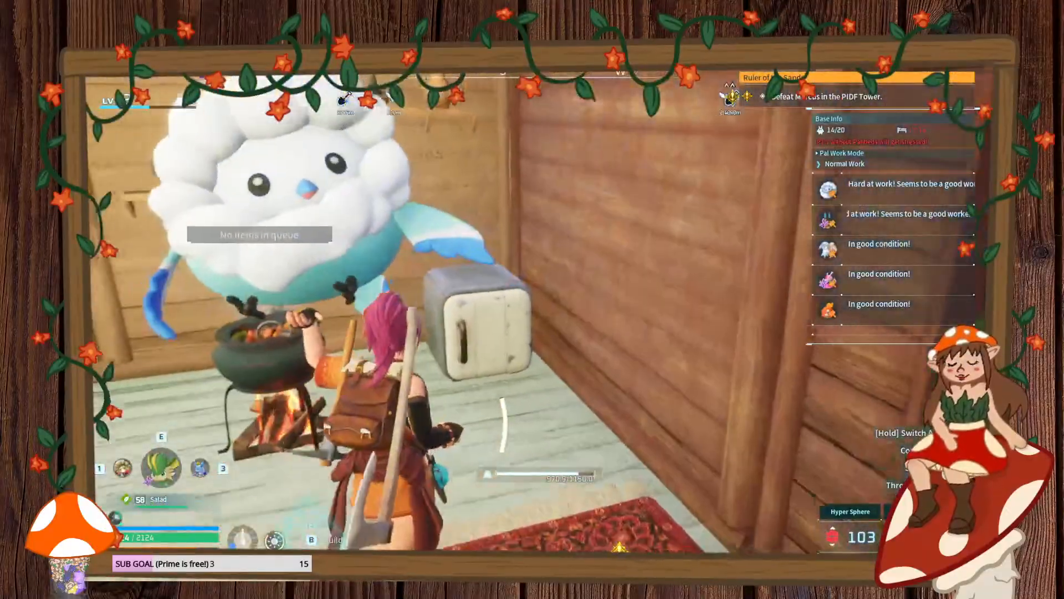
key(v)
key(s)
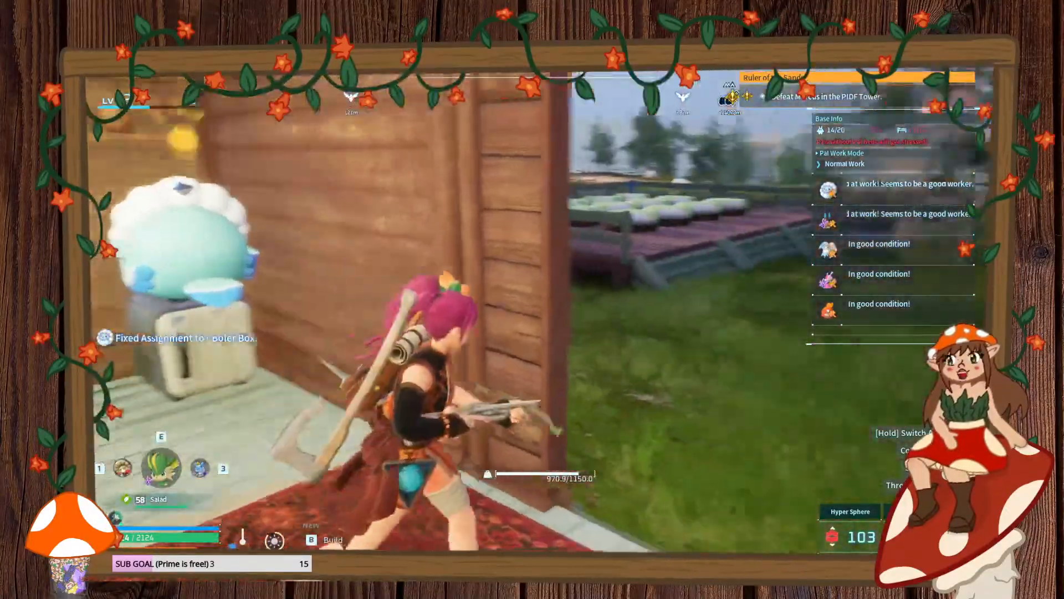
- Run past the Pal bed deck to the hot spring tubs and inspect the contents of the deck's feed box
key(w)
key(w)
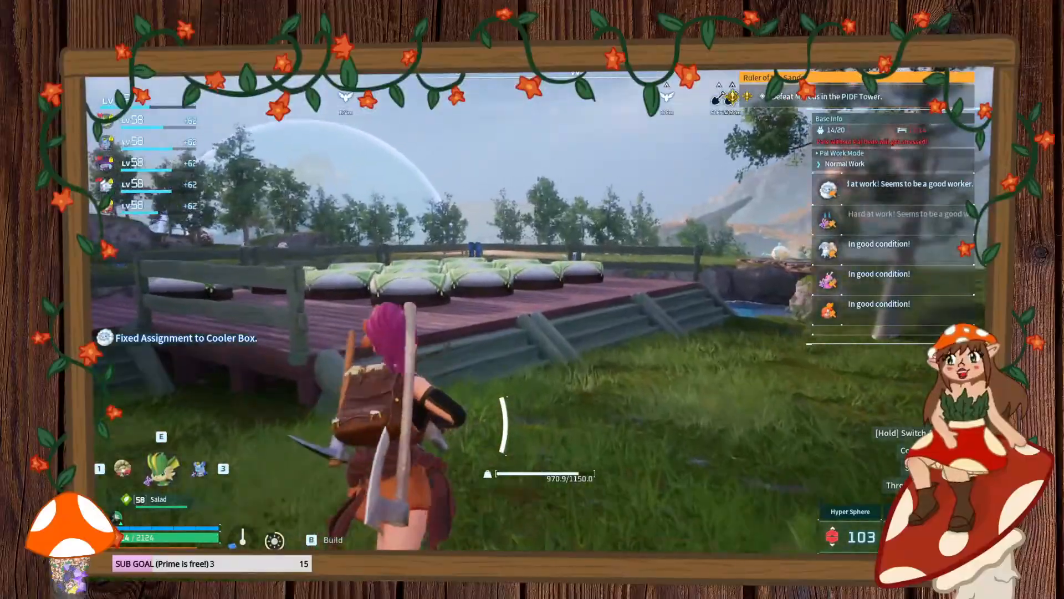
key(w)
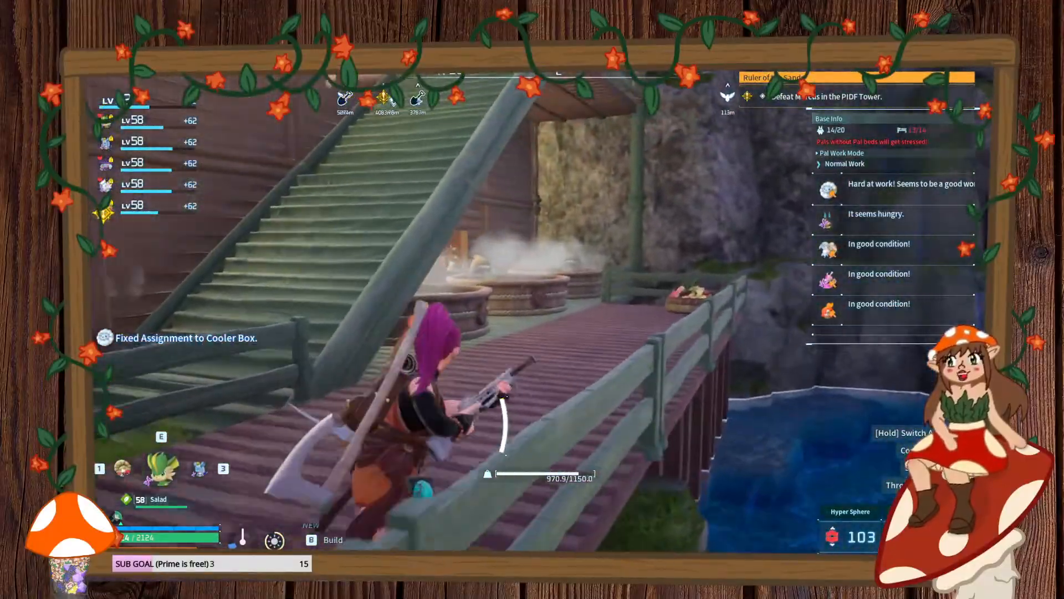
key(w)
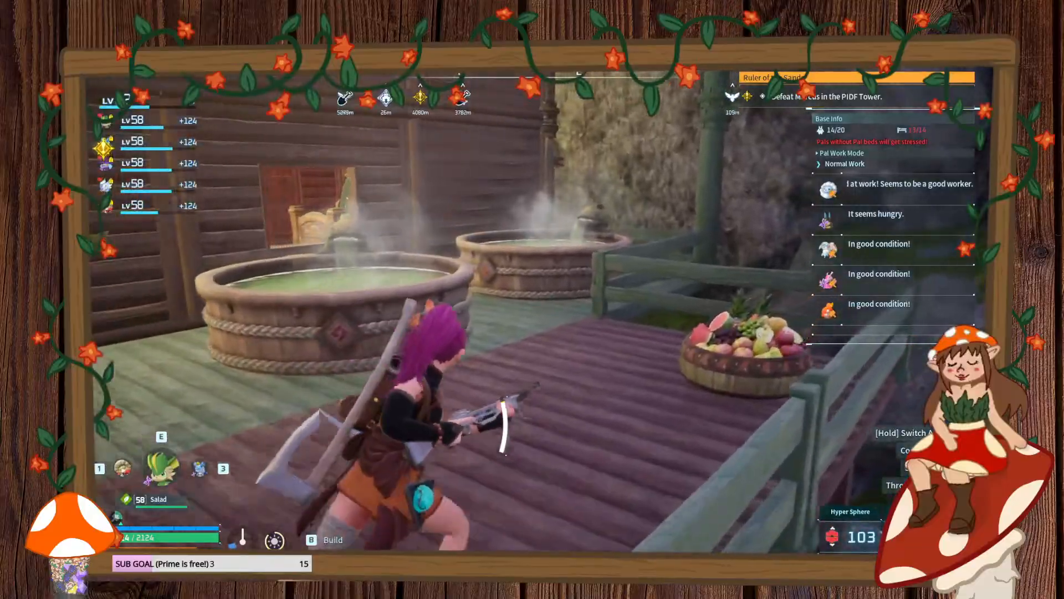
key(w)
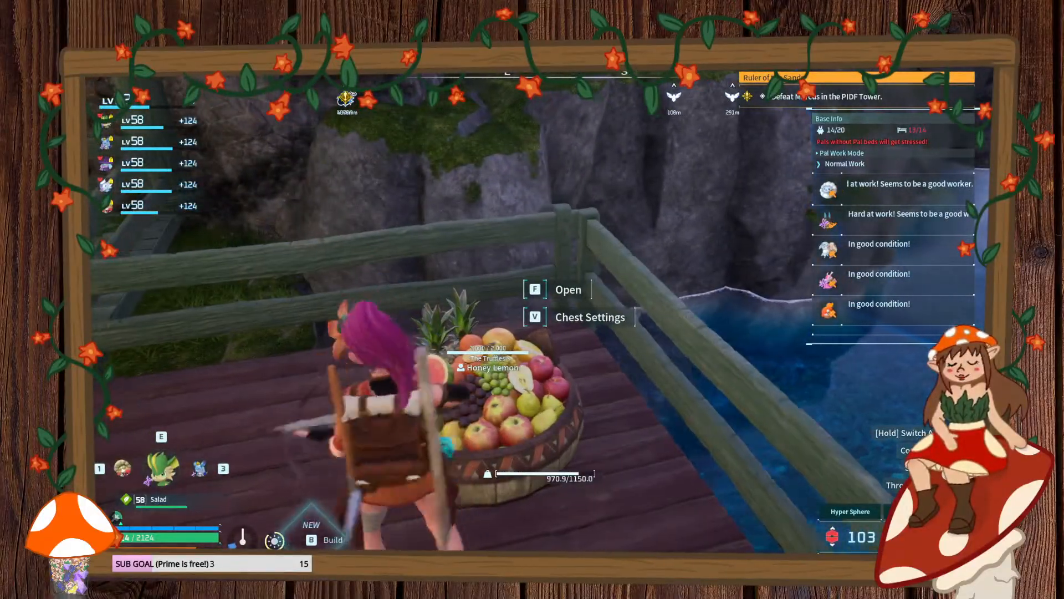
key(f)
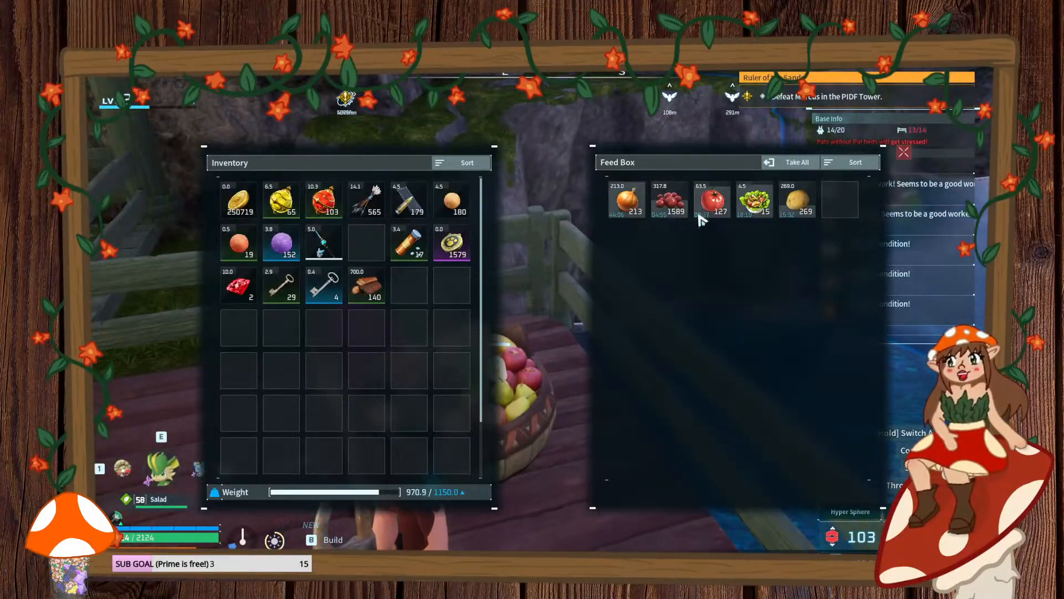
key(Escape)
- Run back from the hot spring deck to the furnished house and look around its sitting area and bedroom
key(w)
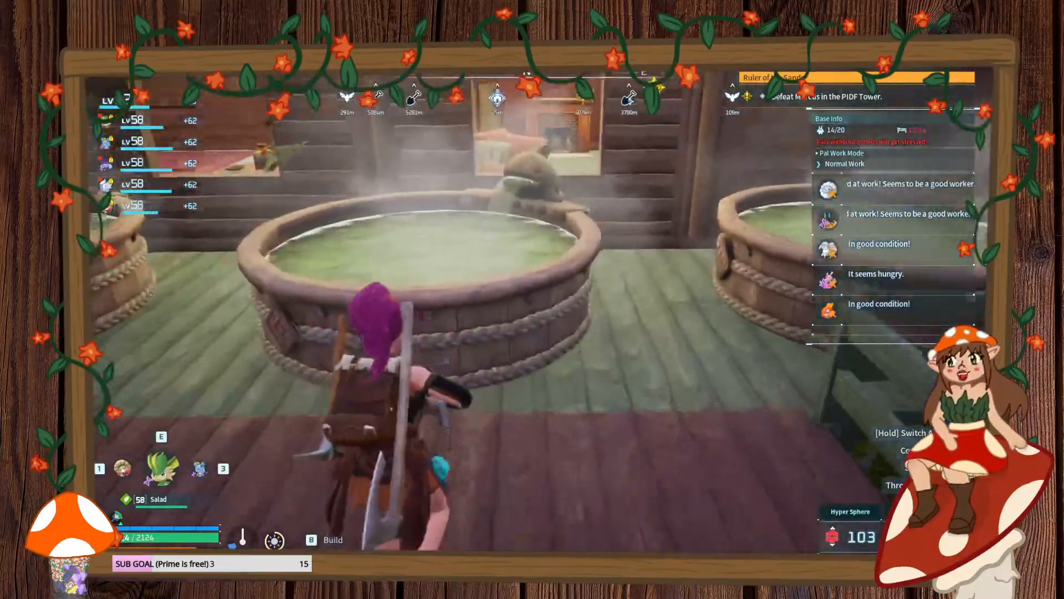
key(w)
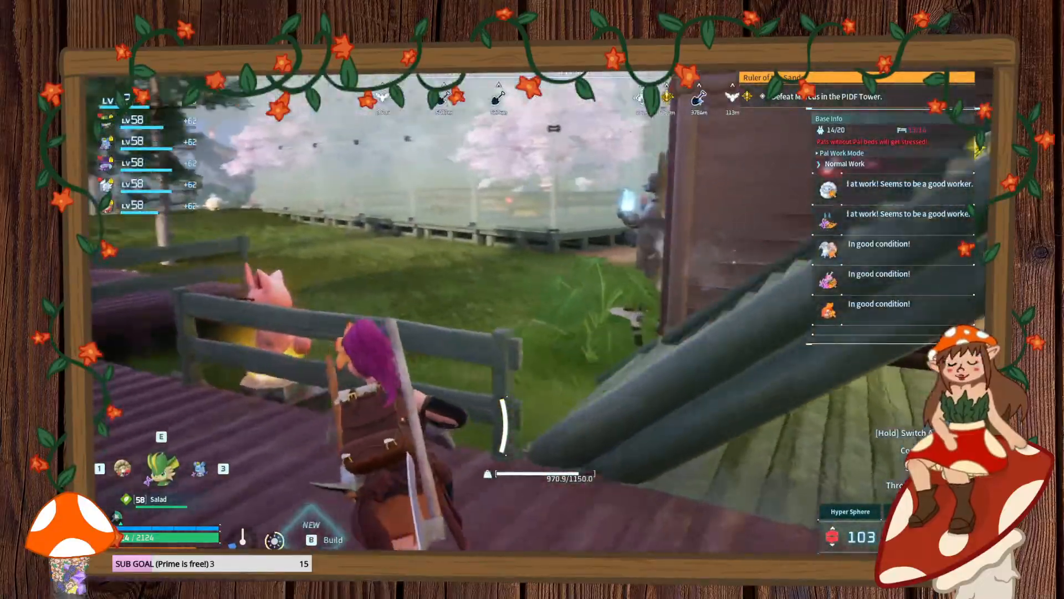
key(w)
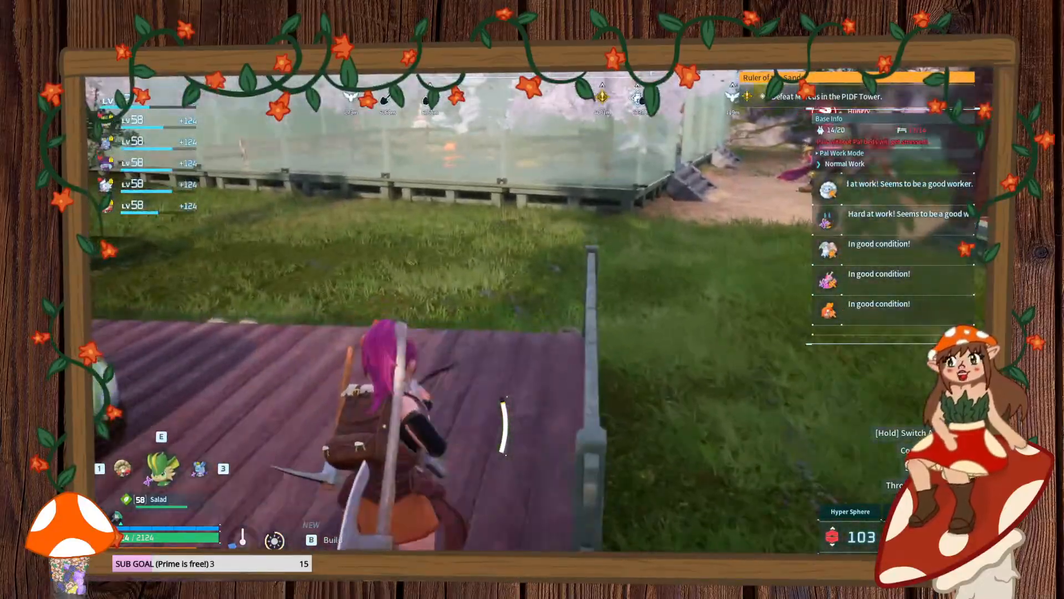
key(w)
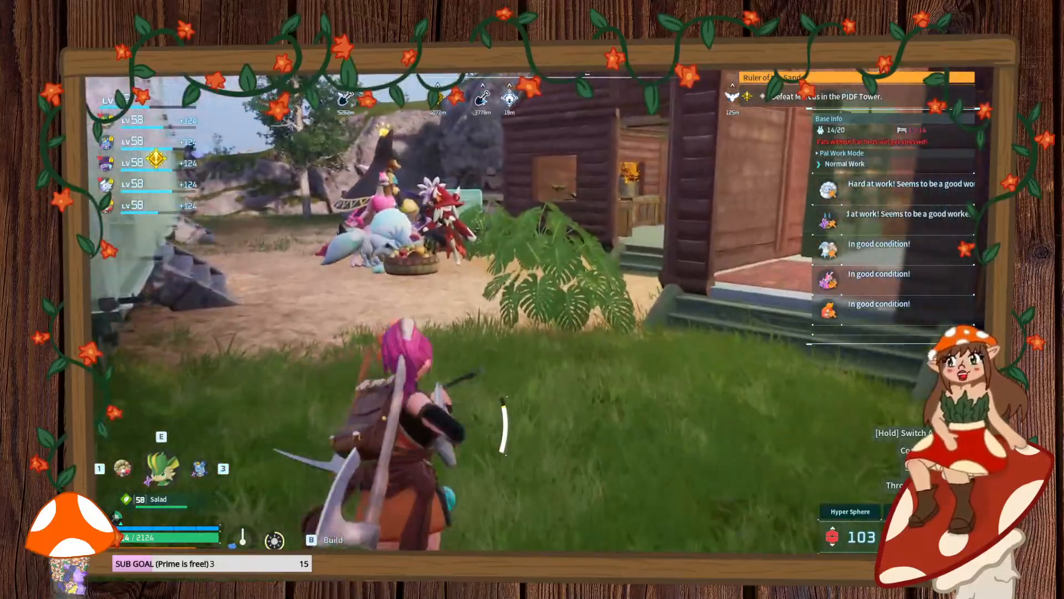
key(w)
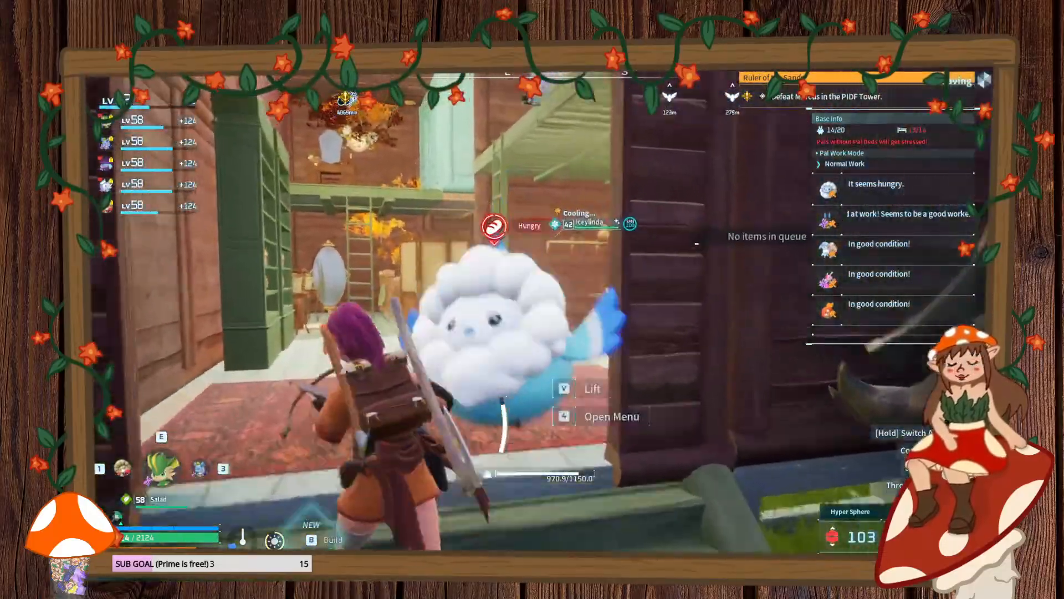
key(w)
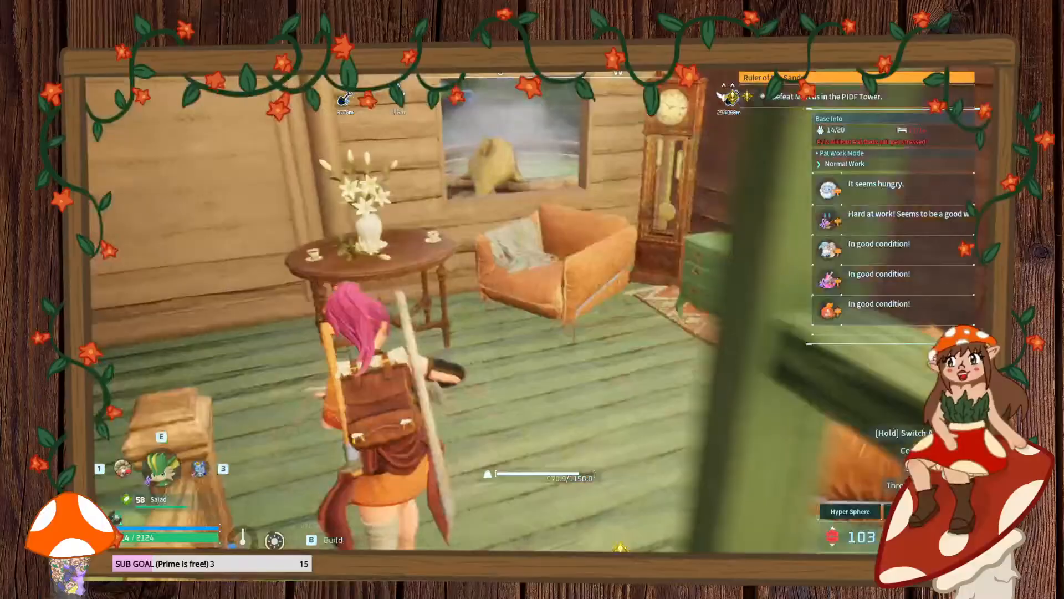
key(w)
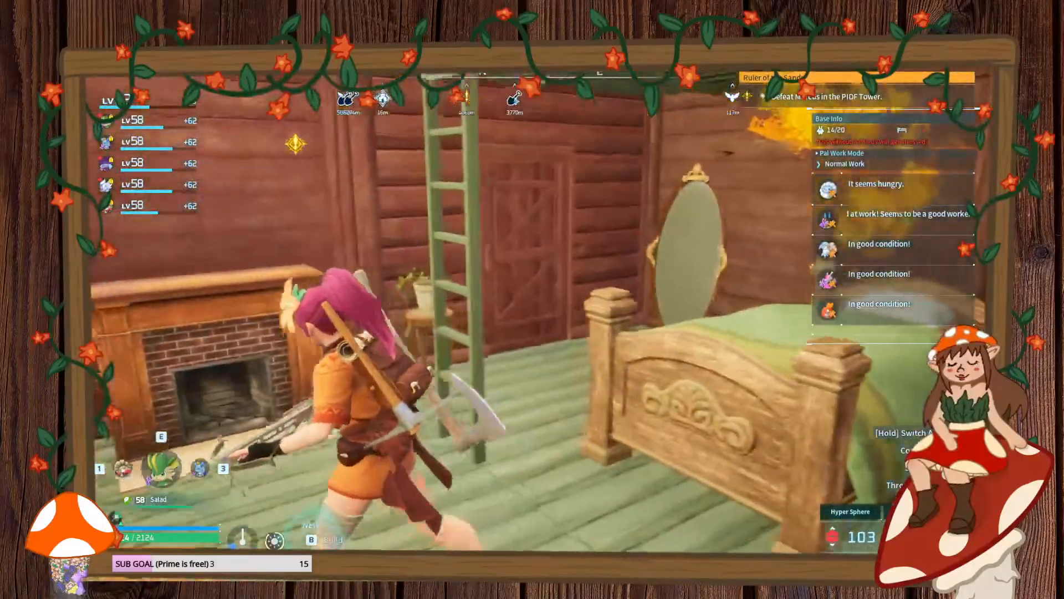
- Climb the ladder to the bedroom loft and look over the upper rooms, including the surgical table and the medical tent
key(w)
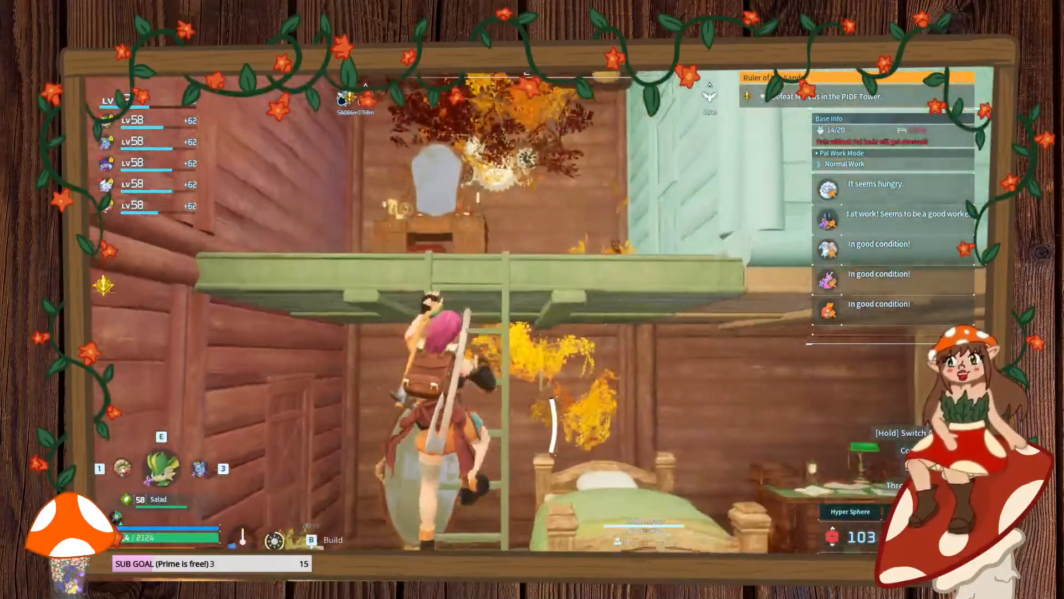
key(w)
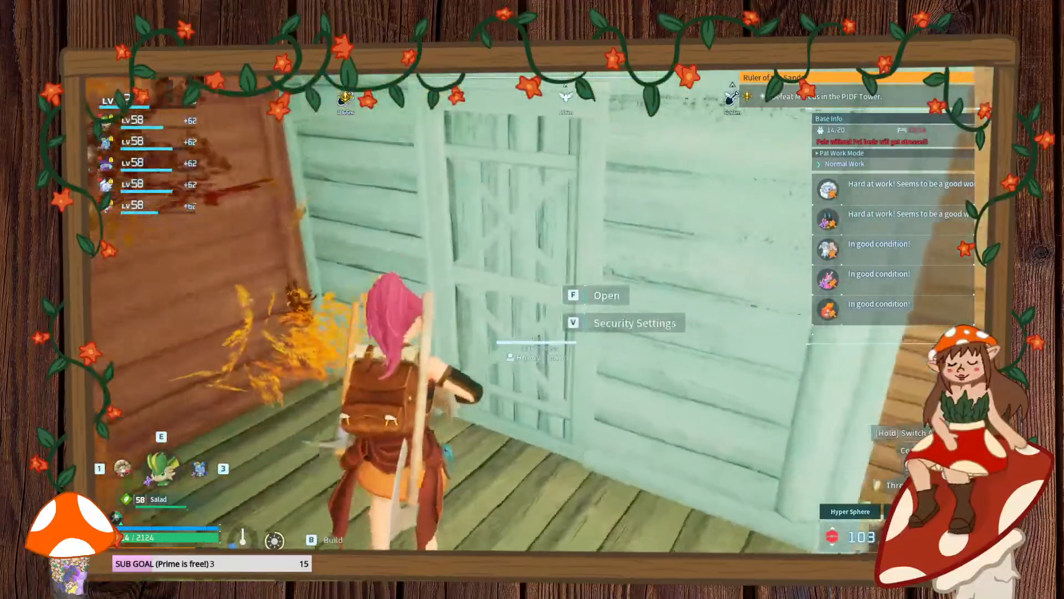
key(w)
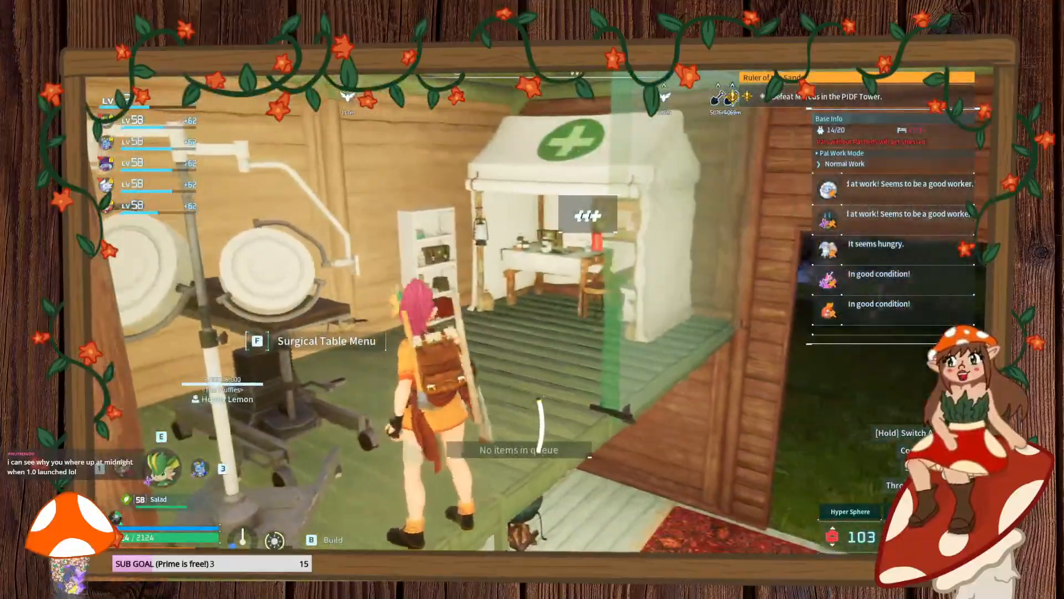
key(w)
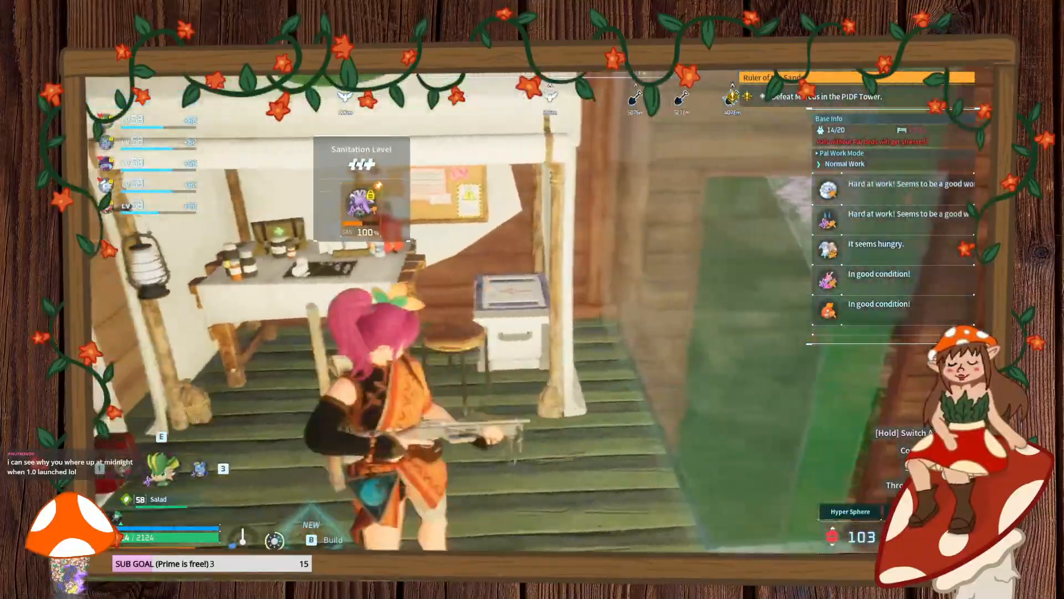
key(w)
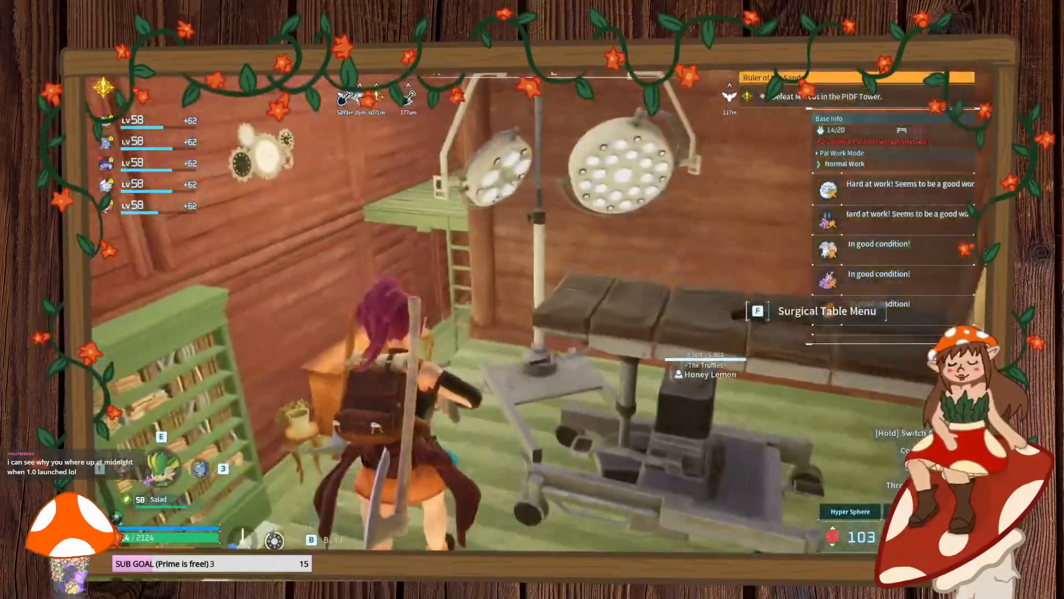
- Leave the house for the Palbox in the yard and take a brief look at the Pals in Box 1
key(w)
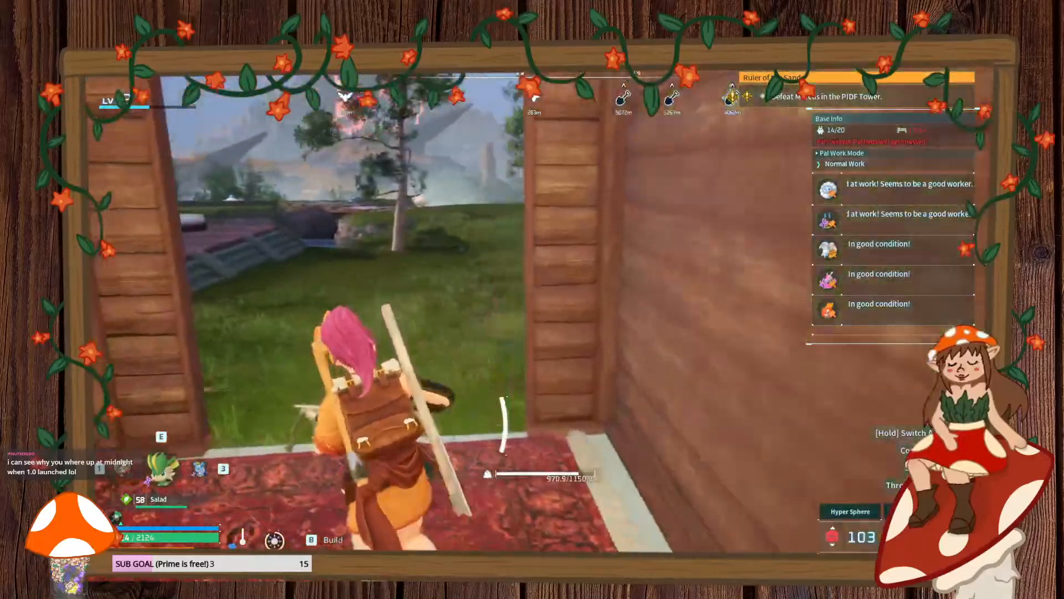
key(w)
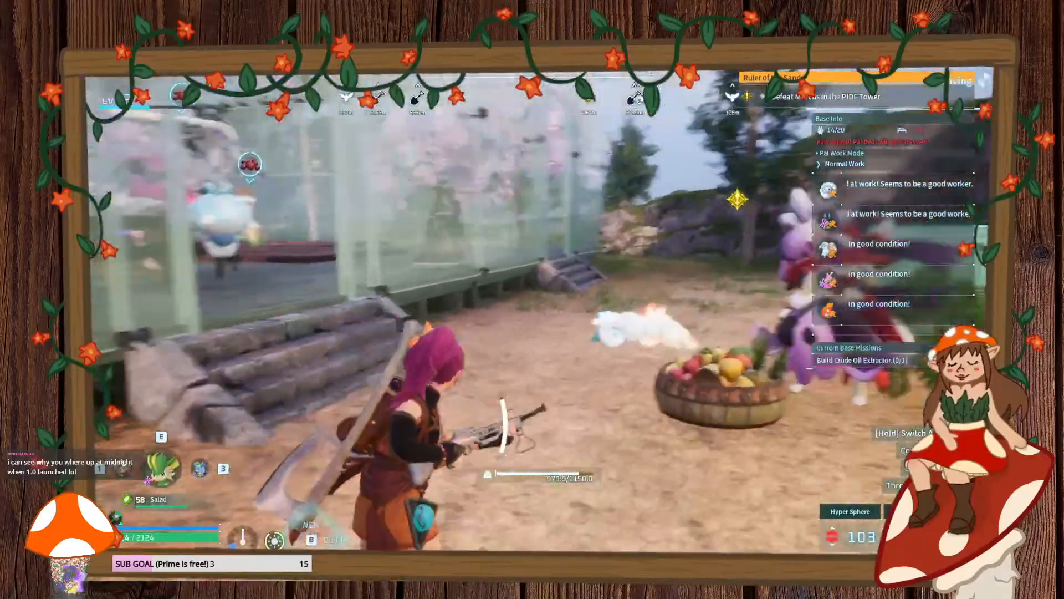
key(w)
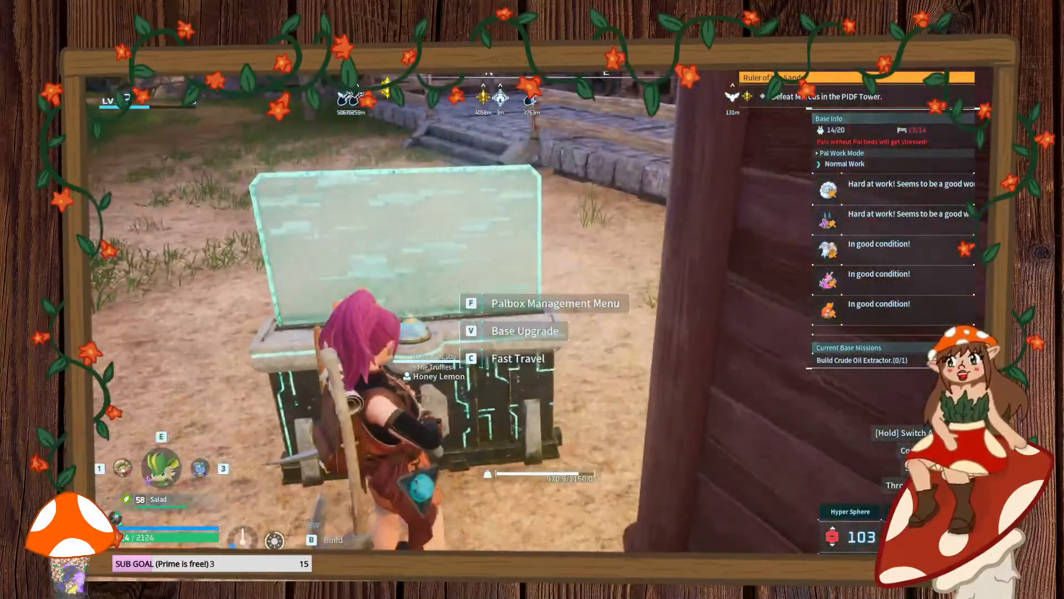
key(f)
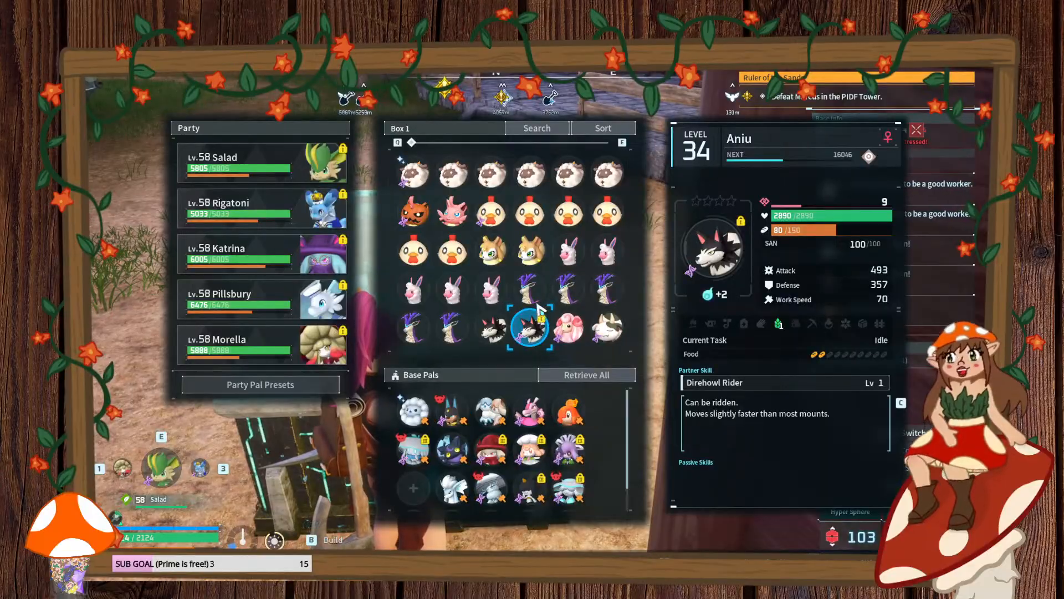
key(Escape)
- Fast travel on the world map to the base in the red region to the north, at Autumn Rocks
key(m)
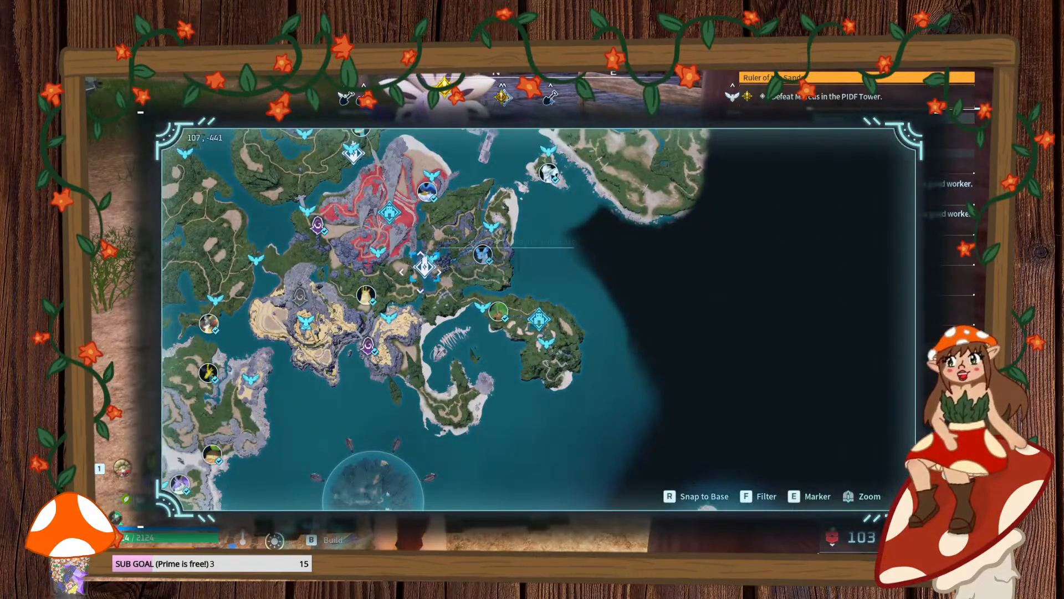
drag(402, 266, 421, 326)
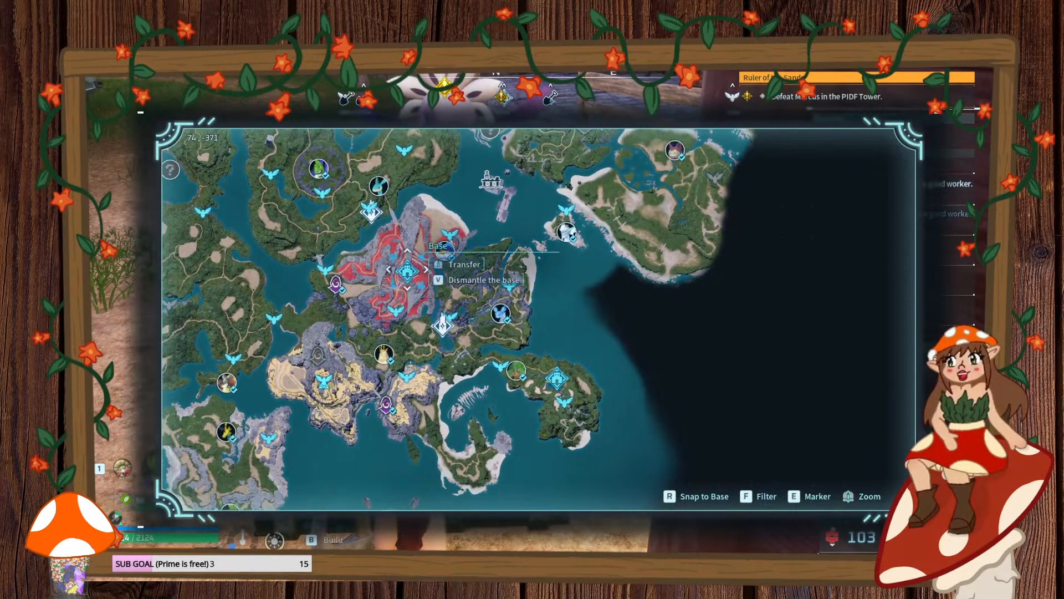
click(409, 271)
click(480, 404)
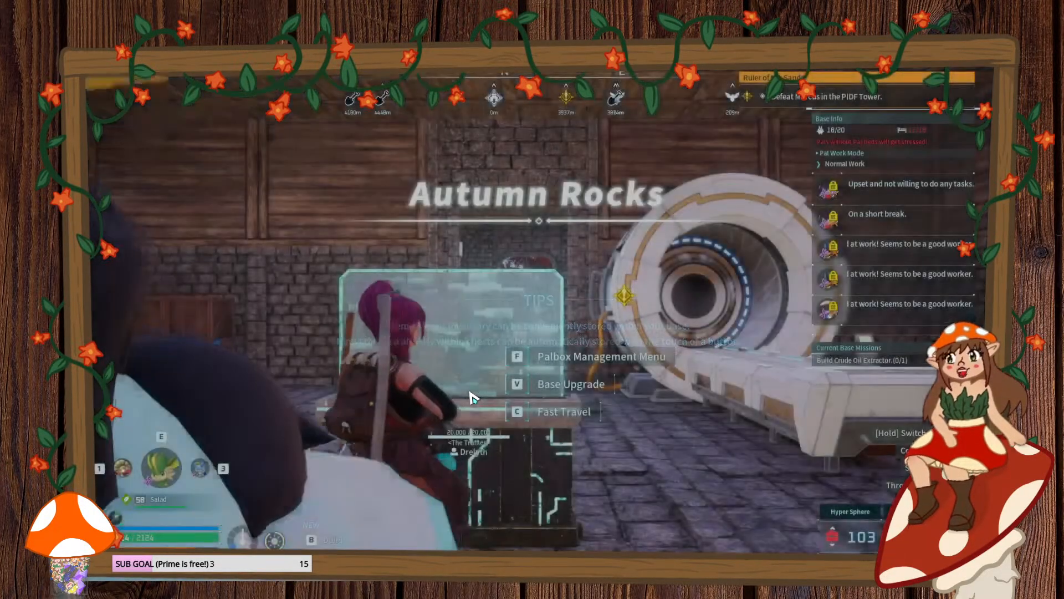
- Run from the Autumn Rocks Palbox into the stone mining hall and look over the hot tubs and working Pals
key(shift+w)
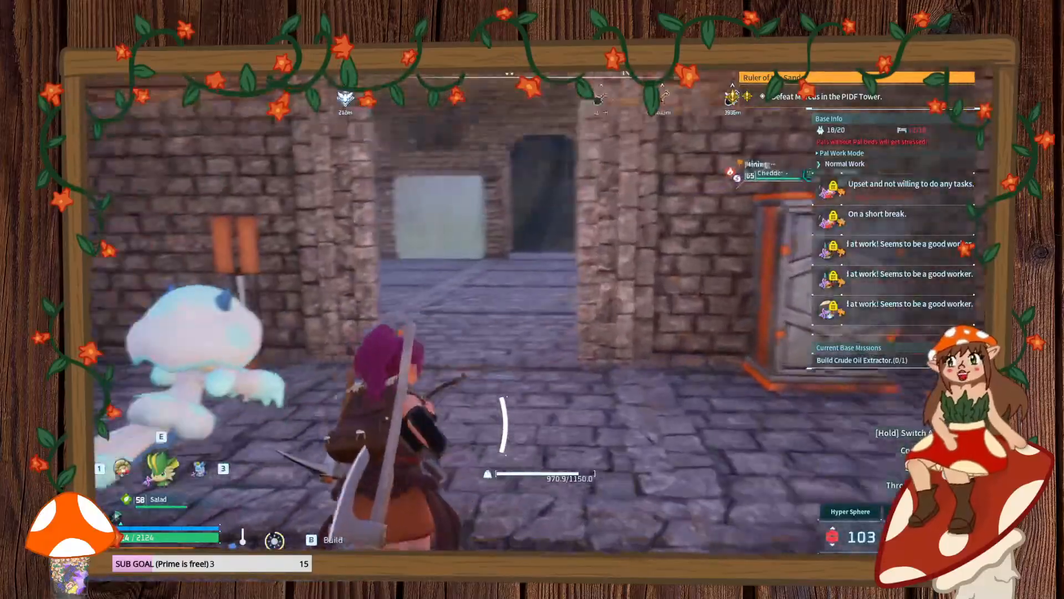
key(shift+w)
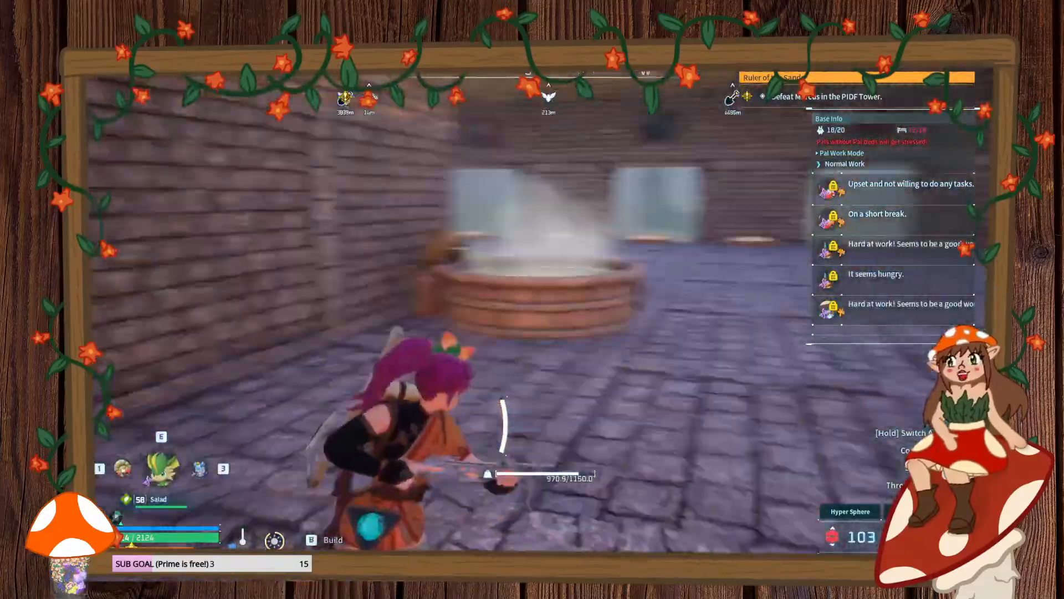
key(shift+w)
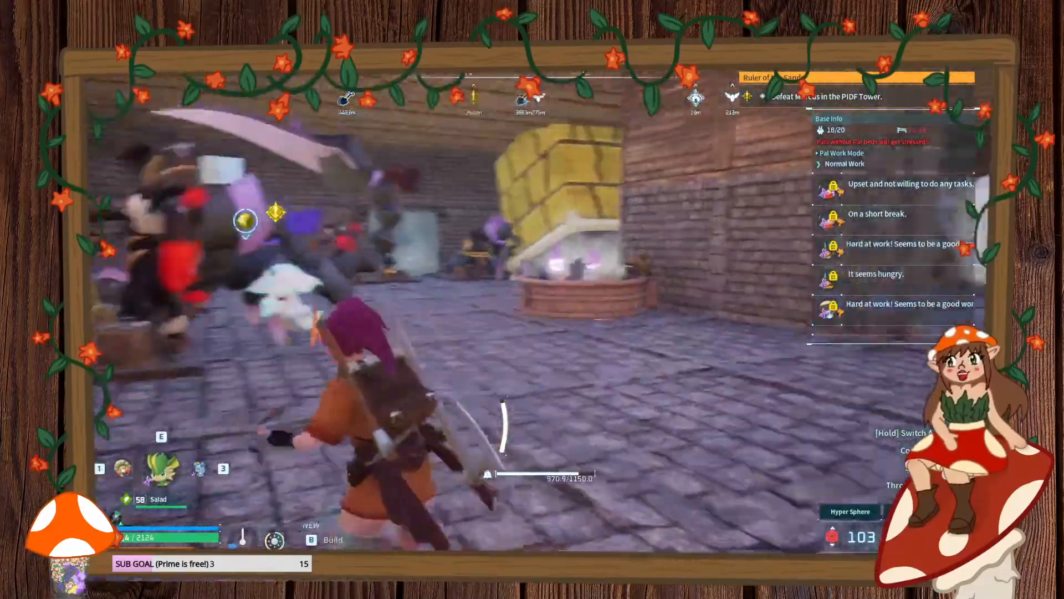
key(shift+w)
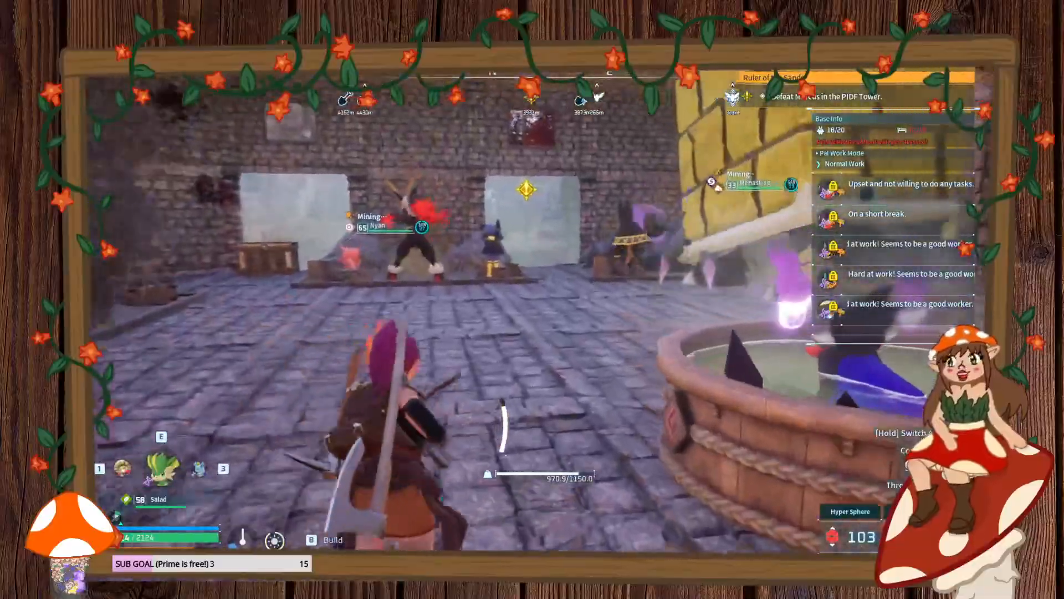
key(shift+w)
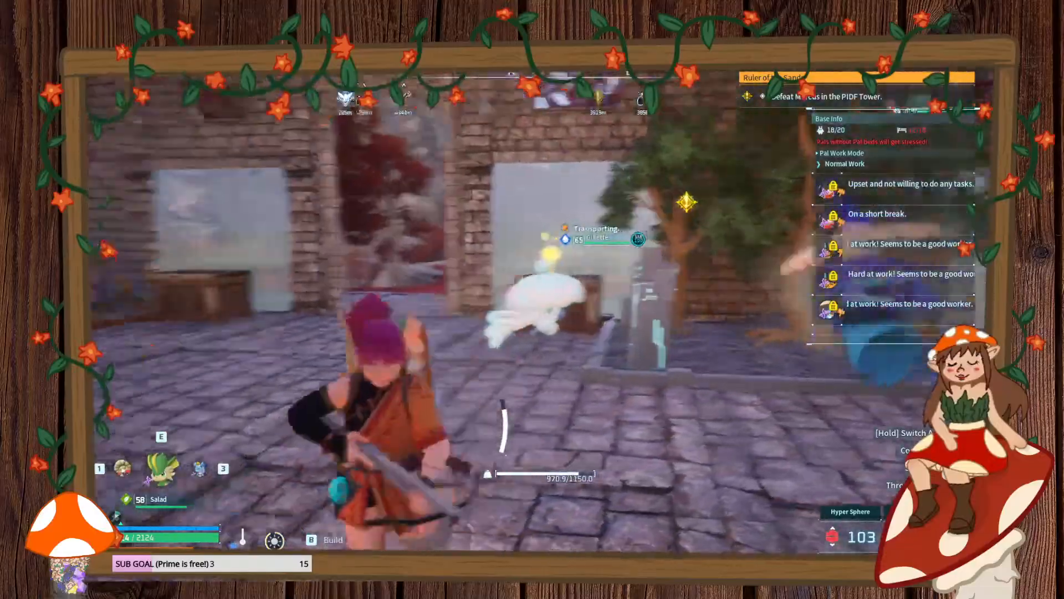
- Look at the mining Tetroise and run past it to the doorway beside the feed box and powered machine
key(w)
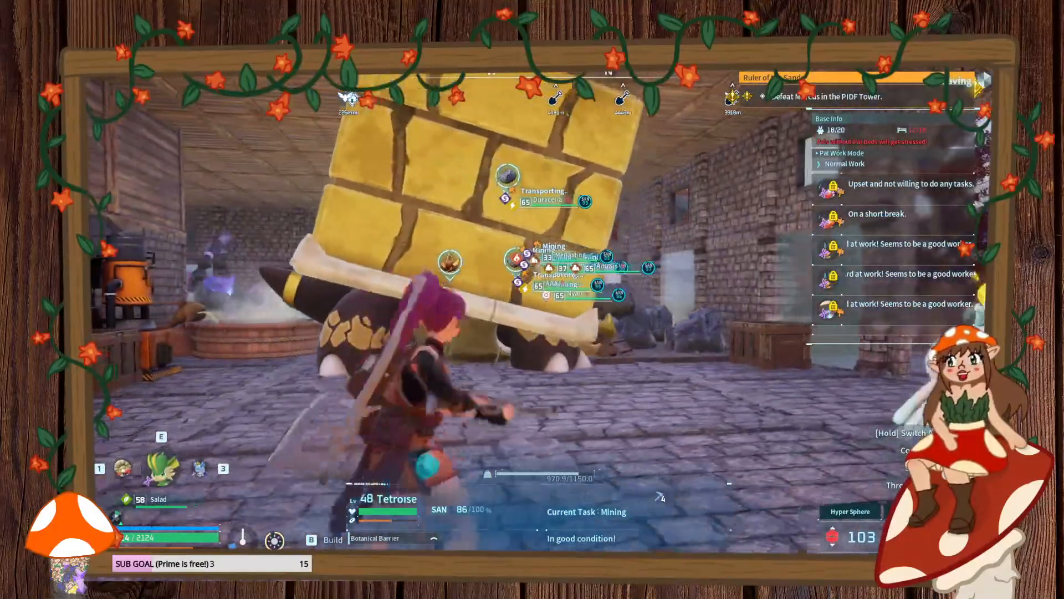
key(w)
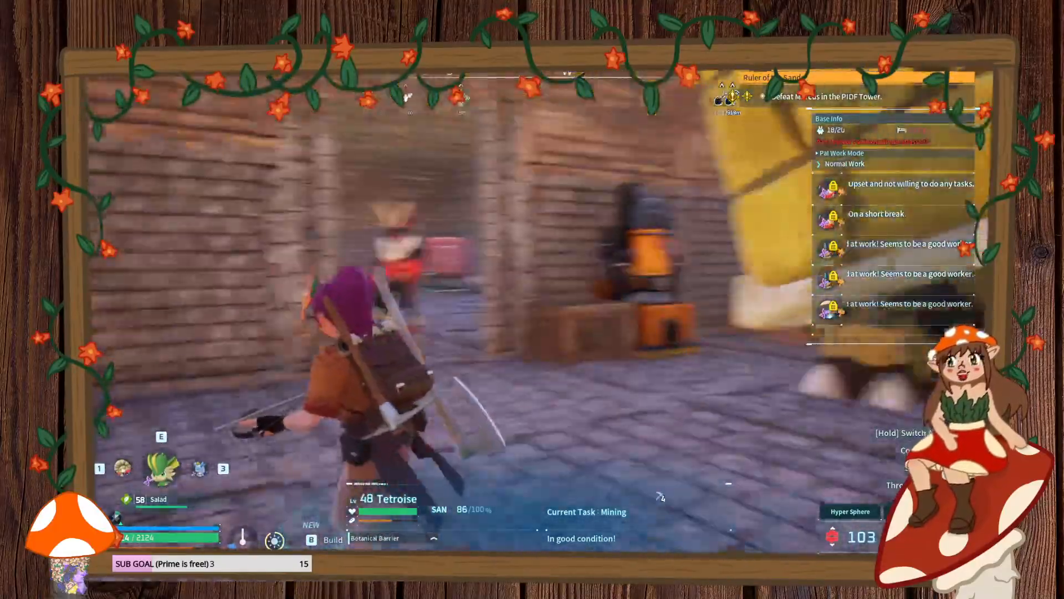
key(w)
key(w)
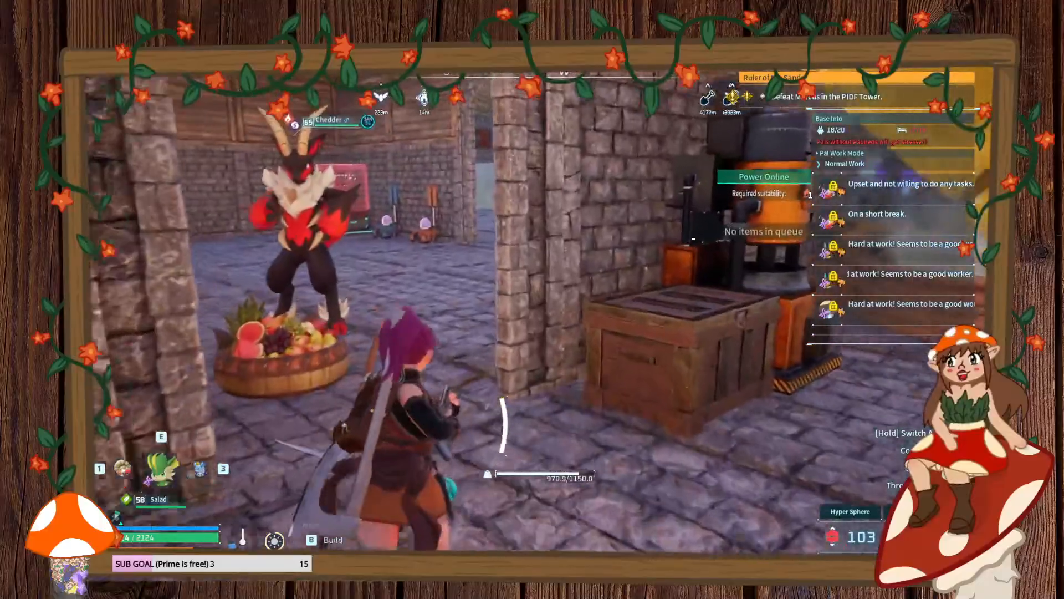
- Return to the Autumn Rocks Palbox and inspect the details of a Felbat in Box 11
key(w)
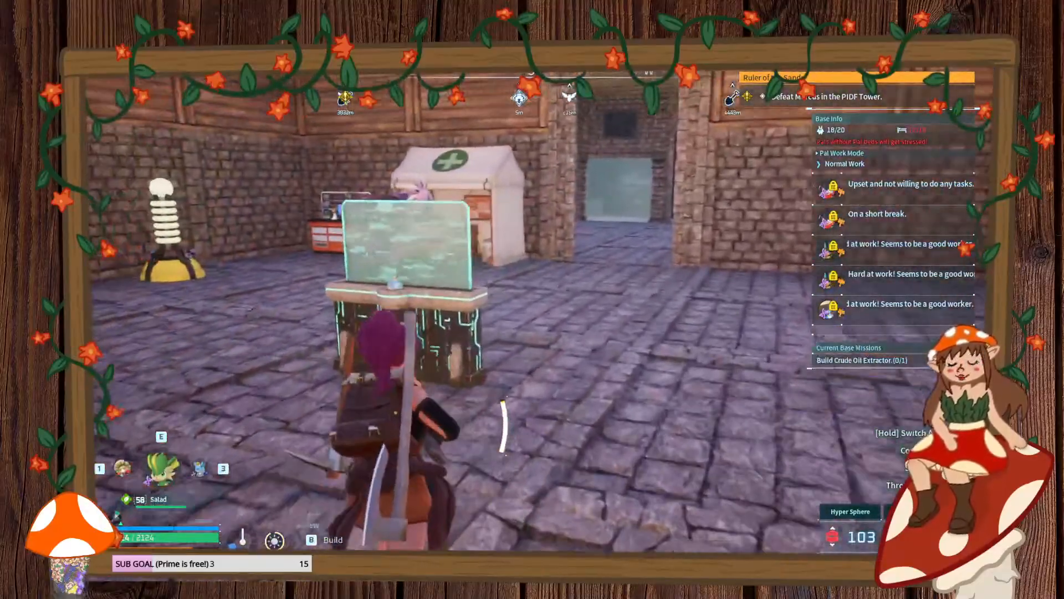
key(f)
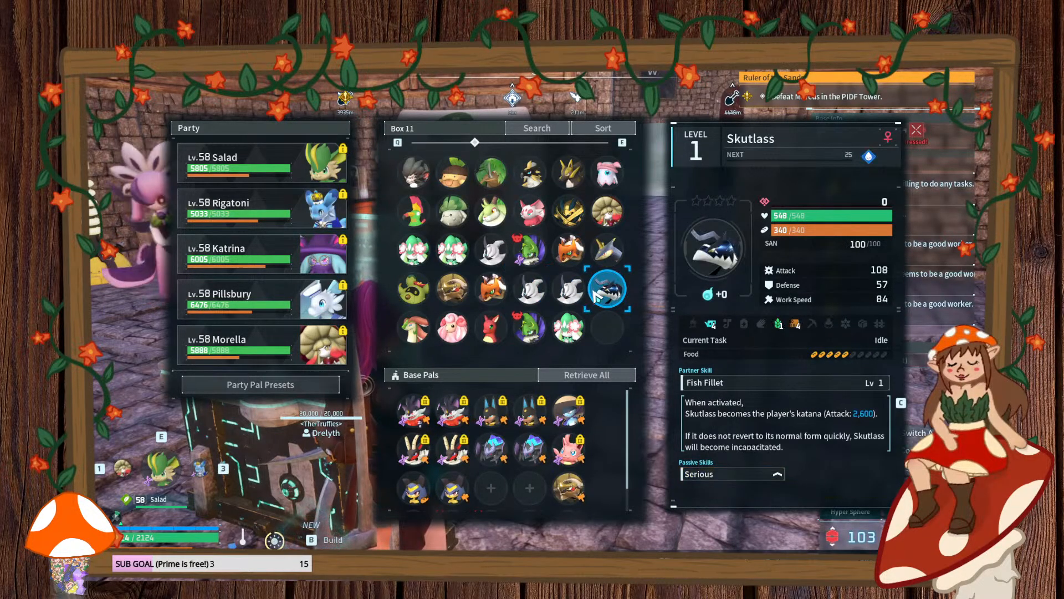
click(571, 303)
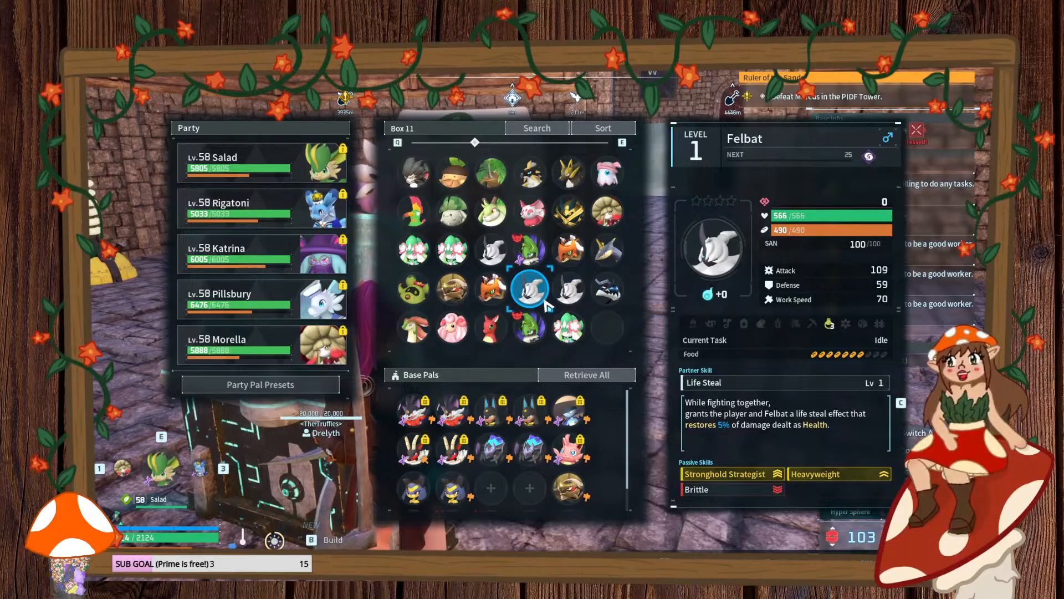
key(Escape)
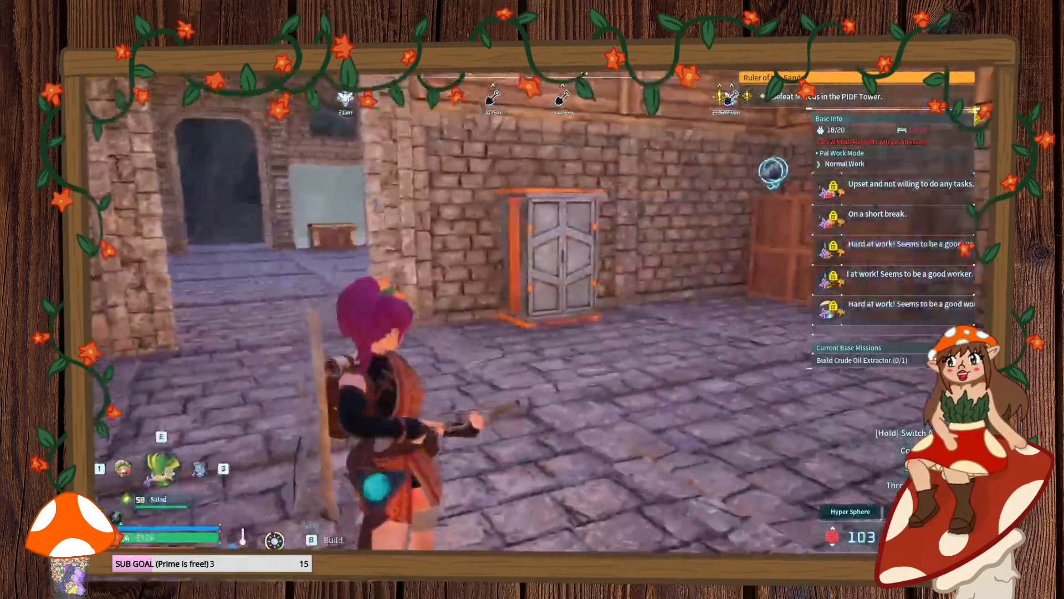
- Circle through the mining hall and the Palbox room again, ending at the hot tub near the stone staircase
key(w)
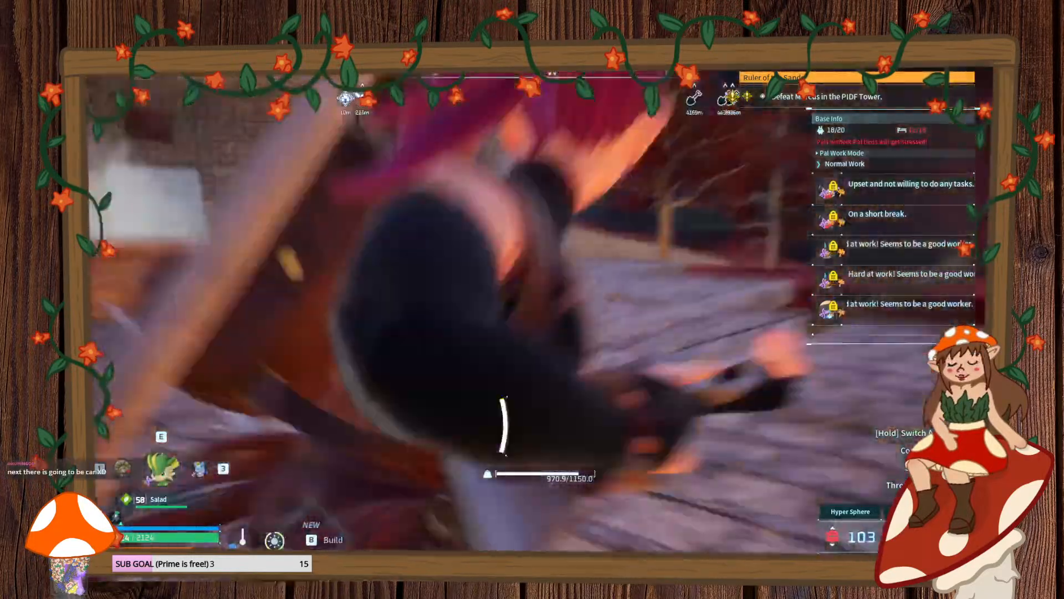
key(w)
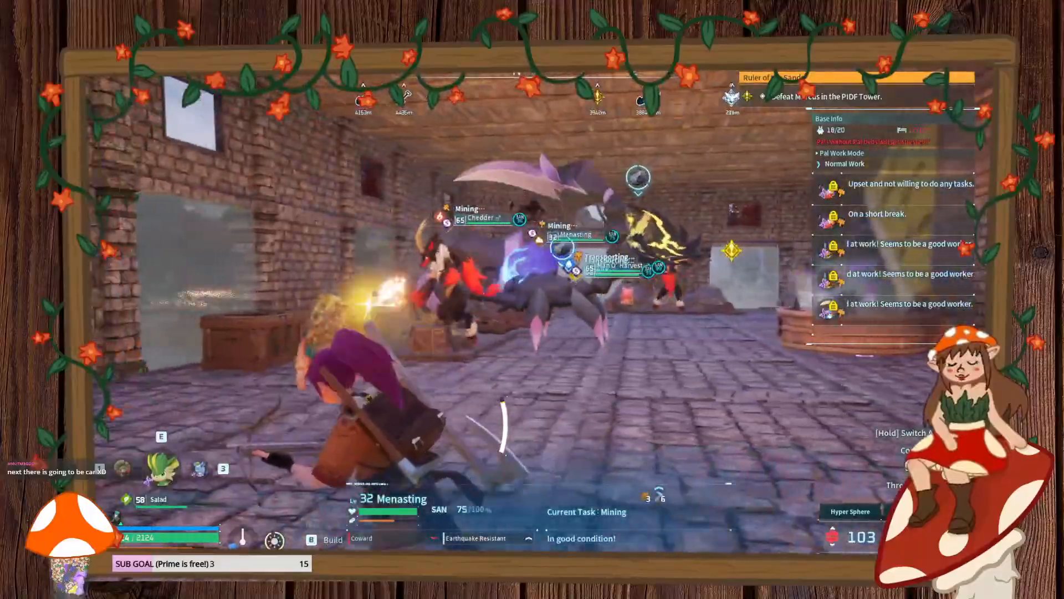
key(w)
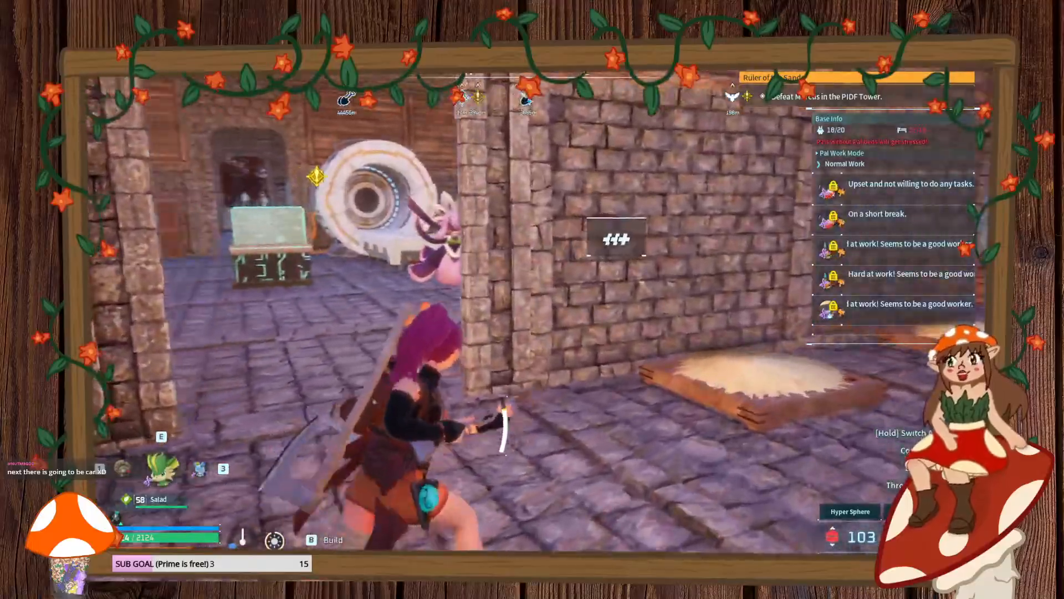
key(w)
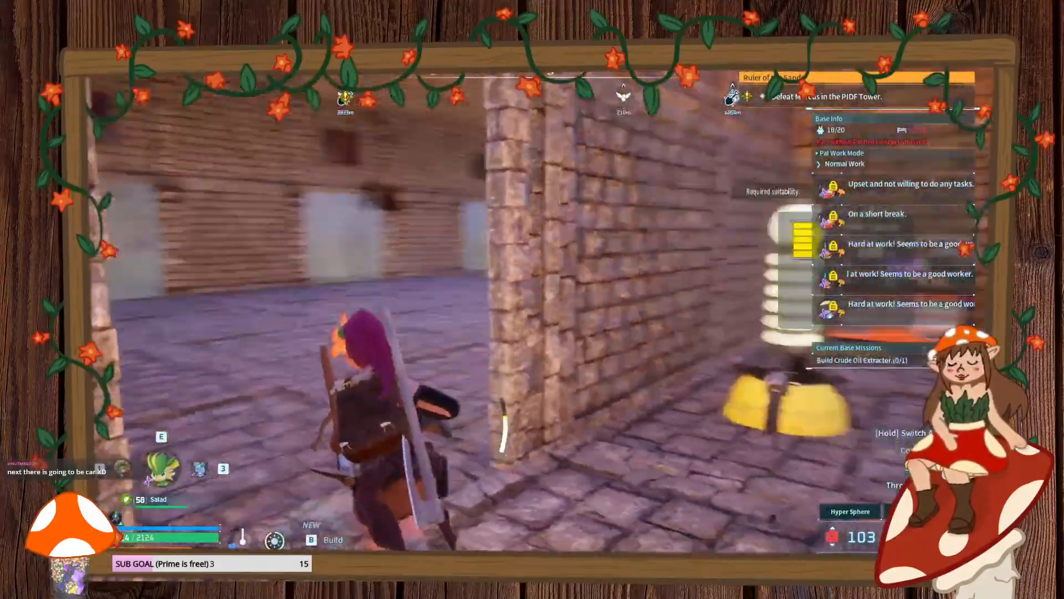
key(w)
key(w)
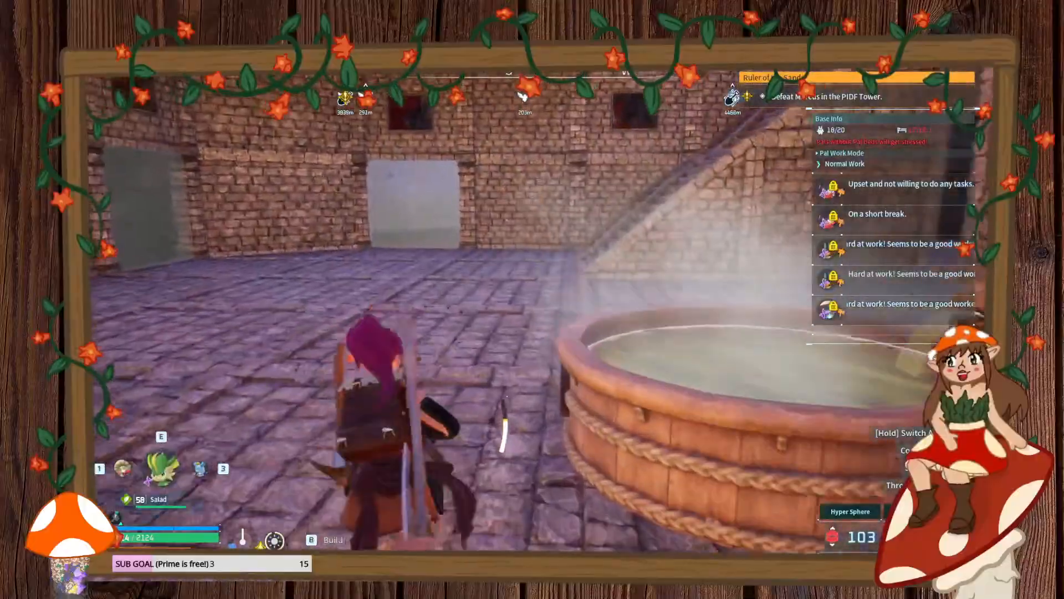
- Go around the stone staircase and up to the wooden-walled room on the upper floor
key(w)
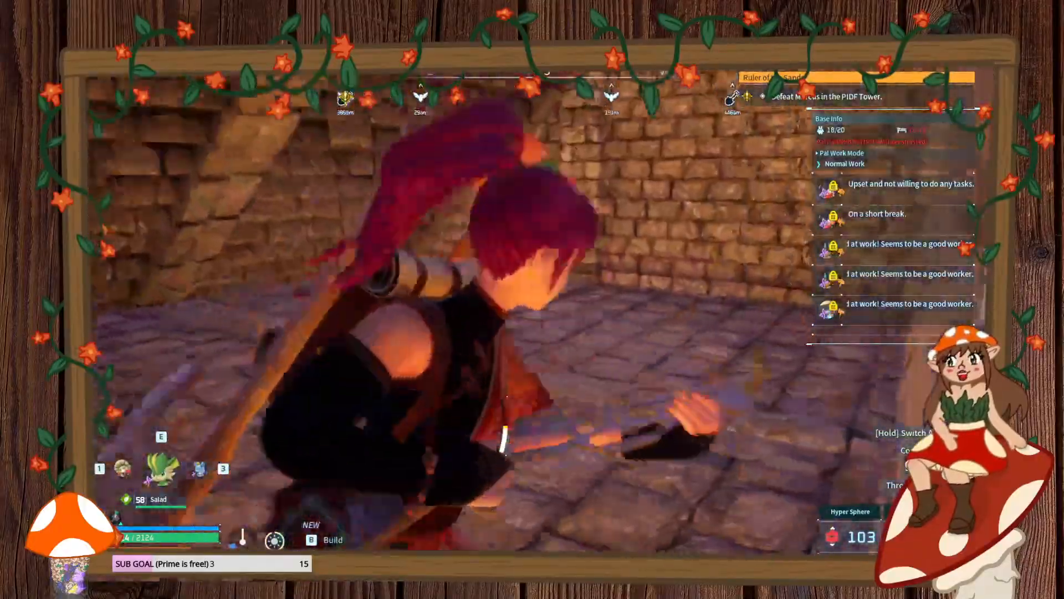
key(w)
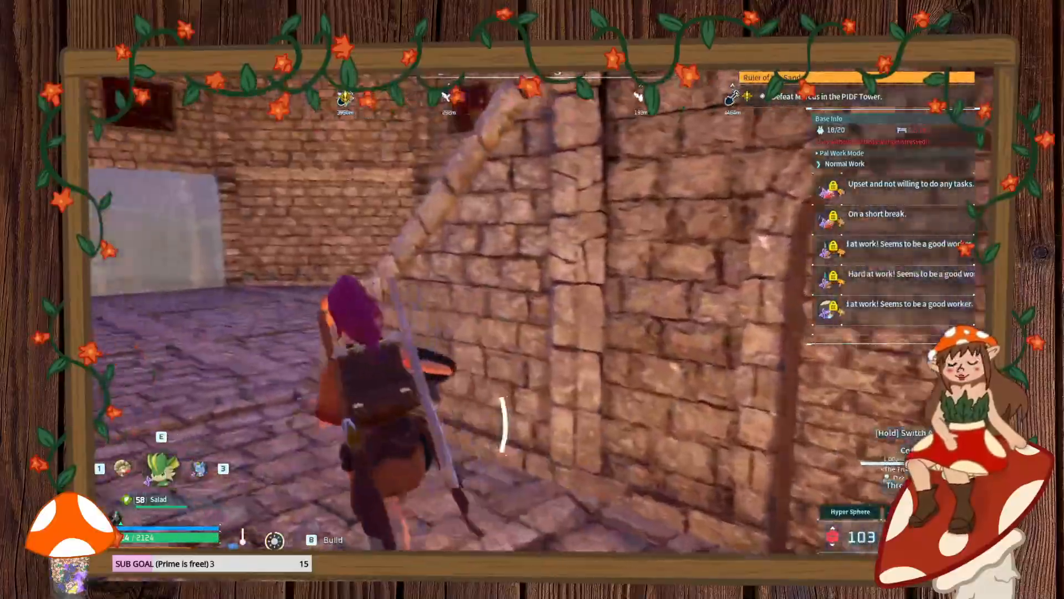
key(w)
key(w)
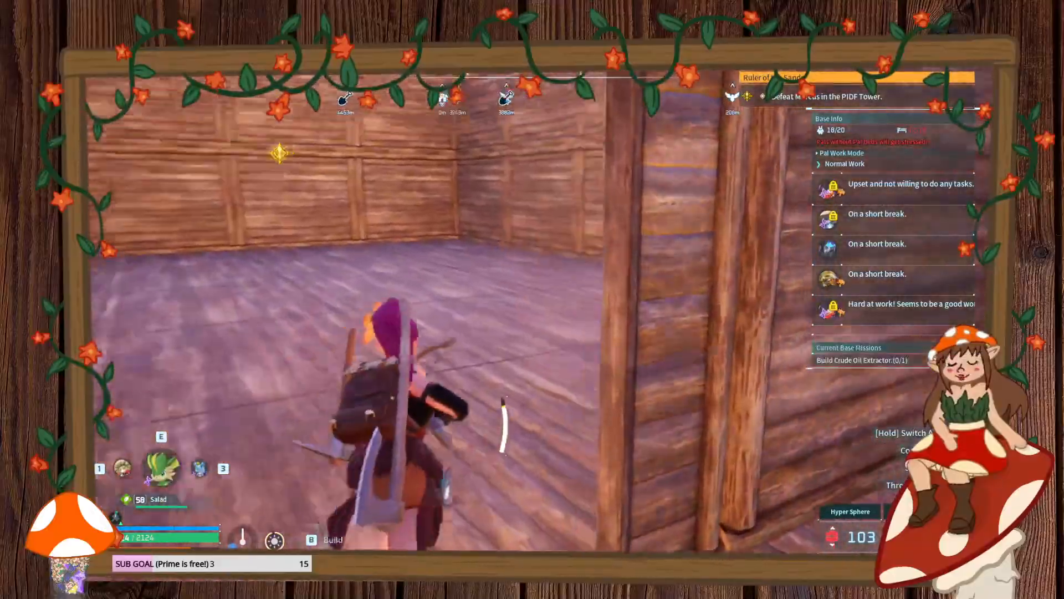
- Walk around the upper production floor and look over the conveyor assembly line and neighbouring machines
key(w)
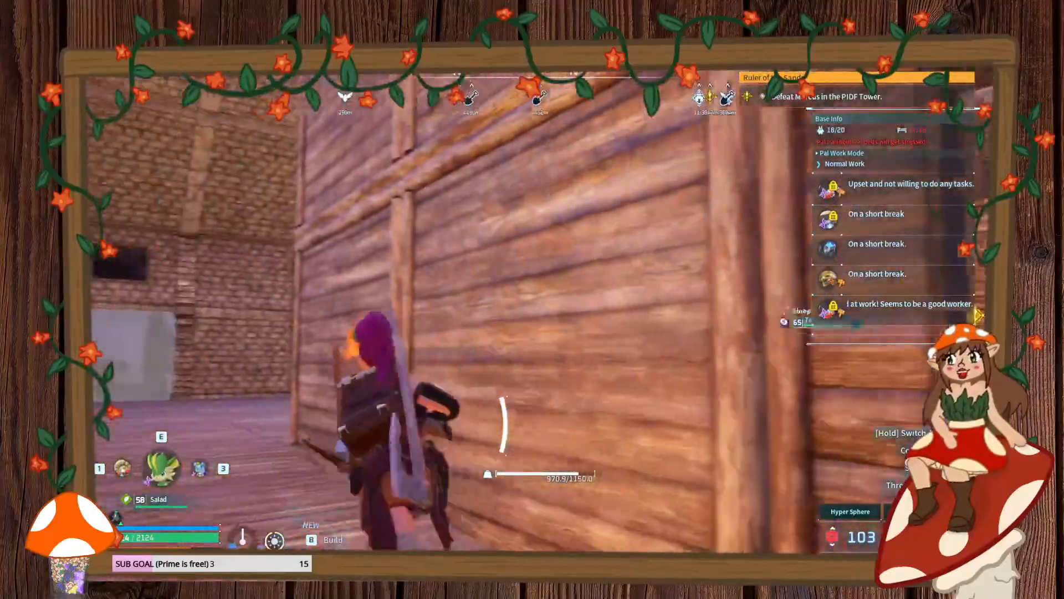
key(w)
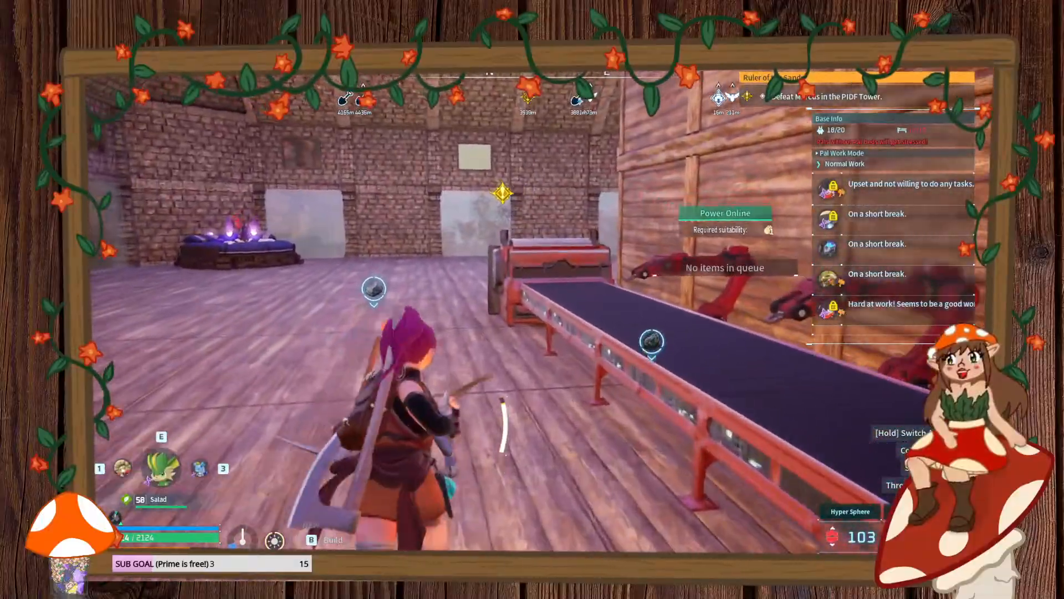
key(w)
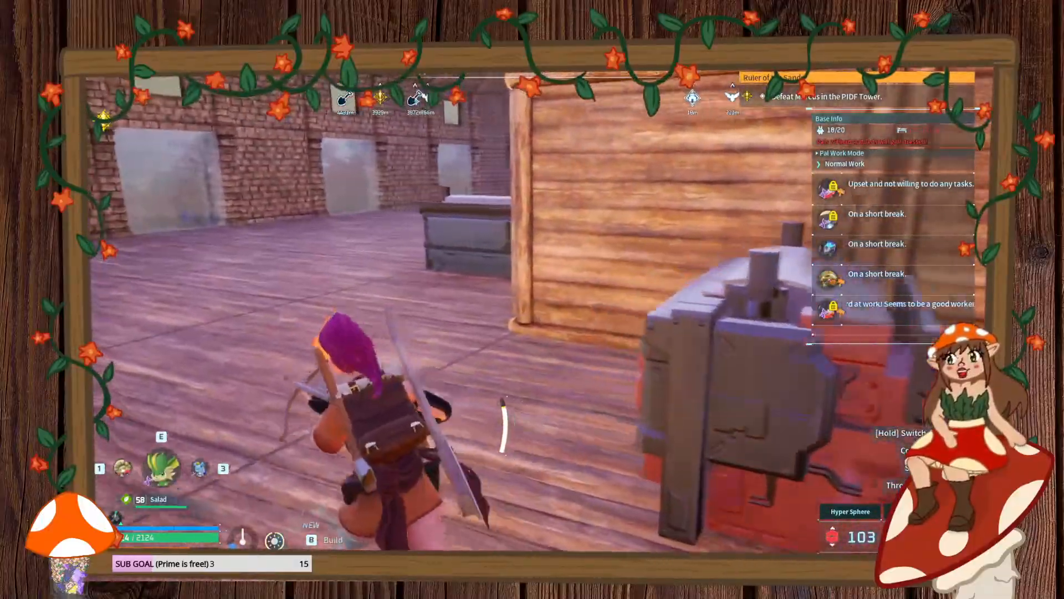
- Walk past the upper floor's machines and the wooden room, and go down the staircase to the hot tub hall
key(w)
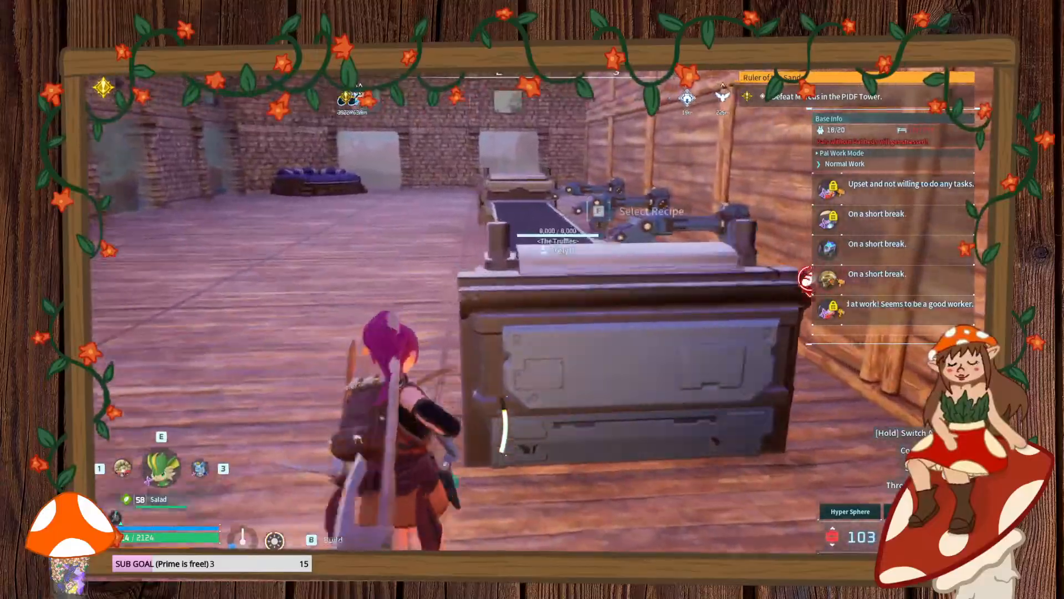
key(w)
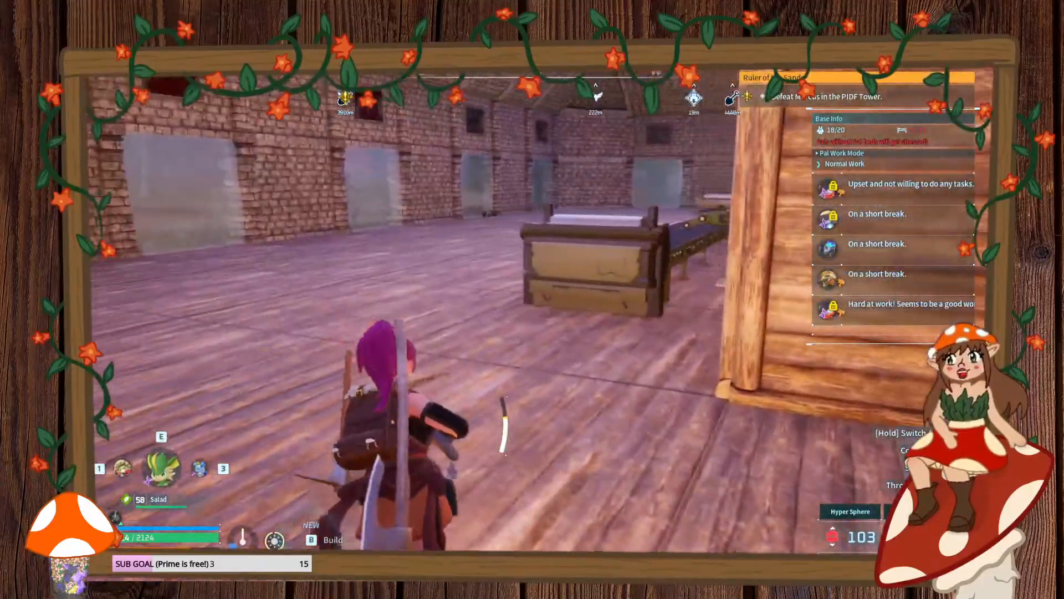
key(w)
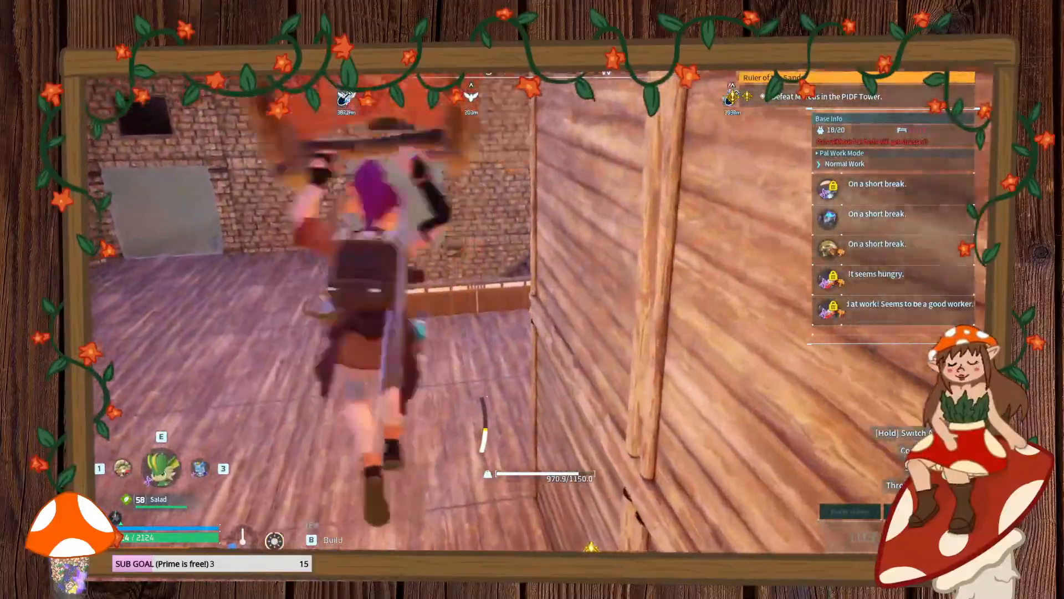
key(w)
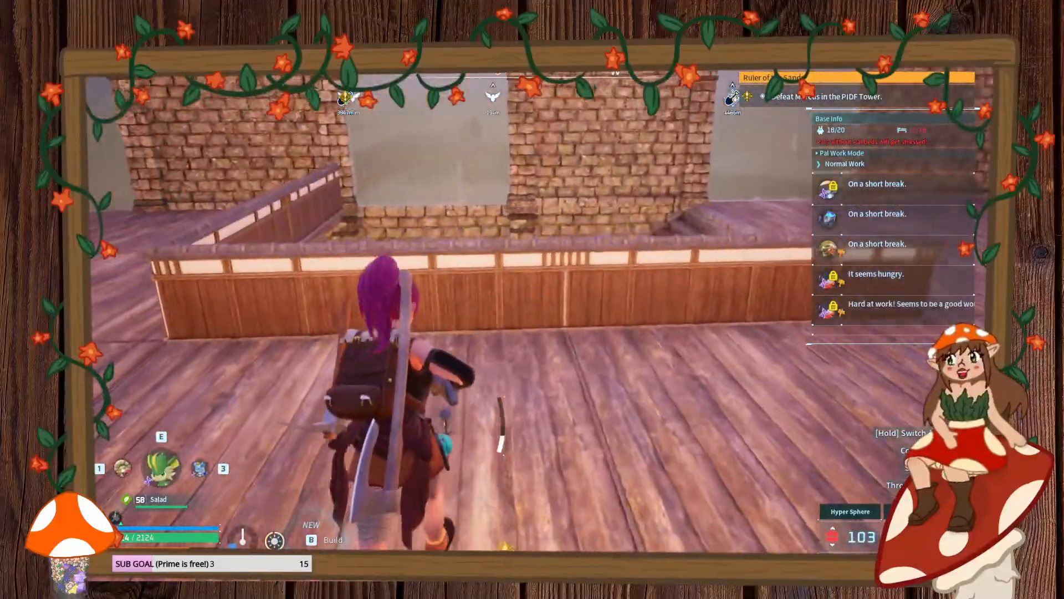
key(w)
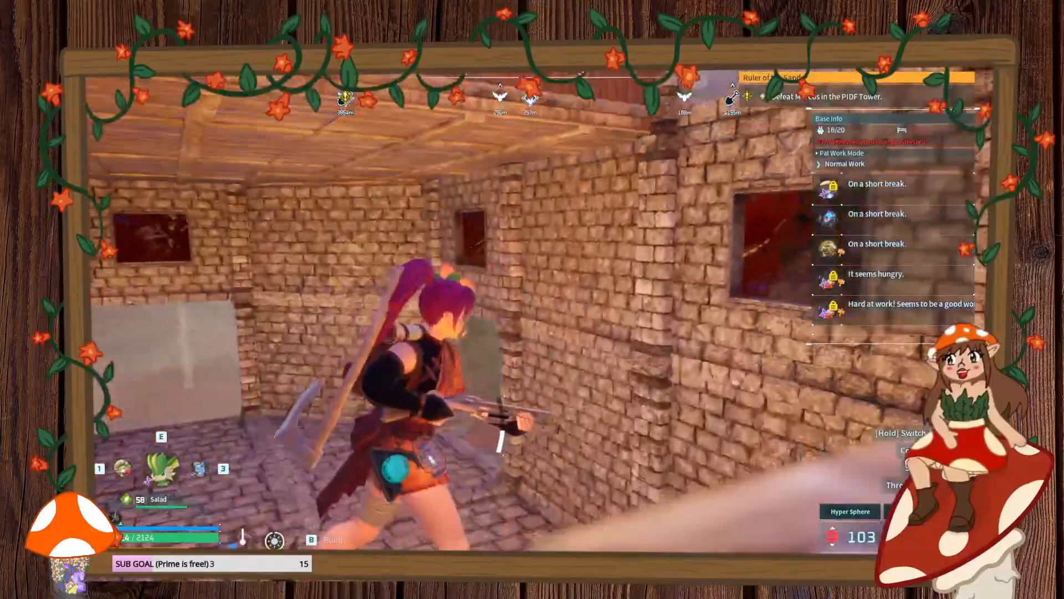
key(w)
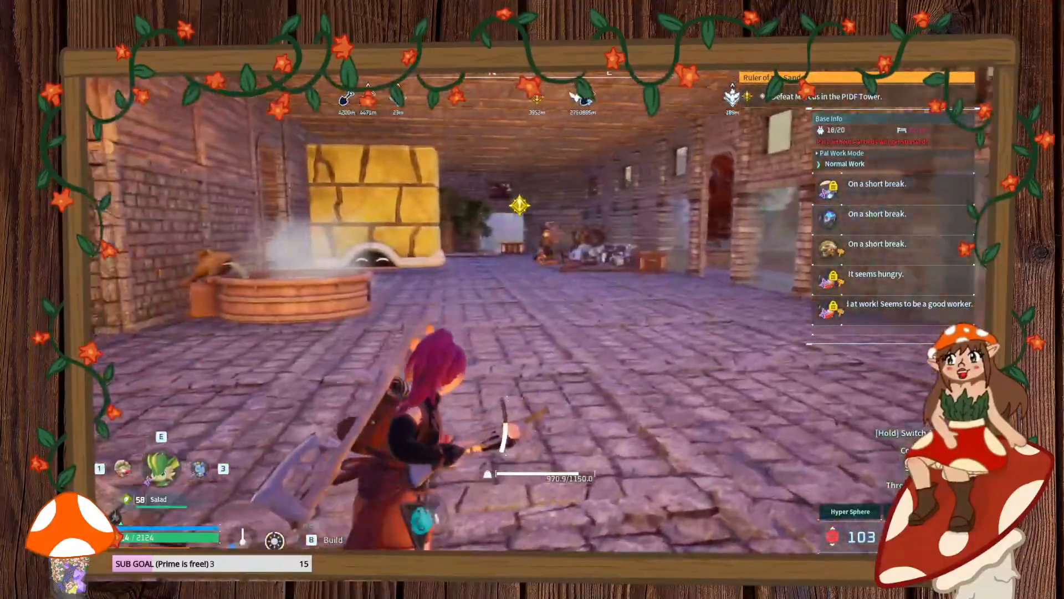
key(w)
- Unlock the Futuristic Structure Set and the Extravagant Vegetable Cake in the technology tree
key(Tab)
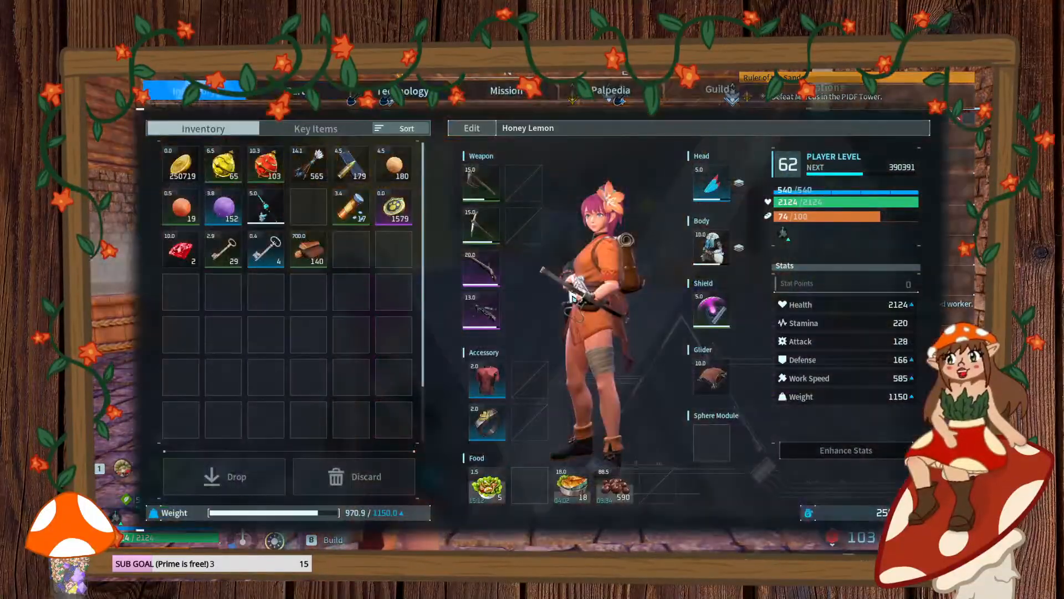
click(410, 91)
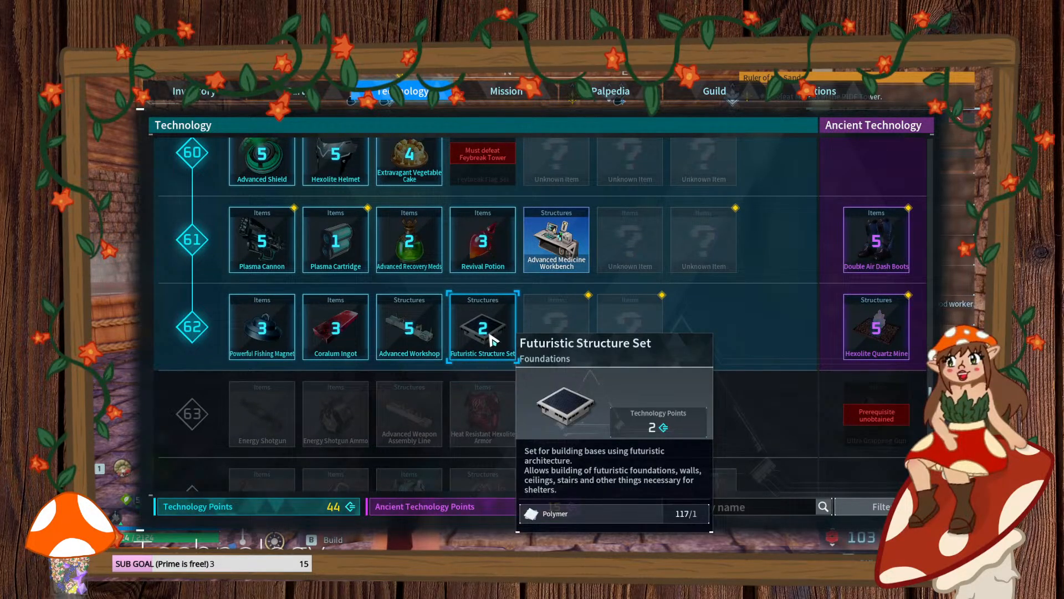
click(491, 339)
click(474, 401)
scroll(472, 394, up, 2)
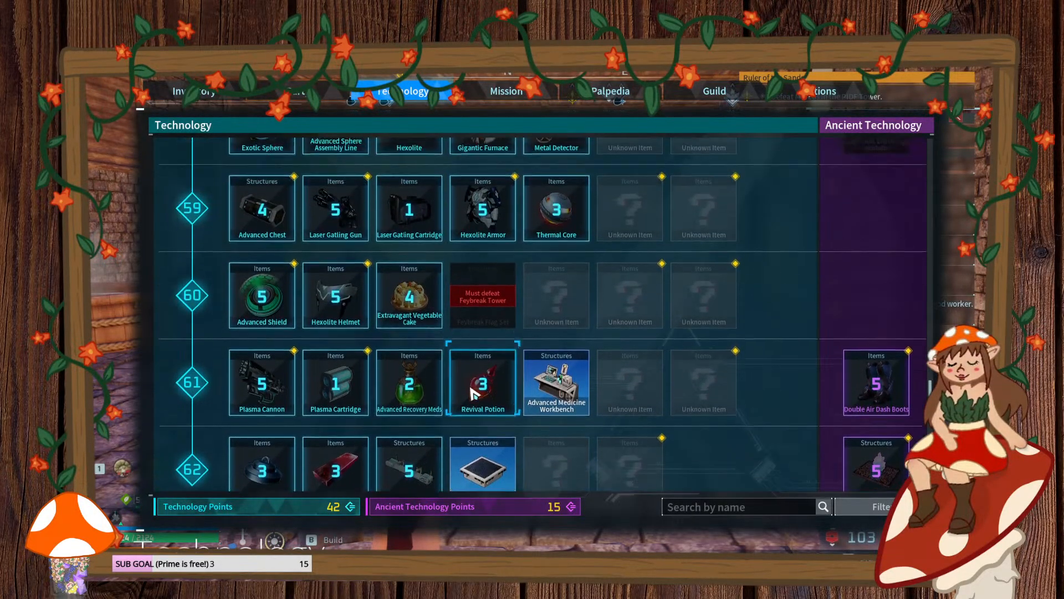
scroll(472, 393, up, 1)
click(409, 370)
click(477, 407)
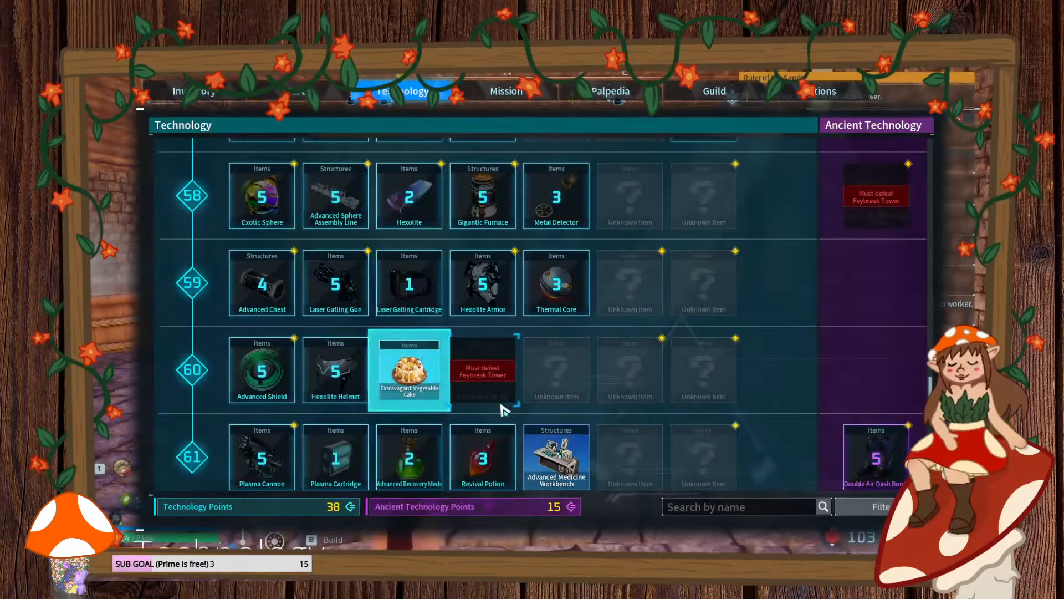
- Unlock the level 55 Japanese-Style Furniture Set, look over the technologies down to level 48, and return to the game
scroll(502, 410, up, 3)
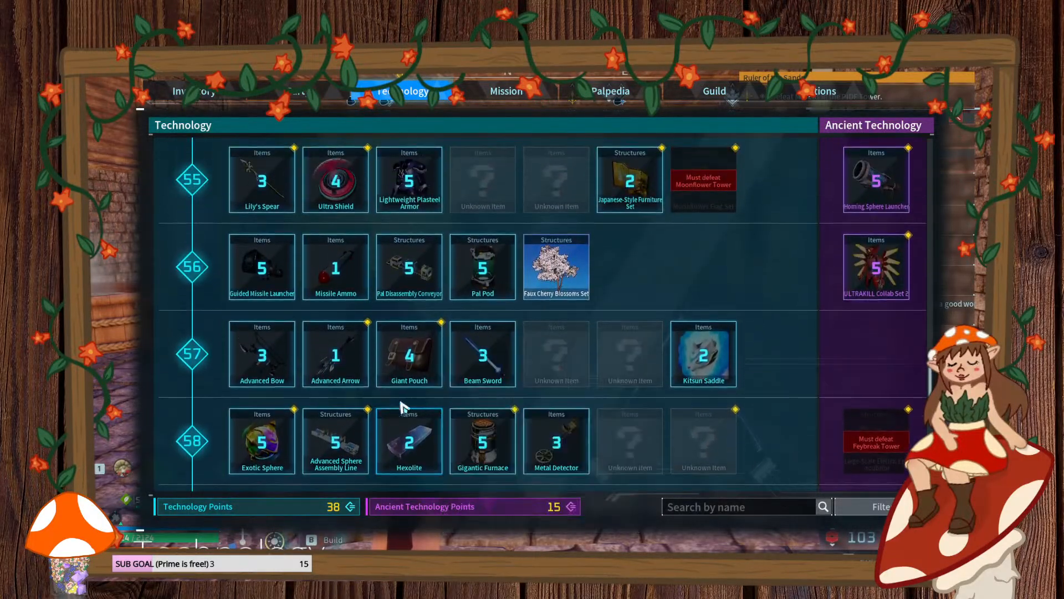
scroll(575, 391, up, 2)
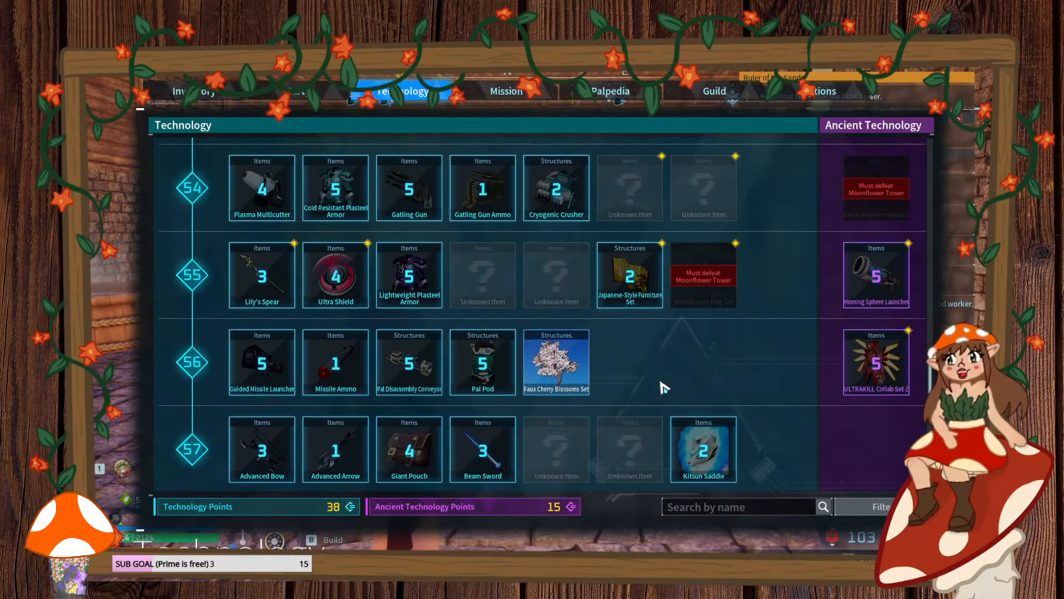
click(632, 347)
click(509, 406)
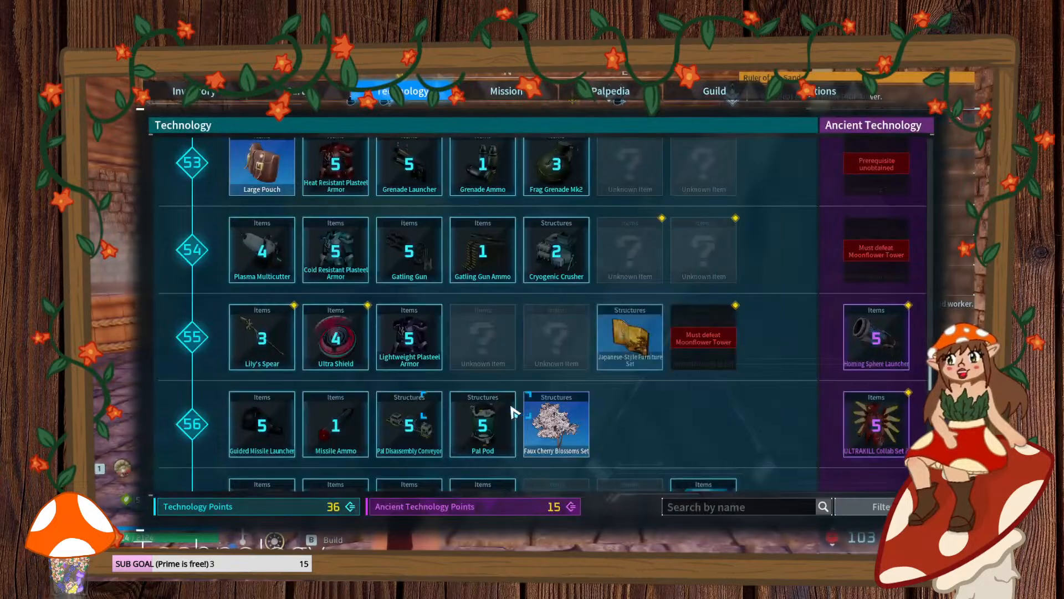
scroll(499, 399, up, 1)
scroll(452, 379, up, 4)
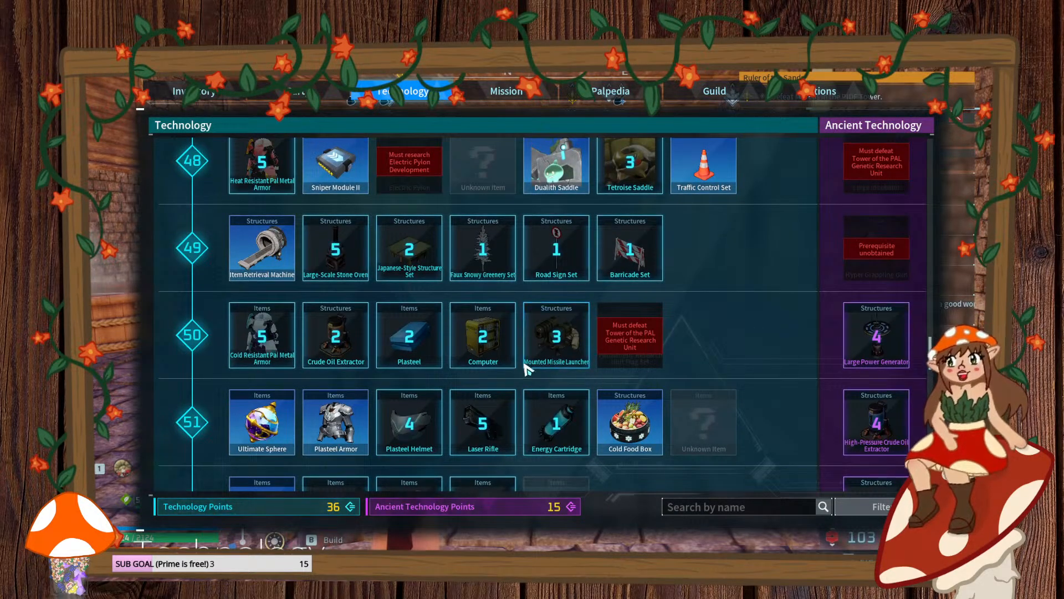
key(Escape)
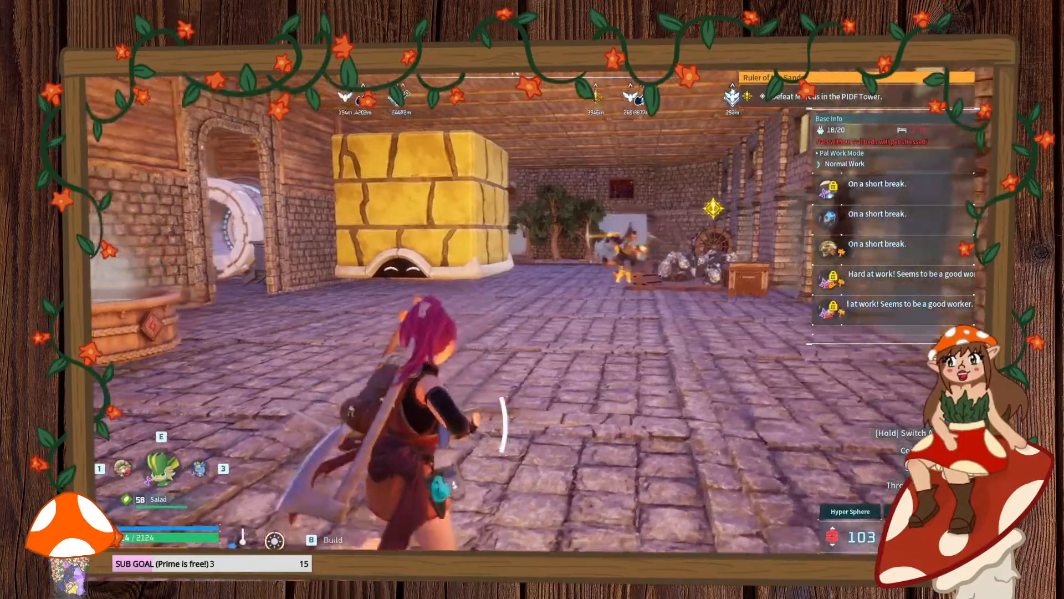
- Go through the stone archway beside the yellow brick structure and walk up to the base's Palbox
key(w)
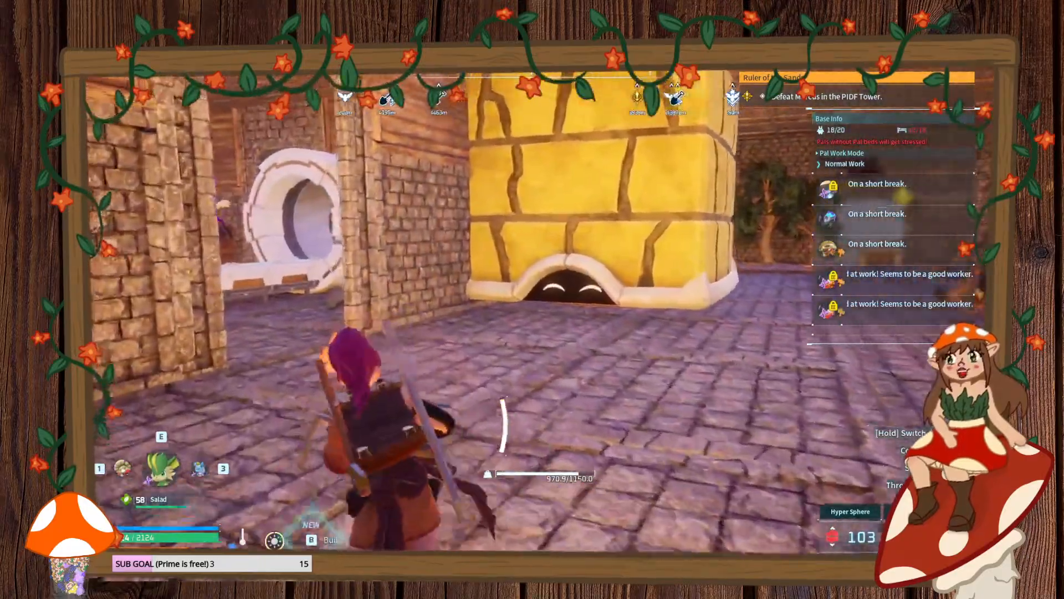
key(w)
key(a)
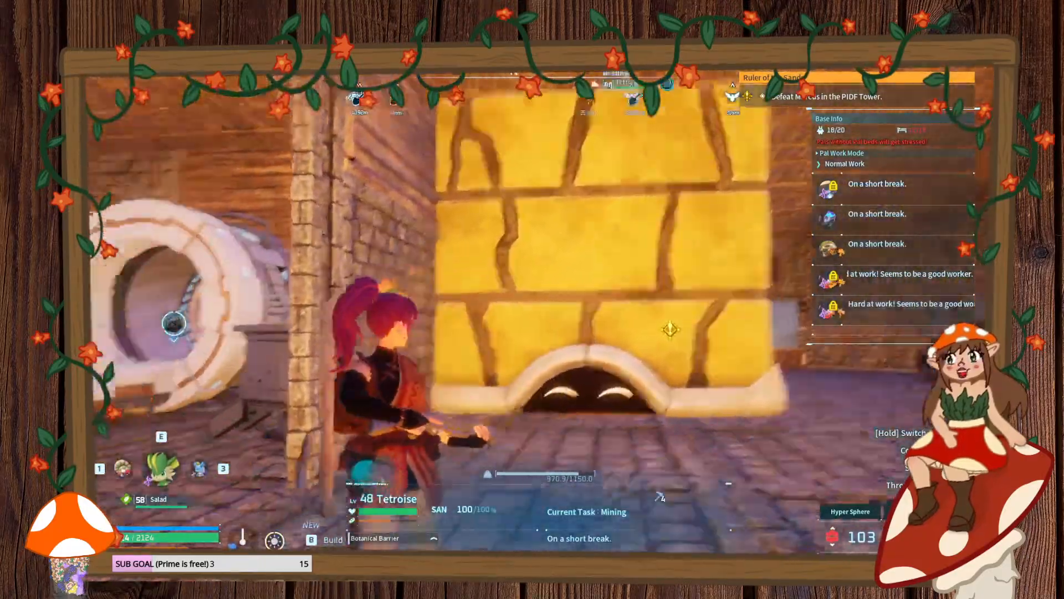
key(w)
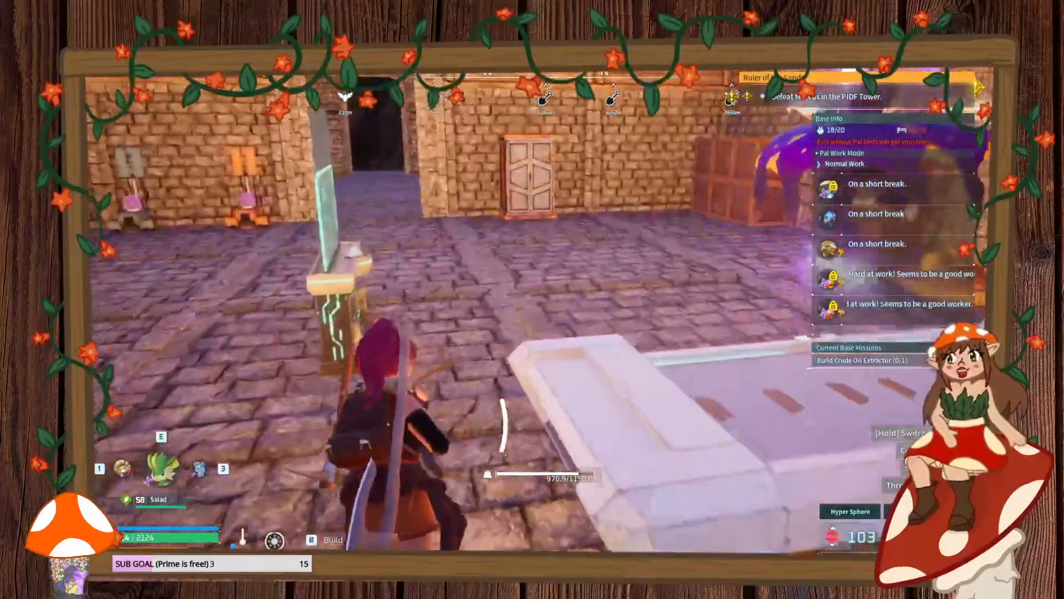
key(w)
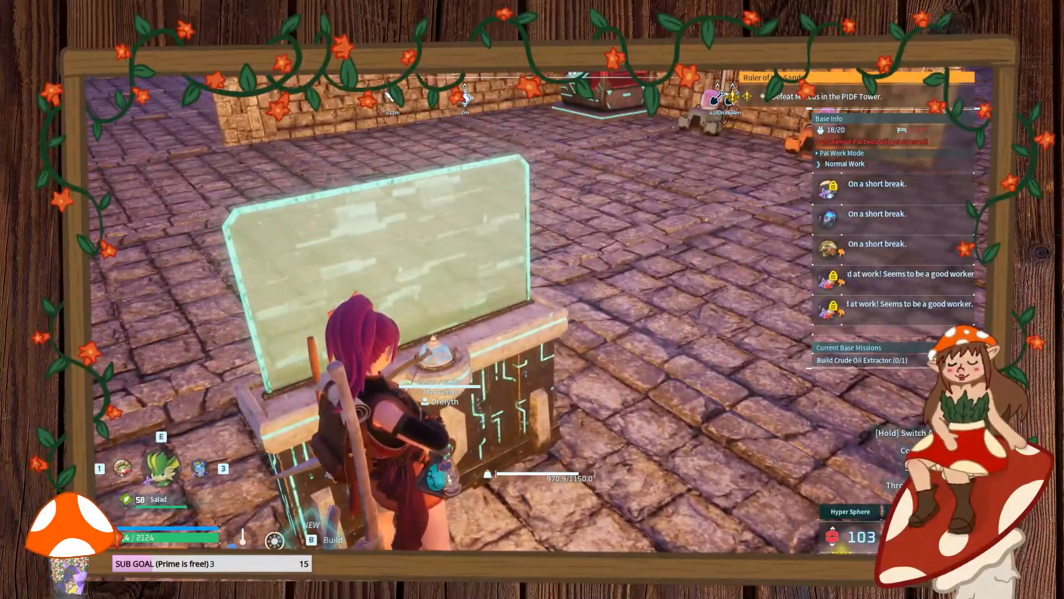
key(d)
key(w)
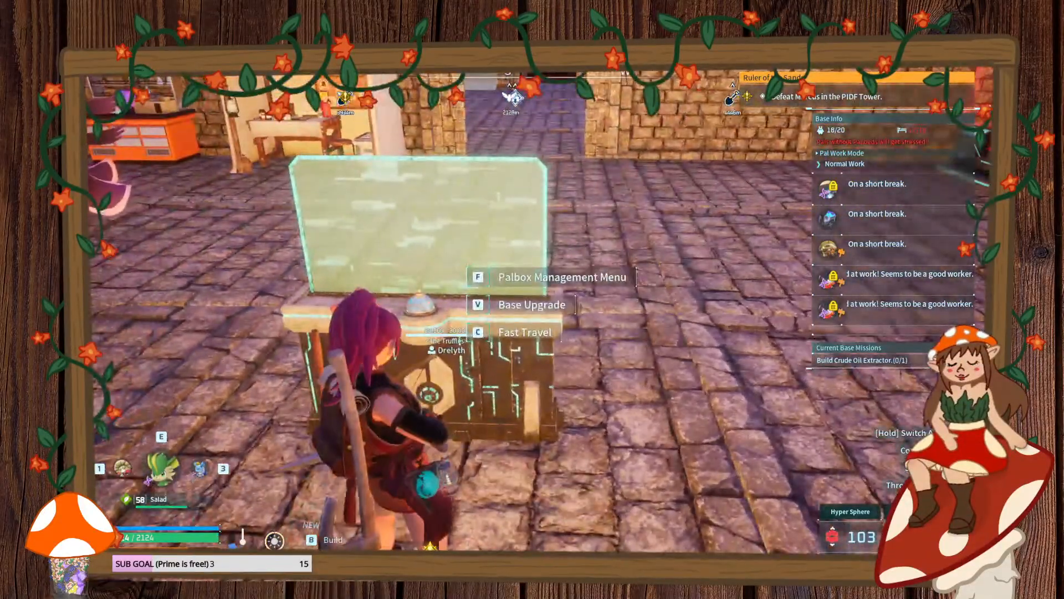
- Fast travel from the Palbox to the base just south of the pink blossom area on the map
key(c)
scroll(537, 310, up, 3)
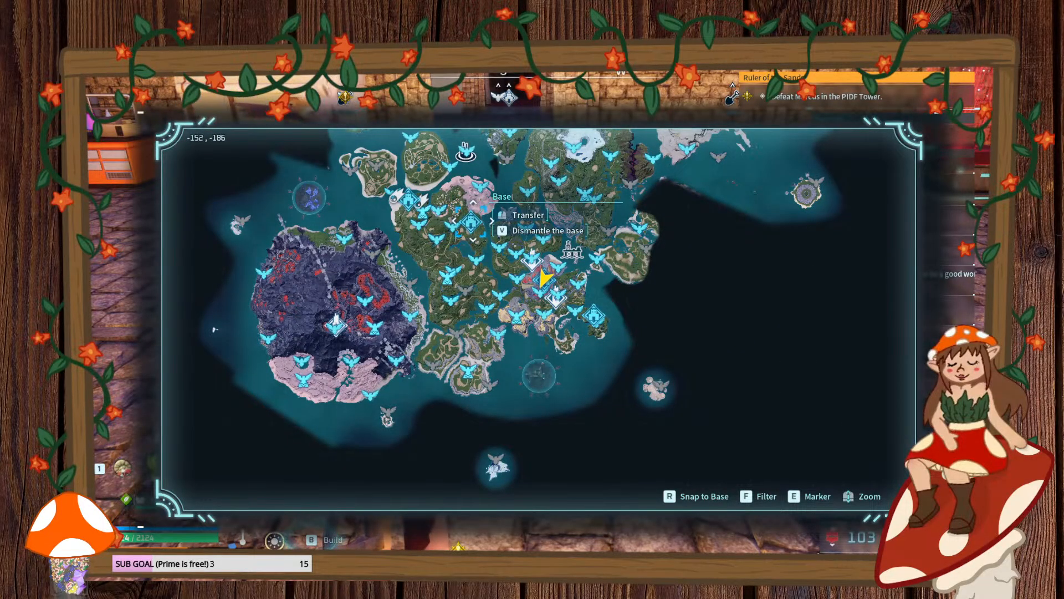
click(471, 222)
click(472, 413)
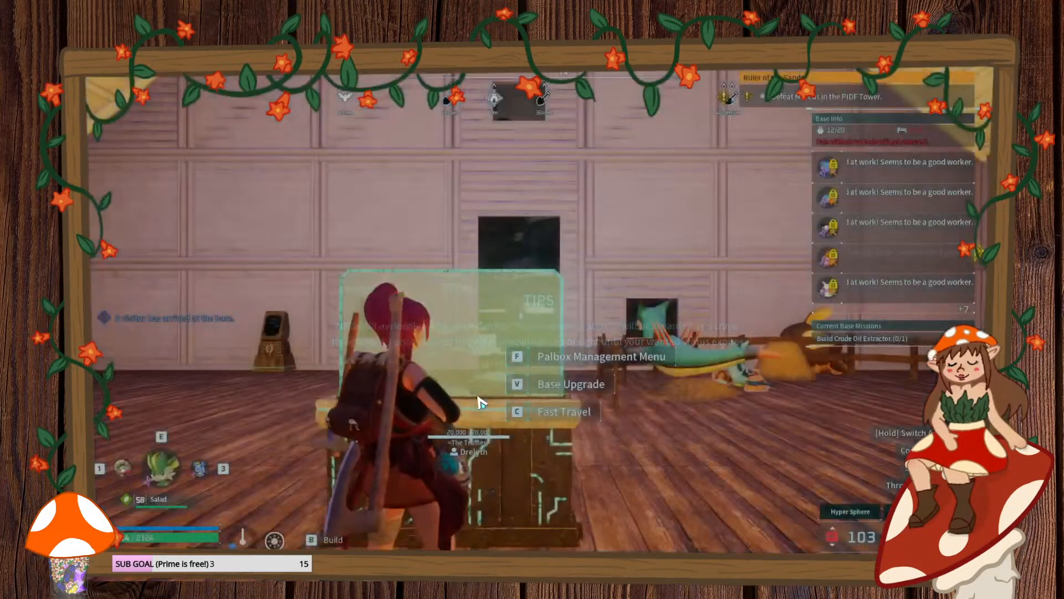
- Tour the white-walled ranch hall past the grazing pens and straw beds, and go out onto the grass
key(a)
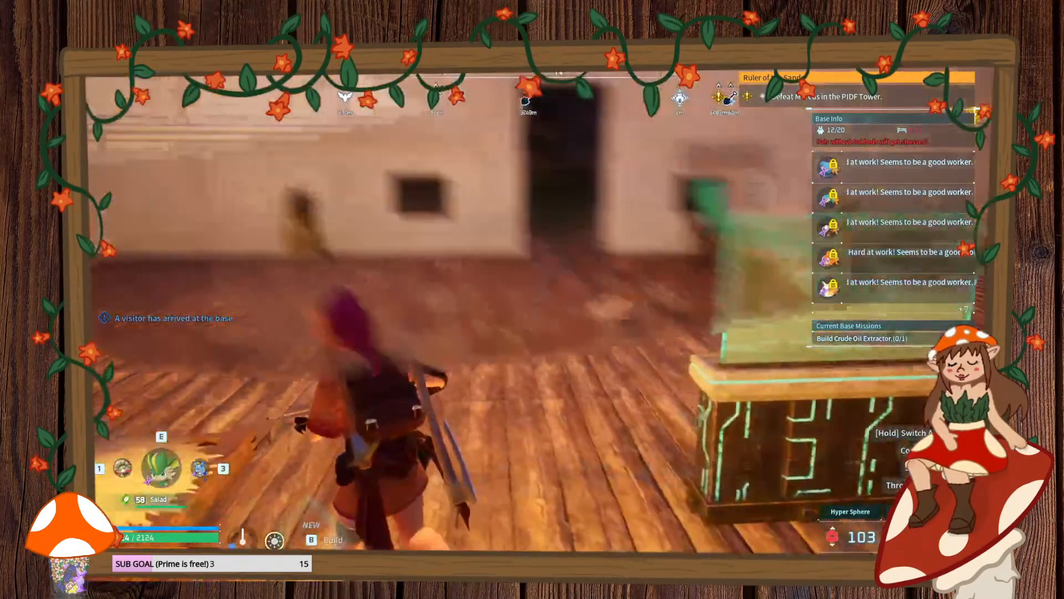
key(d)
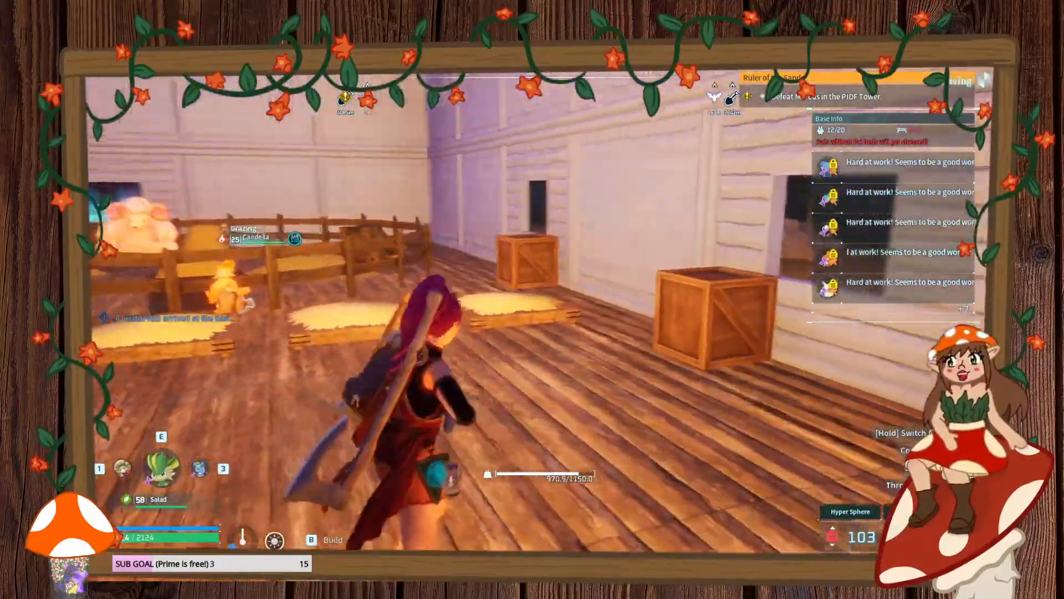
key(w)
key(shift)
key(w)
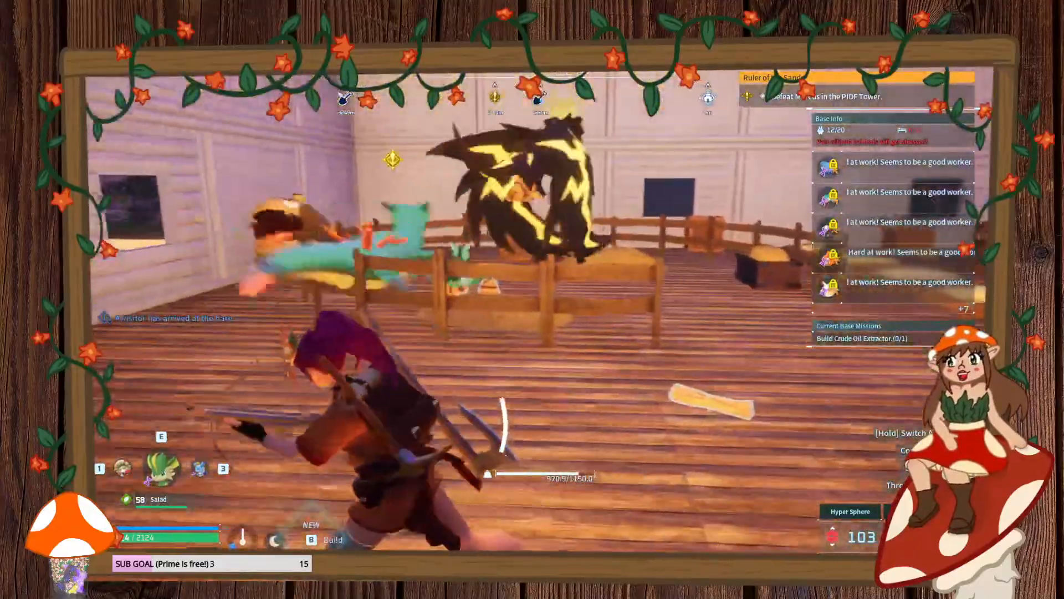
key(w)
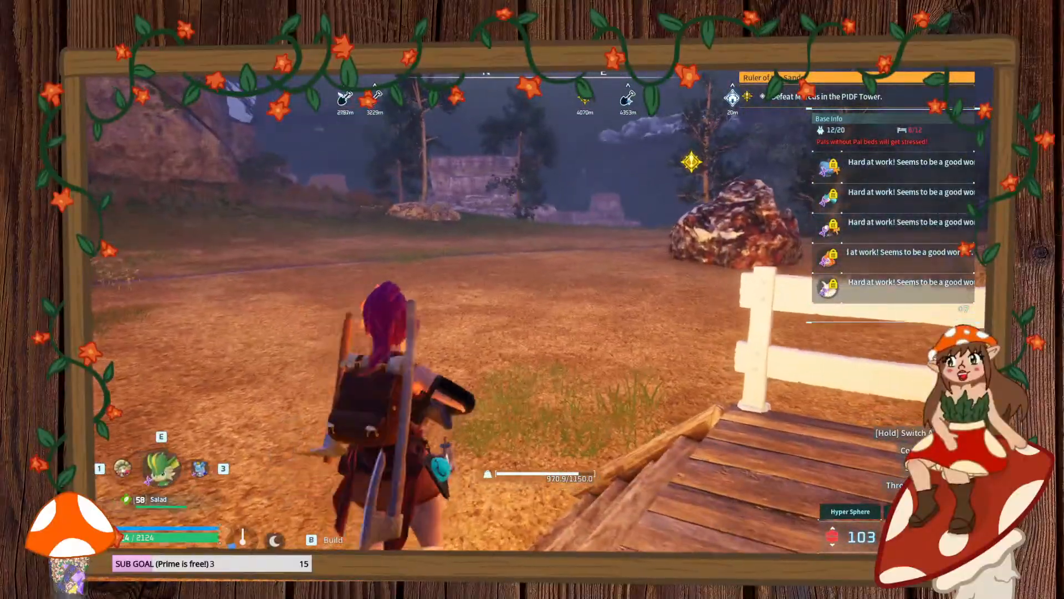
- View the ranch building from outside, and climb the front steps back into the hall
key(w)
key(shift)
key(w)
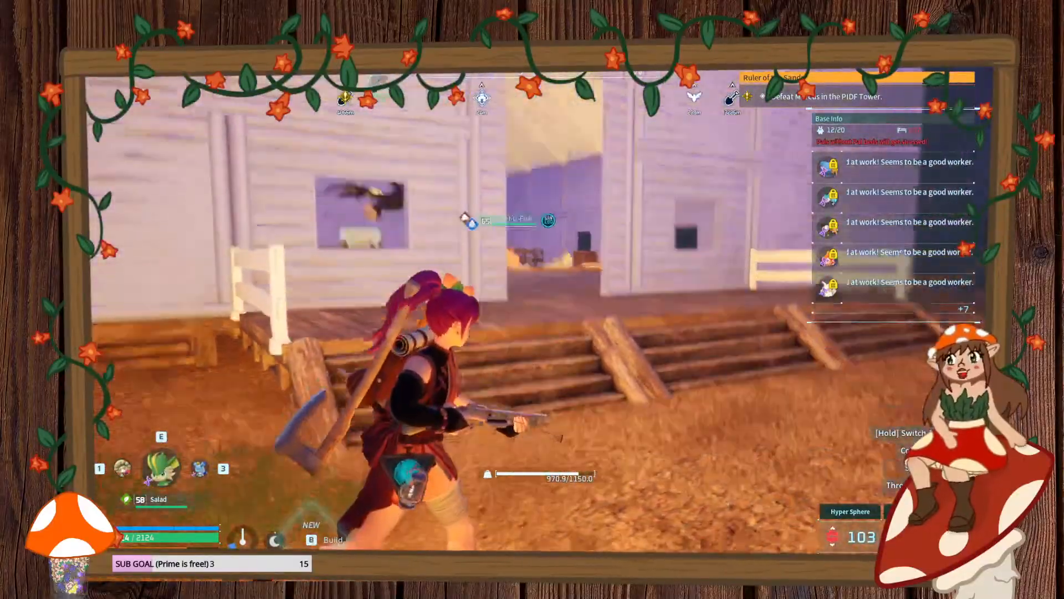
key(w)
key(shift)
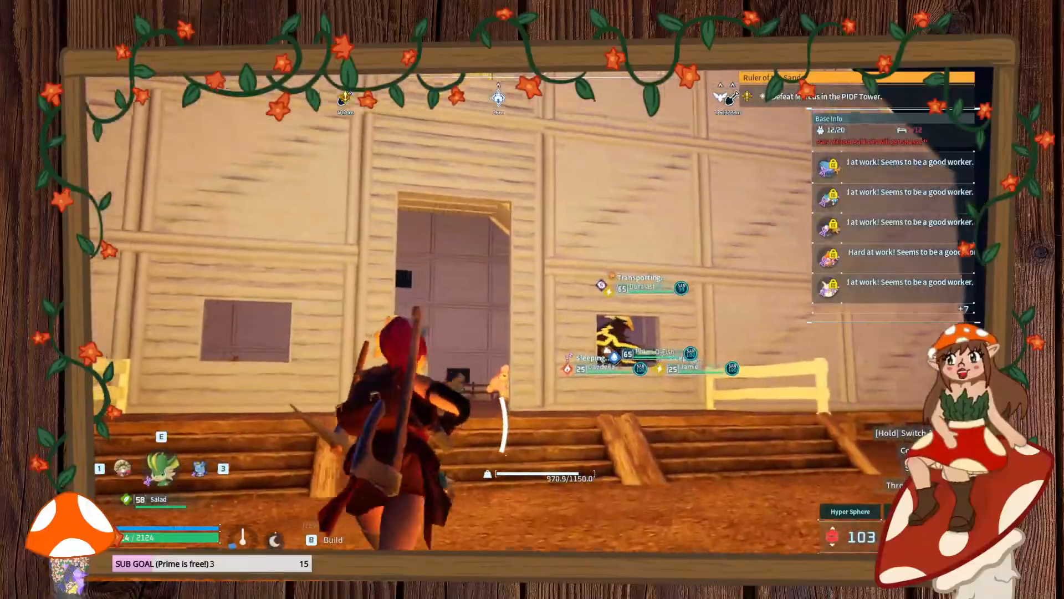
key(w)
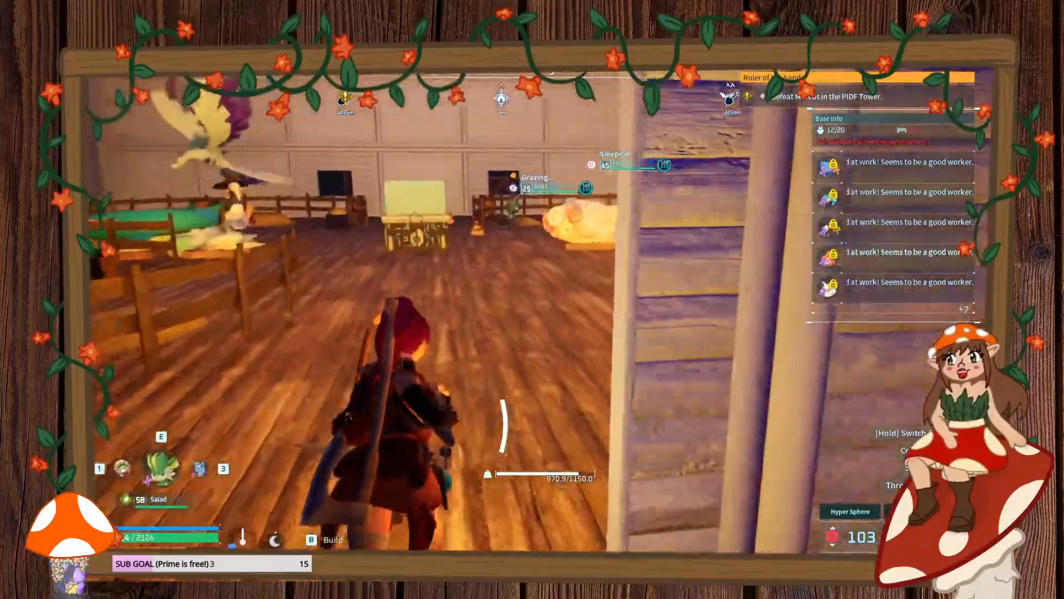
key(w)
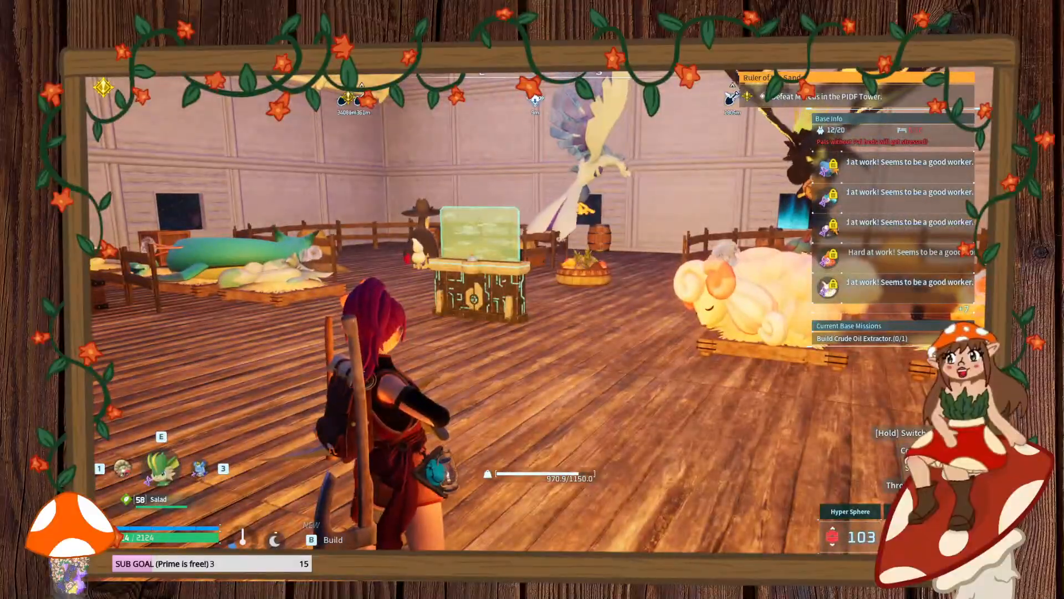
- Return to the ranch hall's Palbox and fast travel to the statue by the base on the small southeastern island
key(w)
key(shift)
key(w)
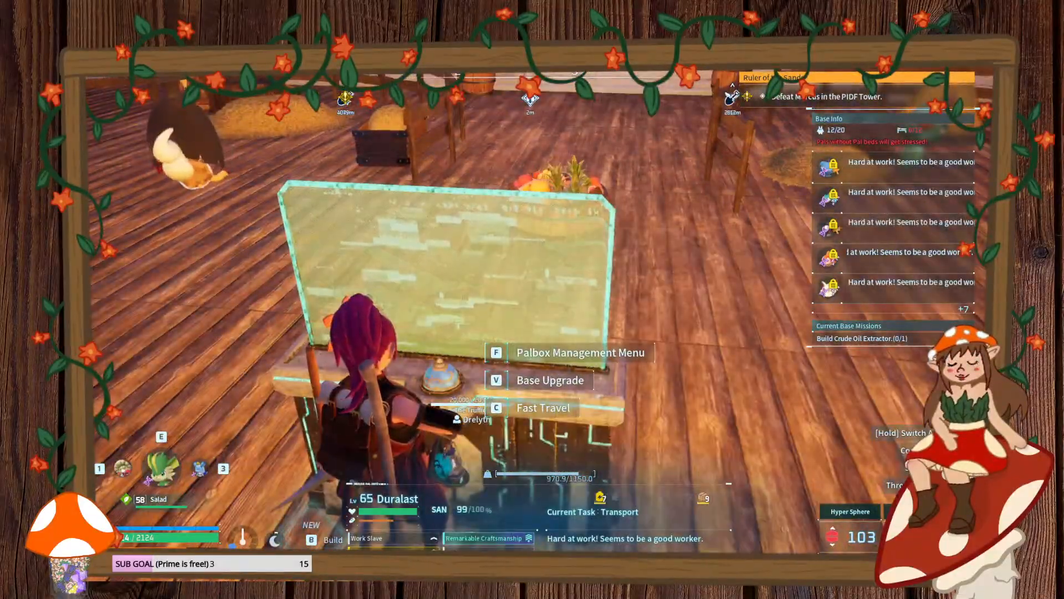
key(c)
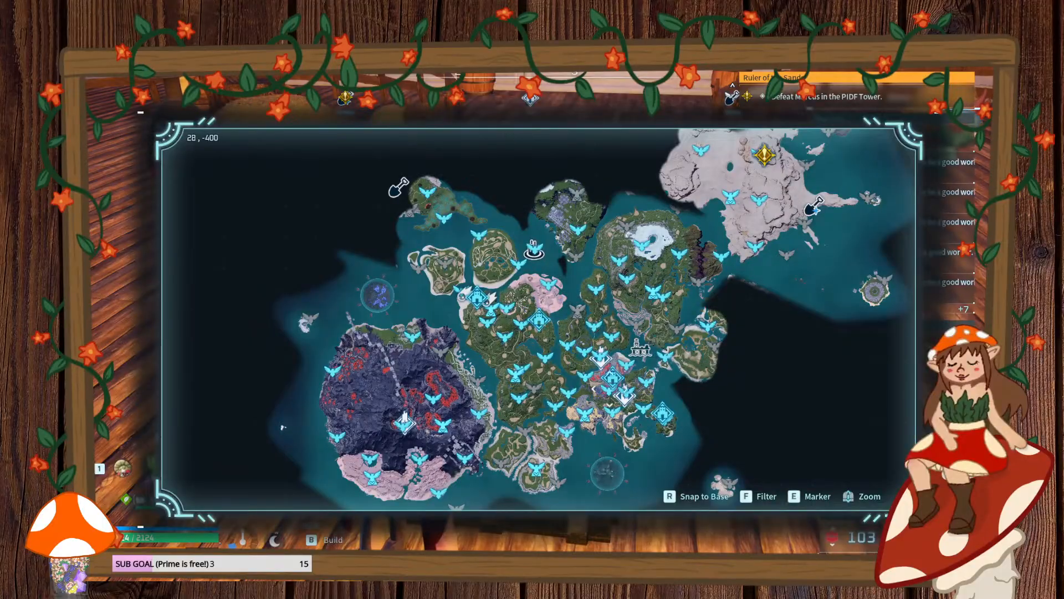
click(662, 412)
click(481, 408)
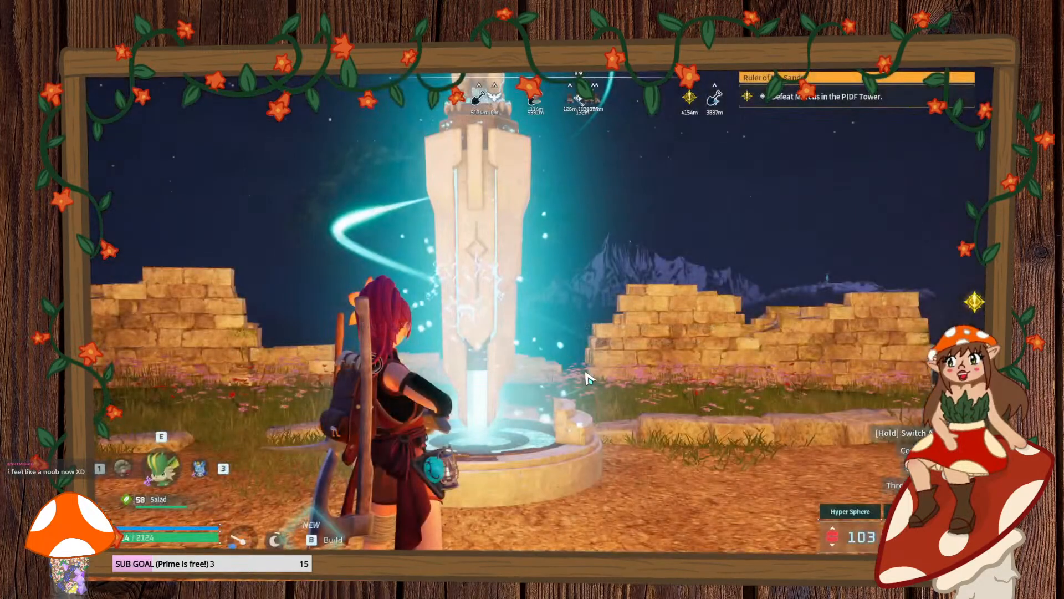
- Run from the statue across the wooden bridge and flower meadow, and glide down towards the base with the glass dome
key(w)
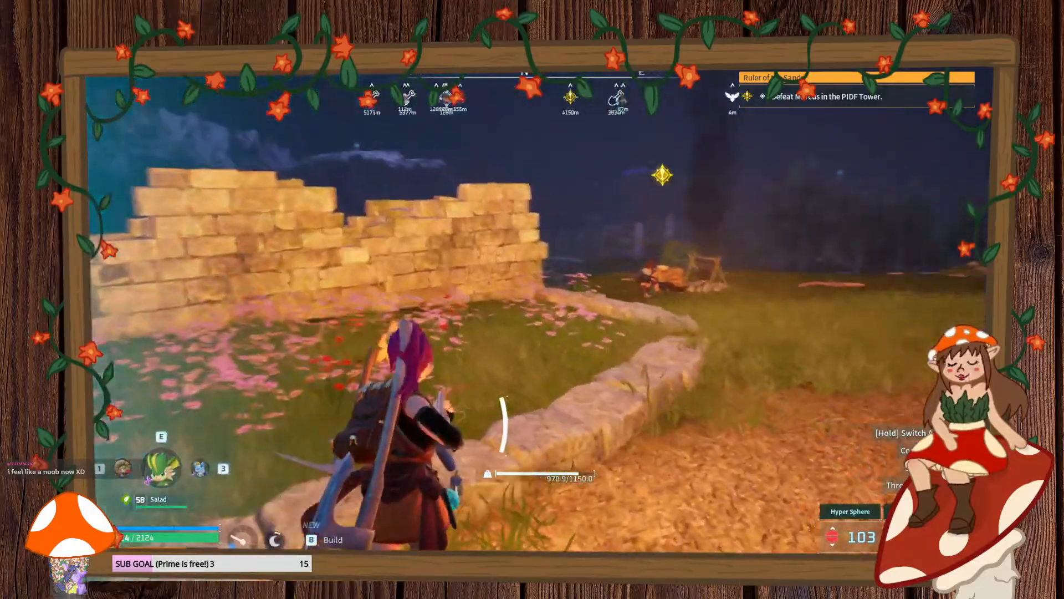
key(space)
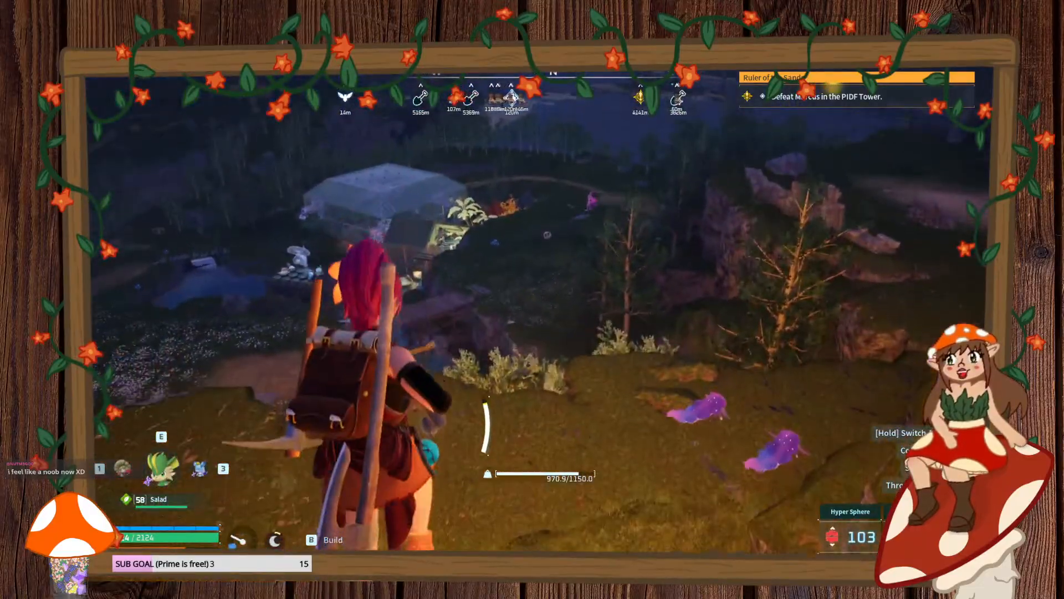
key(w)
key(w)
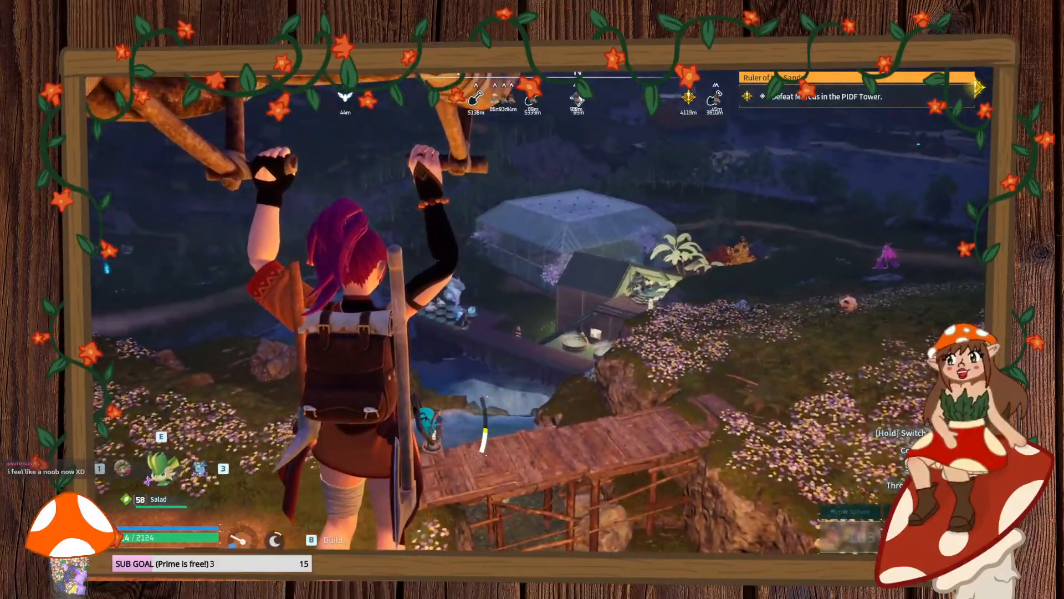
key(w)
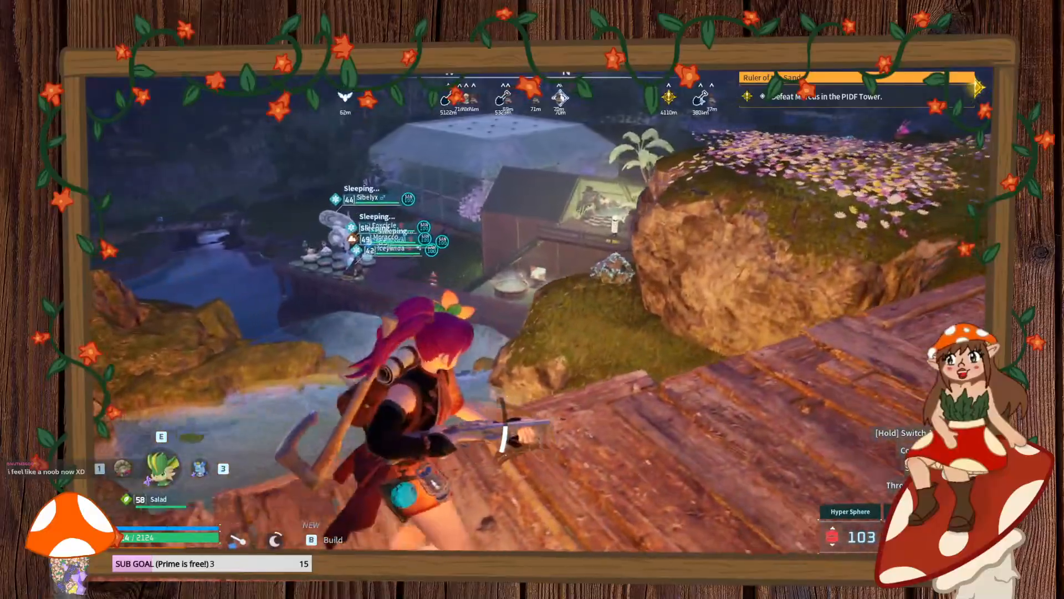
key(w)
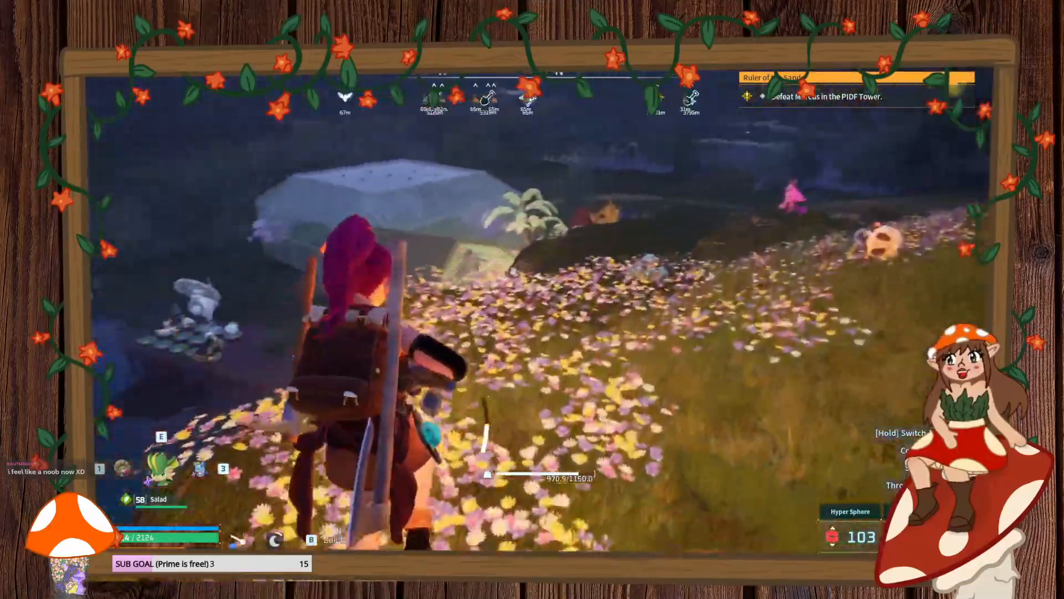
key(w)
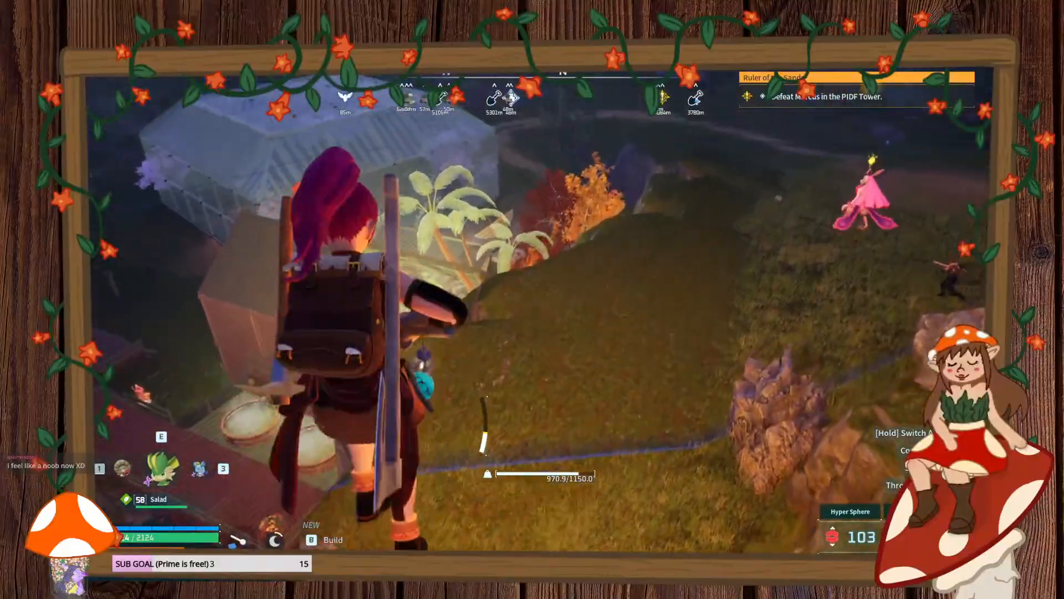
- Tour the base's crop plots and fenced pens, and go on past the stone monitoring stand into the yard
key(w)
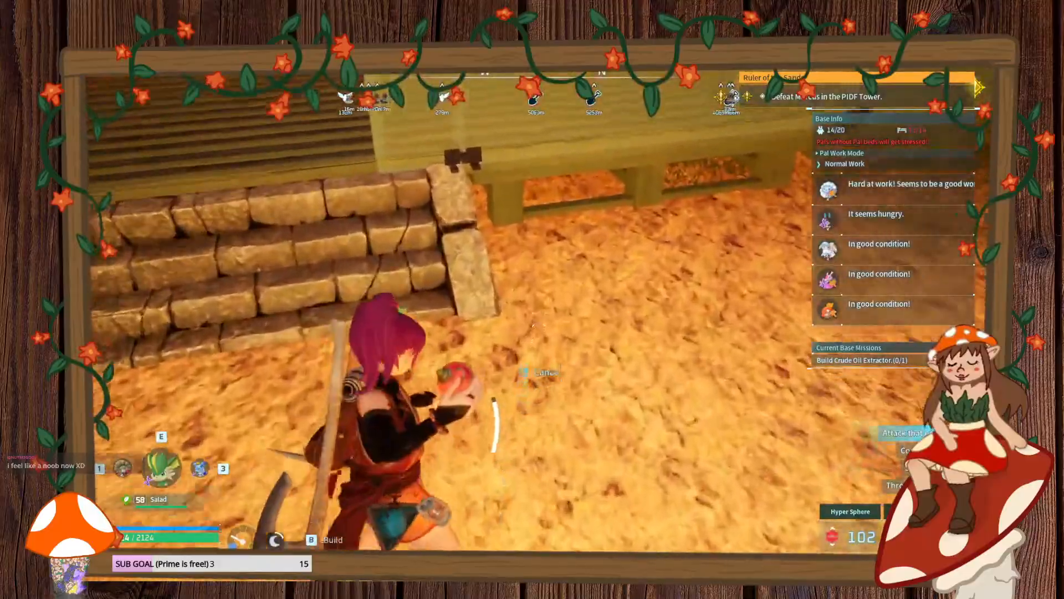
key(w)
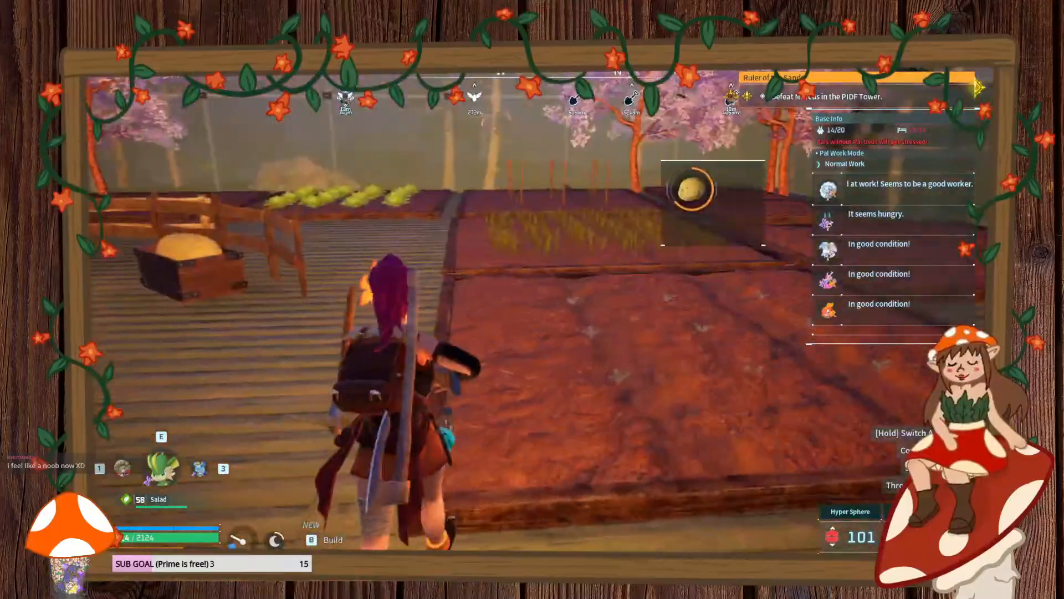
key(w)
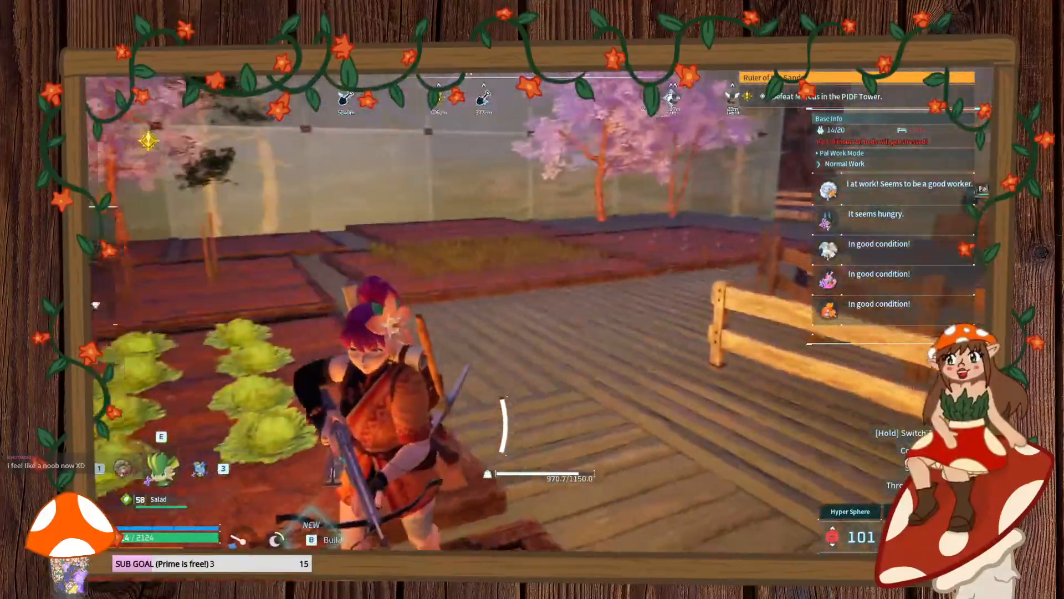
key(d)
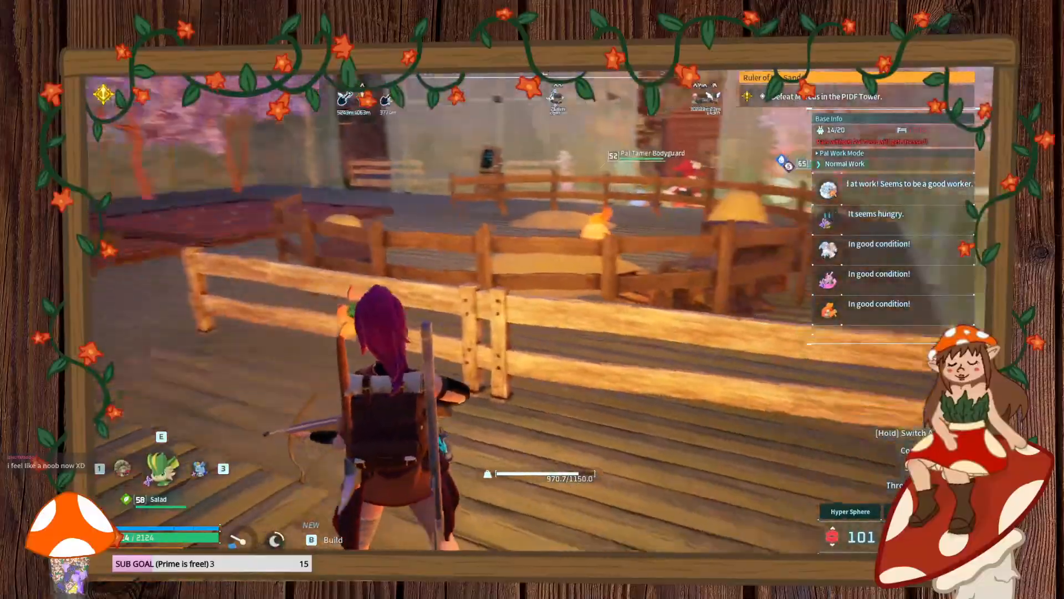
key(a)
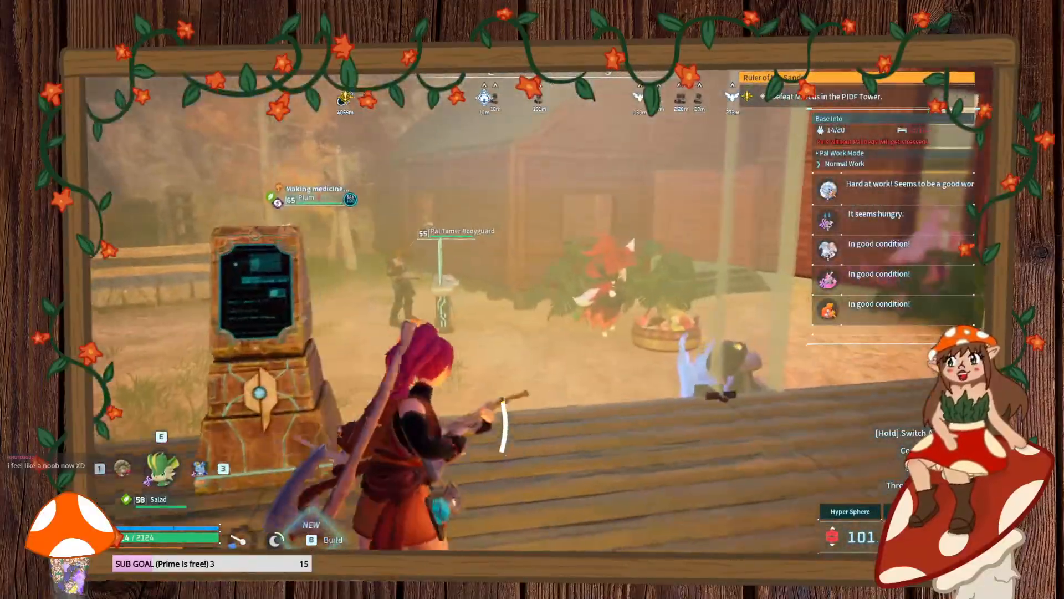
key(w)
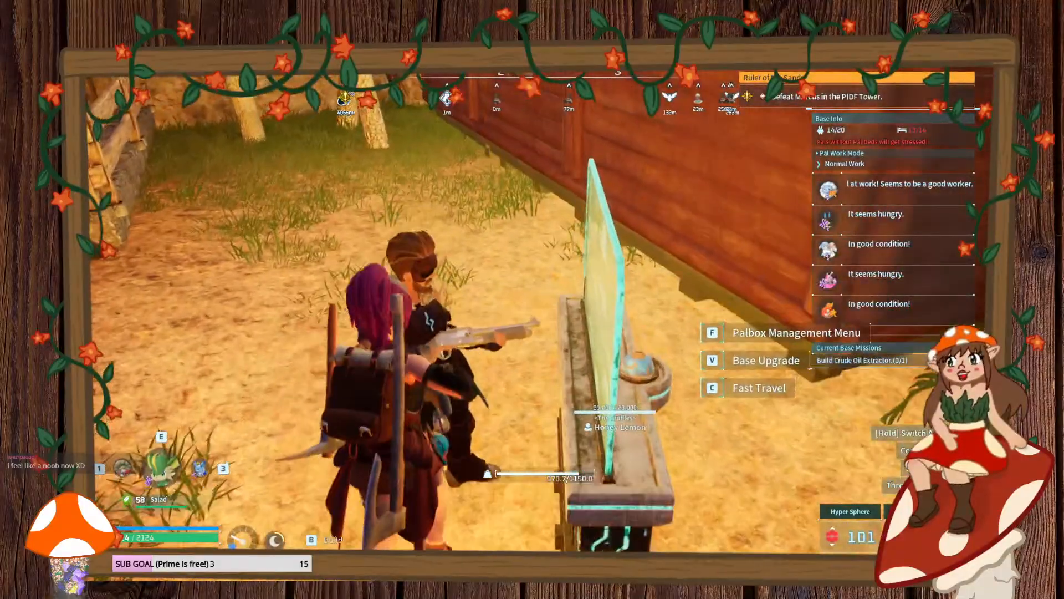
- Tour the yard past the feed basket and stone statue to the wooden deck by the water
key(f)
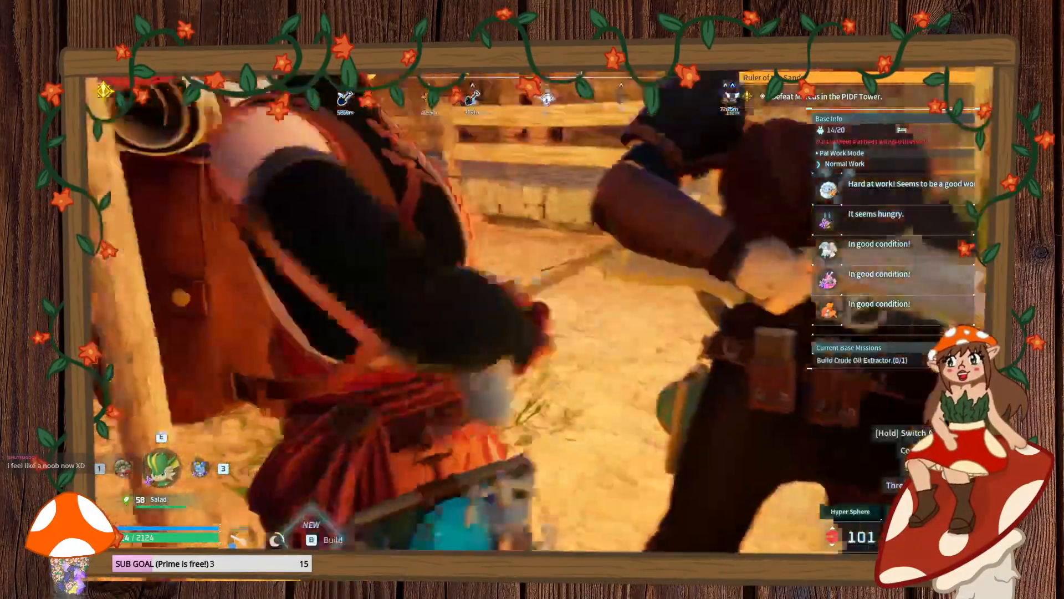
key(w)
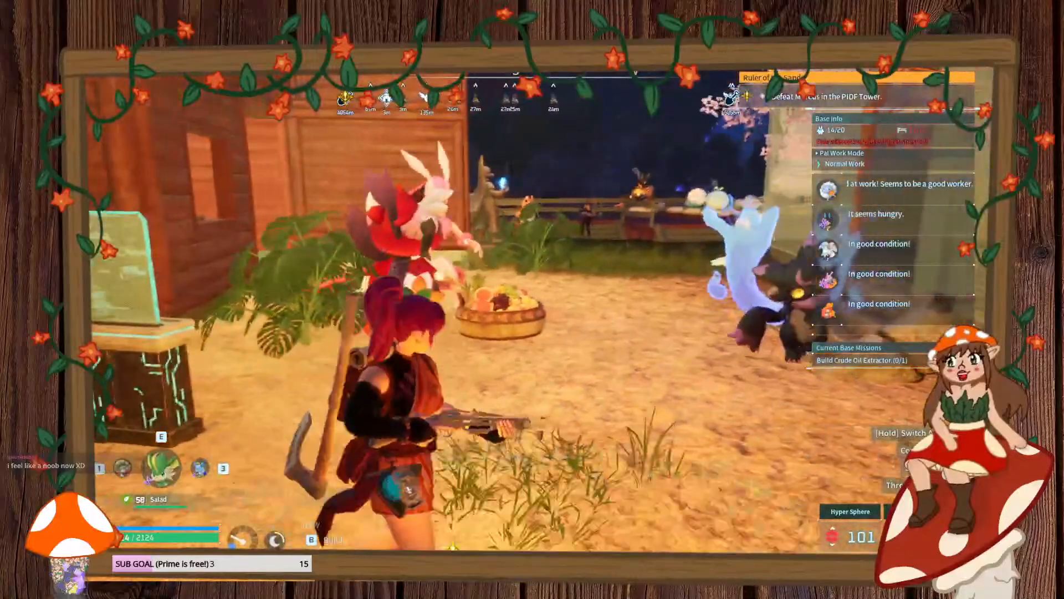
key(w)
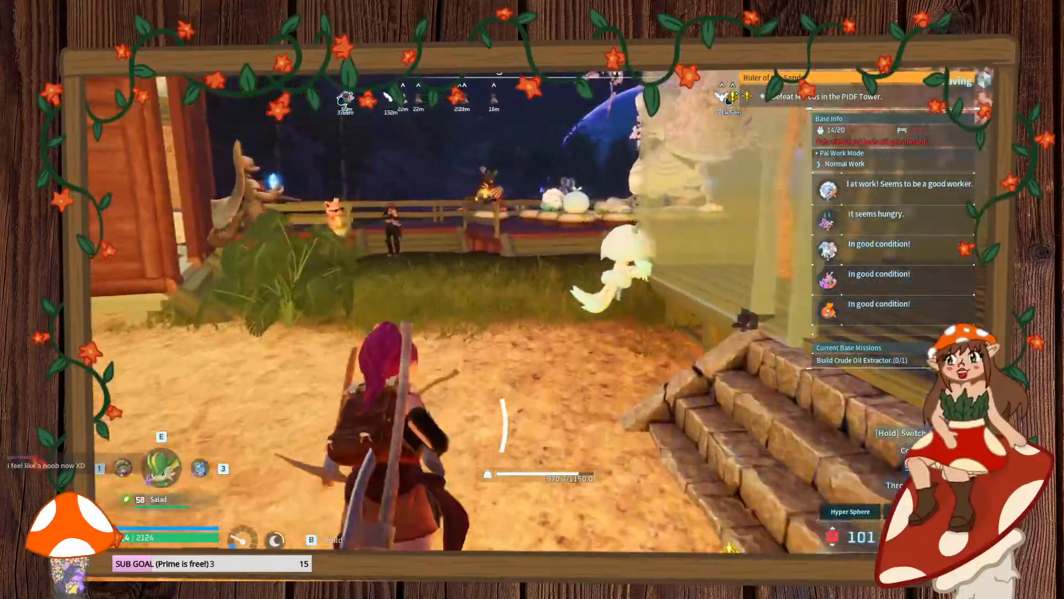
key(w)
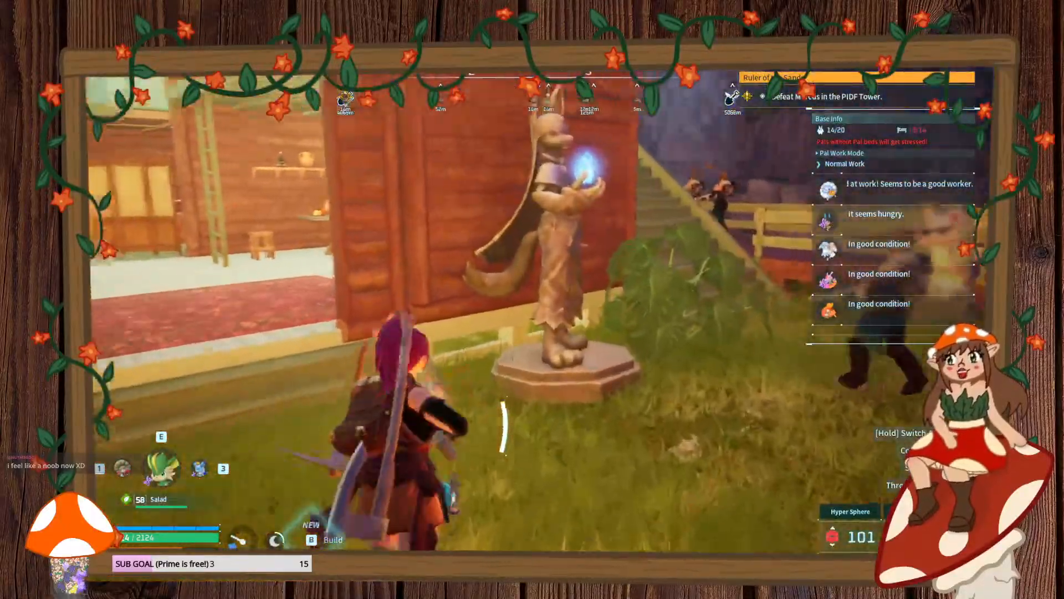
key(w)
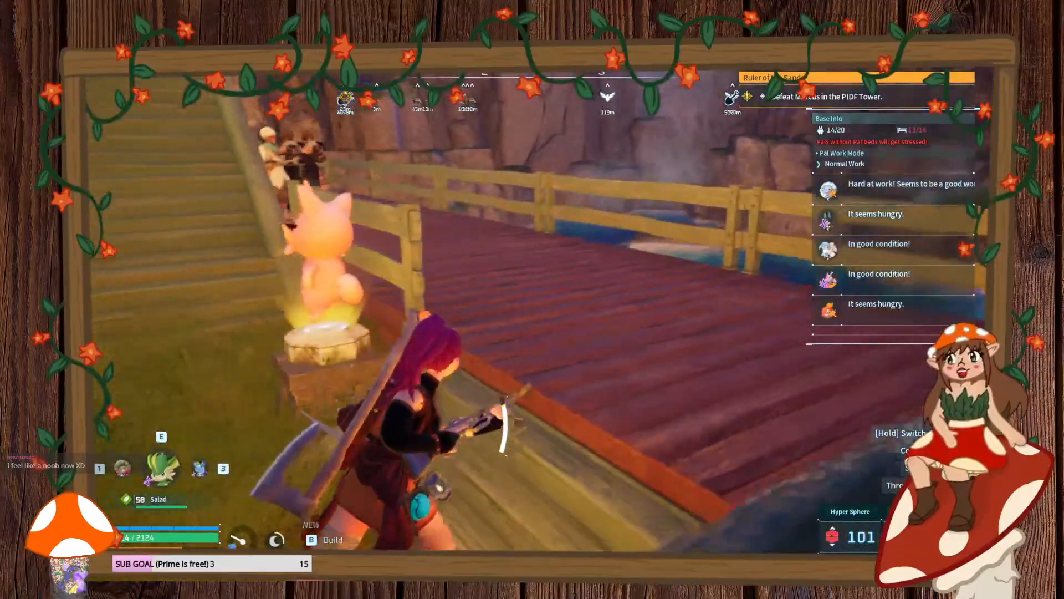
- Enter the log cabin and start production of the maximum 132 Stir-Fried Vegetables at the Cooking Pot
key(w)
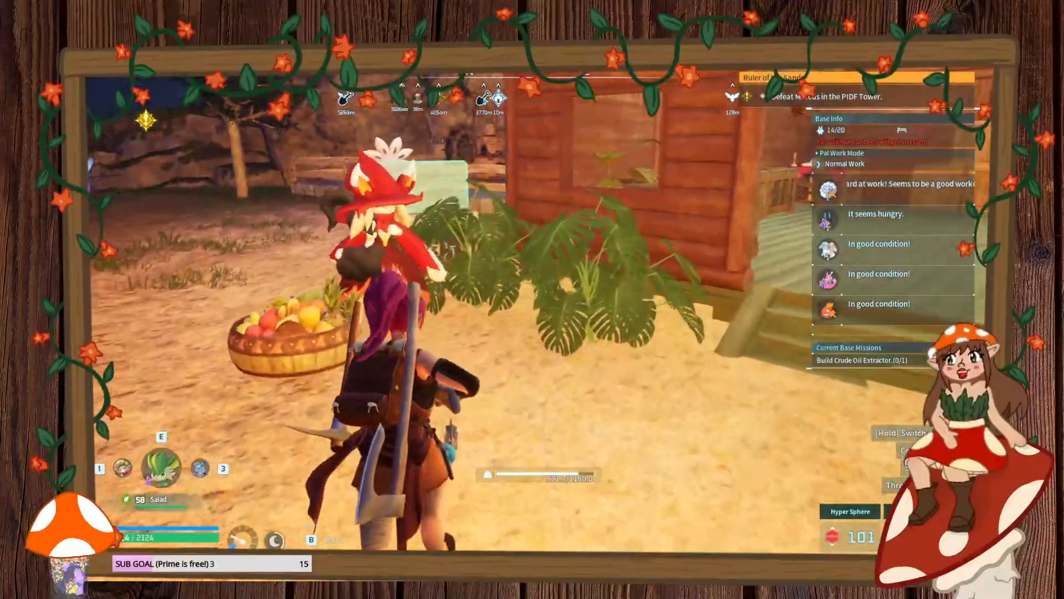
key(w)
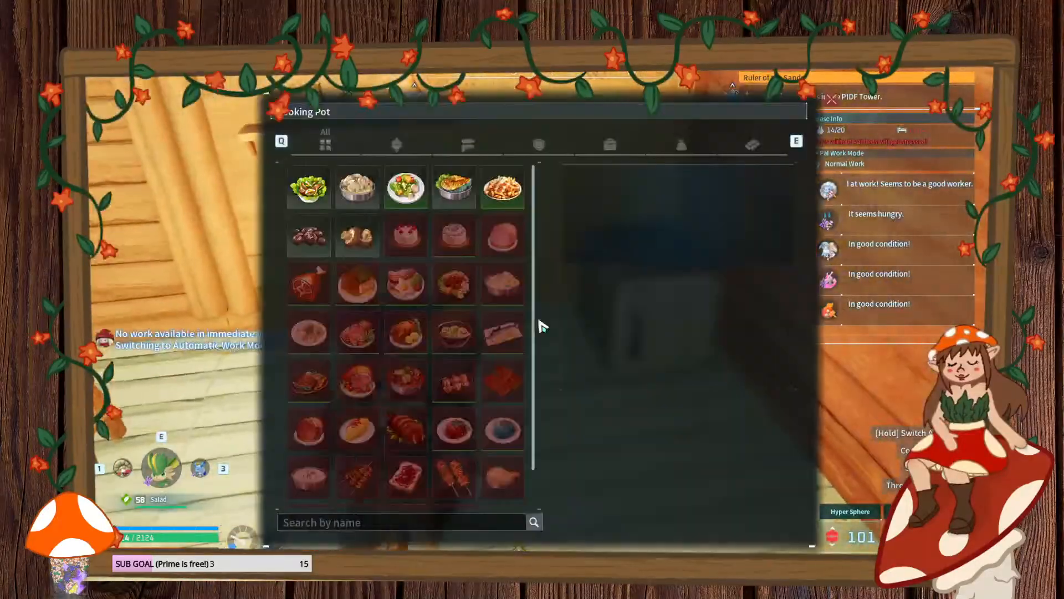
mouse_move(411, 194)
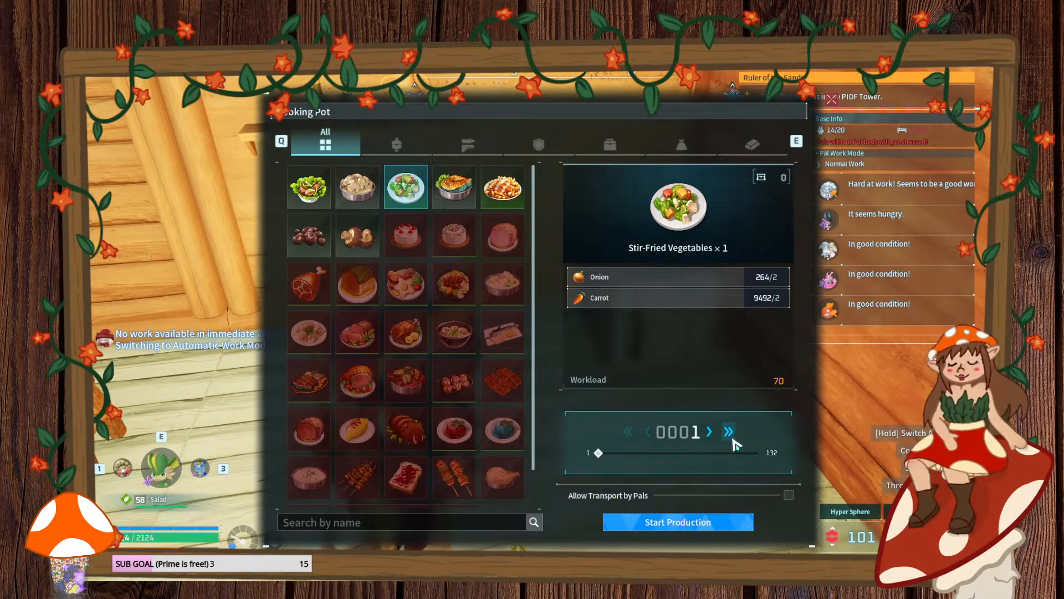
click(729, 432)
click(678, 521)
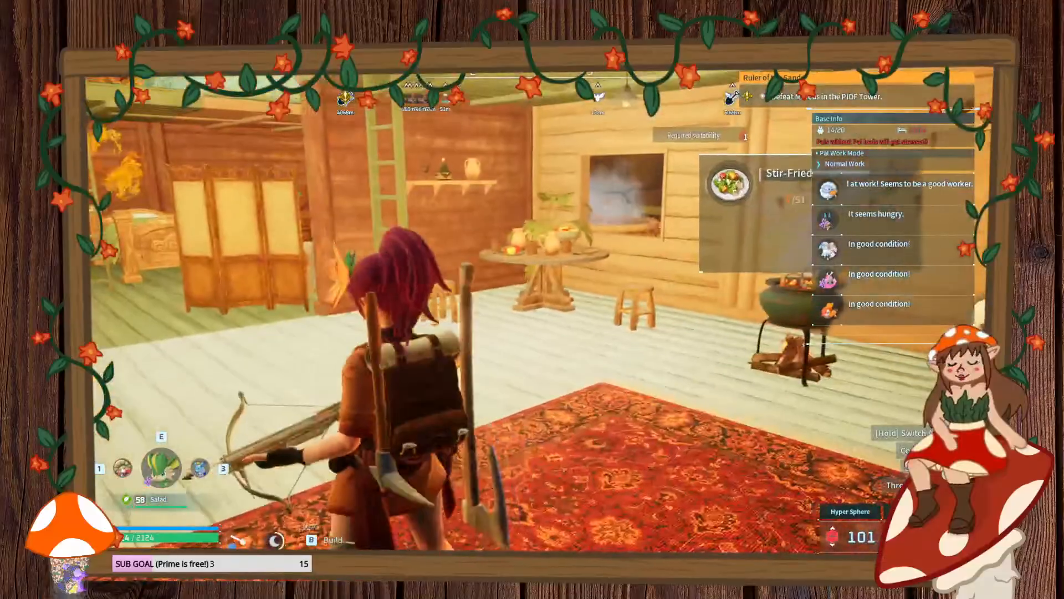
- Leave the world for the title screen and quit the game
key(Escape)
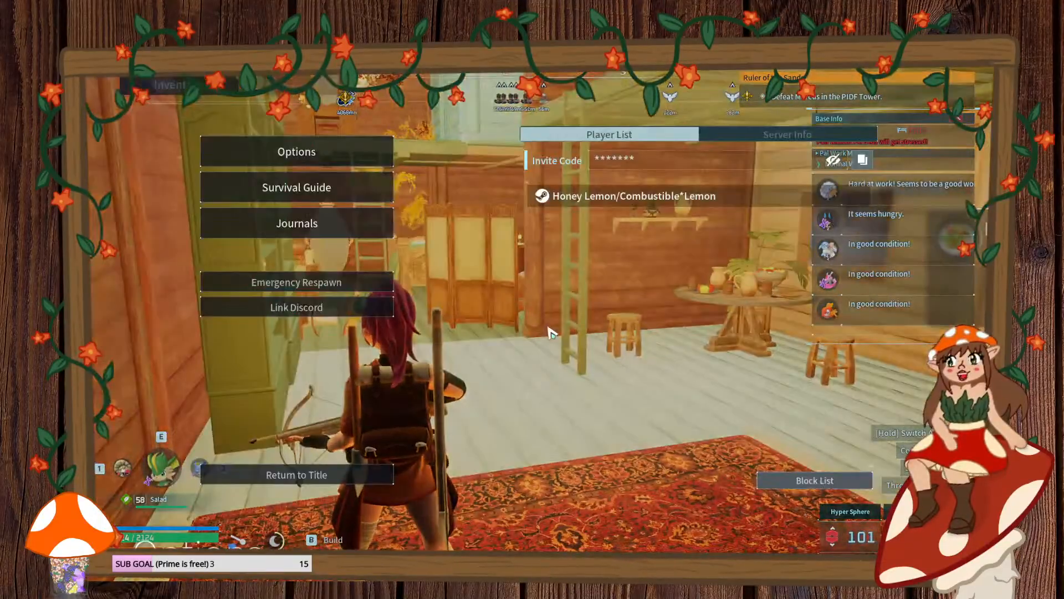
click(300, 480)
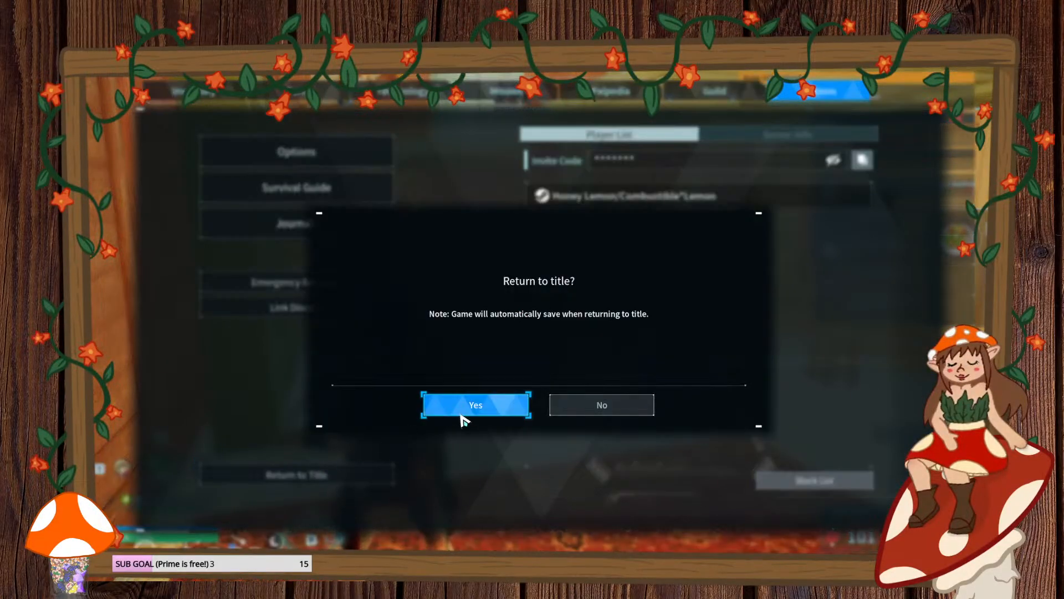
click(481, 405)
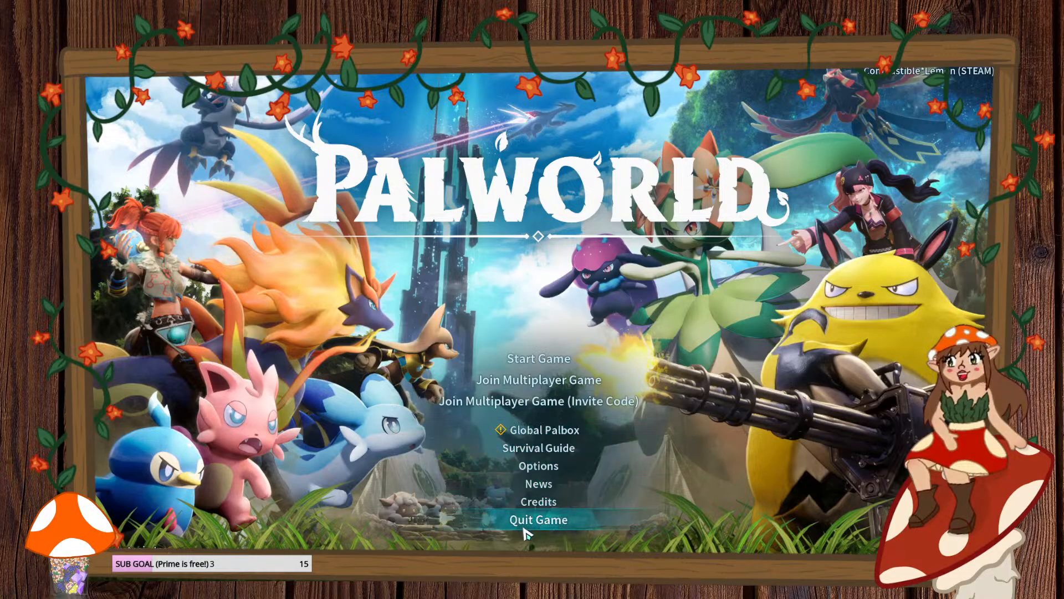
click(441, 519)
click(492, 412)
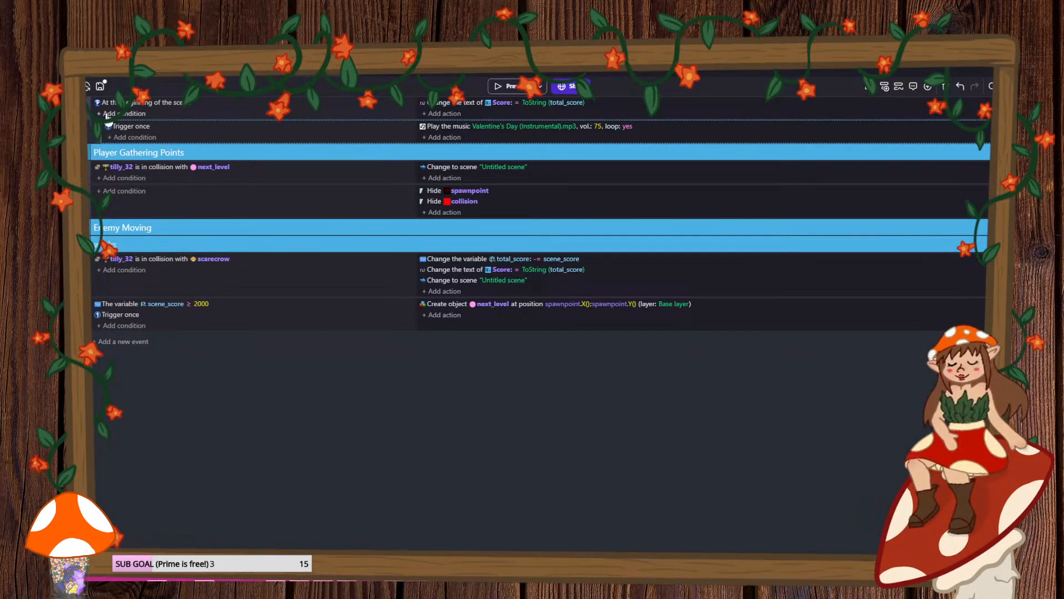
- Switch to GDevelop, save the project, run a preview of the hedge-maze scene and close it
click(101, 87)
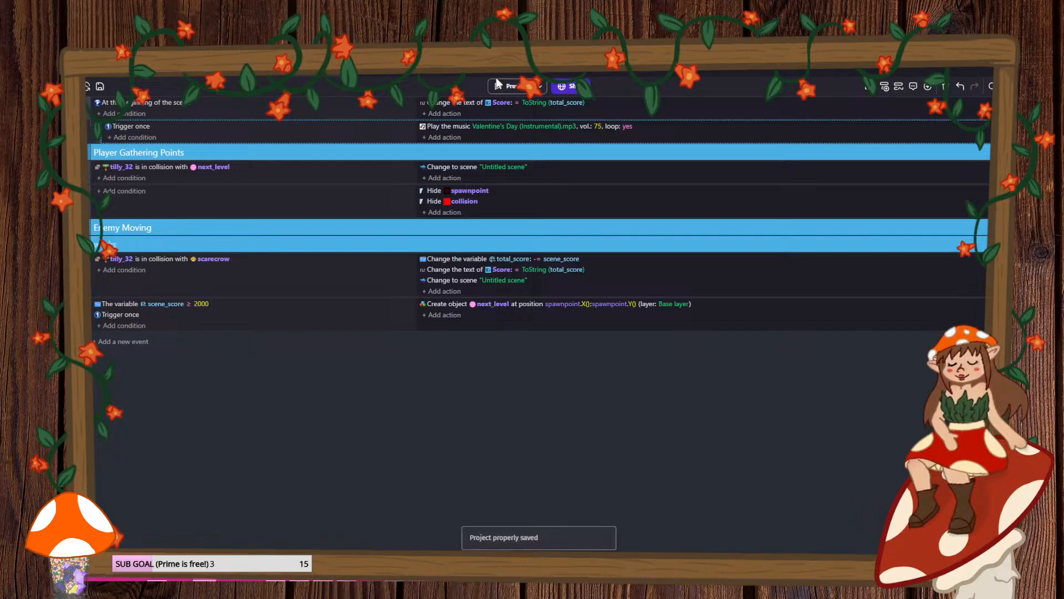
click(151, 72)
click(503, 87)
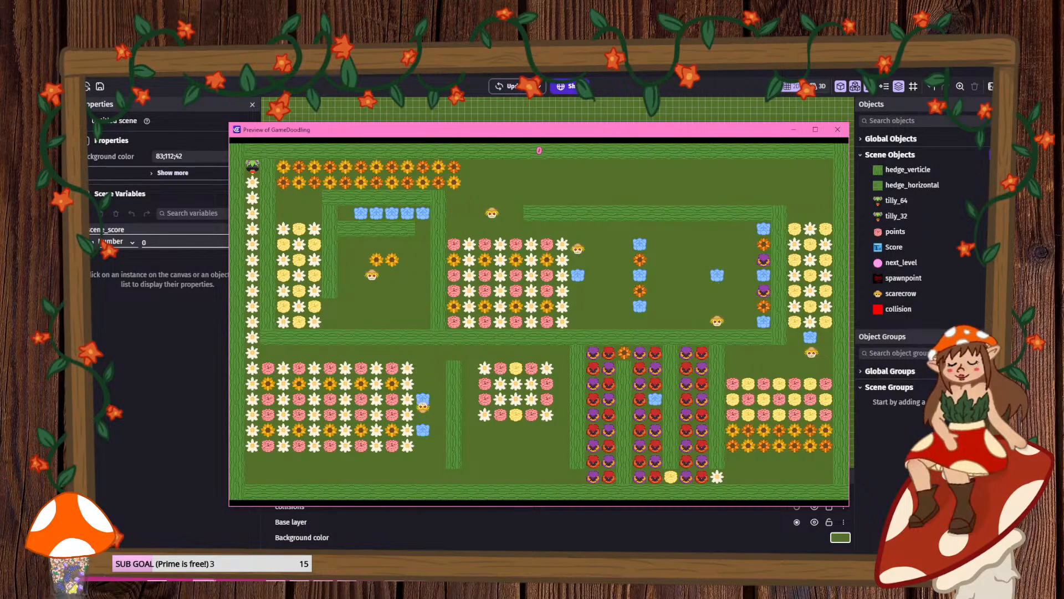
click(736, 504)
click(745, 478)
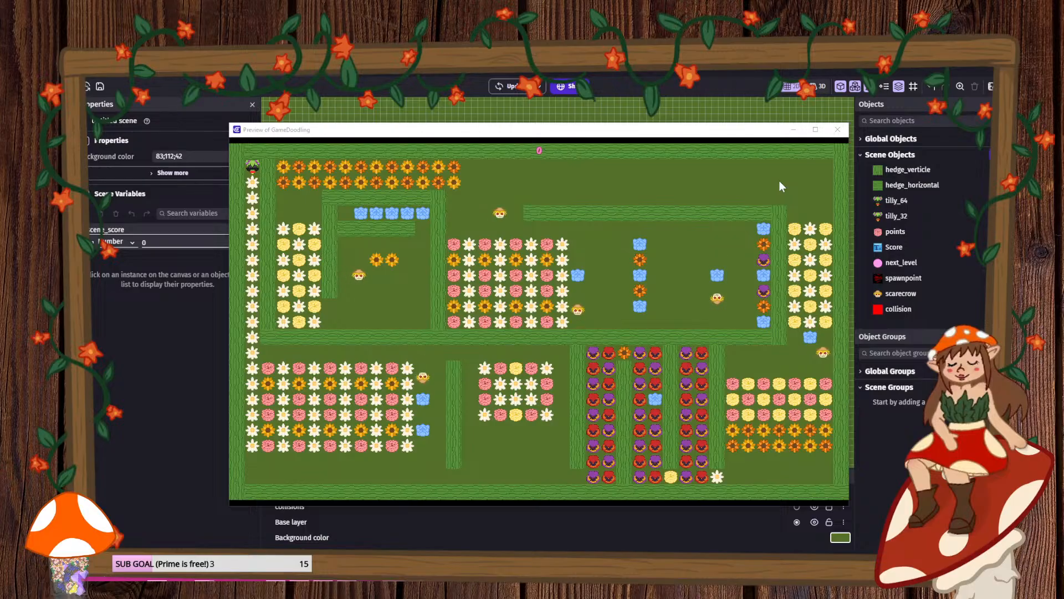
click(837, 129)
- In the scene's events, set the scene_score threshold for creating the next_level object to 1800
click(224, 78)
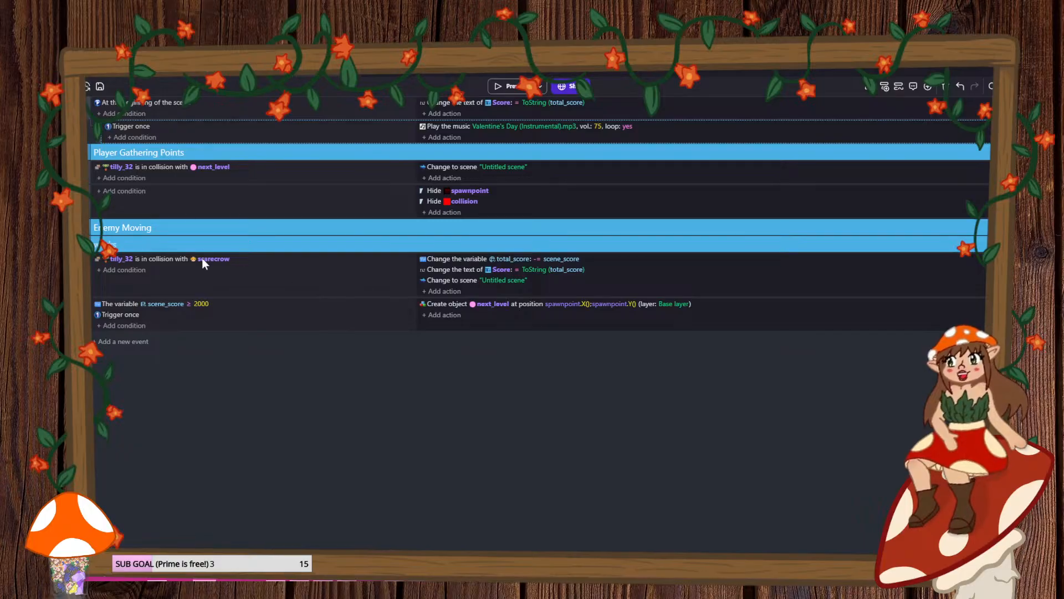
click(202, 304)
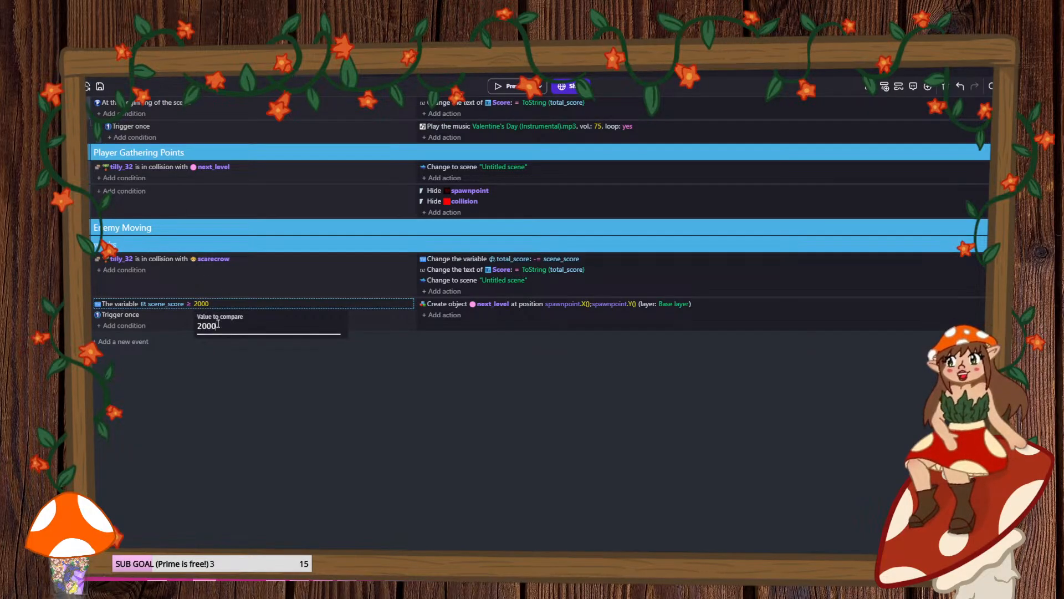
text(1)
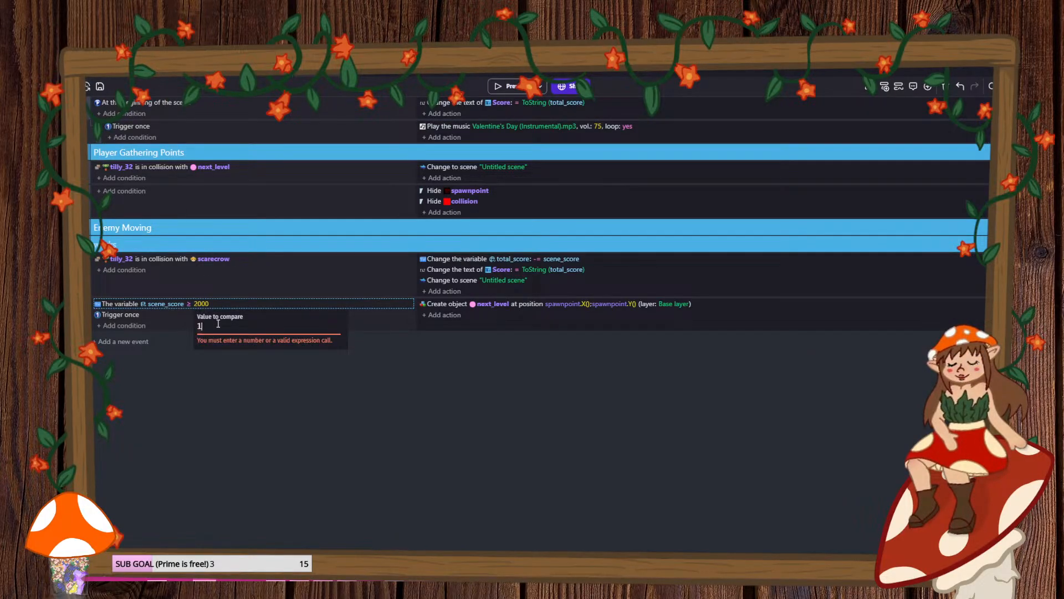
text(800)
key(Return)
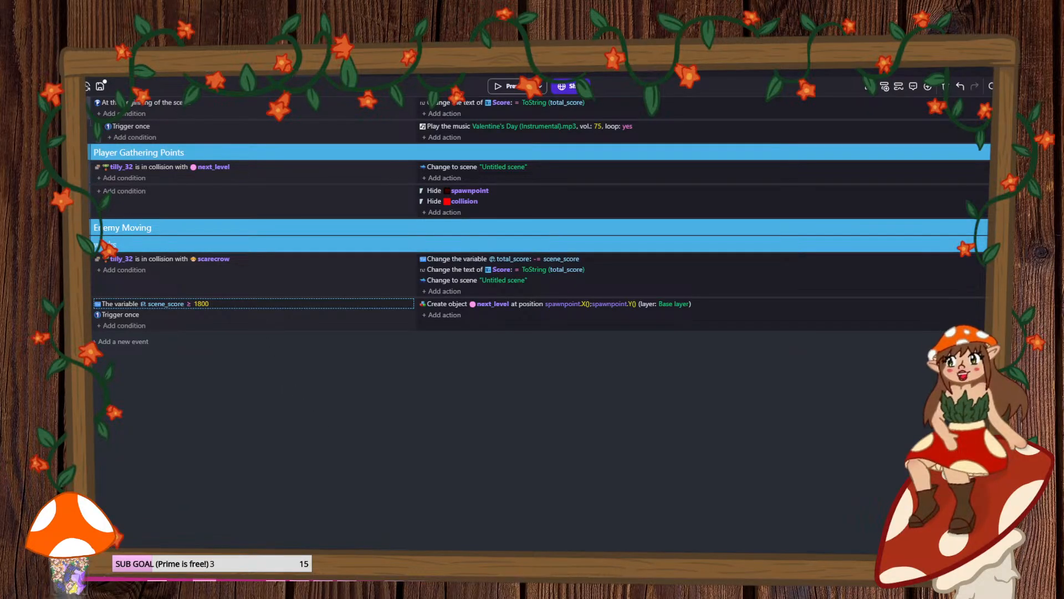
- Unfold the events under Player Gathering Points and add a sub-event to the tilly_32 and points collision event
click(81, 152)
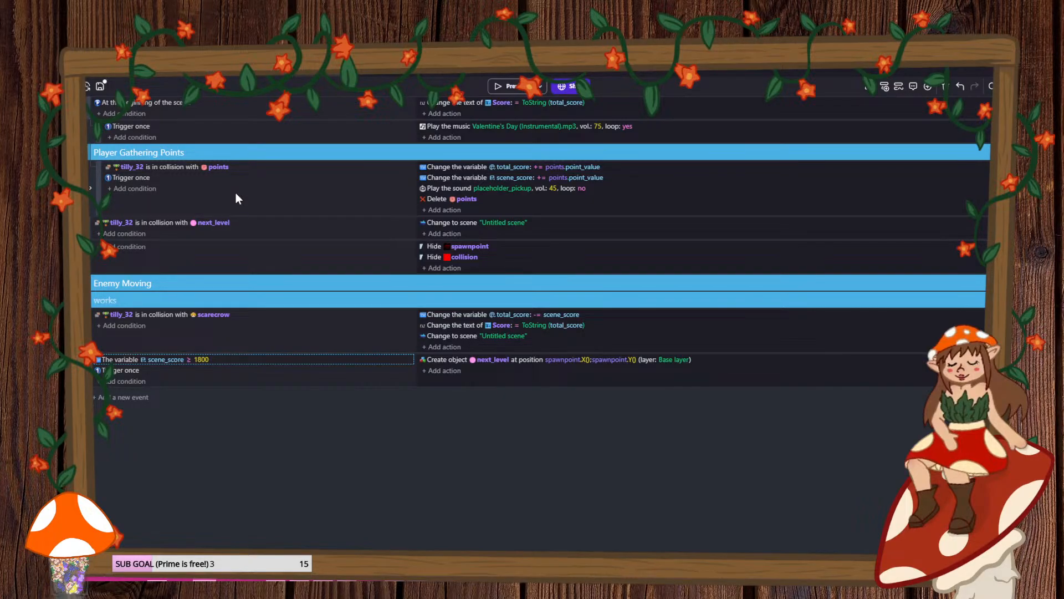
right_click(202, 204)
mouse_move(258, 316)
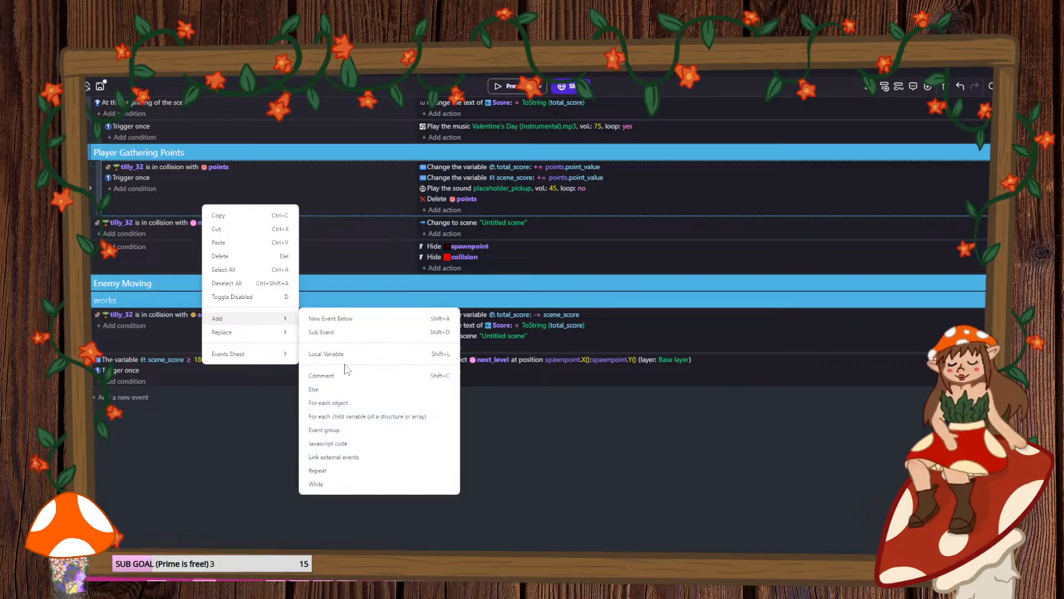
click(339, 335)
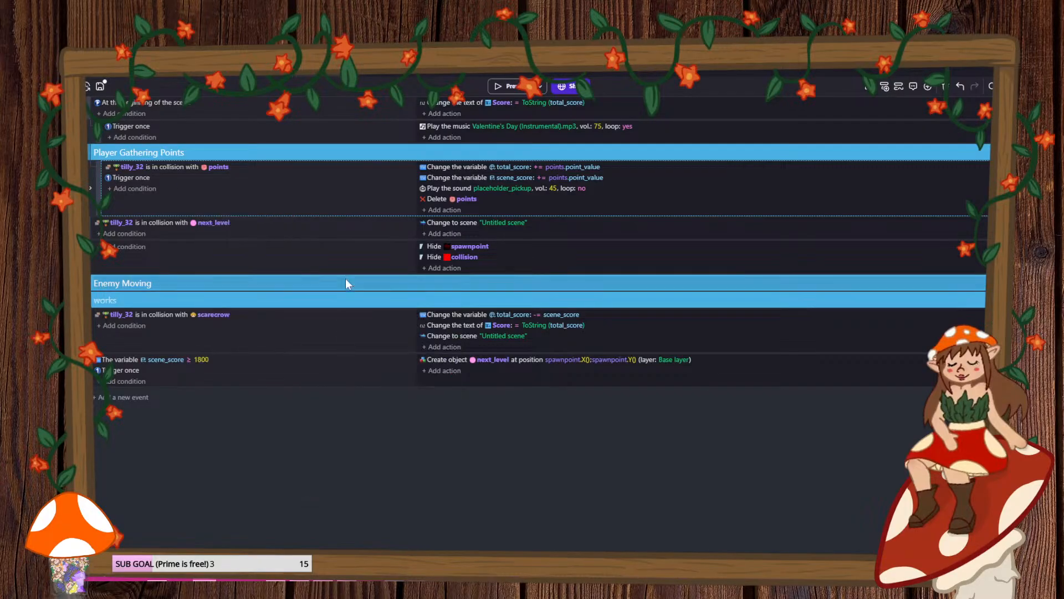
- Unfold the tilly_32 and points collision event and move its Delete points action into the empty last sub-event
click(91, 190)
drag(442, 224, 445, 246)
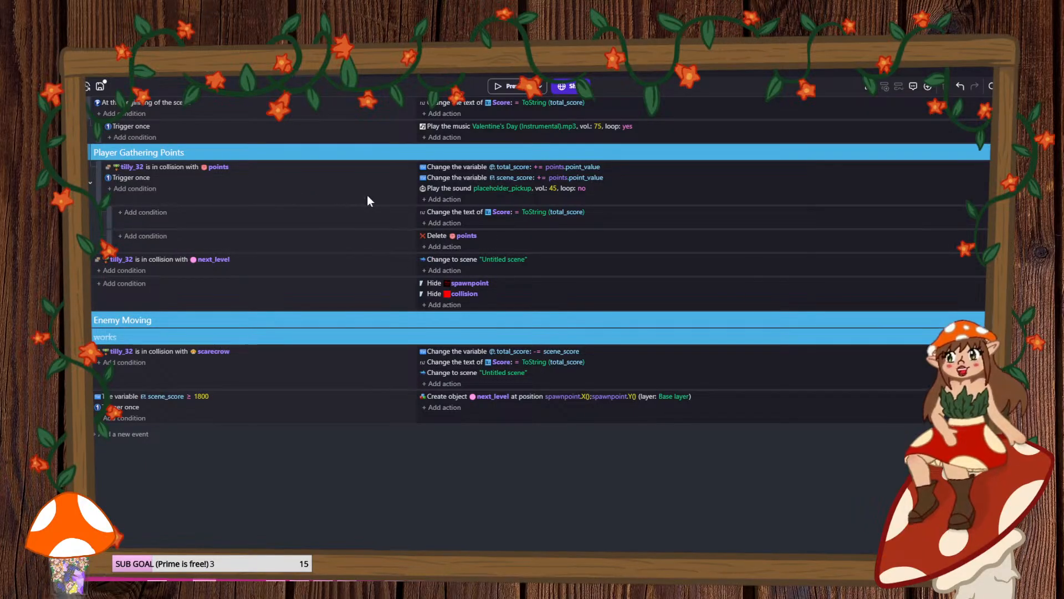
- Run a preview of the scene and steer the player down the corridor and through the lower-left flower field, collecting every flower
click(502, 86)
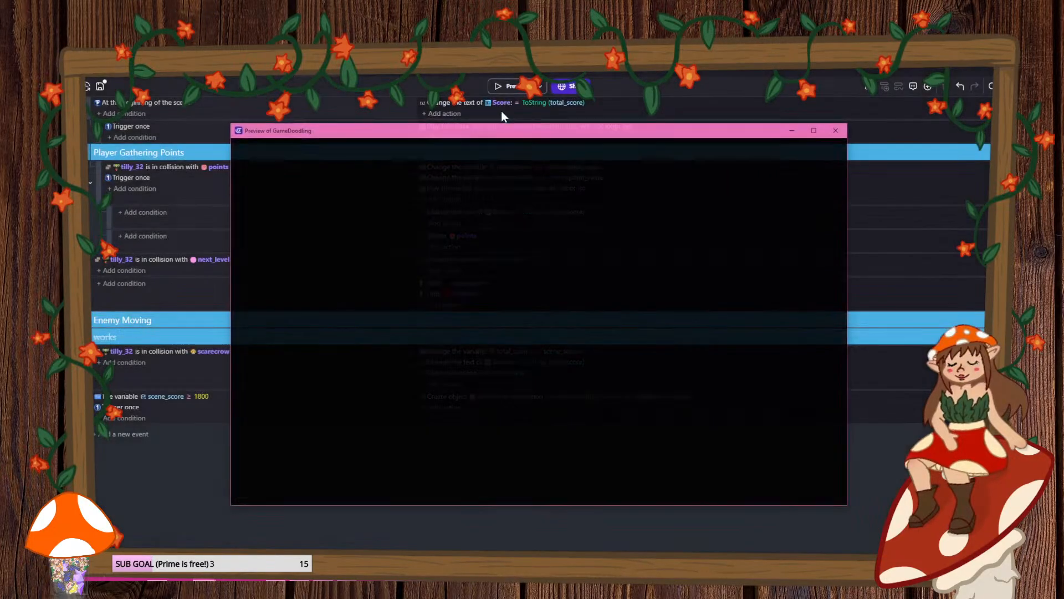
key(Down)
key(Down)
key(Down)
key(Down)
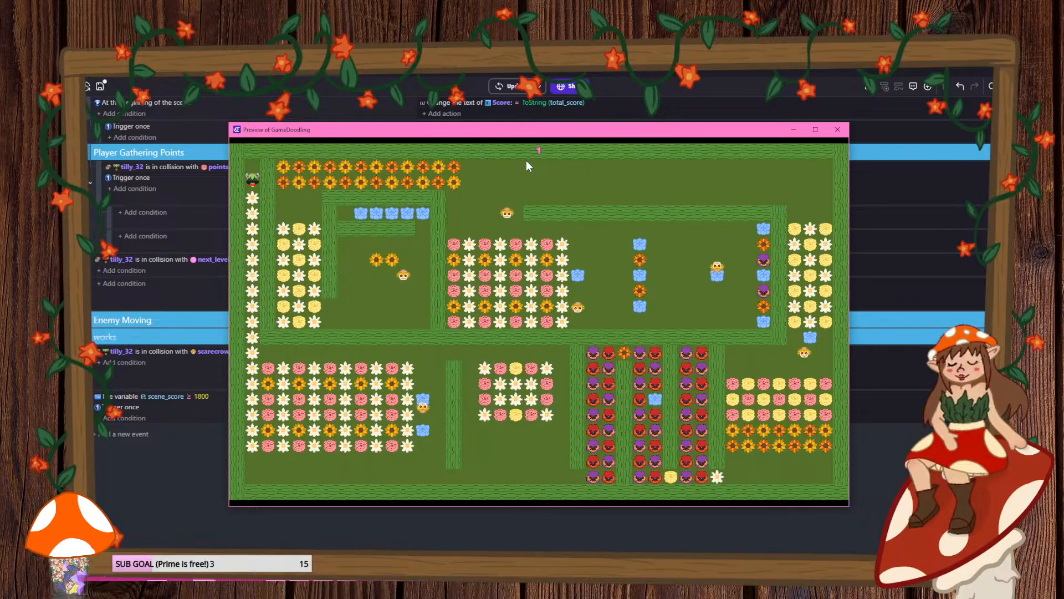
key(Down)
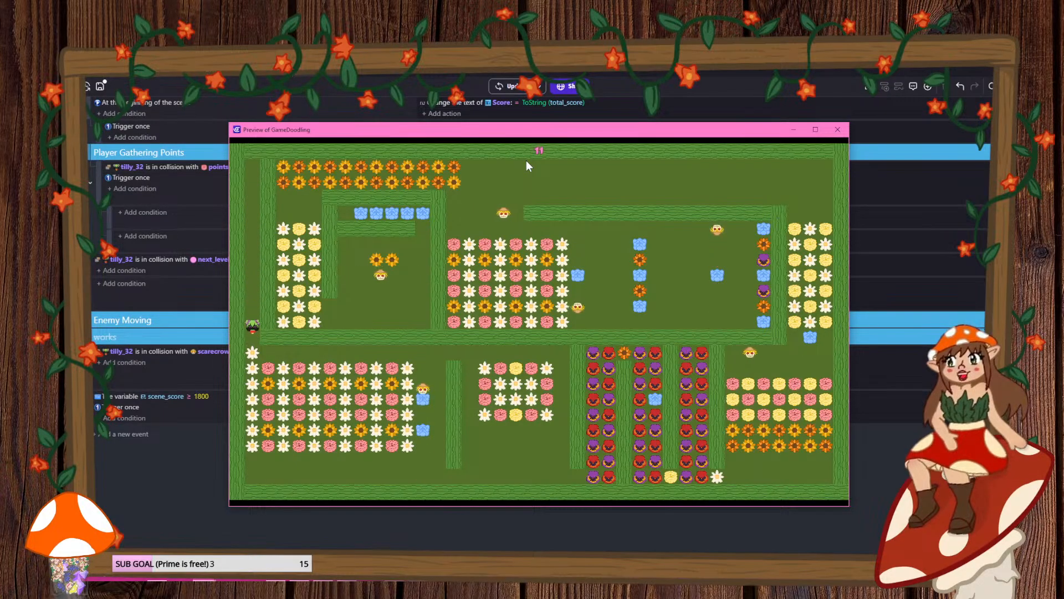
key(Right)
key(Down)
key(Left)
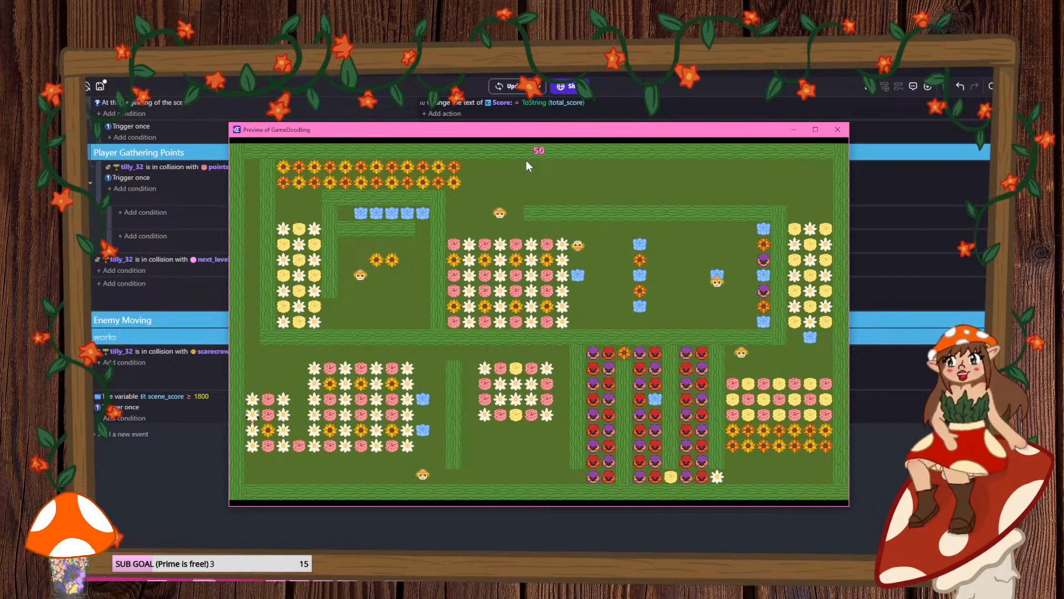
key(Up)
key(Right)
key(Down)
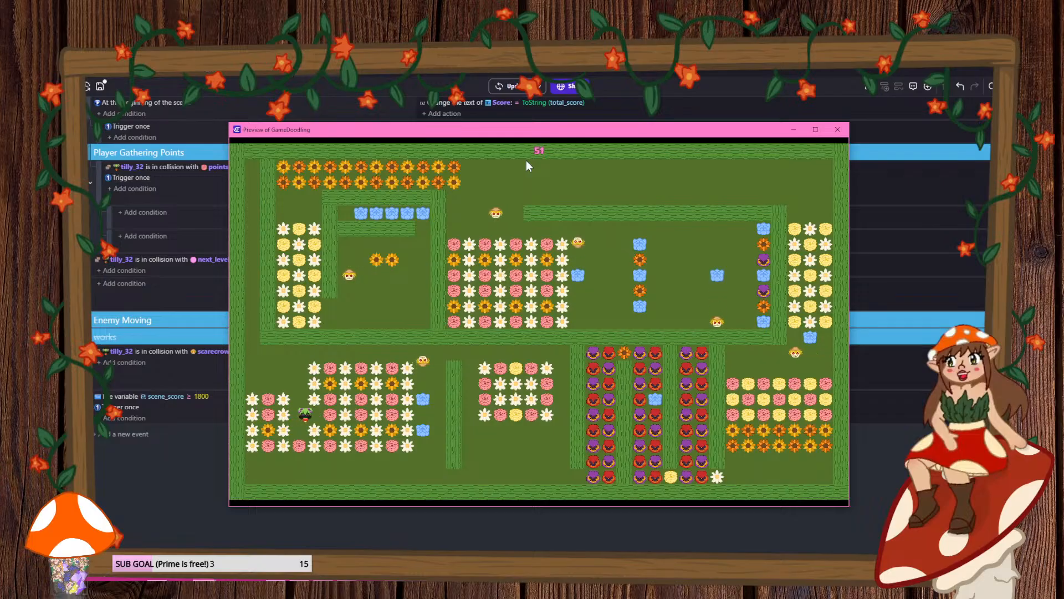
key(Up)
key(Left)
key(Down)
key(Down)
key(Right)
key(Up)
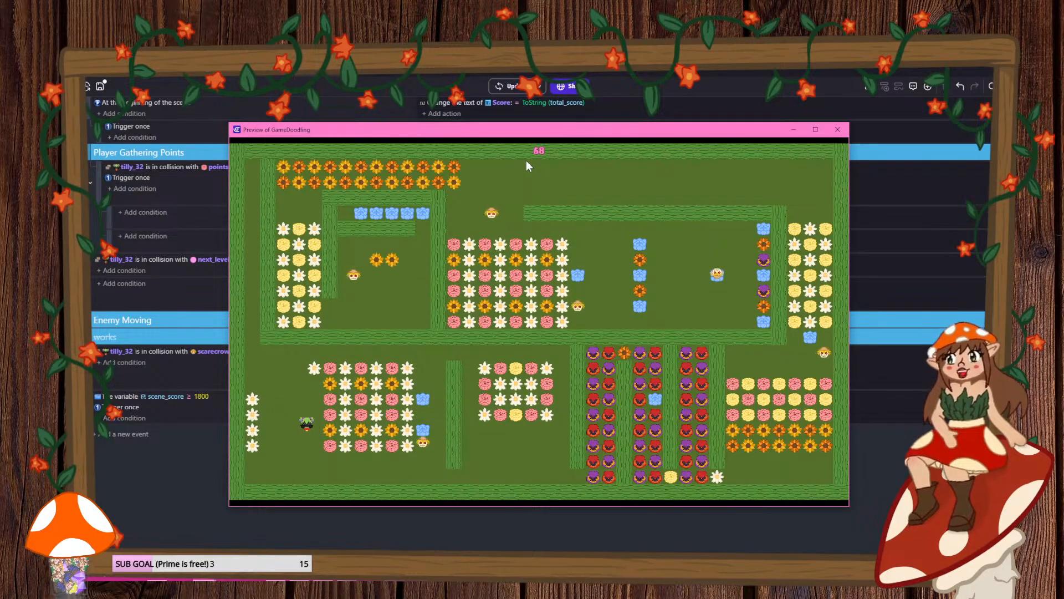
key(Left)
key(Down)
key(Down)
key(Right)
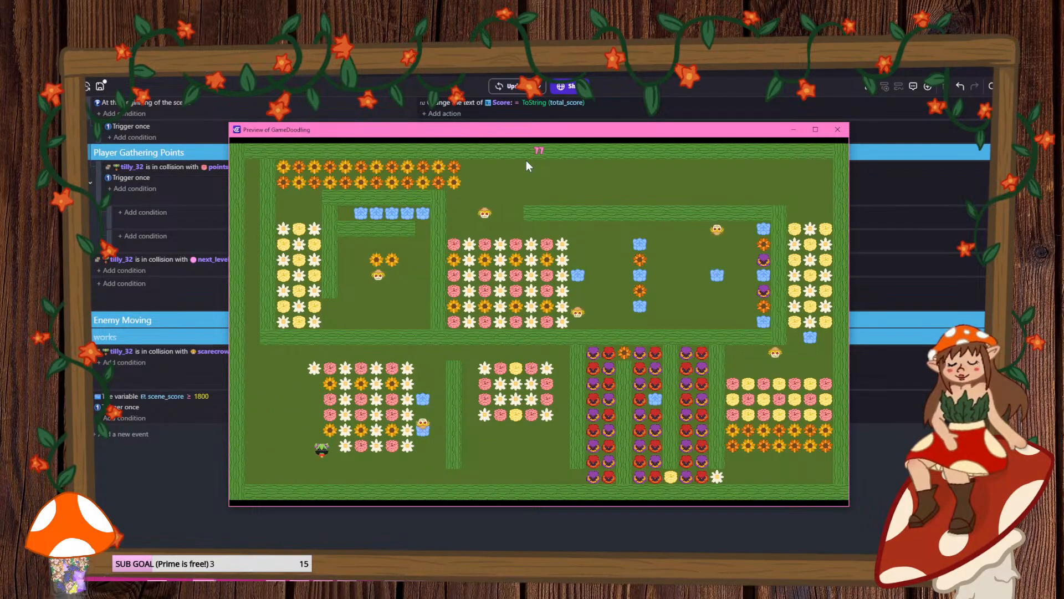
key(Up)
key(Left)
key(Right)
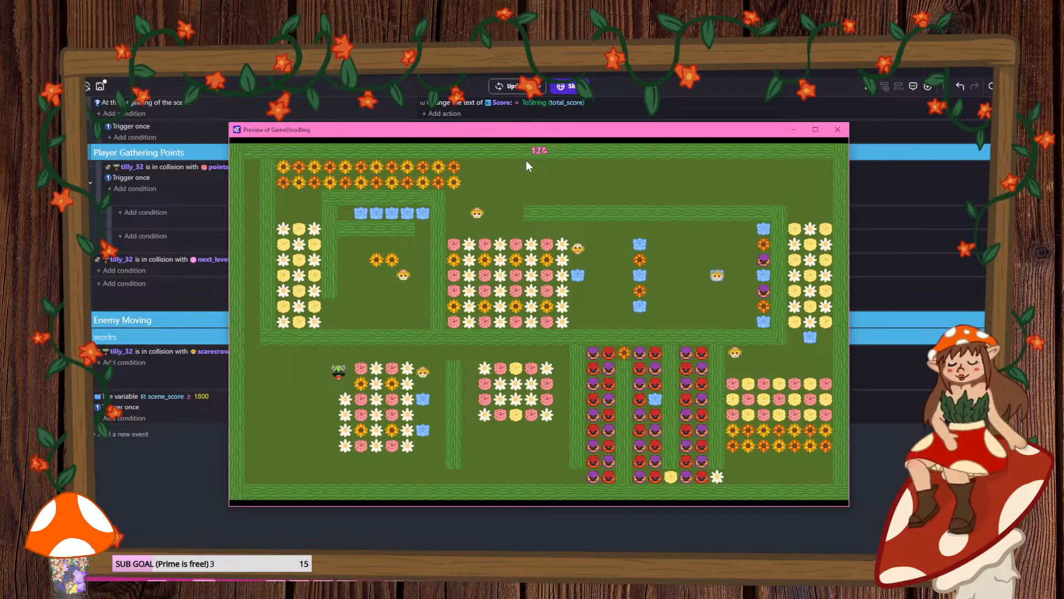
key(Down)
key(Right)
key(Up)
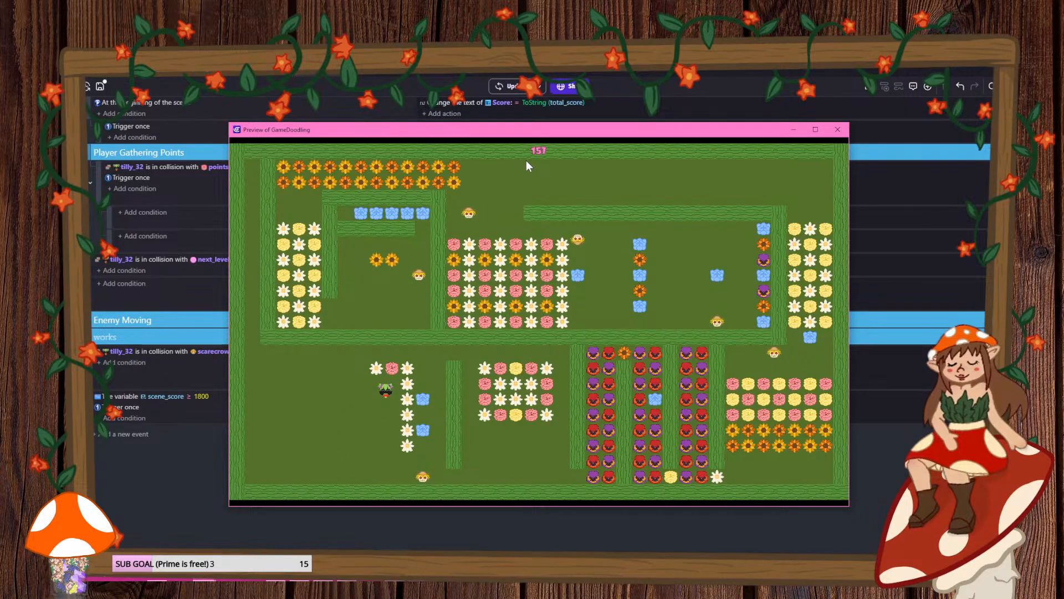
key(Down)
key(Right)
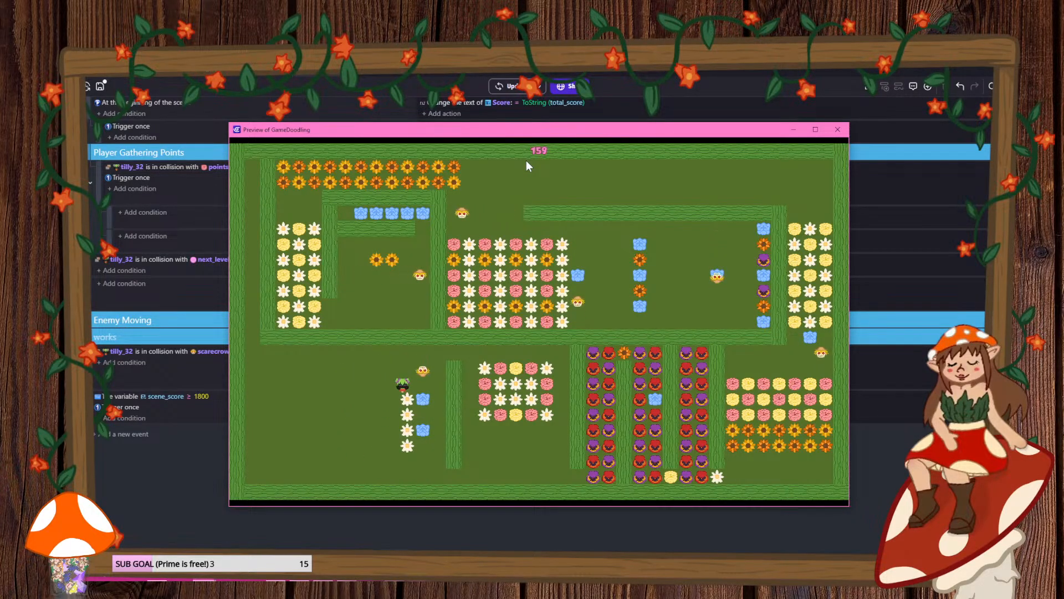
key(Left)
key(Down)
key(Right)
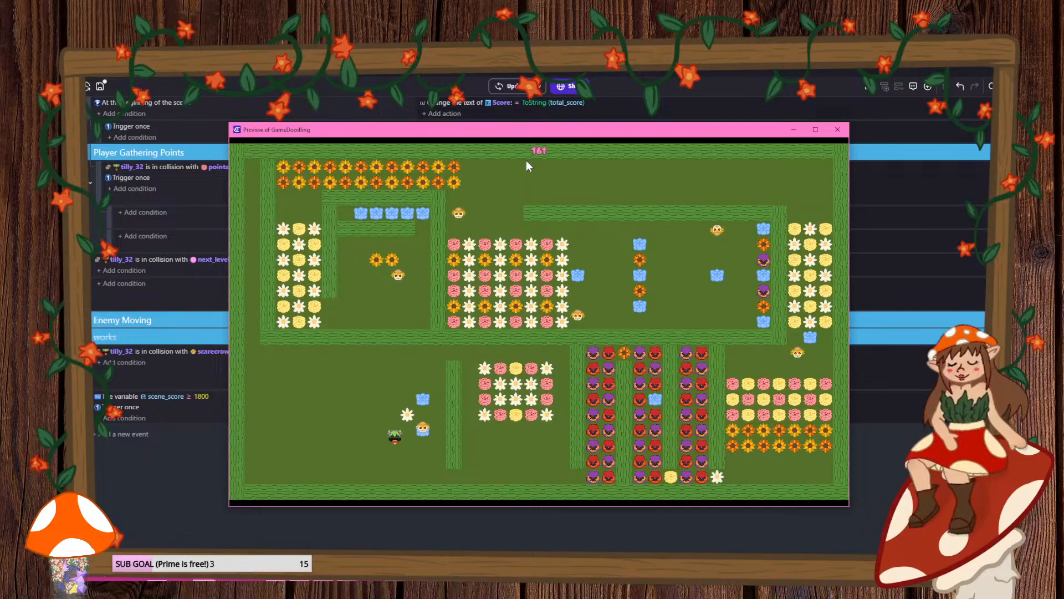
key(Up)
key(Left)
key(Up)
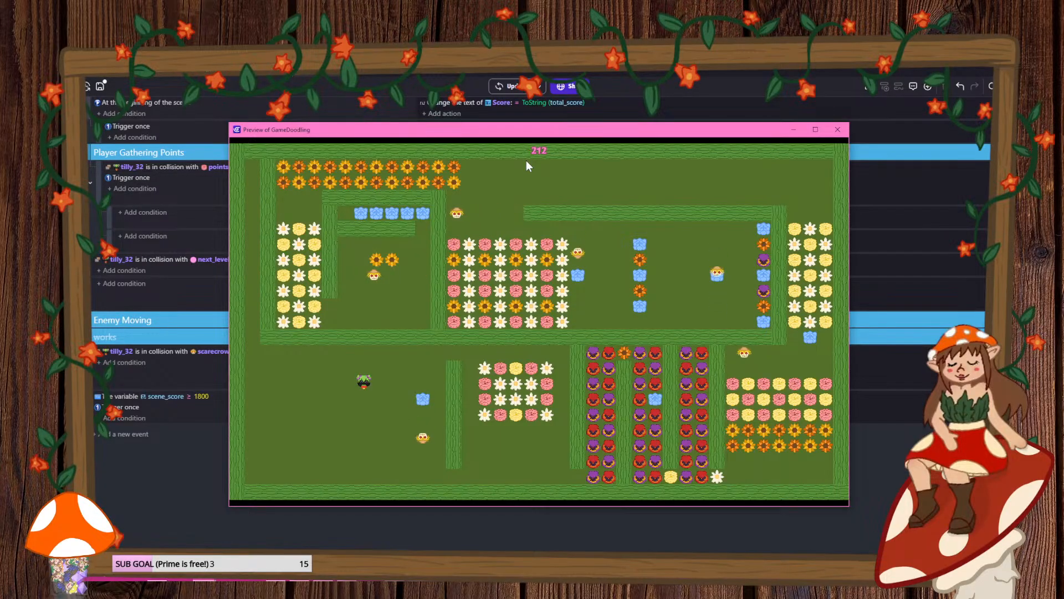
key(Down)
key(Right)
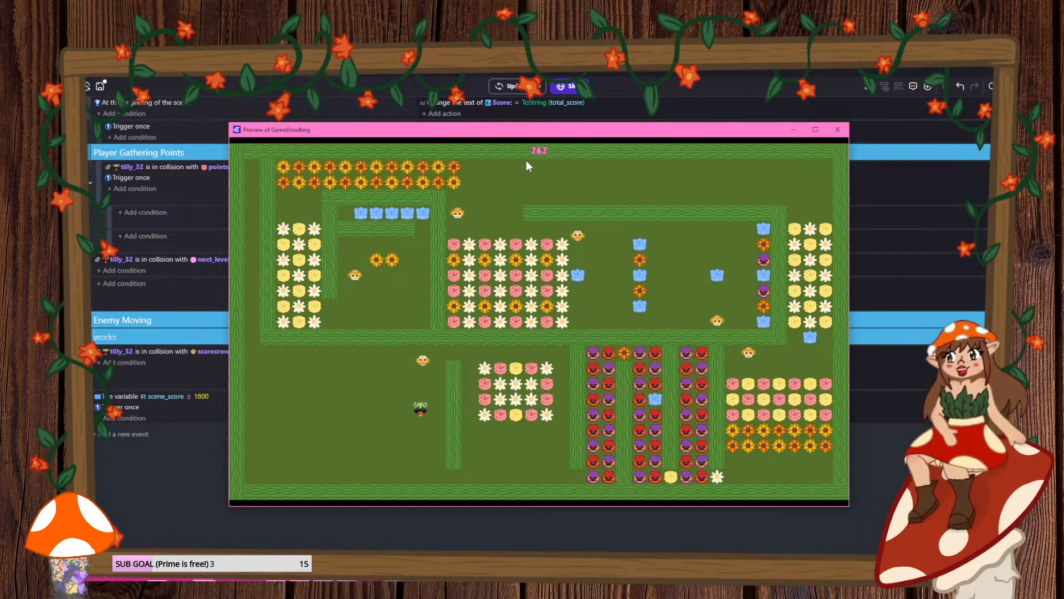
- Walk the player back through the cleared field and up the corridor and back, and close the preview
key(Left)
key(Left)
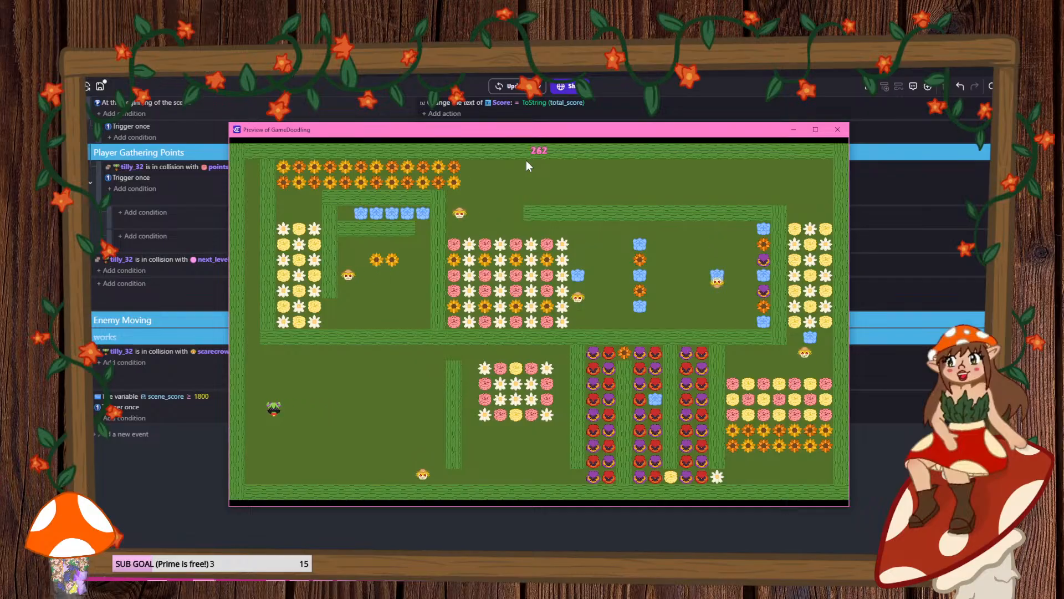
key(Up)
key(Up)
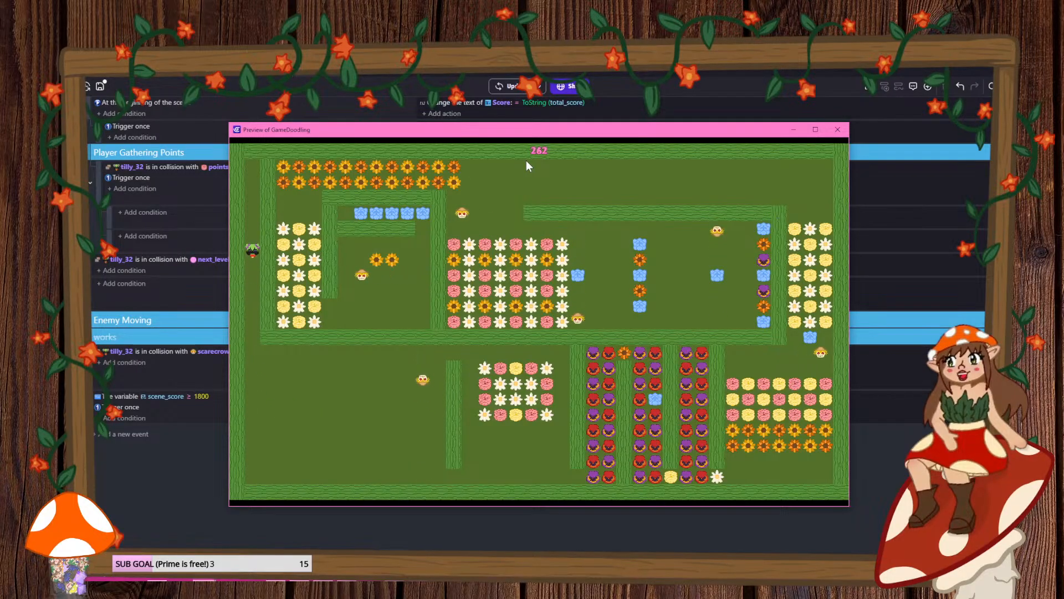
key(Down)
key(Right)
key(Down)
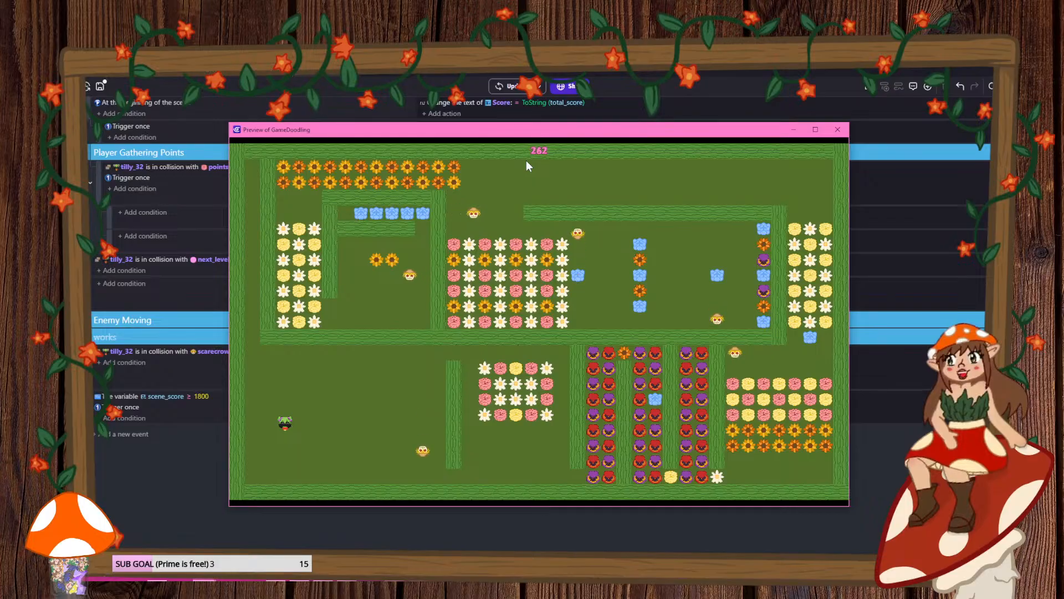
click(838, 129)
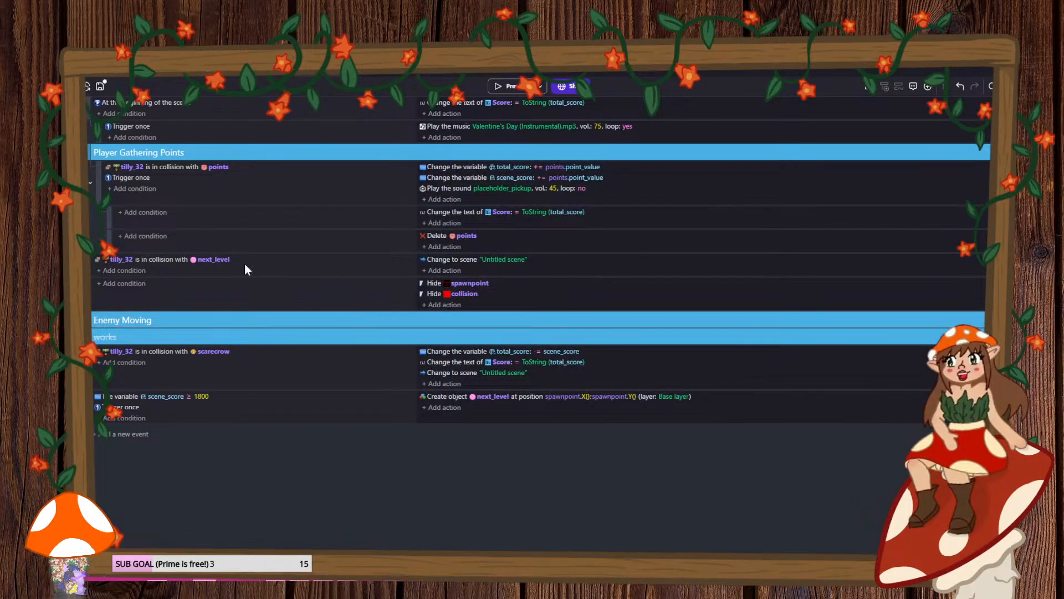
- Delete the Trigger once condition from the tilly_32 and points collision event
click(138, 178)
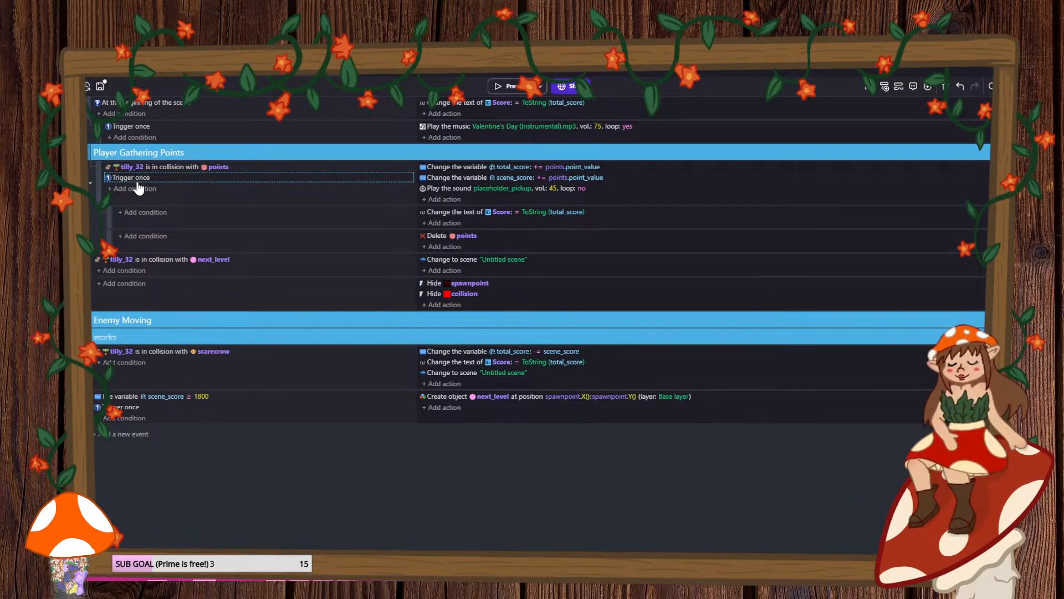
key(Delete)
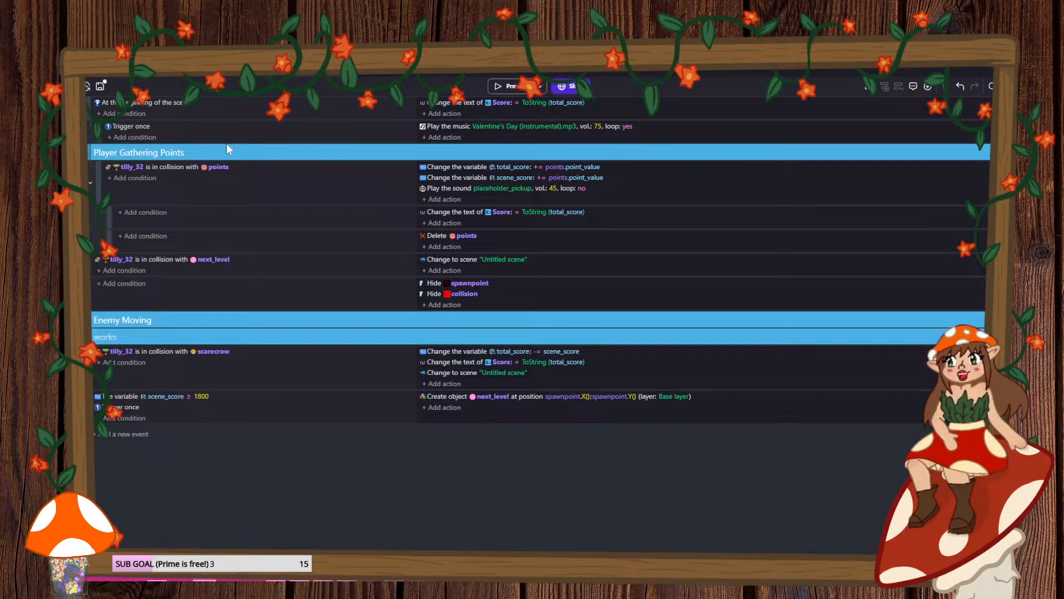
- Preview the scene again and collect the flowers along the corridor and the daisies, pink flowers and sunflowers in the lower-left field
click(515, 90)
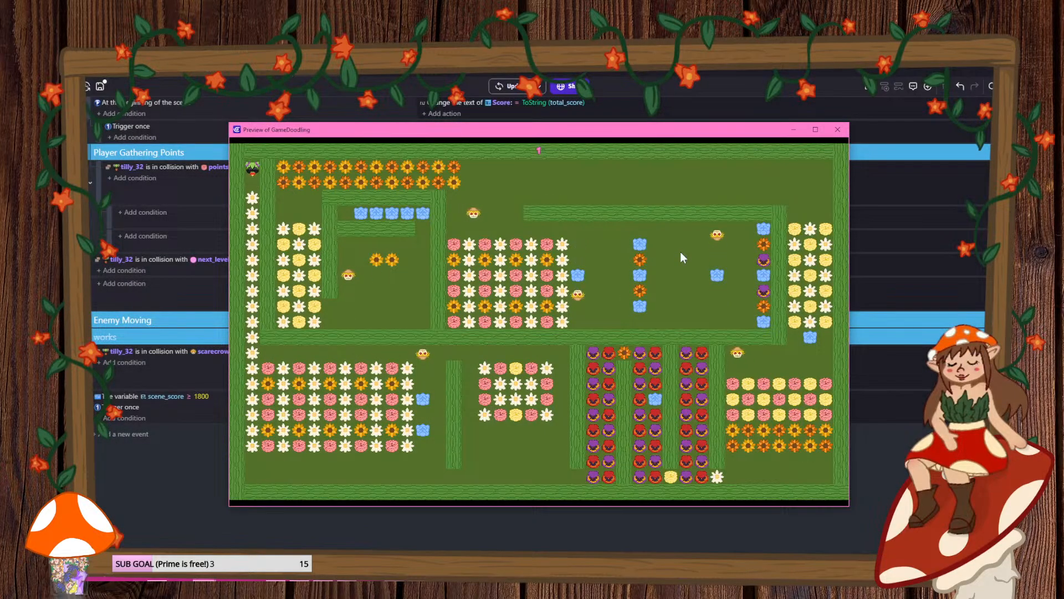
key(Down)
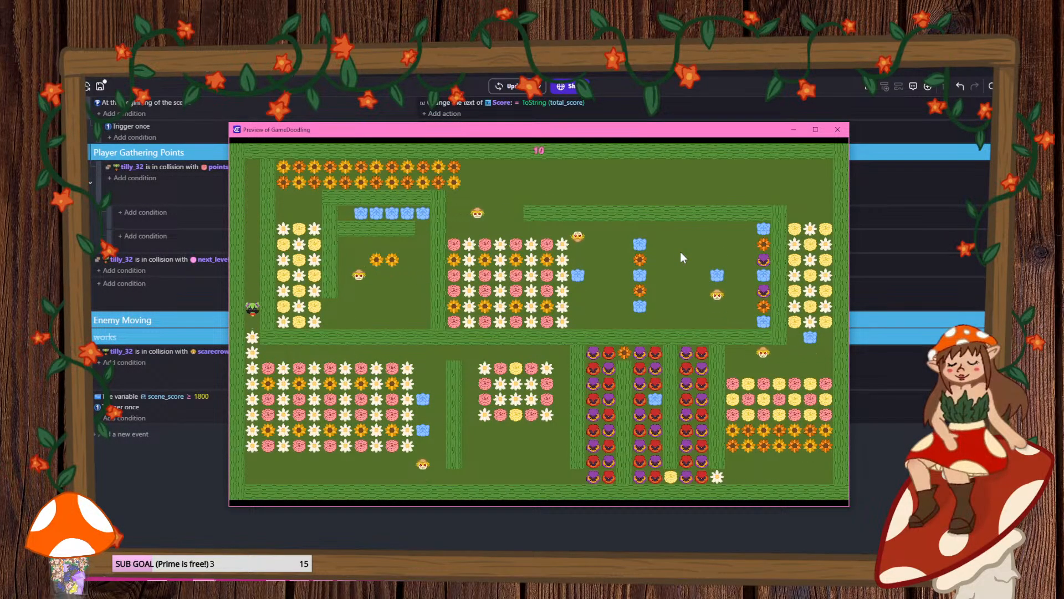
key(Down)
key(Right)
key(Up)
key(Left)
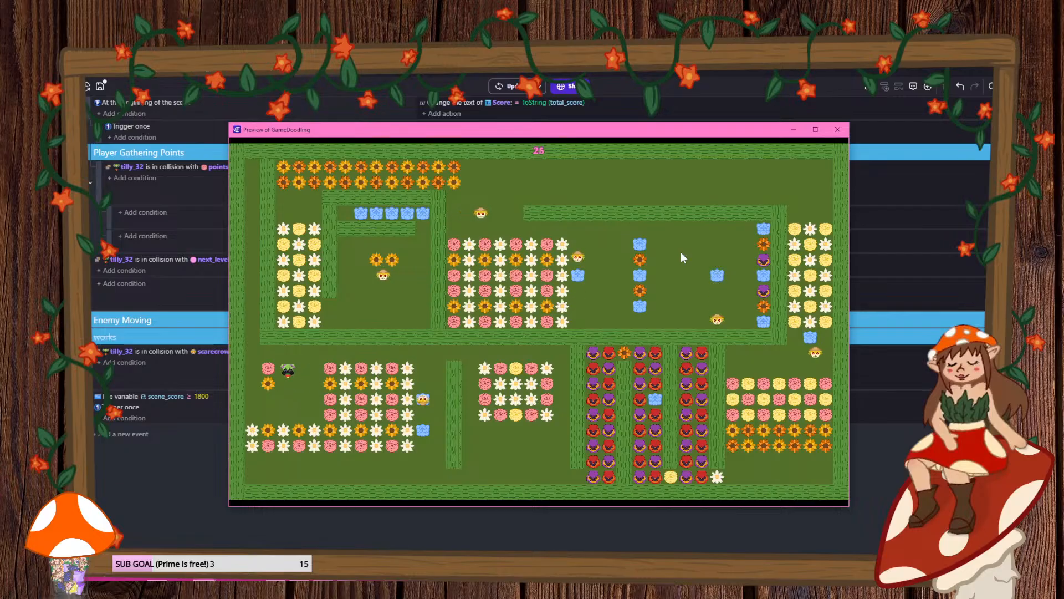
key(Left)
key(Down)
key(Right)
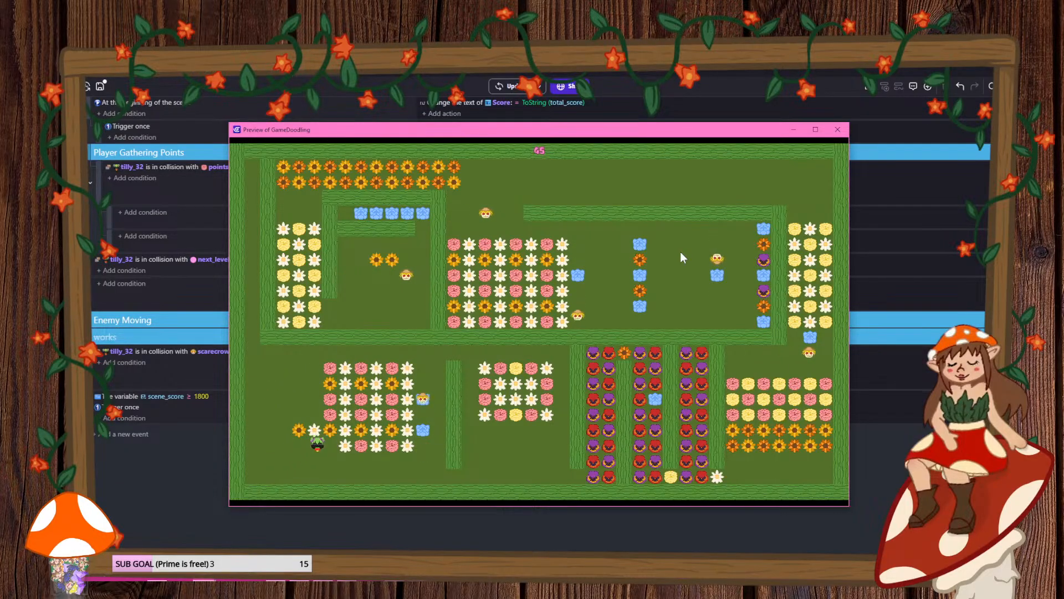
key(Up)
key(Left)
key(Down)
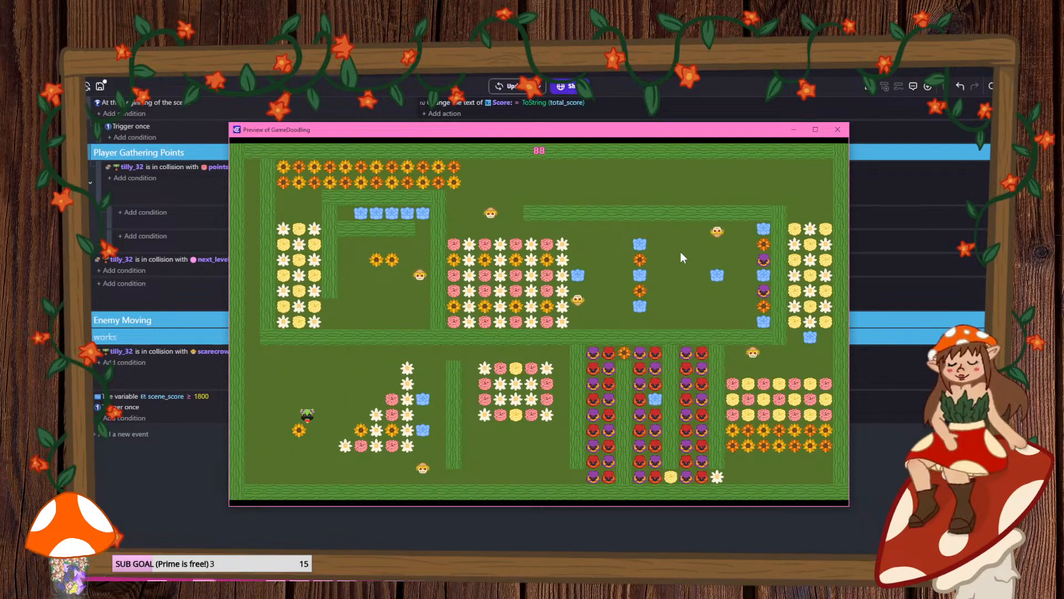
key(Down)
key(Right)
key(Up)
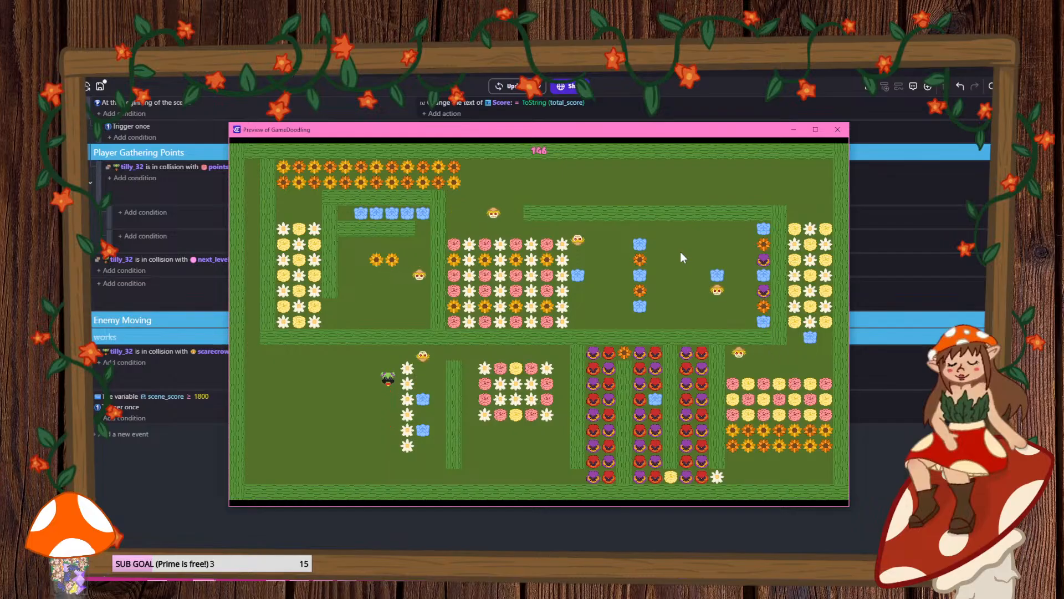
key(Up)
key(Right)
key(Down)
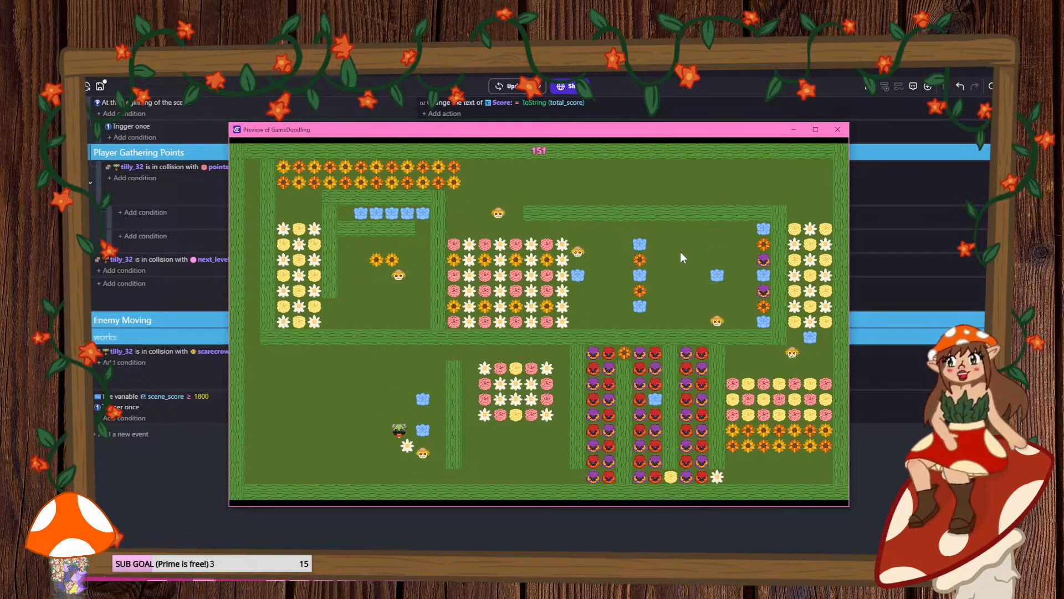
key(Down)
- Move the player around the hedge to the small lower-middle flower patch and collect its flowers
key(Right)
key(Right)
key(Up)
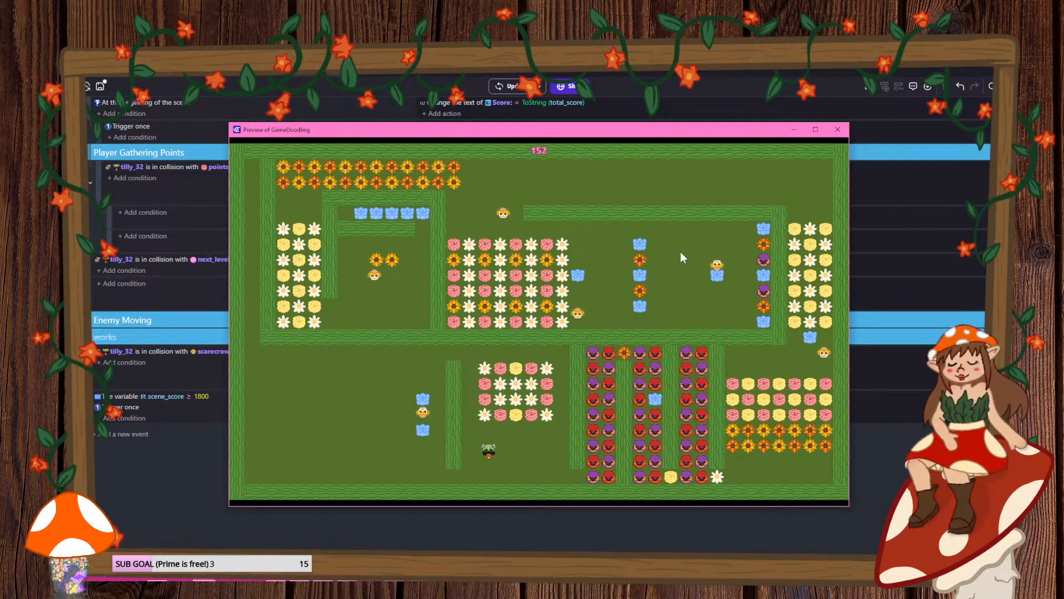
key(Right)
key(Down)
key(Left)
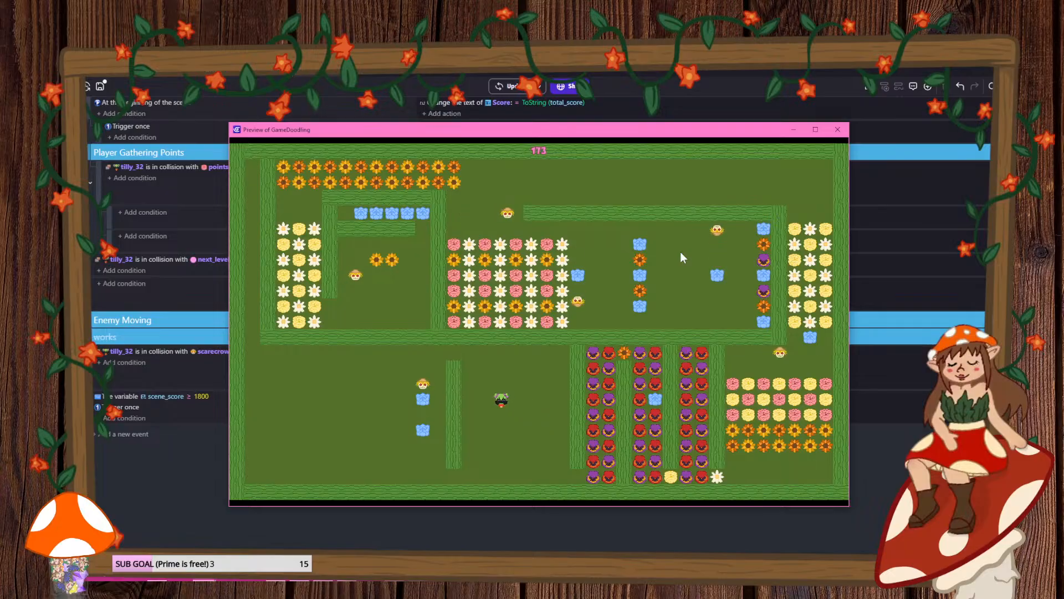
- Guide the player around the lower-middle hedge into the first red and purple flower lane and collect every flower in it
key(Down)
key(Right)
key(Right)
key(Up)
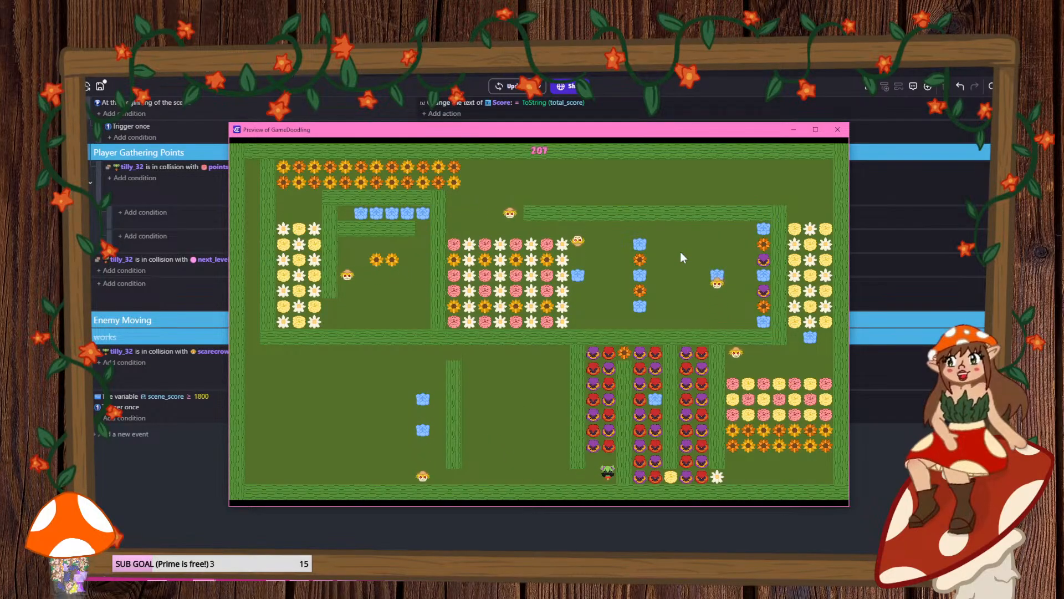
key(Left)
key(Down)
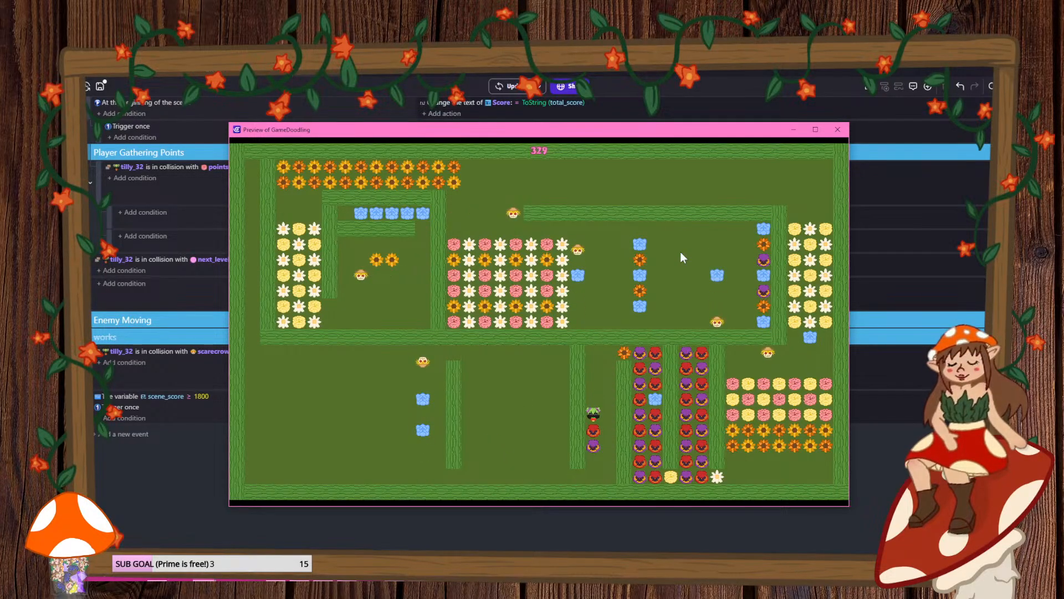
key(Right)
key(Up)
- Guide the player through the second red and purple flower lane, collecting its flowers down to the yellow one at the end
key(Right)
key(Down)
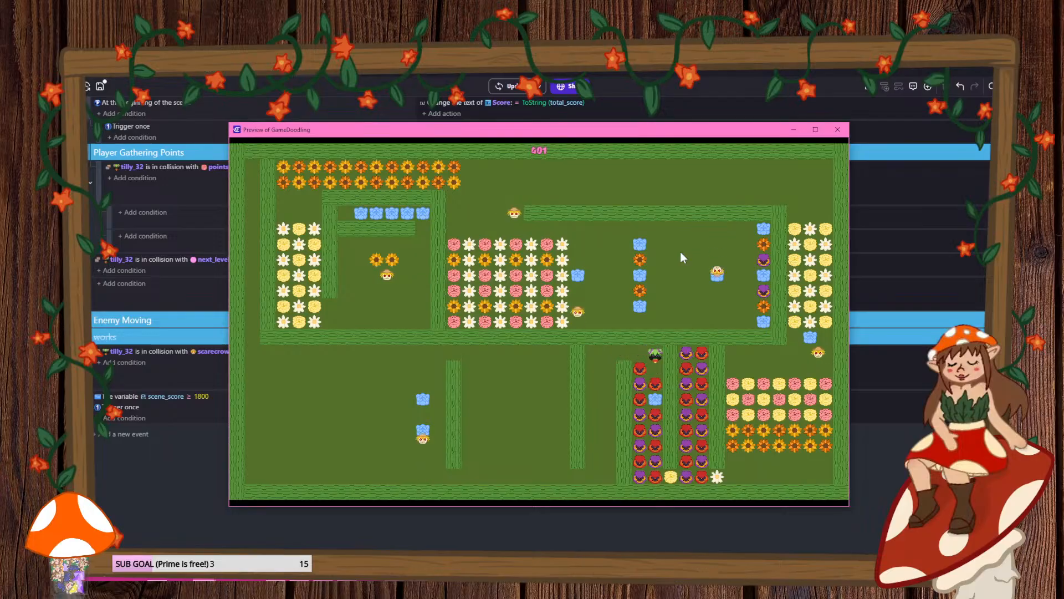
key(Left)
key(Down)
key(Up)
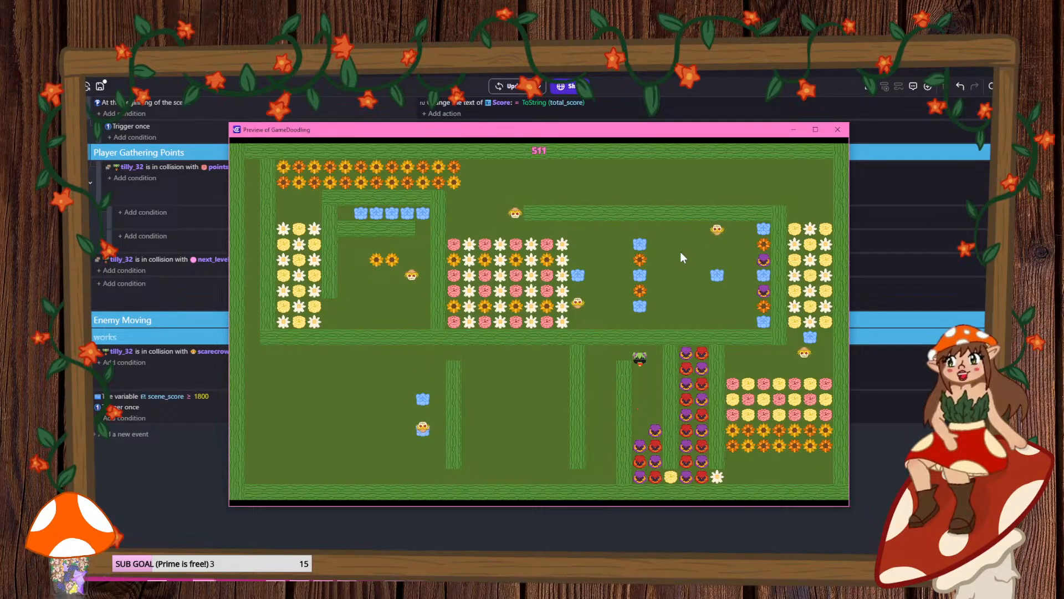
key(Down)
key(Down)
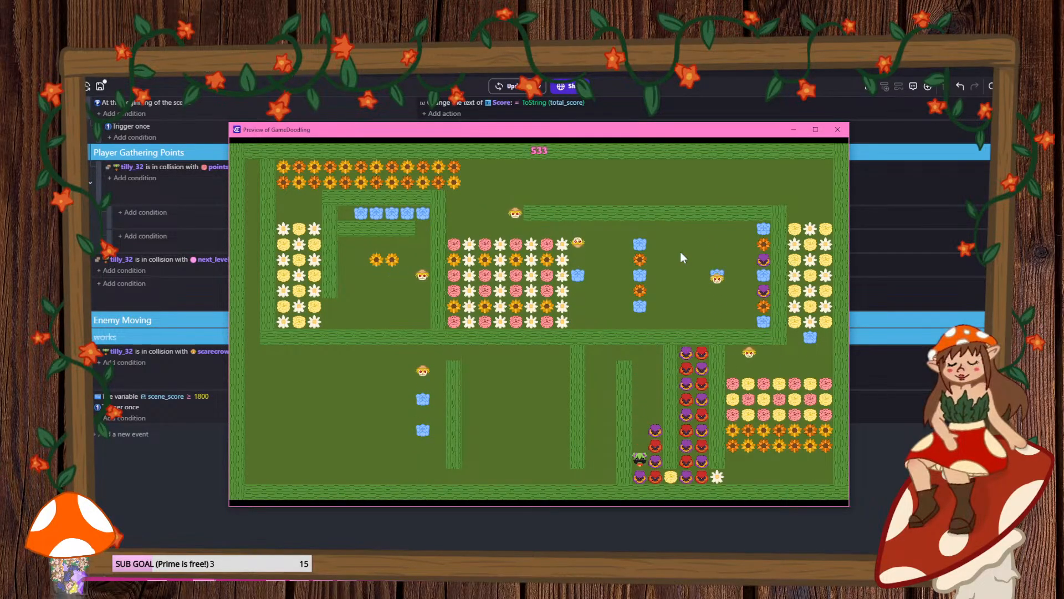
key(Right)
key(Left)
key(Up)
key(Right)
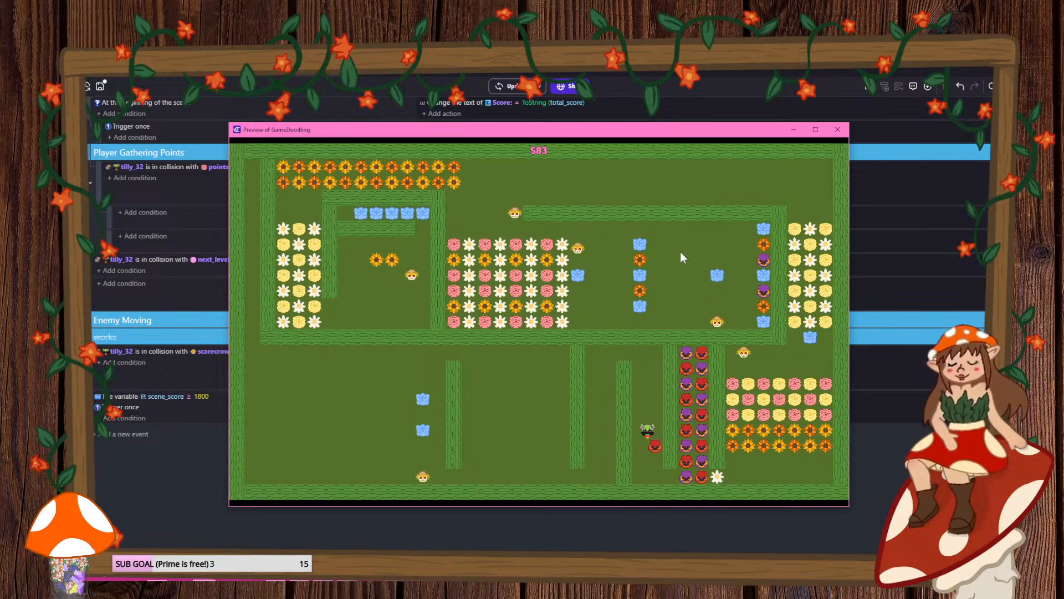
key(Down)
- Collect the red and purple flowers in the third lane and the daisy at its lower end
key(Right)
key(Left)
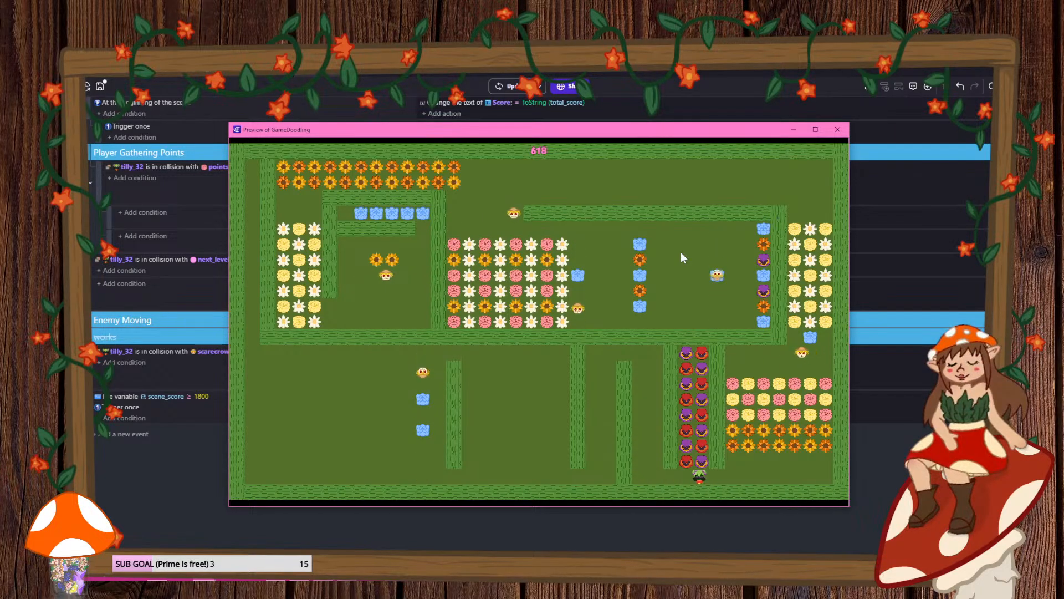
key(Up)
key(Down)
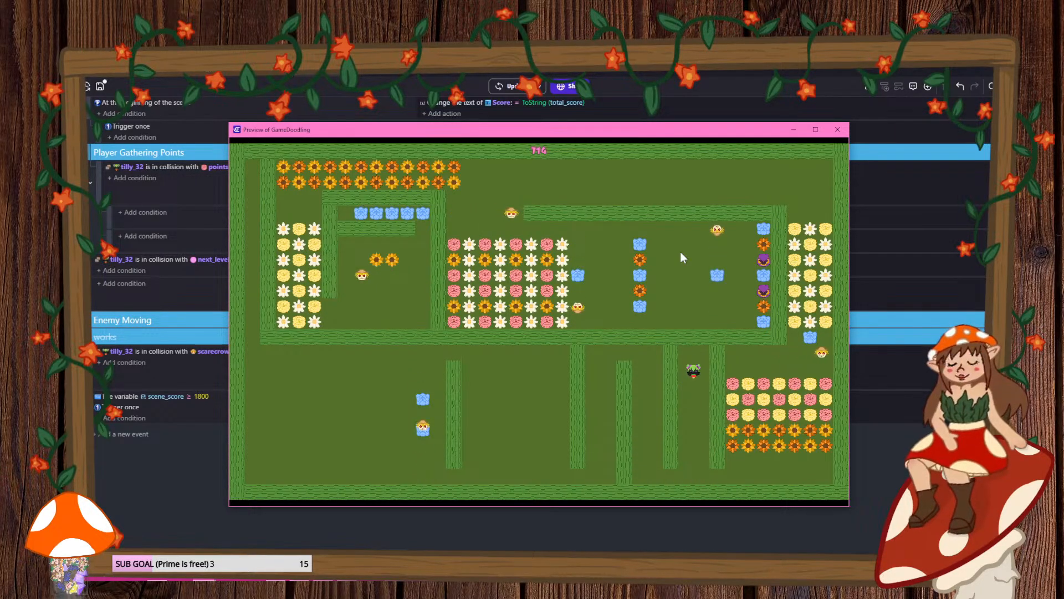
- Collect the pink flowers, yellow flowers and sunflowers in the maze's lower-right field
key(Right)
key(Up)
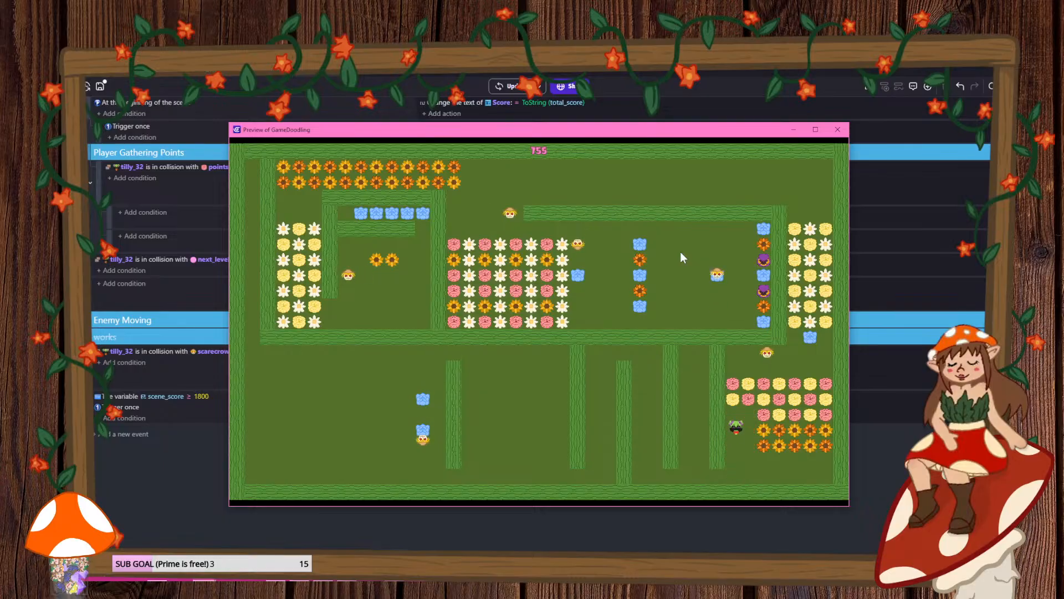
key(Right)
key(Down)
key(Left)
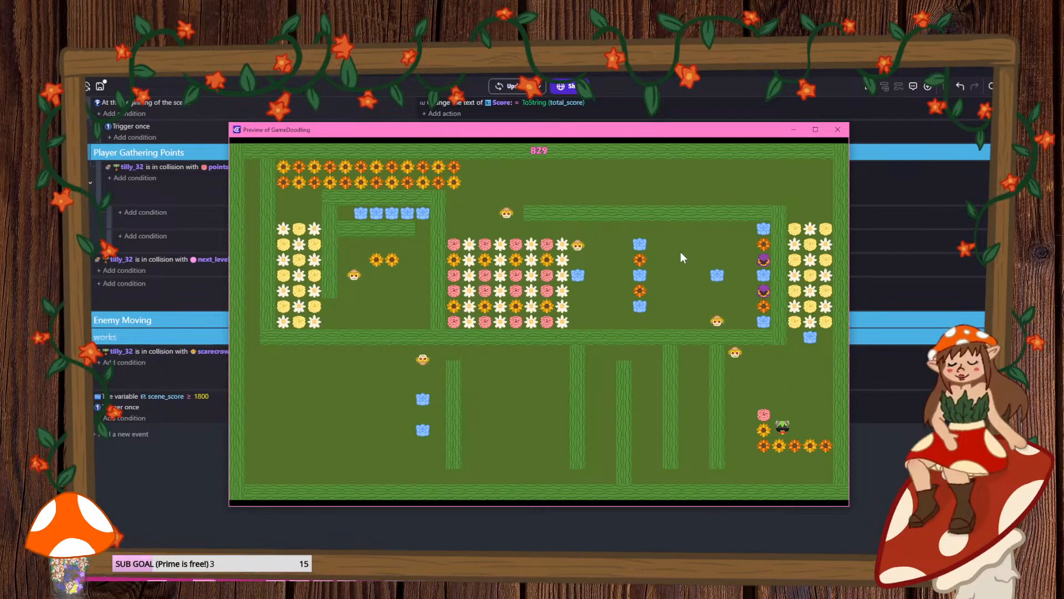
key(Down)
key(Right)
key(Up)
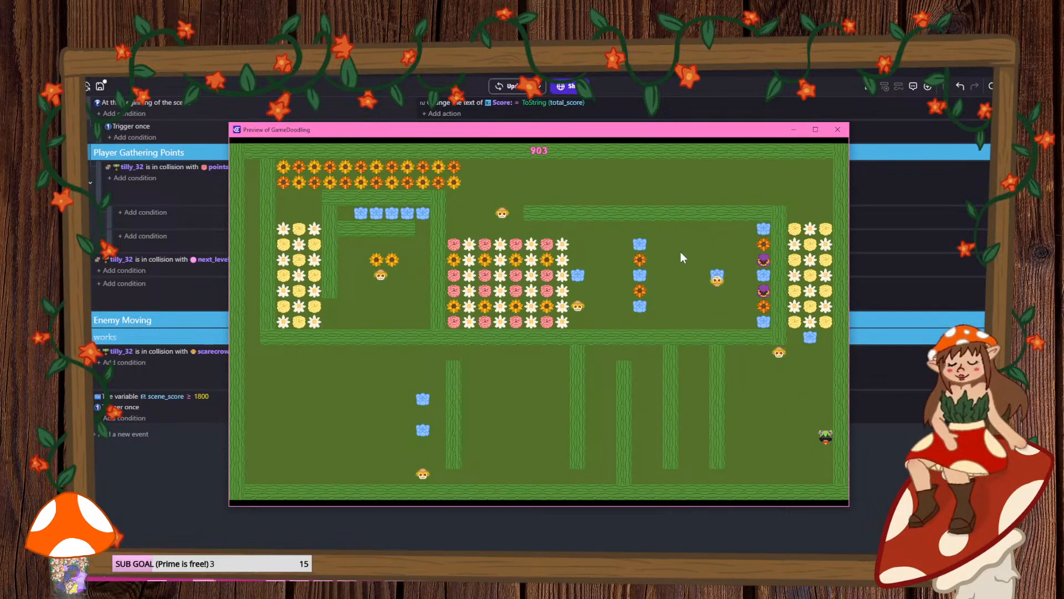
- Collect the blue flower, daisies and yellow flowers in the maze's upper-right column patch
key(Left)
key(Up)
key(Right)
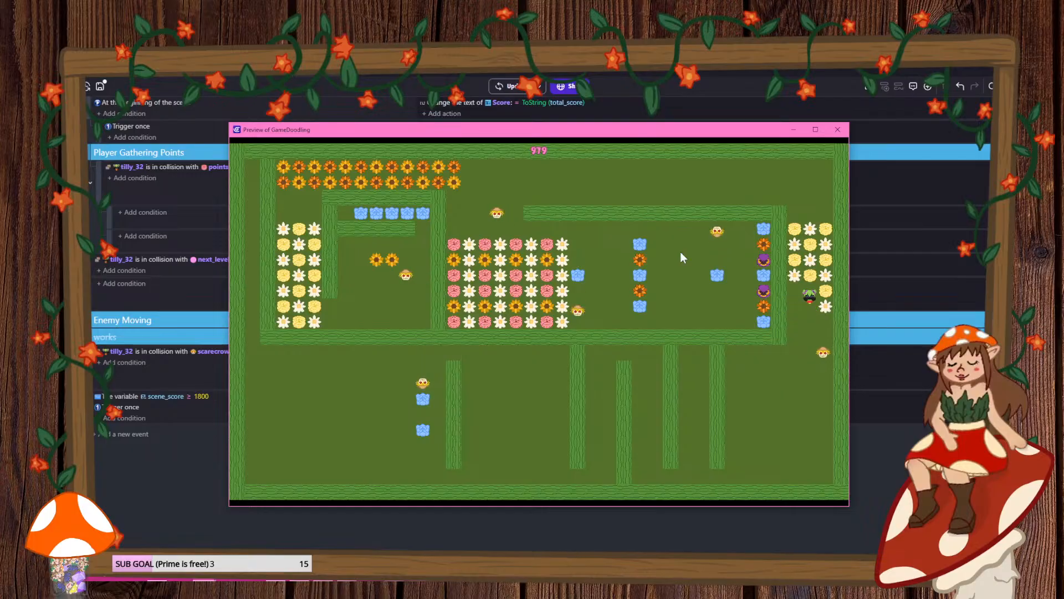
key(Up)
key(Left)
key(Up)
key(Right)
key(Up)
key(Left)
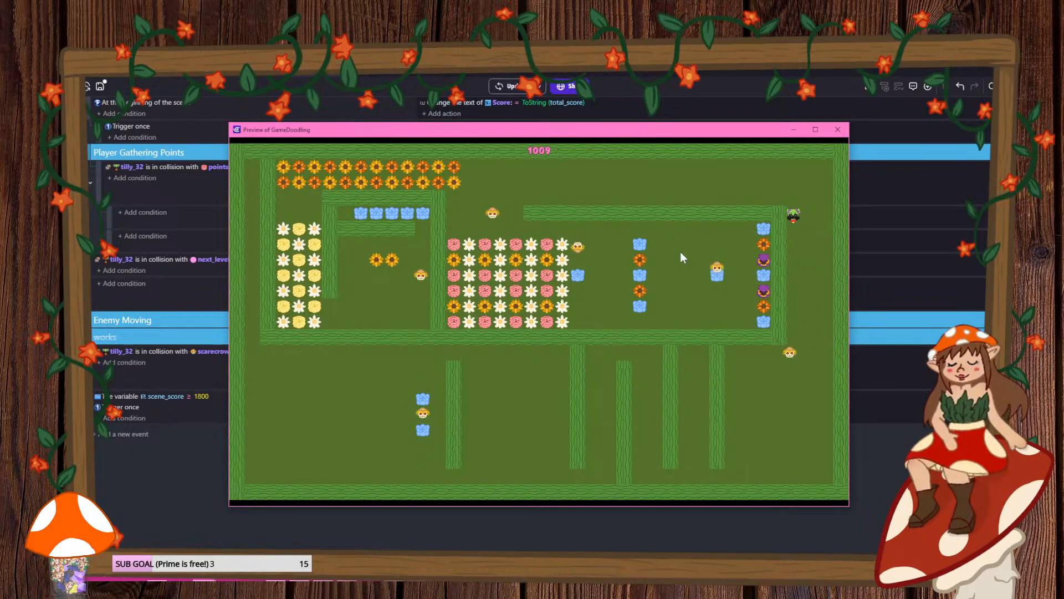
- Run the player along the upper corridor and collect the two rows of sunflowers at its far end
key(Up)
key(Left)
key(Left)
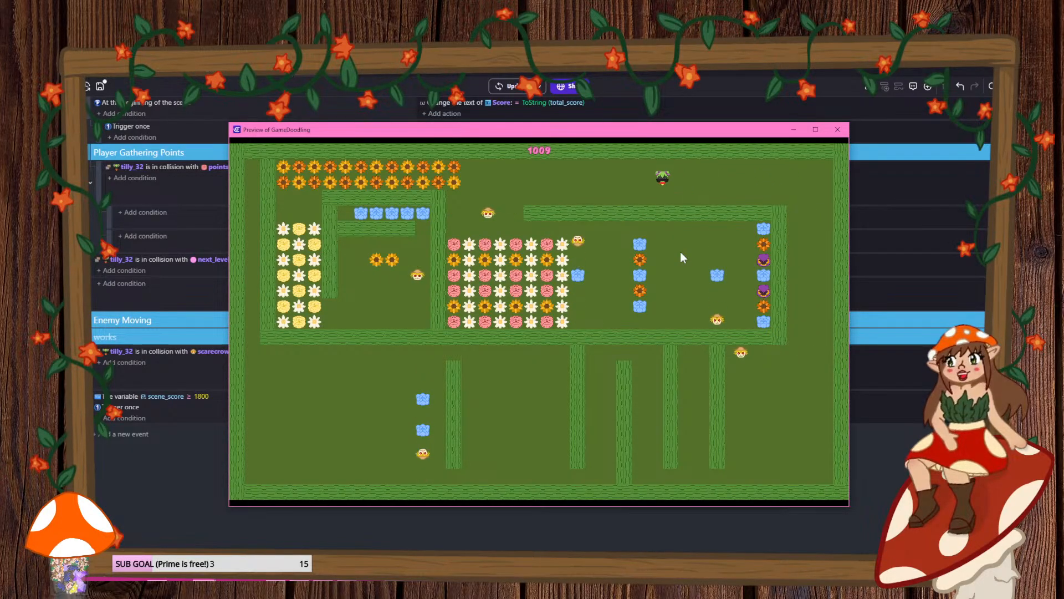
key(Left)
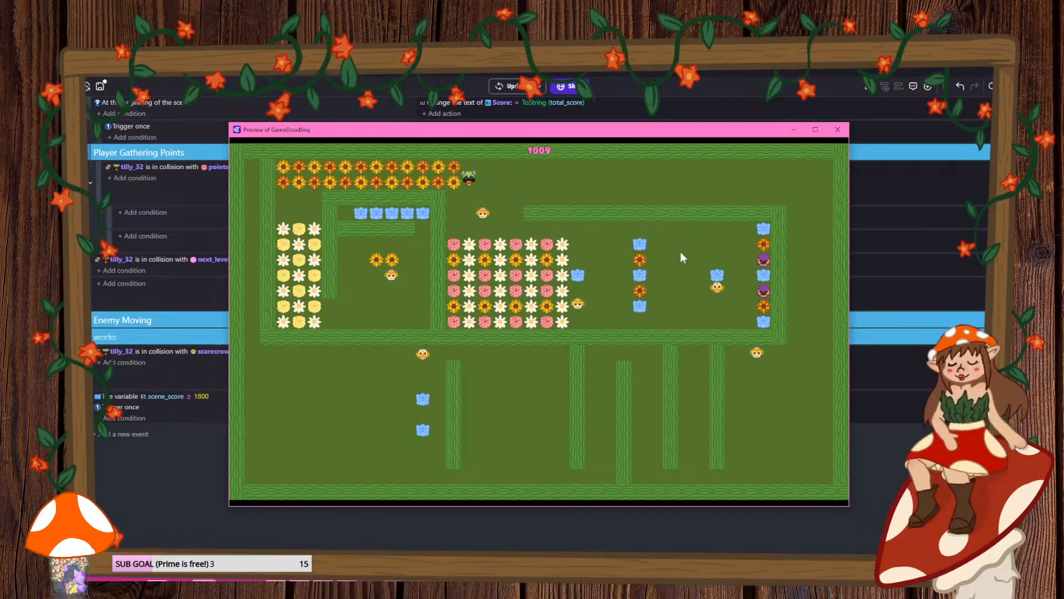
key(Left)
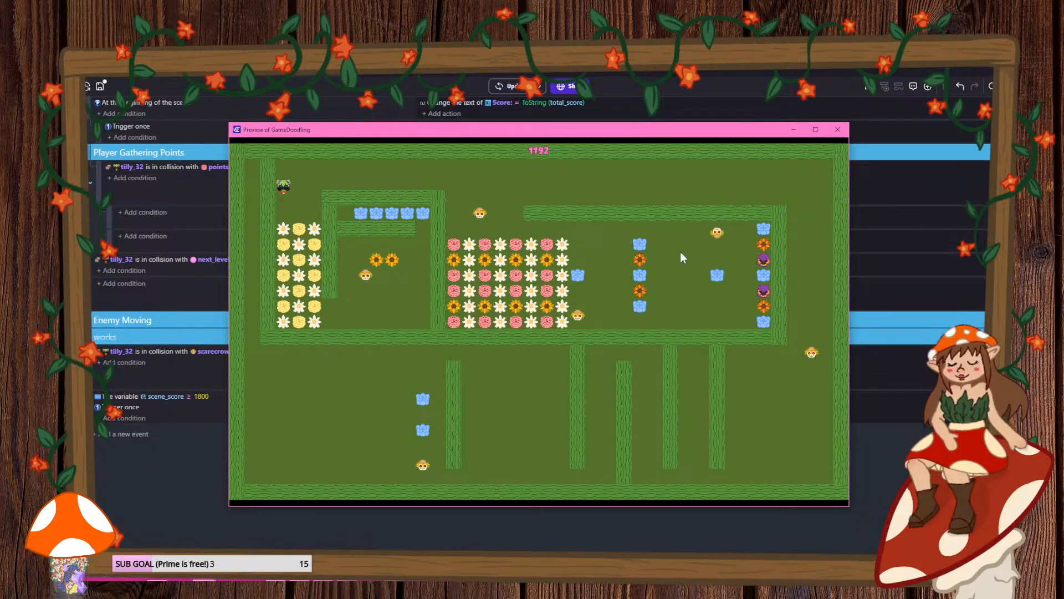
- Collect the daisies and yellow flowers in the maze's upper-left patch
key(Down)
key(Right)
key(Down)
key(Left)
key(Down)
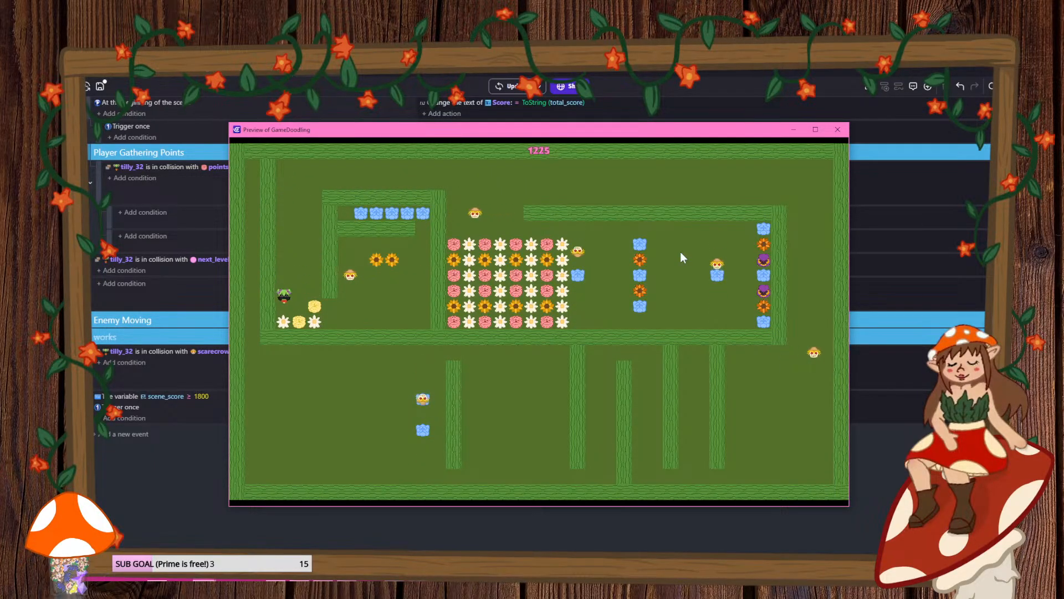
key(Right)
key(Left)
key(Up)
key(Down)
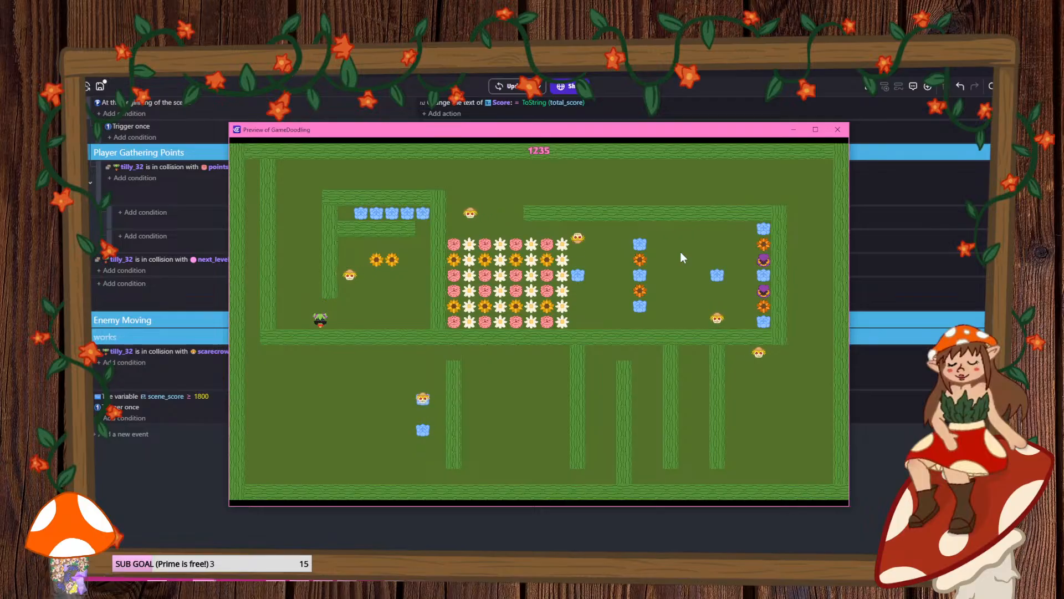
- Run the player into the scarecrow enclosure by the two sunflowers, and walk down the starting daisy corridor after the scene restarts
key(Right)
key(Up)
key(Right)
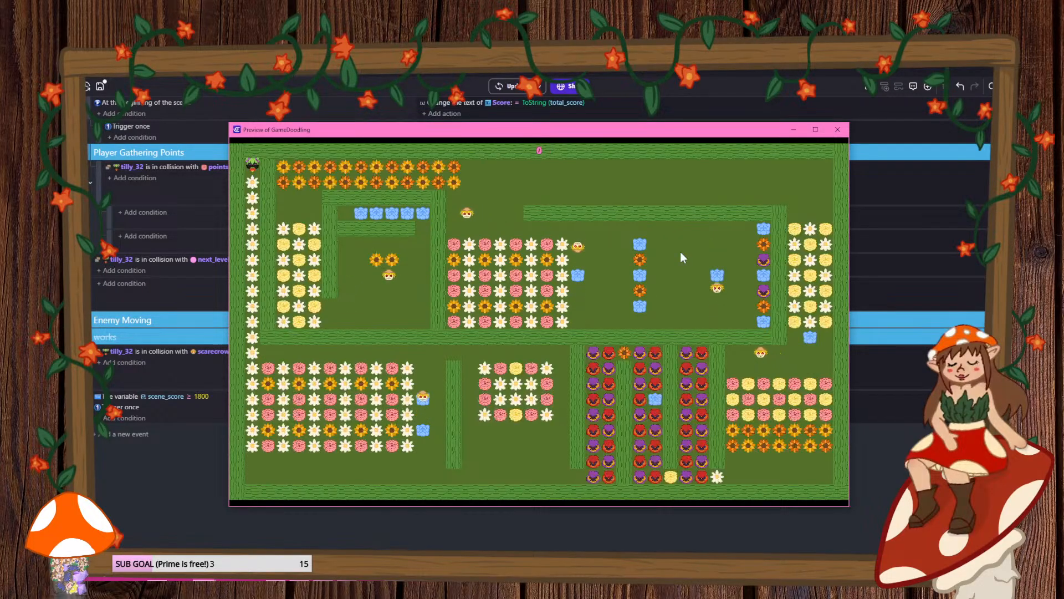
key(Down)
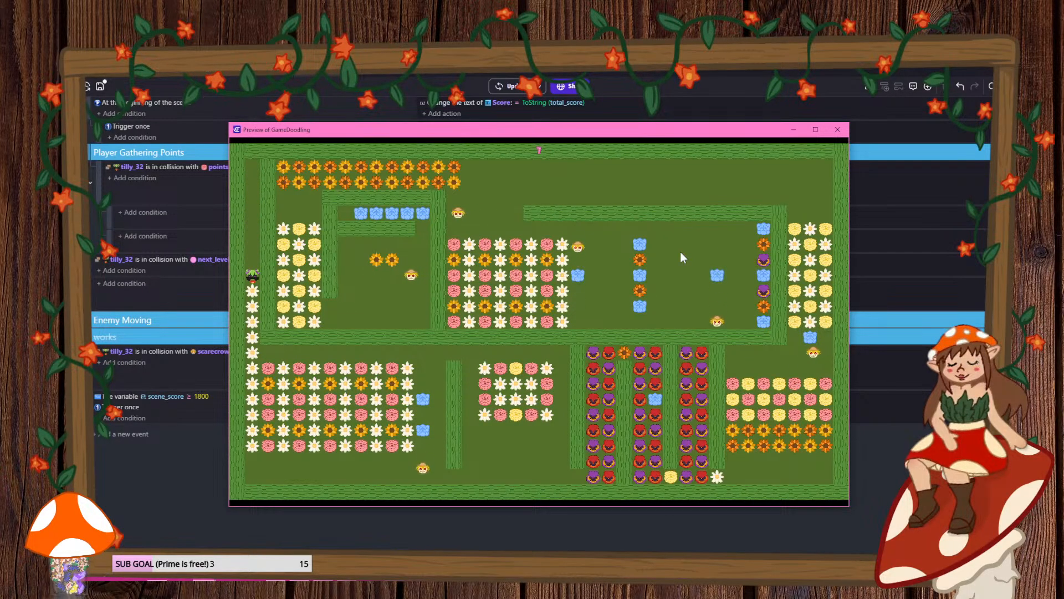
- Close the game preview and save the project
click(837, 129)
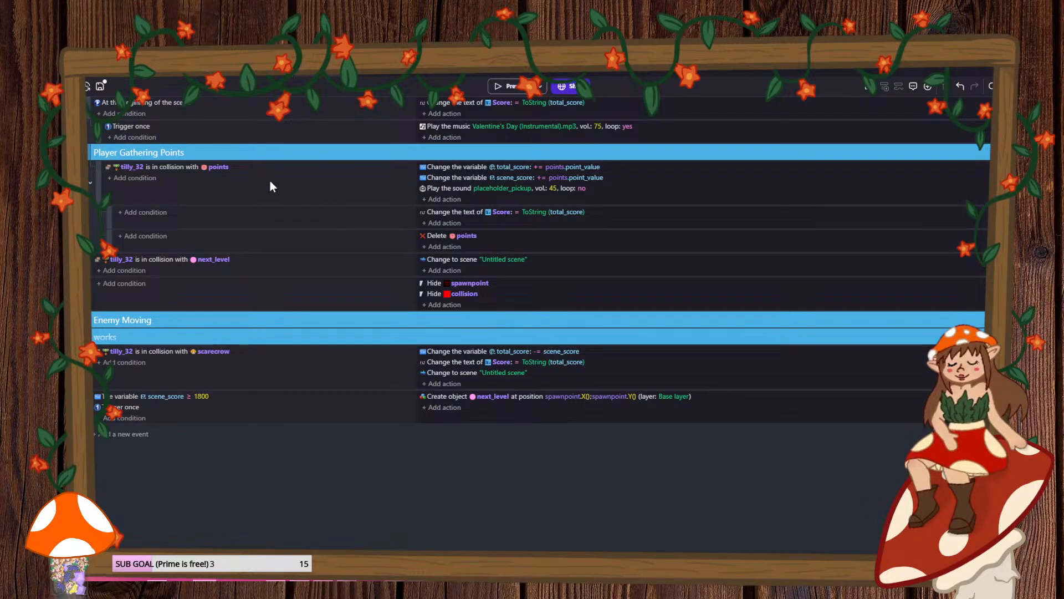
click(99, 87)
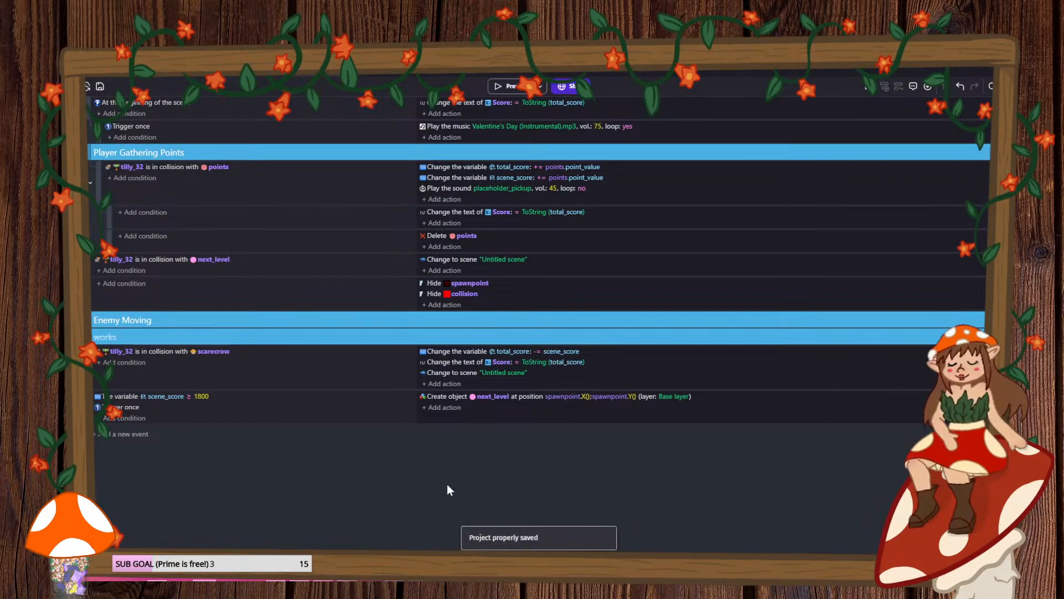
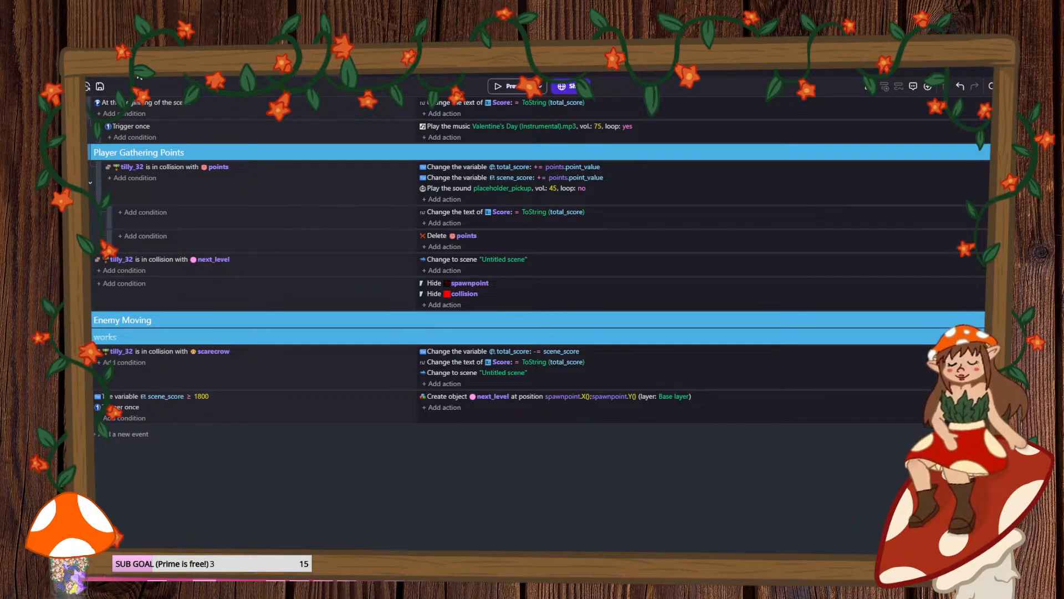
- Open the scene layout and examine the placement of flowers, scarecrows and collision blocks across the maze
click(167, 67)
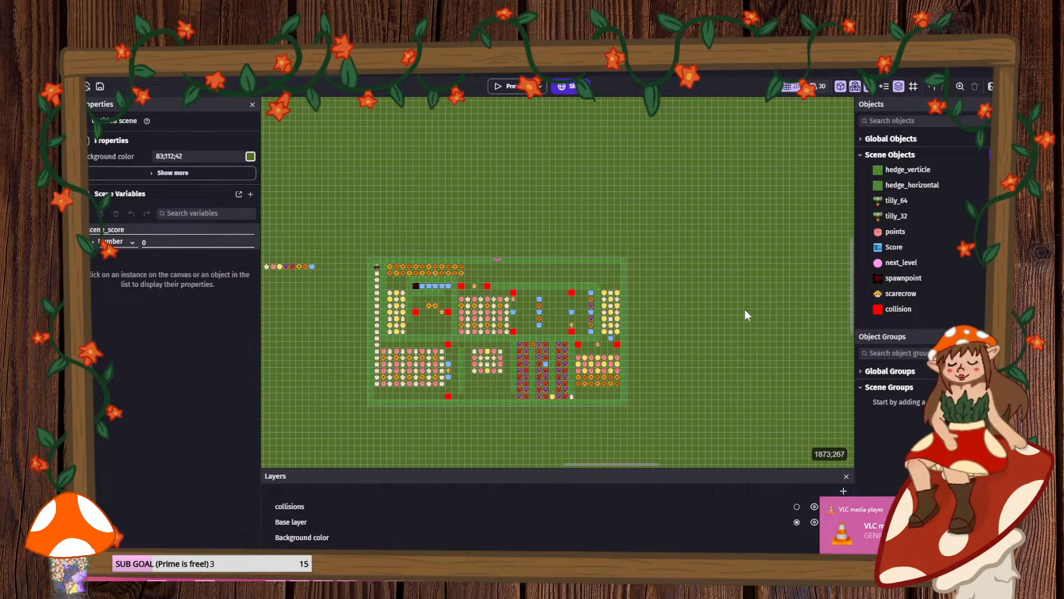
scroll(446, 315, up, 8)
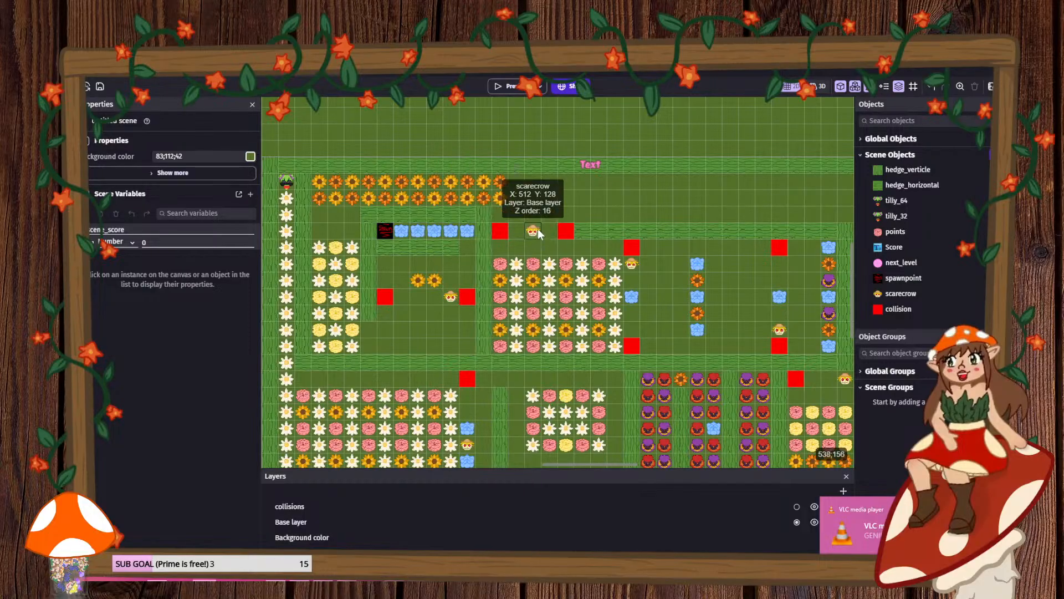
scroll(573, 360, down, 1)
scroll(574, 359, down, 2)
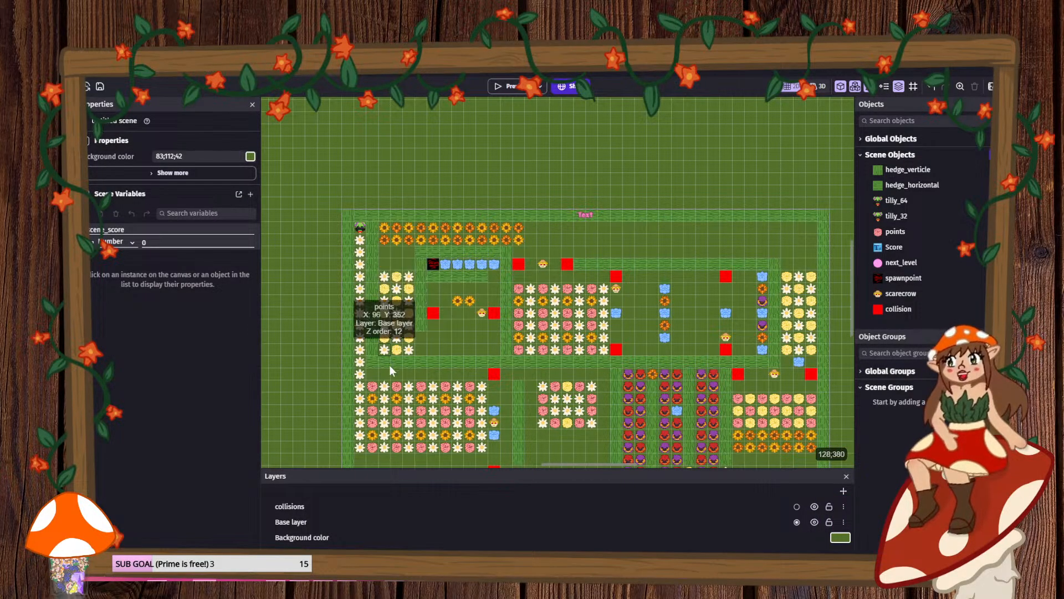
scroll(598, 429, down, 4)
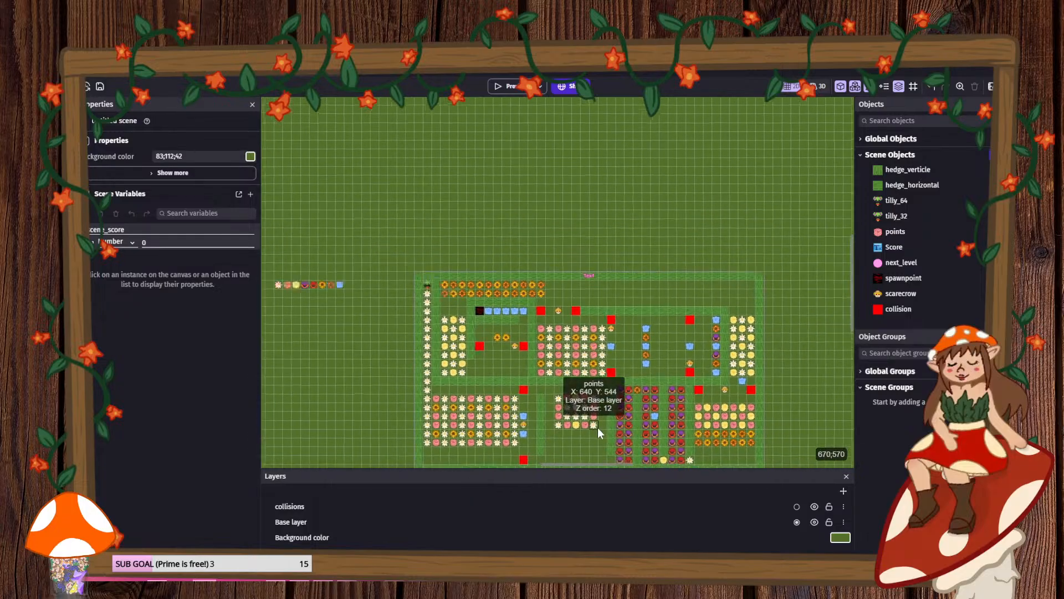
scroll(604, 378, up, 3)
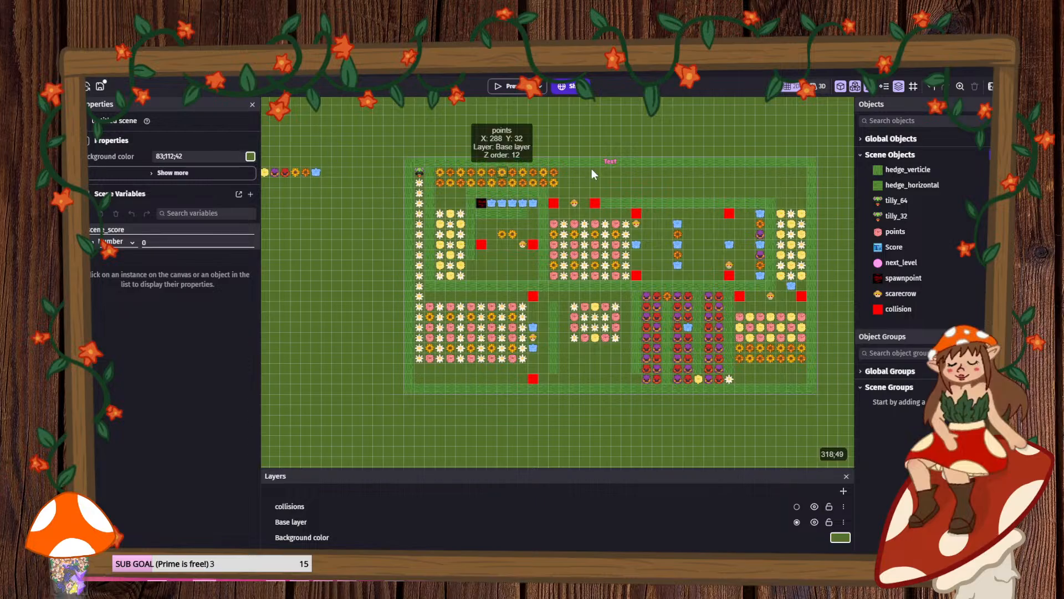
double_click(909, 291)
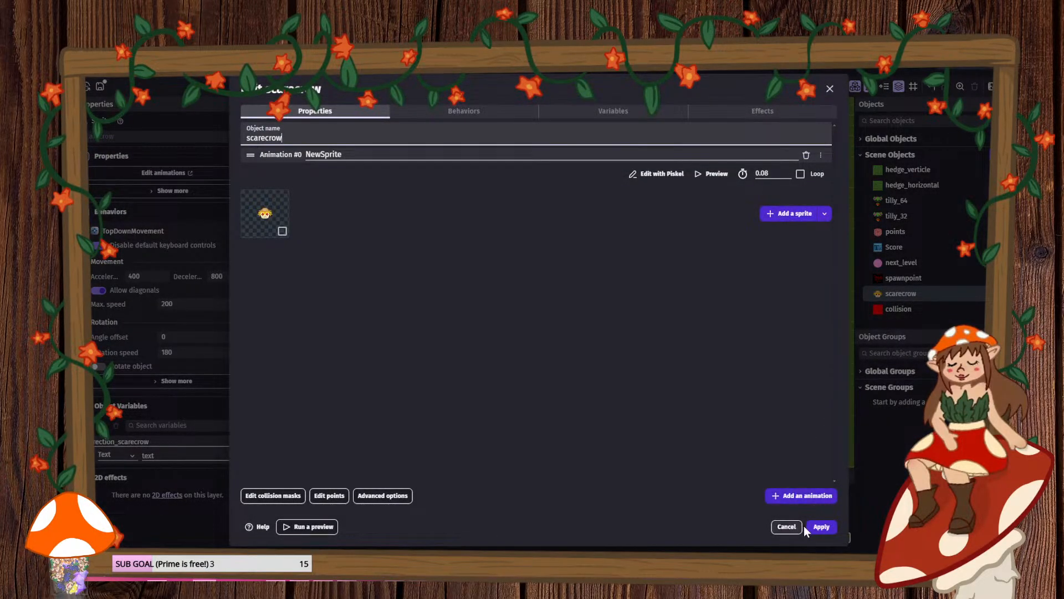
click(795, 525)
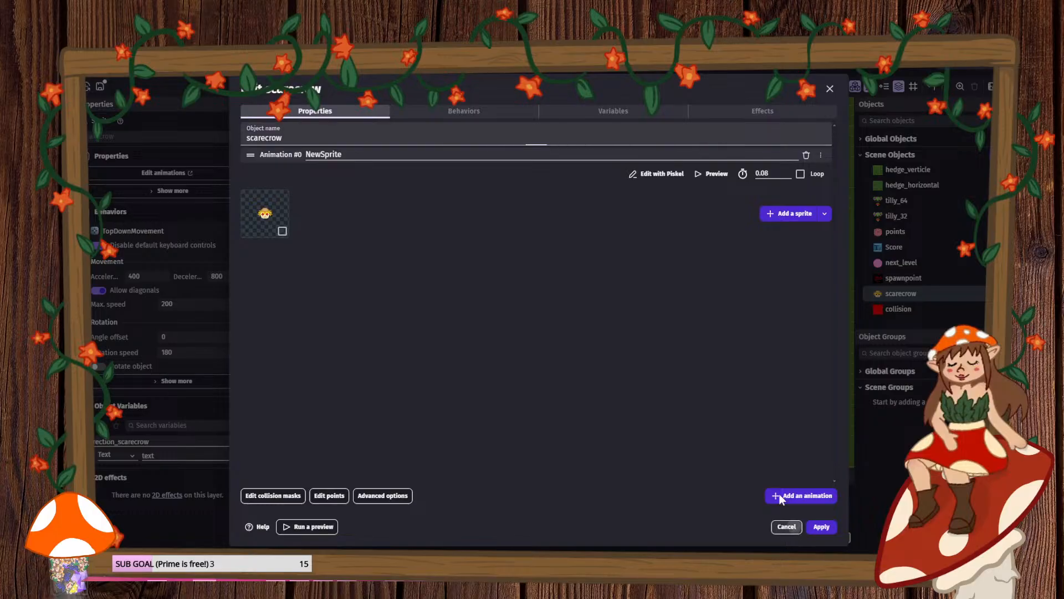
click(212, 70)
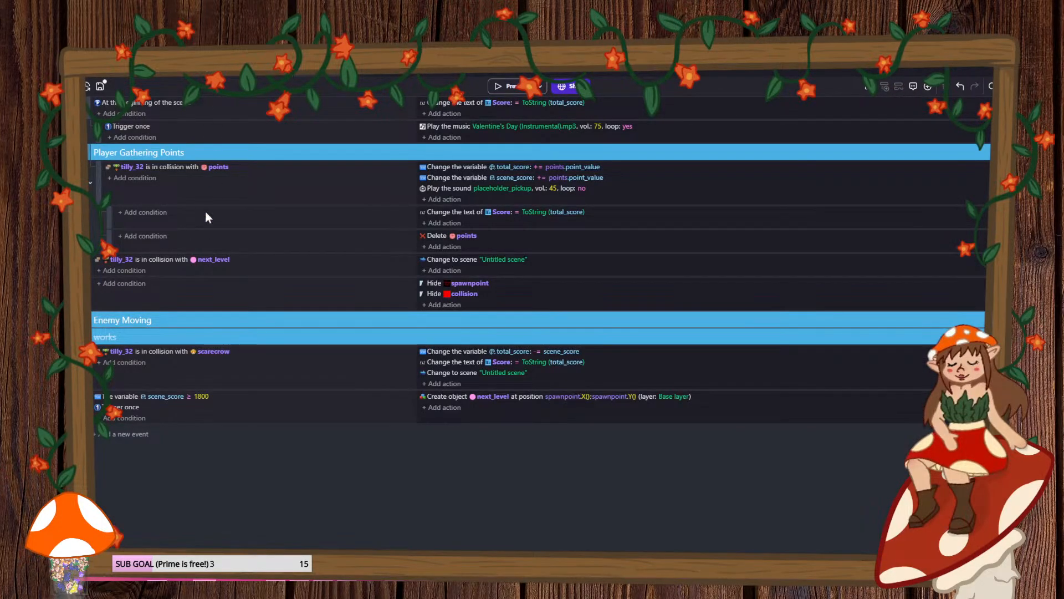
click(161, 76)
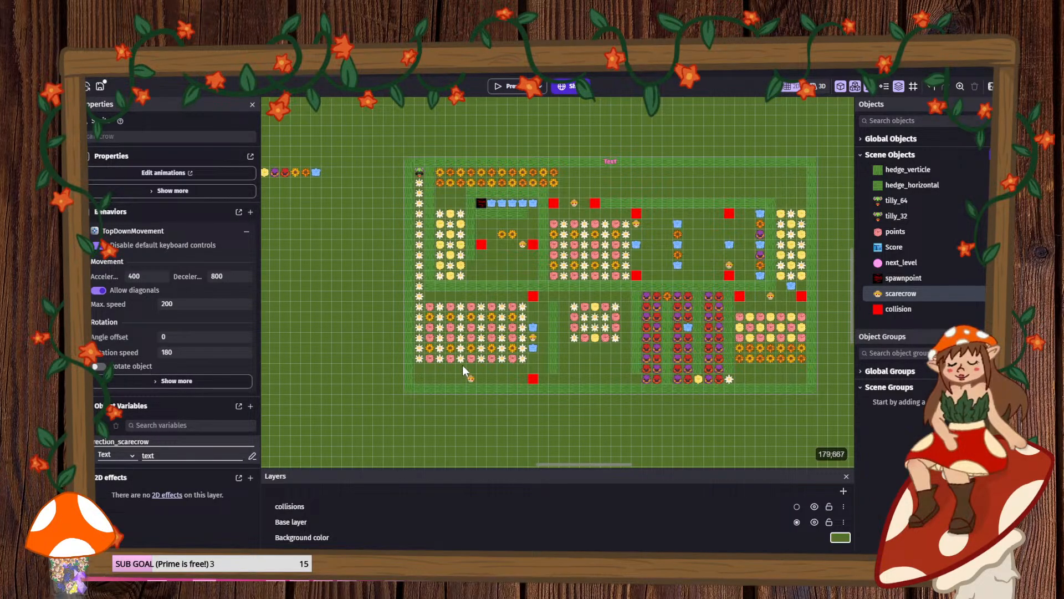
- Add a scarecrow in the lower-left flower field at X 192, Y 544, and set its direction_scarecrow variable to "d"
click(475, 339)
click(487, 385)
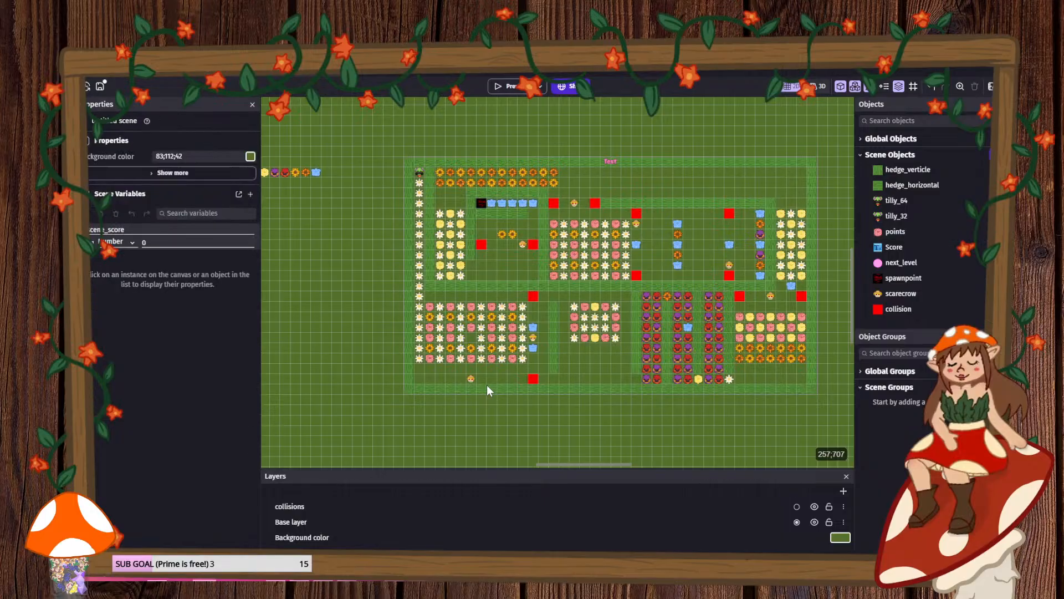
drag(470, 377, 470, 338)
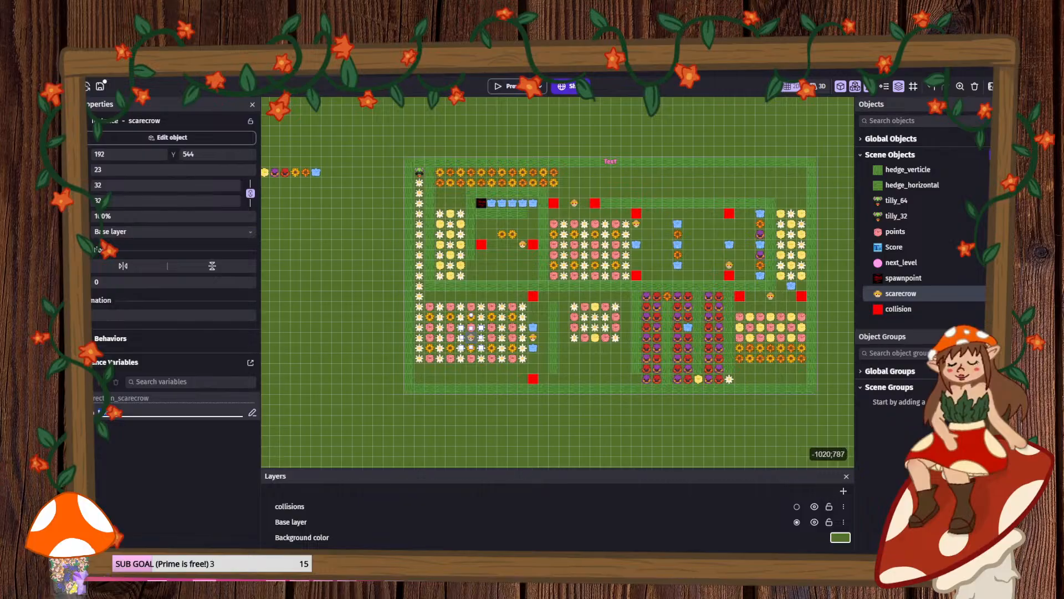
text(d)
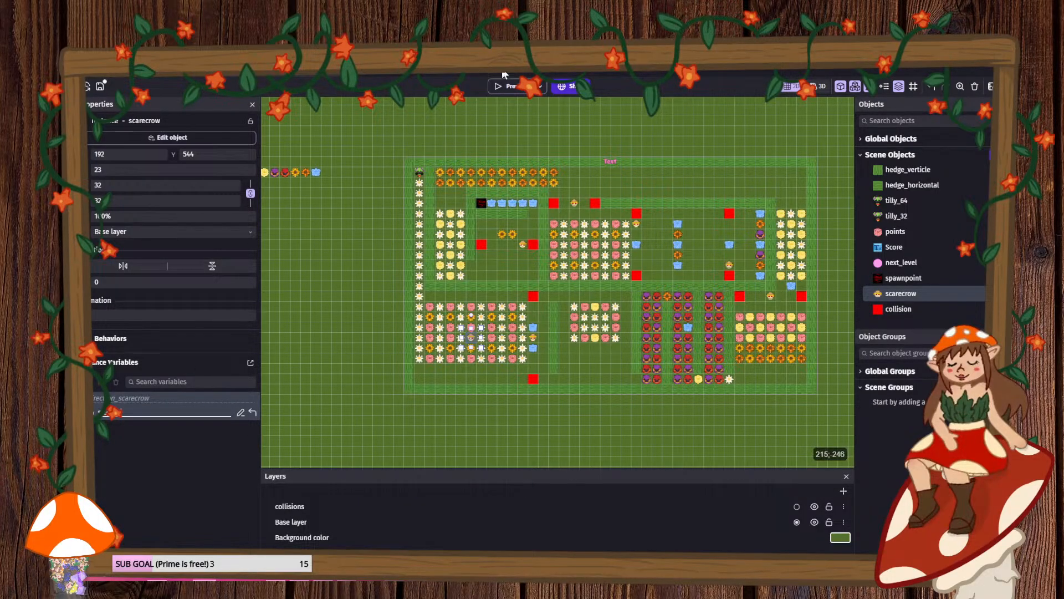
- Preview the game, walk down the daisy corridor and collect the flowers around the new scarecrow in the lower-left field
click(508, 86)
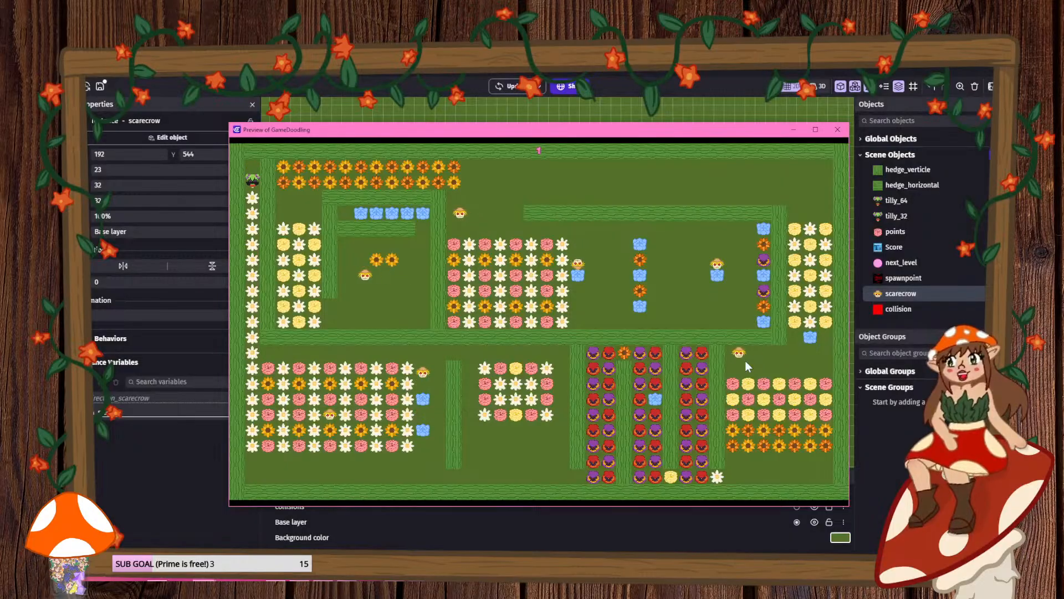
key(Down)
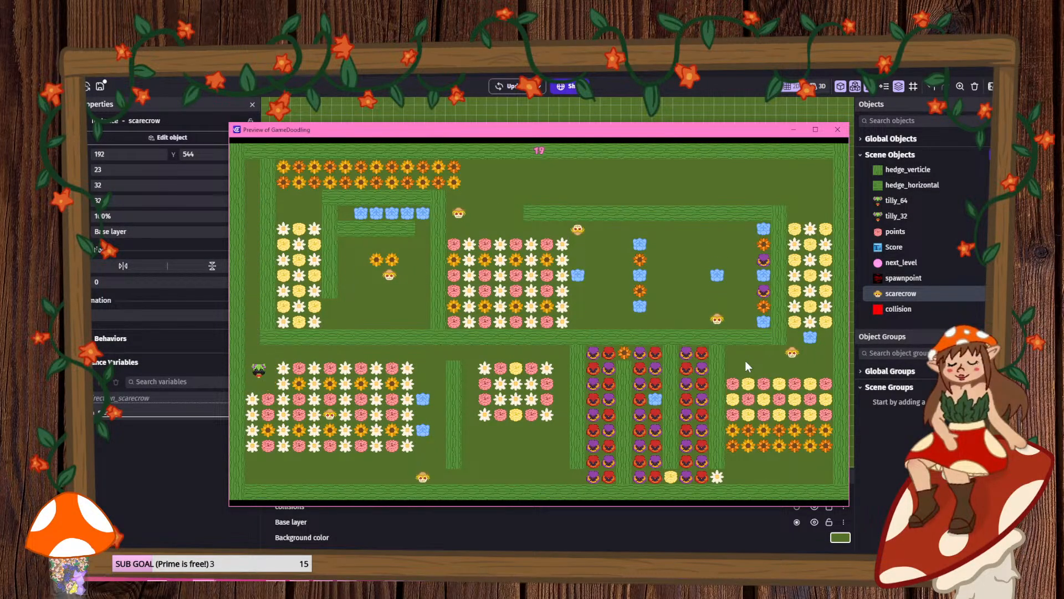
key(Right)
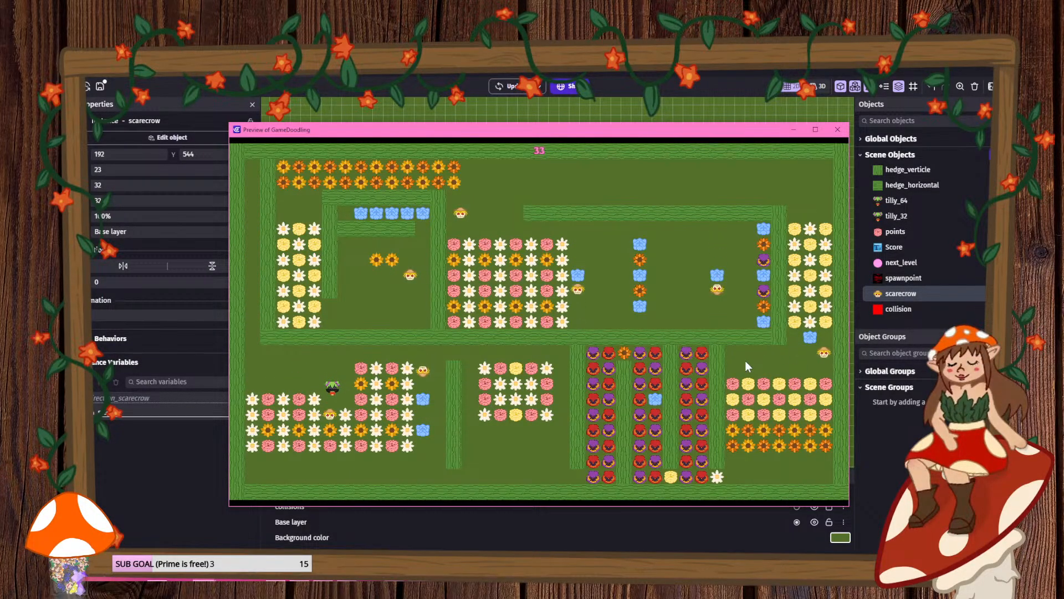
key(Left)
key(Down)
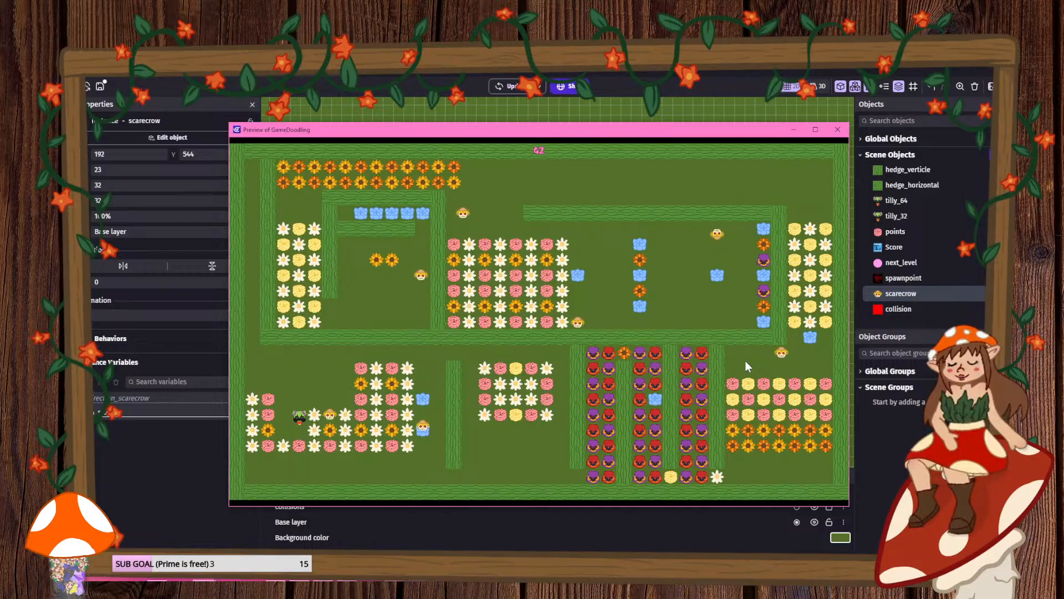
key(Down)
key(Right)
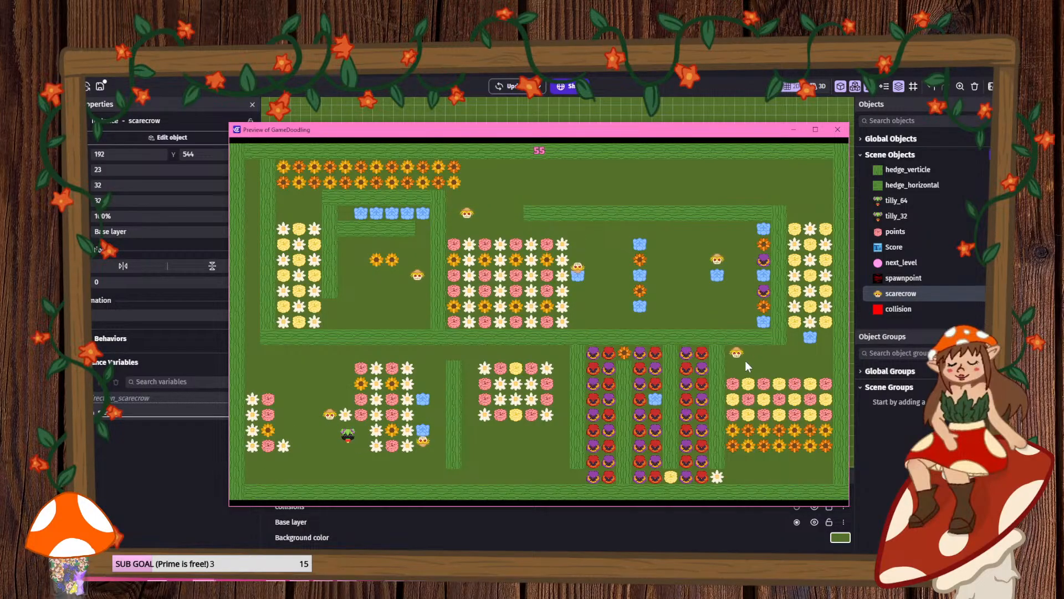
key(Up)
key(Left)
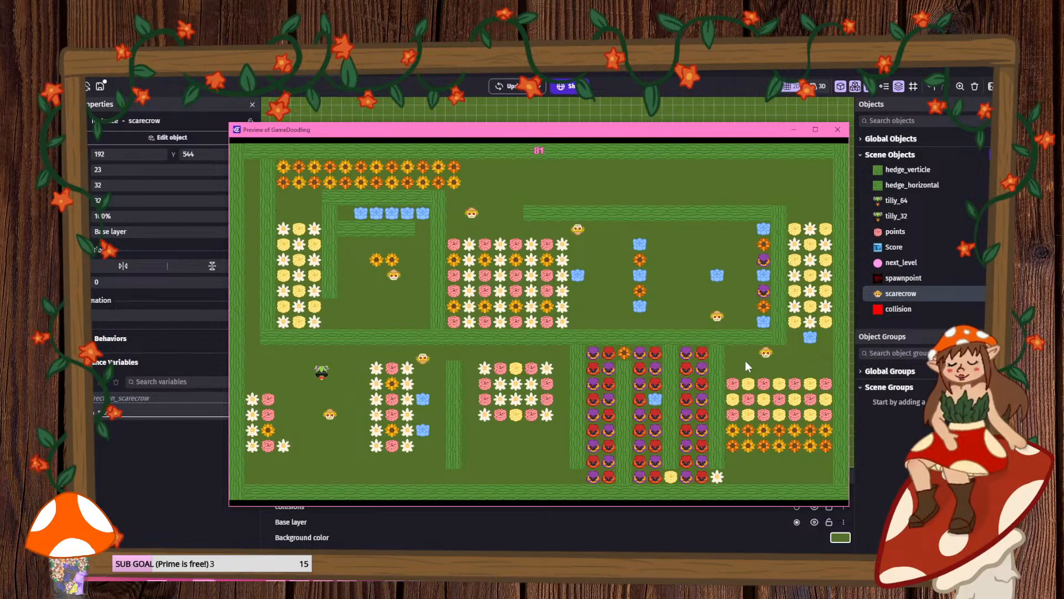
- Collect the remaining flowers in the lower-left field up to the moving scarecrow's column
key(Down)
key(Right)
key(Down)
key(Left)
key(Up)
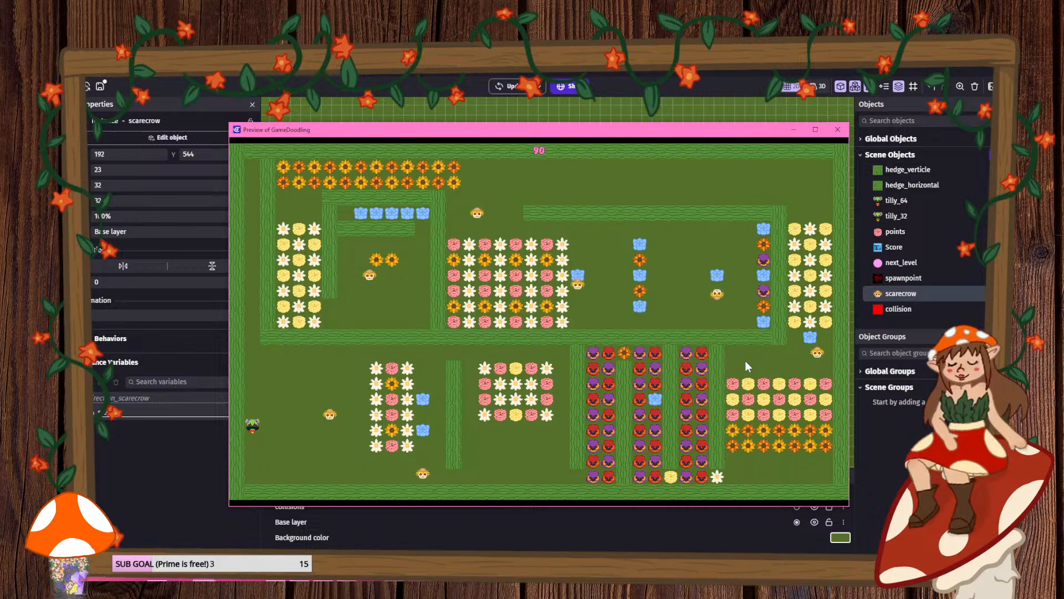
key(Down)
key(Right)
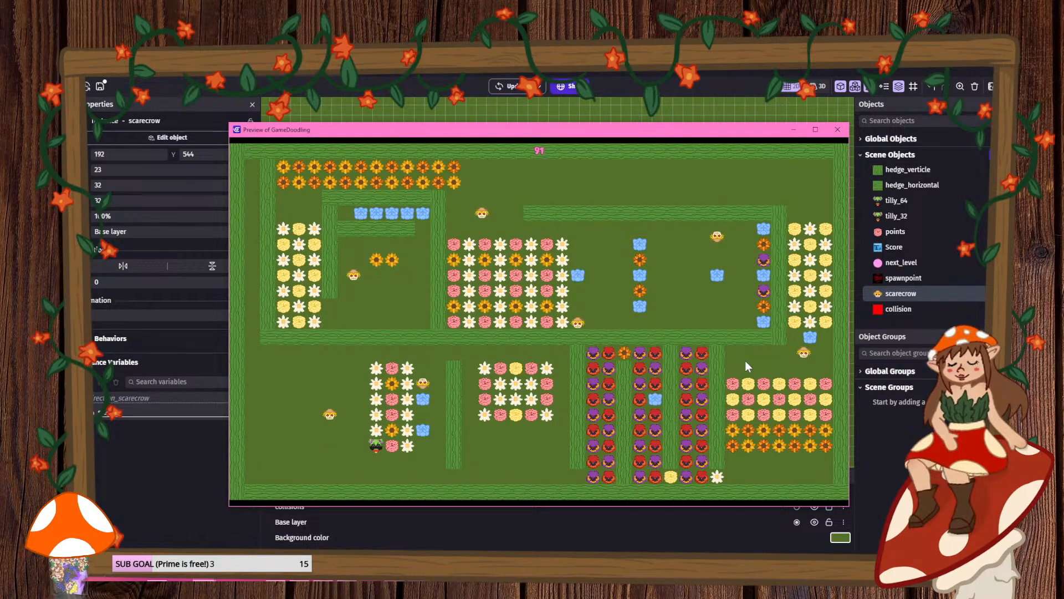
key(Up)
key(Right)
key(Down)
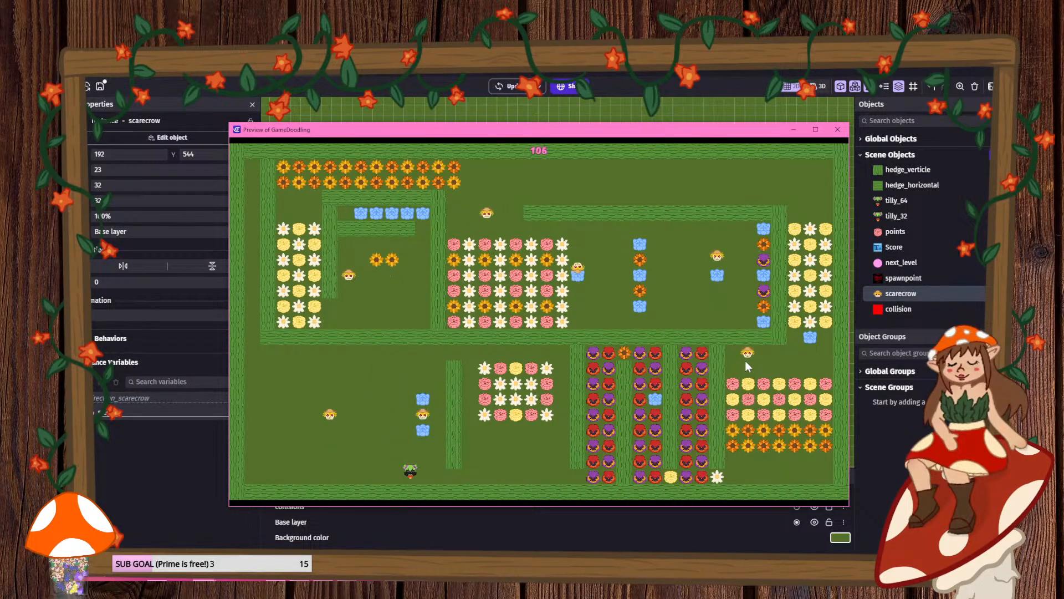
- Run past the moving scarecrow, collect every flower in the lower-middle patch, and close the preview
key(Right)
key(Up)
key(Right)
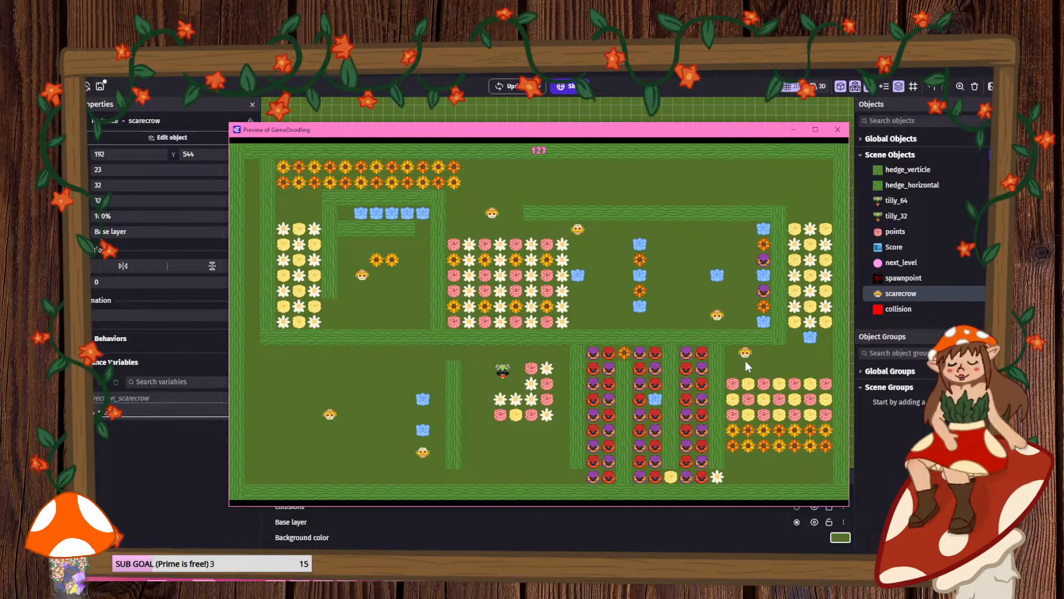
key(Down)
key(Left)
key(Up)
key(Right)
key(Up)
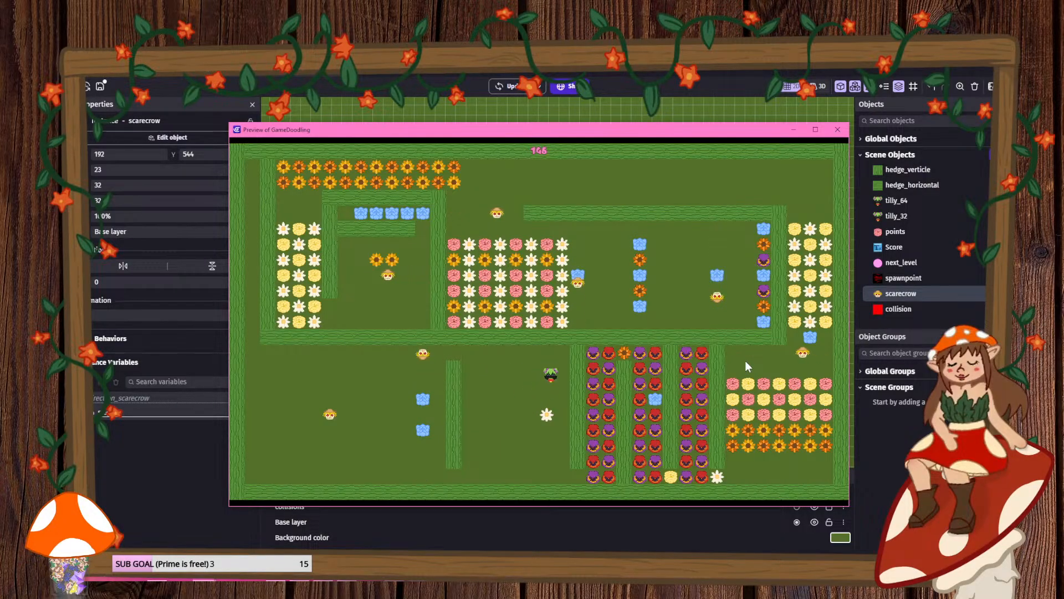
key(Down)
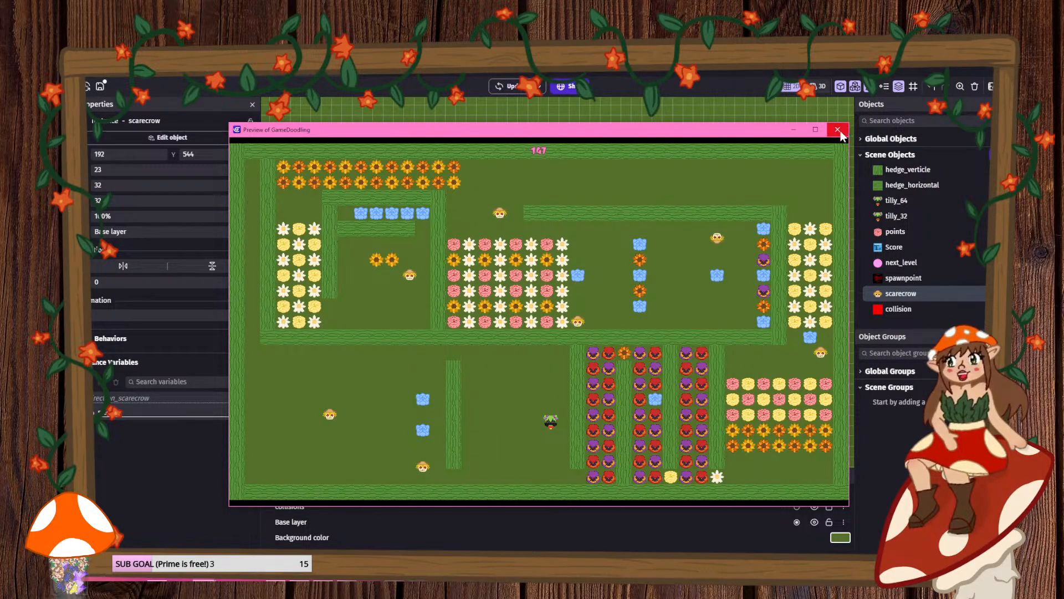
click(838, 131)
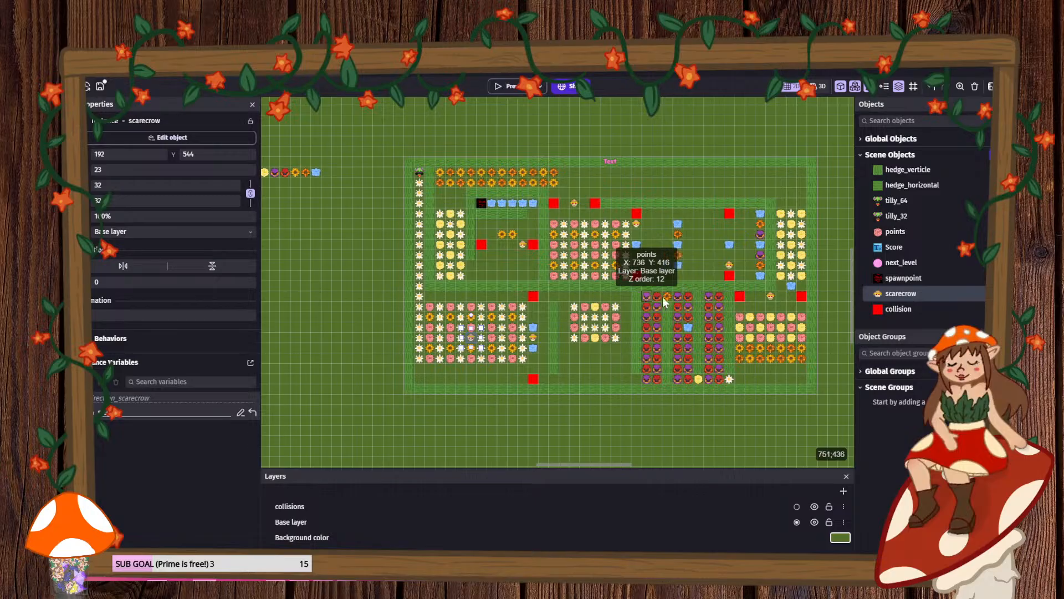
- Replace the flowers at X 736, Y 416 and X 832, Y 672 in the red-and-purple corridors with copies of the lower-left field's scarecrow
click(677, 382)
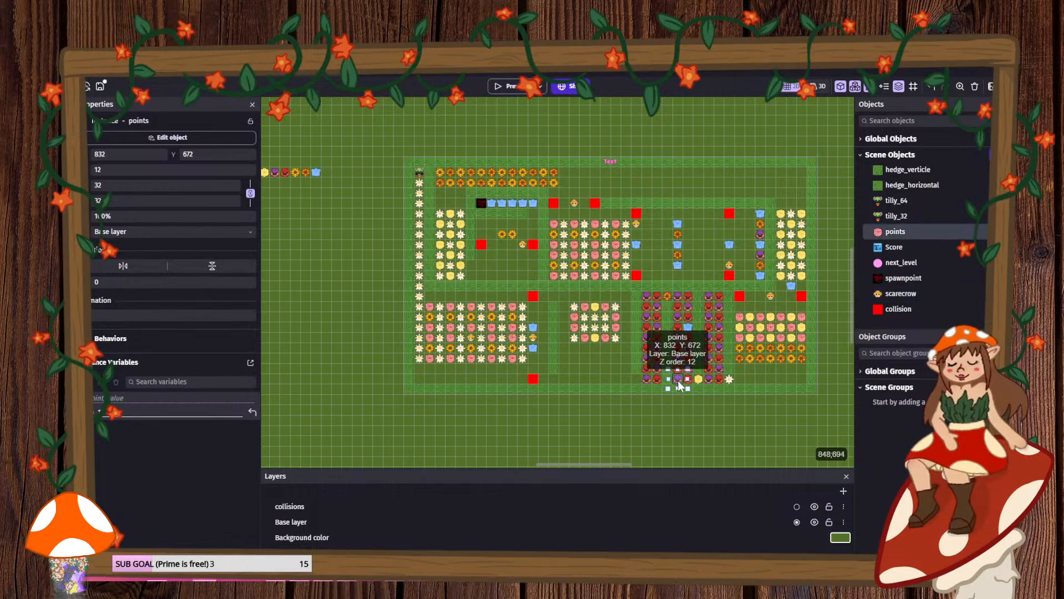
key(Delete)
click(647, 296)
key(Delete)
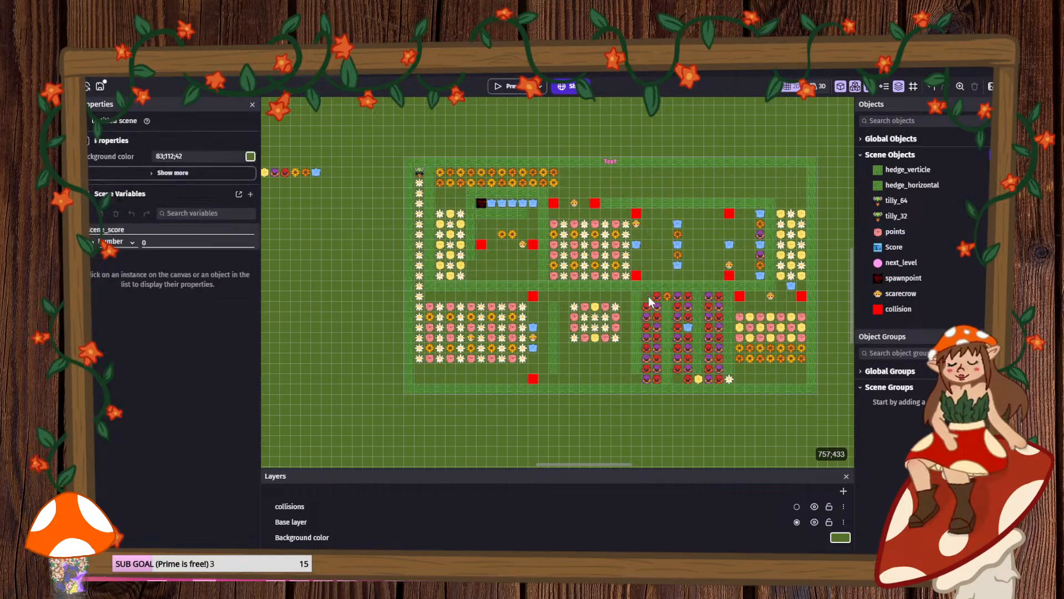
click(471, 337)
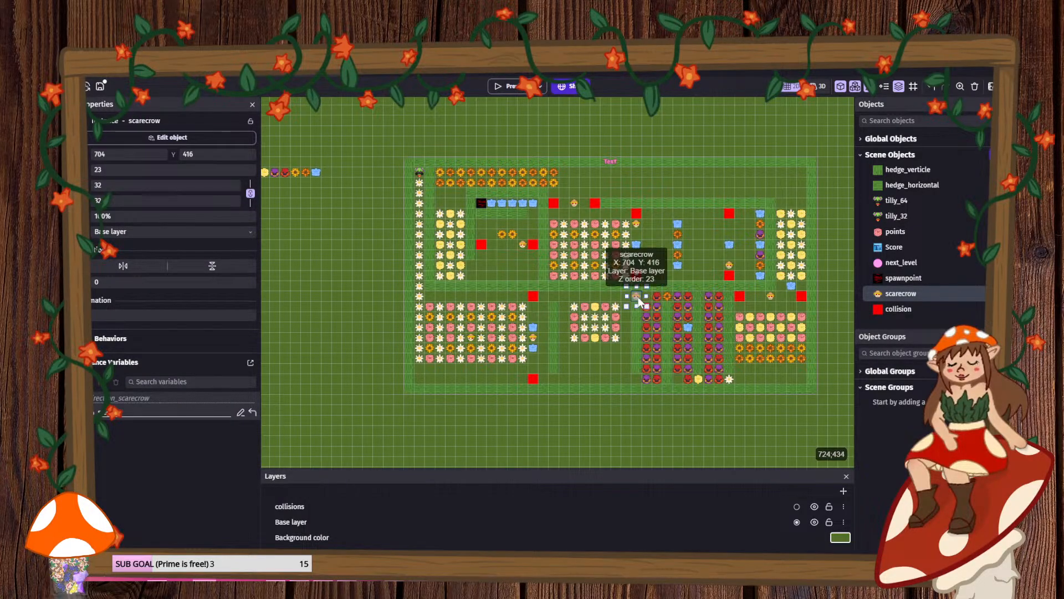
ctrl+drag(674, 378, 676, 378)
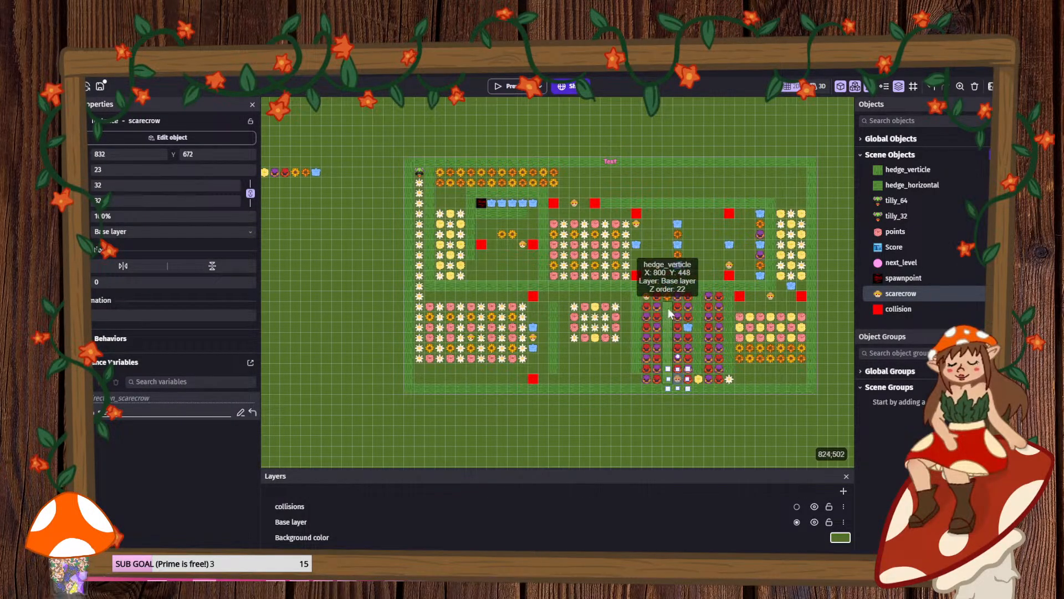
- Preview the game, run along the maze's lower edge to test the scarecrows in the red-and-purple flower corridors, and close the preview
key(F5)
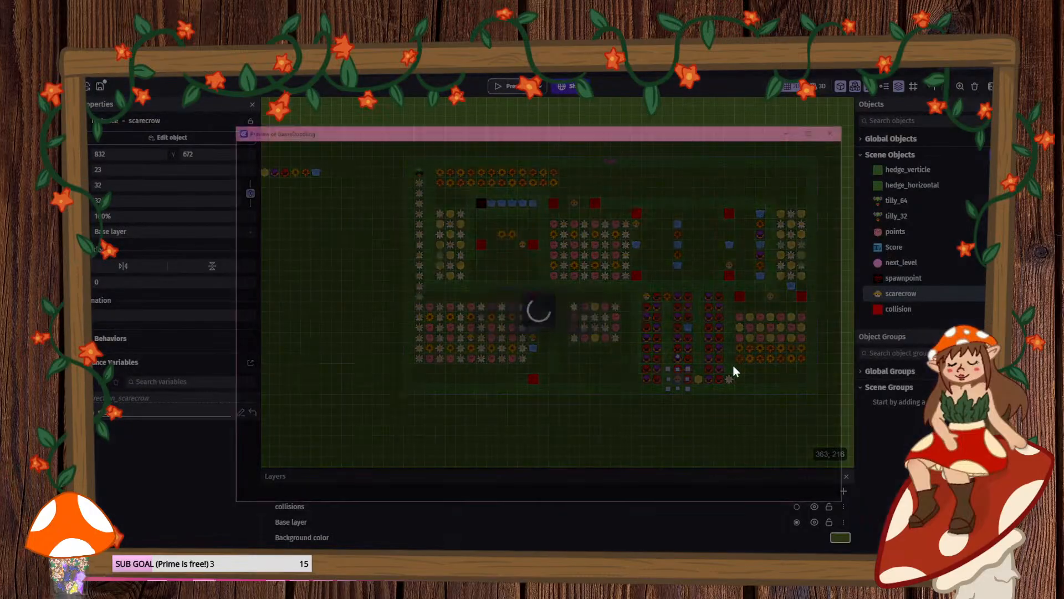
key(Down)
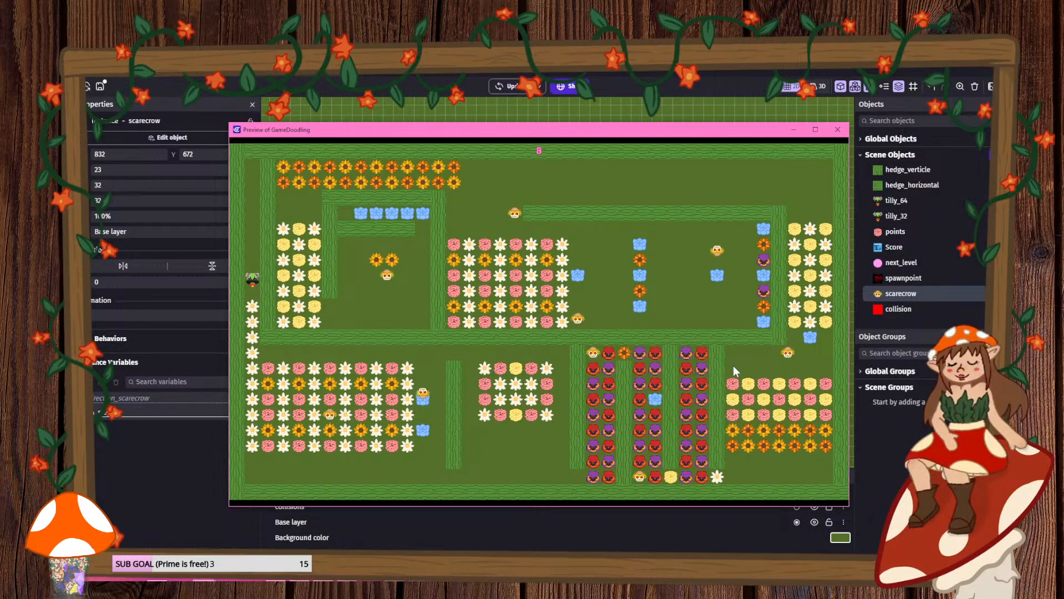
key(Right)
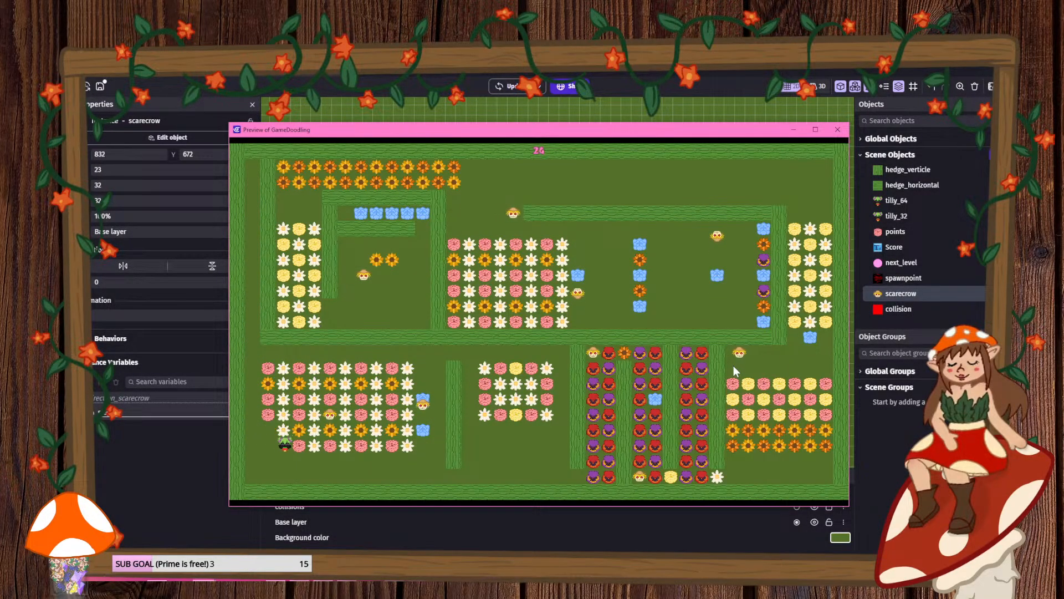
key(Right)
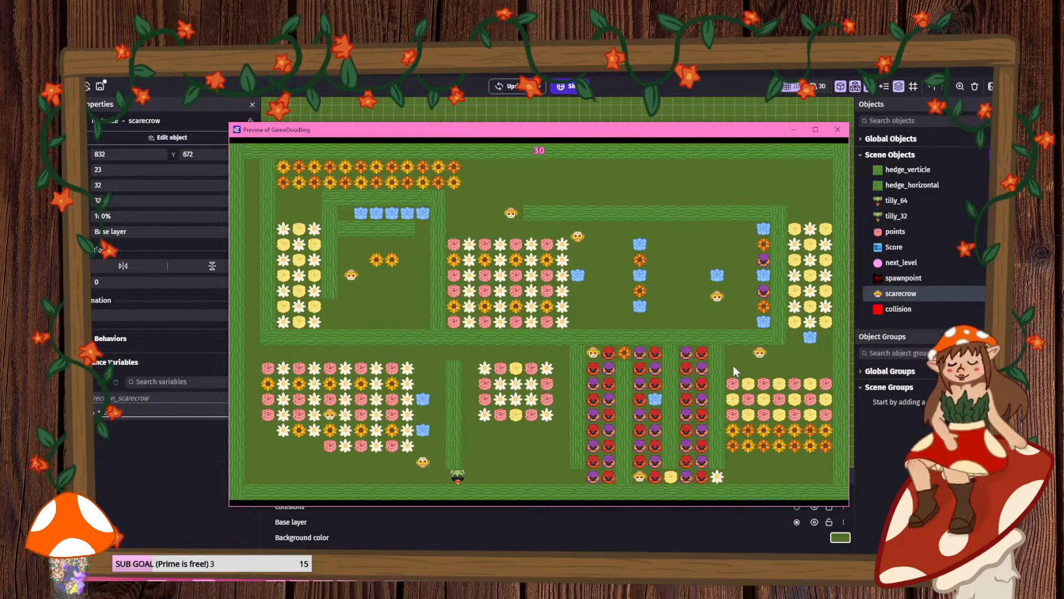
key(Up)
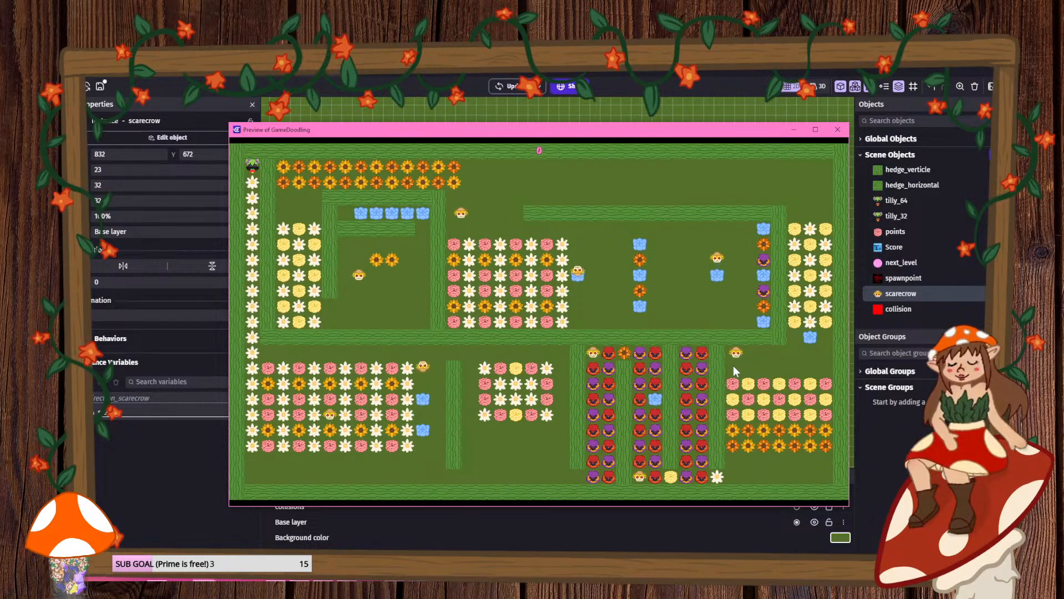
click(839, 130)
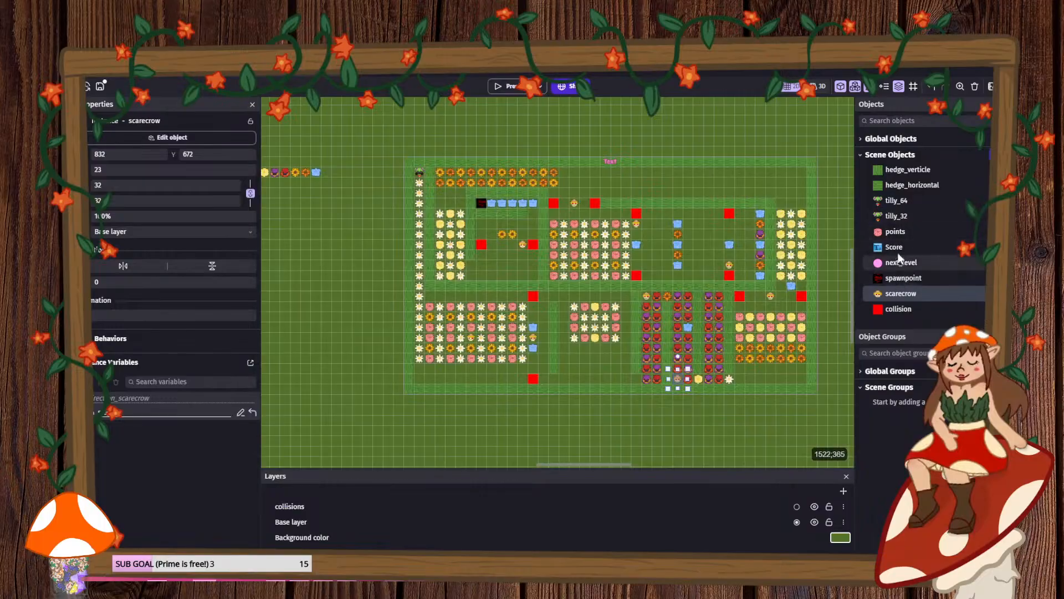
- Give tilly_32 a custom collision mask with upper corners at X 4.5 and 29.5, Y 2, and lower corners raised and pulled inward around the face
double_click(904, 216)
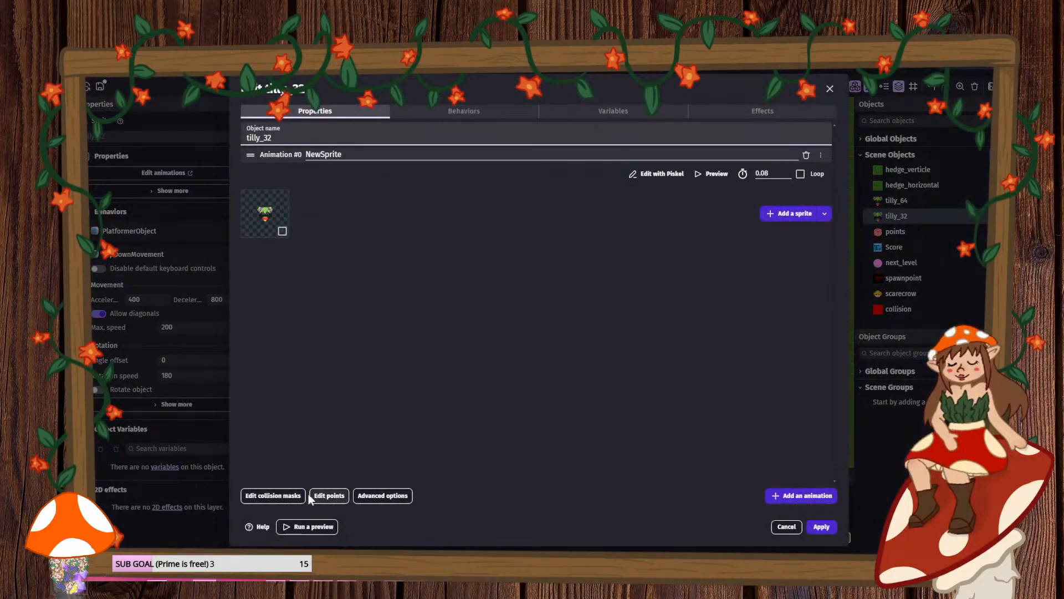
click(290, 496)
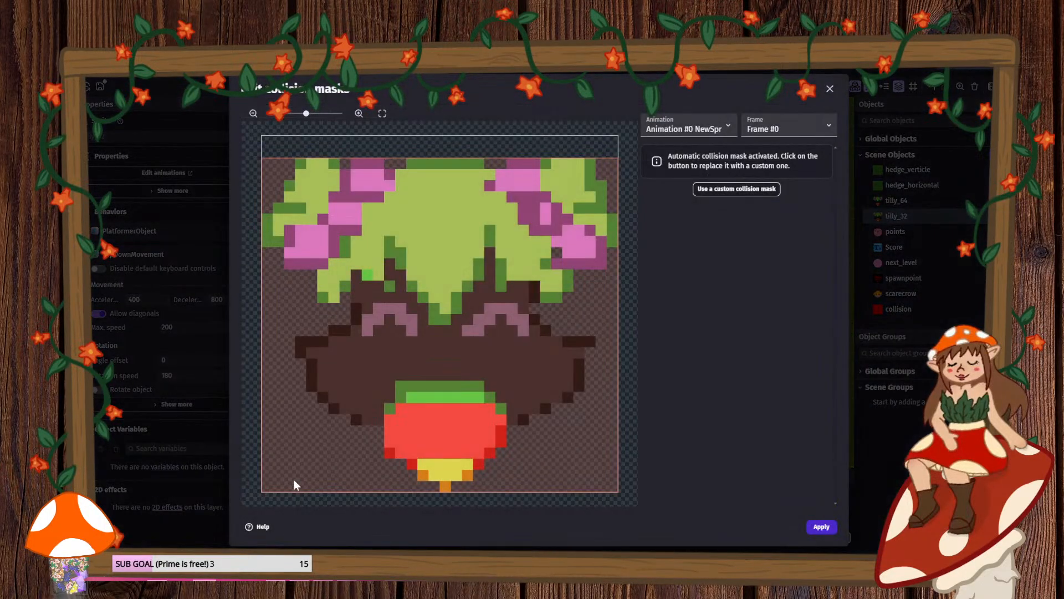
click(716, 190)
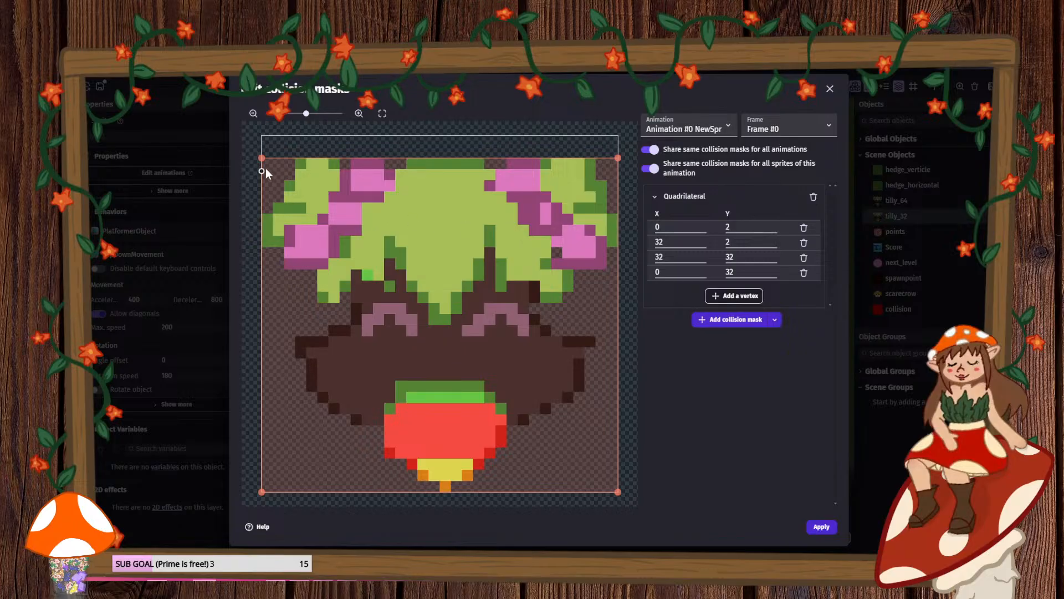
drag(263, 158, 312, 159)
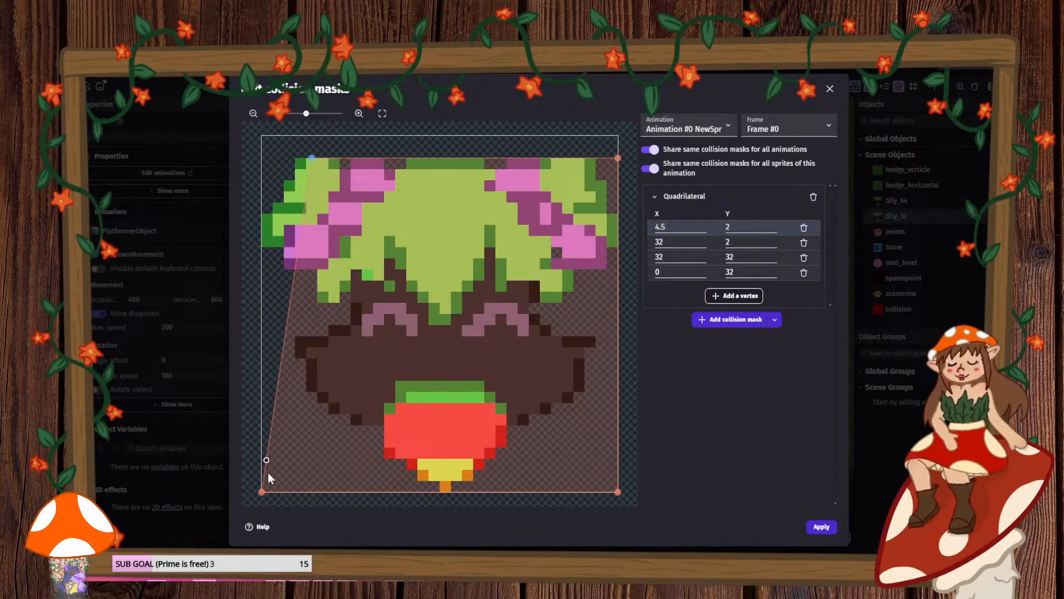
drag(262, 490, 322, 486)
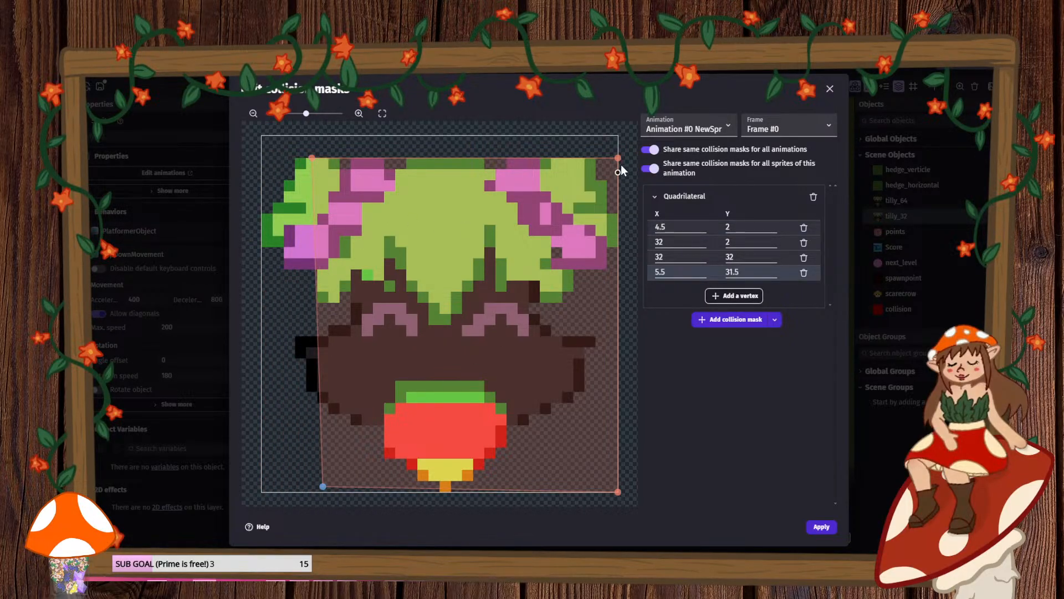
drag(618, 158, 590, 158)
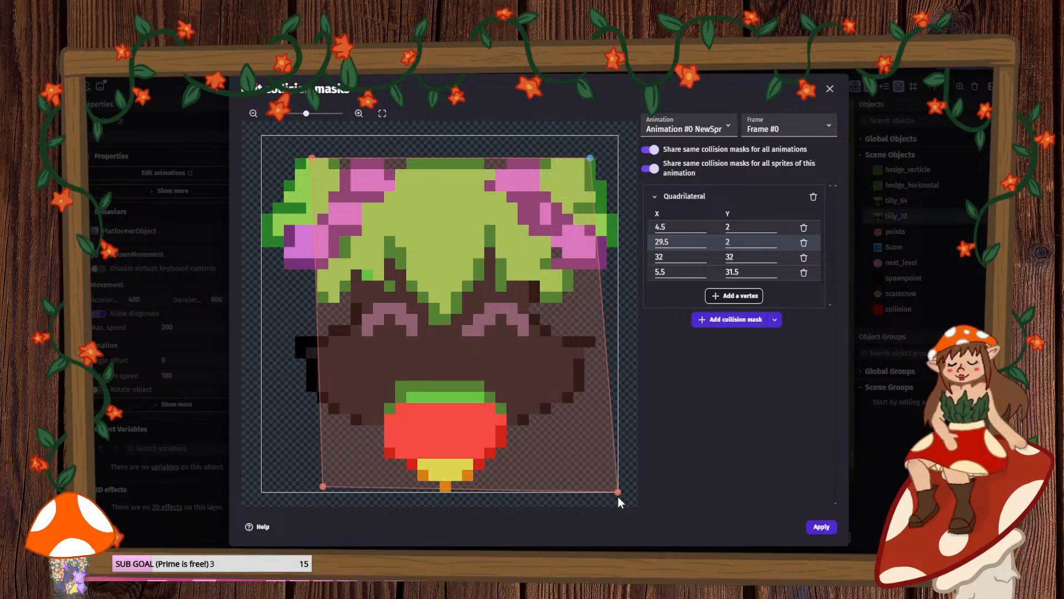
drag(618, 492, 568, 430)
drag(321, 483, 322, 430)
click(822, 527)
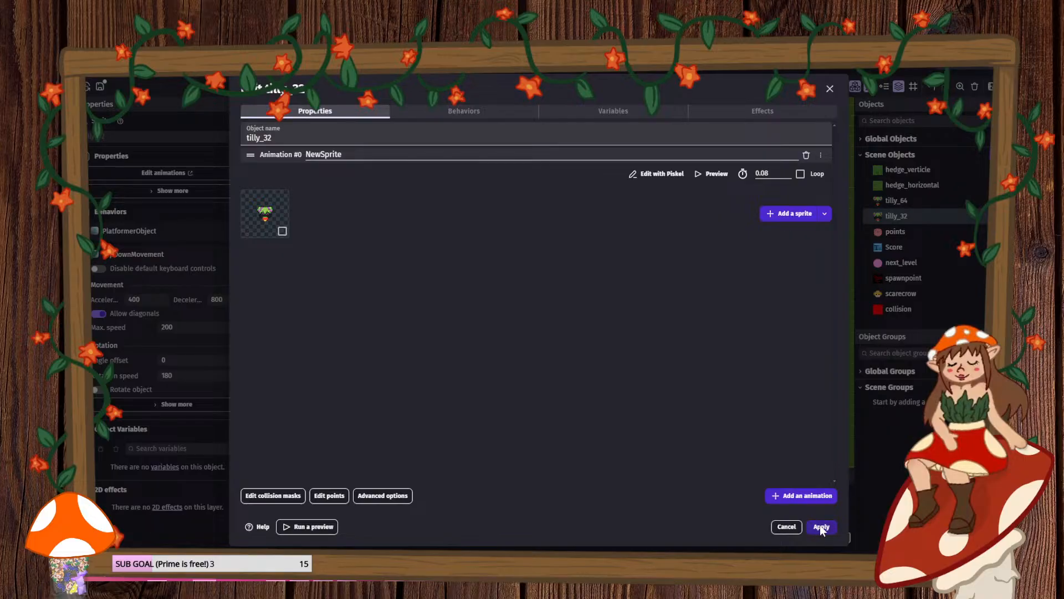
click(821, 526)
- Start a new preview, collect the daisies down the maze's left edge, and run along the bottom path below the lower-left field
click(513, 94)
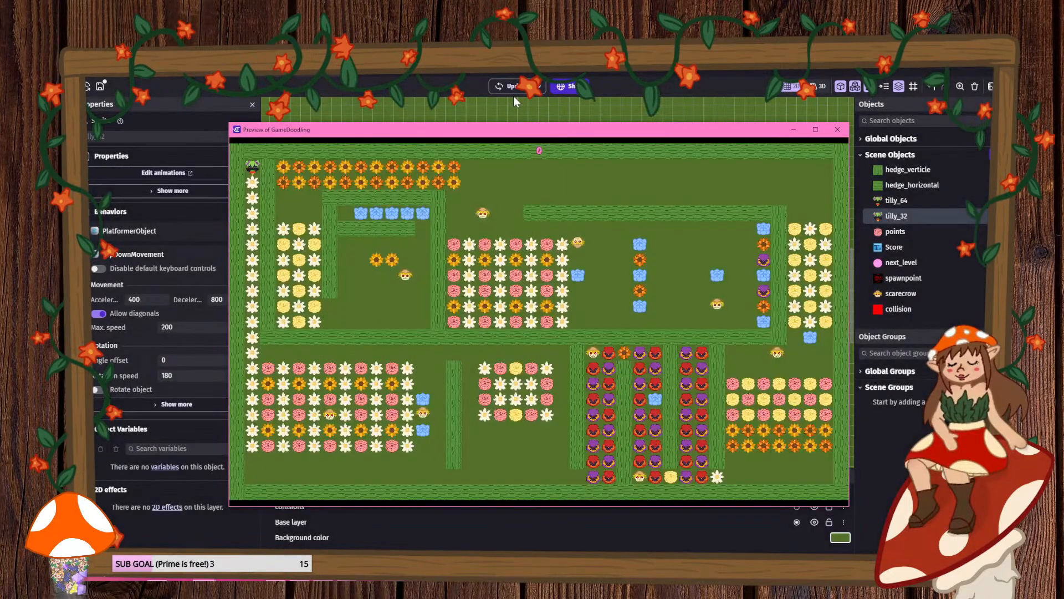
key(Down)
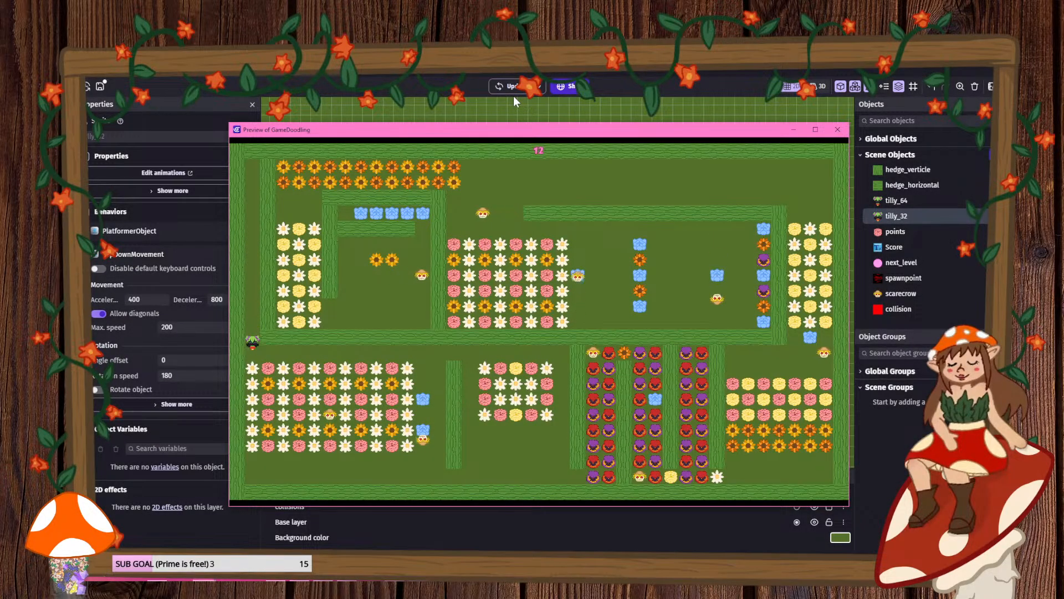
key(Down)
key(Right)
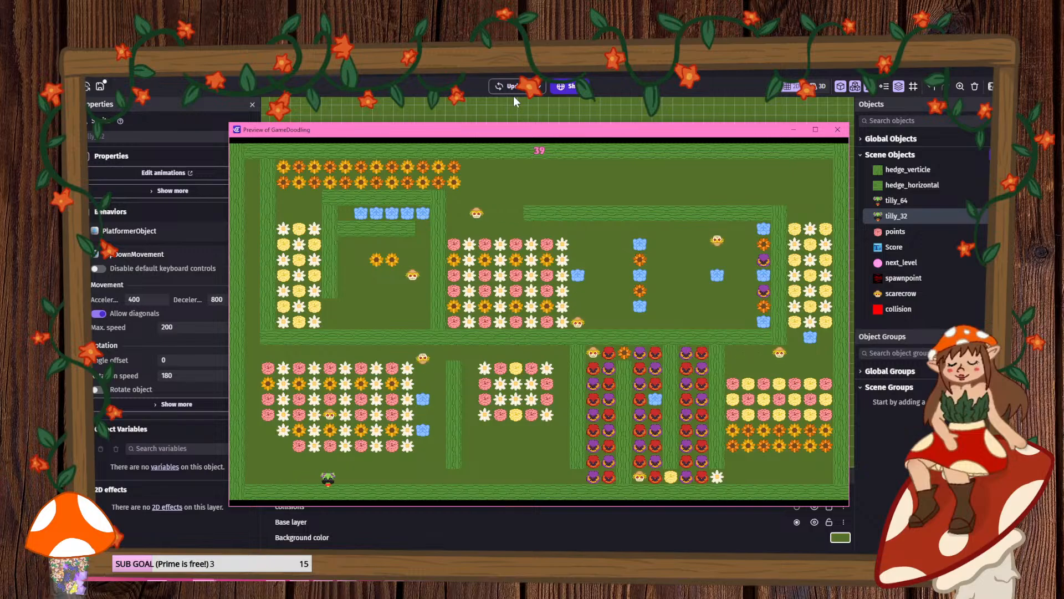
key(Right)
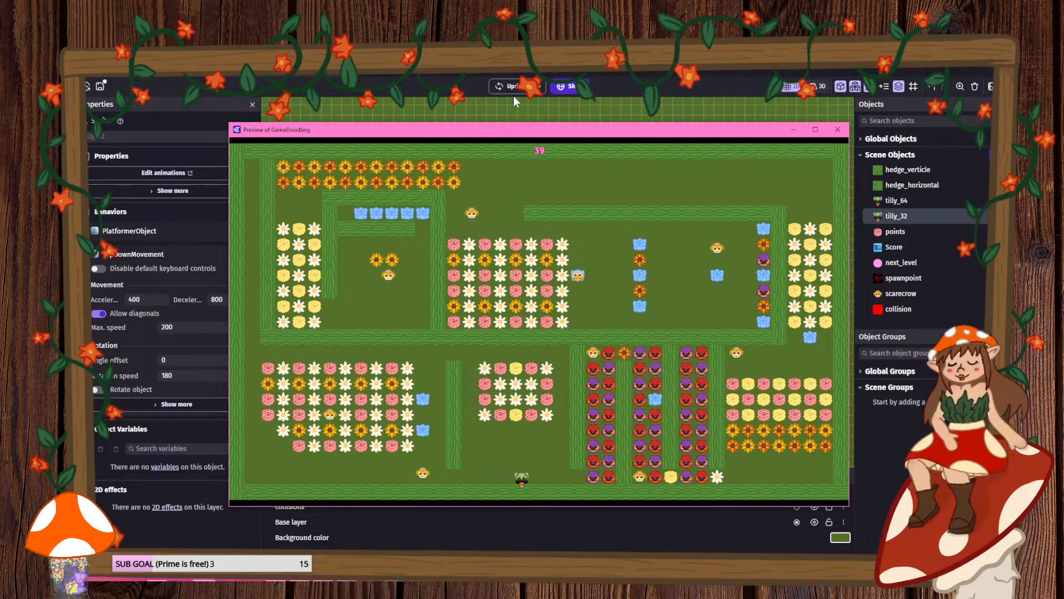
- Weave up and down through the red-and-purple flower corridors, collecting their flowers and steering around the stationary scarecrows
key(Up)
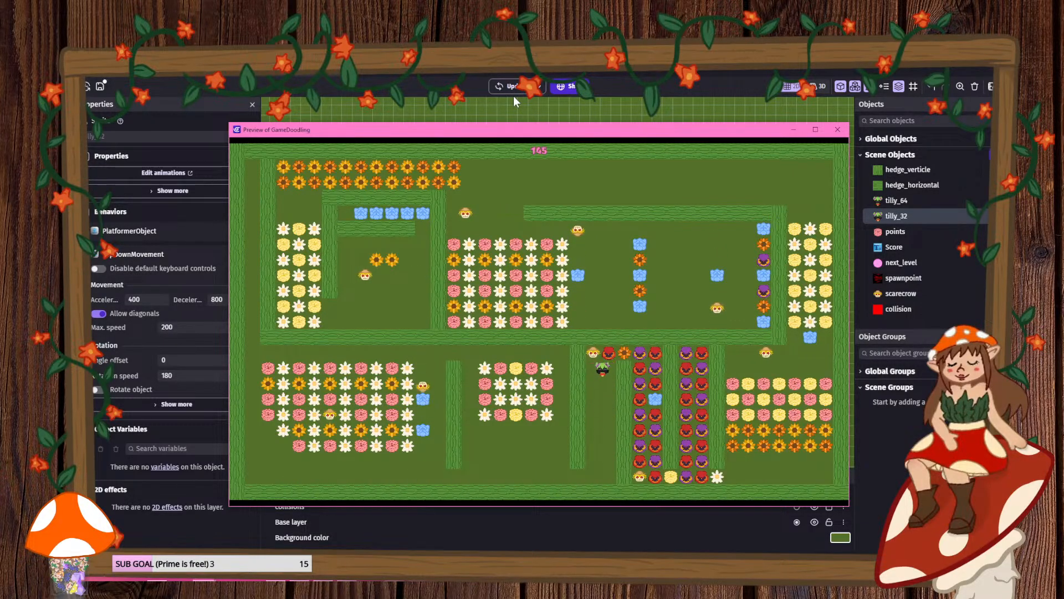
key(Up)
key(Down)
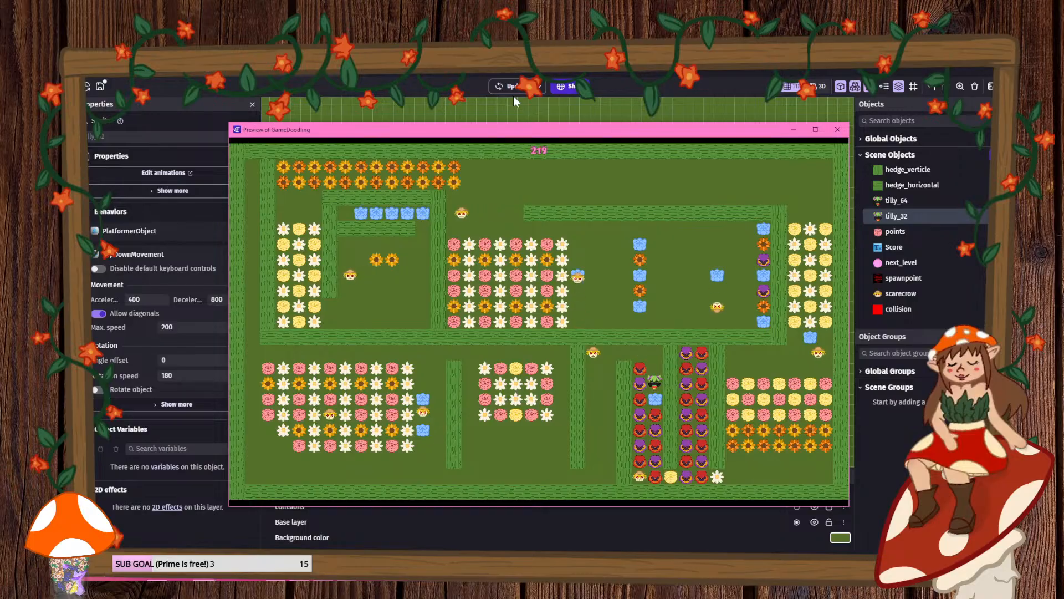
key(Down)
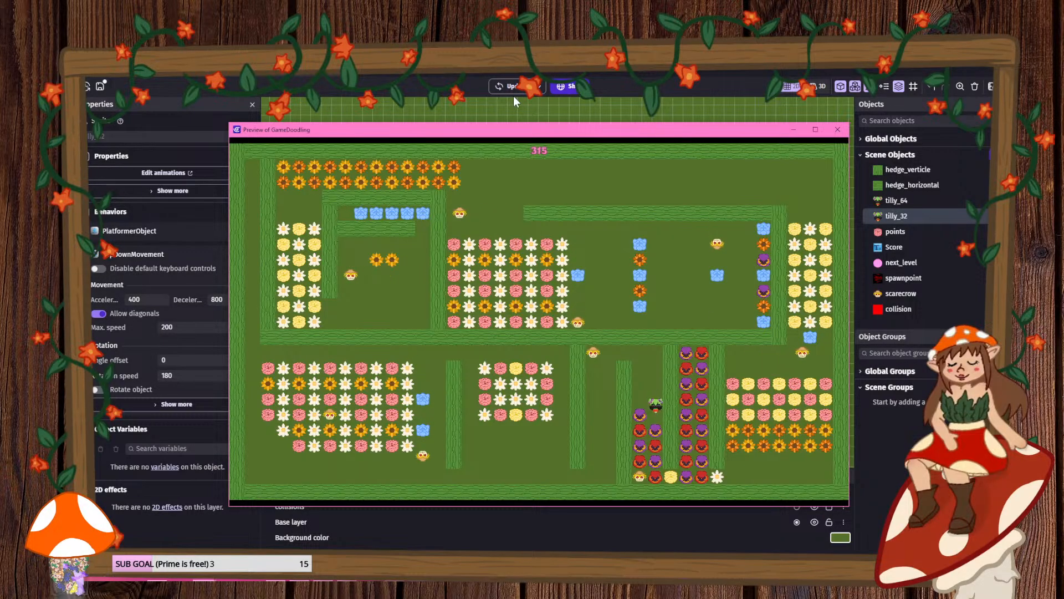
key(Left)
key(Down)
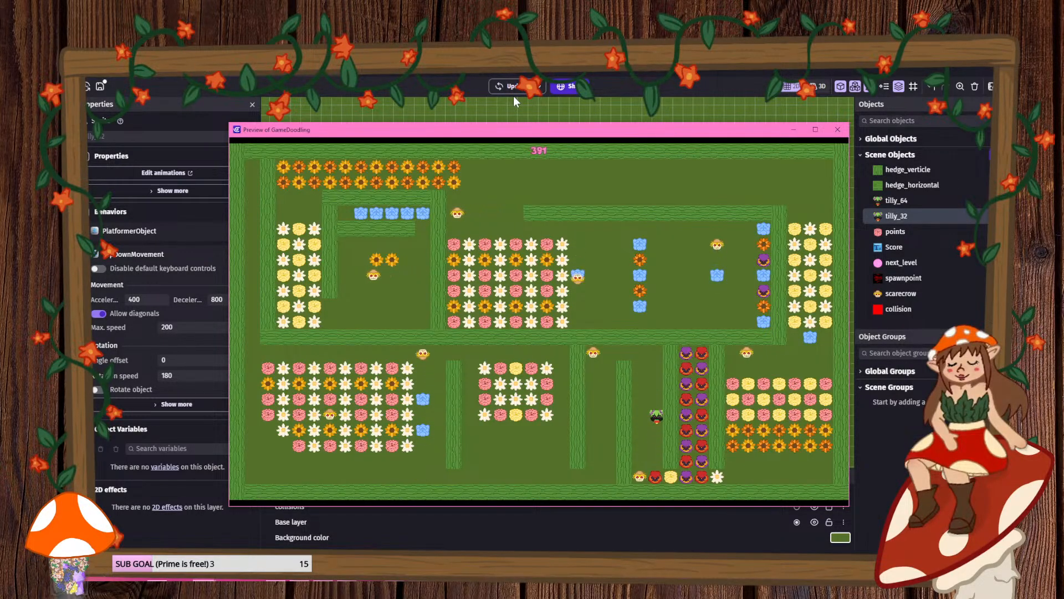
key(Right)
key(Right)
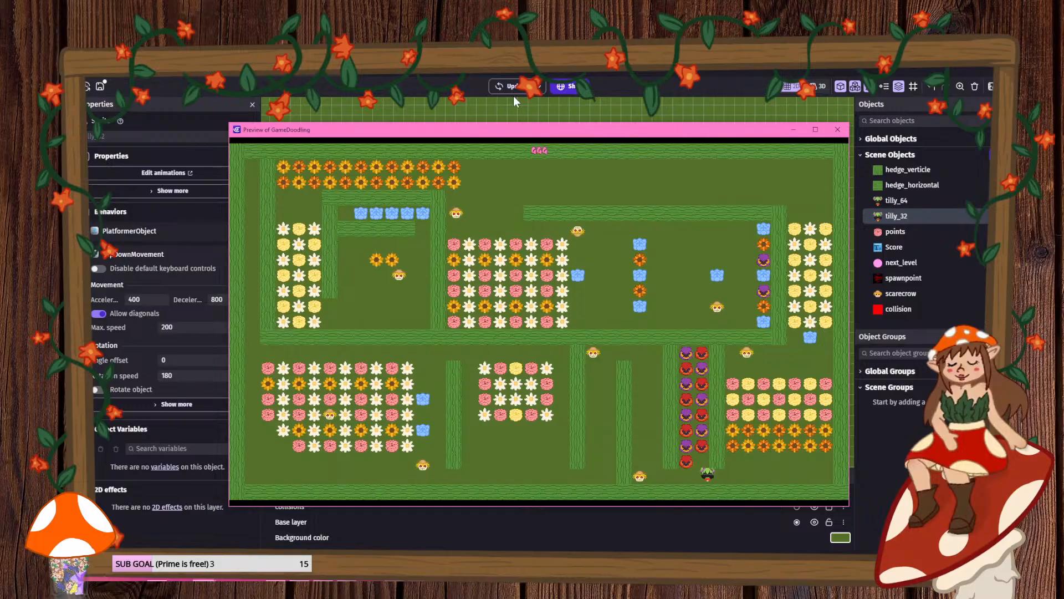
key(Up)
key(Right)
key(Down)
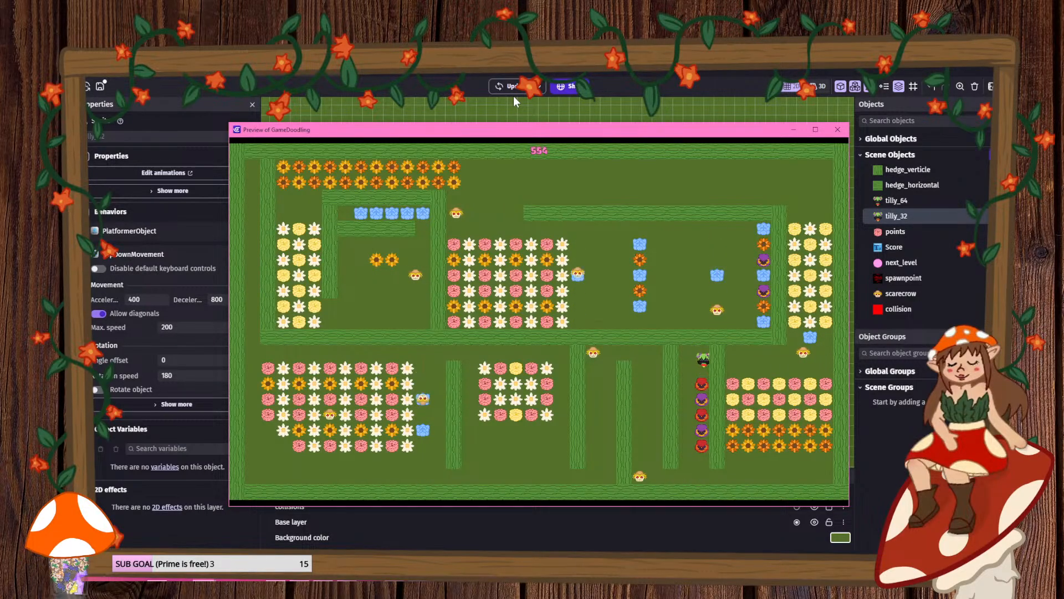
- Sweep through the lower-right field and collect all its pink, yellow and orange flowers
key(Right)
key(Right)
key(Up)
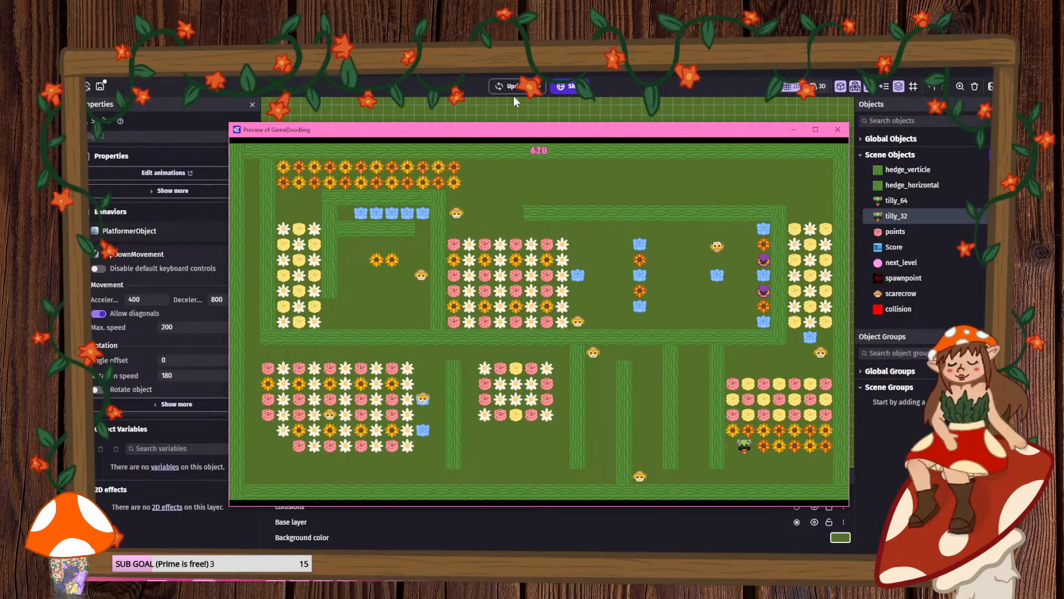
key(Right)
key(Down)
key(Left)
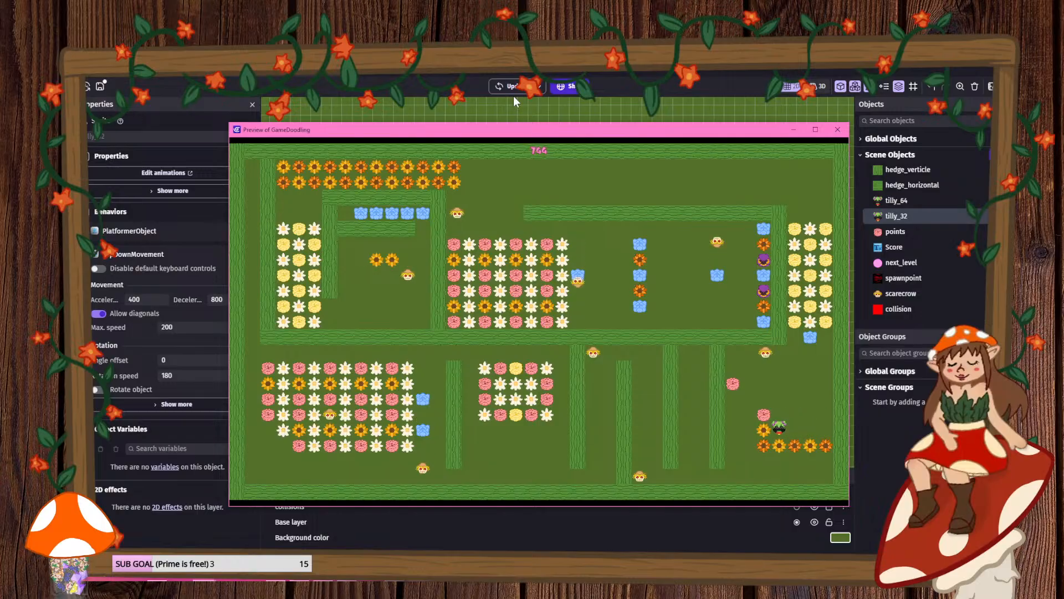
key(Up)
key(Down)
key(Right)
key(Right)
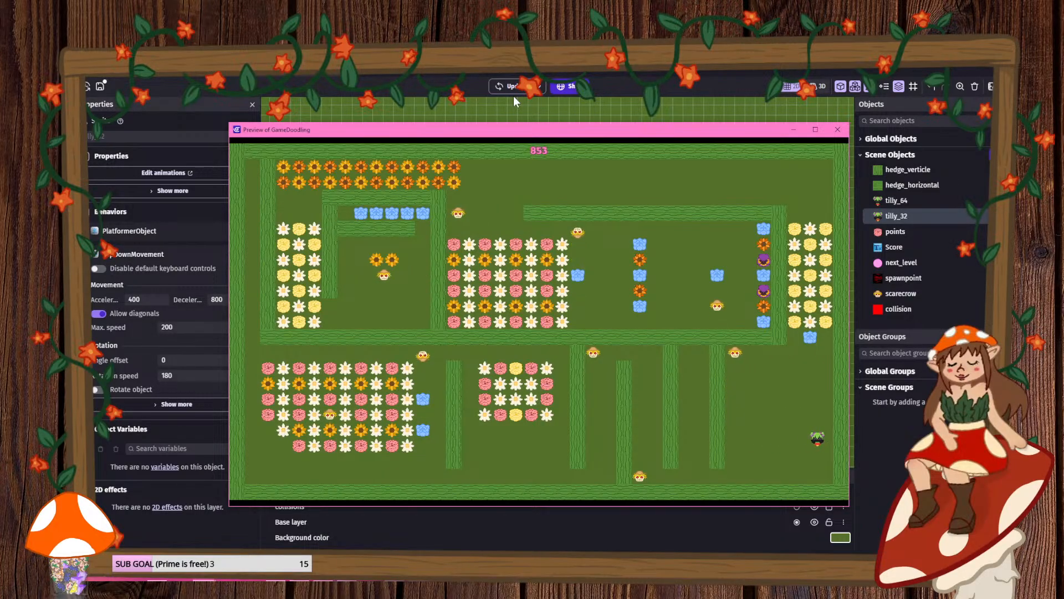
- Run up past the moving scarecrow on the right and collect every flower in the upper-right yellow-and-white patch
key(Up)
key(Up)
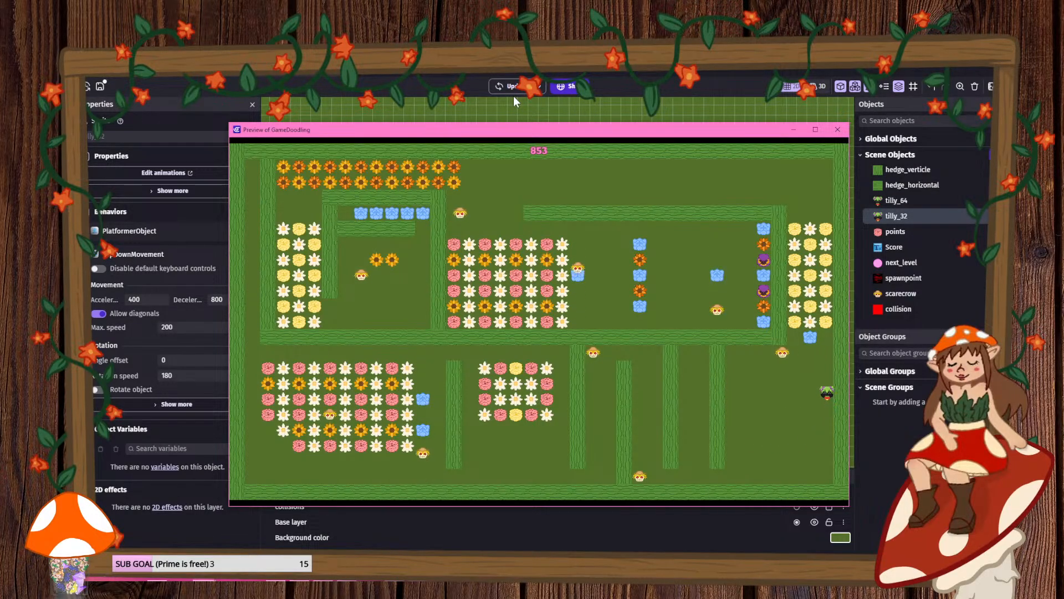
key(Left)
key(Up)
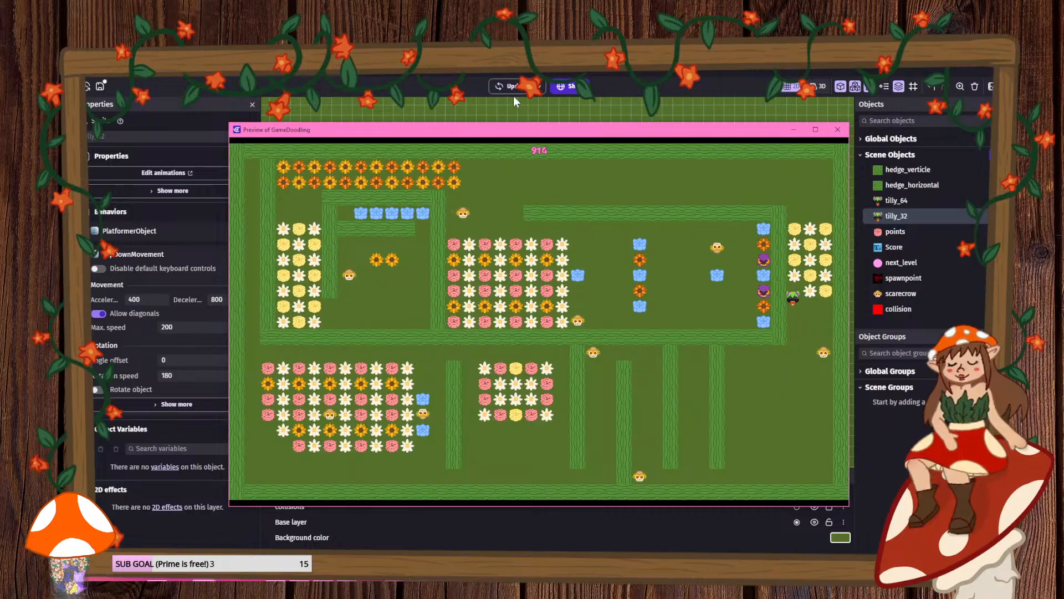
key(Right)
key(Up)
key(Left)
key(Down)
key(Right)
key(Up)
key(Left)
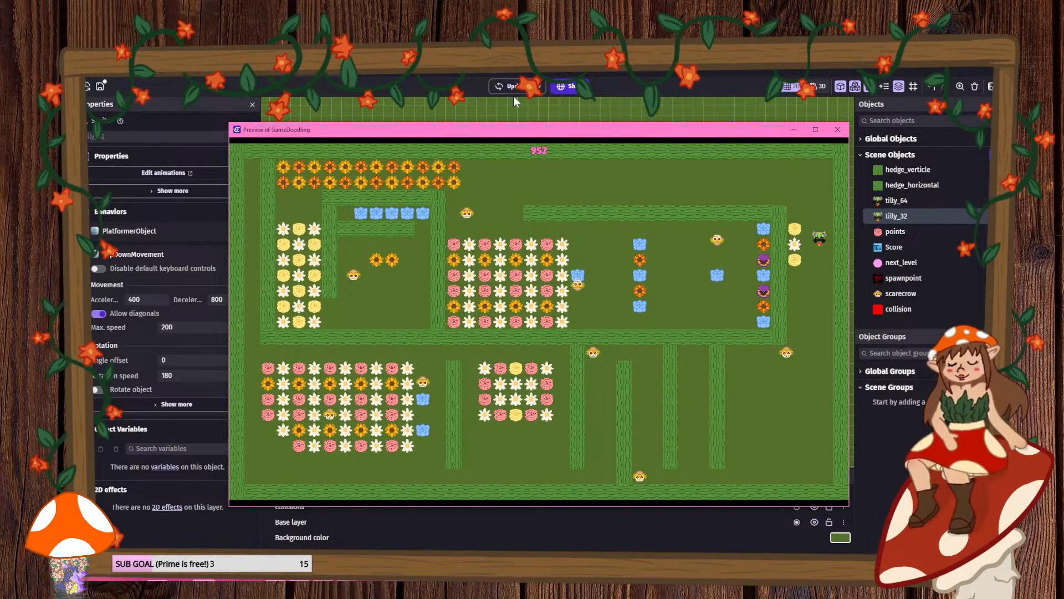
key(Down)
key(Up)
key(Left)
key(Up)
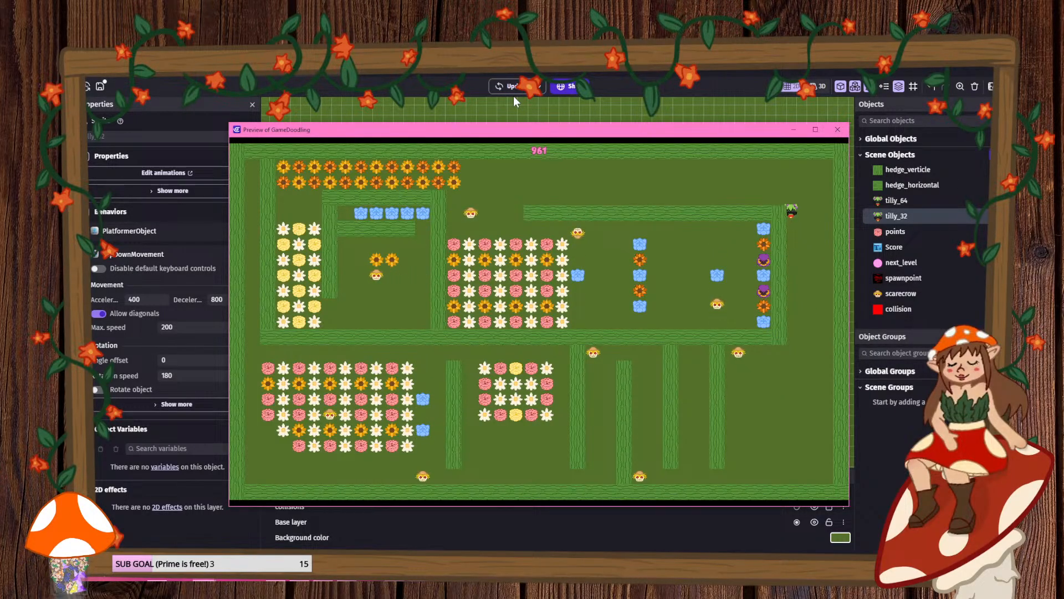
- Run back along the maze's upper path and collect the two orange rows and the upper-left yellow-and-white patch
key(Left)
key(Left)
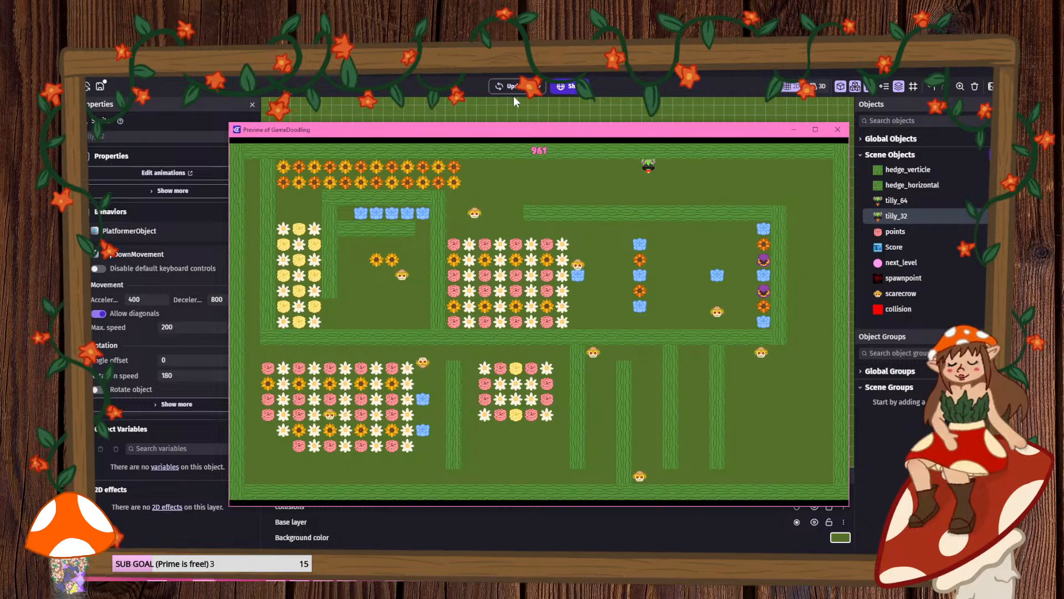
key(Left)
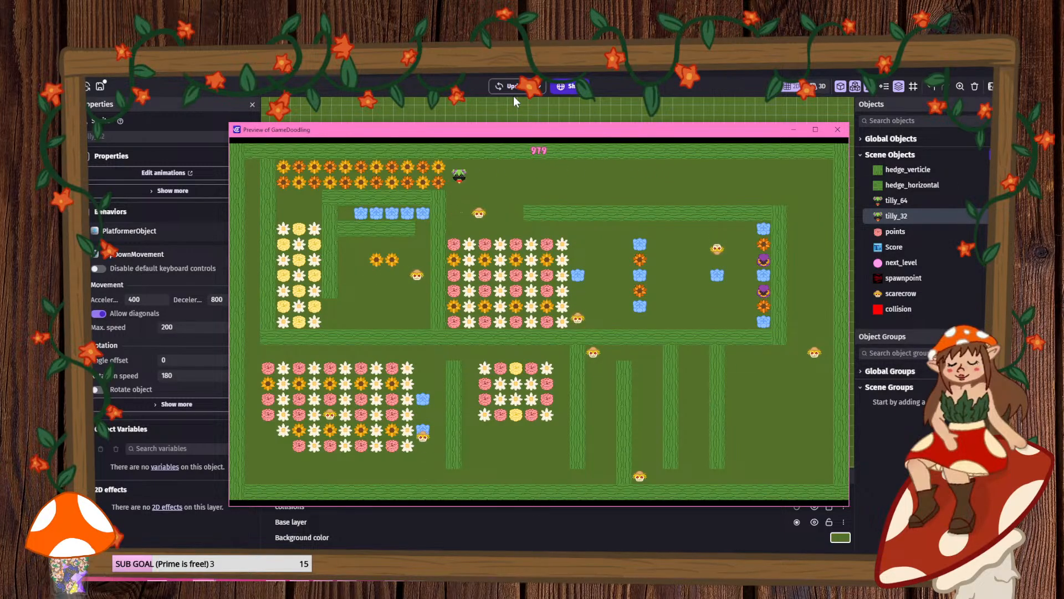
key(Down)
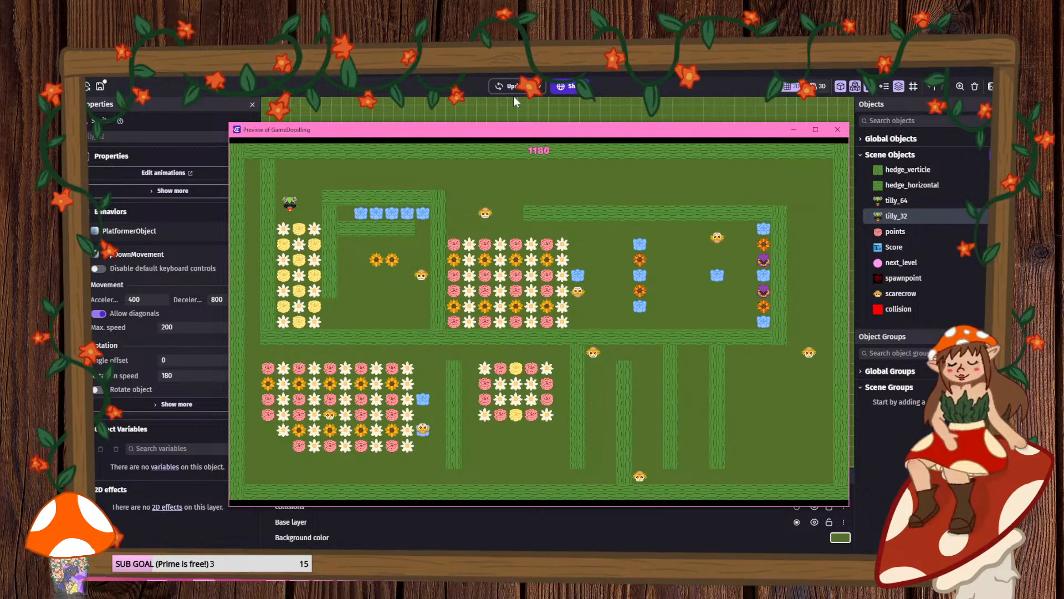
key(Up)
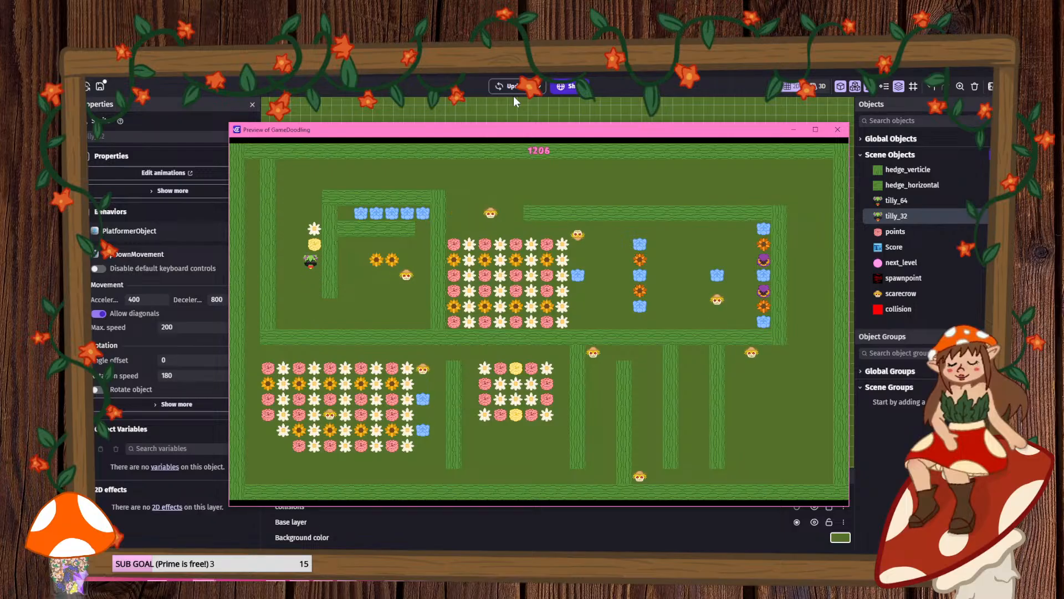
key(Right)
key(Down)
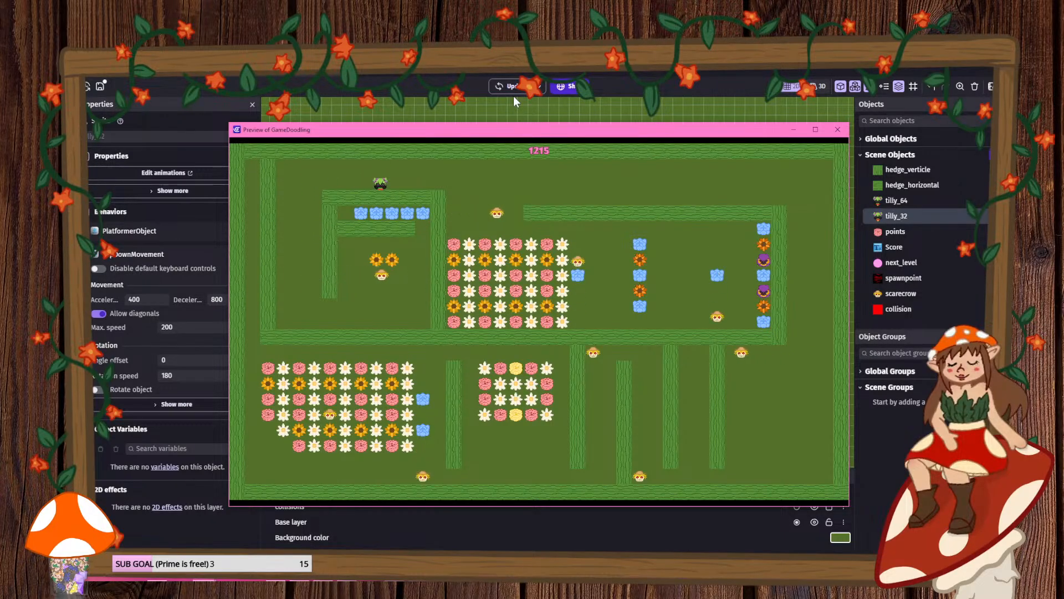
- Close the preview and save the project
key(Up)
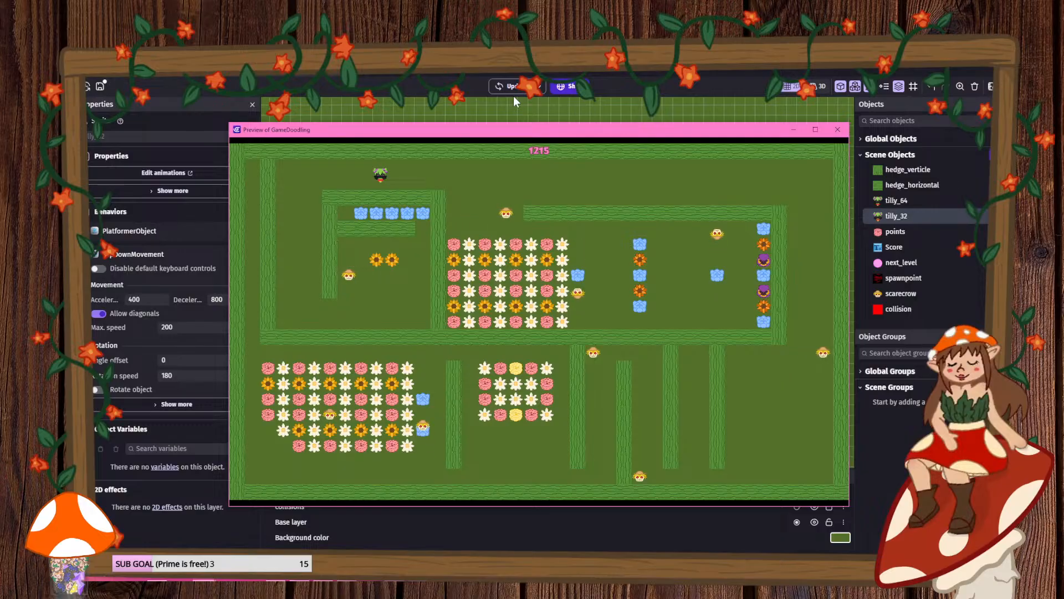
click(838, 130)
key(ctrl+s)
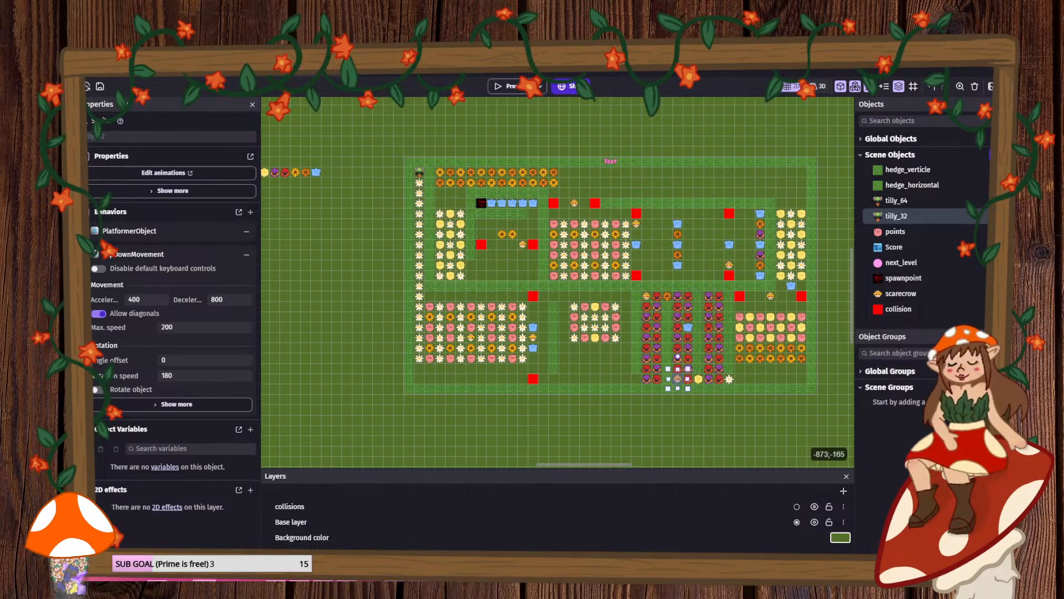
scroll(412, 287, down, 3)
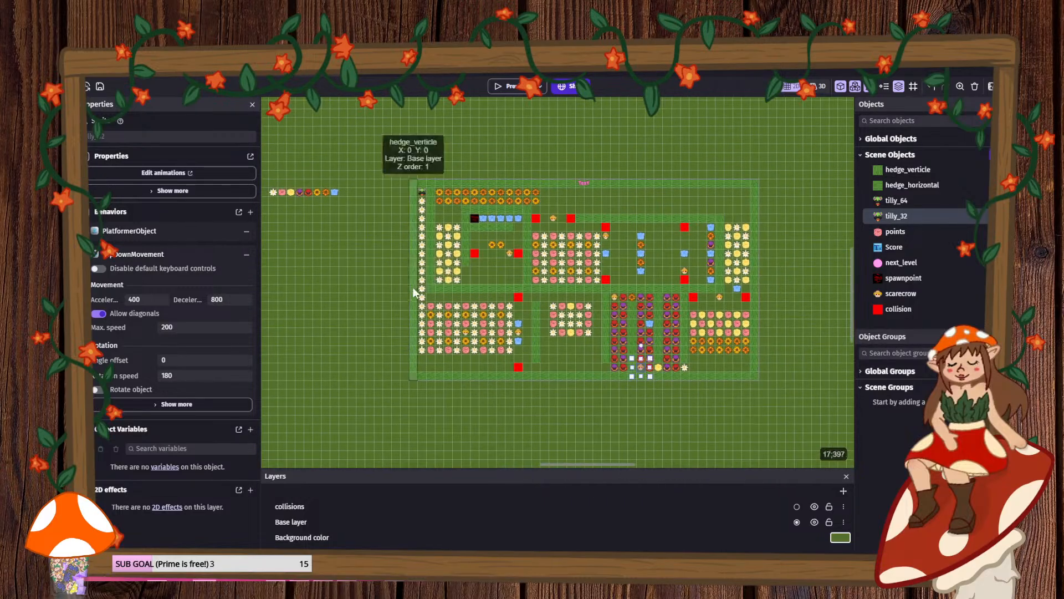
scroll(418, 269, down, 1)
middle_drag(394, 262, 331, 260)
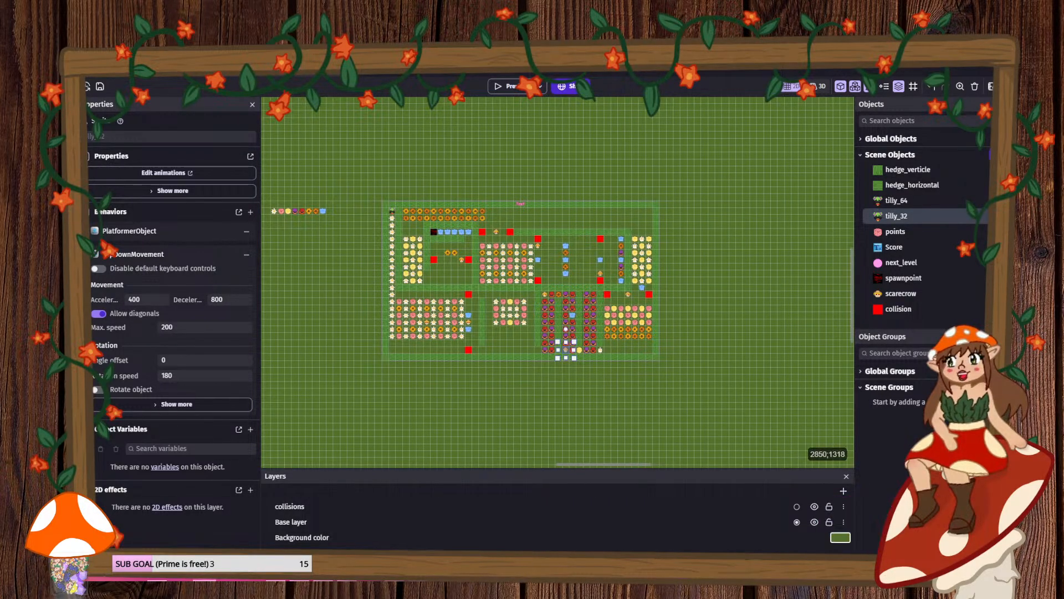